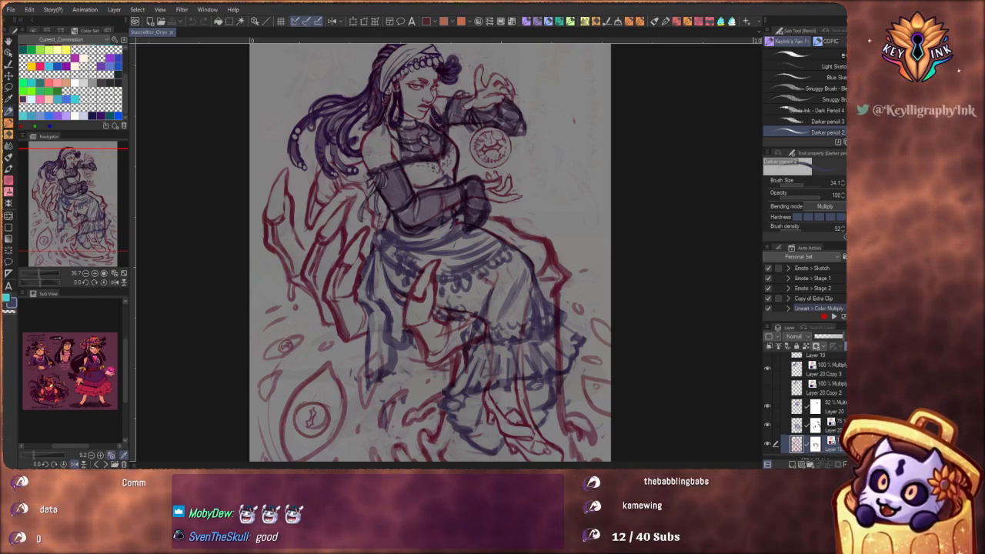
scroll(506, 221, "down", 2)
scroll(505, 221, "down", 2)
scroll(600, 341, "up", 4)
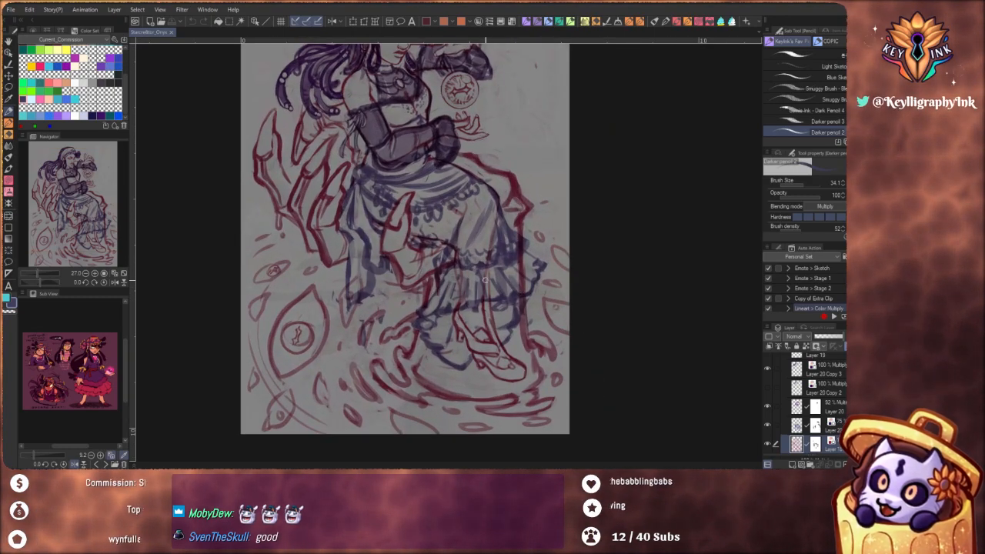
scroll(403, 252, "down", 3)
scroll(404, 170, "up", 1)
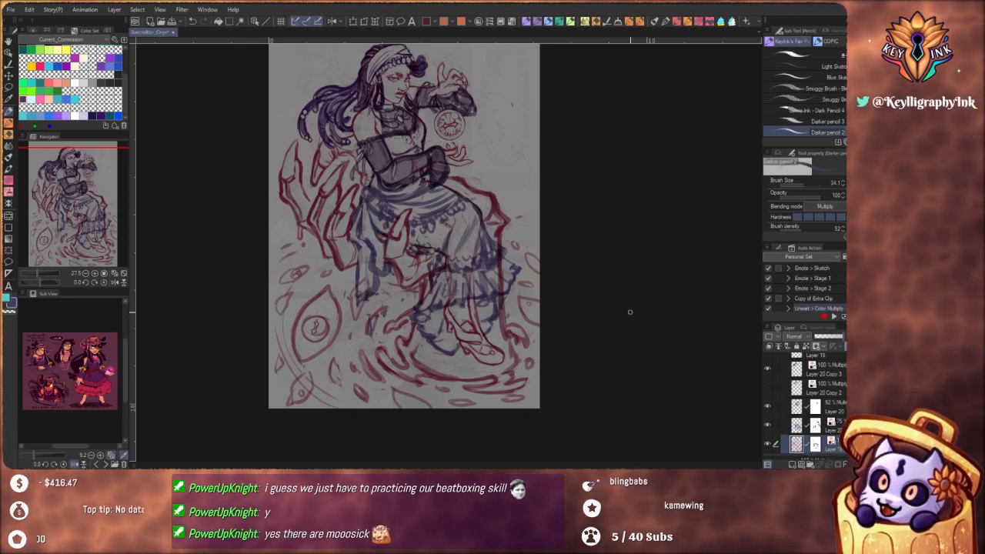
mouse_move(489, 293)
left_mouse_down()
mouse_move(505, 336)
mouse_move(503, 295)
mouse_move(514, 288)
left_mouse_up()
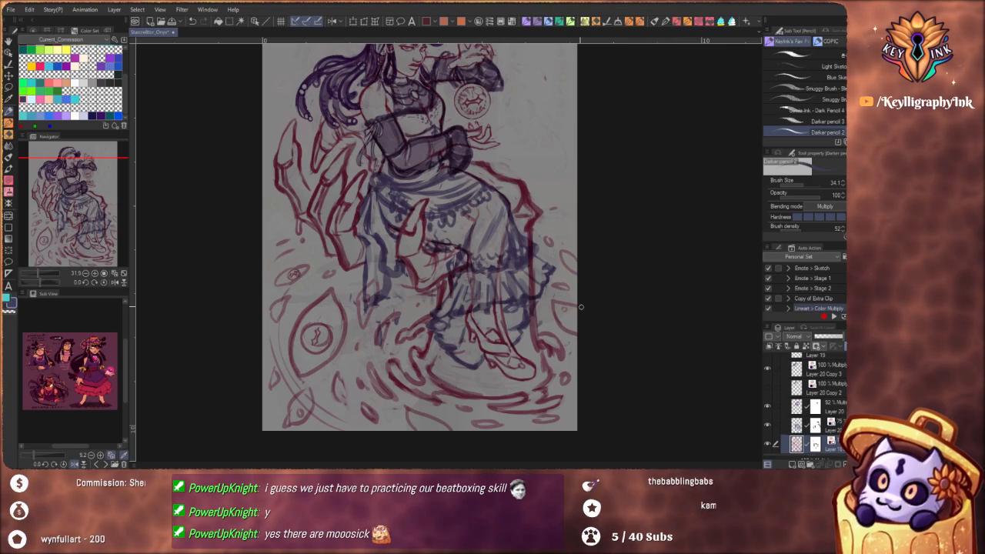
left_click_drag(547, 274, 541, 316)
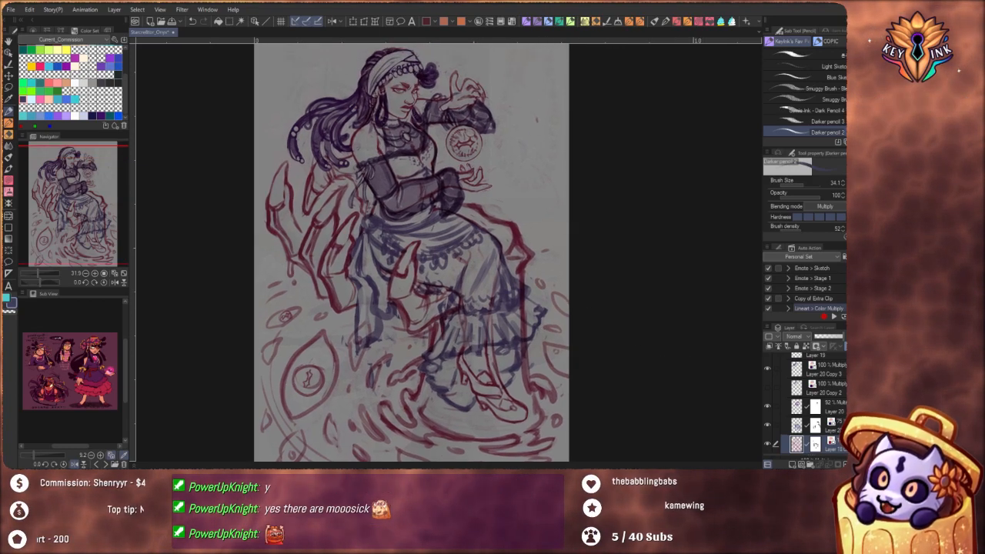
Identify the layer holding the red claw hand sketch by toggling its visibility, and make it the active layer
scroll(830, 372, "up", 2)
left_click(790, 360)
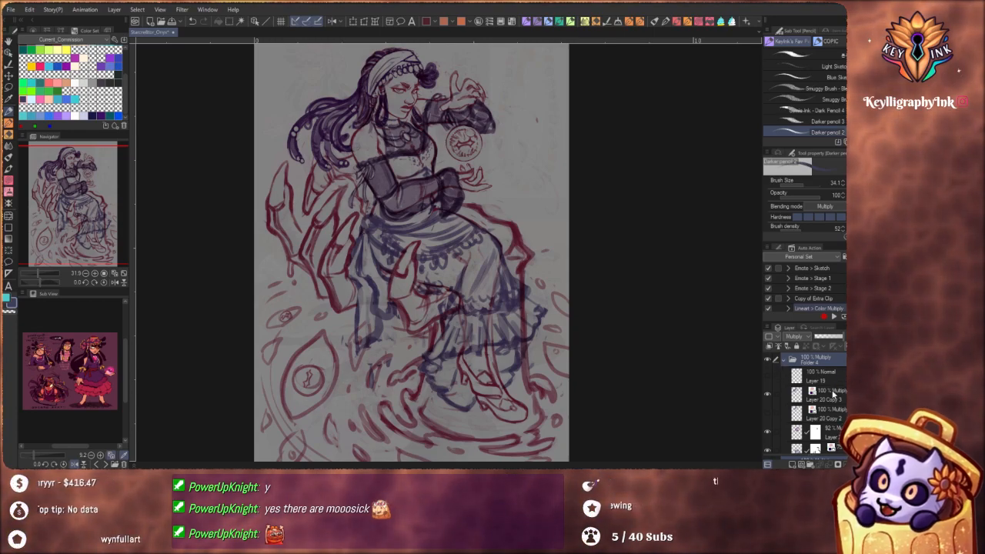
scroll(816, 404, "down", 3)
scroll(816, 404, "up", 3)
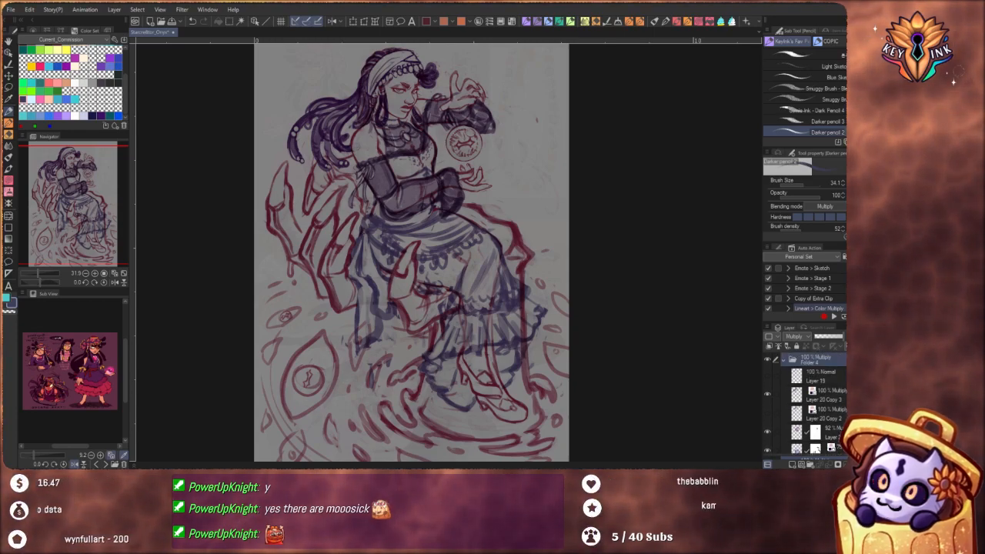
scroll(815, 404, "down", 1)
scroll(816, 404, "down", 5)
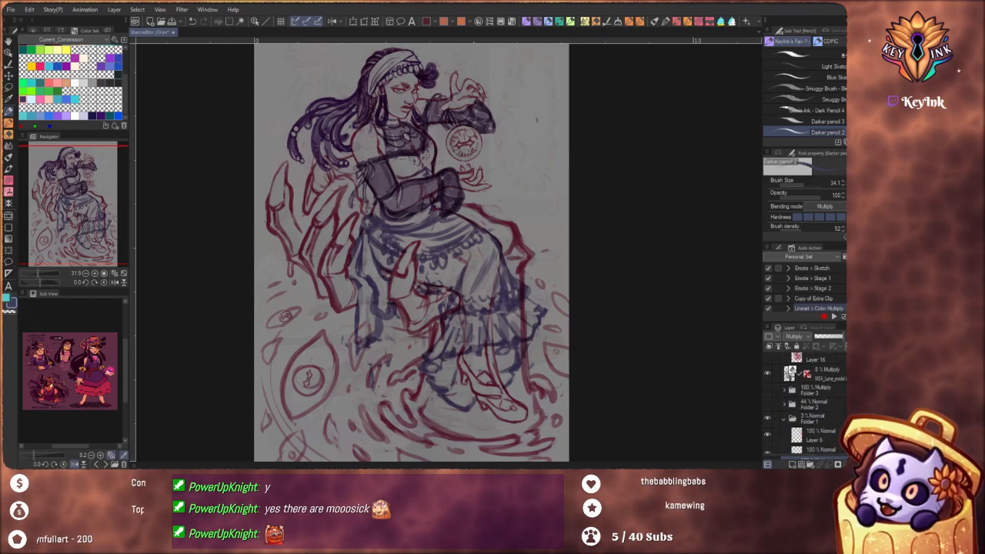
scroll(809, 402, "down", 2)
scroll(808, 402, "up", 3)
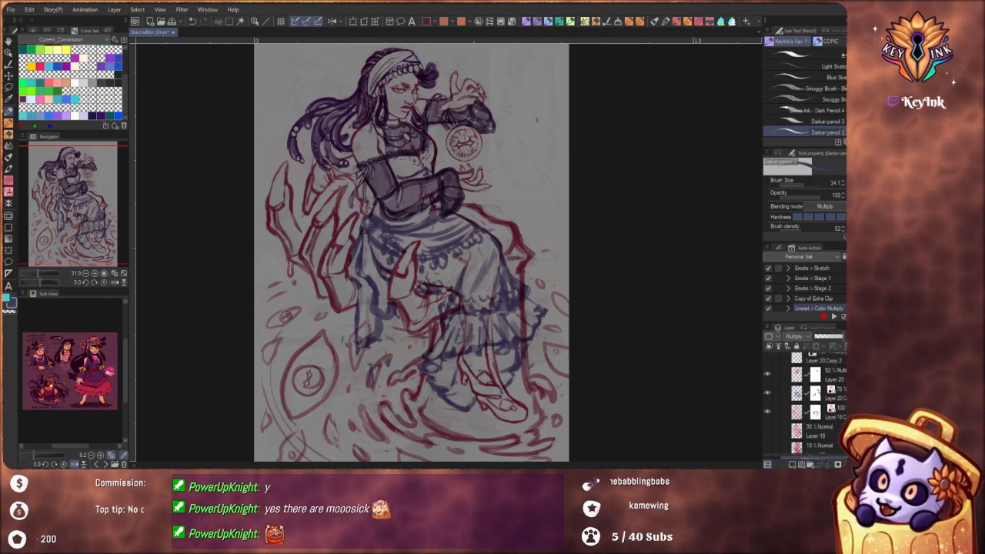
left_click(768, 396)
left_click(768, 395)
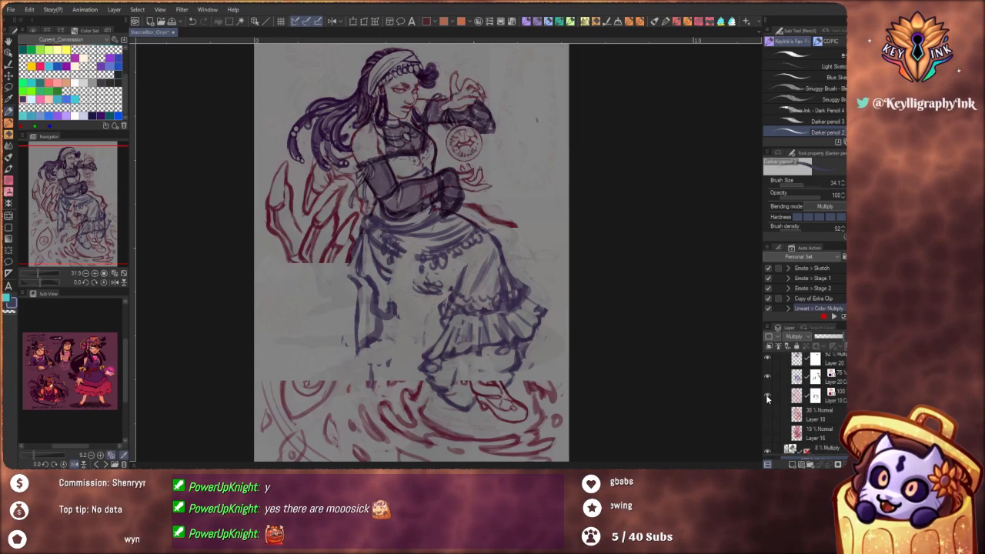
left_click(831, 398)
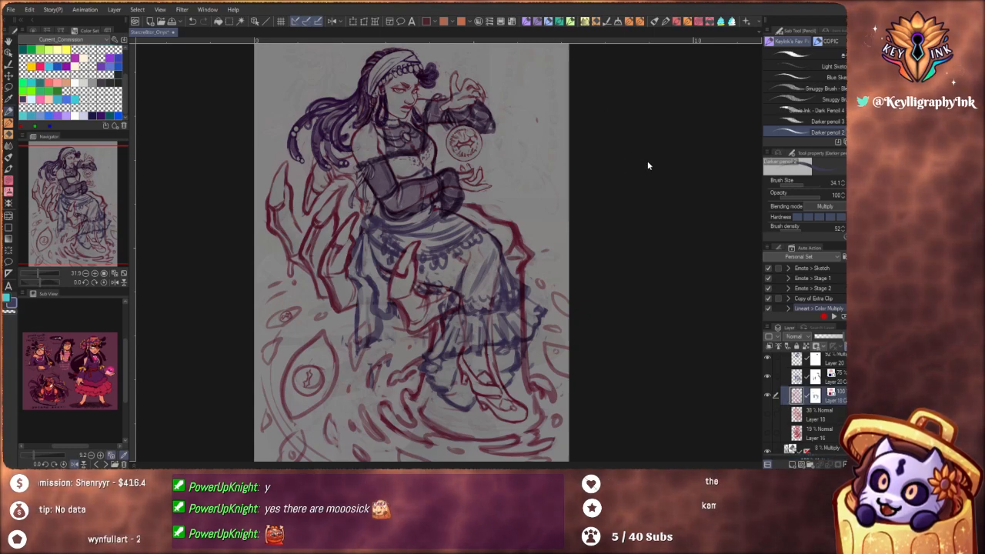
Enlarge the Darker pencil brush to 52.9 for reworking the claw finger beside the skirt's waist knot
left_click_drag(347, 260, 411, 265)
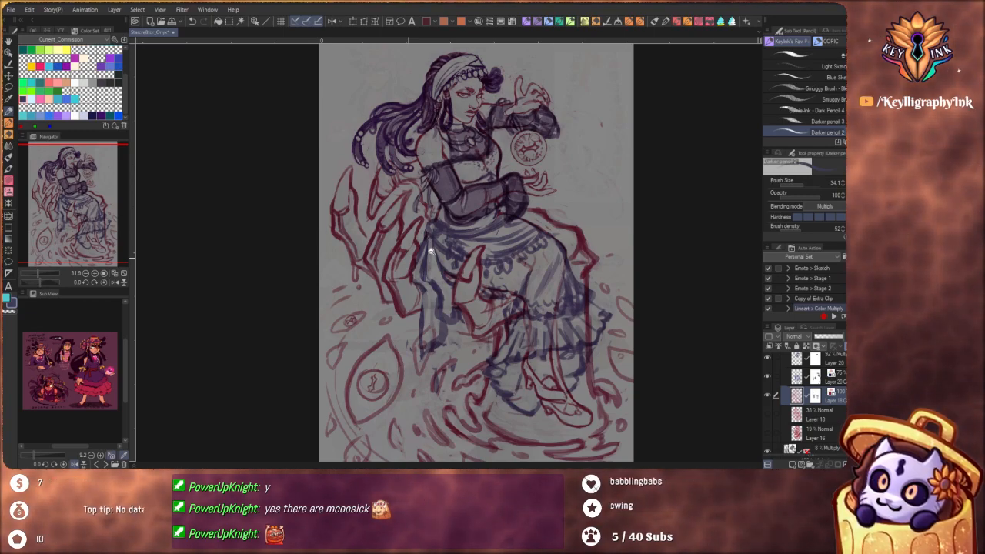
mouse_move(431, 251)
left_mouse_down()
mouse_move(457, 251)
mouse_move(414, 276)
mouse_move(434, 256)
left_mouse_up()
left_click_drag(433, 256, 451, 222)
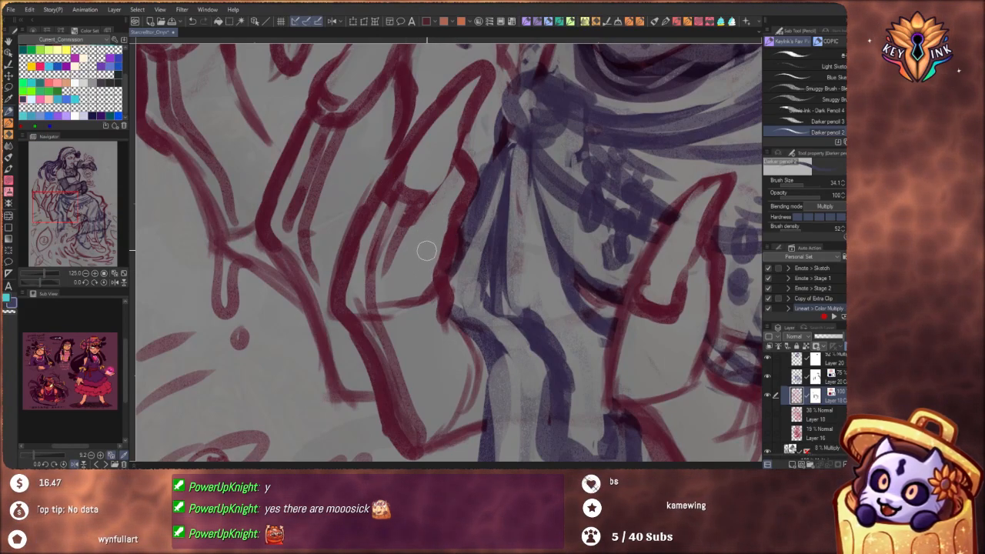
key("]")
key("]")
key("]")
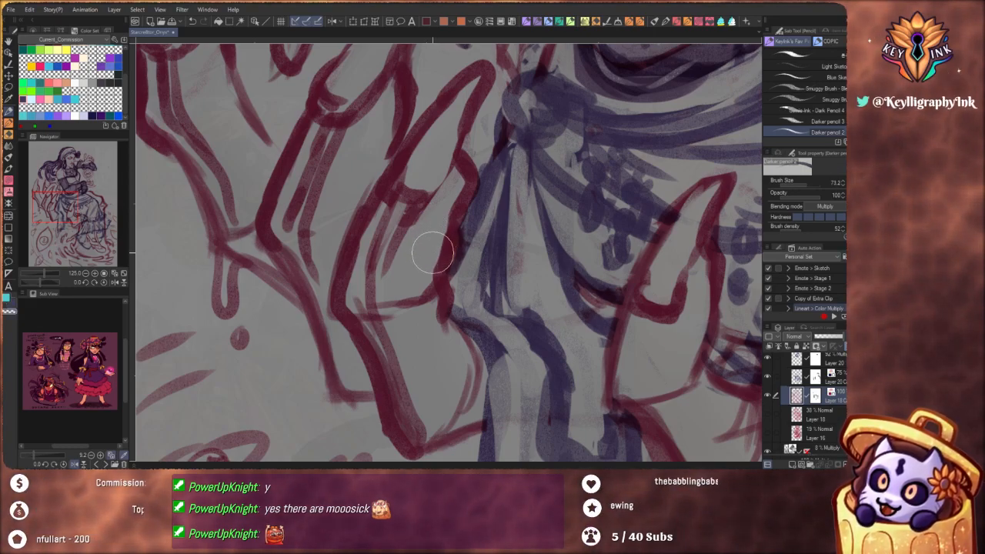
key("[")
key("c")
left_click_drag(465, 169, 454, 246)
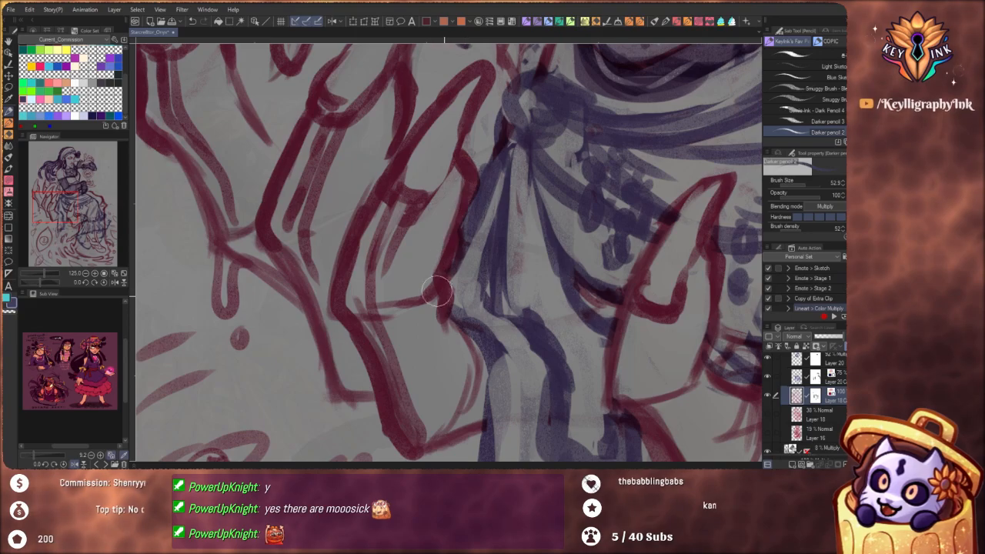
Duplicate the red claw hand sketch layer and hide the lower copy
mouse_move(827, 400)
left_mouse_down()
mouse_move(838, 418)
mouse_move(812, 425)
mouse_move(812, 408)
left_mouse_up()
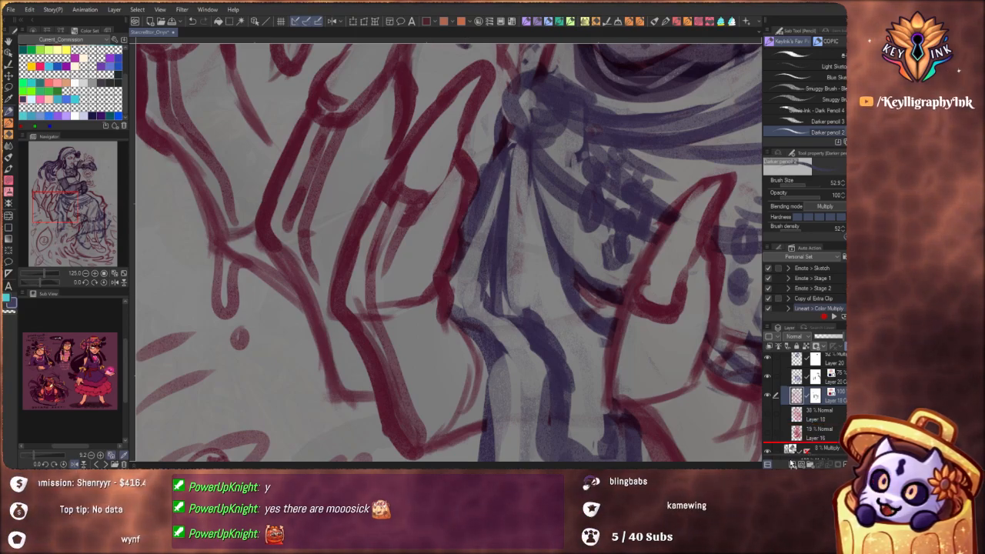
left_click(768, 415)
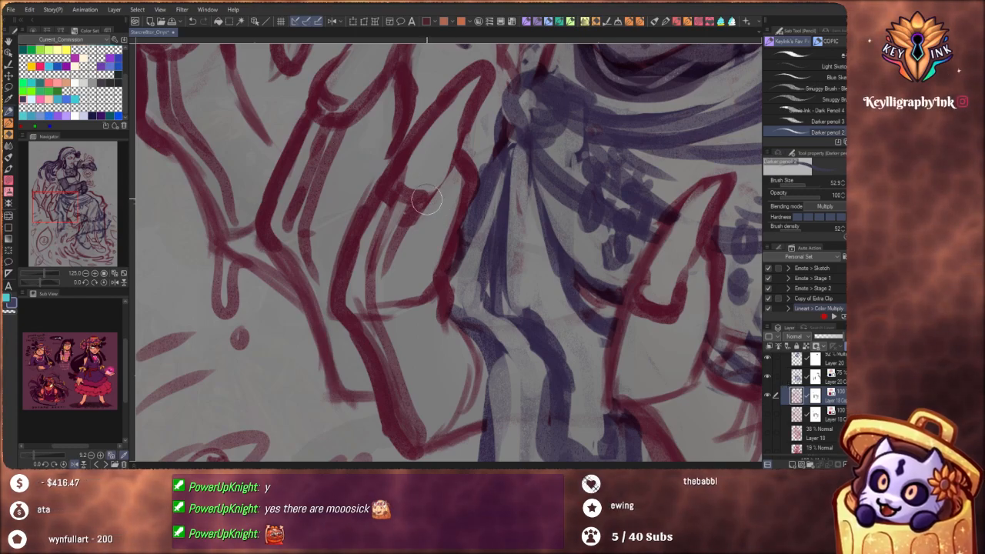
mouse_move(426, 191)
left_mouse_down()
mouse_move(421, 181)
mouse_move(403, 261)
left_mouse_up()
mouse_move(439, 215)
left_mouse_down()
mouse_move(457, 313)
mouse_move(445, 322)
mouse_move(405, 304)
mouse_move(411, 312)
mouse_move(384, 326)
left_mouse_up()
key("ctrl+z")
mouse_move(421, 285)
left_mouse_down()
mouse_move(388, 331)
mouse_move(462, 296)
mouse_move(442, 265)
mouse_move(435, 329)
mouse_move(415, 325)
mouse_move(443, 319)
mouse_move(457, 285)
mouse_move(421, 256)
left_mouse_up()
key("ctrl+z")
key("ctrl+z")
key("ctrl+z")
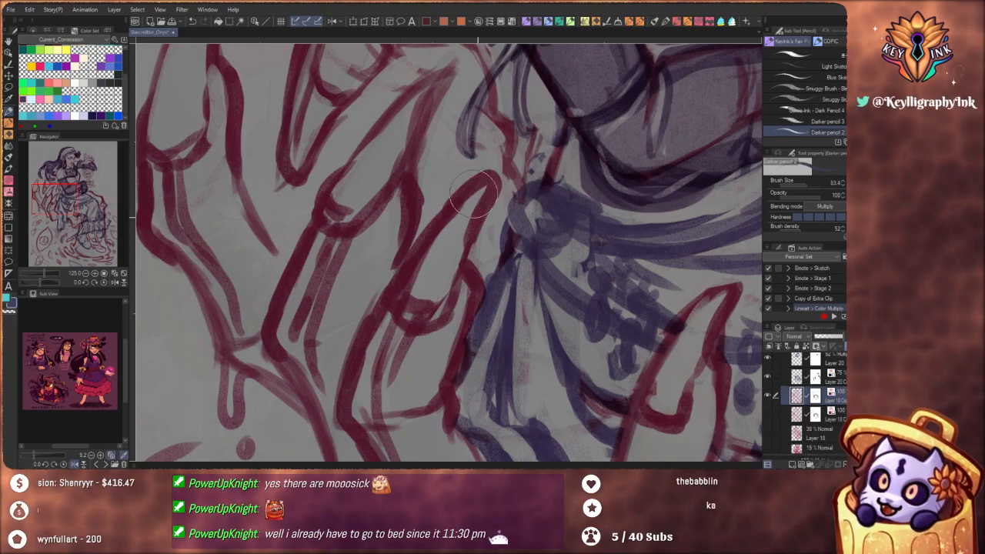
Erase stray lines inside the nail of the claw finger beside the waist knot and thin its edge, reducing the brush to 54.2
key("c")
mouse_move(418, 289)
left_mouse_down()
mouse_move(426, 264)
mouse_move(420, 290)
mouse_move(491, 181)
mouse_move(488, 219)
mouse_move(486, 194)
mouse_move(430, 309)
mouse_move(414, 290)
left_mouse_up()
key("bracketleft")
key("bracketleft")
key("bracketleft")
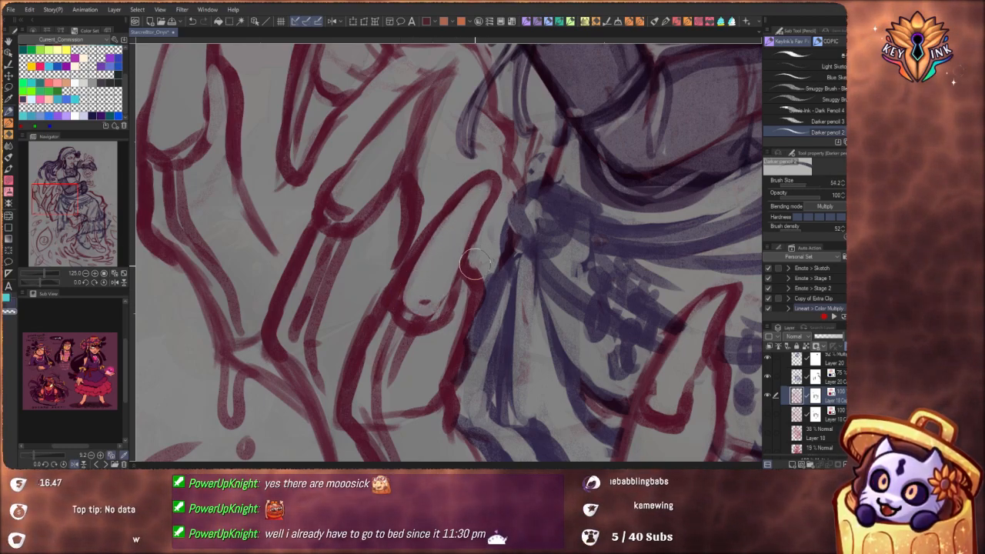
left_click_drag(475, 264, 478, 310)
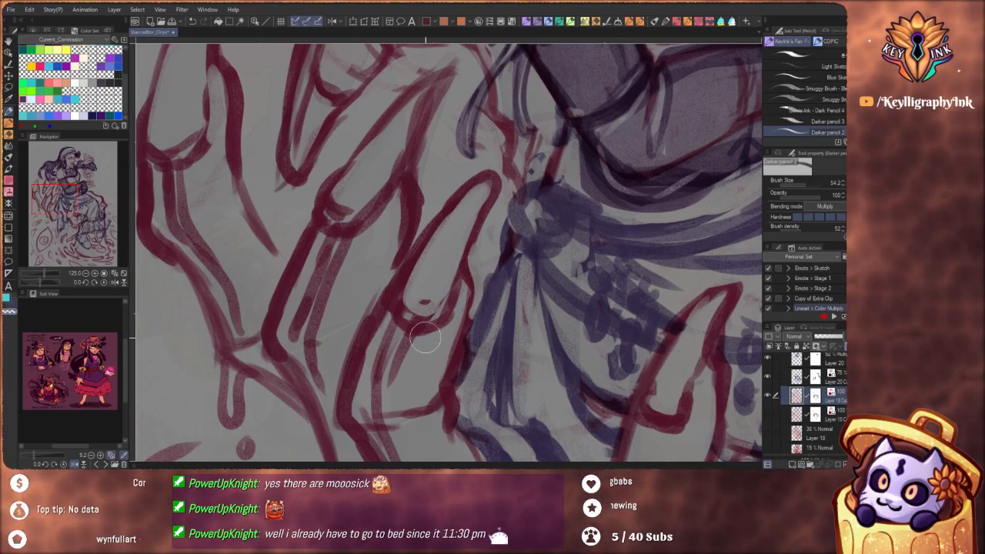
Sketch bone-like segments on the finger beside the waist knot and refine the base and outer edge of its nail
mouse_move(425, 338)
left_mouse_down()
mouse_move(386, 330)
mouse_move(405, 339)
mouse_move(413, 376)
mouse_move(367, 345)
mouse_move(364, 386)
mouse_move(387, 388)
mouse_move(400, 411)
mouse_move(341, 393)
left_mouse_up()
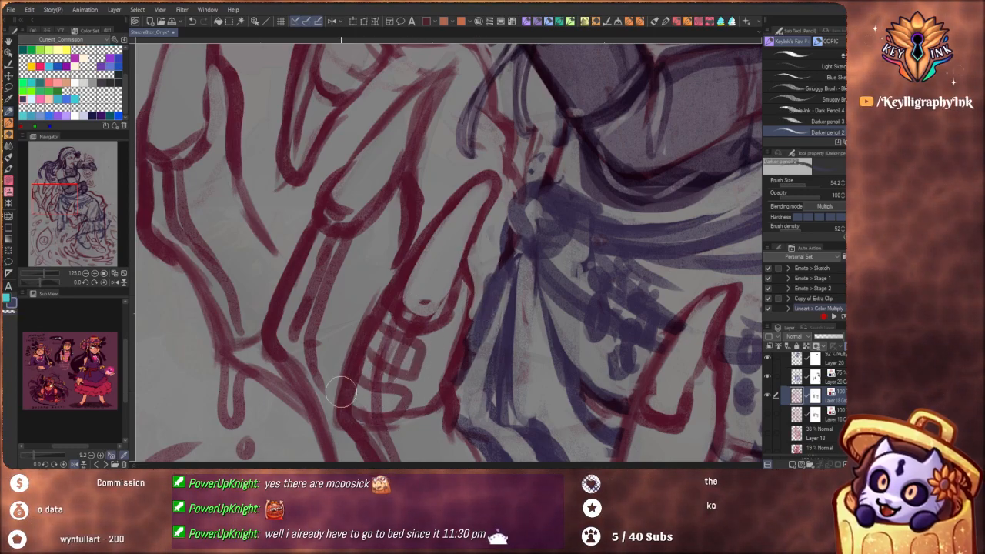
key("c")
left_click_drag(427, 304, 419, 311)
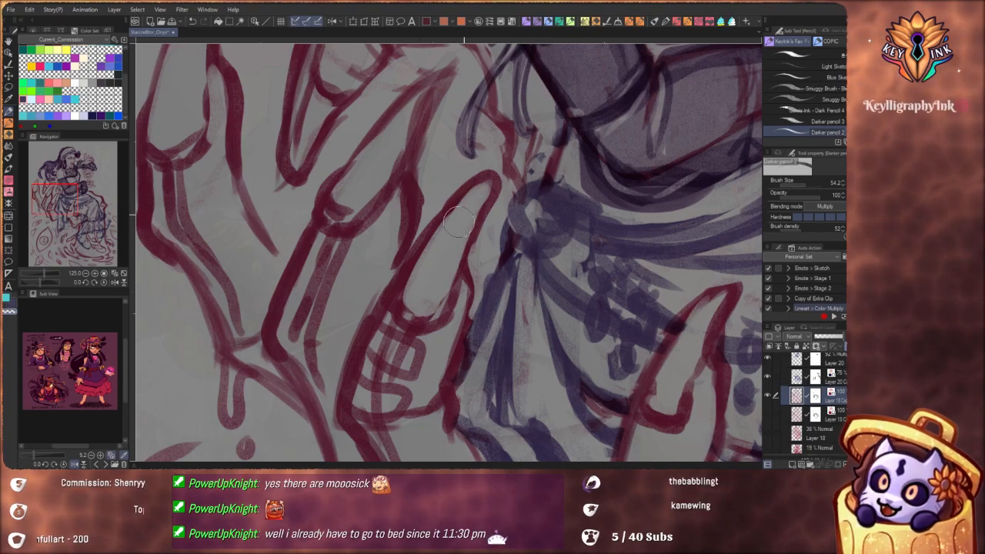
mouse_move(501, 184)
left_mouse_down()
mouse_move(462, 285)
mouse_move(461, 327)
left_mouse_up()
key("c")
left_click_drag(467, 270, 488, 189)
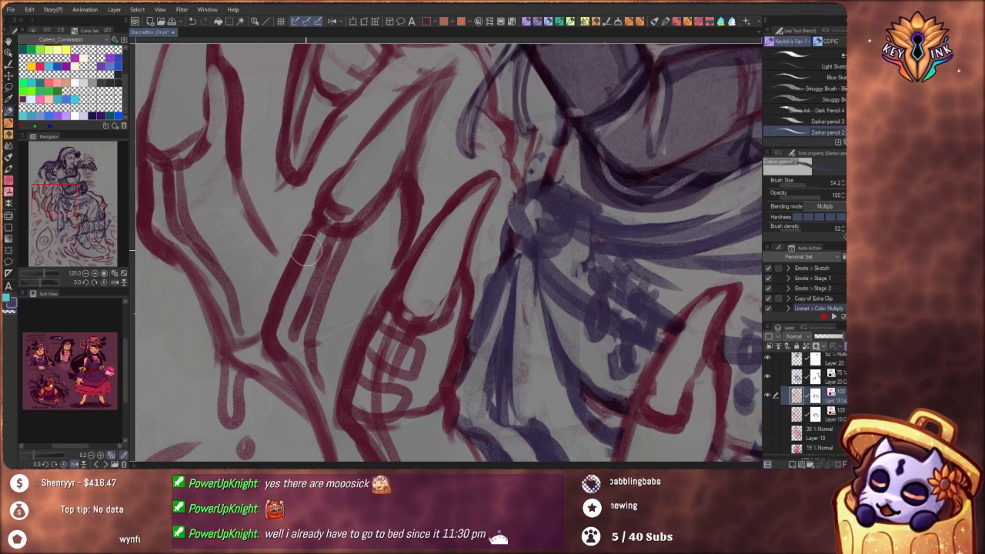
Sketch a first bone segment below the nail of the neighbouring middle claw finger and undo the erasing strokes over it
mouse_move(307, 250)
left_mouse_down()
mouse_move(340, 288)
mouse_move(309, 276)
mouse_move(365, 259)
mouse_move(356, 254)
mouse_move(333, 302)
left_mouse_up()
key("c")
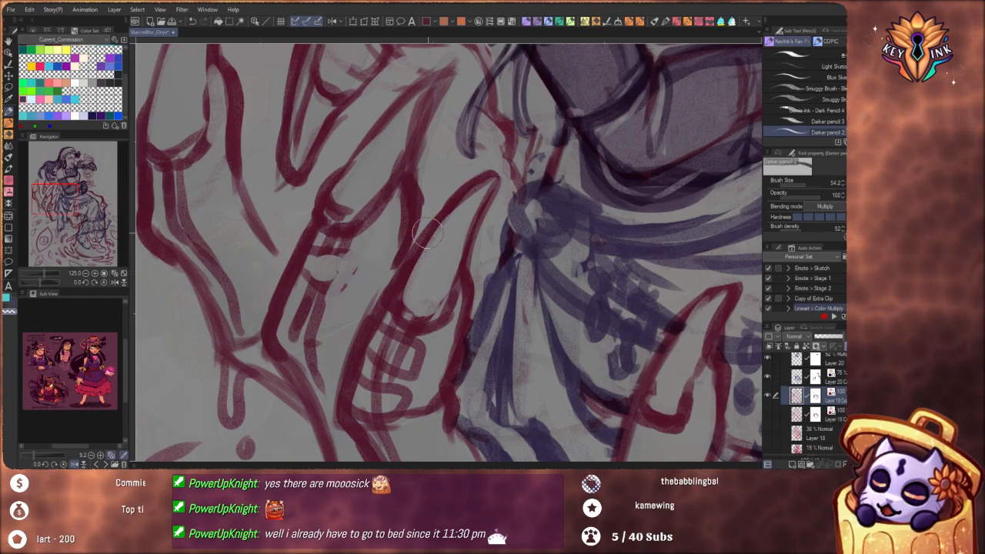
key("ctrl+z")
key("ctrl+z")
Lower the Darker pencil's stabilization to 8
scroll(805, 206, "down", 2)
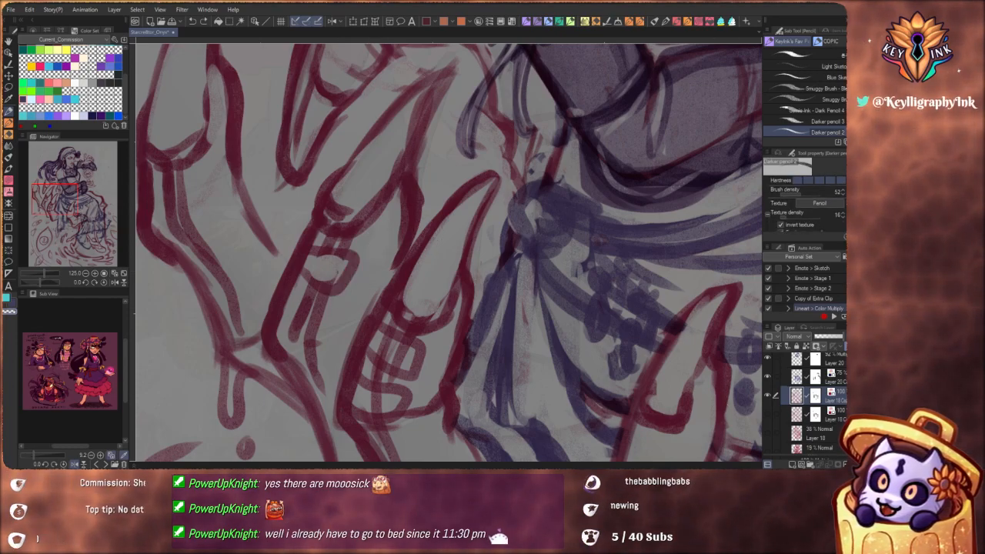
scroll(805, 204, "down", 2)
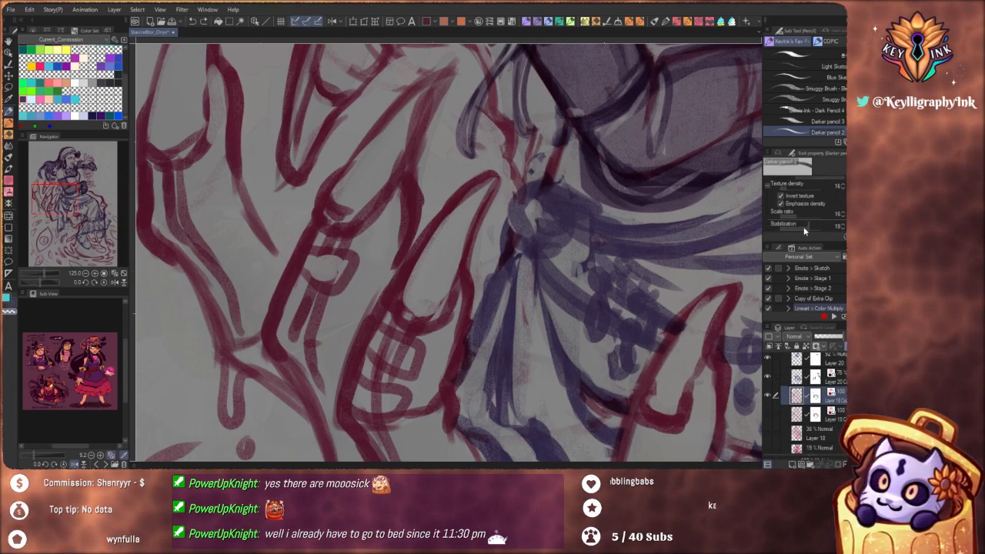
left_click_drag(805, 229, 770, 229)
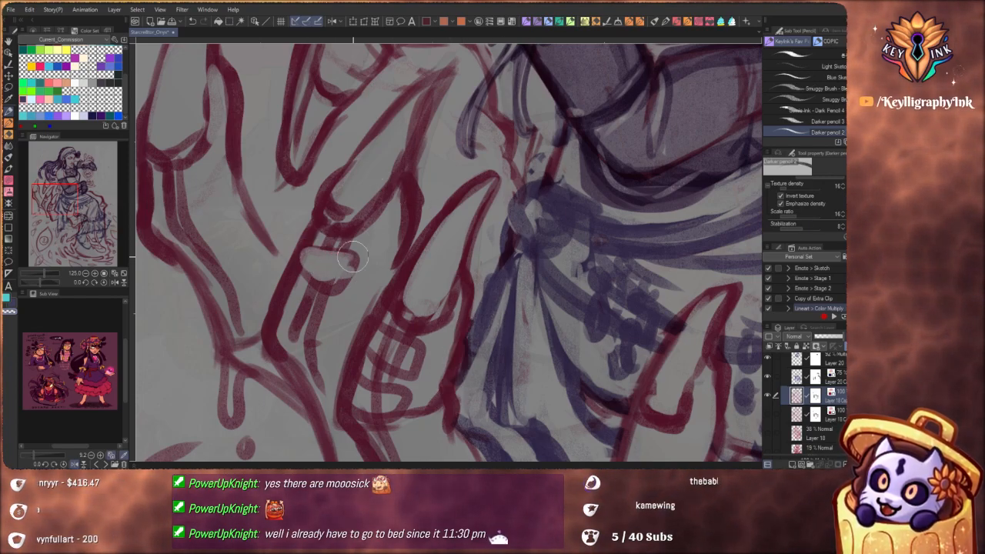
Clean up the first bone segment on the middle claw finger and sketch a second segment below it
key("c")
mouse_move(299, 267)
left_mouse_down()
mouse_move(356, 259)
mouse_move(304, 247)
left_mouse_up()
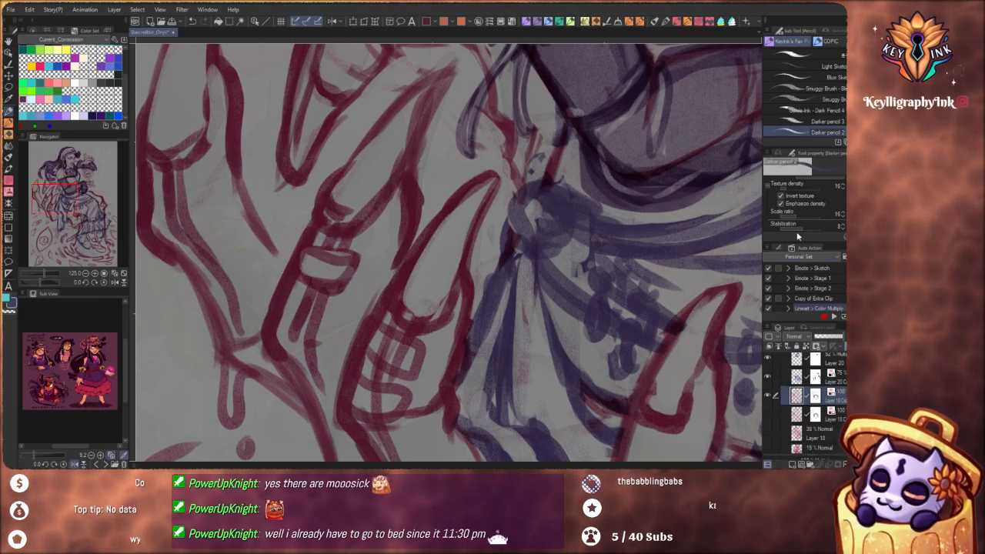
mouse_move(313, 272)
left_mouse_down()
mouse_move(346, 271)
mouse_move(346, 287)
left_mouse_up()
key("c")
left_click_drag(282, 294, 332, 311)
key("c")
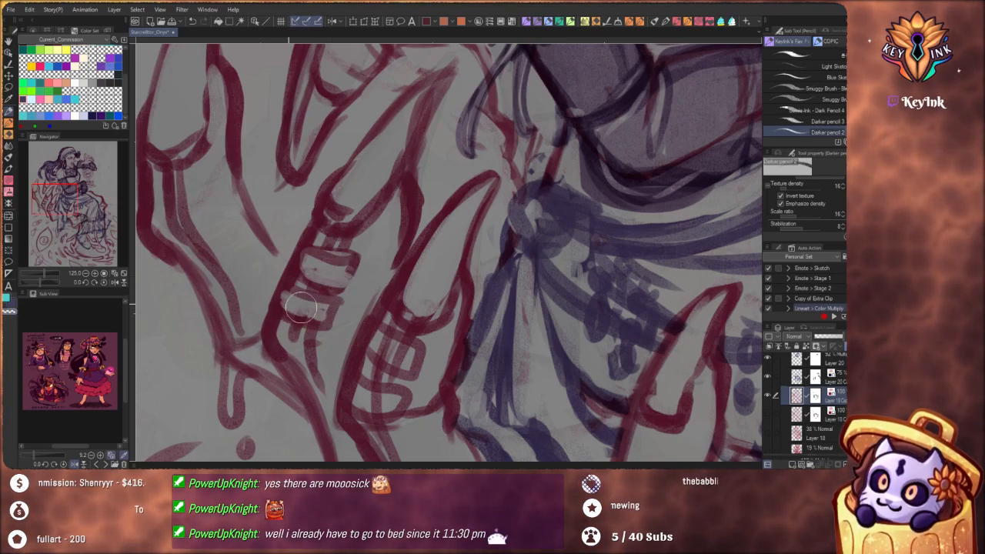
Examine the reworked claw hand and the figure's pose across the whole canvas and in rotated close-up views
key("ctrl+0")
left_click_drag(525, 204, 459, 338)
left_click_drag(475, 282, 568, 285)
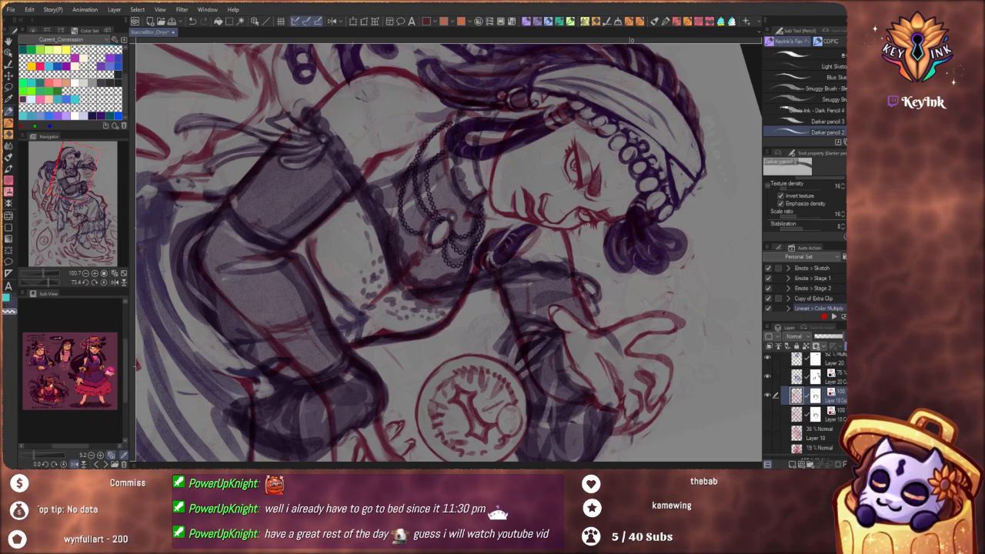
scroll(440, 279, "down", 5)
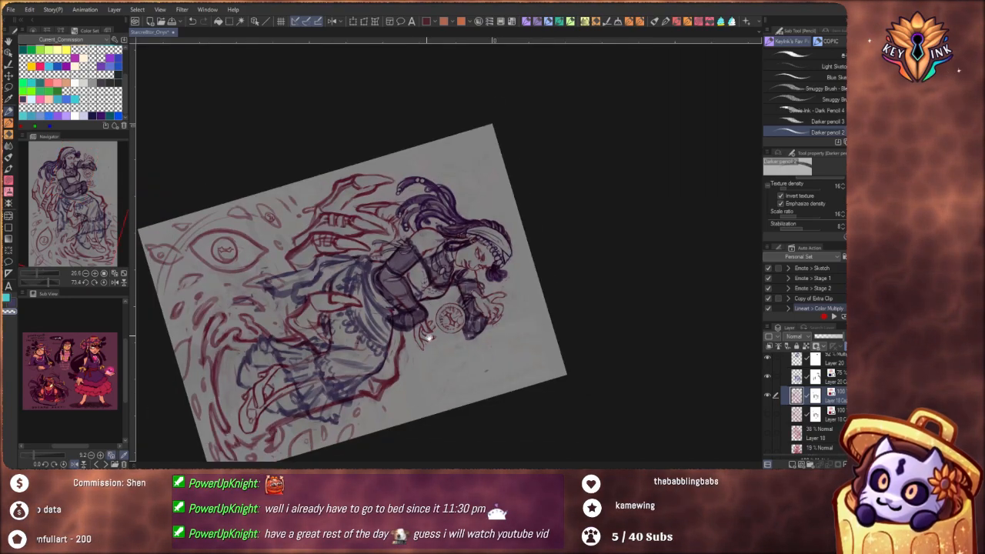
left_click_drag(546, 285, 540, 295)
left_click_drag(526, 329, 540, 211)
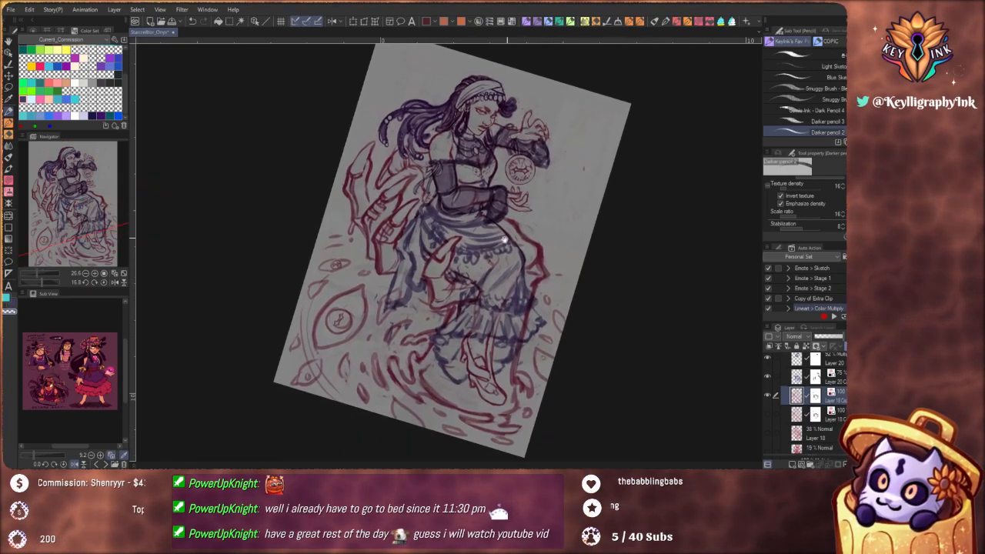
left_click_drag(407, 240, 439, 223)
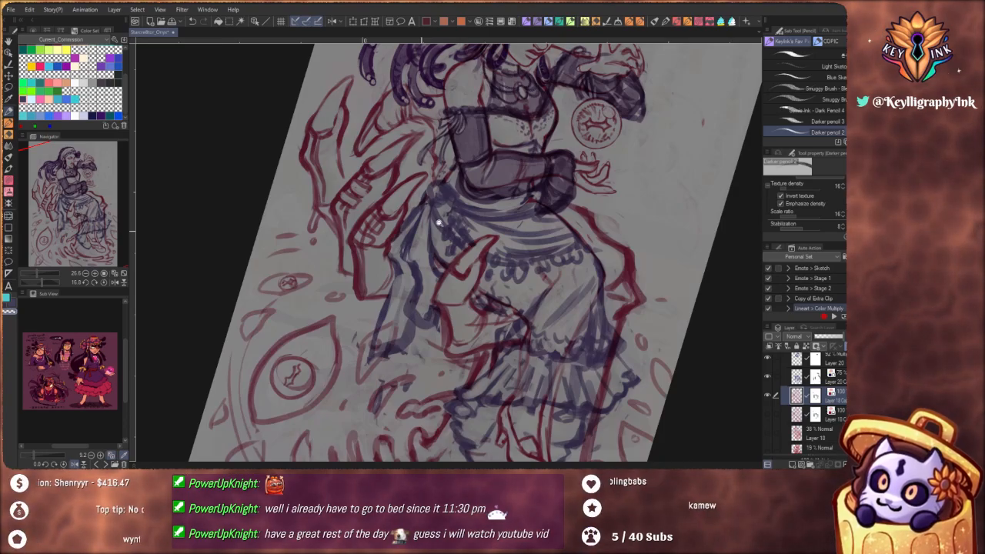
scroll(440, 222, "up", 3)
scroll(373, 302, "down", 6)
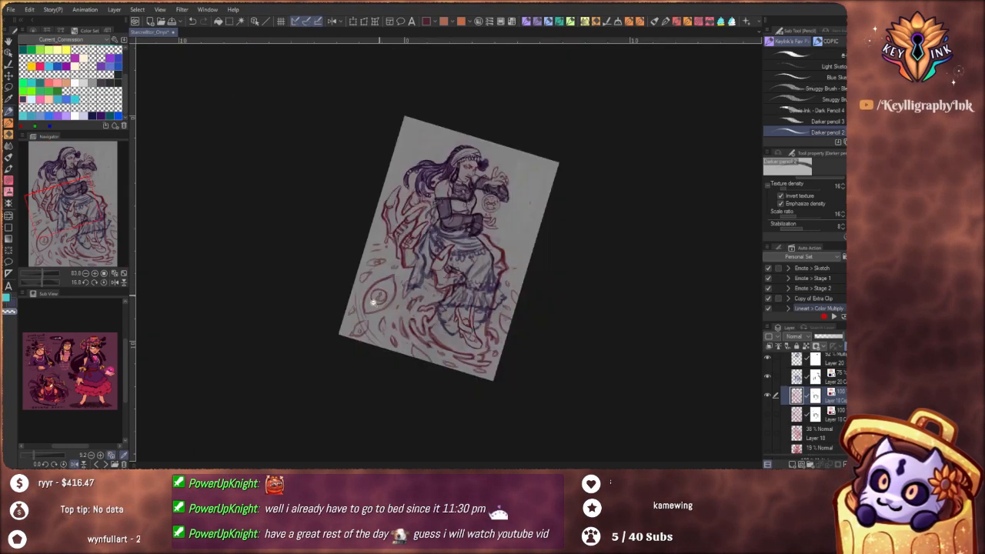
scroll(373, 303, "up", 5)
scroll(433, 257, "down", 4)
scroll(385, 285, "up", 2)
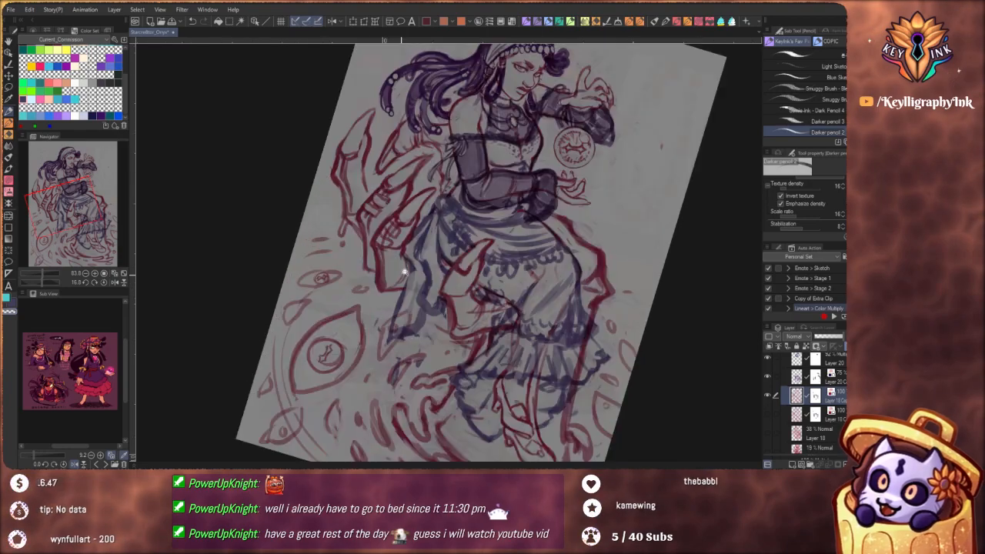
scroll(404, 271, "up", 2)
scroll(442, 326, "up", 4)
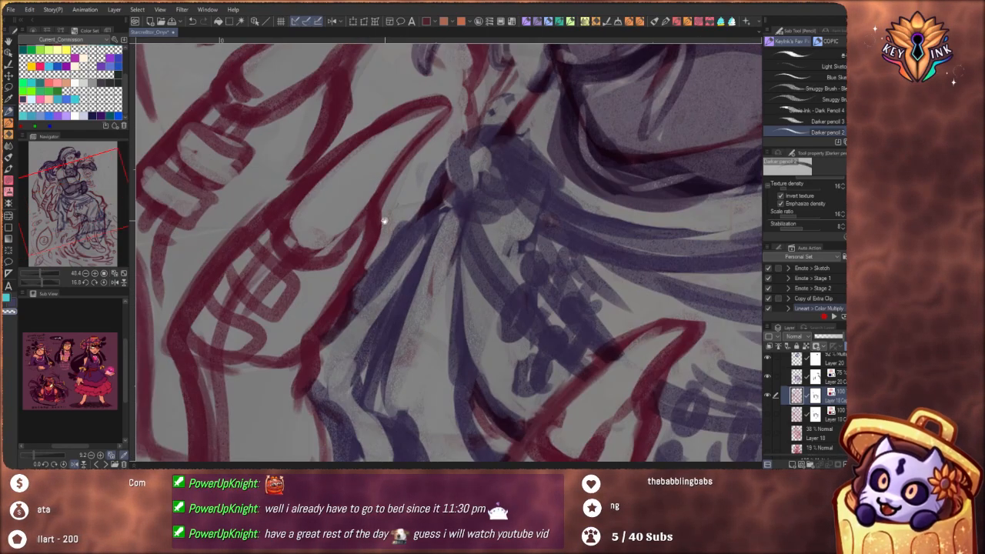
Sketch bone segments down the outer claw finger, the lower parts of the middle fingers and the claw thumb
scroll(384, 221, "down", 4)
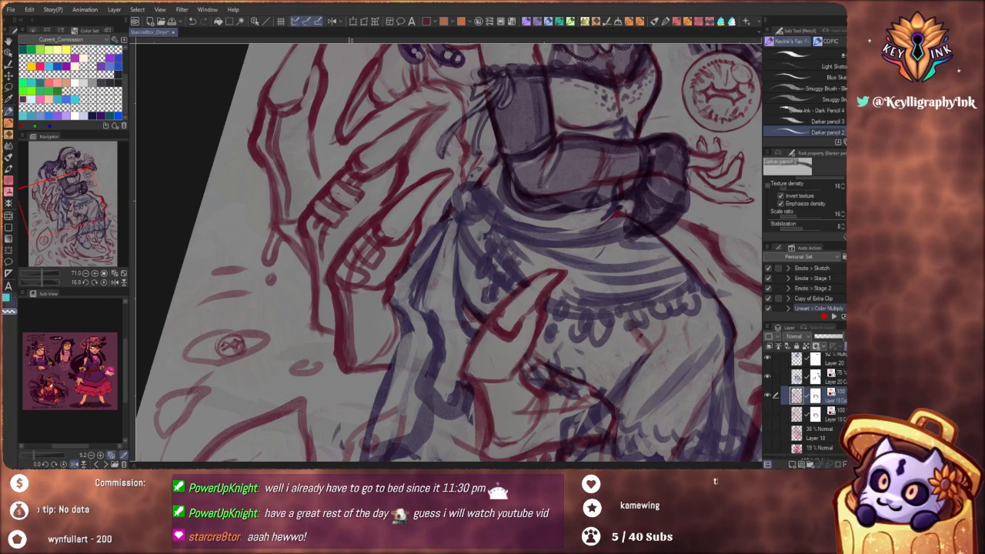
scroll(404, 288, "down", 5)
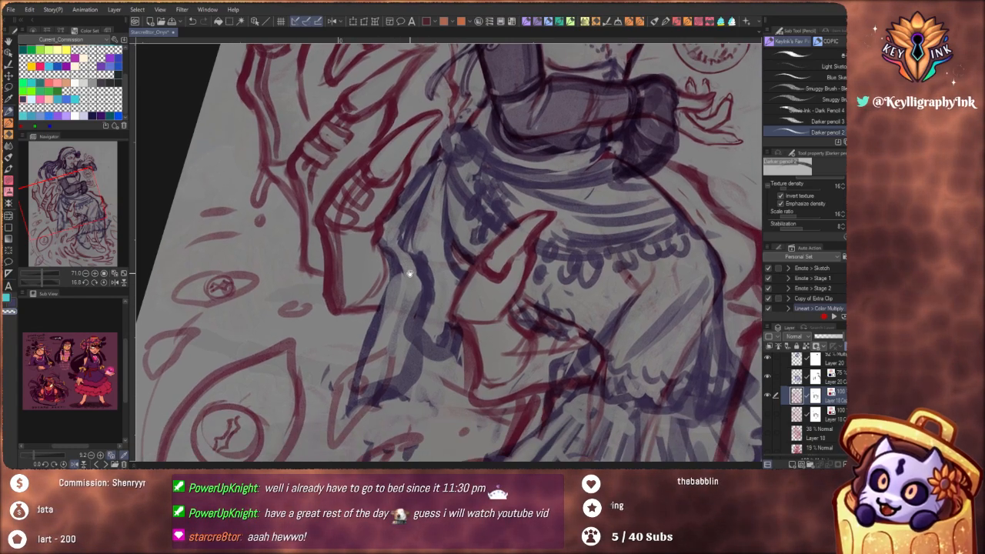
scroll(393, 299, "up", 3)
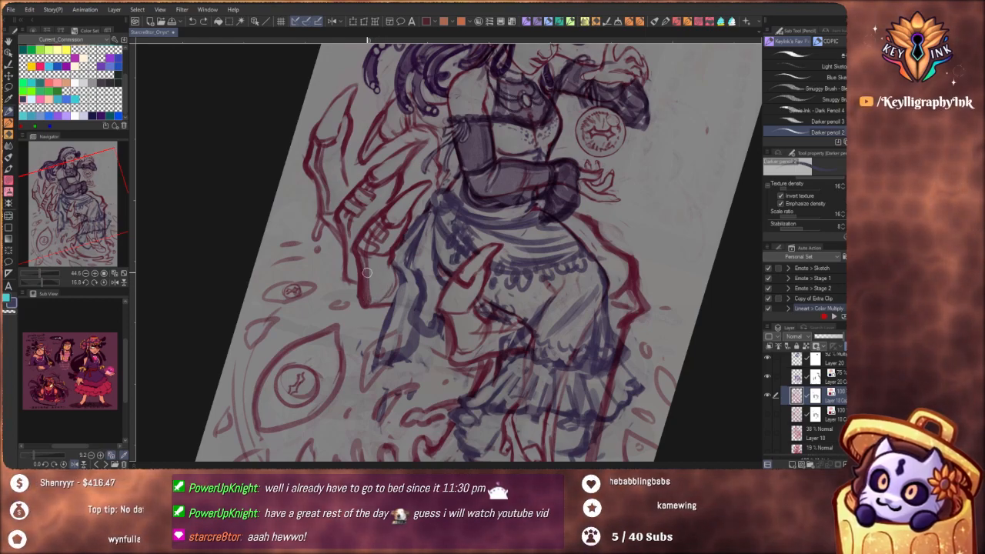
mouse_move(365, 270)
left_mouse_down()
mouse_move(381, 272)
mouse_move(371, 299)
left_mouse_up()
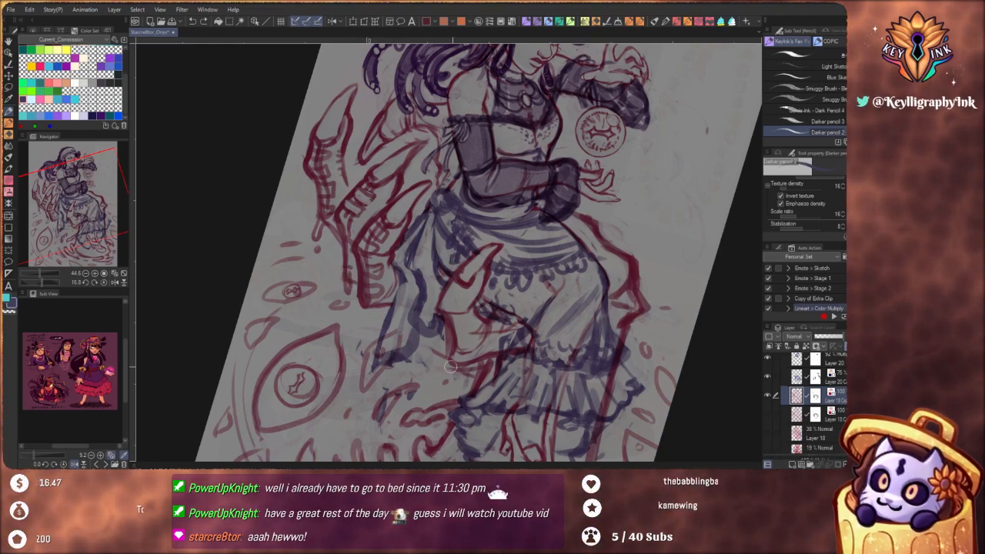
left_click_drag(544, 385, 523, 323)
mouse_move(434, 260)
left_mouse_down()
mouse_move(431, 225)
mouse_move(451, 221)
mouse_move(486, 181)
left_mouse_up()
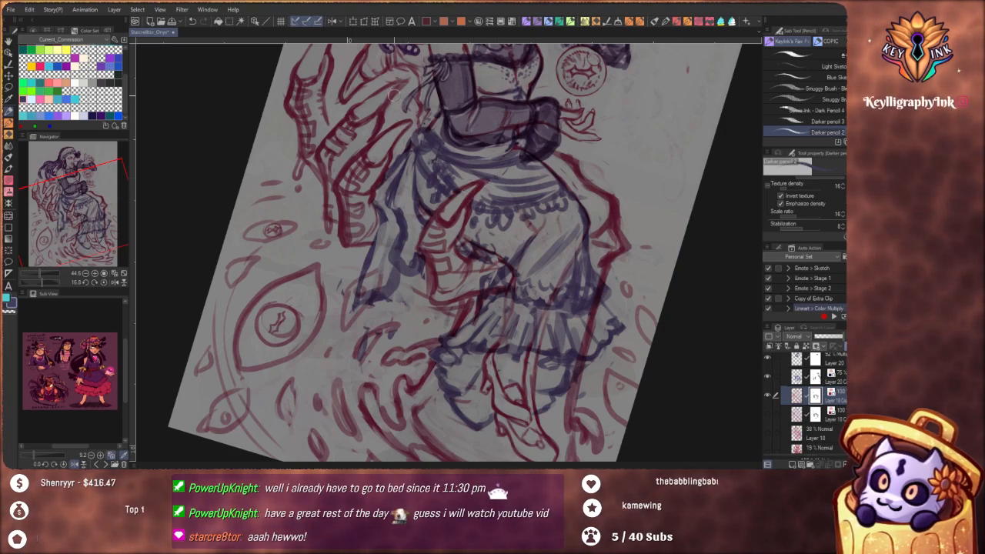
left_click_drag(408, 120, 387, 275)
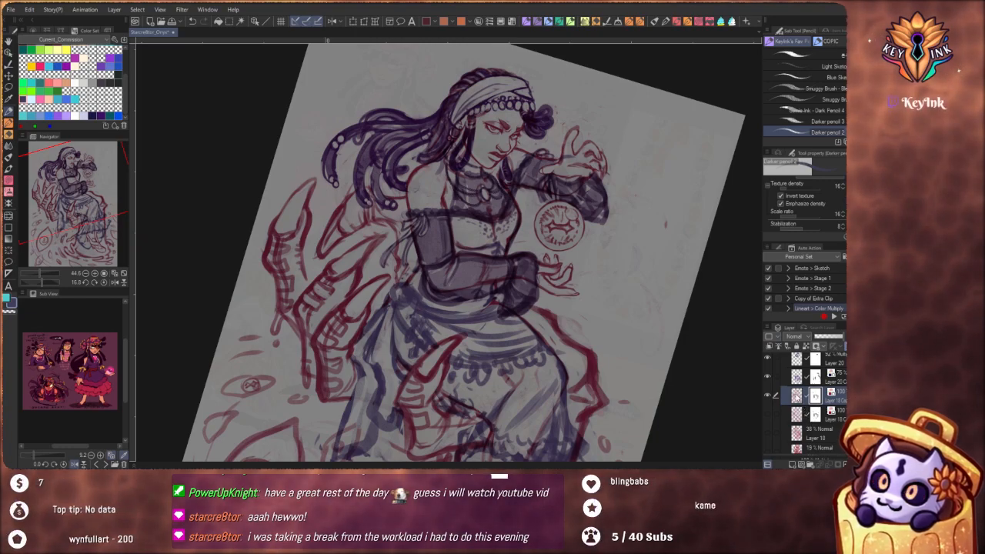
Rework the outermost claw's nail outline and clean up the nail of the upper middle claw finger
mouse_move(311, 185)
left_mouse_down()
mouse_move(294, 224)
mouse_move(318, 180)
mouse_move(308, 205)
mouse_move(314, 179)
mouse_move(291, 195)
mouse_move(274, 228)
left_mouse_up()
key("c")
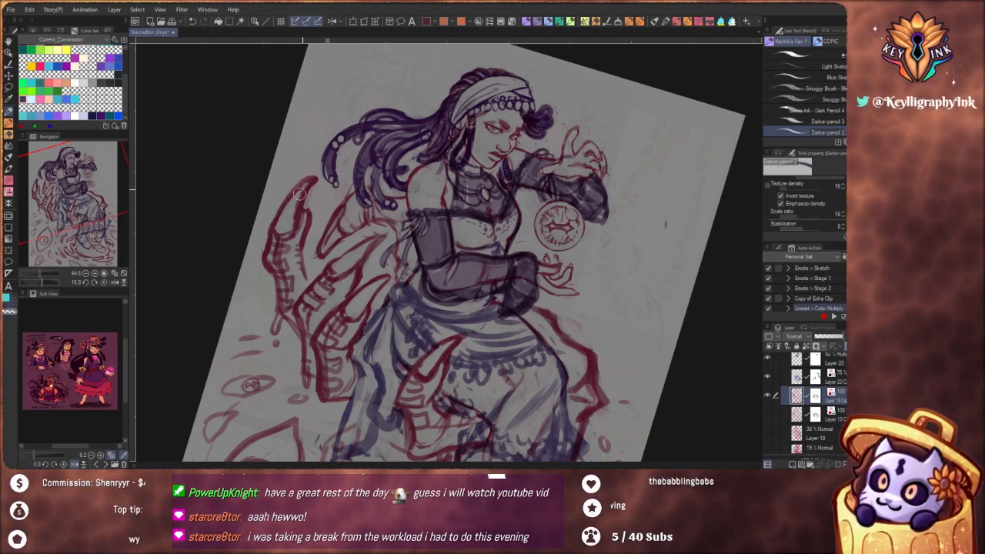
key("c")
mouse_move(299, 206)
left_mouse_down()
mouse_move(284, 236)
mouse_move(301, 241)
left_mouse_up()
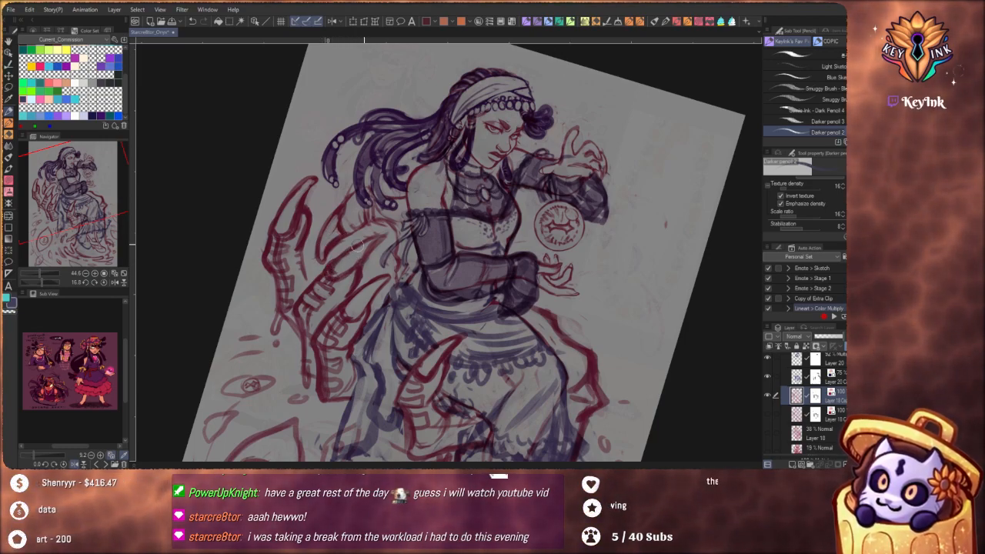
key("c")
left_click_drag(349, 261, 376, 244)
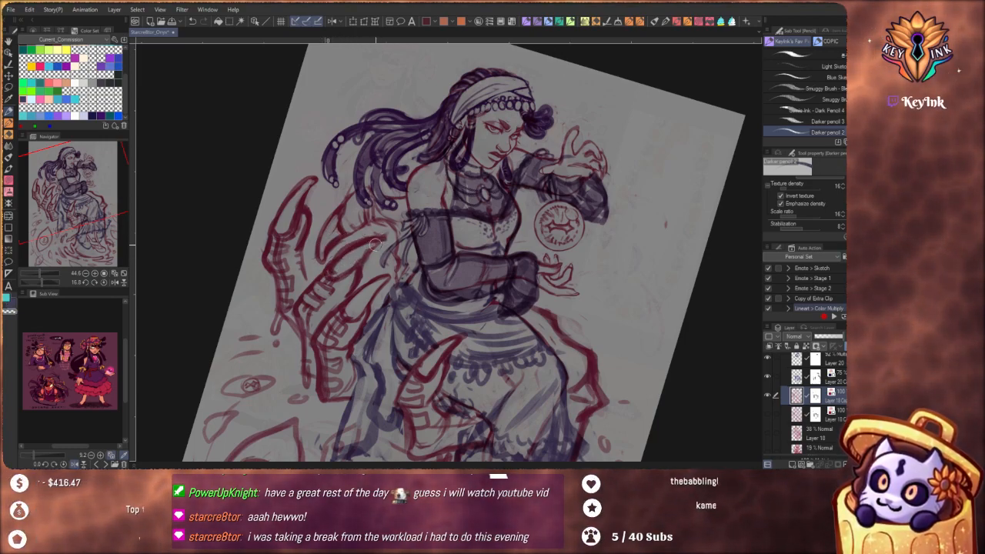
Thicken and reshape the nail outline of the lower middle claw finger, cleaning up the joint where it meets the finger
mouse_move(369, 350)
left_mouse_down()
mouse_move(258, 232)
mouse_move(269, 131)
left_mouse_up()
scroll(395, 159, "up", 3)
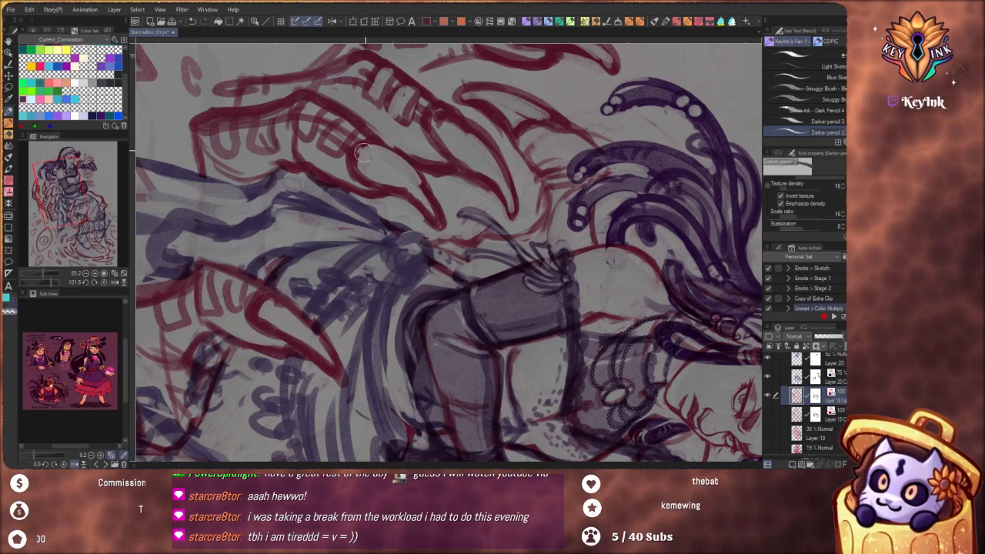
key("c")
mouse_move(377, 137)
left_mouse_down()
mouse_move(410, 163)
mouse_move(411, 153)
mouse_move(443, 219)
mouse_move(437, 231)
left_mouse_up()
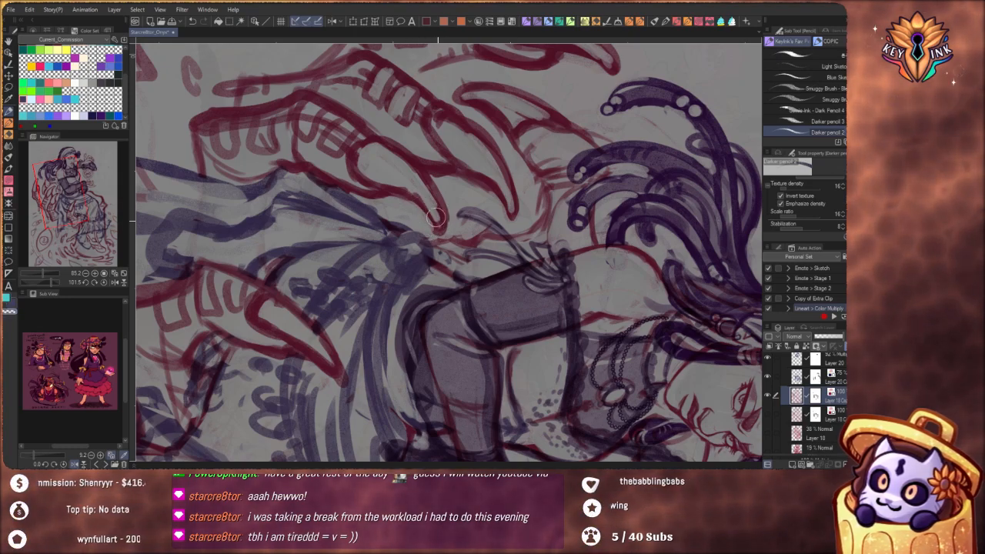
mouse_move(347, 156)
left_mouse_down()
mouse_move(371, 185)
mouse_move(308, 158)
mouse_move(341, 172)
mouse_move(343, 189)
mouse_move(381, 217)
left_mouse_up()
key("c")
key("c")
mouse_move(490, 334)
left_mouse_down()
mouse_move(539, 265)
mouse_move(535, 224)
left_mouse_up()
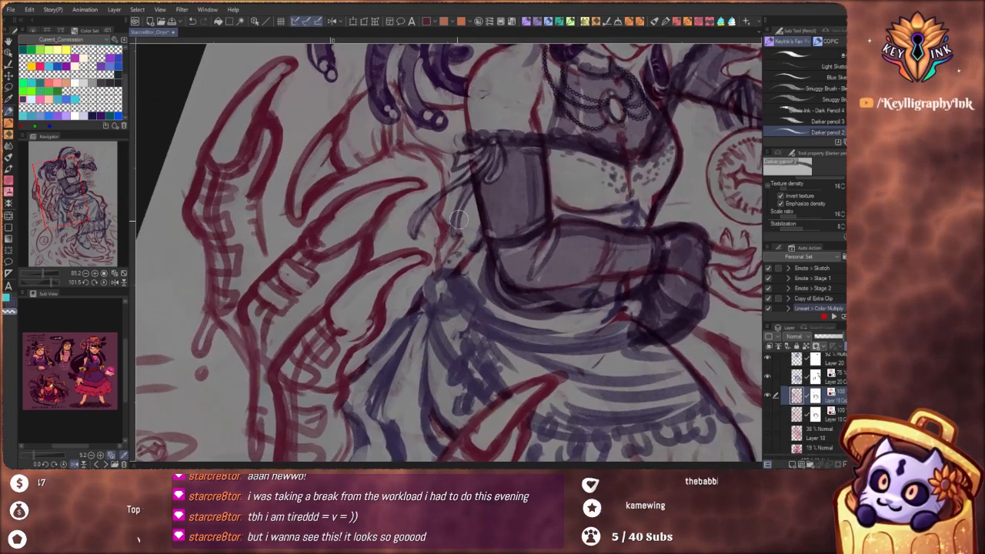
Refine the red lines around the middle claw fingertips beside the figure's sleeve, alternating drawing and erasing
left_click_drag(422, 204, 474, 97)
key("c")
mouse_move(416, 223)
left_mouse_down()
mouse_move(427, 194)
mouse_move(395, 228)
mouse_move(373, 226)
mouse_move(383, 205)
mouse_move(381, 226)
mouse_move(388, 221)
mouse_move(382, 203)
mouse_move(443, 162)
mouse_move(400, 234)
left_mouse_up()
key("c")
key("c")
Reshape the claw thumb's nail base and inner contour, and reinforce the outline corner at the thumb's base
left_click_drag(588, 348, 580, 355)
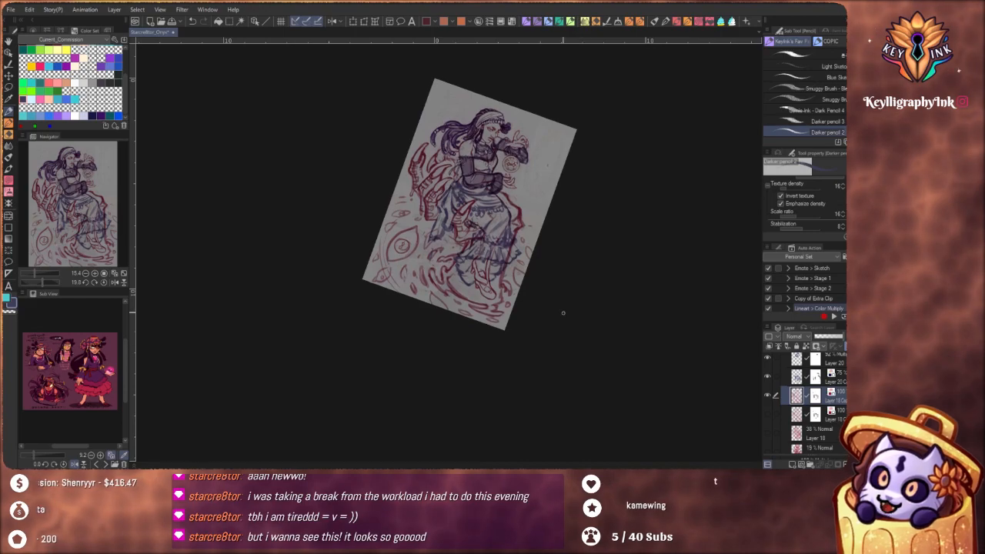
left_click_drag(462, 201, 488, 224)
left_click_drag(535, 250, 483, 314)
left_click_drag(537, 353, 483, 307)
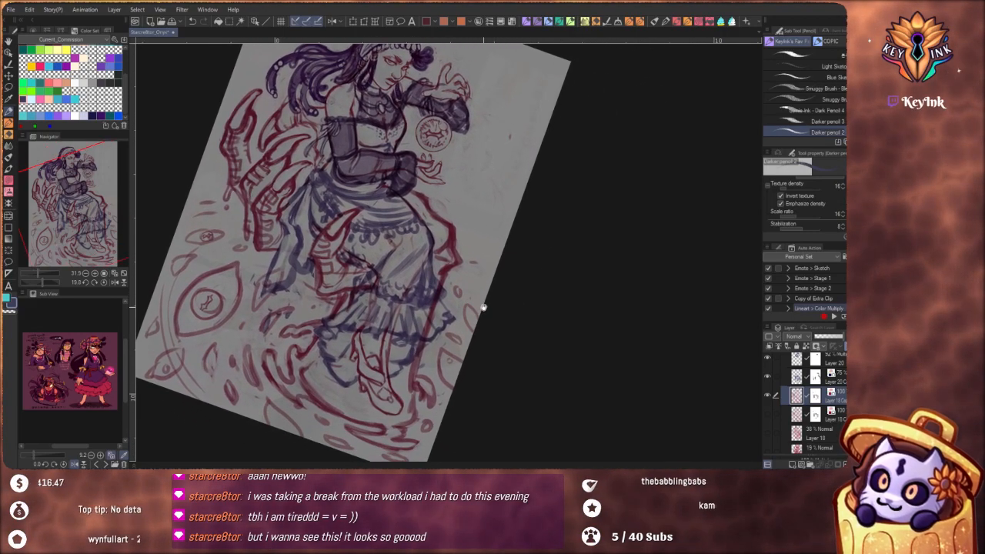
left_click_drag(499, 346, 543, 334)
left_click_drag(490, 273, 534, 310)
scroll(413, 248, "up", 2)
scroll(412, 248, "up", 6)
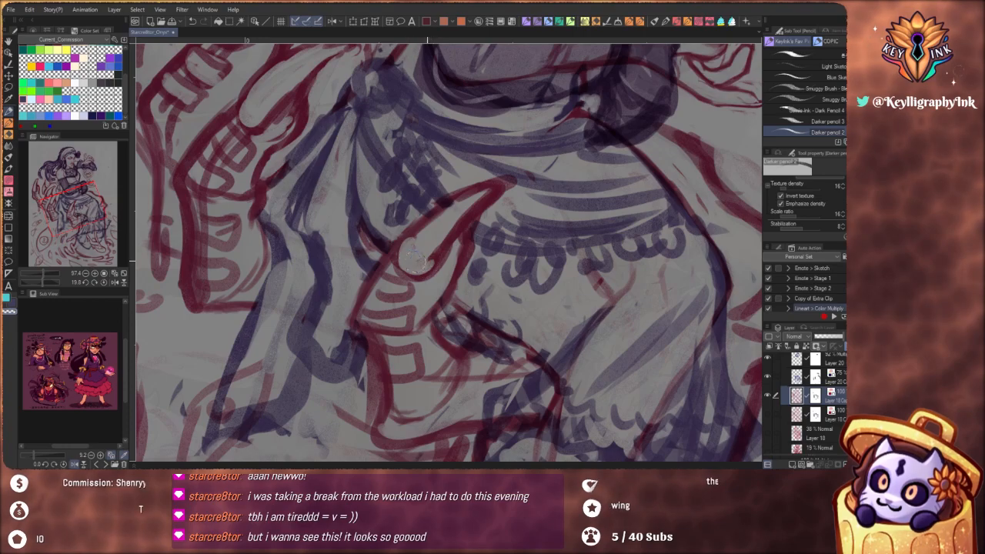
mouse_move(458, 258)
left_mouse_down()
mouse_move(459, 249)
mouse_move(435, 304)
left_mouse_up()
key("c")
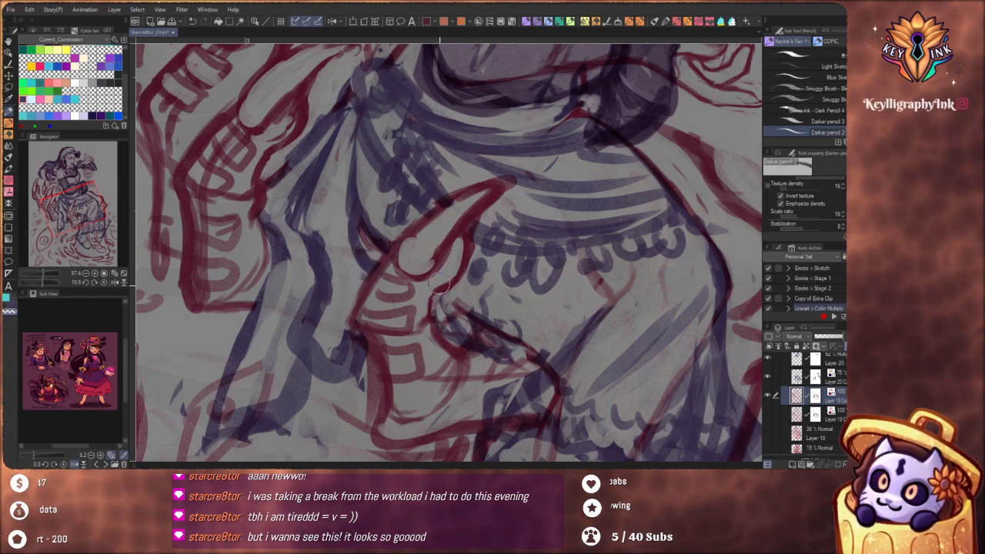
mouse_move(467, 248)
left_mouse_down()
mouse_move(428, 314)
mouse_move(425, 338)
mouse_move(451, 358)
left_mouse_up()
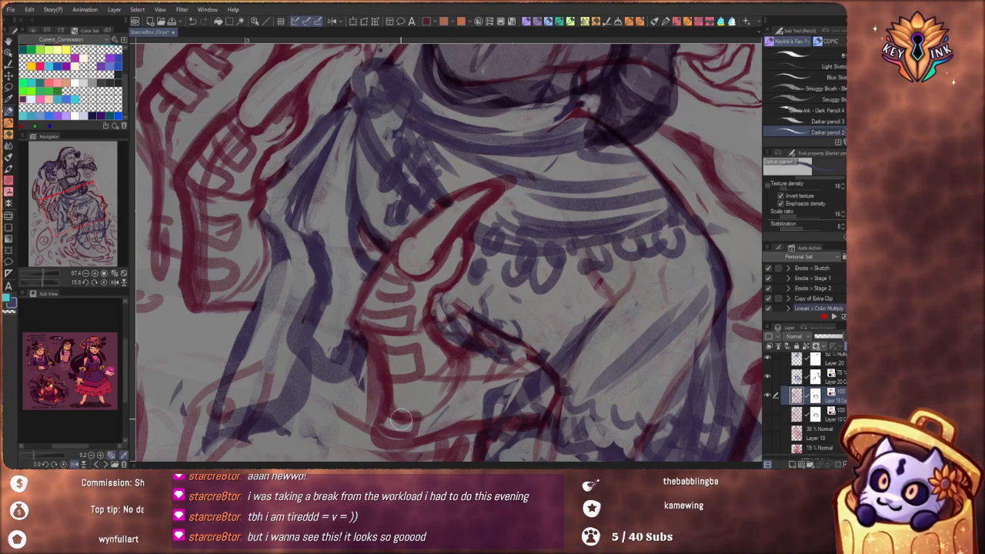
left_click_drag(401, 419, 421, 424)
Strengthen the lower corner of the middle claw finger and add a knuckle bump to the neighbouring finger's outer contour
left_click_drag(245, 302, 359, 331)
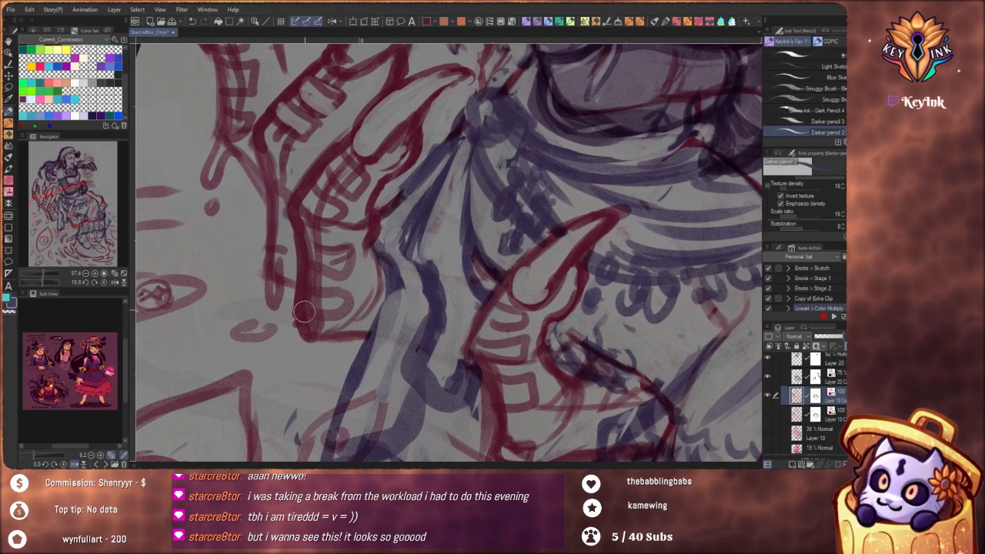
mouse_move(304, 310)
left_mouse_down()
mouse_move(308, 337)
mouse_move(326, 331)
mouse_move(308, 309)
mouse_move(344, 313)
mouse_move(361, 318)
left_mouse_up()
mouse_move(272, 260)
left_mouse_down()
mouse_move(274, 285)
mouse_move(273, 253)
left_mouse_up()
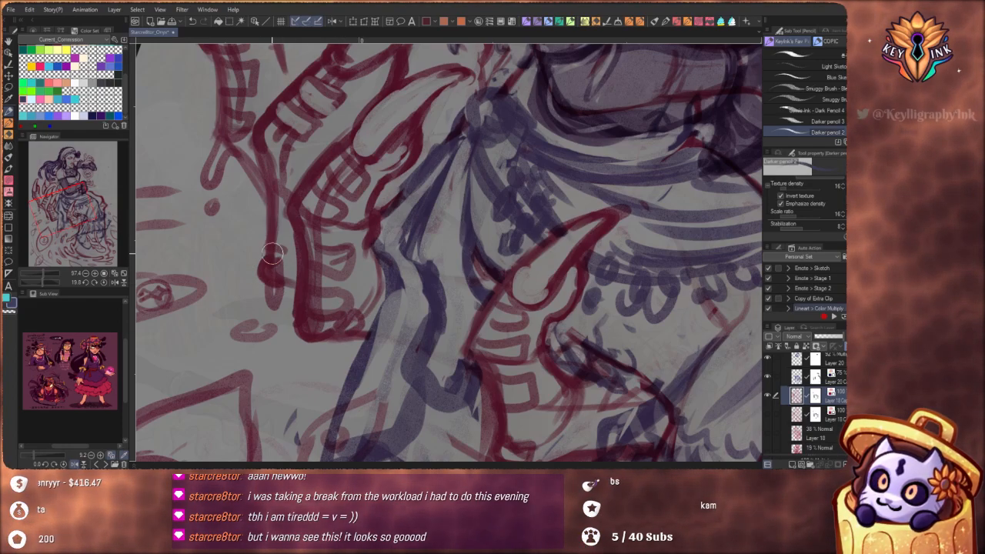
left_click_drag(265, 168, 312, 271)
mouse_move(274, 220)
left_mouse_down()
mouse_move(269, 246)
mouse_move(273, 181)
mouse_move(266, 268)
mouse_move(310, 297)
left_mouse_up()
left_click_drag(398, 249, 413, 255)
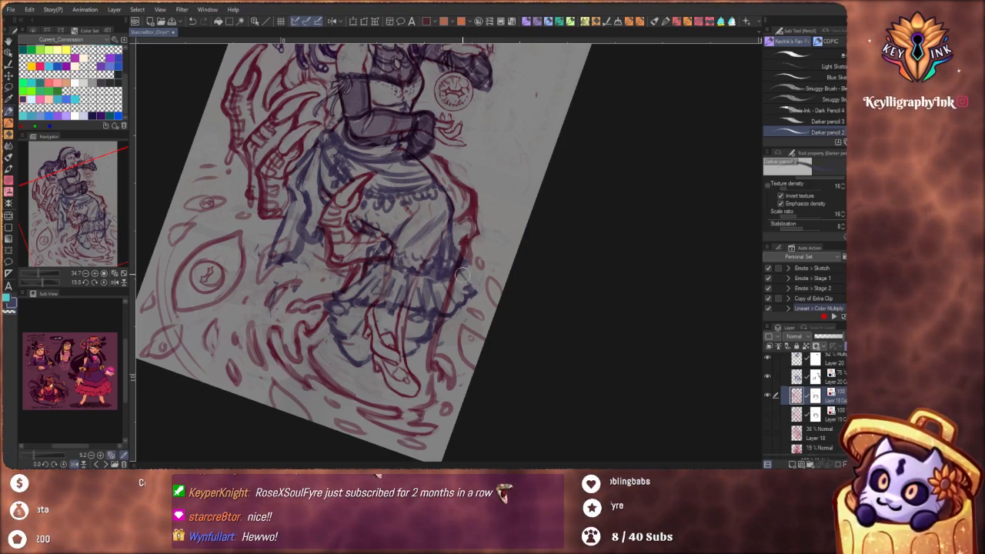
Sketch more curved red ripple strokes around the figure's foot and skirt hem, erasing stray parts
mouse_move(462, 276)
left_mouse_down()
mouse_move(448, 349)
mouse_move(433, 318)
mouse_move(422, 368)
left_mouse_up()
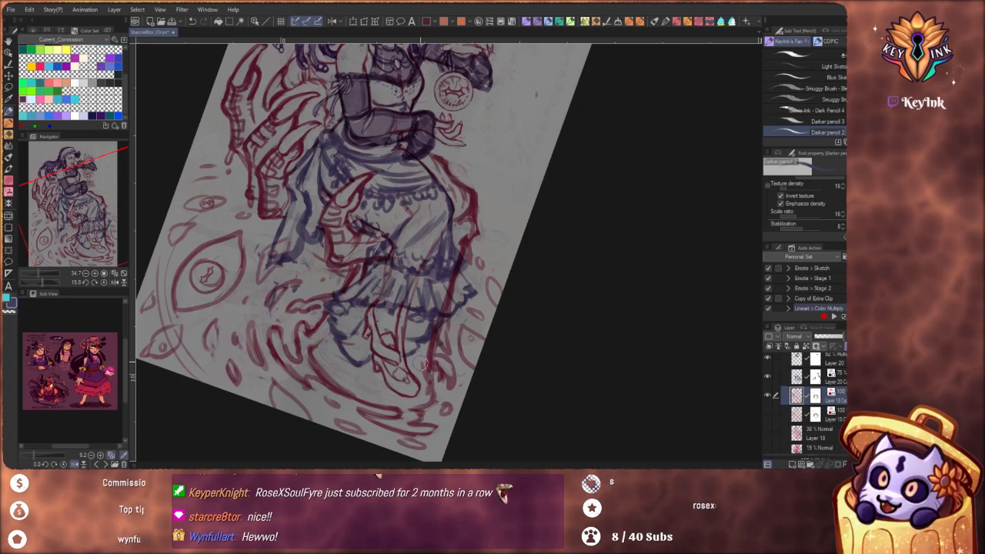
left_click_drag(359, 367, 353, 400)
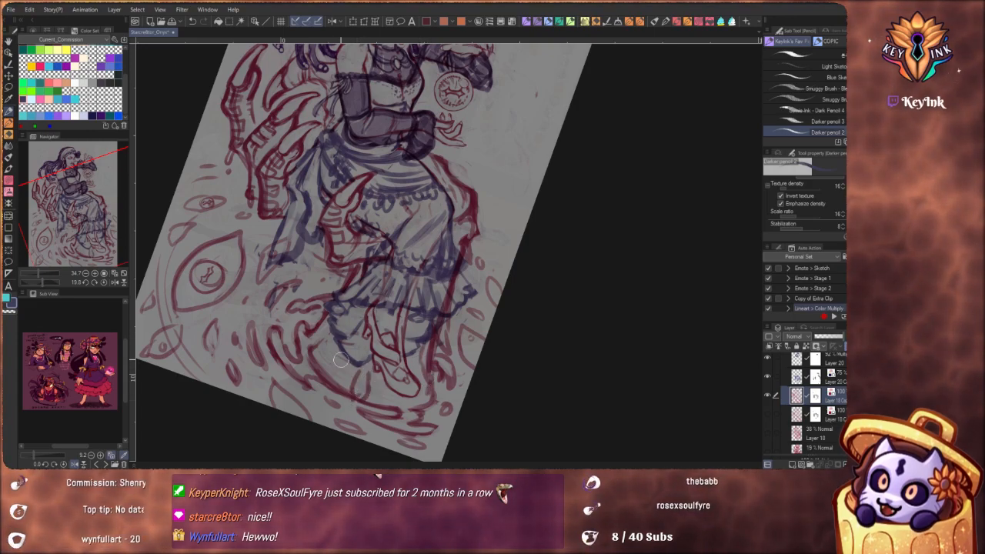
mouse_move(341, 360)
left_mouse_down()
mouse_move(345, 397)
mouse_move(375, 382)
mouse_move(354, 402)
mouse_move(361, 376)
mouse_move(347, 402)
mouse_move(363, 380)
mouse_move(357, 373)
mouse_move(346, 402)
mouse_move(366, 367)
mouse_move(338, 409)
mouse_move(324, 359)
left_mouse_up()
key("c")
key("c")
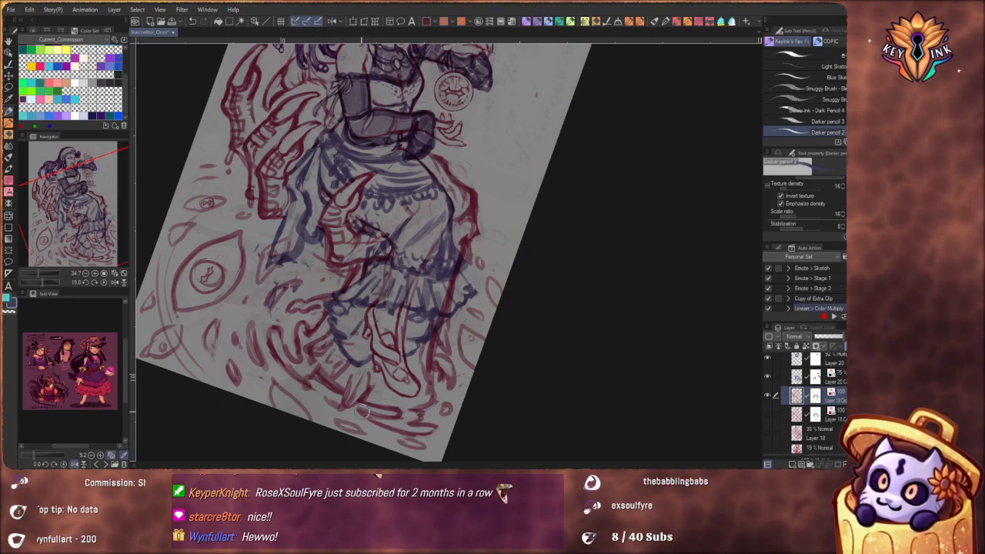
left_click_drag(379, 410, 404, 367)
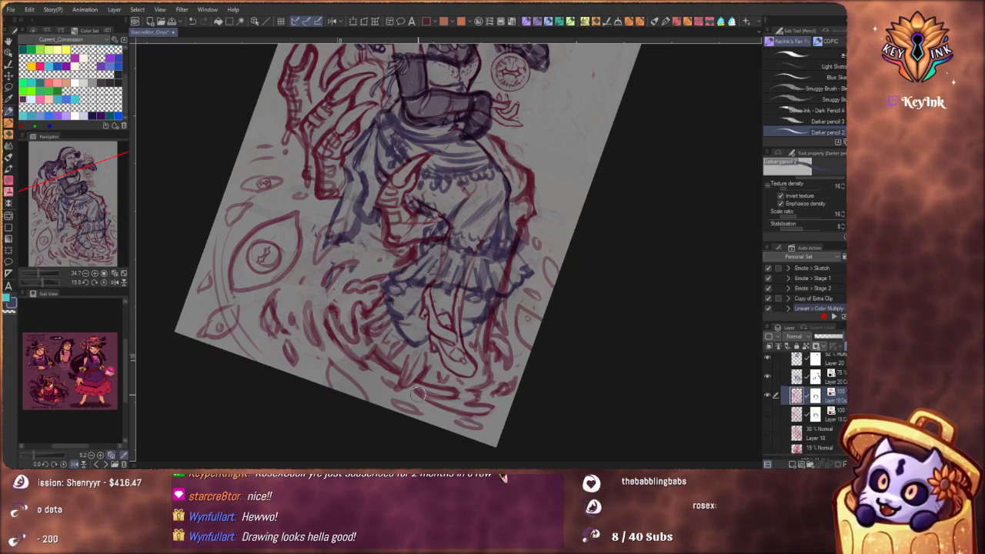
Rework the bone-shaped pupil inside the floating orb between the figure's hands
scroll(485, 303, "up", 4)
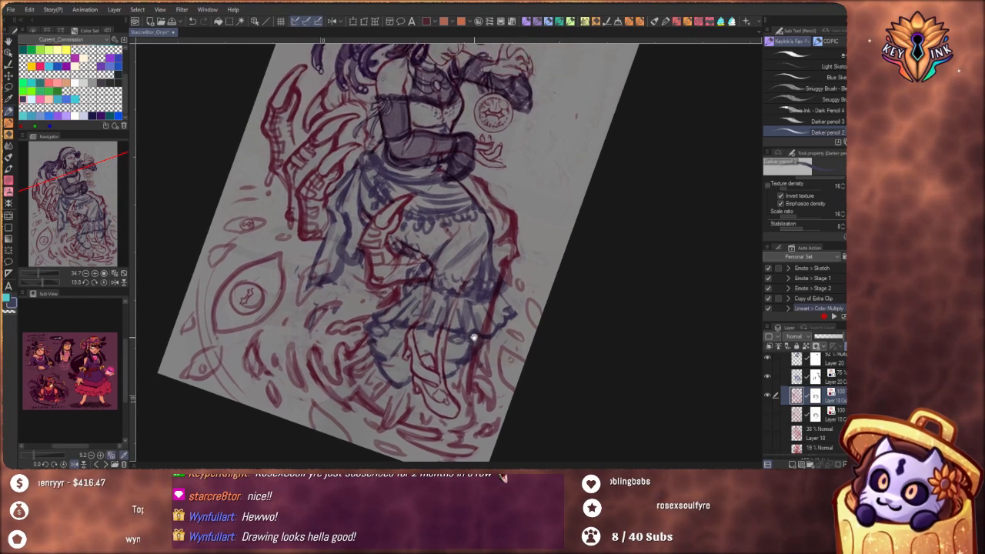
scroll(496, 319, "down", 4)
left_click_drag(515, 383, 554, 371)
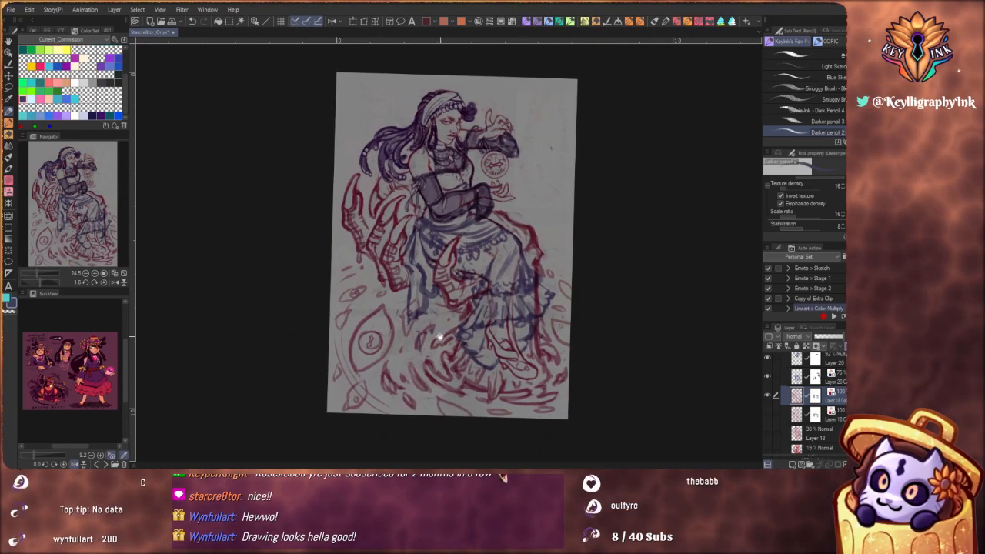
mouse_move(473, 234)
left_mouse_down()
mouse_move(459, 306)
mouse_move(518, 247)
mouse_move(608, 258)
left_mouse_up()
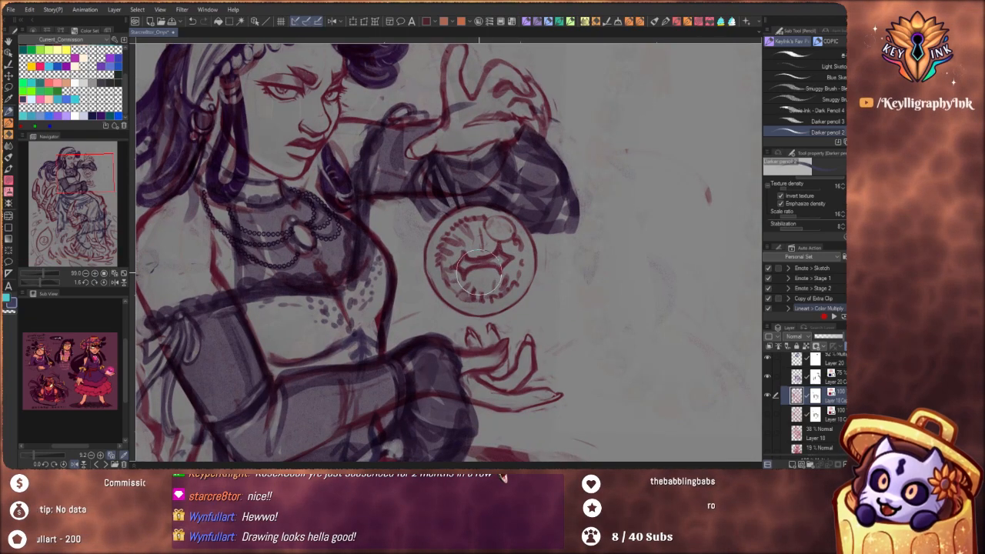
mouse_move(489, 228)
left_mouse_down()
mouse_move(476, 232)
mouse_move(479, 245)
left_mouse_up()
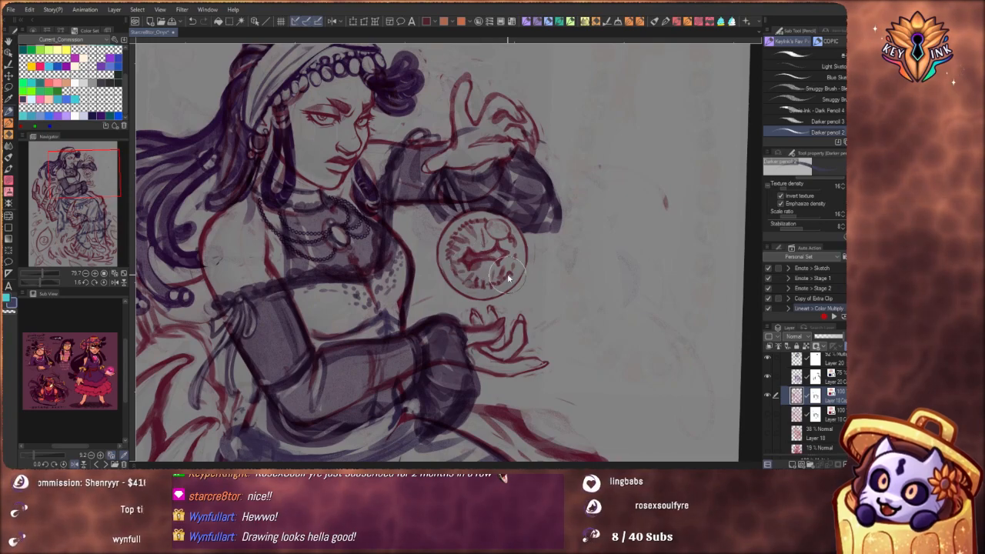
left_click_drag(468, 254, 504, 273)
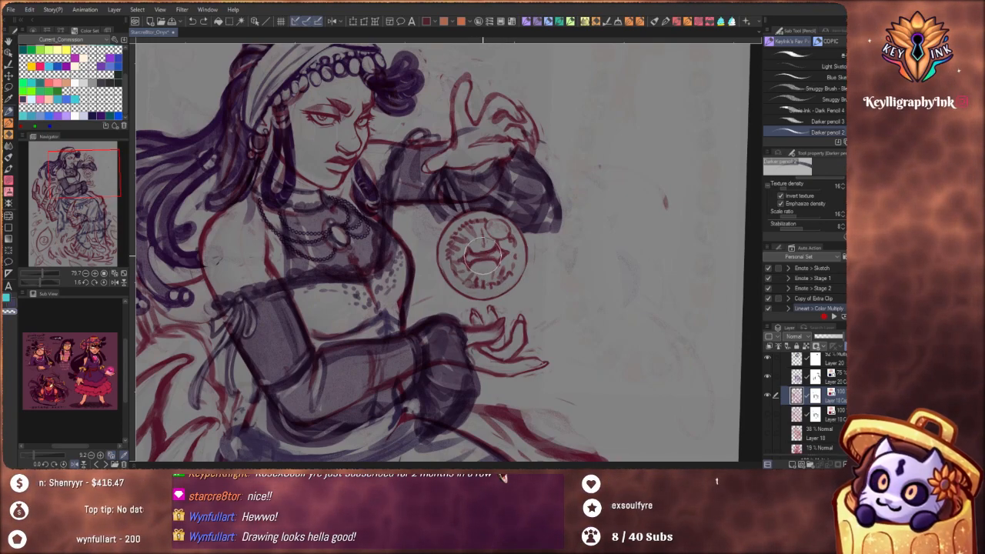
left_click_drag(481, 258, 470, 326)
Clear the iris of the large eye beside the figure and redraw its pupil as a slanted bone shape
mouse_move(451, 374)
left_mouse_down()
mouse_move(484, 299)
mouse_move(473, 321)
mouse_move(538, 238)
left_mouse_up()
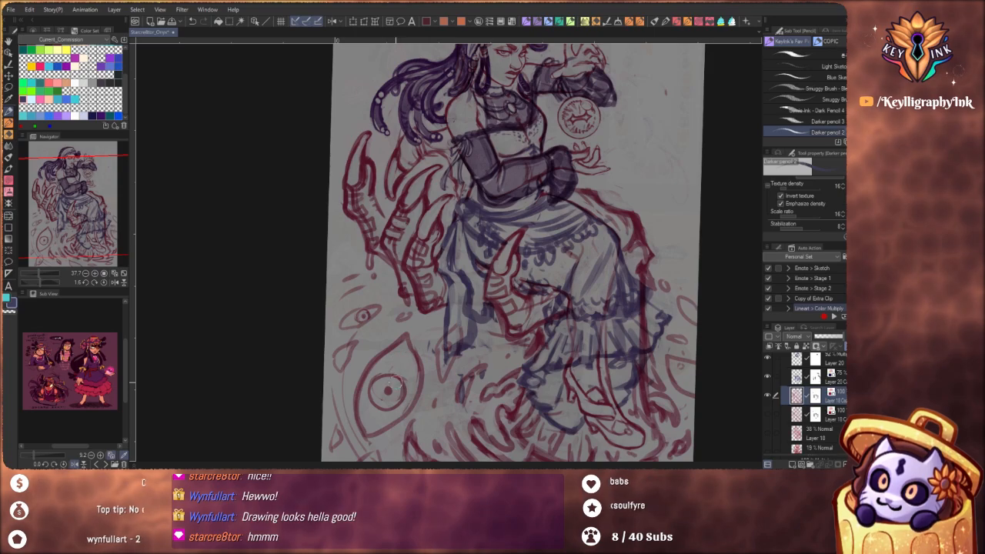
left_click_drag(466, 398, 412, 331)
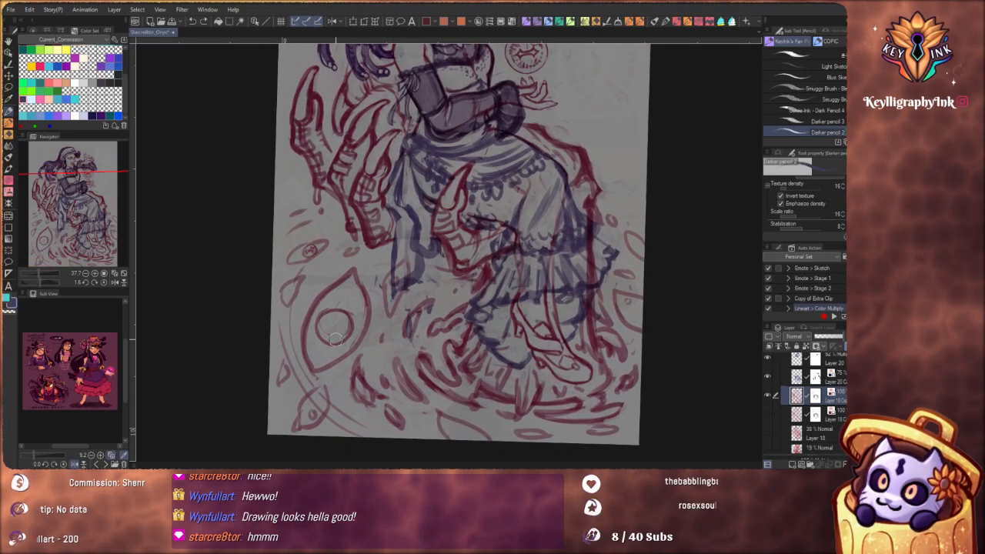
mouse_move(332, 316)
left_mouse_down()
mouse_move(338, 349)
mouse_move(347, 321)
left_mouse_up()
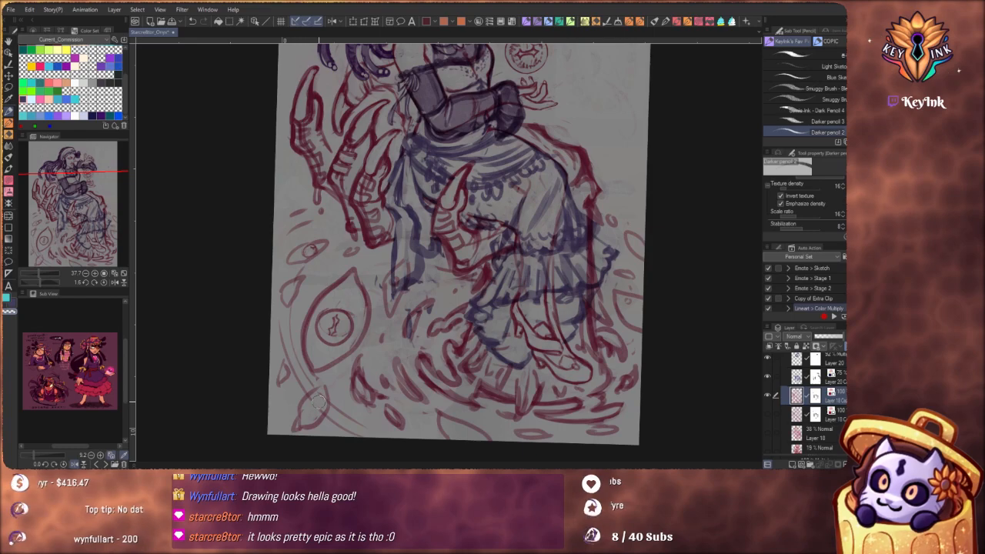
Clean up and redraw the iris of the small eye in the canvas's lower corner below the large eye
key("c")
left_click_drag(332, 412, 319, 423)
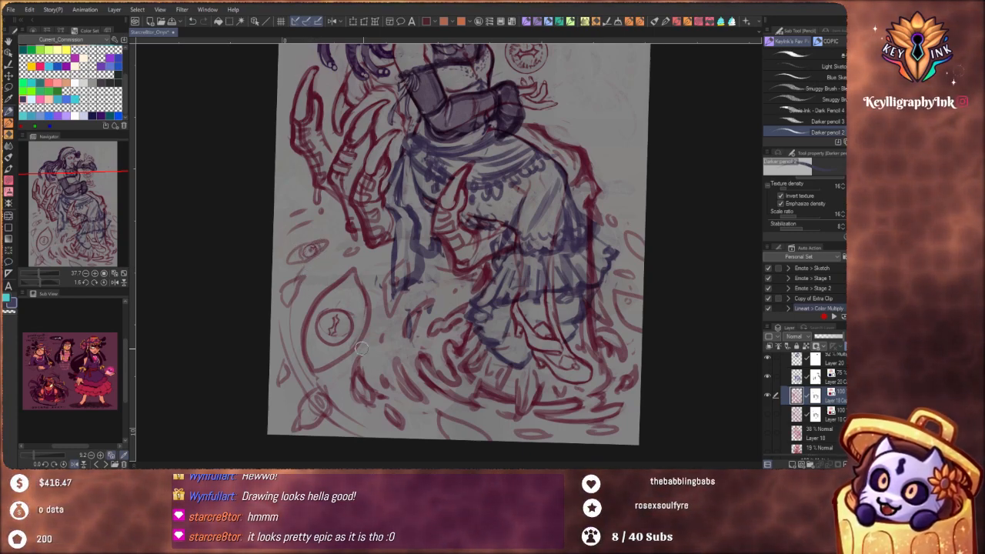
mouse_move(587, 298)
left_mouse_down()
mouse_move(513, 337)
mouse_move(502, 326)
left_mouse_up()
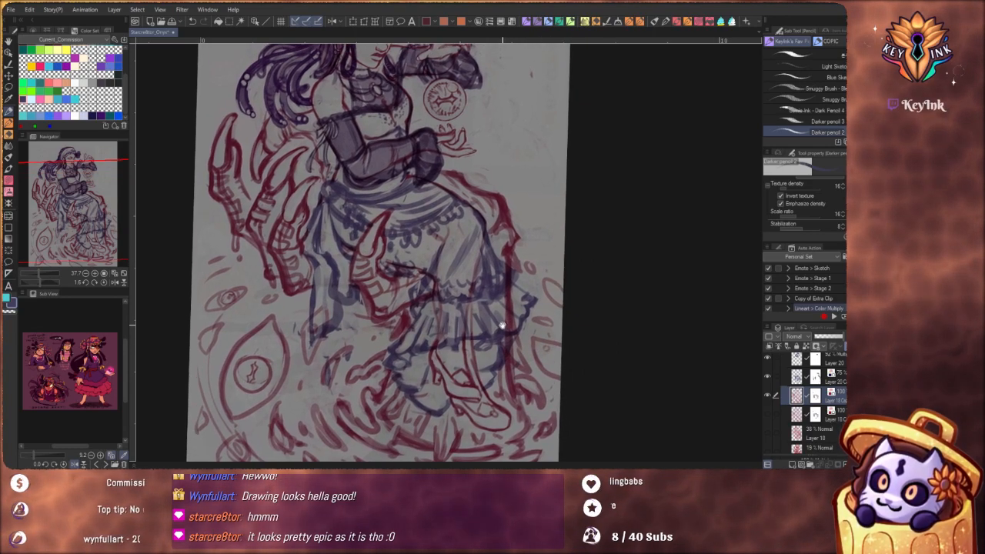
mouse_move(452, 187)
left_mouse_down()
mouse_move(486, 265)
mouse_move(482, 323)
mouse_move(517, 331)
mouse_move(462, 343)
mouse_move(440, 317)
mouse_move(502, 339)
left_mouse_up()
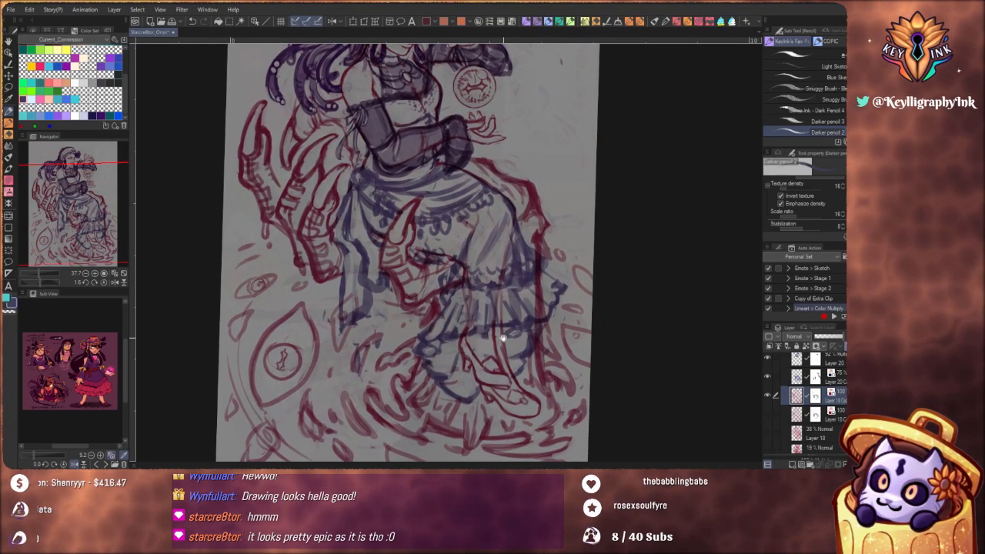
Clear the bone-shaped pupil from the large floating eye and redraw its iris as a jagged ring around a small angular pupil
left_click_drag(416, 393, 499, 314)
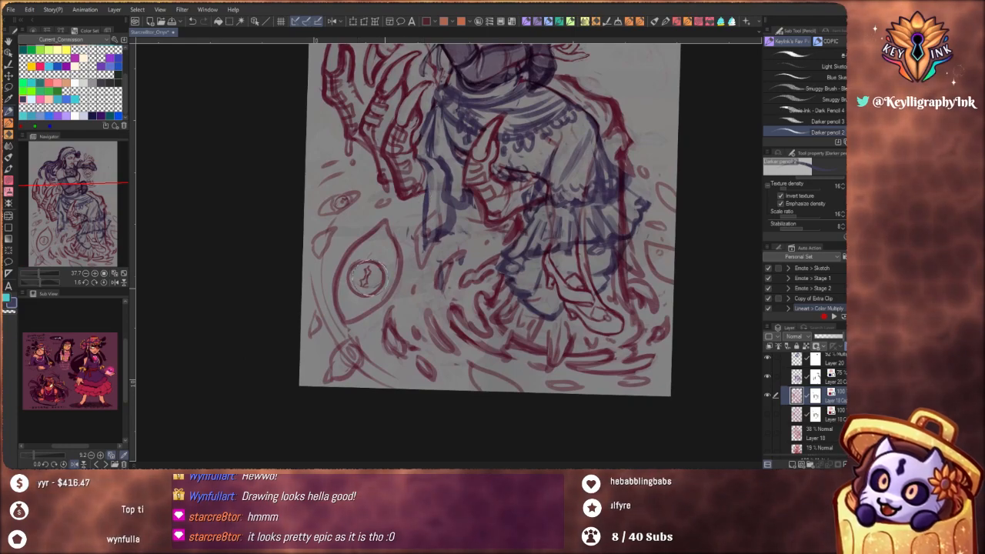
left_click_drag(368, 277, 499, 179)
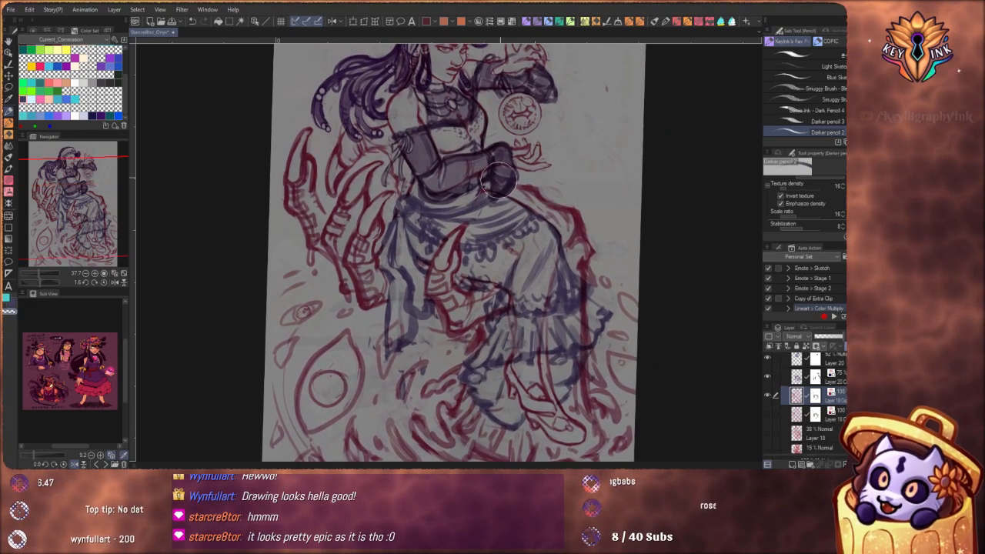
left_click_drag(319, 380, 378, 330)
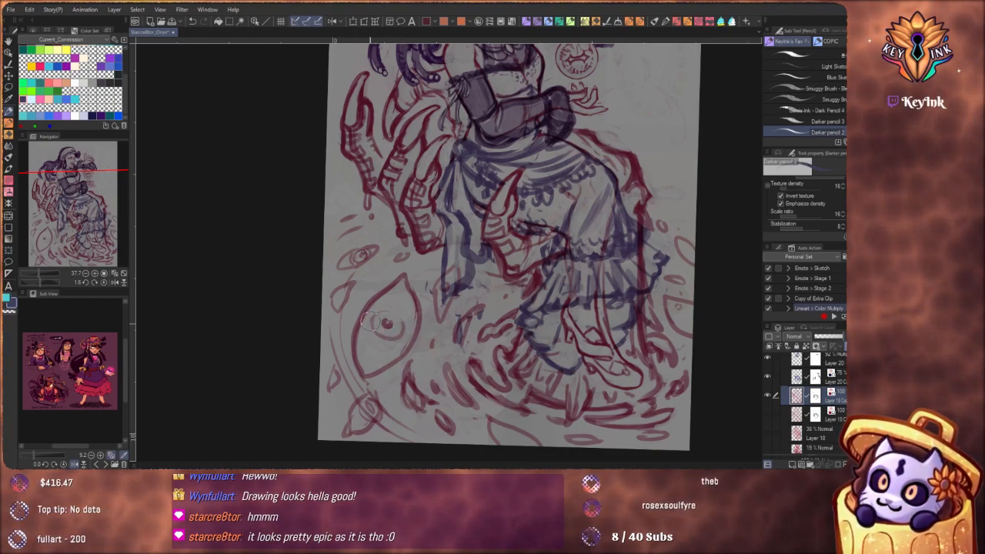
mouse_move(371, 324)
left_mouse_down()
mouse_move(407, 324)
mouse_move(378, 307)
left_mouse_up()
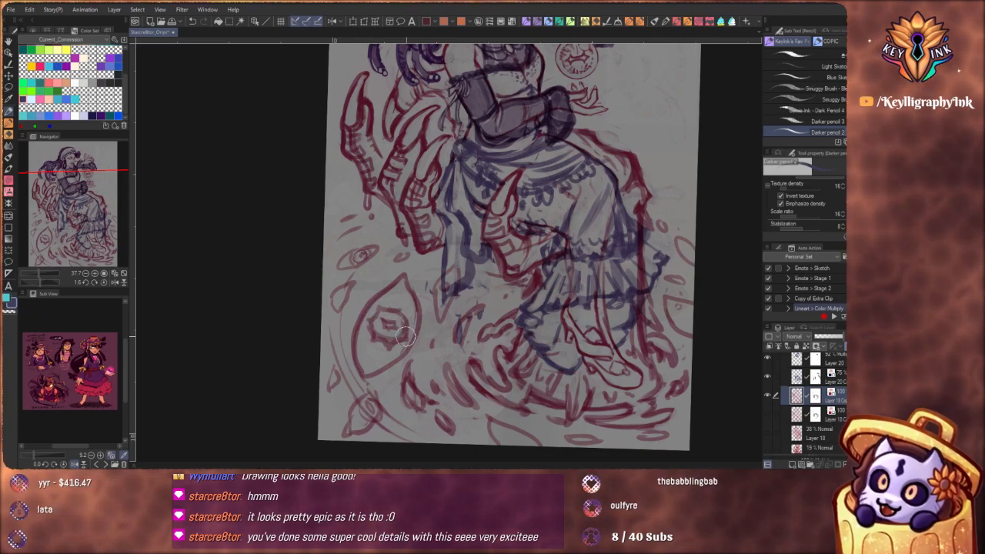
scroll(411, 334, "down", 2)
scroll(397, 332, "up", 2)
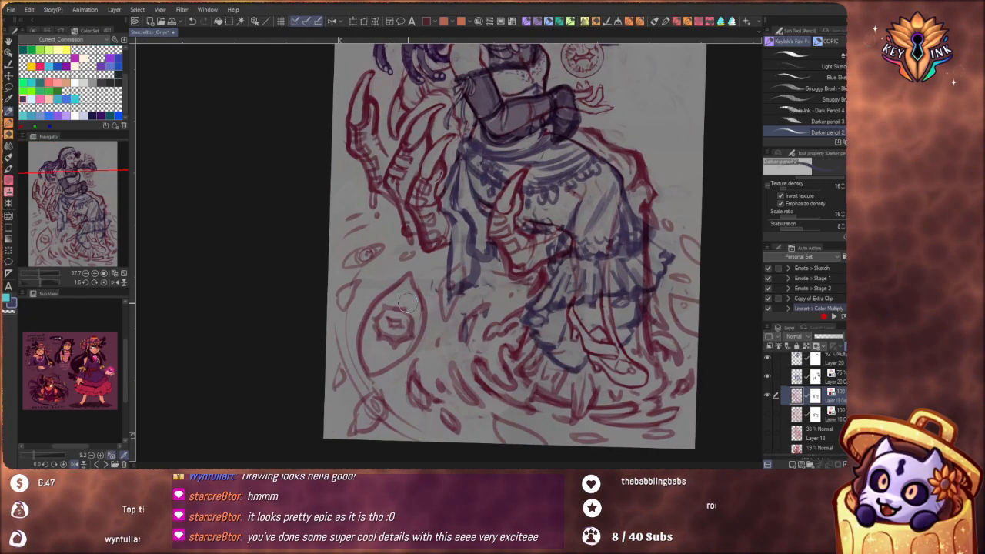
Rework the iris of the cropped eye at the canvas edge beside the skirt hem with radiating strokes
left_click_drag(500, 362, 390, 342)
left_click_drag(566, 299, 517, 289)
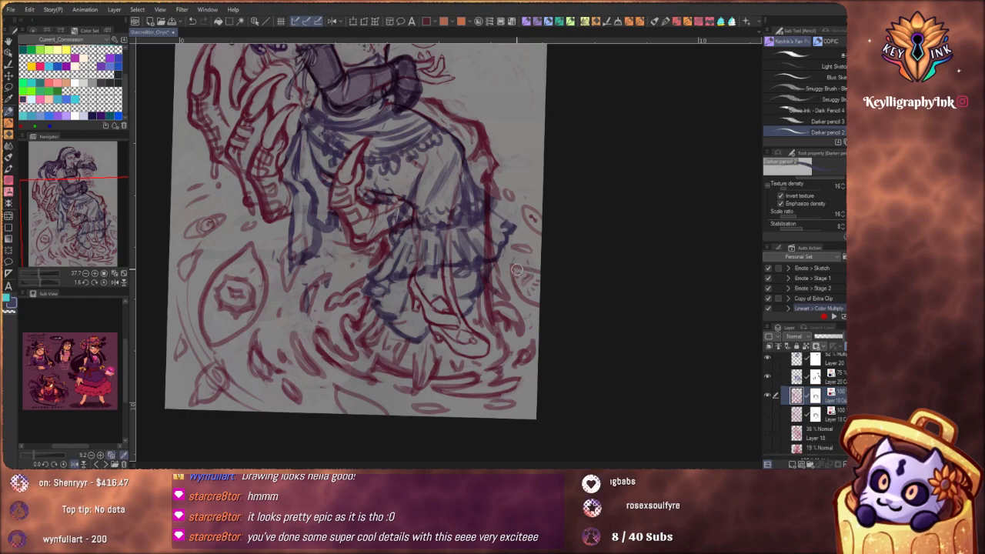
mouse_move(517, 269)
left_mouse_down()
mouse_move(522, 336)
mouse_move(523, 304)
mouse_move(513, 317)
mouse_move(524, 270)
left_mouse_up()
scroll(519, 293, "down", 3)
scroll(519, 276, "down", 3)
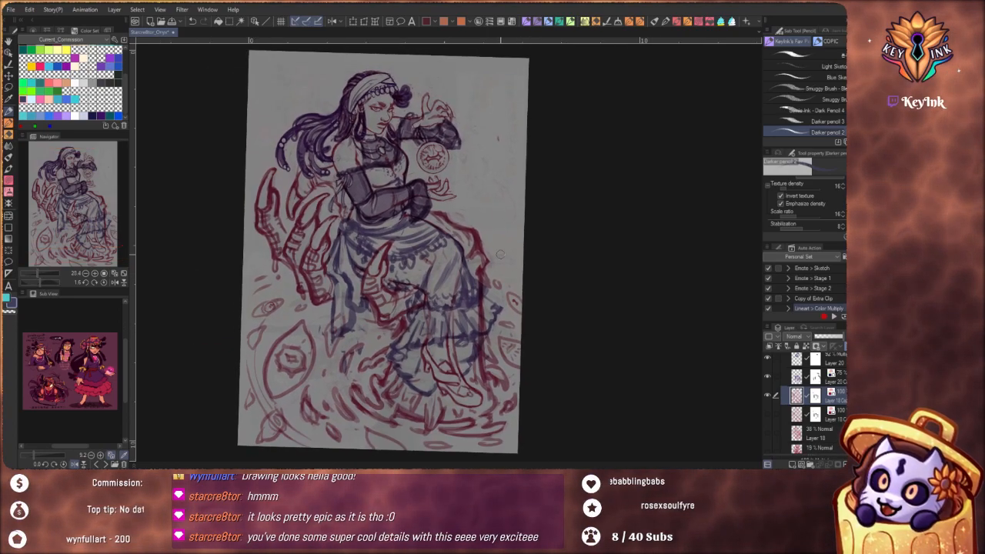
left_click_drag(538, 306, 541, 303)
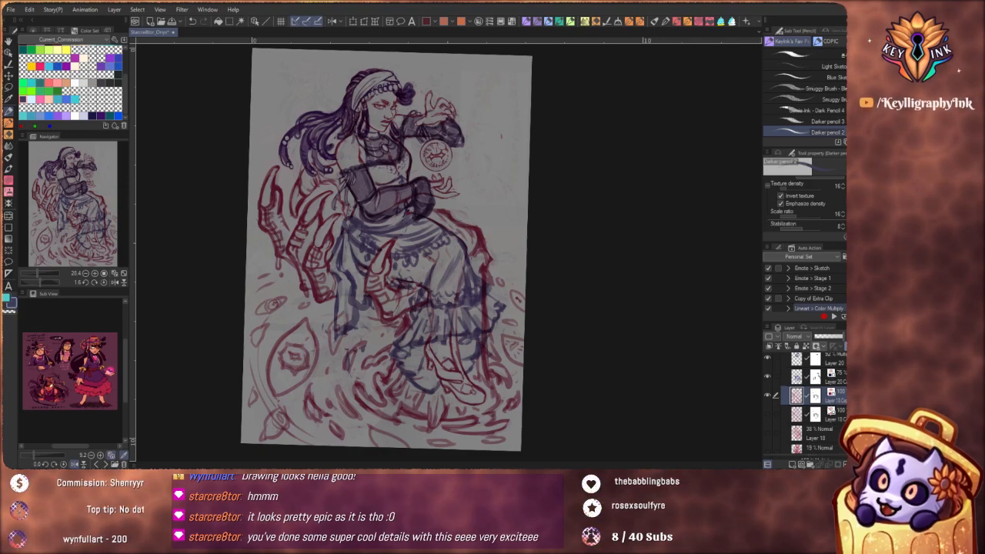
Look through the layers inside Folder 4 and reselect the red sketch layer
scroll(814, 400, "up", 4)
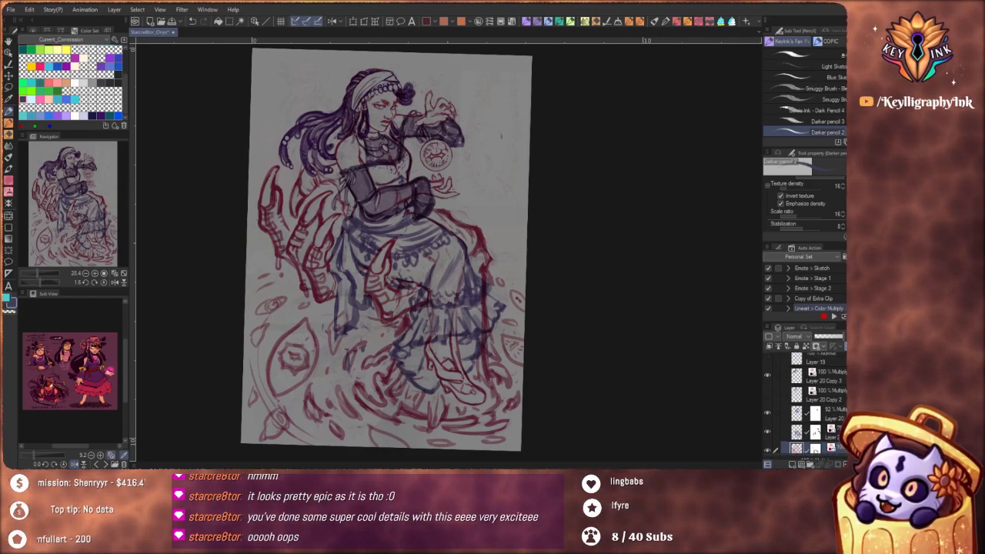
left_click(815, 361)
left_click(784, 361)
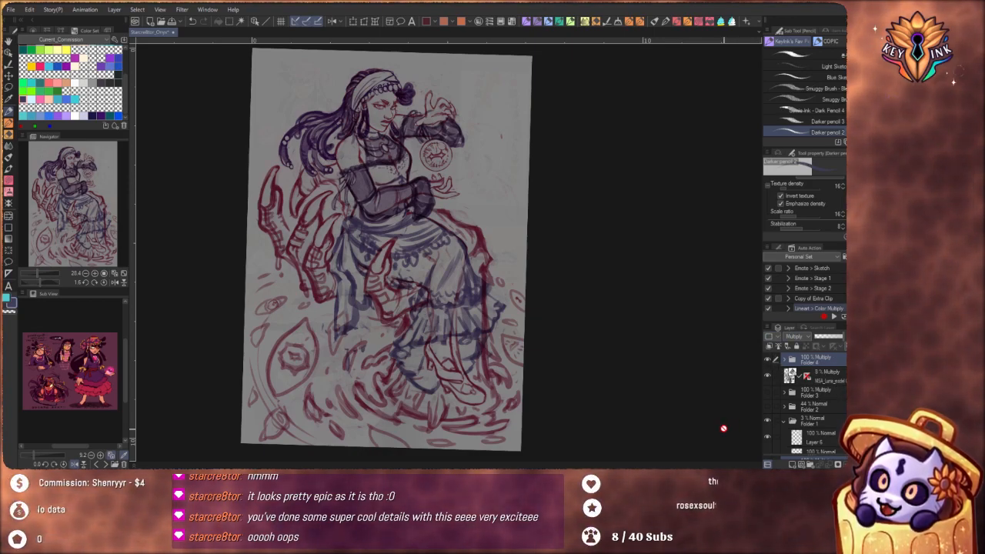
left_click(785, 359)
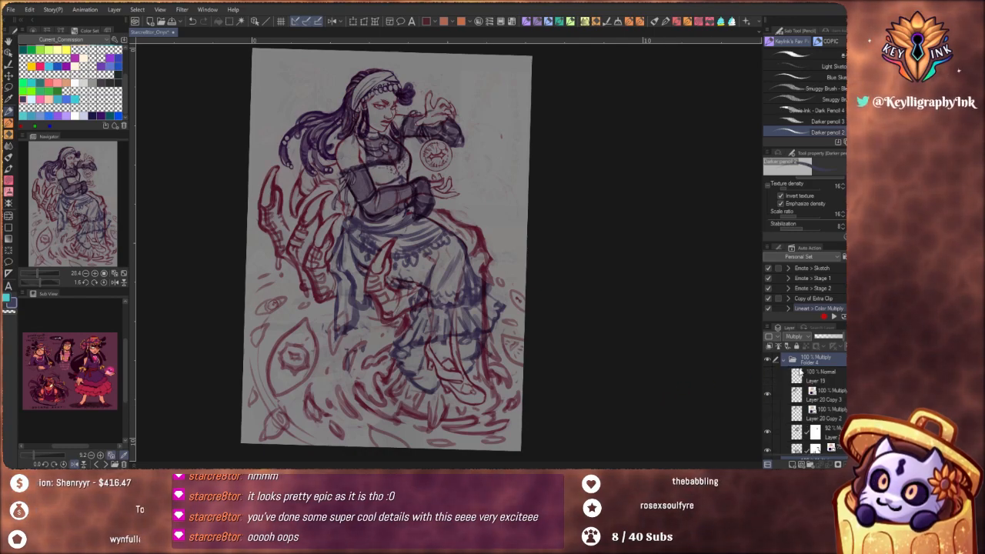
scroll(813, 403, "down", 5)
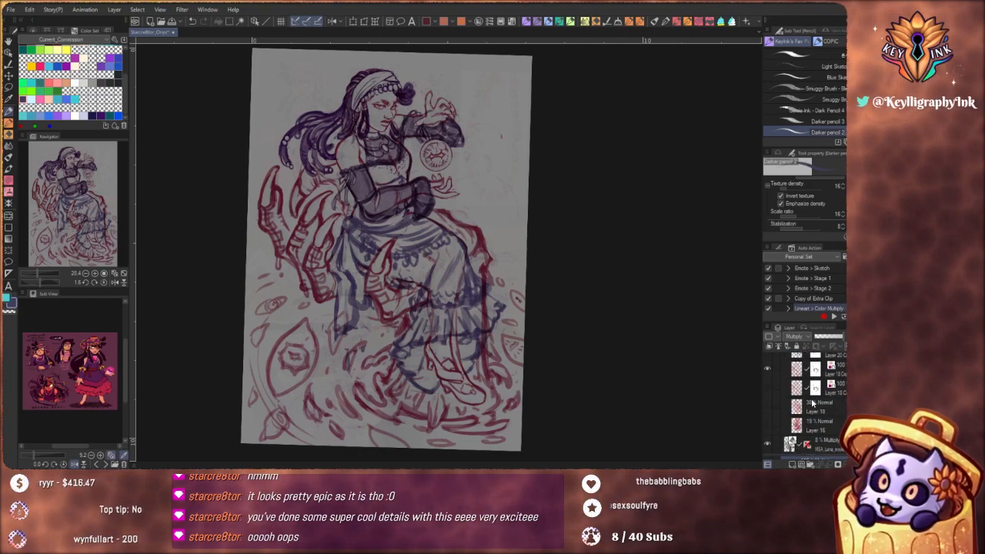
left_click(800, 371)
Erase parts of the large floating eye's outline and redraw its lids with thicker, more tapered red strokes
scroll(270, 372, "up", 3)
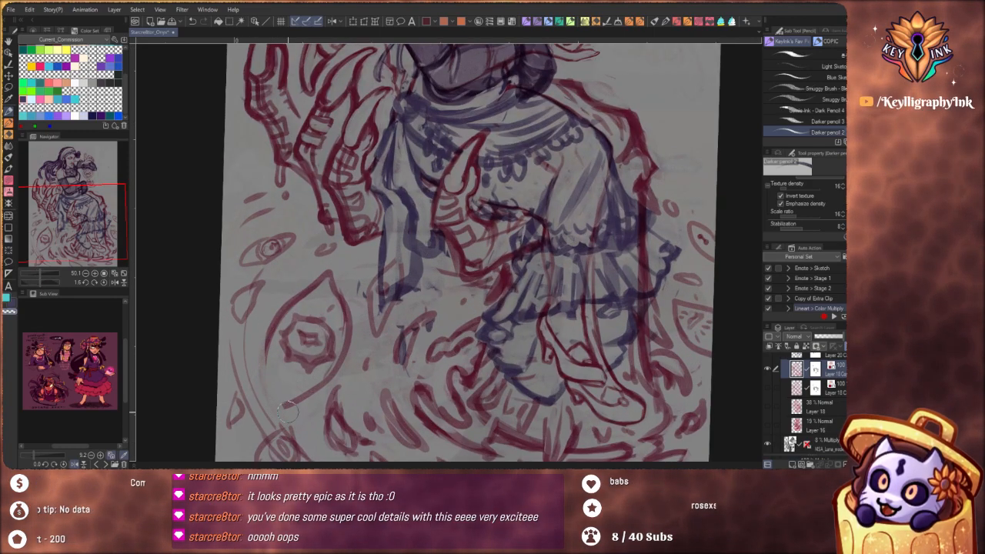
key("c")
left_click_drag(266, 340, 285, 409)
mouse_move(269, 358)
left_mouse_down()
mouse_move(282, 400)
mouse_move(348, 339)
mouse_move(336, 283)
mouse_move(323, 276)
mouse_move(349, 264)
mouse_move(379, 221)
left_mouse_up()
mouse_move(326, 273)
left_mouse_down()
mouse_move(360, 371)
mouse_move(346, 317)
mouse_move(319, 331)
mouse_move(313, 357)
mouse_move(308, 339)
mouse_move(335, 310)
mouse_move(338, 326)
mouse_move(350, 318)
mouse_move(361, 239)
mouse_move(342, 327)
mouse_move(424, 227)
mouse_move(422, 356)
mouse_move(390, 350)
mouse_move(370, 327)
mouse_move(361, 263)
left_mouse_up()
key("c")
key("c")
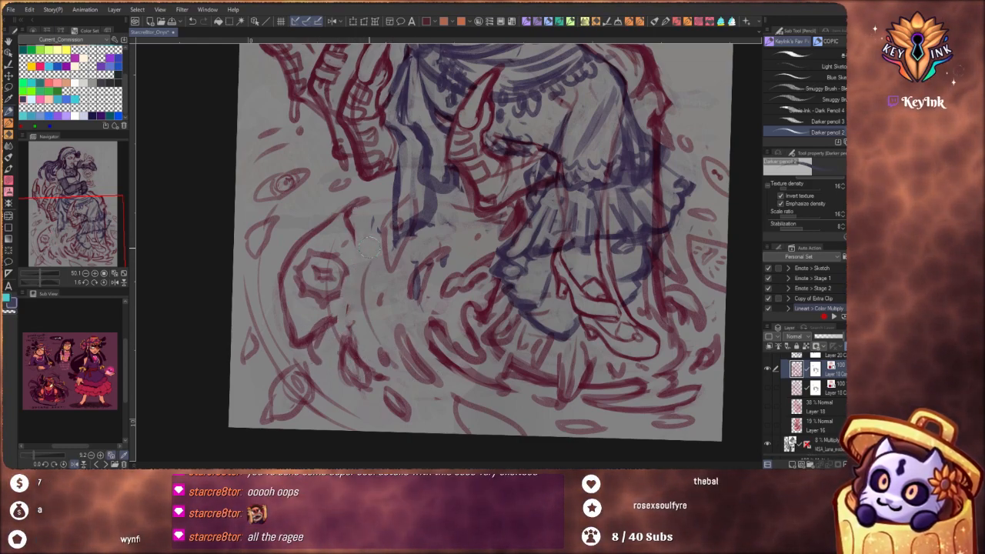
mouse_move(368, 336)
left_mouse_down()
mouse_move(350, 238)
mouse_move(336, 309)
left_mouse_up()
left_click_drag(349, 213, 345, 296)
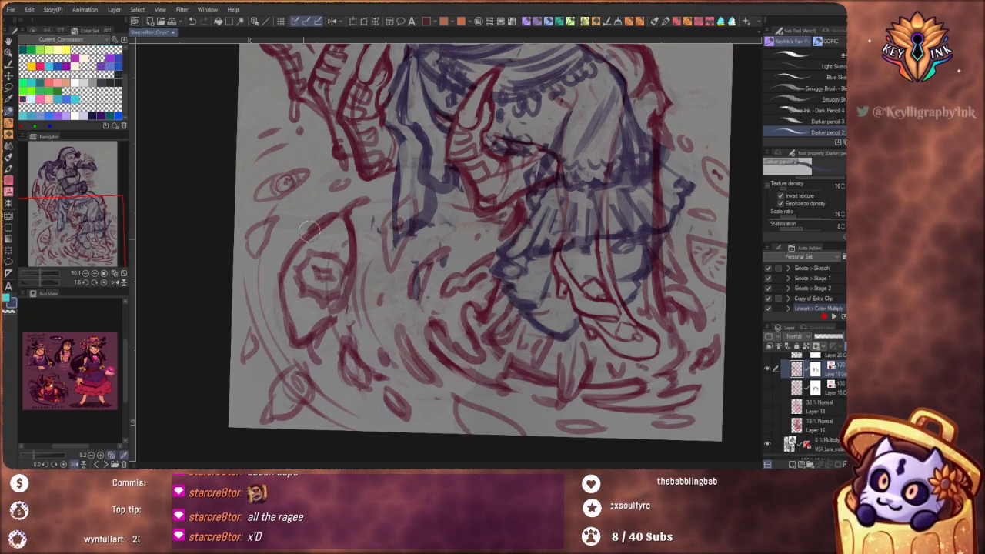
mouse_move(308, 234)
left_mouse_down()
mouse_move(284, 303)
mouse_move(310, 342)
left_mouse_up()
Clean up and darken the leaf-shaped ripple between the large floating eye and the canvas edge
key("c")
mouse_move(283, 311)
left_mouse_down()
mouse_move(298, 341)
mouse_move(315, 339)
mouse_move(314, 316)
mouse_move(287, 297)
mouse_move(290, 238)
mouse_move(262, 241)
mouse_move(247, 270)
left_mouse_up()
key("c")
mouse_move(247, 268)
left_mouse_down()
mouse_move(254, 229)
mouse_move(279, 216)
left_mouse_up()
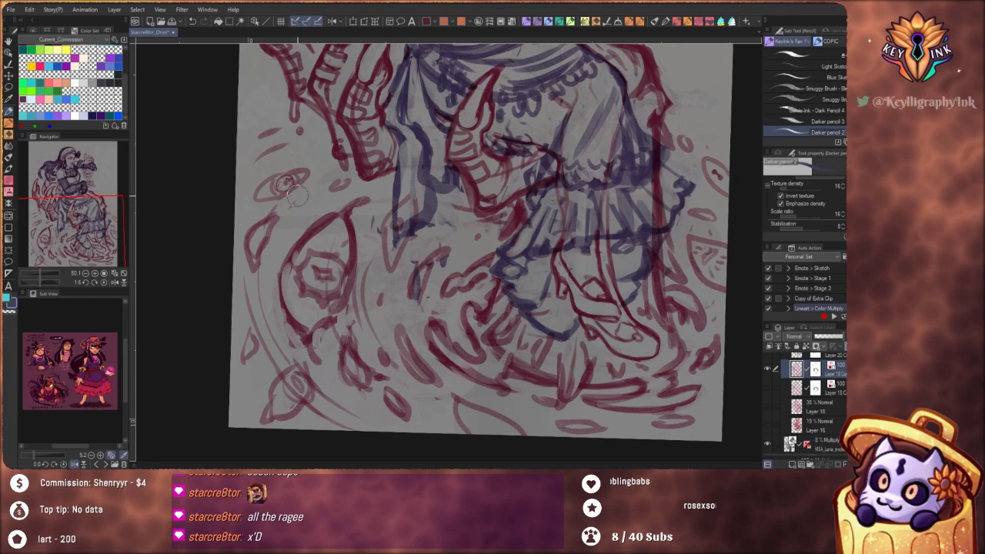
scroll(469, 319, "down", 4)
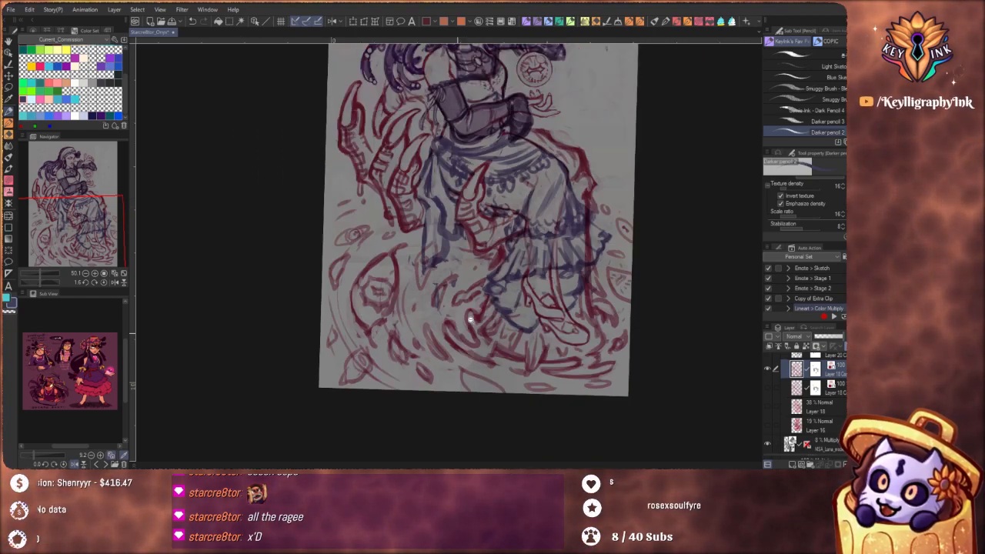
left_click_drag(572, 372, 572, 383)
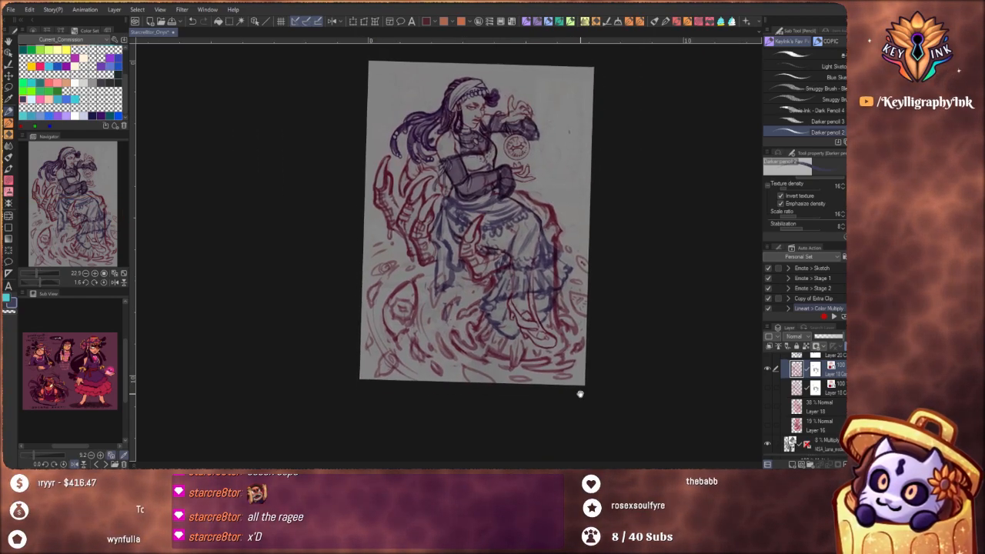
Refine the red ripple strokes around the small eye in the canvas's lower corner
scroll(576, 348, "up", 1)
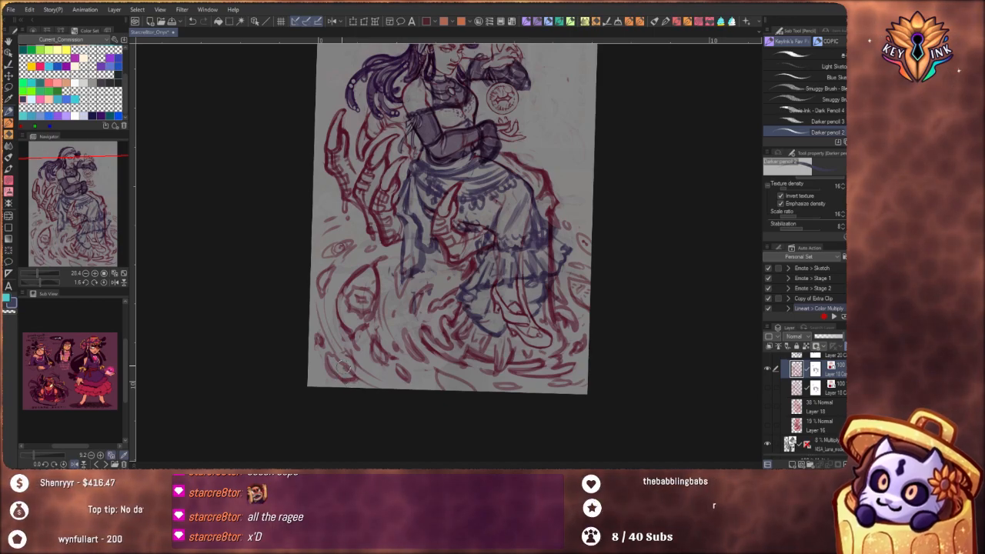
scroll(493, 334, "down", 2)
left_click_drag(520, 349, 486, 373)
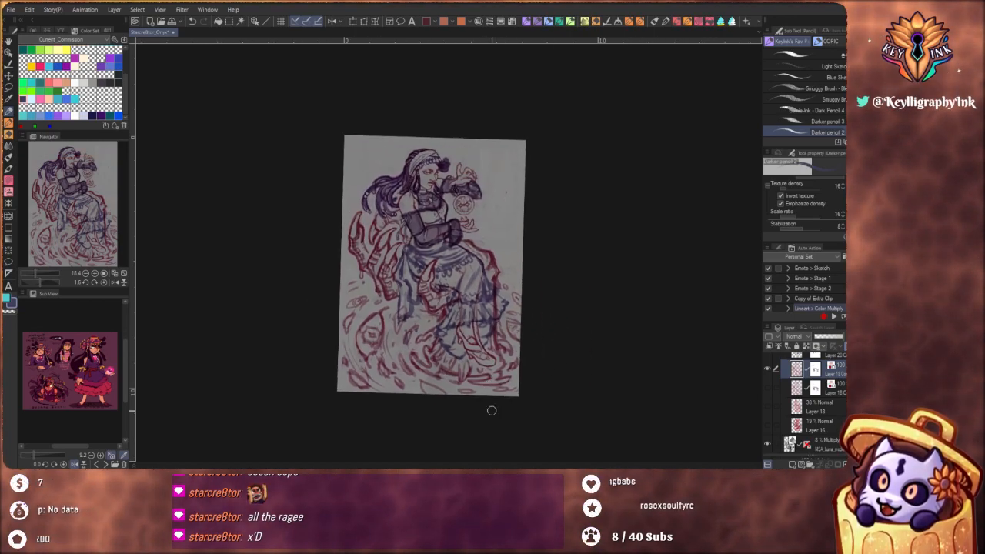
scroll(501, 354, "up", 2)
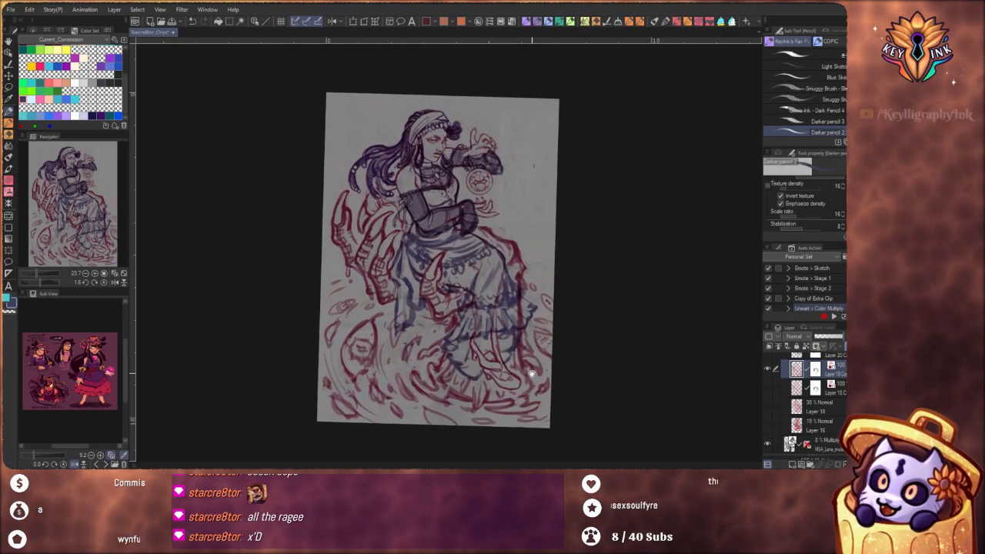
scroll(529, 369, "up", 1)
scroll(524, 371, "up", 1)
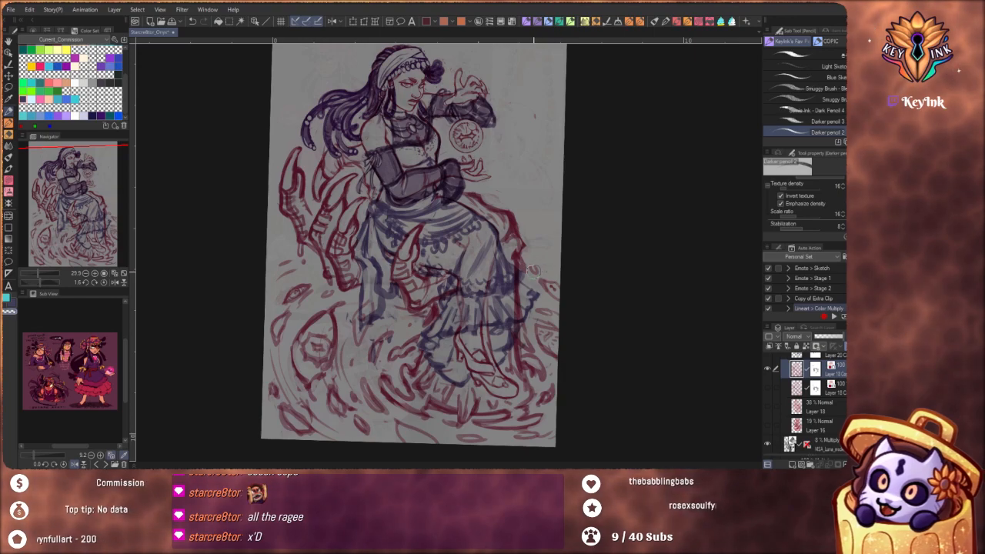
Examine the figure's face and eyes up close against the full composition
left_click_drag(553, 304, 584, 425)
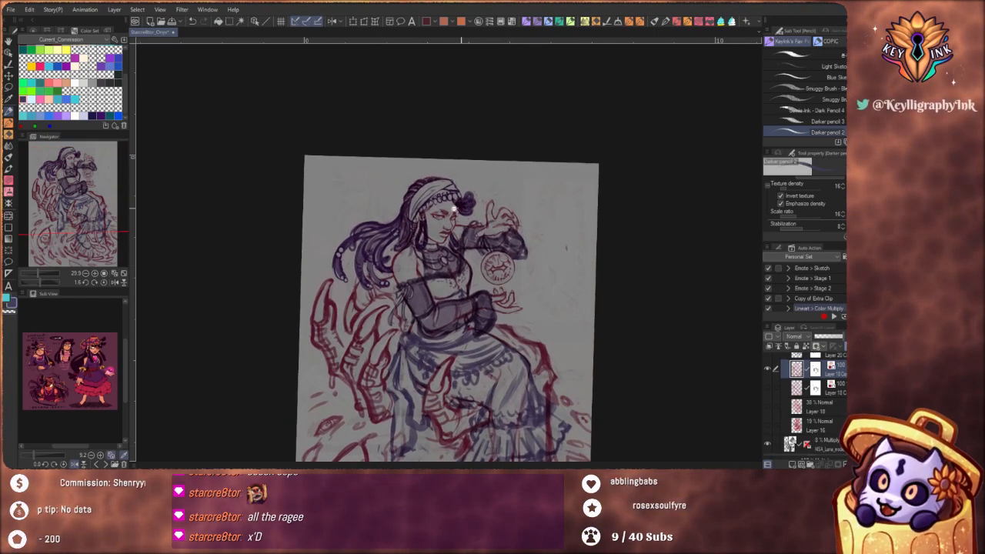
scroll(454, 196, "up", 10)
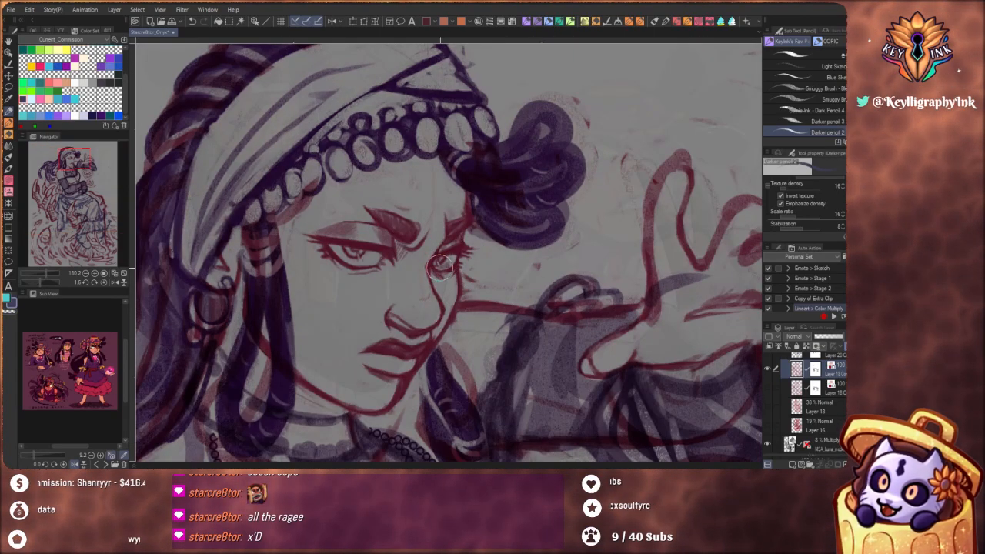
scroll(452, 262, "down", 10)
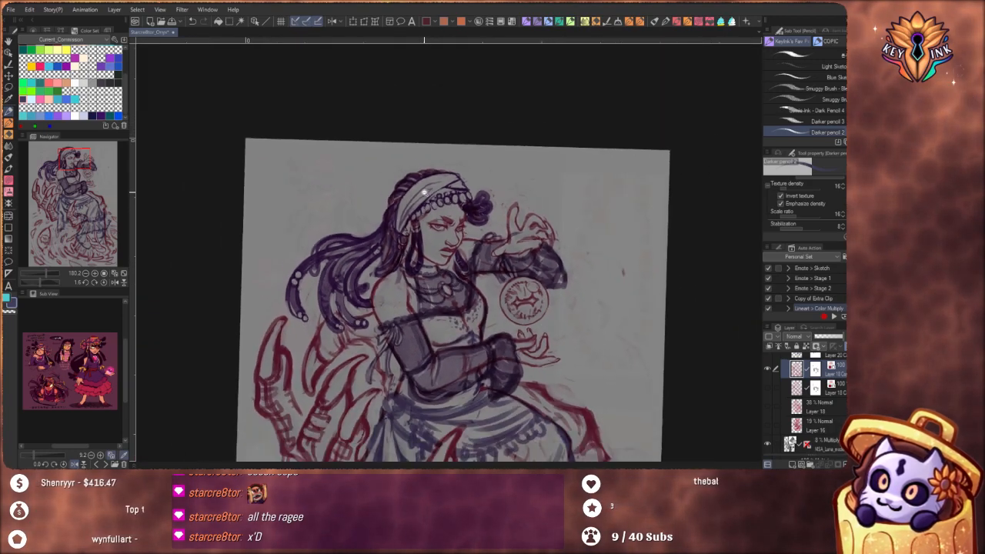
left_click_drag(537, 398, 505, 329)
scroll(506, 329, "up", 9)
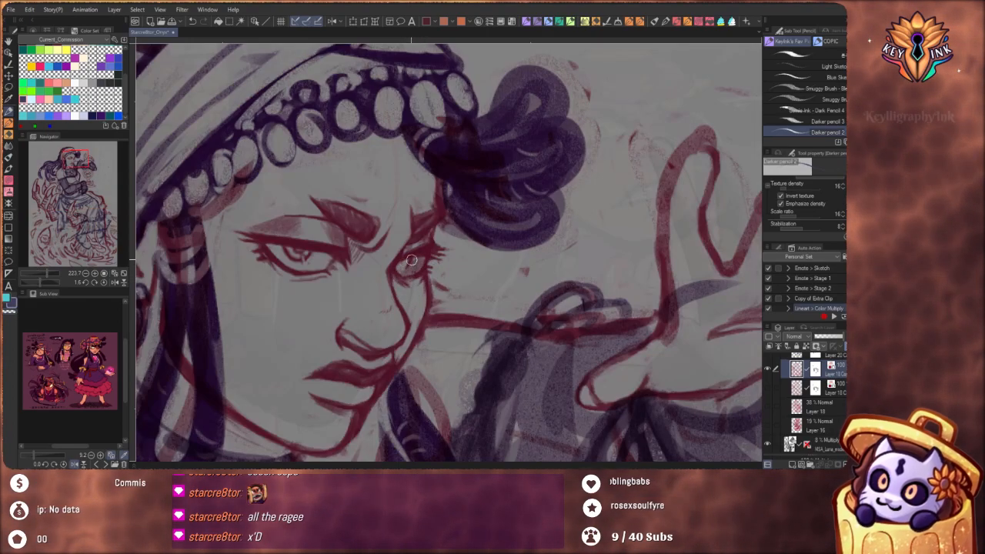
scroll(411, 261, "down", 7)
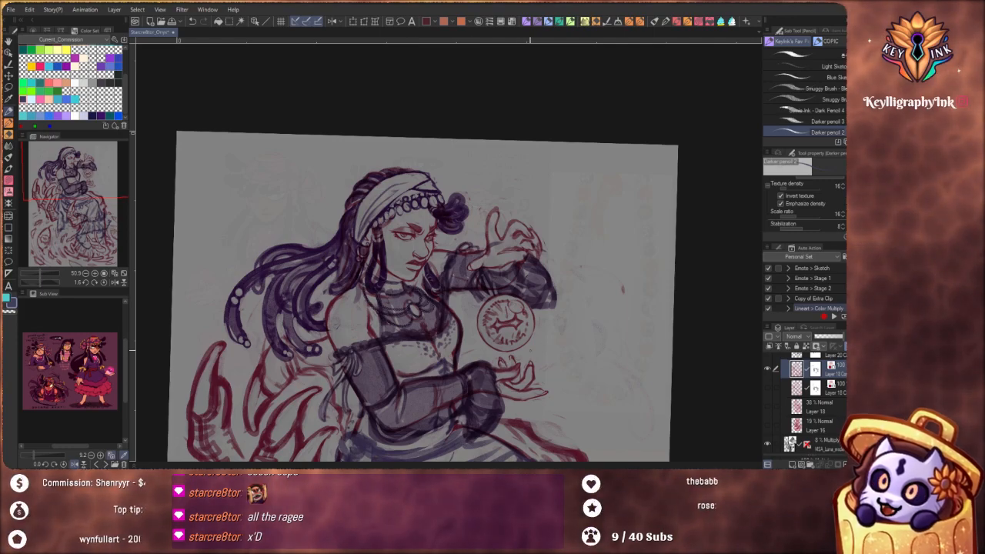
Shade the talons of the giant clawed hand behind the figure with red pencil strokes
left_click_drag(532, 365, 514, 289)
scroll(515, 290, "down", 1)
left_click_drag(526, 355, 521, 319)
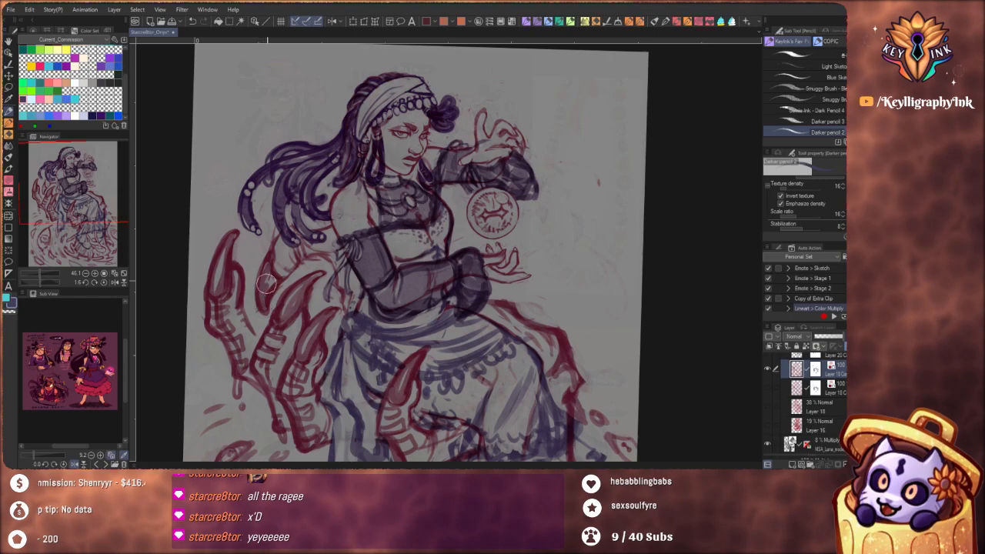
scroll(340, 237, "down", 5)
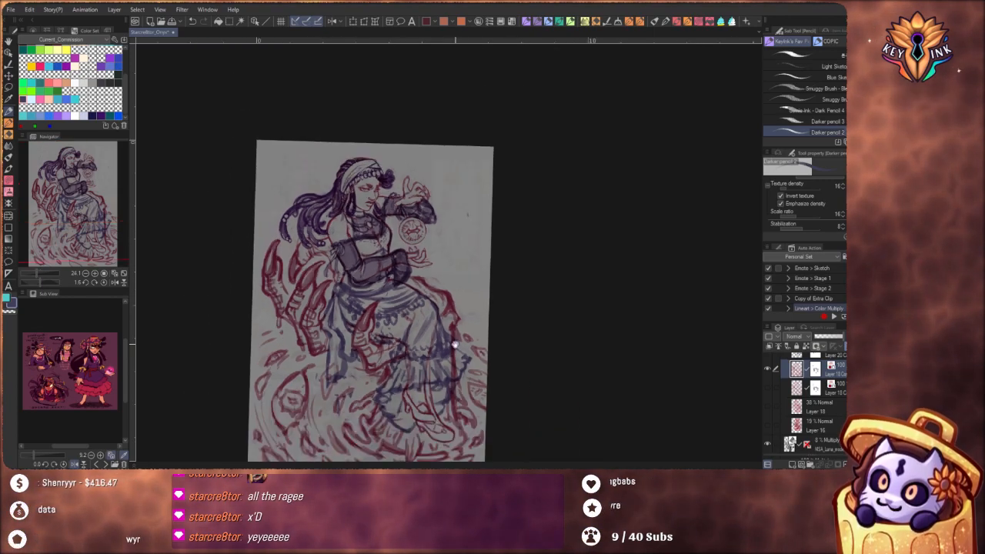
left_click_drag(509, 377, 499, 374)
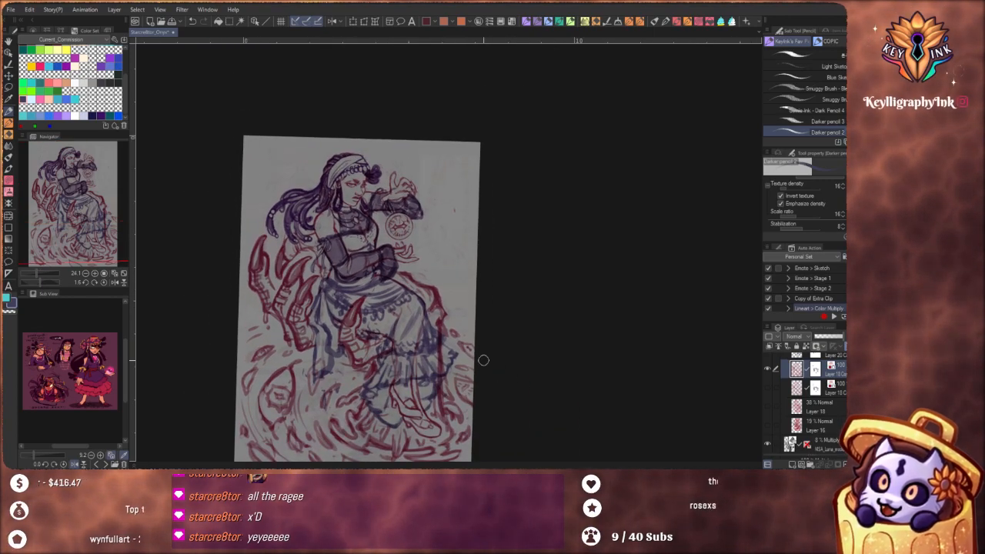
left_click_drag(508, 352, 523, 354)
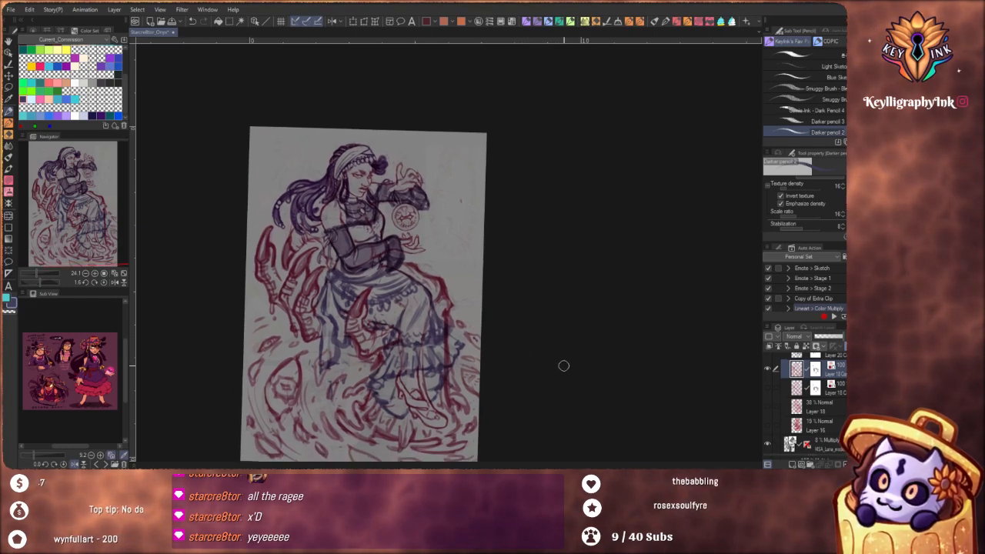
Lower the opacity of Folder 4, which holds the sketch layers, to 35%
scroll(804, 400, "up", 3)
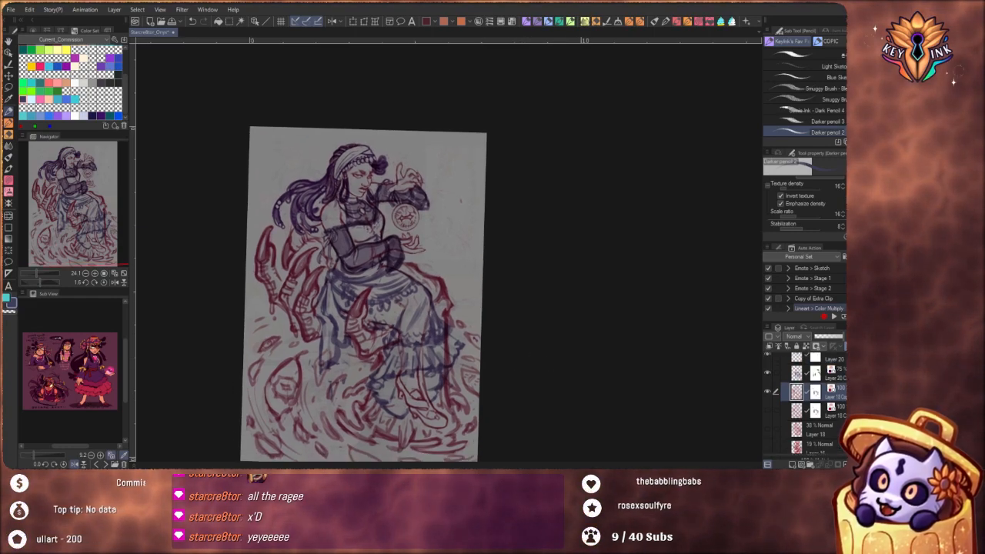
scroll(805, 400, "up", 2)
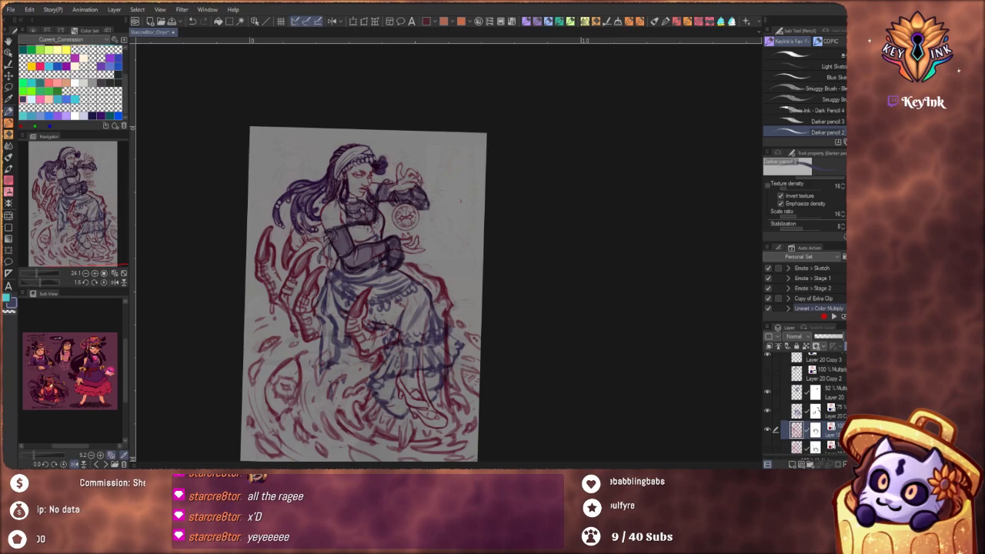
left_click(822, 361)
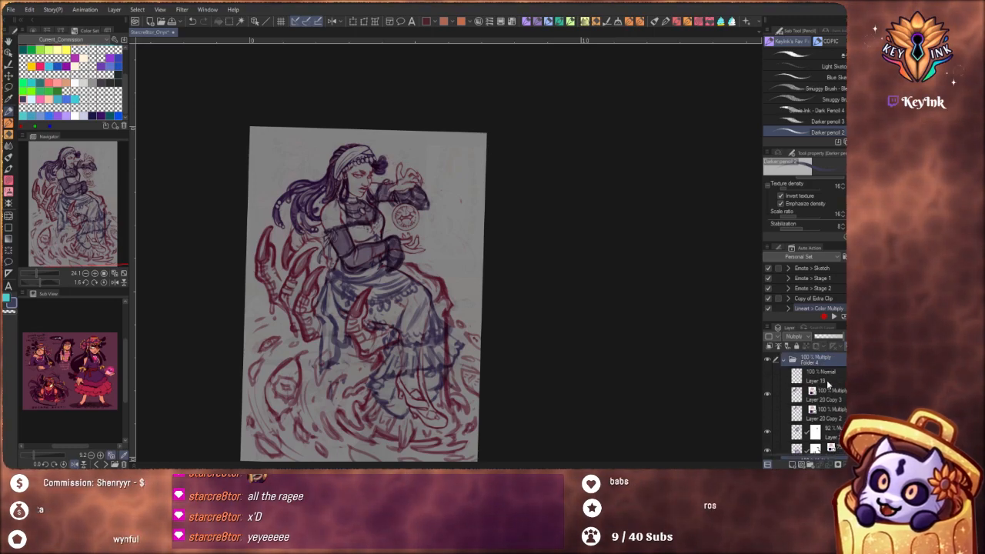
left_click(825, 341)
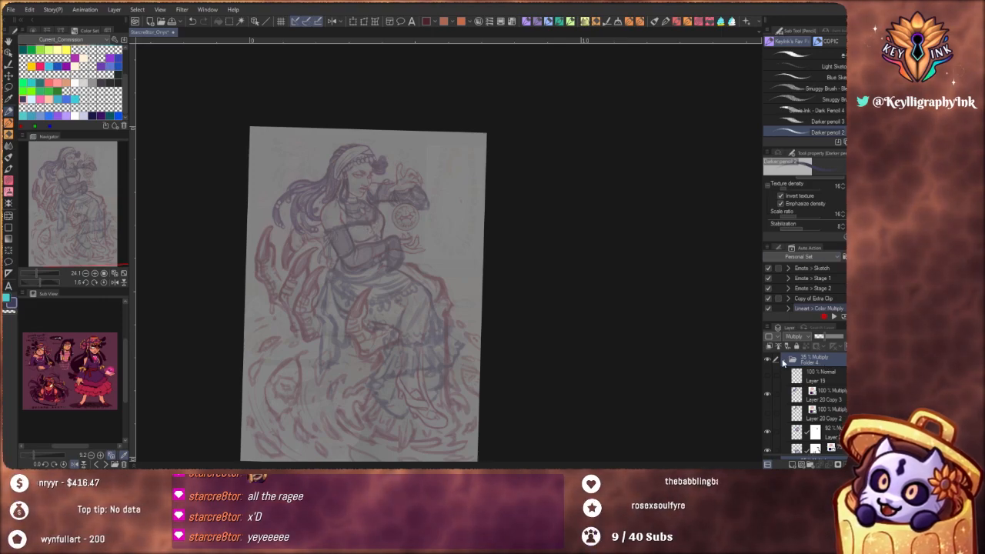
Create a Multiply folder above the collapsed Folder 4 and add a vector layer with a purple palette color inside it
left_click(783, 361)
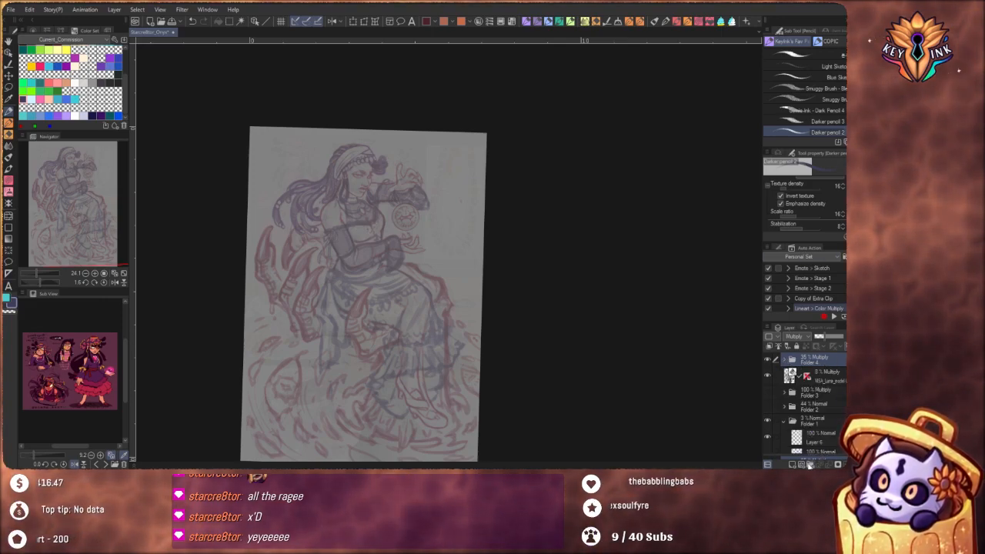
left_click(809, 465)
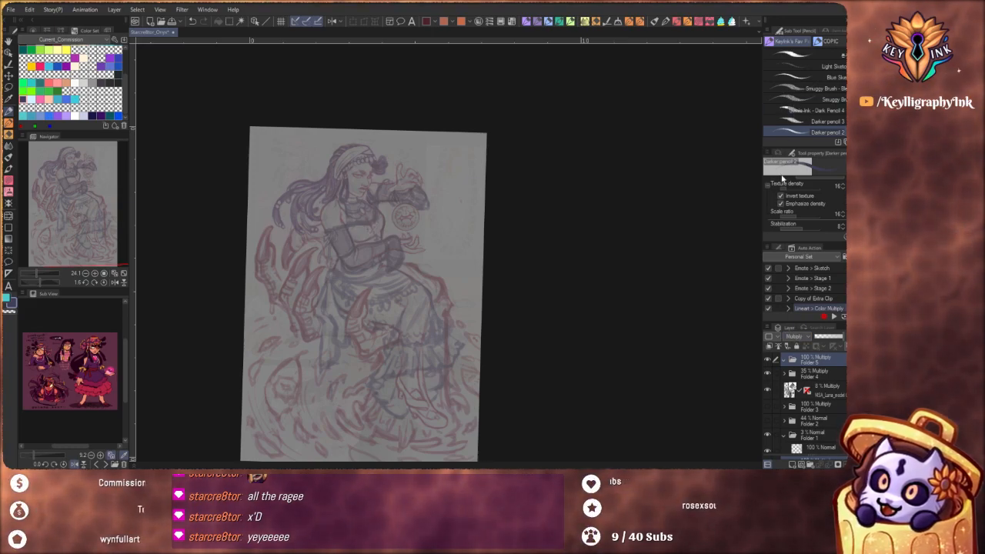
left_click(799, 463)
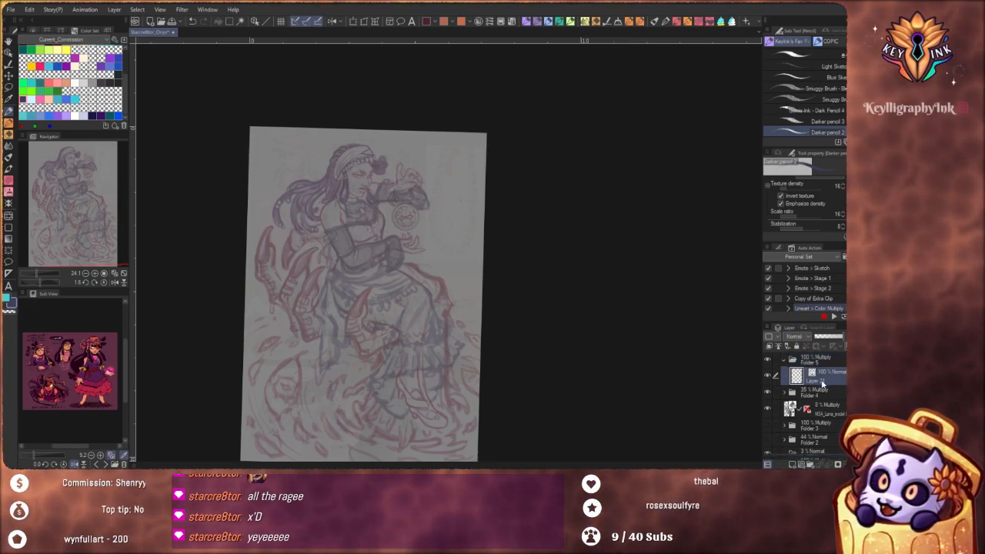
left_click(769, 336)
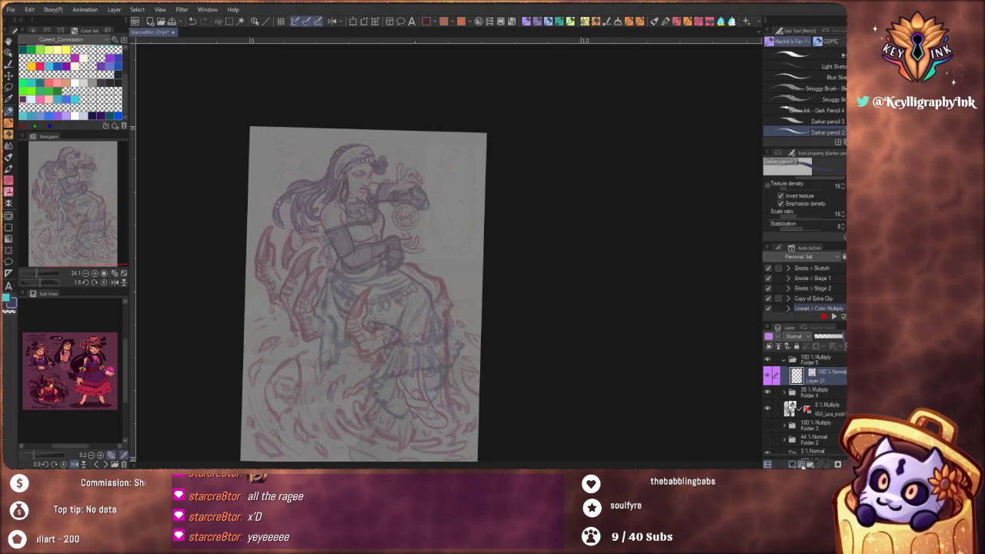
Add a vector layer with a red palette color beneath the purple one, and a dark red one just below the folder
left_click(793, 465)
left_click_drag(835, 381, 830, 404)
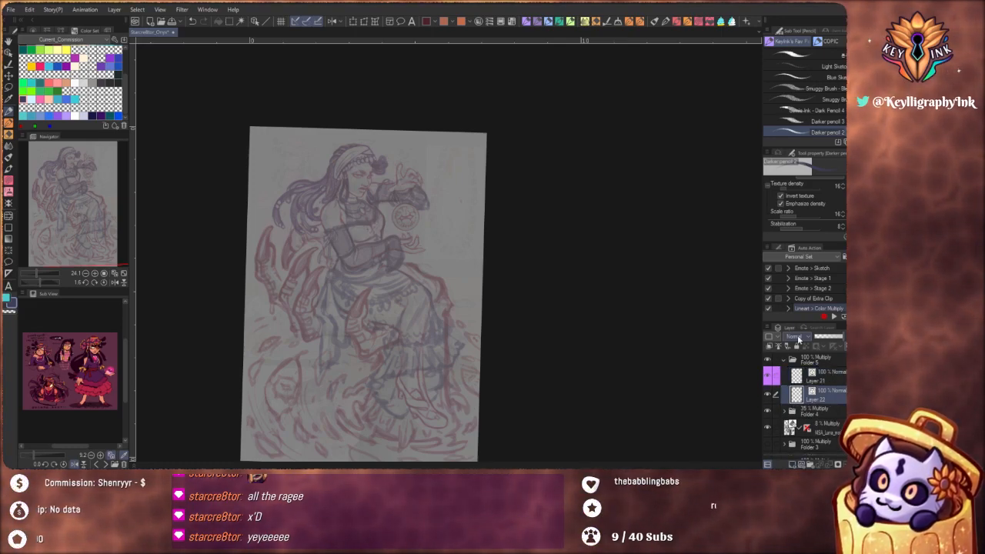
left_click(773, 336)
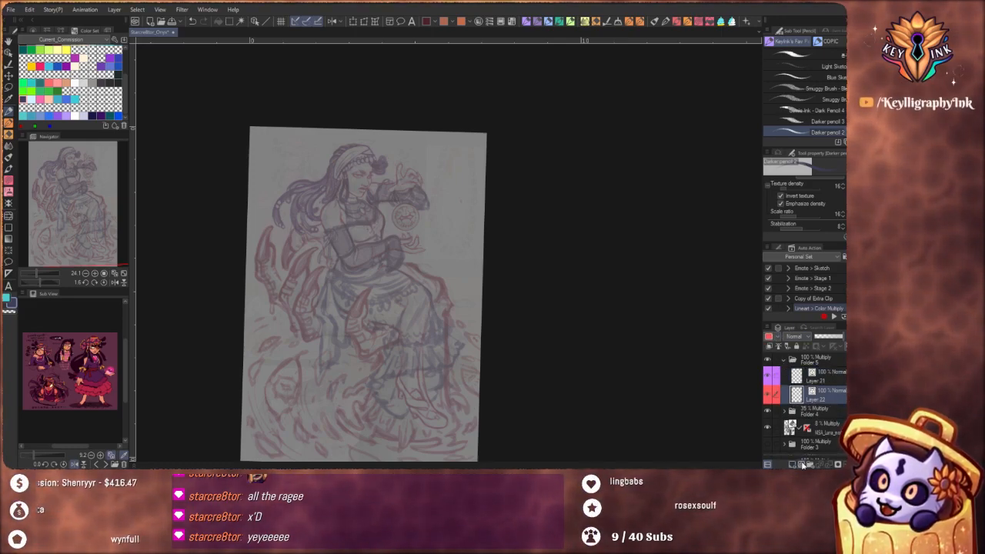
left_click(793, 465)
left_click_drag(835, 388, 839, 410)
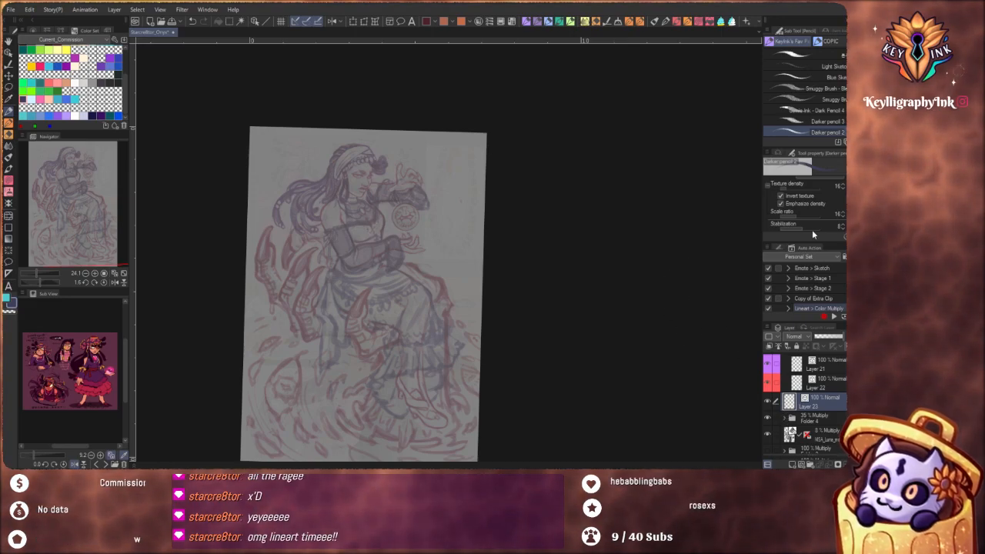
Add another vector layer above the purple-marked Layer 21 inside the new folder
left_click(835, 379)
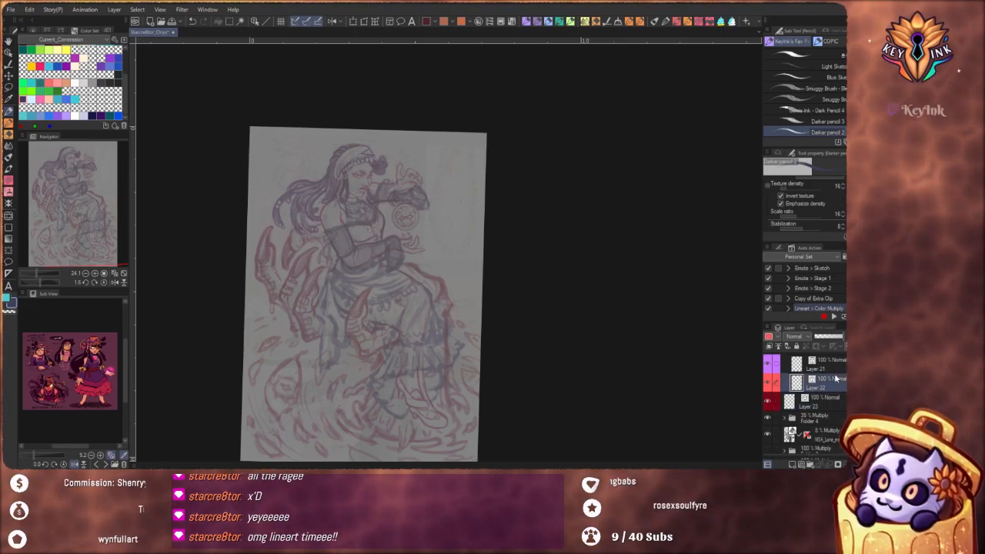
left_click(831, 371)
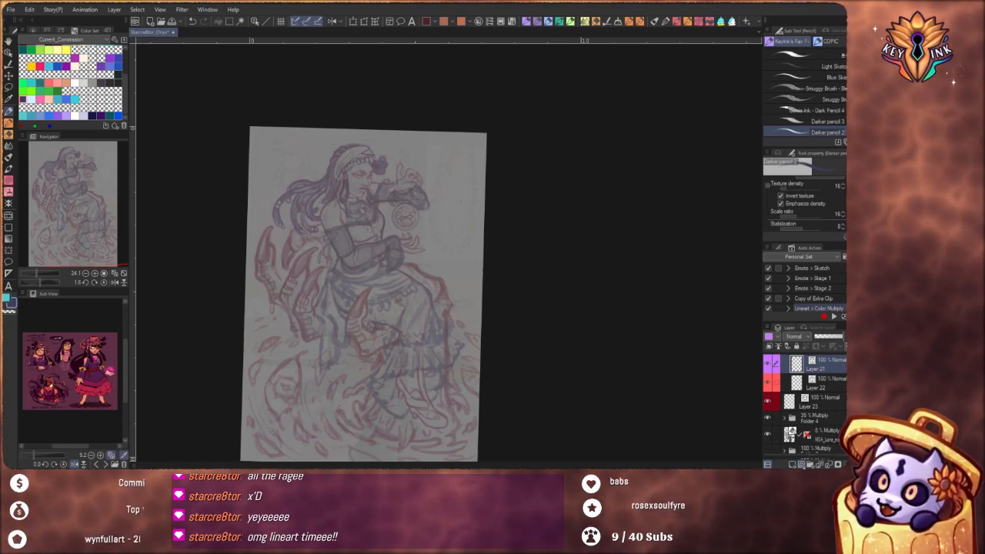
left_click(802, 465)
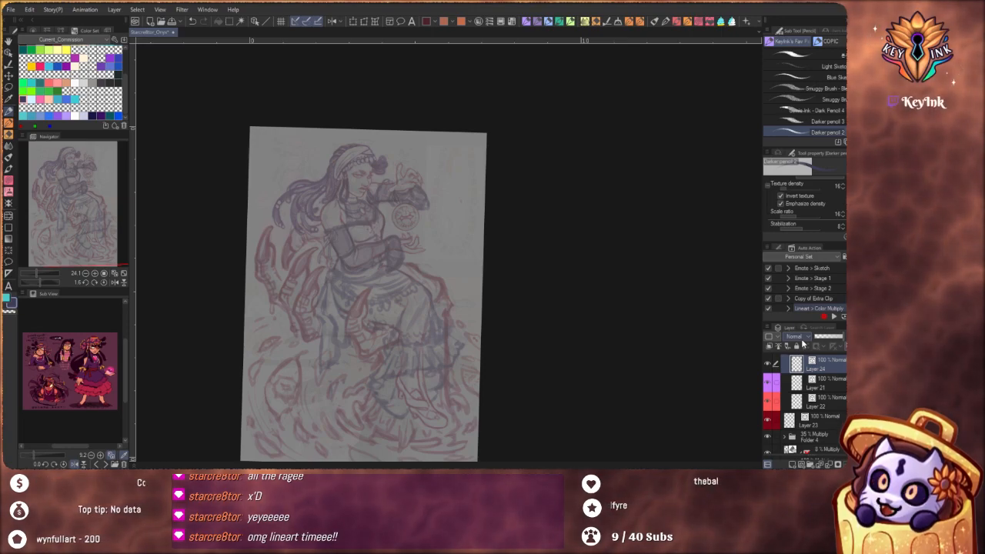
Reset the canvas rotation to 0 and reframe the page around the seated figure
left_click(105, 283)
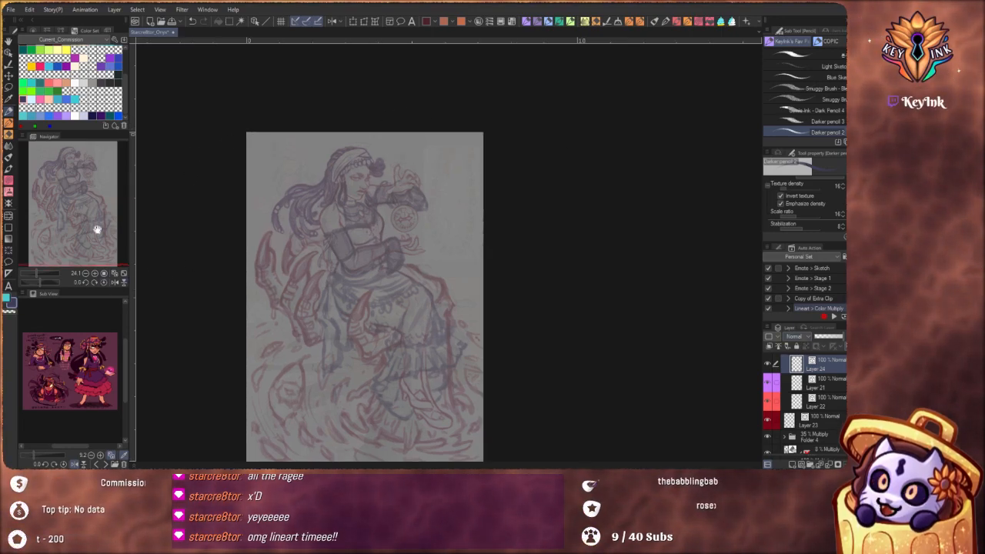
left_click_drag(97, 230, 96, 260)
scroll(355, 204, "up", 2)
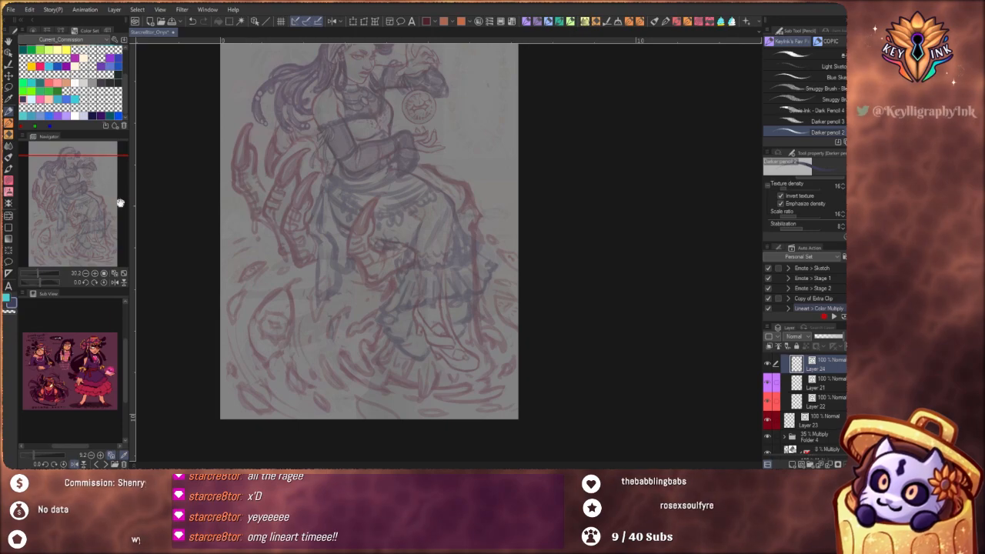
left_click_drag(114, 201, 113, 192)
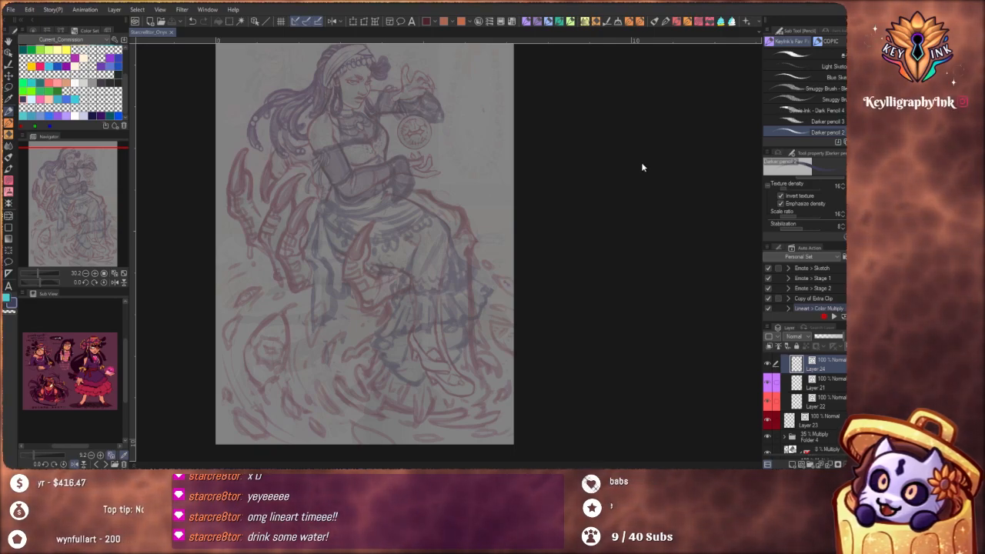
scroll(470, 154, "down", 1)
scroll(425, 135, "up", 1)
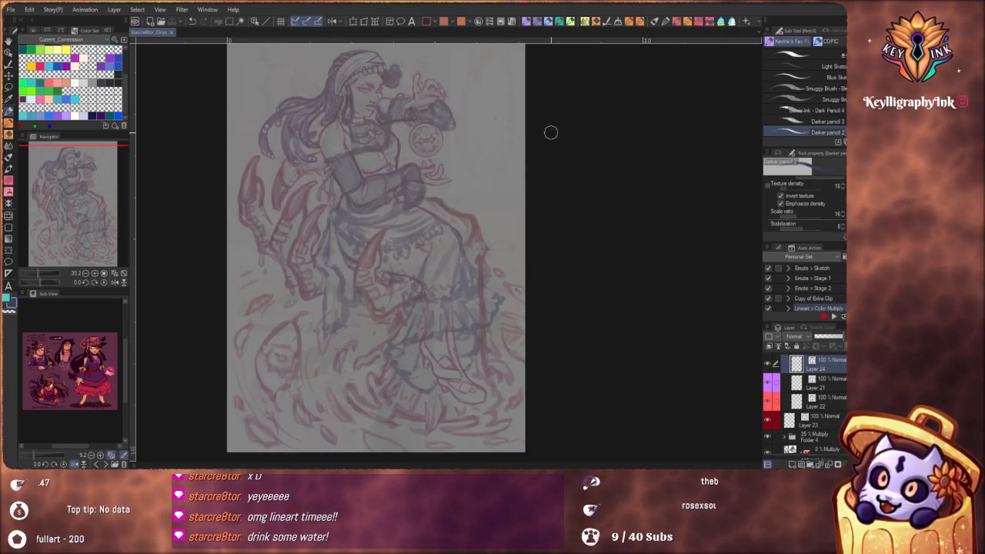
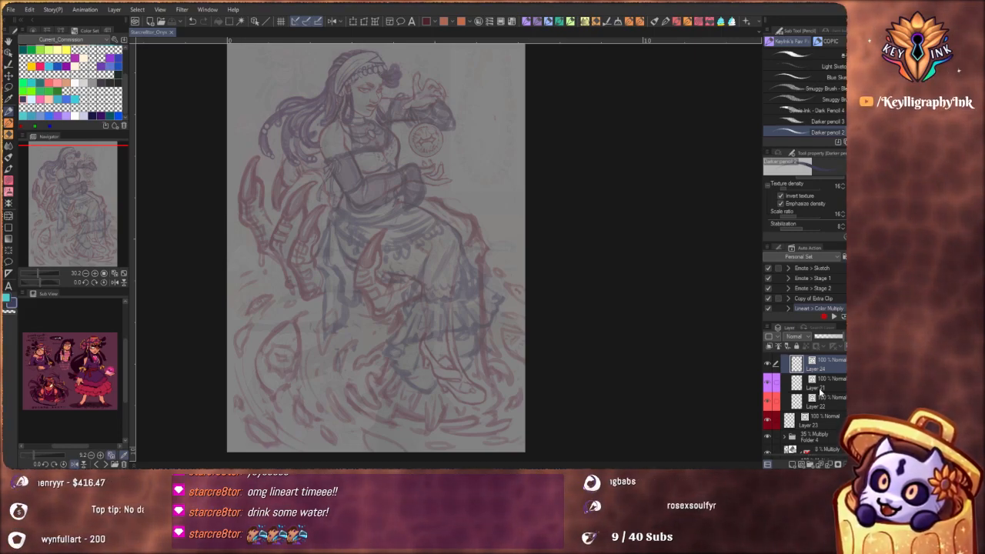
Make the purple-marked Layer 21 active and choose the Real G-Pen for inking
left_click(829, 382)
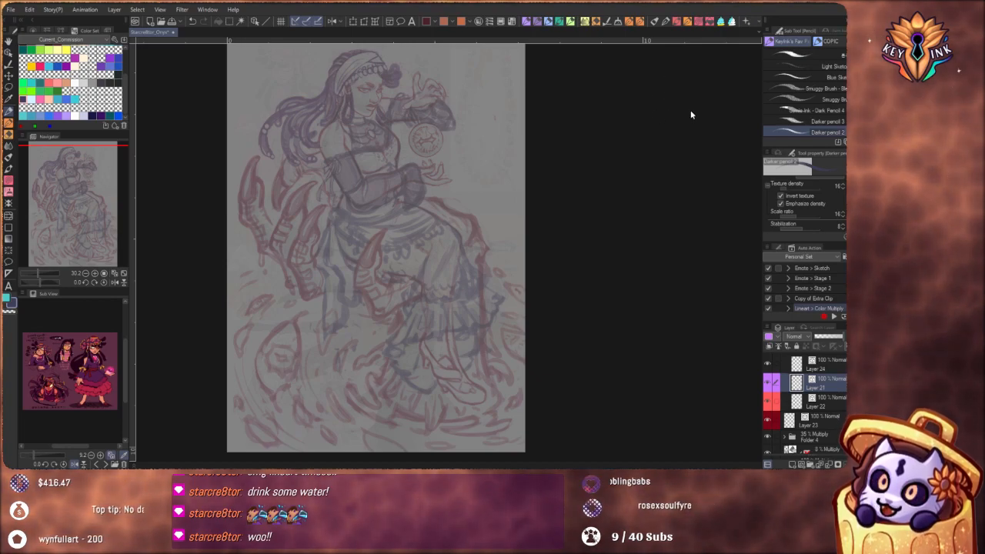
key("p")
mouse_move(474, 302)
left_mouse_down()
mouse_move(535, 318)
mouse_move(522, 349)
left_mouse_up()
left_click_drag(478, 248, 525, 321)
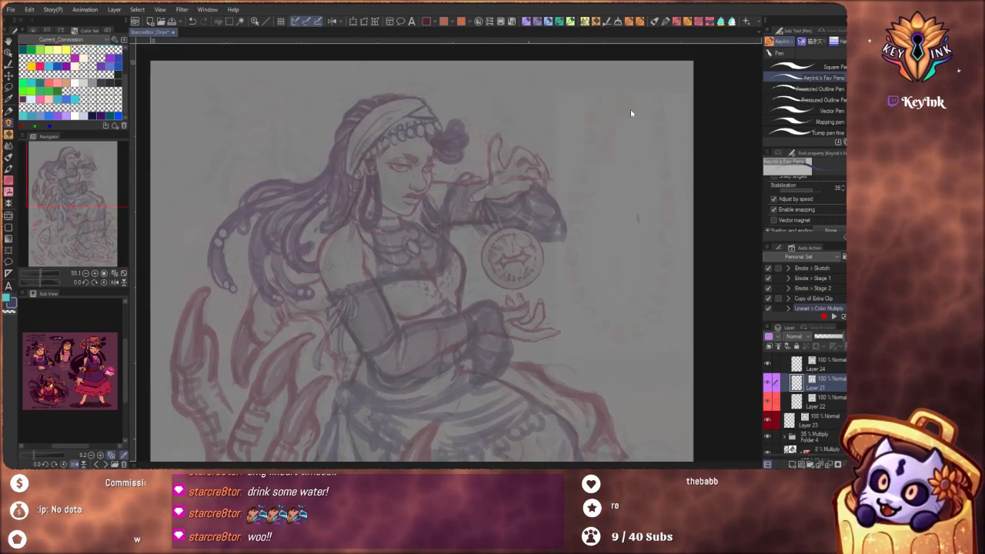
key("p")
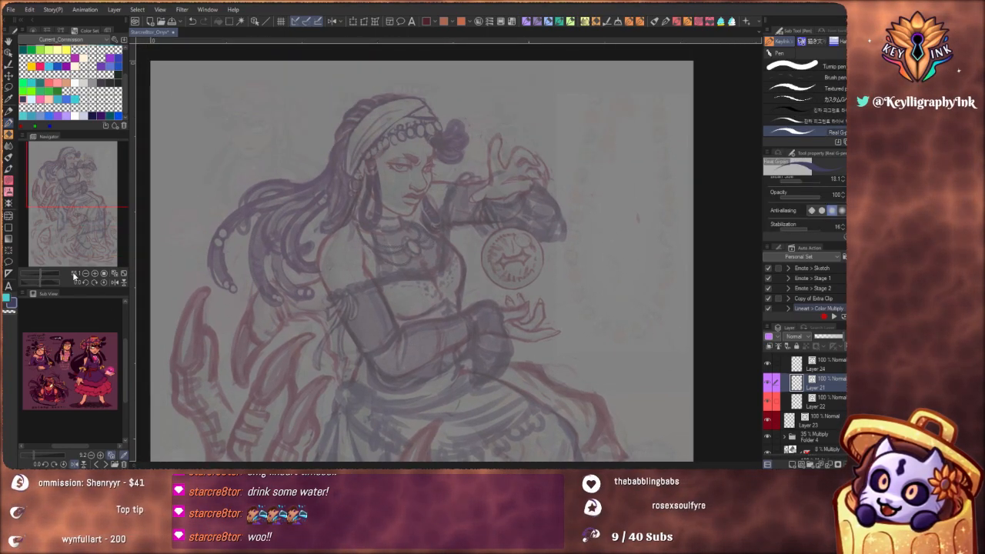
Fill the intermediate color grid's corners with dark maroon, purple, dark red and crimson sampled from the enlarged reference image
left_click(100, 455)
left_click(100, 456)
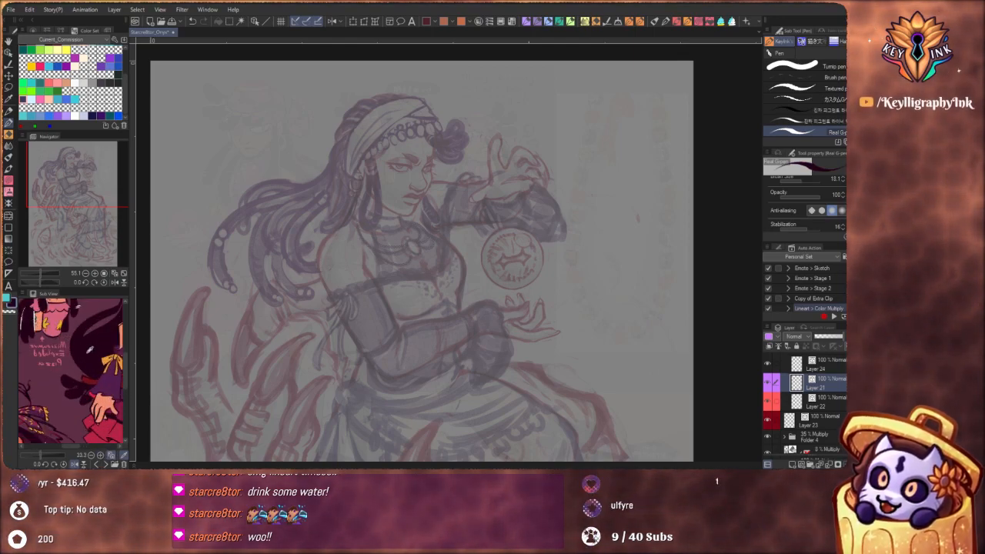
left_click(64, 27)
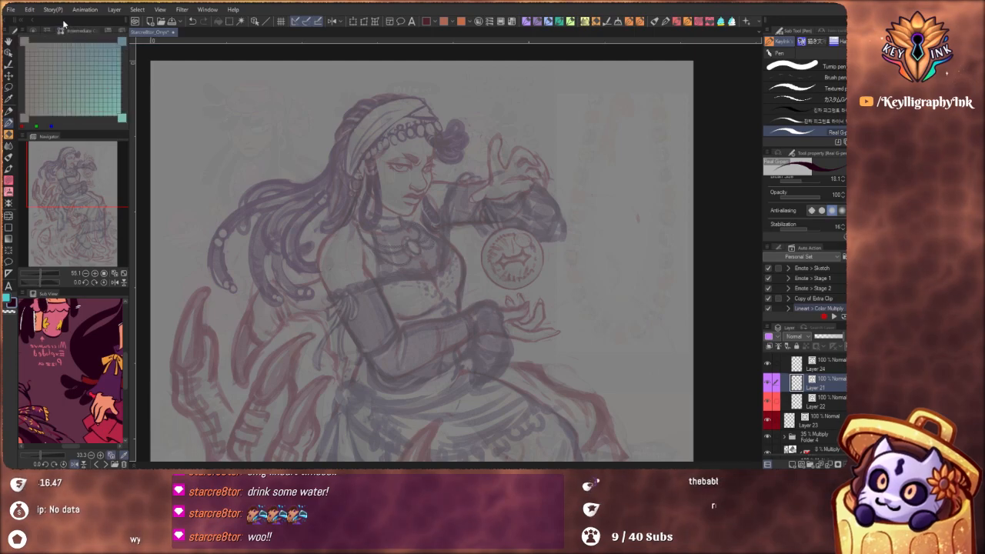
left_click(23, 40)
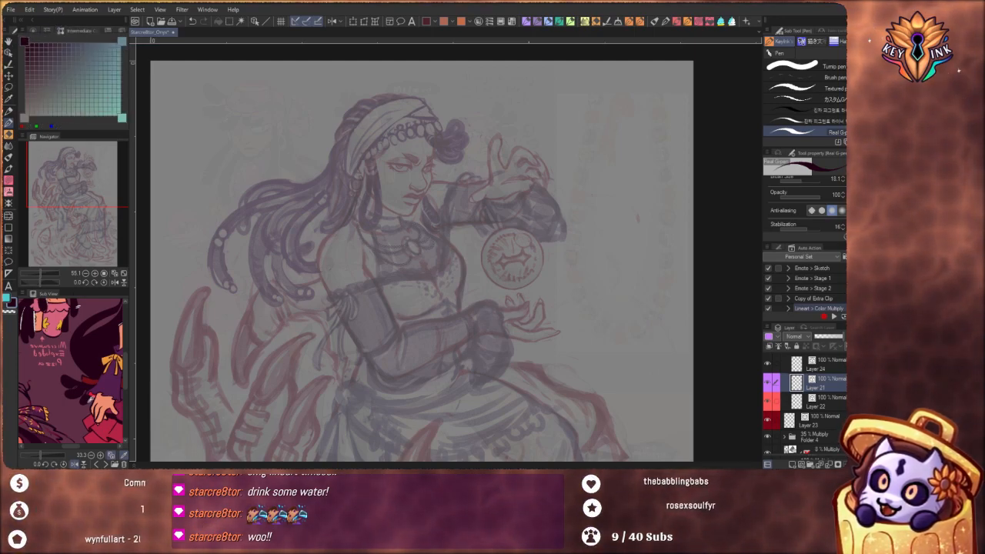
left_click(26, 119)
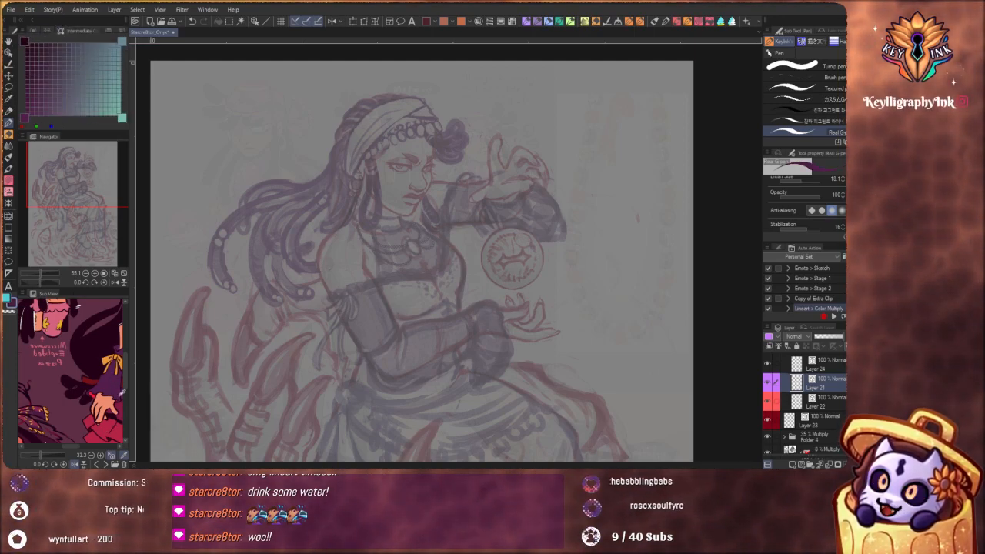
left_click(111, 424)
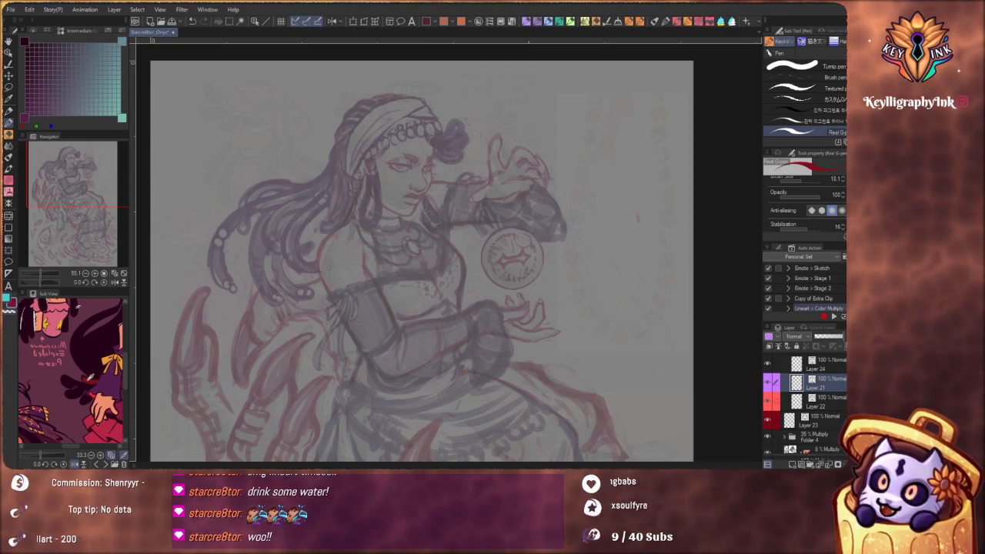
left_click(122, 41)
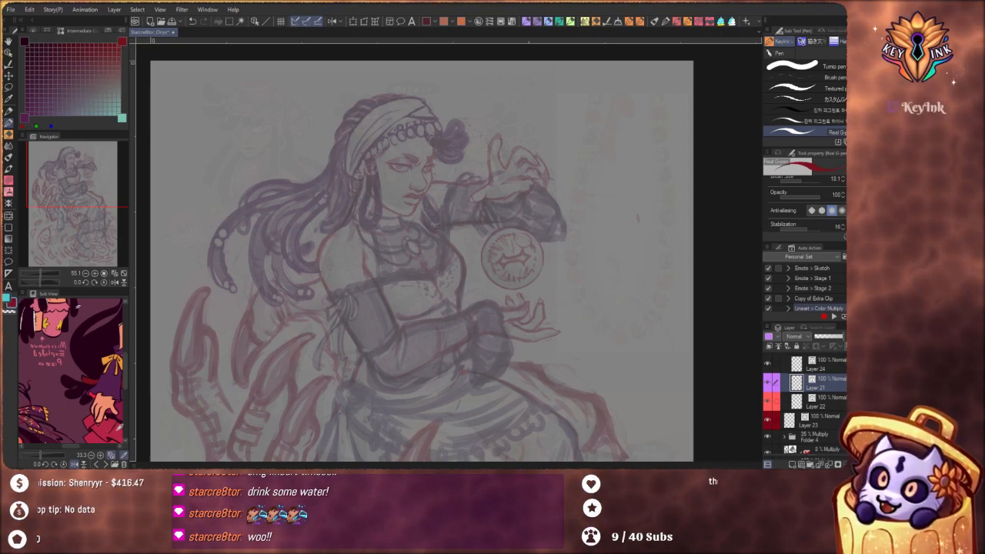
left_click(111, 425)
left_click(121, 117)
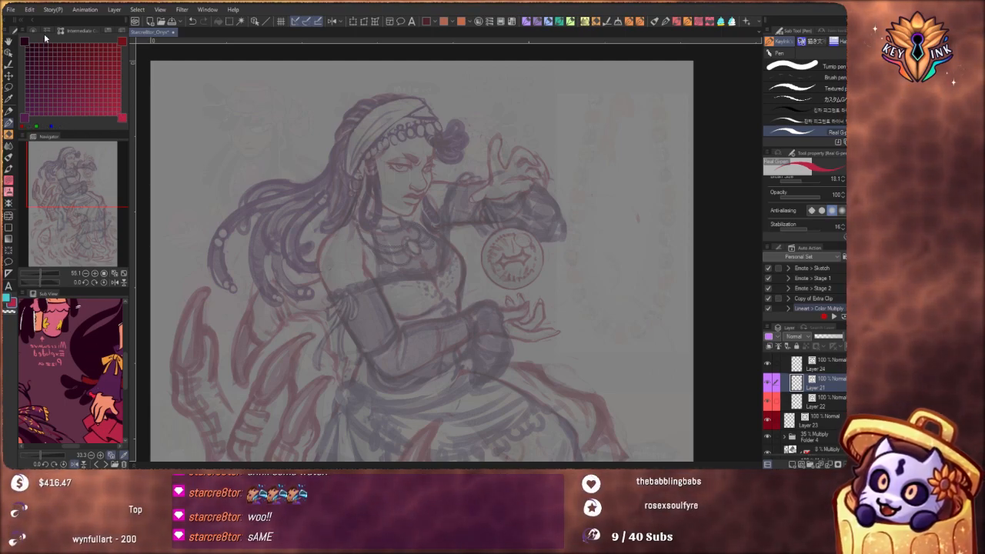
Bring up the approximate color grid and change its horizontal axis from hue to brightness with a 100% range
left_click(34, 31)
left_click(47, 31)
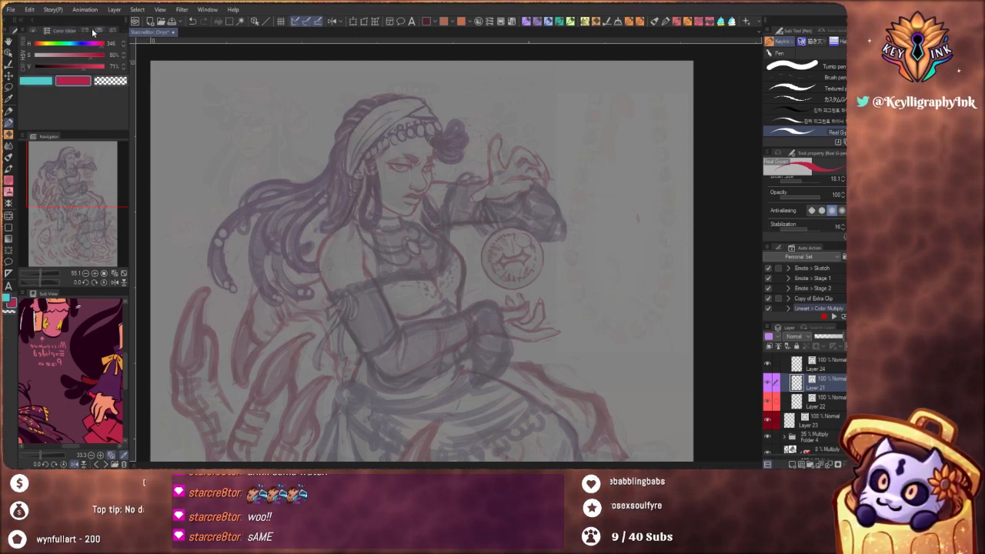
left_click(95, 33)
left_click(111, 29)
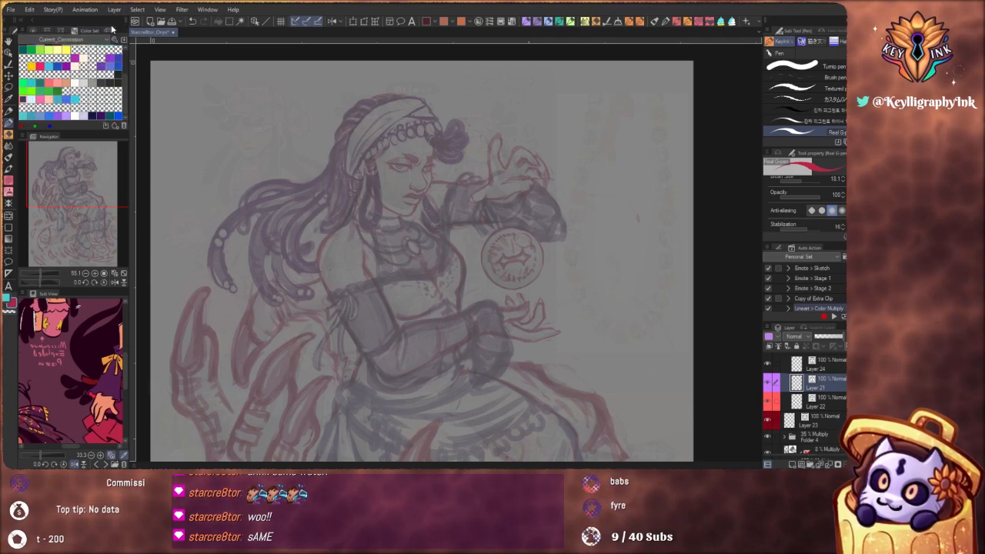
left_click(108, 31)
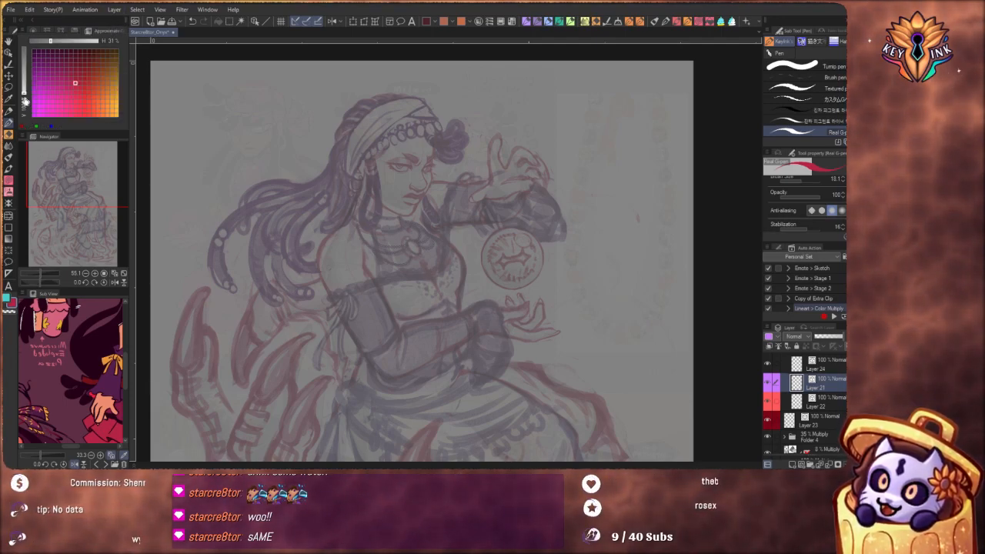
left_click_drag(24, 94, 25, 118)
mouse_move(60, 43)
left_mouse_down()
mouse_move(35, 41)
mouse_move(49, 41)
left_mouse_up()
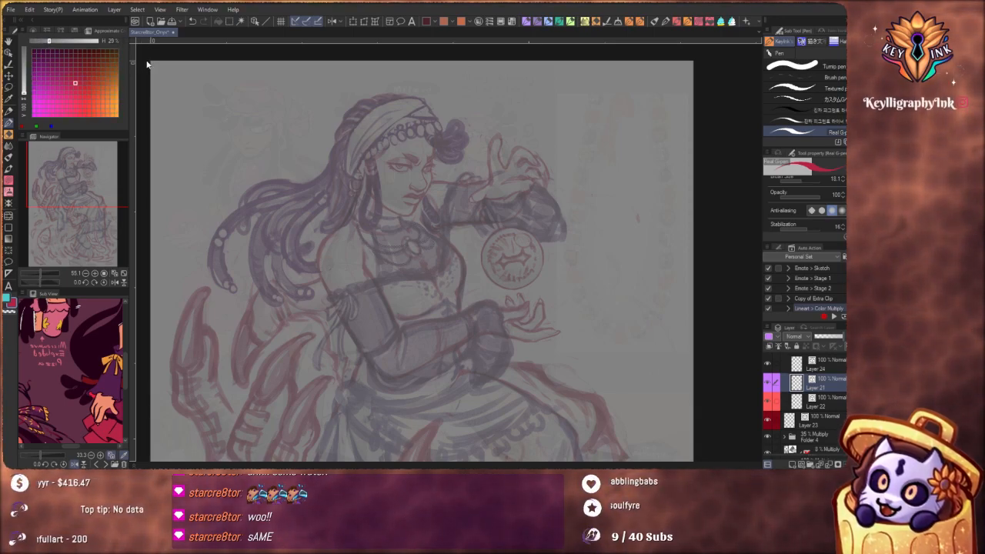
left_click(103, 41)
left_click_drag(49, 44, 122, 51)
mouse_move(24, 85)
left_mouse_down()
mouse_move(24, 47)
mouse_move(24, 96)
left_mouse_up()
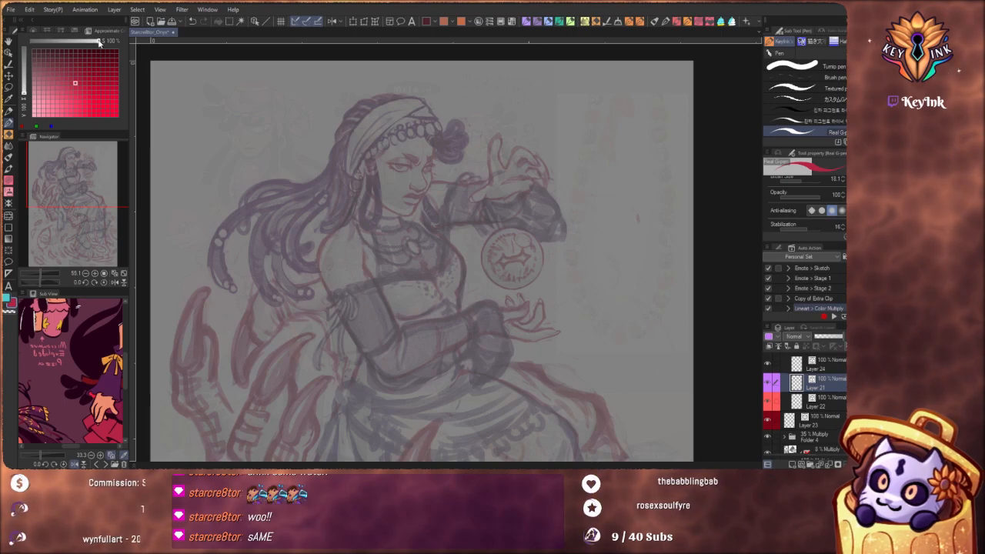
mouse_move(98, 42)
left_mouse_down()
mouse_move(77, 43)
mouse_move(111, 45)
left_mouse_up()
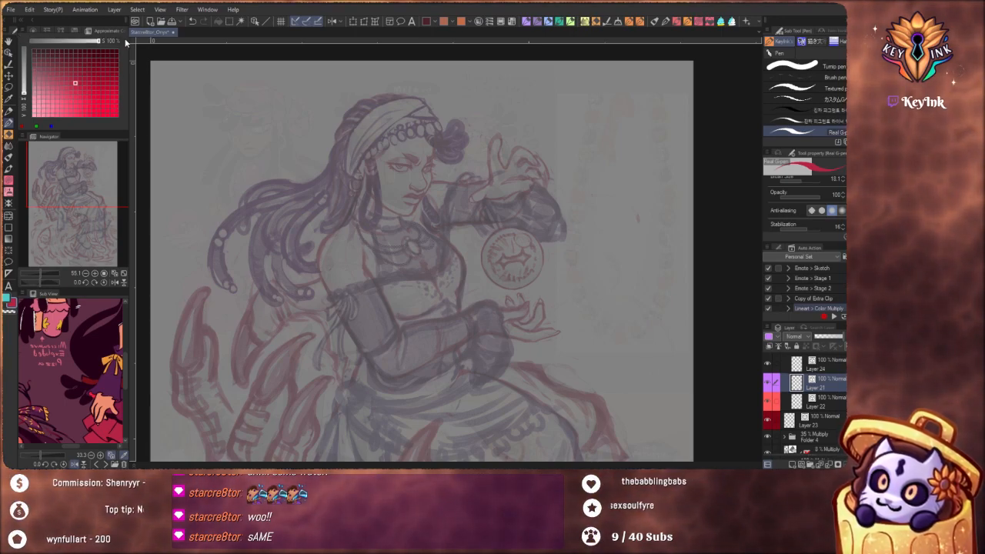
left_click(107, 40)
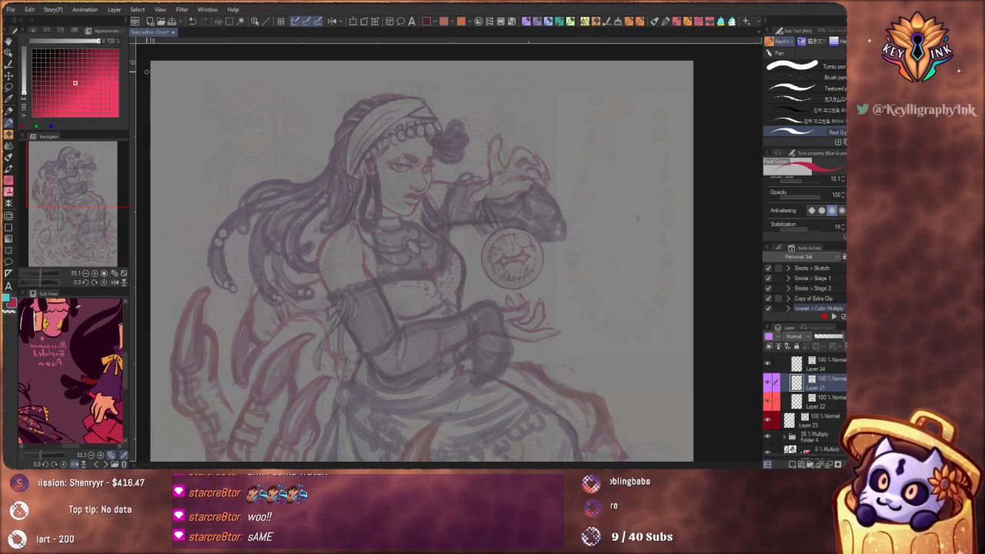
Pick a very dark maroon from the approximate color grid and compare it with the other drawing color
left_click(33, 53)
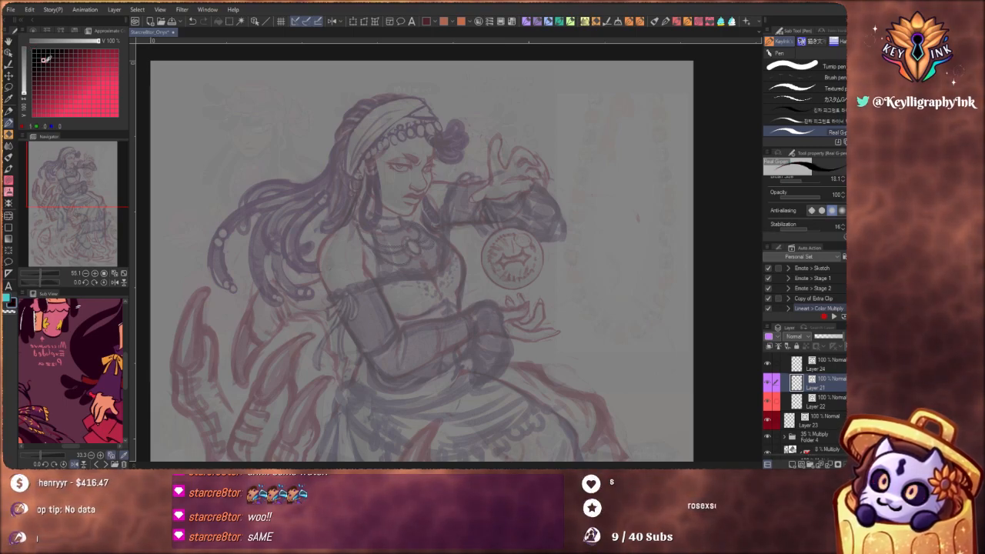
left_click(48, 73)
left_click(43, 64)
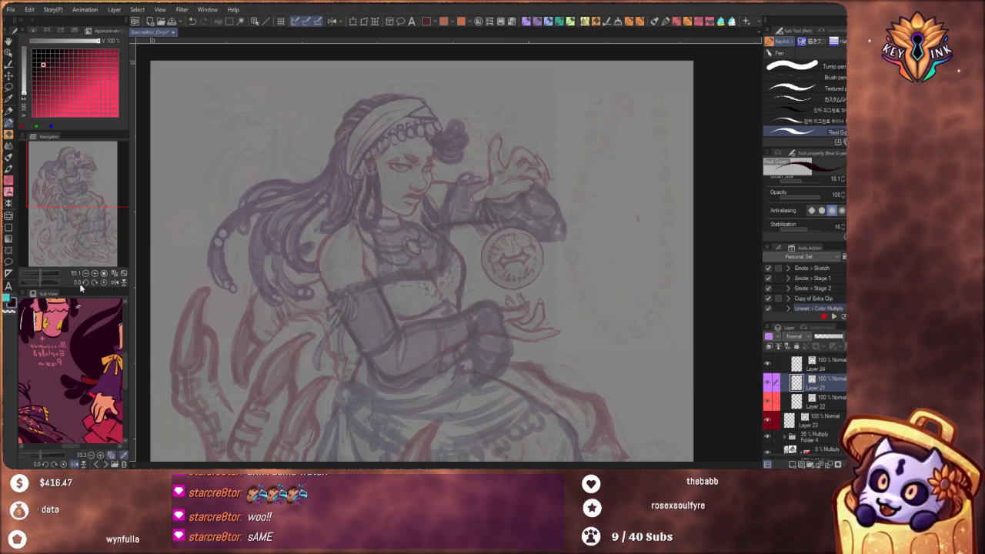
left_click(74, 82)
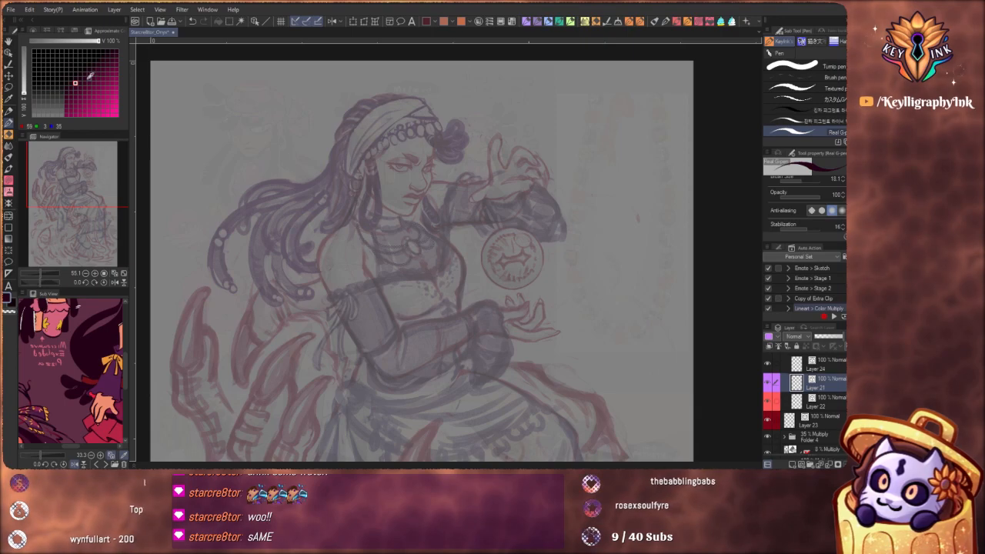
key("x")
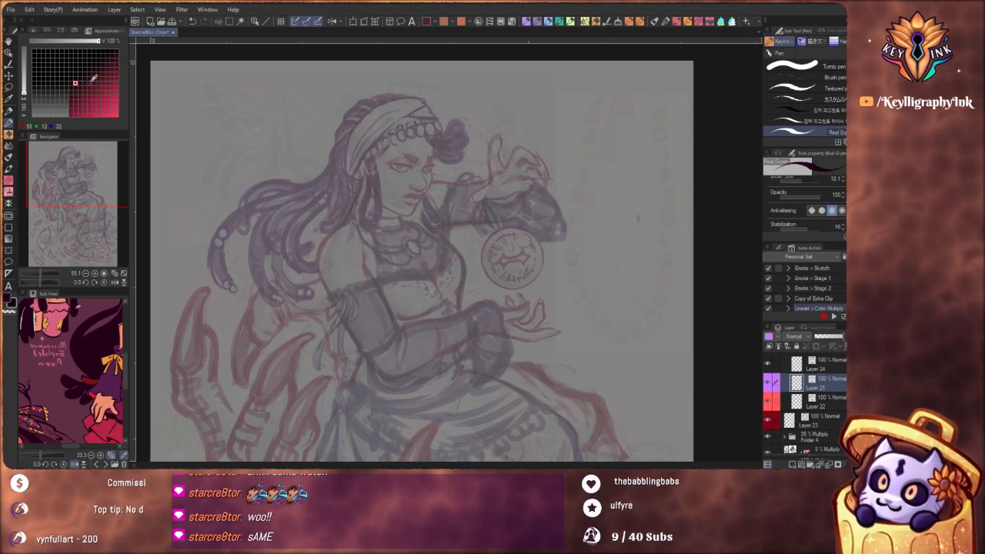
key("x")
key("x")
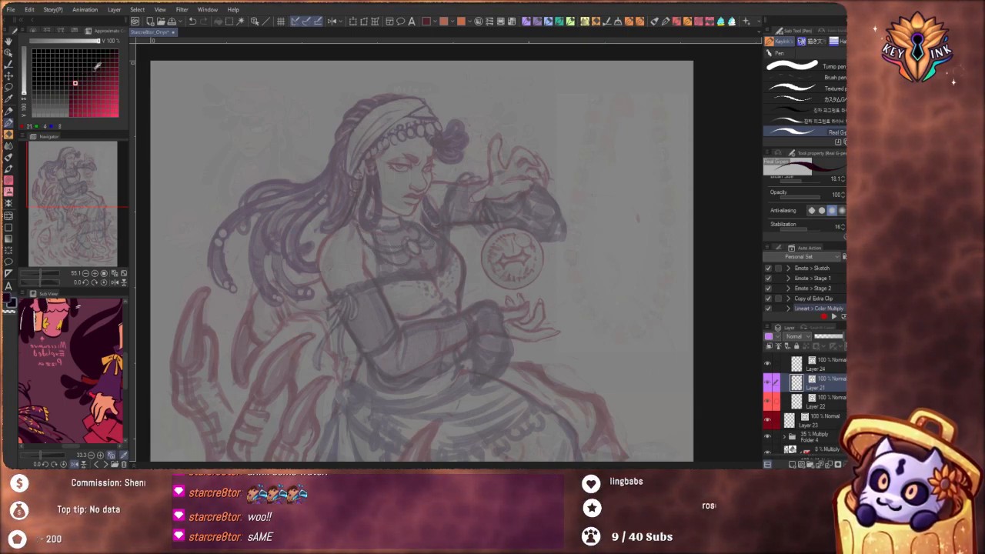
key("x")
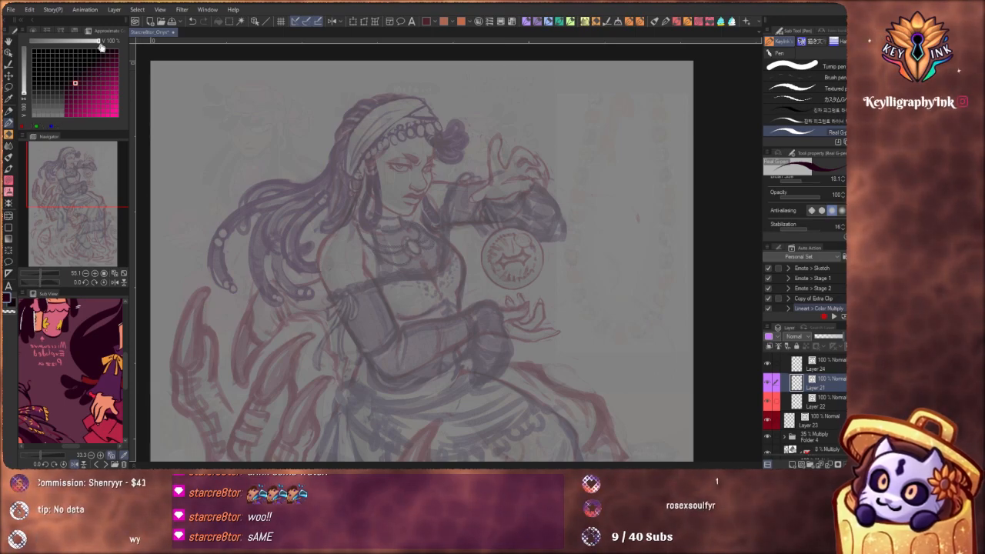
Narrow the grid's brightness range to 67% and pick a near-black, magenta-tinted maroon as the line color
mouse_move(100, 43)
left_mouse_down()
mouse_move(44, 42)
mouse_move(76, 41)
left_mouse_up()
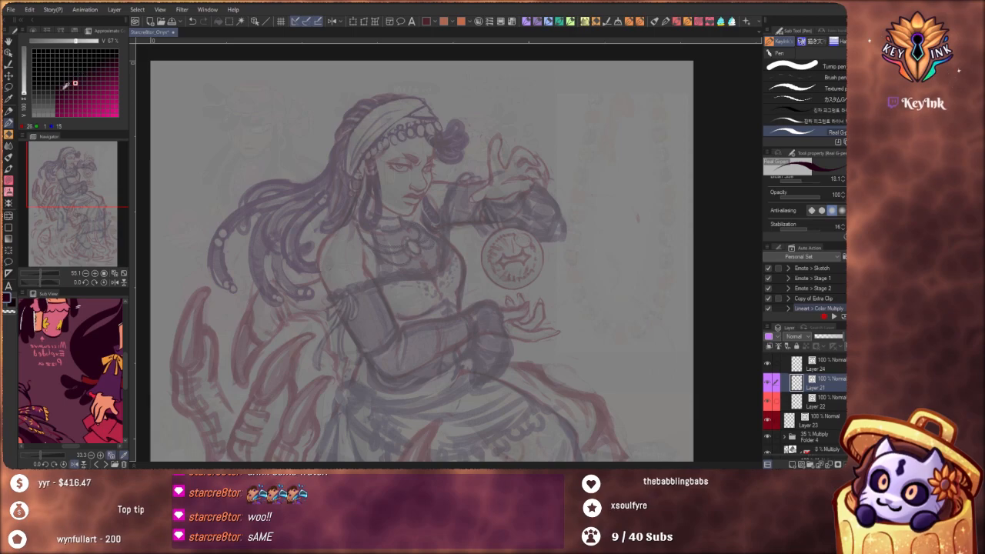
mouse_move(26, 91)
left_mouse_down()
mouse_move(27, 68)
mouse_move(27, 82)
left_mouse_up()
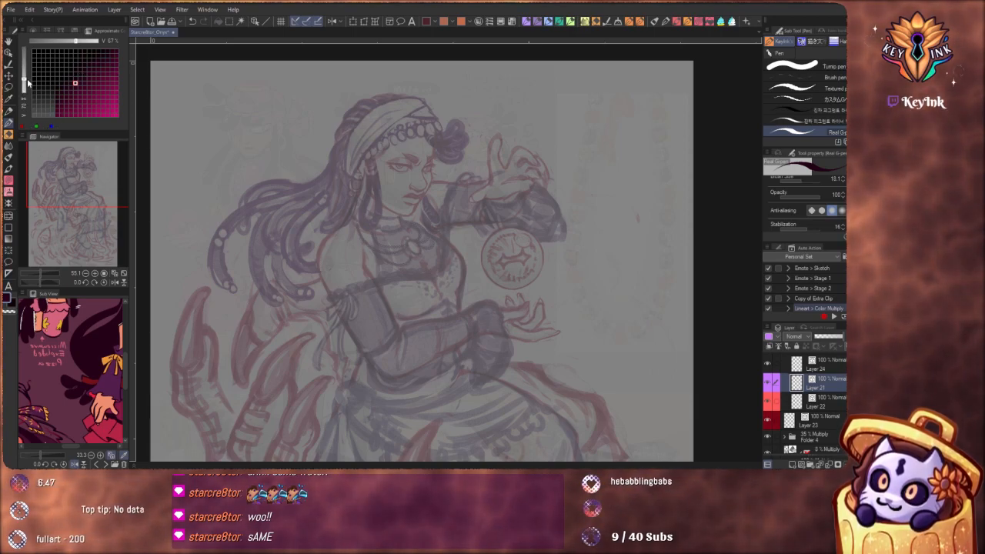
left_click(76, 77)
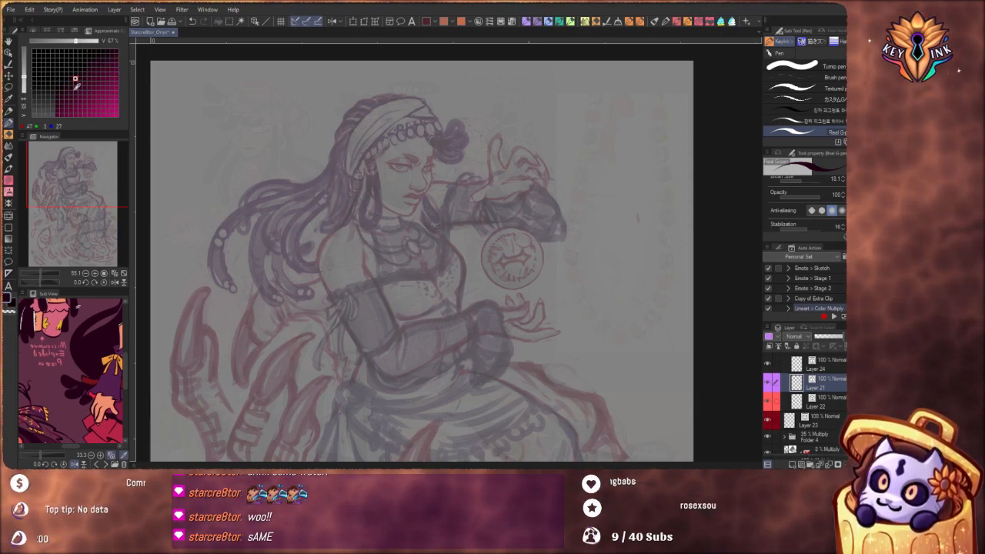
Reduce the Real G-Pen size to 7.7 for the face linework, keeping the approximate color grid open
left_click_drag(424, 202, 479, 299)
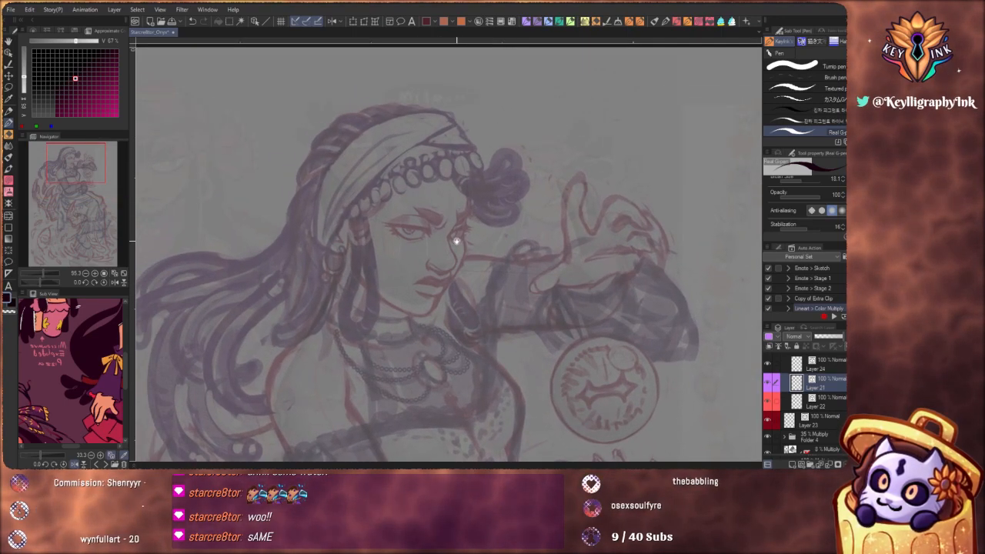
mouse_move(457, 239)
left_mouse_down()
mouse_move(476, 256)
mouse_move(472, 282)
left_mouse_up()
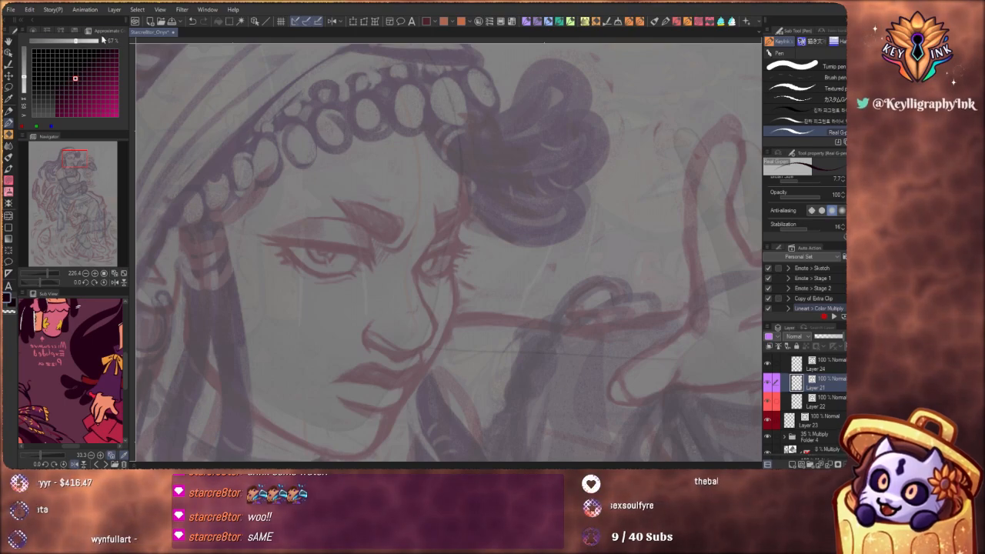
left_click(75, 32)
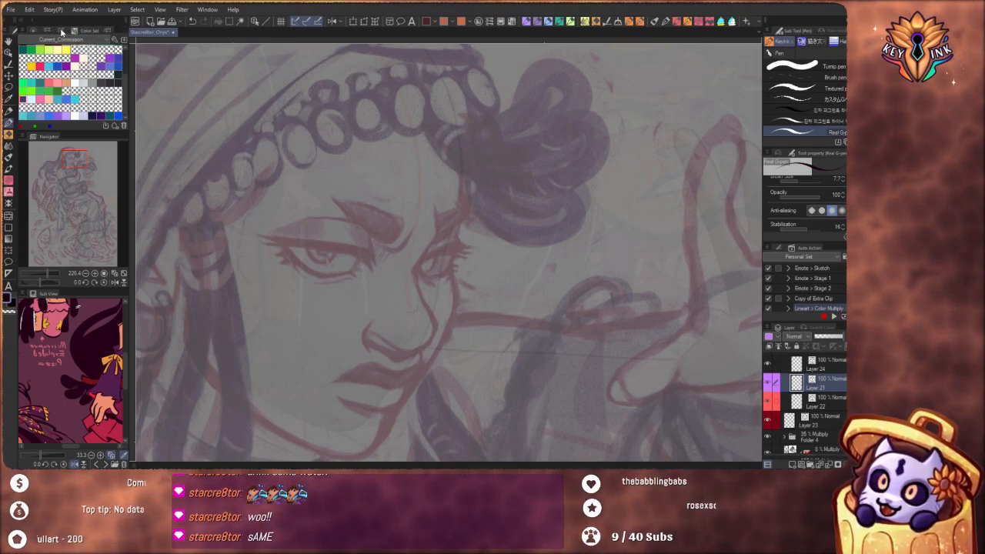
left_click(109, 32)
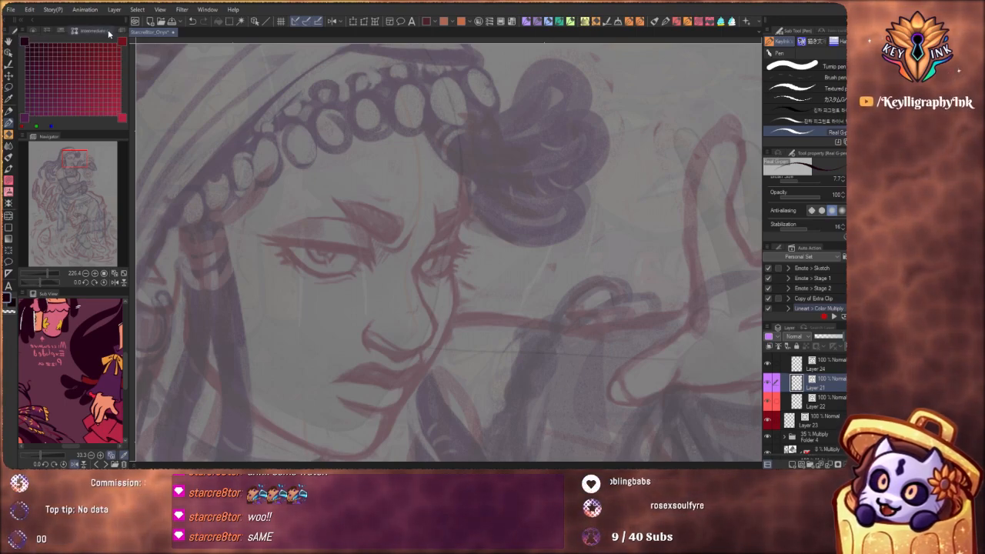
left_click(92, 31)
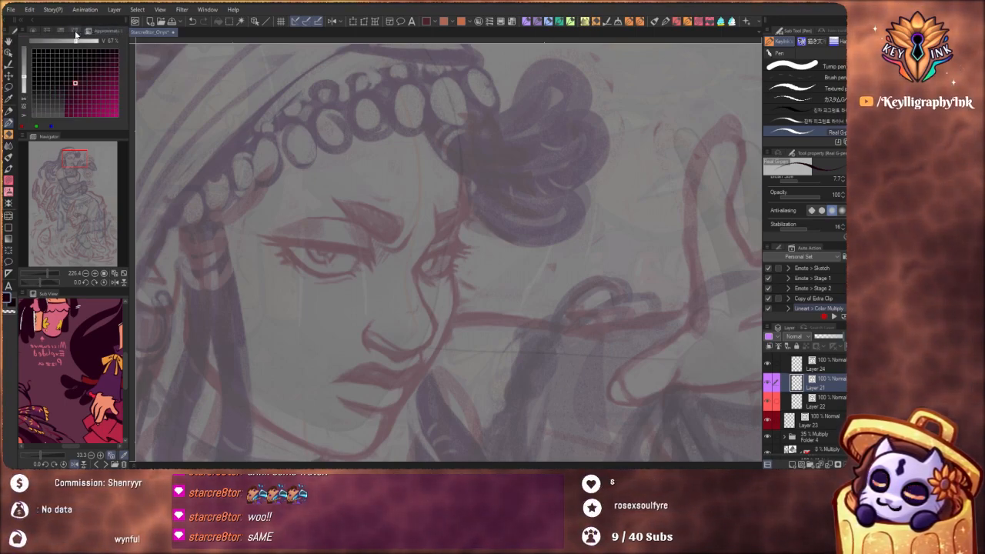
left_click(76, 32)
left_click(121, 31)
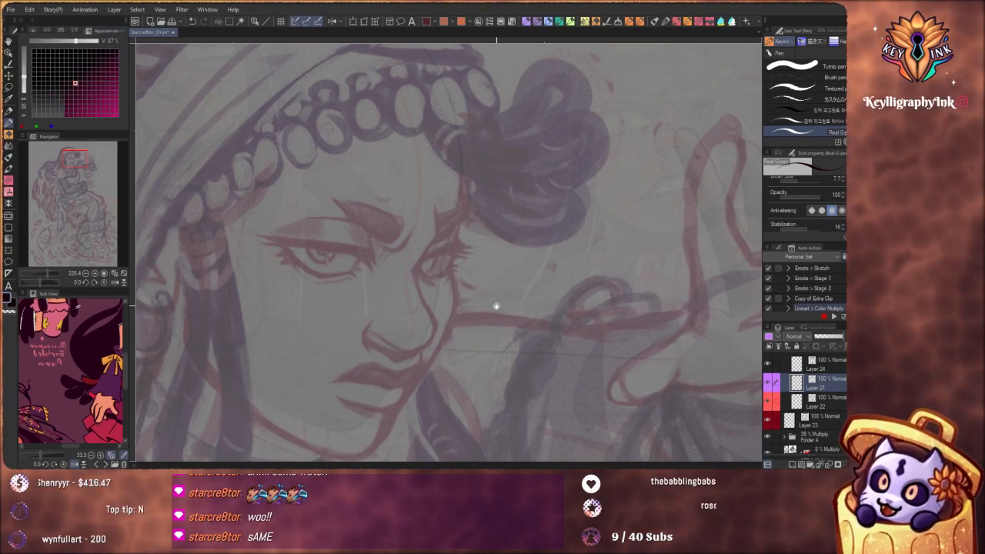
Ink the upper lash line of the figure's far eye as a near-black curved stroke on Layer 21
scroll(497, 246, "up", 4)
left_click_drag(515, 309, 532, 227)
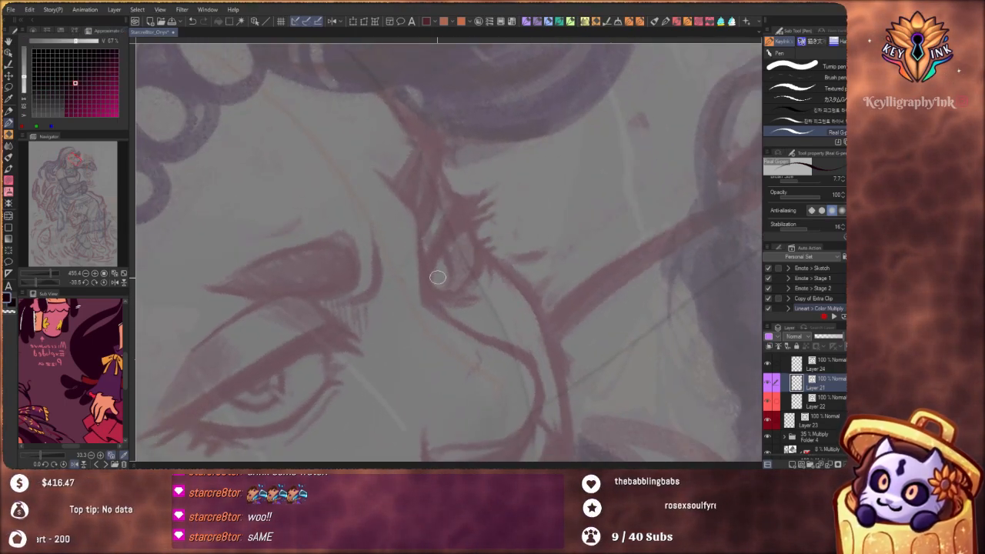
left_click_drag(429, 297, 470, 202)
key("ctrl+z")
left_click_drag(457, 324, 429, 277)
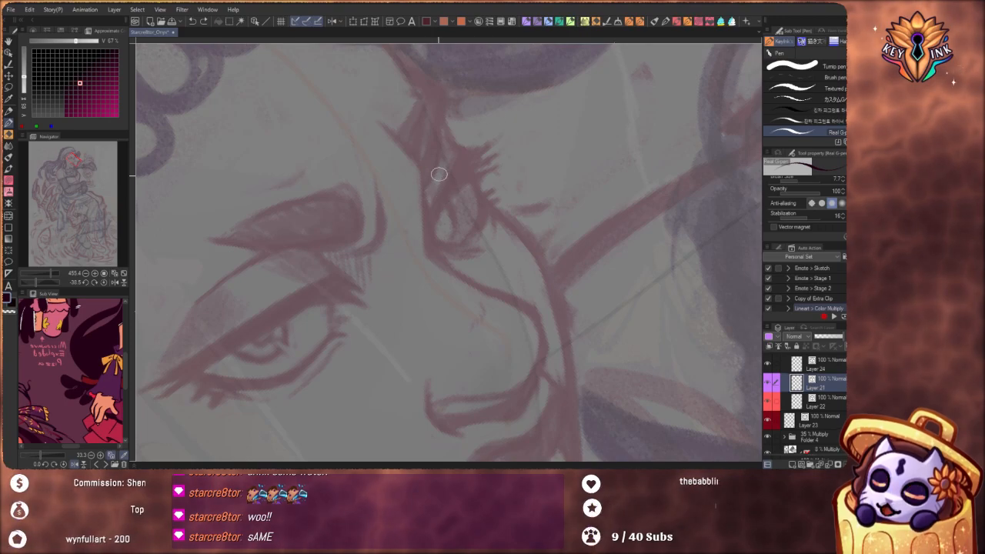
mouse_move(430, 242)
left_mouse_down()
mouse_move(449, 186)
mouse_move(471, 155)
mouse_move(431, 243)
mouse_move(491, 141)
left_mouse_up()
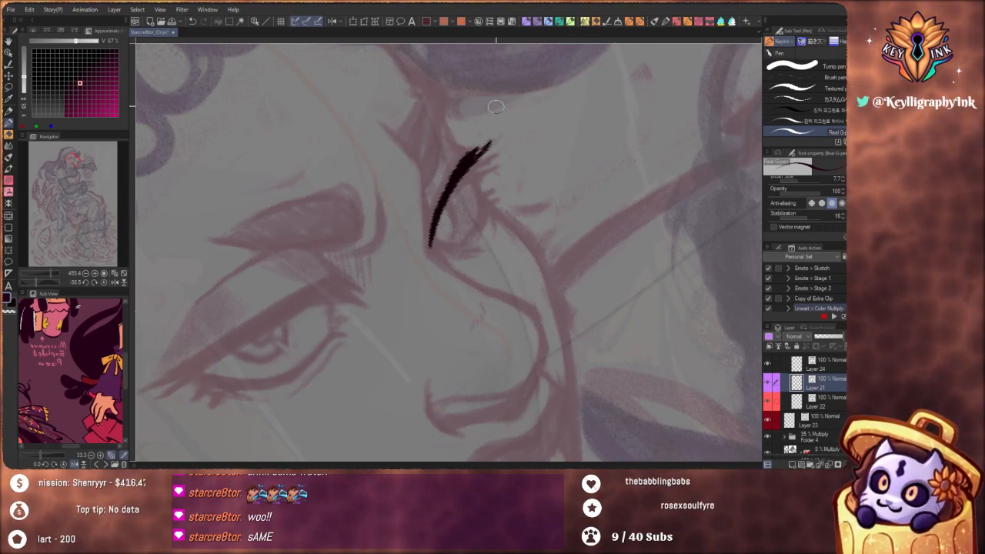
Mirror the canvas view horizontally and ink short lash spikes at the far eye's outer corner with a pen size of 5.5
left_click(333, 22)
mouse_move(443, 176)
left_mouse_down()
mouse_move(420, 174)
mouse_move(488, 177)
mouse_move(495, 151)
mouse_move(506, 213)
left_mouse_up()
scroll(488, 177, "up", 3)
left_click_drag(493, 160, 503, 217)
scroll(503, 216, "down", 3)
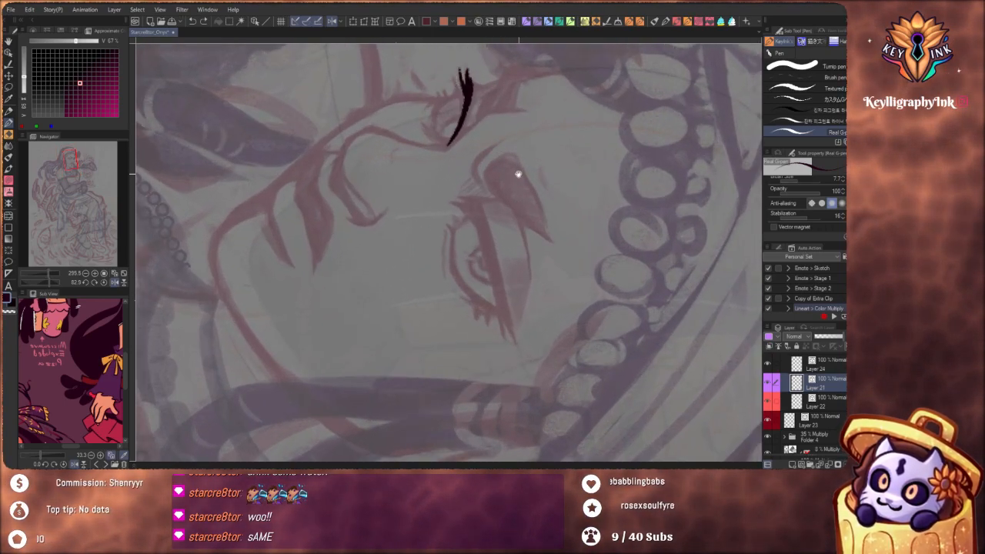
scroll(477, 173, "up", 3)
mouse_move(475, 150)
left_mouse_down()
mouse_move(475, 187)
mouse_move(448, 241)
left_mouse_up()
key("ctrl+z")
left_click_drag(467, 204, 475, 169)
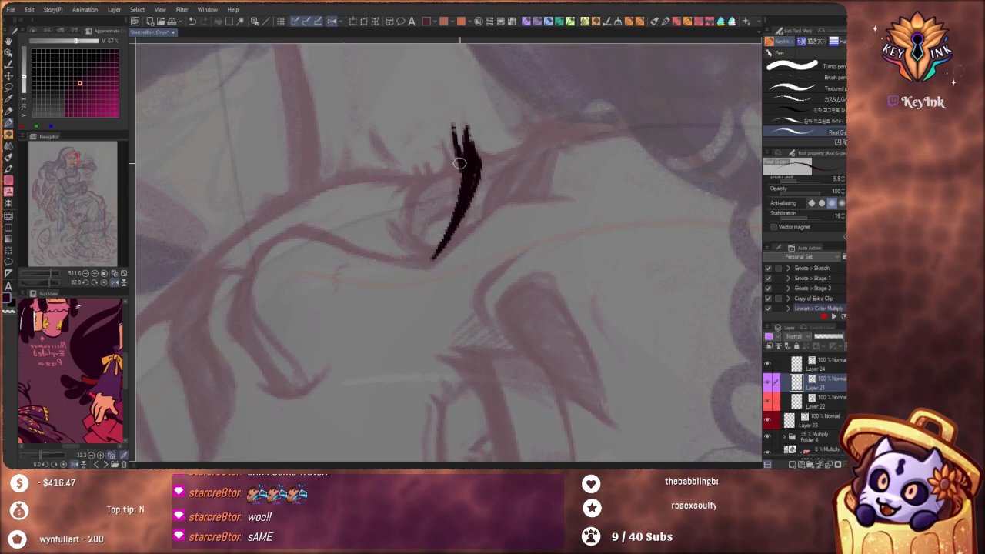
Ink the far eye's lower lid as a tapered curve starting from the lash spikes at the outer corner
mouse_move(465, 157)
left_mouse_down()
mouse_move(427, 178)
mouse_move(408, 225)
left_mouse_up()
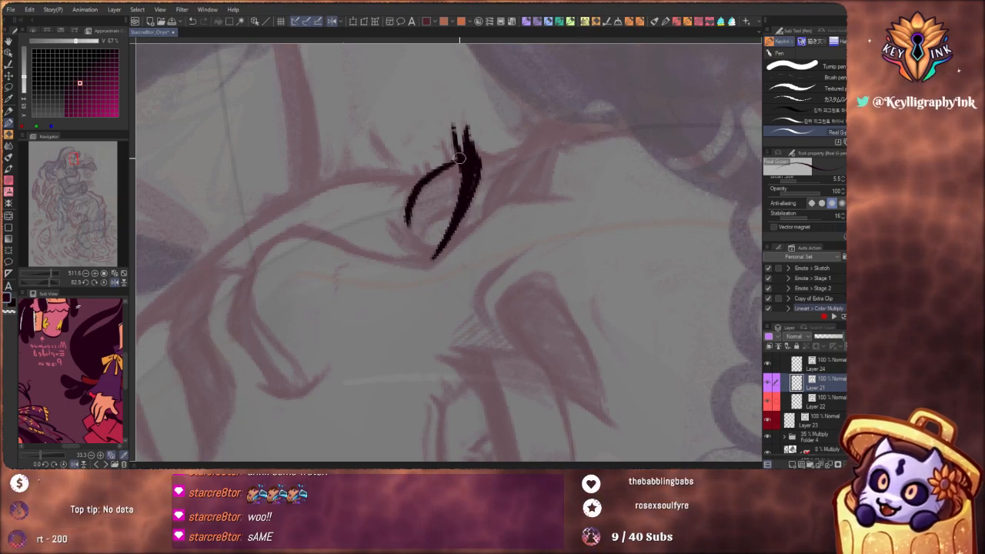
key("ctrl+z")
mouse_move(465, 156)
left_mouse_down()
mouse_move(422, 185)
mouse_move(416, 224)
mouse_move(451, 205)
mouse_move(447, 240)
left_mouse_up()
Ink the near eye's upper lash line along the sketch, with pointed flicks at the inner corner and a thicker inner half
left_click_drag(508, 294, 492, 278)
left_click_drag(498, 319, 527, 298)
left_click_drag(454, 198, 487, 207)
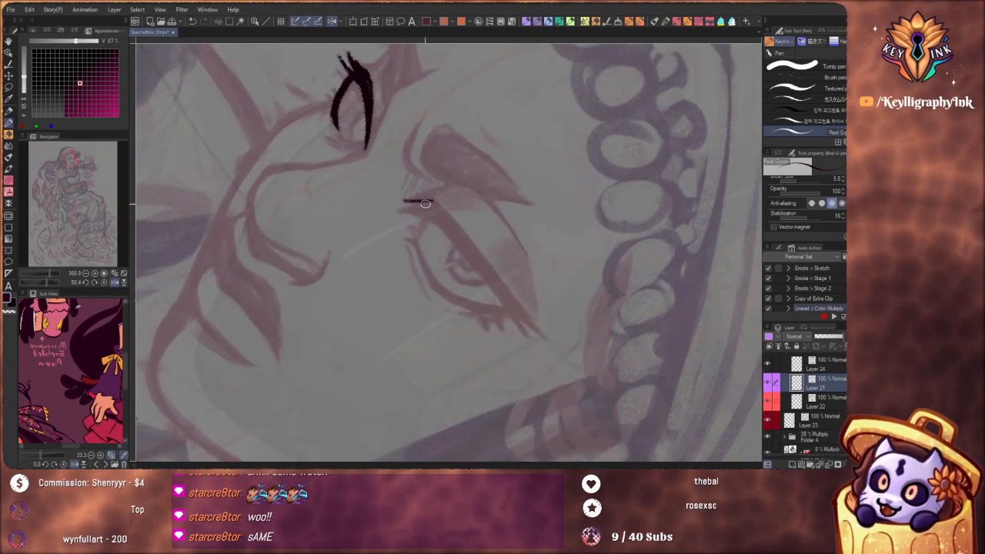
key("ctrl+z")
mouse_move(406, 202)
left_mouse_down()
mouse_move(430, 200)
mouse_move(455, 229)
mouse_move(414, 201)
mouse_move(457, 234)
mouse_move(431, 204)
mouse_move(484, 276)
left_mouse_up()
left_click_drag(460, 244, 523, 324)
mouse_move(399, 211)
left_mouse_down()
mouse_move(413, 209)
mouse_move(459, 244)
left_mouse_up()
left_click_drag(440, 206, 457, 229)
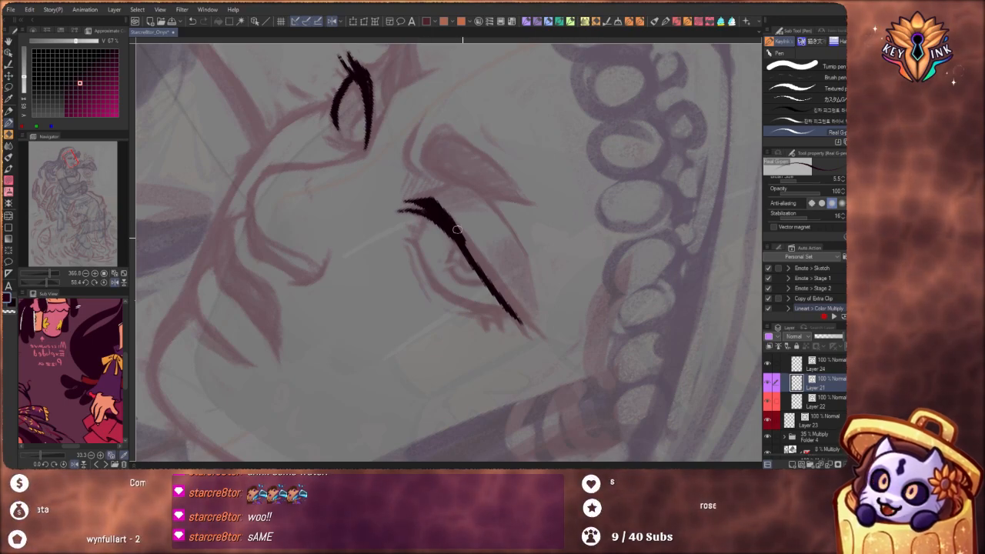
Thicken the outer half of the near eye's upper lash line and extend it into a forked wing
left_click_drag(511, 316, 524, 328)
left_click_drag(453, 221, 543, 336)
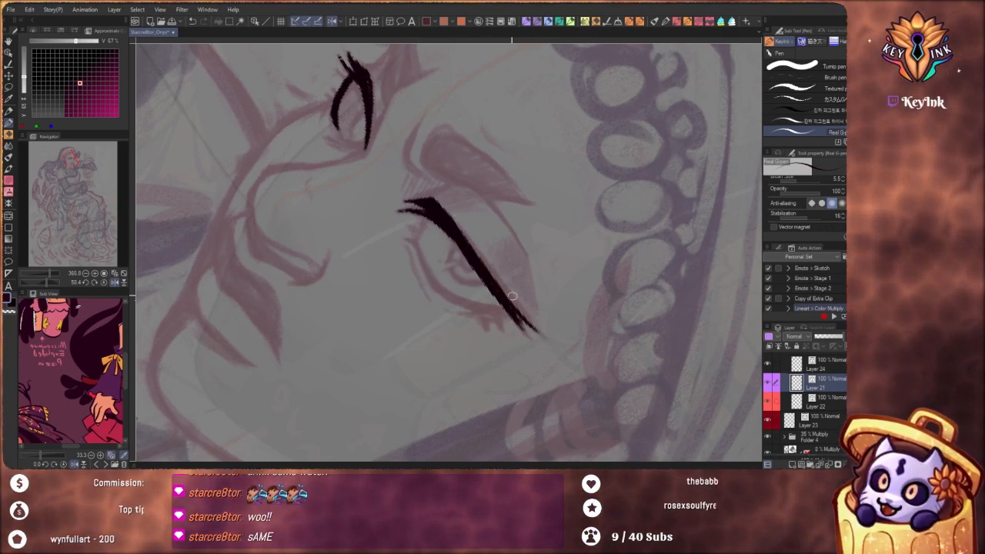
left_click_drag(450, 206, 544, 335)
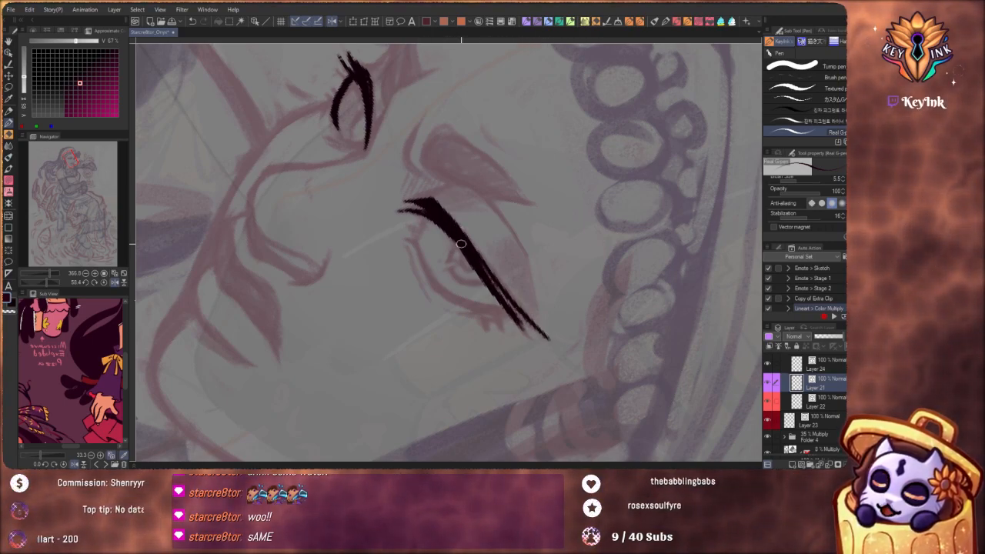
left_click_drag(483, 272, 549, 340)
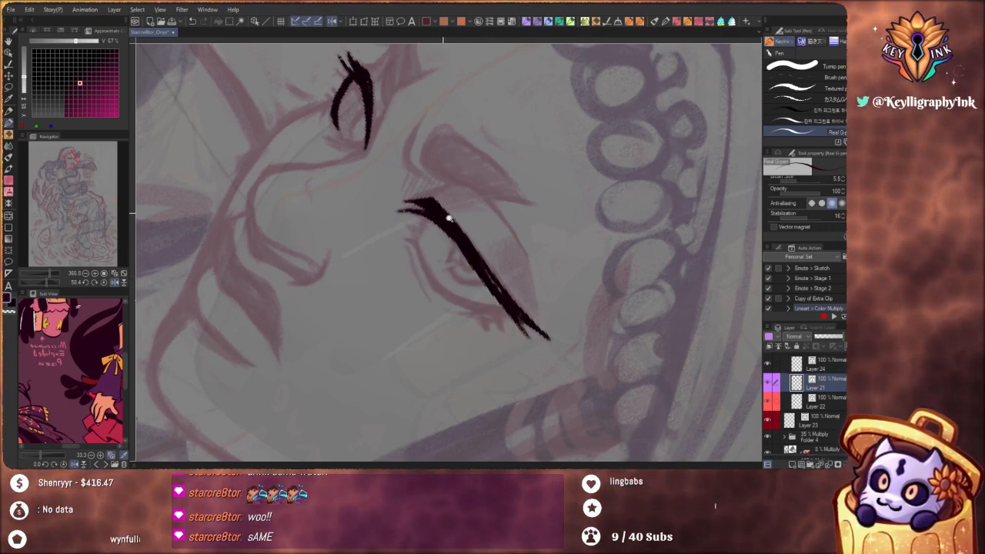
Try to ink the outer part of the near eye's lower lid, starting under the lash wing
left_click_drag(449, 218, 423, 191)
left_click_drag(484, 269, 484, 151)
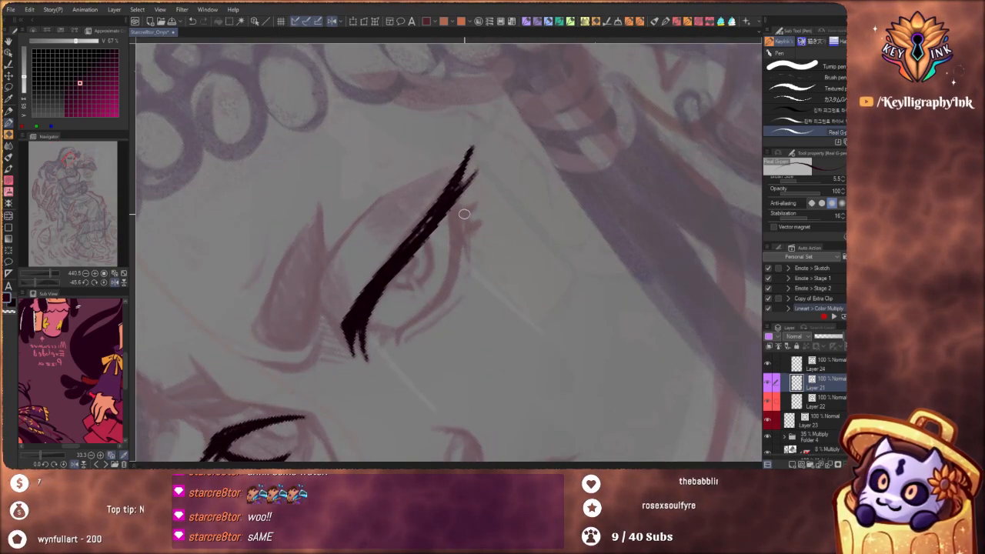
left_click_drag(454, 218, 447, 286)
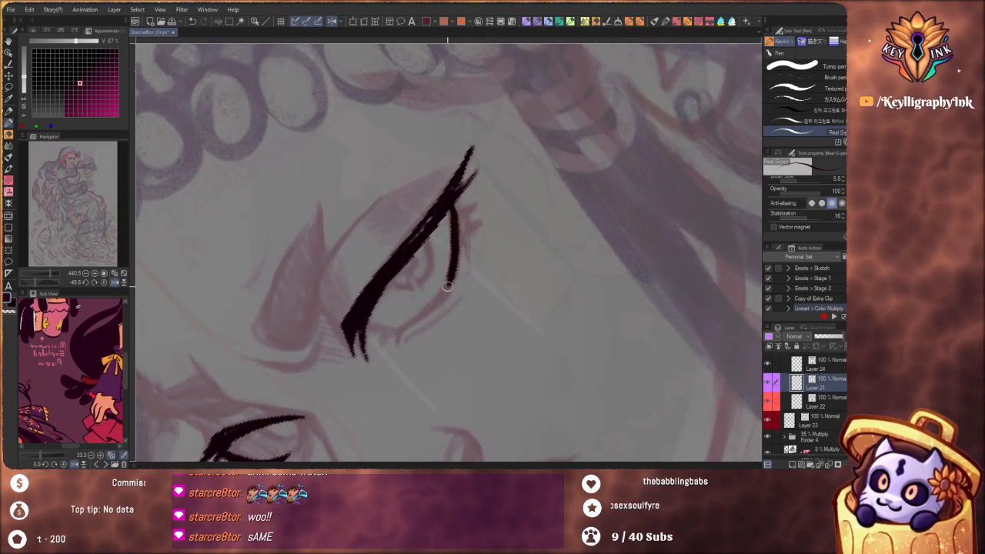
key("ctrl+z")
left_click_drag(451, 201, 451, 284)
left_click_drag(459, 222, 446, 199)
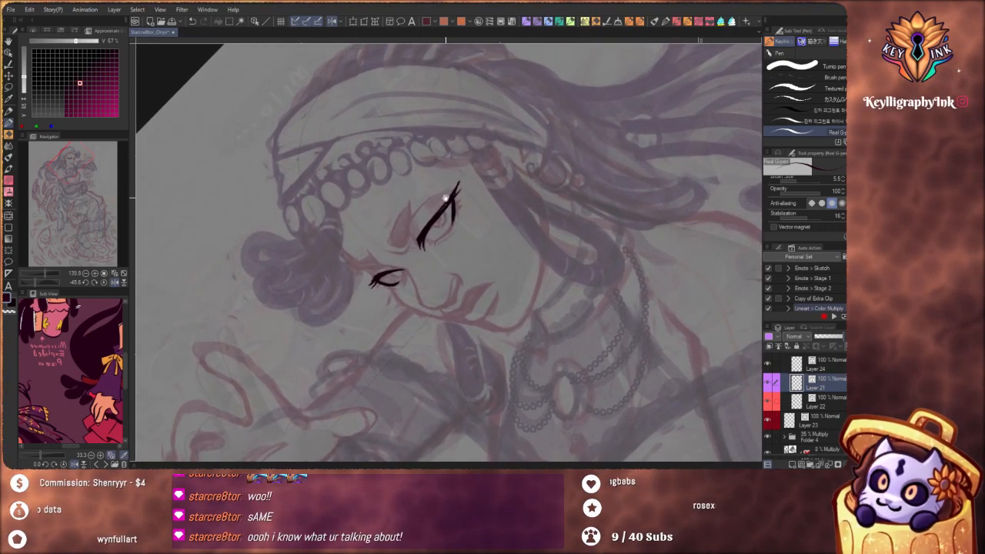
Pick a neighbouring dark maroon from the approximate color grid and undo the last stroke on the near eye's lower lid
mouse_move(471, 289)
left_mouse_down()
mouse_move(508, 286)
mouse_move(517, 251)
left_mouse_up()
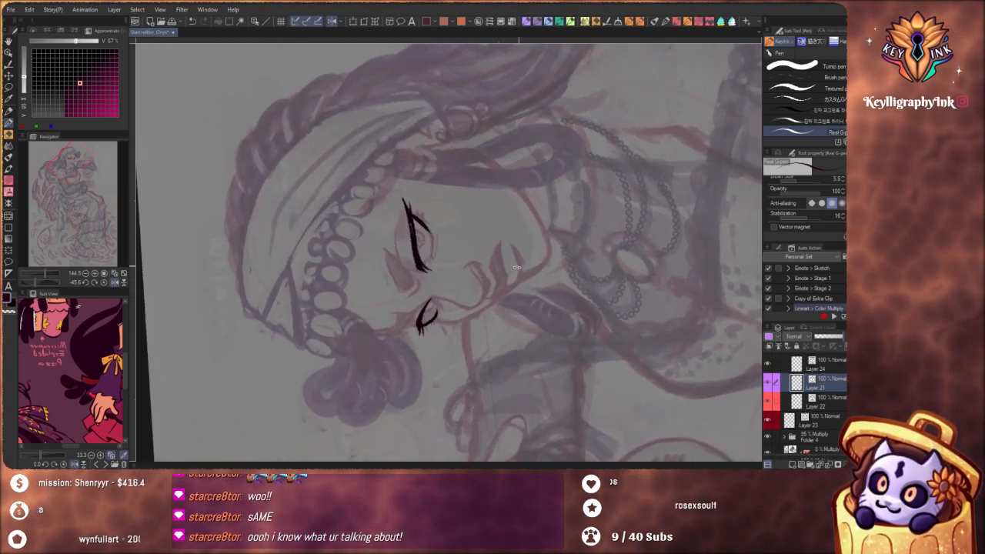
left_click(88, 83)
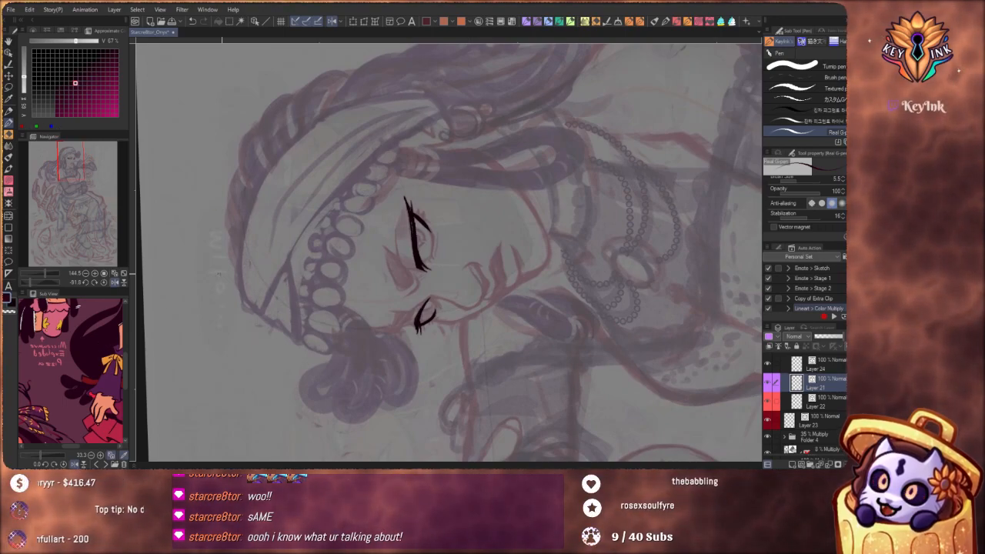
scroll(409, 217, "up", 4)
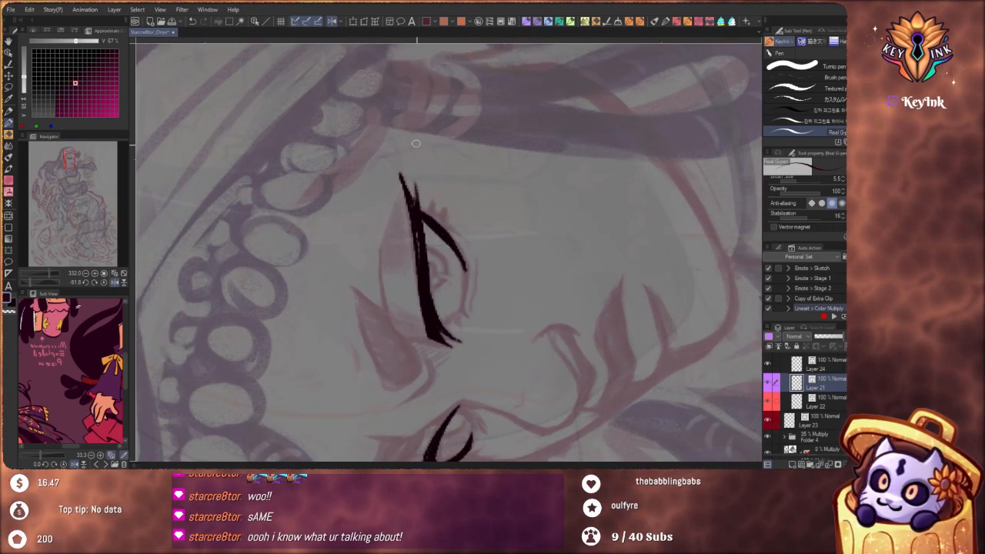
key("ctrl+z")
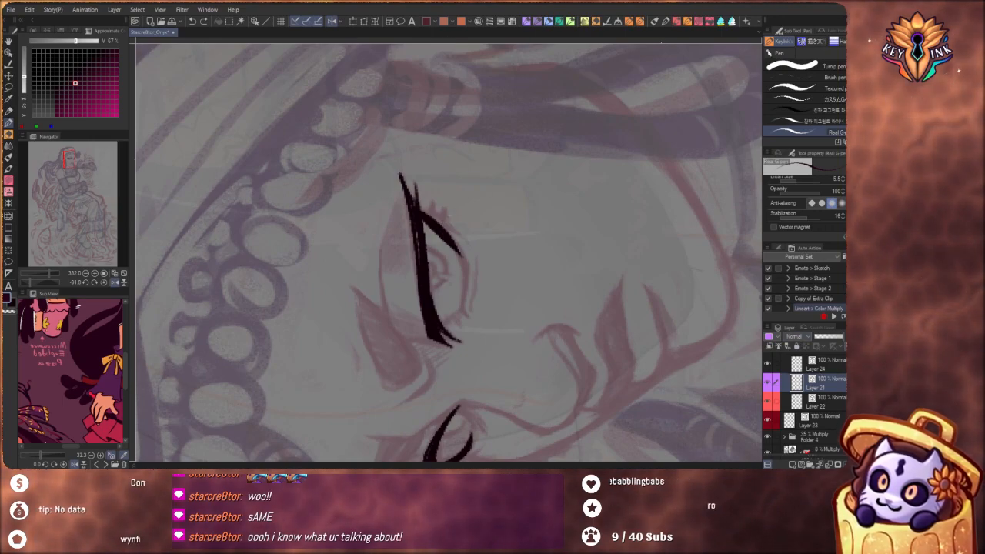
Change the blending mode of the lineart folder, Folder 5, from Multiply to Through
scroll(804, 373, "up", 1)
left_click(806, 361)
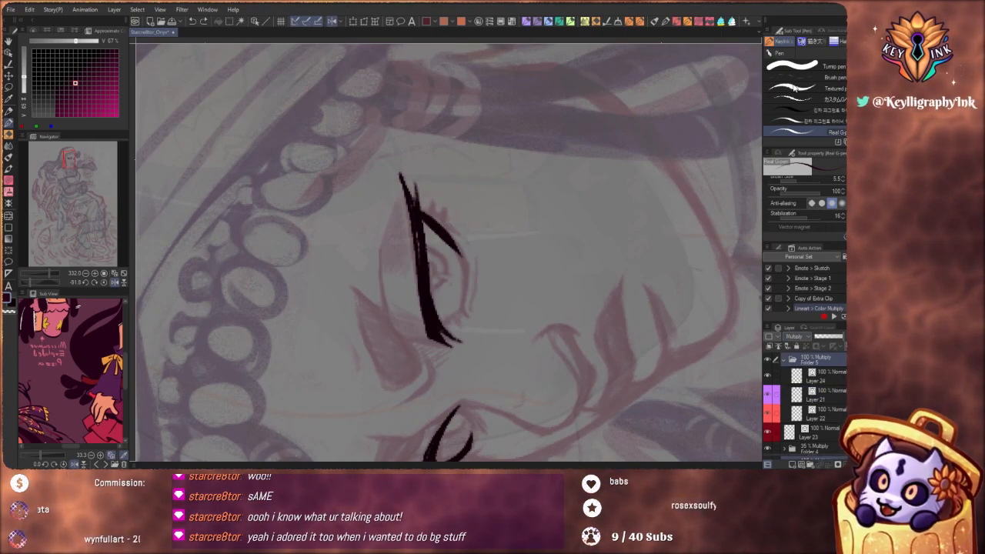
scroll(514, 343, "down", 1)
left_click_drag(514, 342, 471, 346)
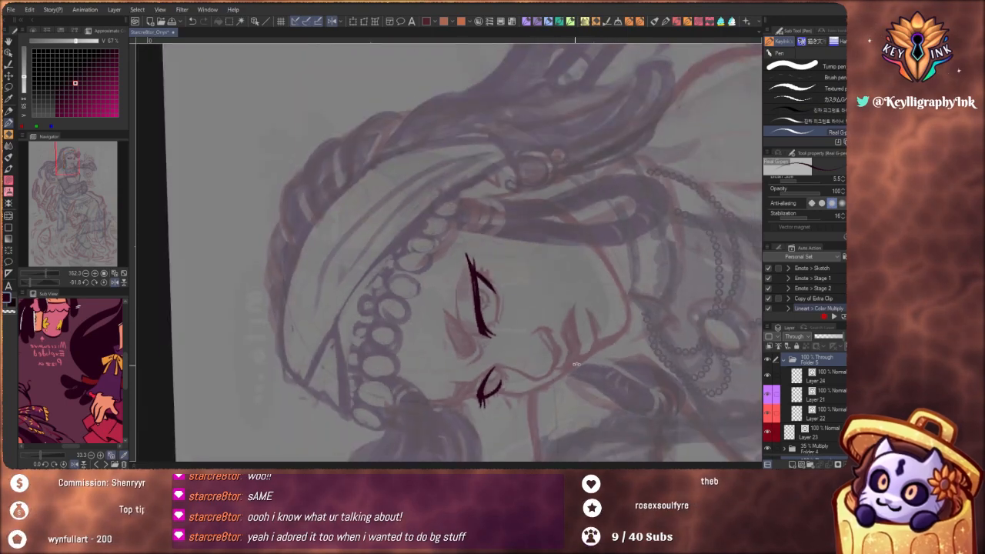
mouse_move(576, 352)
left_mouse_down()
mouse_move(518, 400)
mouse_move(532, 253)
left_mouse_up()
mouse_move(508, 190)
left_mouse_down()
mouse_move(489, 195)
mouse_move(531, 190)
left_mouse_up()
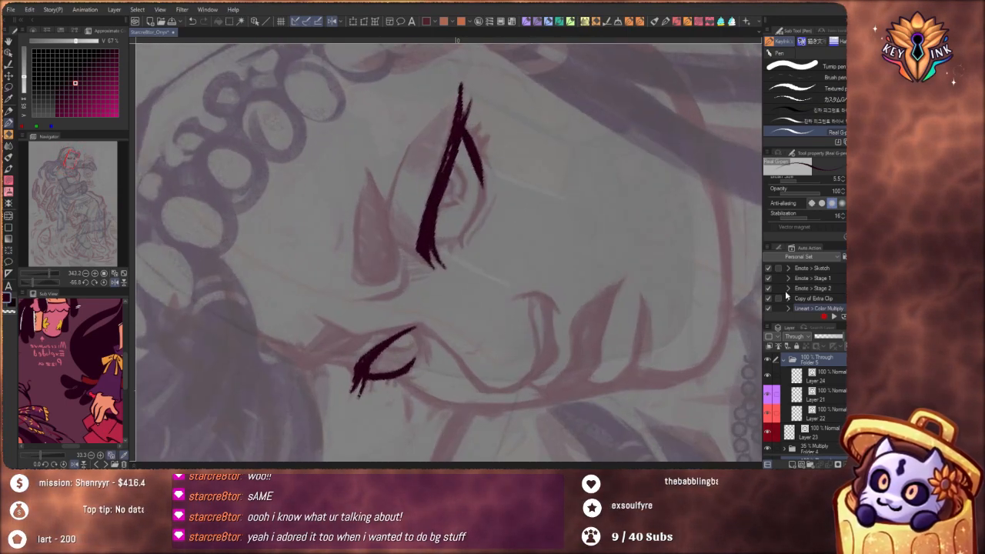
Check Layer 24 by hiding and showing it, and make Layer 21 the active drawing layer again
left_click(831, 376)
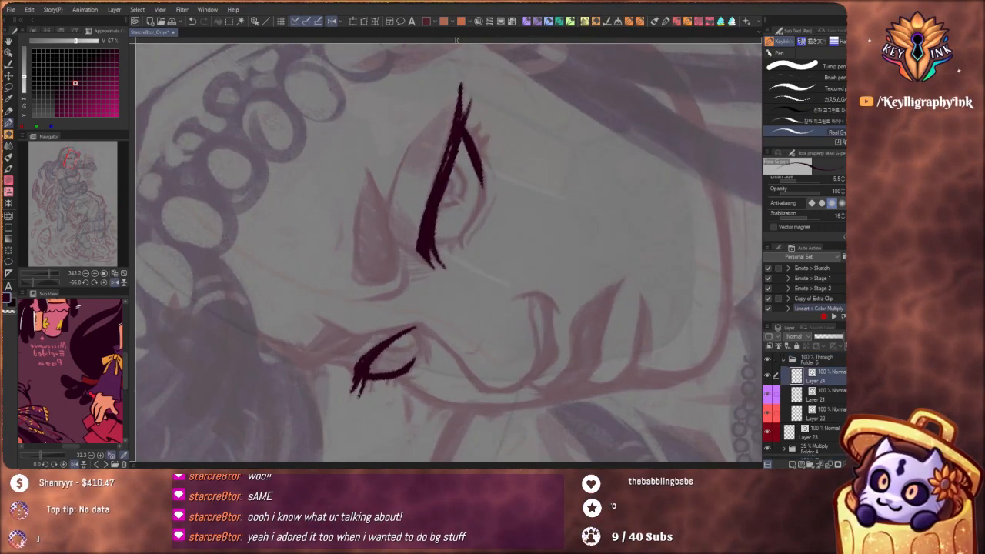
left_click(835, 360)
left_click(844, 380)
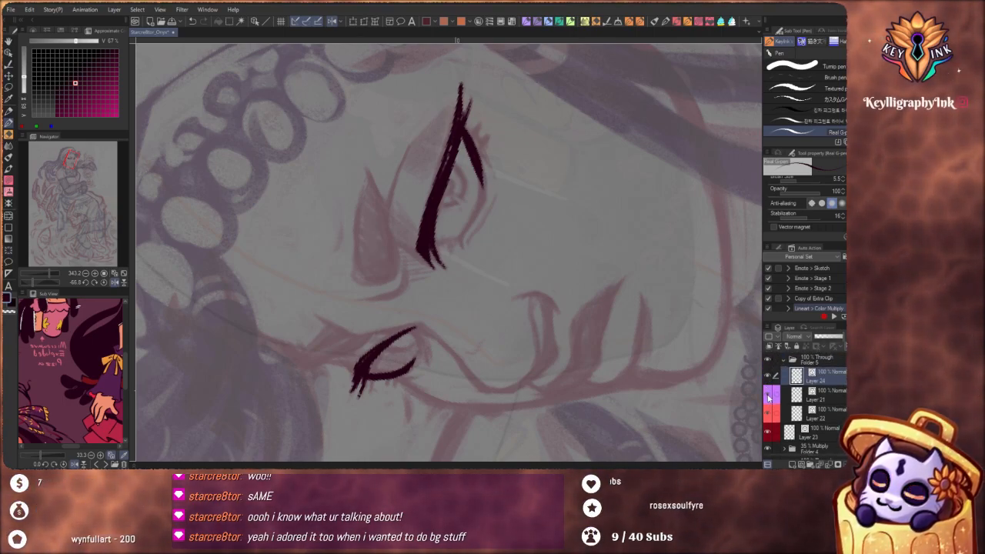
left_click(768, 375)
left_click(768, 376)
left_click(811, 399)
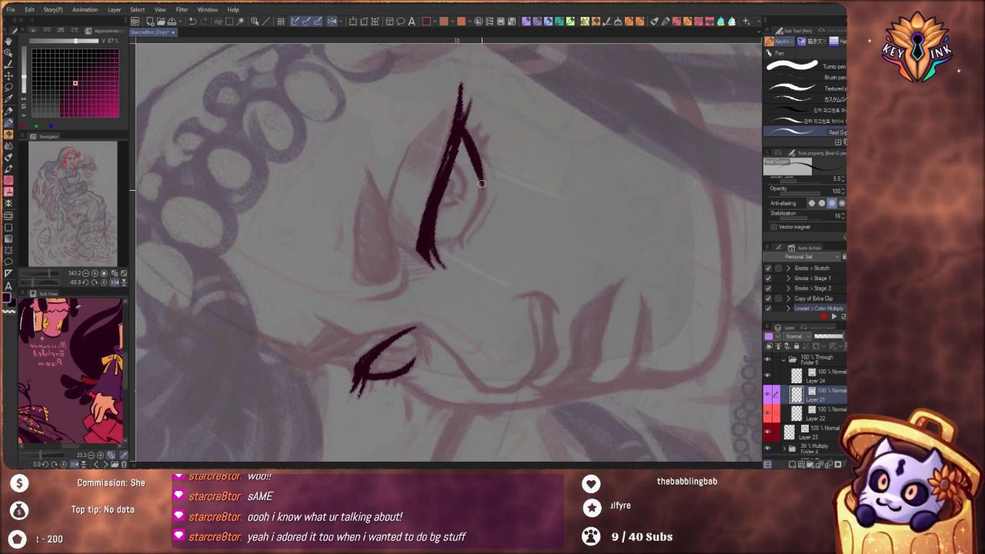
Replace the near eye's partial lower lid with one full curve and add short lashes near the outer corner
key("ctrl+z")
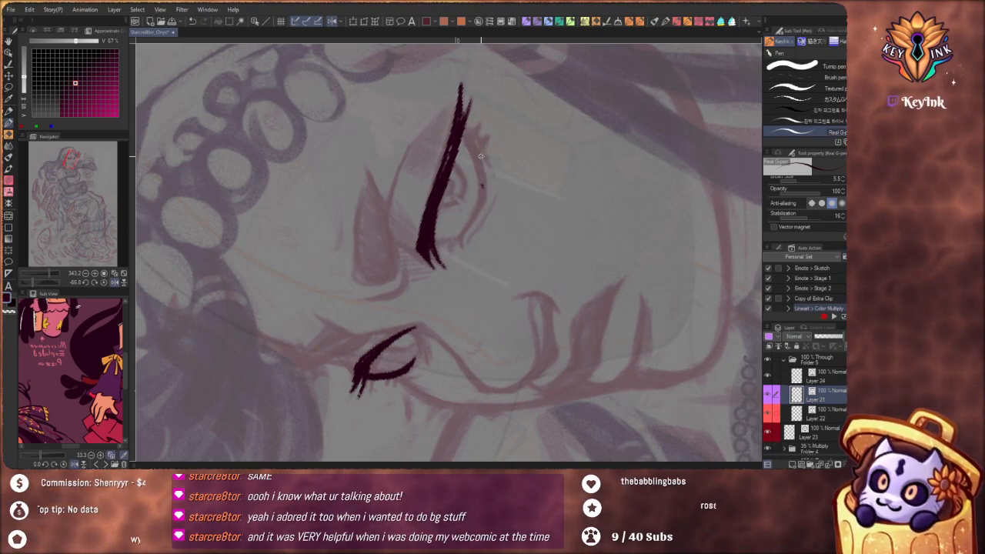
mouse_move(460, 126)
left_mouse_down()
mouse_move(479, 158)
mouse_move(481, 210)
mouse_move(460, 246)
left_mouse_up()
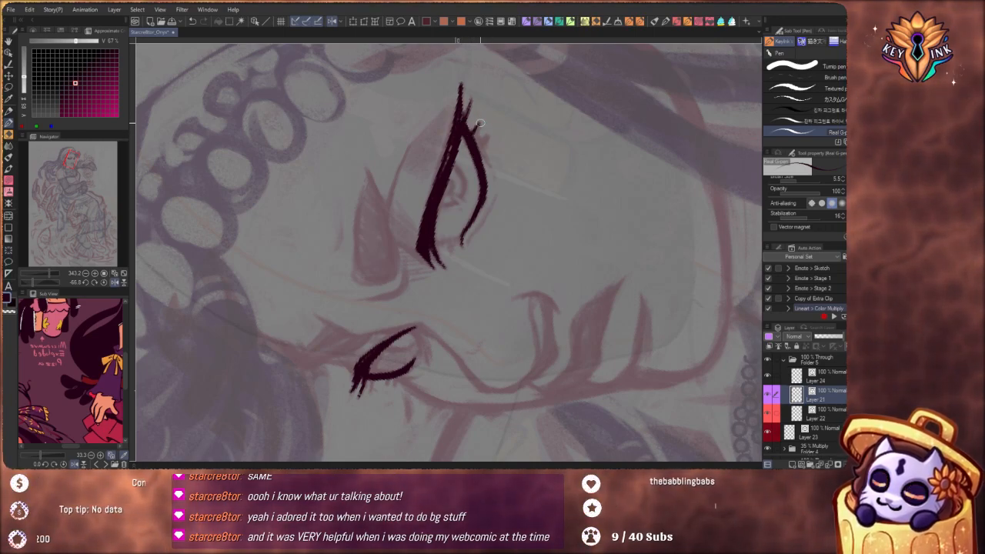
left_click_drag(477, 154, 491, 131)
scroll(479, 135, "down", 5)
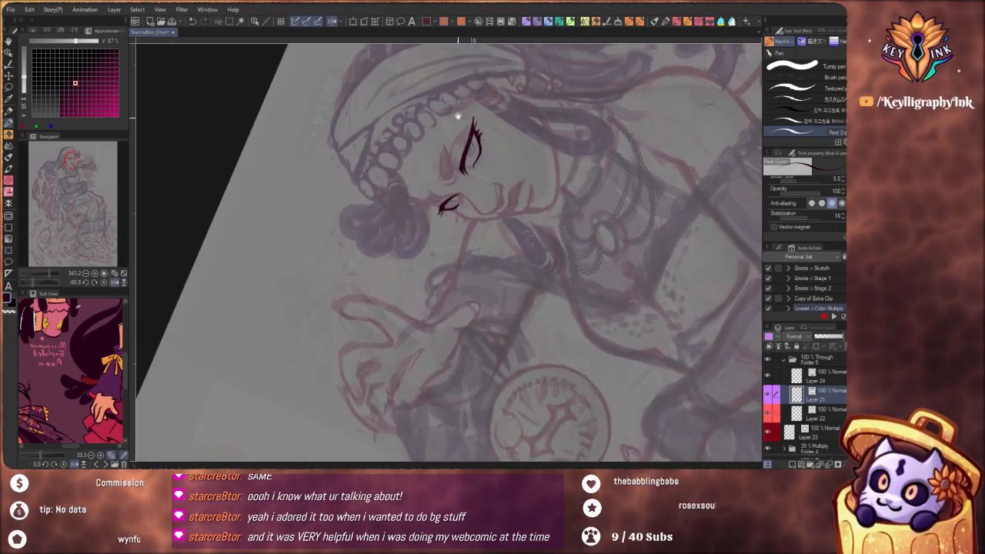
left_click_drag(547, 306, 475, 371)
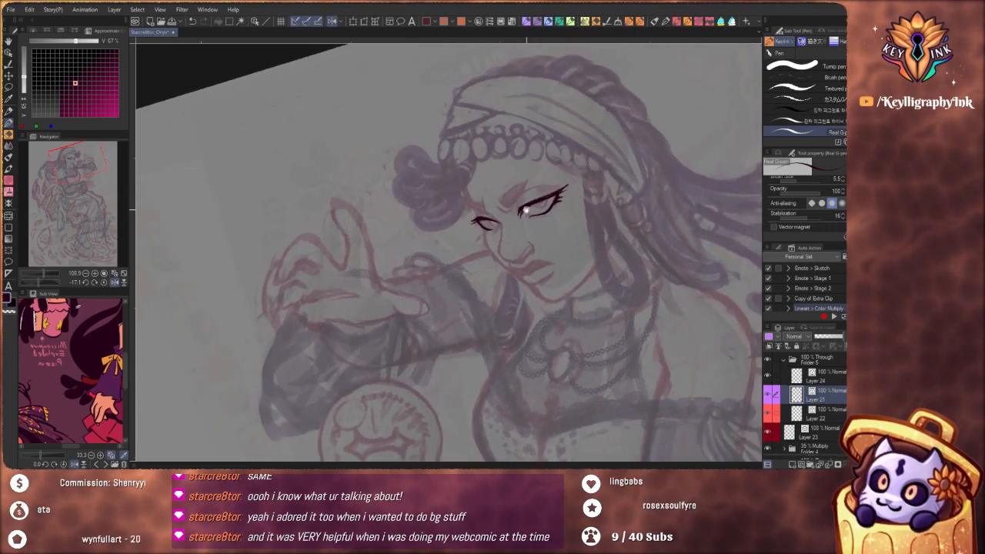
Redraw the far eye's upper lid line toward the inner corner and add short lashes along its lower lid
scroll(492, 210, "up", 5)
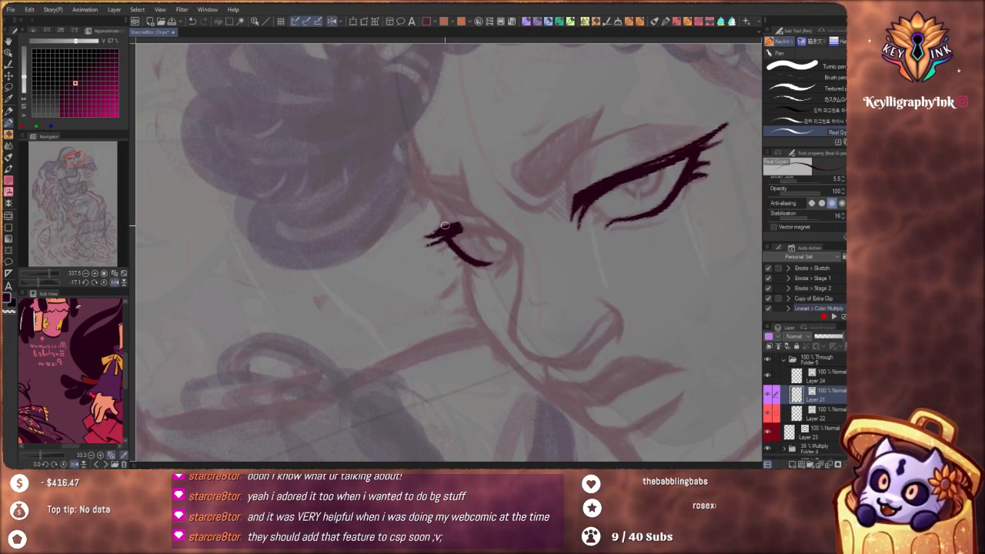
left_click_drag(444, 225, 500, 235)
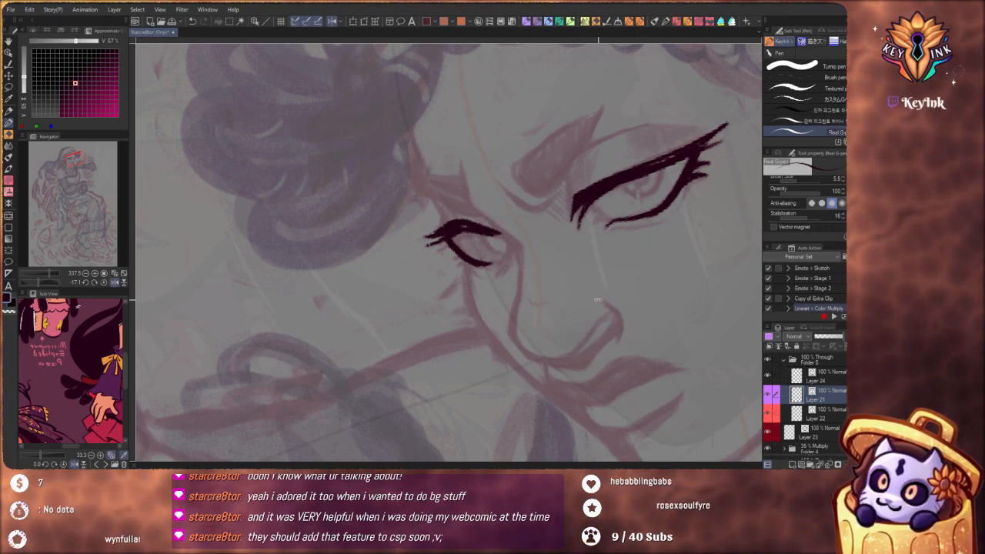
left_click_drag(550, 291, 489, 354)
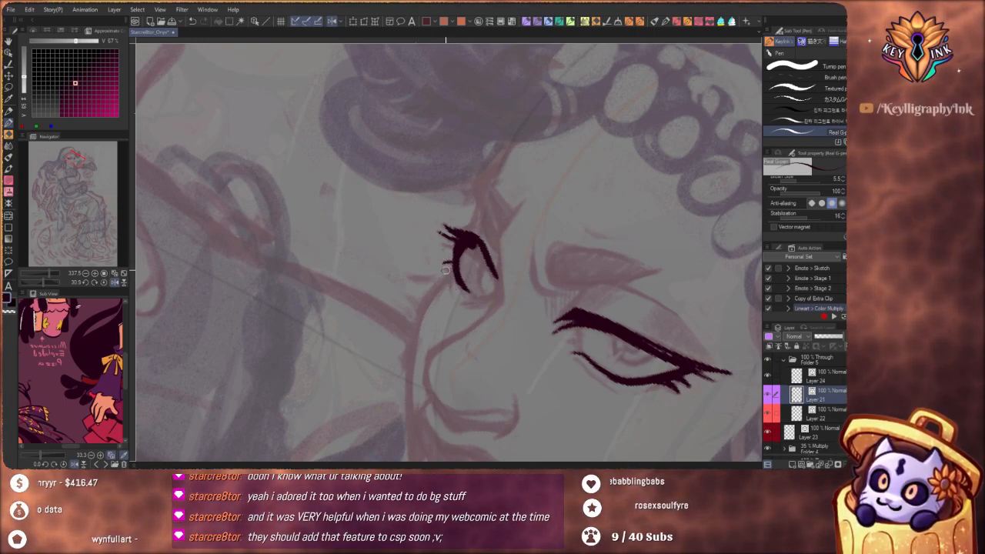
left_click_drag(446, 267, 451, 295)
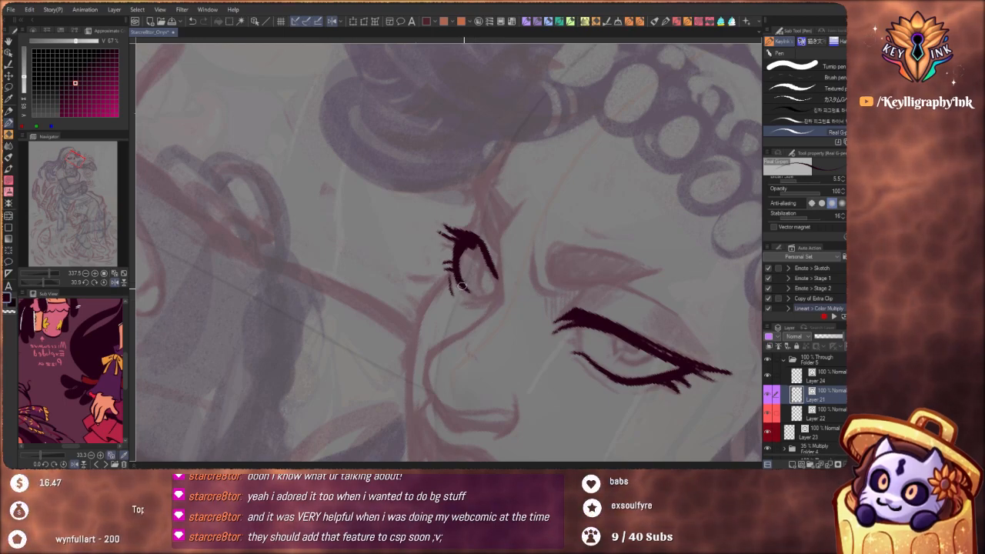
key("ctrl+z")
Close the far eye's outline at the inner corner and add a short crease stroke beneath the lower lid
left_click_drag(503, 285, 503, 226)
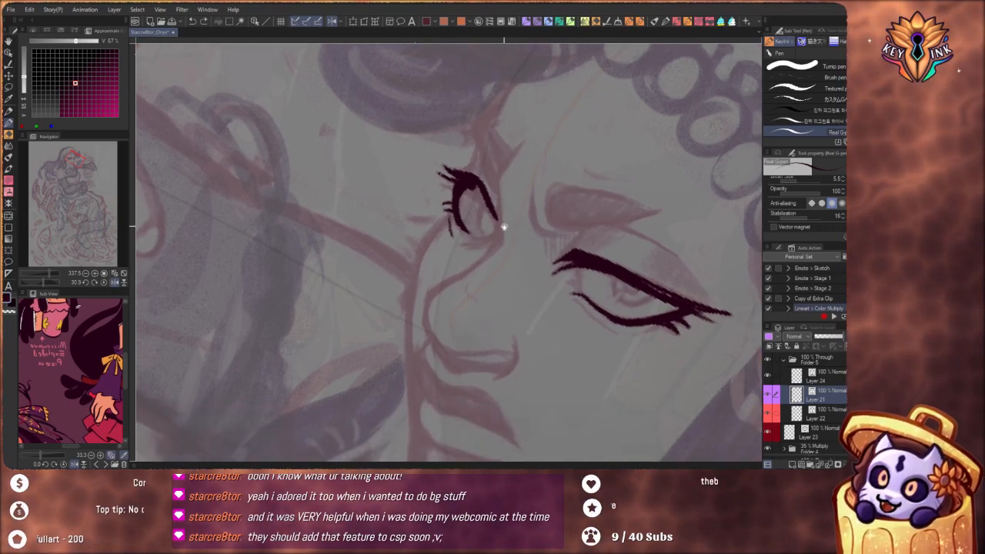
left_click_drag(553, 334, 488, 377)
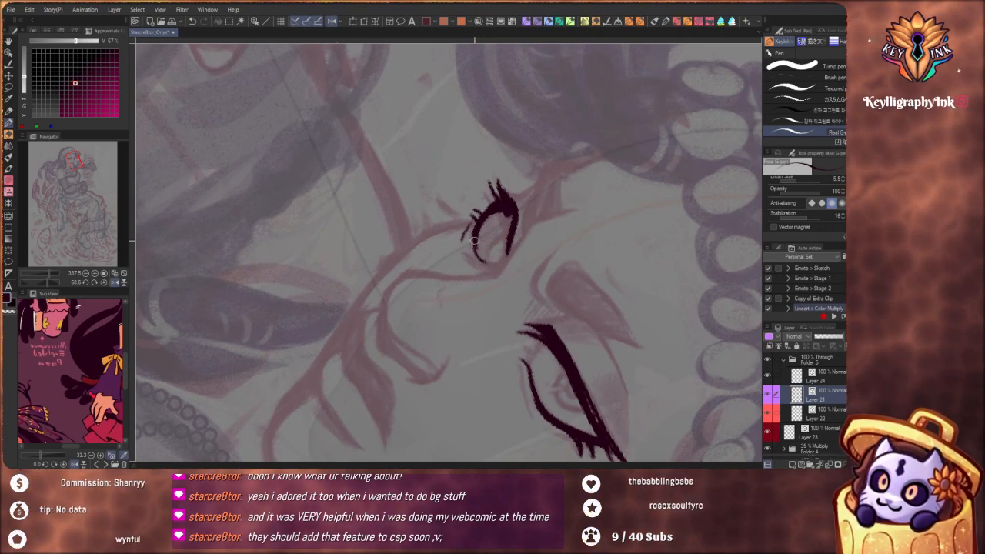
left_click_drag(485, 265, 501, 271)
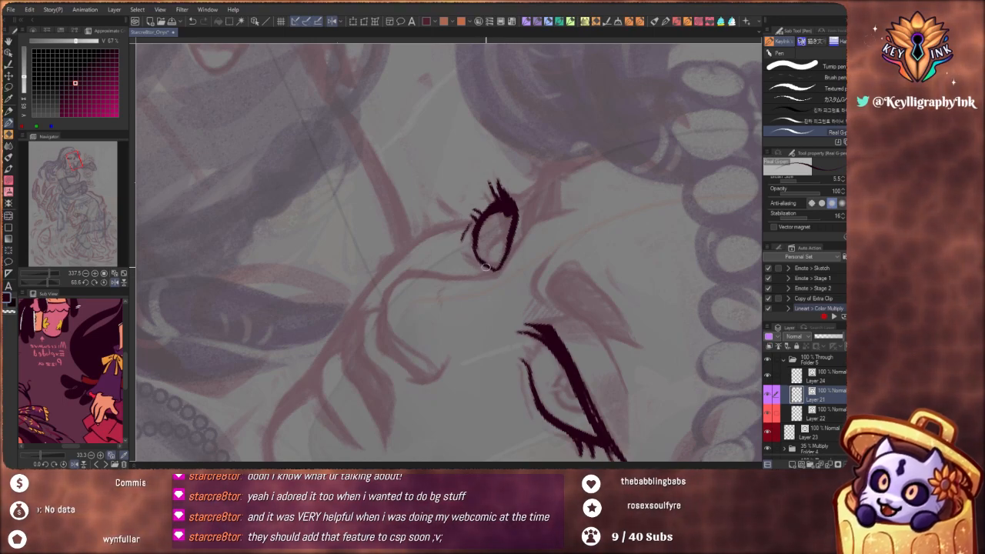
left_click_drag(468, 257, 482, 268)
Thicken the far eye's upper lid line from the outer lashes toward the inner corner
scroll(502, 271, "down", 11)
mouse_move(501, 337)
left_mouse_down()
mouse_move(562, 285)
mouse_move(544, 261)
left_mouse_up()
scroll(481, 216, "up", 7)
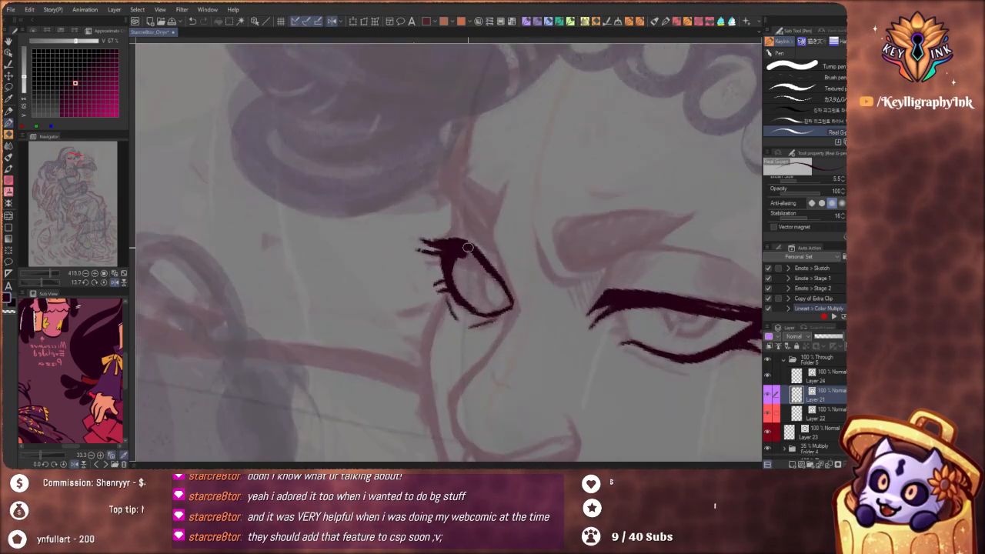
left_click_drag(467, 252, 502, 286)
key("ctrl+z")
left_click_drag(456, 249, 502, 289)
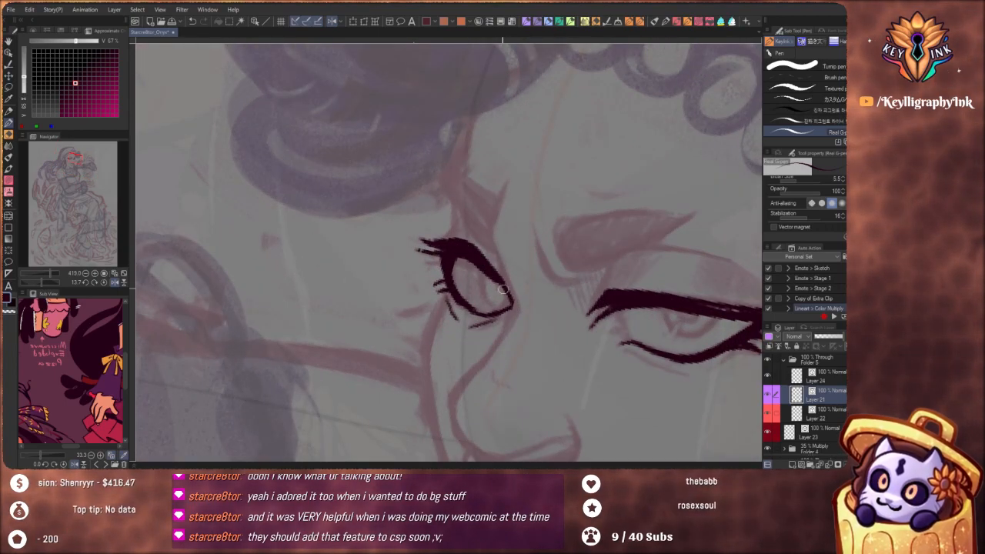
scroll(501, 288, "down", 7)
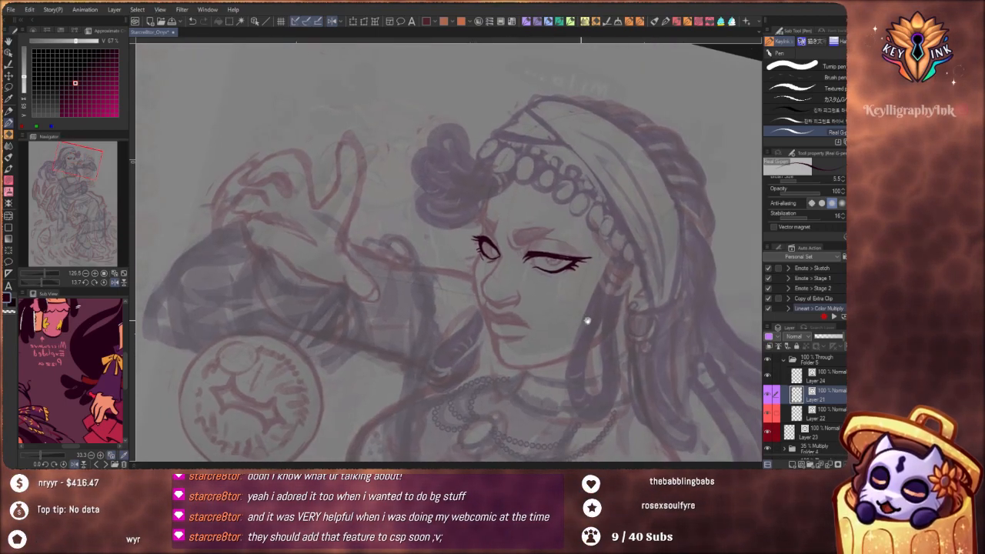
Thicken the near eye's upper lid line and extend it into a pointed wing past the outer corner
left_click_drag(595, 334, 459, 386)
scroll(481, 301, "up", 5)
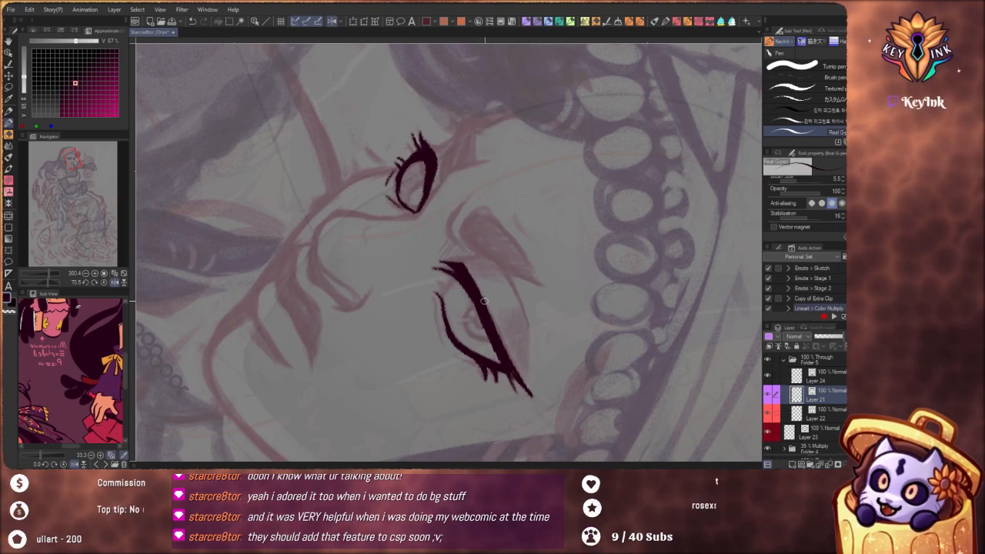
left_click_drag(513, 374, 583, 214)
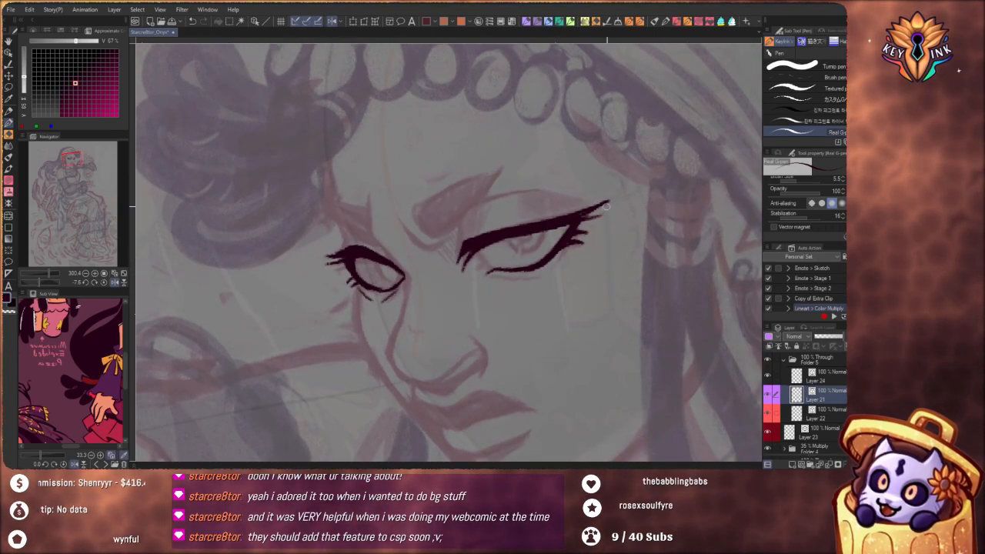
key("ctrl+z")
mouse_move(553, 311)
left_mouse_down()
mouse_move(580, 246)
mouse_move(574, 216)
left_mouse_up()
left_click_drag(527, 104, 470, 195)
key("ctrl+z")
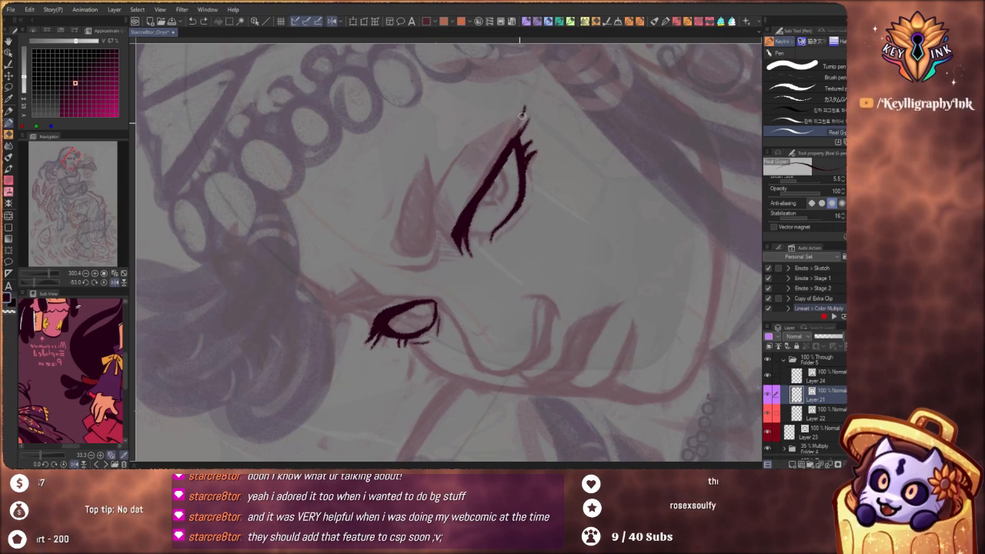
left_click_drag(524, 110, 457, 232)
mouse_move(524, 111)
left_mouse_down()
mouse_move(487, 168)
mouse_move(470, 212)
left_mouse_up()
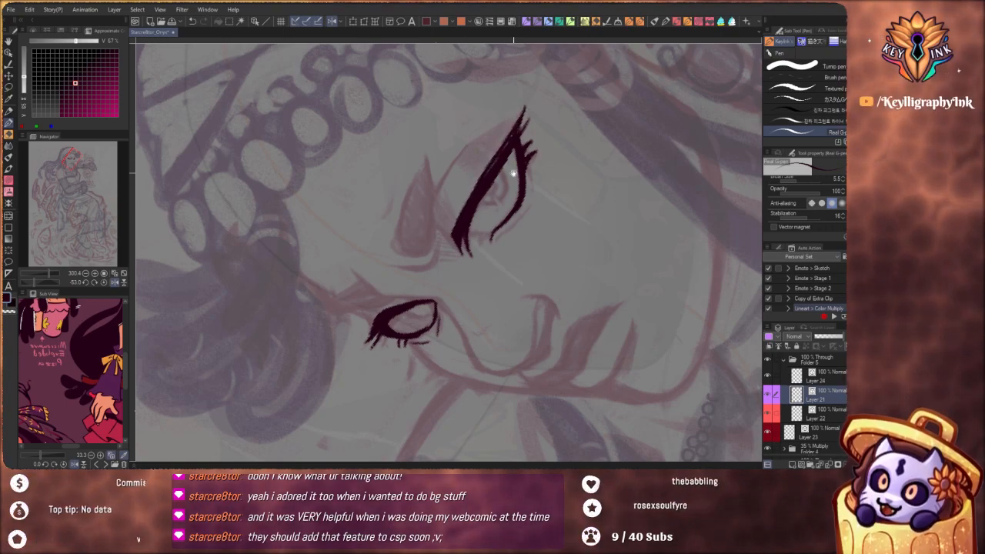
scroll(513, 169, "down", 5)
scroll(458, 254, "down", 2)
scroll(494, 220, "up", 5)
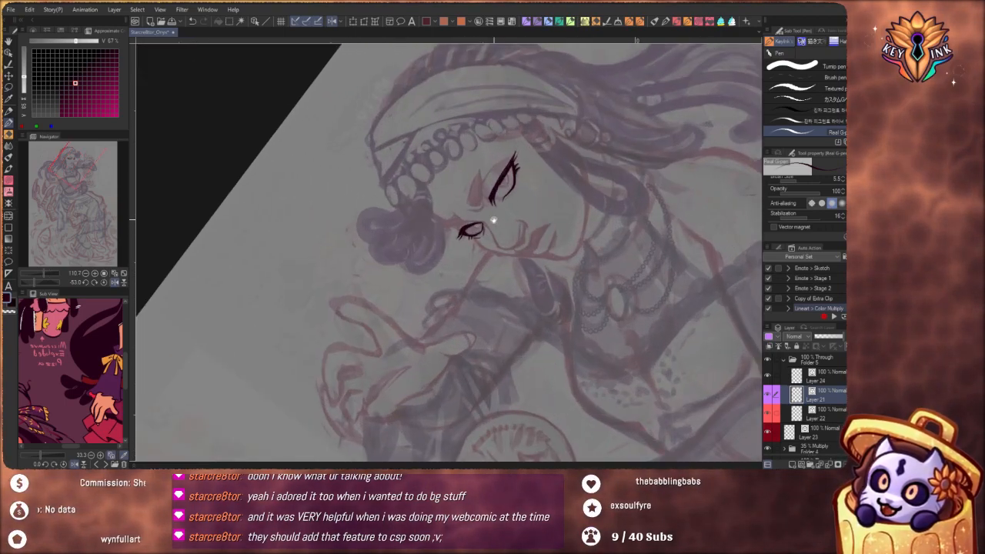
left_click_drag(514, 211, 477, 320)
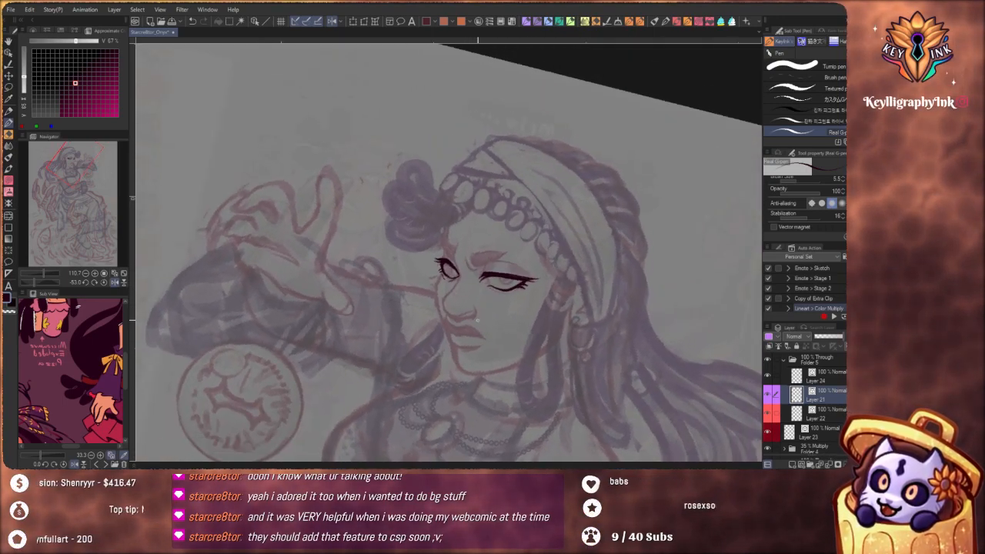
scroll(505, 321, "up", 2)
scroll(538, 241, "up", 4)
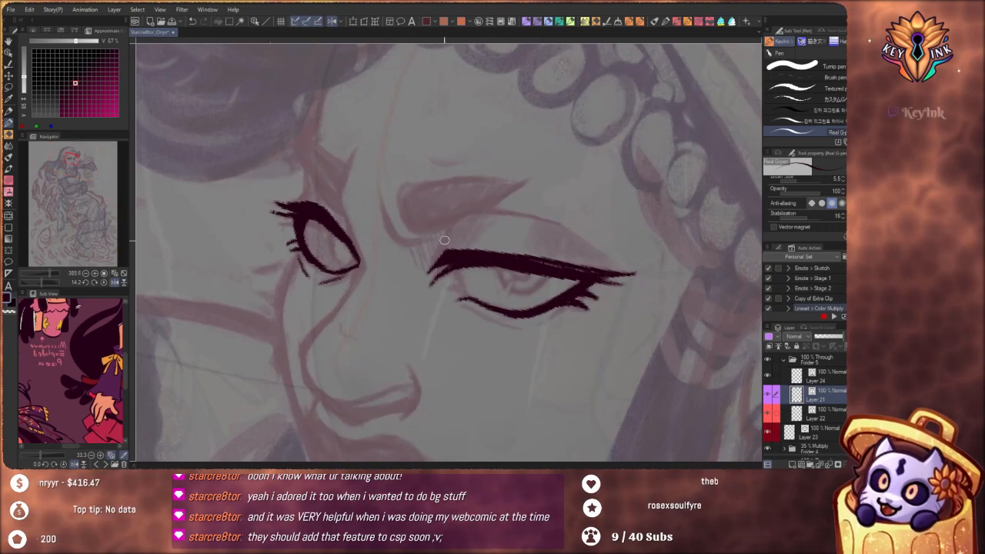
mouse_move(456, 229)
left_mouse_down()
mouse_move(444, 252)
mouse_move(452, 222)
left_mouse_up()
key("ctrl+z")
key("ctrl+z")
mouse_move(434, 258)
left_mouse_down()
mouse_move(468, 212)
mouse_move(494, 217)
left_mouse_up()
left_click_drag(583, 272, 478, 385)
key("ctrl+z")
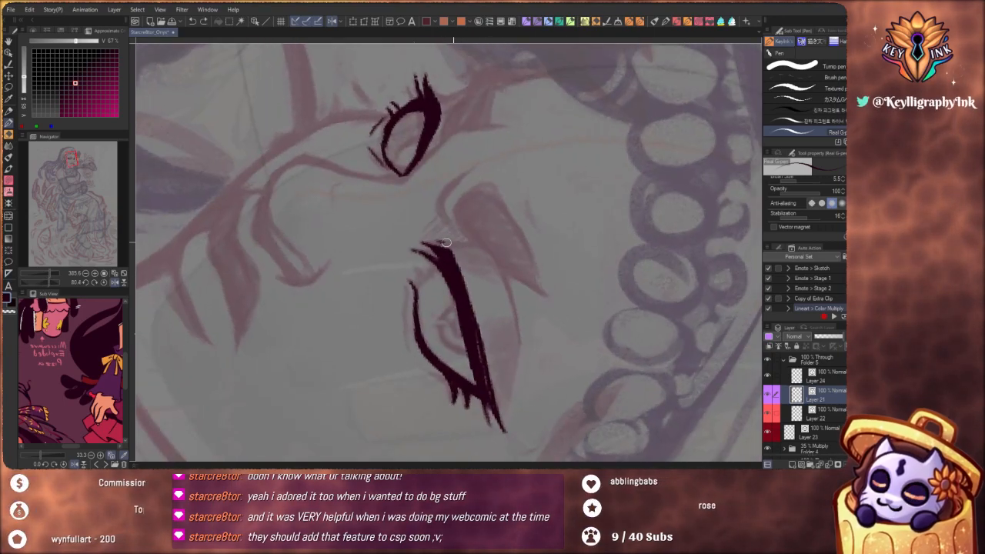
mouse_move(446, 242)
left_mouse_down()
mouse_move(488, 246)
mouse_move(508, 289)
left_mouse_up()
key("ctrl+z")
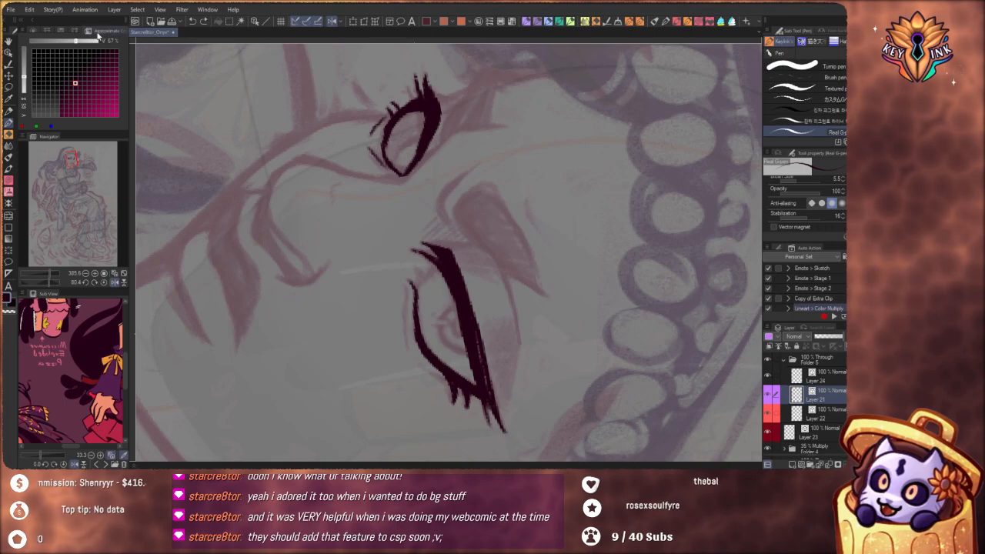
Show the intermediate color grid and draw the near eye's lid crease as a long arc above the upper lid
left_click(88, 32)
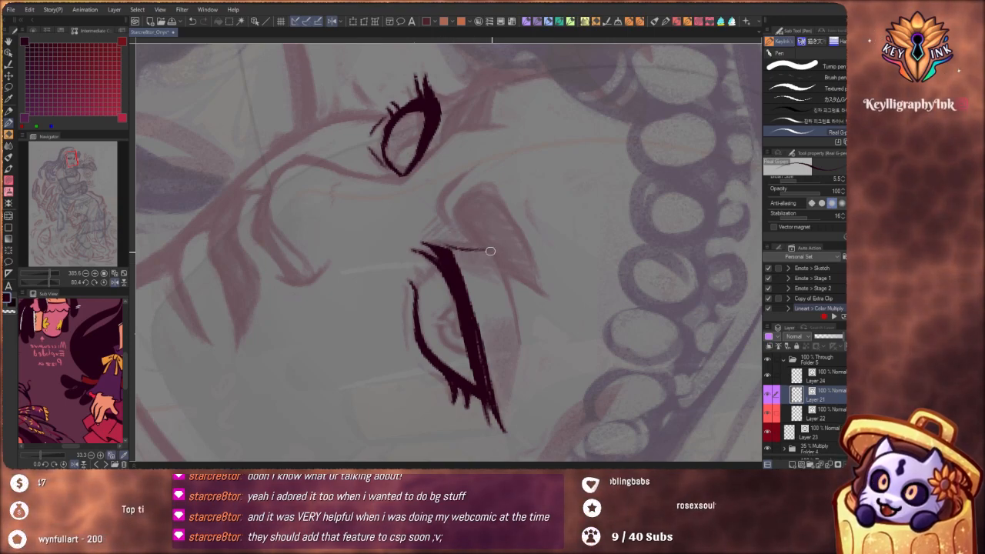
mouse_move(446, 244)
left_mouse_down()
mouse_move(495, 260)
mouse_move(514, 311)
mouse_move(504, 402)
left_mouse_up()
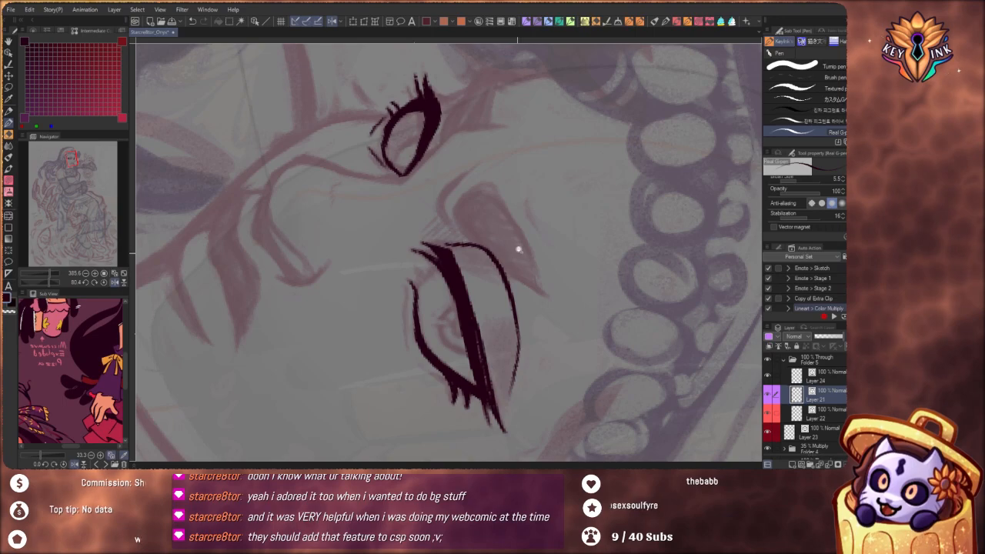
left_click_drag(514, 241, 475, 209)
mouse_move(511, 335)
left_mouse_down()
mouse_move(564, 233)
mouse_move(544, 302)
mouse_move(520, 329)
left_mouse_up()
left_click_drag(516, 248, 548, 244)
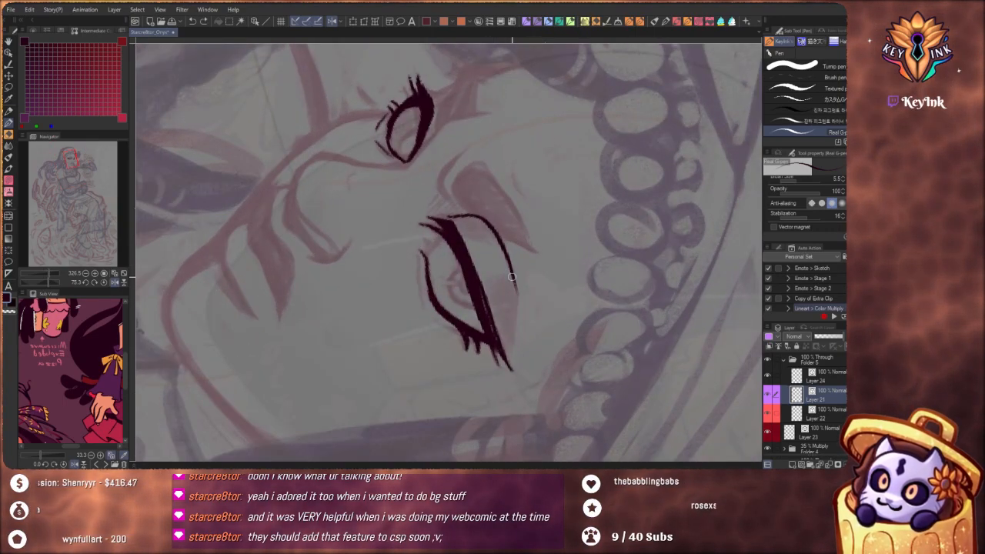
key("ctrl+z")
mouse_move(453, 215)
left_mouse_down()
mouse_move(481, 218)
mouse_move(495, 233)
mouse_move(514, 321)
left_mouse_up()
left_click_drag(502, 250, 494, 260)
Draw the far eye's lid crease down to the inner corner and a short frown line meeting it in a V
mouse_move(451, 317)
left_mouse_down()
mouse_move(481, 315)
mouse_move(514, 294)
left_mouse_up()
left_click_drag(396, 245, 429, 240)
left_click_drag(377, 260, 389, 240)
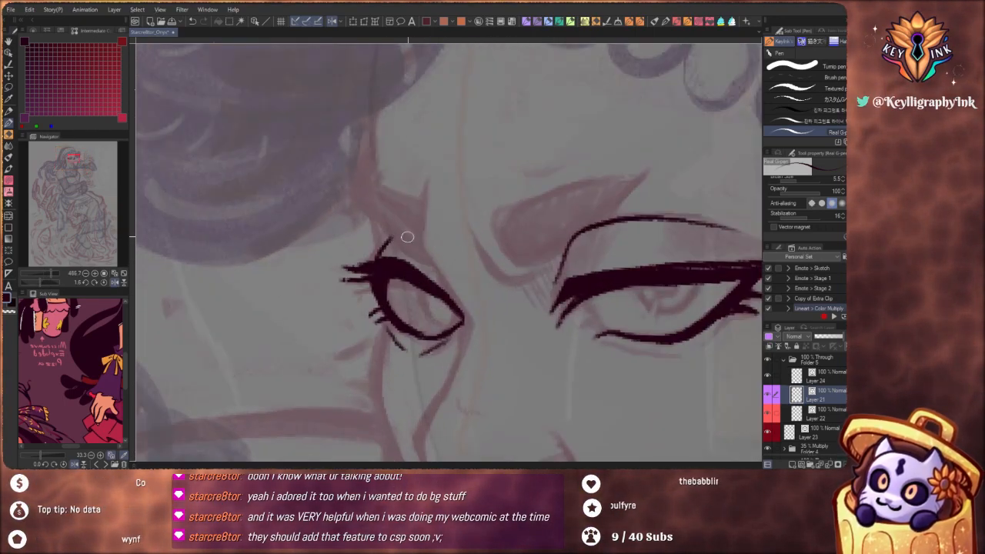
mouse_move(516, 290)
left_mouse_down()
mouse_move(522, 355)
mouse_move(500, 378)
mouse_move(490, 347)
left_mouse_up()
key("ctrl+z")
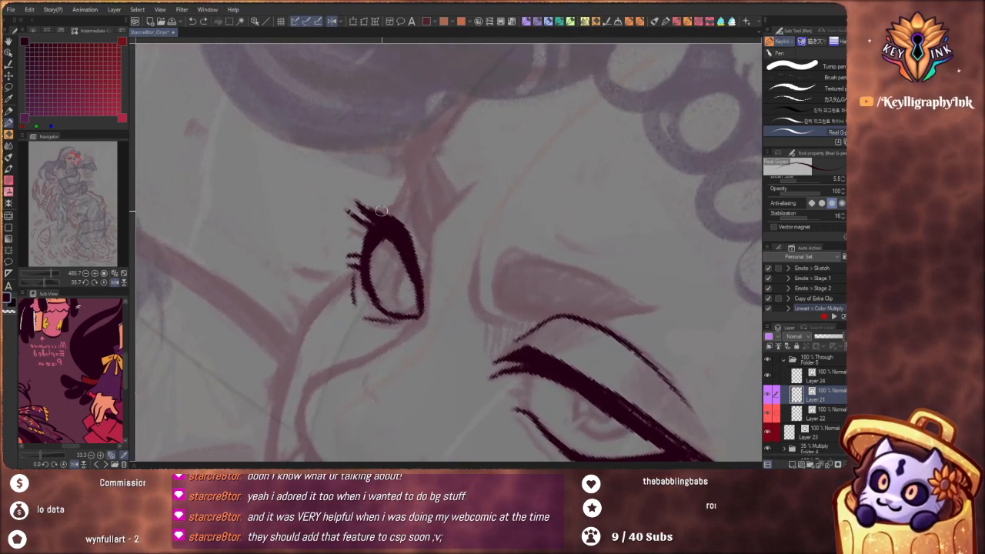
left_click_drag(378, 215, 408, 209)
left_click_drag(407, 153, 422, 235)
mouse_move(406, 183)
left_mouse_down()
mouse_move(432, 260)
mouse_move(468, 188)
left_mouse_up()
mouse_move(440, 221)
left_mouse_down()
mouse_move(425, 310)
mouse_move(401, 341)
left_mouse_up()
left_click_drag(430, 247, 413, 298)
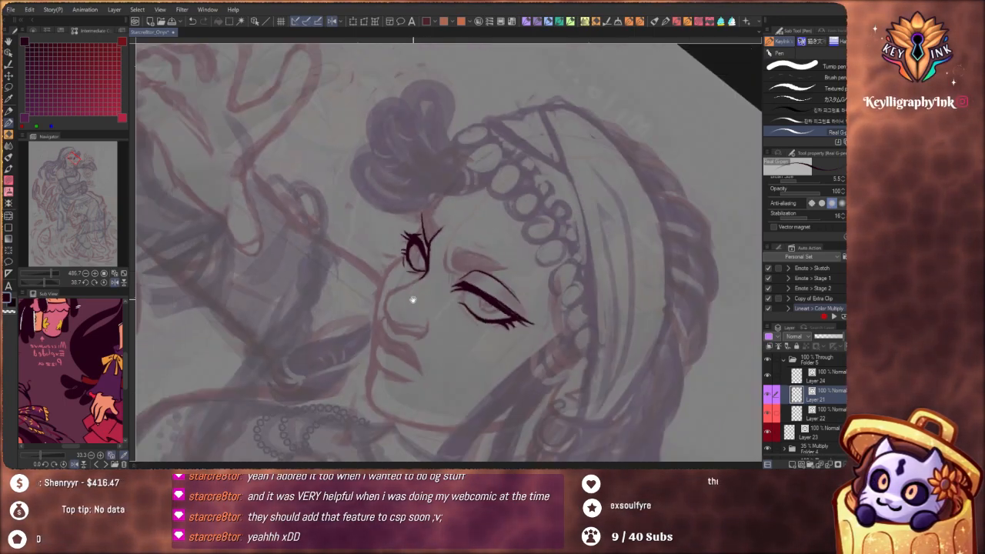
Pick a very dark red from the color grid and draw the far eye's curved iris edge with it
mouse_move(475, 349)
left_mouse_down()
mouse_move(518, 356)
mouse_move(567, 285)
left_mouse_up()
mouse_move(430, 263)
left_mouse_down()
mouse_move(451, 280)
mouse_move(439, 271)
left_mouse_up()
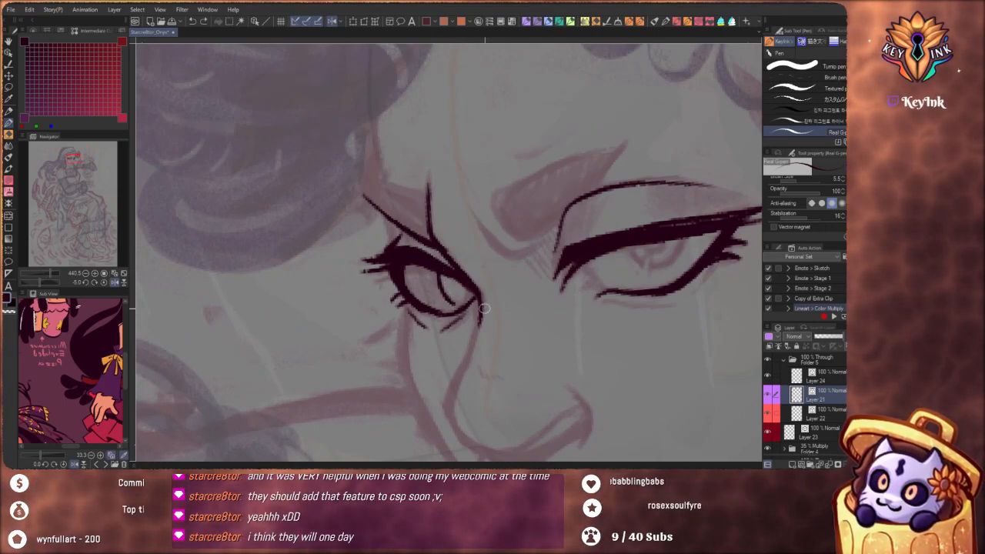
left_click(107, 80)
left_click_drag(32, 83, 28, 59)
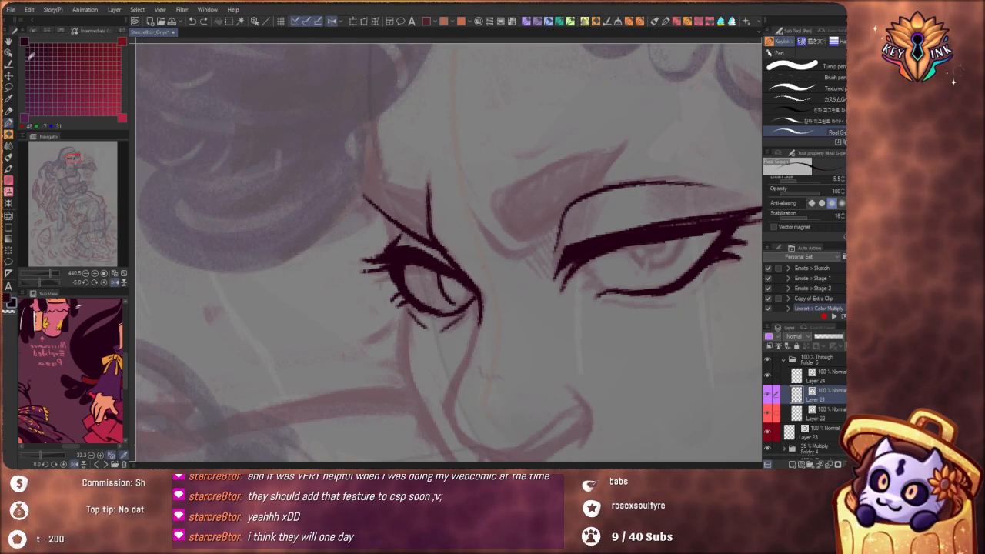
left_click(30, 47)
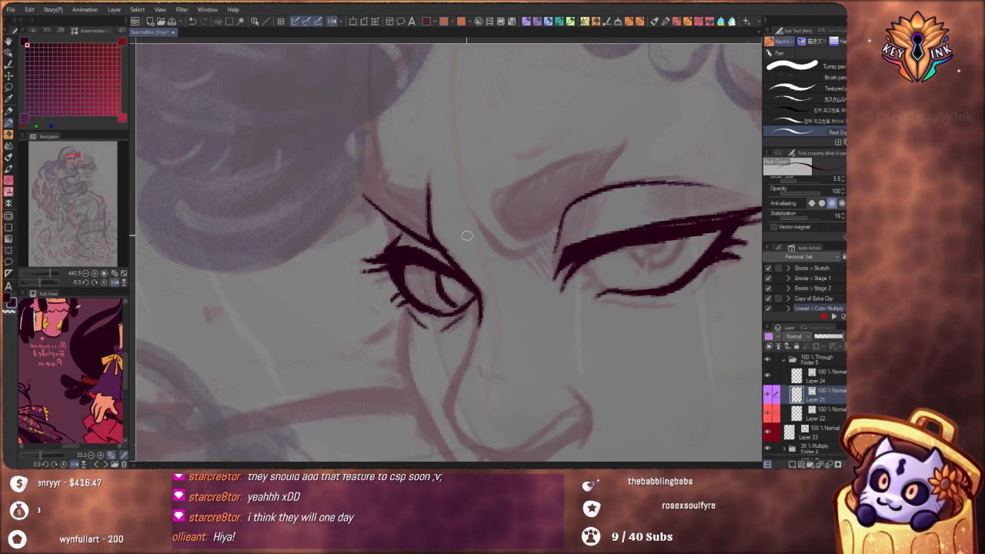
left_click(50, 45)
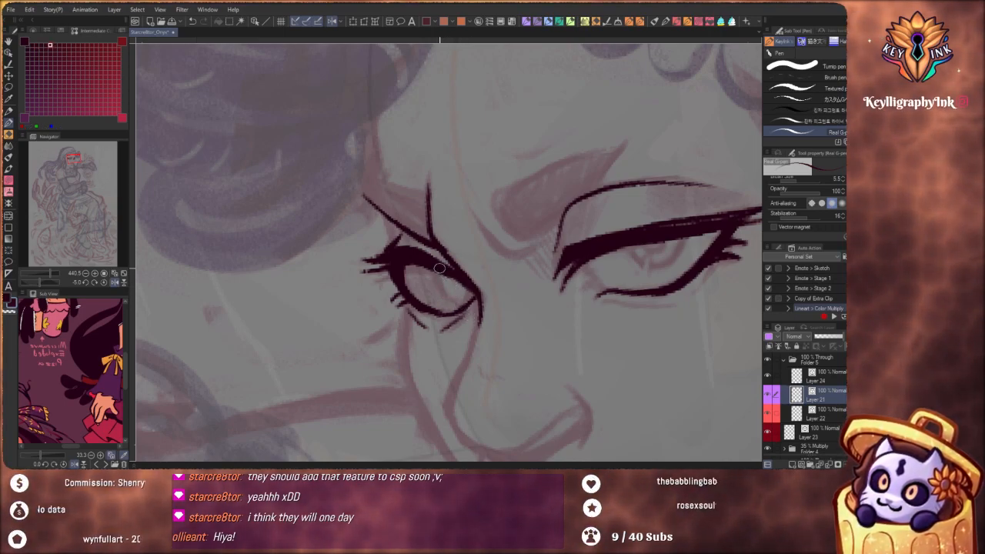
mouse_move(440, 269)
left_mouse_down()
mouse_move(448, 295)
mouse_move(469, 248)
mouse_move(438, 272)
mouse_move(456, 298)
left_mouse_up()
key("ctrl+z")
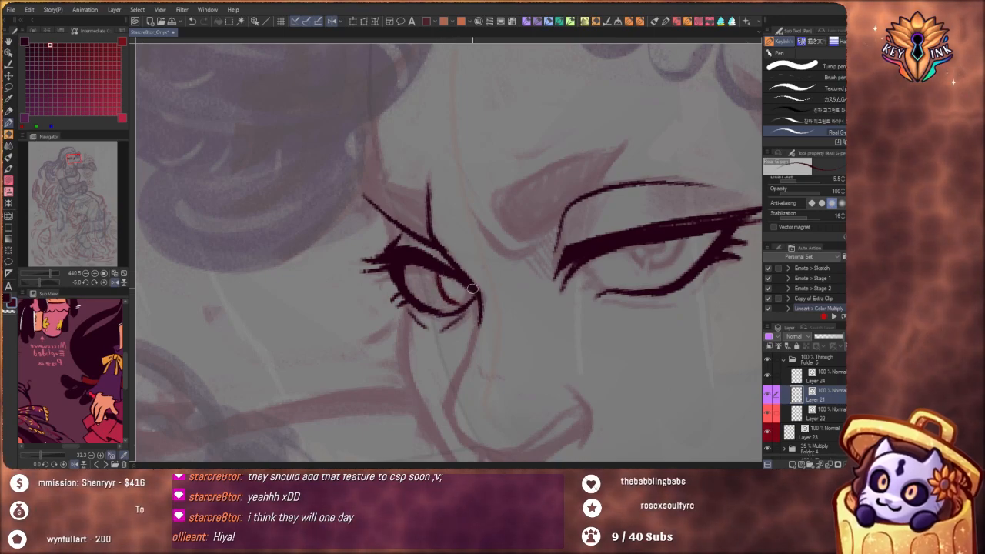
scroll(488, 238, "down", 5)
scroll(515, 228, "up", 5)
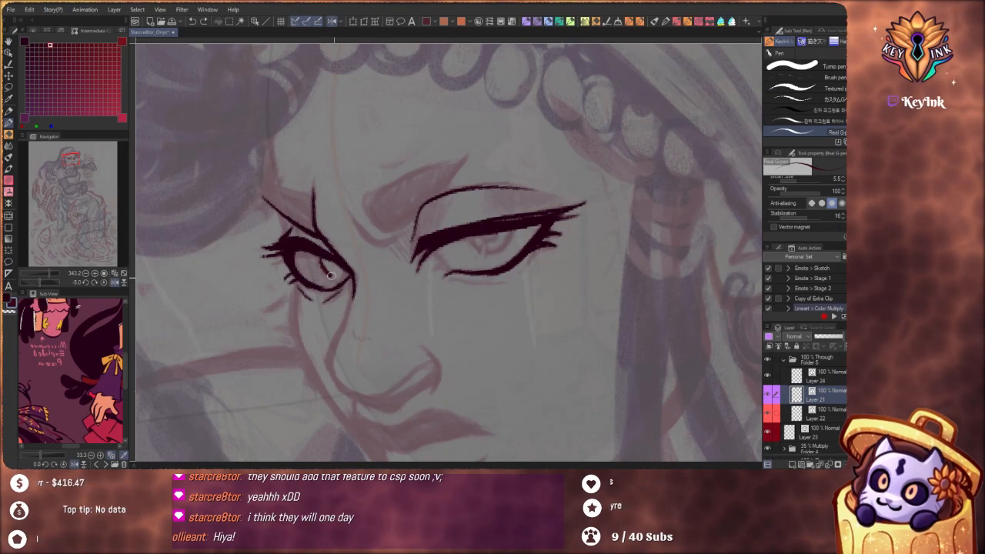
Draw the near eye's iris and pupil in dark red beneath the upper lid
scroll(428, 249, "down", 5)
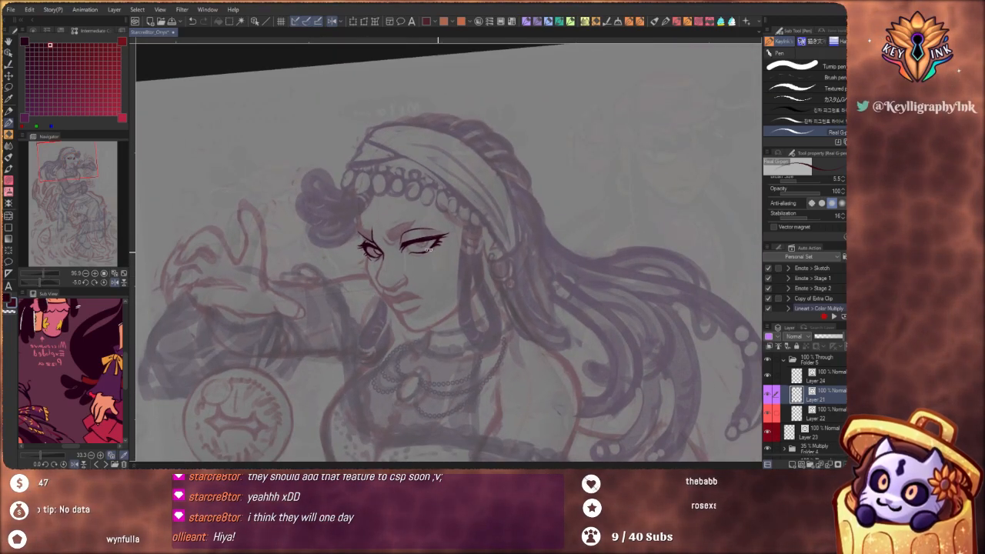
scroll(428, 249, "up", 5)
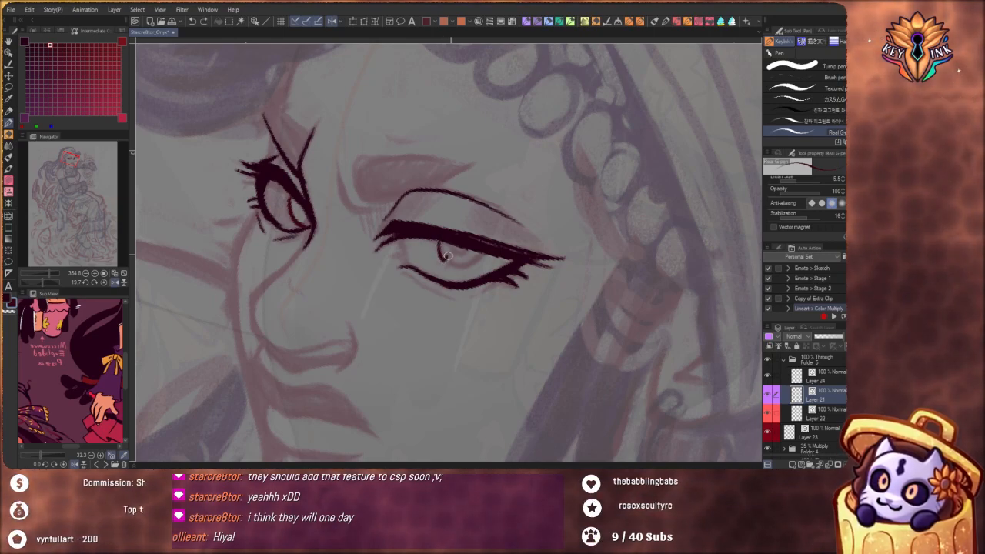
mouse_move(451, 255)
left_mouse_down()
mouse_move(447, 264)
mouse_move(465, 252)
mouse_move(427, 197)
left_mouse_up()
left_click_drag(504, 256, 482, 297)
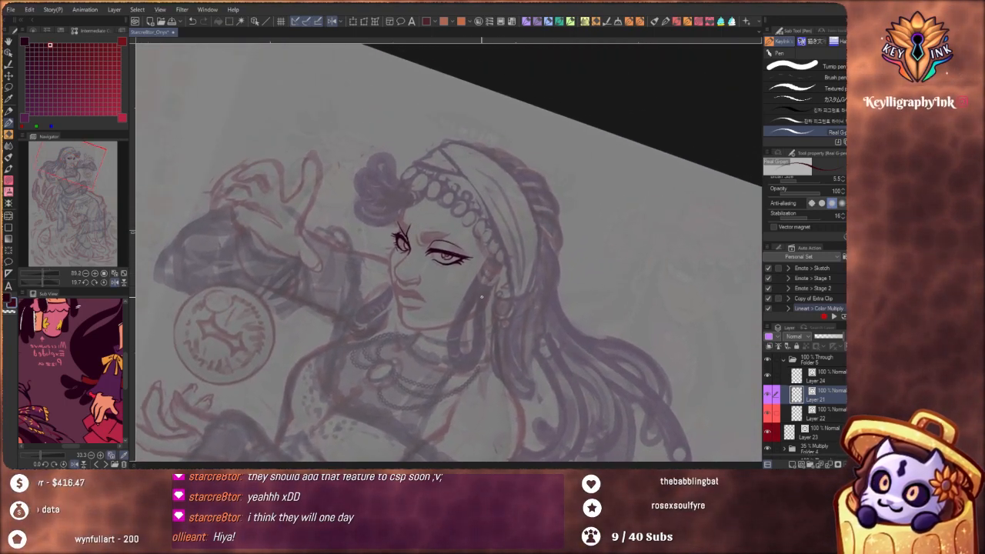
Flip the canvas view horizontally and examine both eyes on the mirrored face
left_click(334, 22)
left_click_drag(521, 348, 539, 228)
scroll(536, 131, "up", 8)
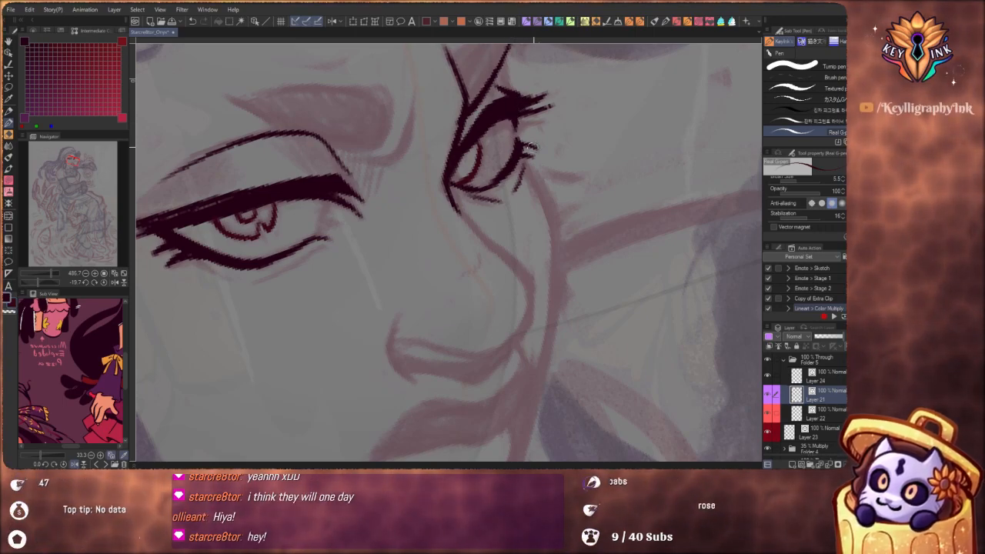
scroll(514, 164, "down", 5)
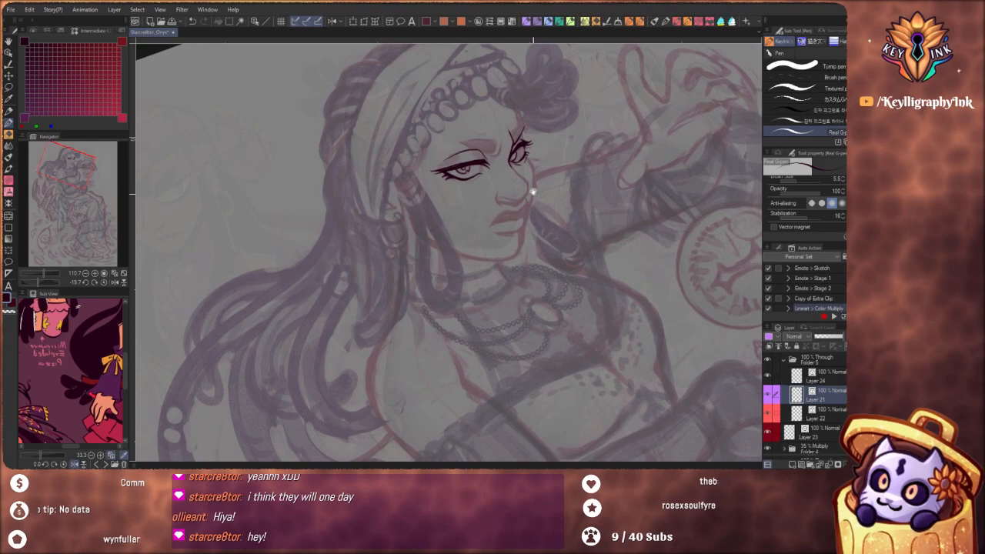
scroll(531, 189, "up", 5)
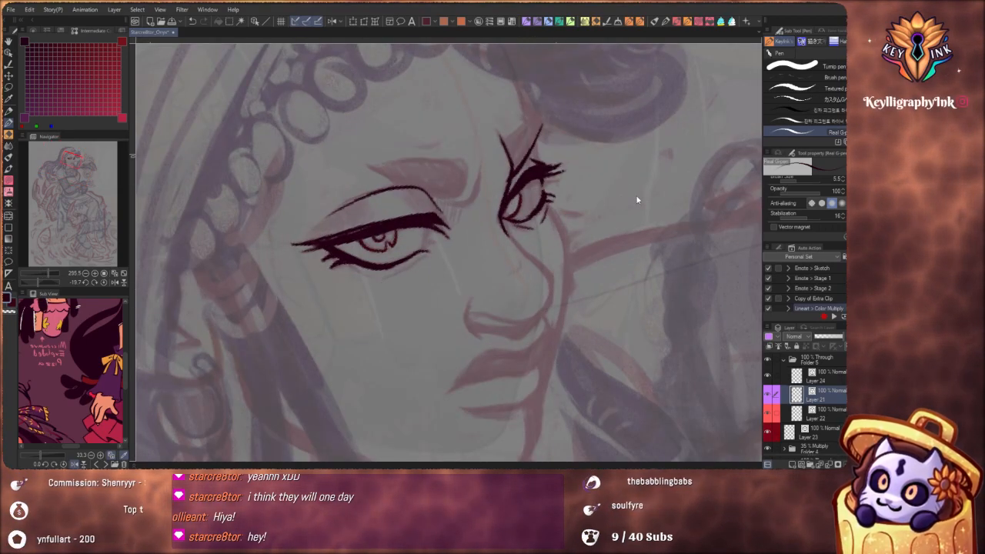
Refine the inked eye lines with the Pinch vector line tool, reducing its effect range to 18
key("y")
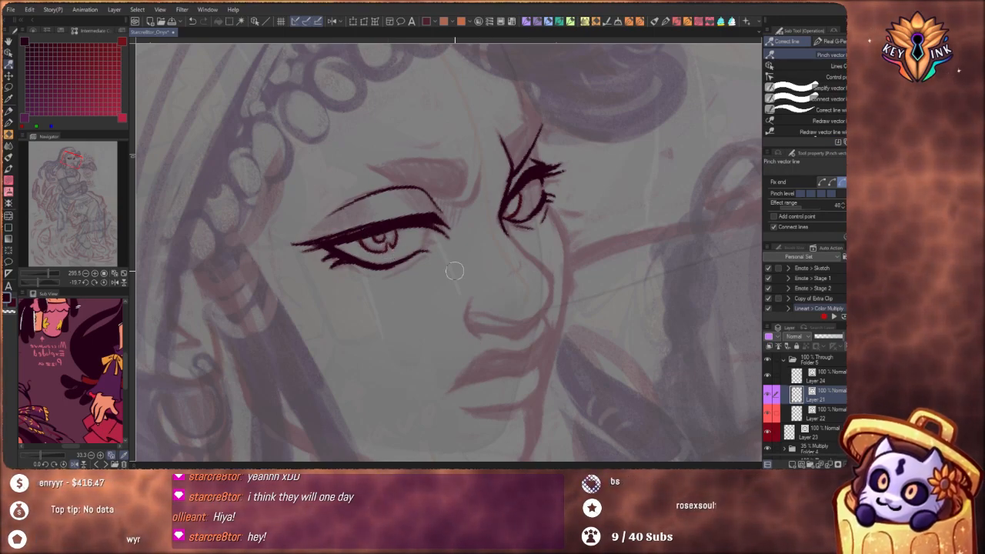
scroll(462, 277, "down", 5)
scroll(400, 284, "up", 5)
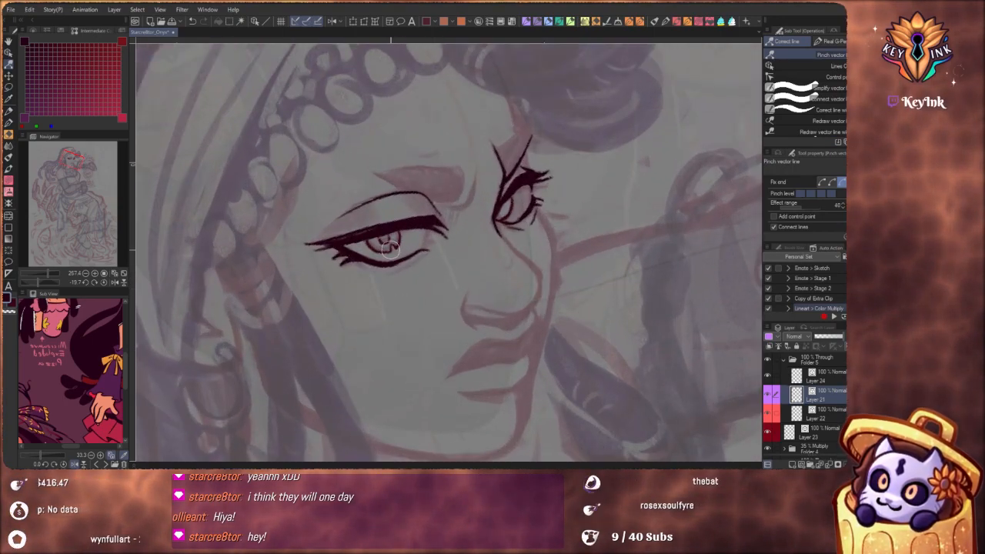
scroll(441, 264, "up", 1)
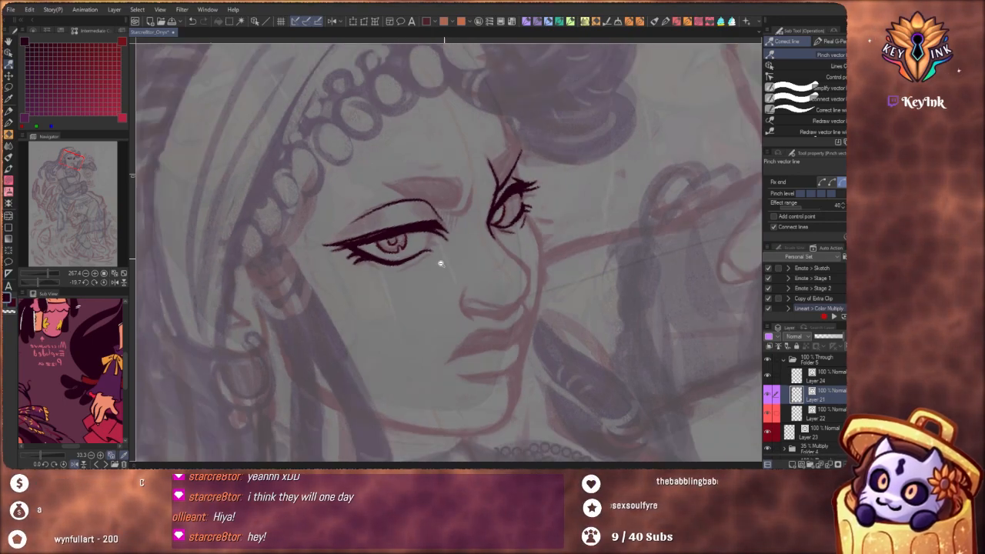
scroll(440, 264, "down", 1)
left_click_drag(519, 376, 531, 368)
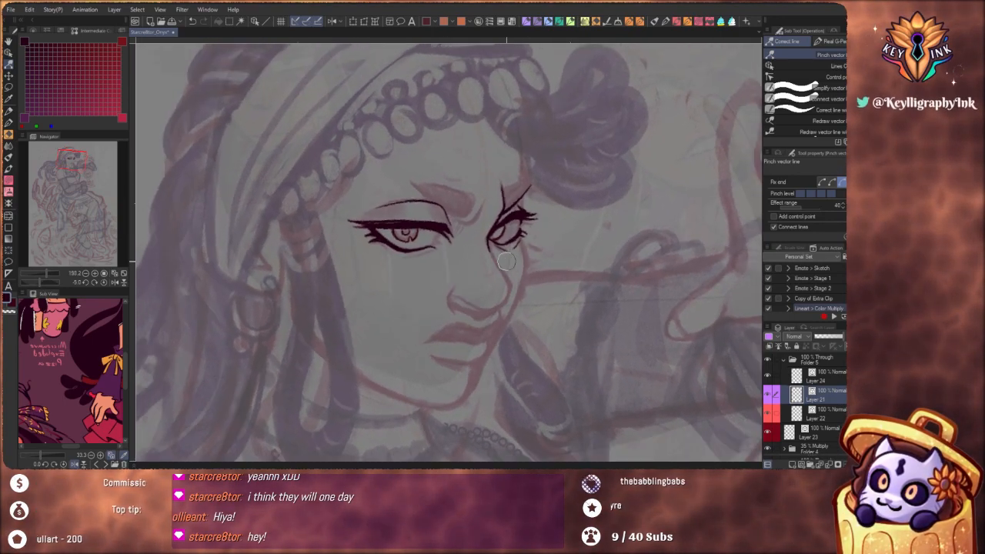
scroll(502, 233, "up", 3)
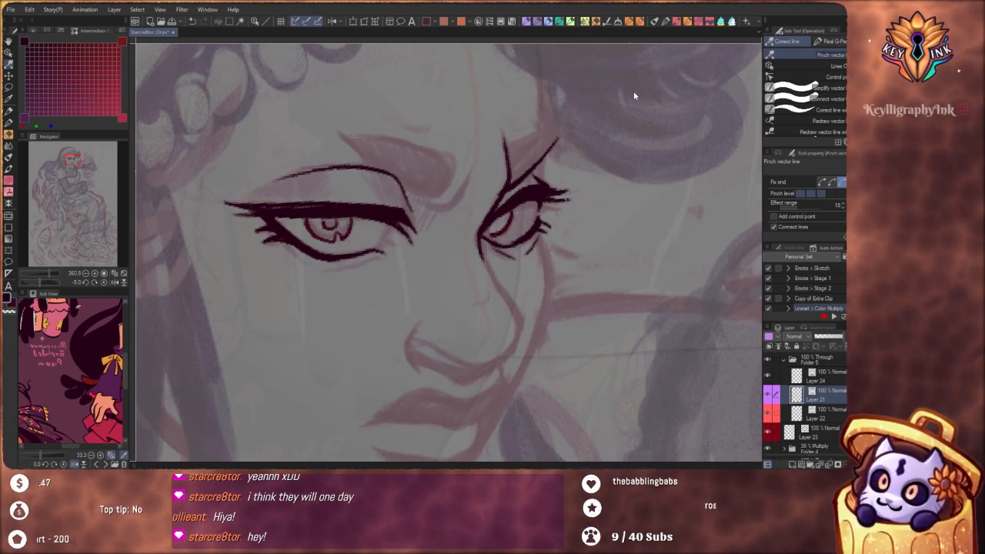
Return to the inking pen and add short crease strokes beneath the near eye's lower lid
key("p")
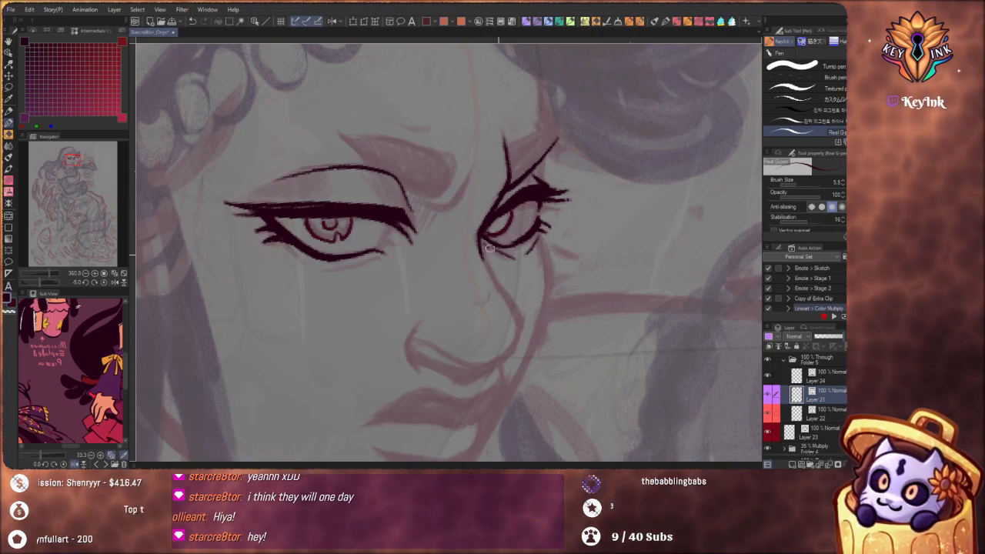
left_click_drag(330, 270, 365, 261)
key("ctrl+z")
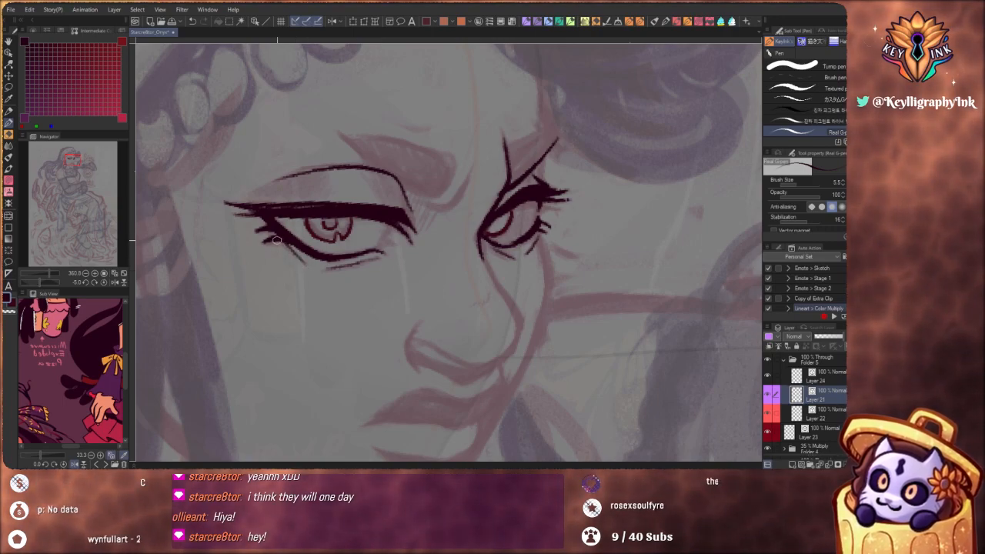
left_click_drag(369, 302, 200, 296)
mouse_move(493, 412)
left_mouse_down()
mouse_move(402, 410)
mouse_move(356, 389)
left_mouse_up()
mouse_move(366, 154)
left_mouse_down()
mouse_move(391, 165)
mouse_move(404, 157)
left_mouse_up()
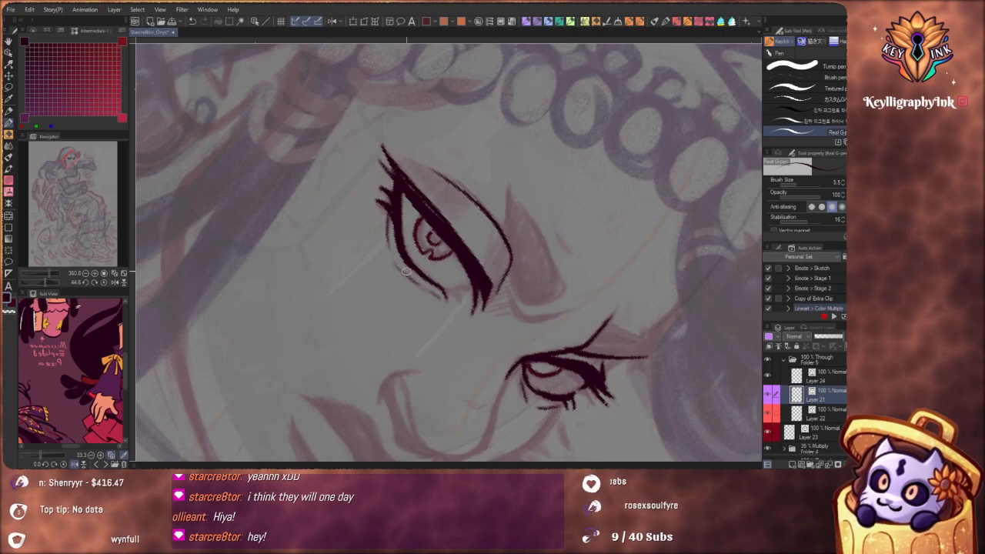
Extend the crease line beneath the near eye's lower lid and darken its inner corner with short ink strokes
left_click_drag(397, 266, 433, 295)
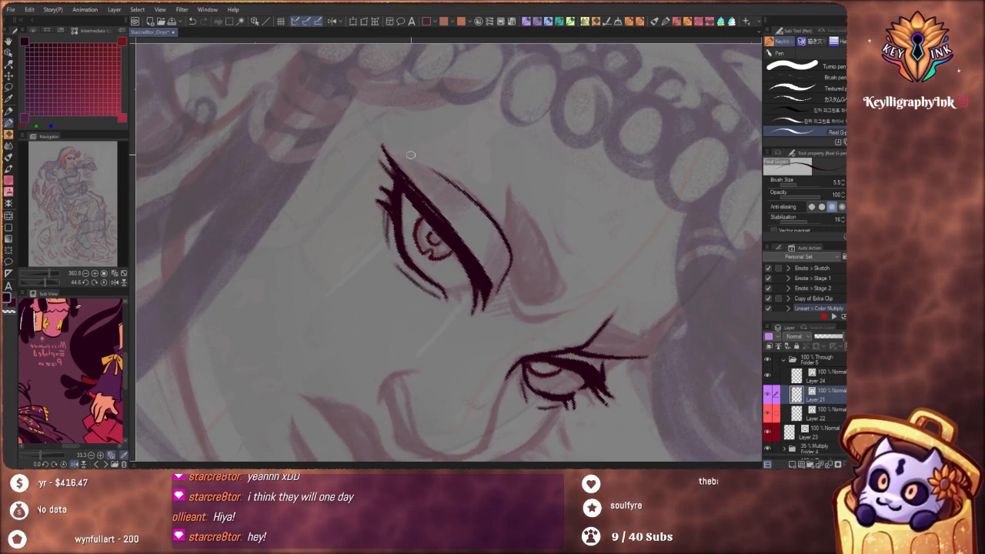
scroll(467, 268, "down", 4)
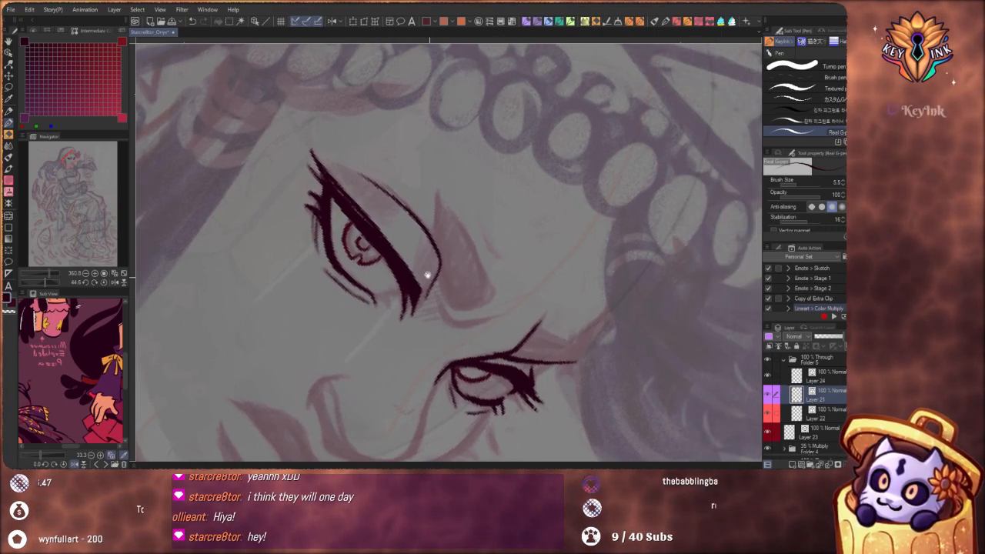
left_click_drag(432, 284, 482, 226)
scroll(480, 225, "up", 4)
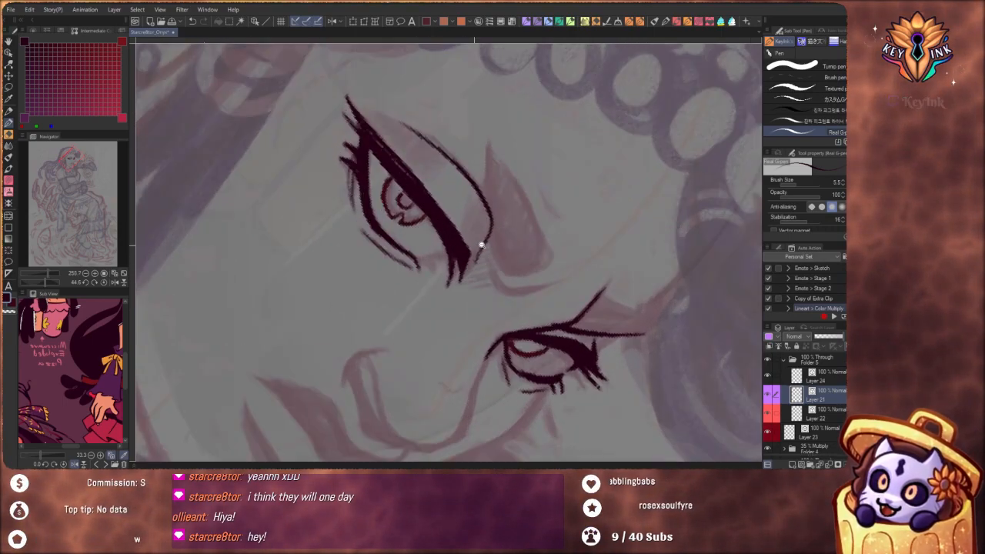
left_click_drag(402, 262, 426, 282)
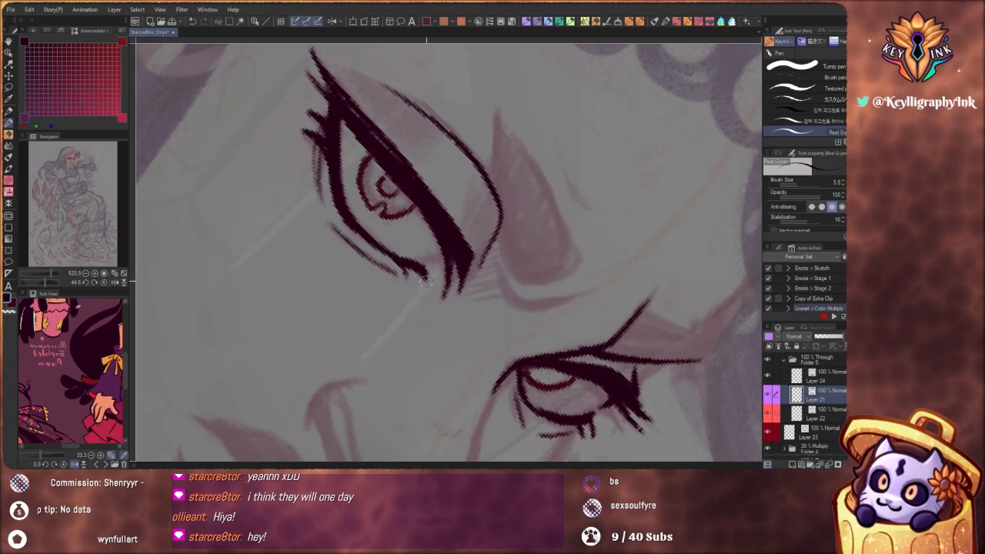
scroll(423, 258, "down", 5)
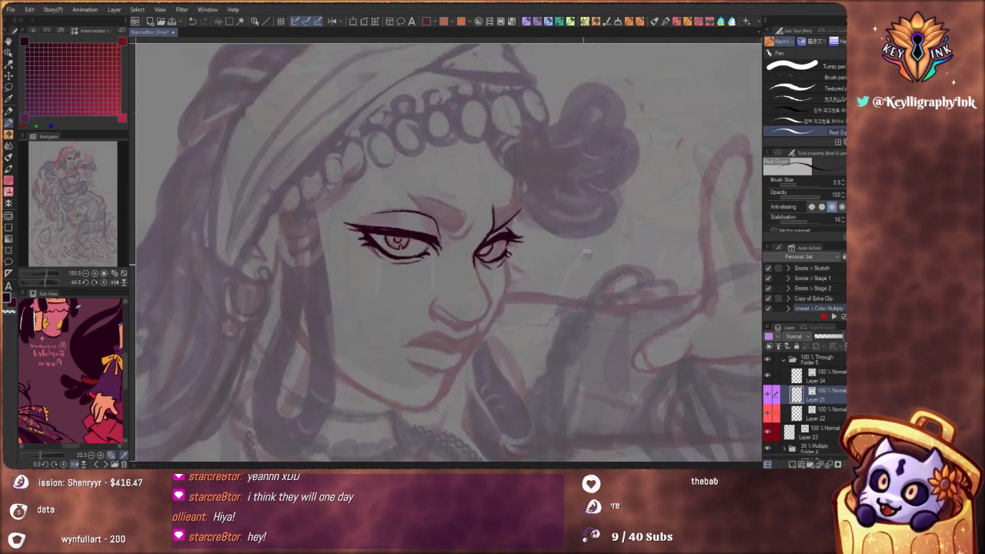
scroll(541, 216, "up", 4)
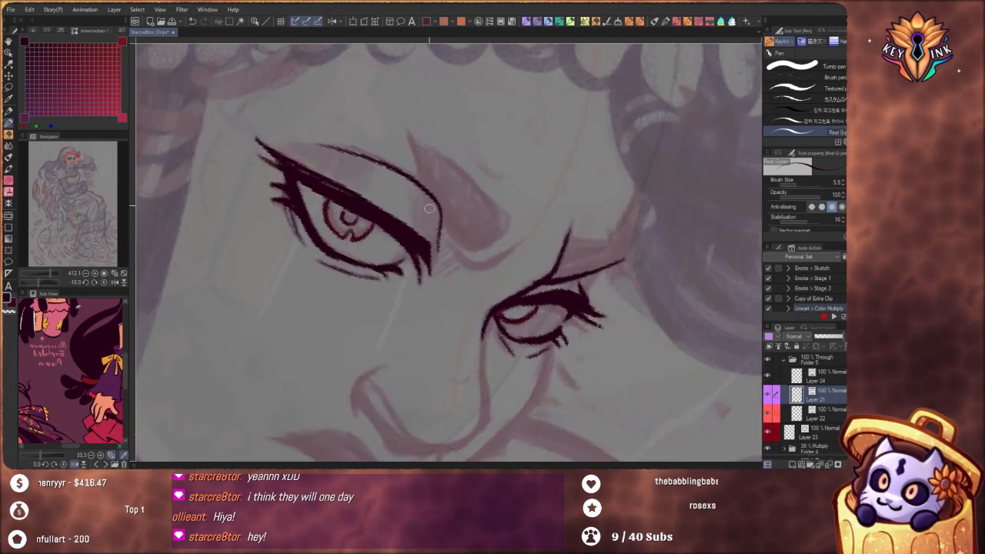
Outline the near eyebrow's blunt inner end, add the frown crease beneath it and hatch its pointed tip
left_click_drag(409, 128, 438, 202)
key("ctrl+z")
mouse_move(409, 132)
left_mouse_down()
mouse_move(450, 233)
mouse_move(426, 185)
mouse_move(453, 234)
mouse_move(479, 250)
left_mouse_up()
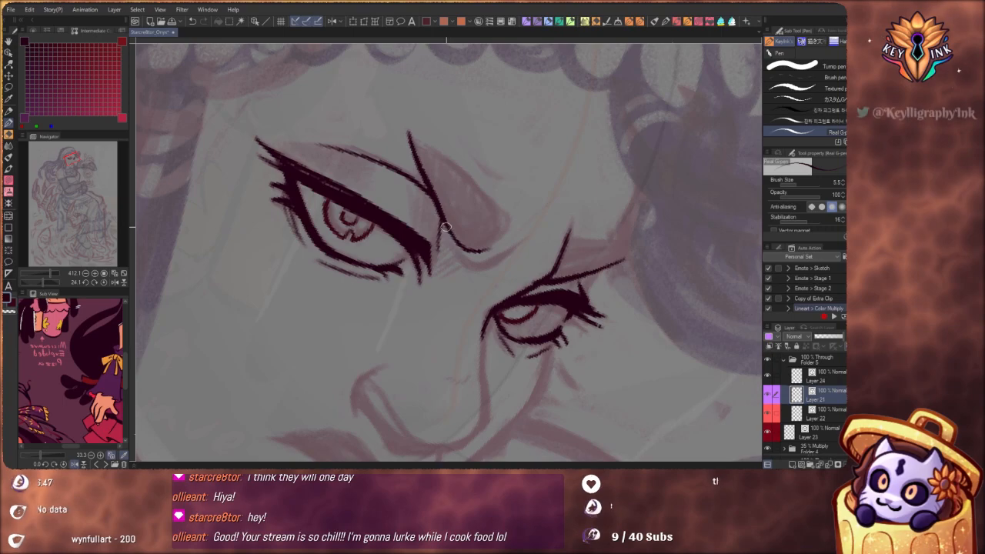
mouse_move(444, 231)
left_mouse_down()
mouse_move(464, 264)
mouse_move(447, 241)
mouse_move(460, 259)
mouse_move(499, 262)
left_mouse_up()
key("ctrl+z")
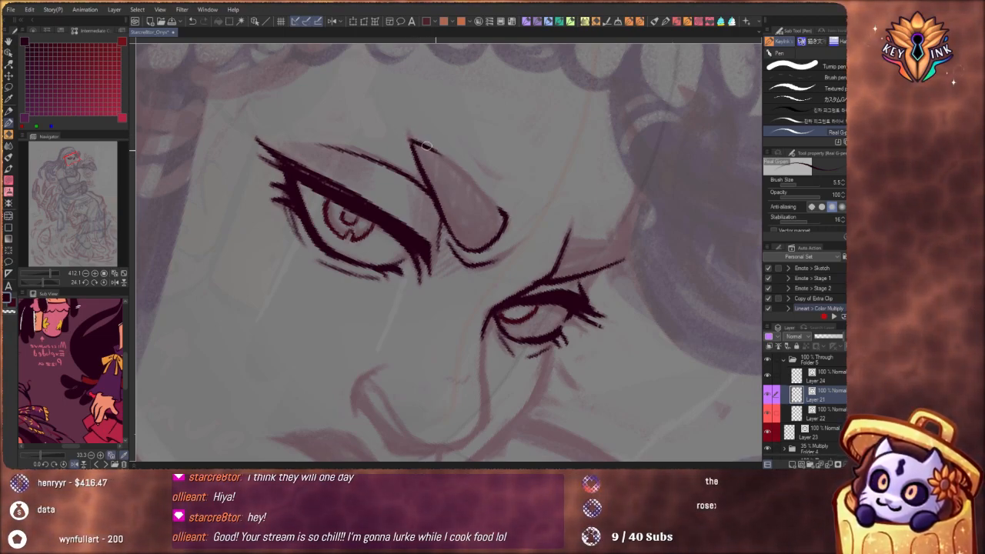
left_click_drag(428, 147, 477, 188)
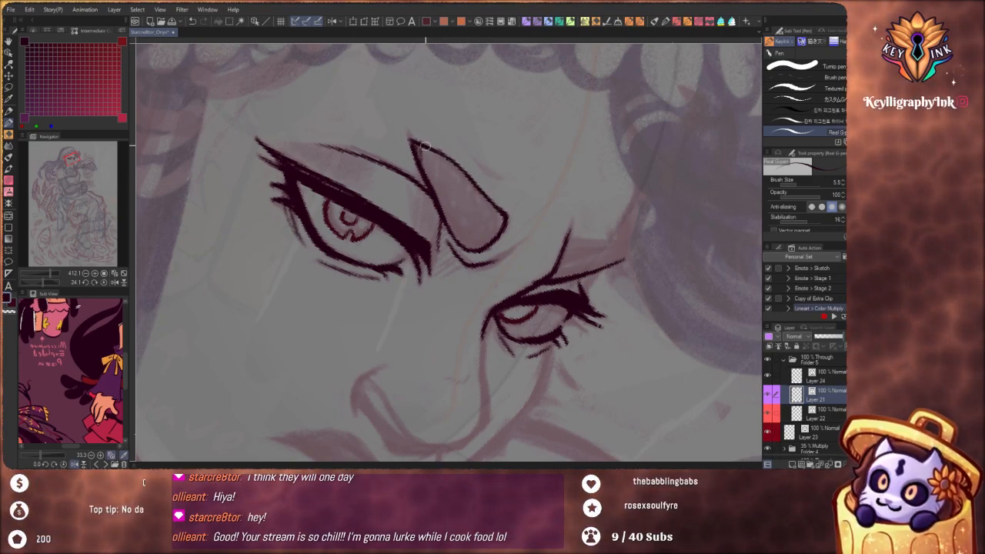
left_click_drag(424, 146, 441, 201)
left_click_drag(454, 152, 410, 119)
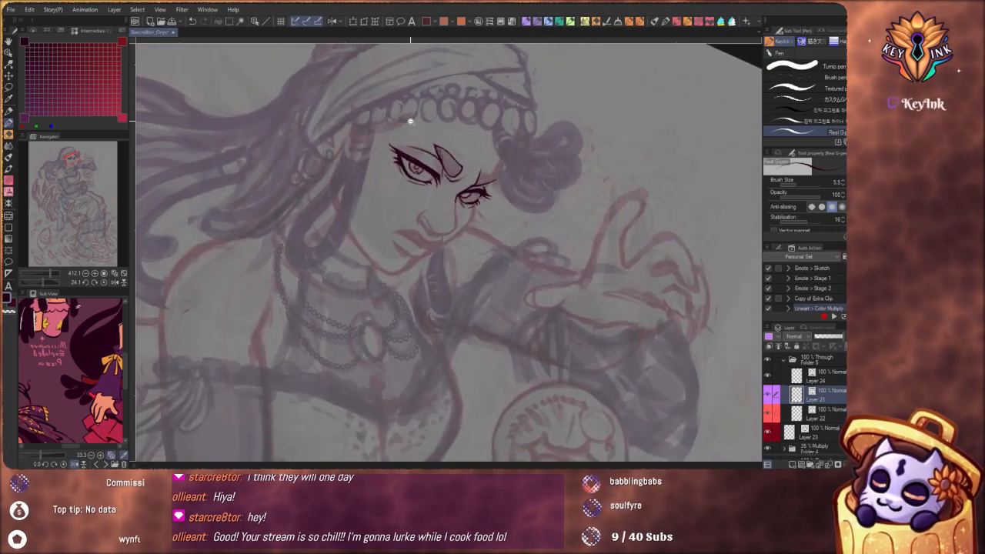
Ink the angular forehead and brow contour above the far eye, redoing strokes that miss the sketch
left_click_drag(516, 310, 564, 225)
left_click_drag(412, 162, 478, 158)
mouse_move(407, 205)
left_mouse_down()
mouse_move(430, 174)
mouse_move(462, 178)
mouse_move(473, 209)
left_mouse_up()
key("ctrl+z")
key("ctrl+z")
key("ctrl+z")
mouse_move(436, 156)
left_mouse_down()
mouse_move(460, 200)
mouse_move(434, 169)
mouse_move(493, 231)
mouse_move(521, 241)
left_mouse_up()
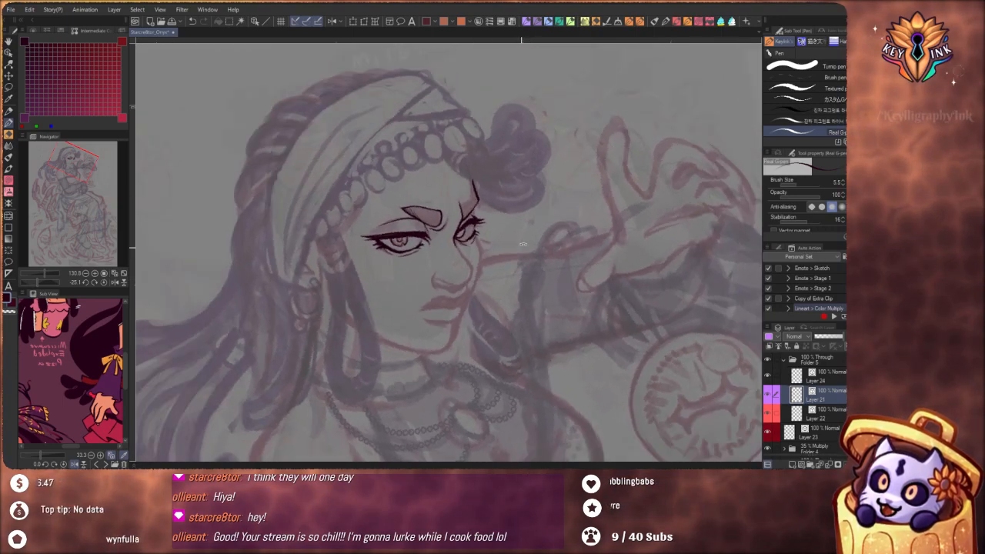
left_click_drag(449, 199, 499, 202)
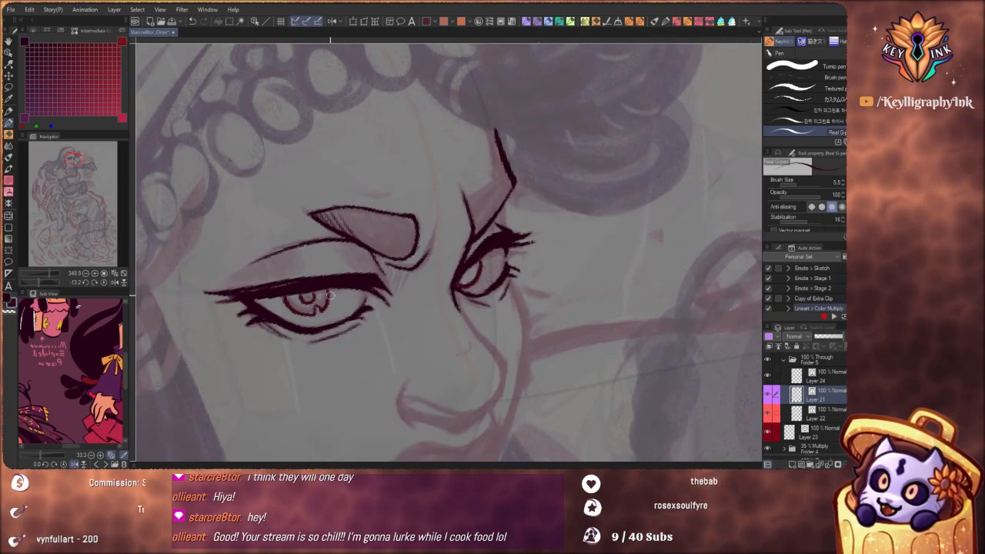
Add a short brow-bone stroke joining the forehead contour to the far eye's upper lid
left_click_drag(380, 236, 307, 301)
left_click_drag(446, 250, 504, 191)
mouse_move(453, 170)
left_mouse_down()
mouse_move(486, 177)
mouse_move(471, 161)
mouse_move(446, 172)
mouse_move(471, 162)
left_mouse_up()
key("ctrl+z")
key("ctrl+z")
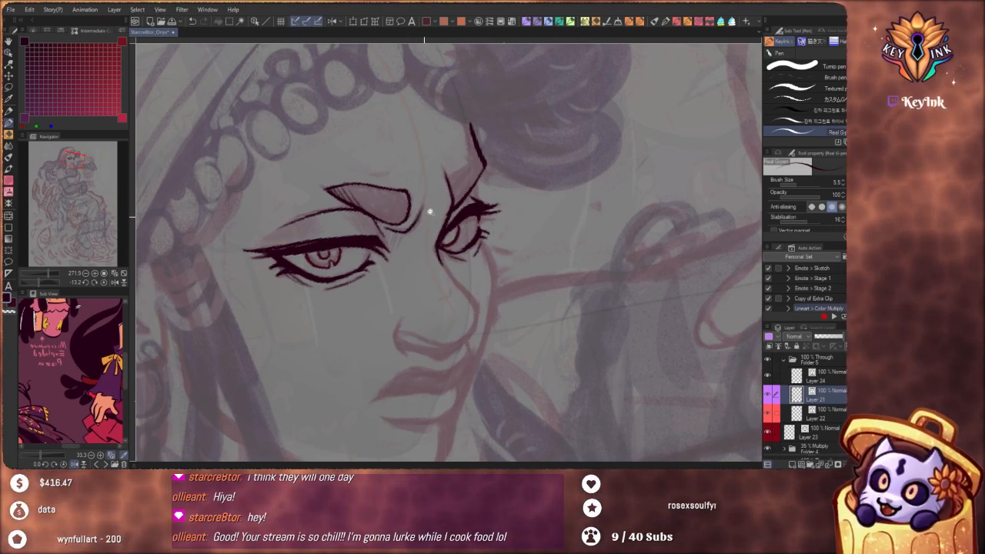
scroll(429, 211, "down", 3)
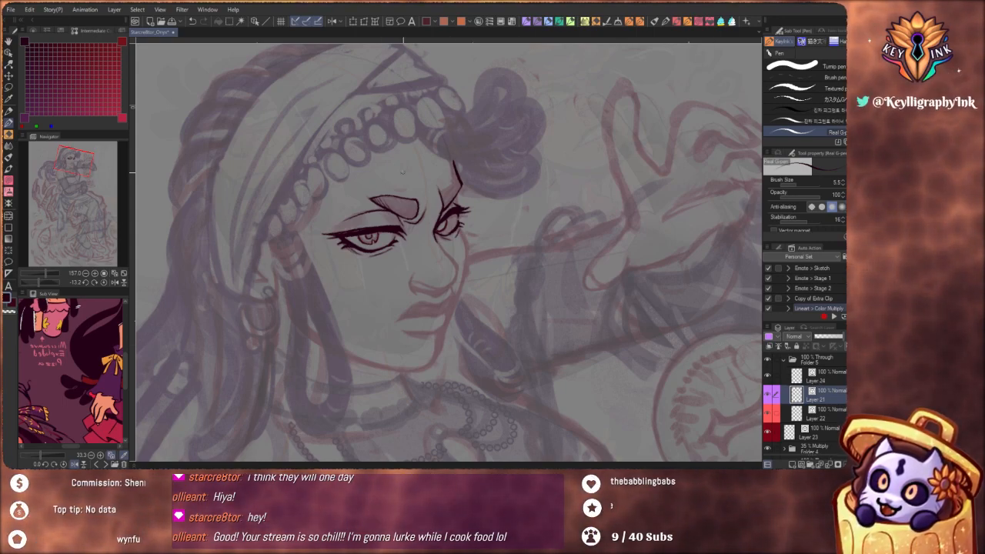
scroll(467, 202, "up", 5)
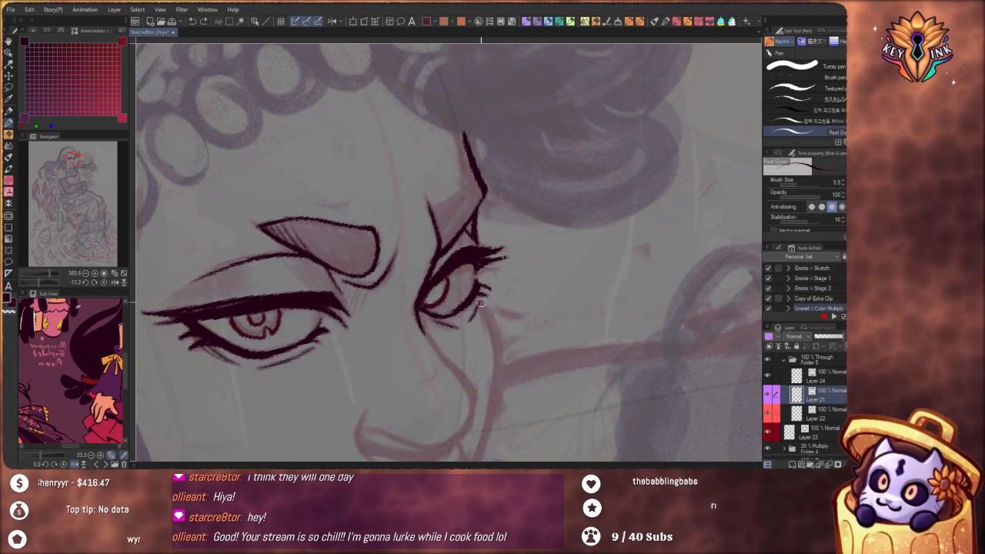
left_click_drag(482, 309, 503, 396)
left_click_drag(503, 346, 506, 205)
scroll(506, 206, "down", 5)
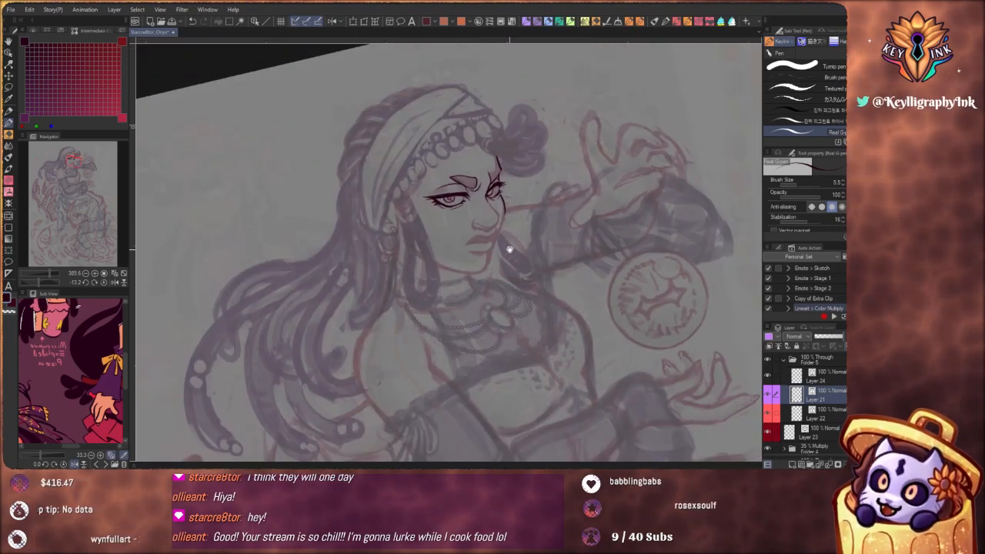
scroll(487, 221, "up", 4)
key("ctrl+z")
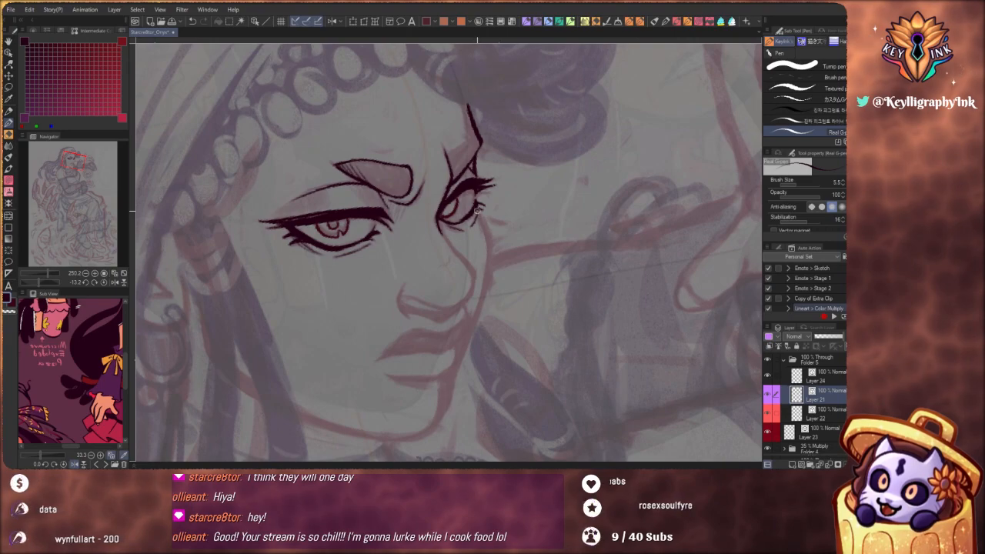
mouse_move(478, 209)
left_mouse_down()
mouse_move(487, 275)
mouse_move(473, 332)
left_mouse_up()
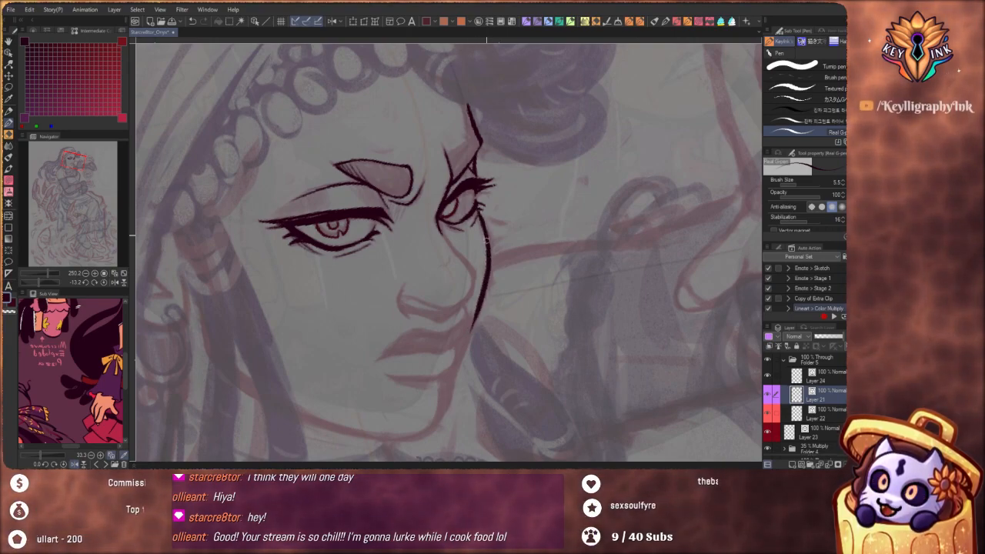
key("ctrl+z")
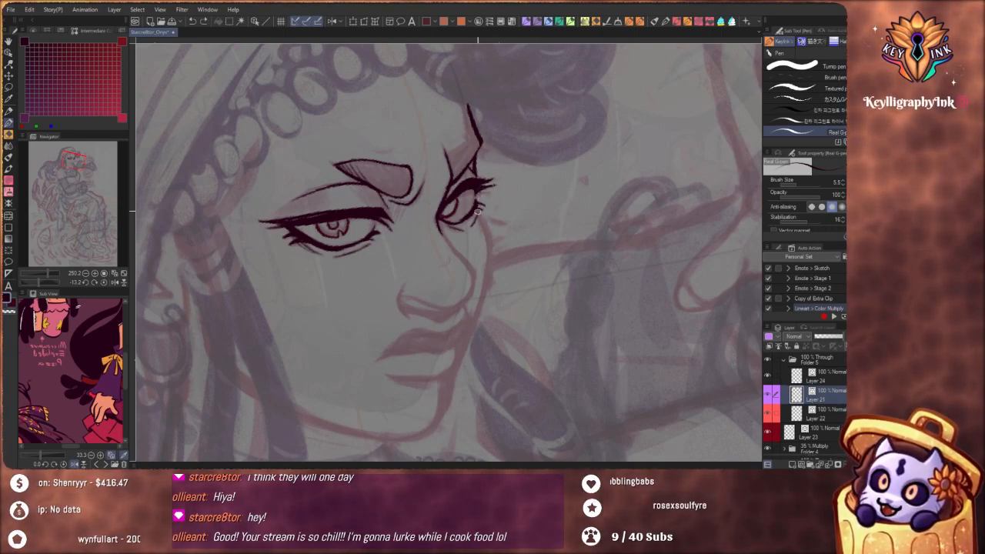
left_click_drag(482, 225, 487, 278)
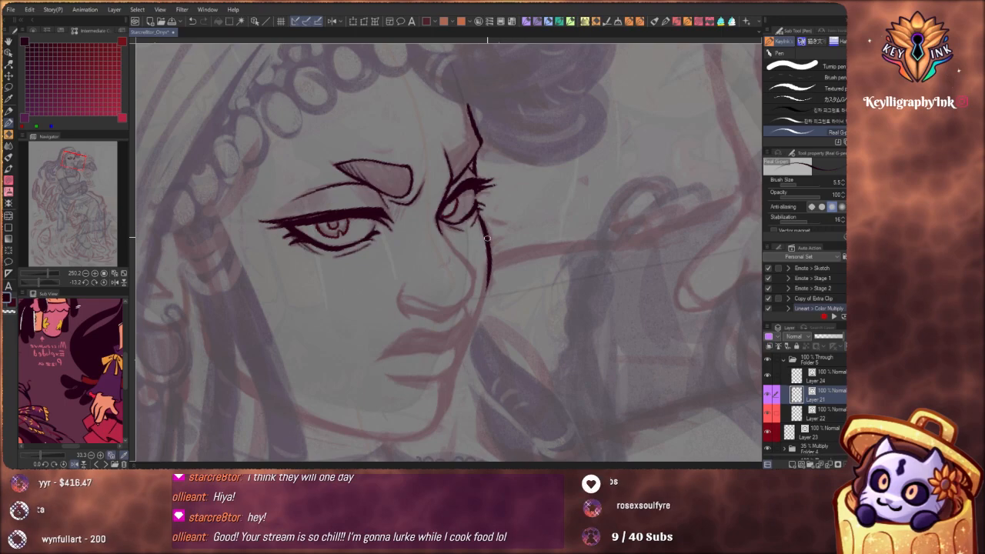
key("ctrl+z")
Ink the far cheek contour as one tapered curve from the outer lashes down toward the mouth
mouse_move(482, 222)
left_mouse_down()
mouse_move(488, 277)
mouse_move(475, 320)
mouse_move(471, 268)
mouse_move(460, 291)
mouse_move(500, 220)
left_mouse_up()
left_click_drag(509, 257, 506, 243)
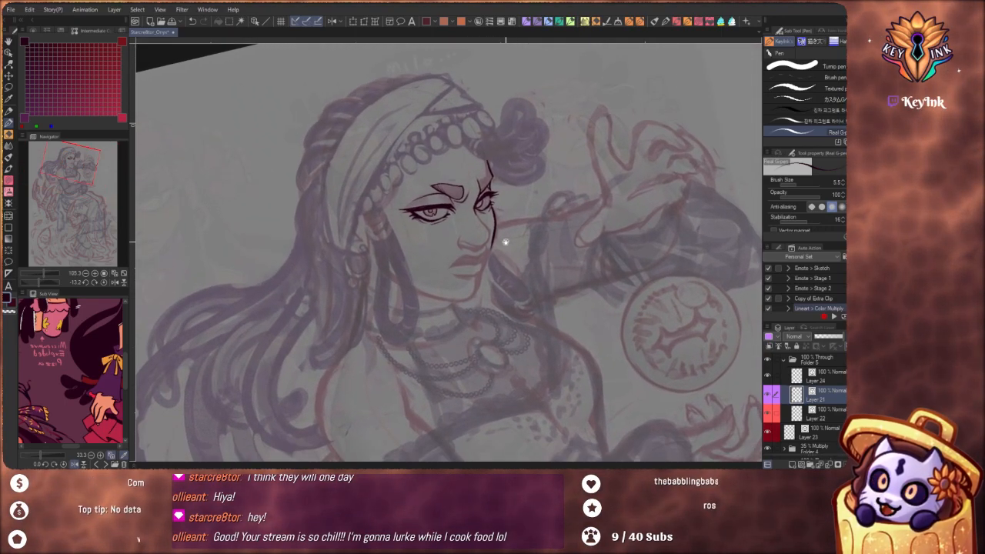
scroll(505, 243, "up", 5)
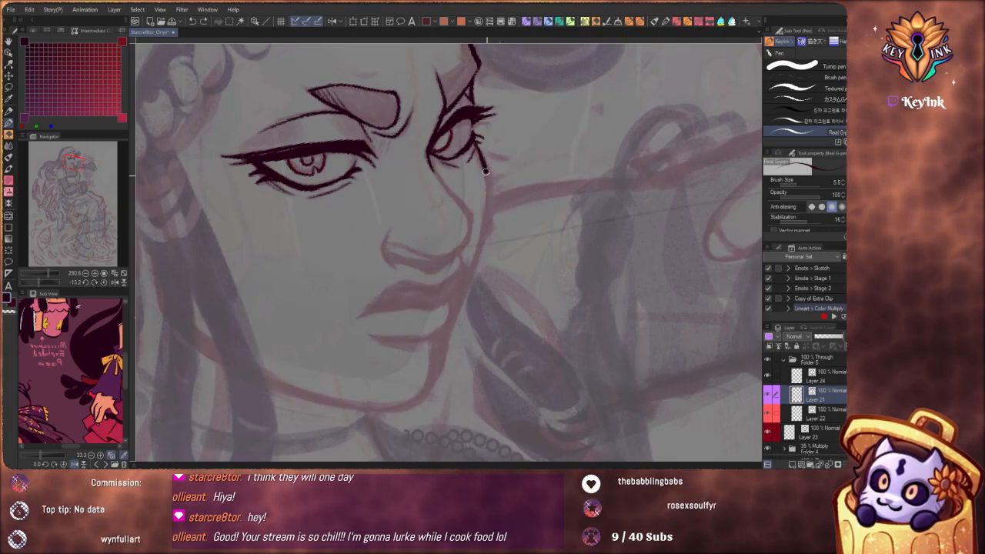
left_click_drag(485, 171, 487, 213)
key("ctrl+z")
mouse_move(481, 141)
left_mouse_down()
mouse_move(489, 196)
mouse_move(477, 264)
left_mouse_up()
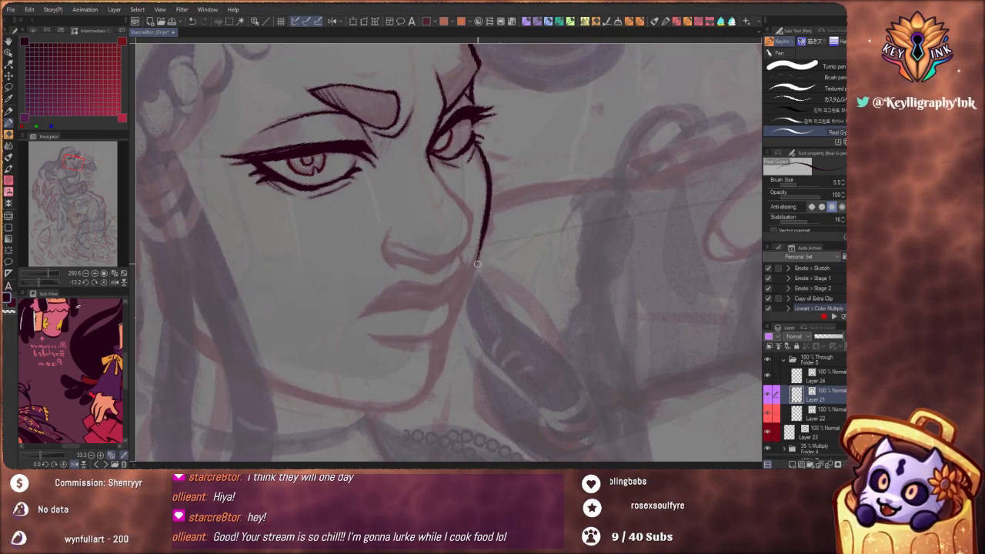
scroll(477, 264, "down", 7)
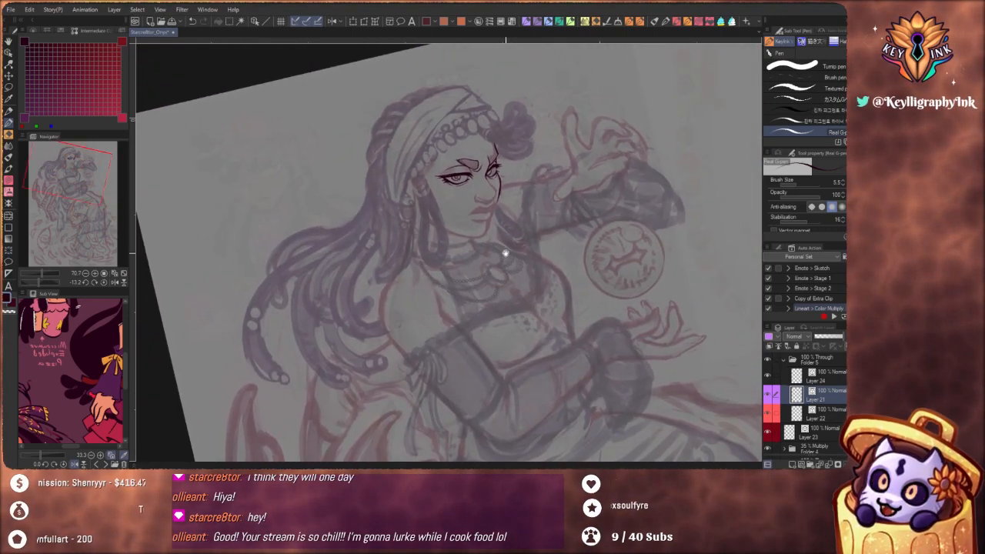
scroll(428, 176, "up", 3)
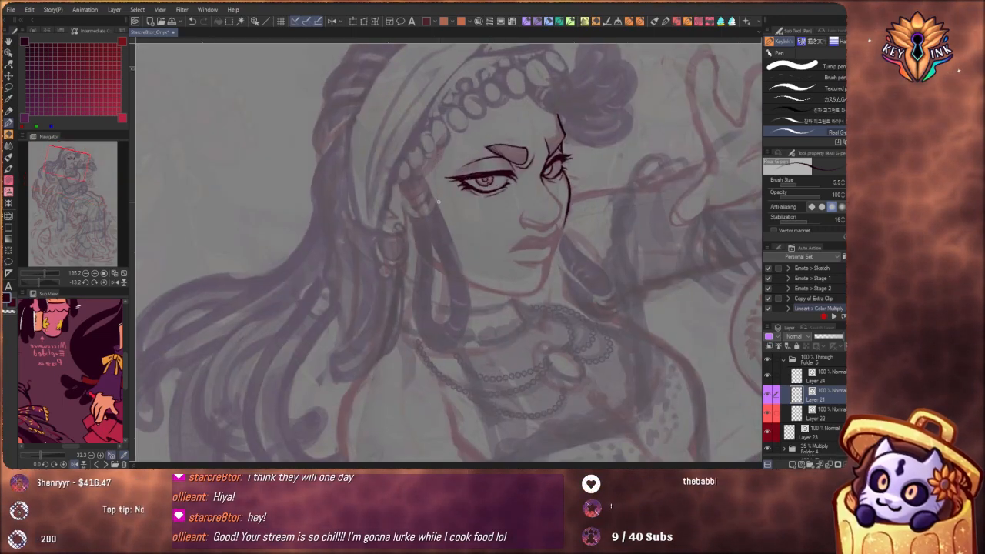
Ink a short curve along the bottom of the earlobe above the hoop earring
left_click_drag(462, 180, 449, 234)
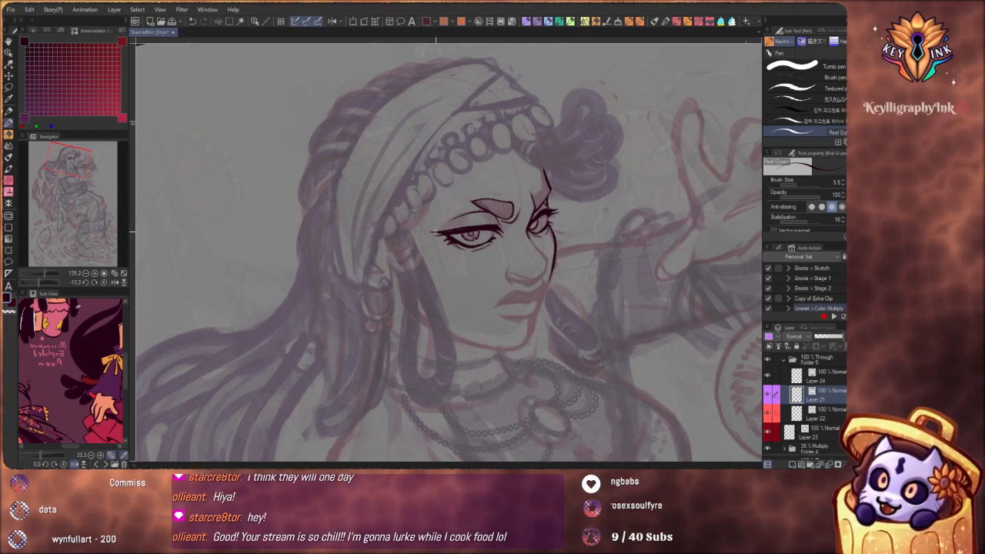
scroll(421, 251, "up", 4)
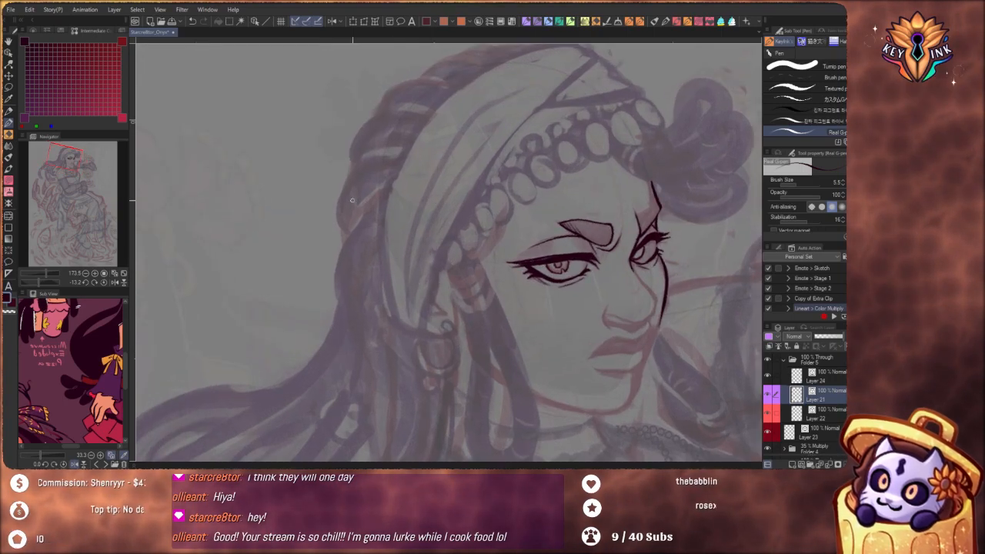
left_click_drag(429, 332, 439, 336)
key("ctrl+z")
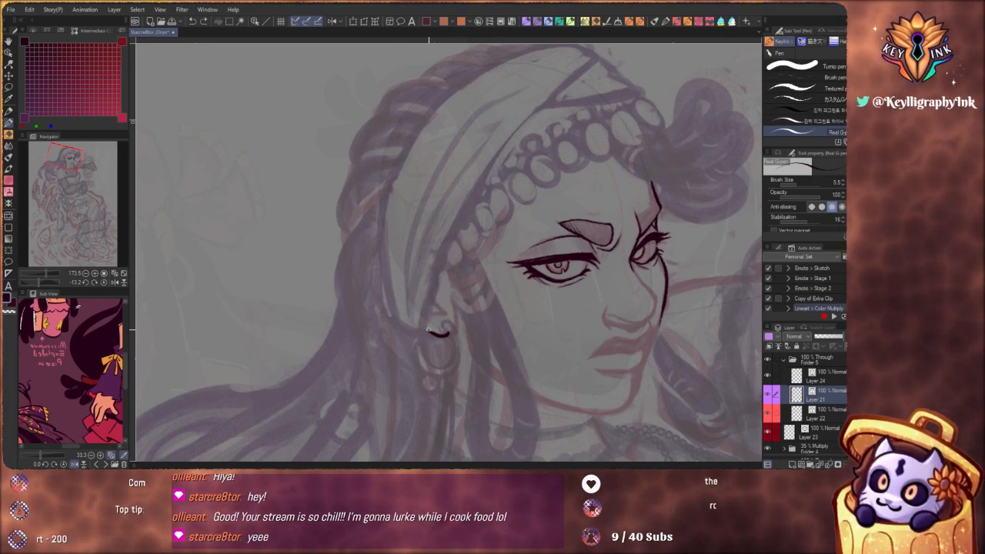
left_click_drag(428, 329, 471, 203)
key("ctrl+z")
Outline the far eyebrow's inner edge and top up to the forehead contour
mouse_move(532, 134)
left_mouse_down()
mouse_move(569, 192)
mouse_move(472, 243)
mouse_move(540, 205)
mouse_move(506, 220)
mouse_move(536, 230)
mouse_move(487, 240)
mouse_move(526, 193)
left_mouse_up()
key("ctrl+z")
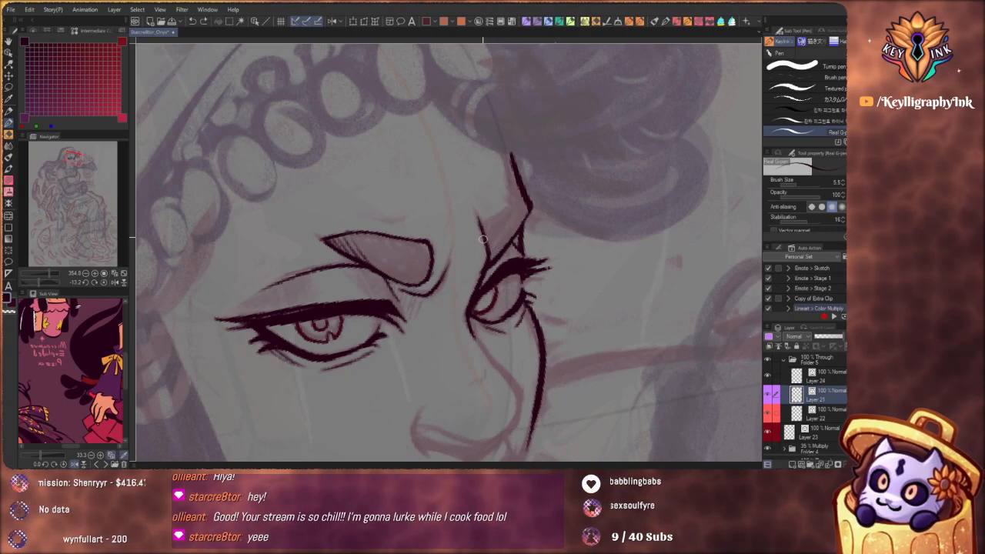
left_click_drag(486, 234, 529, 198)
key("ctrl+z")
mouse_move(485, 229)
left_mouse_down()
mouse_move(511, 200)
mouse_move(527, 201)
left_mouse_up()
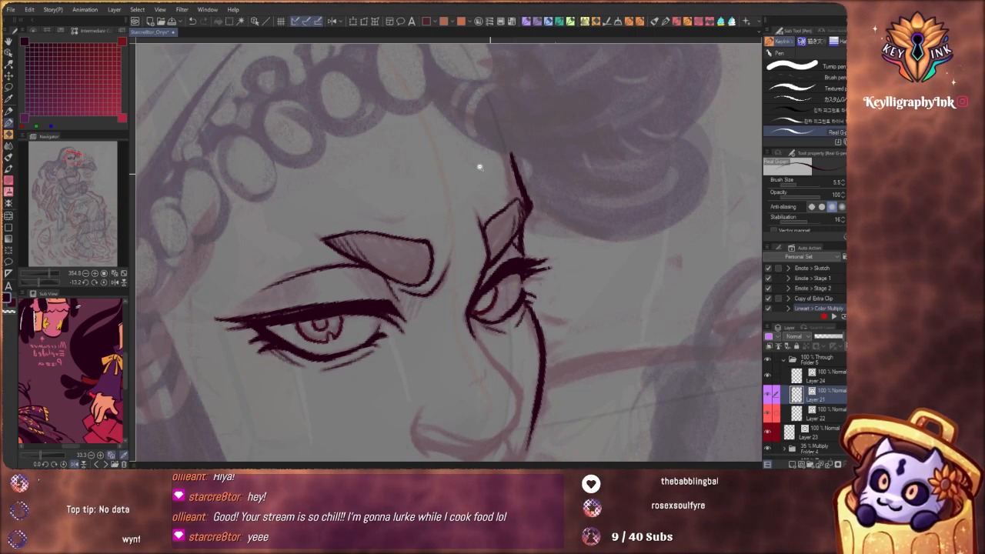
scroll(501, 169, "down", 5)
scroll(533, 180, "up", 5)
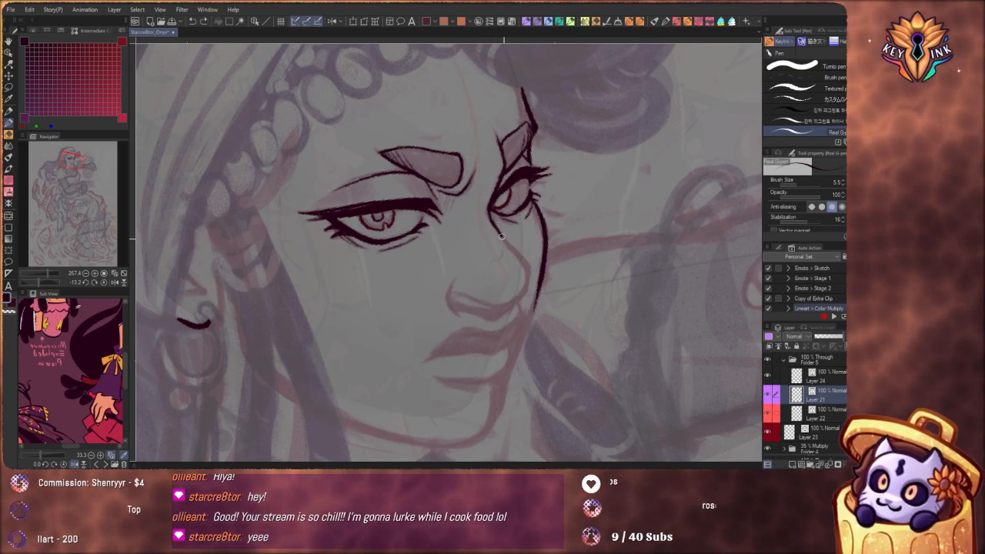
Ink the nose bridge line from the far eye's inner corner down to the nose tip, redrawing it until it follows the sketch
left_click_drag(522, 262, 530, 302)
scroll(489, 209, "up", 2)
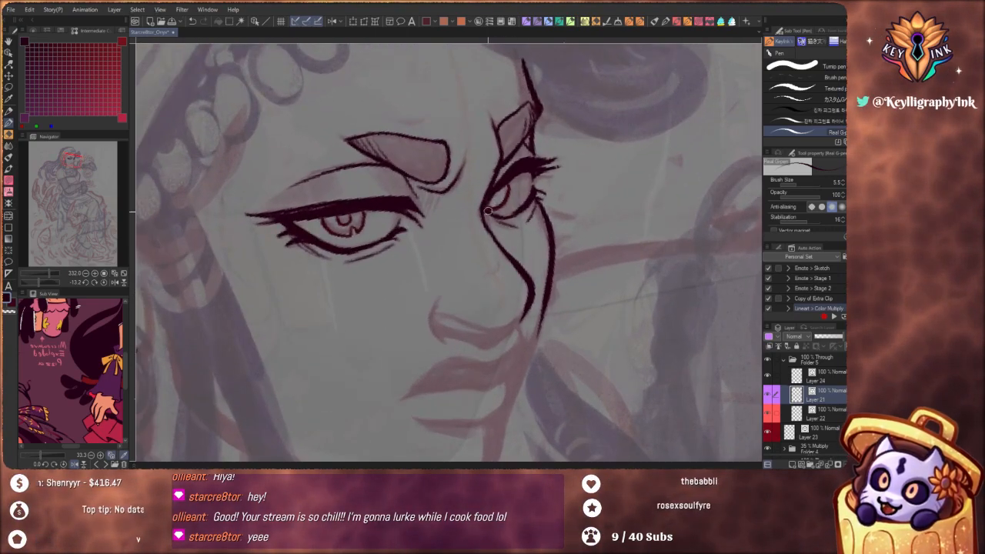
key("ctrl+z")
mouse_move(486, 214)
left_mouse_down()
mouse_move(529, 281)
mouse_move(522, 316)
left_mouse_up()
key("ctrl+z")
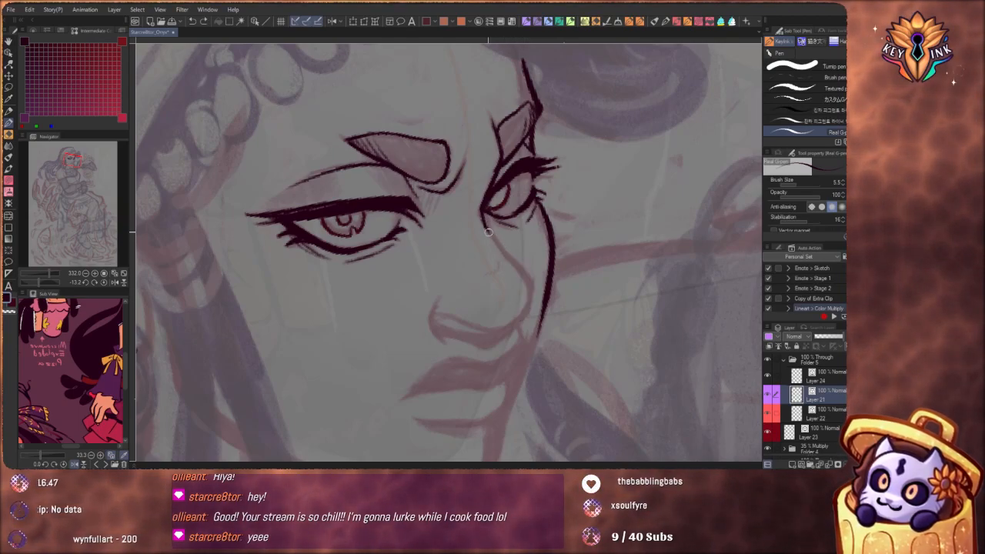
mouse_move(485, 224)
left_mouse_down()
mouse_move(526, 281)
mouse_move(521, 321)
left_mouse_up()
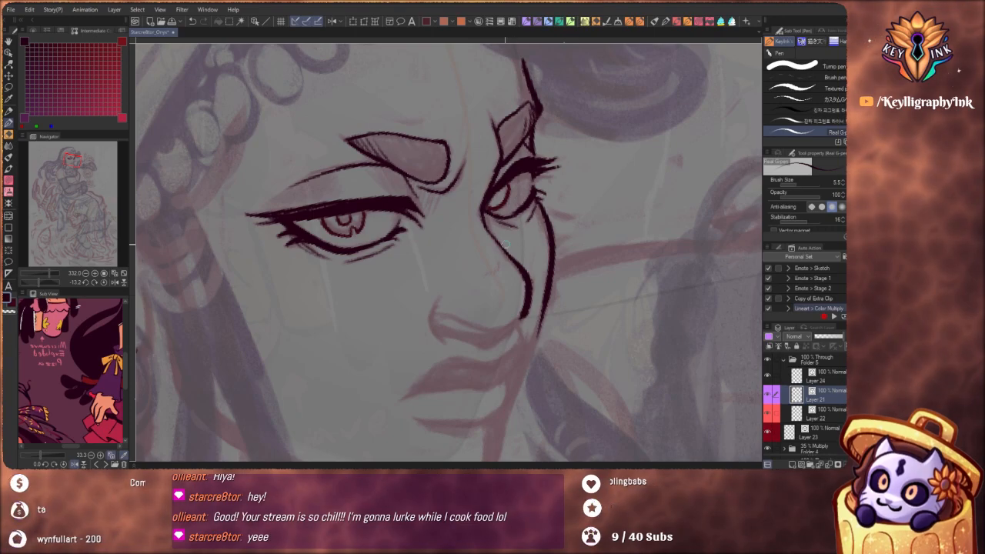
key("ctrl+z")
left_click_drag(487, 231, 519, 269)
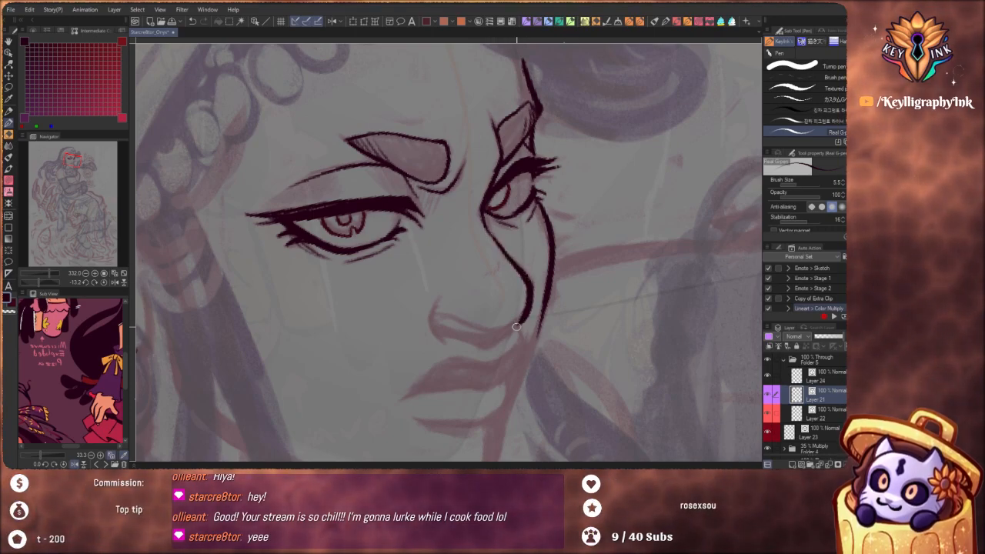
Continue the nose line around the tip and along its underside to the nostril
left_click_drag(501, 202, 475, 182)
left_click_drag(521, 227, 508, 314)
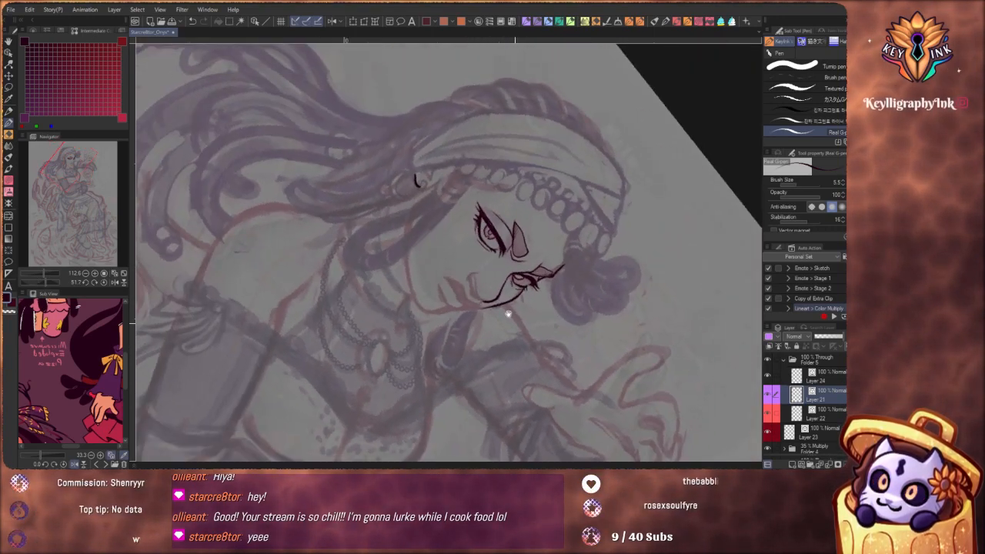
scroll(507, 314, "up", 3)
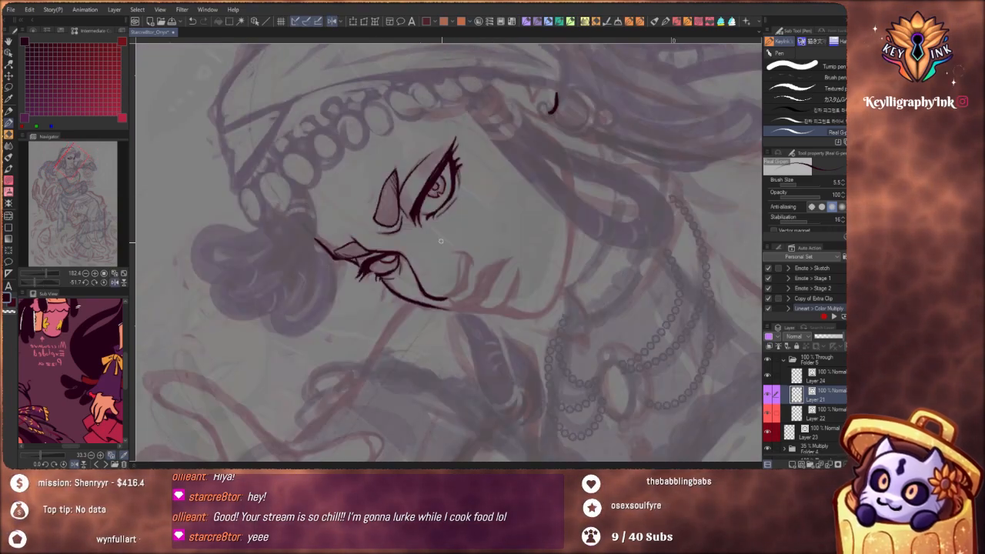
left_click_drag(520, 314, 405, 309)
mouse_move(393, 234)
left_mouse_down()
mouse_move(426, 233)
mouse_move(403, 272)
mouse_move(397, 253)
mouse_move(414, 296)
mouse_move(467, 308)
left_mouse_up()
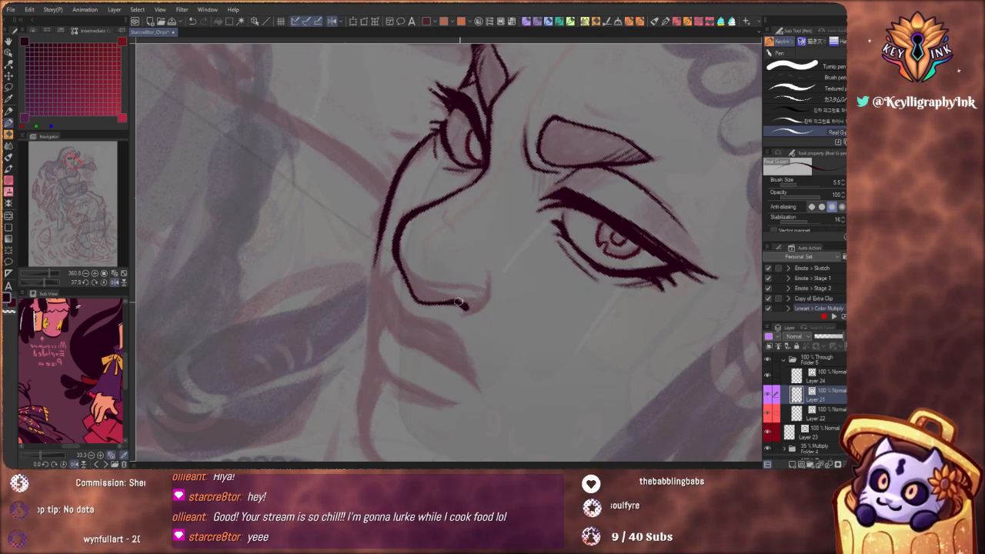
Ink the curve of the nostril wing from the end of the nose underside, redrawing it until it follows the sketch
mouse_move(465, 309)
left_mouse_down()
mouse_move(482, 304)
mouse_move(490, 272)
left_mouse_up()
scroll(474, 230, "down", 8)
scroll(466, 196, "up", 8)
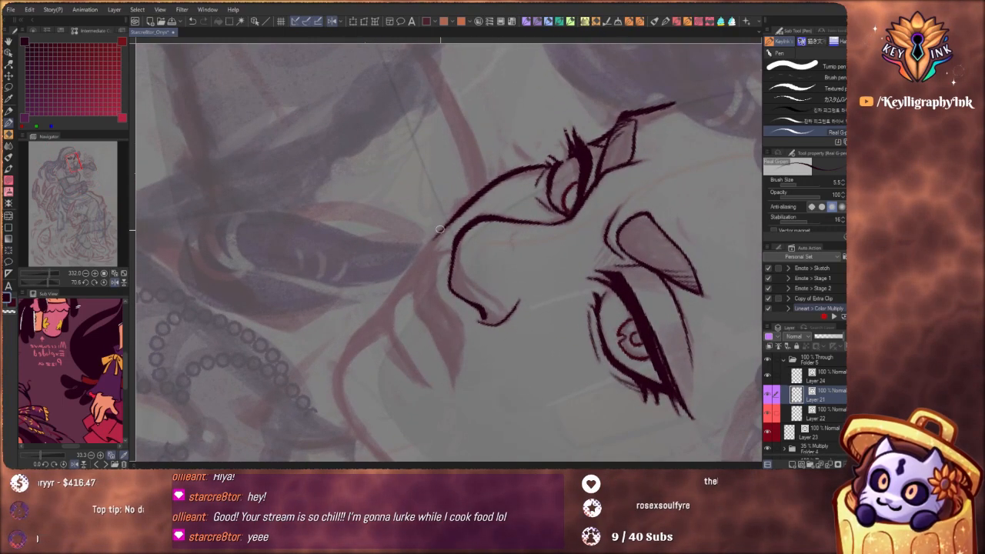
key("ctrl+z")
left_click_drag(477, 322, 478, 308)
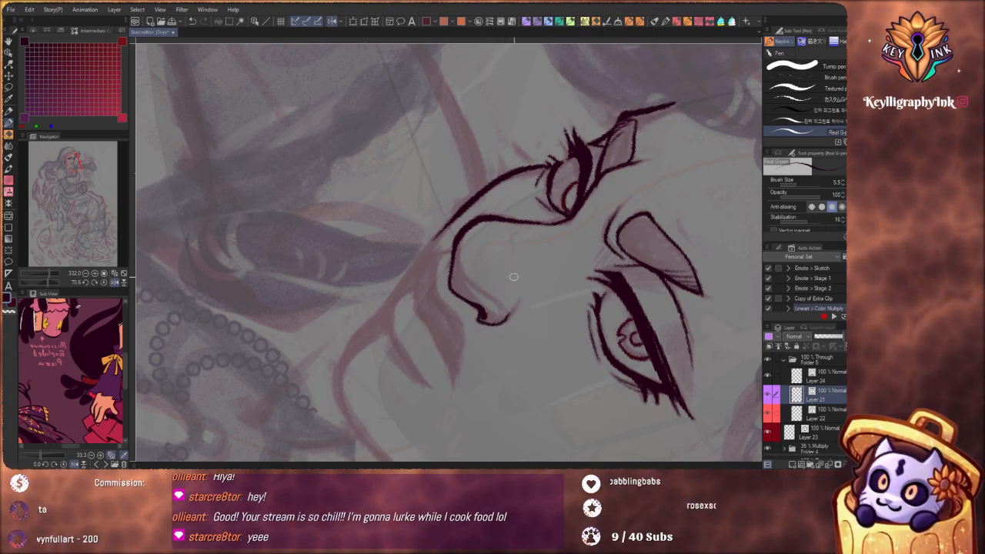
key("ctrl+z")
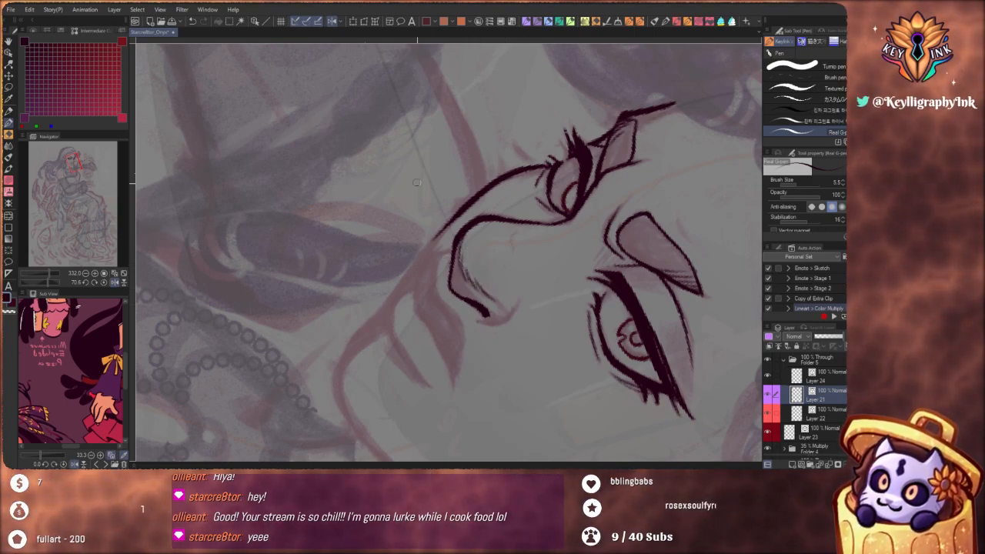
left_click_drag(479, 318, 515, 305)
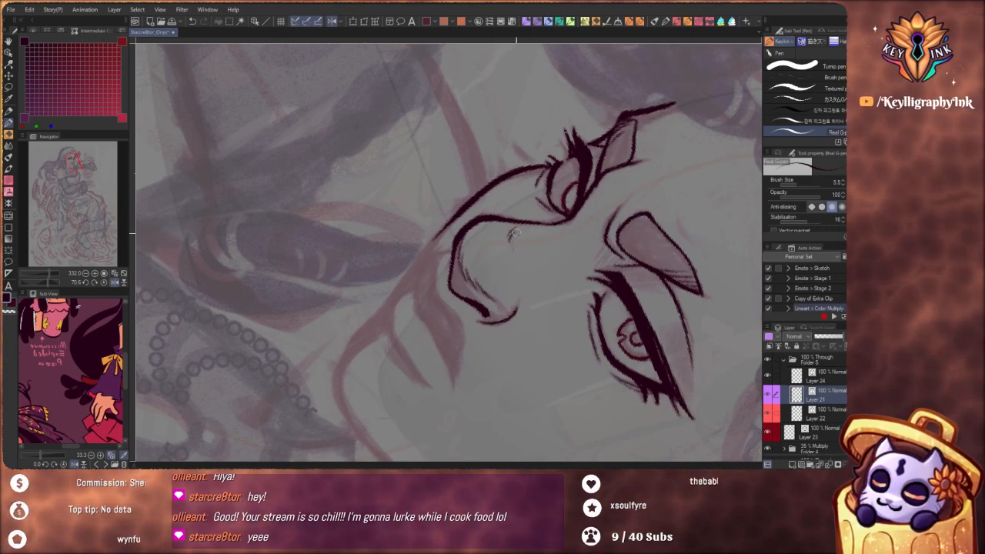
Strengthen the hooked nostril wing and redraw the nose underside as a thicker line joining it
left_click_drag(521, 178, 422, 137)
left_click_drag(393, 208, 428, 240)
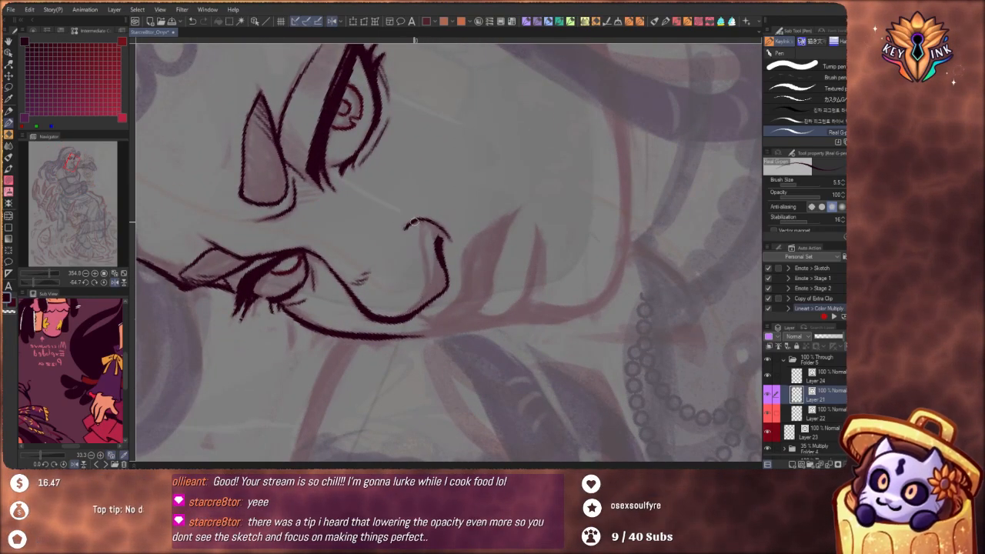
left_click_drag(414, 222, 451, 232)
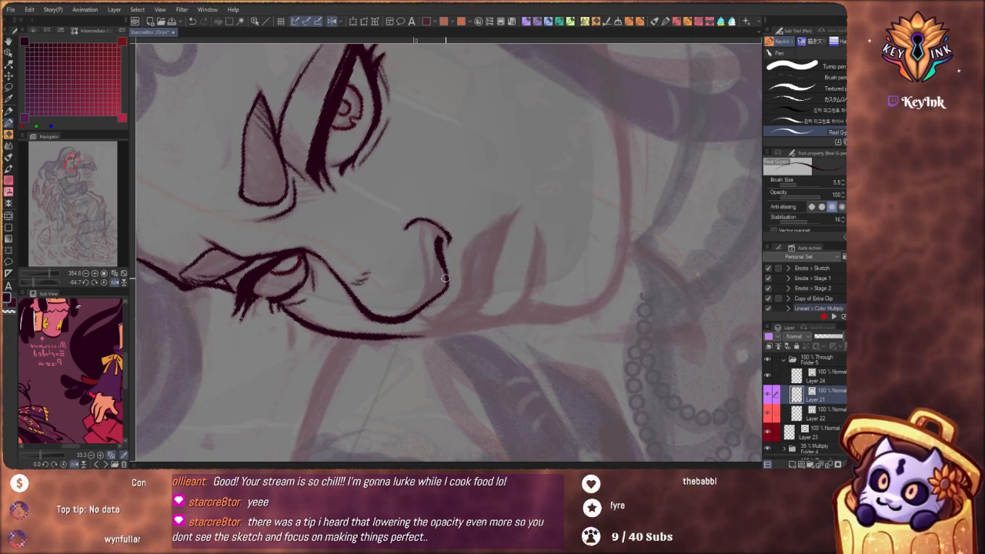
key("ctrl+z")
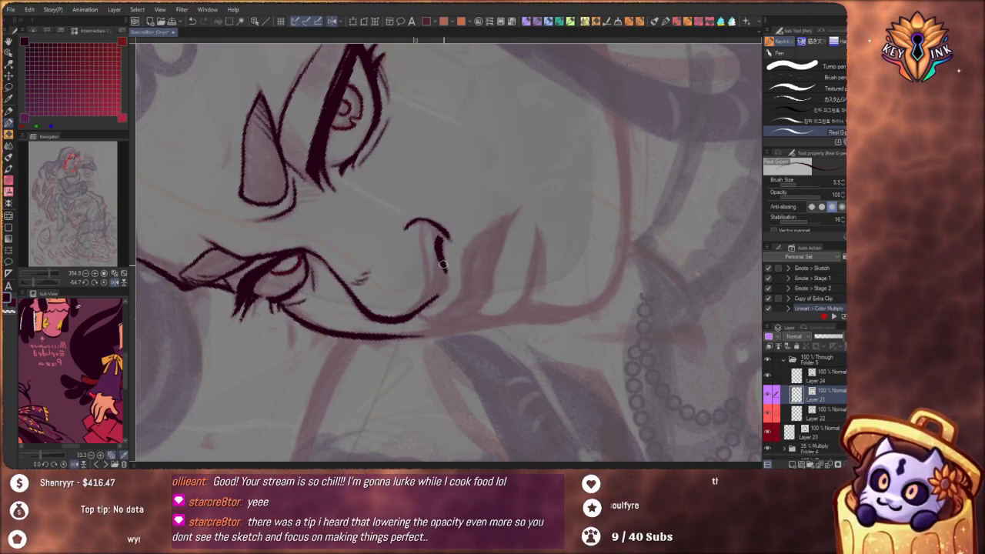
left_click_drag(439, 290, 441, 262)
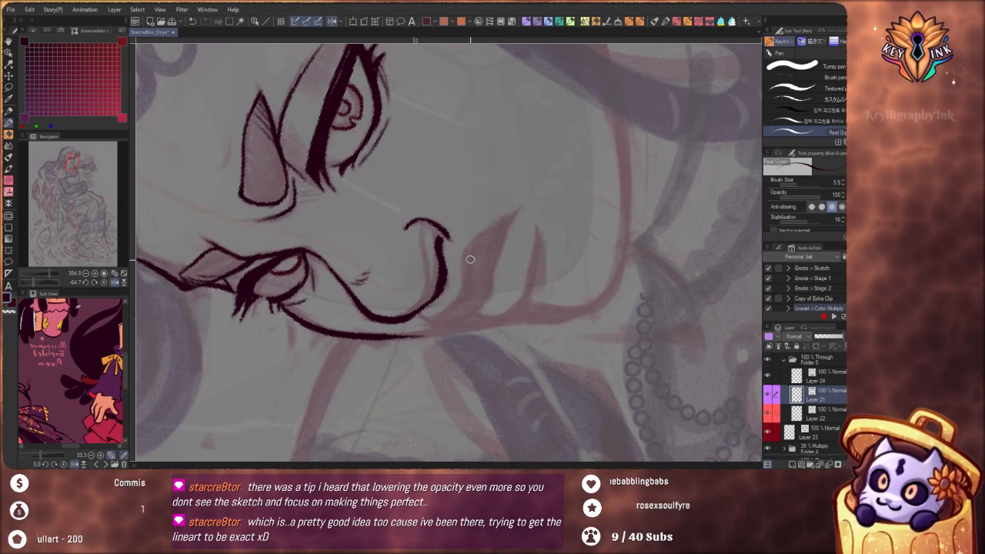
Ink the wavy top edge of the upper lip below the nose
mouse_move(458, 300)
left_mouse_down()
mouse_move(464, 254)
mouse_move(457, 298)
mouse_move(466, 247)
mouse_move(486, 229)
left_mouse_up()
key("ctrl+z")
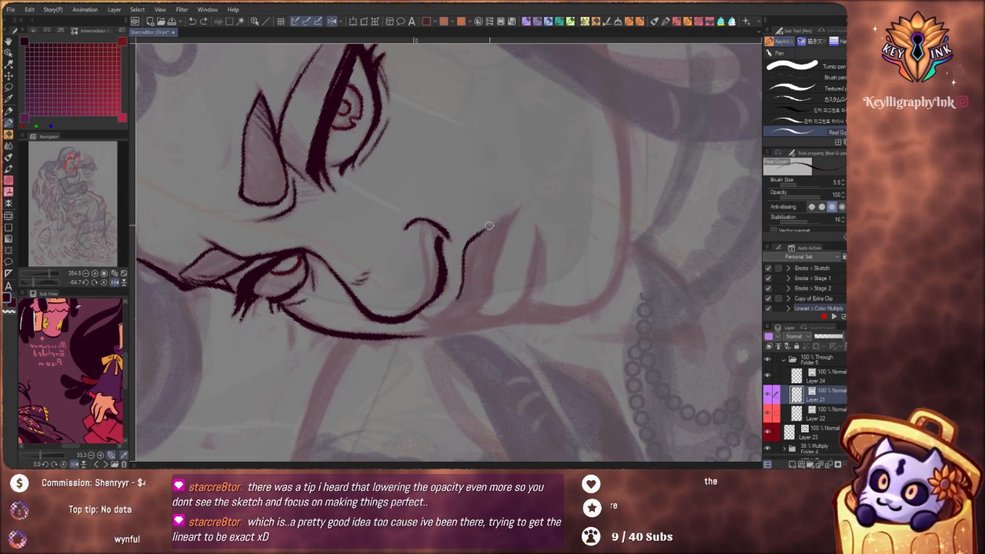
mouse_move(547, 341)
left_mouse_down()
mouse_move(468, 380)
mouse_move(409, 350)
mouse_move(444, 332)
mouse_move(441, 340)
left_mouse_up()
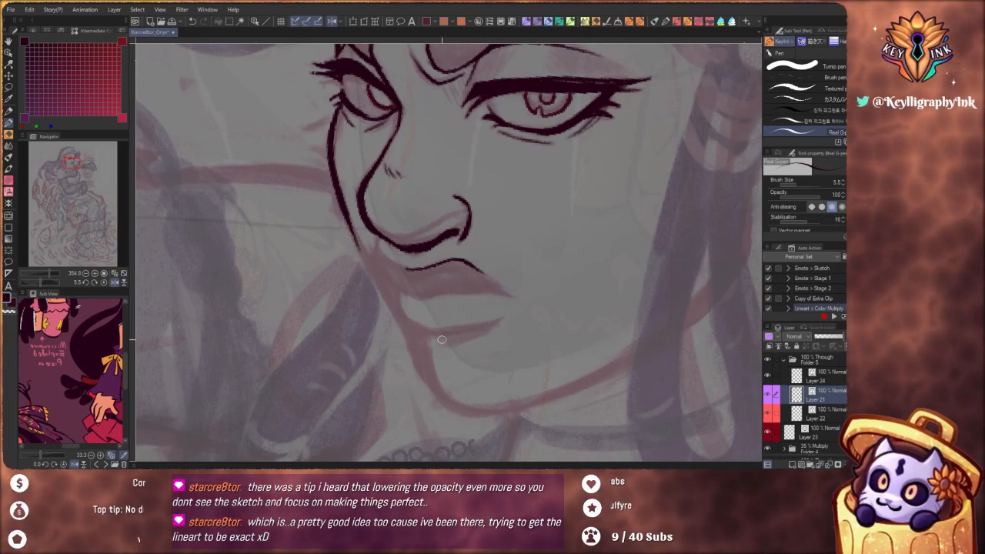
mouse_move(431, 335)
left_mouse_down()
mouse_move(449, 308)
mouse_move(478, 320)
left_mouse_up()
Extend the upper lip's top edge toward the far cheek contour, undoing the stray curve beside it
scroll(449, 308, "down", 3)
scroll(477, 319, "down", 5)
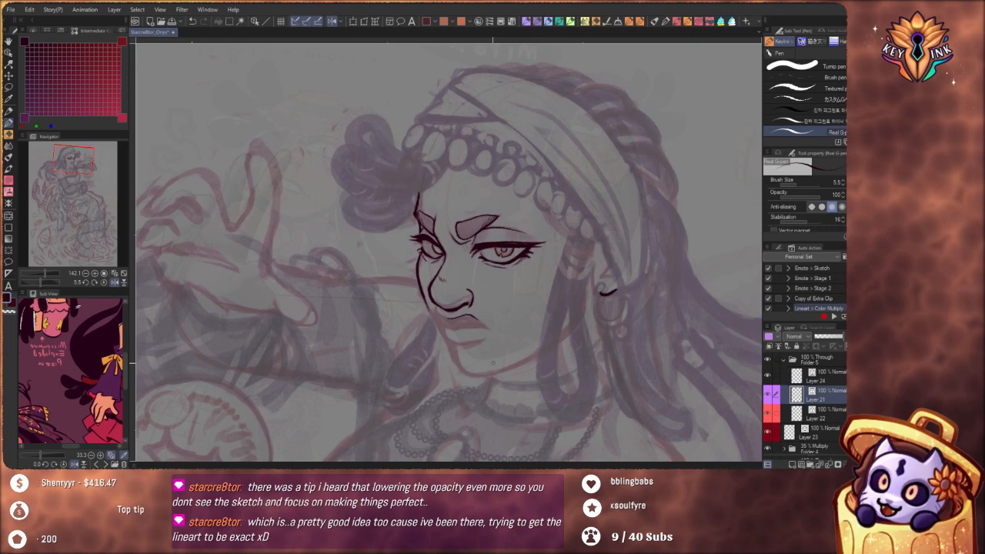
mouse_move(467, 391)
left_mouse_down()
mouse_move(477, 361)
mouse_move(440, 384)
mouse_move(399, 374)
left_mouse_up()
scroll(461, 294, "up", 6)
scroll(418, 249, "up", 3)
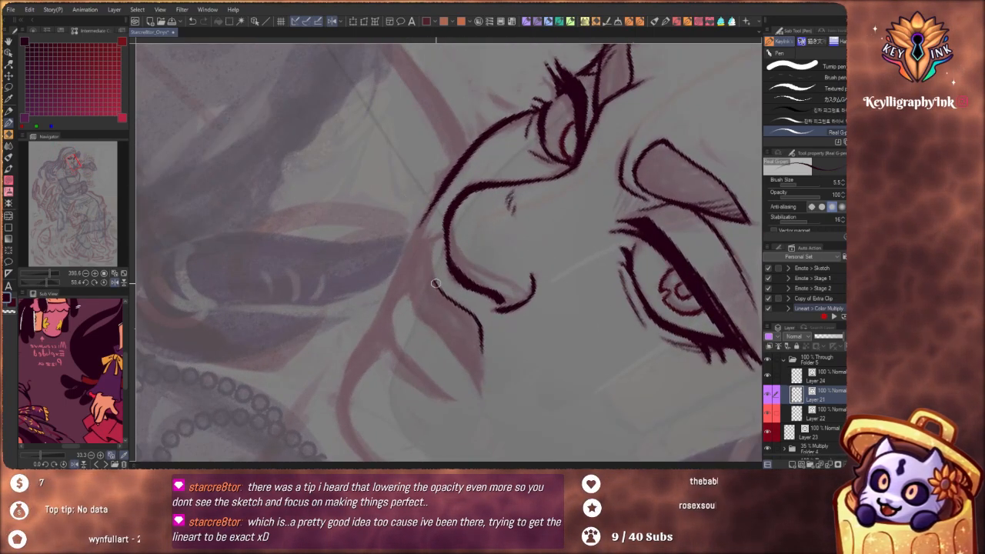
left_click_drag(436, 283, 432, 244)
key("ctrl+z")
mouse_move(437, 284)
left_mouse_down()
mouse_move(431, 240)
mouse_move(409, 287)
left_mouse_up()
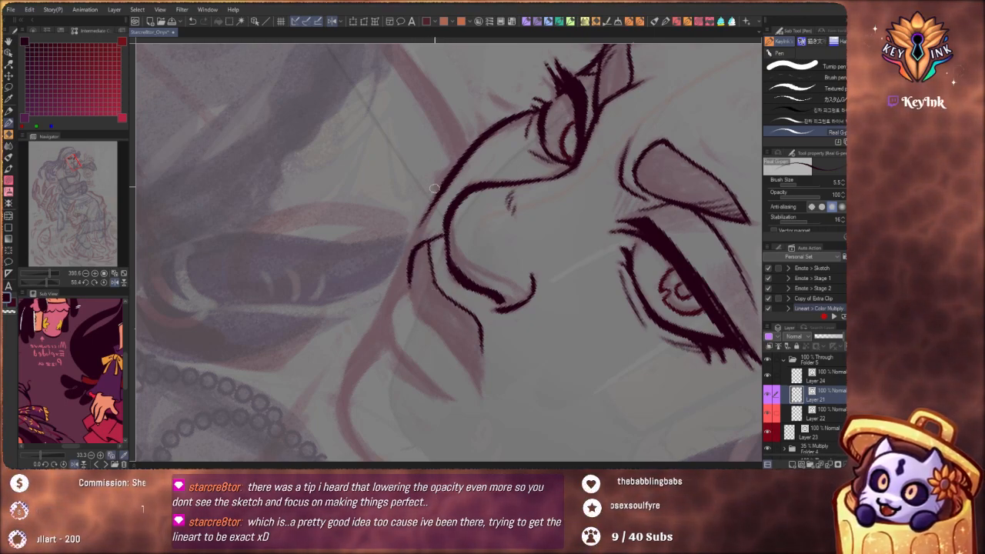
key("ctrl+z")
Lengthen the far cheek contour down past the far side of the upper lip, retrying the stroke until it follows the sketch
left_click_drag(425, 215, 396, 279)
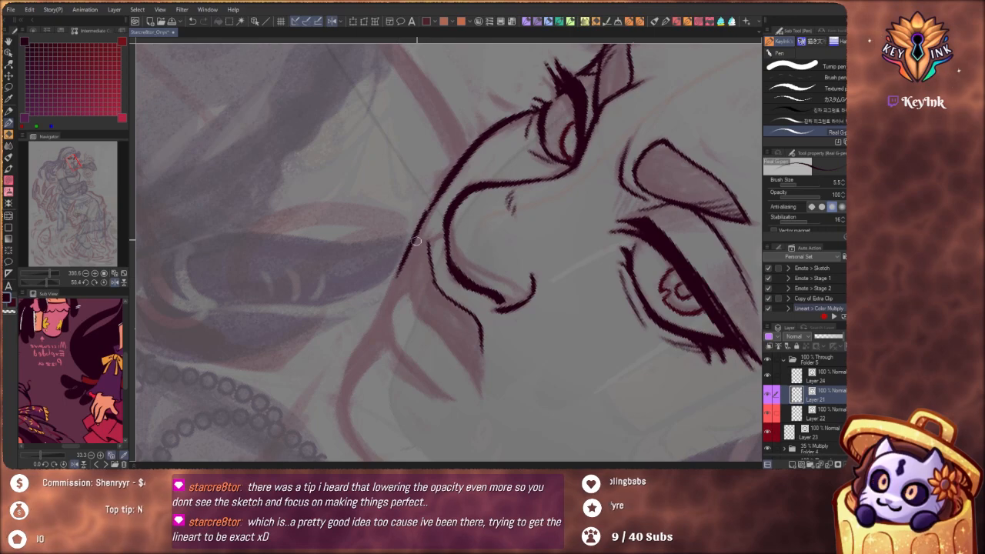
key("ctrl+z")
left_click_drag(447, 187, 394, 286)
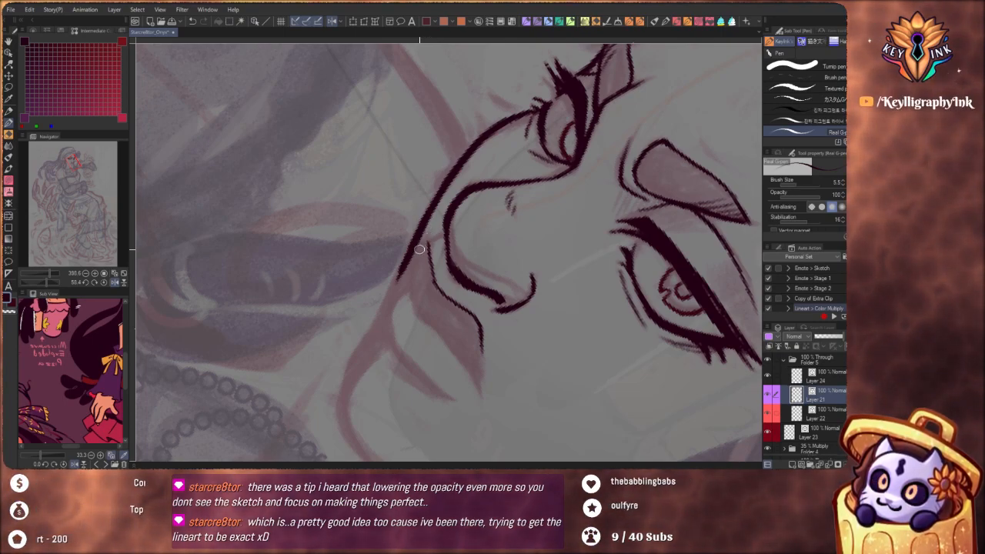
left_click_drag(399, 278, 371, 326)
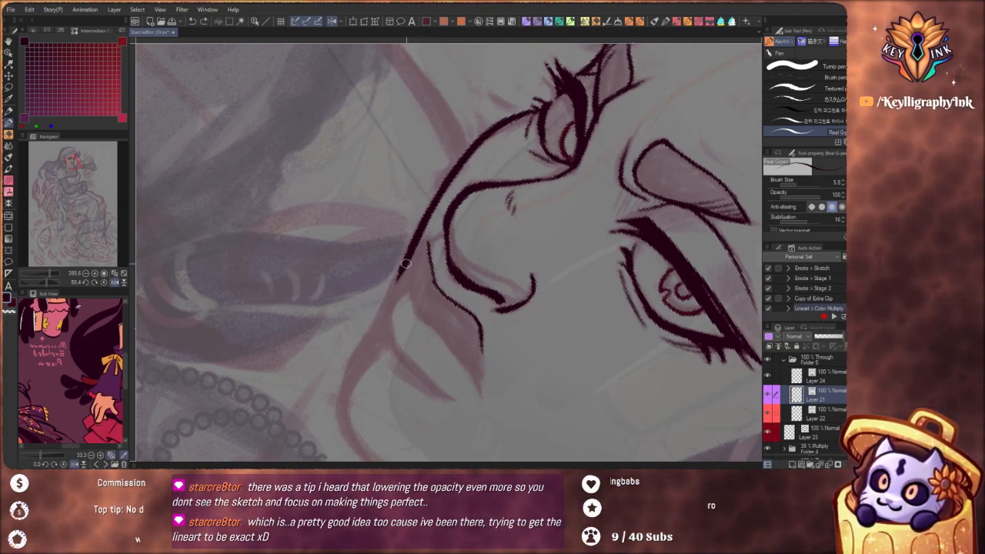
left_click_drag(401, 272, 360, 355)
key("ctrl+z")
left_click_drag(405, 271, 370, 342)
key("ctrl+z")
Join the upper lip's top edge to the face contour and reshape the contour beside the upper lip
mouse_move(482, 360)
left_mouse_down()
mouse_move(544, 310)
mouse_move(545, 294)
left_mouse_up()
left_click_drag(531, 345, 512, 232)
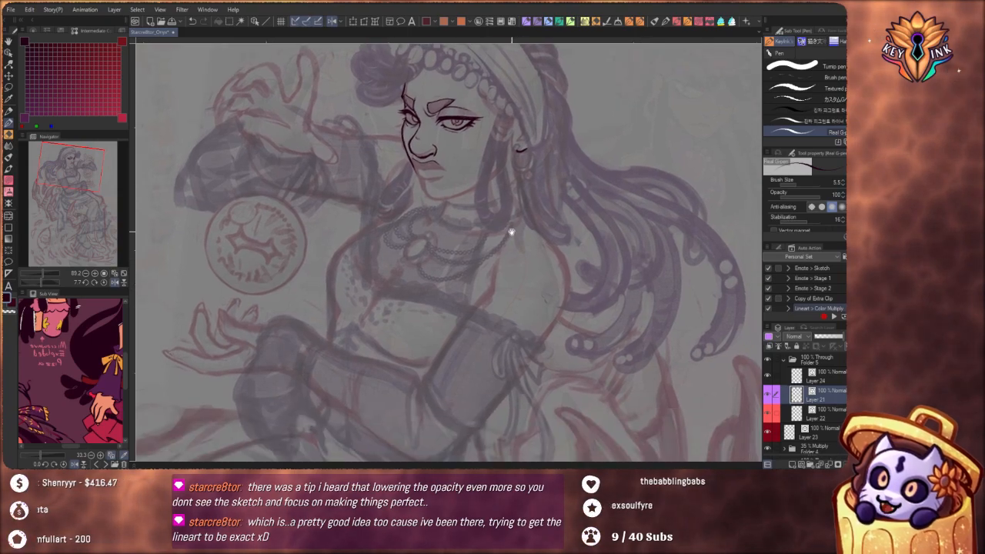
scroll(477, 235, "up", 5)
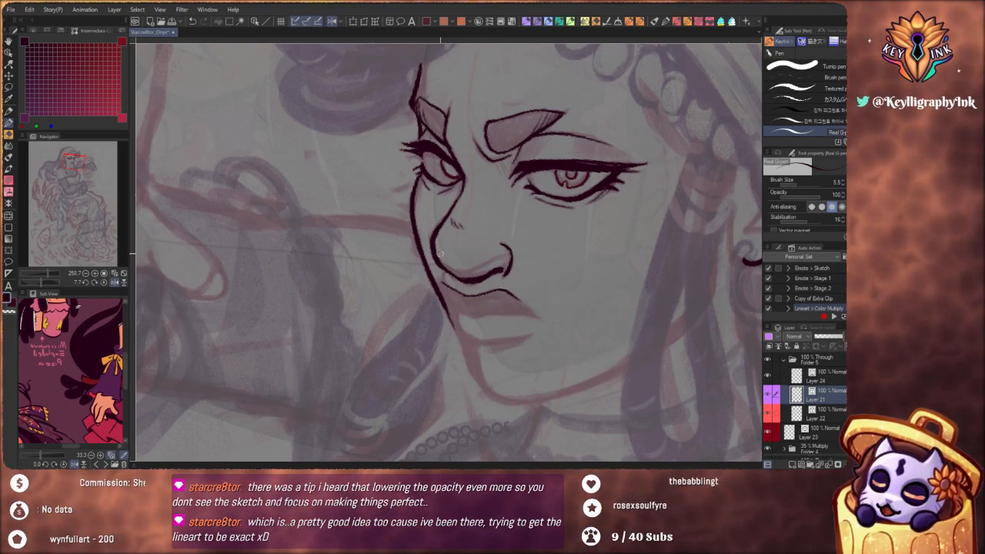
scroll(462, 231, "up", 3)
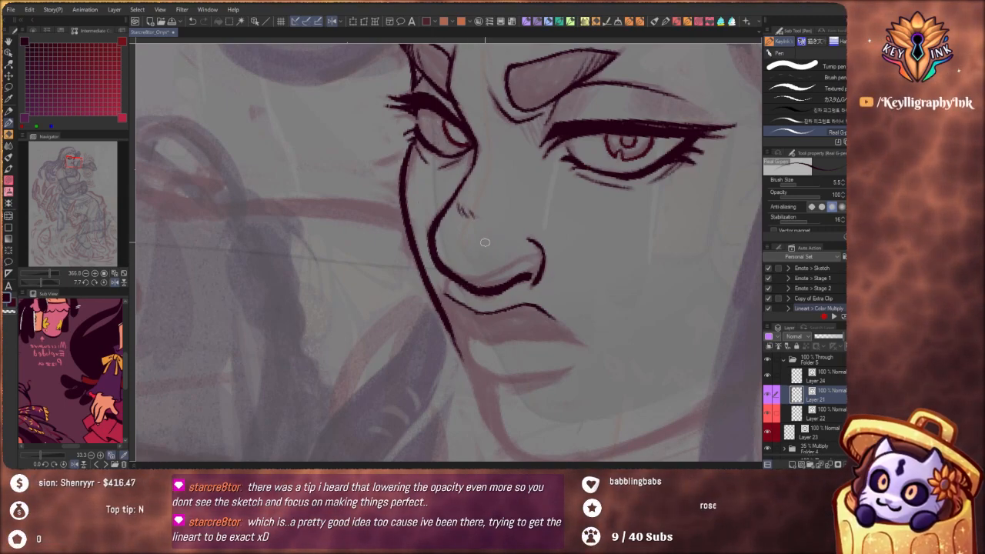
left_click_drag(483, 242, 425, 328)
left_click_drag(566, 343, 534, 319)
left_click_drag(565, 349, 530, 319)
left_click_drag(487, 270, 561, 278)
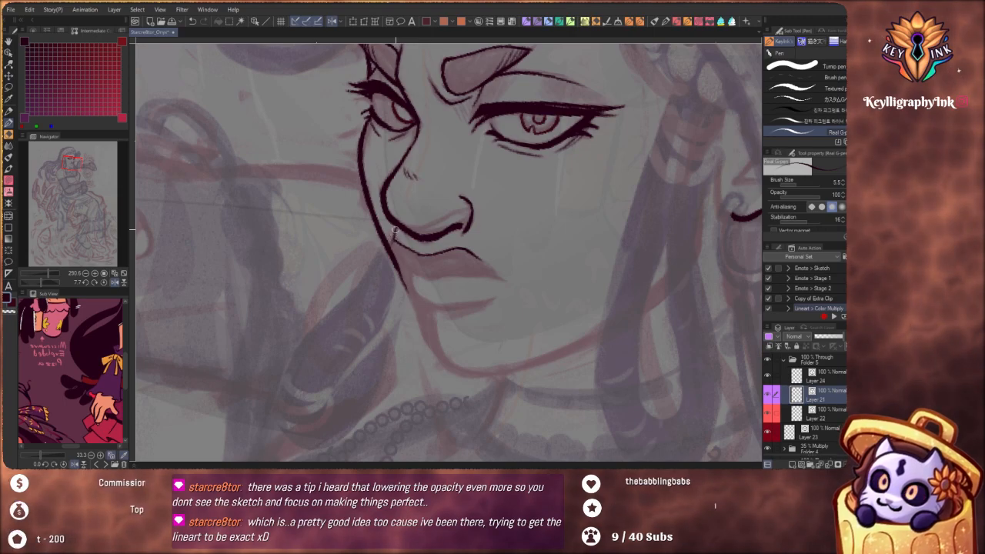
left_click_drag(392, 236, 396, 259)
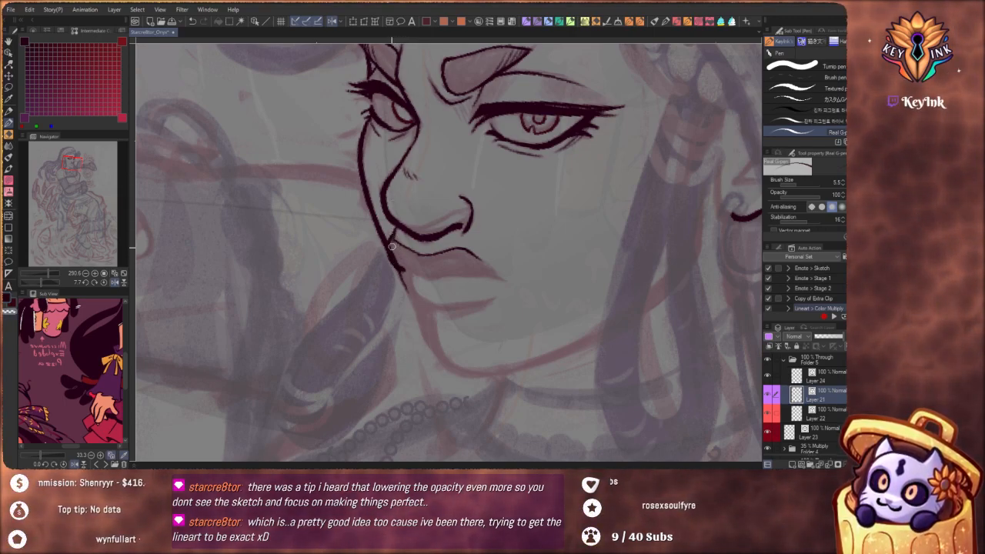
Carry the face contour down past the upper lip and around the outer edge of the lower lip
left_click_drag(435, 210, 411, 211)
left_click_drag(506, 198, 526, 257)
left_click_drag(445, 201, 463, 219)
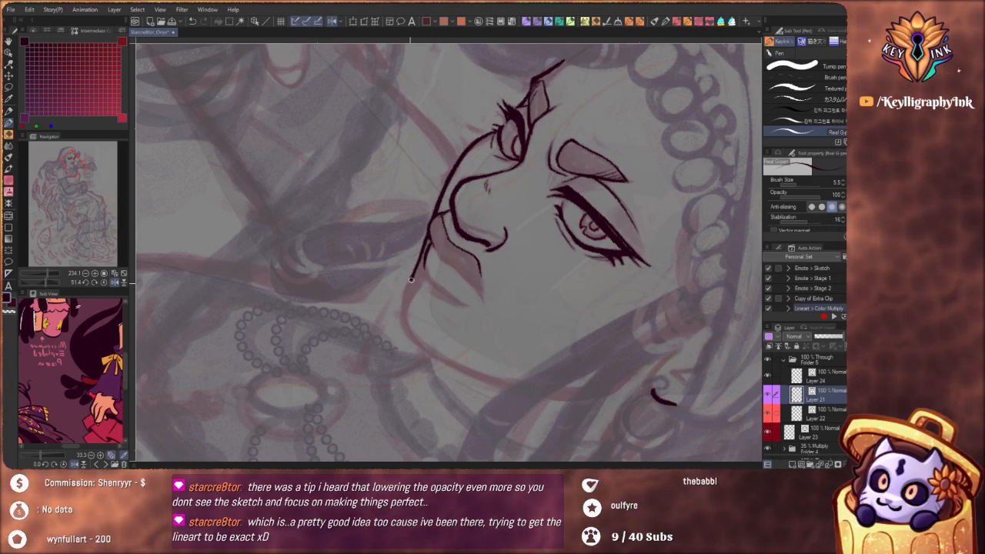
mouse_move(411, 281)
left_mouse_down()
mouse_move(401, 326)
mouse_move(425, 349)
left_mouse_up()
mouse_move(438, 291)
left_mouse_down()
mouse_move(402, 357)
mouse_move(417, 349)
mouse_move(447, 286)
left_mouse_up()
key("ctrl+z")
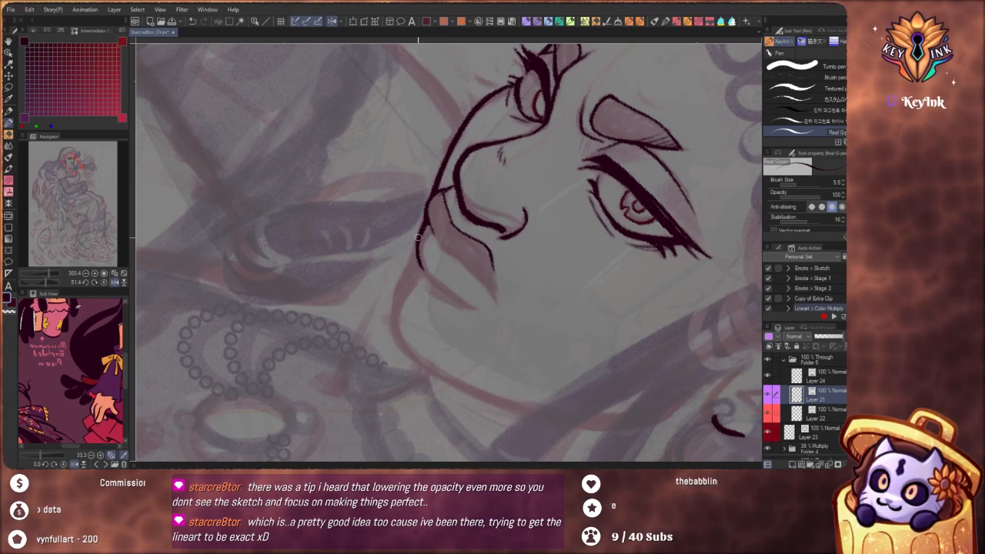
Ink the chin contour from below the lower lip down to the underside of the chin
mouse_move(432, 279)
left_mouse_down()
mouse_move(425, 227)
mouse_move(419, 266)
mouse_move(416, 247)
mouse_move(401, 293)
left_mouse_up()
key("ctrl+z")
key("ctrl+z")
mouse_move(419, 260)
left_mouse_down()
mouse_move(394, 328)
mouse_move(421, 354)
mouse_move(385, 362)
left_mouse_up()
scroll(407, 357, "down", 2)
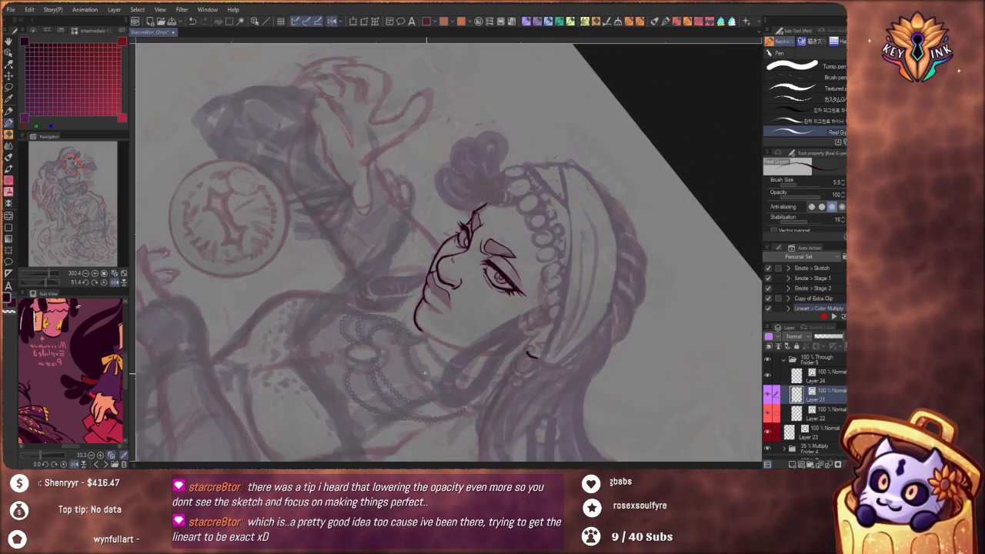
Ink the mouth line between the lips and close the upper lip at the near mouth corner
mouse_move(482, 350)
left_mouse_down()
mouse_move(550, 261)
mouse_move(543, 212)
mouse_move(518, 176)
left_mouse_up()
scroll(518, 176, "up", 3)
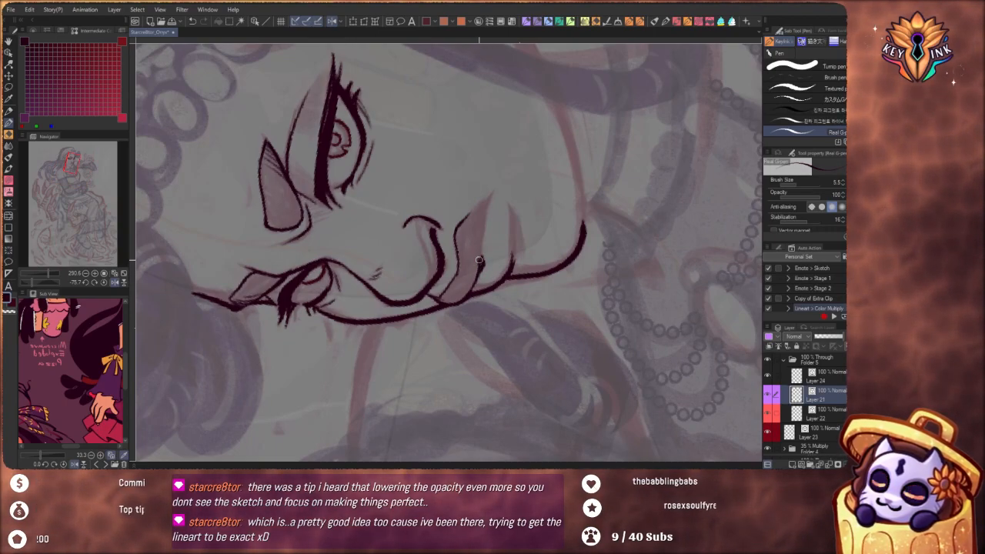
left_click_drag(476, 265, 484, 224)
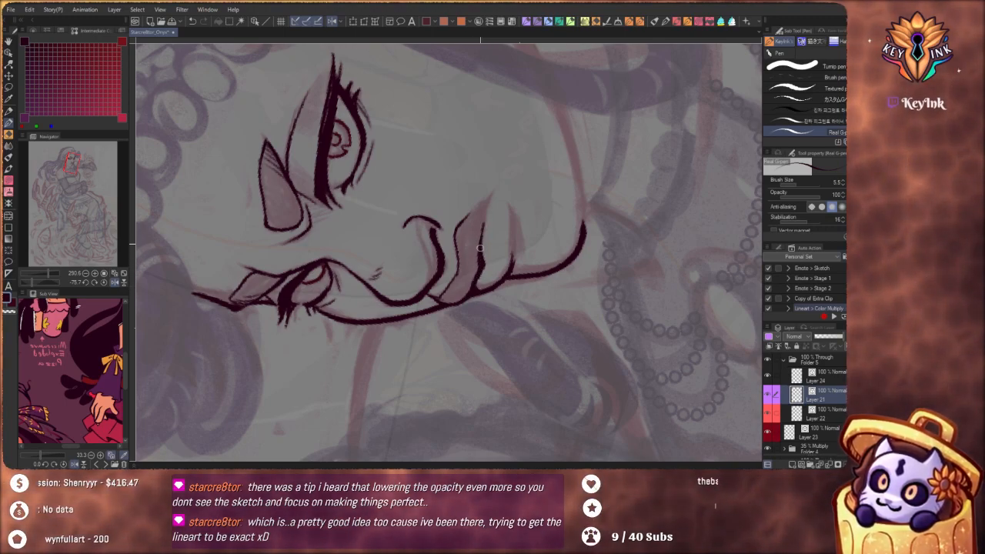
scroll(502, 180, "down", 2)
left_click_drag(502, 179, 479, 183)
left_click_drag(543, 254, 387, 335)
scroll(477, 307, "up", 3)
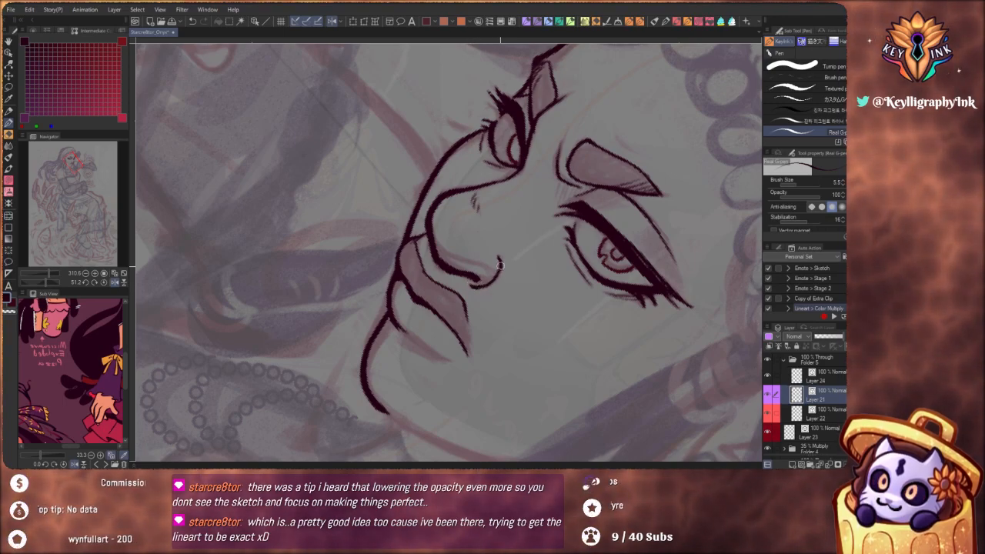
Check the inked face against the whole figure and bring the reference character's face and torso into the reference view
left_click_drag(497, 219, 428, 185)
left_click_drag(540, 331, 549, 229)
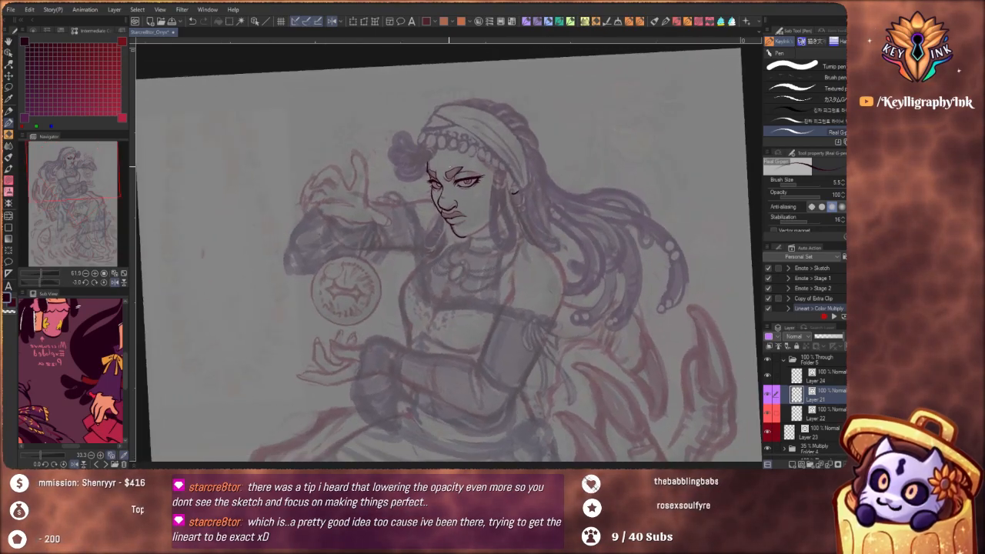
mouse_move(442, 199)
left_mouse_down()
mouse_move(490, 205)
mouse_move(452, 254)
mouse_move(455, 268)
left_mouse_up()
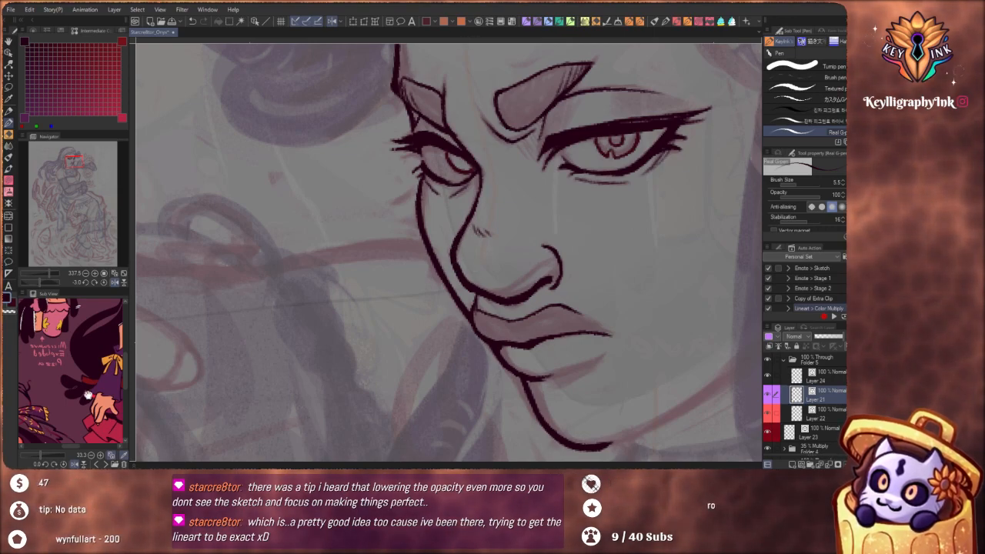
left_click_drag(87, 395, 9, 420)
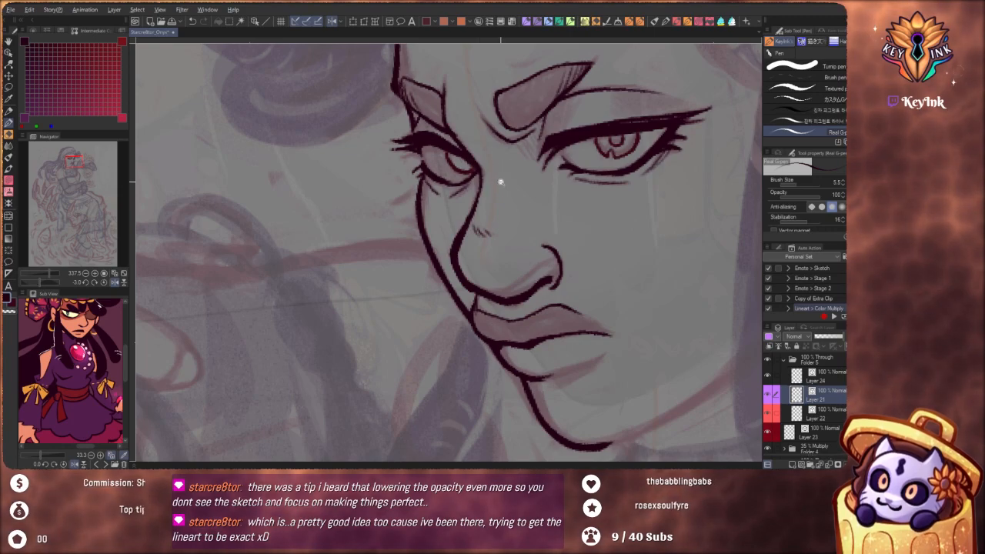
left_click_drag(501, 183, 444, 291)
left_click_drag(602, 352, 437, 399)
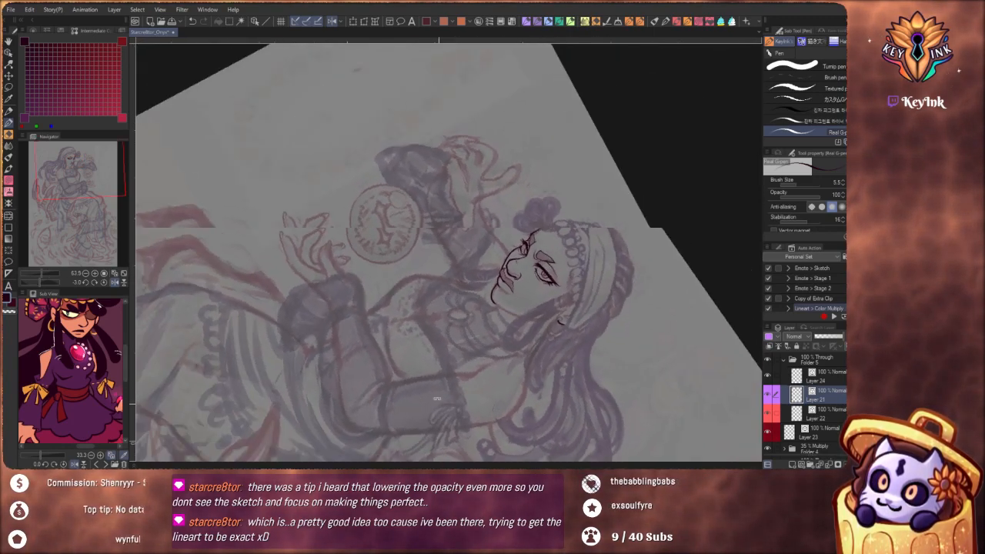
left_click_drag(516, 277, 558, 277)
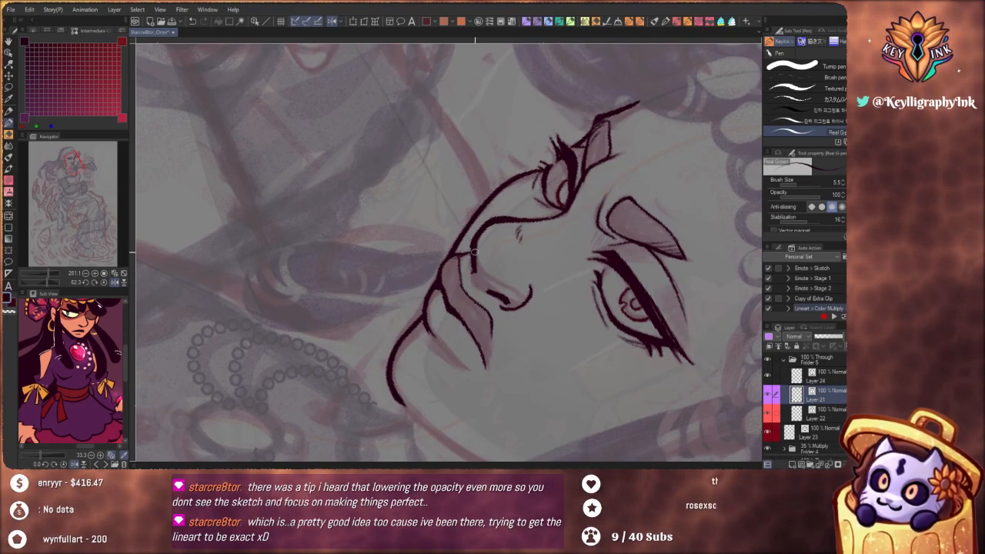
left_click_drag(477, 279, 505, 301)
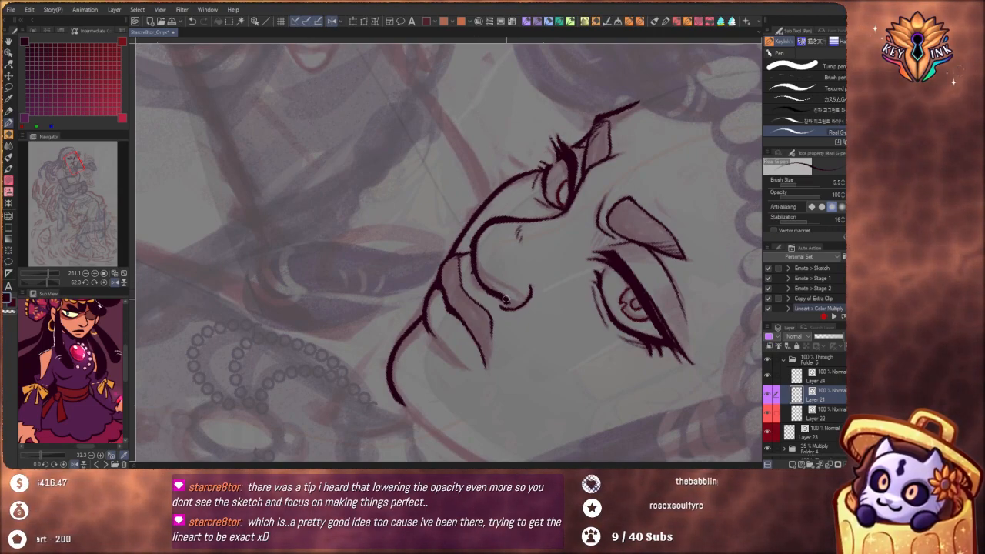
left_click_drag(504, 218, 465, 182)
left_click_drag(560, 364, 535, 148)
left_click_drag(407, 192, 452, 241)
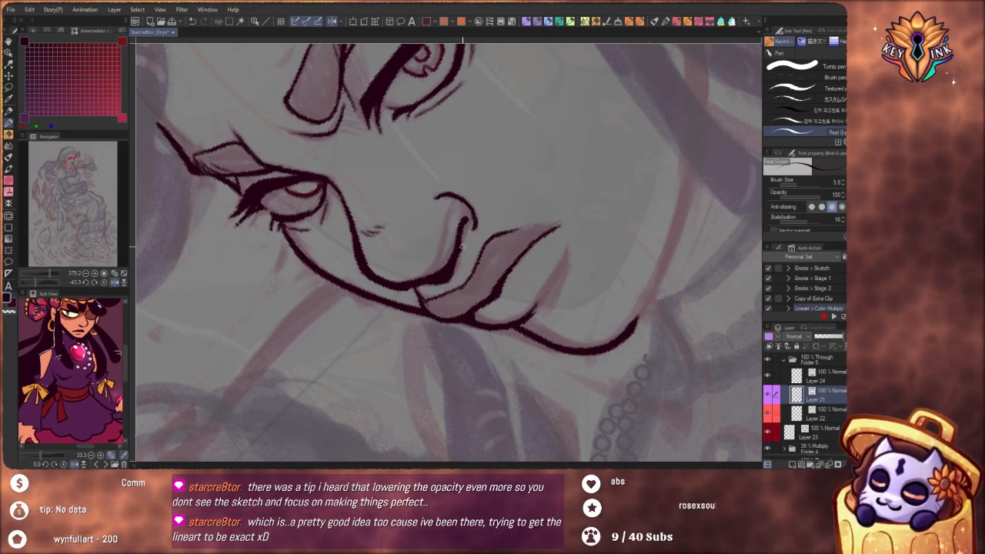
key("ctrl+z")
key("ctrl+z")
key("ctrl+z")
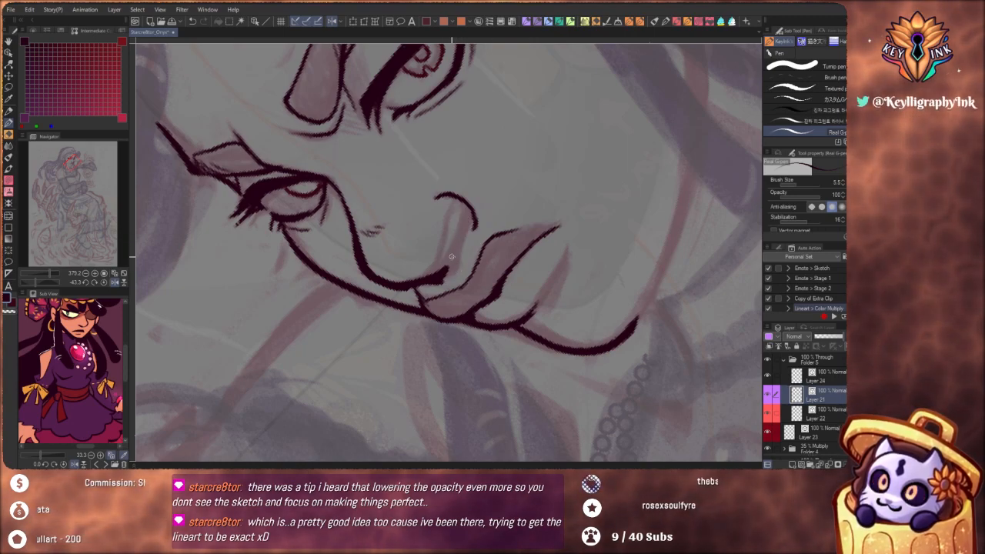
key("ctrl+z")
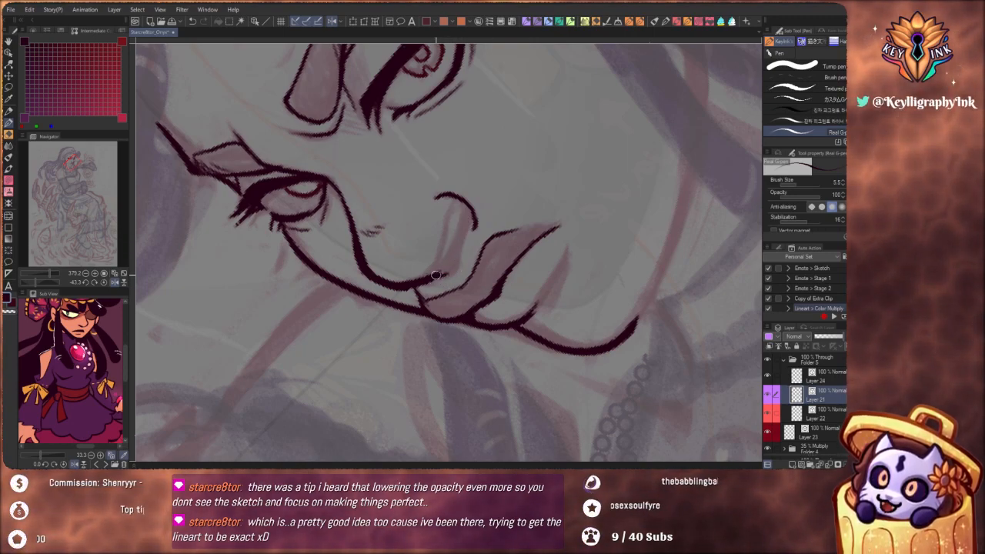
Re-ink the underside of the nose from the tip back up into the nostril wing
left_click_drag(436, 275, 466, 218)
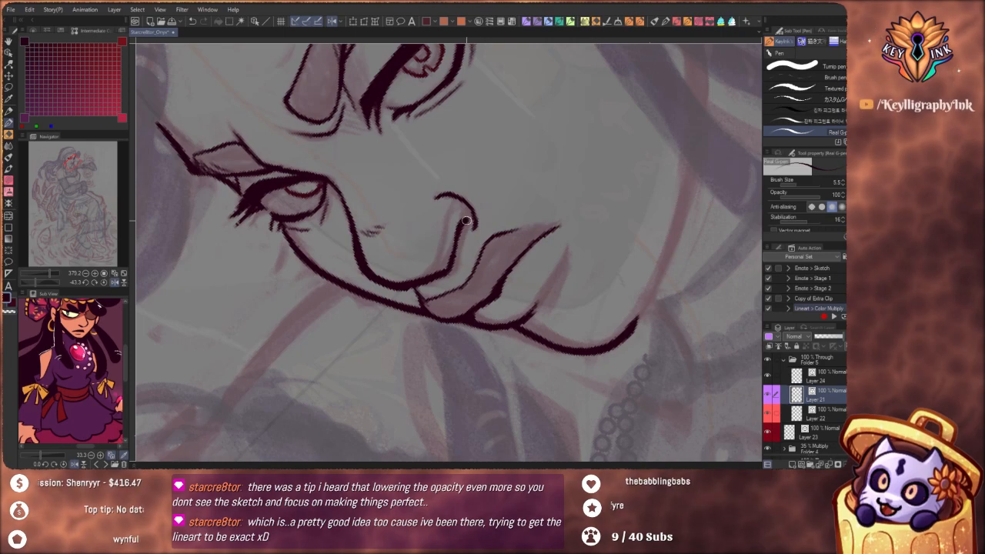
scroll(467, 223, "down", 5)
left_click_drag(516, 292, 434, 345)
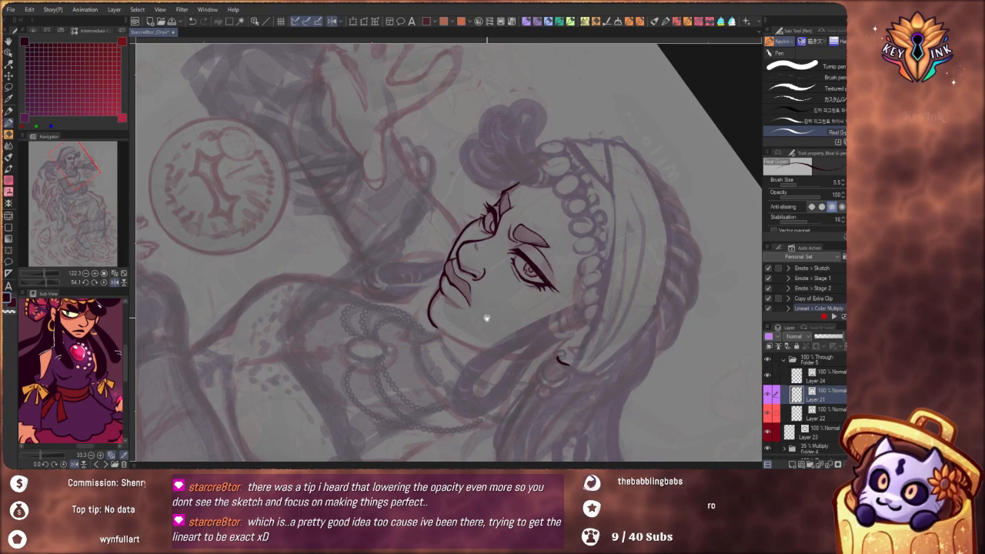
Examine the inked nose and face against the whole figure at several zoom levels
scroll(487, 317, "down", 5)
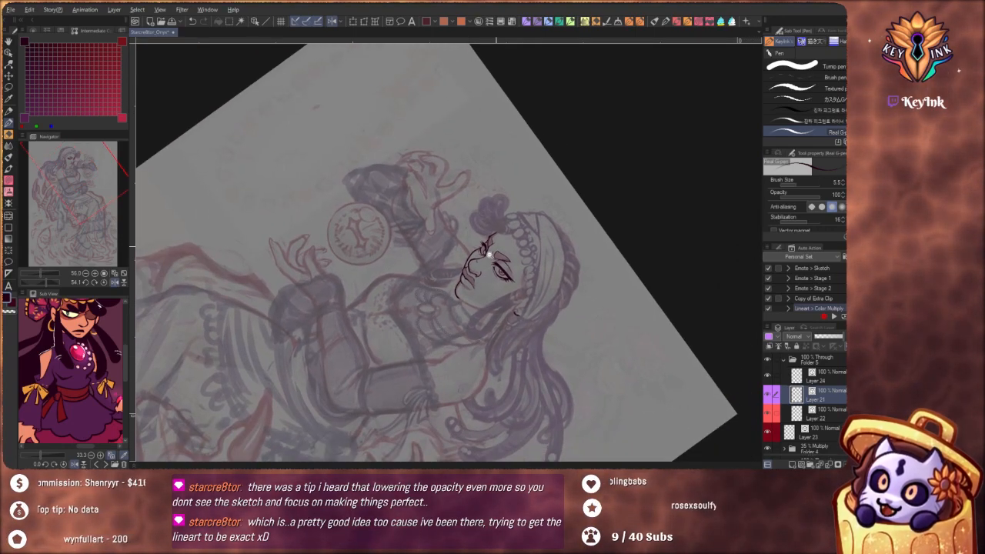
scroll(489, 255, "up", 6)
mouse_move(559, 305)
left_mouse_down()
mouse_move(530, 347)
mouse_move(509, 336)
mouse_move(530, 320)
left_mouse_up()
left_click_drag(499, 218, 495, 237)
scroll(495, 237, "up", 3)
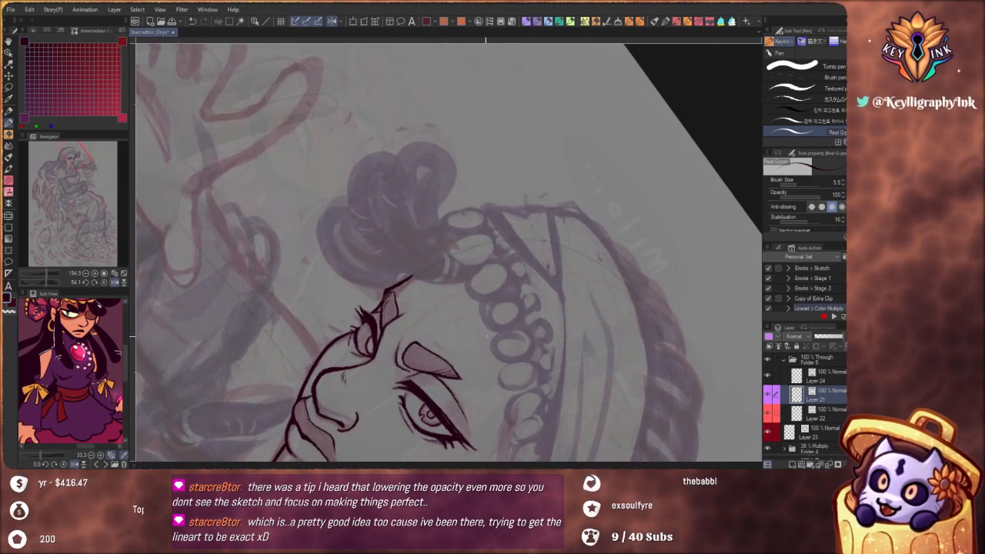
left_click_drag(521, 395, 525, 254)
left_click_drag(455, 323, 510, 298)
left_click_drag(449, 373, 539, 385)
scroll(485, 228, "up", 3)
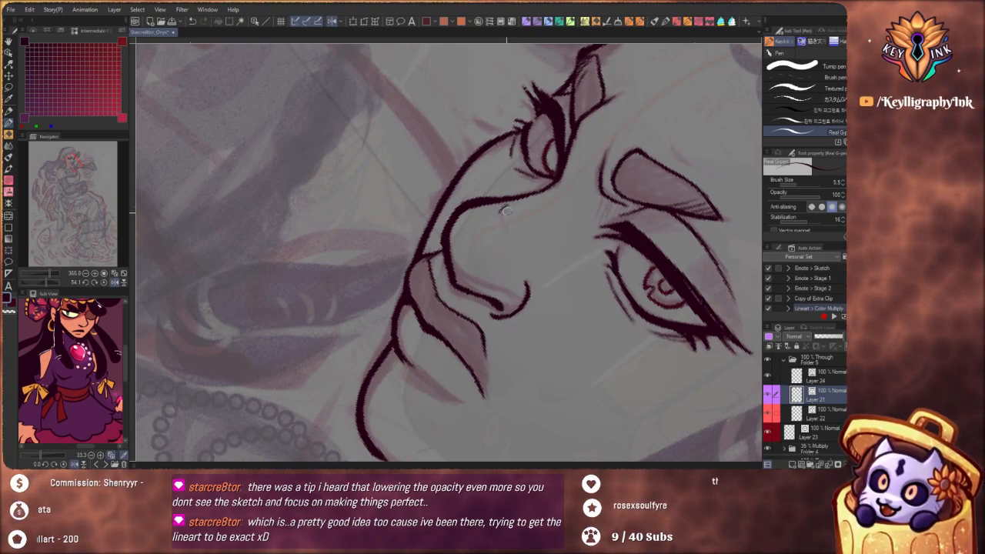
scroll(483, 253, "down", 5)
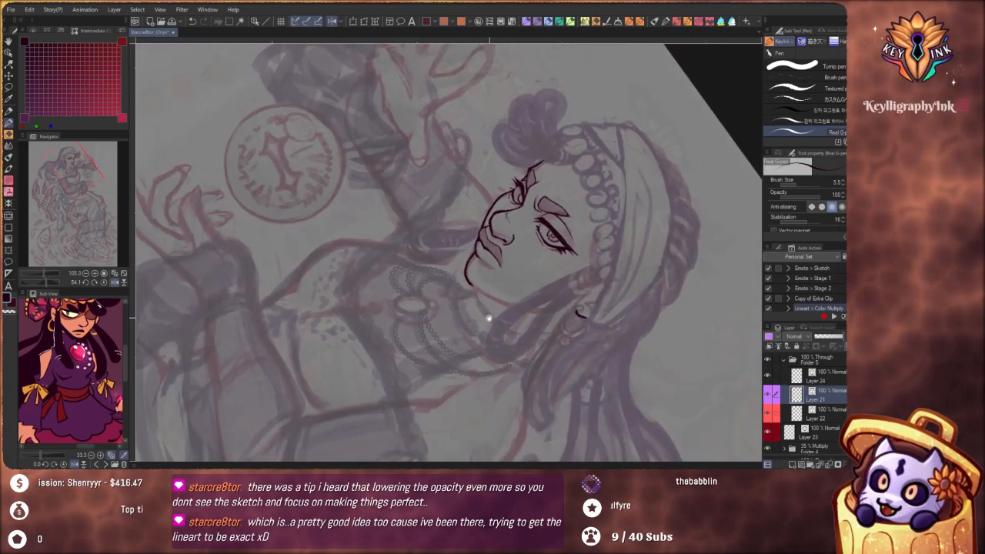
scroll(499, 279, "up", 3)
left_click_drag(579, 383, 439, 381)
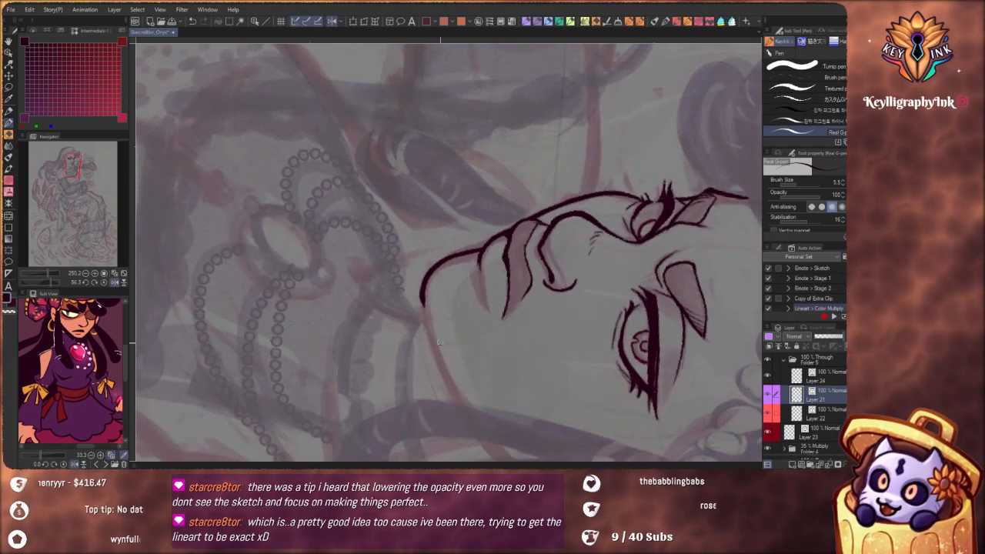
mouse_move(433, 327)
left_mouse_down()
mouse_move(465, 269)
mouse_move(475, 304)
left_mouse_up()
key("ctrl+z")
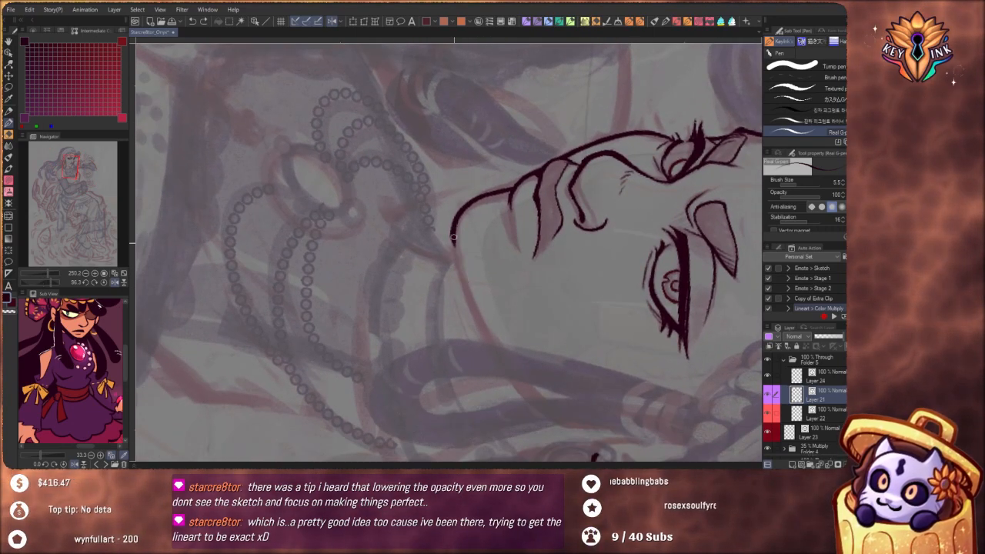
left_click_drag(453, 234, 479, 319)
key("ctrl+z")
left_click_drag(452, 234, 496, 358)
key("ctrl+z")
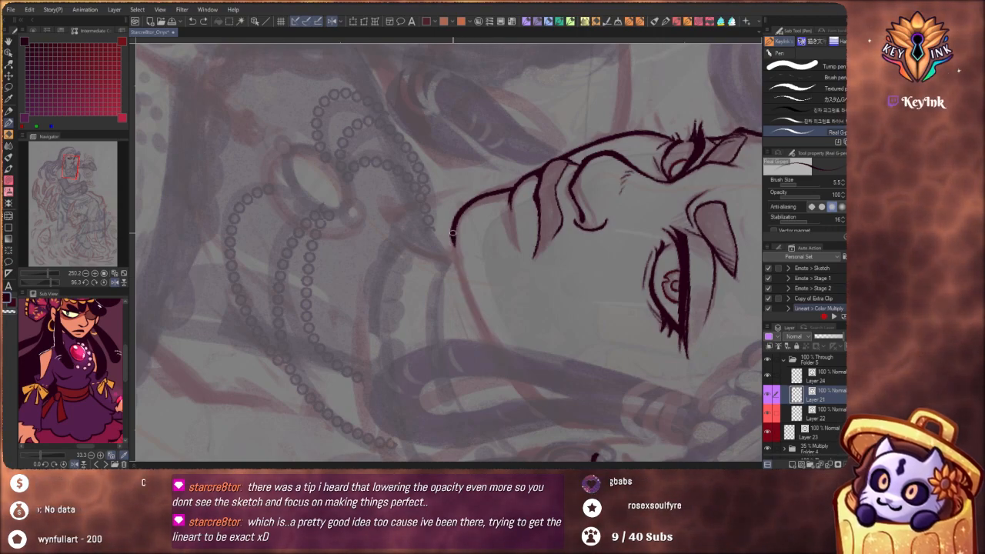
Ink the jawline in one sweep from the underside of the chin up towards the ear
mouse_move(452, 231)
left_mouse_down()
mouse_move(485, 329)
mouse_move(508, 363)
mouse_move(461, 262)
mouse_move(543, 406)
left_mouse_up()
key("ctrl+z")
scroll(475, 270, "down", 5)
left_click_drag(496, 343, 503, 168)
mouse_move(505, 227)
left_mouse_down()
mouse_move(521, 270)
mouse_move(505, 291)
mouse_move(505, 275)
left_mouse_up()
Extend the lower edge of the bottom lip towards the near corner of the mouth
scroll(502, 276, "up", 4)
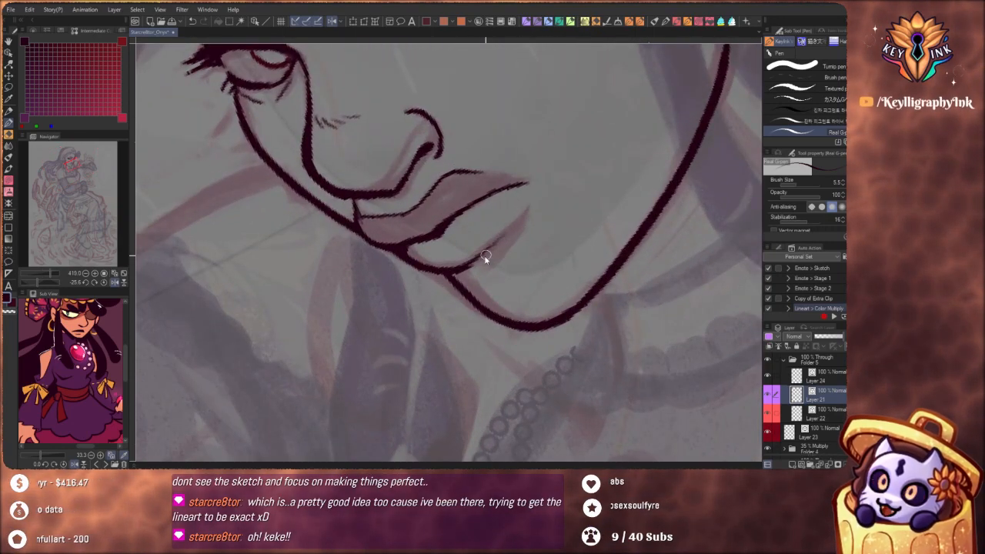
left_click_drag(526, 212, 512, 231)
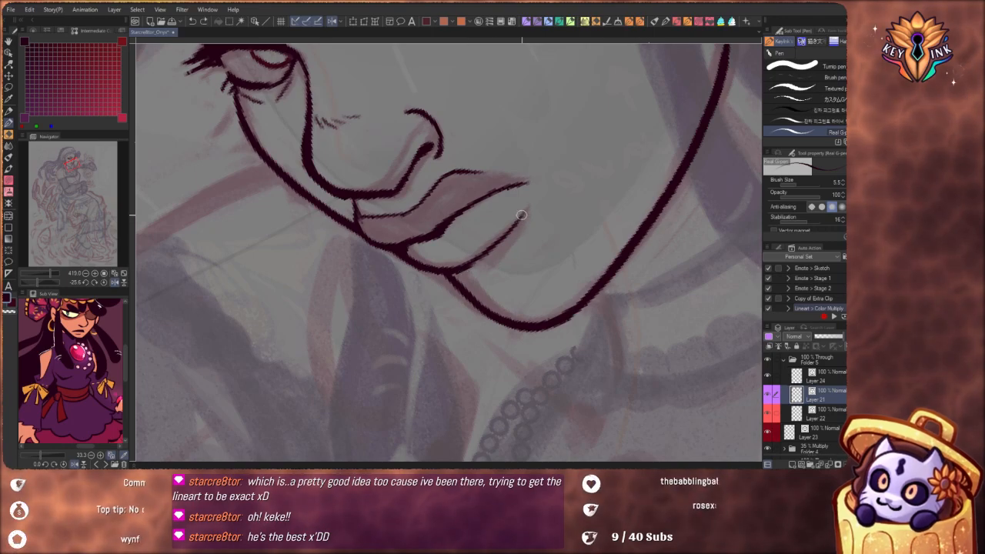
scroll(484, 283, "down", 2)
scroll(484, 282, "down", 5)
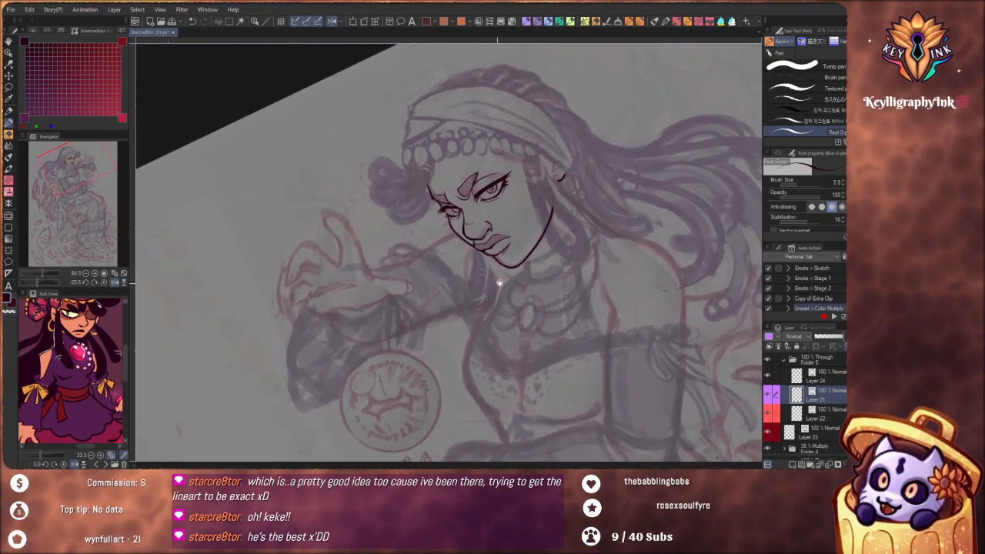
left_click_drag(515, 354, 479, 298)
scroll(500, 347, "up", 3)
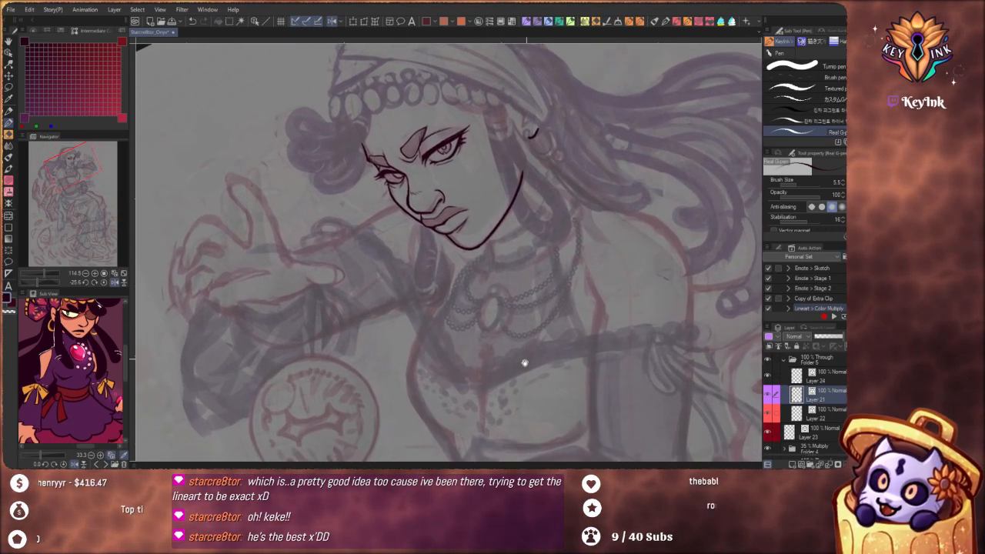
left_click_drag(524, 363, 533, 287)
scroll(516, 281, "down", 5)
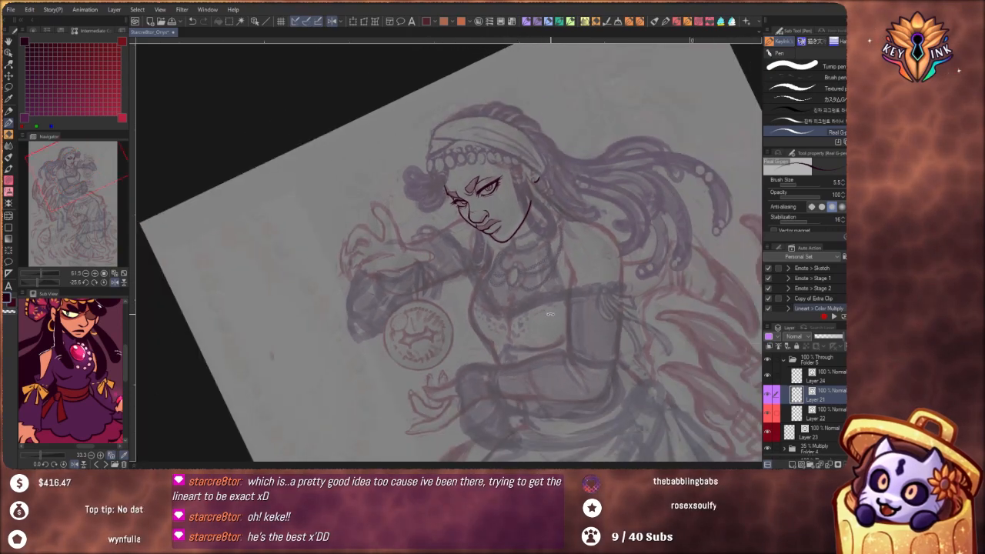
left_click_drag(551, 229, 504, 299)
left_click_drag(516, 260, 639, 254)
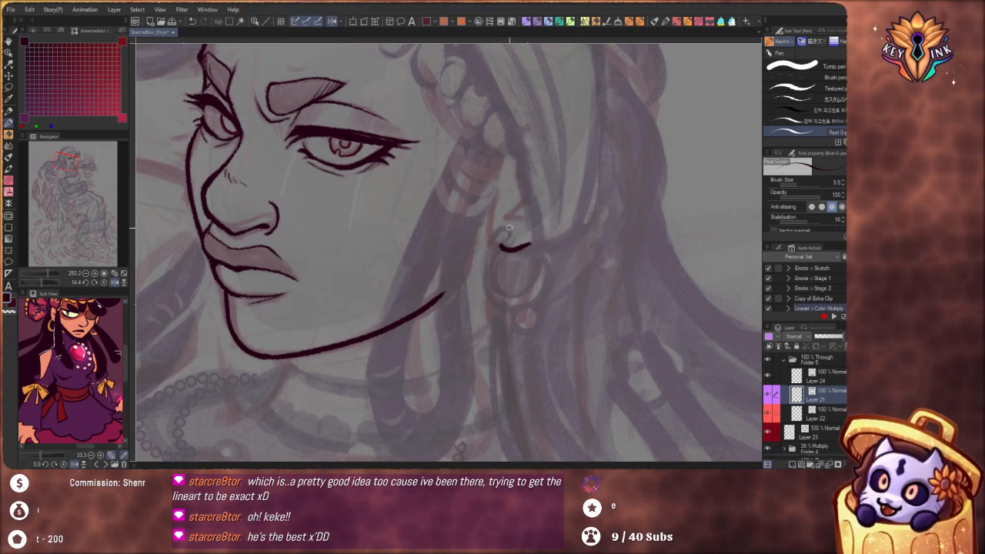
mouse_move(506, 241)
left_mouse_down()
mouse_move(505, 297)
mouse_move(534, 253)
left_mouse_up()
key("ctrl+z")
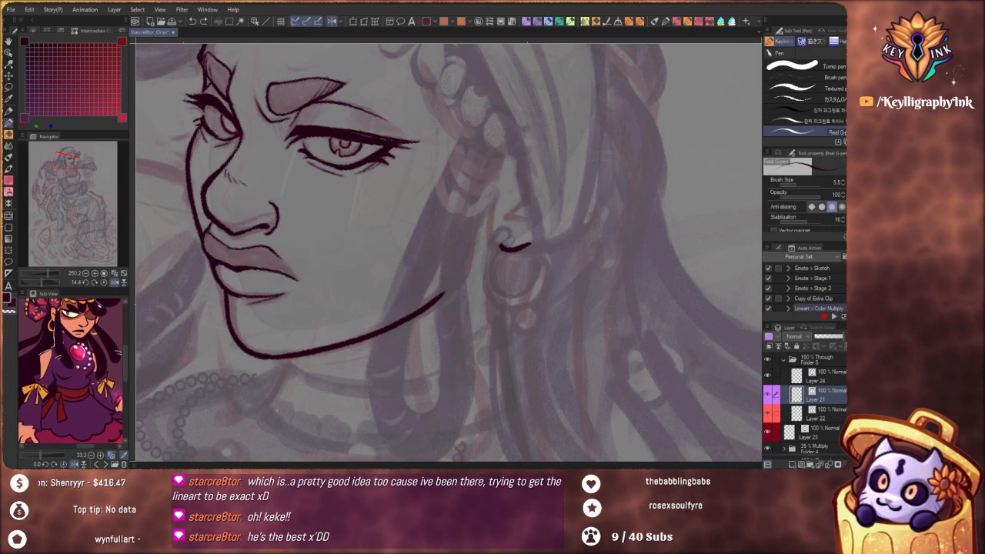
Enable Adjust by speed for the pen's stabilization, test it on the earring, and reveal the stabilization mode setting
scroll(807, 204, "down", 1)
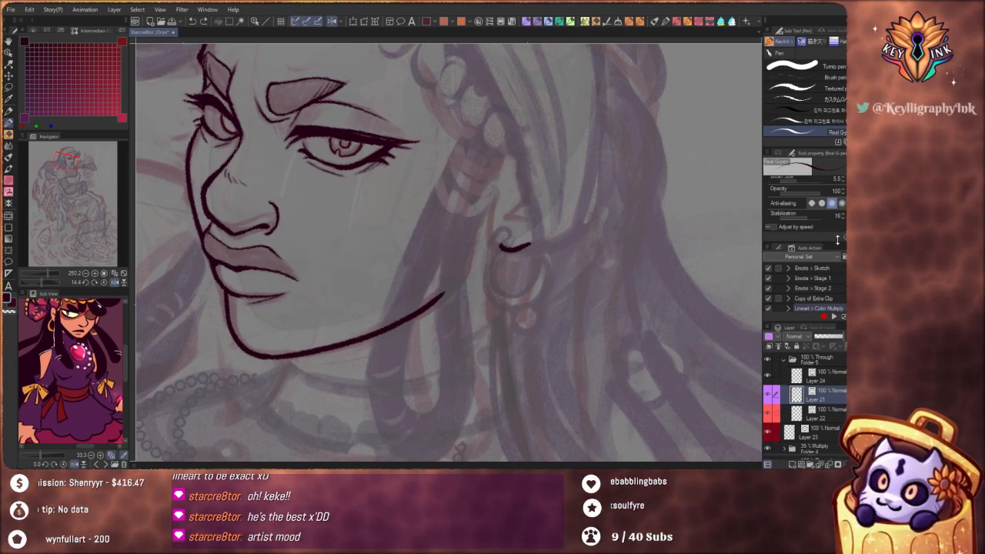
left_click(793, 229)
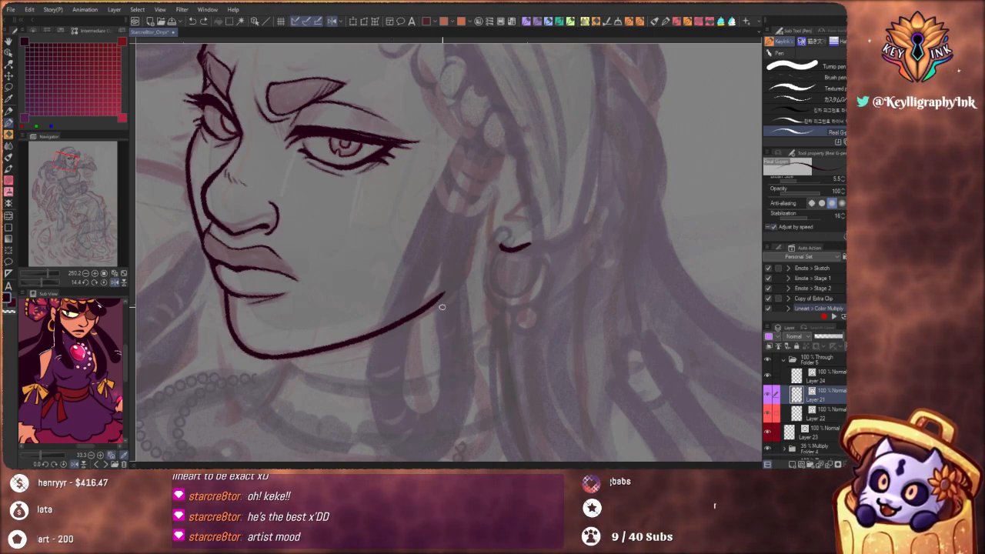
mouse_move(505, 229)
left_mouse_down()
mouse_move(481, 263)
mouse_move(483, 282)
left_mouse_up()
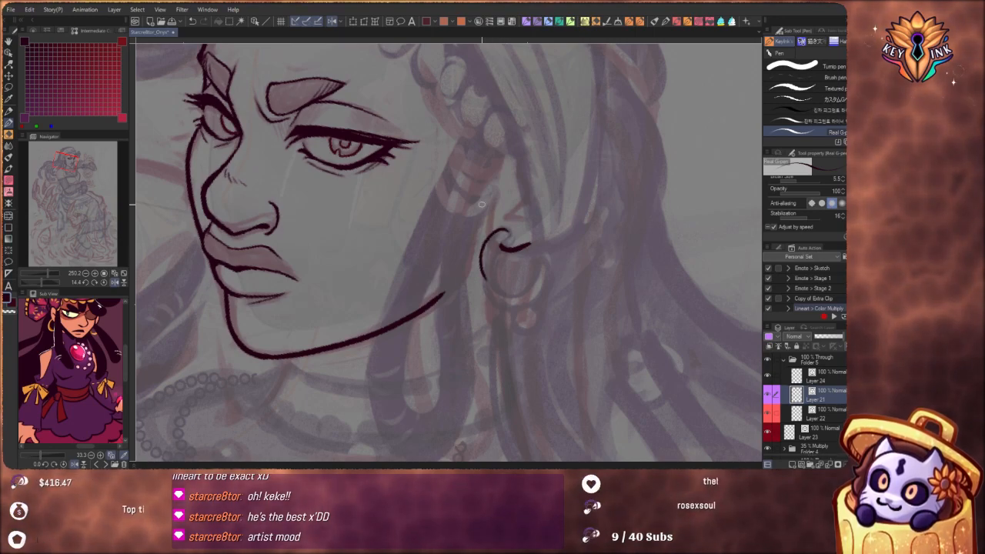
key("ctrl+z")
left_click_drag(816, 238, 816, 257)
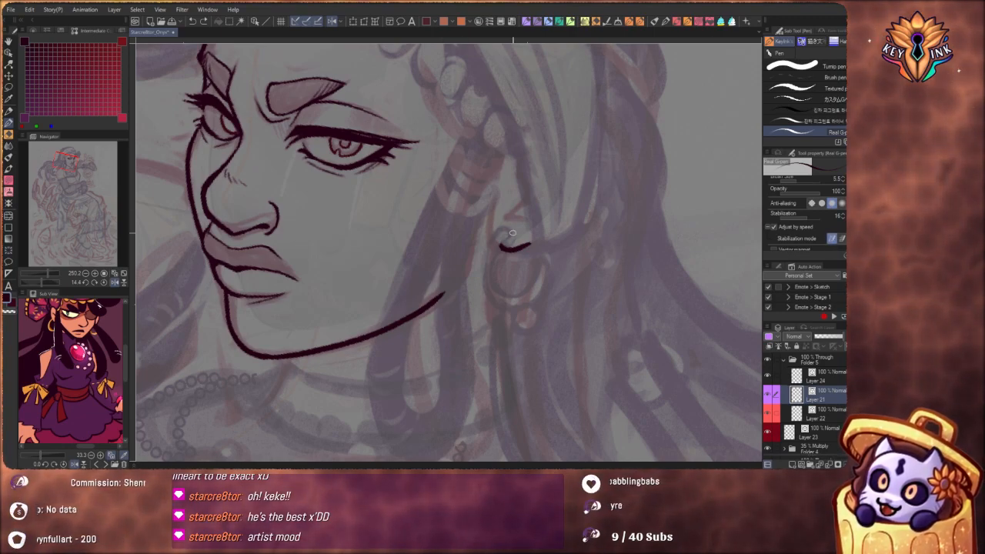
mouse_move(493, 234)
left_mouse_down()
mouse_move(478, 261)
mouse_move(490, 298)
left_mouse_up()
key("ctrl+z")
mouse_move(504, 231)
left_mouse_down()
mouse_move(476, 270)
mouse_move(488, 296)
mouse_move(510, 306)
mouse_move(538, 287)
mouse_move(543, 263)
mouse_move(505, 231)
mouse_move(487, 237)
mouse_move(478, 274)
mouse_move(499, 303)
mouse_move(541, 284)
left_mouse_up()
key("ctrl+z")
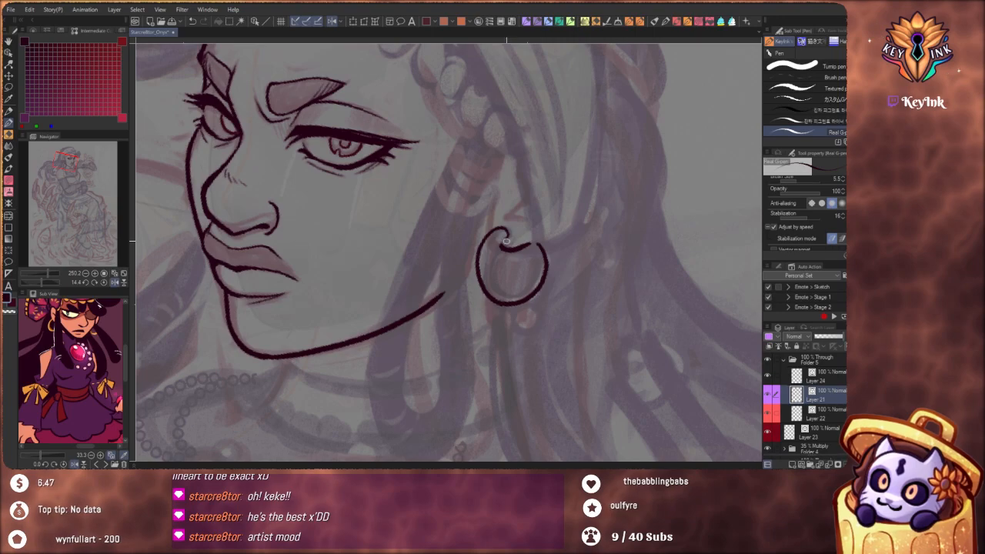
key("ctrl+z")
mouse_move(531, 243)
left_mouse_down()
mouse_move(504, 240)
mouse_move(476, 265)
mouse_move(525, 307)
mouse_move(548, 257)
mouse_move(524, 250)
mouse_move(537, 276)
mouse_move(533, 291)
mouse_move(488, 262)
left_mouse_up()
key("ctrl+z")
key("ctrl+z")
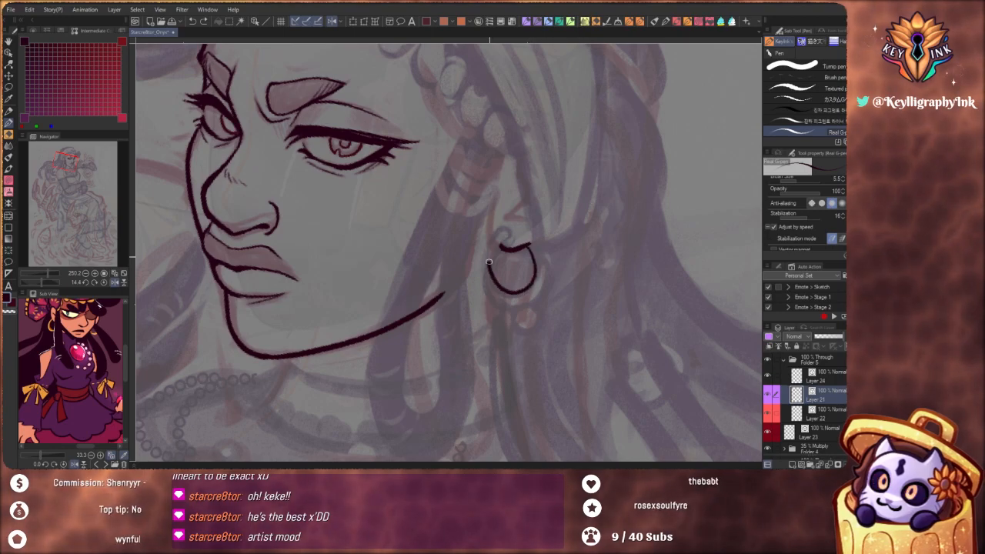
key("ctrl+z")
Mirror the canvas view horizontally and ink the hoop earring's round inner edge below the earlobe
left_click(363, 22)
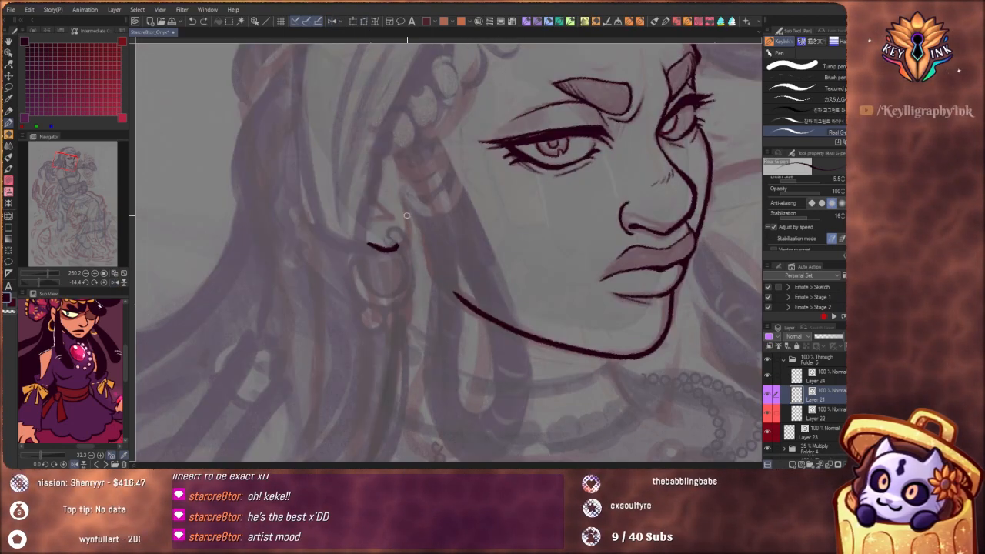
mouse_move(391, 241)
left_mouse_down()
mouse_move(414, 267)
mouse_move(397, 292)
mouse_move(363, 277)
mouse_move(382, 243)
left_mouse_up()
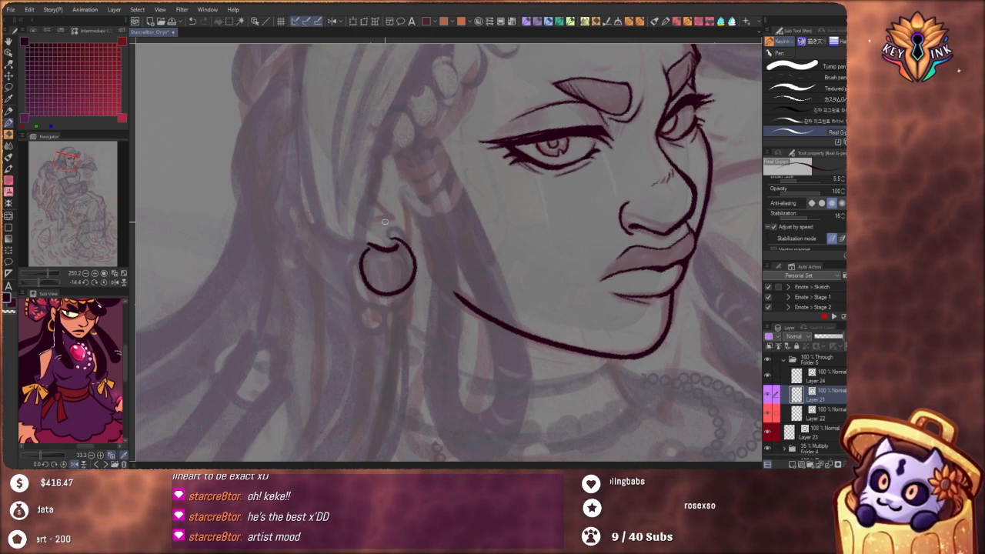
key("ctrl+z")
mouse_move(377, 248)
left_mouse_down()
mouse_move(365, 281)
mouse_move(393, 305)
mouse_move(418, 277)
mouse_move(396, 242)
left_mouse_up()
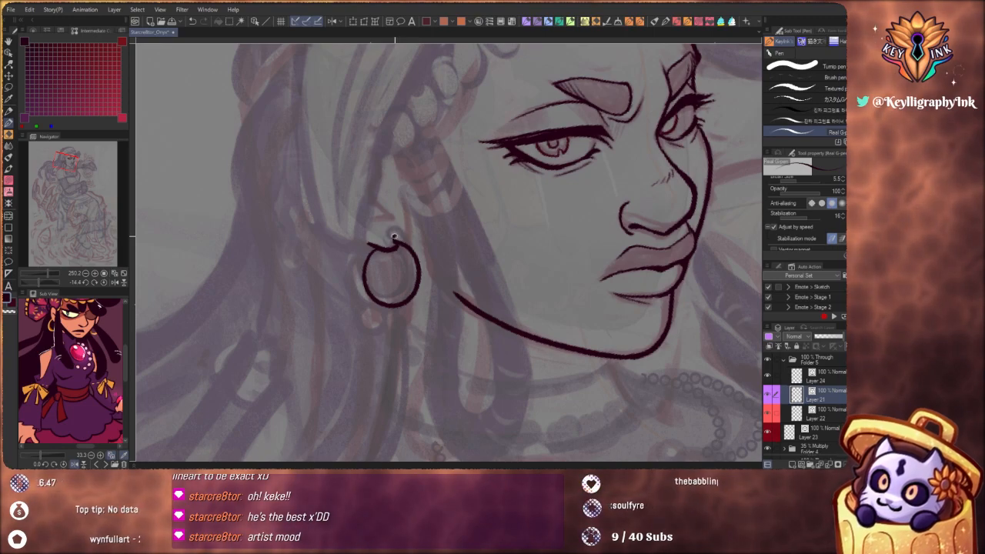
Ink the hoop earring's outer edge from the earlobe around the side facing the jaw
mouse_move(391, 236)
left_mouse_down()
mouse_move(416, 243)
mouse_move(429, 276)
left_mouse_up()
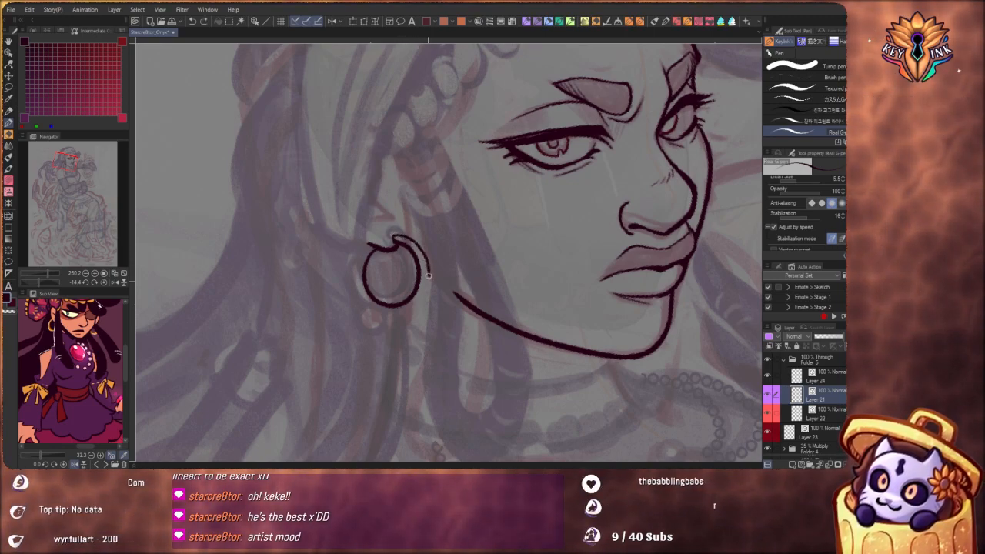
key("ctrl+z")
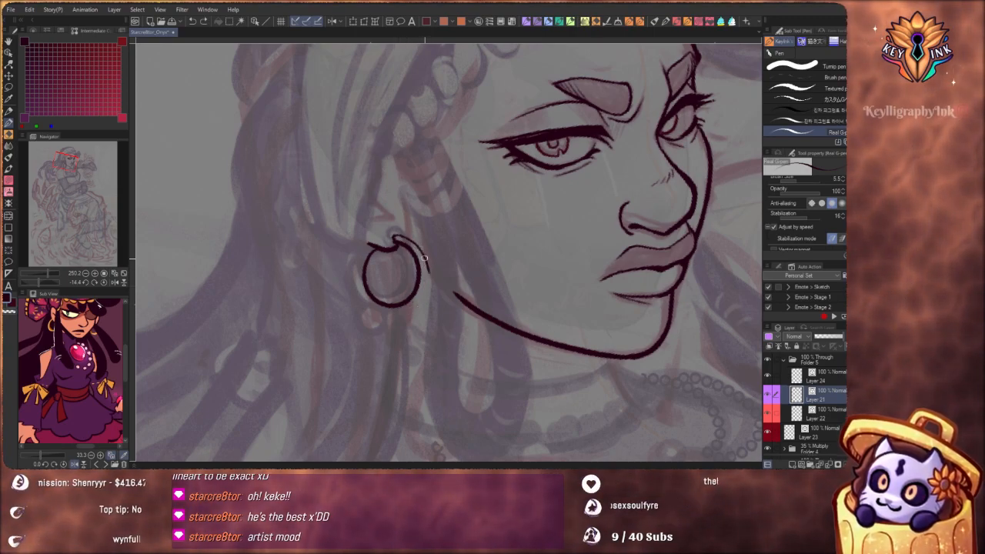
left_click_drag(427, 267, 415, 302)
key("ctrl+z")
left_click_drag(549, 307, 545, 204)
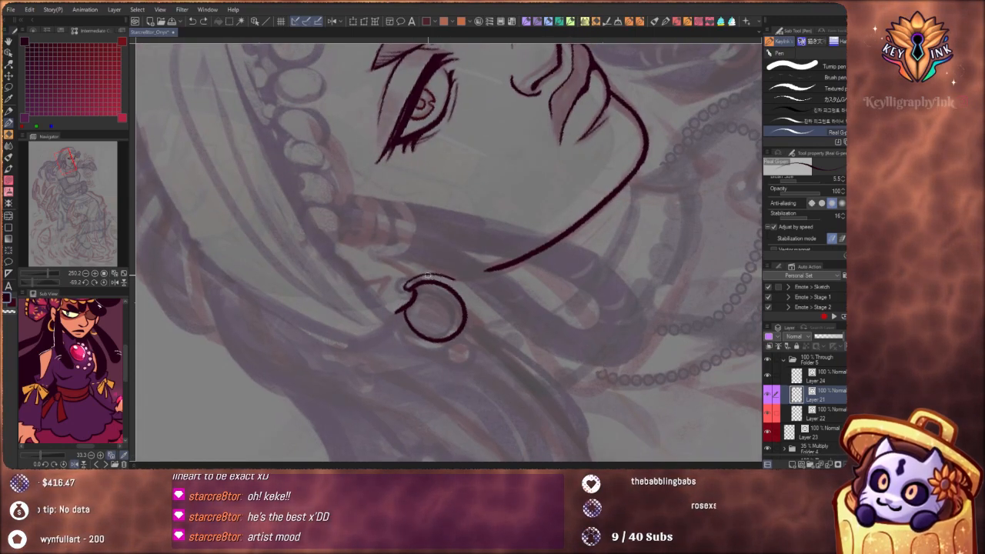
mouse_move(466, 296)
left_mouse_down()
mouse_move(473, 326)
mouse_move(464, 339)
left_mouse_up()
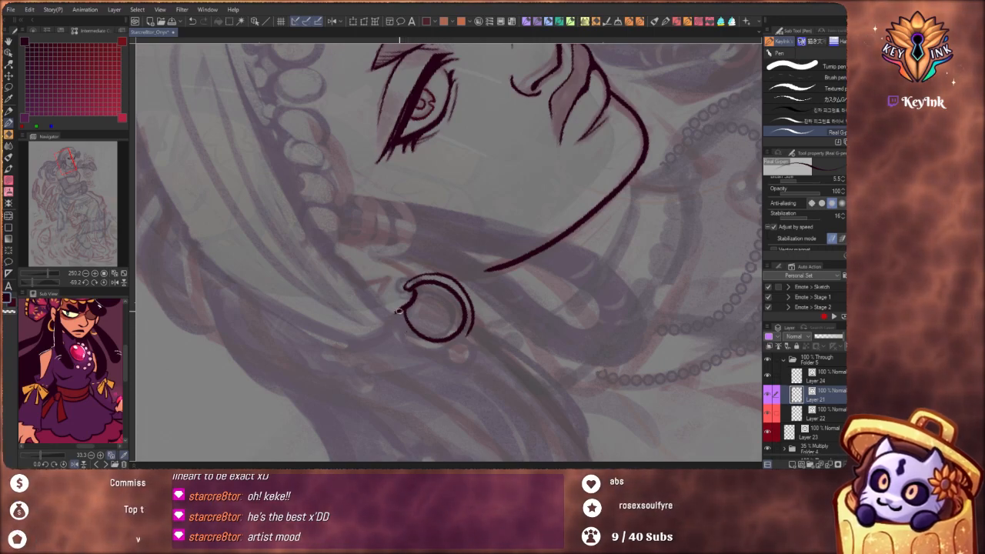
Close the hoop earring's outer edge on the hair side and thin the hoop's lines with the Narrow line-width correction
left_click_drag(418, 343, 439, 348)
mouse_move(544, 336)
left_mouse_down()
mouse_move(478, 376)
mouse_move(391, 365)
left_mouse_up()
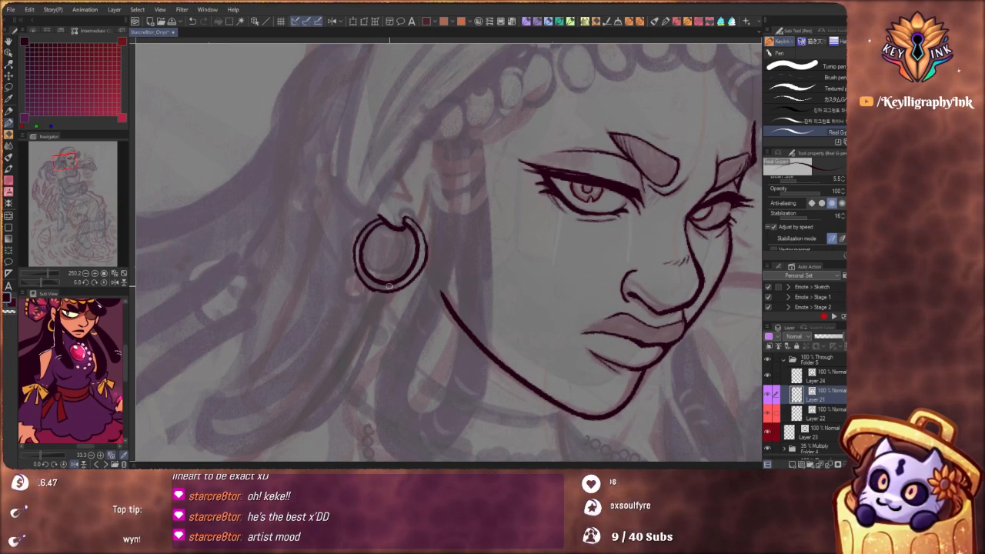
key("y")
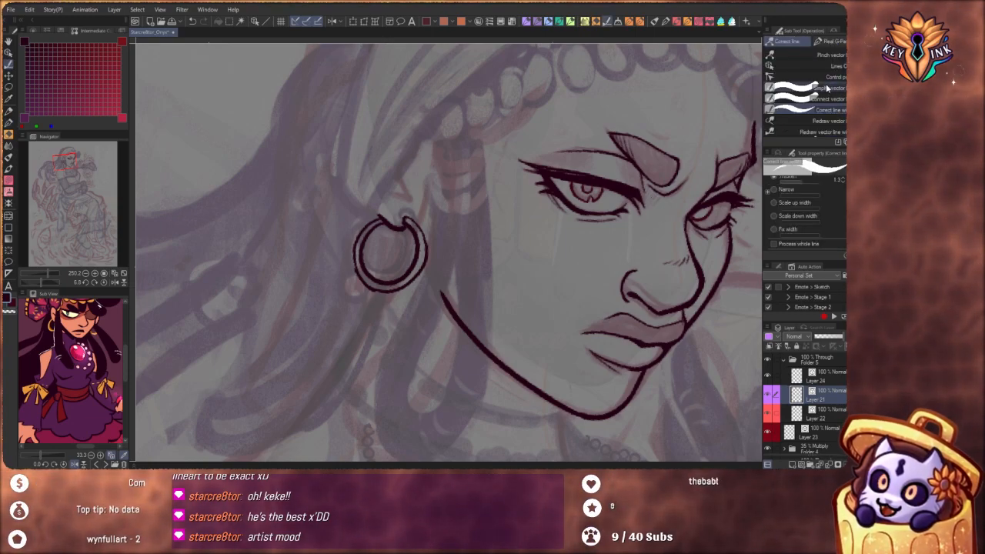
left_click(776, 193)
mouse_move(384, 273)
left_mouse_down()
mouse_move(394, 283)
mouse_move(420, 279)
mouse_move(419, 248)
mouse_move(411, 328)
mouse_move(513, 353)
left_mouse_up()
left_click_drag(422, 256, 541, 287)
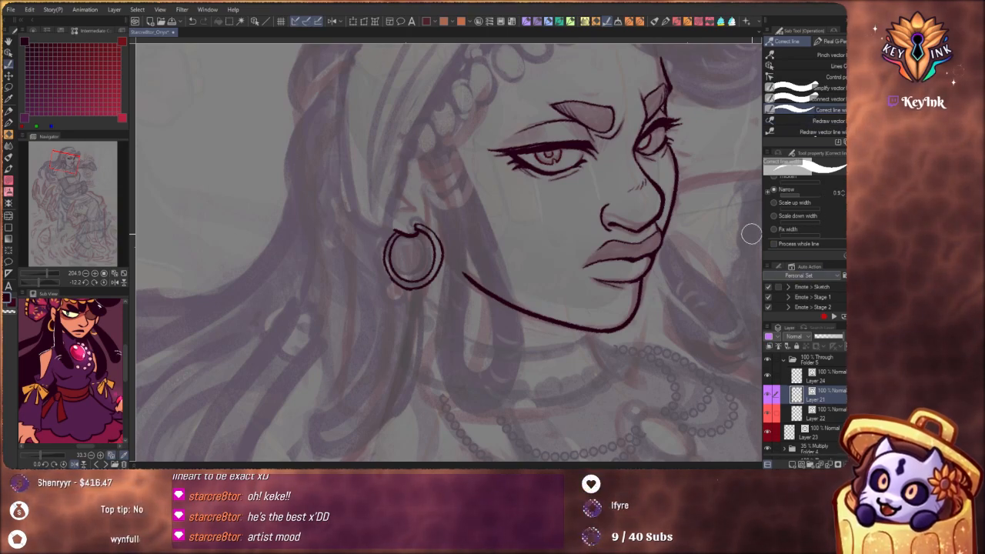
Touch up the hoop earring's outer edge on the hair side, from the earlobe down to the bottom of the ring
left_click(789, 55)
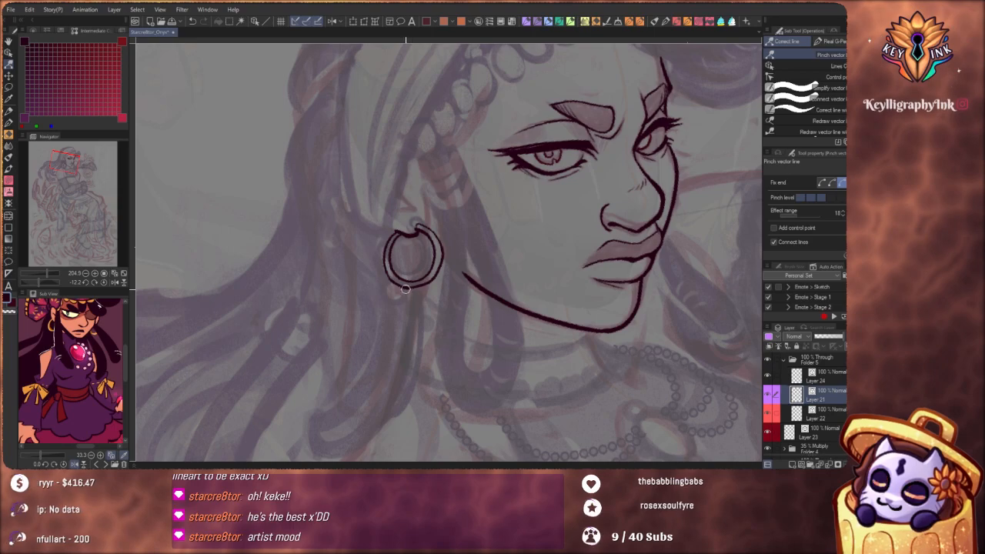
scroll(442, 310, "up", 5)
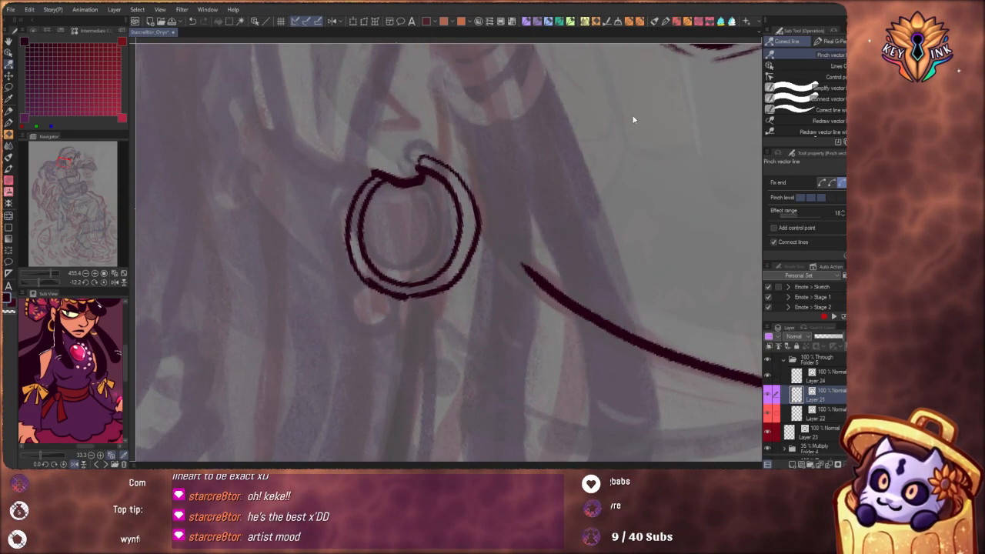
key("p")
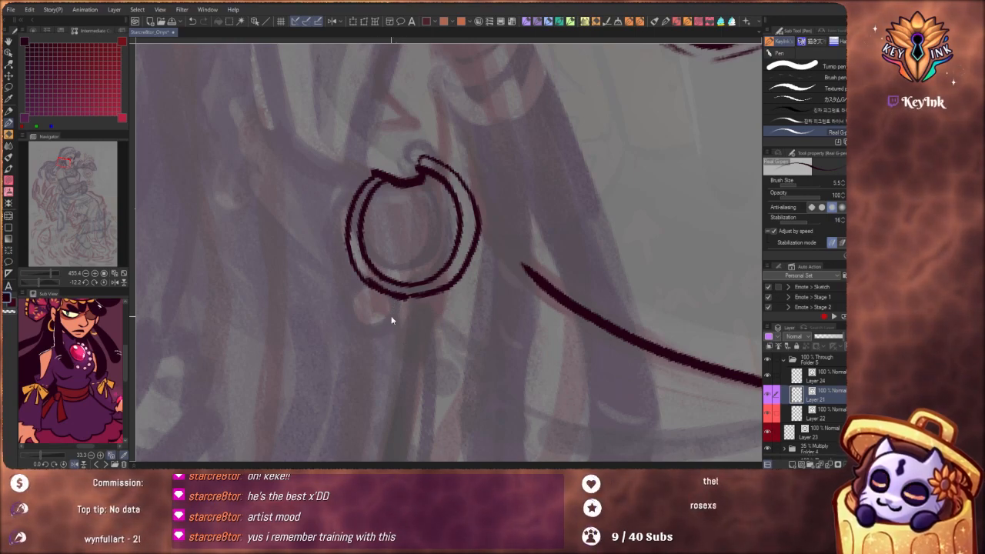
key("ctrl+z")
left_click_drag(376, 171, 402, 296)
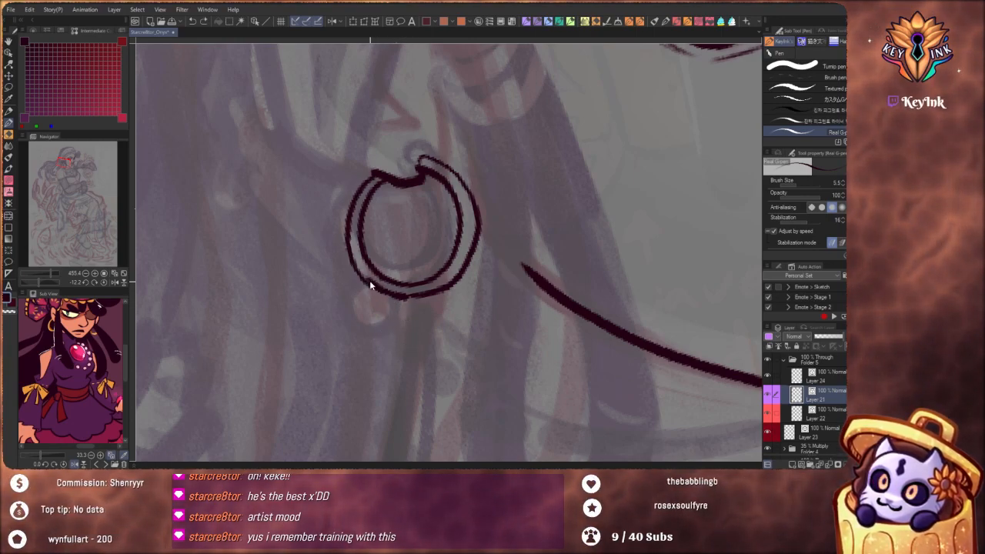
key("ctrl")
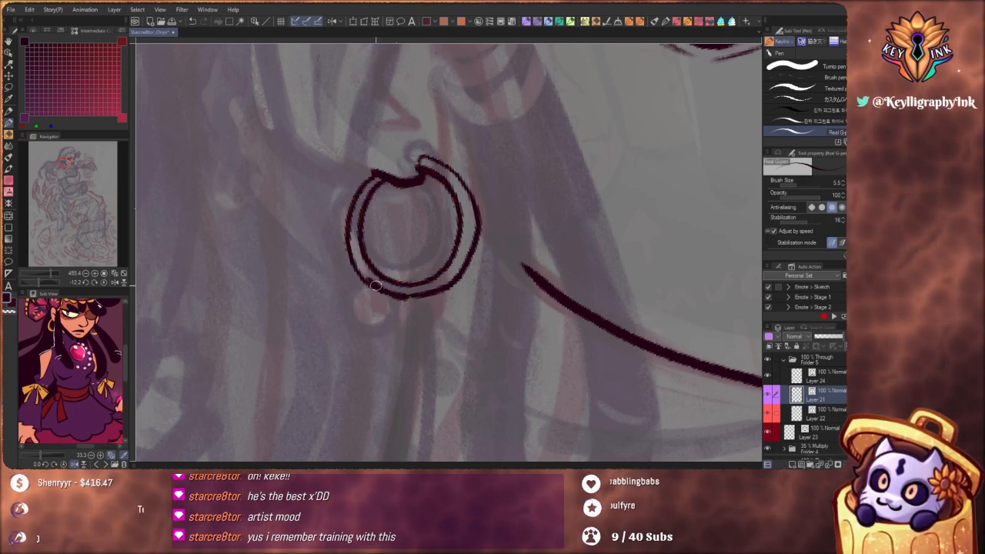
Select the hoop's hair-side vector line and adjust its control points along the lower outer edge using Lines Only control
left_click(9, 52)
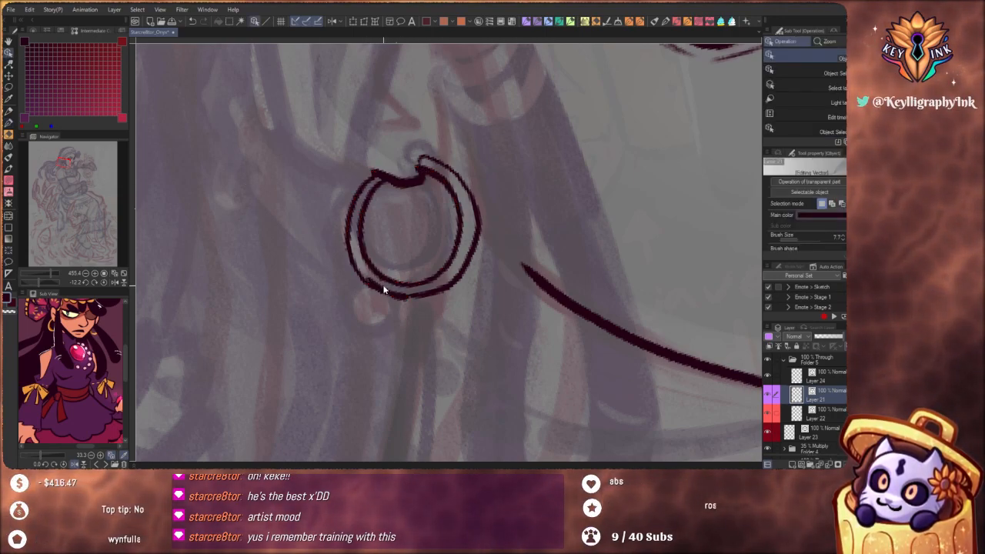
left_click(390, 304)
left_click(9, 76)
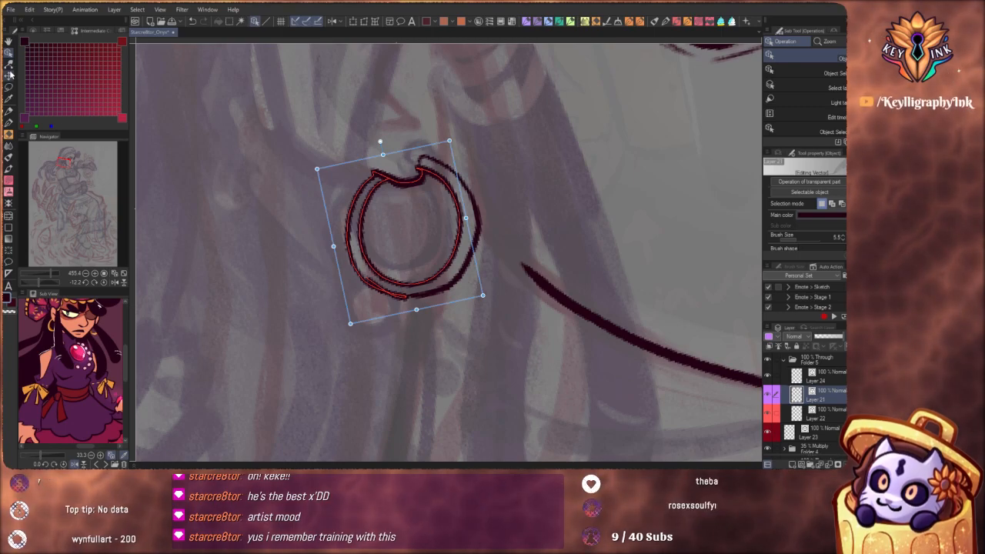
left_click(795, 67)
left_click(385, 300)
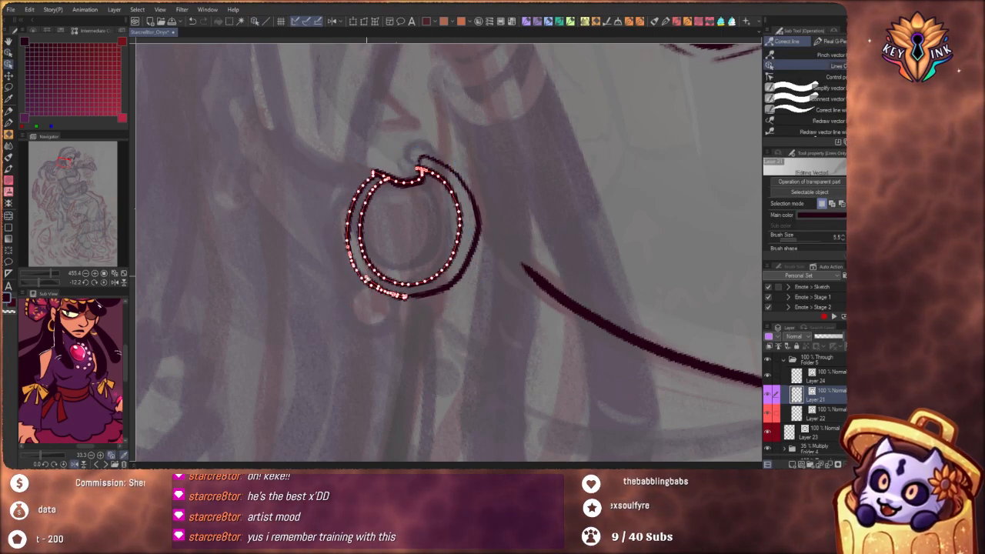
left_click(367, 277)
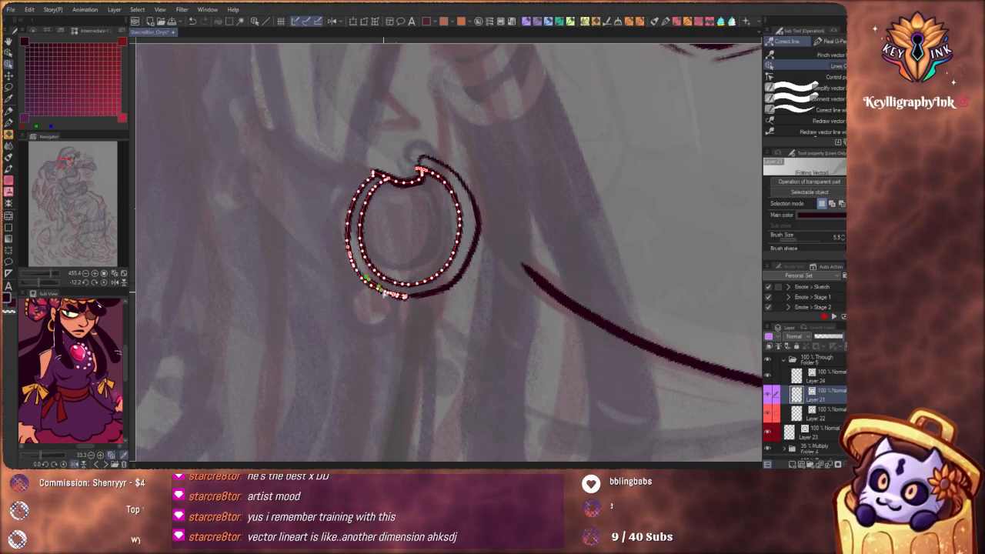
left_click(421, 315)
left_click(399, 300)
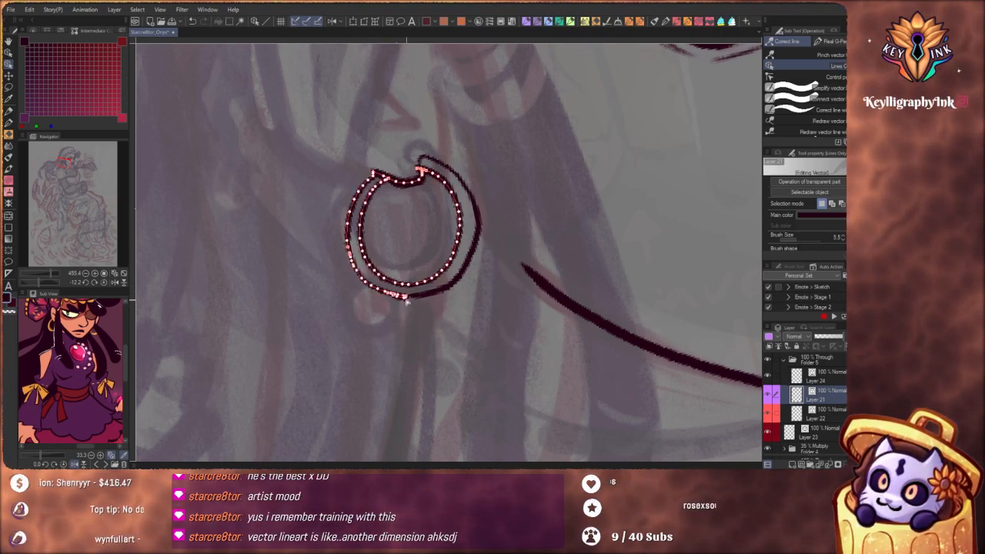
left_click(393, 301)
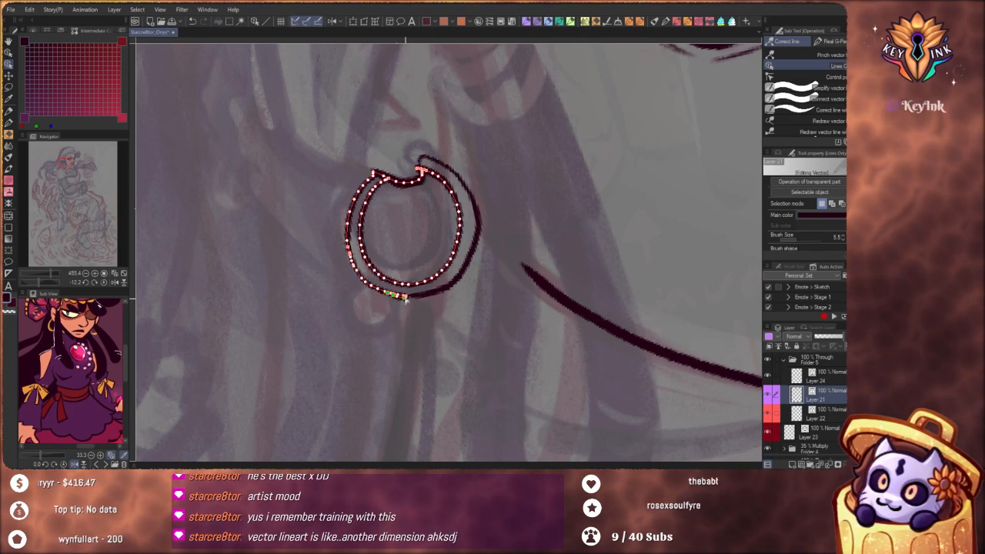
Adjust the control points at the bottom of the hoop so the two outer-edge strokes meet in a clean curve
left_click_drag(396, 294, 409, 305)
left_click(424, 333)
key("ctrl+z")
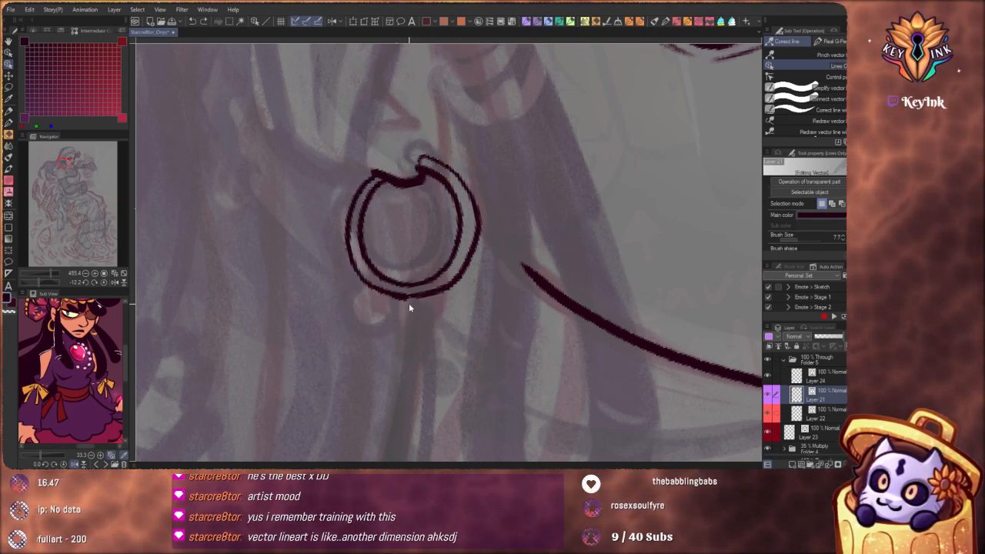
left_click(406, 301)
left_click(405, 298)
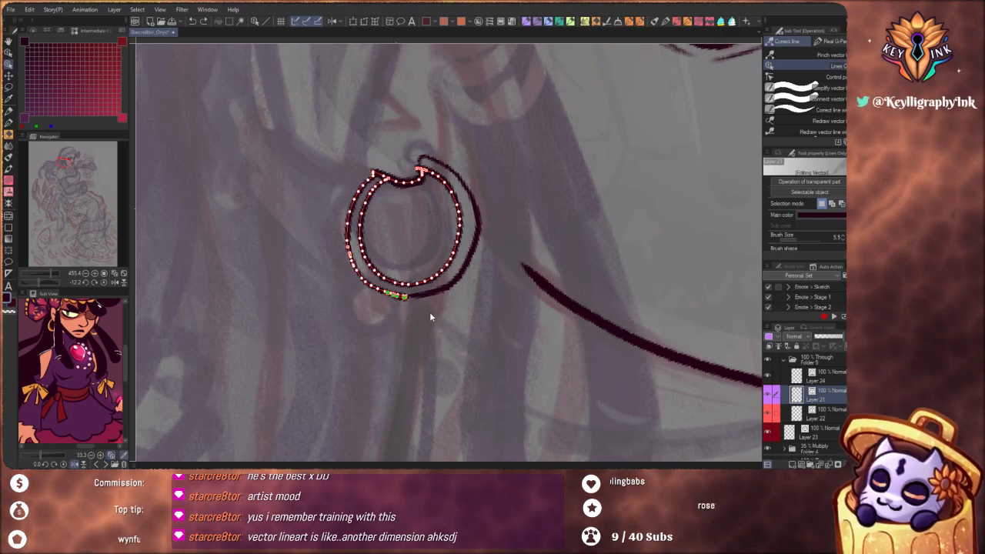
left_click(408, 310)
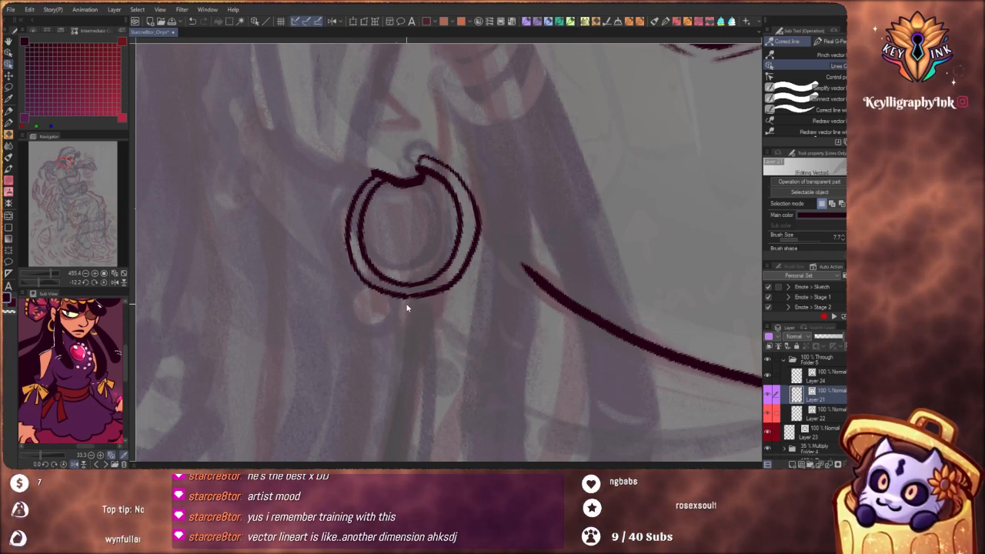
left_click(403, 294)
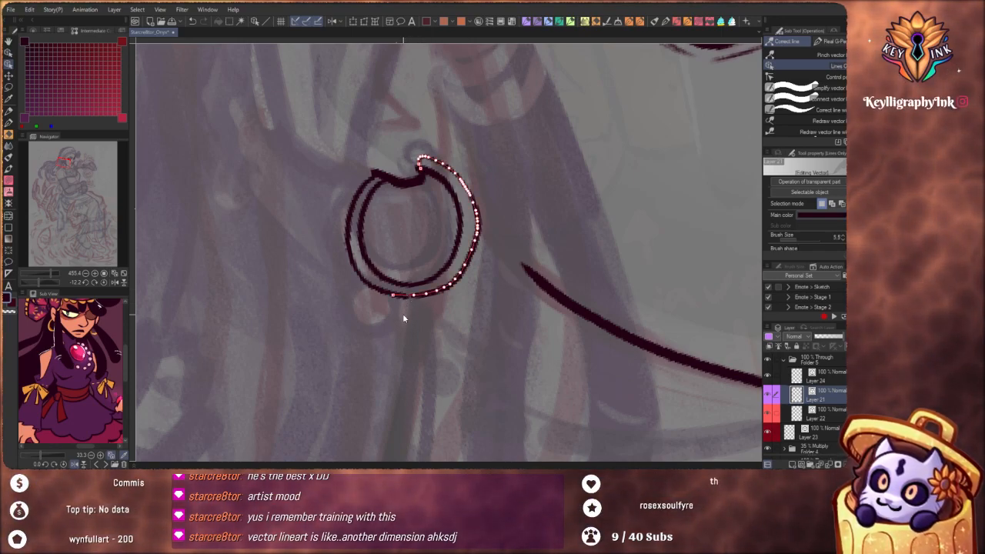
left_click(408, 311)
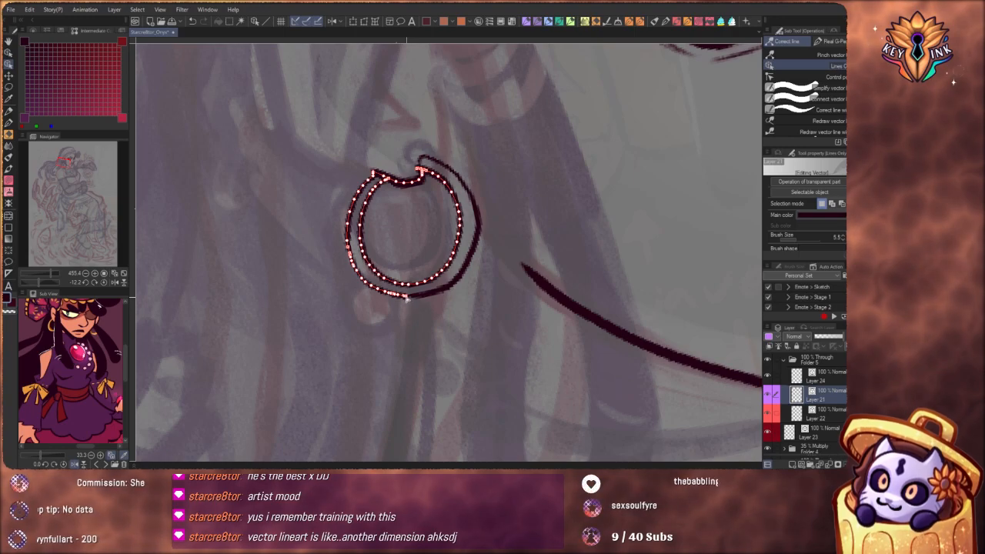
left_click(439, 366)
Reshape the hoop's outer edge with Pinch vector line, pulling the bottom slightly down and the jaw-facing side slightly in
left_click_drag(458, 222, 412, 284)
left_click_drag(529, 297, 516, 325)
left_click_drag(427, 247, 414, 304)
left_click_drag(486, 307, 492, 318)
left_click_drag(434, 265, 488, 263)
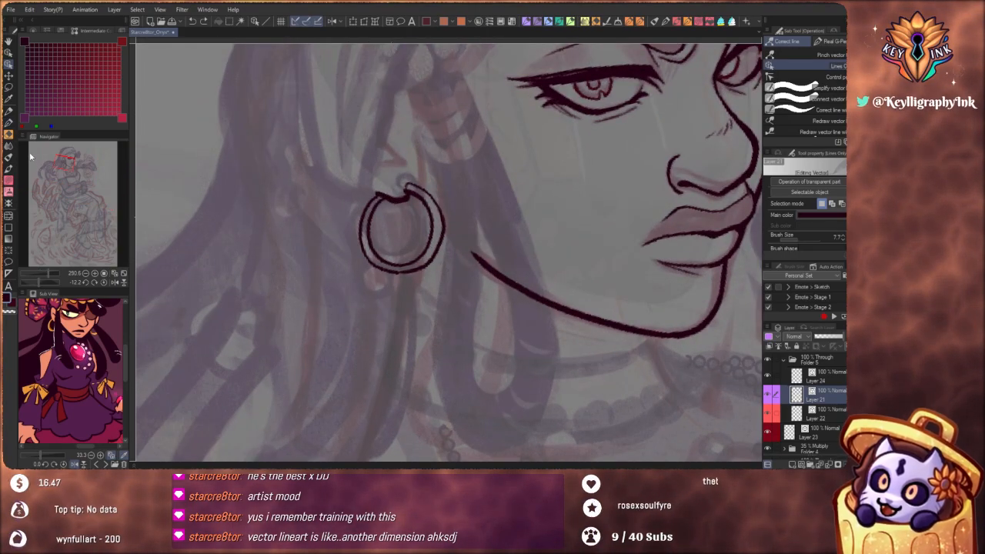
left_click(835, 55)
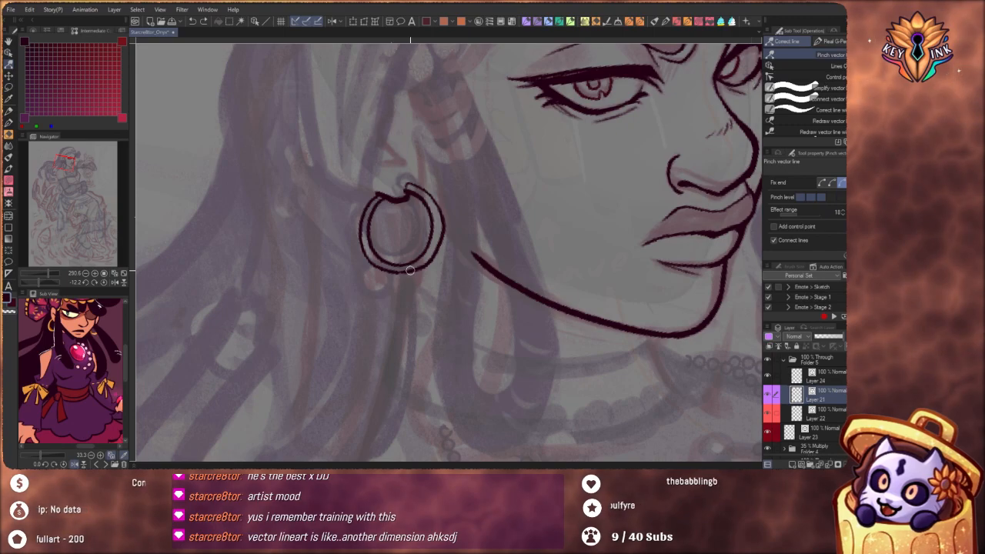
mouse_move(410, 270)
left_mouse_down()
mouse_move(404, 260)
mouse_move(410, 274)
left_mouse_up()
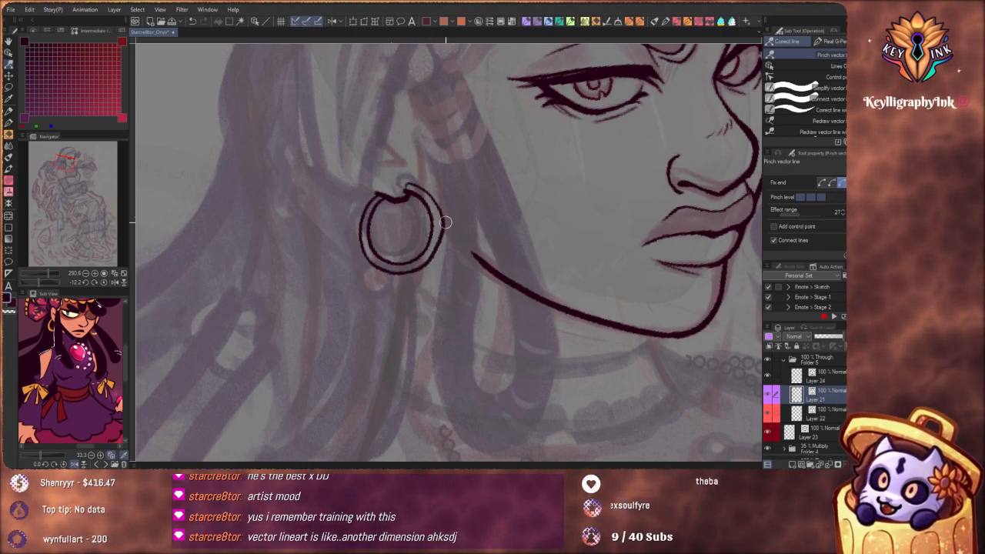
left_click_drag(445, 221, 442, 221)
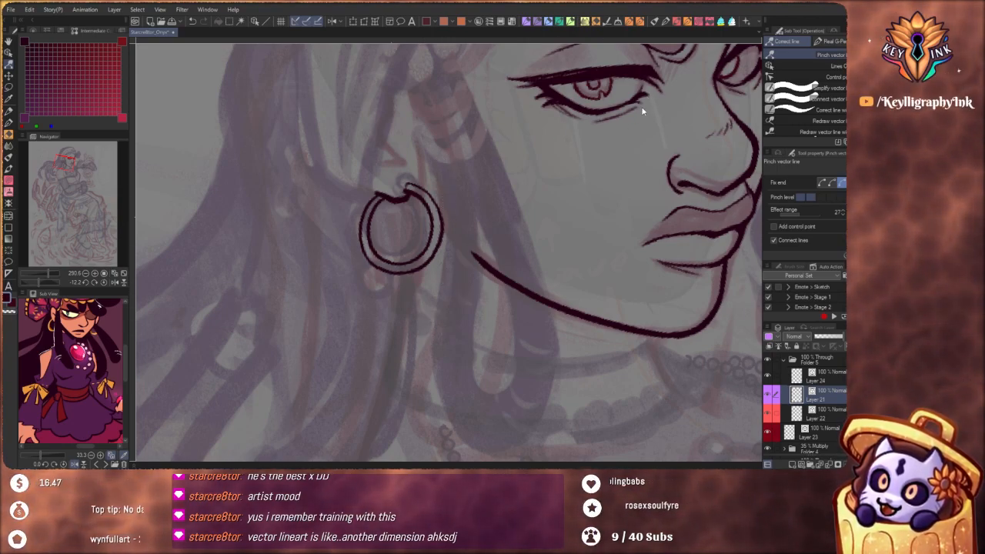
key("p")
left_click_drag(440, 265, 456, 433)
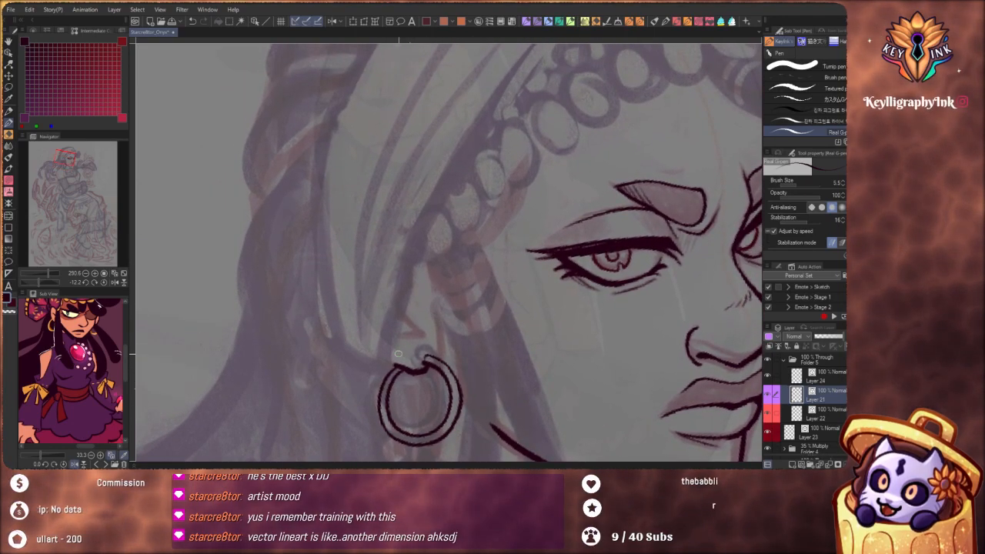
left_click_drag(392, 363, 412, 264)
key("ctrl+z")
Ink a small round bead hanging from the bottom of the hoop earring with the Real G-Pen, undoing the misshapen attempts
scroll(450, 232, "down", 6)
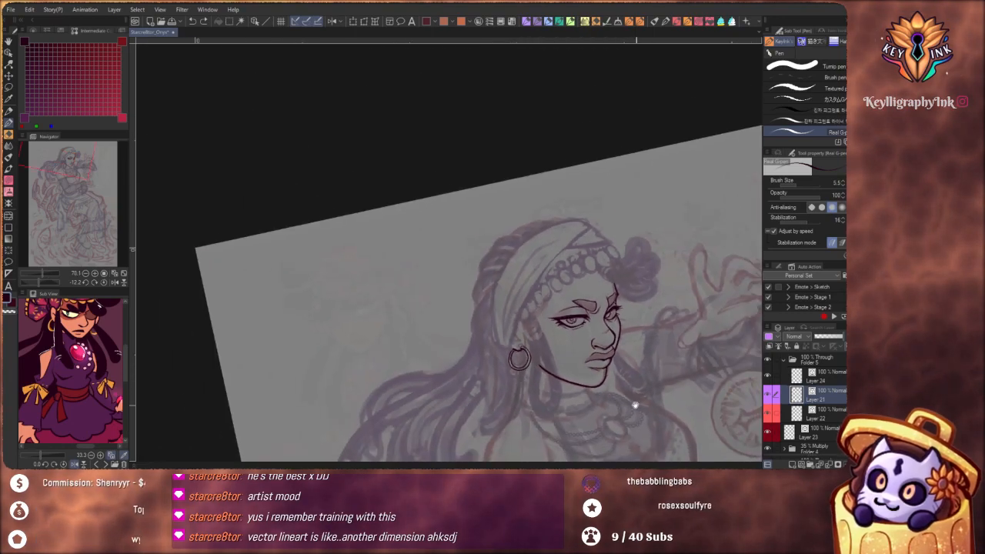
left_click_drag(636, 405, 585, 369)
scroll(401, 337, "up", 4)
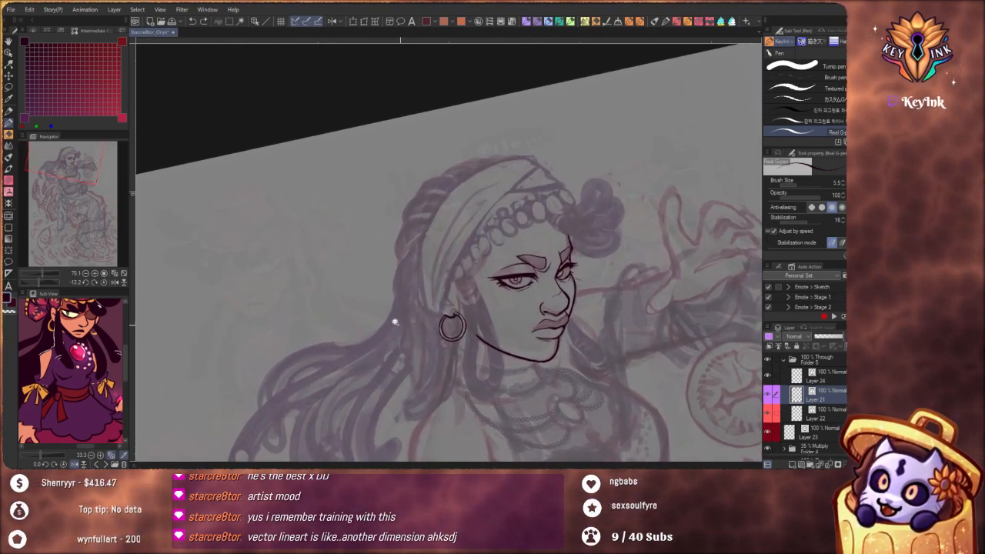
scroll(527, 341, "up", 2)
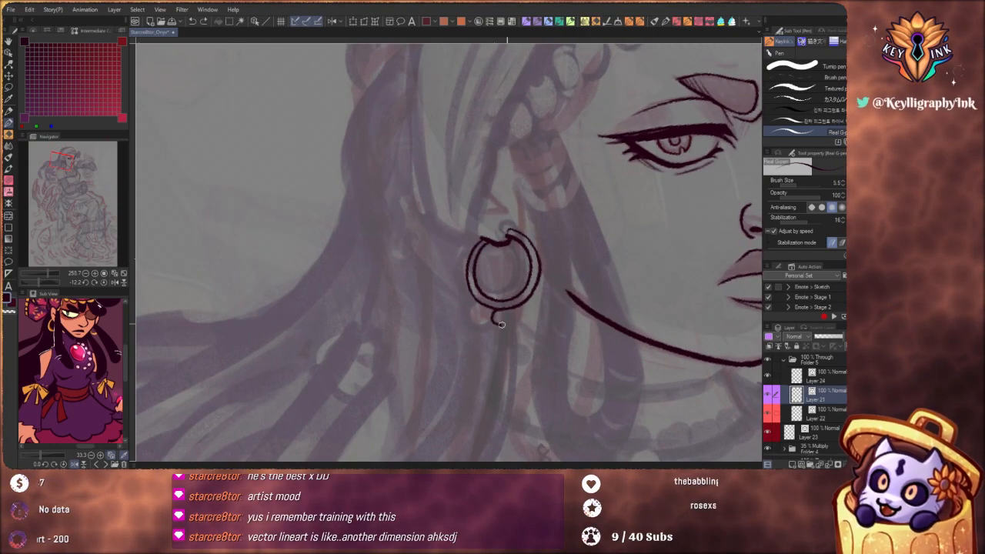
key("ctrl+z")
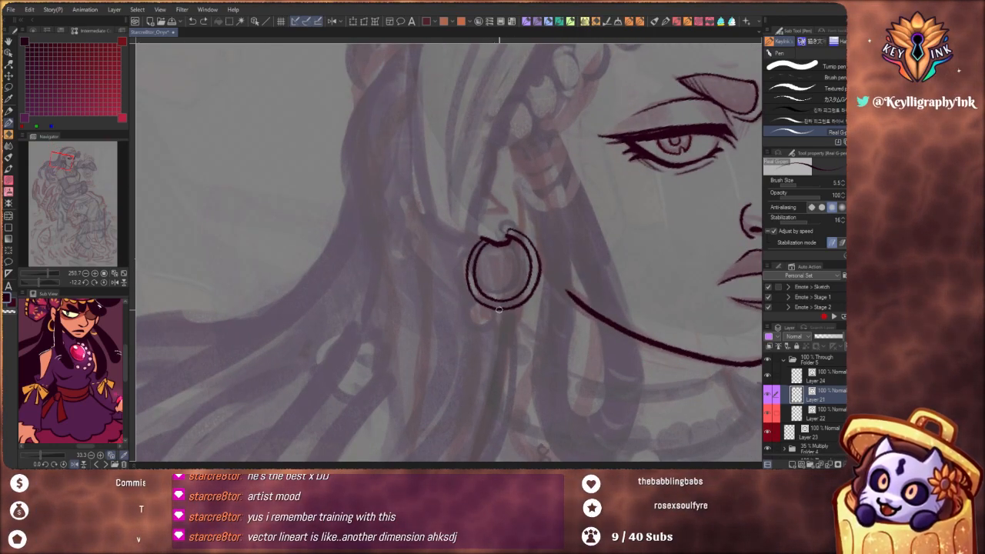
key("ctrl+z")
left_click_drag(497, 310, 508, 323)
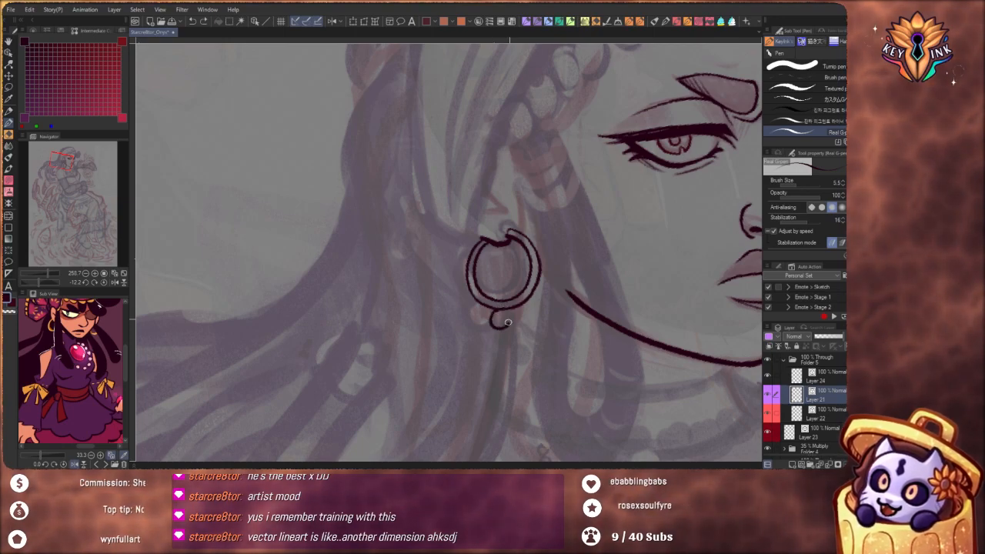
Examine the inked earring and face against the rest of the sketched figure
scroll(515, 302, "down", 5)
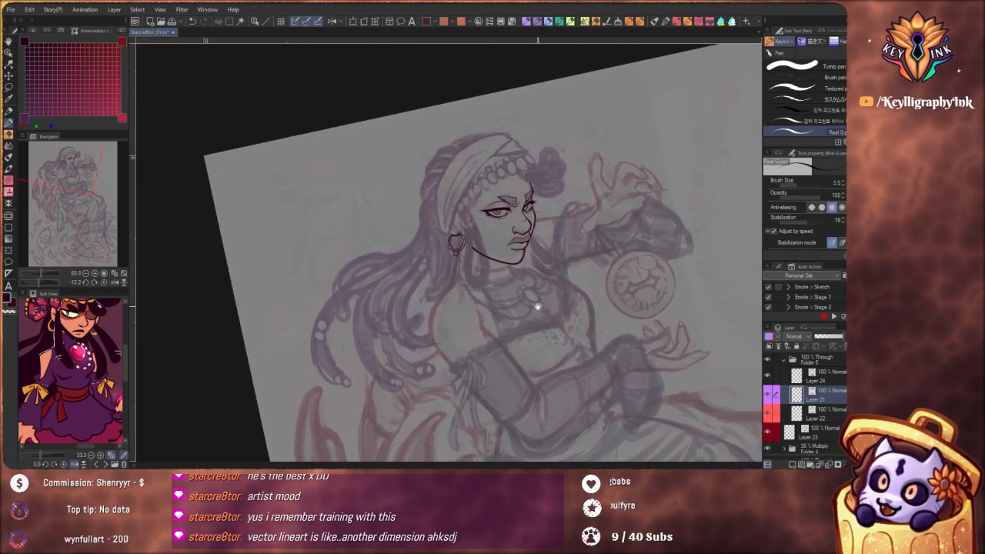
left_click_drag(521, 305, 526, 327)
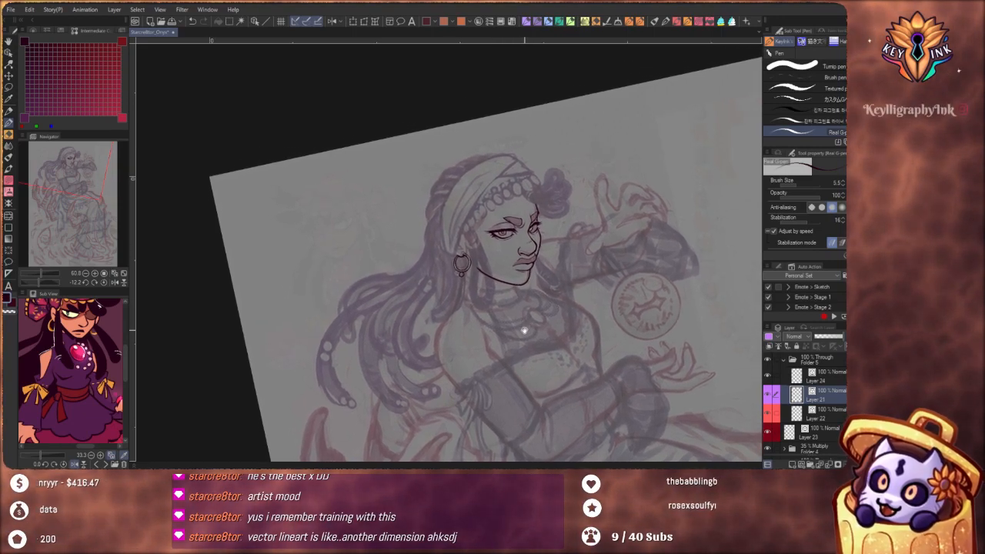
scroll(477, 310, "up", 3)
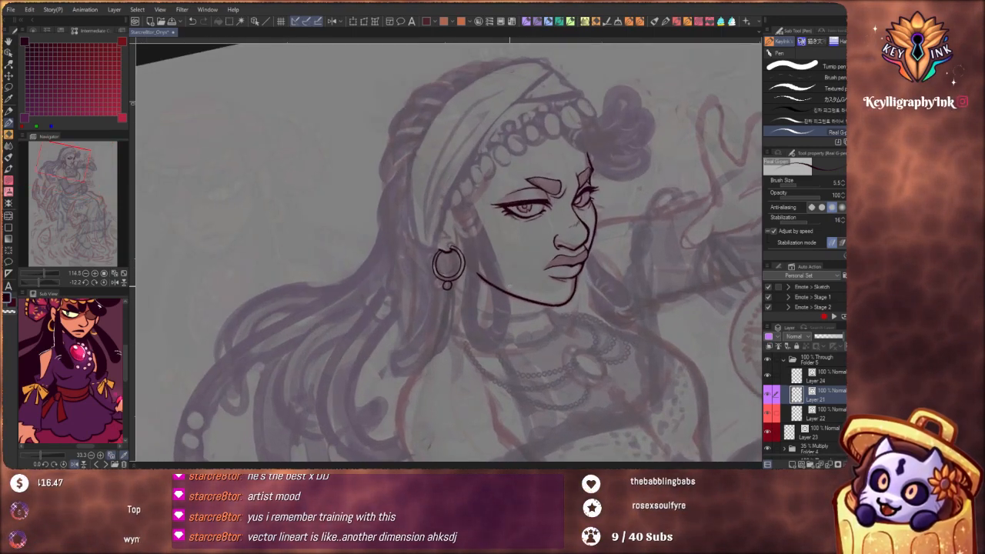
left_click_drag(513, 278, 517, 304)
scroll(518, 304, "up", 5)
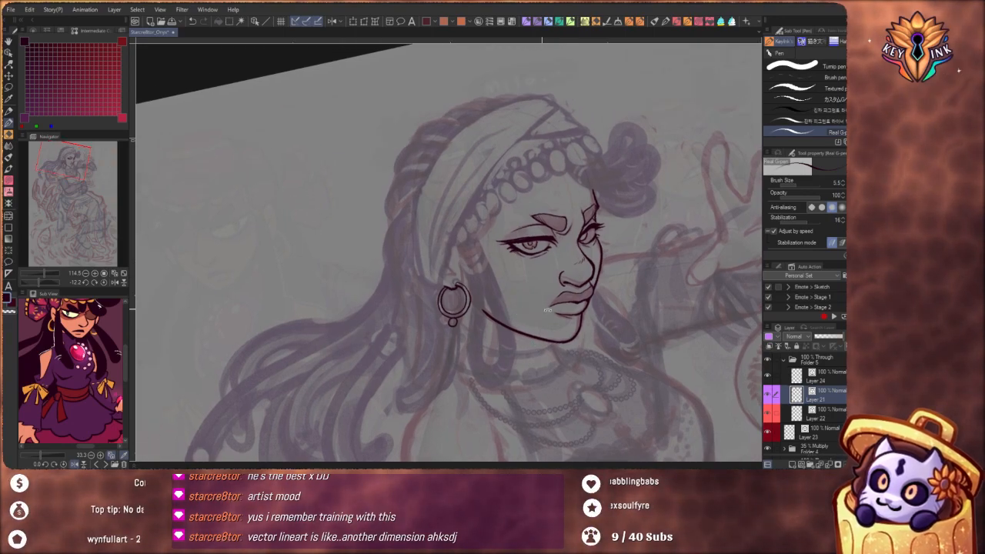
scroll(479, 300, "up", 1)
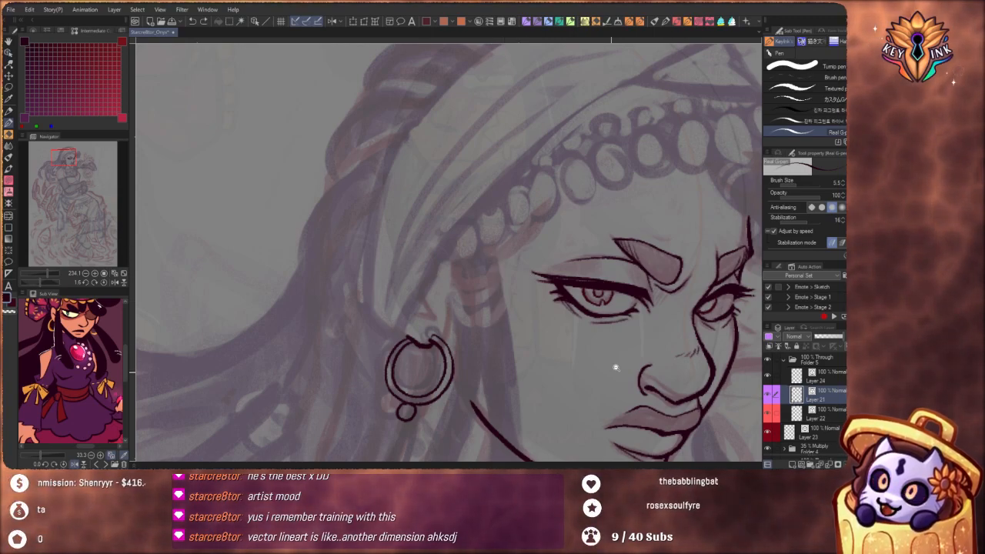
scroll(616, 367, "down", 3)
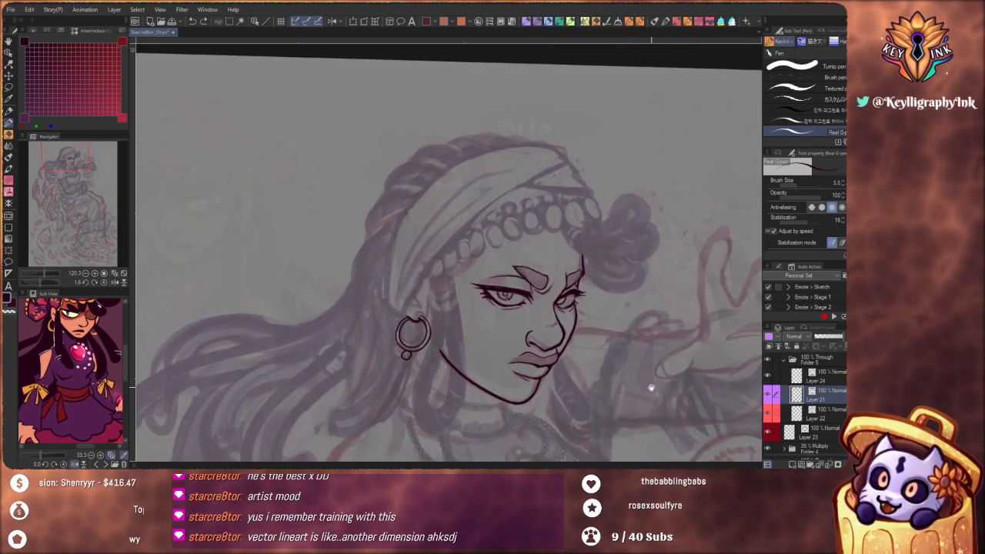
Ink the long looped hair lock's outer outline in front of the ear on Layer 24, redoing the short first stroke
left_click(831, 377)
left_click_drag(600, 382, 593, 280)
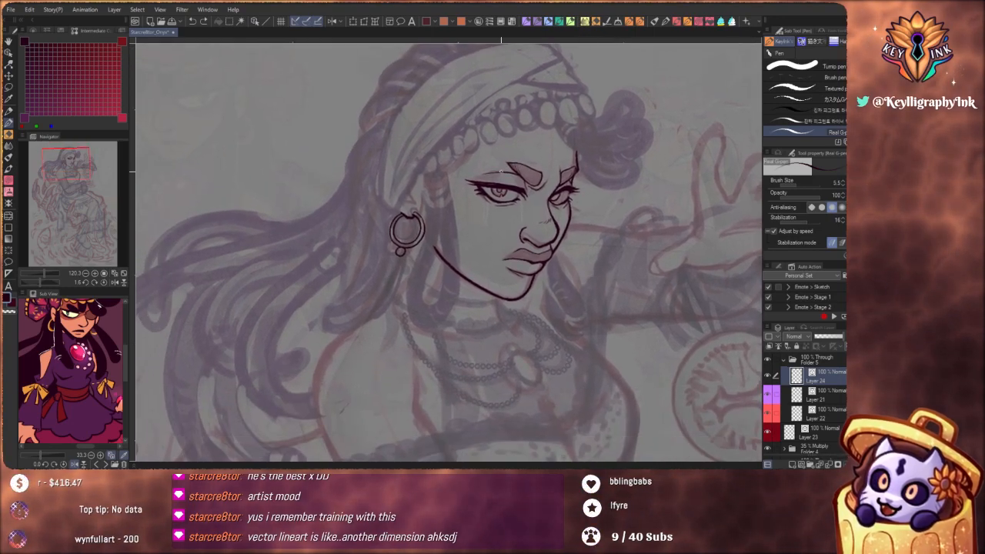
left_click_drag(418, 202, 431, 197)
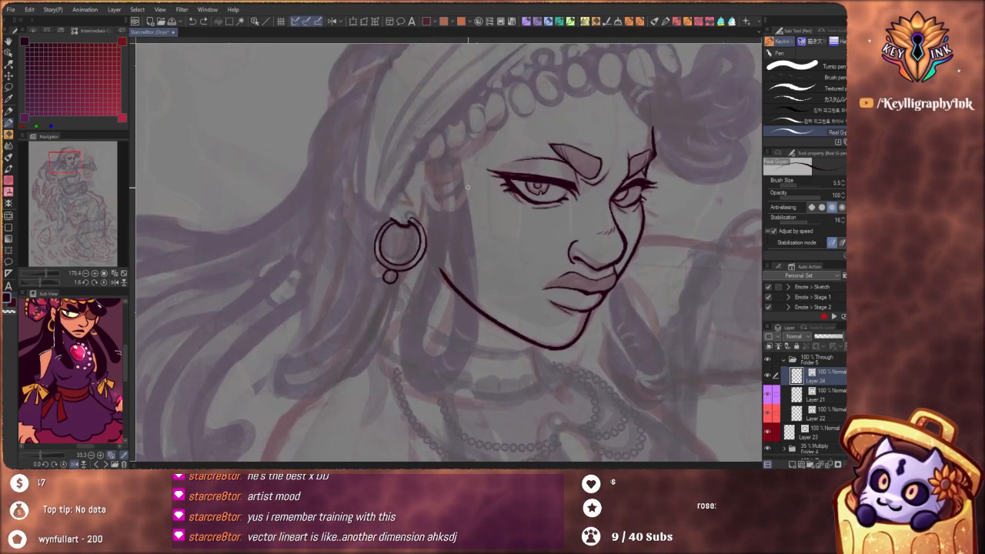
left_click_drag(428, 161, 432, 222)
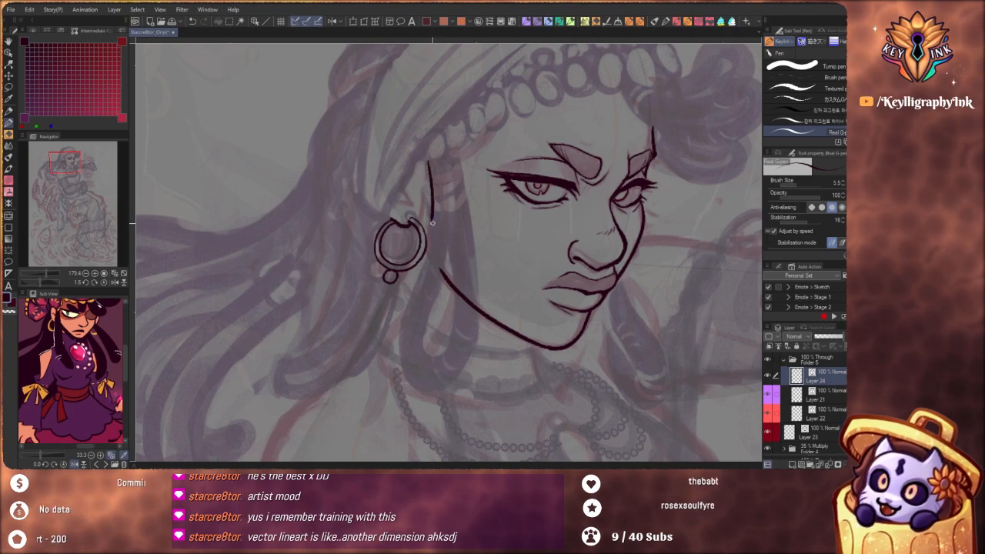
key("ctrl+z")
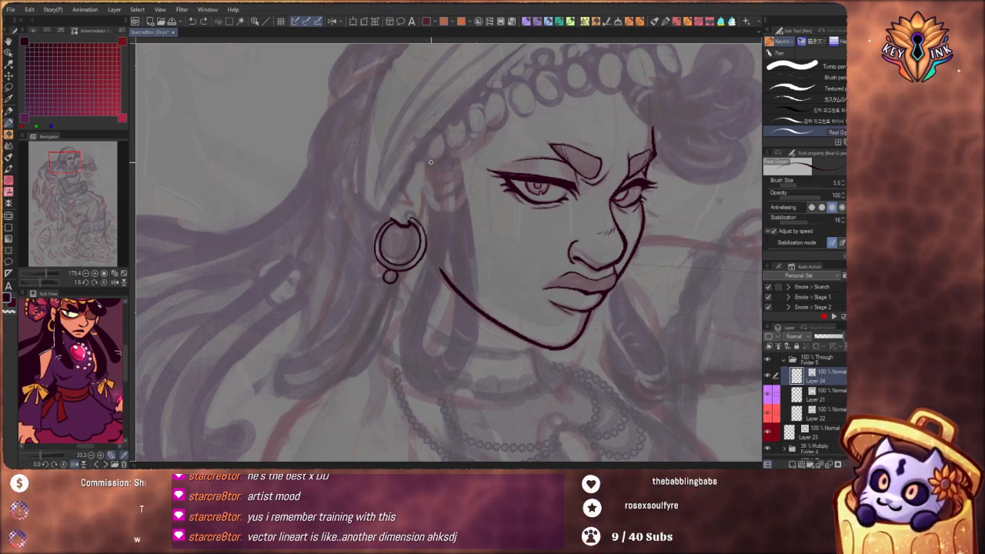
left_click_drag(430, 160, 427, 241)
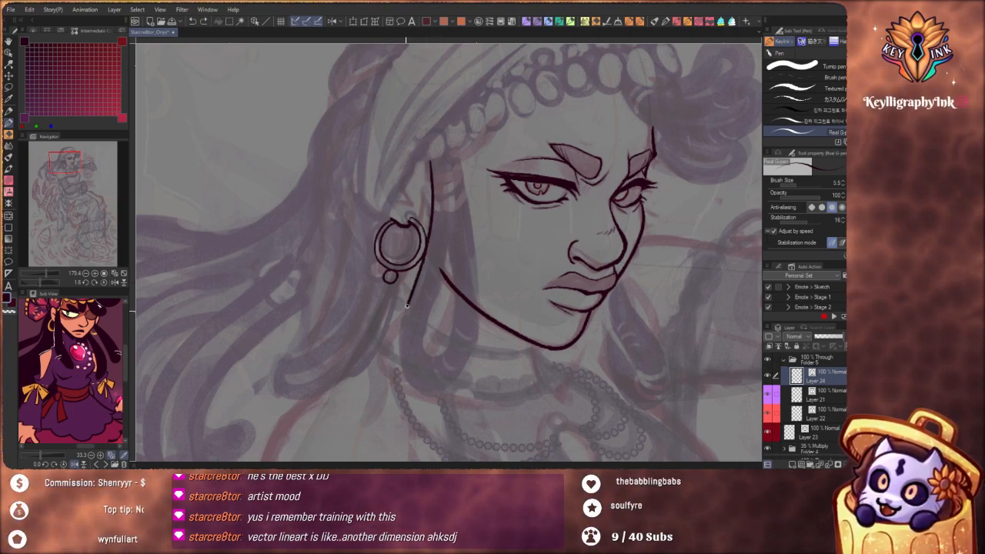
left_click_drag(407, 306, 400, 356)
mouse_move(454, 383)
left_mouse_down()
mouse_move(474, 333)
mouse_move(476, 291)
mouse_move(454, 150)
left_mouse_up()
scroll(480, 163, "down", 5)
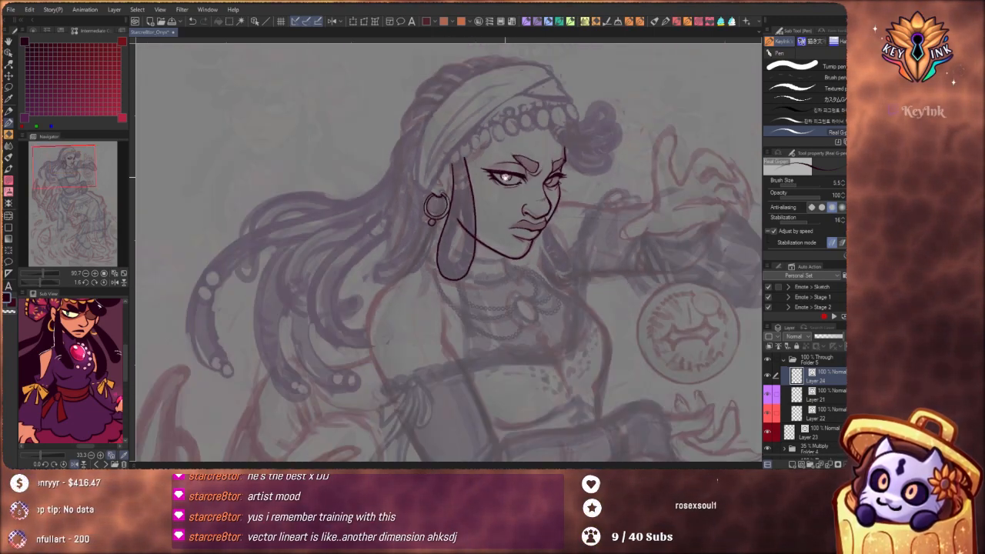
Ink the uppermost thin ring wrapped around the top of the looped hair lock, undoing the uneven strokes
scroll(505, 176, "up", 5)
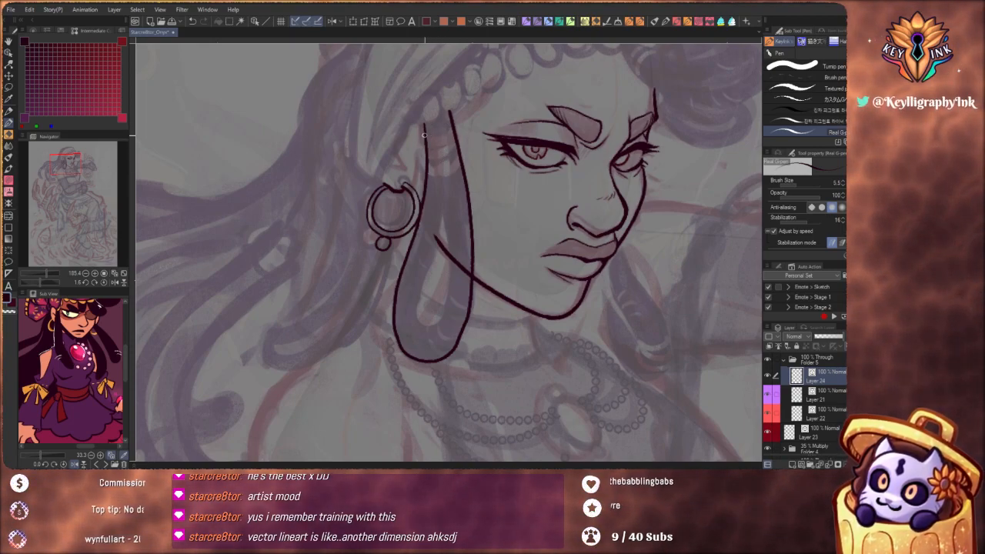
left_click_drag(422, 141, 451, 140)
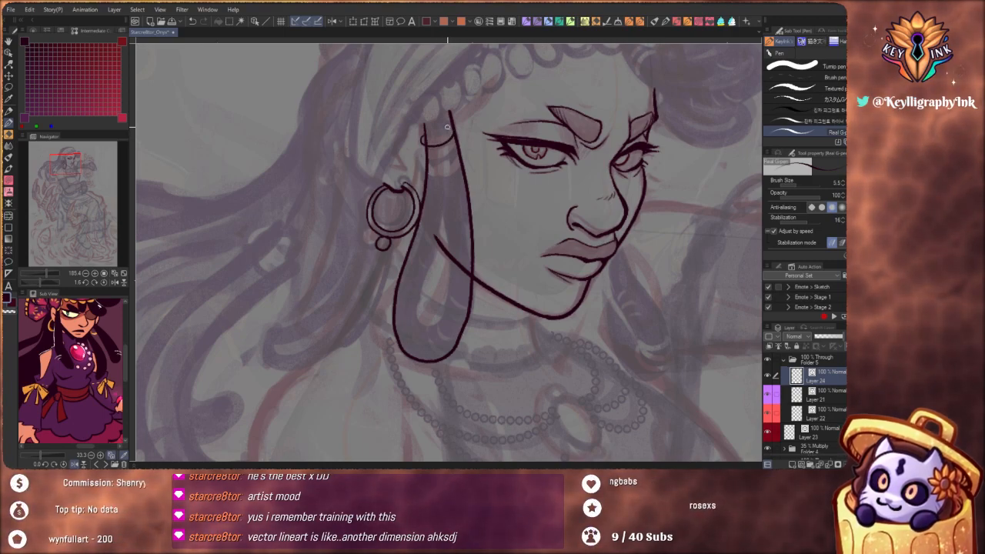
key("ctrl+z")
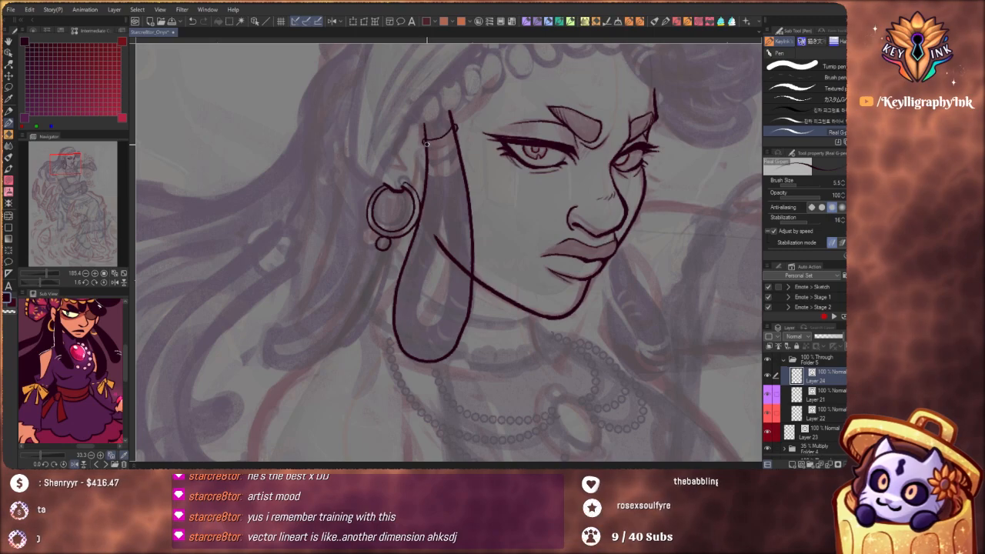
left_click_drag(438, 143, 455, 128)
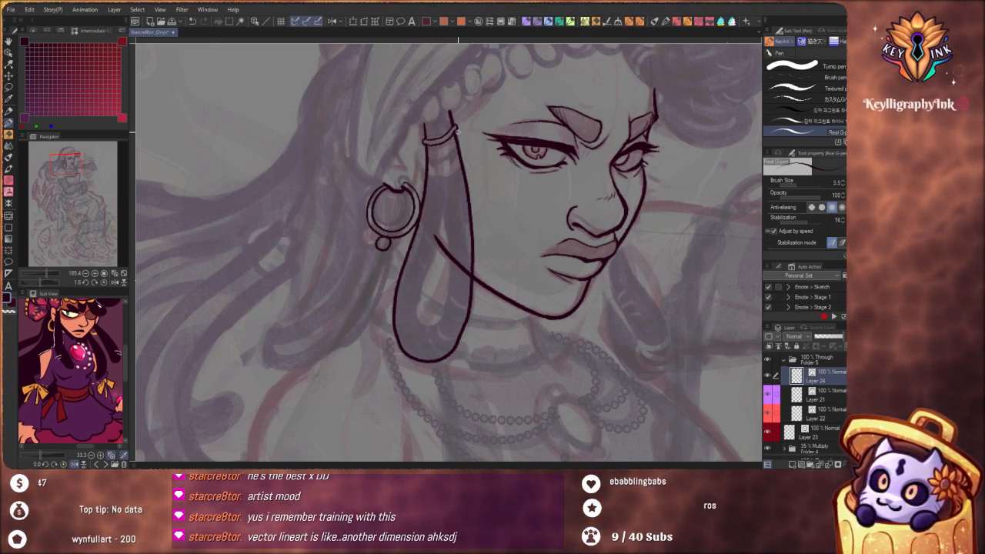
key("ctrl+z")
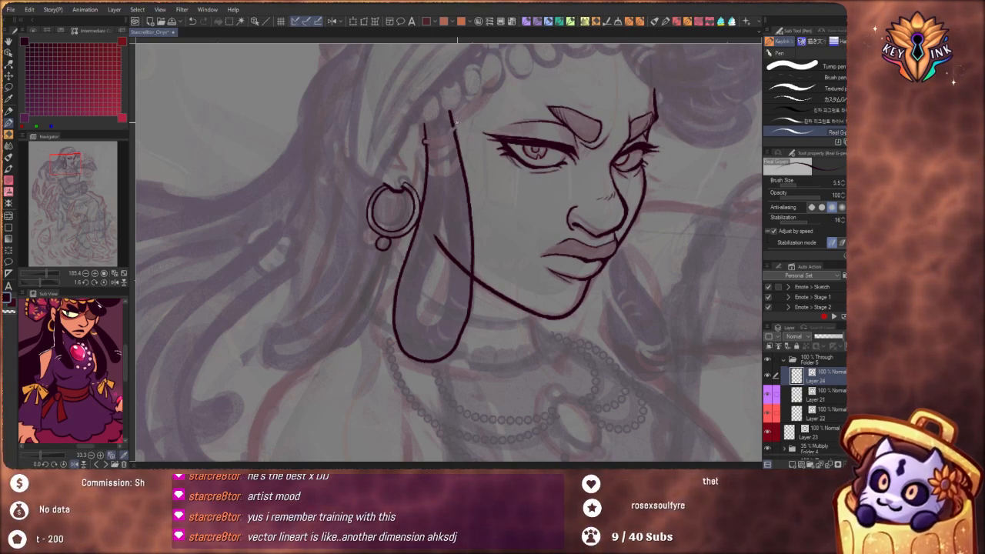
scroll(465, 121, "up", 5)
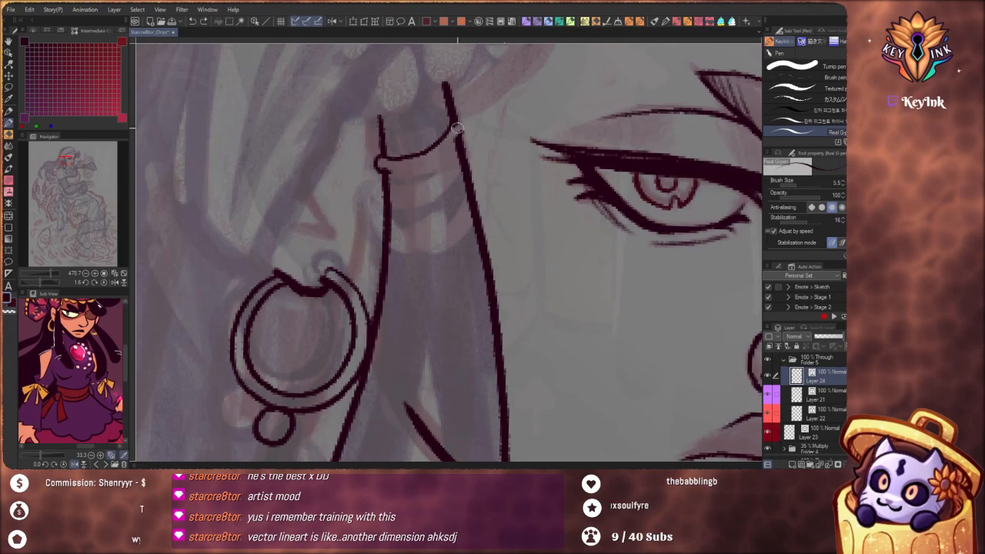
mouse_move(457, 132)
left_mouse_down()
mouse_move(384, 171)
mouse_move(381, 185)
mouse_move(424, 187)
mouse_move(469, 151)
left_mouse_up()
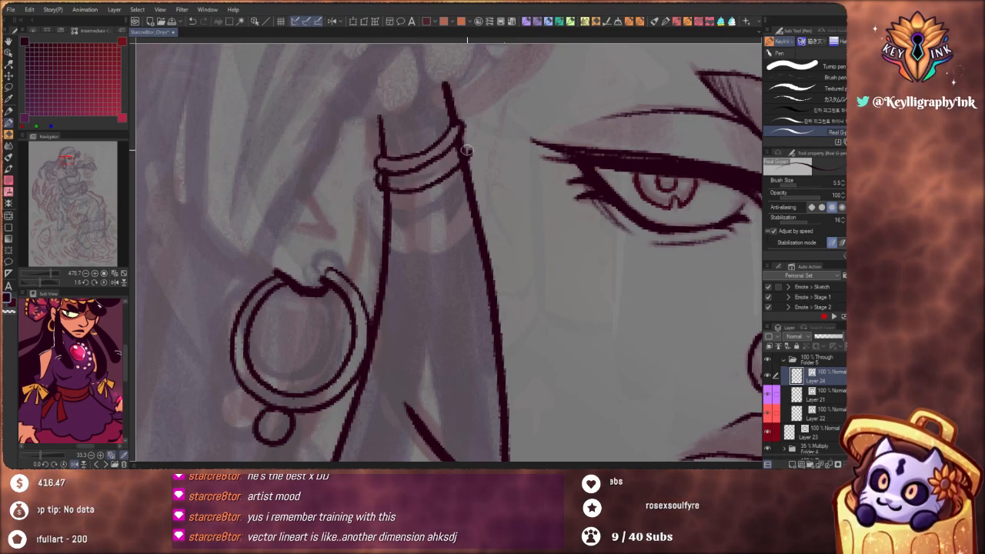
Undo the cramped second ring and ink two more rings stacked below the uppermost one around the hair lock
mouse_move(390, 179)
left_mouse_down()
mouse_move(415, 178)
mouse_move(462, 149)
left_mouse_up()
key("ctrl+z")
key("ctrl+z")
key("ctrl+z")
key("ctrl+z")
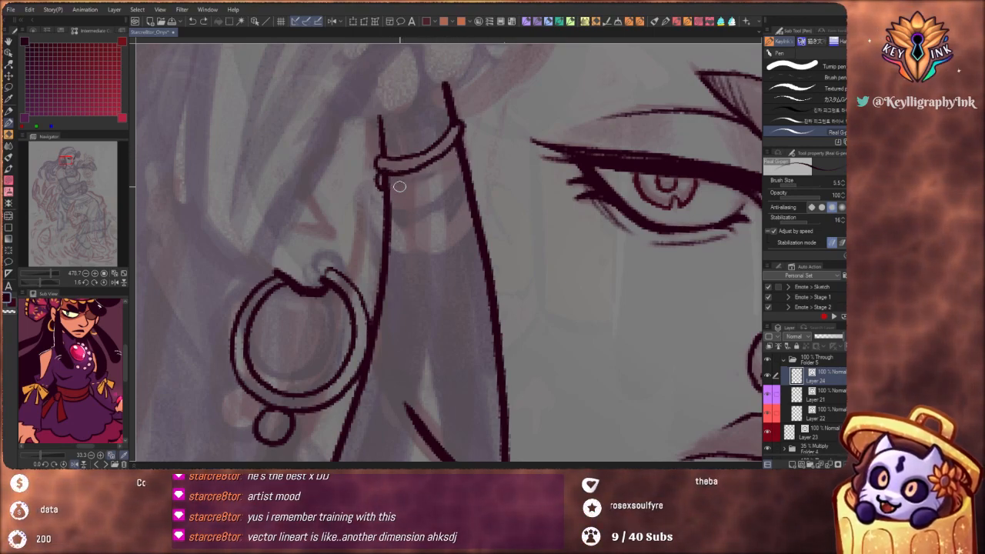
mouse_move(380, 182)
left_mouse_down()
mouse_move(466, 162)
mouse_move(479, 168)
mouse_move(452, 192)
mouse_move(386, 194)
left_mouse_up()
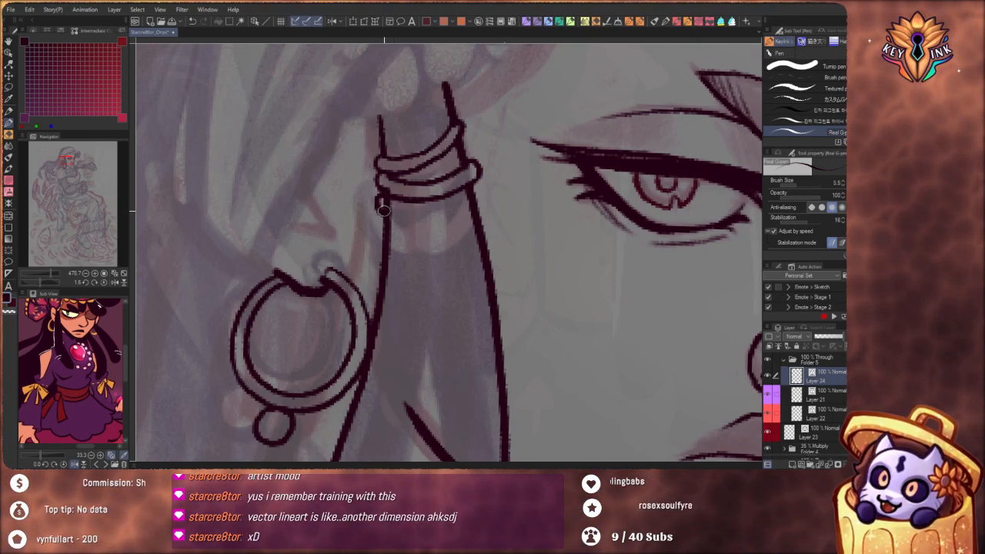
left_click_drag(378, 207, 422, 227)
mouse_move(386, 200)
left_mouse_down()
mouse_move(418, 213)
mouse_move(481, 190)
mouse_move(474, 215)
mouse_move(405, 228)
left_mouse_up()
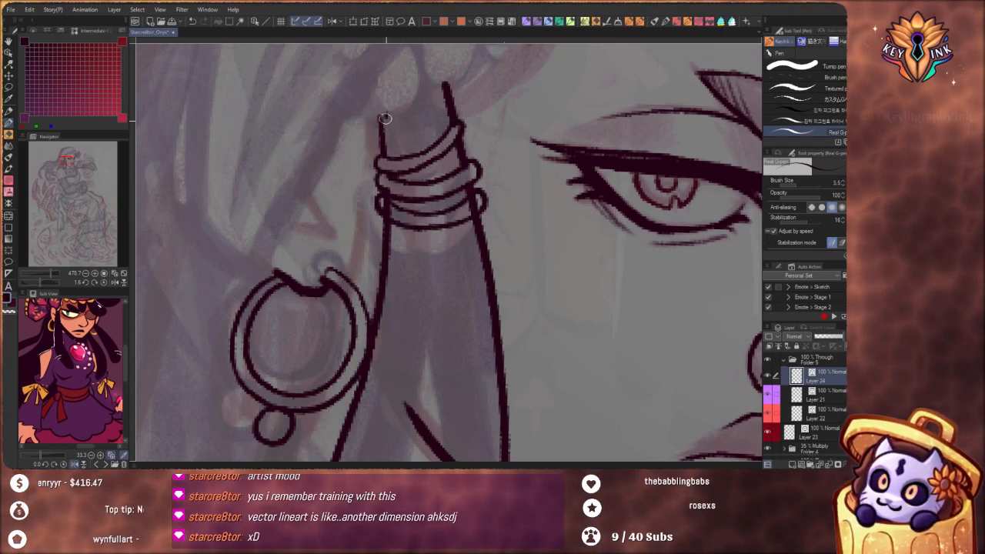
Ink a strand line above the rings and the narrow teardrop-shaped inner edge of the looped hair lock
left_click_drag(385, 118, 396, 153)
left_click_drag(407, 227, 432, 359)
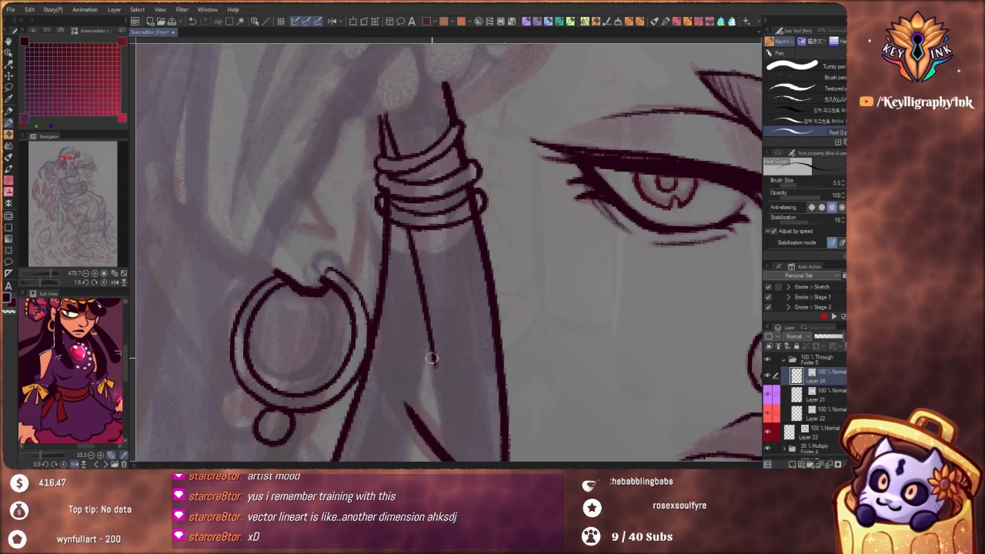
left_click_drag(393, 268, 361, 301)
left_click_drag(444, 207, 481, 206)
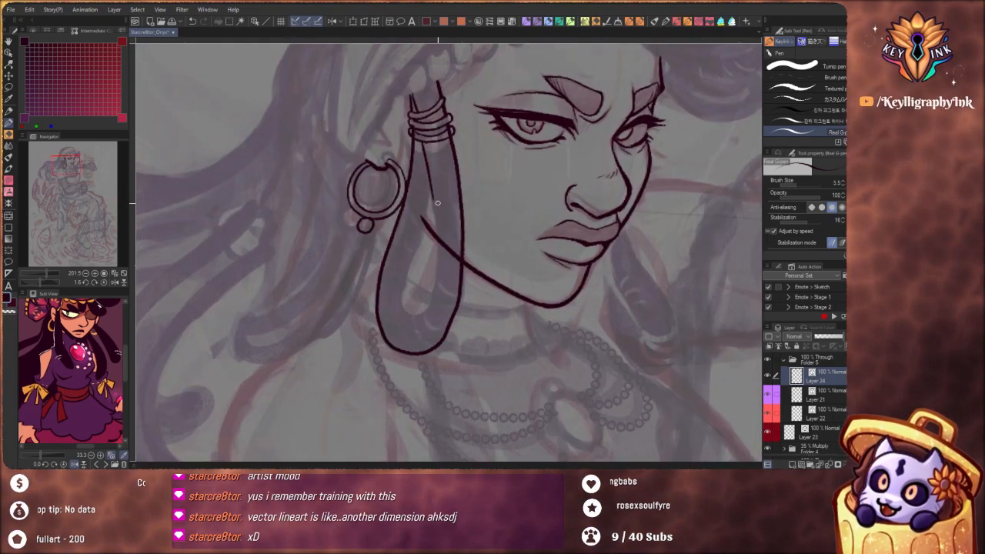
left_click_drag(436, 241, 423, 311)
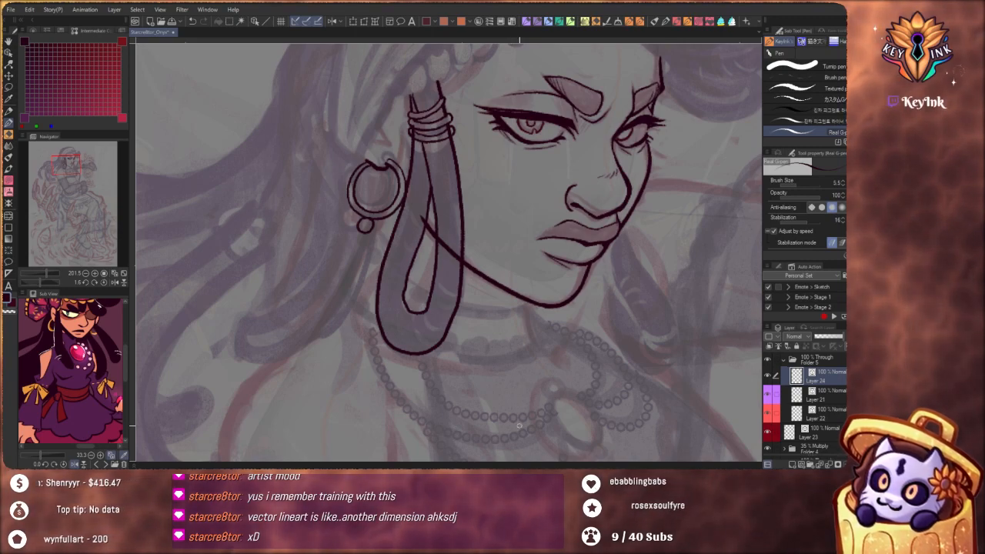
Redraw the looped hair lock's outer outline so it bulges slightly toward the cheek and rounds off at the bottom
left_click_drag(481, 194, 504, 250)
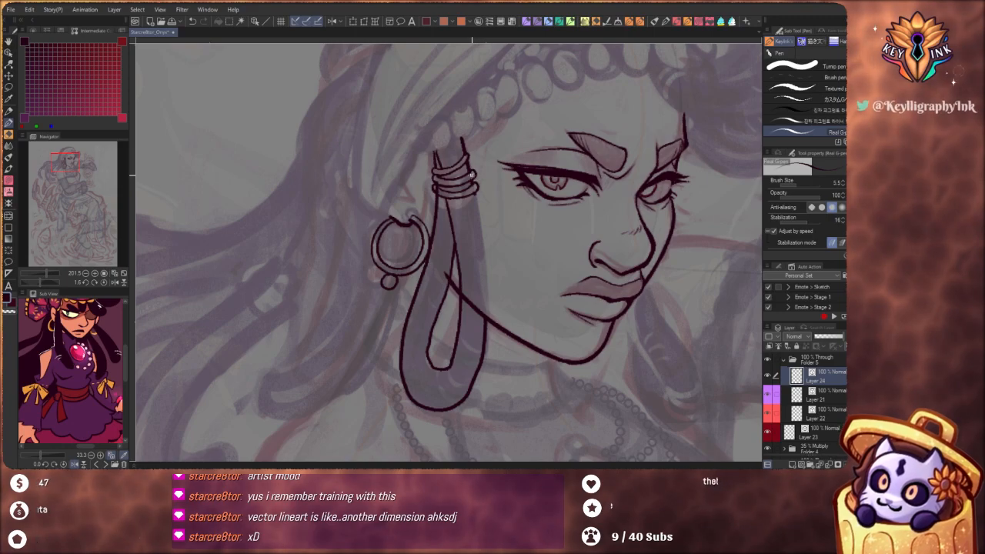
left_click_drag(475, 178, 483, 240)
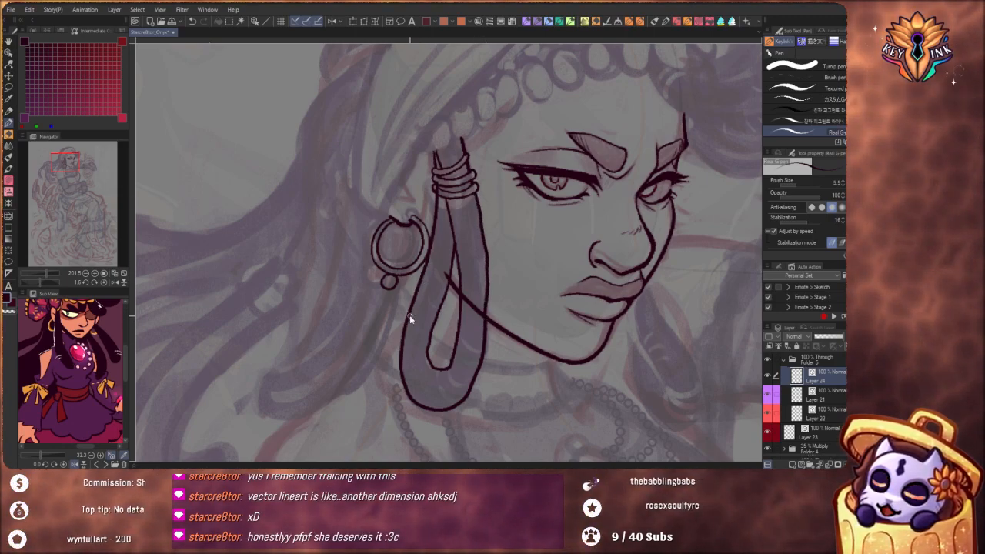
key("ctrl+z")
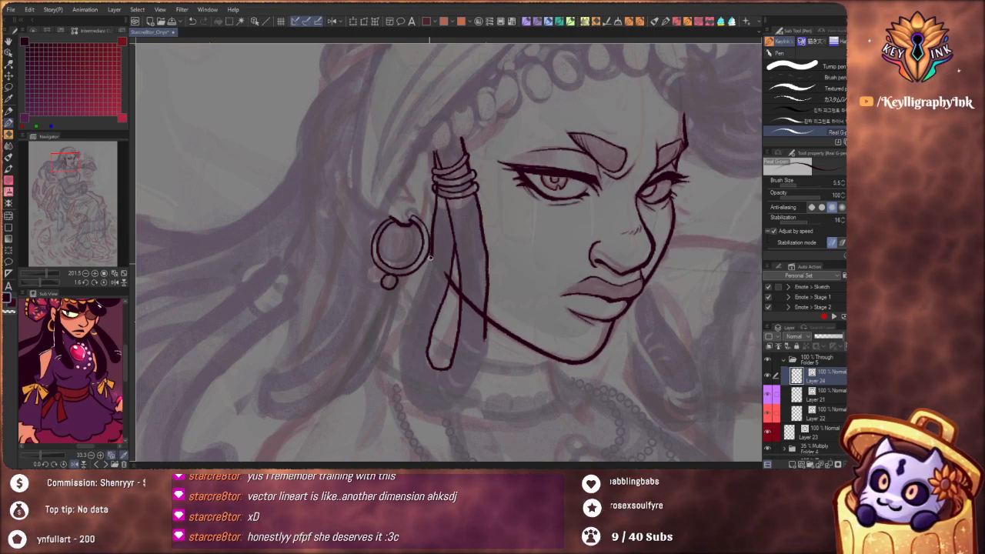
mouse_move(403, 388)
left_mouse_down()
mouse_move(434, 412)
mouse_move(451, 408)
mouse_move(485, 328)
left_mouse_up()
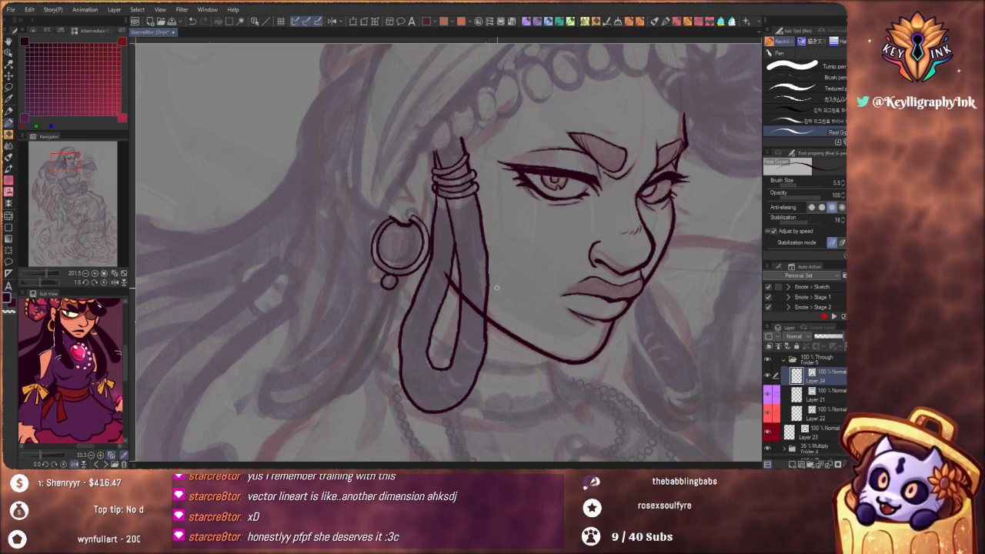
Set the Real G-Pen brush size to 8.0 and add a new vector layer above Layer 24
left_click_drag(551, 294, 411, 348)
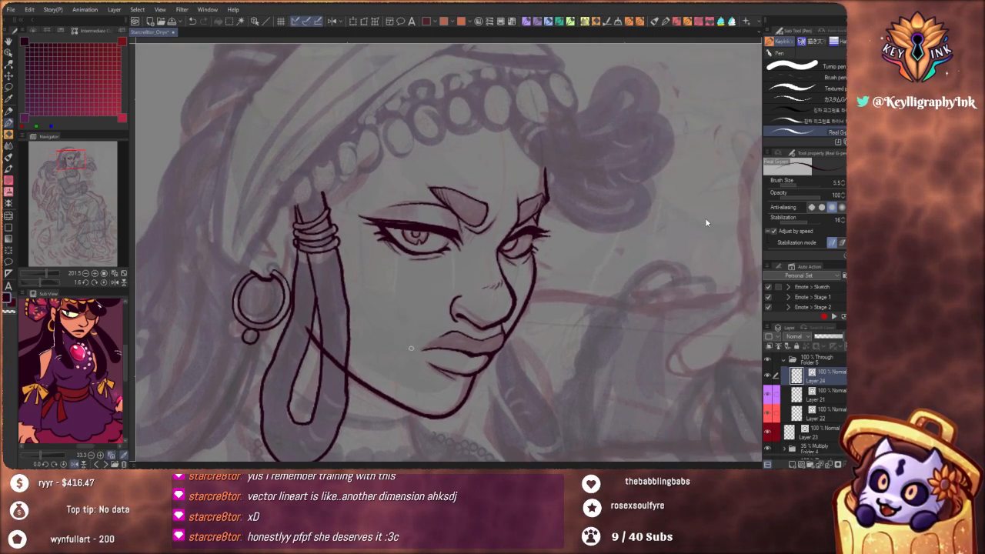
left_click(844, 183)
mouse_move(546, 260)
left_mouse_down()
mouse_move(466, 374)
mouse_move(447, 377)
left_mouse_up()
mouse_move(422, 260)
left_mouse_down()
mouse_move(459, 257)
mouse_move(445, 265)
left_mouse_up()
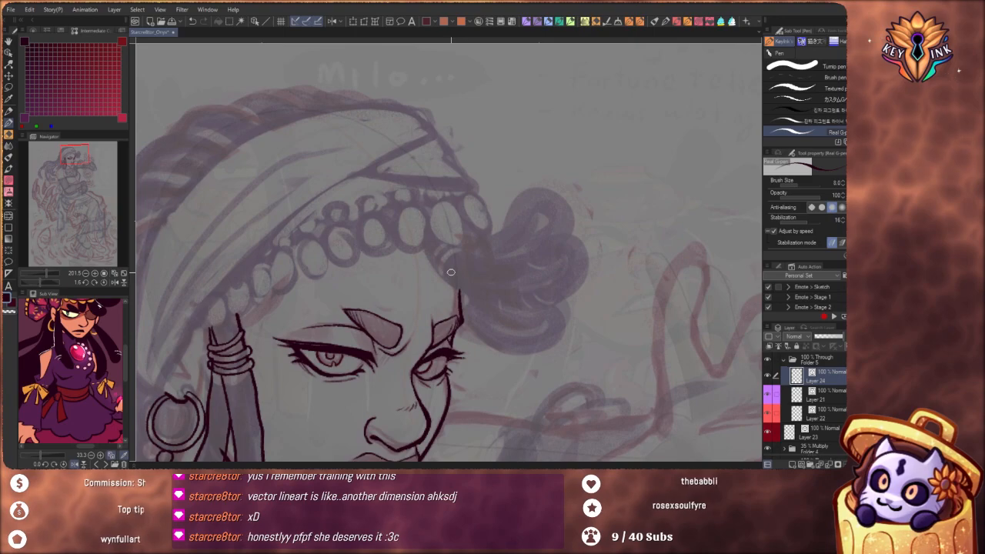
scroll(433, 248, "up", 2)
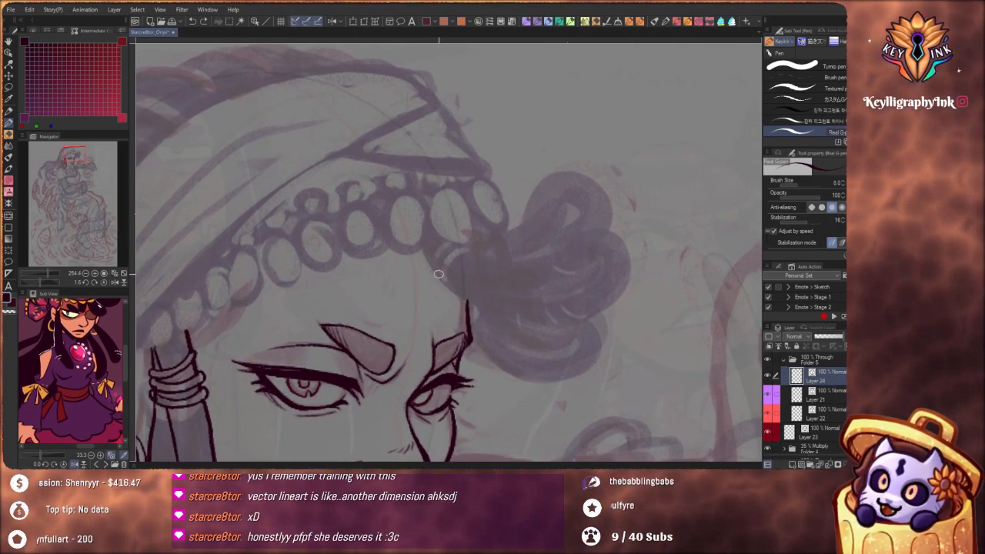
left_click_drag(431, 264, 448, 245)
mouse_move(567, 340)
left_mouse_down()
mouse_move(437, 398)
mouse_move(350, 372)
left_mouse_up()
scroll(443, 234, "up", 2)
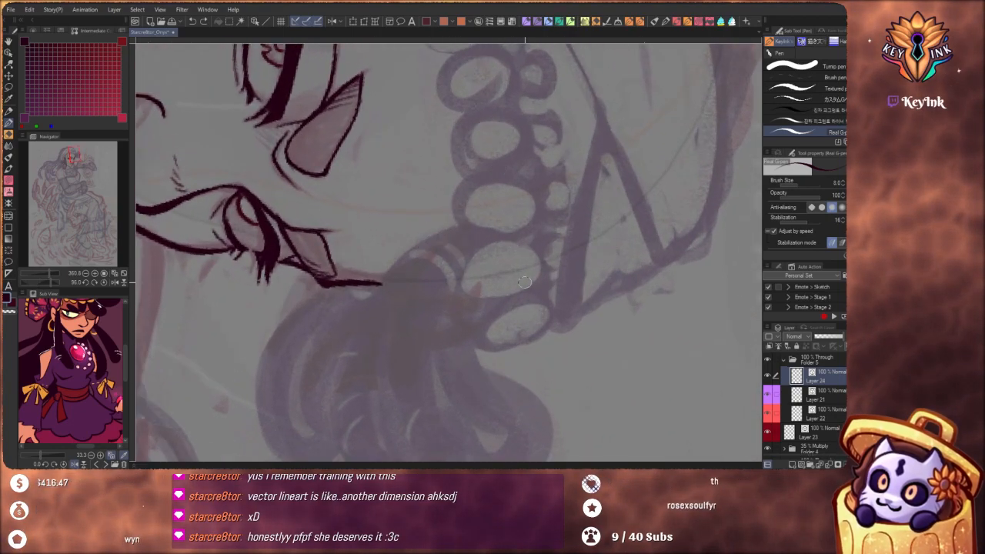
left_click_drag(535, 310, 539, 199)
scroll(538, 200, "down", 4)
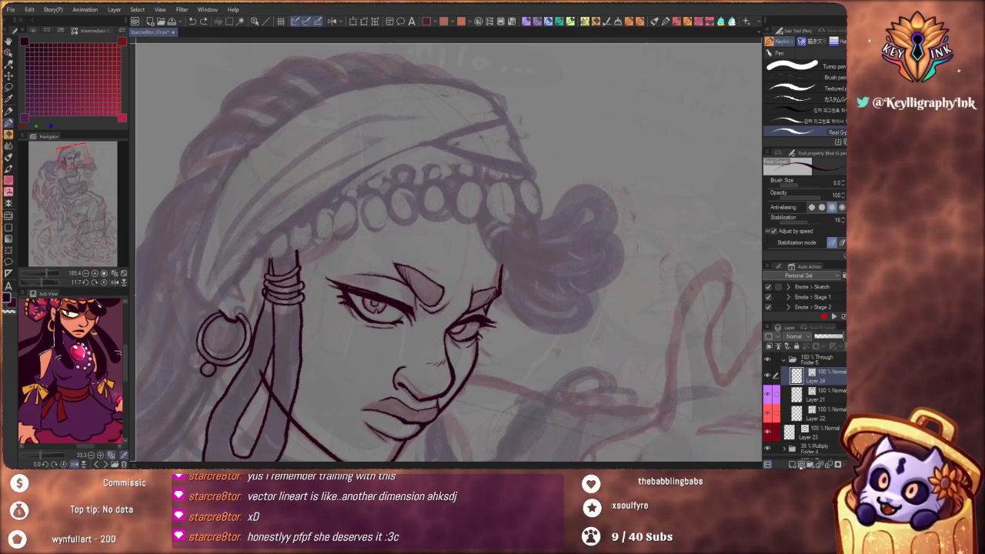
key("ctrl+shift+n")
scroll(510, 211, "up", 3)
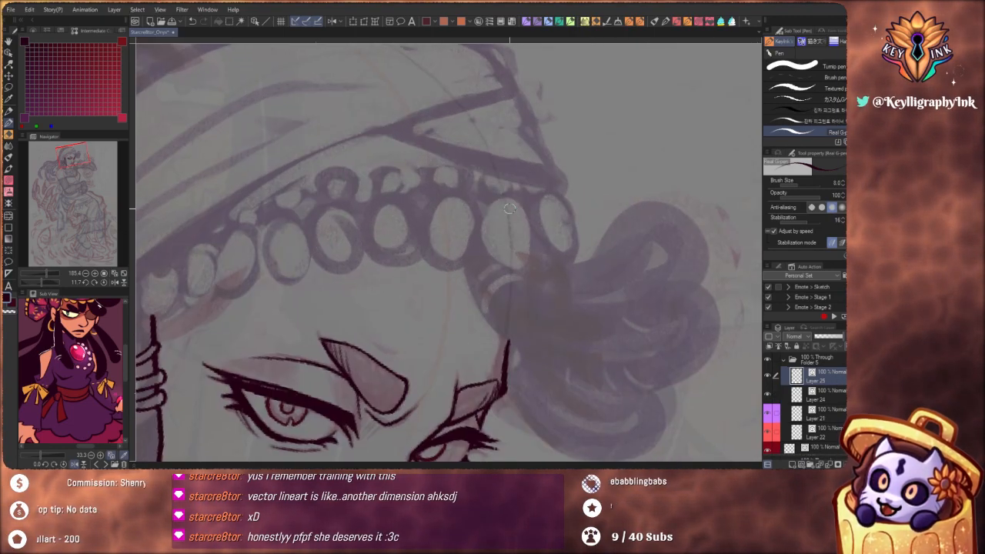
mouse_move(488, 201)
left_mouse_down()
mouse_move(513, 269)
mouse_move(532, 231)
mouse_move(510, 206)
mouse_move(484, 215)
mouse_move(490, 257)
mouse_move(519, 267)
mouse_move(532, 229)
mouse_move(504, 199)
left_mouse_up()
key("ctrl+z")
key("ctrl+z")
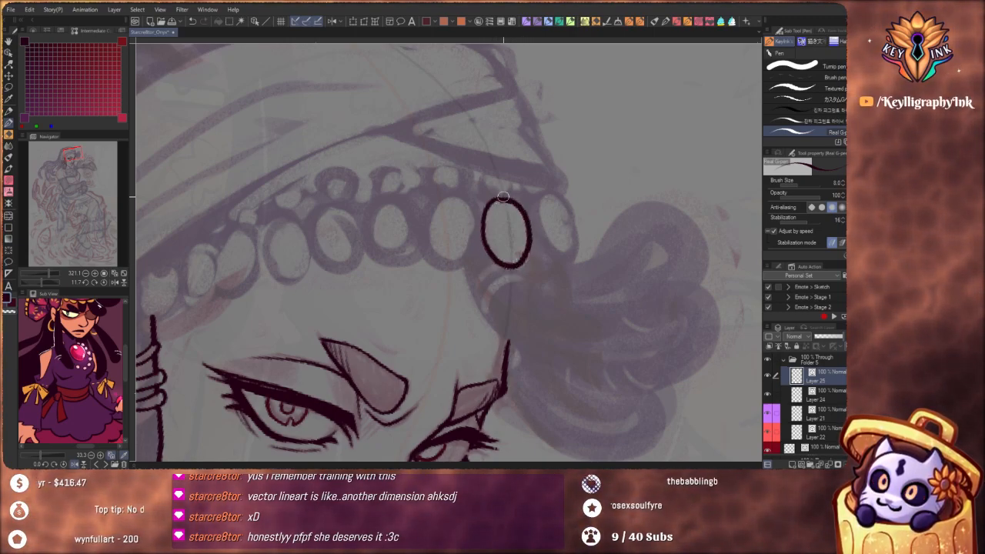
key("ctrl+z")
mouse_move(480, 229)
left_mouse_down()
mouse_move(512, 264)
mouse_move(526, 235)
mouse_move(509, 190)
left_mouse_up()
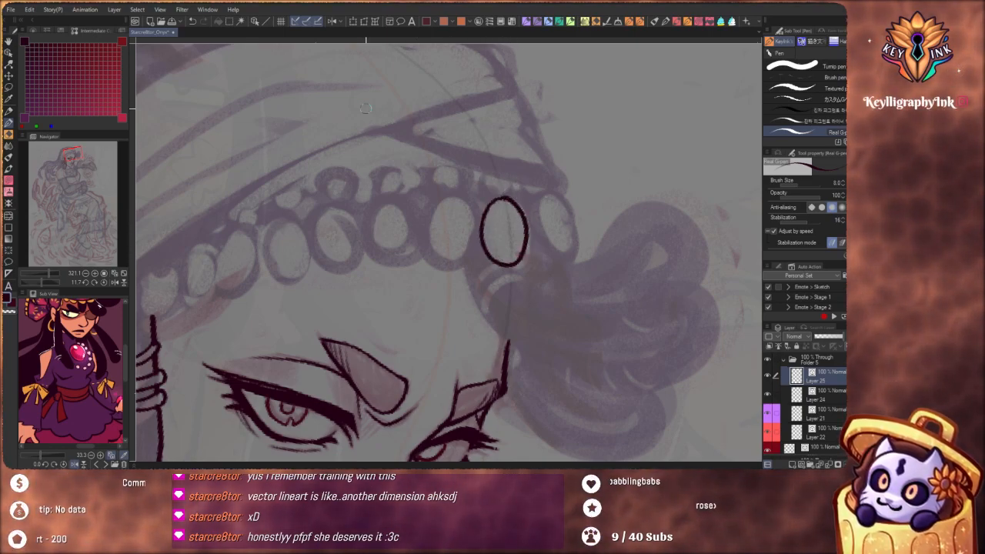
key("ctrl+z")
Ink the second-to-last oval coin near the hair puff on the headband trim, with a small round bead linked above it
mouse_move(498, 200)
left_mouse_down()
mouse_move(486, 239)
mouse_move(508, 267)
left_mouse_up()
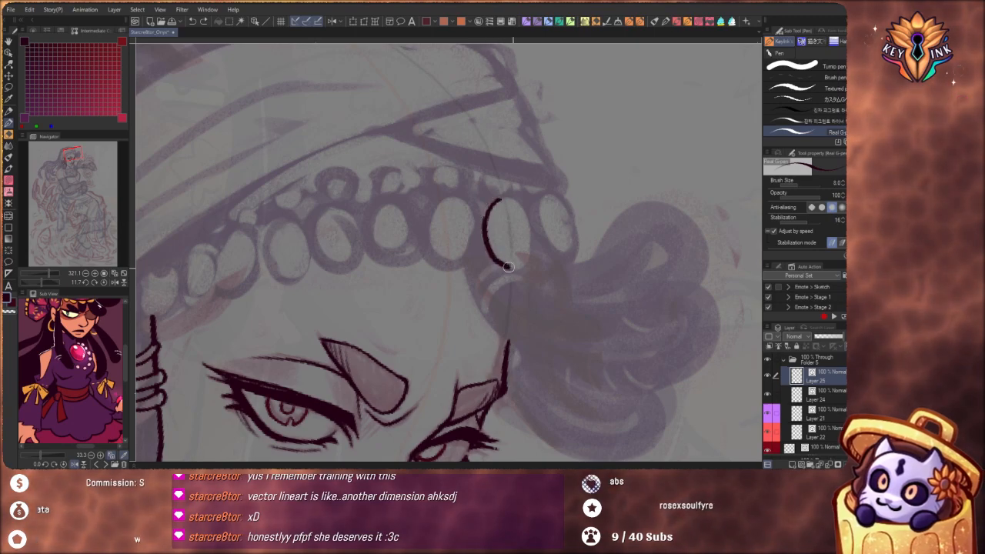
left_click_drag(528, 225, 500, 198)
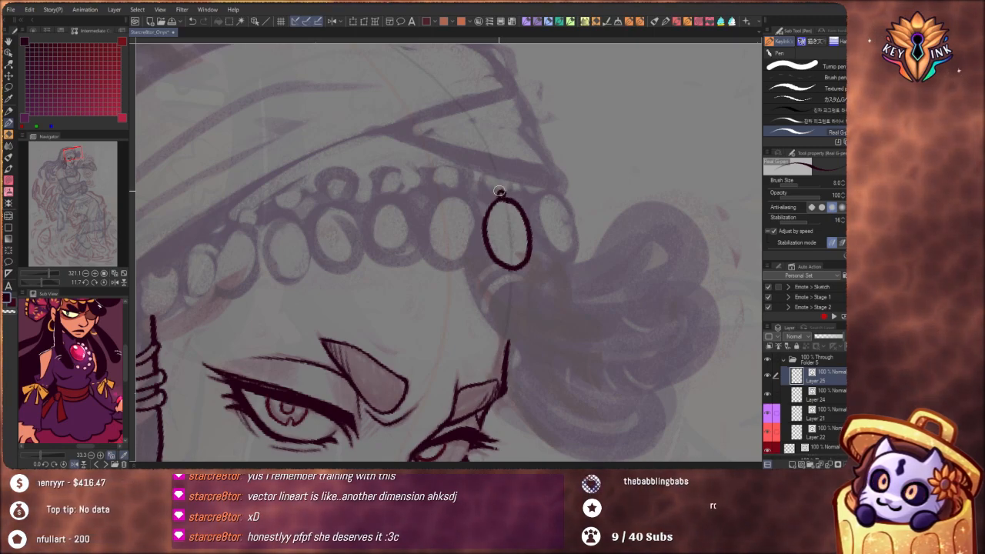
mouse_move(500, 192)
left_mouse_down()
mouse_move(491, 179)
mouse_move(501, 189)
left_mouse_up()
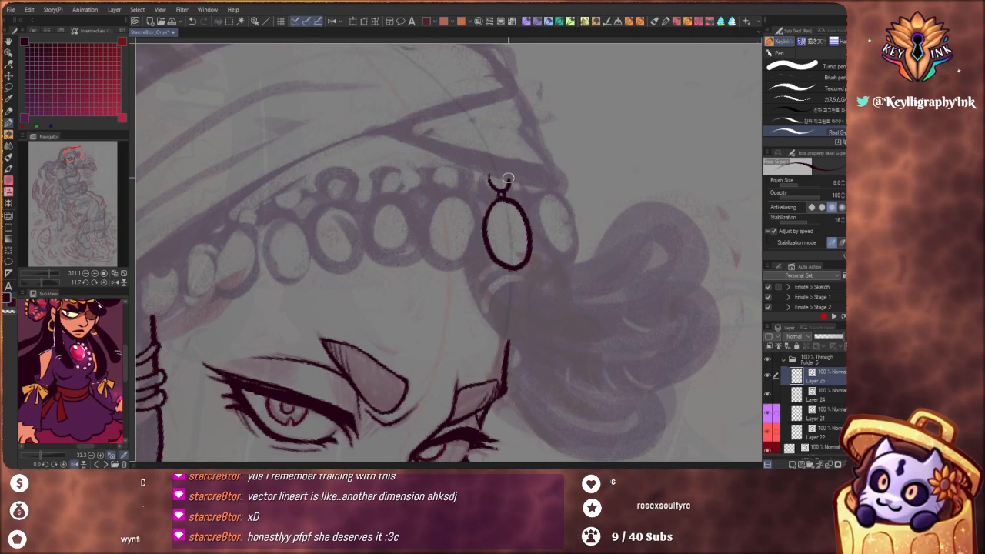
left_click_drag(508, 178, 487, 176)
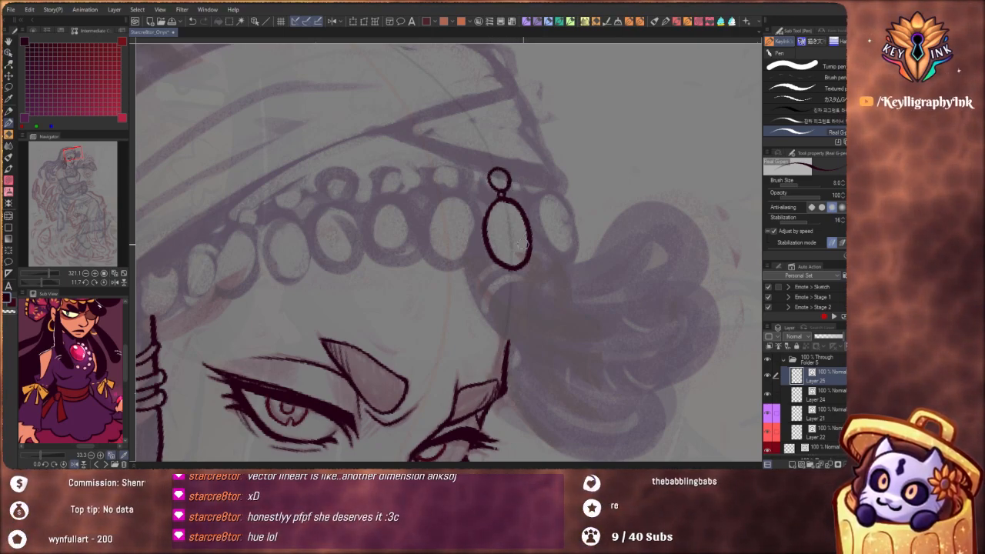
Copy the inked oval coin with its bead onto its own layer and place the copy over the last coin beside the hair puff
left_click(9, 60)
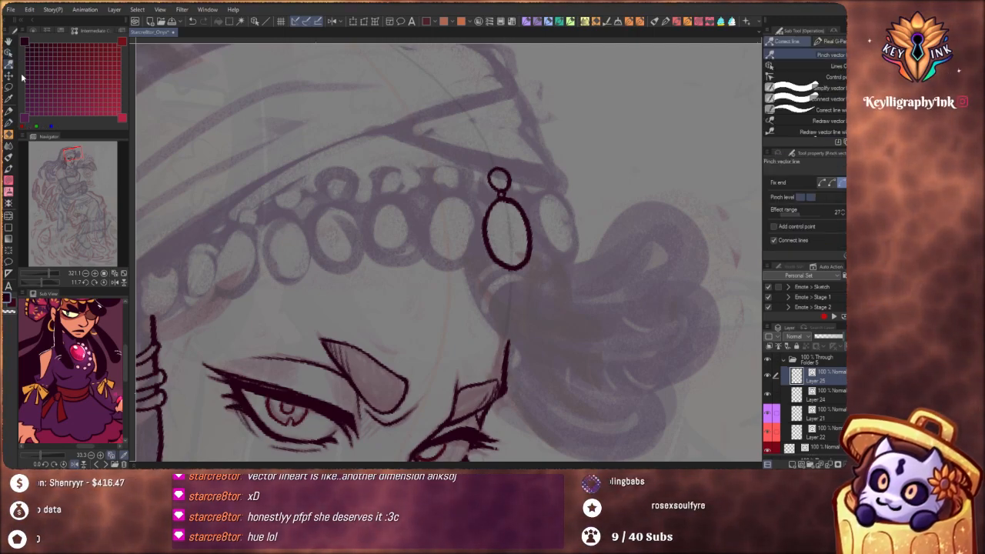
left_click(10, 54)
left_click(508, 187)
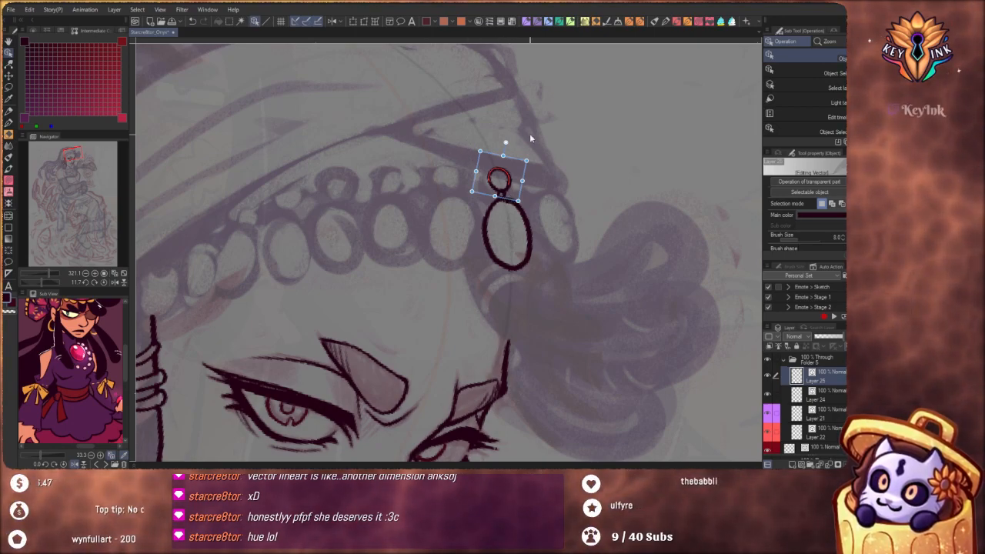
left_click(528, 257)
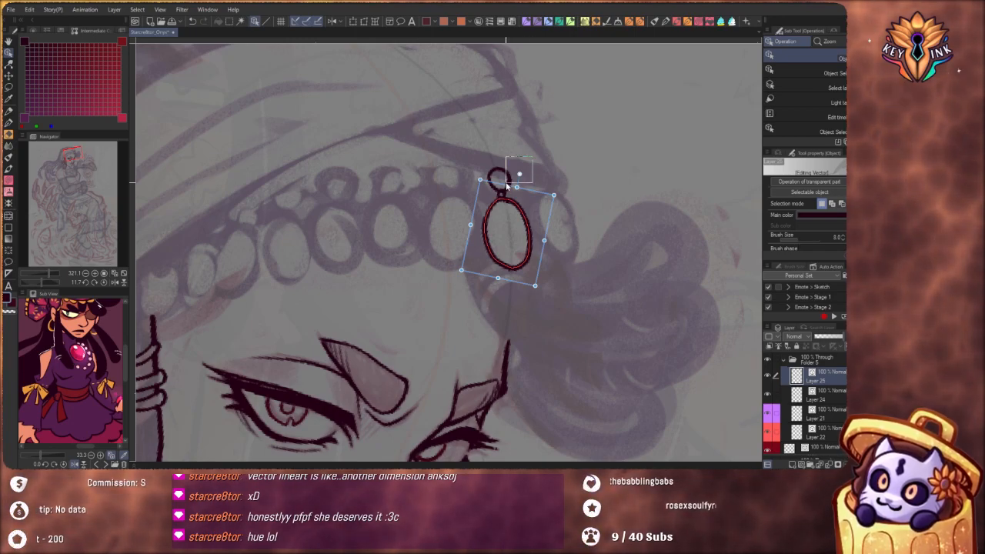
left_click_drag(533, 158, 446, 299)
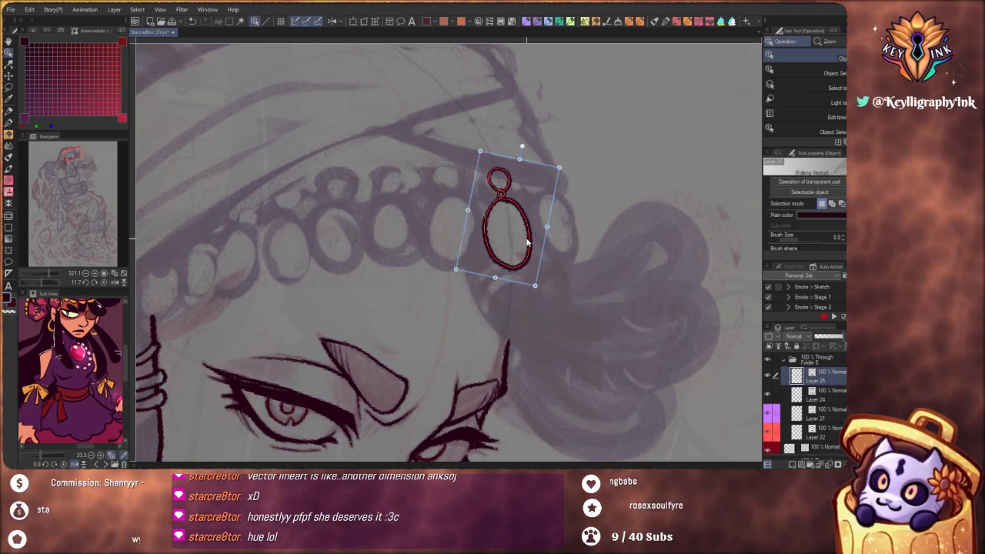
key("p")
key("k")
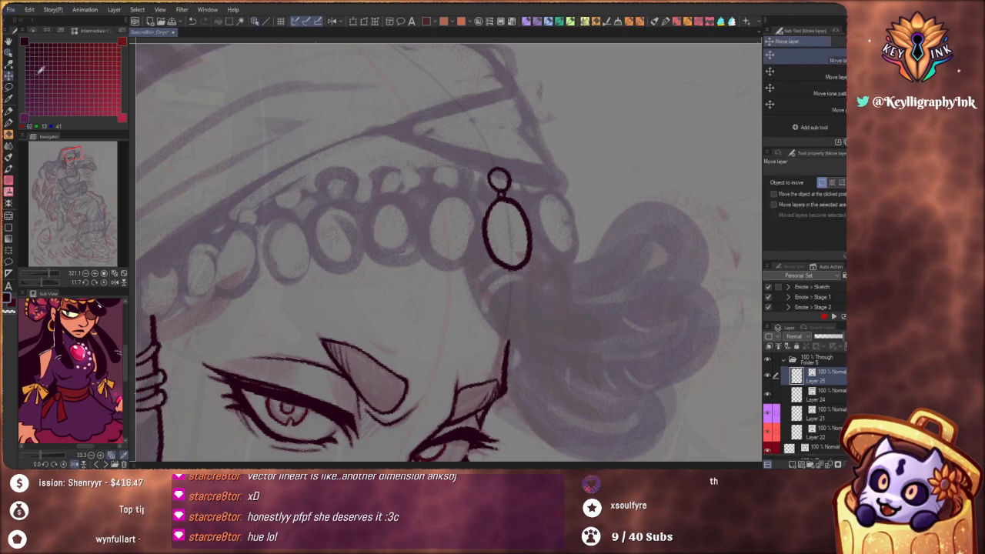
key("ctrl+c")
key("ctrl+v")
left_click_drag(518, 248, 573, 259)
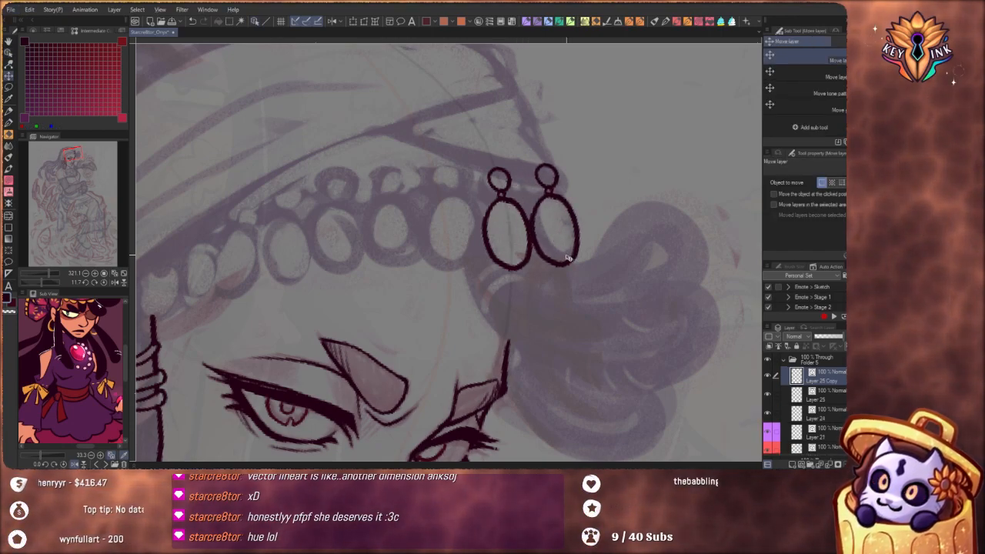
Rotate the copied coin slightly counterclockwise and squash its height to fit the outermost sketched coin, checking it with Layer 25 hidden briefly
left_click(353, 23)
left_click_drag(598, 304, 620, 289)
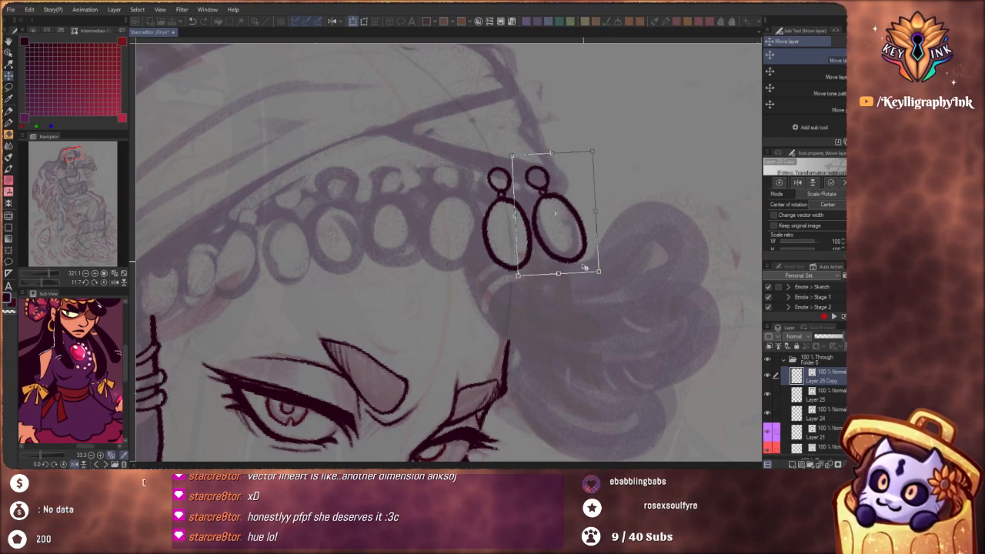
left_click_drag(568, 181, 546, 164)
left_click_drag(560, 274, 561, 274)
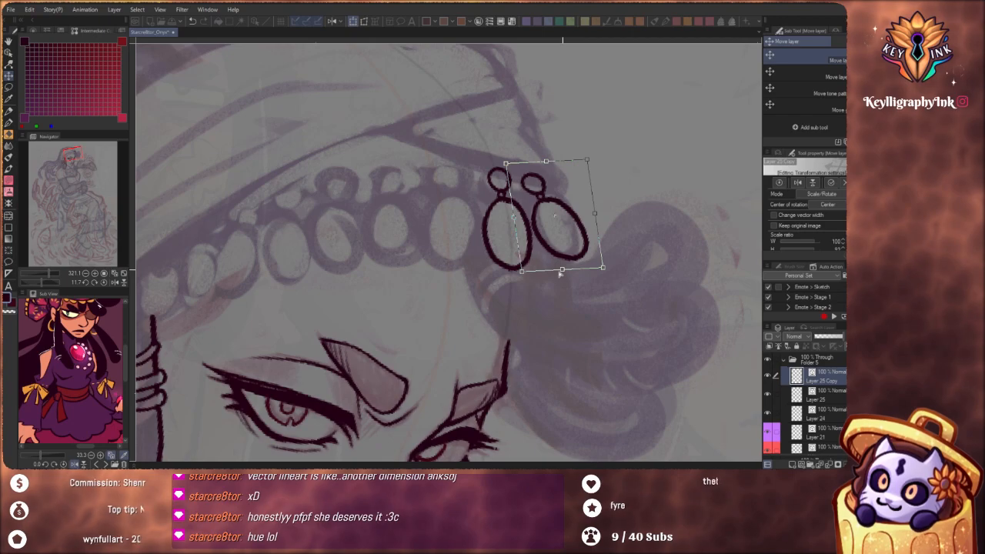
left_click(831, 186)
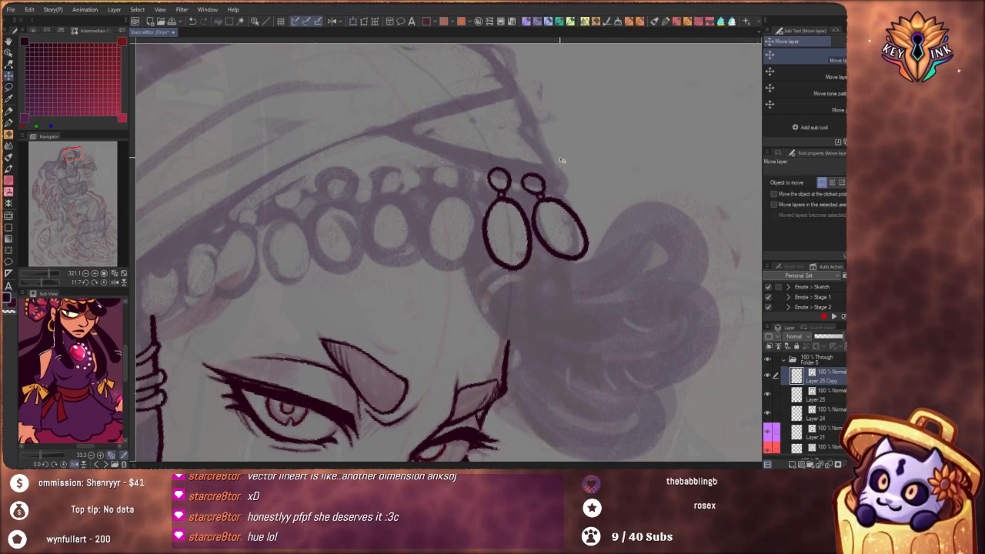
left_click(767, 394)
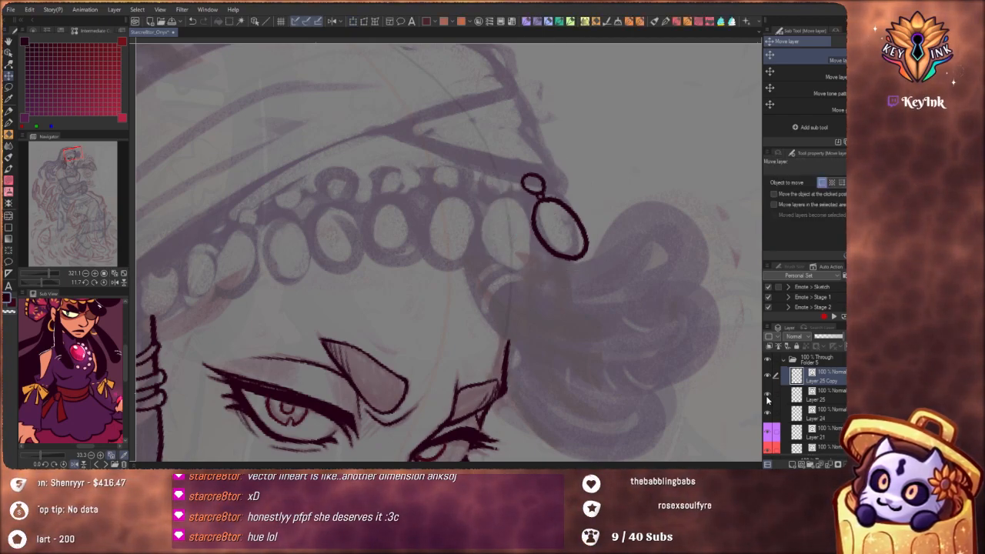
left_click(767, 394)
Lasso the original coin and bead on Layer 25 and place a duplicate over the next sketched coin toward the forehead
left_click(830, 397)
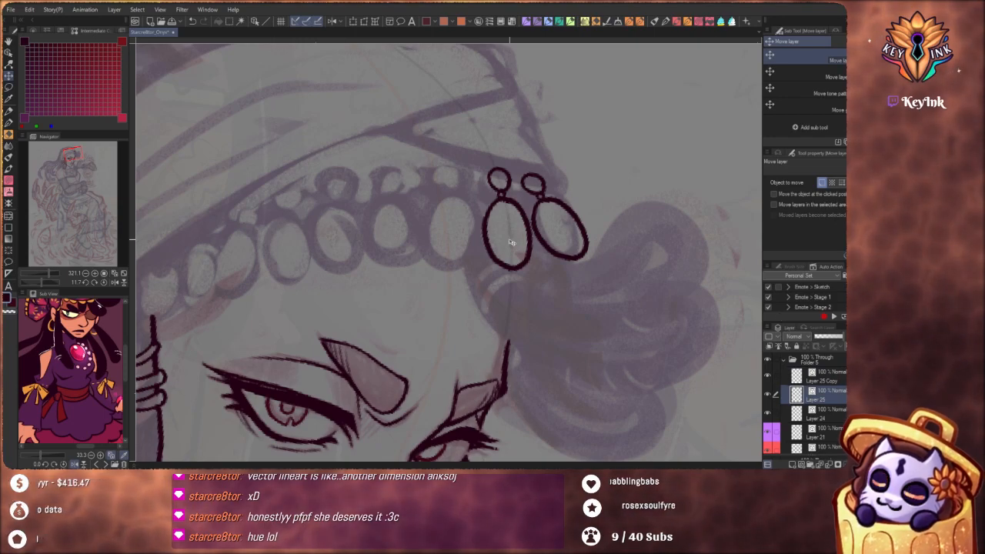
key("alt")
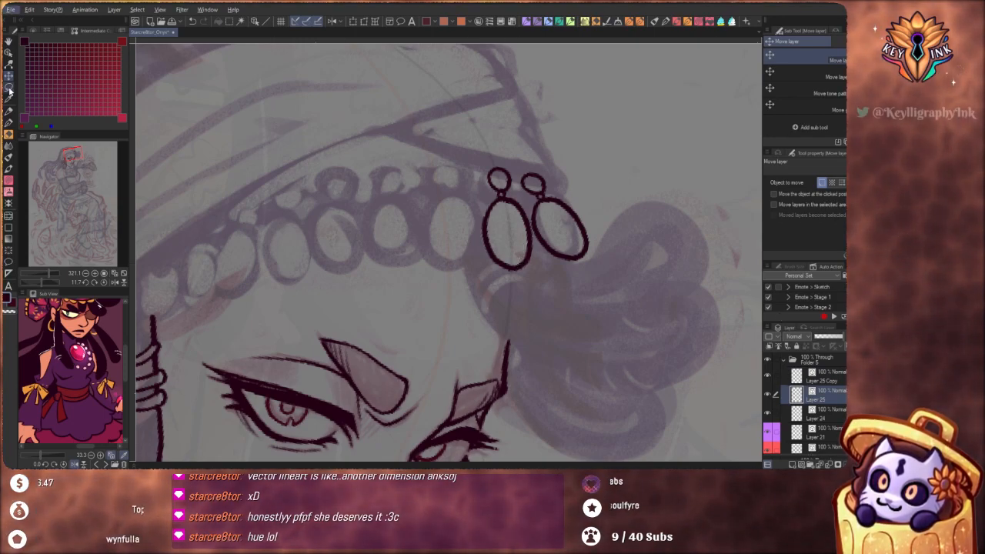
key("m")
mouse_move(500, 150)
left_mouse_down()
mouse_move(479, 284)
mouse_move(540, 160)
left_mouse_up()
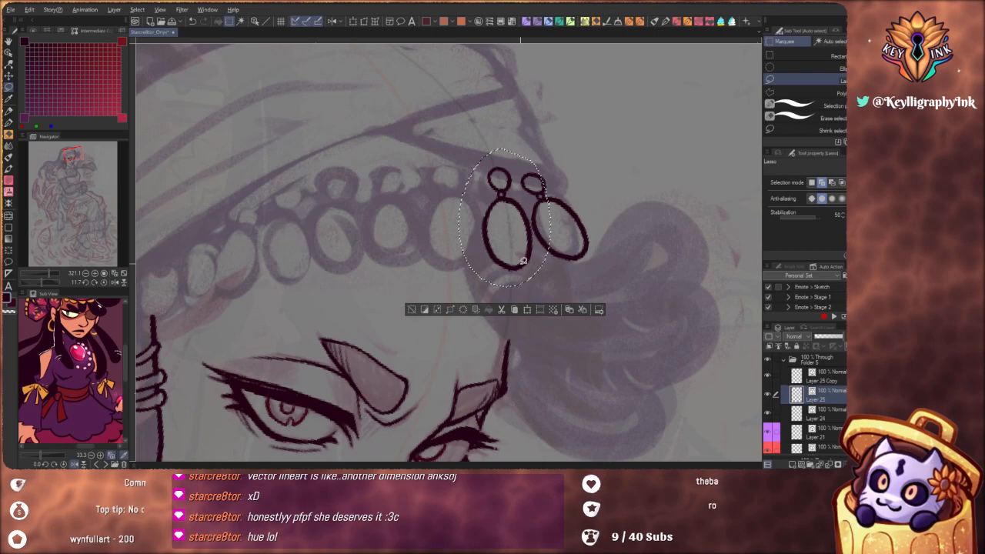
left_click(10, 75)
left_click_drag(505, 246, 451, 243)
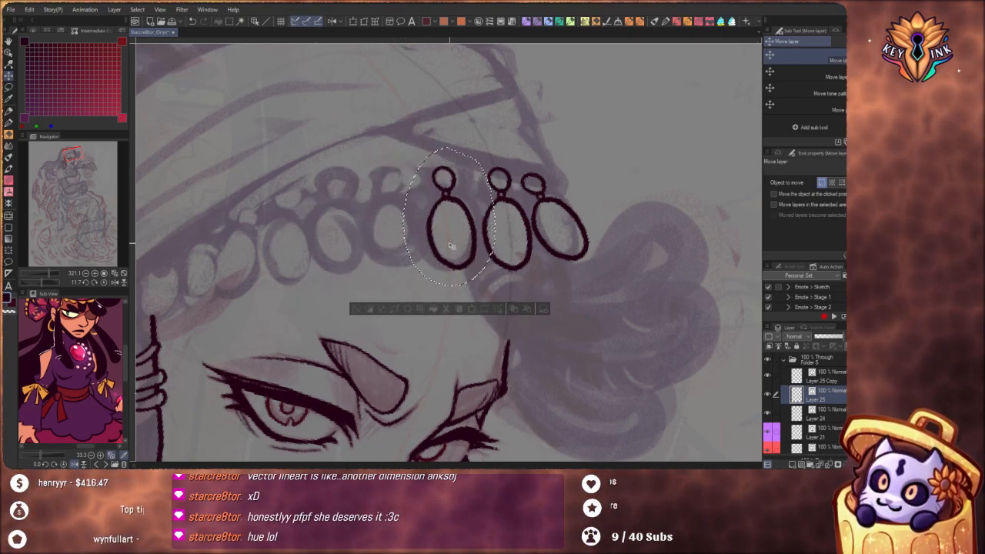
Rotate the new coin duplicate slightly clockwise and shift it closer to the original coin
left_click(472, 309)
left_click_drag(517, 284, 491, 302)
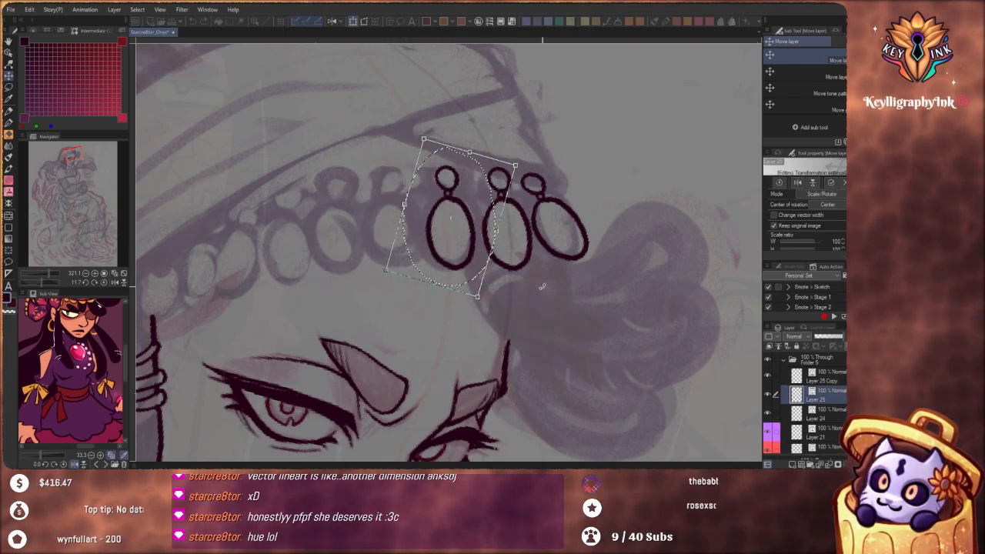
left_click_drag(467, 245, 479, 242)
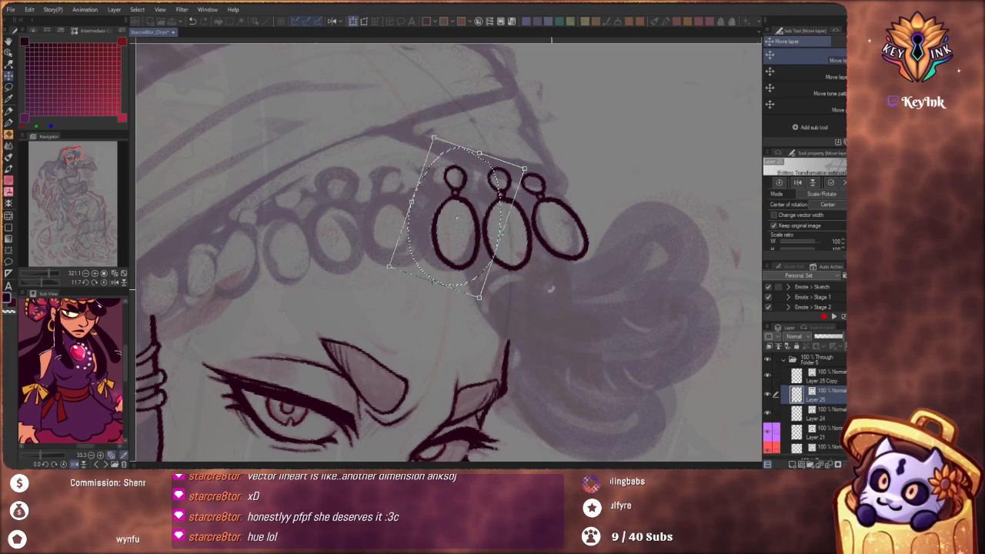
left_click(830, 182)
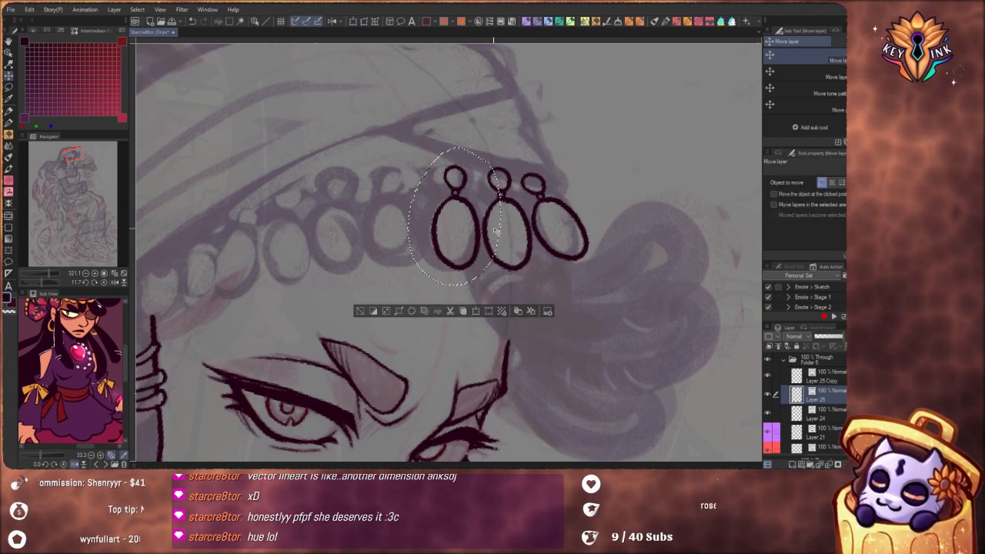
key("m")
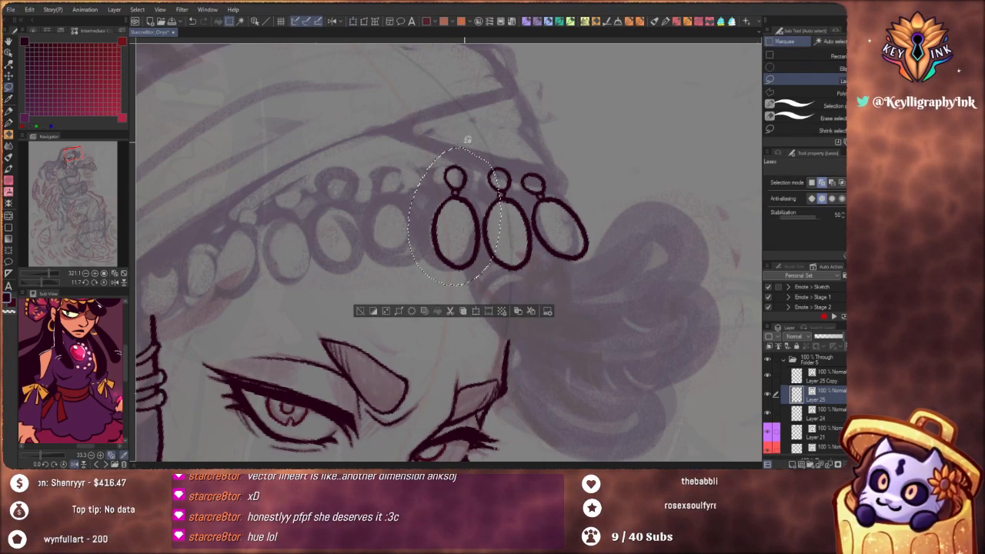
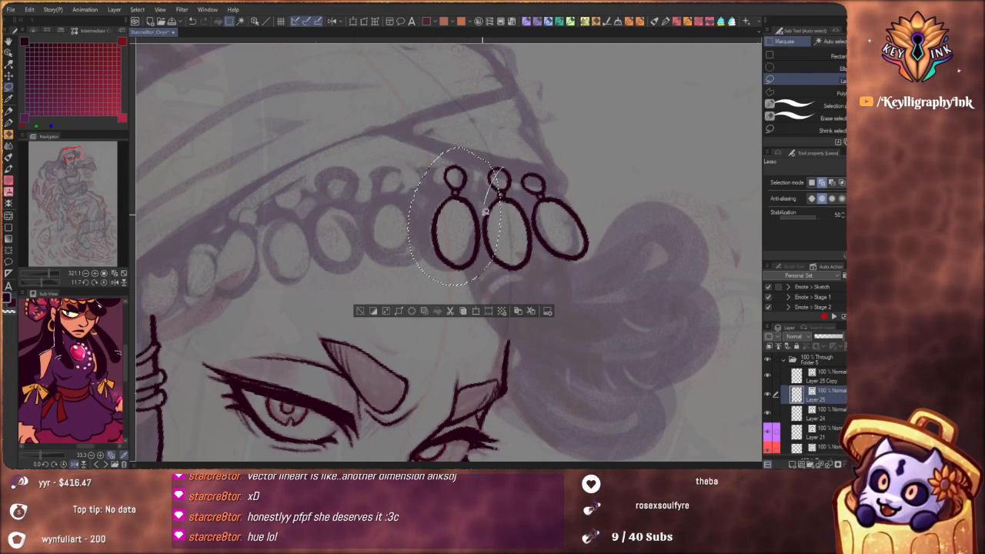
Trim the selection to the innermost coin and bead on Layer 25, place a duplicate as the fourth coin along the headband, and deselect
left_click_drag(488, 263, 487, 266)
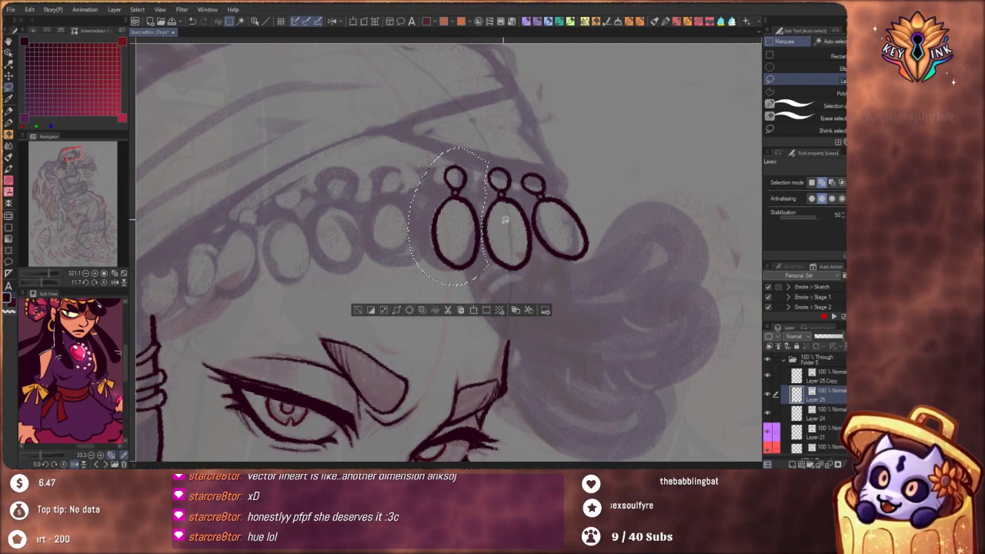
key("alt")
key("k")
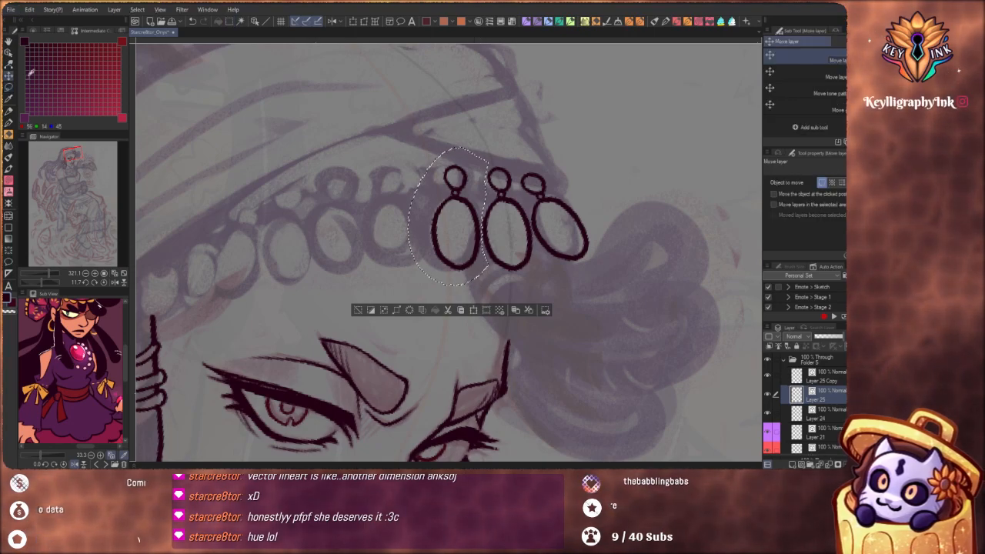
left_click_drag(457, 236, 410, 239)
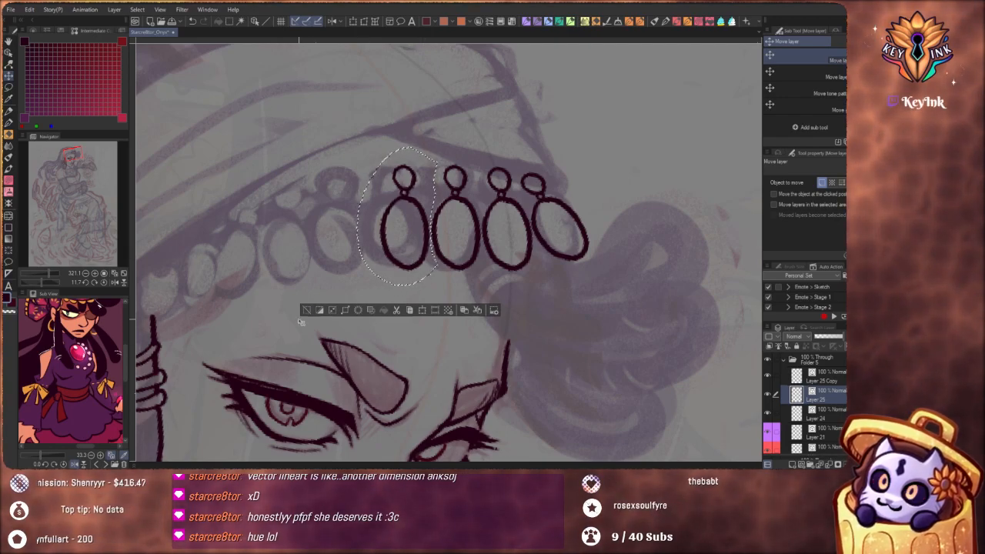
key("ctrl+d")
Check the coin layers by toggling Layer 25's visibility and merge Layer 25 Copy down into Layer 25
scroll(347, 282, "down", 8)
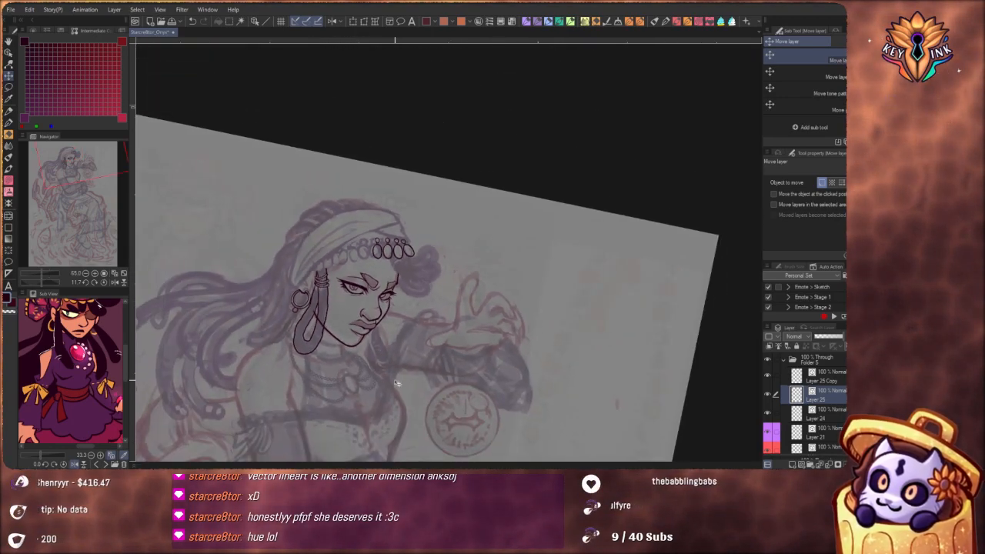
left_click_drag(416, 385, 420, 224)
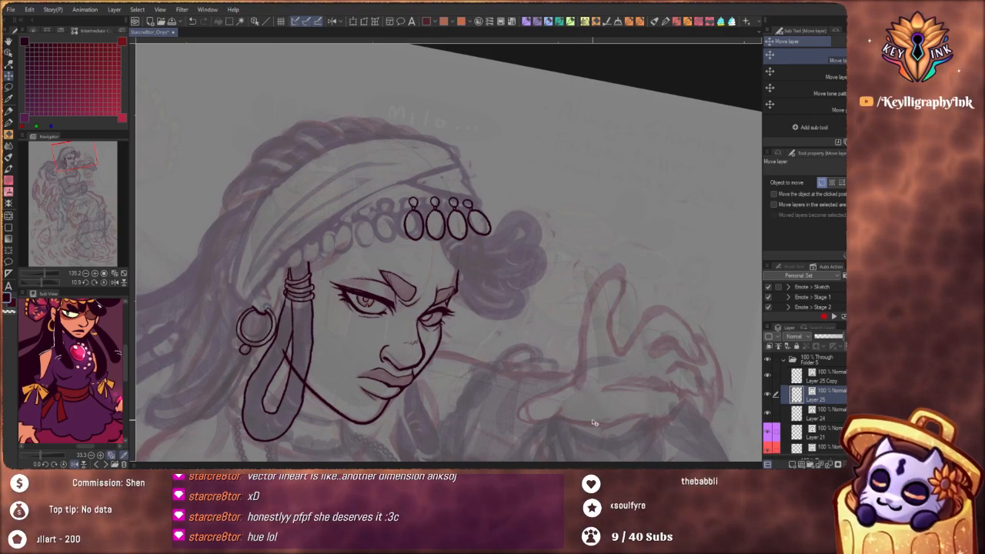
key("p")
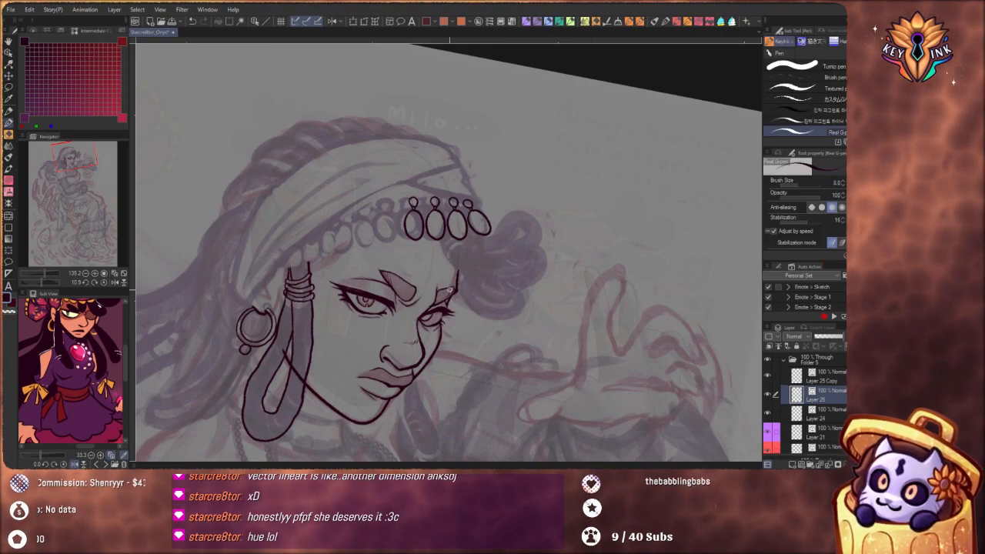
left_click_drag(630, 118, 572, 64)
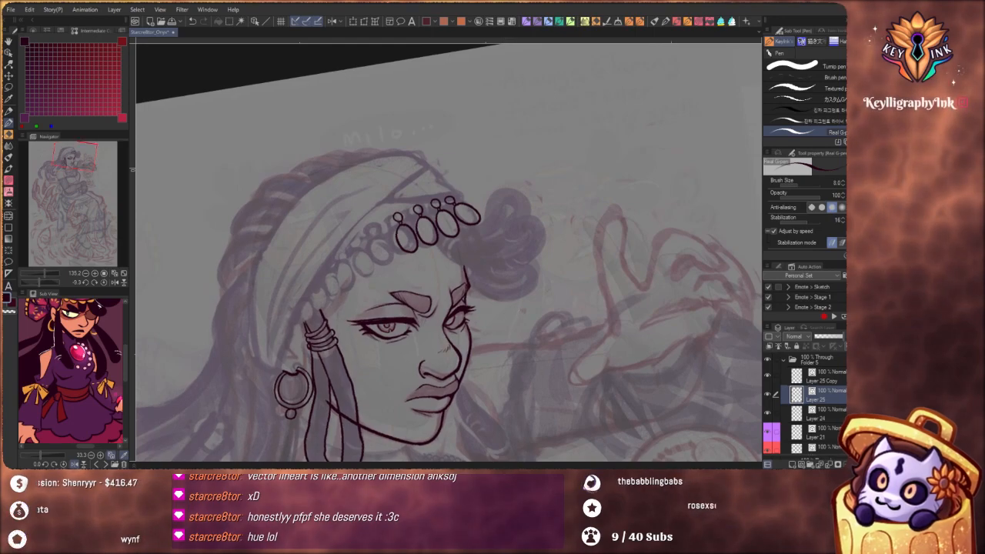
left_click(767, 394)
left_click(767, 394)
left_click(814, 378)
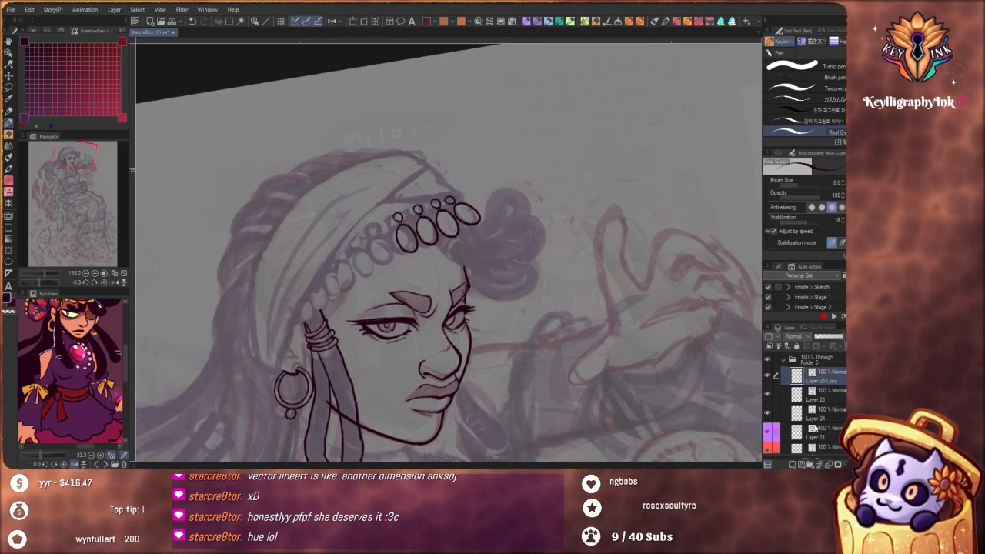
left_click(829, 463)
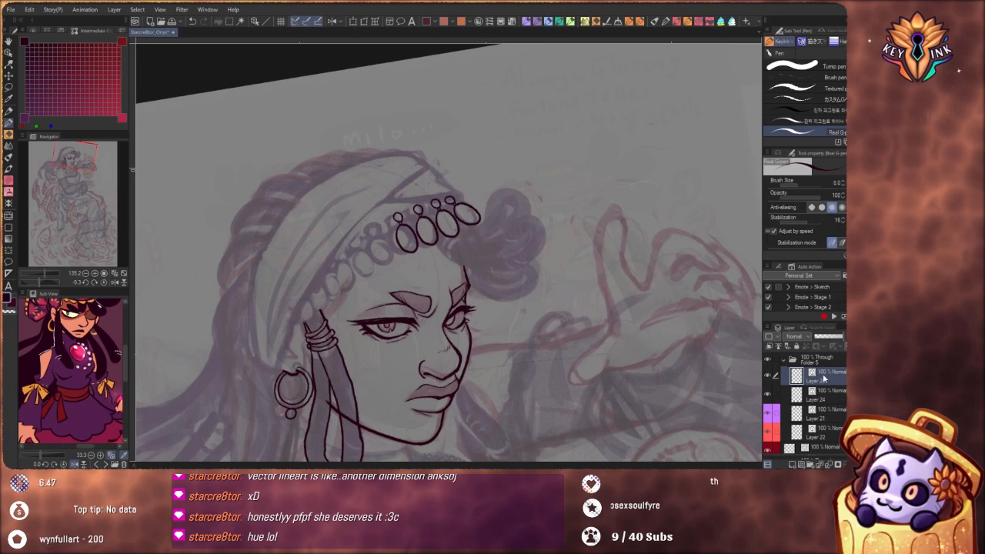
On Layer 24, ink the front edge of the wide headband wrap from the earring up to its front tip
left_click_drag(444, 319, 494, 276)
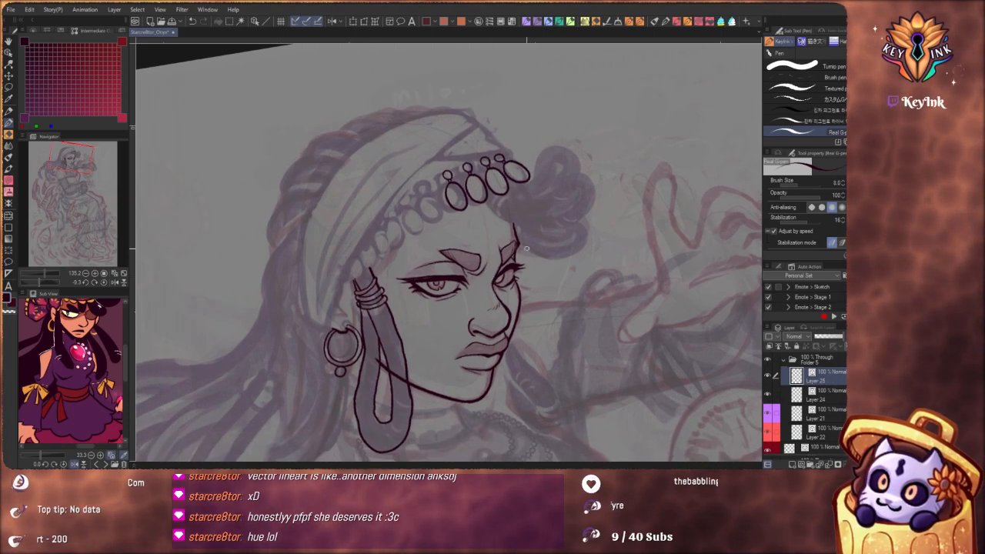
left_click(816, 396)
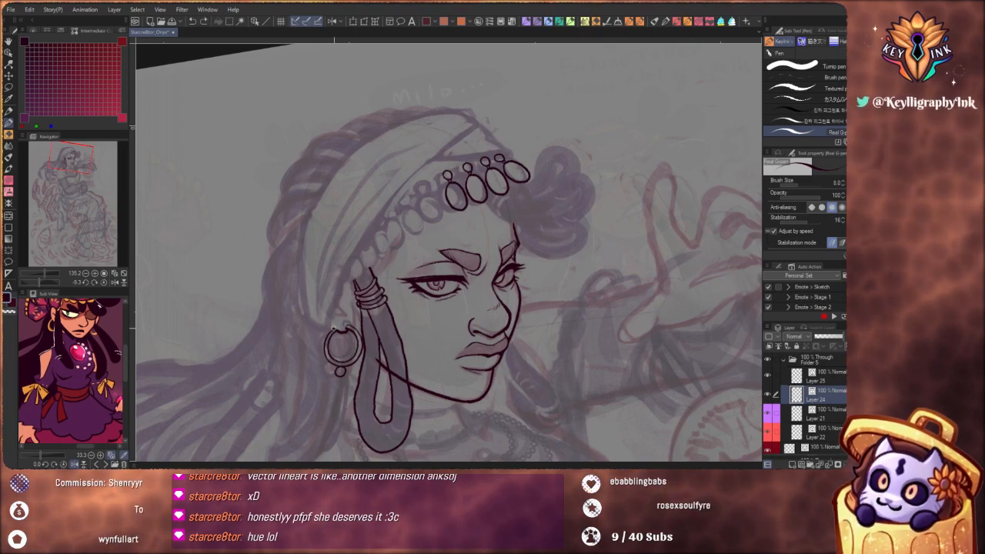
mouse_move(336, 328)
left_mouse_down()
mouse_move(364, 246)
mouse_move(398, 205)
mouse_move(444, 175)
left_mouse_up()
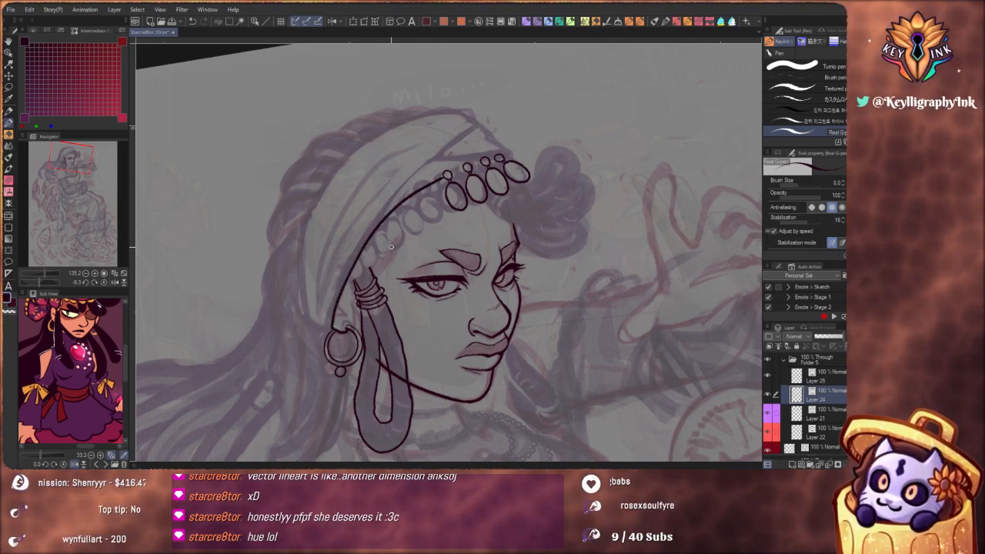
key("ctrl+z")
mouse_move(336, 330)
left_mouse_down()
mouse_move(339, 294)
mouse_move(381, 222)
mouse_move(476, 130)
left_mouse_up()
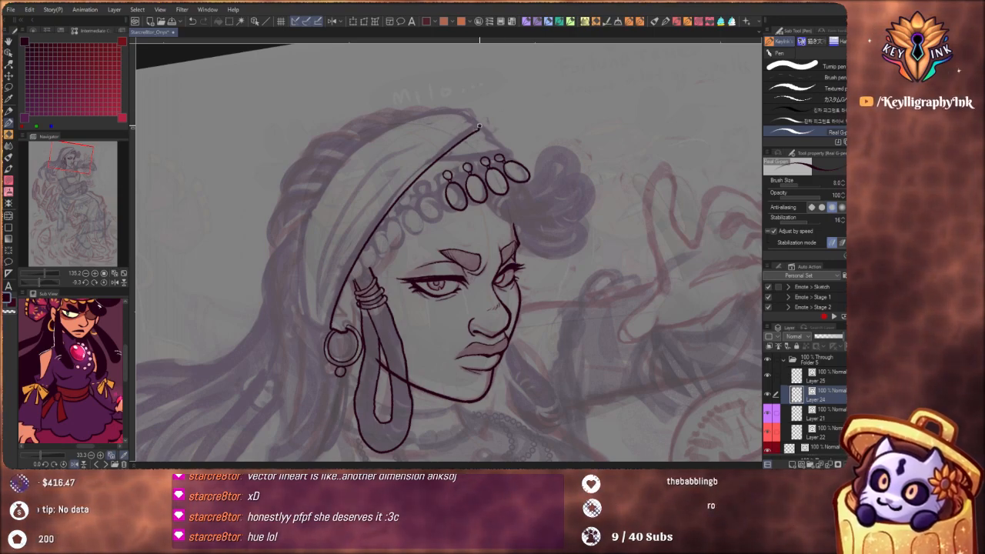
Ink the outer edge of the headband wrap from its front tip over the crown and down behind the ear
mouse_move(477, 127)
left_mouse_down()
mouse_move(466, 113)
mouse_move(412, 121)
mouse_move(311, 254)
left_mouse_up()
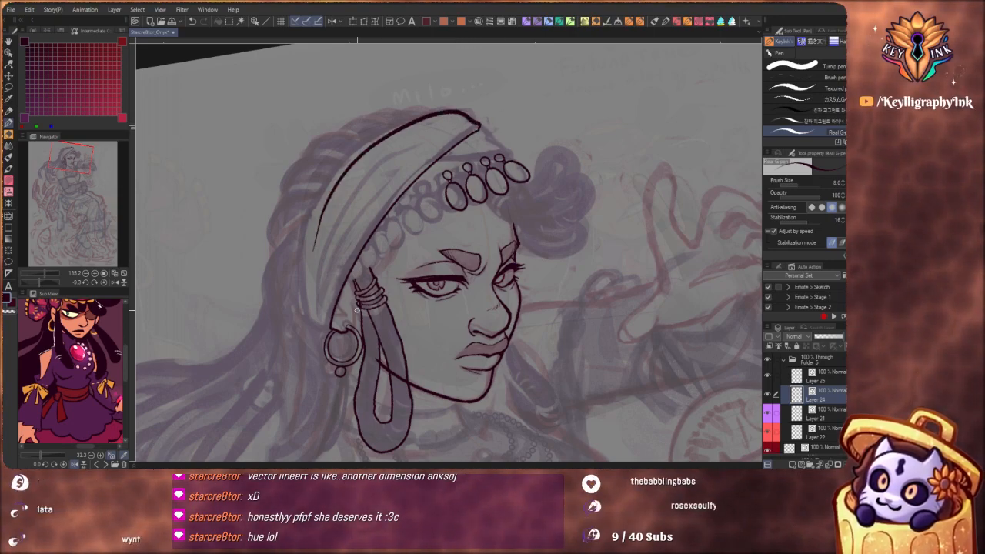
left_click_drag(409, 223, 421, 197)
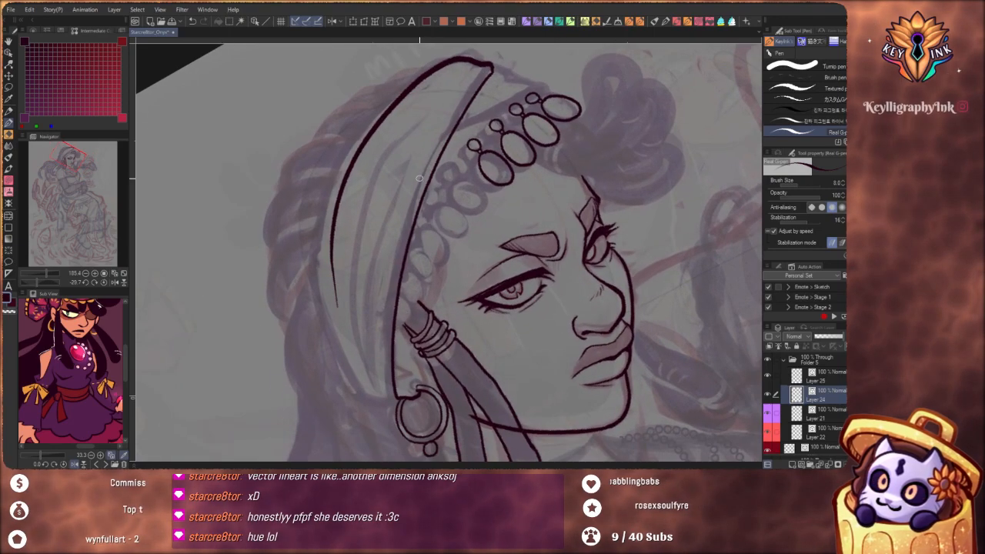
key("ctrl+z")
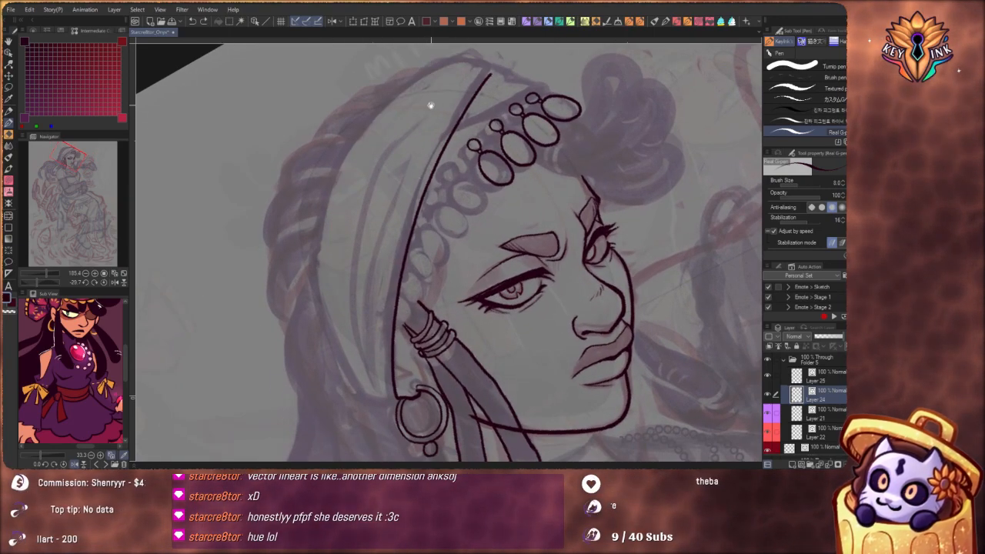
mouse_move(445, 84)
left_mouse_down()
mouse_move(431, 53)
mouse_move(369, 97)
mouse_move(318, 192)
mouse_move(320, 318)
left_mouse_up()
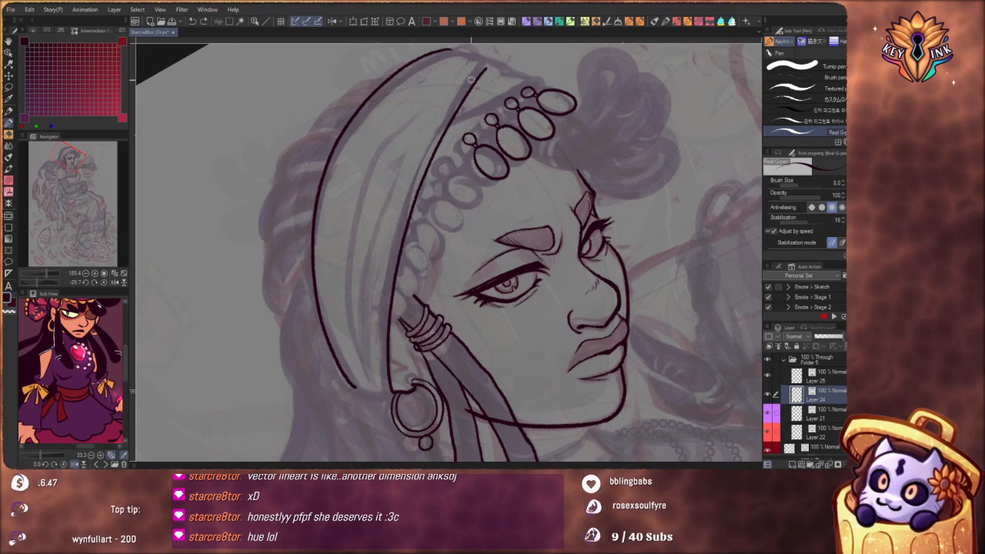
key("ctrl+z")
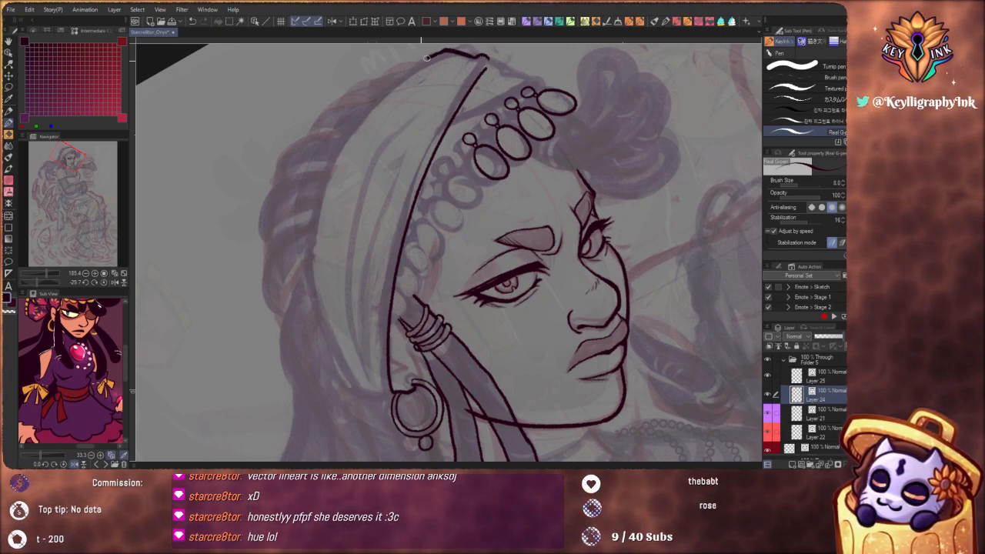
mouse_move(427, 57)
left_mouse_down()
mouse_move(370, 104)
mouse_move(307, 254)
mouse_move(356, 391)
left_mouse_up()
scroll(367, 194, "down", 5)
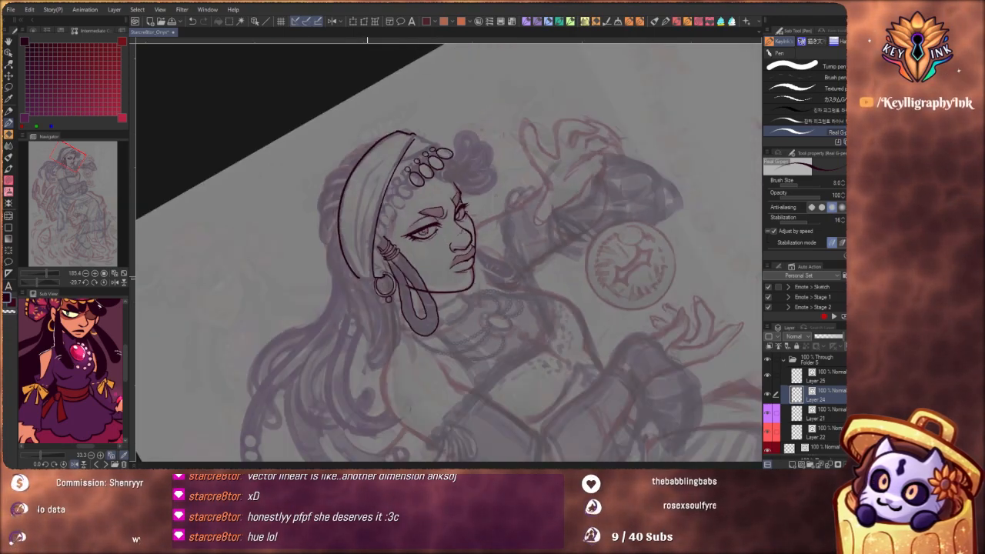
Close the headband outline above the earring and ink a short fold line rising from that corner
left_click_drag(519, 378, 421, 388)
scroll(372, 210, "up", 5)
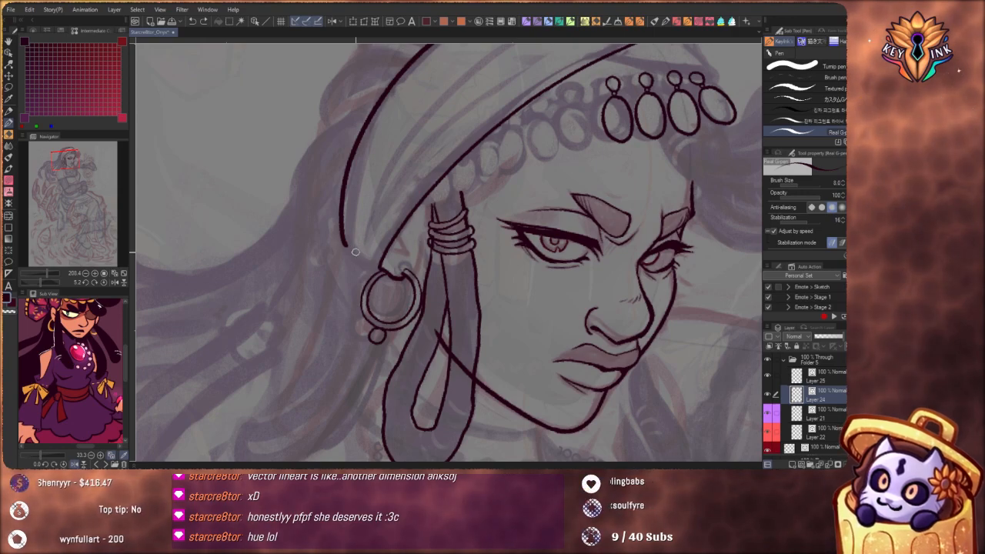
left_click_drag(343, 244, 358, 258)
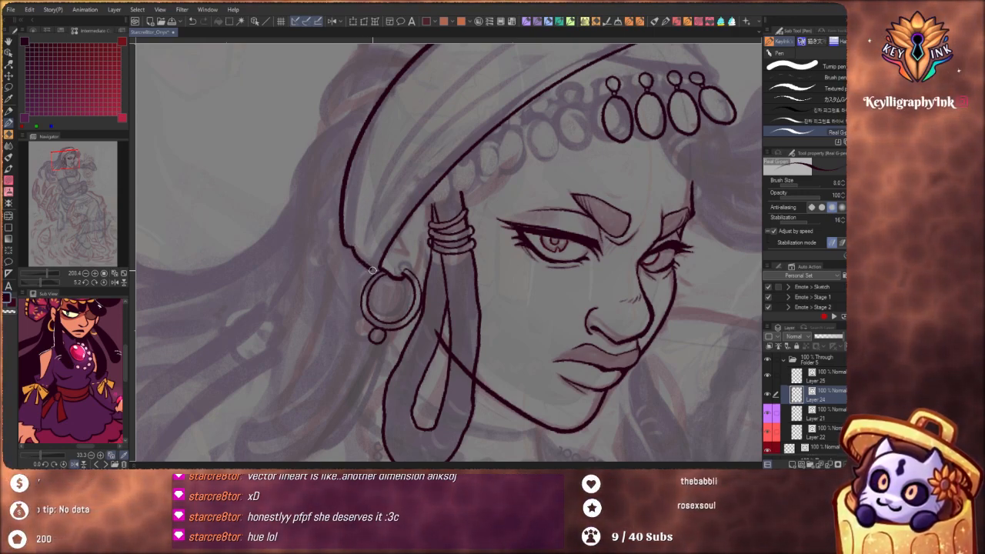
mouse_move(375, 270)
left_mouse_down()
mouse_move(382, 272)
mouse_move(385, 187)
left_mouse_up()
left_click_drag(455, 188, 395, 259)
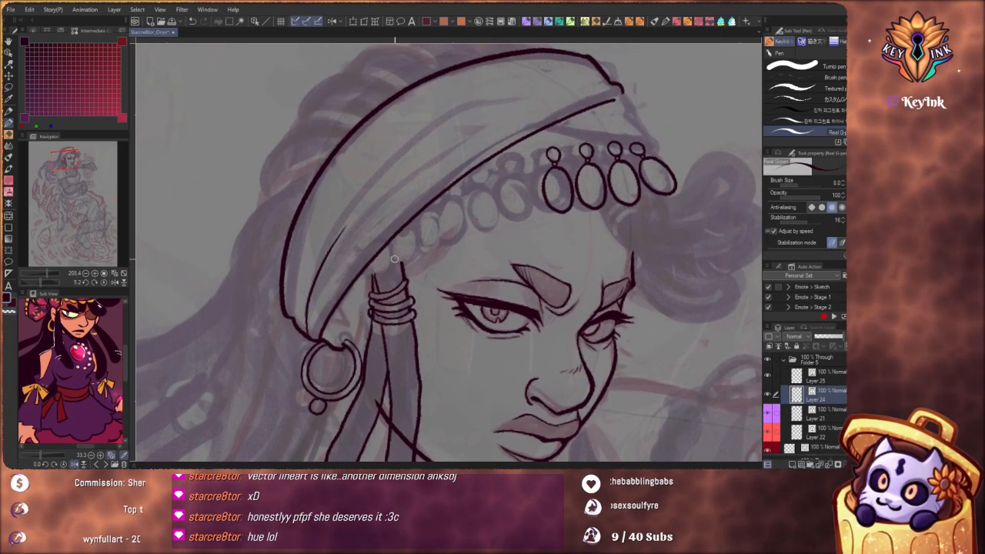
left_click_drag(442, 356, 513, 333)
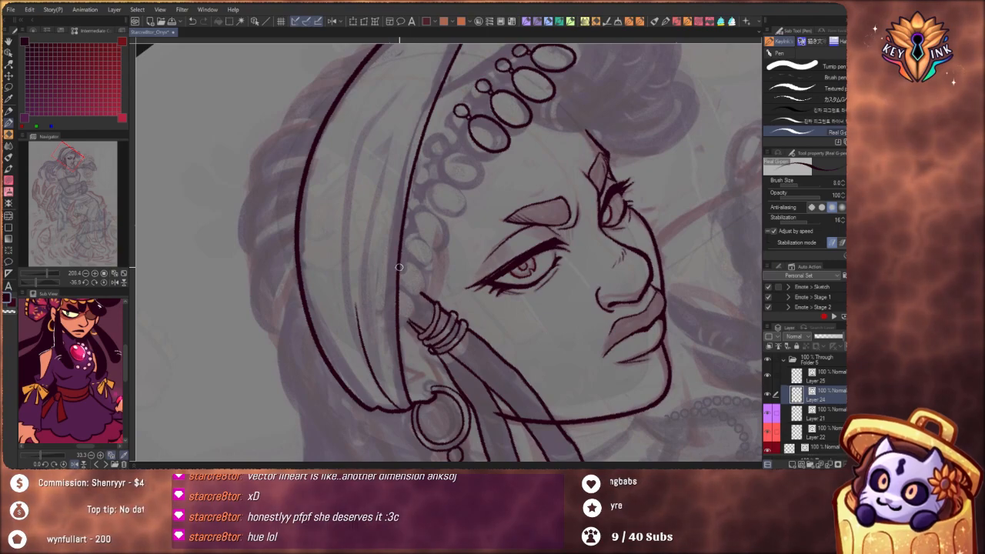
mouse_move(399, 269)
left_mouse_down()
mouse_move(437, 174)
mouse_move(487, 120)
left_mouse_up()
left_click_drag(497, 118, 441, 187)
key("ctrl+z")
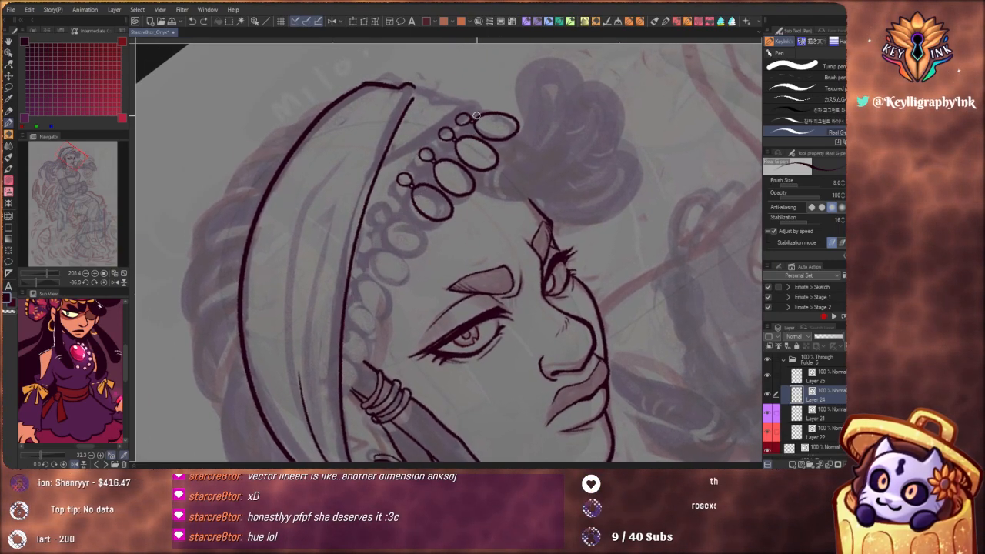
mouse_move(471, 117)
left_mouse_down()
mouse_move(405, 181)
mouse_move(358, 281)
left_mouse_up()
key("ctrl+z")
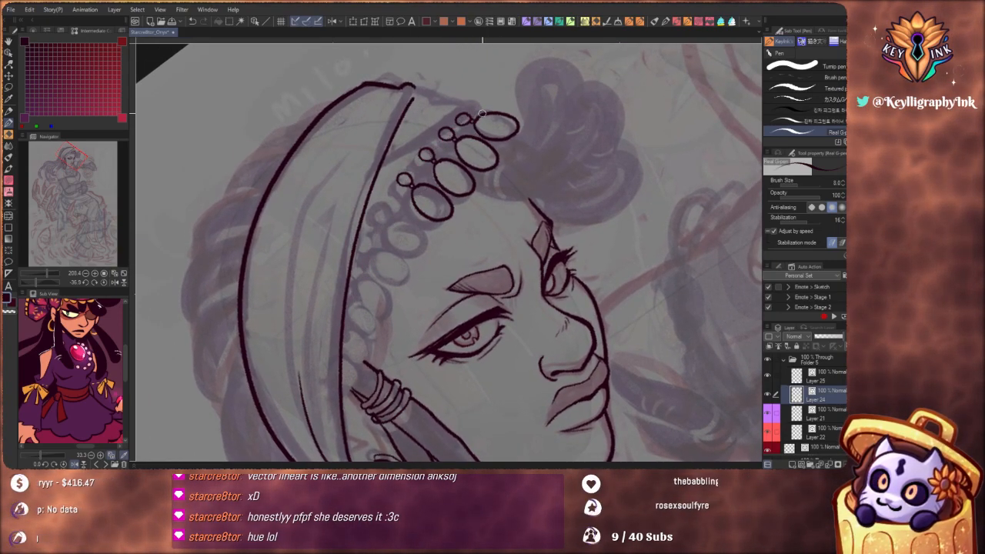
mouse_move(473, 119)
left_mouse_down()
mouse_move(423, 167)
mouse_move(366, 251)
mouse_move(342, 320)
mouse_move(399, 206)
mouse_move(472, 120)
left_mouse_up()
key("ctrl+z")
key("ctrl+z")
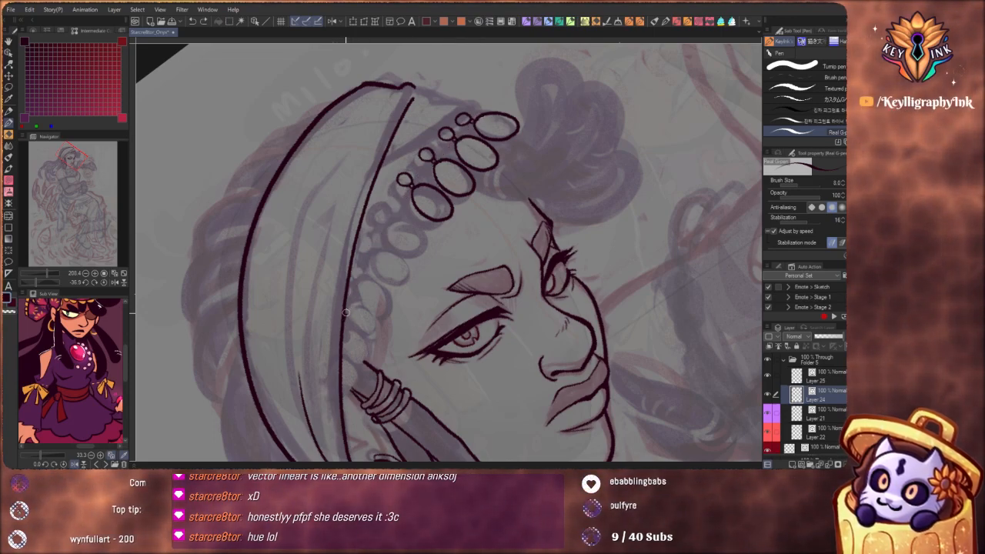
Ink the lower headband edge as a curve from the wrap's front edge through the beads to the outermost coin
mouse_move(344, 320)
left_mouse_down()
mouse_move(396, 217)
mouse_move(481, 110)
left_mouse_up()
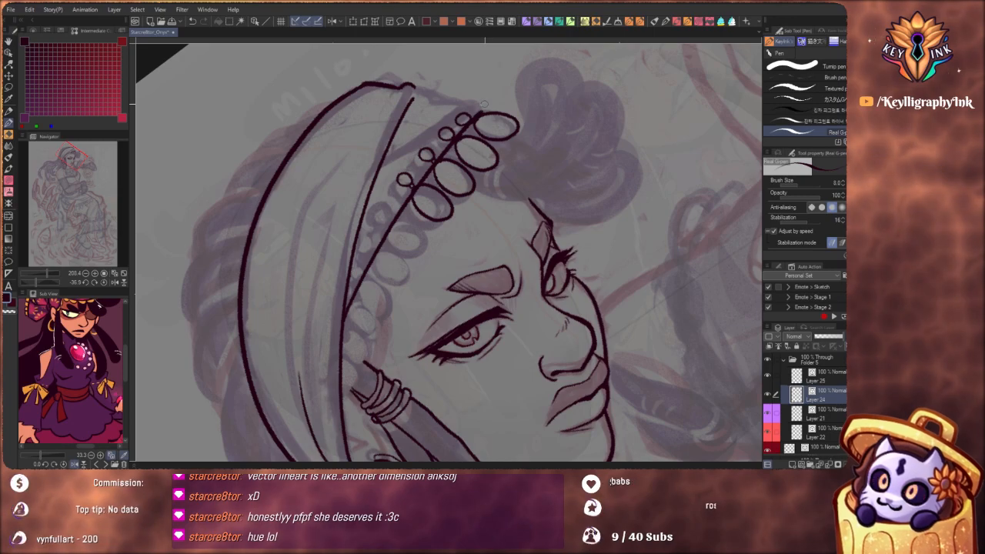
key("ctrl+z")
mouse_move(343, 324)
left_mouse_down()
mouse_move(418, 177)
mouse_move(484, 113)
left_mouse_up()
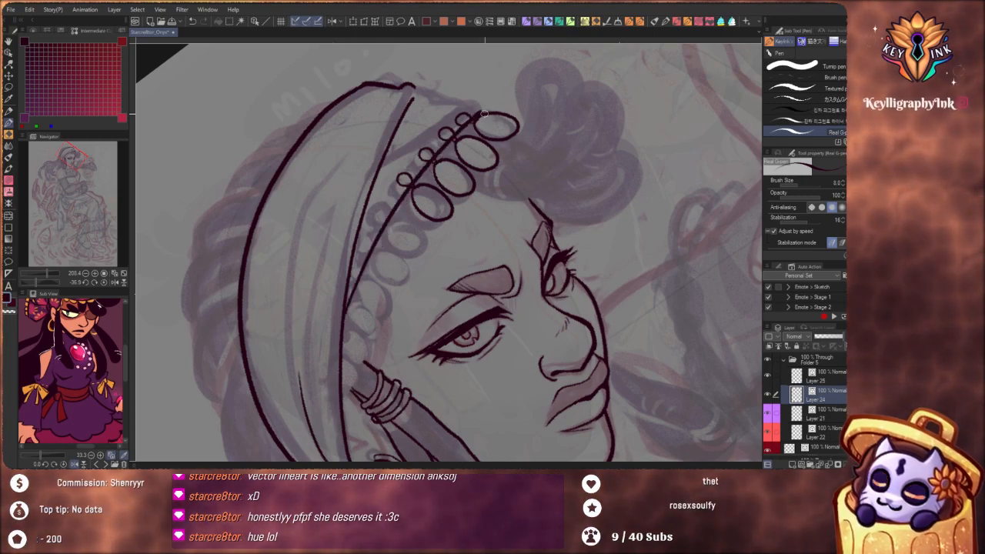
Ink the lower band's tip beside the outermost coin, add fold lines inside it, and join its outer edge to the wide wrap
mouse_move(543, 201)
left_mouse_down()
mouse_move(560, 260)
mouse_move(543, 312)
mouse_move(467, 360)
mouse_move(444, 362)
left_mouse_up()
mouse_move(545, 331)
left_mouse_down()
mouse_move(482, 238)
mouse_move(505, 243)
left_mouse_up()
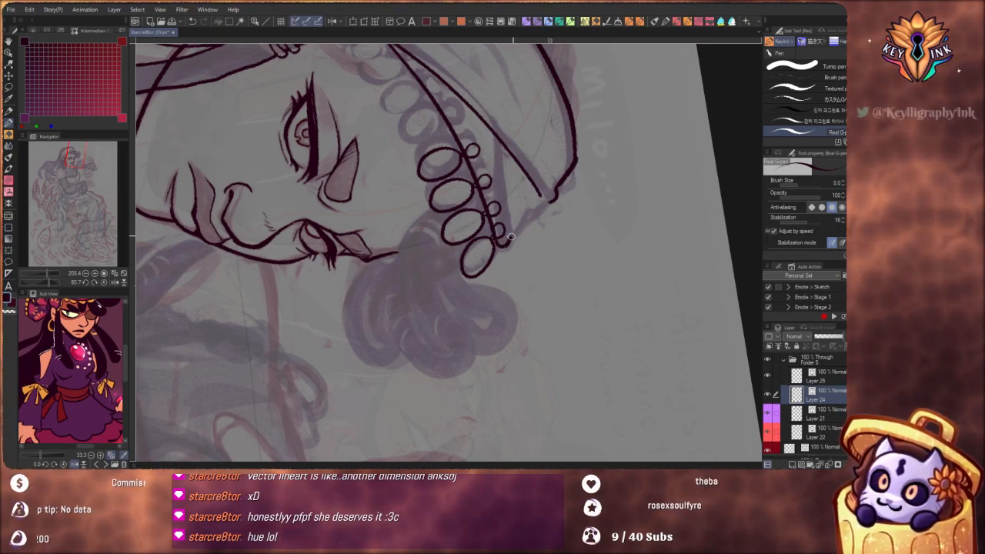
left_click_drag(512, 238, 492, 135)
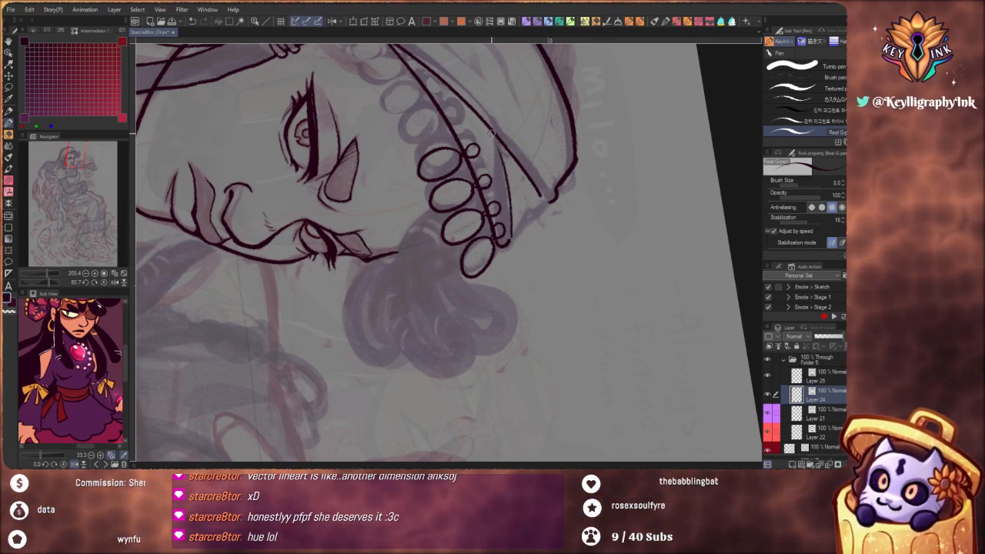
left_click_drag(524, 209, 514, 157)
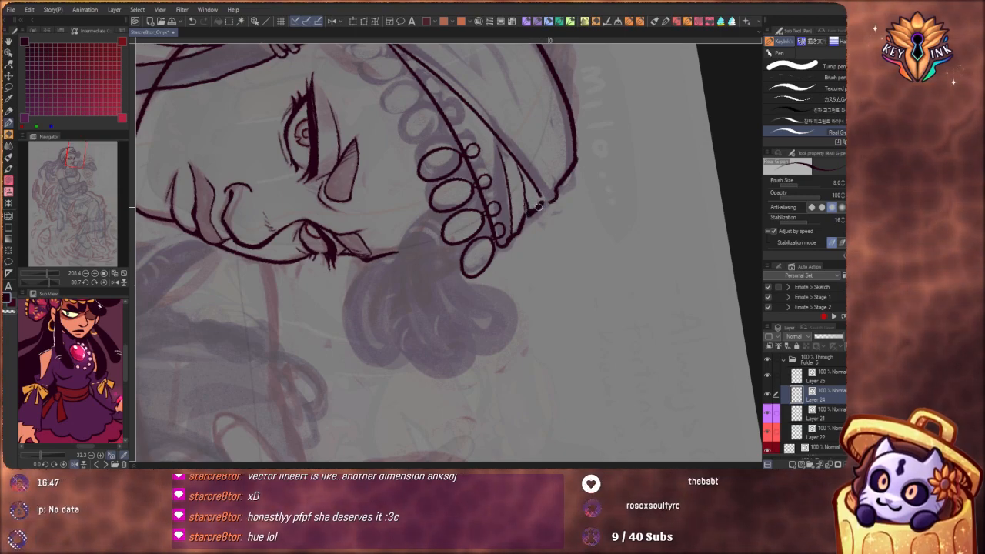
left_click_drag(534, 325, 501, 171)
left_click_drag(438, 245, 521, 266)
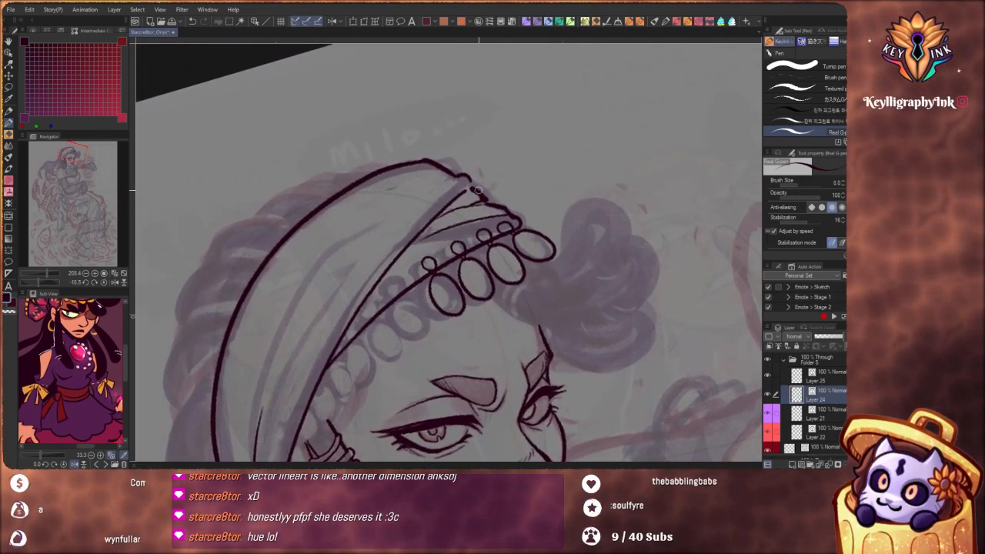
scroll(478, 190, "up", 2)
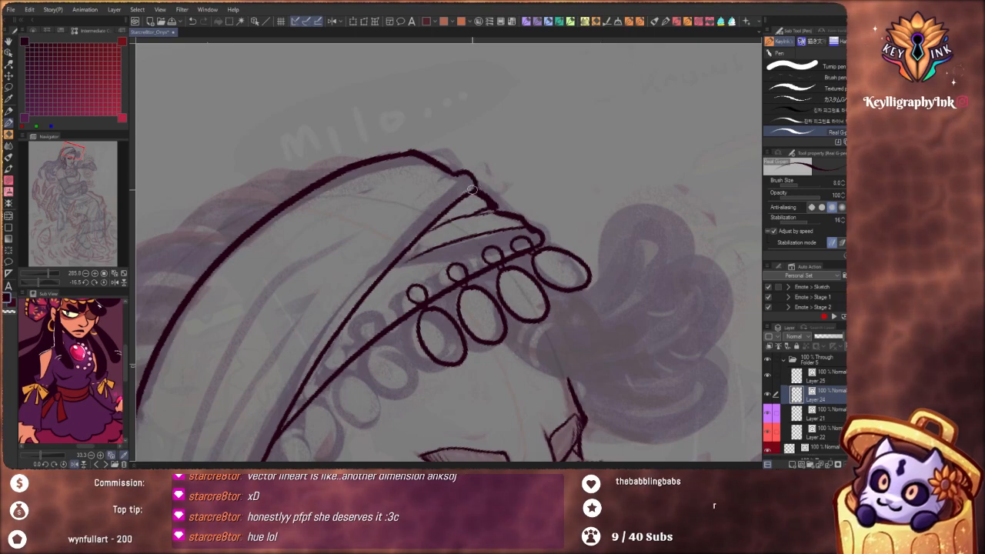
scroll(478, 180, "down", 2)
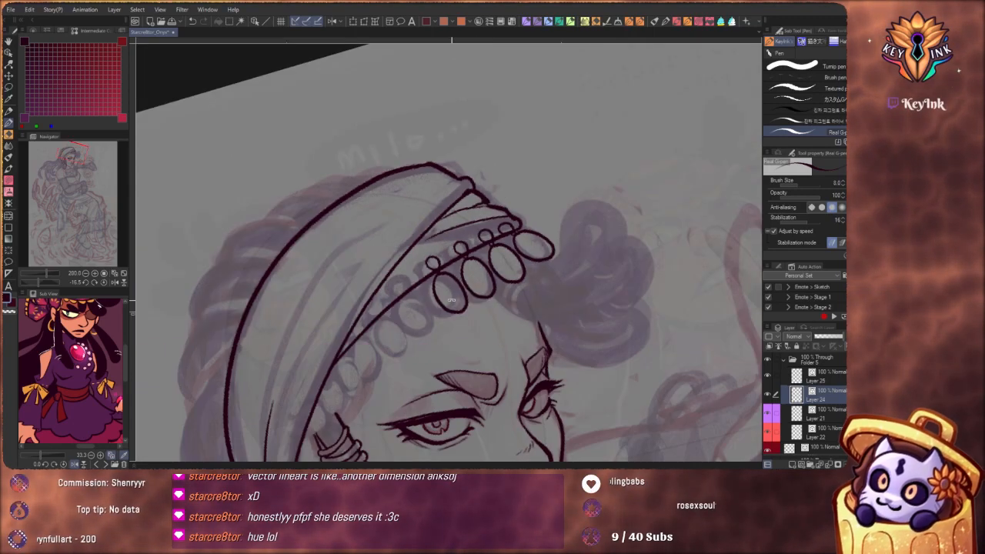
Ink two long fold lines through the headband wrap, curving from its front tip down toward the ear
left_click_drag(539, 245, 500, 181)
left_click_drag(400, 203, 401, 359)
key("ctrl+z")
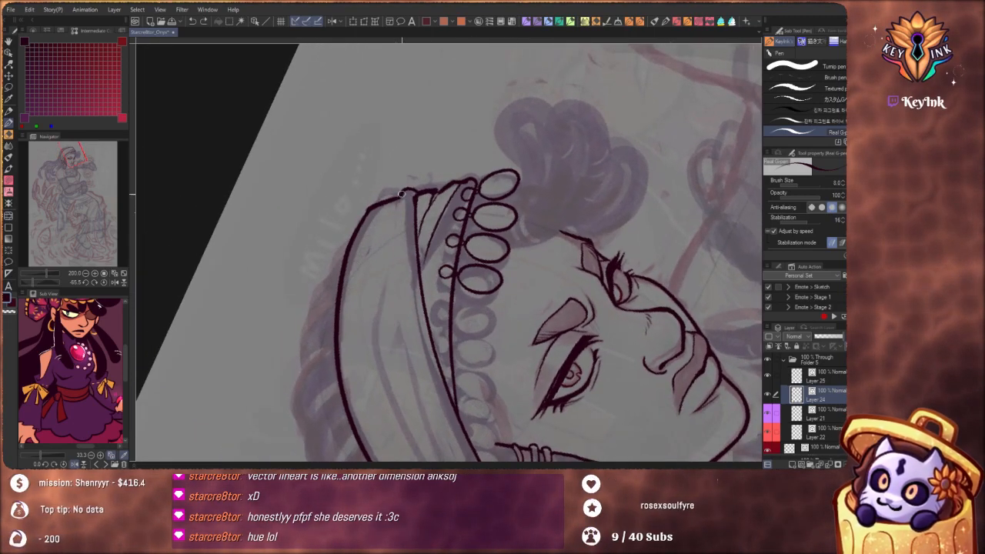
mouse_move(399, 201)
left_mouse_down()
mouse_move(403, 364)
mouse_move(384, 253)
left_mouse_up()
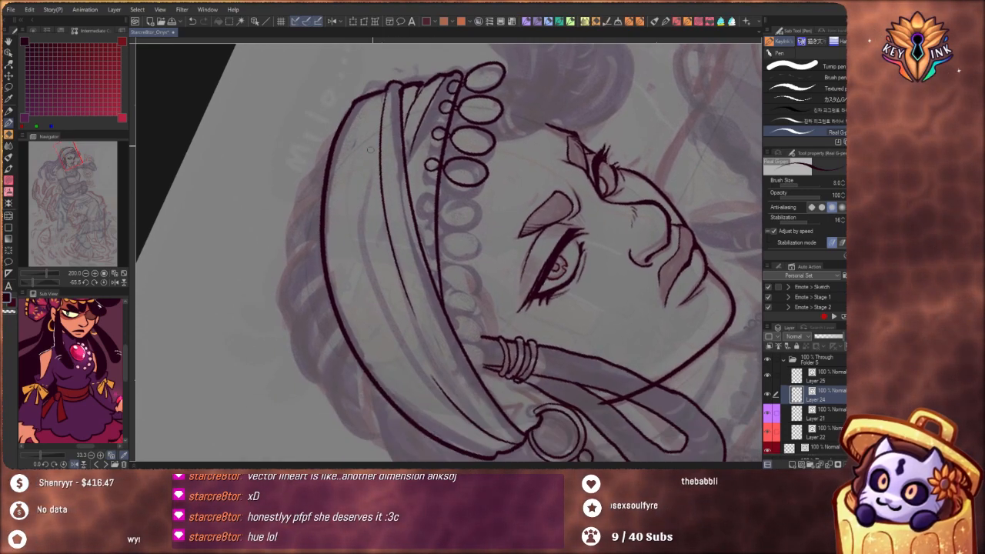
mouse_move(371, 151)
left_mouse_down()
mouse_move(390, 332)
mouse_move(429, 386)
left_mouse_up()
key("ctrl+z")
mouse_move(359, 150)
left_mouse_down()
mouse_move(397, 336)
mouse_move(430, 381)
left_mouse_up()
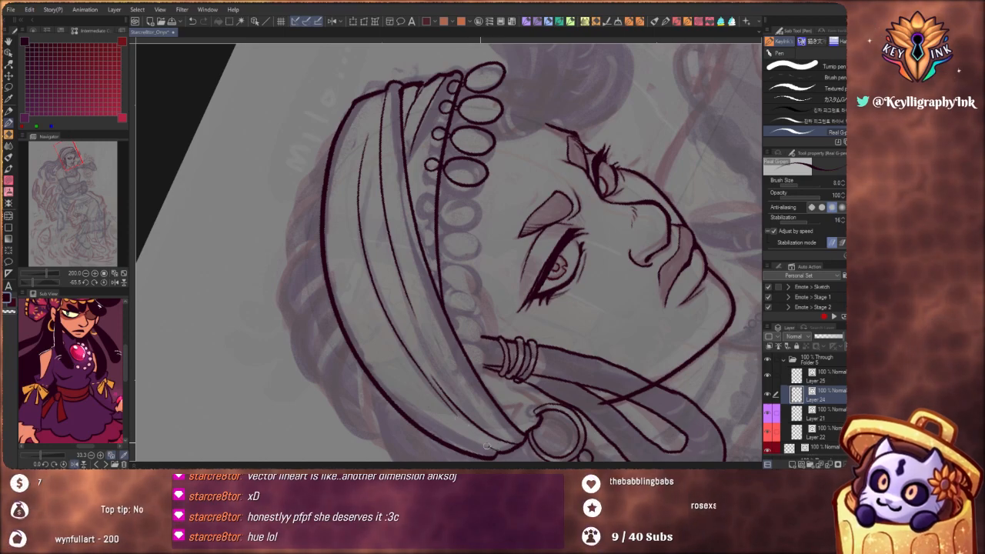
Ink a fold line just inside the headband's outer edge, from the corner above the earring up toward the crown
left_click_drag(487, 446, 337, 217)
key("ctrl+z")
left_click_drag(334, 148, 389, 374)
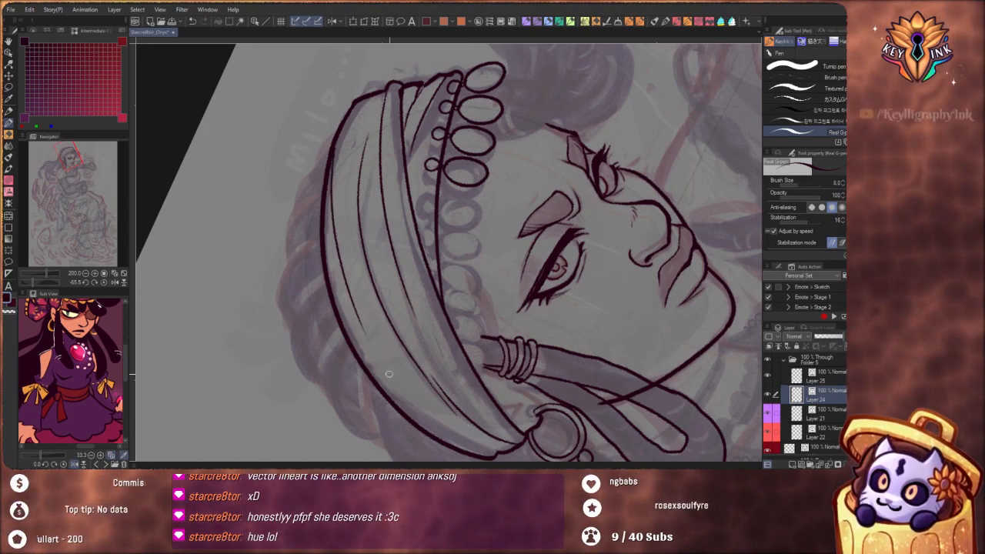
scroll(370, 213, "down", 3)
left_click_drag(500, 327, 440, 287)
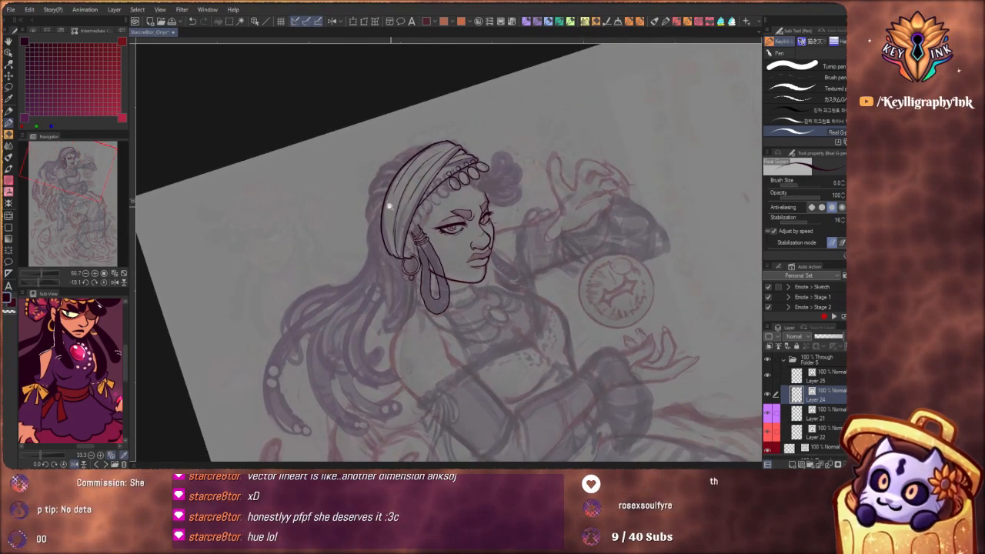
scroll(389, 206, "up", 3)
mouse_move(378, 193)
left_mouse_down()
mouse_move(401, 323)
mouse_move(385, 294)
mouse_move(373, 222)
left_mouse_up()
key("ctrl+z")
key("ctrl+z")
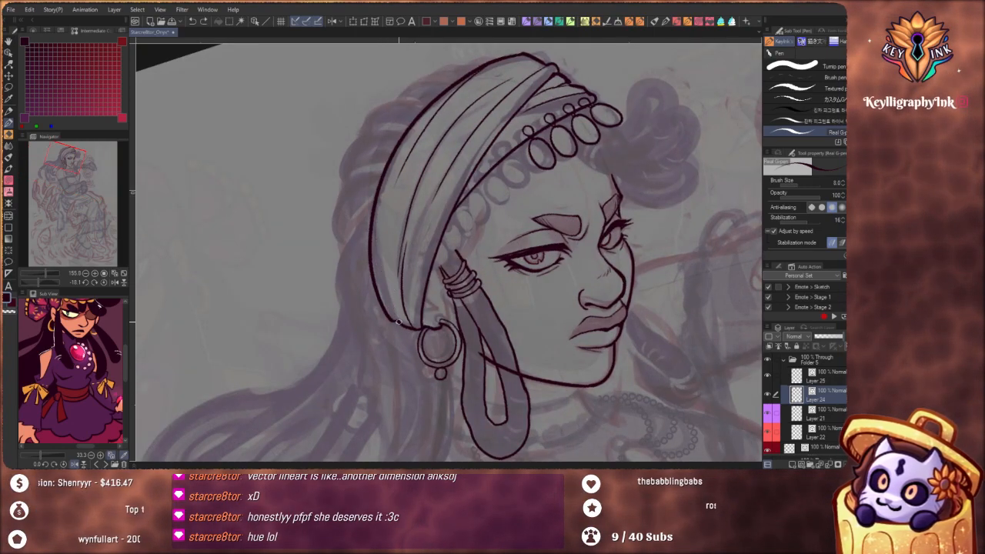
mouse_move(401, 323)
left_mouse_down()
mouse_move(387, 284)
mouse_move(390, 165)
left_mouse_up()
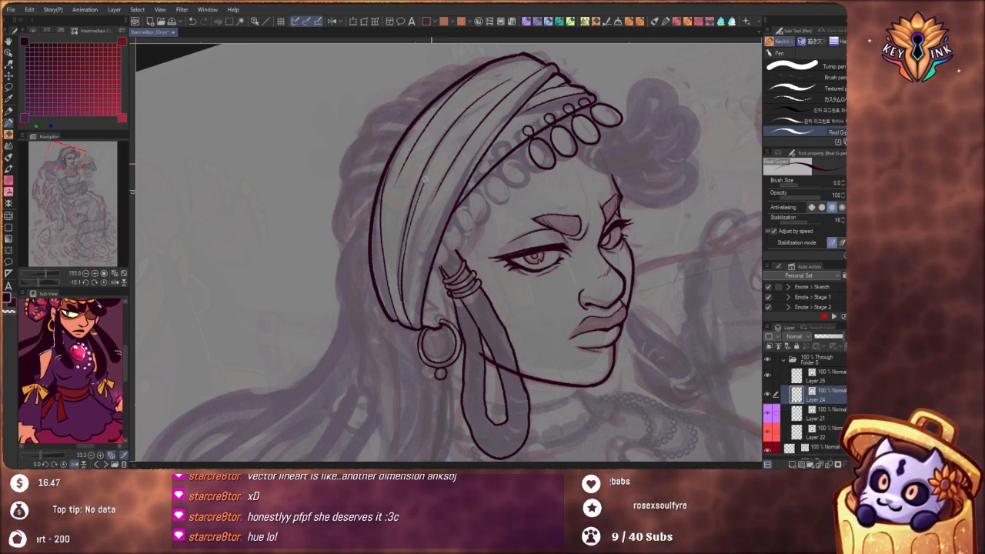
Ink an additional fold line alongside the wrap's middle folds and try extra strokes near its lower edge and front tip
left_click_drag(425, 178, 456, 124)
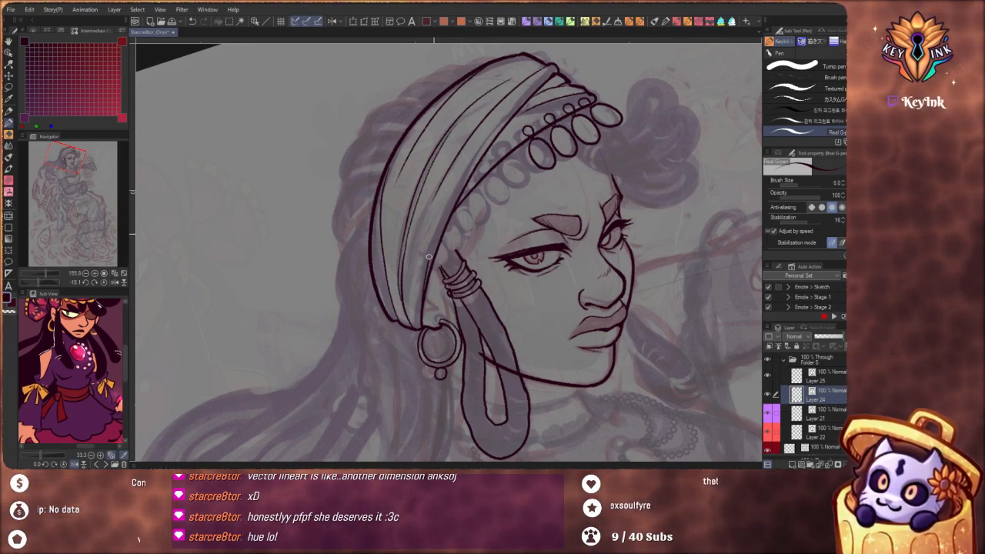
left_click_drag(429, 256, 472, 156)
key("ctrl+z")
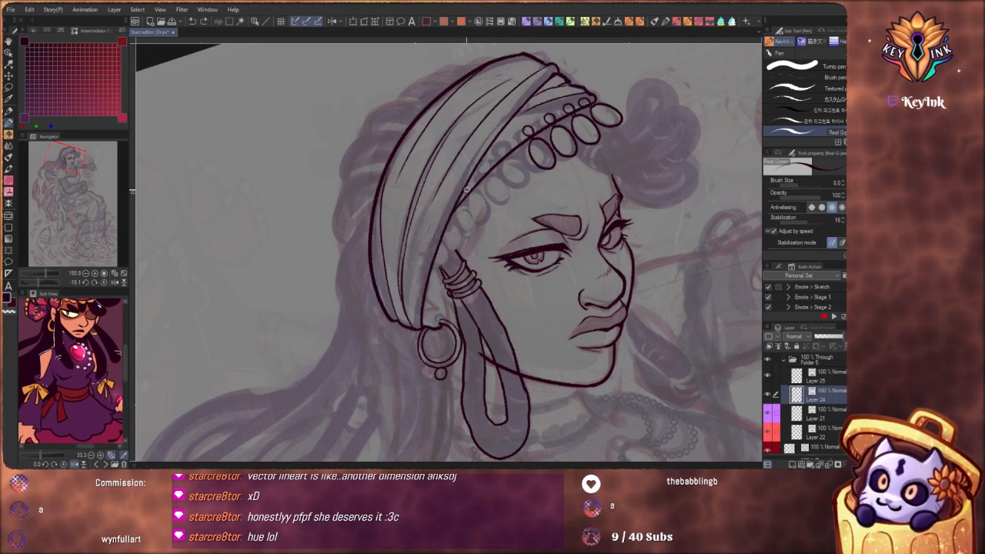
left_click_drag(538, 105, 554, 242)
left_click_drag(376, 130, 524, 132)
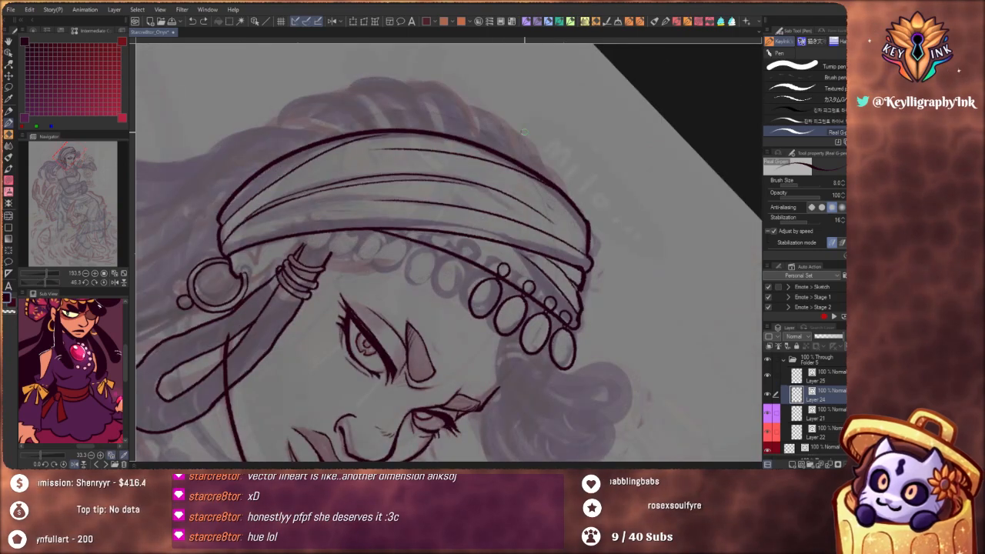
left_click_drag(580, 225, 588, 256)
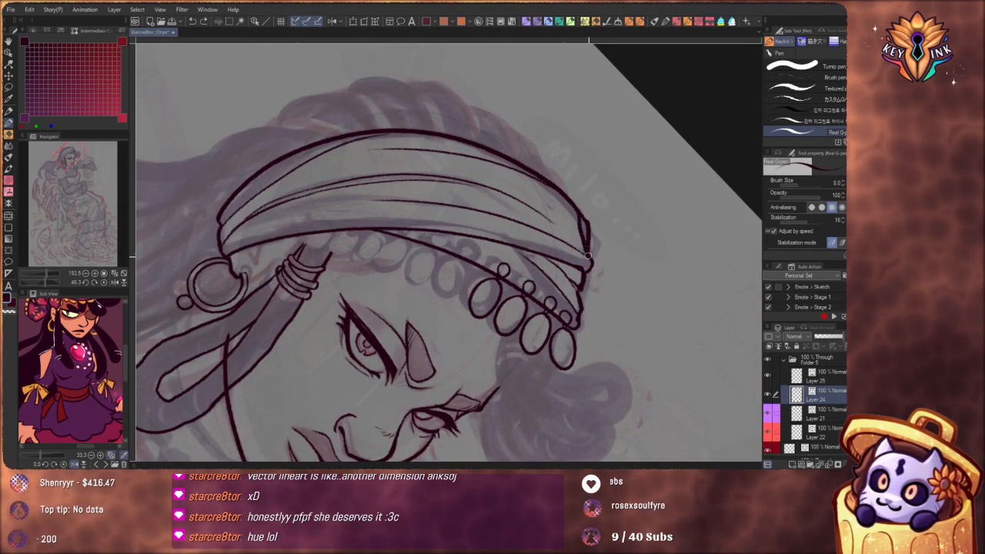
key("ctrl+z")
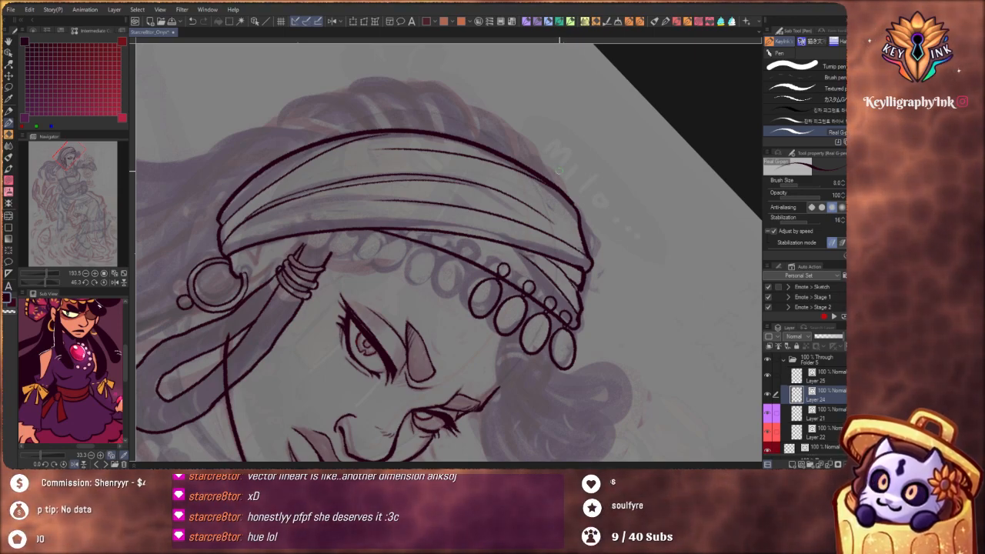
Switch to Layer 21 and ink the earlobe around the top of the hoop earring and the short line beside it
scroll(537, 235, "down", 4)
left_click_drag(564, 268, 557, 186)
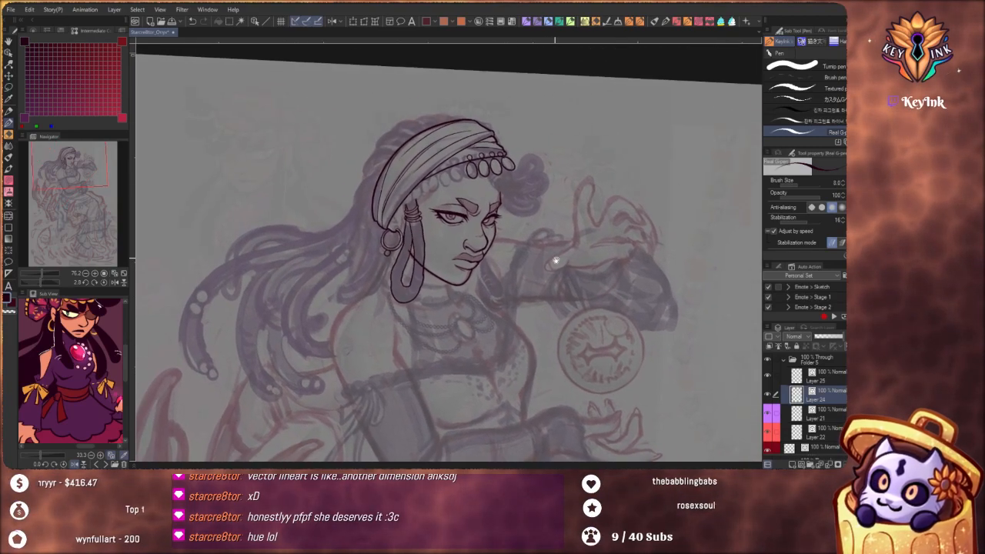
left_click_drag(531, 254, 515, 207)
left_click(815, 414)
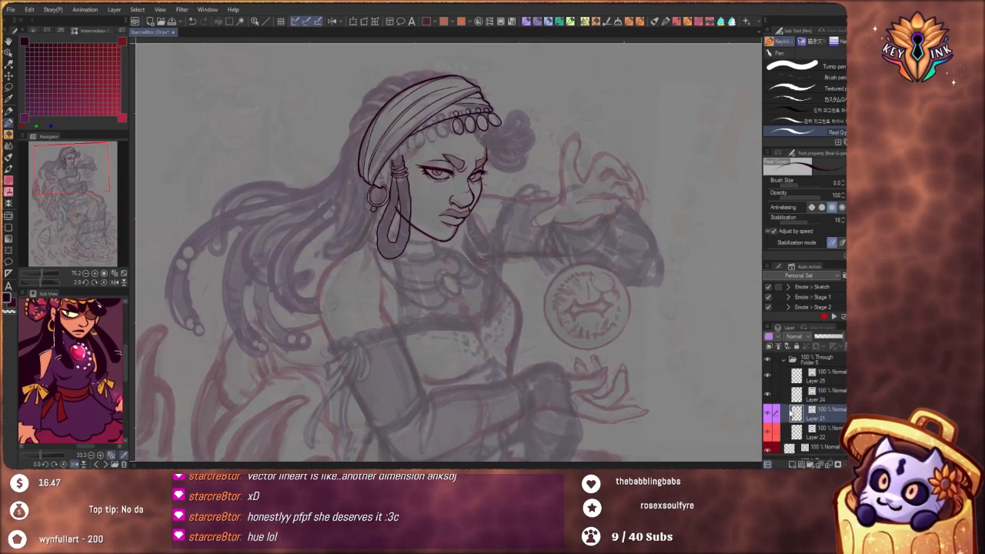
left_click_drag(422, 229, 435, 204)
scroll(431, 154, "up", 5)
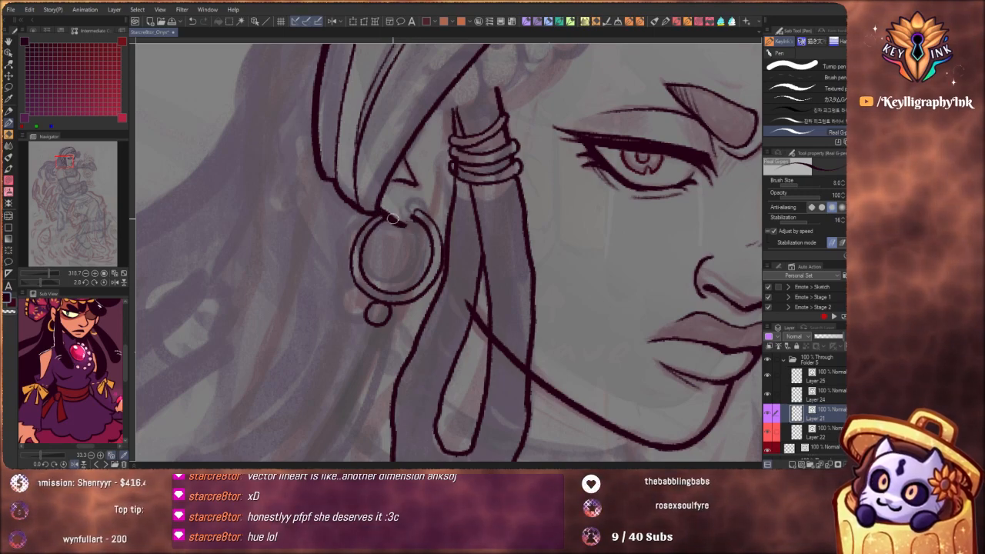
mouse_move(392, 220)
left_mouse_down()
mouse_move(419, 225)
mouse_move(444, 172)
left_mouse_up()
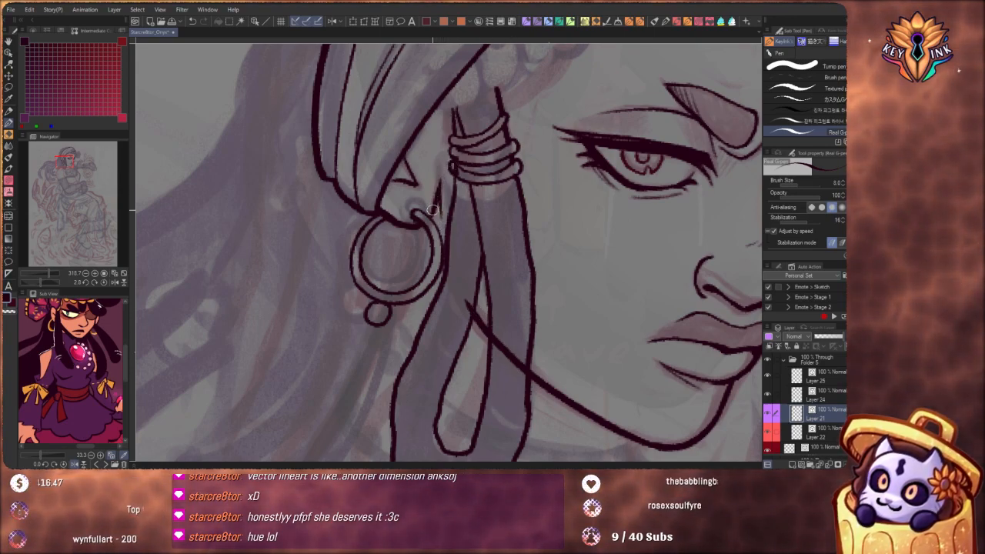
left_click_drag(439, 203, 445, 223)
left_click_drag(450, 171, 409, 136)
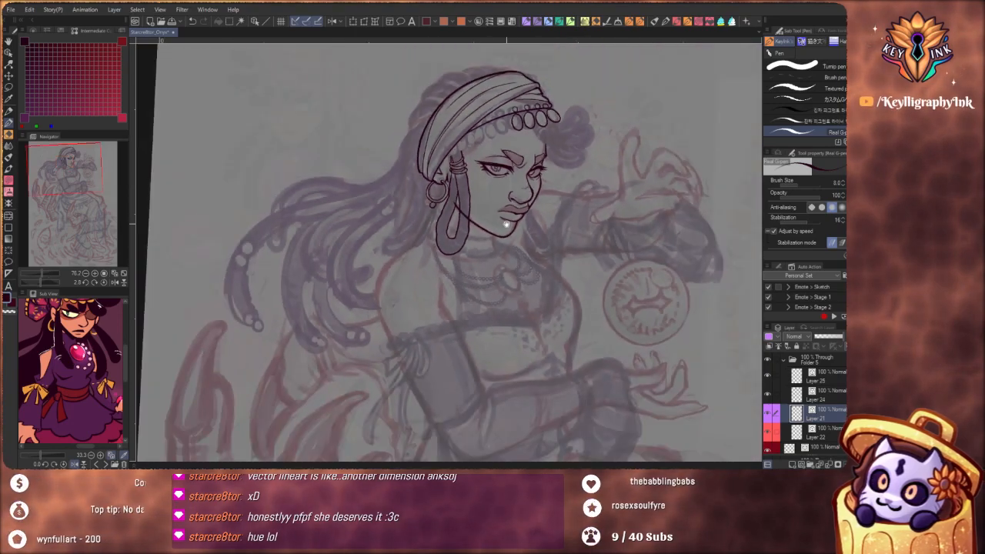
Reshape the hoop earring's outline with the Pinch vector line tool at the third pinch level
left_click_drag(485, 81, 491, 120)
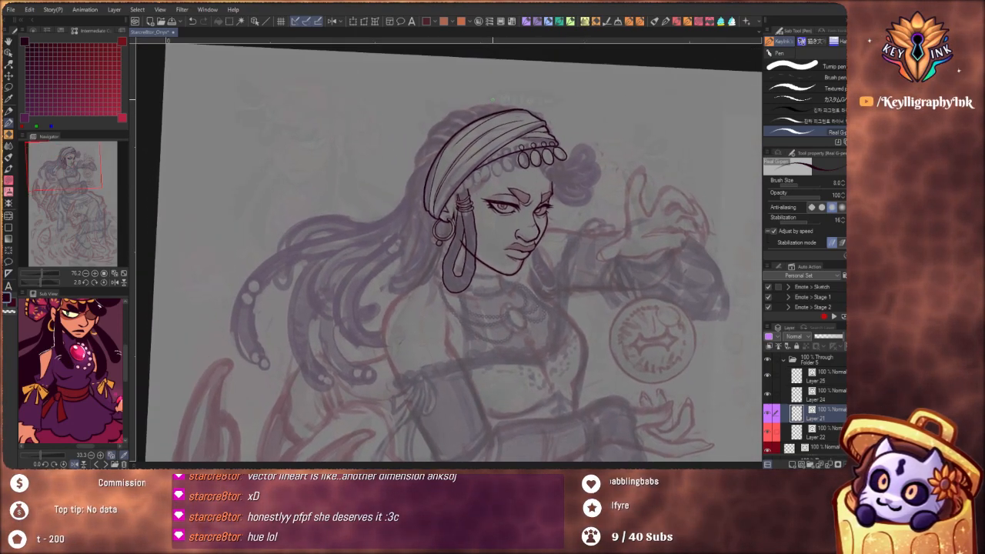
left_click_drag(446, 214, 502, 217)
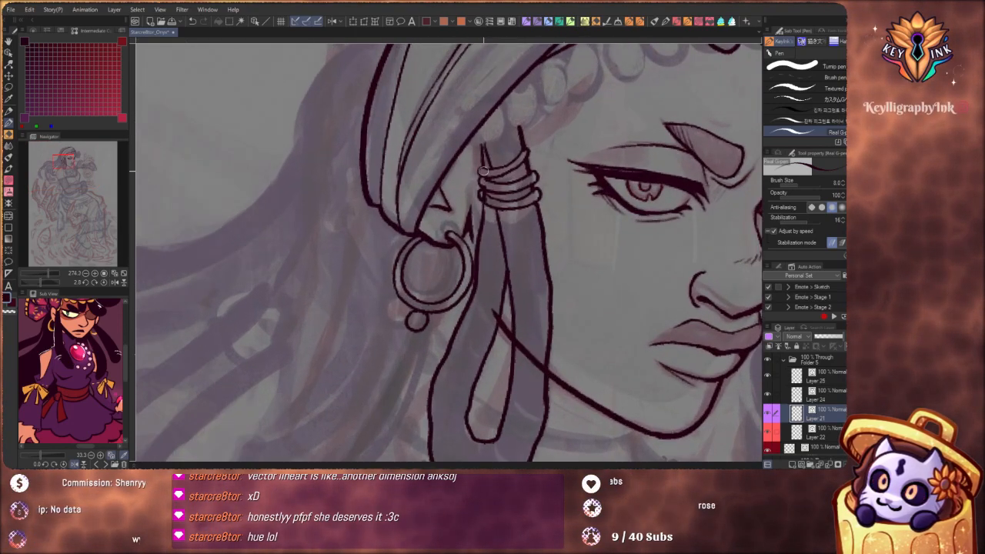
key("y")
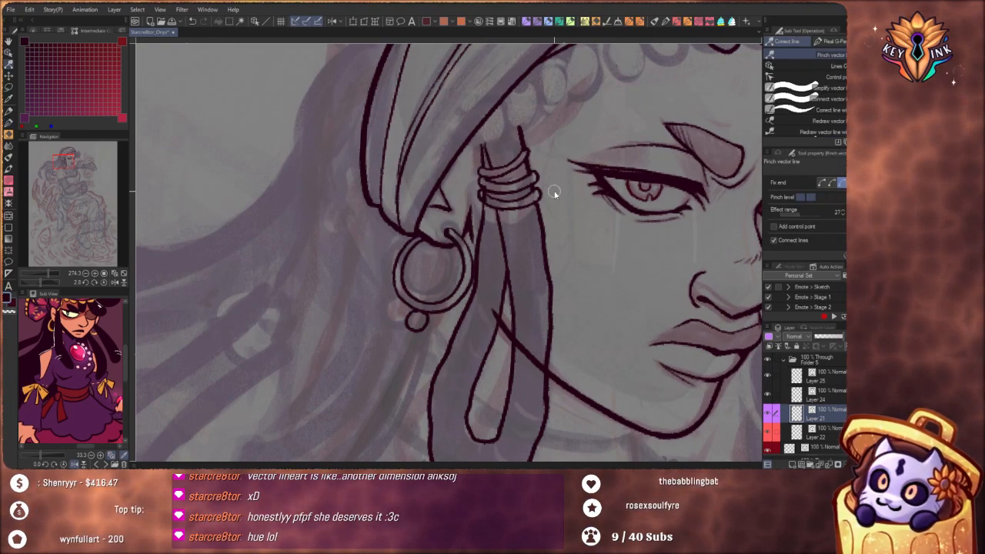
left_click(818, 196)
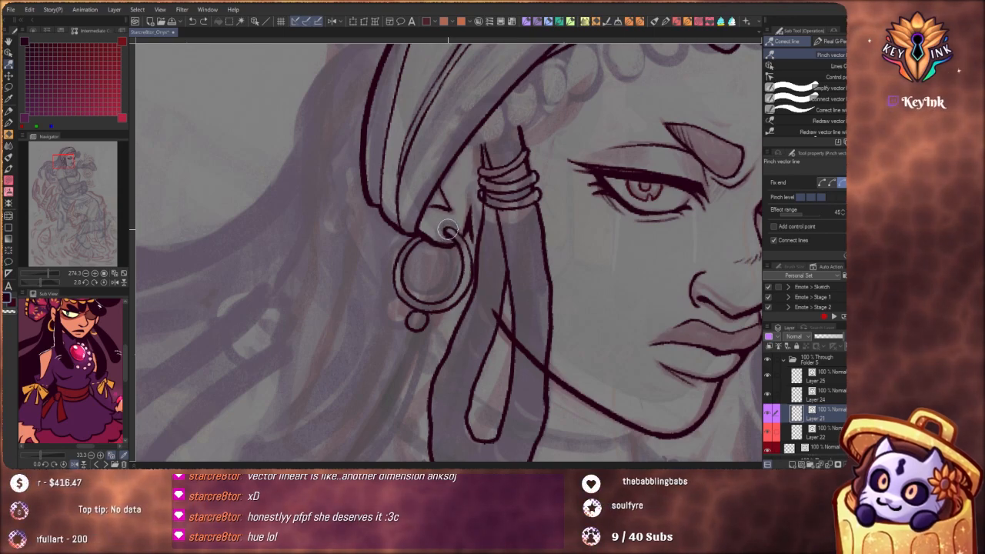
mouse_move(454, 243)
left_mouse_down()
mouse_move(473, 280)
mouse_move(466, 275)
left_mouse_up()
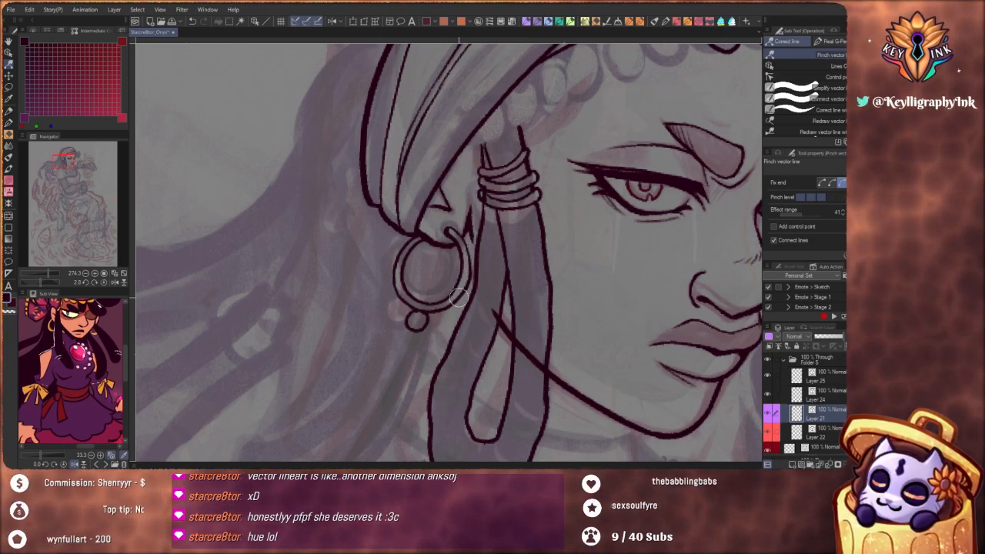
scroll(458, 298, "down", 6)
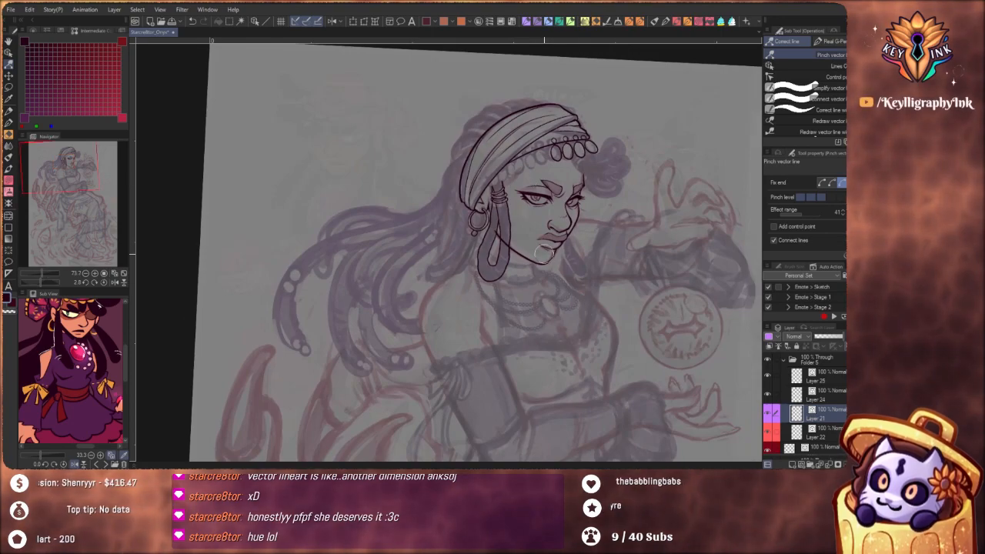
scroll(486, 250, "up", 6)
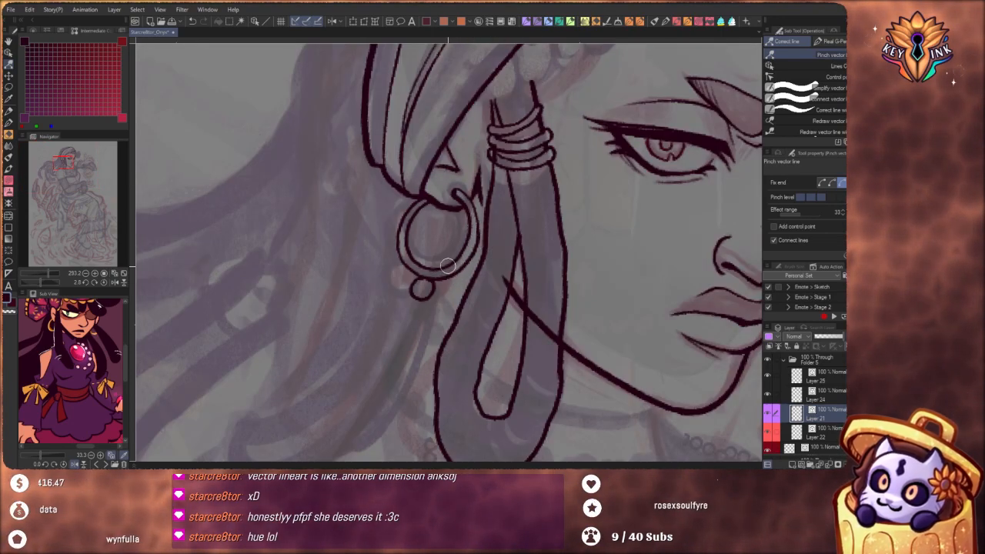
mouse_move(489, 290)
left_mouse_down()
mouse_move(444, 306)
mouse_move(487, 278)
left_mouse_up()
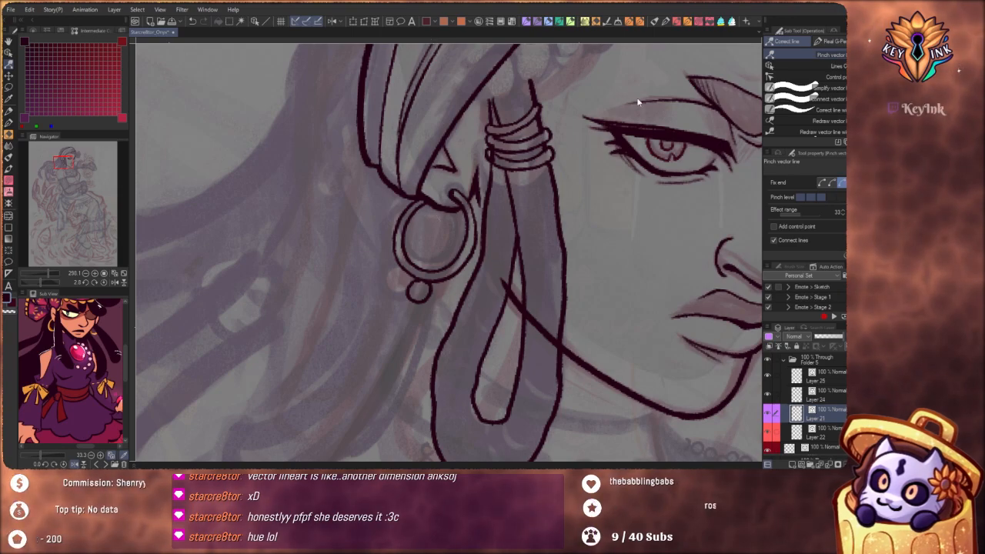
Ink the back neck line with the pen, curving from behind the hoop earring down to the shoulder
key("p")
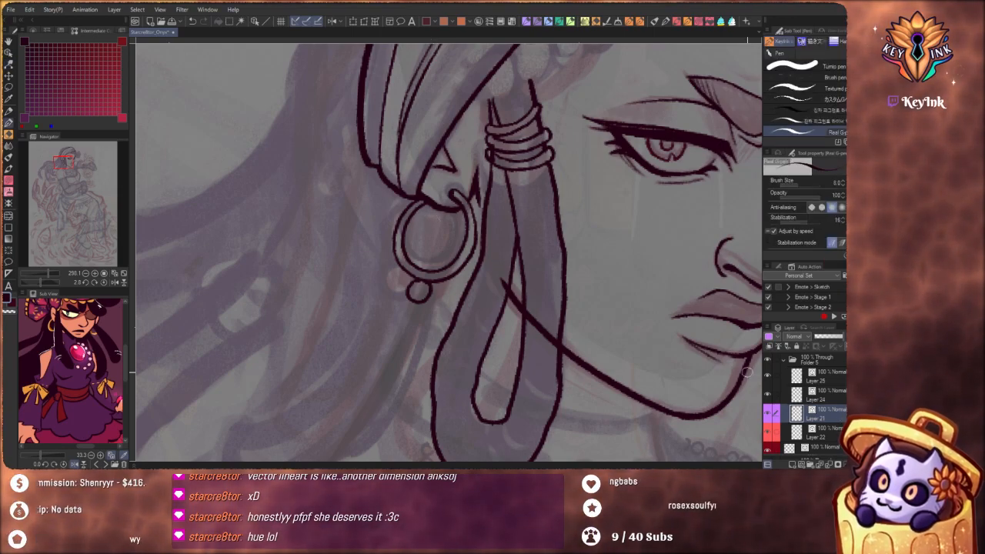
left_click_drag(504, 262, 493, 267)
left_click_drag(537, 318, 550, 292)
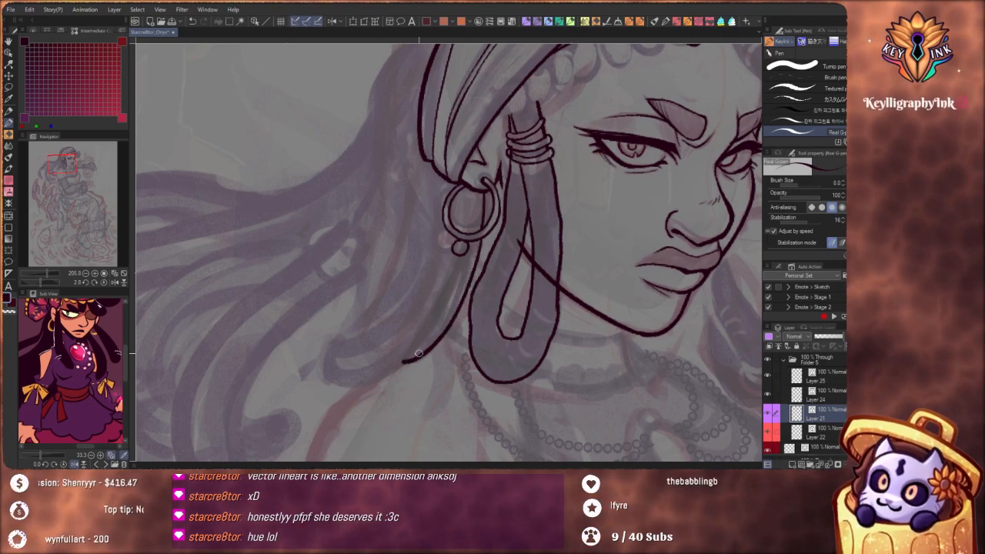
left_click_drag(459, 301, 429, 352)
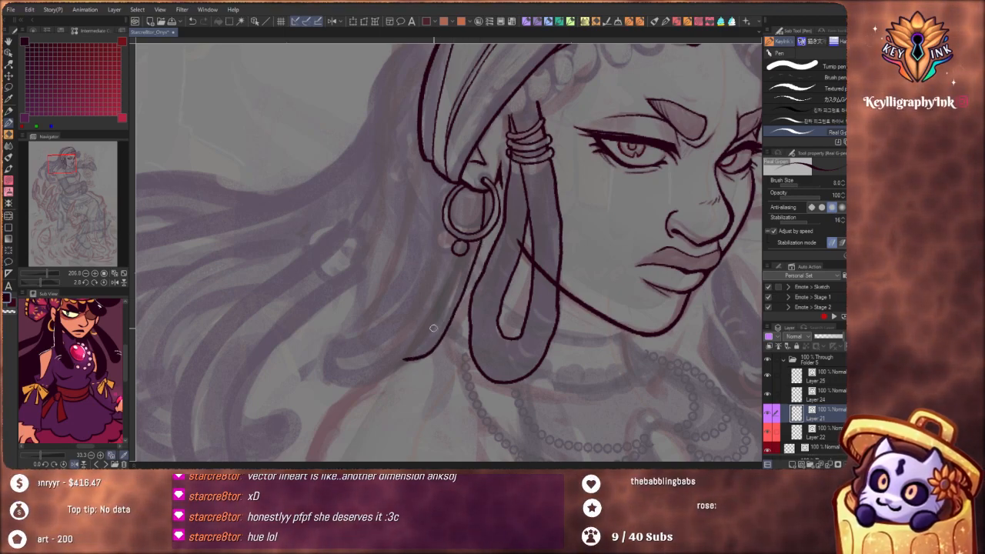
left_click_drag(453, 266, 433, 295)
left_click_drag(534, 358, 435, 375)
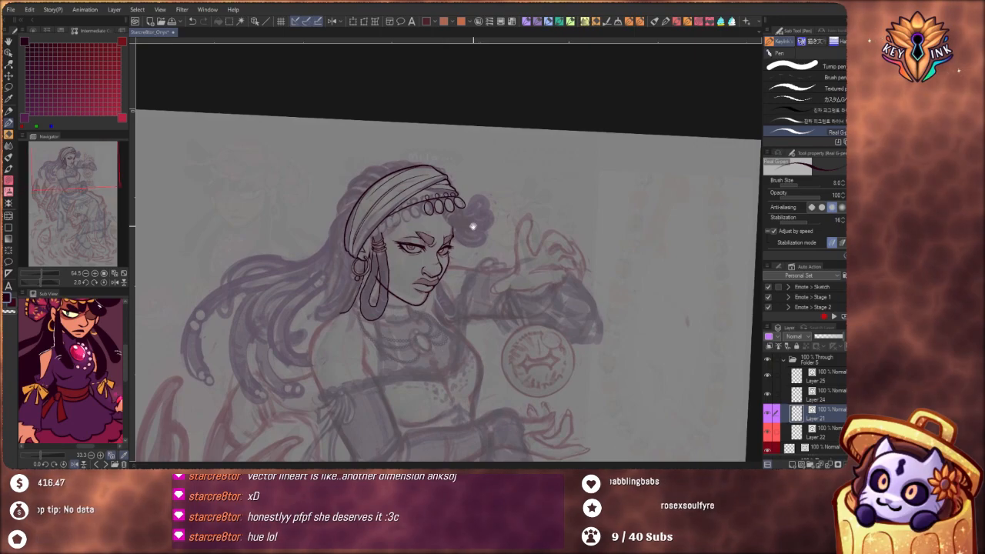
mouse_move(461, 267)
left_mouse_down()
mouse_move(469, 280)
mouse_move(589, 277)
mouse_move(588, 232)
left_mouse_up()
mouse_move(465, 236)
left_mouse_down()
mouse_move(451, 303)
mouse_move(471, 222)
left_mouse_up()
key("ctrl+z")
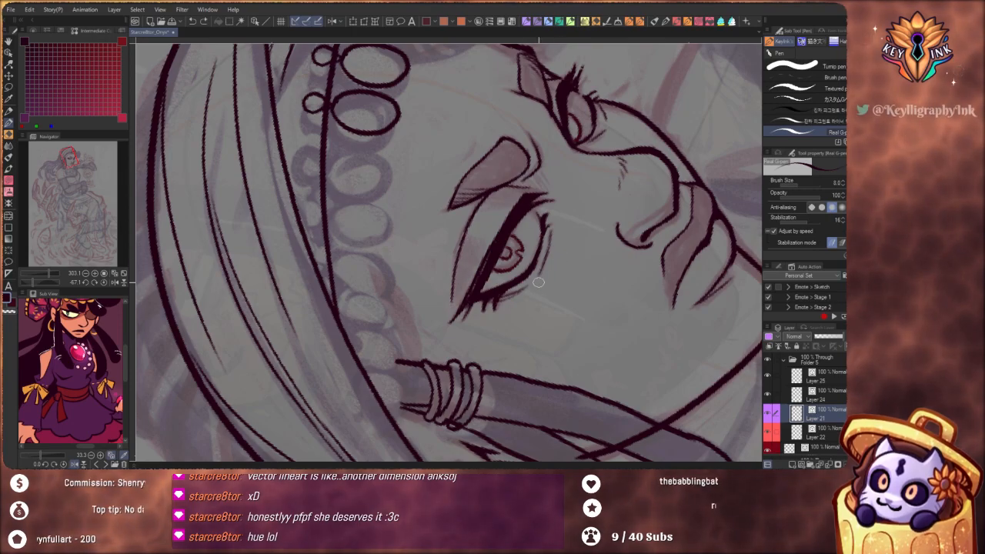
mouse_move(543, 270)
left_mouse_down()
mouse_move(566, 219)
mouse_move(588, 317)
mouse_move(568, 329)
left_mouse_up()
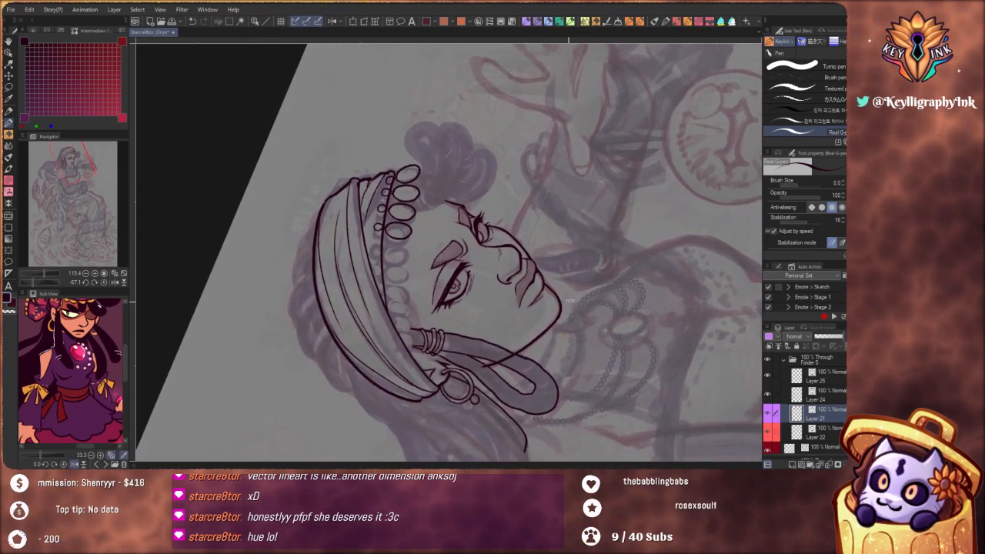
left_click_drag(568, 231, 507, 245)
scroll(507, 245, "up", 5)
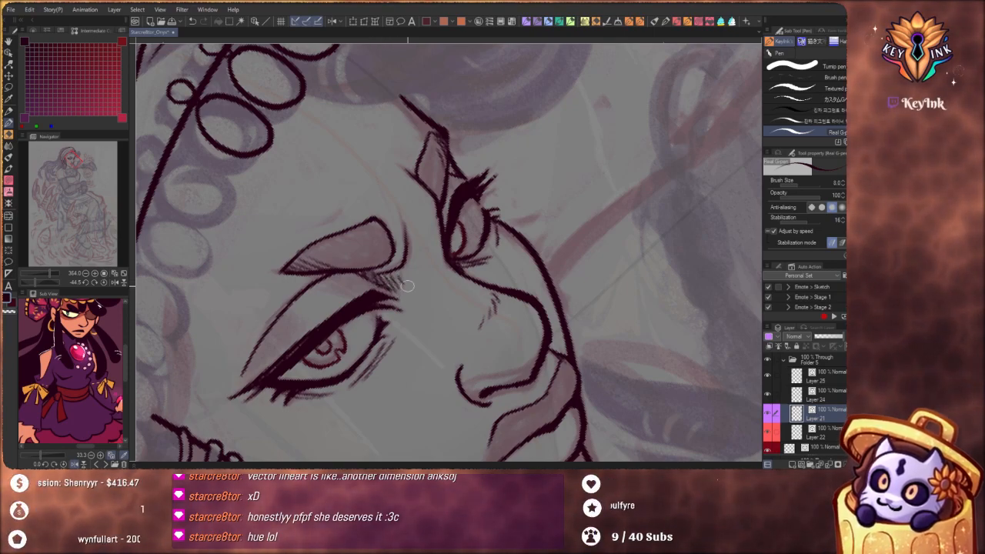
Ink the short front neck line running down from under the chin toward the necklace
left_click_drag(416, 284, 370, 355)
left_click_drag(556, 333, 463, 384)
left_click_drag(558, 374, 587, 253)
left_click_drag(401, 195, 400, 142)
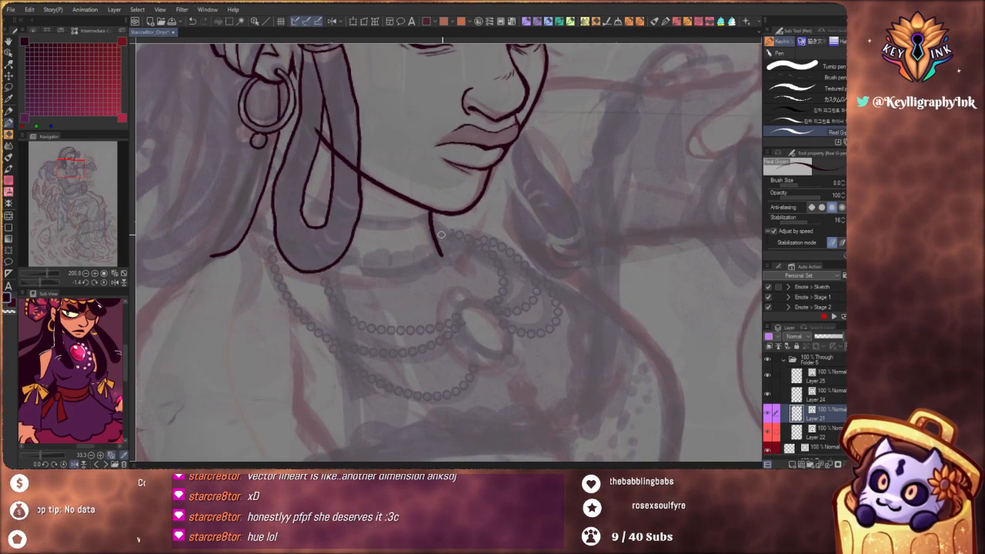
left_click_drag(442, 235, 408, 321)
left_click_drag(555, 315, 584, 274)
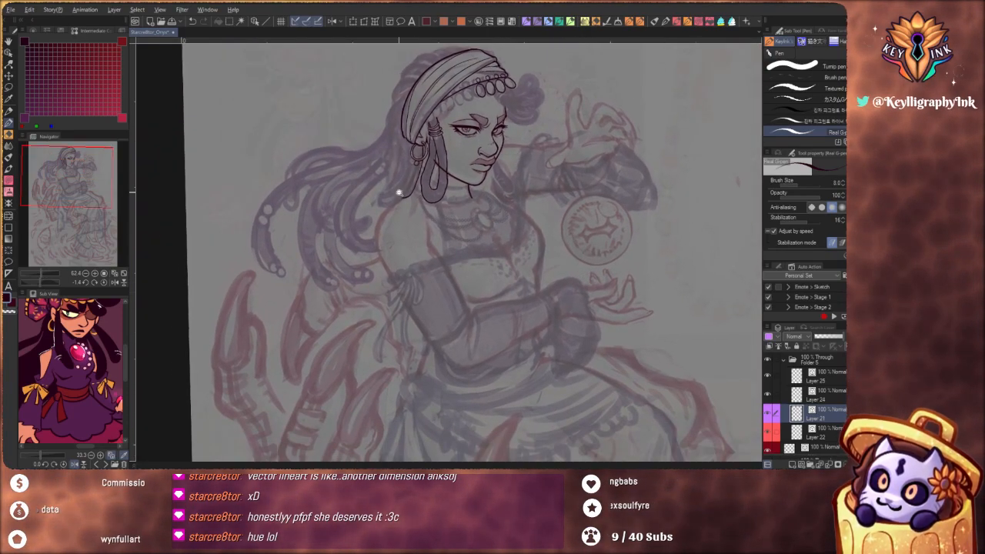
scroll(399, 193, "up", 3)
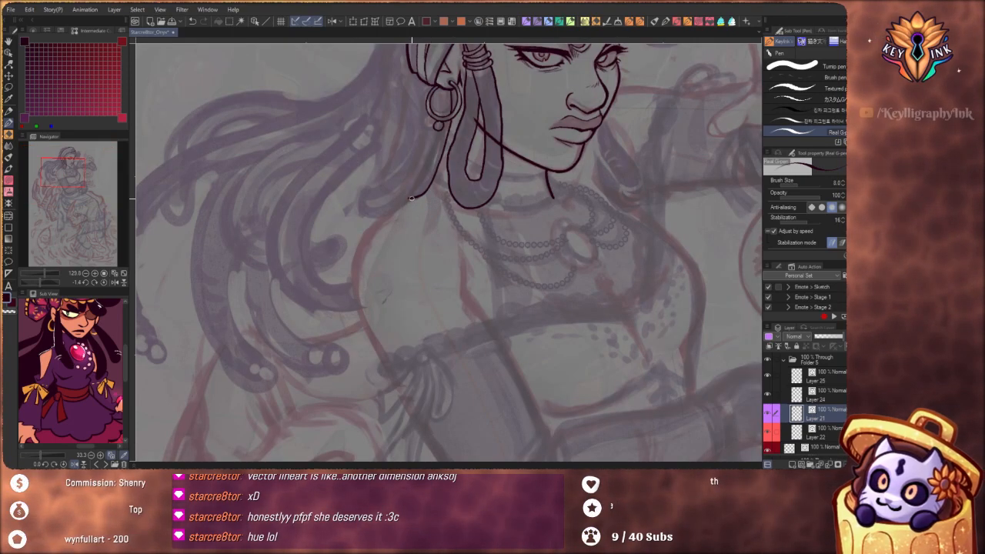
left_click_drag(414, 197, 390, 208)
key("ctrl+z")
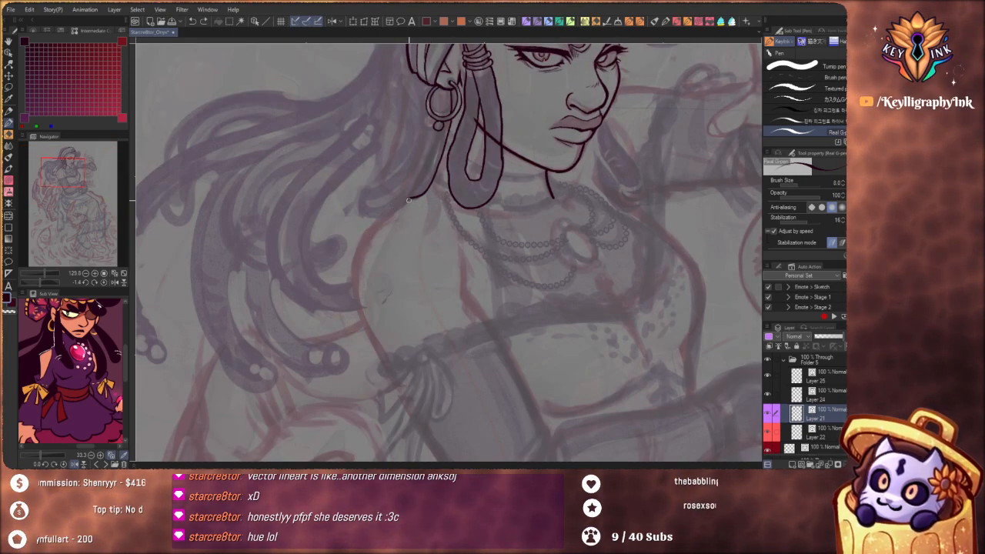
key("ctrl+z")
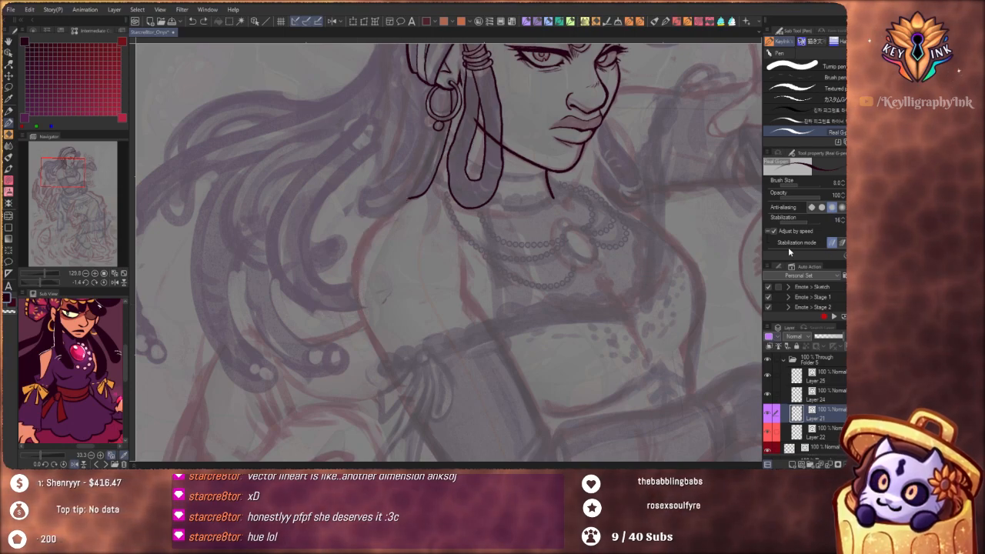
Turn off Adjust by speed, raise stabilization to 21, and ink the shoulder and upper-arm outline from the neck down to the sleeve
left_click(797, 231)
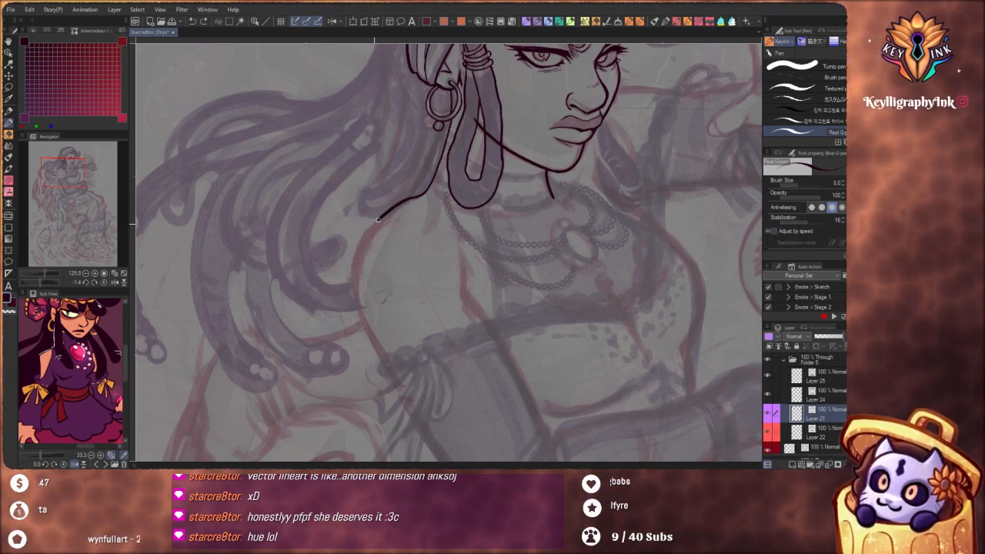
left_click_drag(378, 219, 356, 270)
key("ctrl+z")
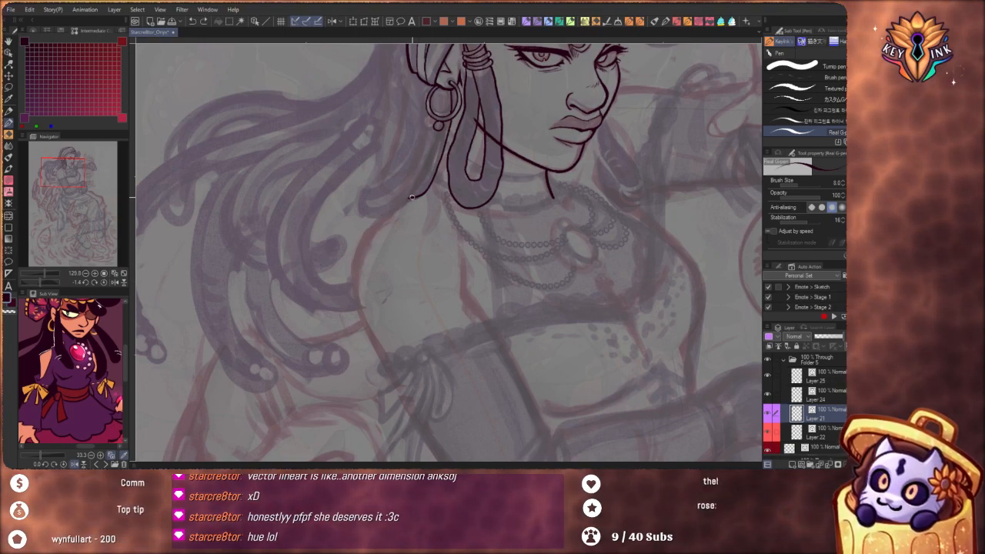
mouse_move(420, 199)
left_mouse_down()
mouse_move(384, 216)
mouse_move(356, 273)
mouse_move(390, 365)
left_mouse_up()
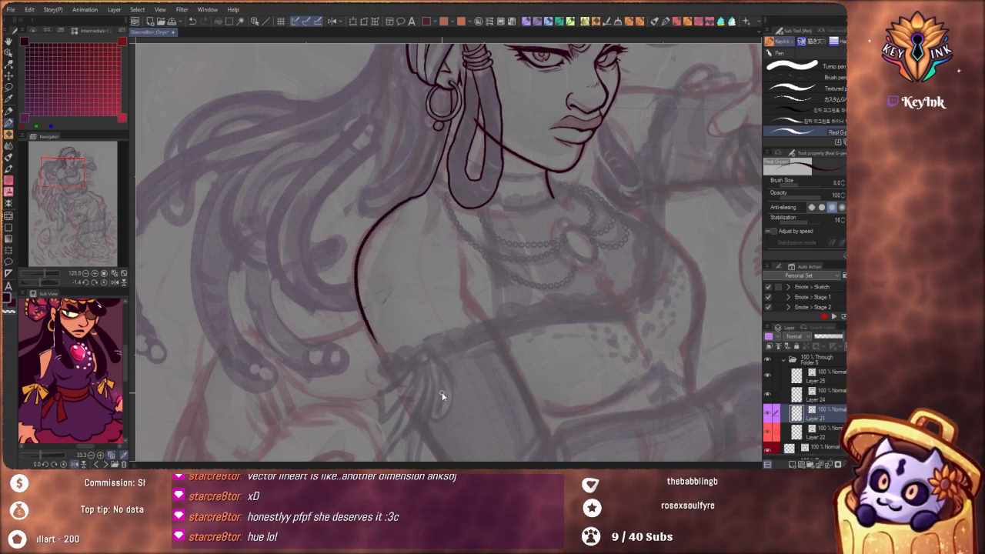
key("ctrl+z")
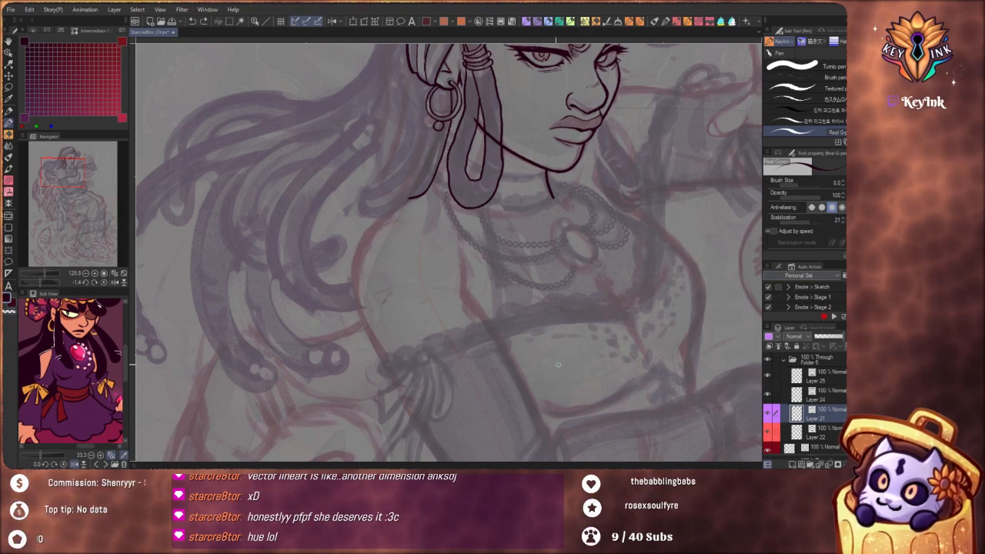
key("ctrl+z")
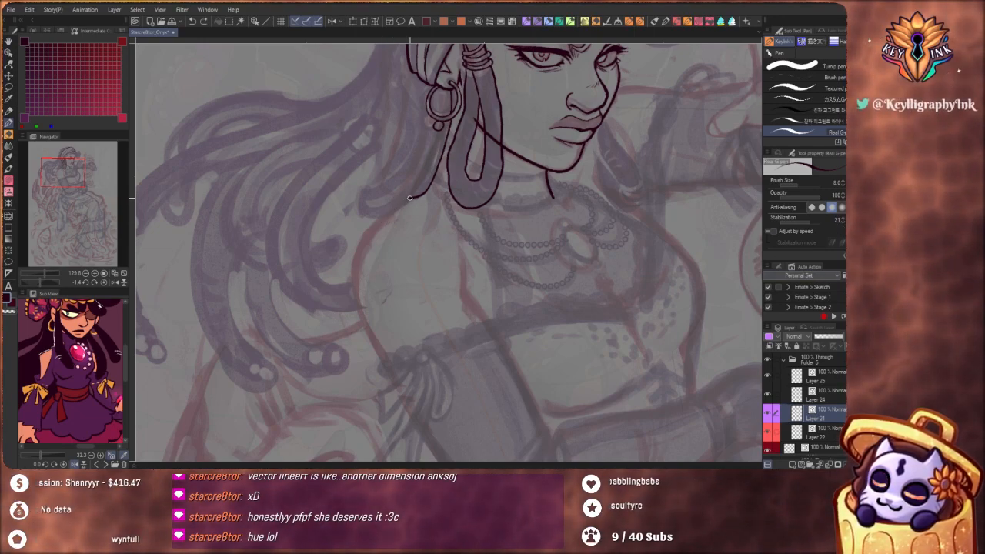
left_click_drag(413, 198, 394, 209)
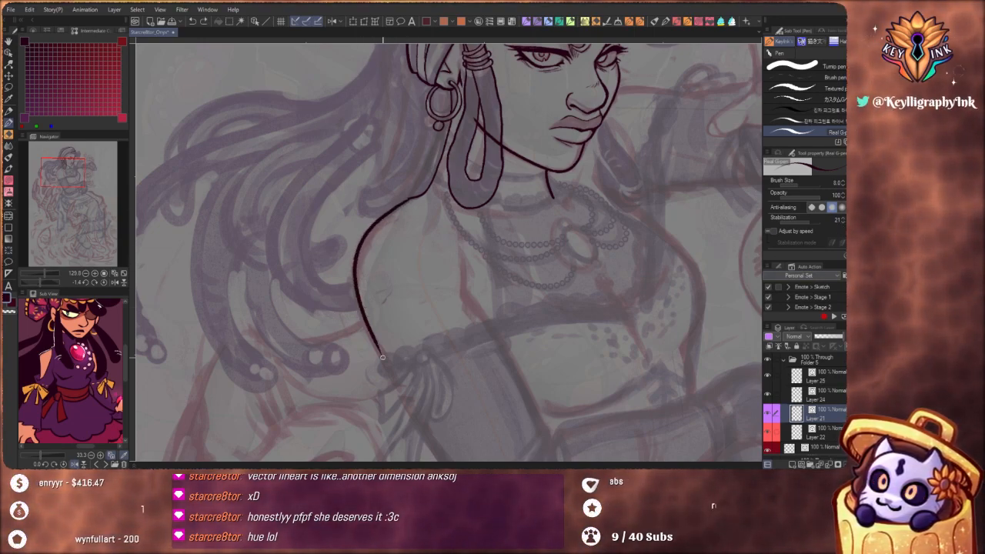
Examine the inked face, headband and shoulder against the rest of the figure's sketch
left_click_drag(412, 276, 454, 361)
left_click_drag(545, 376, 477, 362)
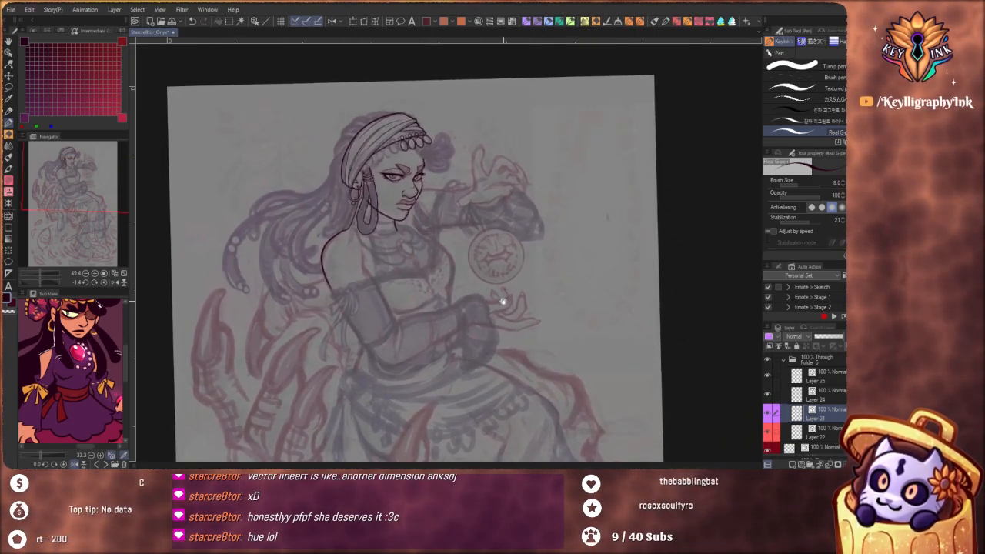
left_click_drag(512, 308, 535, 294)
left_click_drag(462, 227, 490, 264)
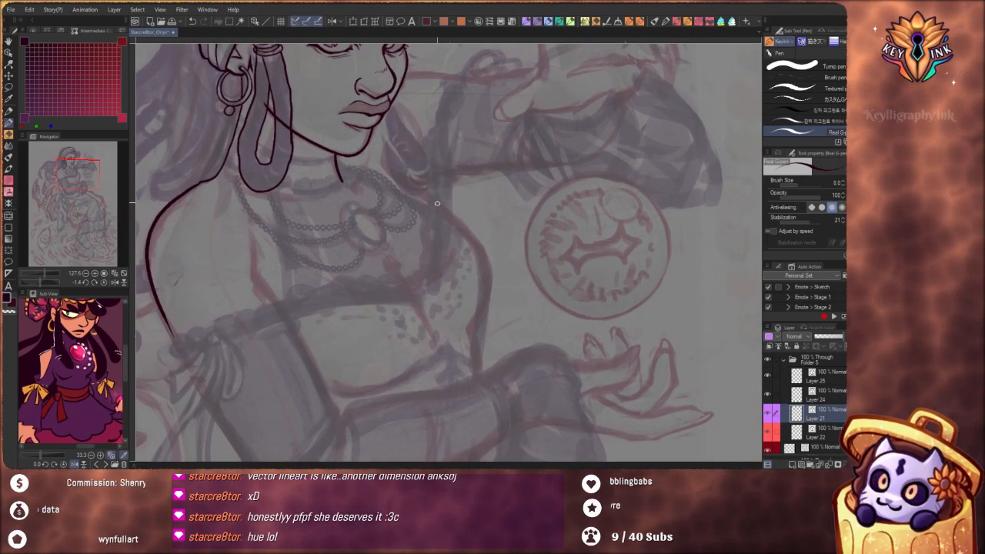
left_click_drag(459, 159, 470, 267)
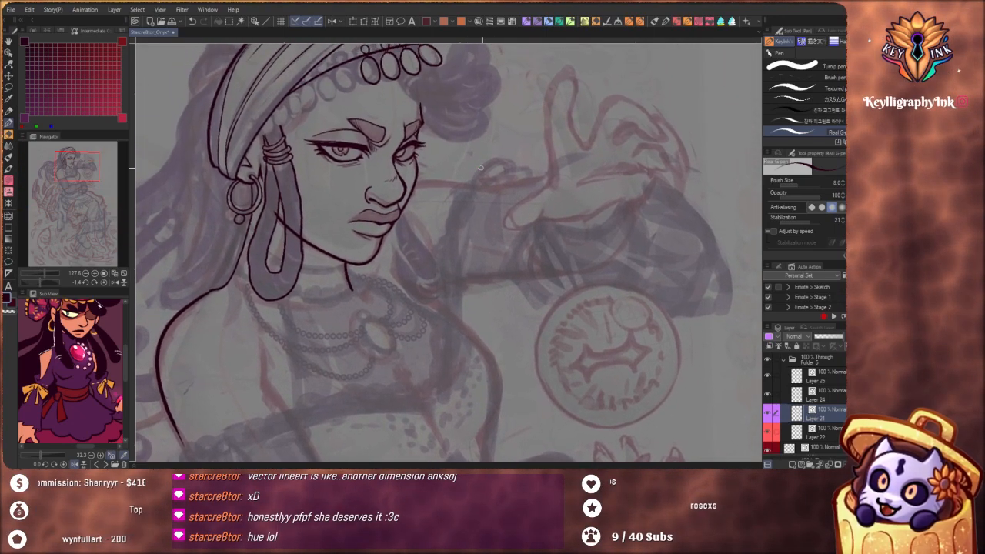
left_click_drag(492, 193, 517, 343)
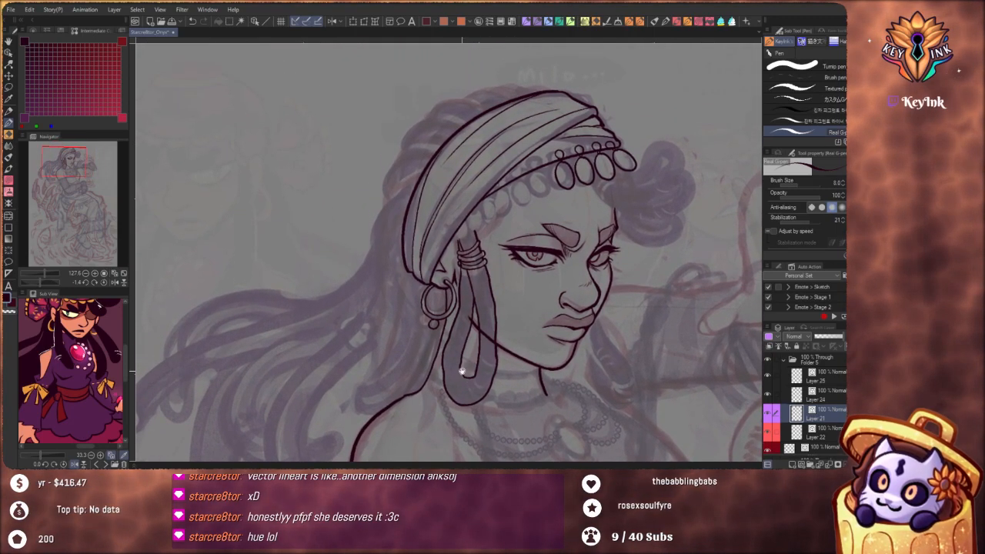
scroll(448, 183, "down", 5)
left_click_drag(589, 354, 538, 292)
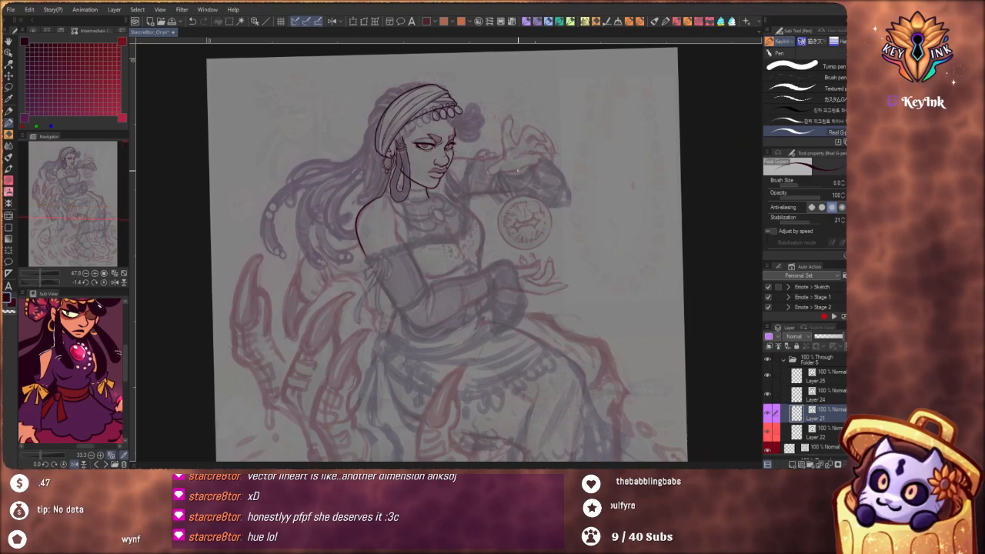
Switch to Layer 22 and ink both edges of the curved claw beside the waist in dark purple
left_click(827, 429)
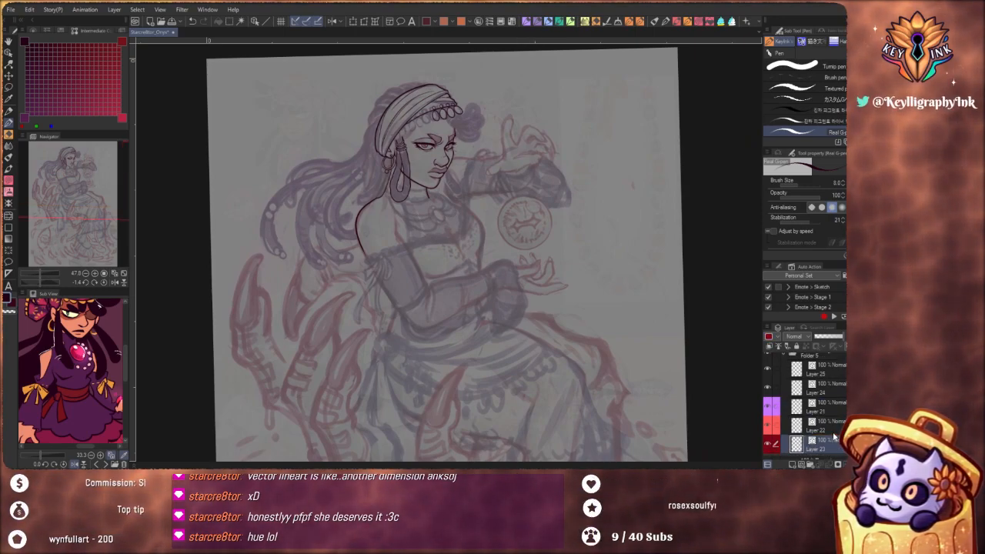
left_click(79, 90)
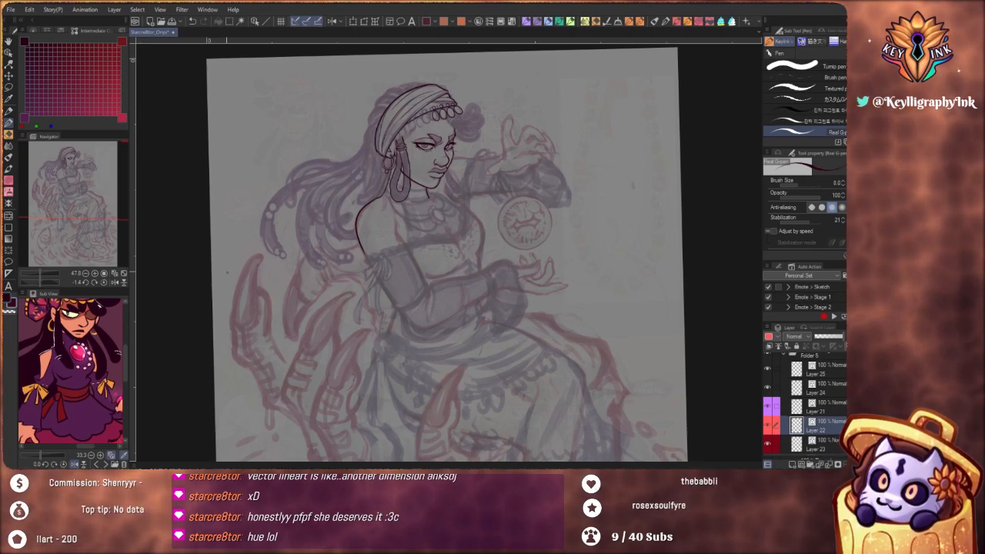
left_click(40, 114)
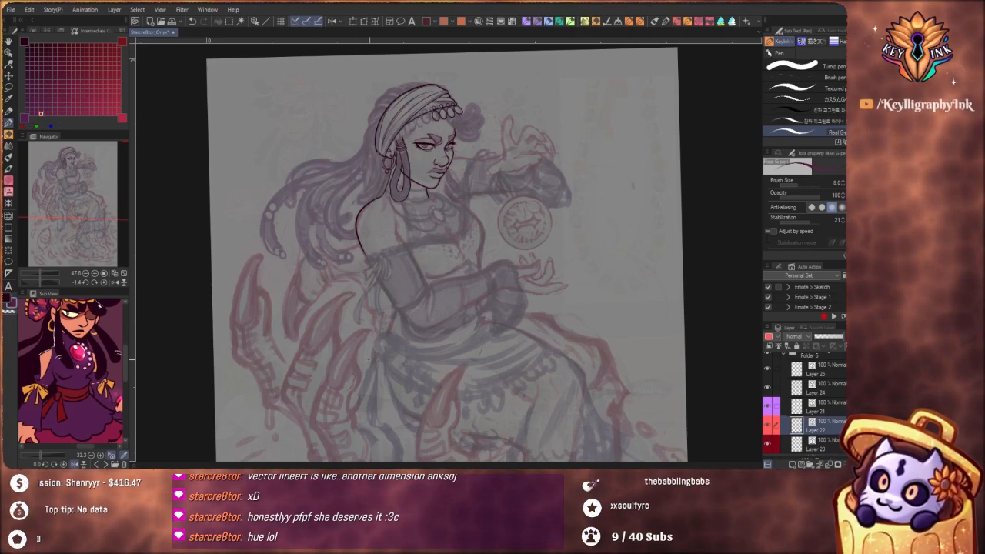
left_click_drag(370, 383, 435, 277)
scroll(370, 239, "up", 4)
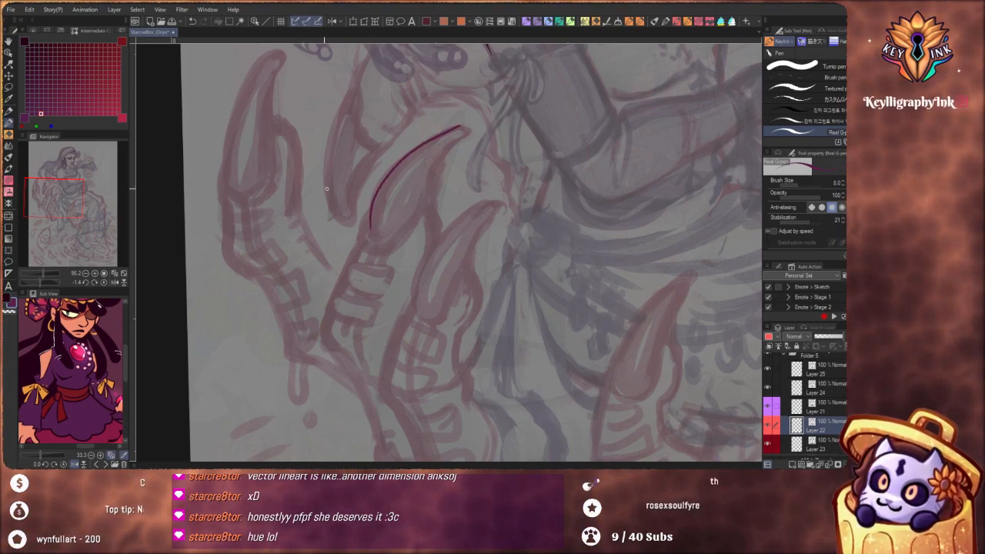
left_click(32, 90)
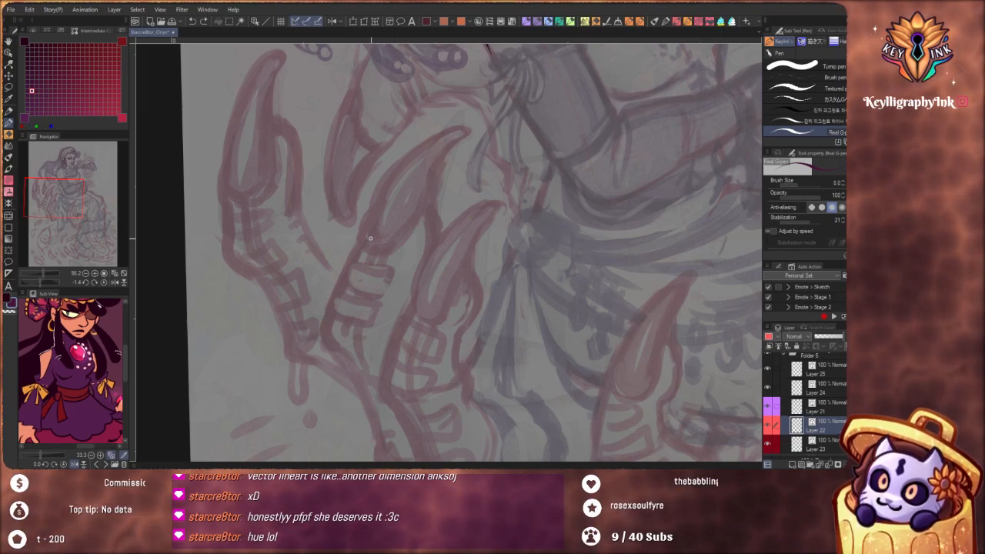
mouse_move(367, 238)
left_mouse_down()
mouse_move(379, 186)
mouse_move(414, 150)
mouse_move(469, 127)
mouse_move(442, 153)
left_mouse_up()
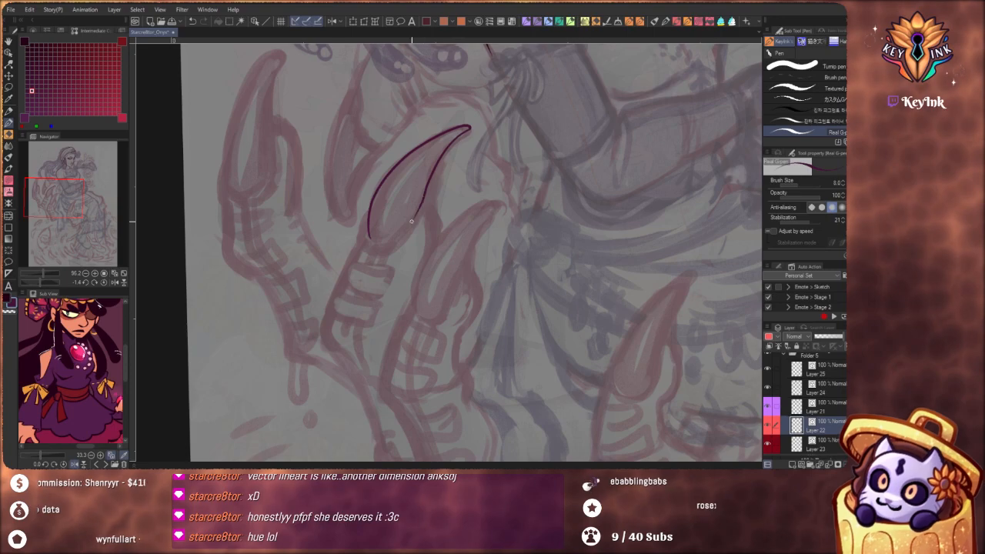
Ink the outer edge, pointed tip and lower edge of the downward-curving claw just below the hair
scroll(442, 180, "down", 5)
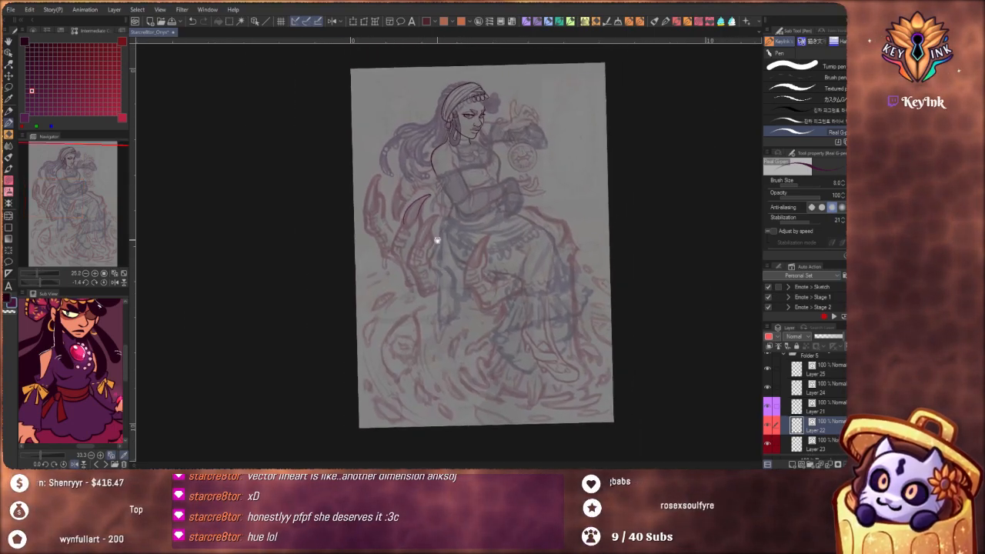
left_click_drag(476, 274, 462, 286)
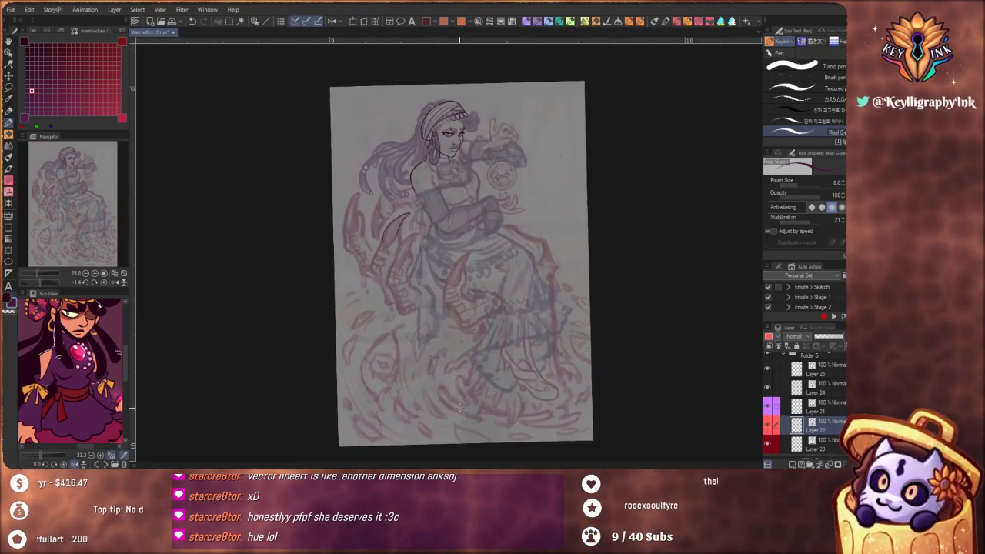
scroll(377, 223, "up", 5)
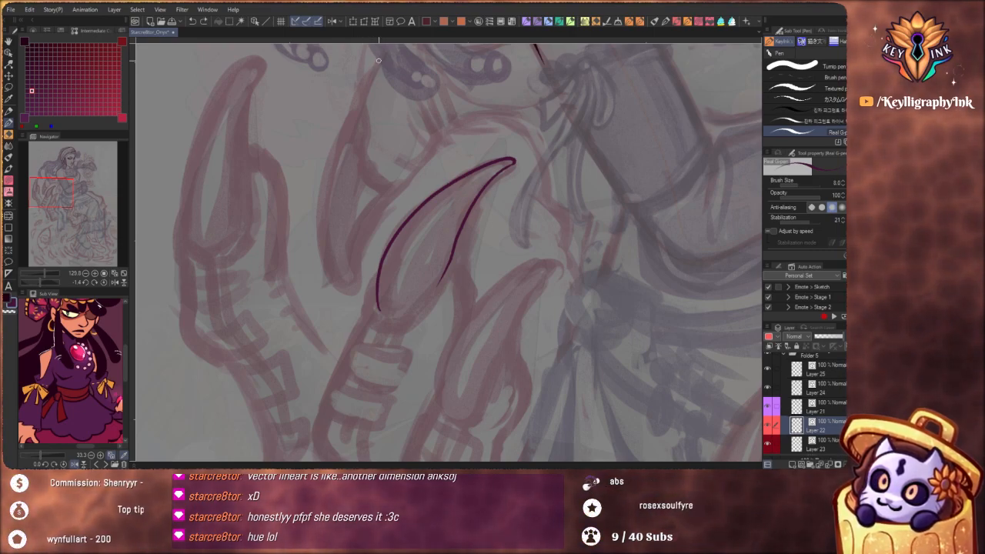
mouse_move(378, 60)
left_mouse_down()
mouse_move(357, 116)
mouse_move(363, 108)
mouse_move(343, 121)
mouse_move(328, 163)
mouse_move(320, 219)
mouse_move(343, 284)
mouse_move(354, 285)
mouse_move(359, 233)
mouse_move(381, 193)
left_mouse_up()
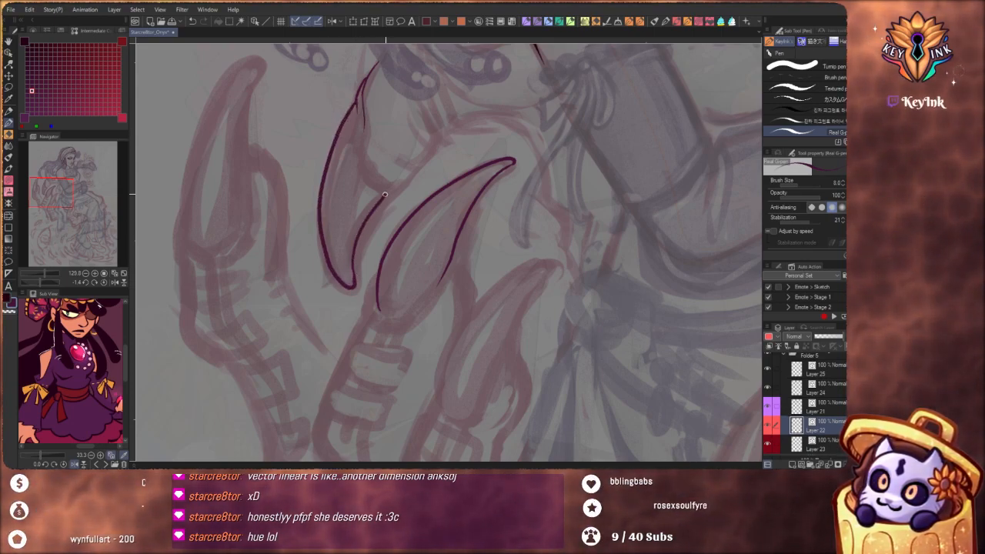
left_click_drag(370, 147, 304, 150)
left_click_drag(510, 241, 494, 339)
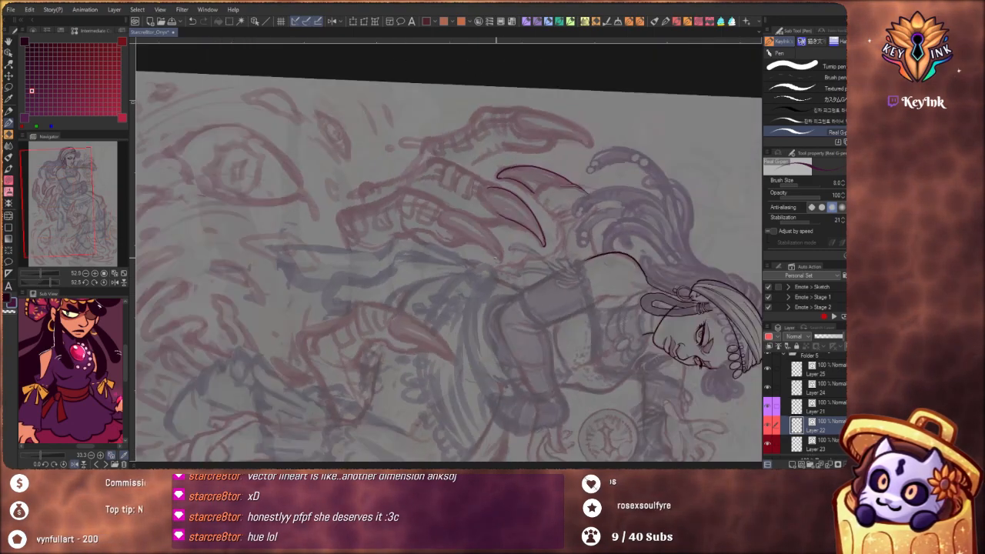
left_click_drag(590, 287, 476, 327)
left_click_drag(425, 210, 493, 212)
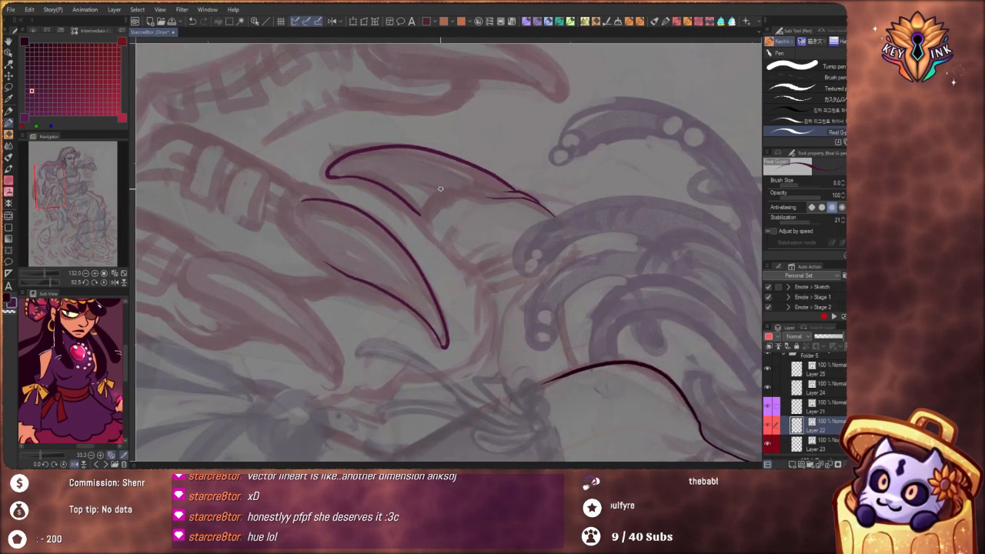
left_click_drag(439, 190, 419, 214)
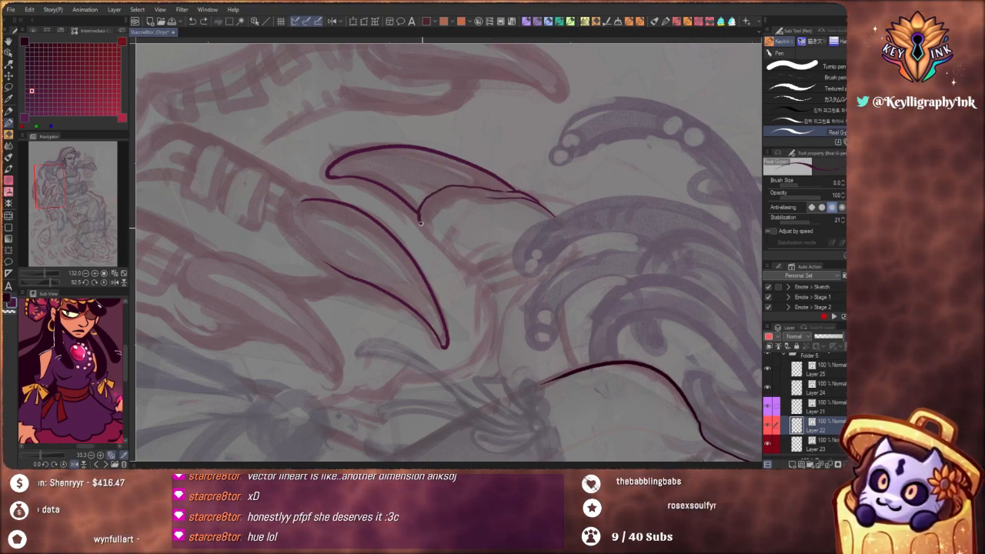
key("ctrl+z")
left_click(817, 220)
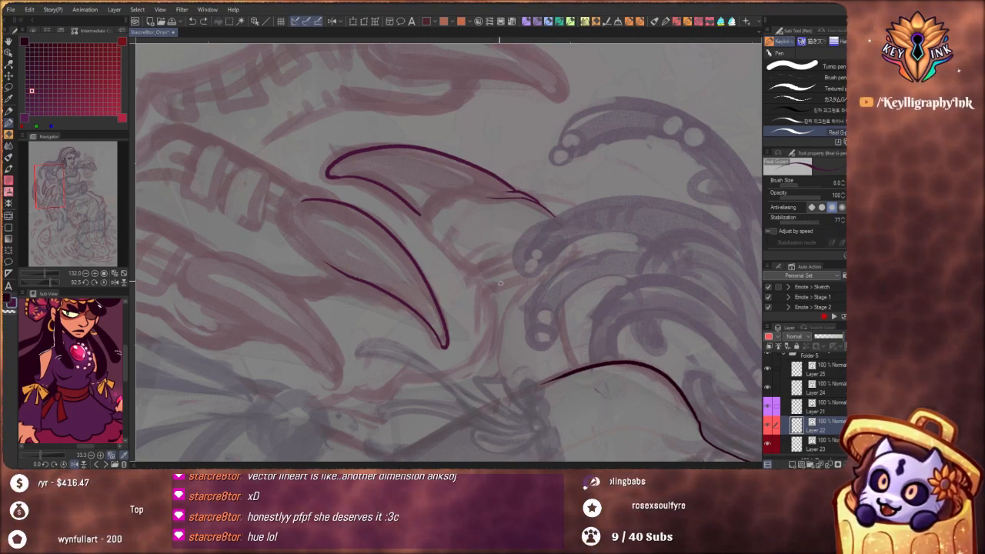
left_click_drag(466, 204, 471, 252)
mouse_move(484, 288)
left_mouse_down()
mouse_move(503, 251)
mouse_move(476, 251)
mouse_move(473, 264)
mouse_move(490, 268)
mouse_move(482, 288)
mouse_move(562, 313)
mouse_move(540, 190)
left_mouse_up()
key("ctrl+z")
key("ctrl+z")
Ink the fingertip contour around the base of the downward-curving claw and along the finger's underside, with stabilization at 40
scroll(392, 205, "up", 1)
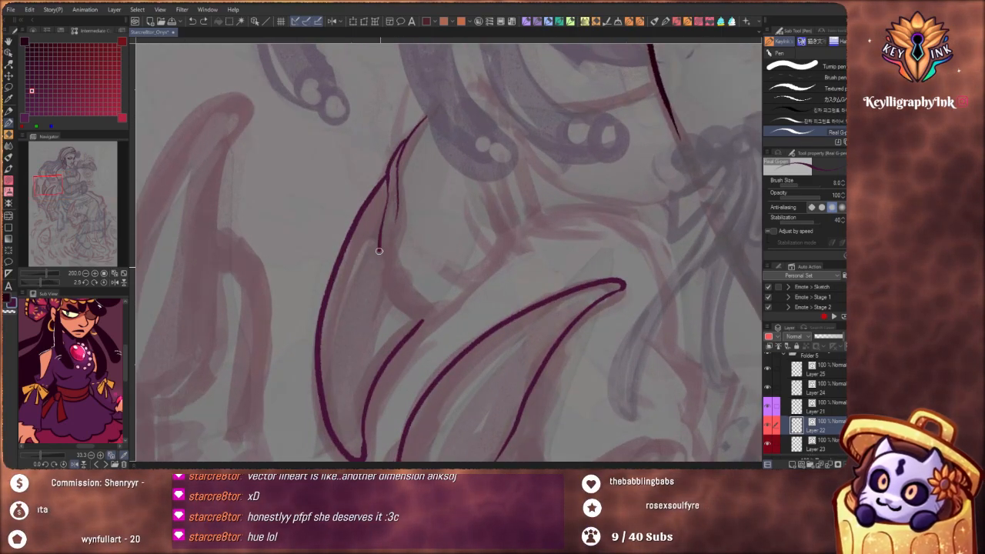
mouse_move(378, 251)
left_mouse_down()
mouse_move(391, 290)
mouse_move(441, 325)
mouse_move(421, 323)
mouse_move(486, 272)
left_mouse_up()
key("ctrl+z")
scroll(471, 254, "down", 3)
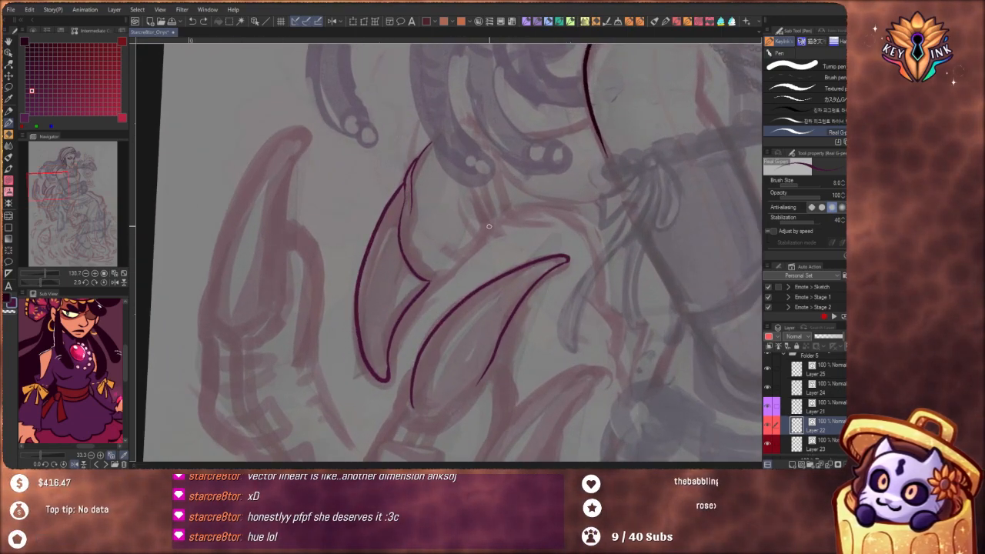
left_click_drag(474, 193, 486, 226)
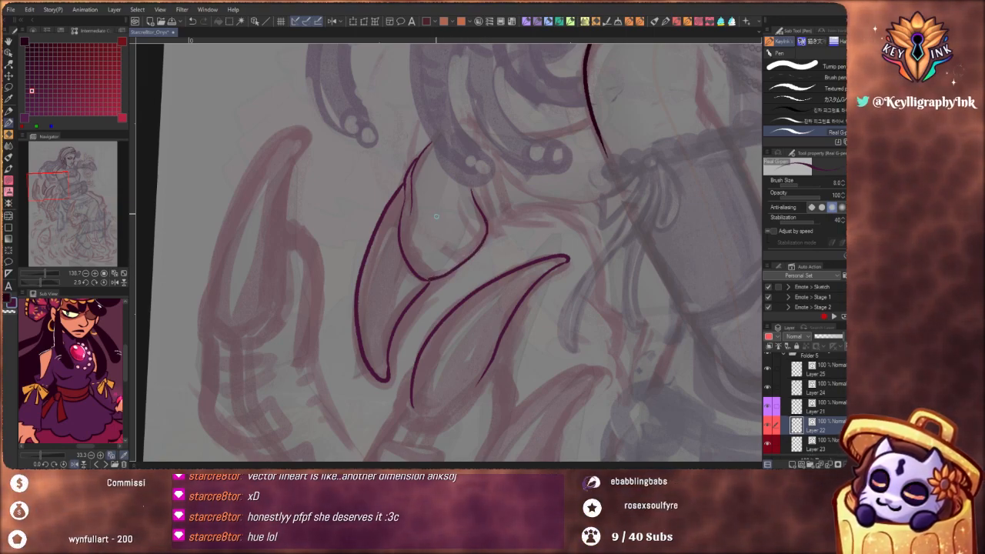
key("ctrl+z")
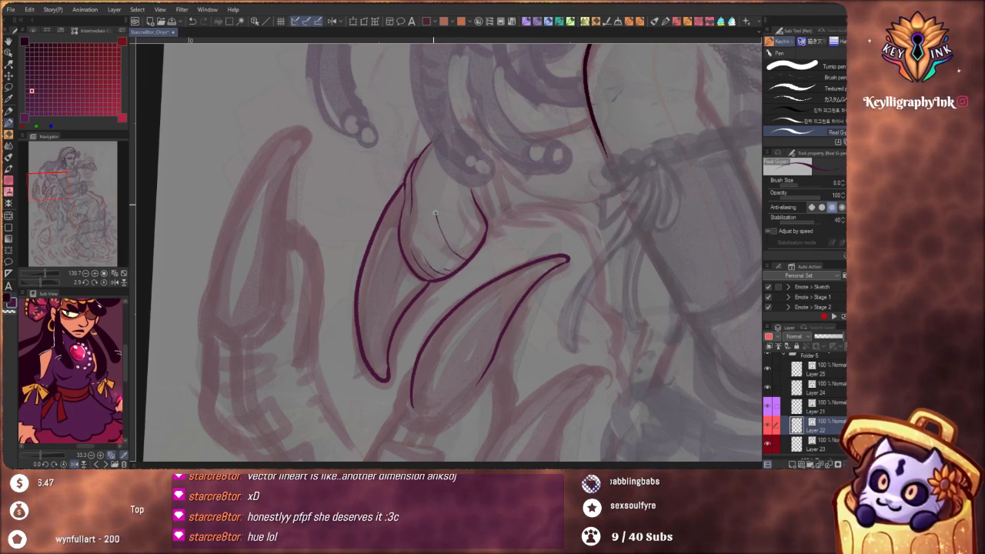
Add curved wrinkle lines across the finger behind the downward-curving claw and ink the folds and contour at its knuckle
mouse_move(445, 224)
left_mouse_down()
mouse_move(463, 243)
mouse_move(479, 240)
left_mouse_up()
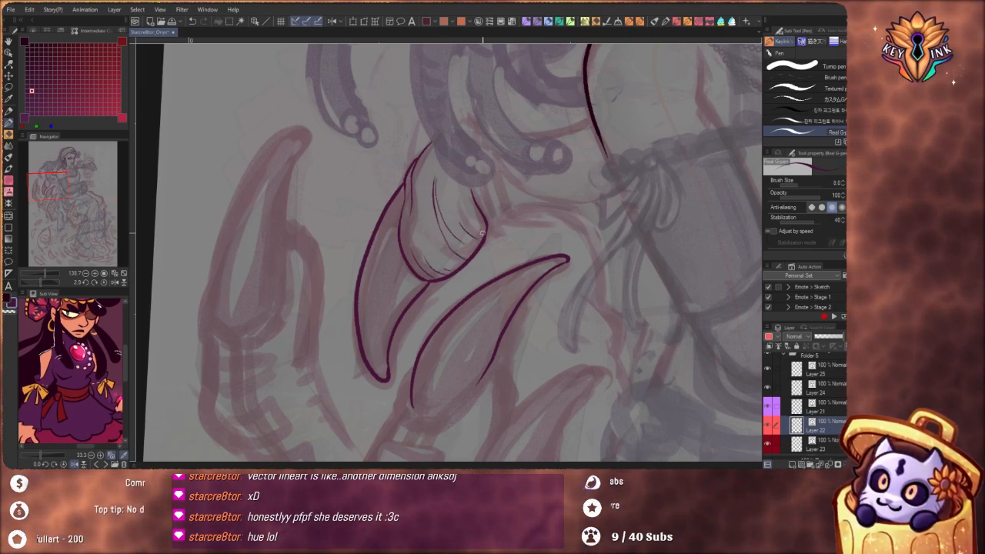
mouse_move(459, 195)
left_mouse_down()
mouse_move(471, 222)
mouse_move(485, 225)
left_mouse_up()
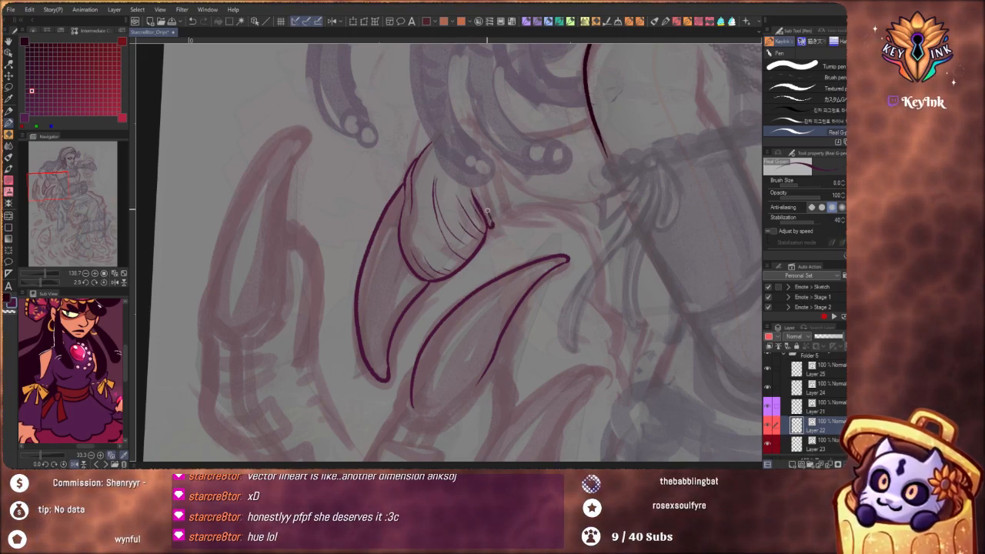
left_click_drag(490, 224, 533, 217)
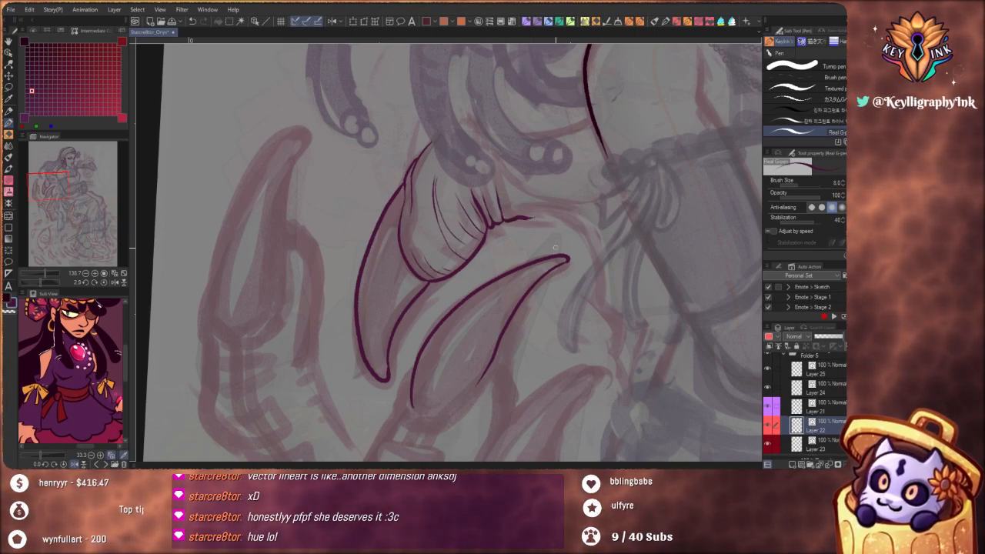
mouse_move(580, 281)
left_mouse_down()
mouse_move(566, 319)
mouse_move(454, 385)
mouse_move(423, 383)
left_mouse_up()
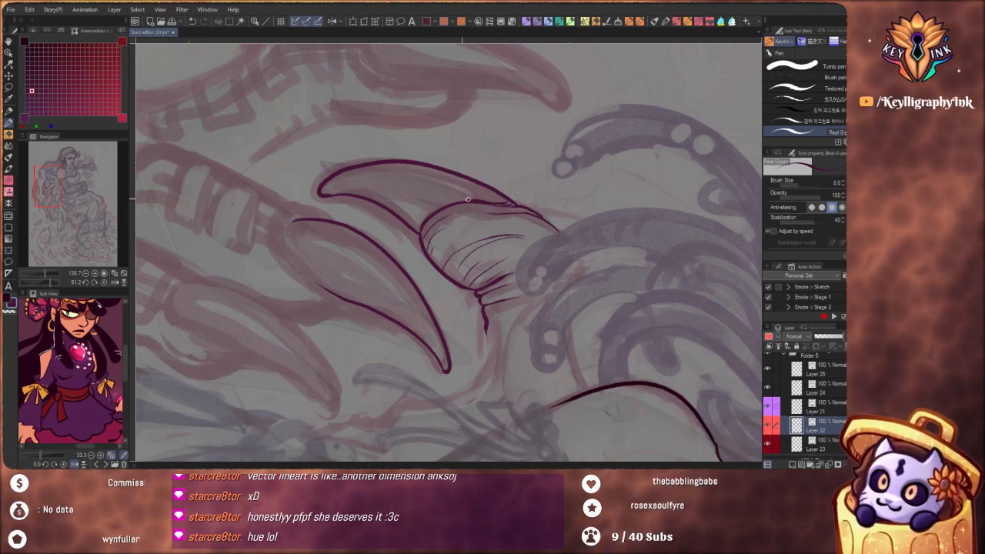
Continue the finger's underside contour in a curve from the knuckle folds toward the tip of the lower claw
scroll(484, 189, "down", 5)
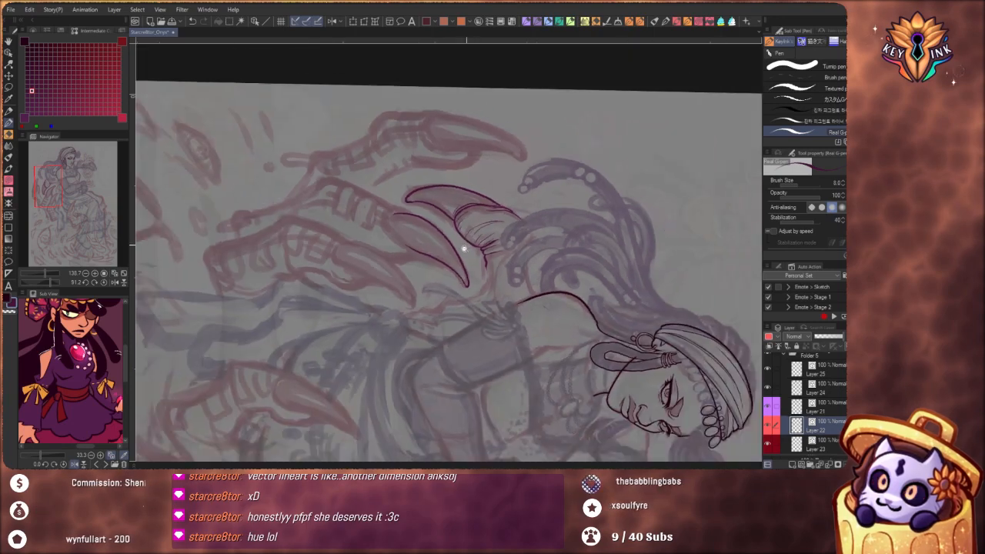
scroll(517, 325, "up", 4)
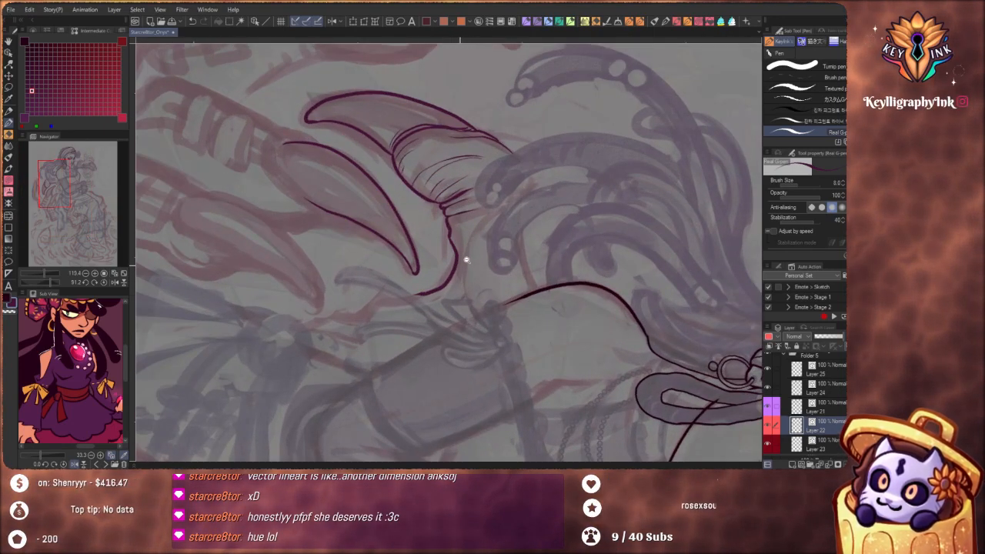
scroll(466, 260, "down", 4)
left_click_drag(482, 351, 501, 342)
scroll(482, 214, "up", 4)
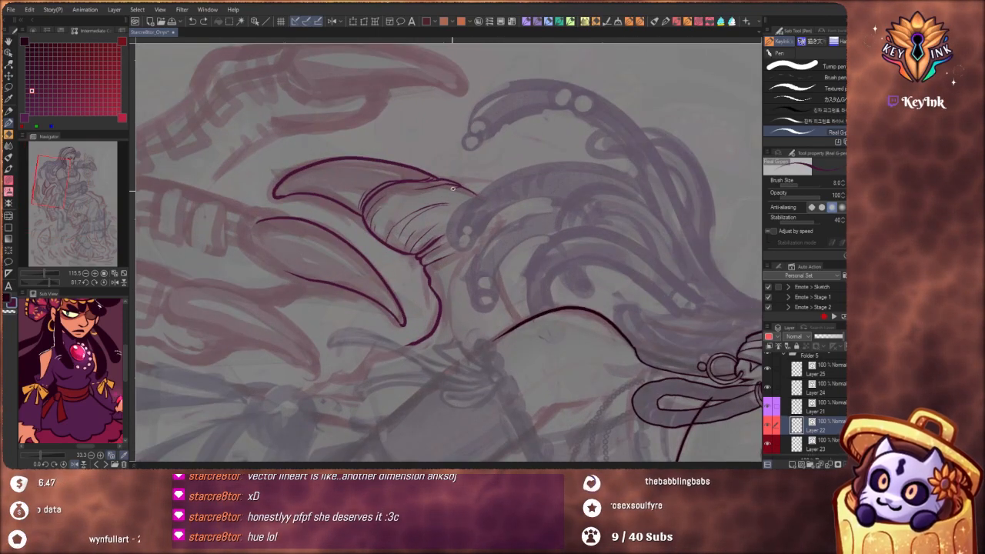
Ink the finger's outer contour over the knuckle down to the shoulder, with a row of rounded plates along its edge
left_click_drag(475, 195, 493, 206)
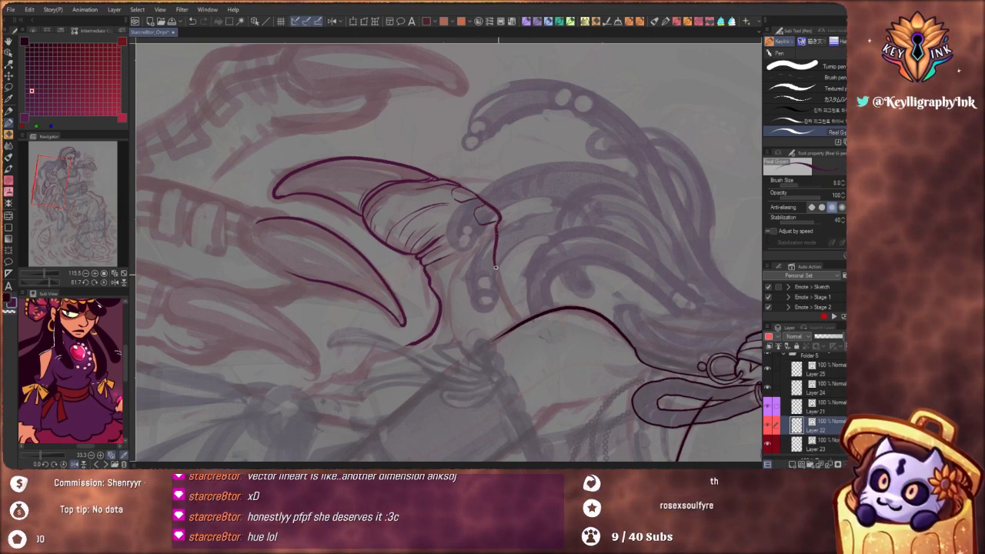
left_click_drag(498, 273, 514, 306)
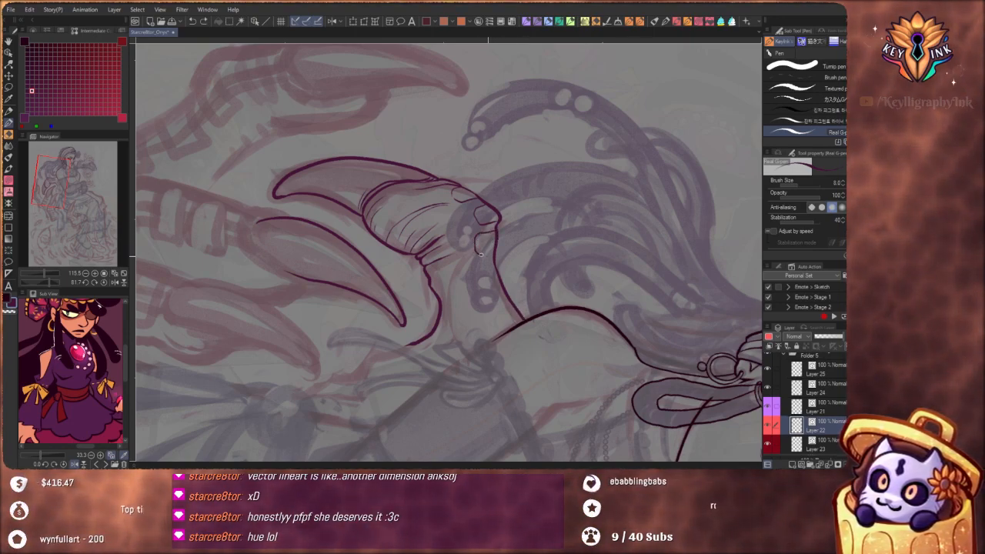
left_click_drag(477, 261, 485, 285)
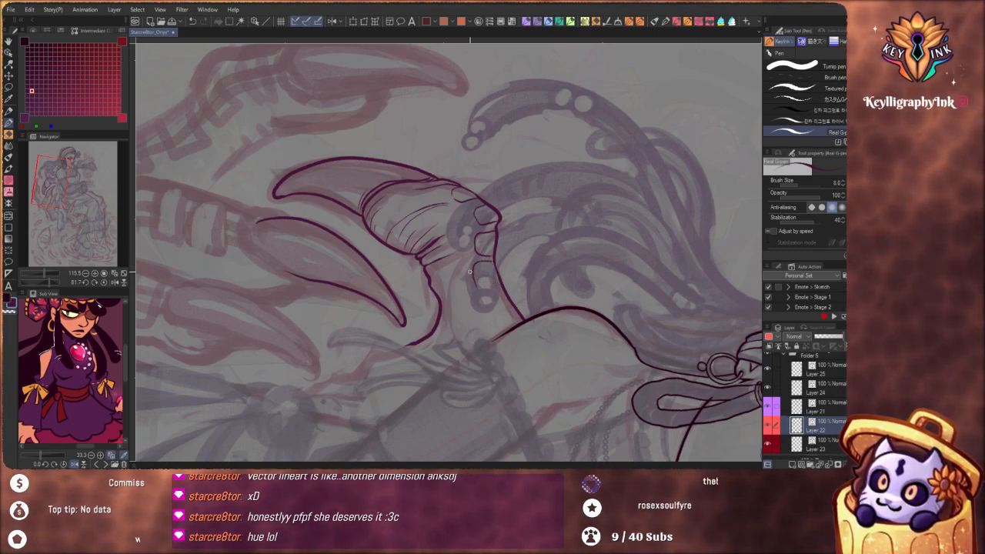
mouse_move(478, 288)
left_mouse_down()
mouse_move(507, 297)
mouse_move(485, 307)
mouse_move(491, 319)
mouse_move(525, 328)
mouse_move(568, 277)
left_mouse_up()
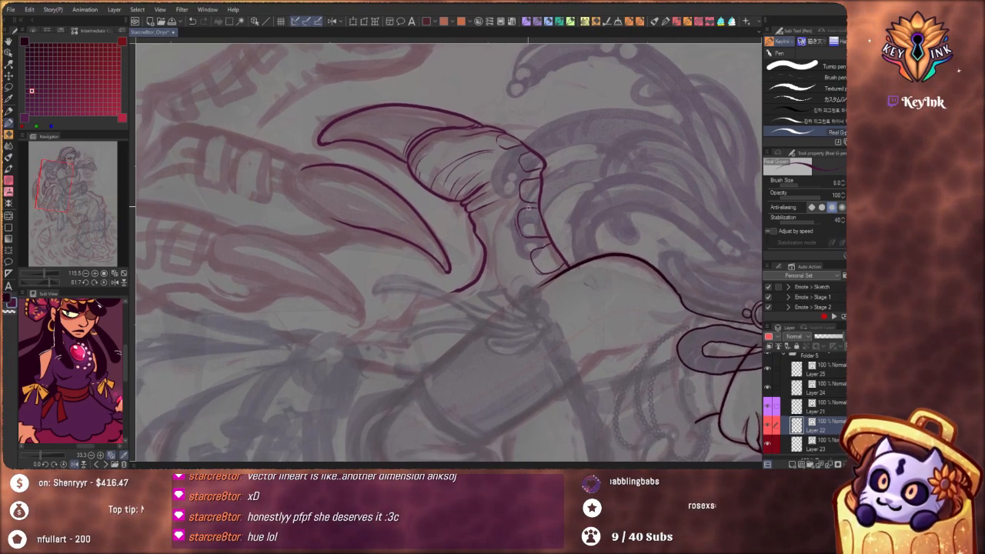
Extend the finger's underside contour down behind the upper arm and add curved crease lines beside it
left_click_drag(748, 313, 566, 58)
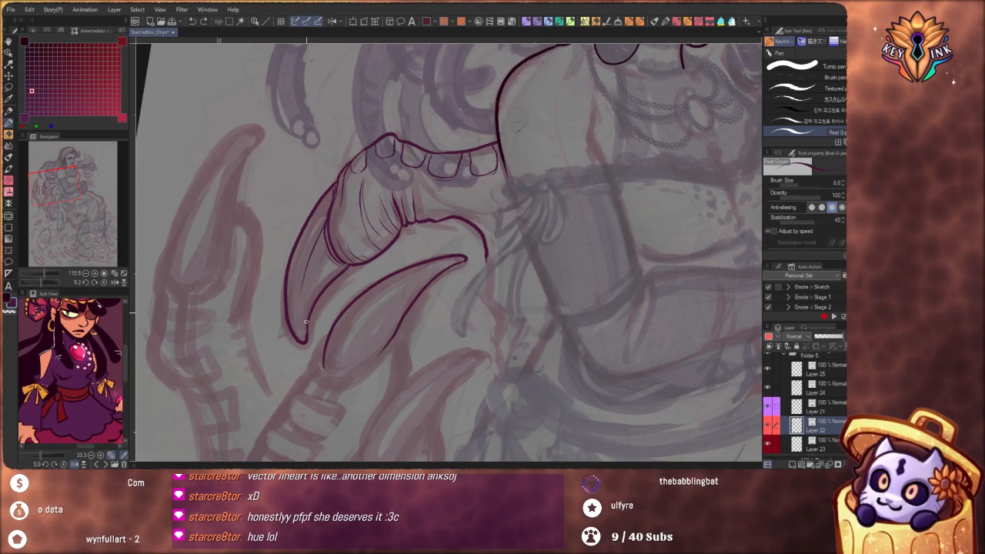
left_click_drag(386, 243, 347, 323)
scroll(414, 230, "up", 5)
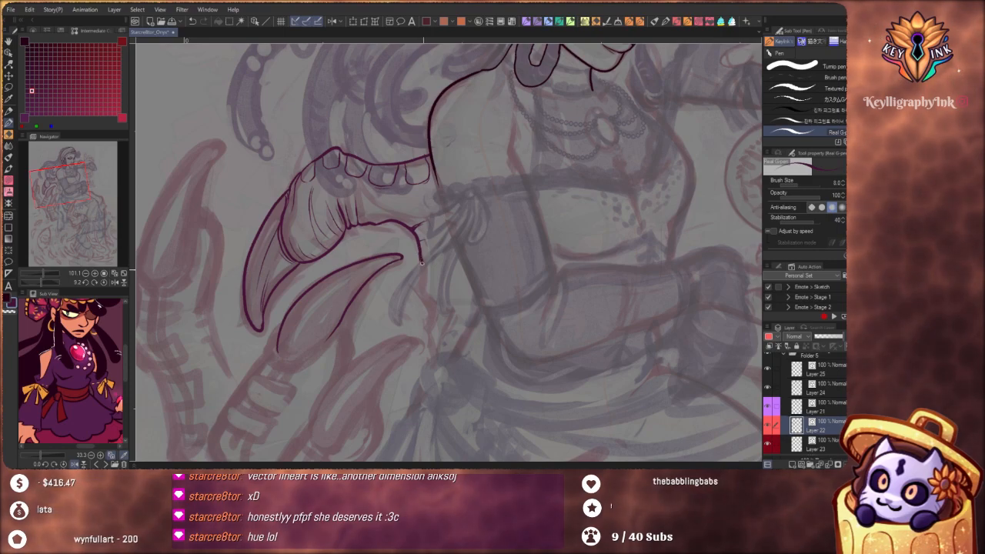
left_click_drag(421, 261, 428, 325)
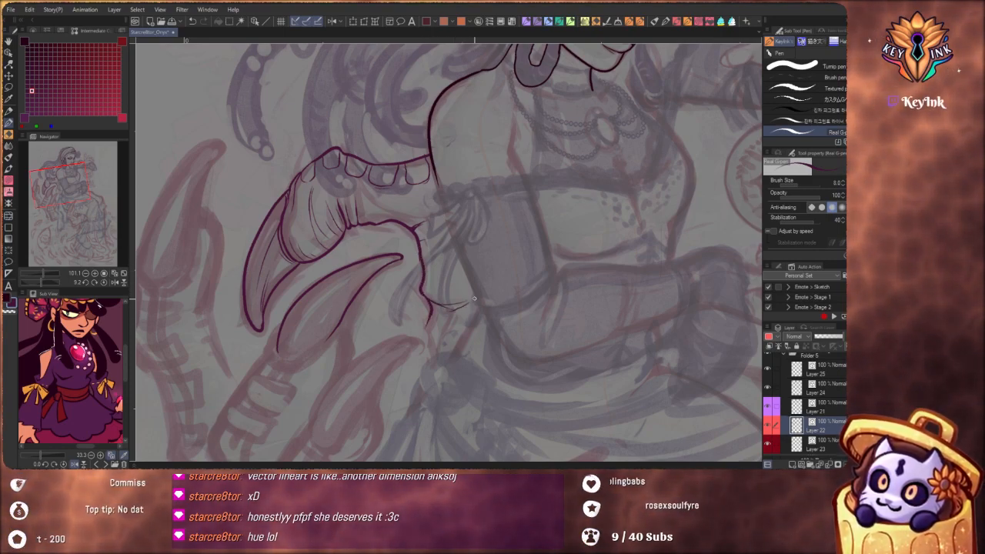
left_click_drag(465, 317, 463, 313)
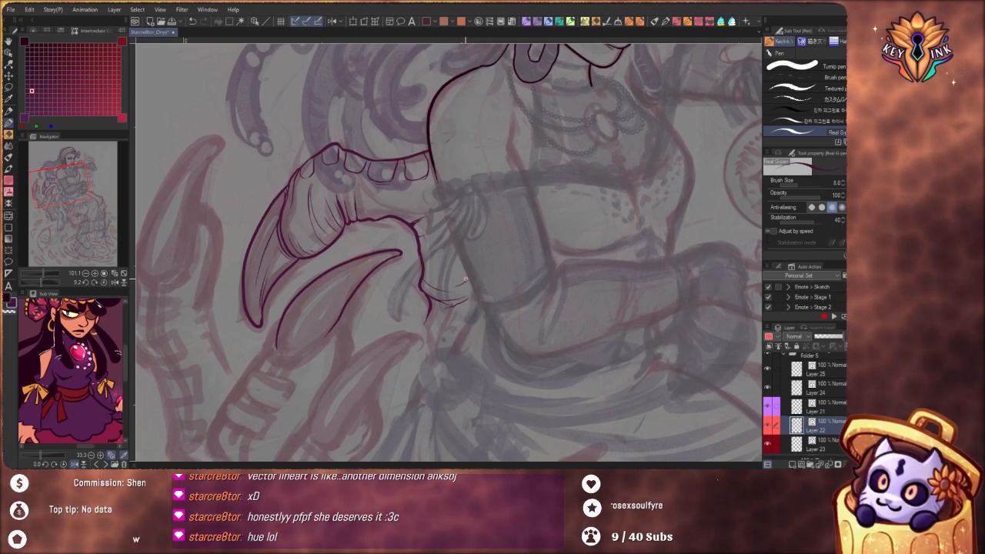
left_click_drag(465, 279, 468, 277)
left_click_drag(443, 218, 396, 179)
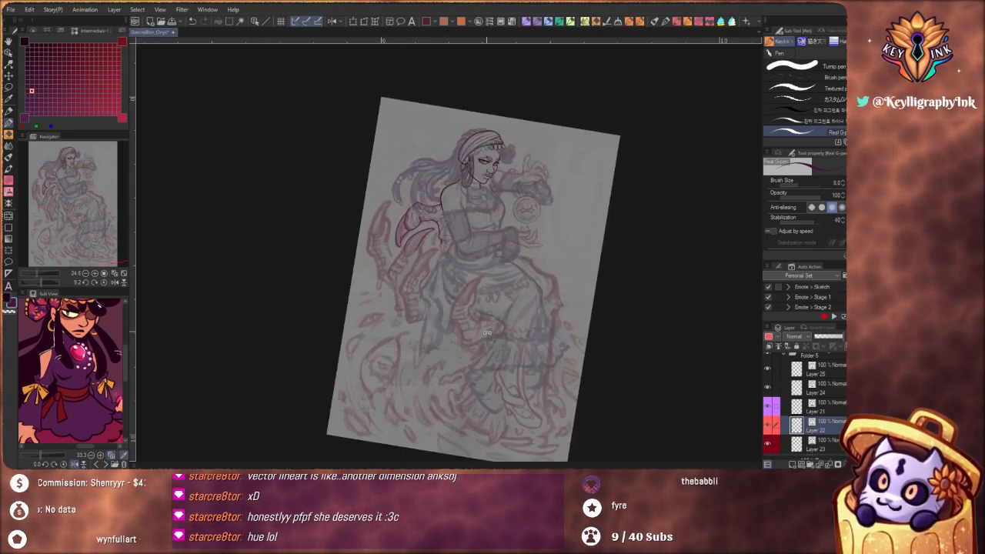
Lengthen the palm contour down to the waist knot and add short creases beside its lower bend
left_click_drag(487, 333, 540, 316)
scroll(471, 256, "up", 2)
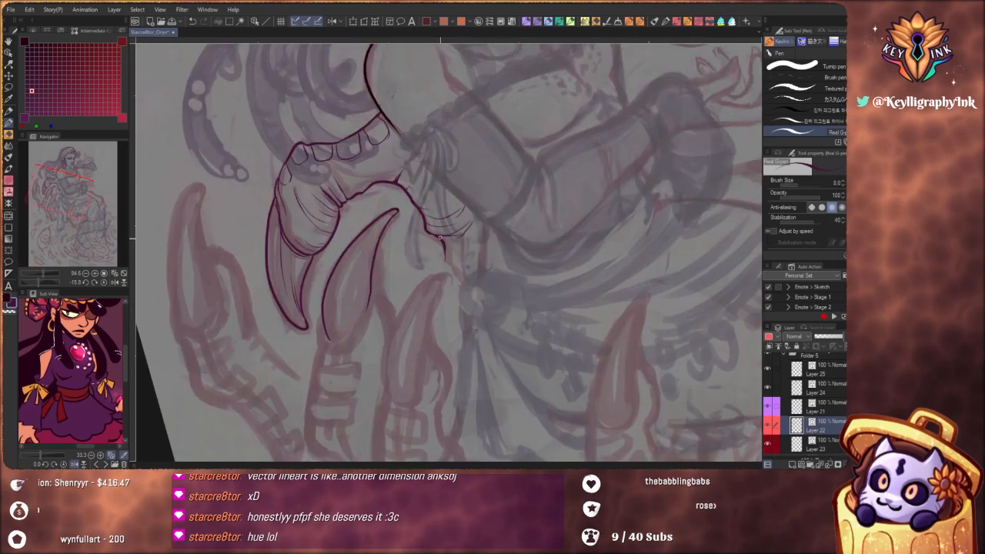
scroll(473, 308, "down", 4)
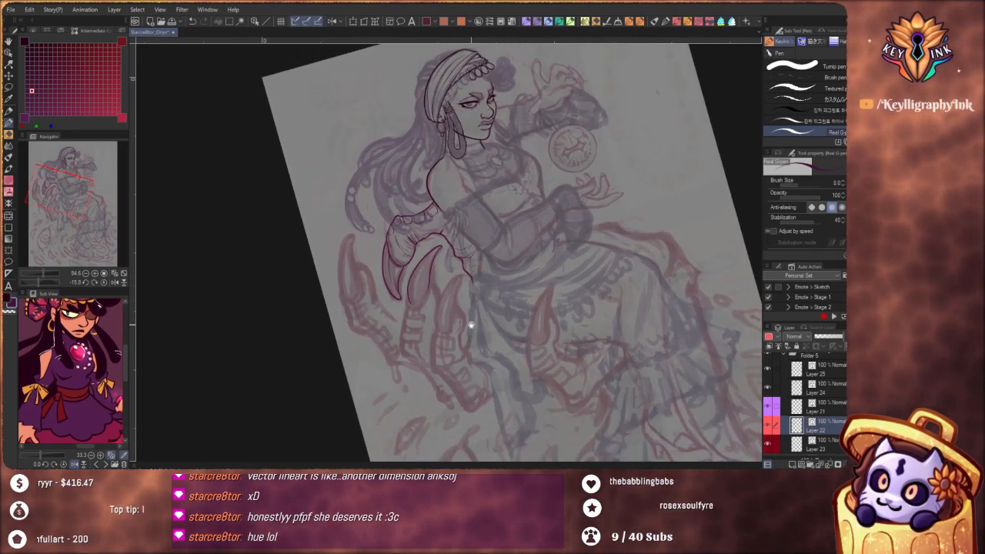
scroll(459, 261, "up", 5)
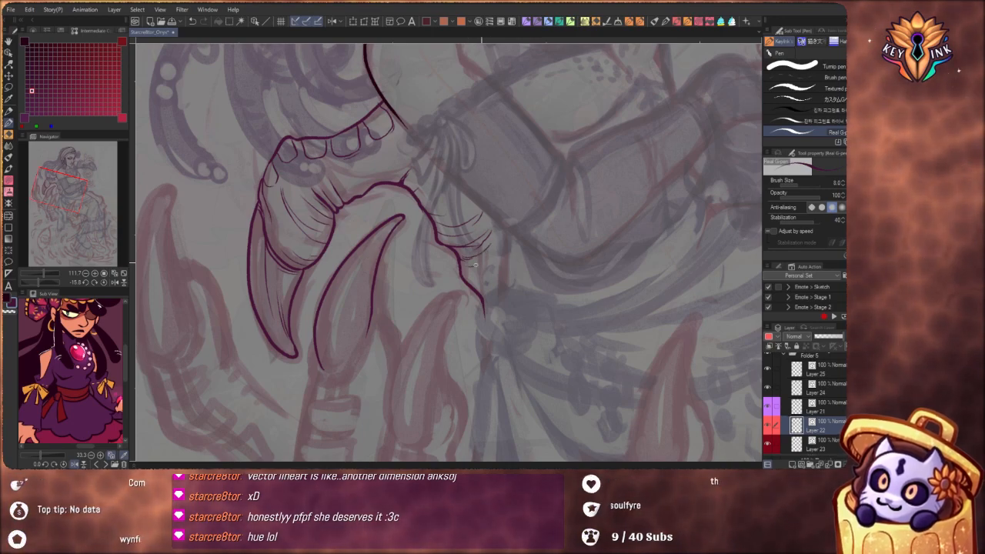
scroll(544, 272, "down", 3)
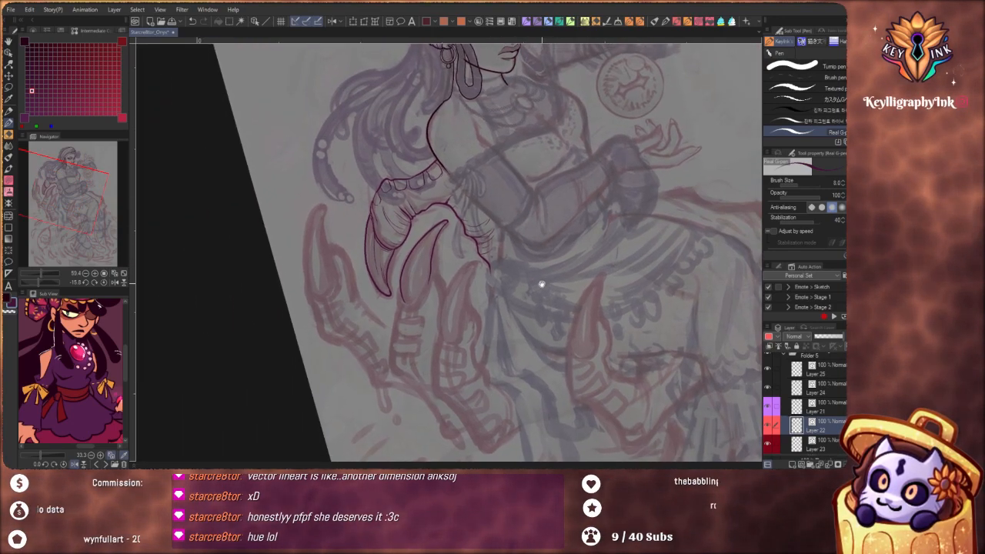
scroll(481, 248, "up", 4)
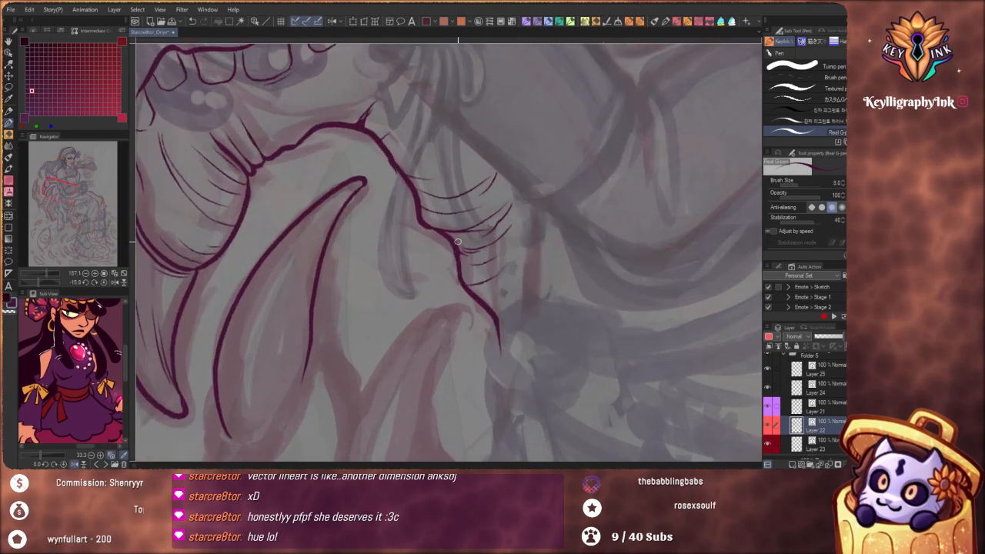
scroll(461, 235, "down", 5)
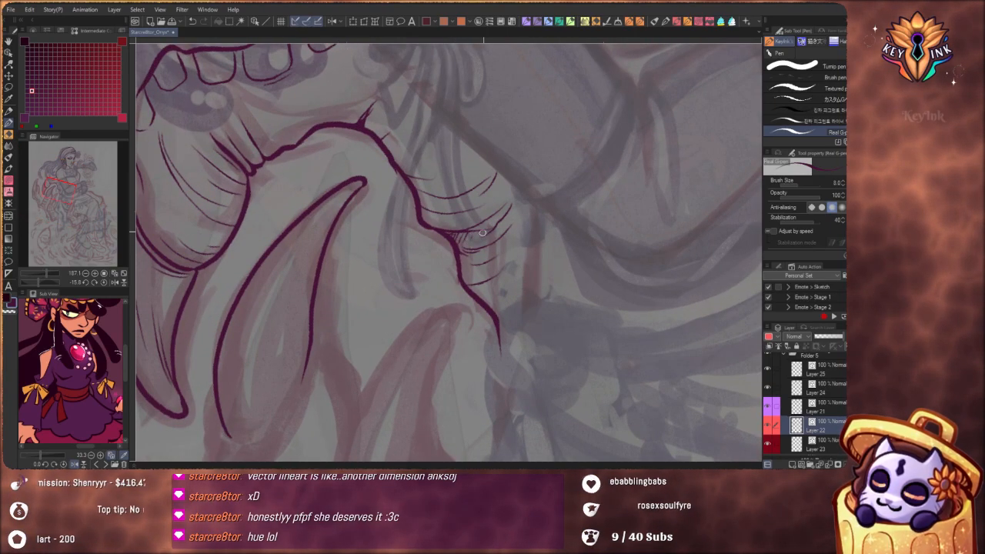
Add short wrinkle lines along the underside of the plated finger, above the middle claw
left_click_drag(554, 304, 514, 350)
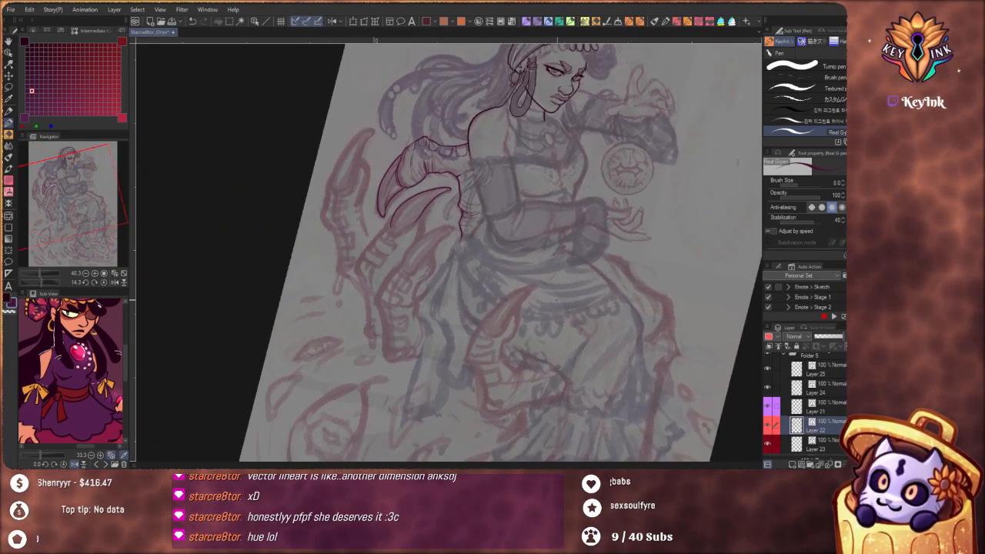
mouse_move(562, 259)
left_mouse_down()
mouse_move(428, 249)
mouse_move(491, 329)
left_mouse_up()
scroll(431, 239, "down", 1)
scroll(392, 248, "up", 6)
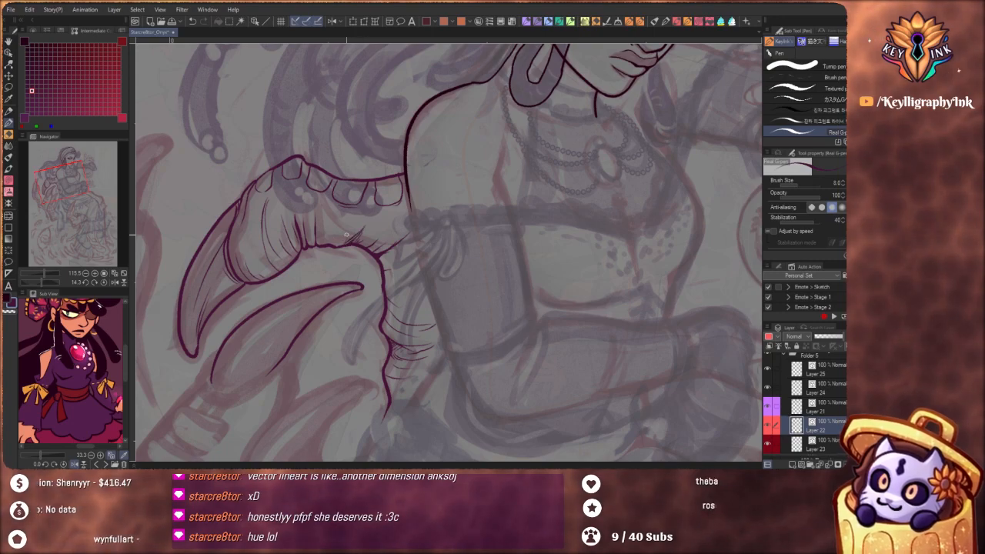
left_click_drag(396, 208, 363, 282)
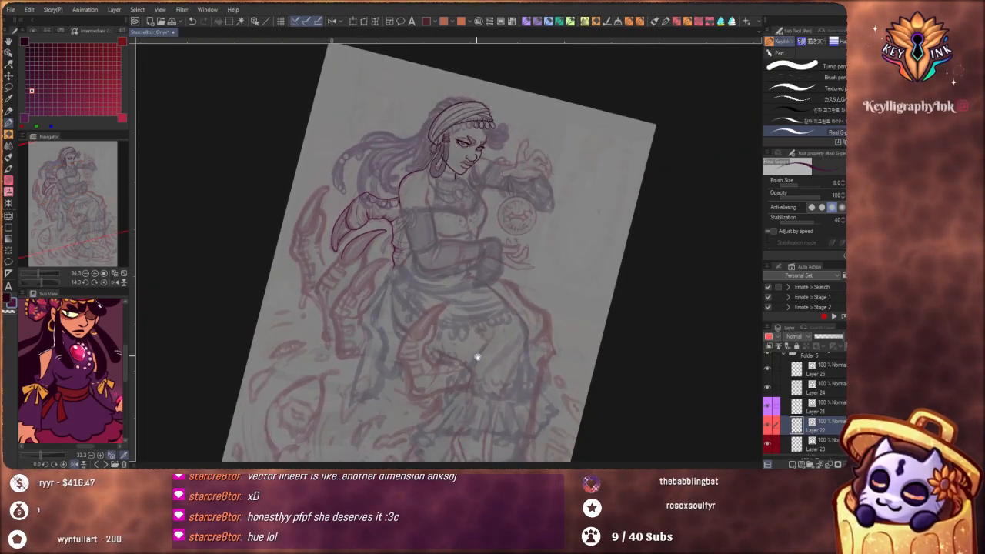
left_click_drag(477, 357, 451, 306)
left_click_drag(451, 215, 445, 233)
mouse_move(470, 326)
left_mouse_down()
mouse_move(514, 291)
mouse_move(497, 310)
mouse_move(494, 350)
left_mouse_up()
left_click_drag(477, 271, 494, 271)
left_click_drag(489, 331, 491, 317)
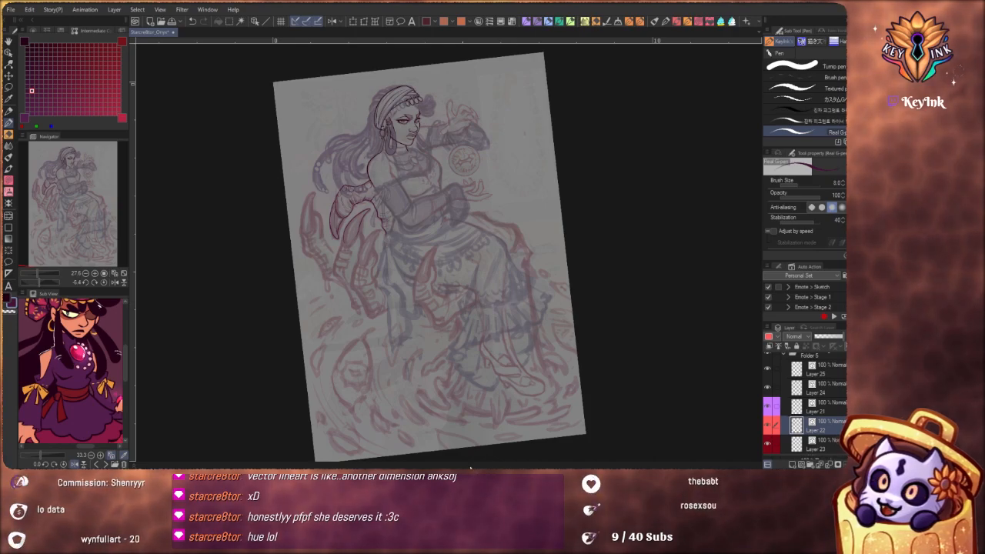
Set the brush size to 10 and ink the outline of the upright claw at the hand's outer edge
left_click(844, 182)
left_click_drag(394, 293, 413, 298)
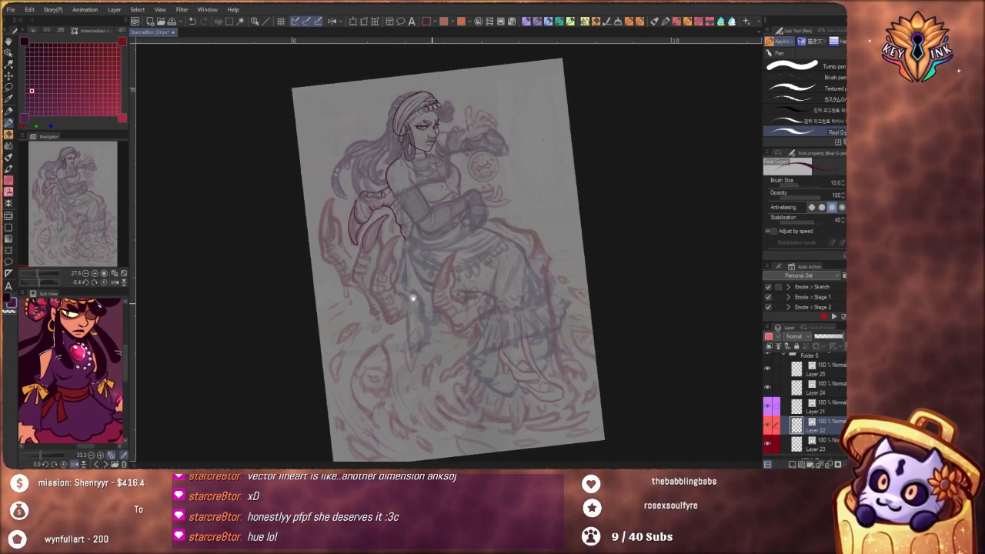
scroll(380, 236, "up", 6)
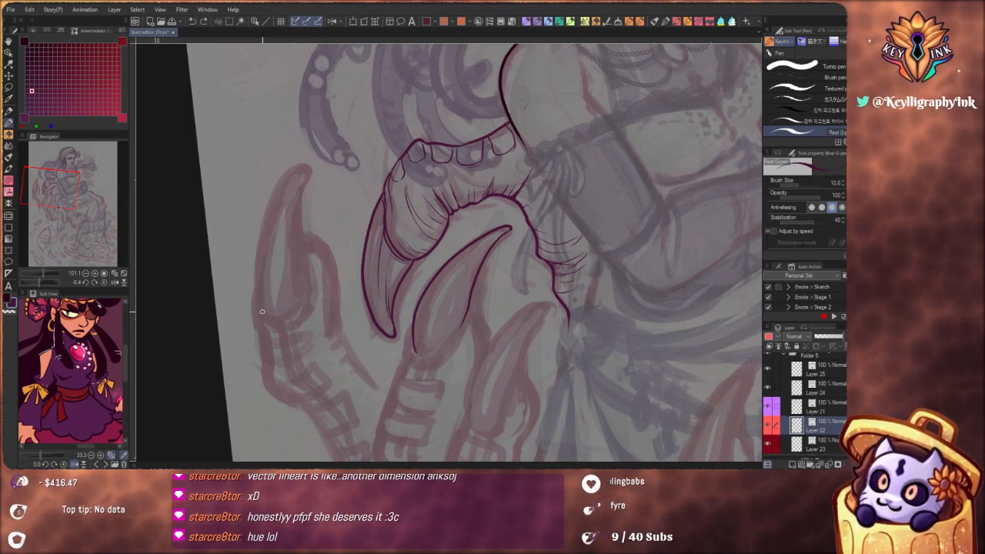
mouse_move(260, 311)
left_mouse_down()
mouse_move(263, 231)
mouse_move(293, 174)
mouse_move(311, 164)
mouse_move(299, 221)
mouse_move(306, 297)
mouse_move(280, 315)
mouse_move(255, 304)
mouse_move(256, 288)
mouse_move(253, 320)
left_mouse_up()
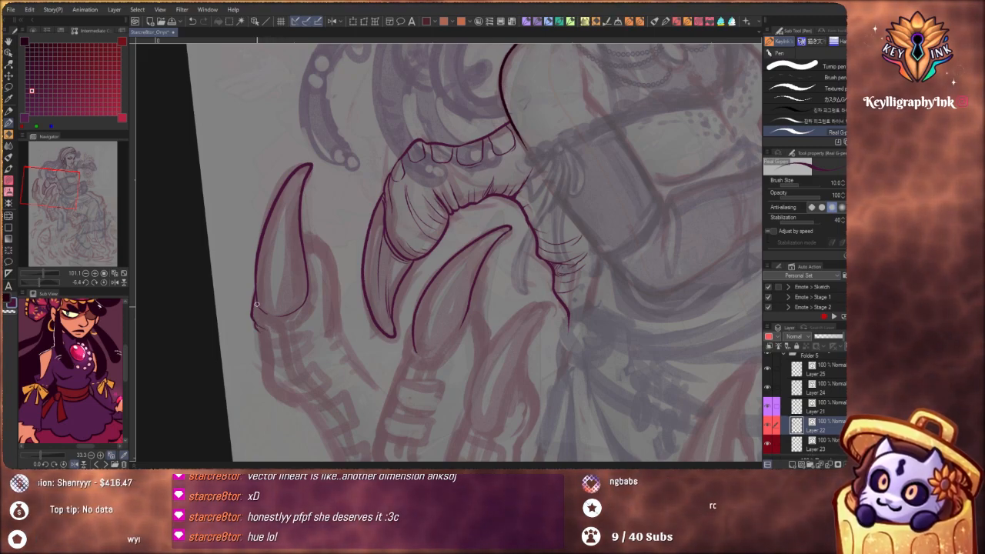
Ink the curved cuff lines around the upright claw's base and the rounded, wrinkled finger pad beside it
left_click_drag(256, 304, 291, 317)
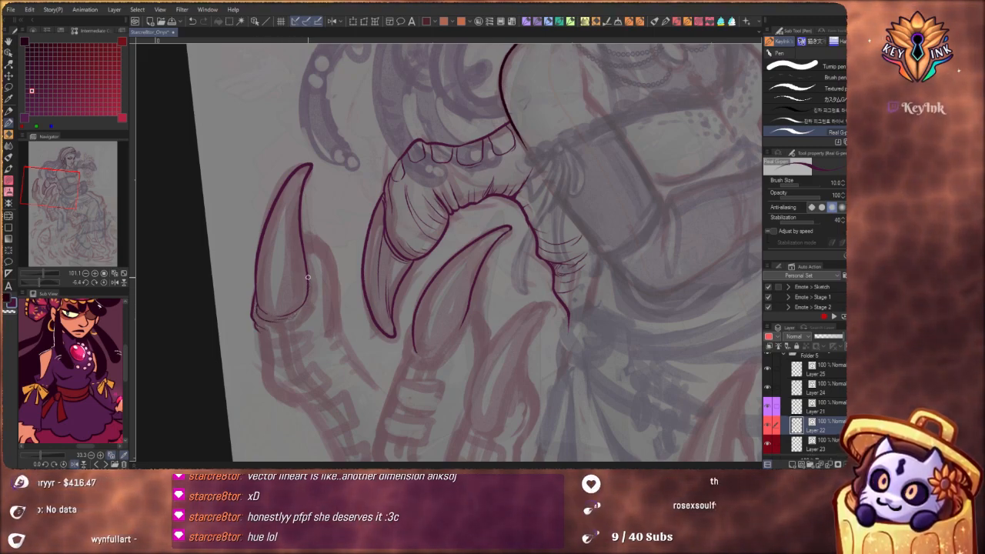
left_click_drag(307, 258, 311, 284)
left_click_drag(271, 327, 308, 318)
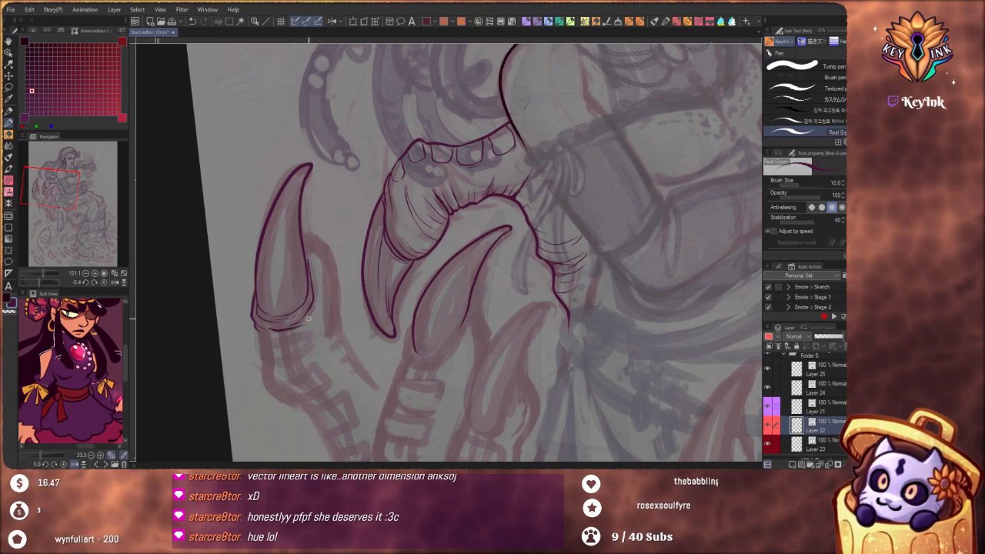
mouse_move(304, 233)
left_mouse_down()
mouse_move(333, 260)
mouse_move(311, 244)
mouse_move(311, 237)
mouse_move(329, 249)
mouse_move(338, 273)
mouse_move(336, 264)
mouse_move(335, 324)
left_mouse_up()
key("ctrl+z")
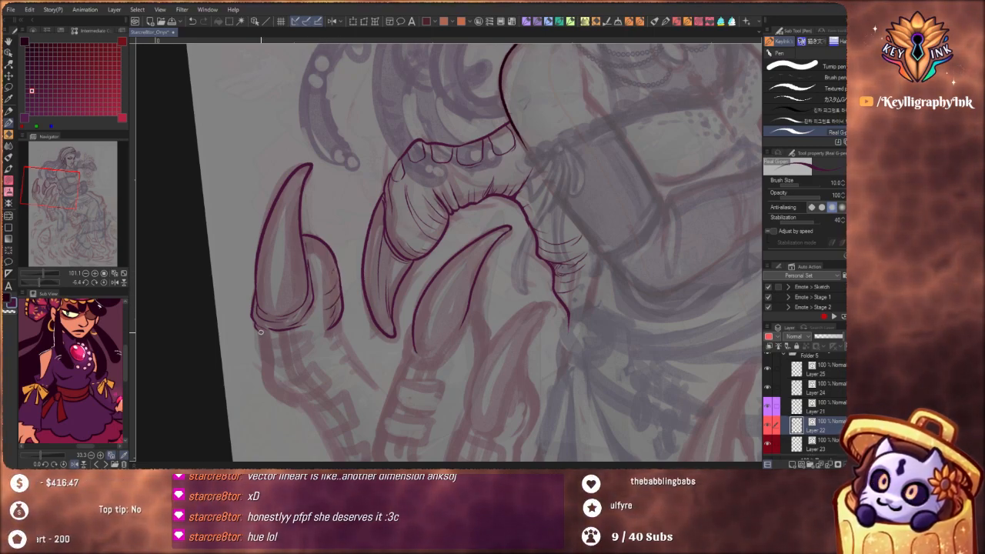
Ink the rounded plate below the upright claw's base and the finger's inner edge with short creases beside it
mouse_move(304, 331)
left_mouse_down()
mouse_move(317, 345)
mouse_move(263, 354)
left_mouse_up()
scroll(257, 331, "down", 3)
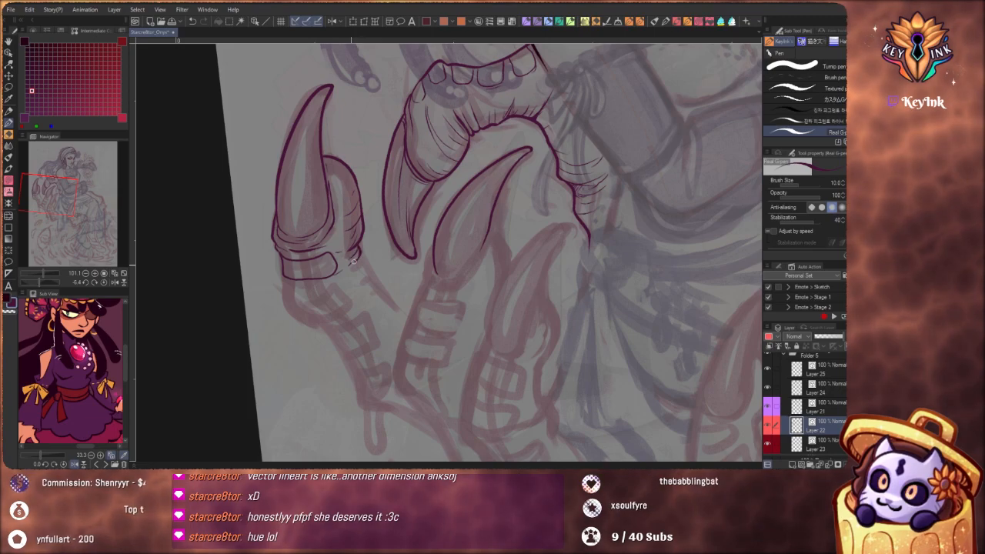
mouse_move(357, 247)
left_mouse_down()
mouse_move(349, 264)
mouse_move(358, 272)
left_mouse_up()
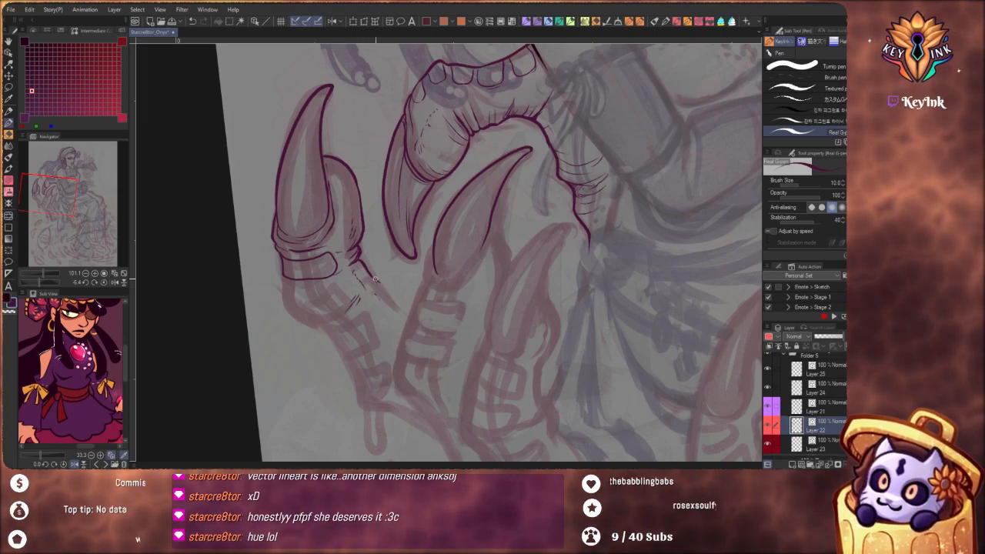
left_click_drag(378, 287, 408, 316)
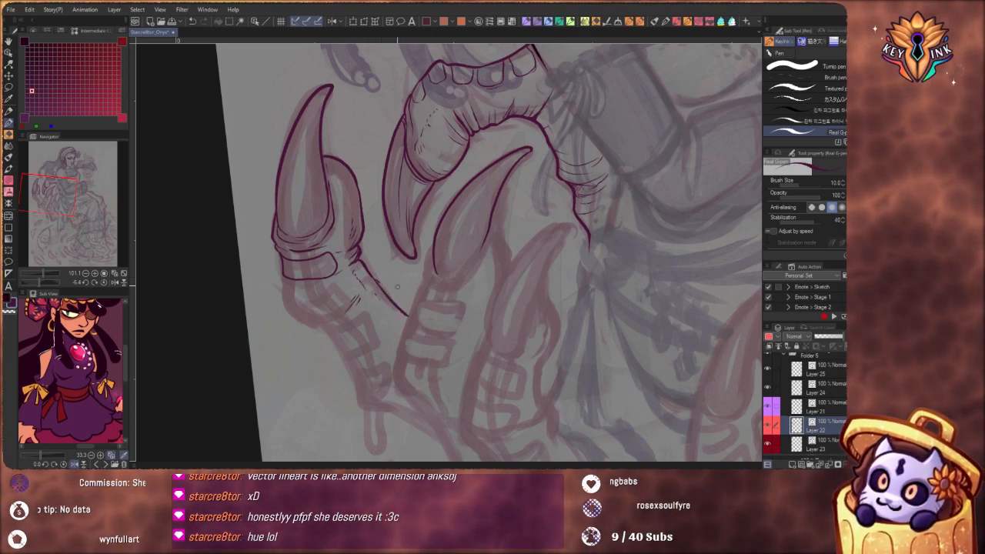
Redraw the outer contour of the rounded finger pad beside the upright claw
mouse_move(395, 221)
left_mouse_down()
mouse_move(342, 221)
mouse_move(379, 165)
mouse_move(470, 177)
mouse_move(452, 189)
mouse_move(430, 240)
left_mouse_up()
key("ctrl+z")
key("ctrl+z")
key("ctrl+z")
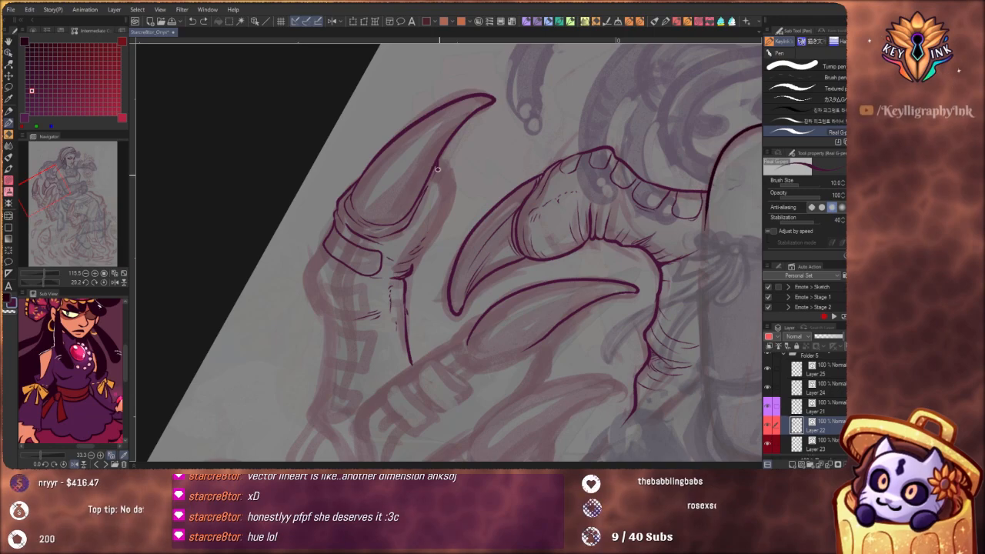
mouse_move(437, 169)
left_mouse_down()
mouse_move(435, 240)
mouse_move(404, 267)
left_mouse_up()
mouse_move(455, 148)
left_mouse_down()
mouse_move(421, 145)
mouse_move(408, 130)
left_mouse_up()
mouse_move(493, 308)
left_mouse_down()
mouse_move(535, 259)
mouse_move(506, 166)
mouse_move(523, 186)
mouse_move(525, 296)
left_mouse_up()
Thicken the outer edge of the upright claw from its base toward the tip
left_click_drag(393, 215, 423, 209)
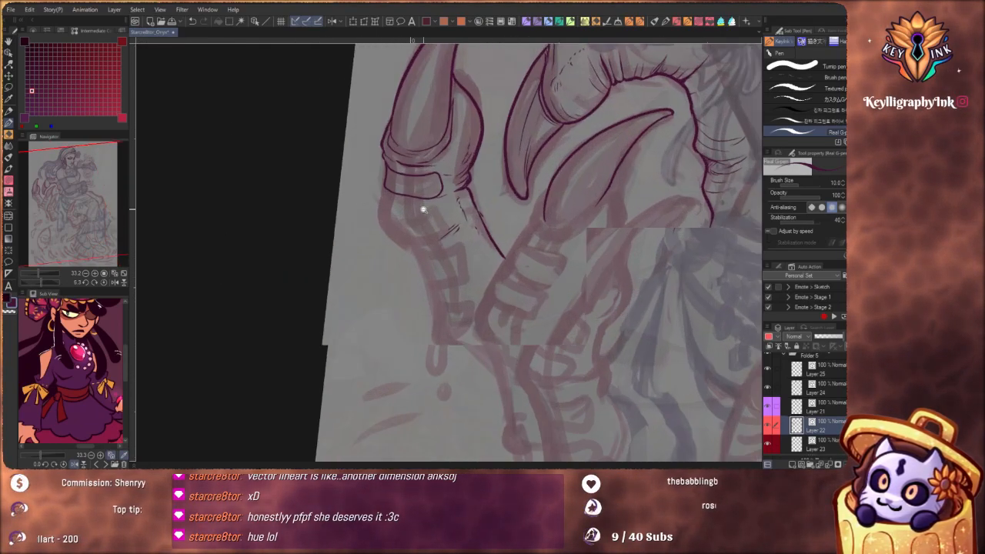
left_click_drag(456, 110, 435, 207)
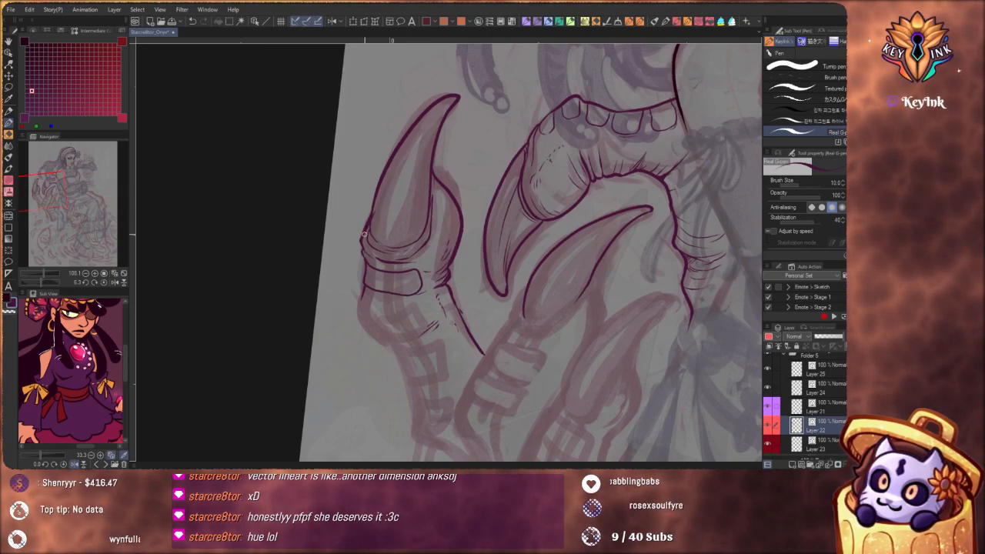
mouse_move(368, 227)
left_mouse_down()
mouse_move(415, 115)
mouse_move(435, 106)
left_mouse_up()
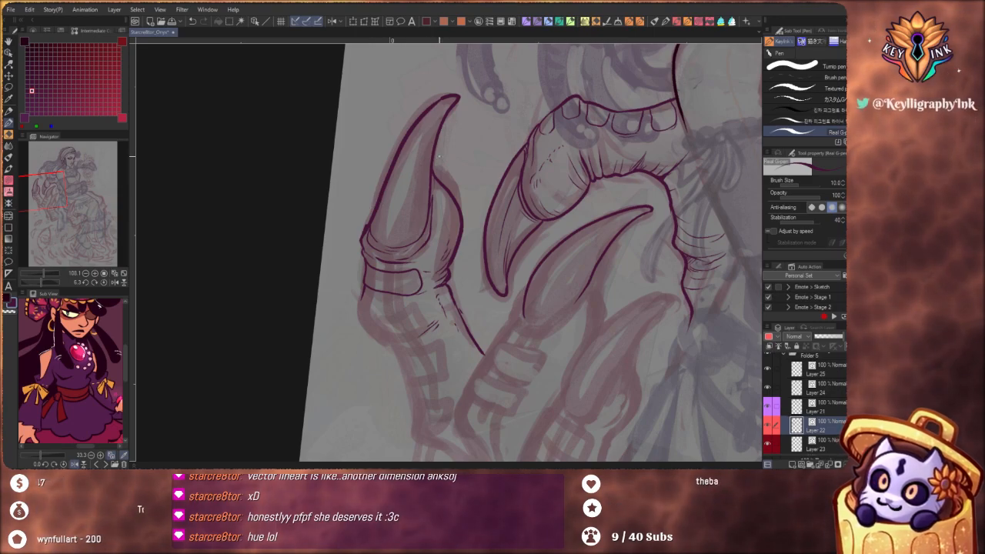
Redraw the rounded pad's outer contour closer to the upright claw and thicken the finger's inner edge below it
left_click_drag(449, 188, 444, 265)
mouse_move(433, 180)
left_mouse_down()
mouse_move(452, 225)
mouse_move(440, 267)
left_mouse_up()
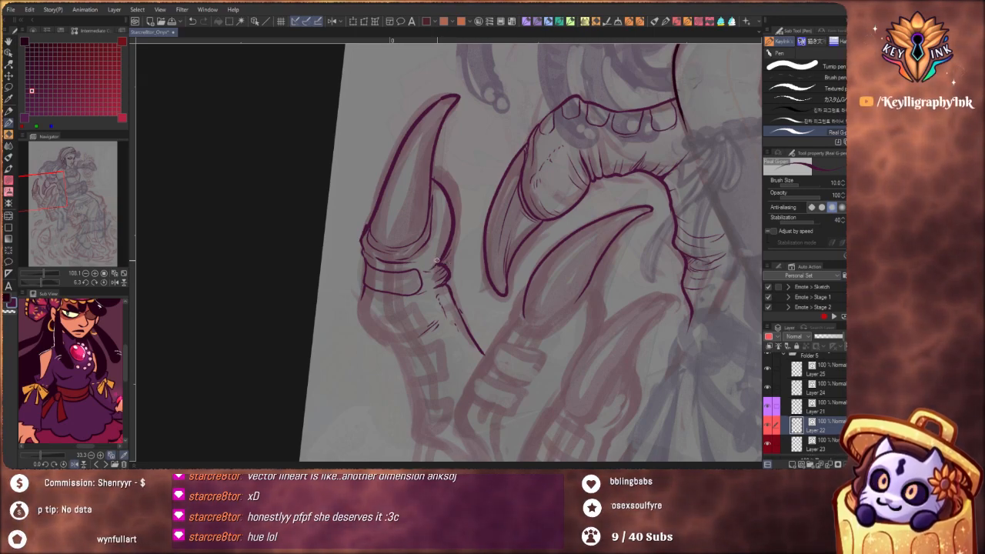
scroll(454, 189, "down", 5)
scroll(463, 211, "up", 5)
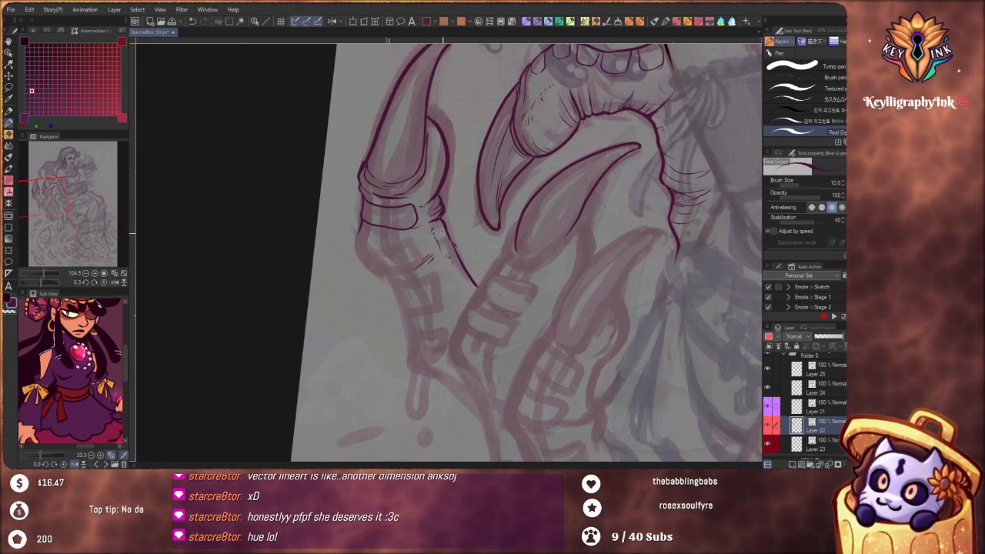
left_click_drag(445, 235, 479, 289)
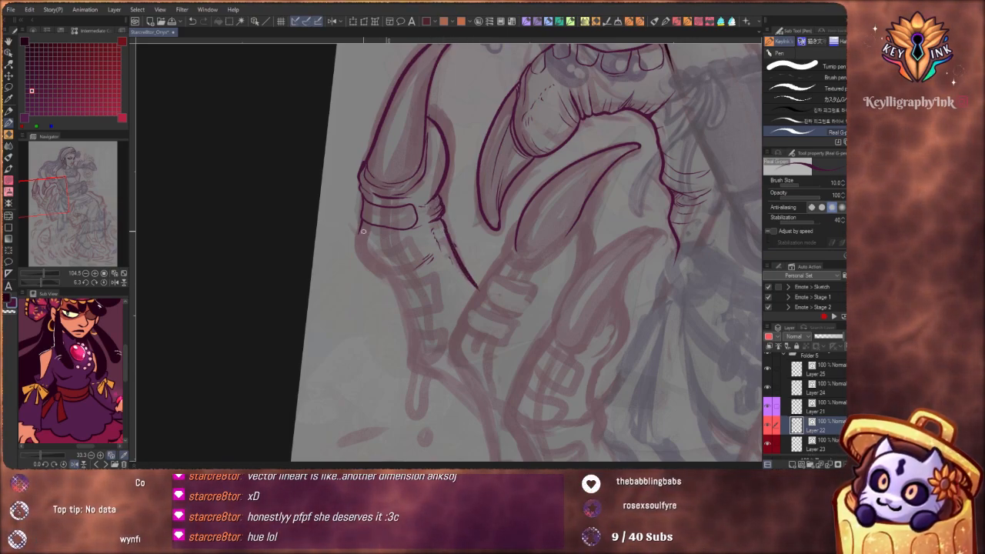
Ink the upright finger's outer contour down to its base knuckle, with rounded plates and short creases along it
left_click_drag(357, 238, 376, 269)
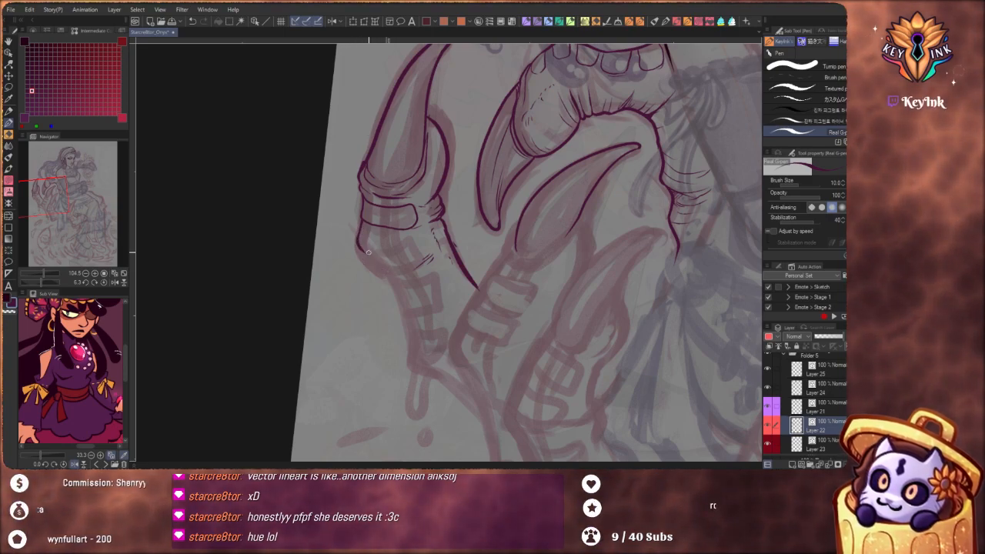
left_click_drag(361, 250, 394, 268)
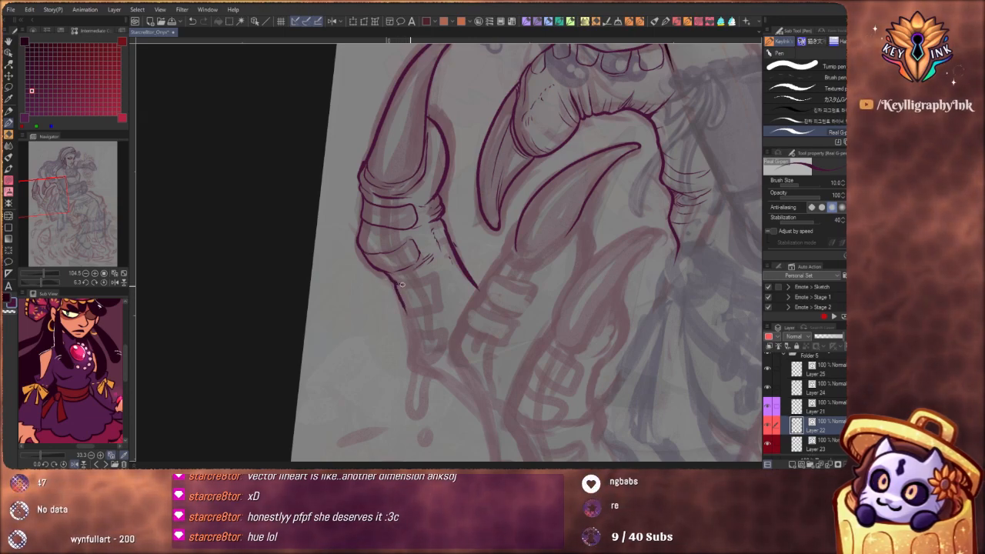
mouse_move(416, 274)
left_mouse_down()
mouse_move(429, 301)
mouse_move(407, 311)
mouse_move(443, 313)
mouse_move(429, 332)
mouse_move(413, 331)
mouse_move(408, 316)
mouse_move(423, 370)
mouse_move(414, 331)
mouse_move(423, 364)
left_mouse_up()
key("ctrl+z")
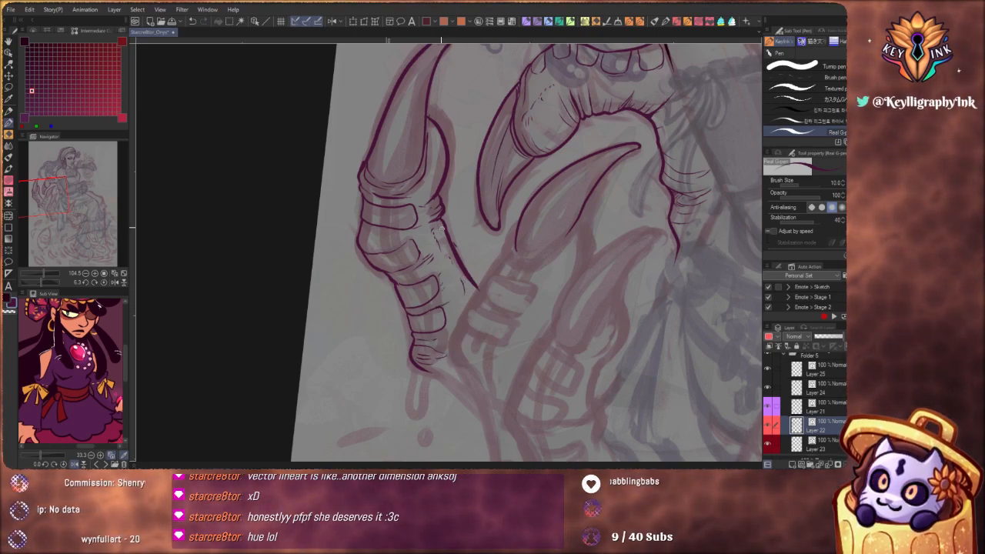
Ink the outline of the separate claw that lies over the woman's skirt
scroll(431, 198, "down", 5)
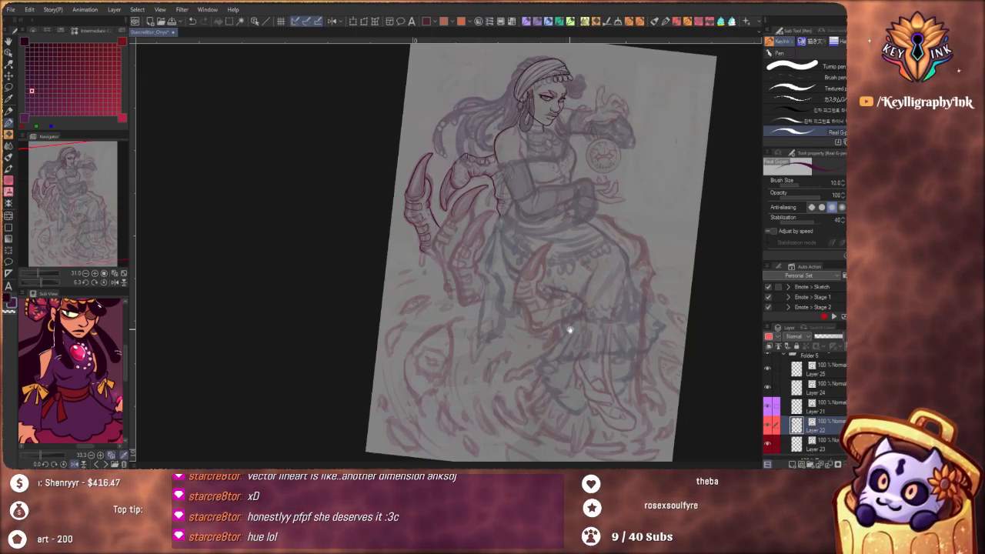
left_click_drag(570, 330, 495, 341)
left_click_drag(552, 284, 541, 300)
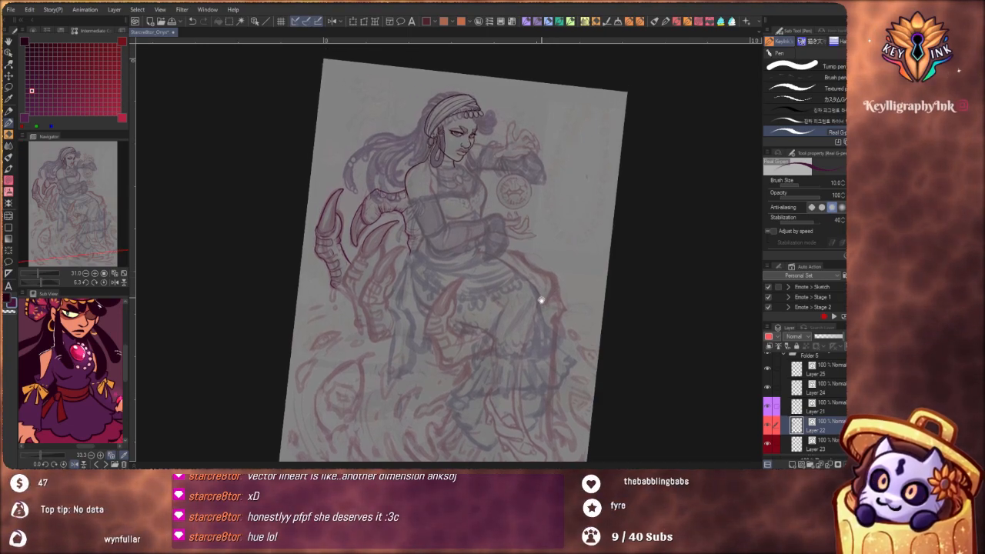
scroll(541, 301, "up", 4)
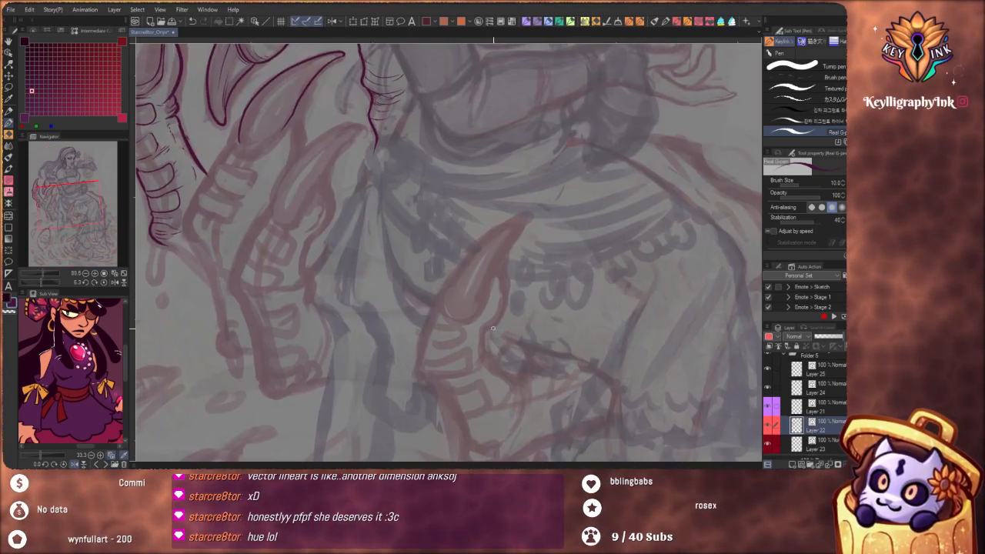
left_click_drag(494, 329, 529, 290)
mouse_move(494, 173)
left_mouse_down()
mouse_move(508, 284)
mouse_move(489, 304)
mouse_move(467, 289)
left_mouse_up()
mouse_move(464, 252)
left_mouse_down()
mouse_move(495, 224)
mouse_move(508, 259)
left_mouse_up()
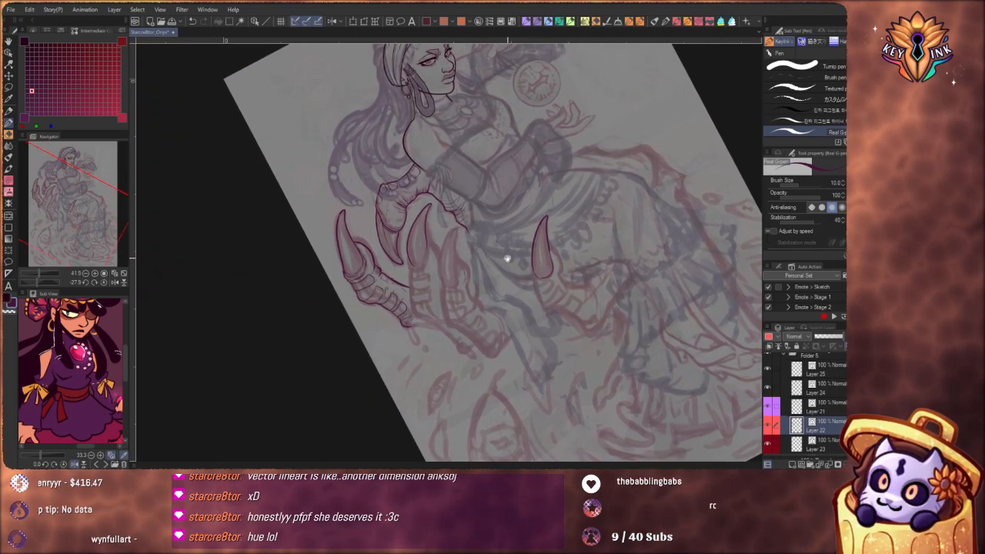
Ink the middle claw's rounded base and cuff lines, and the outer contour of the finger pad beside it
left_click_drag(416, 246, 443, 248)
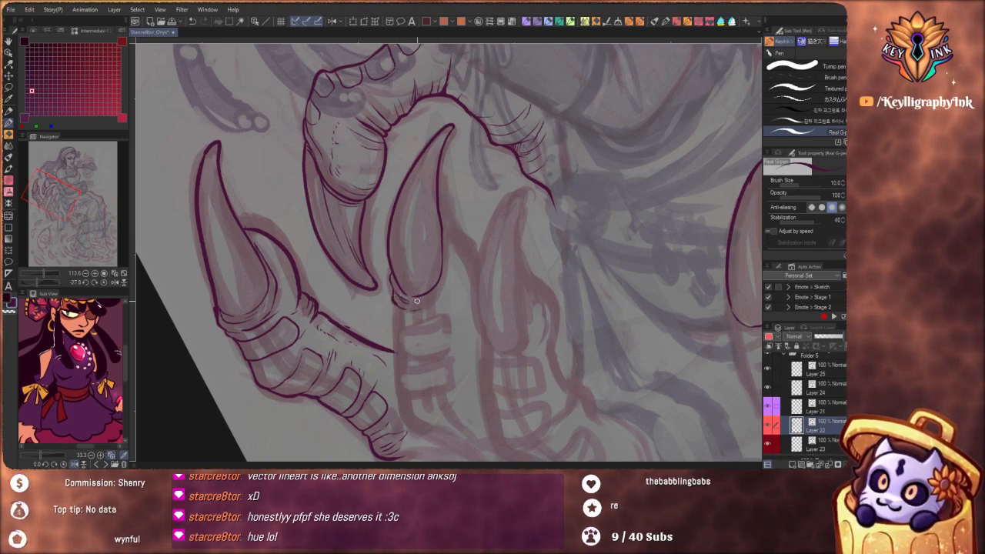
mouse_move(417, 301)
left_mouse_down()
mouse_move(440, 282)
mouse_move(449, 239)
left_mouse_up()
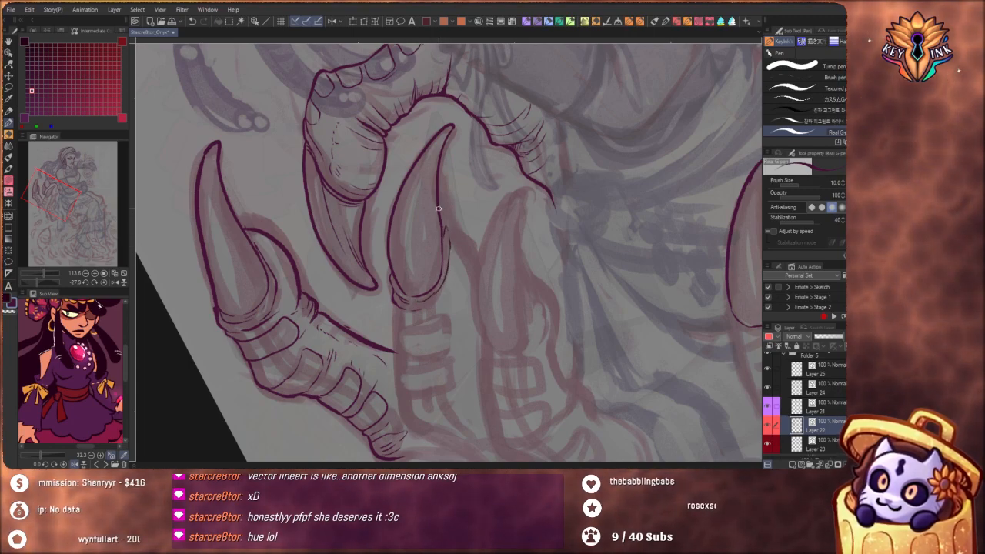
left_click_drag(439, 205, 458, 225)
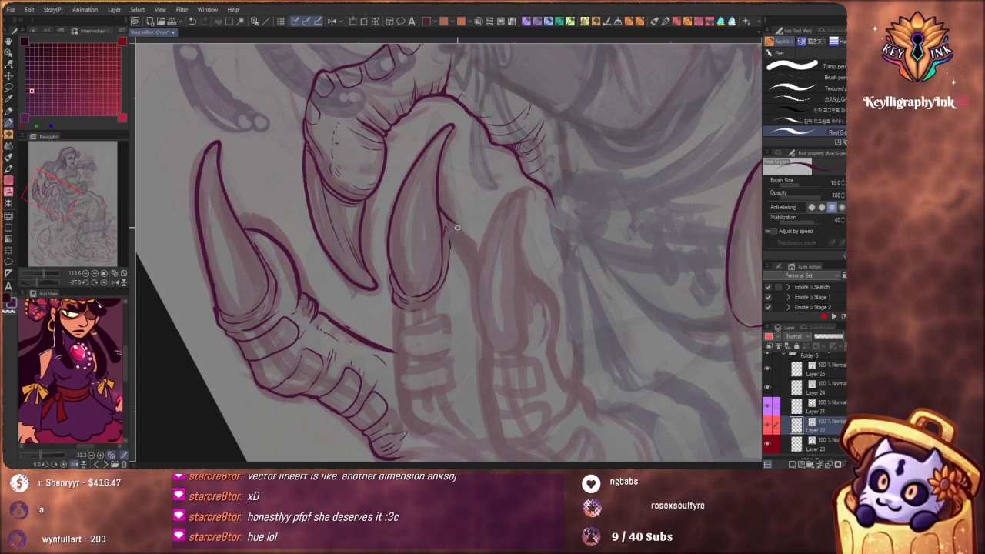
scroll(471, 308, "down", 5)
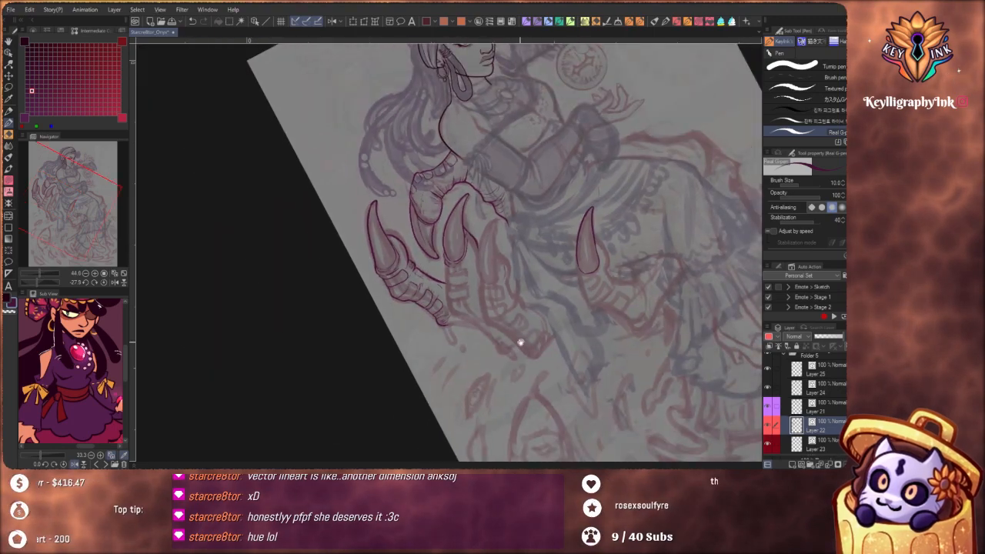
scroll(473, 240, "up", 3)
scroll(486, 252, "up", 1)
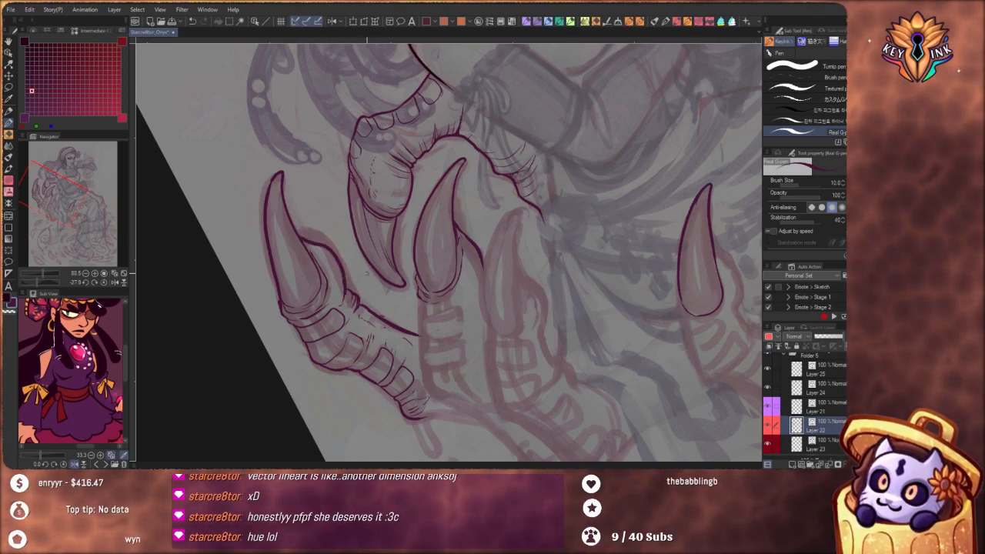
Ink the middle finger's outer edge and rounded plates from the claw's cuff down to its base knuckle
left_click_drag(367, 273, 308, 273)
left_click_drag(403, 216, 420, 201)
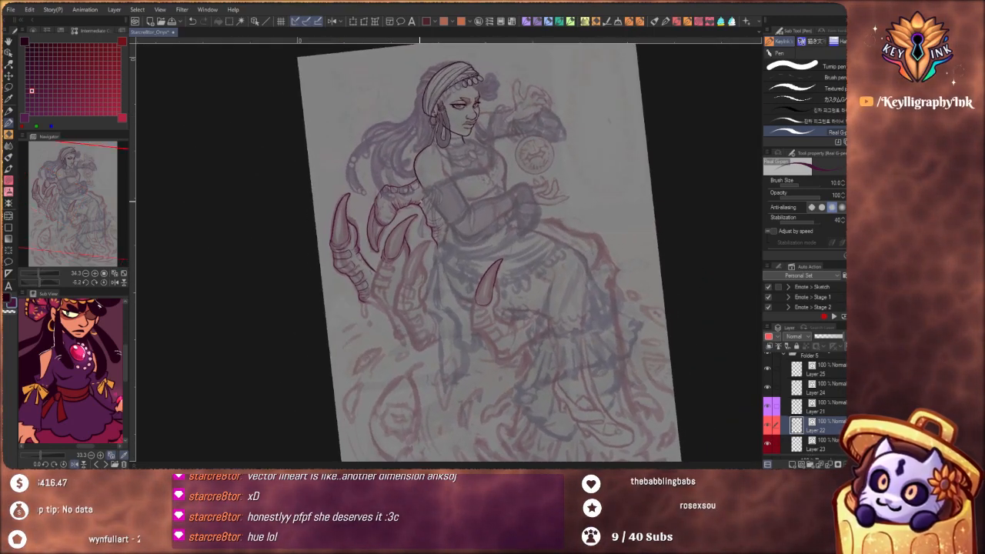
scroll(387, 226, "up", 5)
left_click_drag(470, 289, 427, 252)
scroll(408, 234, "down", 2)
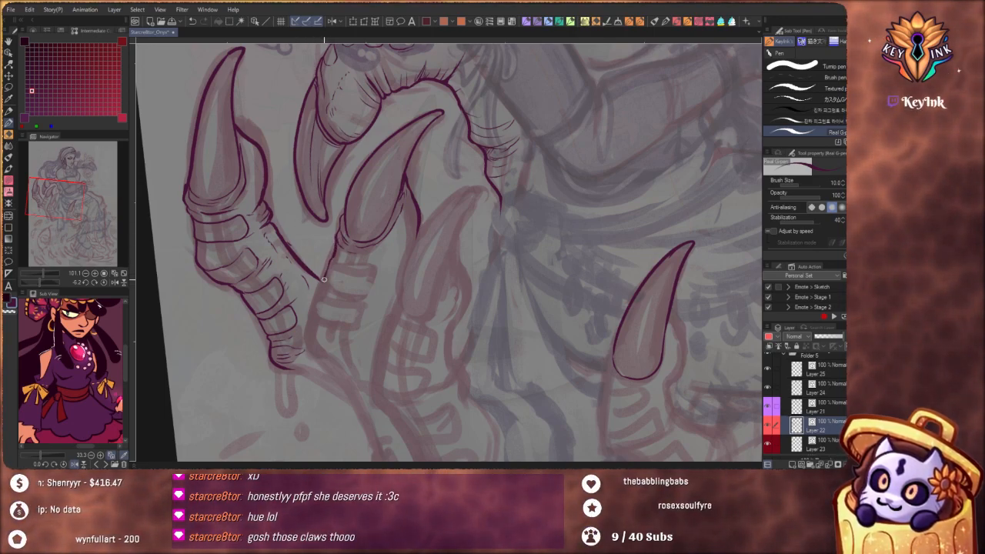
scroll(380, 273, "down", 5)
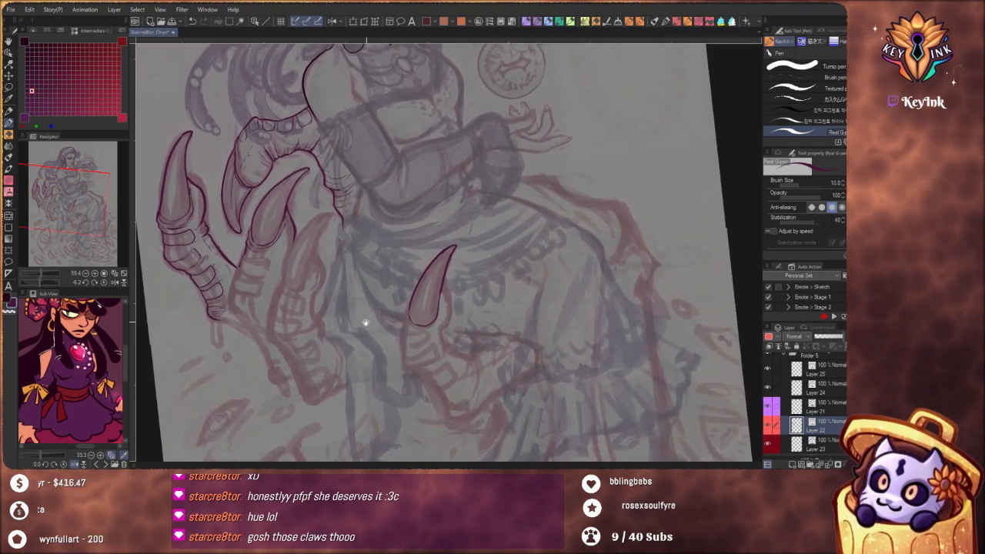
mouse_move(397, 335)
left_mouse_down()
mouse_move(433, 308)
mouse_move(405, 305)
mouse_move(424, 297)
mouse_move(433, 357)
left_mouse_up()
left_click_drag(431, 264, 437, 300)
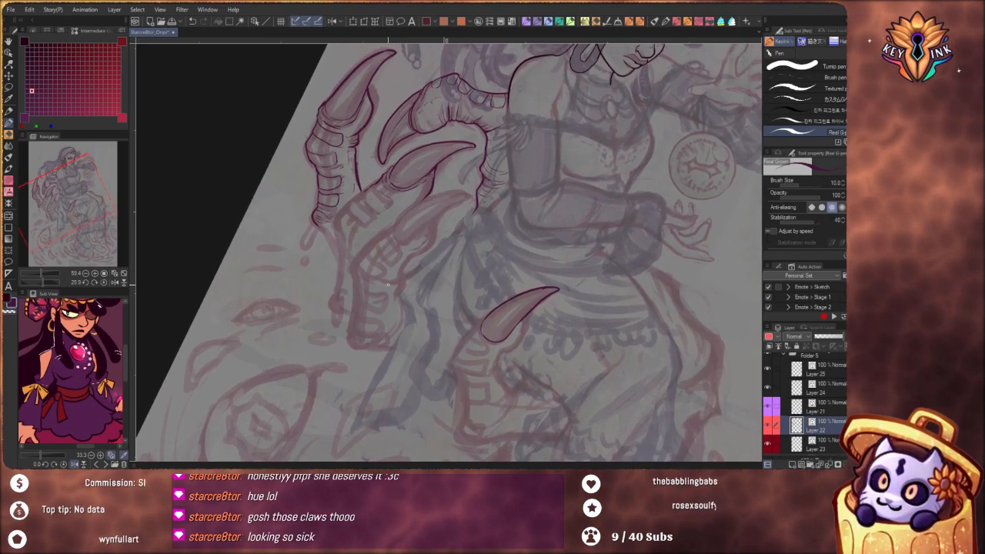
mouse_move(383, 279)
left_mouse_down()
mouse_move(391, 292)
mouse_move(444, 295)
left_mouse_up()
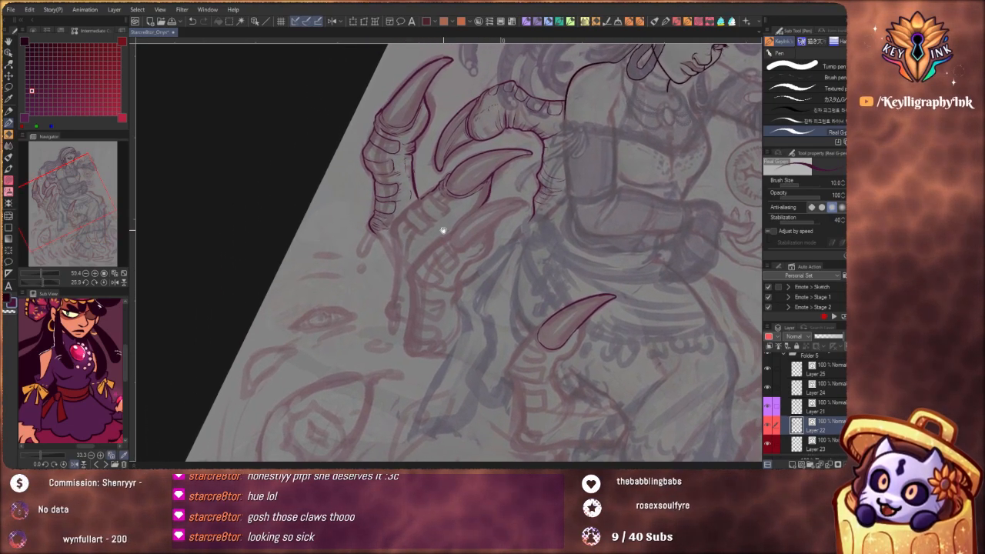
left_click_drag(436, 191, 454, 190)
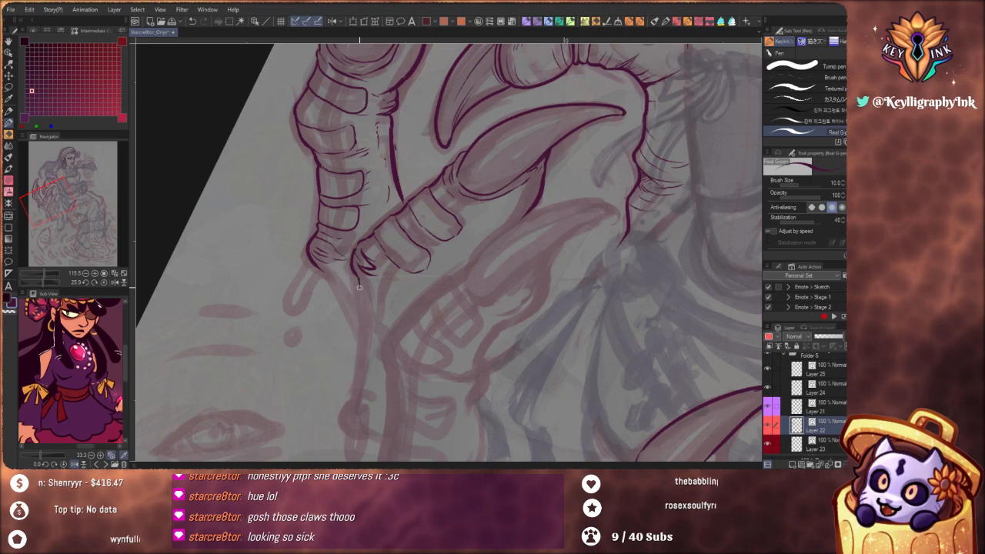
Ink short creases around the middle finger's base knuckle and beside its plates
scroll(359, 288, "down", 5)
left_click_drag(489, 339, 540, 264)
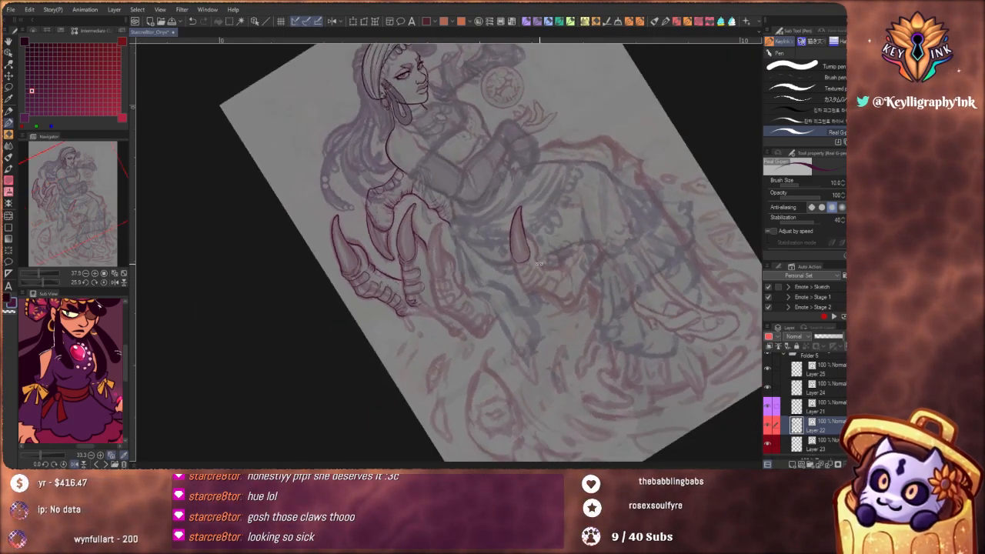
scroll(444, 303, "up", 8)
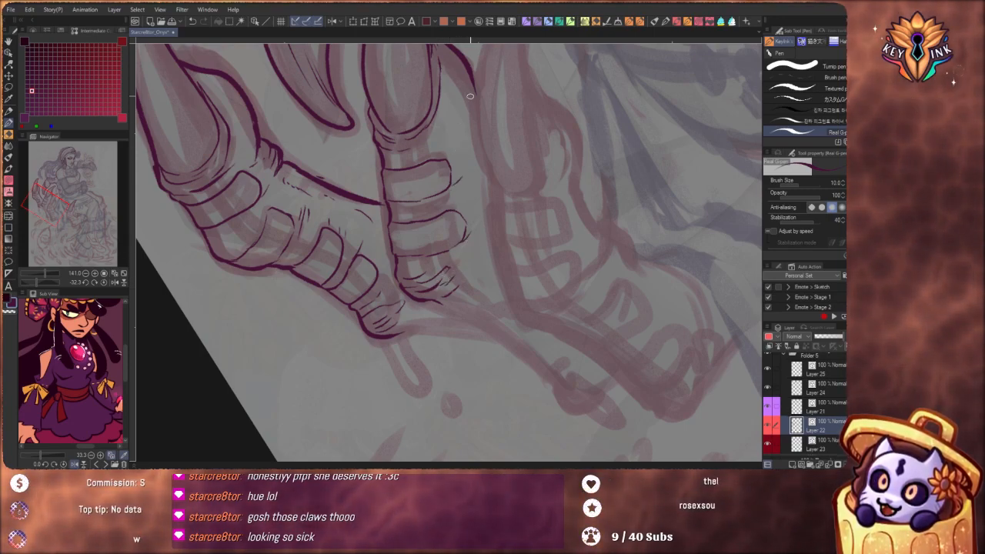
scroll(484, 258, "down", 6)
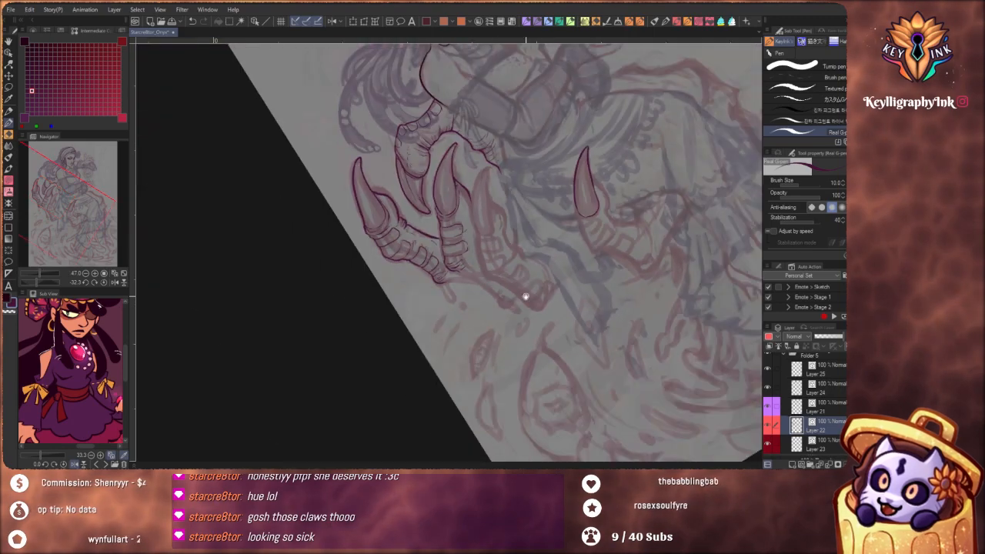
Ink thin curved highlight lines inside the middle, hooked and upright claws
left_click_drag(526, 296, 460, 248)
left_click_drag(553, 304, 521, 343)
left_click_drag(535, 255, 514, 309)
scroll(414, 161, "up", 3)
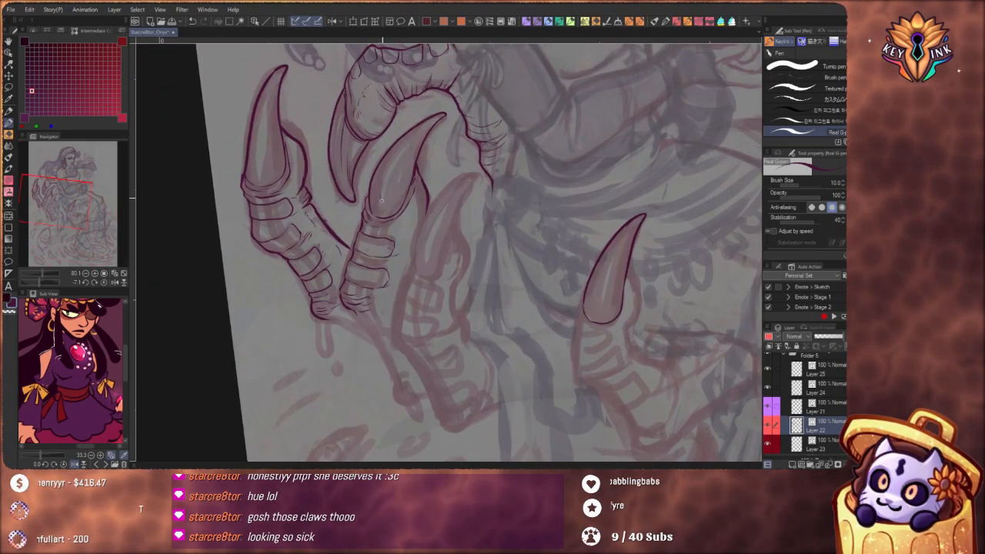
left_click_drag(382, 200, 421, 132)
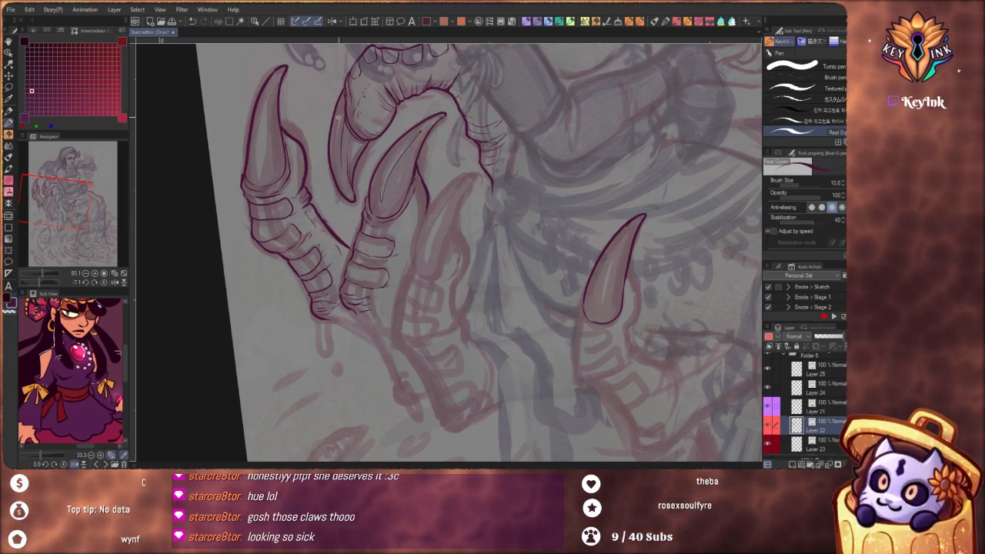
left_click_drag(337, 117, 337, 132)
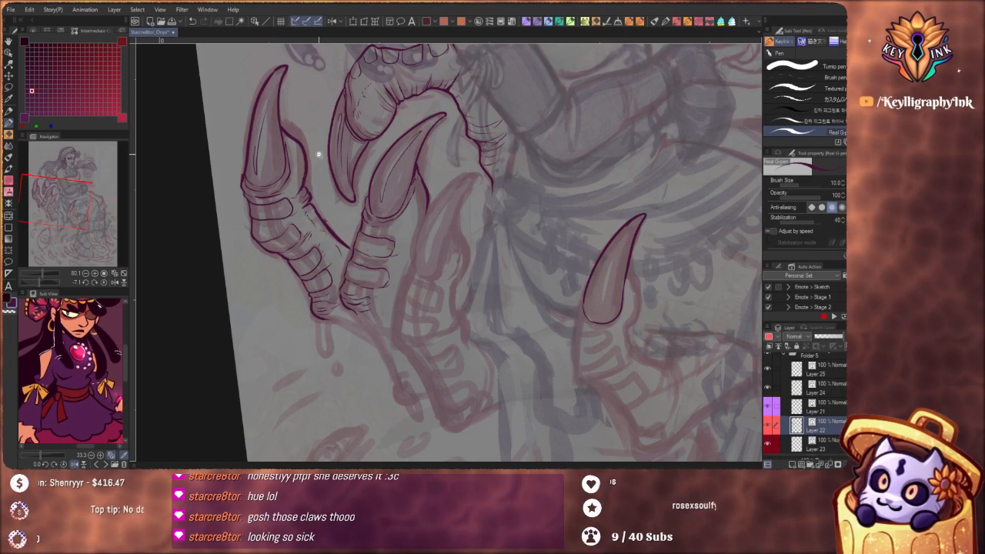
left_click_drag(318, 155, 341, 148)
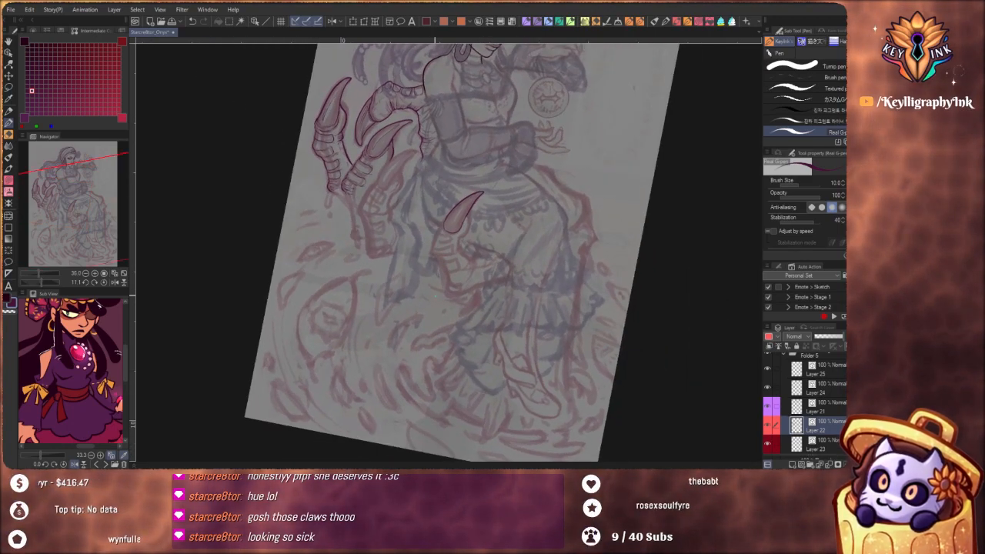
Add wrinkles to the pad beside the middle claw and ink the finger's inner edge curving down below it
left_click_drag(451, 267, 490, 362)
left_click_drag(445, 230, 466, 227)
left_click_drag(440, 257, 483, 215)
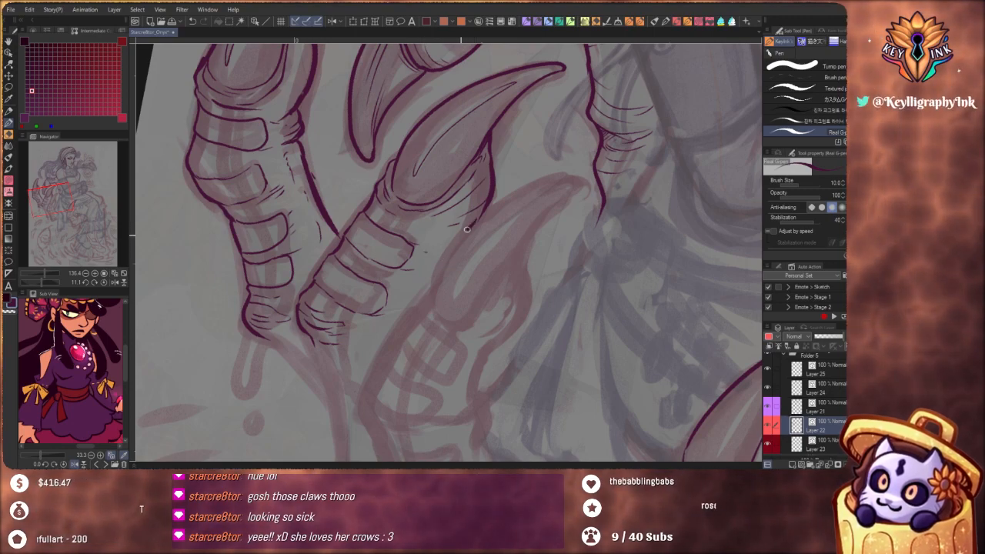
left_click_drag(467, 229, 427, 272)
scroll(438, 302, "down", 4)
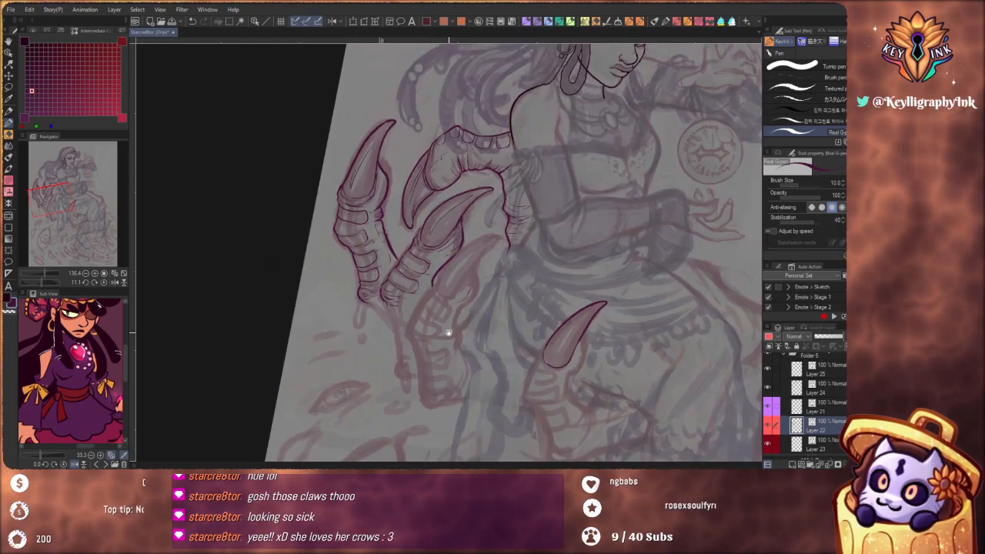
Thicken the middle finger's inner edge and the end of the upright finger's inner edge where the two fingers meet
left_click_drag(487, 358, 470, 324)
scroll(468, 278, "down", 3)
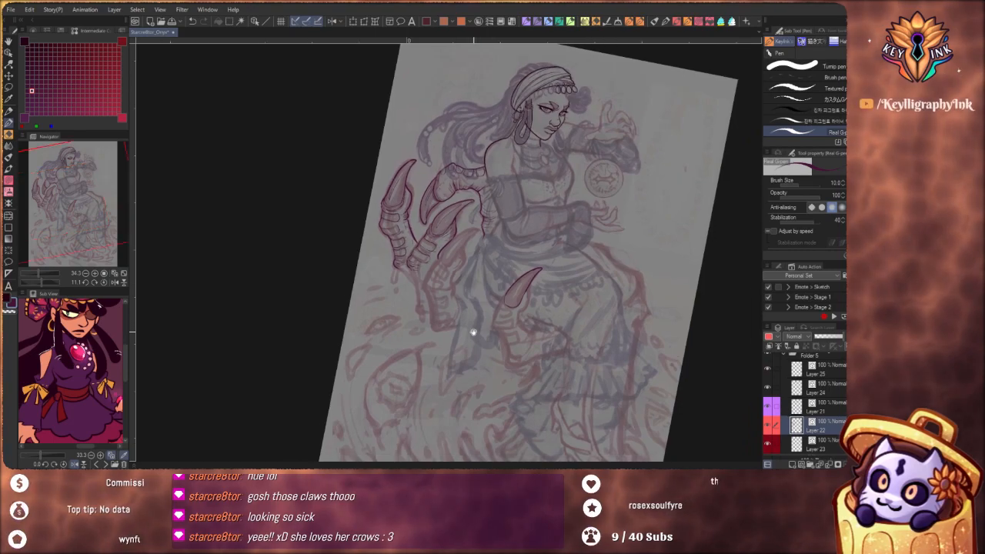
scroll(443, 247, "up", 5)
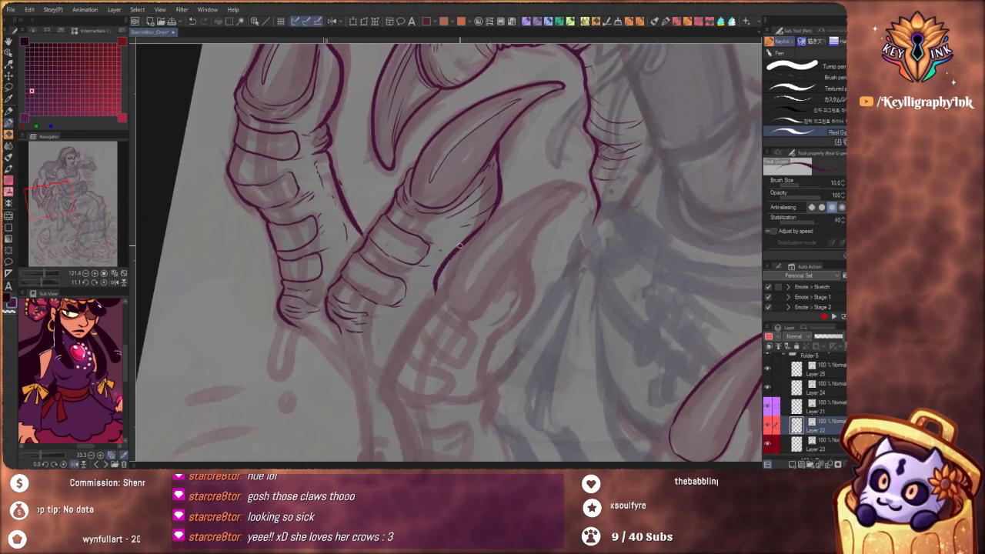
left_click_drag(450, 262, 440, 282)
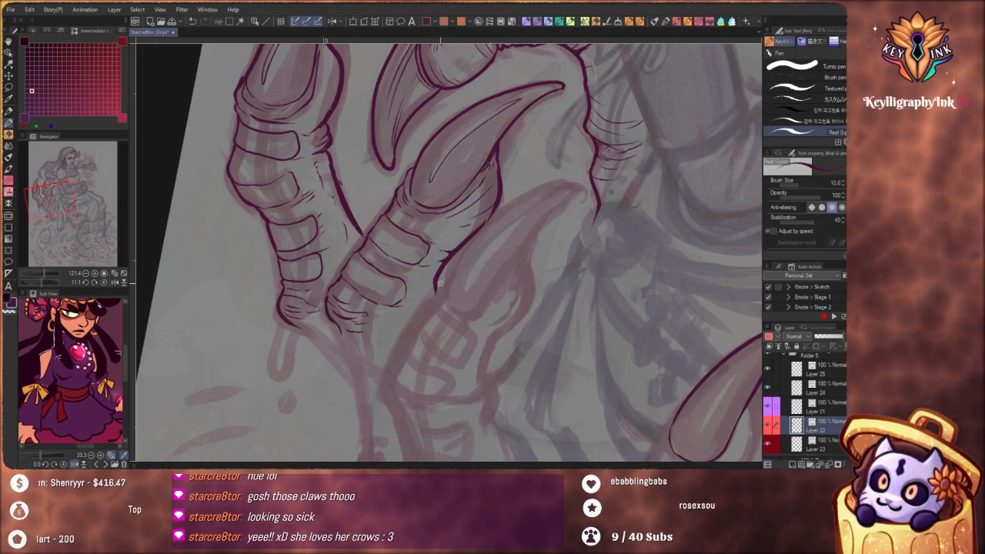
left_click_drag(396, 357, 441, 317)
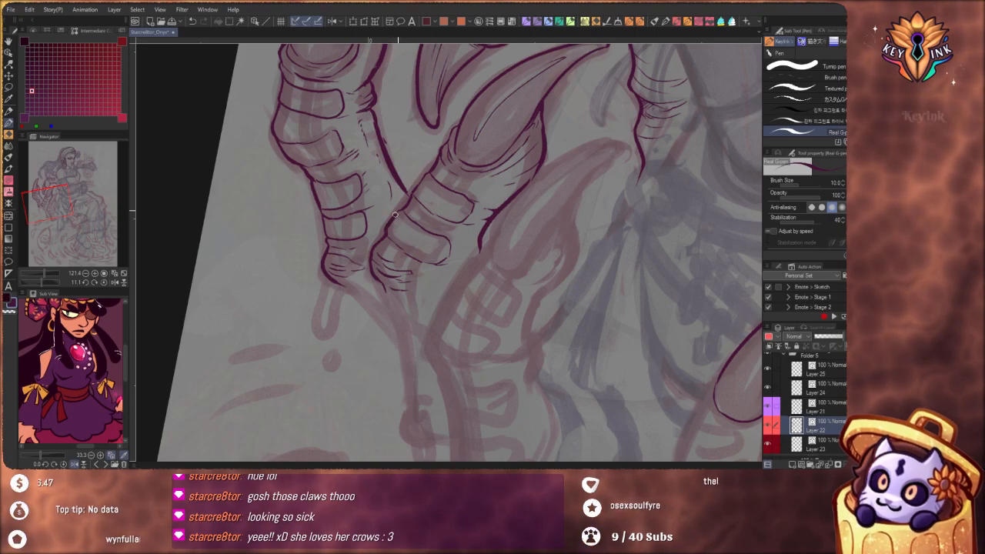
mouse_move(418, 187)
left_mouse_down()
mouse_move(403, 208)
mouse_move(405, 193)
left_mouse_up()
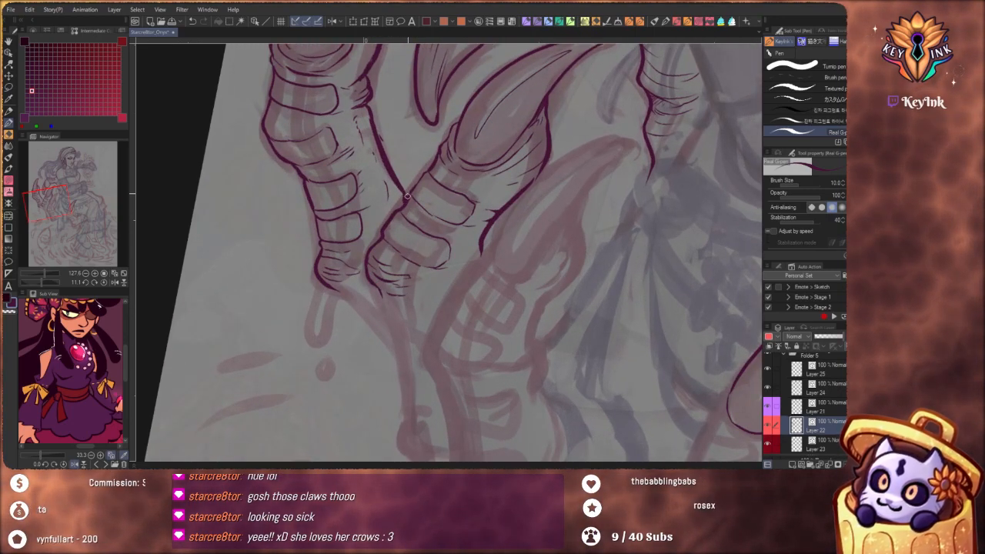
Ink the outer edge of the third finger, running down from where it meets the middle finger
left_click_drag(442, 167, 379, 263)
left_click_drag(517, 321, 458, 329)
mouse_move(600, 323)
left_mouse_down()
mouse_move(588, 344)
mouse_move(612, 382)
left_mouse_up()
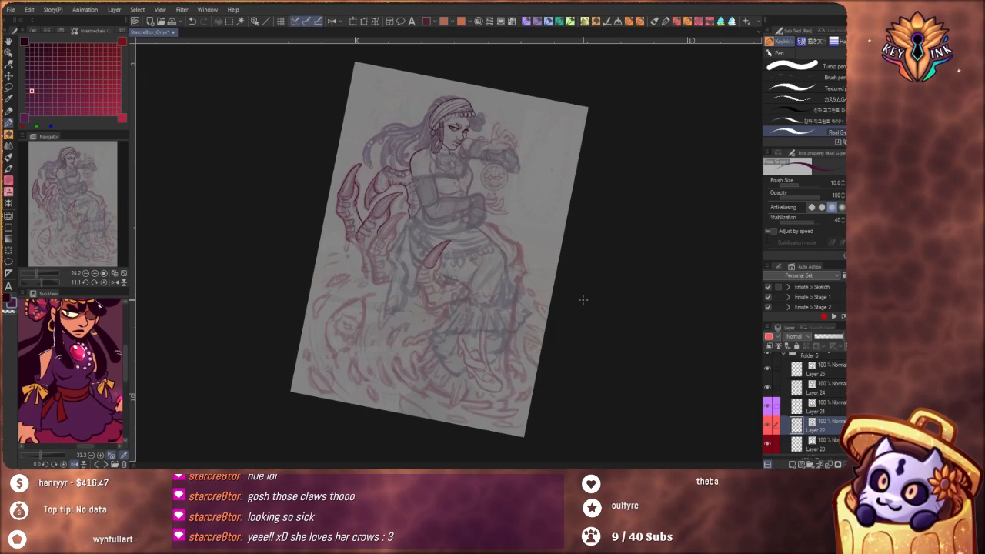
left_click_drag(547, 306, 539, 324)
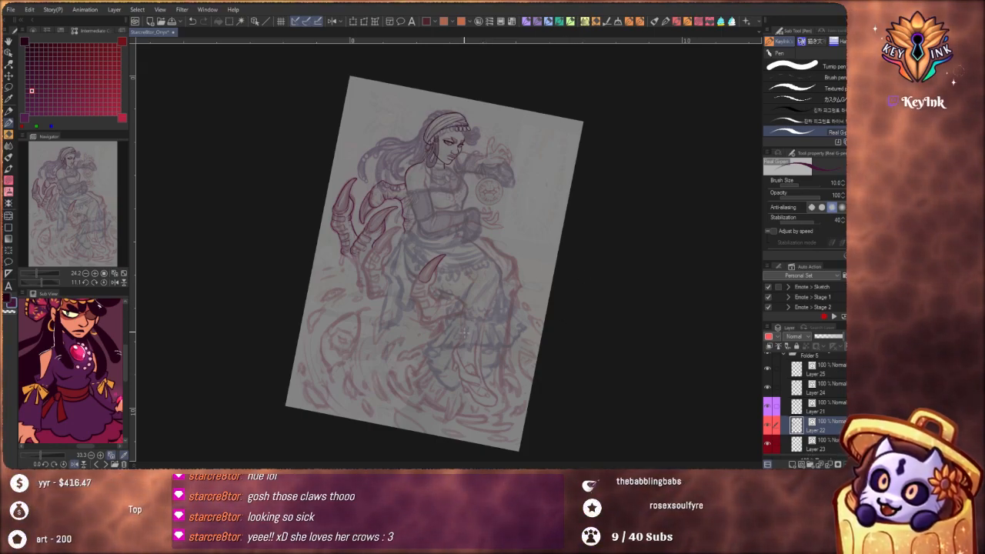
scroll(451, 285, "up", 5)
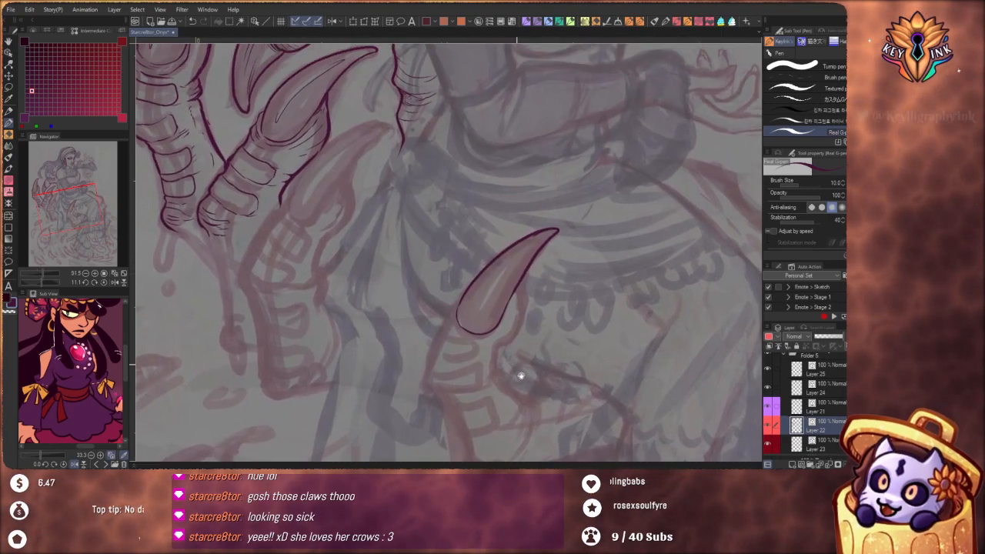
scroll(521, 376, "up", 4)
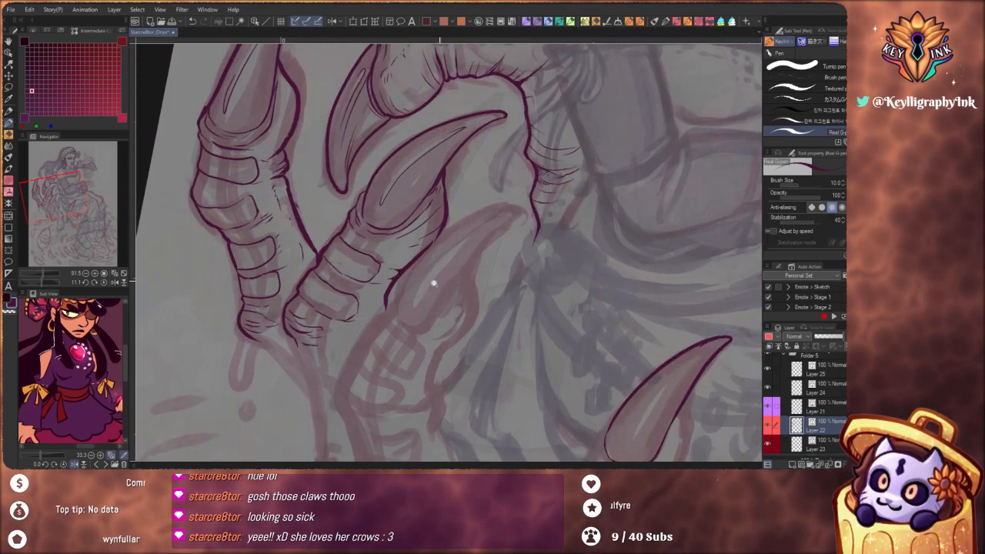
scroll(391, 299, "up", 2)
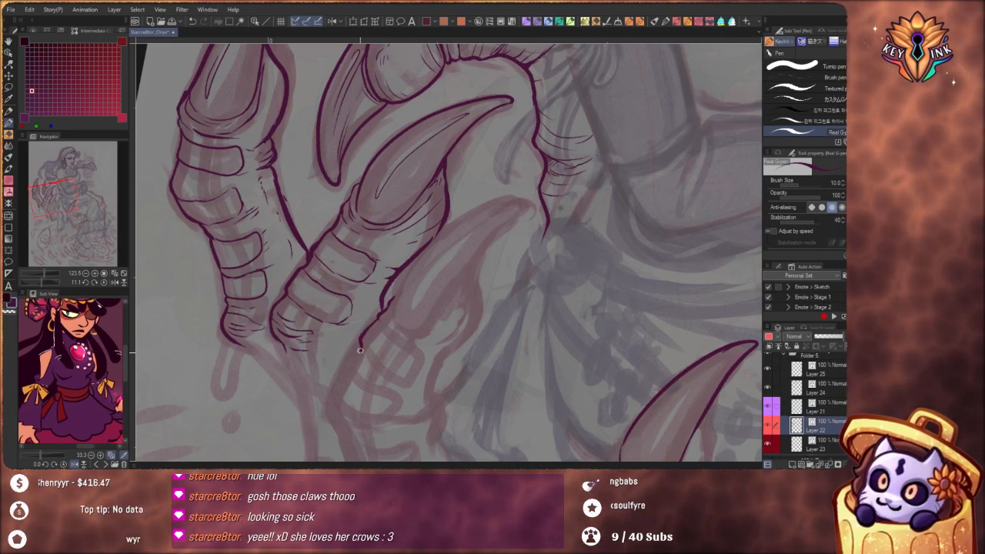
left_click_drag(360, 350, 333, 395)
Ink the third finger's claw with its creased base, its curved pointed outline and a thin highlight line inside
scroll(371, 341, "down", 5)
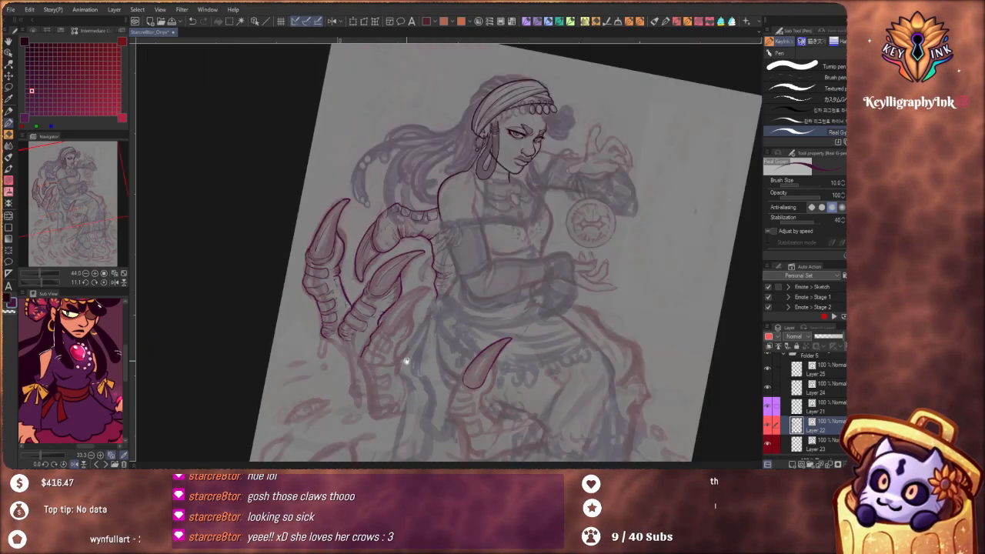
scroll(406, 361, "up", 5)
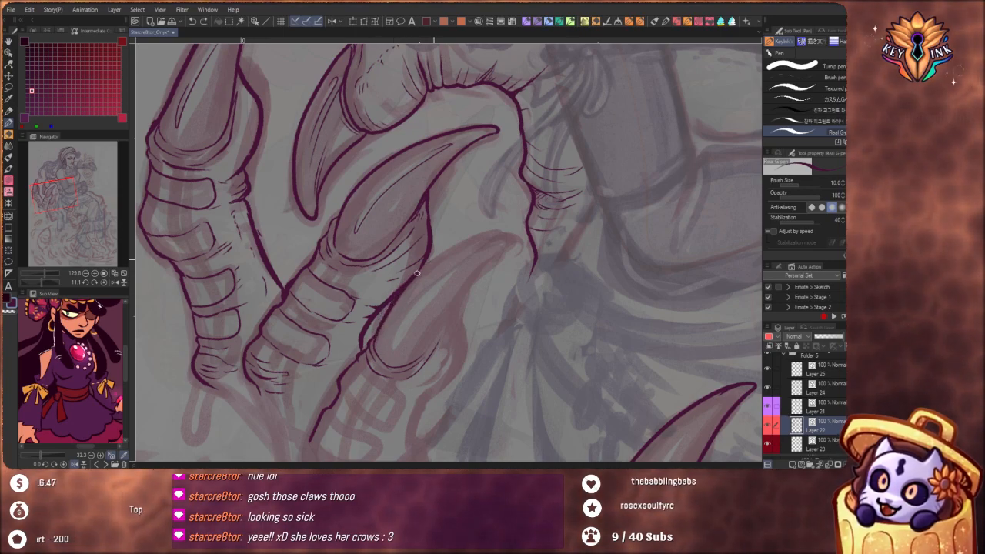
mouse_move(374, 343)
left_mouse_down()
mouse_move(429, 266)
mouse_move(469, 242)
mouse_move(514, 237)
mouse_move(456, 310)
left_mouse_up()
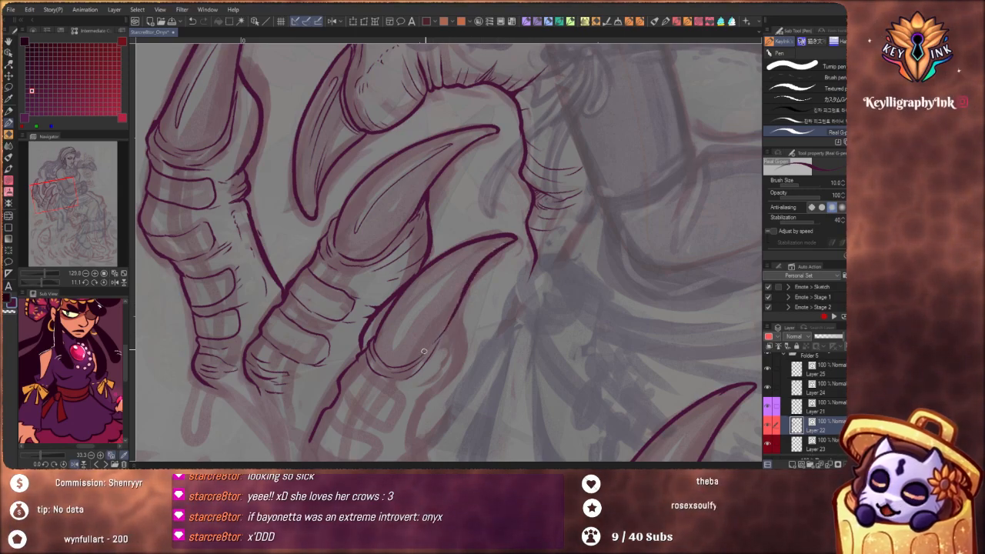
scroll(448, 322, "down", 2)
left_click_drag(448, 322, 393, 324)
left_click_drag(568, 204, 422, 370)
scroll(422, 371, "up", 6)
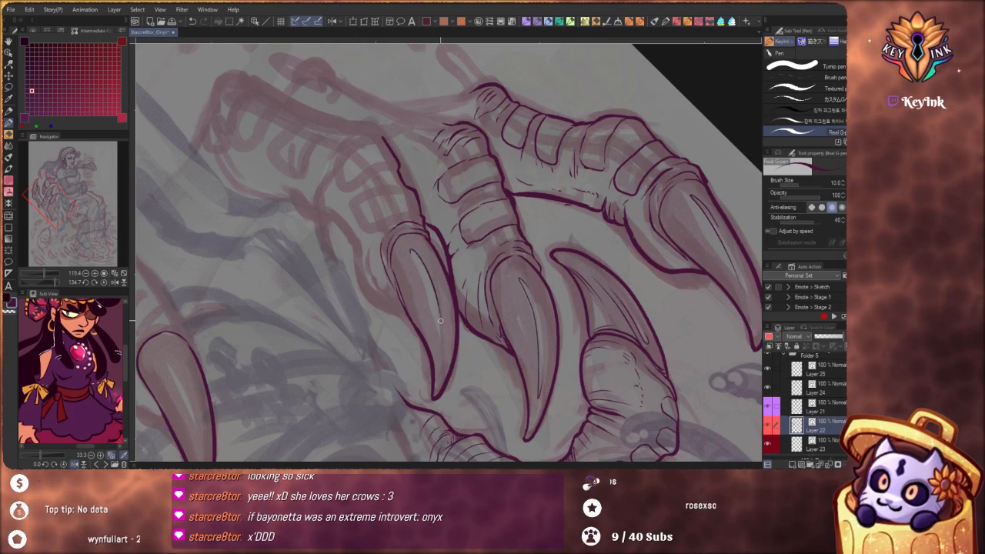
Ink the first plate below the third claw and the finger's inner edge, ending in a short crease at the joint
scroll(440, 321, "down", 4)
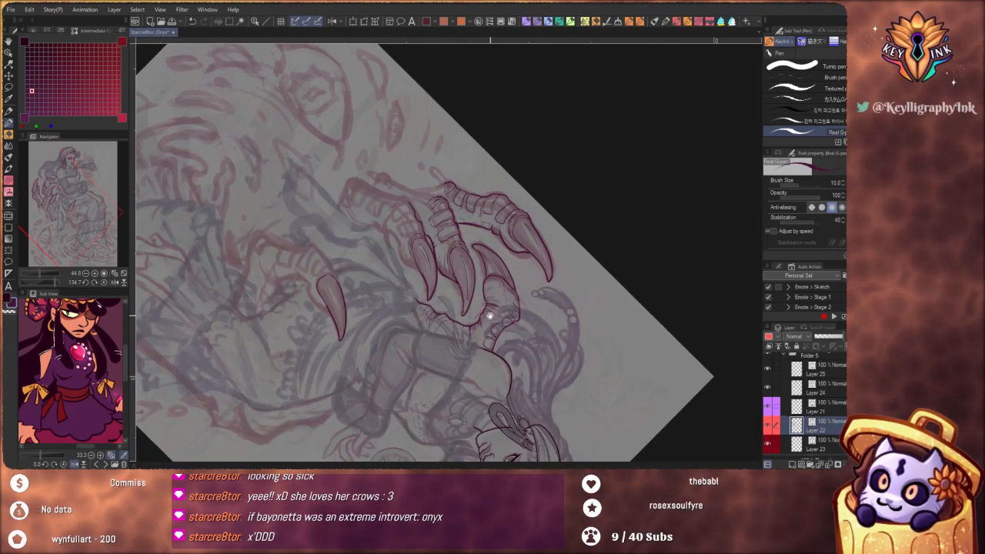
left_click_drag(490, 315, 495, 346)
left_click_drag(509, 408, 490, 202)
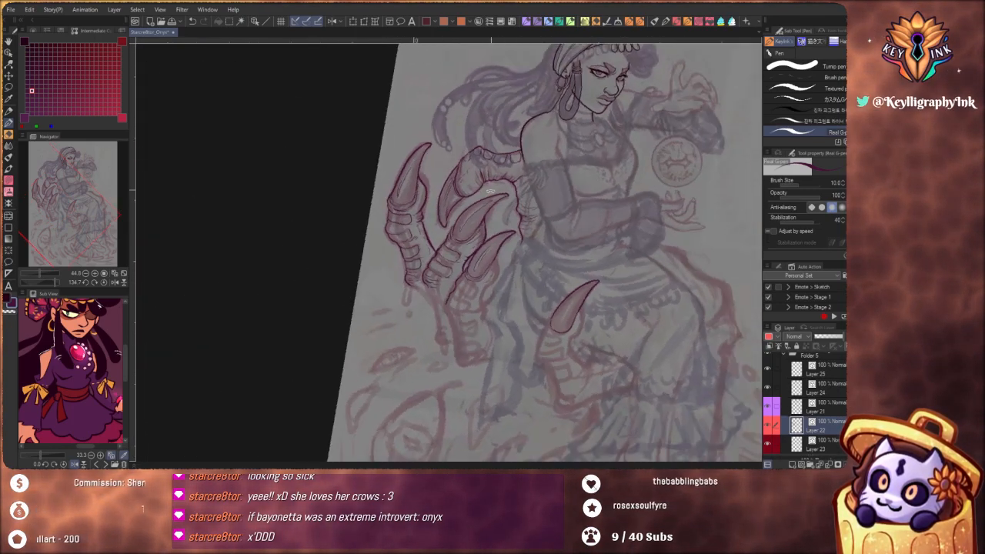
left_click_drag(518, 311, 470, 257)
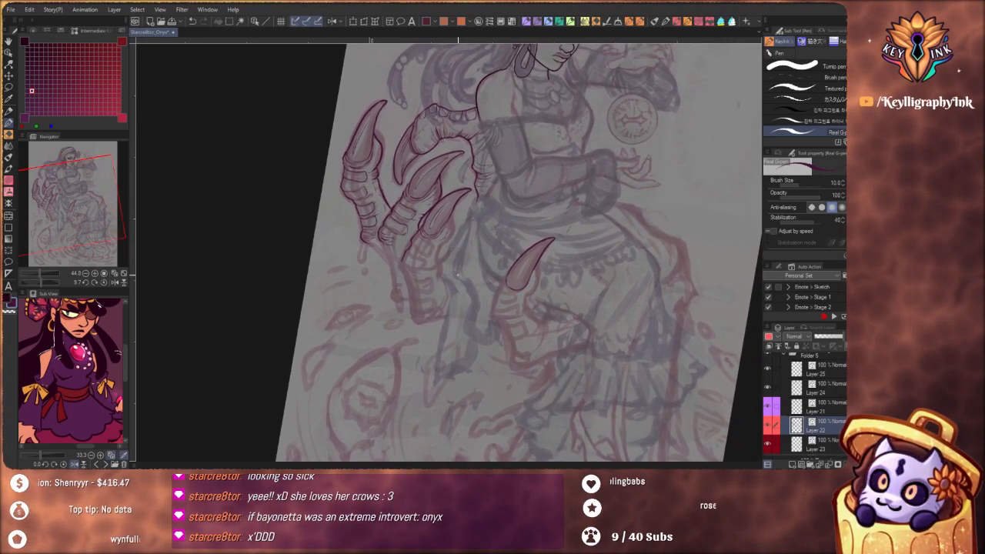
left_click_drag(462, 275, 478, 290)
left_click_drag(470, 234, 500, 233)
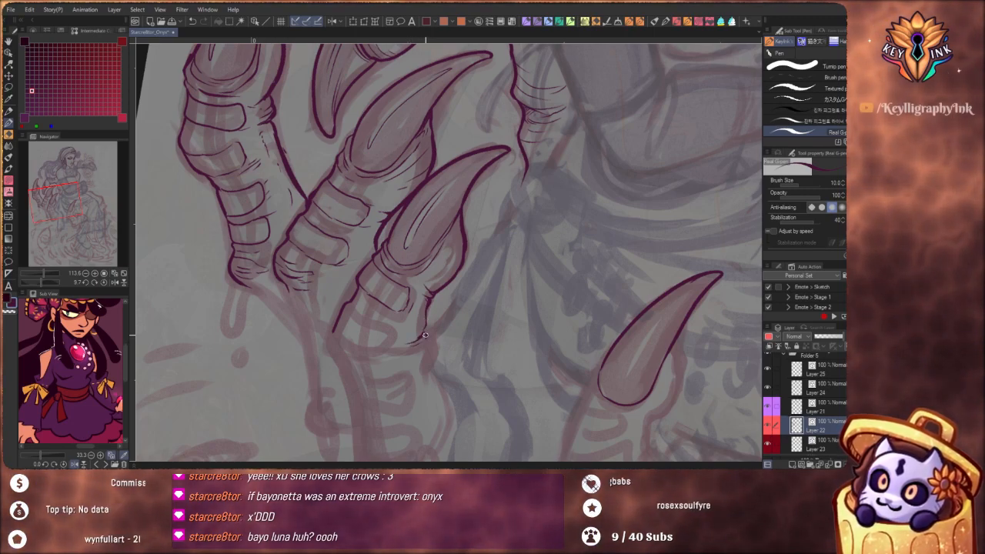
Ink the bony contour behind her lap, from below her lower hand toward the knee, with short creases inside it
left_click_drag(376, 309, 327, 311)
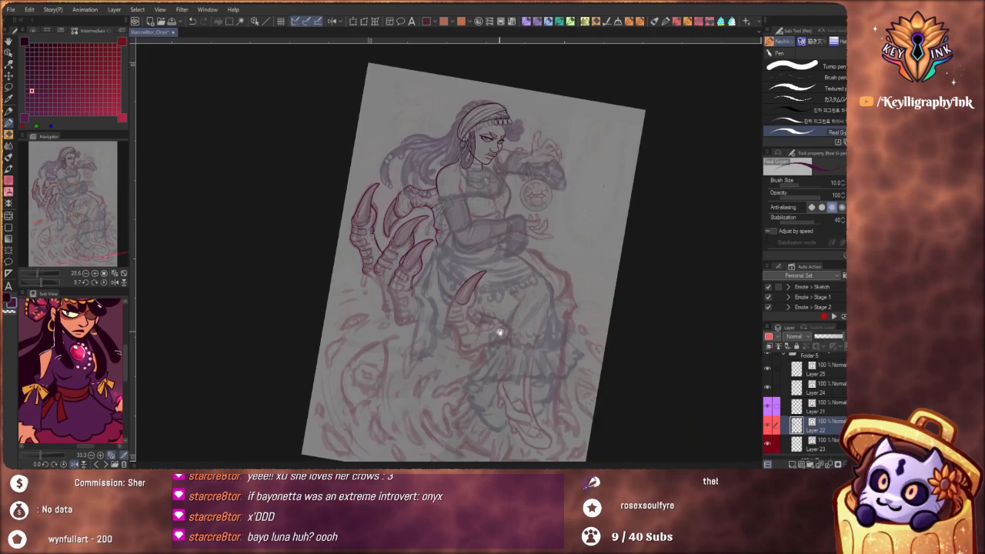
left_click_drag(500, 333, 476, 335)
left_click_drag(526, 379, 501, 310)
left_click_drag(465, 222, 511, 222)
mouse_move(436, 222)
left_mouse_down()
mouse_move(459, 228)
mouse_move(500, 268)
left_mouse_up()
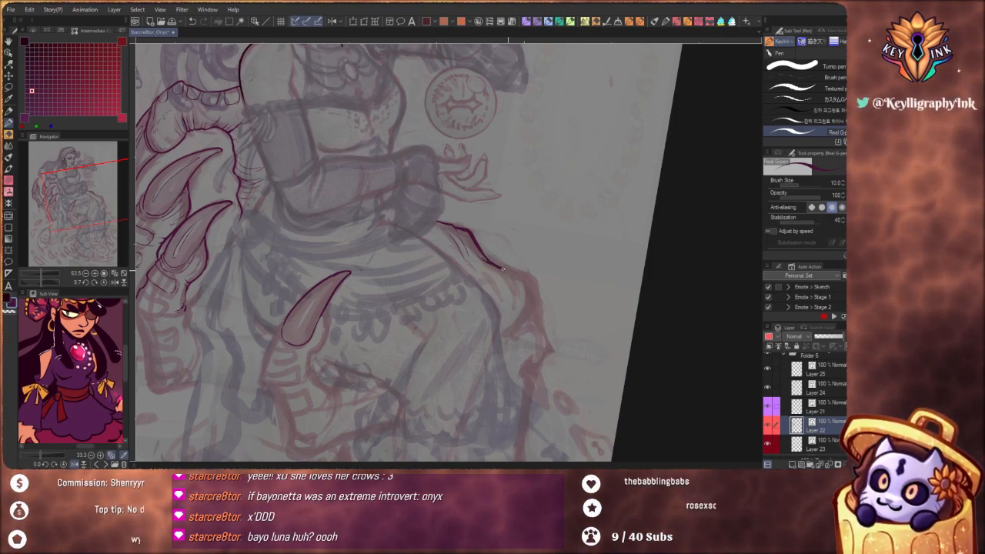
left_click_drag(501, 265, 533, 283)
left_click_drag(500, 238, 462, 240)
left_click_drag(544, 301, 540, 304)
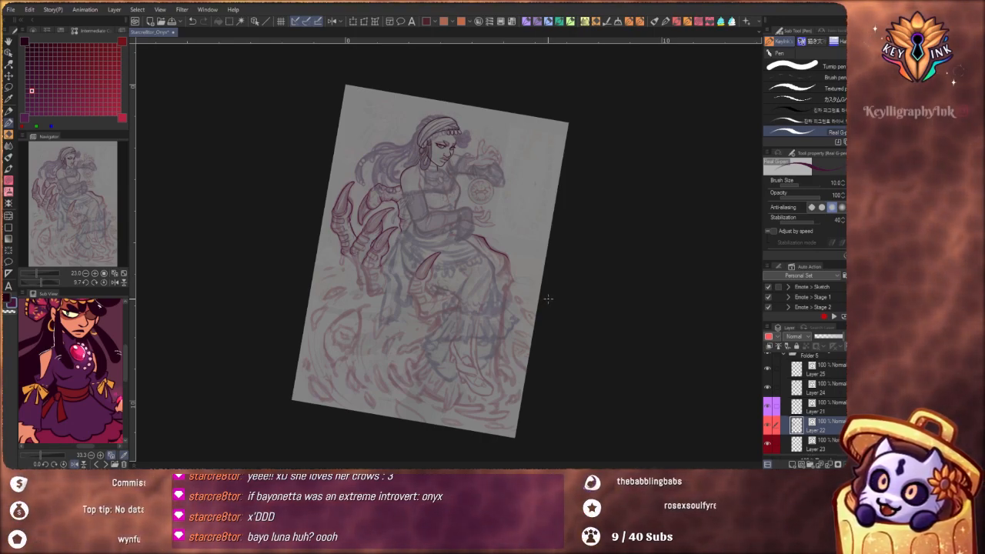
Undo the last stroke and re-ink the bony contour farther down past the knee, ending it in a pointed spur
left_click_drag(541, 373, 540, 391)
scroll(488, 333, "up", 5)
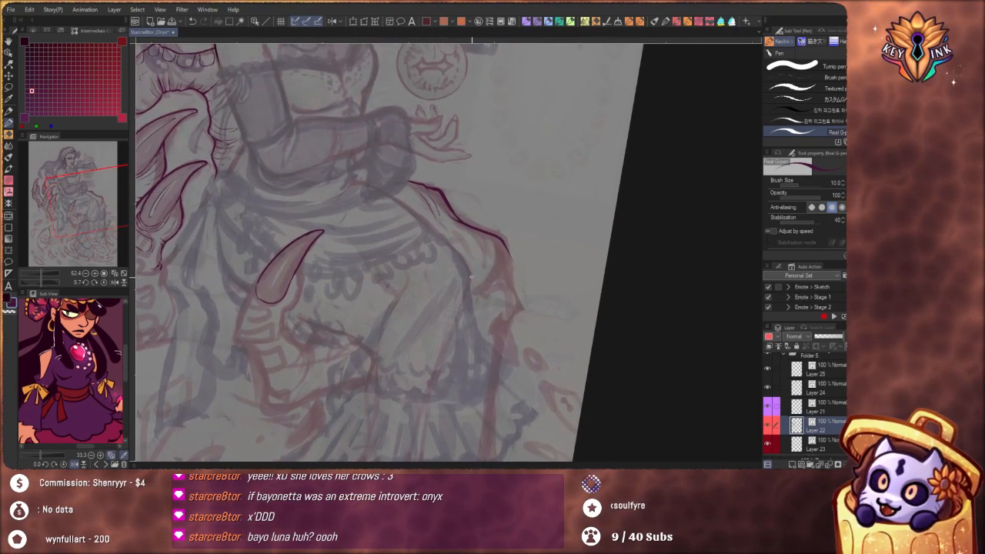
left_click_drag(531, 251, 546, 268)
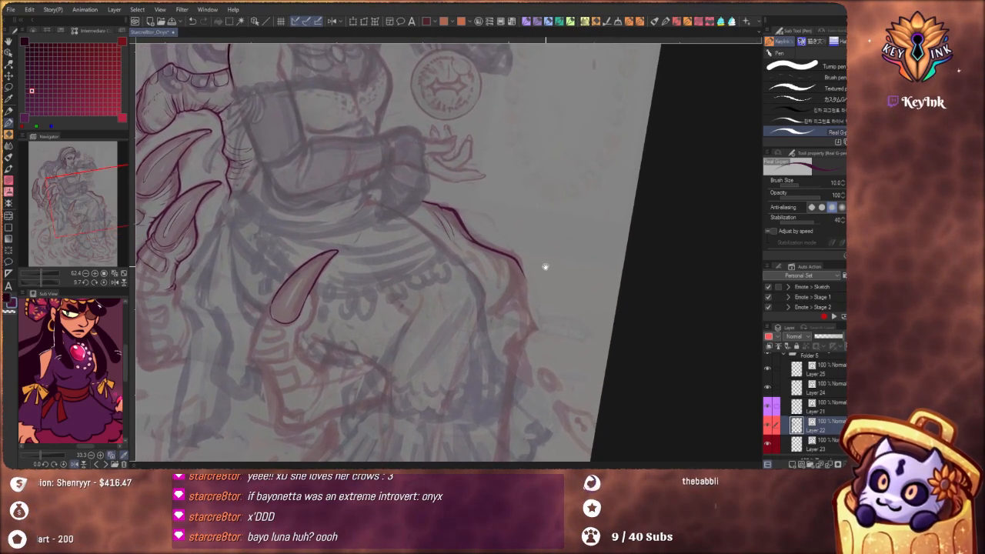
scroll(513, 267, "up", 3)
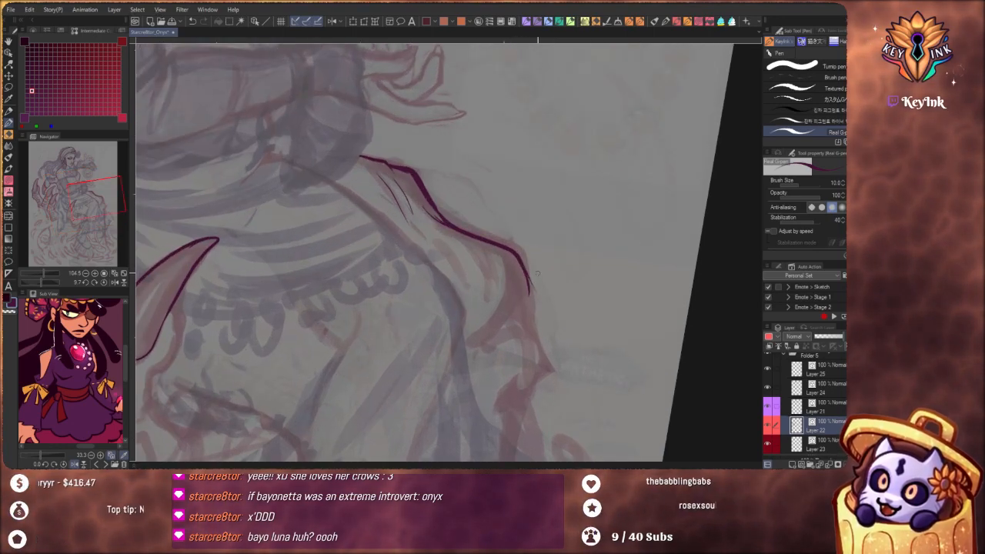
key("ctrl+z")
mouse_move(526, 270)
left_mouse_down()
mouse_move(534, 335)
mouse_move(527, 331)
mouse_move(573, 397)
mouse_move(542, 391)
left_mouse_up()
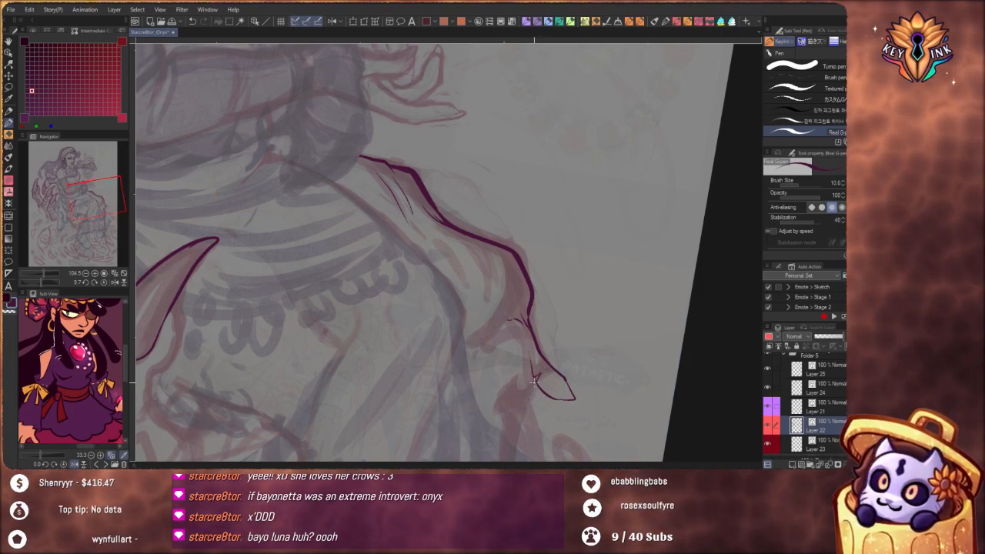
Undo the spur's outline, redraw it longer and add short creases at its base
key("ctrl+z")
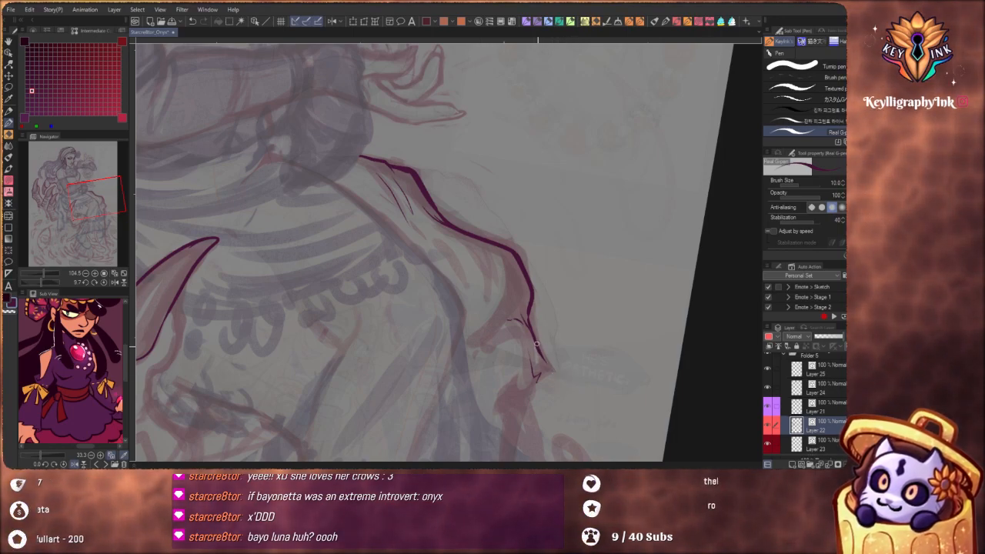
mouse_move(536, 344)
left_mouse_down()
mouse_move(581, 413)
mouse_move(548, 399)
left_mouse_up()
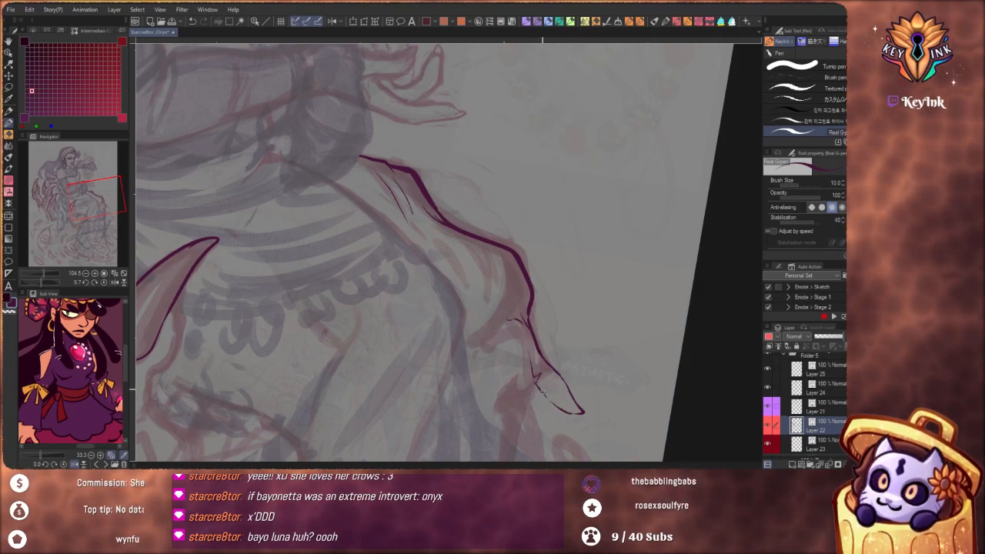
mouse_move(535, 354)
left_mouse_down()
mouse_move(566, 394)
mouse_move(540, 359)
left_mouse_up()
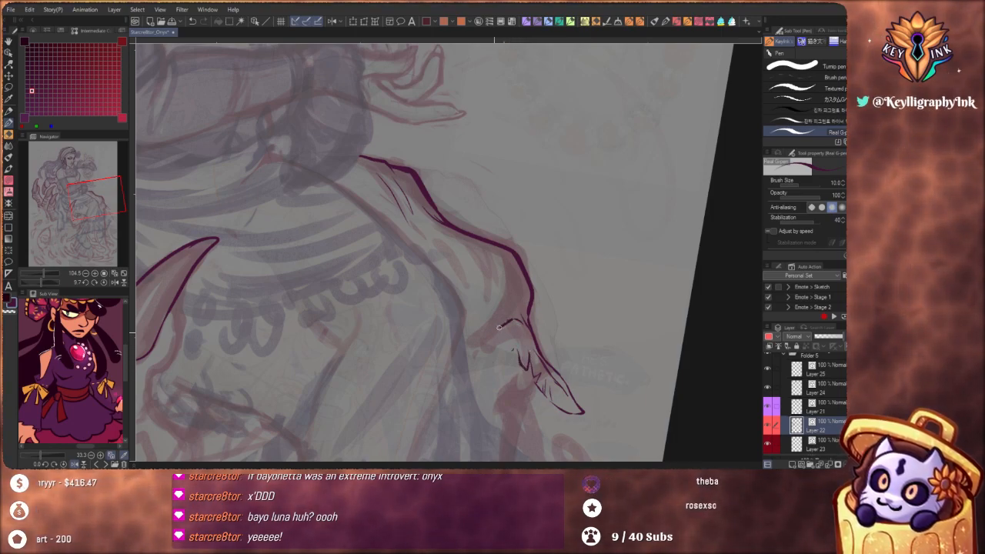
Ink the curved ridge beside the spur, fill the area below with small scale-like marks and add a jagged lower edge
left_click_drag(486, 329, 513, 315)
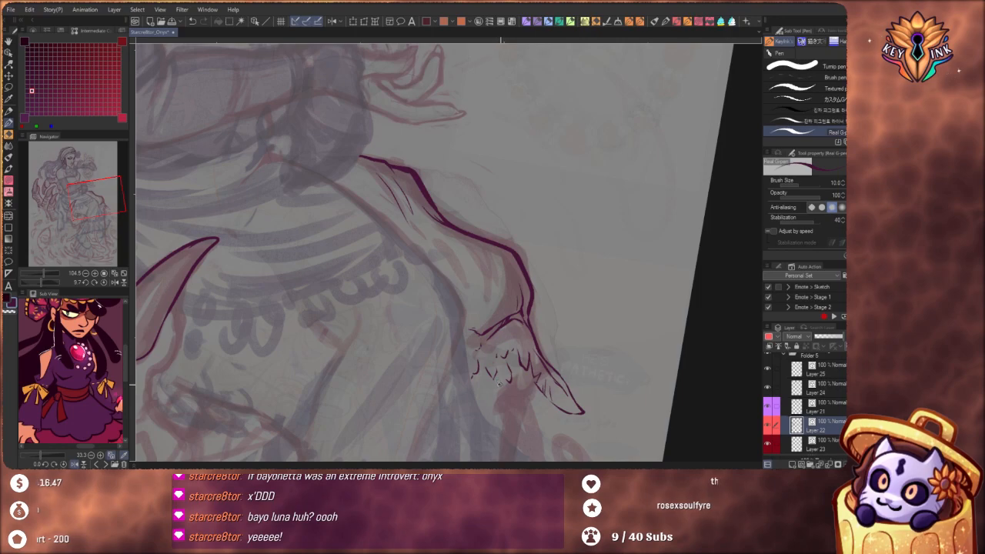
left_click_drag(489, 382, 483, 396)
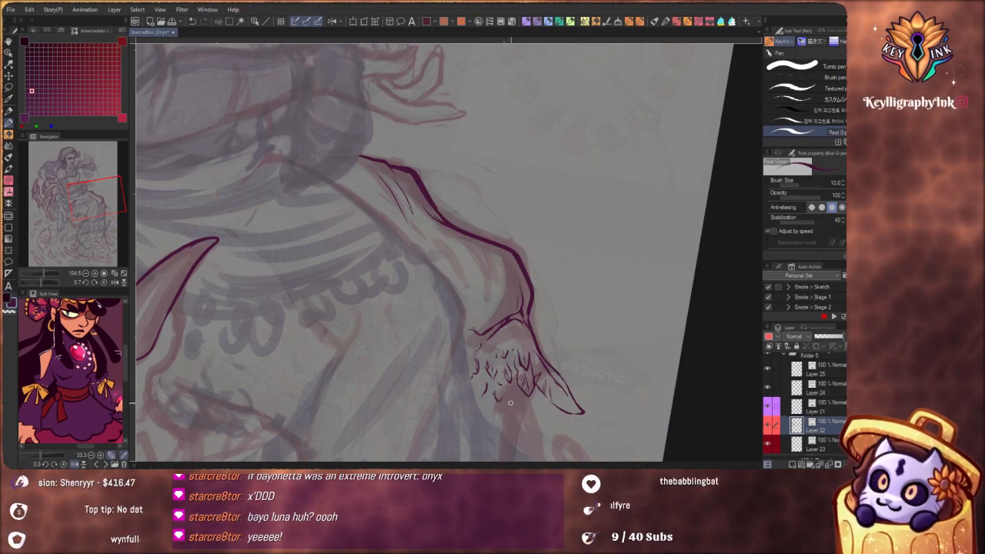
mouse_move(525, 393)
left_mouse_down()
mouse_move(511, 402)
mouse_move(514, 439)
left_mouse_up()
Add small tick marks above the curved ridge, along the inside of the bony contour
scroll(509, 317, "down", 5)
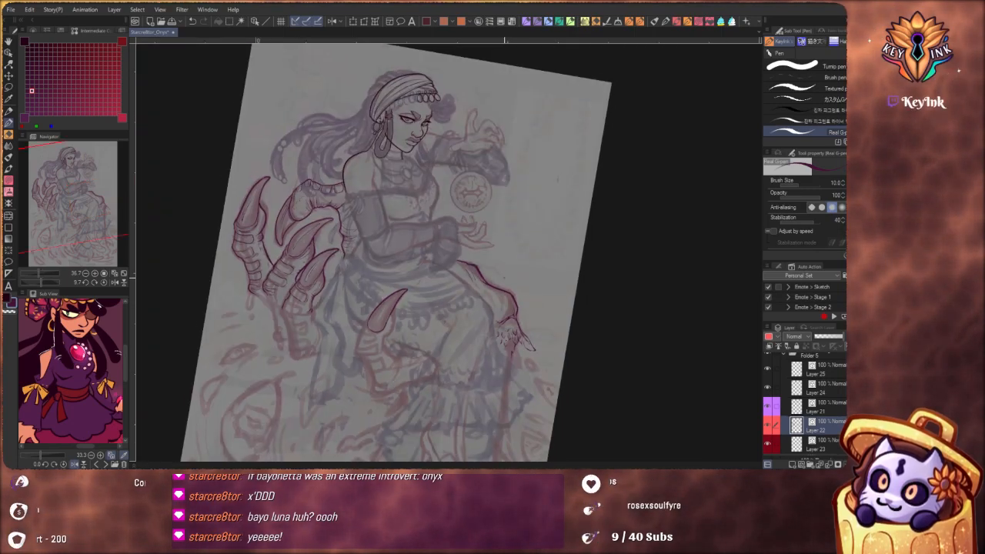
mouse_move(529, 369)
left_mouse_down()
mouse_move(539, 361)
mouse_move(531, 364)
left_mouse_up()
scroll(520, 311, "up", 5)
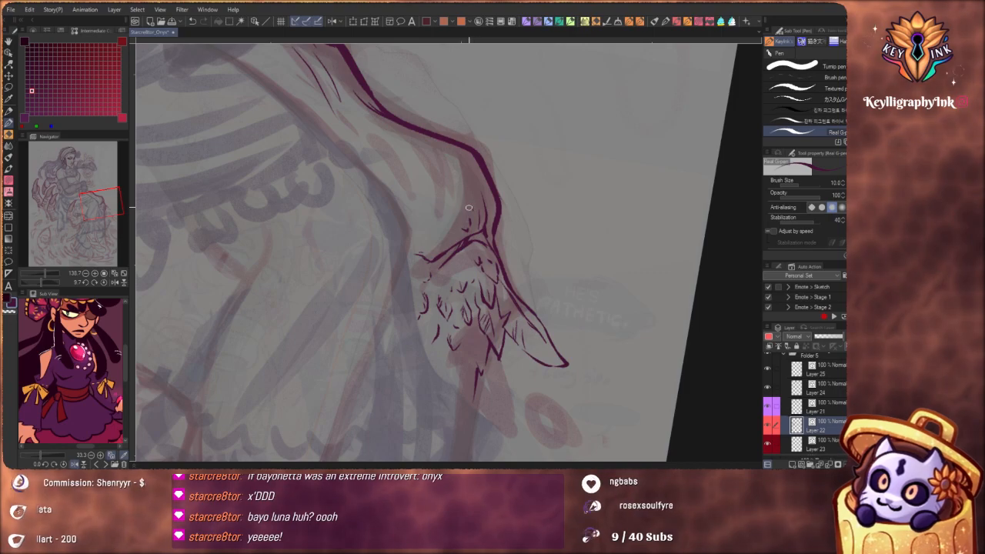
left_click_drag(452, 223, 453, 232)
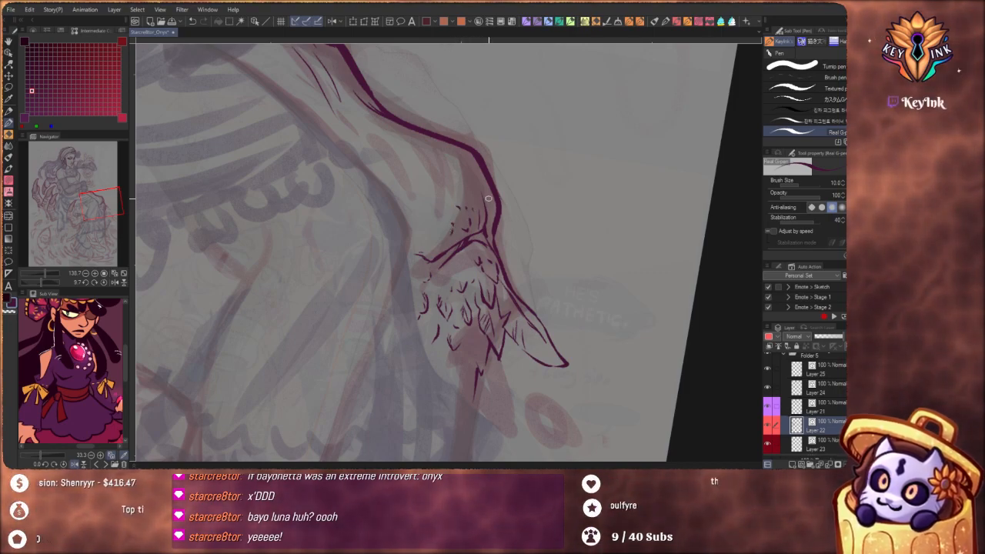
mouse_move(489, 196)
left_mouse_down()
mouse_move(462, 246)
mouse_move(510, 309)
mouse_move(502, 331)
left_mouse_up()
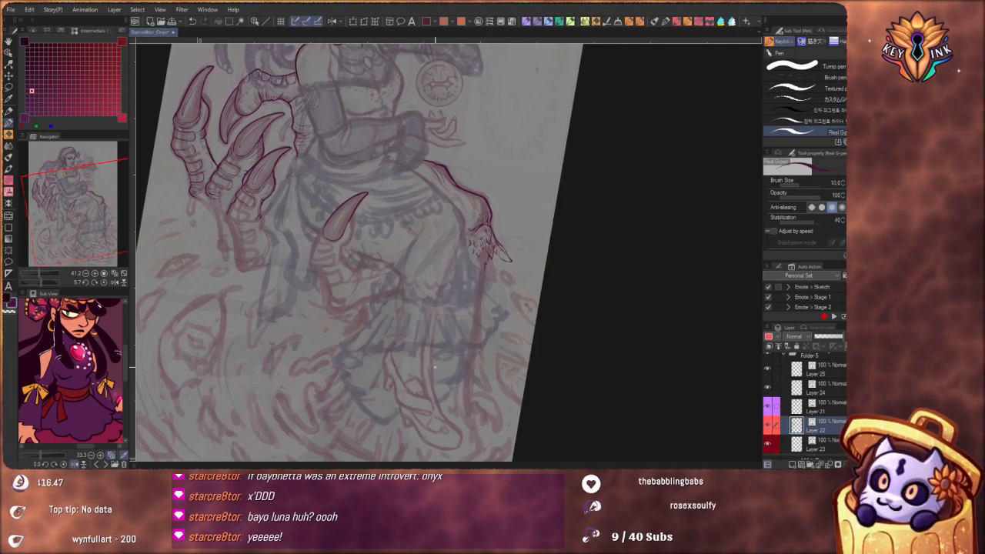
Ink the creased base of the claw in front of her lap and the first rounded plate below it
left_click_drag(529, 264, 572, 365)
left_click_drag(571, 312, 539, 298)
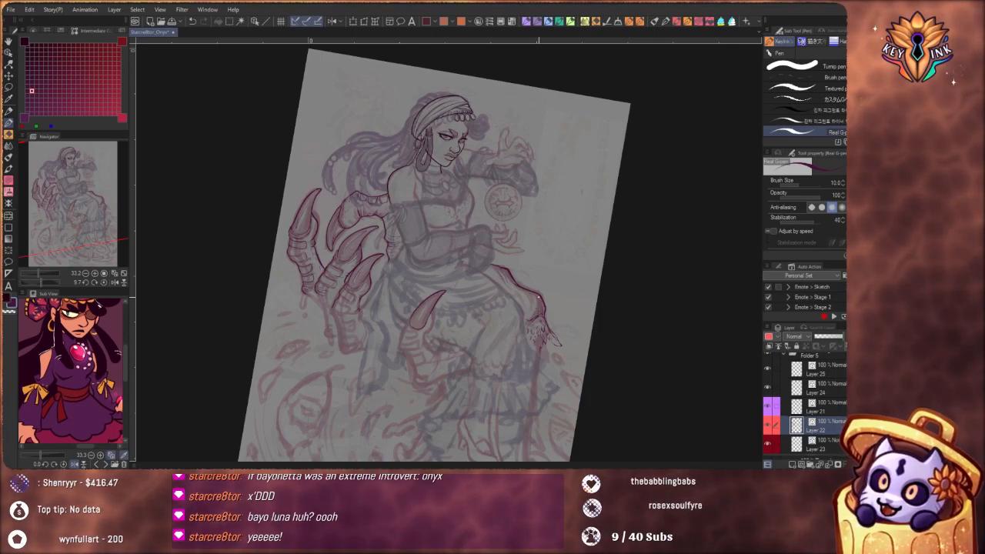
scroll(519, 343, "down", 5)
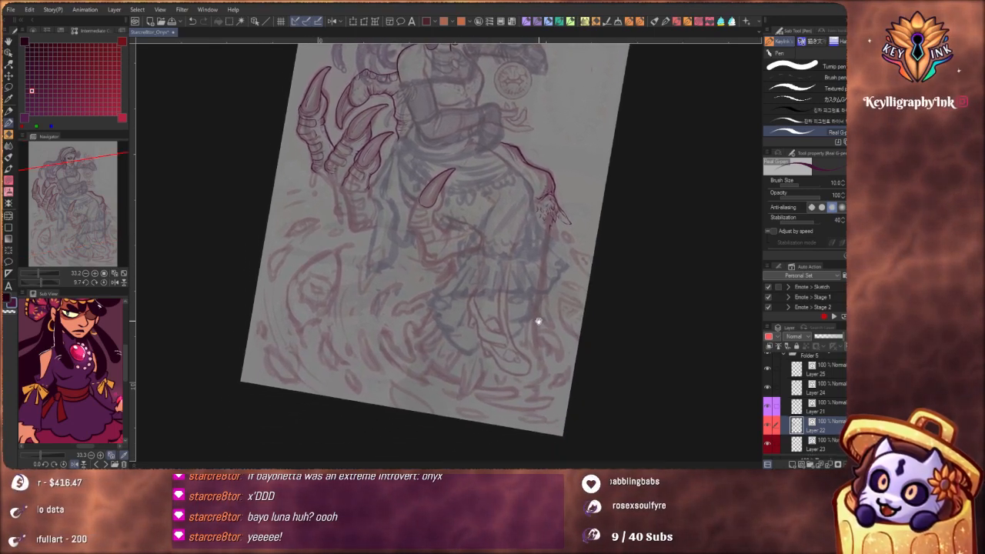
scroll(557, 321, "up", 2)
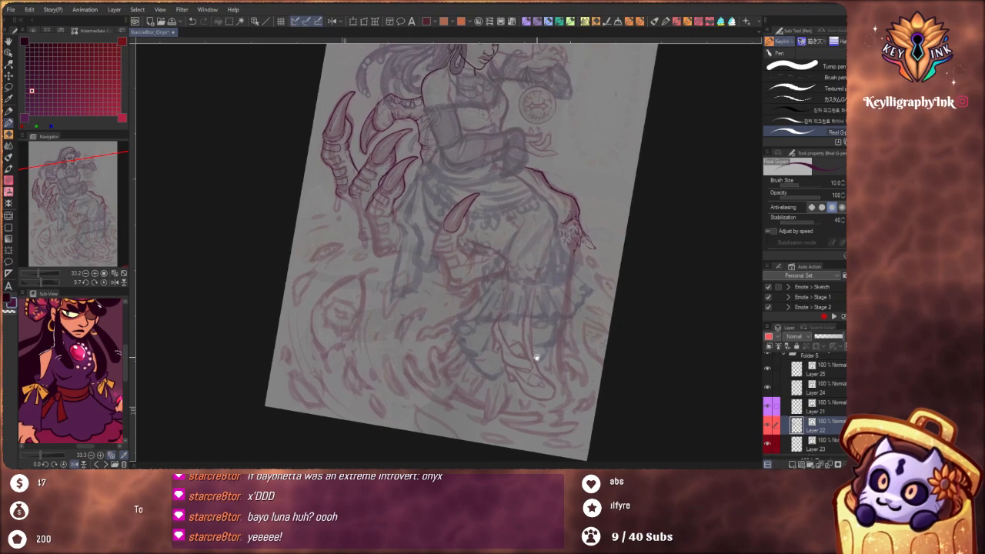
scroll(534, 327, "up", 4)
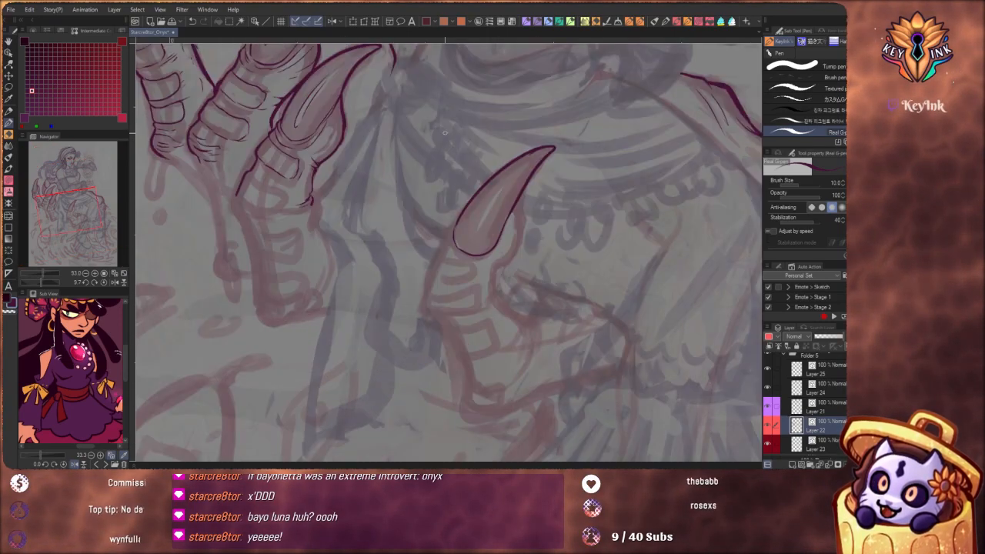
mouse_move(453, 245)
left_mouse_down()
mouse_move(472, 259)
mouse_move(497, 251)
left_mouse_up()
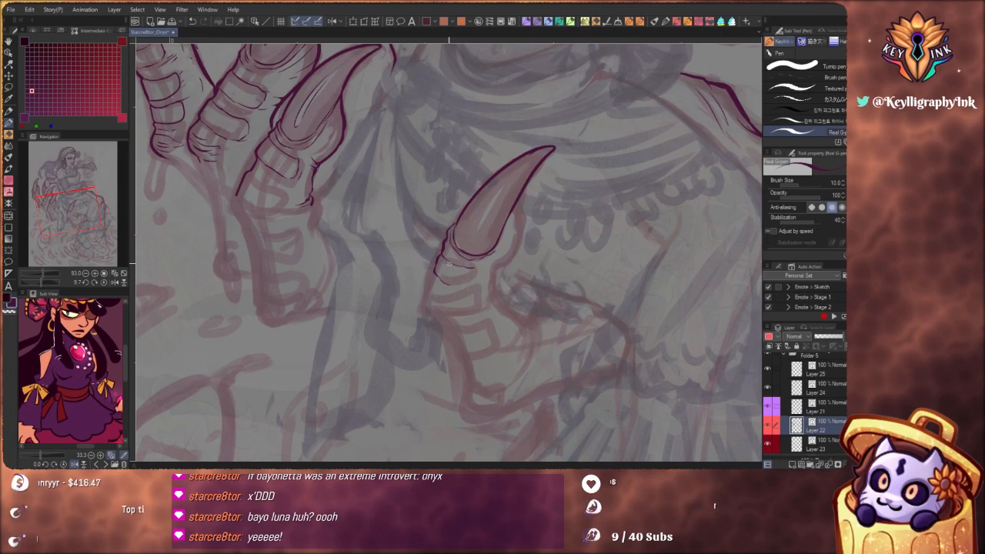
left_click_drag(471, 286, 481, 274)
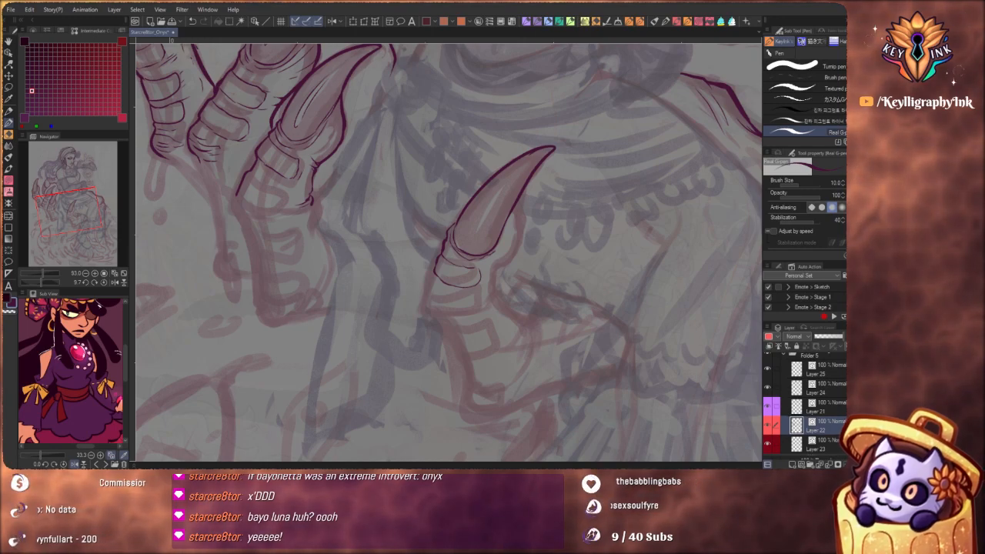
Ink the fleshy pad behind the claw in front of her lap and both side contours of the joint below it
mouse_move(483, 266)
left_mouse_down()
mouse_move(511, 252)
mouse_move(518, 204)
mouse_move(515, 214)
left_mouse_up()
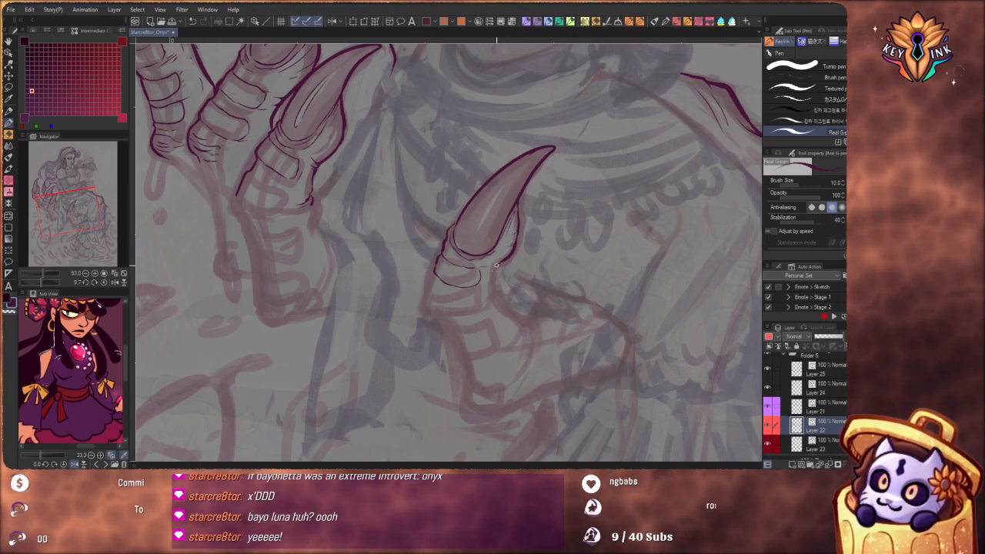
left_click_drag(493, 274, 494, 294)
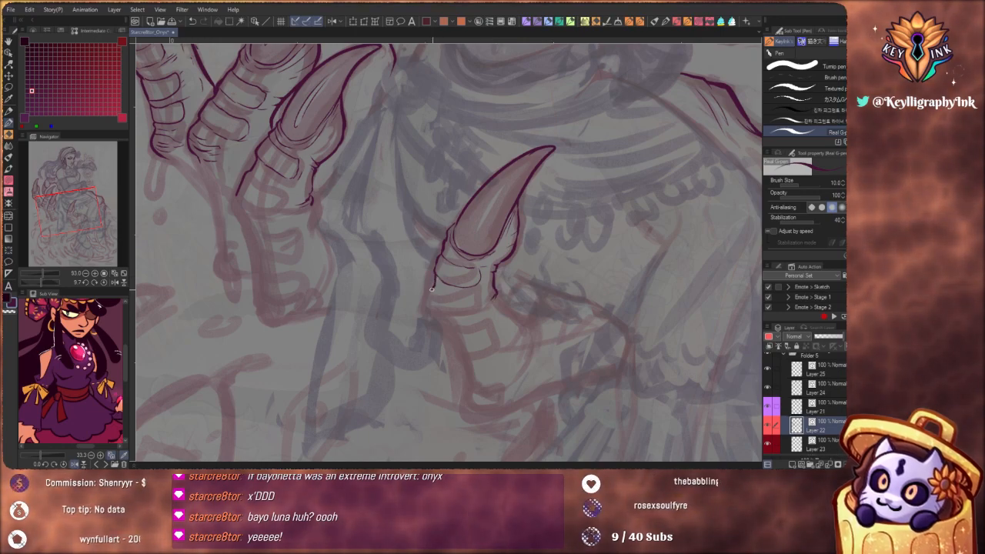
left_click_drag(434, 290, 442, 296)
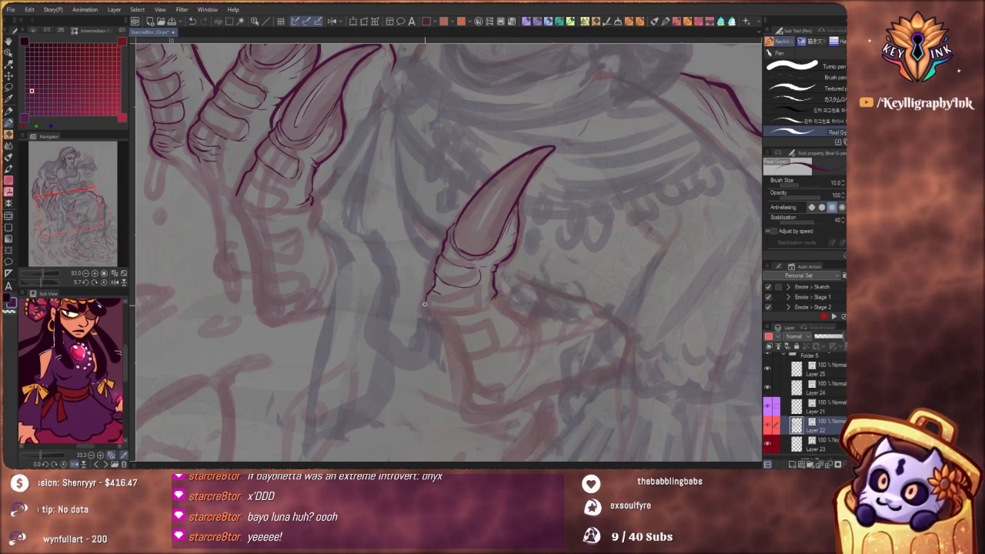
left_click_drag(508, 242, 469, 248)
left_click_drag(541, 317, 559, 275)
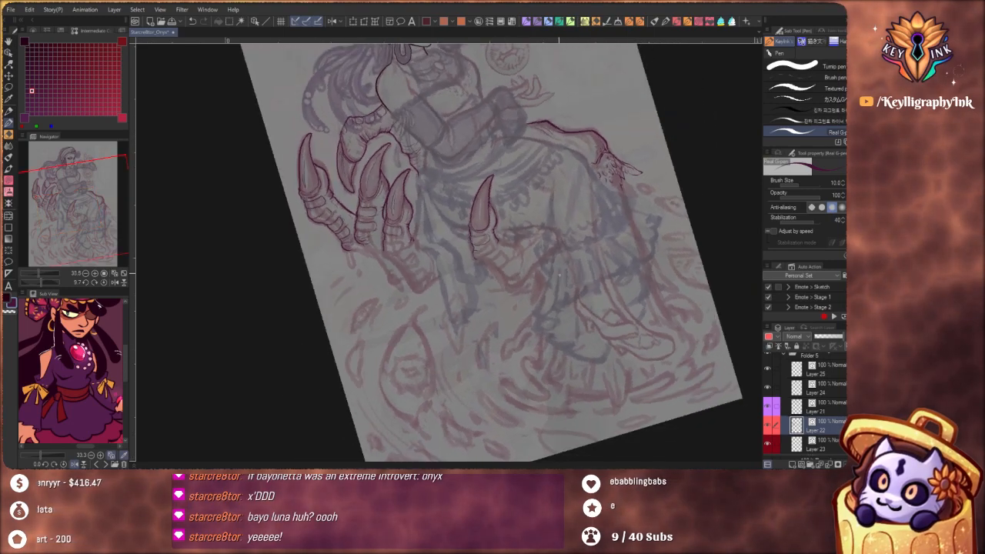
Extend that claw finger's inner contour down over the knuckle, ending it in doubled tapering strokes
left_click_drag(476, 203, 531, 224)
mouse_move(452, 275)
left_mouse_down()
mouse_move(458, 244)
mouse_move(453, 277)
left_mouse_up()
key("ctrl+z")
left_click_drag(497, 198, 485, 200)
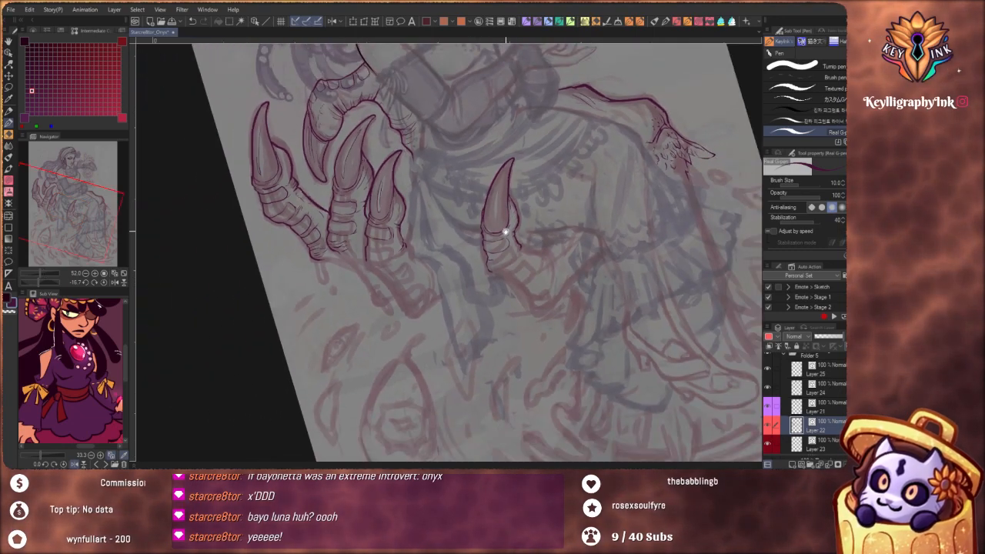
mouse_move(506, 232)
left_mouse_down()
mouse_move(478, 231)
mouse_move(489, 250)
mouse_move(532, 214)
left_mouse_up()
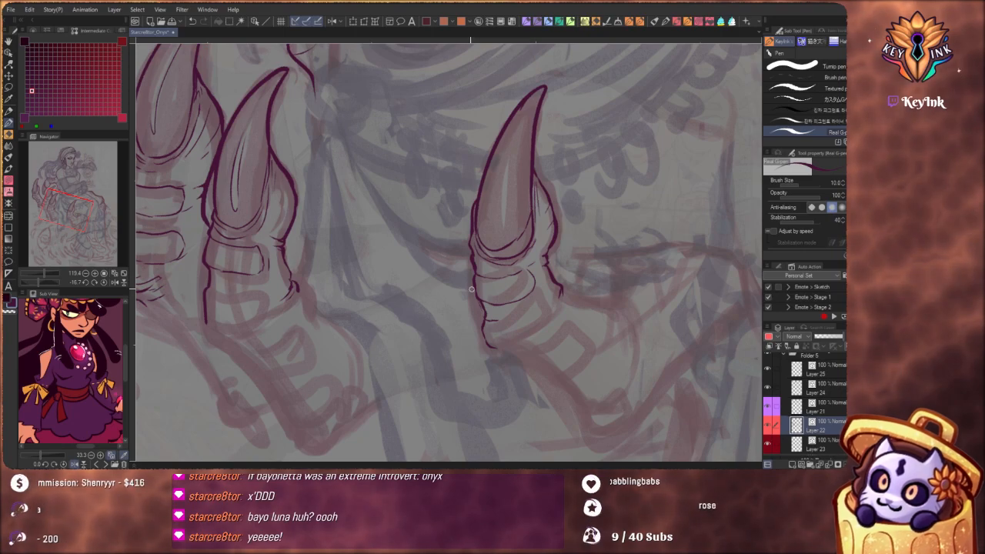
scroll(507, 250, "down", 8)
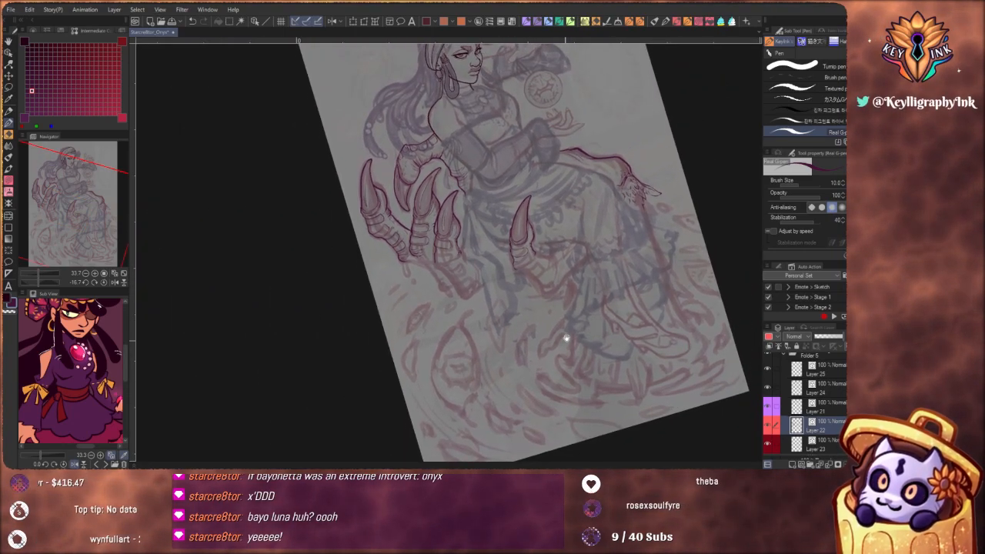
mouse_move(562, 336)
left_mouse_down()
mouse_move(527, 370)
mouse_move(601, 366)
left_mouse_up()
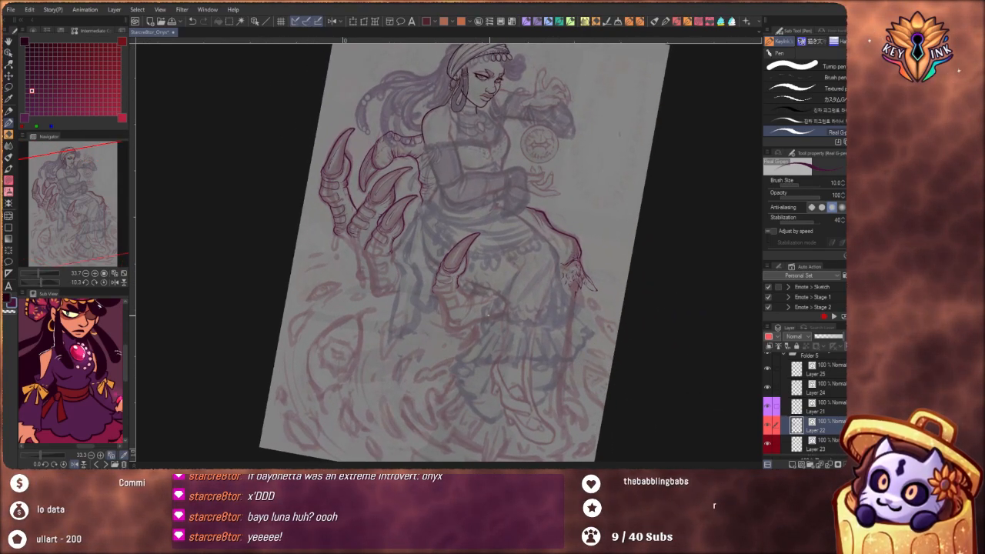
scroll(555, 262, "up", 4)
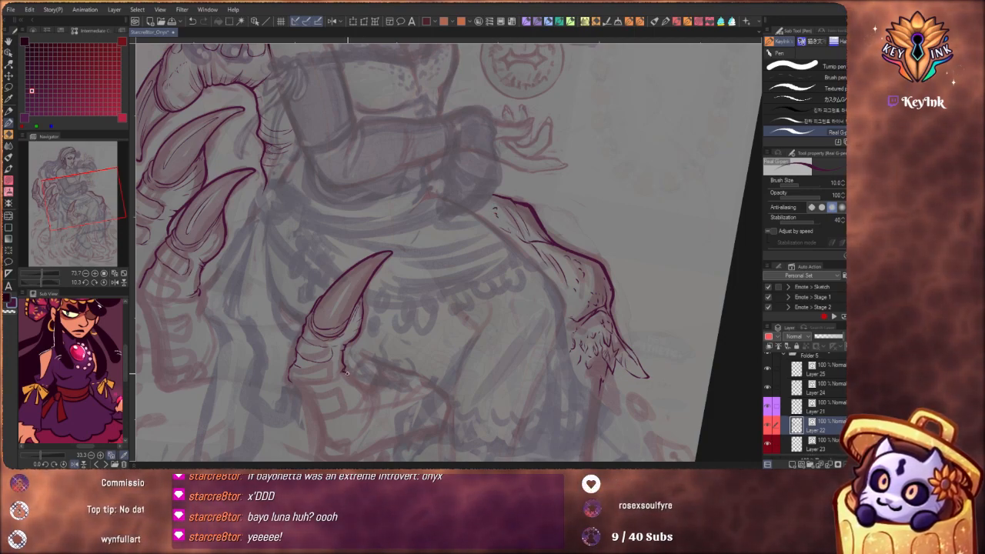
left_click_drag(371, 394, 375, 418)
left_click_drag(399, 358, 369, 360)
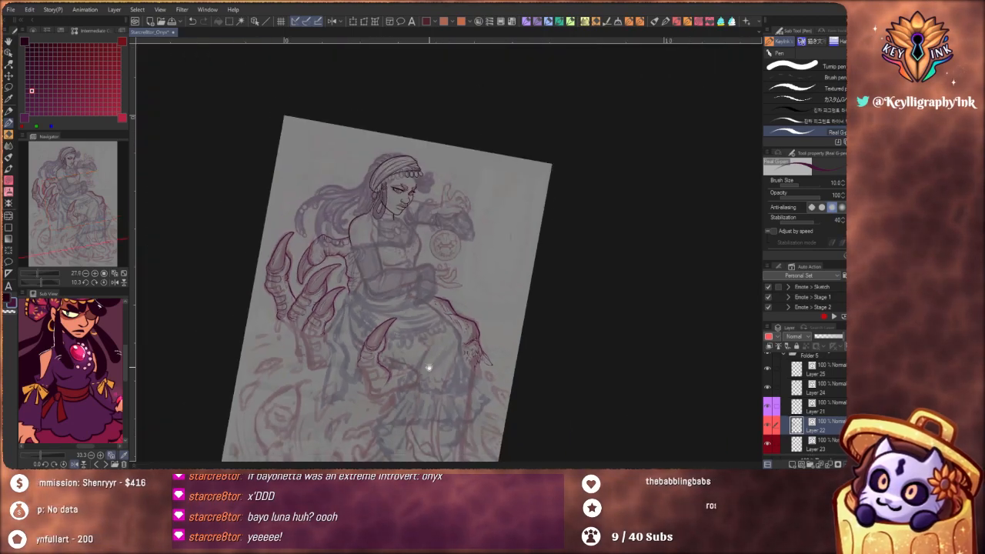
left_click_drag(458, 397, 464, 393)
left_click_drag(411, 356, 465, 358)
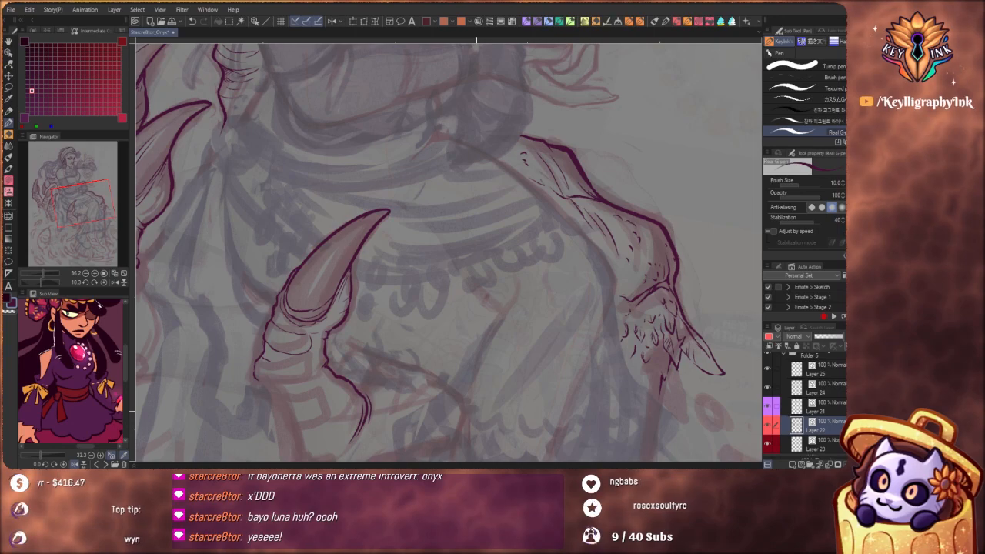
left_click_drag(418, 310, 397, 302)
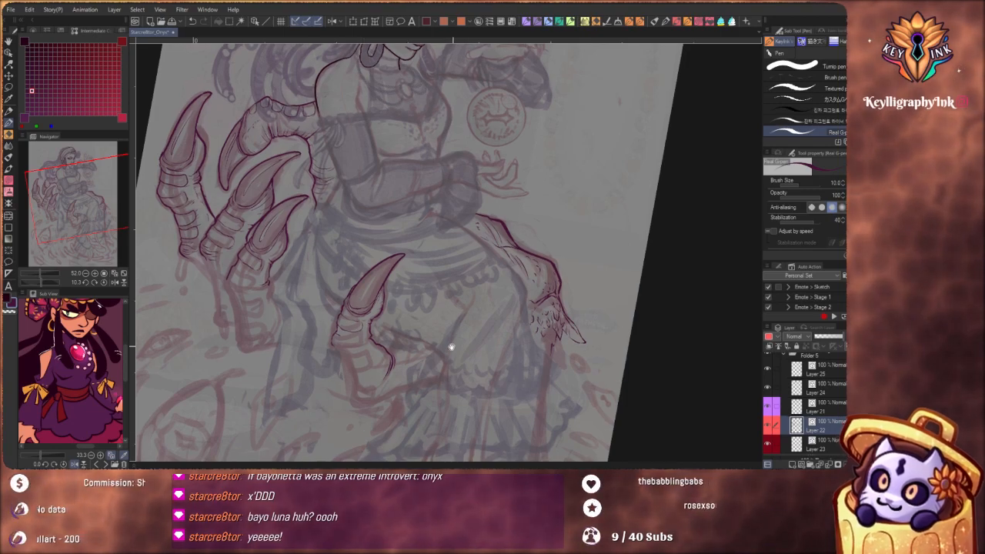
Undo the outer contour and the first rounded plate below the base of the claw in front of her lap
left_click_drag(452, 347, 529, 304)
left_click_drag(419, 279, 433, 275)
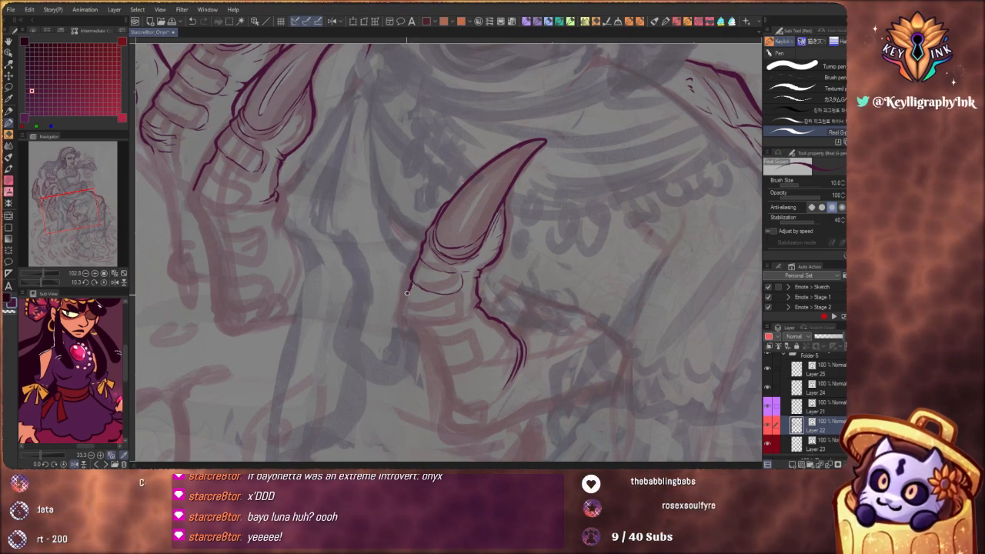
left_click_drag(406, 292, 400, 323)
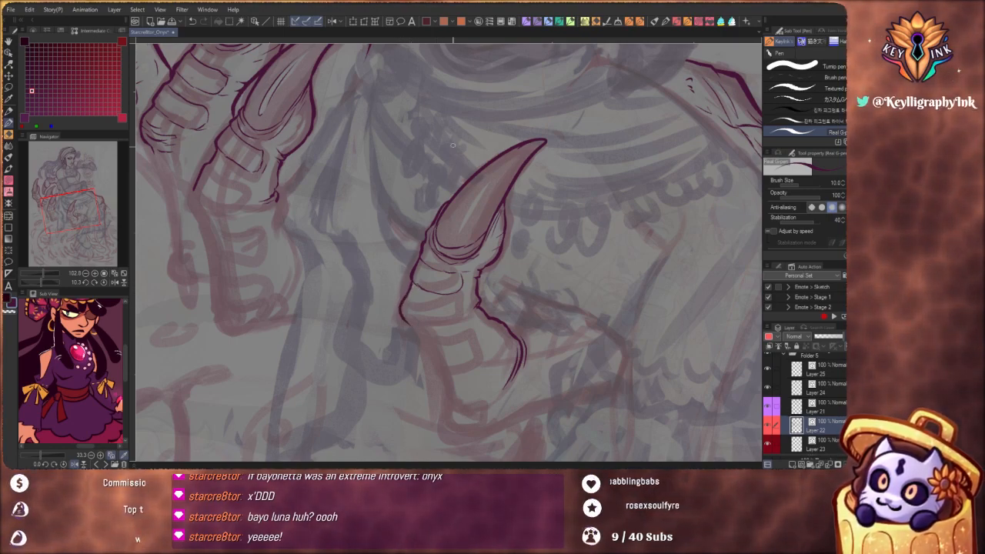
key("ctrl+z")
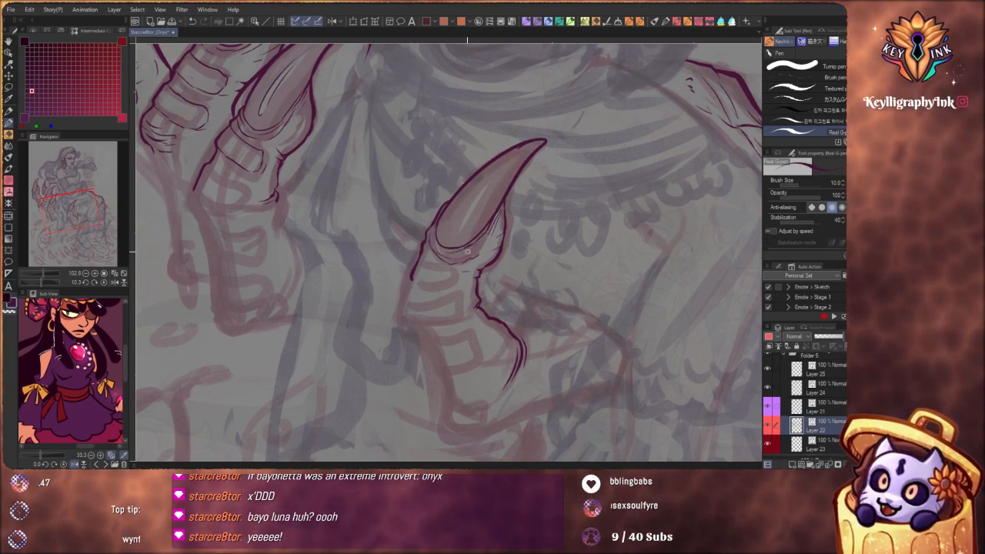
Ink the neighbouring finger's knuckle contour and a wavy upper edge running across to the claw in front of her lap
left_click_drag(490, 239, 455, 293)
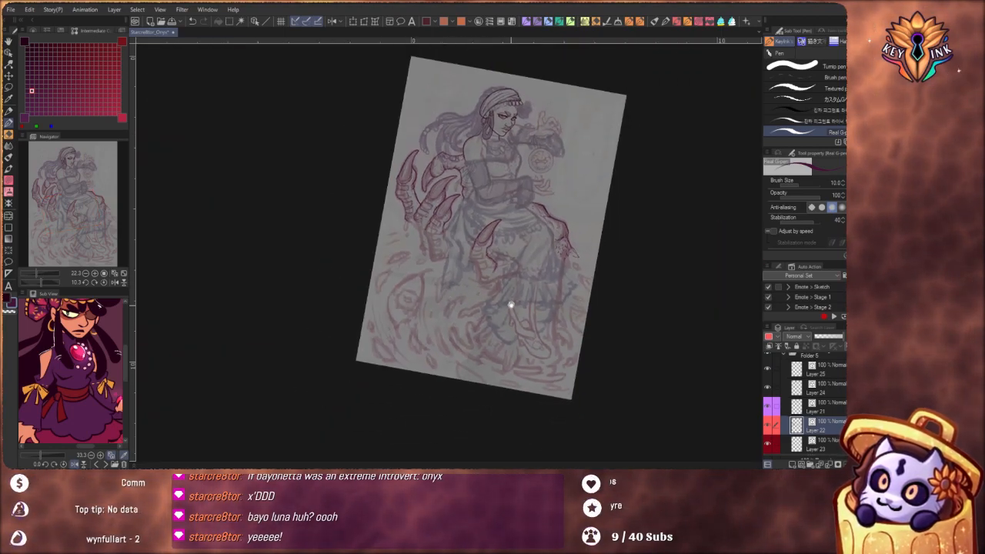
scroll(466, 238, "up", 5)
scroll(398, 227, "up", 3)
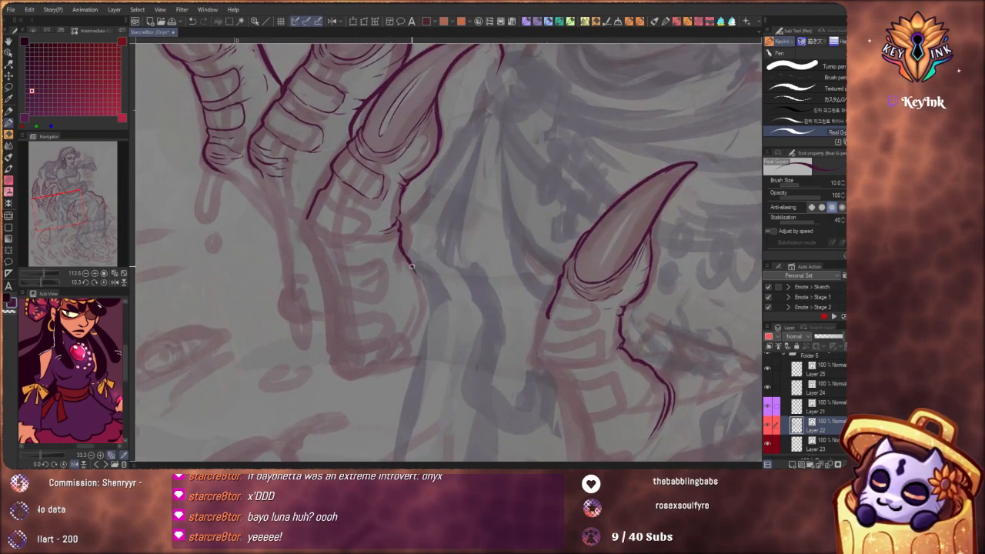
left_click_drag(413, 266, 421, 292)
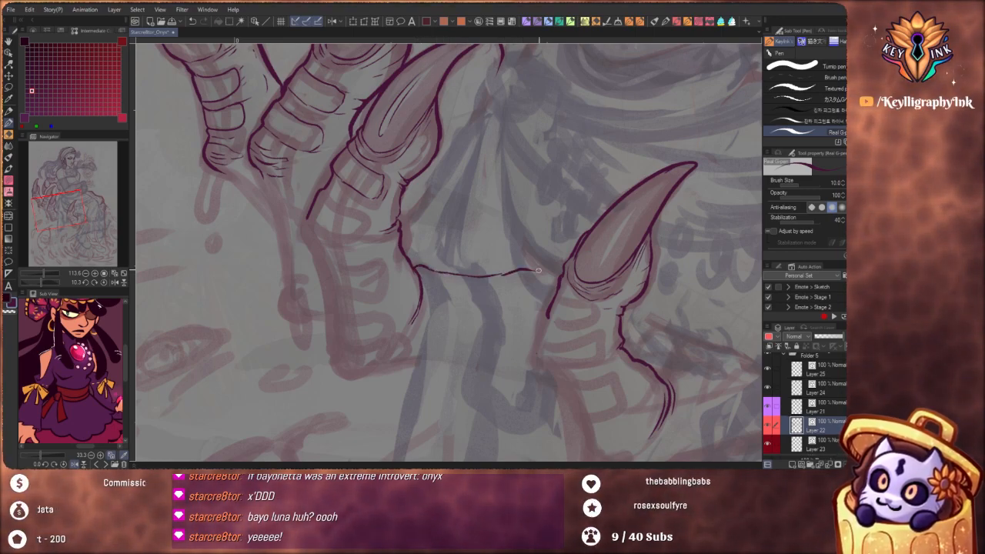
scroll(477, 221, "down", 3)
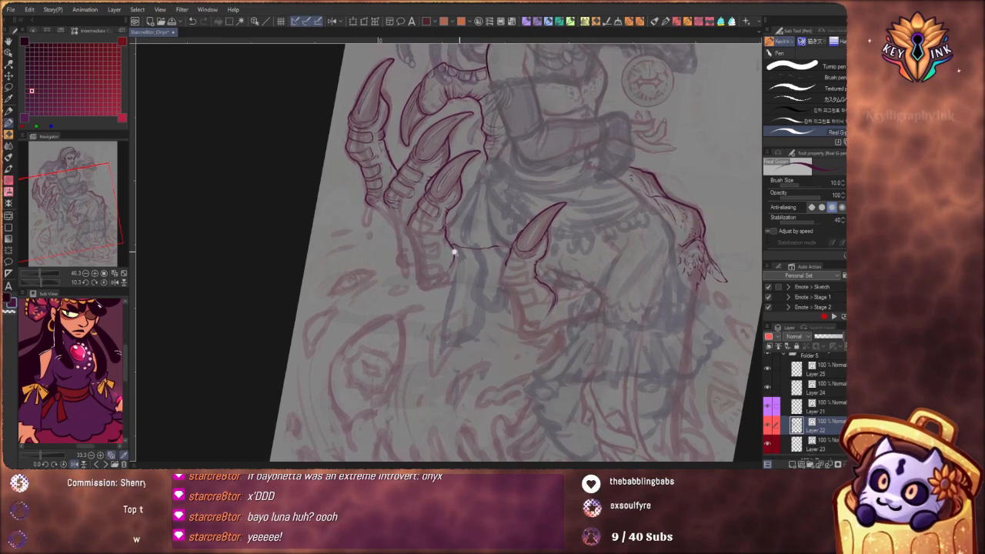
Ink the rounded plates at the bottom of the neighbouring finger, then its folded lower contour with small creases
scroll(454, 254, "up", 2)
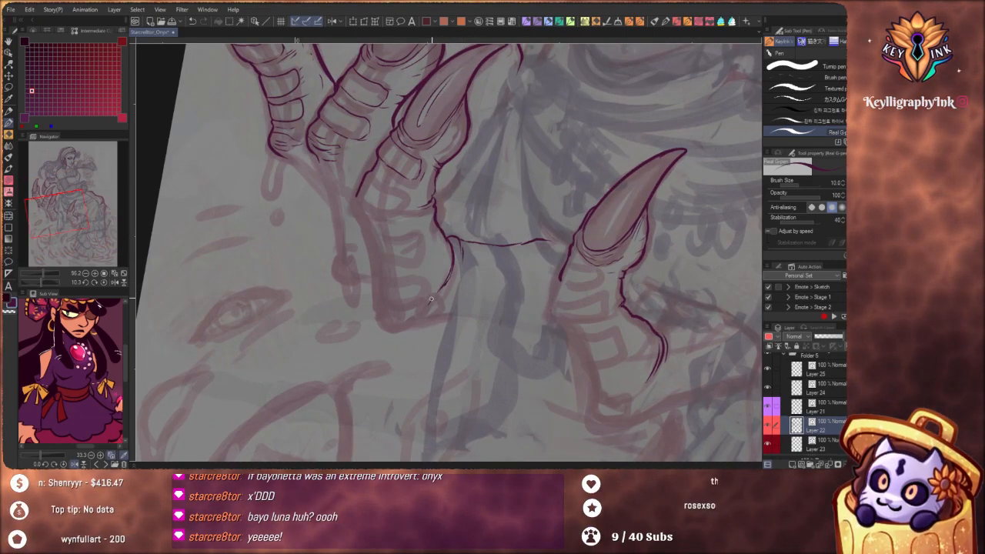
left_click_drag(432, 299, 422, 312)
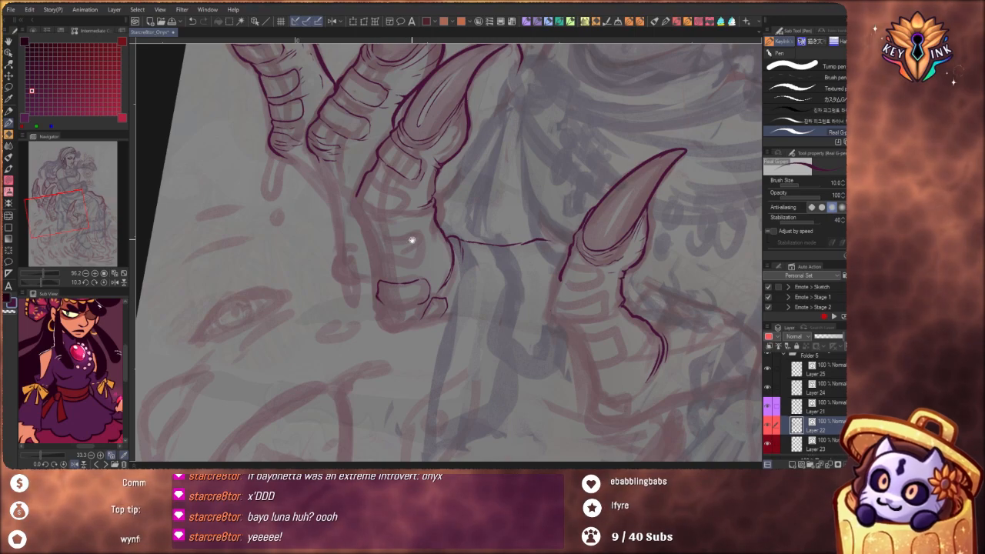
scroll(412, 240, "down", 5)
left_click_drag(459, 268, 466, 277)
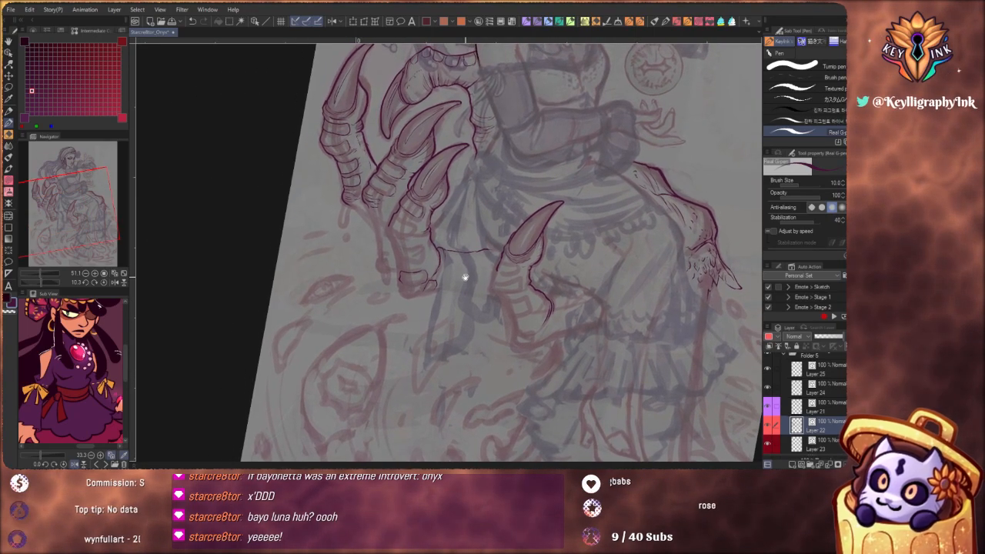
scroll(400, 285, "up", 5)
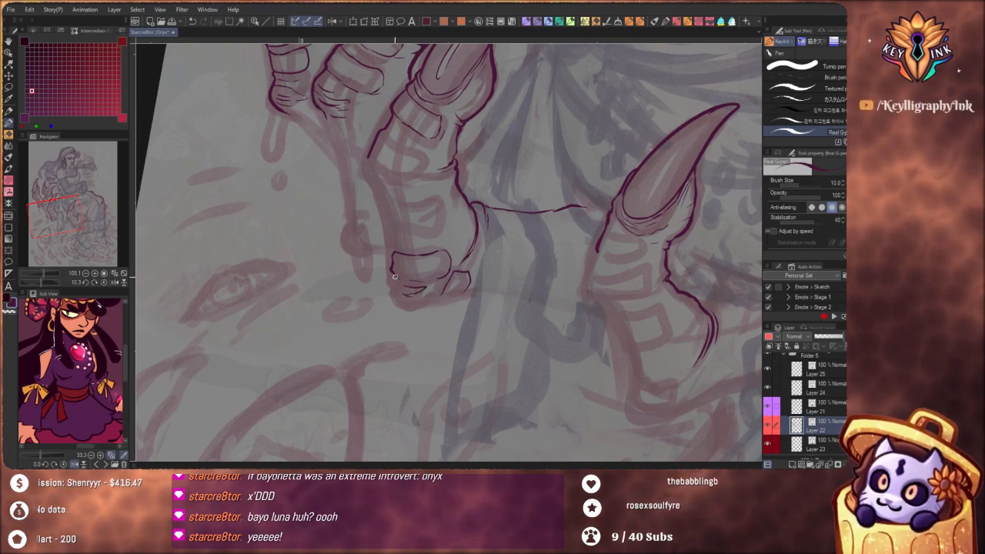
left_click_drag(399, 301, 425, 306)
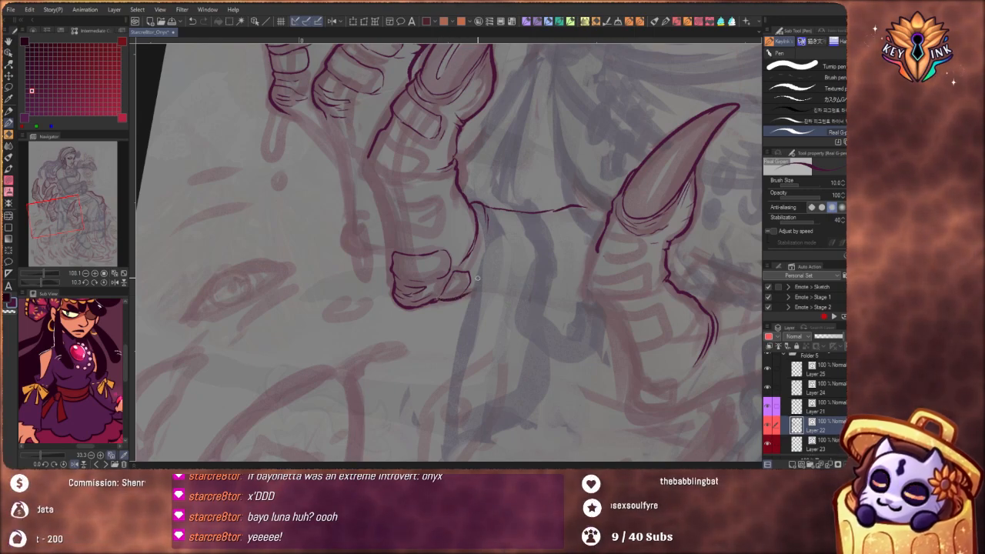
Ink the lower edge of the section joining the neighbouring finger to the claw finger in front of her lap
scroll(468, 260, "down", 6)
mouse_move(514, 251)
left_mouse_down()
mouse_move(568, 307)
mouse_move(551, 320)
mouse_move(421, 273)
mouse_move(416, 290)
mouse_move(400, 292)
mouse_move(451, 293)
left_mouse_up()
scroll(448, 278, "up", 6)
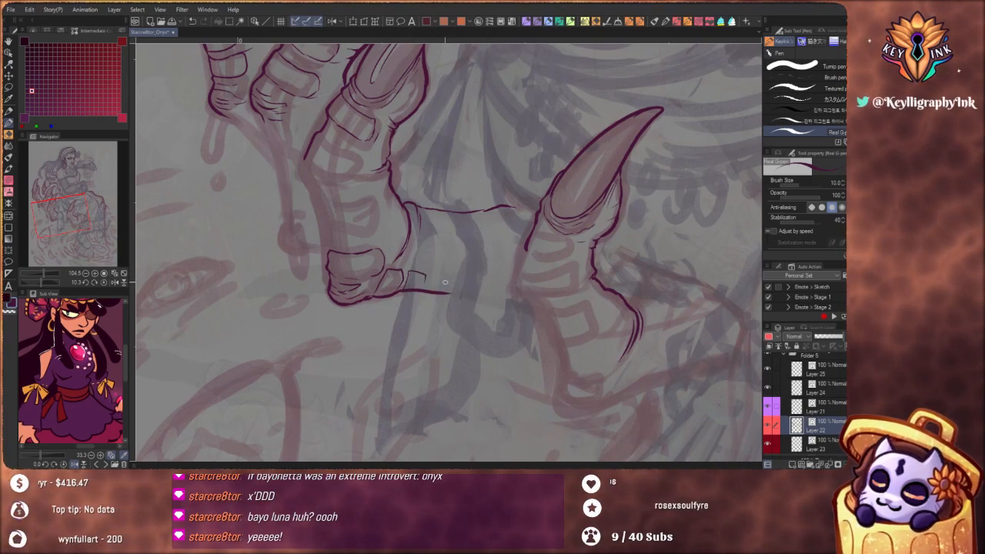
left_click_drag(566, 312, 424, 381)
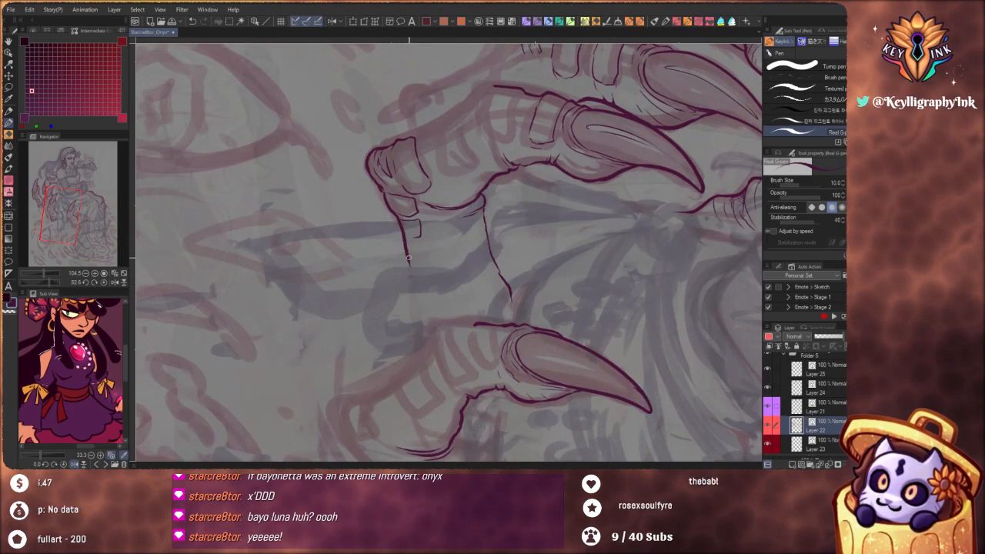
left_click_drag(412, 285, 415, 345)
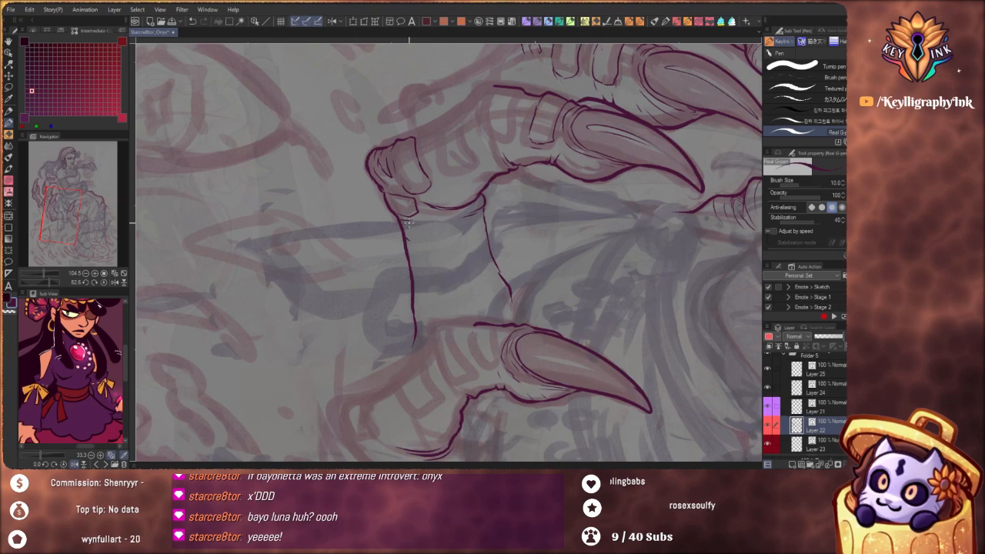
Add small rounded plates along the joining section's lower edge and crease lines around the neighbouring finger's knuckle
left_click_drag(422, 229, 414, 248)
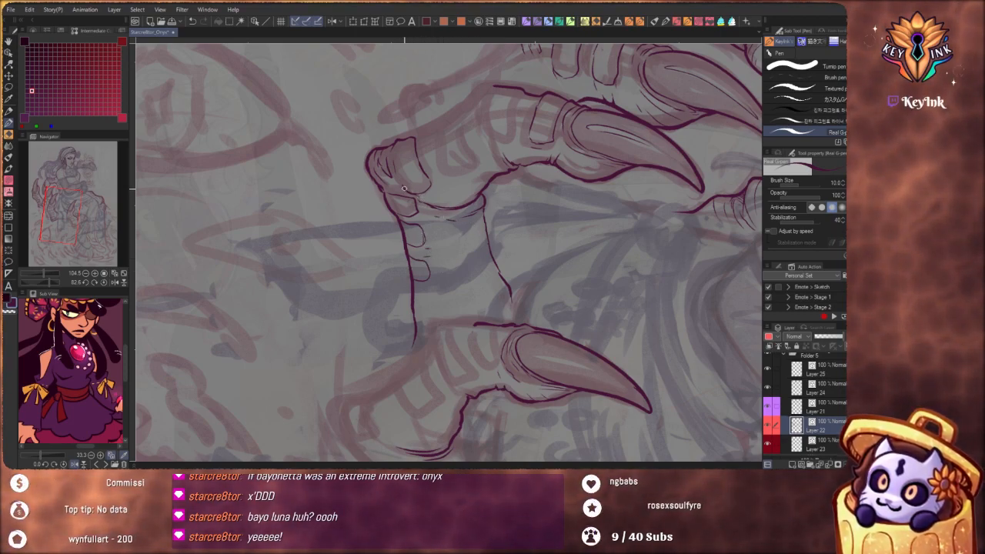
mouse_move(414, 194)
left_mouse_down()
mouse_move(441, 203)
mouse_move(435, 210)
left_mouse_up()
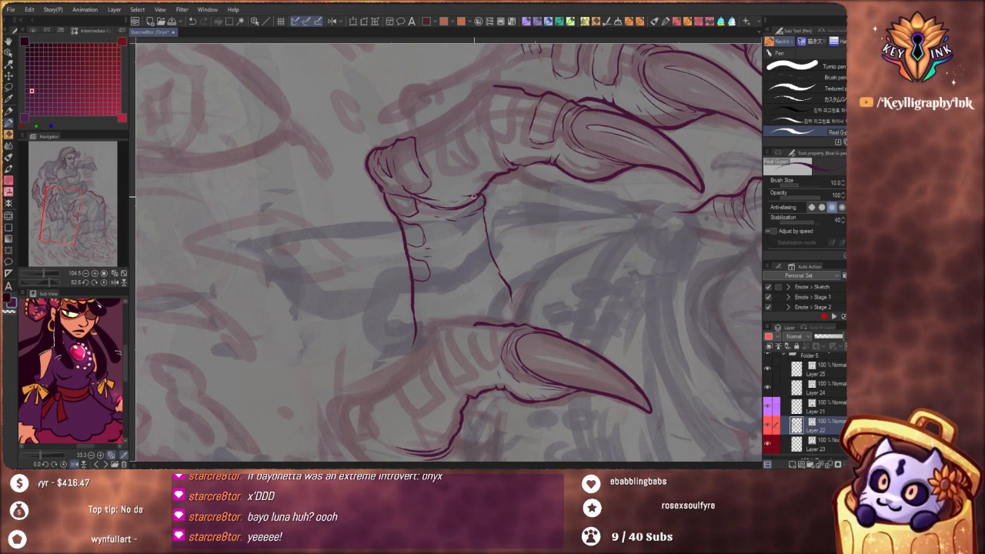
left_click_drag(500, 344, 534, 154)
left_click_drag(406, 214, 399, 161)
left_click_drag(429, 233, 459, 261)
left_click_drag(441, 242, 471, 235)
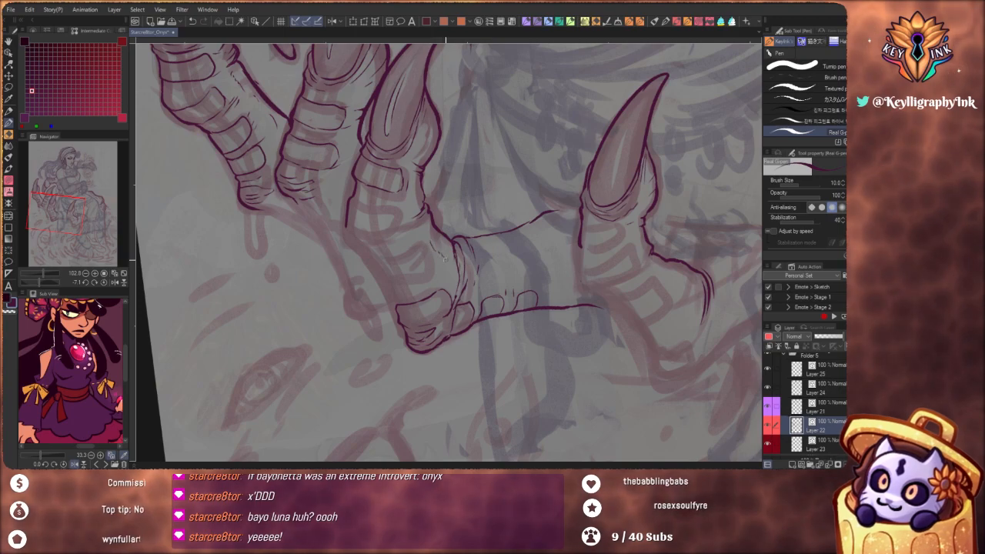
Redraw the outer contour of the claw finger in front of her lap and its first rounded plate
scroll(568, 288, "down", 5)
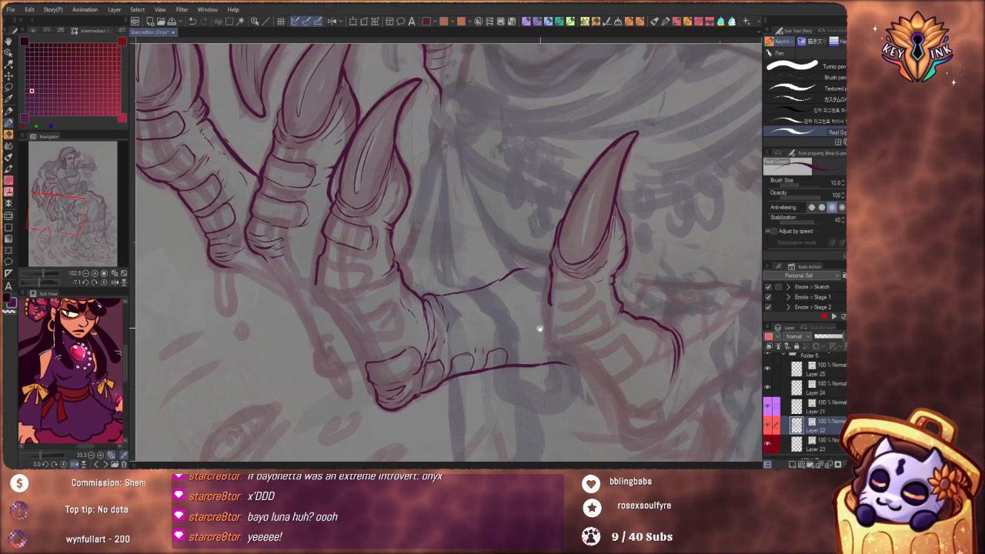
scroll(604, 304, "down", 3)
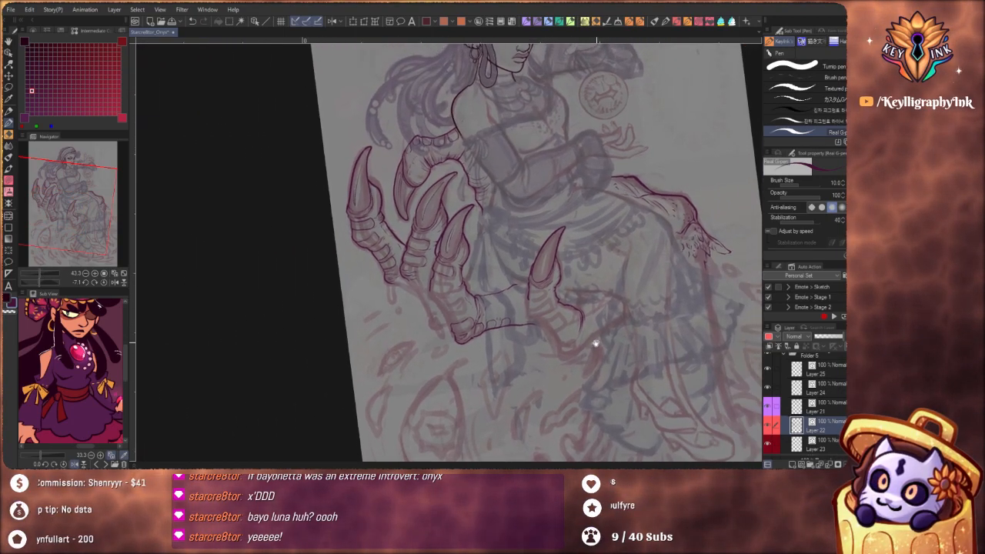
scroll(569, 352, "up", 2)
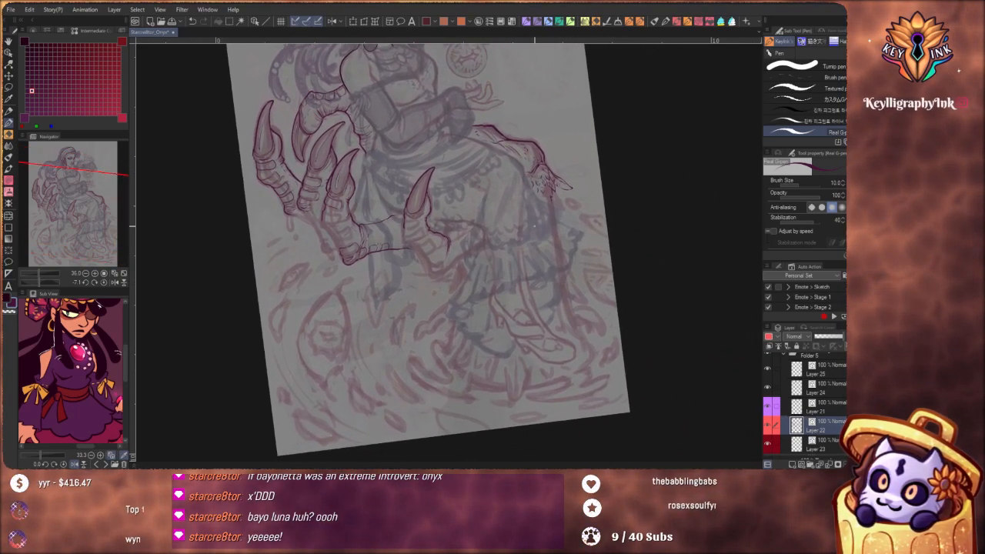
mouse_move(576, 305)
left_mouse_down()
mouse_move(583, 364)
mouse_move(565, 342)
mouse_move(558, 348)
mouse_move(600, 371)
left_mouse_up()
scroll(462, 259, "up", 7)
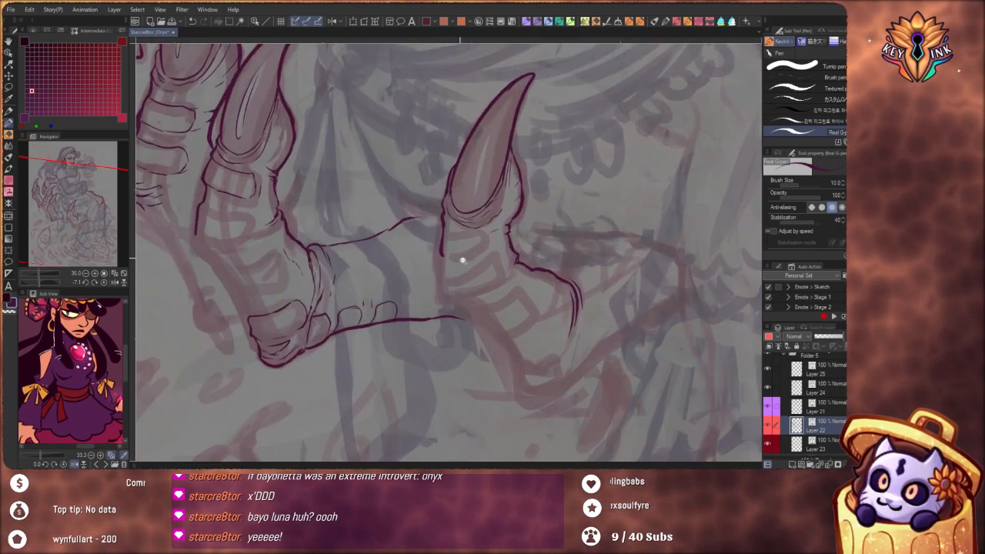
mouse_move(445, 255)
left_mouse_down()
mouse_move(444, 301)
mouse_move(484, 313)
left_mouse_up()
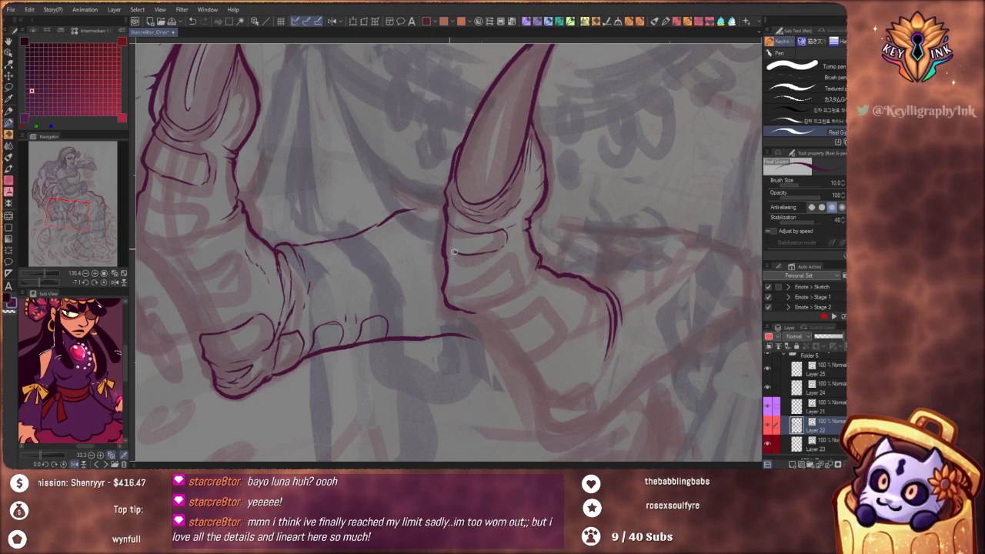
Ink the second rounded plate on the claw finger in front of her lap and small oval scales beside the plates
mouse_move(449, 260)
left_mouse_down()
mouse_move(481, 263)
mouse_move(487, 281)
left_mouse_up()
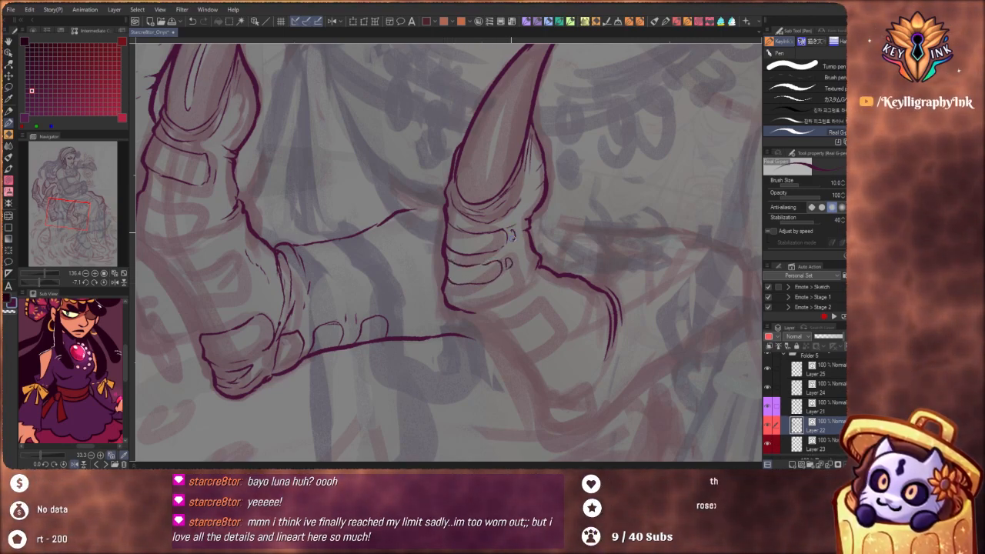
left_click_drag(514, 232, 514, 242)
left_click_drag(450, 281, 559, 350)
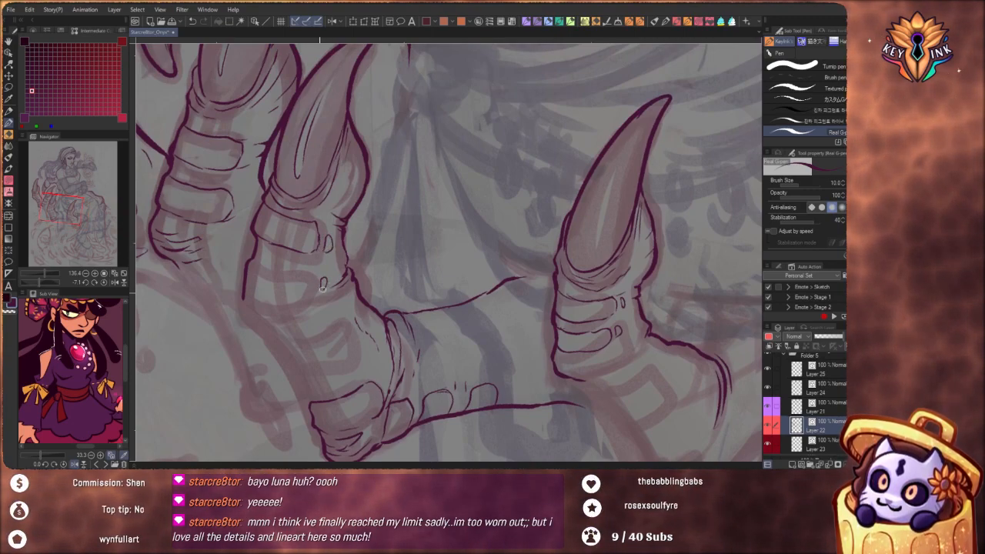
Ink the lower rounded plate below the neighbouring finger's claw and add small scales beside its two plates
left_click_drag(321, 332, 385, 354)
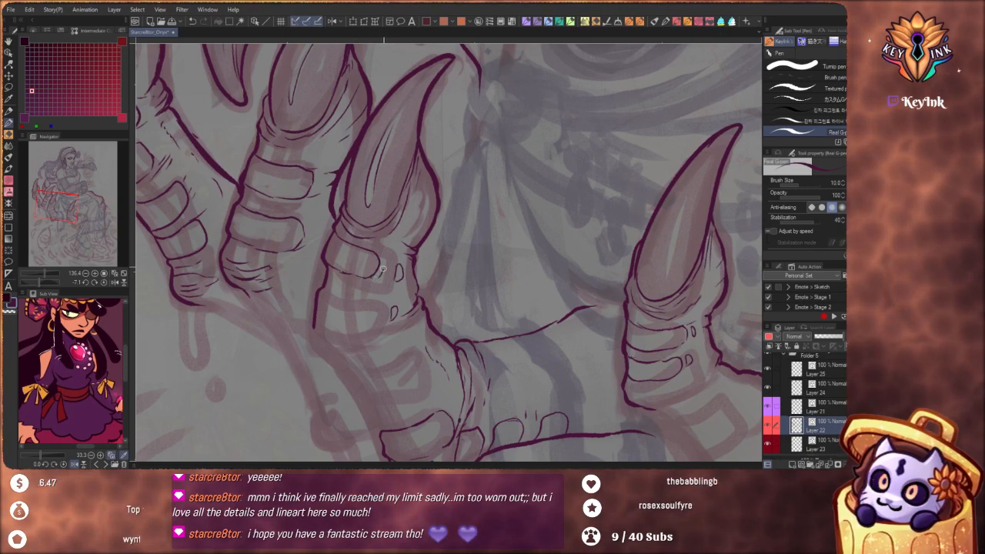
left_click_drag(390, 262, 387, 275)
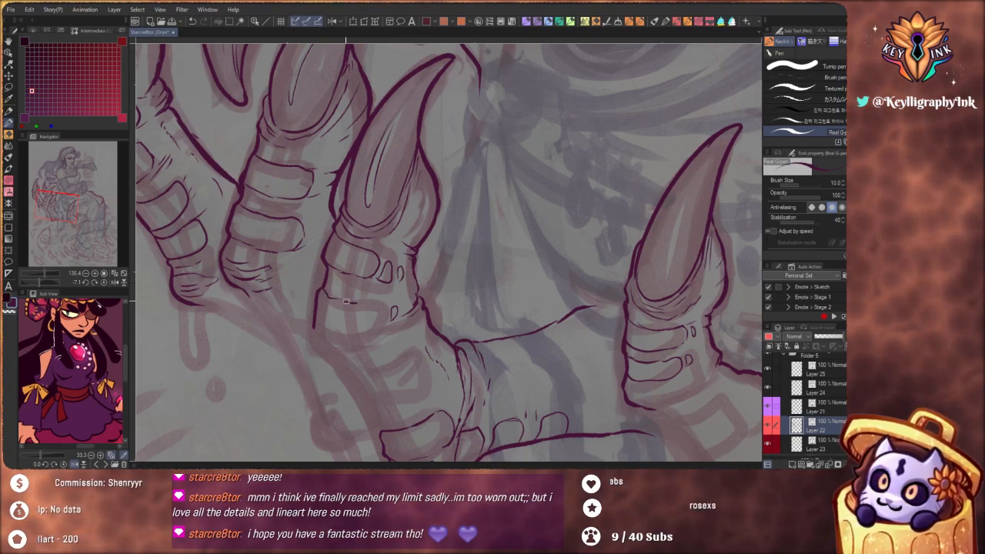
mouse_move(367, 310)
left_mouse_down()
mouse_move(362, 331)
mouse_move(331, 336)
left_mouse_up()
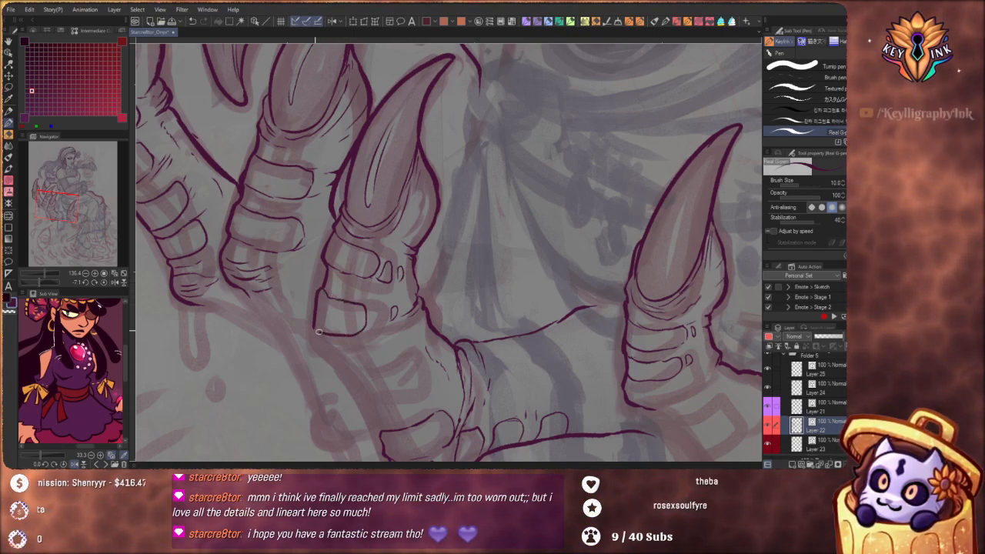
left_click_drag(377, 305, 382, 317)
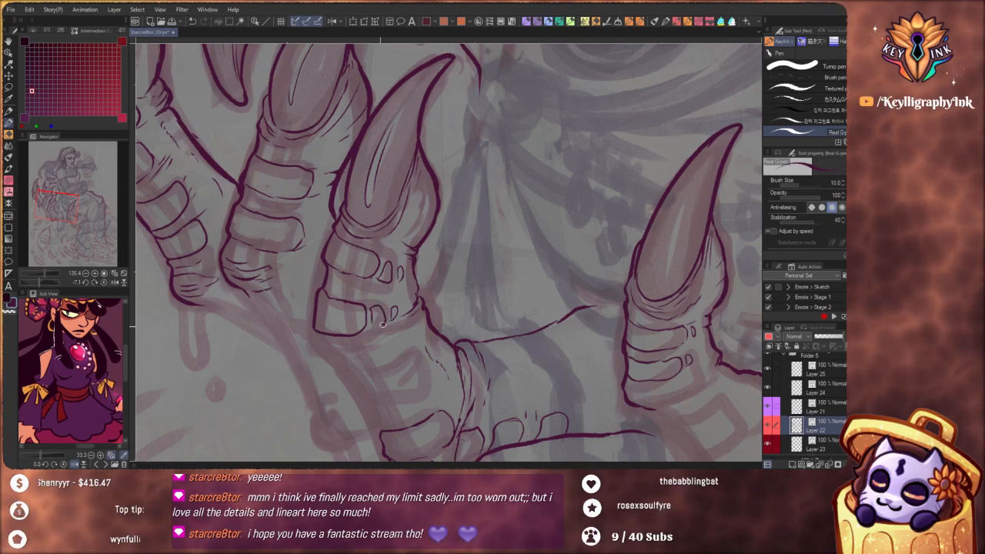
Add another small oval scale beside the second plate of the claw finger in front of her lap
scroll(377, 197, "down", 8)
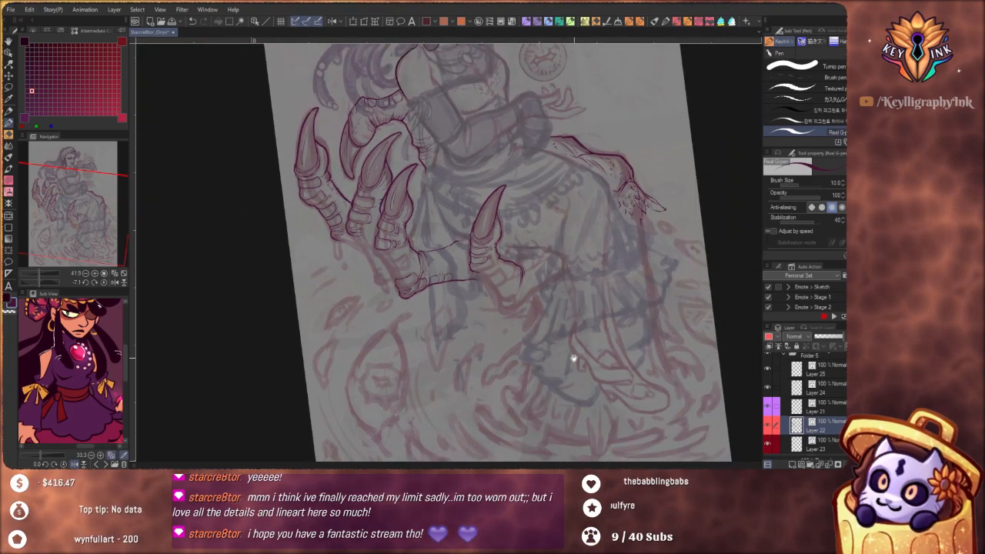
scroll(539, 362, "up", 6)
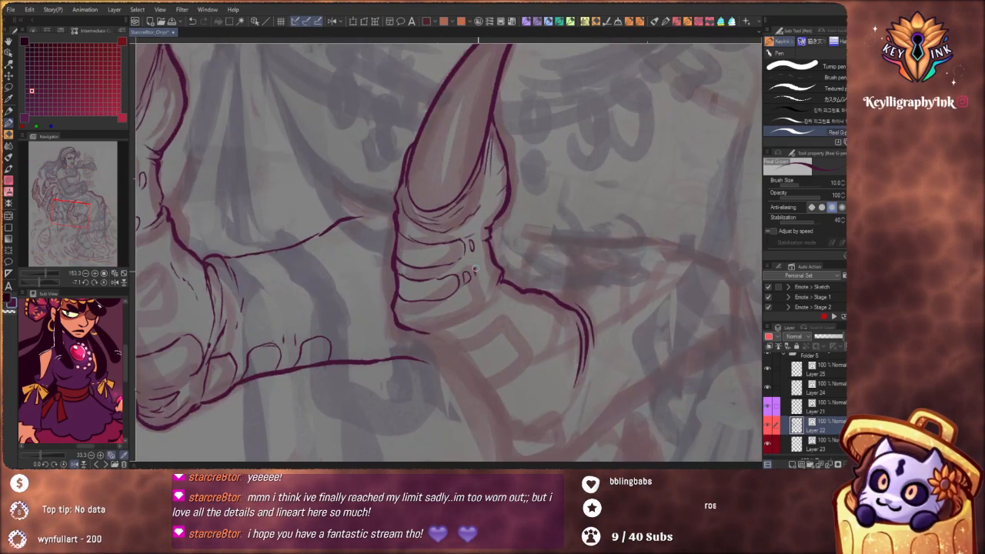
scroll(495, 263, "down", 1)
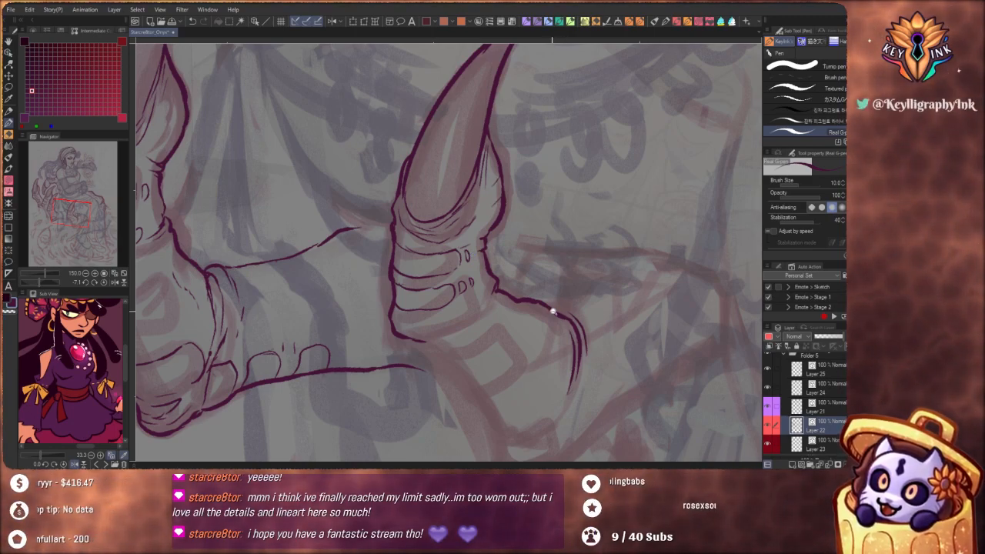
left_click_drag(552, 311, 567, 339)
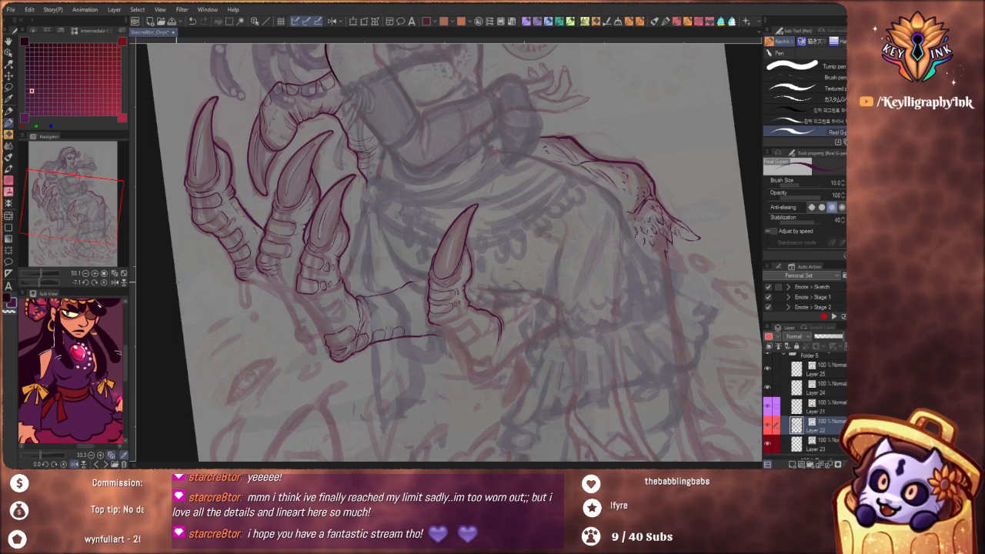
Reset the canvas rotation to 0 and examine the giant hand's inked fingers against the whole seated figure
left_click(104, 282)
left_click_drag(511, 237, 510, 321)
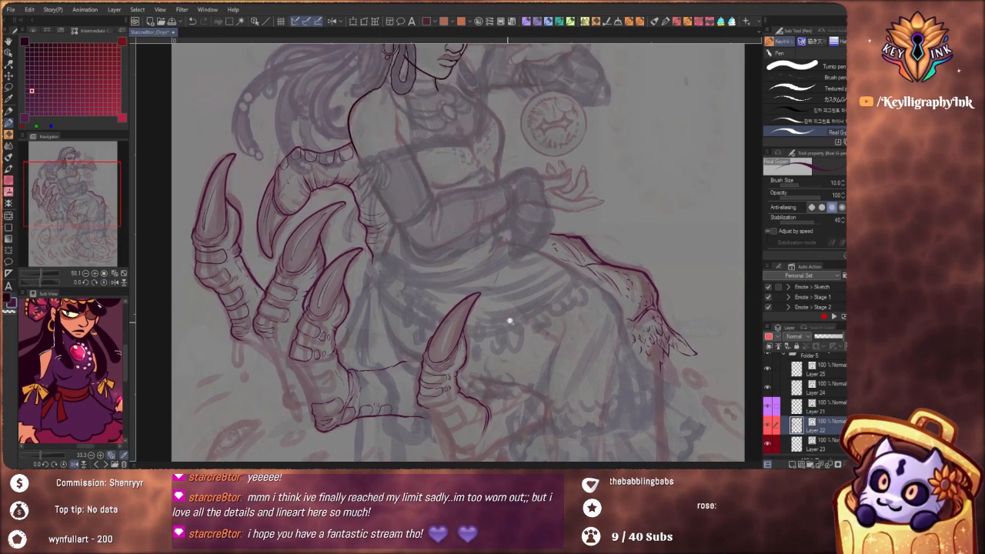
scroll(510, 321, "down", 2)
left_click_drag(574, 395, 495, 382)
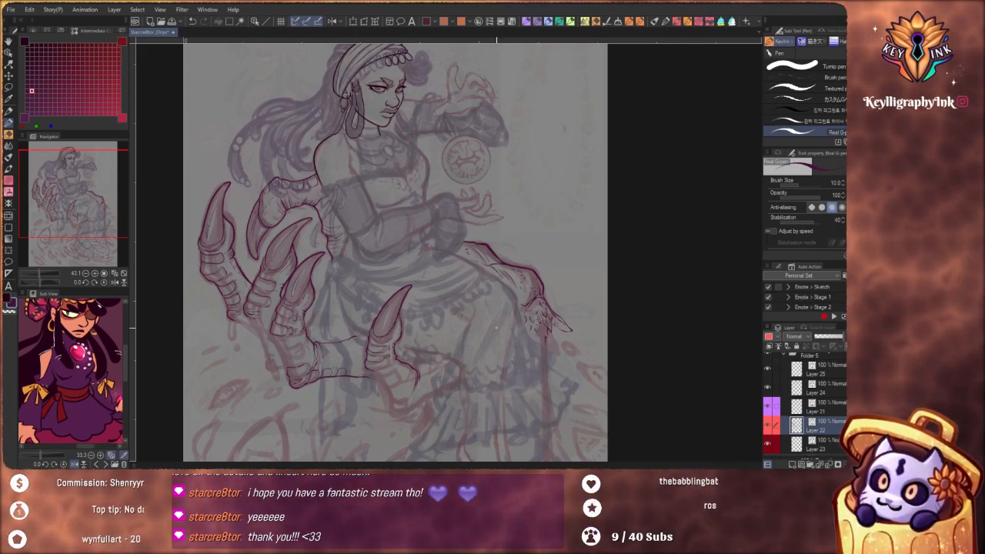
left_click_drag(501, 360, 522, 403)
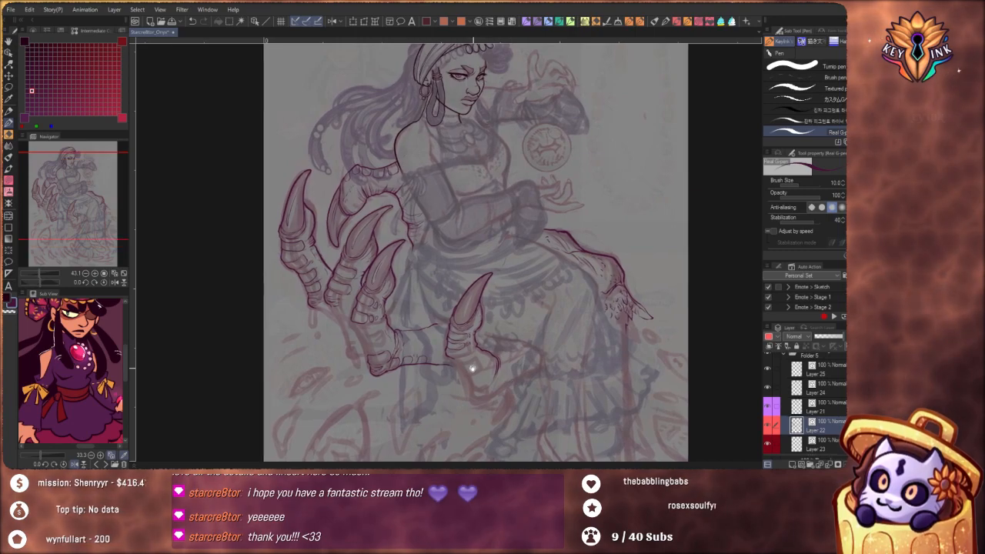
left_click_drag(470, 367, 499, 374)
left_click_drag(424, 309, 409, 367)
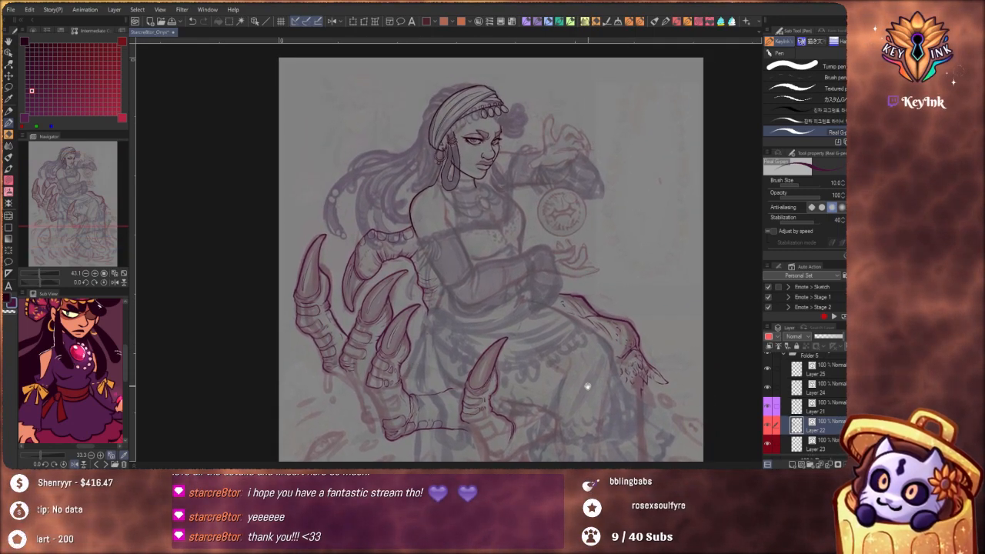
left_click_drag(639, 391, 568, 396)
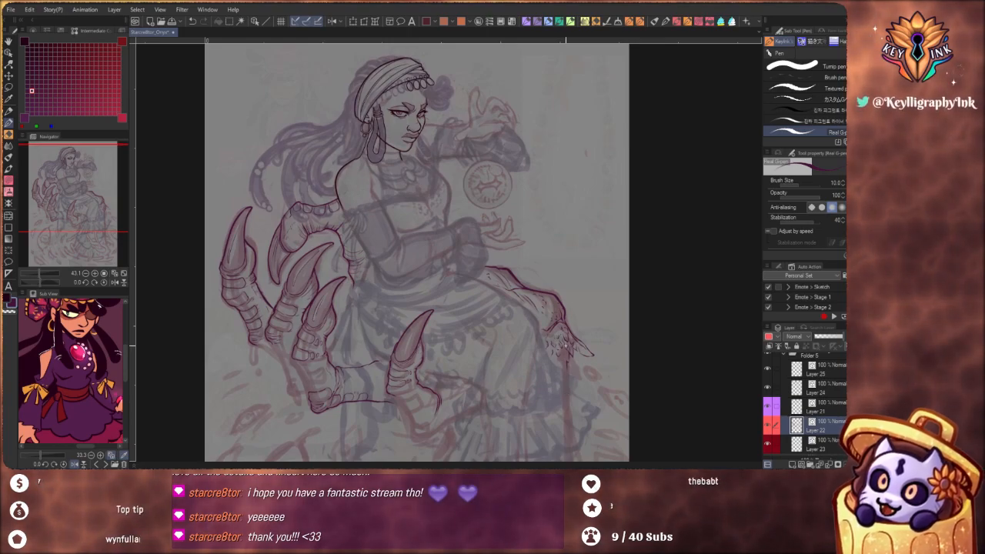
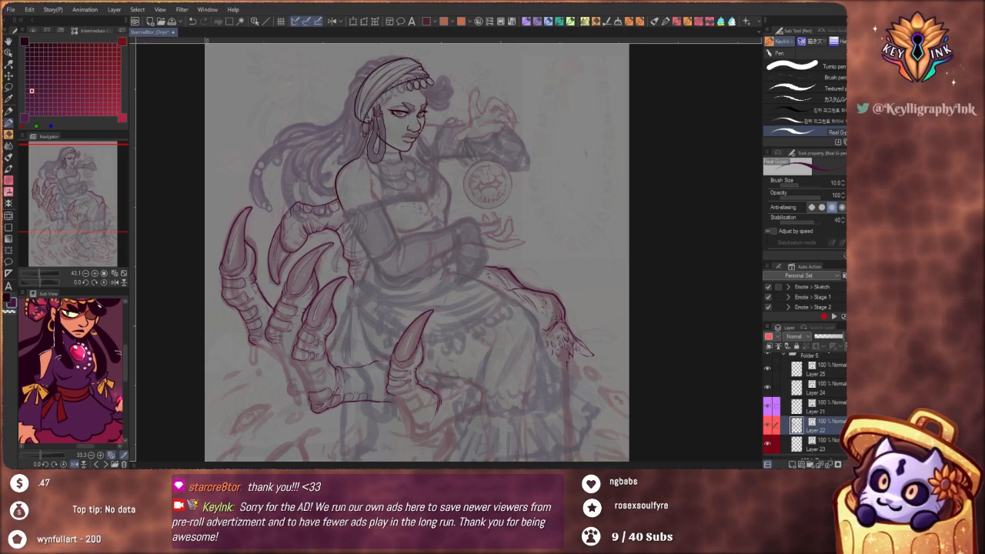
Ink the lower contours of the two outer claw fingers down to the bent joint behind the neighbouring finger
left_click_drag(491, 361, 516, 270)
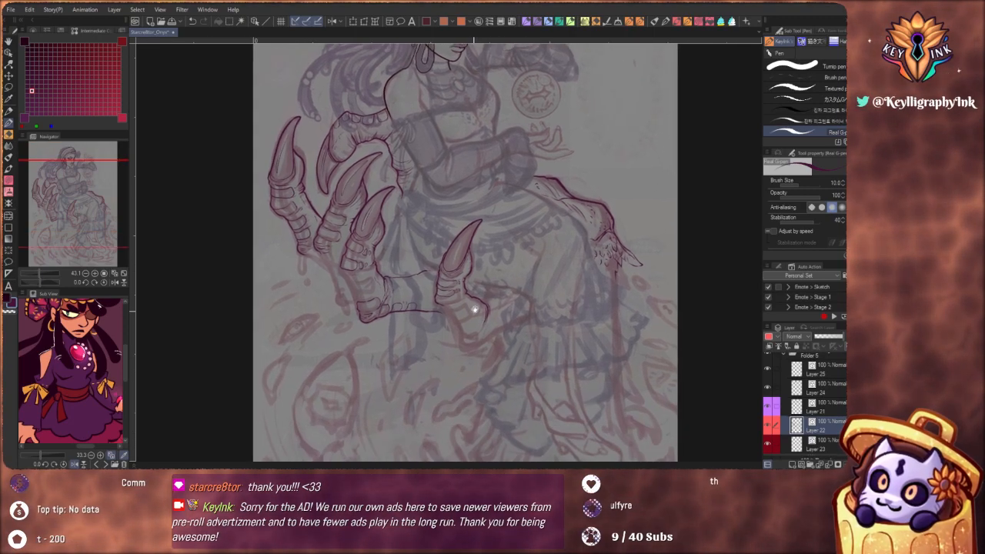
left_click_drag(352, 260, 397, 274)
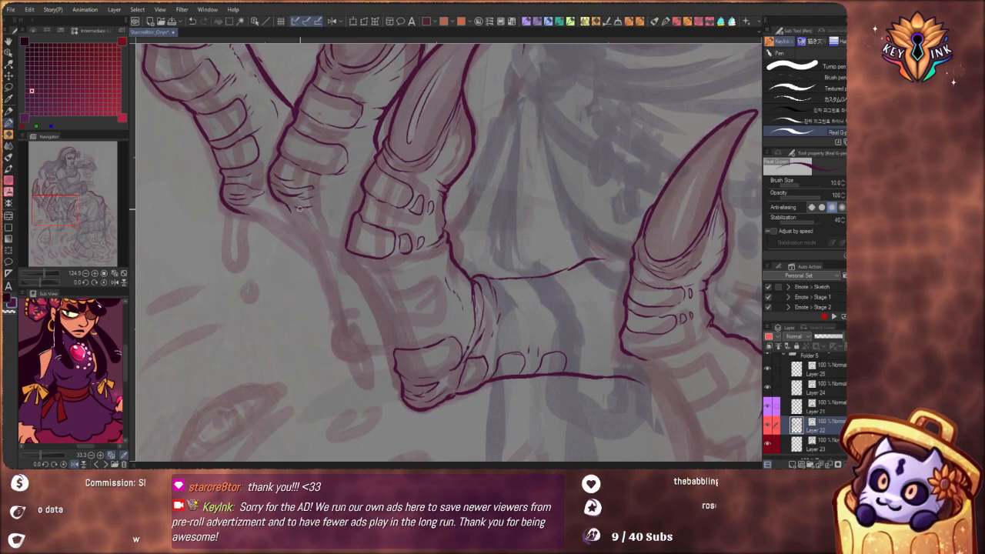
left_click_drag(294, 220, 303, 243)
key("ctrl+z")
mouse_move(274, 191)
left_mouse_down()
mouse_move(336, 313)
mouse_move(334, 346)
mouse_move(356, 359)
left_mouse_up()
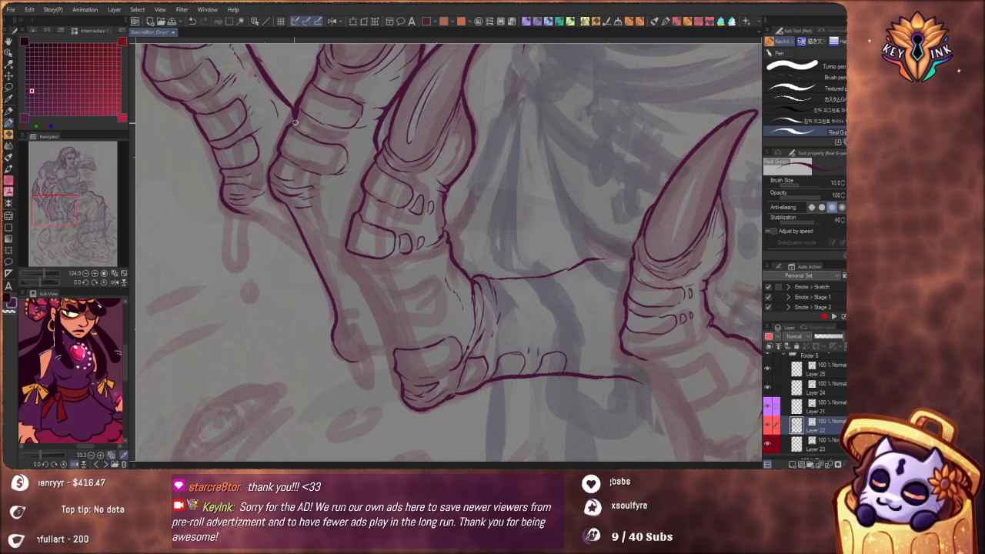
key("ctrl+z")
key("ctrl+z")
left_click_drag(286, 206, 312, 253)
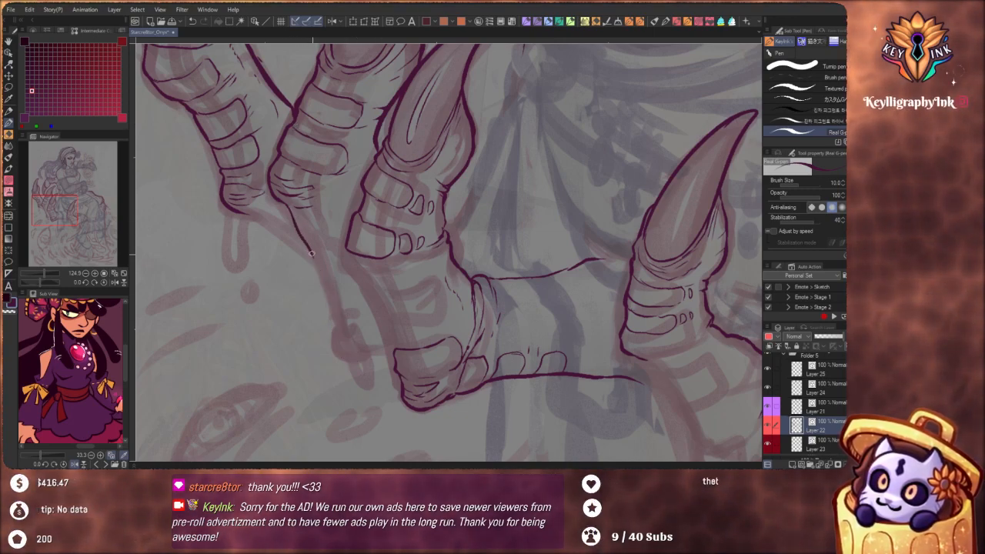
mouse_move(333, 325)
left_mouse_down()
mouse_move(332, 343)
mouse_move(353, 361)
mouse_move(394, 356)
left_mouse_up()
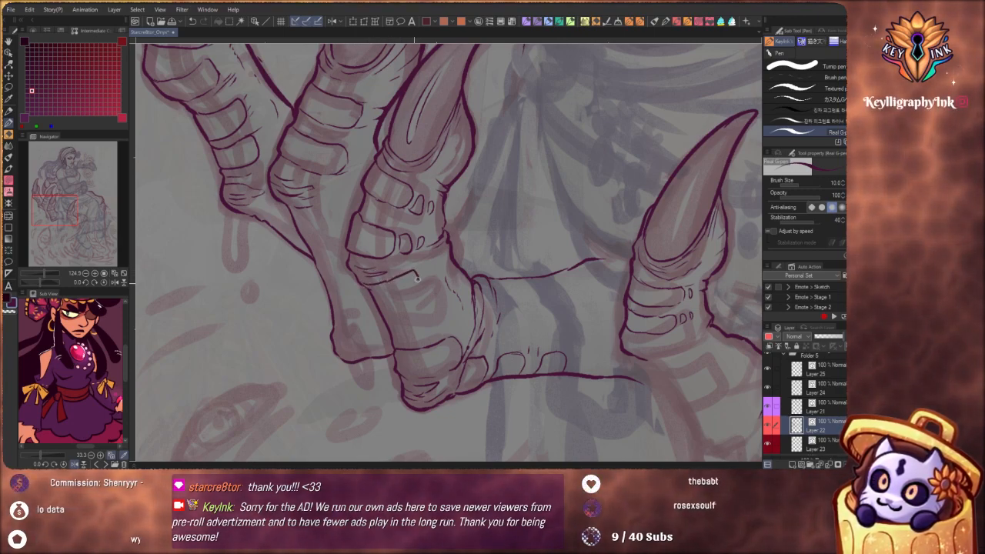
Ink two rounded plates on the lower segment of the claw finger nearest her skirt in the three-finger group
key("ctrl+z")
mouse_move(362, 285)
left_mouse_down()
mouse_move(406, 281)
mouse_move(417, 298)
mouse_move(387, 313)
mouse_move(363, 289)
left_mouse_up()
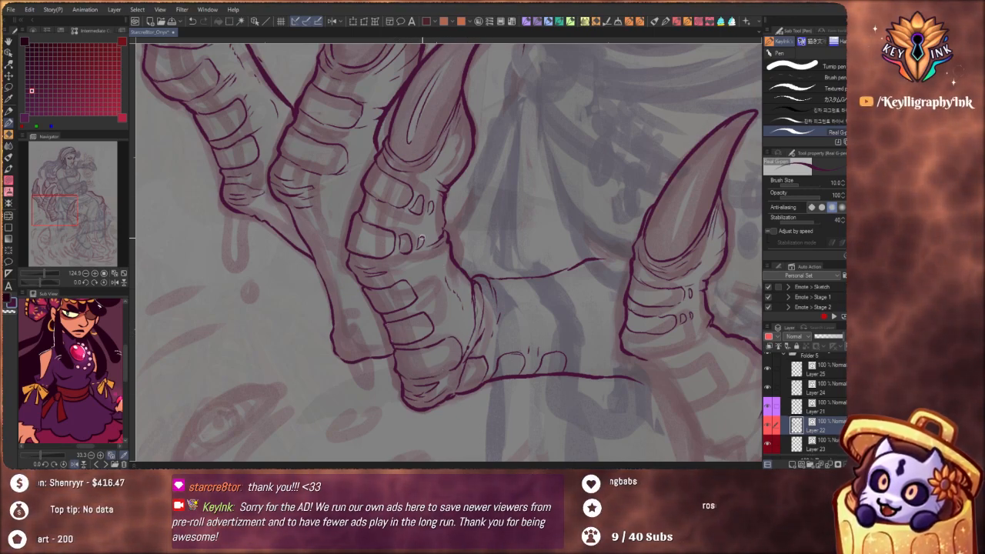
Ink a rounded plate just below the wrinkled lower joint of the middle claw finger
left_click_drag(465, 293, 547, 332)
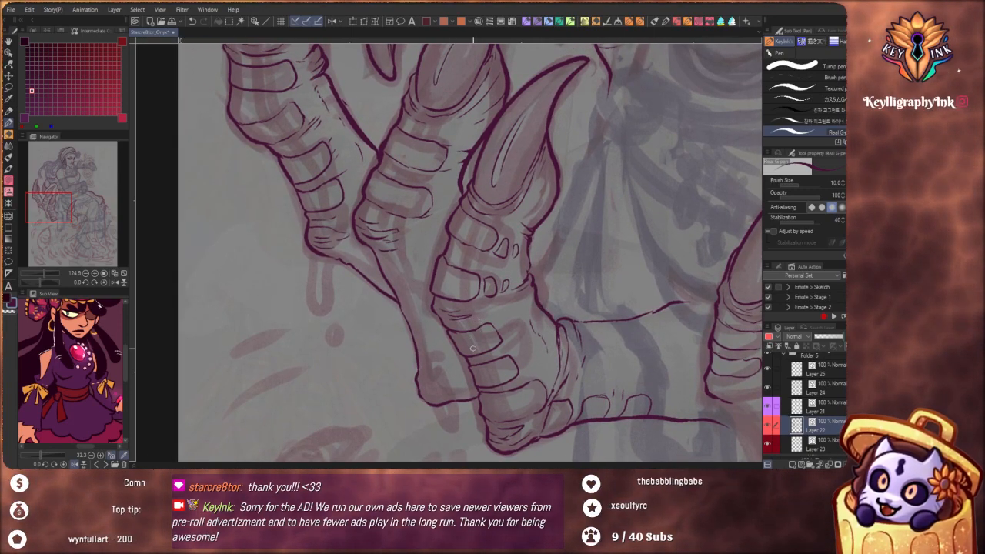
left_click_drag(451, 345, 526, 300)
left_click_drag(488, 348, 503, 362)
scroll(497, 287, "up", 2)
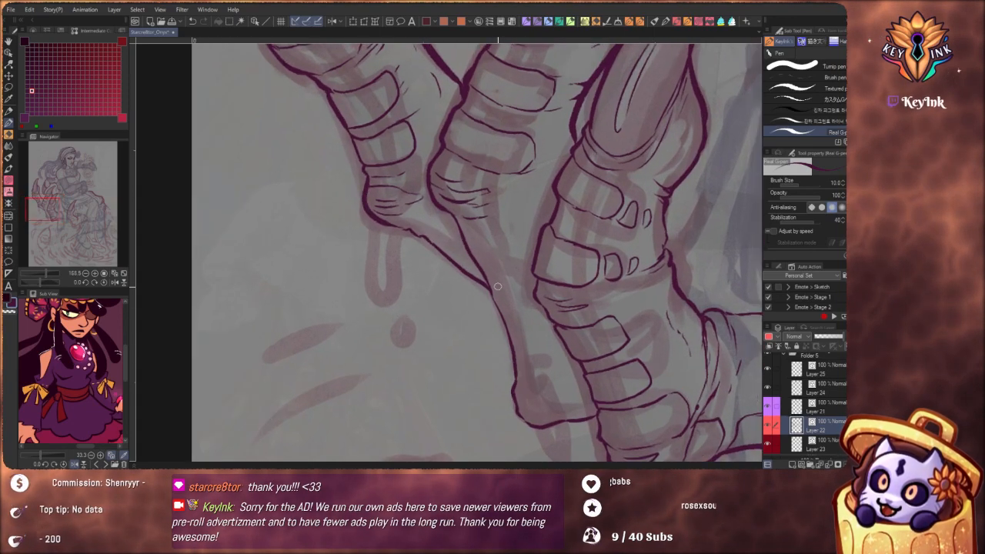
left_click_drag(549, 331, 471, 222)
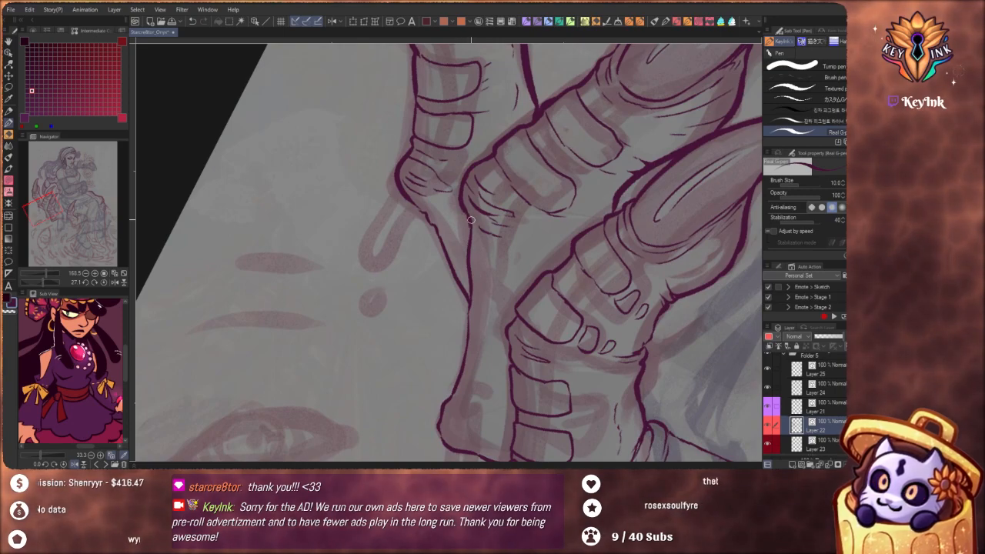
left_click_drag(468, 222, 466, 264)
left_click_drag(470, 219, 466, 269)
left_click_drag(470, 223, 528, 254)
left_click_drag(497, 283, 468, 270)
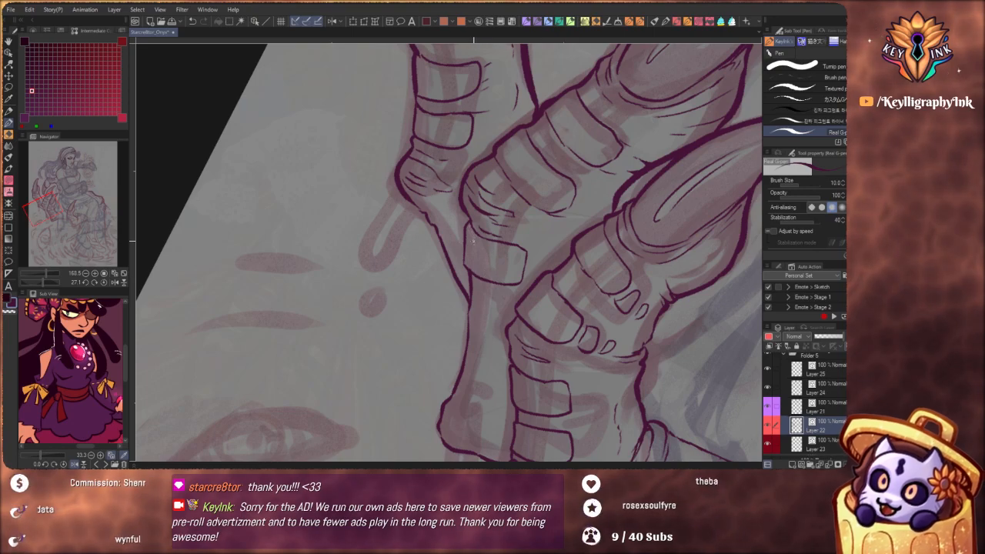
Ink a second plate beneath it on the middle claw finger and reinforce the plate's outer edge
mouse_move(469, 280)
left_mouse_down()
mouse_move(472, 343)
mouse_move(480, 293)
mouse_move(495, 300)
left_mouse_up()
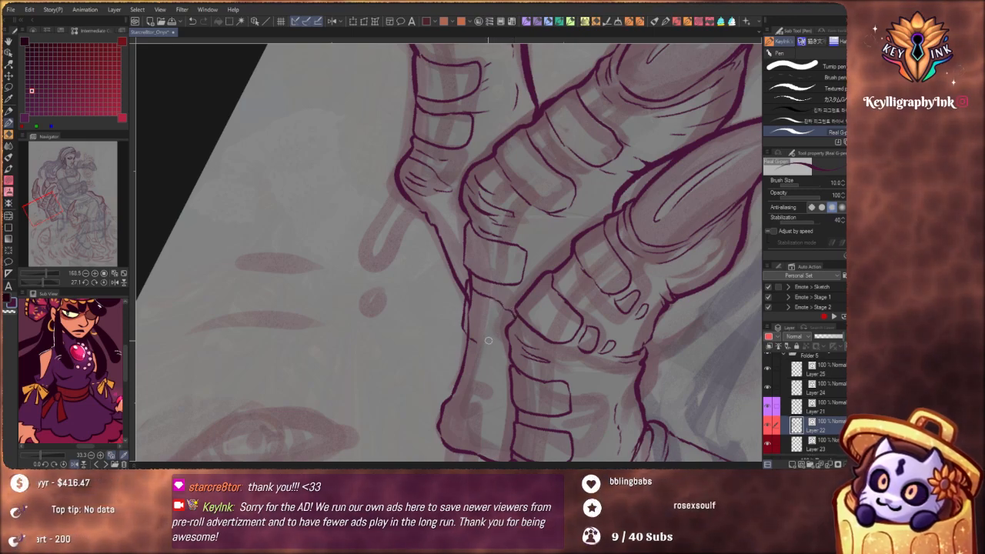
left_click_drag(475, 344, 507, 343)
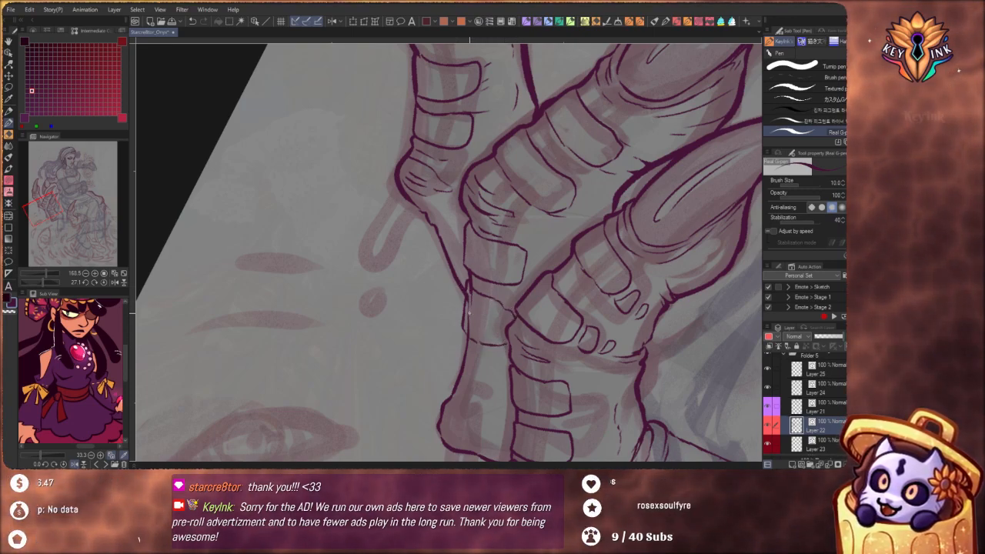
left_click_drag(465, 285, 464, 333)
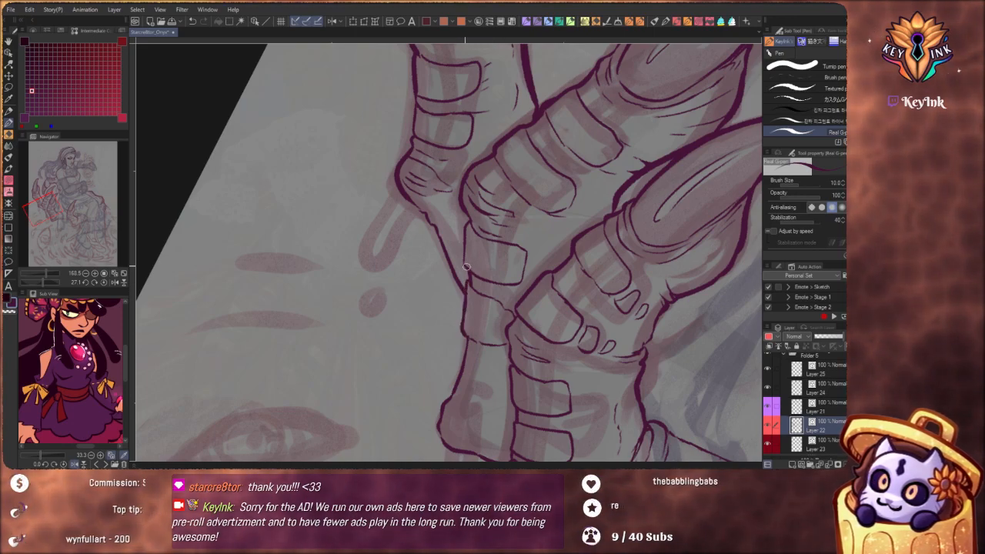
Add pairs of small scales beside the three lower plates of the finger nearest her skirt, shortening the lowest plate to fit
left_click_drag(497, 223, 462, 205)
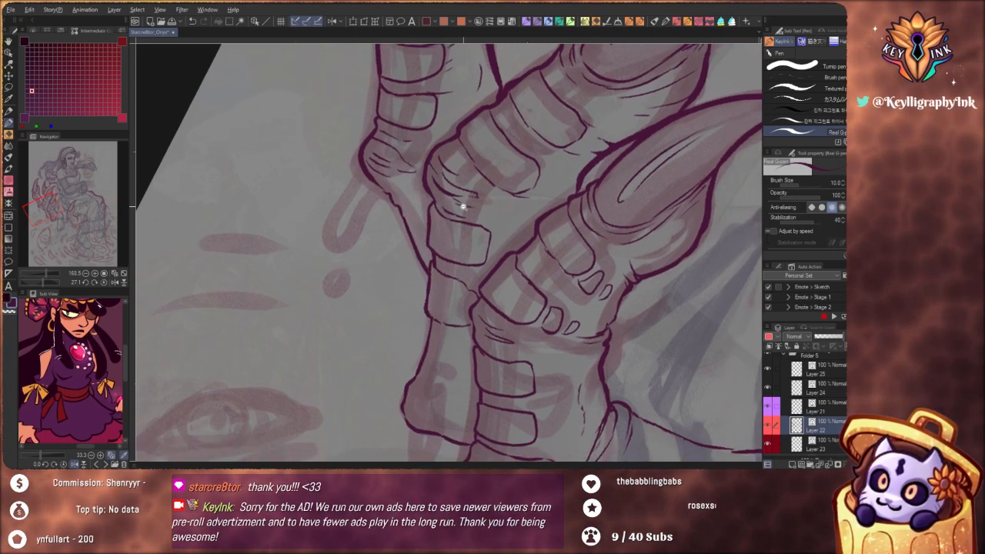
scroll(465, 203, "down", 5)
scroll(510, 269, "up", 5)
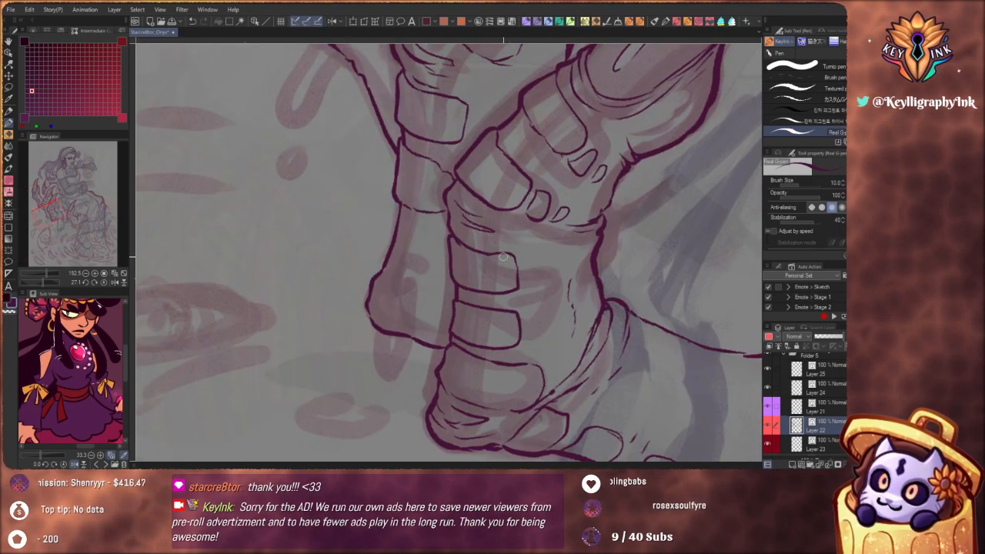
mouse_move(541, 280)
left_mouse_down()
mouse_move(529, 292)
mouse_move(528, 275)
mouse_move(546, 270)
mouse_move(549, 290)
left_mouse_up()
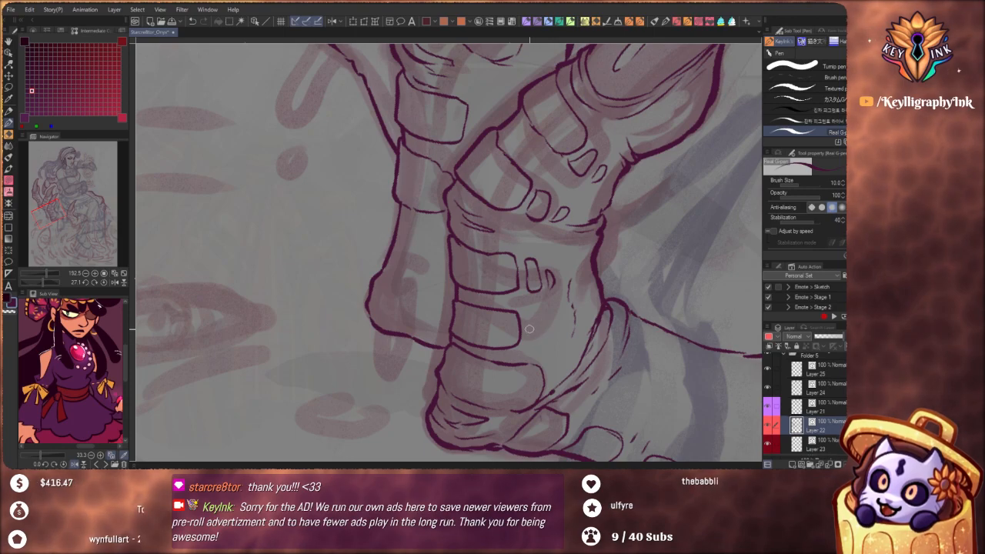
mouse_move(528, 336)
left_mouse_down()
mouse_move(526, 318)
mouse_move(541, 327)
mouse_move(548, 319)
mouse_move(548, 336)
left_mouse_up()
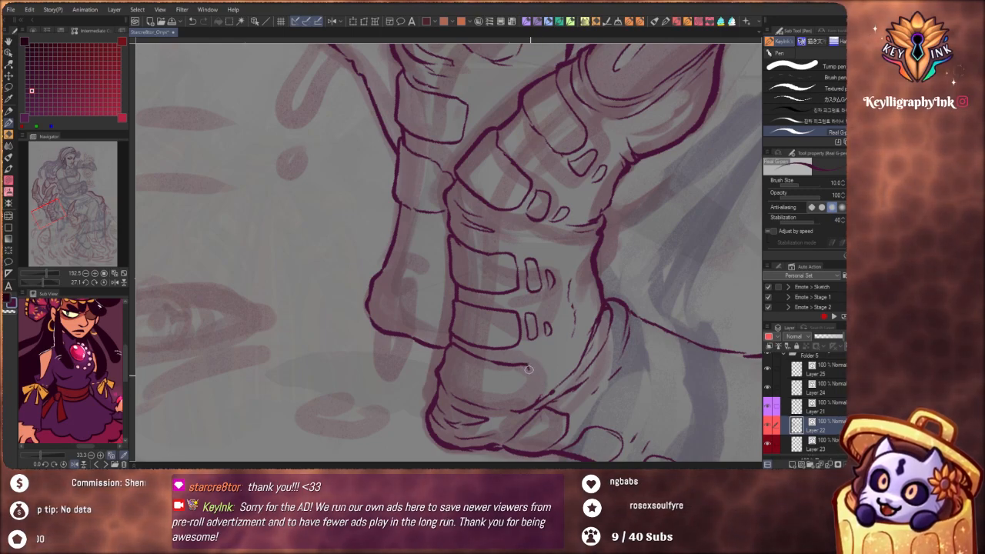
mouse_move(528, 368)
left_mouse_down()
mouse_move(520, 410)
mouse_move(540, 398)
mouse_move(539, 369)
mouse_move(551, 390)
left_mouse_up()
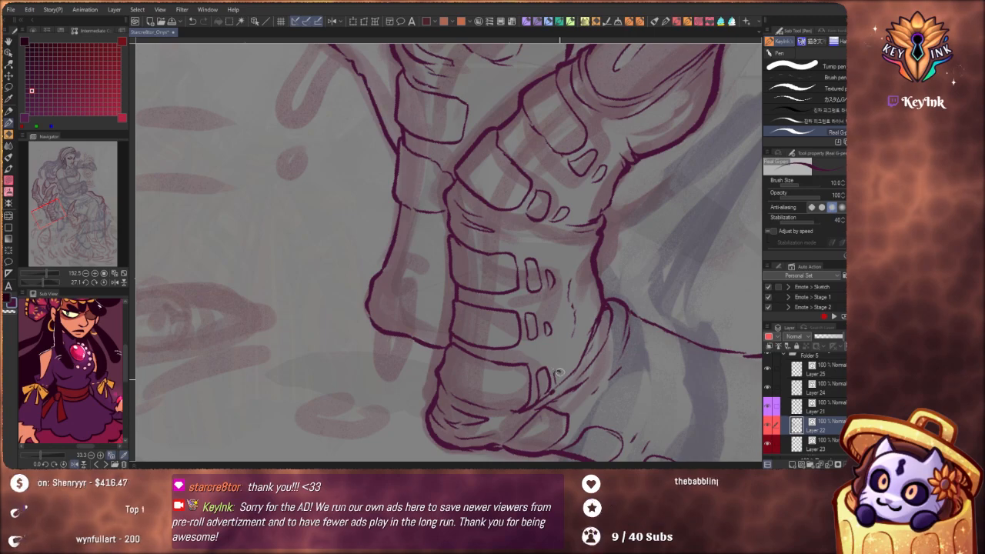
Ink small scales beside the upper plates and below the lower joint of the middle claw finger
mouse_move(545, 303)
left_mouse_down()
mouse_move(605, 376)
mouse_move(534, 352)
mouse_move(592, 374)
left_mouse_up()
mouse_move(526, 268)
left_mouse_down()
mouse_move(563, 276)
mouse_move(530, 281)
left_mouse_up()
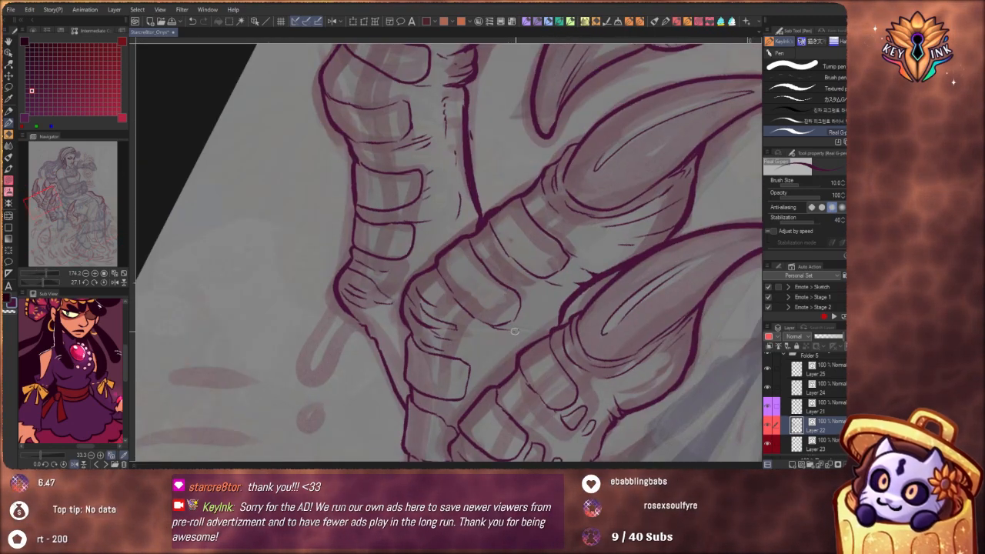
mouse_move(515, 331)
left_mouse_down()
mouse_move(531, 319)
mouse_move(533, 337)
mouse_move(517, 334)
left_mouse_up()
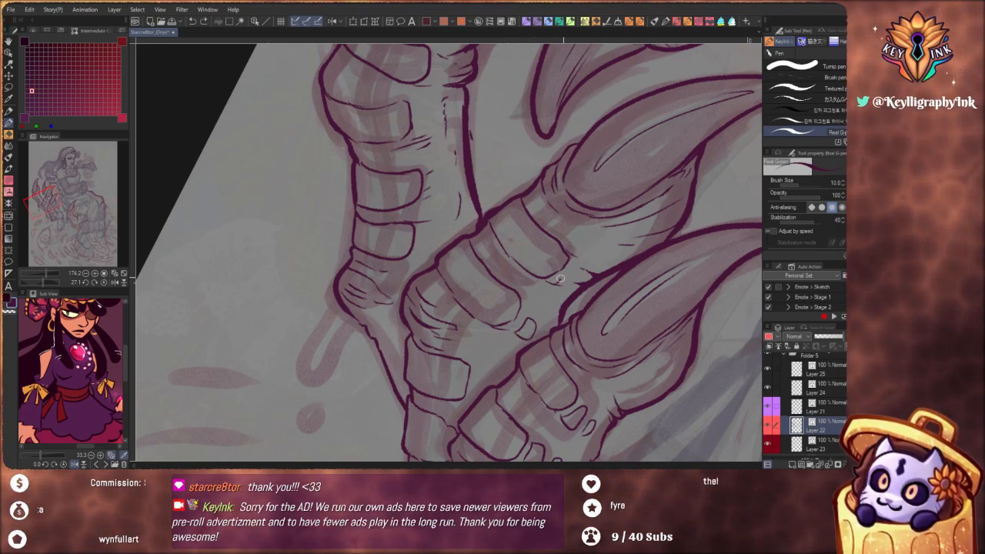
left_click_drag(576, 290, 594, 262)
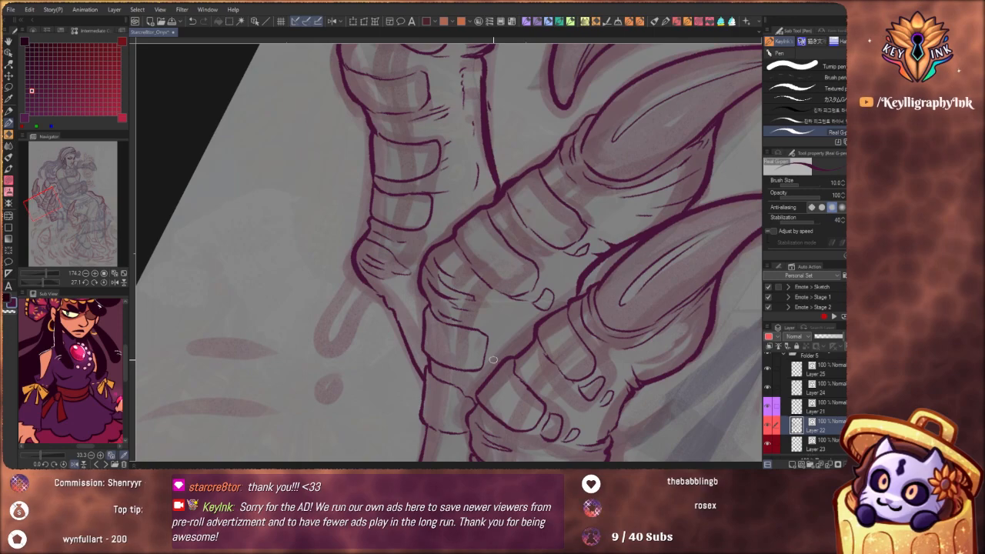
mouse_move(493, 365)
left_mouse_down()
mouse_move(494, 350)
mouse_move(507, 354)
mouse_move(493, 367)
left_mouse_up()
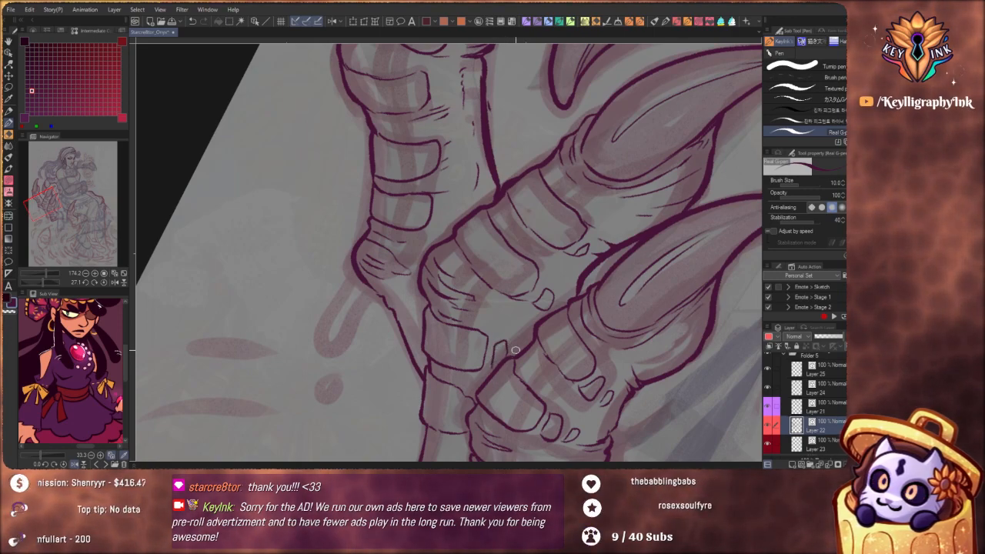
scroll(531, 259, "down", 8)
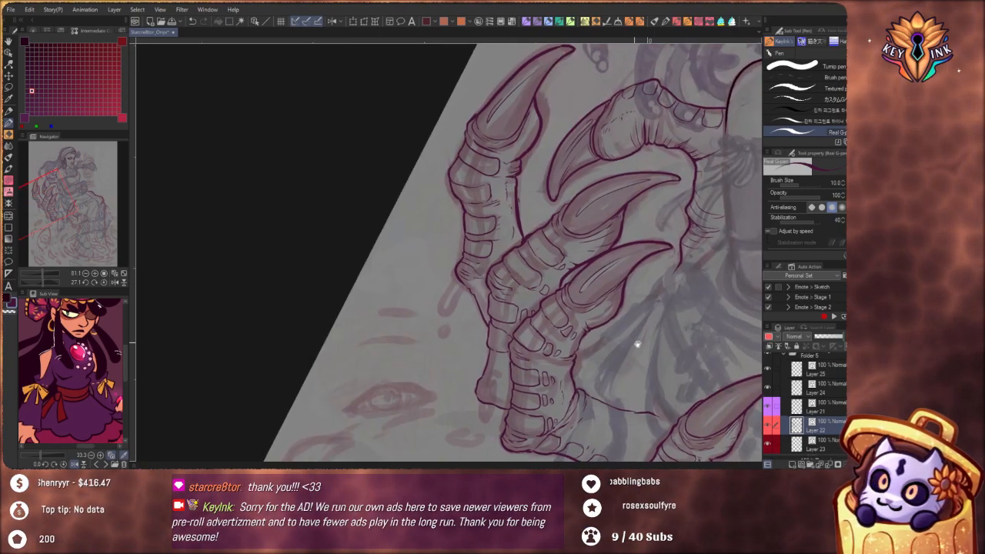
left_click_drag(638, 344, 616, 333)
scroll(548, 265, "up", 4)
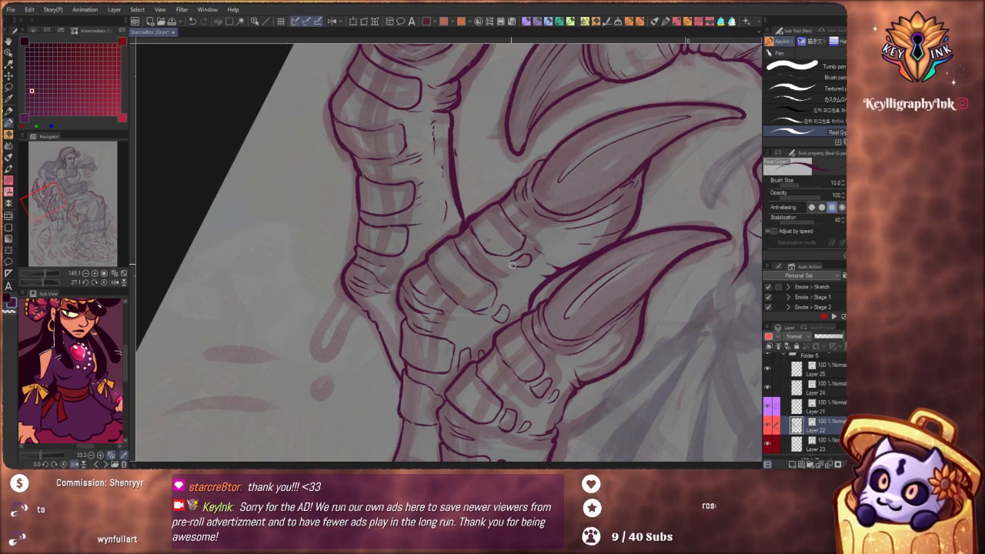
mouse_move(522, 257)
left_mouse_down()
mouse_move(513, 267)
mouse_move(529, 273)
left_mouse_up()
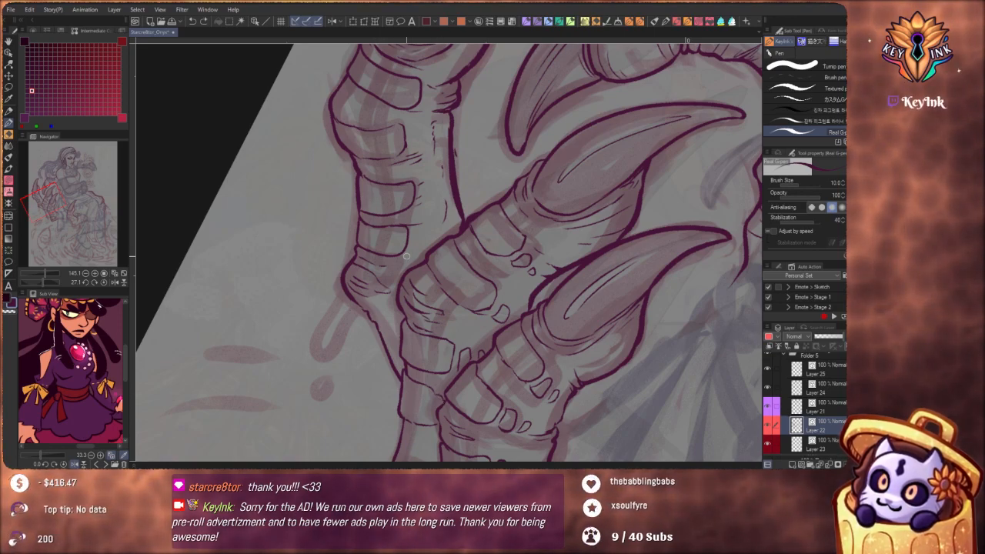
Redraw a plate on the outermost claw finger and add small scales beside its lower three plates
key("ctrl+z")
mouse_move(416, 243)
left_mouse_down()
mouse_move(416, 225)
mouse_move(425, 232)
left_mouse_up()
key("ctrl+z")
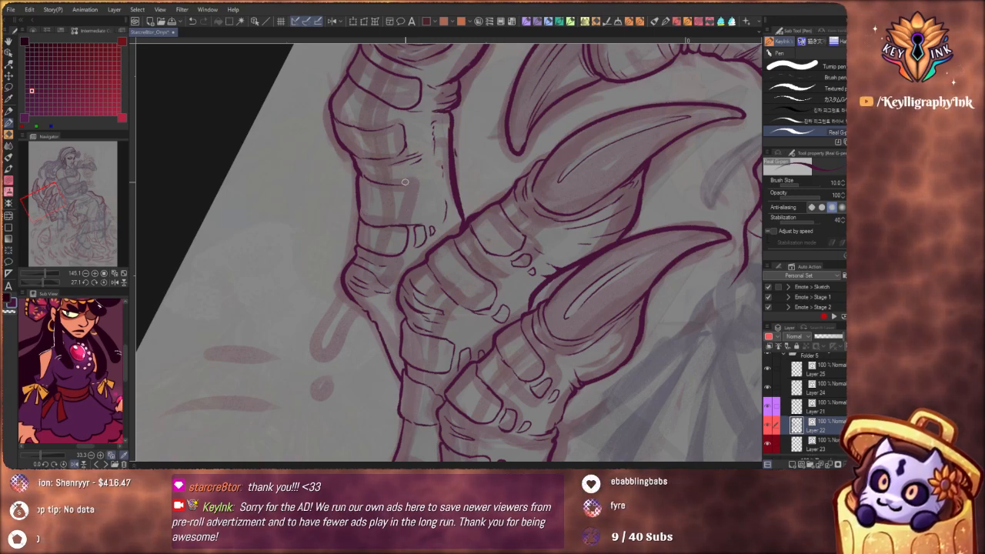
left_click_drag(413, 204, 368, 212)
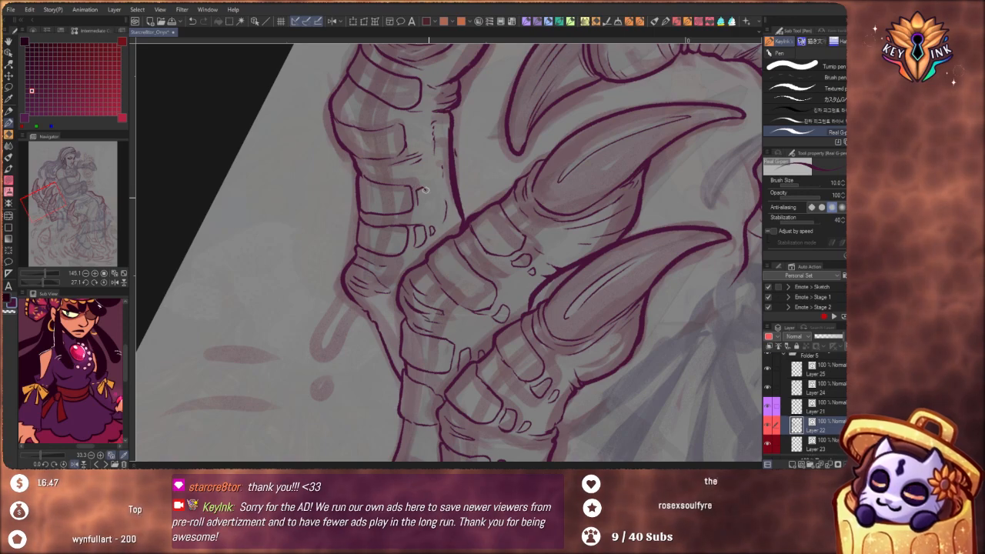
mouse_move(424, 189)
left_mouse_down()
mouse_move(421, 201)
mouse_move(437, 190)
mouse_move(435, 199)
left_mouse_up()
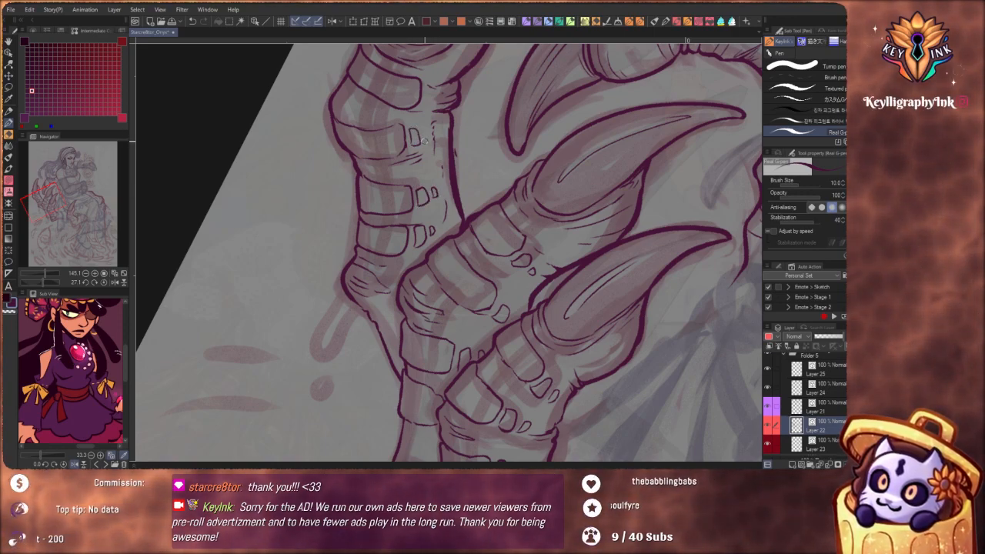
mouse_move(421, 131)
left_mouse_down()
mouse_move(396, 227)
mouse_move(407, 249)
left_mouse_up()
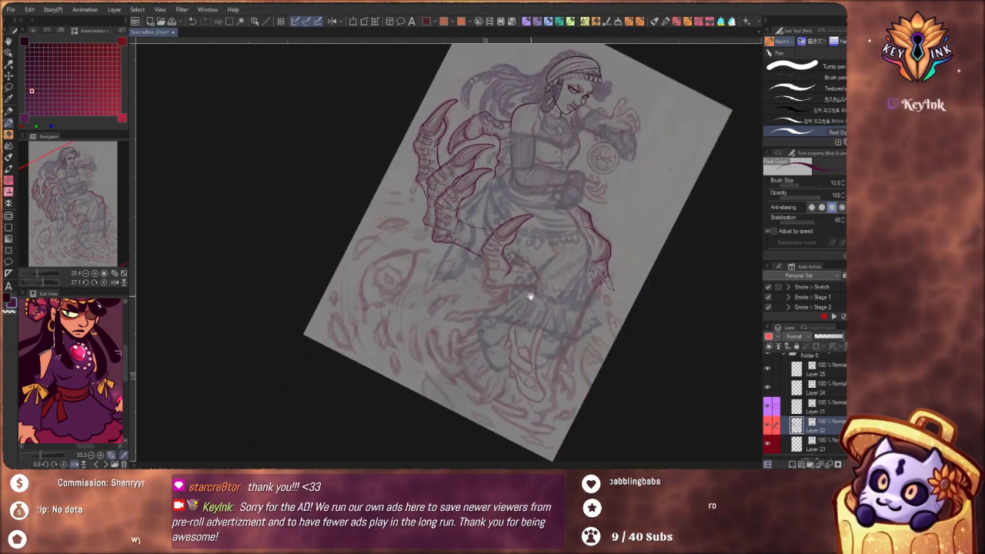
Ink a rounded plate below the lower joint of the claw finger in front of her lap, with two small scales
mouse_move(531, 297)
left_mouse_down()
mouse_move(521, 313)
mouse_move(538, 305)
left_mouse_up()
left_click_drag(485, 250, 527, 257)
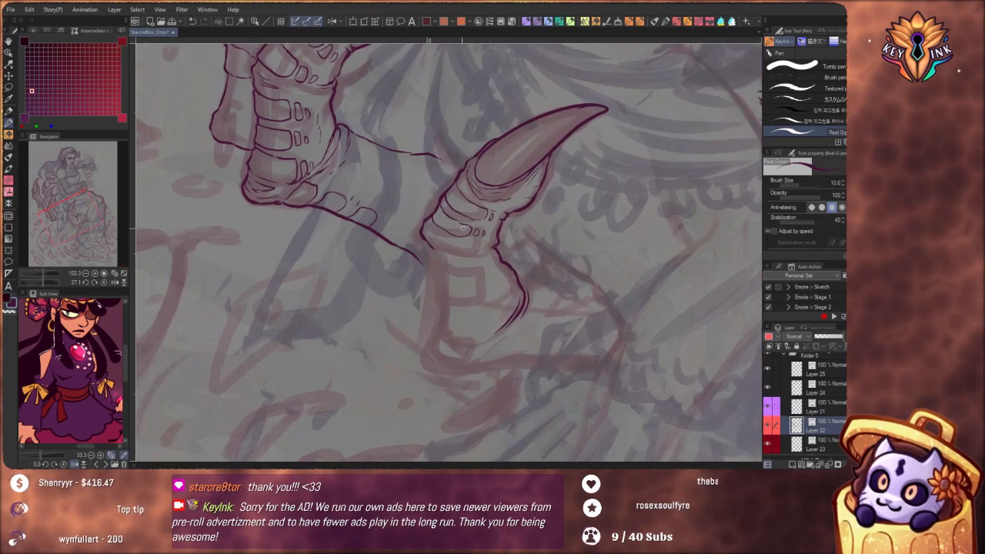
mouse_move(436, 247)
left_mouse_down()
mouse_move(428, 225)
mouse_move(463, 268)
mouse_move(437, 251)
mouse_move(430, 259)
mouse_move(484, 267)
mouse_move(490, 285)
mouse_move(472, 297)
mouse_move(435, 284)
left_mouse_up()
mouse_move(494, 291)
left_mouse_down()
mouse_move(496, 275)
mouse_move(513, 286)
left_mouse_up()
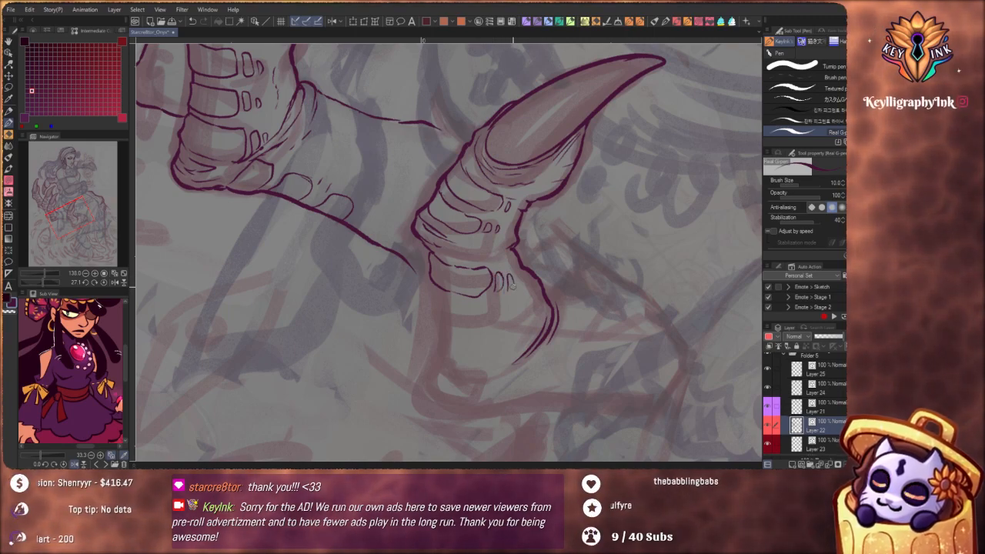
Redraw the two small scales beside the lap finger's new plate and ink another rounded plate beneath it
left_click_drag(496, 229, 458, 183)
mouse_move(494, 228)
left_mouse_down()
mouse_move(533, 255)
mouse_move(481, 265)
mouse_move(475, 275)
left_mouse_up()
key("ctrl+z")
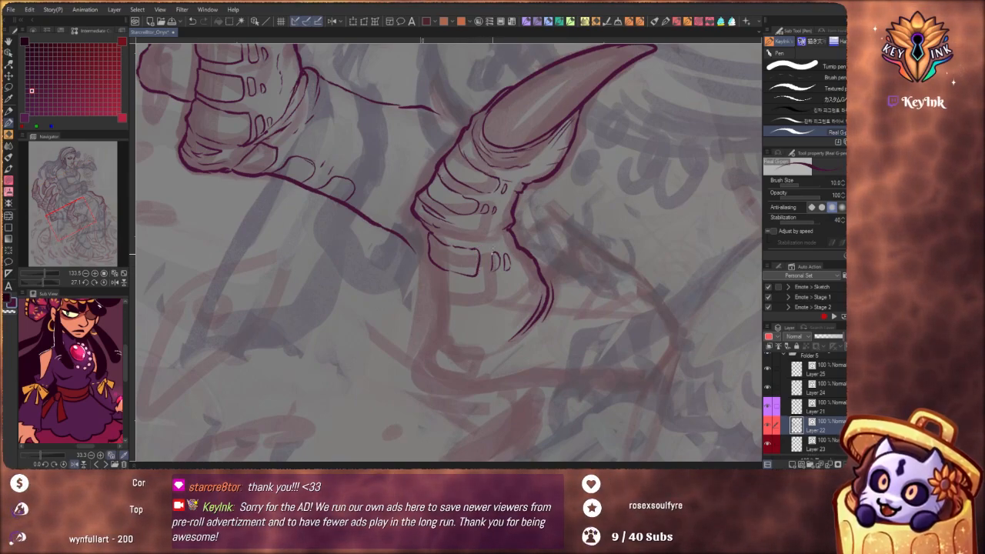
key("ctrl+z")
key("ctrl+z")
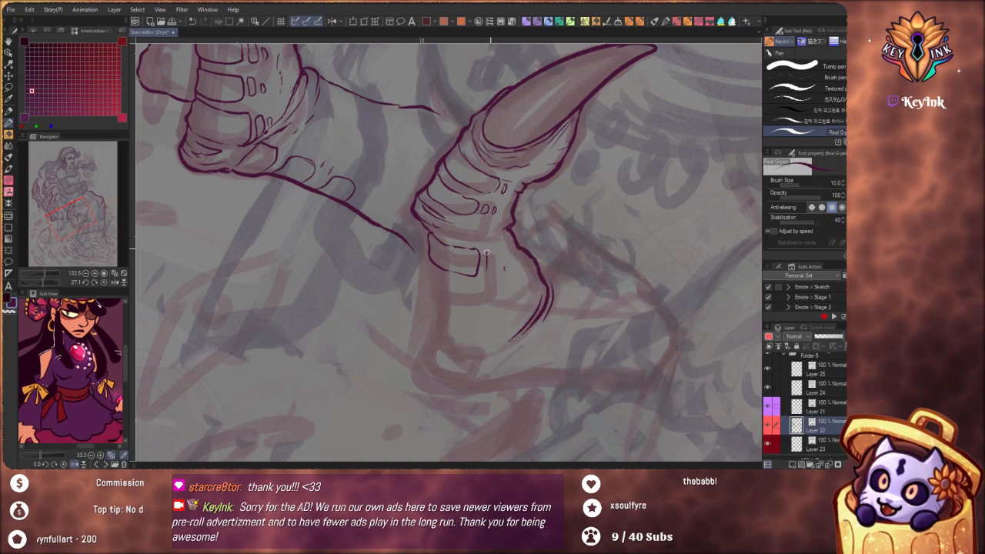
mouse_move(485, 249)
left_mouse_down()
mouse_move(495, 254)
mouse_move(486, 269)
mouse_move(504, 263)
left_mouse_up()
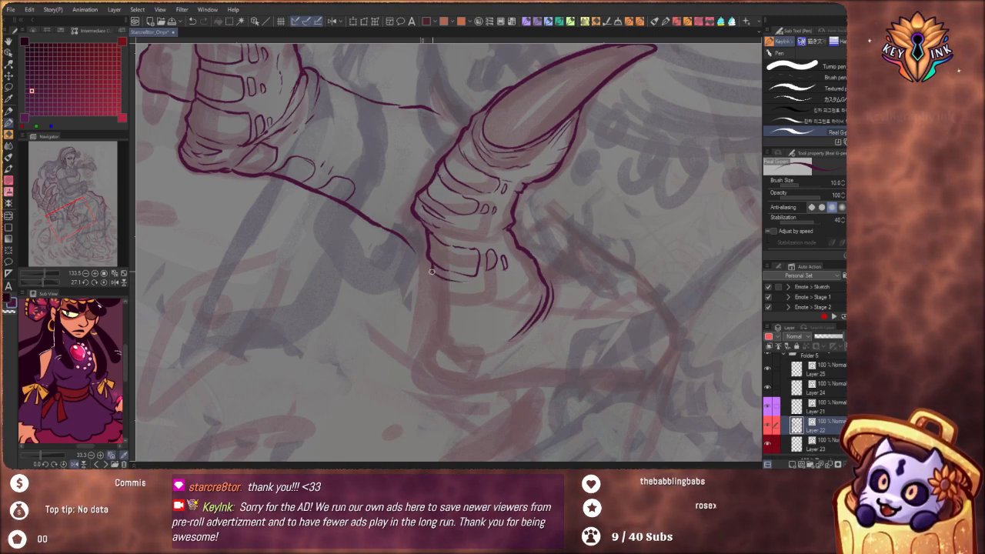
mouse_move(428, 293)
left_mouse_down()
mouse_move(429, 306)
mouse_move(453, 313)
left_mouse_up()
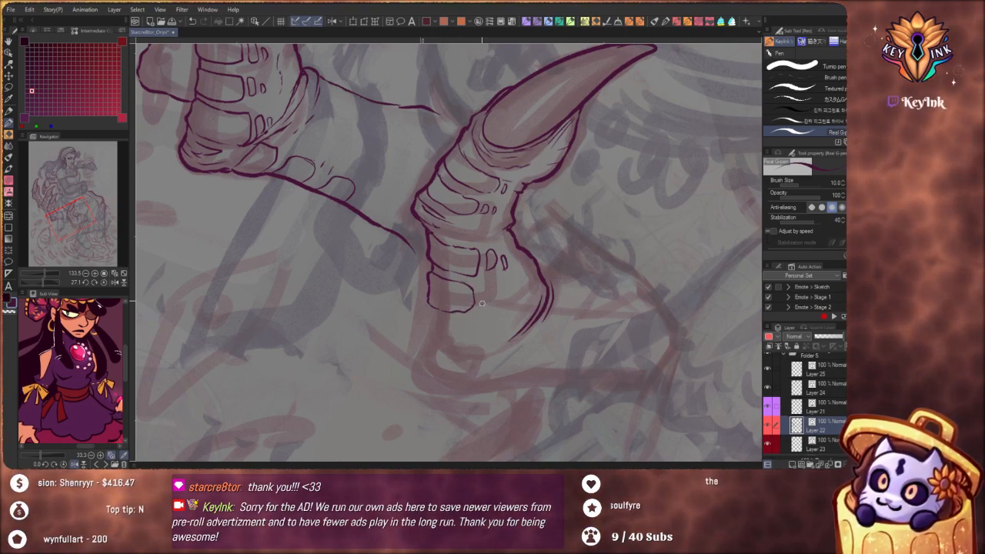
Ink small scales beside the lap finger's second lower plate, then add a third rounded plate beneath it with two scales of its own
left_click_drag(480, 305, 485, 287)
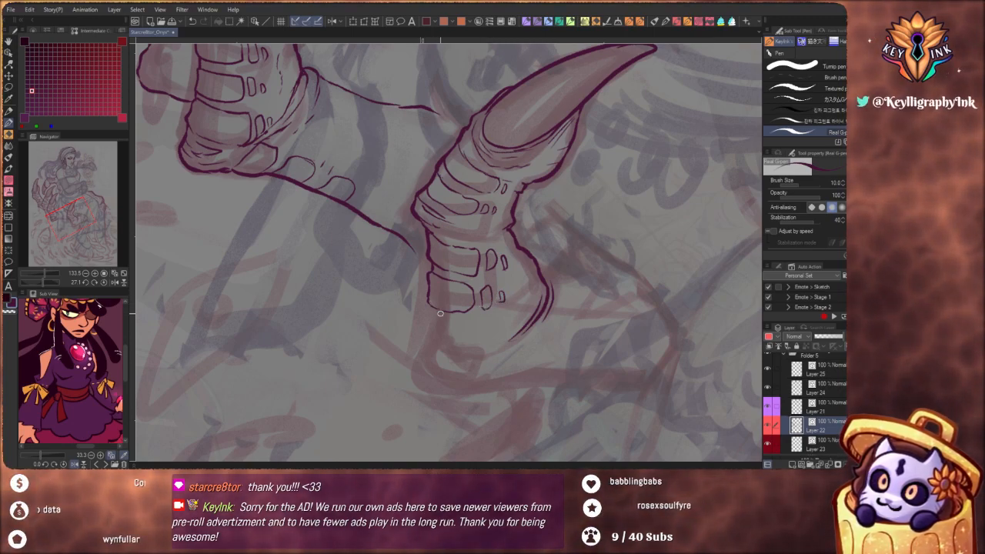
left_click_drag(430, 305, 430, 320)
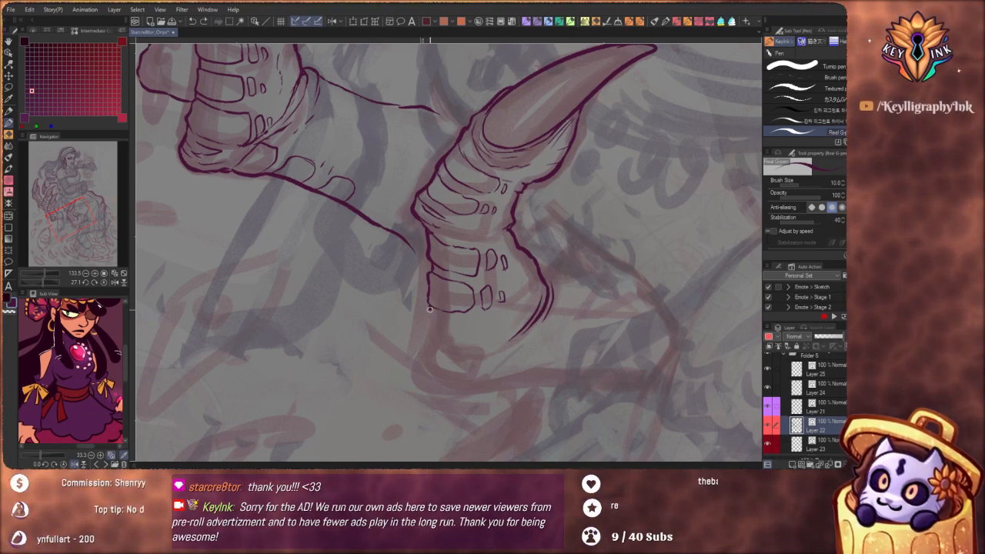
left_click_drag(471, 324, 467, 344)
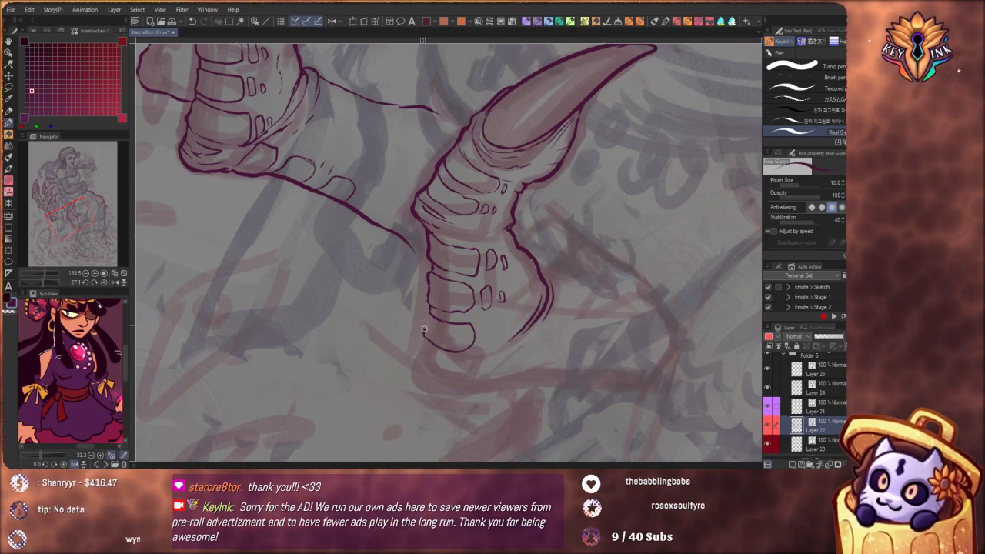
left_click_drag(482, 337, 486, 325)
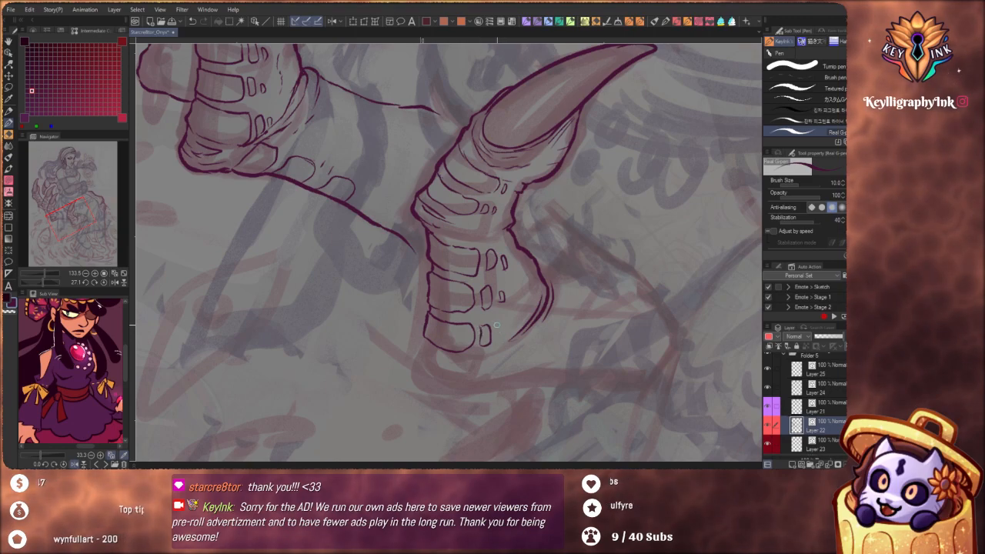
left_click_drag(499, 334, 498, 326)
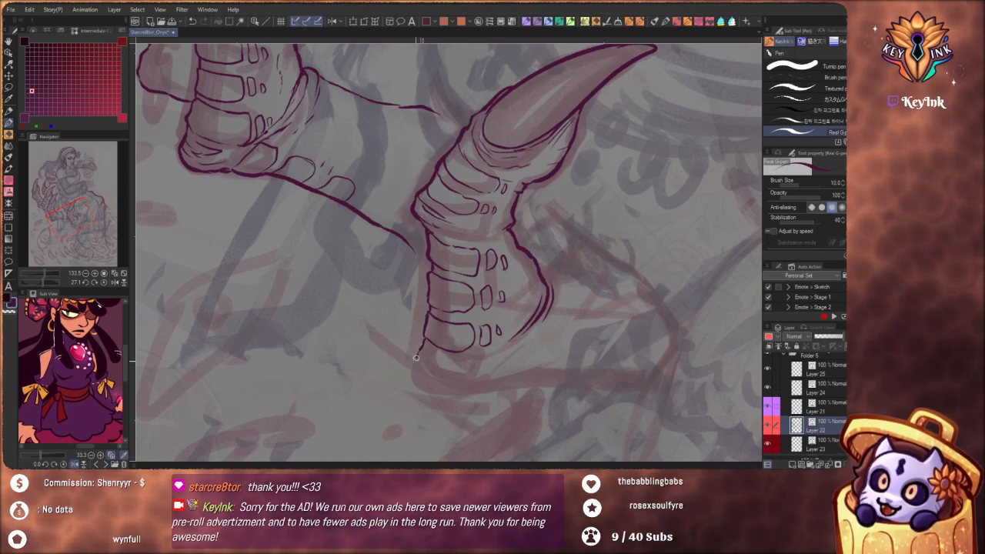
Ink the rounded base contour of the lap finger below its third lower plate, with curved skin creases inside
mouse_move(418, 377)
left_mouse_down()
mouse_move(443, 387)
mouse_move(447, 368)
left_mouse_up()
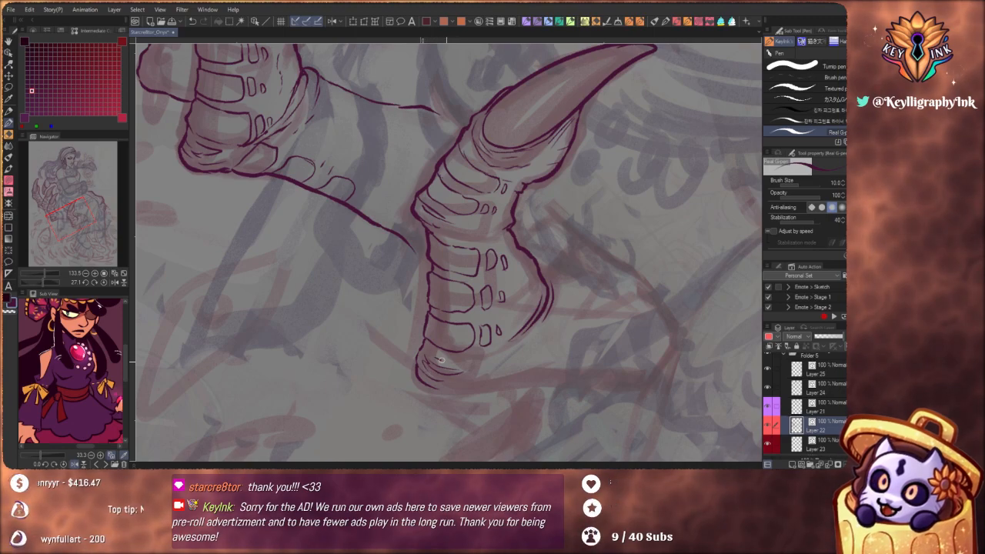
mouse_move(459, 388)
left_mouse_down()
mouse_move(500, 356)
mouse_move(492, 393)
mouse_move(479, 381)
mouse_move(444, 390)
left_mouse_up()
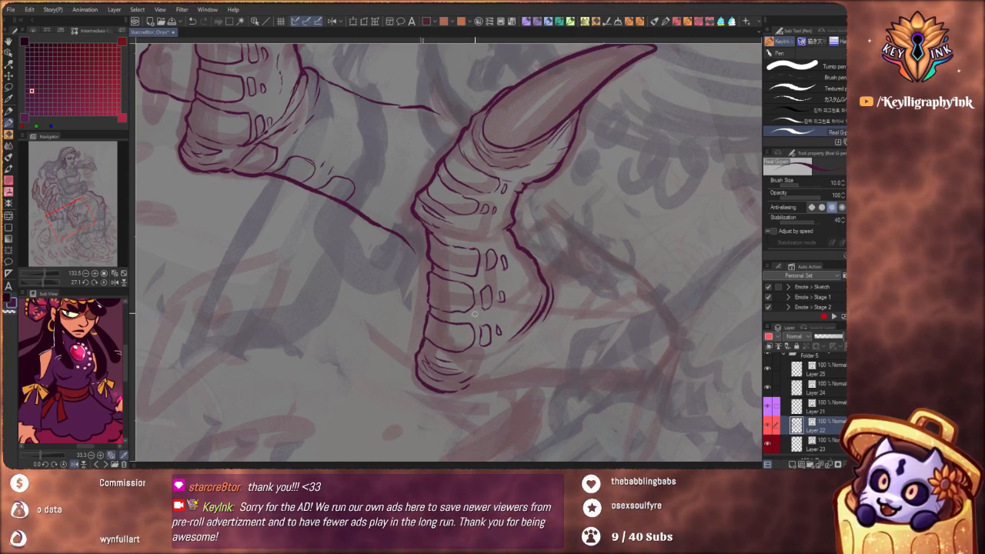
Redraw the short skin creases on the lowest knuckle of the middle claw finger
left_click_drag(475, 297, 436, 353)
left_click_drag(560, 352, 425, 421)
left_click_drag(528, 333, 536, 413)
mouse_move(437, 237)
left_mouse_down()
mouse_move(473, 221)
mouse_move(452, 220)
mouse_move(460, 215)
mouse_move(448, 252)
left_mouse_up()
mouse_move(446, 215)
left_mouse_down()
mouse_move(442, 250)
mouse_move(433, 224)
mouse_move(439, 259)
mouse_move(425, 225)
mouse_move(418, 242)
mouse_move(437, 271)
mouse_move(464, 248)
mouse_move(428, 245)
left_mouse_up()
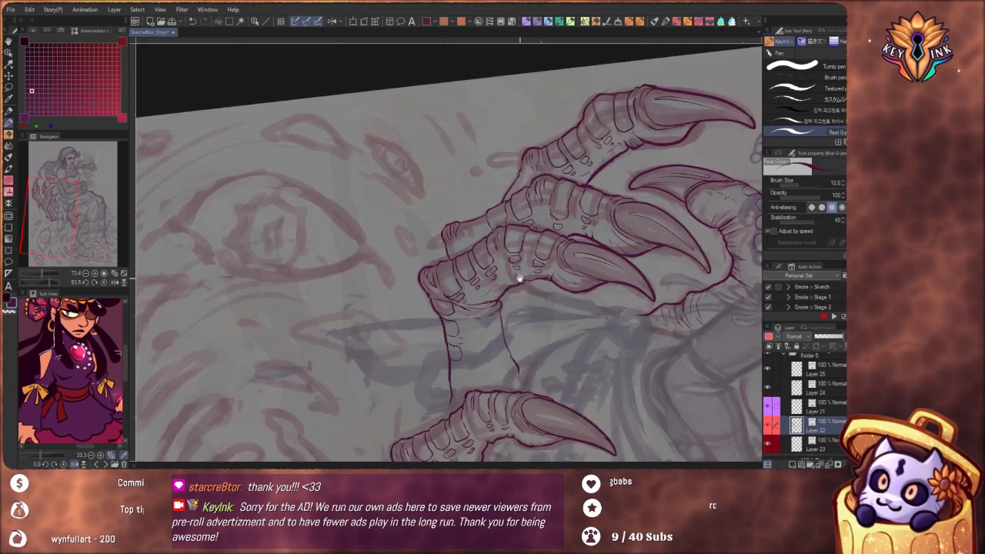
left_click_drag(519, 278, 513, 281)
mouse_move(453, 228)
left_mouse_down()
mouse_move(509, 251)
mouse_move(445, 268)
left_mouse_up()
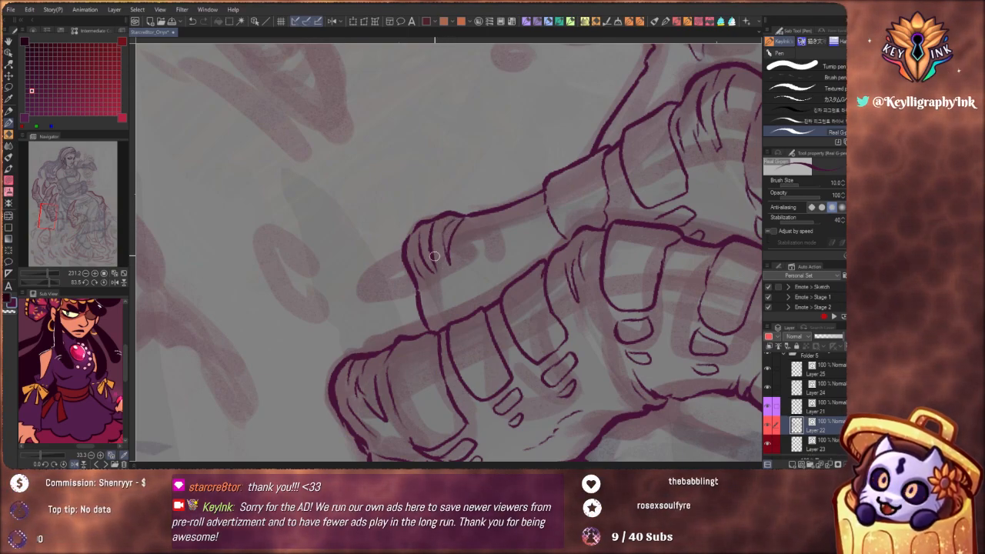
key("ctrl+z")
key("ctrl+z")
mouse_move(443, 215)
left_mouse_down()
mouse_move(434, 266)
mouse_move(427, 225)
mouse_move(415, 268)
mouse_move(434, 288)
left_mouse_up()
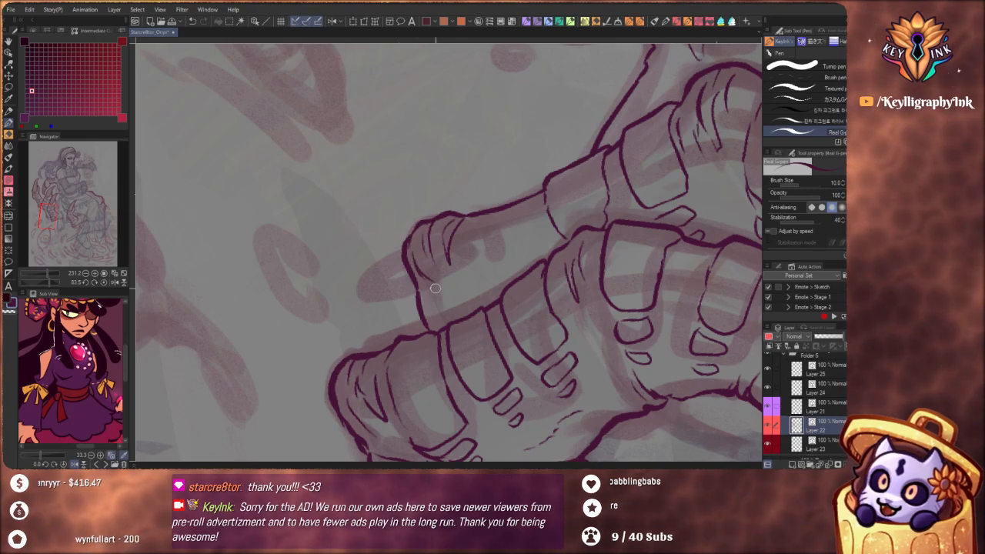
left_click_drag(457, 221, 400, 250)
Thicken the outer contours along the lower segments of the middle and outermost claw fingers
left_click_drag(481, 309, 505, 123)
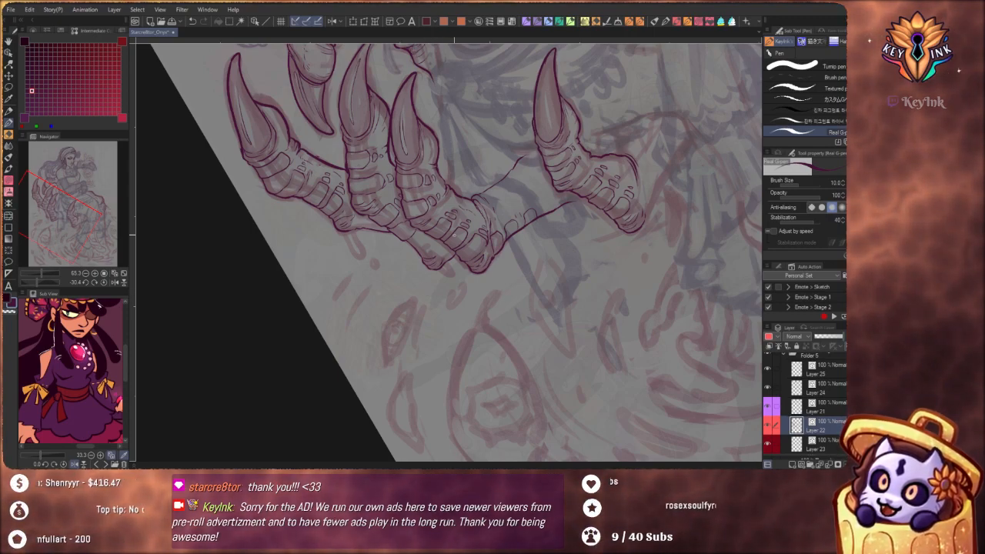
left_click_drag(477, 279, 460, 319)
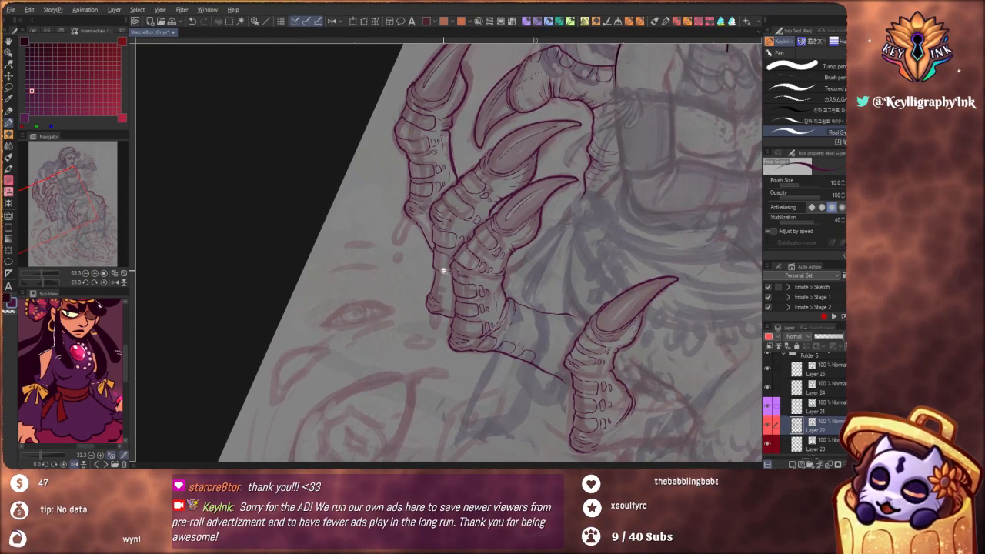
left_click_drag(443, 270, 461, 284)
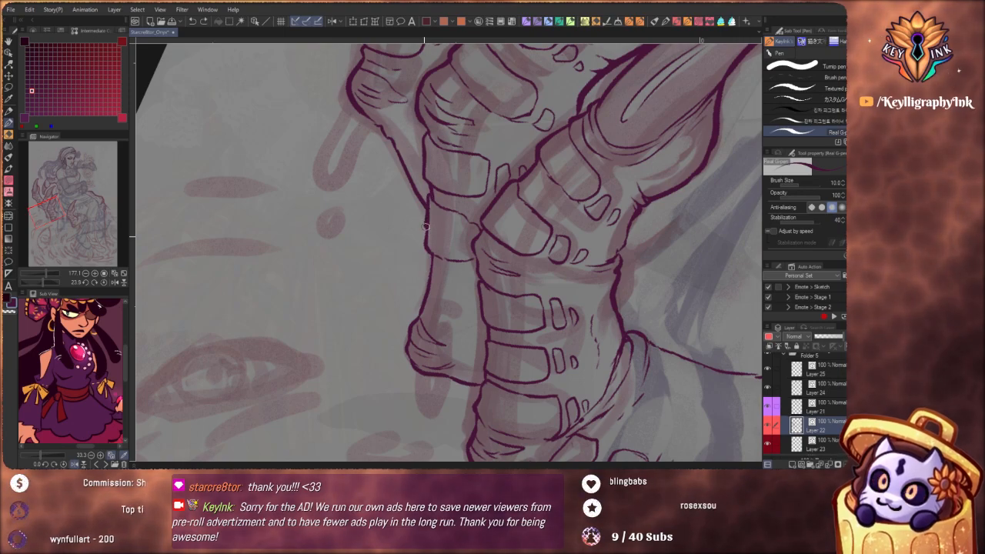
mouse_move(425, 225)
left_mouse_down()
mouse_move(423, 303)
mouse_move(406, 348)
mouse_move(415, 368)
left_mouse_up()
left_click_drag(451, 214, 477, 297)
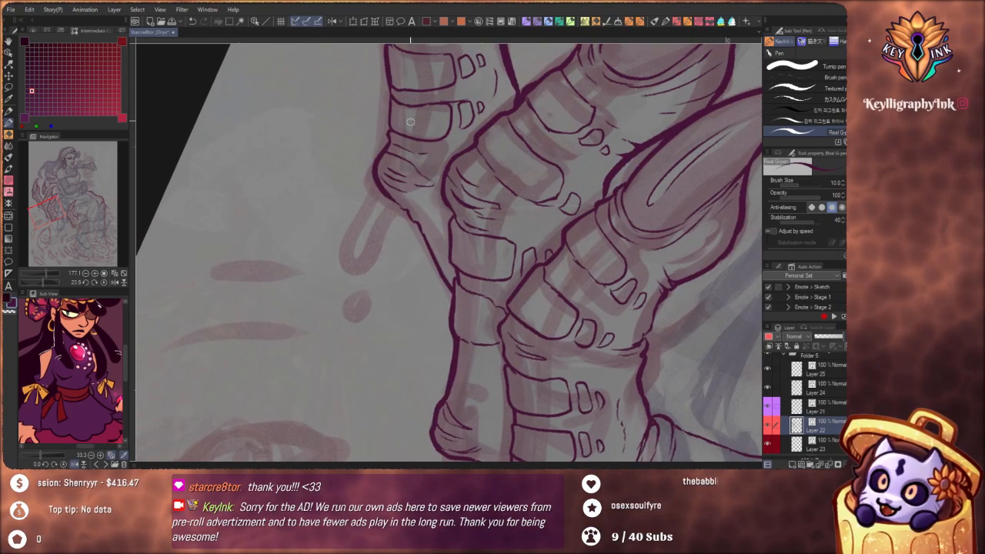
mouse_move(389, 134)
left_mouse_down()
mouse_move(398, 204)
mouse_move(449, 292)
left_mouse_up()
Examine the outer contours and line weight of the claw fingers up close and across the whole hand
scroll(414, 170, "down", 5)
mouse_move(461, 177)
left_mouse_down()
mouse_move(477, 248)
mouse_move(431, 253)
left_mouse_up()
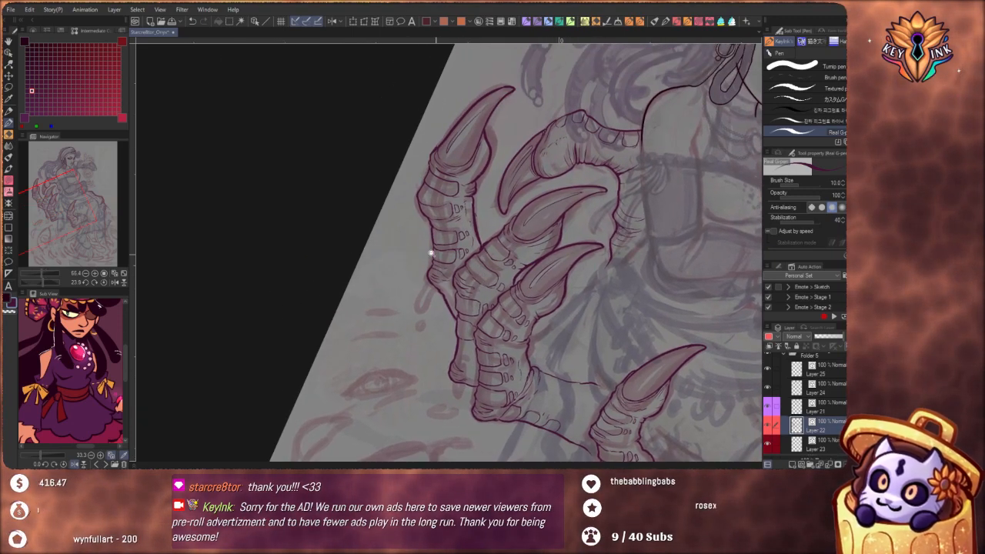
scroll(431, 252, "up", 8)
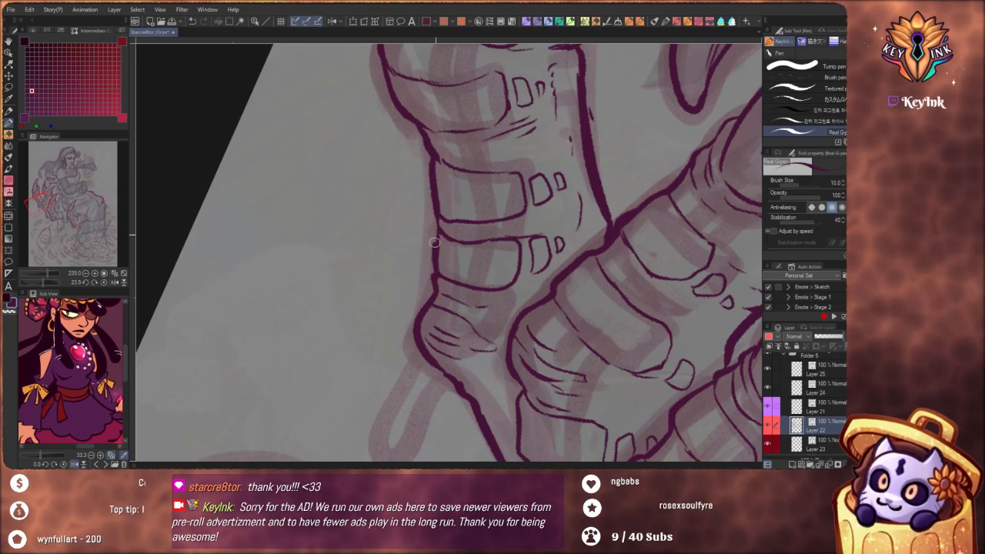
scroll(437, 223, "down", 10)
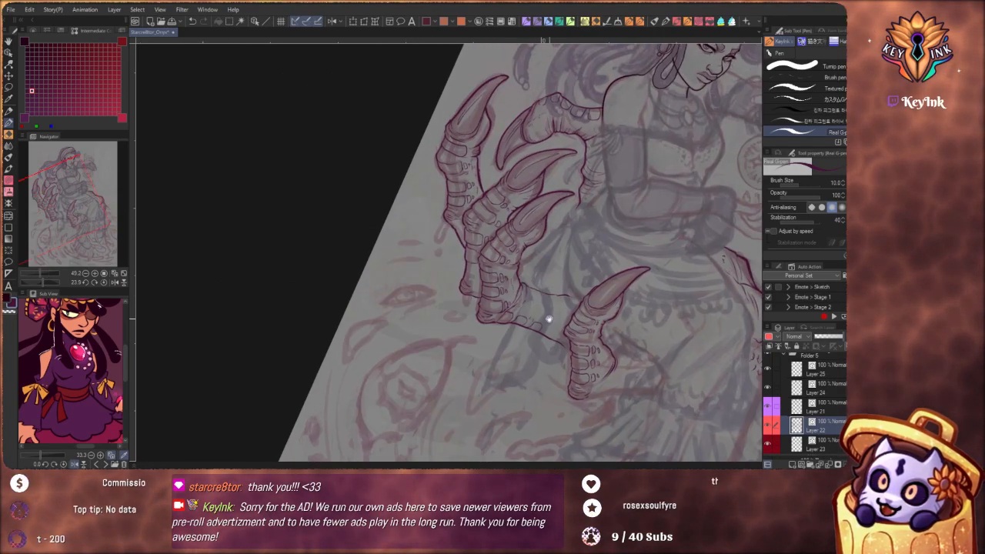
scroll(425, 181, "up", 5)
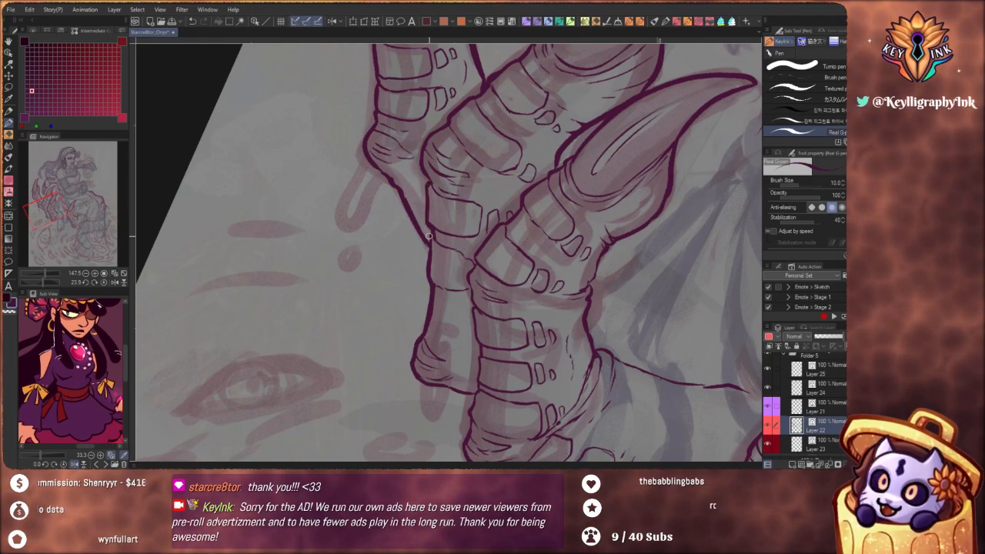
scroll(428, 254, "down", 7)
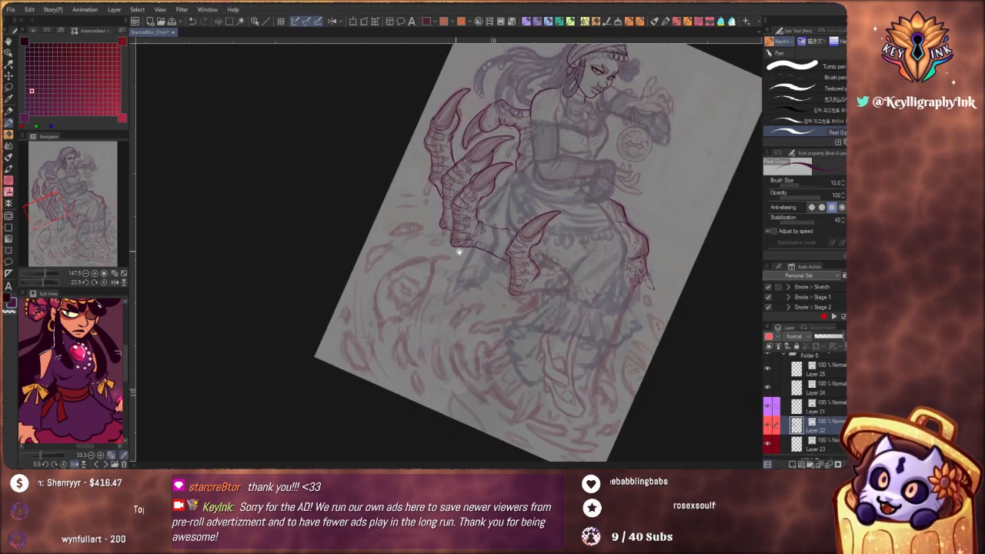
scroll(480, 285, "up", 7)
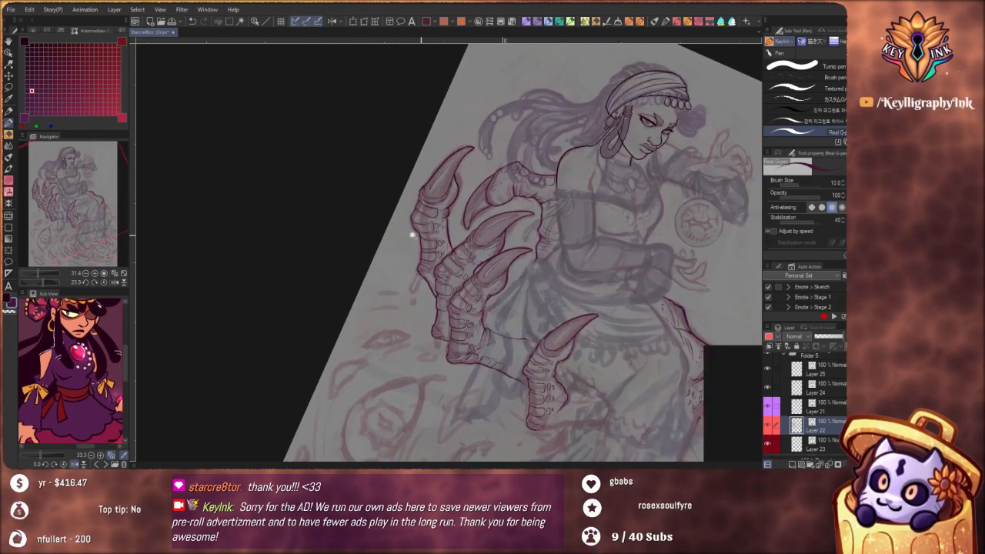
scroll(427, 193, "up", 2)
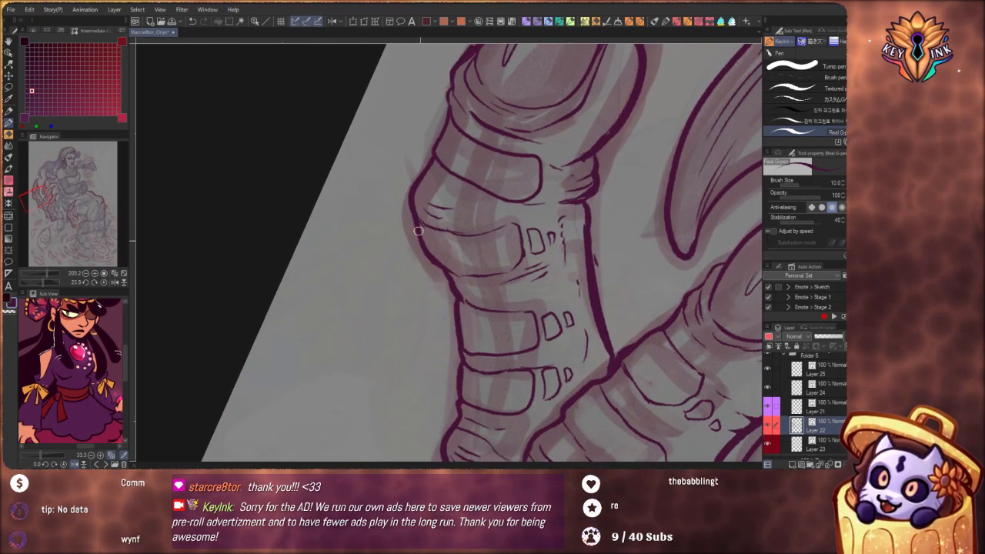
scroll(488, 175, "down", 8)
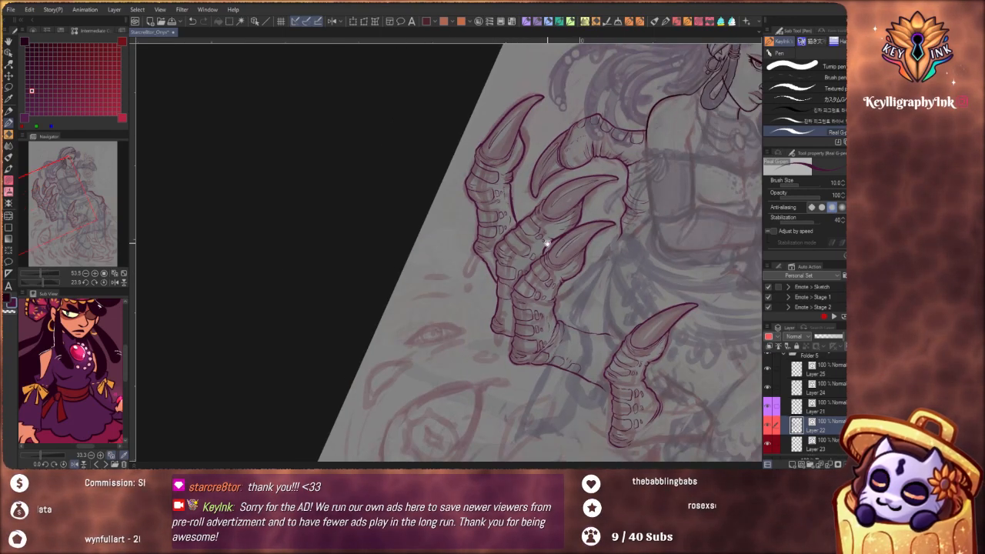
left_click_drag(509, 251, 416, 154)
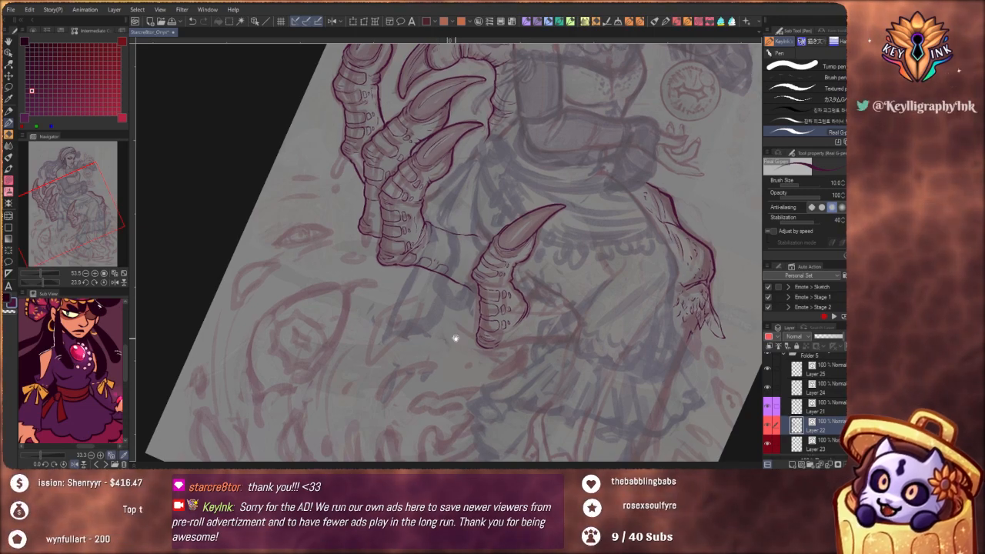
Ink small scales above the two rounded plates on the stretch of hand between the front finger and the lap finger
left_click_drag(455, 339, 475, 279)
scroll(424, 268, "up", 2)
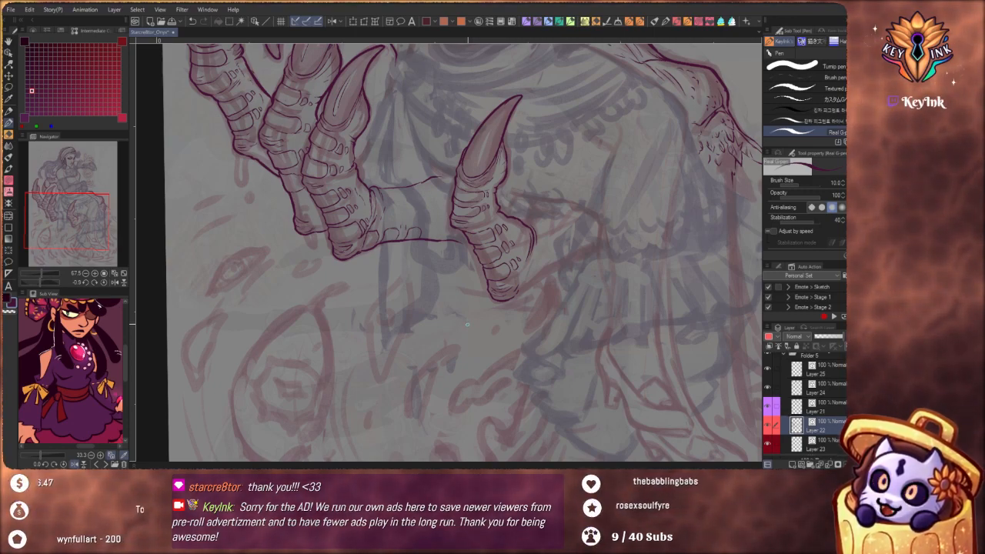
left_click_drag(487, 278, 540, 343)
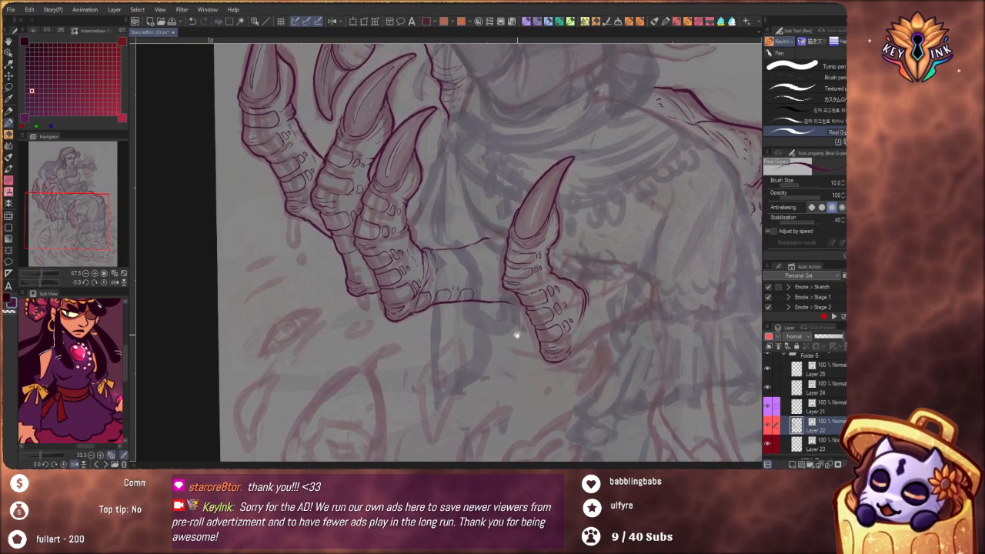
scroll(491, 302, "up", 3)
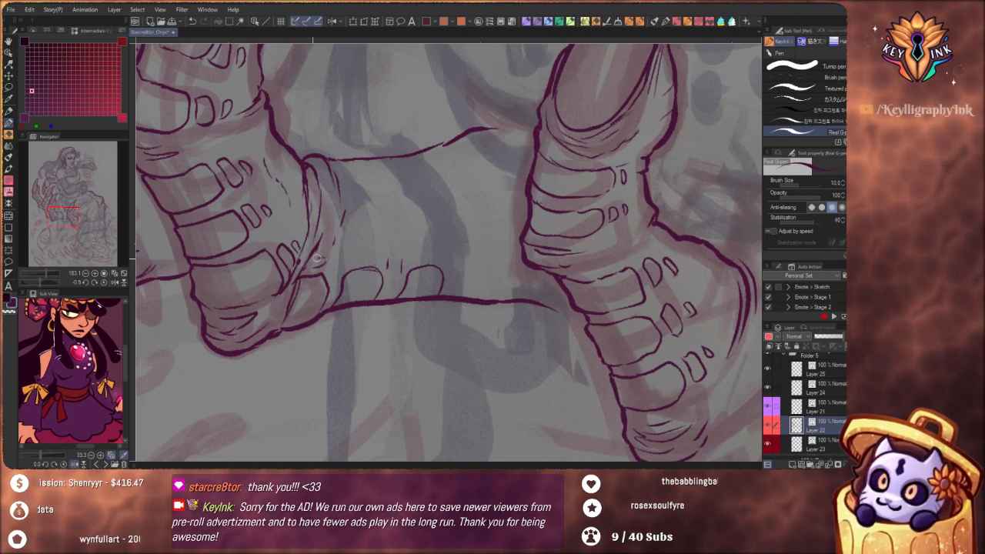
mouse_move(370, 253)
left_mouse_down()
mouse_move(358, 260)
mouse_move(377, 250)
mouse_move(362, 241)
mouse_move(347, 252)
mouse_move(351, 261)
mouse_move(374, 229)
mouse_move(363, 223)
mouse_move(375, 231)
left_mouse_up()
key("ctrl+z")
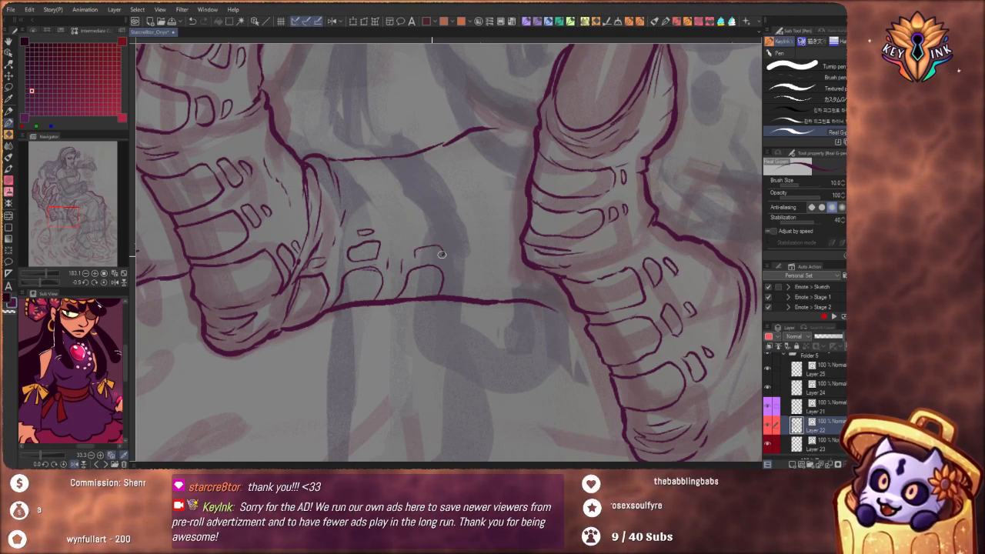
left_click_drag(442, 254, 414, 249)
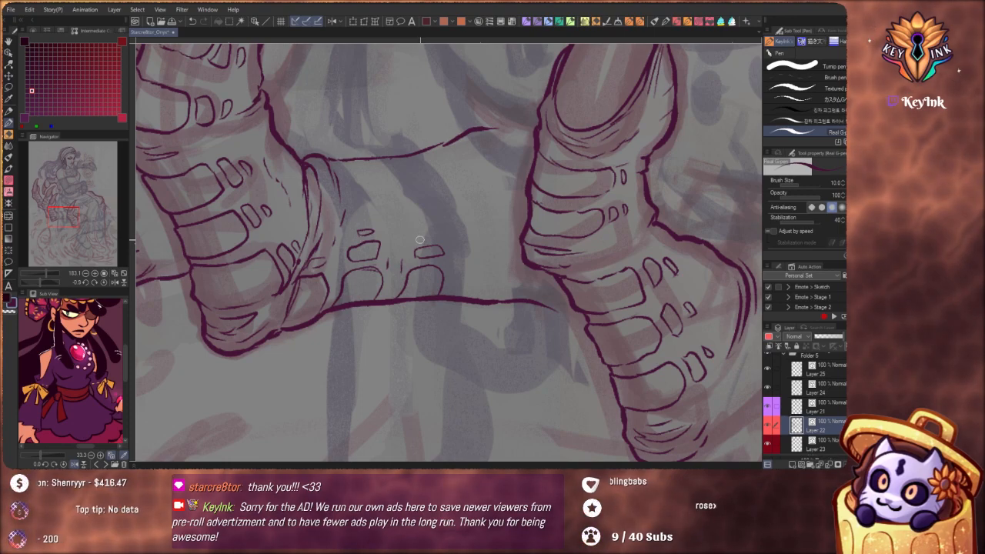
Reshape the hand's lower contour with small raised bumps along the edges of the two plates near the lap finger
scroll(422, 215, "down", 3)
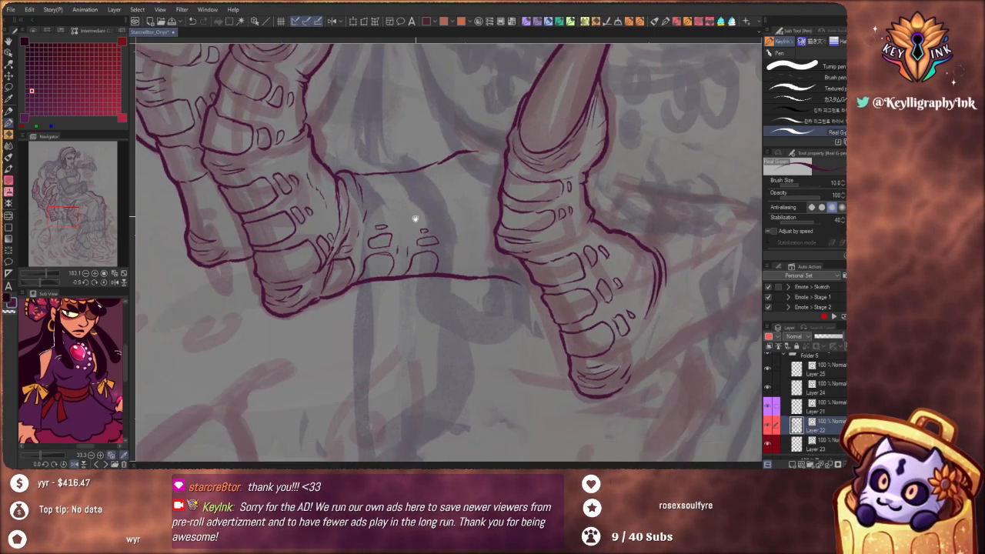
left_click_drag(491, 328, 420, 269)
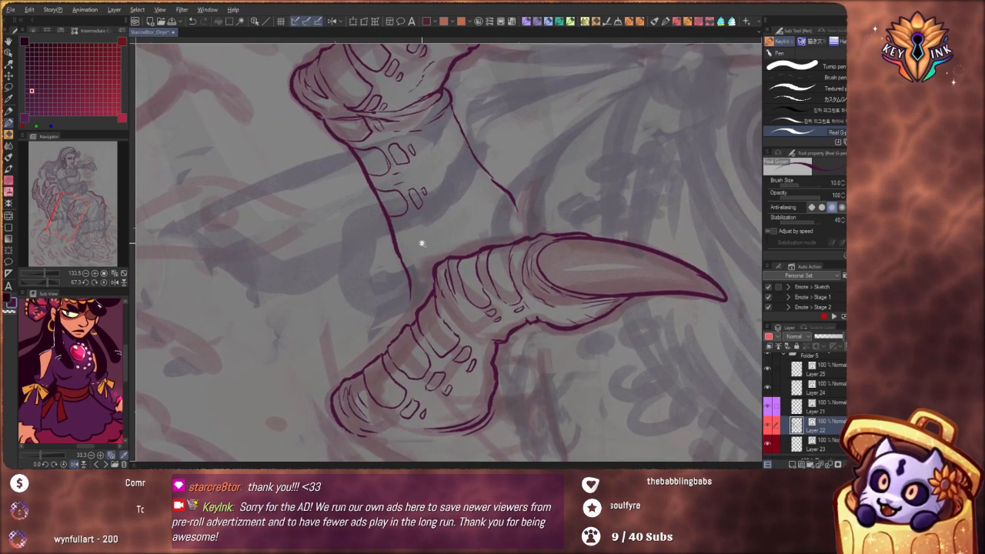
scroll(421, 242, "up", 3)
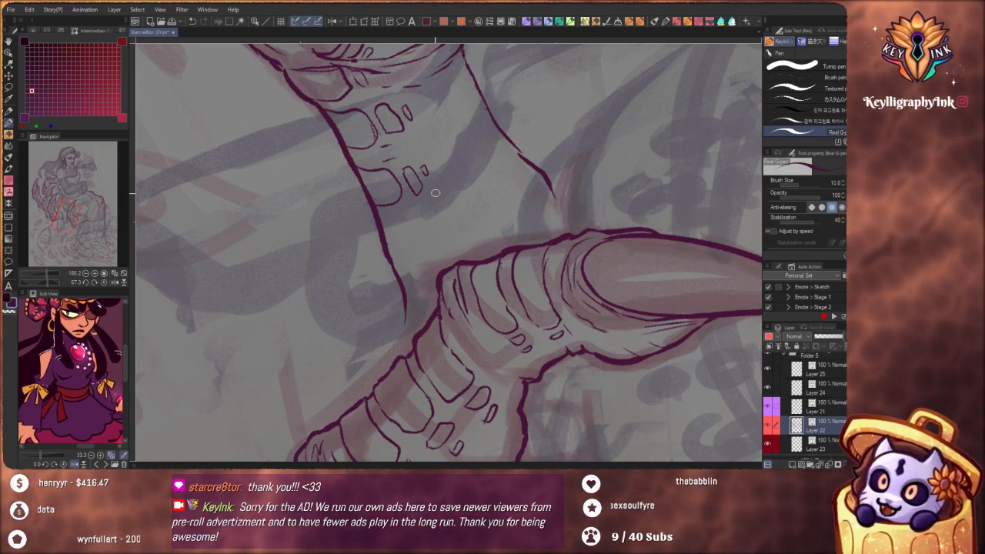
mouse_move(350, 165)
left_mouse_down()
mouse_move(359, 193)
mouse_move(377, 206)
mouse_move(368, 175)
left_mouse_up()
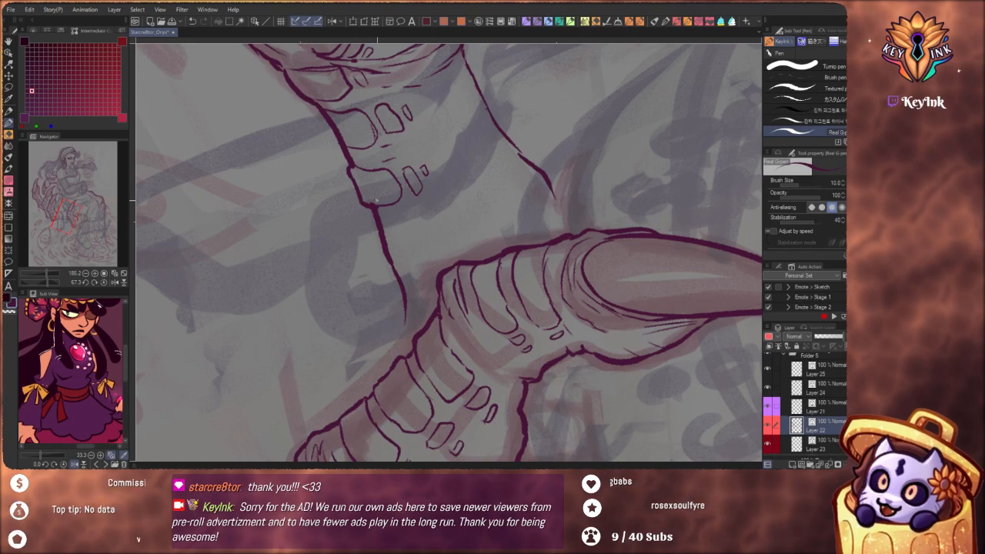
mouse_move(348, 174)
left_mouse_down()
mouse_move(354, 156)
mouse_move(351, 181)
left_mouse_up()
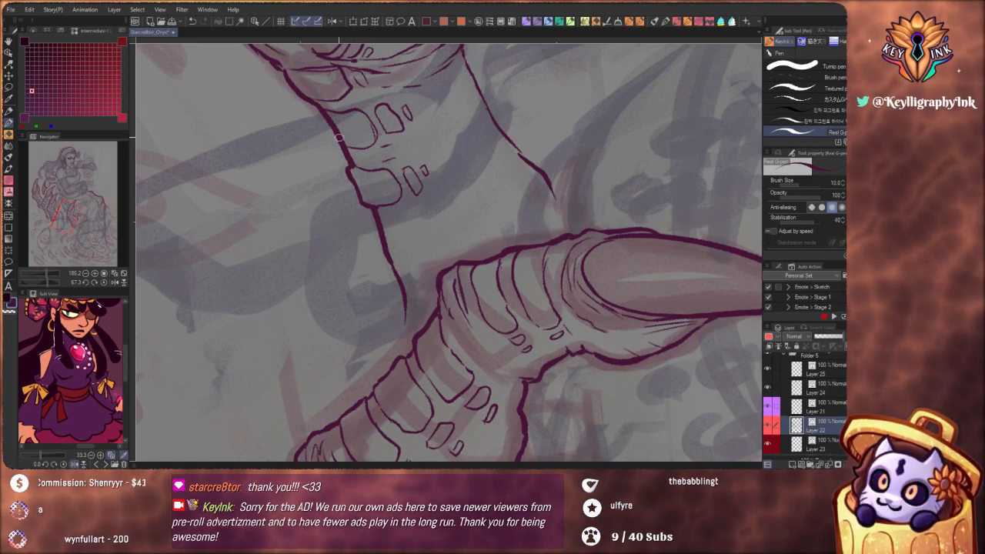
mouse_move(318, 110)
left_mouse_down()
mouse_move(345, 146)
mouse_move(329, 121)
left_mouse_up()
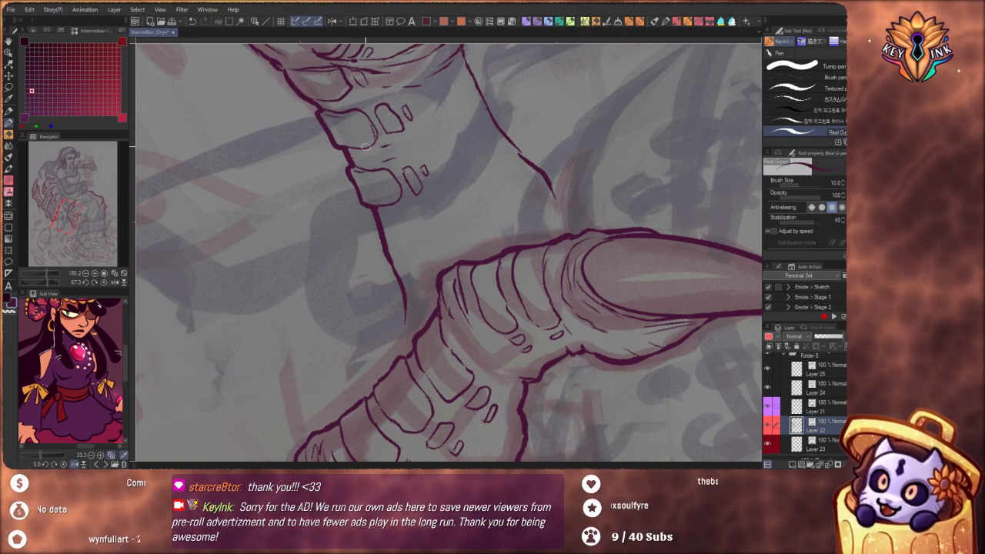
left_click_drag(359, 136, 300, 110)
left_click_drag(466, 331, 521, 267)
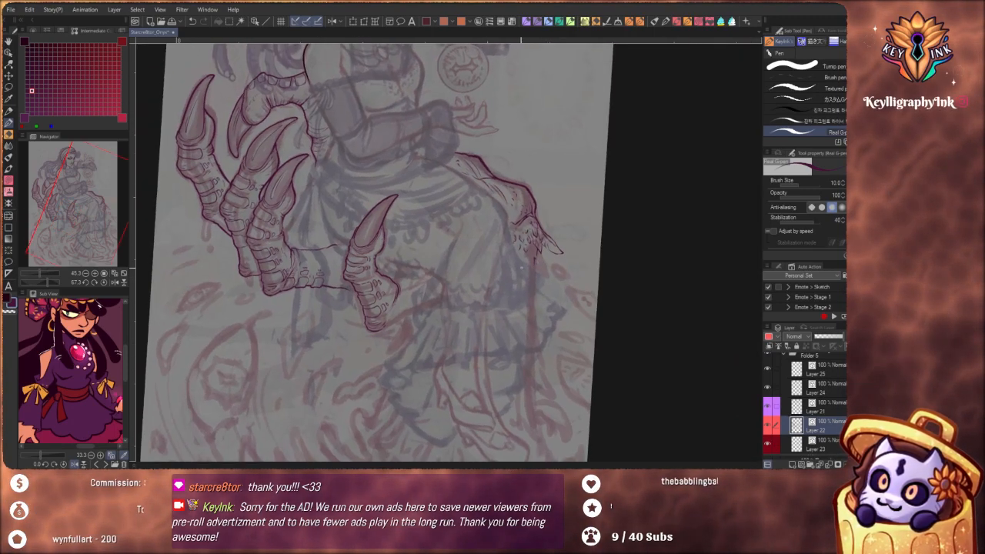
Ink a rounded plate with small scales above it behind the lap finger's base, and start a second plate and scales beside it
scroll(367, 277, "up", 8)
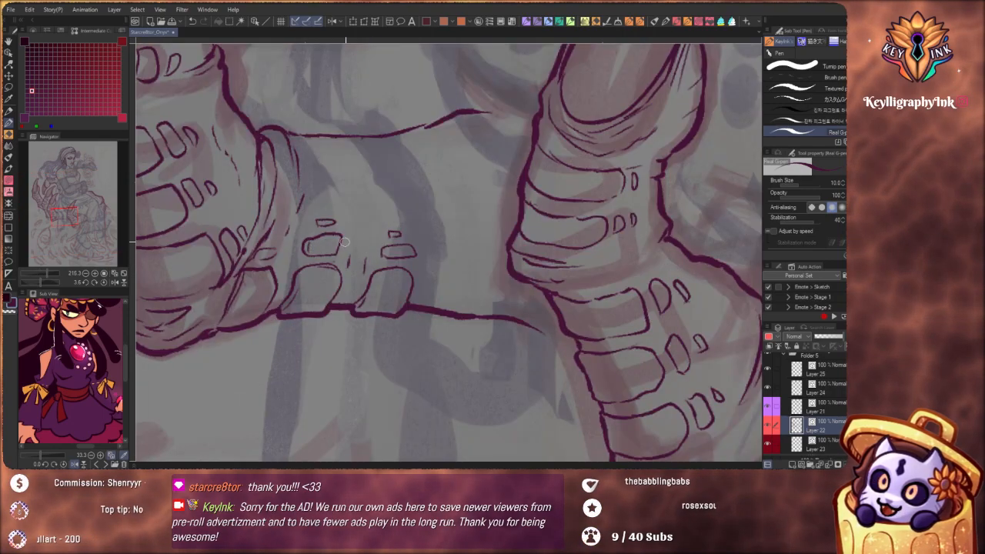
scroll(368, 231, "down", 6)
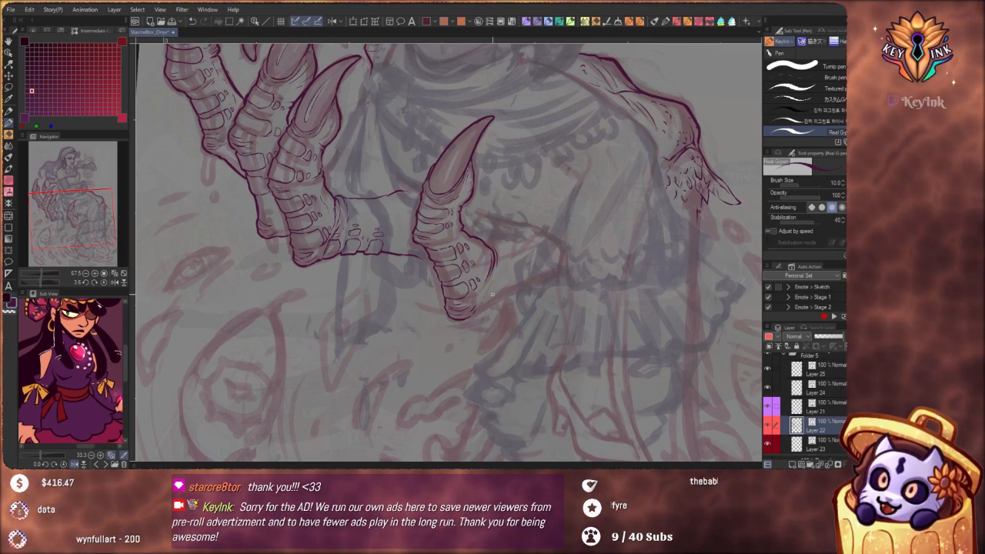
scroll(545, 303, "up", 4)
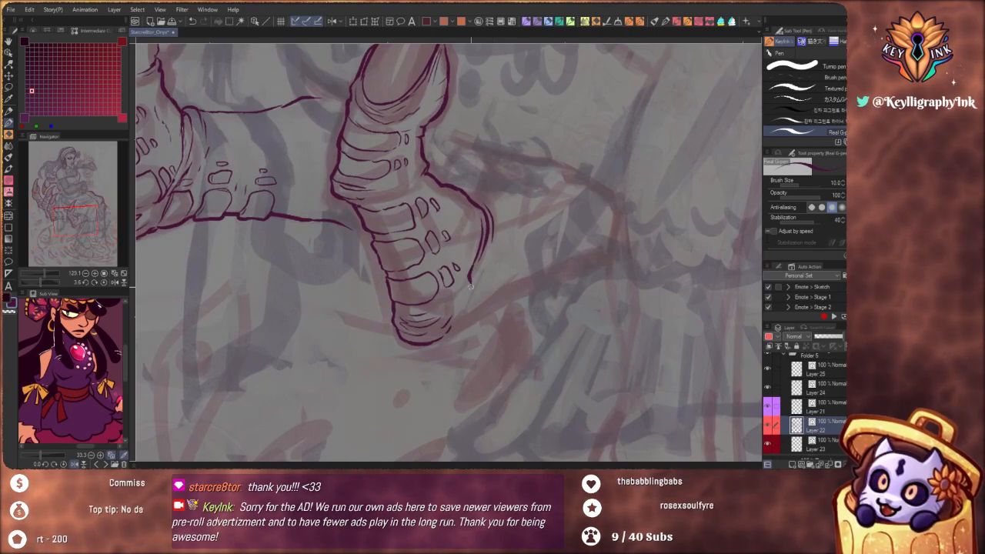
left_click_drag(471, 276, 485, 254)
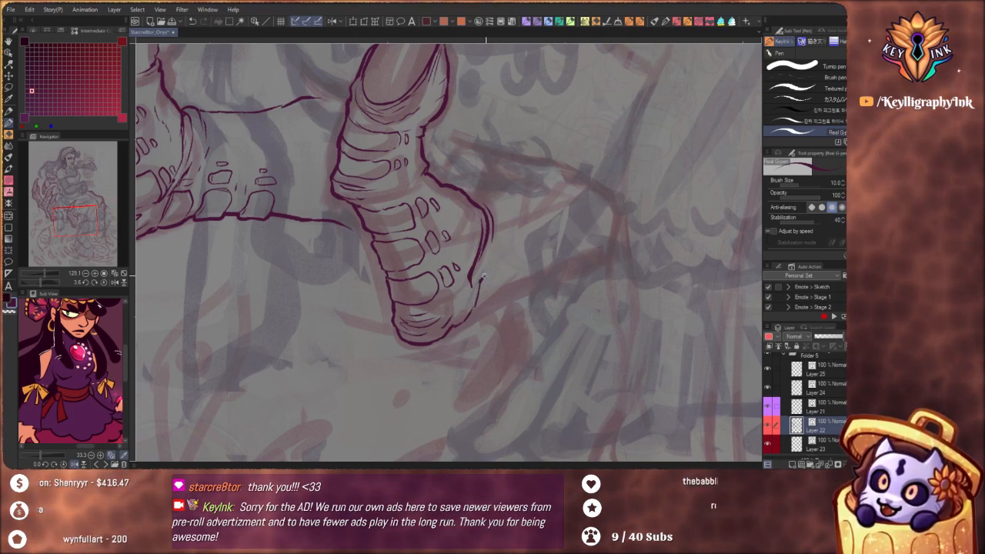
mouse_move(483, 277)
left_mouse_down()
mouse_move(499, 298)
mouse_move(498, 278)
mouse_move(498, 306)
mouse_move(464, 322)
left_mouse_up()
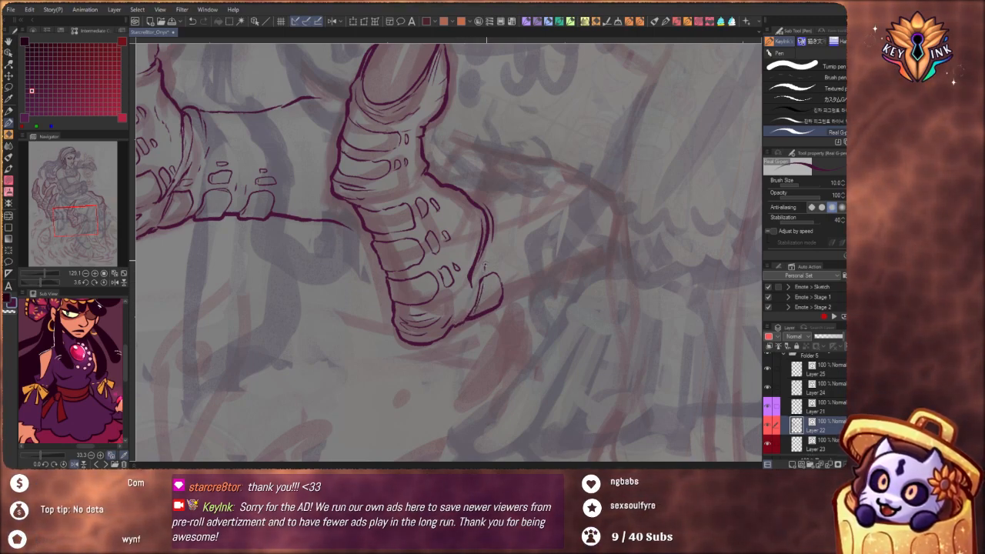
left_click_drag(490, 268, 502, 260)
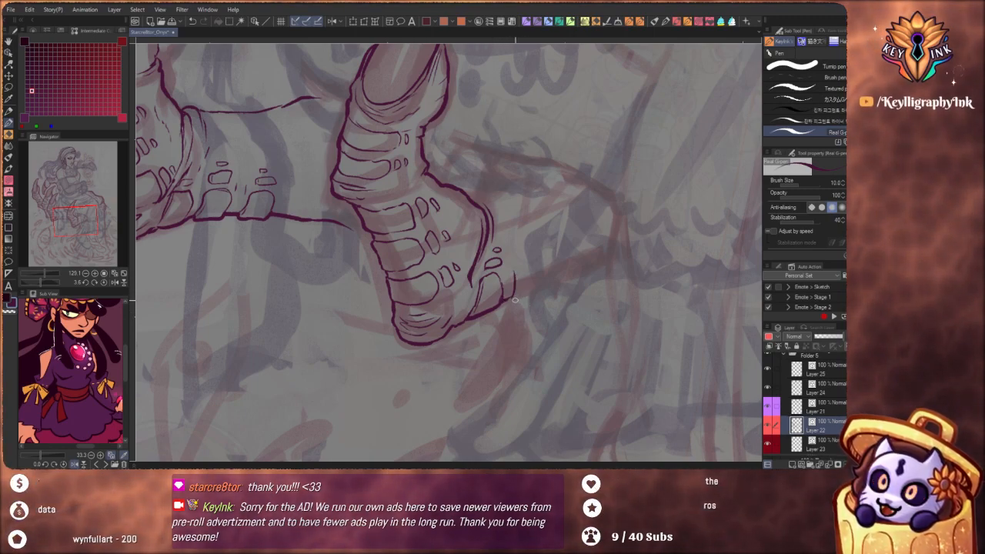
left_click_drag(511, 296, 513, 269)
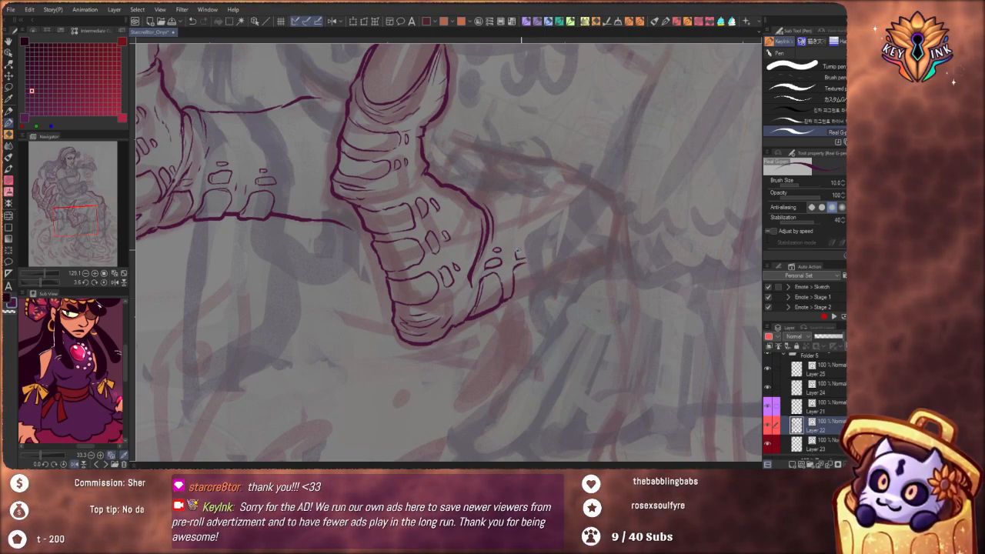
left_click_drag(516, 254, 526, 250)
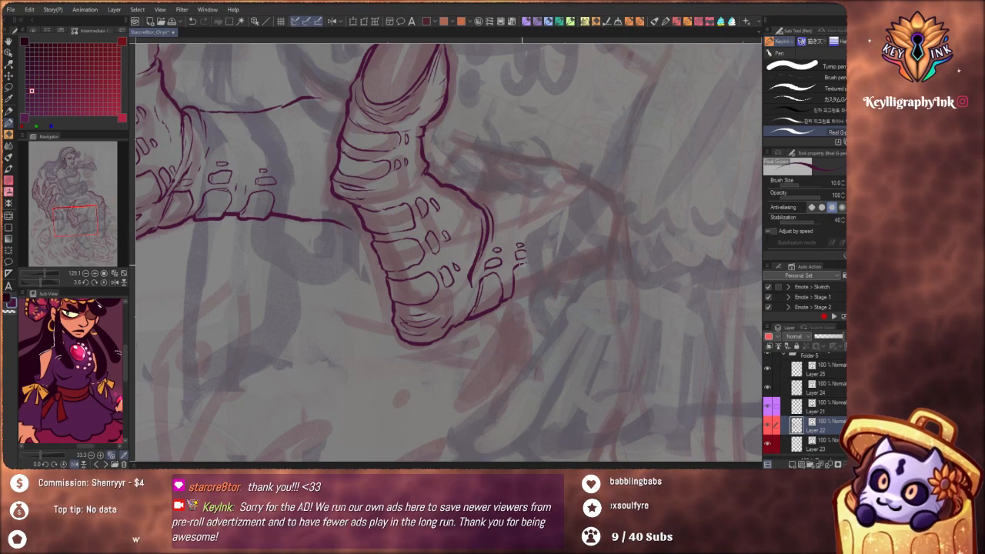
mouse_move(557, 339)
left_mouse_down()
mouse_move(495, 363)
mouse_move(545, 345)
left_mouse_up()
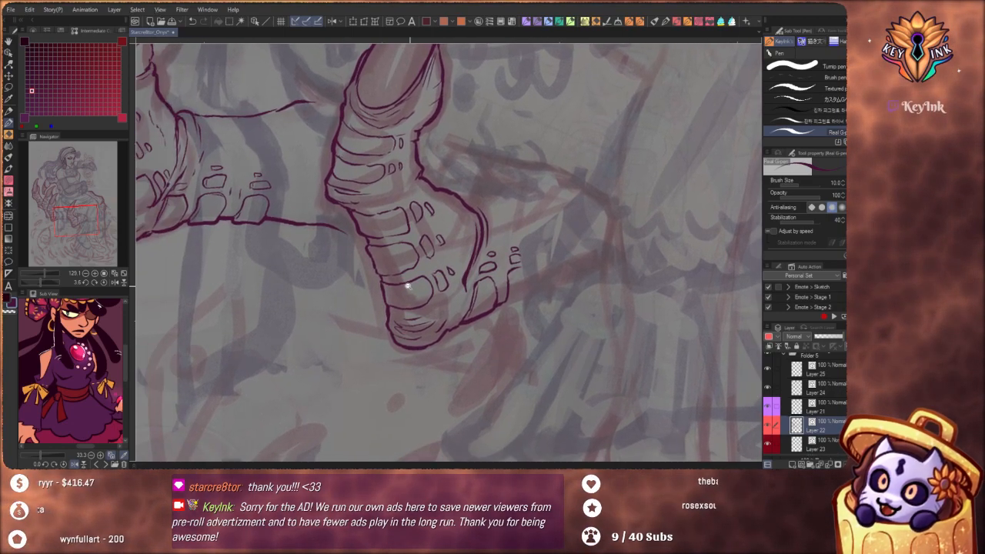
Touch up the plate and crease lines along the lap finger, from its lowest segments up to the base of the claw
scroll(408, 286, "up", 2)
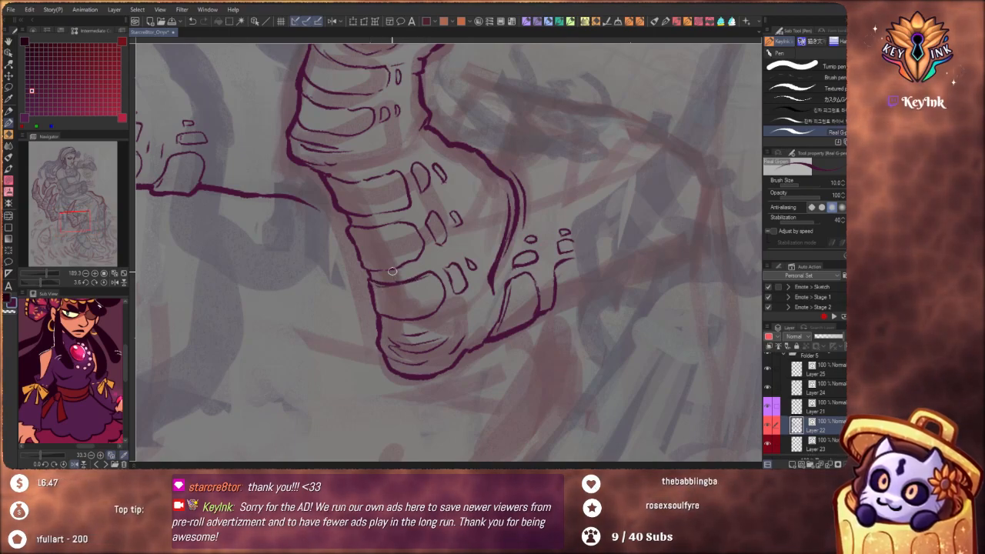
key("ctrl+z")
left_click_drag(374, 284, 428, 281)
left_click_drag(356, 229, 413, 224)
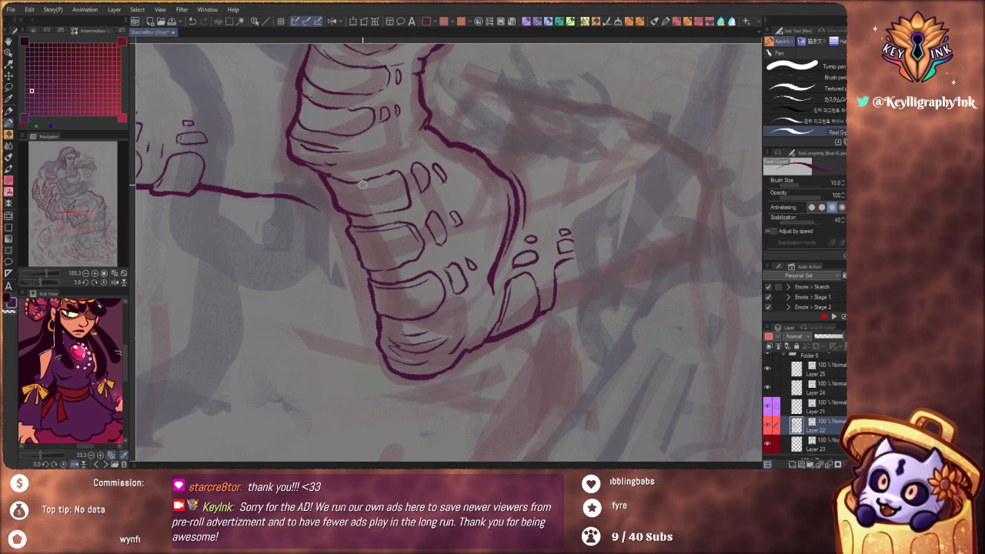
left_click_drag(335, 181, 389, 180)
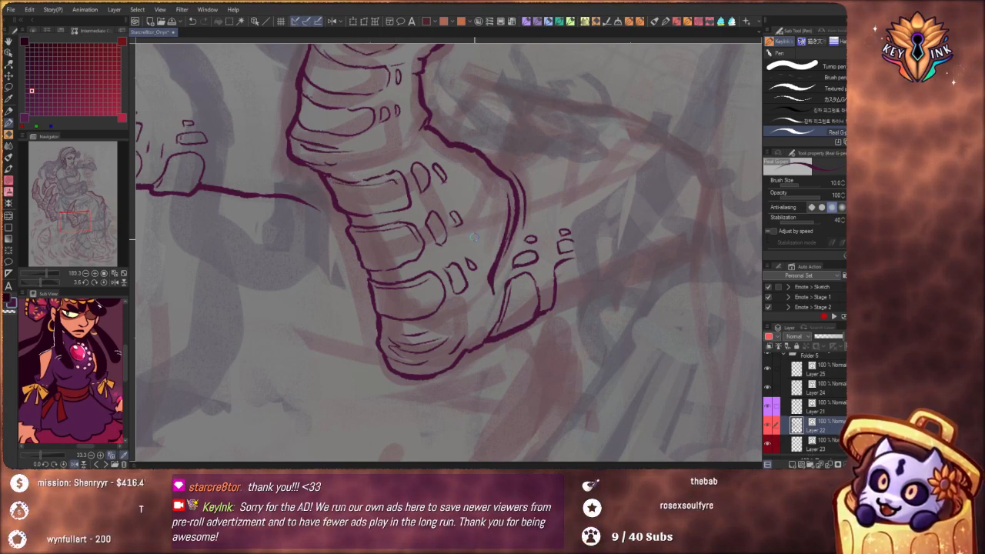
left_click_drag(487, 240, 537, 393)
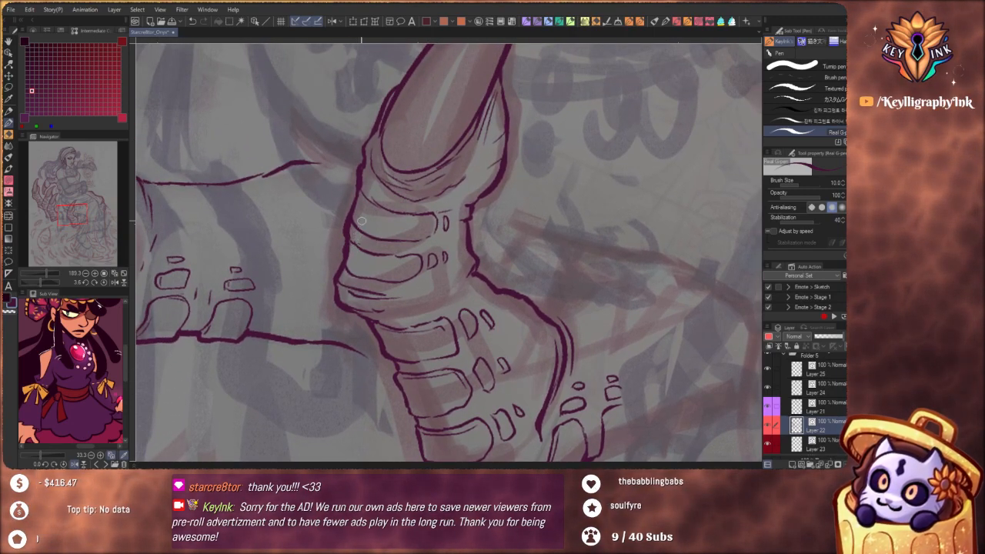
left_click_drag(352, 219, 360, 187)
left_click_drag(420, 176, 382, 167)
left_click_drag(516, 314, 576, 393)
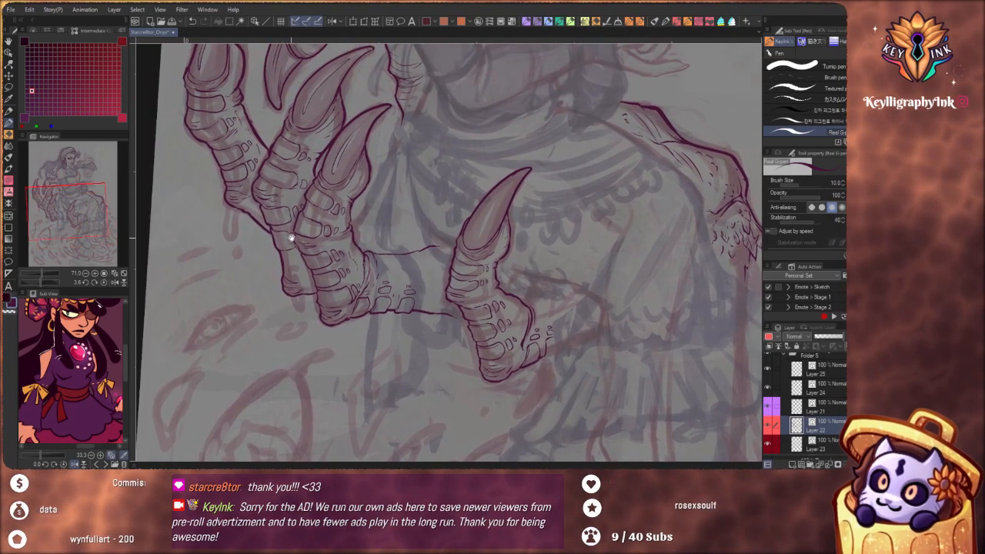
Examine the plates, creases and contours of the front and middle claw fingers up close and against the whole figure
mouse_move(292, 237)
left_mouse_down()
mouse_move(351, 266)
mouse_move(328, 309)
mouse_move(358, 355)
mouse_move(352, 209)
mouse_move(364, 315)
left_mouse_up()
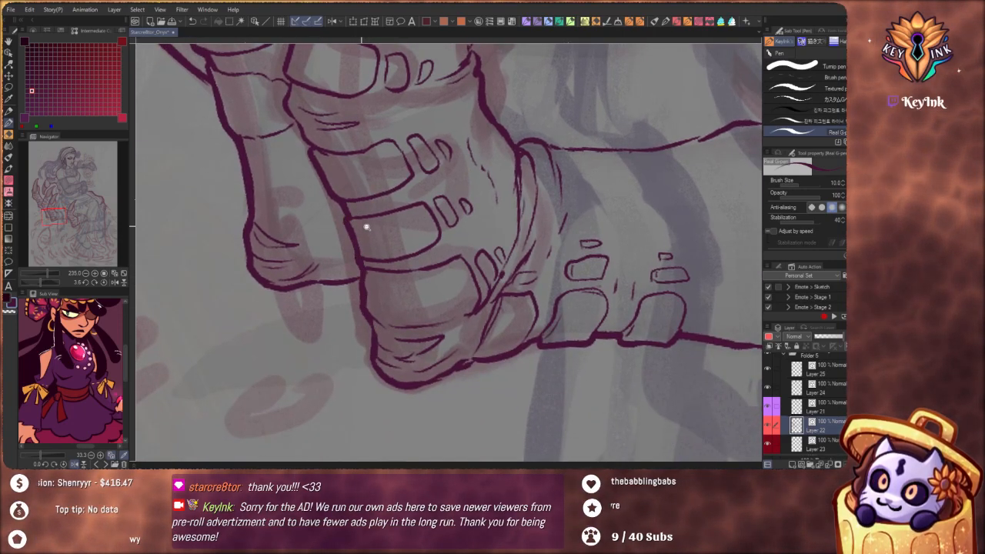
left_click_drag(366, 227, 312, 180)
left_click_drag(543, 212, 478, 343)
scroll(459, 291, "down", 2)
scroll(336, 331, "up", 4)
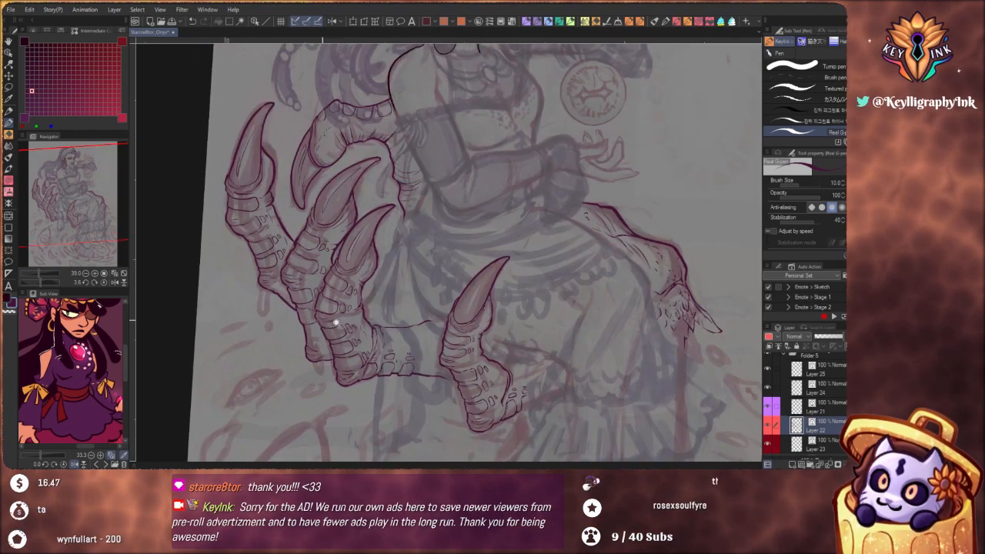
scroll(336, 324, "up", 6)
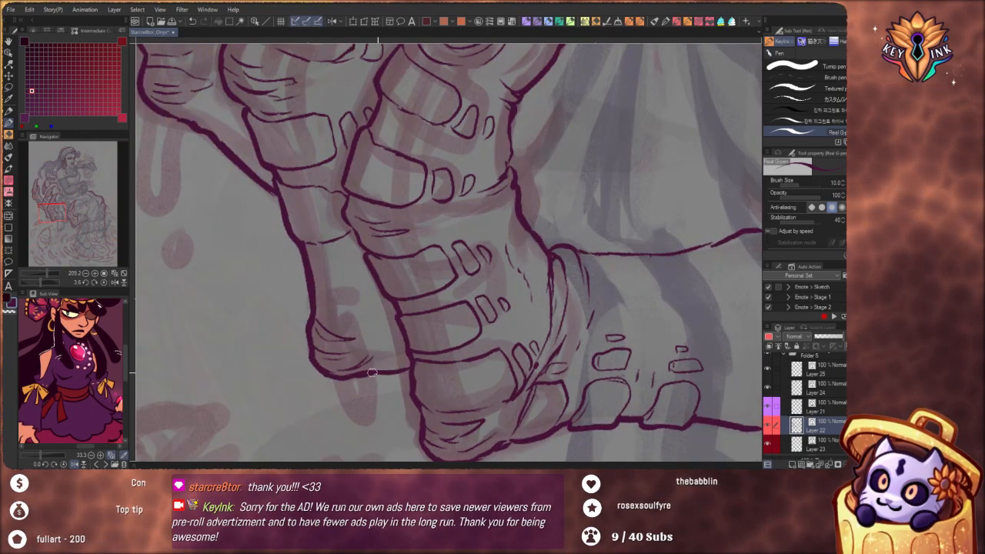
left_click_drag(387, 296, 409, 352)
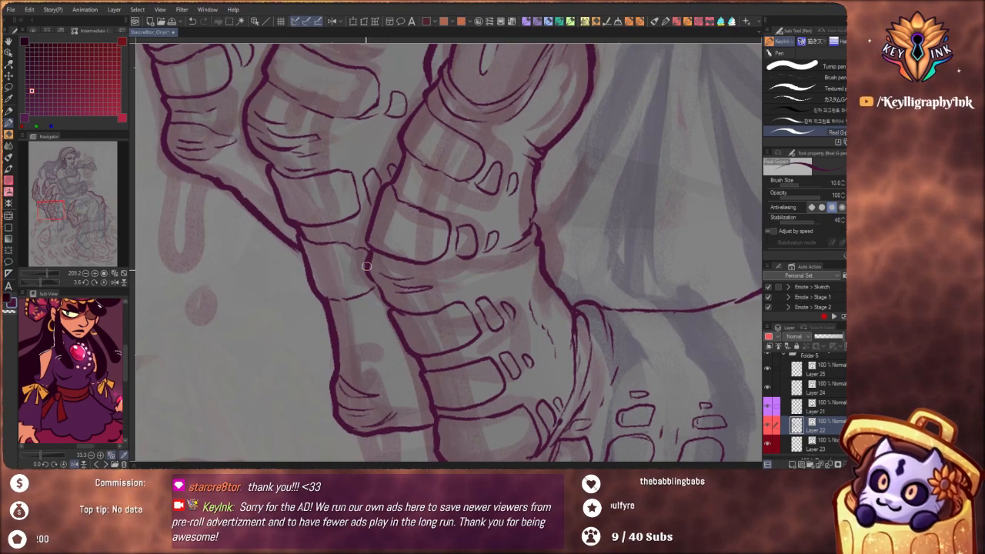
left_click_drag(368, 266, 386, 302)
scroll(385, 302, "down", 6)
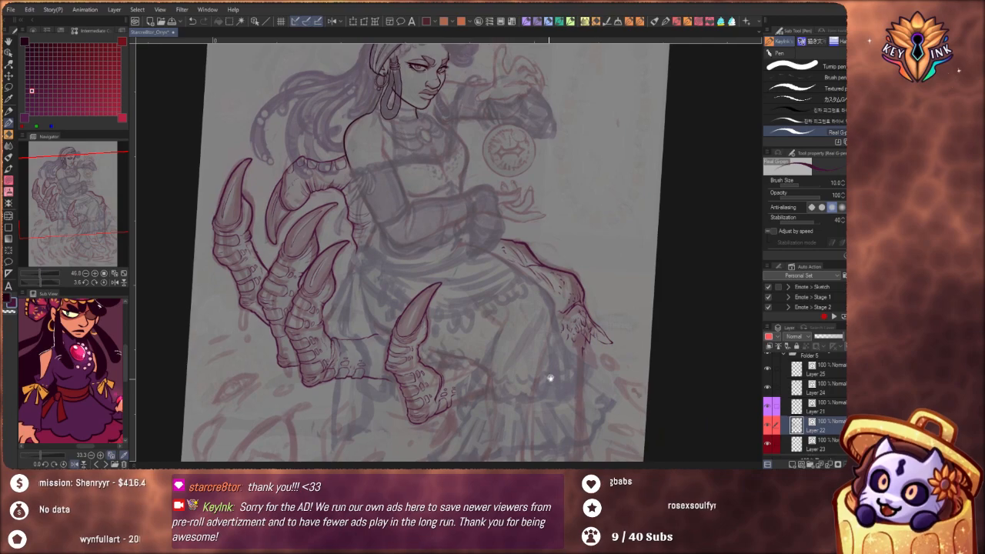
left_click_drag(547, 378, 504, 347)
scroll(500, 345, "down", 3)
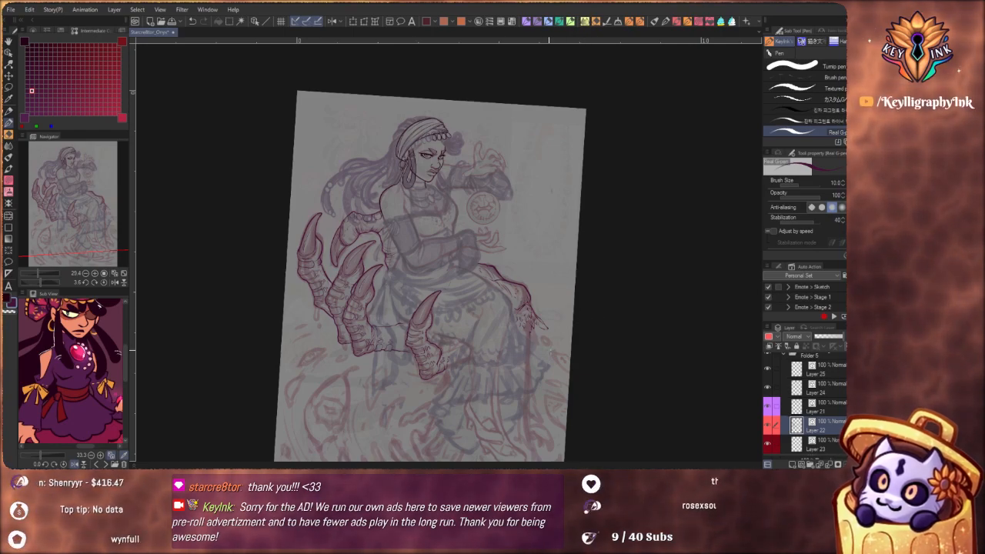
Ink a third rounded plate on the hand beside the lap finger, and add short texture dashes beneath the hand's upper contour
mouse_move(409, 330)
left_mouse_down()
mouse_move(432, 323)
mouse_move(426, 314)
left_mouse_up()
left_click_drag(495, 352, 453, 336)
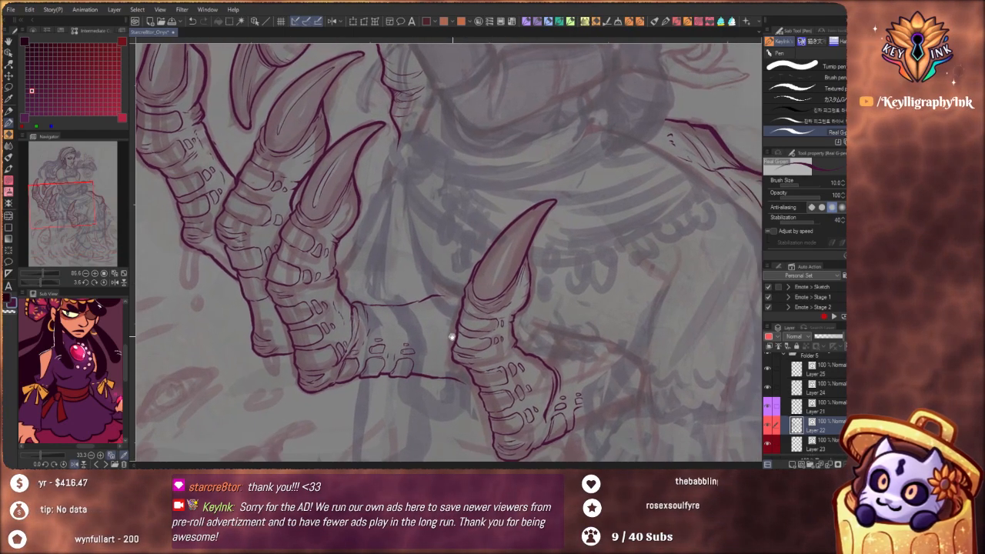
mouse_move(415, 368)
left_mouse_down()
mouse_move(436, 365)
mouse_move(433, 356)
mouse_move(452, 341)
mouse_move(469, 344)
left_mouse_up()
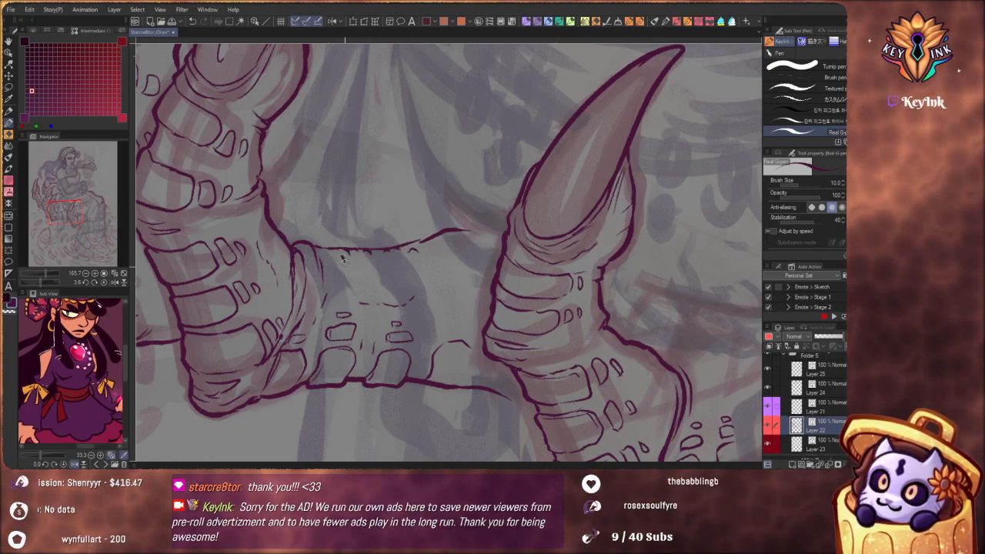
left_click_drag(431, 244, 451, 235)
mouse_move(461, 237)
left_mouse_down()
mouse_move(468, 247)
mouse_move(446, 267)
left_mouse_up()
left_click_drag(453, 265, 456, 274)
left_click_drag(371, 276, 376, 278)
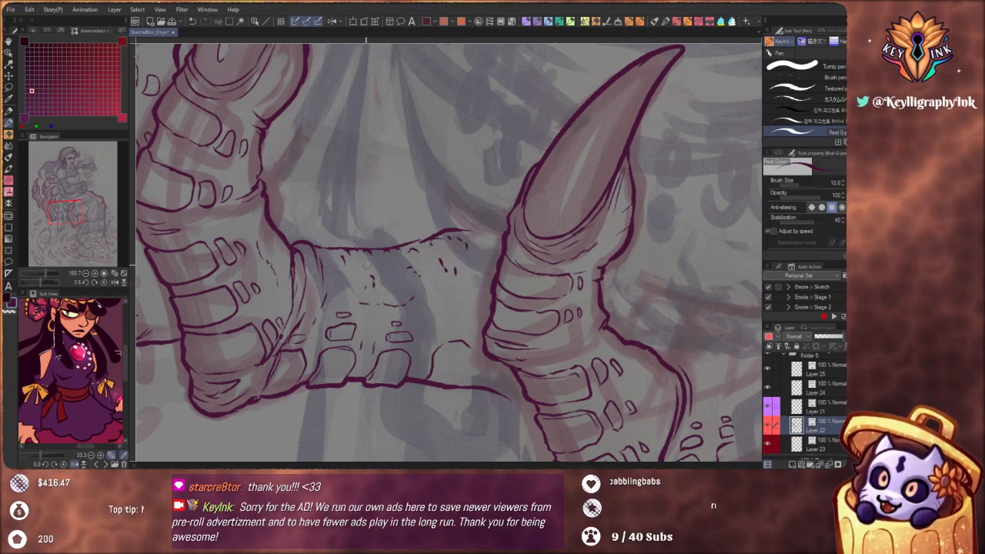
Add short texture dashes along the inner edge of the outermost claw finger, checking it against the neighbouring fingers
left_click_drag(334, 234, 387, 297)
mouse_move(313, 245)
left_mouse_down()
mouse_move(344, 313)
mouse_move(344, 288)
mouse_move(291, 369)
left_mouse_up()
left_click_drag(499, 369, 456, 300)
mouse_move(382, 305)
left_mouse_down()
mouse_move(442, 380)
mouse_move(459, 208)
left_mouse_up()
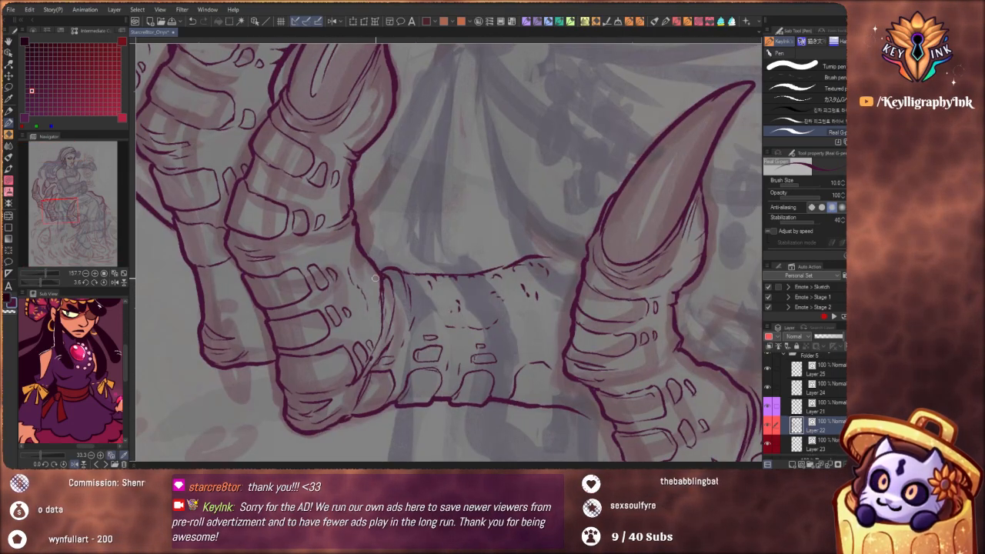
mouse_move(365, 267)
left_mouse_down()
mouse_move(374, 275)
mouse_move(348, 300)
left_mouse_up()
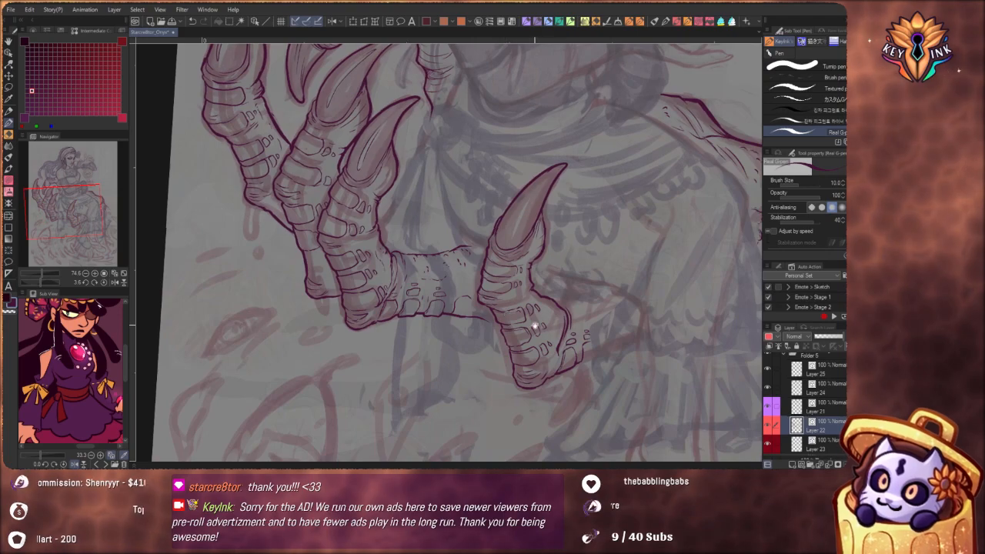
left_click_drag(534, 324, 525, 343)
left_click_drag(465, 290, 500, 338)
scroll(371, 236, "up", 3)
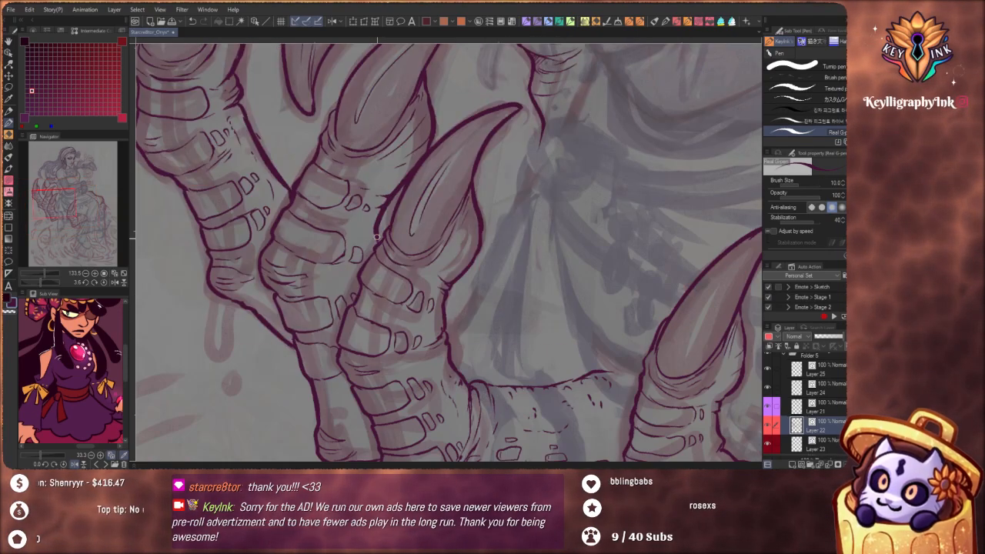
left_click_drag(395, 248, 481, 394)
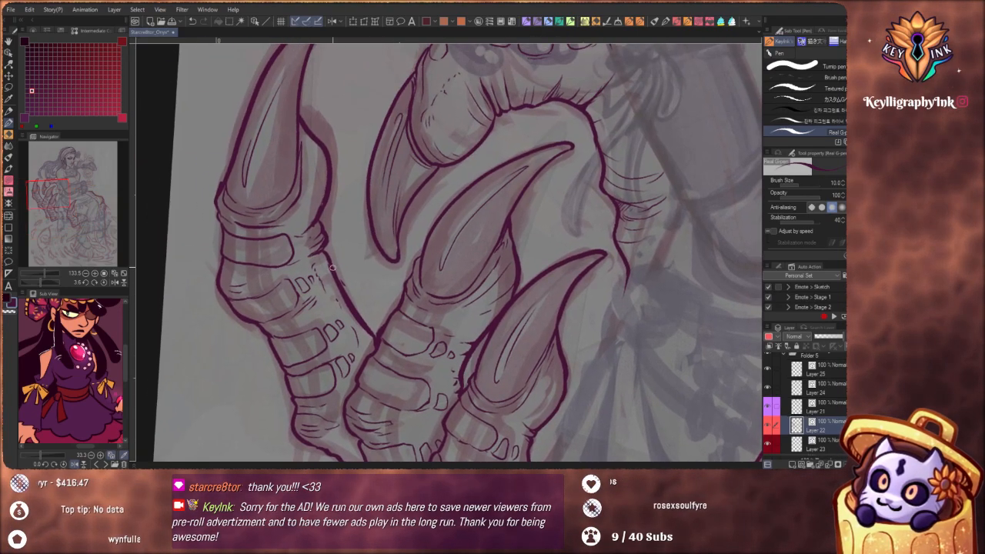
left_click_drag(328, 267, 330, 282)
scroll(353, 319, "down", 8)
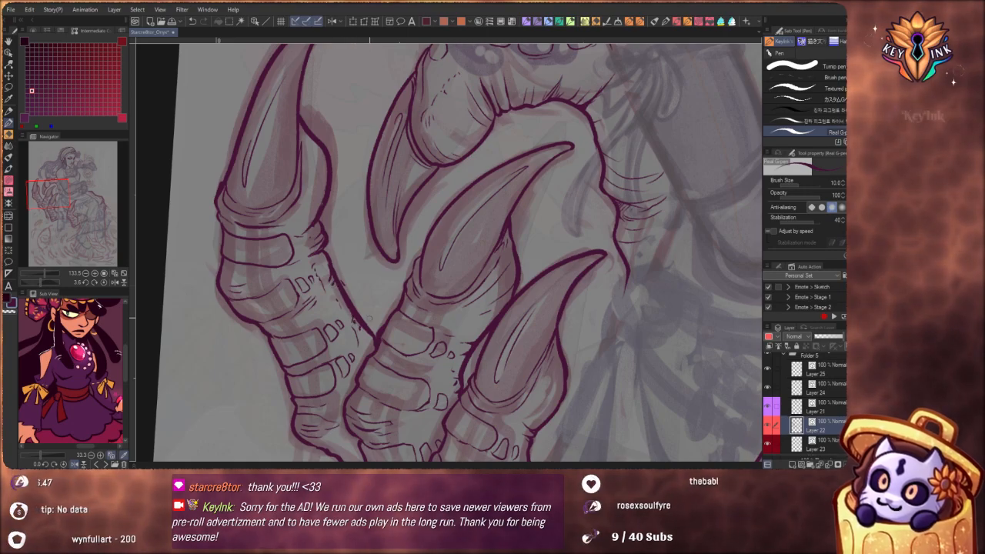
Add small texture dashes on the lap finger's knuckle, between the scales and the outer contour
scroll(391, 250, "up", 7)
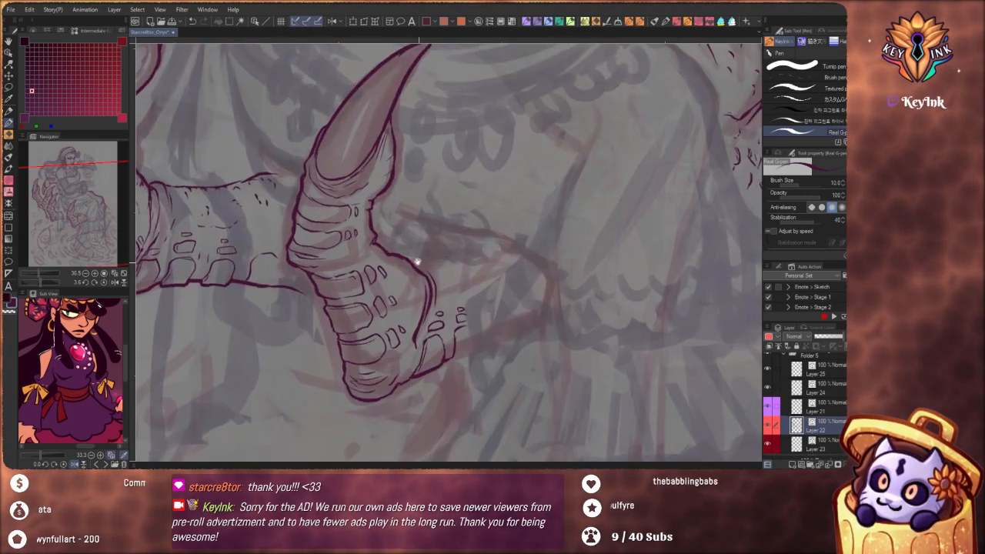
left_click_drag(403, 260, 417, 286)
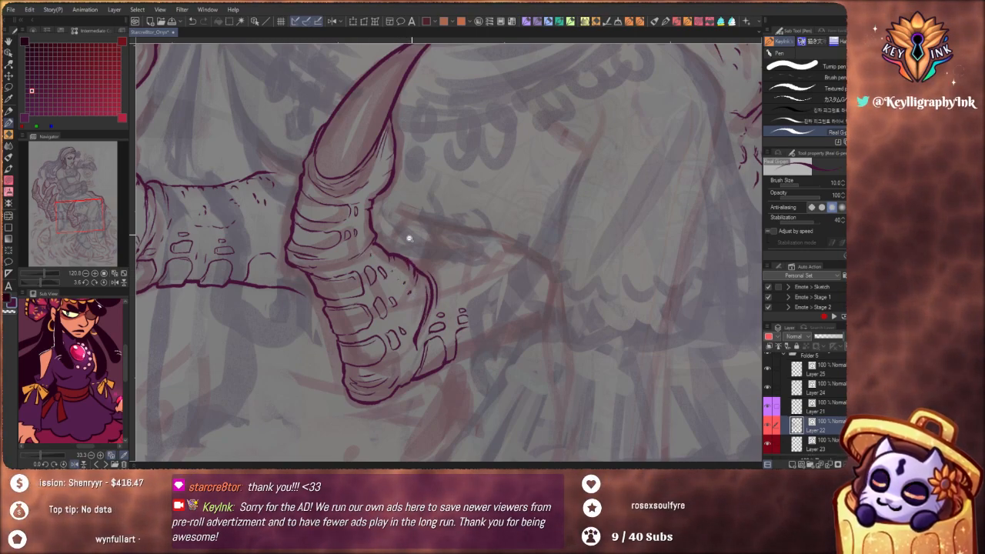
scroll(407, 231, "down", 7)
left_click_drag(503, 346, 436, 367)
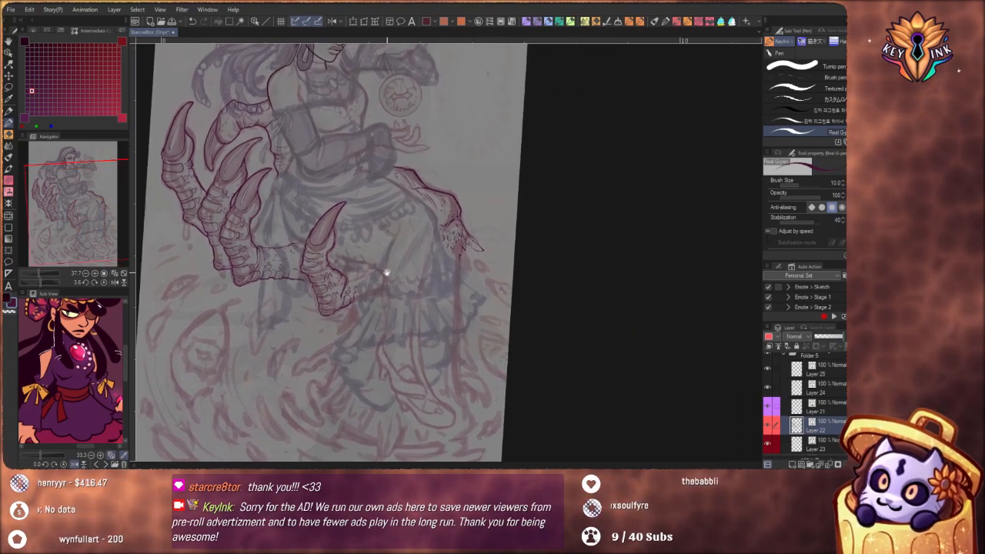
Complete the second plate behind the lap finger and extend the hand's lower contour past it toward the skirt
left_click_drag(475, 258, 490, 232)
scroll(491, 232, "up", 6)
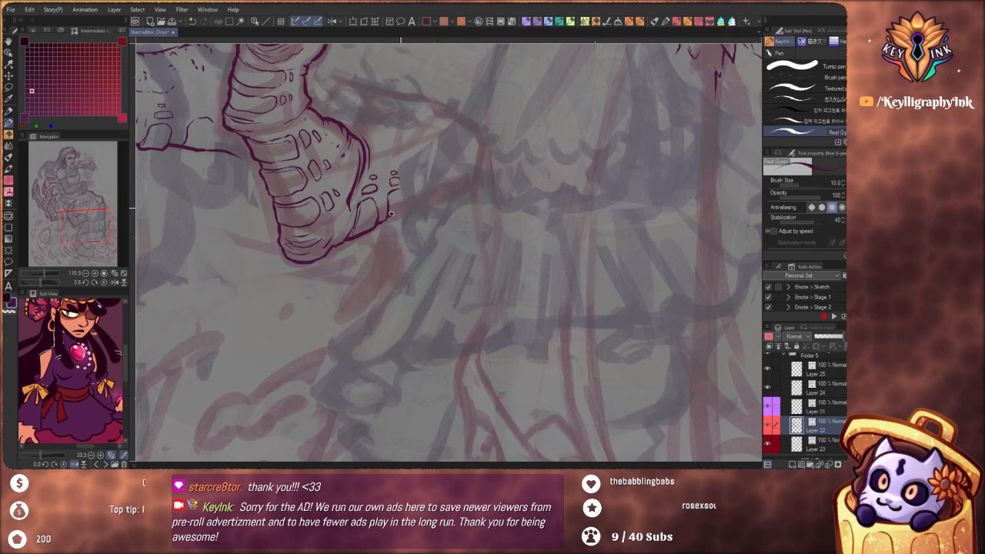
mouse_move(393, 220)
left_mouse_down()
mouse_move(410, 213)
mouse_move(402, 188)
mouse_move(419, 204)
left_mouse_up()
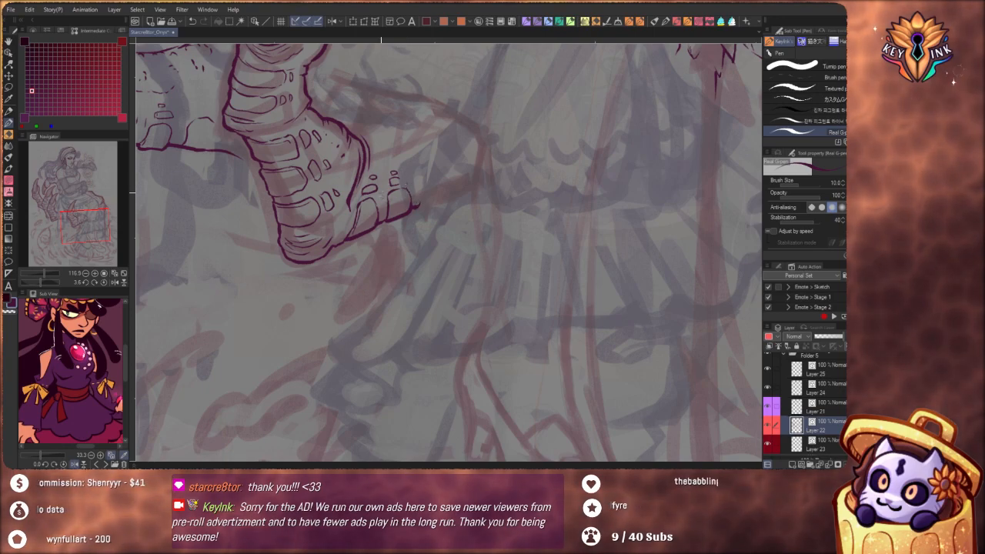
left_click_drag(388, 167, 392, 209)
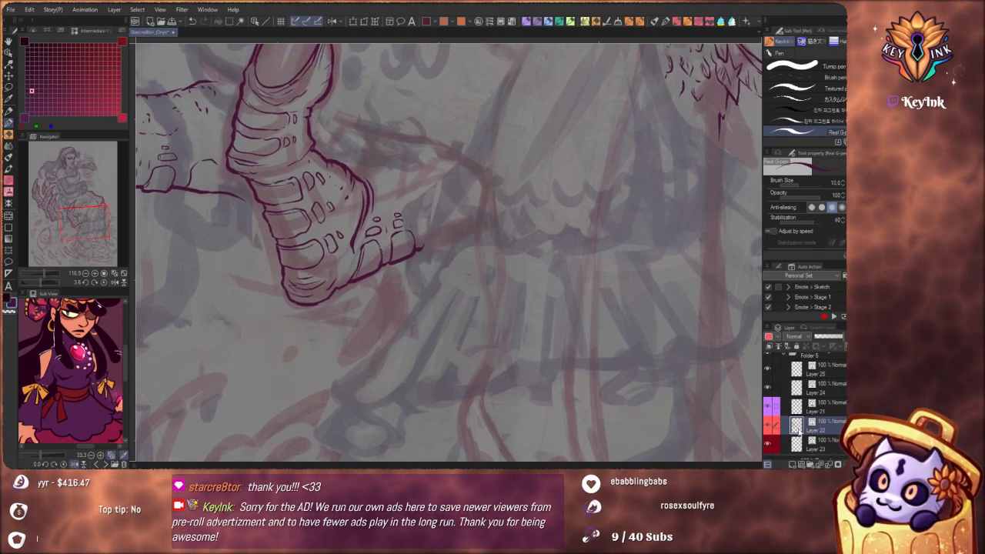
left_click_drag(492, 235, 508, 297)
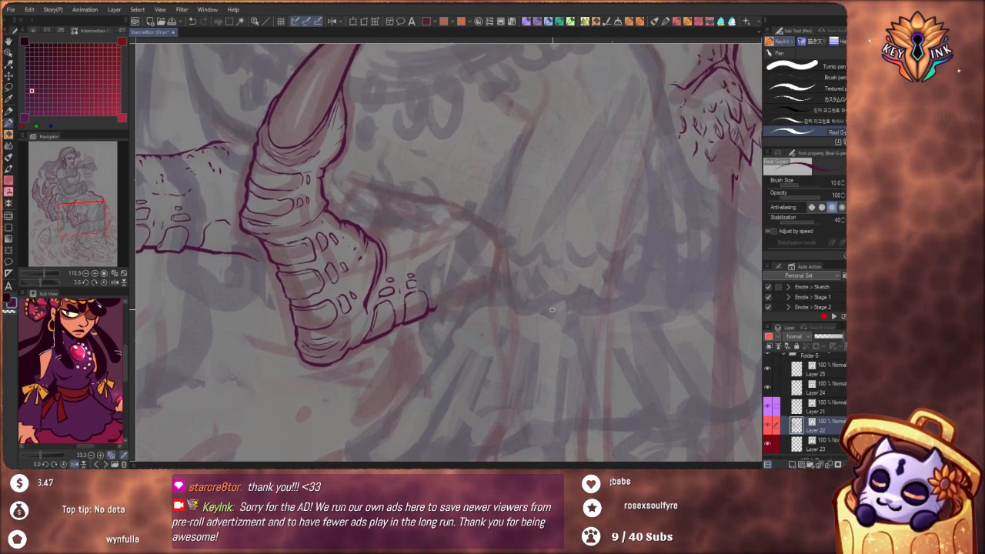
Ink the inner contour behind the lap finger's knuckle toward the skirt, and add a third plate along the opposite lower edge
mouse_move(577, 318)
left_mouse_down()
mouse_move(568, 341)
mouse_move(581, 314)
mouse_move(582, 328)
mouse_move(472, 409)
left_mouse_up()
left_click_drag(423, 400, 385, 374)
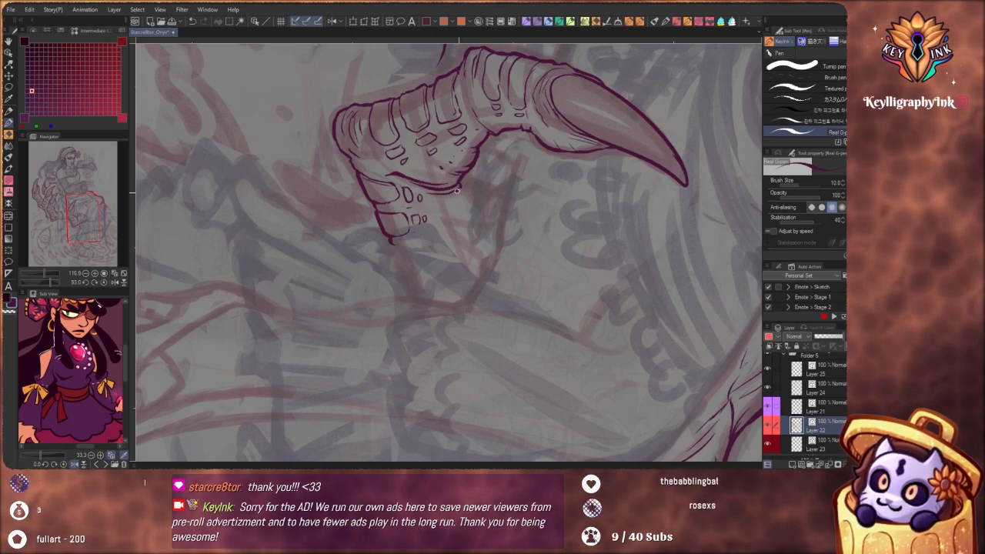
left_click_drag(459, 188, 480, 258)
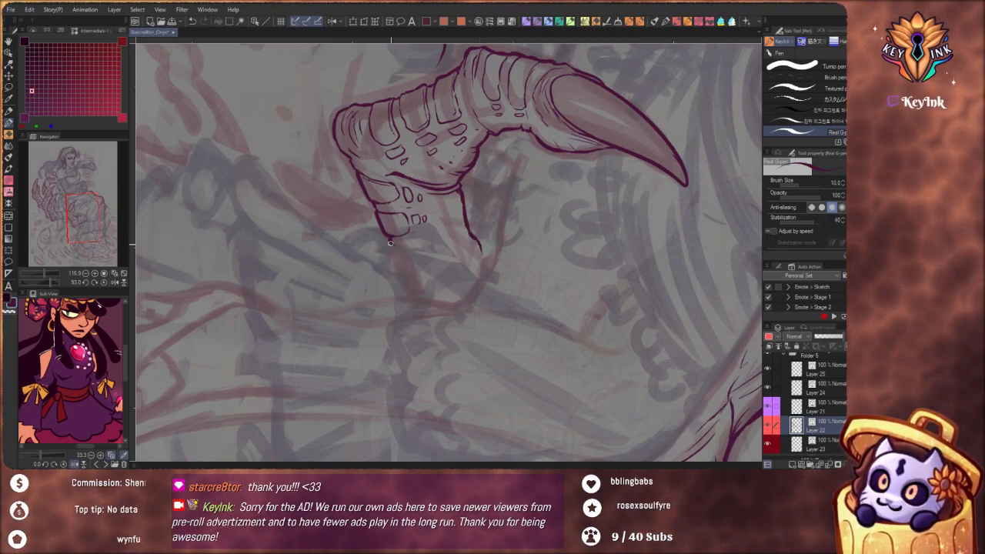
mouse_move(394, 247)
left_mouse_down()
mouse_move(411, 249)
mouse_move(417, 264)
mouse_move(396, 268)
left_mouse_up()
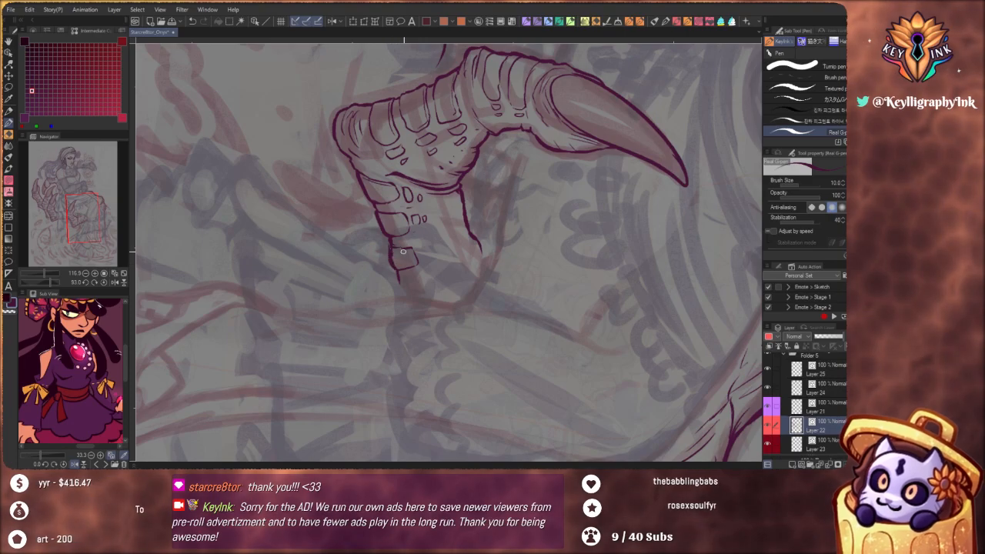
left_click_drag(403, 252, 405, 308)
Continue the upper contour behind the lap finger with parallel tapering crease lines curving down at its end
left_click_drag(503, 377, 564, 206)
mouse_move(436, 259)
left_mouse_down()
mouse_move(465, 258)
mouse_move(528, 287)
left_mouse_up()
scroll(465, 257, "up", 3)
left_click_drag(465, 248, 524, 274)
left_click_drag(478, 246, 524, 268)
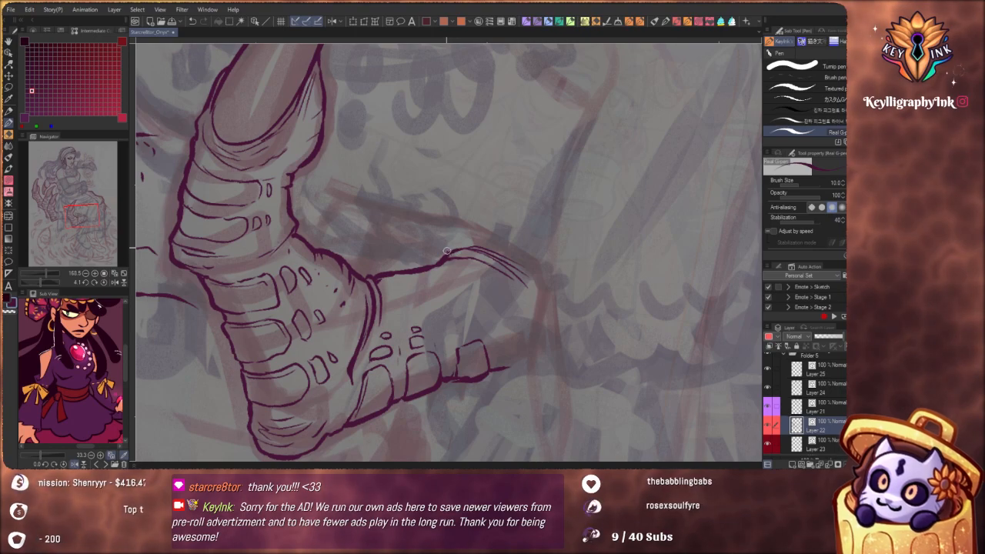
mouse_move(428, 264)
left_mouse_down()
mouse_move(415, 228)
mouse_move(419, 267)
mouse_move(501, 249)
left_mouse_up()
left_click_drag(442, 264, 422, 265)
Ink curved creases, a rounded plate and small scales on the section visible beyond the lap finger's upper contour
left_click_drag(518, 364, 575, 289)
left_click_drag(458, 203, 482, 224)
left_click_drag(487, 250, 466, 224)
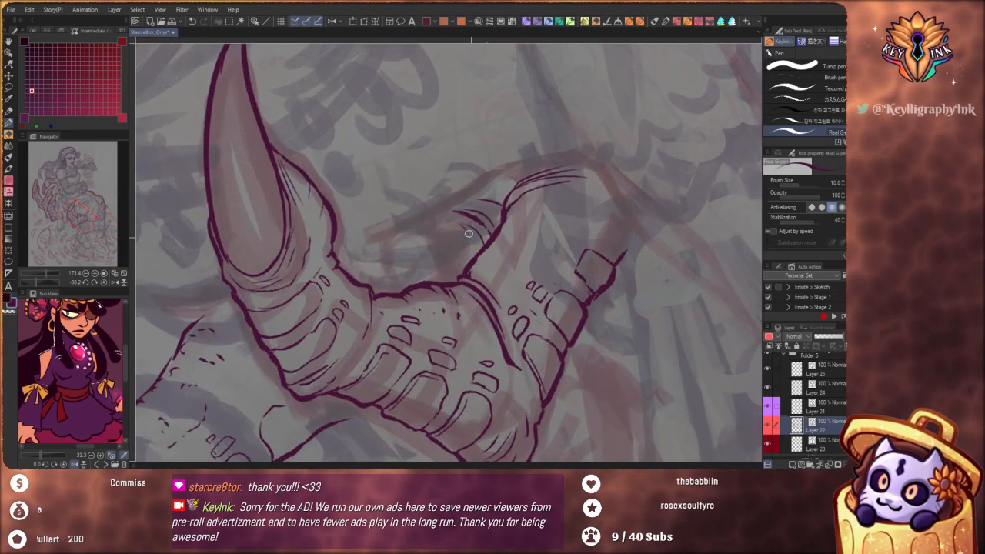
mouse_move(478, 259)
left_mouse_down()
mouse_move(454, 232)
mouse_move(464, 243)
mouse_move(450, 240)
mouse_move(466, 273)
left_mouse_up()
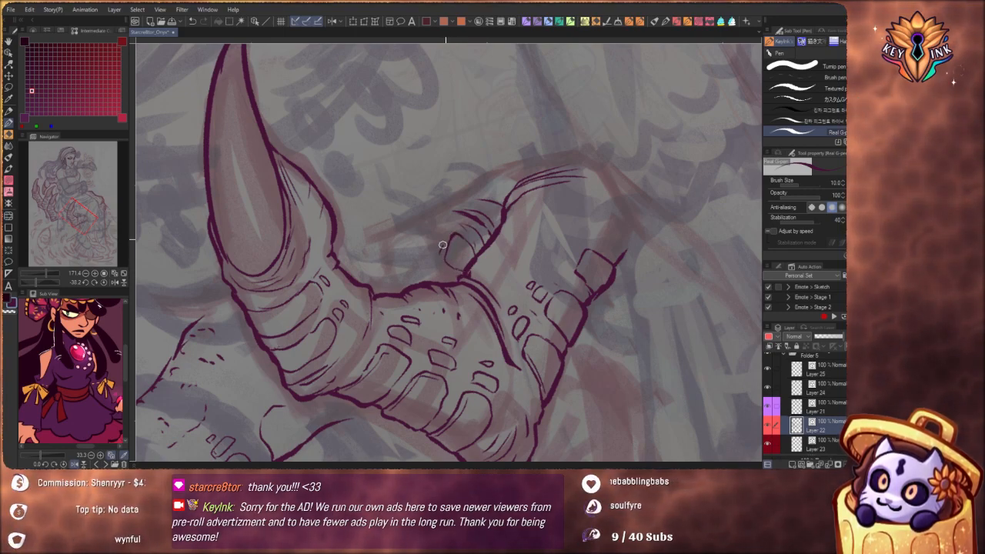
left_click_drag(439, 238, 437, 254)
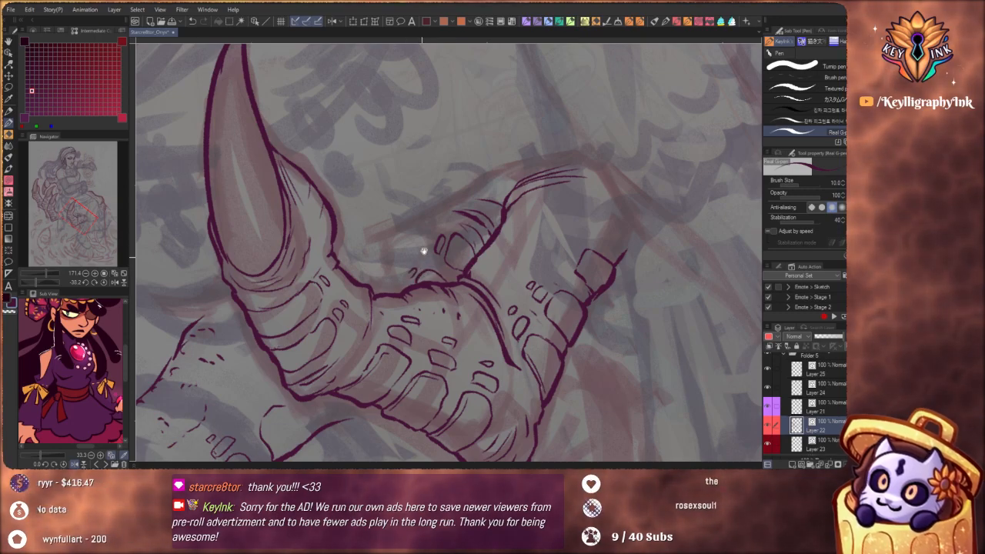
left_click_drag(424, 251, 536, 378)
left_click_drag(509, 278, 537, 280)
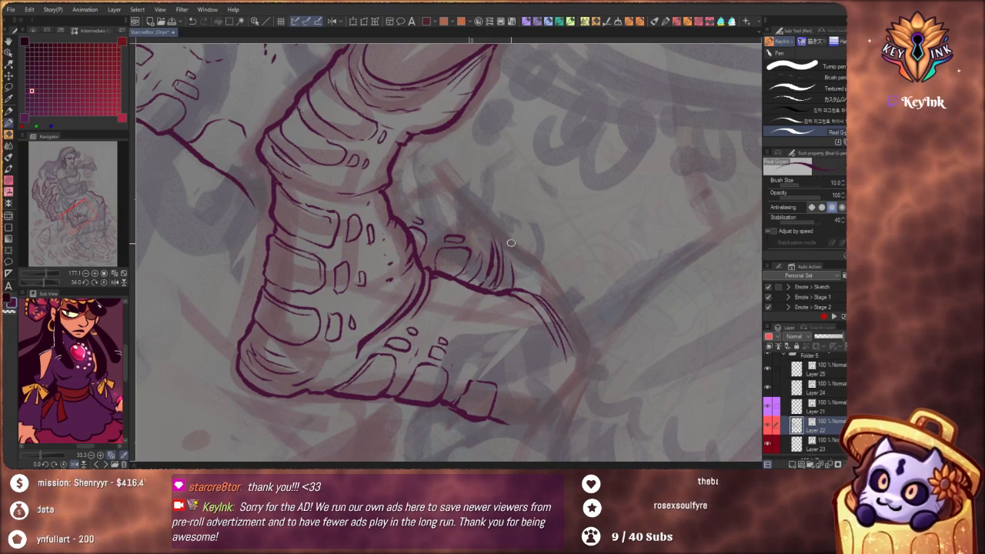
key("ctrl+z")
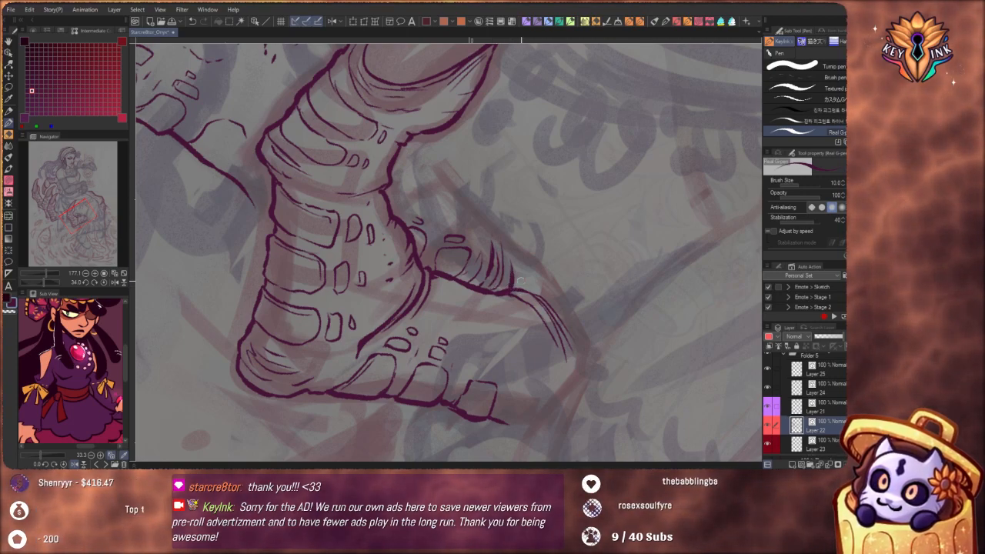
Join the hand's lower contour to the lap finger's edge beside the third rounded plate, adding small creases at the junction
scroll(502, 229, "down", 7)
left_click_drag(549, 292, 551, 342)
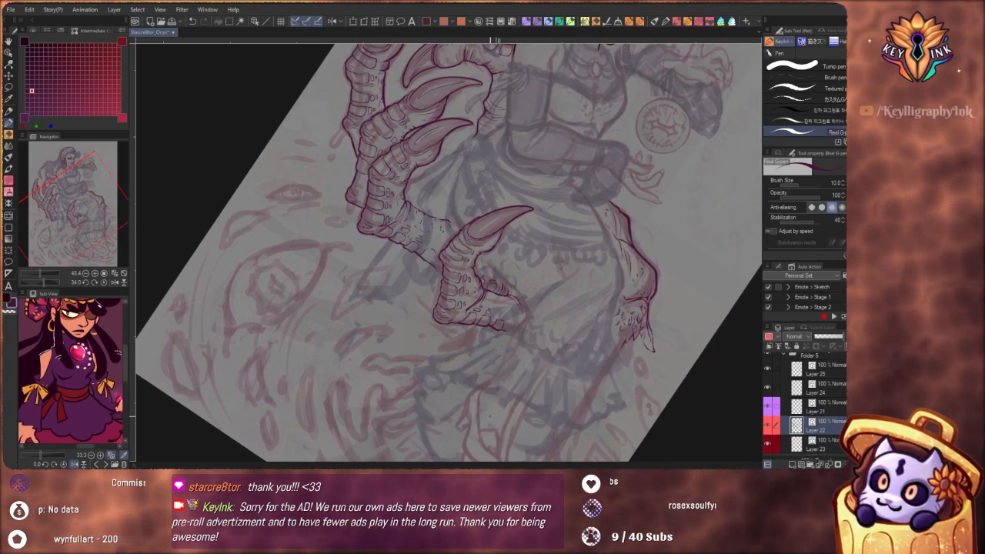
left_click_drag(521, 329, 547, 343)
left_click_drag(465, 275, 482, 277)
scroll(482, 278, "up", 4)
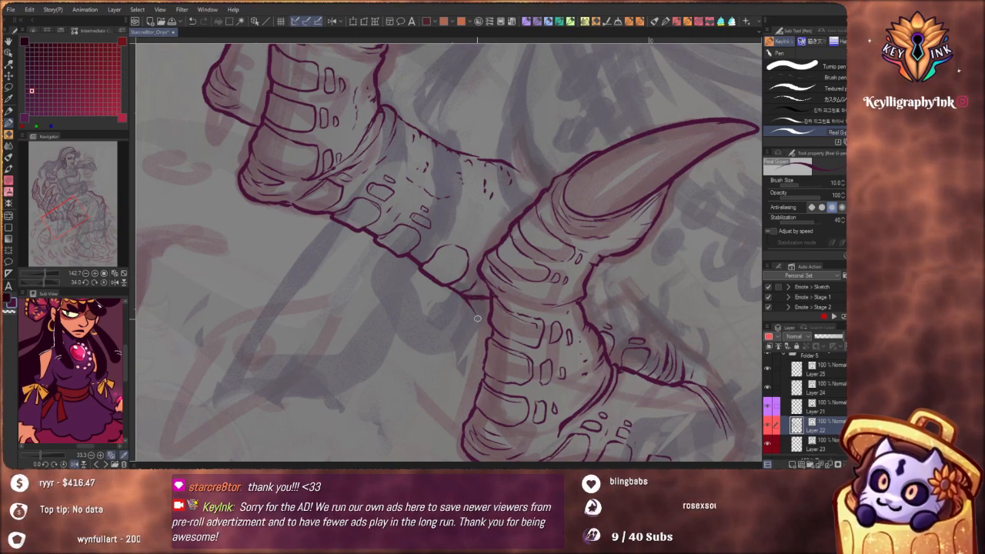
scroll(477, 316, "down", 4)
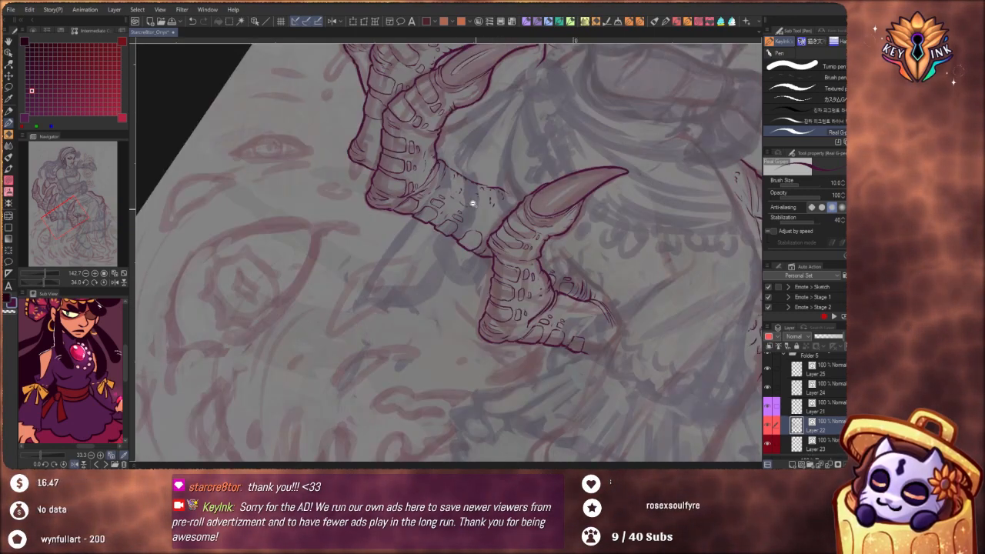
Ink a wavy contour from beneath the front raised claw finger toward the skirt, above the hand's existing upper contour
left_click_drag(519, 338, 543, 314)
left_click_drag(569, 283, 561, 338)
scroll(561, 339, "up", 4)
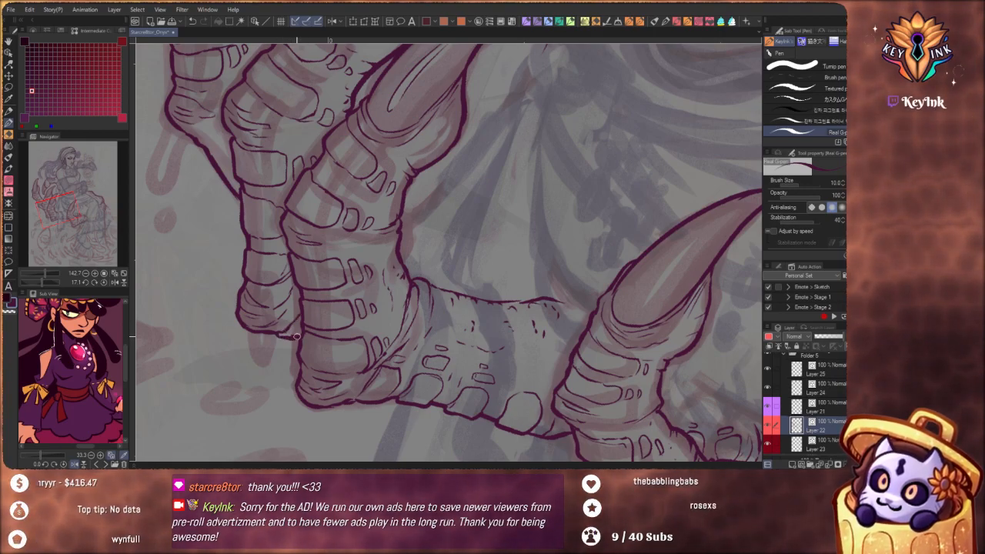
left_click_drag(355, 255, 416, 373)
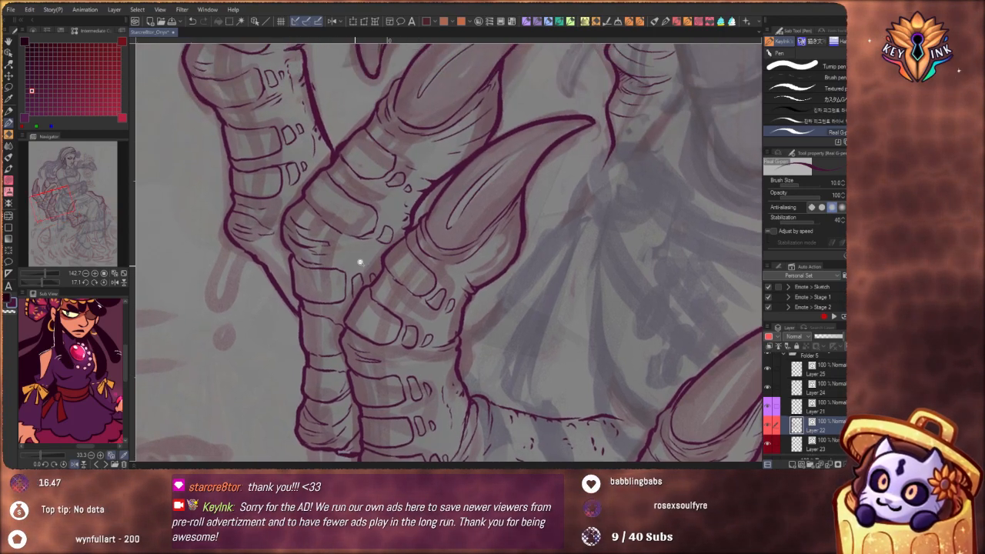
scroll(361, 263, "down", 6)
mouse_move(539, 363)
left_mouse_down()
mouse_move(506, 332)
mouse_move(454, 323)
mouse_move(407, 362)
mouse_move(388, 360)
left_mouse_up()
left_click_drag(433, 247, 440, 268)
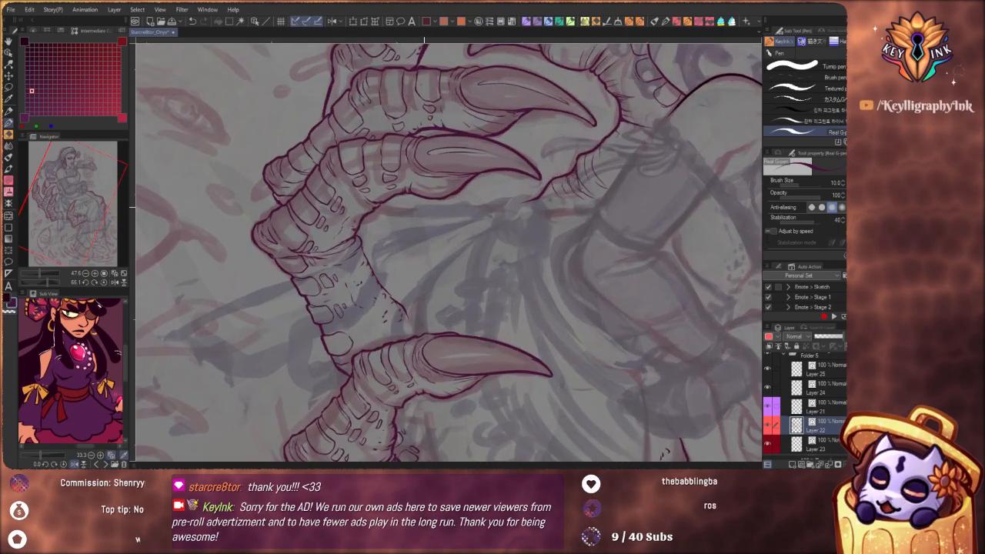
scroll(385, 207, "up", 4)
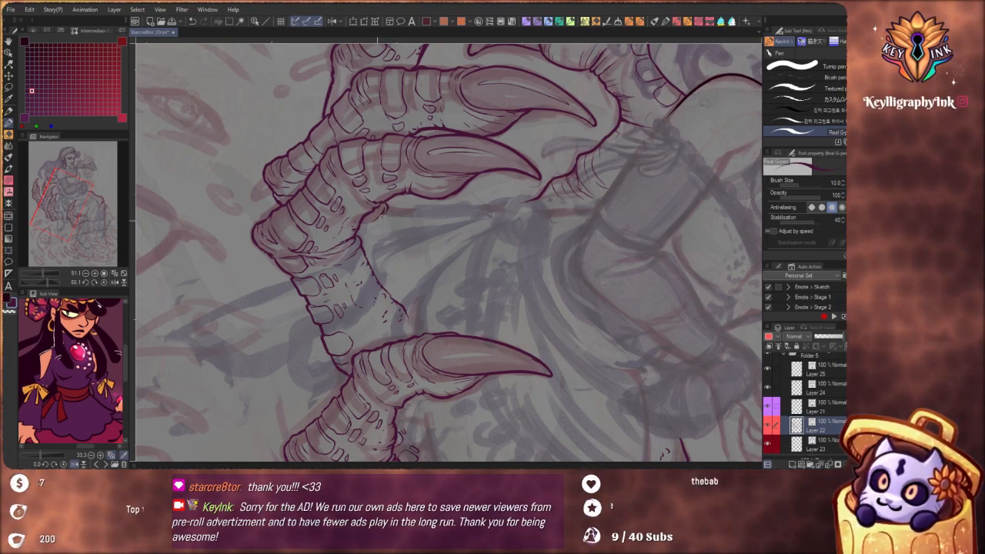
mouse_move(379, 210)
left_mouse_down()
mouse_move(407, 250)
mouse_move(423, 308)
left_mouse_up()
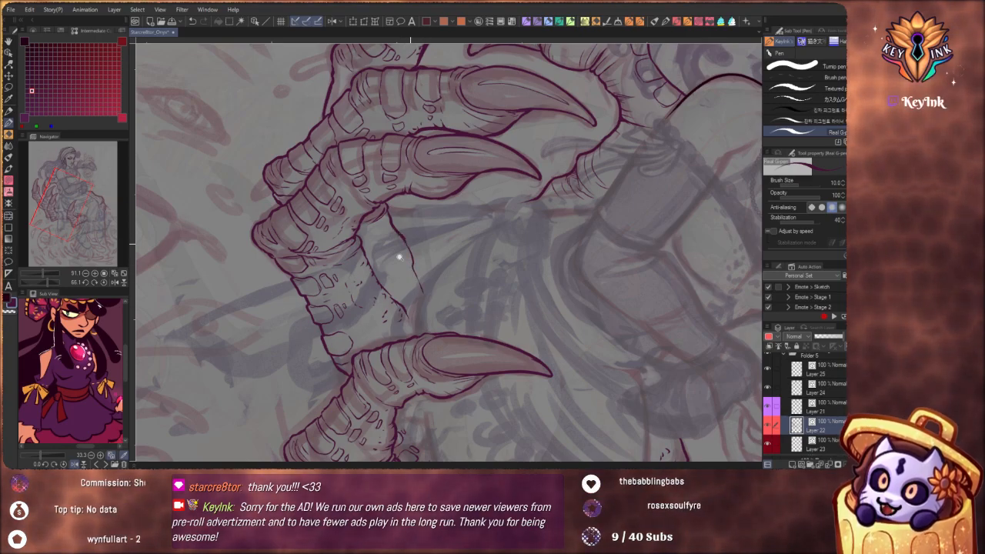
Ink another short contour above it behind the front raised finger, and add creases and texture dashes between the new lines
scroll(412, 242, "down", 4)
mouse_move(470, 373)
left_mouse_down()
mouse_move(544, 330)
mouse_move(571, 251)
mouse_move(551, 187)
left_mouse_up()
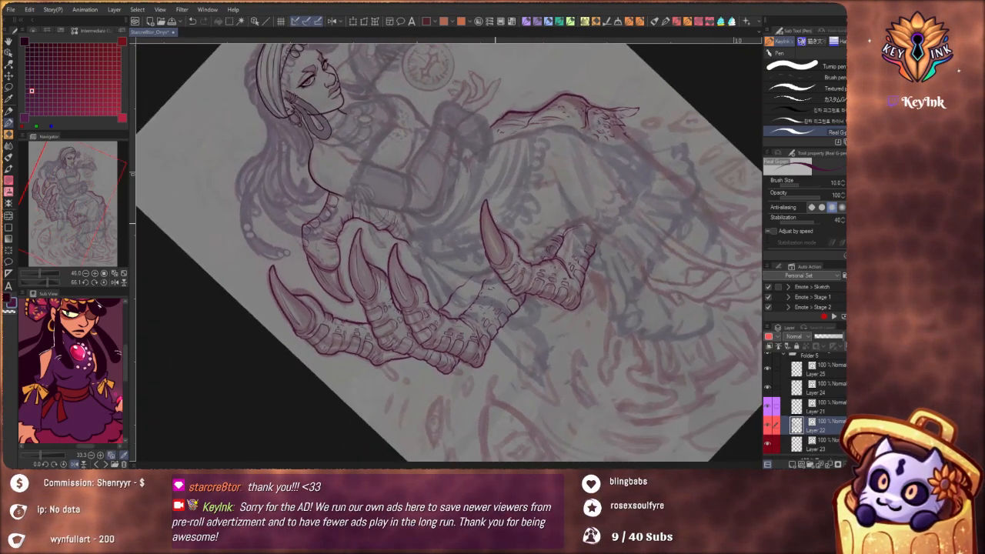
scroll(485, 281, "up", 2)
scroll(485, 281, "up", 2)
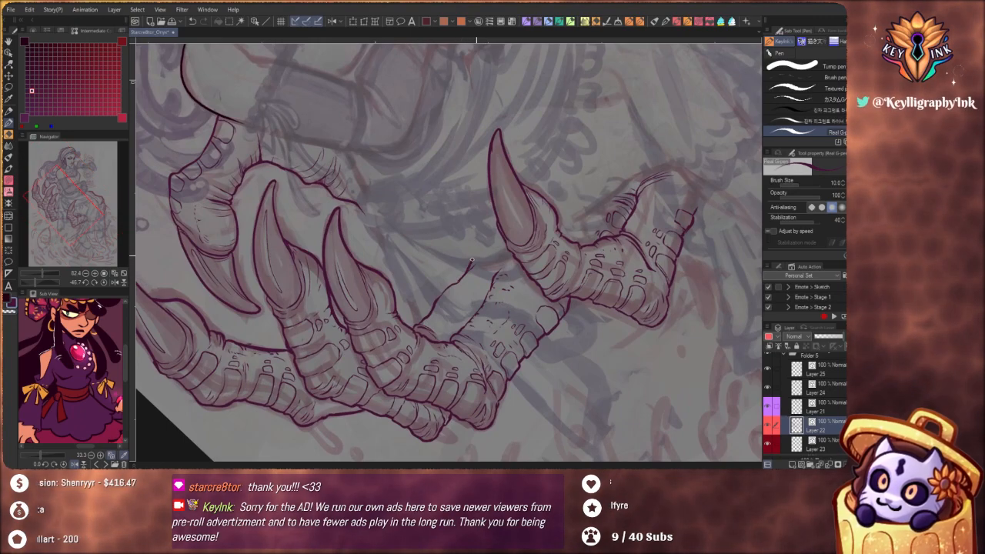
left_click_drag(530, 234, 435, 255)
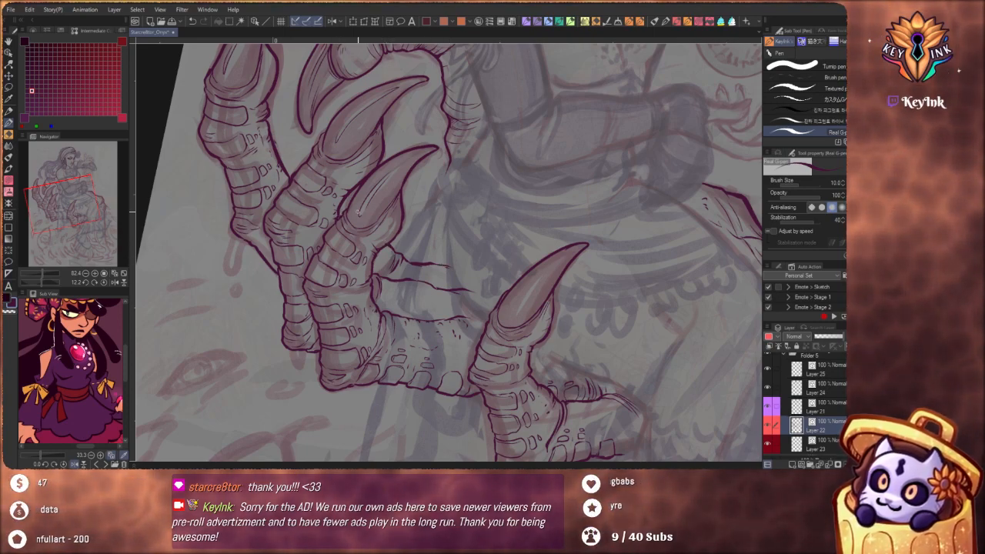
scroll(400, 208, "down", 3)
scroll(398, 217, "up", 3)
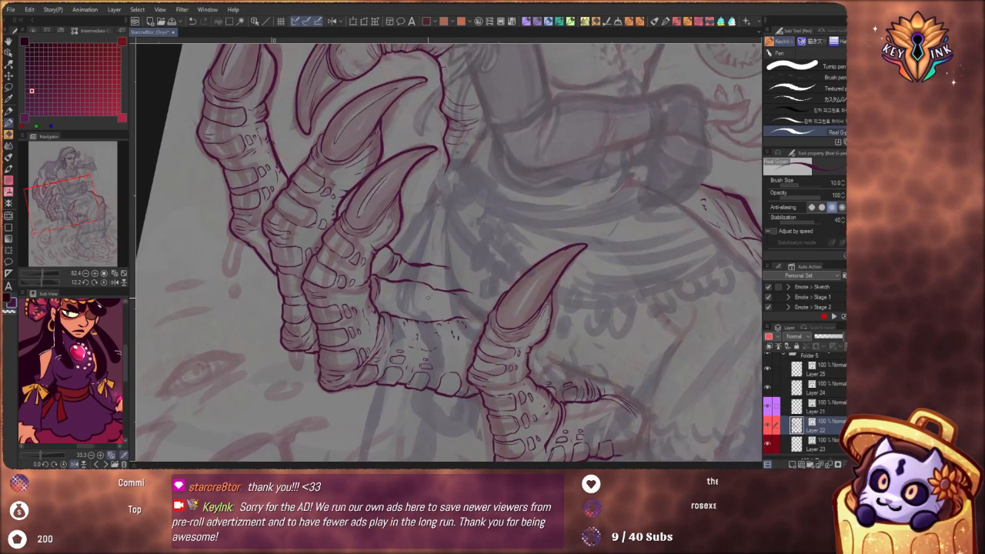
left_click_drag(489, 338, 405, 264)
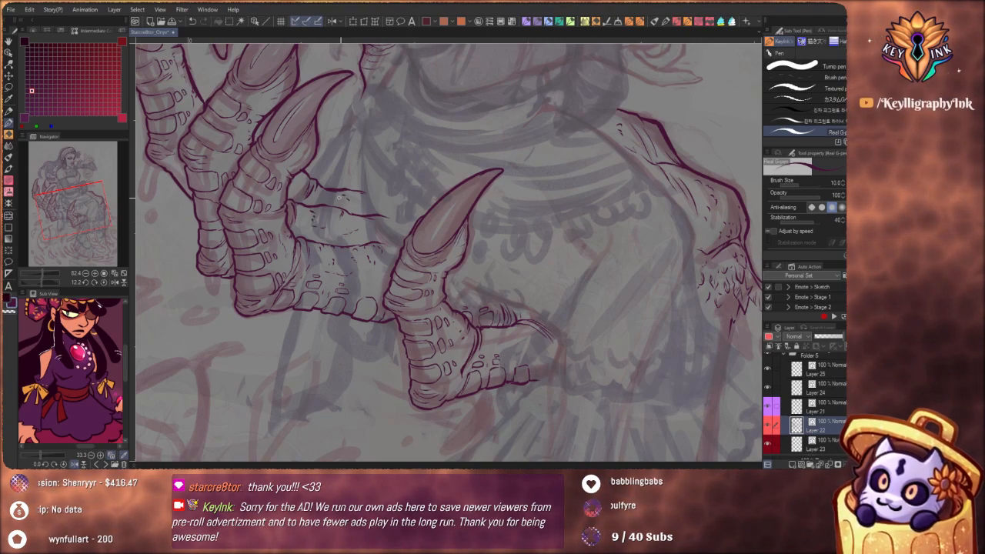
Add pointed scales to the lower tip of the scaly cluster beside the skirt's knee
scroll(356, 192, "down", 5)
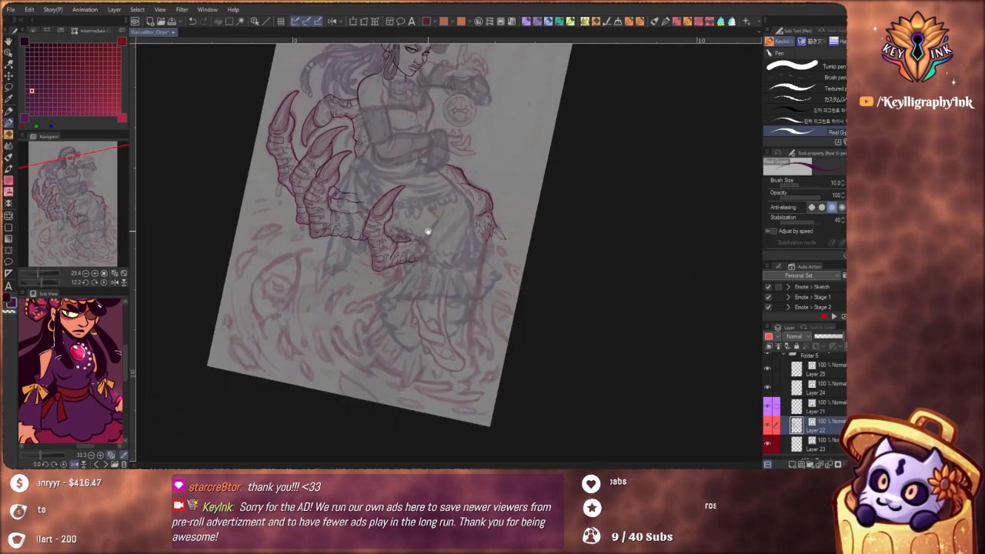
left_click_drag(512, 294, 534, 332)
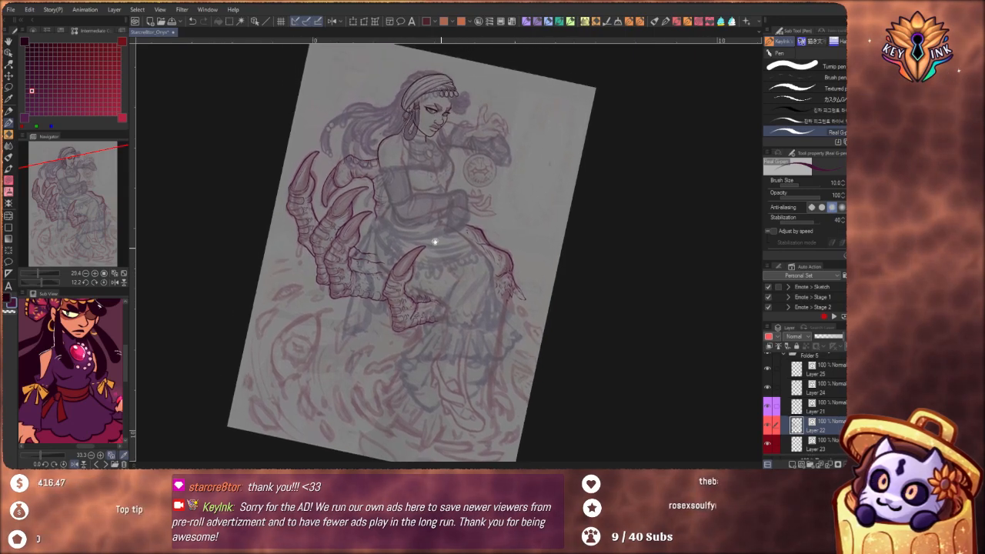
scroll(403, 194, "up", 5)
scroll(402, 195, "up", 2)
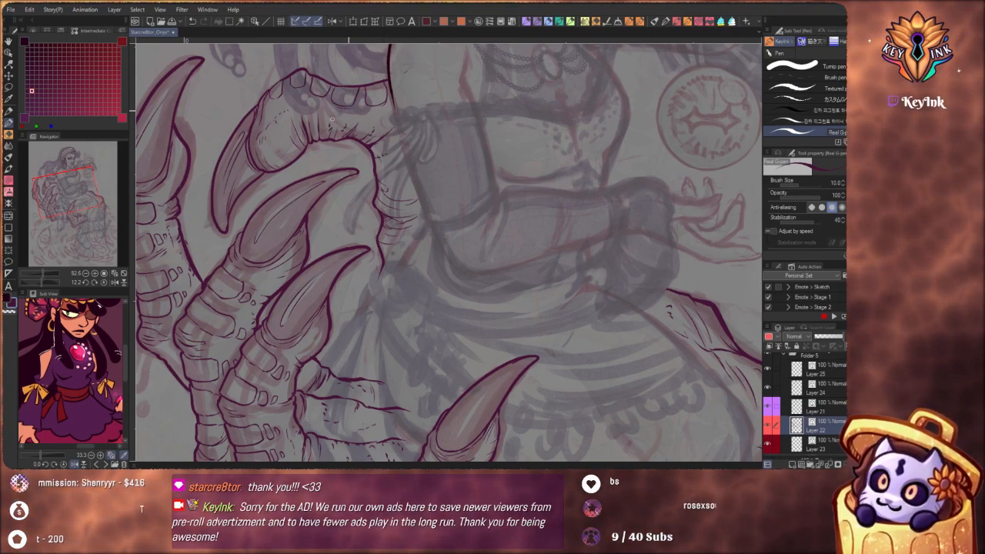
scroll(482, 311, "down", 4)
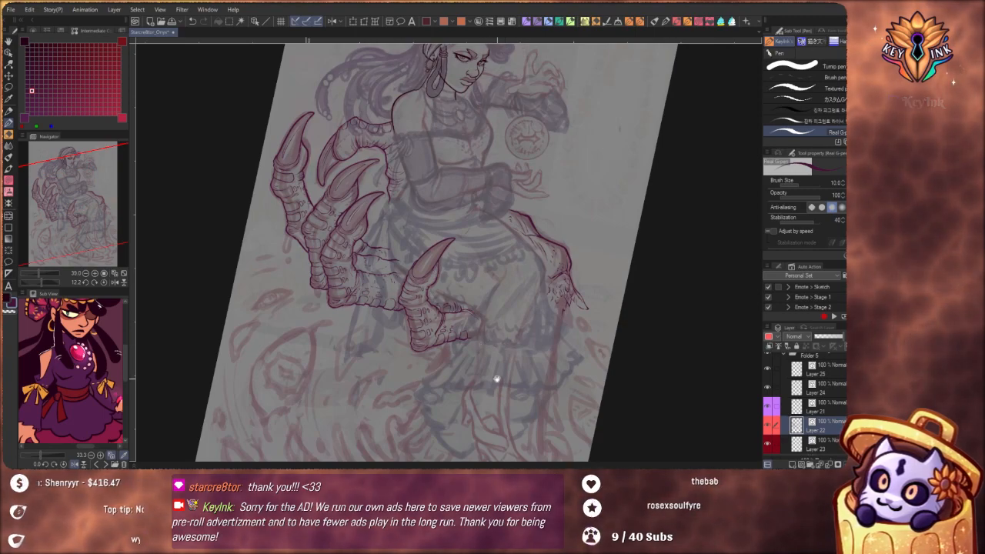
left_click_drag(510, 402, 438, 390)
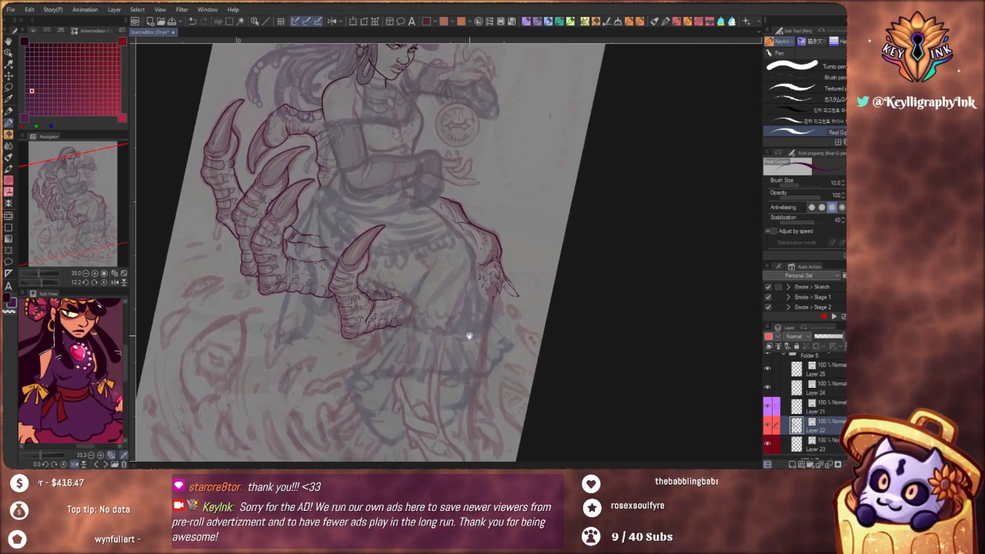
left_click_drag(513, 345, 446, 319)
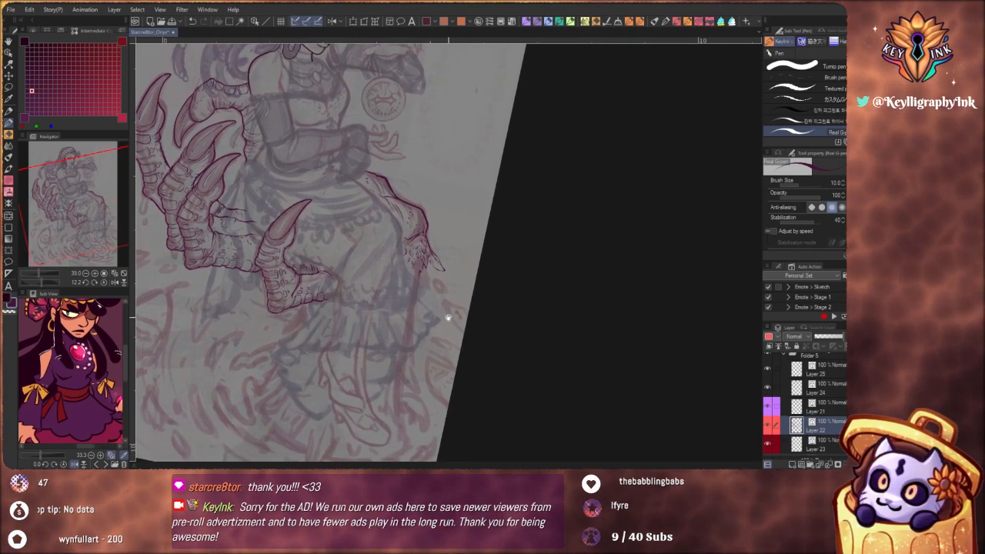
left_click_drag(404, 270, 468, 257)
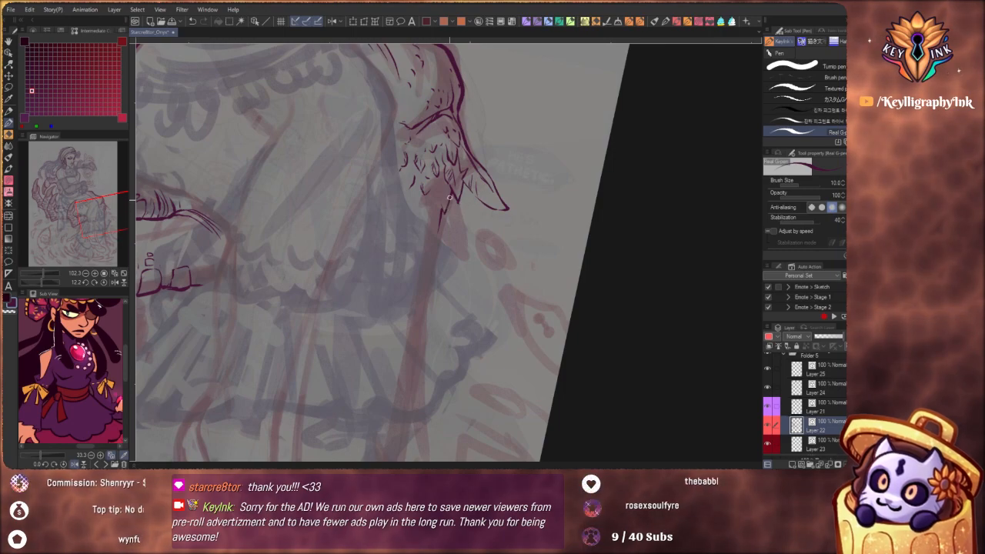
left_click_drag(451, 199, 447, 225)
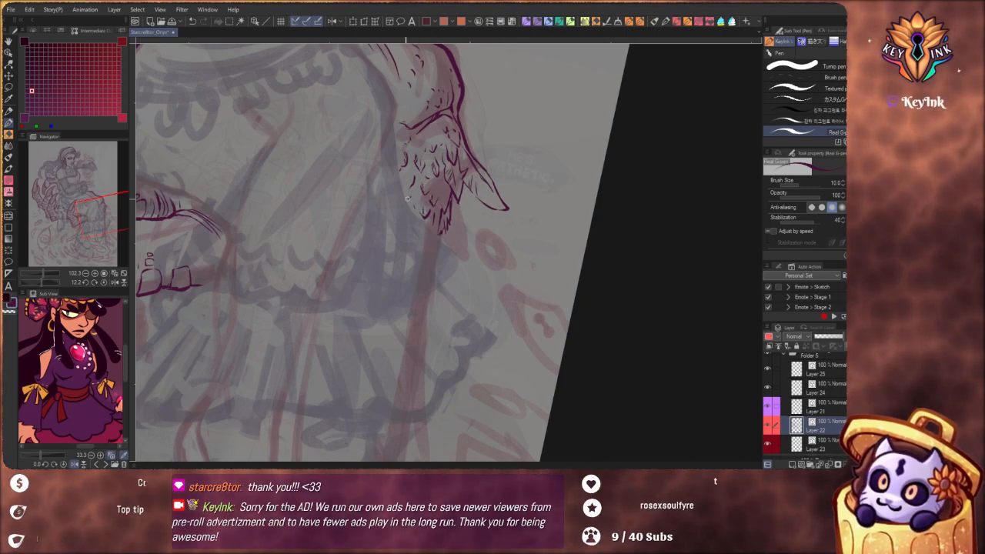
left_click_drag(467, 134, 453, 266)
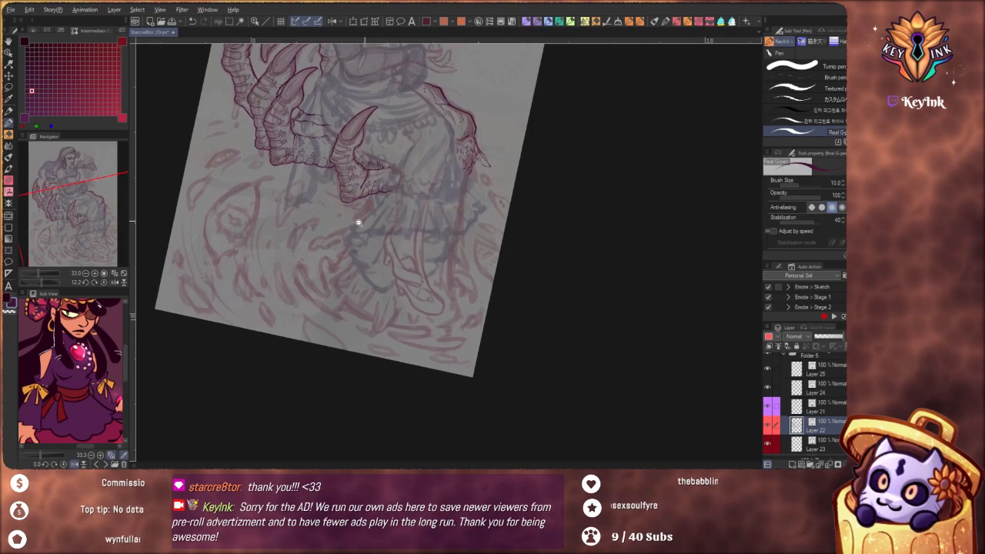
left_click_drag(354, 233, 373, 263)
scroll(373, 264, "up", 8)
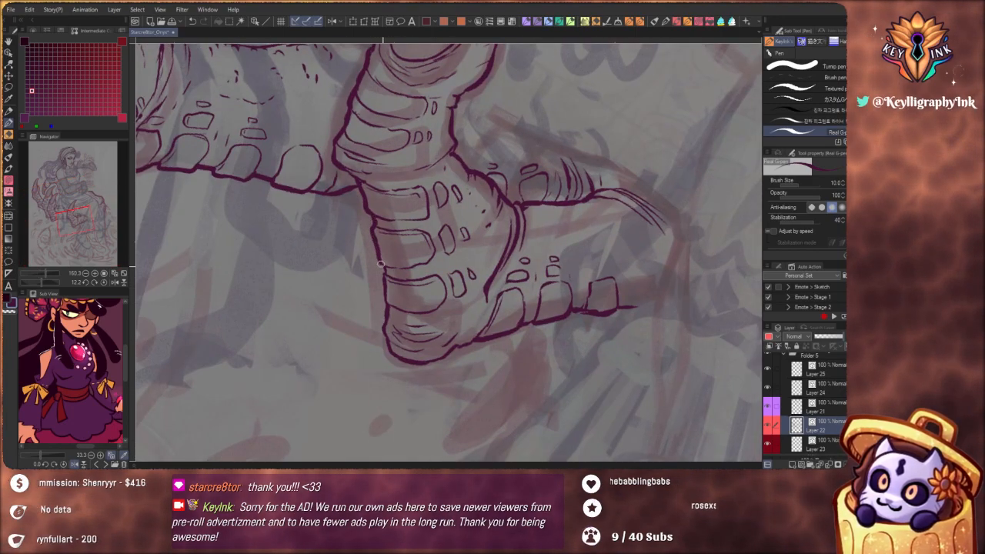
left_click_drag(365, 193, 391, 240)
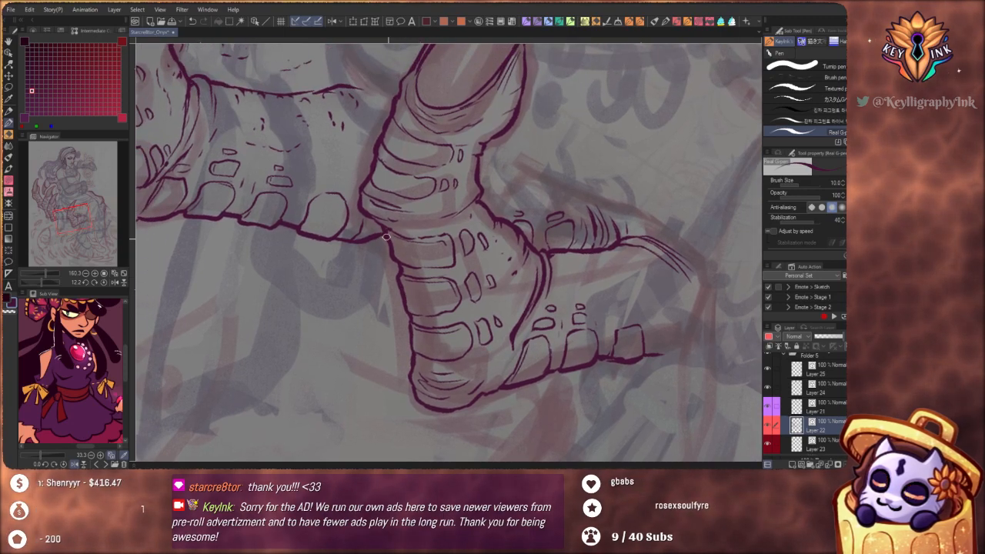
scroll(372, 221, "down", 2)
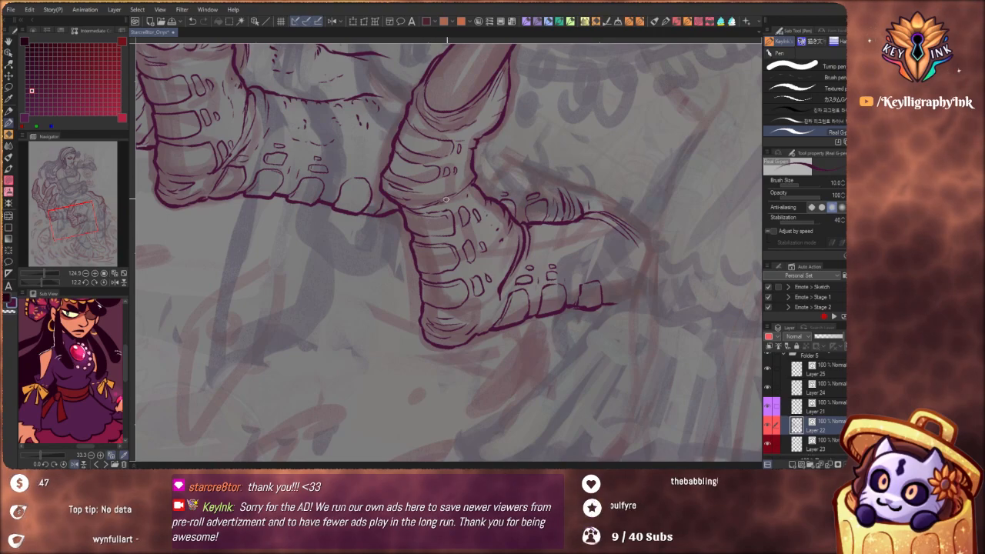
scroll(479, 161, "down", 4)
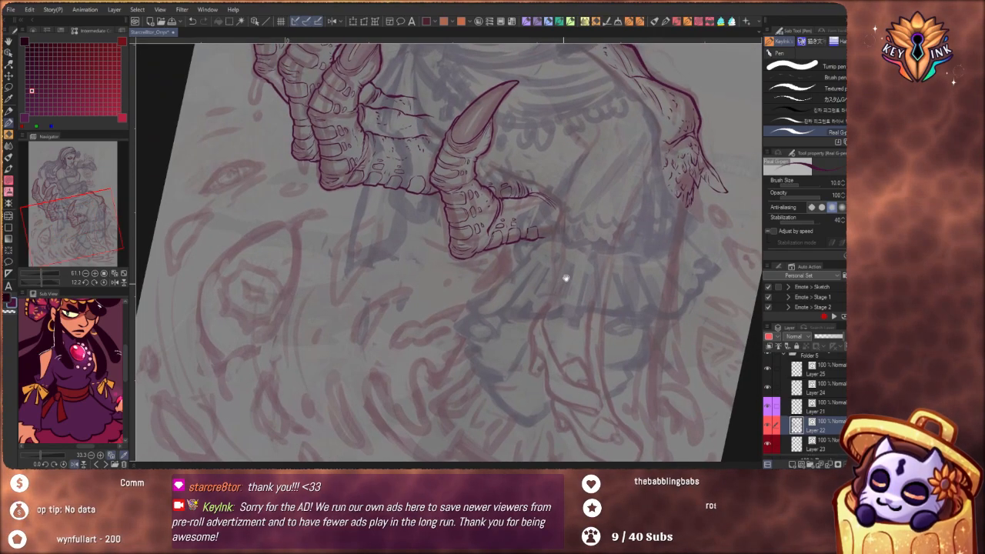
Extend the front lap finger's lower contour past its last plate to the finger's end at the skirt
scroll(497, 237, "up", 4)
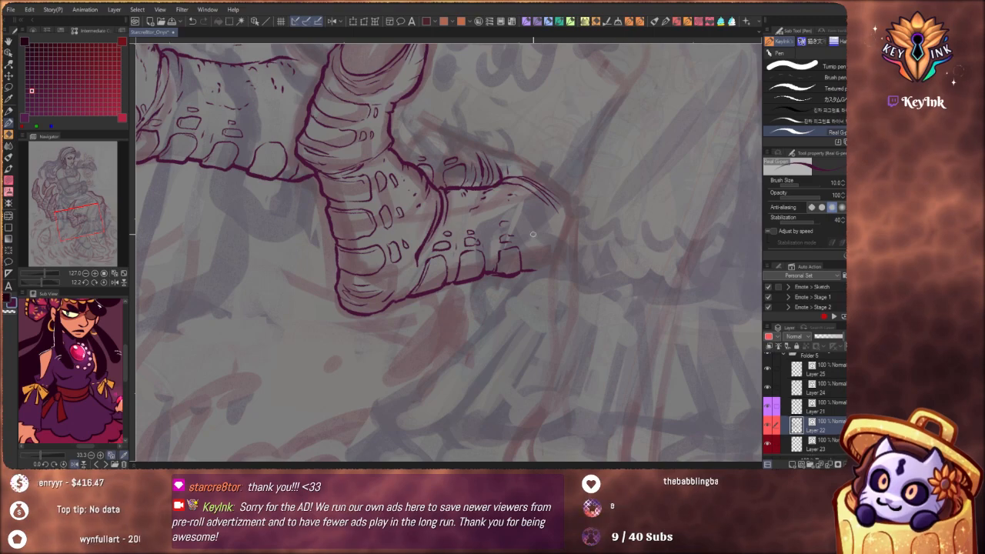
left_click_drag(531, 270, 548, 262)
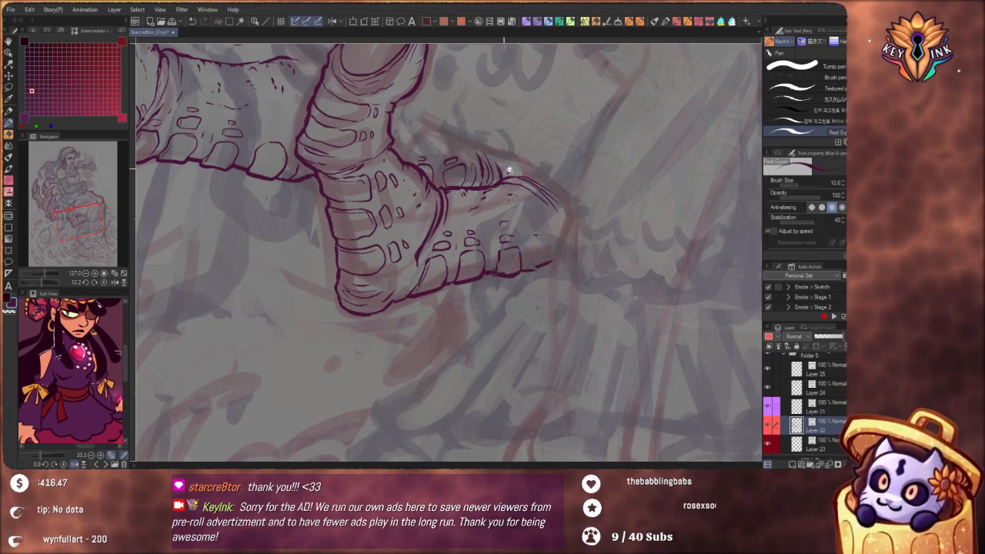
left_click_drag(510, 170, 557, 255)
left_click_drag(566, 288, 537, 296)
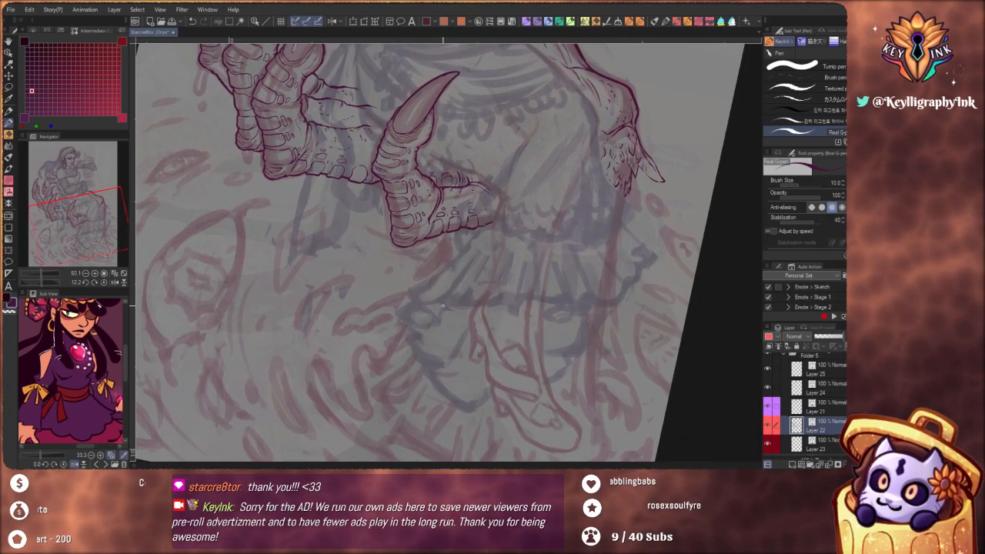
Rework the bent finger behind the shoulder, giving its knuckle a bumpier contour and narrower rounded plates with creases between them
scroll(534, 329, "down", 2)
scroll(511, 319, "down", 5)
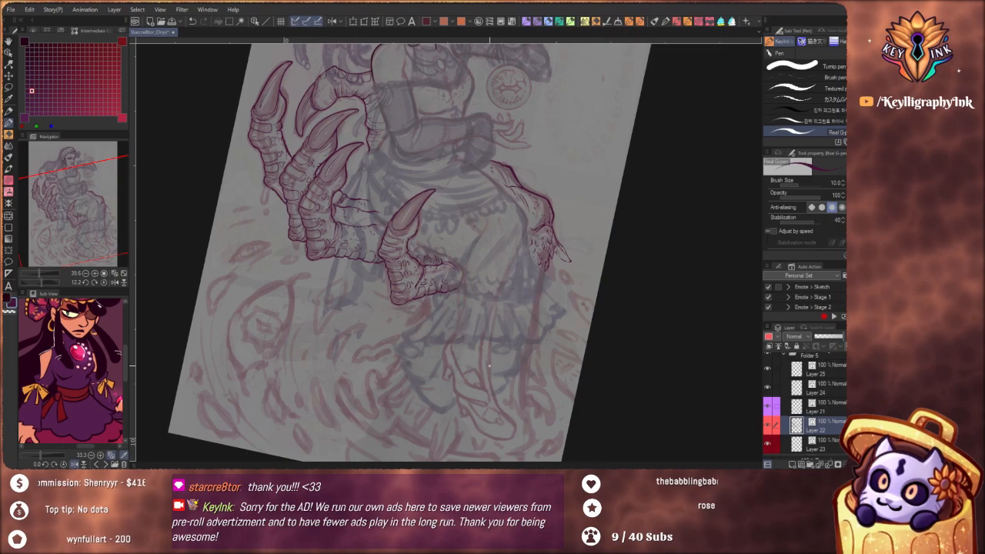
scroll(518, 319, "up", 3)
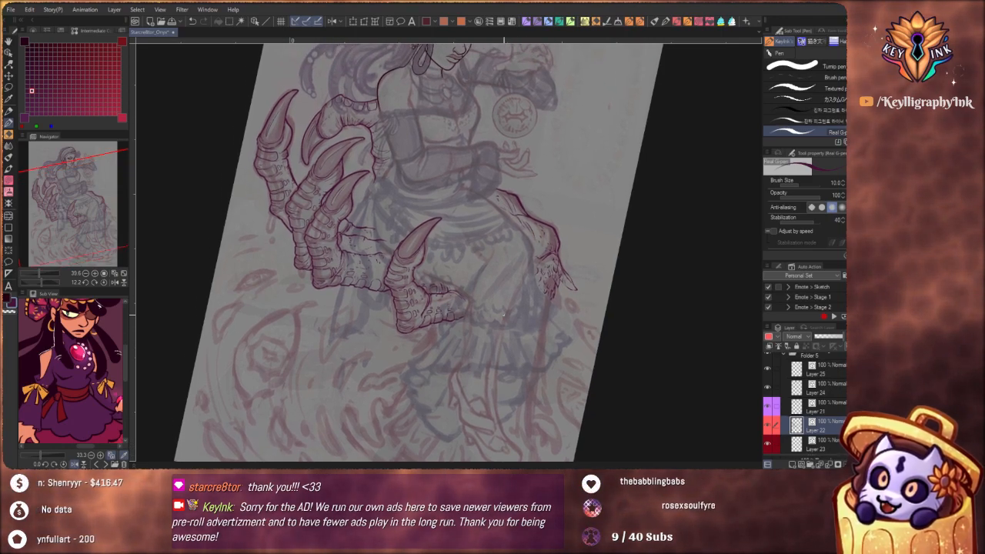
left_click_drag(571, 327, 567, 334)
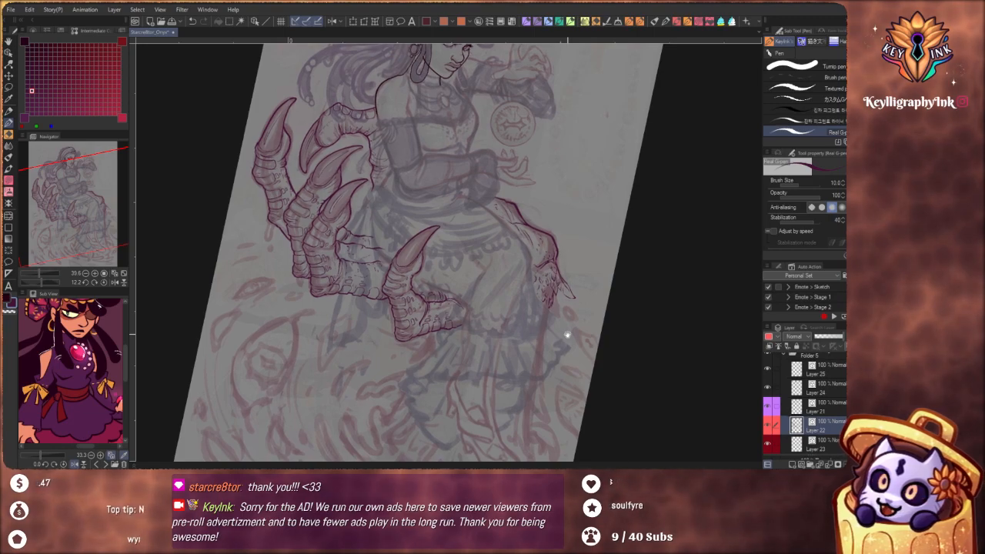
left_click_drag(567, 334, 649, 419)
mouse_move(436, 170)
left_mouse_down()
mouse_move(475, 192)
mouse_move(427, 232)
left_mouse_up()
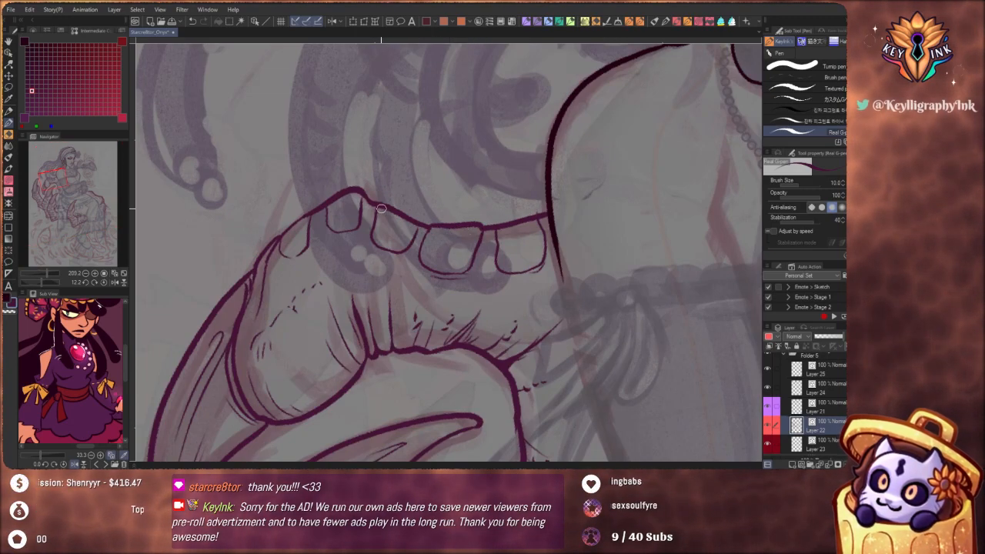
key("ctrl+z")
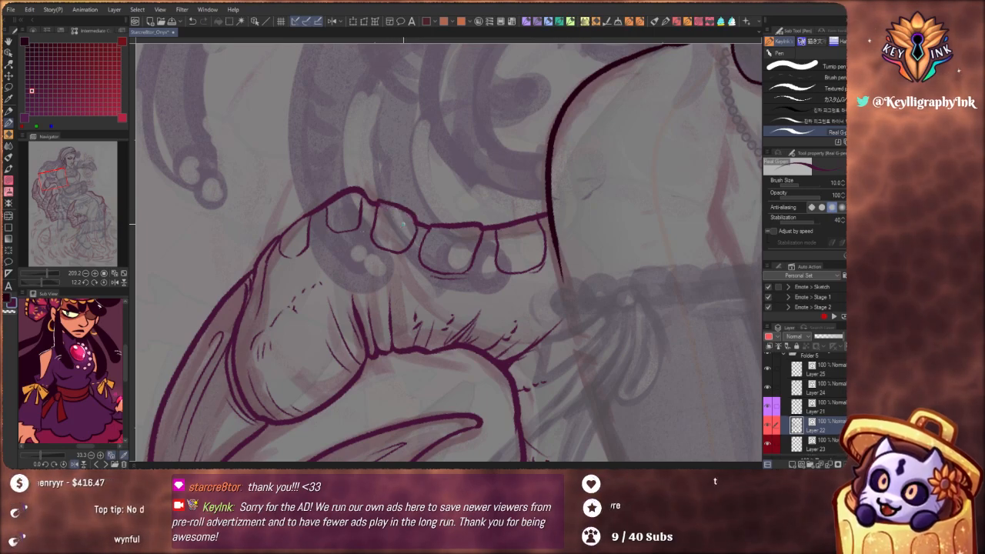
key("ctrl+z")
mouse_move(336, 199)
left_mouse_down()
mouse_move(337, 229)
mouse_move(317, 240)
mouse_move(312, 219)
mouse_move(282, 233)
left_mouse_up()
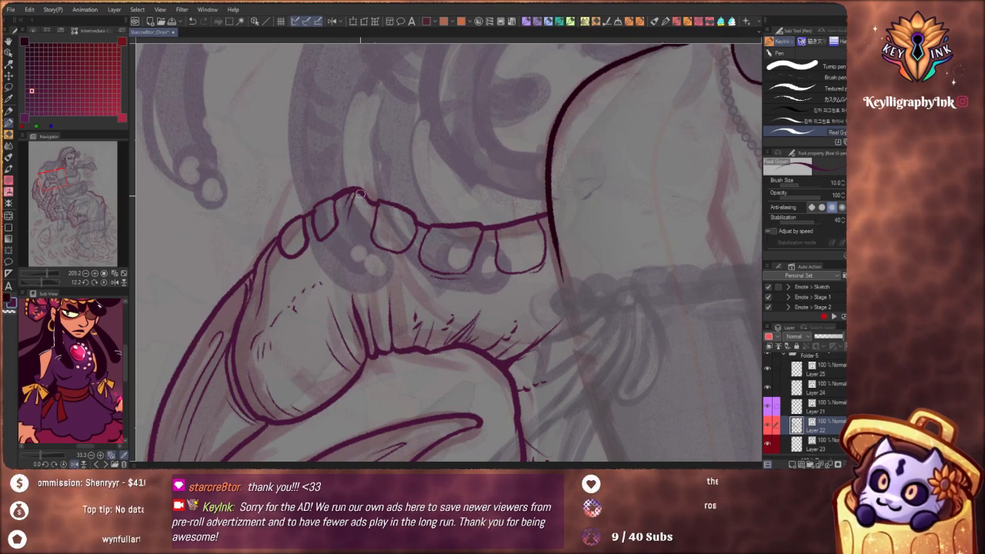
Ink small secondary plates beneath the bent finger's rounded plates and raise the contour over the plate nearest the shoulder
left_click_drag(309, 261, 298, 267)
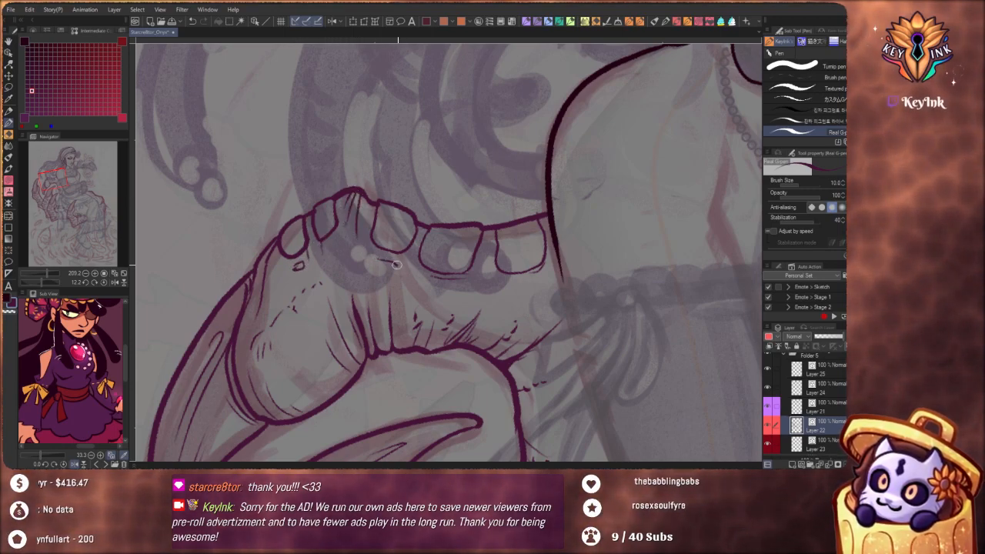
left_click_drag(375, 262, 397, 266)
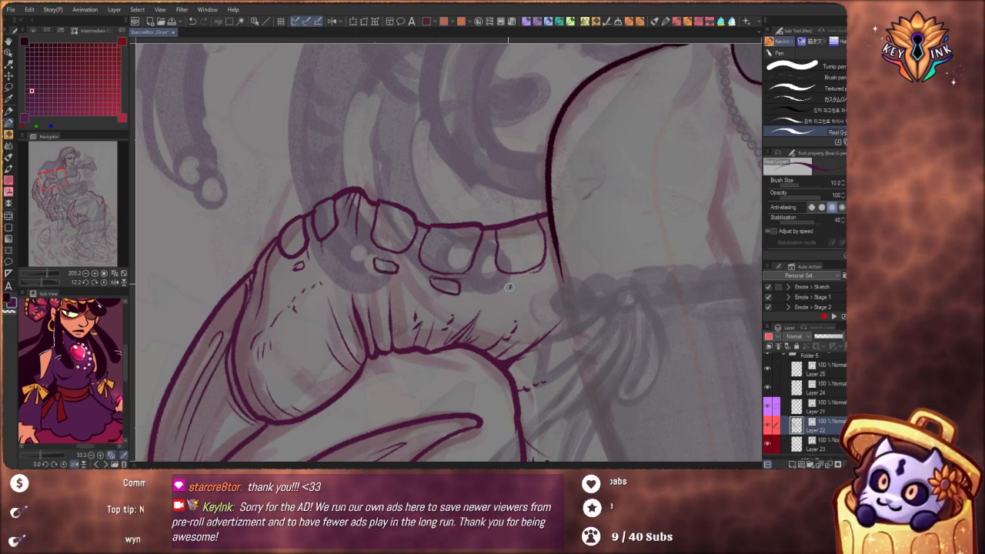
mouse_move(511, 285)
left_mouse_down()
mouse_move(537, 275)
mouse_move(542, 283)
mouse_move(508, 289)
left_mouse_up()
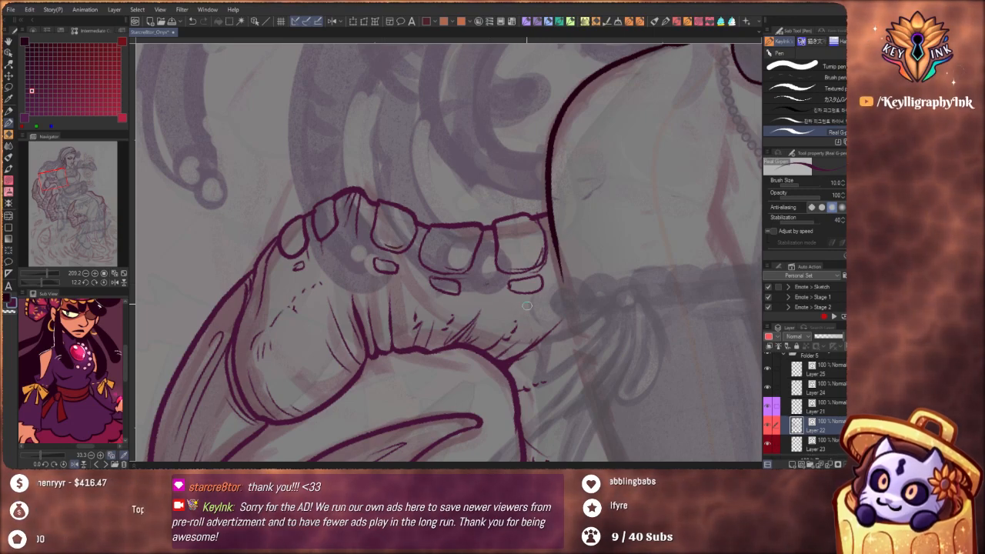
left_click_drag(438, 184, 476, 196)
Redraw the outermost finger's knuckle contour as a separate bulging plate edge and extend the creases above it
scroll(430, 273, "up", 3)
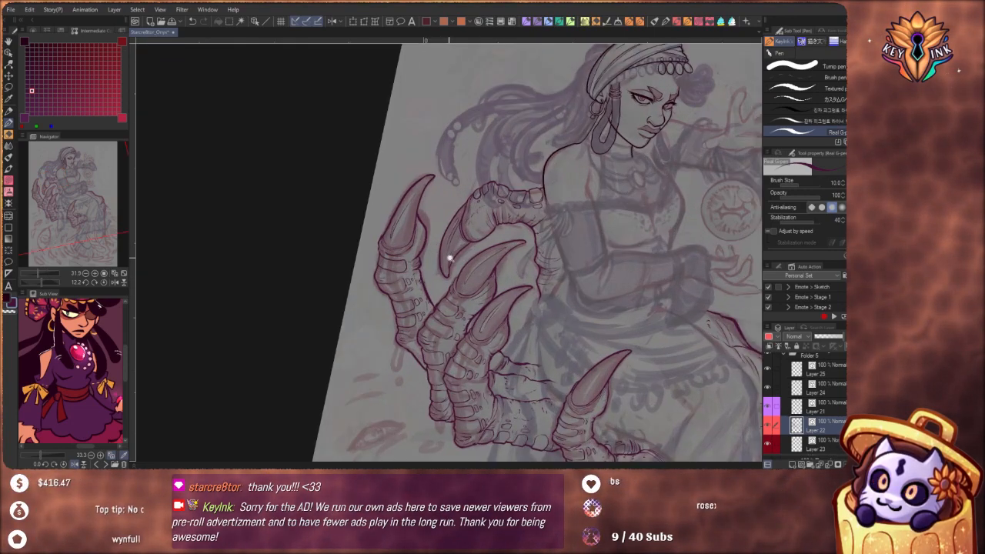
scroll(430, 295, "up", 5)
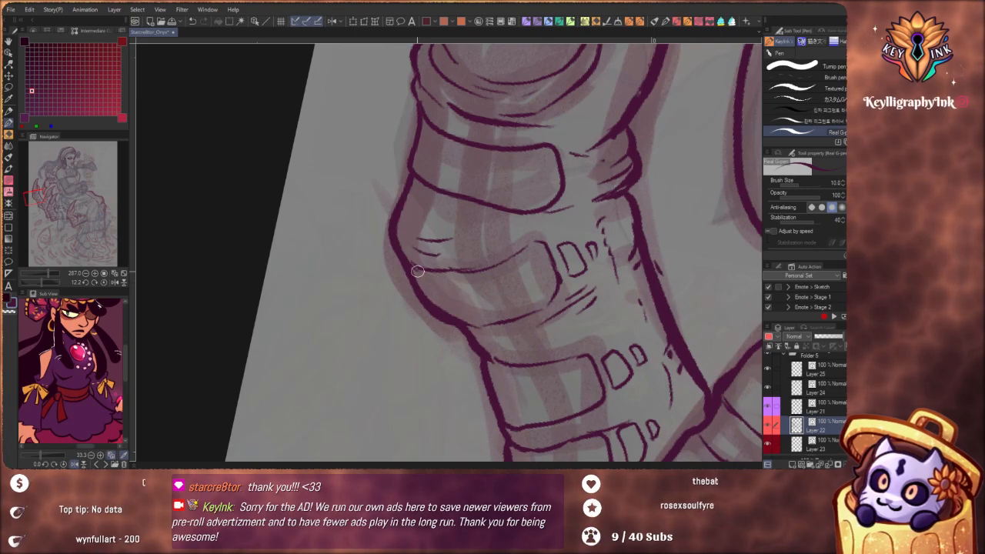
mouse_move(407, 247)
left_mouse_down()
mouse_move(462, 279)
mouse_move(420, 290)
mouse_move(465, 333)
left_mouse_up()
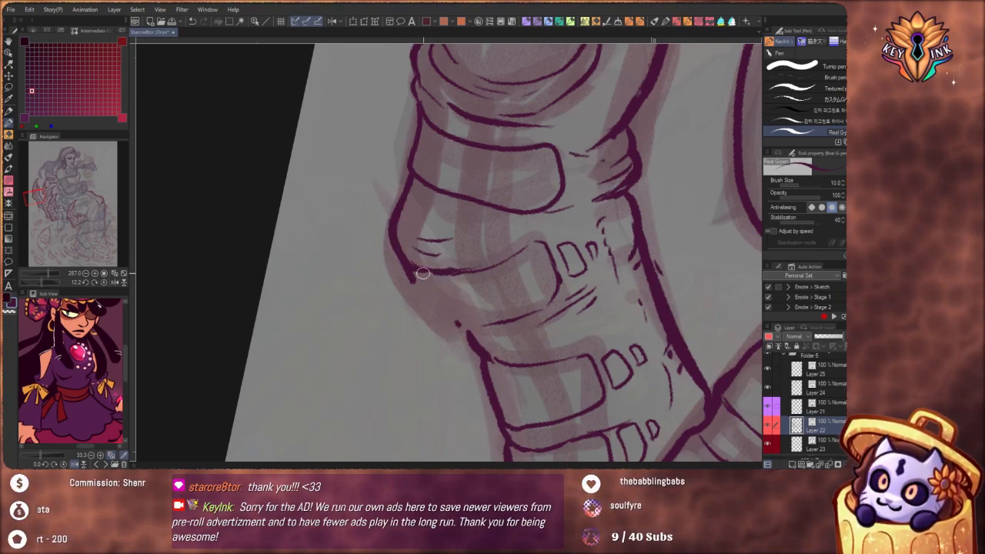
mouse_move(409, 271)
left_mouse_down()
mouse_move(449, 322)
mouse_move(478, 327)
mouse_move(461, 326)
mouse_move(479, 343)
mouse_move(478, 333)
mouse_move(531, 304)
left_mouse_up()
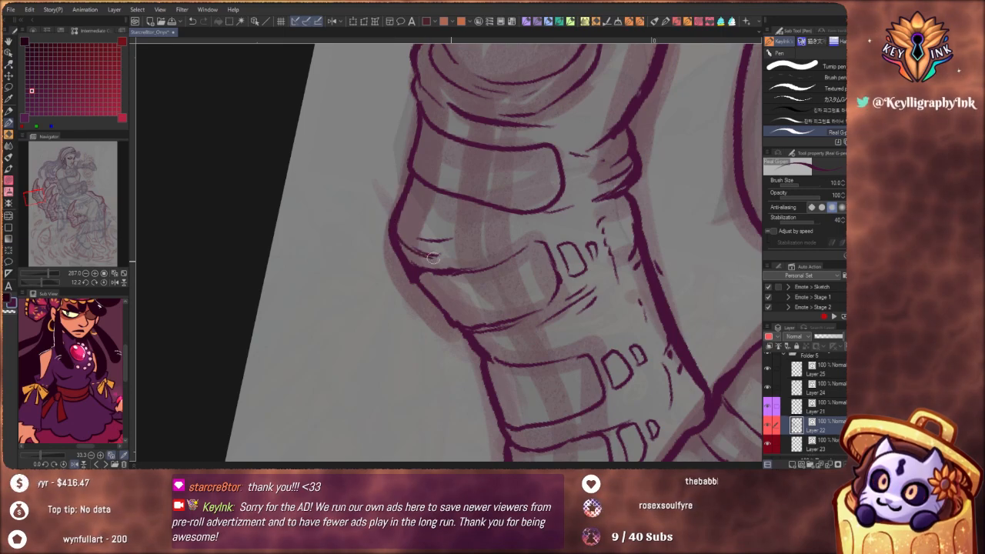
left_click_drag(433, 259, 471, 242)
mouse_move(535, 229)
left_mouse_down()
mouse_move(499, 225)
mouse_move(558, 220)
mouse_move(524, 239)
left_mouse_up()
left_click_drag(504, 184, 460, 174)
Reshape the knuckle contour of the third raised finger and extend the crease lines beneath its second plate
left_click_drag(600, 314, 535, 307)
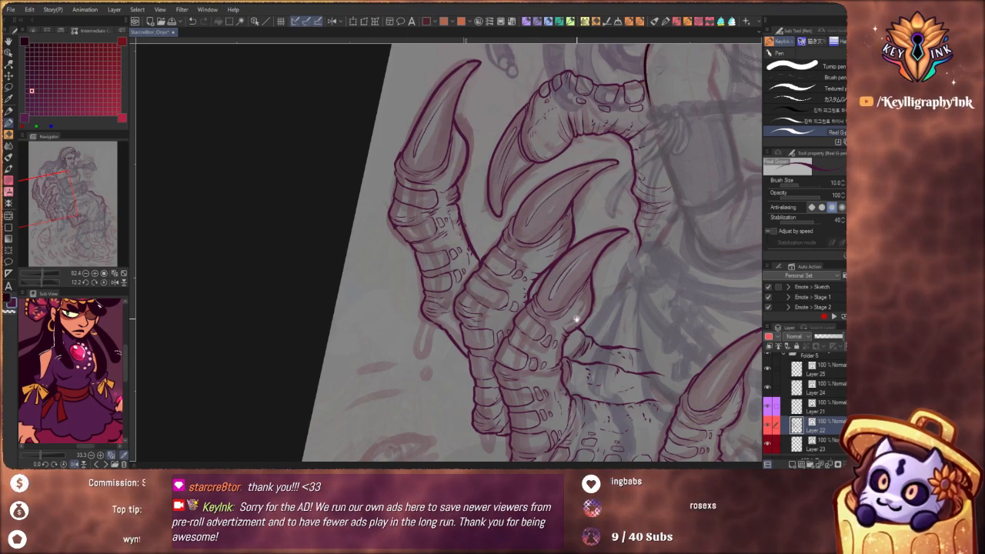
scroll(572, 333, "up", 5)
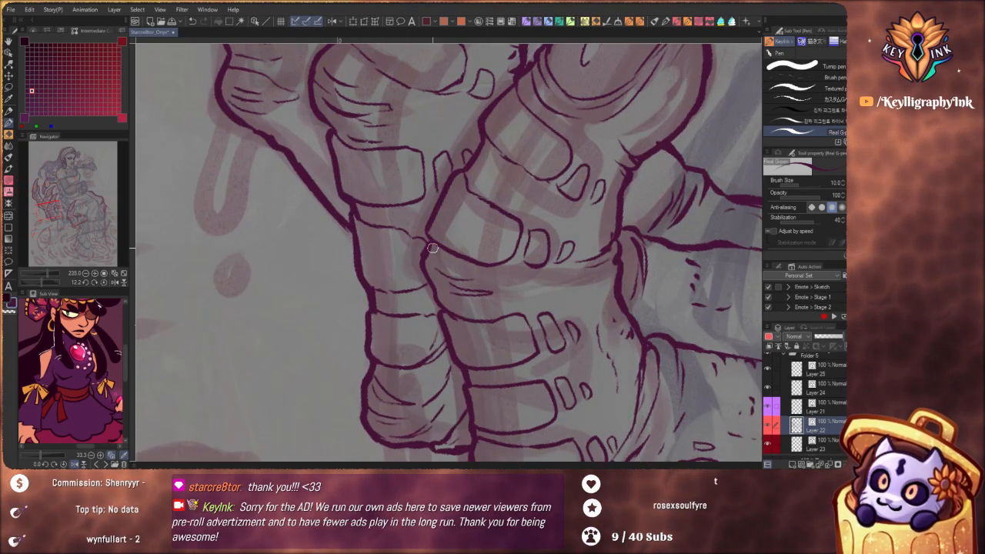
left_click_drag(428, 284, 439, 308)
mouse_move(525, 310)
left_mouse_down()
mouse_move(546, 283)
mouse_move(492, 290)
mouse_move(542, 282)
mouse_move(505, 267)
mouse_move(549, 273)
left_mouse_up()
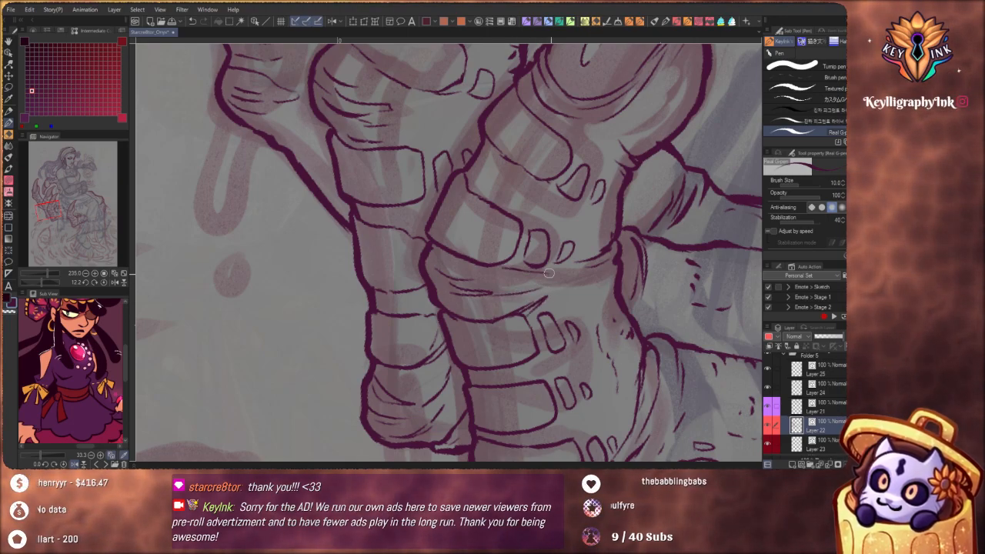
left_click_drag(468, 227, 431, 229)
left_click_drag(565, 279, 571, 340)
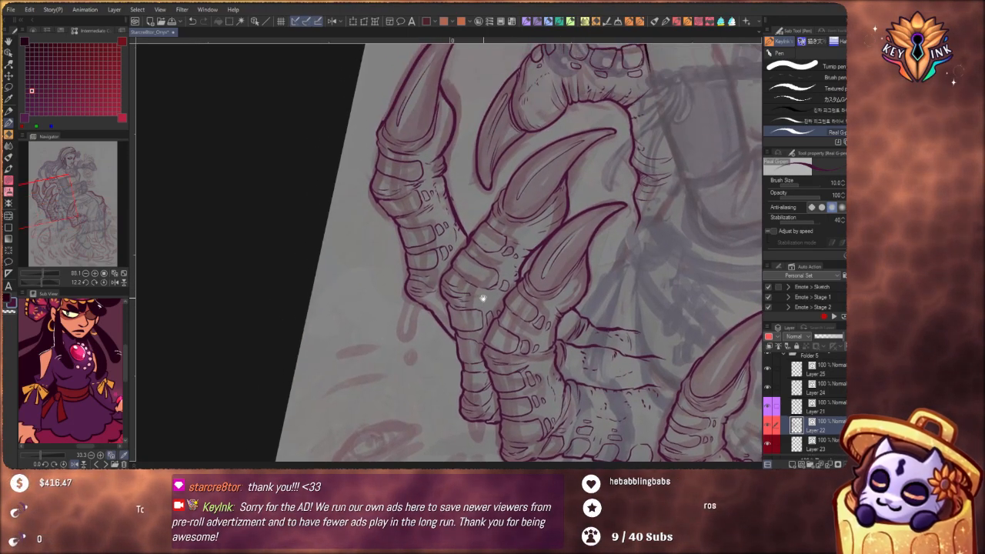
Add longer creases across the middle raised finger's knuckle, between its plates and the neighbouring finger
mouse_move(483, 298)
left_mouse_down()
mouse_move(521, 301)
mouse_move(468, 287)
left_mouse_up()
left_click_drag(529, 289, 474, 283)
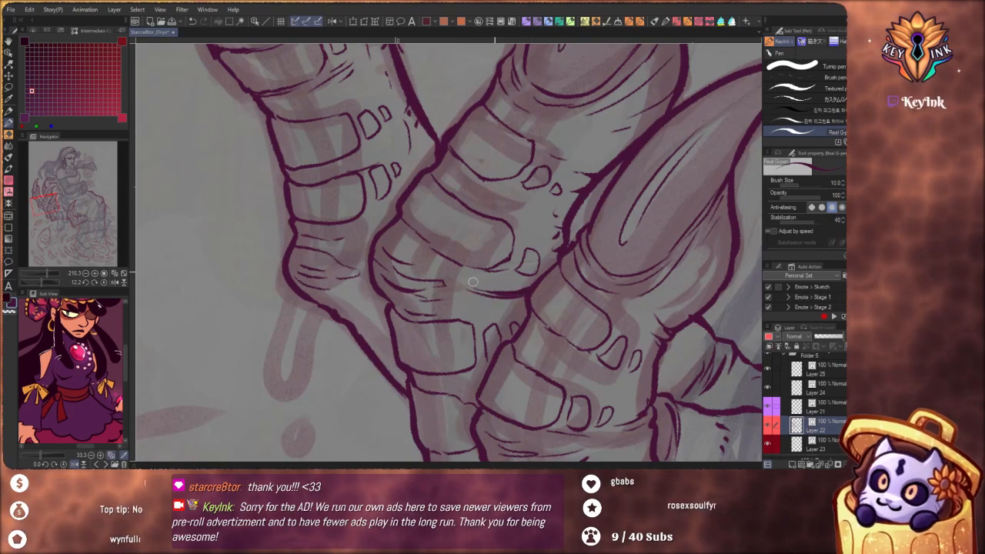
left_click_drag(580, 294, 461, 128)
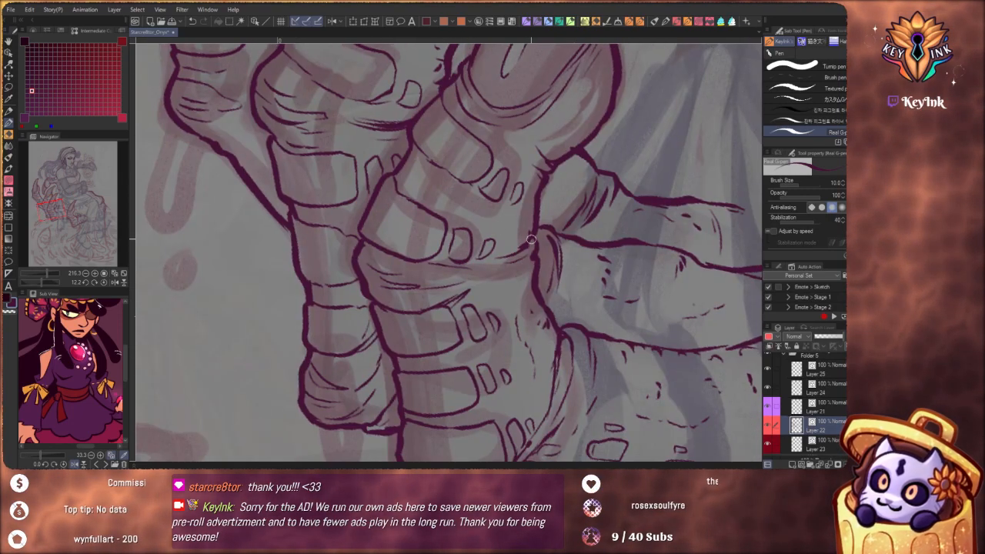
left_click_drag(531, 239, 482, 263)
Refine the crease at the outermost finger's claw base and replace its straight lower edge past the knuckle with small rounded plates
scroll(529, 198, "down", 5)
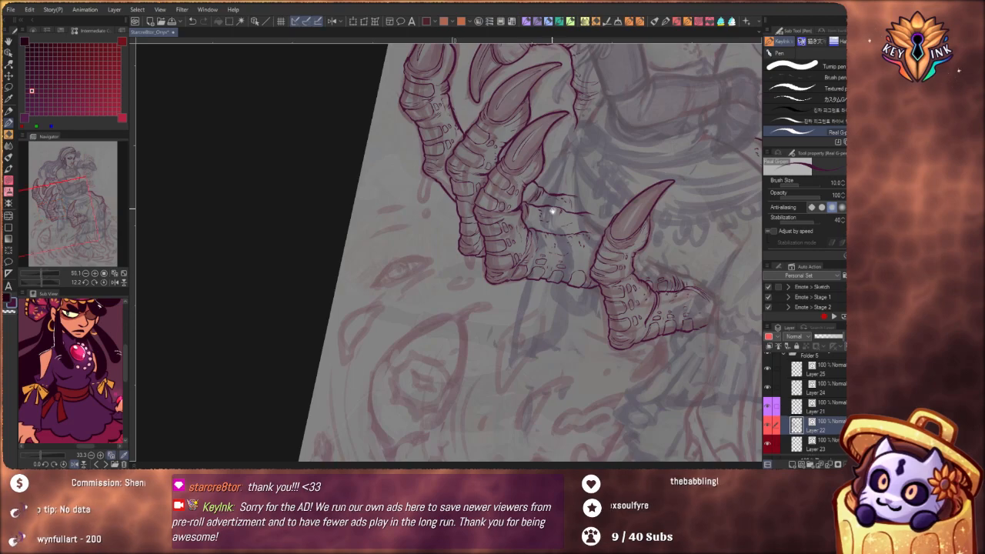
left_click_drag(548, 235, 508, 289)
left_click_drag(555, 401, 630, 271)
left_click_drag(486, 243, 499, 257)
scroll(488, 285, "up", 5)
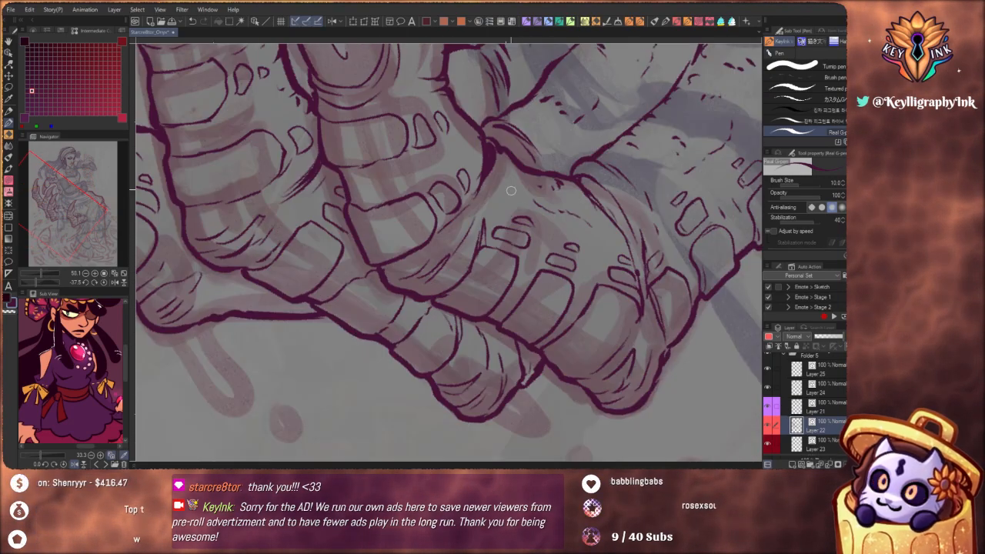
left_click_drag(473, 193, 478, 304)
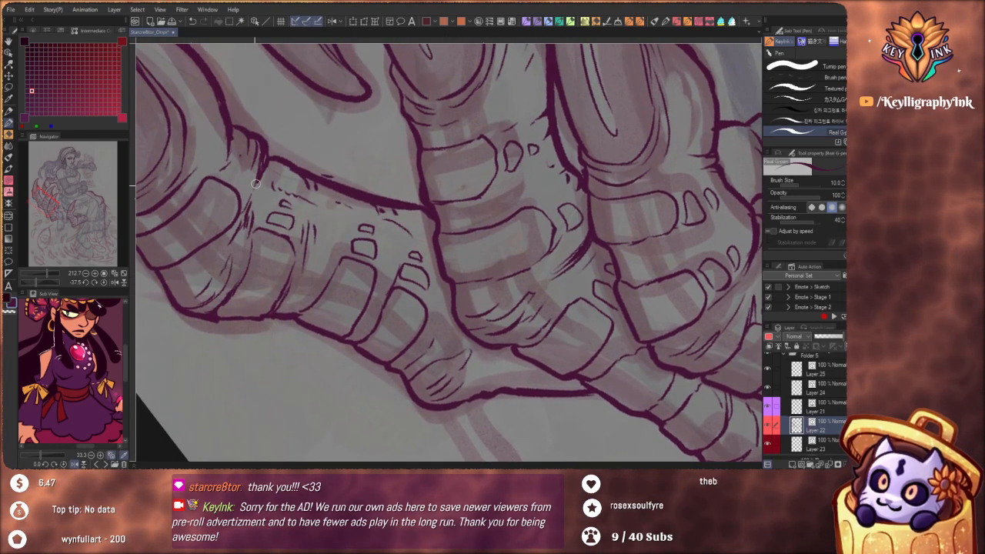
left_click_drag(230, 139, 225, 174)
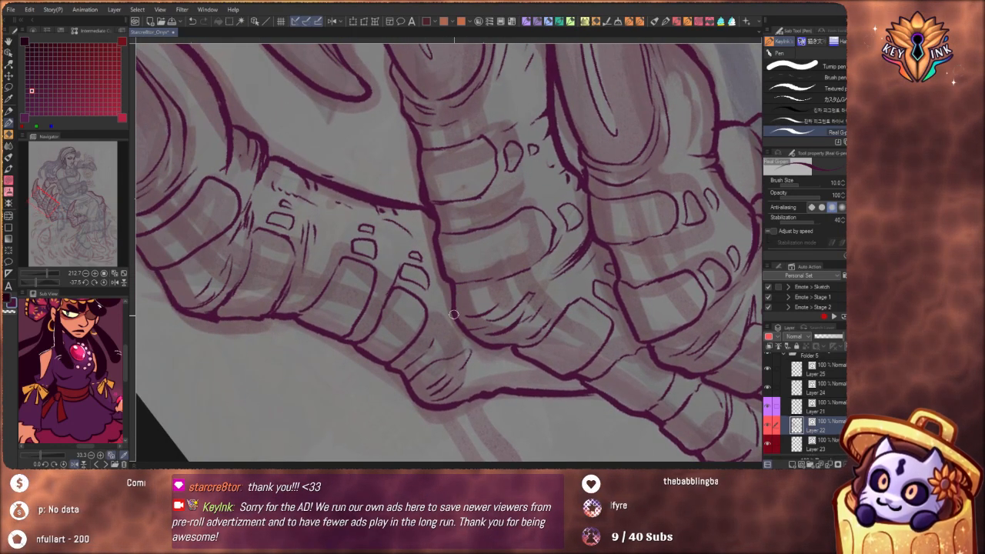
left_click_drag(488, 392, 496, 358)
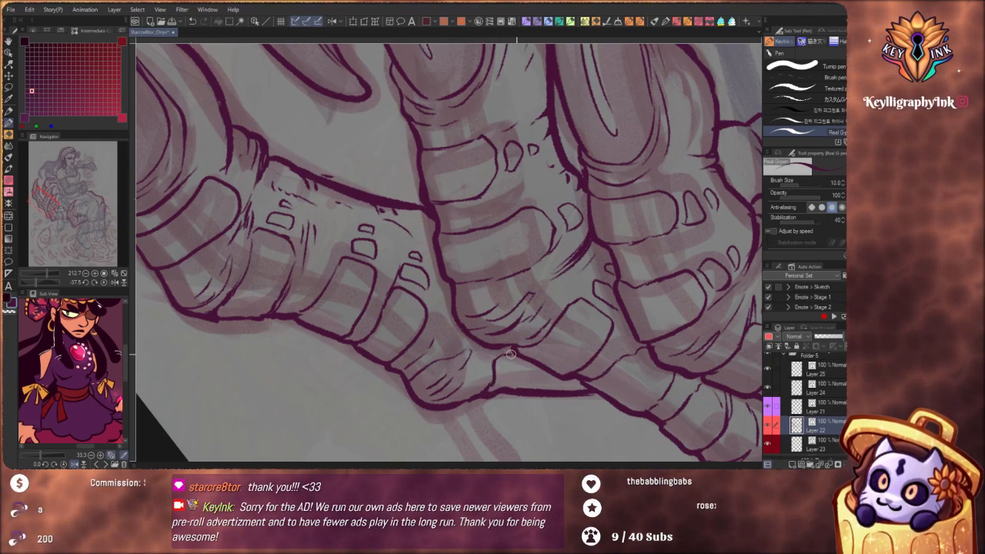
mouse_move(519, 397)
left_mouse_down()
mouse_move(502, 392)
mouse_move(522, 397)
mouse_move(504, 396)
mouse_move(536, 374)
left_mouse_up()
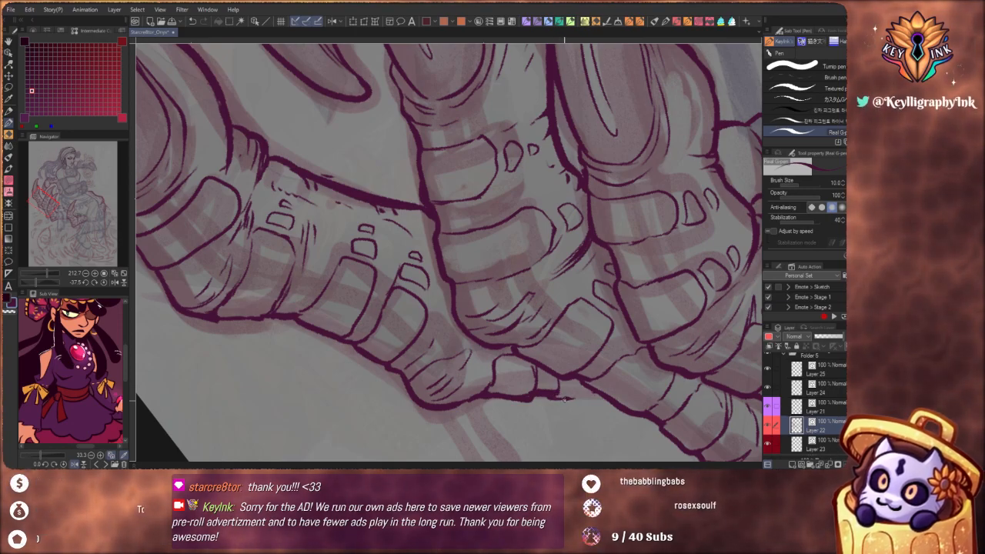
left_click_drag(557, 400, 585, 401)
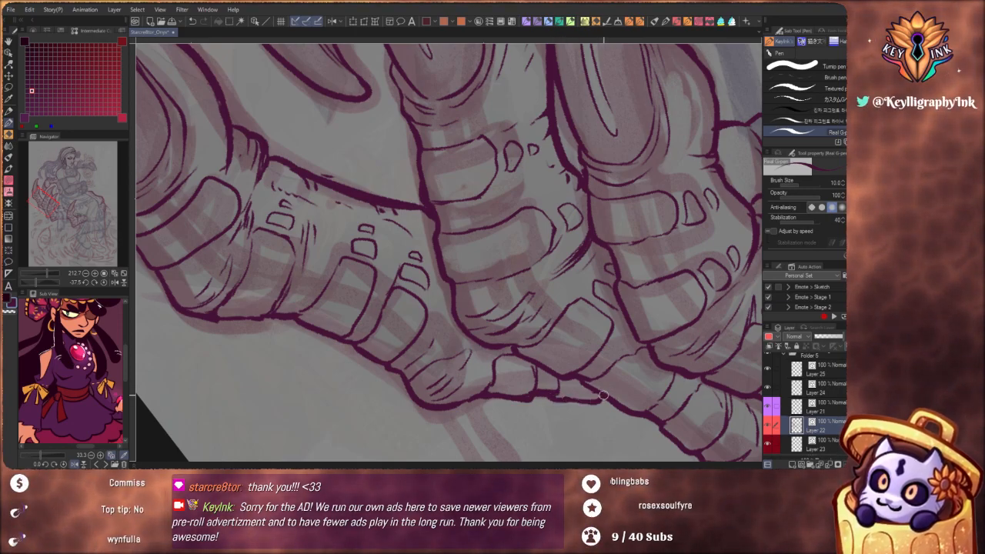
Examine the inked clawed hand against the full seated figure
left_click_drag(522, 296, 454, 312)
left_click_drag(473, 400, 344, 360)
left_click_drag(602, 424, 547, 333)
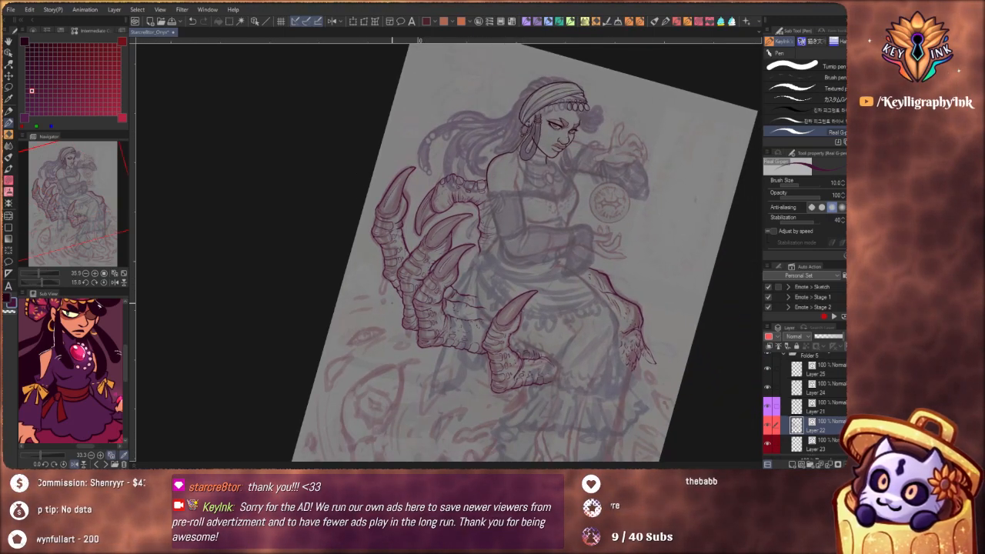
left_click_drag(388, 251, 445, 247)
left_click_drag(381, 230, 411, 305)
left_click_drag(399, 260, 359, 320)
left_click_drag(644, 382, 534, 317)
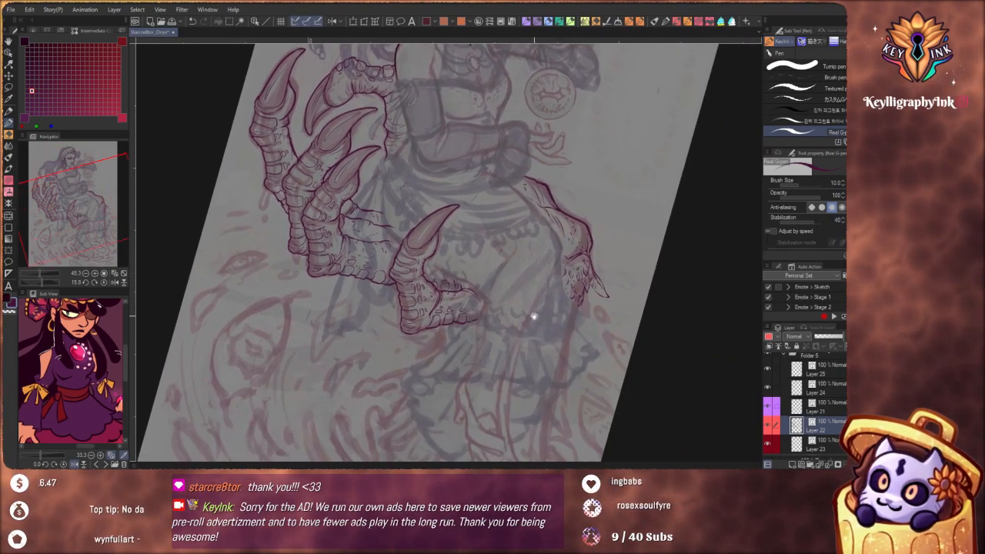
left_click_drag(571, 360, 591, 424)
Replace the outermost finger's first plate below the claw with a shorter rounded one and ink a small scale beside it
mouse_move(383, 256)
left_mouse_down()
mouse_move(400, 238)
mouse_move(430, 278)
left_mouse_up()
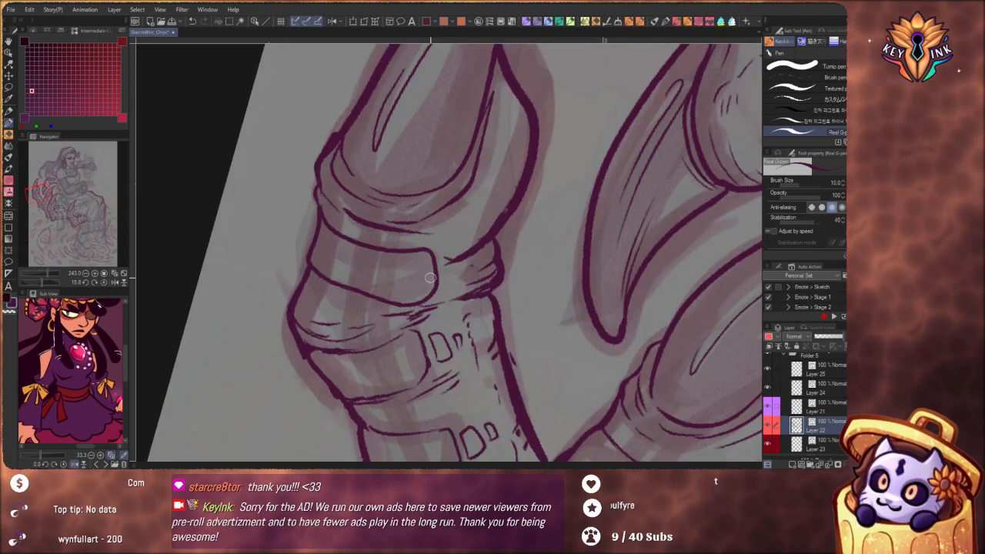
key("ctrl+z")
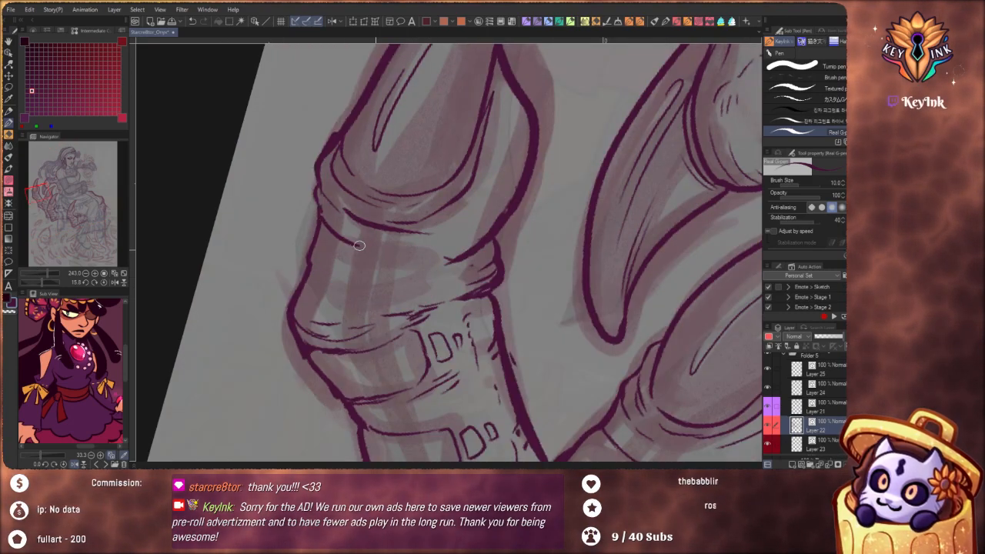
mouse_move(402, 266)
left_mouse_down()
mouse_move(369, 295)
mouse_move(312, 267)
left_mouse_up()
mouse_move(409, 284)
left_mouse_down()
mouse_move(419, 257)
mouse_move(425, 283)
left_mouse_up()
left_click_drag(440, 272, 442, 280)
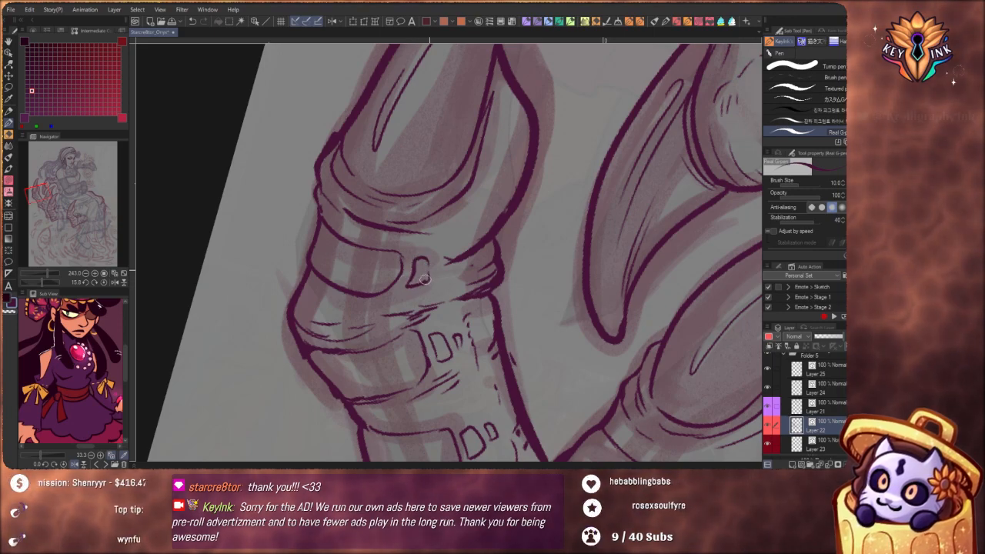
scroll(429, 235, "down", 7)
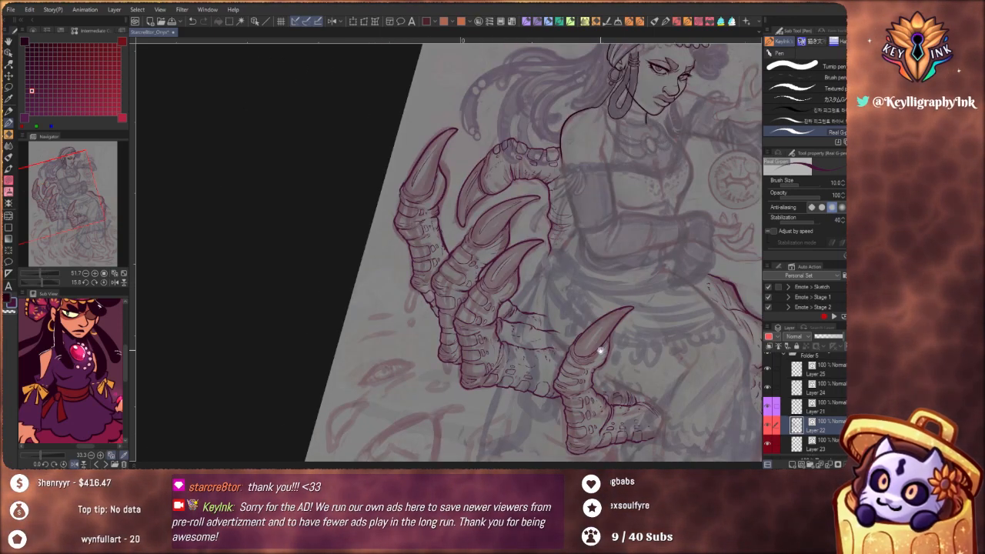
Ink the first jagged, overlapping feathers hanging beneath the outermost finger's lower edge, following the red sketch
left_click_drag(600, 352, 483, 172)
left_click_drag(571, 257, 501, 289)
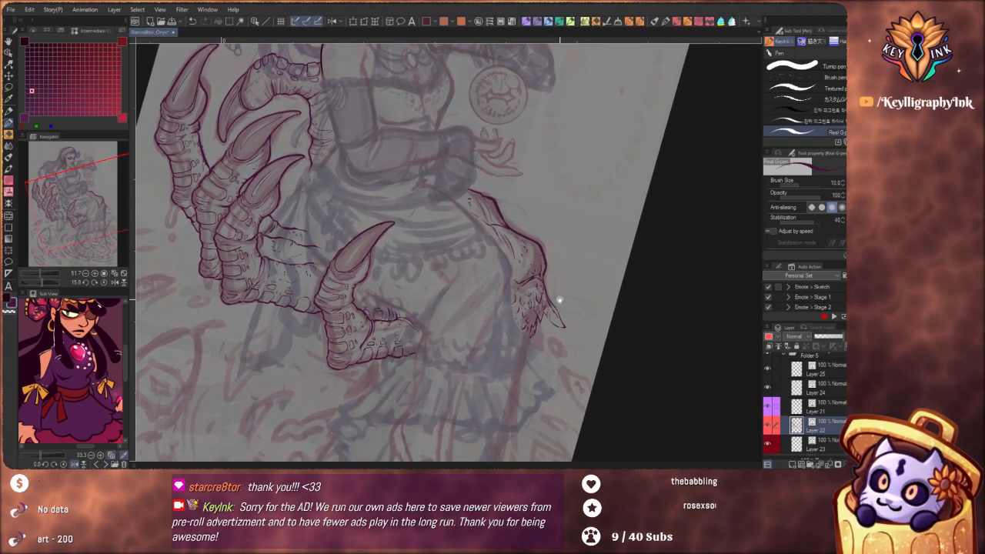
scroll(523, 284, "down", 4)
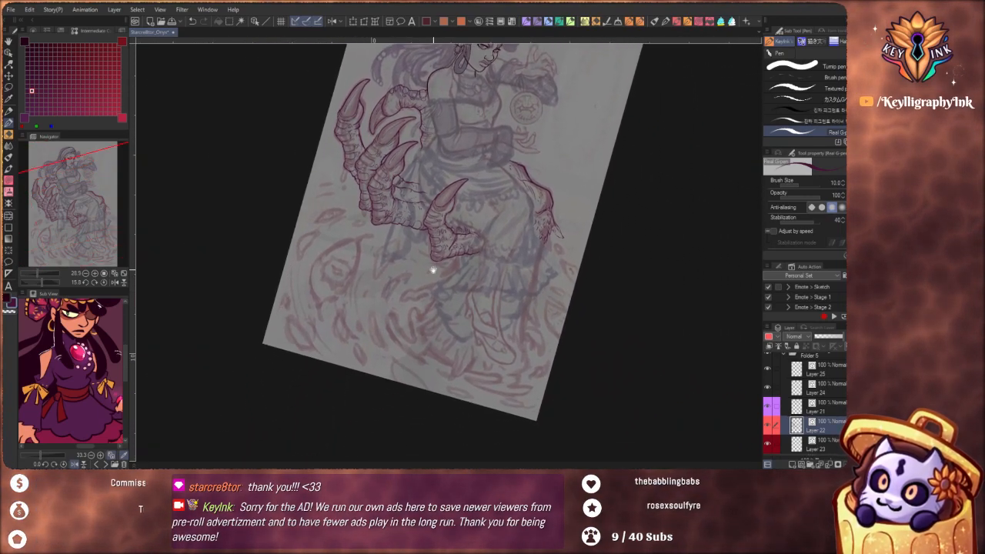
scroll(475, 264, "up", 7)
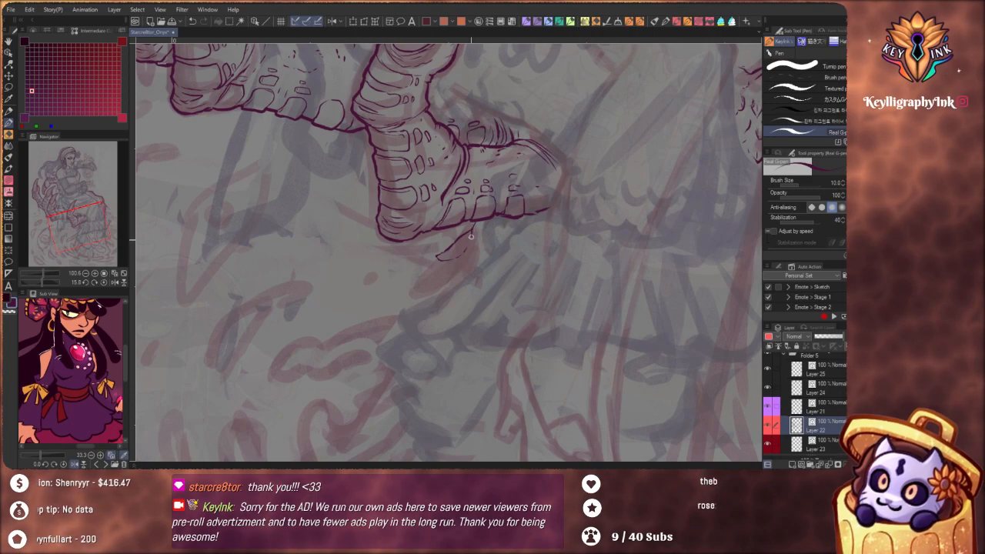
left_click_drag(471, 235, 477, 245)
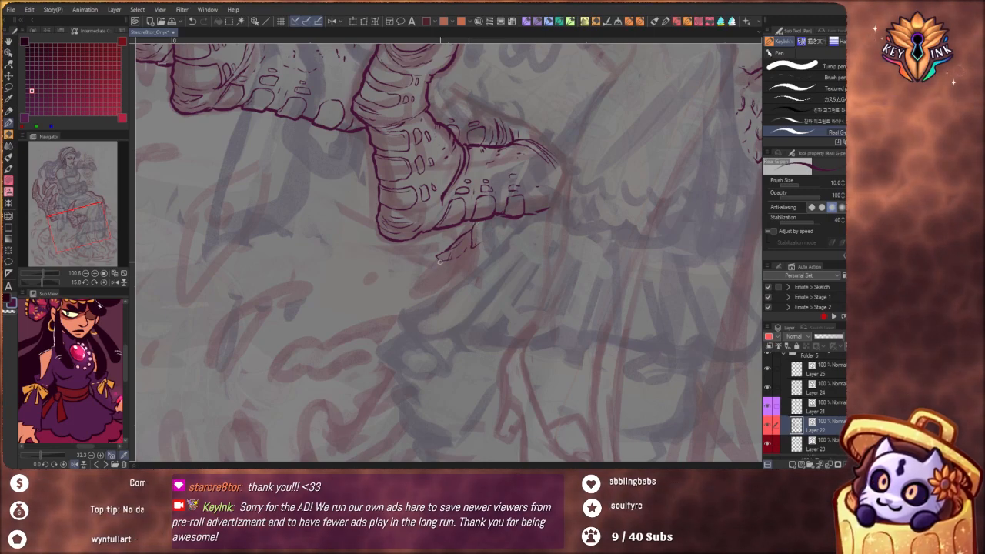
left_click_drag(433, 263, 409, 293)
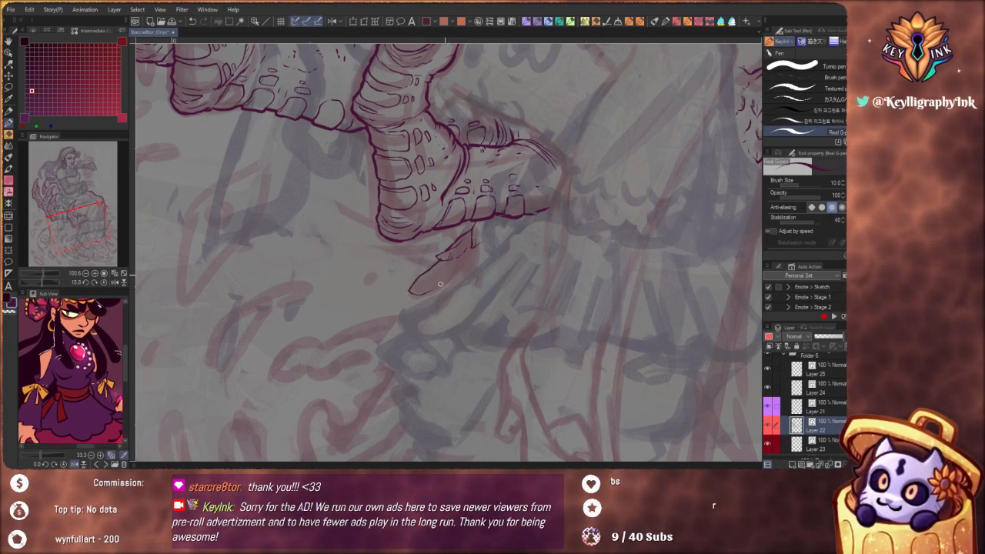
key("ctrl+z")
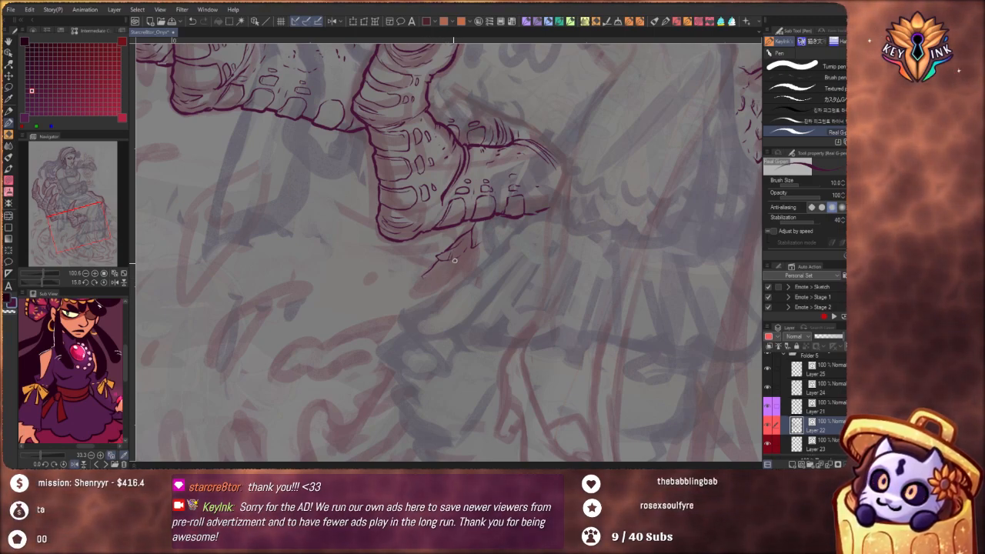
left_click_drag(454, 261, 423, 280)
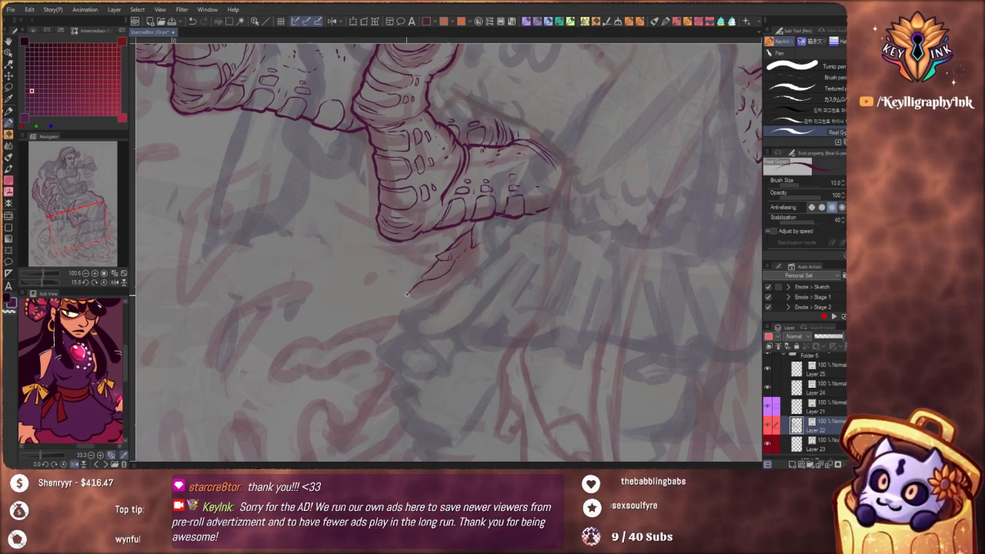
Redraw the lowest feather beneath the outermost finger as a pointed tip with inner barb lines and a closed lower edge
scroll(437, 296, "up", 5)
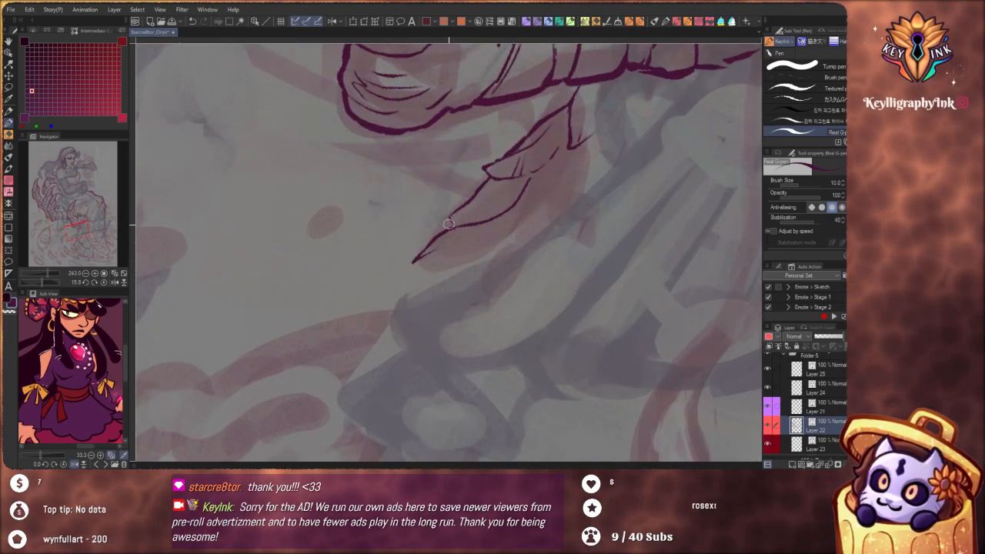
key("ctrl+z")
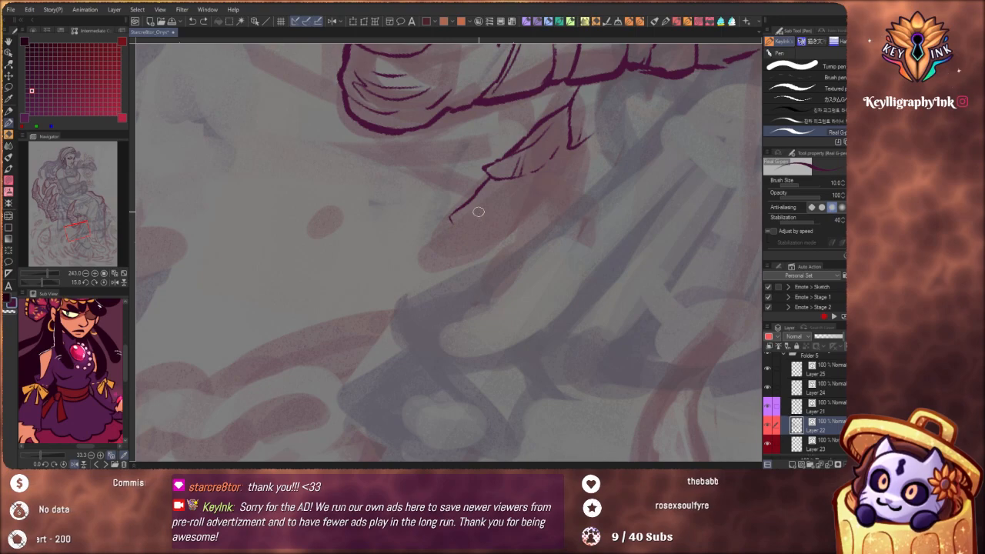
key("ctrl+z")
left_click_drag(482, 181, 420, 253)
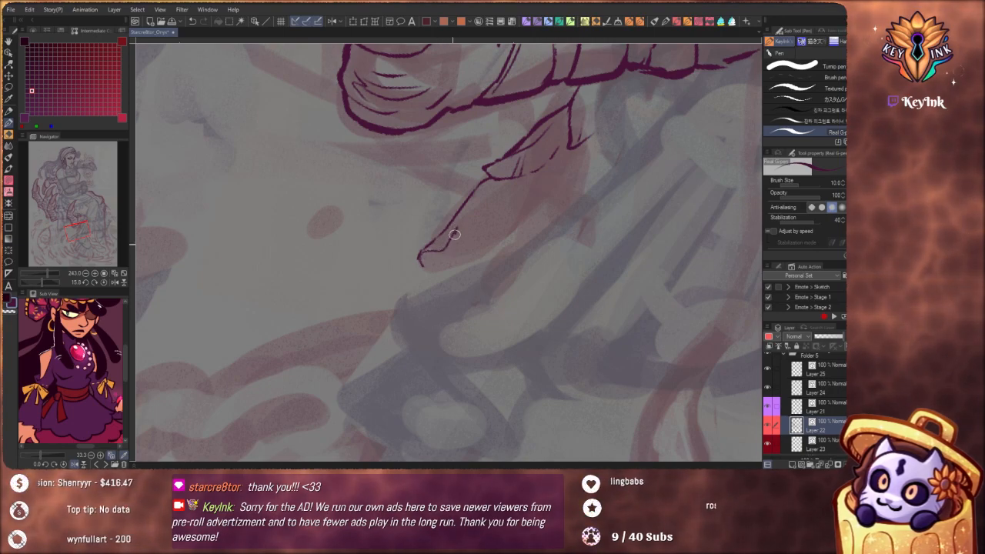
left_click_drag(457, 243, 486, 200)
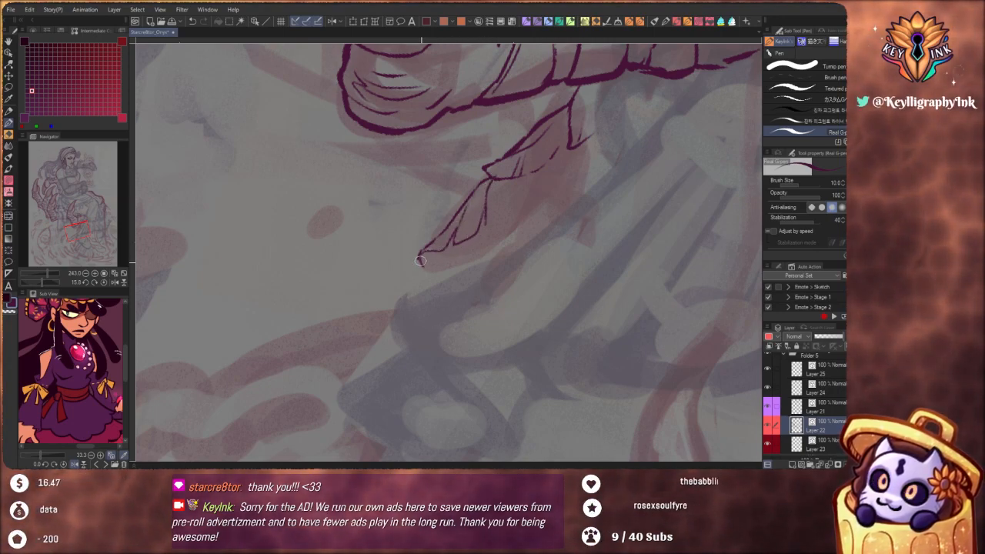
mouse_move(435, 266)
left_mouse_down()
mouse_move(448, 255)
mouse_move(432, 256)
mouse_move(426, 266)
mouse_move(469, 256)
mouse_move(443, 259)
left_mouse_up()
key("ctrl+z")
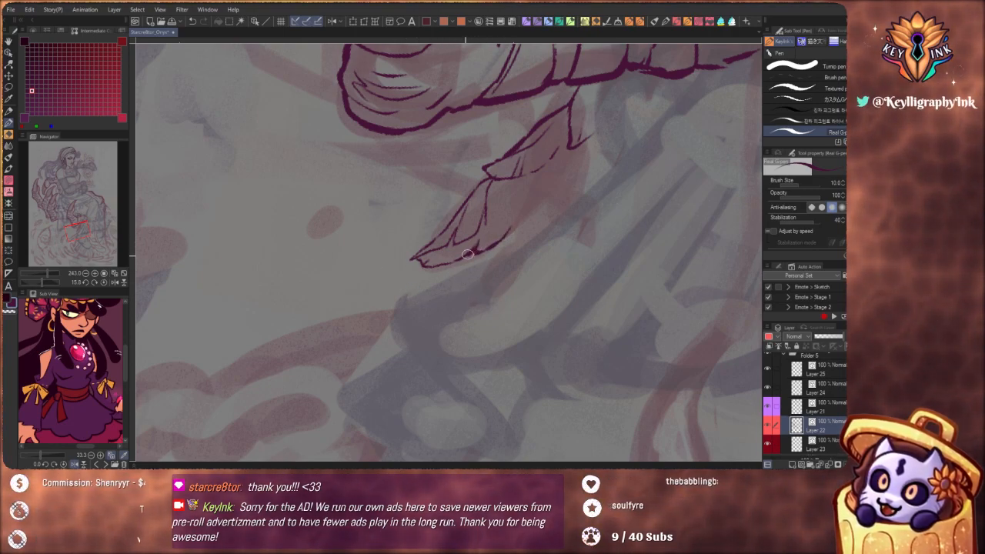
left_click_drag(441, 264, 412, 259)
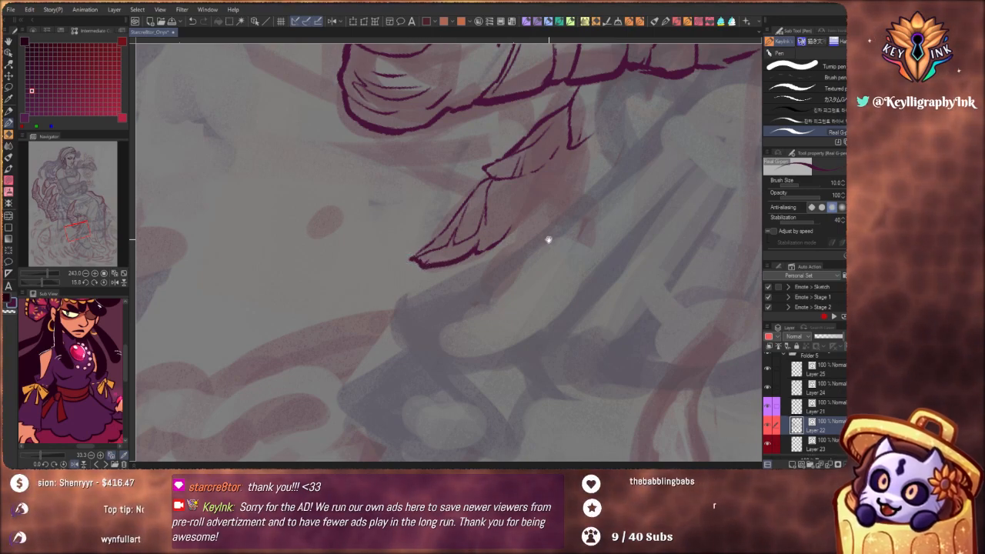
Ink layered feather barbs along the open inner side of the tuft beneath the outermost finger
left_click_drag(549, 240, 493, 286)
left_click_drag(417, 236, 374, 290)
left_click_drag(457, 220, 389, 246, "ctrl")
mouse_move(575, 314)
left_mouse_down()
mouse_move(561, 334)
mouse_move(452, 350)
mouse_move(385, 321)
left_mouse_up()
left_click_drag(442, 251, 482, 257, "ctrl")
mouse_move(438, 224)
left_mouse_down()
mouse_move(452, 234)
mouse_move(455, 286)
left_mouse_up()
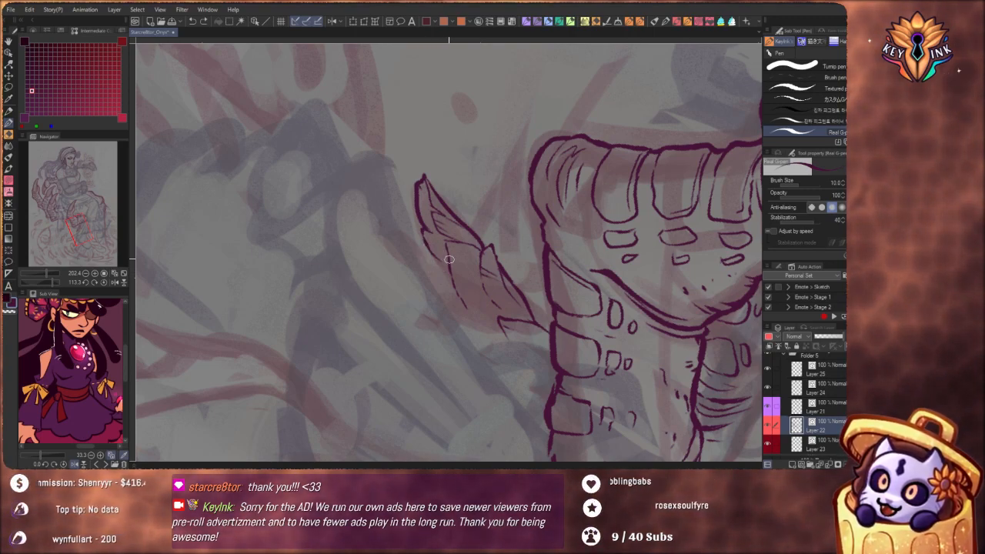
left_click_drag(426, 246, 433, 286)
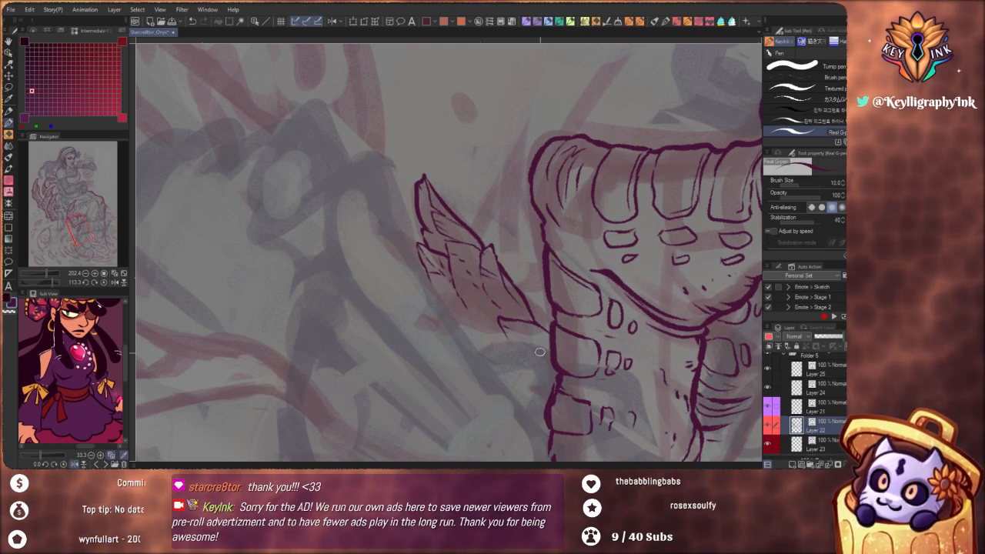
Add short broken feather strokes in the gap between the tuft and the outermost finger's underside
mouse_move(563, 308)
left_mouse_down()
mouse_move(574, 257)
mouse_move(536, 147)
mouse_move(496, 120)
left_mouse_up()
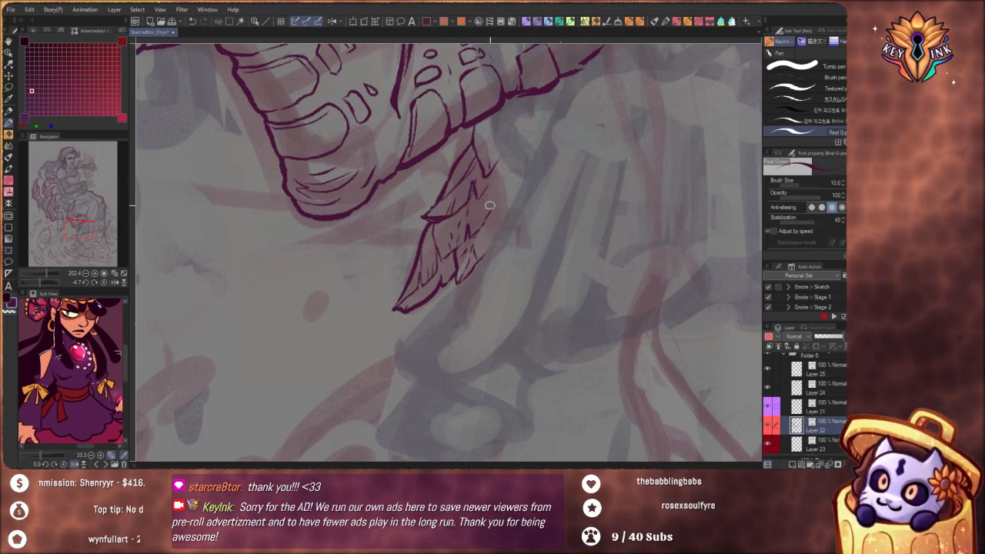
left_click_drag(507, 189, 511, 209)
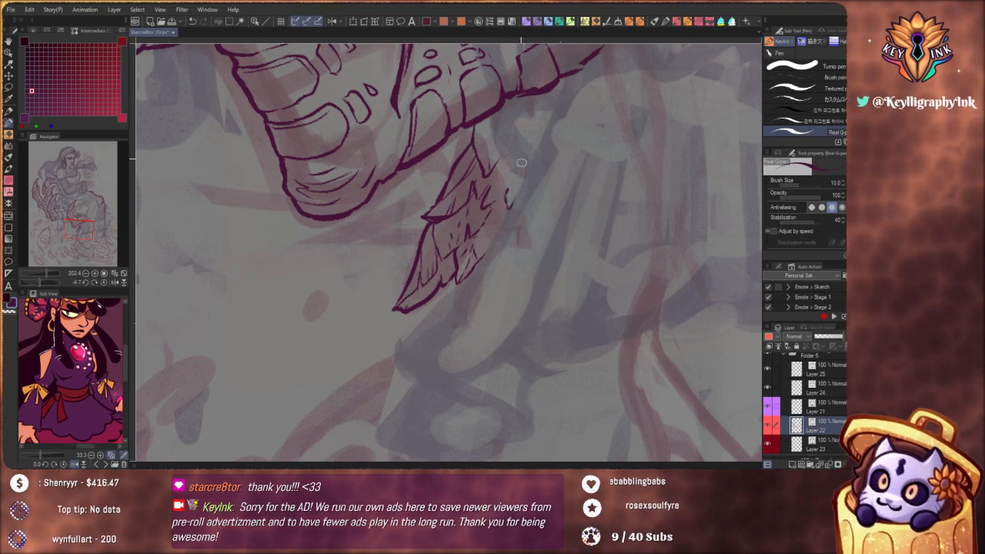
mouse_move(509, 141)
left_mouse_down()
mouse_move(504, 177)
mouse_move(527, 157)
left_mouse_up()
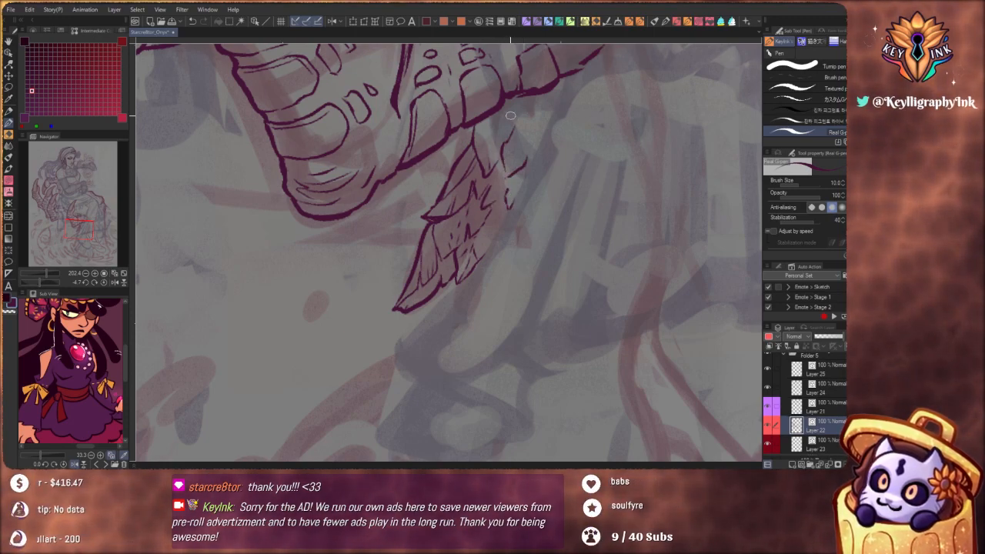
left_click_drag(501, 126, 515, 120)
Reshape the outer edge of the tuft's lowest feather into a fuller curve and add fine barb lines inside it
scroll(535, 137, "down", 4)
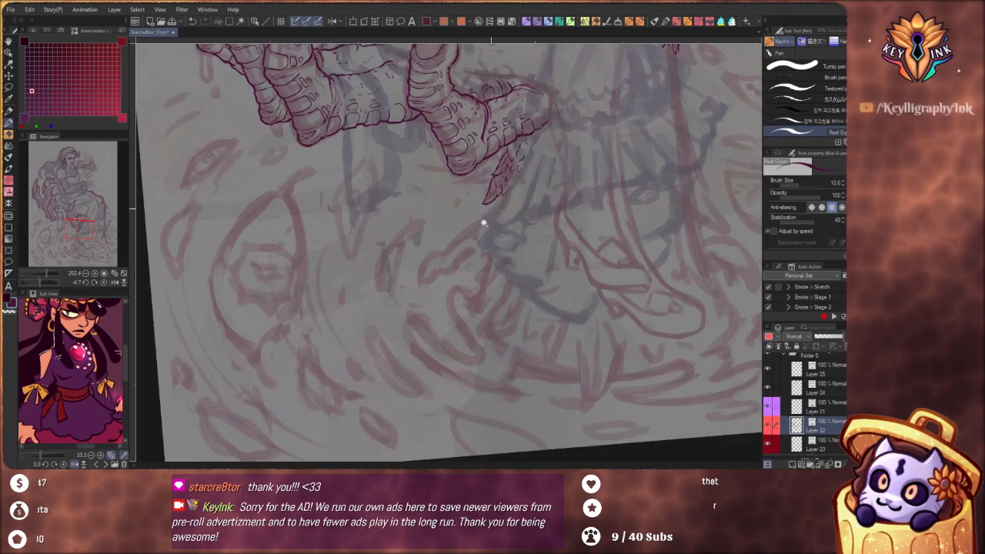
left_click_drag(561, 261, 538, 281)
scroll(477, 198, "up", 4)
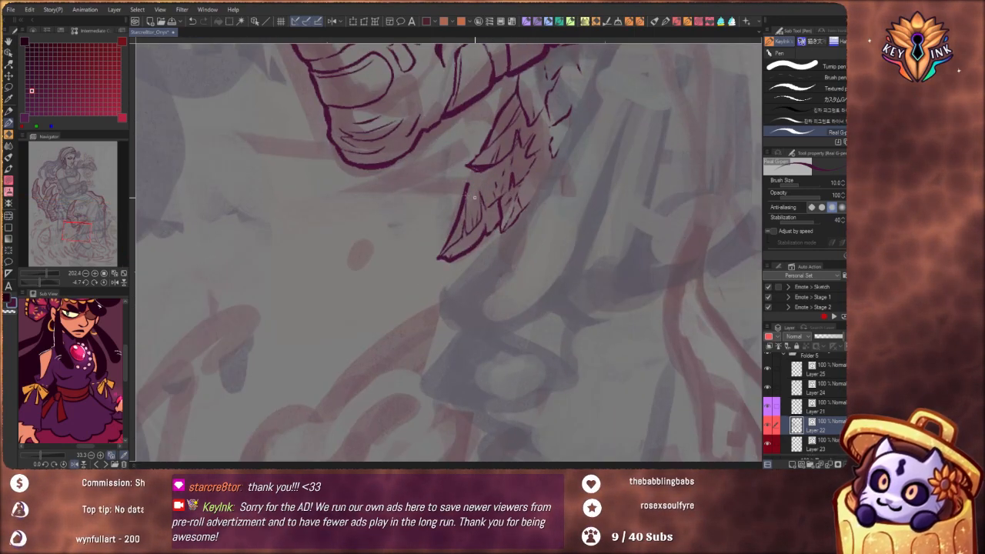
left_click_drag(444, 245, 481, 174)
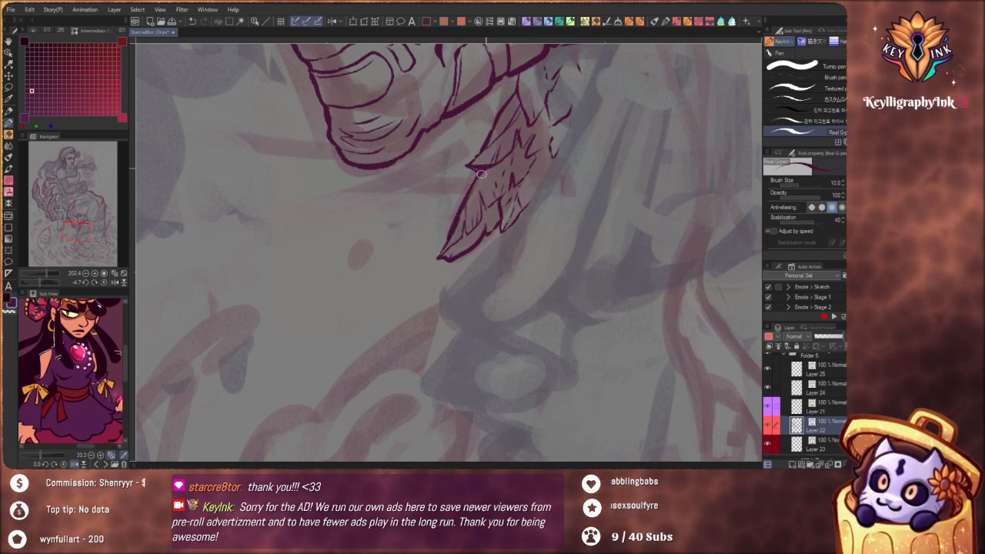
left_click_drag(494, 212, 463, 253)
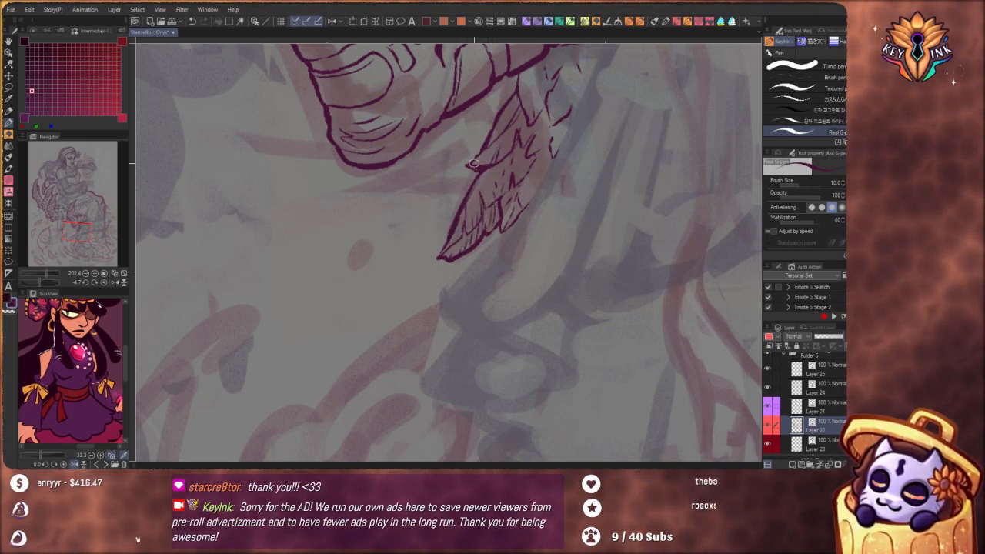
mouse_move(474, 163)
left_mouse_down()
mouse_move(465, 166)
mouse_move(478, 155)
left_mouse_up()
Extend the feather fringe beyond the figure's knee with a long strand of narrow, pointed feathers trailing down the skirt's edge
left_click_drag(474, 210, 435, 250)
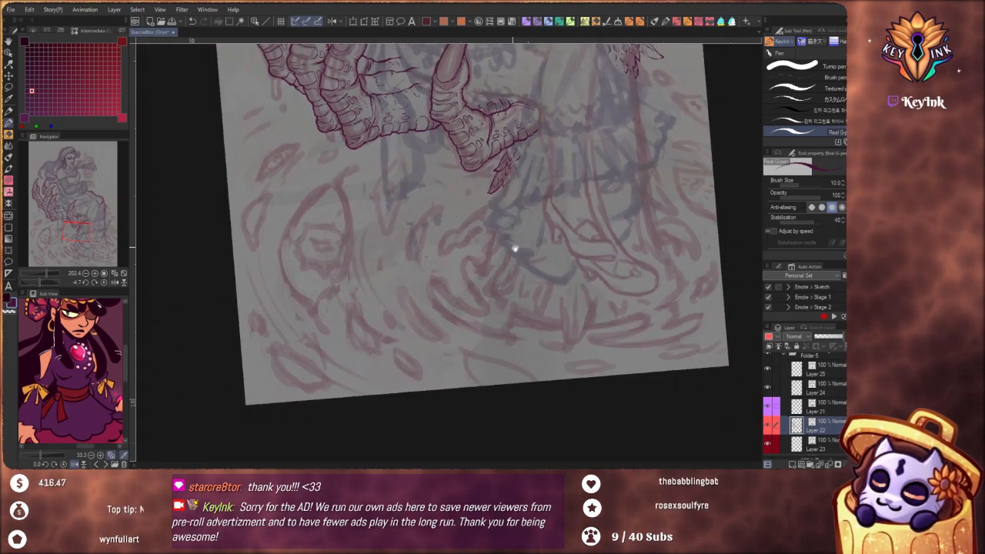
left_click_drag(610, 304, 521, 321)
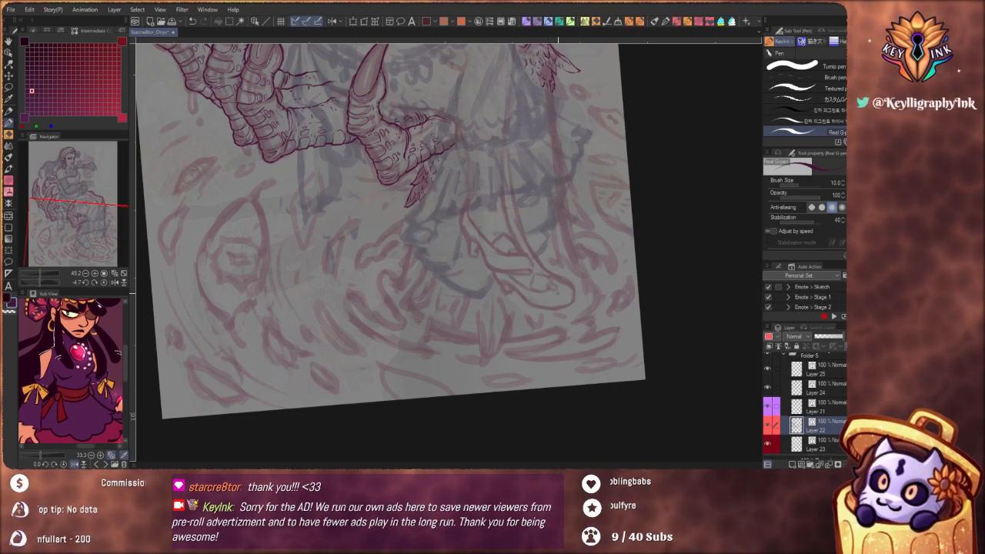
left_click_drag(579, 293, 558, 318)
scroll(558, 318, "up", 4)
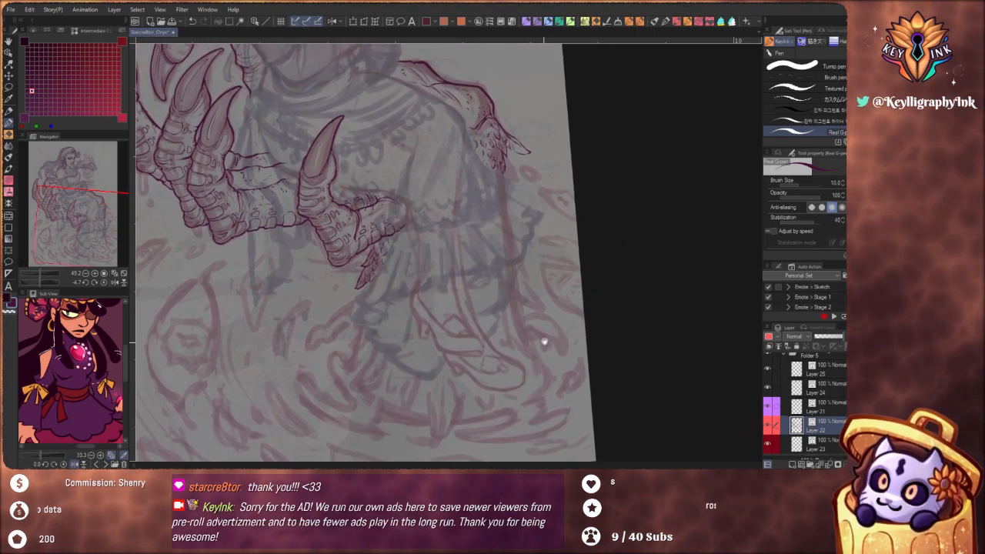
scroll(531, 215, "up", 2)
scroll(520, 179, "up", 3)
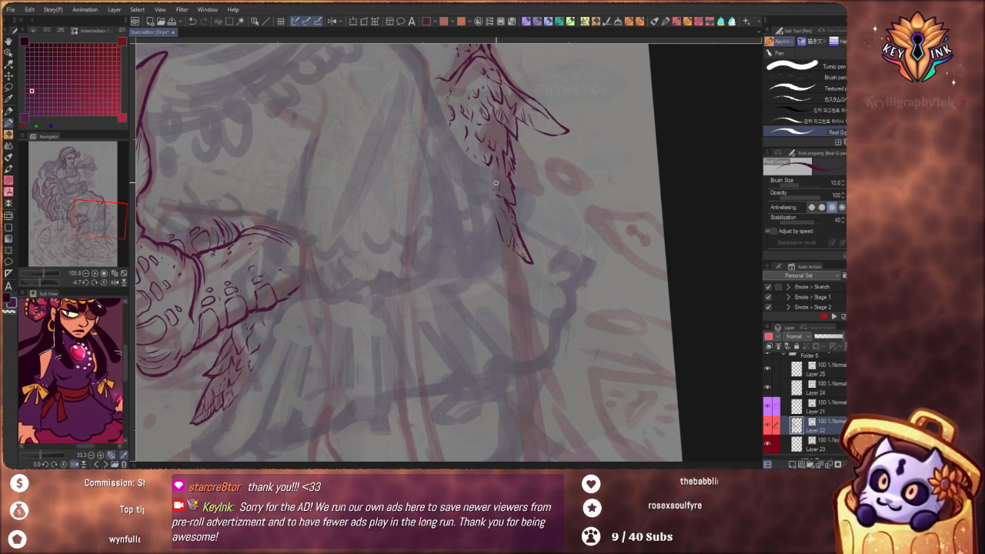
left_click_drag(496, 251, 513, 183)
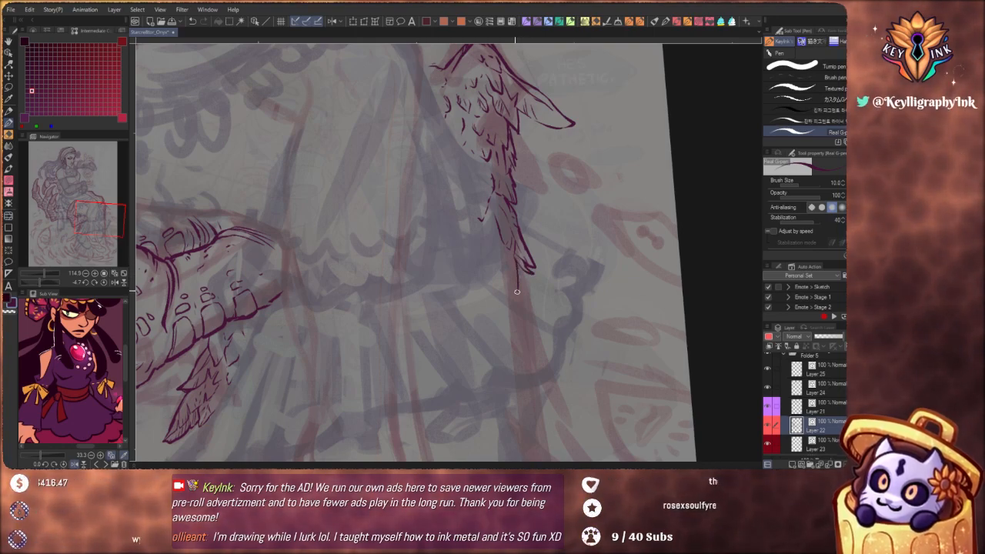
scroll(484, 220, "down", 5)
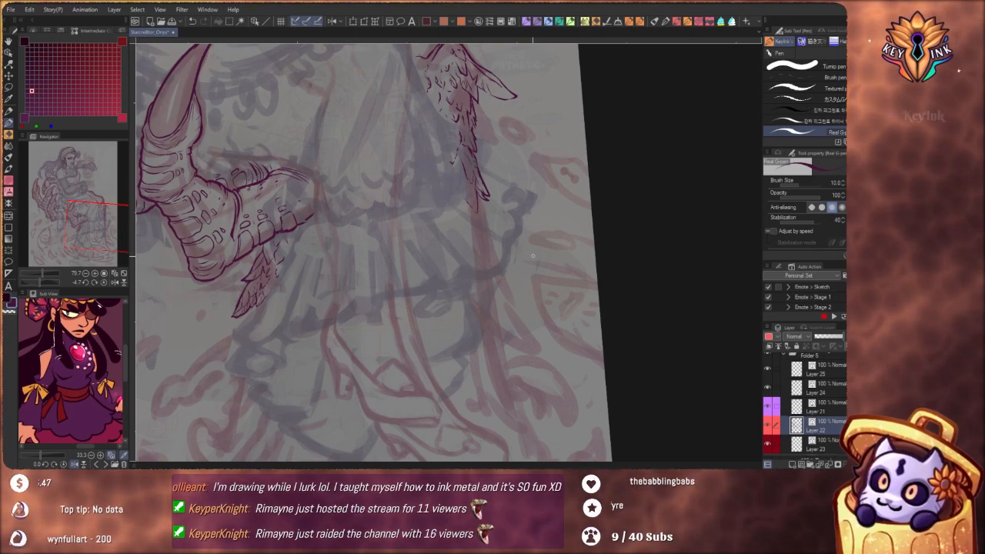
mouse_move(459, 258)
left_mouse_down()
mouse_move(475, 259)
mouse_move(487, 309)
mouse_move(453, 210)
mouse_move(454, 284)
mouse_move(462, 200)
mouse_move(490, 271)
left_mouse_up()
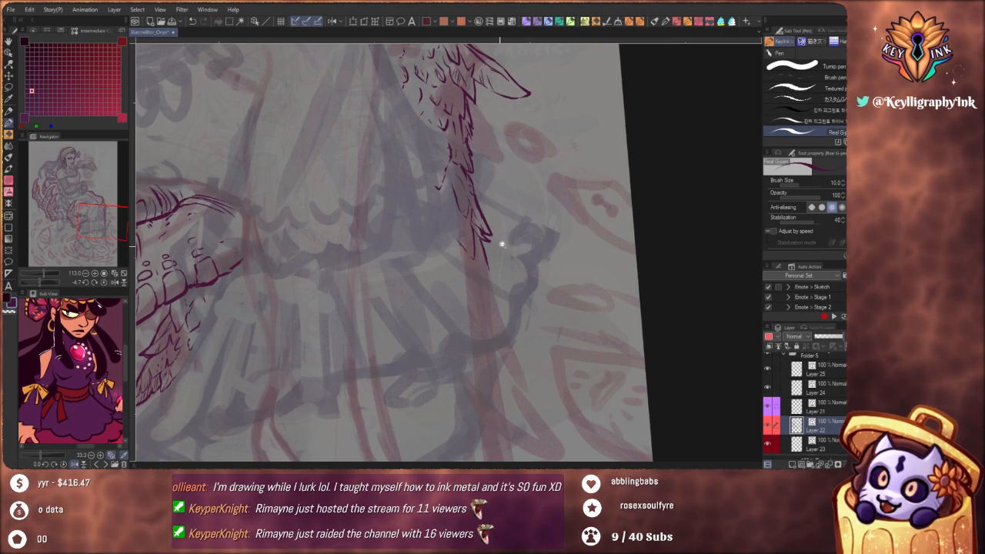
Examine the trailing feather strand and the finger's feather tuft against the full seated figure
mouse_move(501, 242)
left_mouse_down()
mouse_move(485, 291)
mouse_move(550, 389)
mouse_move(513, 288)
mouse_move(530, 345)
mouse_move(564, 331)
mouse_move(567, 350)
left_mouse_up()
left_click_drag(534, 308, 516, 354)
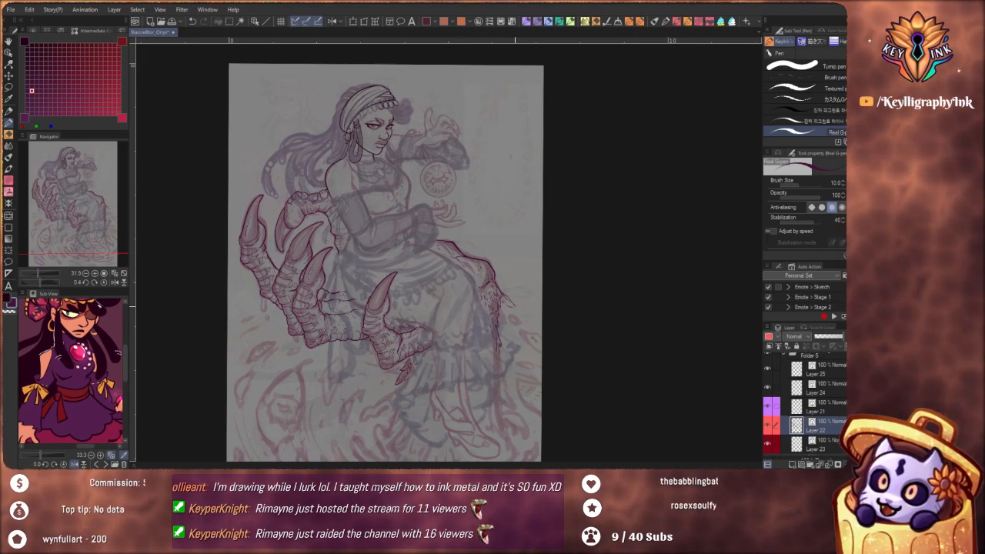
mouse_move(510, 341)
left_mouse_down()
mouse_move(515, 312)
mouse_move(487, 343)
mouse_move(519, 385)
mouse_move(511, 336)
left_mouse_up()
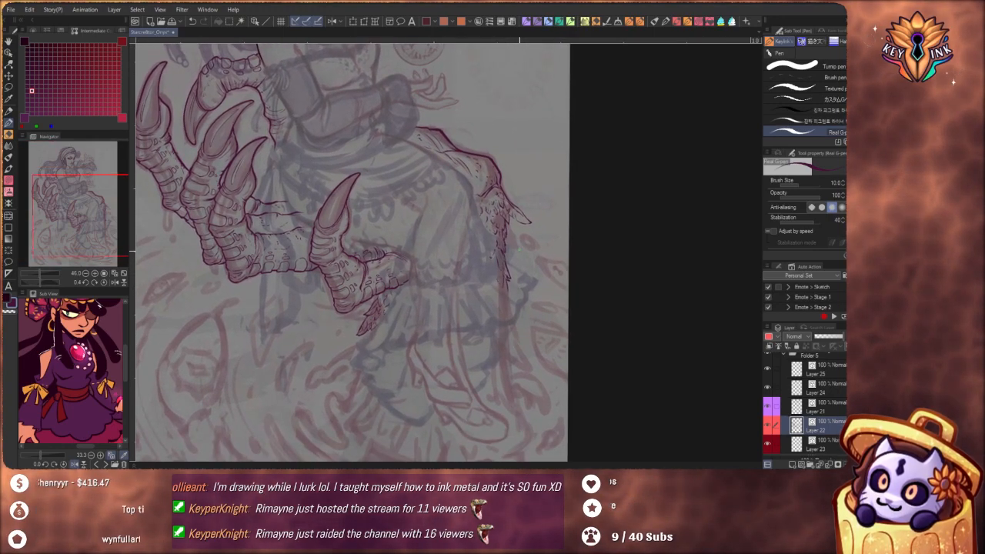
left_click_drag(530, 261, 534, 378)
mouse_move(513, 297)
left_mouse_down()
mouse_move(534, 369)
mouse_move(516, 300)
left_mouse_up()
Try to extend the trailing feather strand beyond the knee with a longer pointed tip running down the skirt's edge
scroll(528, 293, "up", 1)
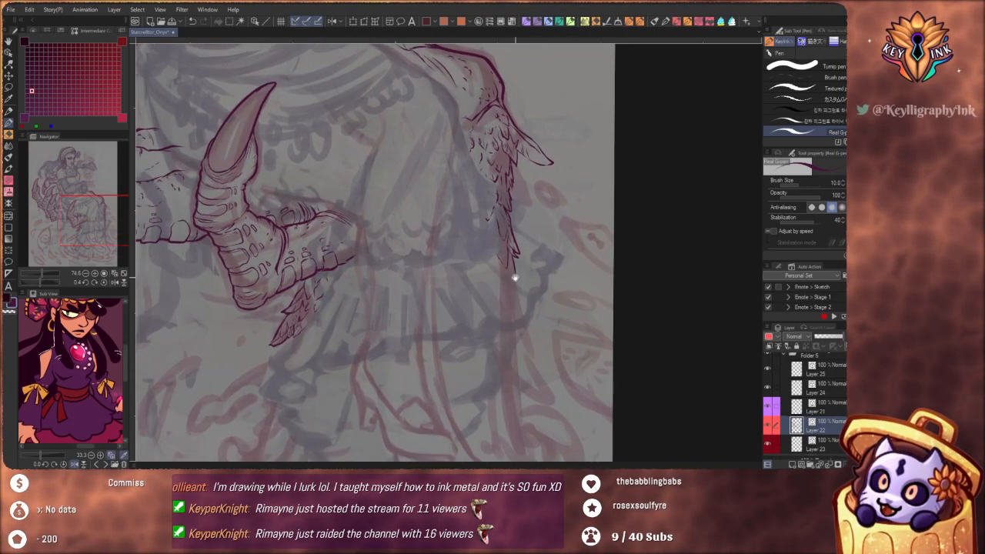
scroll(524, 281, "up", 1)
left_click_drag(522, 280, 521, 308)
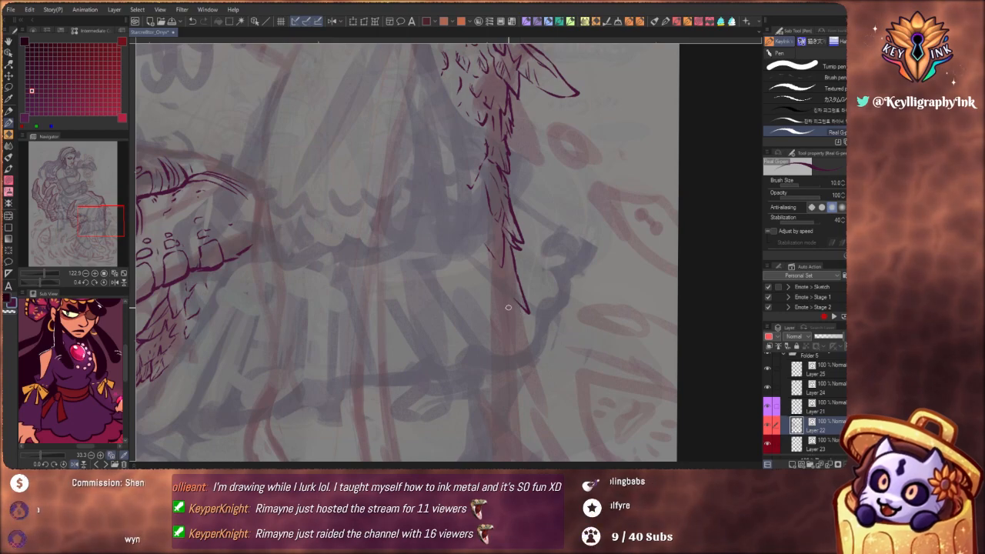
key("ctrl+z")
mouse_move(520, 353)
left_mouse_down()
mouse_move(503, 292)
mouse_move(501, 318)
left_mouse_up()
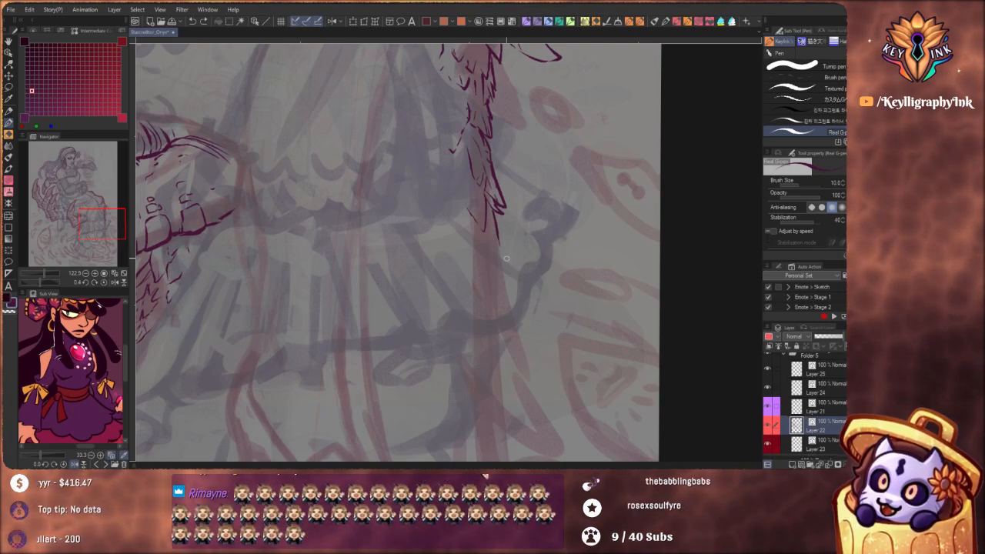
left_click_drag(499, 233, 513, 277)
key("ctrl+z")
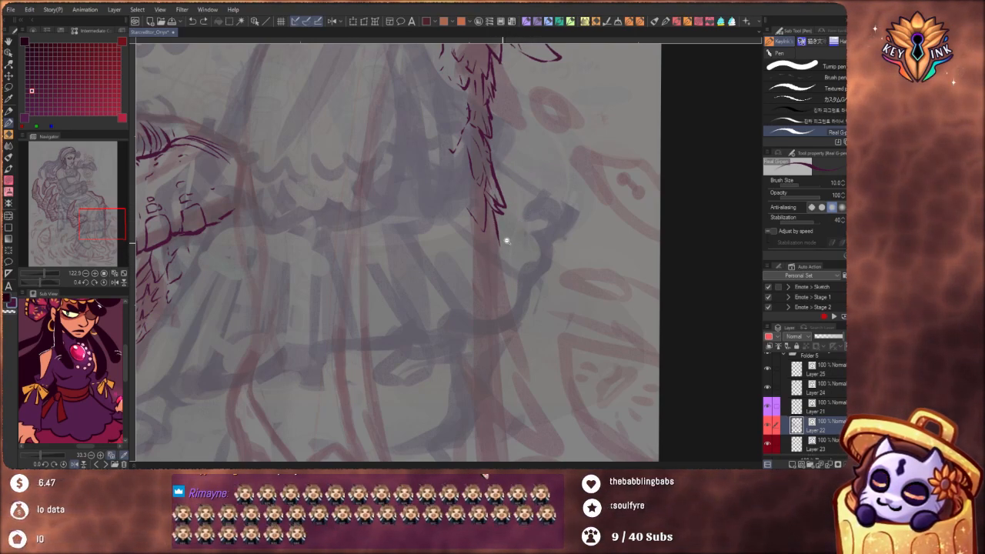
Draw a long tapering feather edge slanting down from the lowest feather of the tuft under the outermost finger
left_click_drag(507, 241, 466, 245)
left_click_drag(458, 323, 554, 233)
left_click_drag(337, 313, 379, 290)
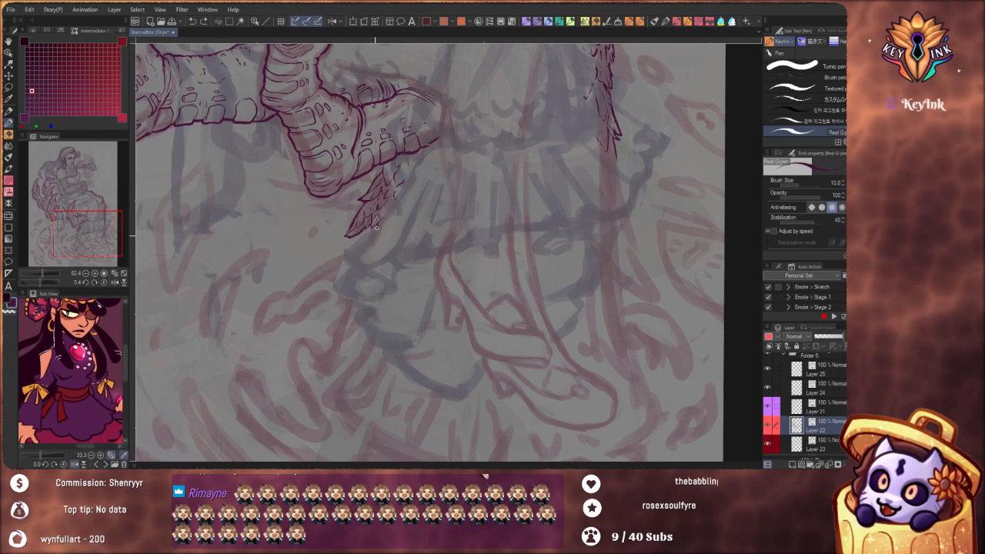
scroll(385, 224, "up", 2)
left_click_drag(388, 228, 391, 227)
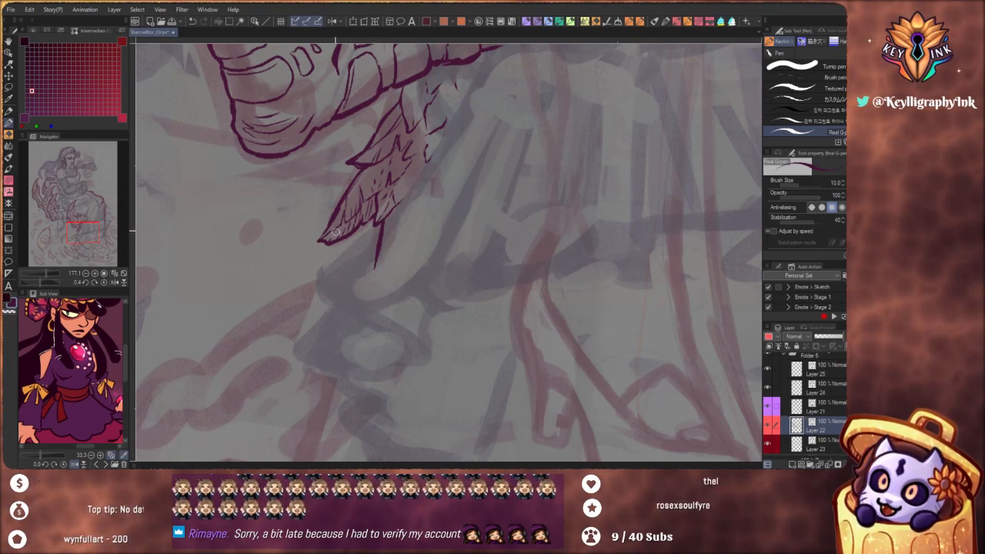
key("ctrl+z")
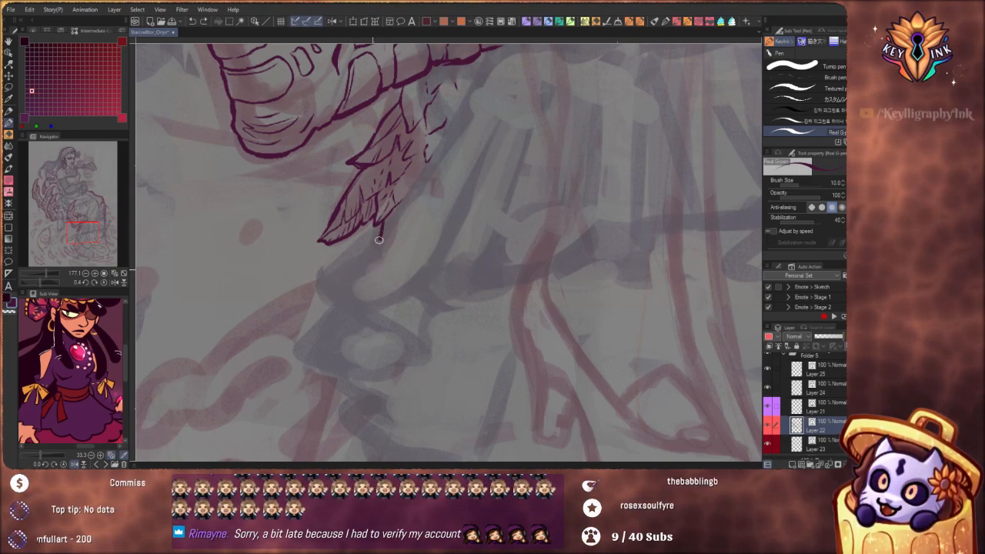
left_click_drag(384, 220, 371, 273)
key("ctrl+z")
left_click_drag(383, 220, 363, 280)
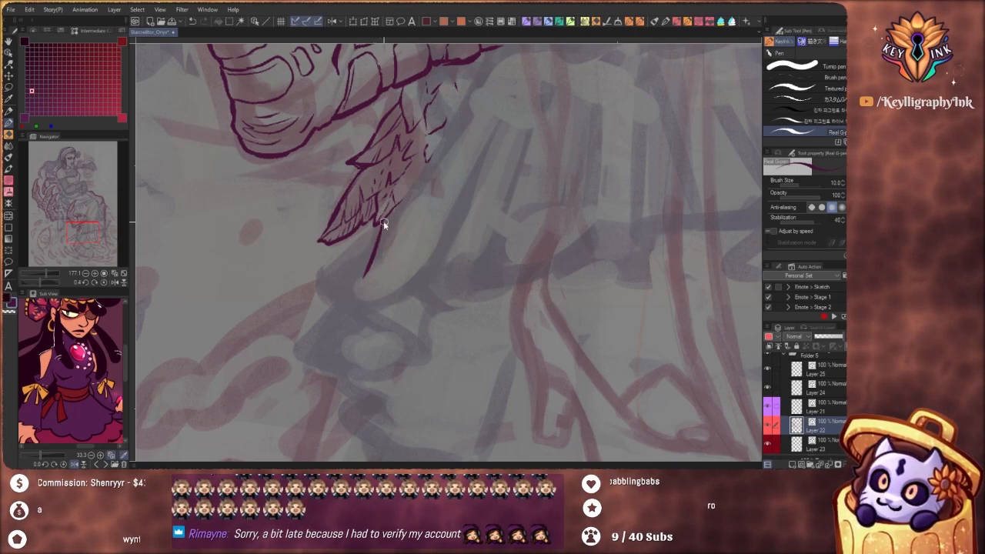
key("ctrl+z")
mouse_move(383, 222)
left_mouse_down()
mouse_move(351, 288)
mouse_move(377, 286)
left_mouse_up()
Shape the pointed end of the new feather with short return strokes rising from its tip along its inner side
left_click_drag(372, 337, 422, 228)
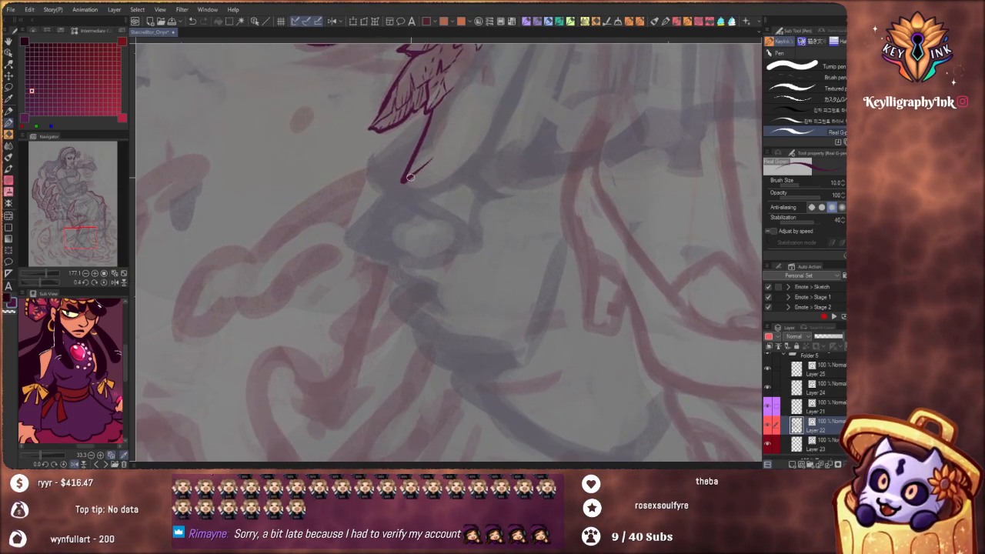
left_click_drag(424, 164, 436, 134)
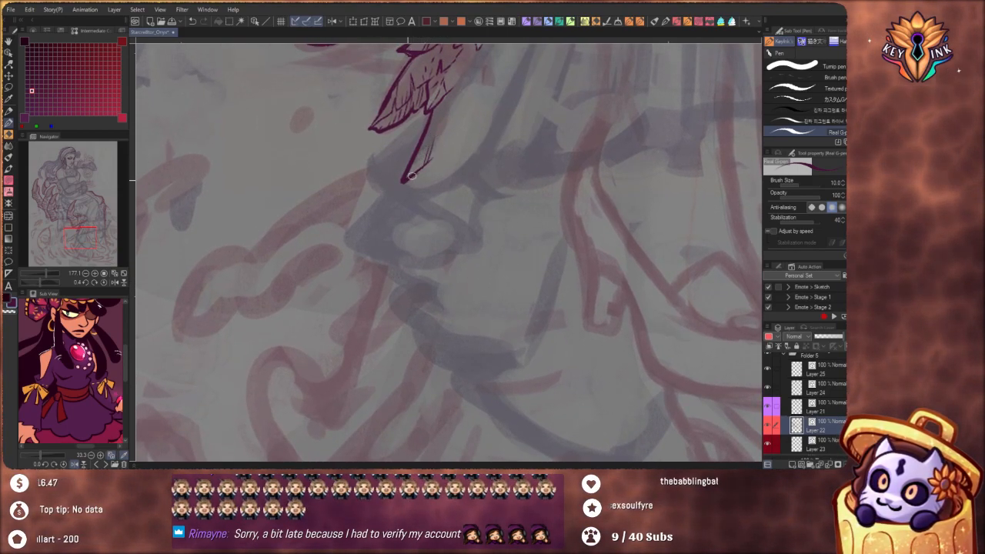
mouse_move(409, 180)
left_mouse_down()
mouse_move(380, 226)
mouse_move(387, 218)
mouse_move(338, 238)
left_mouse_up()
key("ctrl+z")
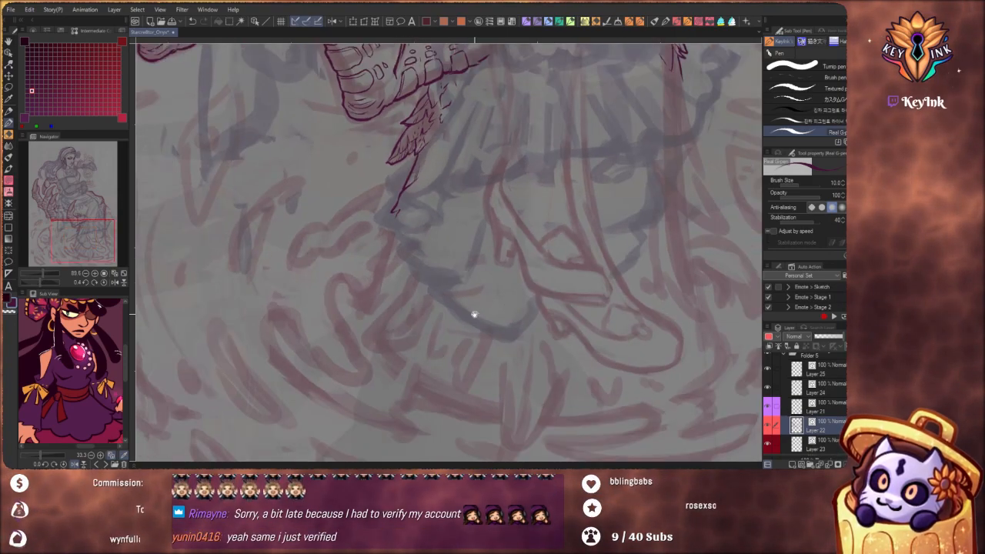
Examine the finger's feather tuft and the knee's feather strand against the skirt hem, feet and swirling ground sketch
left_click_drag(477, 313, 374, 284)
left_click_drag(468, 297, 352, 297)
left_click_drag(488, 336, 405, 307)
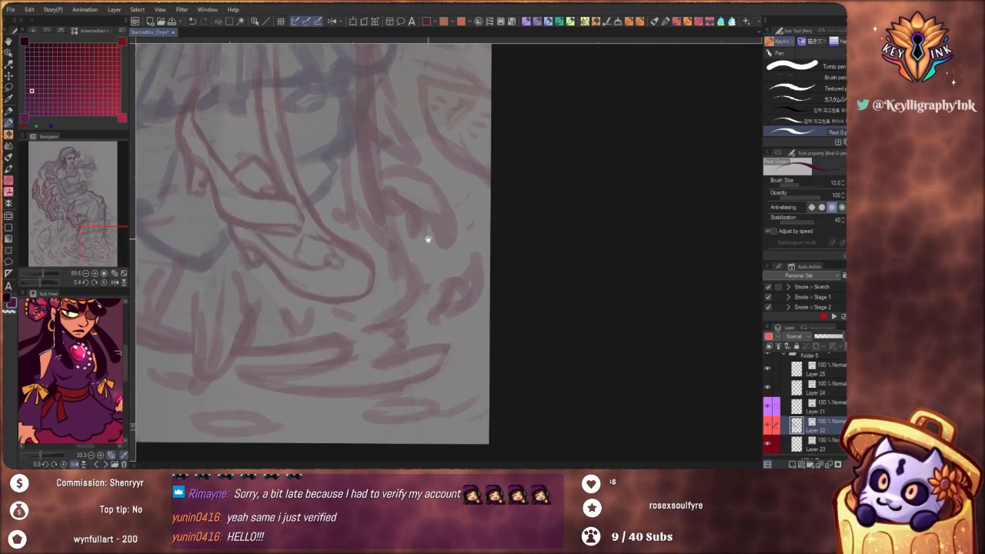
left_click_drag(374, 154, 447, 317)
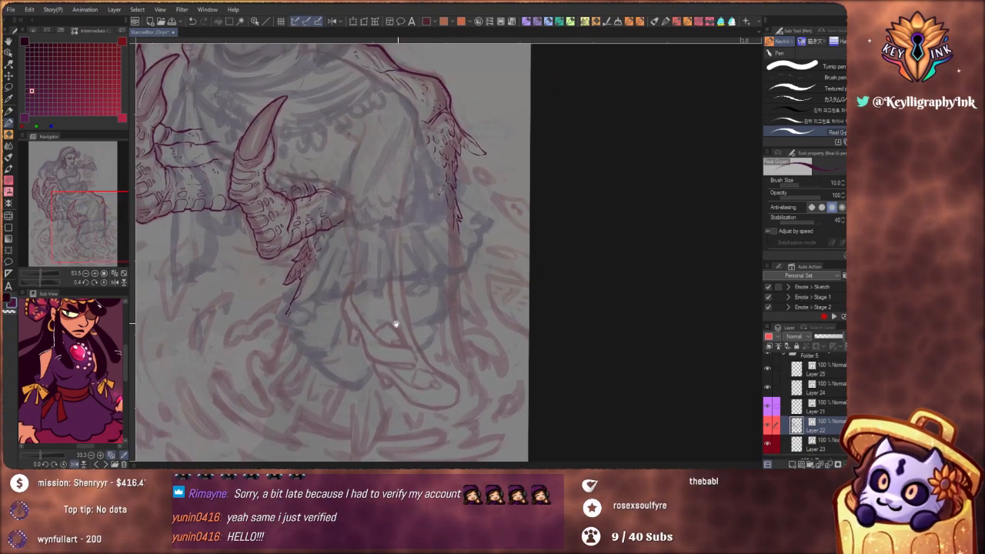
left_click_drag(389, 327, 394, 306)
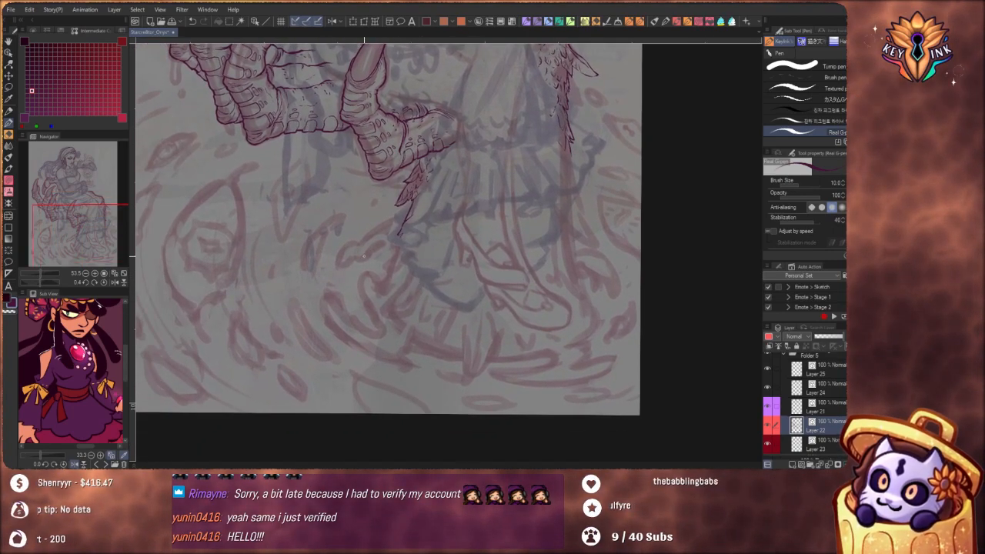
left_click_drag(462, 237, 475, 236)
left_click_drag(551, 217, 485, 282)
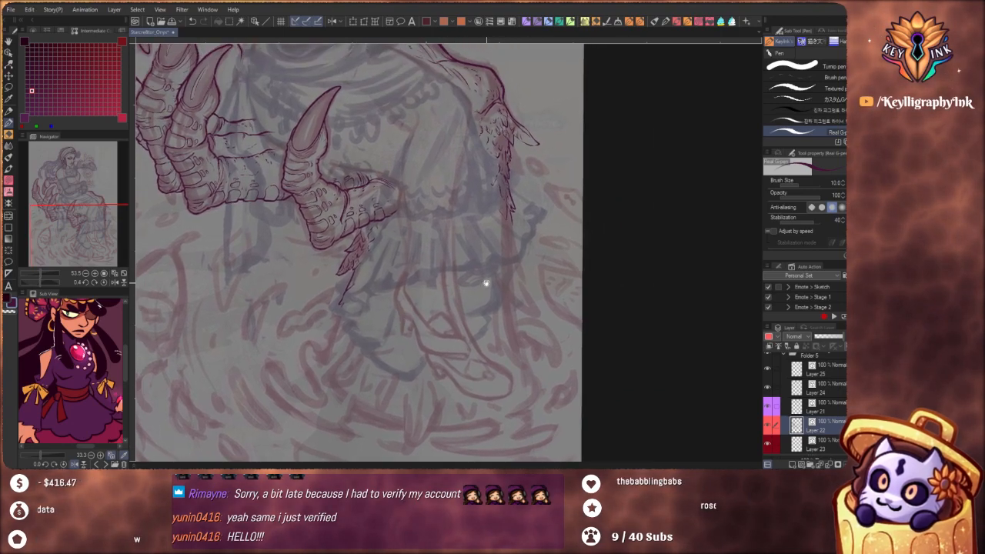
left_click_drag(352, 225, 386, 231)
scroll(408, 239, "up", 5)
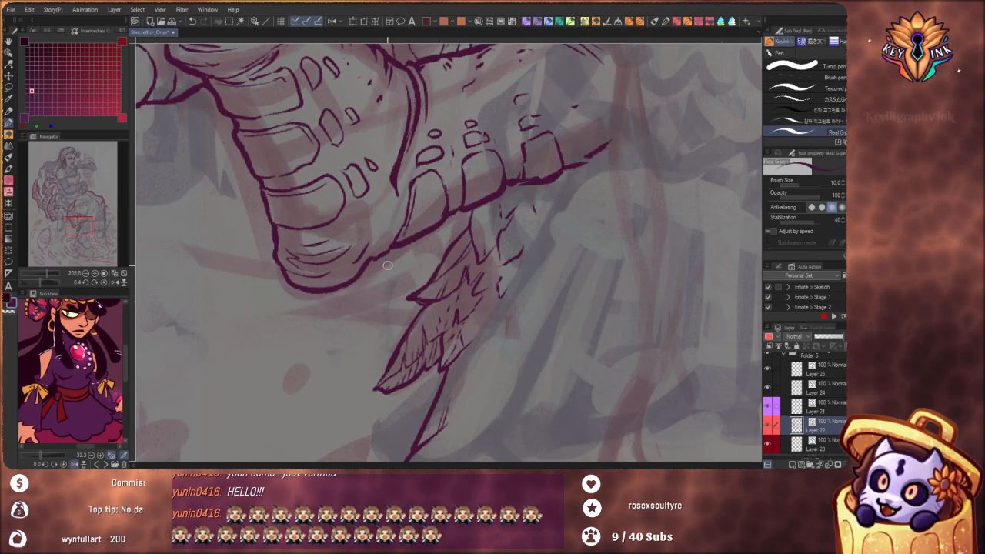
left_click_drag(376, 259, 389, 249)
left_click_drag(301, 268, 364, 311)
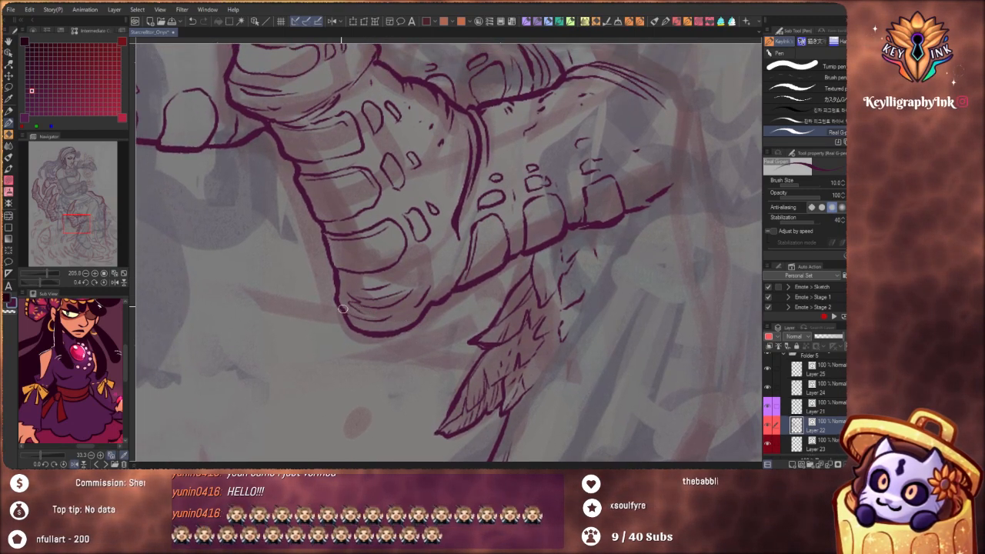
scroll(352, 269, "down", 5)
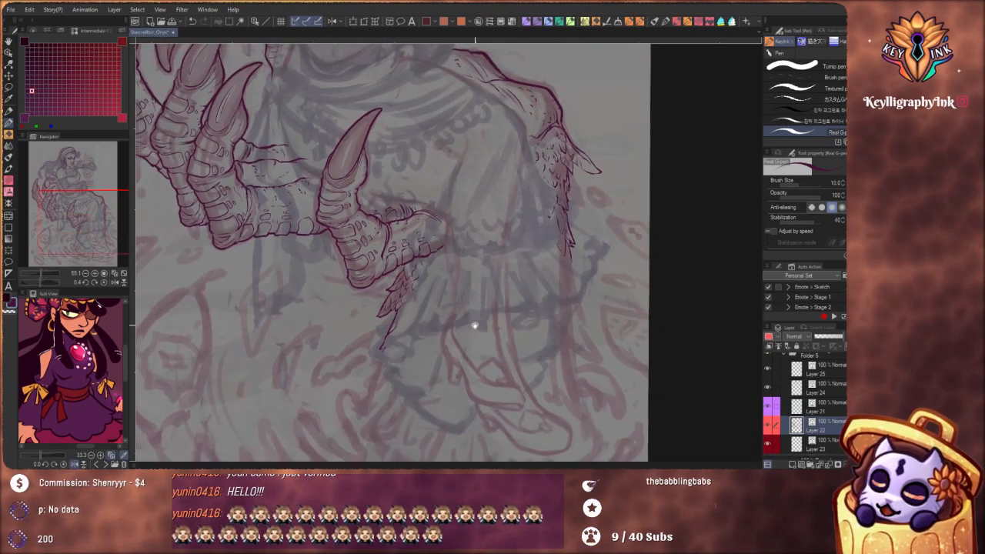
Rework the lower end of the trailing feather strand beyond the knee with thin downward strokes
left_click_drag(485, 311, 475, 246)
left_click_drag(490, 180, 519, 271)
scroll(520, 272, "up", 3)
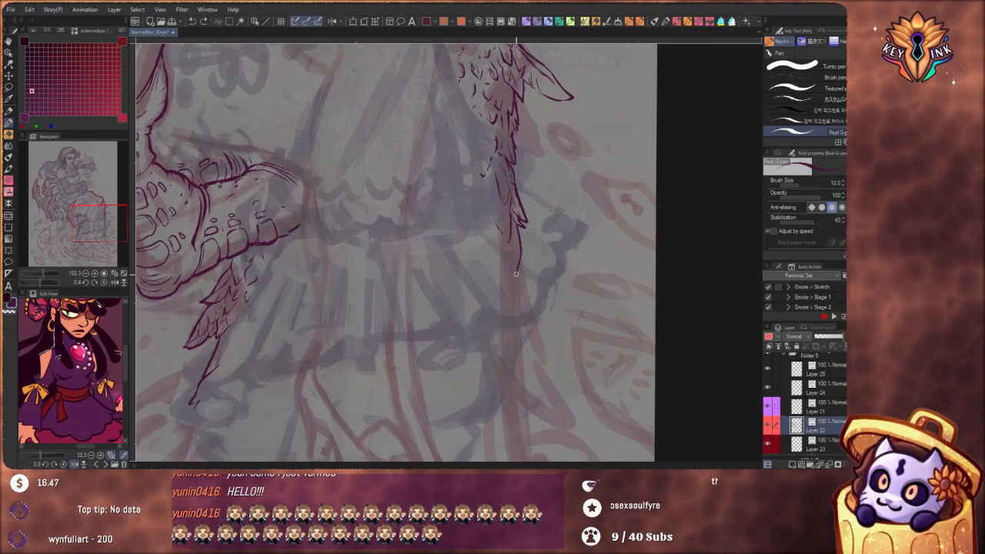
left_click_drag(516, 274, 516, 277)
key("ctrl+z")
left_click_drag(501, 201, 505, 230)
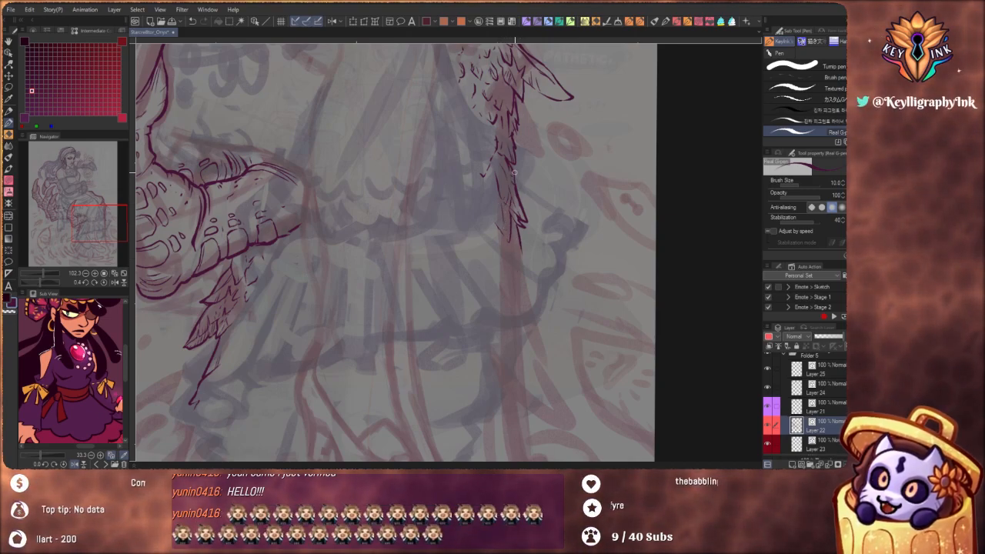
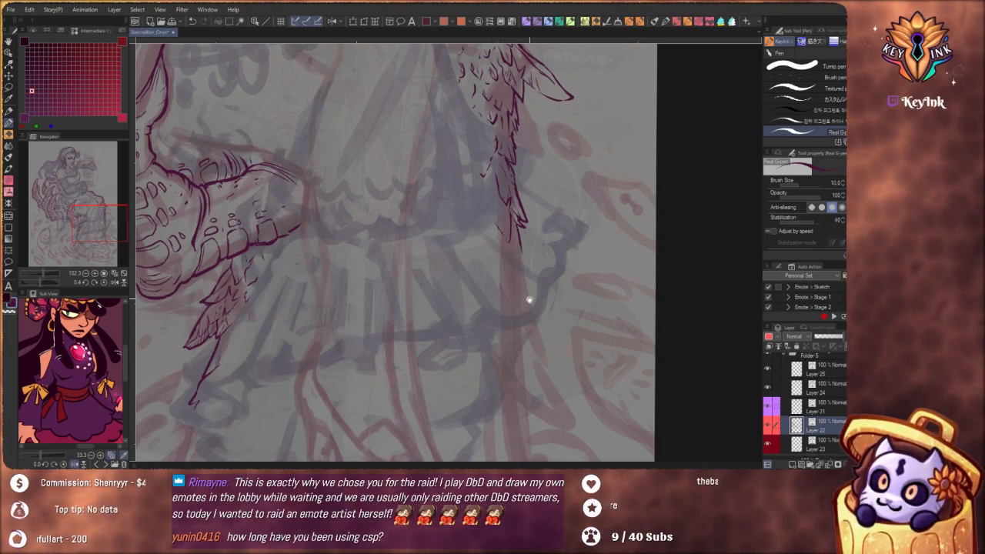
mouse_move(529, 300)
left_mouse_down()
mouse_move(501, 260)
mouse_move(492, 202)
left_mouse_up()
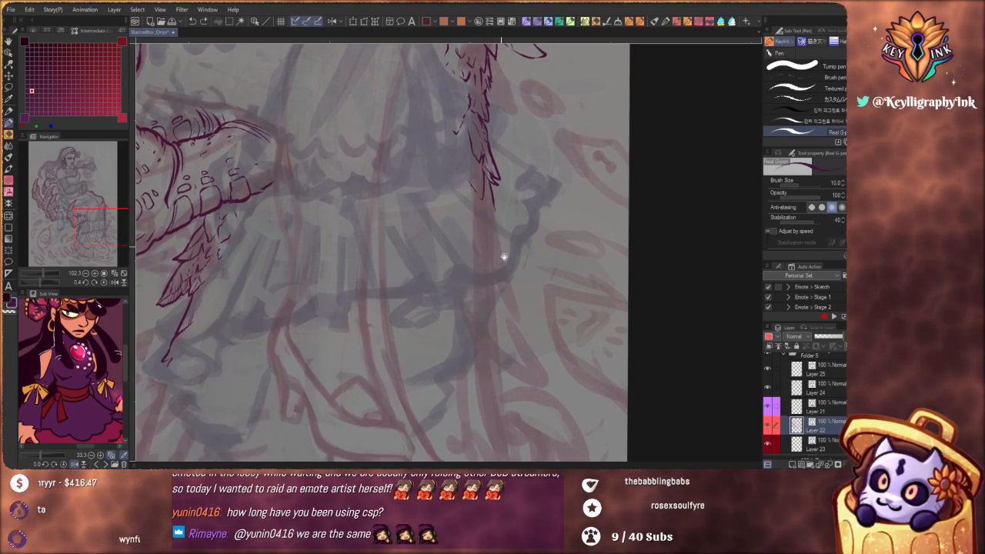
scroll(503, 256, "down", 3)
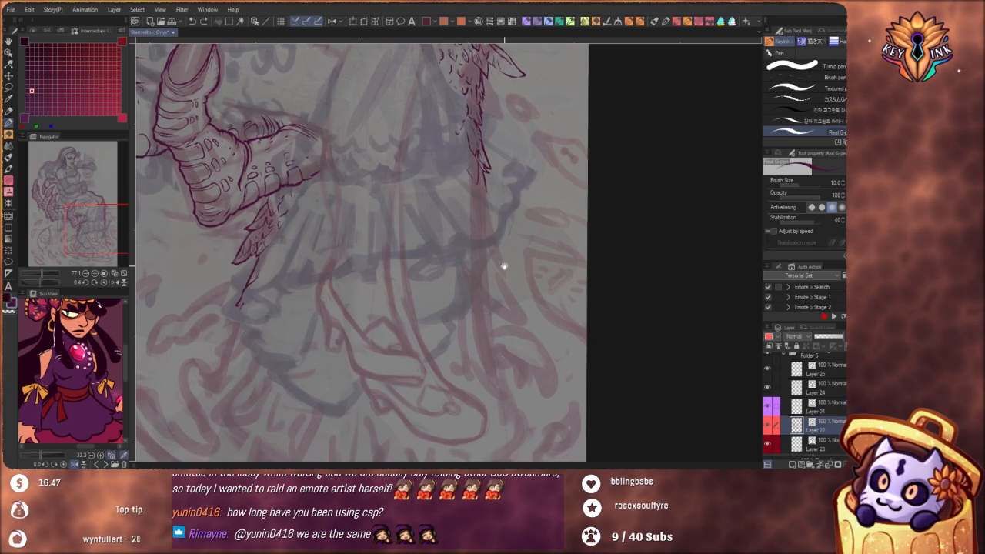
left_click_drag(504, 266, 504, 272)
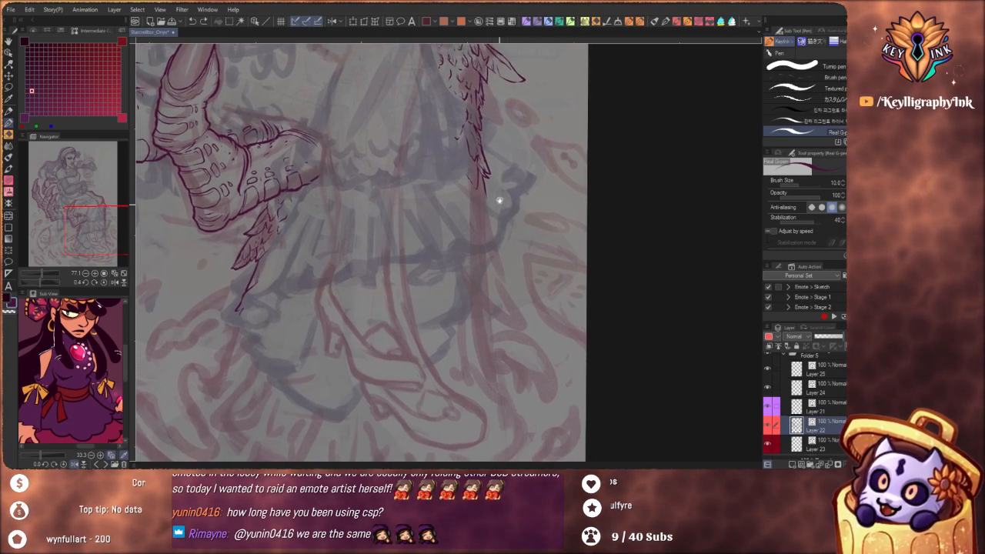
scroll(489, 210, "up", 3)
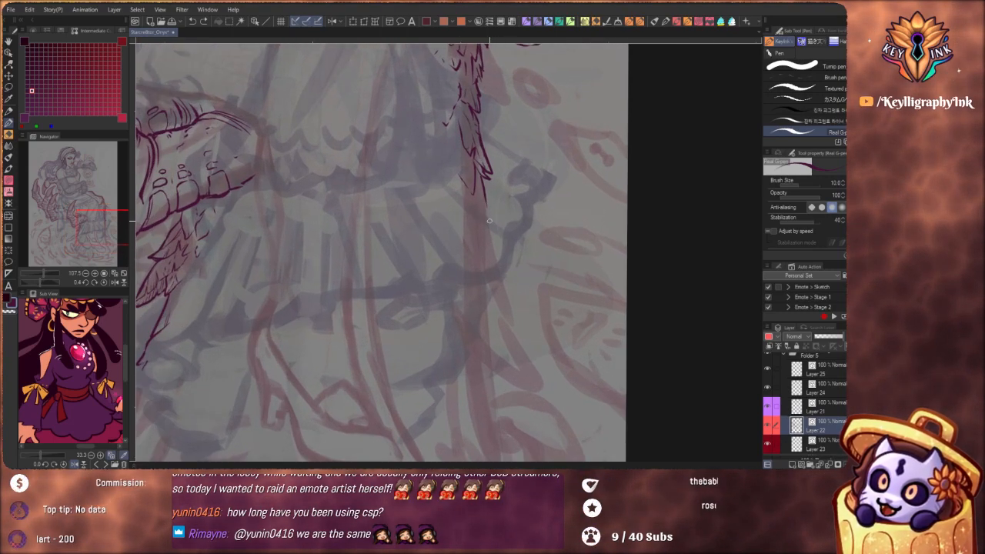
left_click_drag(485, 202, 491, 239)
key("ctrl+z")
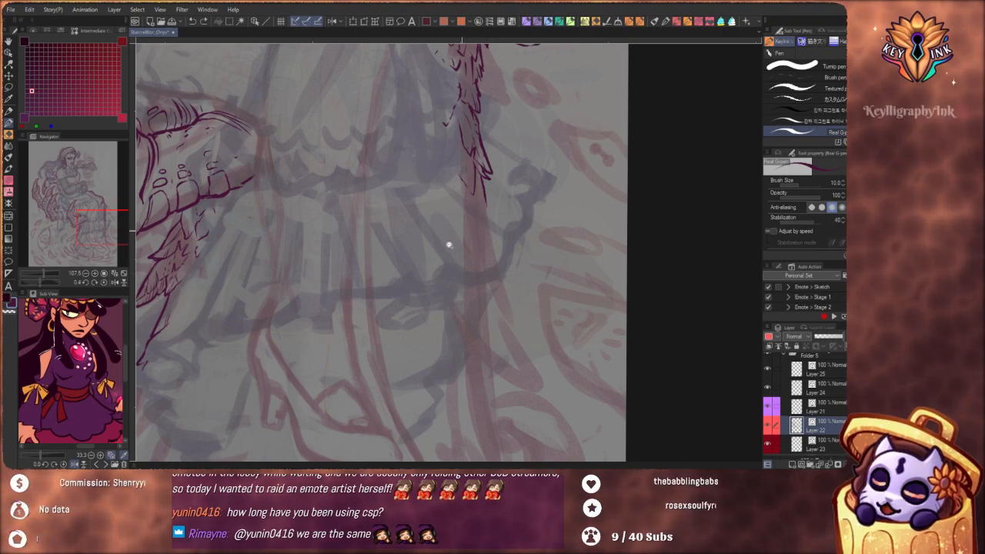
Extend the feathered strand hanging behind the skirt further down, ending it in a pointed tip with short texture strokes
scroll(488, 269, "down", 4)
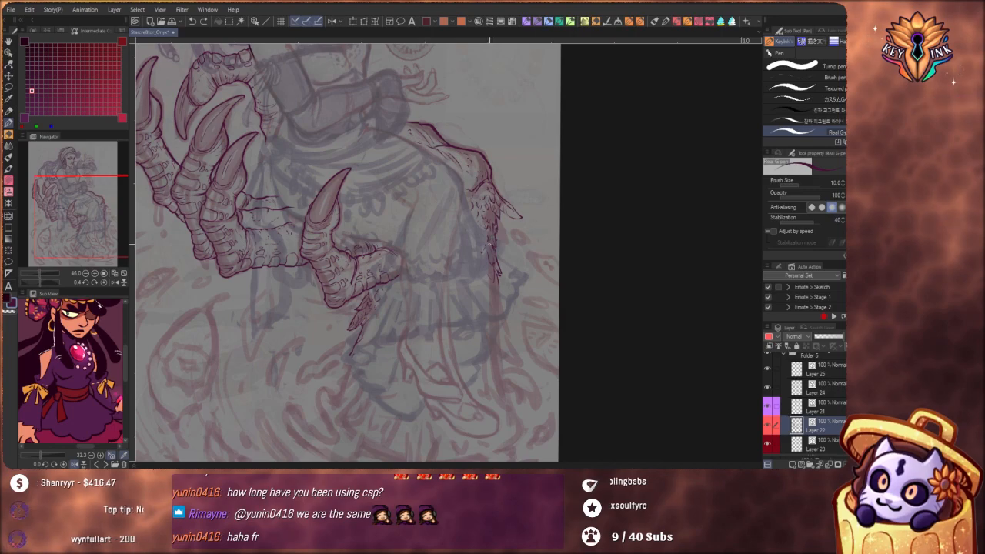
scroll(495, 255, "down", 2)
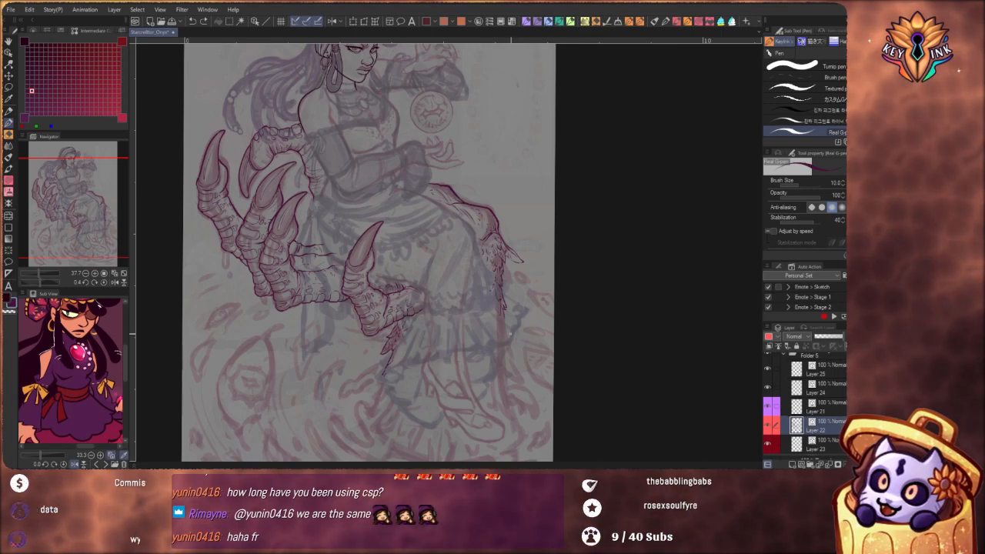
scroll(506, 346, "up", 3)
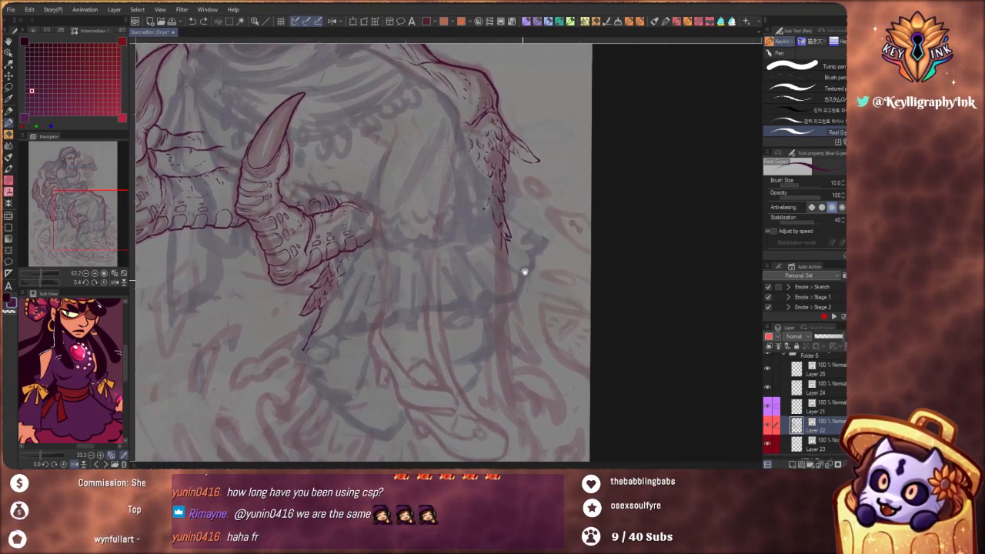
scroll(525, 272, "up", 2)
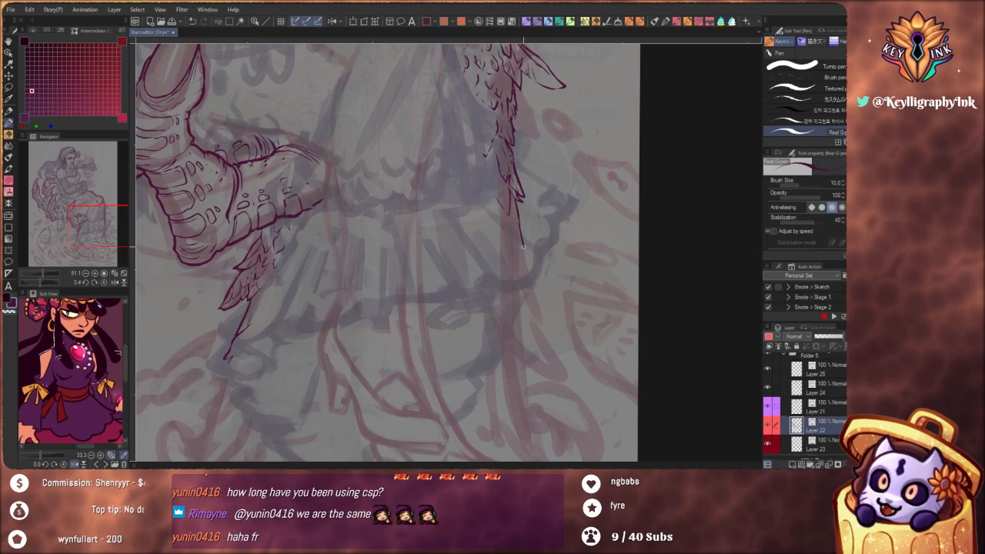
left_click_drag(522, 244, 527, 260)
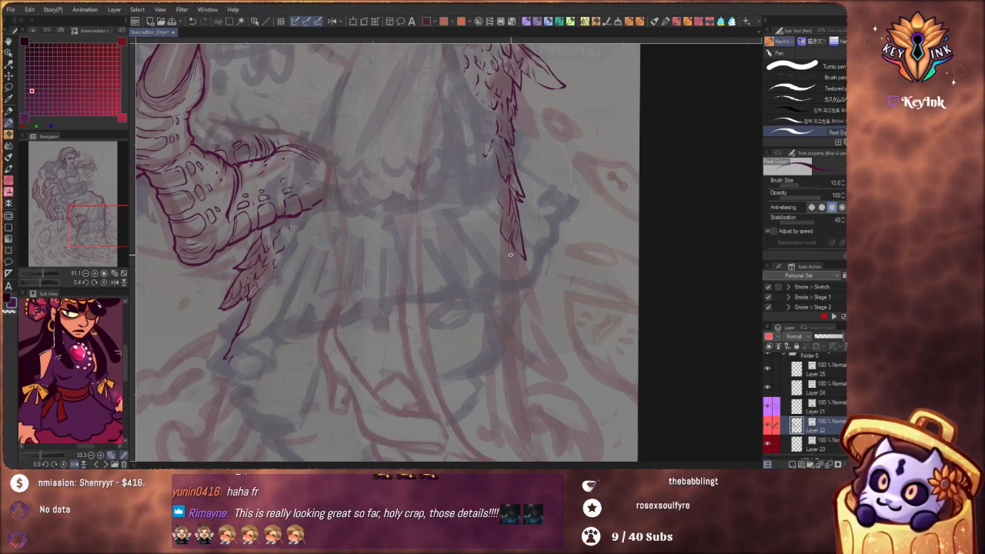
mouse_move(516, 291)
left_mouse_down()
mouse_move(536, 291)
mouse_move(535, 303)
left_mouse_up()
scroll(531, 260, "down", 1)
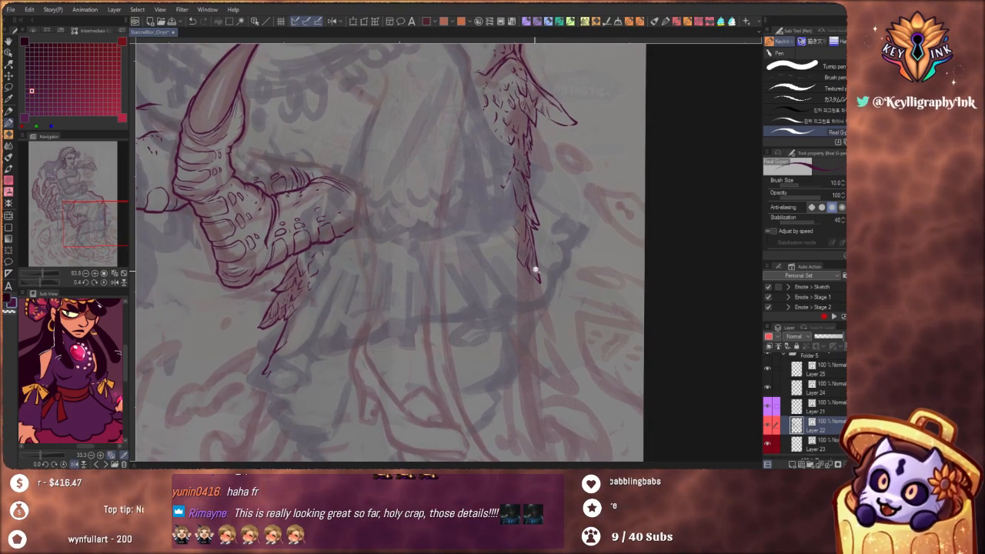
Ink the ragged feathers hanging below the nearest claw down to a pointed tip, adding short detail strokes beside the skirt
scroll(534, 282, "down", 3)
scroll(541, 283, "down", 4)
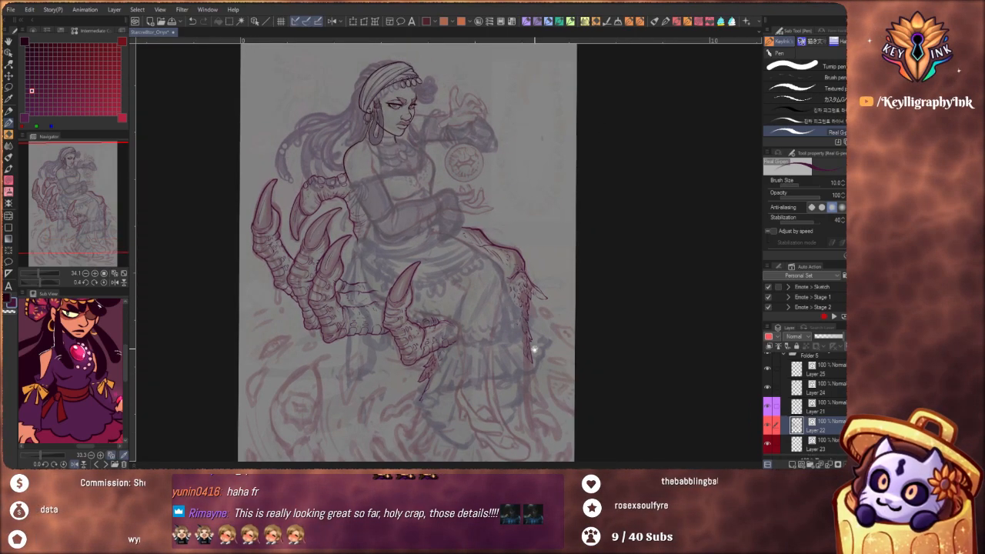
scroll(534, 350, "up", 3)
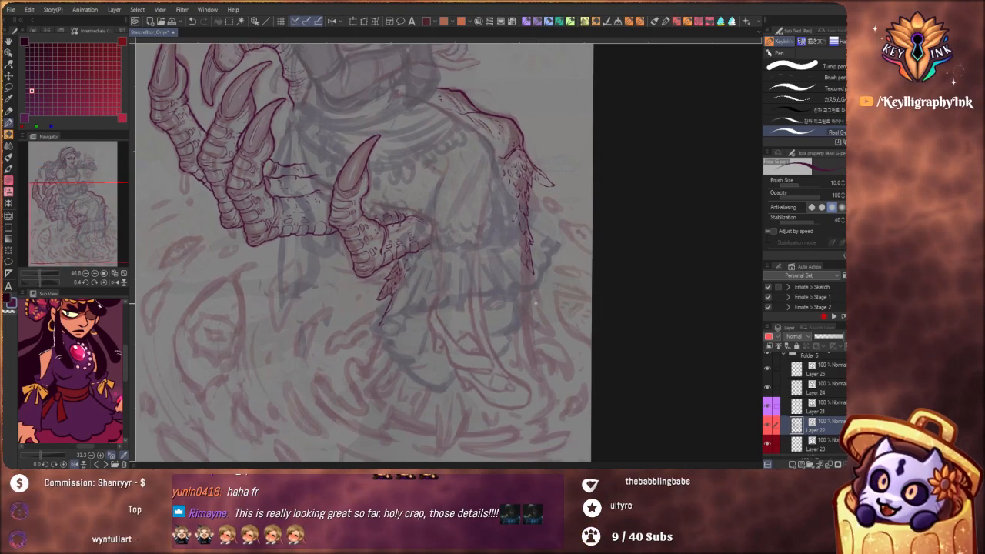
scroll(533, 354, "up", 3)
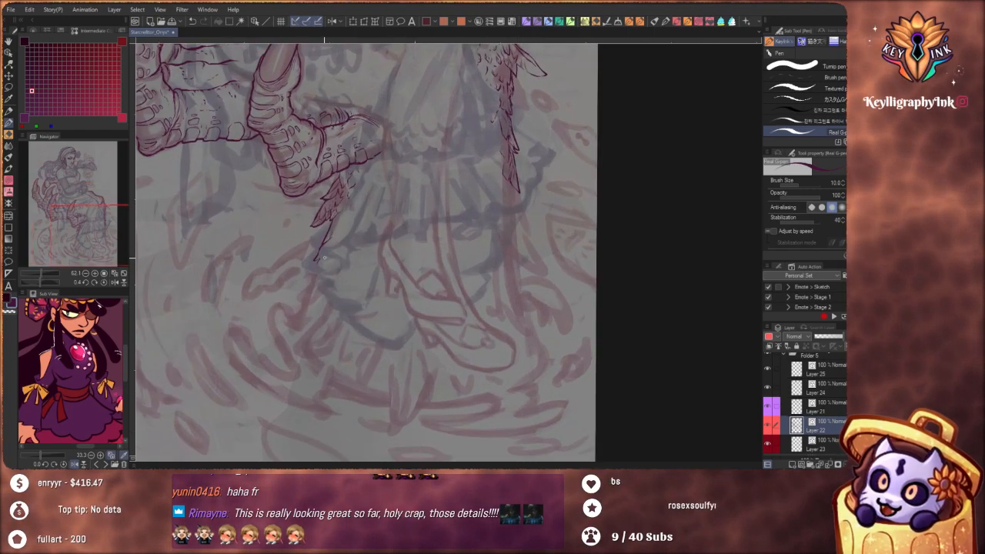
key("ctrl+z")
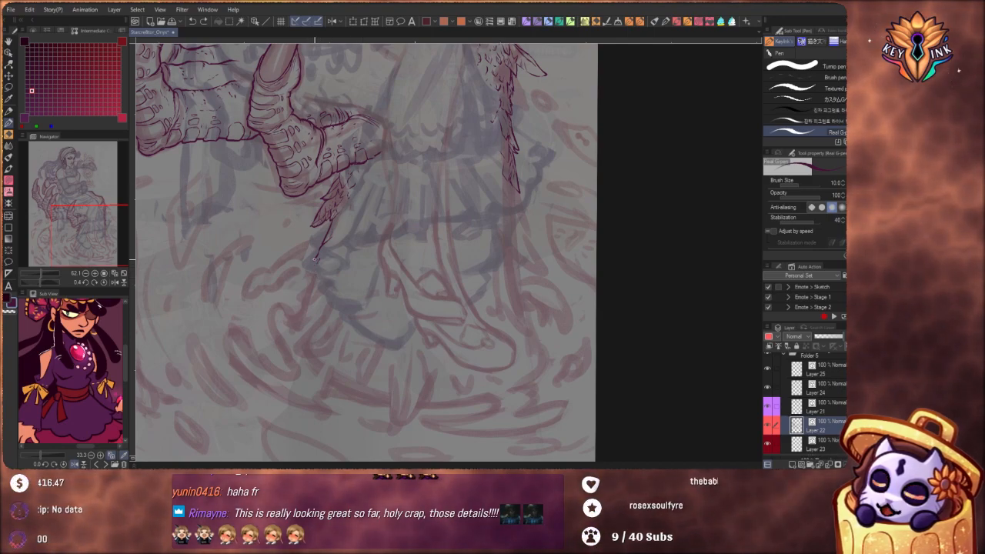
mouse_move(320, 261)
left_mouse_down()
mouse_move(350, 248)
mouse_move(364, 254)
left_mouse_up()
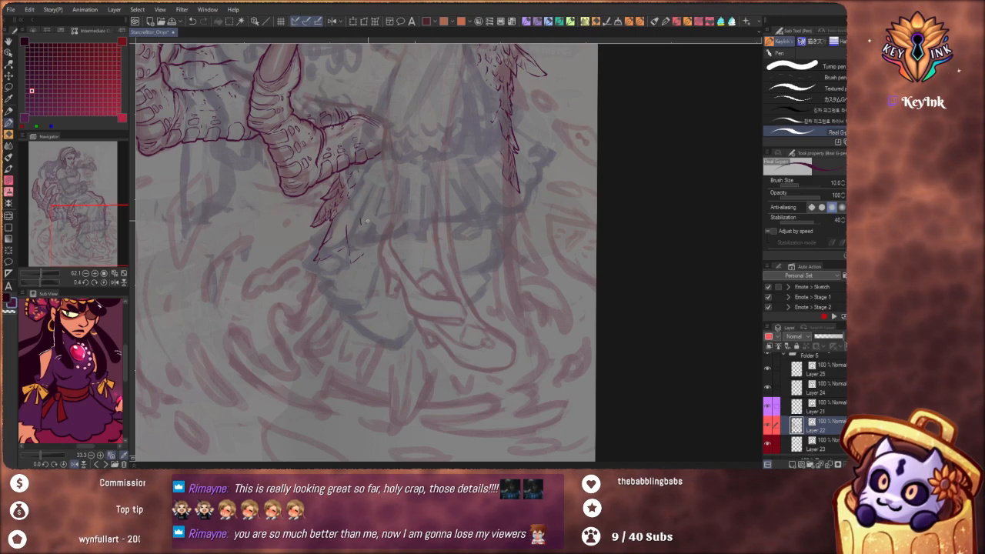
left_click_drag(315, 275, 303, 301)
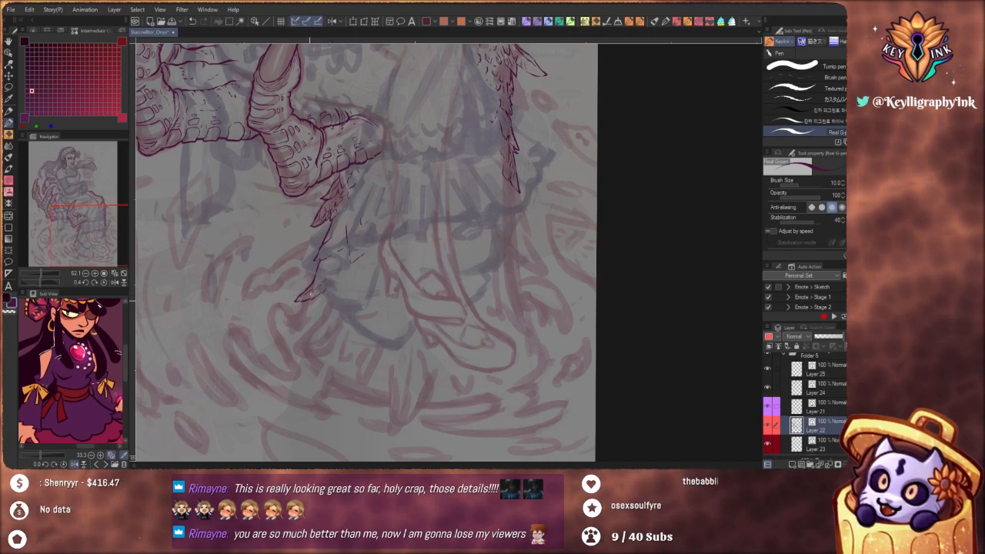
left_click_drag(311, 294, 316, 292)
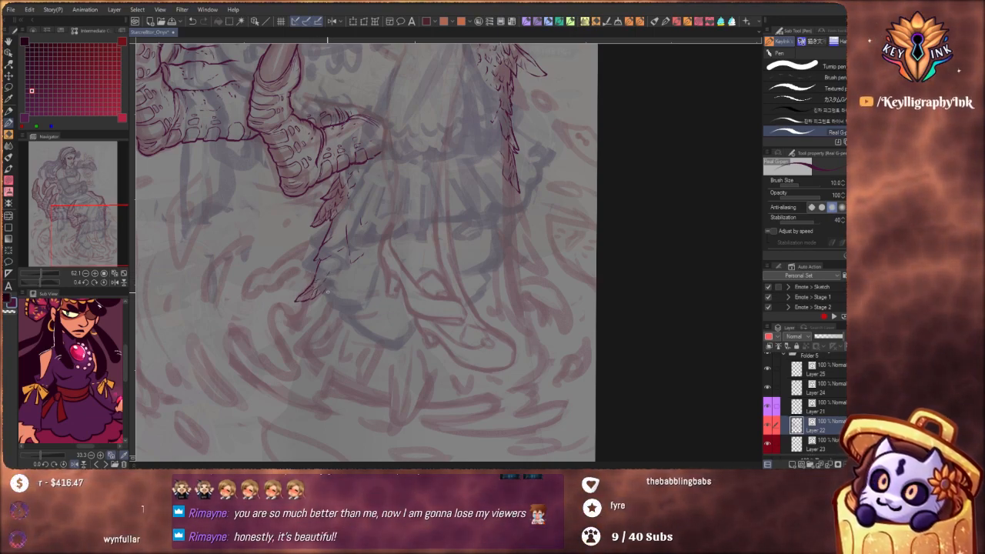
Examine the inked claws and feathers against the full figure sketch at a reduced view
scroll(377, 278, "down", 5)
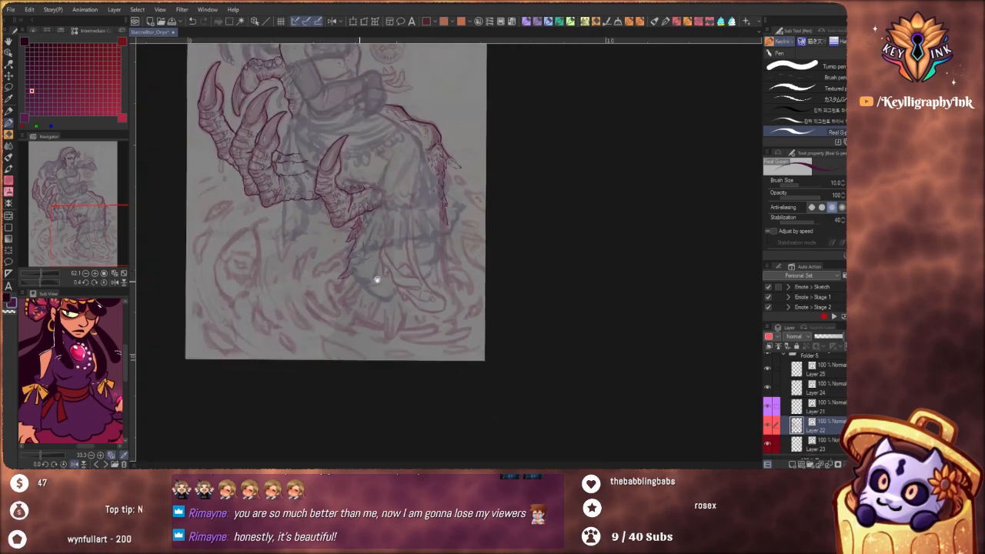
left_click_drag(499, 277, 498, 292)
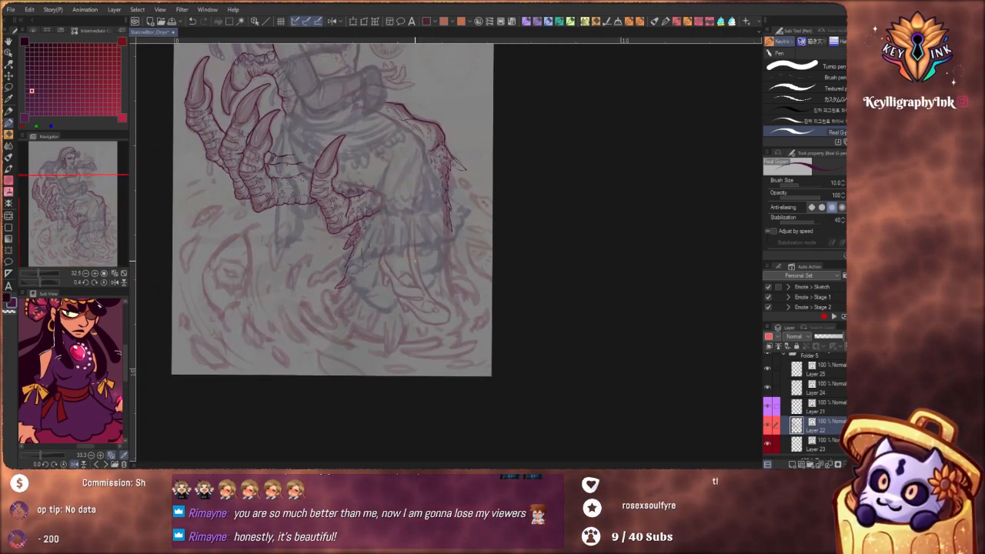
left_click_drag(409, 256, 409, 294)
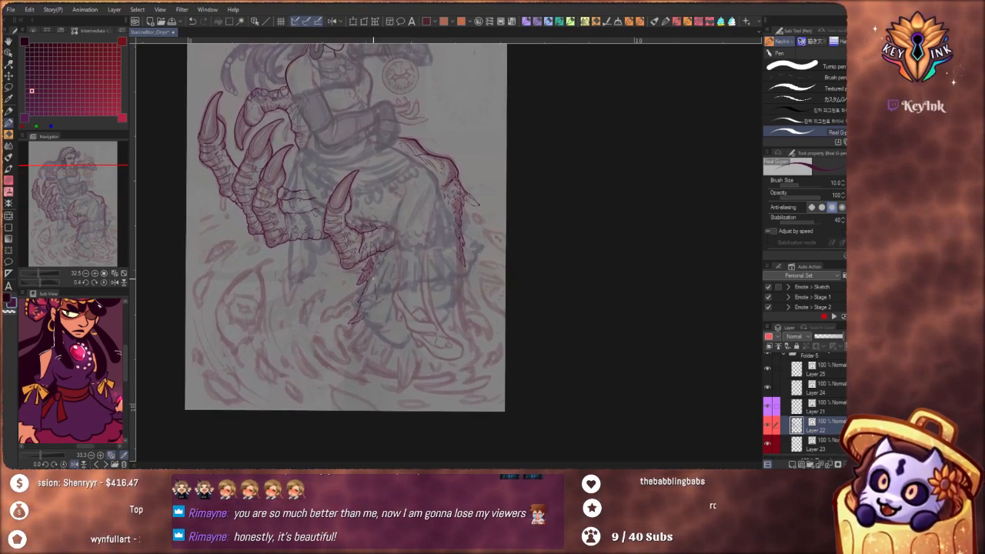
left_click_drag(462, 264, 475, 307)
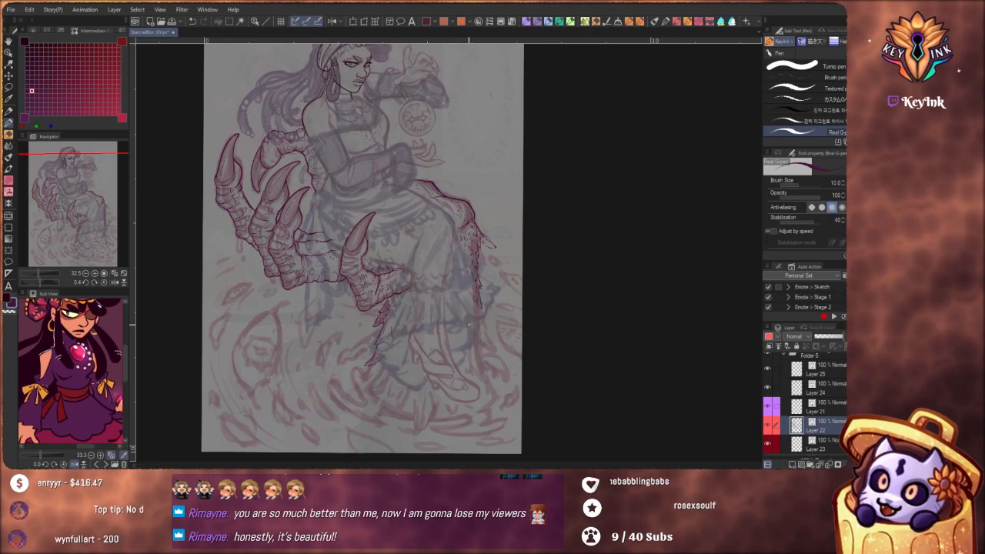
mouse_move(471, 262)
left_mouse_down()
mouse_move(475, 272)
mouse_move(469, 260)
left_mouse_up()
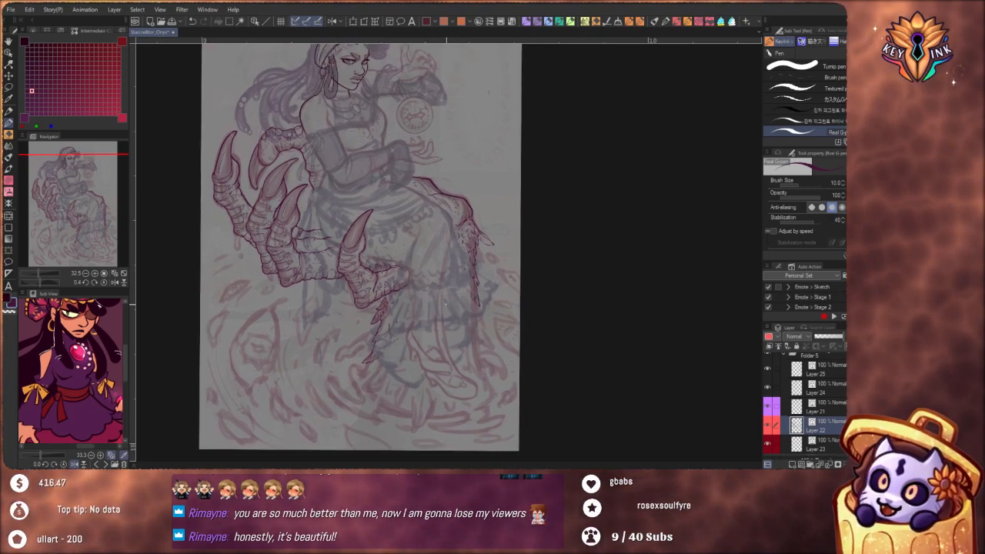
left_click_drag(466, 259, 462, 277)
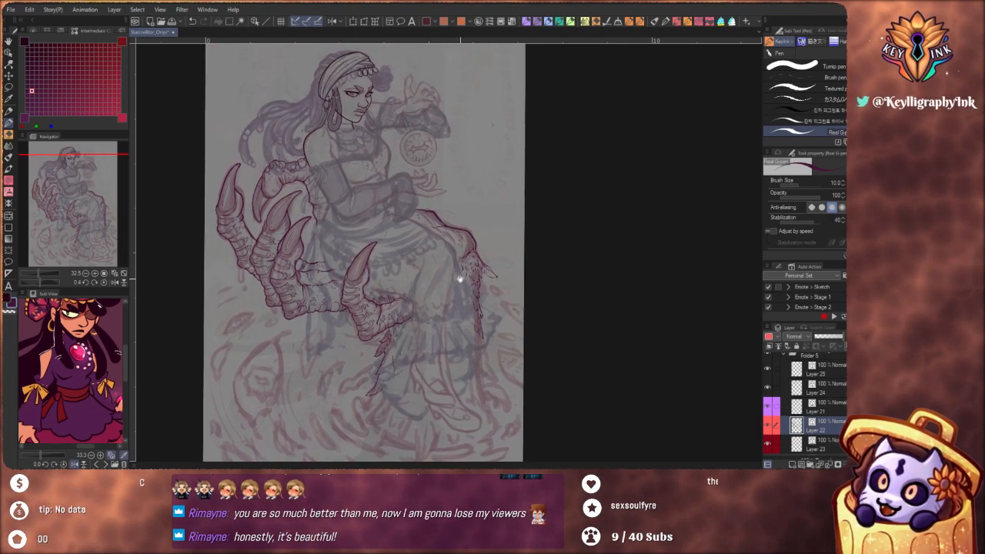
left_click_drag(467, 330, 462, 307)
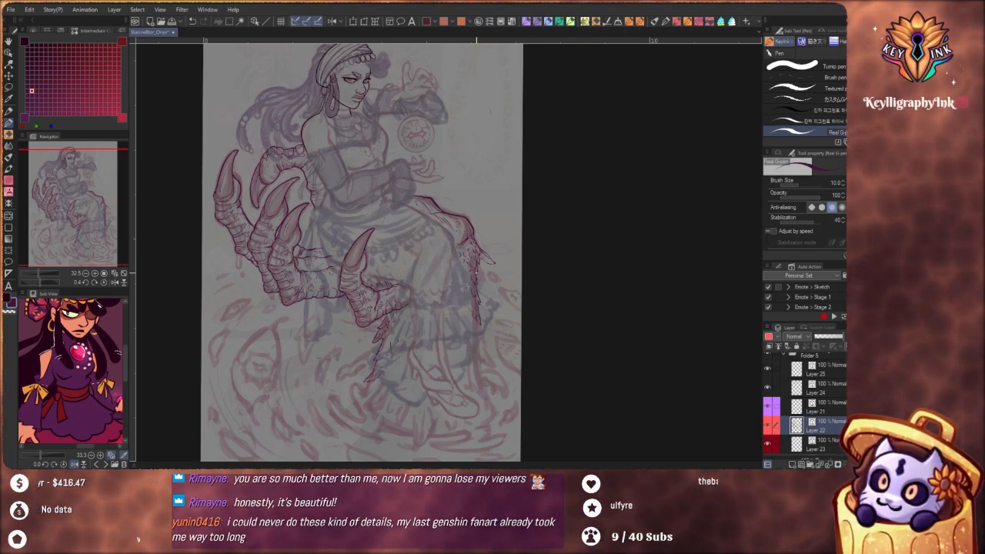
mouse_move(497, 335)
left_mouse_down()
mouse_move(501, 352)
mouse_move(497, 330)
mouse_move(507, 333)
left_mouse_up()
scroll(469, 341, "up", 2)
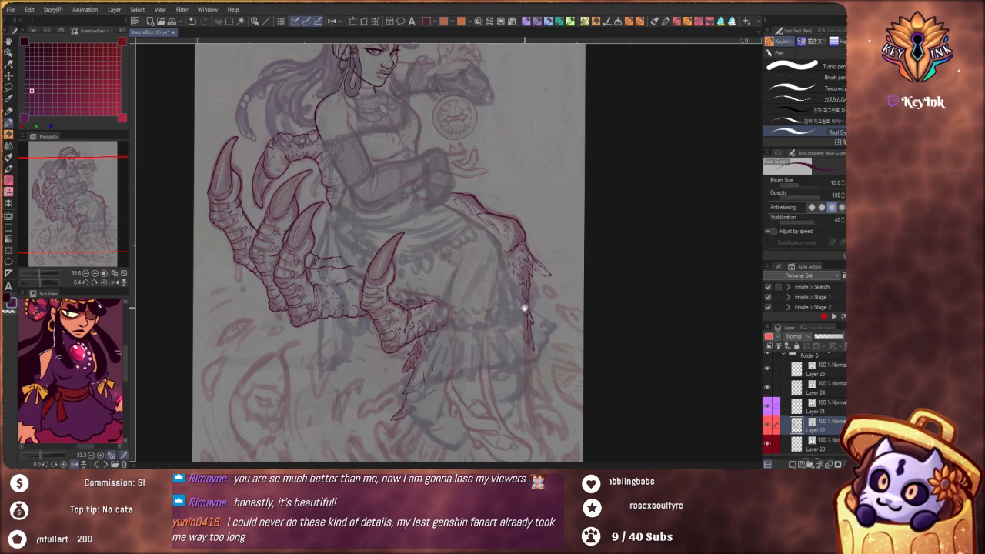
left_click_drag(524, 308, 527, 332)
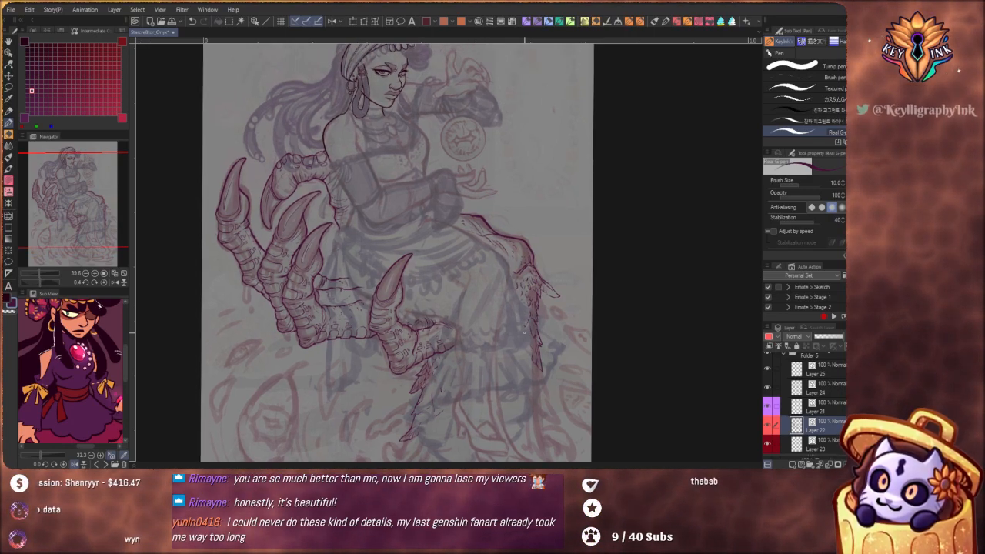
left_click_drag(524, 330, 537, 338)
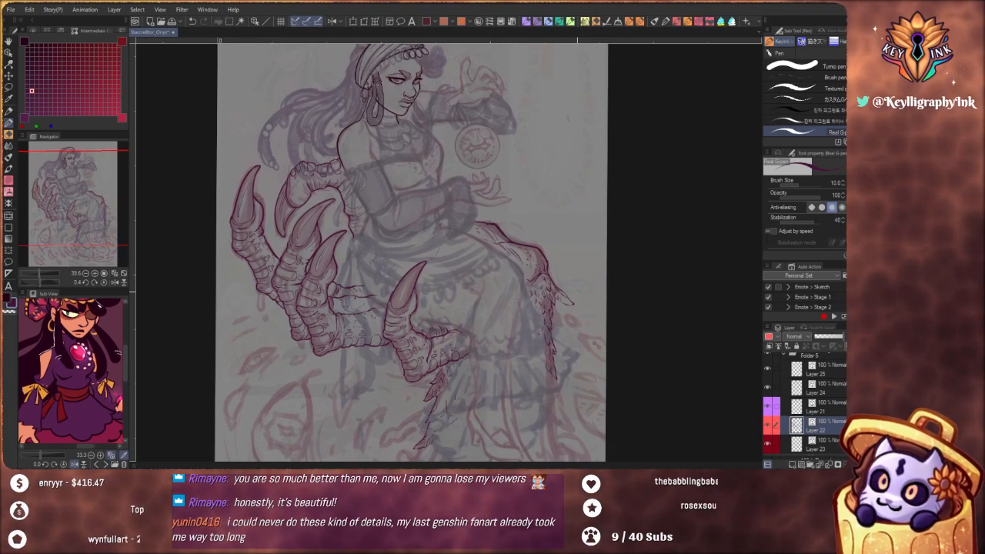
left_click_drag(587, 309, 591, 322)
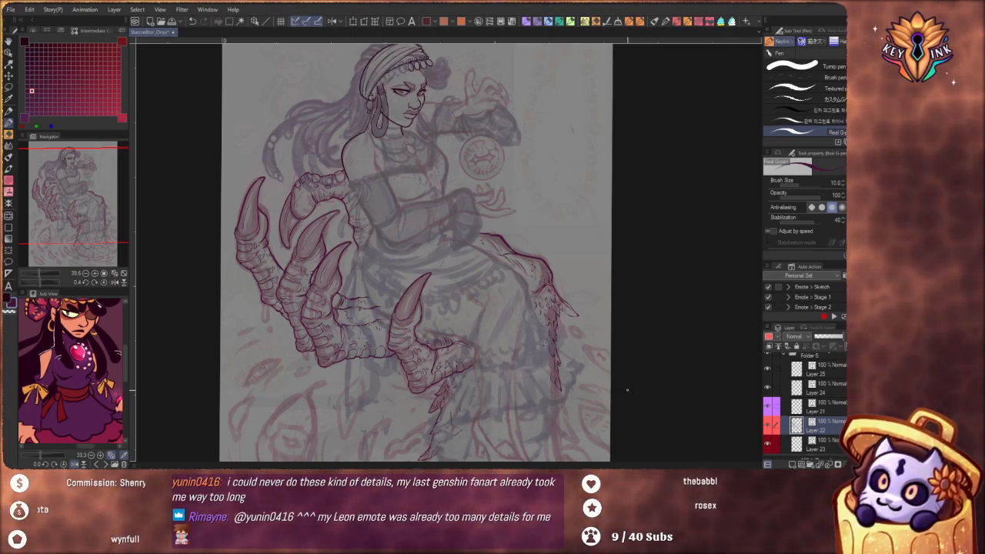
left_click_drag(550, 279, 561, 334)
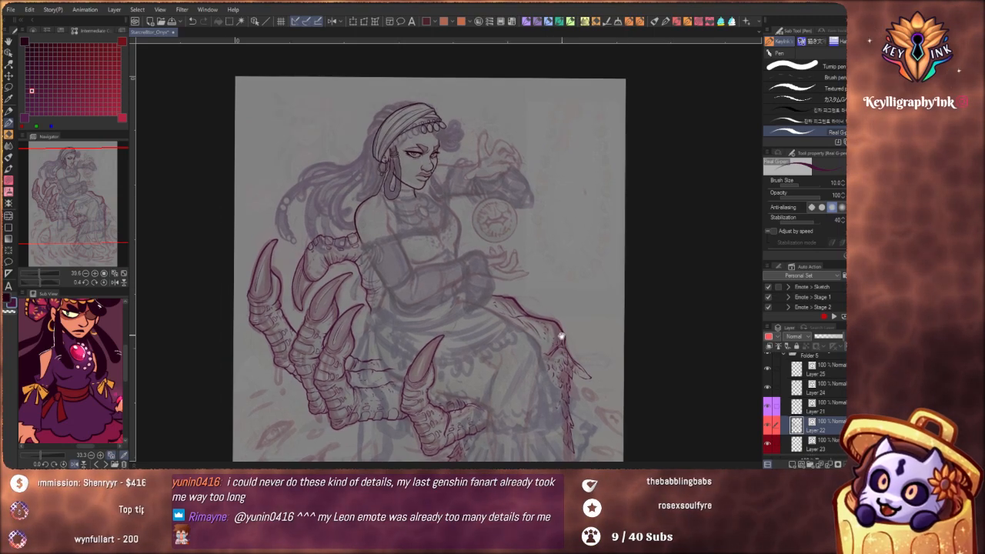
Select Layer 21 and toggle its visibility to check which line art it holds
left_click_drag(564, 297, 539, 316)
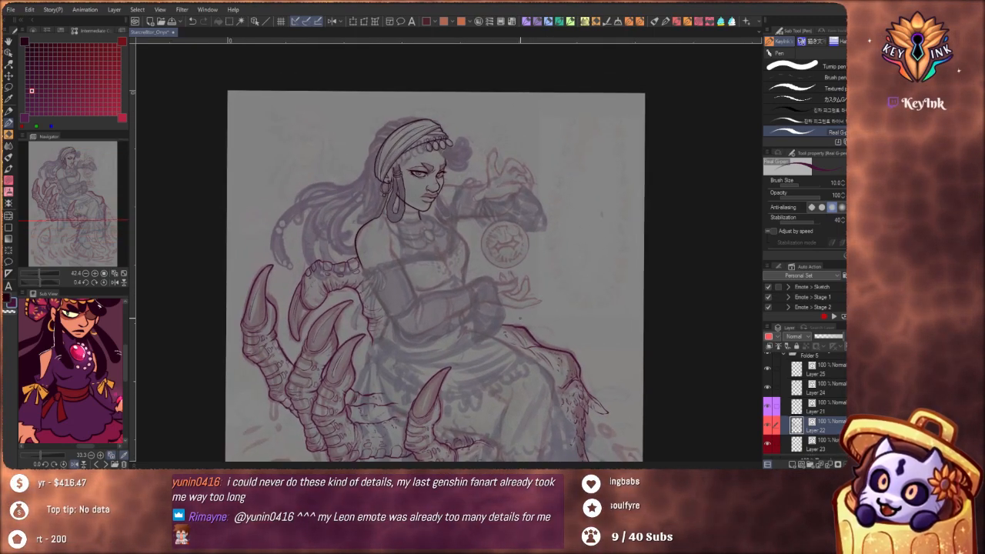
left_click(831, 412)
left_click_drag(487, 273, 532, 341)
left_click_drag(508, 292, 515, 294)
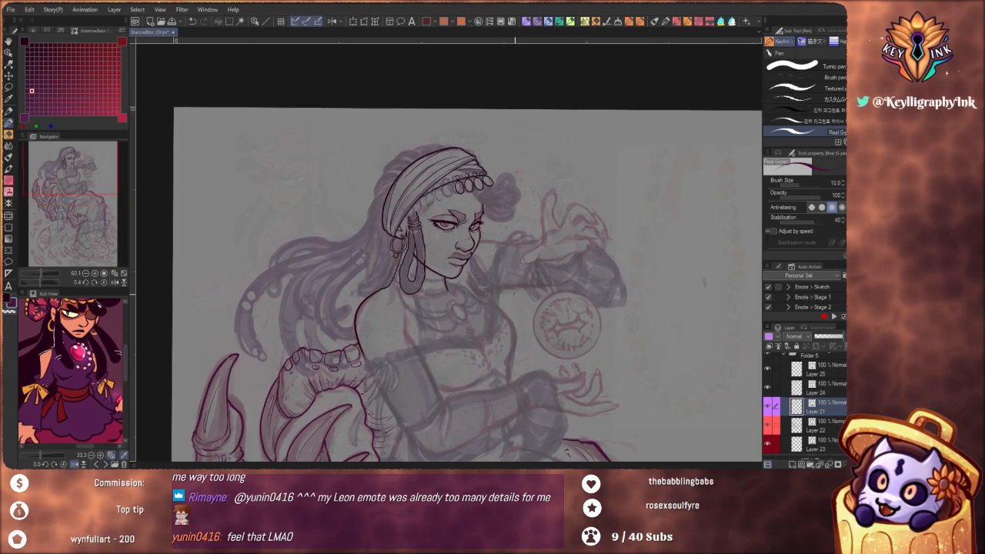
left_click(766, 410)
left_click(766, 409)
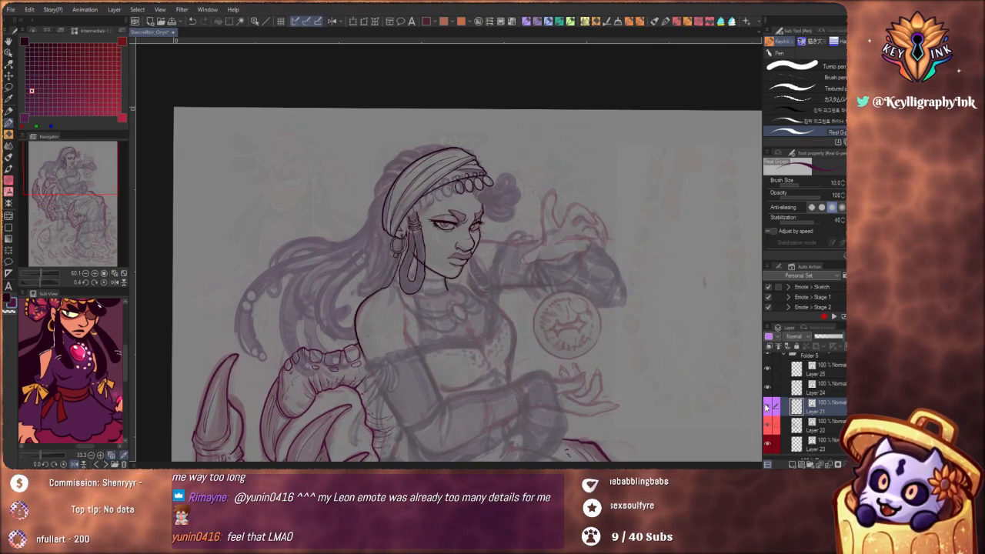
Toggle the visibility of Layer 25 and Layer 24 to check their line art, and make Layer 24 the active layer
left_click(824, 388)
left_click_drag(437, 373, 481, 324)
left_click_drag(431, 287, 444, 287)
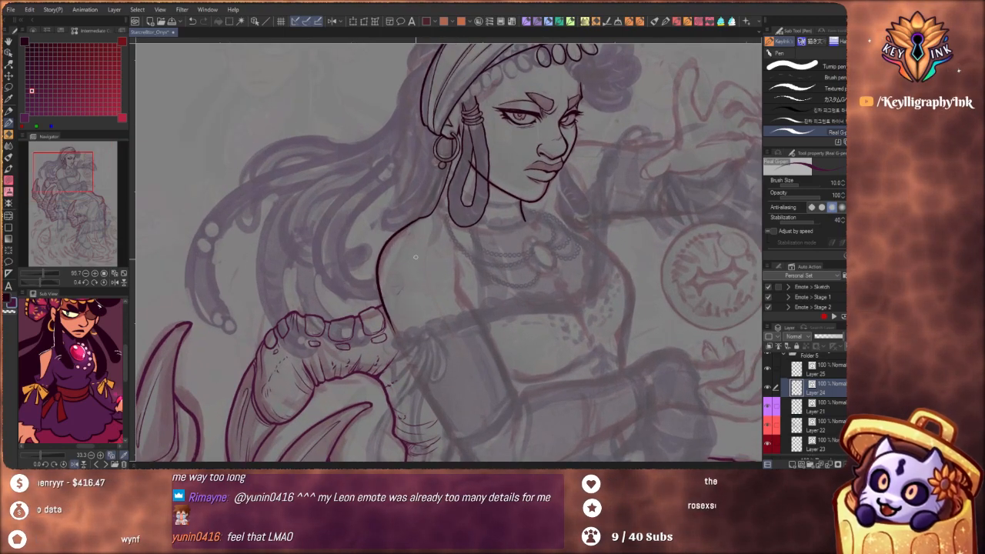
left_click_drag(433, 374, 473, 311)
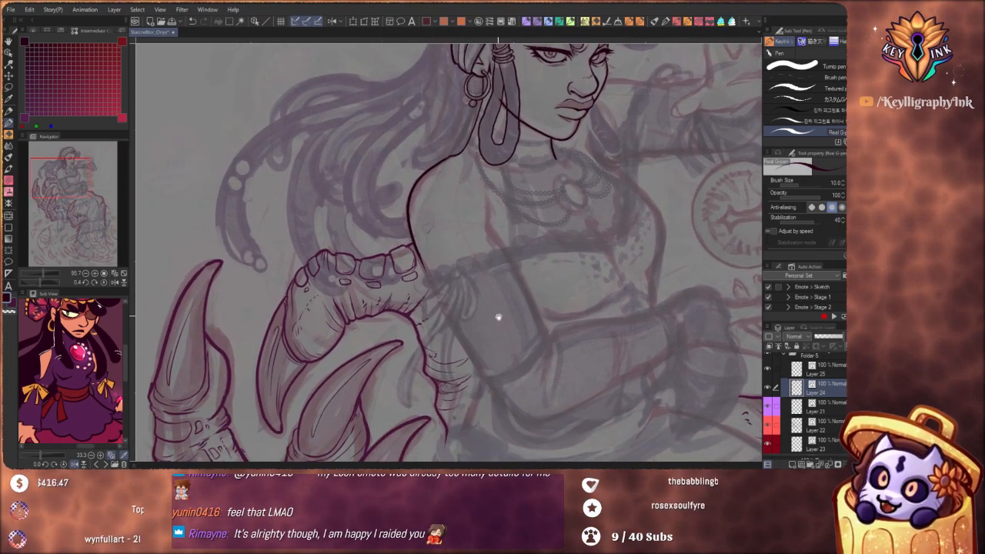
left_click_drag(546, 274, 516, 400)
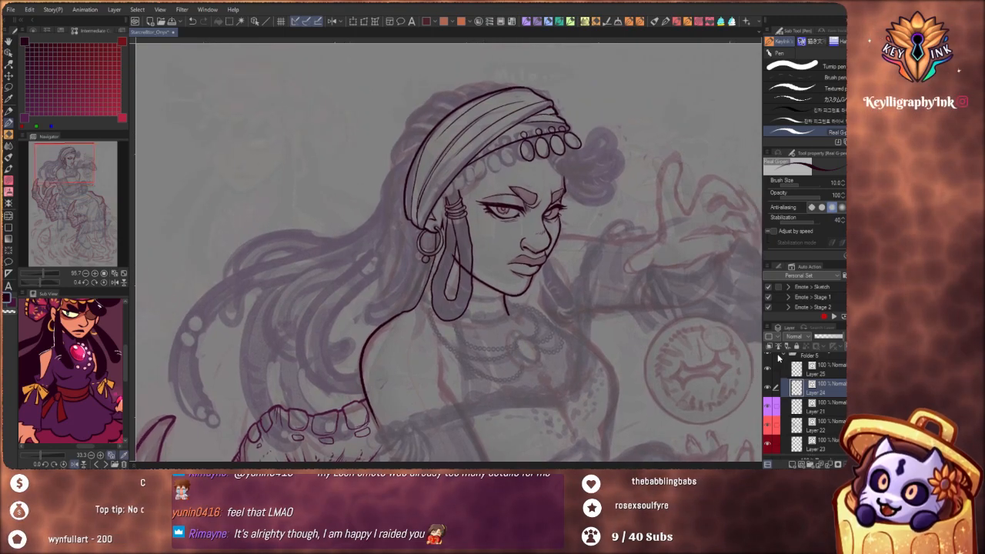
left_click(831, 374)
left_click(768, 370)
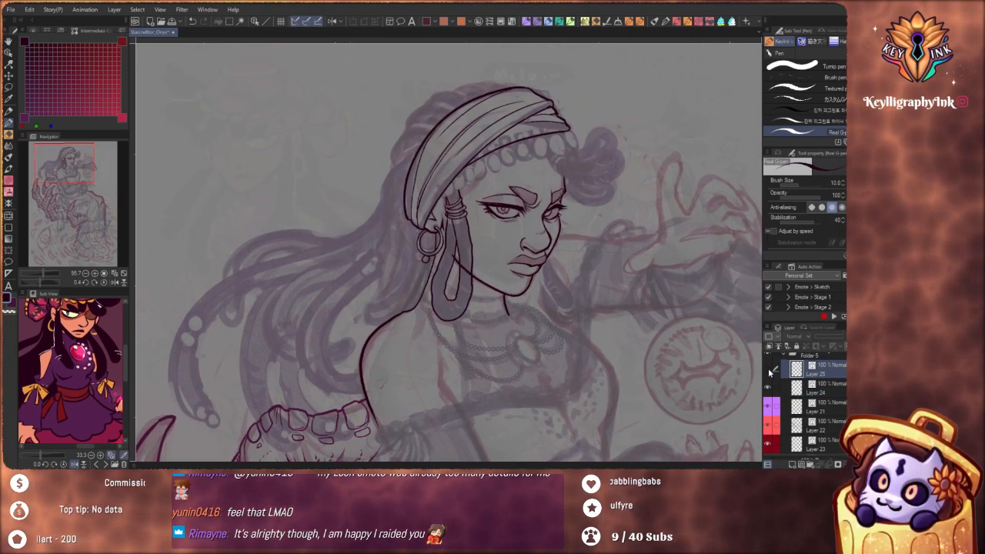
left_click(768, 370)
left_click(767, 390)
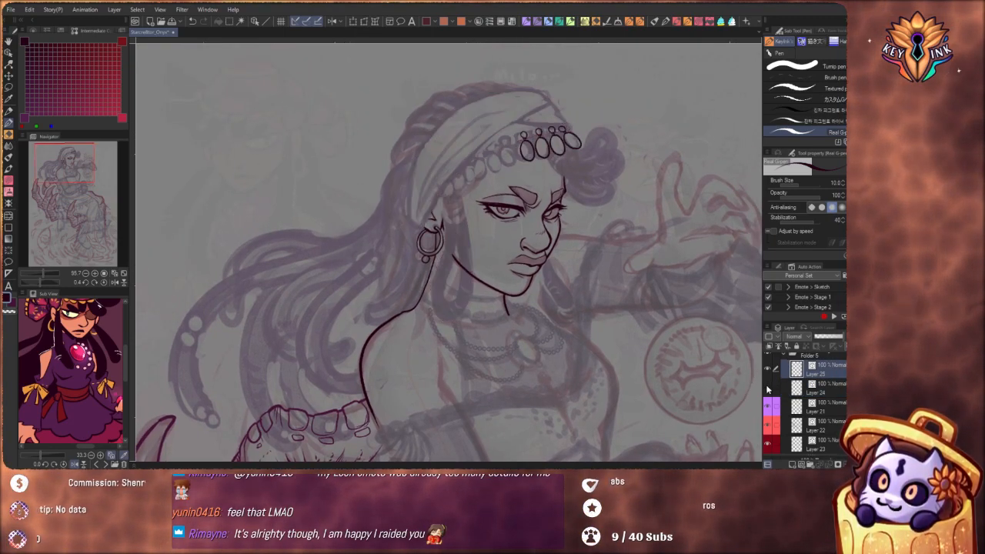
left_click(767, 390)
left_click(819, 387)
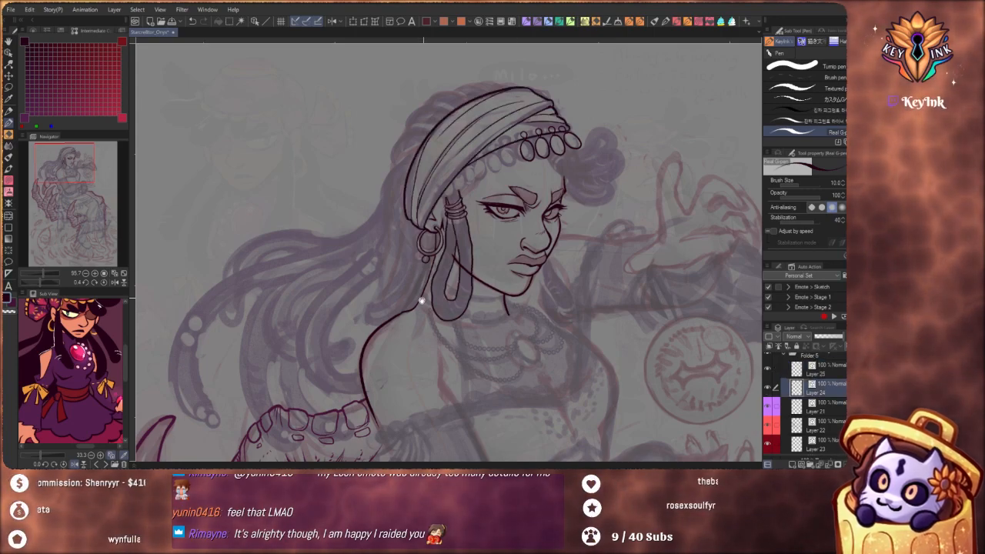
Ink the outer outline of the hair from the back edge of the headscarf down over the upper part of the flowing lock
left_click_drag(417, 297, 549, 340)
scroll(473, 221, "up", 2)
scroll(475, 224, "up", 4)
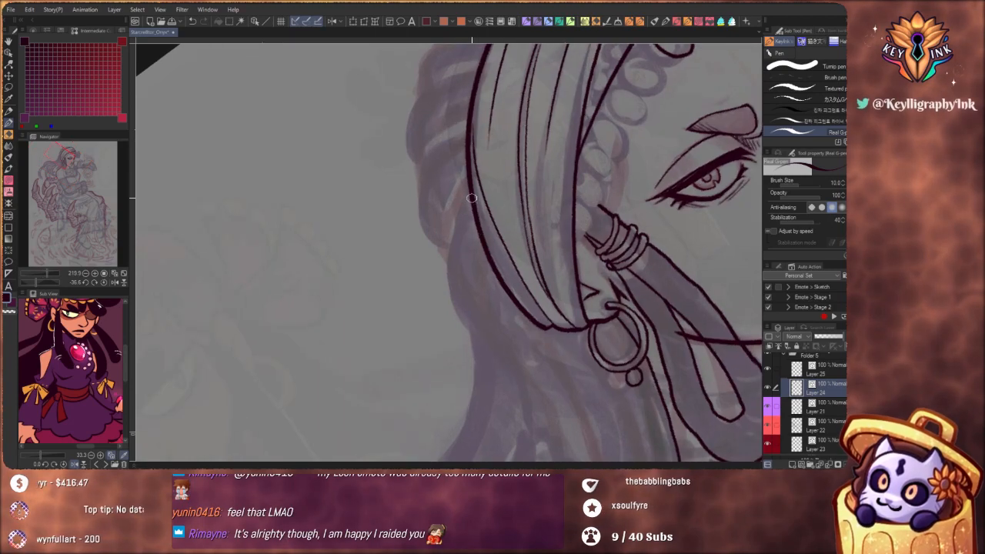
left_click_drag(463, 200, 444, 255)
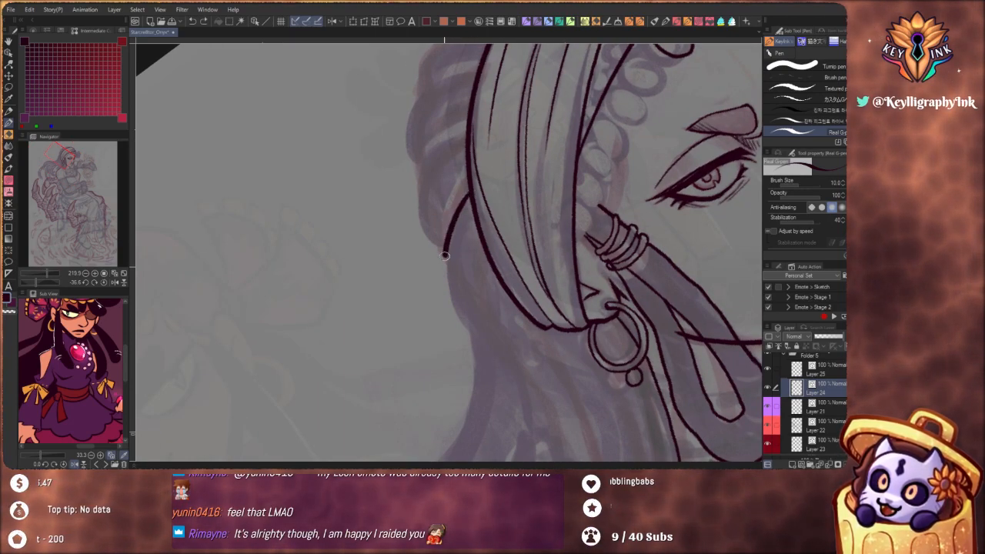
key("ctrl+z")
mouse_move(469, 192)
left_mouse_down()
mouse_move(446, 262)
mouse_move(476, 389)
left_mouse_up()
mouse_move(445, 282)
left_mouse_down()
mouse_move(444, 343)
mouse_move(497, 218)
mouse_move(514, 216)
left_mouse_up()
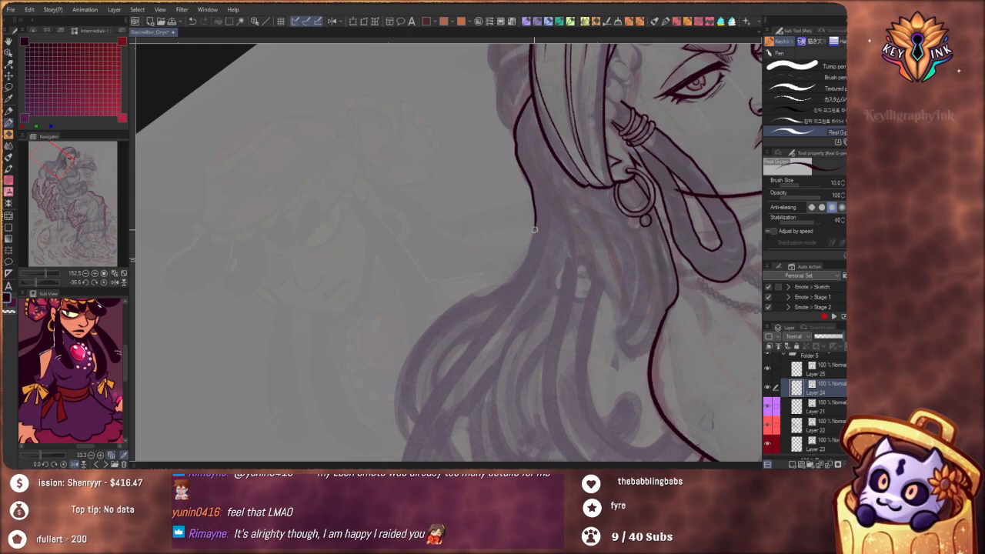
left_click_drag(544, 274, 528, 243)
left_click_drag(515, 209, 507, 232)
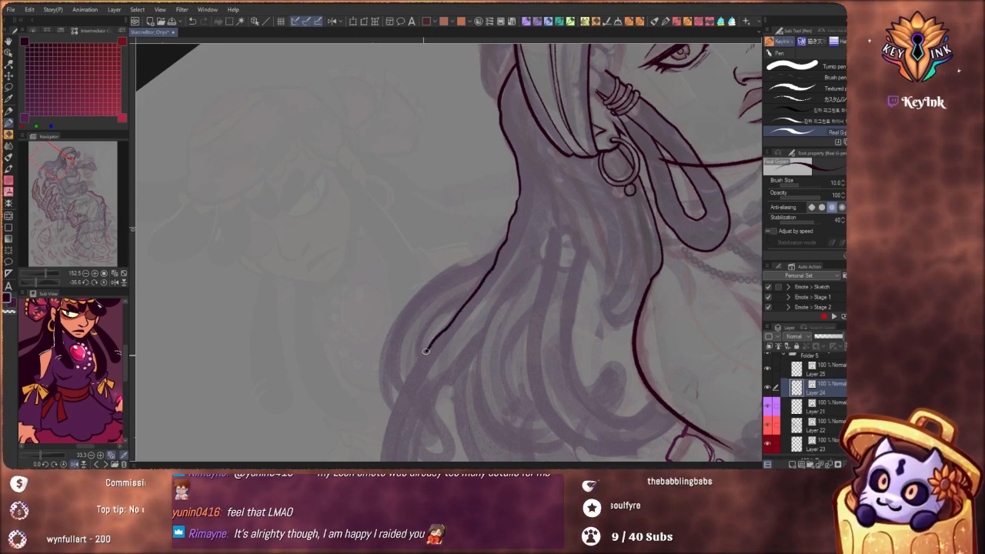
Extend the outer hair outline along the long curved lock down to its first round bead
scroll(492, 279, "down", 6)
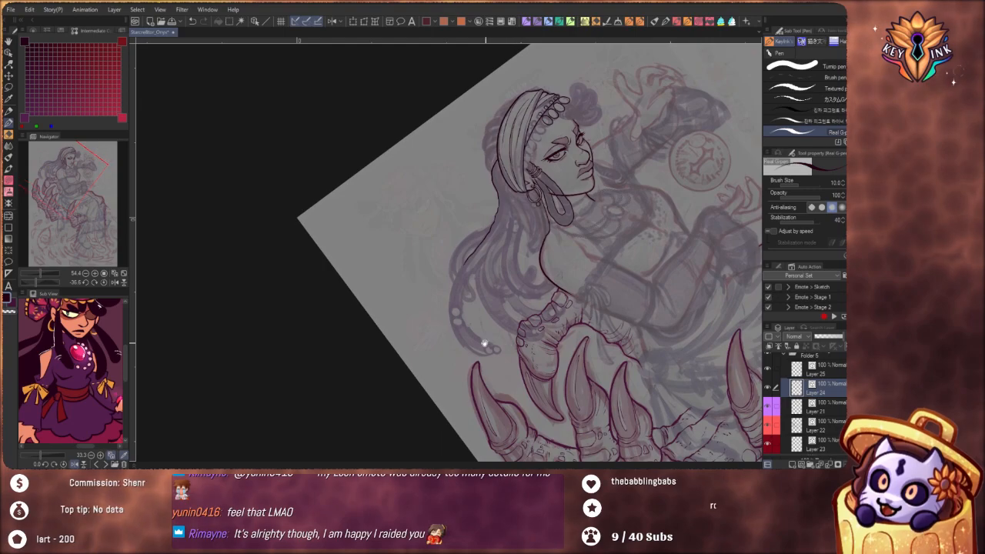
scroll(523, 207, "up", 3)
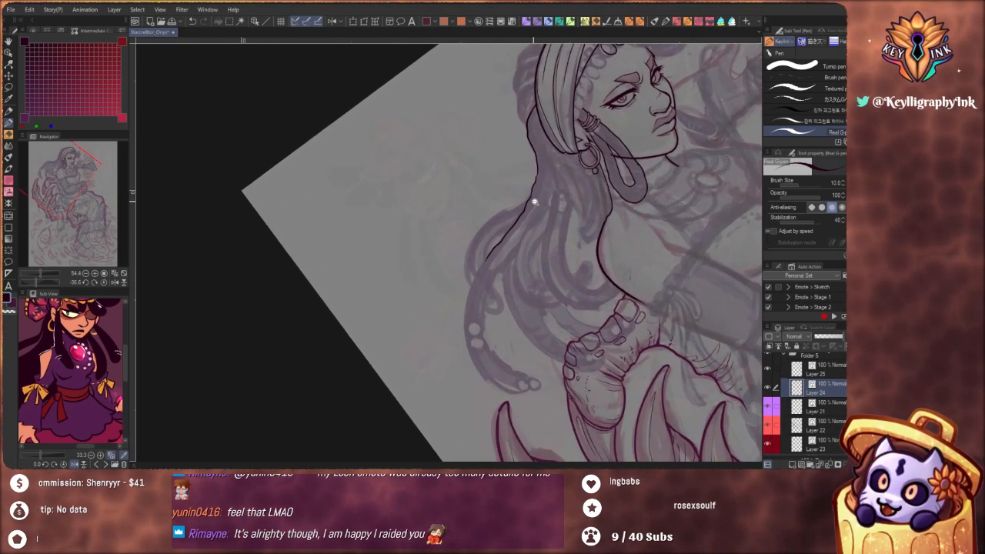
scroll(552, 297, "down", 5)
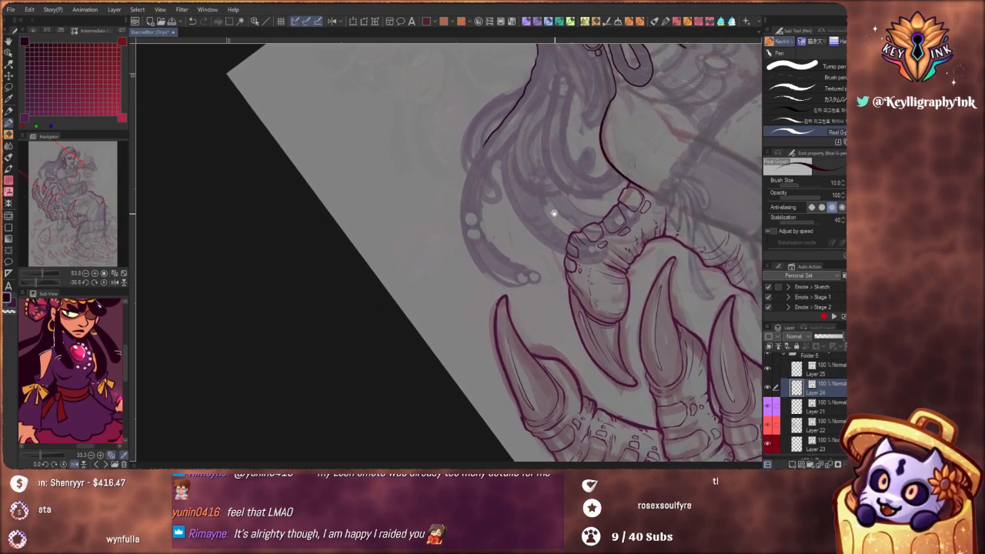
scroll(552, 223, "up", 6)
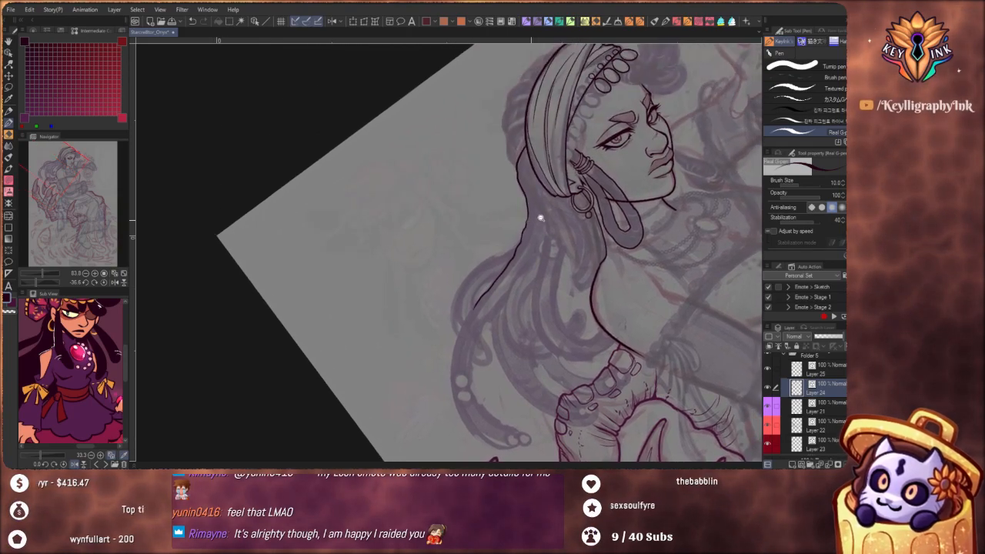
scroll(530, 226, "up", 4)
left_click_drag(545, 220, 523, 263)
left_click_drag(508, 327, 530, 194)
left_click_drag(505, 235, 509, 212)
scroll(509, 211, "up", 2)
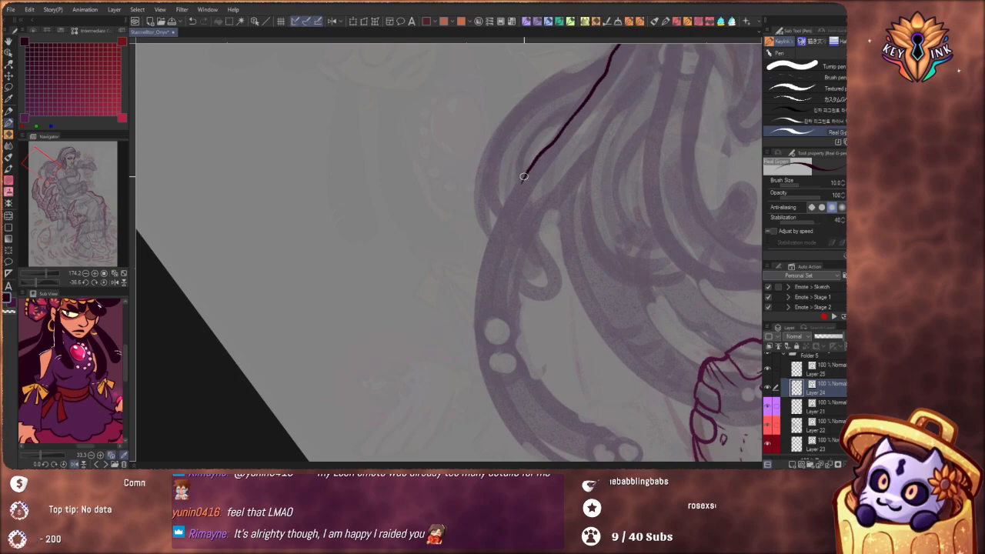
left_click_drag(521, 173, 499, 215)
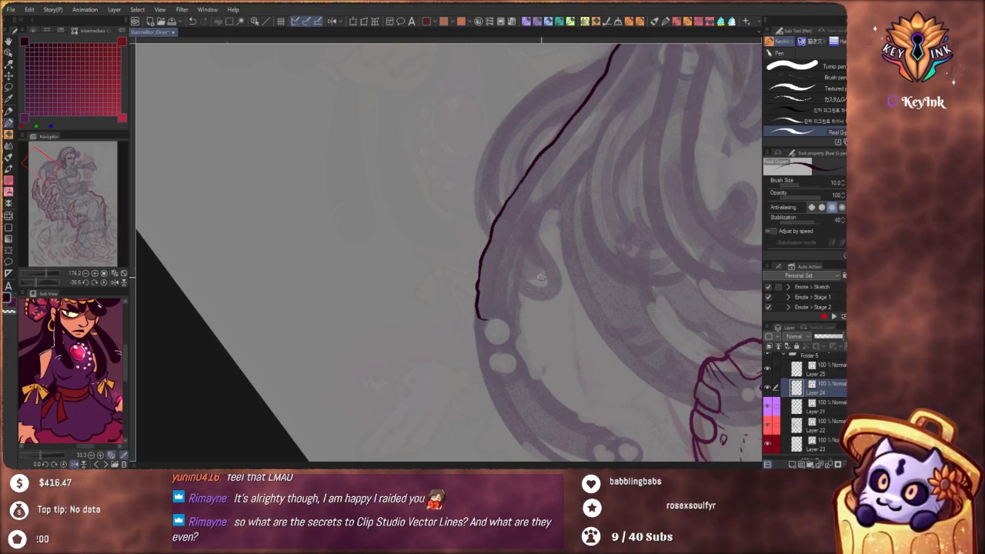
Ink a short curved line closing off the lock where it meets the first round bead
scroll(541, 277, "down", 3)
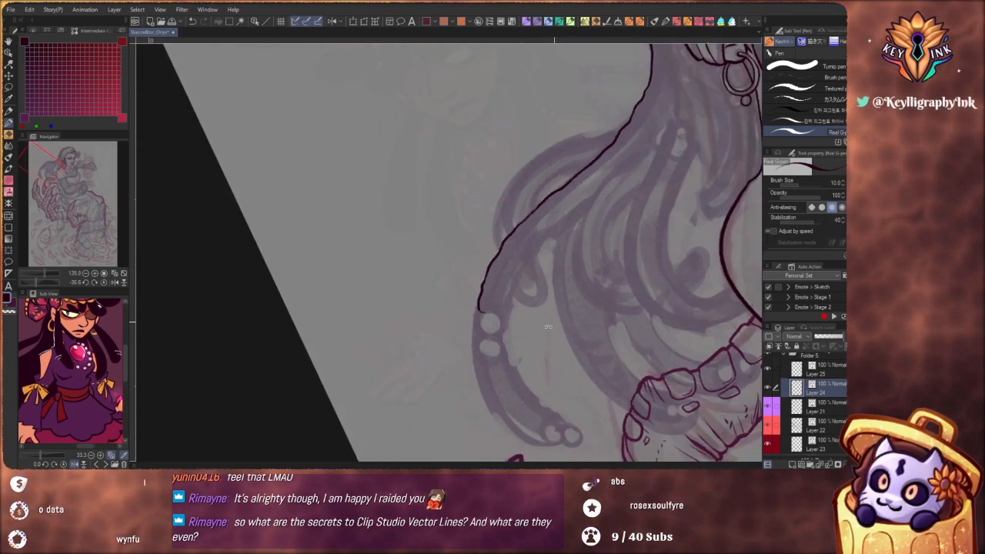
left_click_drag(548, 328, 496, 300)
scroll(502, 292, "down", 1)
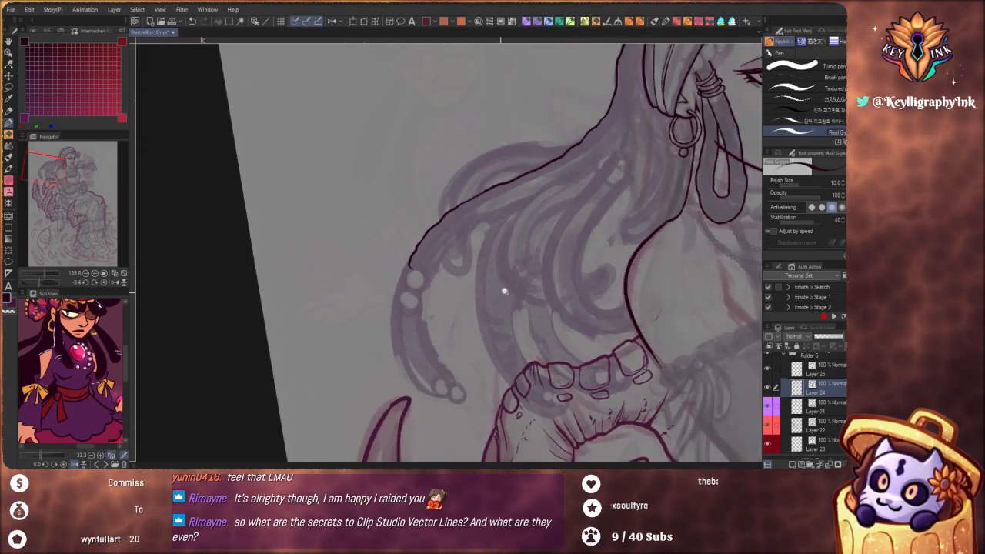
scroll(504, 291, "down", 3)
left_click_drag(554, 342, 502, 349)
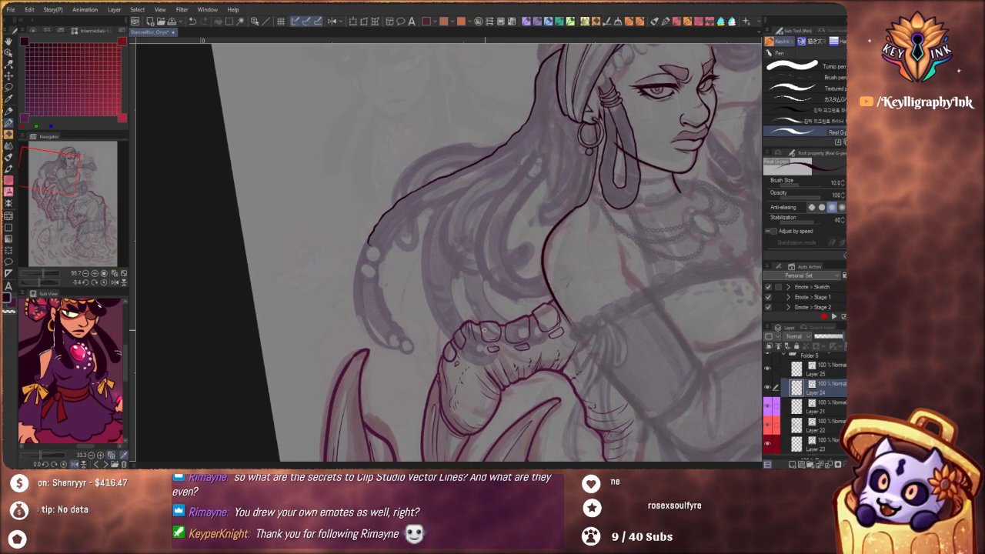
left_click_drag(503, 301, 564, 346)
left_click_drag(442, 285, 451, 285)
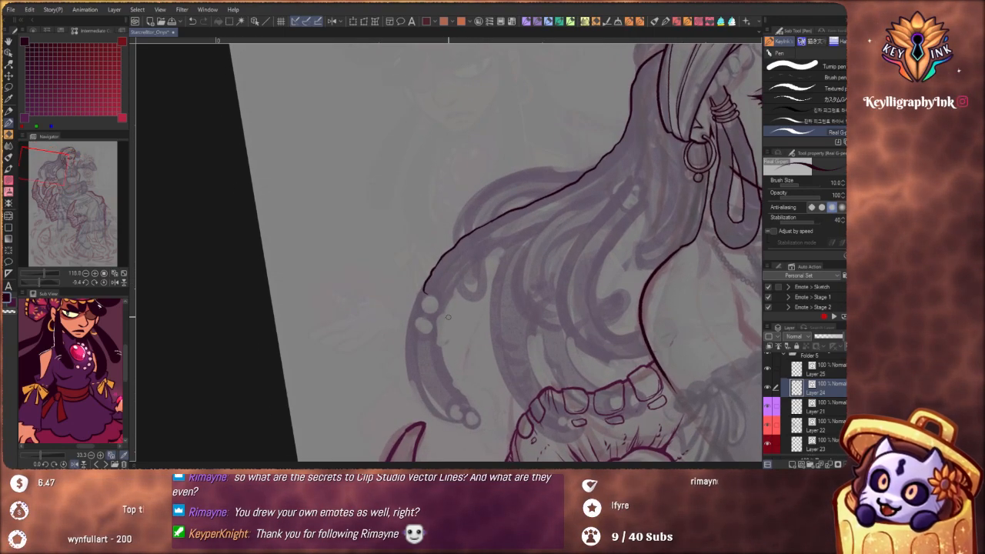
mouse_move(495, 342)
left_mouse_down()
mouse_move(484, 305)
mouse_move(481, 331)
mouse_move(454, 362)
mouse_move(446, 334)
mouse_move(484, 322)
left_mouse_up()
scroll(485, 321, "up", 5)
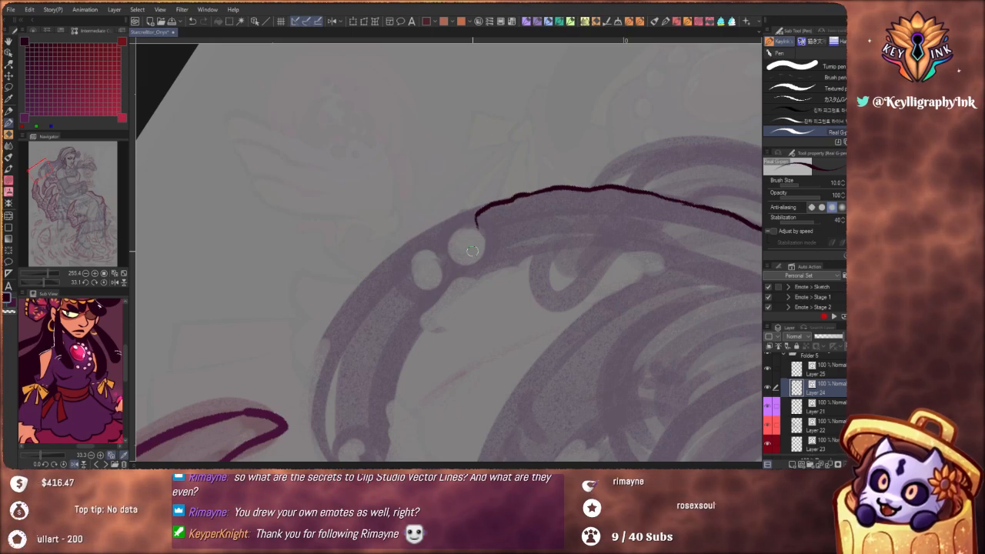
left_click_drag(477, 222, 486, 247)
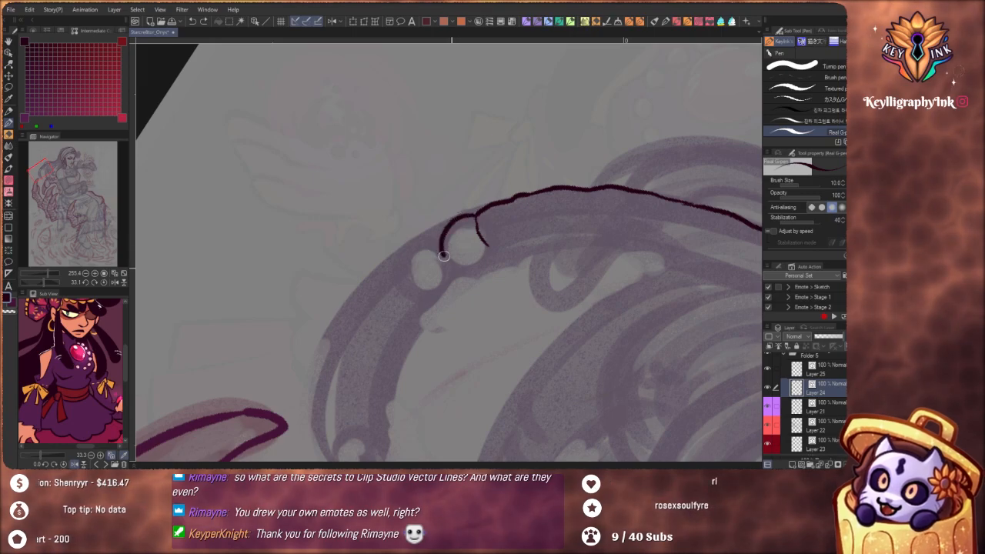
Try to outline the two adjoining round beads on the long lock
left_click_drag(444, 256, 471, 276)
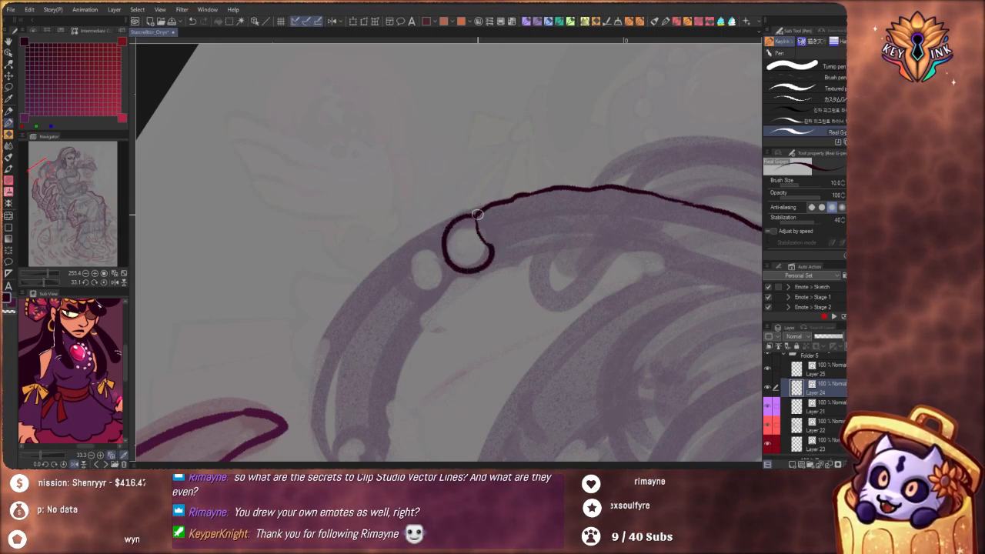
left_click_drag(446, 226, 410, 251)
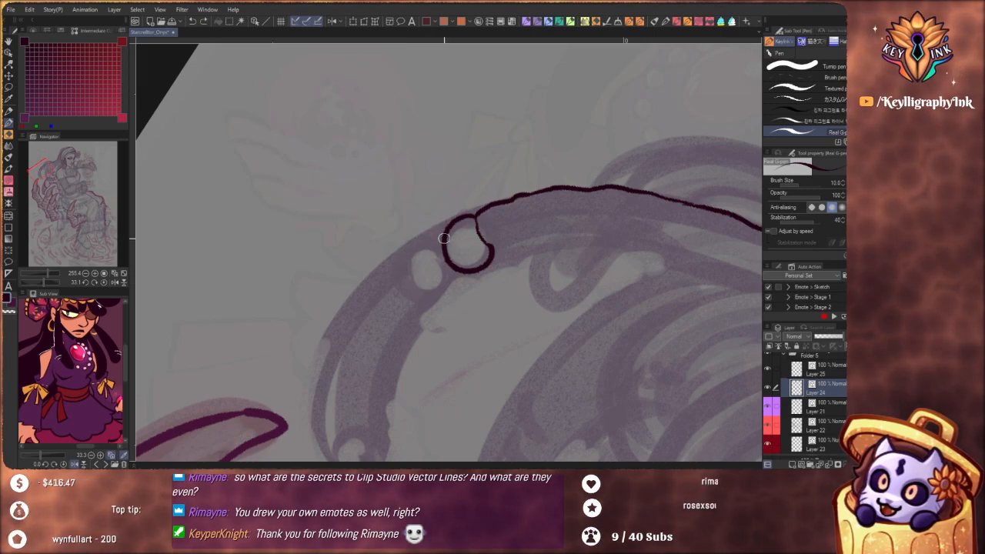
left_click_drag(444, 231, 408, 262)
mouse_move(440, 231)
left_mouse_down()
mouse_move(406, 272)
mouse_move(419, 290)
mouse_move(446, 291)
mouse_move(466, 265)
left_mouse_up()
key("ctrl+z")
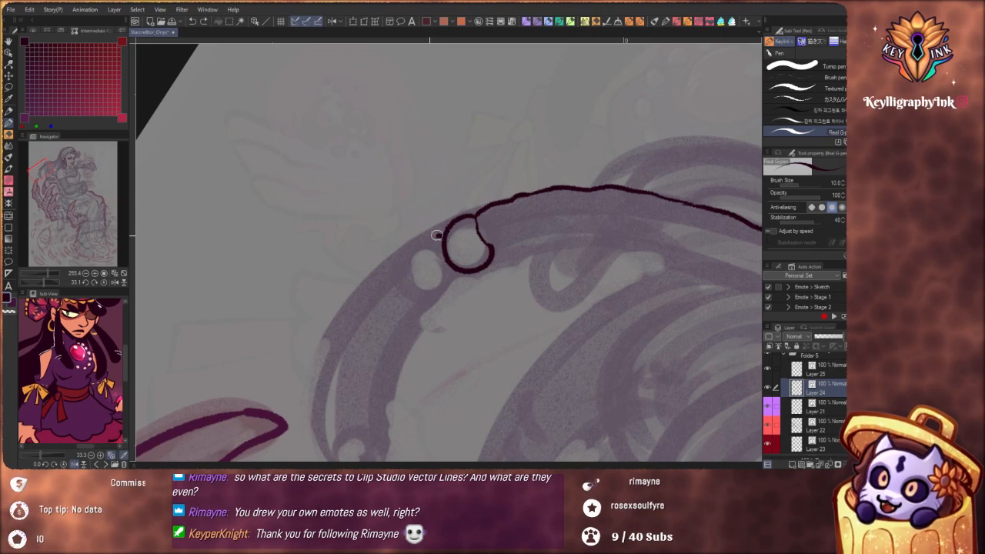
mouse_move(436, 234)
left_mouse_down()
mouse_move(412, 284)
mouse_move(444, 291)
mouse_move(461, 275)
mouse_move(424, 237)
mouse_move(405, 258)
mouse_move(414, 284)
mouse_move(445, 287)
mouse_move(446, 249)
left_mouse_up()
key("ctrl+z")
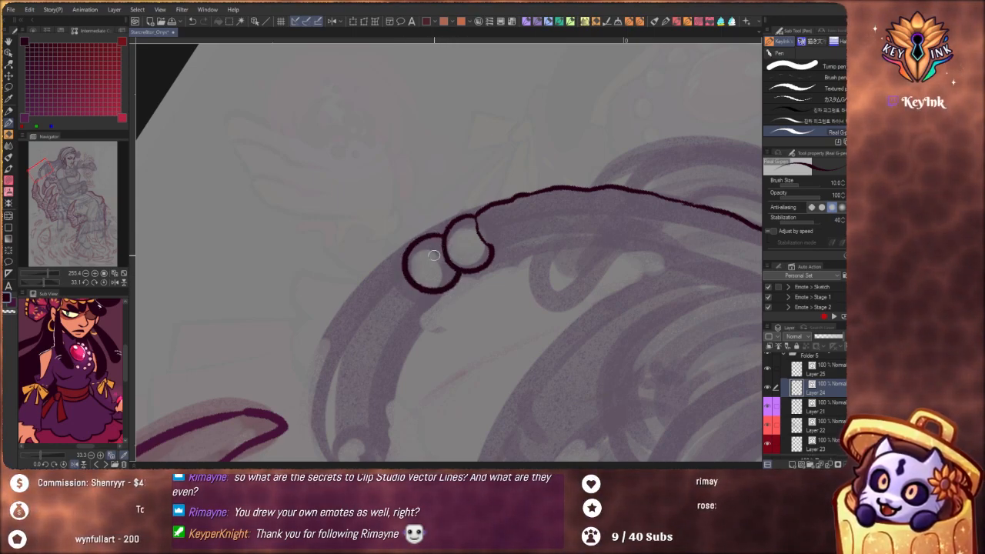
key("ctrl+z")
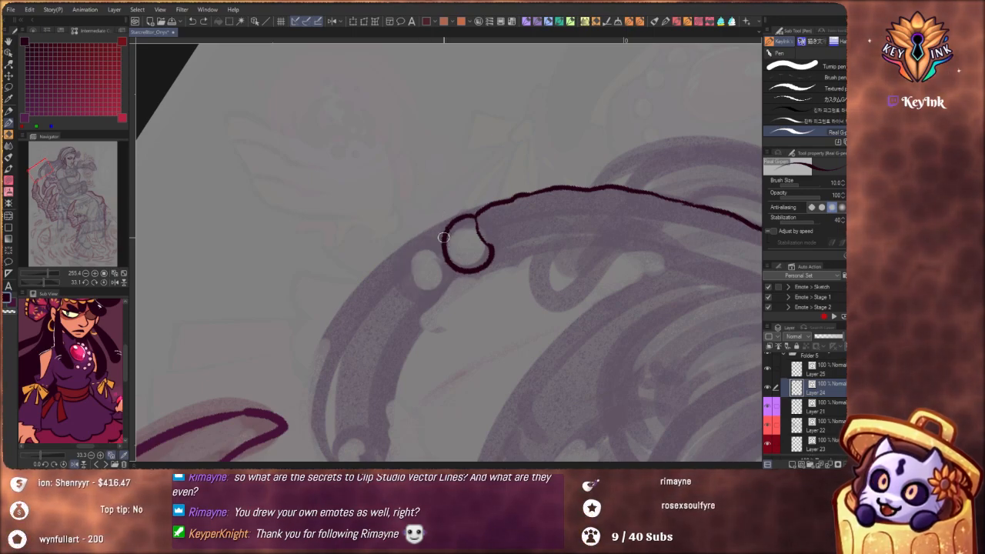
mouse_move(425, 239)
left_mouse_down()
mouse_move(409, 261)
mouse_move(421, 282)
left_mouse_up()
key("ctrl+z")
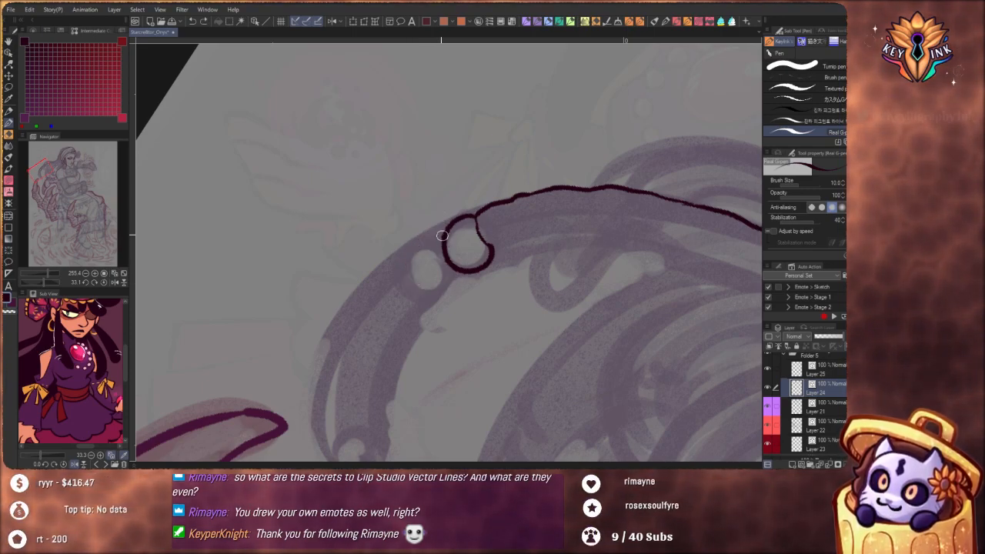
mouse_move(442, 234)
left_mouse_down()
mouse_move(406, 260)
mouse_move(423, 282)
mouse_move(451, 274)
mouse_move(417, 243)
mouse_move(410, 269)
mouse_move(434, 285)
mouse_move(456, 275)
mouse_move(440, 185)
left_mouse_up()
key("ctrl+z")
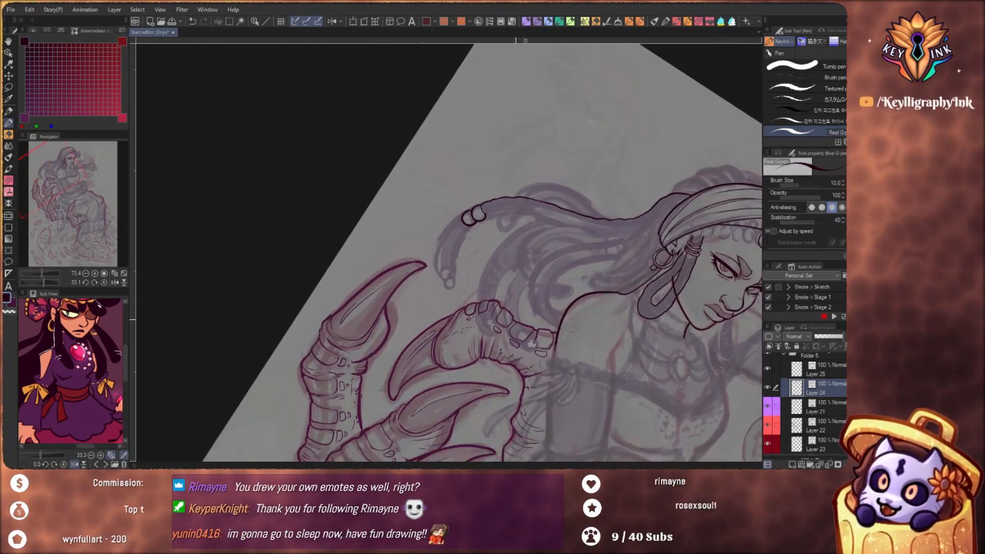
Undo the outlines of both beads, keeping the curved line that closes off the lock
left_click_drag(552, 345, 587, 259)
left_click_drag(456, 238, 493, 313)
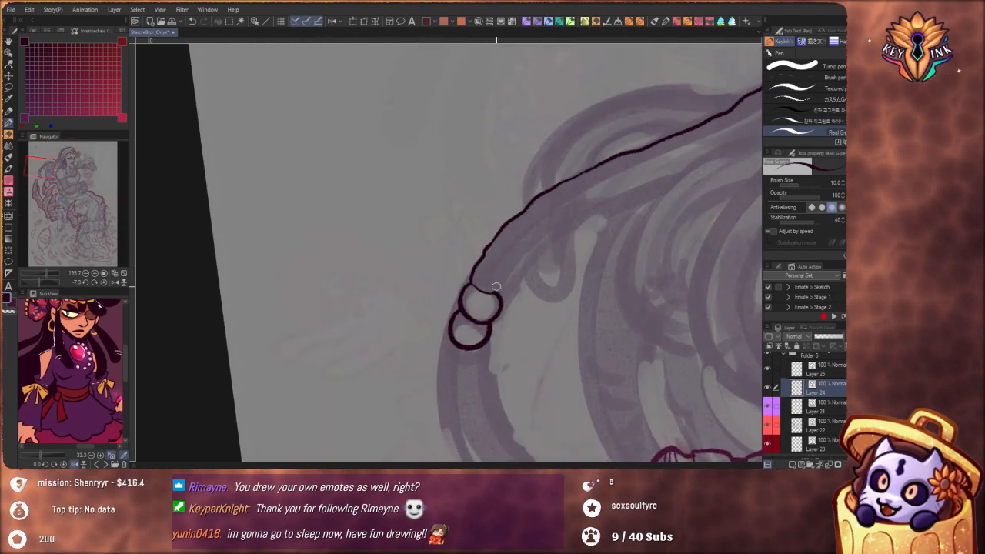
left_click_drag(517, 347, 506, 311)
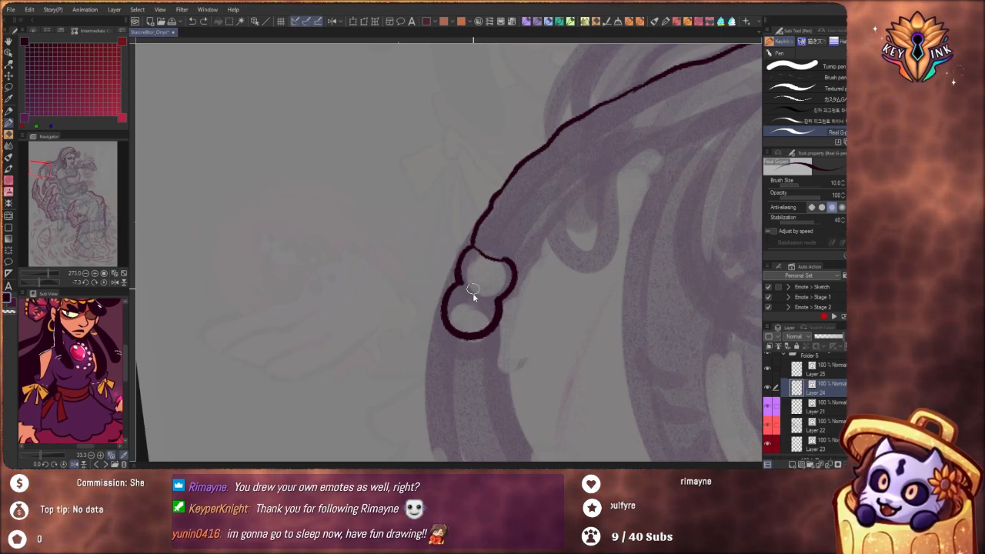
key("ctrl+z")
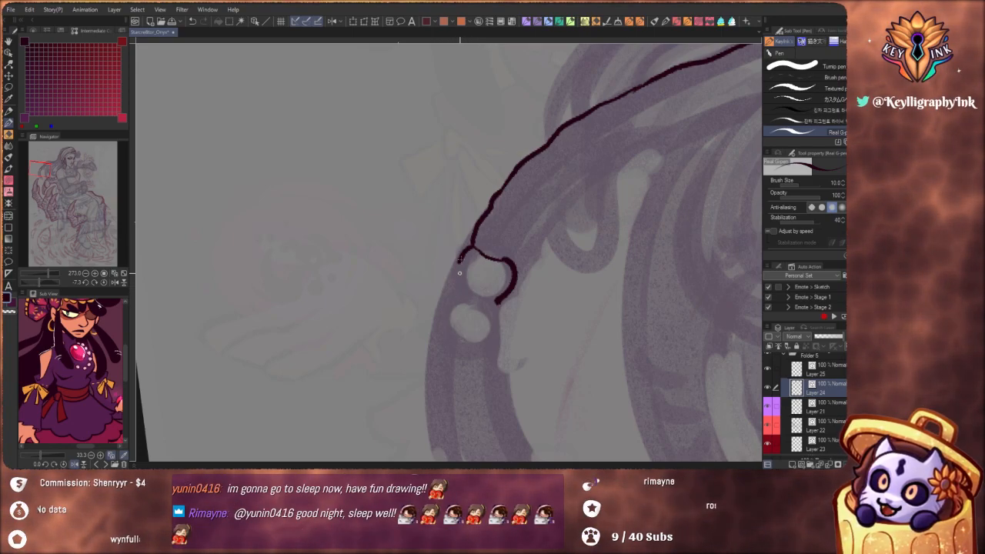
key("ctrl+z")
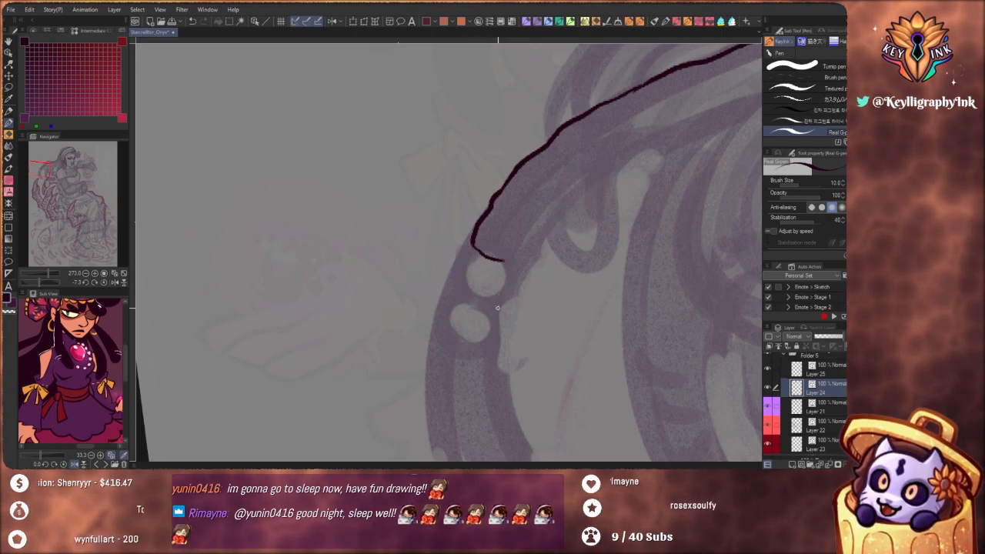
mouse_move(473, 250)
left_mouse_down()
mouse_move(459, 269)
mouse_move(478, 288)
left_mouse_up()
key("ctrl+z")
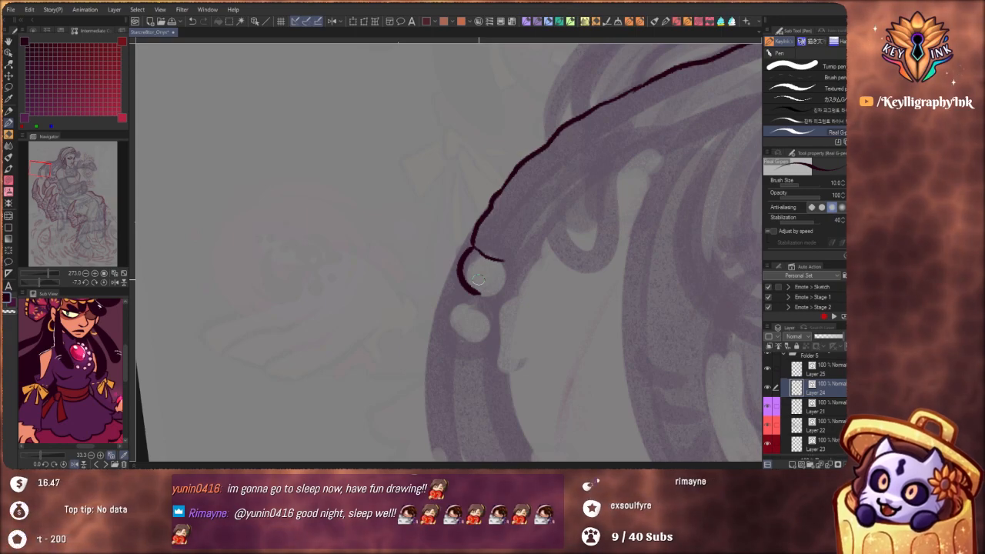
key("ctrl+z")
Outline the two adjoining round beads on the long lock, the second overlapping just below the first
left_click_drag(474, 243, 459, 268)
left_click_drag(494, 296, 511, 263)
mouse_move(461, 284)
left_mouse_down()
mouse_move(442, 308)
mouse_move(448, 330)
left_mouse_up()
key("ctrl+z")
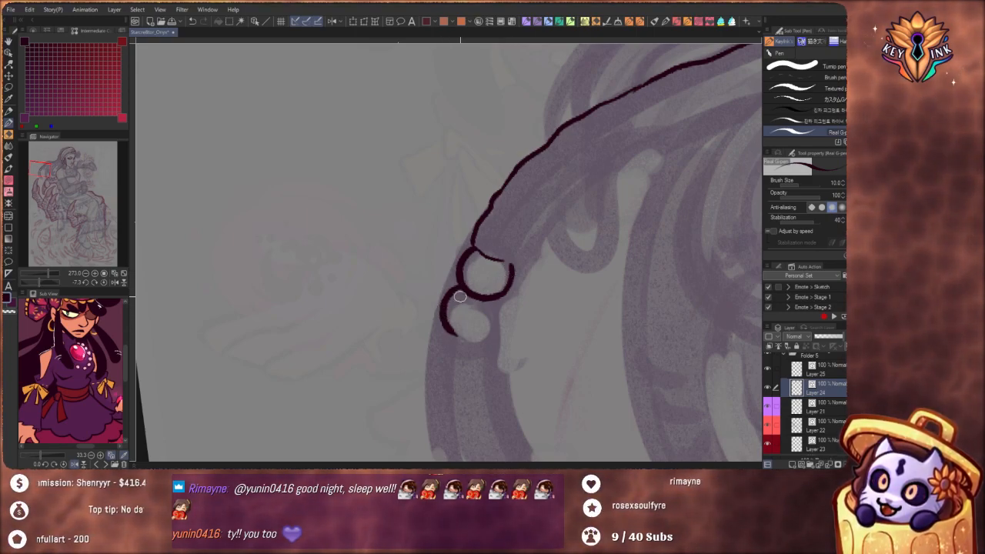
key("ctrl+z")
mouse_move(456, 286)
left_mouse_down()
mouse_move(443, 313)
mouse_move(456, 332)
mouse_move(494, 325)
left_mouse_up()
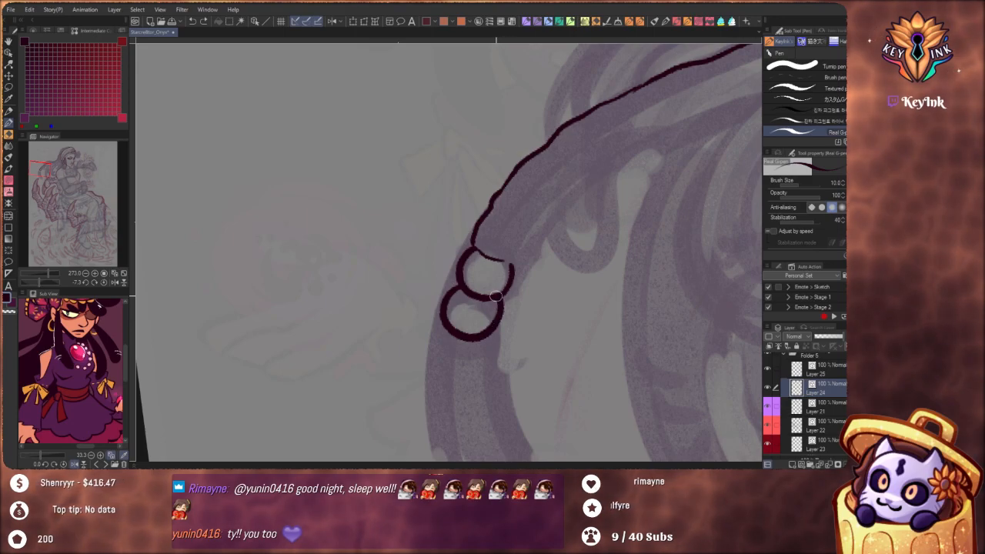
mouse_move(496, 231)
left_mouse_down()
mouse_move(451, 216)
mouse_move(498, 237)
left_mouse_up()
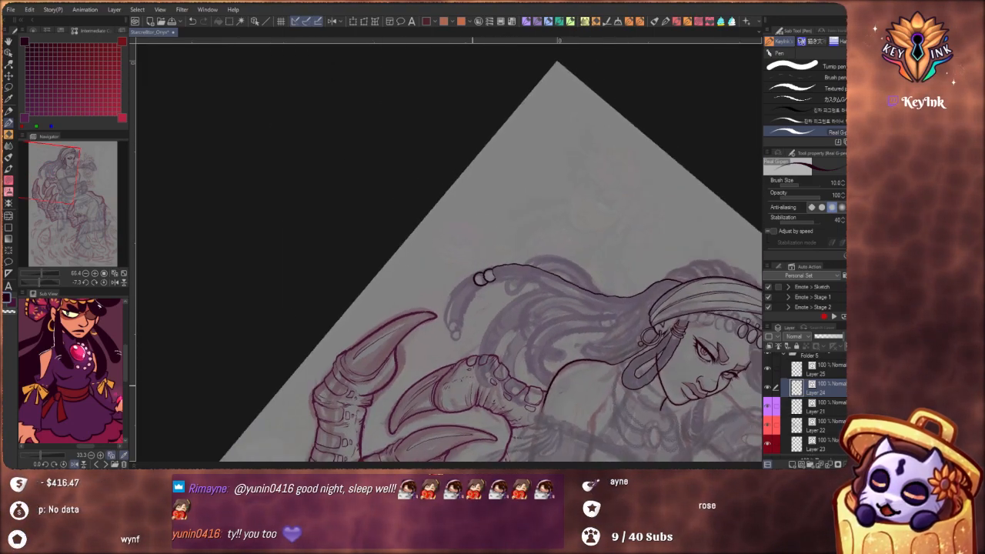
Pull the second bead's outline slightly inward with the Pinch vector line tool and an enlarged effect range
left_click_drag(478, 285, 518, 287)
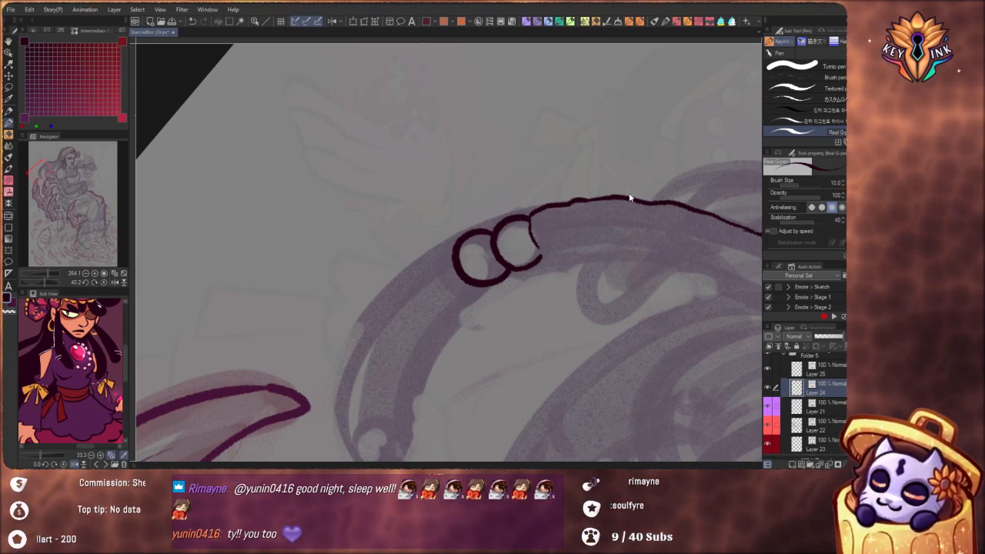
key("y")
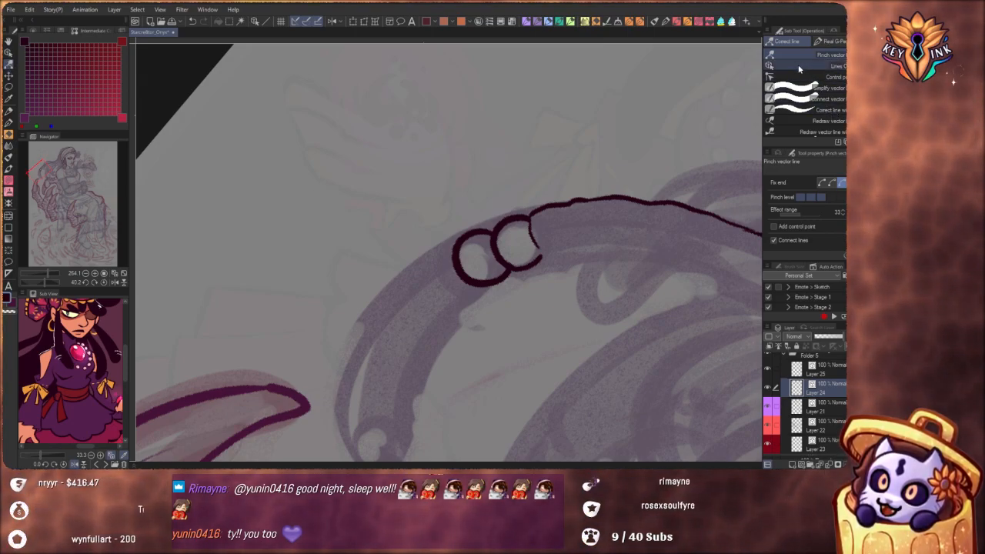
left_click(815, 77)
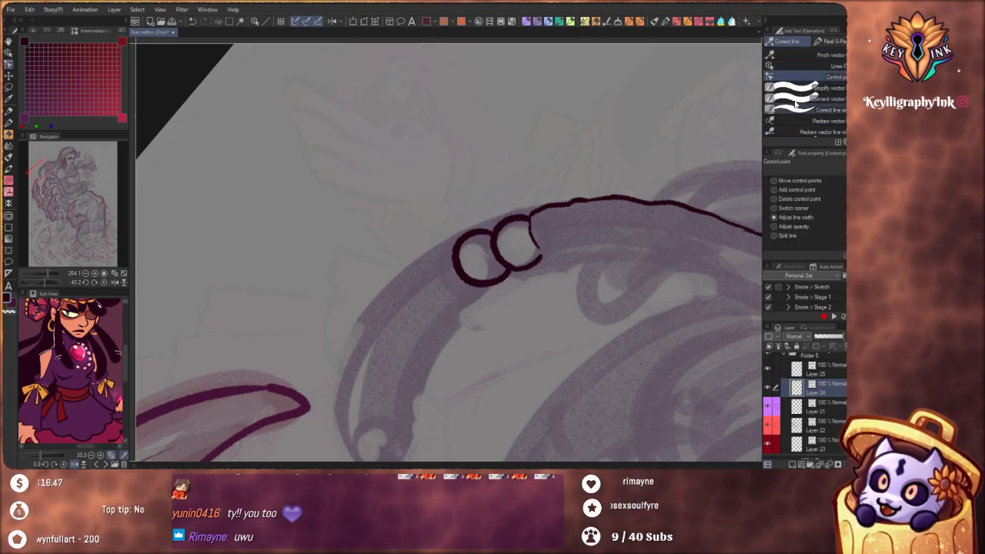
left_click(816, 55)
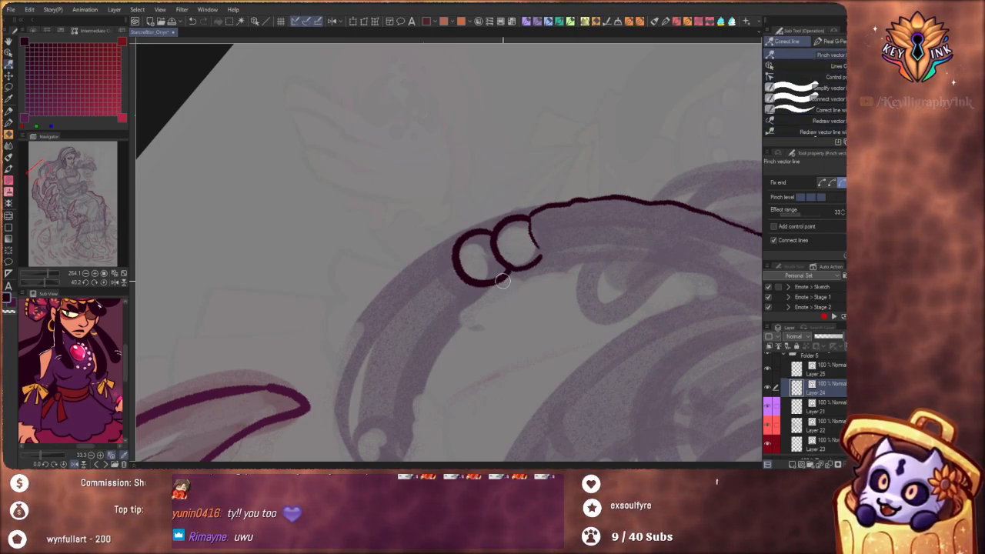
key("bracketright")
mouse_move(491, 282)
left_mouse_down()
mouse_move(464, 274)
mouse_move(501, 293)
mouse_move(509, 279)
mouse_move(494, 246)
left_mouse_up()
Reduce the pinch effect range to 34 and refine the curves of both bead outlines
key("bracketleft")
key("bracketleft")
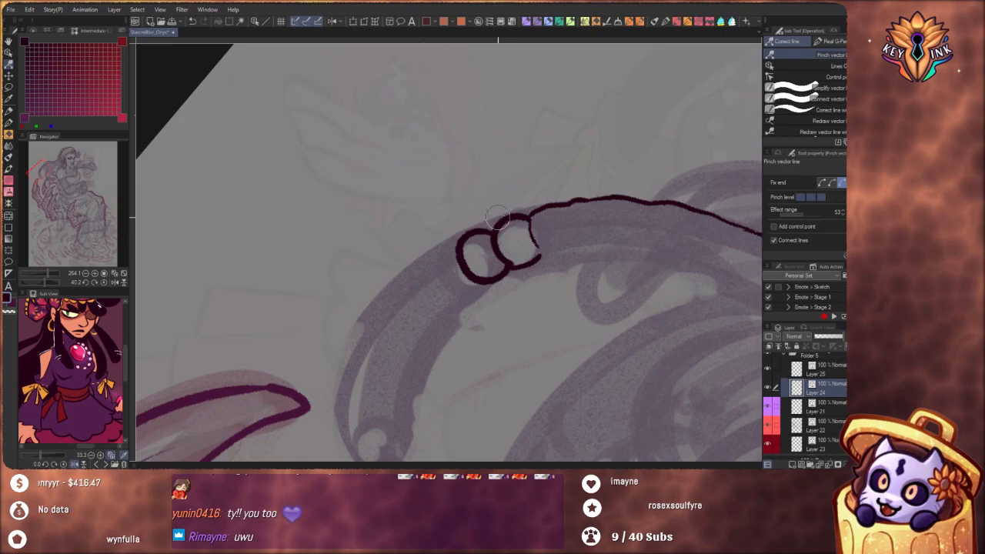
key("bracketleft")
key("bracketleft")
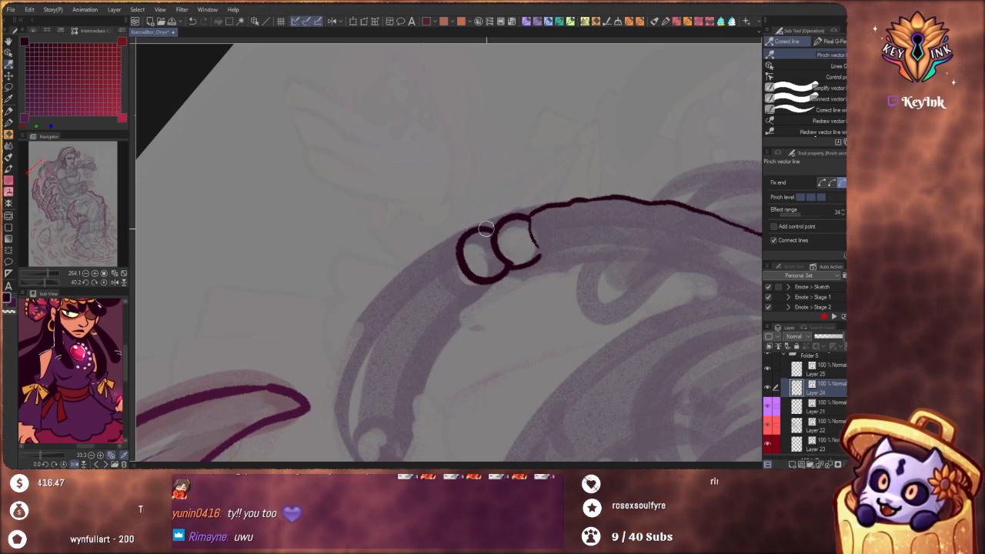
left_click_drag(463, 264, 460, 266)
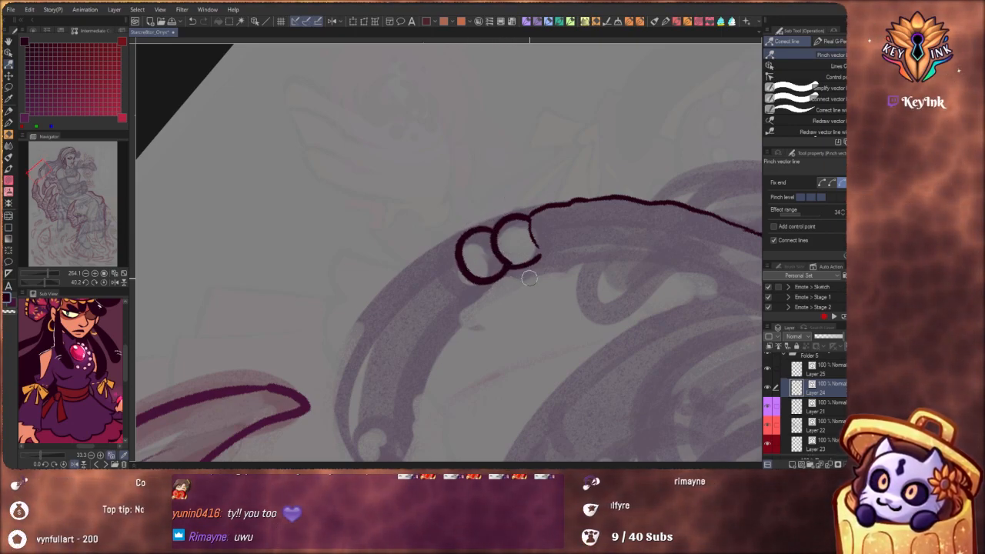
left_click_drag(545, 254, 538, 256)
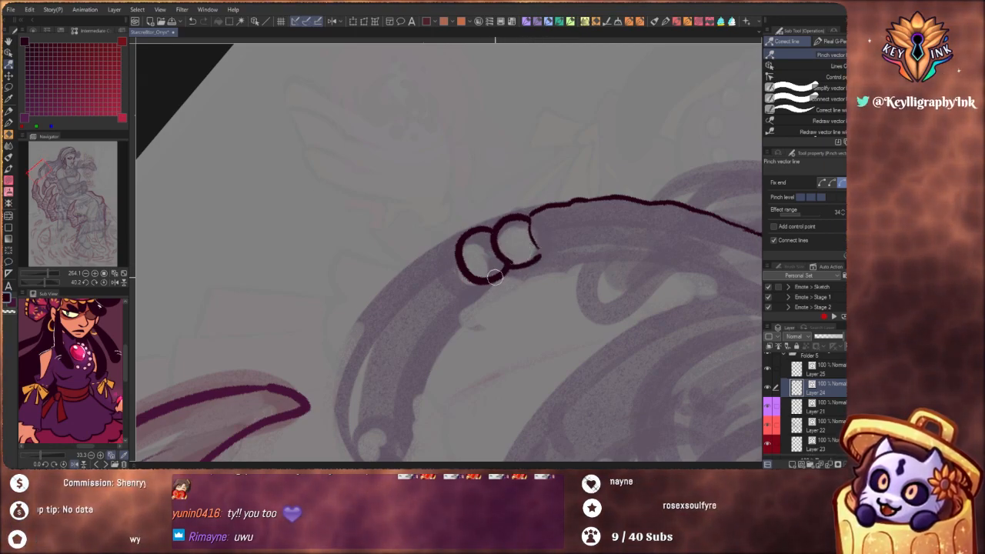
Try to reshape the first bead's outline by moving its vector control points
left_click(827, 77)
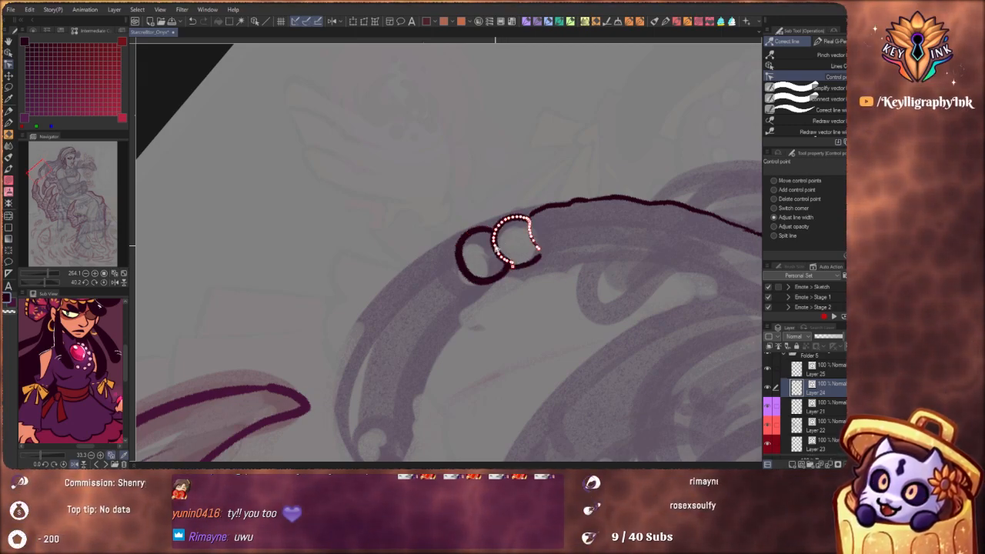
left_click(822, 65)
left_click(507, 262)
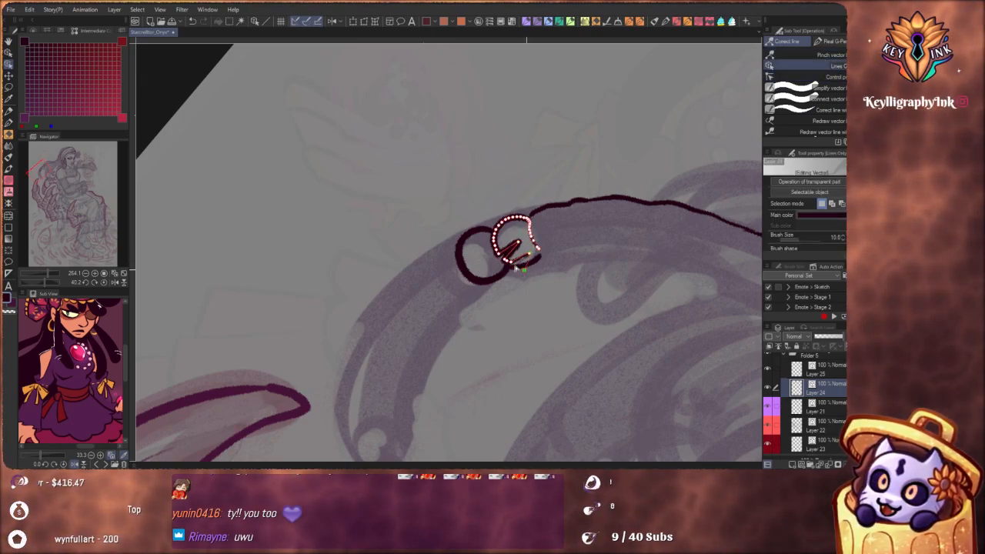
left_click(572, 255)
left_click_drag(518, 244, 509, 253)
left_click(549, 214)
key("ctrl+z")
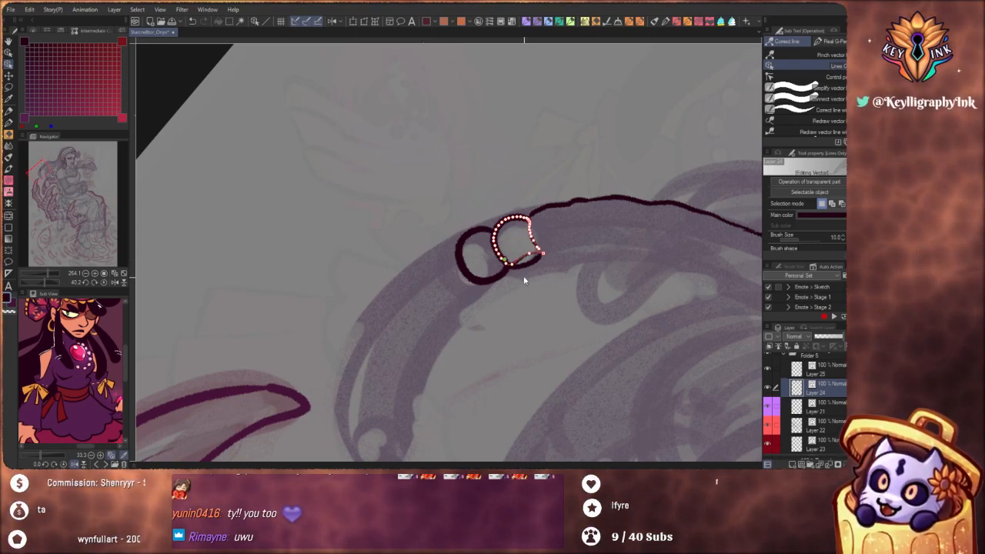
Try to redraw the curves of the first bead's outline with the Redraw vector line tool
left_click(818, 121)
left_click_drag(495, 242, 496, 238)
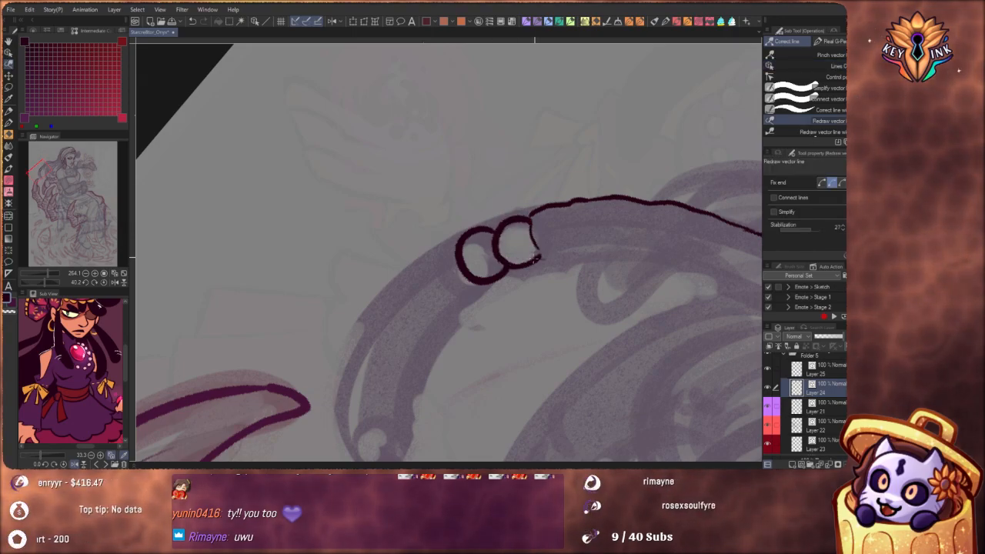
key("ctrl+z")
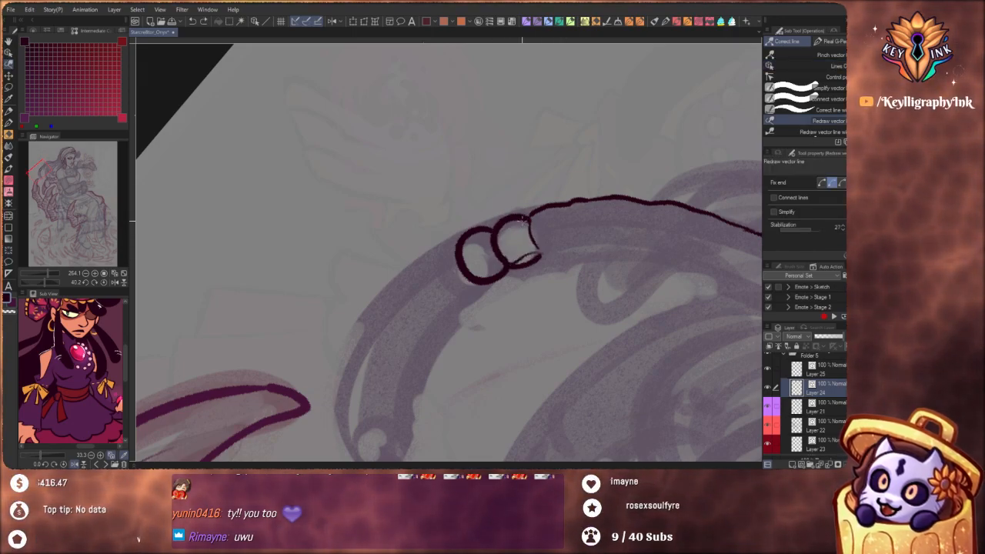
left_click_drag(521, 222, 531, 262)
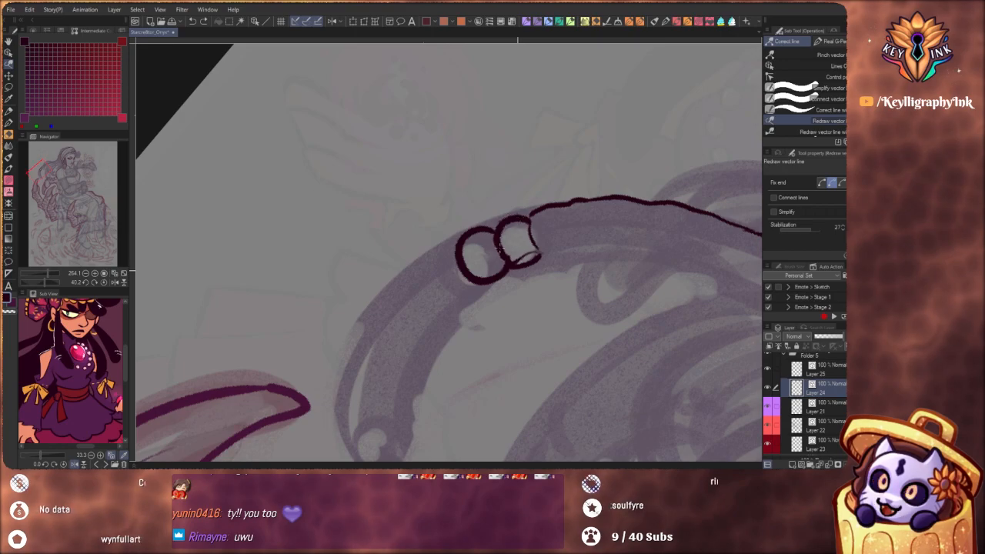
mouse_move(527, 221)
left_mouse_down()
mouse_move(494, 233)
mouse_move(504, 265)
left_mouse_up()
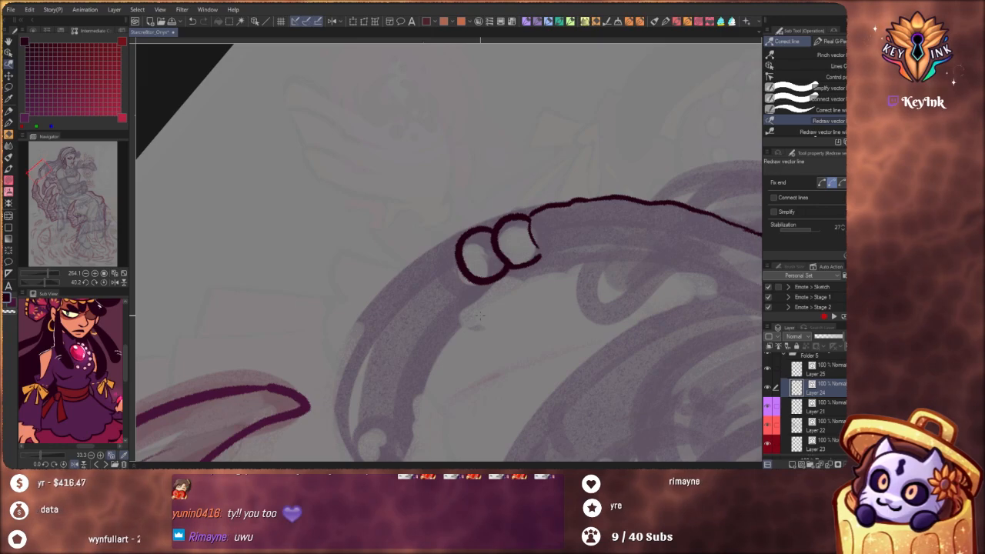
Thicken the outer hair outline from the long lock toward the headscarf, using Correct line width set to Thicken
left_click(816, 109)
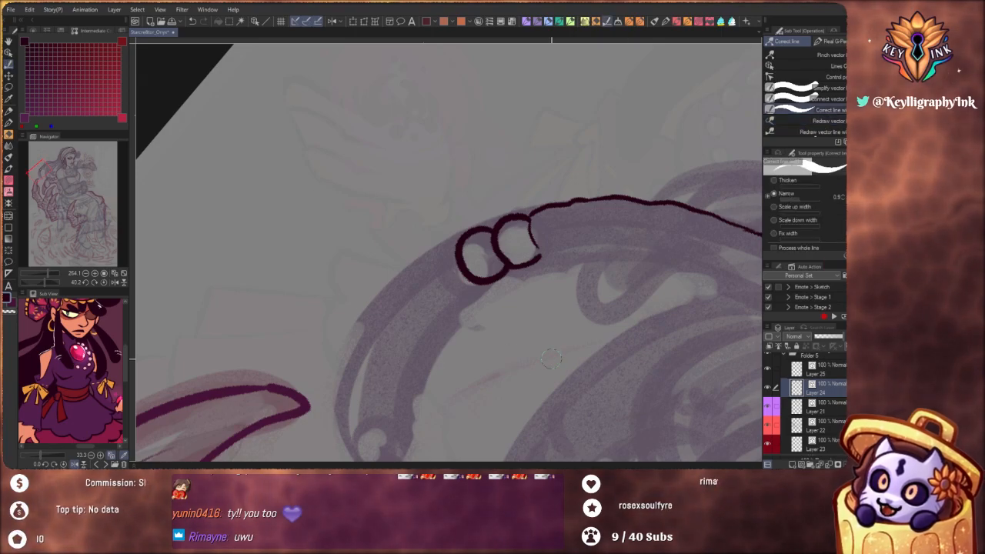
left_click(835, 77)
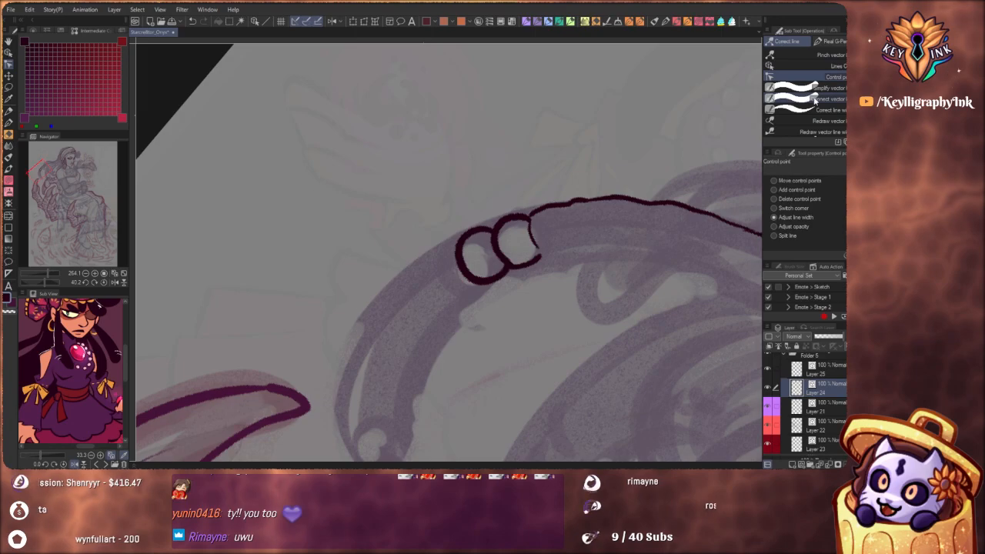
left_click(822, 110)
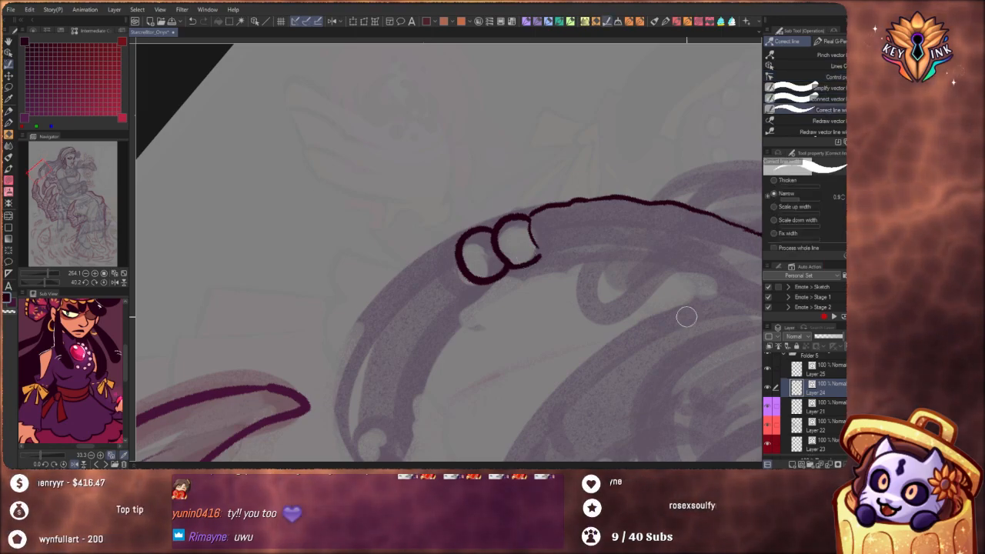
scroll(539, 269, "down", 5)
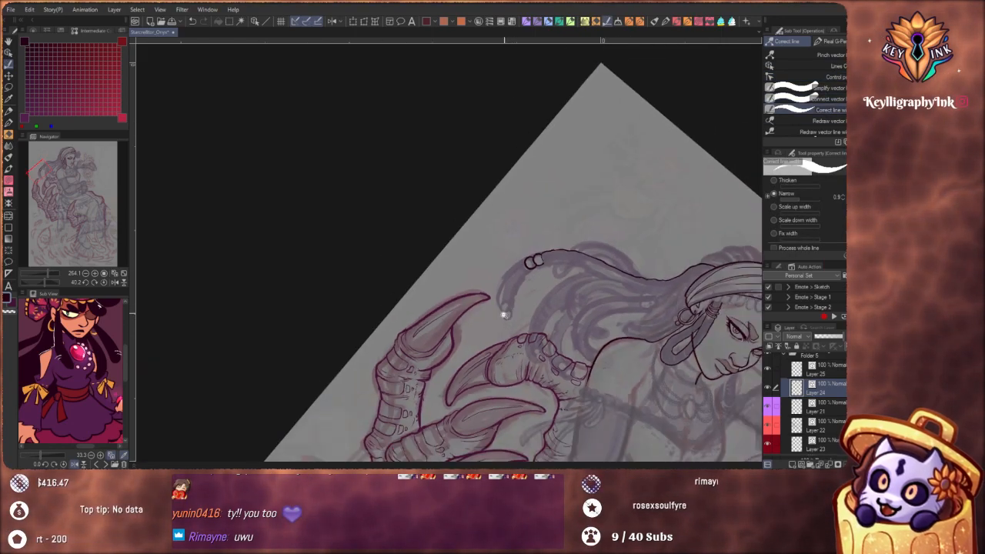
left_click_drag(545, 335, 464, 226)
left_click_drag(511, 317, 486, 386)
left_click_drag(519, 336, 511, 343)
scroll(421, 287, "up", 2)
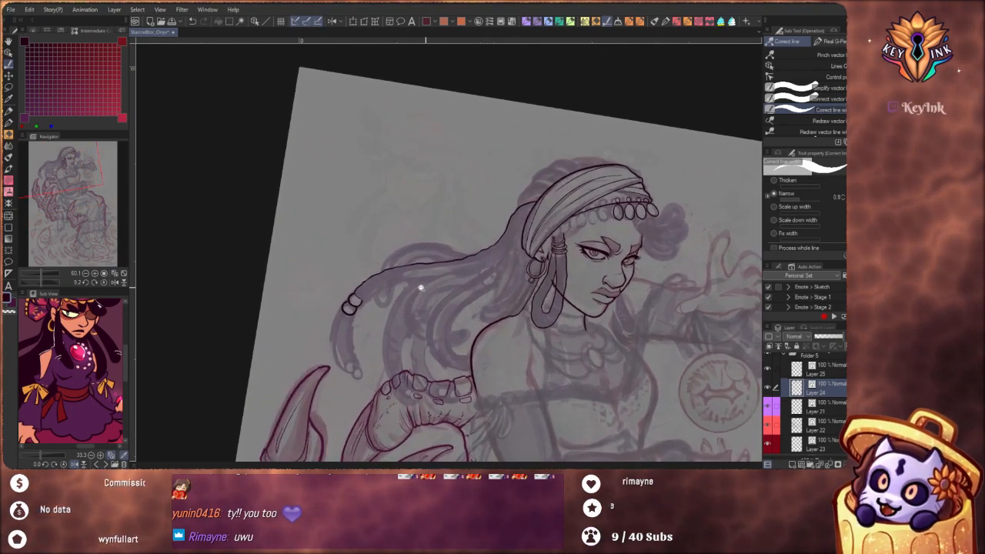
scroll(421, 287, "up", 2)
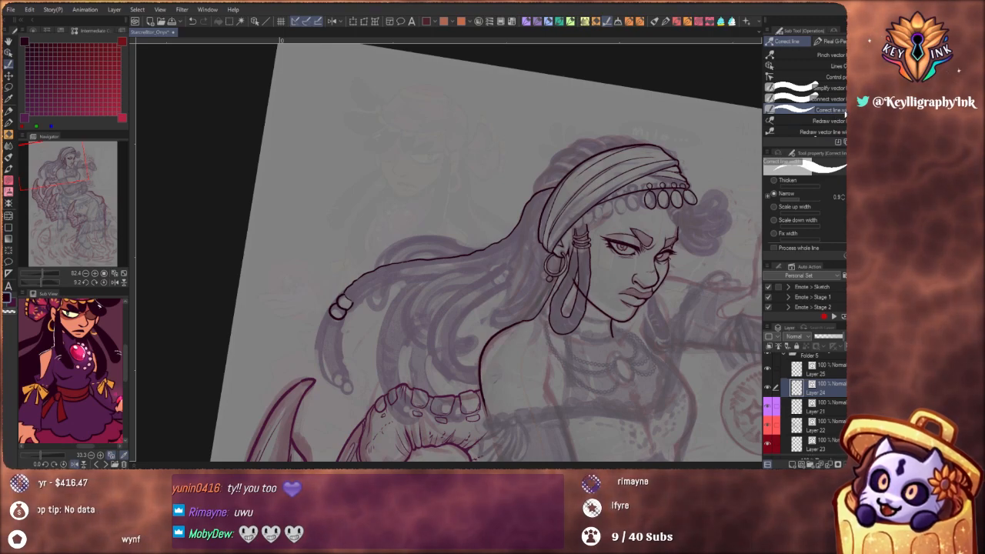
left_click(783, 181)
mouse_move(377, 271)
left_mouse_down()
mouse_move(485, 259)
mouse_move(512, 230)
left_mouse_up()
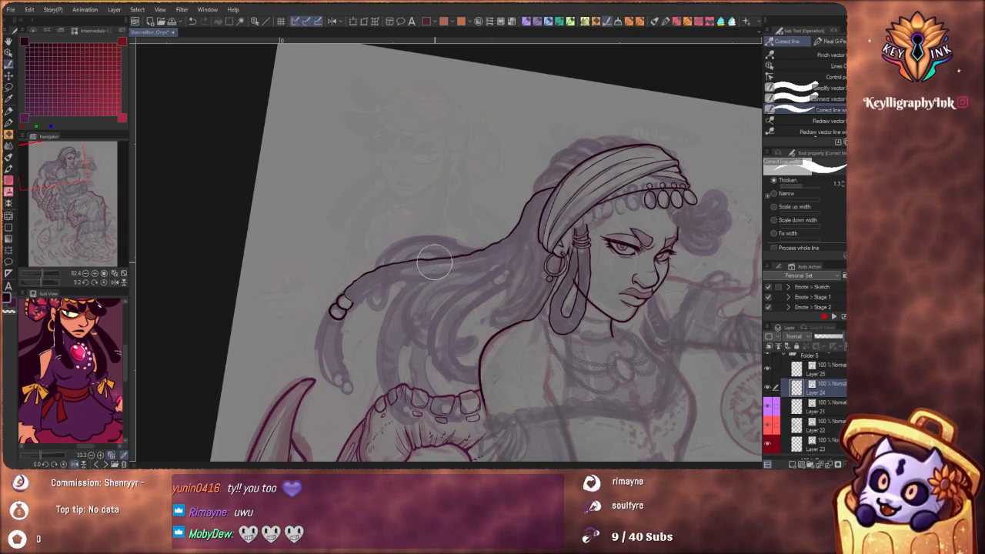
Ink the inner edge of the long lock with the Real G-pen, running upward from the first bead
scroll(437, 289, "up", 5)
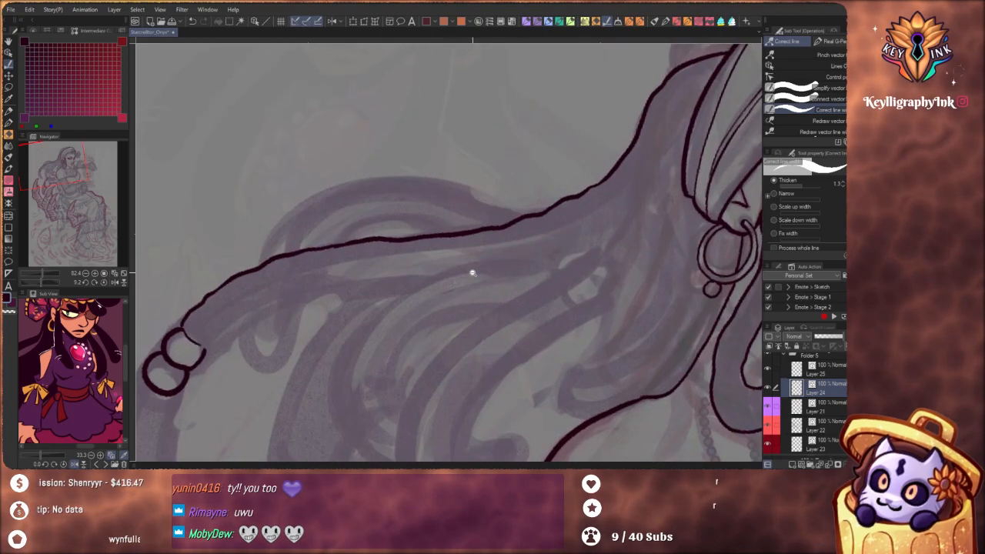
scroll(342, 319, "down", 6)
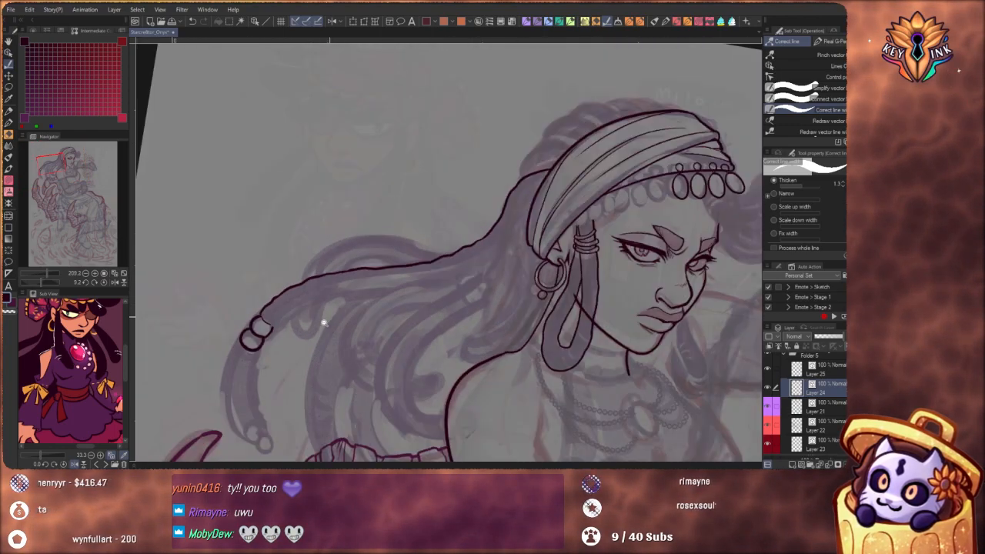
left_click_drag(529, 405, 571, 372)
left_click_drag(457, 410, 515, 357)
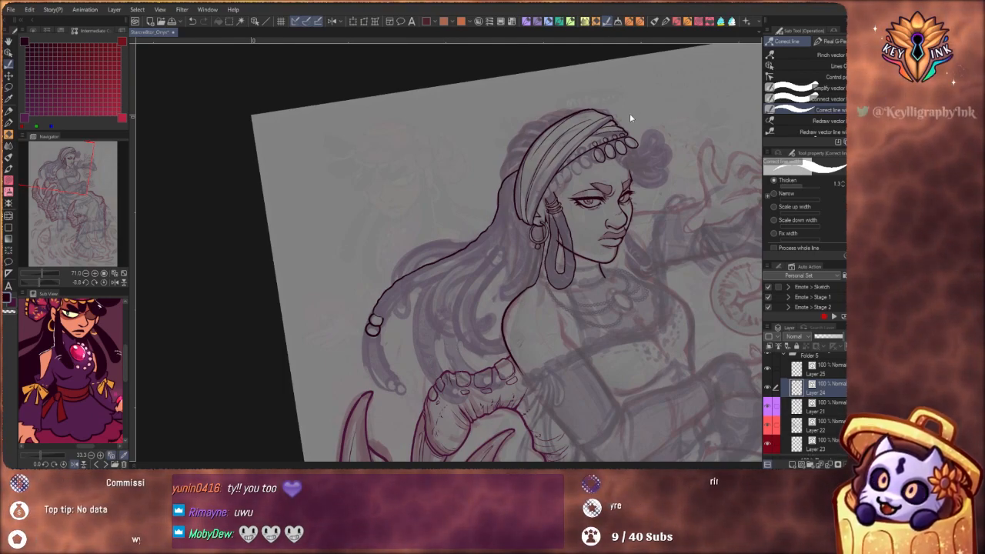
key("p")
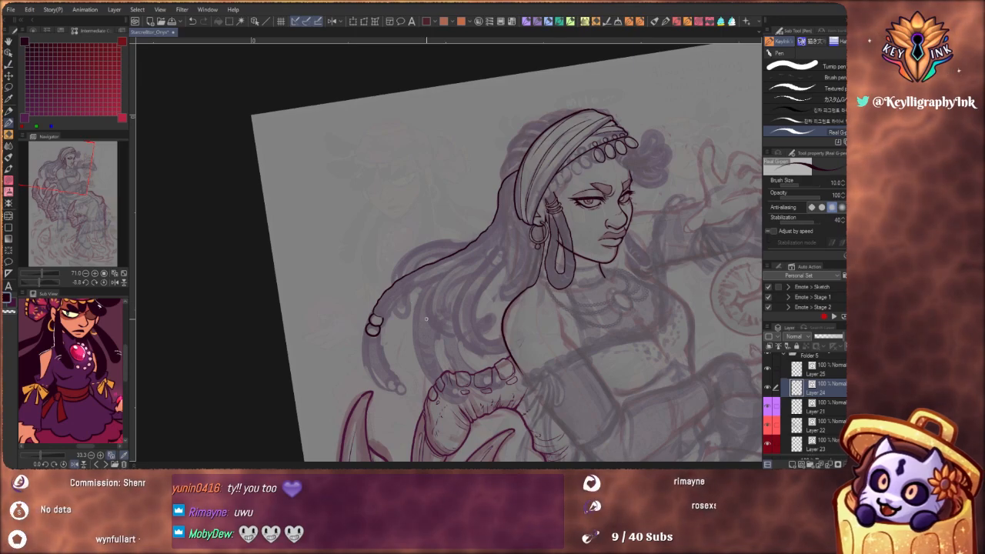
scroll(426, 318, "up", 6)
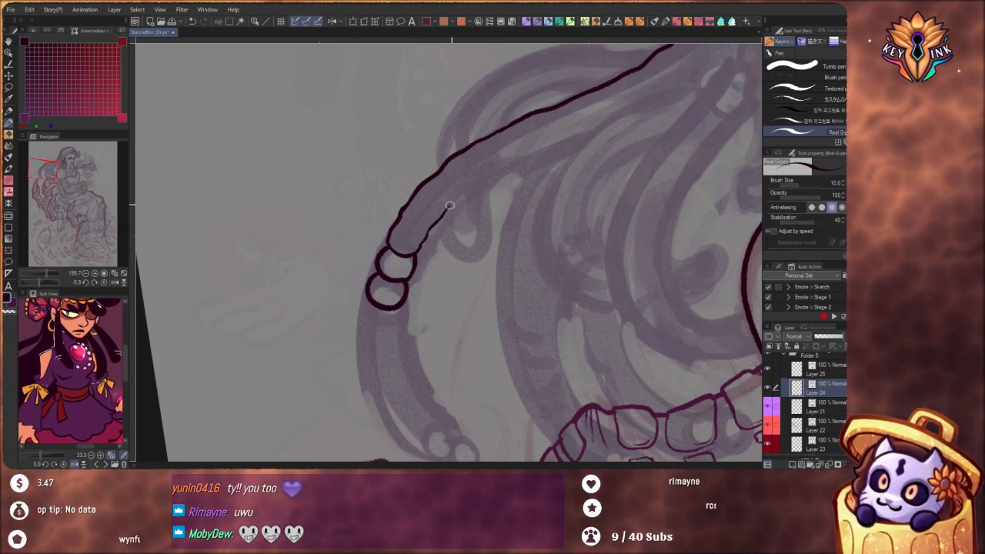
scroll(462, 204, "down", 3)
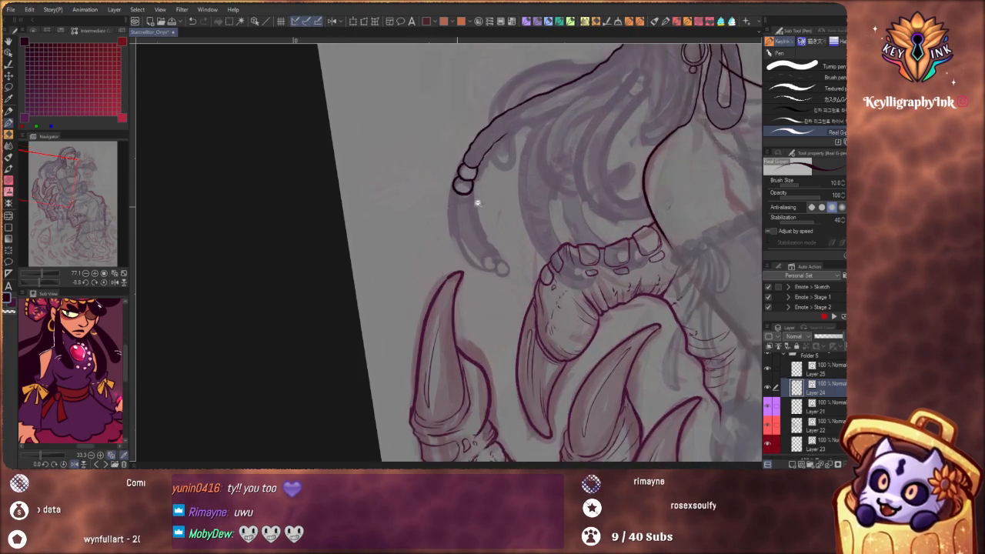
Ink the outer edge of the lock from the second bead down toward the small beads at its tip
scroll(477, 202, "up", 3)
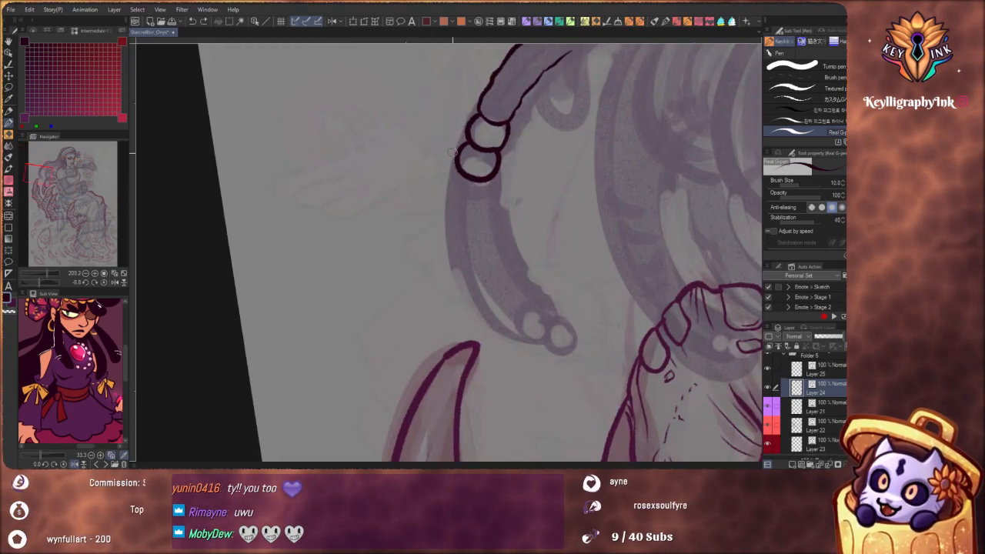
left_click_drag(453, 214, 456, 238)
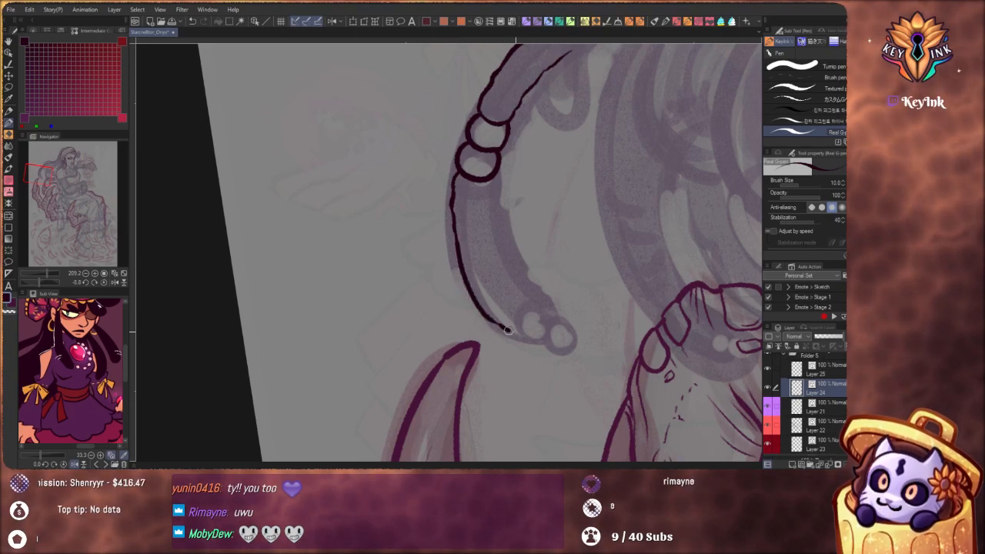
scroll(513, 211, "down", 5)
left_click_drag(589, 310, 548, 349)
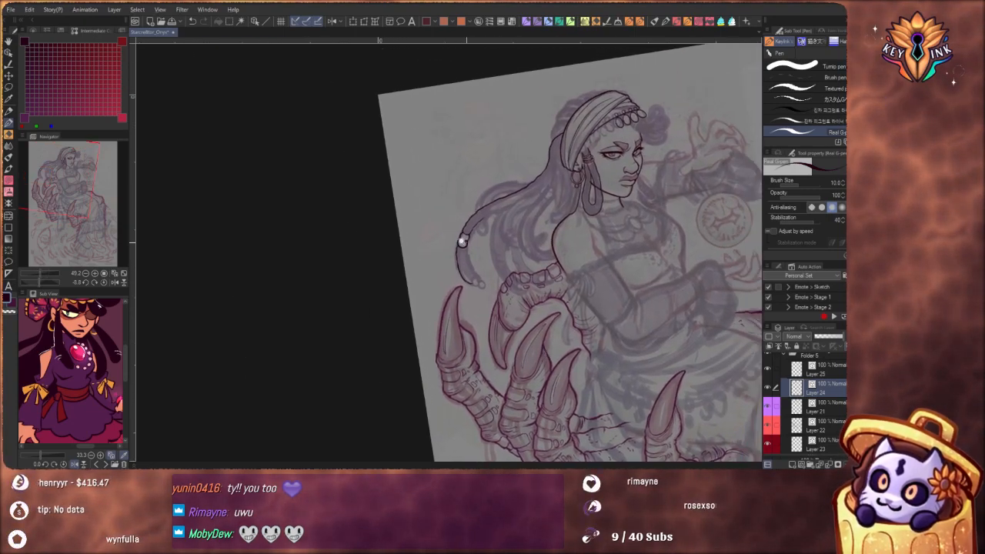
Refine the line weight of the two bead outlines on the lock with Correct line width, using Narrow and then Thicken
scroll(464, 238, "up", 5)
key("y")
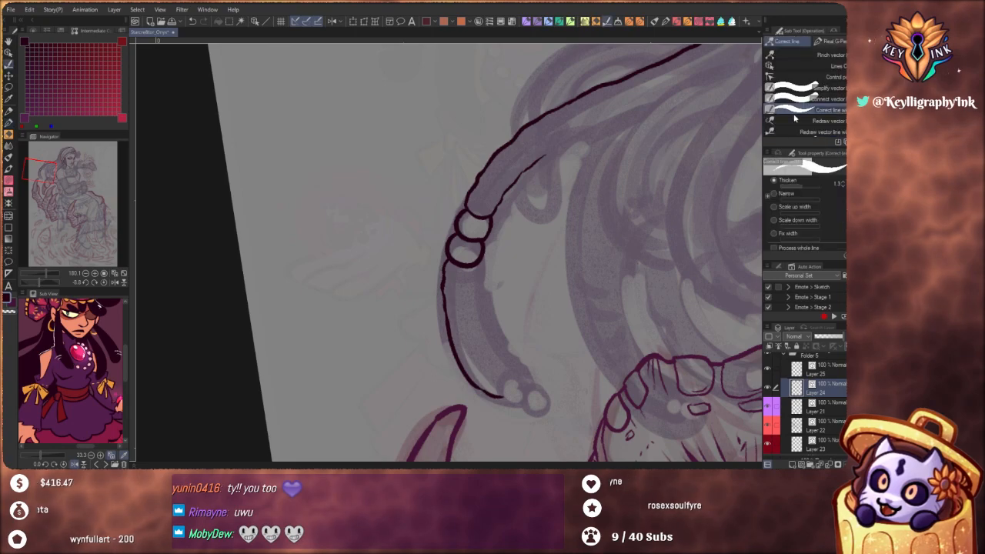
left_click(773, 193)
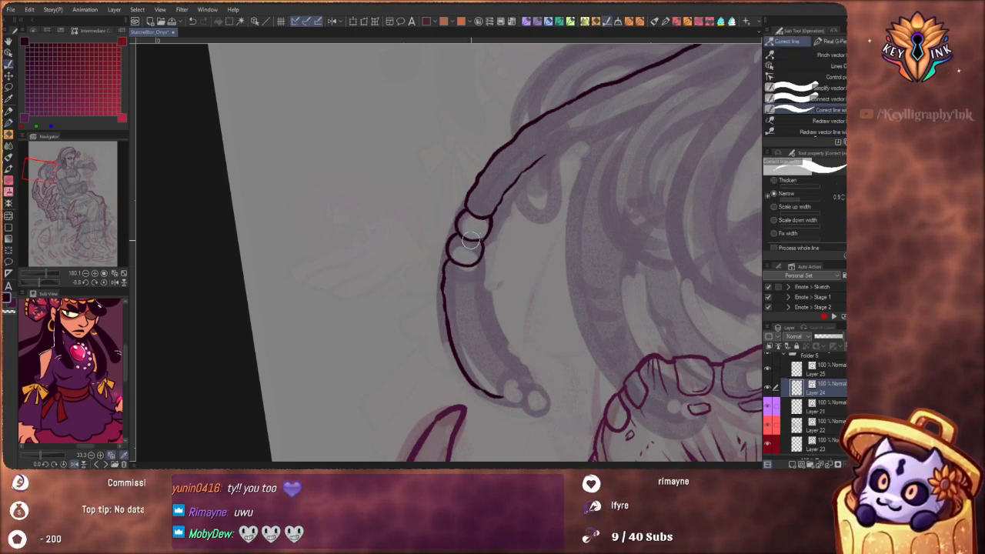
scroll(490, 191, "down", 2)
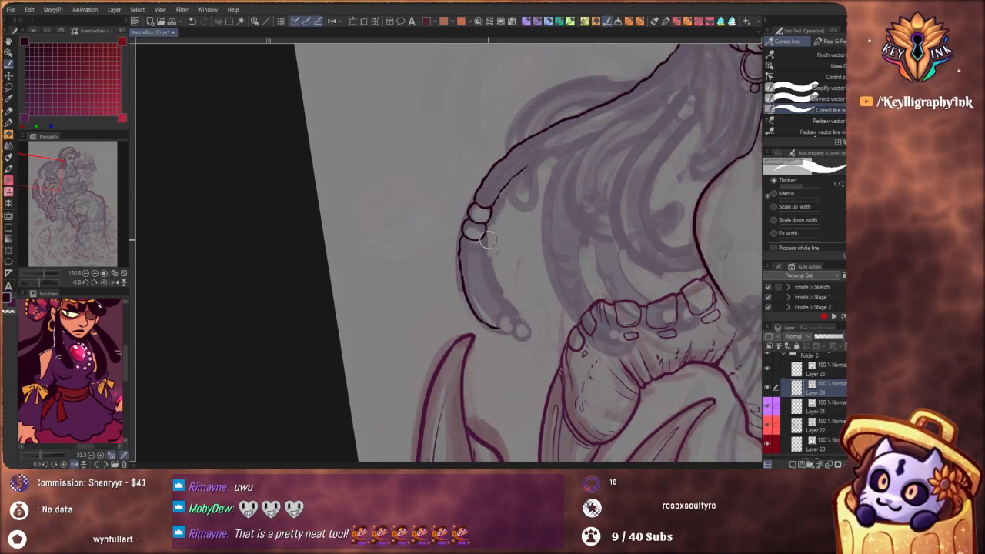
left_click_drag(485, 234, 471, 211)
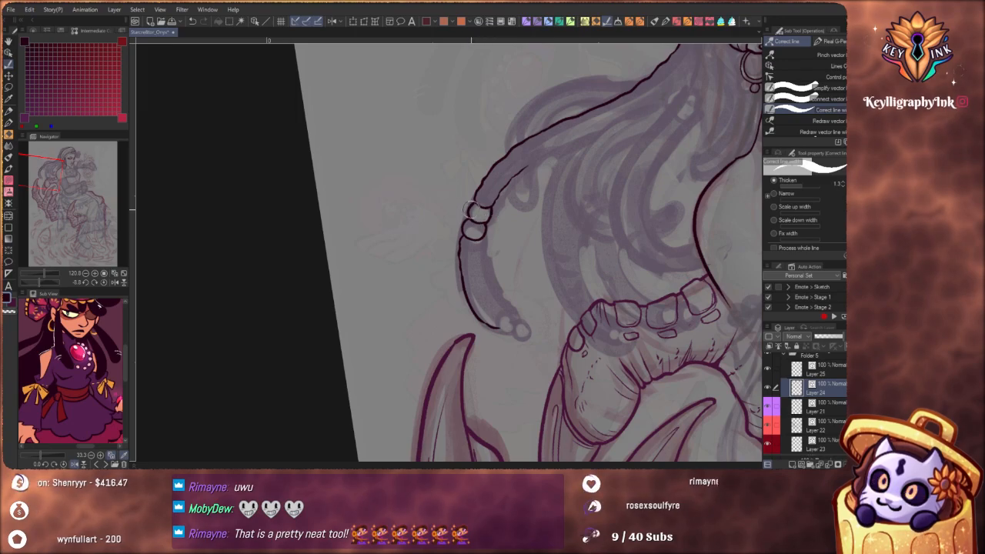
mouse_move(505, 267)
left_mouse_down()
mouse_move(485, 318)
mouse_move(480, 308)
left_mouse_up()
left_click_drag(454, 252, 453, 257)
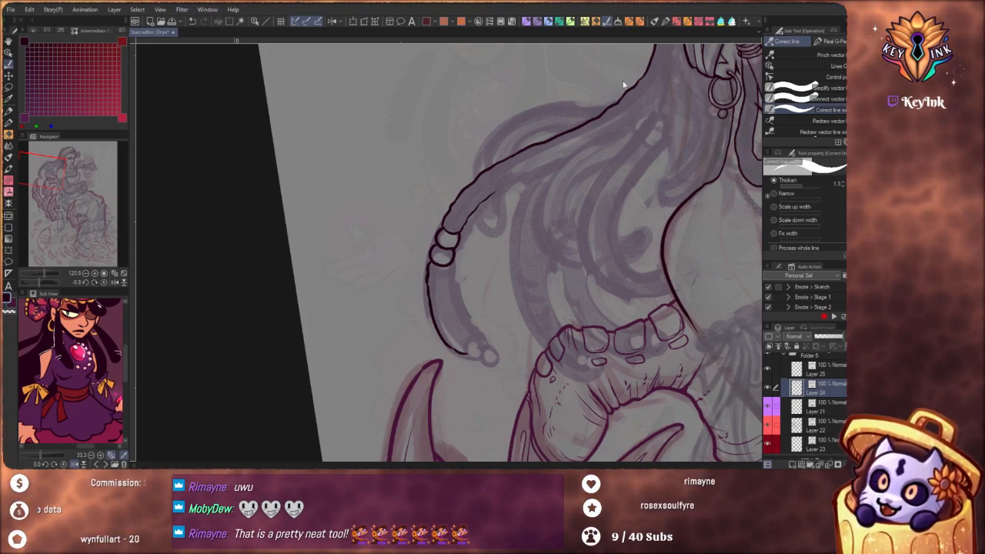
Ink the inner edge of the lock from the second bead down to the small beads at its tip with the Real G-pen
key("p")
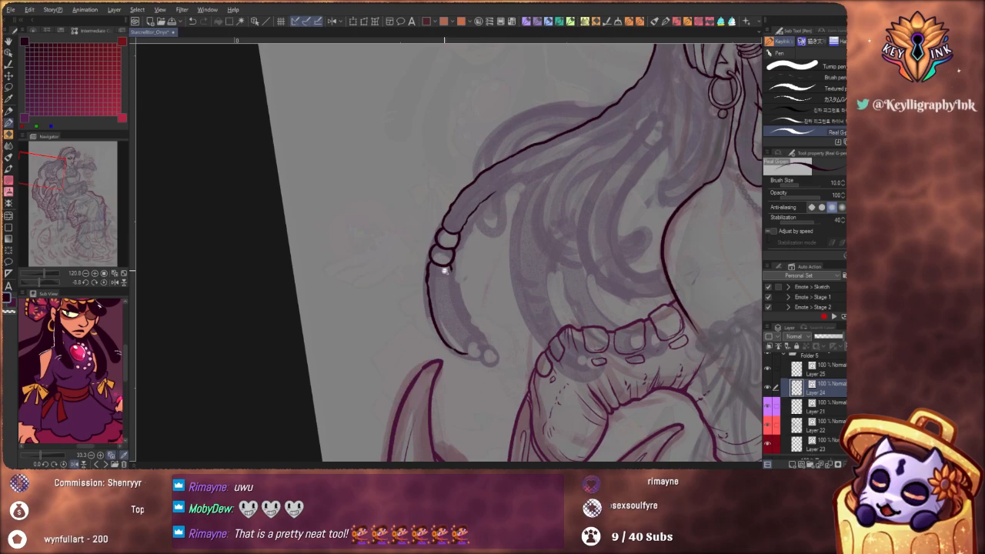
scroll(451, 262, "up", 3)
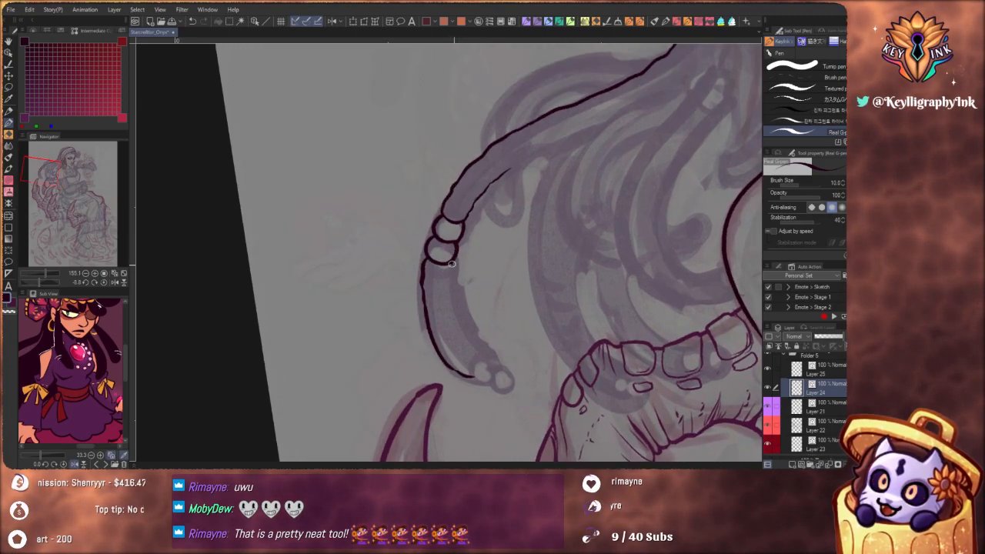
left_click_drag(459, 304, 466, 322)
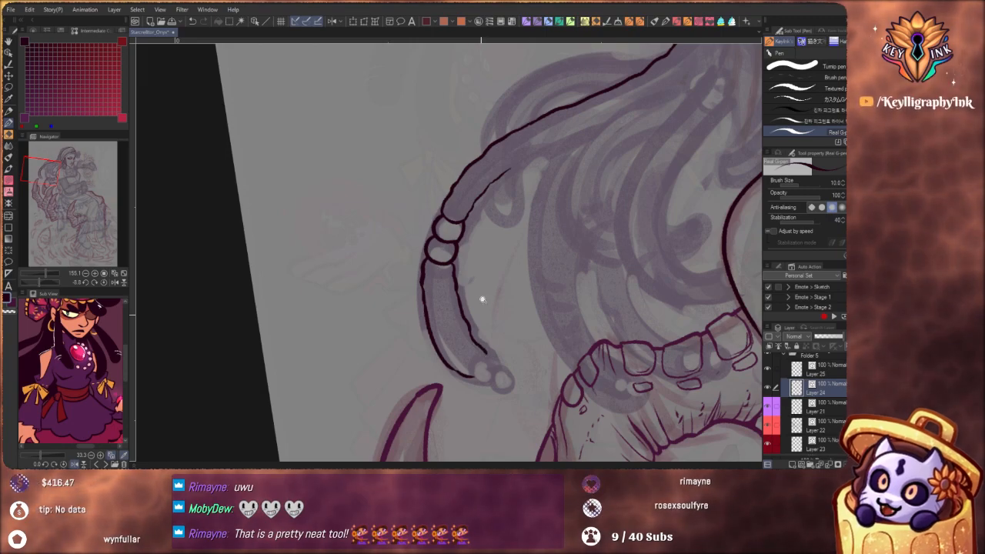
scroll(486, 321, "down", 3)
scroll(481, 321, "down", 3)
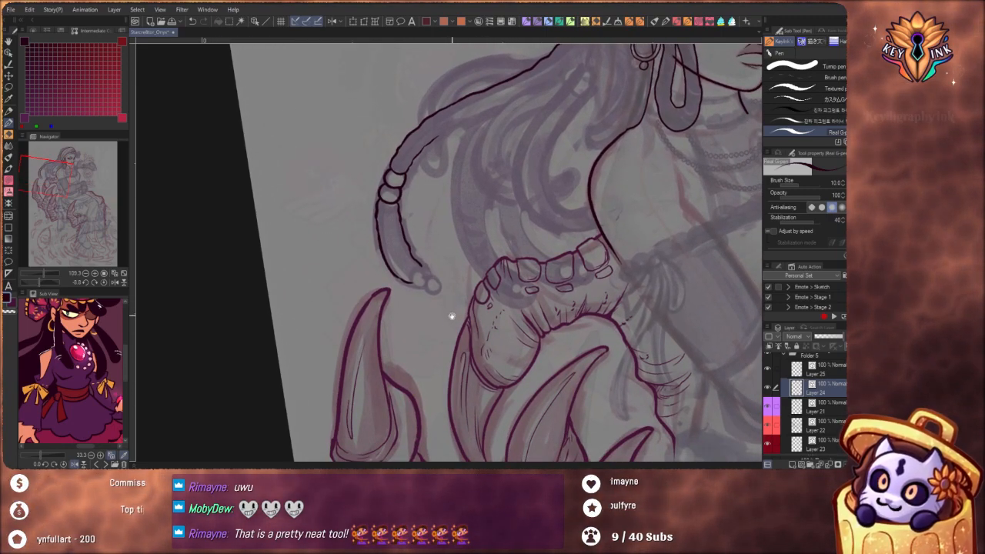
left_click_drag(472, 354, 494, 326)
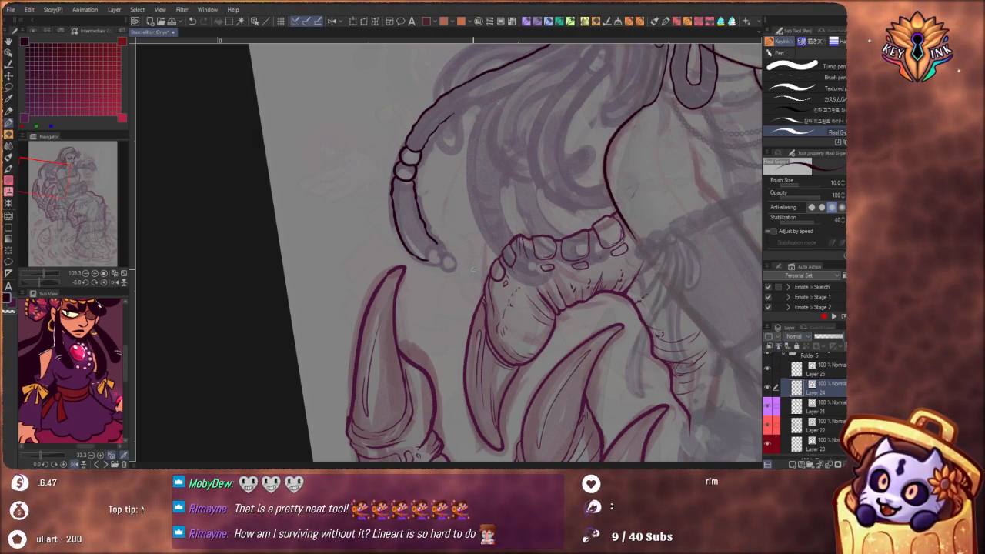
mouse_move(449, 259)
left_mouse_down()
mouse_move(460, 288)
mouse_move(462, 273)
mouse_move(444, 287)
mouse_move(477, 303)
left_mouse_up()
scroll(462, 273, "up", 4)
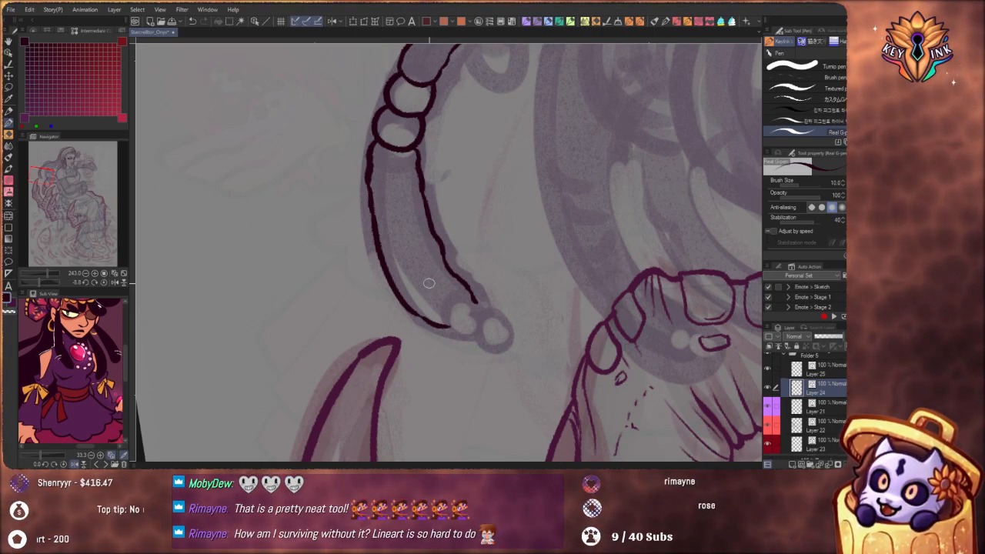
left_click_drag(464, 215, 477, 264)
scroll(501, 237, "down", 3)
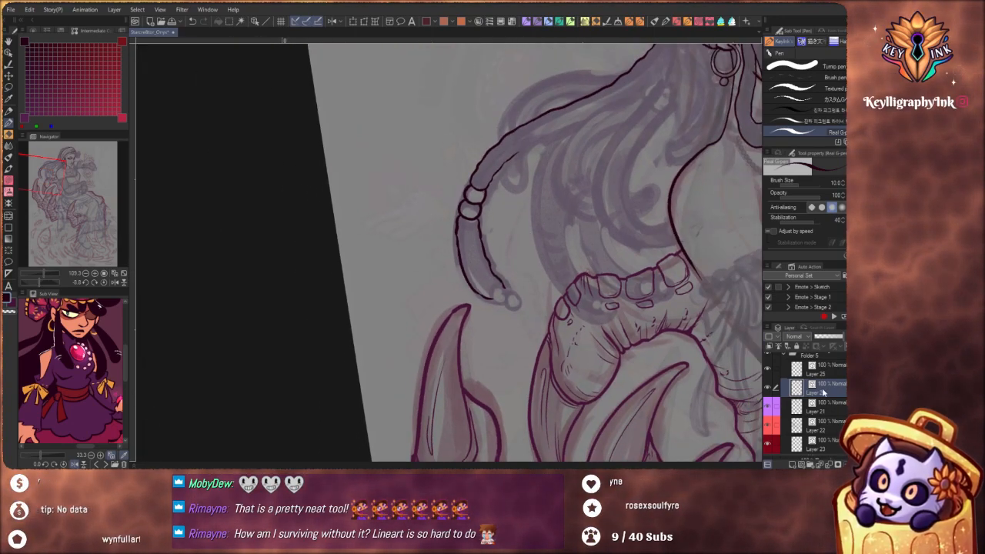
Add a vector layer above Layer 24 and draw a thick test circle on it beside the lock with the Real G-pen
left_click_drag(790, 458, 823, 392)
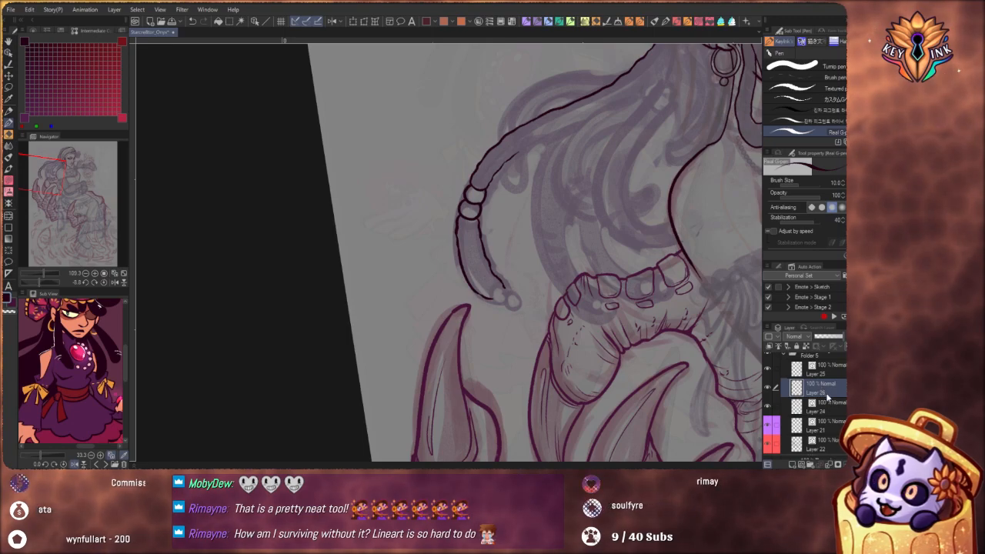
key("ctrl+z")
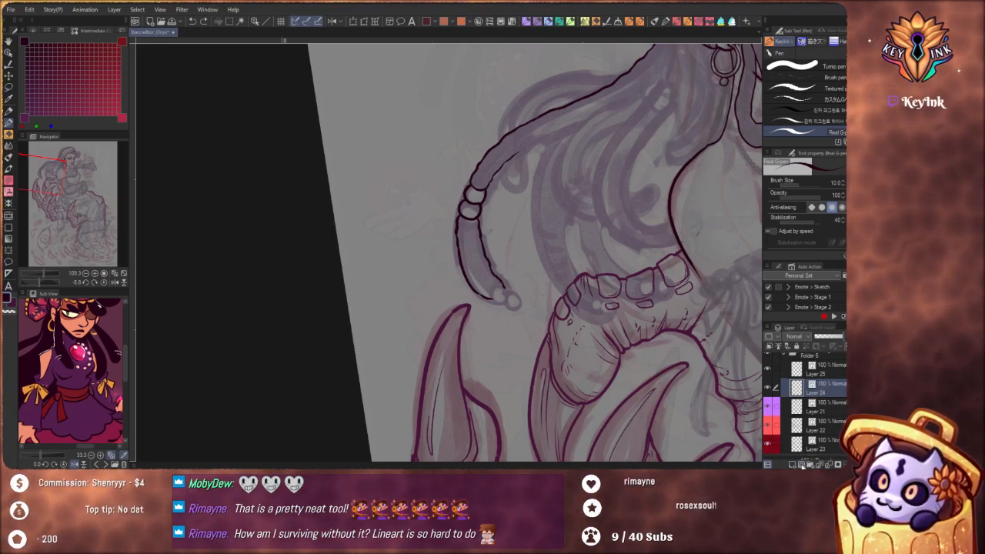
left_click(802, 464)
mouse_move(398, 143)
left_mouse_down()
mouse_move(425, 160)
mouse_move(445, 113)
left_mouse_up()
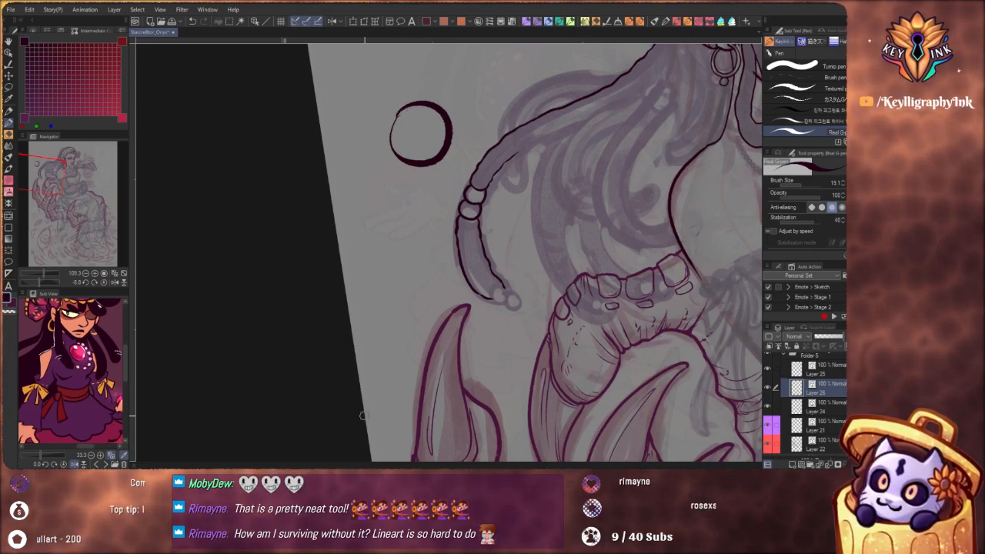
Add a raster layer beneath the test circle and fill the circle with crimson using the Refer only to editing layer fill
left_click(817, 405)
key("ctrl+shift+n")
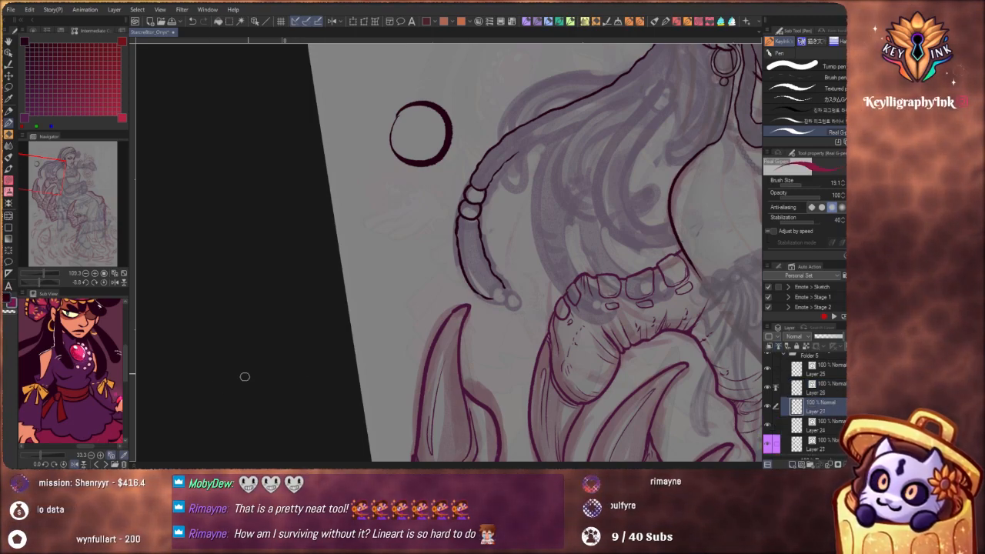
key("g")
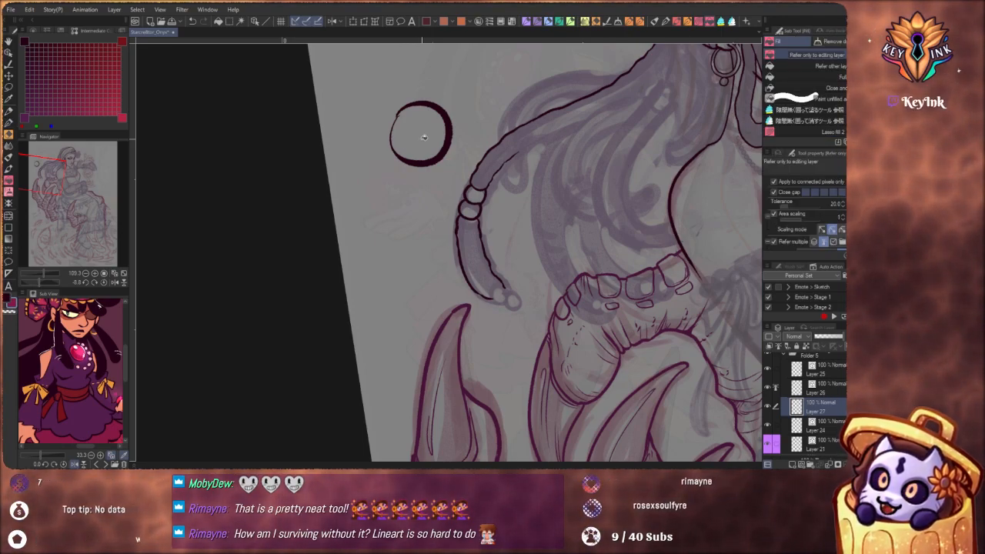
left_click(408, 144)
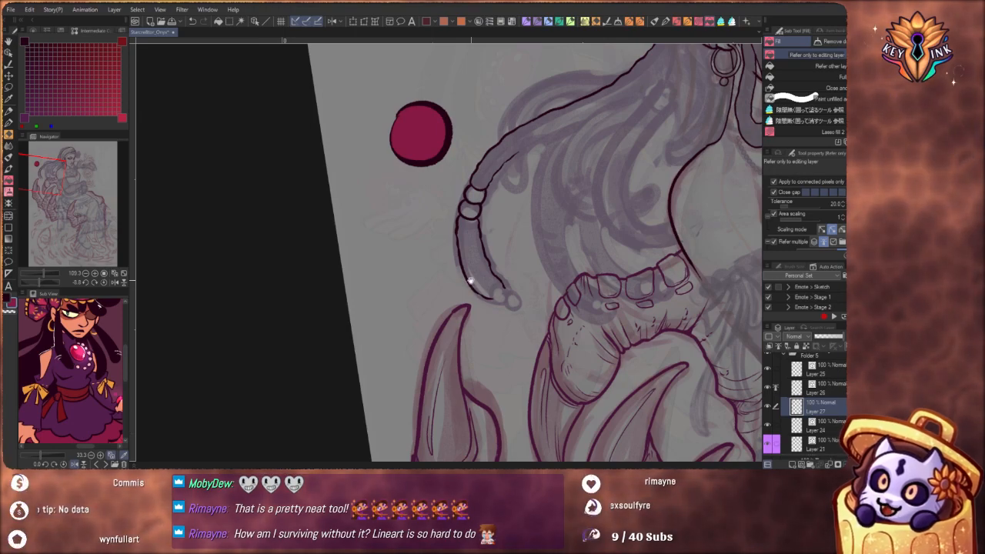
scroll(470, 282, "up", 5)
scroll(484, 262, "up", 2)
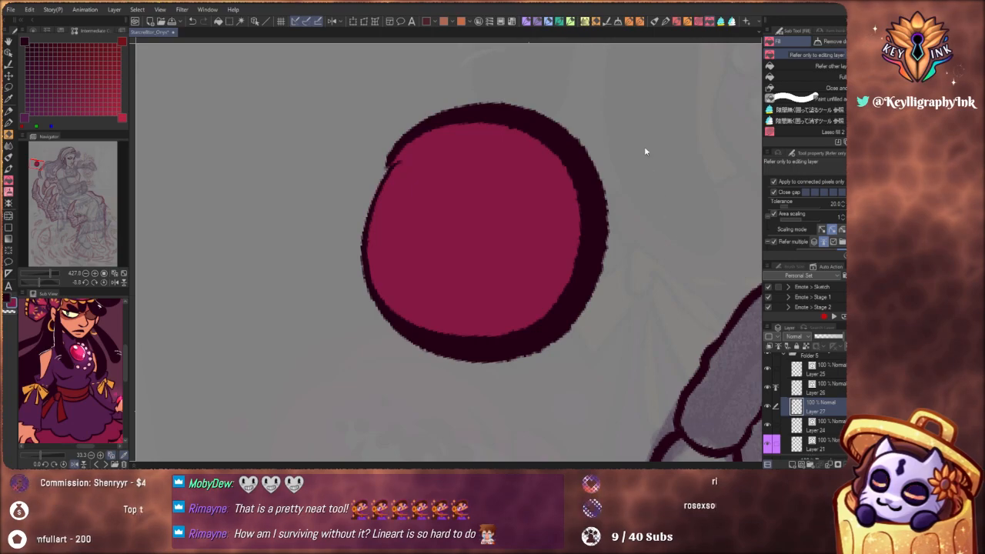
Undo the crimson fill and refill the test circle by enclosing it with the gap-closing lasso fill tool
key("ctrl+z")
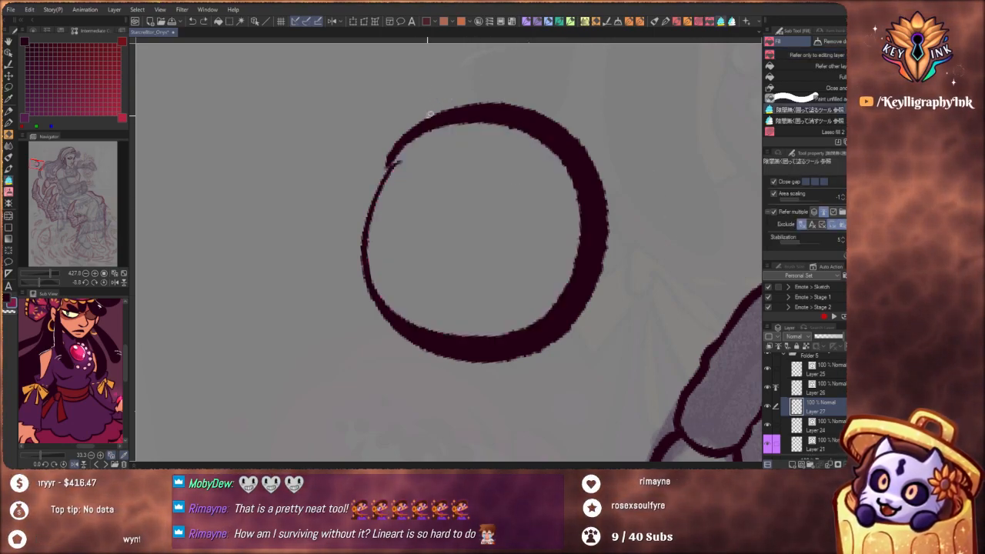
scroll(466, 100, "down", 3)
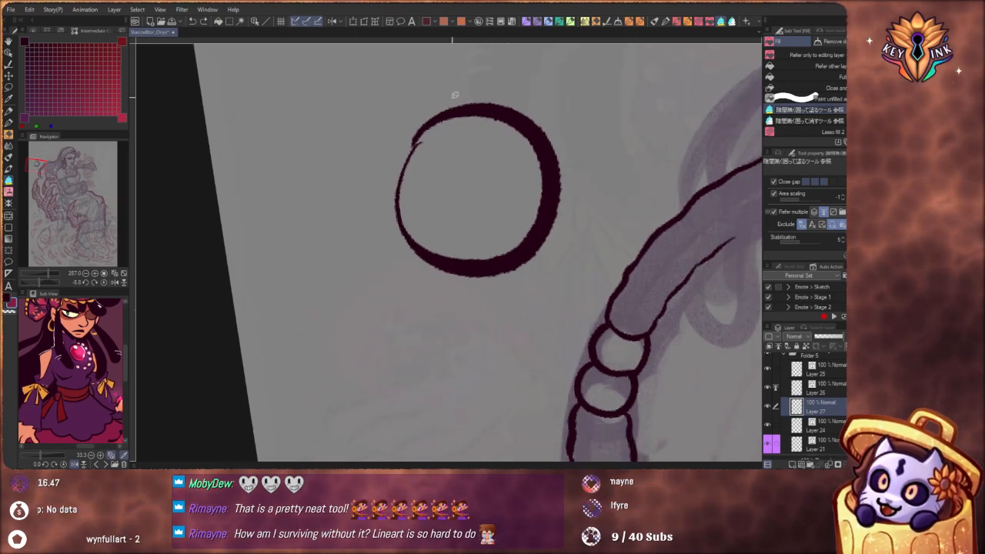
mouse_move(403, 118)
left_mouse_down()
mouse_move(557, 311)
mouse_move(483, 82)
left_mouse_up()
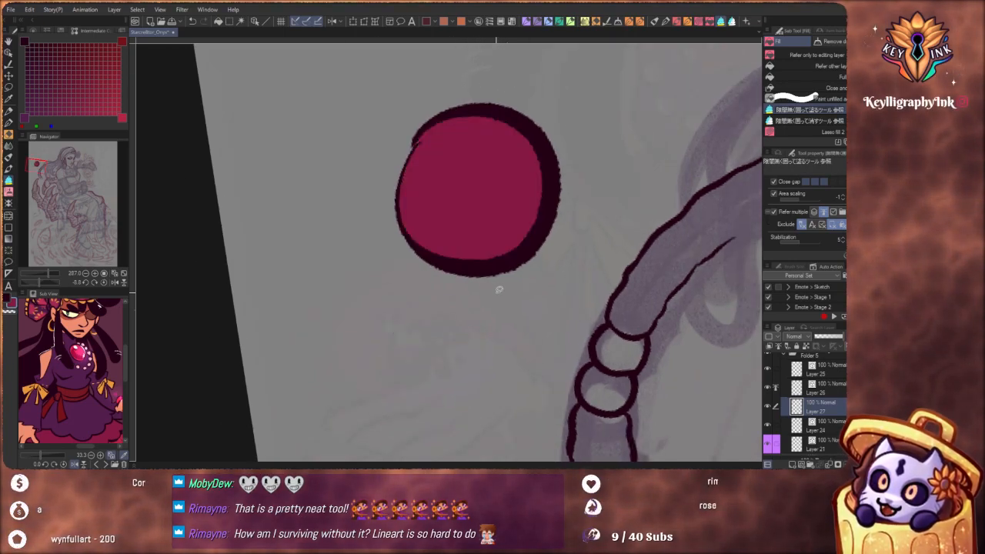
left_click_drag(552, 301, 544, 385)
scroll(511, 301, "up", 1)
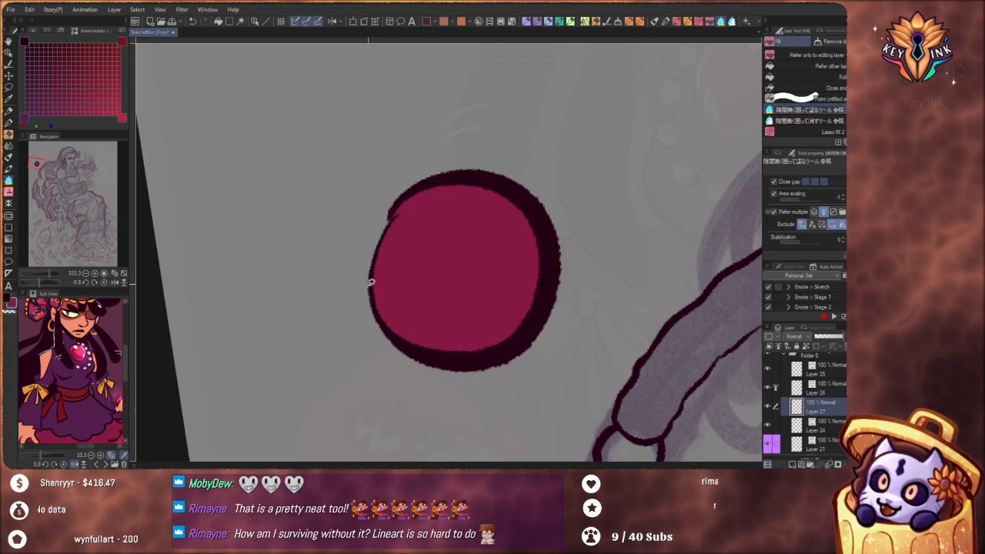
Lower the test circle outline layer's opacity to 51% and clear the crimson fill from Layer 27
left_click(820, 387)
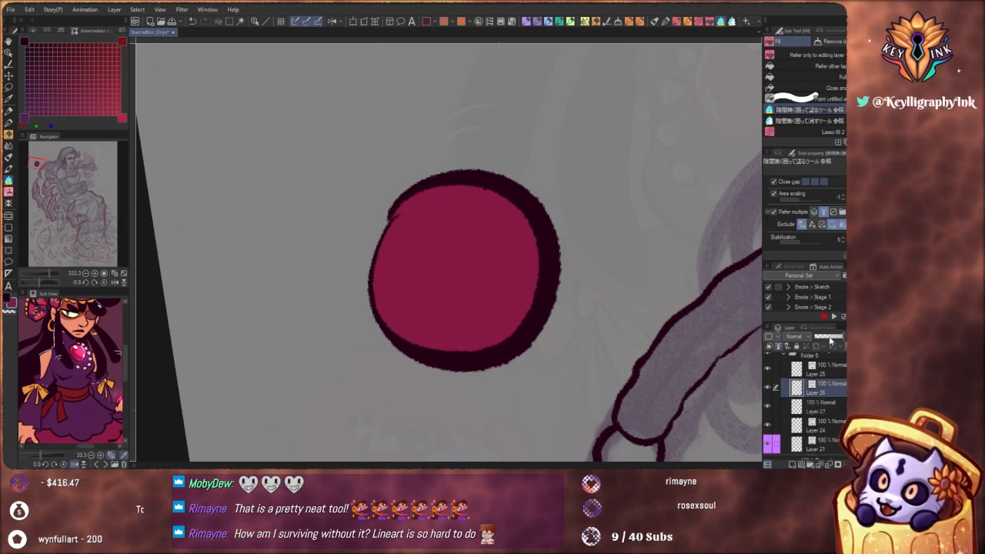
left_click(829, 338)
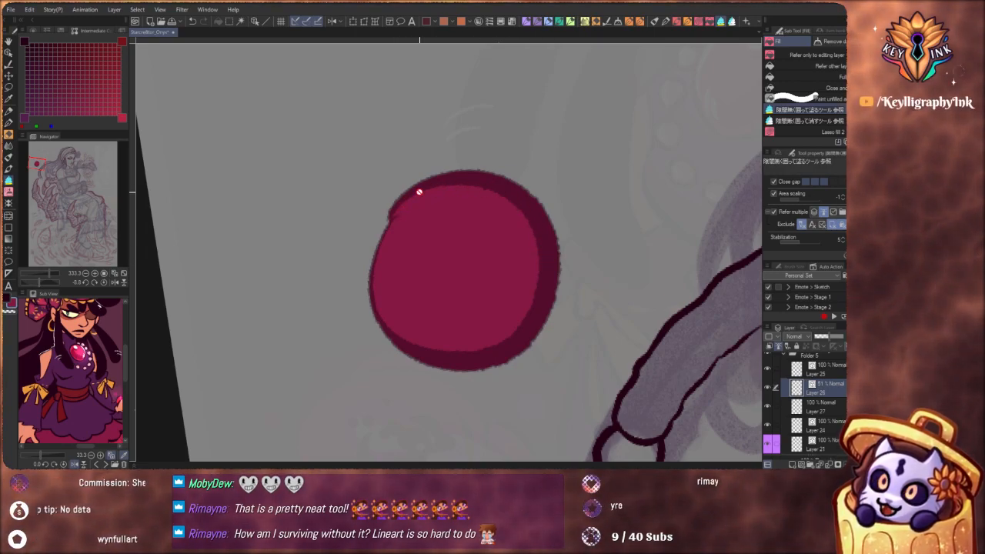
left_click(828, 412)
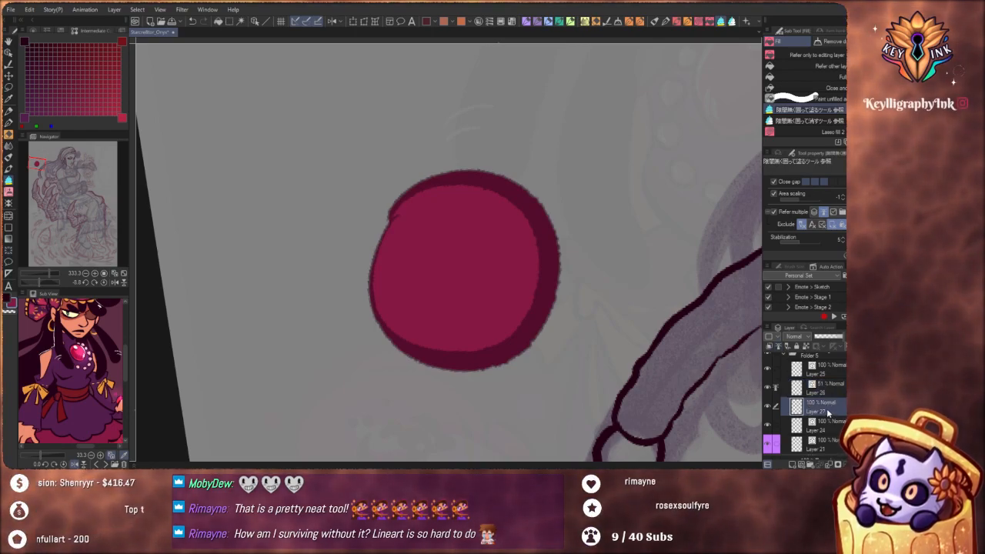
key("Delete")
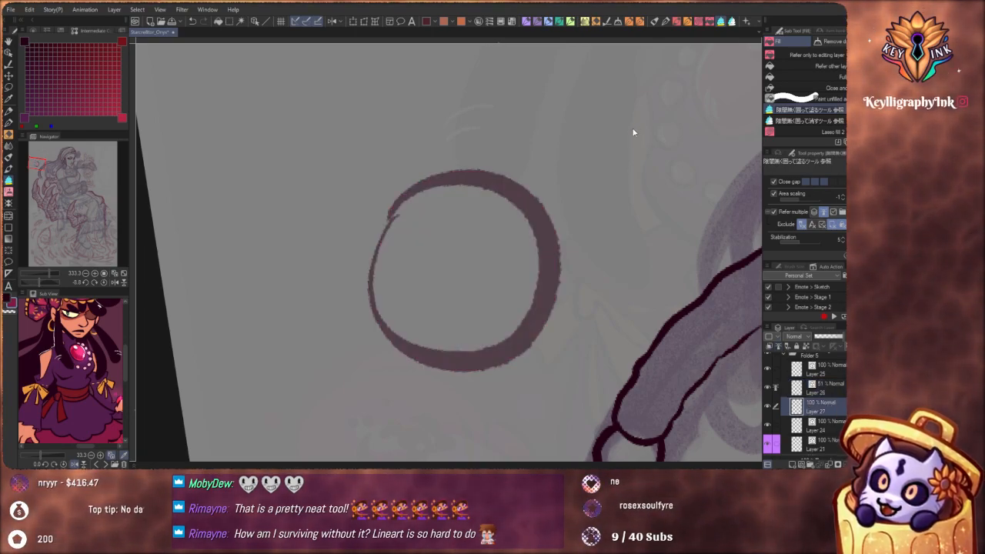
Fill the test circle with crimson again on Layer 27, using the Refer only to editing layer fill
key("g")
key("g")
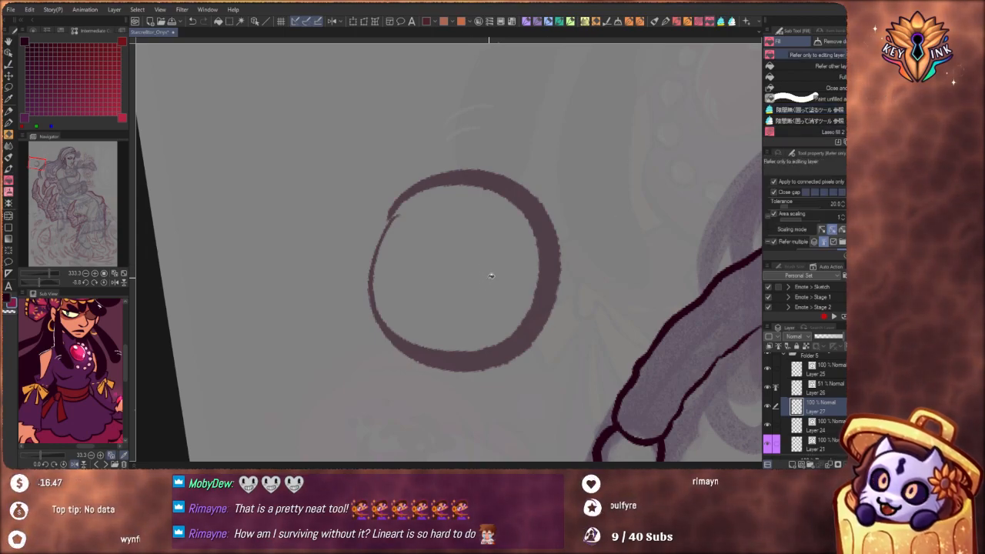
left_click(492, 273)
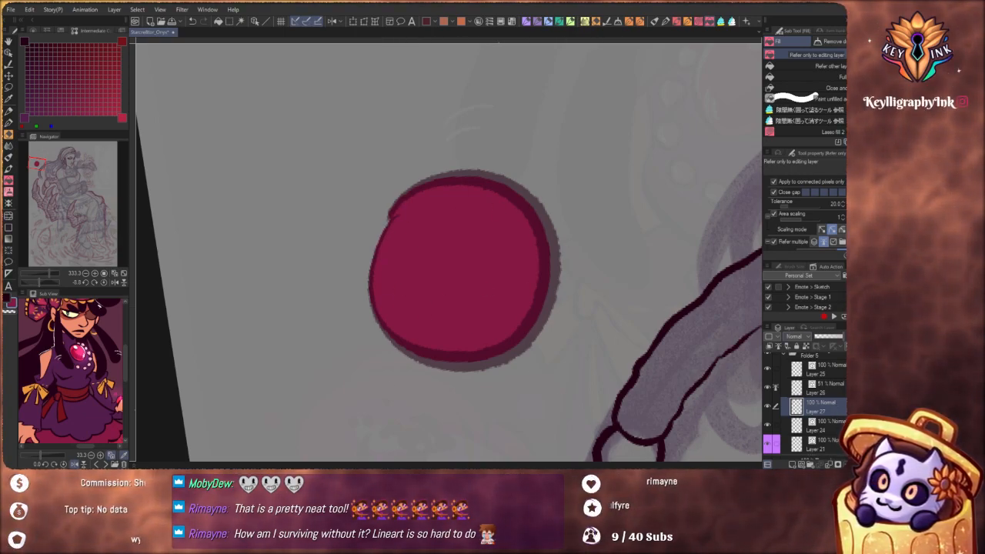
Delete the test fill layer and the test circle's outline layer
left_click(846, 464)
left_click(832, 388)
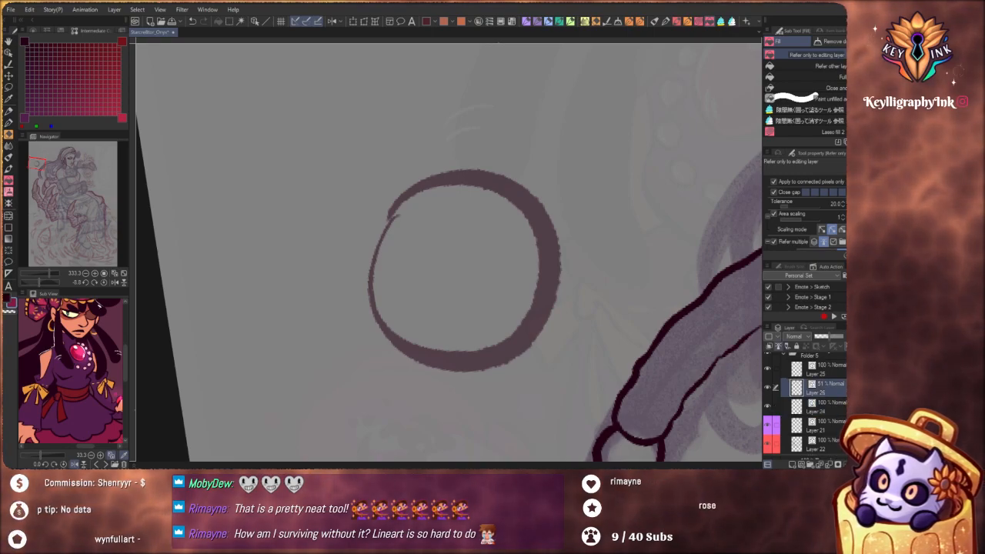
left_click(846, 464)
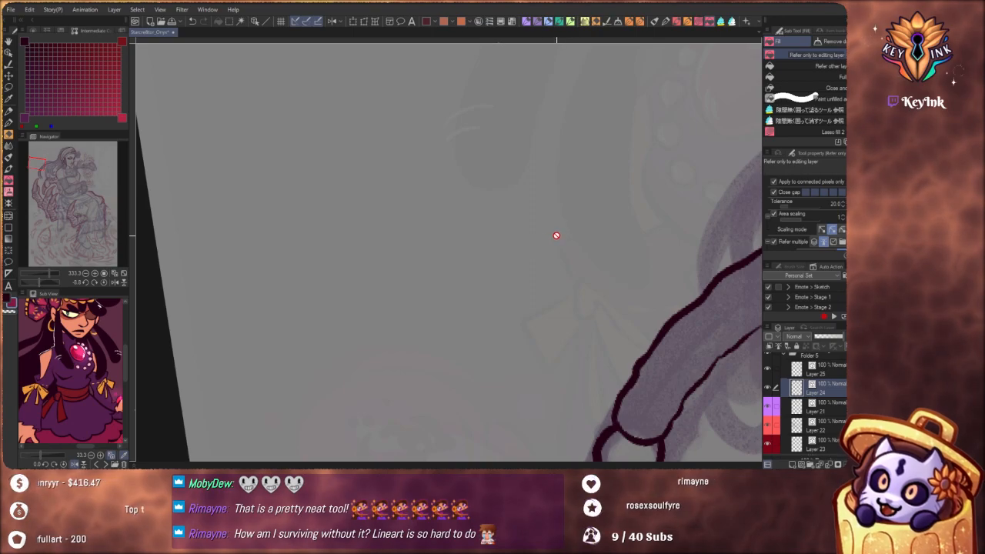
Set the Real G-pen brush size to 11.7 and extend the beaded lock's inner contour upward from the beads on Layer 24
scroll(534, 249, "down", 4)
left_click_drag(571, 352, 451, 324)
left_click_drag(548, 375, 443, 331)
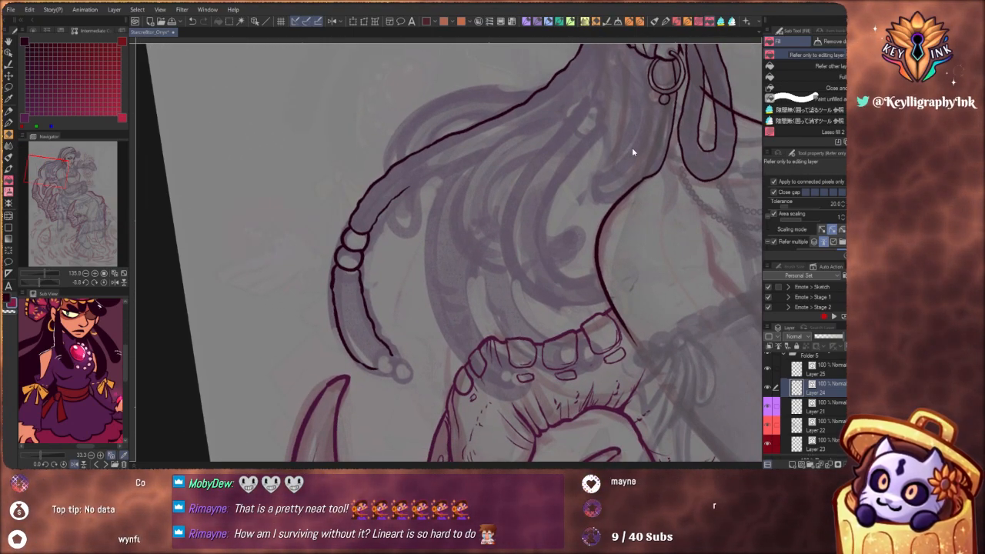
key("p")
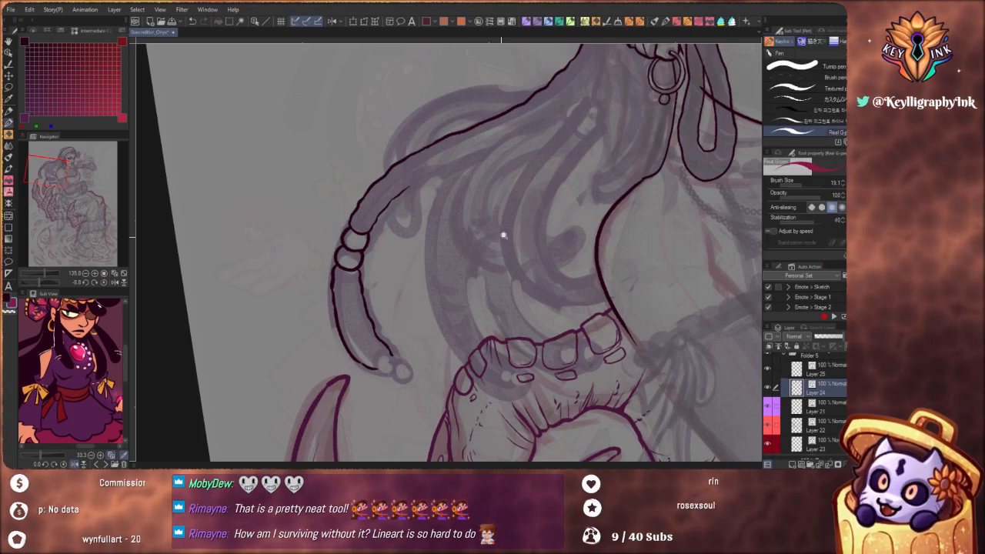
scroll(504, 231, "down", 1)
left_click_drag(509, 230, 501, 339)
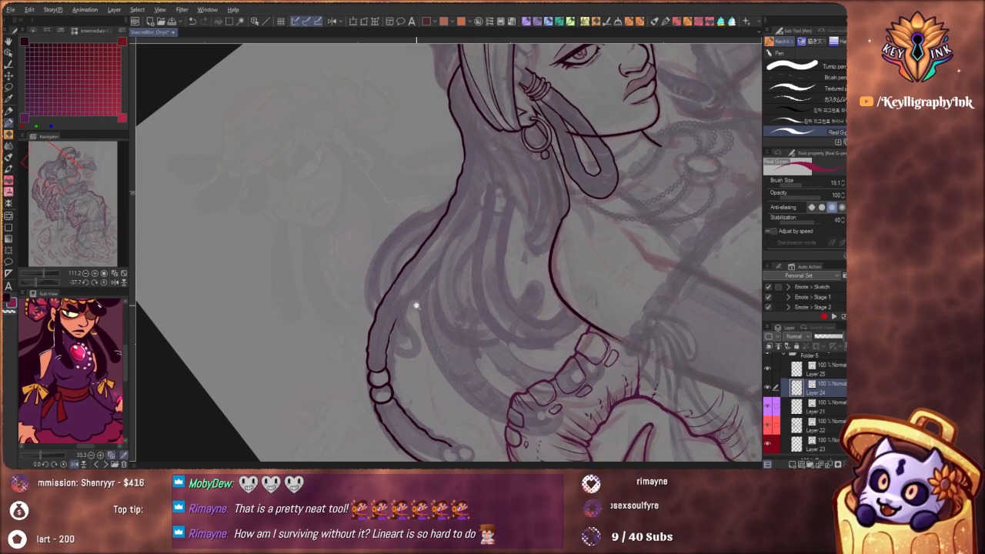
scroll(416, 306, "up", 2)
key("[")
key("[")
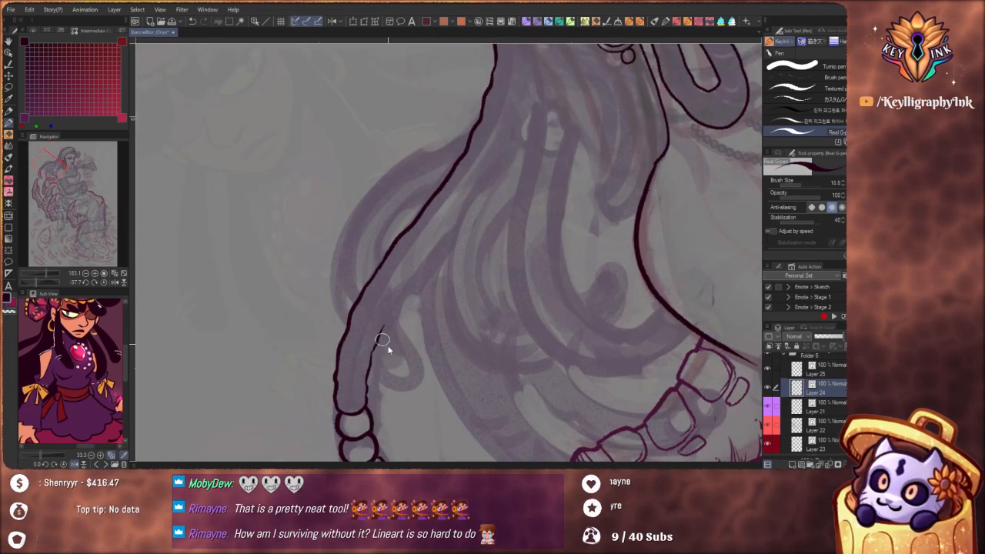
key("x")
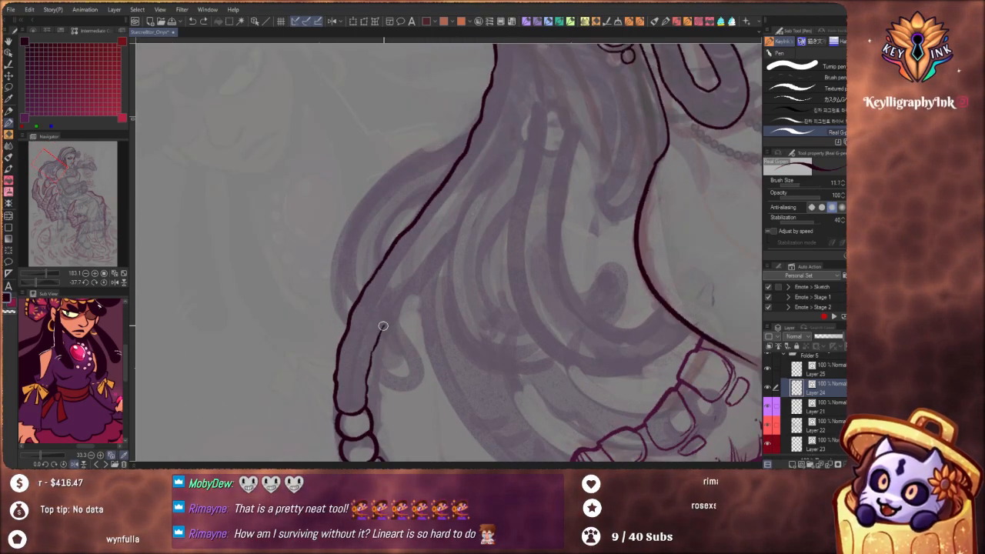
left_click_drag(382, 326, 430, 260)
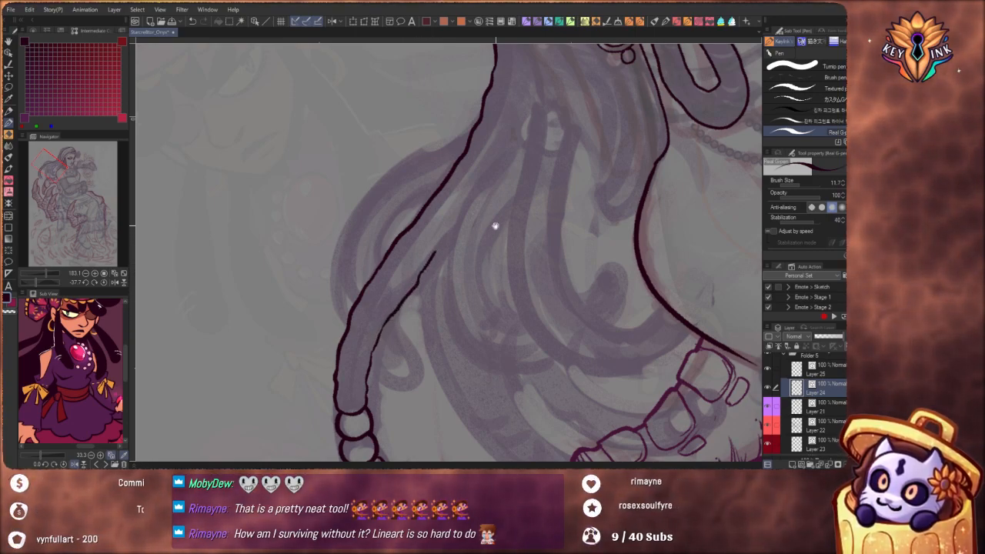
Ink the bumpy outer contour of the hair loop that curves out behind the beaded lock
mouse_move(495, 224)
left_mouse_down()
mouse_move(473, 261)
mouse_move(462, 334)
mouse_move(447, 336)
mouse_move(502, 184)
mouse_move(483, 290)
left_mouse_up()
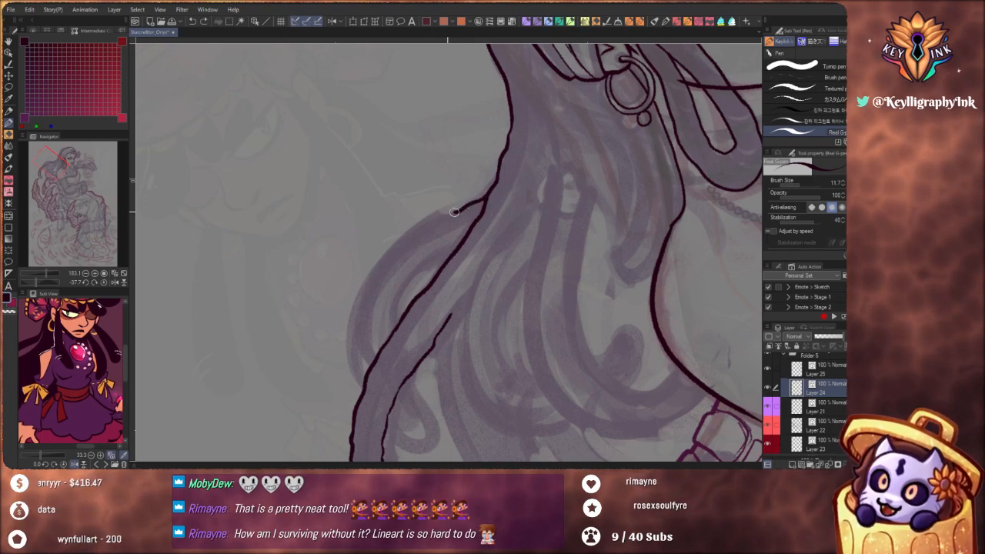
mouse_move(382, 254)
left_mouse_down()
mouse_move(351, 327)
mouse_move(356, 375)
mouse_move(304, 381)
left_mouse_up()
left_click_drag(505, 391, 490, 336)
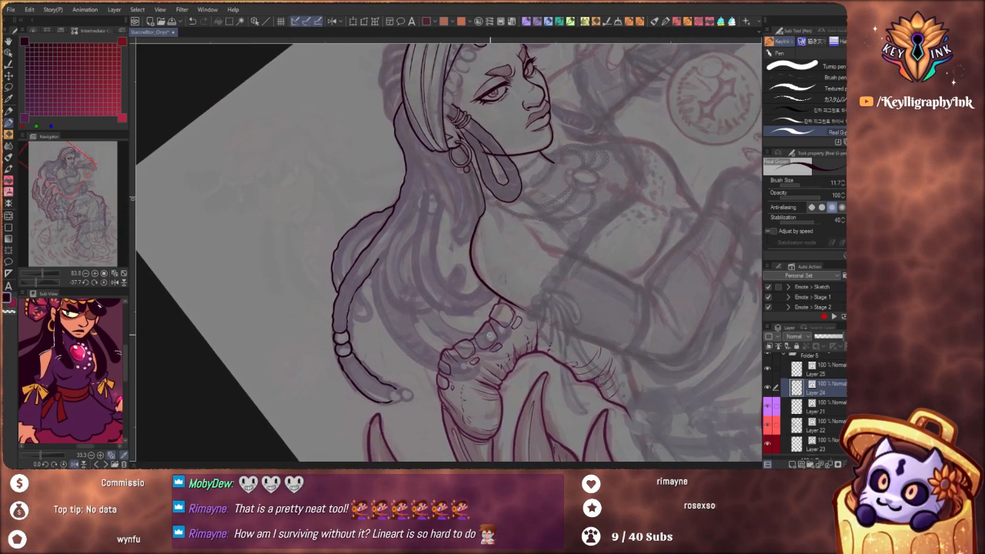
Ink the lowest braid segment at the back of the head, running from the headband down to the hair contour
left_click_drag(610, 329, 478, 407)
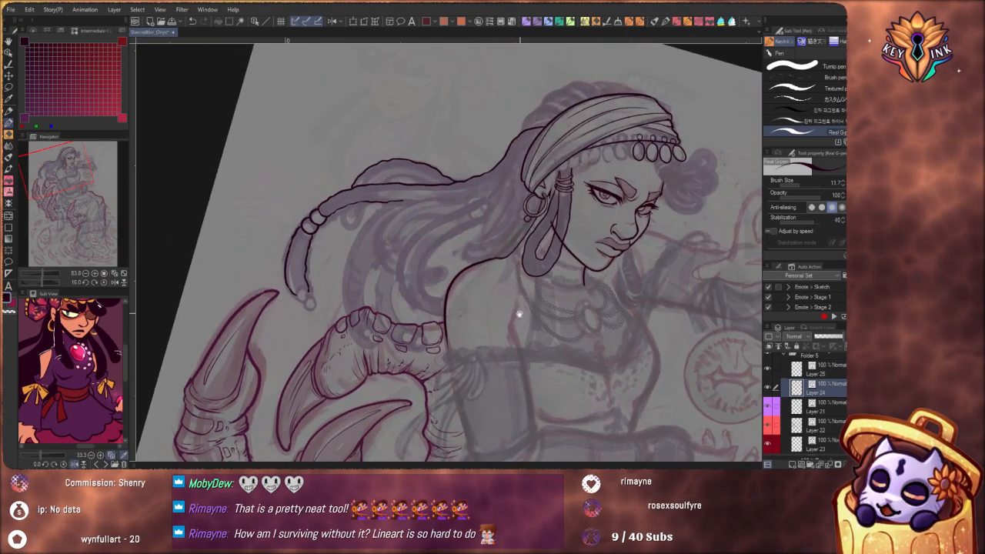
left_click_drag(519, 312, 438, 347)
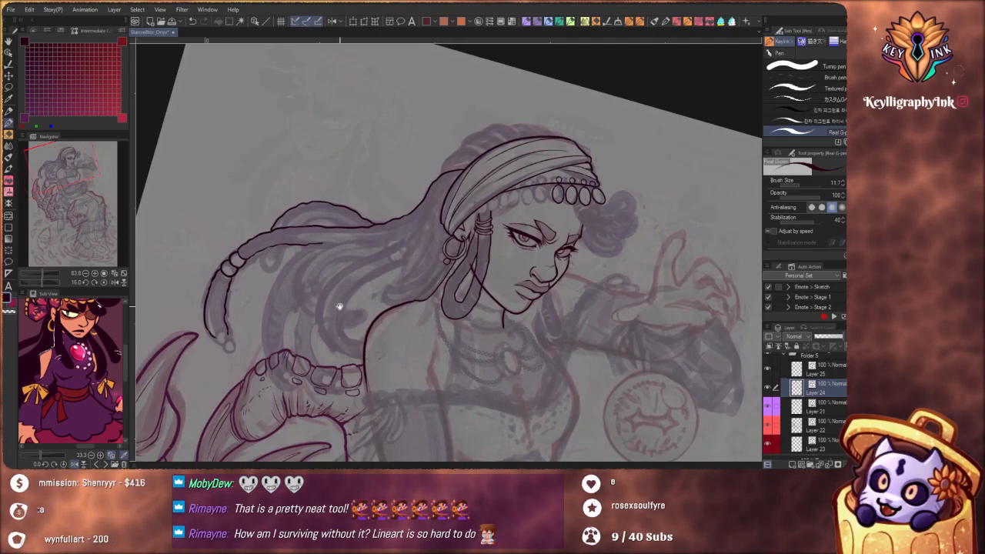
left_click_drag(339, 307, 424, 307)
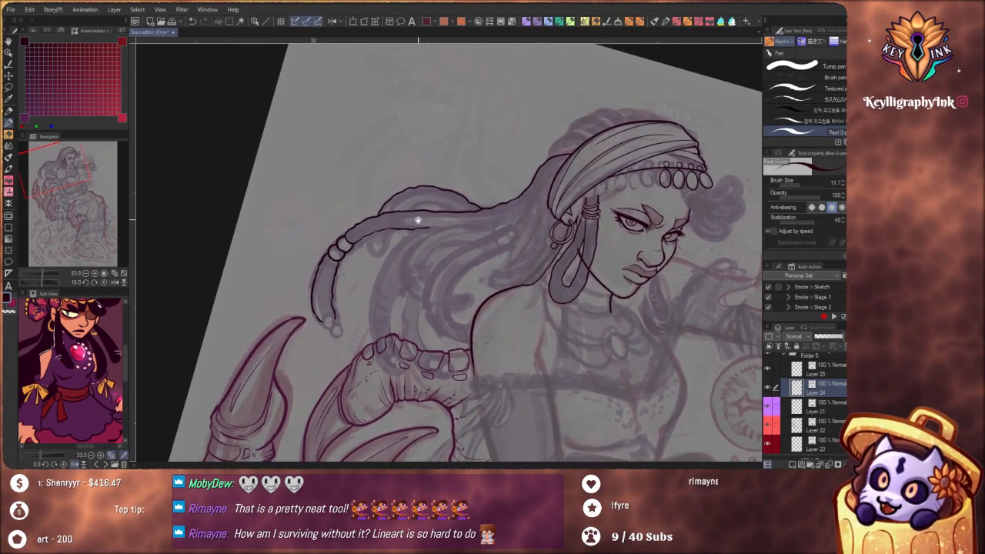
scroll(418, 220, "up", 5)
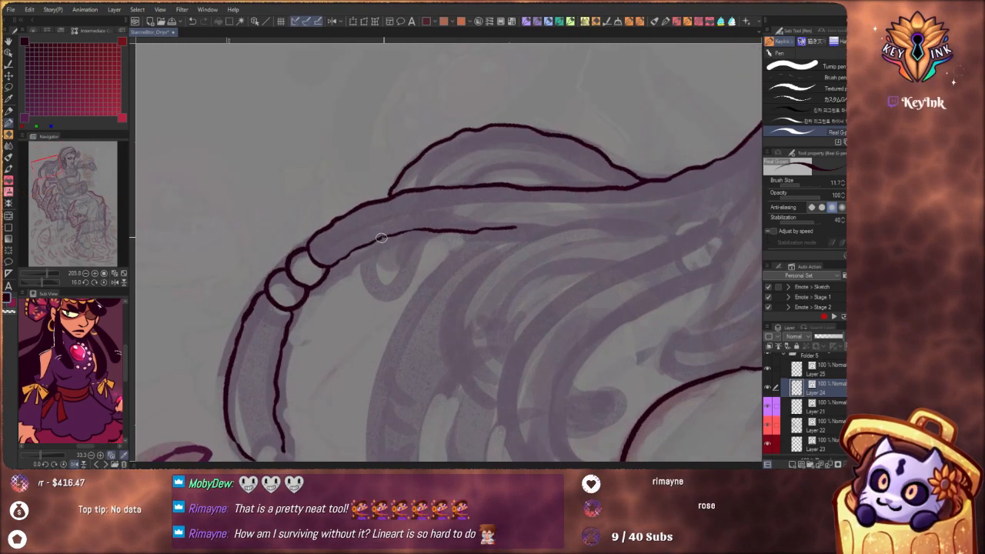
scroll(403, 256, "down", 6)
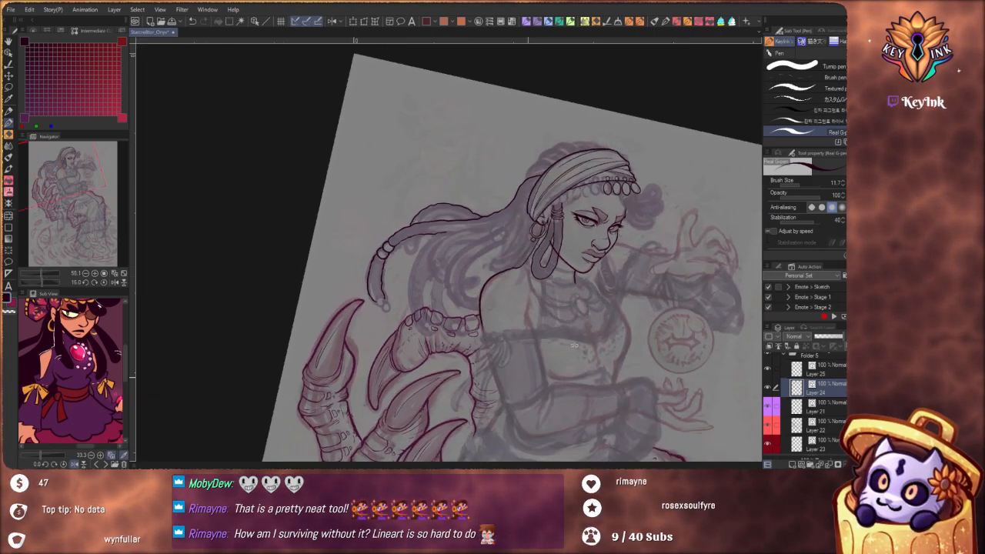
left_click_drag(541, 404, 537, 407)
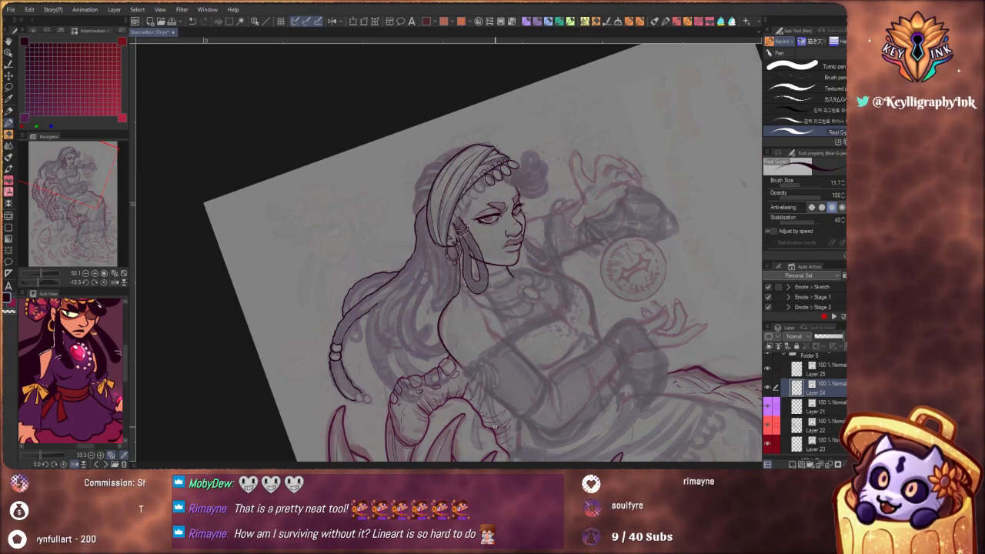
scroll(494, 427, "up", 5)
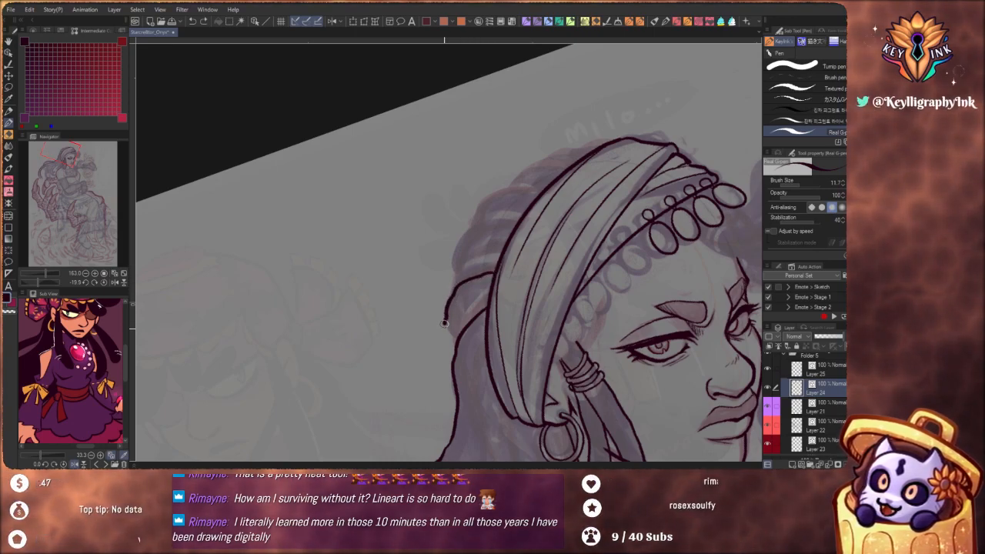
left_click_drag(448, 349, 452, 357)
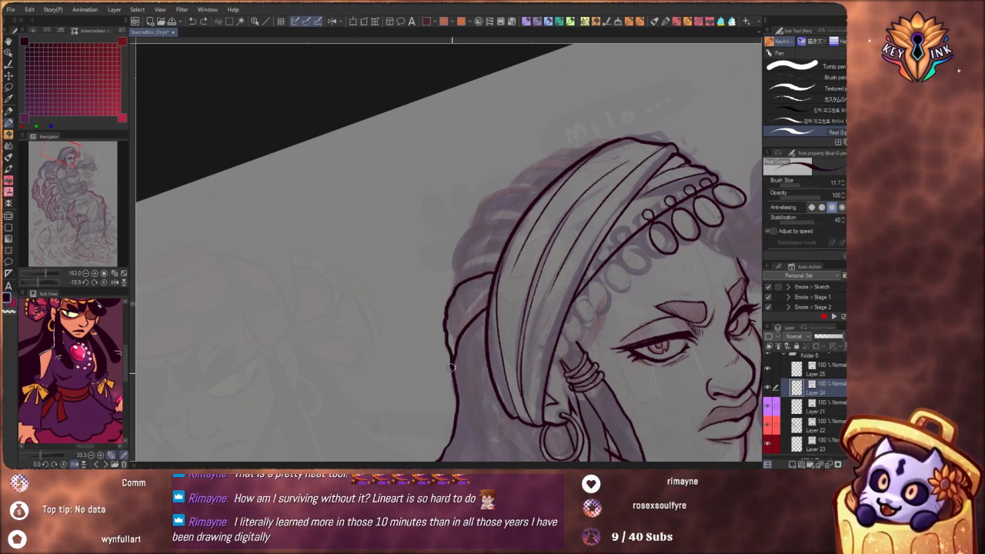
left_click_drag(498, 288, 505, 337)
key("ctrl+z")
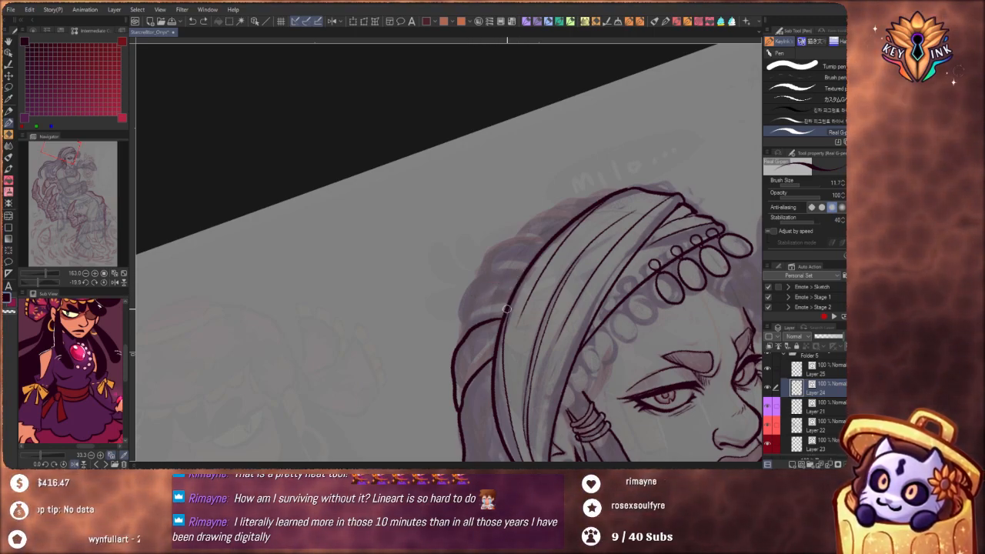
Ink the second braid segment behind the headband as a curve from the first segment back to the headband's edge
left_click_drag(507, 361, 478, 267)
mouse_move(564, 354)
left_mouse_down()
mouse_move(559, 373)
mouse_move(432, 395)
mouse_move(366, 378)
mouse_move(410, 197)
left_mouse_up()
key("ctrl+z")
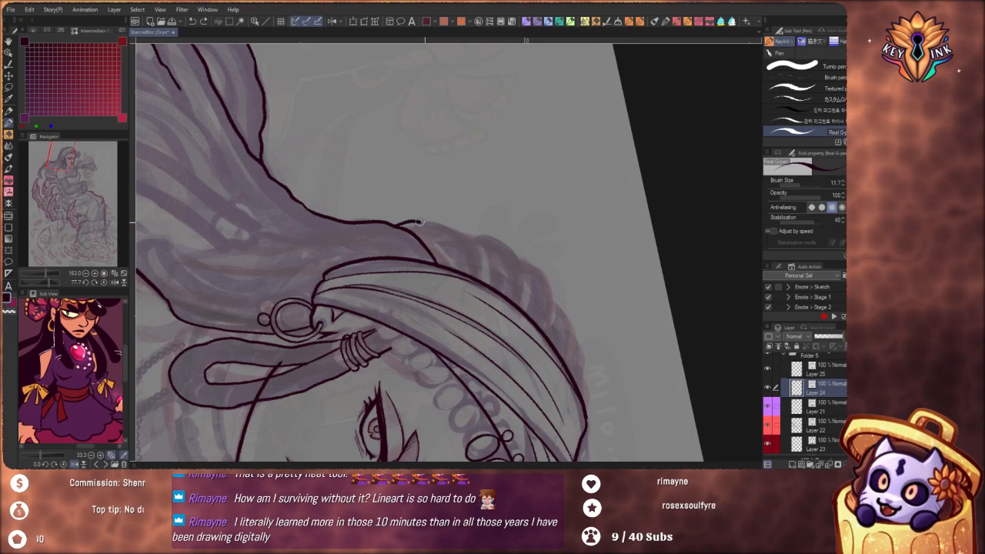
left_click_drag(396, 223, 475, 269)
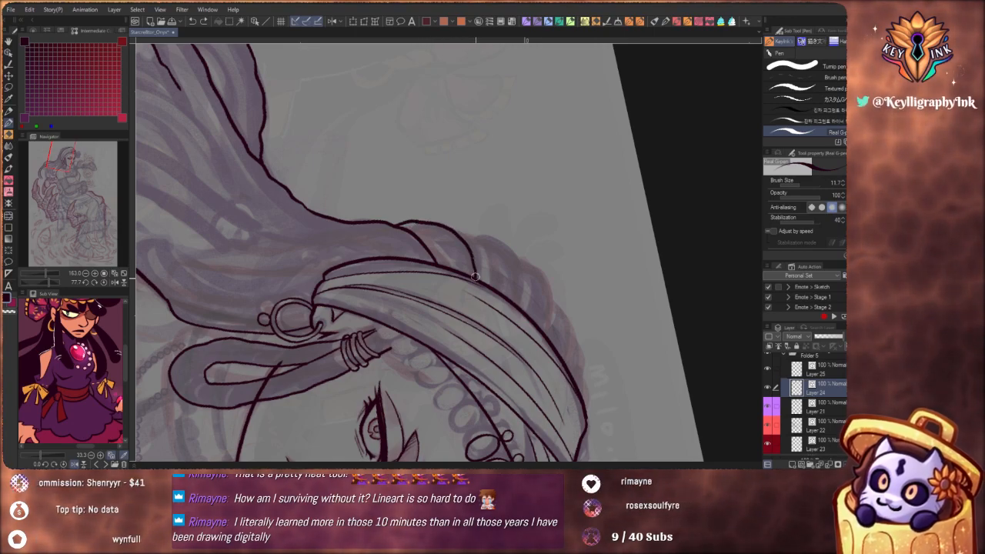
Mirror the canvas view horizontally and ink the third rounded braid segment along the headband
left_click(334, 22)
left_click_drag(489, 197, 585, 304)
left_click_drag(441, 228, 479, 211)
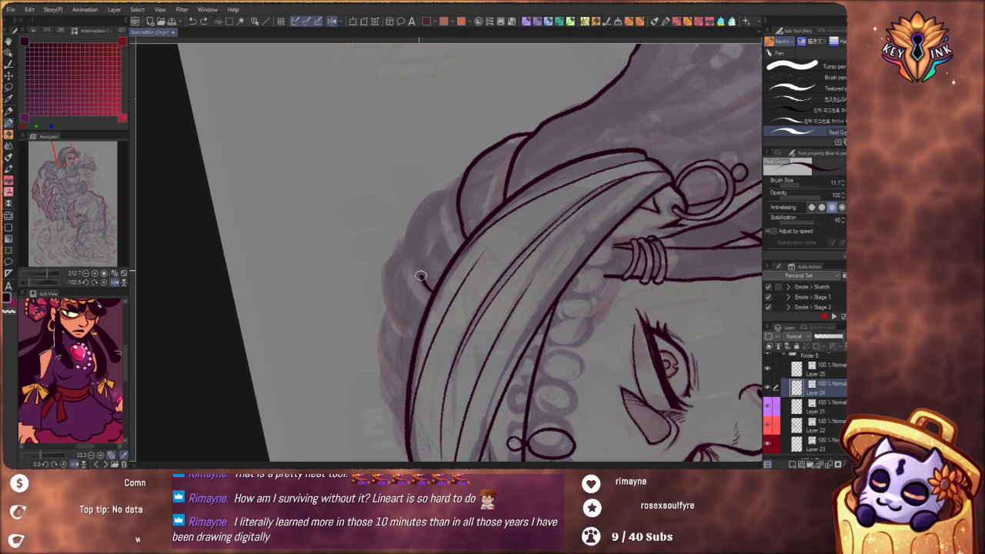
left_click_drag(411, 257, 420, 198)
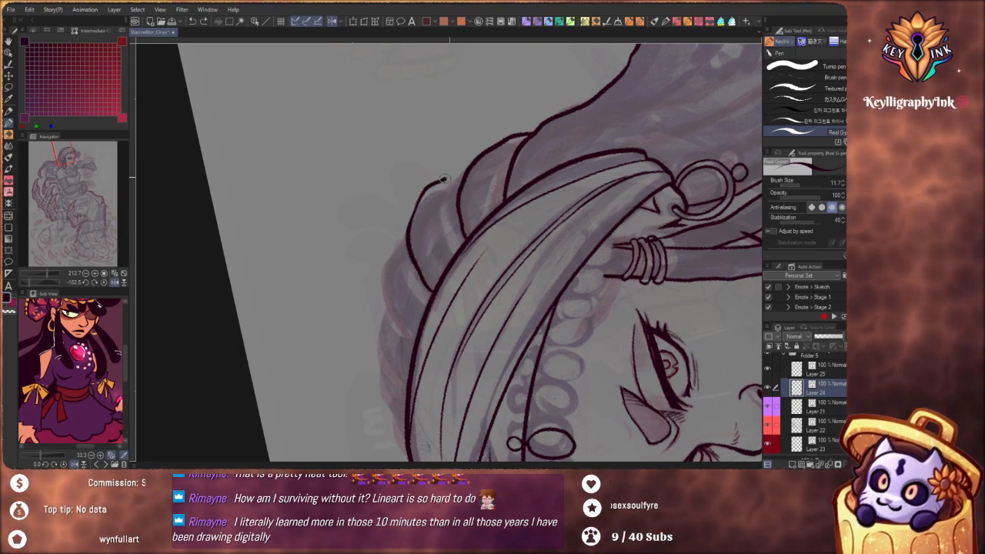
left_click_drag(472, 174, 405, 282)
Ink the row of smaller braid segments along the headband from its front end toward the finished back segments
mouse_move(574, 155)
left_mouse_down()
mouse_move(605, 279)
mouse_move(586, 334)
mouse_move(532, 341)
left_mouse_up()
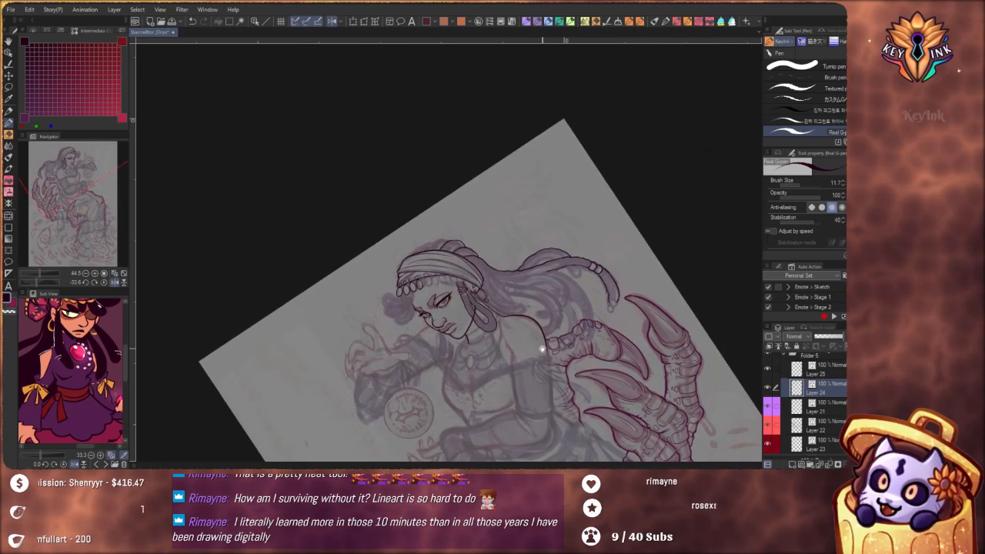
mouse_move(458, 255)
left_mouse_down()
mouse_move(545, 264)
mouse_move(598, 238)
left_mouse_up()
left_click_drag(480, 364, 528, 338)
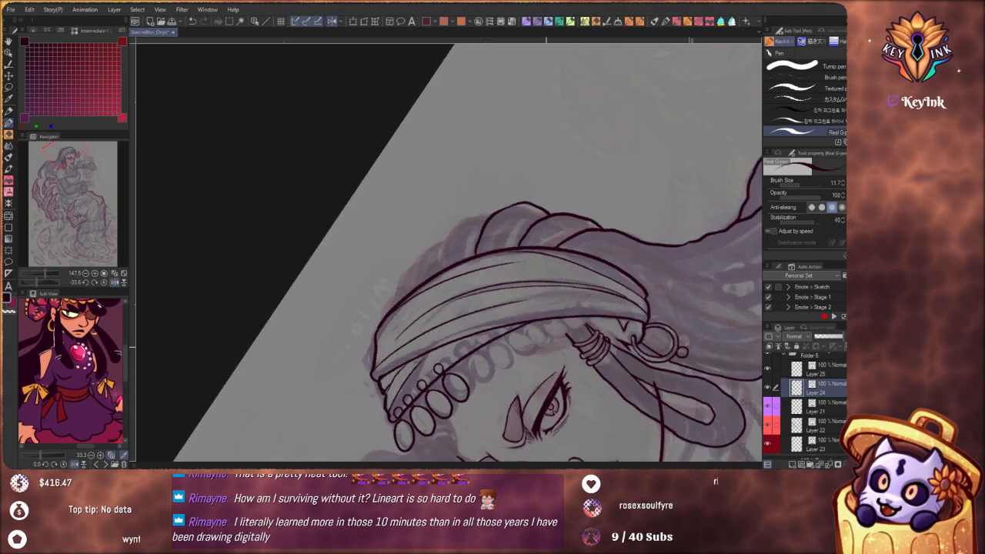
left_click_drag(432, 342, 460, 354)
left_click_drag(416, 324, 440, 323)
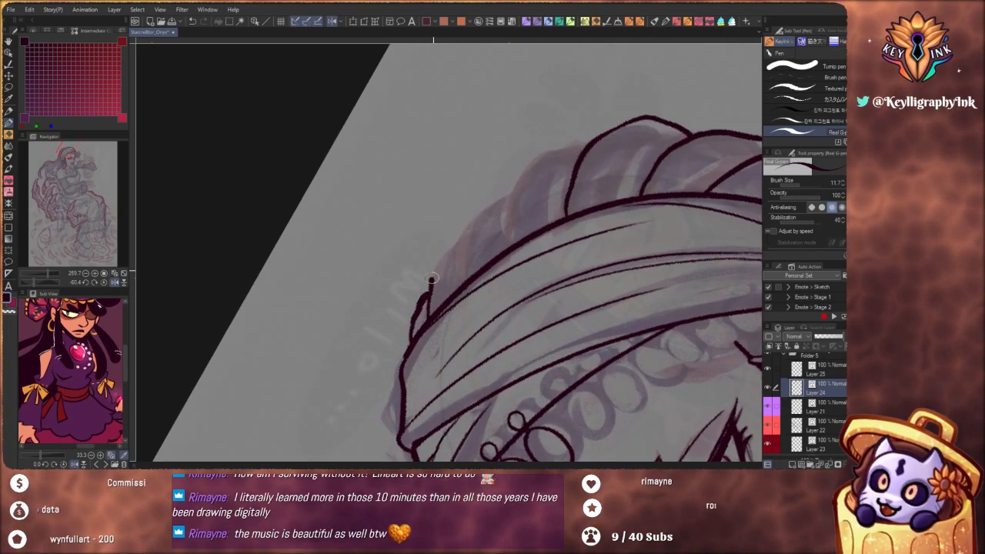
mouse_move(465, 274)
left_mouse_down()
mouse_move(471, 239)
mouse_move(499, 193)
left_mouse_up()
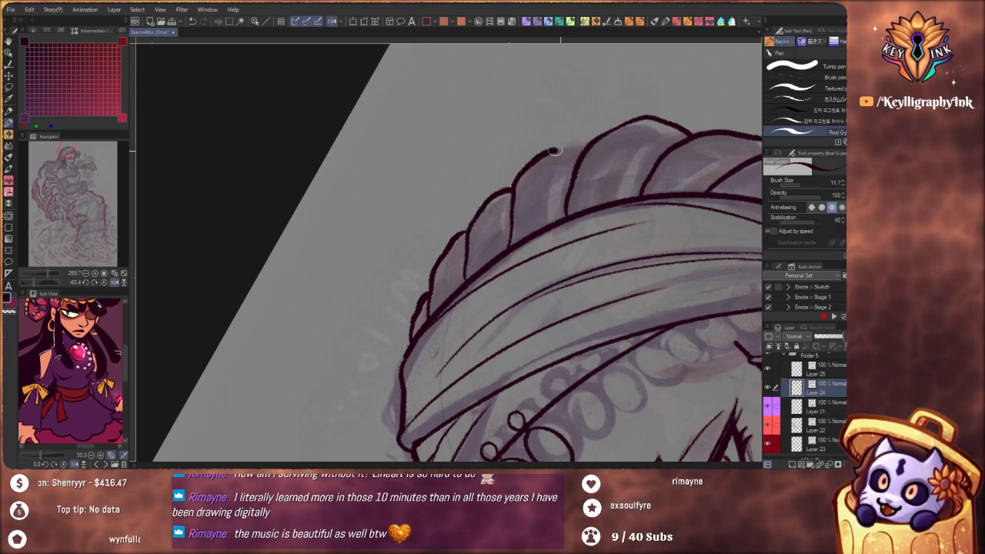
left_click_drag(555, 150, 578, 149)
Redraw the braid's outer contour between the small front segments and the large back segments to join them
left_click_drag(560, 182, 531, 308)
mouse_move(574, 377)
left_mouse_down()
mouse_move(470, 413)
mouse_move(327, 338)
left_mouse_up()
left_click_drag(476, 368, 497, 310)
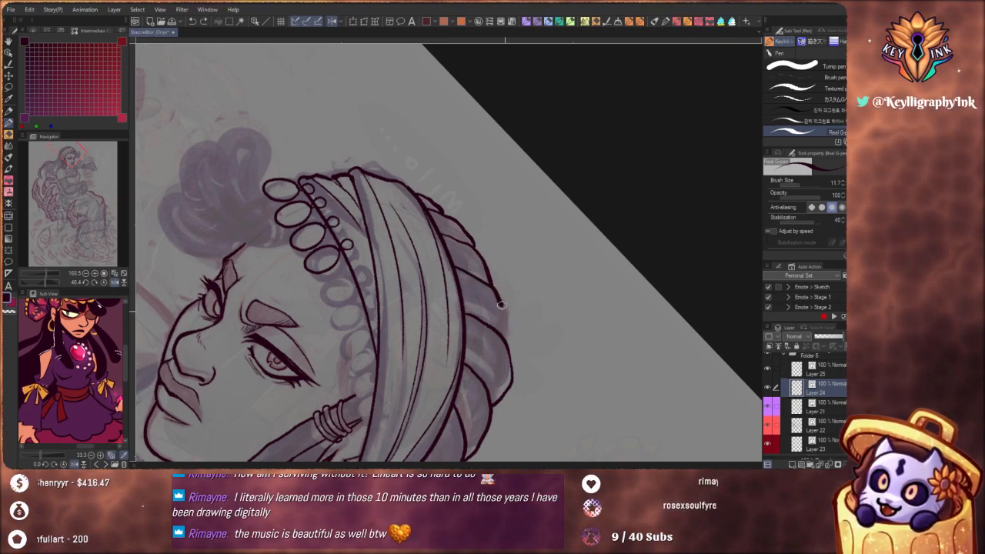
scroll(530, 288, "down", 3)
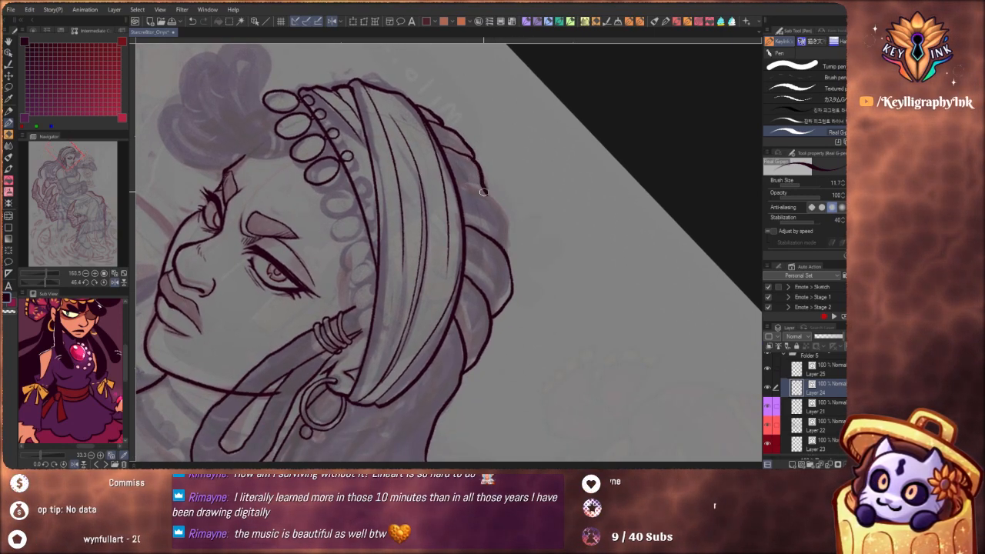
left_click_drag(486, 192, 473, 156)
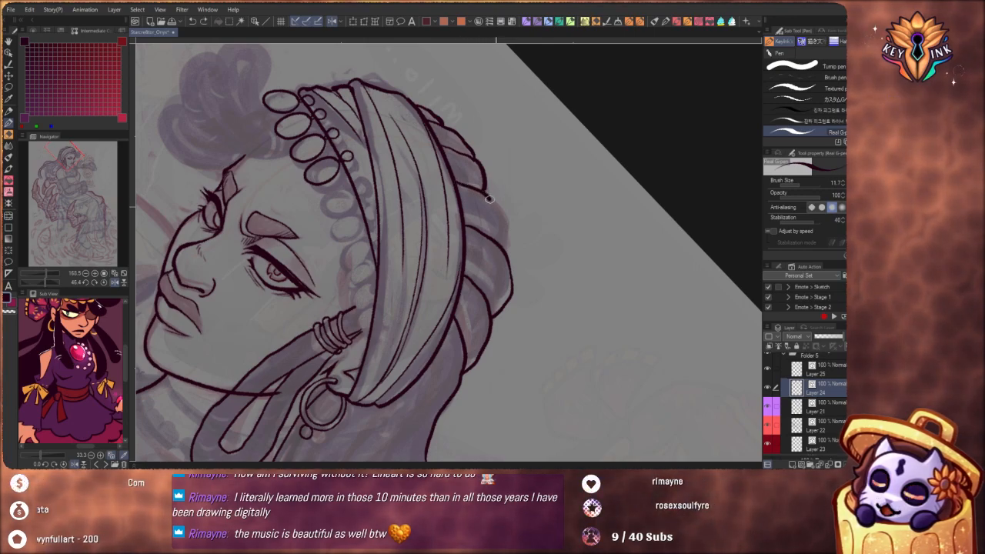
left_click_drag(505, 227, 507, 249)
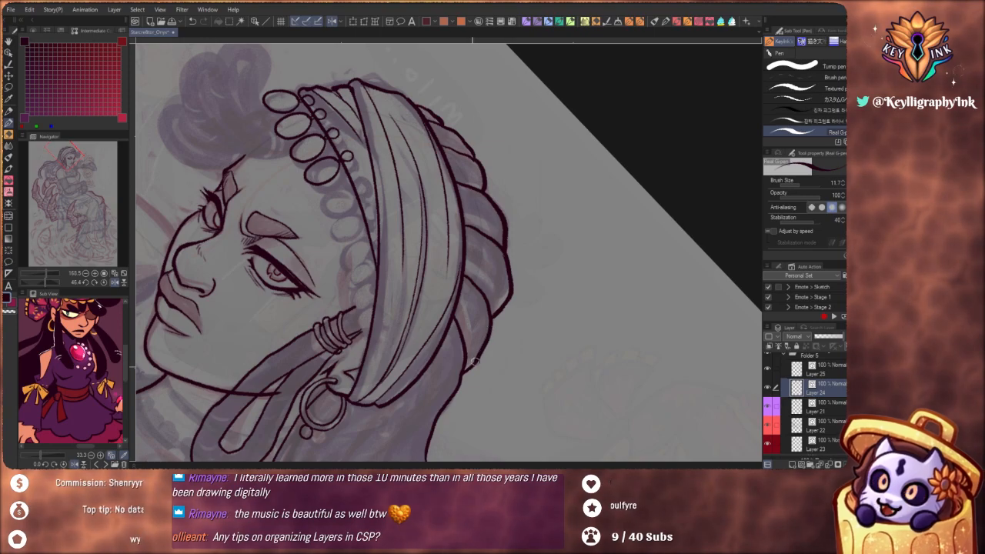
Ink a curved strand line in the loose hair just below the braid, sweeping down behind the headband
scroll(466, 330, "down", 5)
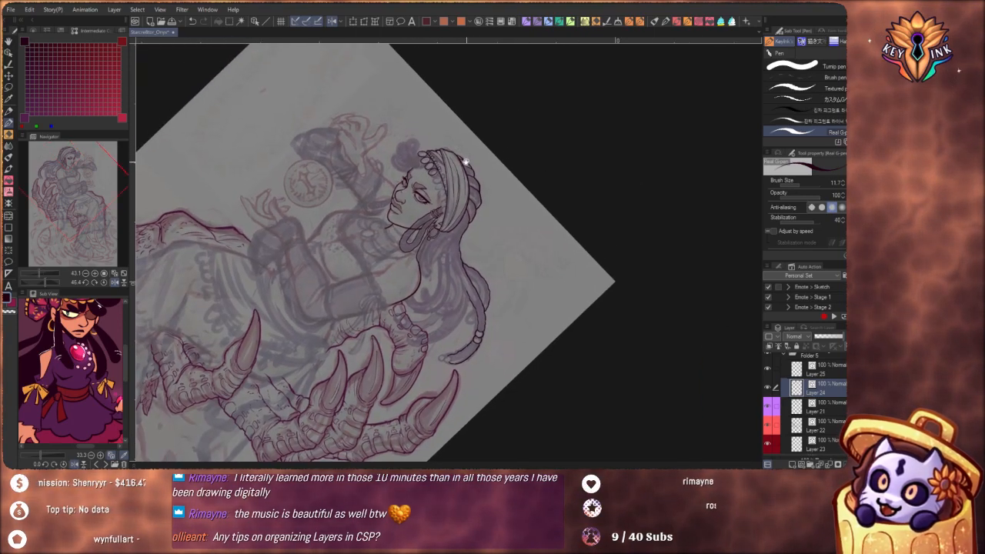
scroll(515, 185, "up", 2)
scroll(515, 186, "up", 4)
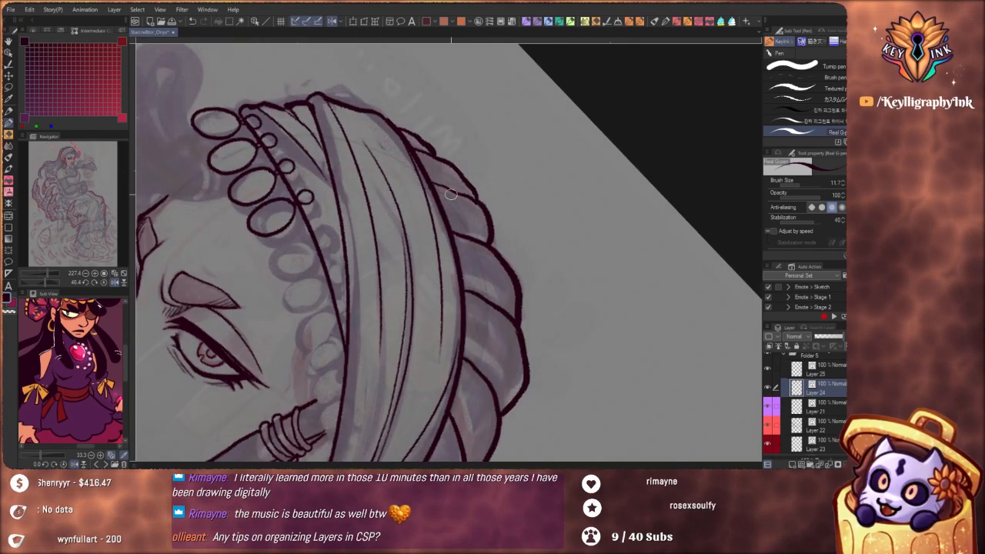
mouse_move(518, 344)
left_mouse_down()
mouse_move(505, 262)
mouse_move(500, 330)
left_mouse_up()
mouse_move(508, 326)
left_mouse_down()
mouse_move(515, 298)
mouse_move(490, 298)
mouse_move(478, 326)
mouse_move(493, 354)
left_mouse_up()
mouse_move(467, 315)
left_mouse_down()
mouse_move(503, 316)
mouse_move(534, 348)
mouse_move(512, 405)
mouse_move(492, 341)
mouse_move(504, 338)
mouse_move(505, 354)
left_mouse_up()
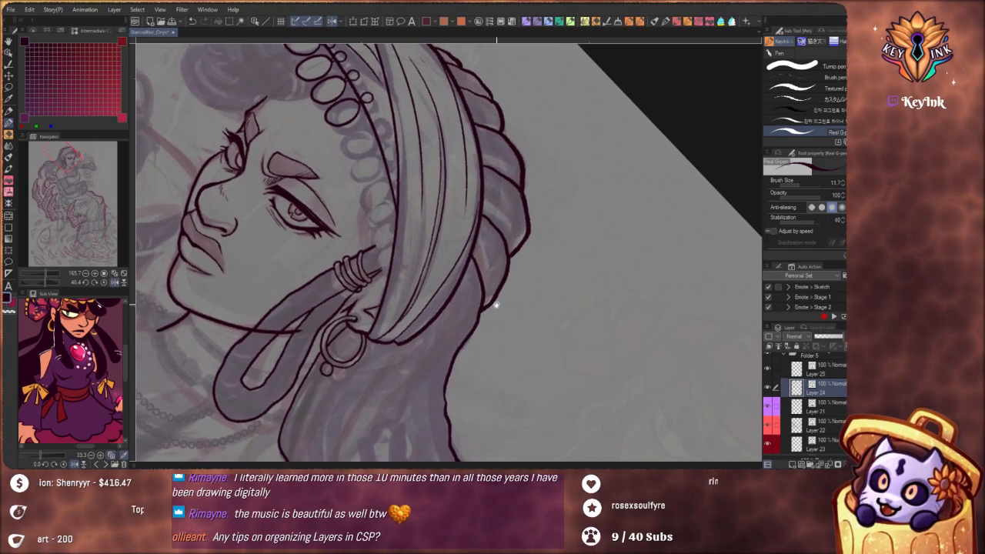
left_click_drag(515, 287, 538, 277)
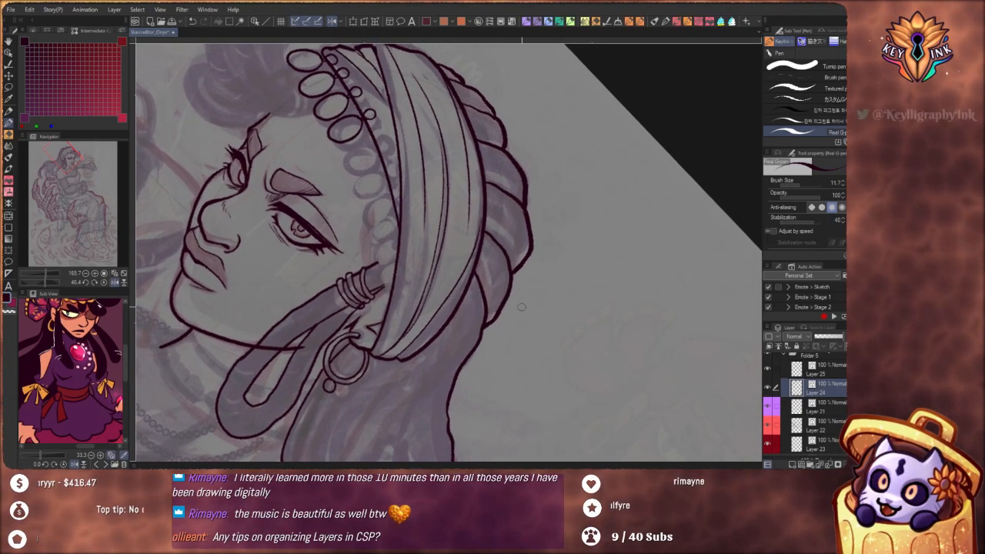
left_click_drag(528, 389, 566, 319)
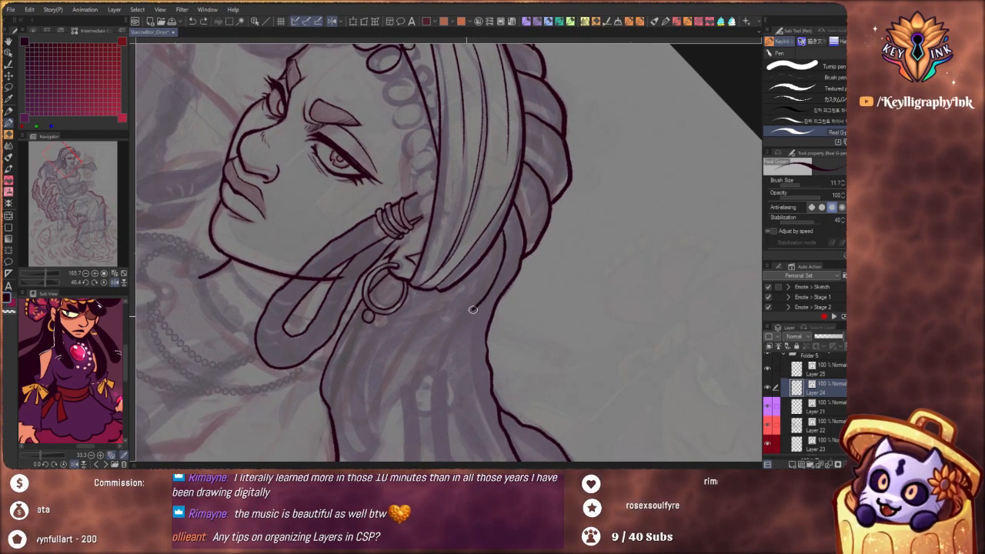
left_click_drag(493, 286, 470, 301)
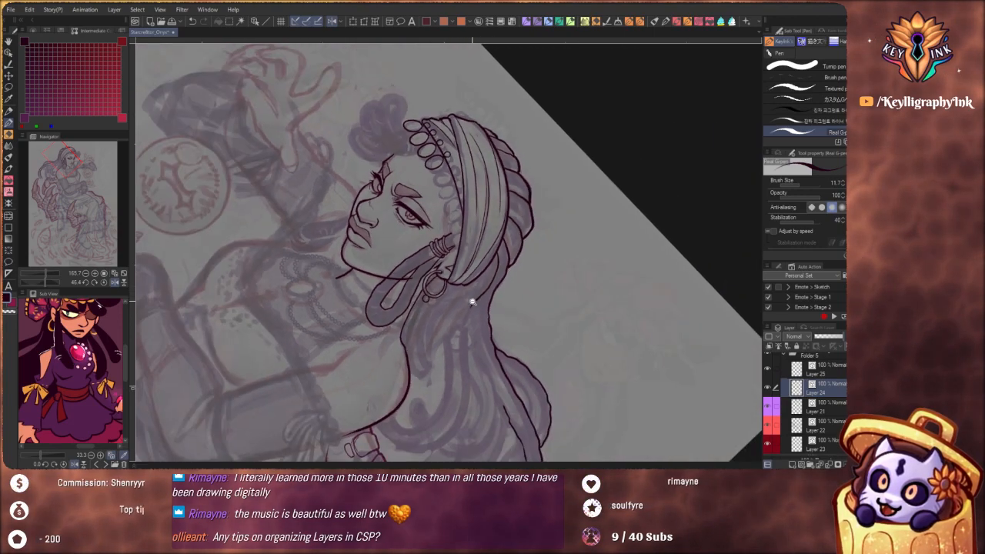
Collapse Folder 5 in the layer list and briefly open Folder 4 to show its contents, ending with Folder 5 selected
left_click_drag(556, 383, 571, 251)
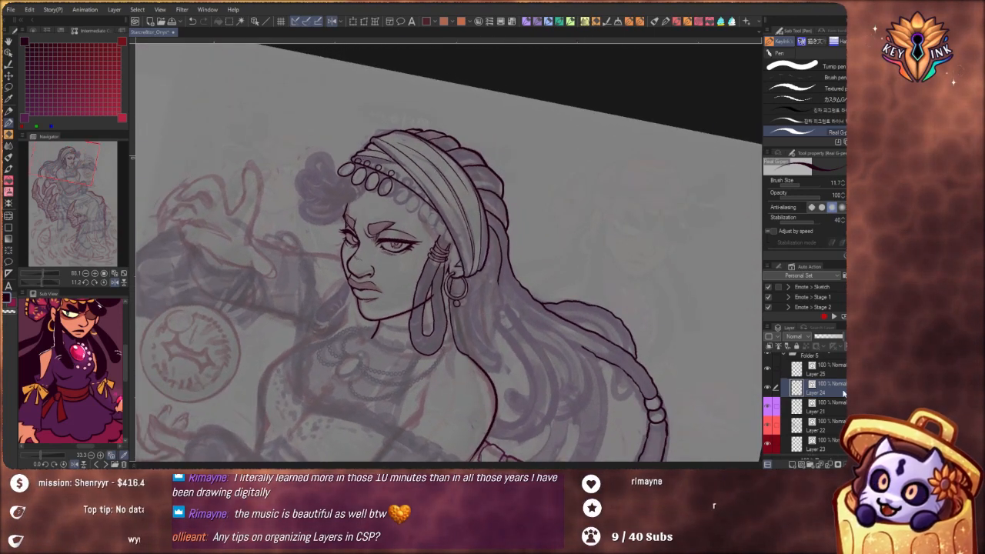
scroll(838, 369, "up", 1)
left_click(786, 359)
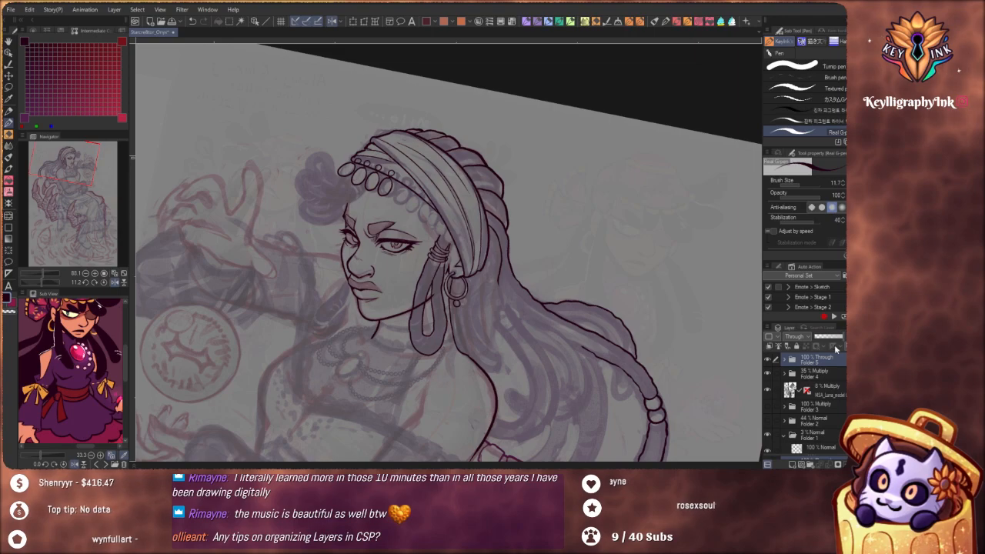
left_click(786, 374)
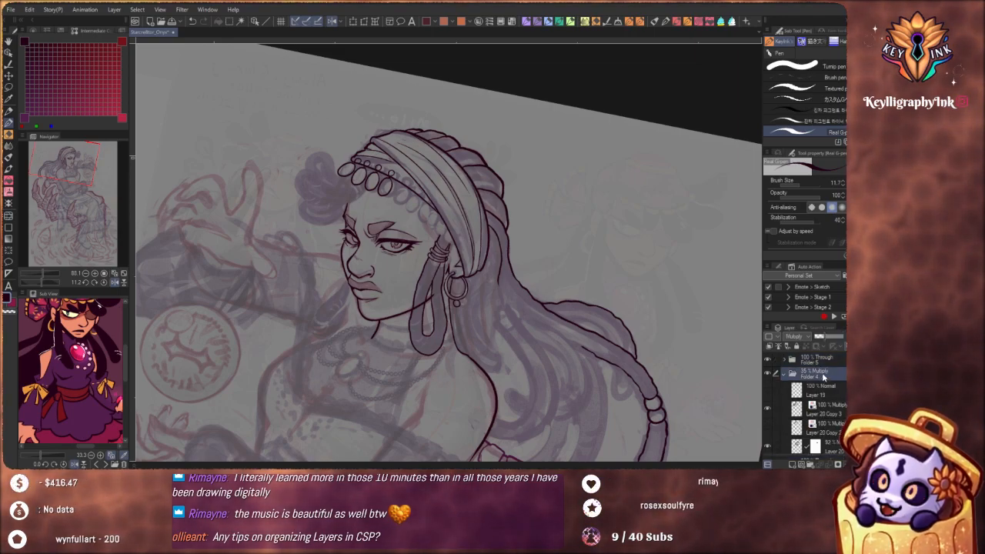
left_click(784, 375)
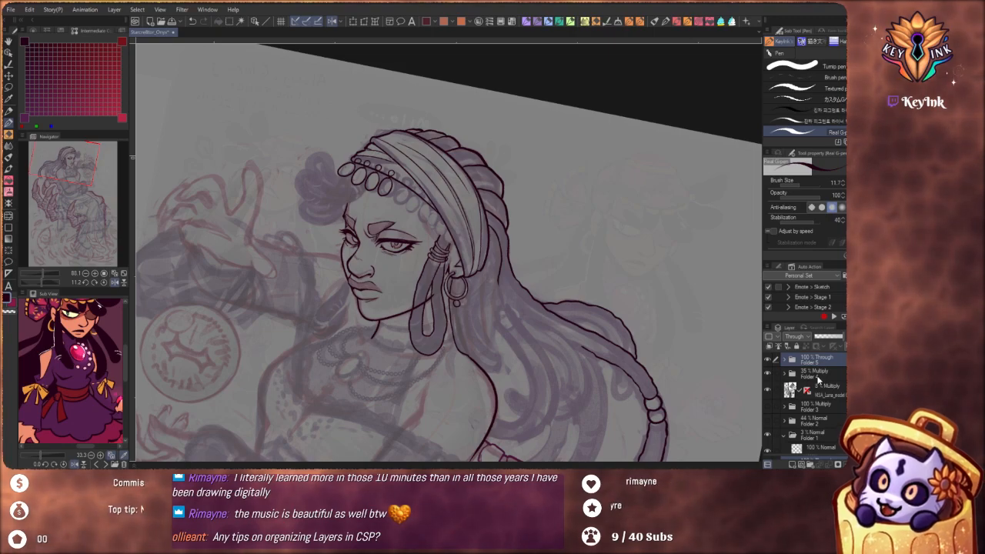
Enlarge the auto action list and run the Emote > Sketch action to generate its layer folder
left_click_drag(809, 261, 815, 215)
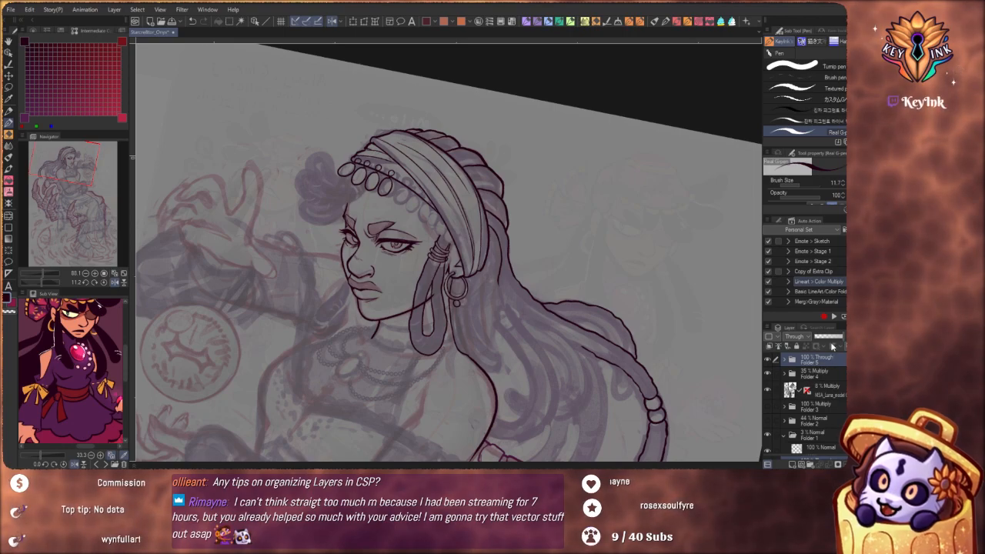
left_click(838, 245)
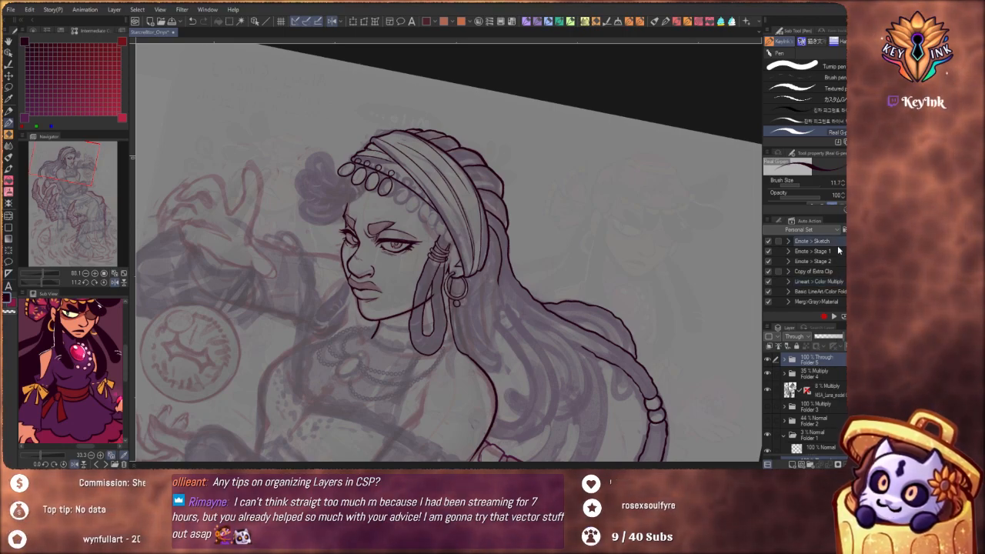
left_click(787, 241)
left_click(788, 242)
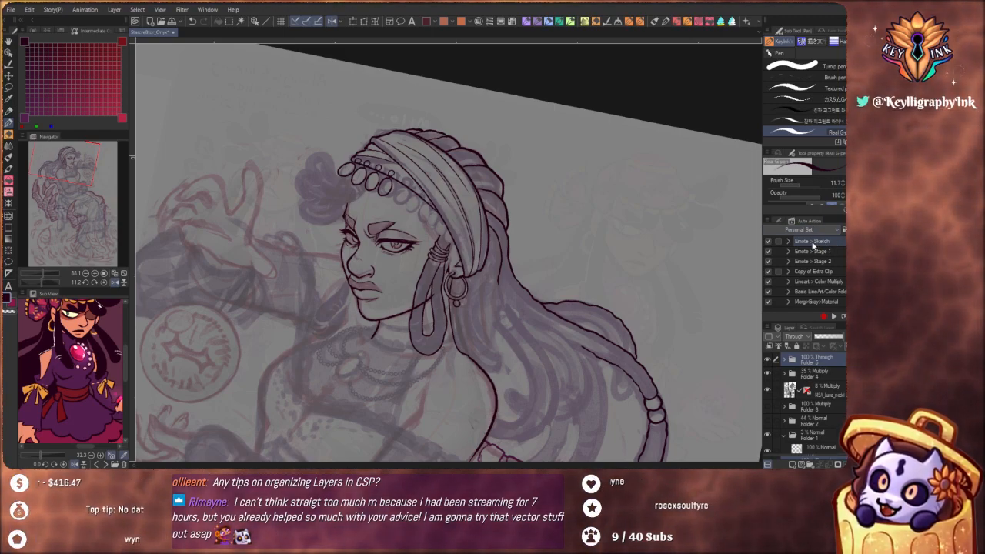
double_click(813, 244)
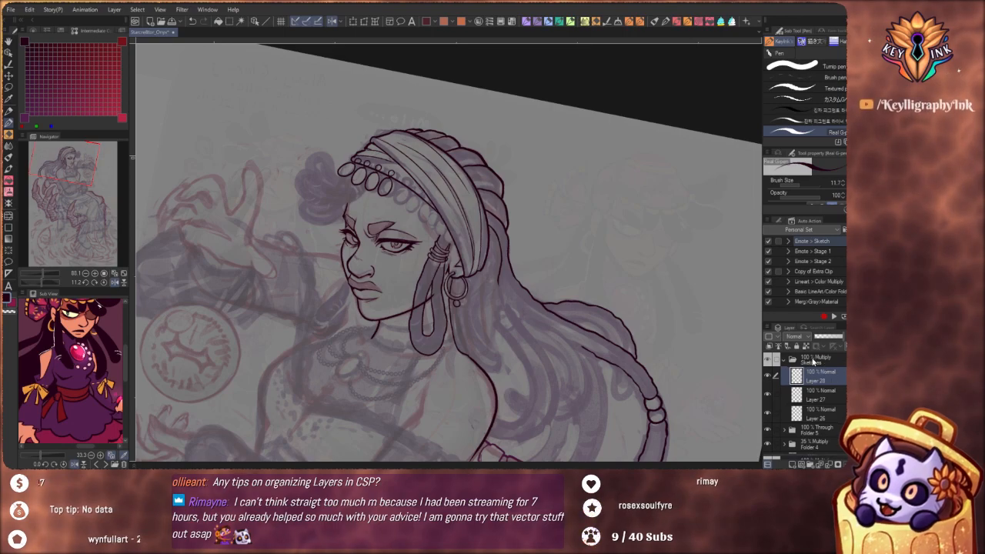
Look through the layers in the Sketches folder and delete the whole folder
left_click(817, 362)
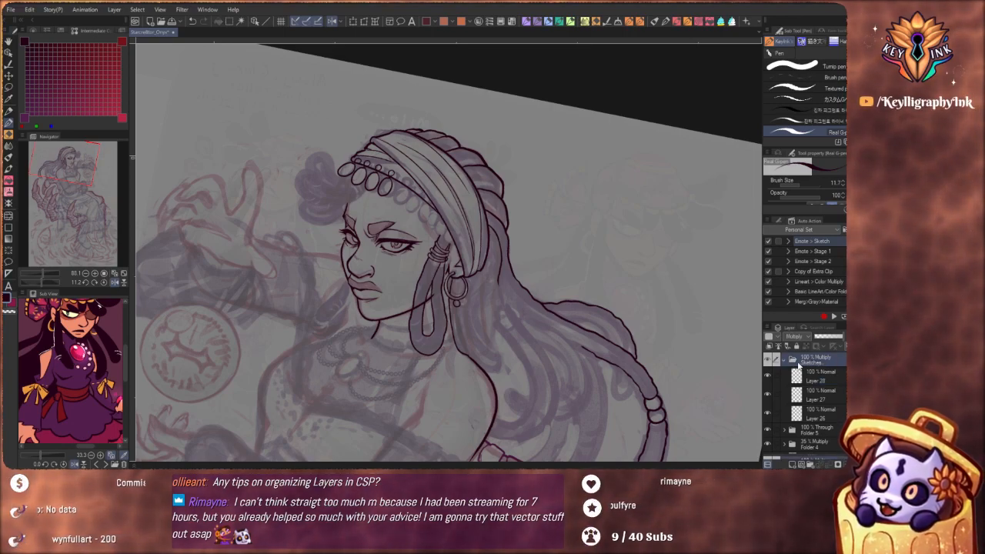
left_click(785, 361)
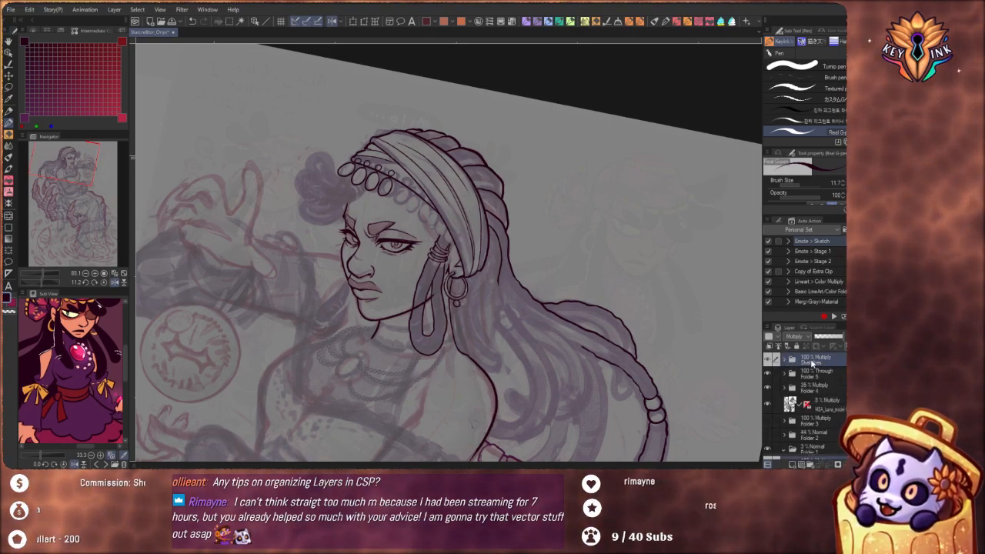
left_click(785, 361)
left_click(820, 414)
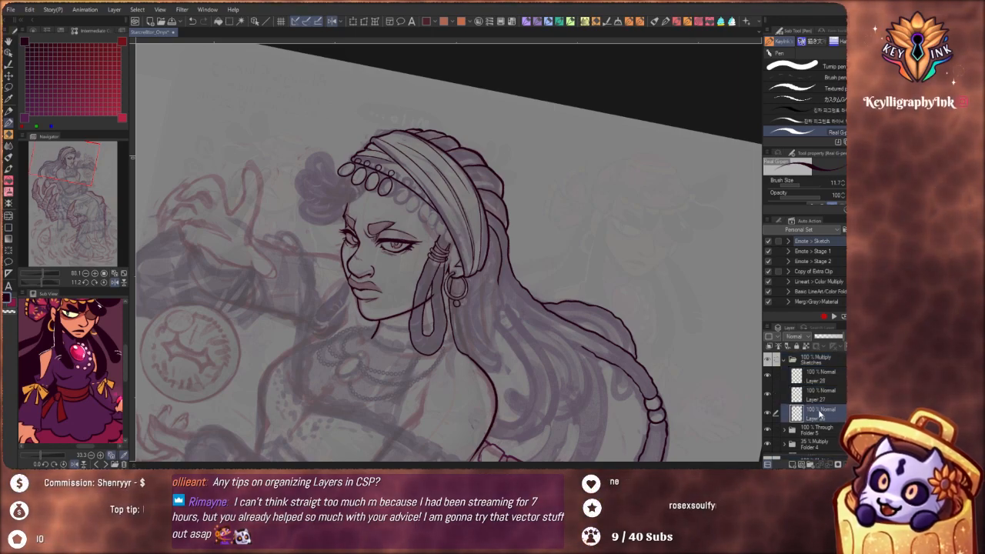
left_click(828, 377)
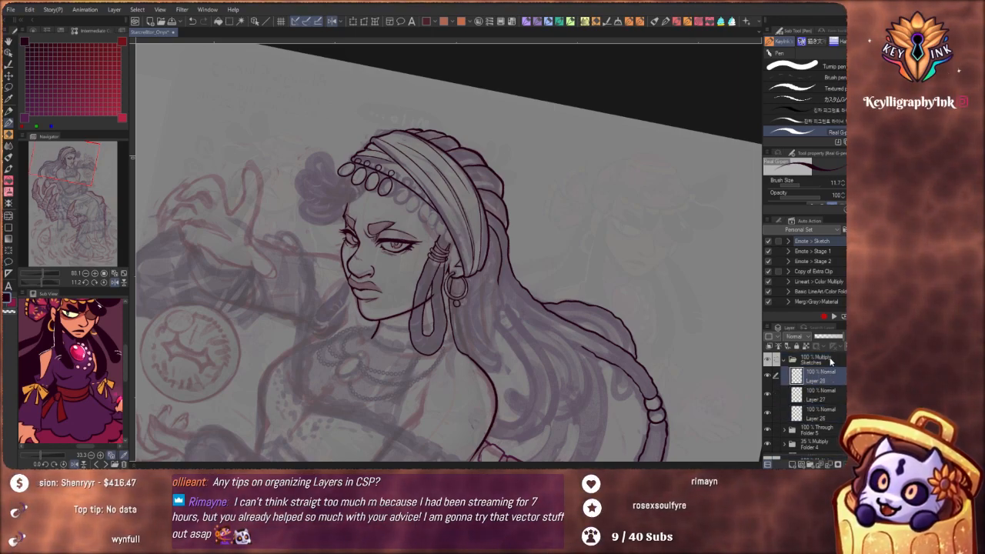
left_click(829, 361)
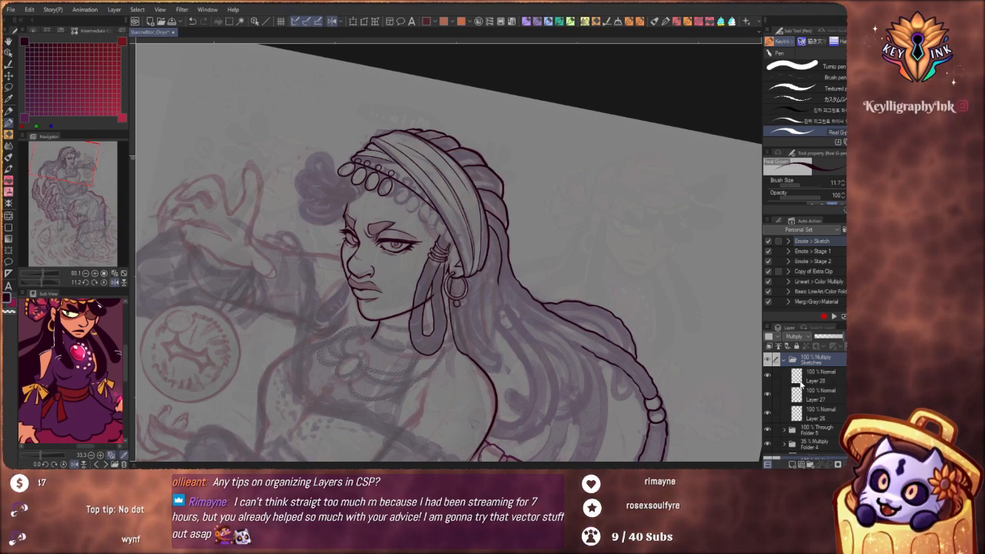
left_click(784, 361)
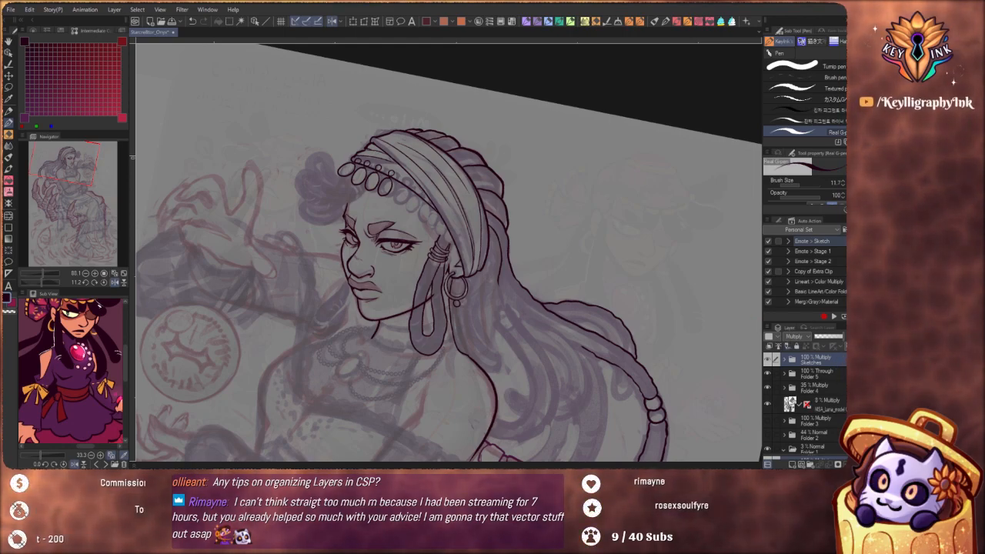
key("Delete")
Run the Emote > Stage 1 auto action and select Layer 26 inside the new red-labelled folder
left_click(828, 252)
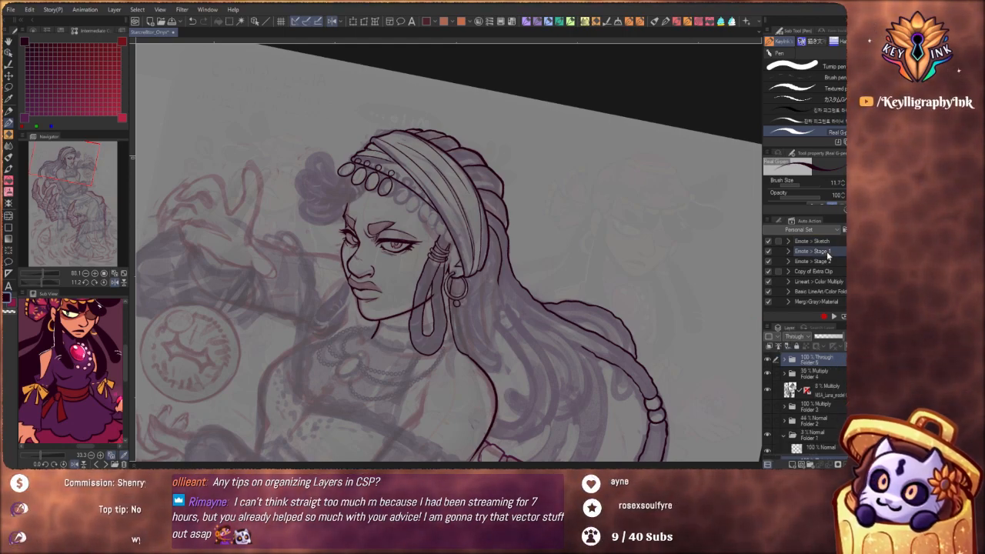
left_click(834, 316)
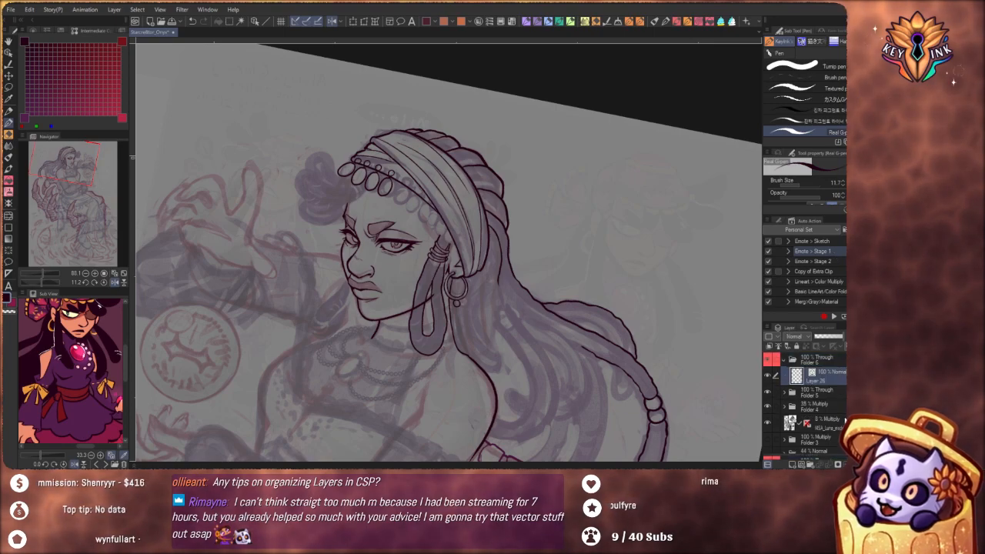
left_click(778, 360)
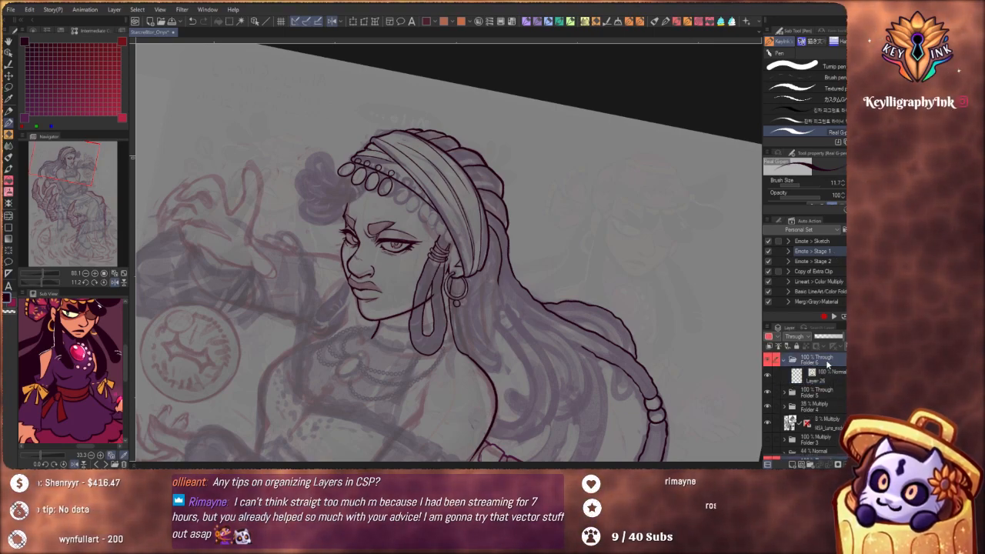
left_click(826, 380)
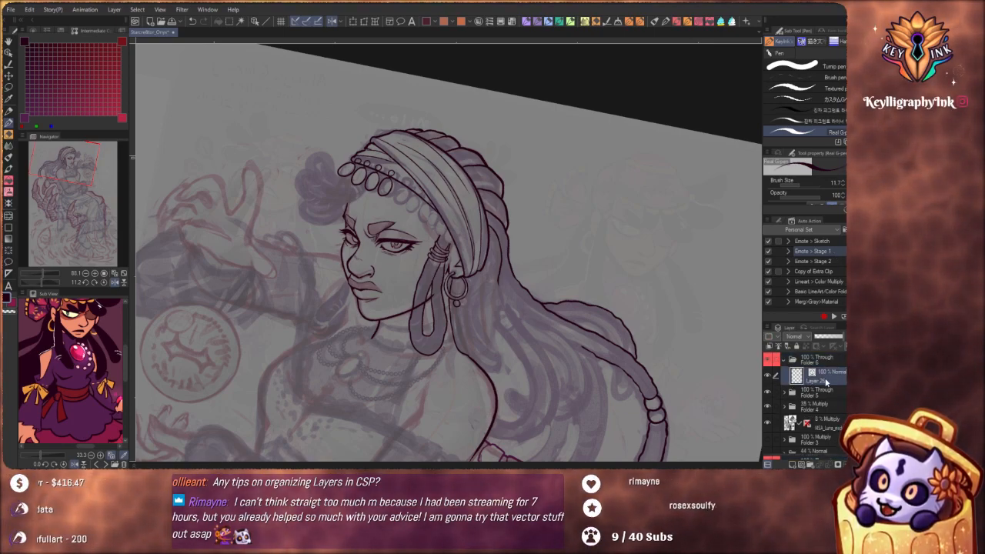
left_click(825, 362)
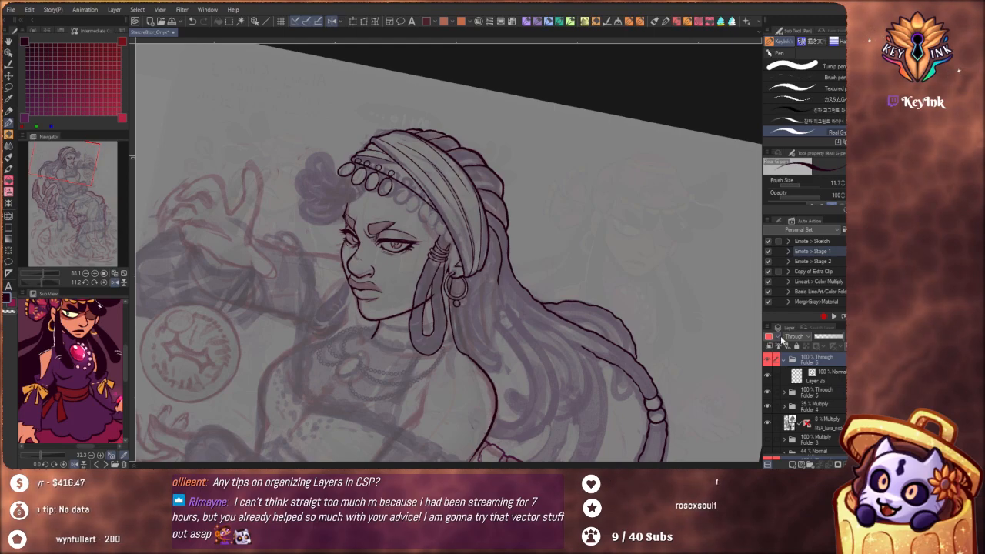
left_click(832, 375)
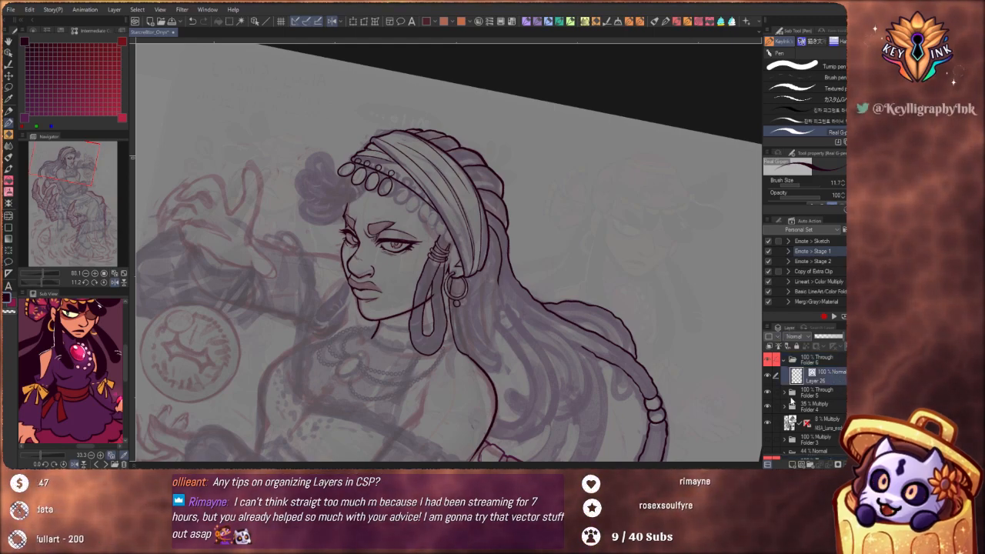
Add a new raster layer above Layer 26 and scribble rough test strokes in the empty space behind the woman's head
left_click(793, 465)
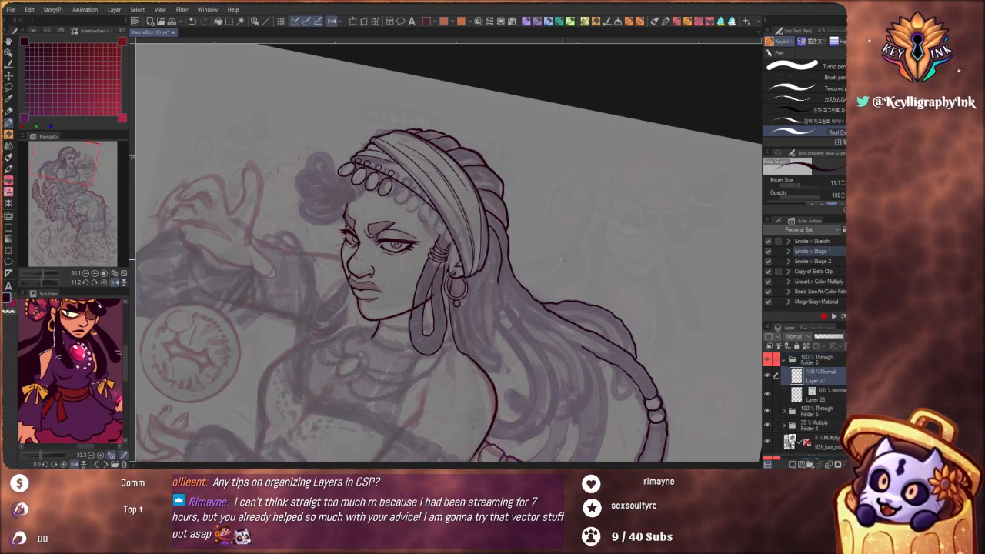
mouse_move(548, 223)
left_mouse_down()
mouse_move(542, 271)
mouse_move(570, 216)
mouse_move(568, 248)
mouse_move(581, 220)
left_mouse_up()
left_click_drag(553, 235, 612, 326)
left_click_drag(618, 304, 656, 317)
left_click_drag(707, 368, 558, 374)
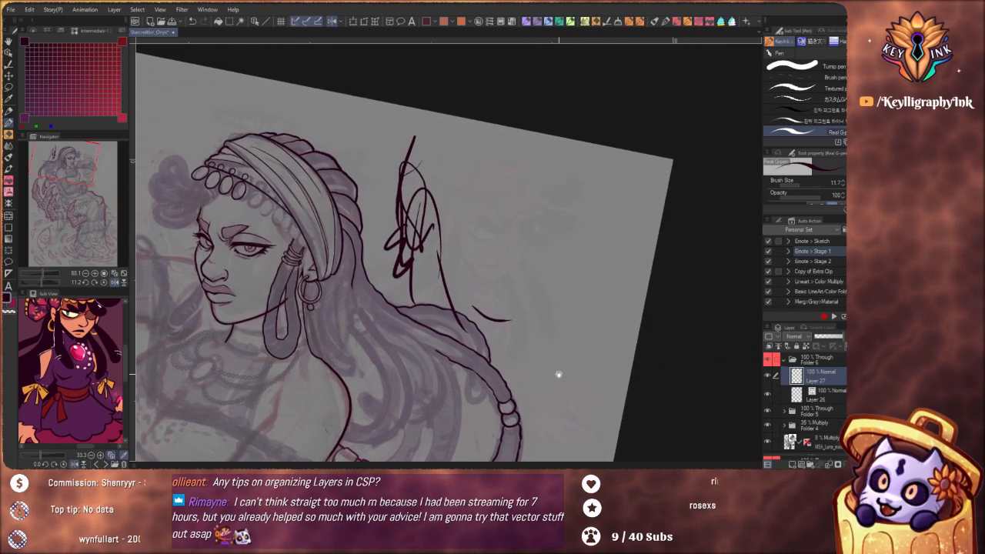
Doodle a small cat face with pointed ears, closed eyes, mouth and whiskers in the empty area beside the scribble
left_click_drag(532, 255, 587, 254)
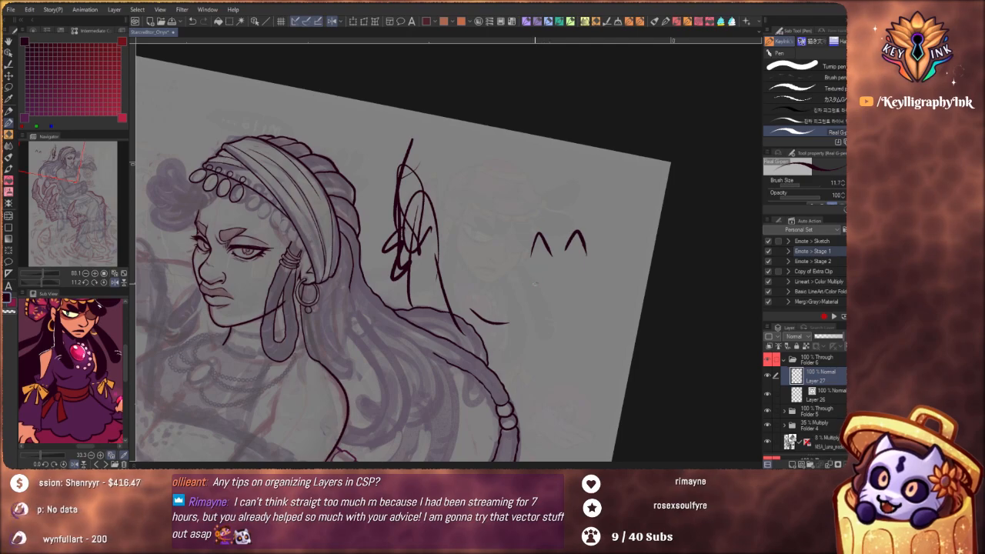
mouse_move(534, 281)
left_mouse_down()
mouse_move(585, 275)
mouse_move(565, 294)
left_mouse_up()
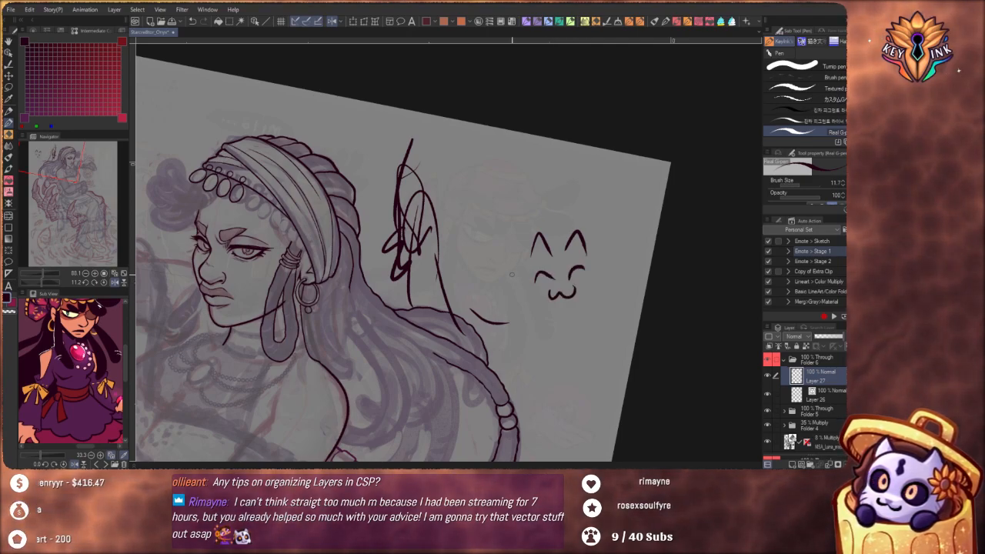
left_click_drag(512, 276, 520, 279)
left_click_drag(516, 287, 527, 297)
left_click_drag(589, 276, 598, 283)
left_click_drag(593, 285, 602, 287)
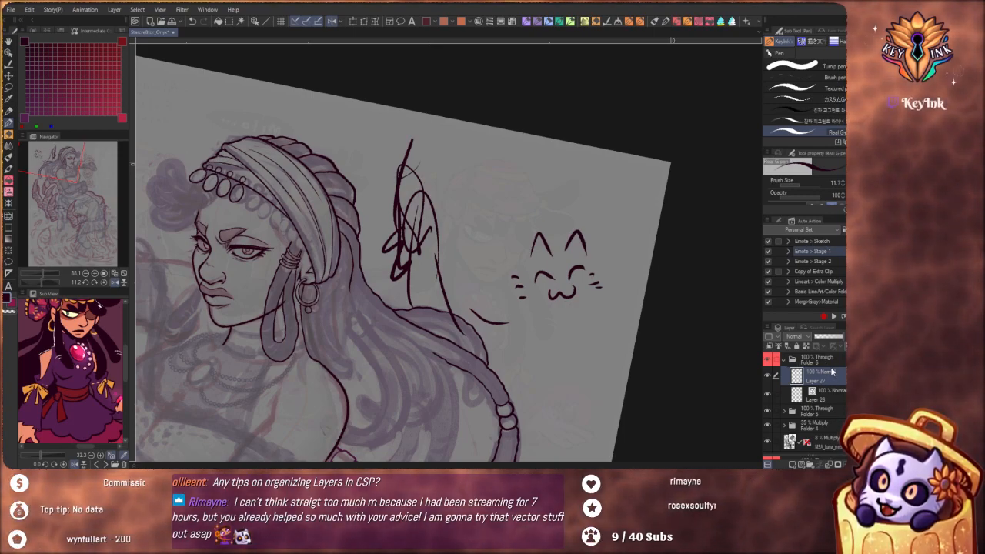
Run the Emote > Stage 2 auto action on the doodle layer, then select the blue Multiply sketch layer, Layer 27
left_click(835, 262)
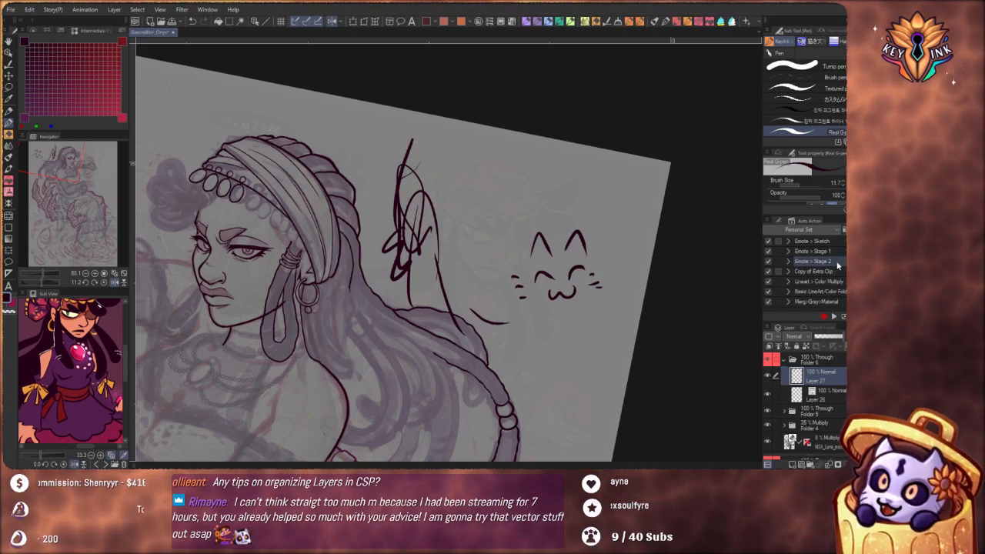
double_click(838, 265)
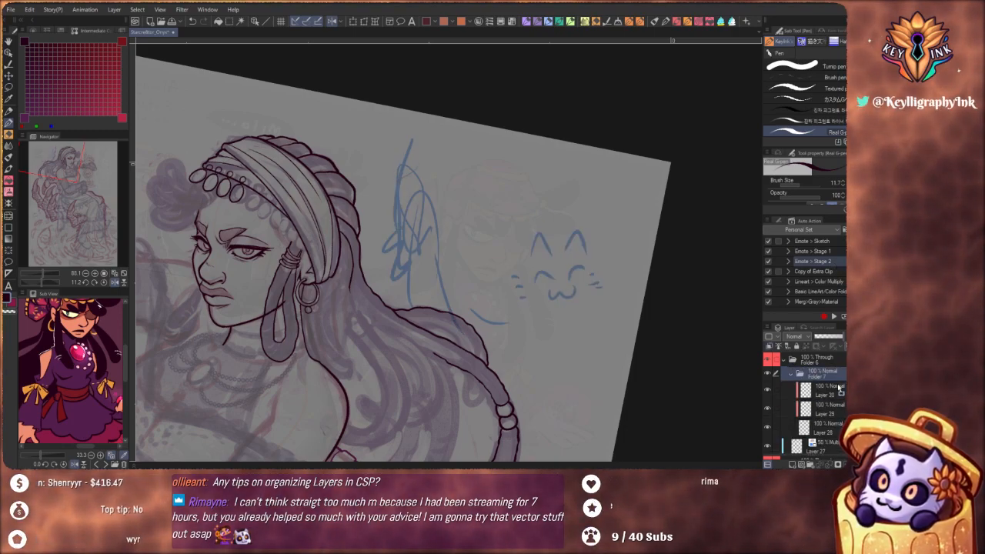
left_click(824, 427)
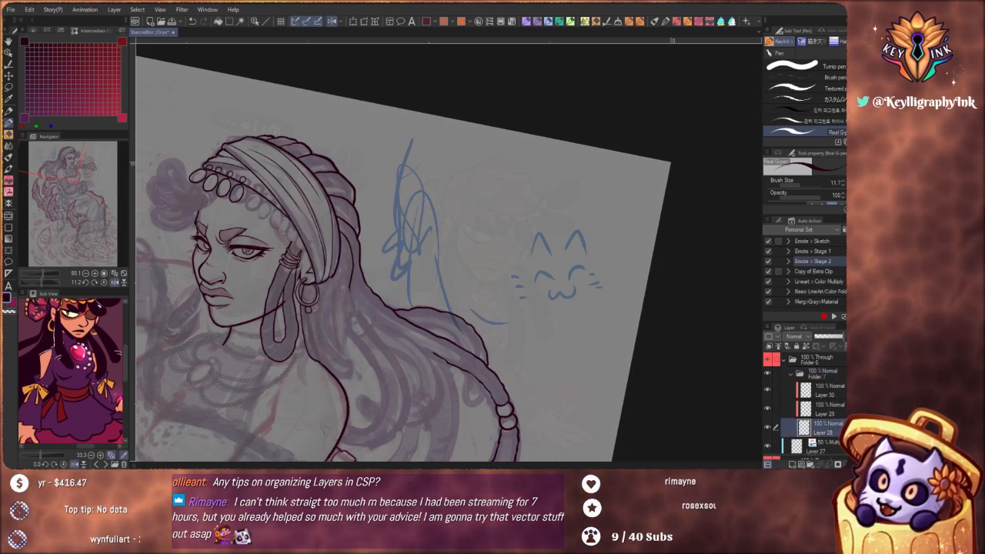
scroll(824, 400, "down", 2)
left_click(831, 401)
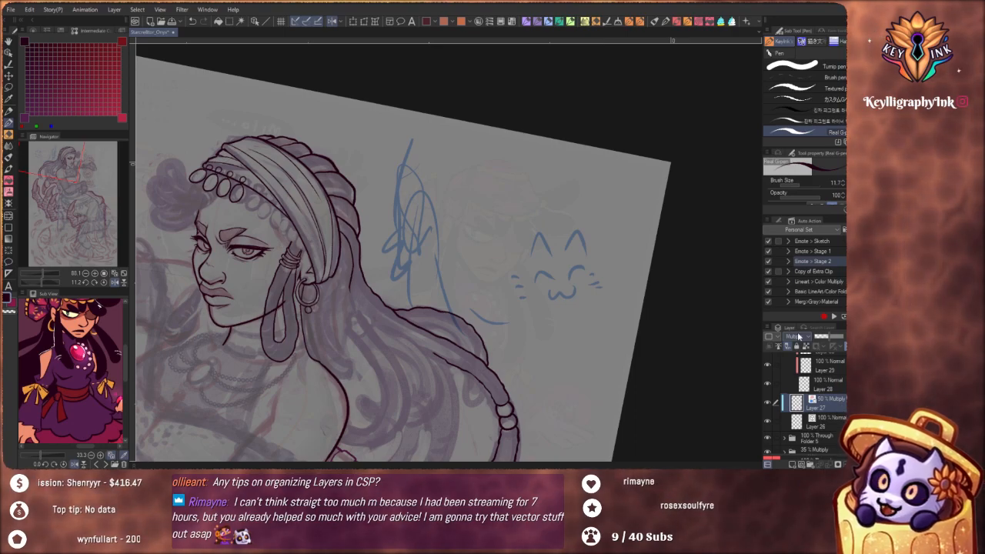
Move Layer 26 above Folder 7 inside Folder 6, collapse Folder 7 and reselect Layer 26
left_click(839, 422)
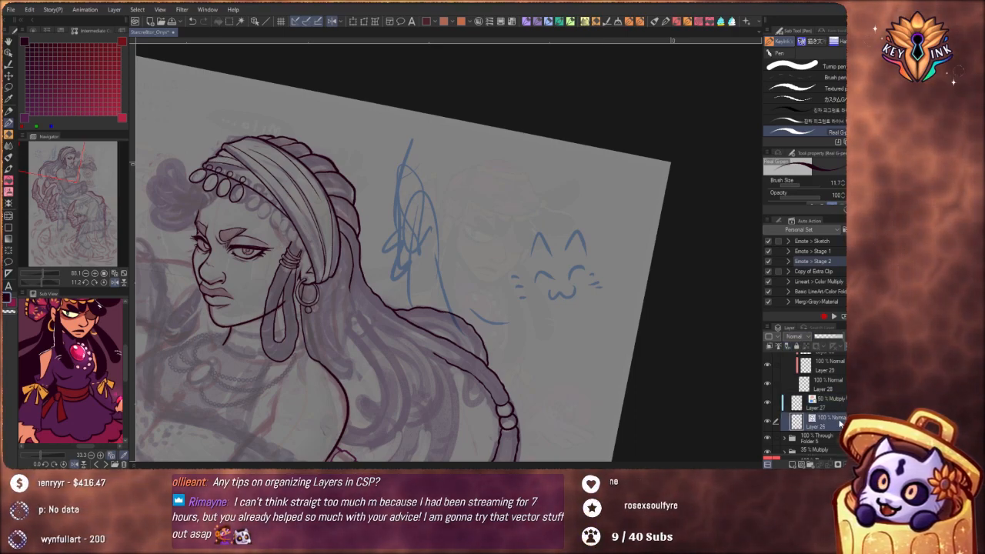
scroll(842, 400, "up", 3)
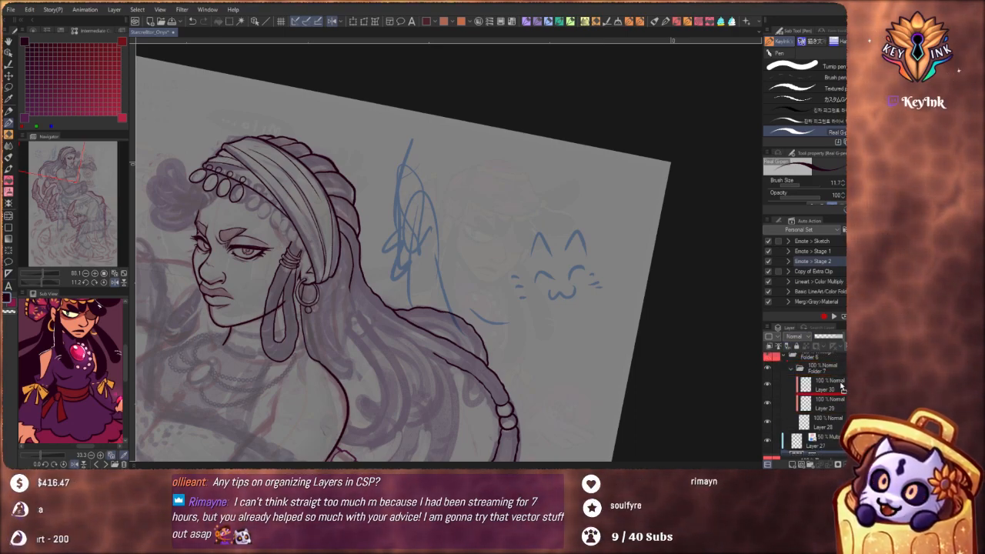
left_click_drag(840, 386, 832, 371)
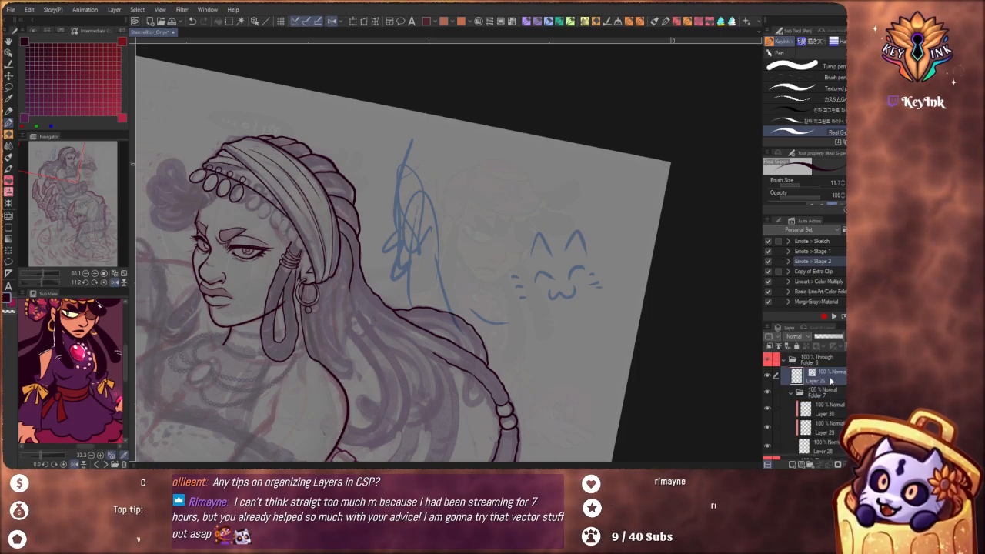
left_click(791, 392)
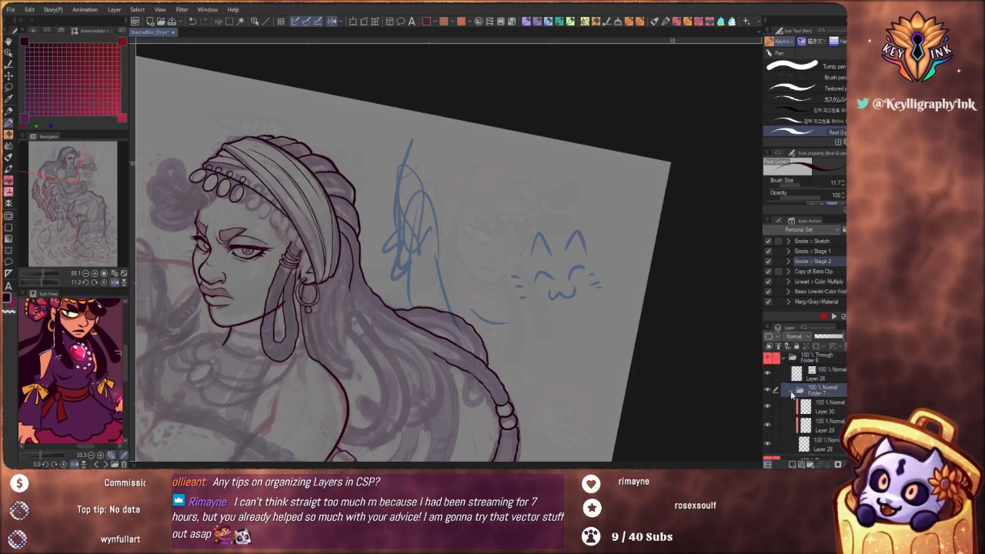
left_click(792, 392)
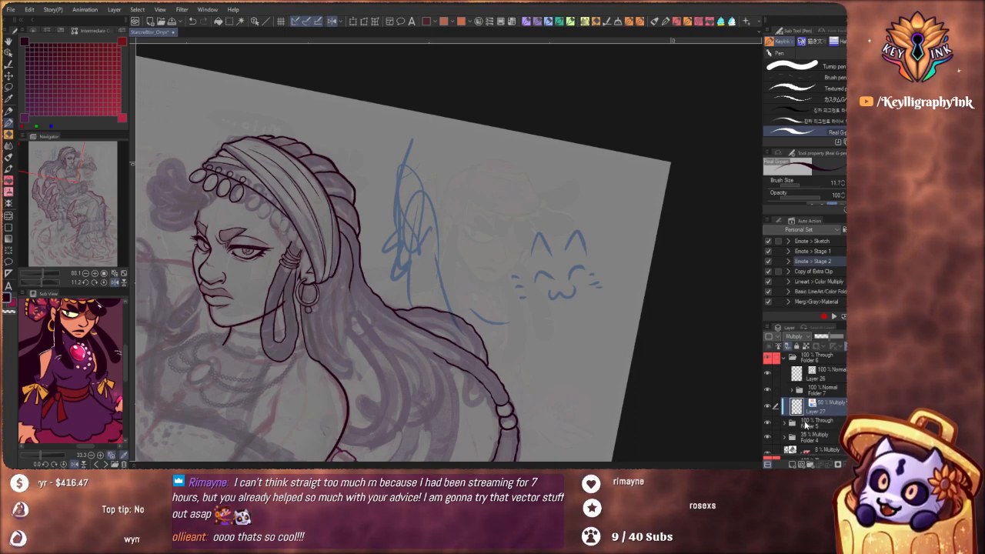
left_click(822, 375)
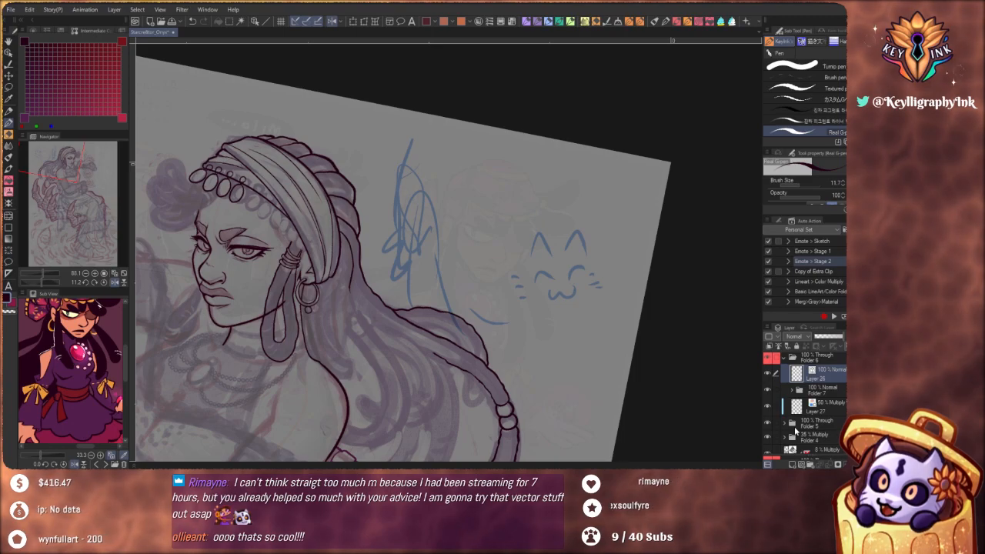
Run the Lineart > Color Multiply auto action on Layer 26, then select the new 75% Normal layer, Layer 31
left_click(827, 272)
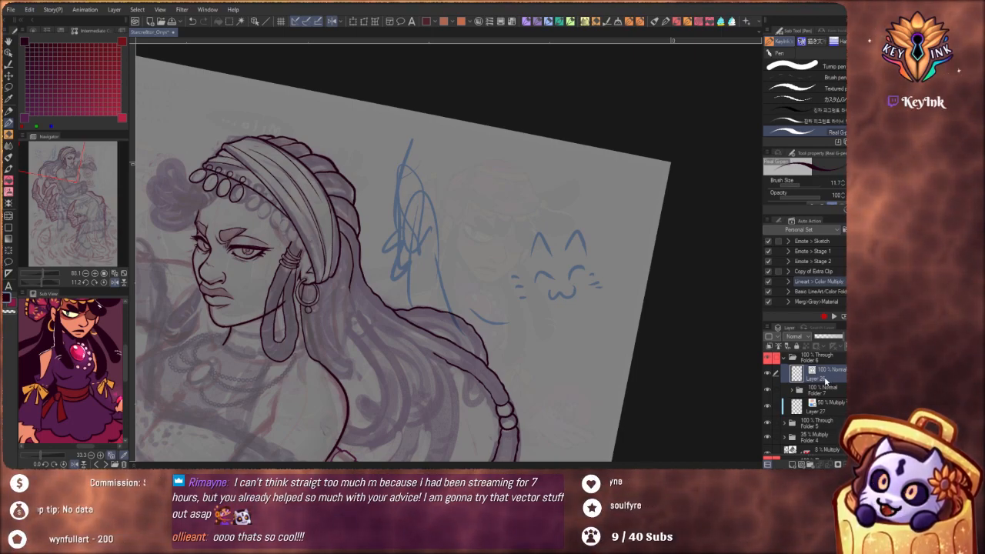
double_click(839, 284)
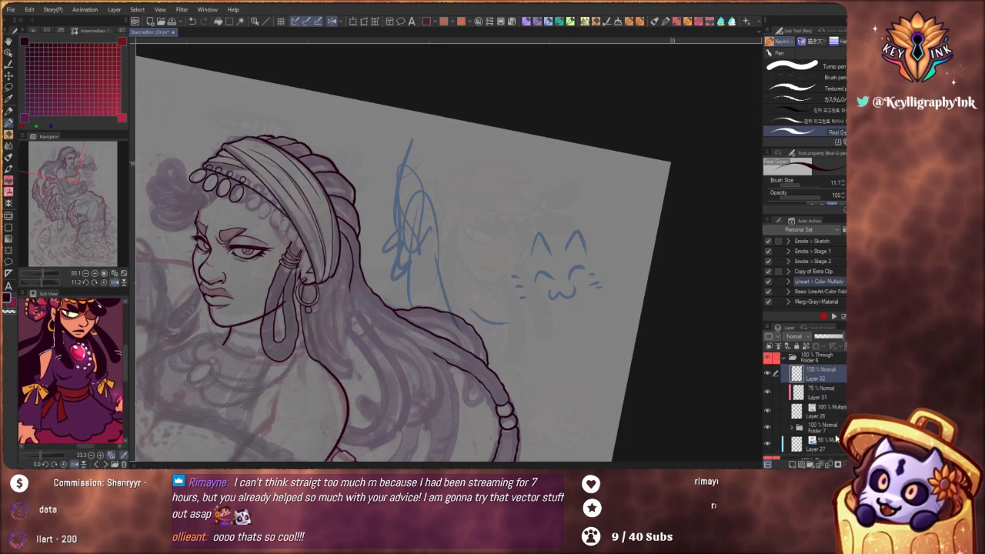
left_click(833, 408)
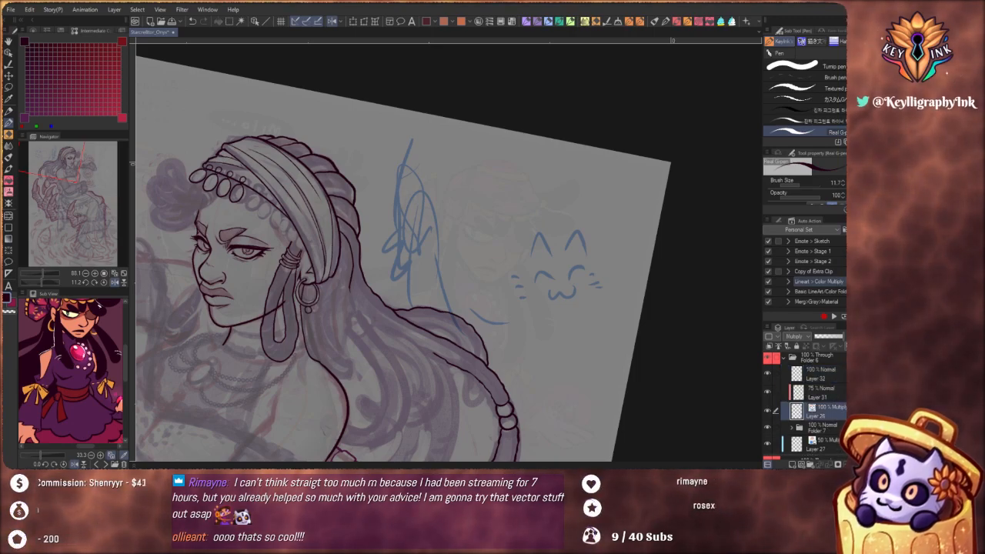
left_click(839, 393)
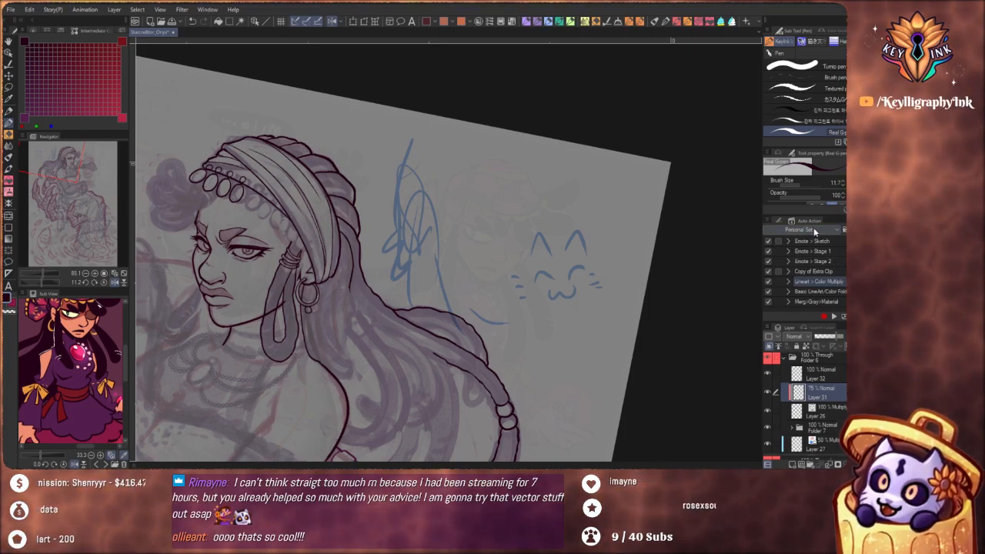
Switch the auto actions to the Default set and look through the actions it contains
left_click(815, 230)
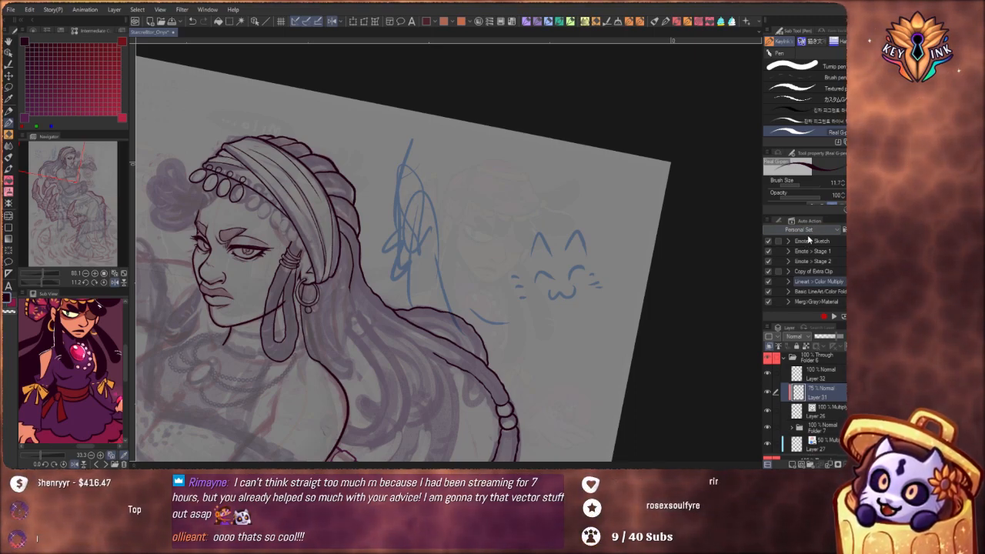
left_click(809, 239)
scroll(824, 305, "down", 2)
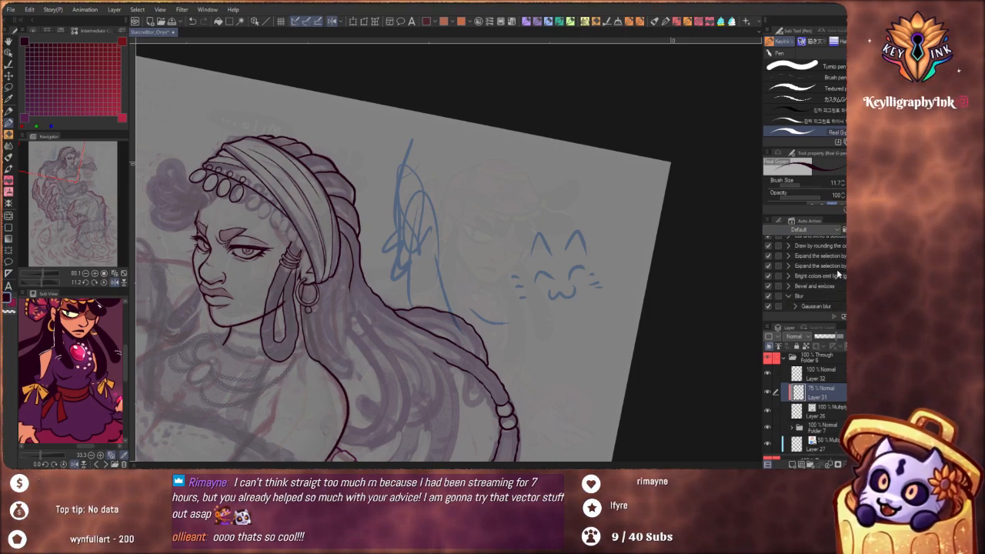
scroll(817, 276, "down", 3)
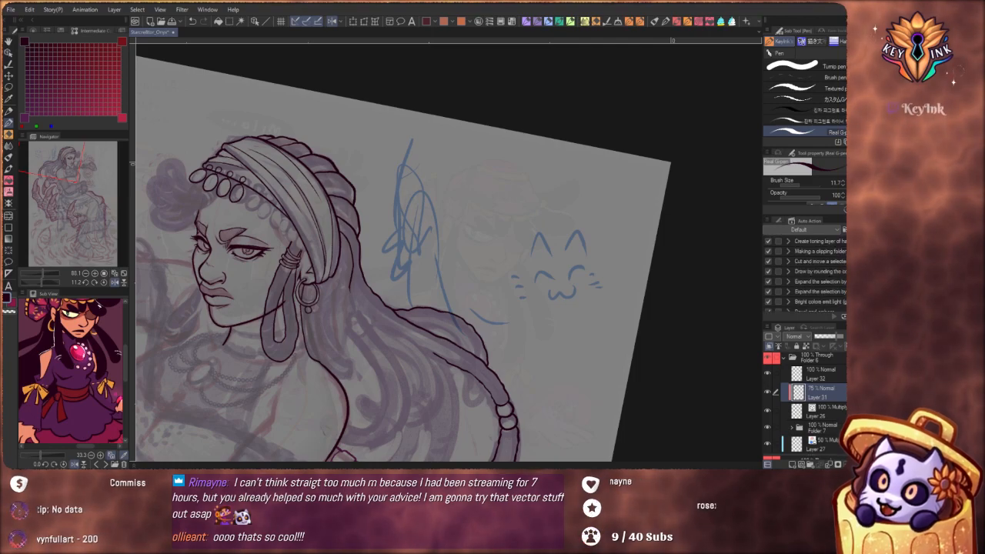
scroll(817, 276, "up", 3)
scroll(818, 275, "up", 1)
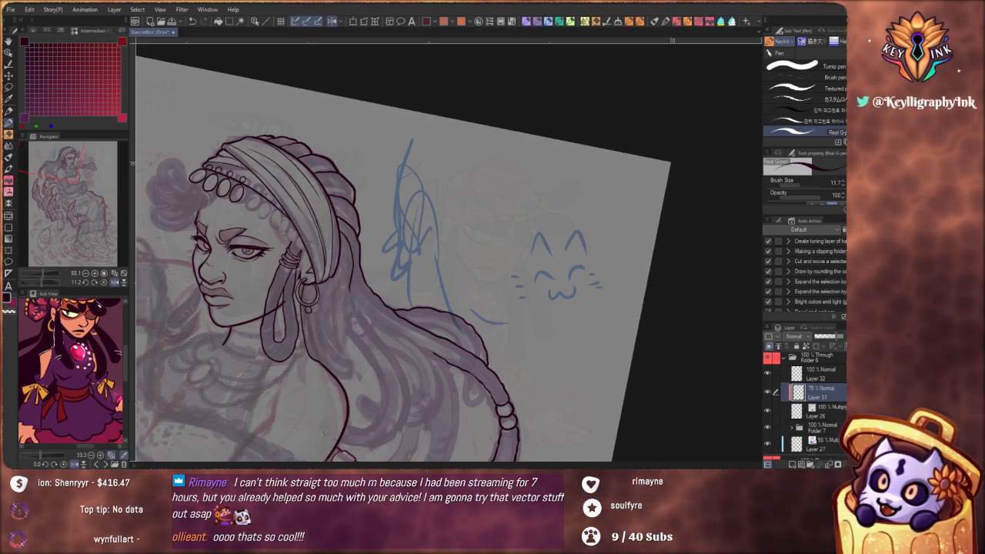
scroll(817, 276, "down", 3)
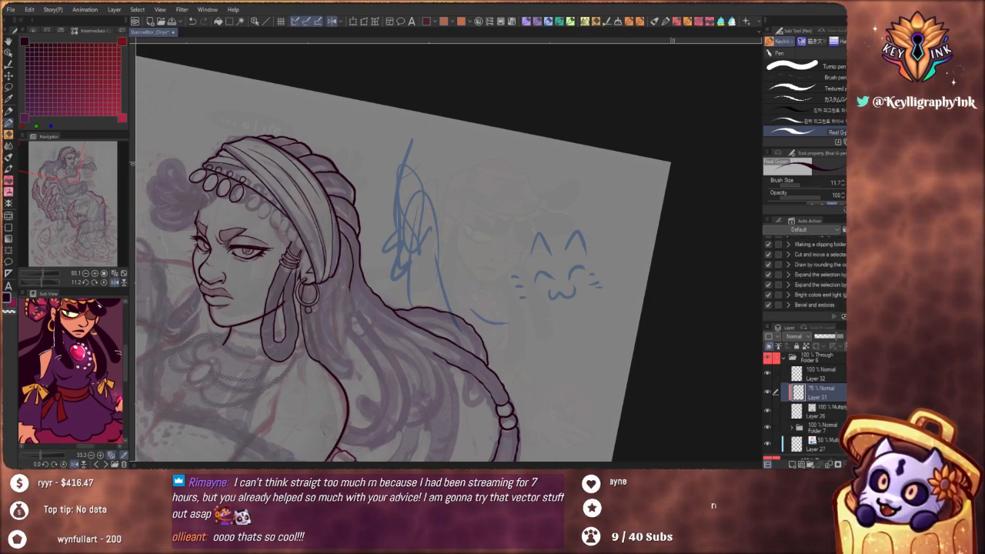
scroll(818, 275, "up", 2)
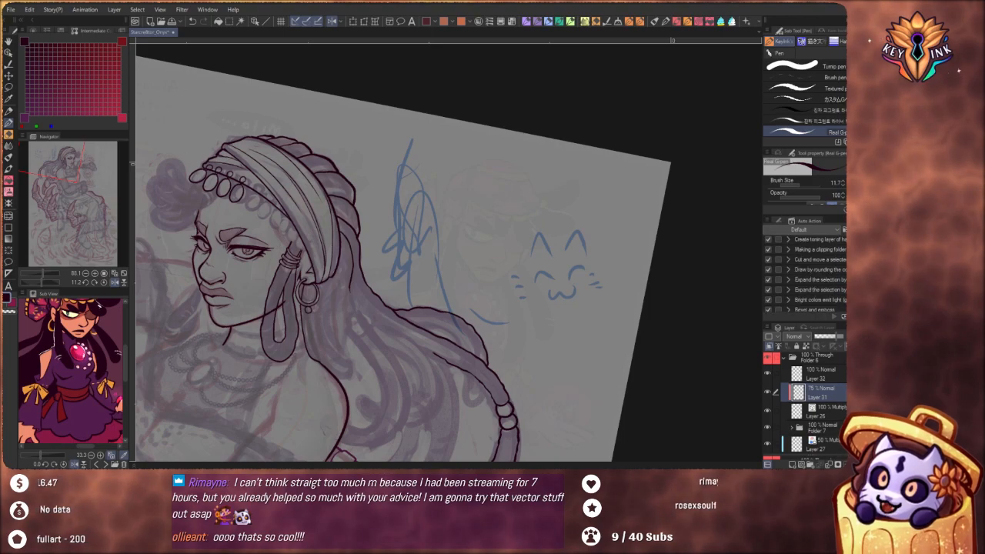
scroll(828, 250, "up", 1)
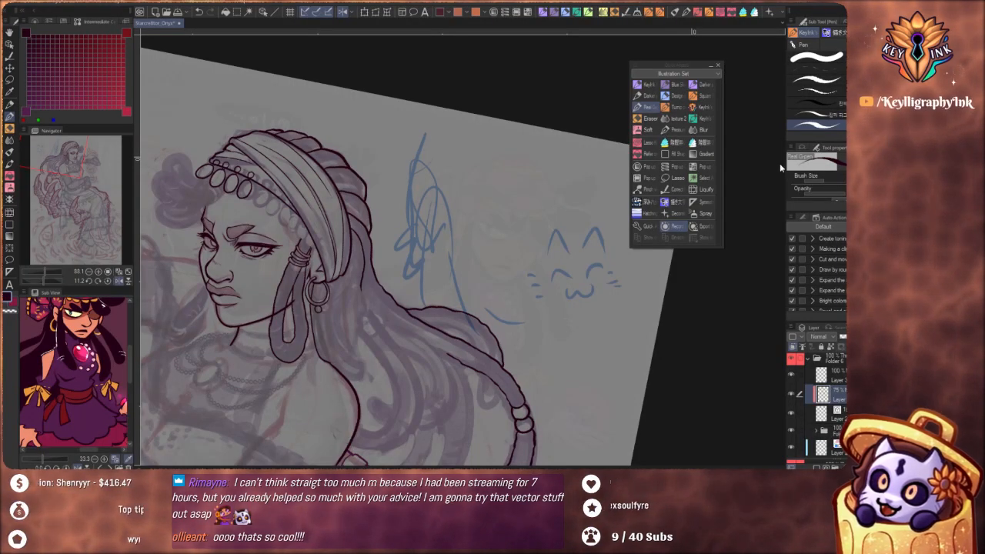
Create a new auto action set named Effects and make it the active set
left_click(793, 217)
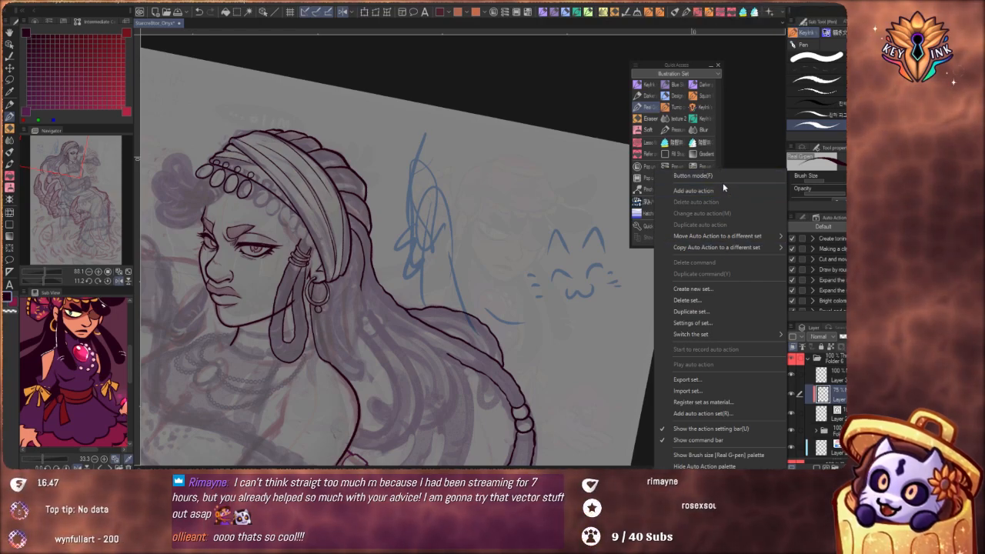
left_click(741, 290)
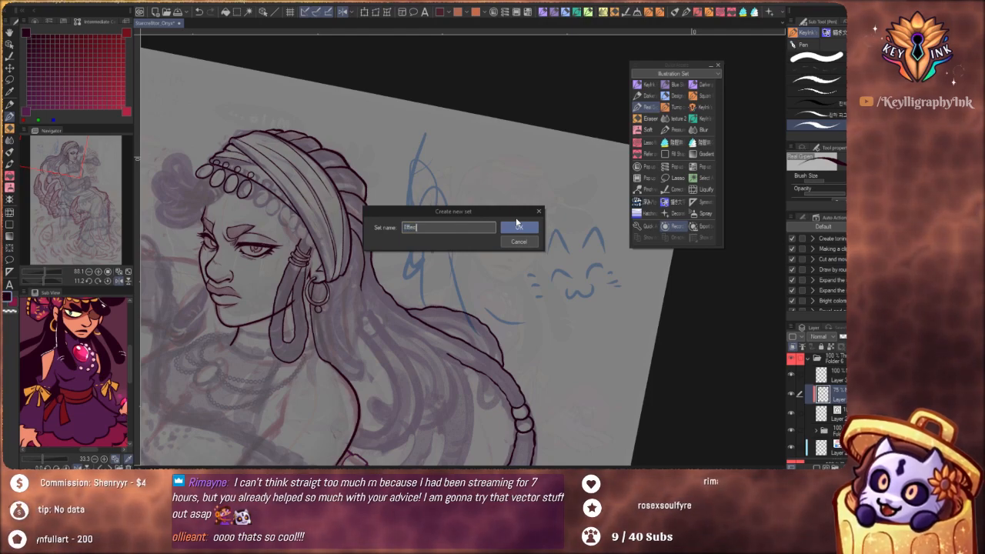
left_click(517, 225)
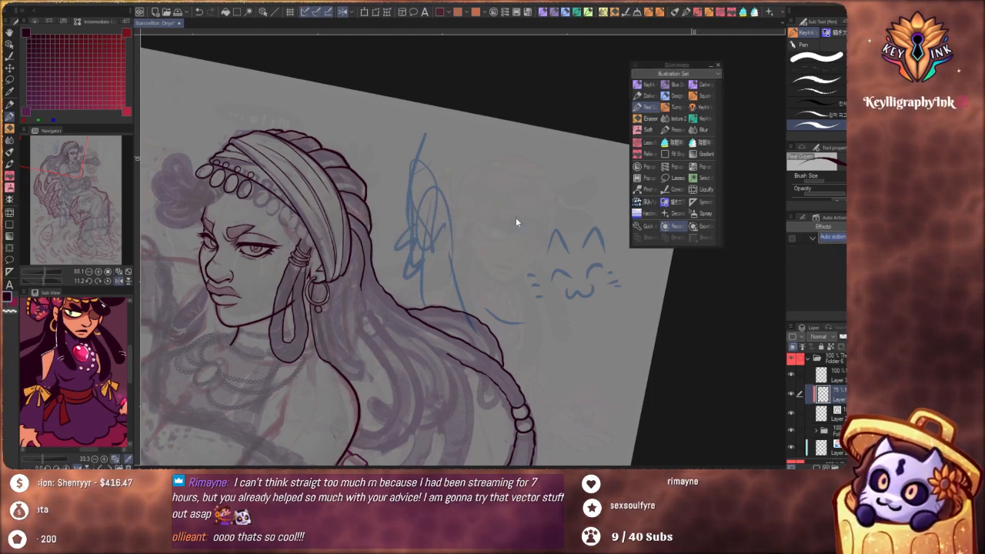
left_click(828, 229)
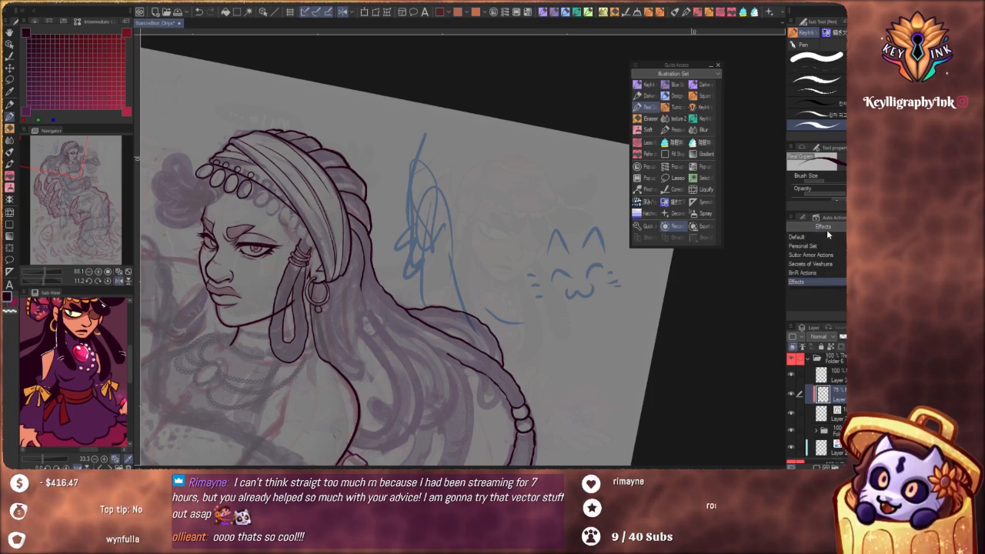
left_click(820, 282)
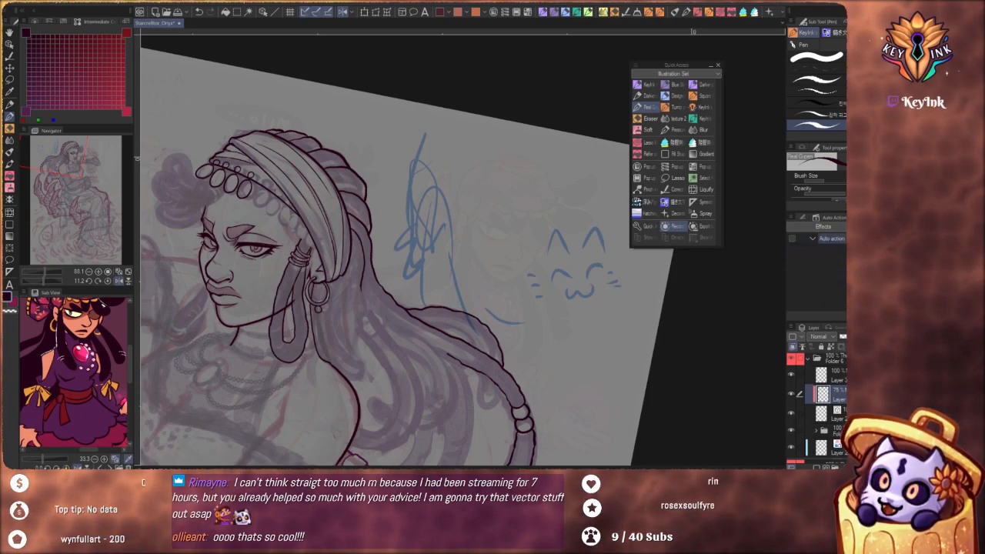
Rename the auto action in the Effects set with a name beginning "BLUR - G."
left_click(820, 239)
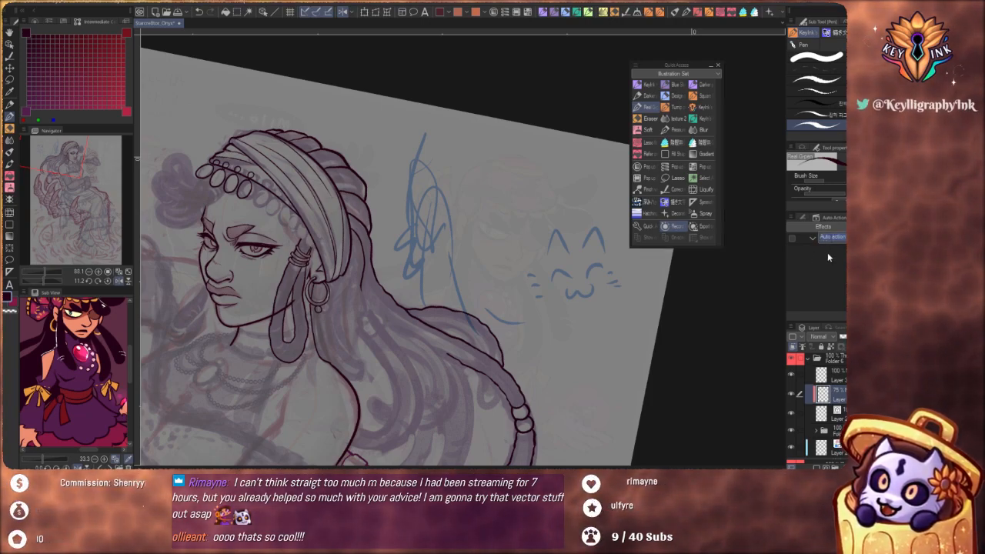
type("BL")
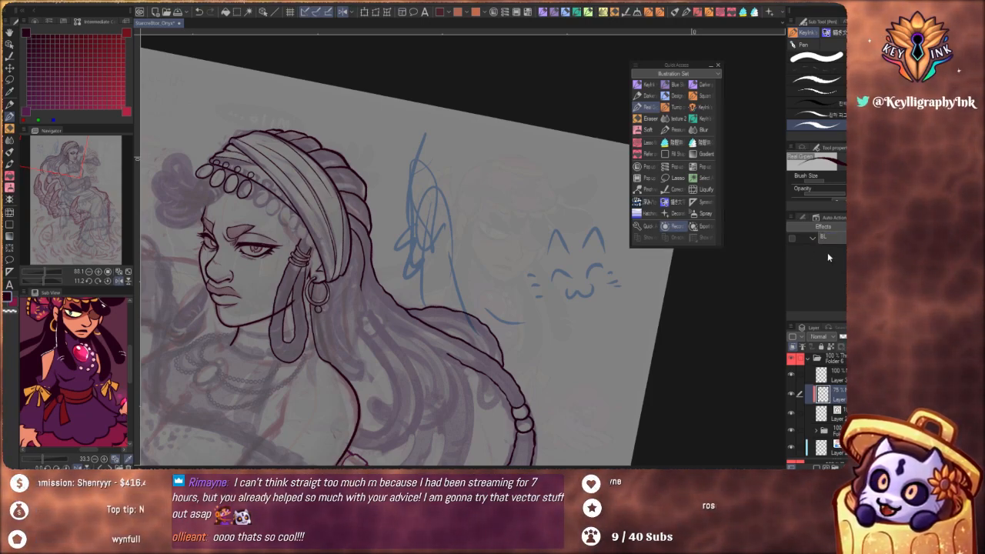
type("URE")
key("BackSpace")
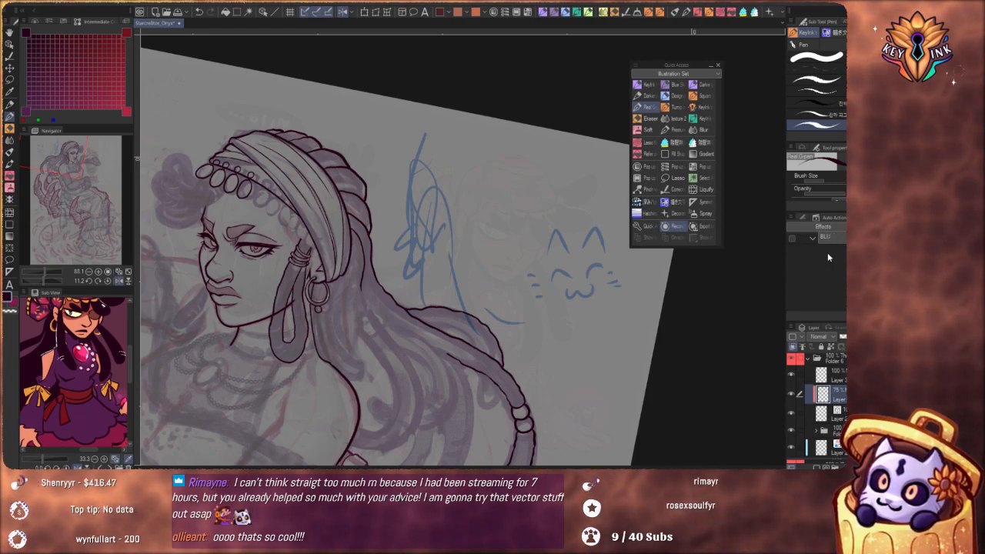
type("-")
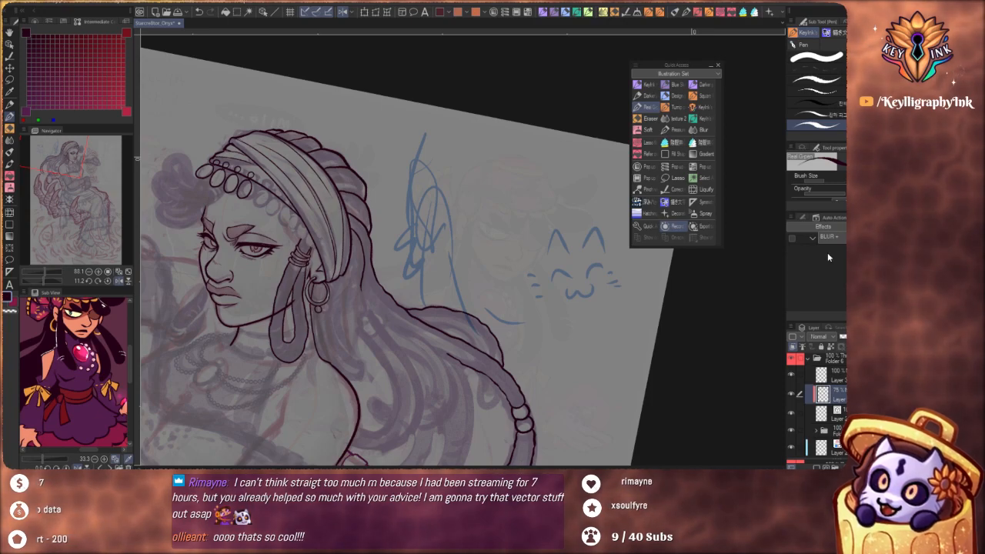
type(" G.F")
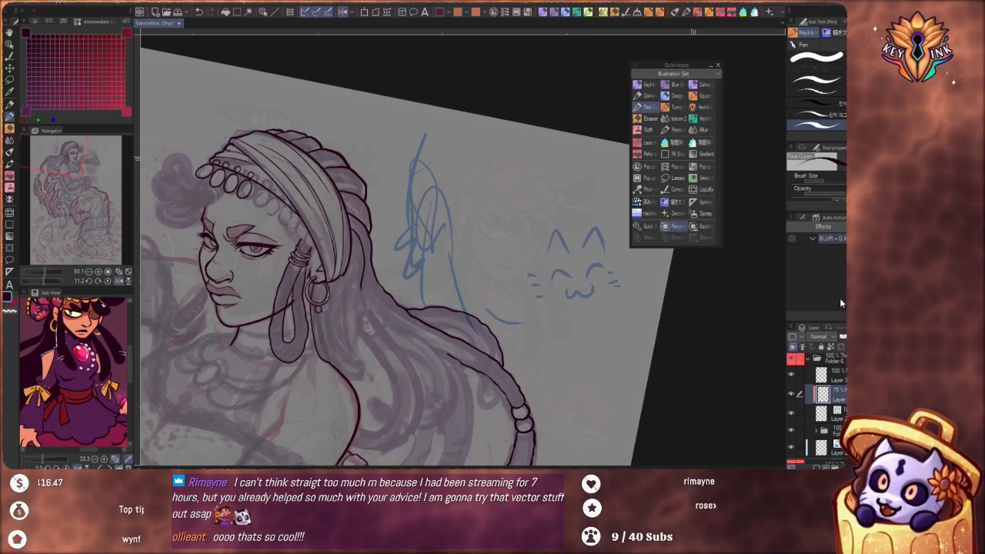
Straighten the canvas view and review the layer structure inside Folder 6, including Layer 31 and the blue sketch layer, Layer 27
left_click(107, 281)
left_click(837, 362)
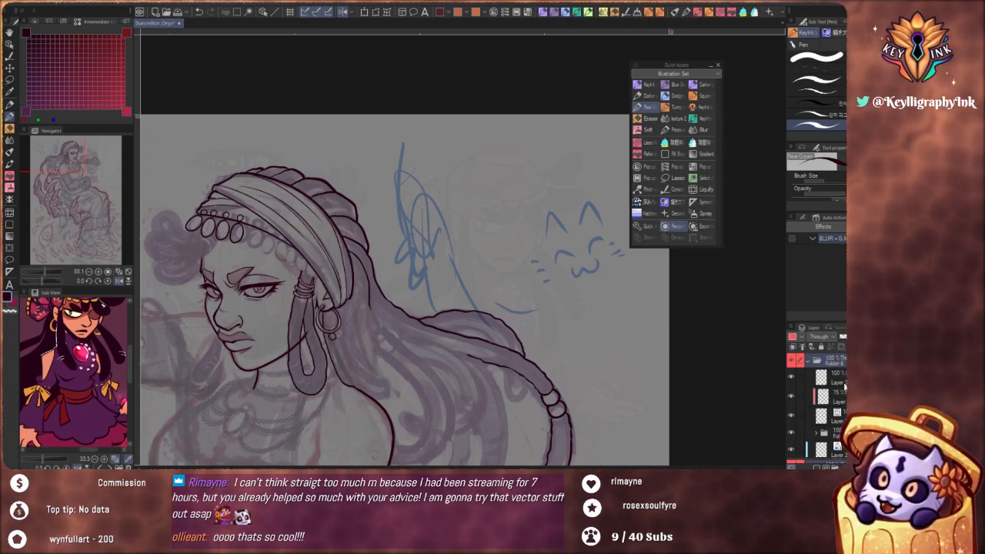
left_click(844, 396)
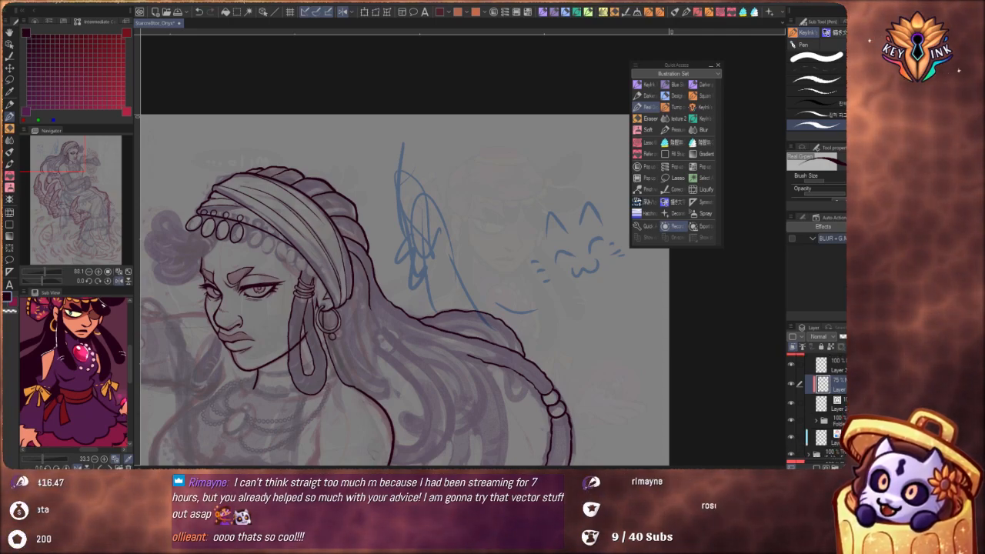
left_click(815, 360)
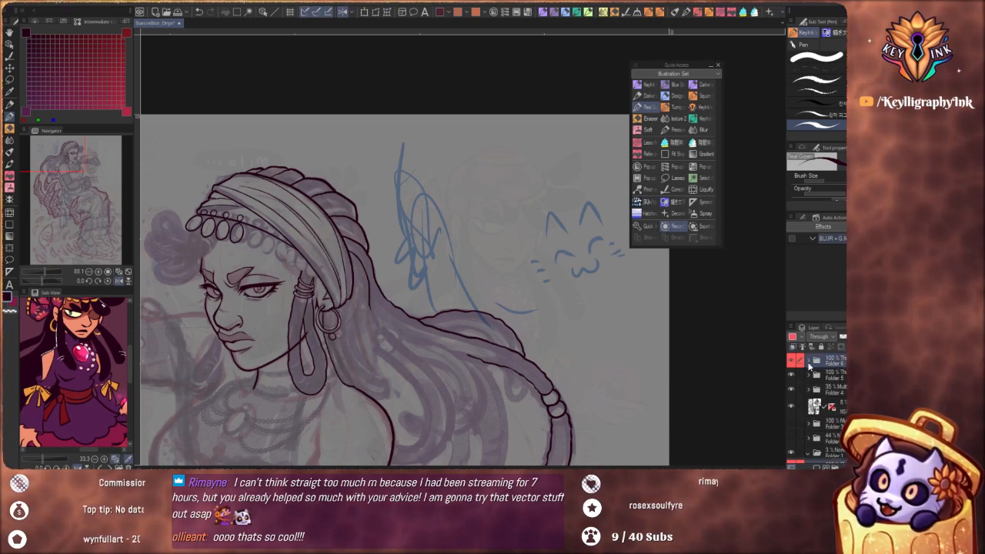
left_click(808, 361)
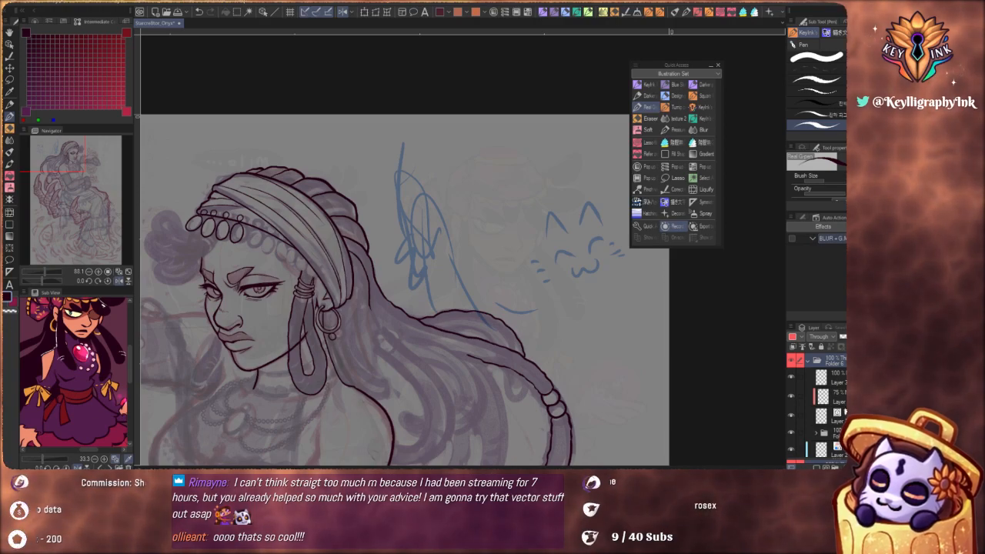
scroll(827, 408, "down", 2)
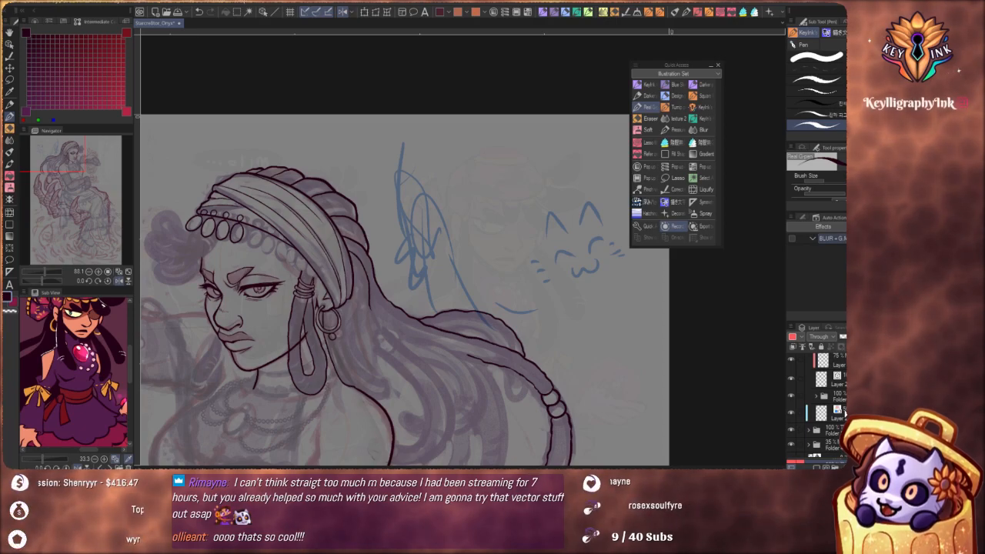
left_click(845, 412)
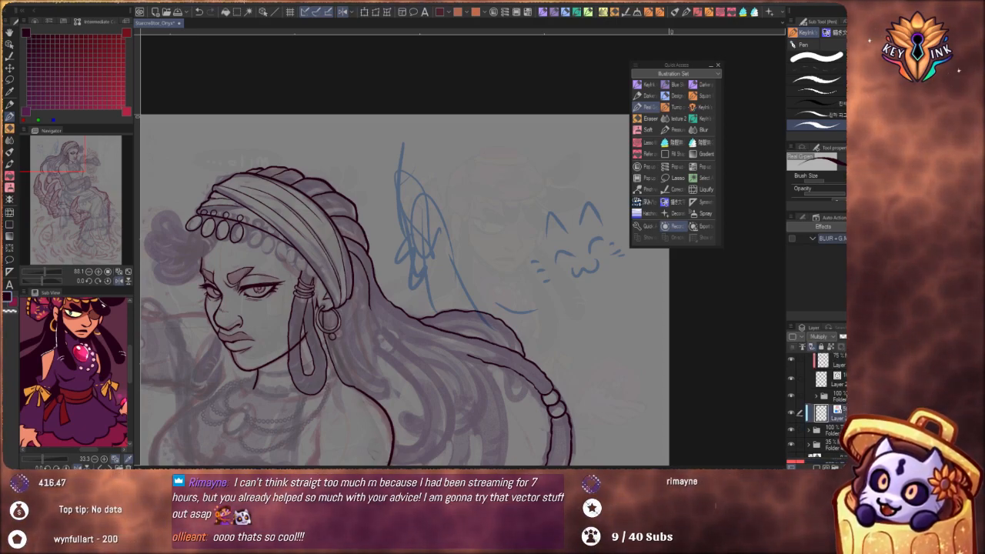
scroll(827, 407, "up", 1)
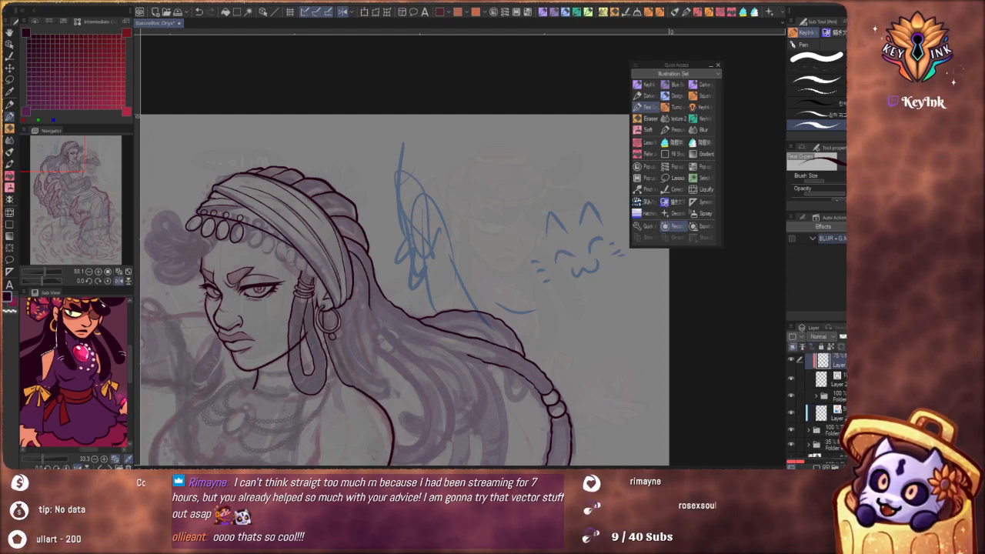
scroll(831, 396, "up", 1)
left_click(837, 396)
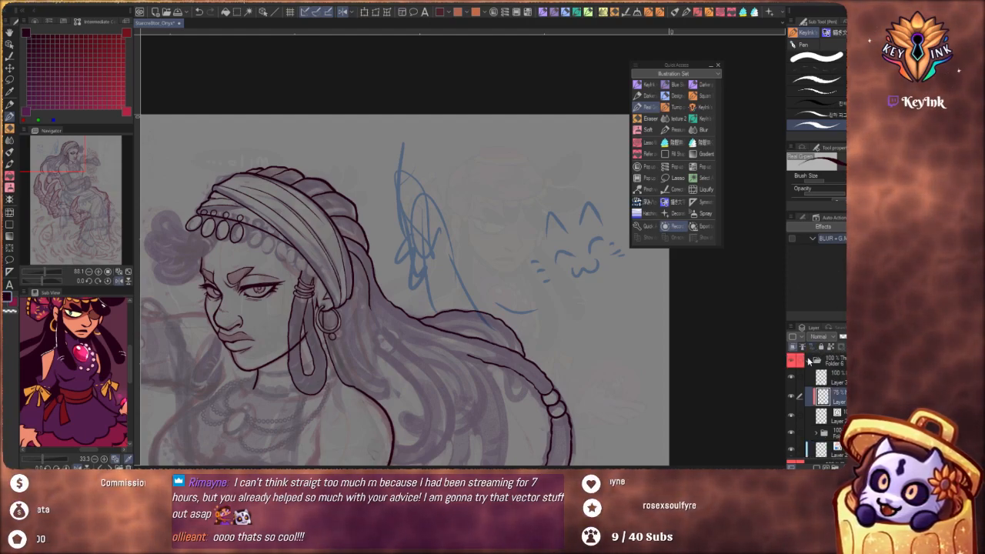
left_click(809, 358)
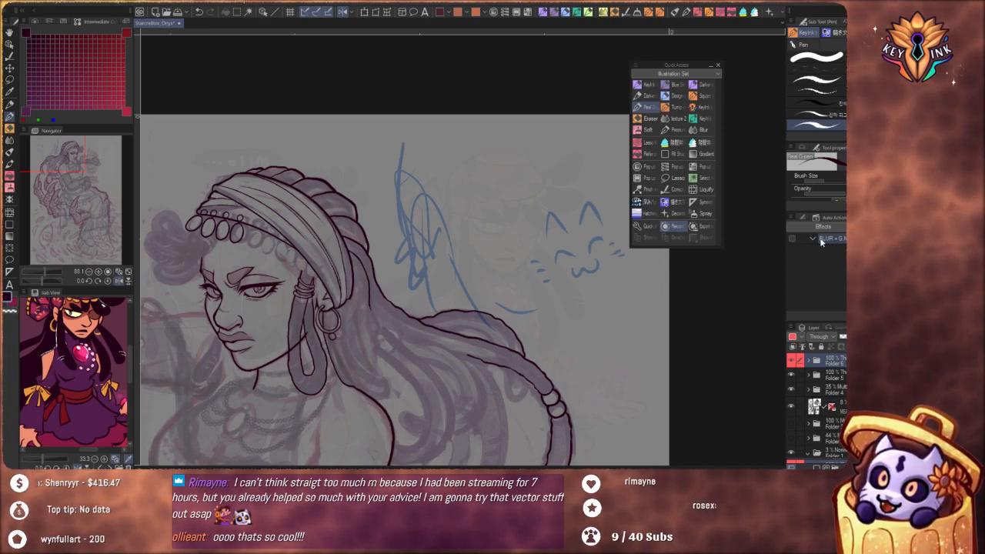
left_click(809, 360)
On Layer 32, paint a rough textured patch in crimson and dark purple with the gouache brush over the cat doodle
left_click(822, 380)
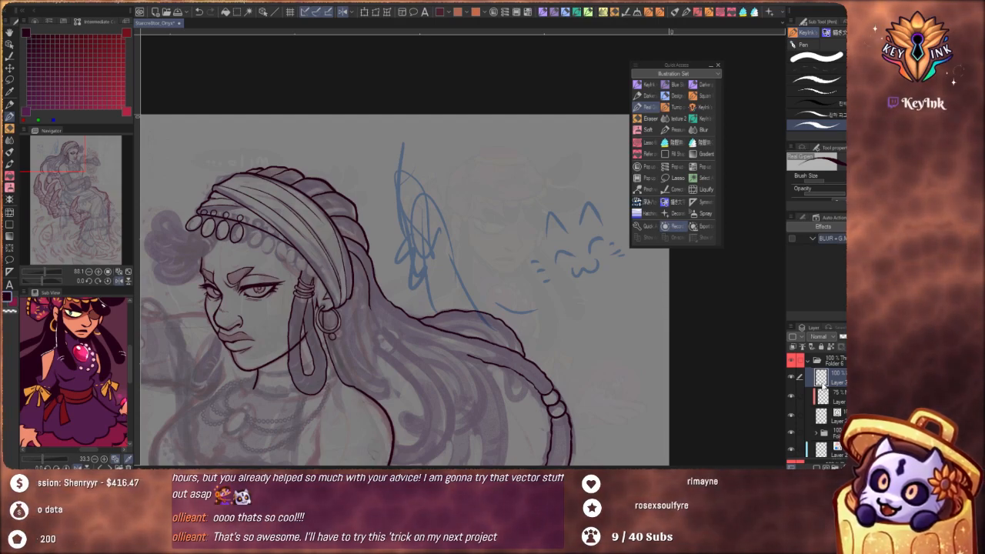
left_click(9, 152)
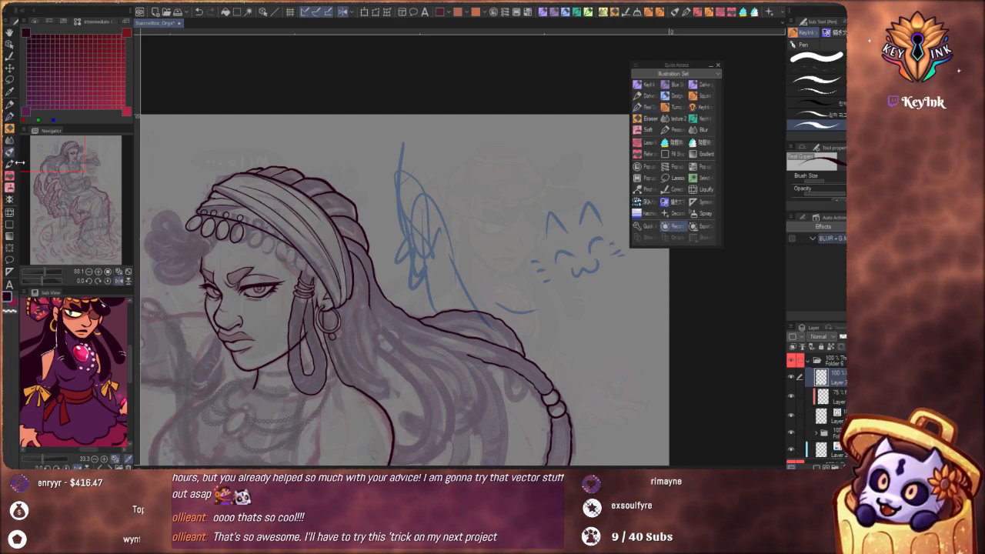
mouse_move(486, 157)
left_mouse_down()
mouse_move(489, 189)
mouse_move(537, 289)
mouse_move(571, 262)
left_mouse_up()
left_click_drag(565, 223, 551, 226)
key("x")
mouse_move(563, 266)
left_mouse_down()
mouse_move(528, 214)
mouse_move(525, 226)
mouse_move(482, 239)
mouse_move(443, 222)
mouse_move(532, 301)
mouse_move(545, 243)
mouse_move(522, 271)
mouse_move(561, 311)
mouse_move(574, 258)
mouse_move(585, 319)
mouse_move(636, 362)
mouse_move(567, 345)
mouse_move(551, 300)
left_mouse_up()
key("space")
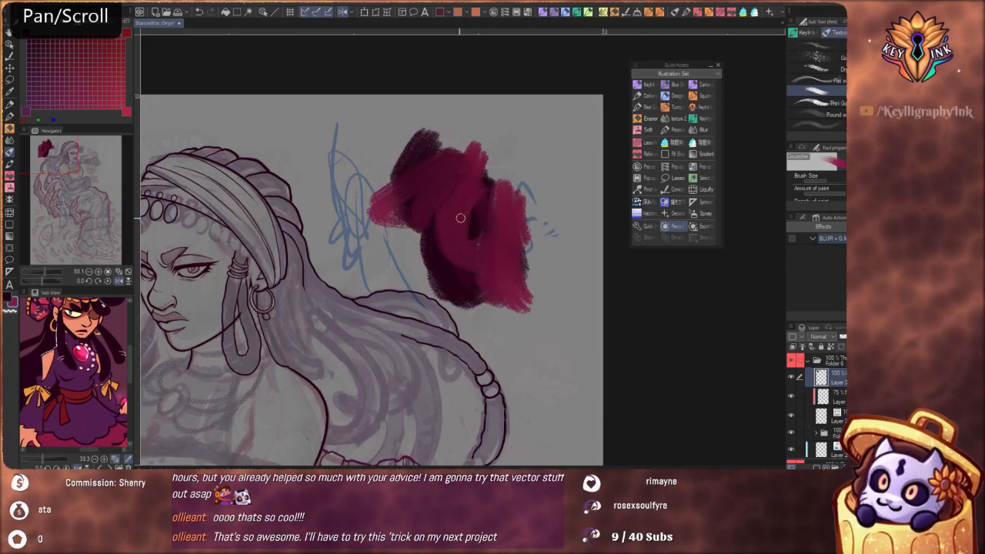
Paint a squinting cat face on the patch, with dark angled eyes, a crimson w-shaped mouth and whiskers on both sides
key("x")
left_click_drag(483, 215, 431, 181)
left_click_drag(519, 190, 547, 164)
mouse_move(500, 217)
left_mouse_down()
mouse_move(531, 206)
mouse_move(486, 231)
mouse_move(462, 221)
mouse_move(473, 251)
mouse_move(505, 262)
mouse_move(537, 238)
mouse_move(515, 273)
mouse_move(496, 246)
mouse_move(524, 245)
left_mouse_up()
key("ctrl+z")
key("ctrl+z")
key("x")
key("ctrl+z")
mouse_move(413, 208)
left_mouse_down()
mouse_move(434, 210)
mouse_move(409, 240)
left_mouse_up()
left_click_drag(440, 260, 419, 269)
left_click_drag(545, 222, 570, 218)
mouse_move(546, 243)
left_mouse_down()
mouse_move(572, 247)
mouse_move(574, 267)
left_mouse_up()
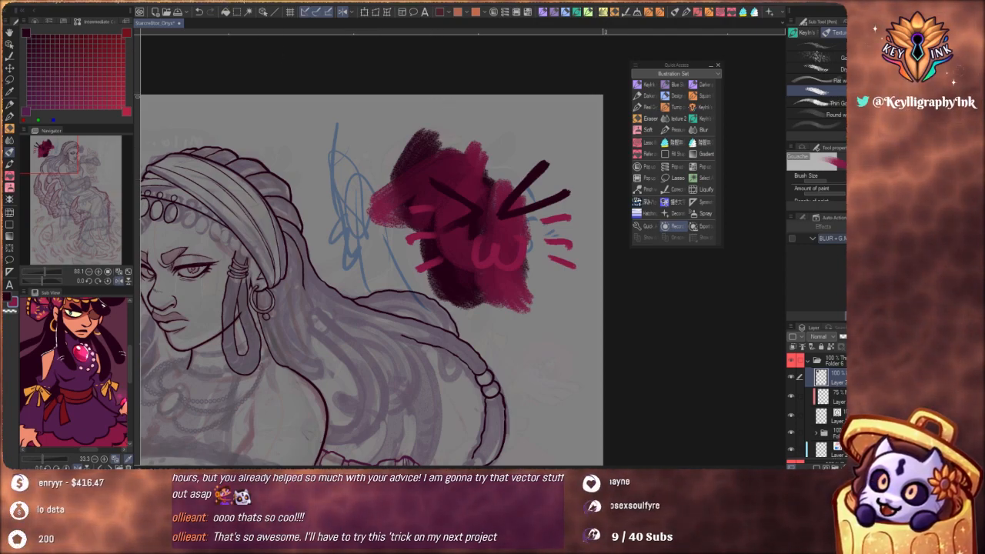
Apply a Gaussian blur with a strength of 18.64 to the painted cat patch while the blur action is recording
left_click(188, 6)
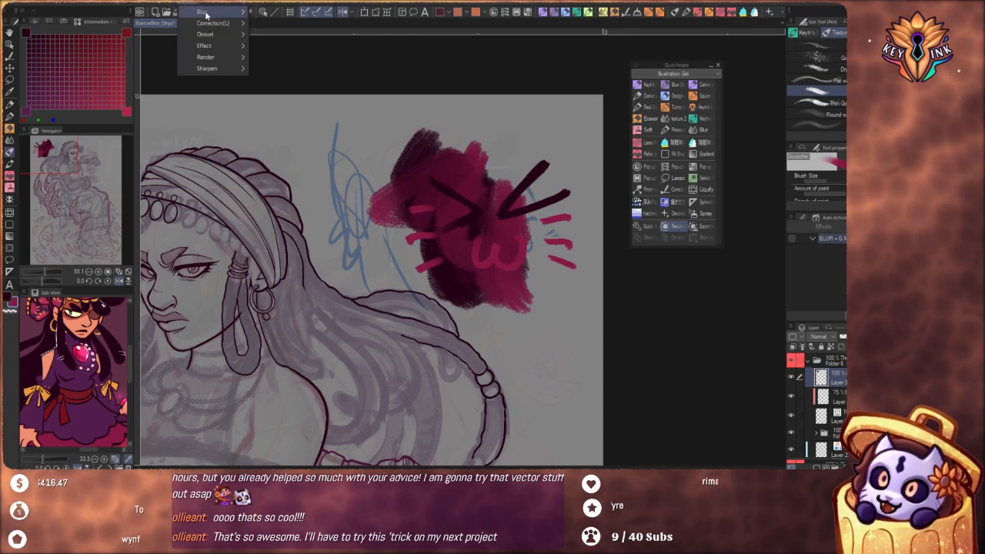
mouse_move(212, 12)
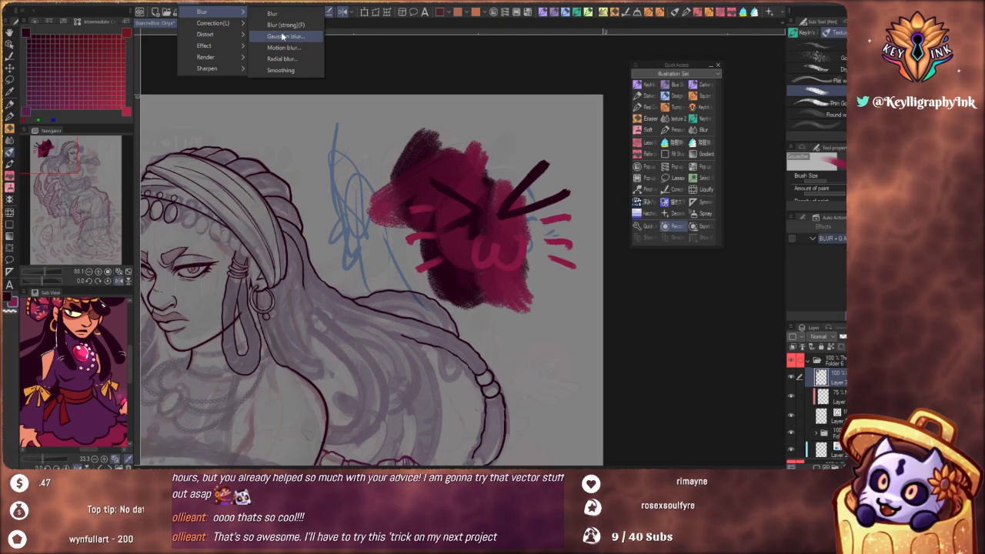
left_click(293, 36)
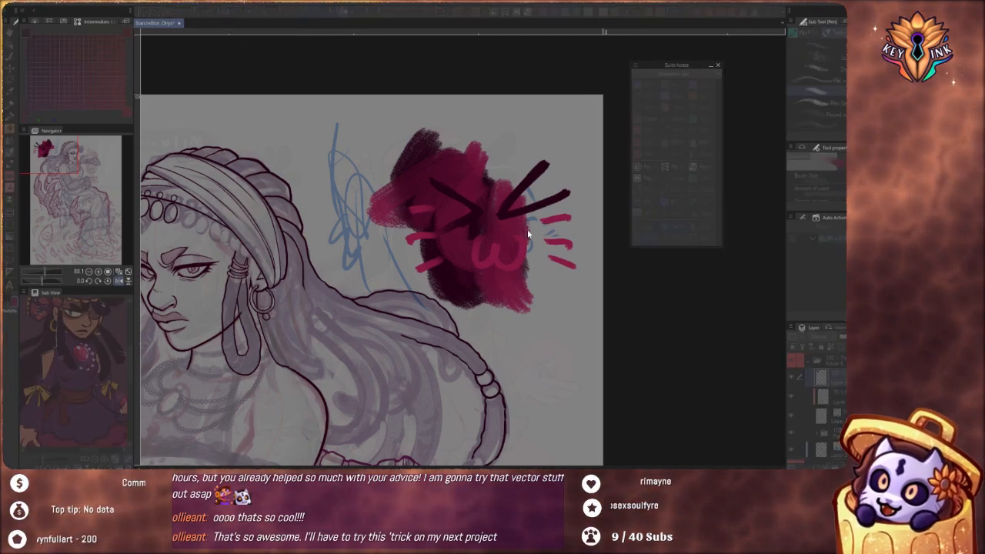
left_click_drag(55, 192, 56, 193)
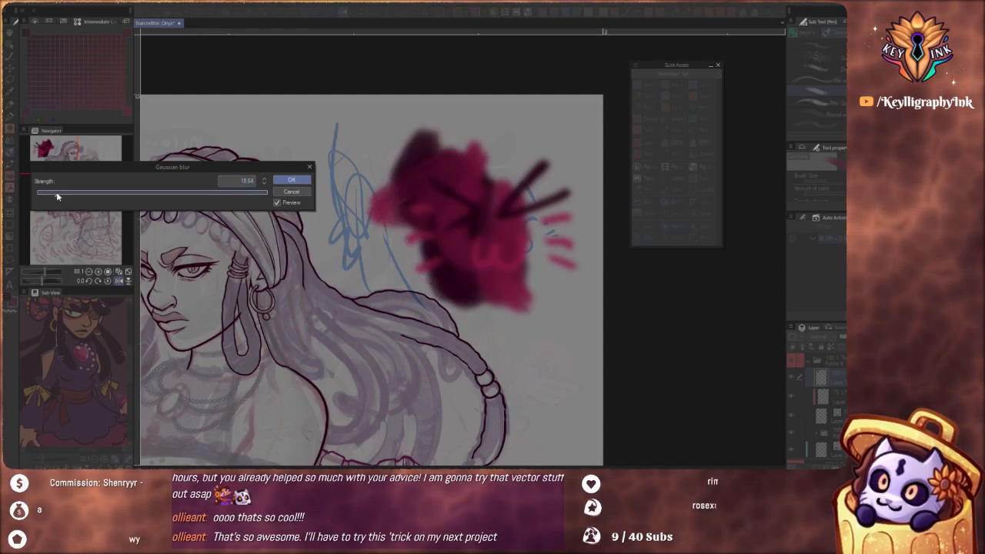
left_click(292, 181)
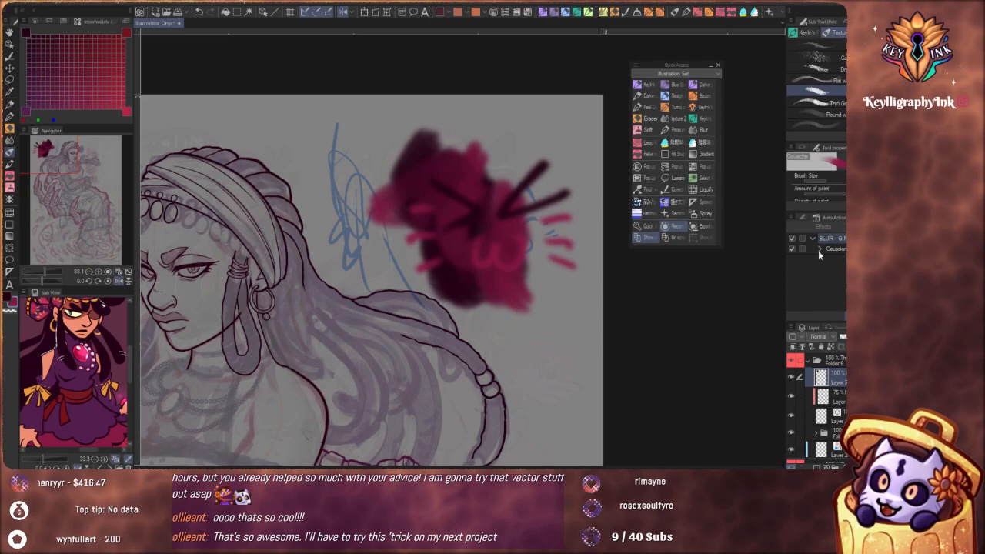
Add a Motion blur to the cat patch with a strength of 34.27, a diagonal angle, both directions and Box mode
left_click(187, 5)
mouse_move(208, 12)
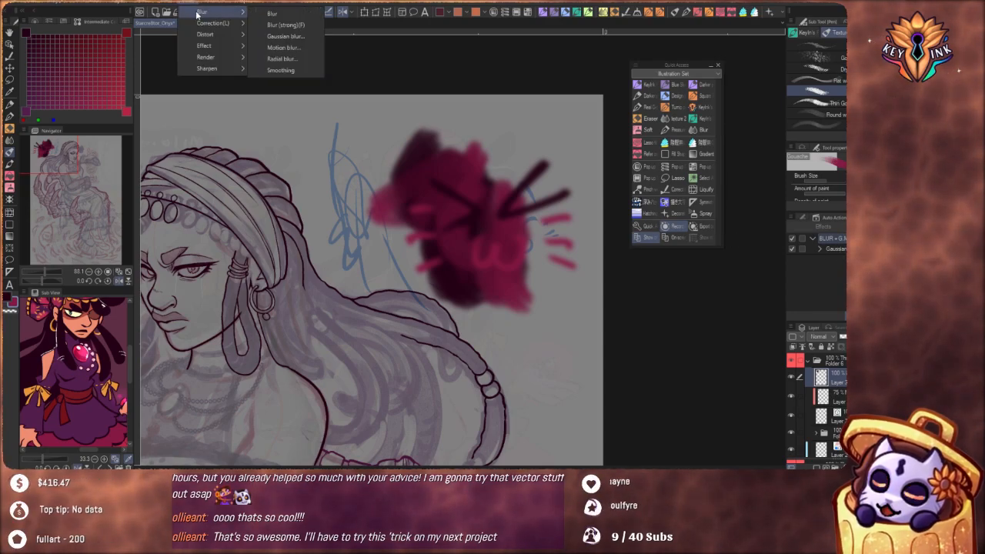
left_click(307, 46)
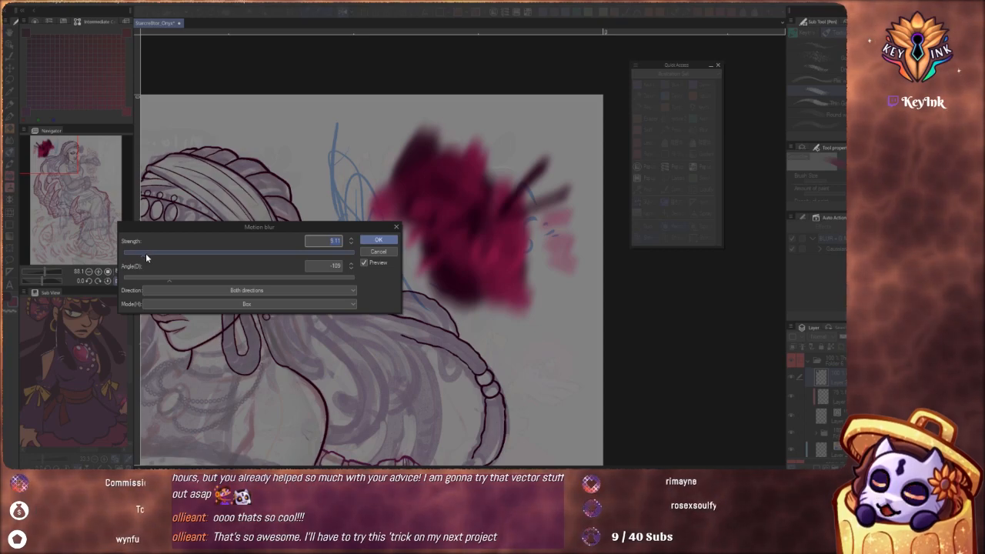
left_click_drag(145, 256, 153, 282)
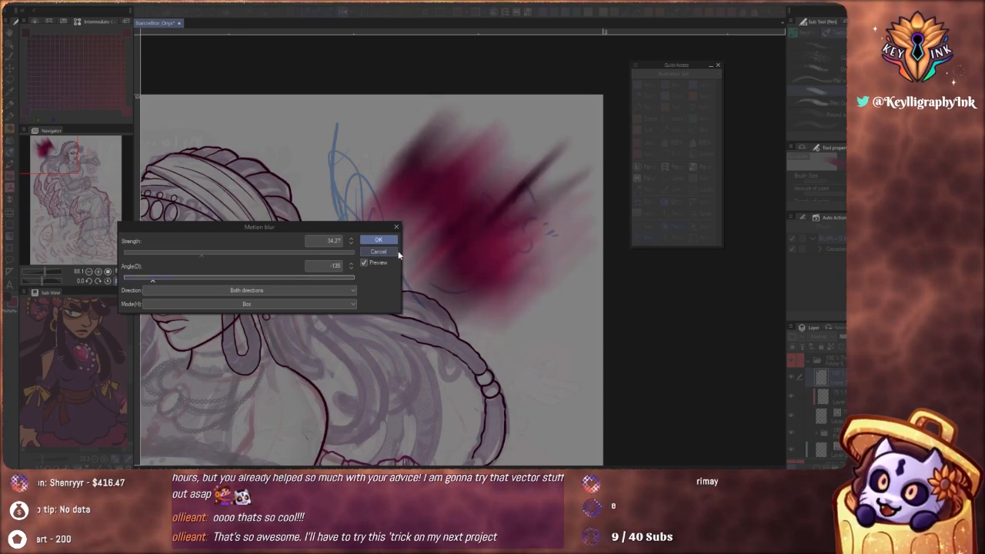
left_click(378, 240)
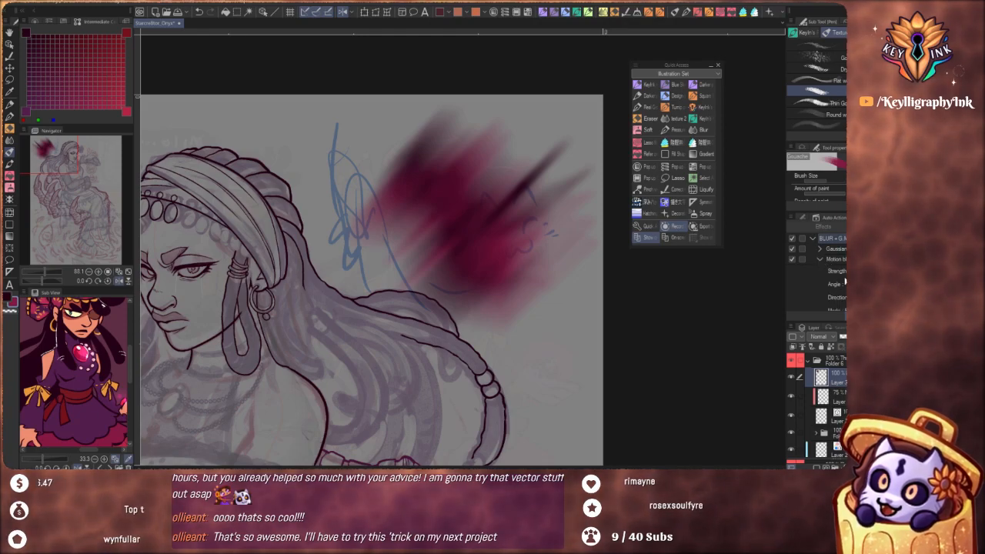
Review and collapse the recorded Motion blur entry, and move the Quick Access palette clear of the Auto Action panel
scroll(825, 291, "down", 1)
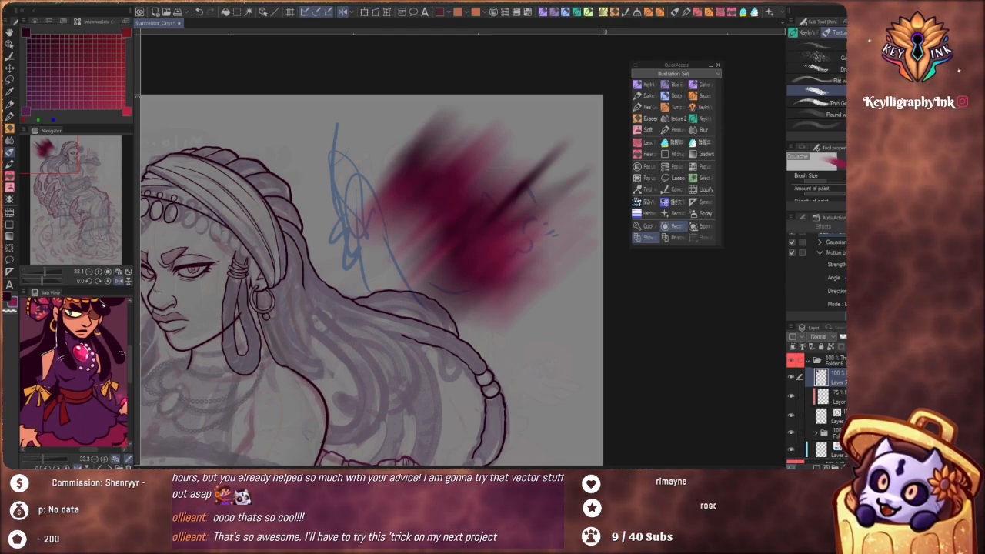
left_click(819, 252)
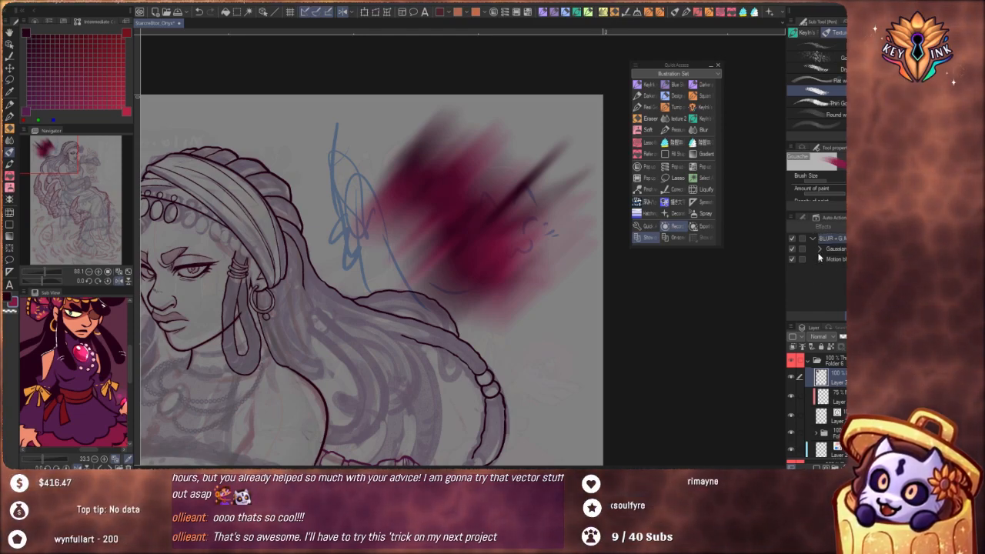
left_click(821, 260)
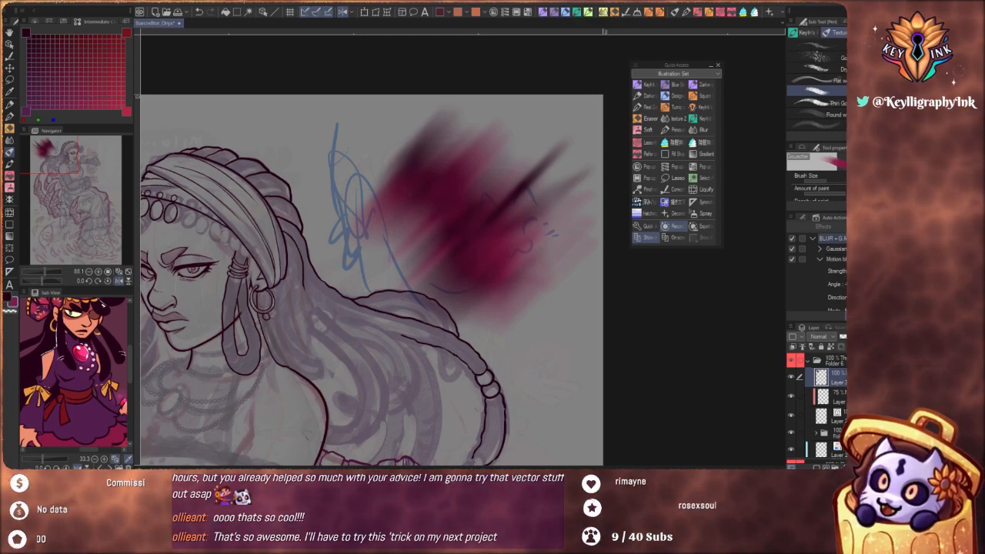
left_click(819, 260)
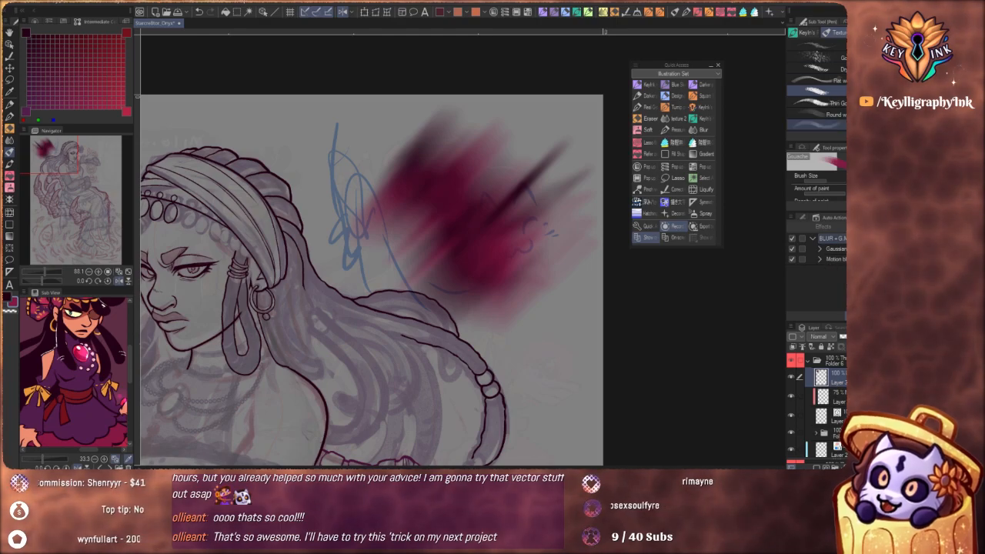
left_click(892, 11)
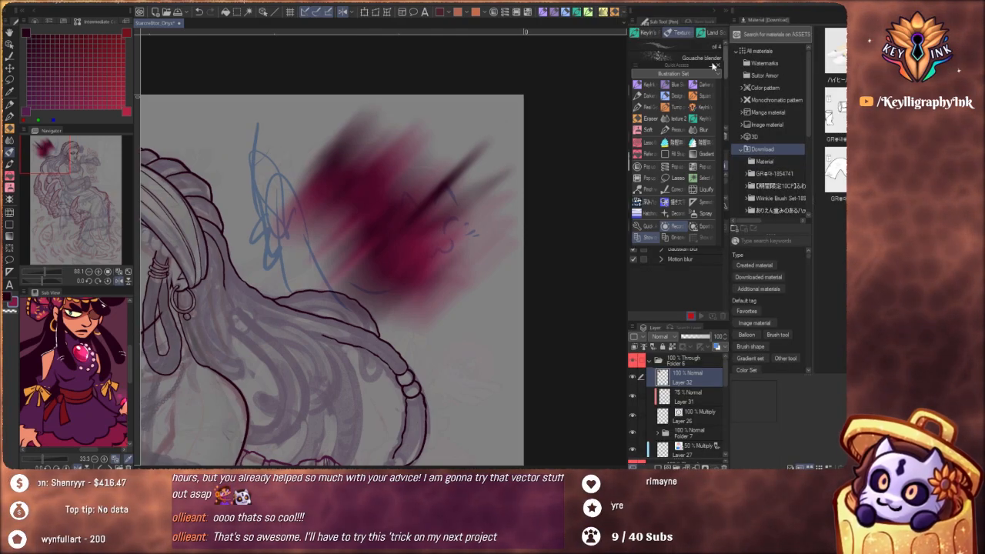
mouse_move(673, 77)
left_mouse_down()
mouse_move(539, 91)
mouse_move(566, 84)
left_mouse_up()
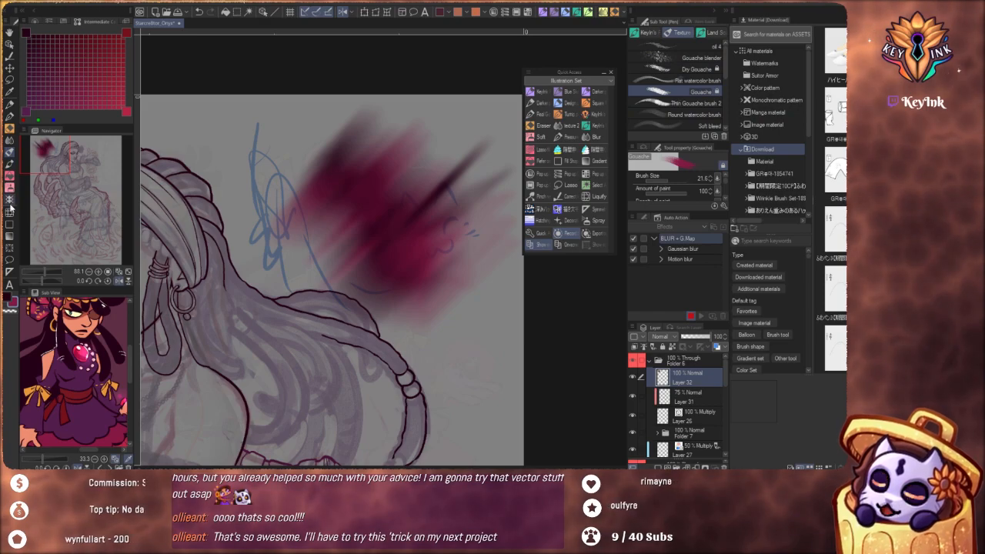
Add a gradient map correction layer above Layer 32 using the Dark_Red gradient from the Effect set, with the gradient reversed
left_click(11, 239)
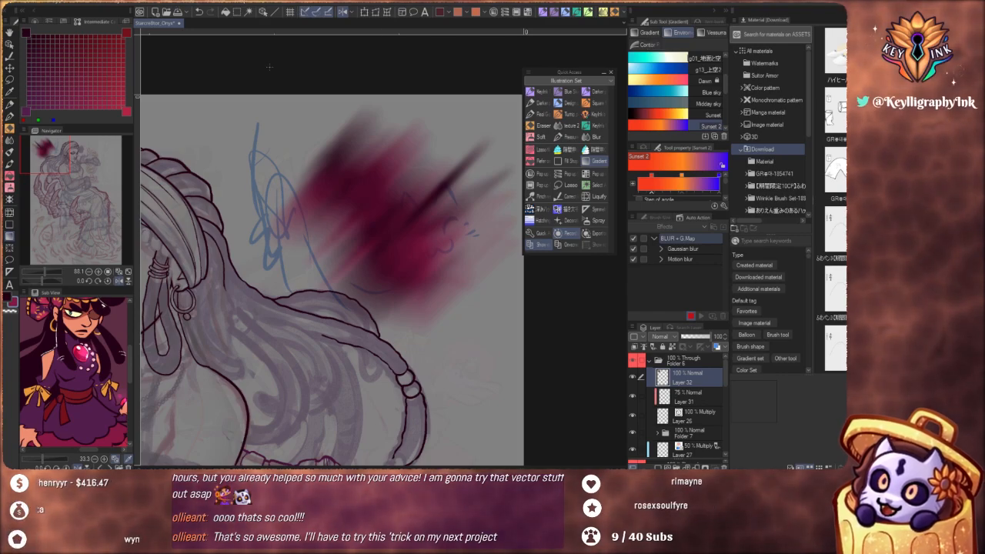
right_click(694, 378)
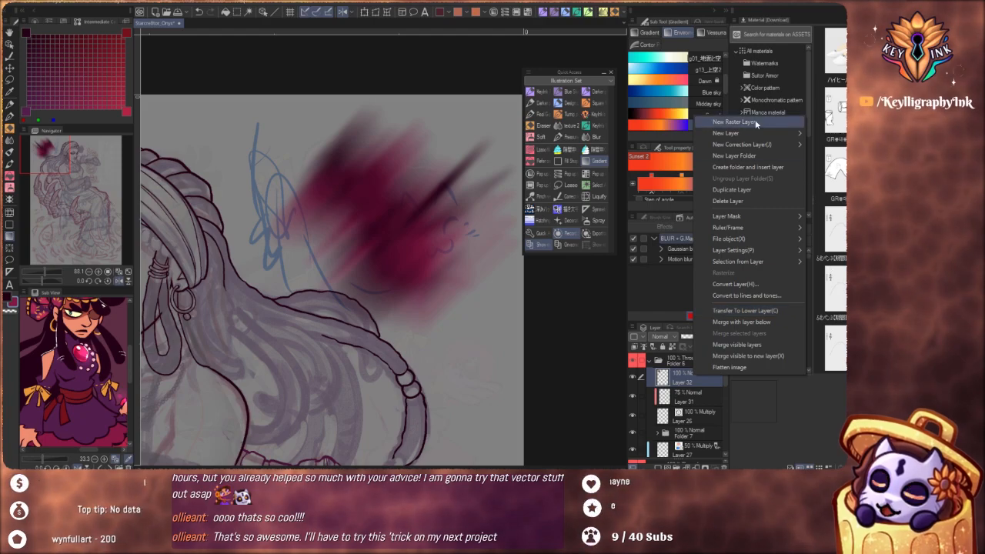
mouse_move(766, 134)
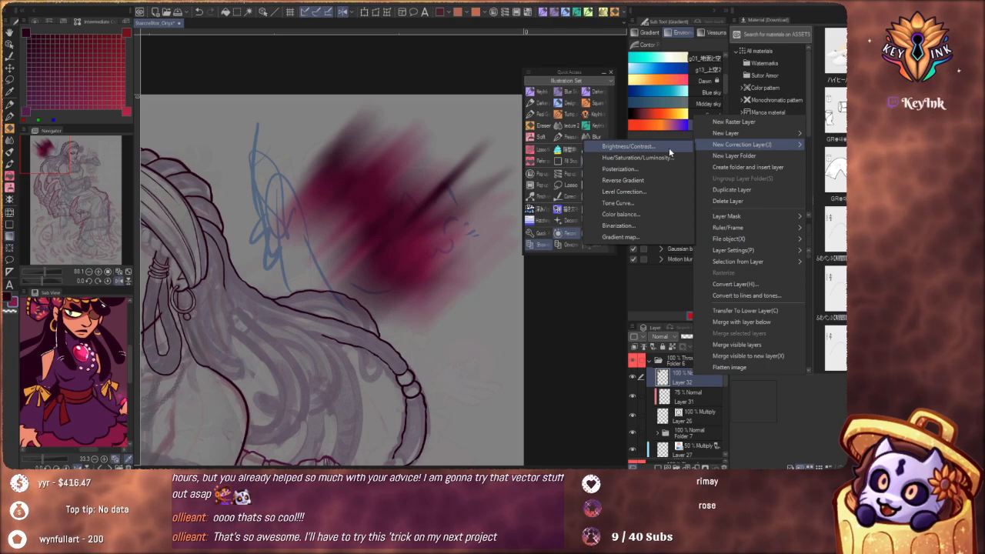
left_click(637, 237)
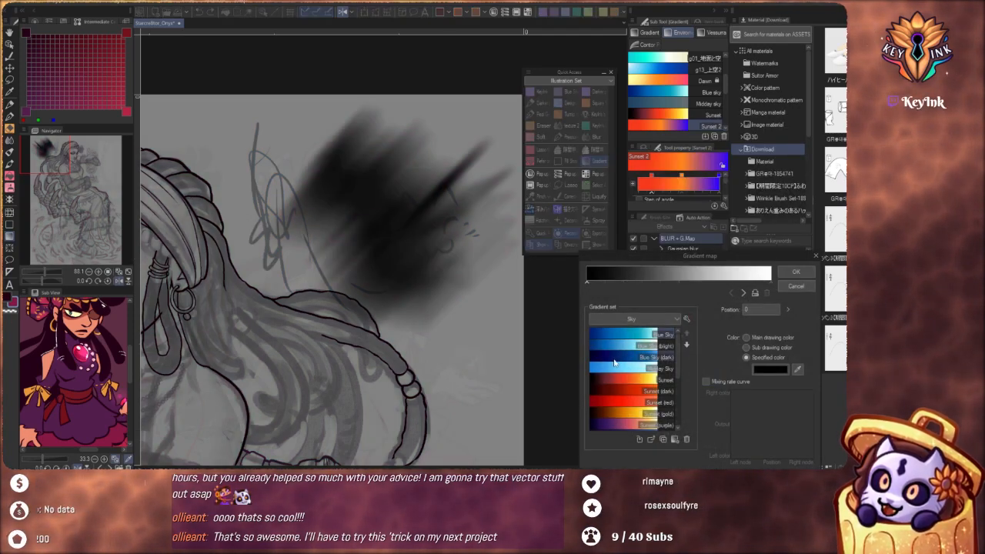
left_click(629, 319)
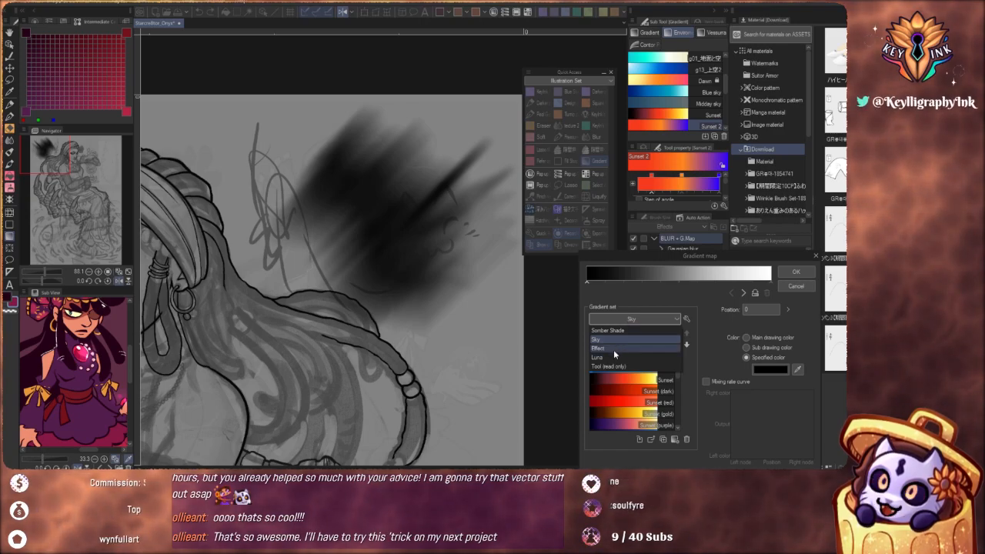
left_click(613, 349)
scroll(613, 415, "down", 1)
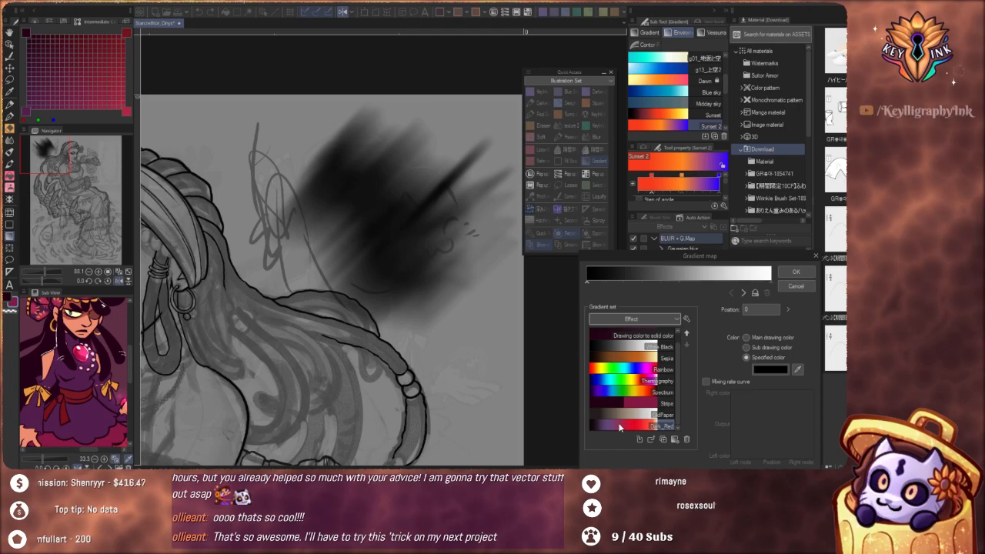
left_click(620, 424)
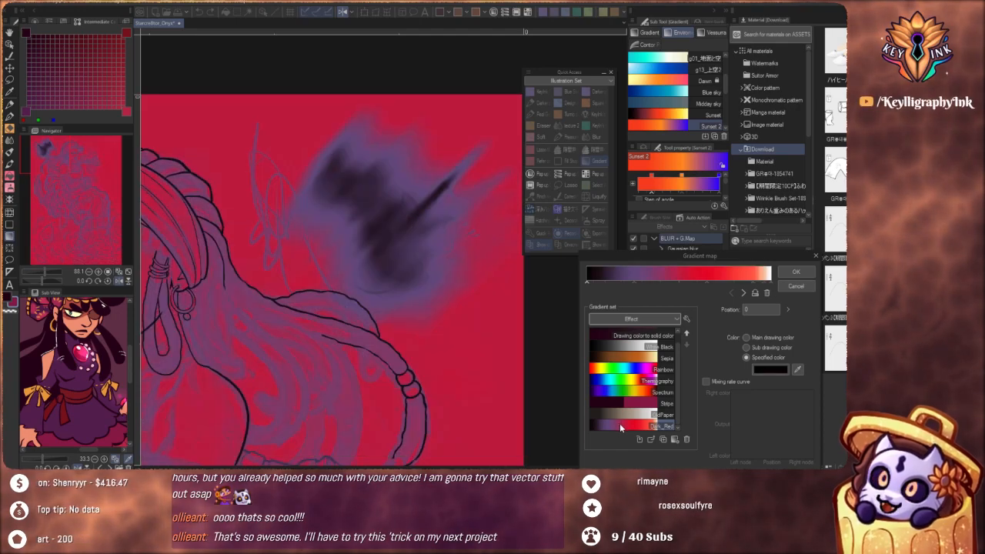
left_click(755, 292)
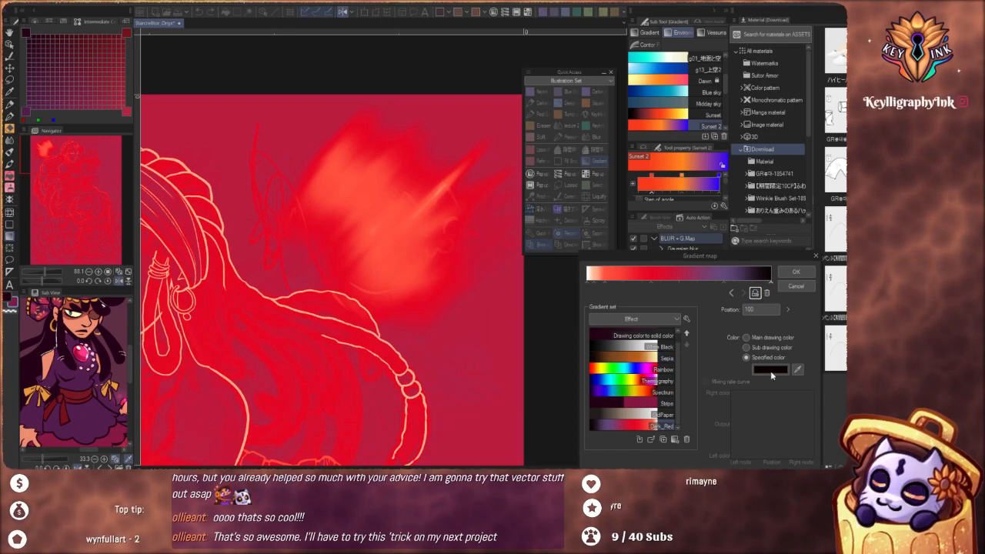
left_click(797, 272)
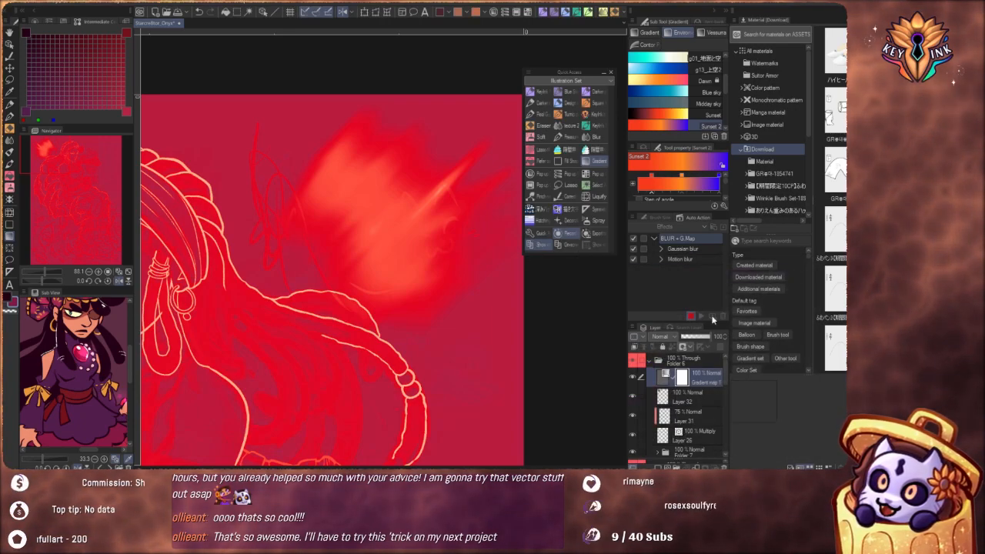
Clip the gradient map layer to Layer 32, stop recording the action and collapse its list of recorded commands
left_click(635, 347)
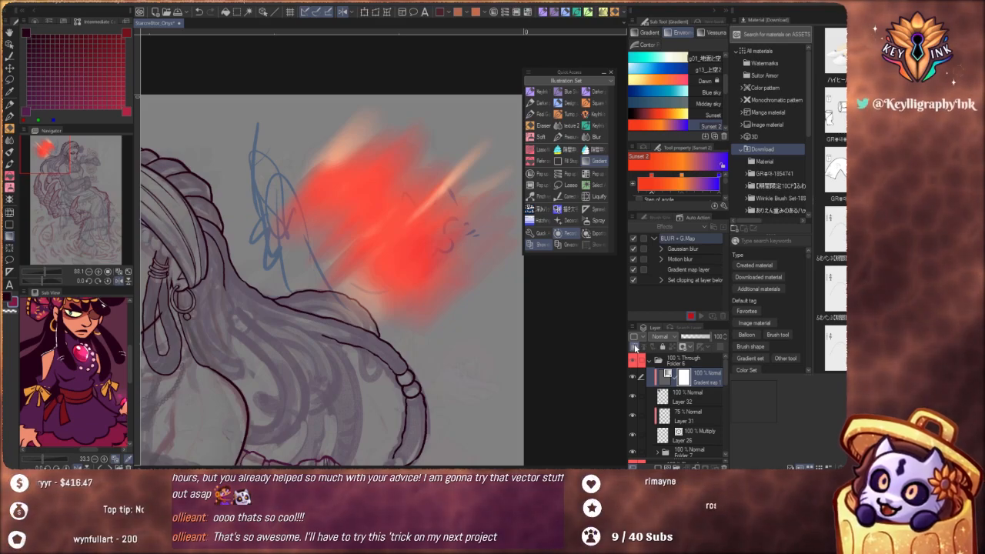
left_click(691, 319)
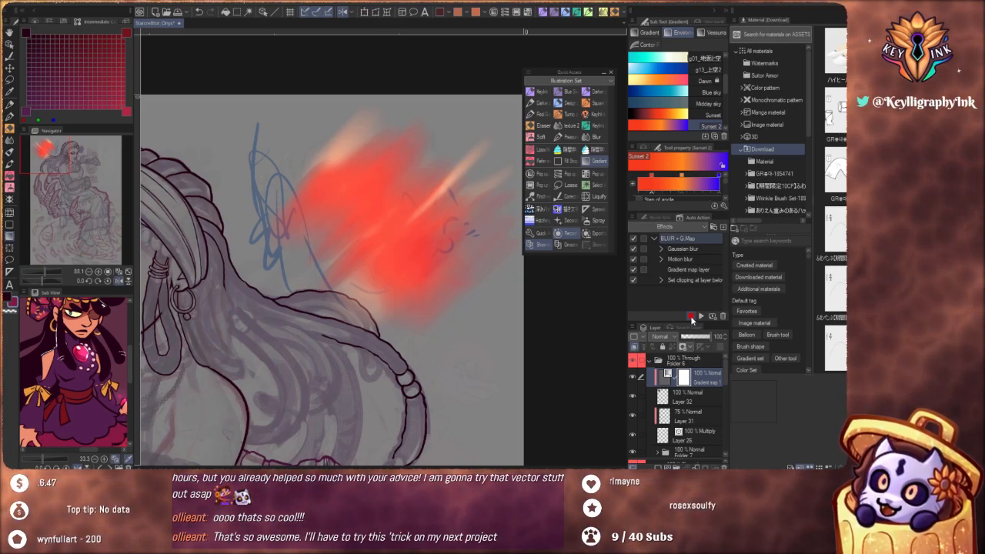
left_click(655, 238)
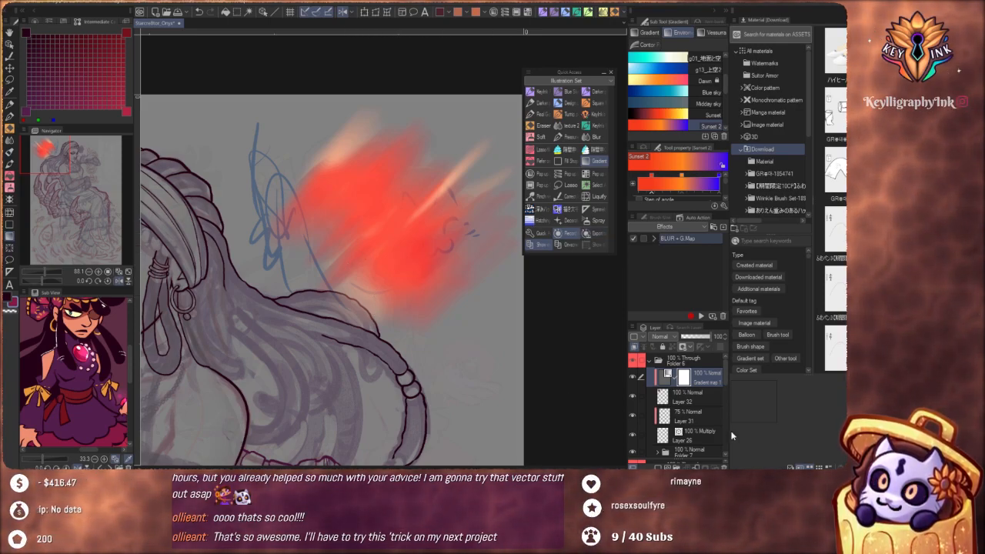
Expand Folder 5 in the layer list and select Layer 21 inside it
left_click_drag(370, 314, 309, 337)
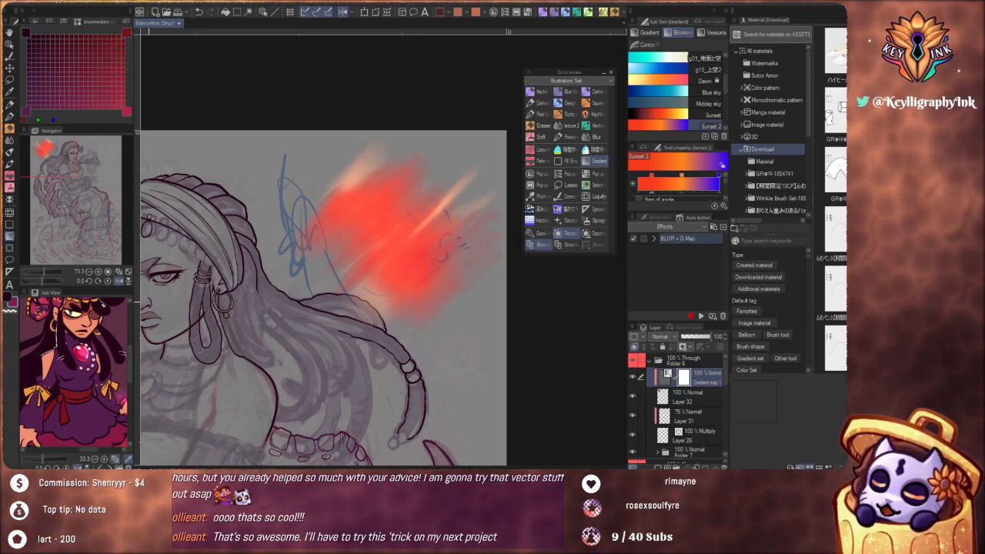
scroll(672, 419, "down", 2)
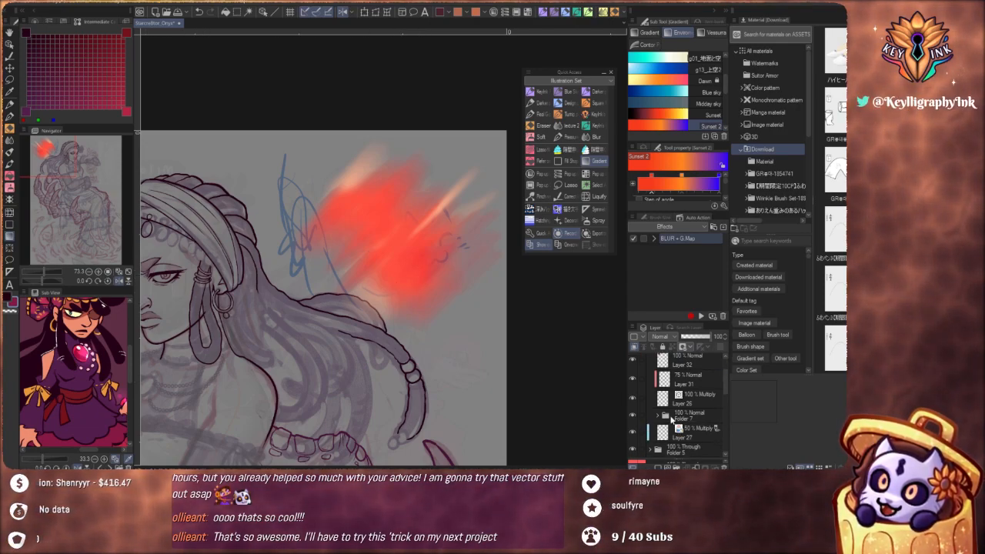
scroll(672, 419, "down", 2)
left_click(650, 401)
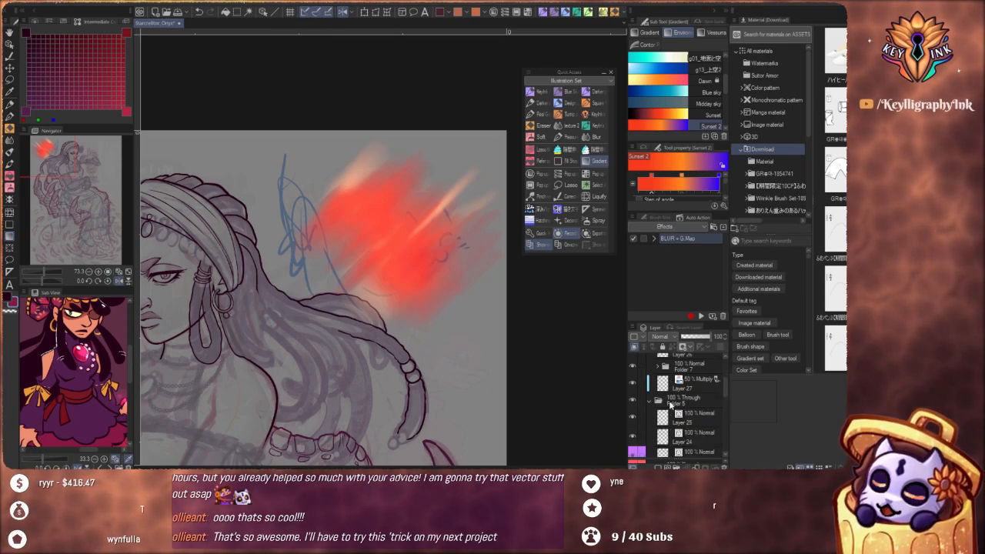
scroll(697, 401, "down", 1)
left_click(700, 398)
scroll(695, 419, "down", 1)
left_click(664, 408)
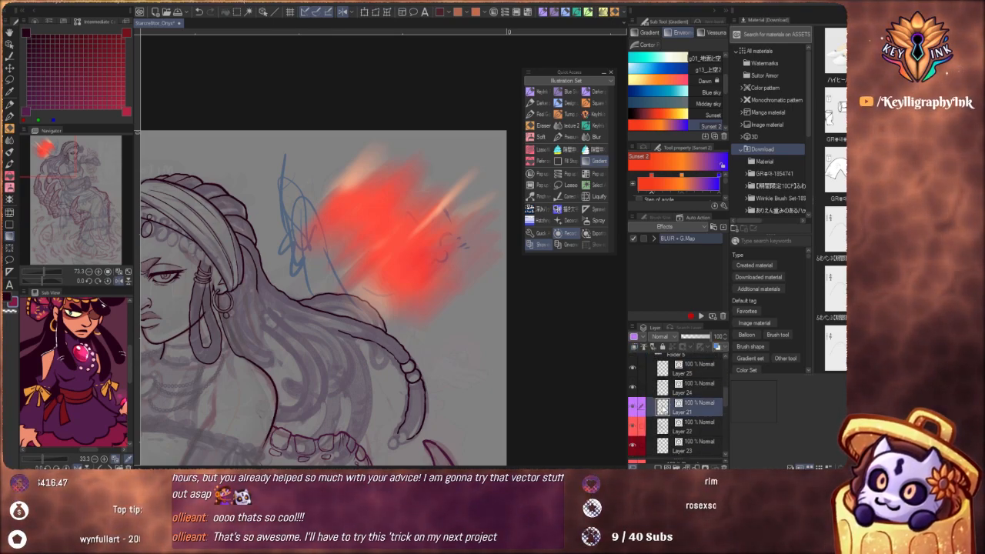
Toggle the visibility of Layer 21 and Layer 24 to check what each layer holds
left_click(633, 408)
left_click(633, 410)
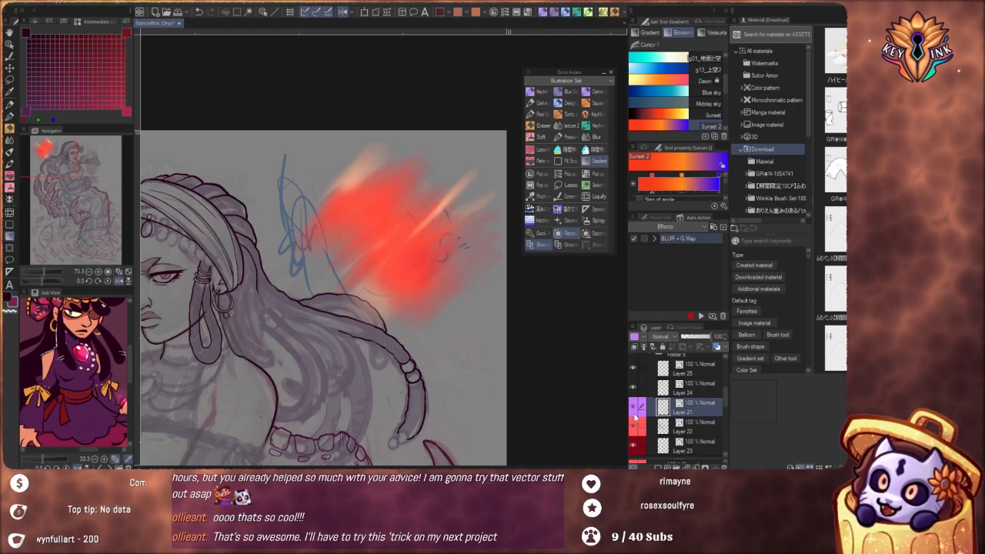
left_click(634, 390)
left_click(634, 390)
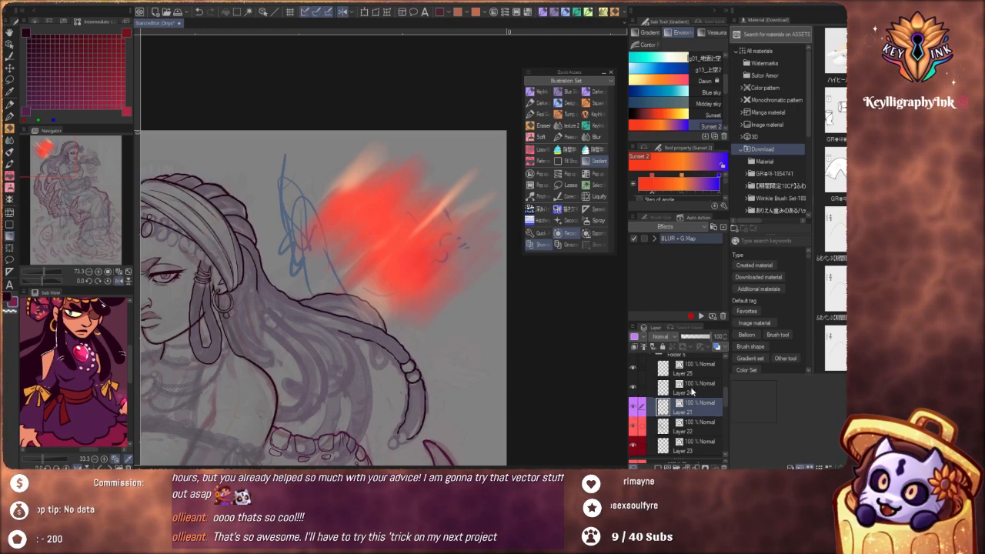
Play the BLUR + G.Map auto action on Layer 24, proceeding past the blur commands that cannot be executed on it
left_click(693, 391)
mouse_move(51, 155)
left_mouse_down()
mouse_move(43, 160)
mouse_move(66, 158)
left_mouse_up()
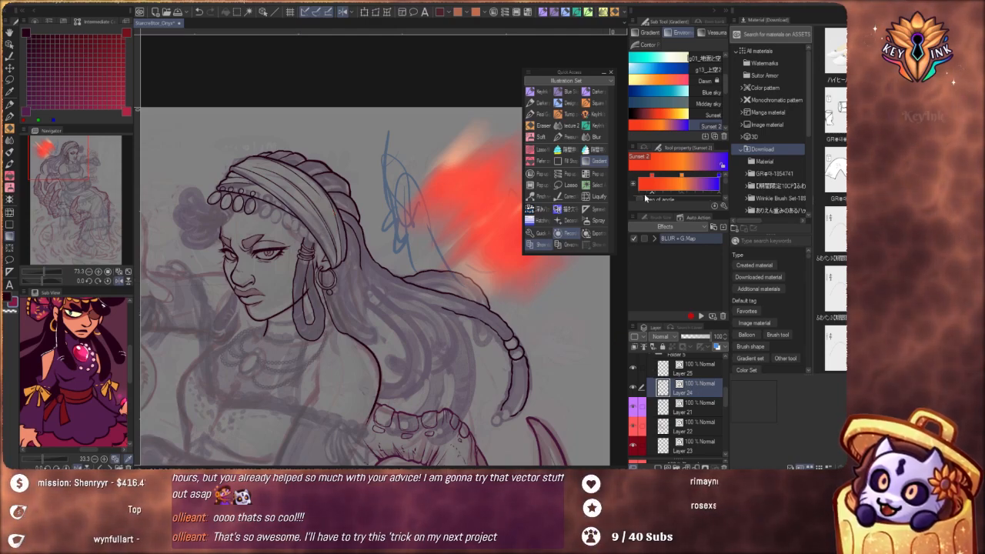
left_click(668, 237)
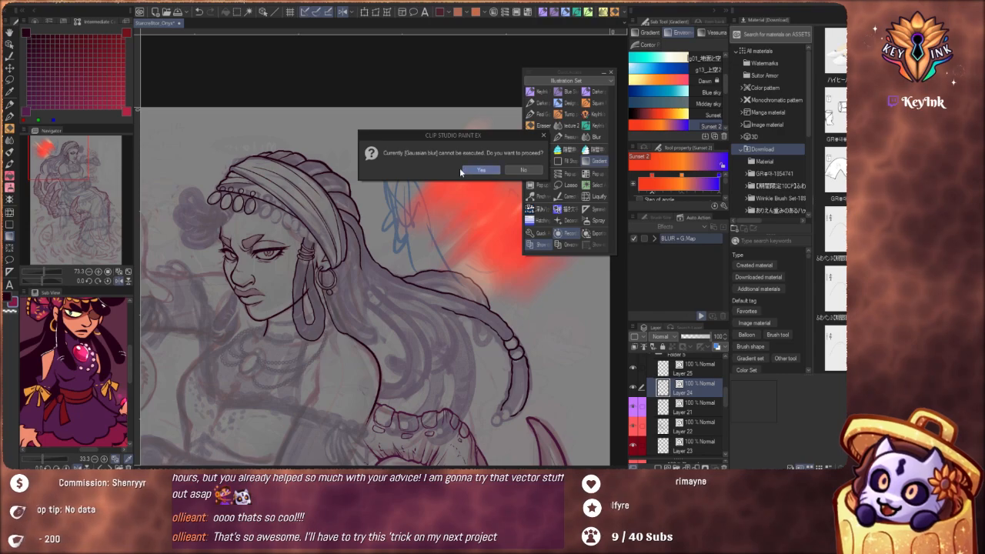
left_click(476, 171)
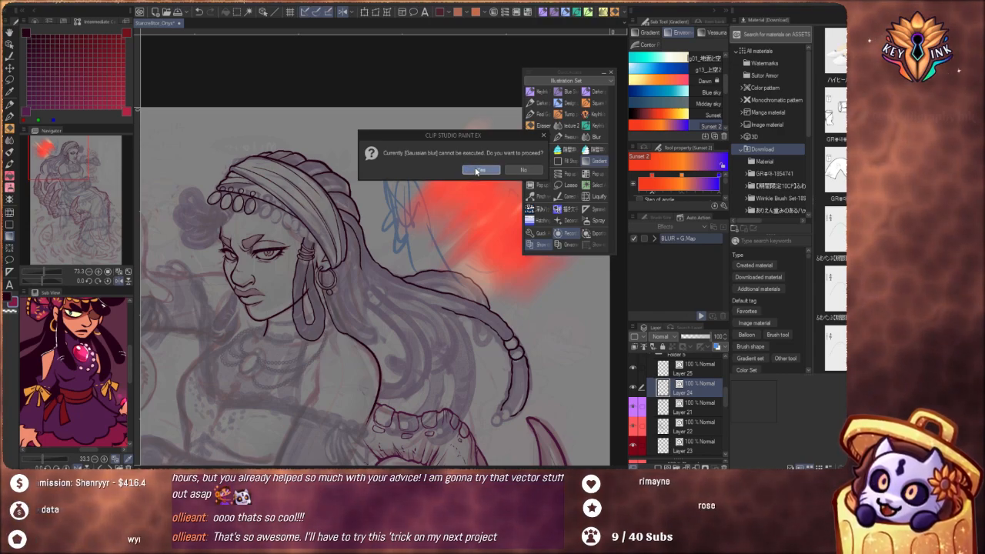
left_click(475, 171)
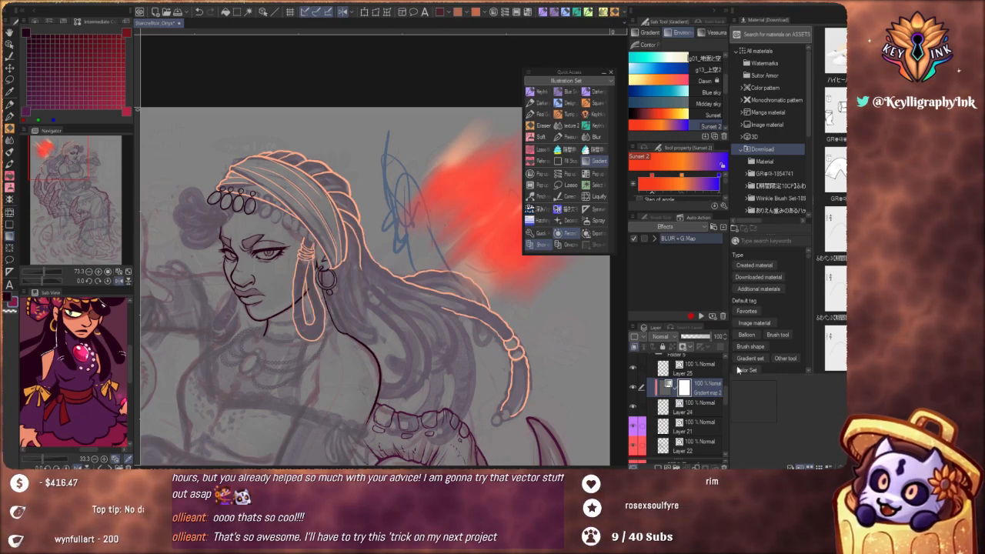
Toggle the visibility of the gradient map layer above Layer 24 and inspect its gradient settings without changing them
left_click(633, 386)
left_click(633, 387)
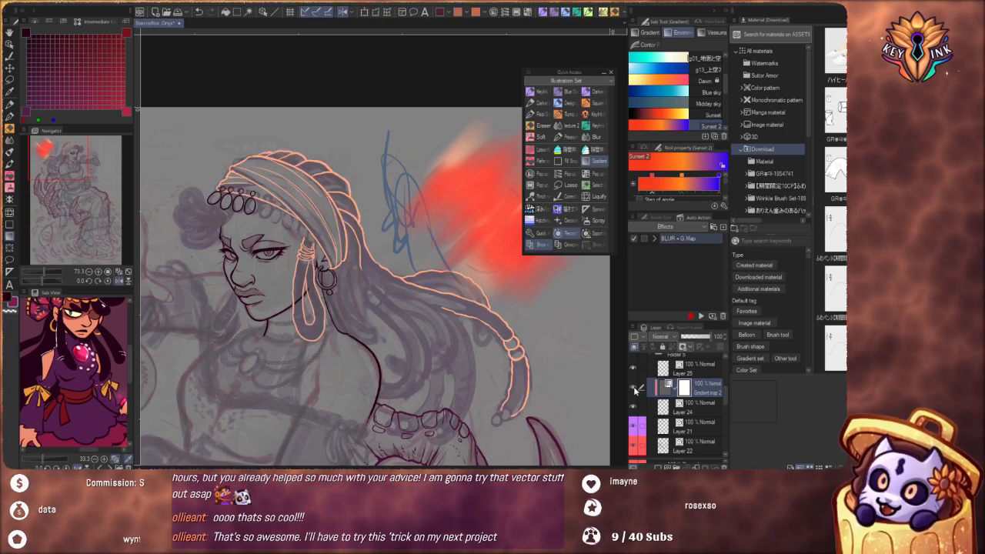
double_click(689, 390)
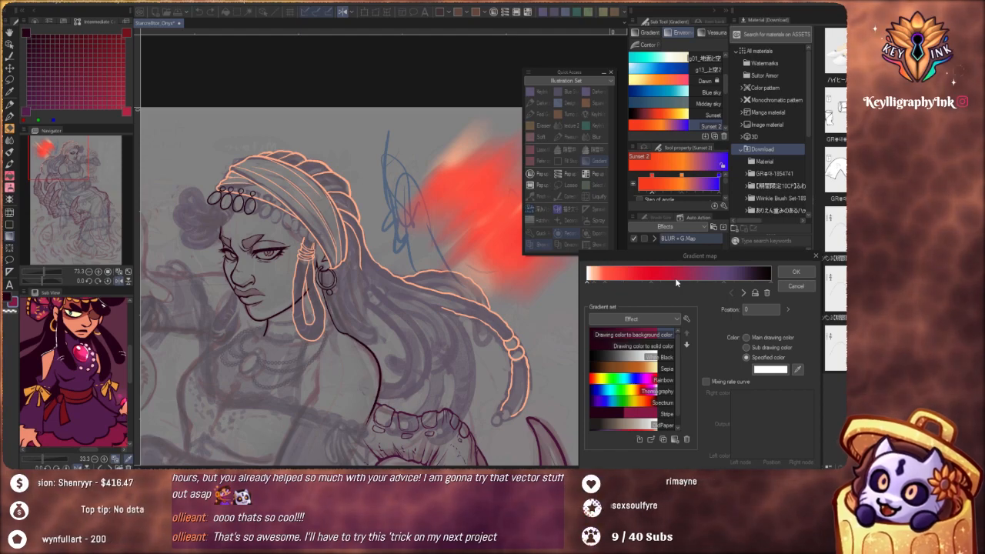
left_click(795, 285)
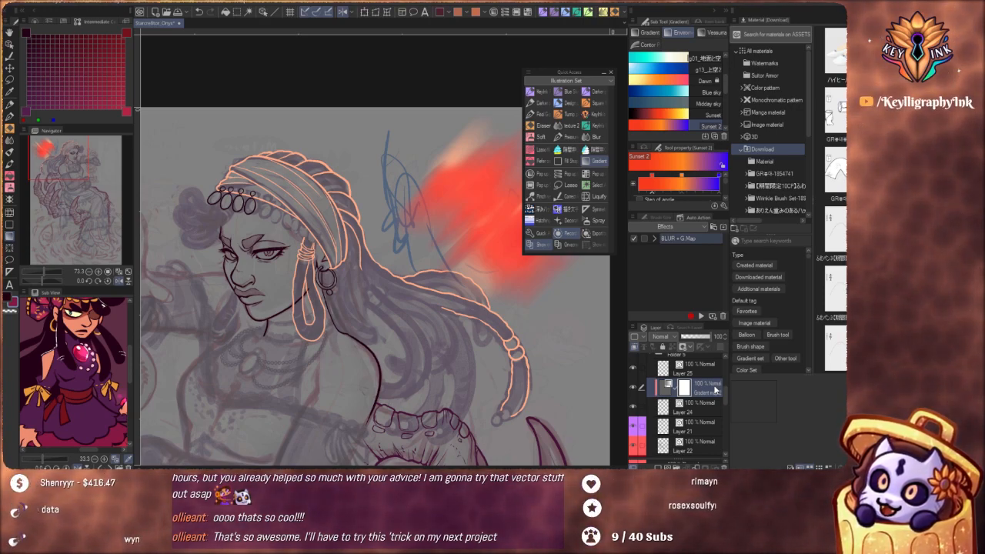
Delete the mask of the gradient map layer above Layer 24, followed by the gradient map layer itself
left_click(724, 466)
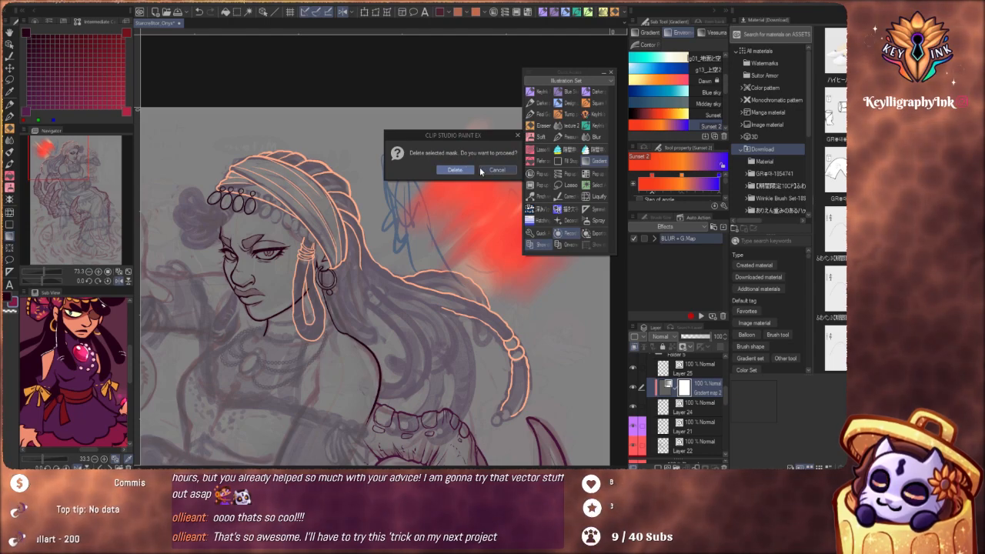
left_click(471, 170)
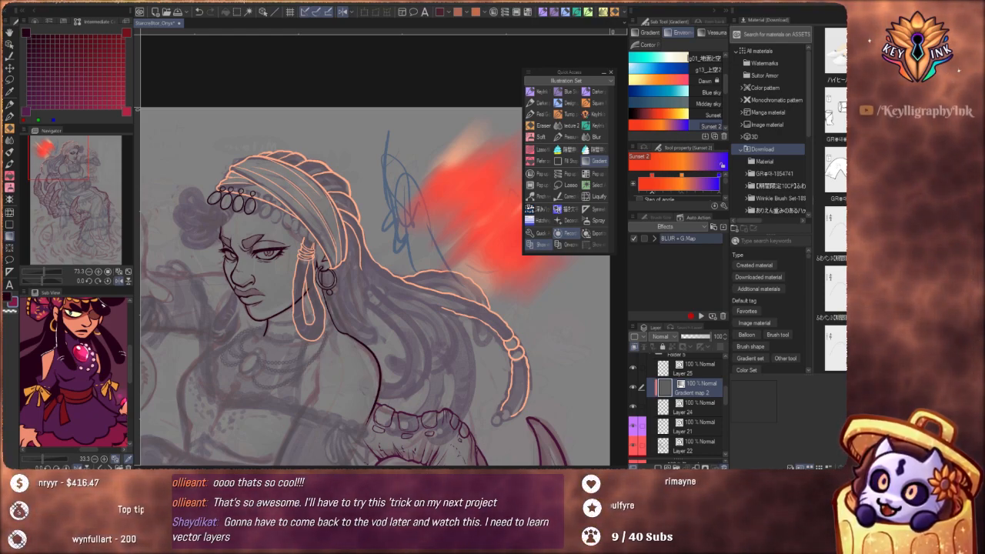
left_click(724, 467)
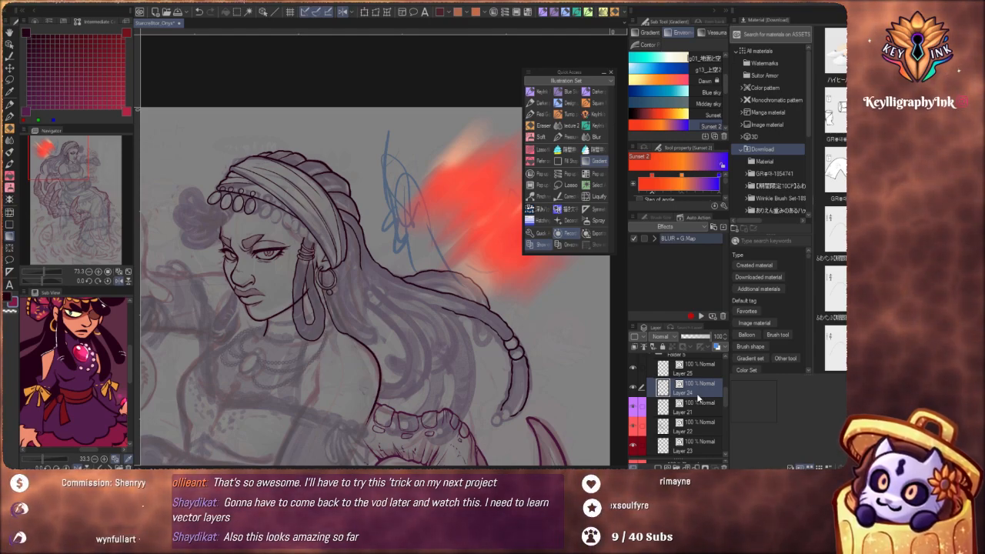
Hide and collapse Folder 6, which holds the red paint test and its gradient map, and delete the folder
scroll(698, 397, "up", 1)
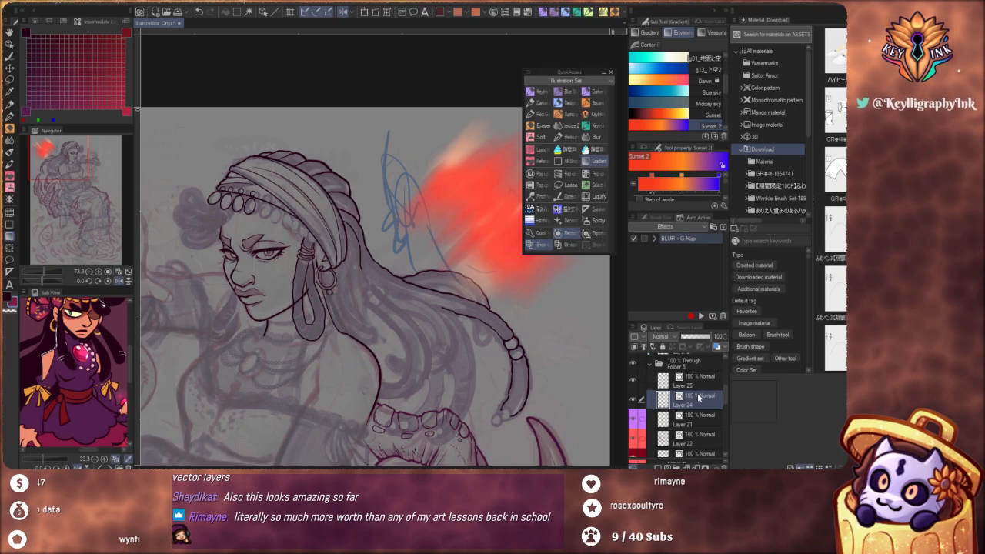
scroll(698, 398, "up", 10)
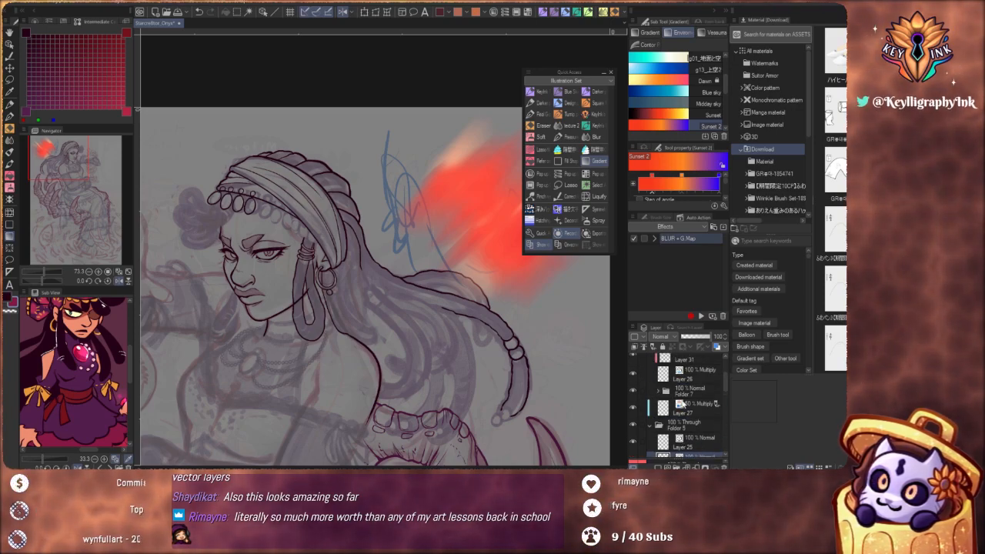
left_click(641, 373)
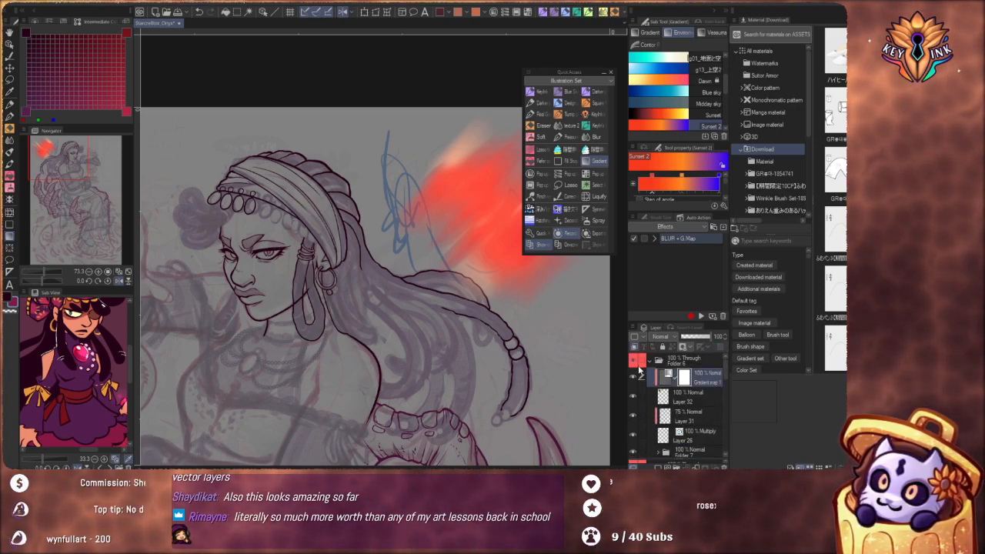
left_click(634, 361)
left_click(651, 360)
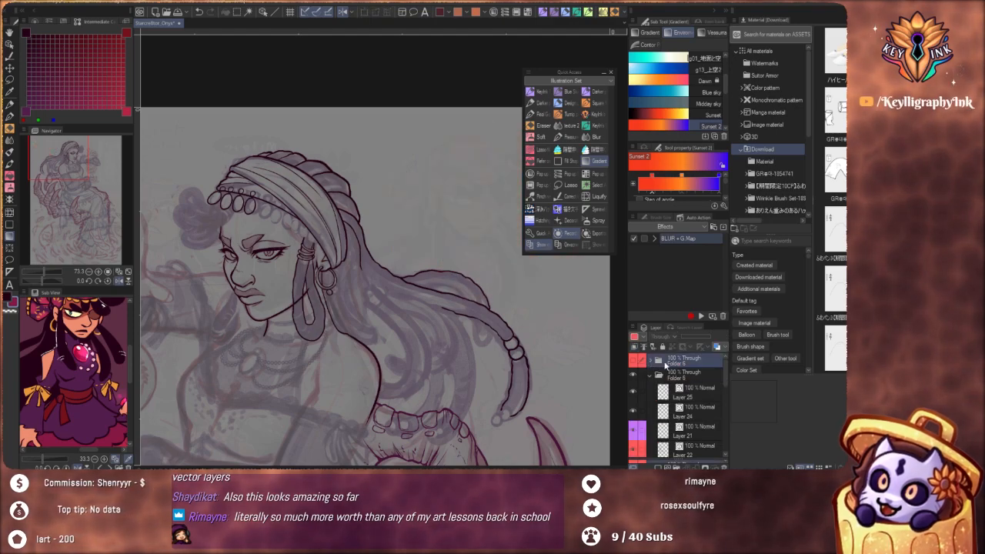
left_click(724, 467)
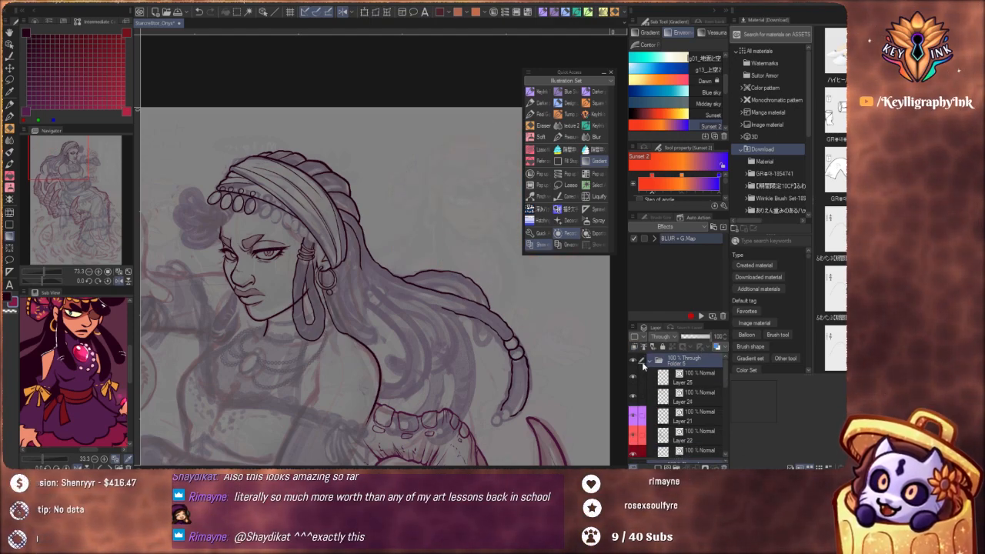
Toggle the visibility of Folder 5 and Layer 24 to check their line art, leaving Layer 24 selected
left_click(634, 361)
left_click(634, 361)
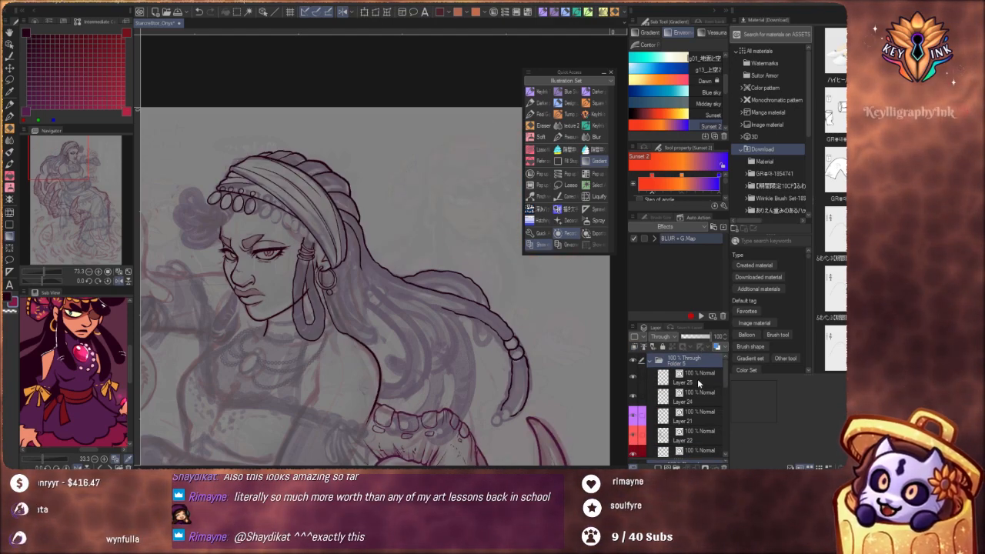
left_click(675, 384)
left_click(636, 399)
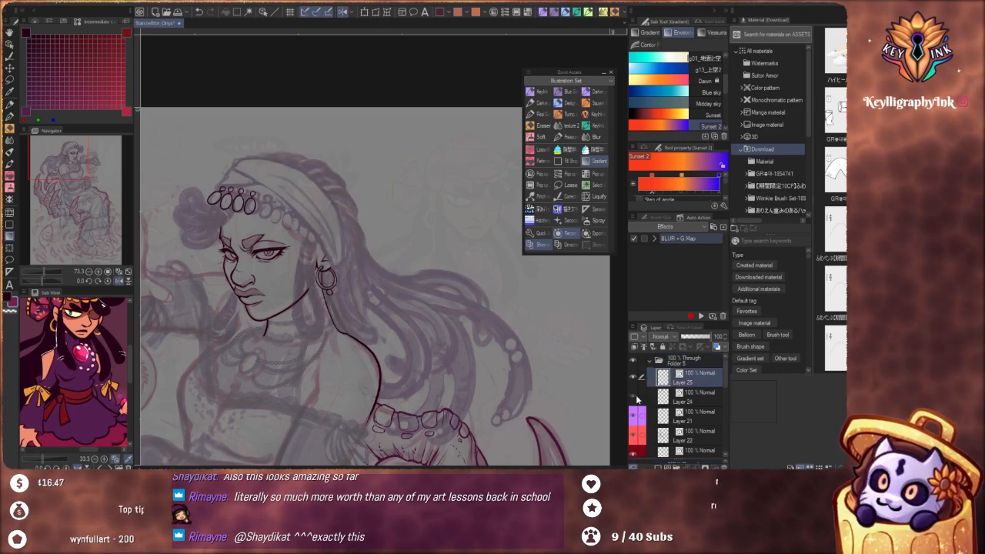
left_click(635, 401)
left_click(698, 403)
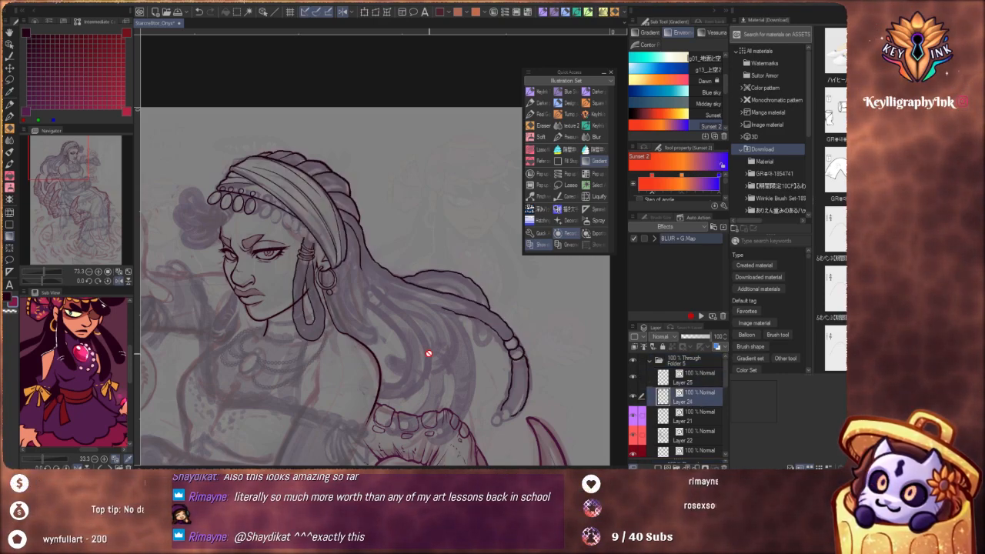
Review the commands recorded in the BLUR + G.Map auto action and the options available for auto actions
left_click(656, 240)
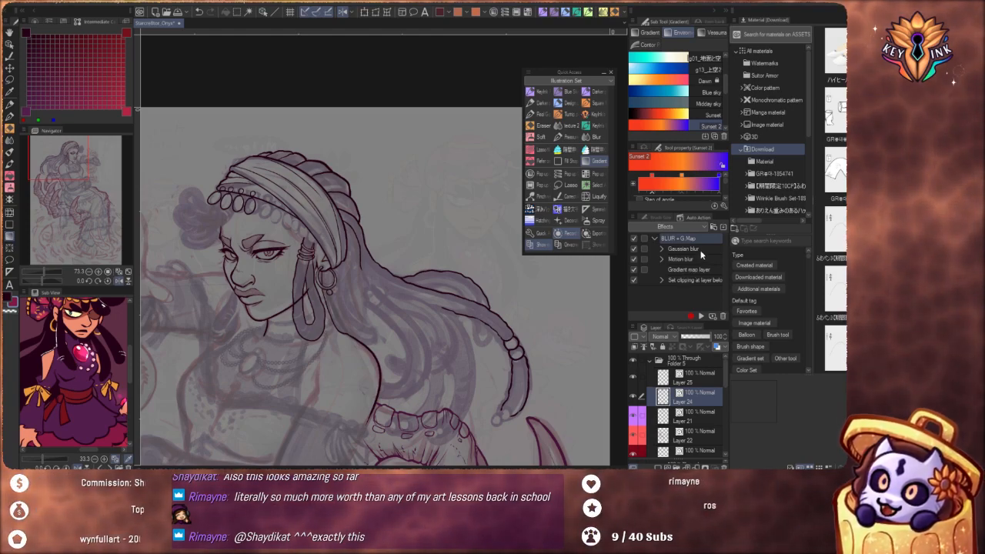
left_click(655, 238)
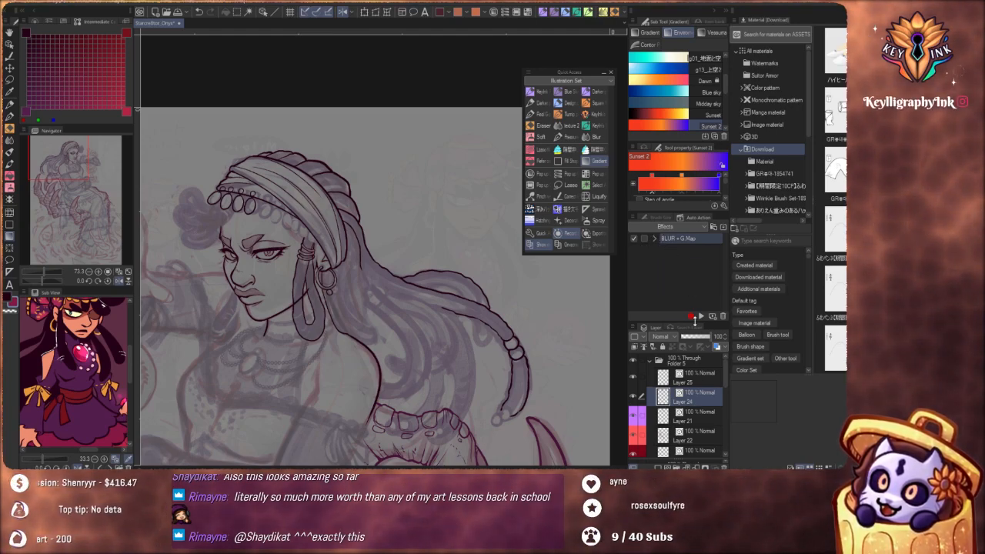
right_click(680, 260)
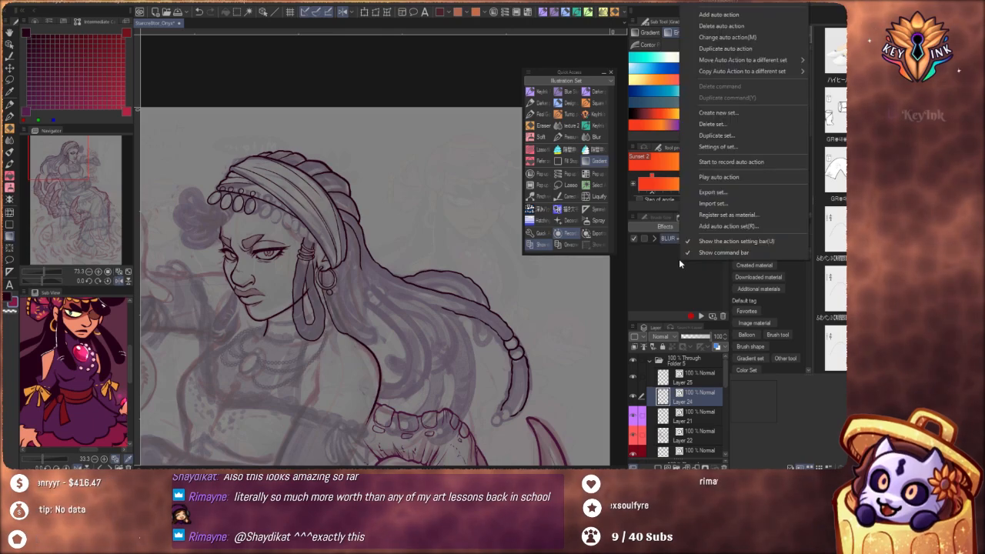
left_click(666, 258)
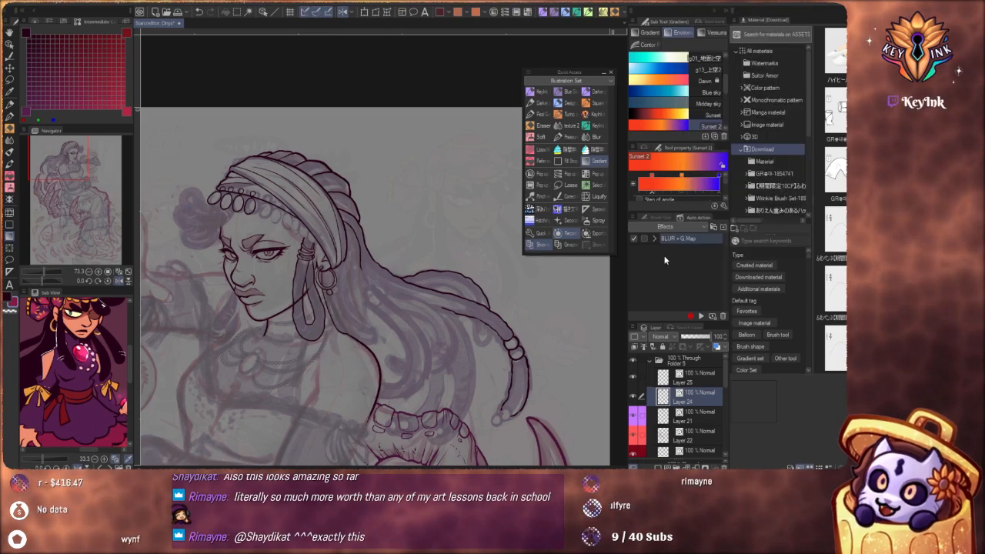
Add an auto action named Fold Mockup to the Effects set and collapse Folder 5 in the layer list
left_click(713, 317)
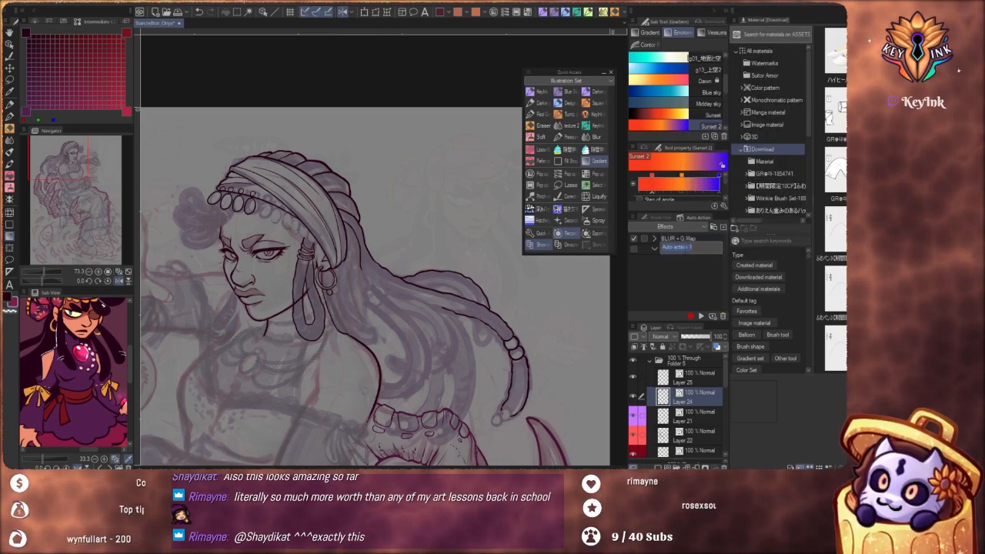
type("Fold Mock")
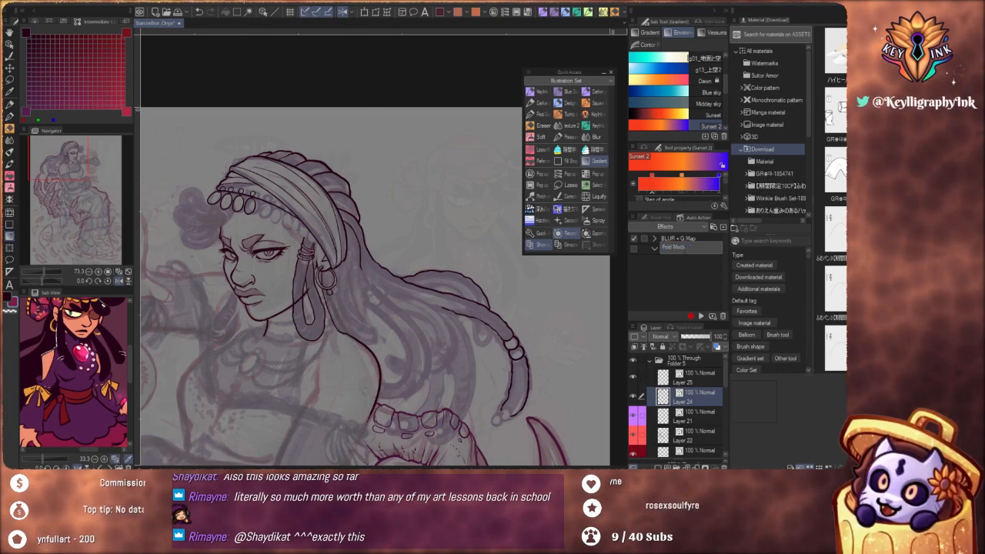
type("up")
key("Return")
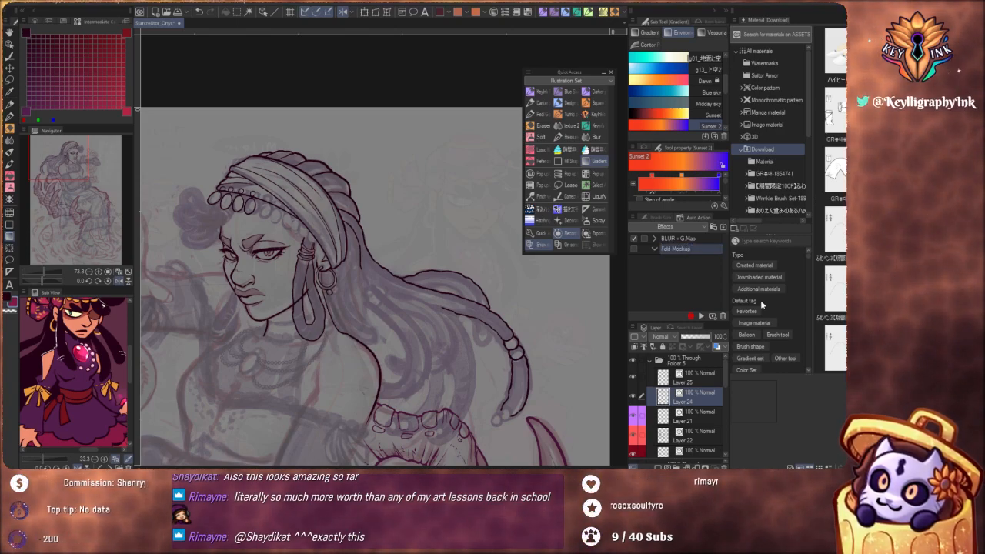
left_click(650, 361)
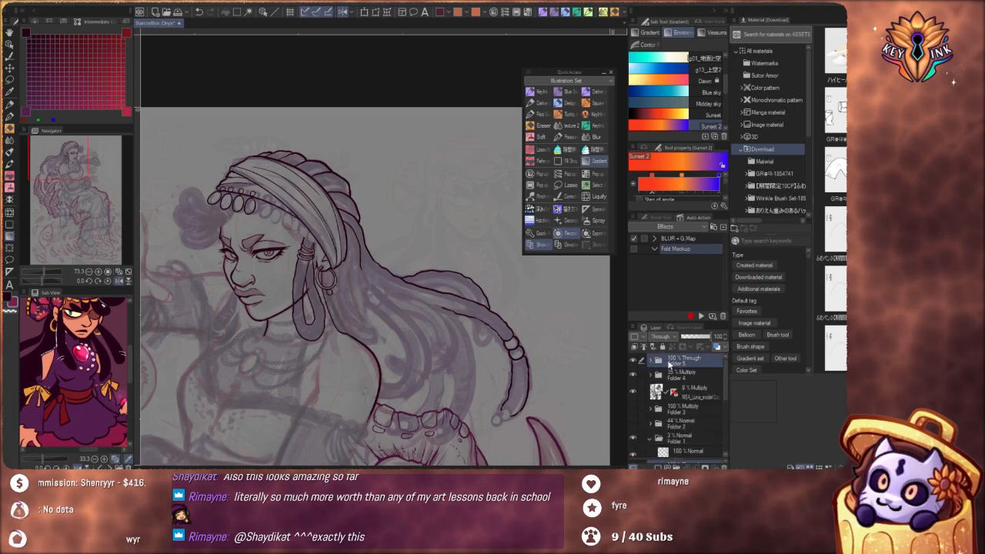
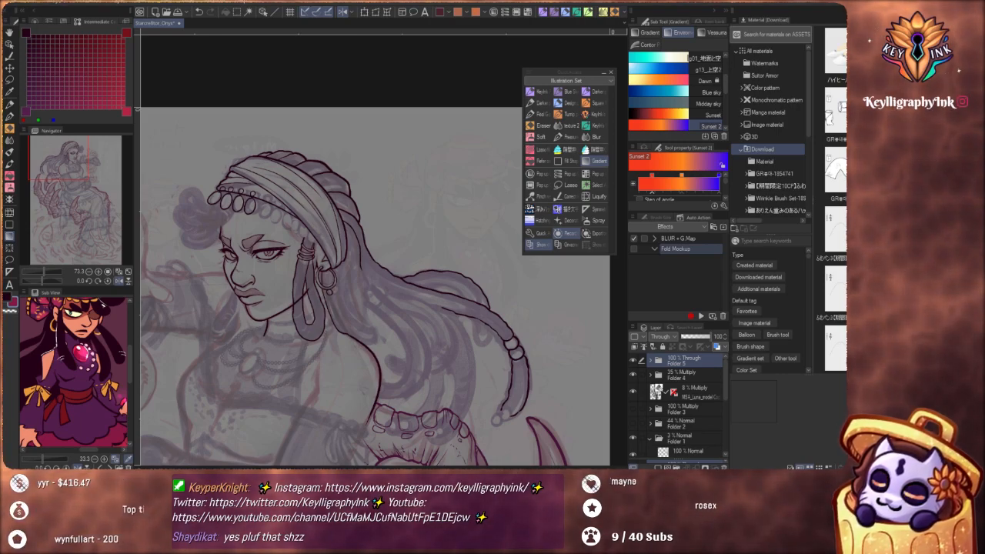
Expand Folder 5, select Layer 24 and switch to the Real G-pen for inking
left_click(650, 360)
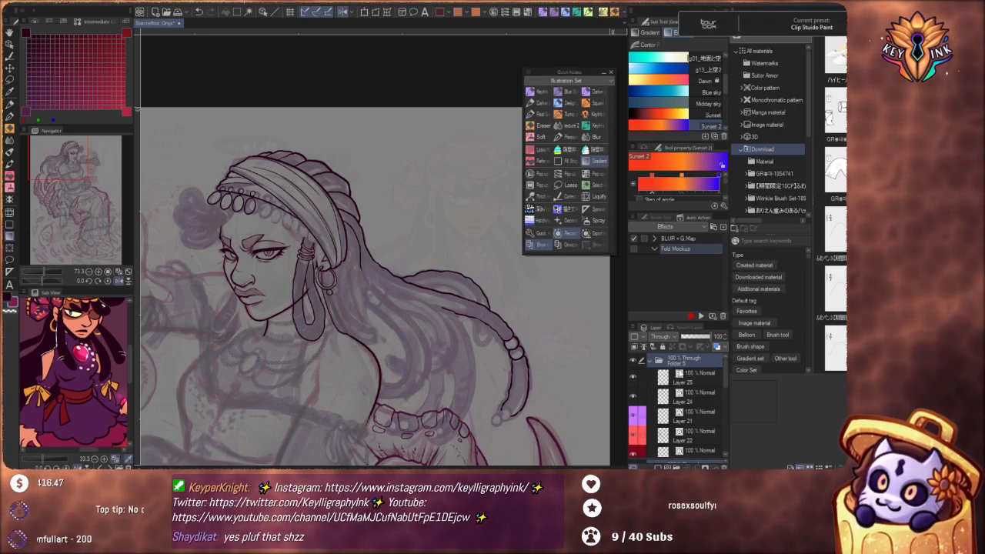
left_click(689, 399)
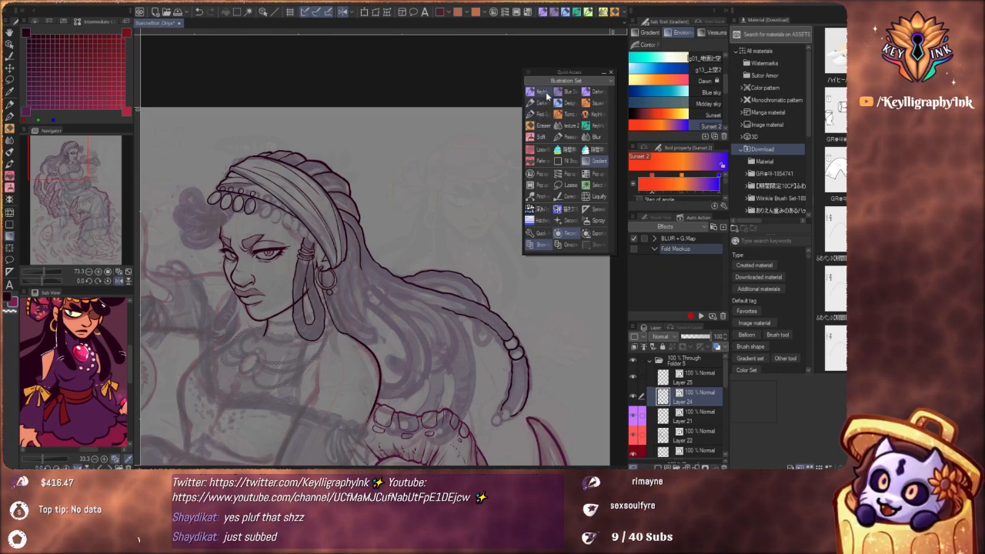
left_click(538, 114)
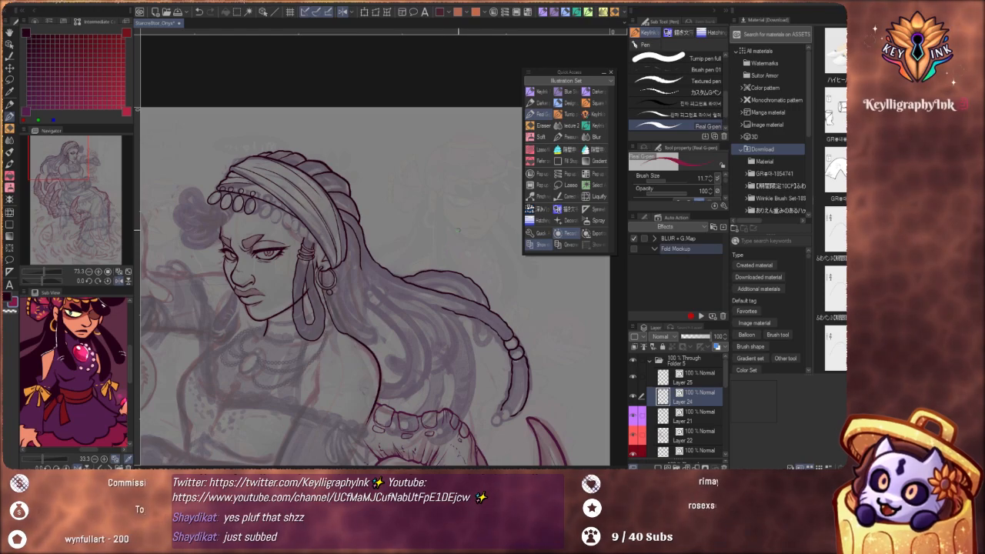
Toggle the visibility of Layer 24 and compare its braid and head line art with the whole figure
scroll(462, 251, "left", 2)
scroll(462, 254, "down", 2)
left_click_drag(452, 295, 455, 258)
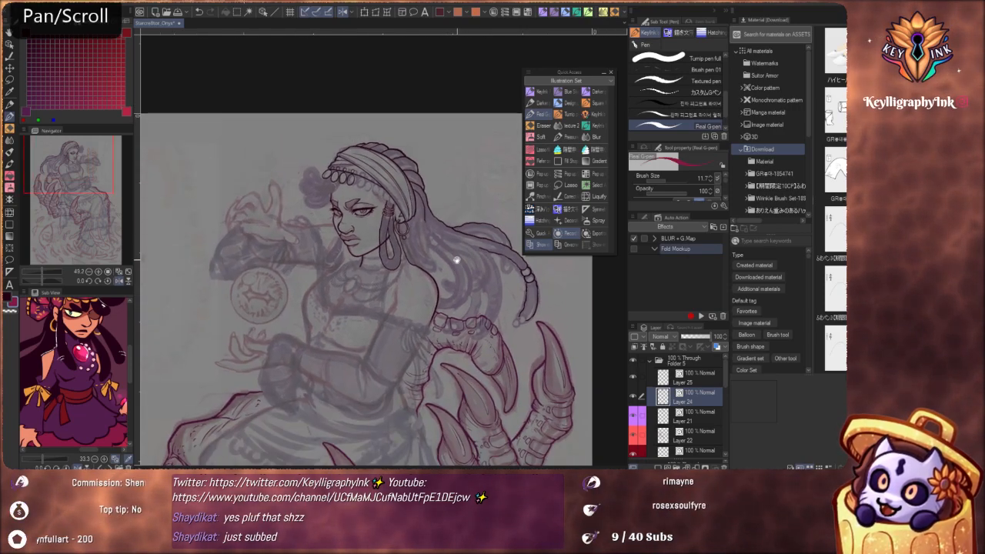
left_click(633, 395)
scroll(552, 309, "up", 4)
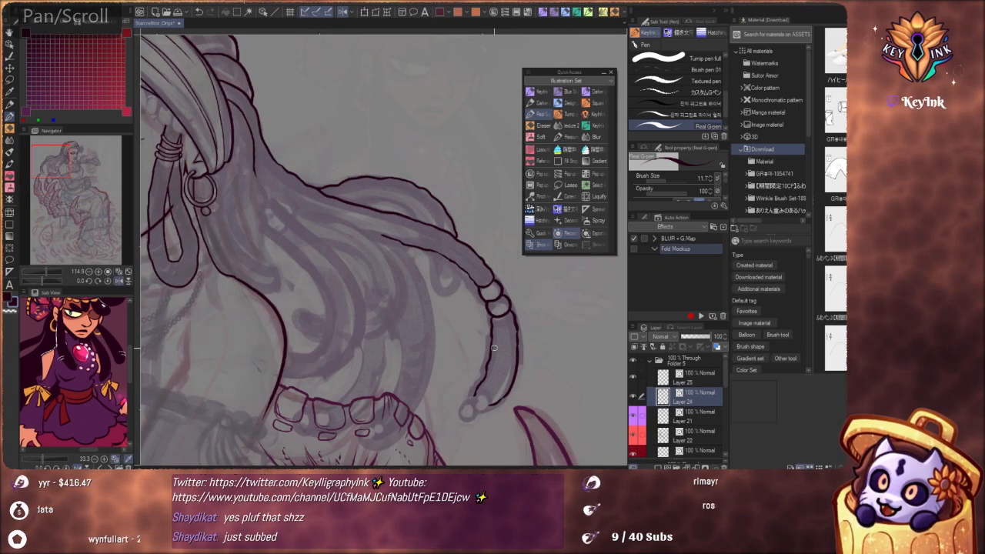
scroll(518, 369, "down", 3)
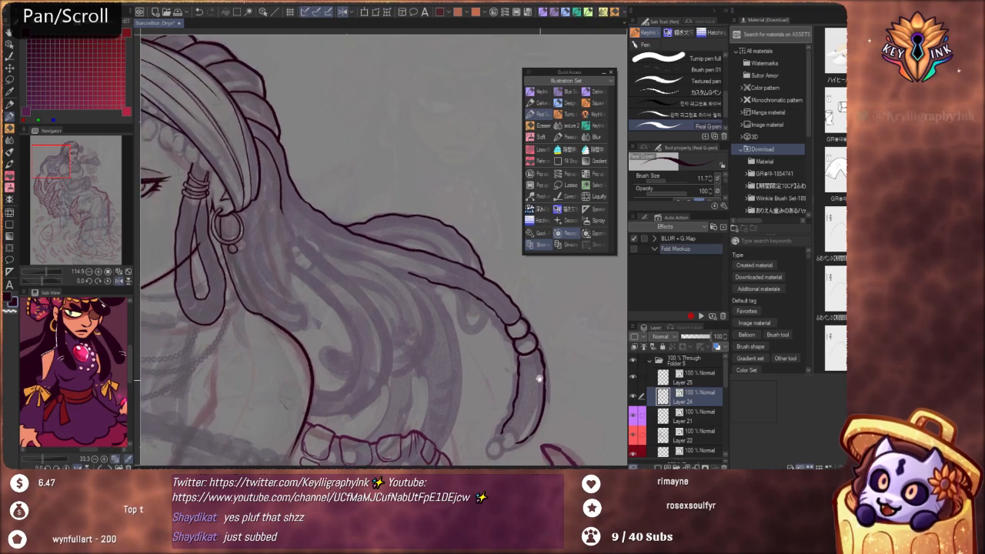
left_click_drag(548, 389, 554, 407)
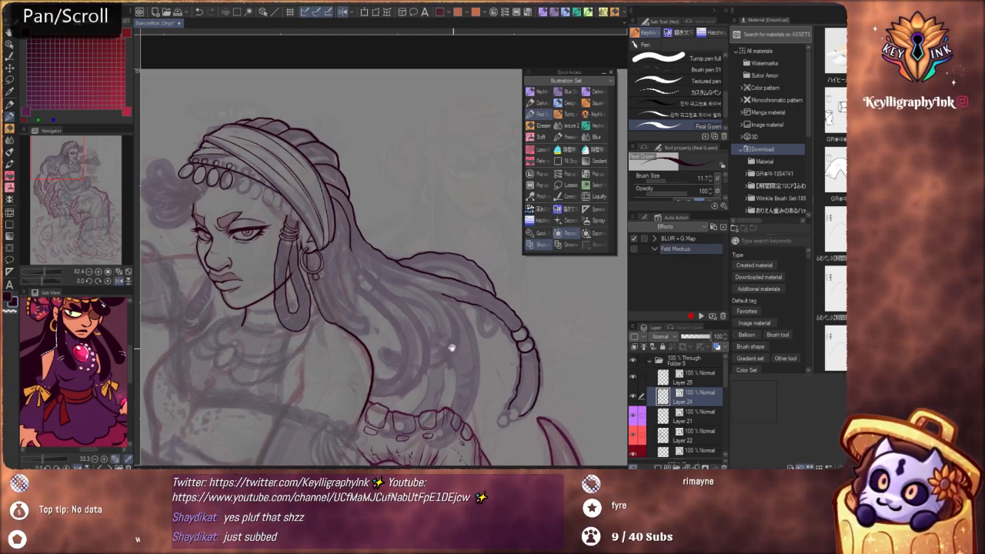
scroll(454, 346, "down", 4)
left_click_drag(496, 355, 441, 310)
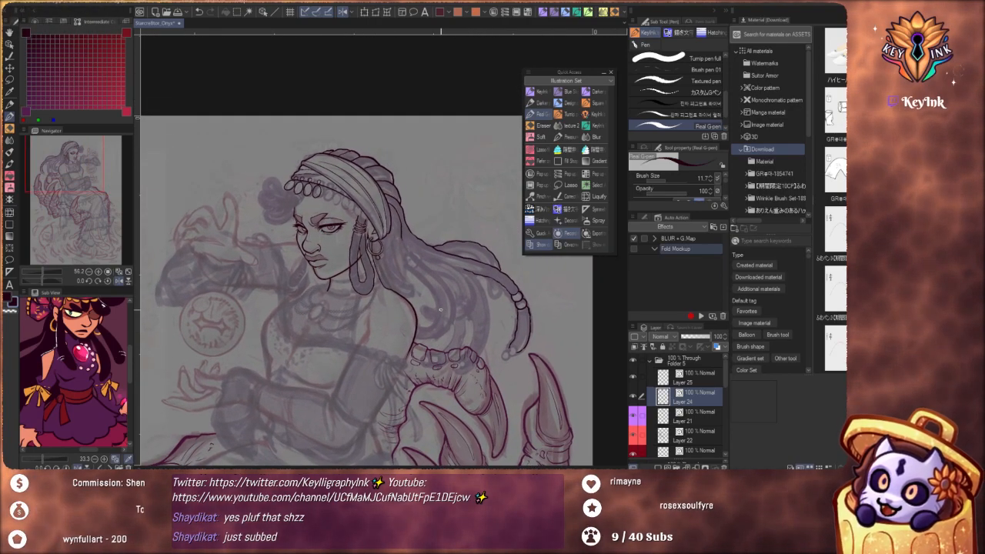
left_click_drag(482, 355, 486, 331)
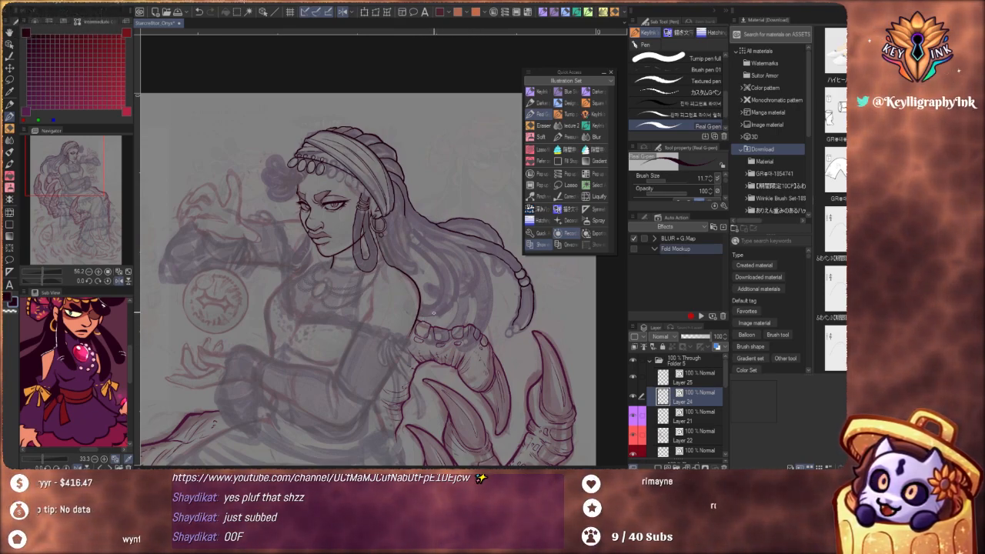
left_click_drag(448, 282, 478, 314)
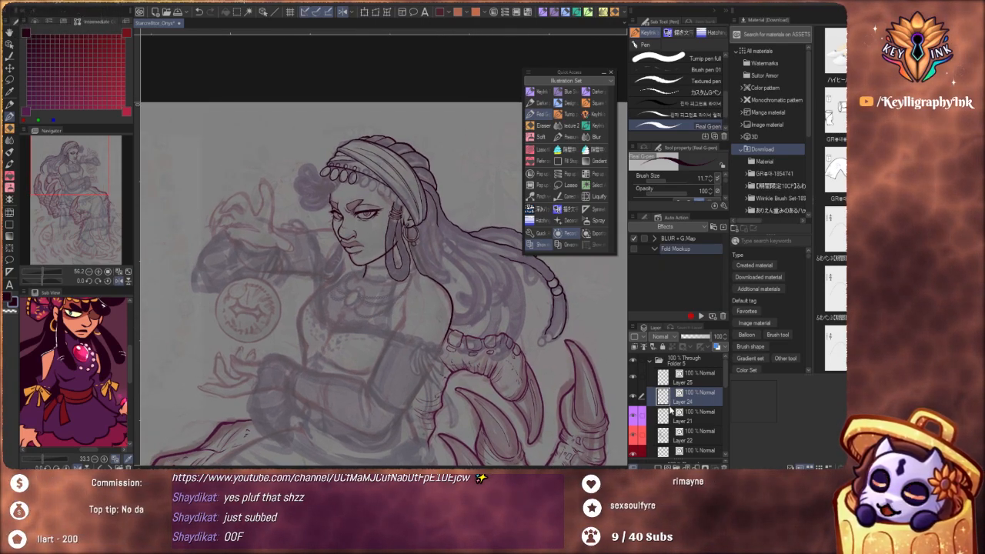
Try to ink two overlapping round beads at the tip of the long braid with the Real G-pen
scroll(566, 325, "up", 6)
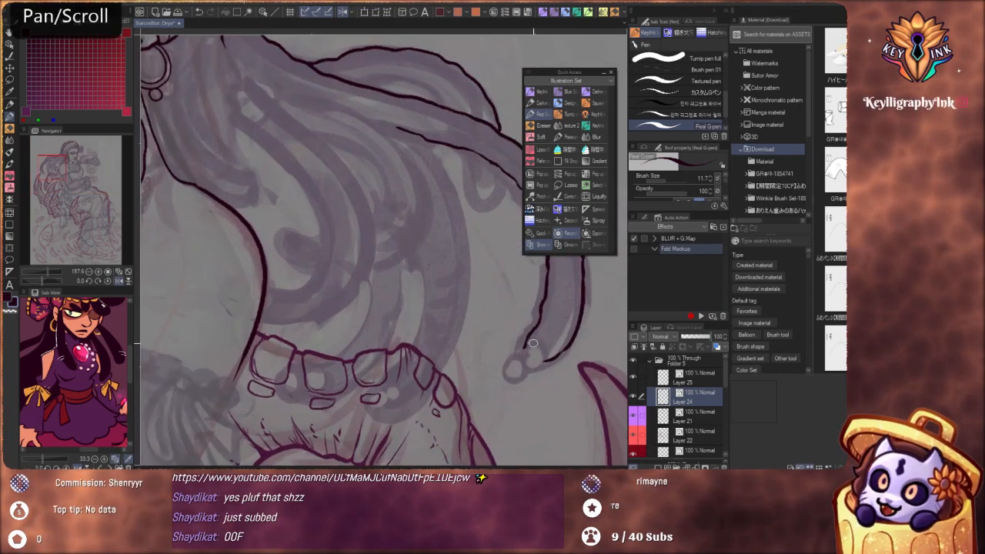
key("ctrl+z")
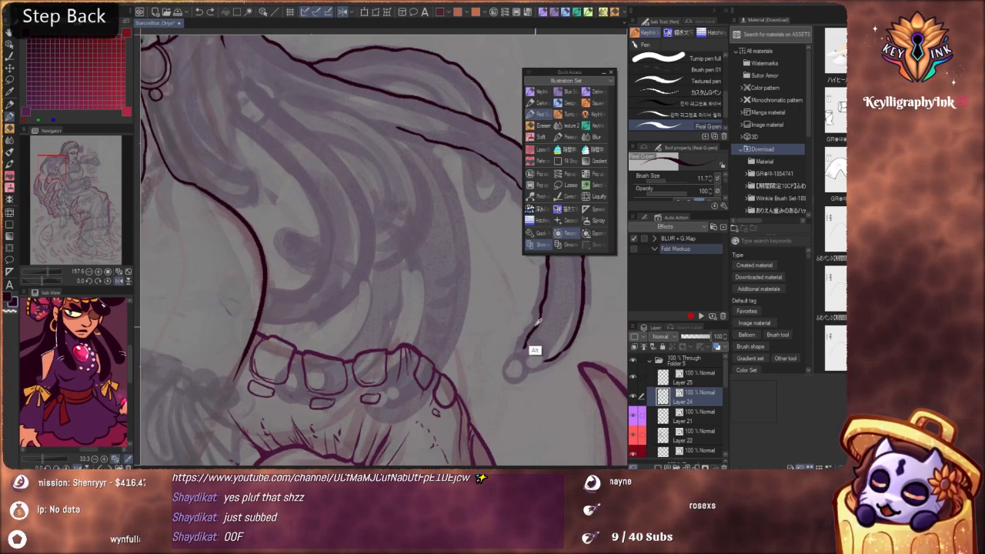
key("ctrl+z")
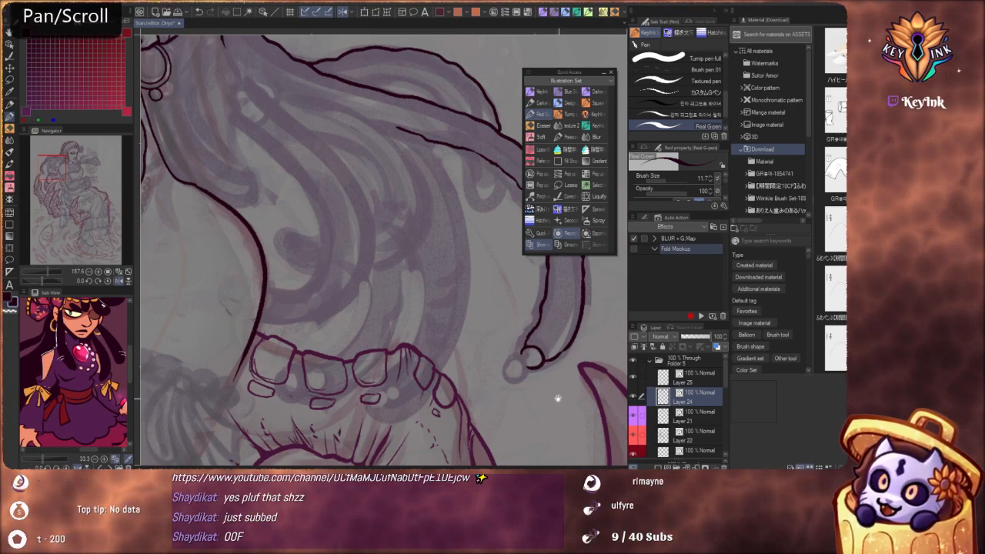
left_click_drag(556, 398, 531, 363)
scroll(520, 331, "up", 3)
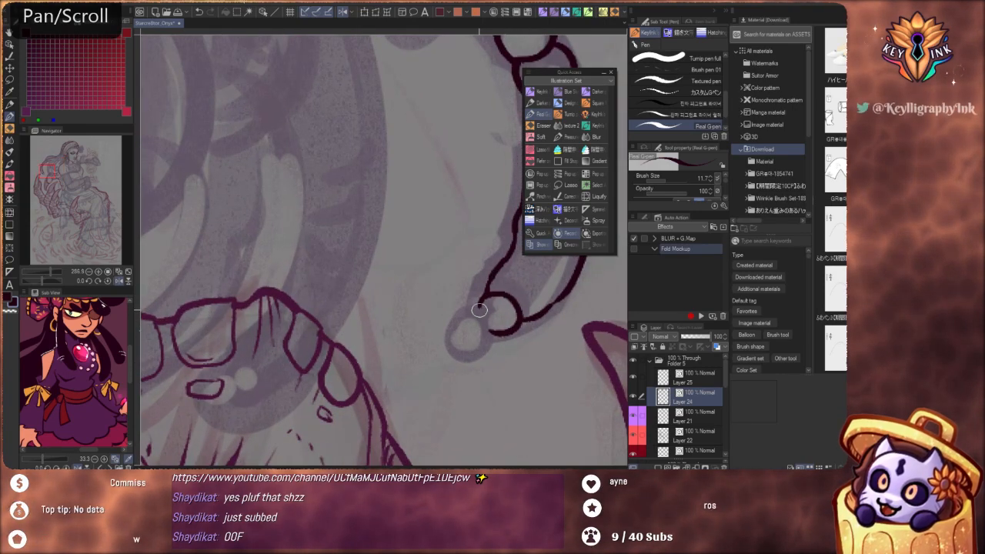
key("ctrl+z")
mouse_move(478, 306)
left_mouse_down()
mouse_move(458, 328)
mouse_move(471, 344)
mouse_move(491, 334)
mouse_move(476, 302)
mouse_move(460, 313)
mouse_move(459, 335)
mouse_move(485, 342)
left_mouse_up()
key("ctrl+z")
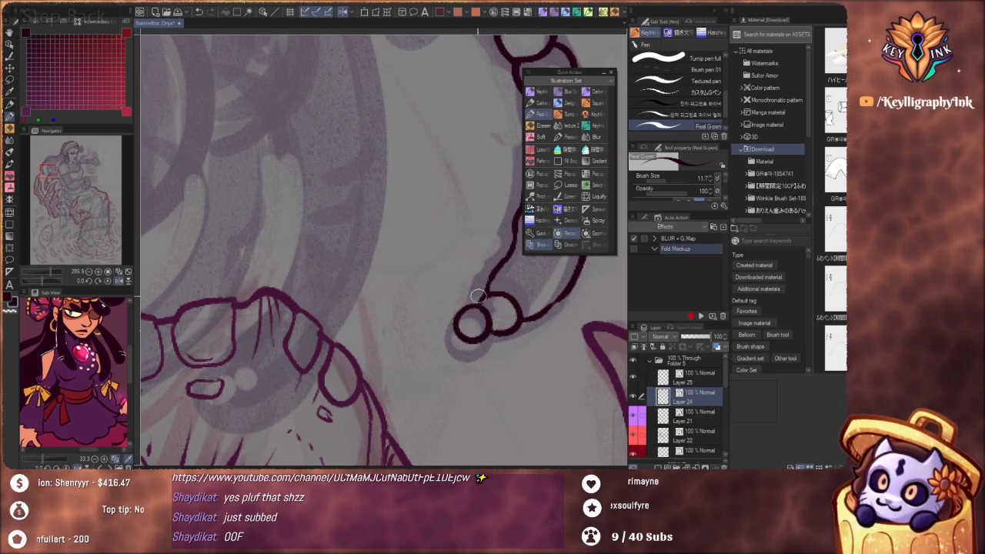
key("ctrl+z")
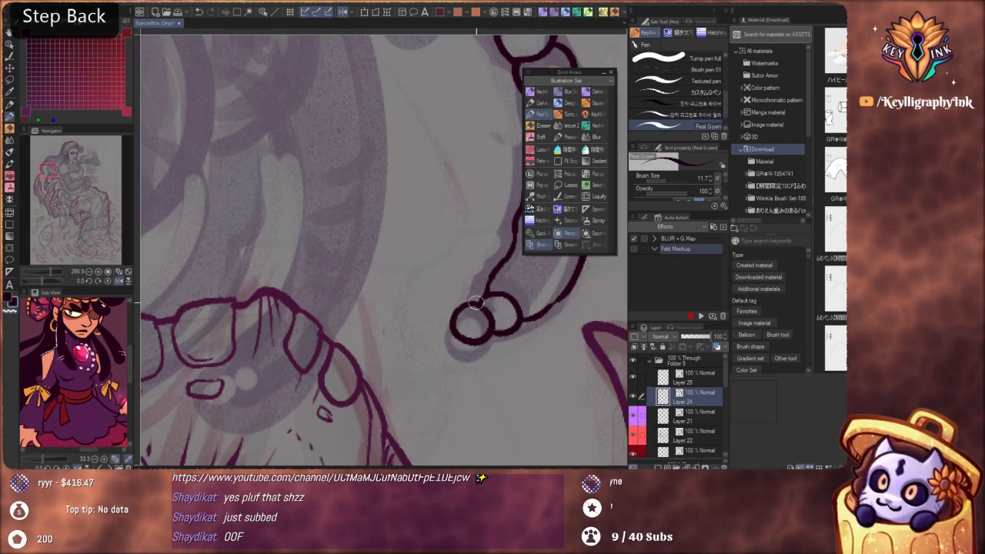
mouse_move(475, 303)
left_mouse_down()
mouse_move(459, 334)
mouse_move(483, 340)
mouse_move(491, 320)
mouse_move(472, 306)
left_mouse_up()
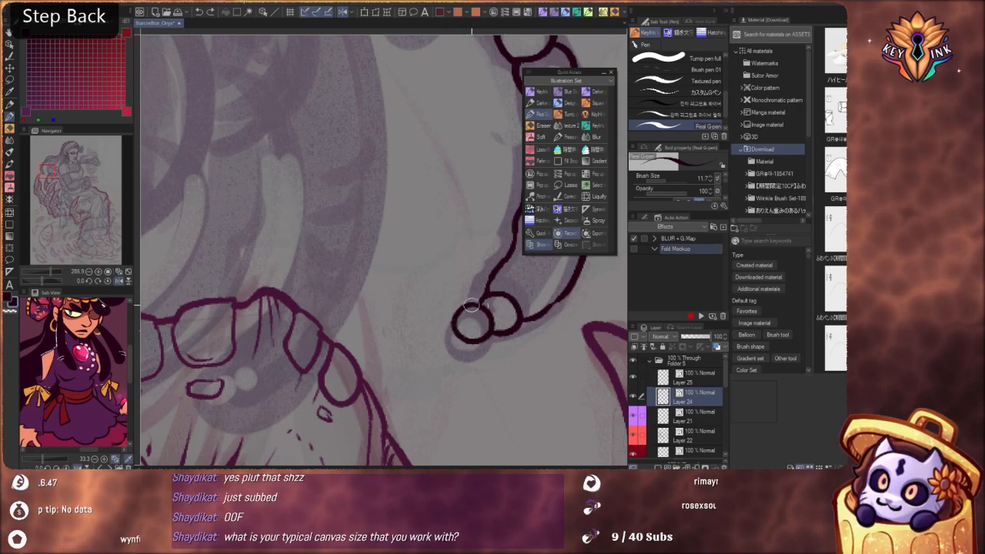
Check the bead outlines at the braid's tip against the figure and undo both of them
scroll(453, 339, "down", 5)
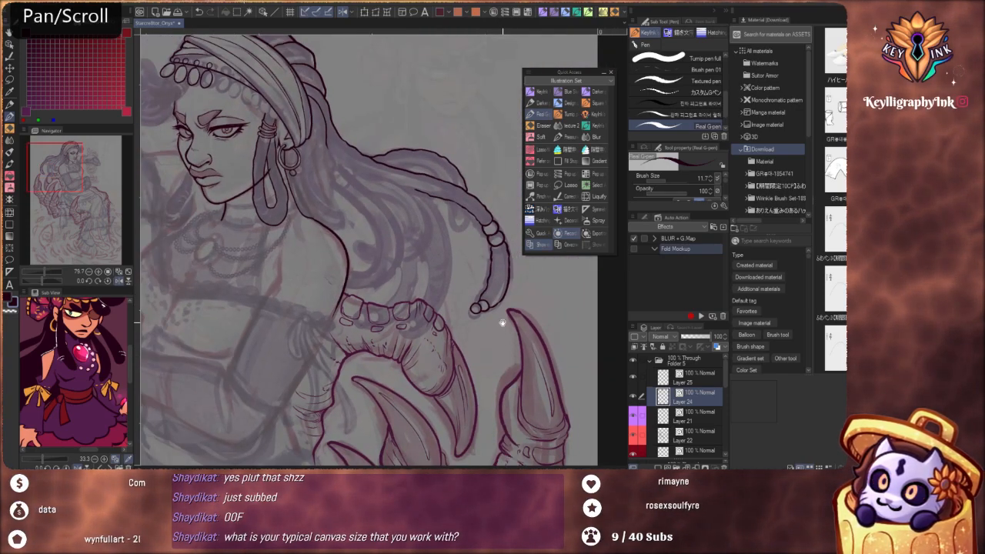
mouse_move(503, 324)
left_mouse_down()
mouse_move(521, 369)
mouse_move(508, 337)
left_mouse_up()
scroll(486, 304, "up", 5)
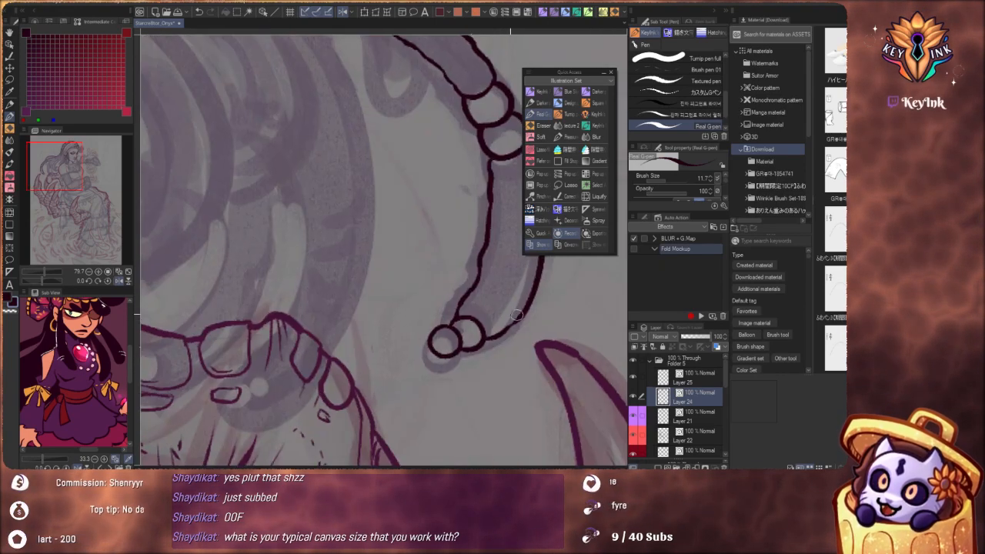
key("ctrl+z")
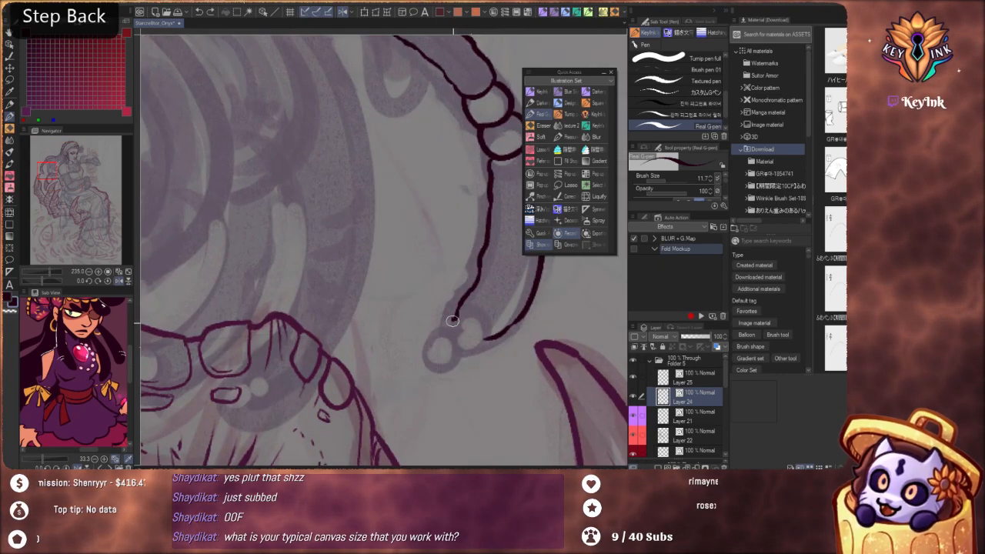
Ink a ragged, pointed hair tuft that closes off the tip of the long braid
mouse_move(444, 336)
left_mouse_down()
mouse_move(436, 349)
mouse_move(426, 334)
mouse_move(444, 355)
mouse_move(436, 345)
mouse_move(476, 347)
left_mouse_up()
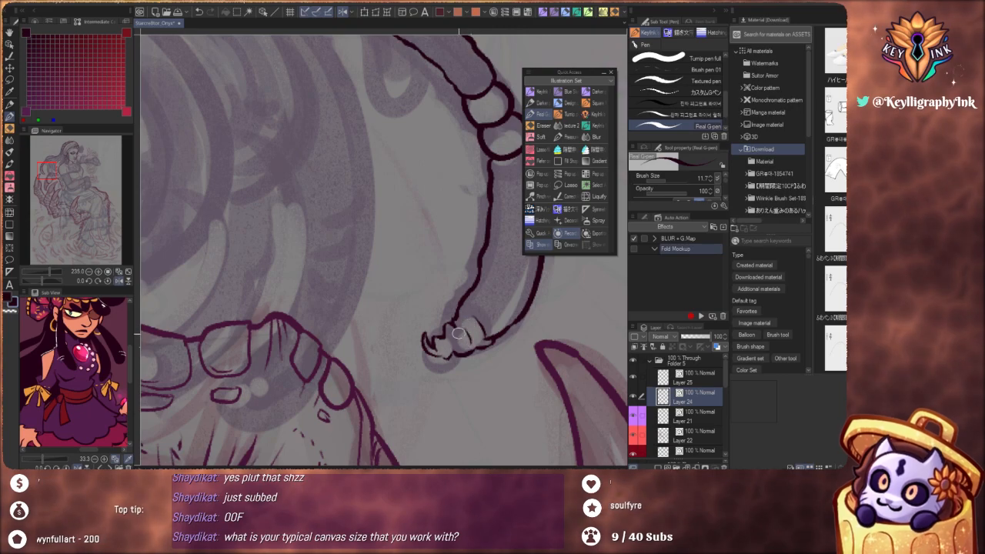
left_click_drag(501, 300, 494, 339)
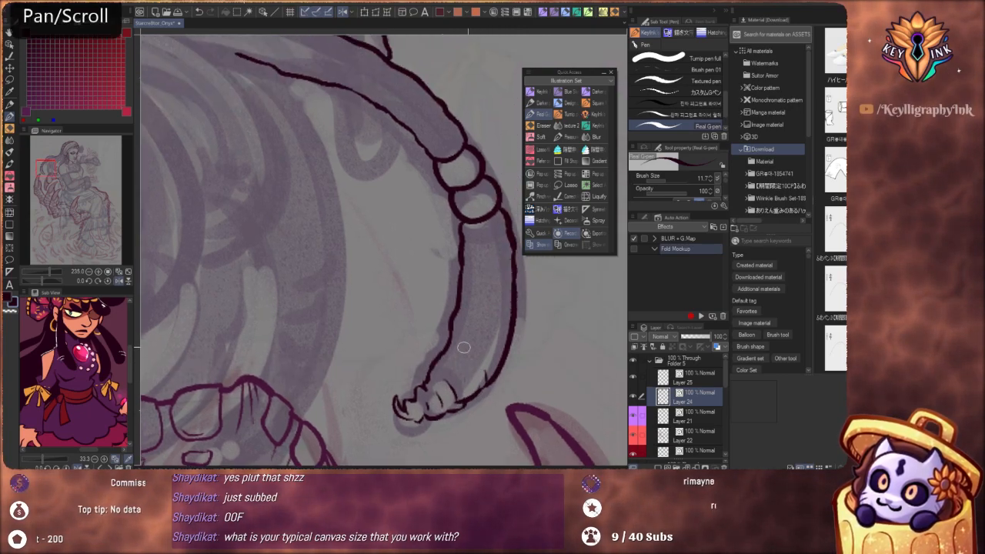
left_click_drag(479, 289, 412, 230)
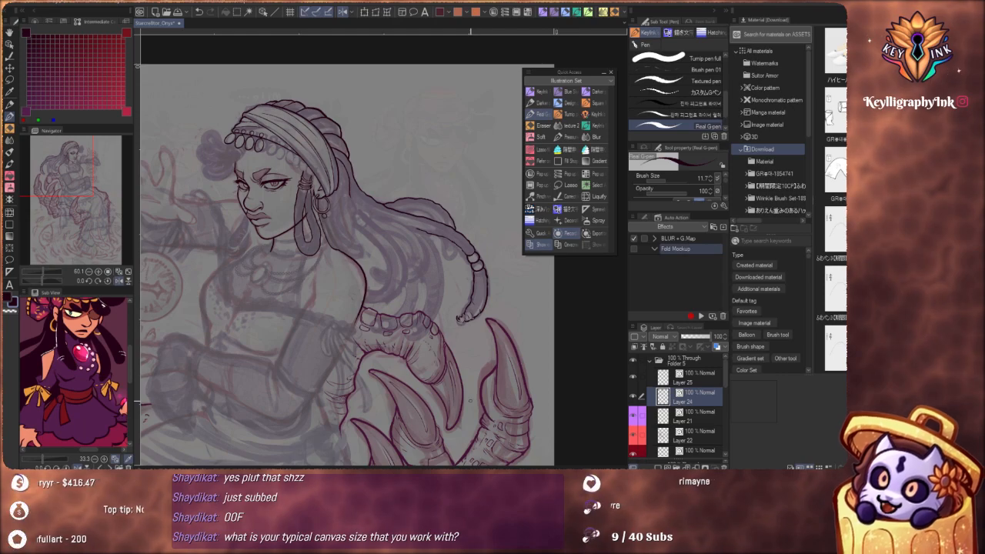
Examine the line art and sketch of the torso, skirt and clawed hand around the seated woman
left_click_drag(396, 365, 462, 330)
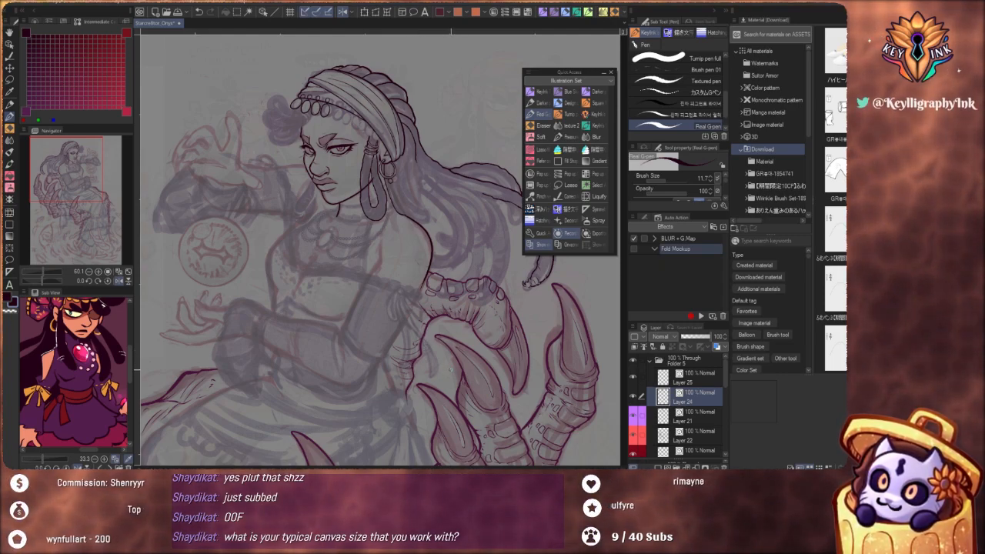
scroll(425, 359, "down", 3)
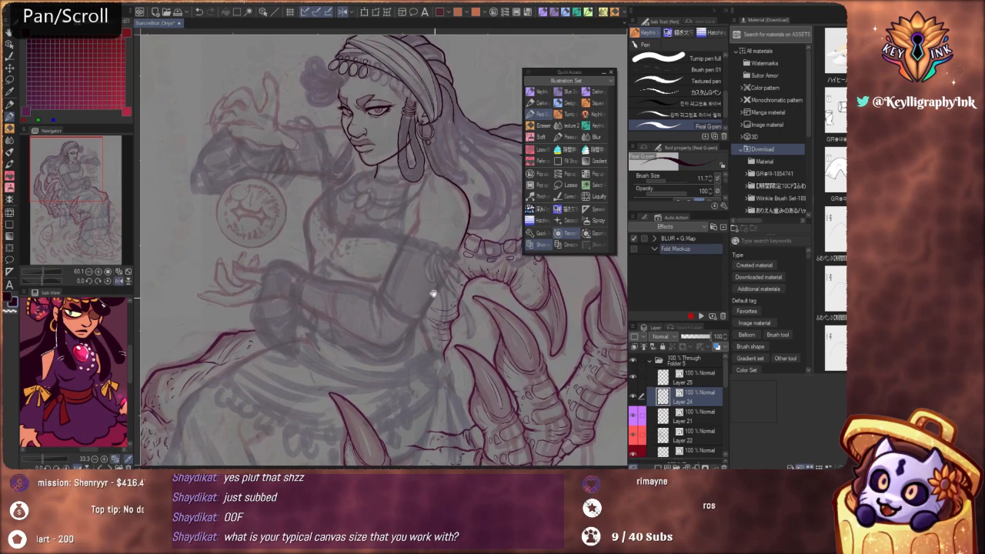
scroll(420, 300, "down", 2)
scroll(417, 308, "down", 1)
mouse_move(429, 383)
left_mouse_down()
mouse_move(435, 324)
mouse_move(421, 261)
left_mouse_up()
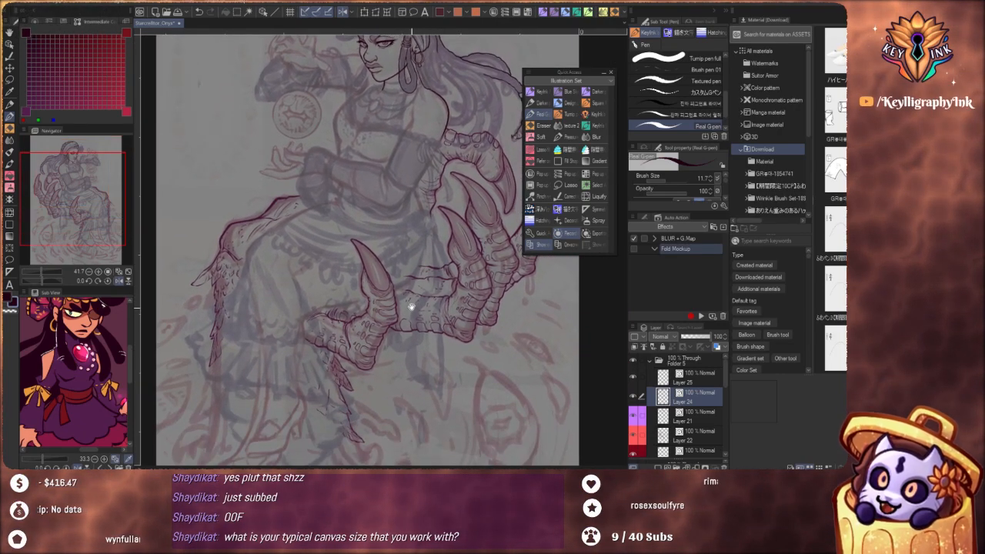
mouse_move(423, 307)
left_mouse_down()
mouse_move(433, 378)
mouse_move(418, 326)
mouse_move(420, 281)
left_mouse_up()
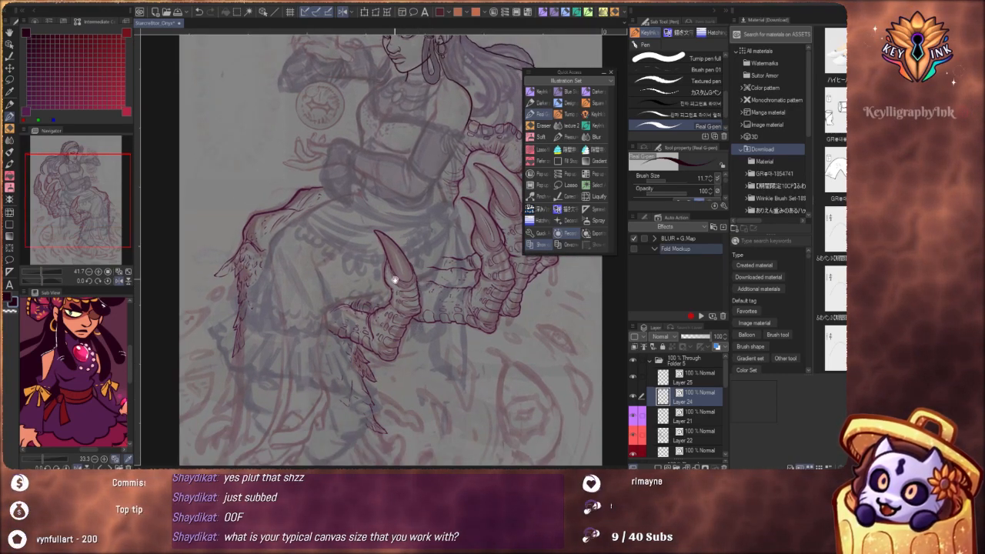
left_click_drag(426, 312, 455, 385)
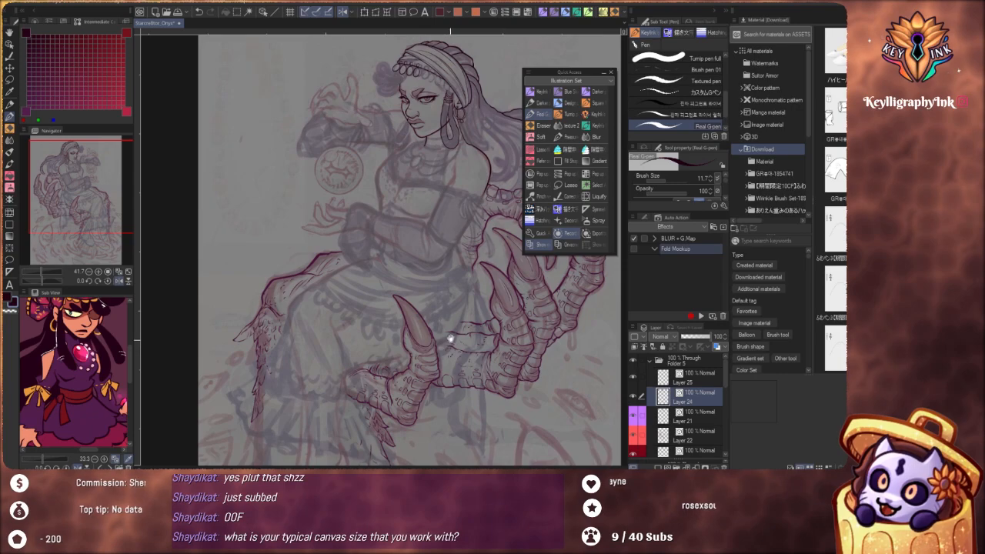
left_click_drag(451, 338, 418, 337)
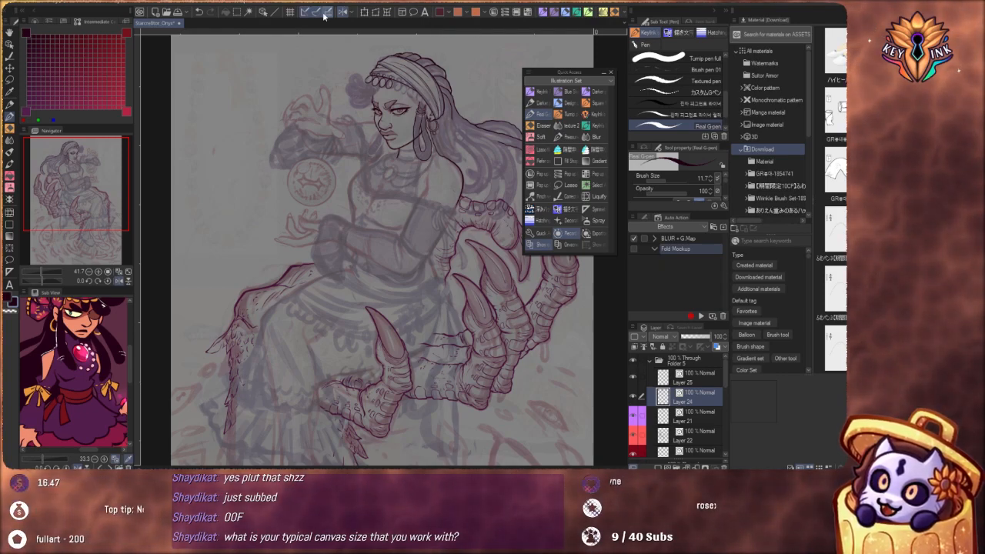
Flip the canvas view horizontally and examine the mirrored figure, claws and skirt sketch for drawing errors
left_click(343, 13)
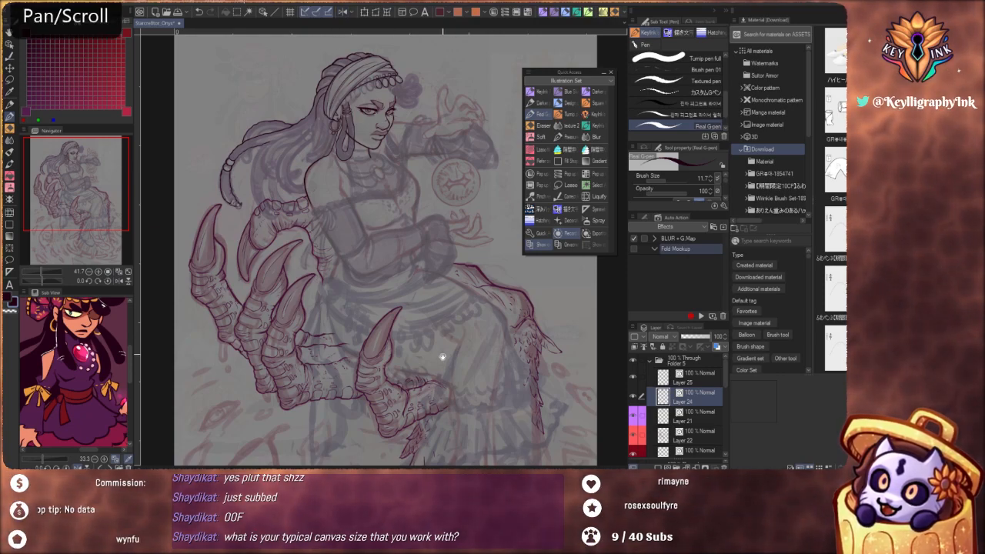
left_click_drag(443, 358, 434, 300)
left_click_drag(442, 353, 437, 305)
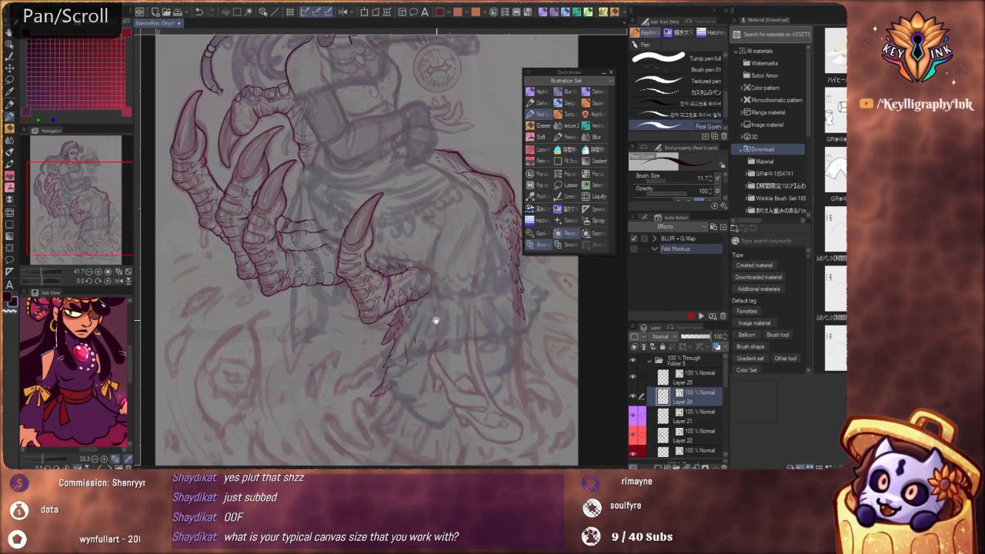
left_click_drag(435, 262, 427, 308)
left_click_drag(442, 284, 452, 382)
left_click_drag(411, 343, 431, 343)
left_click_drag(454, 403, 436, 327)
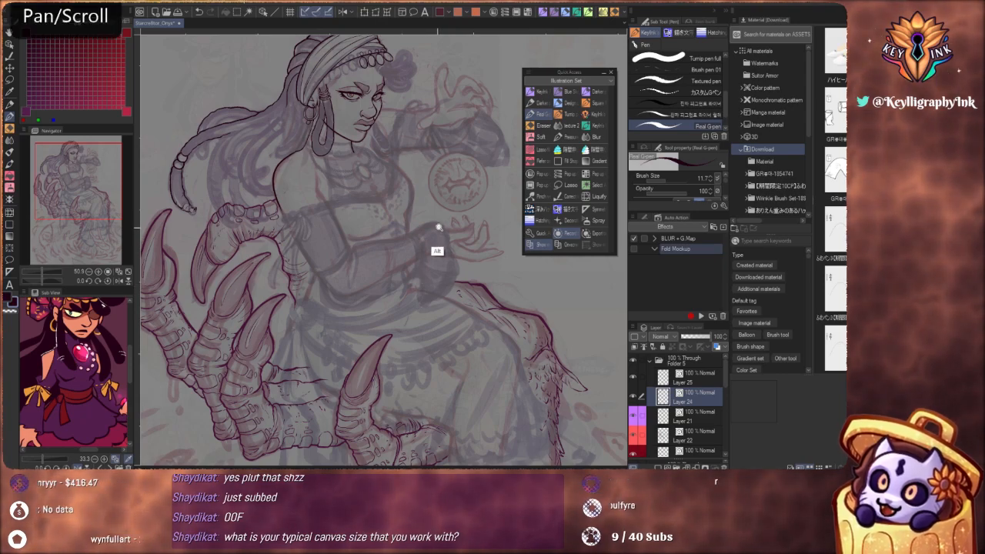
scroll(435, 232, "down", 3)
left_click_drag(436, 304, 418, 192)
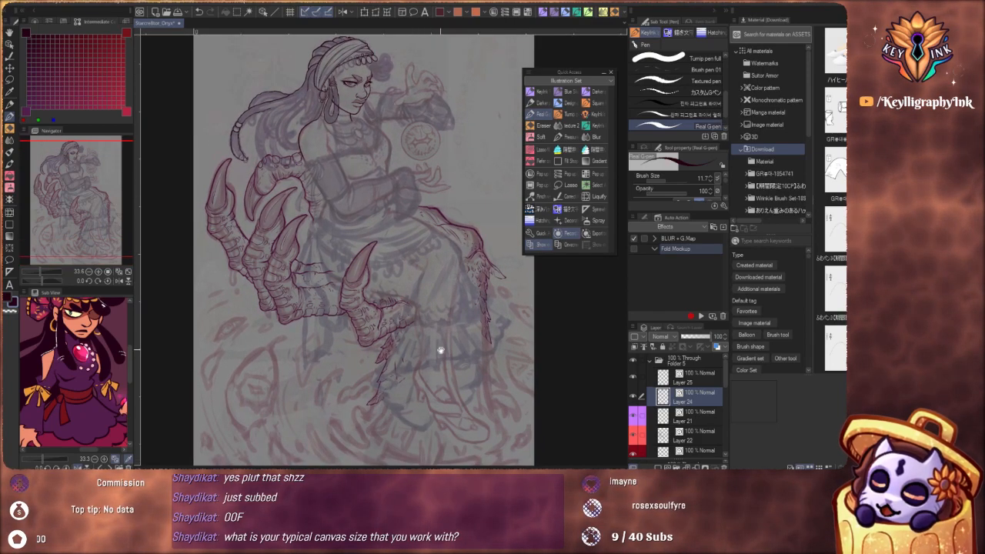
left_click_drag(441, 350, 451, 319)
scroll(439, 318, "up", 4)
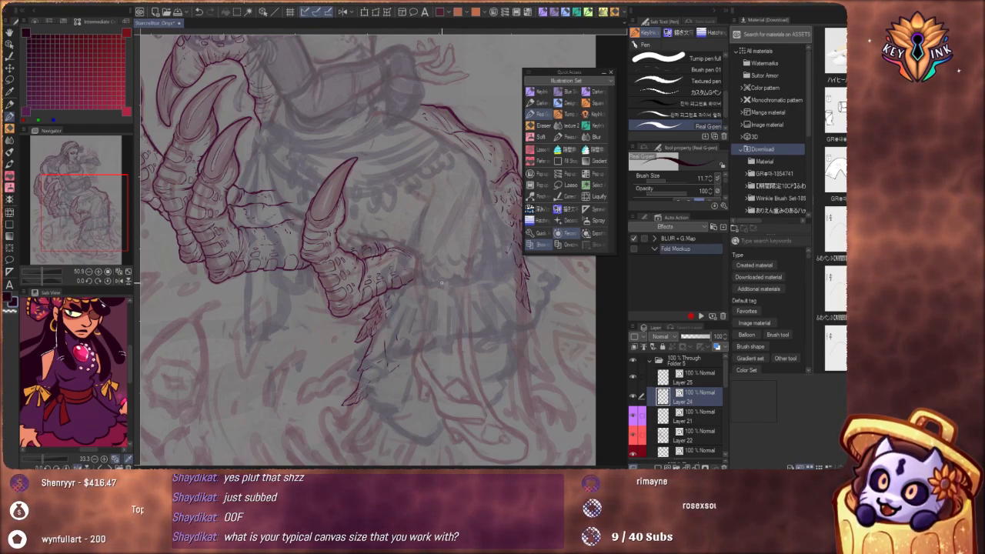
left_click_drag(411, 300, 414, 306)
scroll(428, 285, "up", 3)
scroll(426, 279, "down", 3)
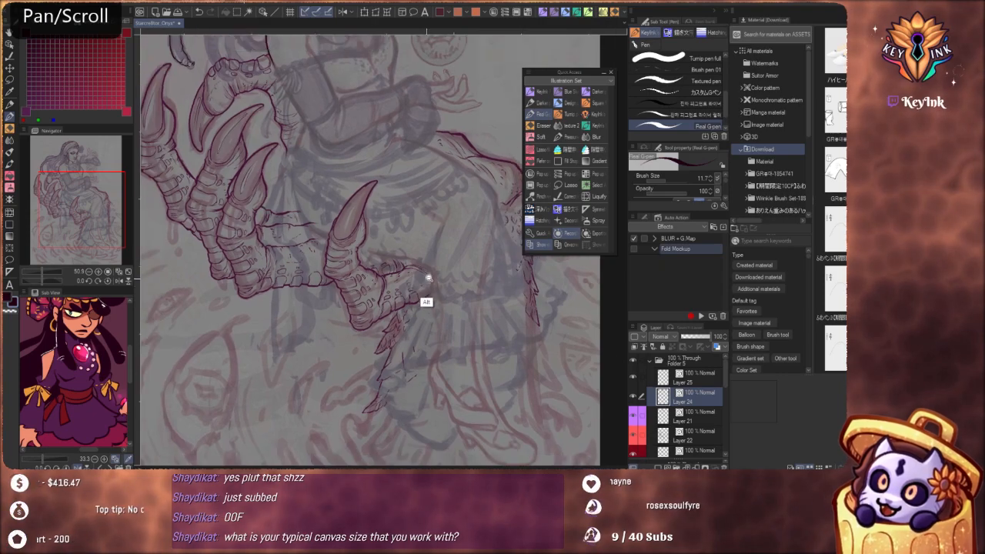
Ink the small curled lock tip hanging beneath the beaded braid, undoing one stroke along the way
mouse_move(446, 361)
left_mouse_down()
mouse_move(451, 331)
mouse_move(465, 330)
mouse_move(431, 345)
left_mouse_up()
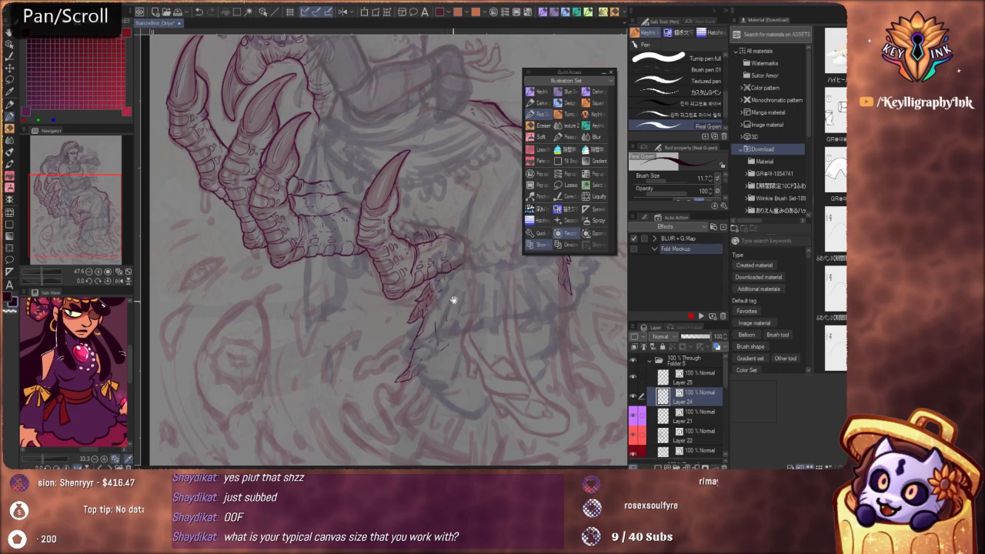
left_click_drag(453, 301, 436, 377)
left_click_drag(450, 324, 453, 391)
left_click_drag(431, 303, 442, 353)
mouse_move(395, 323)
left_mouse_down()
mouse_move(422, 310)
mouse_move(426, 349)
mouse_move(511, 422)
left_mouse_up()
left_click_drag(370, 376, 470, 371)
mouse_move(394, 342)
left_mouse_down()
mouse_move(420, 403)
mouse_move(449, 431)
left_mouse_up()
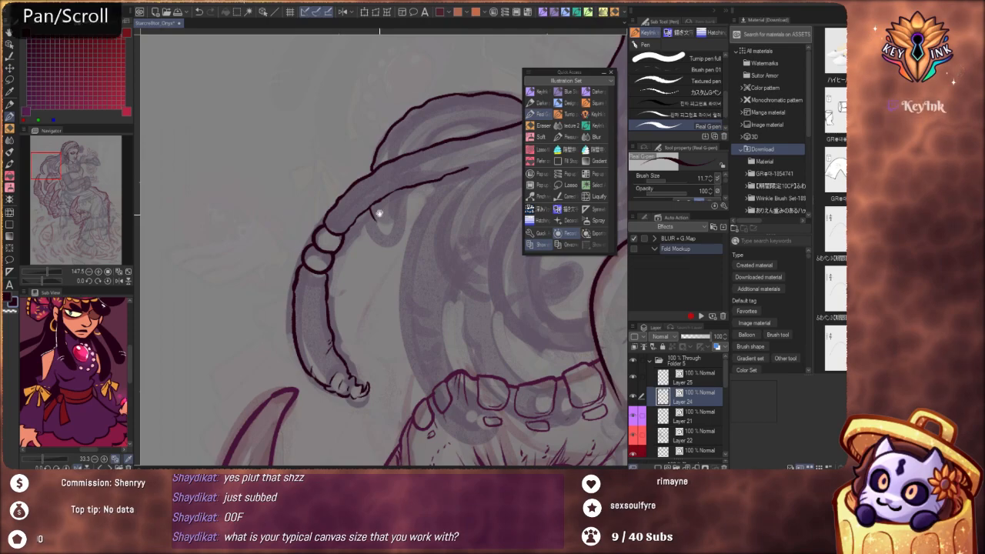
mouse_move(378, 211)
left_mouse_down()
mouse_move(378, 253)
mouse_move(421, 247)
left_mouse_up()
mouse_move(378, 243)
left_mouse_down()
mouse_move(376, 280)
mouse_move(390, 308)
mouse_move(421, 328)
mouse_move(438, 291)
left_mouse_up()
key("ctrl+z")
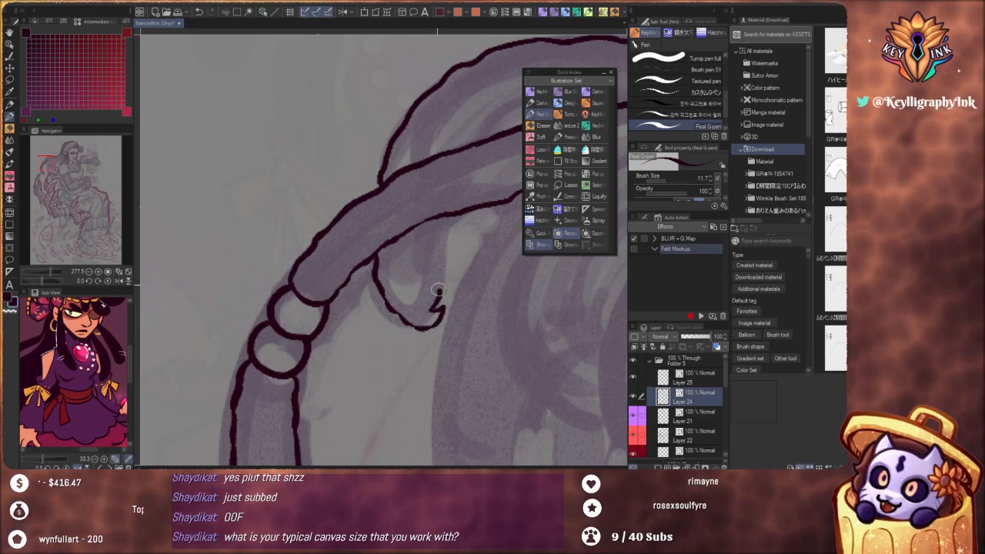
mouse_move(446, 230)
left_mouse_down()
mouse_move(449, 213)
mouse_move(387, 269)
left_mouse_up()
Ink the inner contour of the upper looping braid, outlining the narrow gap where it meets the beaded braid
scroll(442, 202, "down", 5)
left_click_drag(489, 402, 551, 296)
left_click_drag(424, 263, 478, 299)
scroll(419, 263, "up", 3)
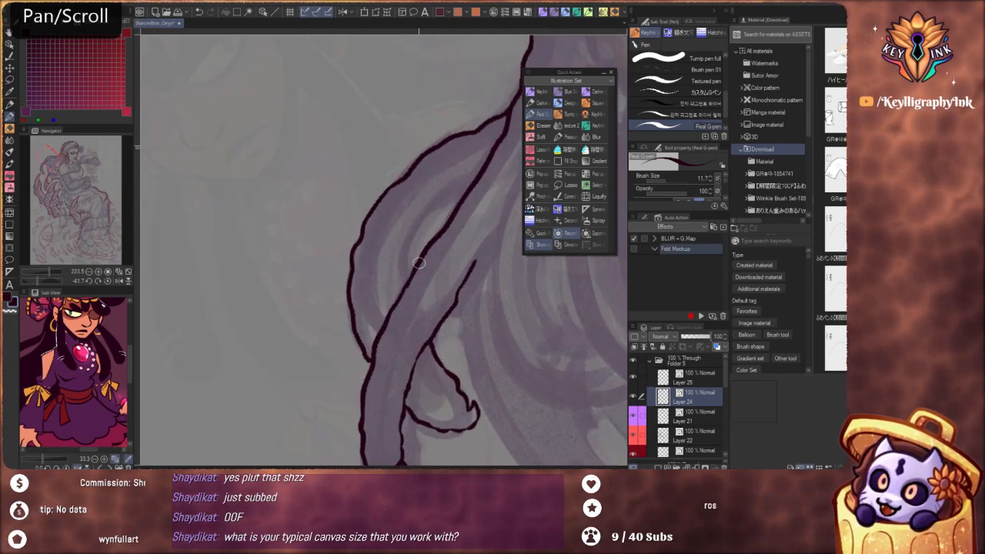
left_click_drag(409, 279, 421, 231)
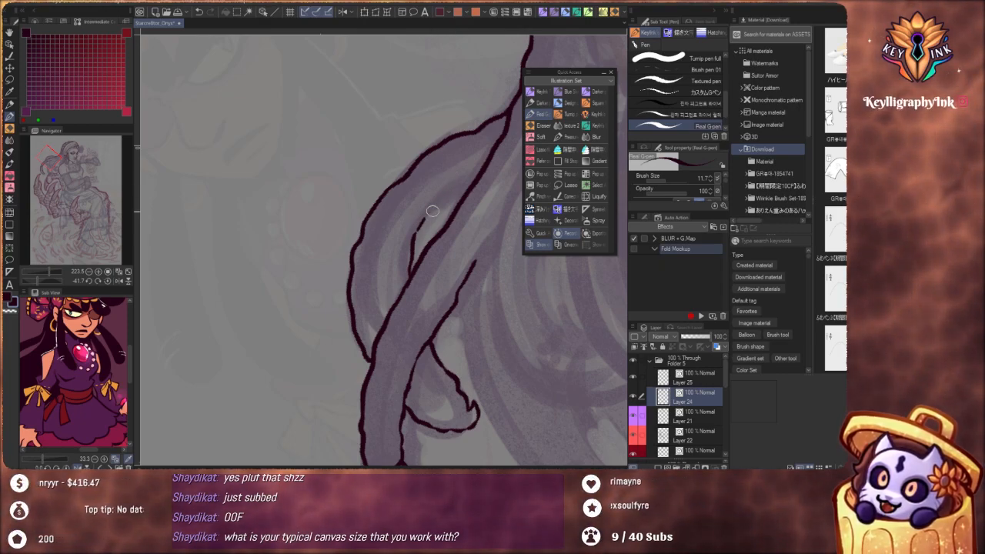
left_click_drag(450, 199, 466, 187)
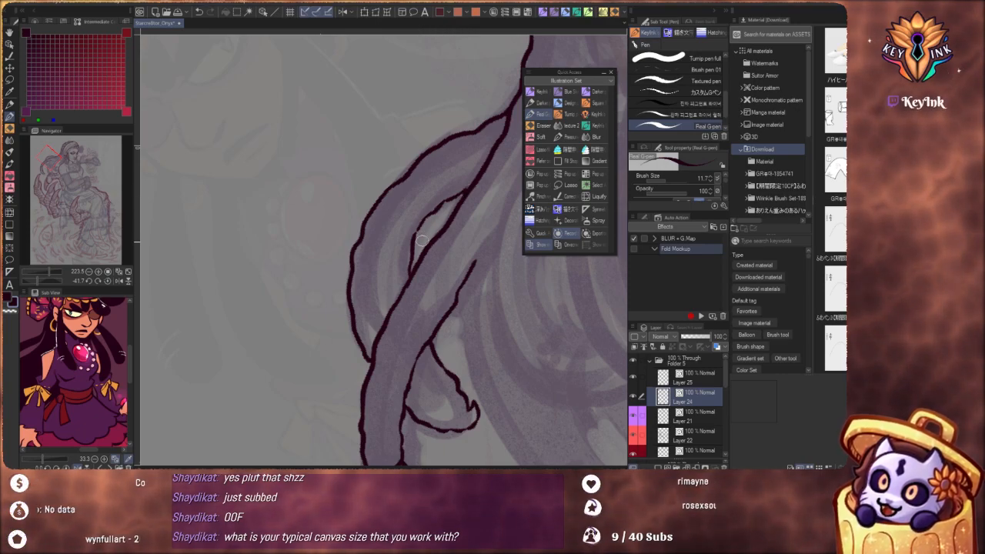
left_click_drag(422, 241, 418, 282)
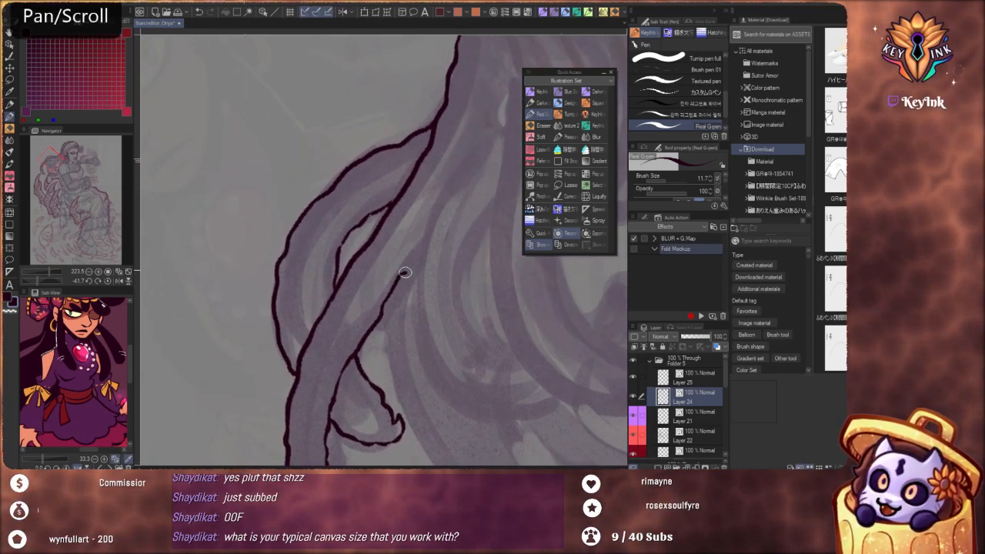
Extend the hair line behind the headscarf into a long strand line sweeping down through the loose hair
left_click_drag(460, 249, 390, 351)
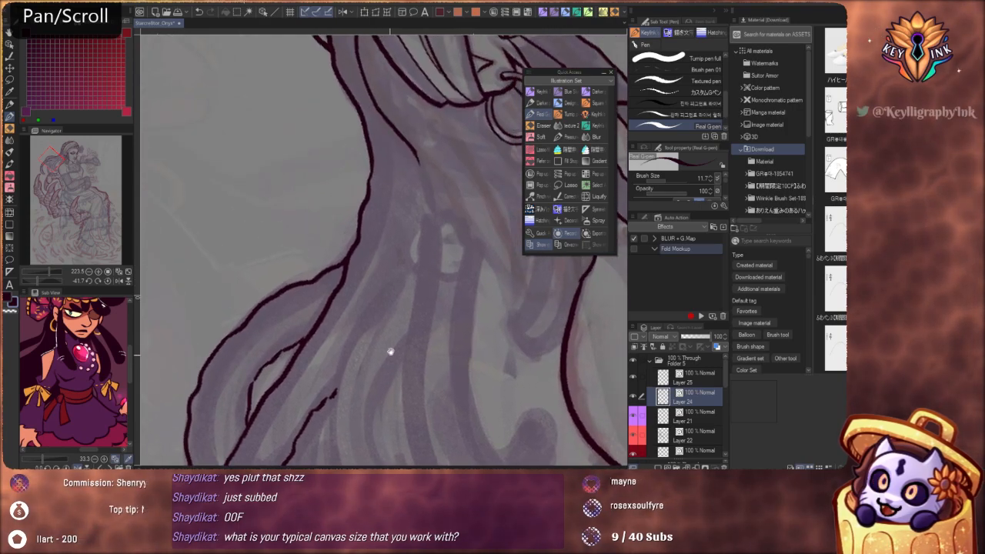
scroll(389, 331, "down", 5)
key("shift+space")
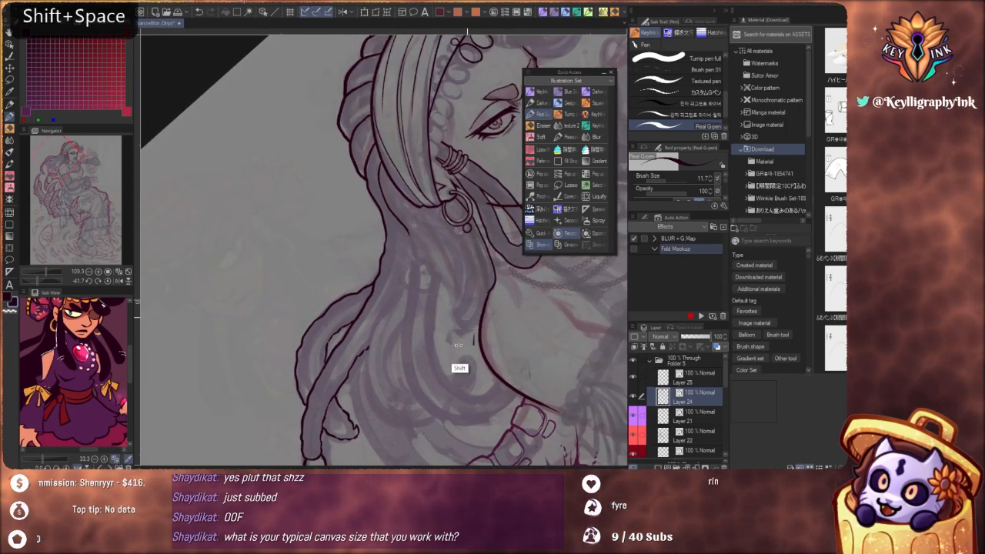
left_click_drag(458, 345, 442, 225)
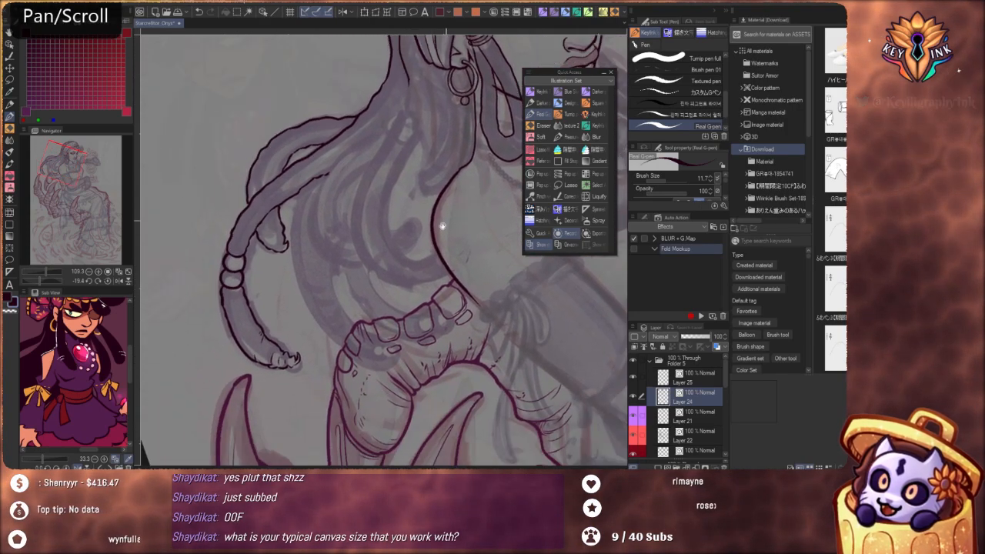
left_click_drag(388, 339, 414, 363)
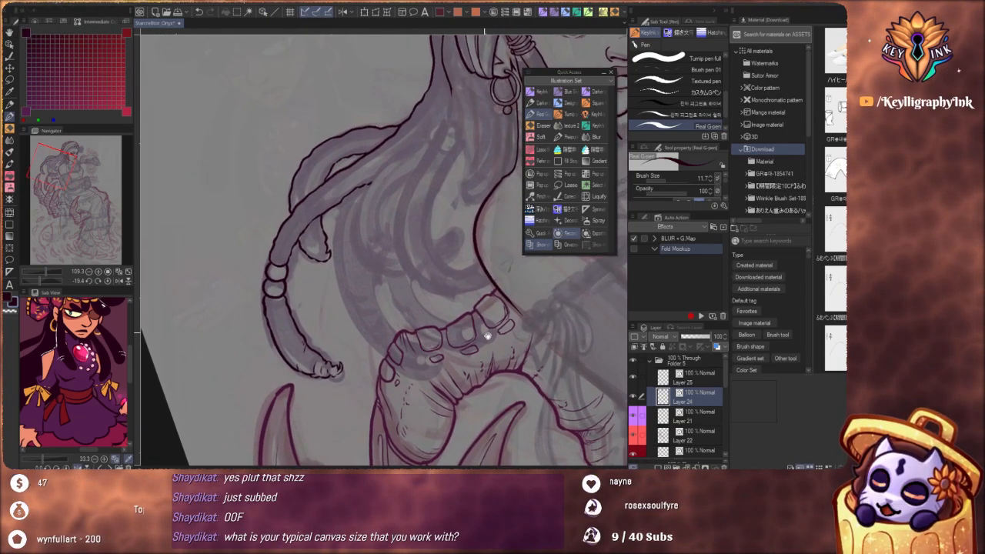
left_click_drag(487, 336, 476, 370)
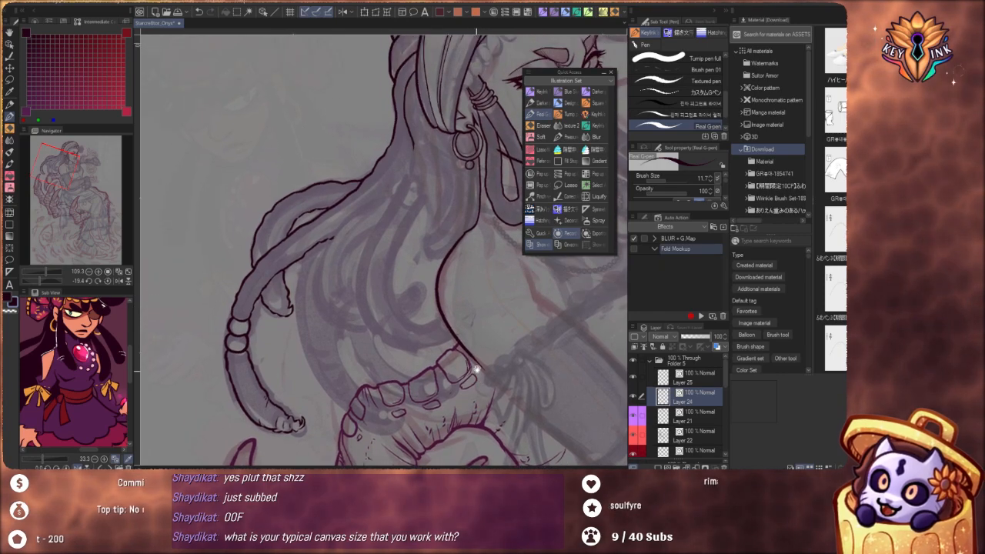
left_click_drag(471, 262, 480, 307)
left_click_drag(431, 220, 508, 345)
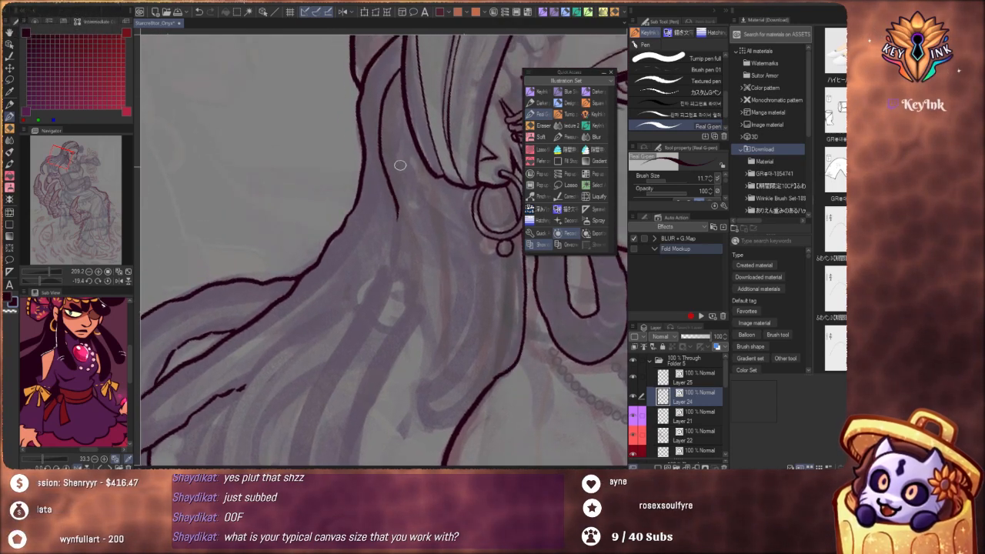
mouse_move(375, 218)
left_mouse_down()
mouse_move(398, 213)
mouse_move(373, 313)
left_mouse_up()
left_click_drag(357, 349, 435, 212)
mouse_move(404, 257)
left_mouse_down()
mouse_move(356, 335)
mouse_move(346, 383)
left_mouse_up()
left_click_drag(488, 304, 437, 320)
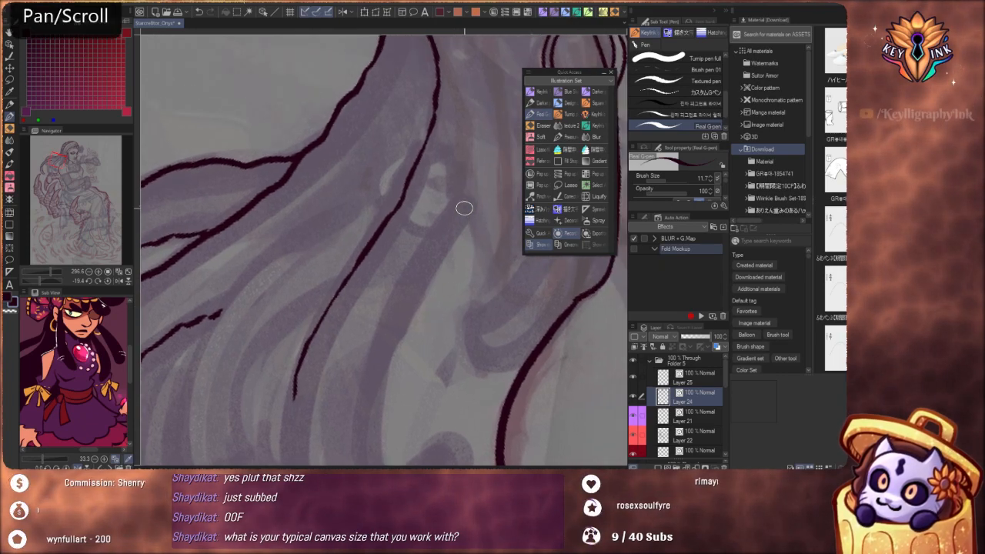
Ink the second edge of the long lock beside the shoulder and extend its outer edge further down
left_click_drag(465, 210, 408, 299)
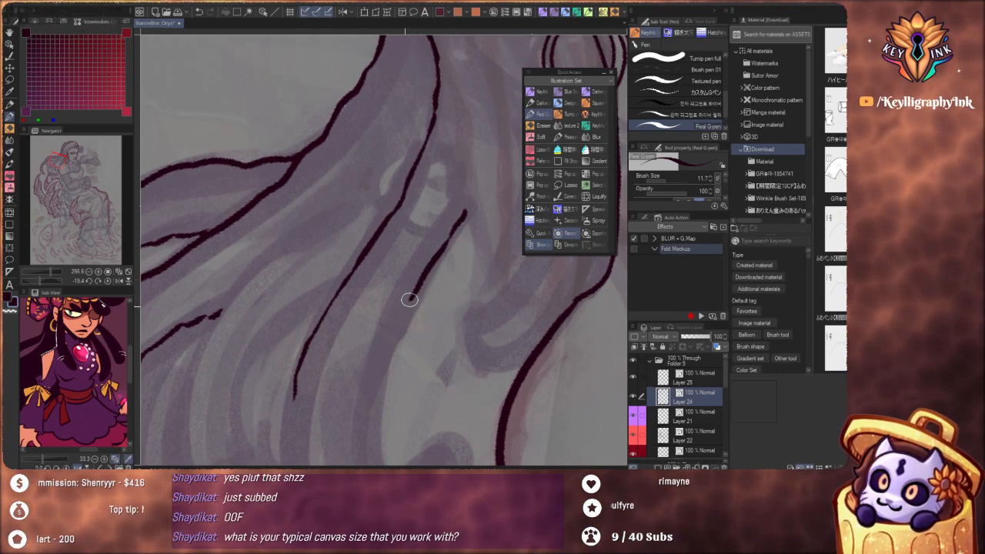
mouse_move(377, 371)
left_mouse_down()
mouse_move(433, 222)
mouse_move(427, 267)
left_mouse_up()
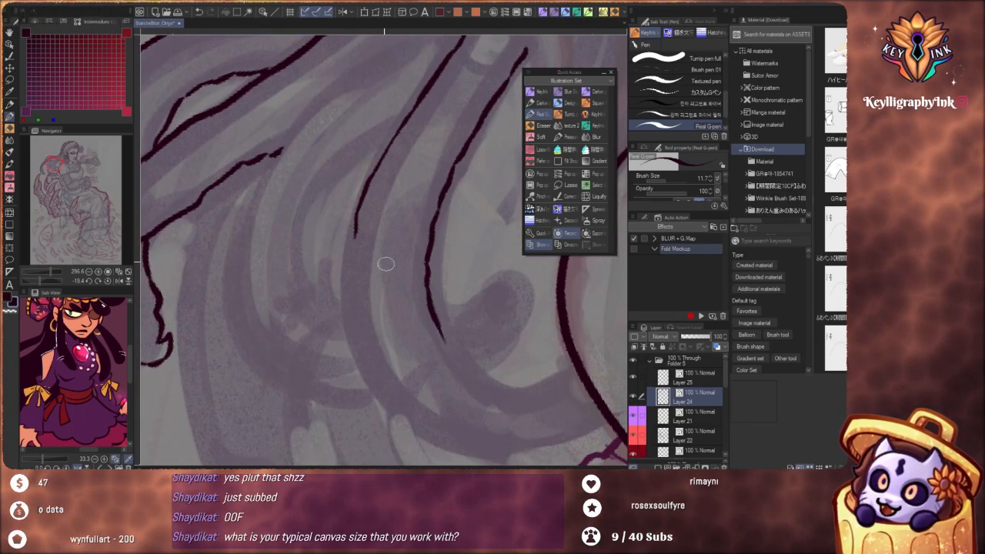
mouse_move(354, 239)
left_mouse_down()
mouse_move(355, 319)
mouse_move(383, 391)
left_mouse_up()
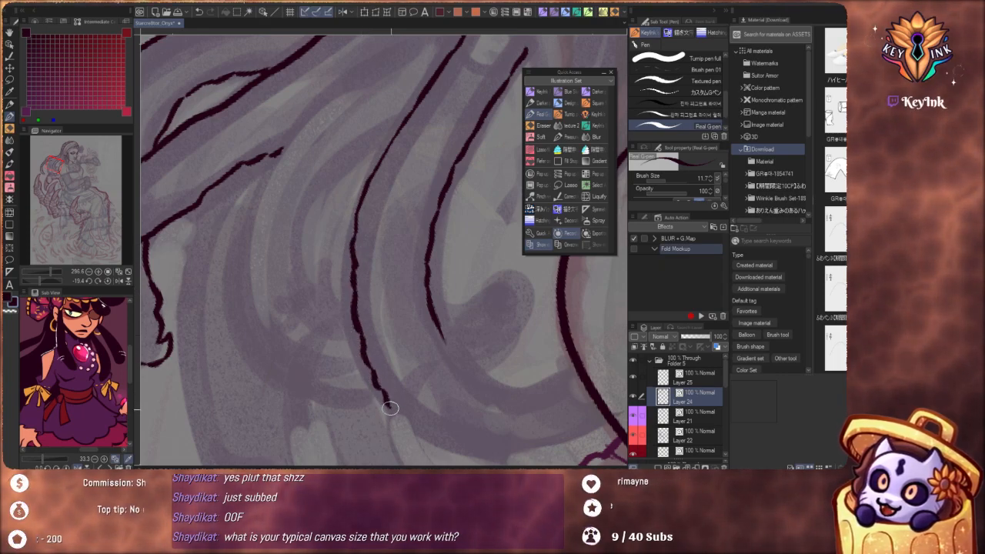
Curve the lock's outer edge around above the knuckle plates until it meets the shoulder line
scroll(351, 323, "down", 5)
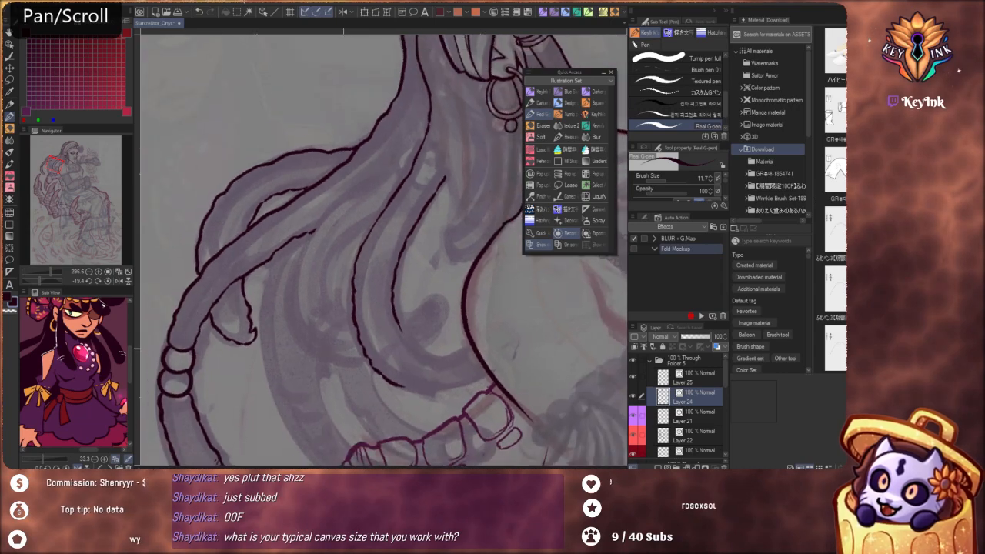
left_click_drag(472, 372, 400, 253)
scroll(401, 254, "up", 4)
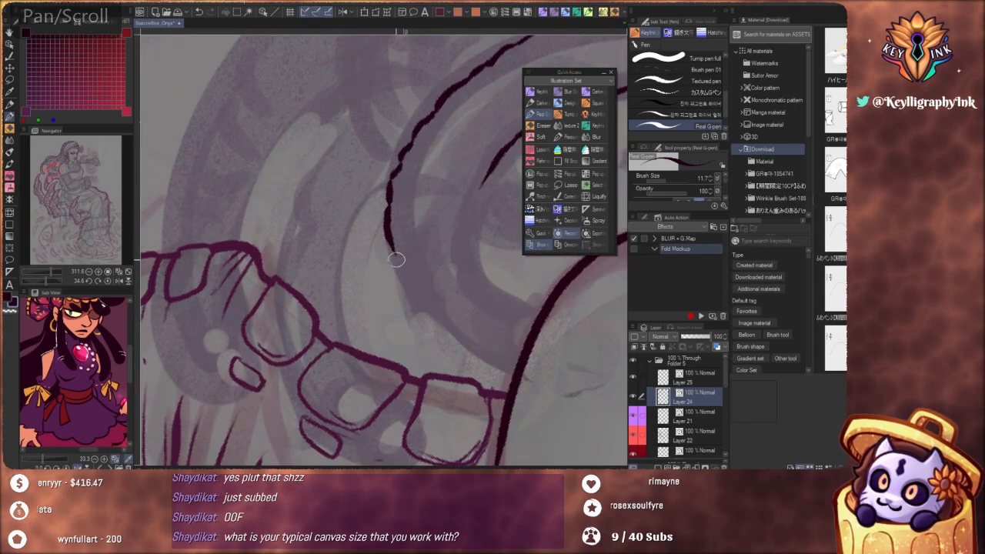
mouse_move(420, 296)
left_mouse_down()
mouse_move(436, 321)
mouse_move(513, 376)
left_mouse_up()
Ink the lock's inner edge curving to the shoulder line, replacing the first stroke
mouse_move(482, 183)
left_mouse_down()
mouse_move(475, 234)
mouse_move(486, 271)
left_mouse_up()
key("ctrl+z")
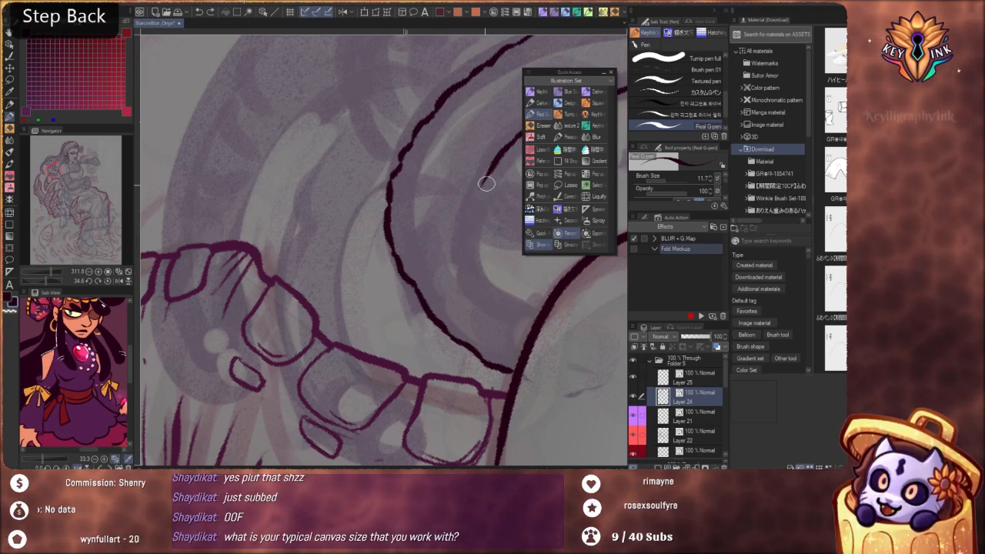
left_click_drag(480, 181, 467, 245)
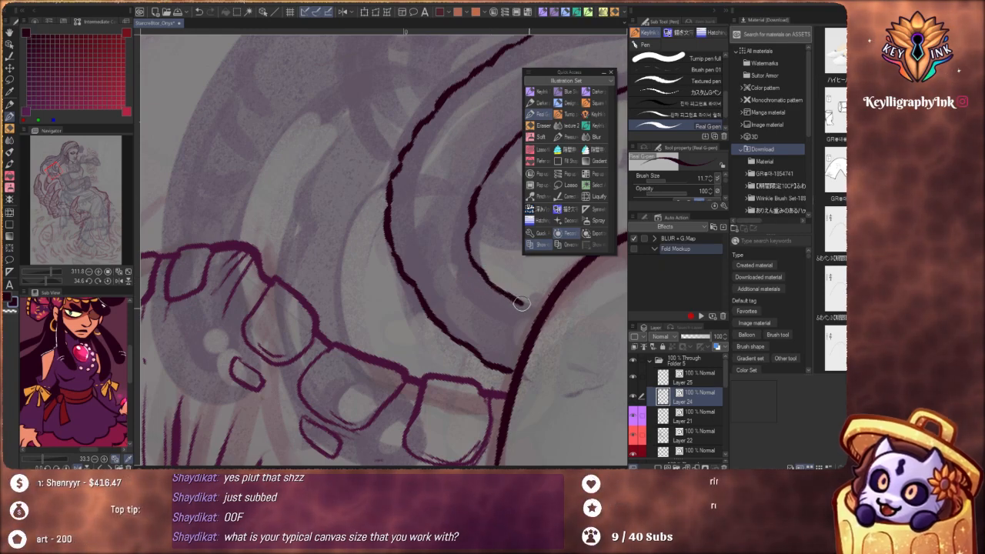
left_click_drag(521, 303, 541, 316)
Ink another strand line branching off the lock behind the hoop earring and running down the hair
scroll(467, 228, "down", 4)
left_click_drag(460, 222, 324, 378)
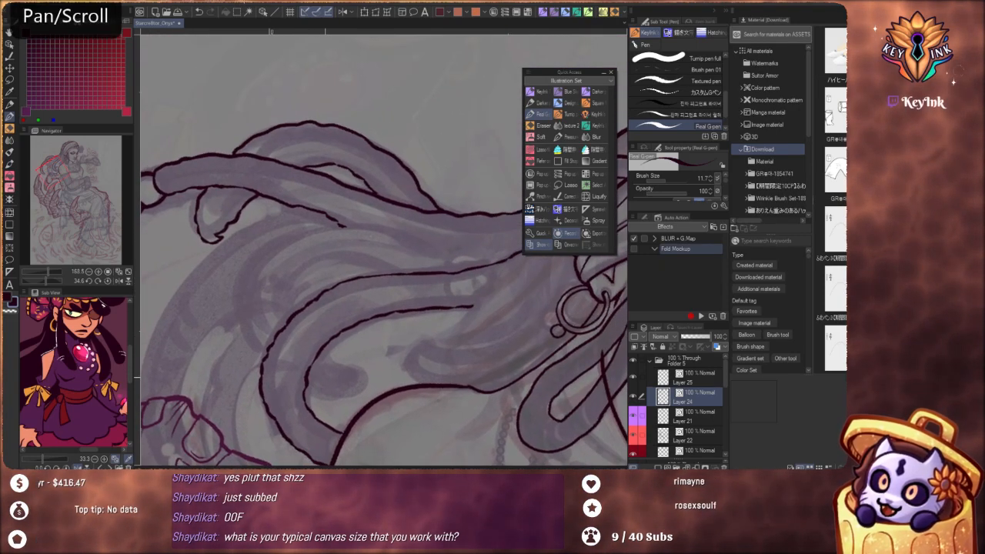
left_click_drag(449, 426, 402, 364)
mouse_move(448, 321)
left_mouse_down()
mouse_move(405, 305)
mouse_move(447, 319)
left_mouse_up()
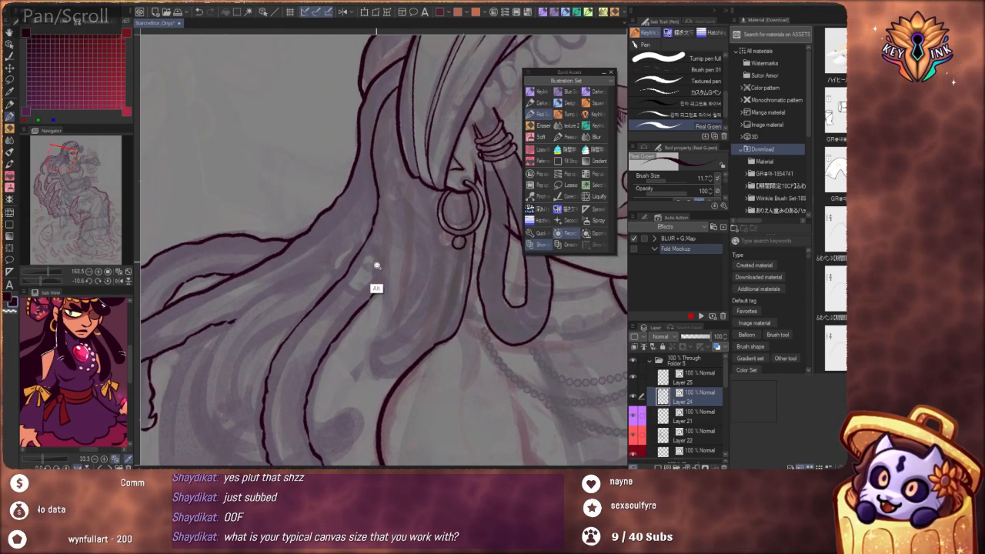
scroll(377, 266, "up", 2)
left_click_drag(431, 187, 447, 316)
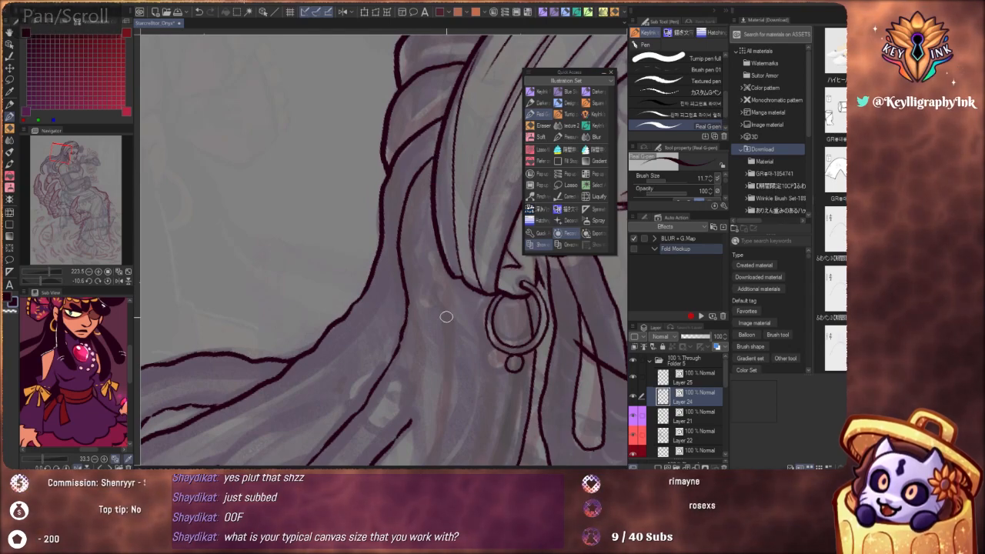
key("space")
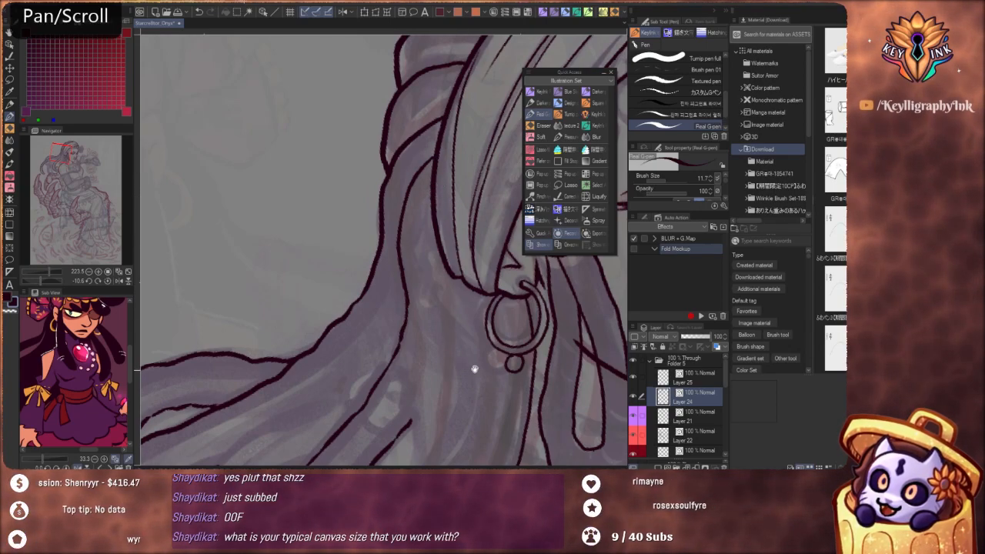
left_click_drag(475, 369, 461, 293)
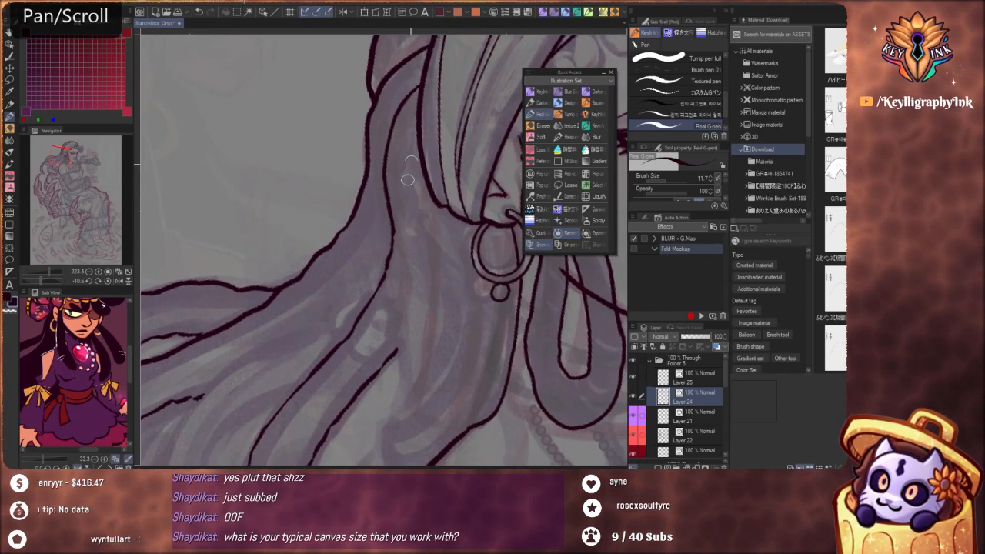
left_click_drag(401, 256, 398, 332)
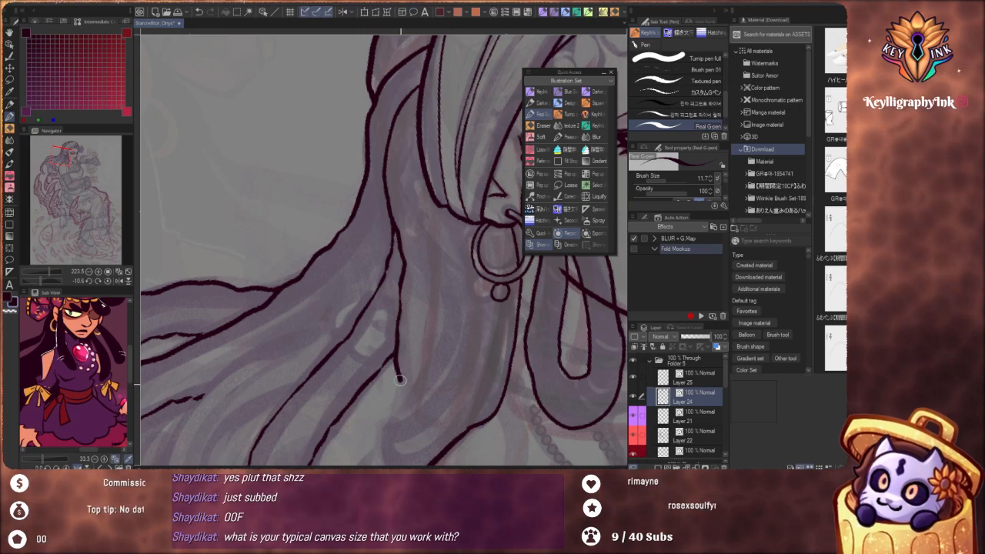
Check the inked hair against the whole figure at different canvas angles and undo the last strand stroke
scroll(434, 282, "down", 8)
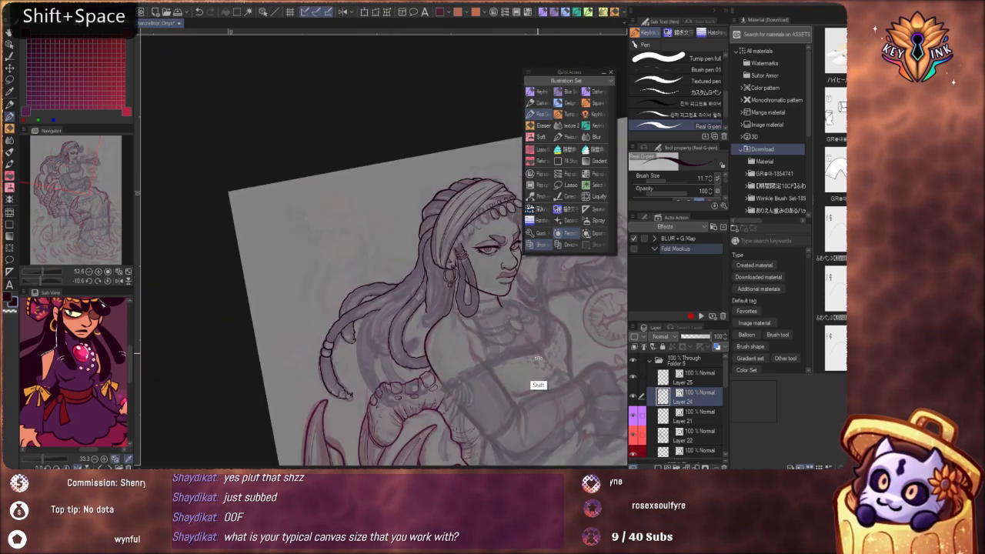
left_click_drag(538, 359, 479, 413)
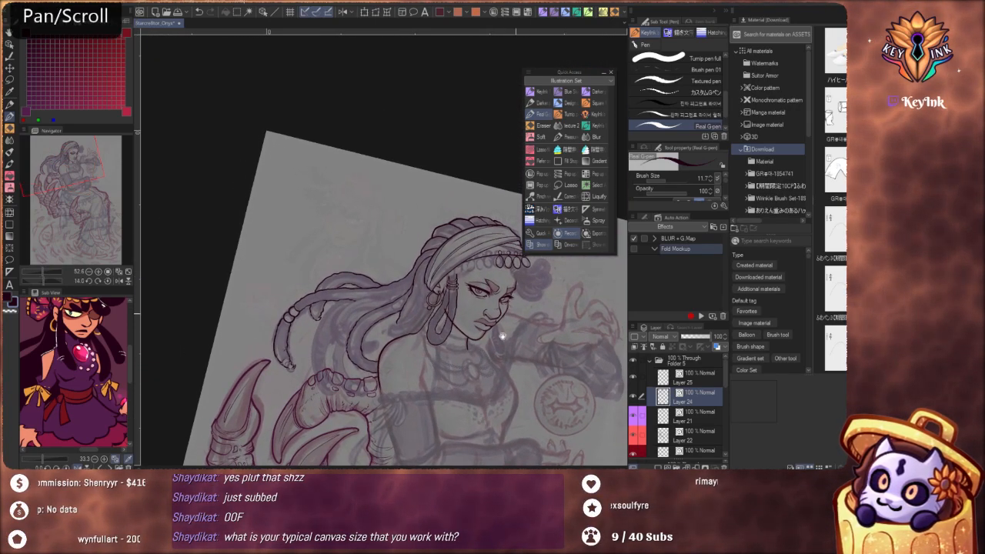
left_click_drag(502, 336, 482, 331)
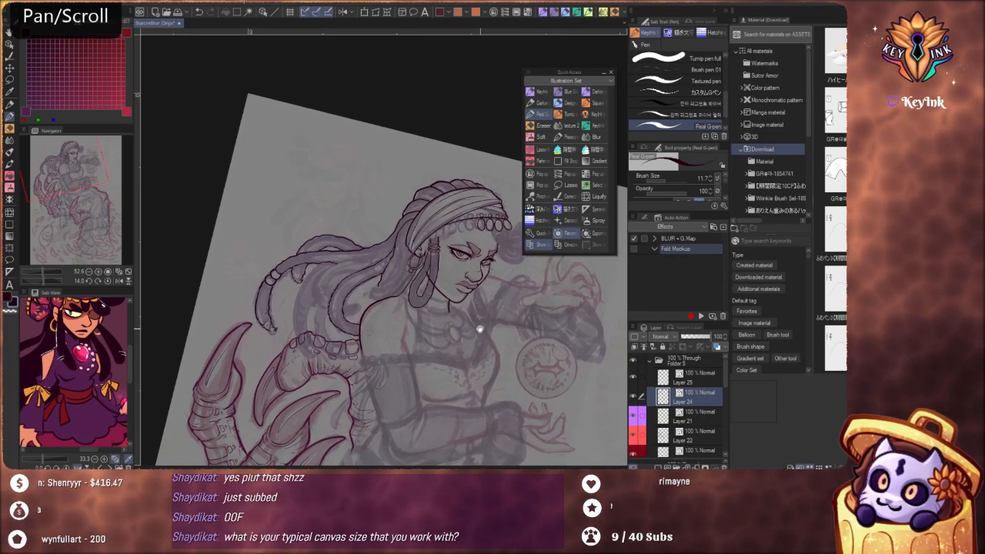
left_click_drag(481, 331, 551, 312)
left_click_drag(403, 294, 422, 280)
scroll(446, 276, "up", 4)
scroll(447, 276, "up", 5)
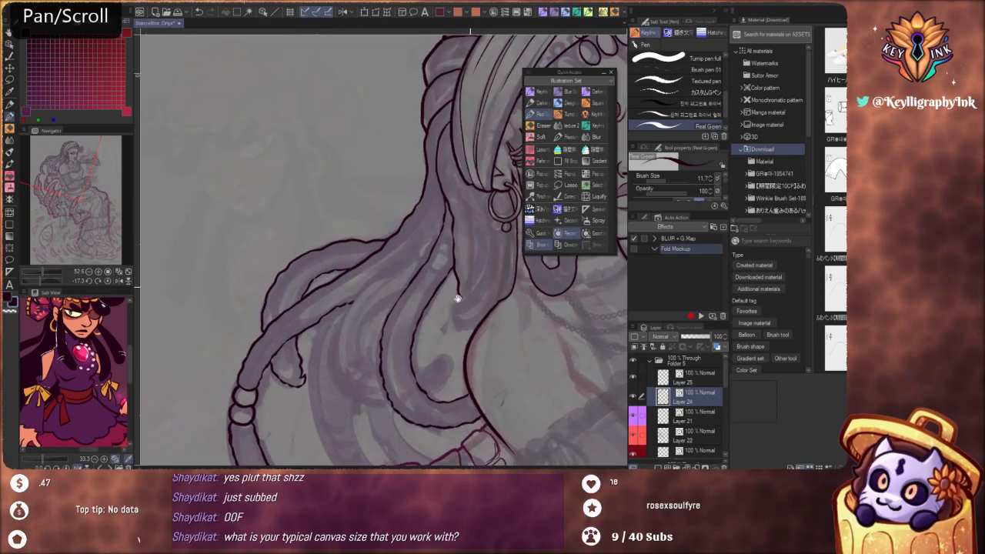
key("ctrl+z")
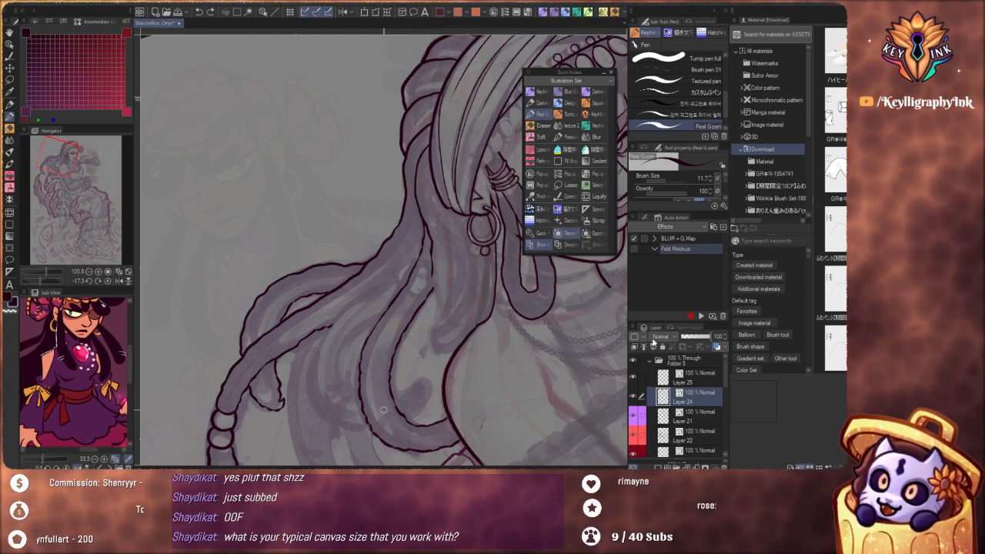
Collapse the line art folder, Folder 5, and hide and show it to compare the inked hair with the sketch
left_click(650, 361)
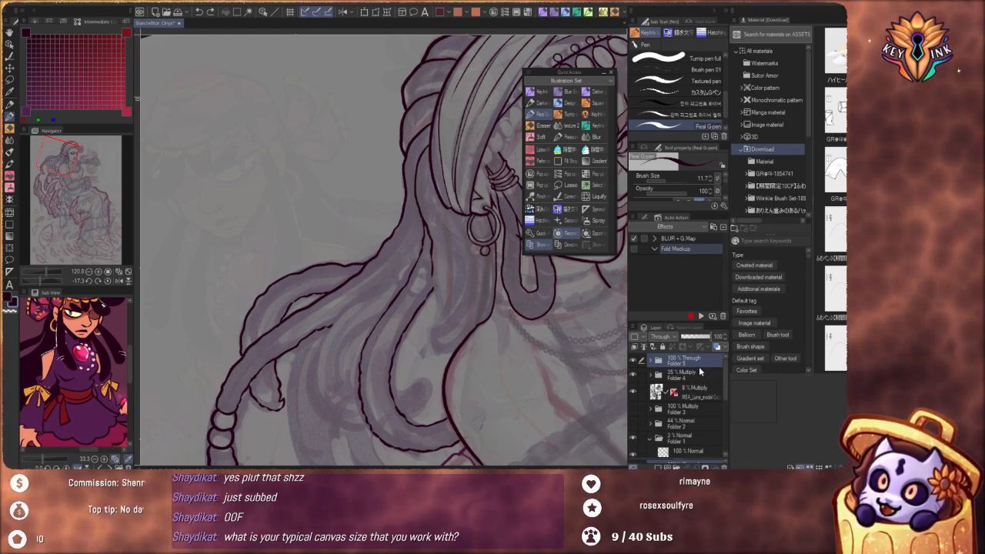
left_click(634, 364)
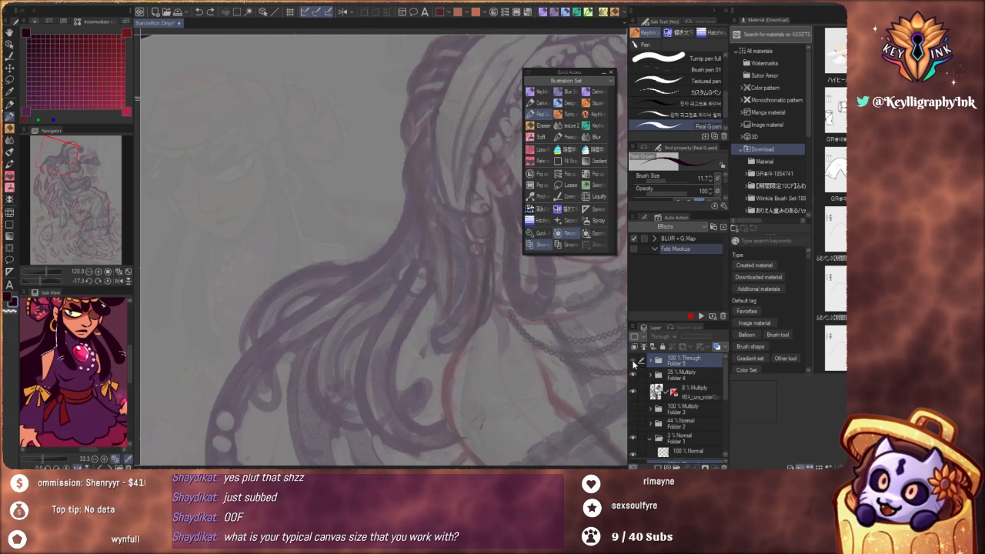
left_click(635, 365)
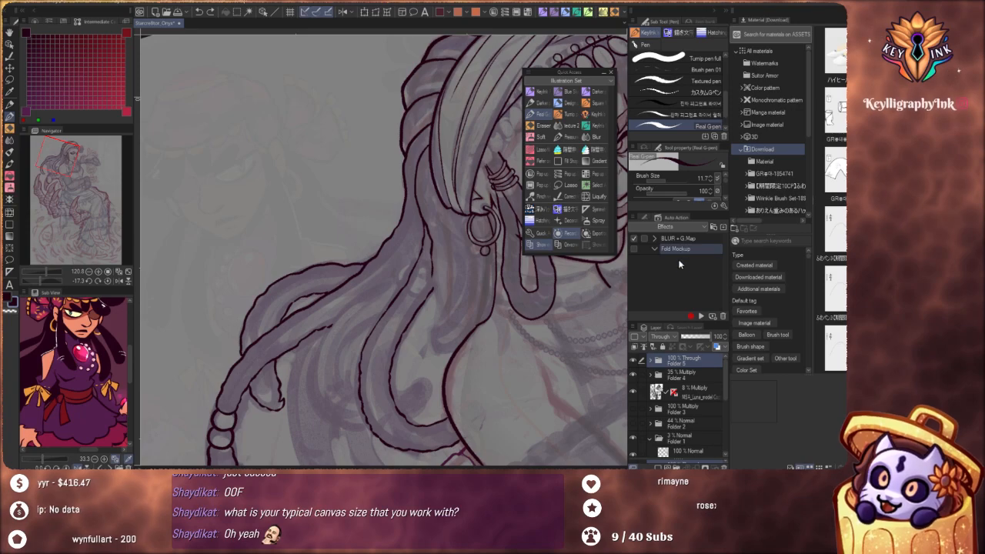
Record the Fold Mockup auto action with nested new layer folders and new raster layers, stop recording and collapse the action
left_click(692, 317)
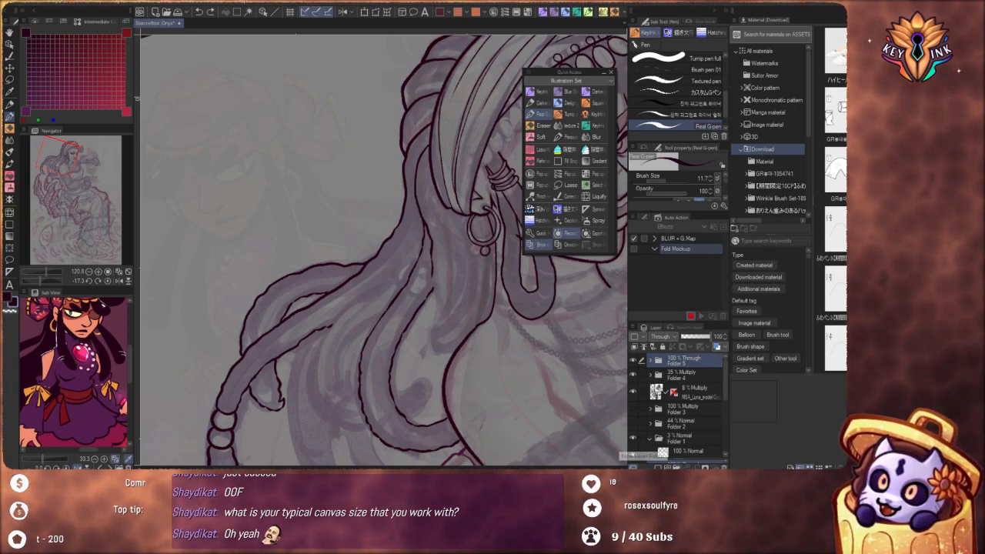
left_click(676, 468)
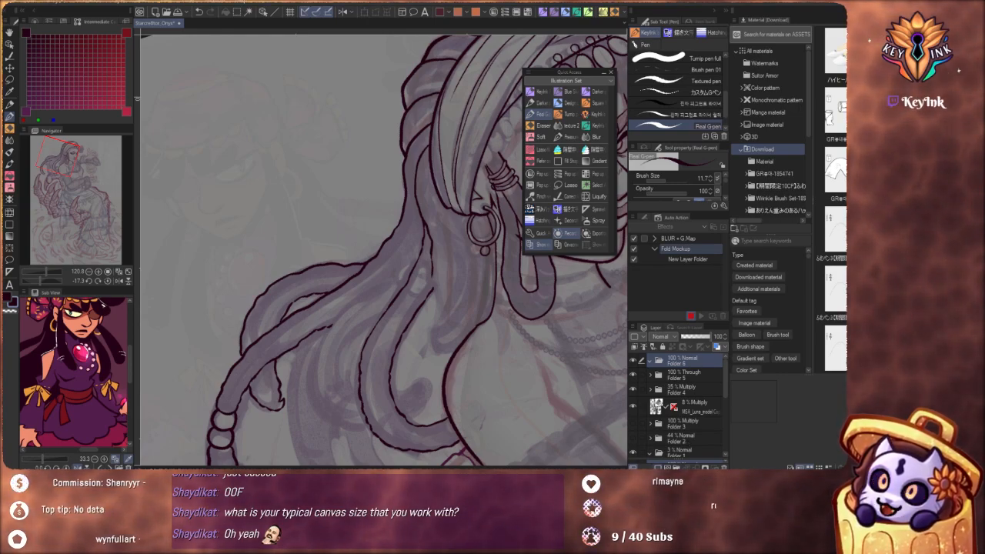
left_click(658, 467)
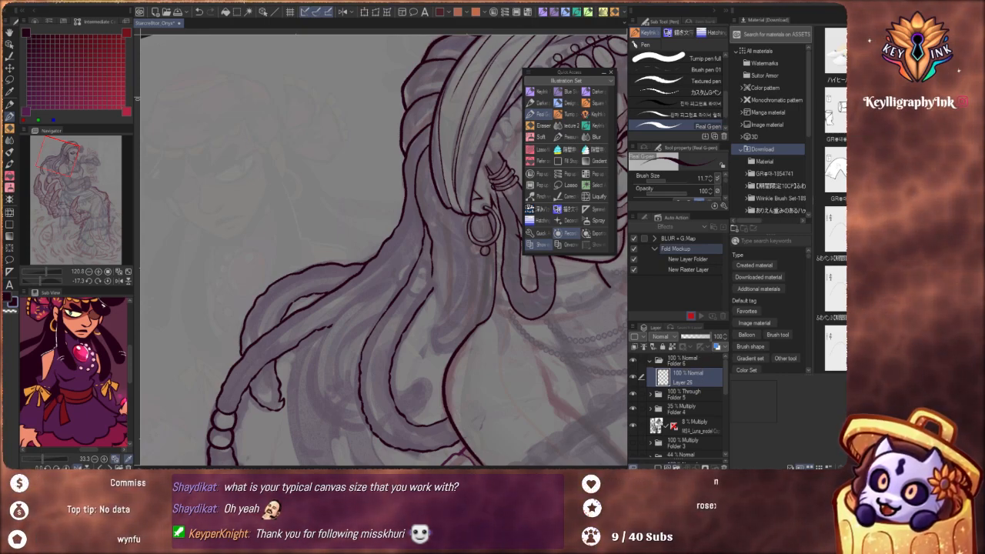
key("ctrl+g")
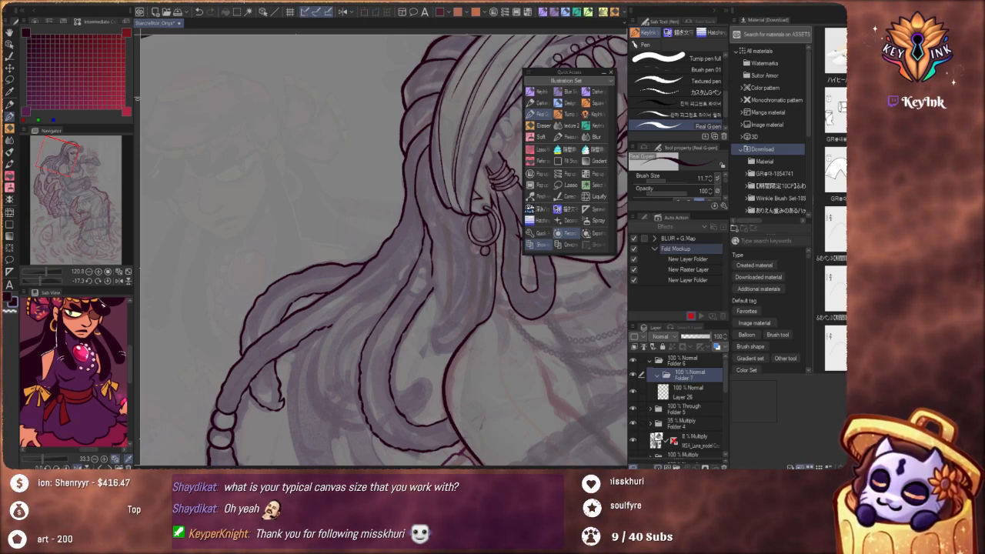
left_click(675, 467)
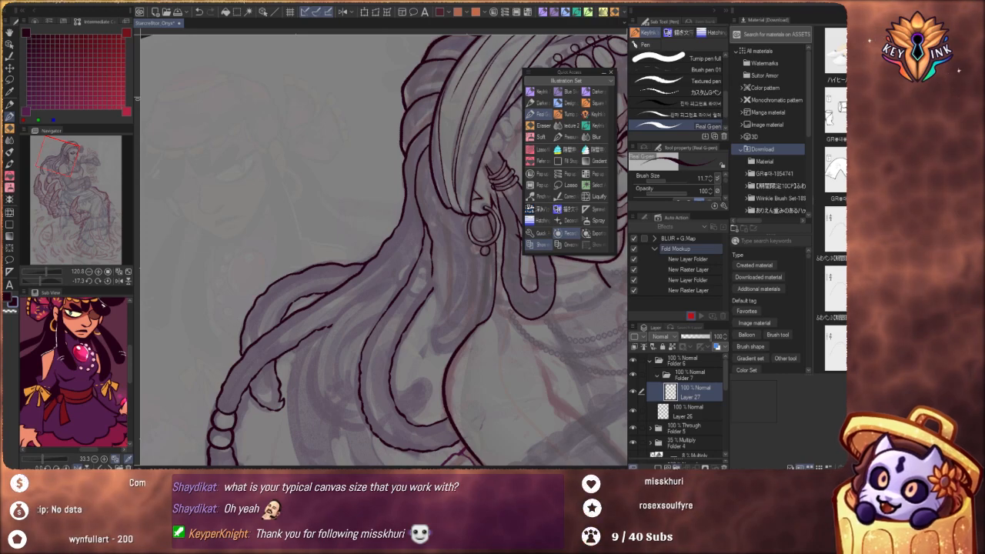
left_click(677, 467)
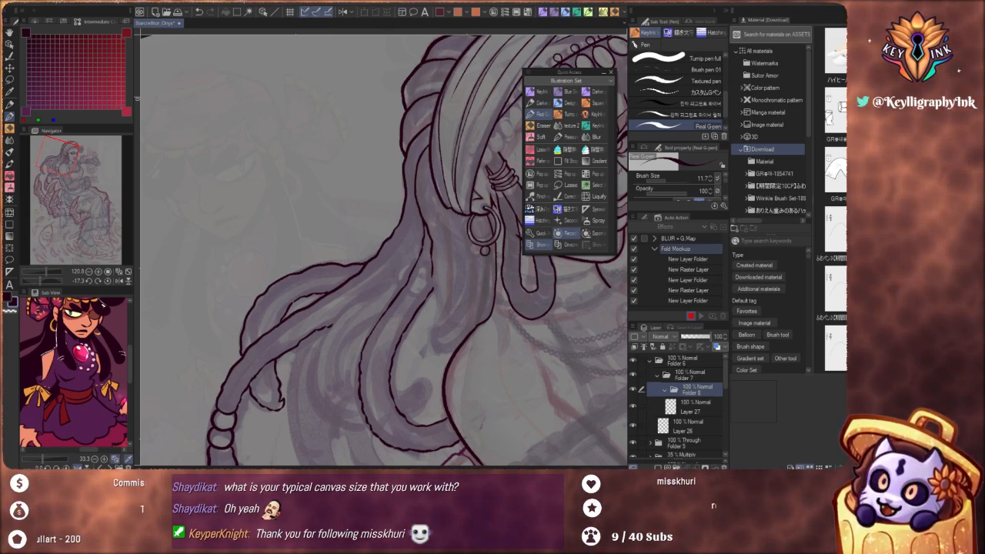
left_click(686, 467)
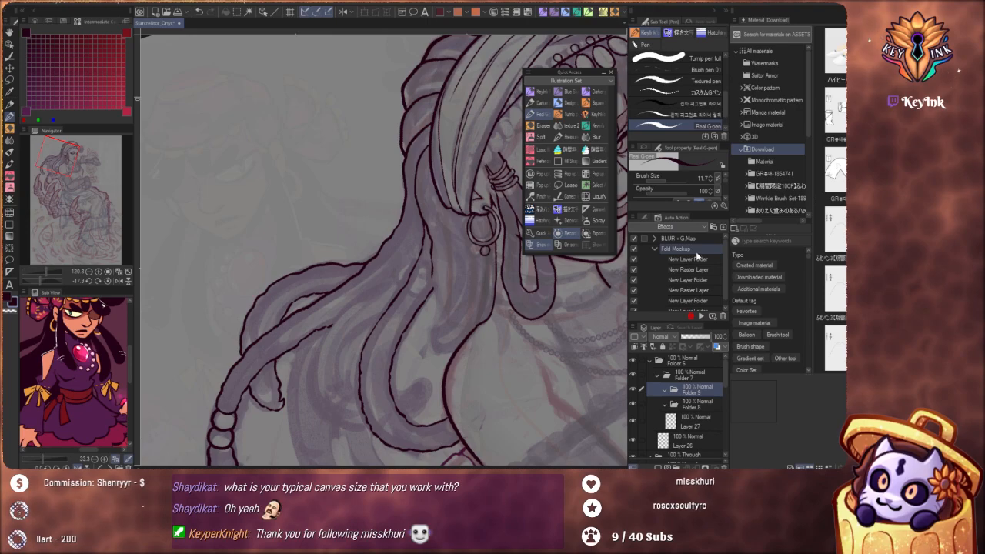
left_click(655, 248)
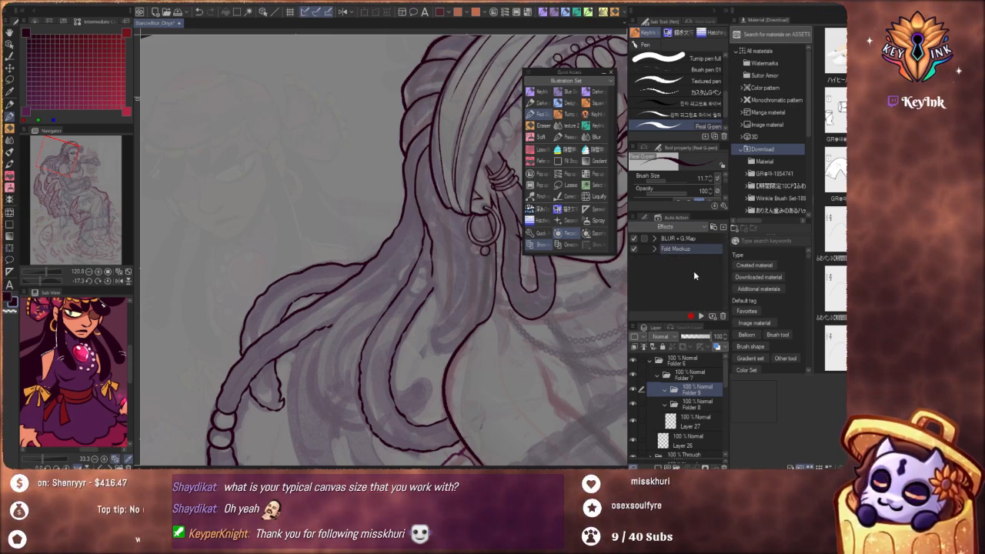
Delete the recorded Folder 6 with its contents and make Layer 24 inside Folder 5 the active layer
left_click(651, 361)
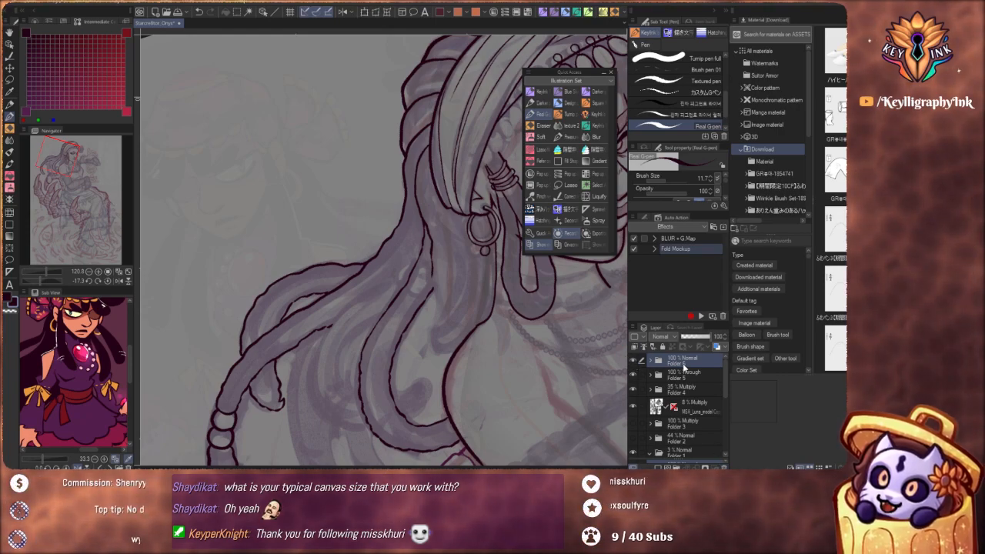
key("Delete")
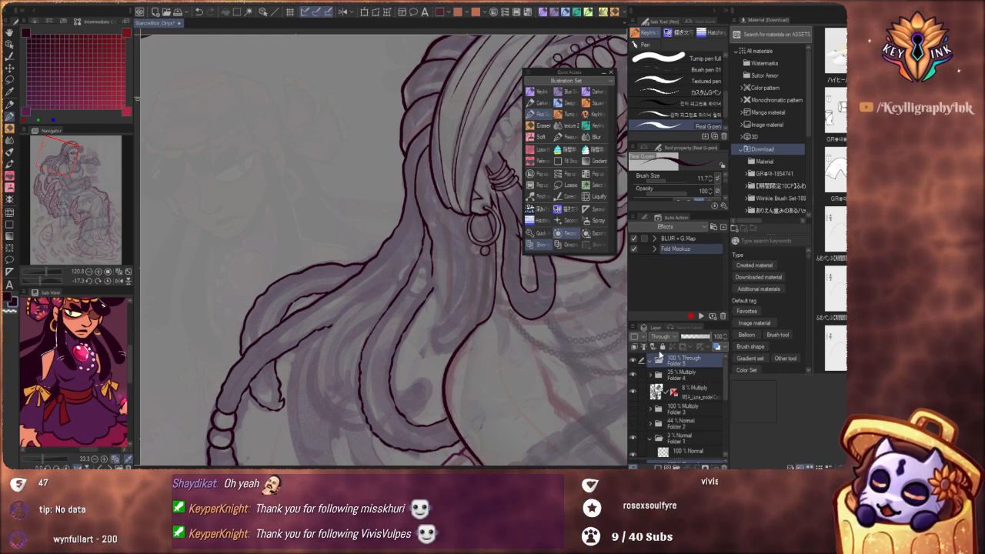
left_click(652, 360)
left_click(634, 398)
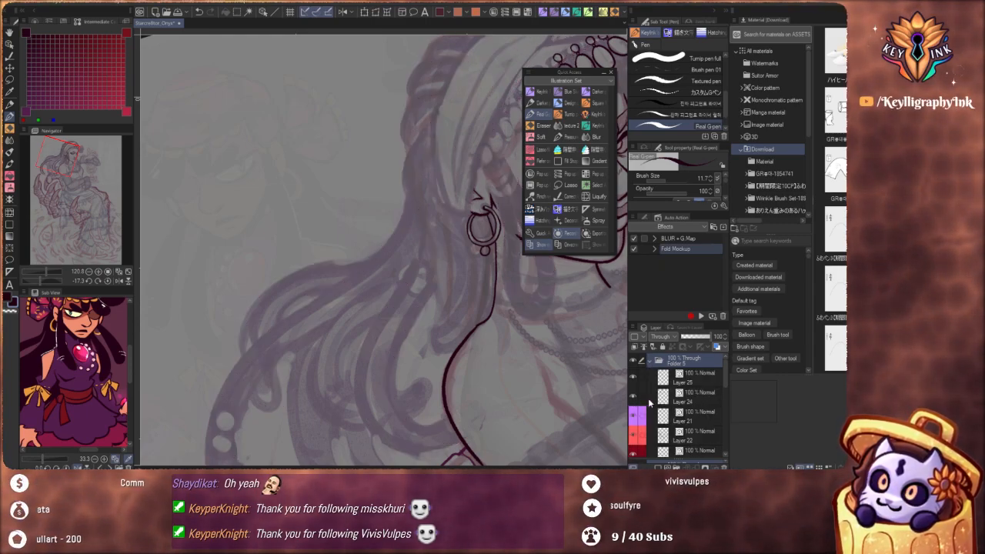
left_click(702, 396)
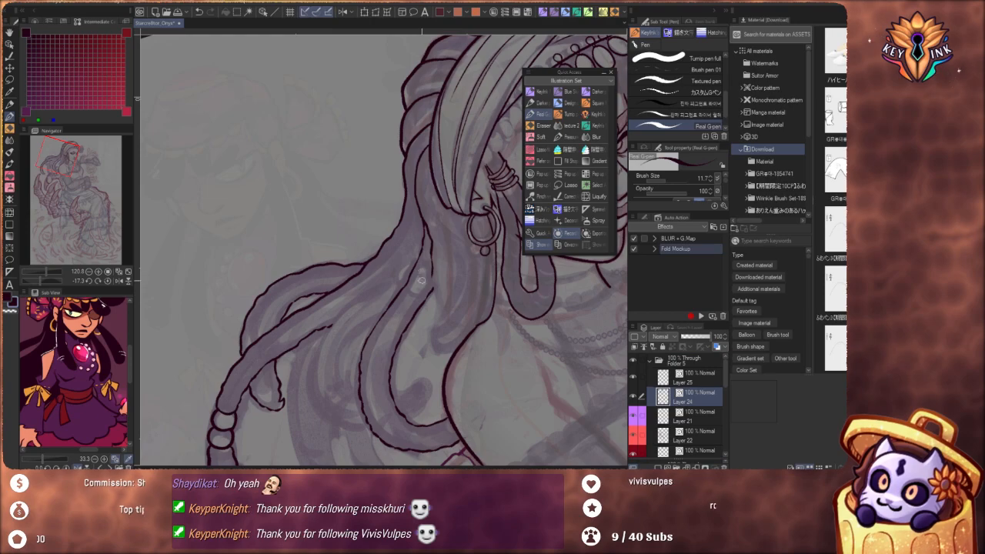
Ink a loose lock behind the hoop earring, rounding its tip above the shoulder and running its inner edge up to the headscarf
left_click_drag(440, 314, 455, 281)
scroll(455, 277, "up", 4)
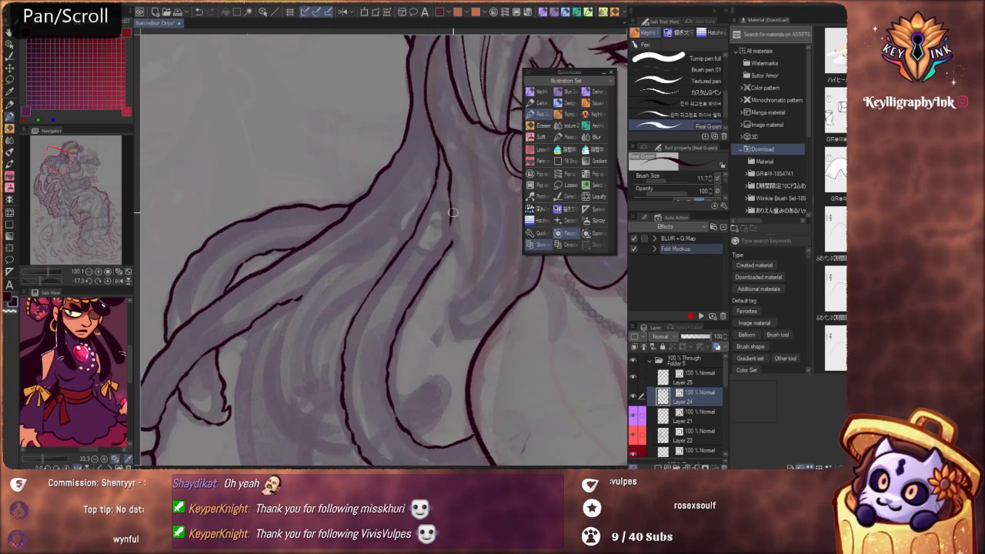
key("ctrl+z")
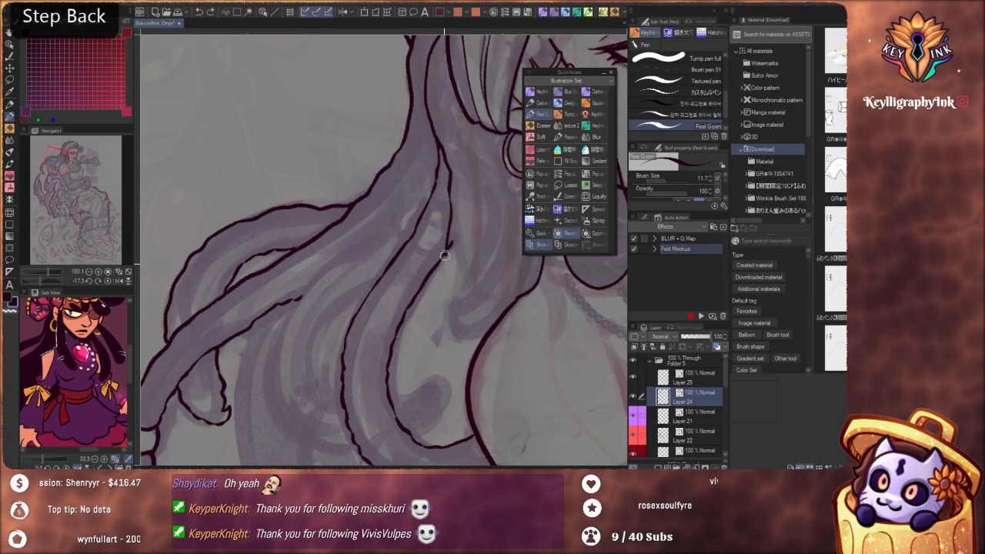
left_click_drag(429, 291, 445, 326)
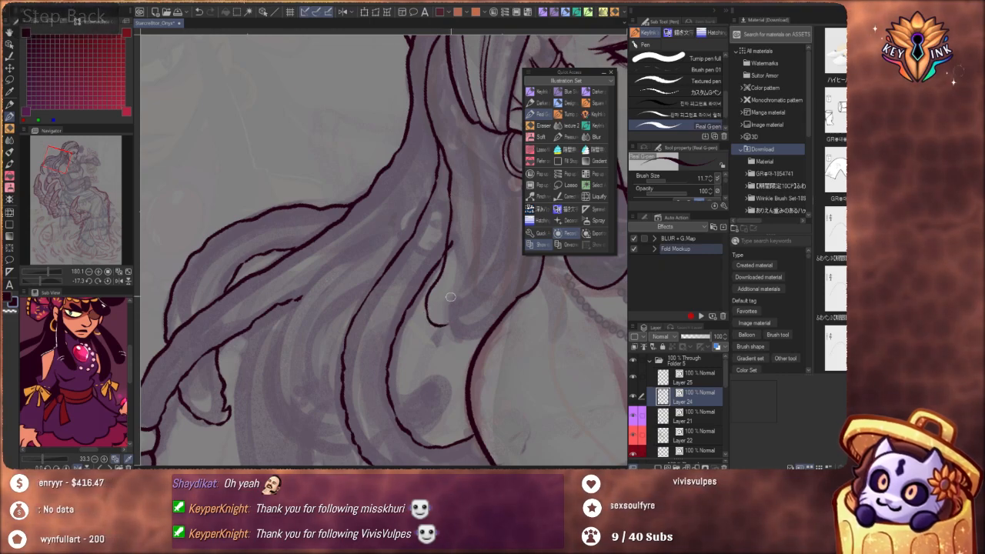
key("ctrl")
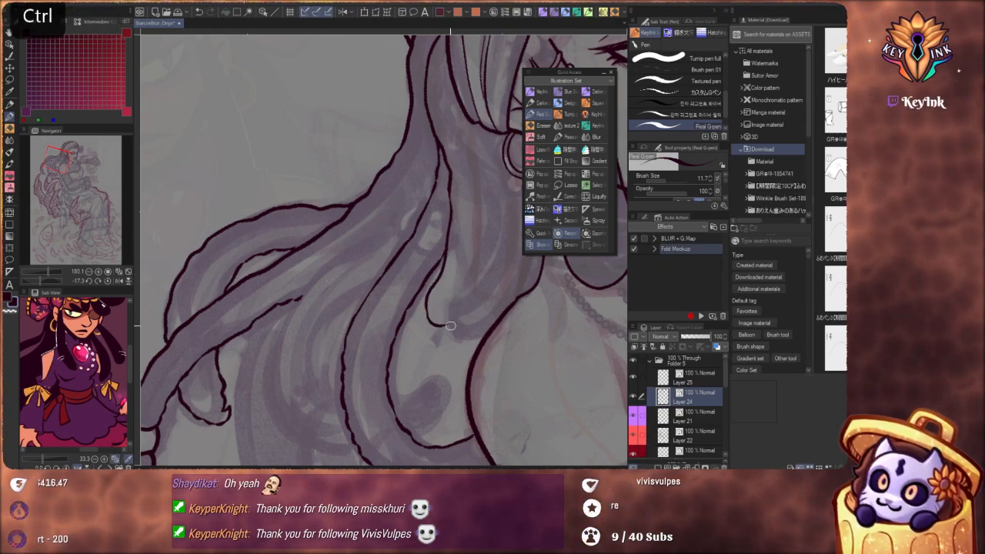
mouse_move(451, 319)
left_mouse_down()
mouse_move(475, 284)
mouse_move(482, 205)
left_mouse_up()
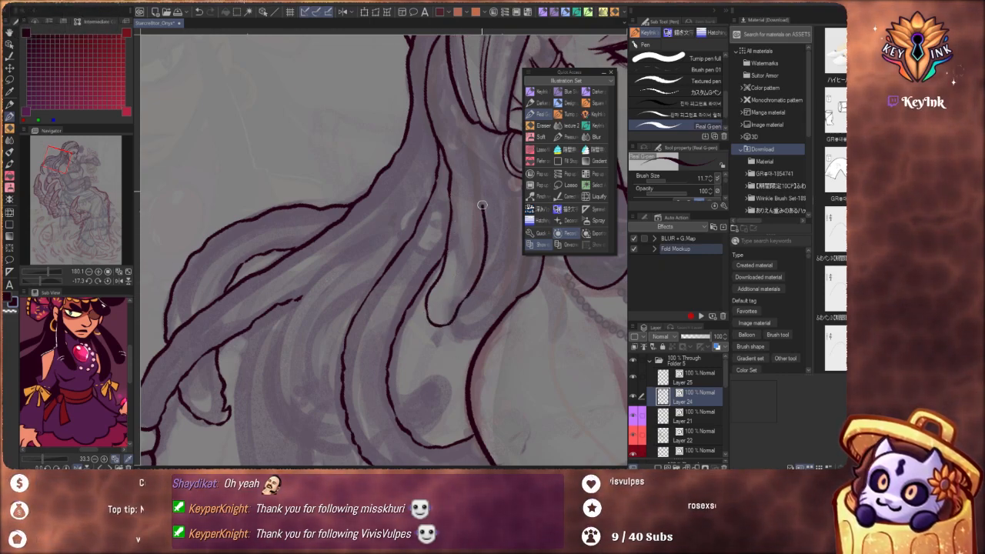
left_click_drag(475, 131, 469, 116)
key("space")
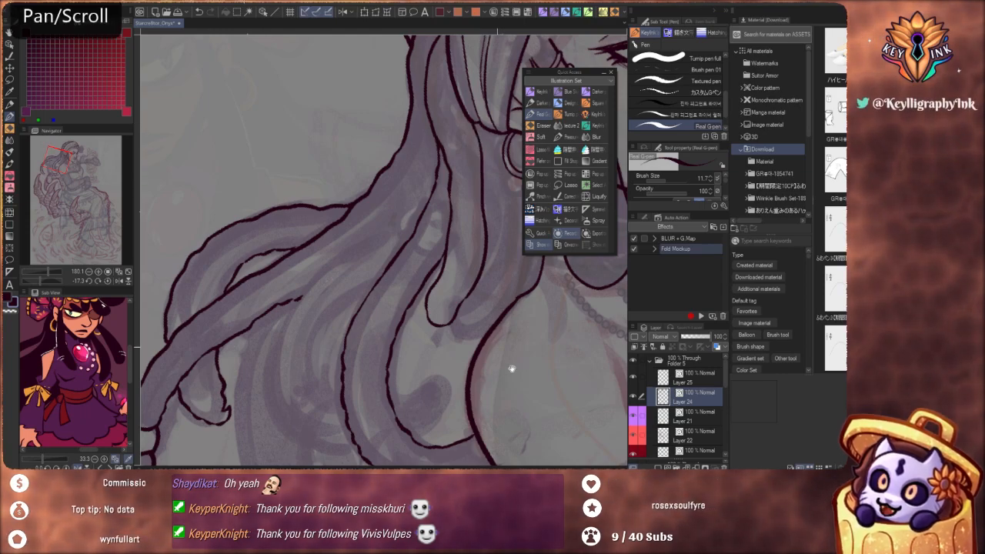
mouse_move(513, 370)
left_mouse_down()
mouse_move(438, 378)
mouse_move(468, 401)
mouse_move(439, 290)
mouse_move(485, 308)
mouse_move(455, 313)
mouse_move(389, 351)
mouse_move(385, 342)
mouse_move(407, 384)
left_mouse_up()
key("shift+space")
key("alt")
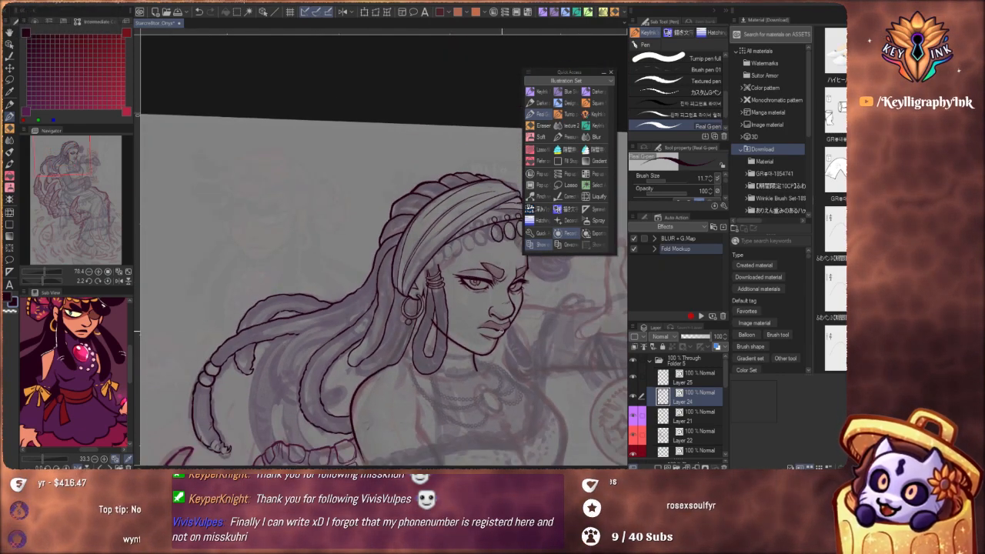
left_click_drag(431, 360, 452, 299)
left_click_drag(411, 274, 429, 276)
mouse_move(337, 107)
left_mouse_down()
mouse_move(334, 159)
mouse_move(343, 132)
mouse_move(366, 130)
left_mouse_up()
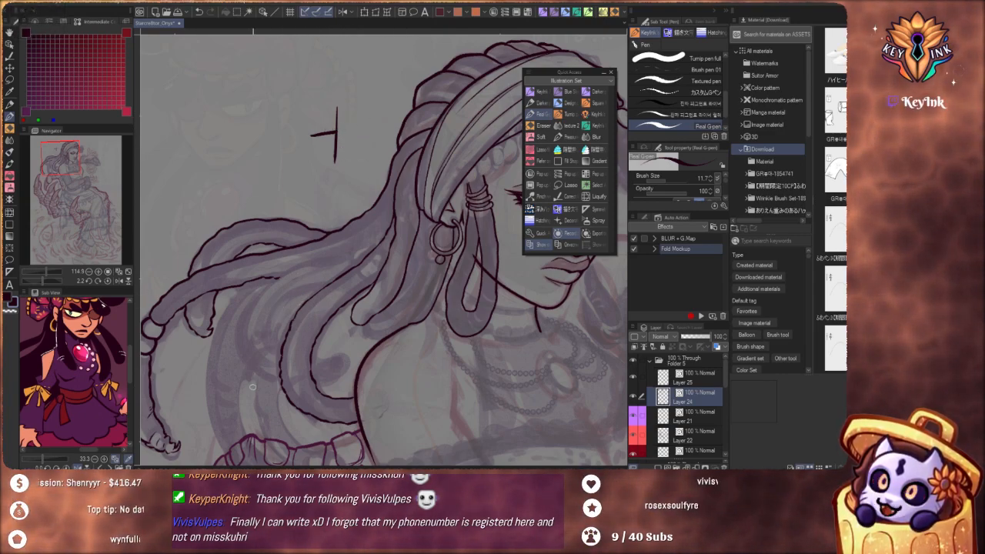
key("ctrl+z")
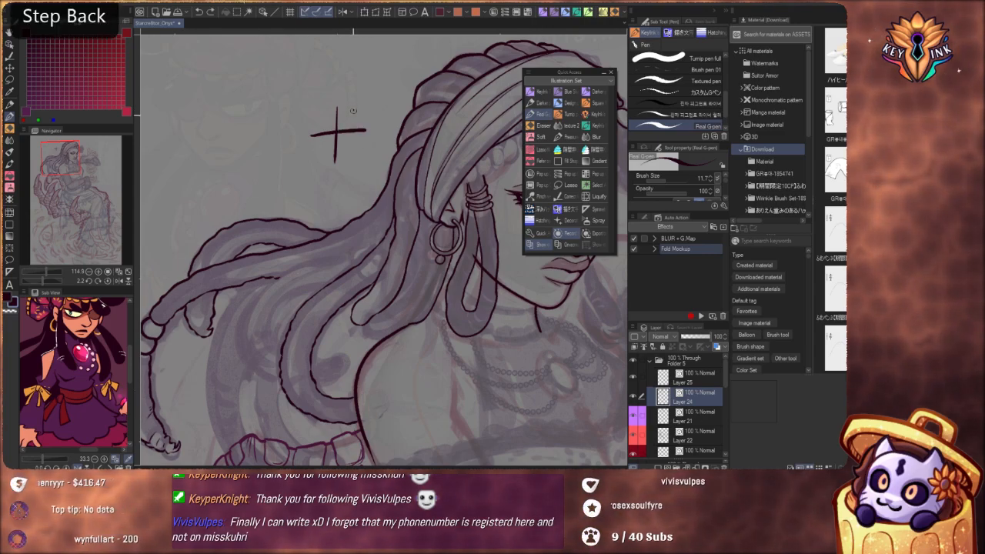
mouse_move(353, 109)
left_mouse_down()
mouse_move(354, 158)
mouse_move(345, 139)
left_mouse_up()
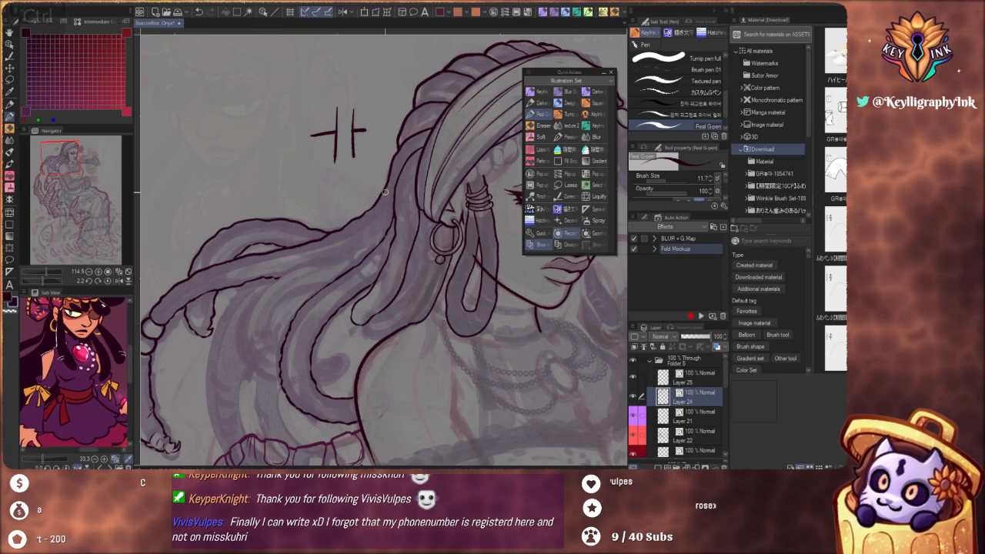
key("ctrl+z")
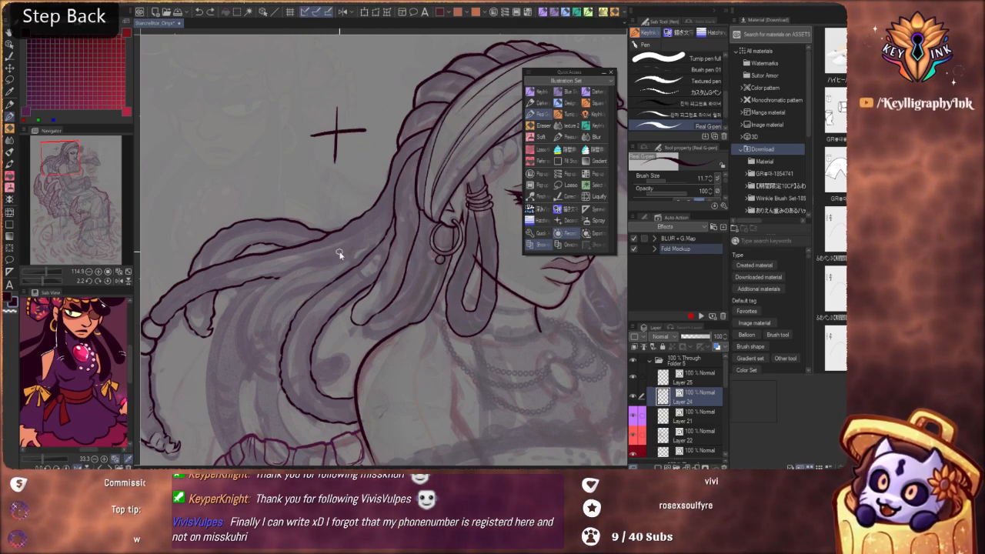
key("ctrl+z")
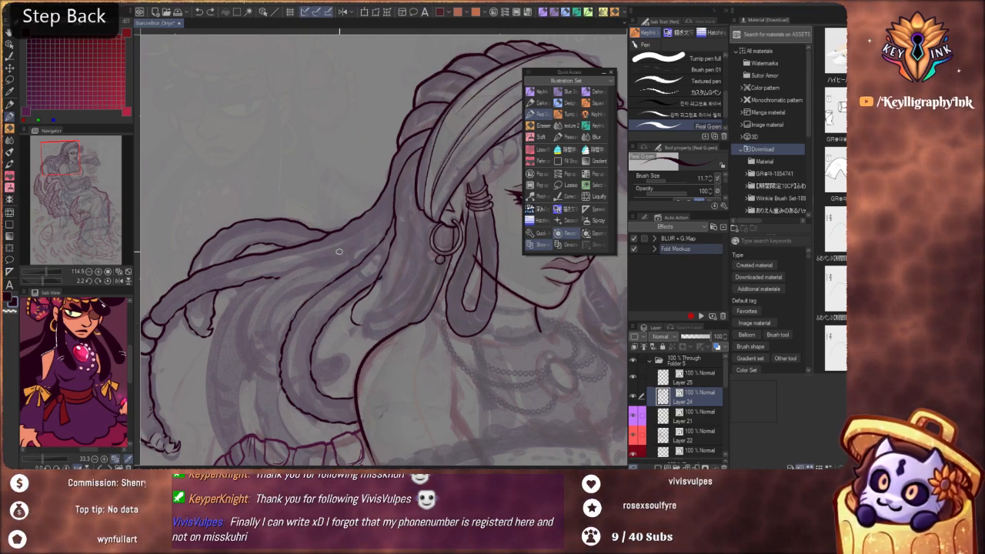
key("ctrl+y")
key("ctrl+y")
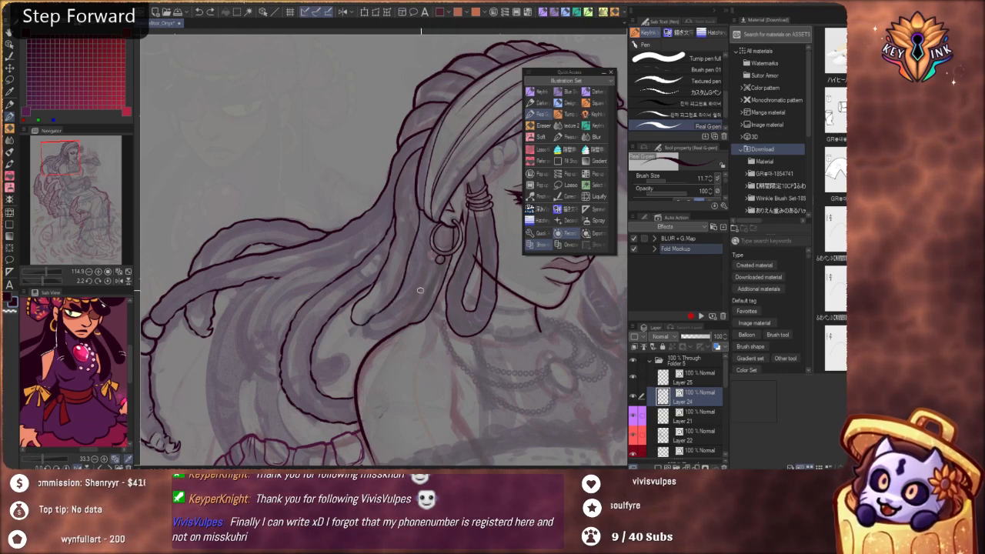
Ink the neighbouring lock below the hoop earring, with a rounded tip resting on the shoulder line
left_click_drag(421, 337, 420, 260)
scroll(414, 255, "up", 2)
mouse_move(421, 300)
left_mouse_down()
mouse_move(475, 255)
mouse_move(470, 273)
mouse_move(468, 264)
mouse_move(387, 323)
mouse_move(380, 354)
mouse_move(344, 321)
mouse_move(356, 333)
mouse_move(372, 280)
left_mouse_up()
scroll(370, 278, "up", 3)
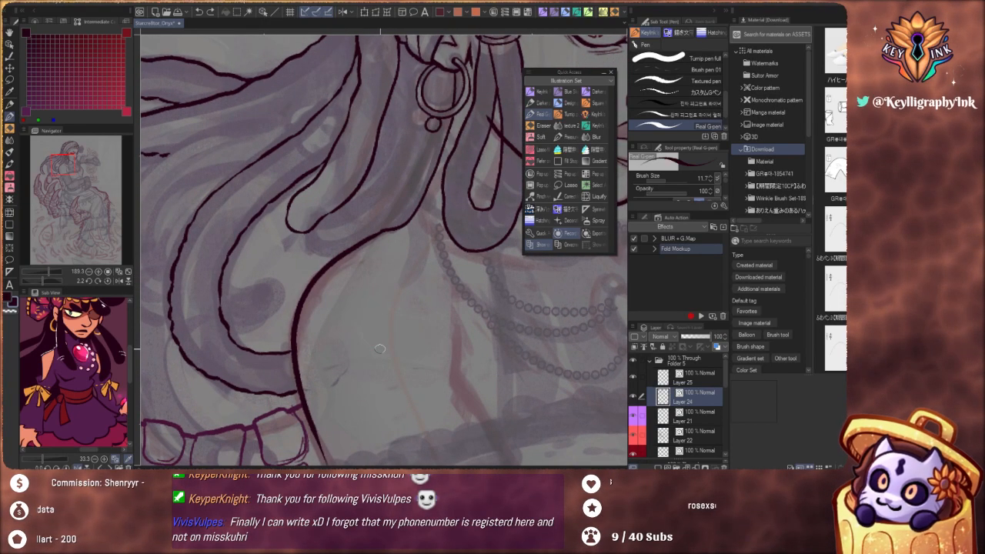
mouse_move(401, 299)
left_mouse_down()
mouse_move(428, 316)
mouse_move(429, 370)
left_mouse_up()
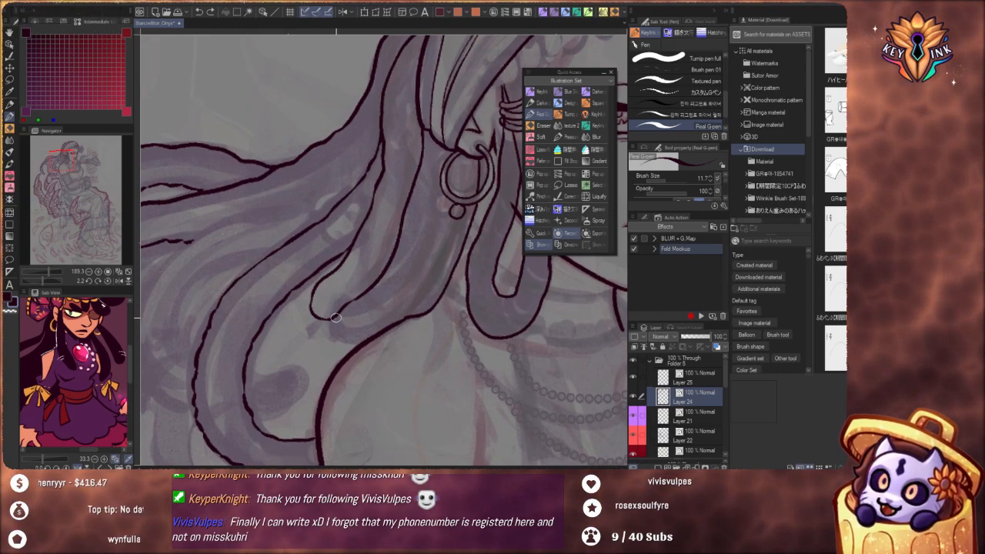
key("ctrl+z")
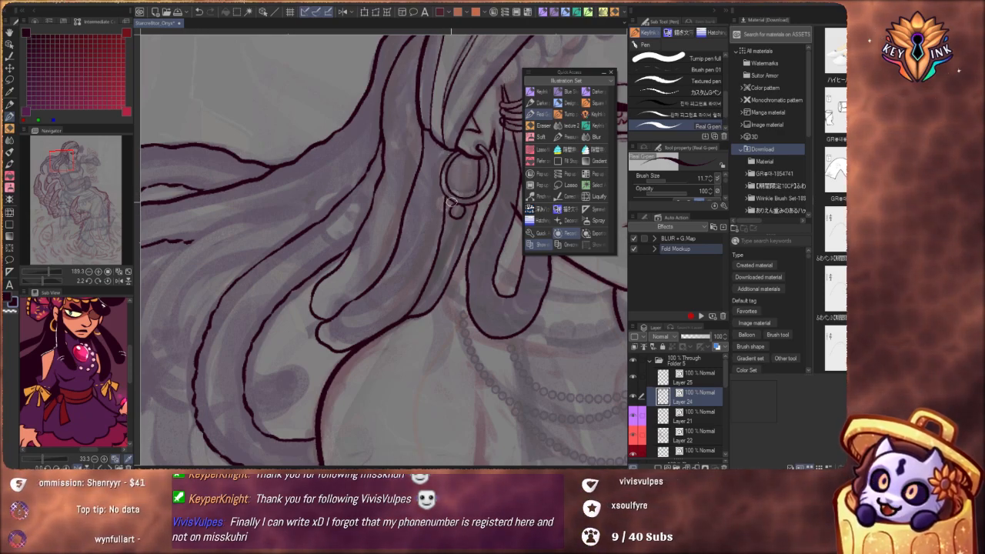
key("ctrl+z")
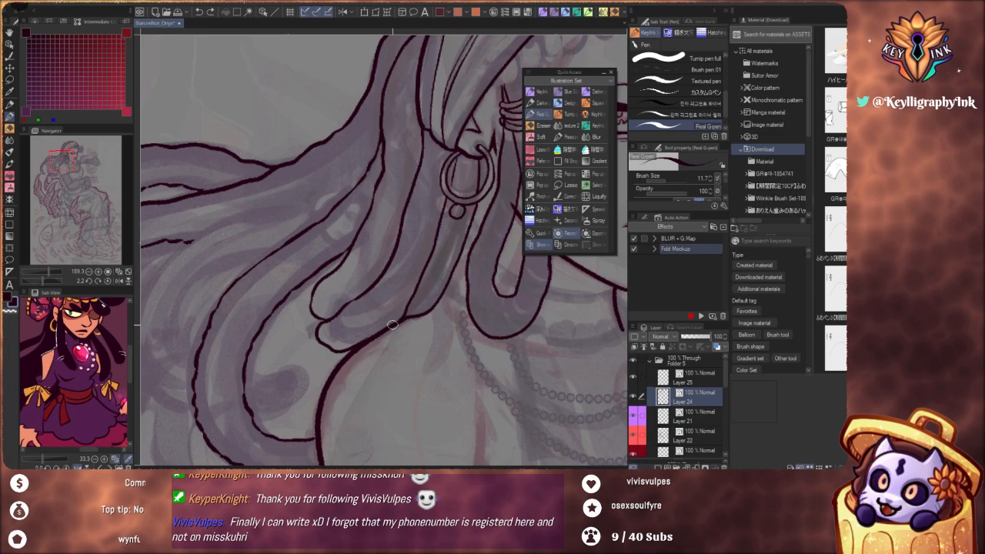
Rotate the canvas and rework the strand line below the earring bead and the rounded tip of the lock
left_click_drag(451, 226, 429, 228)
left_click_drag(428, 227, 423, 132)
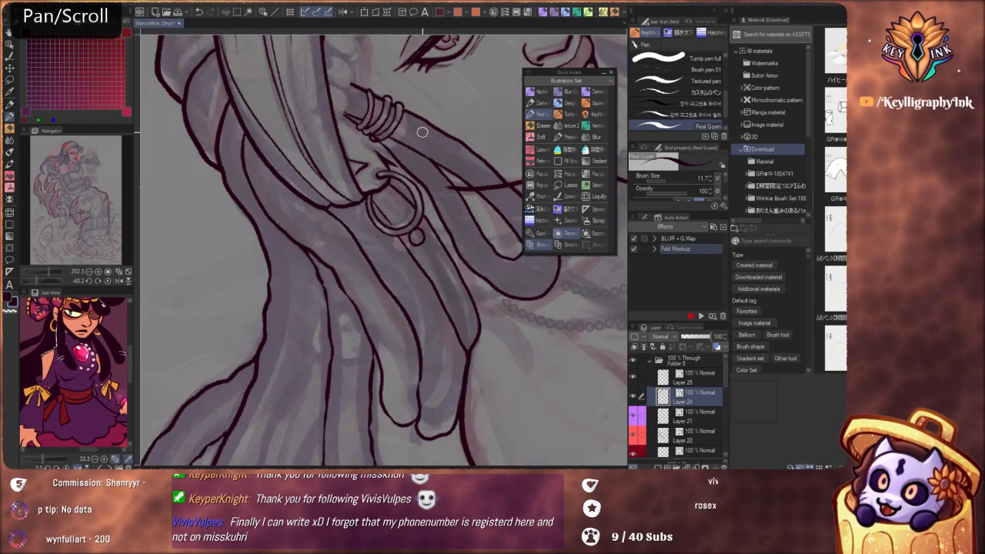
key("ctrl+z")
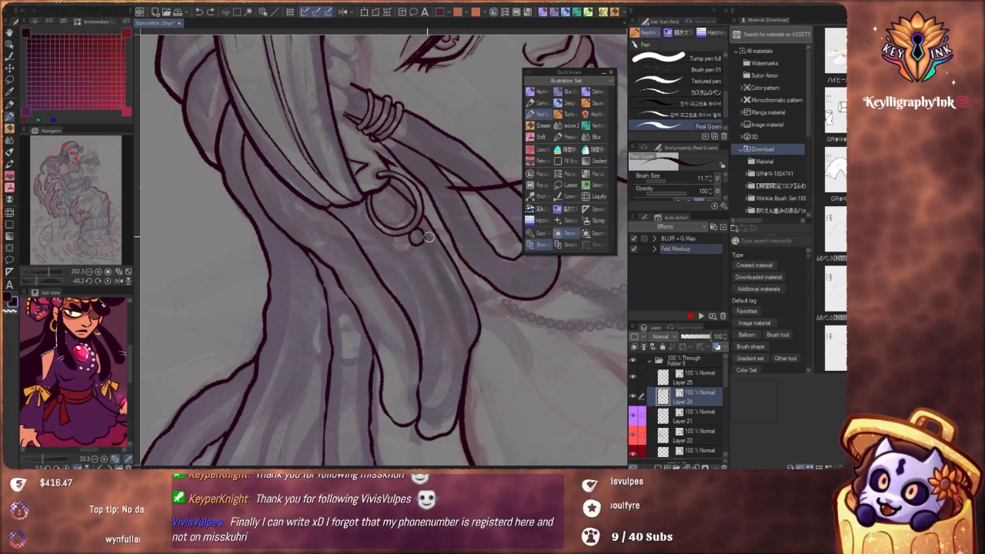
key("ctrl+z")
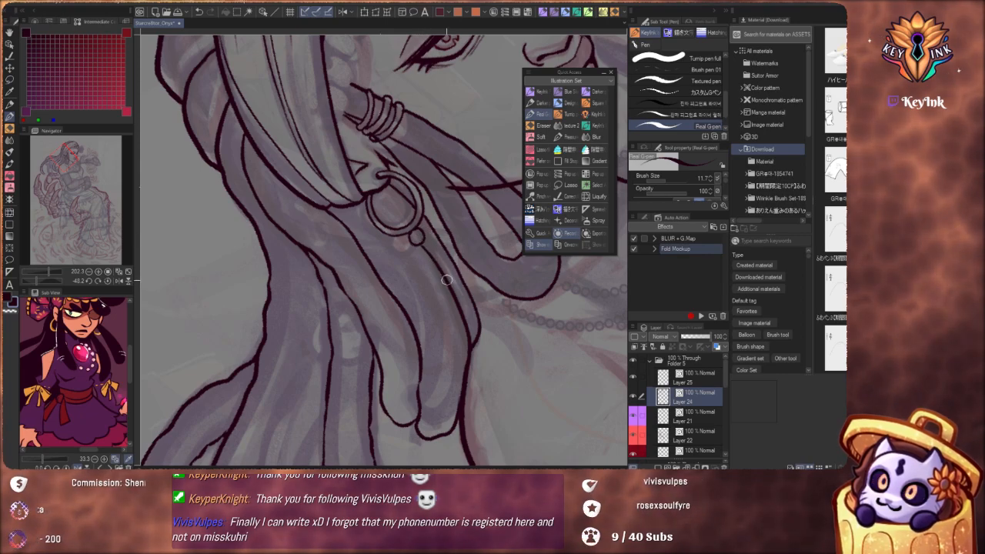
key("ctrl+z")
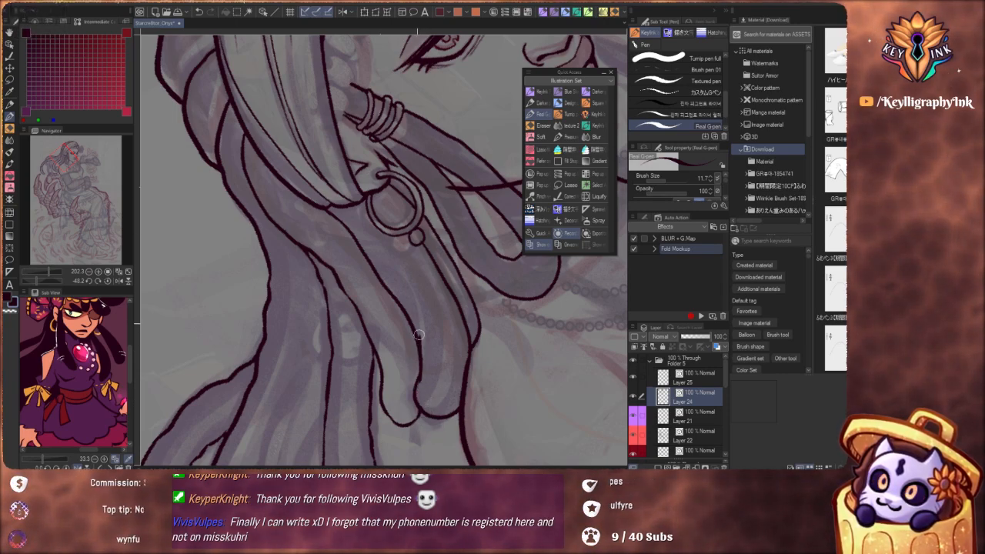
key("ctrl+z")
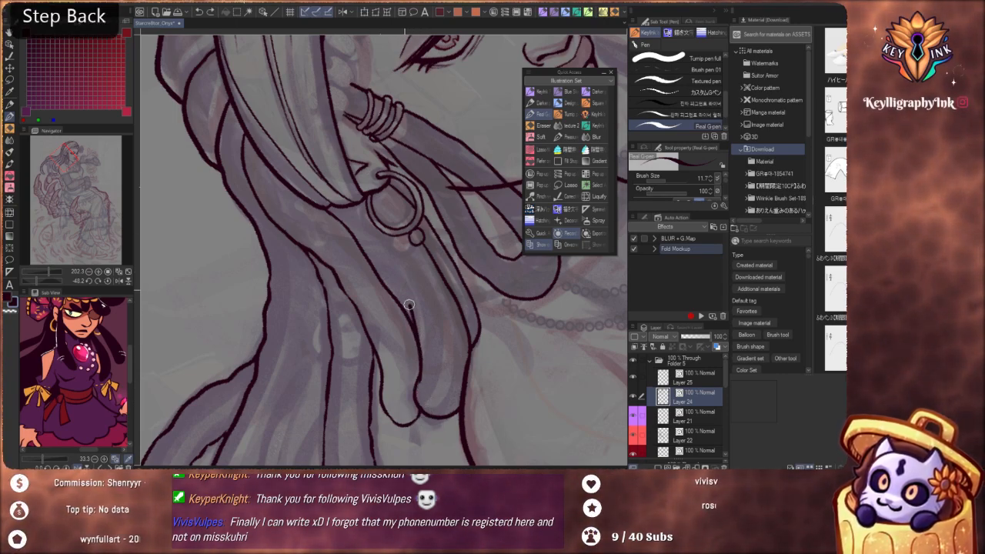
Rotate the canvas back and extend the strand line behind the hoop earring up toward the headscarf's edge
key("shift+space")
left_click_drag(522, 416, 388, 452)
key("space")
left_click_drag(387, 267, 406, 306)
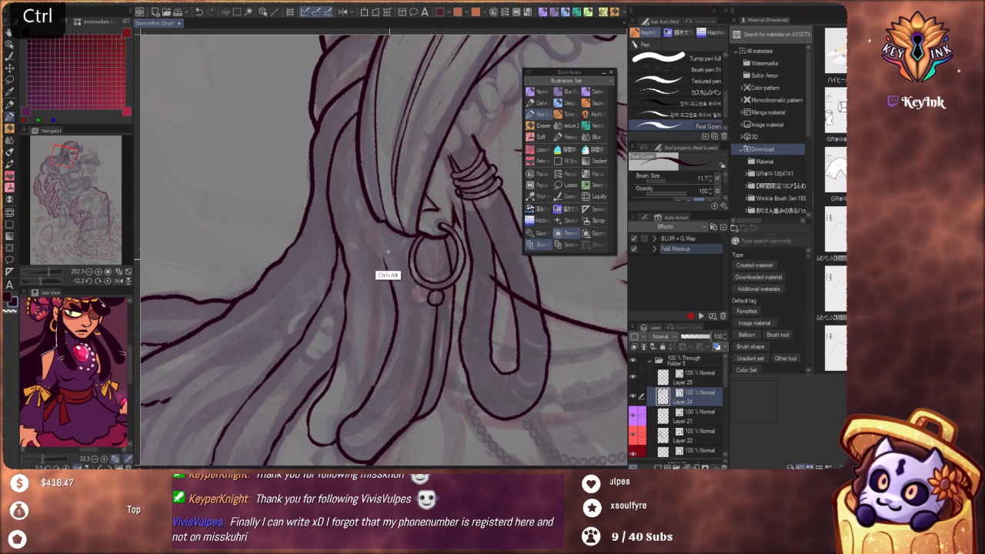
key("ctrl+z")
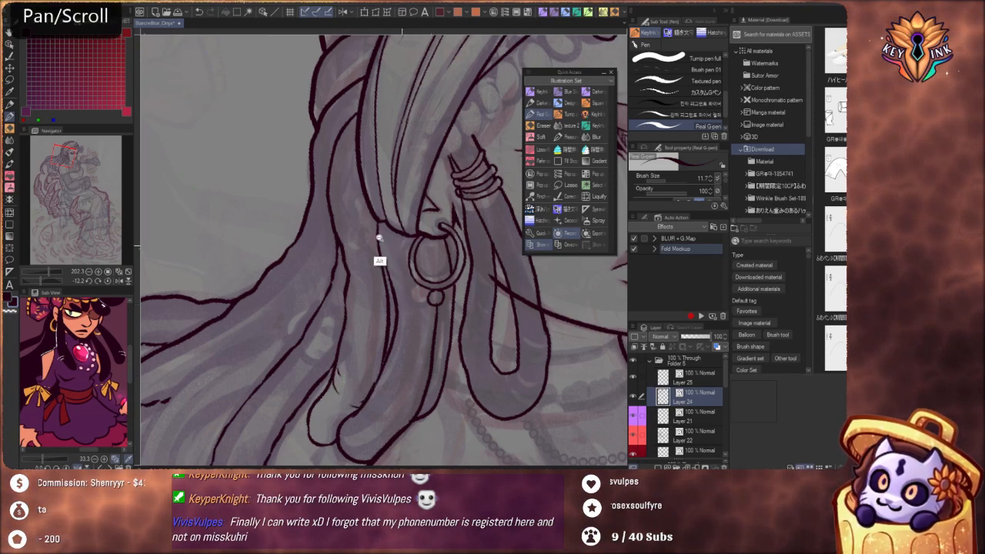
Ink the dividing line from the nape along the long beaded lock and the outer edge of the curving lock beneath it
left_click_drag(379, 235, 327, 241)
left_click_drag(475, 332, 430, 395)
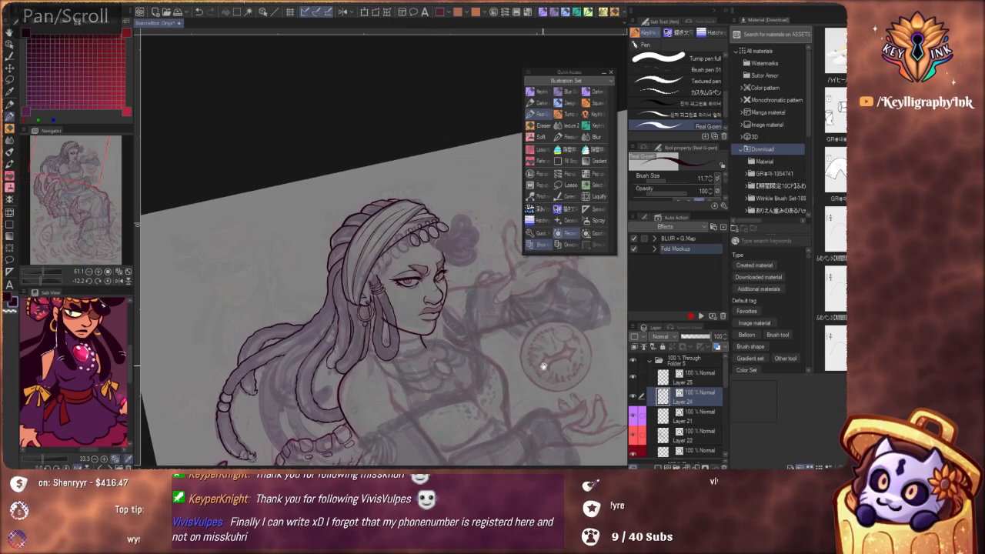
left_click_drag(543, 364, 454, 271)
left_click_drag(388, 326, 435, 323)
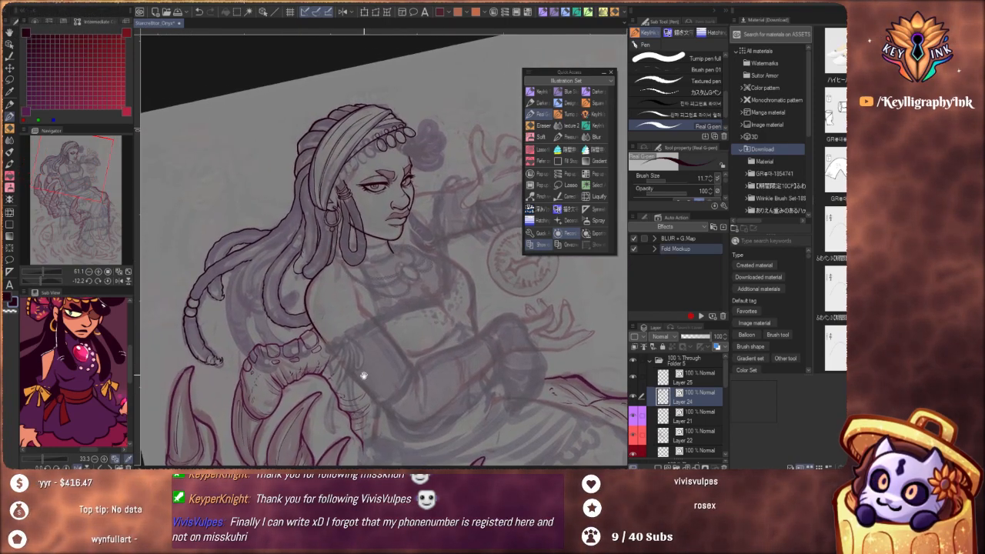
scroll(363, 374, "up", 5)
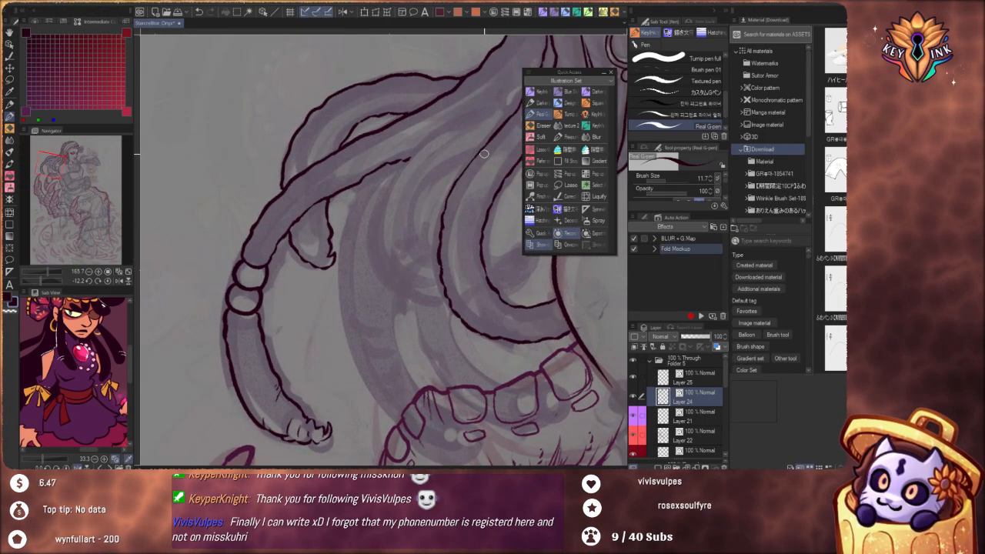
left_click_drag(484, 154, 395, 228)
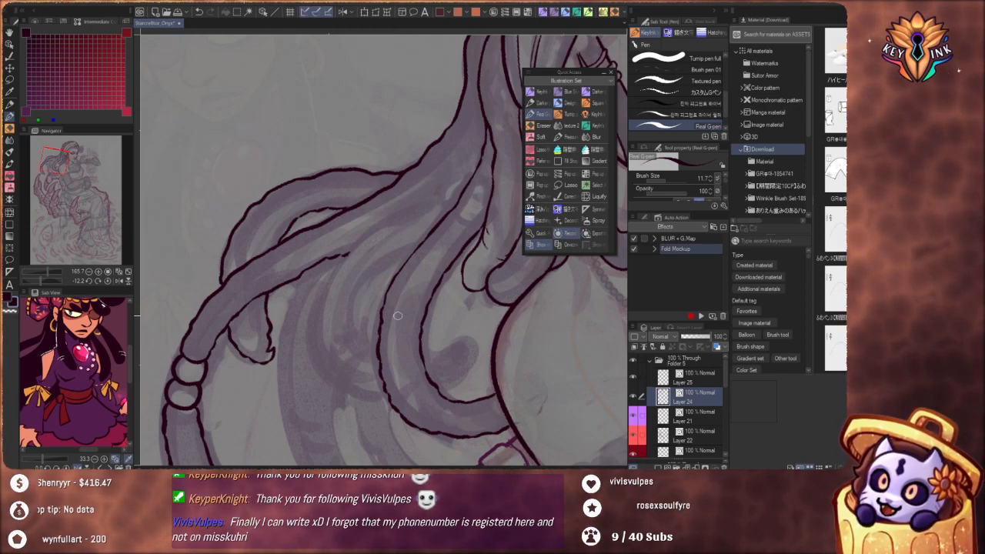
left_click_drag(407, 303, 403, 341)
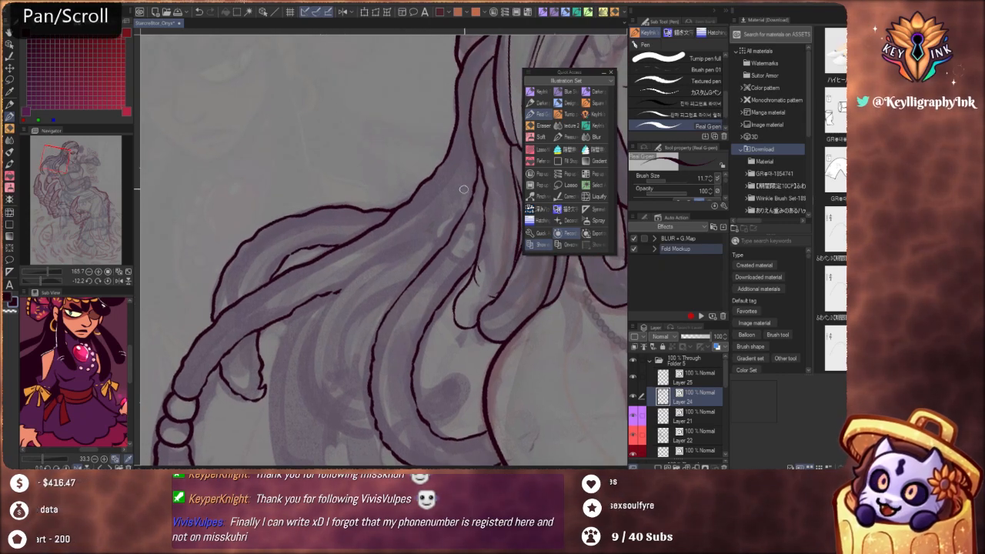
key("ctrl+z")
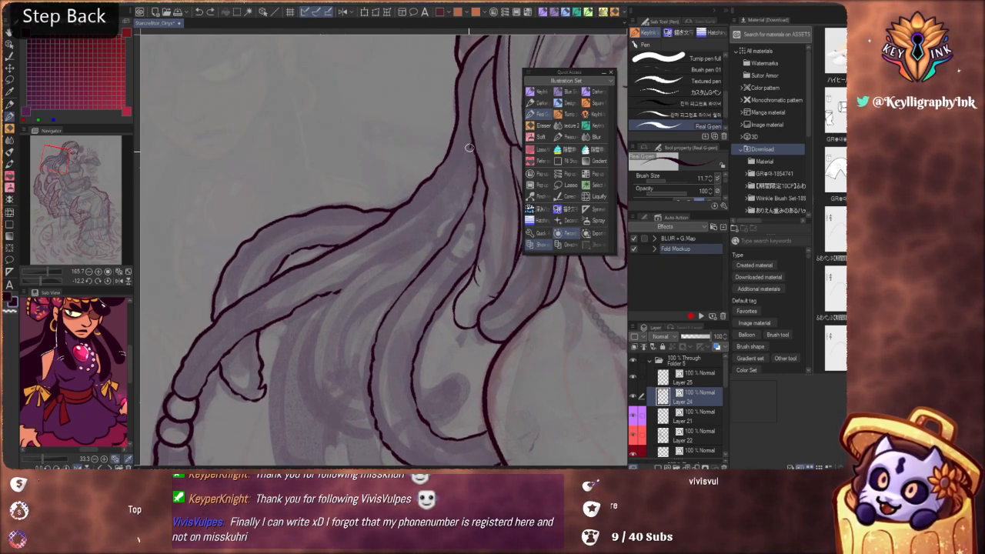
mouse_move(471, 160)
left_mouse_down()
mouse_move(473, 139)
mouse_move(449, 199)
left_mouse_up()
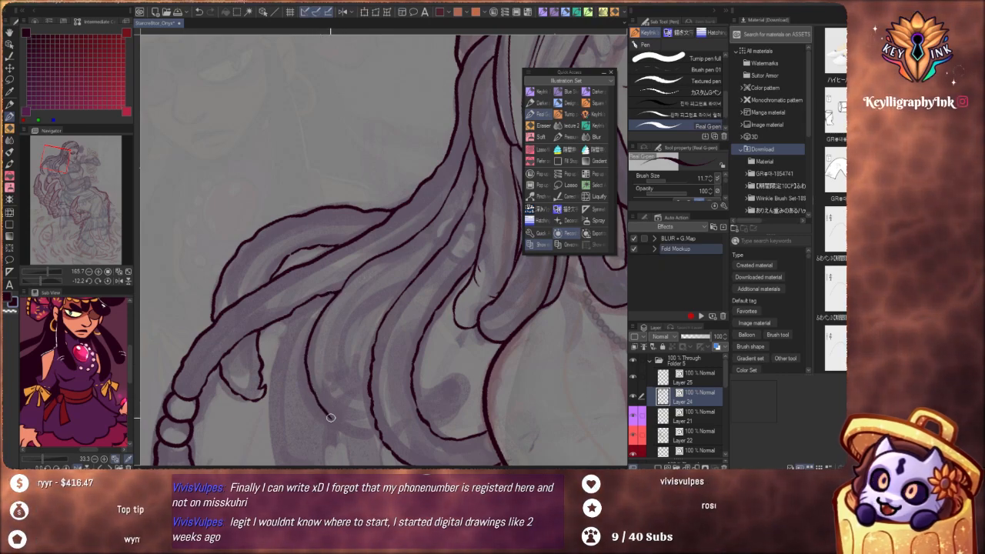
Ink the curving lock's lower edge so it rounds into the neighbouring lock above the bony claw base
left_click_drag(374, 399, 419, 308)
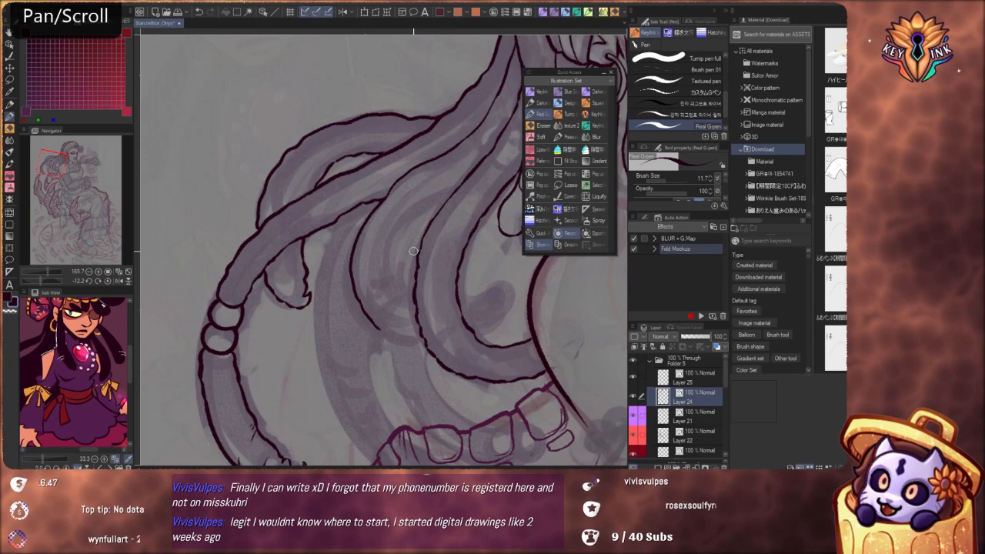
key("ctrl+z")
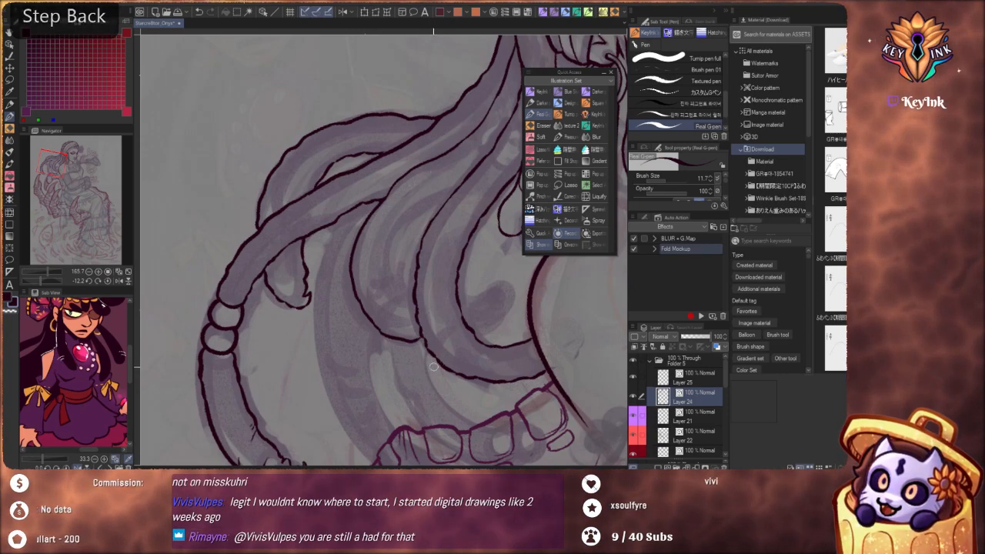
mouse_move(439, 353)
left_mouse_down()
mouse_move(367, 375)
mouse_move(358, 414)
mouse_move(401, 346)
mouse_move(389, 352)
mouse_move(342, 314)
mouse_move(365, 306)
mouse_move(388, 314)
left_mouse_up()
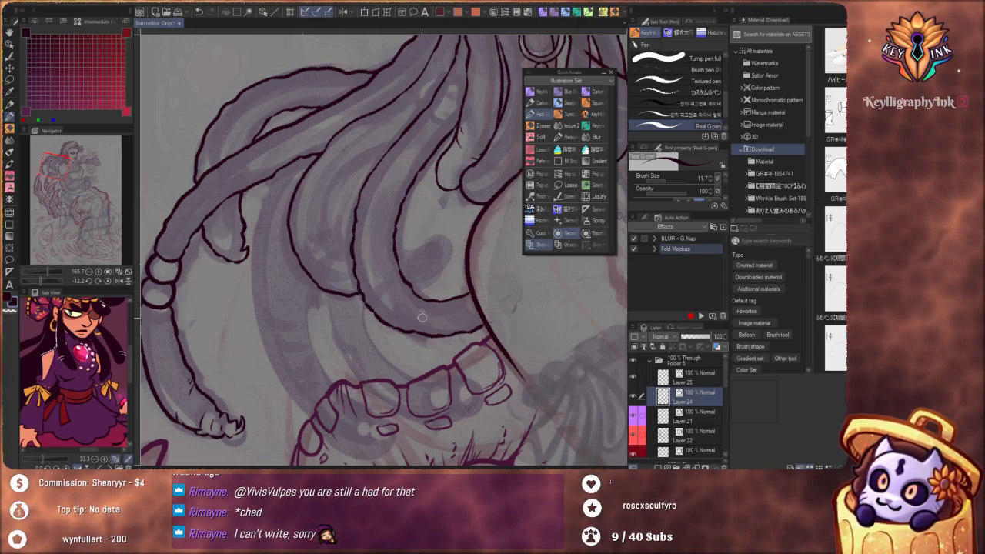
Rework and ink the inner edge of the curving lock down to where it meets the neighbouring lock
left_click_drag(419, 262, 454, 337)
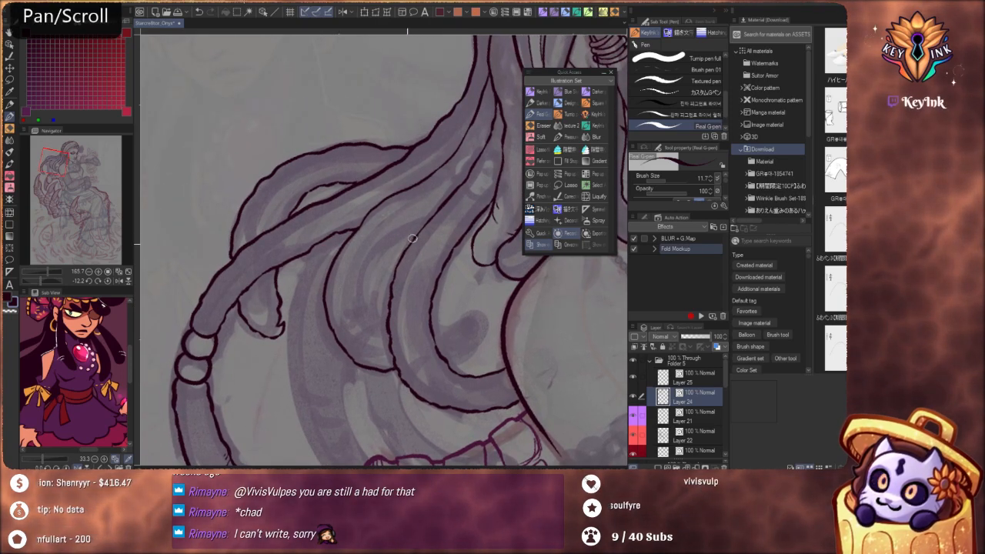
key("ctrl+z")
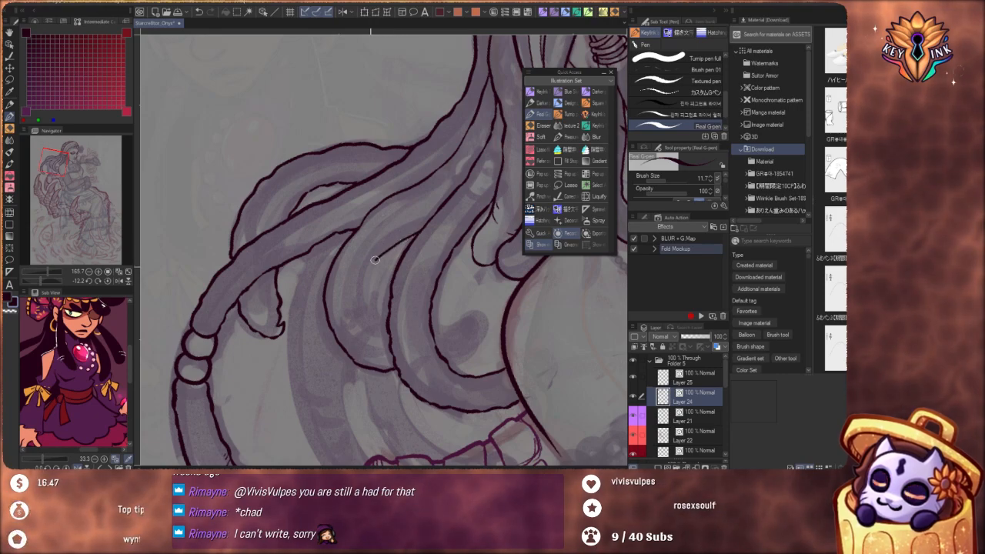
key("ctrl+z")
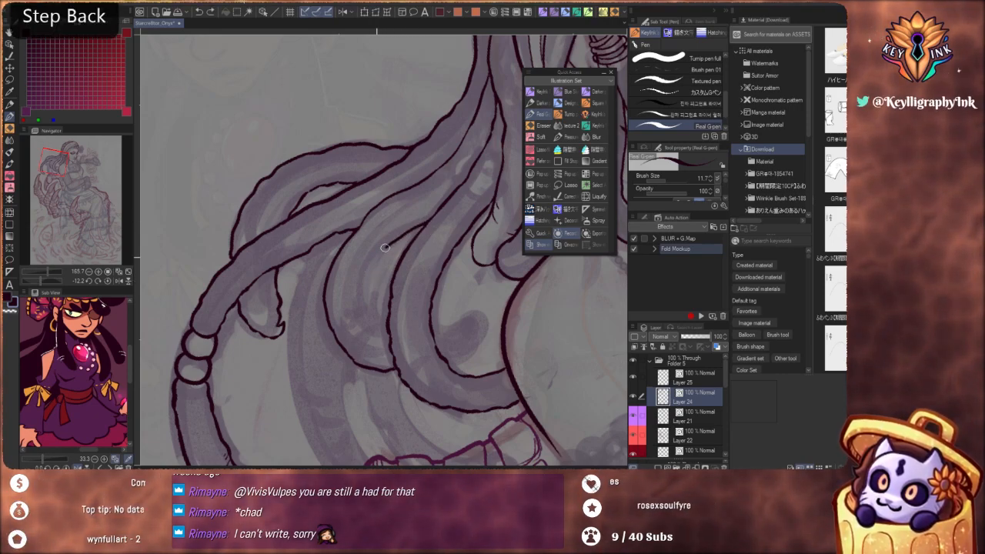
left_click_drag(385, 248, 366, 299)
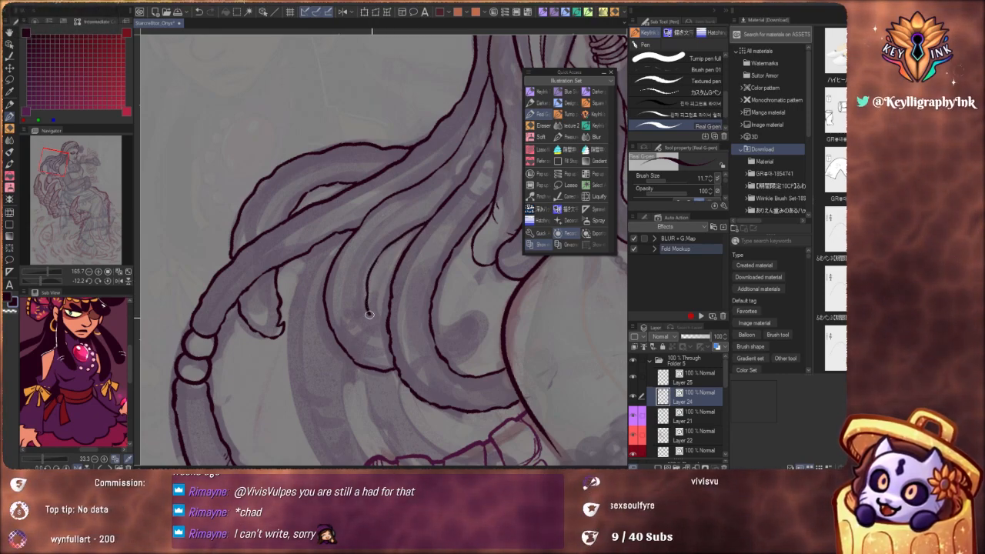
key("space")
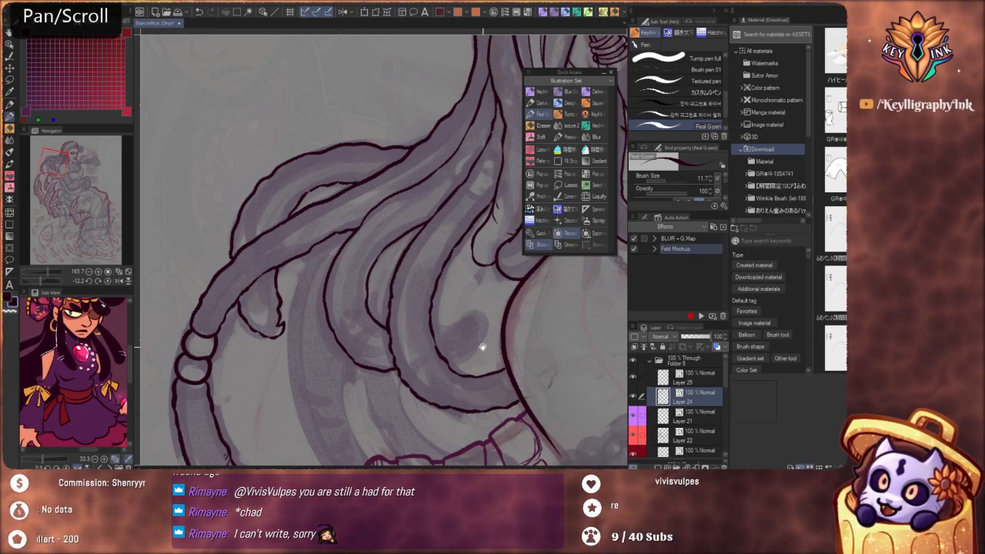
Ink the short lock end with its hooked, curled tip behind the shoulder and add small creases on it
left_click_drag(481, 345, 406, 301)
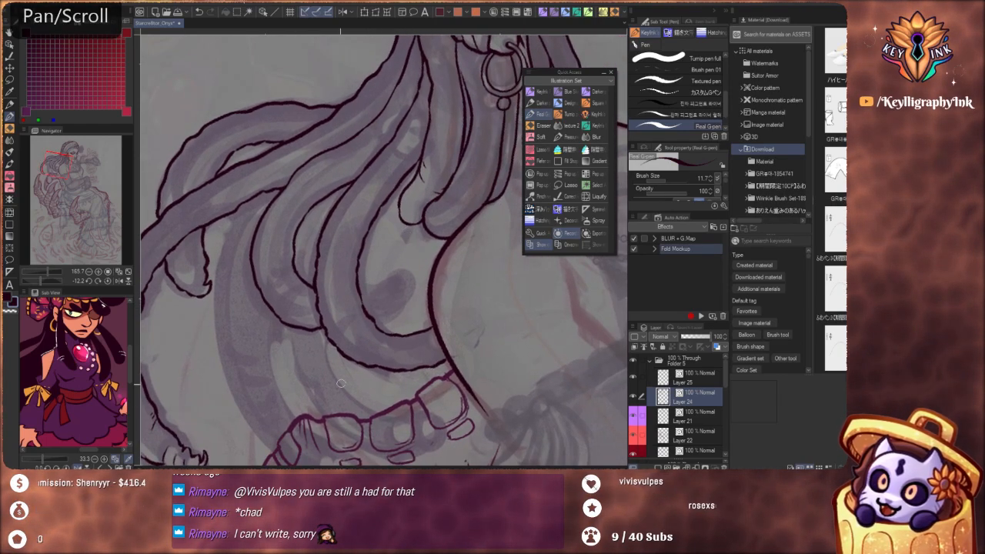
key("ctrl+z")
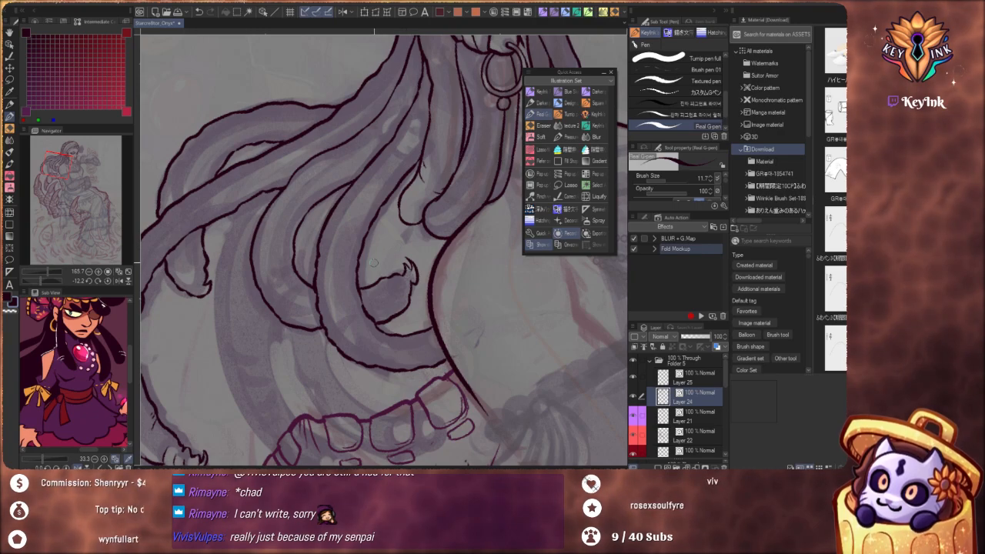
left_click_drag(373, 263, 452, 290)
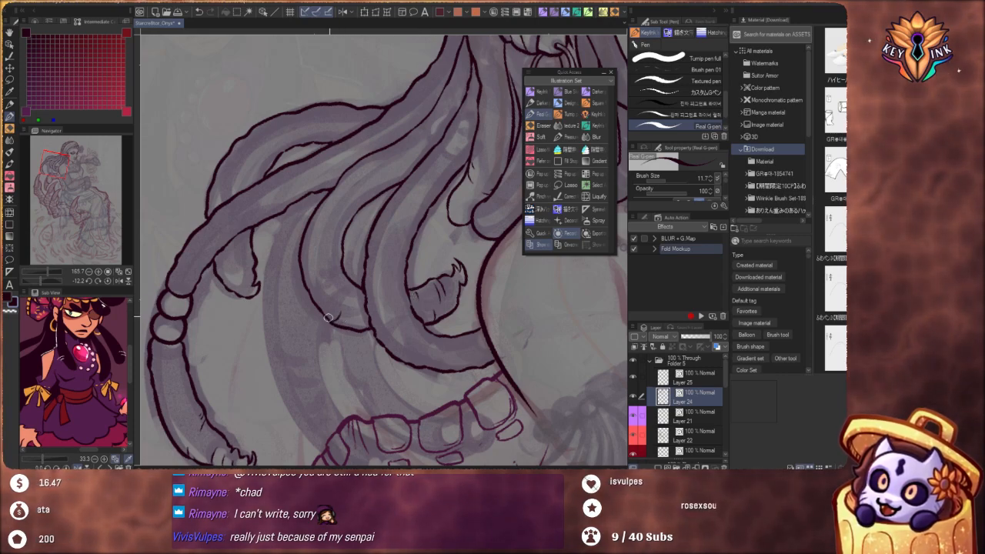
Add short crease marks across the curving middle locks and the upper part of the long beaded lock
key("ctrl+z")
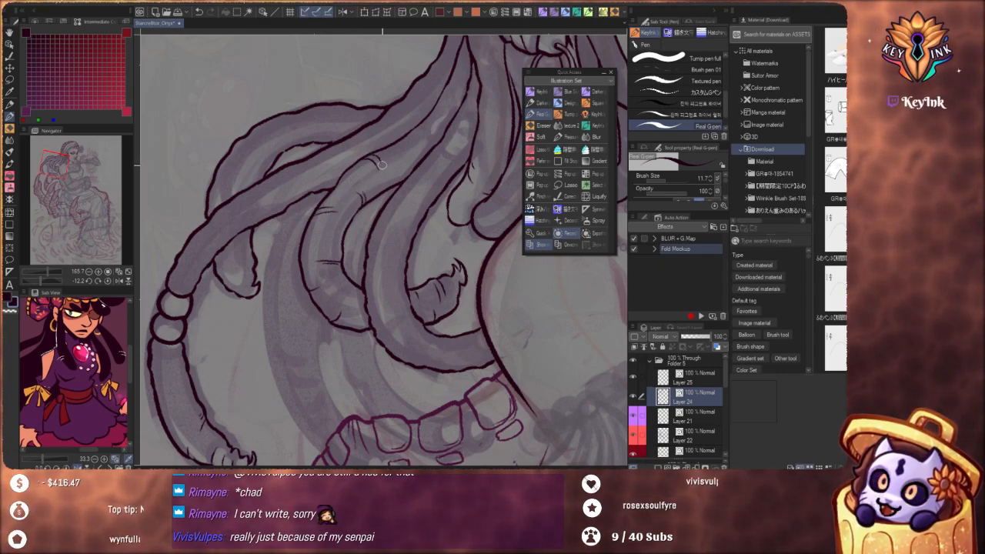
key("ctrl+z")
left_click_drag(374, 156, 379, 168)
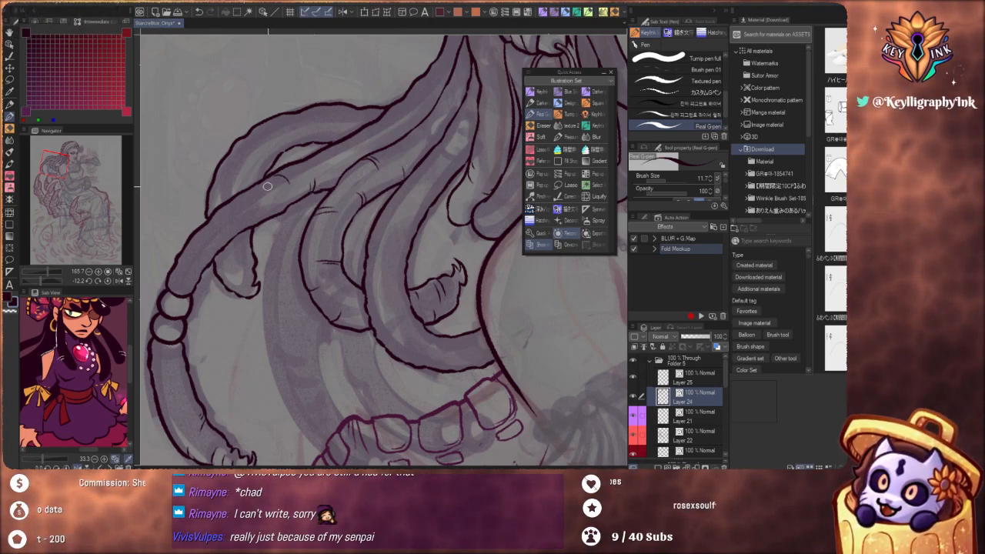
key("ctrl+z")
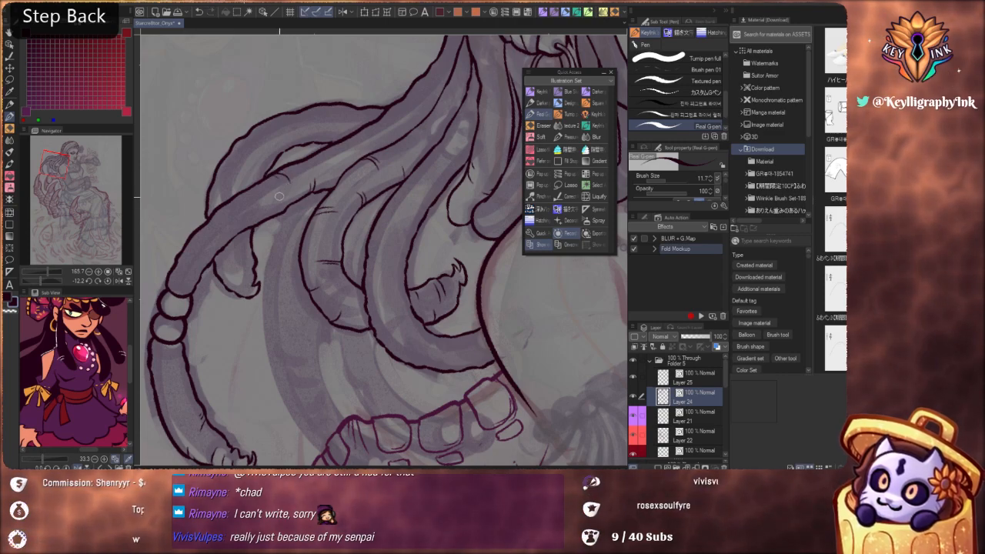
Ink short crease marks on both edges of the long lock just above its two beads
left_click_drag(292, 327, 465, 373)
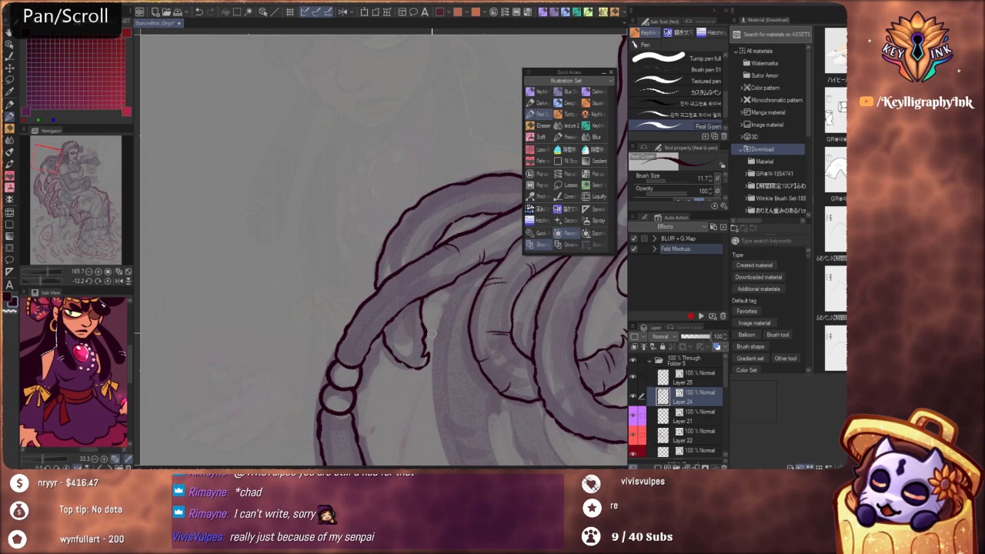
scroll(406, 297, "up", 3)
key("ctrl+z")
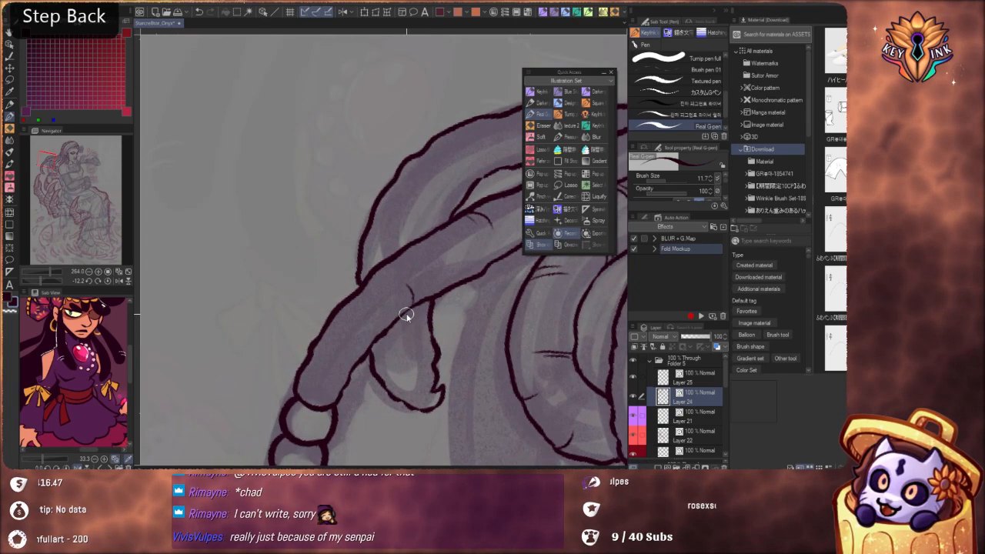
mouse_move(409, 292)
left_mouse_down()
mouse_move(385, 277)
mouse_move(367, 289)
mouse_move(377, 324)
mouse_move(354, 334)
mouse_move(343, 304)
mouse_move(345, 329)
left_mouse_up()
key("ctrl+z")
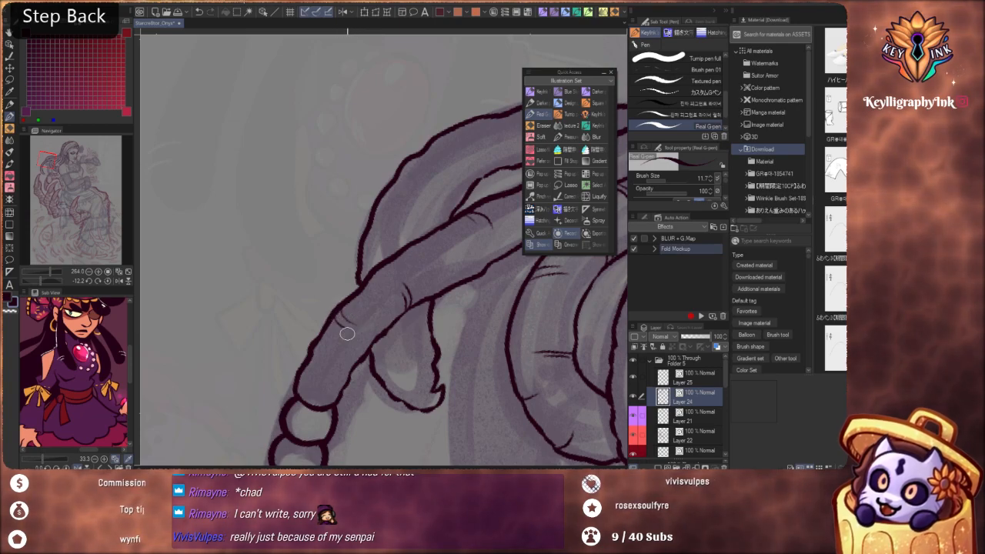
left_click_drag(361, 396, 417, 301)
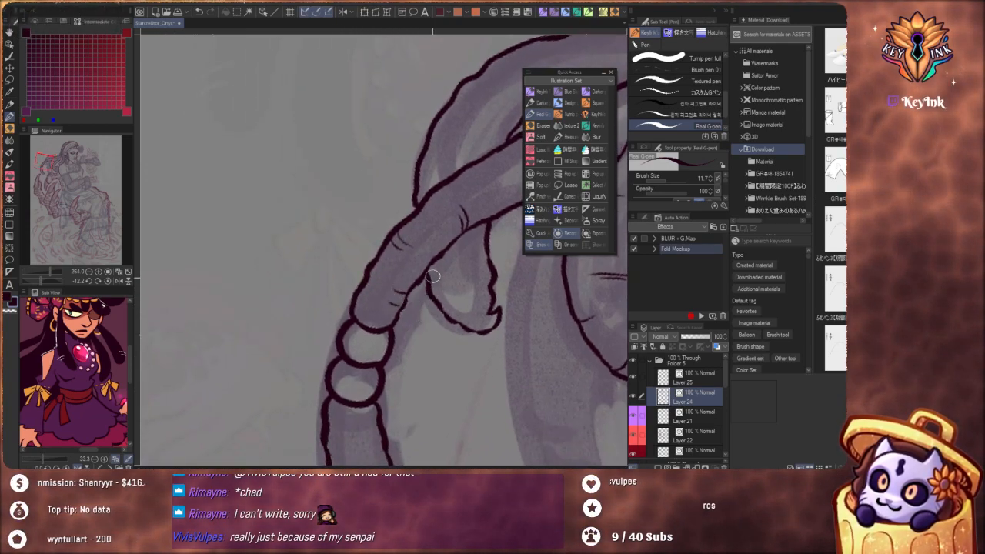
Add short crease marks along the upper stretch of the back locks where they fan out below the nape
scroll(431, 281, "down", 10)
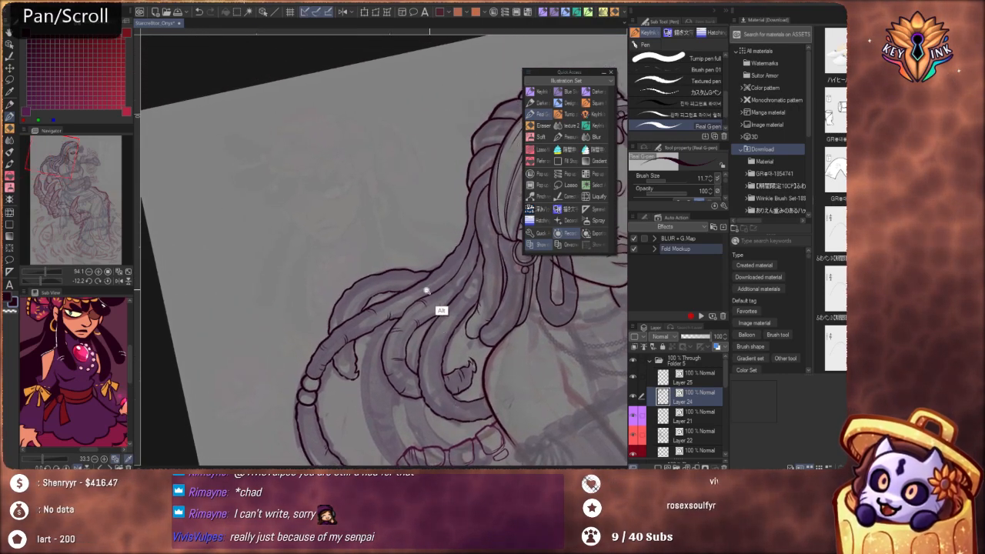
scroll(428, 290, "up", 9)
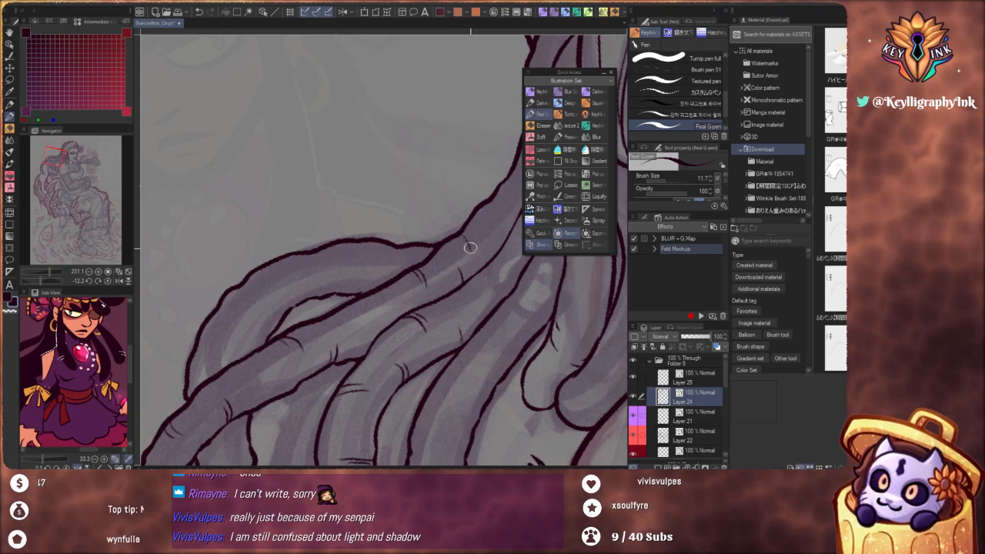
left_click_drag(486, 274, 398, 367)
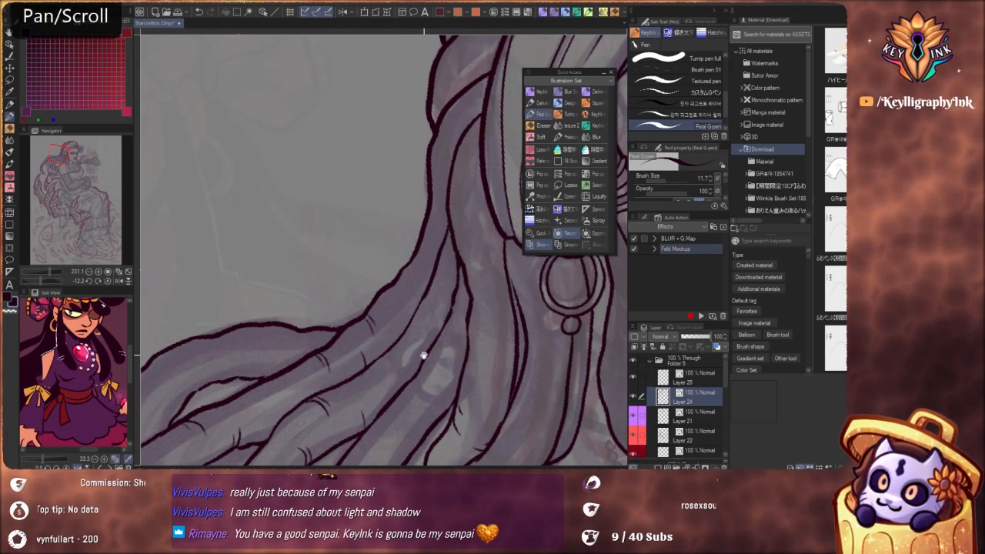
mouse_move(423, 355)
left_mouse_down()
mouse_move(409, 332)
mouse_move(429, 370)
mouse_move(442, 354)
mouse_move(420, 378)
mouse_move(420, 326)
mouse_move(453, 365)
left_mouse_up()
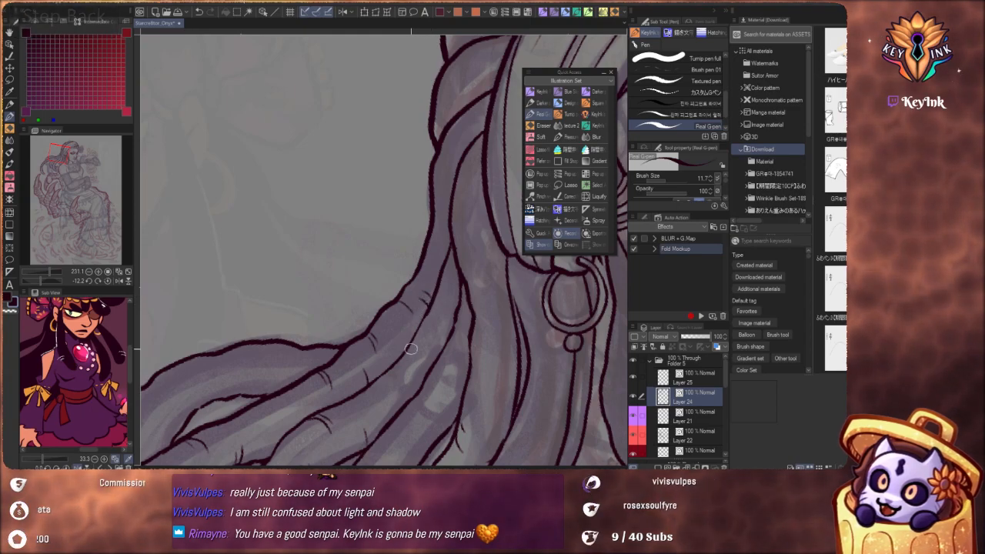
Ink short crease marks along both edges of the beaded lock's tail section, below its two beads
key("space")
scroll(448, 343, "down", 5)
scroll(424, 334, "up", 2)
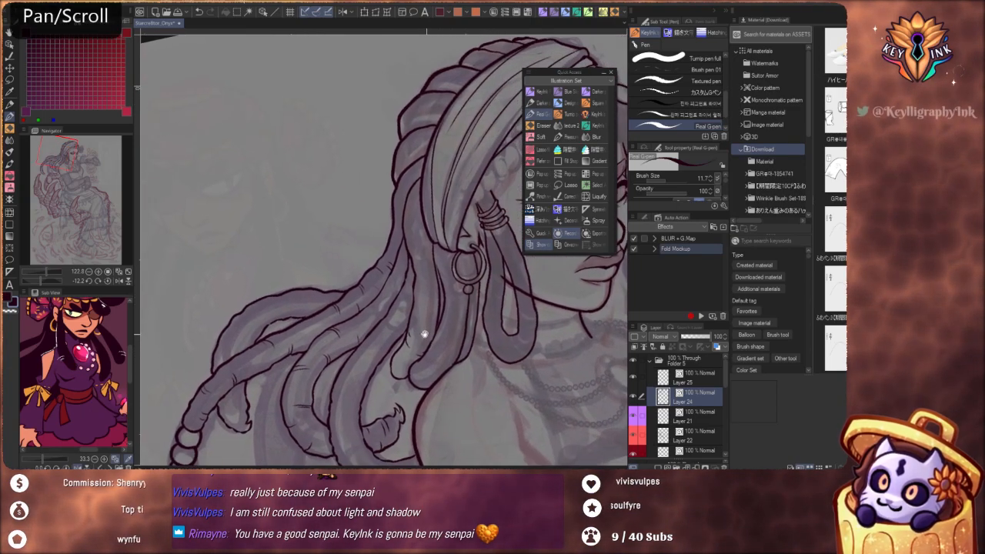
left_click_drag(424, 334, 401, 299)
scroll(392, 265, "down", 2)
left_click_drag(397, 362, 413, 257)
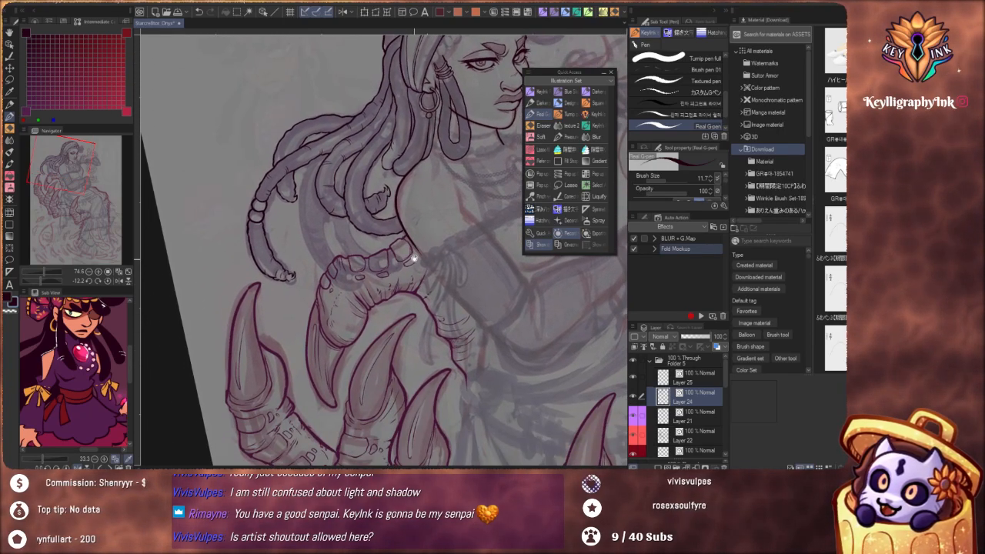
left_click_drag(393, 308, 485, 450)
left_click_drag(376, 369, 471, 285)
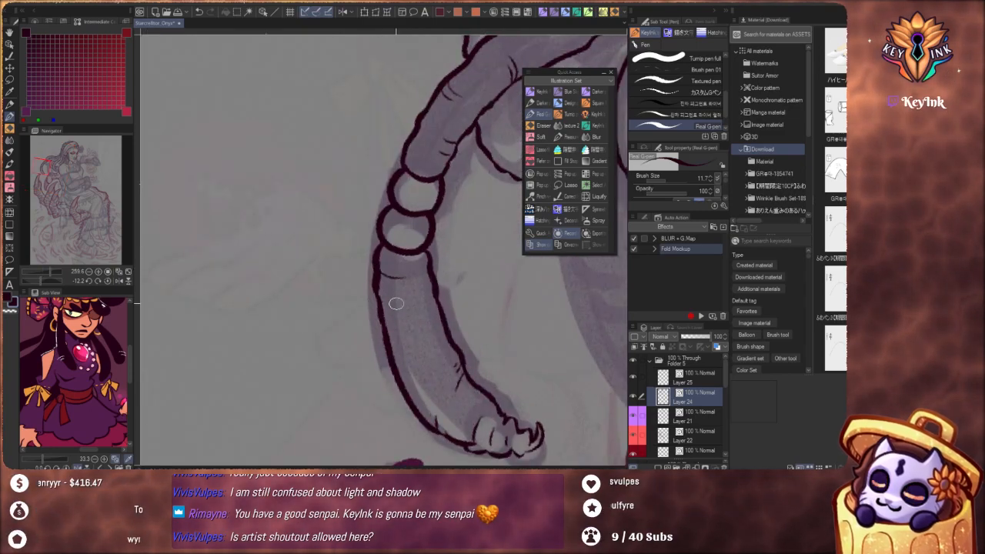
key("ctrl+z")
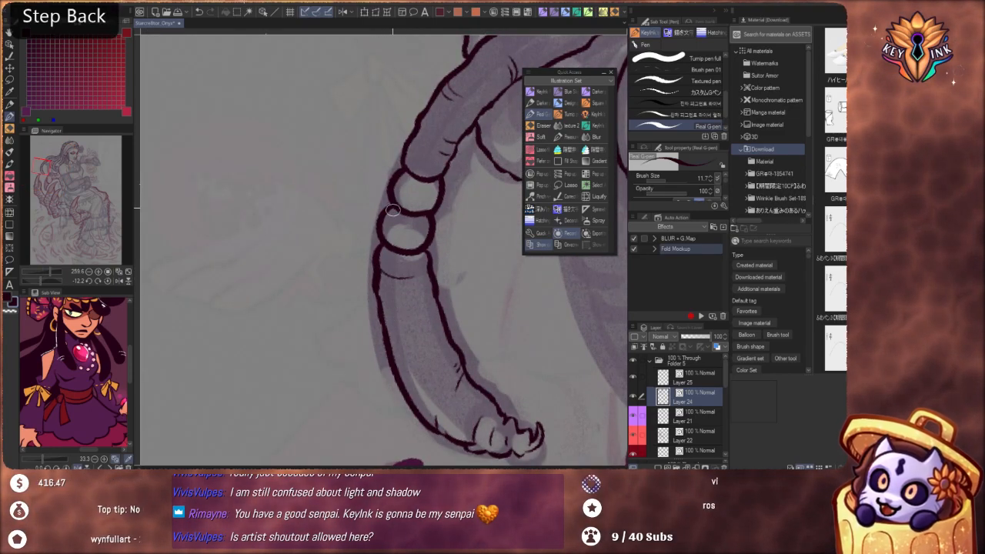
key("ctrl+z")
mouse_move(381, 267)
left_mouse_down()
mouse_move(430, 273)
mouse_move(416, 281)
mouse_move(392, 284)
left_mouse_up()
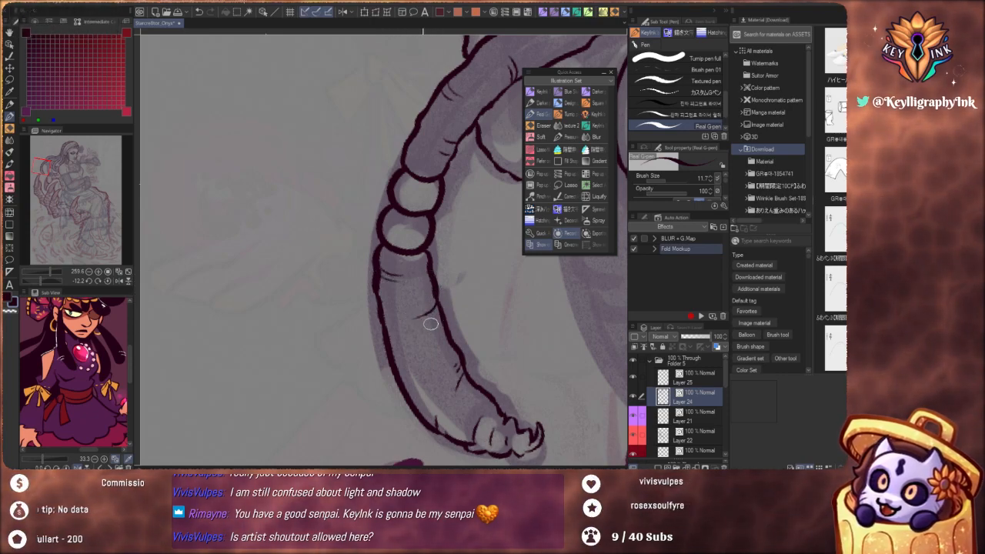
key("ctrl+z")
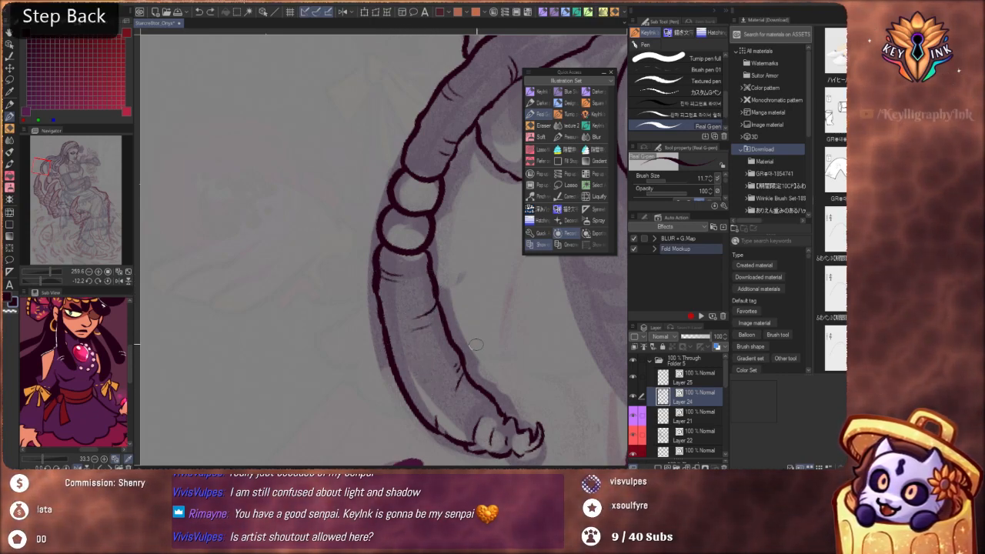
left_click_drag(441, 290, 409, 347)
Add short crease marks along the outermost arching lock at the back of the hair
left_click_drag(508, 221, 352, 368)
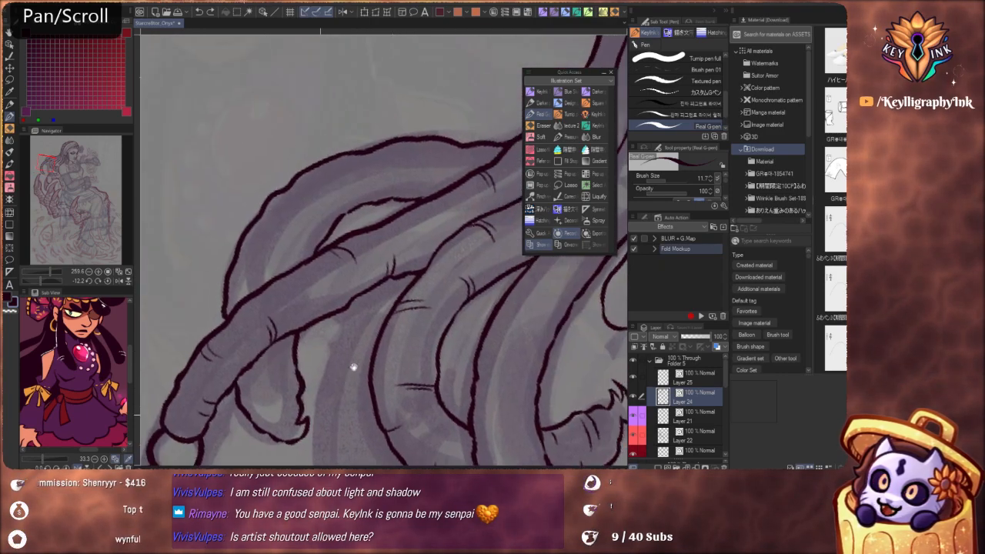
left_click_drag(431, 242, 470, 348)
left_click_drag(383, 260, 372, 230)
key("ctrl+z")
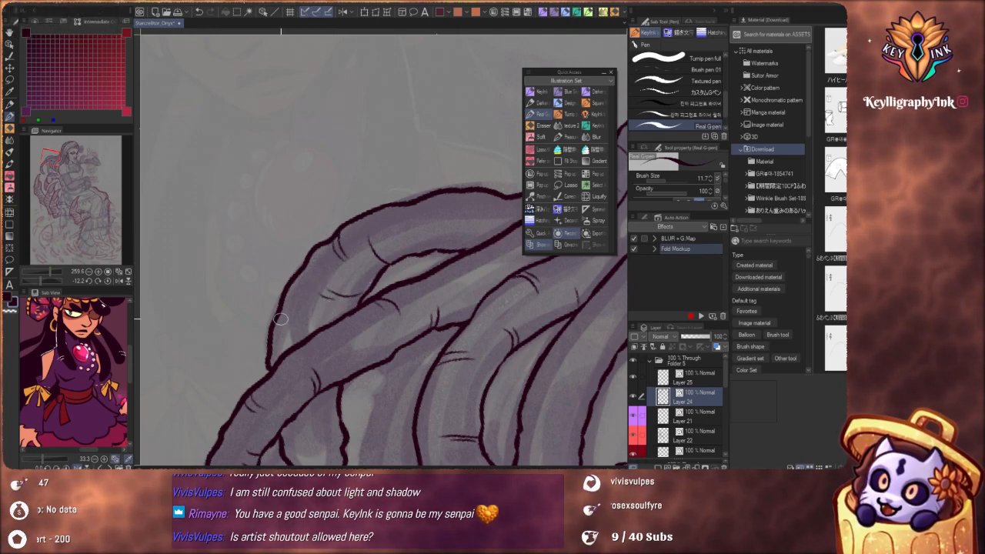
left_click_drag(434, 223, 395, 289)
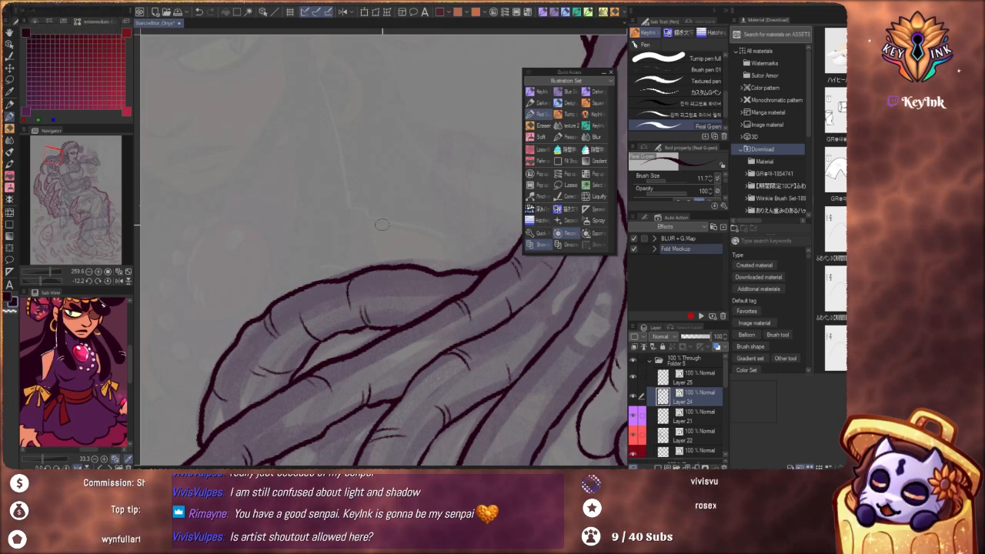
Ink crease marks down the lock that falls from under the headwrap behind the hoop earring
scroll(412, 305, "down", 5)
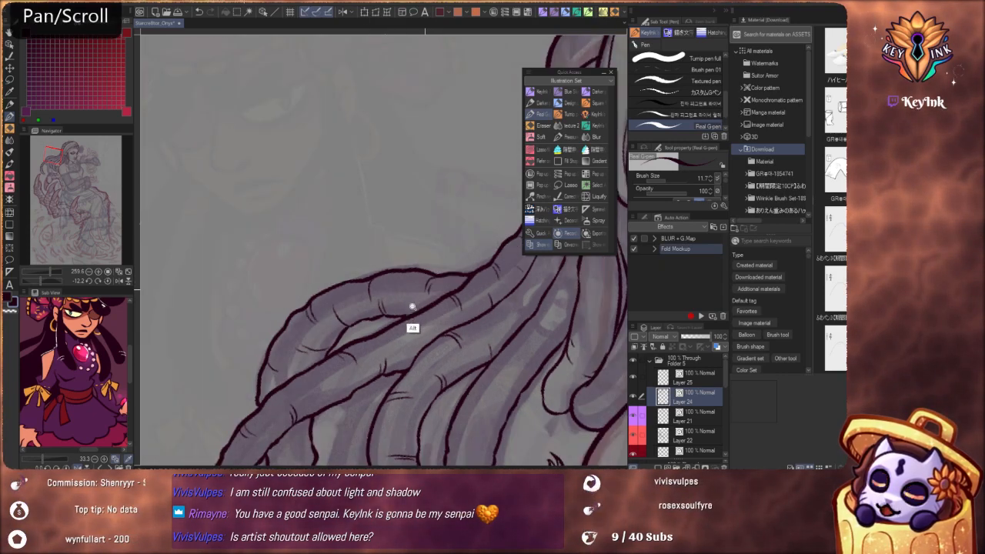
left_click_drag(424, 316, 396, 297)
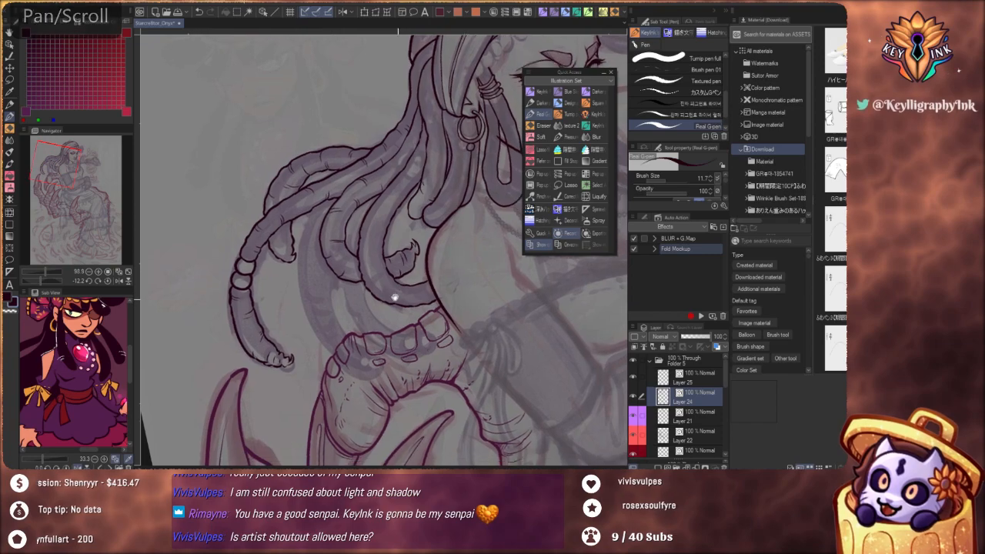
left_click_drag(419, 223, 422, 343)
left_click_drag(394, 299, 416, 281)
scroll(417, 281, "up", 2)
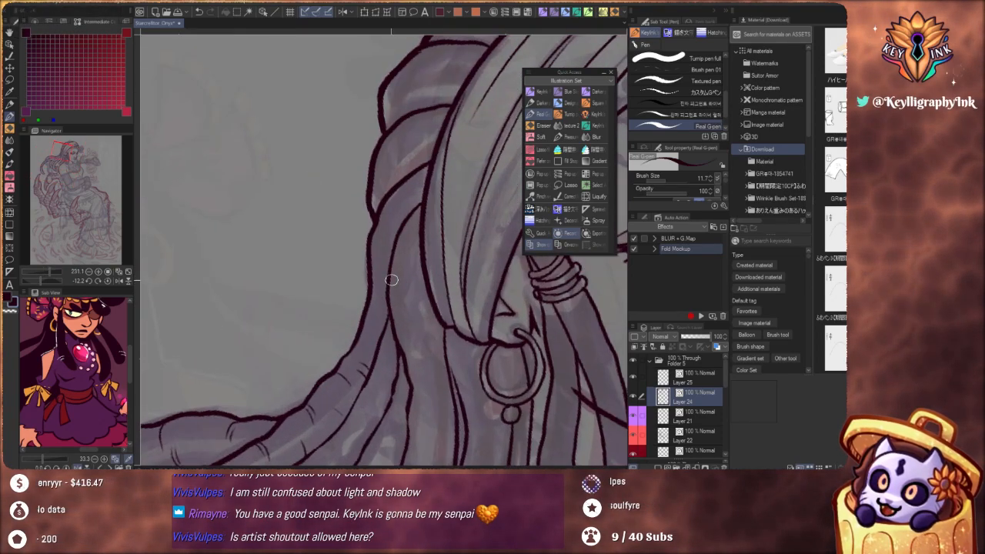
key("ctrl+z")
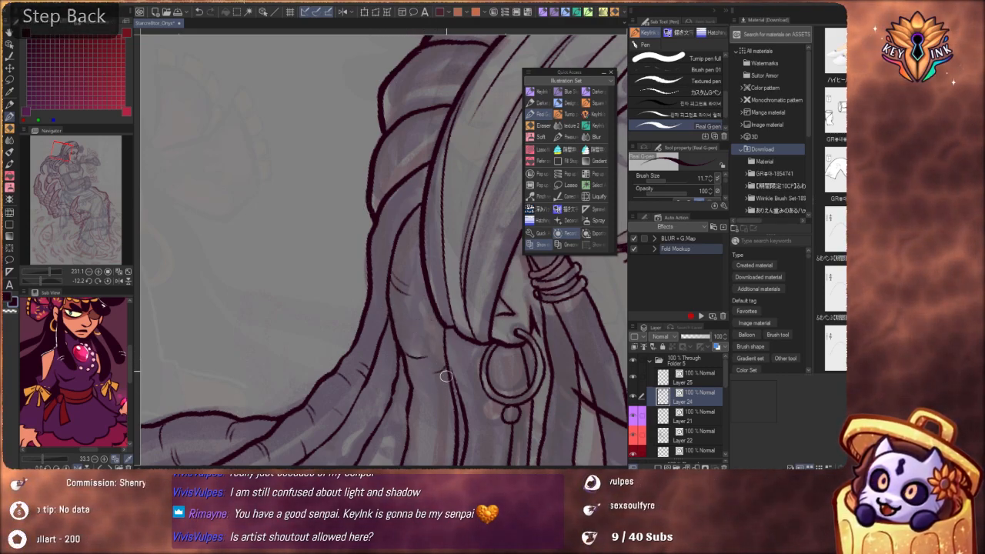
key("ctrl+z")
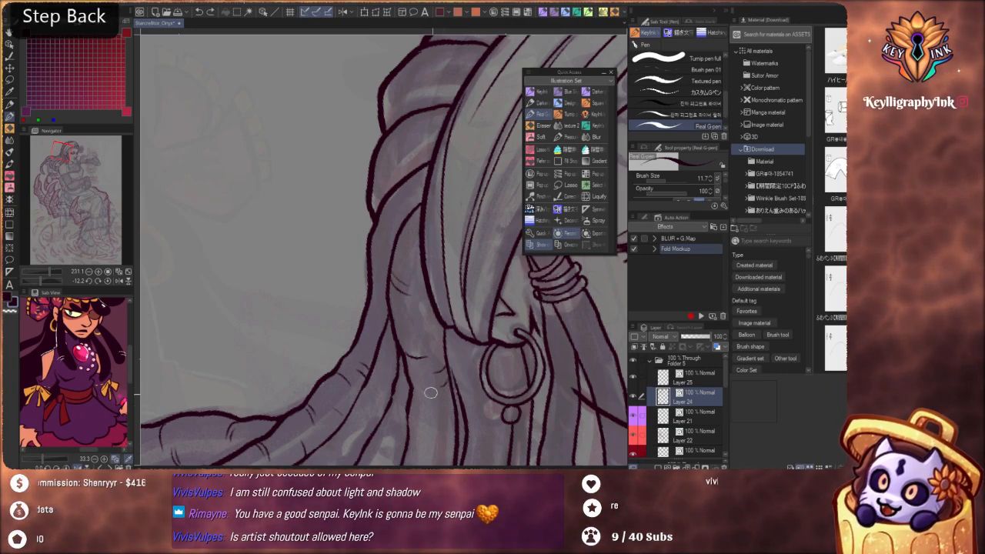
left_click_drag(477, 398, 455, 201)
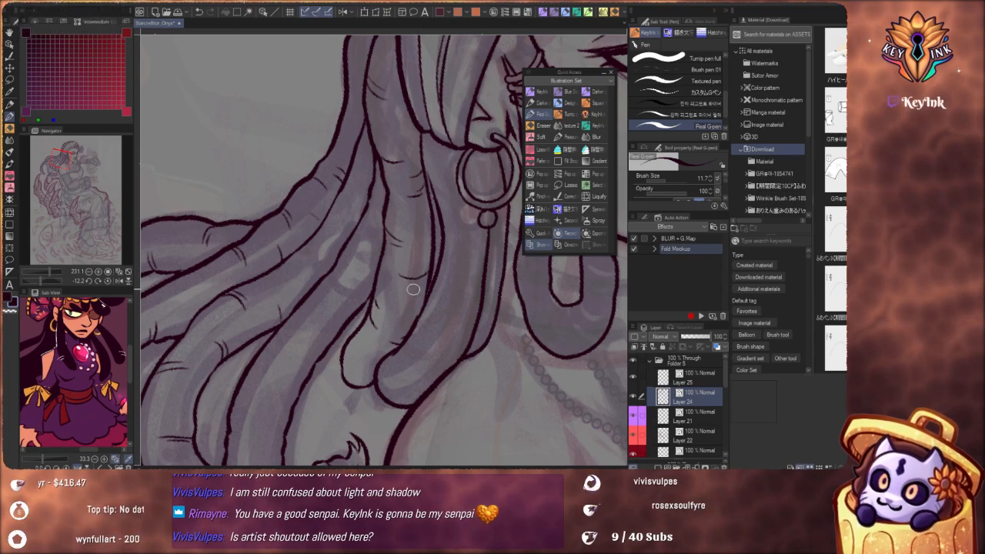
left_click_drag(426, 177, 392, 293)
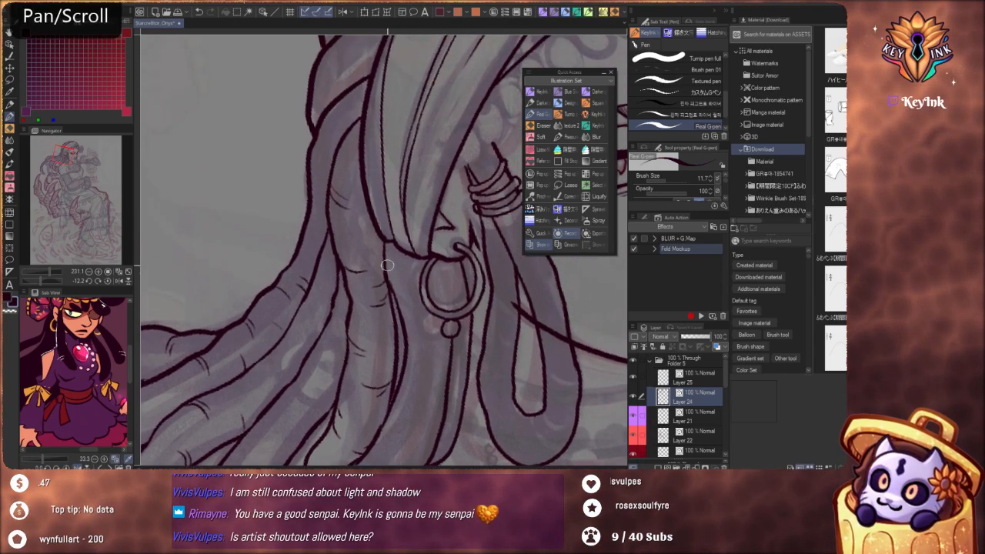
Add short crease marks to the upper stretch of the long curving lock that sweeps toward the shoulder
left_click_drag(355, 227, 498, 308)
left_click_drag(389, 308, 426, 284)
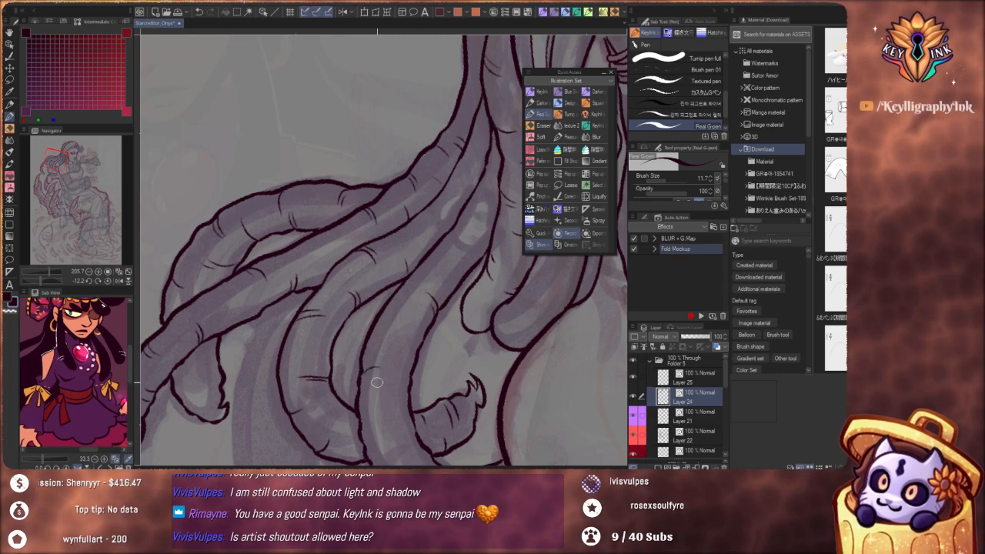
key("ctrl+z")
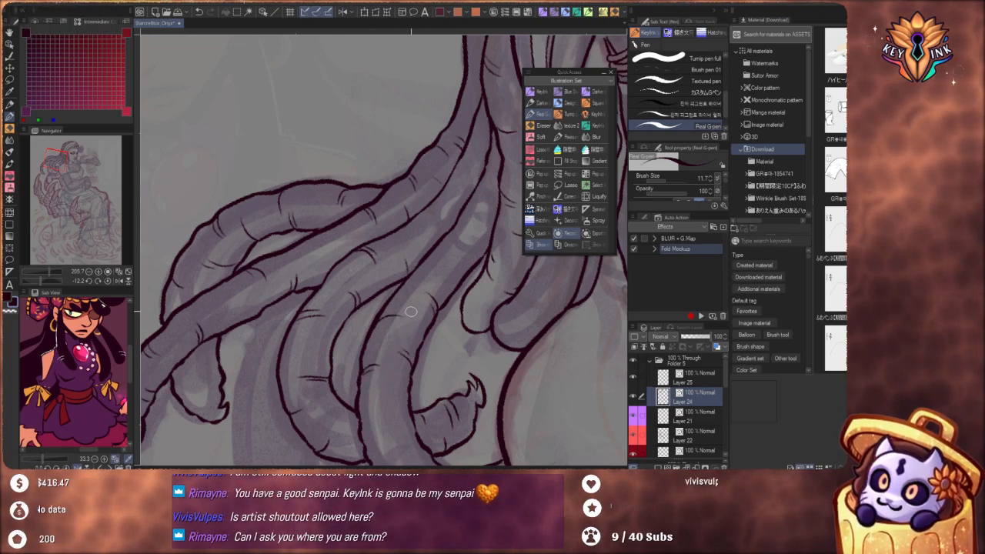
Ink short crease marks around the lower bend of the curving lock, up to where it meets the shoulder
key("space")
left_click_drag(406, 395, 446, 301)
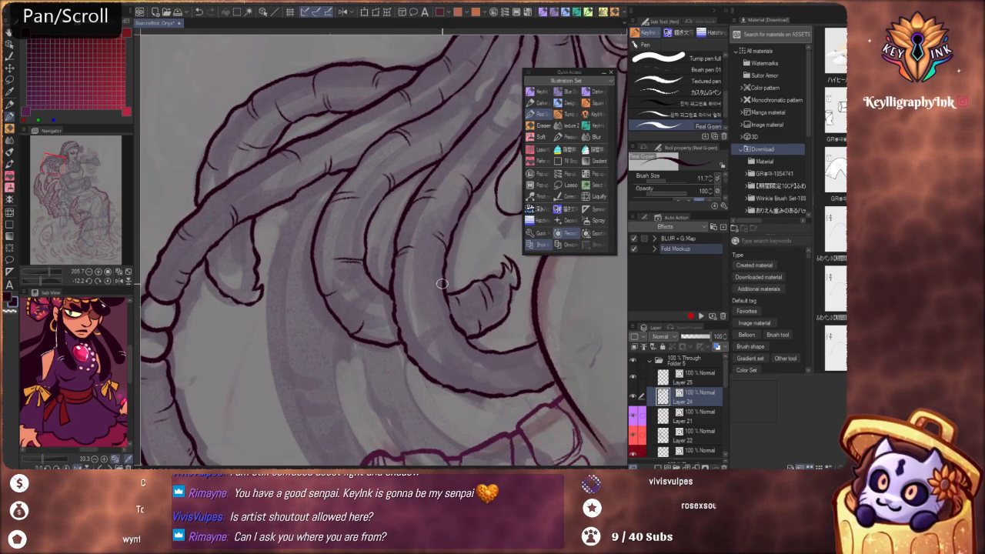
key("ctrl+z")
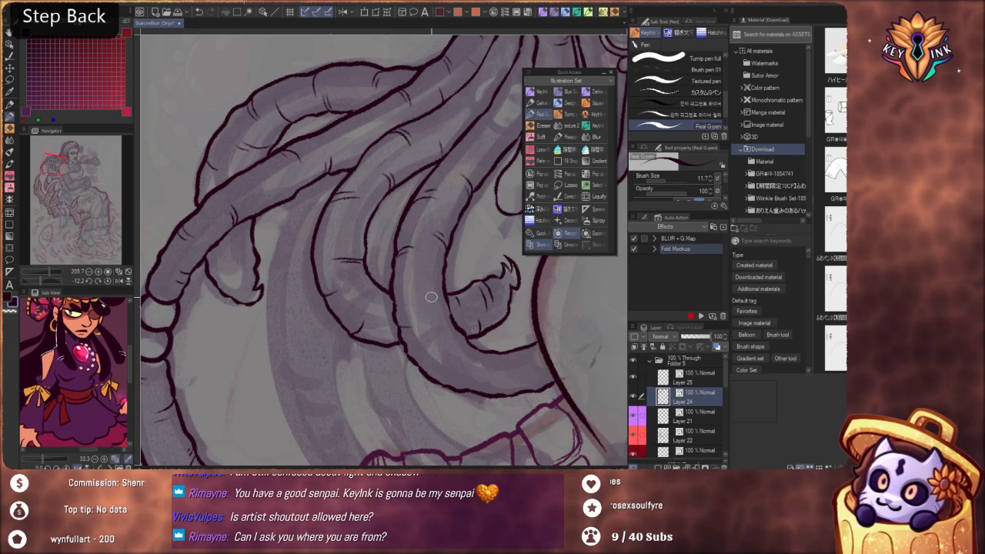
key("ctrl+z")
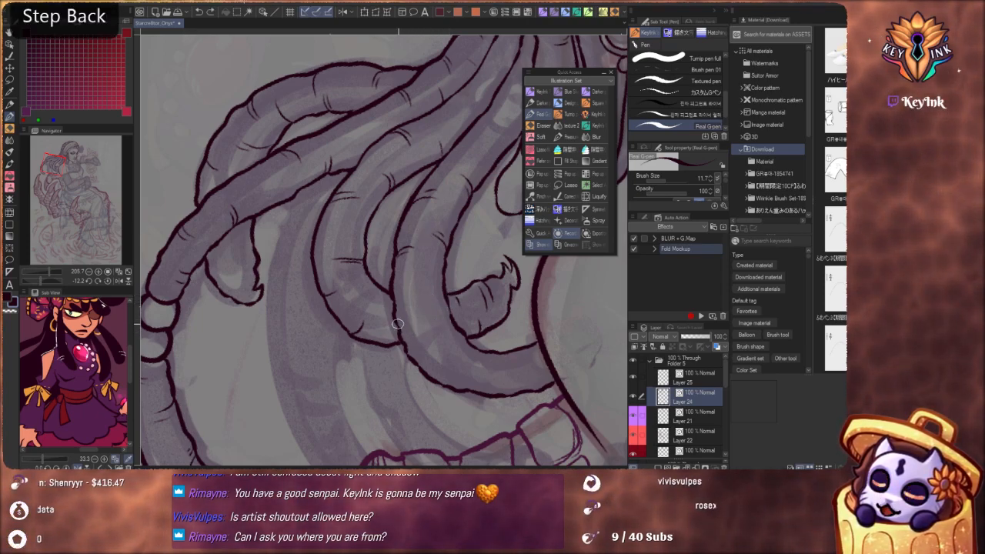
key("ctrl+z")
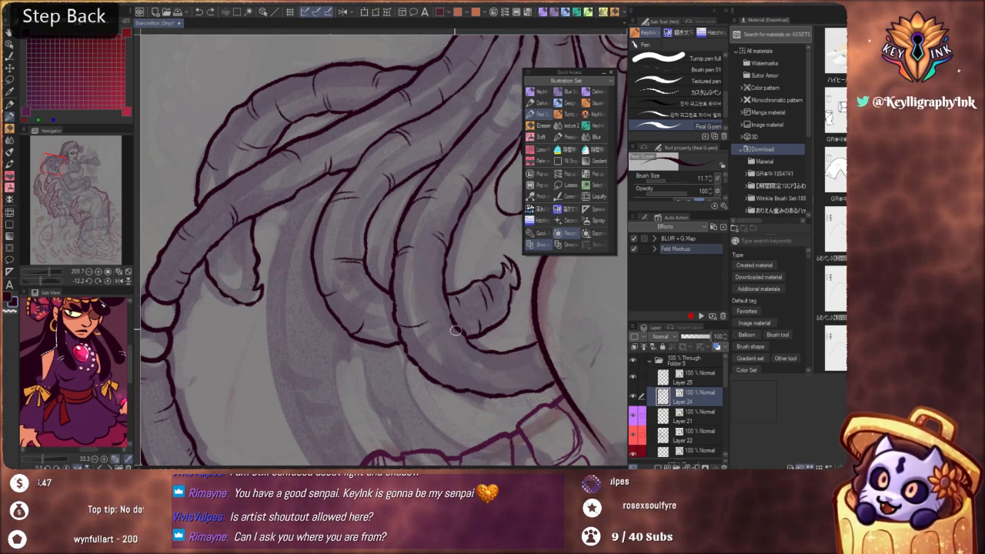
left_click_drag(434, 317, 451, 318)
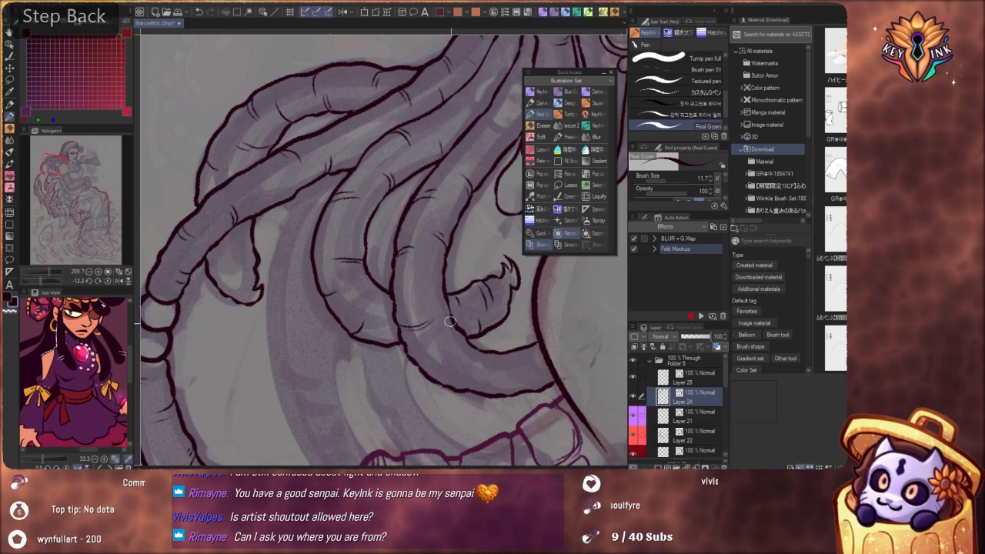
key("ctrl+z")
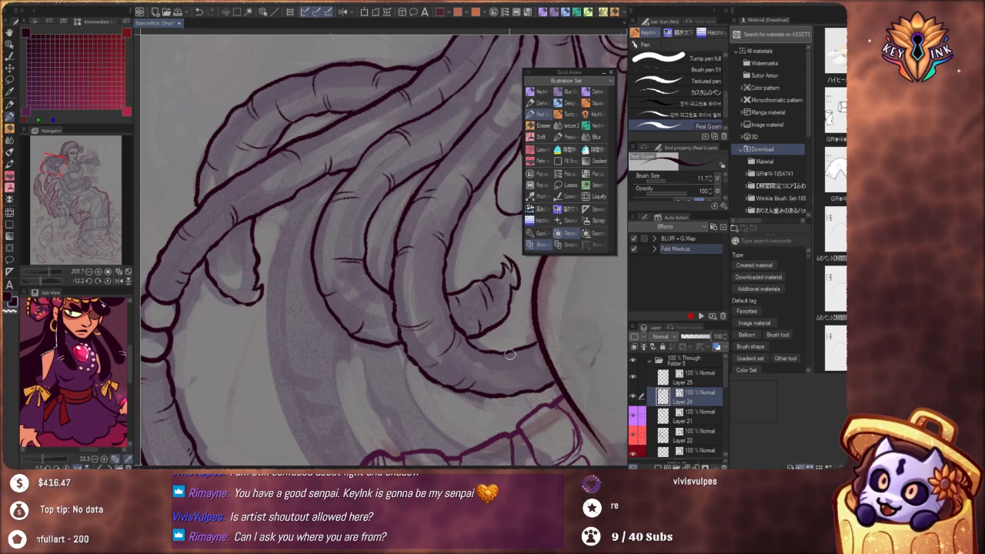
key("ctrl+z")
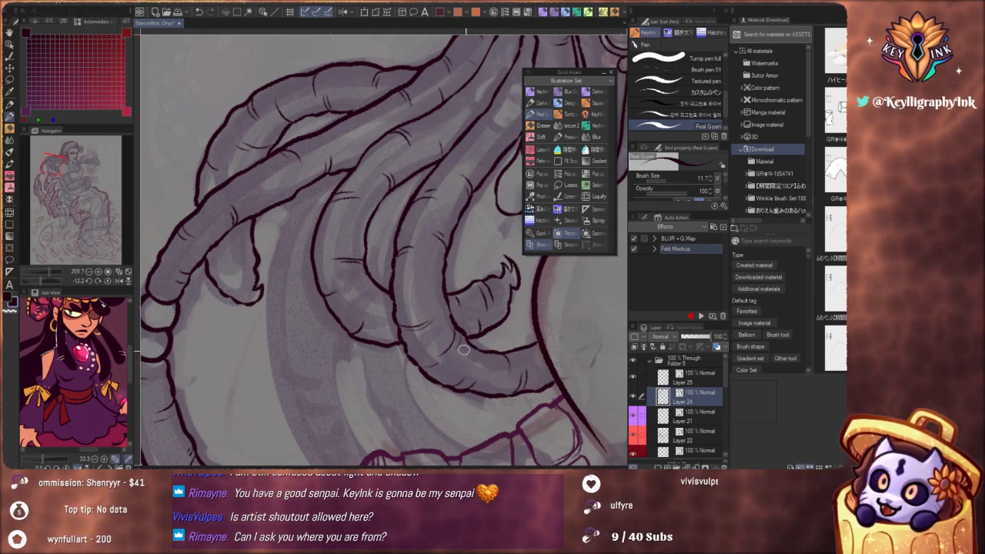
key("space")
mouse_move(520, 343)
left_mouse_down()
mouse_move(495, 378)
mouse_move(472, 318)
left_mouse_up()
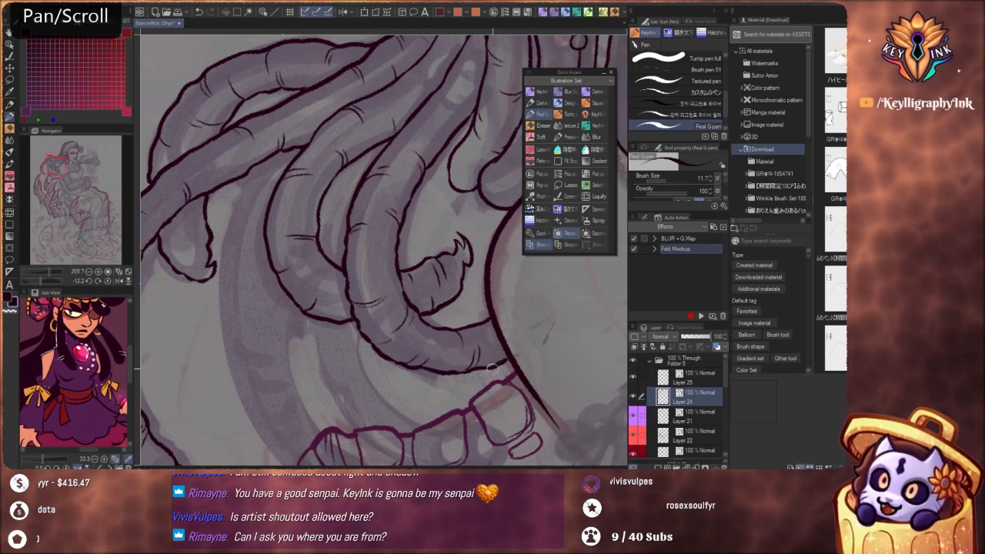
key("ctrl+z")
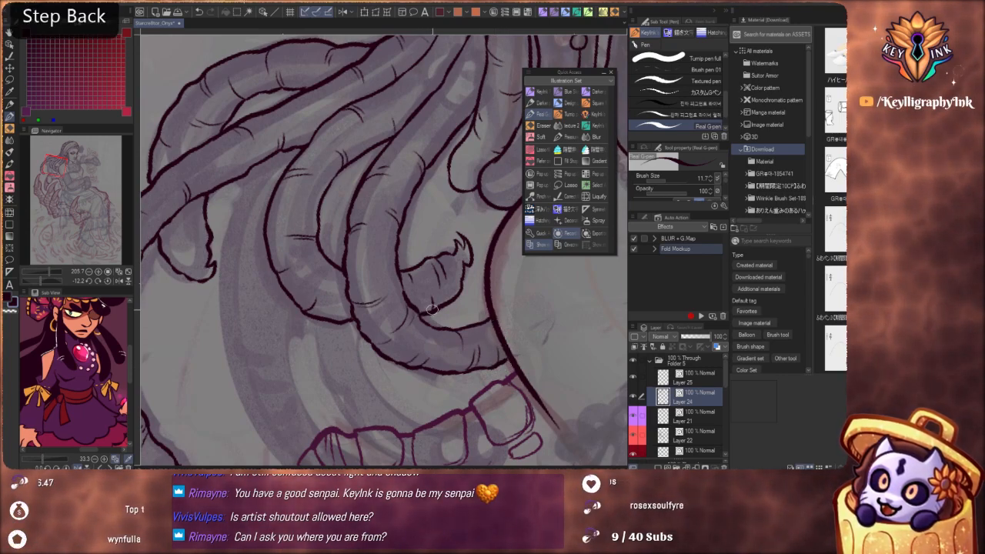
Outline both edges of the upper part of the wide lock hanging behind the curving locks
key("space")
mouse_move(430, 309)
left_mouse_down()
mouse_move(435, 324)
mouse_move(509, 360)
mouse_move(529, 343)
left_mouse_up()
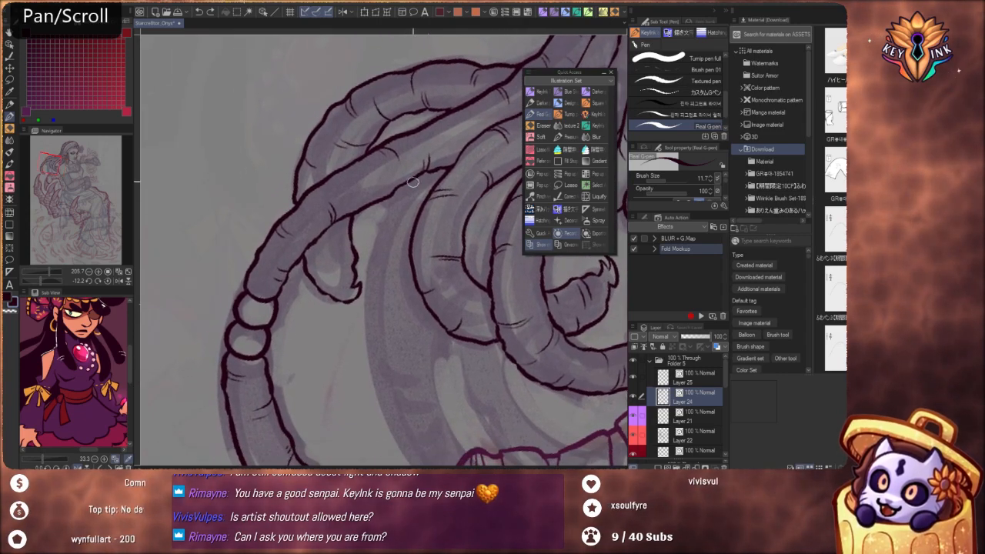
key("ctrl+z")
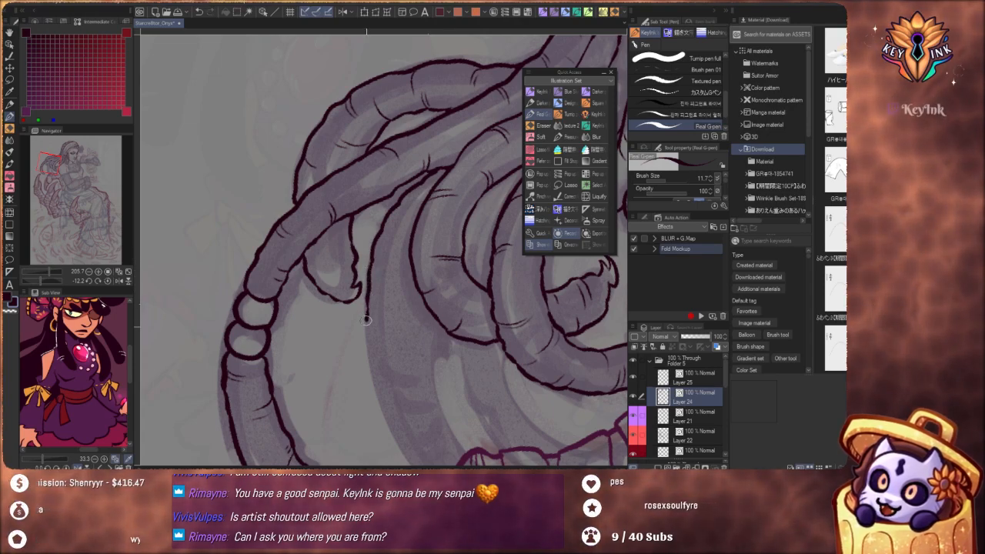
key("space")
left_click_drag(411, 352, 403, 270)
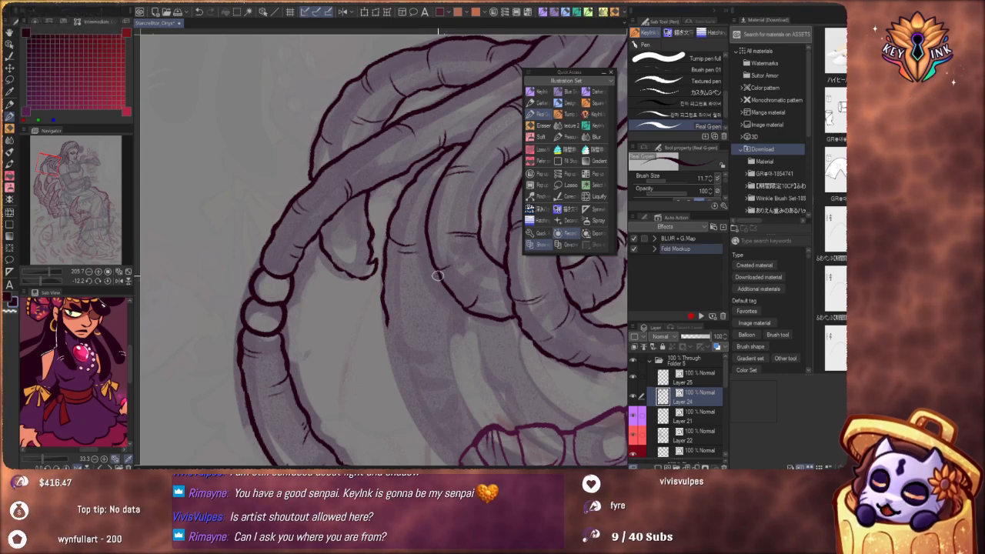
key("ctrl+z")
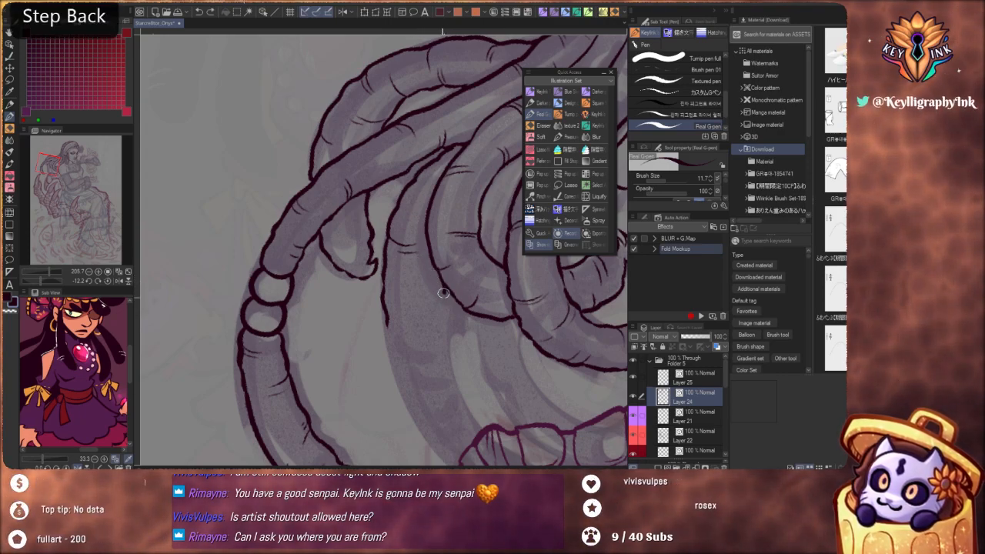
left_click_drag(442, 327, 444, 358)
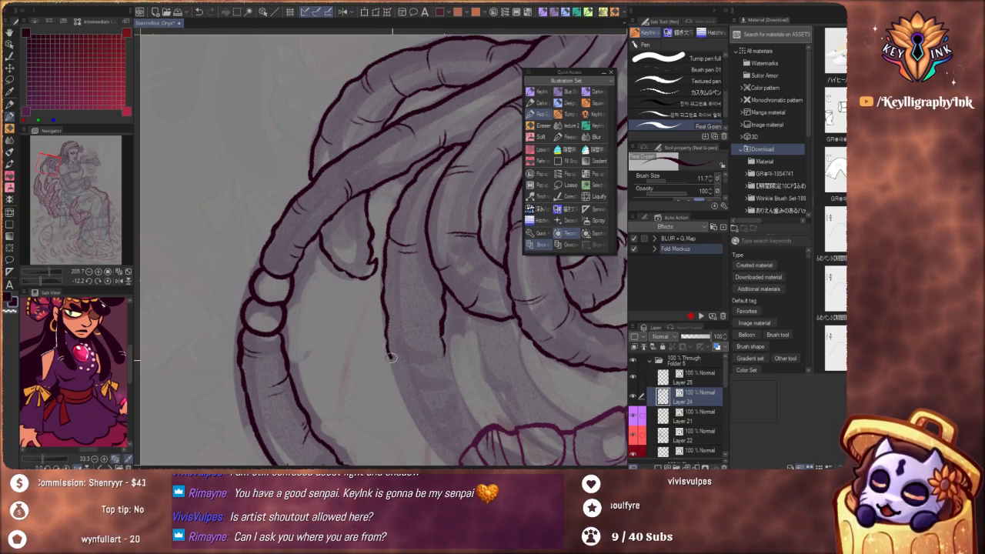
Close the hooked tip of the short lock beneath the beaded lock and add small creases near its end
mouse_move(408, 388)
left_mouse_down()
mouse_move(443, 240)
mouse_move(523, 462)
left_mouse_up()
key("ctrl+z")
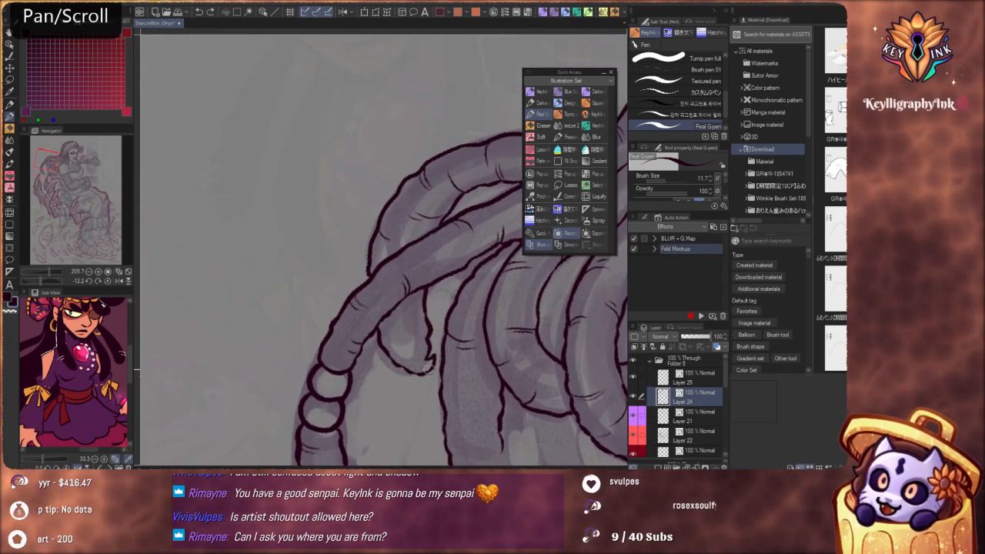
key("ctrl+z")
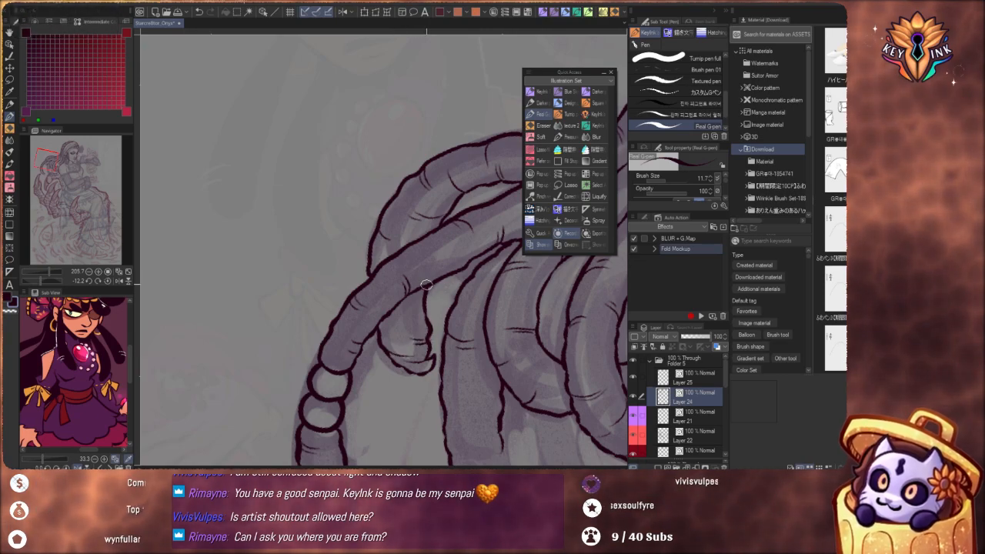
left_click_drag(413, 339, 354, 369)
left_click_drag(561, 397, 406, 352)
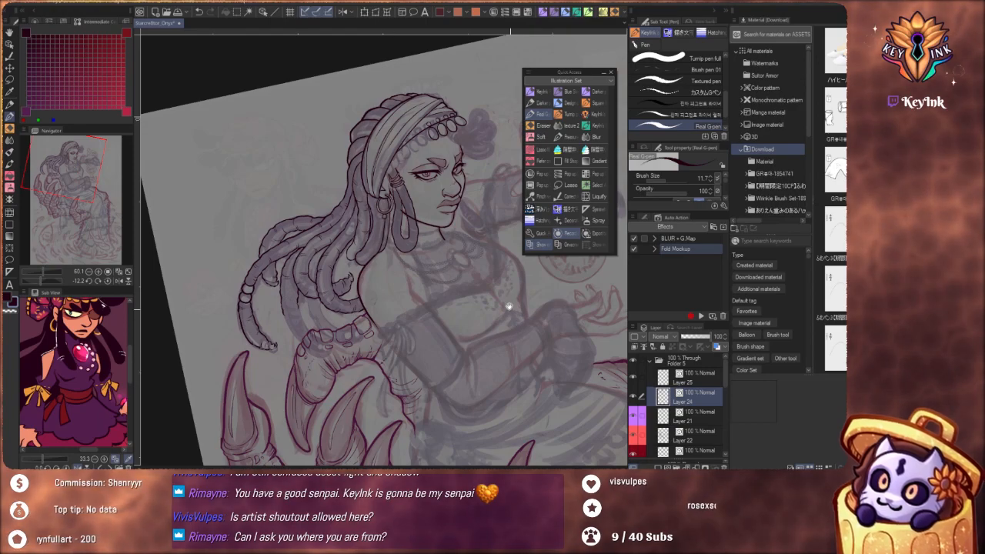
Extend both edges of the wide lock behind the curving locks down to the toothed rim of the clawed form
left_click_drag(437, 309, 505, 316)
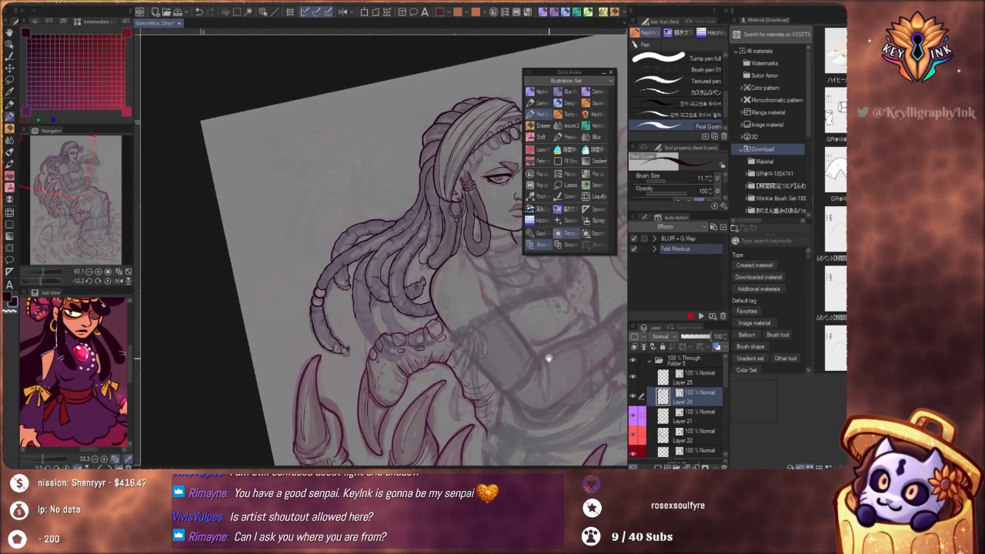
left_click_drag(547, 358, 409, 327)
scroll(409, 326, "up", 3)
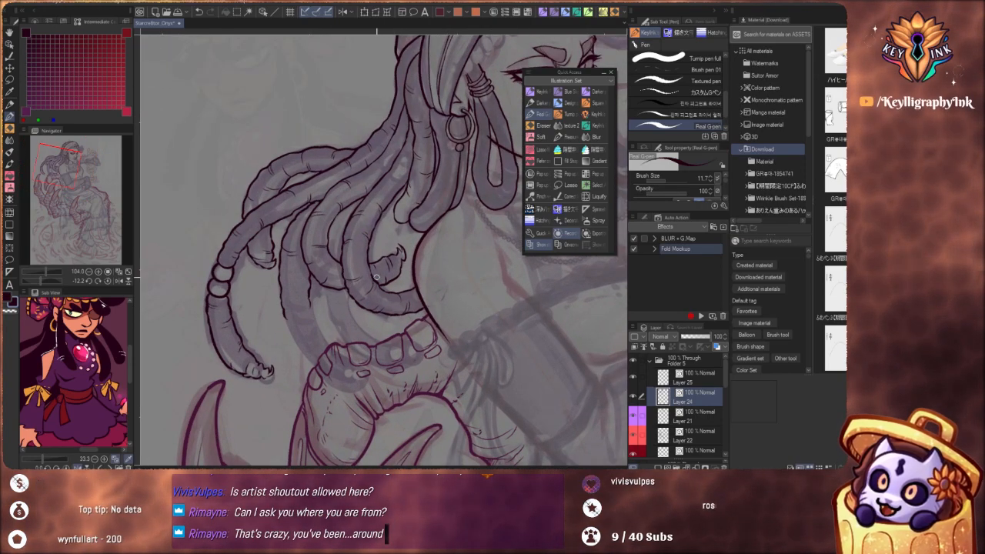
left_click_drag(361, 349, 428, 355)
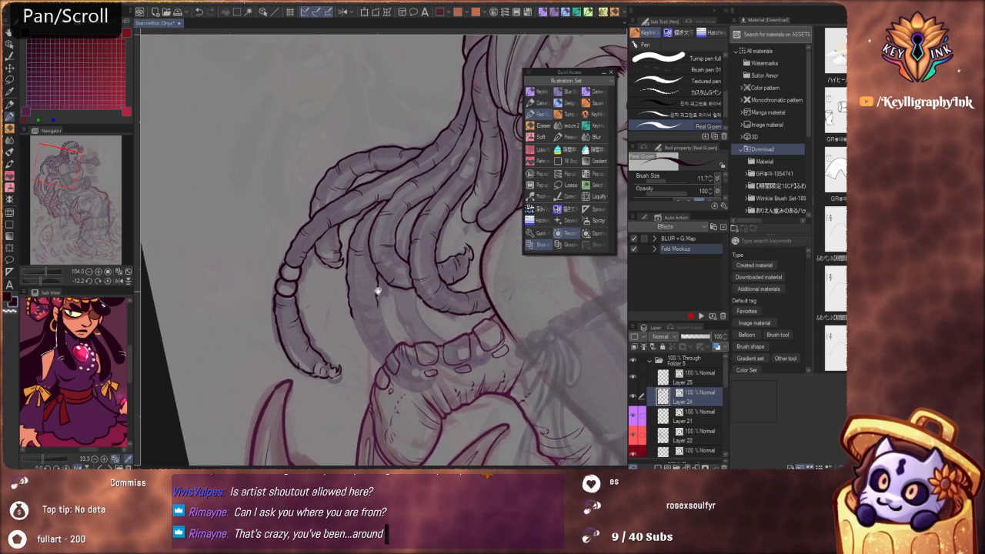
scroll(388, 314, "up", 3)
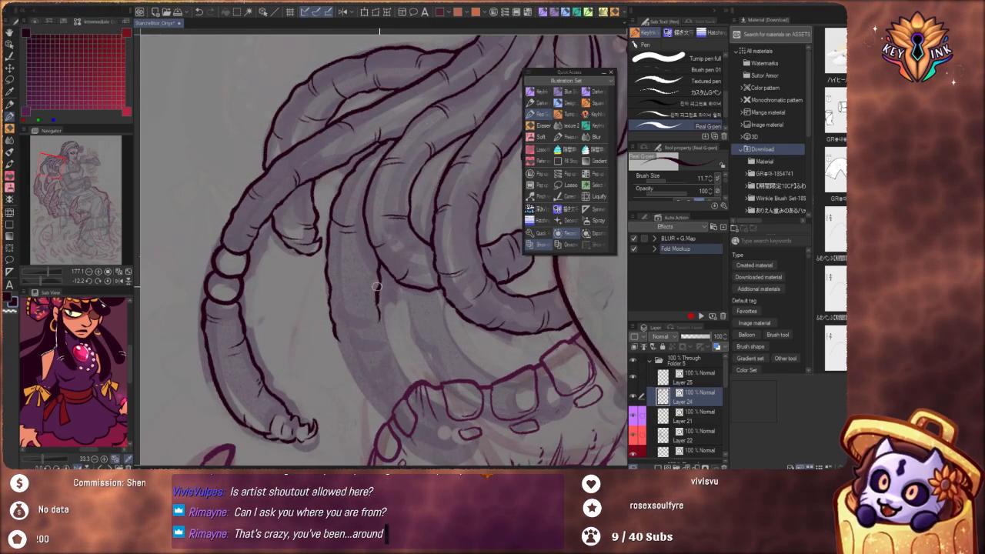
key("ctrl+z")
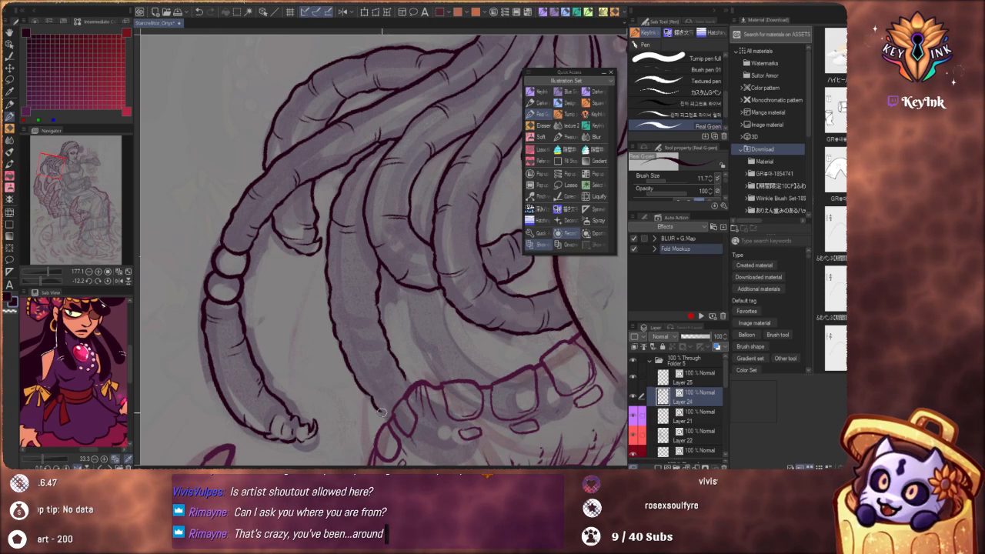
Examine the inked locks up close and against the whole head and figure from several canvas rotations
scroll(395, 279, "down", 3)
key("shift+space")
left_click_drag(485, 344, 429, 381)
key("space")
left_click_drag(503, 358, 452, 346)
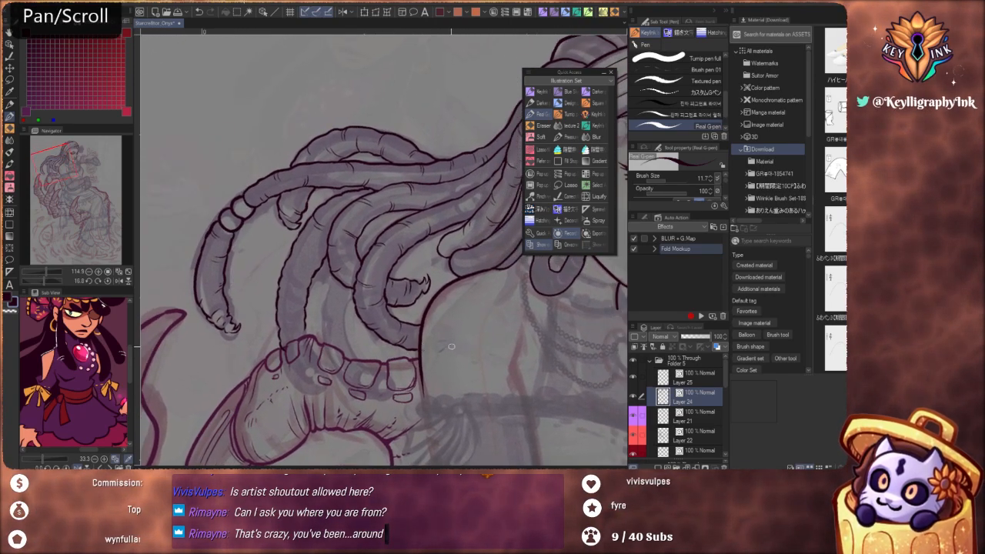
scroll(451, 348, "down", 5)
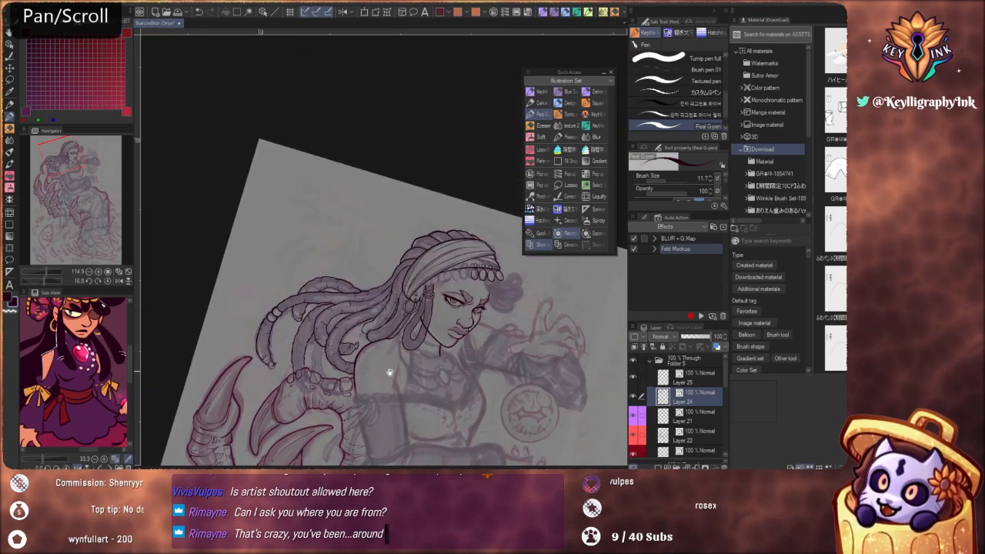
key("shift+space")
left_click_drag(429, 424, 493, 392)
key("space")
left_click_drag(412, 370, 438, 281)
scroll(427, 281, "up", 5)
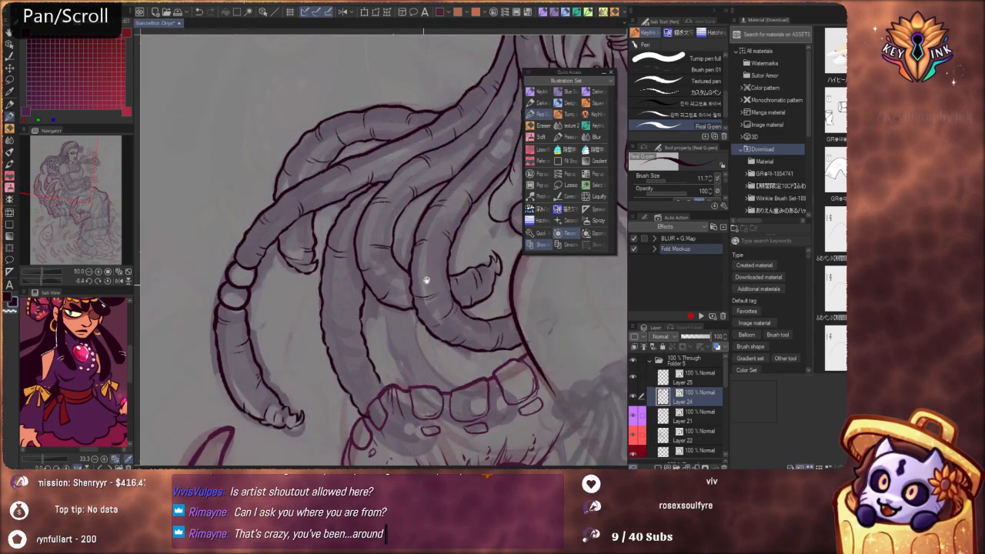
scroll(427, 280, "up", 1)
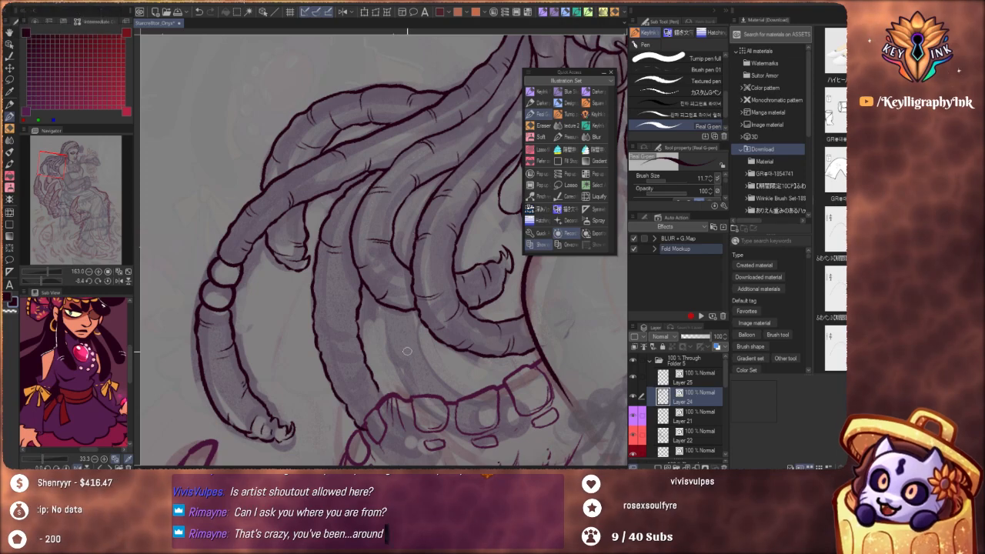
key("space")
left_click_drag(426, 311, 402, 399)
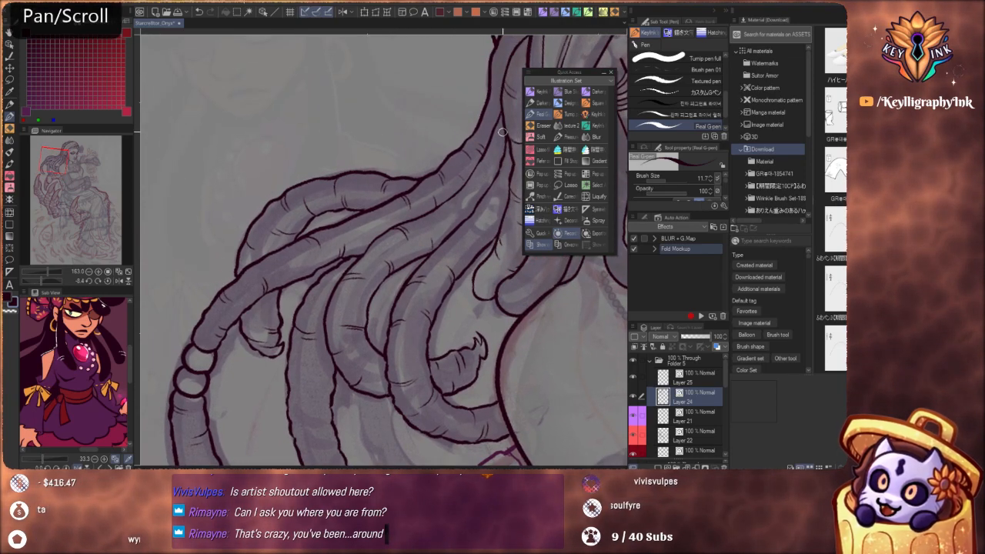
key("ctrl+z")
key("space")
left_click_drag(481, 181, 448, 260)
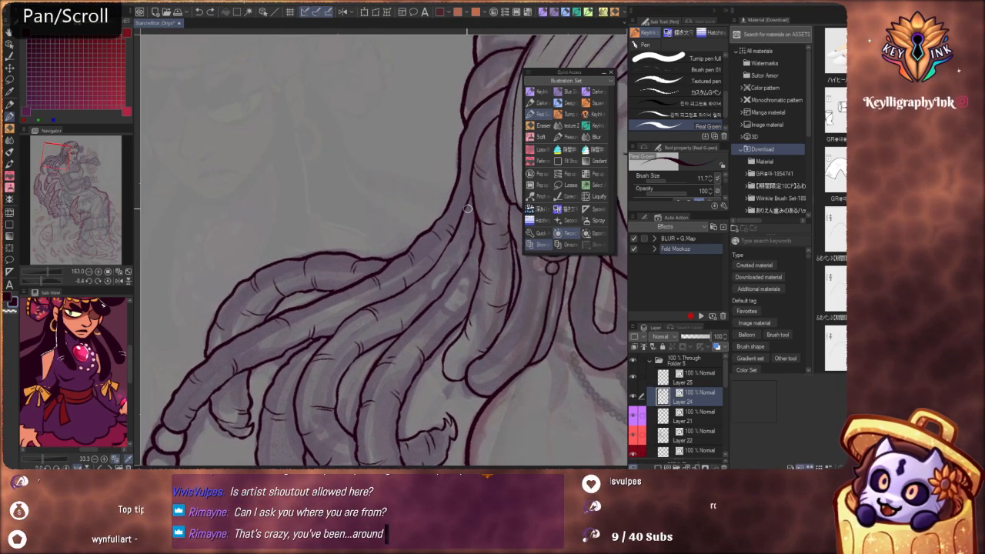
key("ctrl")
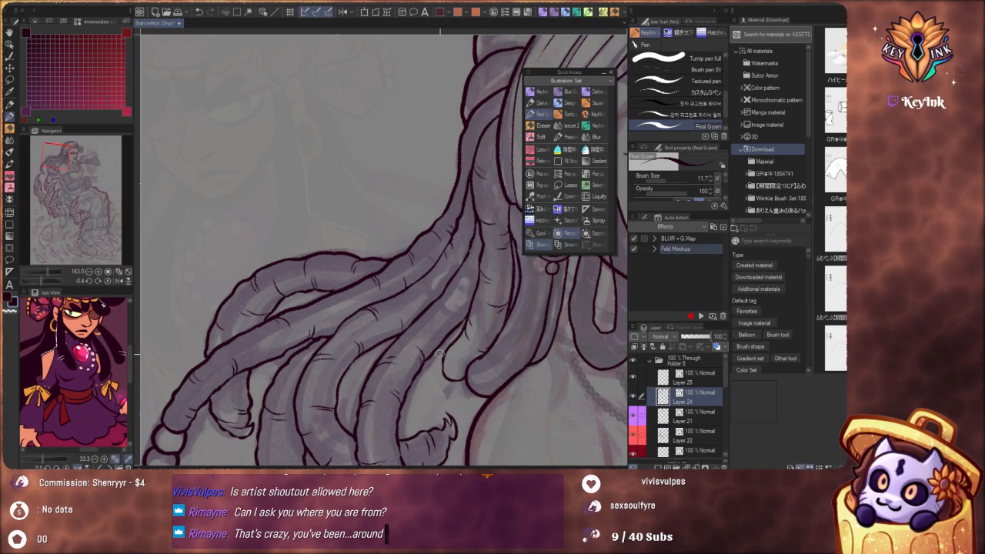
Ink the connecting edge that runs from the curving lock, above the hooked tip, up to the short lock near the shoulder
left_click_drag(433, 387, 474, 240)
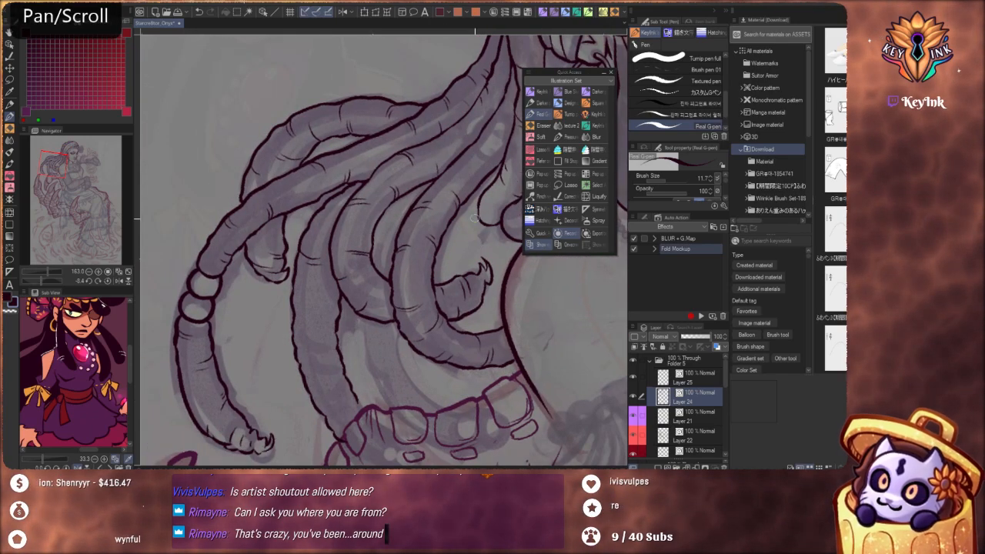
left_click_drag(482, 194, 471, 132)
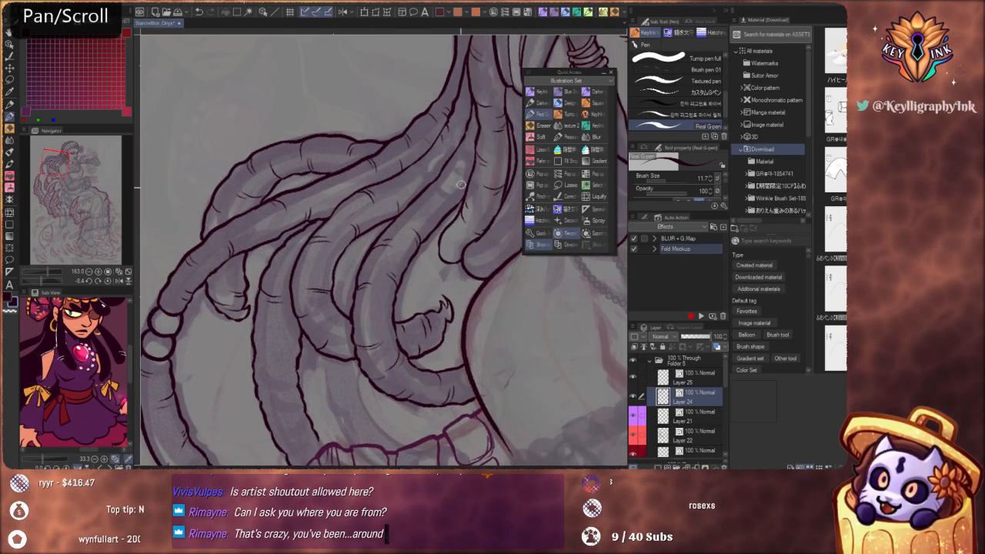
scroll(462, 196, "down", 3)
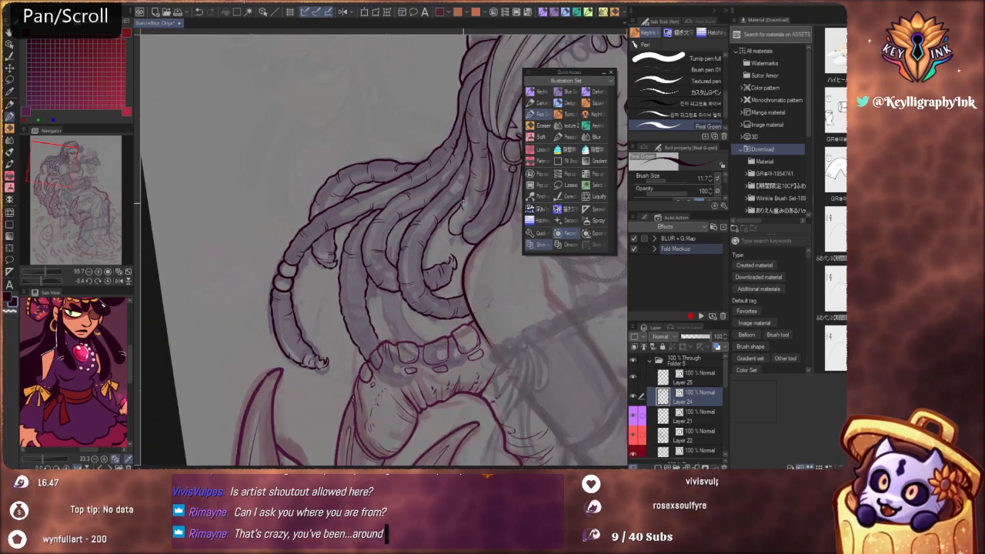
left_click_drag(432, 236, 430, 259)
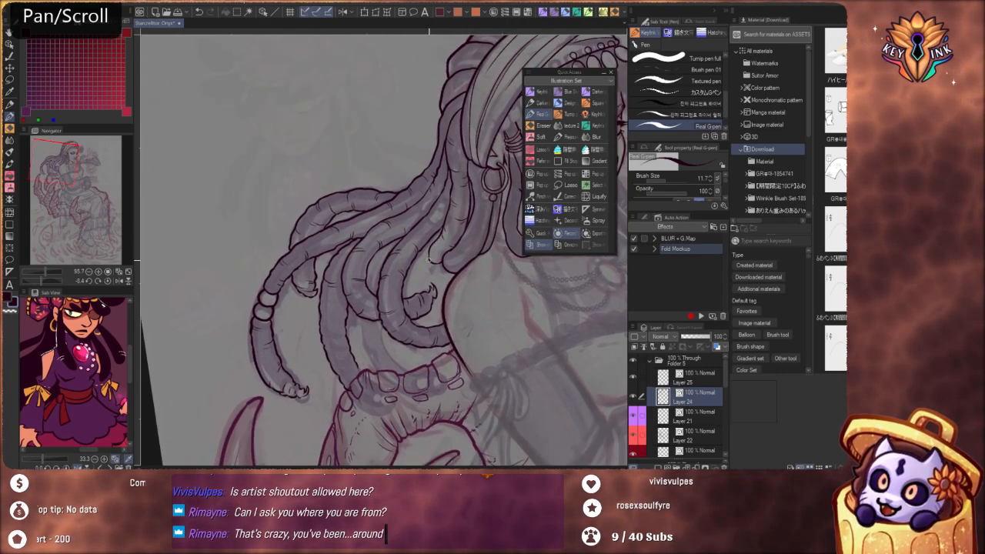
key("ctrl+z")
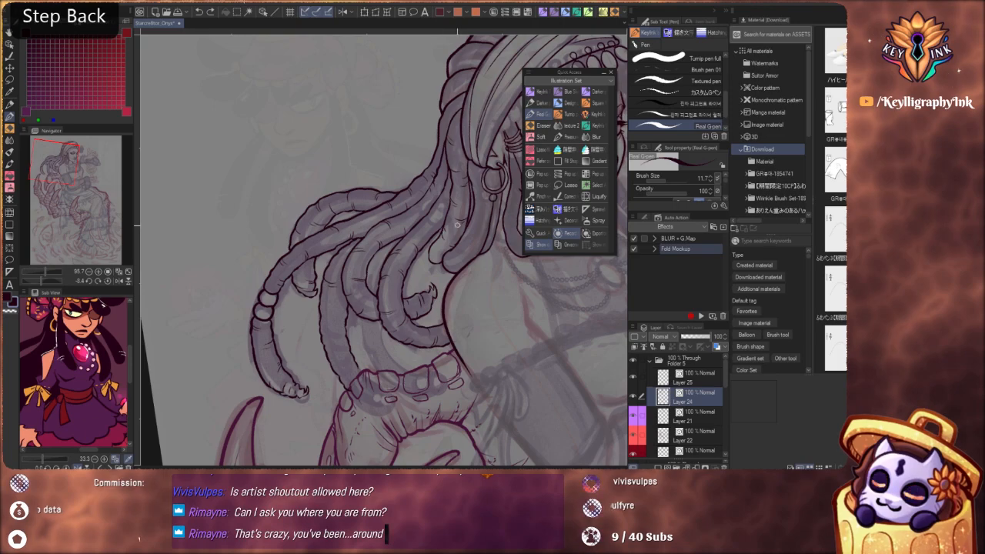
left_click_drag(474, 274, 414, 297)
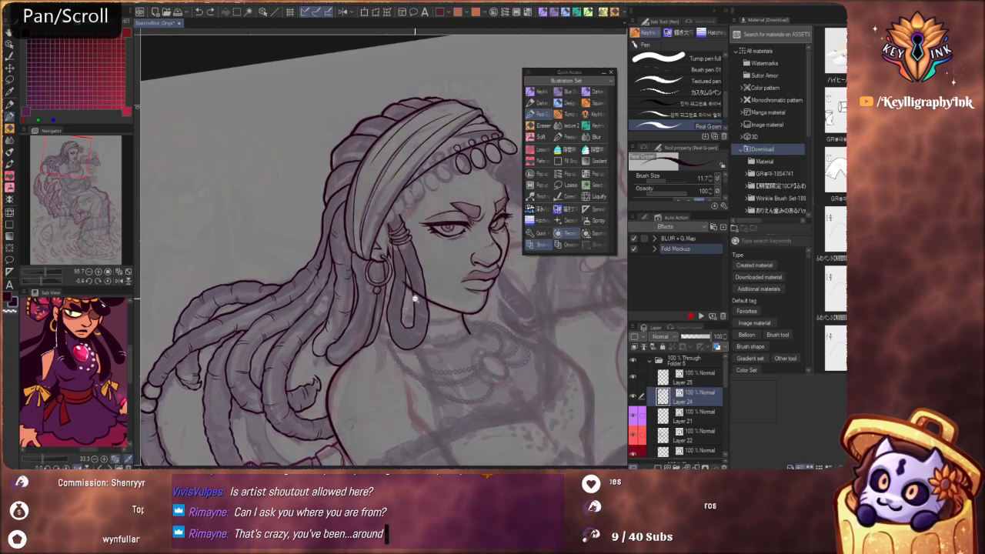
scroll(414, 298, "down", 3)
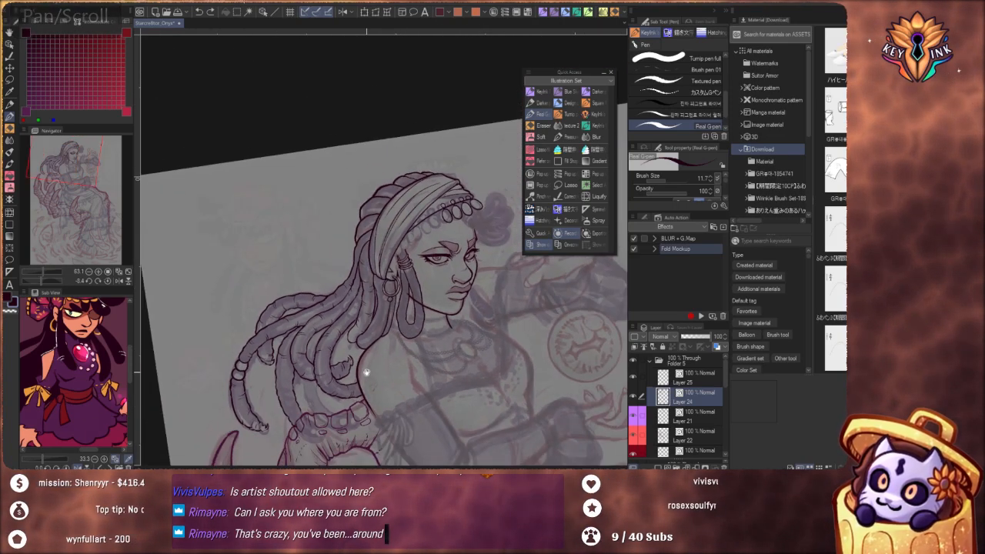
scroll(434, 301, "up", 5)
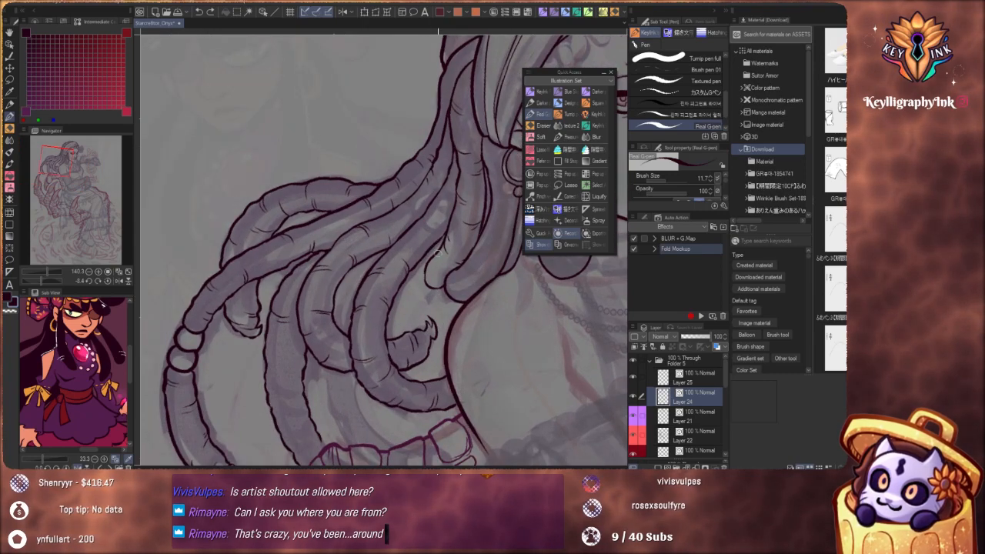
mouse_move(406, 312)
left_mouse_down()
mouse_move(449, 279)
mouse_move(414, 290)
left_mouse_up()
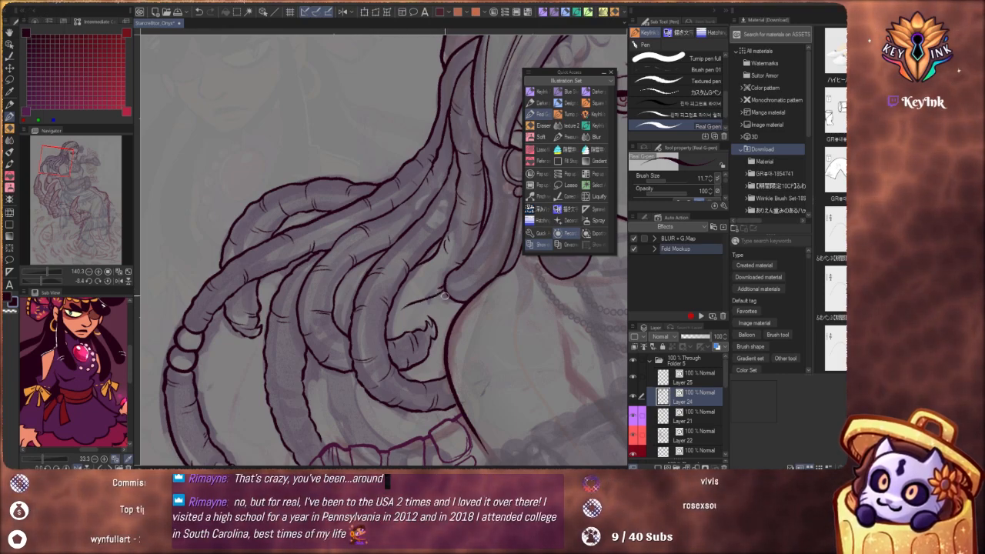
key("ctrl+z")
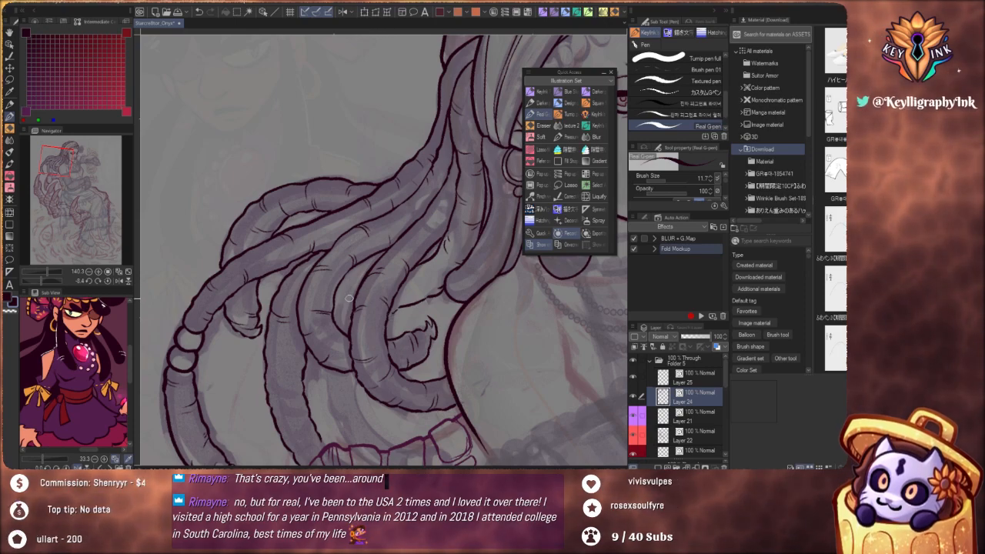
key("ctrl+z")
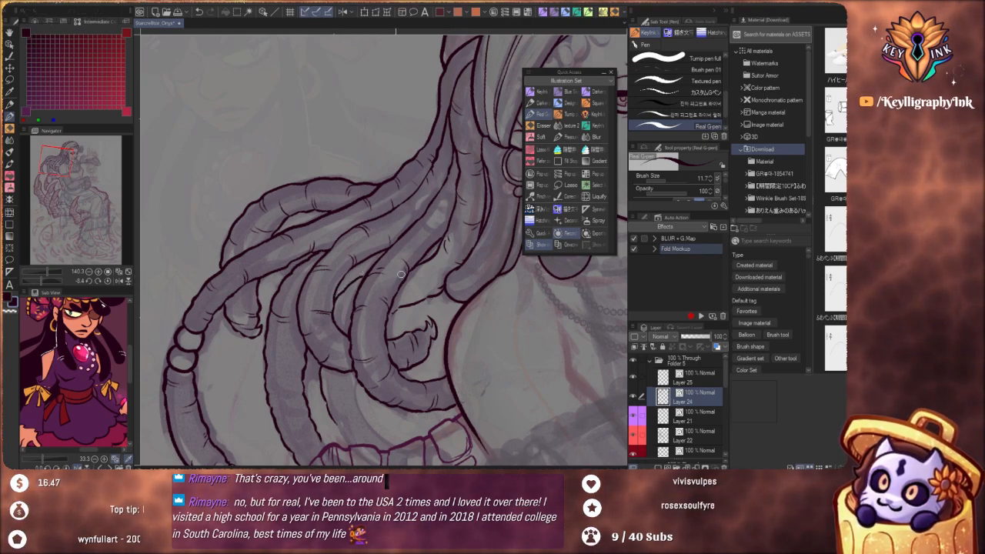
Outline the outer edge of the rear lock hanging between the wide lock and the curving locks, down to the toothed rim
scroll(401, 274, "down", 4)
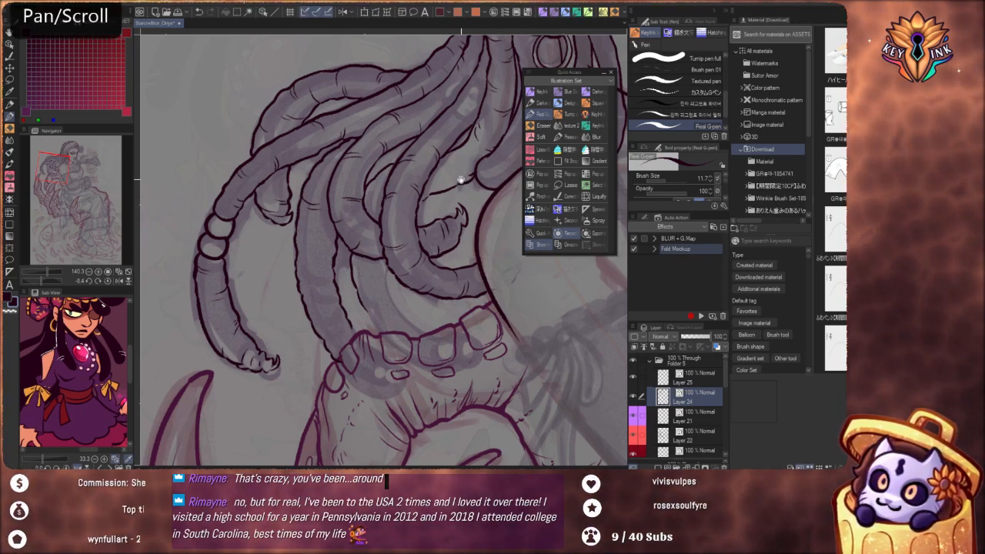
left_click_drag(460, 178, 457, 213)
scroll(439, 230, "up", 2)
scroll(441, 237, "up", 1)
left_click_drag(482, 355, 525, 286)
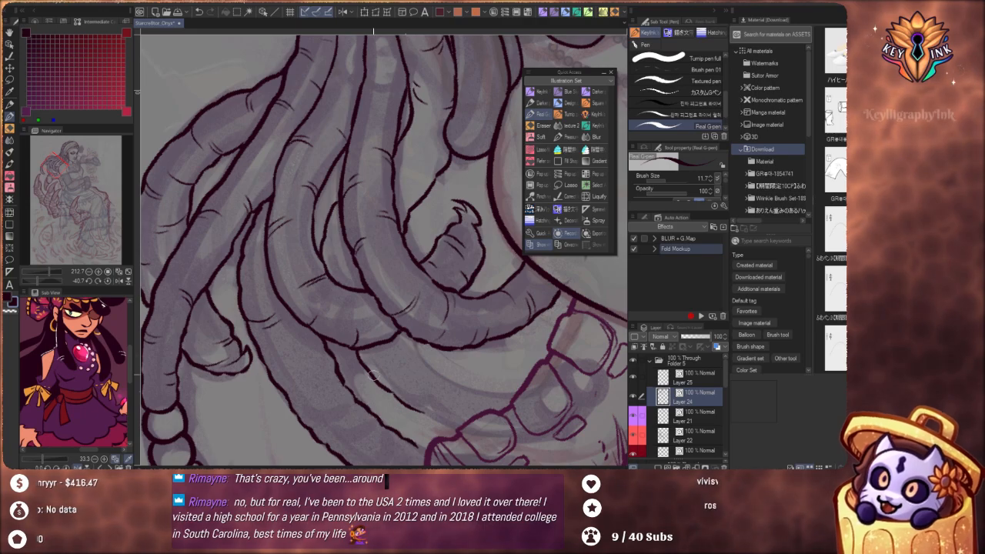
left_click_drag(522, 355, 375, 293)
key("ctrl+z")
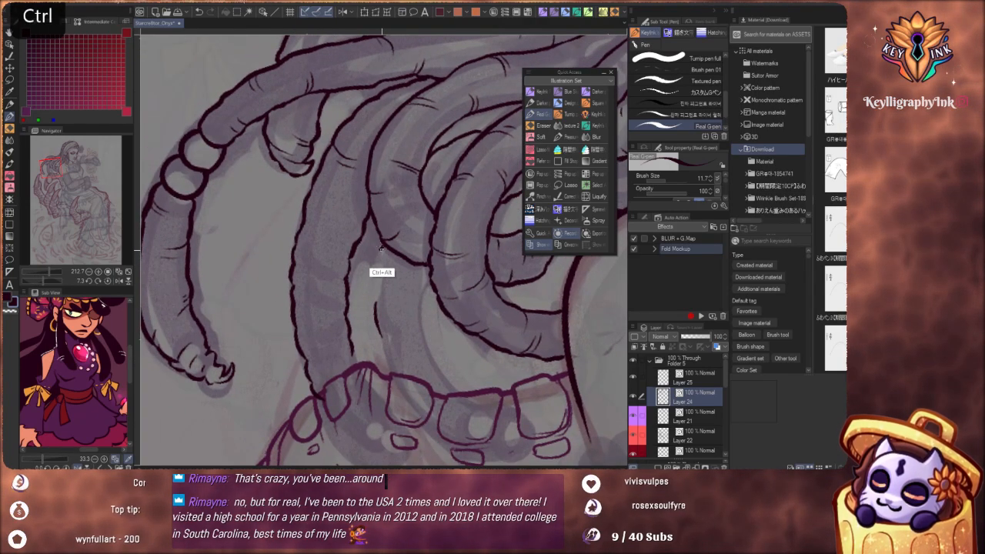
left_click_drag(381, 252, 378, 327)
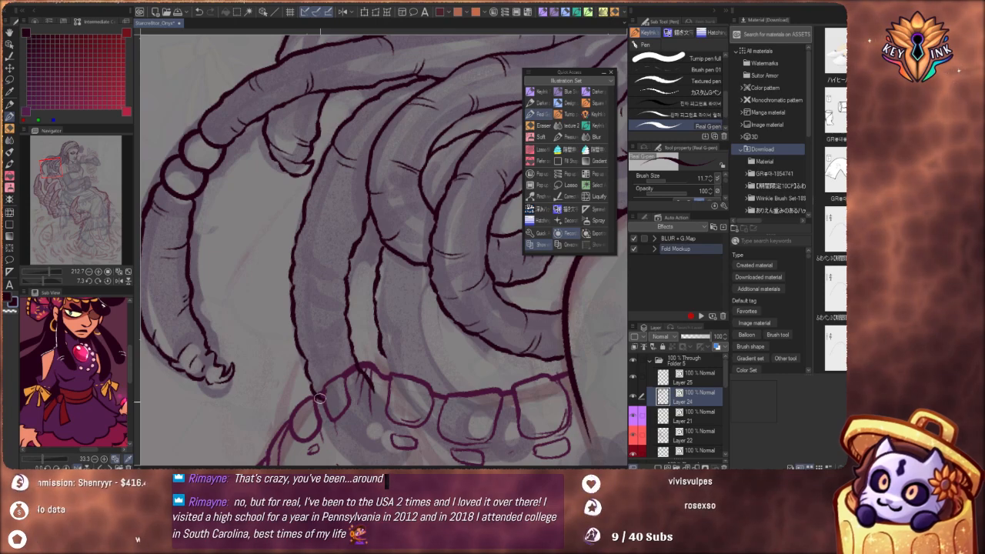
Extend the wide lock's lower end over the toothed rim and finish it with a small hooked tip
key("space")
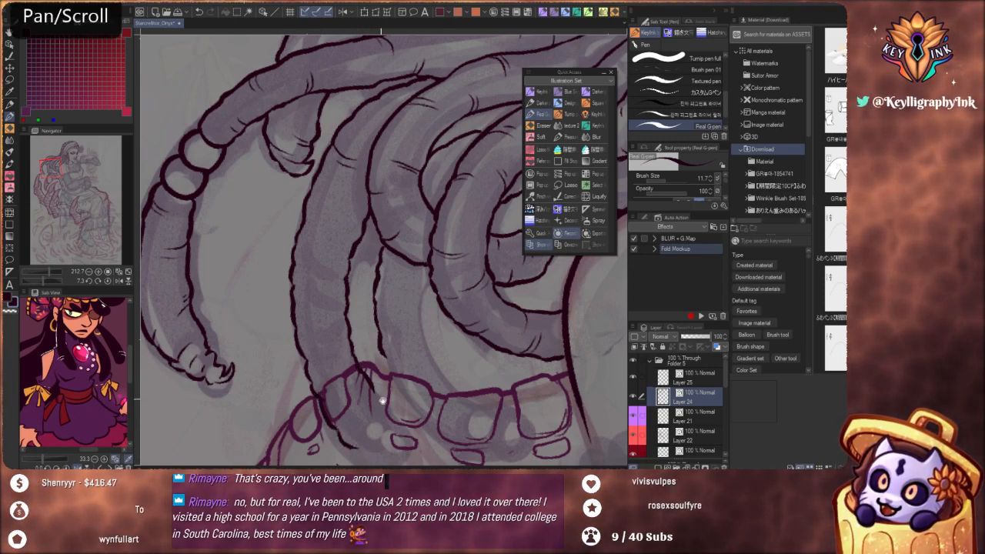
left_click_drag(382, 400, 418, 246)
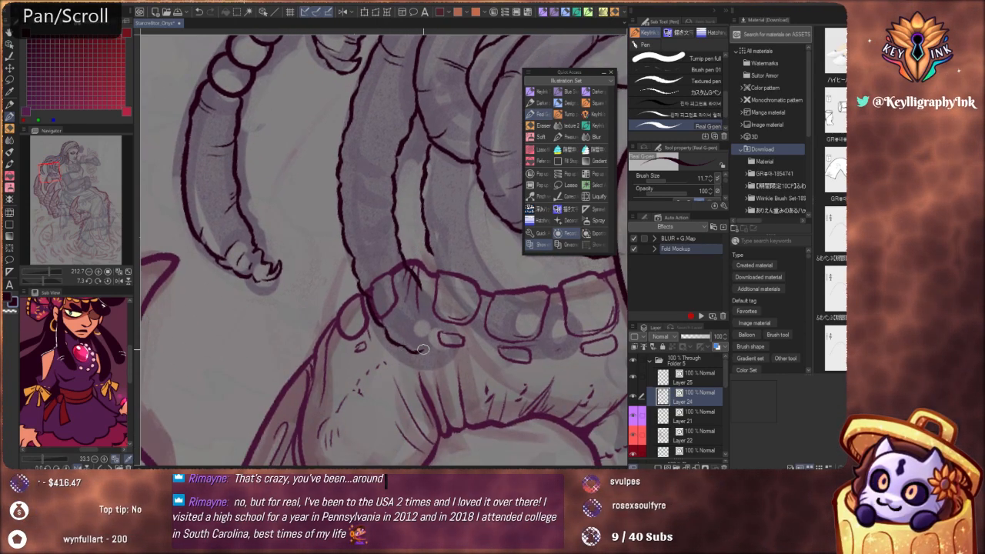
left_click_drag(402, 347, 436, 348)
key("ctrl+z")
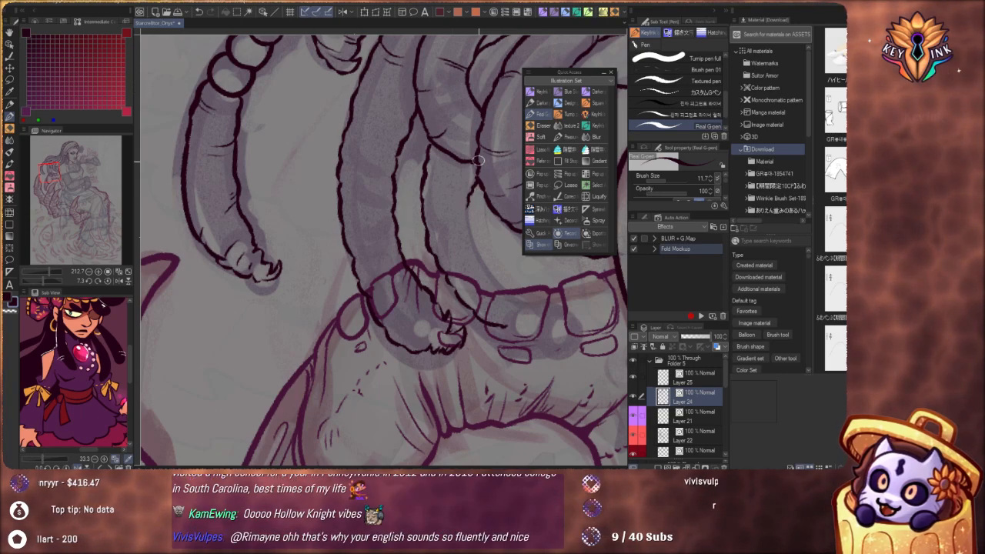
Outline the inner edge of the rear lock and close its end with a pointed, hooked tip over the toothed rim
left_click_drag(470, 224, 504, 284)
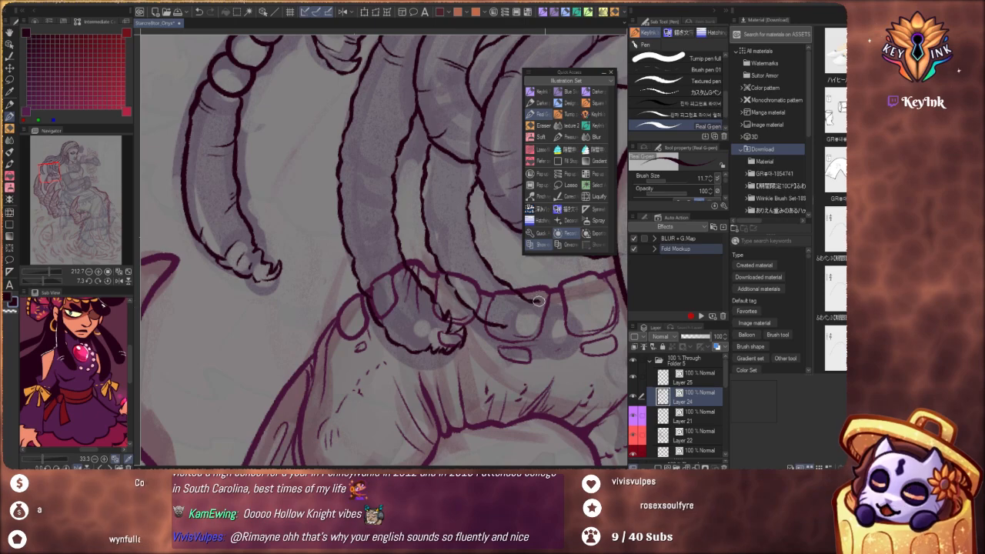
left_click_drag(559, 311, 564, 334)
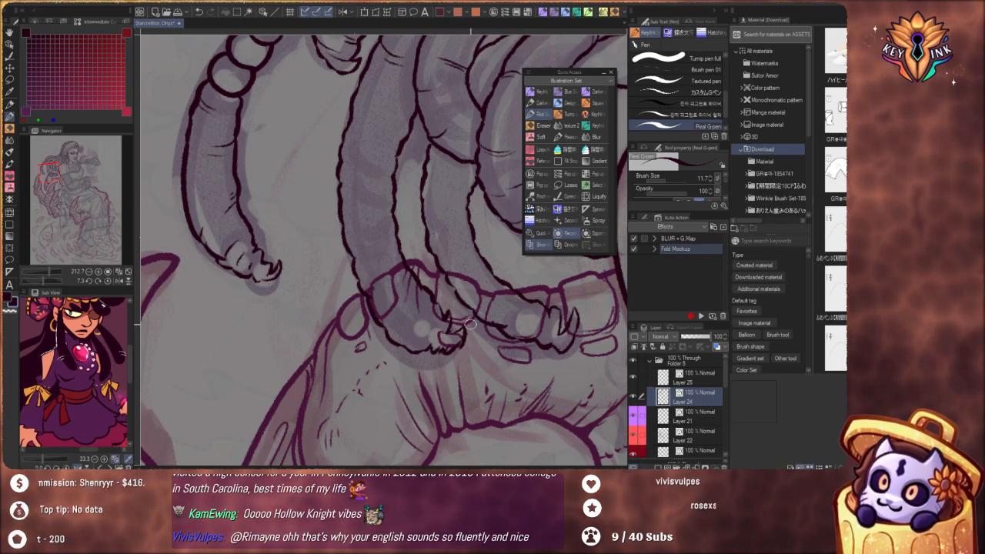
left_click_drag(532, 281, 434, 371)
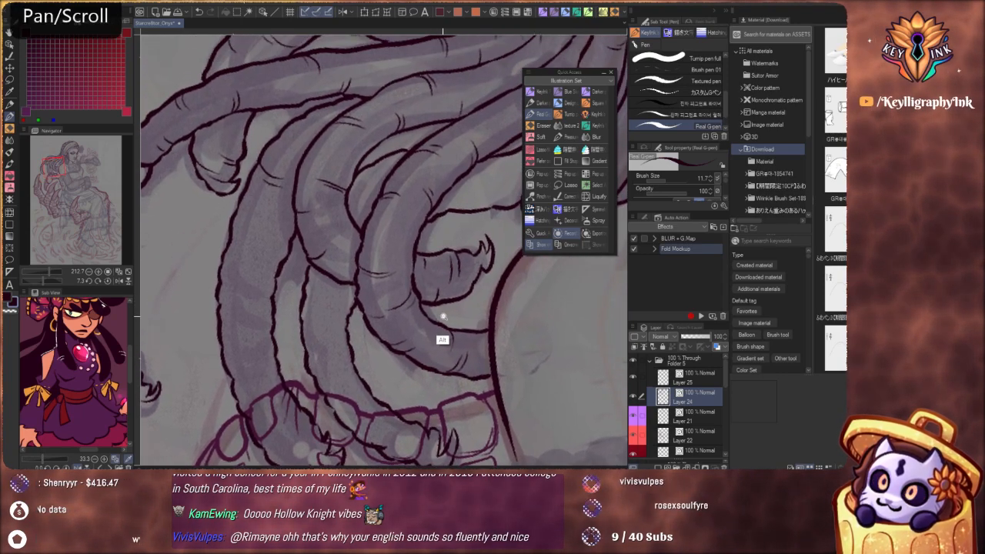
mouse_move(443, 317)
left_mouse_down()
mouse_move(433, 326)
mouse_move(433, 316)
left_mouse_up()
mouse_move(479, 338)
left_mouse_down()
mouse_move(414, 320)
mouse_move(429, 362)
mouse_move(429, 302)
left_mouse_up()
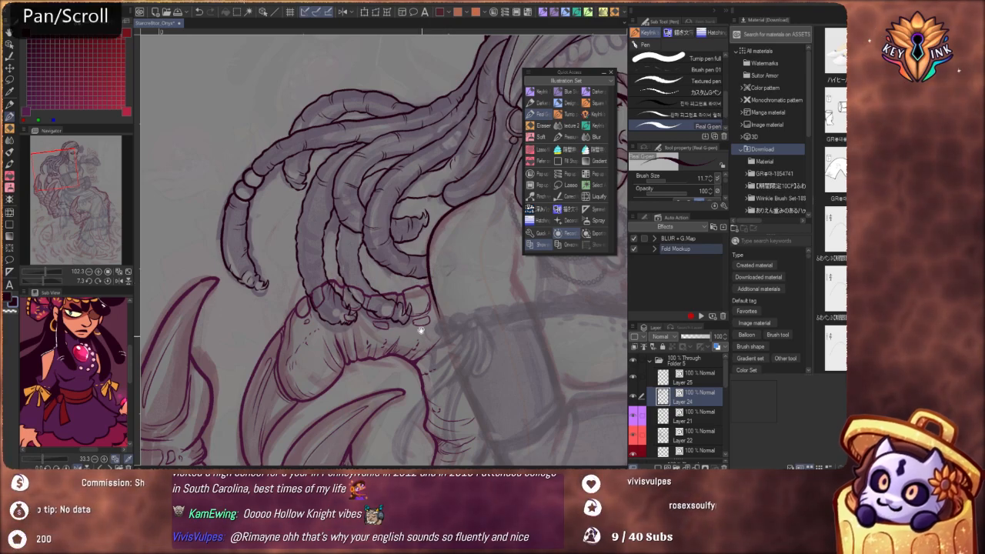
mouse_move(418, 326)
left_mouse_down()
mouse_move(467, 384)
mouse_move(471, 333)
left_mouse_up()
scroll(471, 333, "up", 5)
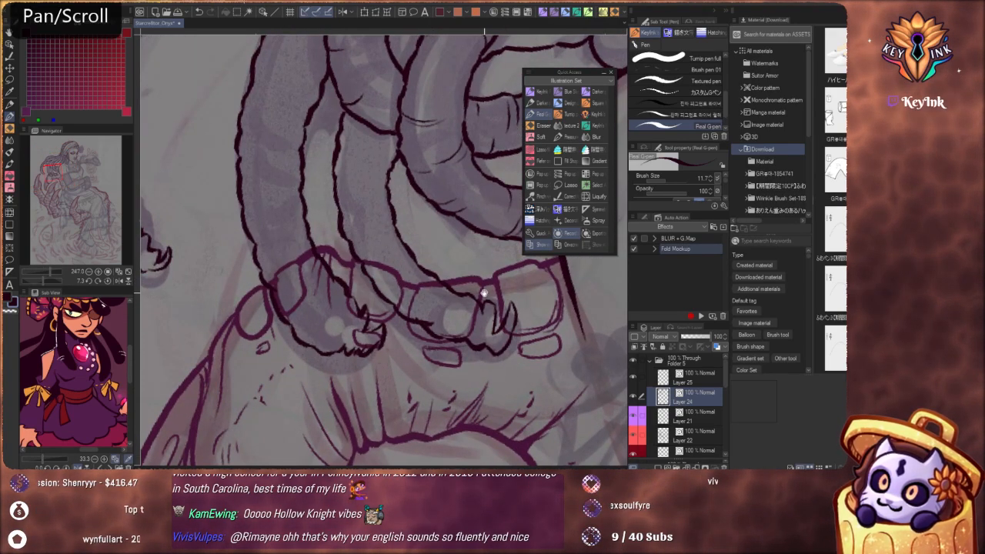
Close the gap in the rear lock's inner edge, joining it to the curving lock that overlaps it
left_click_drag(488, 294, 519, 410)
left_click_drag(391, 221, 414, 297)
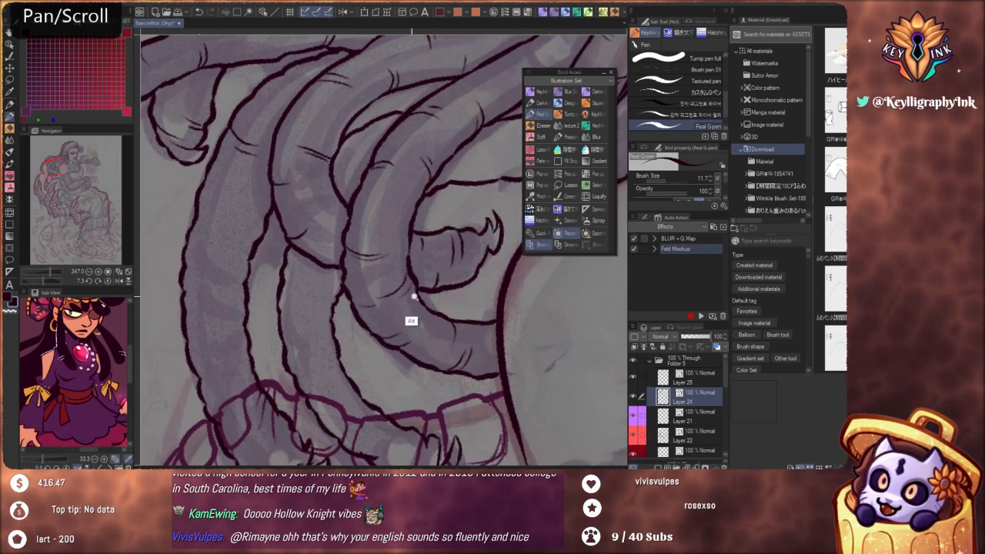
scroll(420, 316, "down", 4)
scroll(392, 323, "up", 5)
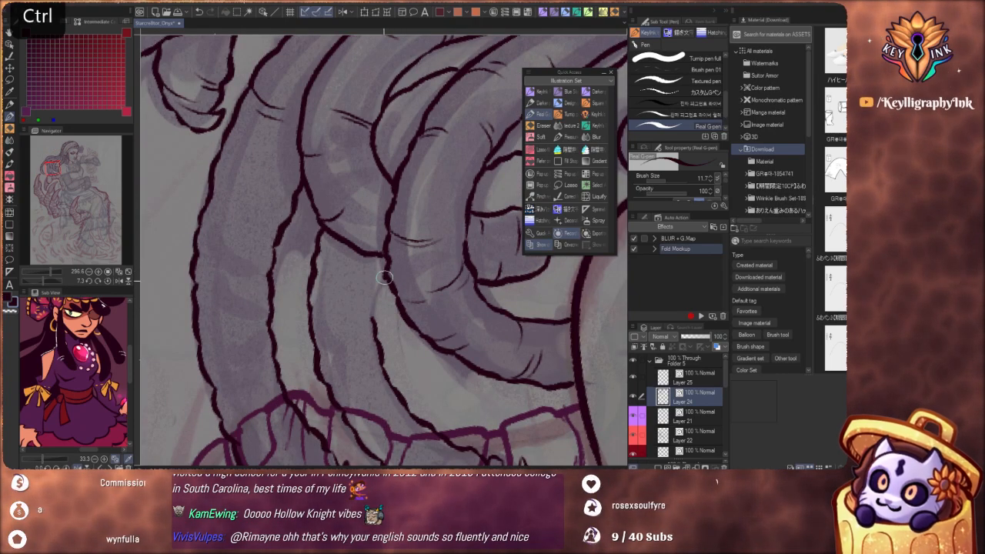
key("ctrl+z")
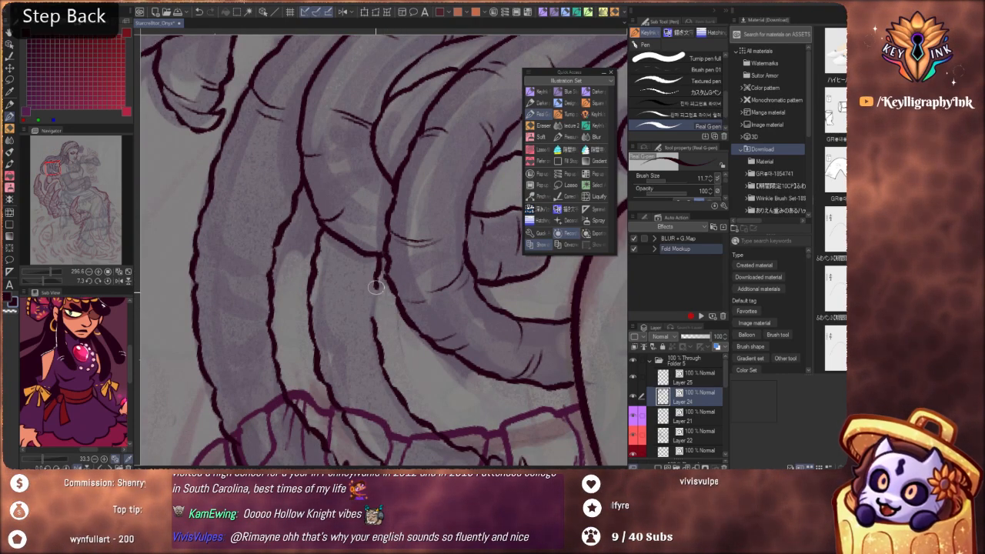
scroll(369, 304, "down", 4)
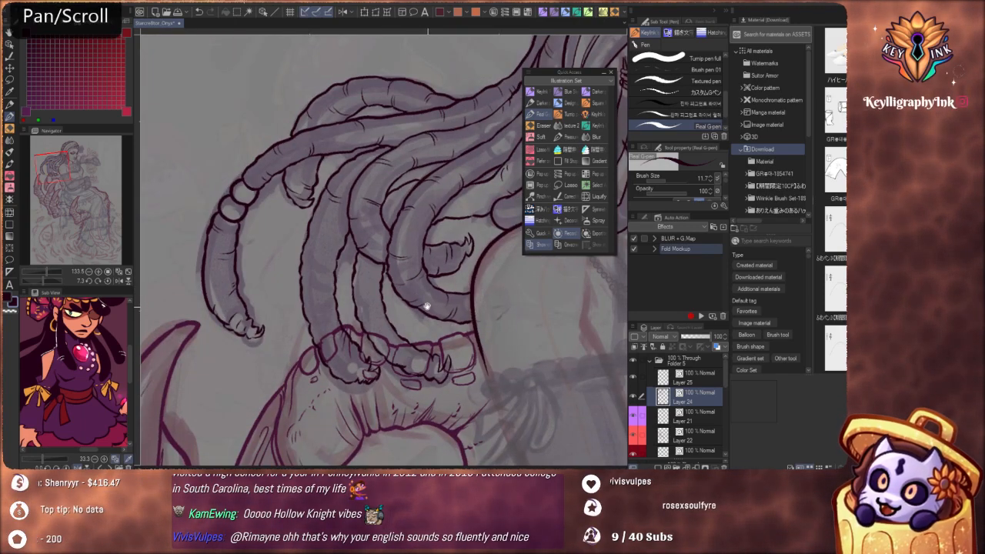
Add short curved crease marks across the wide lock and the upper part of the rear lock beside it
mouse_move(413, 327)
left_mouse_down()
mouse_move(390, 372)
mouse_move(416, 354)
mouse_move(410, 317)
left_mouse_up()
scroll(393, 346, "down", 2)
scroll(364, 277, "up", 4)
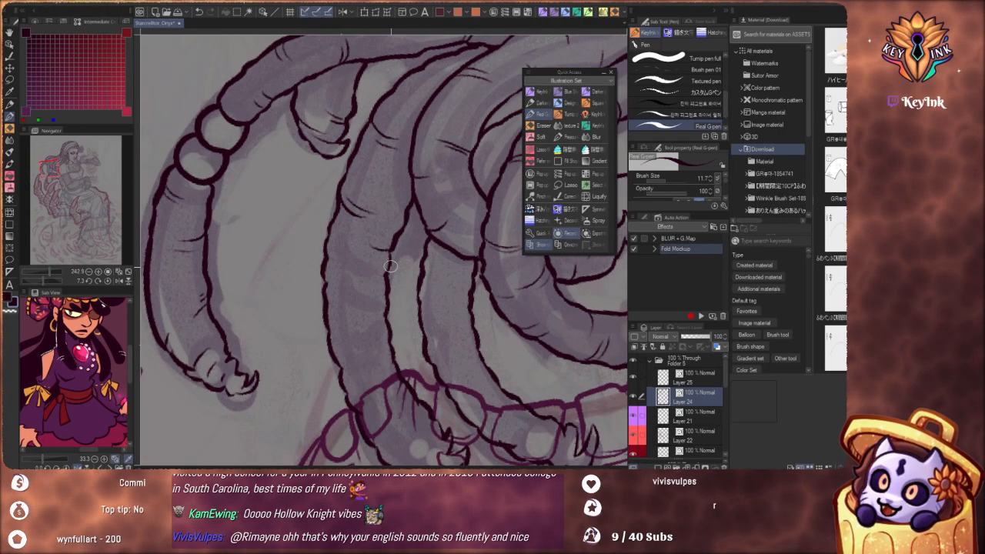
key("ctrl+z")
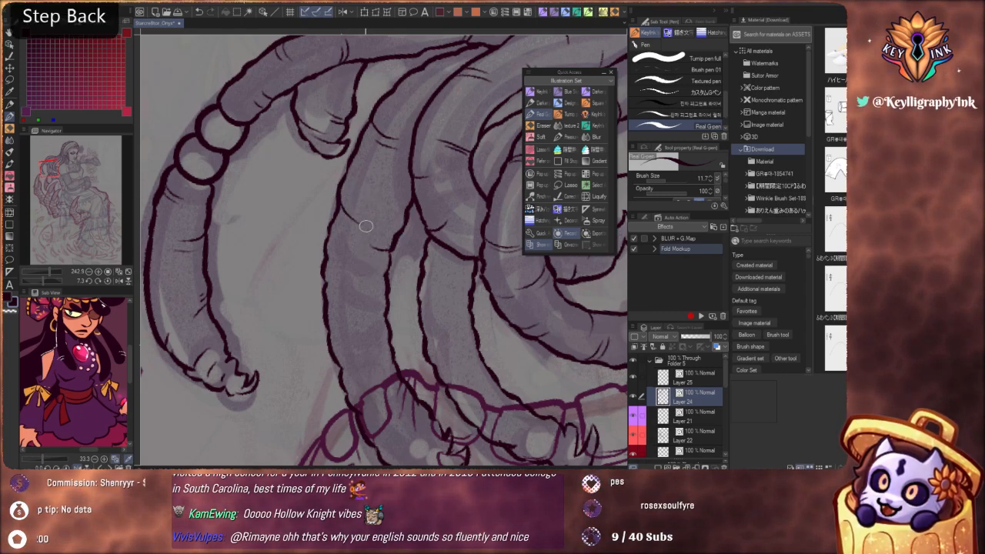
key("ctrl")
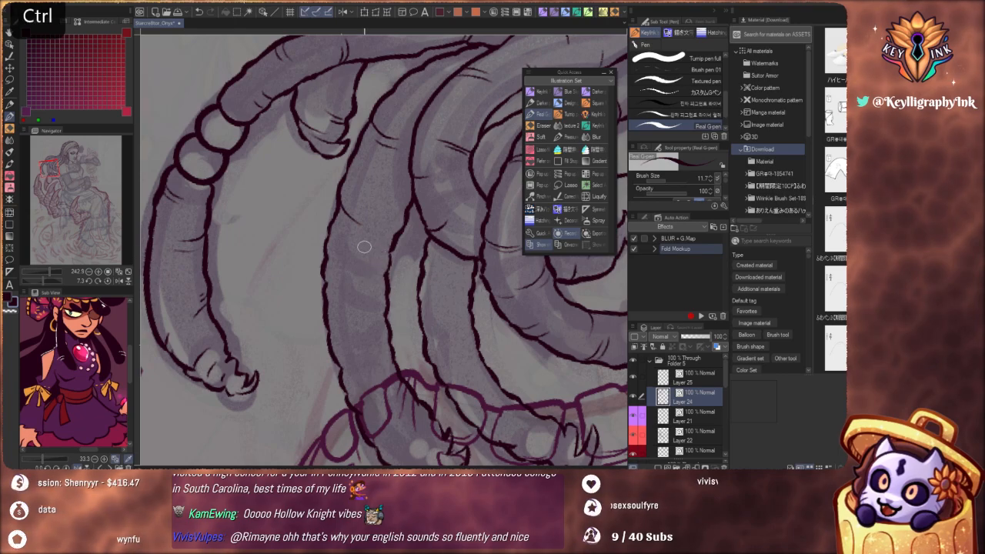
key("ctrl+z")
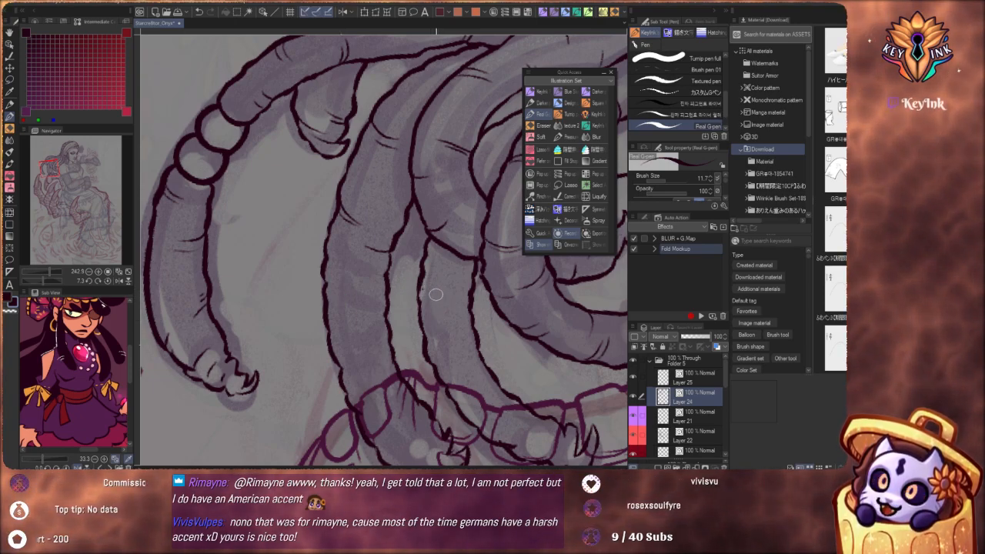
key("ctrl+z")
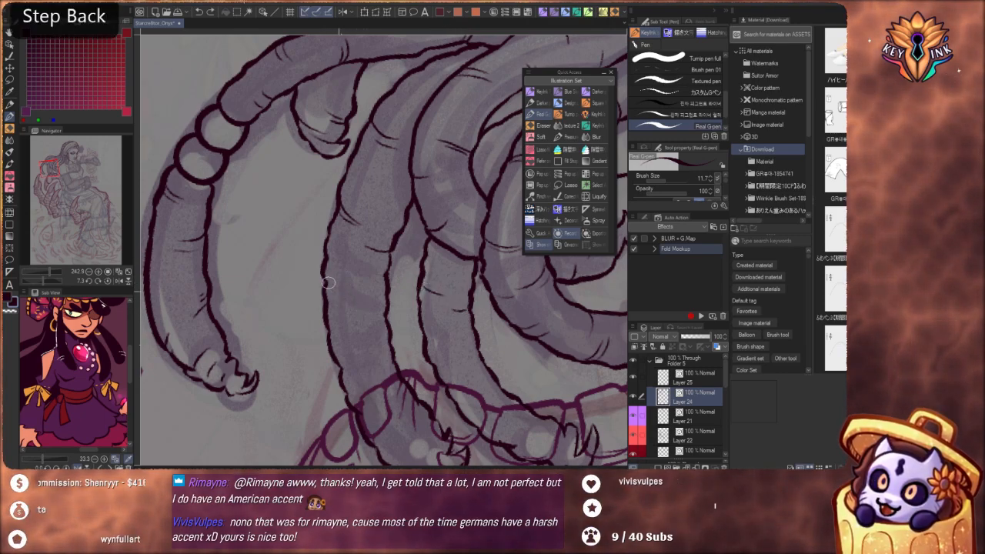
Continue the short crease marks along the lower parts of the wide and rear locks toward the toothed rim
left_click_drag(434, 360, 426, 401)
left_click_drag(497, 419, 294, 274)
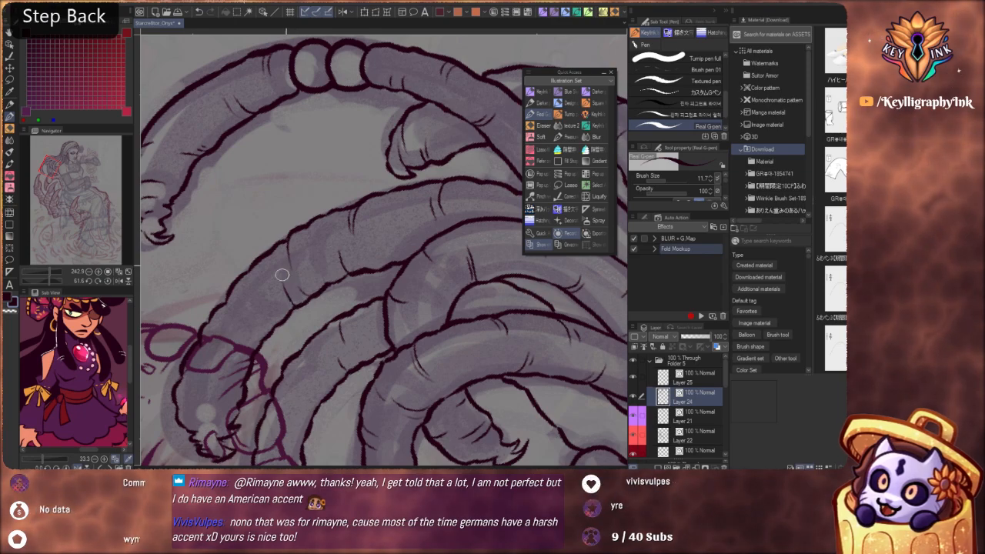
left_click_drag(396, 266, 423, 260)
key("ctrl+z")
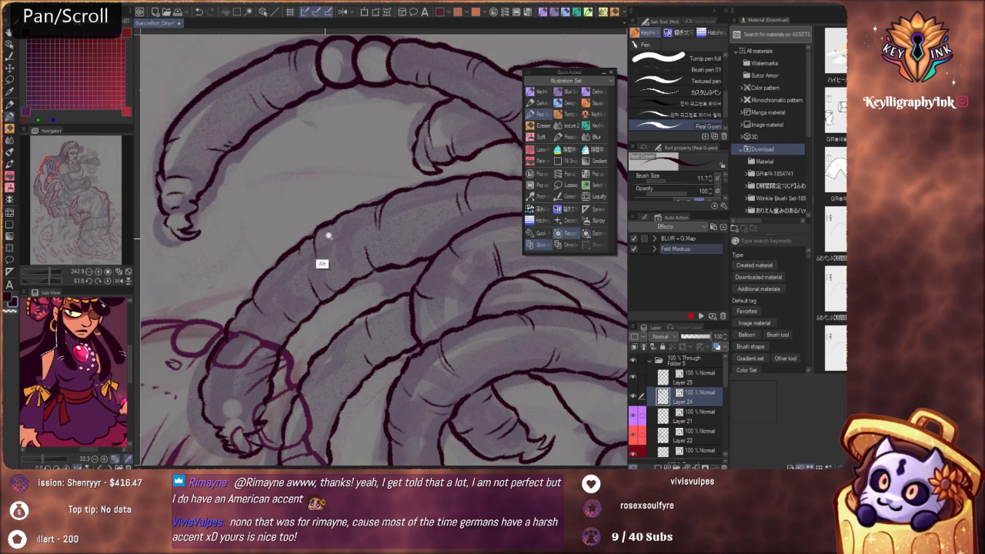
left_click_drag(330, 235, 308, 265)
left_click_drag(385, 357, 471, 321)
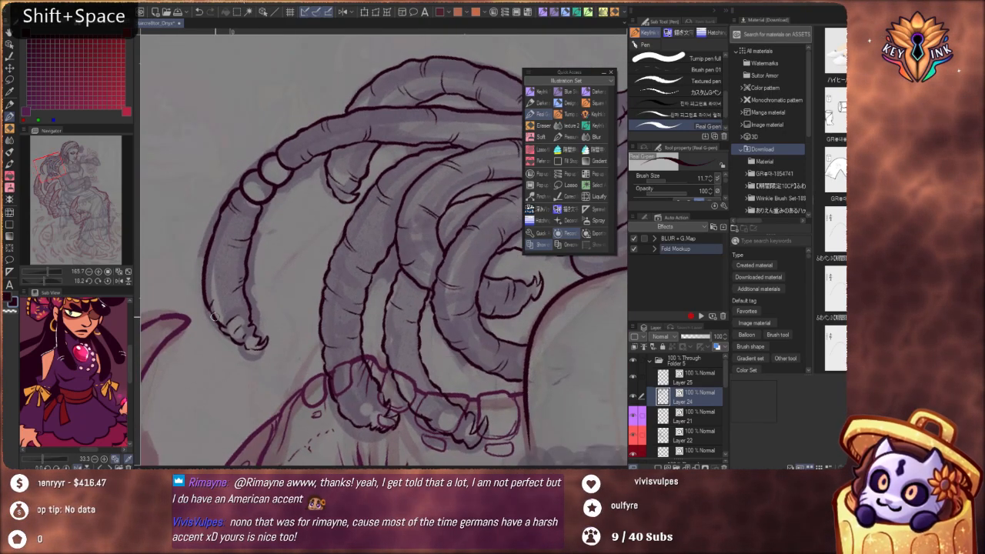
left_click_drag(377, 301, 356, 353)
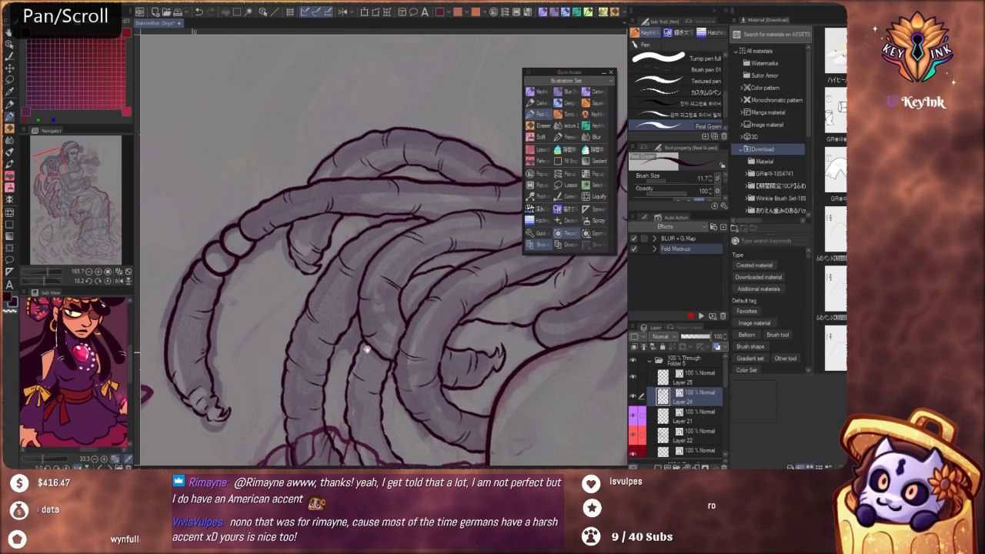
Check the inked locks and their crease marks from the hooked tips up to the hoop earring
scroll(366, 349, "down", 3)
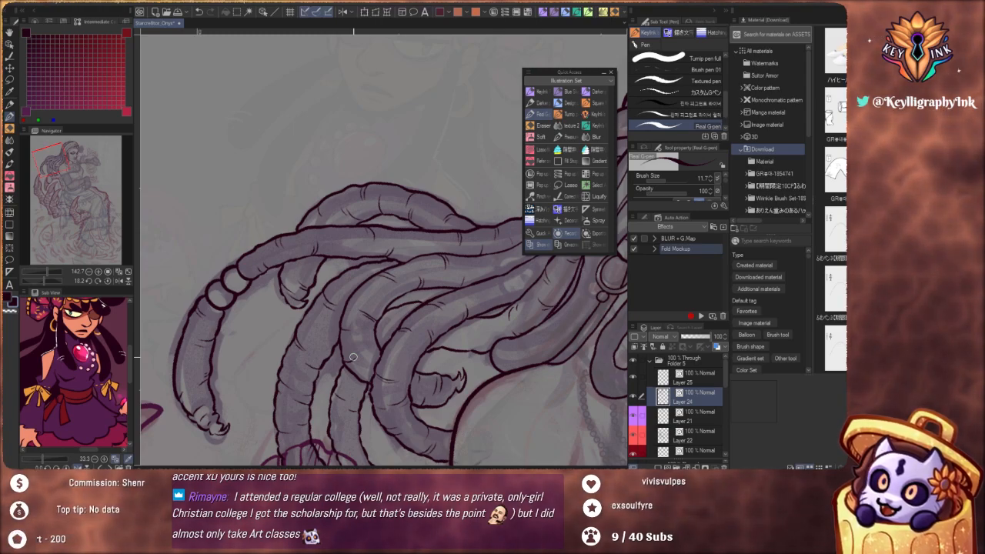
key("space")
left_click_drag(413, 326, 382, 343)
left_click(414, 329, "alt")
scroll(381, 344, "up", 2)
left_click_drag(408, 376, 401, 336)
left_click_drag(403, 299, 389, 338)
scroll(389, 338, "down", 1)
left_click_drag(404, 381, 371, 397)
left_click_drag(455, 343, 375, 398)
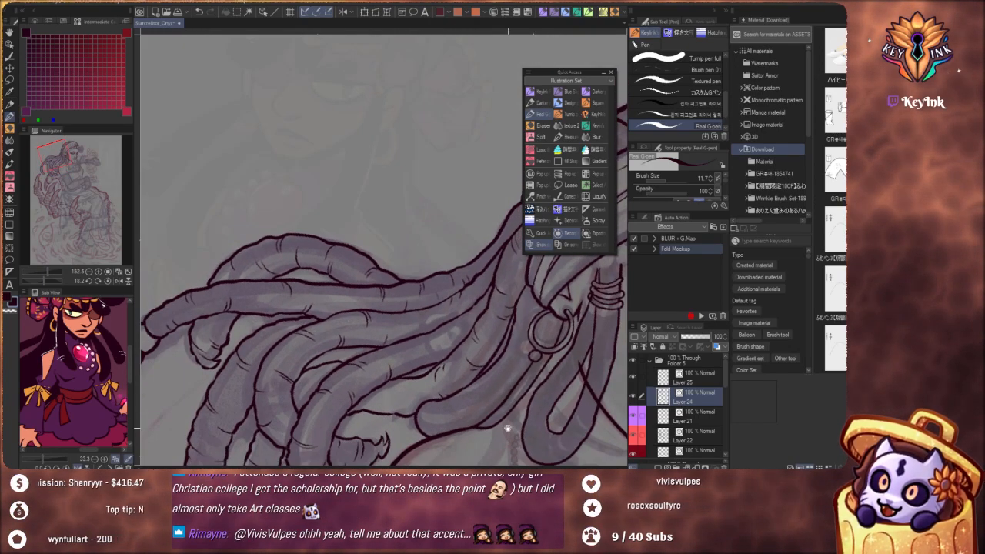
Ink short crease marks on the long locks sweeping back from the head, redoing strokes that miss
scroll(454, 317, "up", 1)
left_click_drag(454, 316, 483, 365)
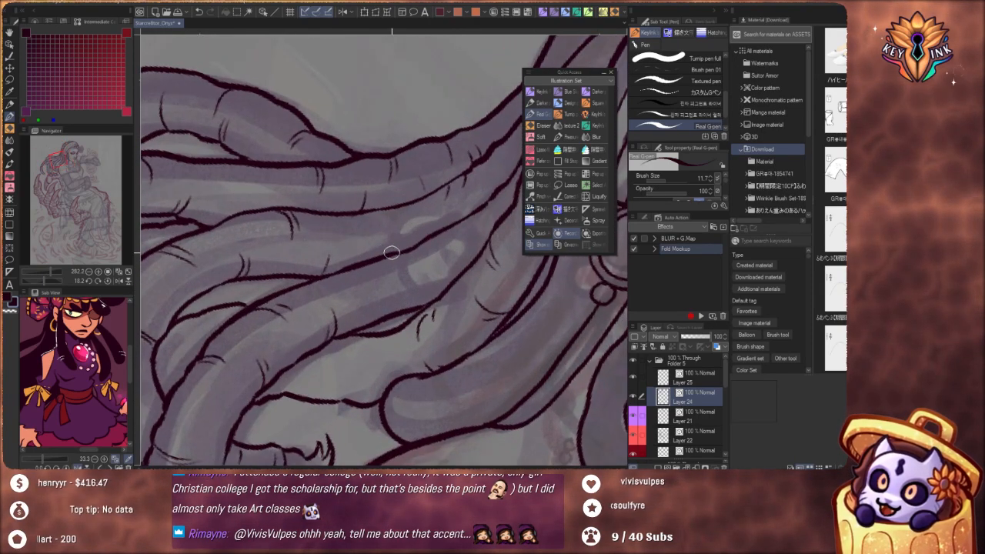
key("ctrl+z")
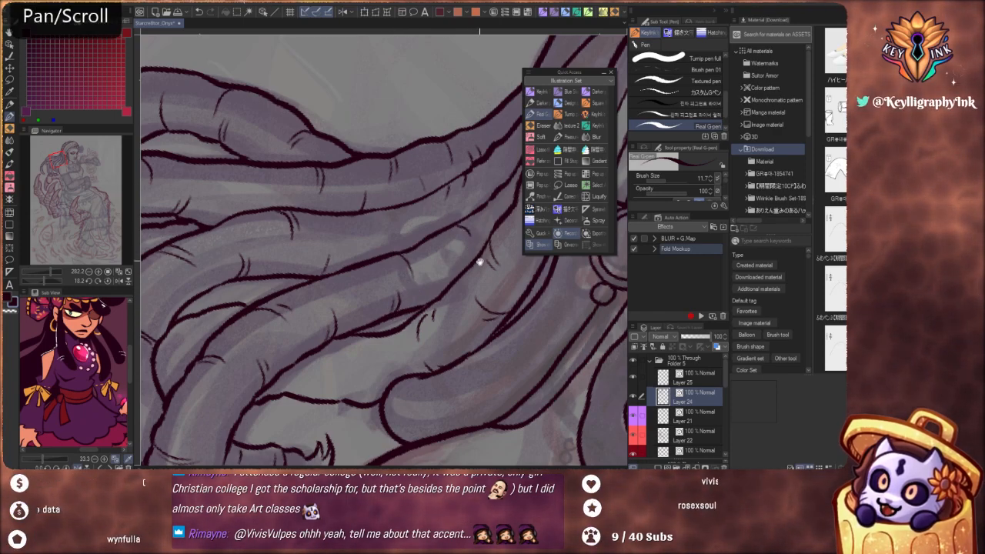
left_click_drag(479, 259, 485, 353)
key("ctrl")
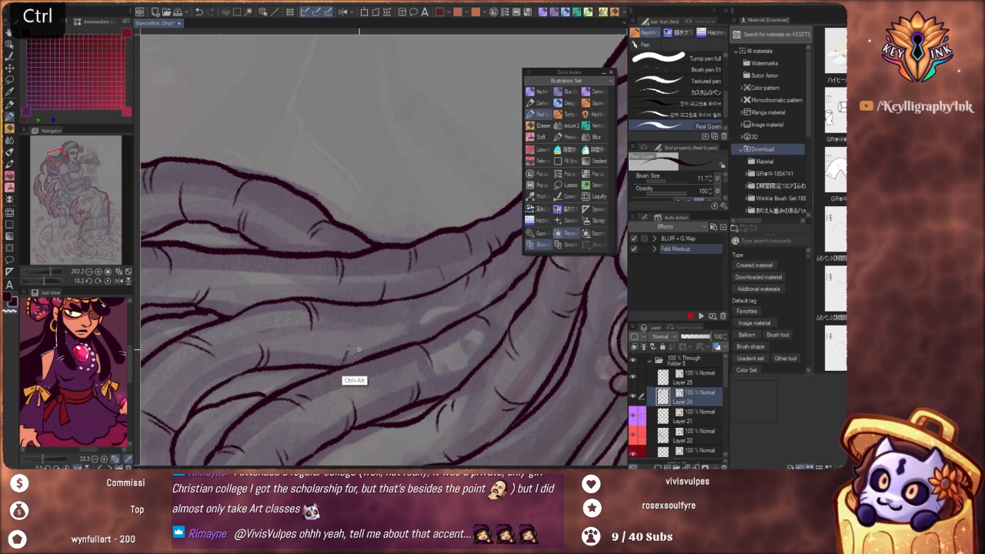
key("ctrl+z")
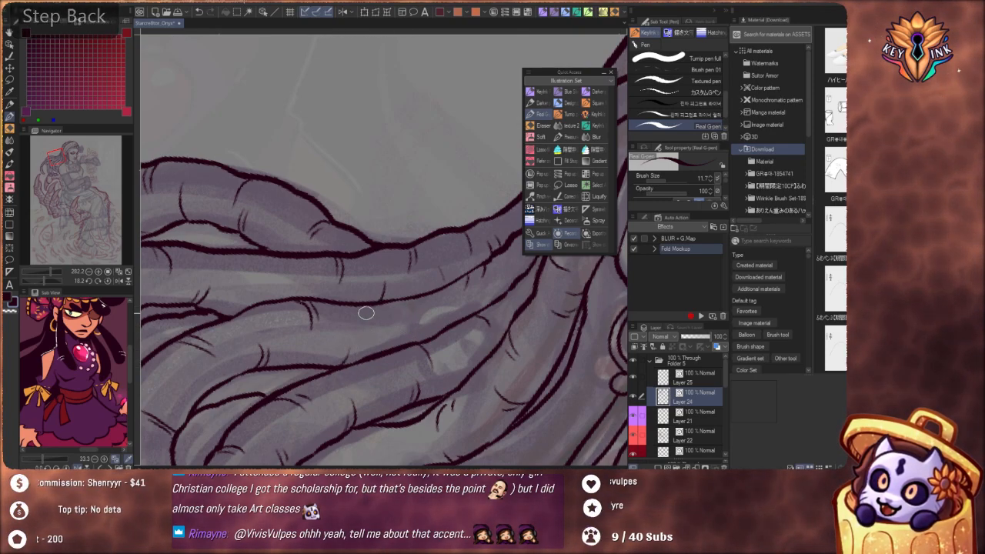
key("ctrl+z")
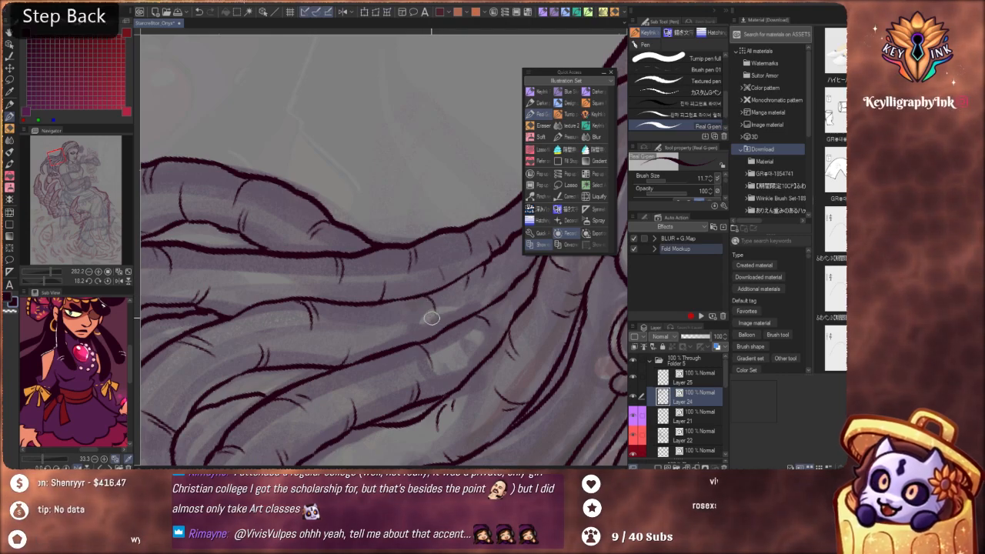
left_click_drag(424, 305, 426, 320)
Add small crease marks to the thin lock section between the curving lock and the short lock near the shoulder
scroll(455, 253, "down", 5)
left_click_drag(506, 349, 465, 331)
scroll(323, 344, "up", 4)
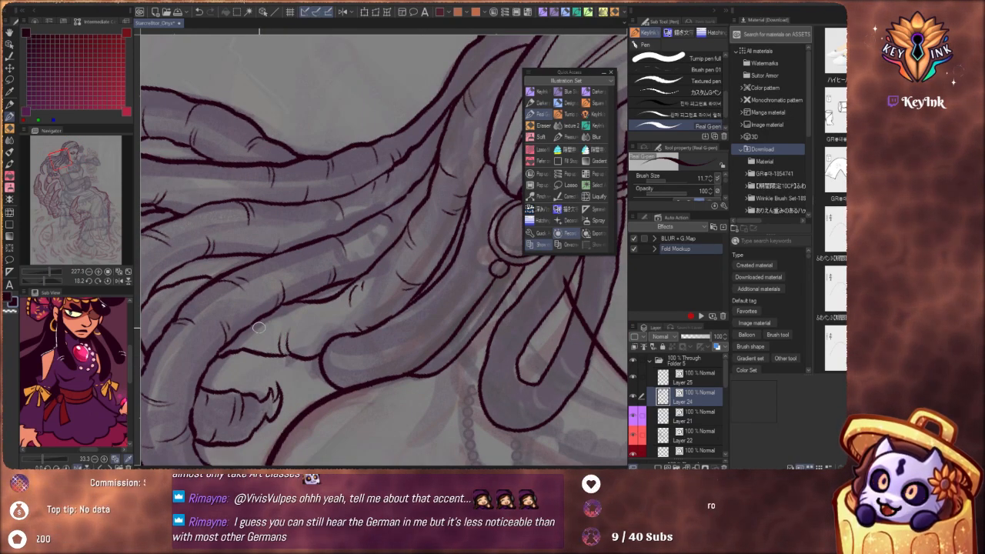
left_click_drag(157, 347, 311, 285)
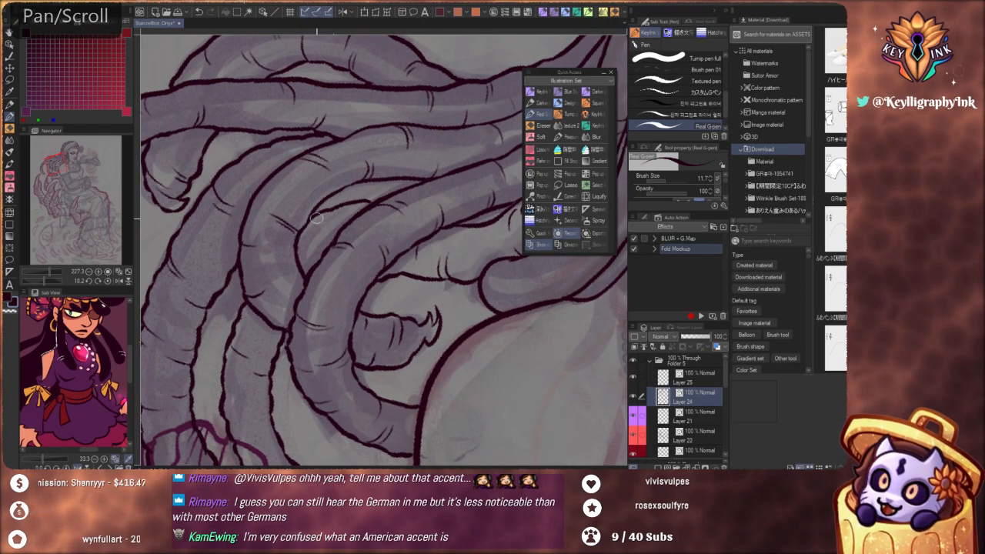
key("ctrl+z")
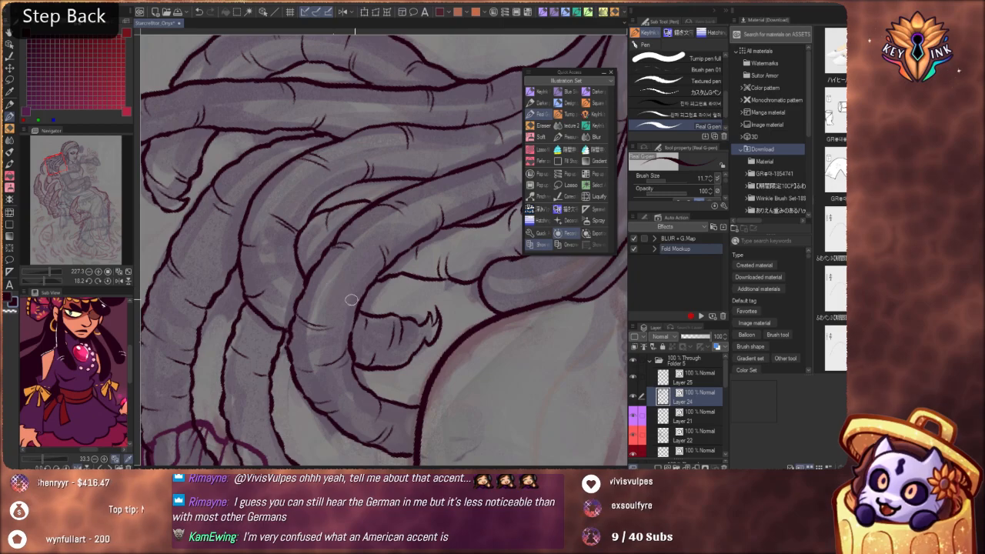
Add crease marks to the rounded short lock resting on the shoulder below the hoop earring
left_click_drag(354, 299, 292, 300)
left_click_drag(577, 380, 441, 438)
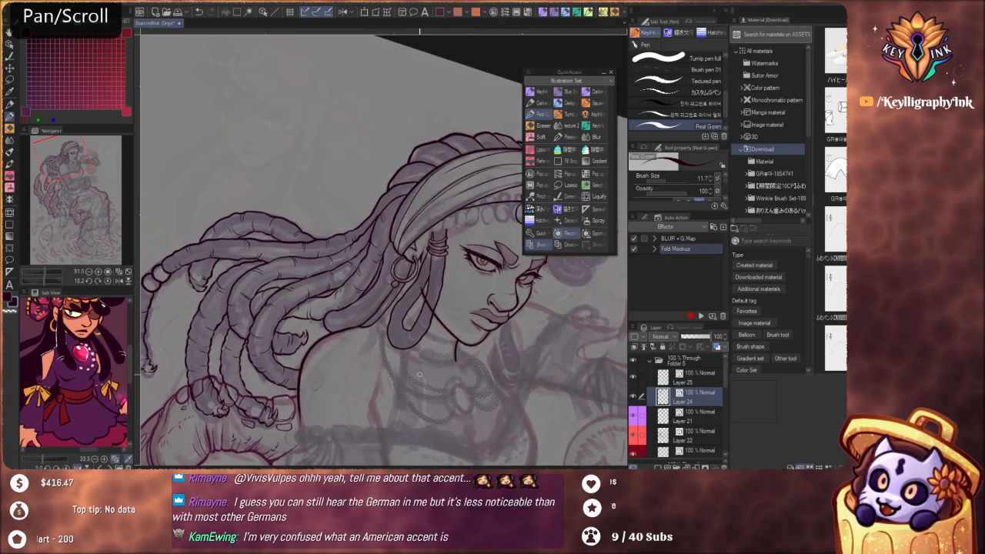
left_click_drag(391, 310, 446, 326)
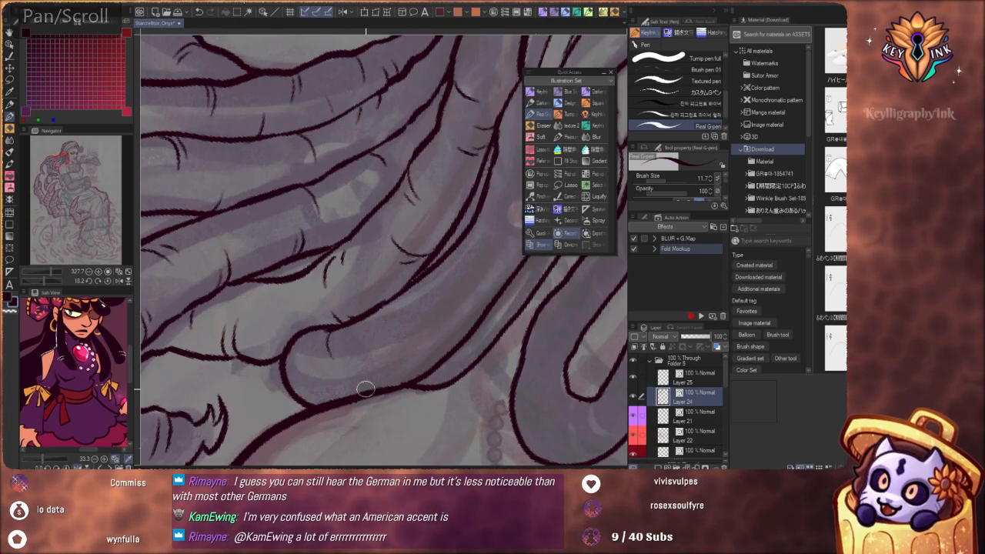
left_click_drag(461, 347, 377, 372)
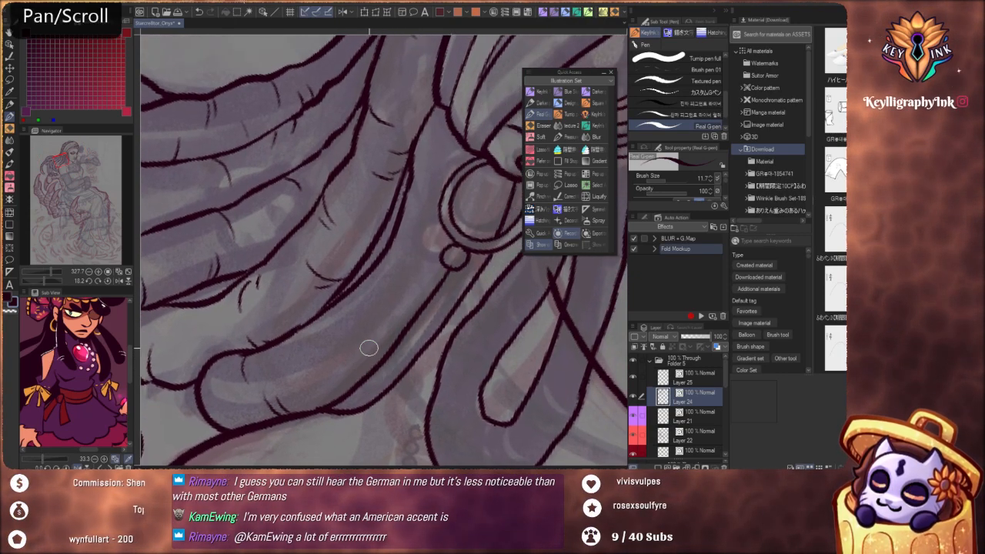
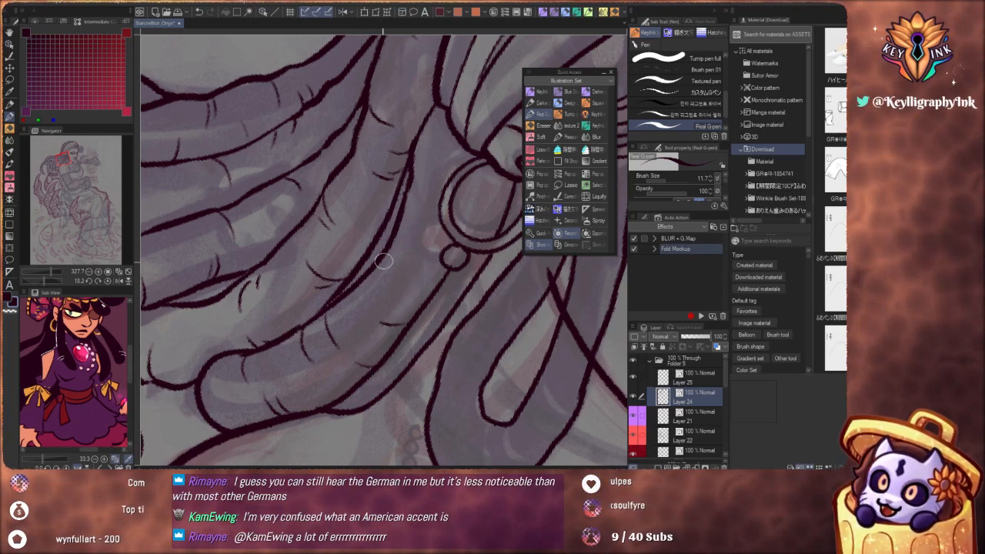
Redraw the rounded lock's edge below the earring bead as a bumpier line and add crease marks around the hoop earring
left_click_drag(443, 294, 417, 396)
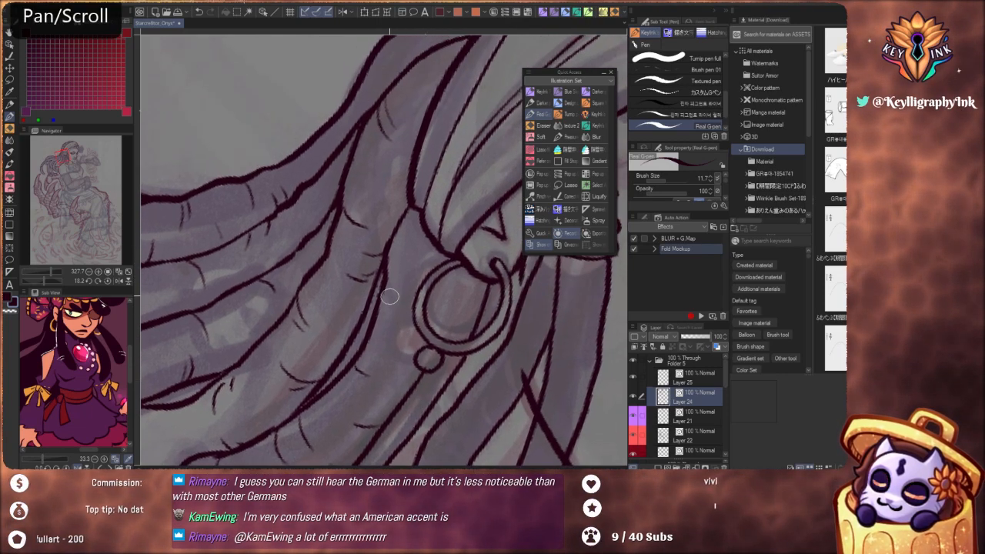
key("ctrl+z")
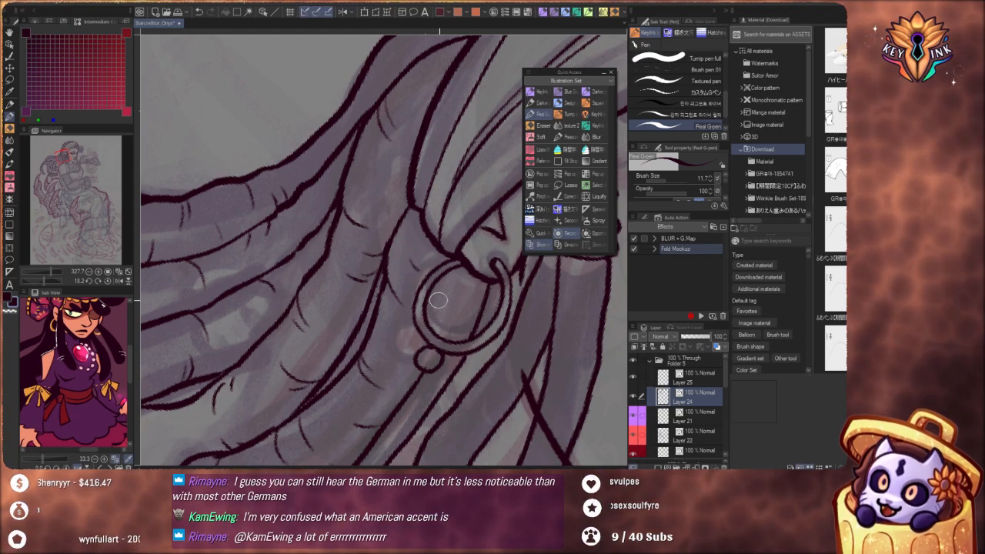
left_click_drag(431, 349, 440, 258)
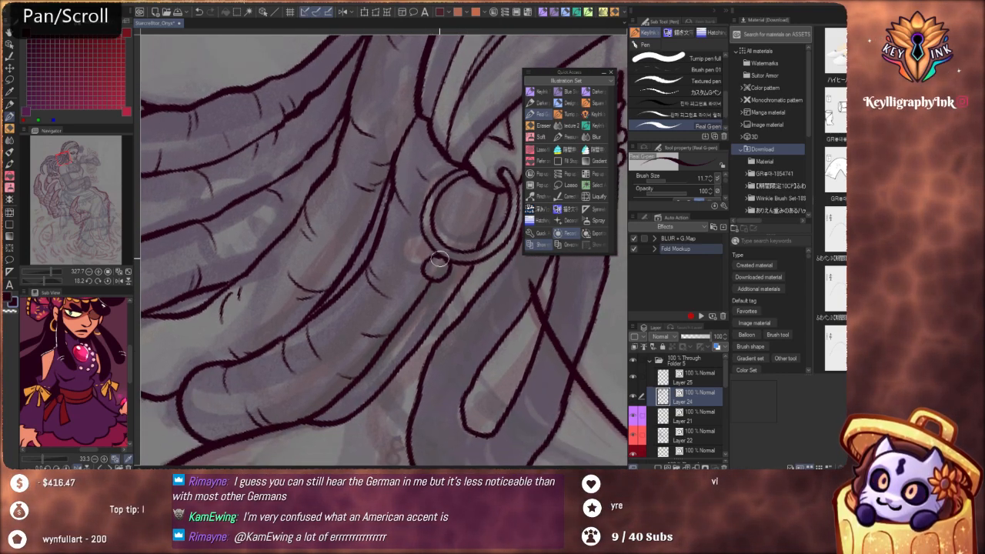
left_click_drag(405, 321, 406, 340)
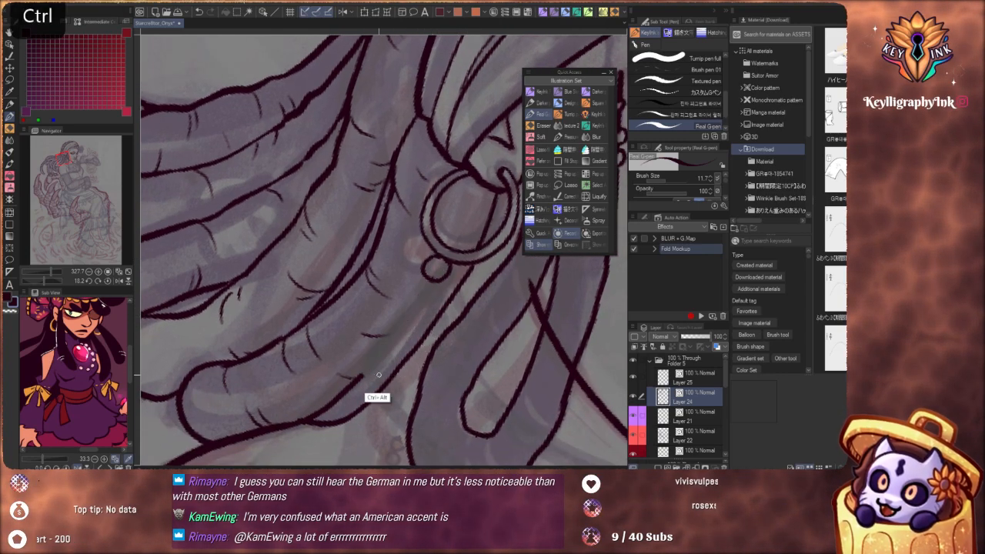
left_click_drag(363, 376, 423, 307)
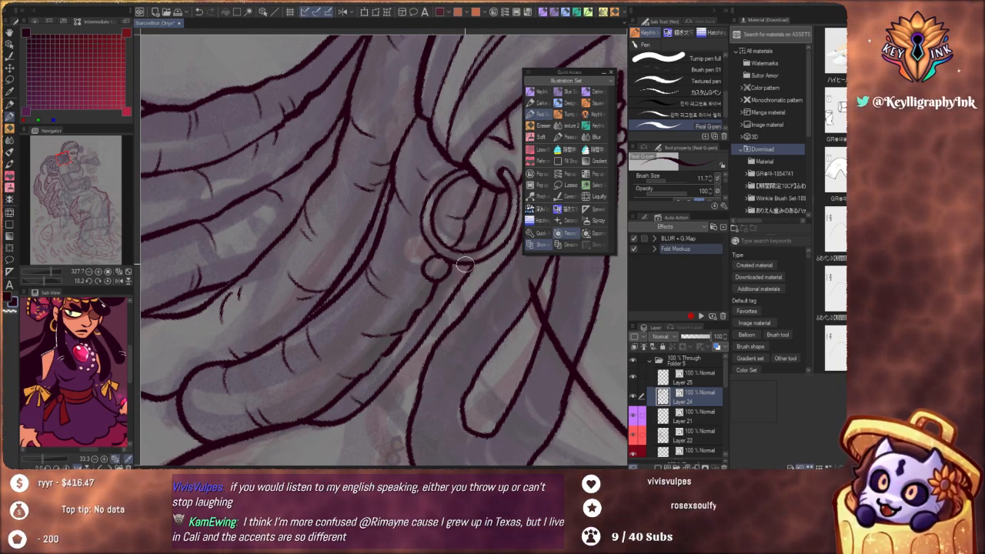
key("ctrl+alt")
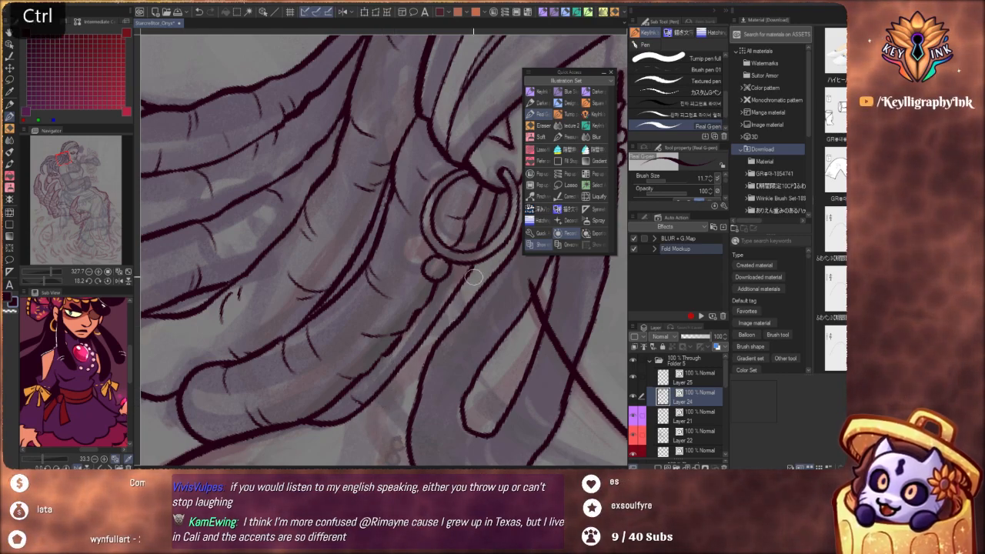
Ink short crease marks around the bottom bend of the looped lock beside the jaw, redoing strokes that miss
left_click_drag(474, 277, 439, 312)
mouse_move(502, 284)
left_mouse_down()
mouse_move(424, 386)
mouse_move(437, 264)
mouse_move(460, 315)
mouse_move(451, 323)
mouse_move(490, 332)
left_mouse_up()
left_click_drag(422, 348, 425, 377)
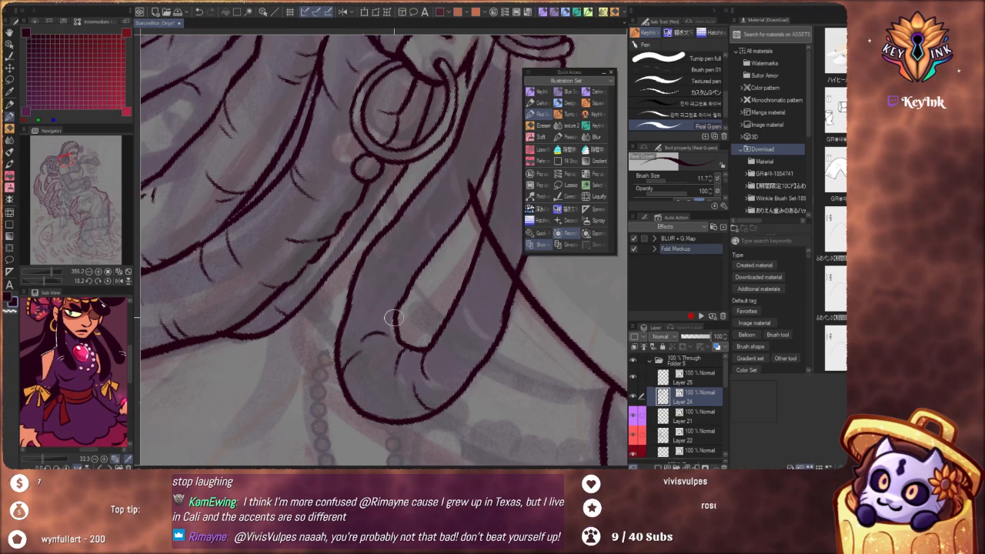
key("ctrl+z")
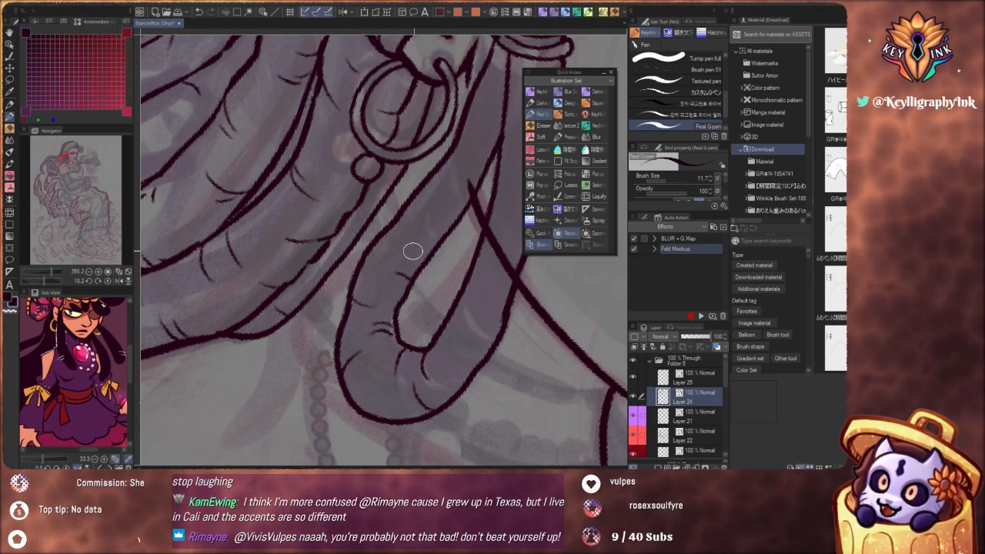
key("ctrl+z")
Add crease marks up the rear strand of the looped lock beneath the hoop earring, undoing strokes that miss
left_click_drag(488, 243, 410, 363)
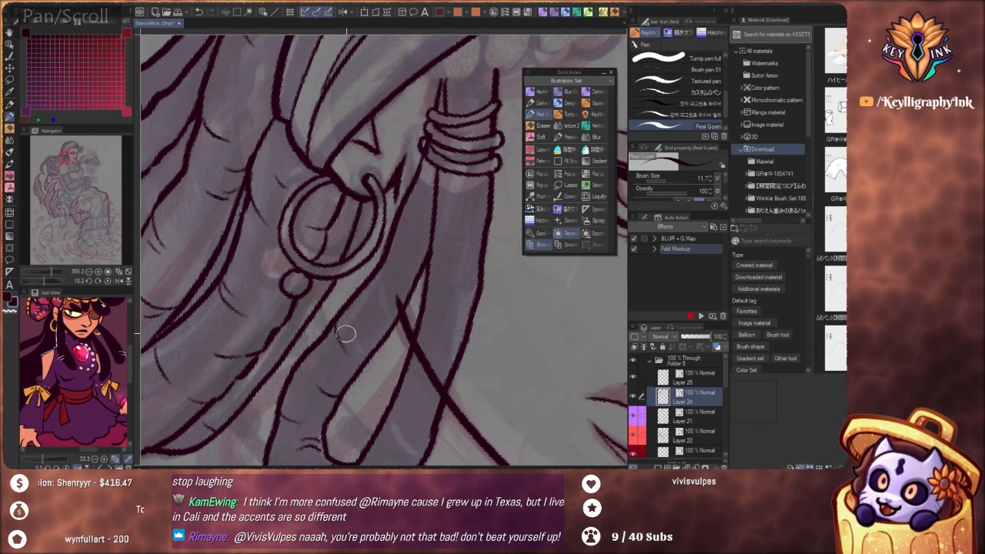
key("ctrl+z")
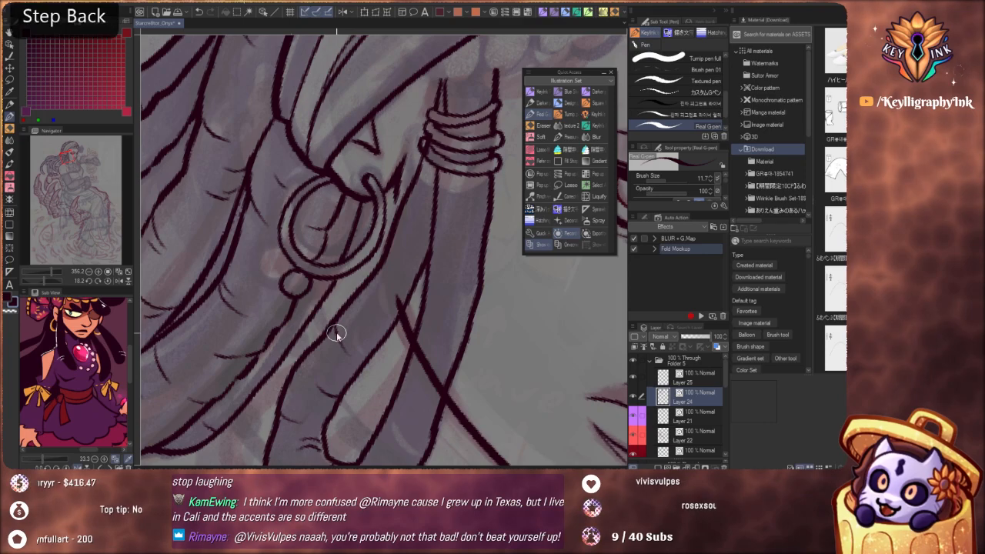
key("space")
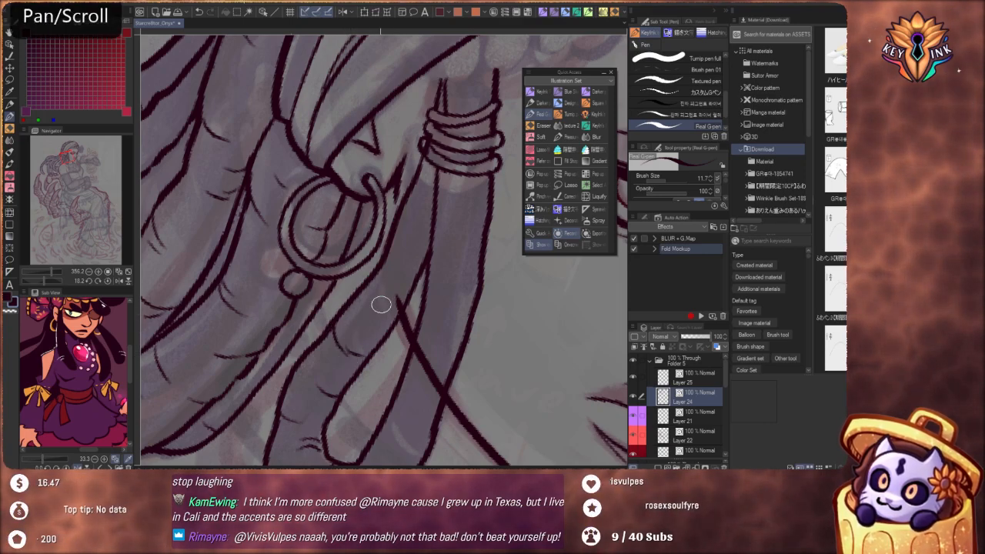
key("ctrl+z")
Ink crease marks on the front strand of the looped lock just below the wrapped bands
scroll(383, 309, "down", 4)
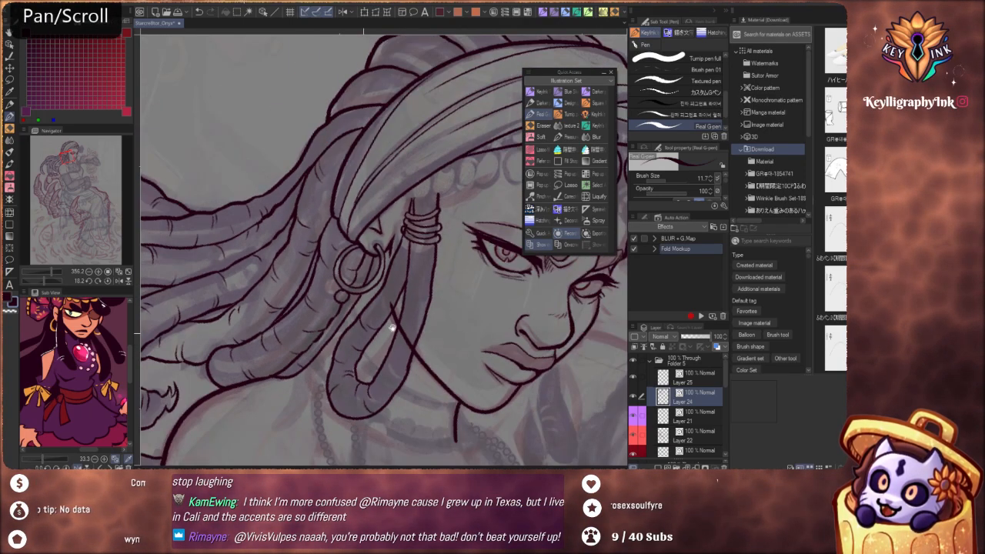
left_click_drag(391, 329, 332, 359)
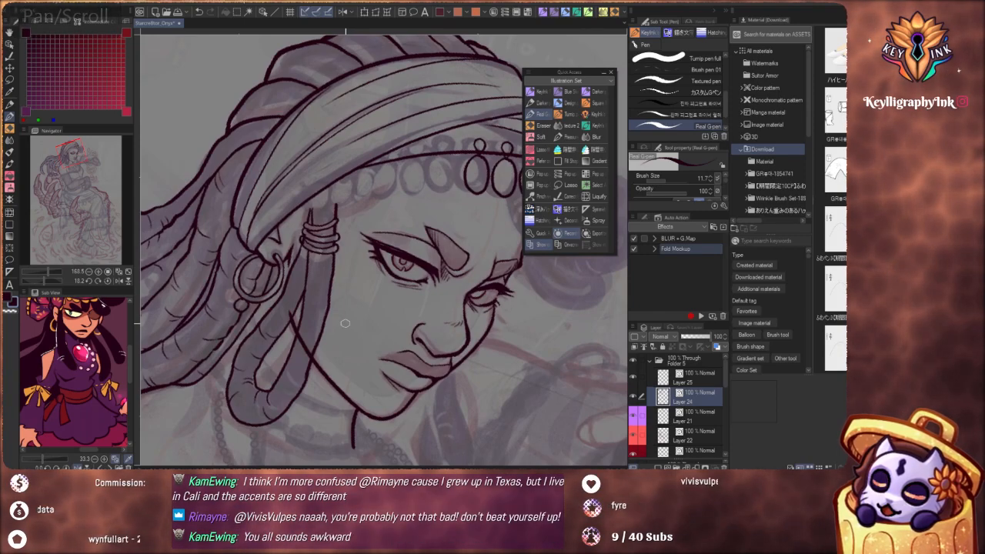
scroll(344, 323, "down", 4)
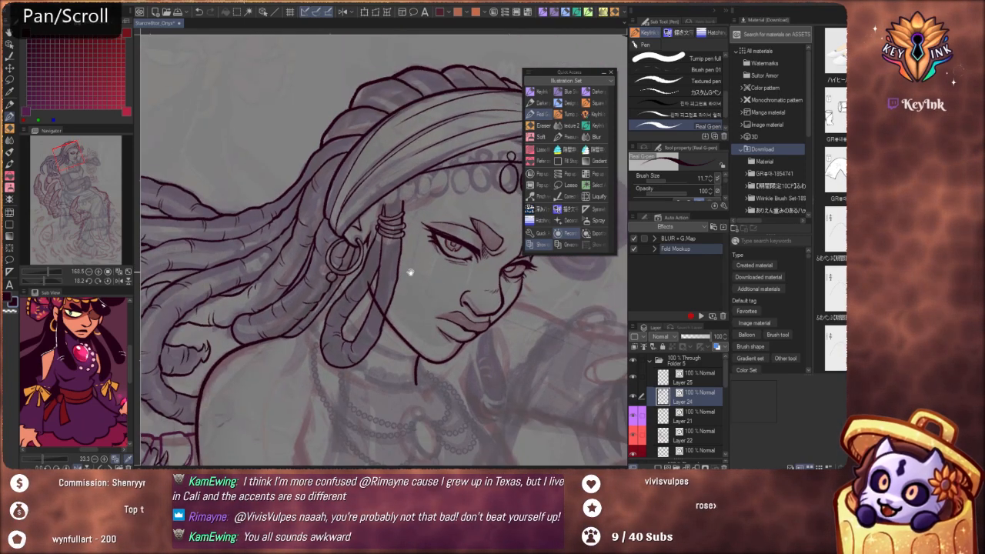
scroll(400, 282, "up", 5)
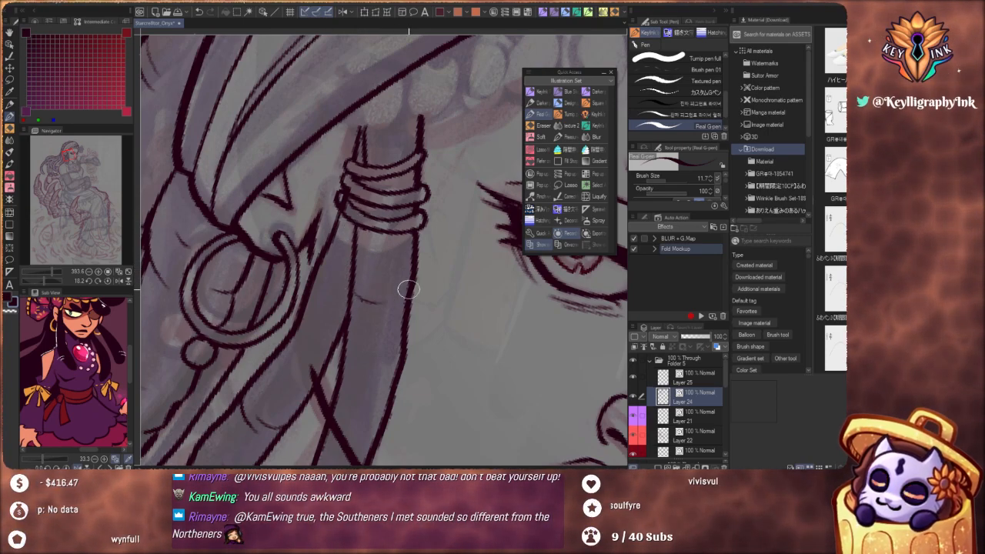
key("ctrl+z")
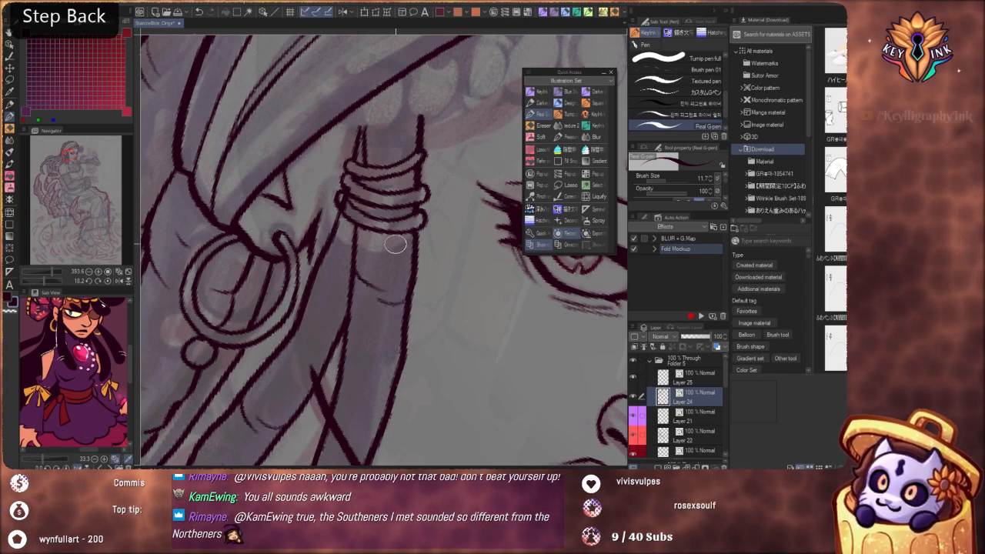
key("space")
left_click_drag(409, 204, 386, 218)
left_click_drag(446, 208, 371, 267)
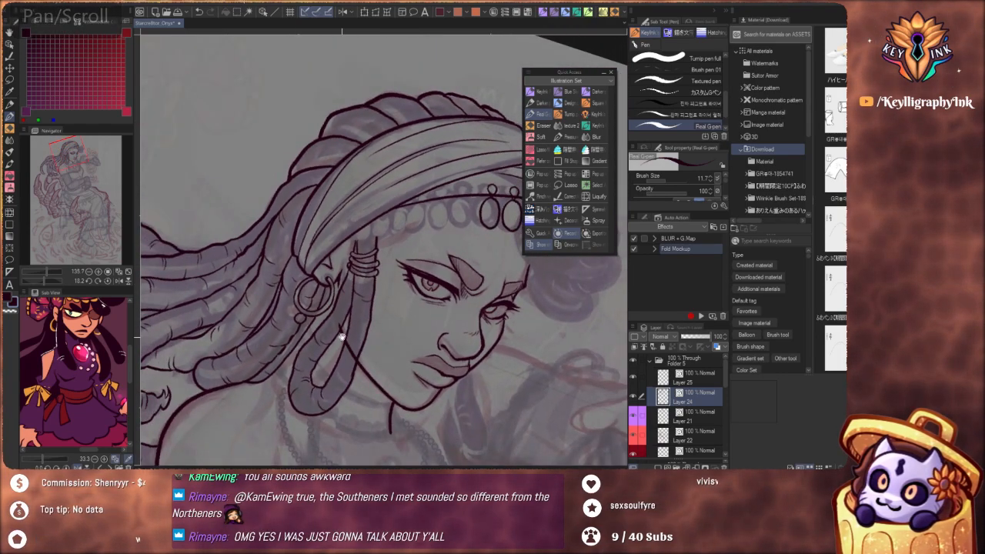
Add crease marks along the lower front strand of the looped lock where it crosses the jawline
left_click_drag(343, 334, 400, 254)
left_click_drag(386, 306, 420, 303)
key("space")
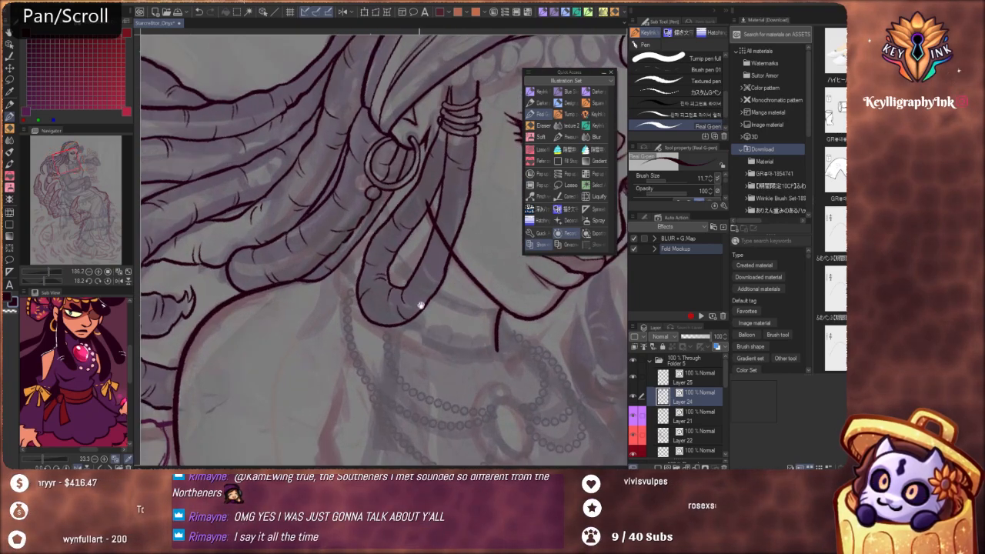
left_click_drag(442, 270, 423, 289)
scroll(422, 289, "up", 3)
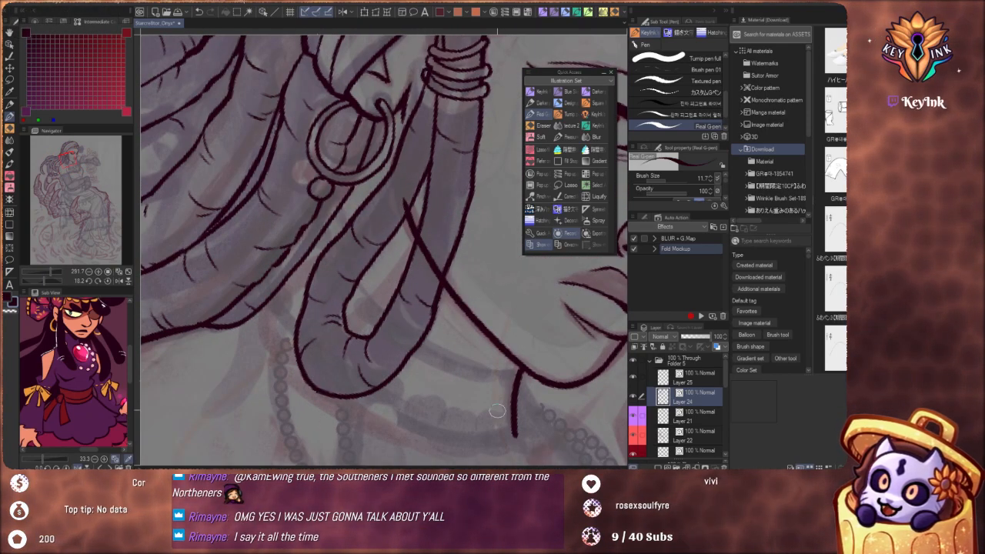
key("space")
left_click_drag(458, 287, 438, 370)
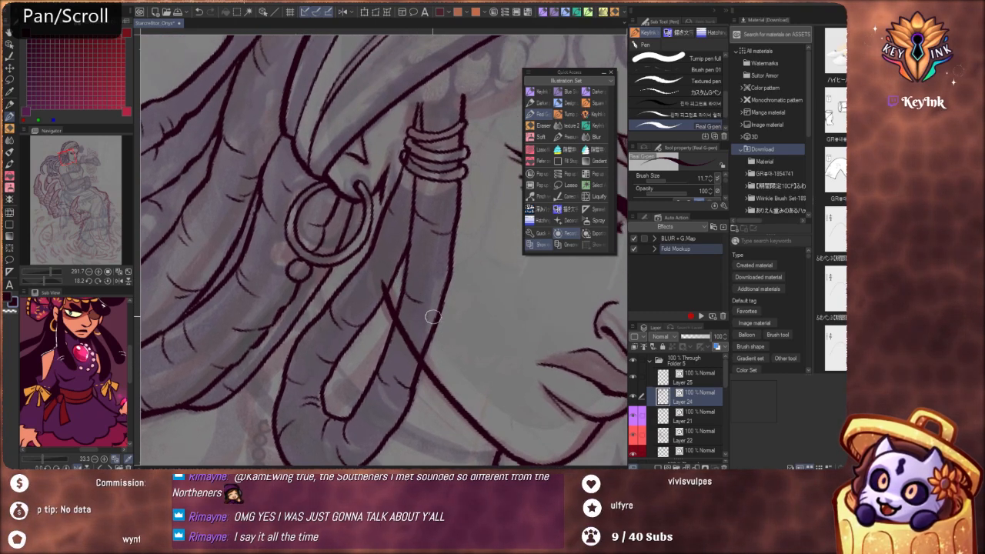
key("ctrl+z")
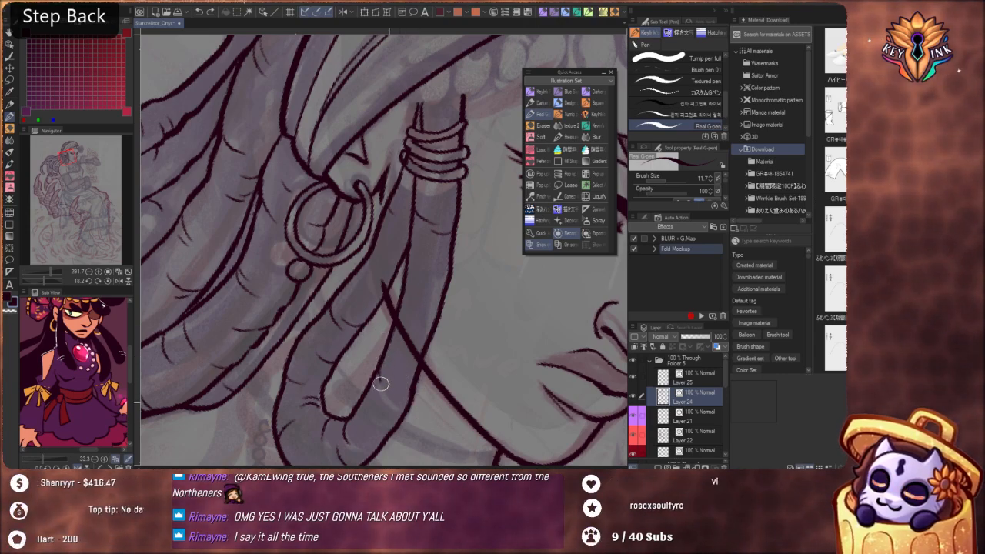
left_click_drag(401, 299, 314, 302)
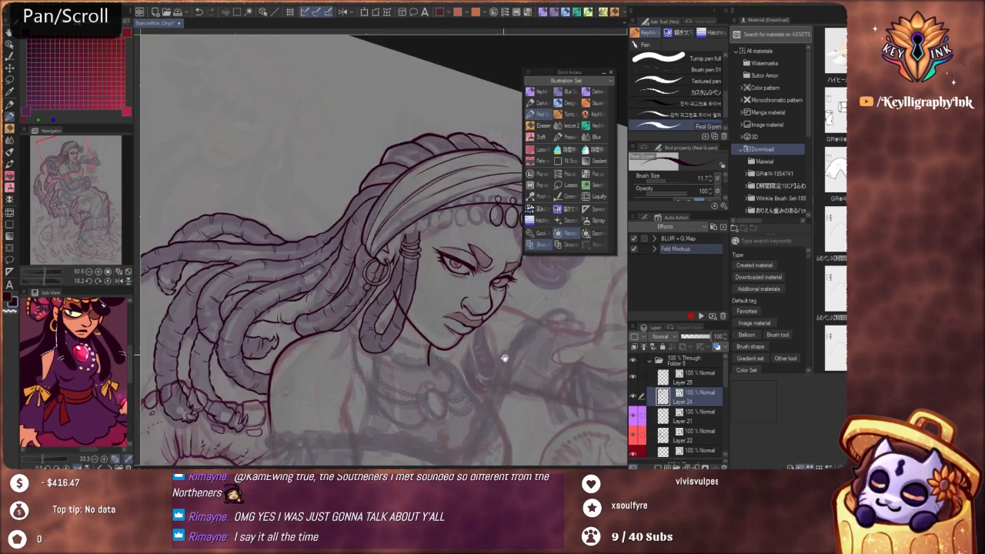
Ink curved crease marks on the lower hair sections behind the headband at the back of the head
left_click_drag(504, 357, 483, 283)
key("shift+space")
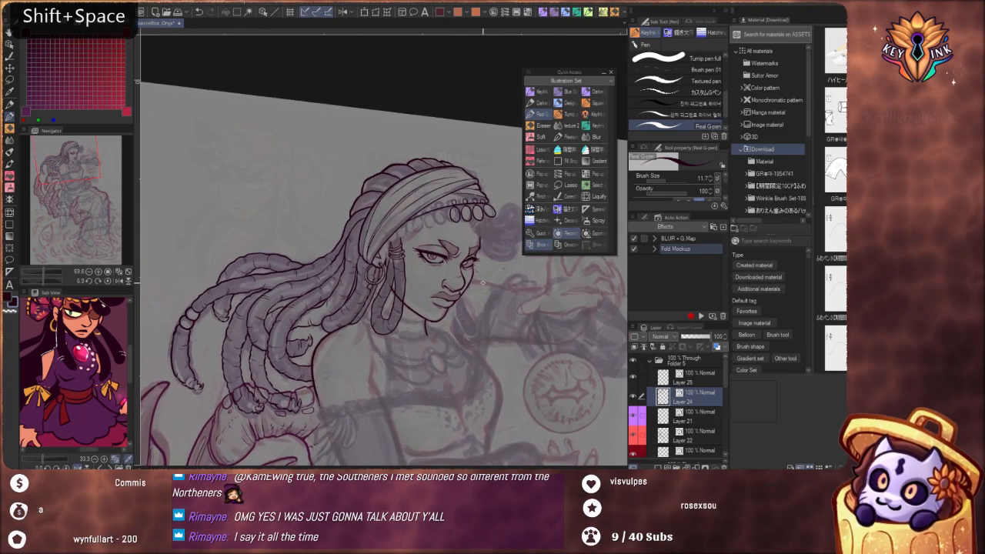
left_click_drag(441, 357, 449, 365)
scroll(366, 356, "up", 3)
left_click_drag(385, 359, 459, 335)
scroll(436, 305, "down", 2)
left_click_drag(514, 367, 381, 254)
scroll(350, 258, "up", 6)
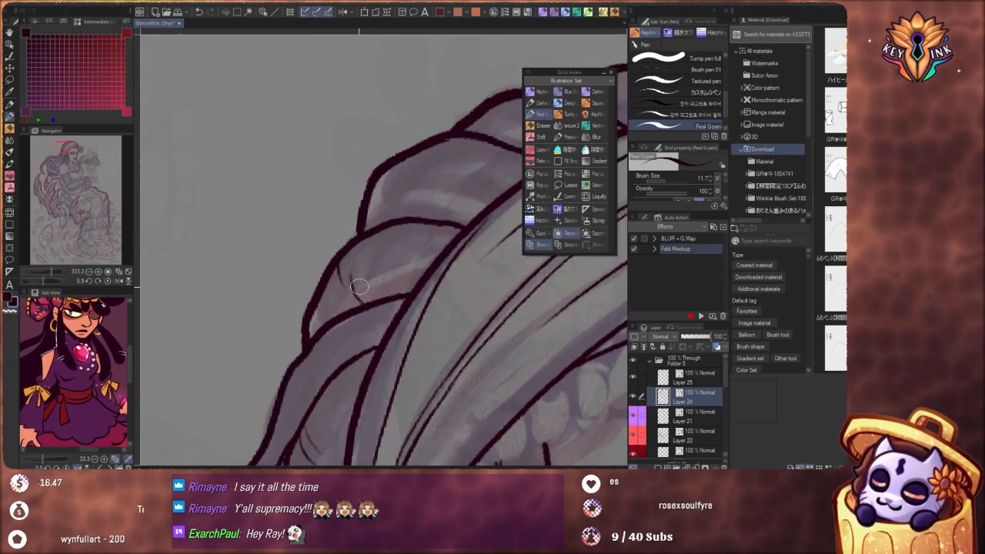
left_click_drag(358, 255, 390, 270)
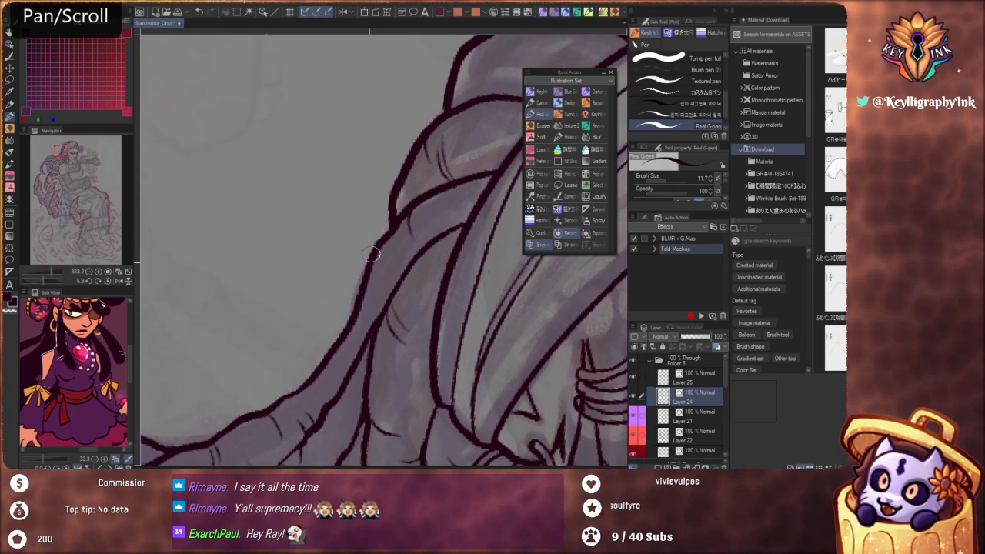
key("ctrl+z")
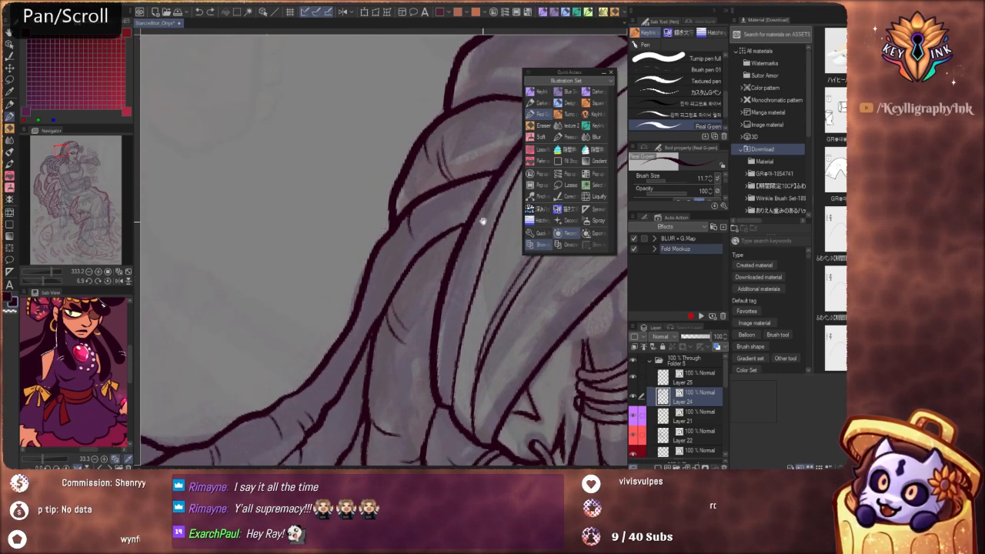
Draw a pair of curved crease marks across the next hair section up the back of the head
mouse_move(482, 218)
left_mouse_down()
mouse_move(331, 394)
mouse_move(292, 463)
left_mouse_up()
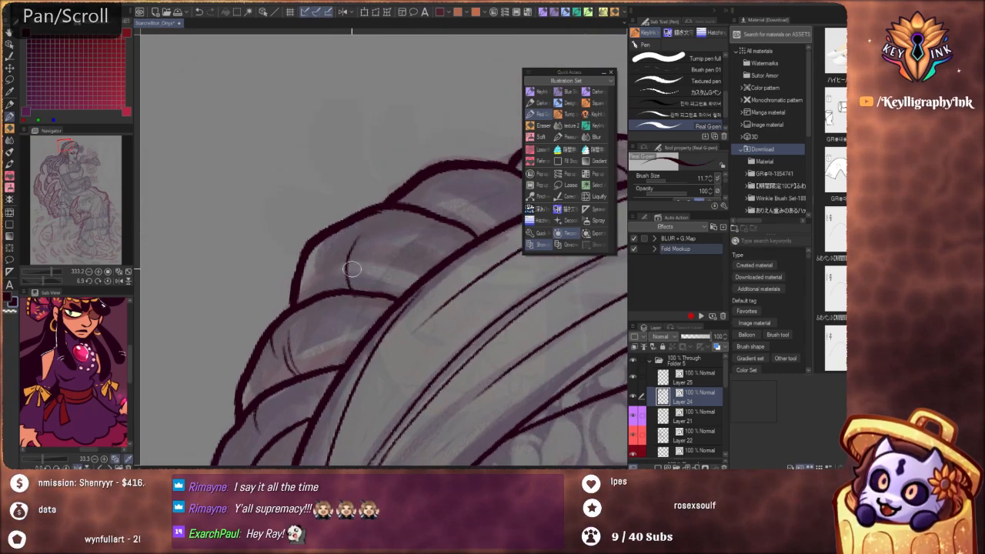
key("ctrl+z")
left_click_drag(337, 289, 337, 239)
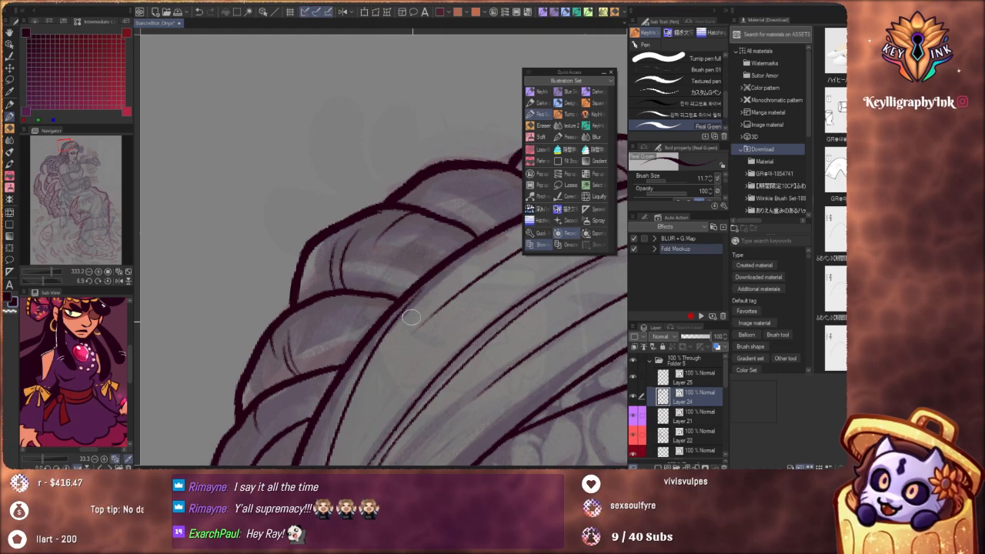
Add crease marks to the hair sections along the crown above the headband, redoing strokes that miss
mouse_move(438, 264)
left_mouse_down()
mouse_move(334, 354)
mouse_move(325, 330)
mouse_move(344, 285)
left_mouse_up()
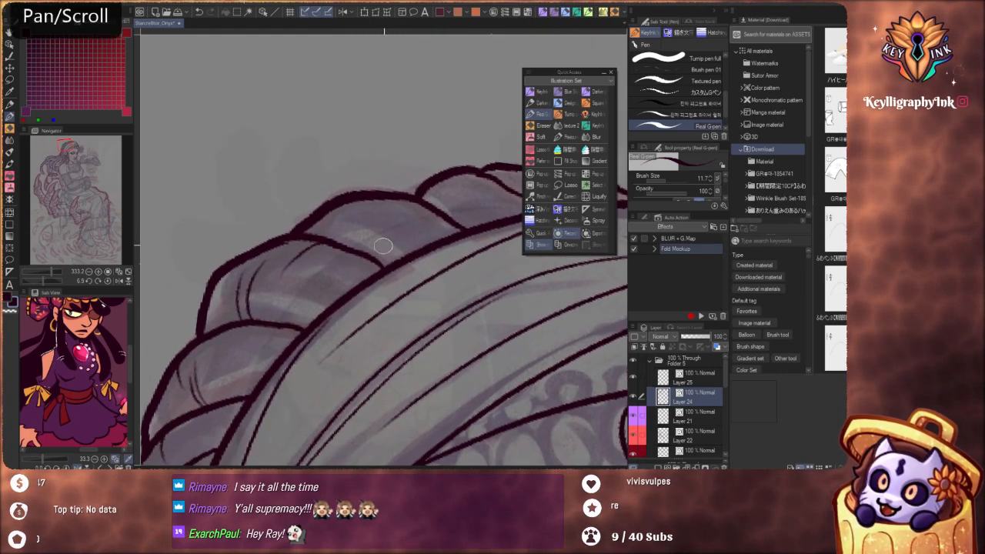
left_click_drag(362, 253, 391, 225)
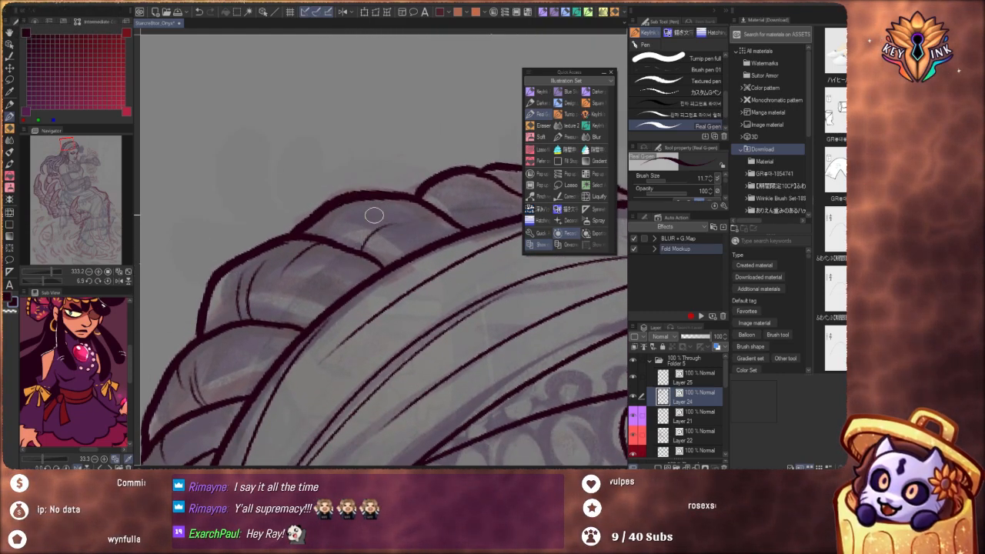
key("ctrl+z")
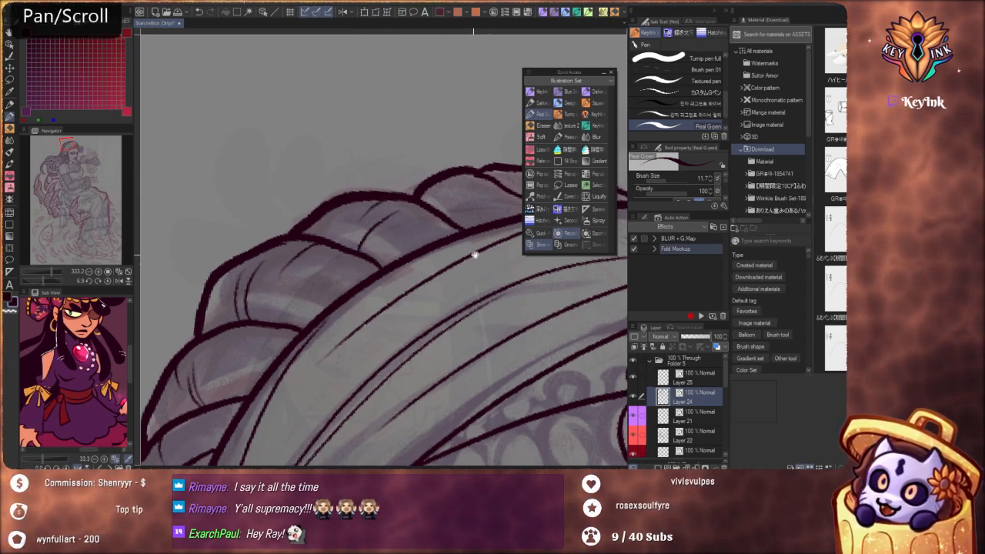
left_click_drag(475, 253, 363, 265)
key("ctrl+z")
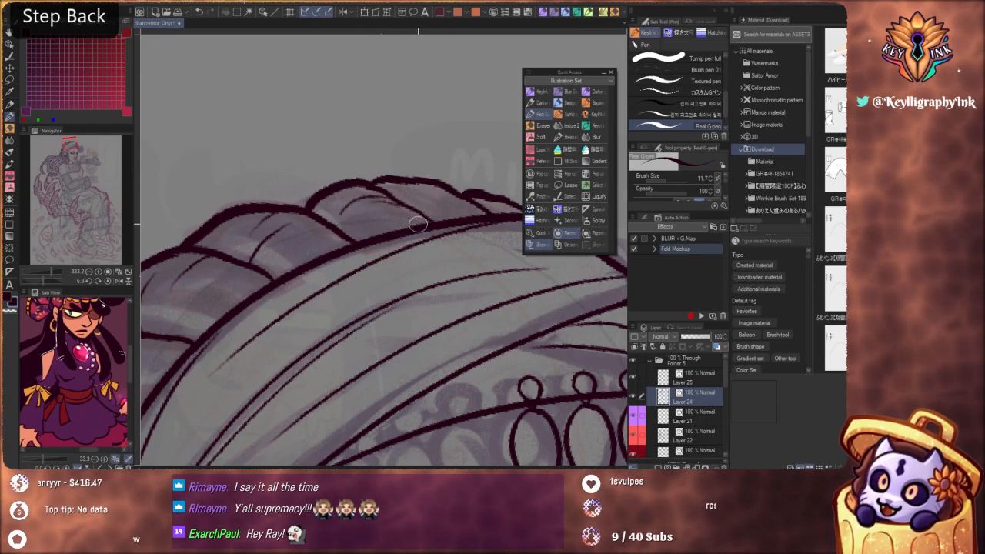
Rotate the canvas and ink crease marks on the small front hair sections and the crown sections above the headband
left_click_drag(399, 241, 432, 287)
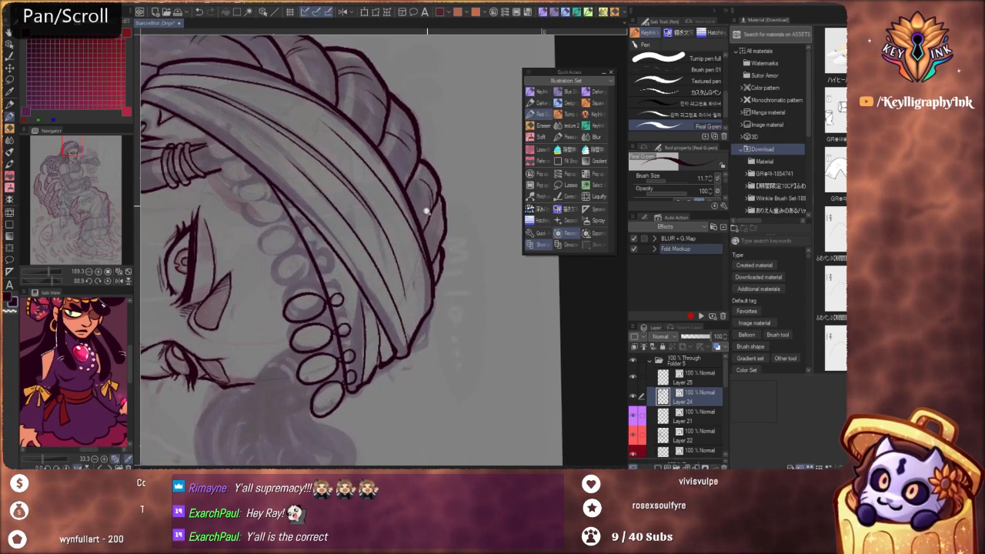
scroll(437, 220, "up", 2)
scroll(439, 295, "up", 2)
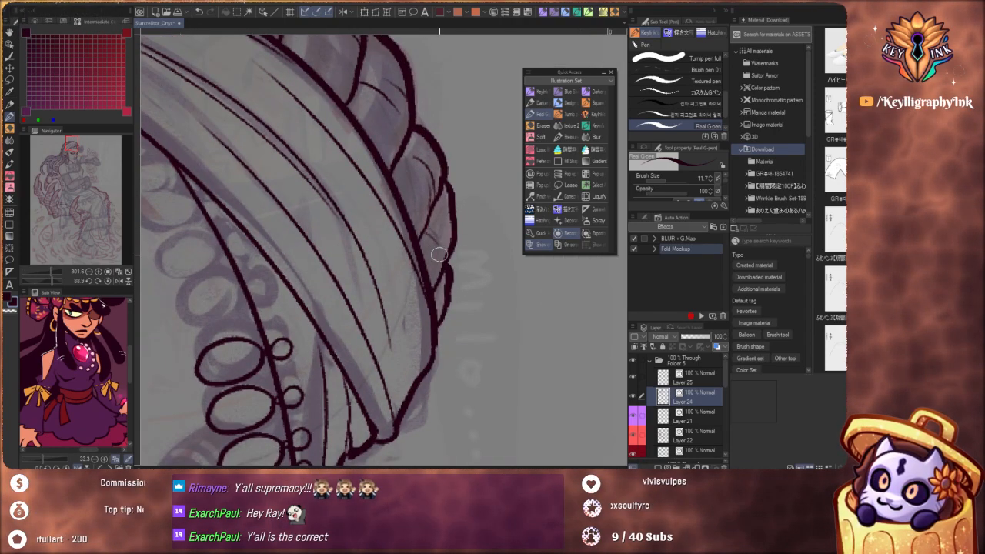
scroll(438, 250, "down", 6)
left_click_drag(402, 303, 393, 389)
scroll(394, 265, "up", 5)
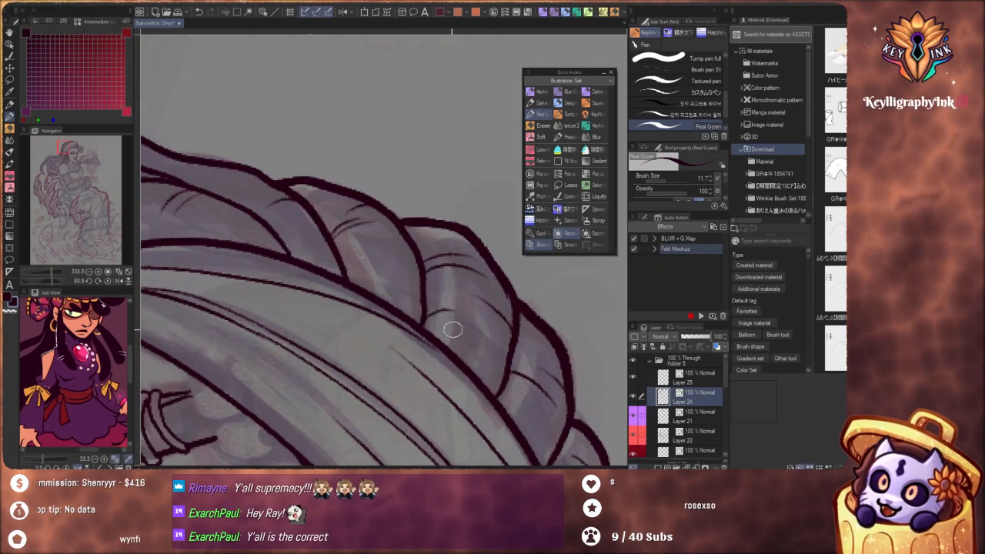
Ink the forehead contour from the headband's hanging beads down to the far brow, redoing the stroke once
scroll(354, 273, "down", 5)
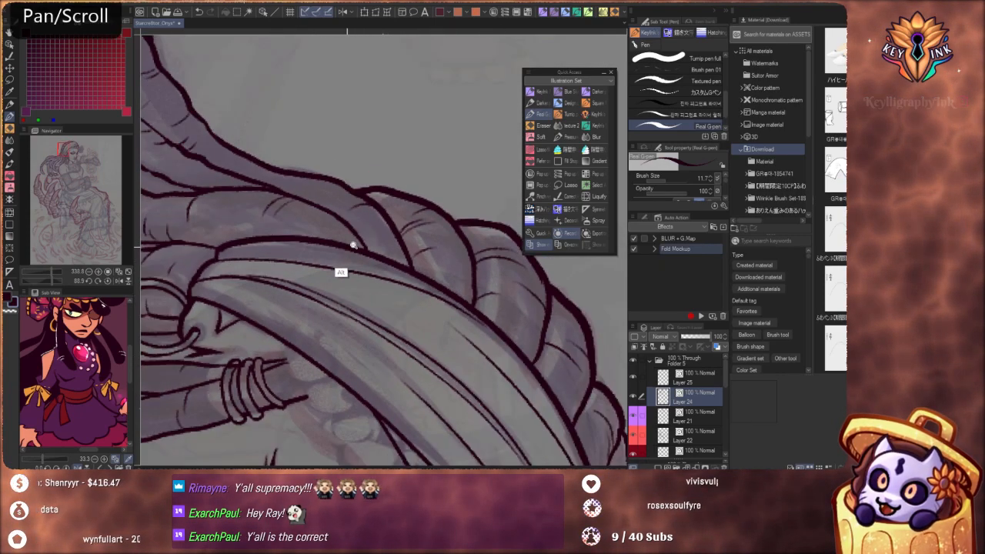
left_click_drag(398, 395, 525, 279)
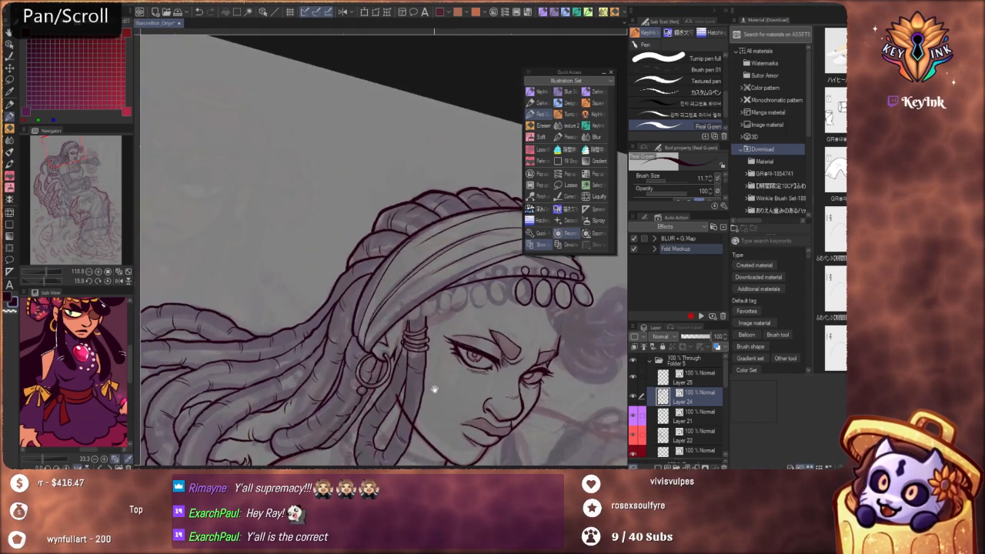
left_click_drag(433, 389, 454, 360)
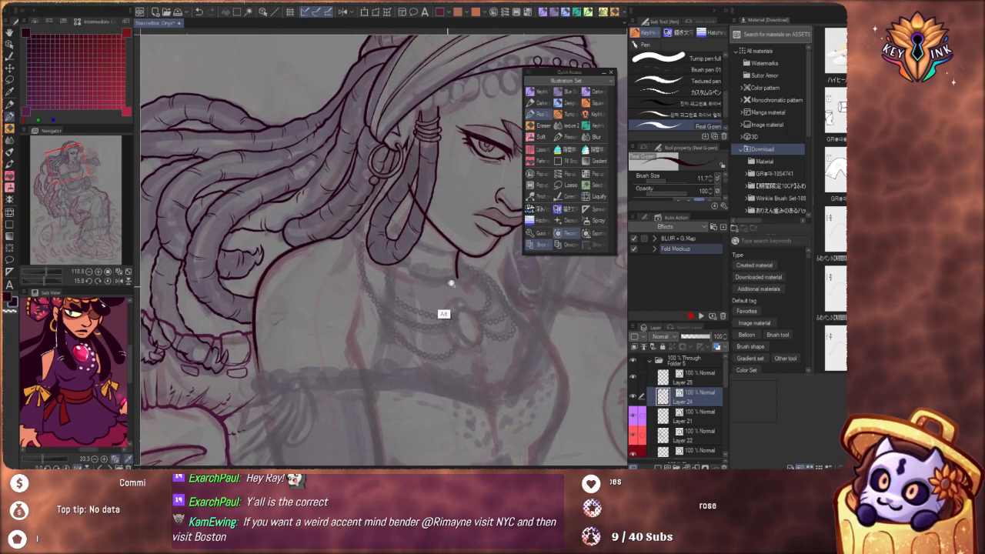
scroll(451, 284, "down", 4)
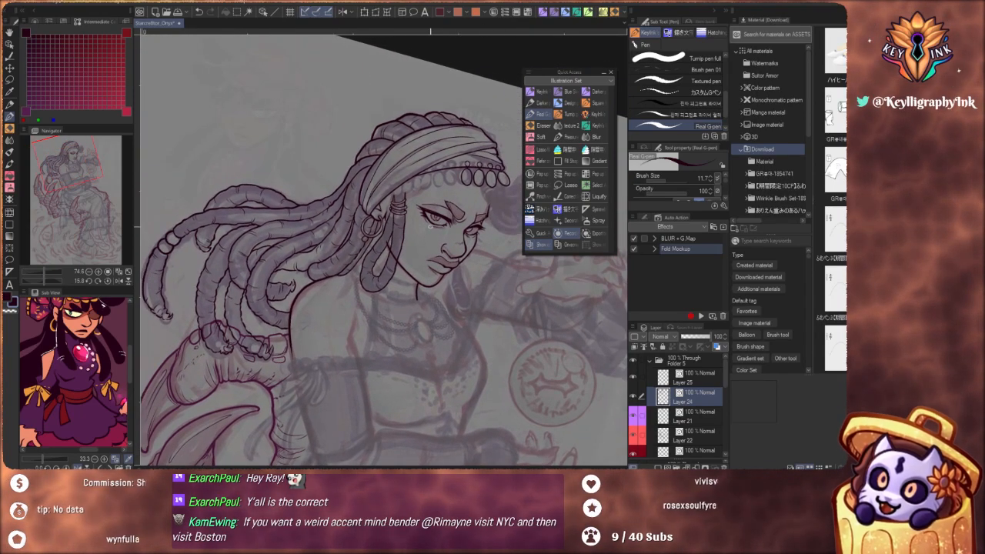
mouse_move(541, 365)
left_mouse_down()
mouse_move(525, 383)
mouse_move(547, 380)
left_mouse_up()
left_click_drag(552, 343, 501, 376)
scroll(460, 235, "up", 5)
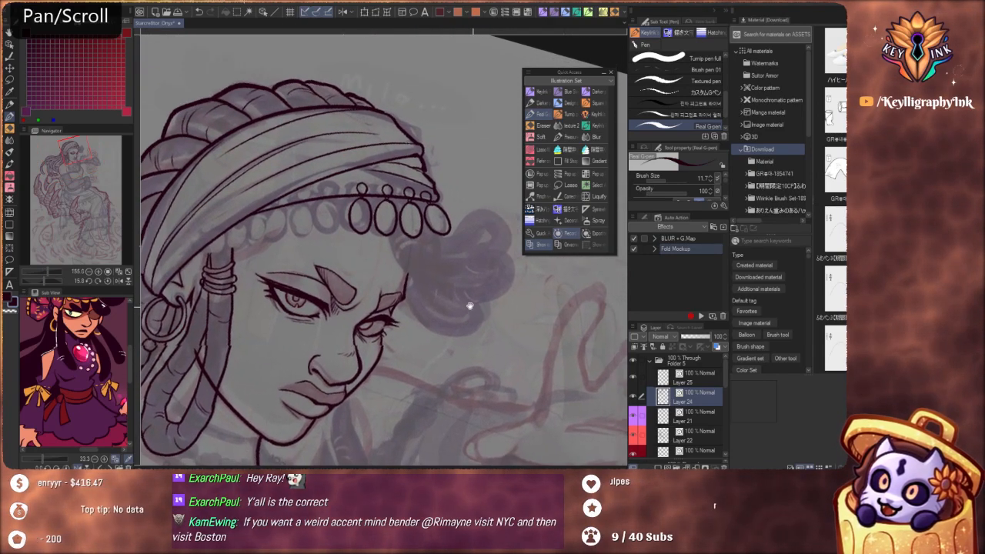
scroll(391, 237, "up", 5)
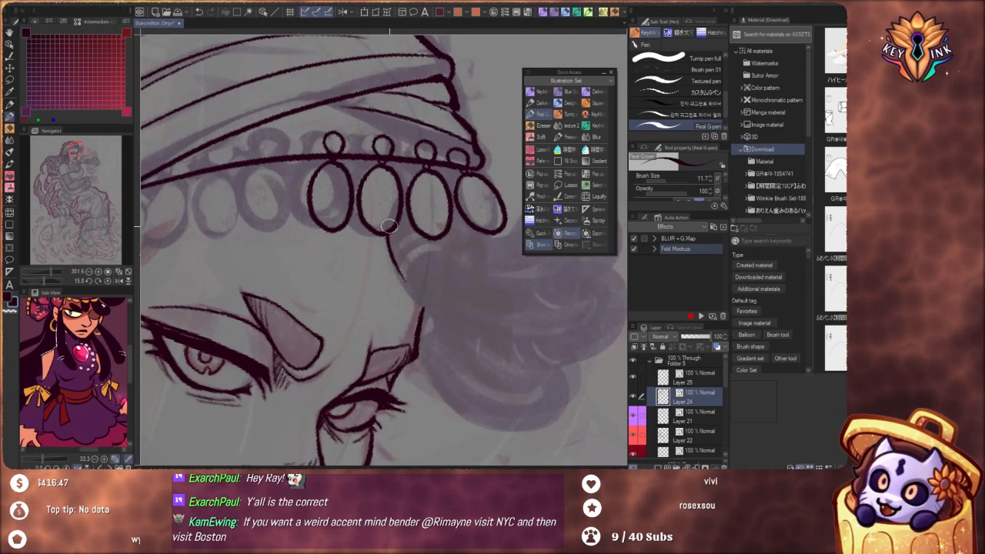
key("ctrl+z")
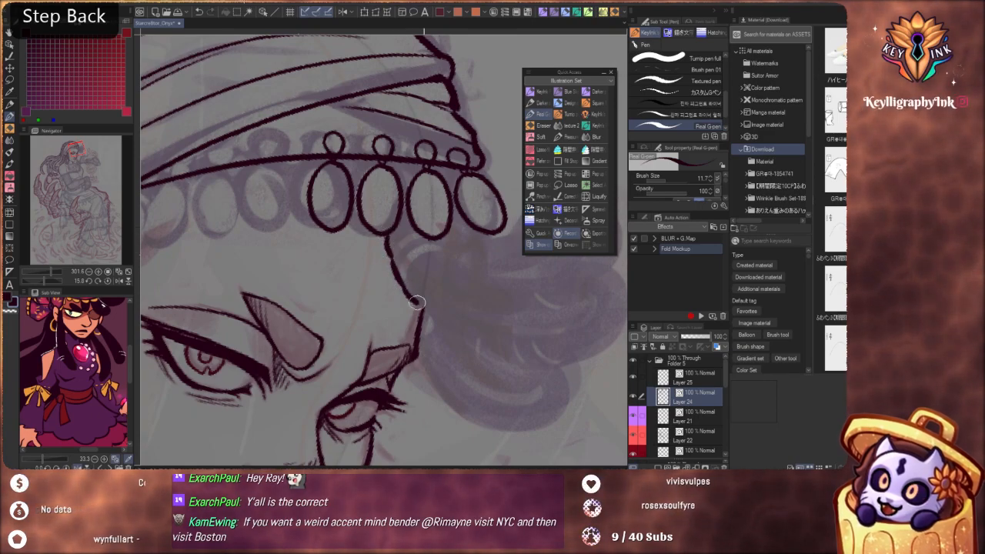
Rotate the canvas and outline the rounded front lobe of the hair bunch beneath the last bead, redoing the missed strokes
key("shift+space")
mouse_move(462, 319)
left_mouse_down()
mouse_move(410, 427)
mouse_move(376, 347)
mouse_move(367, 255)
mouse_move(433, 269)
mouse_move(396, 169)
left_mouse_up()
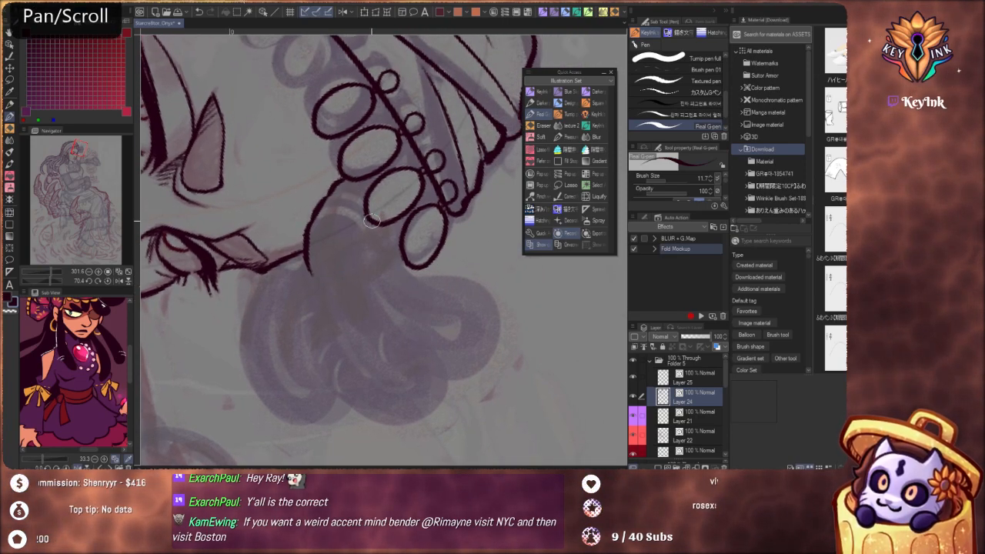
mouse_move(364, 218)
left_mouse_down()
mouse_move(366, 274)
mouse_move(435, 275)
left_mouse_up()
key("ctrl+z")
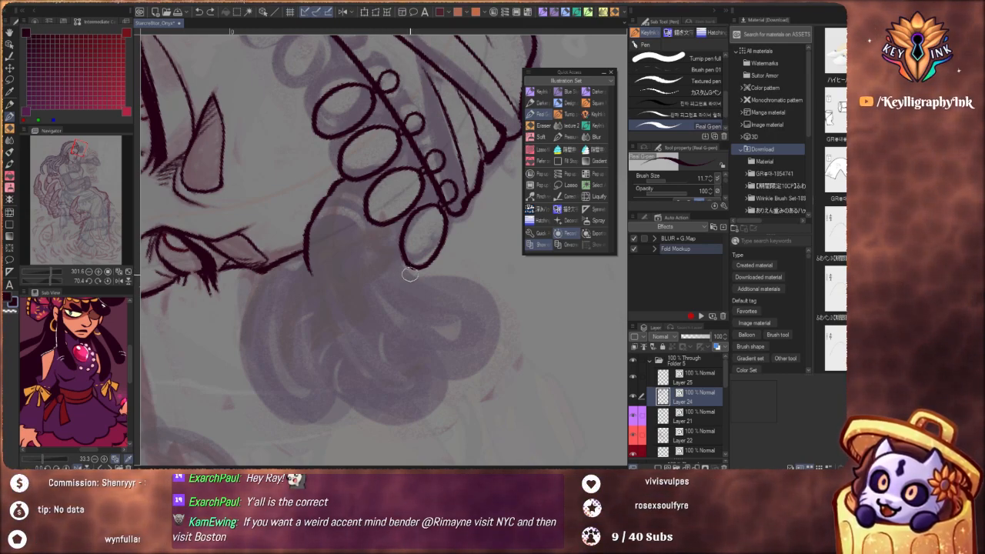
key("ctrl+z")
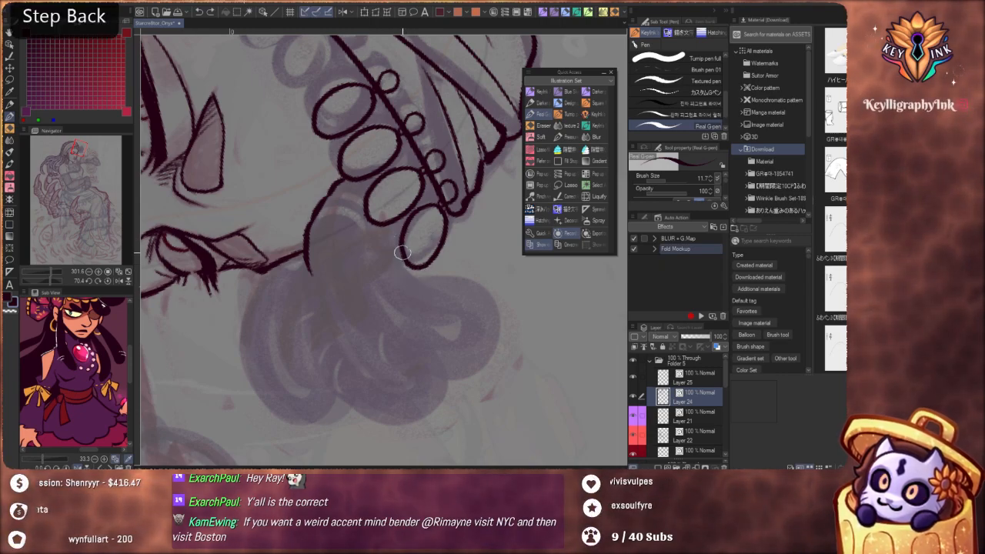
mouse_move(402, 252)
left_mouse_down()
mouse_move(422, 279)
mouse_move(488, 308)
left_mouse_up()
left_click_drag(478, 368, 441, 378)
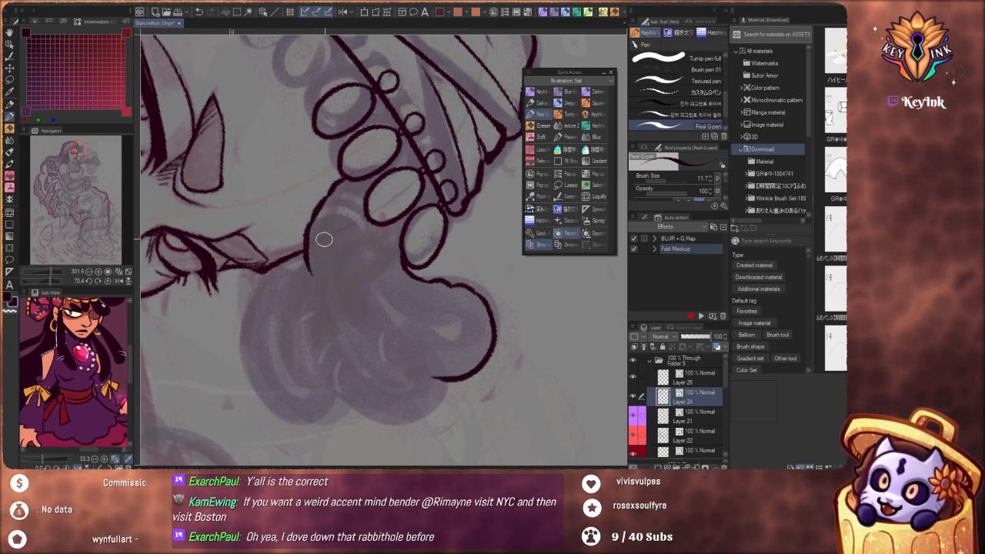
Outline the middle lobe of the hair bunch and the smaller lobe behind it, beside the far brow
mouse_move(328, 312)
left_mouse_down()
mouse_move(398, 229)
mouse_move(413, 233)
mouse_move(374, 172)
mouse_move(361, 216)
left_mouse_up()
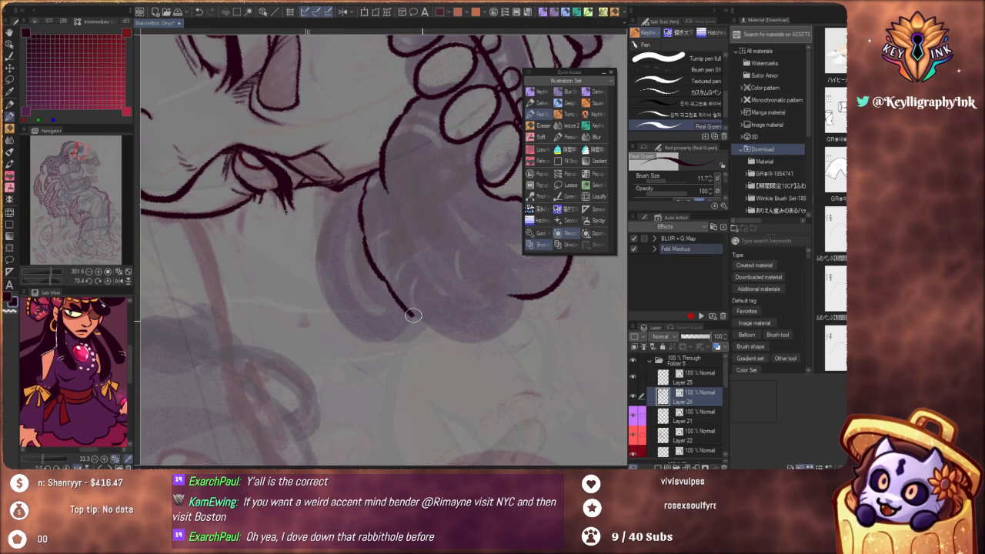
mouse_move(414, 316)
left_mouse_down()
mouse_move(440, 334)
mouse_move(487, 339)
mouse_move(525, 295)
mouse_move(482, 280)
mouse_move(488, 343)
left_mouse_up()
scroll(408, 291, "up", 5)
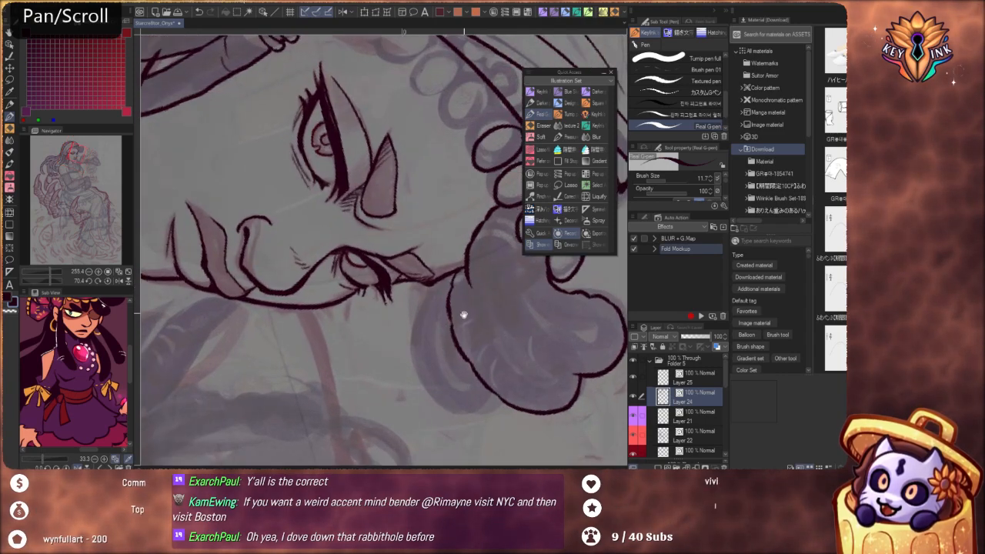
key("ctrl+z")
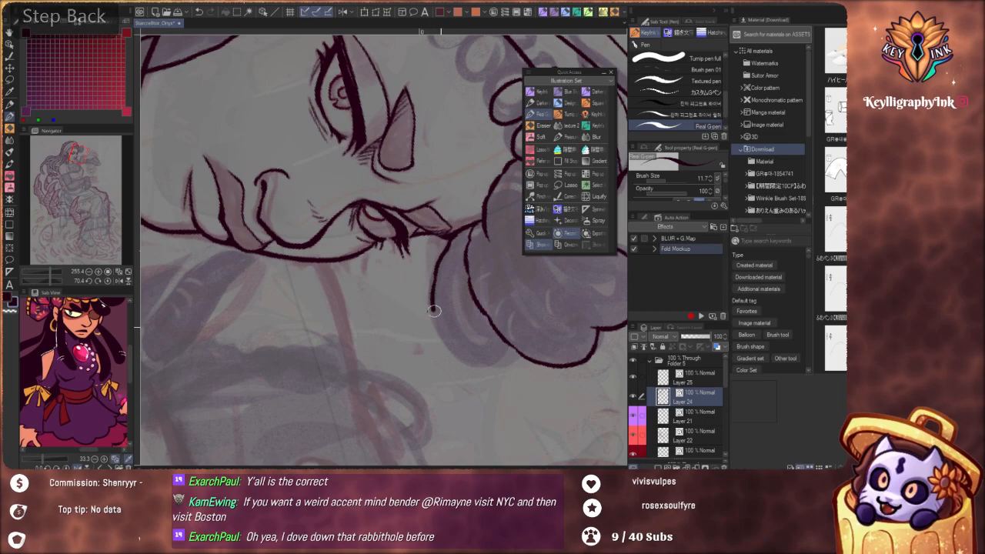
left_click_drag(480, 360, 502, 357)
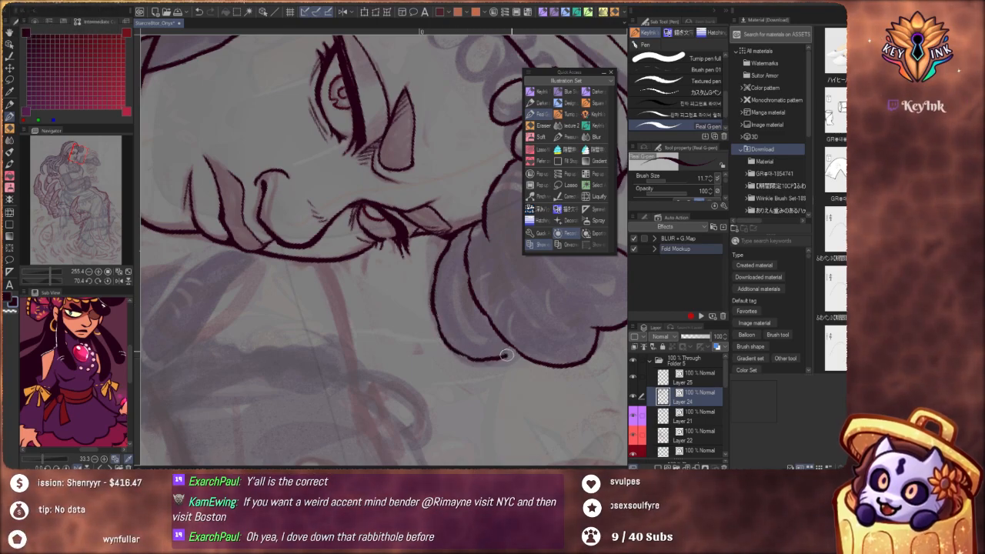
scroll(468, 265, "down", 5)
mouse_move(439, 306)
left_mouse_down()
mouse_move(422, 361)
mouse_move(354, 379)
left_mouse_up()
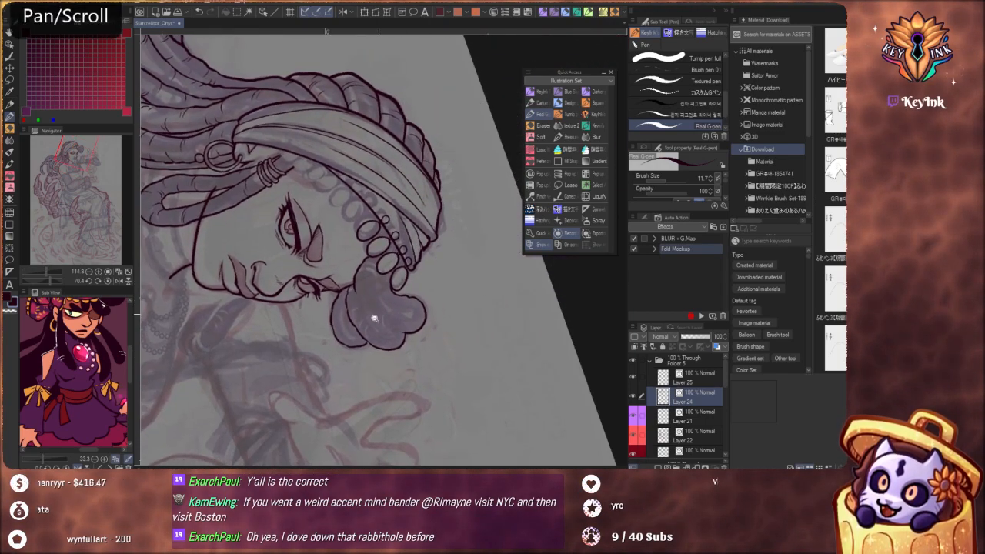
Try to ink a small hooked curl with an inner fold line inside the front lobe of the hair bunch
scroll(380, 321, "up", 4)
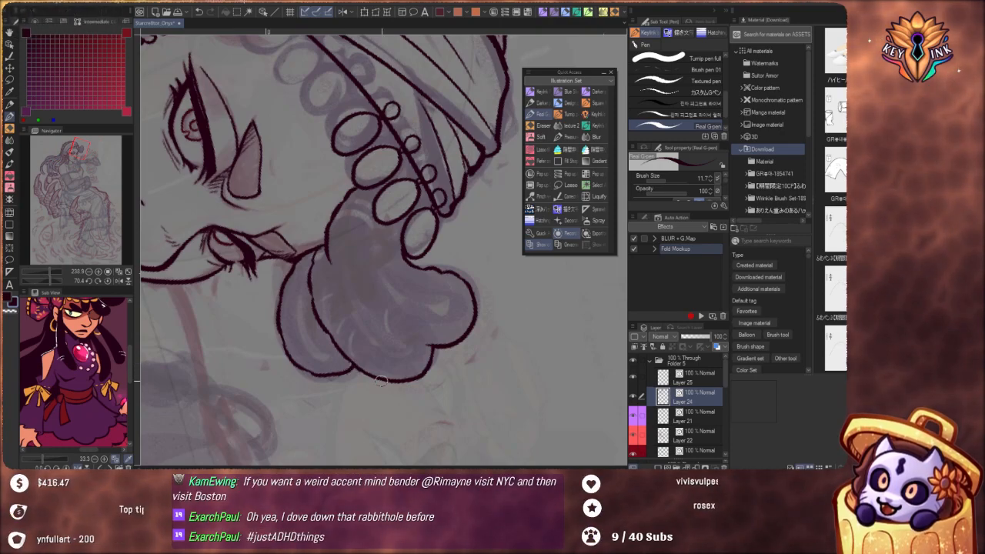
key("shift+space")
mouse_move(453, 403)
left_mouse_down()
mouse_move(501, 277)
mouse_move(431, 189)
left_mouse_up()
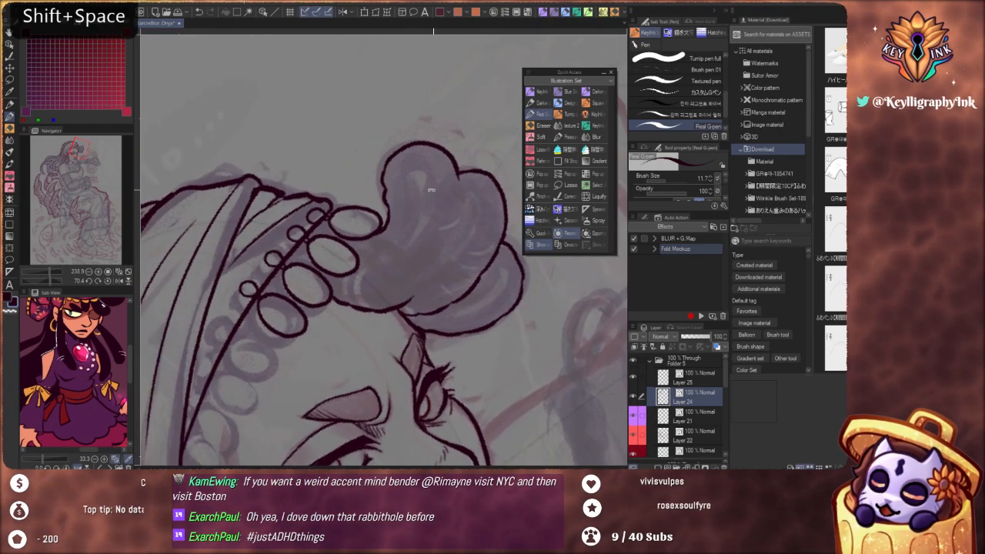
left_click_drag(425, 225, 436, 257)
scroll(422, 222, "up", 3)
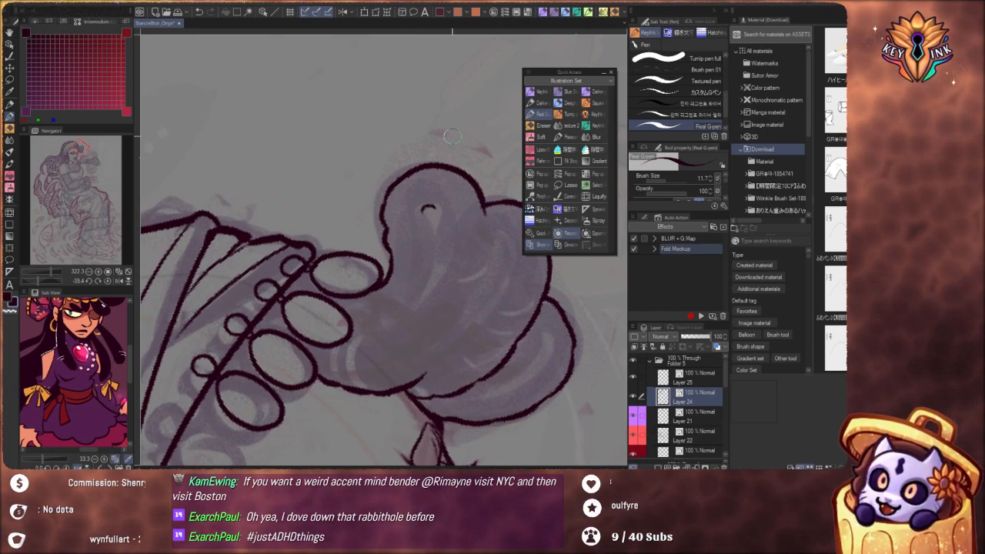
key("ctrl+z")
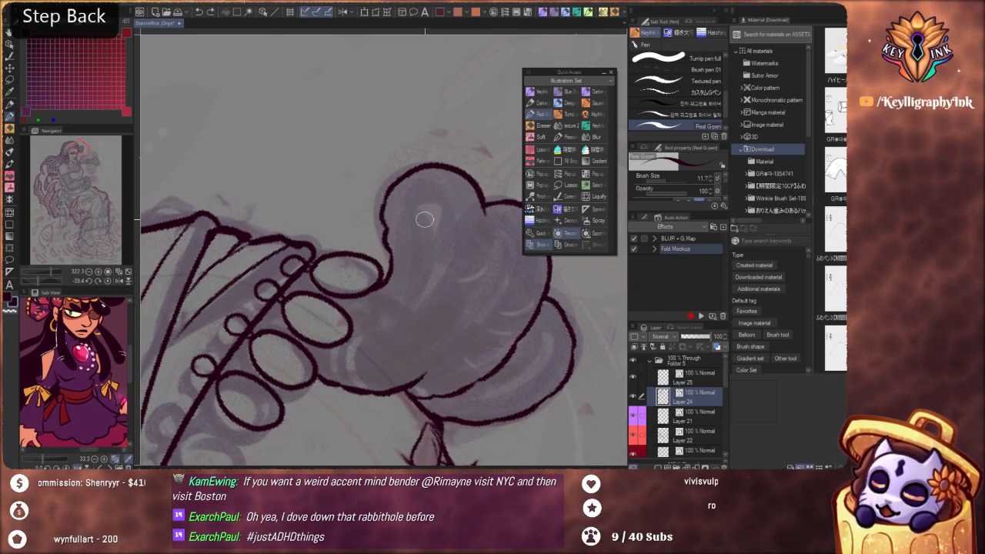
left_click_drag(434, 223, 412, 276)
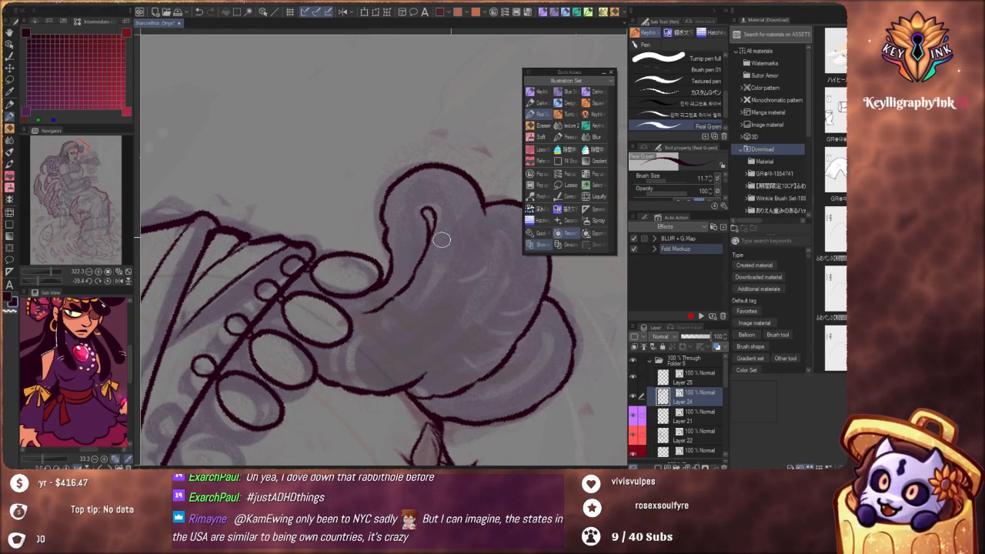
key("shift+space")
mouse_move(412, 385)
left_mouse_down()
mouse_move(310, 388)
mouse_move(349, 308)
left_mouse_up()
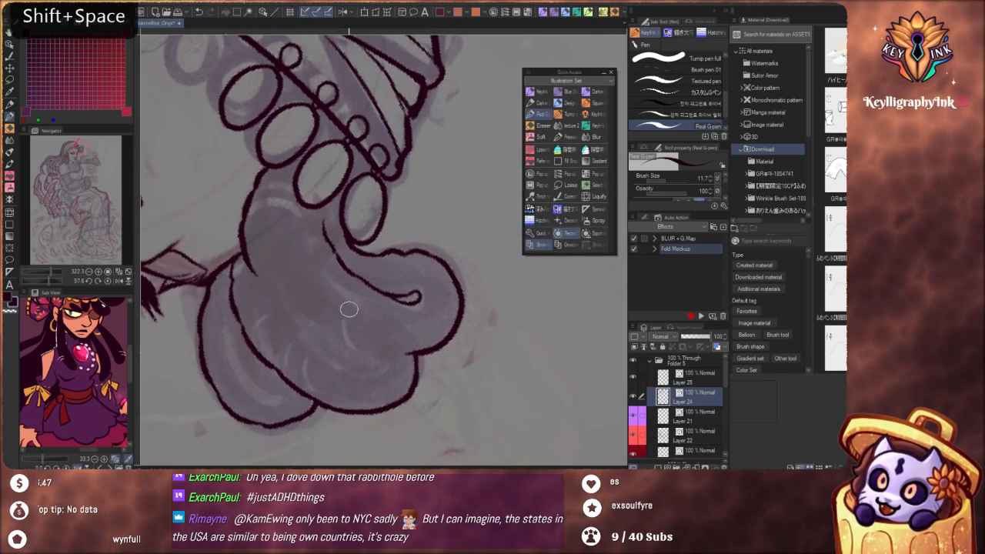
key("ctrl+z")
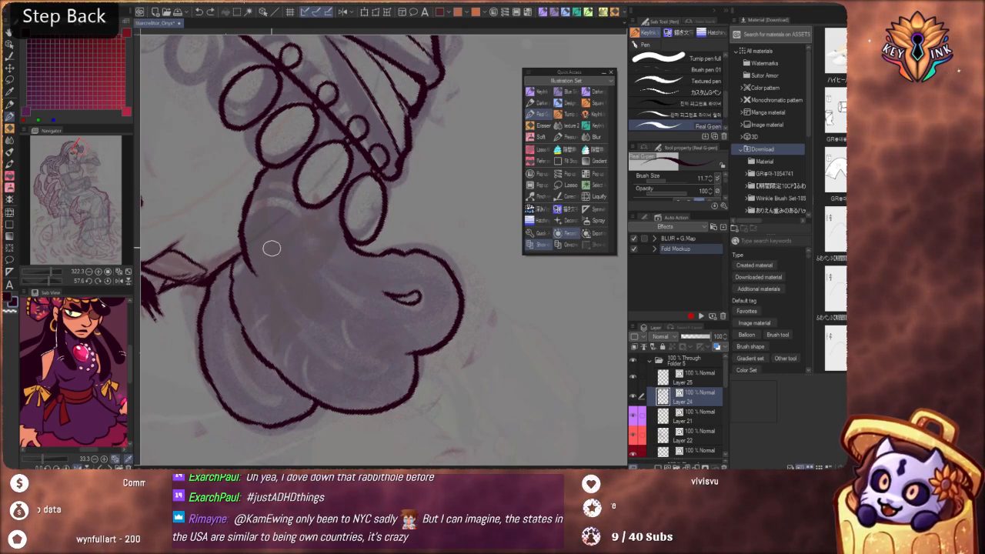
Replace the bunch's edge below the beads with a smooth line that continues as a fold between the front and middle lobes
key("ctrl+alt")
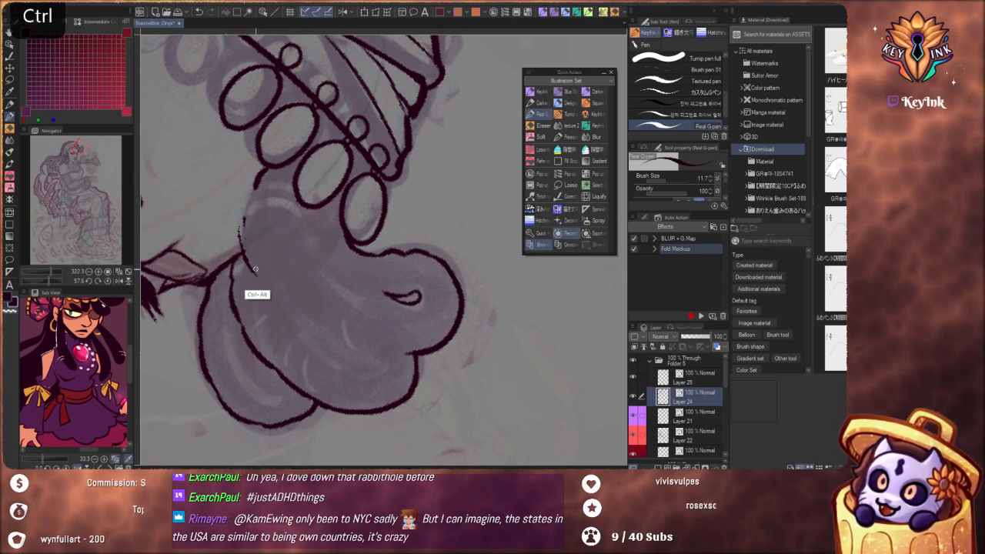
mouse_move(246, 203)
left_mouse_down()
mouse_move(245, 239)
mouse_move(254, 194)
mouse_move(257, 208)
mouse_move(263, 174)
left_mouse_up()
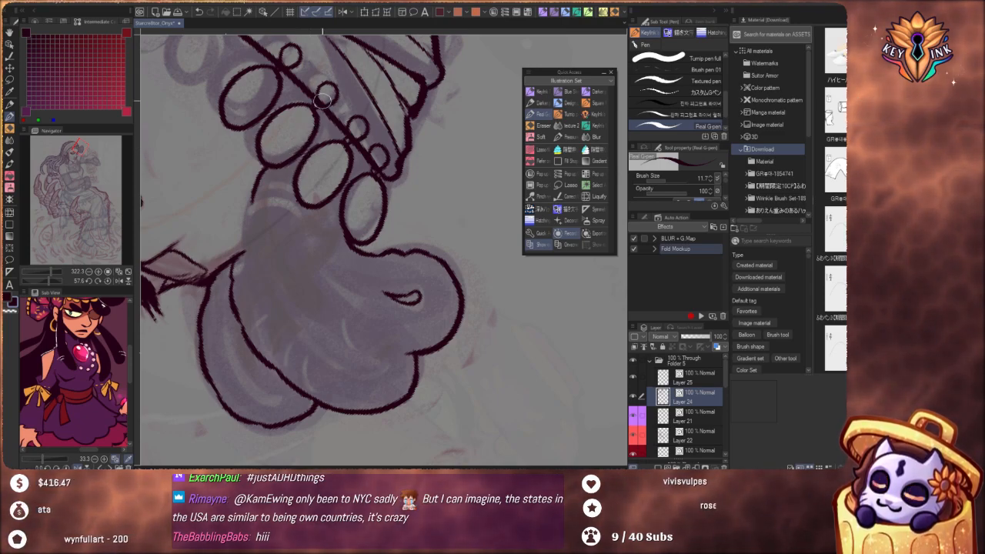
key("ctrl+z")
mouse_move(250, 197)
left_mouse_down()
mouse_move(249, 253)
mouse_move(282, 295)
left_mouse_up()
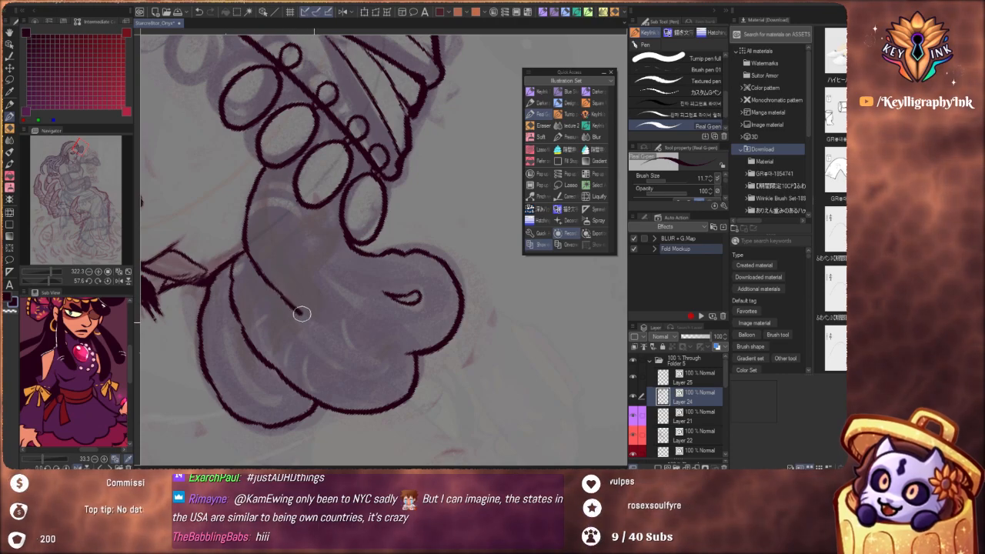
left_click_drag(334, 330, 391, 351)
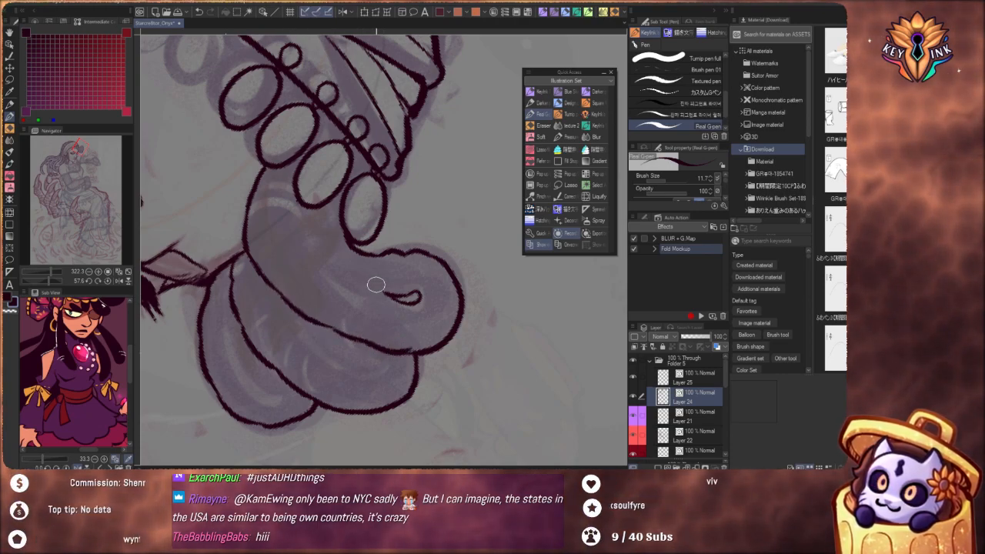
Ink a short inner fold line below the beads, then erase the hooked curl and the front lobe's outline
left_click_drag(400, 300, 344, 278)
key("ctrl+z")
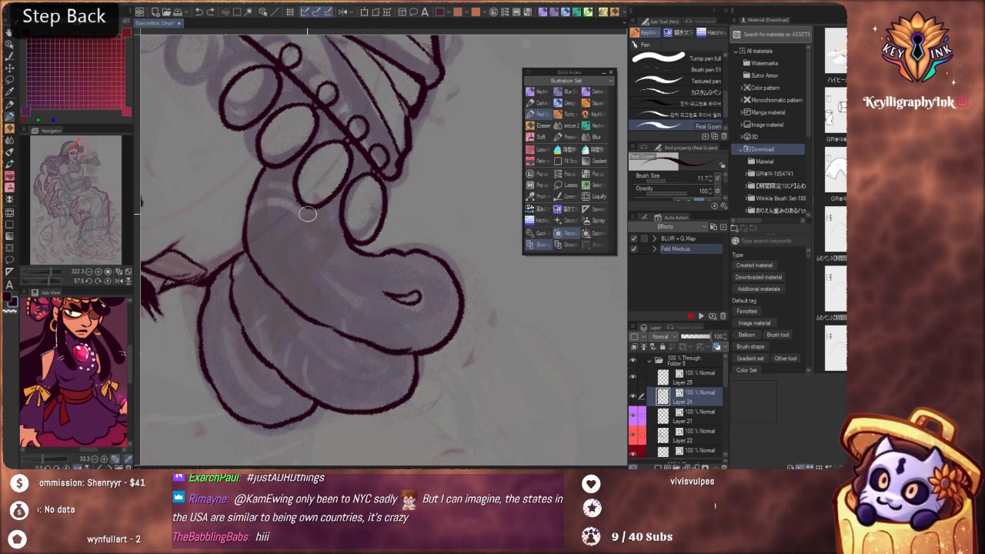
mouse_move(308, 226)
left_mouse_down()
mouse_move(399, 299)
mouse_move(402, 252)
left_mouse_up()
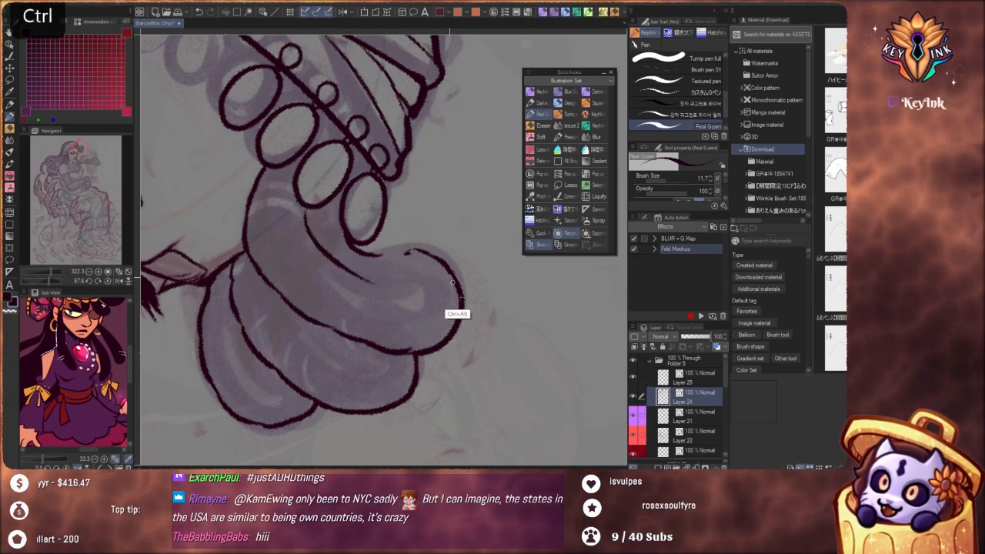
left_click_drag(433, 292, 423, 262)
left_click_drag(102, 367, 80, 422)
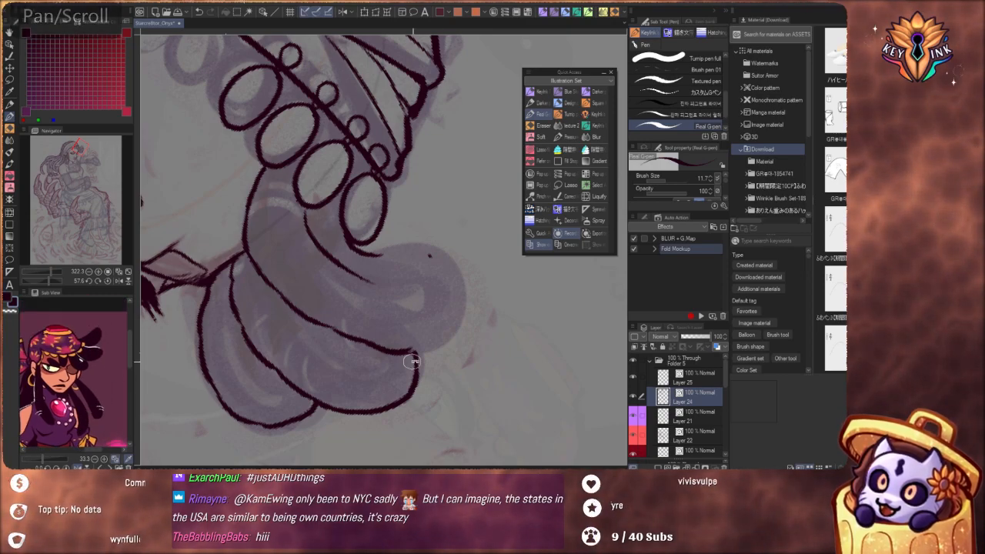
Redraw the front lobe's rounded outline from the middle lobe around to the last bead, breaking up the fold line between them
left_click_drag(497, 337, 448, 174)
key("ctrl+z")
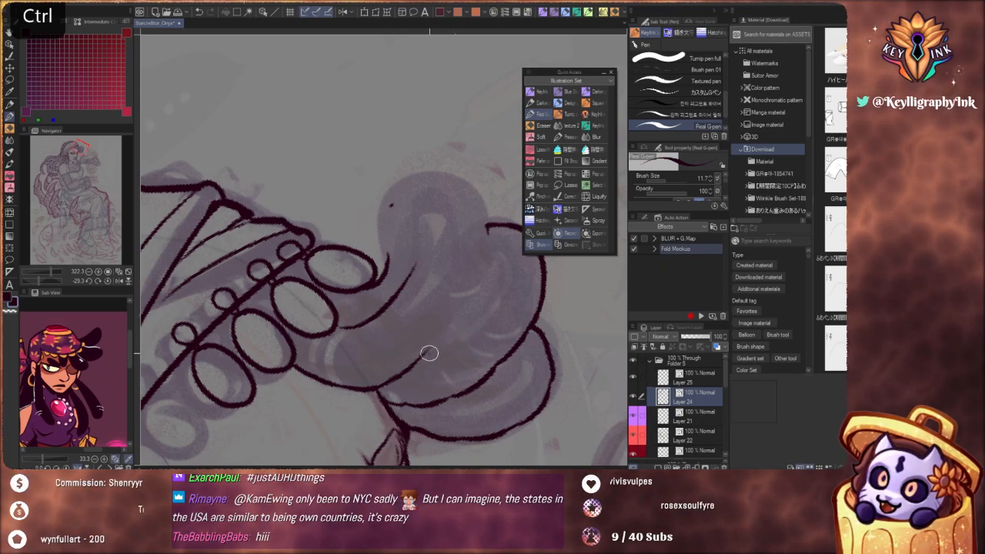
mouse_move(475, 285)
left_mouse_down()
mouse_move(486, 233)
mouse_move(459, 181)
left_mouse_up()
key("ctrl+z")
mouse_move(486, 234)
left_mouse_down()
mouse_move(483, 207)
mouse_move(454, 176)
left_mouse_up()
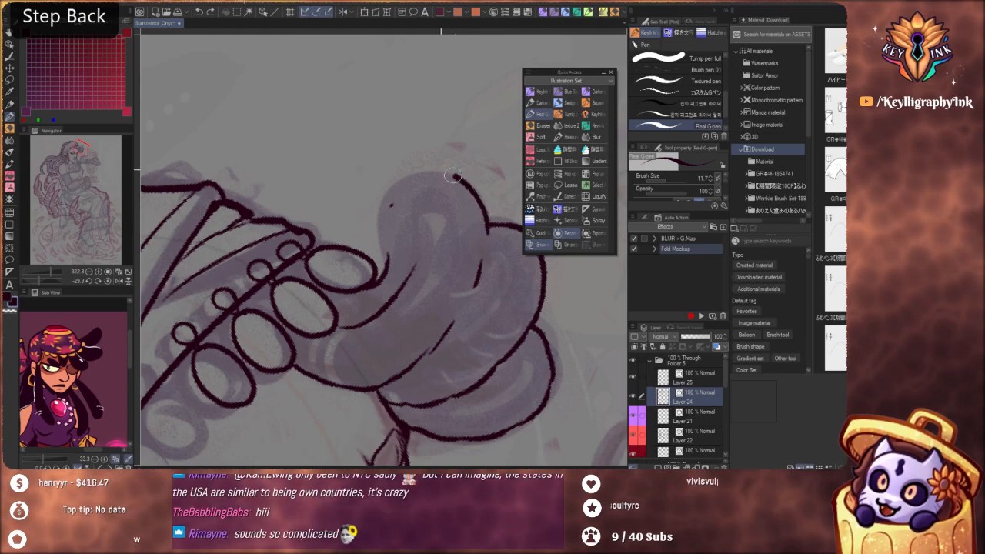
left_click_drag(376, 198, 389, 286)
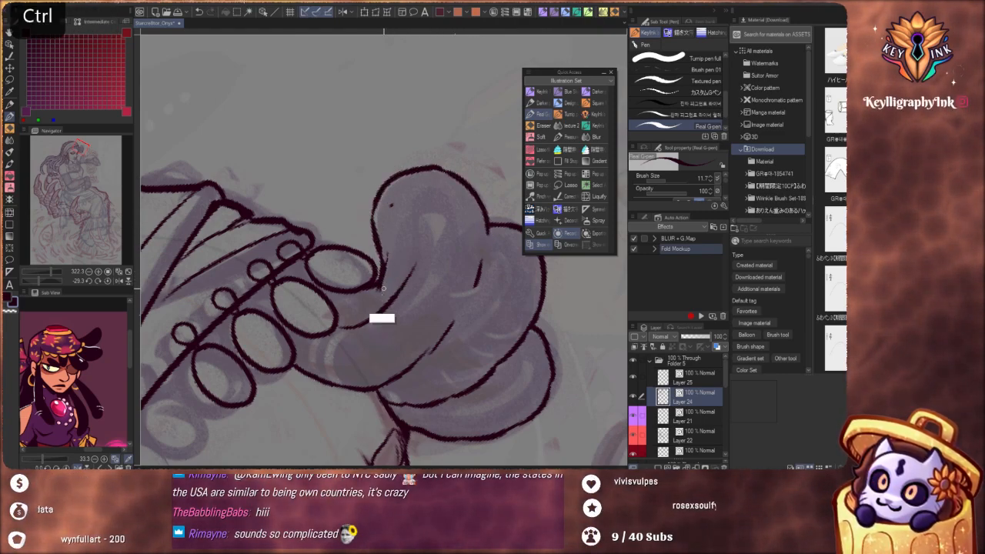
left_click_drag(416, 182, 331, 239)
left_click_drag(431, 385, 304, 354)
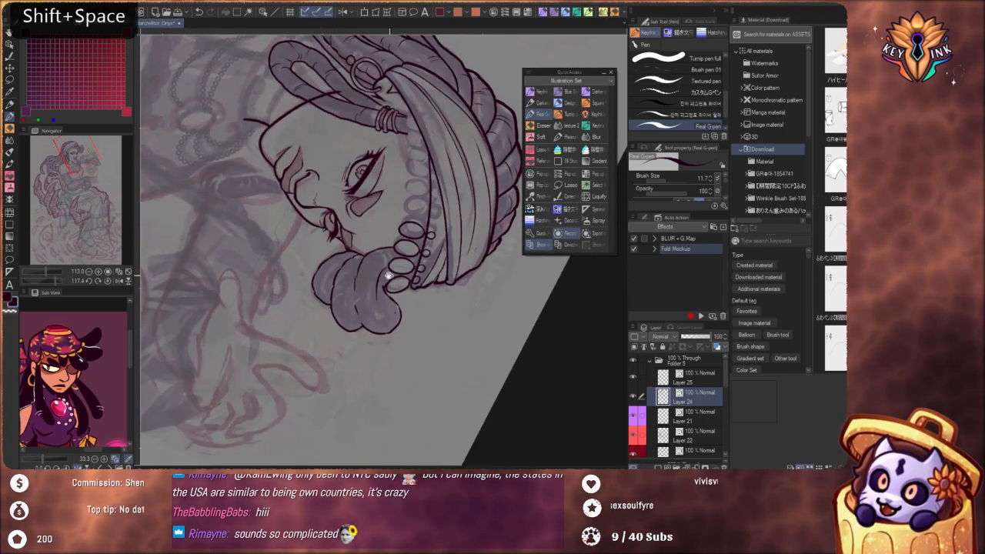
scroll(372, 277, "up", 10)
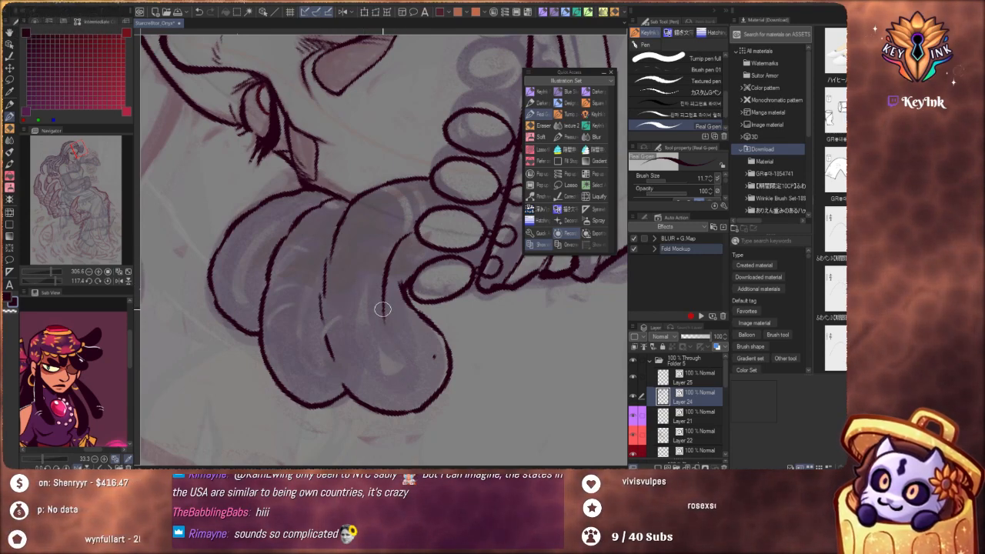
Ink a curved inner fold ending in a small hook inside the front lobe, with short crease marks around it
mouse_move(383, 310)
left_mouse_down()
mouse_move(394, 362)
mouse_move(386, 328)
mouse_move(397, 274)
mouse_move(412, 375)
left_mouse_up()
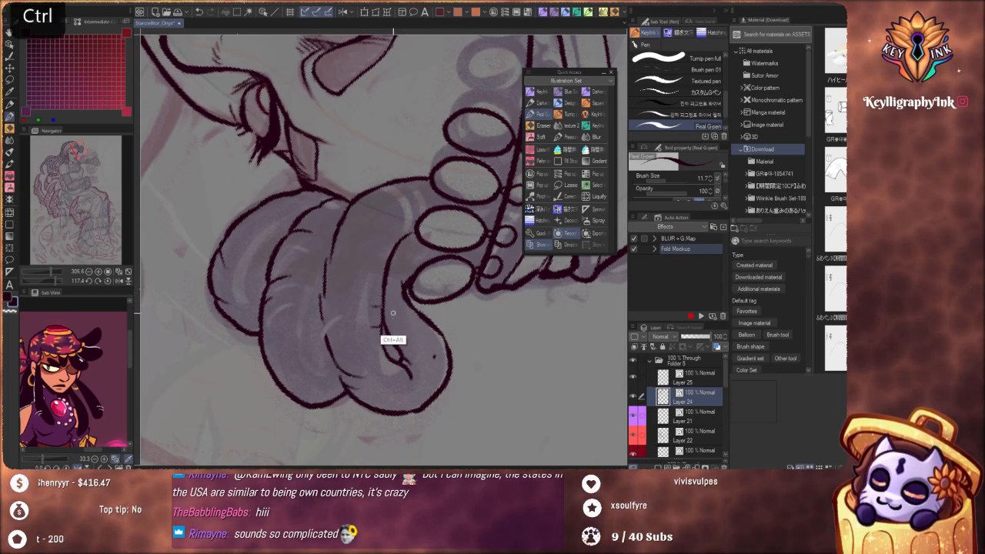
left_click_drag(382, 336, 405, 369)
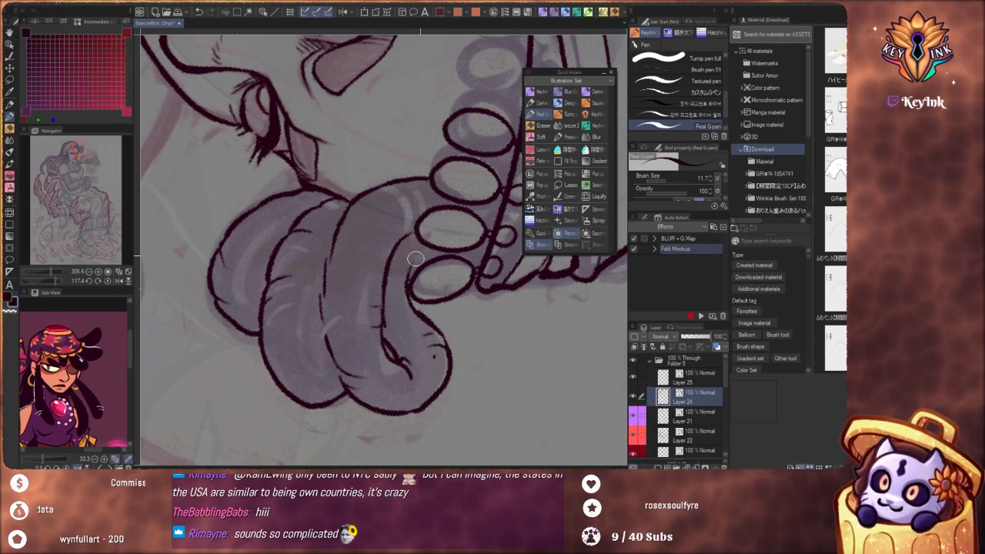
mouse_move(408, 290)
left_mouse_down()
mouse_move(534, 301)
mouse_move(413, 135)
left_mouse_up()
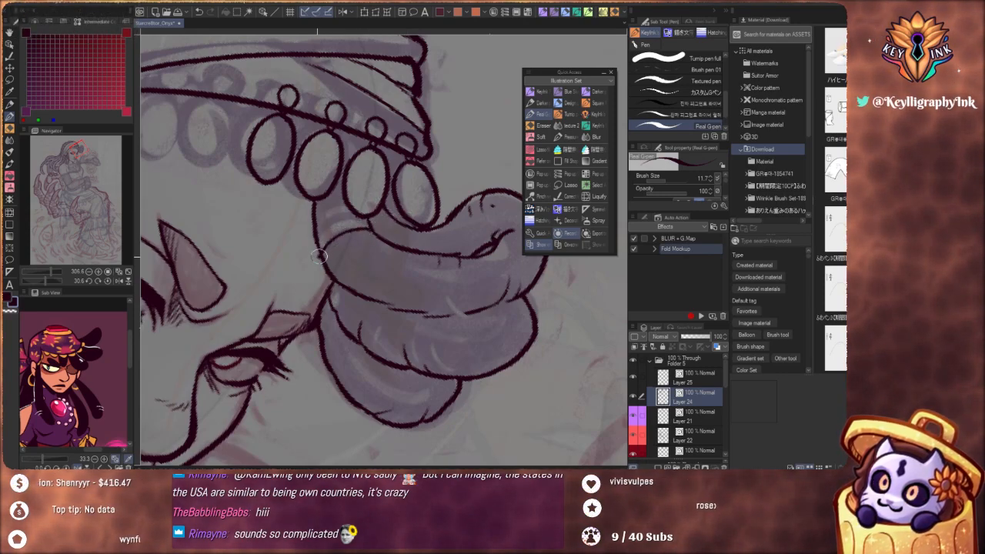
Ink several curved bands wrapping around the base of the hair bunch just below the headband beads
mouse_move(318, 256)
left_mouse_down()
mouse_move(324, 236)
mouse_move(357, 220)
left_mouse_up()
key("ctrl")
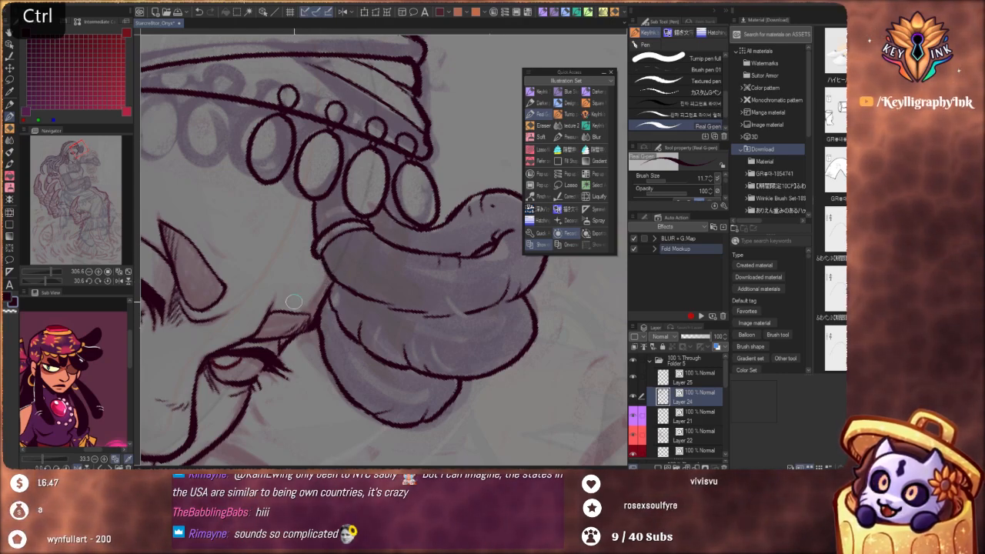
mouse_move(345, 257)
left_mouse_down()
mouse_move(433, 347)
mouse_move(441, 375)
mouse_move(403, 326)
mouse_move(441, 317)
mouse_move(409, 272)
mouse_move(379, 295)
mouse_move(437, 264)
left_mouse_up()
left_click_drag(382, 291, 425, 274)
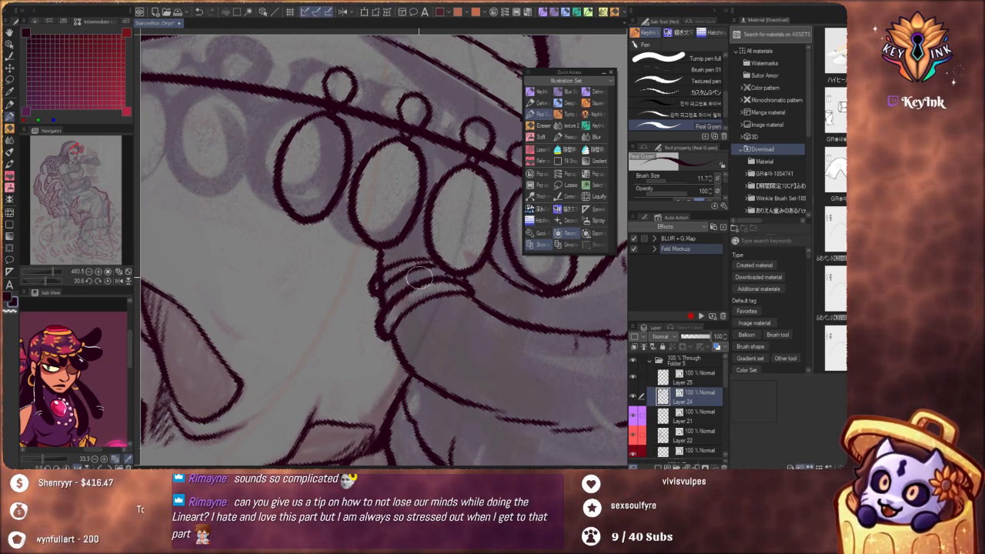
key("ctrl+z")
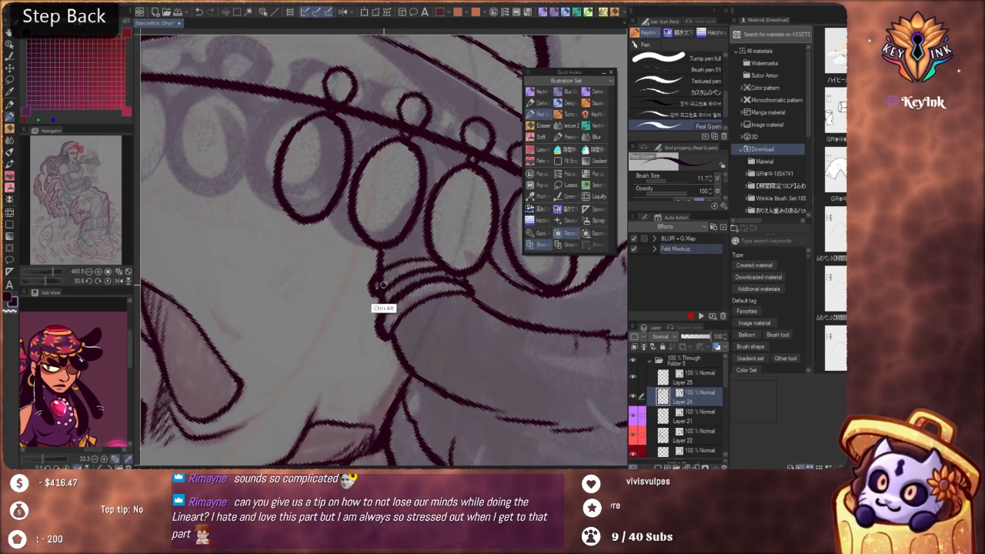
left_click_drag(469, 278, 441, 375)
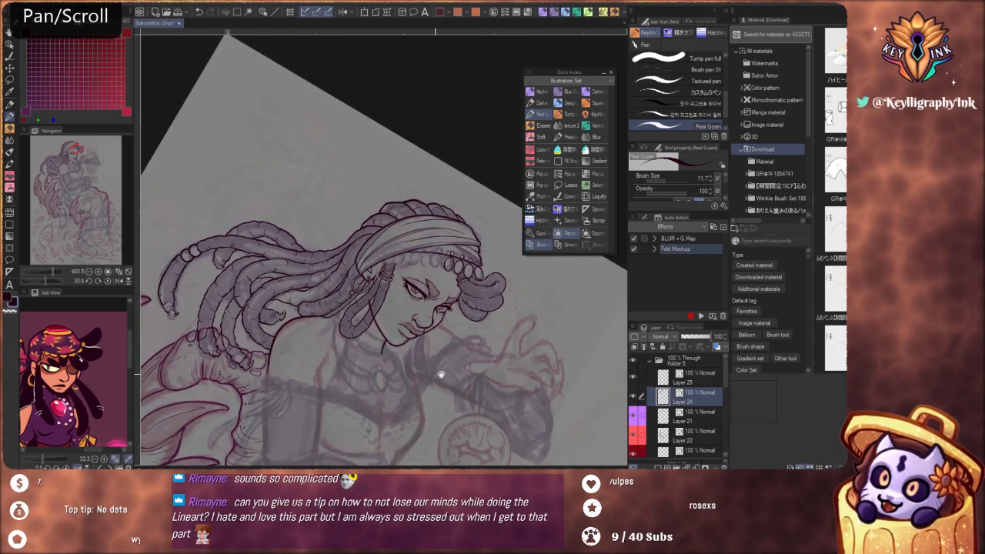
Check the banded hair bunch up close and against the whole head and upper body
mouse_move(510, 358)
left_mouse_down()
mouse_move(492, 355)
mouse_move(491, 369)
left_mouse_up()
left_click_drag(434, 321, 478, 306)
key("ctrl+z")
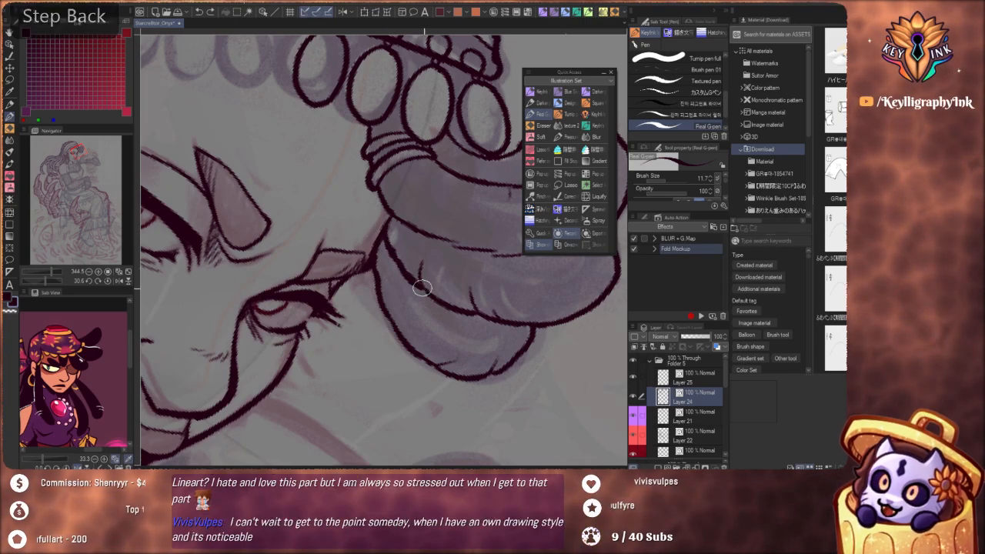
left_click_drag(434, 276, 416, 318)
scroll(408, 271, "down", 2)
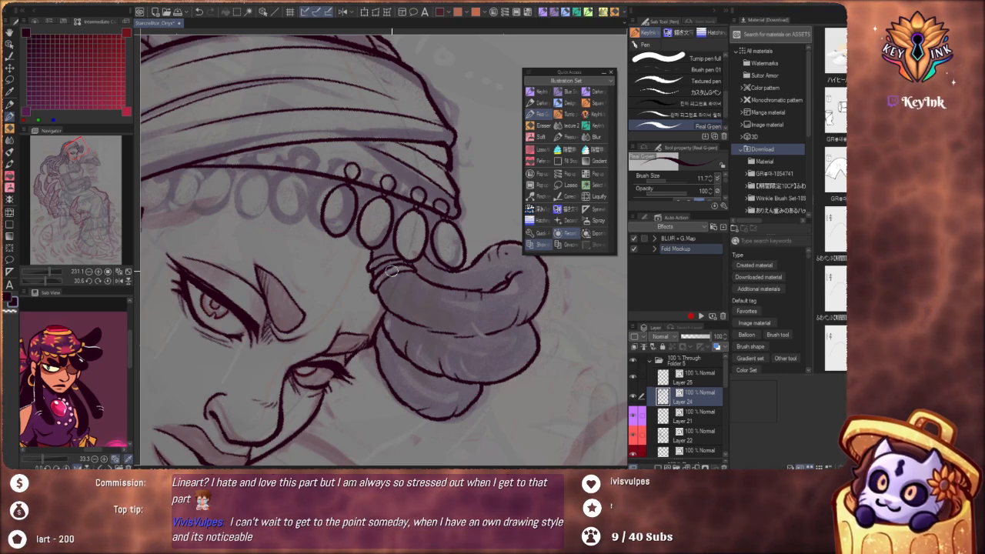
left_click_drag(454, 259, 504, 299)
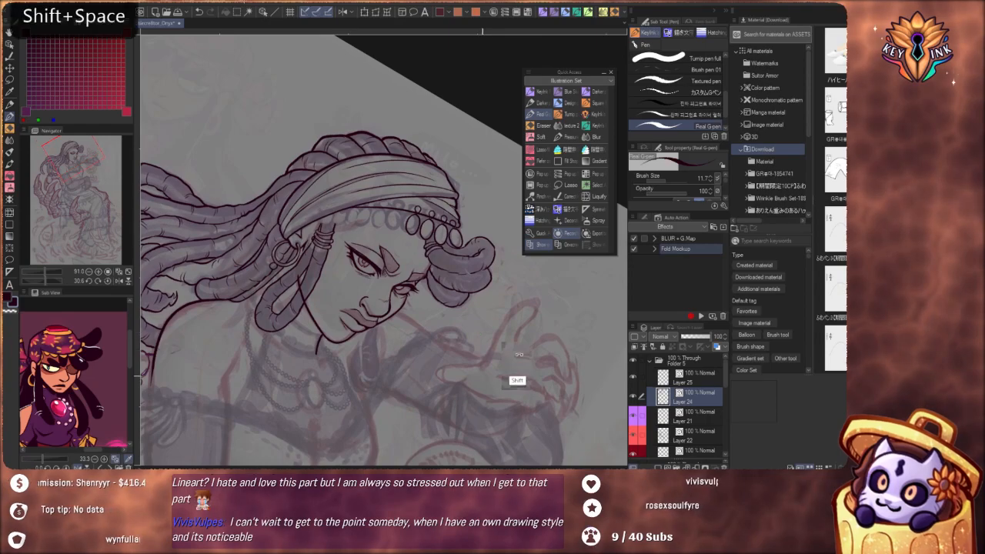
left_click_drag(517, 383, 508, 331)
left_click_drag(422, 340, 418, 297)
scroll(418, 297, "down", 5)
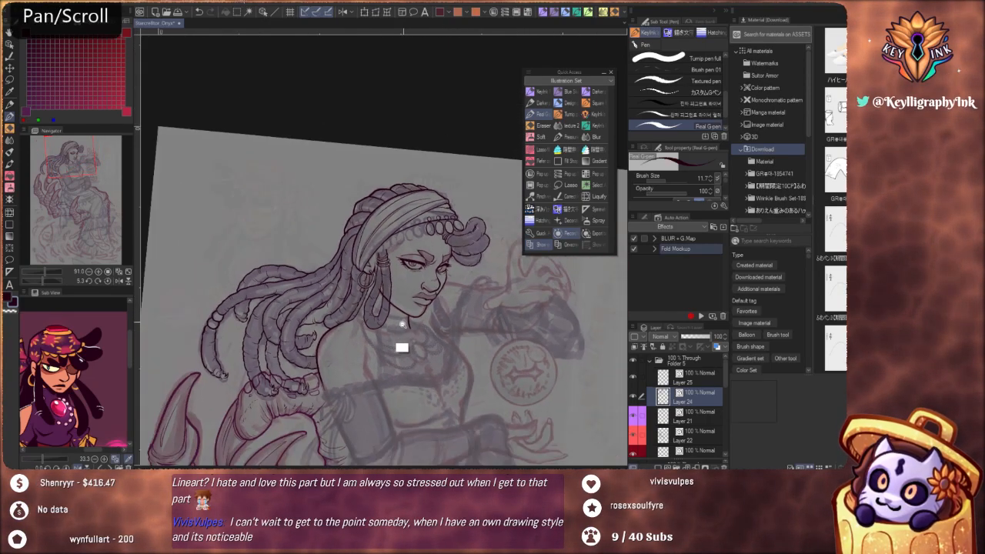
Ink the outer and inner edges of the lock hanging behind the far side of the jaw, removing a stray stroke under the chin
mouse_move(400, 345)
left_mouse_down()
mouse_move(423, 394)
mouse_move(403, 362)
left_mouse_up()
mouse_move(491, 311)
left_mouse_down()
mouse_move(484, 398)
mouse_move(467, 290)
mouse_move(452, 325)
mouse_move(400, 355)
mouse_move(455, 269)
left_mouse_up()
scroll(400, 368, "up", 5)
mouse_move(433, 301)
left_mouse_down()
mouse_move(460, 294)
mouse_move(444, 280)
left_mouse_up()
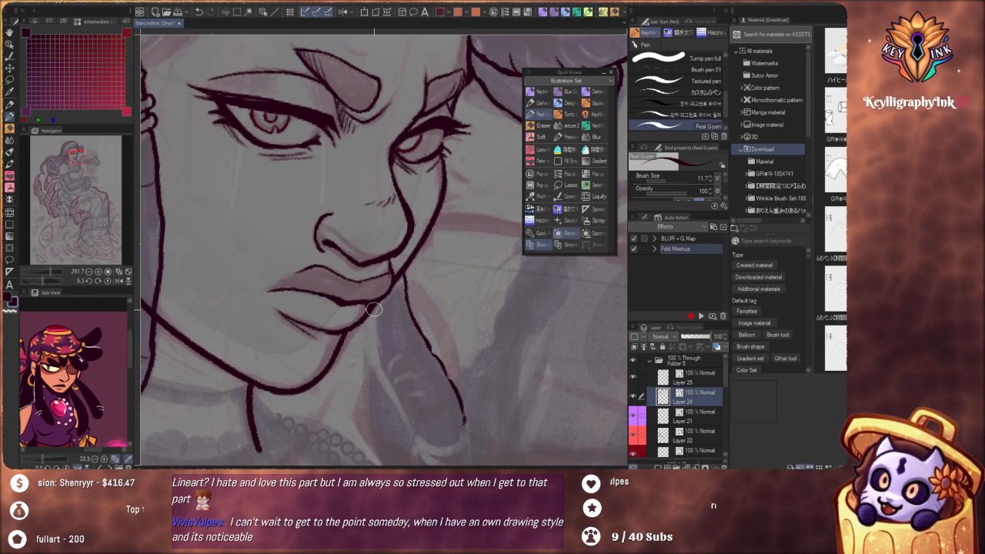
key("ctrl+z")
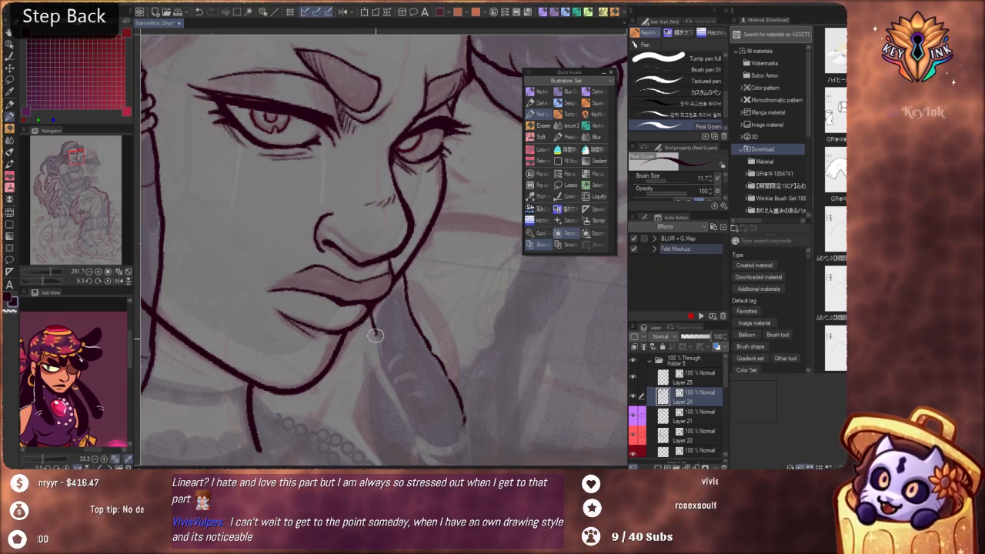
left_click_drag(375, 335, 411, 424)
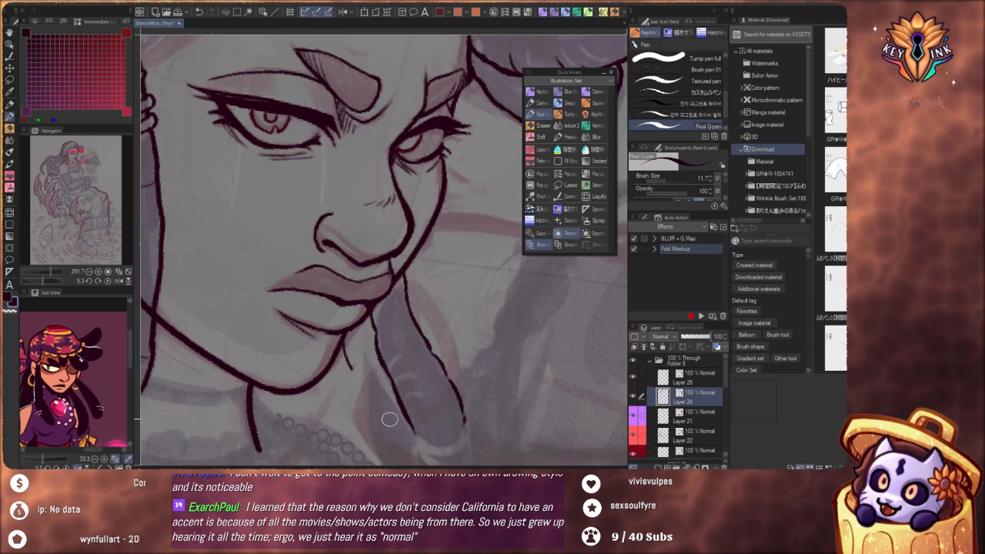
key("ctrl+z")
Ink the hanging lock's rounded lower loop and redraw its back edge so it rises to the jaw beneath the lips
left_click_drag(418, 374, 409, 256)
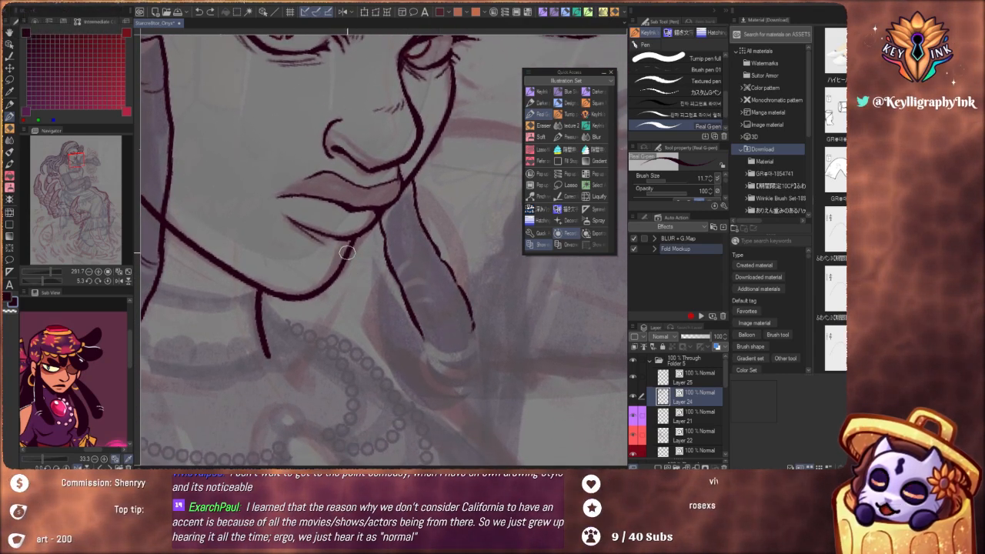
key("ctrl+z")
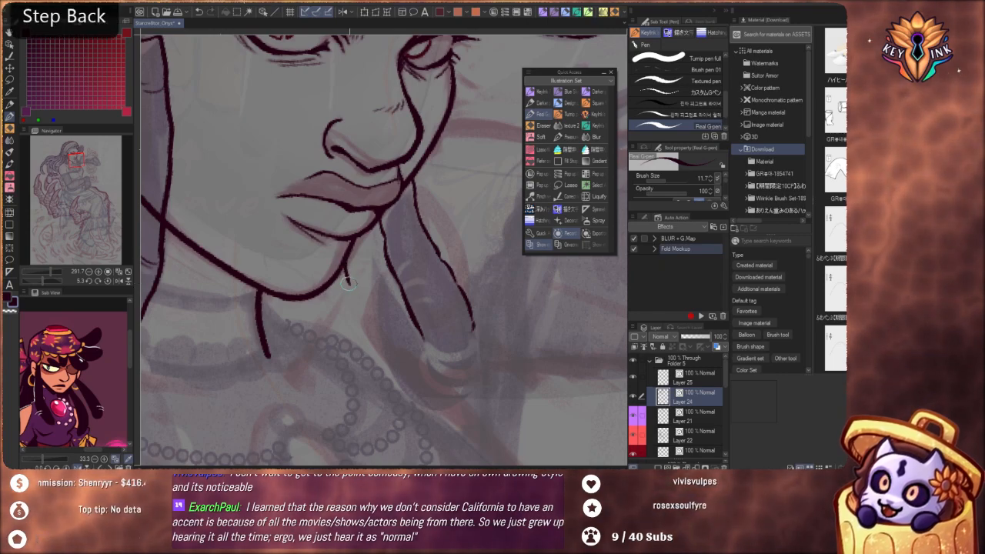
mouse_move(349, 284)
left_mouse_down()
mouse_move(375, 354)
mouse_move(422, 400)
mouse_move(450, 405)
mouse_move(471, 391)
mouse_move(467, 383)
left_mouse_up()
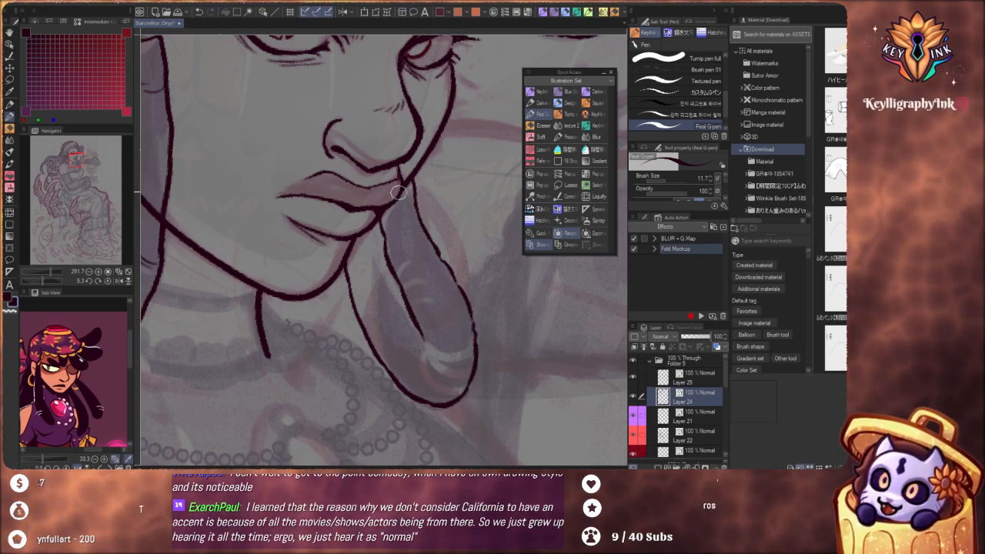
key("ctrl+z")
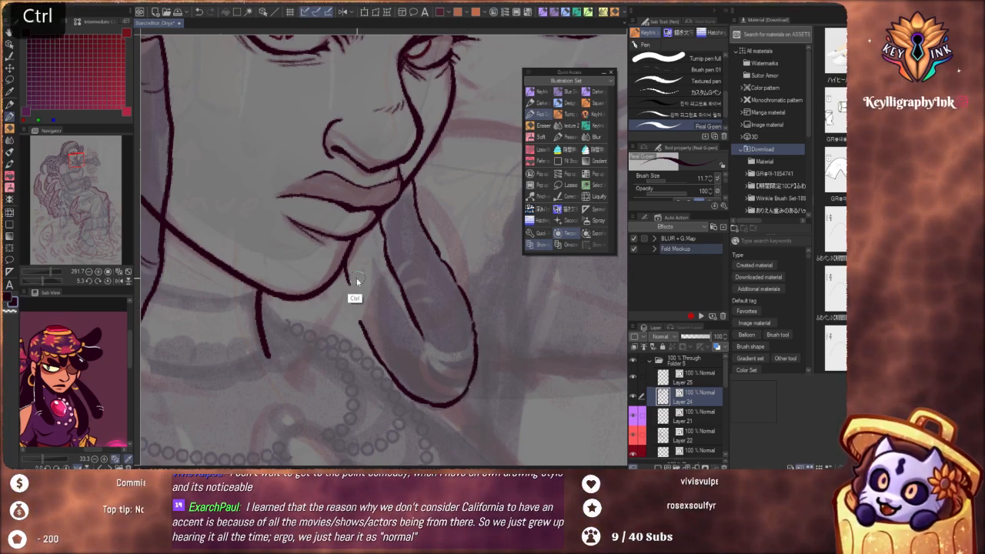
key("ctrl+z")
mouse_move(373, 226)
left_mouse_down()
mouse_move(364, 294)
mouse_move(382, 374)
left_mouse_up()
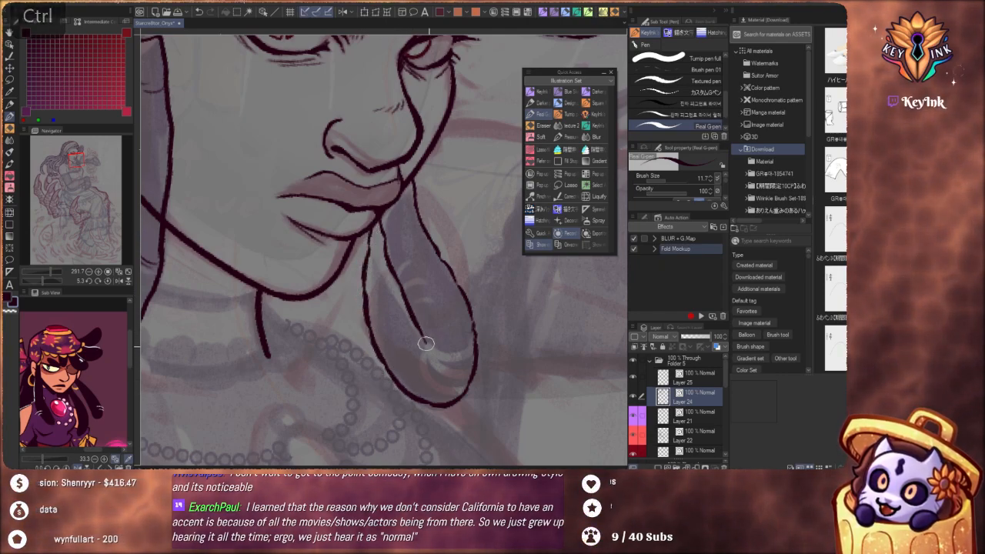
Ink a stack of curved bands wrapping the lower end of the looped lock, redoing uneven strokes
left_click_drag(423, 343, 478, 341)
key("ctrl+z")
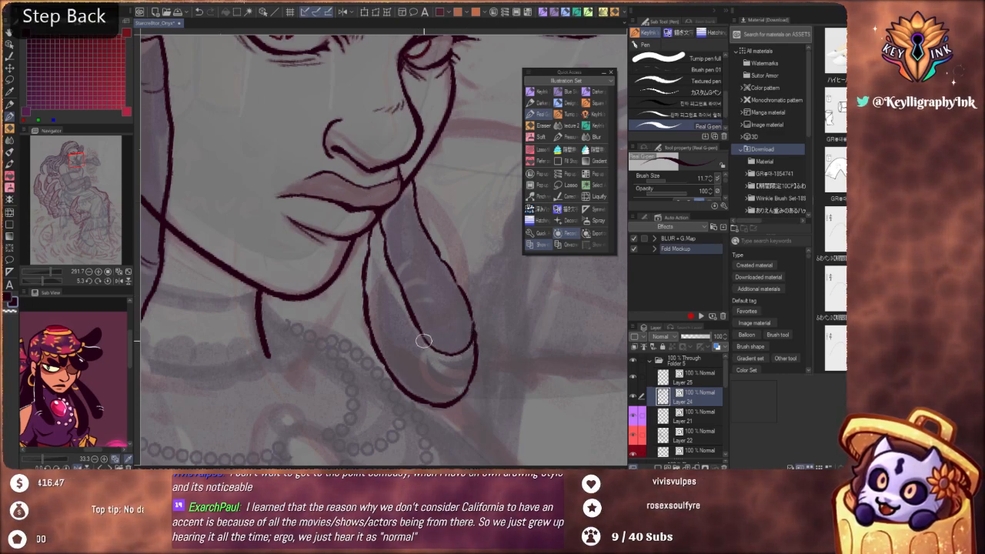
mouse_move(423, 340)
left_mouse_down()
mouse_move(467, 358)
mouse_move(476, 336)
mouse_move(434, 372)
mouse_move(467, 376)
mouse_move(434, 360)
mouse_move(472, 363)
left_mouse_up()
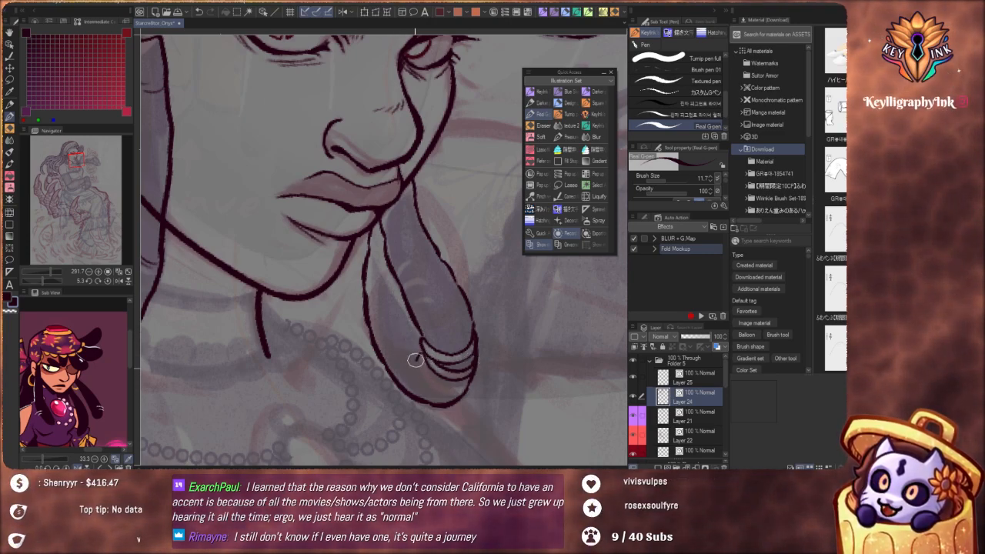
key("ctrl+z")
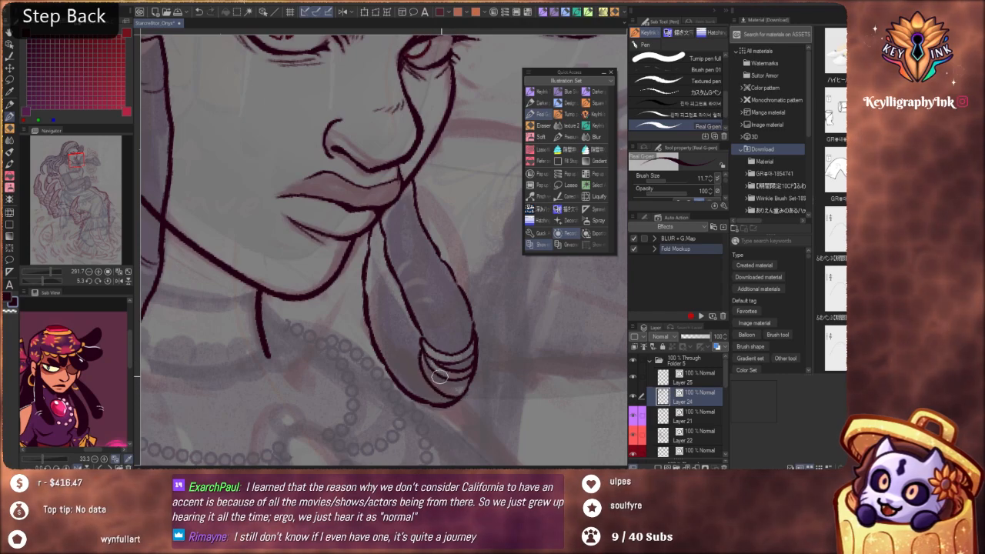
left_click_drag(426, 367, 467, 391)
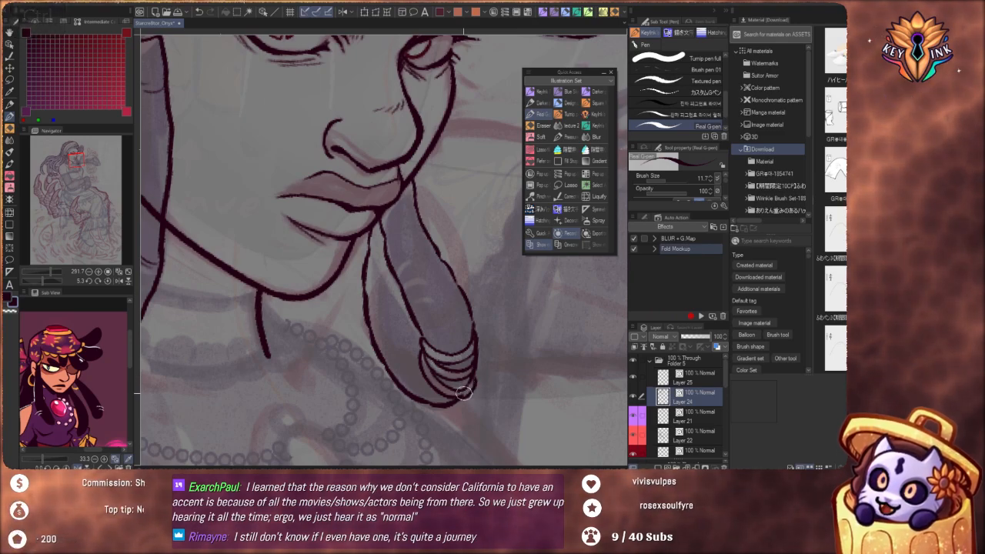
mouse_move(426, 368)
left_mouse_down()
mouse_move(454, 389)
mouse_move(471, 385)
left_mouse_up()
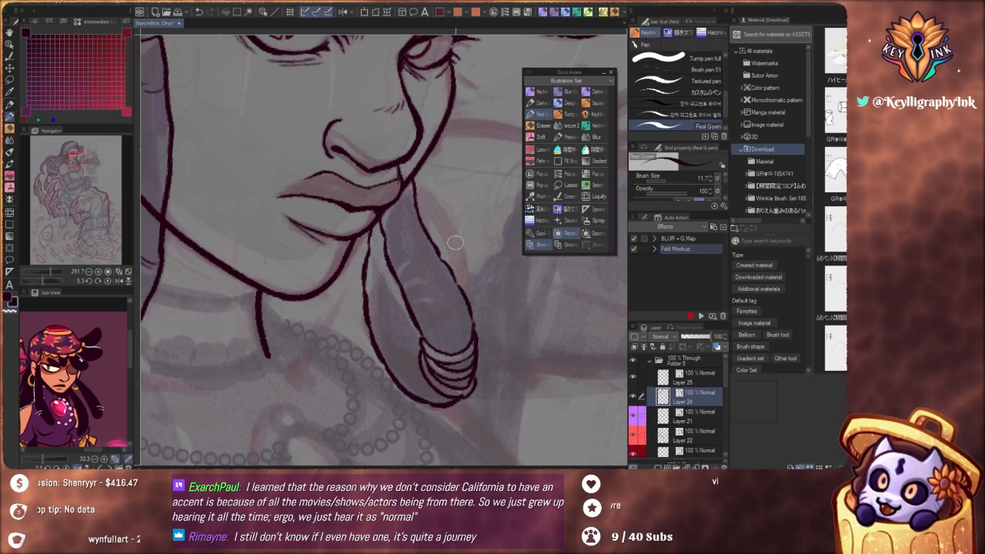
Add short crease marks along the looped lock and refine the top of its inner edge near the mouth
scroll(454, 235, "down", 4)
left_click_drag(502, 333, 498, 380)
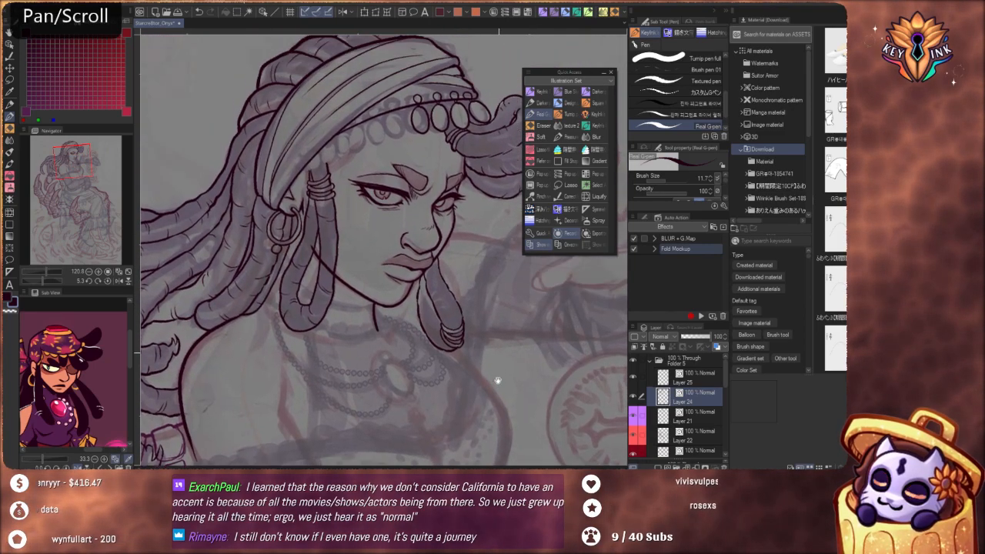
scroll(446, 293, "up", 2)
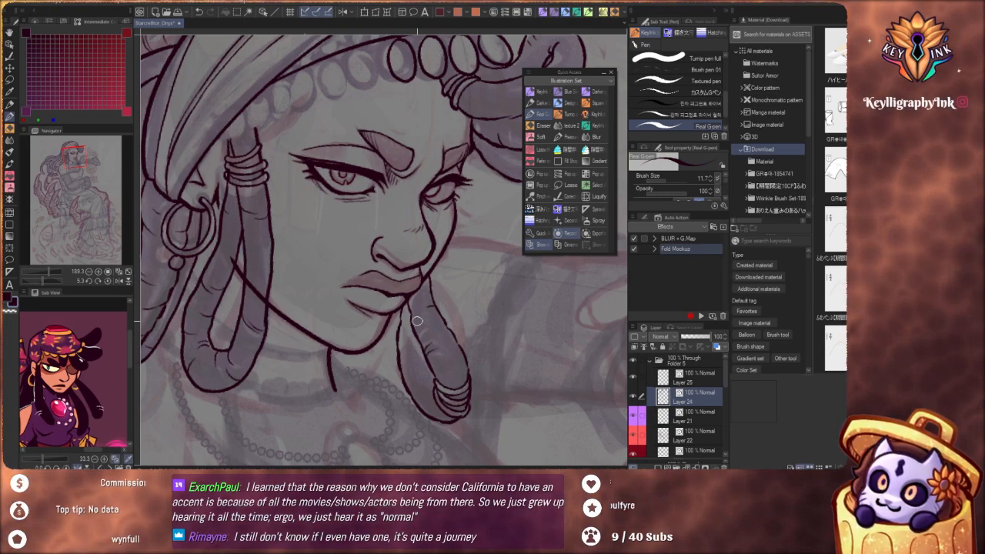
scroll(411, 326, "up", 3)
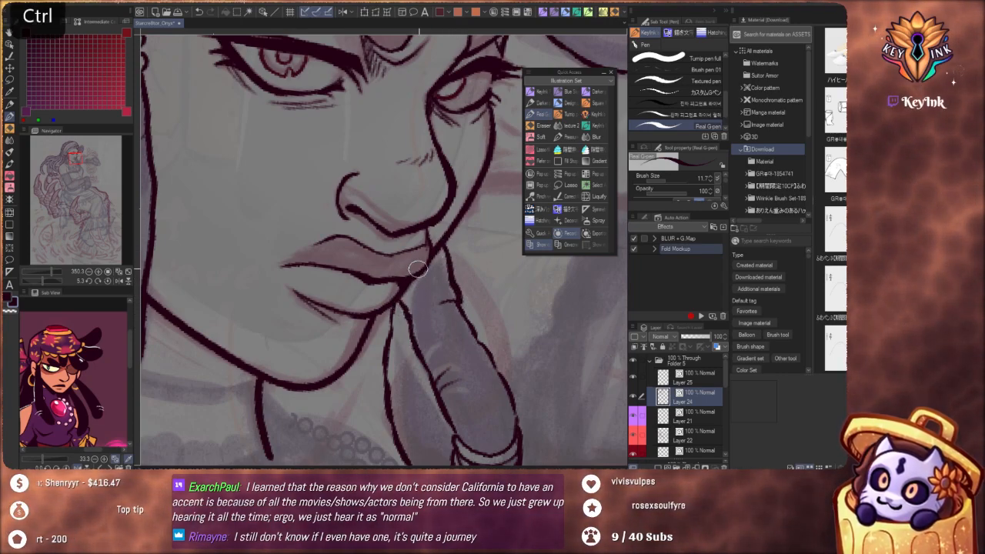
key("ctrl+z")
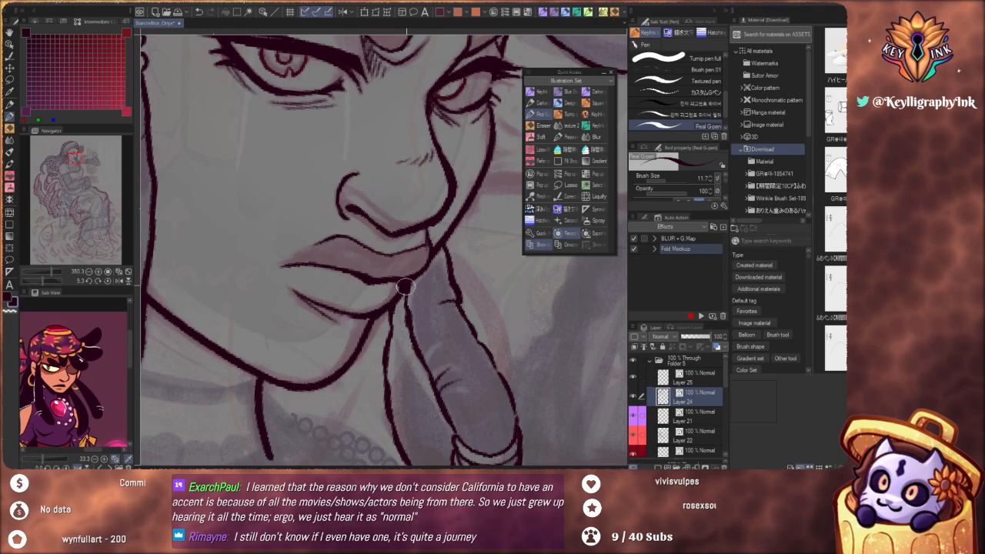
Examine the inked face, hair bunch and looped lock in close-up and in relation to the sketched torso and arms
scroll(390, 270, "down", 10)
left_click_drag(435, 286, 435, 309)
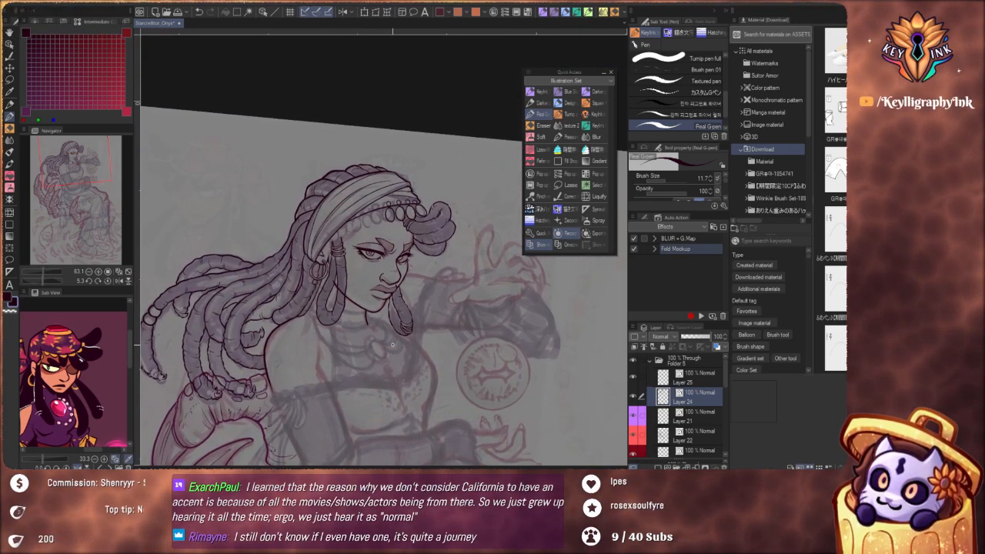
left_click_drag(464, 335, 516, 353)
left_click_drag(499, 292, 494, 308)
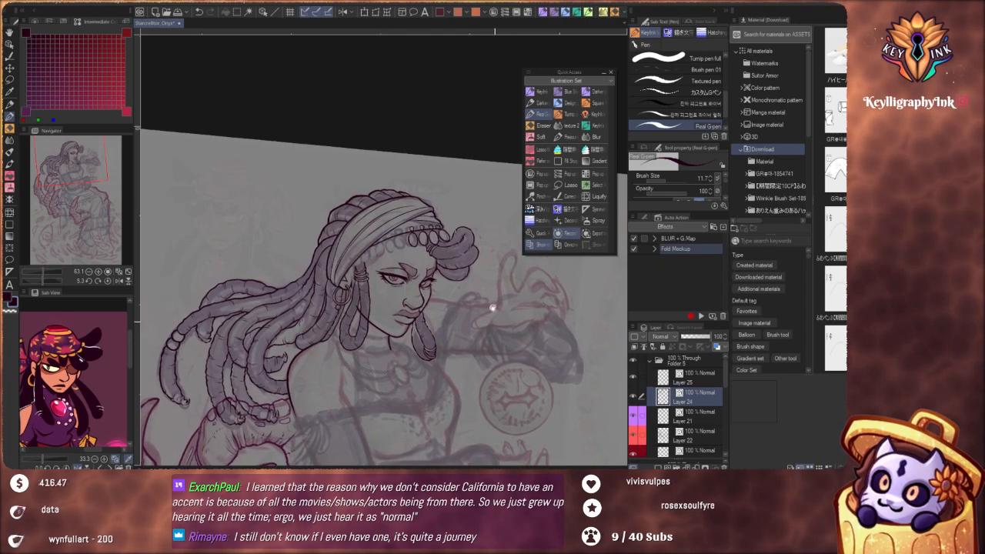
scroll(458, 253, "up", 5)
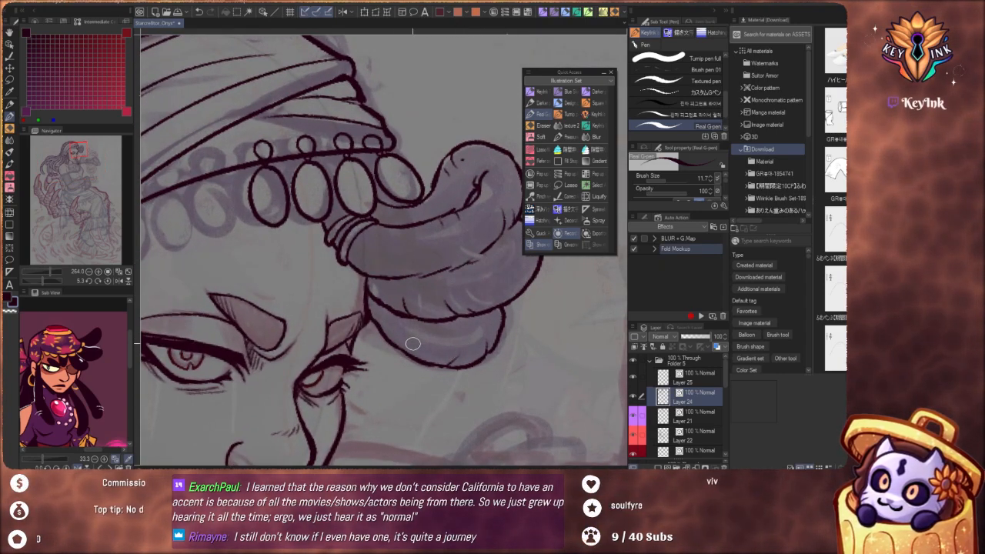
scroll(392, 335, "up", 3)
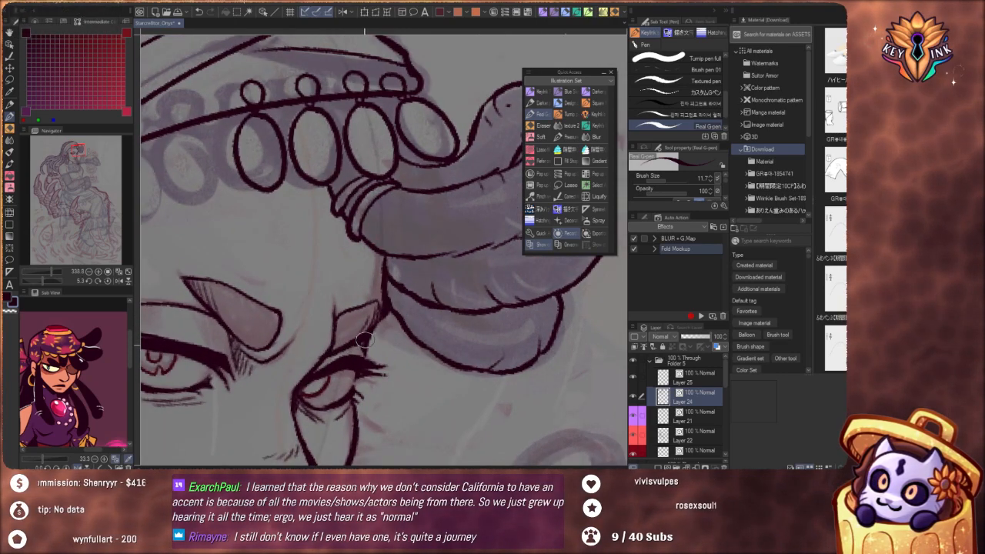
scroll(354, 377, "down", 5)
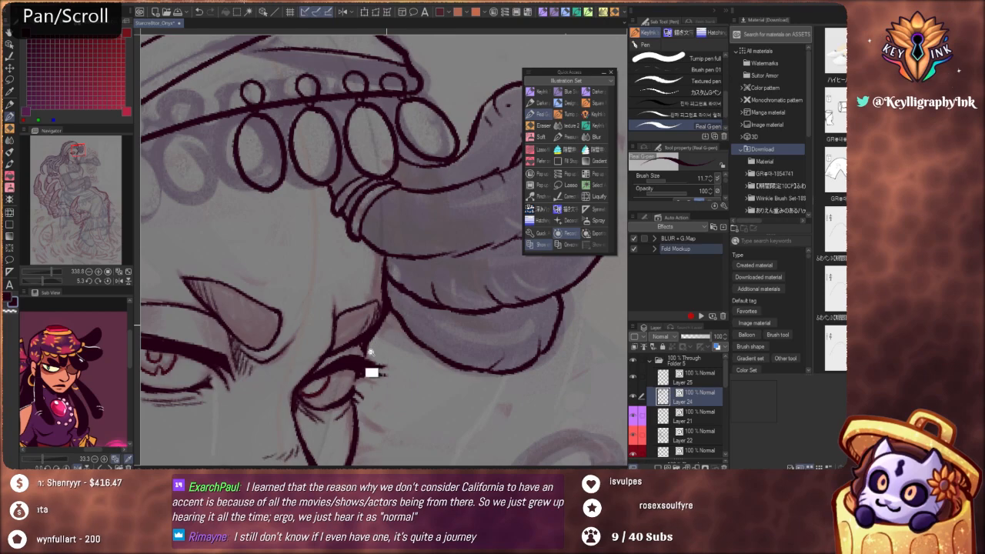
scroll(353, 382, "down", 4)
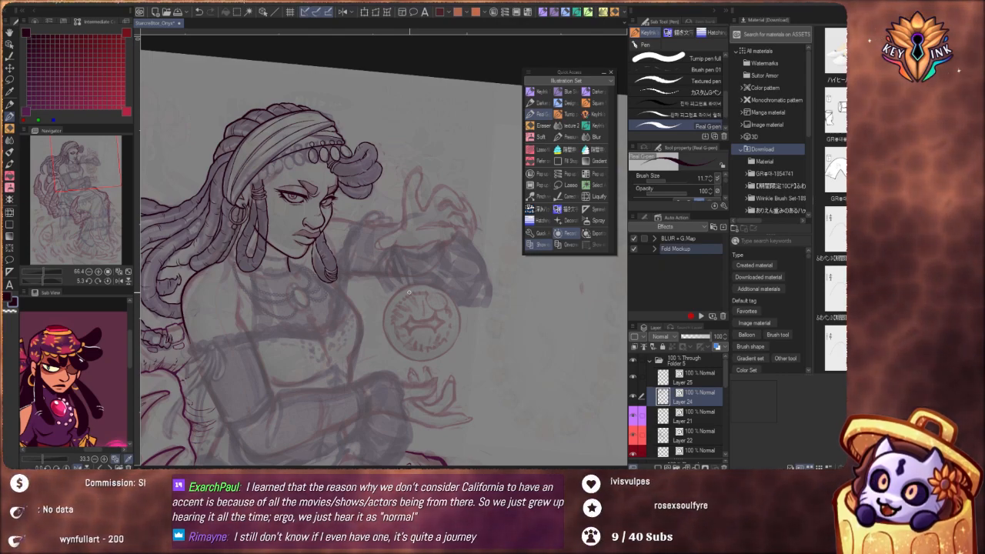
key("space")
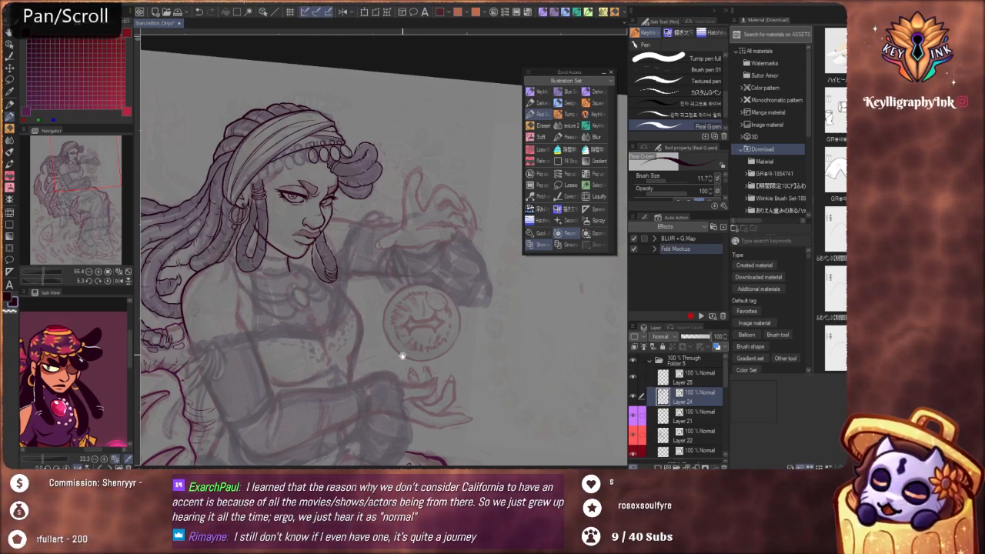
Examine the inked face and hair against the sketched torso and arms, from the whole figure to close-up
left_click_drag(406, 280, 456, 335)
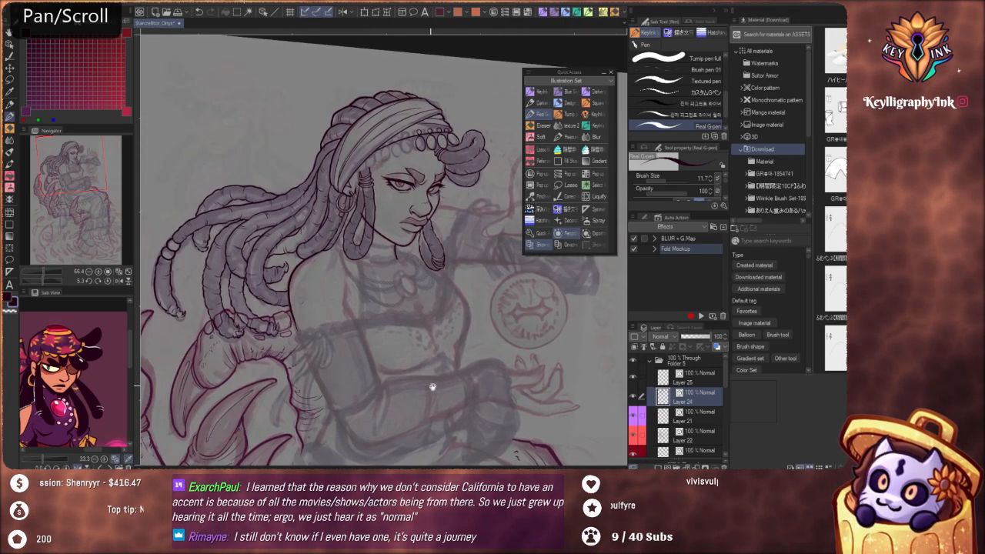
left_click_drag(433, 387, 431, 345)
key("ctrl+space")
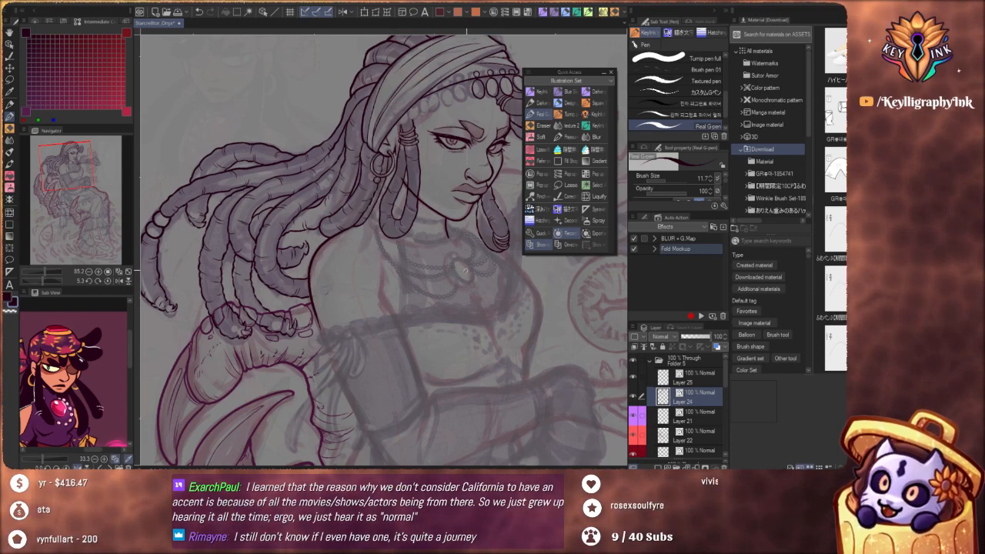
left_click_drag(464, 271, 458, 336)
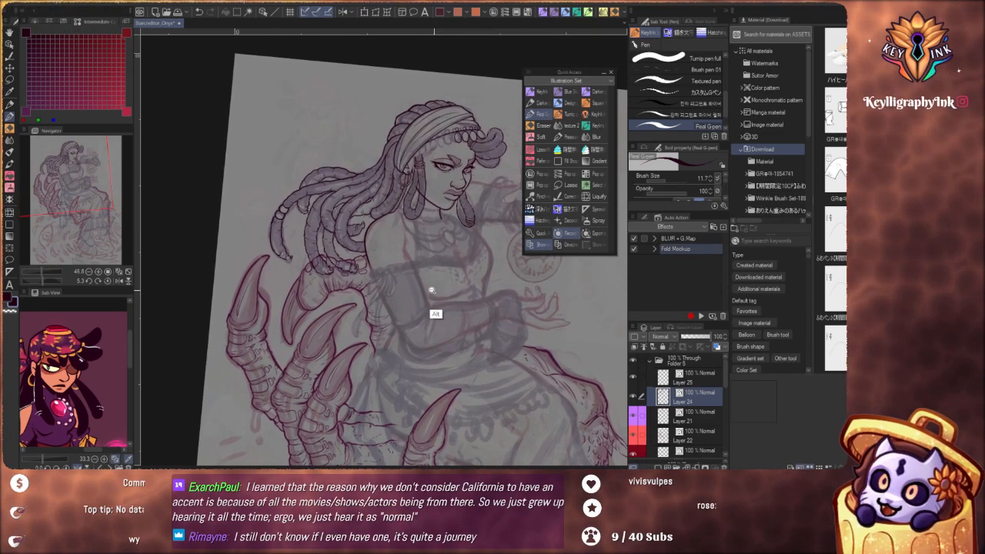
left_click_drag(432, 290, 454, 312)
left_click_drag(440, 269, 444, 346)
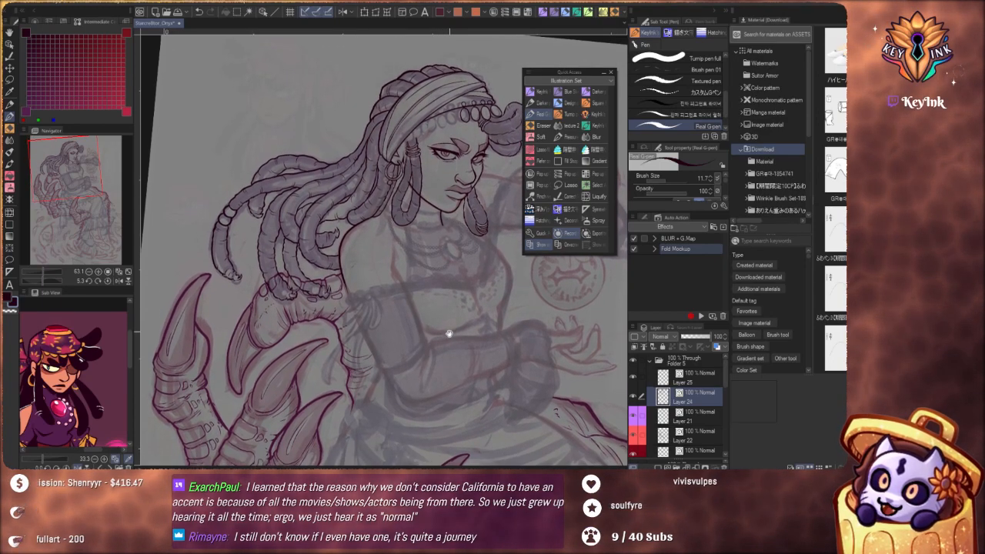
left_click_drag(434, 304, 429, 396)
left_click_drag(474, 347, 455, 387)
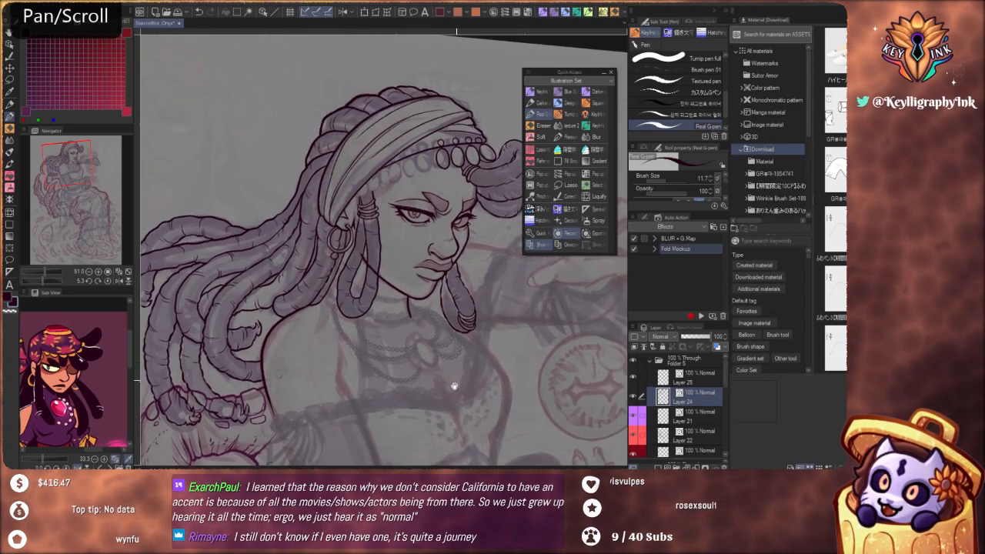
left_click_drag(470, 320, 451, 405)
left_click_drag(402, 291, 408, 289)
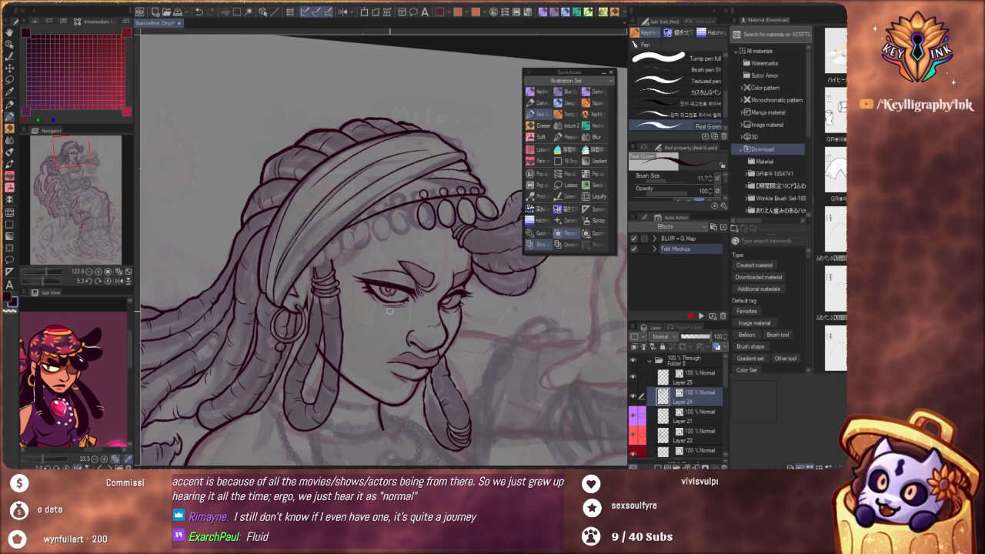
Check which line art Layer 24 and Layer 21 hold by toggling their visibility and inspecting the face and headband
left_click(633, 398)
left_click(633, 397)
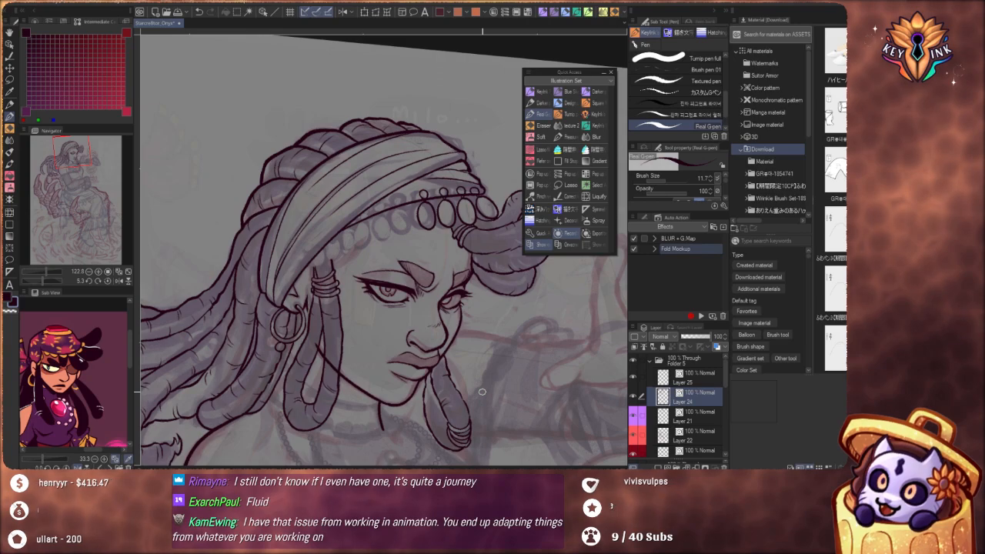
left_click(668, 409)
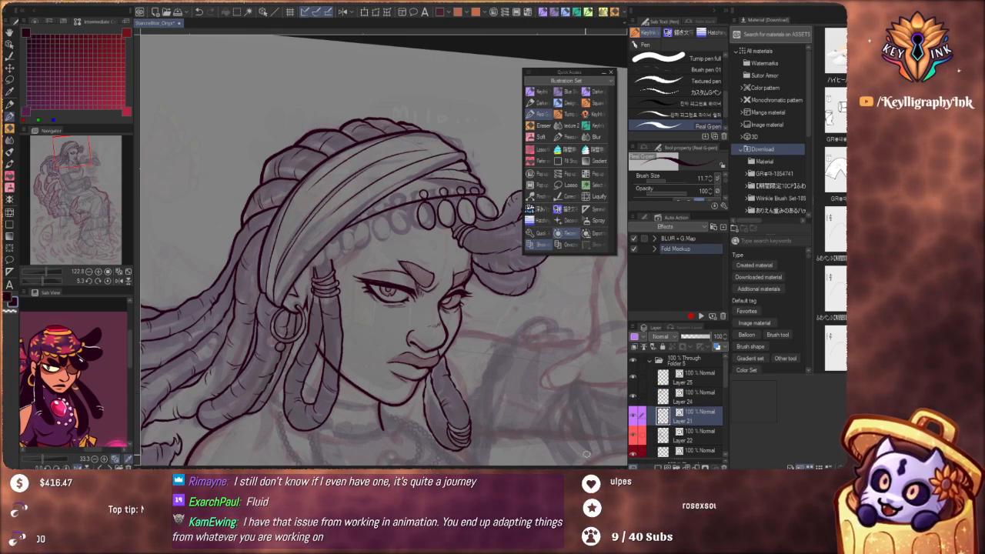
left_click_drag(519, 375, 496, 369)
left_click_drag(467, 315, 475, 383)
scroll(431, 299, "up", 3)
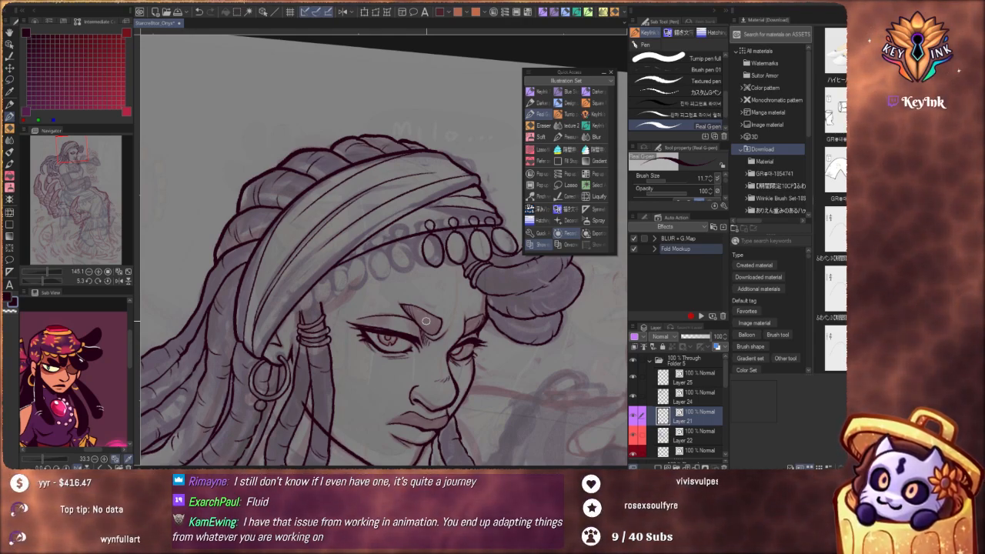
left_click_drag(471, 333, 528, 379)
left_click_drag(501, 346, 533, 340)
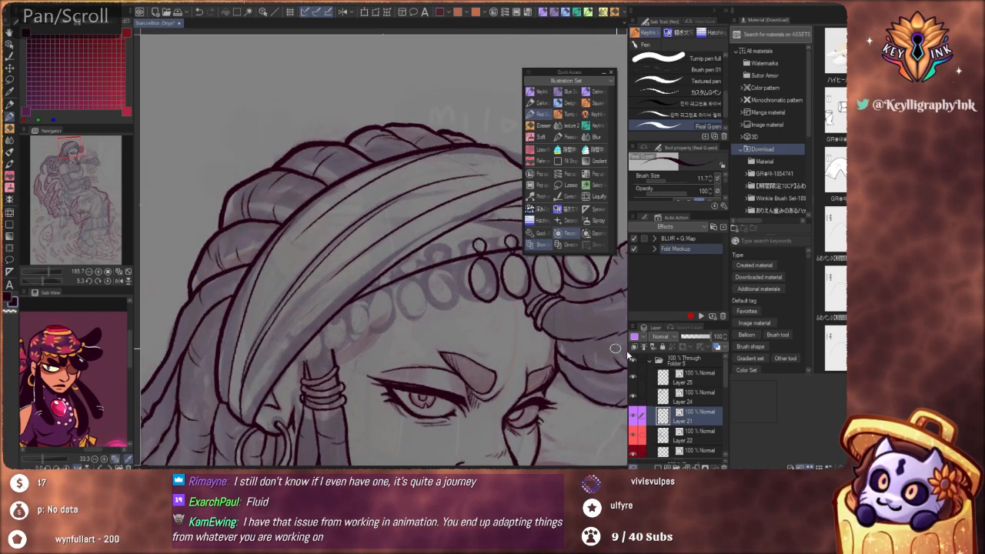
left_click(636, 416)
left_click(636, 416)
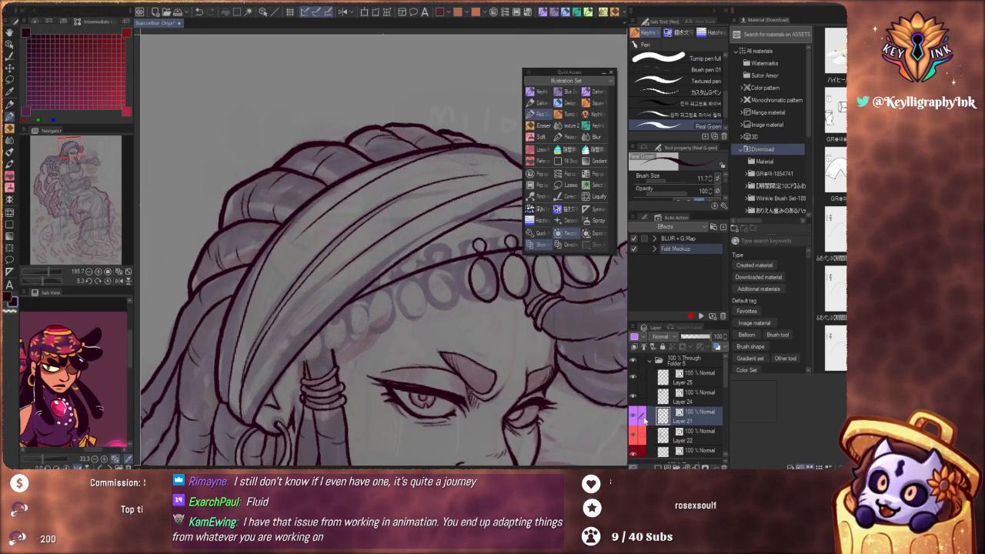
Compare the figure with and without the hair line art on Layer 24, inspecting the locks, torso and claws
left_click_drag(506, 393, 455, 403)
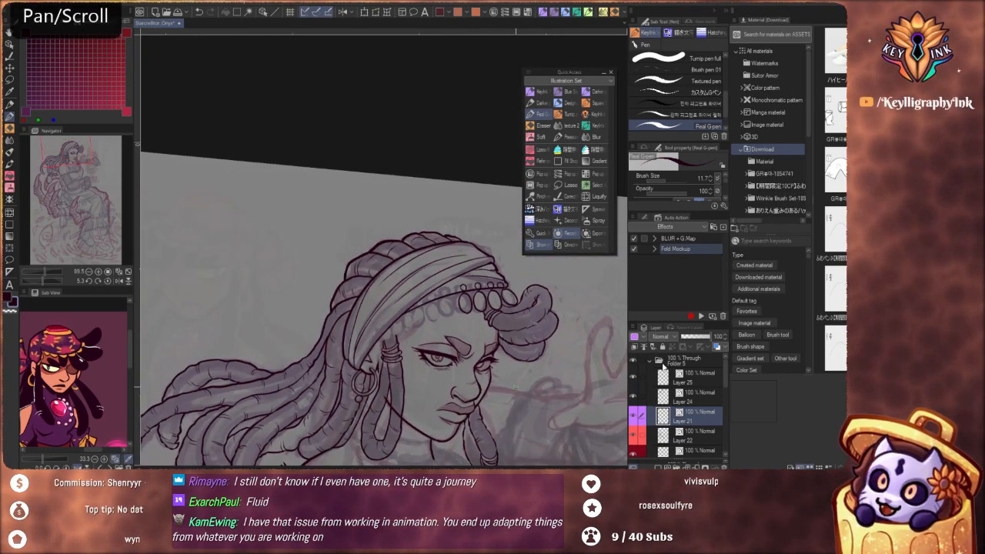
left_click(634, 396)
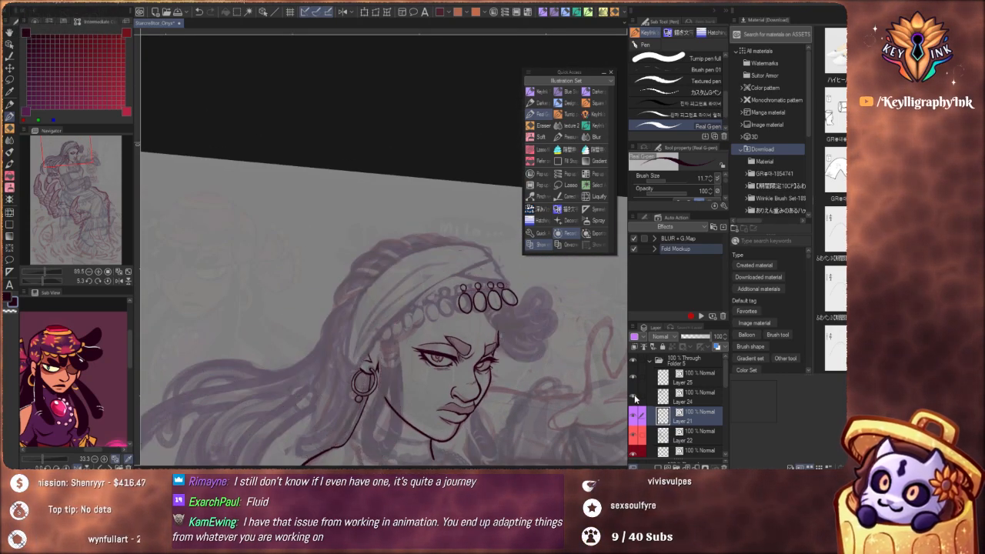
left_click(634, 397)
left_click(689, 397)
left_click_drag(494, 411, 462, 348)
left_click_drag(515, 396, 473, 343)
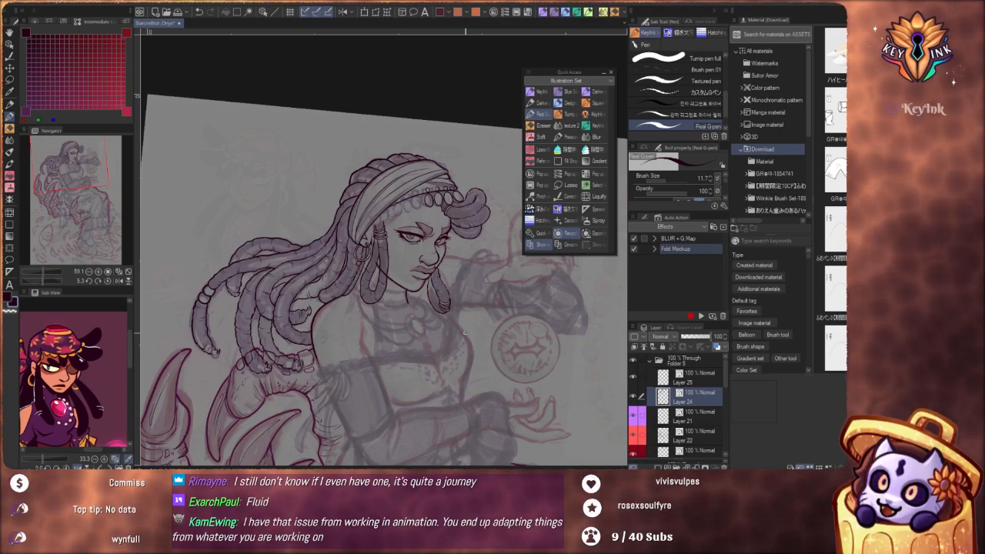
key("space")
left_click_drag(500, 393, 482, 341)
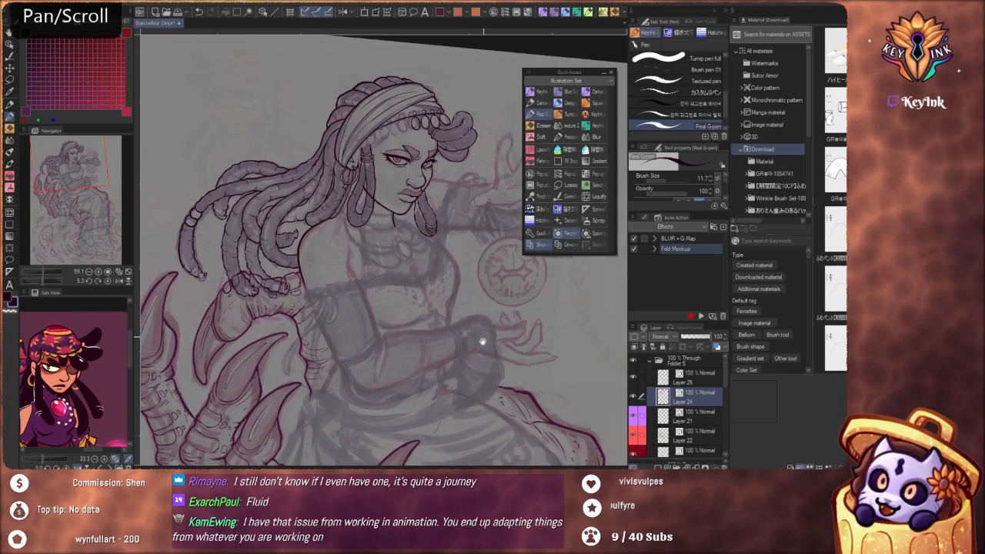
left_click_drag(492, 389, 507, 395)
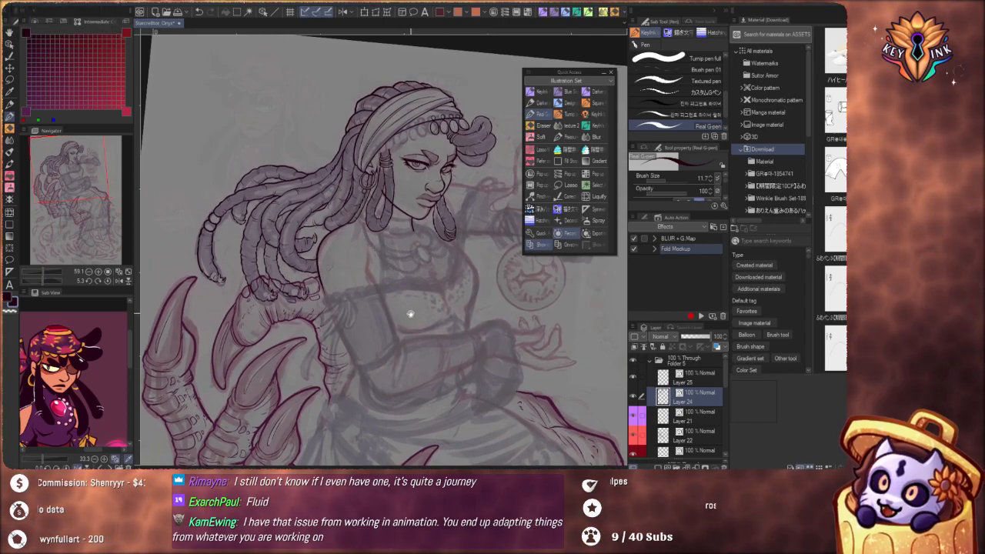
left_click_drag(409, 312, 449, 261)
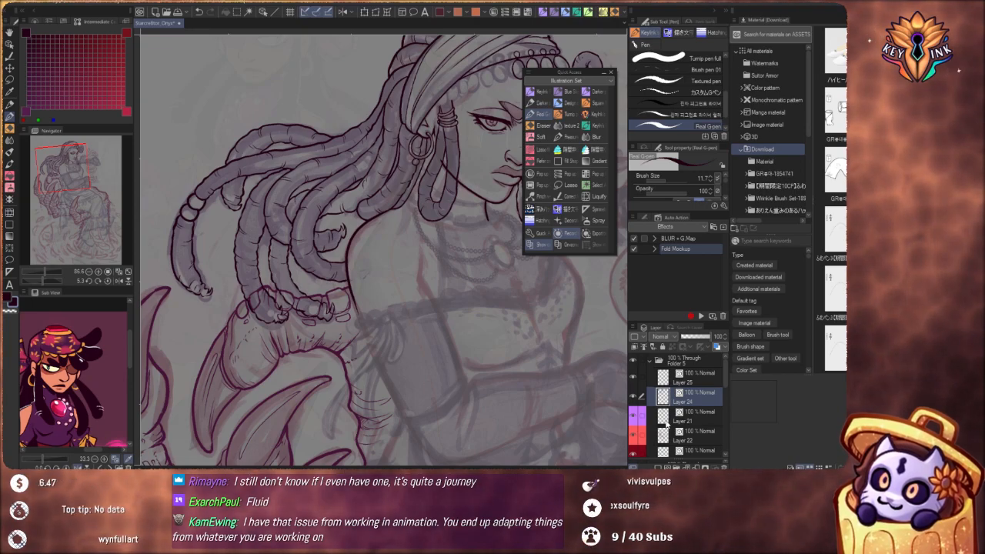
left_click(635, 400)
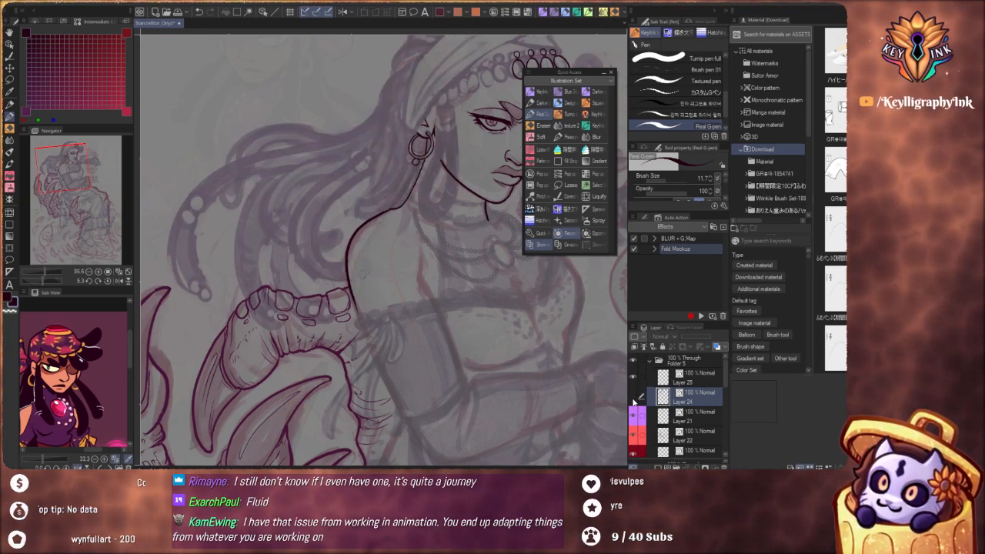
left_click(634, 400)
left_click(634, 400)
left_click(635, 399)
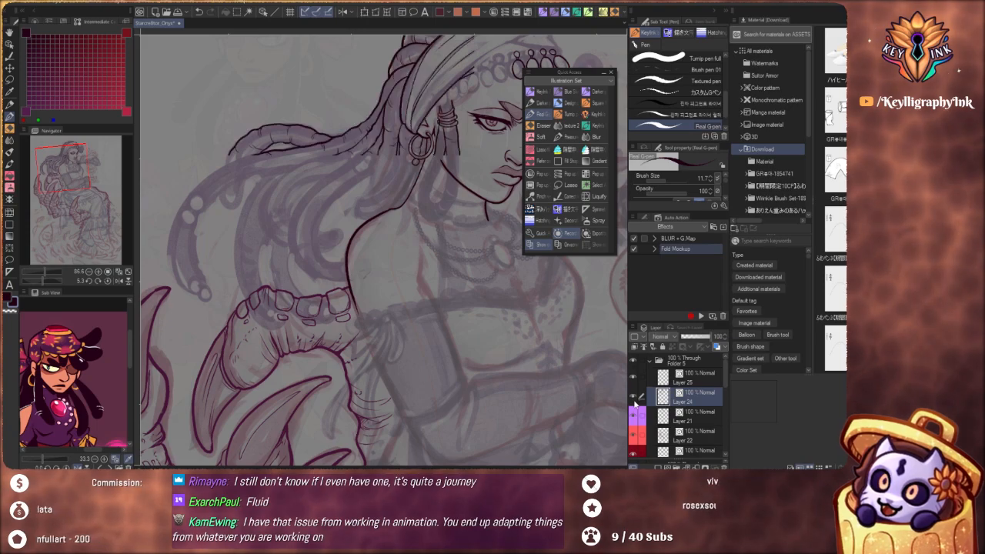
On Layer 21, redraw the neck line below the hoop earring, running down beside the hanging lock
left_click(696, 421)
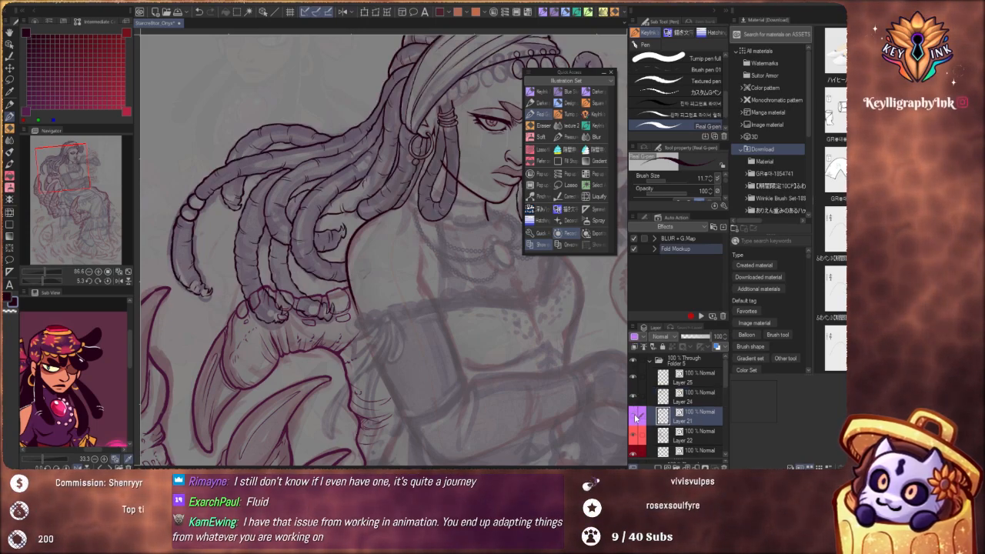
left_click(635, 420)
left_click(636, 419)
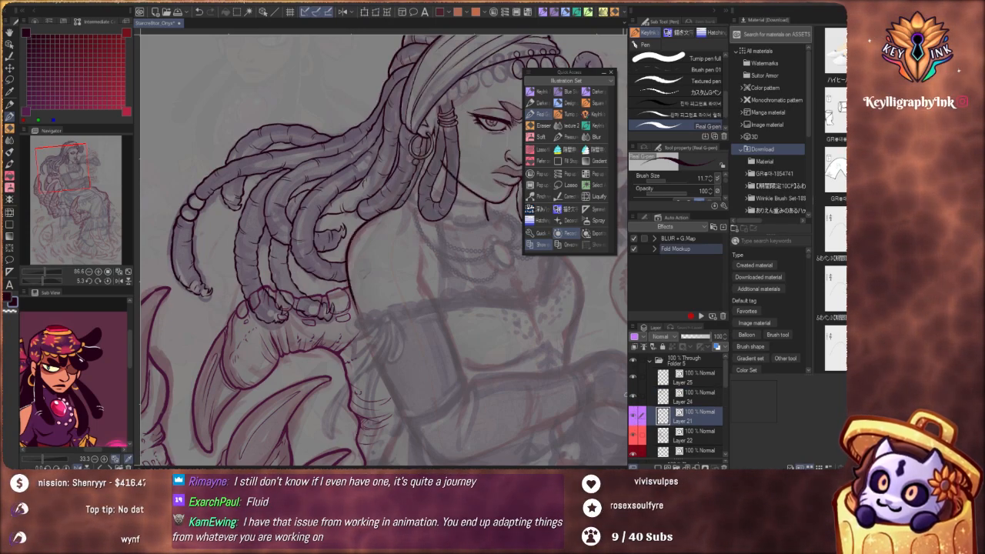
left_click_drag(432, 219, 446, 331)
scroll(426, 311, "up", 5)
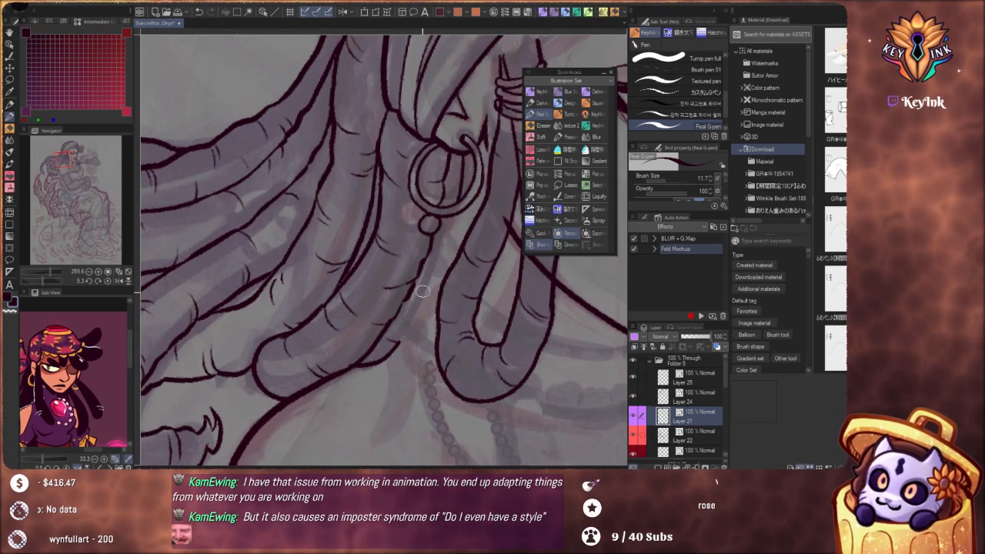
key("ctrl")
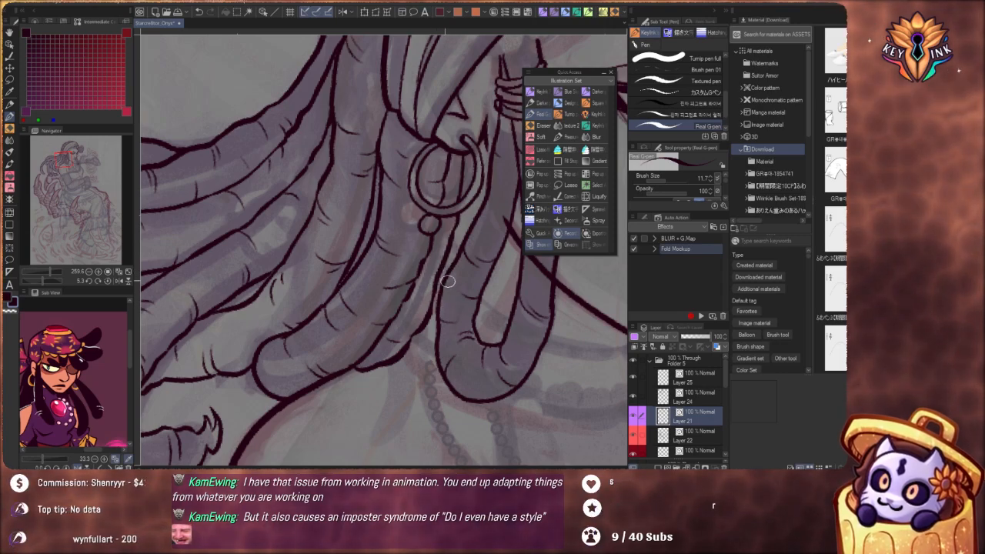
Review the whole seated figure, reset the canvas rotation to 0.0 and inspect the face and headband up close
scroll(428, 339, "down", 5)
mouse_move(544, 398)
left_mouse_down()
mouse_move(466, 358)
mouse_move(441, 389)
left_mouse_up()
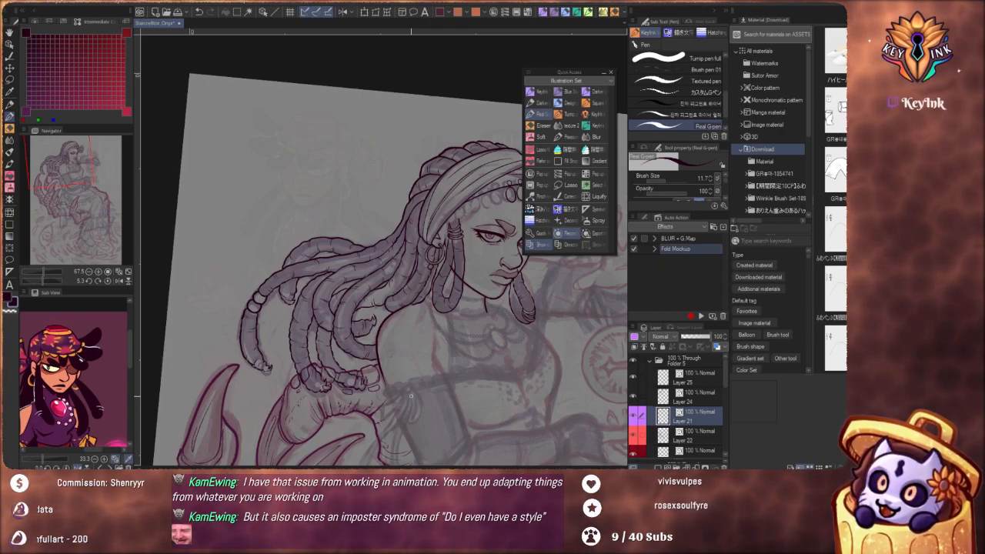
left_click_drag(563, 336, 468, 371)
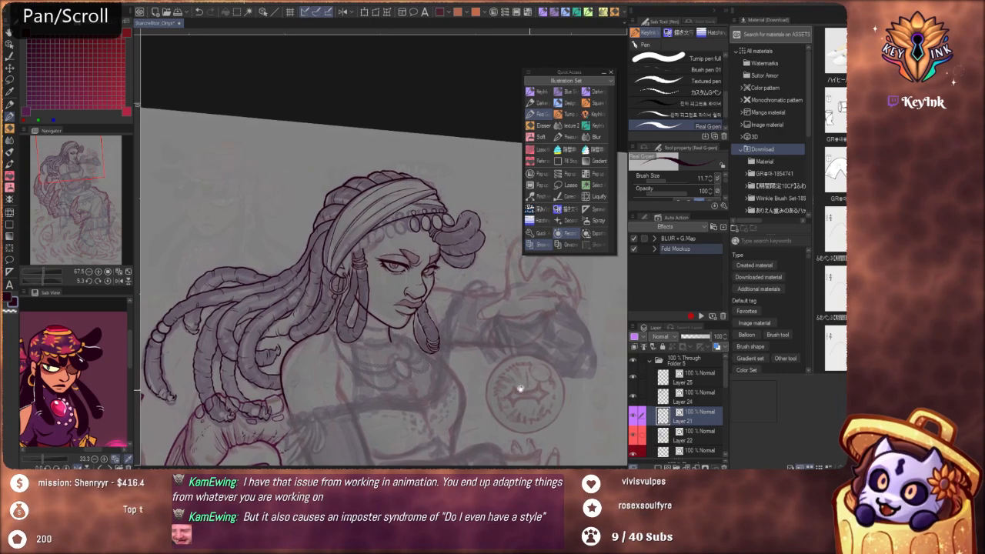
left_click_drag(521, 390, 492, 331)
scroll(434, 333, "down", 4)
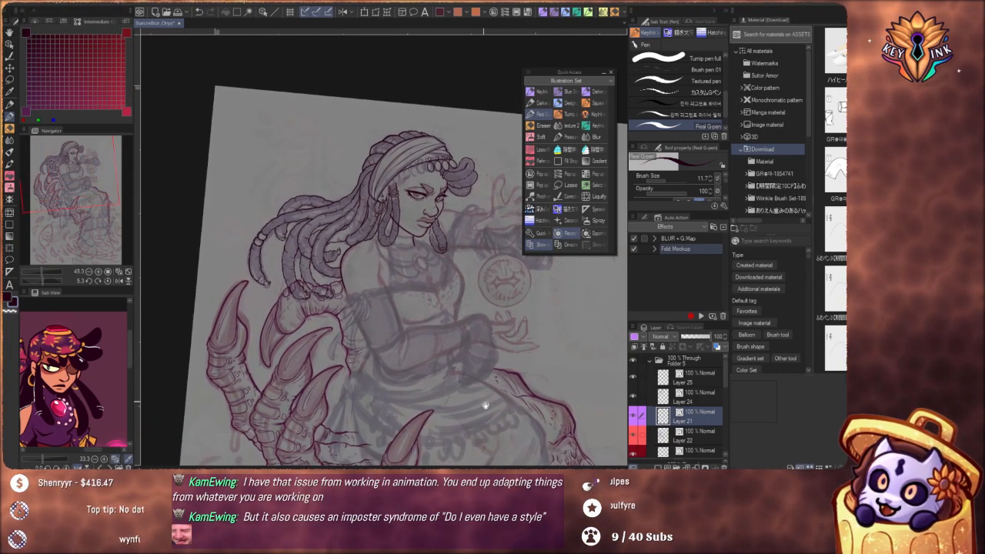
left_click_drag(486, 405, 450, 354)
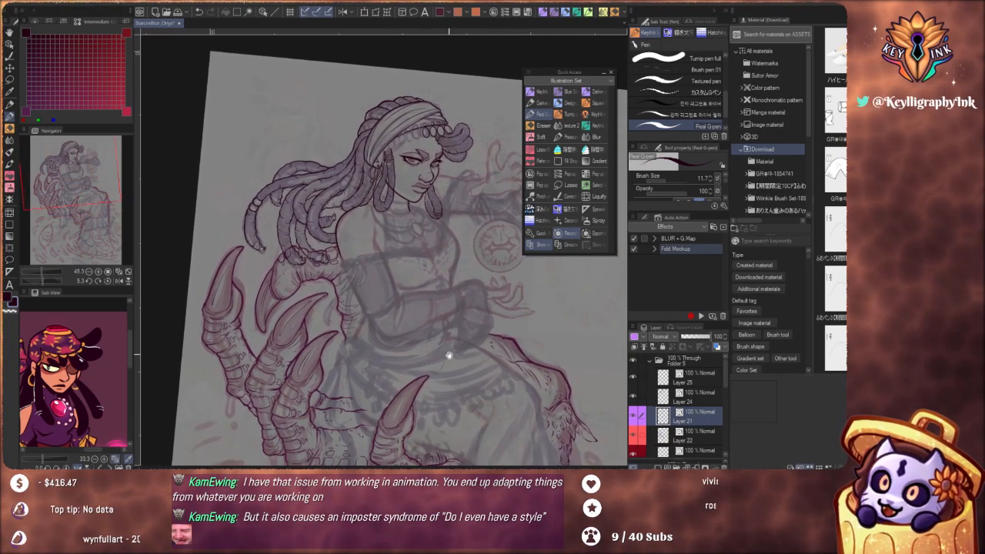
scroll(465, 340, "down", 2)
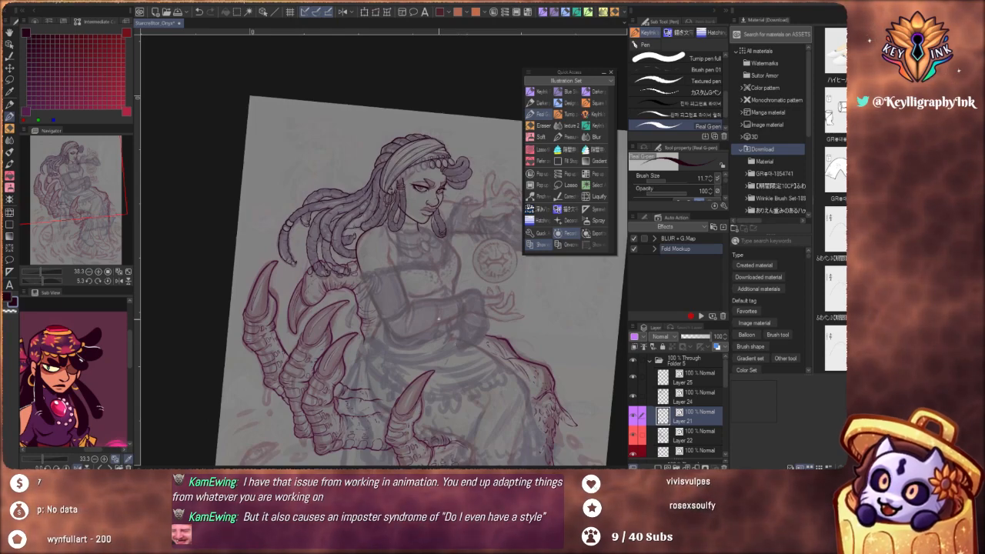
scroll(439, 318, "up", 2)
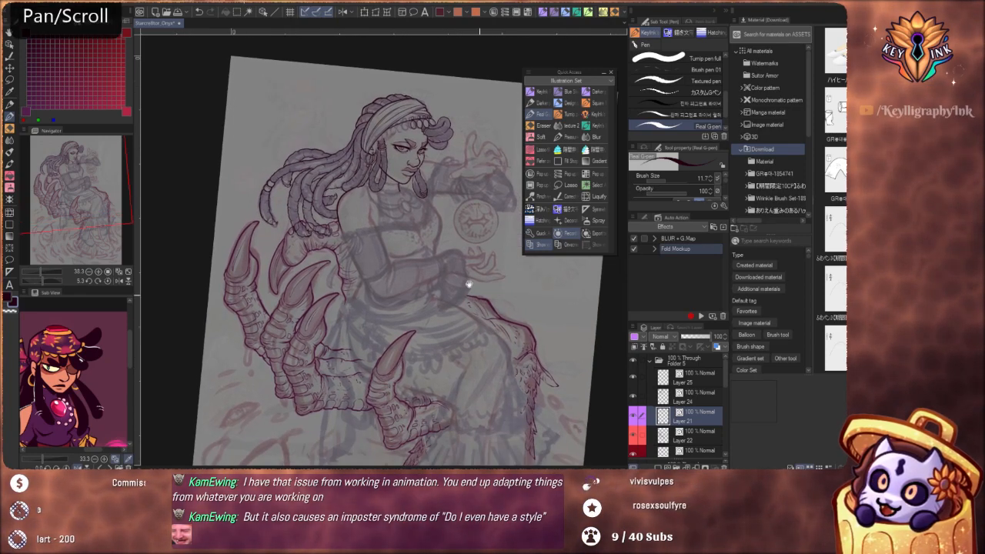
scroll(438, 272, "up", 1)
left_click(108, 282)
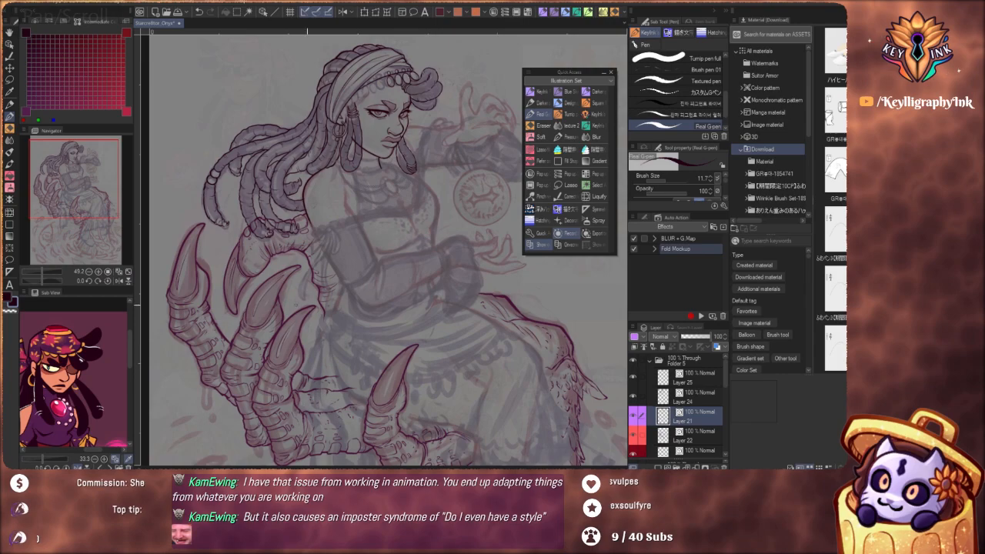
left_click_drag(526, 331, 514, 438)
scroll(407, 265, "up", 5)
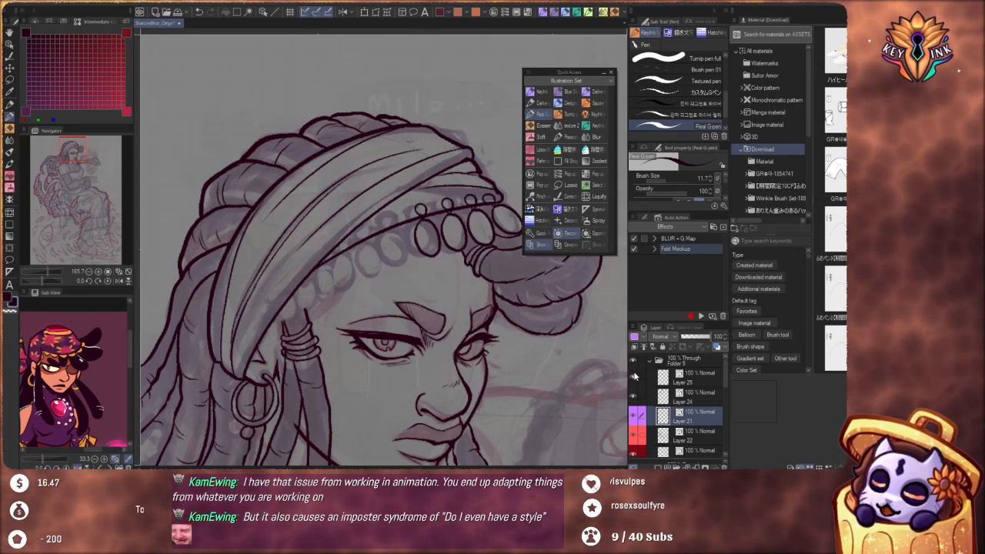
On Layer 25, duplicate the inked headband bead nearest the ear and place the copy as the fifth bead along the band's edge
left_click(698, 381)
scroll(443, 304, "up", 3)
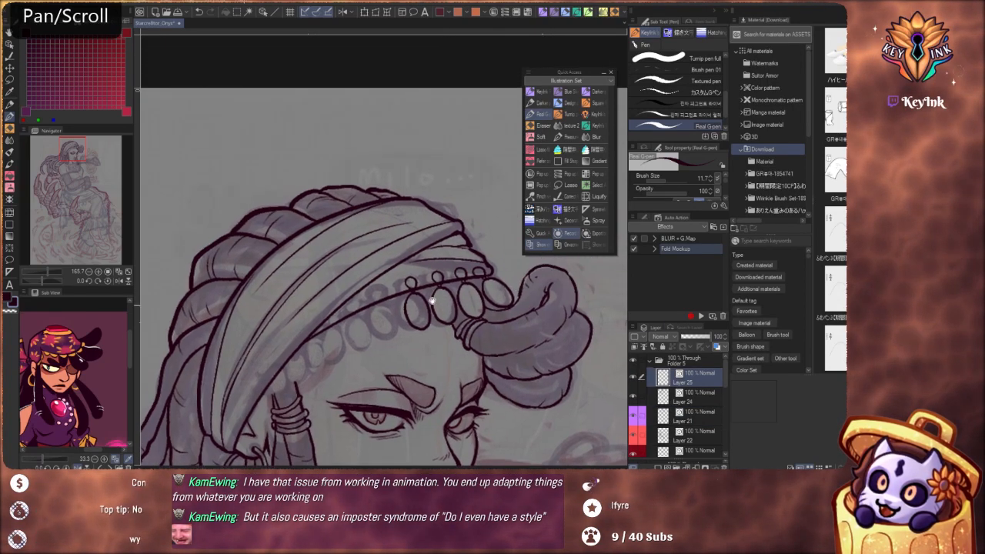
key("m")
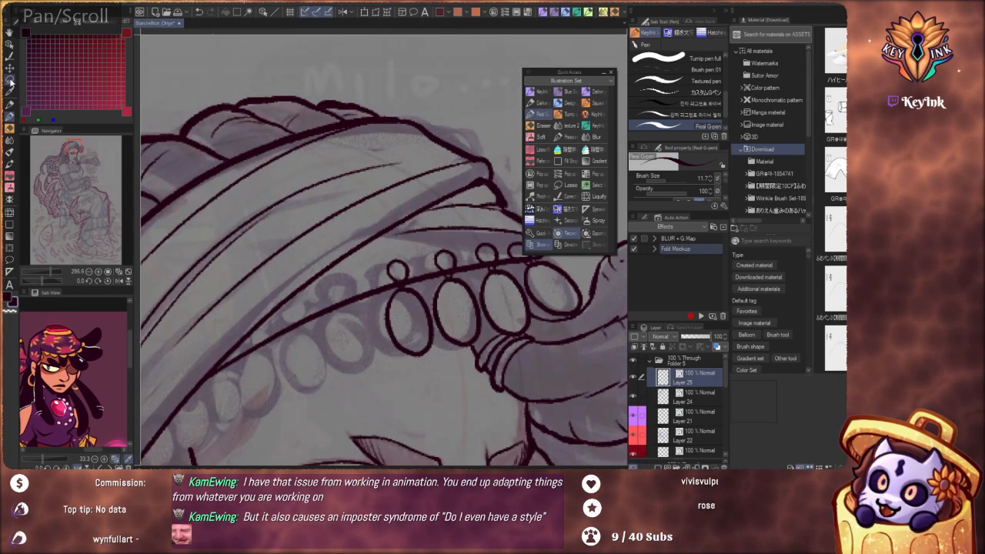
mouse_move(440, 333)
left_mouse_down()
mouse_move(413, 248)
mouse_move(359, 277)
mouse_move(370, 351)
mouse_move(421, 376)
left_mouse_up()
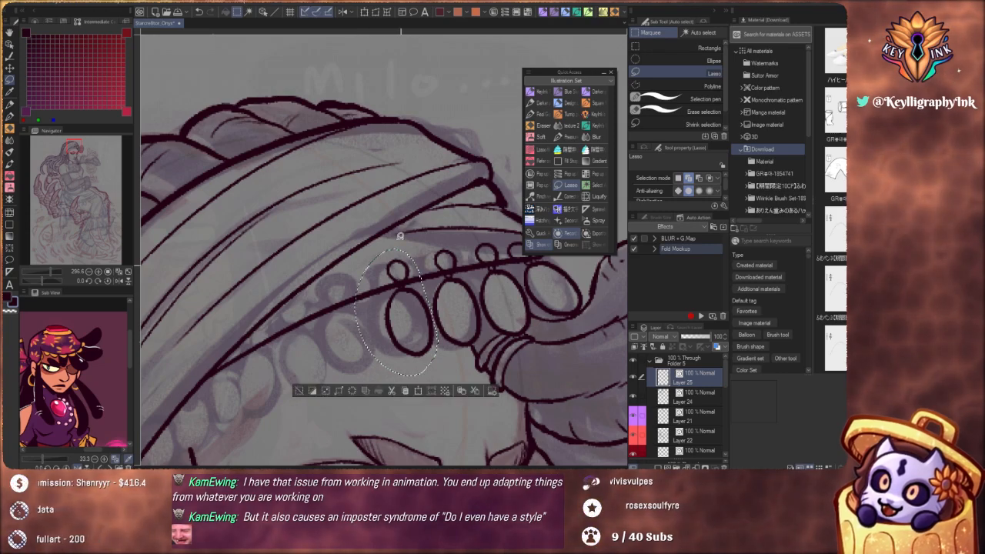
key("k")
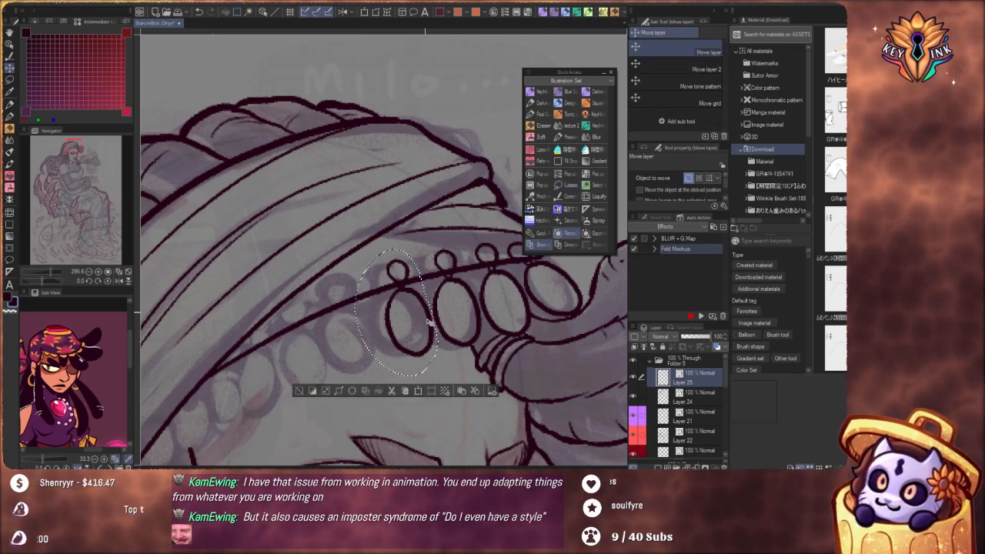
mouse_move(406, 333)
left_mouse_down()
mouse_move(356, 348)
mouse_move(362, 340)
left_mouse_up()
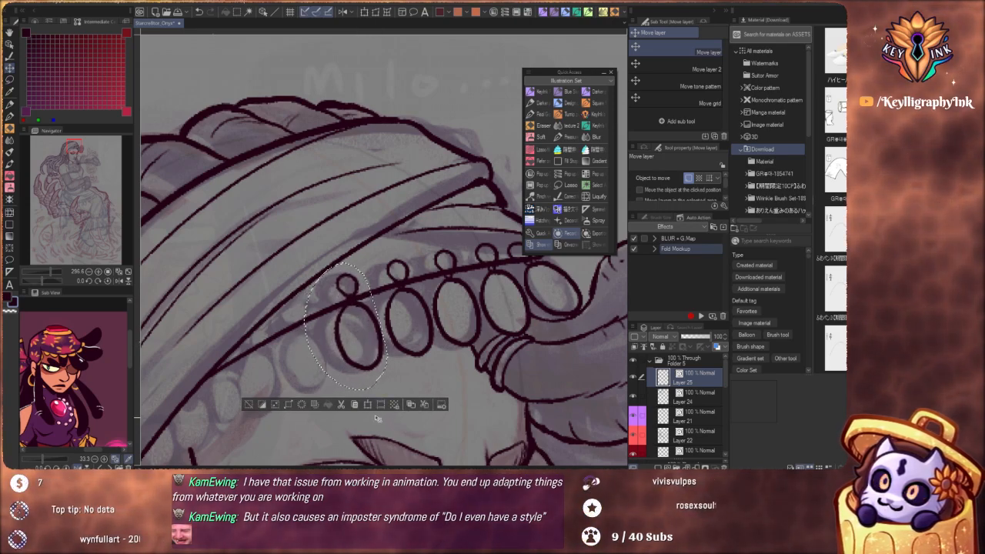
Rotate the fifth bead slightly to follow the headband's curve, nudge it into place and clear the selection
left_click(367, 406)
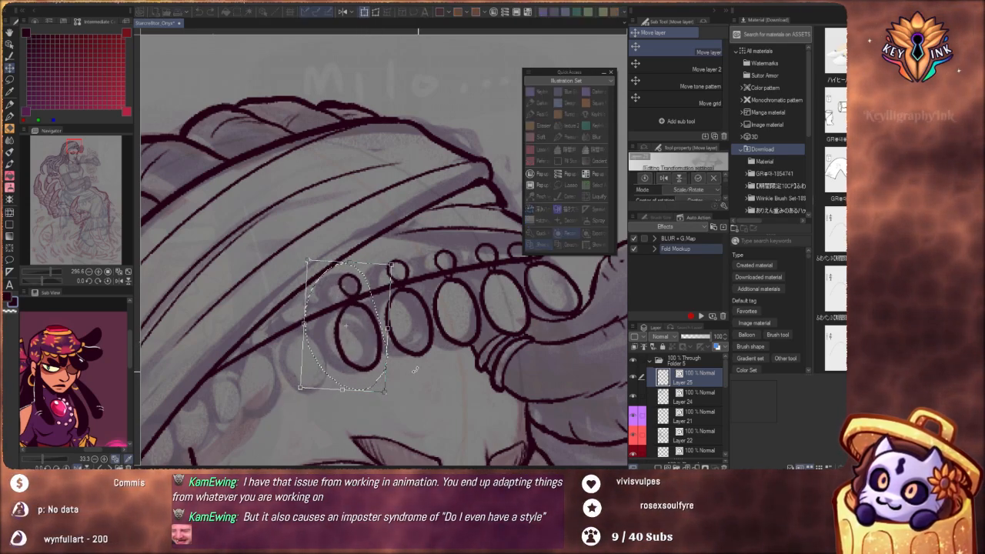
left_click_drag(376, 359, 377, 361)
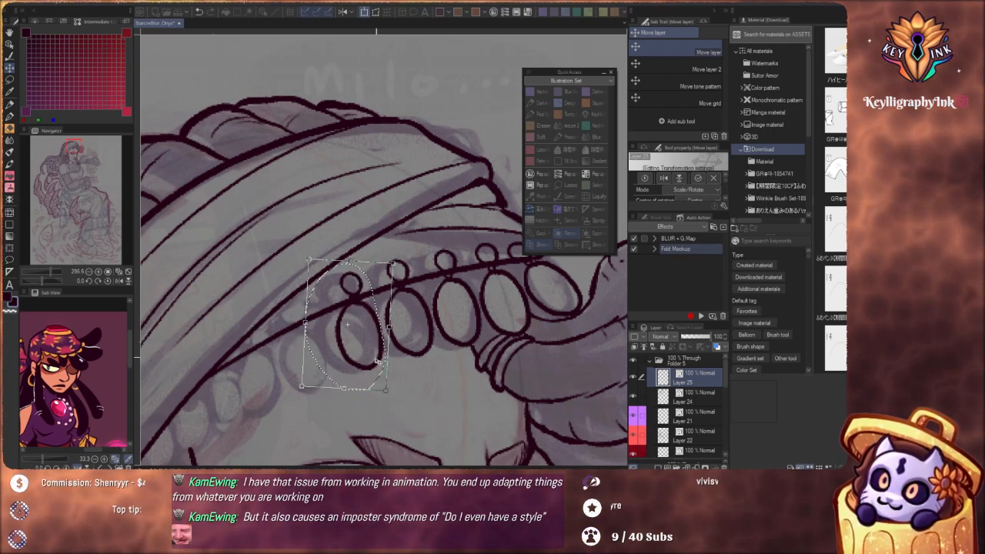
left_click(699, 179)
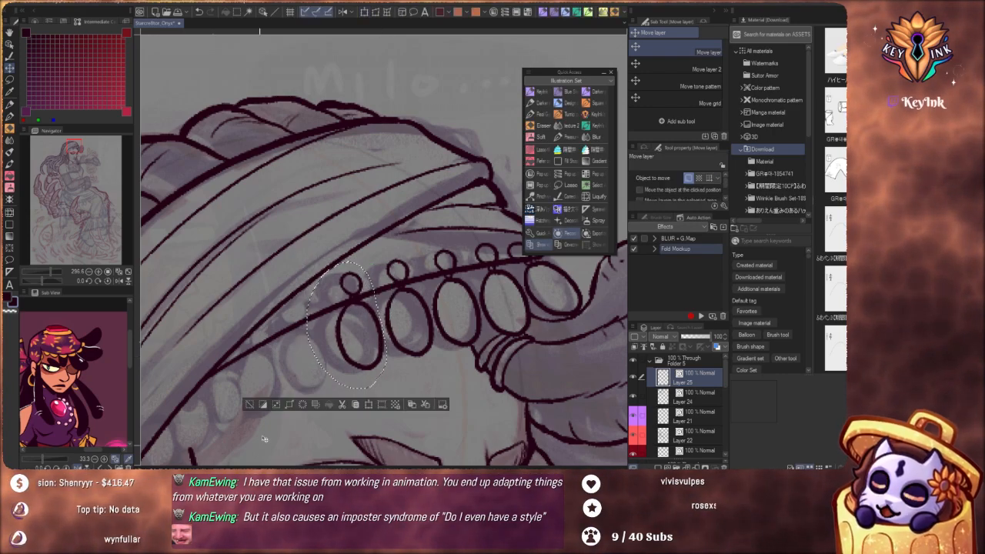
left_click(248, 407)
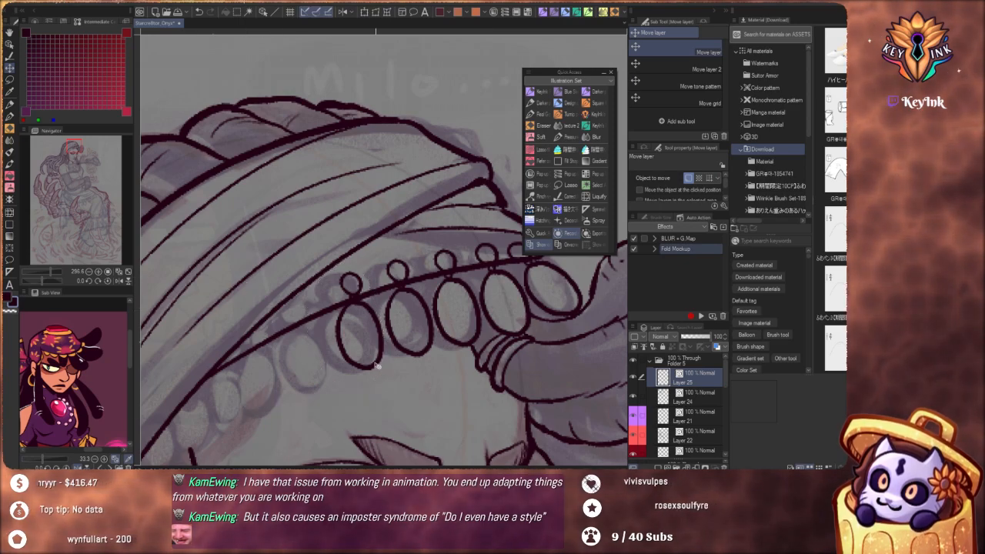
Duplicate the fifth bead with its small ring and place the copy as the sixth bead further toward the ear
left_click_drag(377, 366, 478, 371)
scroll(380, 344, "down", 5)
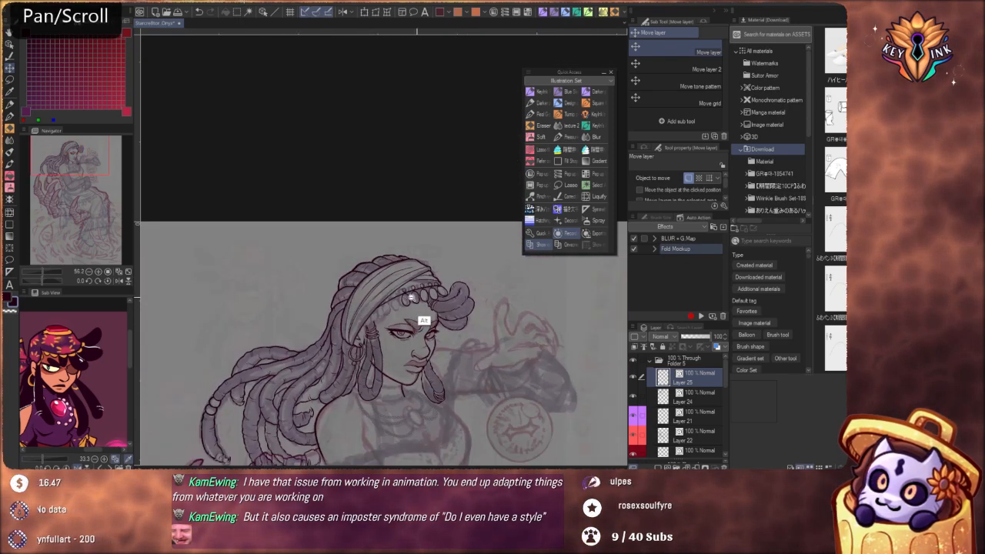
scroll(412, 297, "up", 5)
key("m")
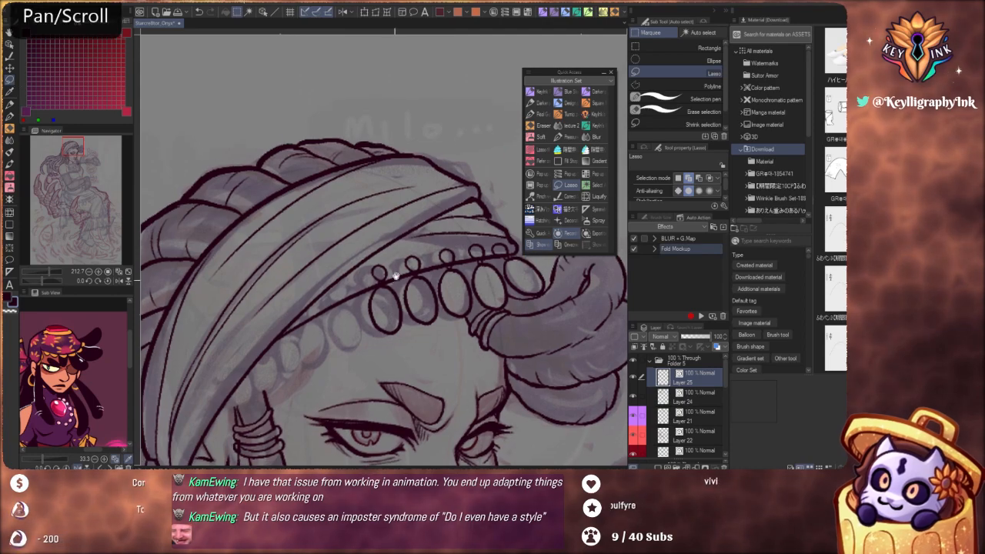
scroll(396, 275, "up", 3)
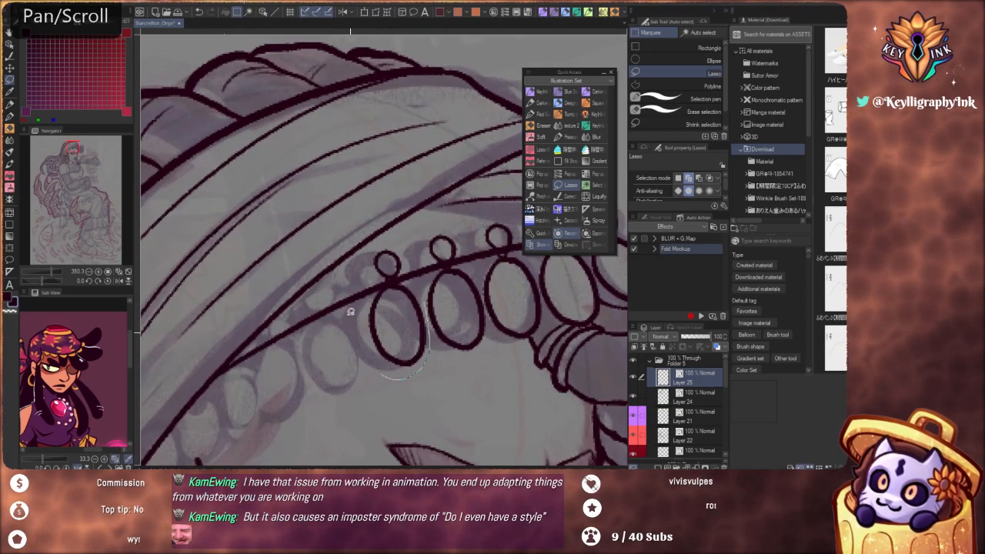
mouse_move(351, 311)
left_mouse_down()
mouse_move(418, 248)
mouse_move(423, 276)
left_mouse_up()
left_click_drag(404, 254, 429, 173)
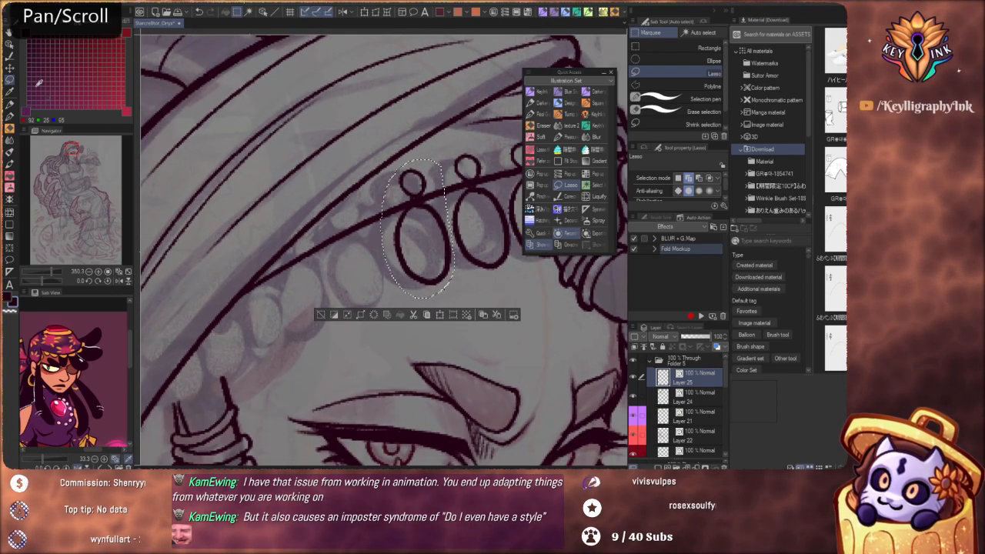
key("k")
left_click_drag(430, 257, 373, 272)
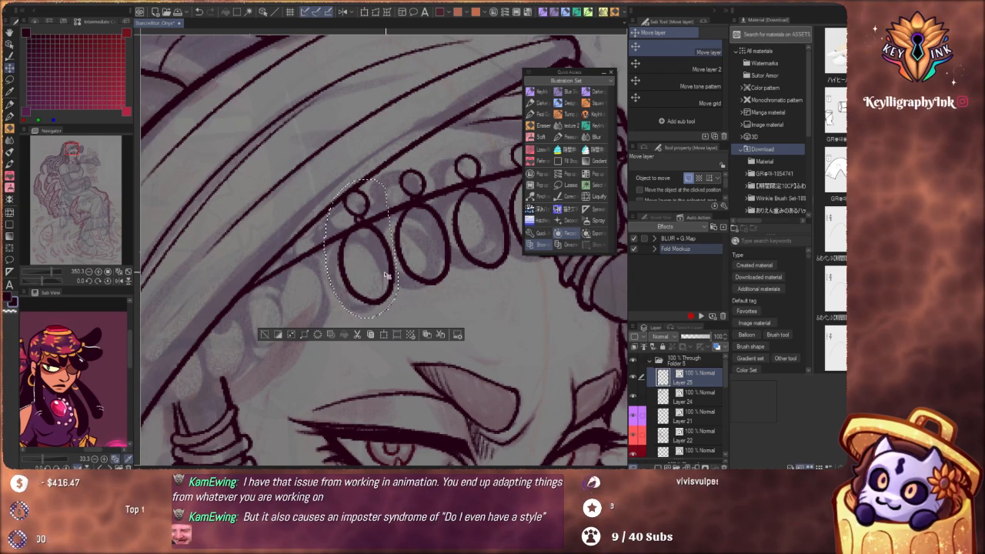
Rotate the sixth bead slightly to match the slope of the headband, apply the transformation and clear the selection
left_click_drag(386, 276, 383, 280)
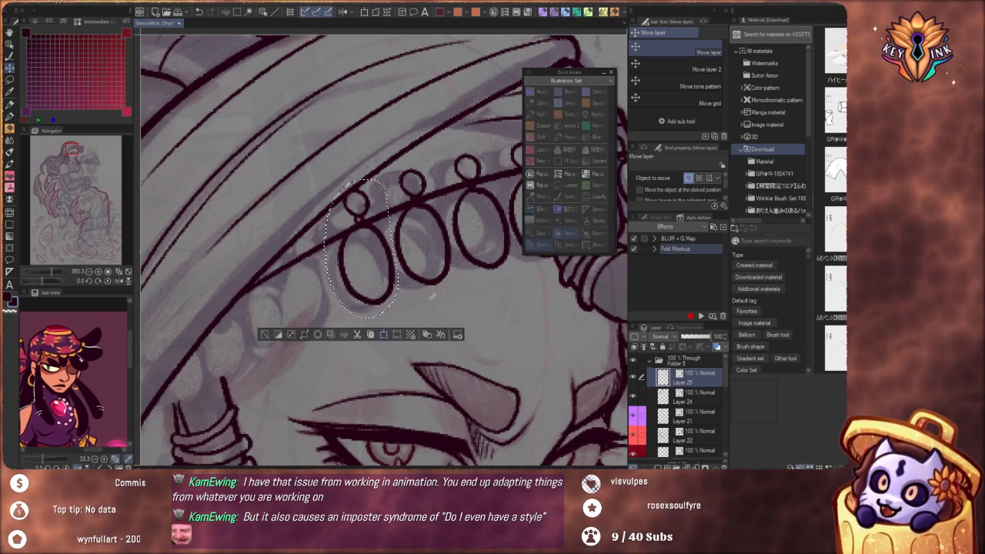
left_click(383, 334)
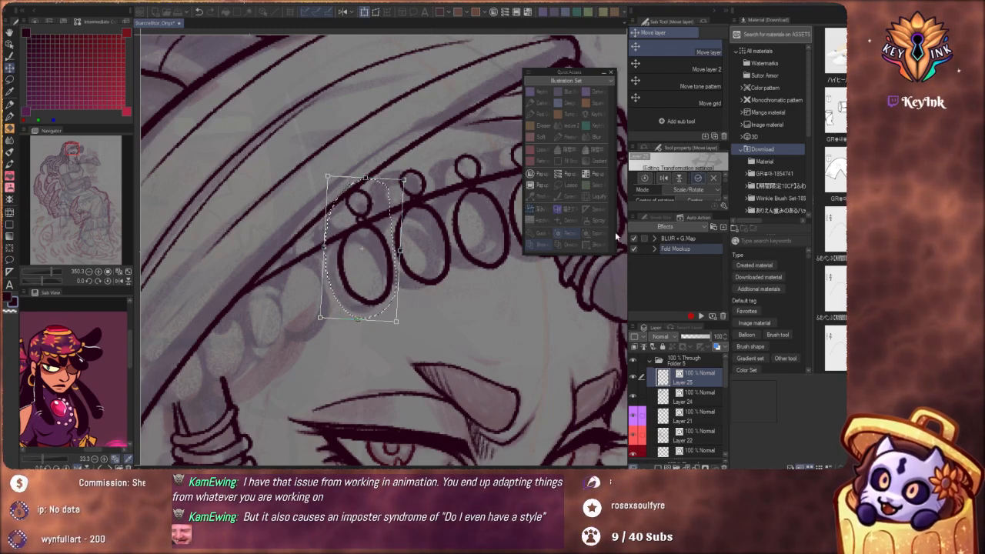
key("Return")
left_click(262, 337)
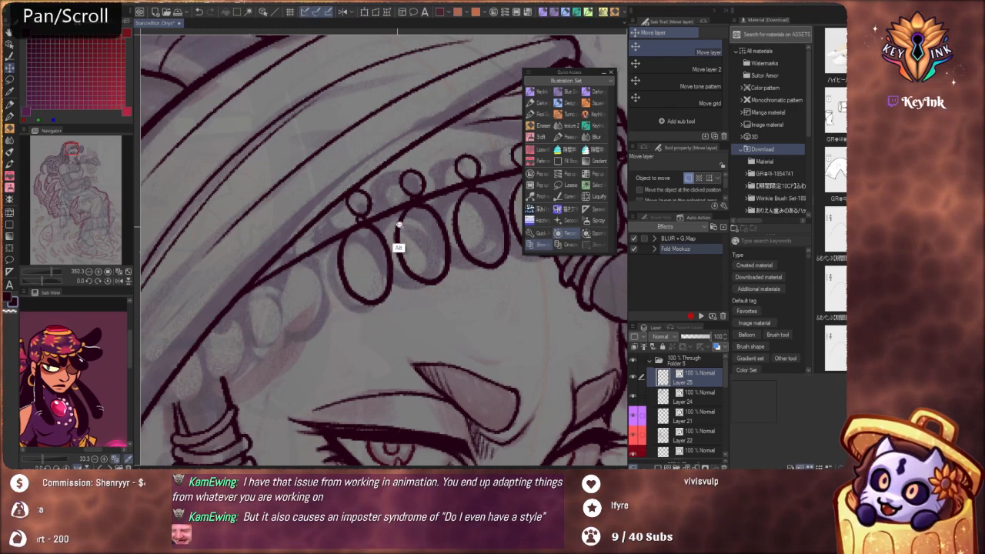
Lasso the sixth bead and its ring, duplicate them as a seventh bead over the next sketched bead, and clear the selection
scroll(398, 242, "down", 5)
left_click_drag(470, 324, 433, 227)
scroll(396, 270, "down", 3)
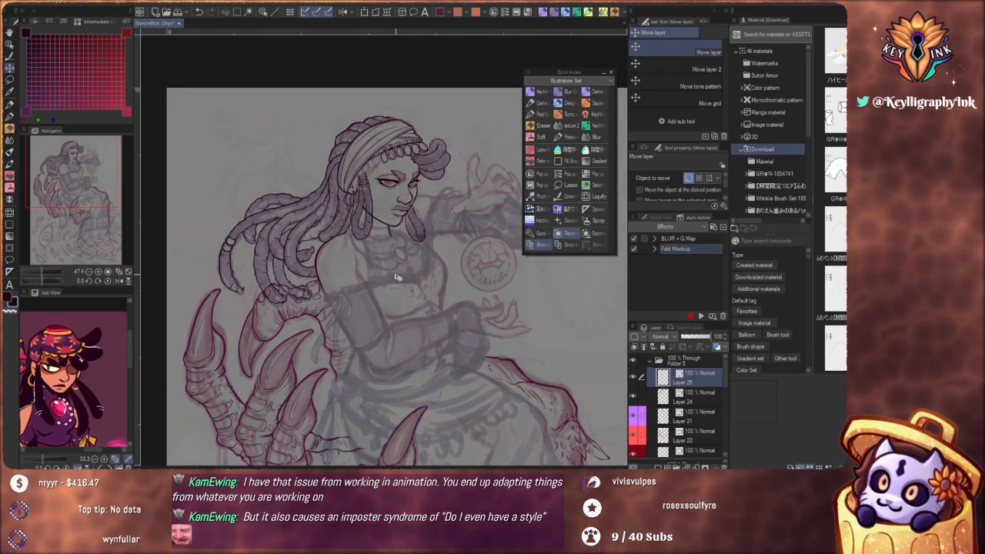
left_click_drag(462, 273, 493, 381)
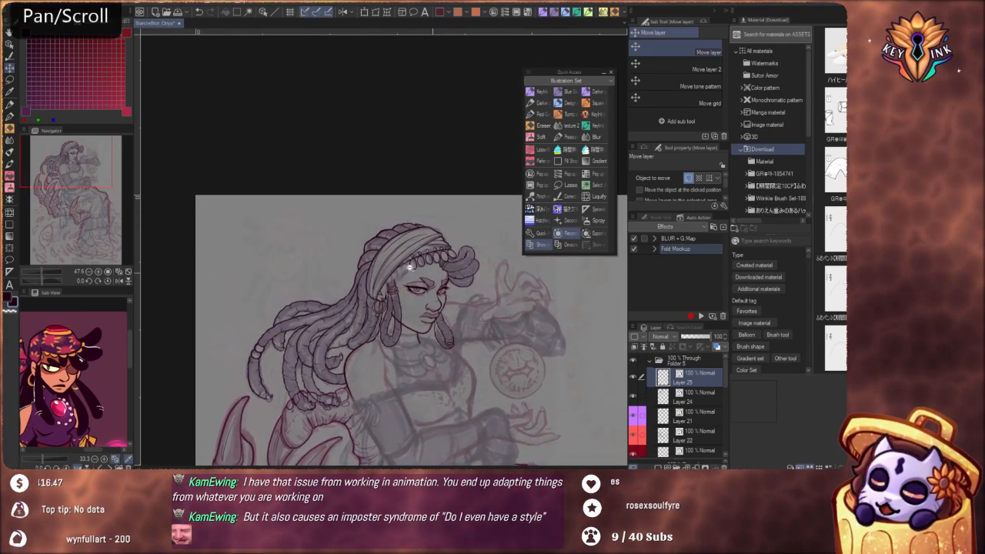
scroll(415, 272, "up", 7)
left_click_drag(466, 270, 469, 327)
scroll(434, 282, "up", 2)
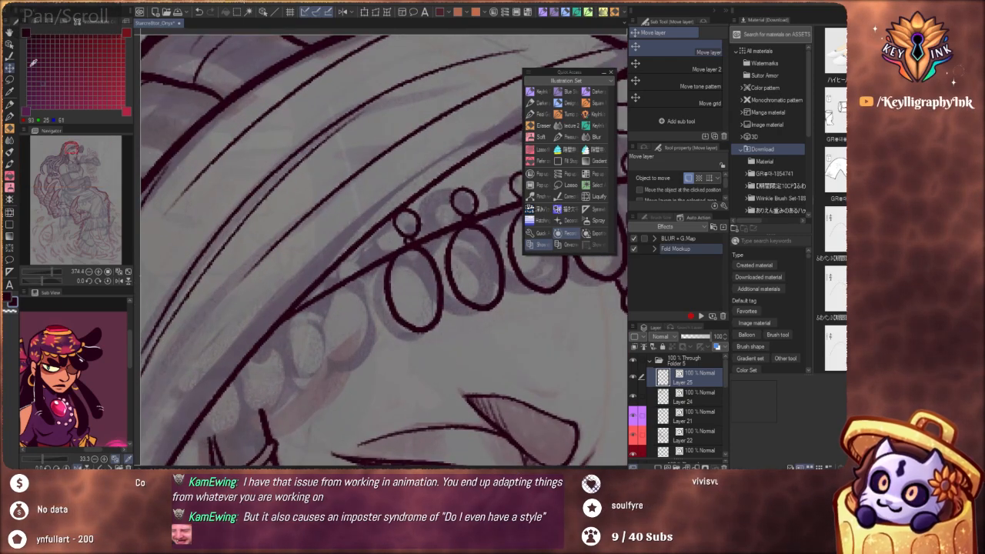
left_click(10, 80)
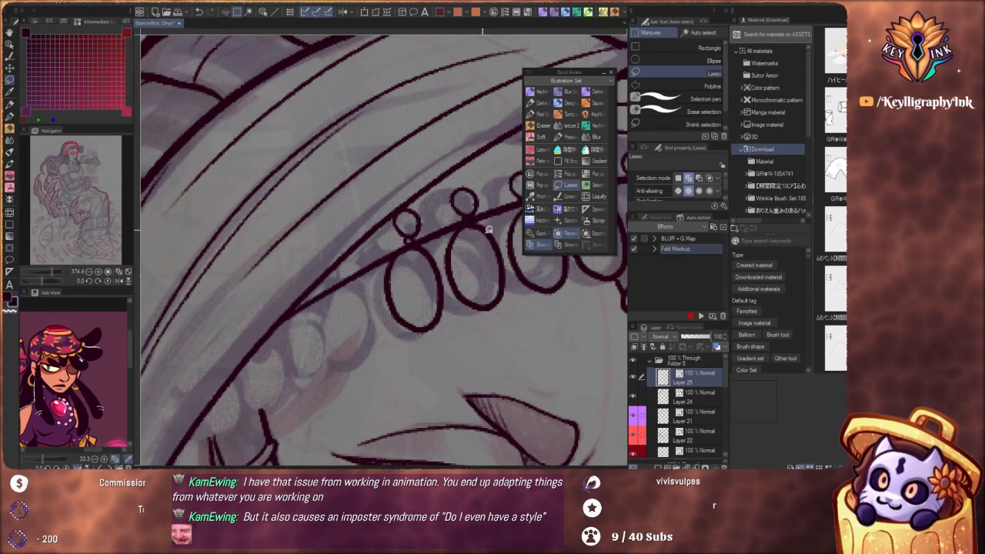
left_click_drag(440, 248, 424, 352)
left_click_drag(418, 185, 420, 189)
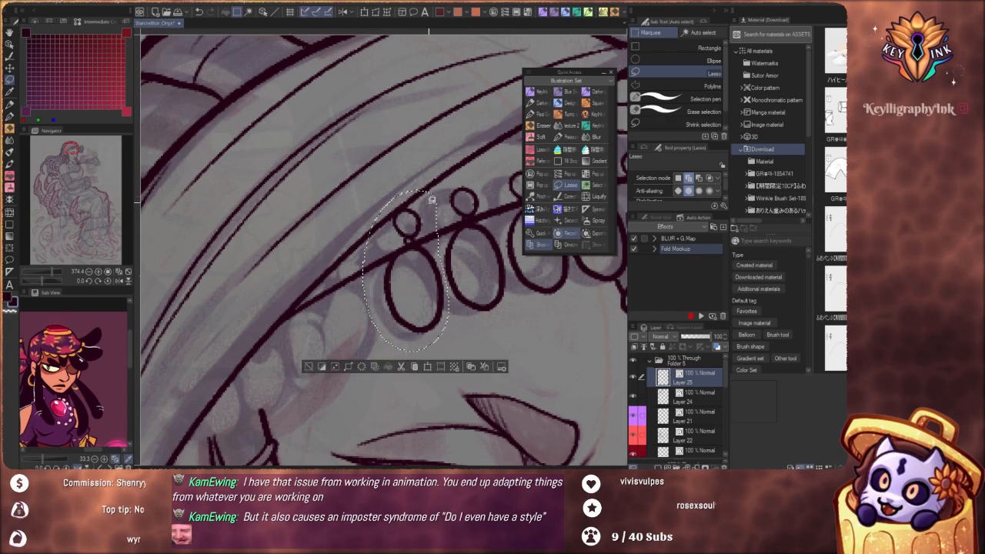
left_click(11, 68)
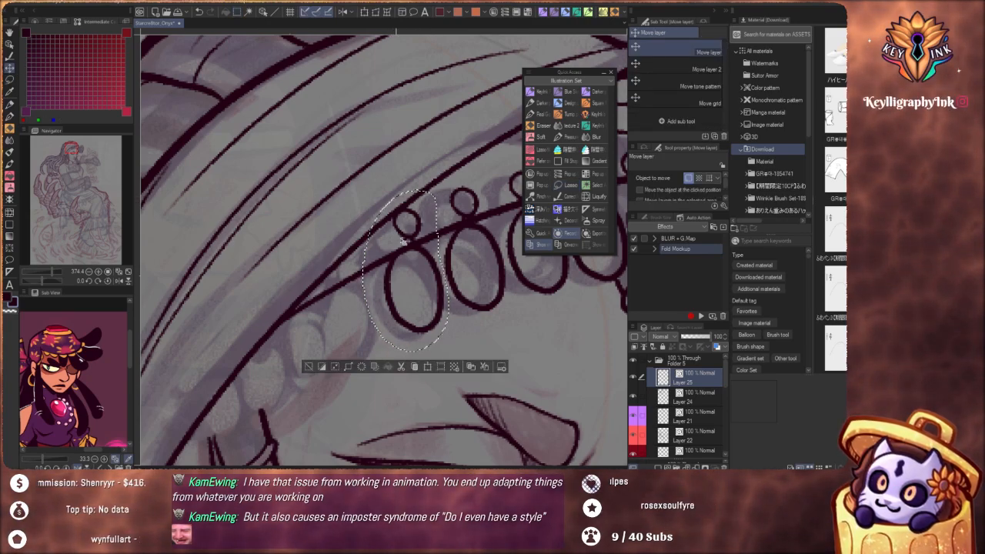
mouse_move(412, 278)
left_mouse_down()
mouse_move(371, 314)
mouse_move(354, 305)
left_mouse_up()
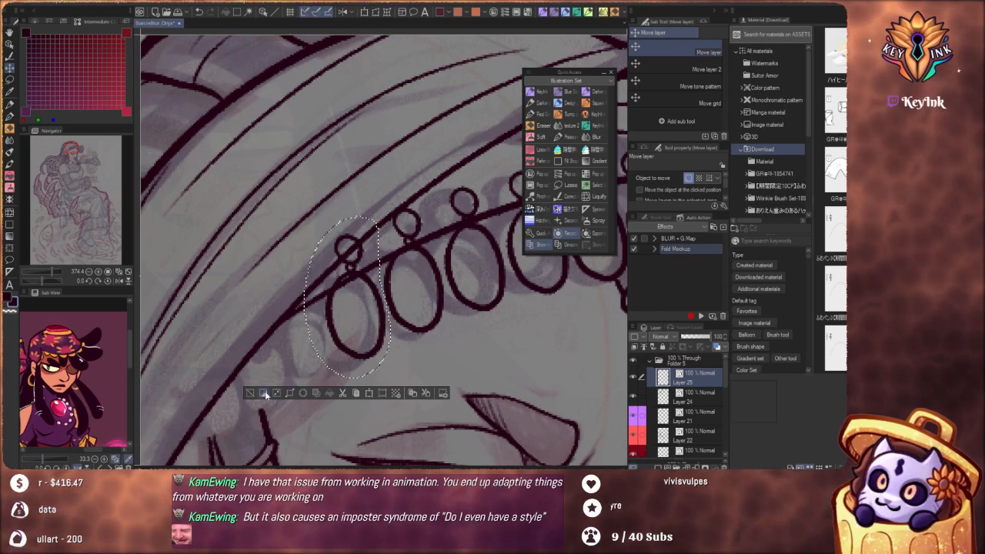
key("ctrl+d")
Lasso the seventh bead with its ring, shift it slightly downward along the headband's edge and clear the selection
scroll(408, 271, "down", 7)
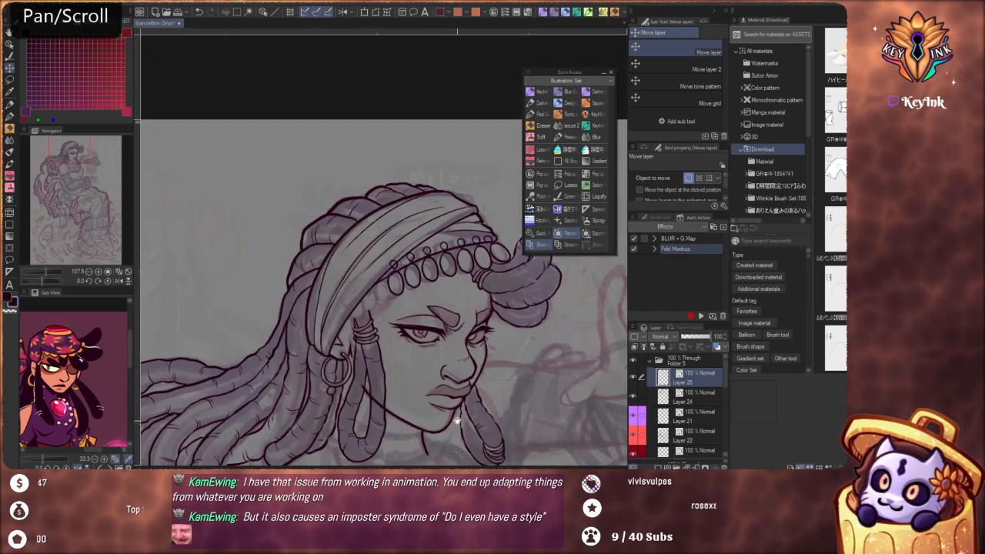
left_click_drag(456, 423, 416, 362)
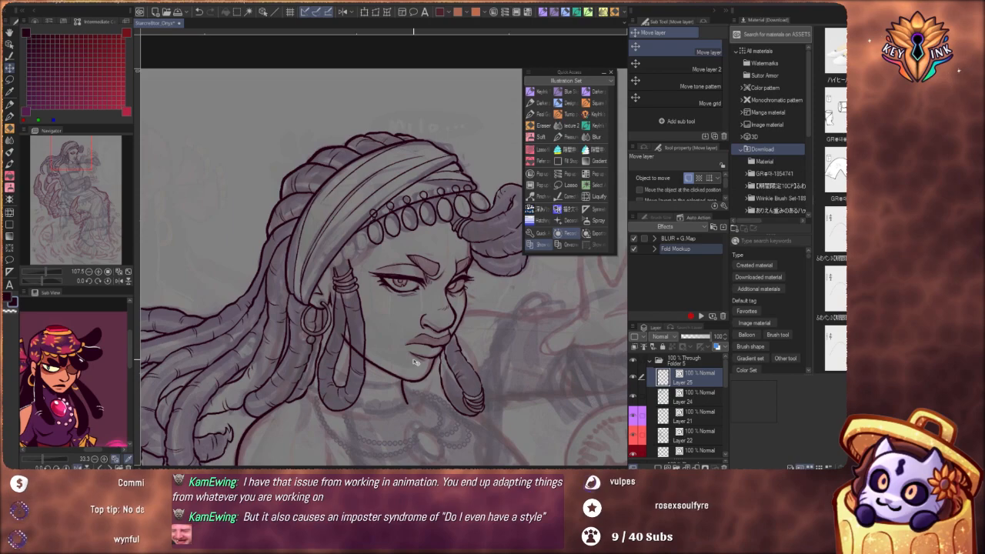
scroll(414, 361, "up", 5)
left_click_drag(504, 350, 407, 270)
scroll(406, 269, "up", 2)
left_click(11, 80)
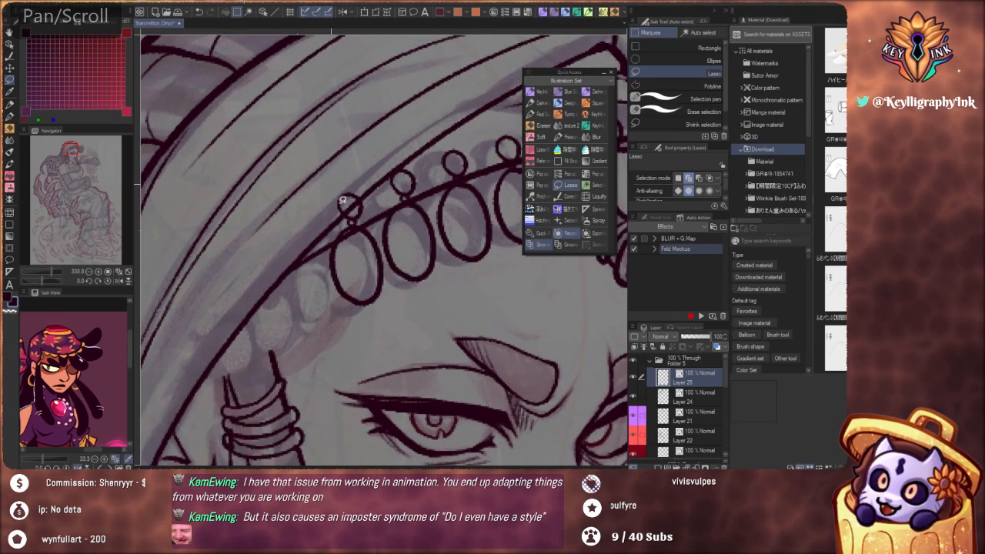
mouse_move(386, 245)
left_mouse_down()
mouse_move(374, 187)
mouse_move(307, 220)
left_mouse_up()
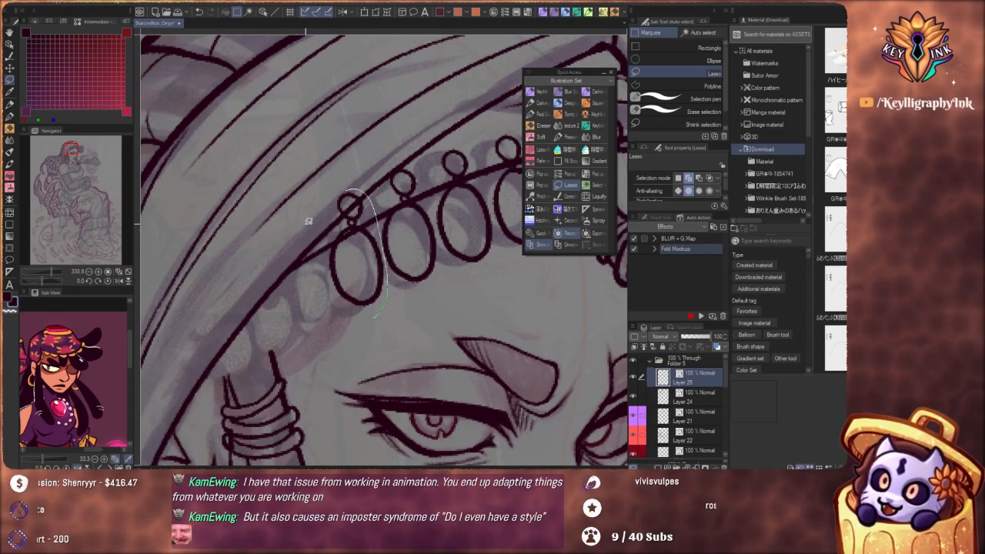
left_click(10, 68)
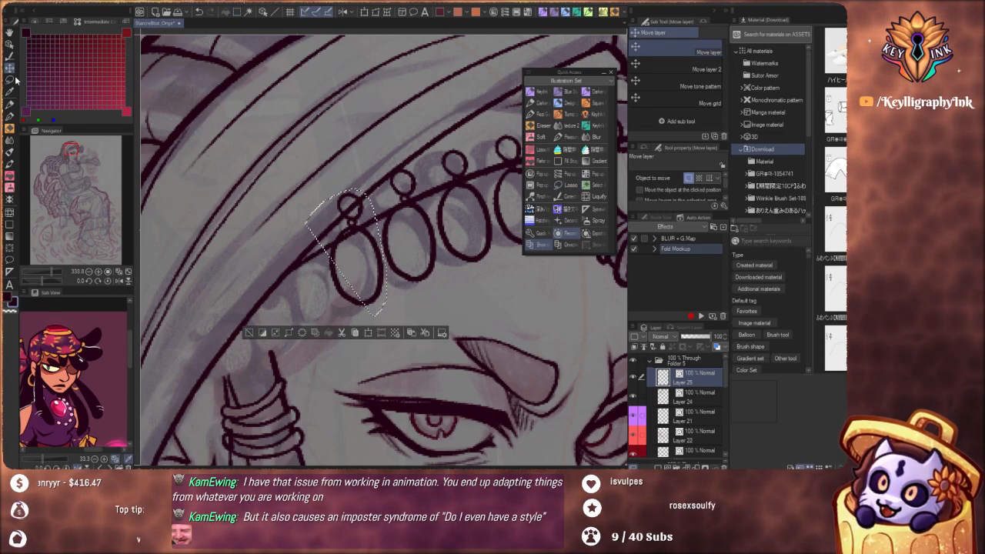
left_click(12, 80)
left_click_drag(380, 291, 369, 264)
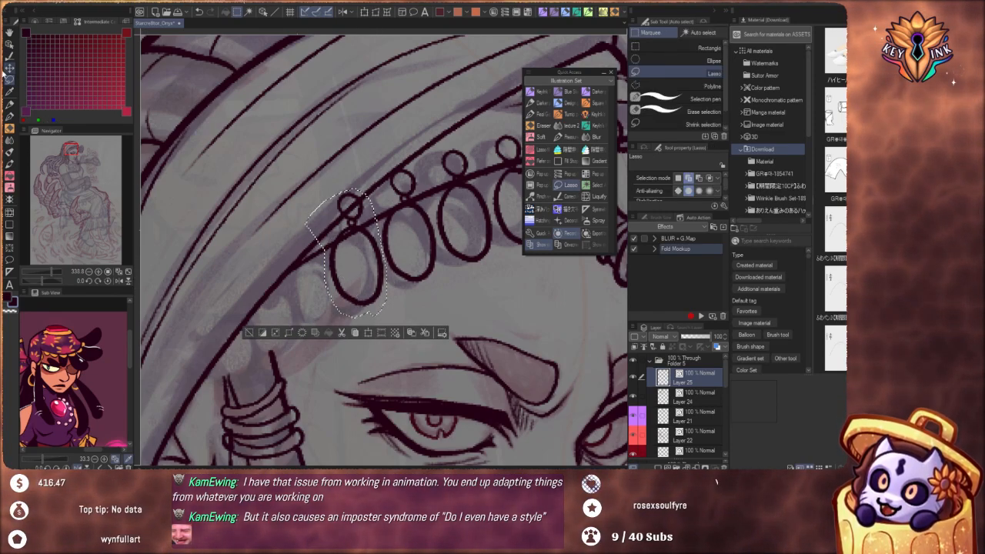
left_click(10, 68)
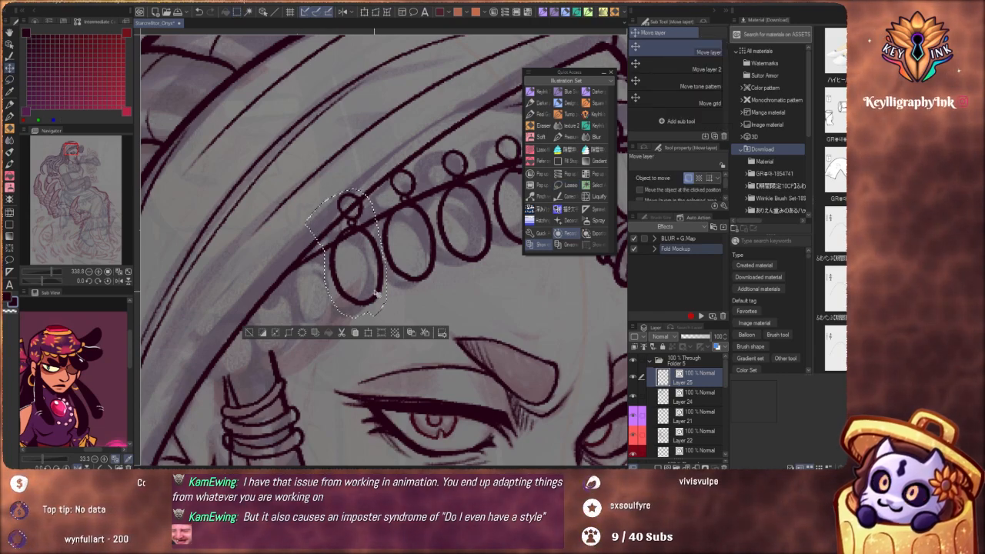
left_click_drag(377, 295, 377, 303)
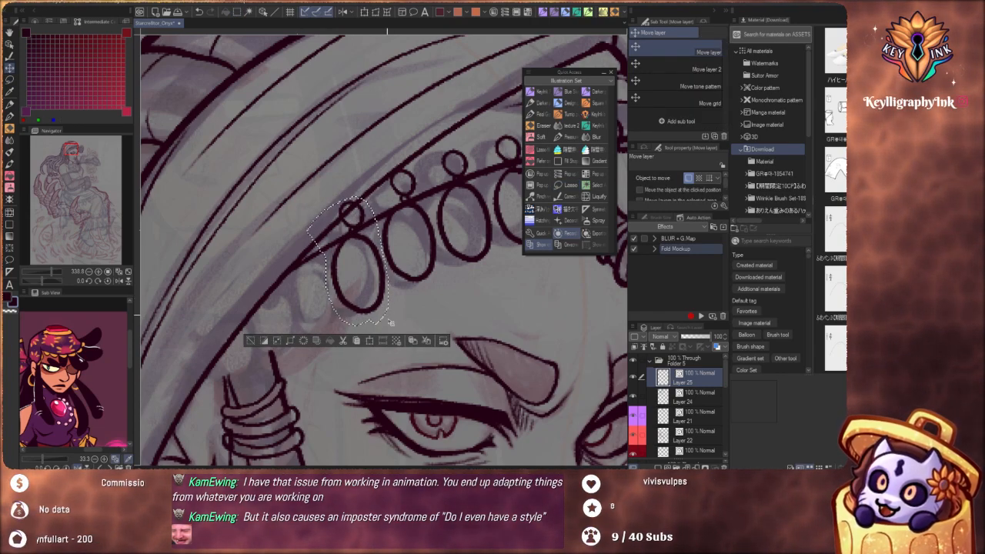
key("ctrl+d")
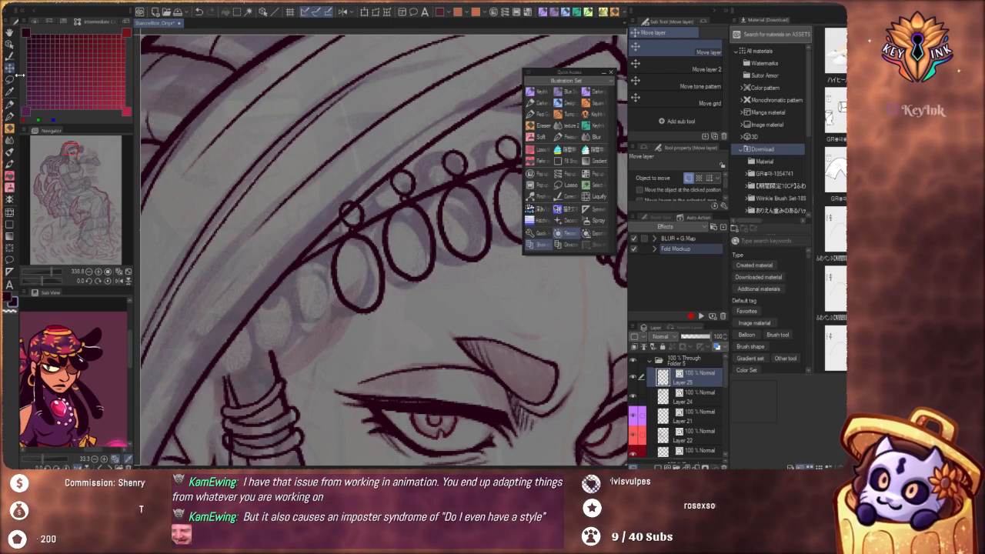
Lasso the sixth bead with its small ring, nudge it slightly with a transformation, apply it and clear the selection
key("m")
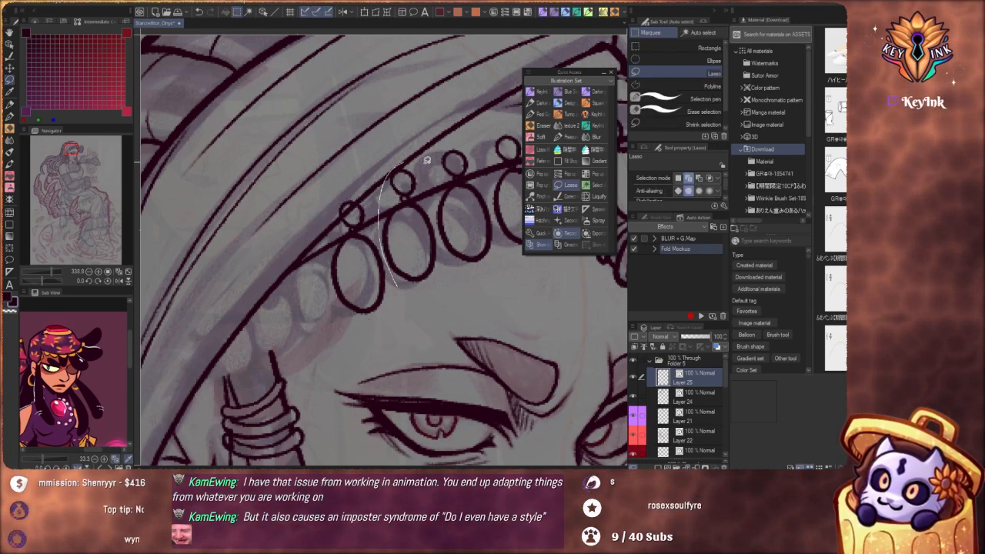
left_click_drag(429, 298, 417, 305)
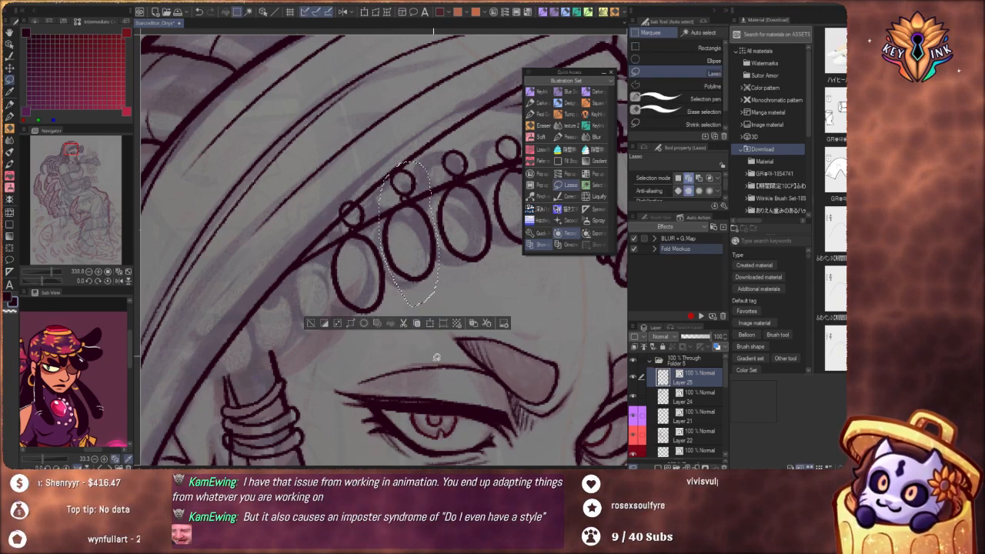
left_click(430, 324)
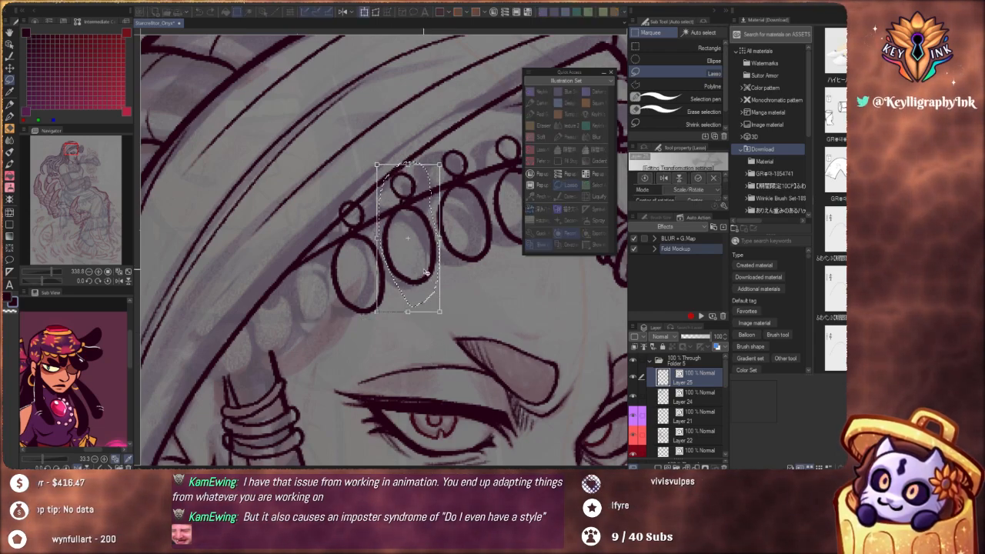
left_click_drag(426, 273, 427, 282)
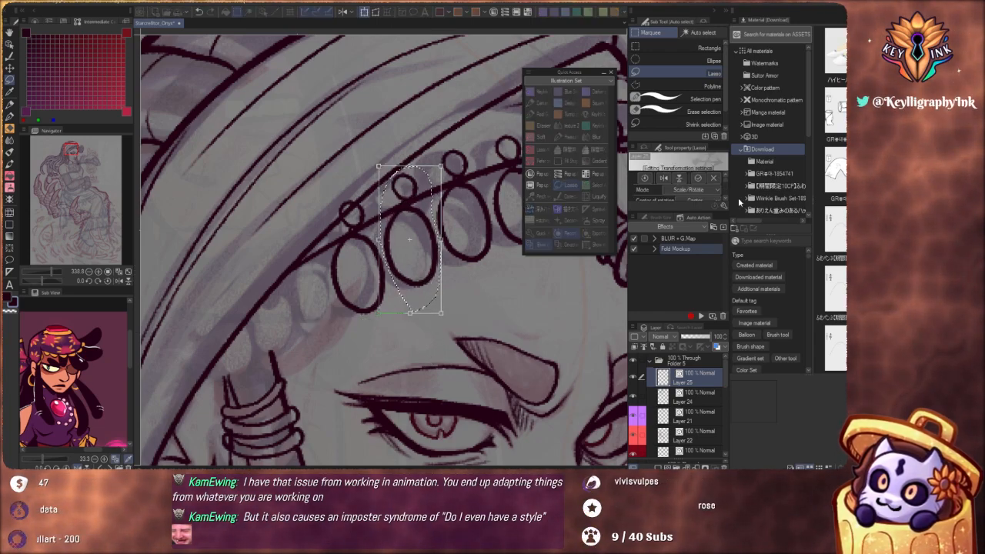
left_click(699, 178)
left_click(313, 328)
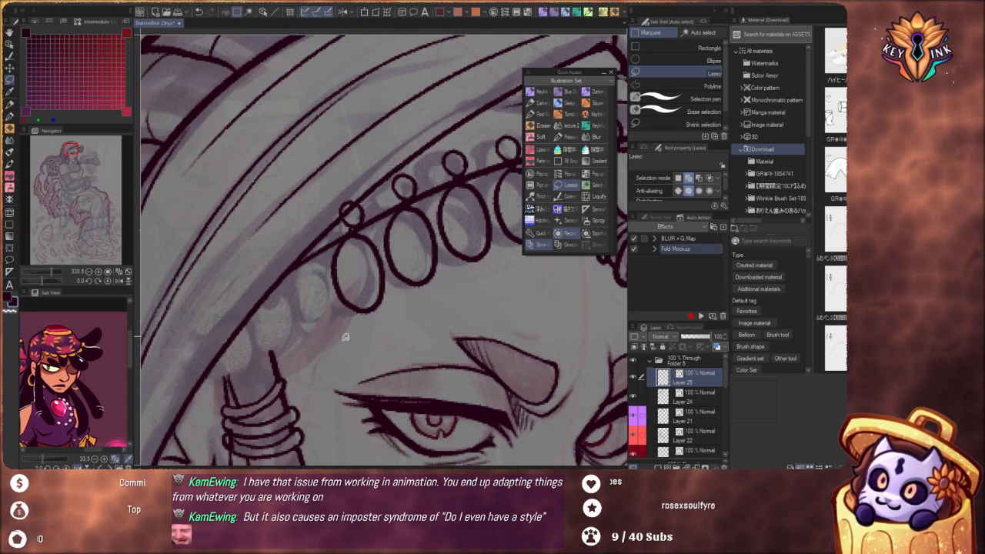
Duplicate the seventh bead with its ring as an eighth bead toward the ear, rotate the copy slightly and clear the selection
scroll(431, 316, "down", 6)
left_click_drag(472, 351, 407, 318)
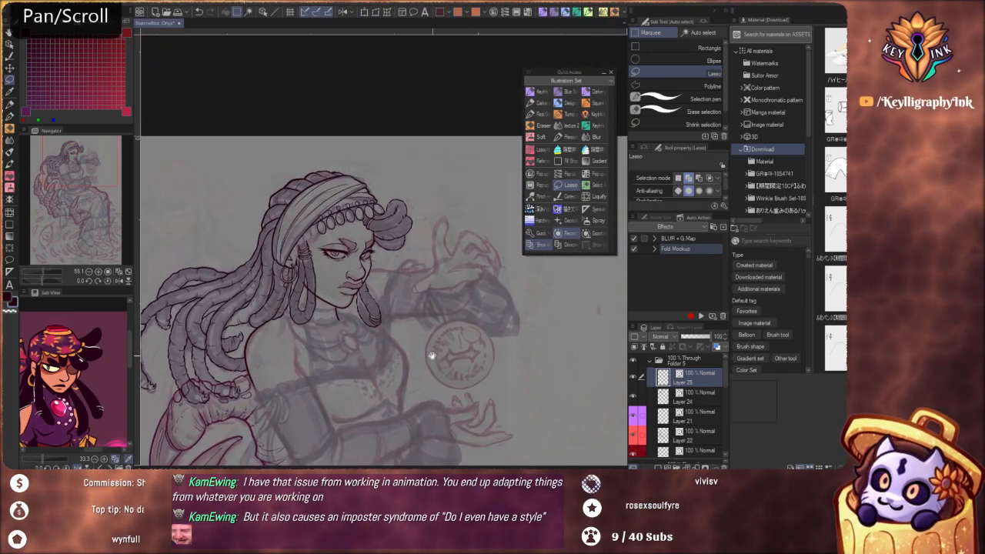
left_click_drag(431, 354, 501, 396)
scroll(431, 324, "up", 5)
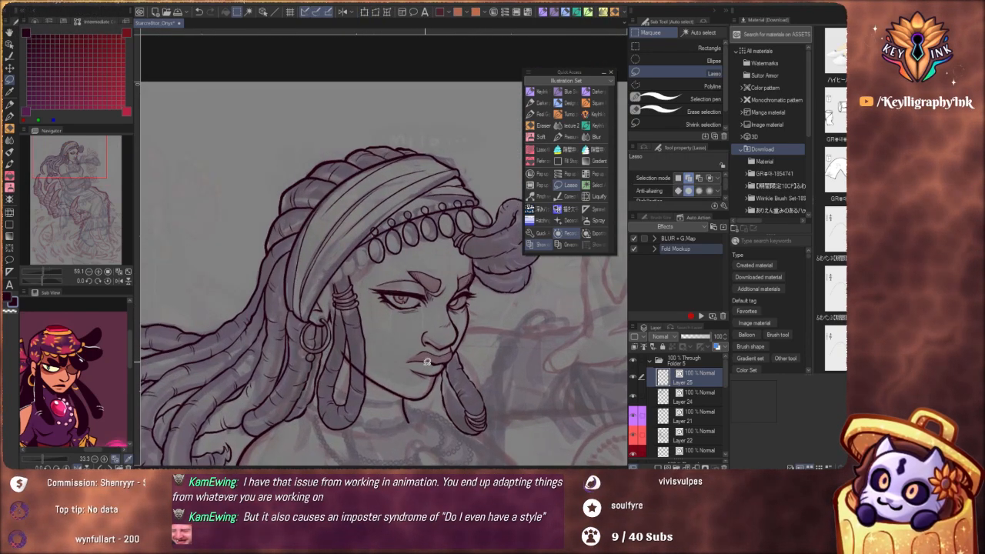
scroll(436, 315, "up", 8)
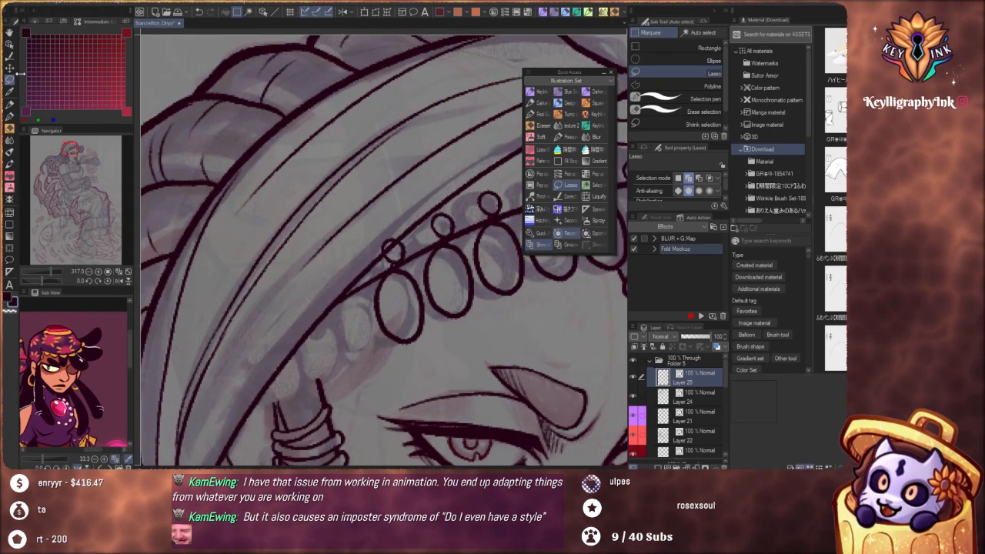
mouse_move(392, 370)
left_mouse_down()
mouse_move(398, 220)
mouse_move(424, 342)
left_mouse_up()
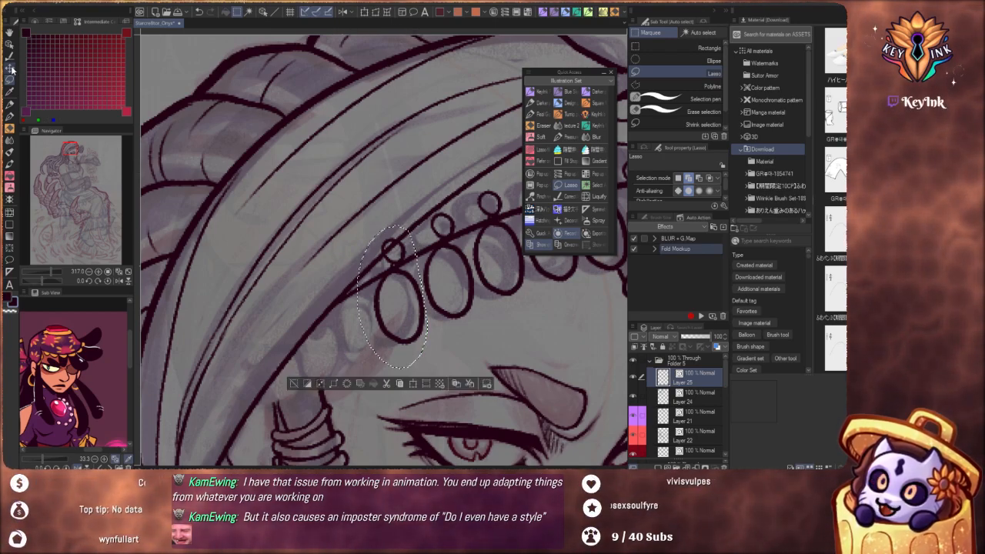
key("k")
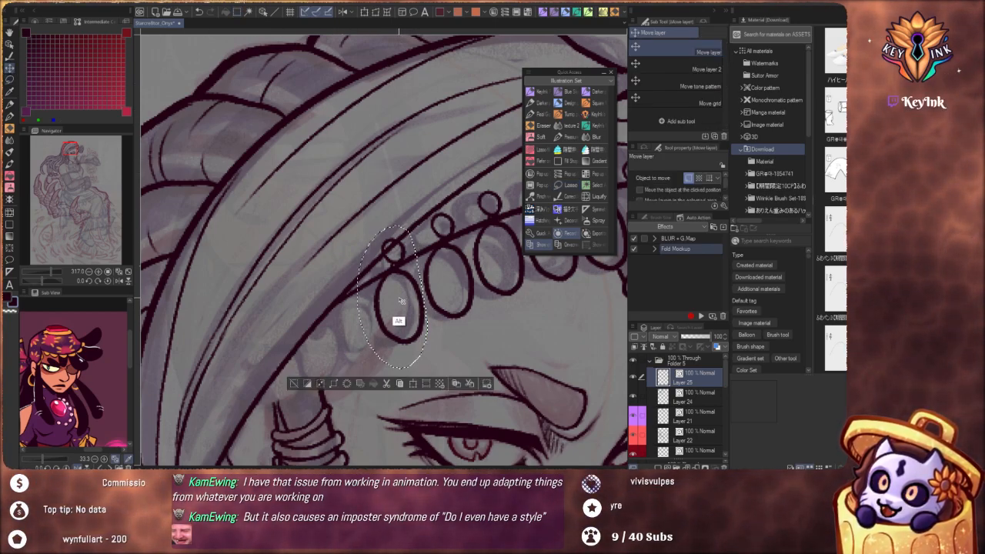
mouse_move(400, 300)
left_mouse_down()
mouse_move(347, 341)
mouse_move(349, 325)
left_mouse_up()
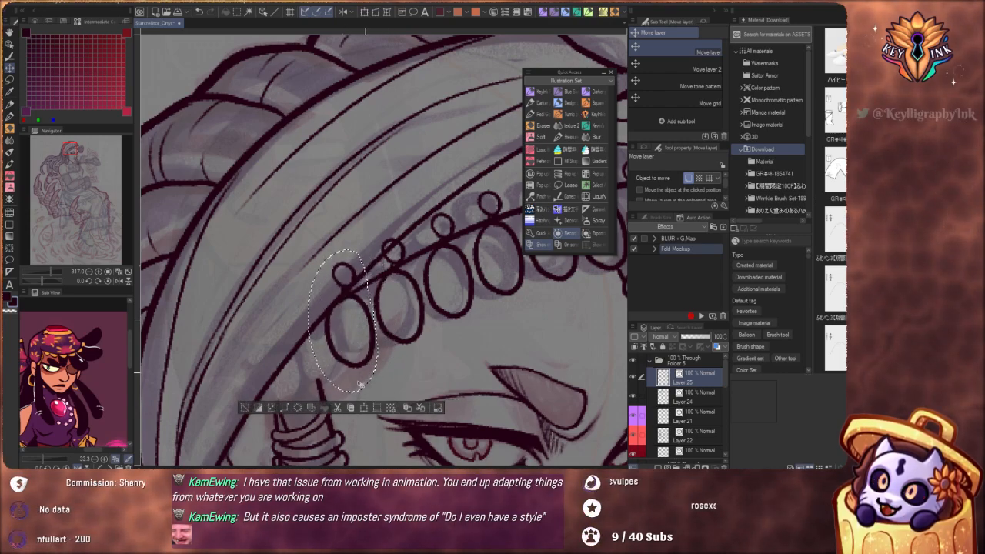
key("ctrl+t")
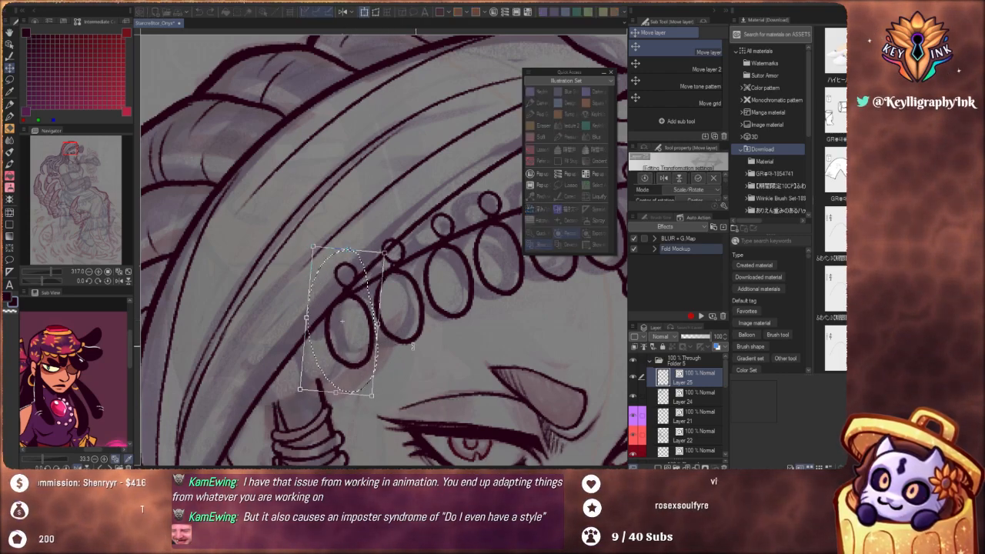
left_click_drag(413, 347, 421, 349)
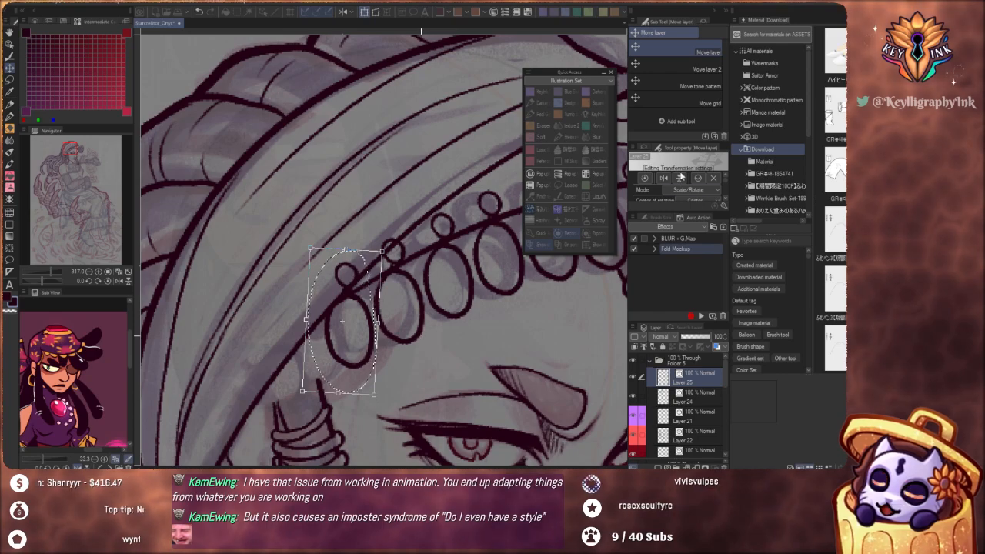
key("Return")
left_click(245, 408)
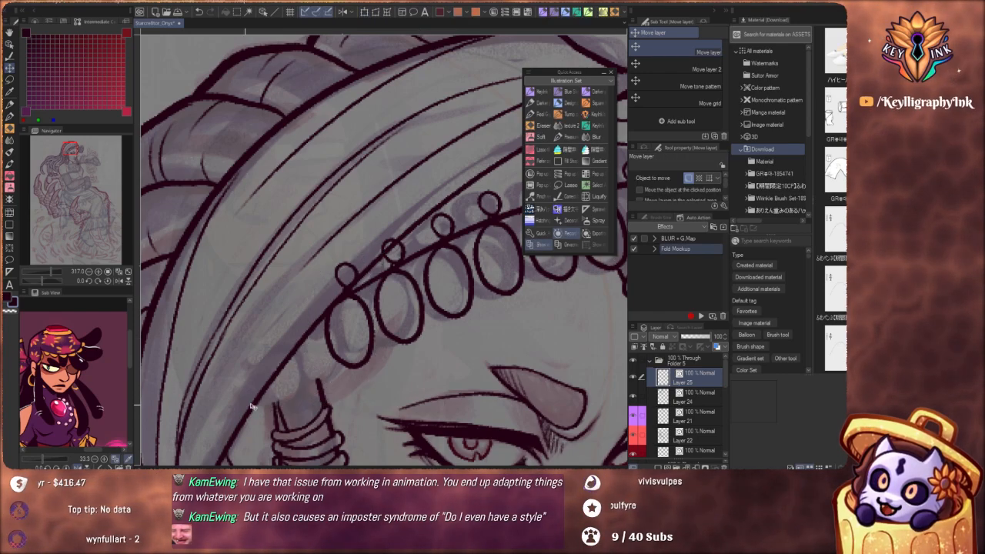
Duplicate the eighth bead with its ring as a ninth bead just above the wrapped dreadlock and clear the selection
left_click_drag(441, 343, 399, 306)
scroll(399, 307, "down", 2)
scroll(379, 297, "down", 1)
left_click_drag(425, 347, 458, 255)
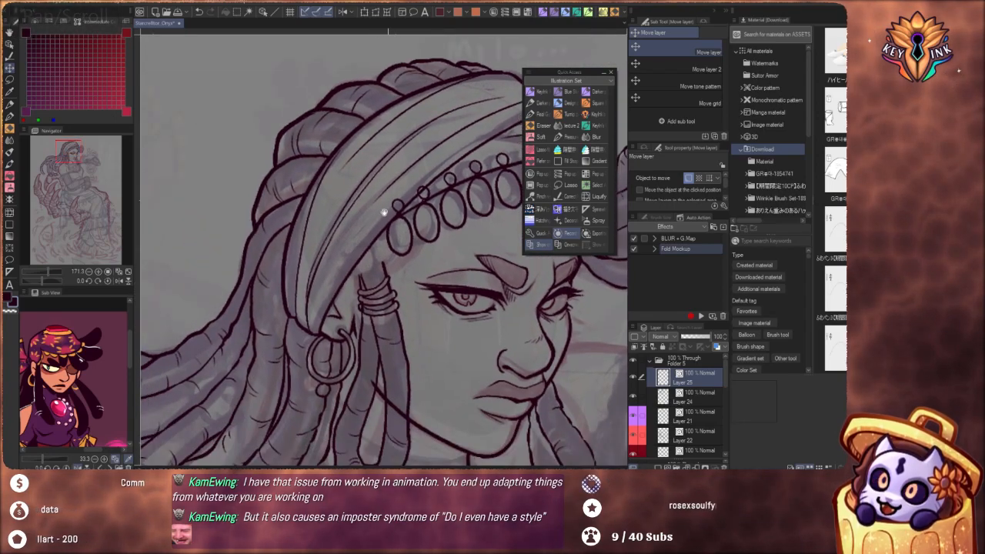
scroll(411, 202, "up", 4)
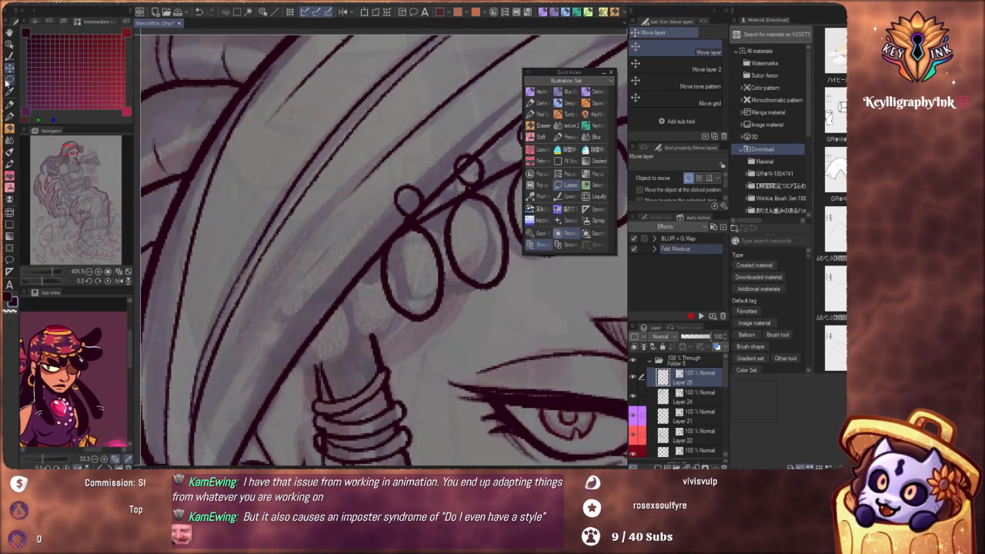
key("m")
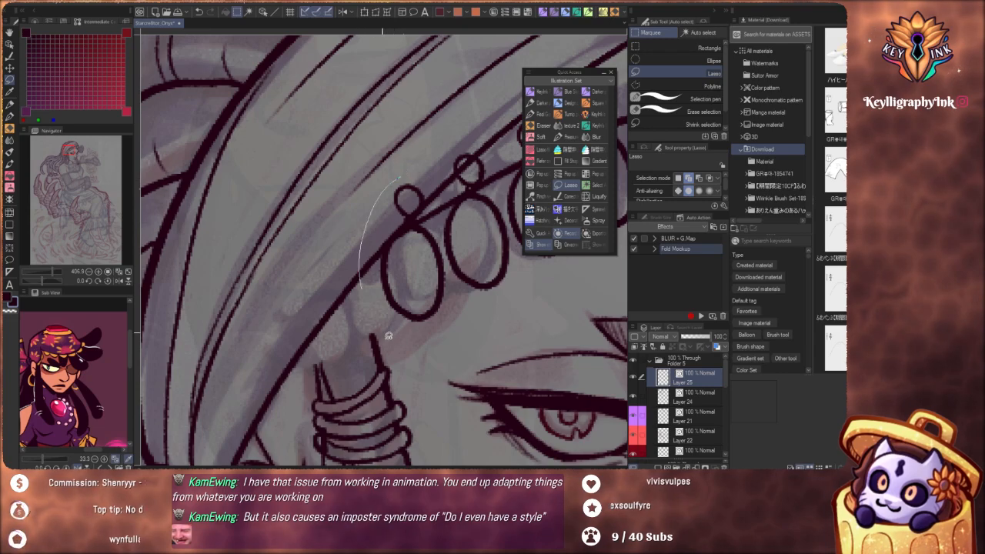
mouse_move(389, 336)
left_mouse_down()
mouse_move(450, 317)
mouse_move(448, 248)
left_mouse_up()
left_click_drag(429, 170, 398, 158)
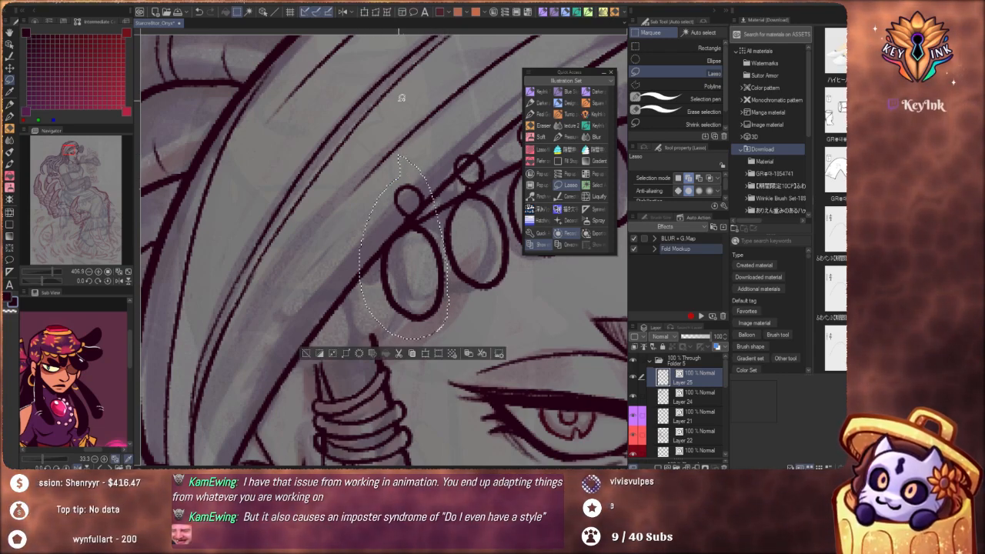
left_click(10, 67)
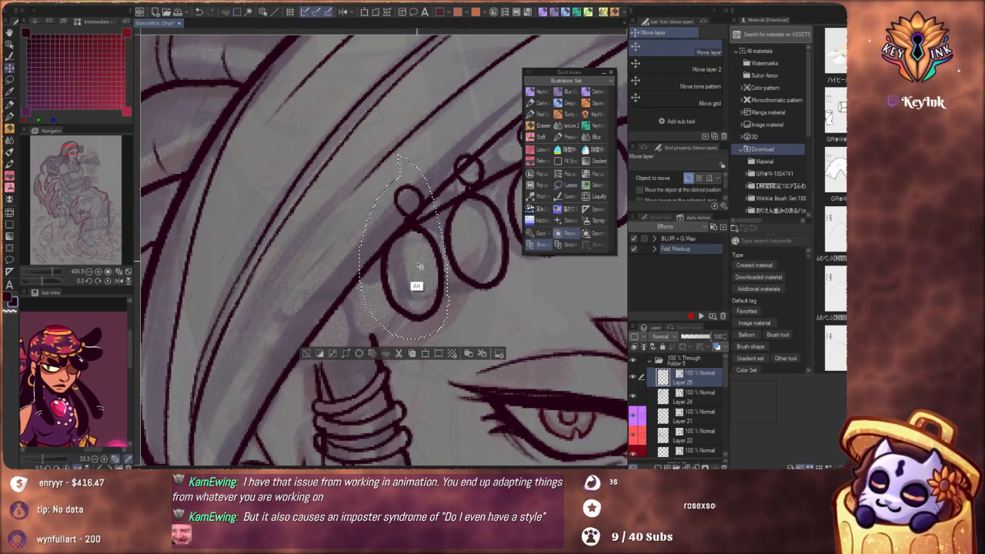
mouse_move(418, 265)
left_mouse_down()
mouse_move(381, 311)
mouse_move(356, 298)
left_mouse_up()
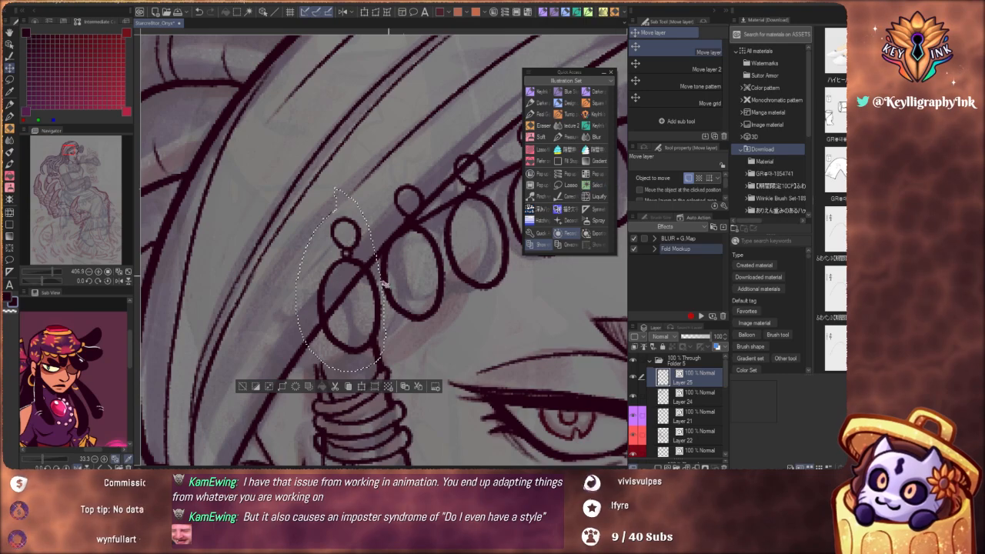
left_click_drag(357, 305, 364, 324)
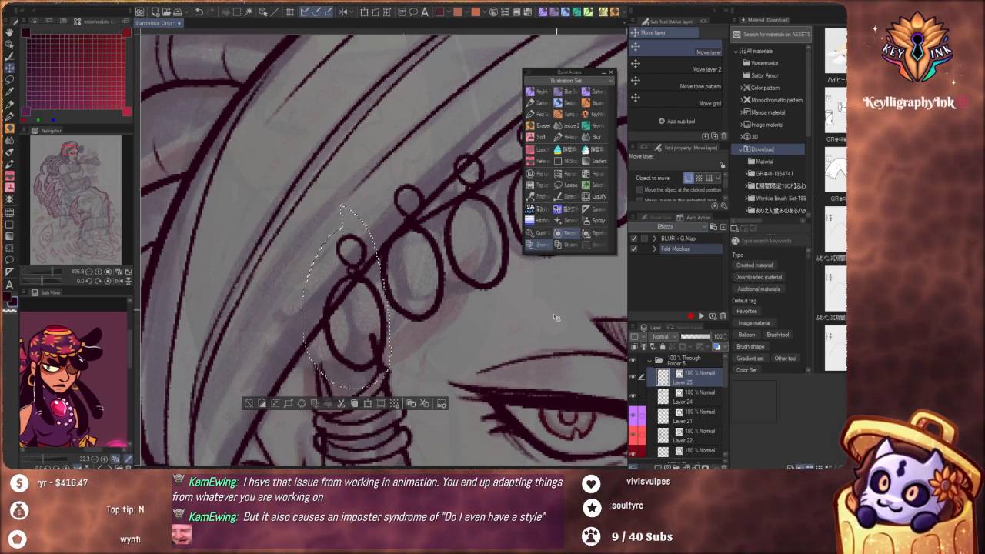
left_click(9, 80)
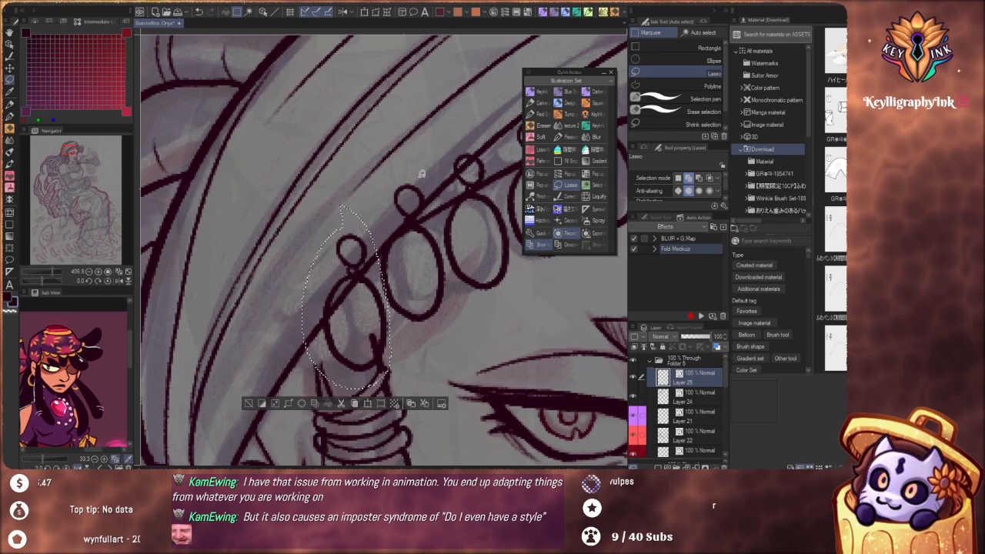
key("ctrl+d")
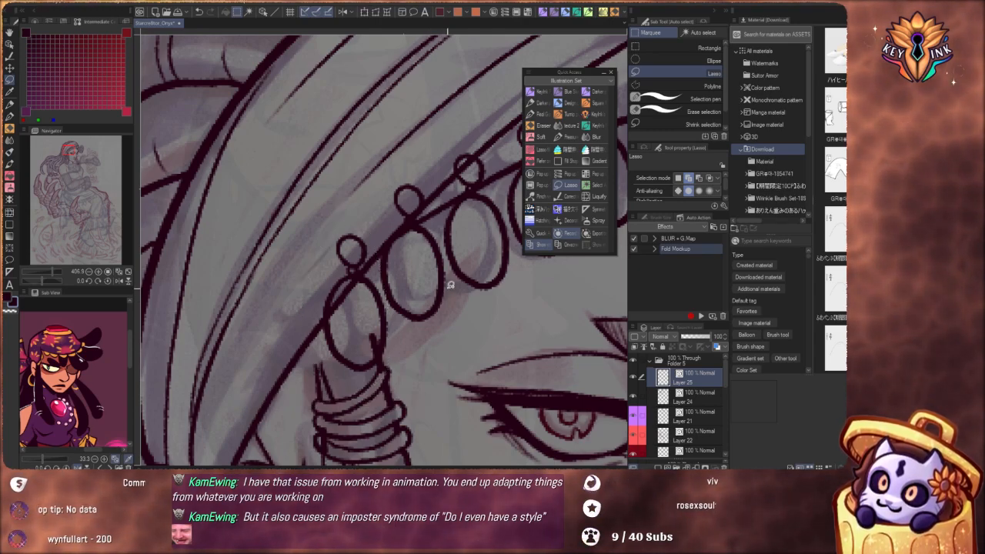
Lasso the eighth bead with its ring, tilt it slightly counterclockwise to follow the headband's slope, apply and clear the selection
mouse_move(396, 310)
left_mouse_down()
mouse_move(381, 274)
mouse_move(386, 187)
left_mouse_up()
left_click_drag(440, 221, 443, 231)
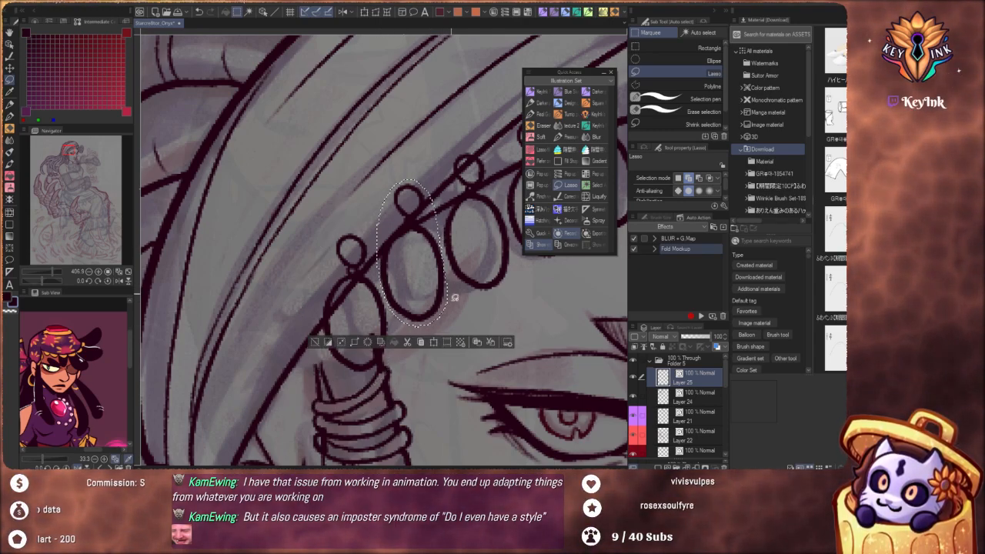
key("ctrl+t")
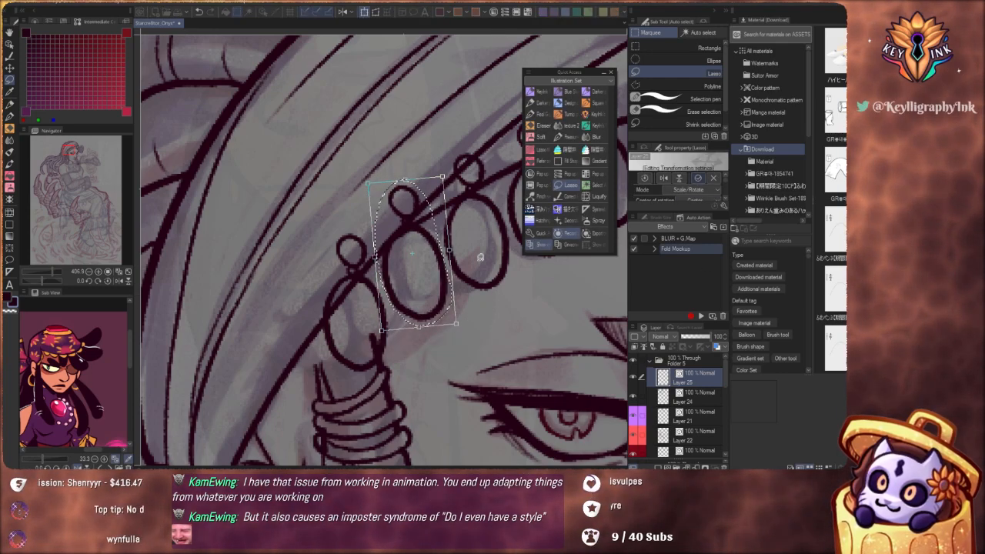
left_click(699, 179)
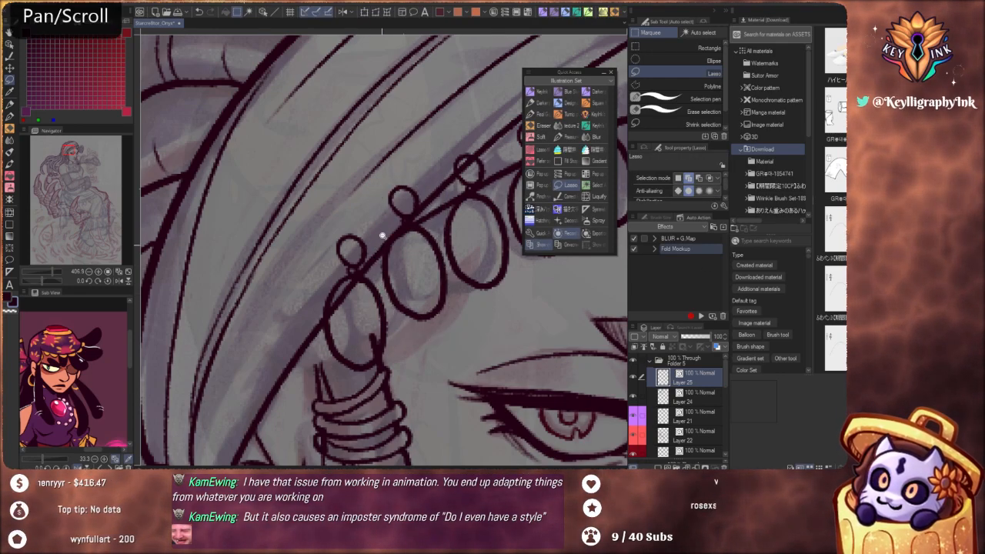
Examine the finished bead row and the rest of the figure, from the head down to the skirt and clawed feet
scroll(352, 218, "down", 5)
scroll(341, 214, "down", 2)
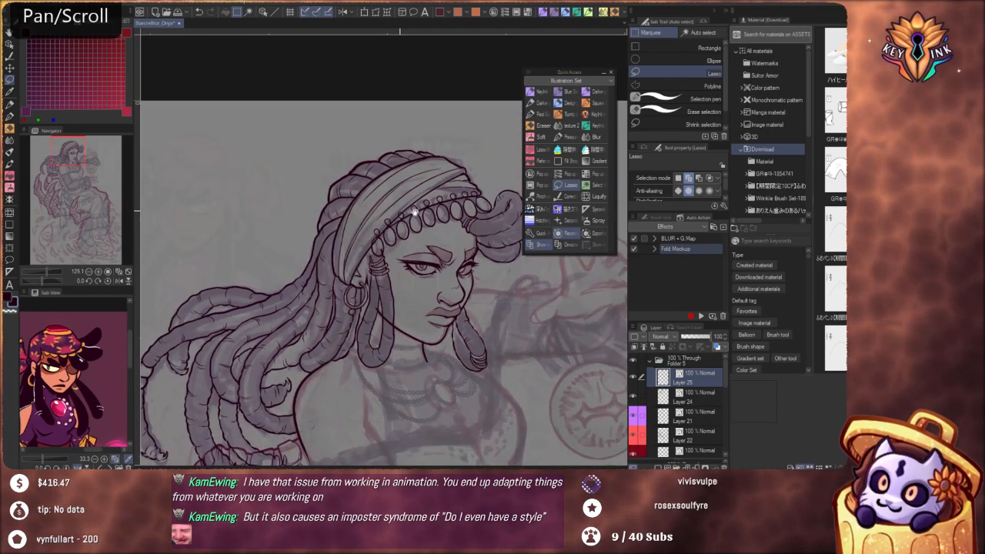
left_click_drag(501, 352, 526, 346)
left_click_drag(524, 353, 423, 275)
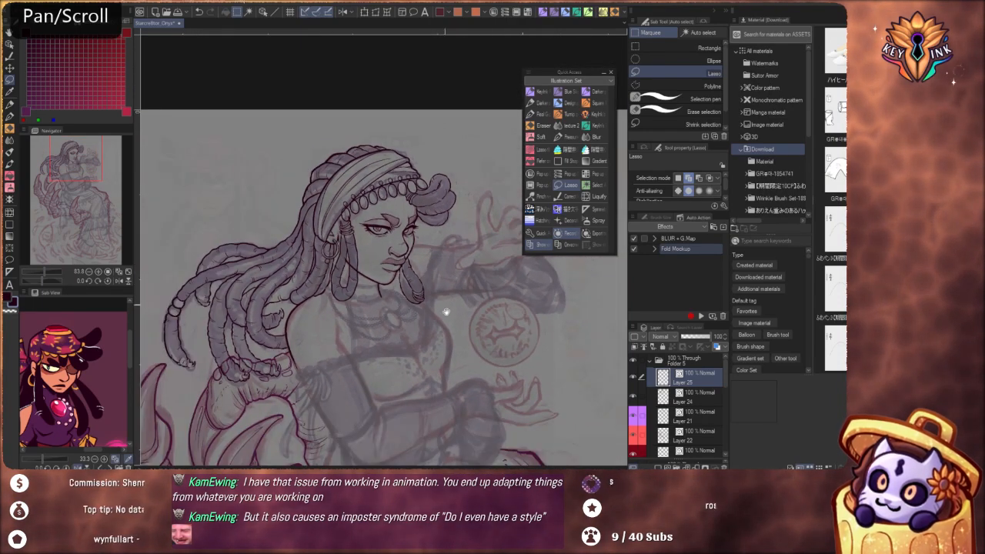
left_click_drag(462, 339, 441, 223)
left_click_drag(451, 259, 432, 197)
left_click_drag(474, 303, 417, 261)
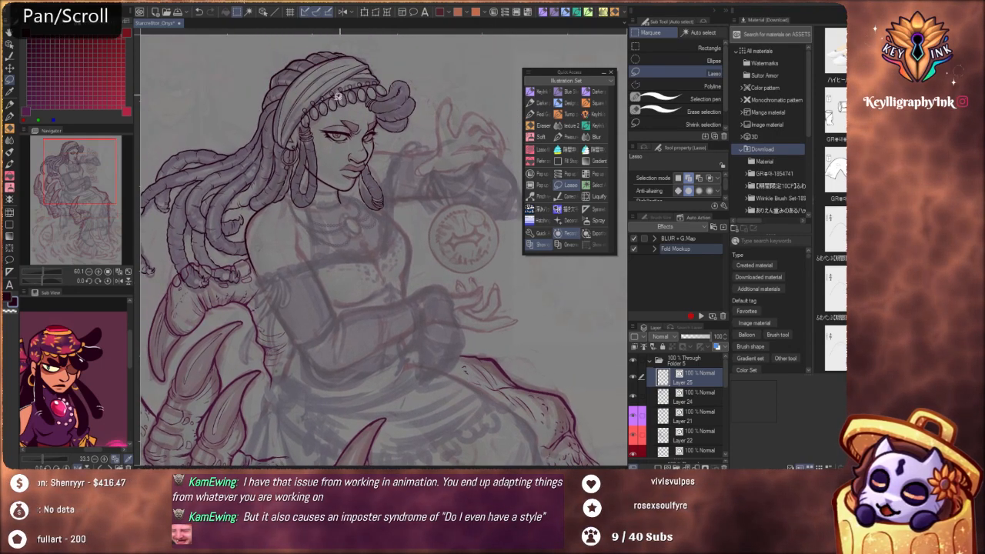
left_click_drag(390, 399, 409, 307)
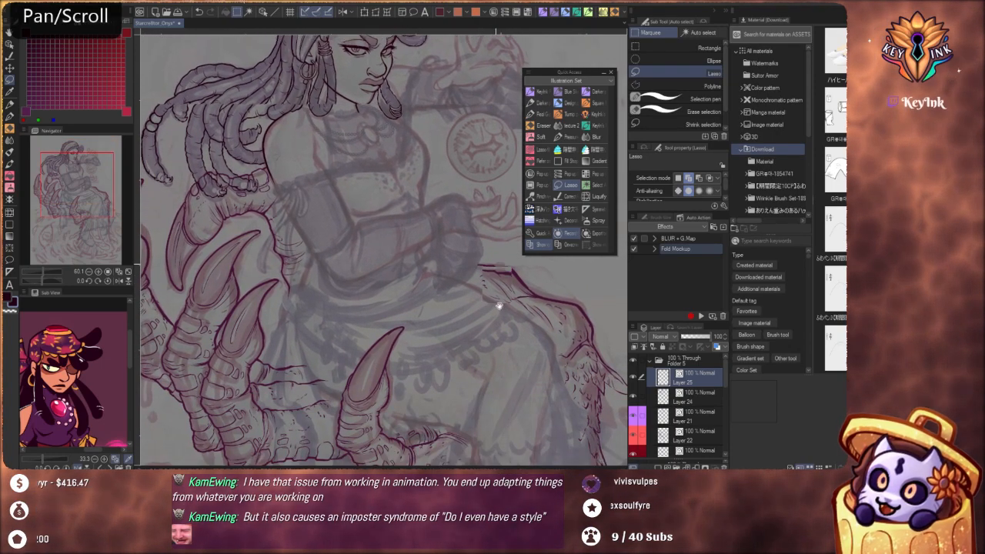
left_click_drag(346, 23, 356, 95)
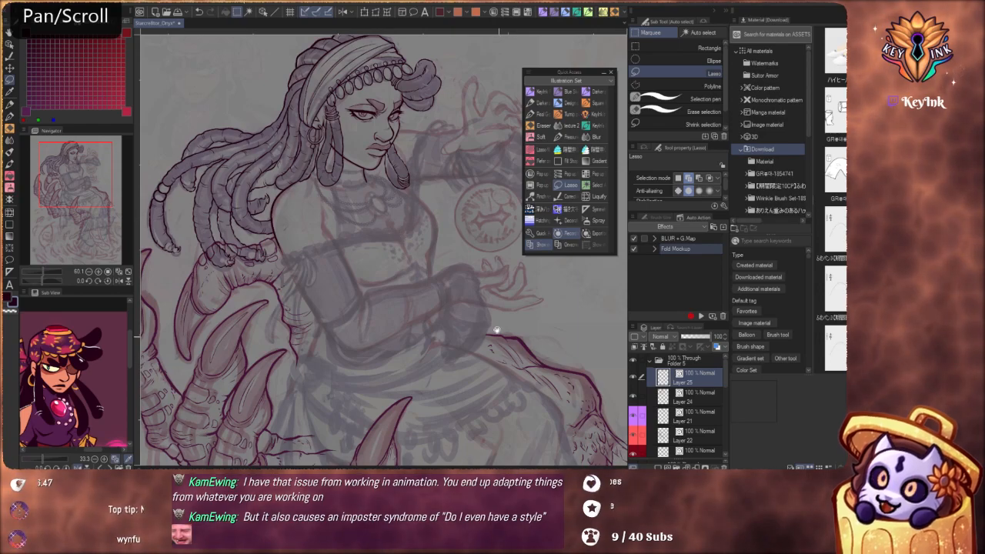
mouse_move(497, 329)
left_mouse_down()
mouse_move(501, 346)
mouse_move(475, 264)
mouse_move(361, 266)
left_mouse_up()
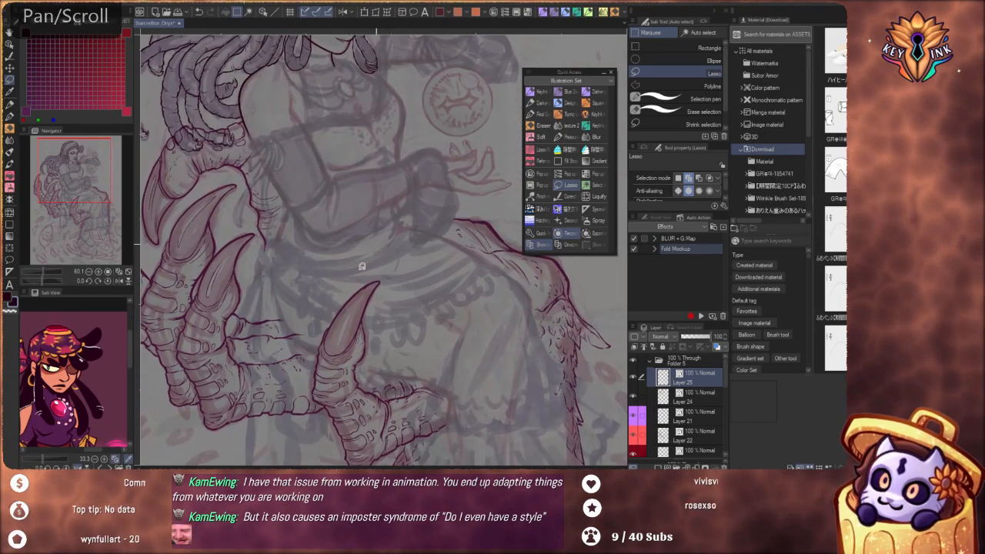
mouse_move(425, 208)
left_mouse_down()
mouse_move(433, 289)
mouse_move(471, 435)
left_mouse_up()
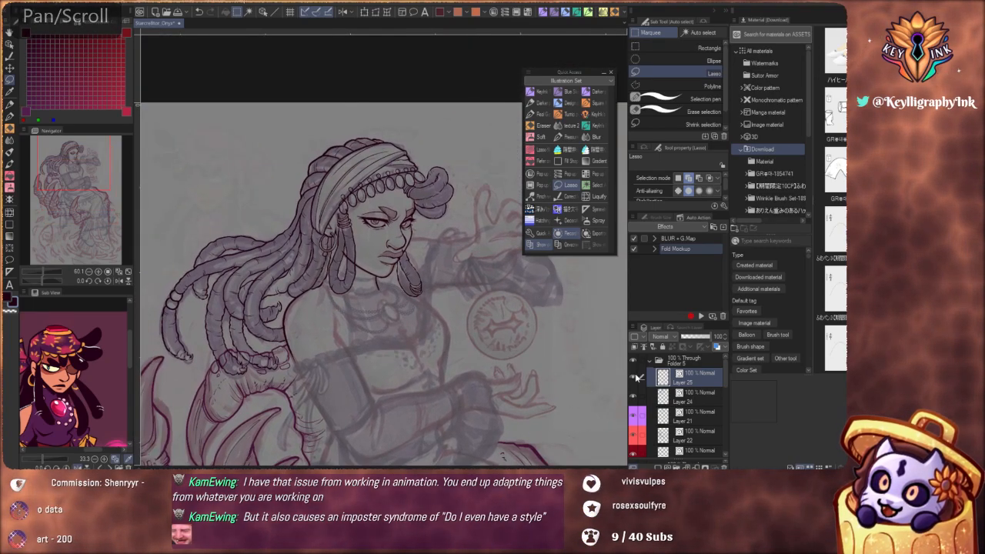
Mark Layer 25, which holds the headband beads, with an orange palette colour
left_click(638, 338)
left_click(655, 369)
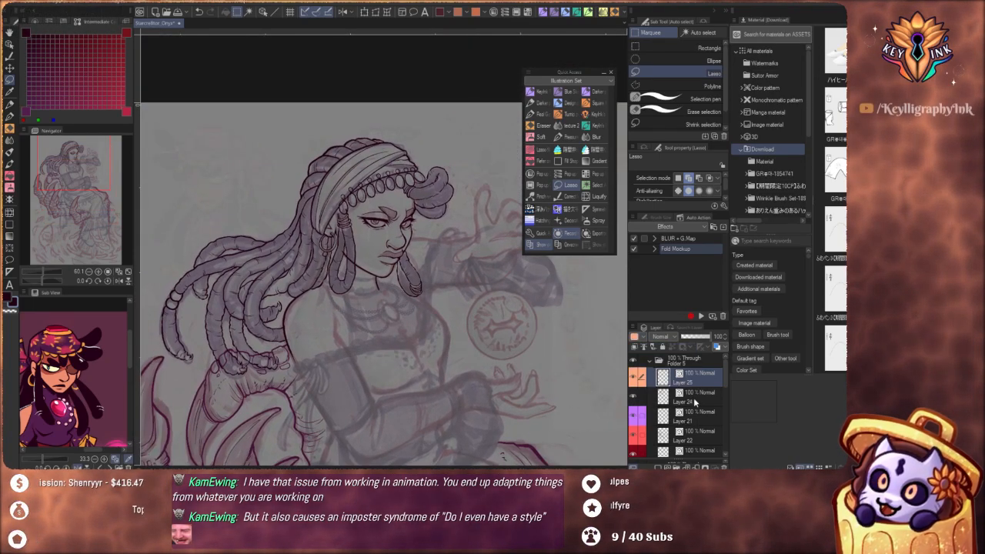
left_click_drag(479, 363, 468, 332)
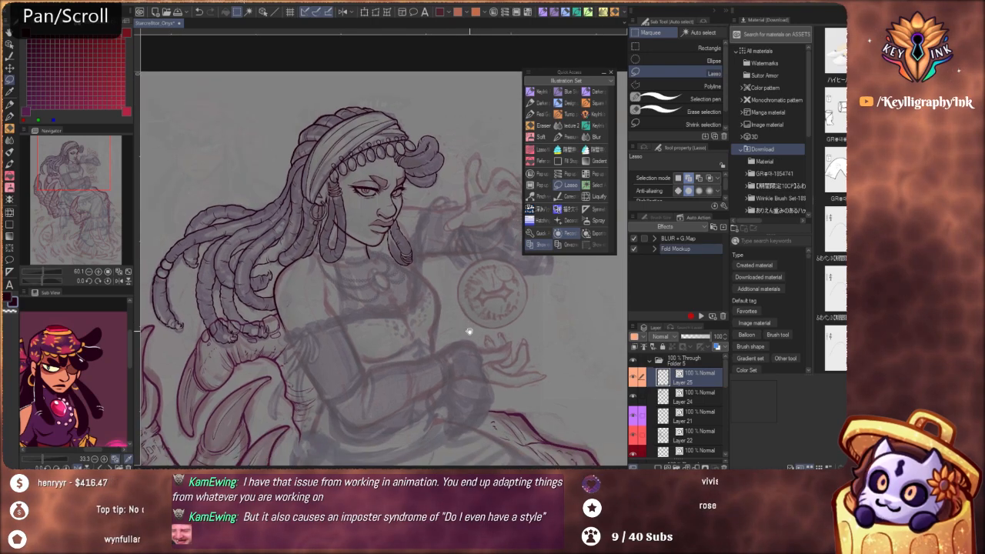
Save the illustration and make Layer 21 the active layer for inking the body
left_click_drag(471, 367, 478, 321)
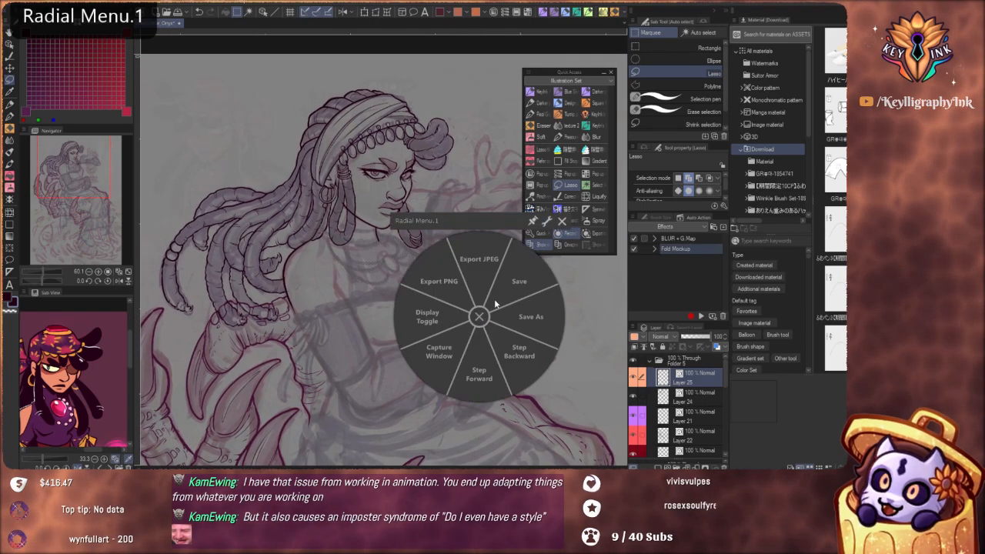
left_click(524, 277)
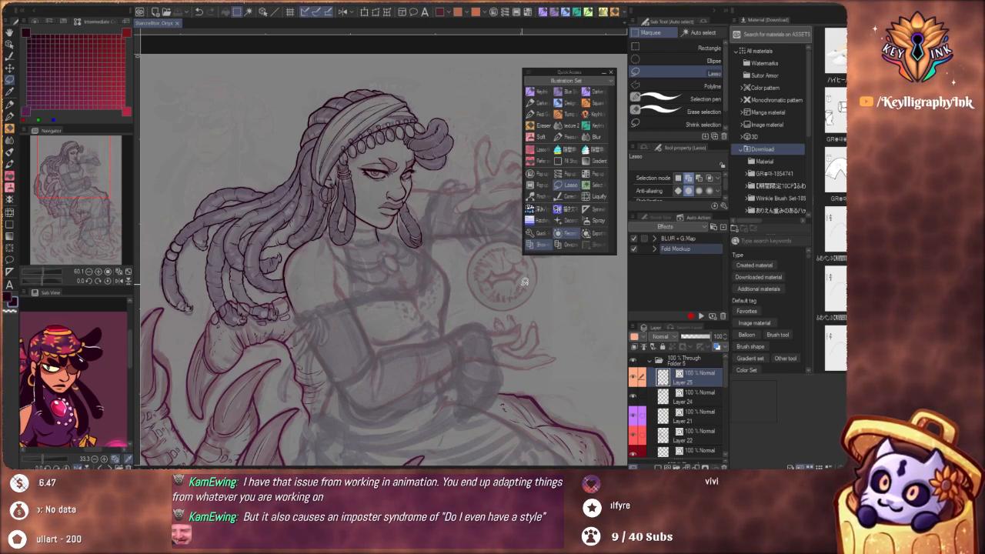
left_click(699, 422)
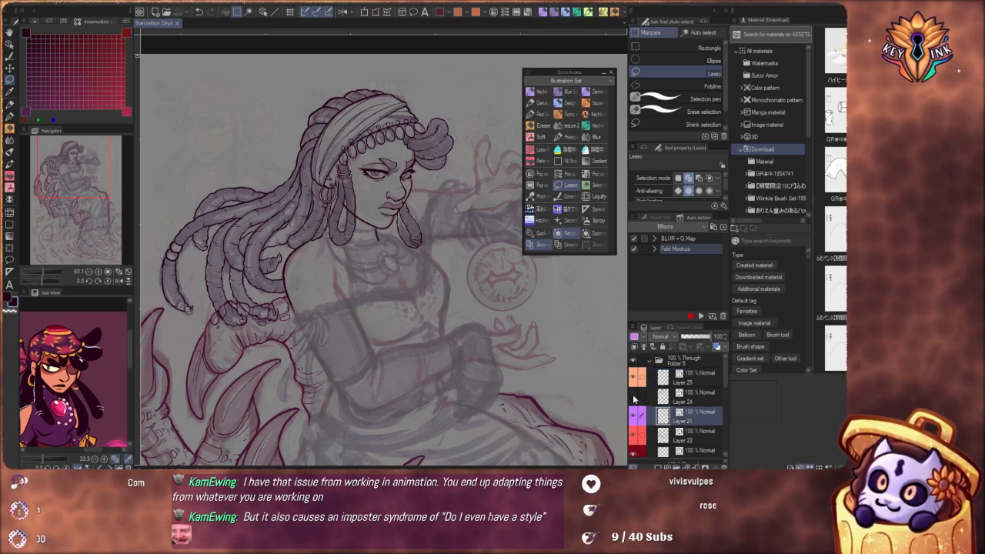
Toggle the visibility of Layer 24 and Layer 21 to check which line art each one holds
left_click(634, 395)
left_click(633, 396)
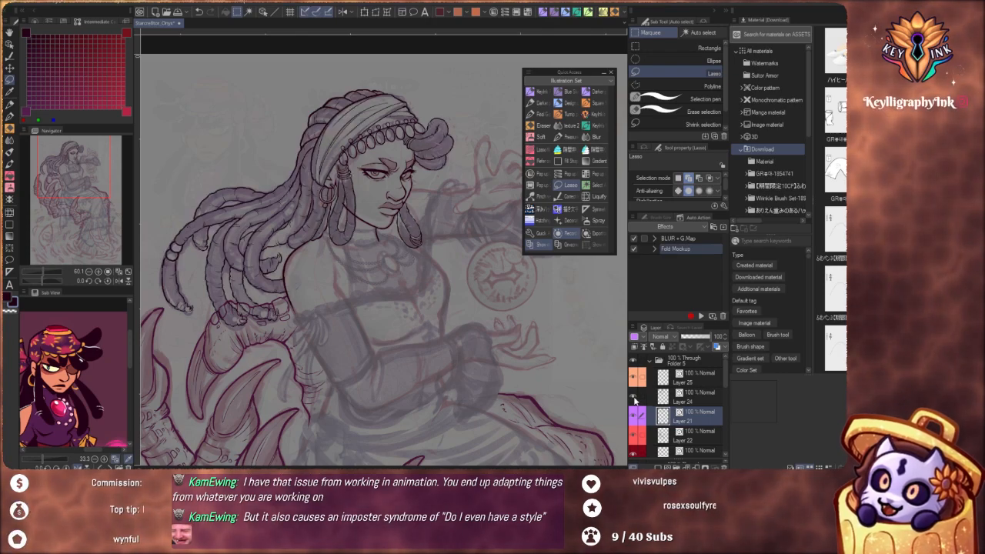
left_click(635, 397)
left_click(636, 396)
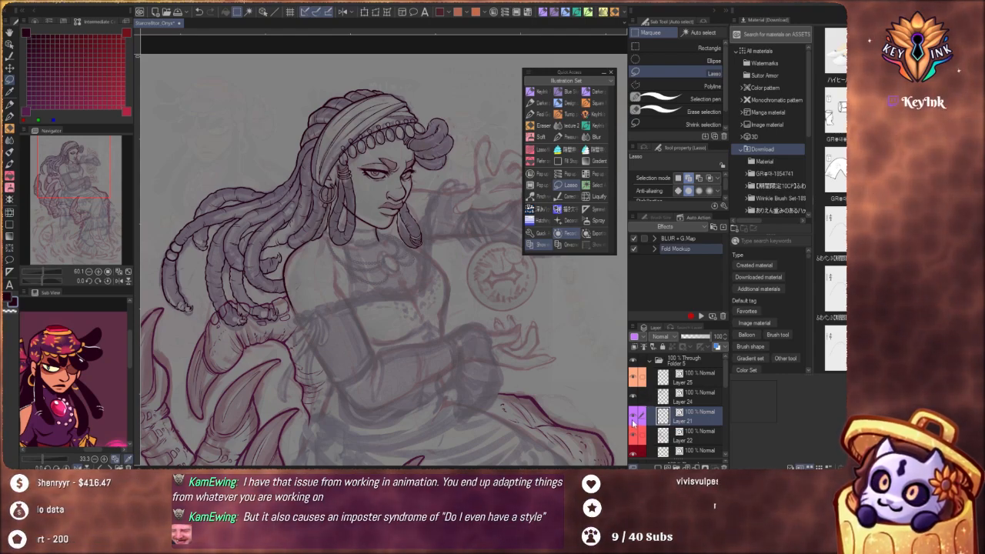
left_click(632, 420)
left_click(634, 421)
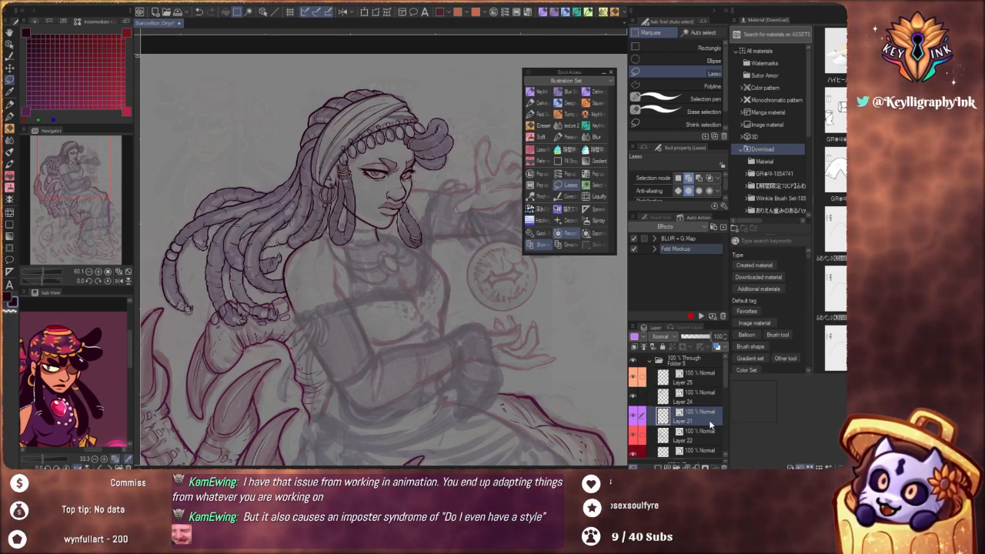
Ink the short front neck line just below the chin with the Real G-pen, redrawing the first attempt
scroll(514, 380, "down", 4)
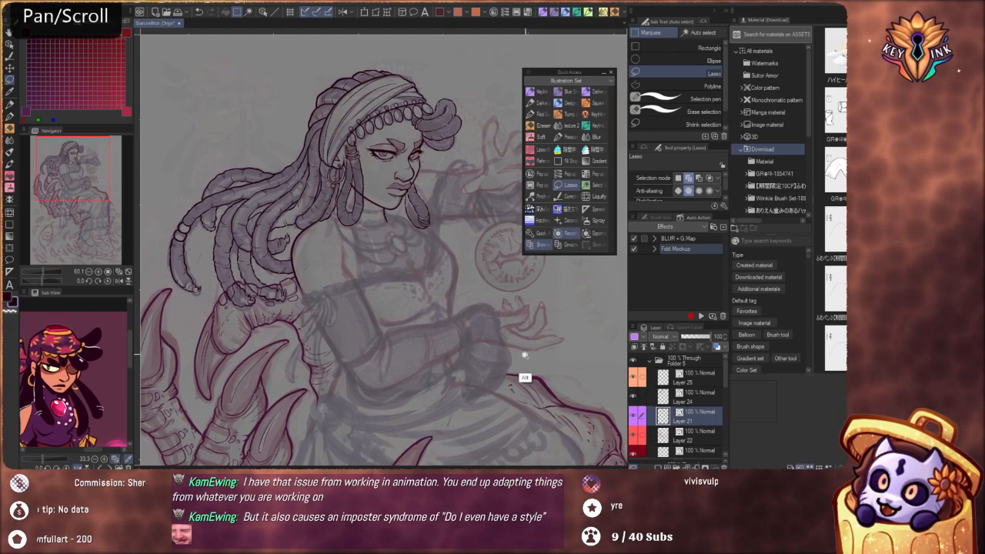
scroll(551, 403, "down", 3)
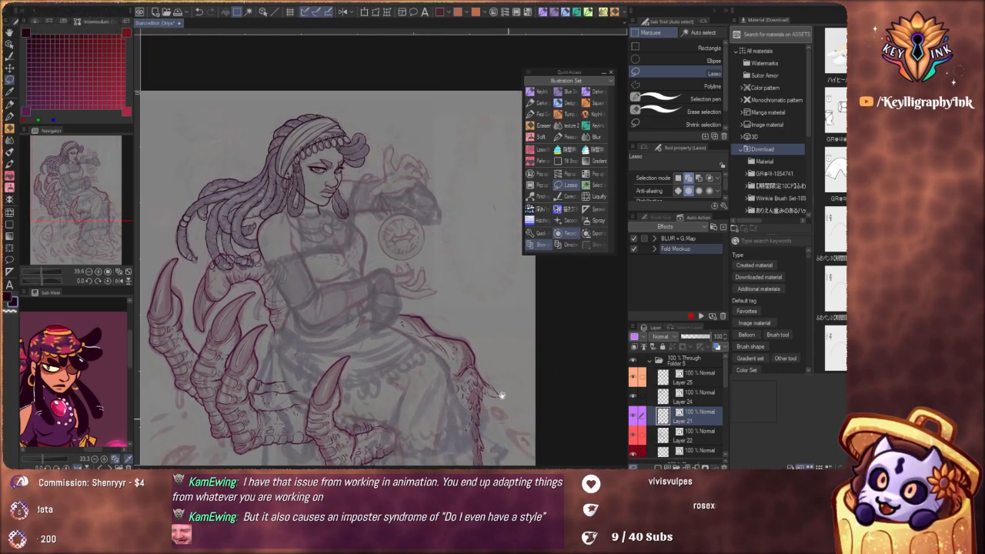
left_click_drag(495, 410, 493, 436)
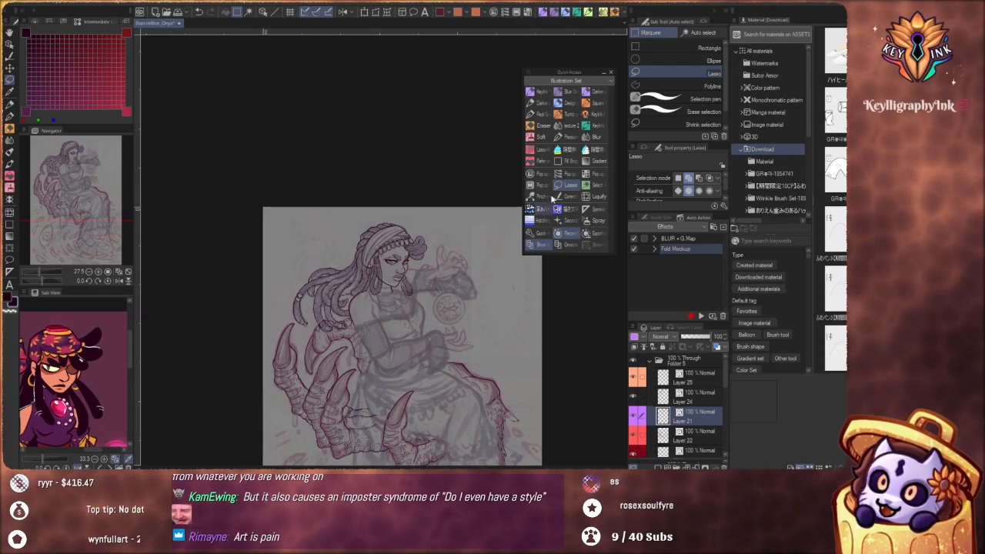
left_click(541, 114)
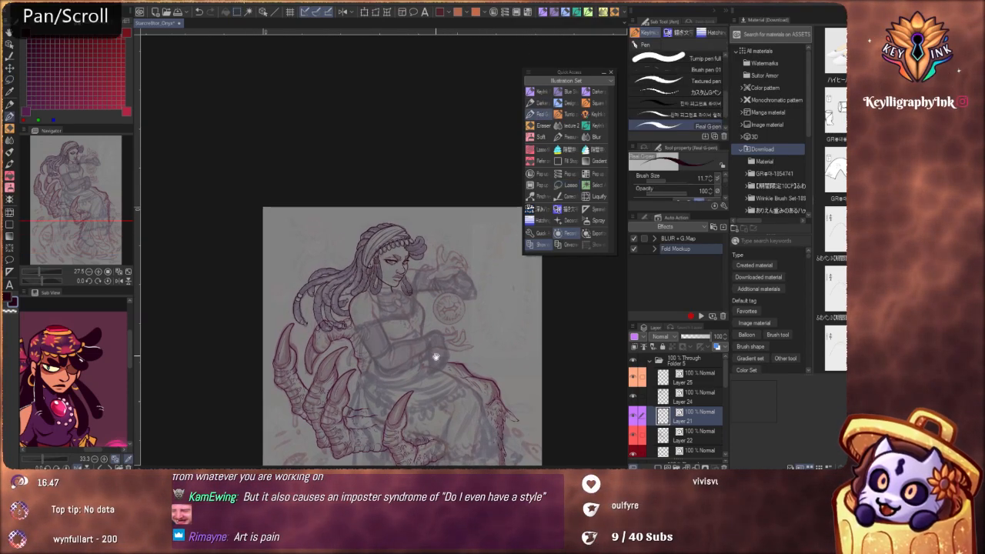
scroll(424, 356, "up", 5)
left_click_drag(471, 295, 447, 314)
scroll(427, 249, "up", 6)
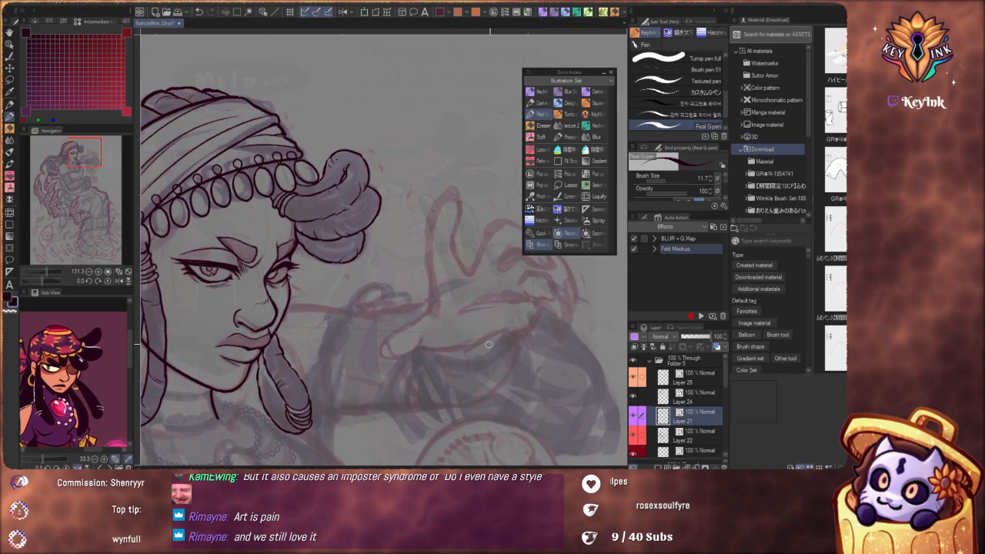
left_click_drag(480, 339, 420, 299)
scroll(421, 299, "up", 5)
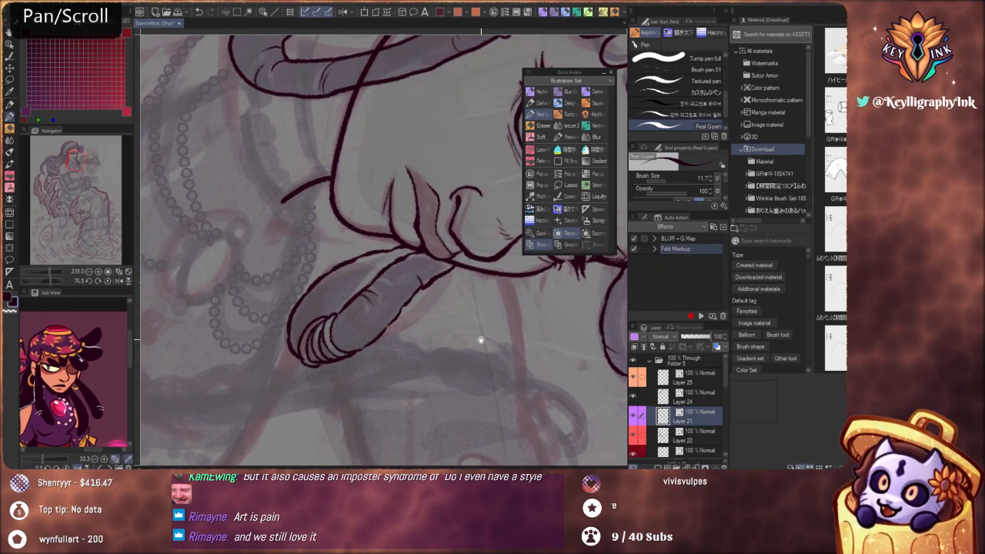
left_click_drag(479, 340, 534, 402)
mouse_move(396, 351)
left_mouse_down()
mouse_move(478, 451)
mouse_move(515, 477)
left_mouse_up()
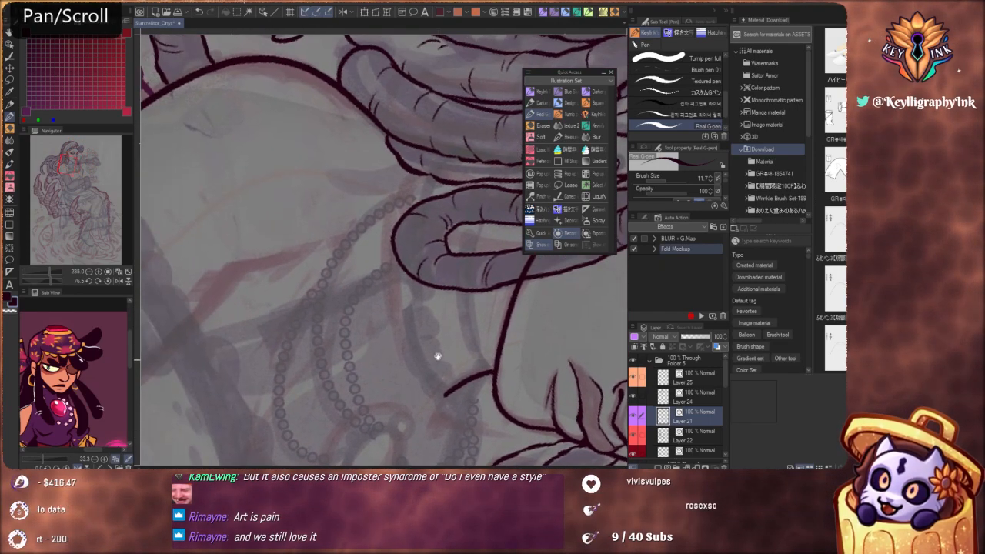
left_click_drag(441, 357, 444, 303)
left_click_drag(438, 372, 453, 364)
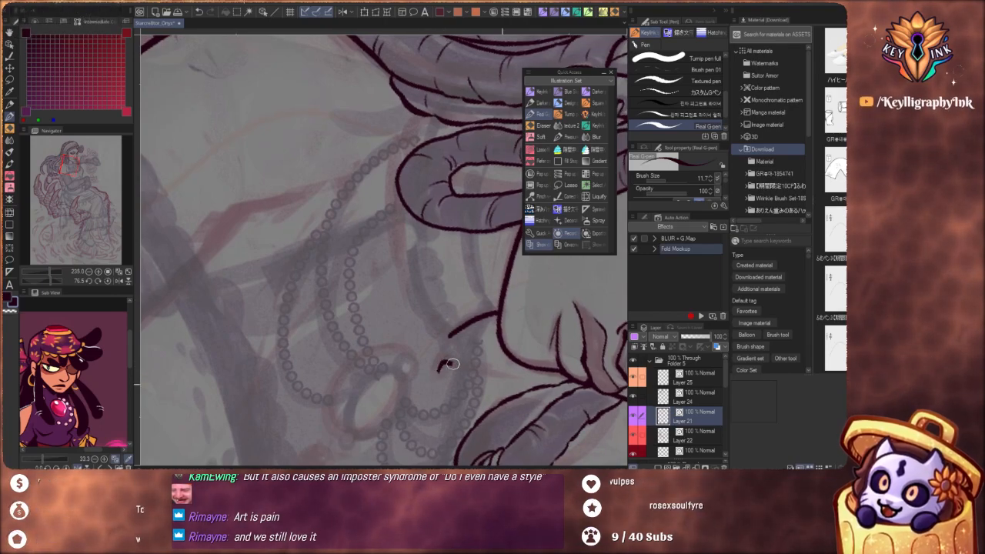
key("ctrl+z")
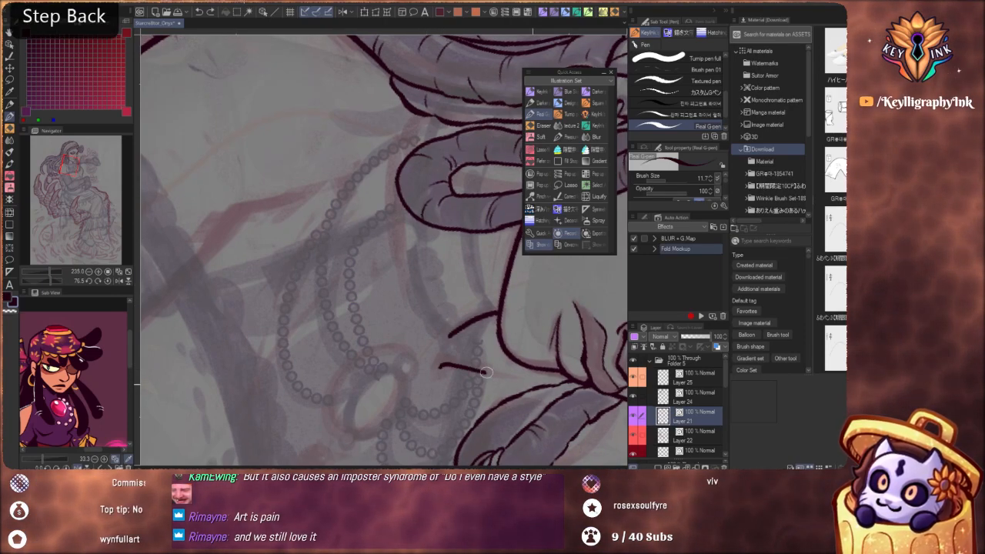
Ink the upper contour of the raised far arm, from beside the face toward the hand, as one smooth line
left_click_drag(460, 327, 377, 330)
left_click_drag(583, 401, 452, 274)
scroll(452, 274, "up", 4)
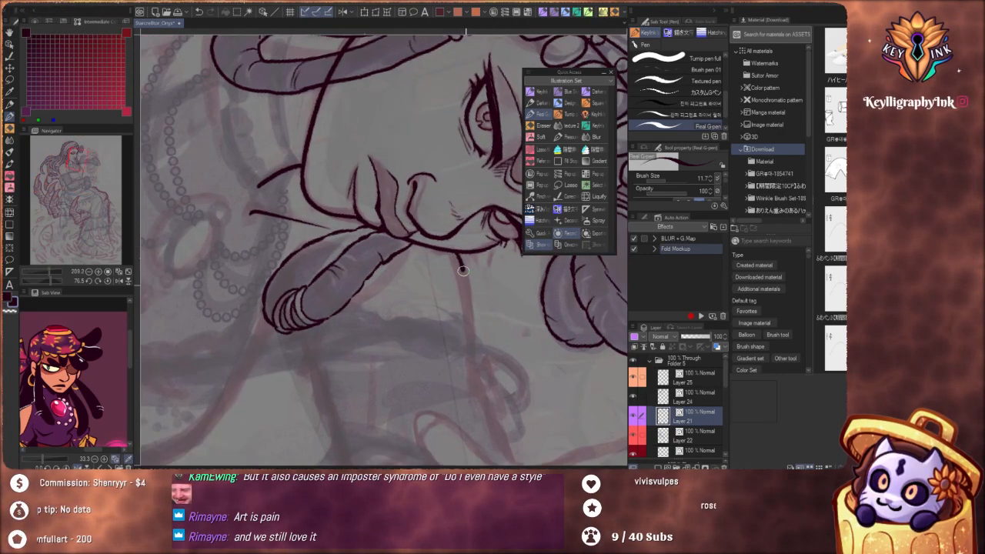
key("ctrl+z")
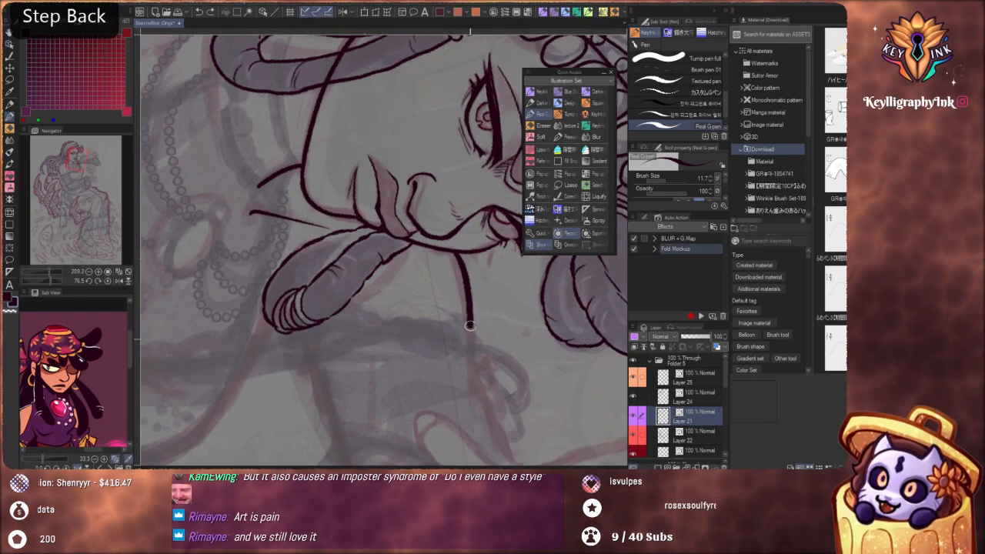
left_click_drag(470, 325, 471, 342)
left_click_drag(484, 281, 448, 343)
mouse_move(517, 396)
left_mouse_down()
mouse_move(470, 281)
mouse_move(469, 337)
mouse_move(482, 240)
mouse_move(501, 352)
mouse_move(490, 347)
mouse_move(511, 326)
mouse_move(531, 349)
mouse_move(359, 411)
mouse_move(422, 341)
mouse_move(422, 279)
mouse_move(445, 257)
left_mouse_up()
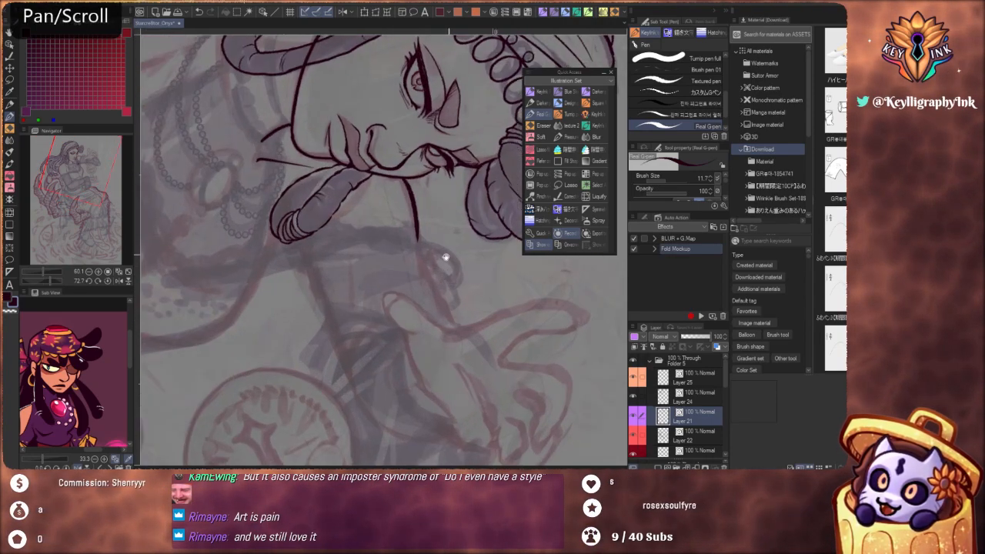
key("ctrl+z")
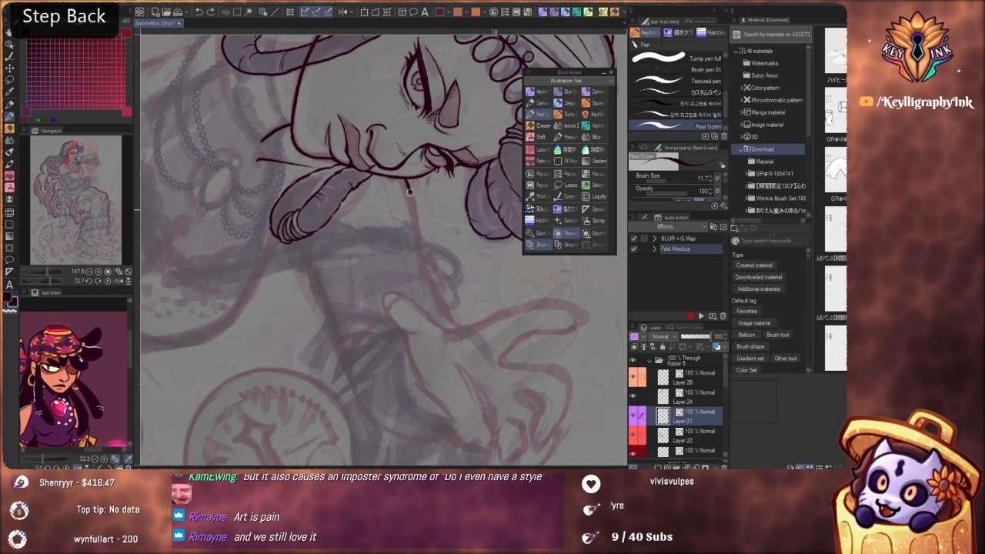
left_click_drag(424, 251, 455, 325)
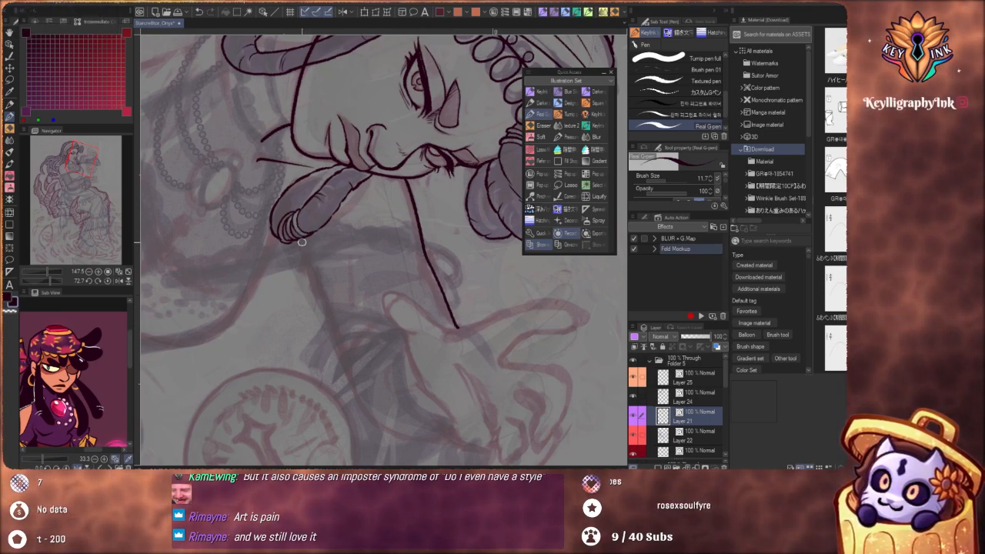
Ink the lower contour of the raised far arm, starting at the tip of the hanging dreadlock beside the chin
key("ctrl+z")
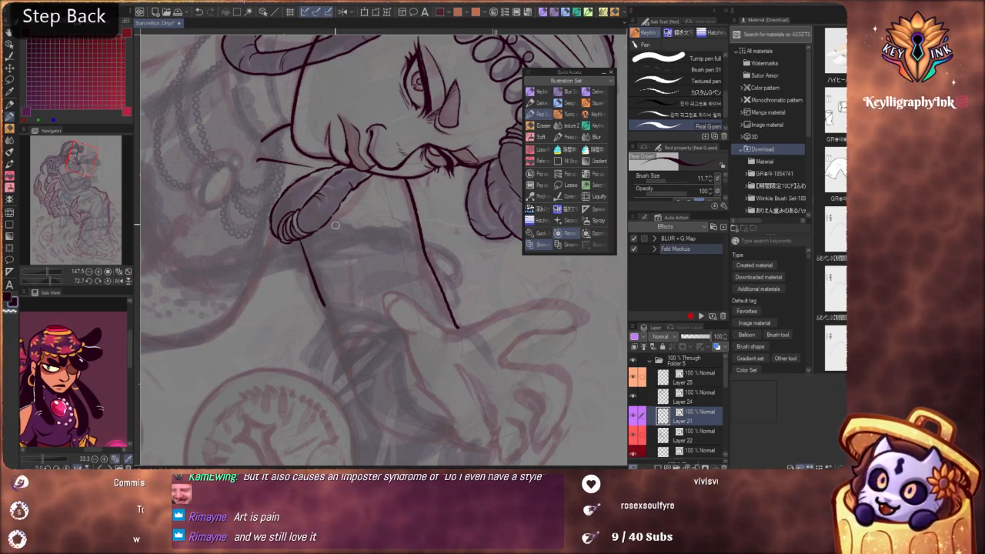
left_click_drag(300, 240, 318, 290)
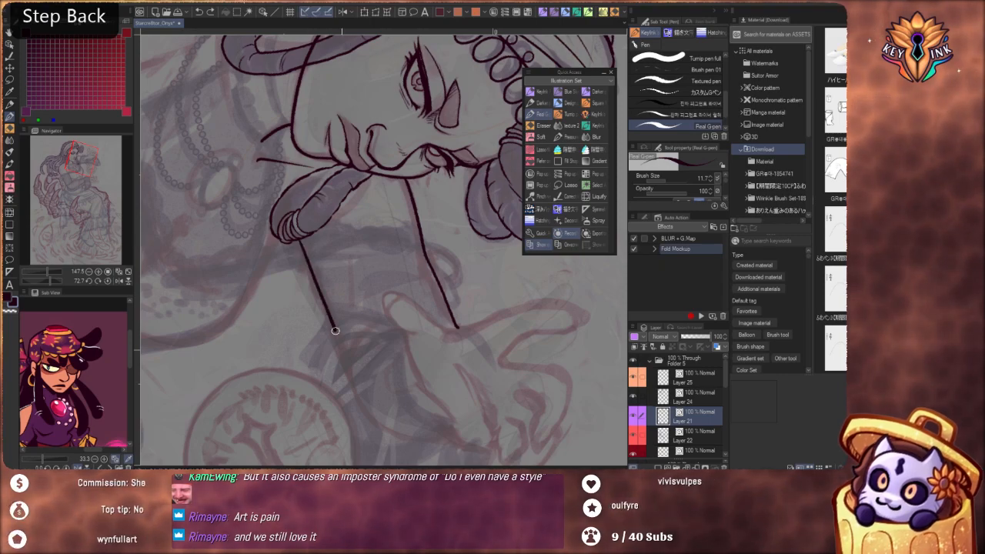
mouse_move(335, 331)
left_mouse_down()
mouse_move(360, 404)
mouse_move(388, 434)
left_mouse_up()
Extend the near arm's outer contour from the shoulder down past the armband toward the elbow
left_click_drag(359, 265, 327, 226)
left_click_drag(488, 345, 525, 207)
left_click_drag(350, 320, 397, 241)
scroll(387, 242, "up", 5)
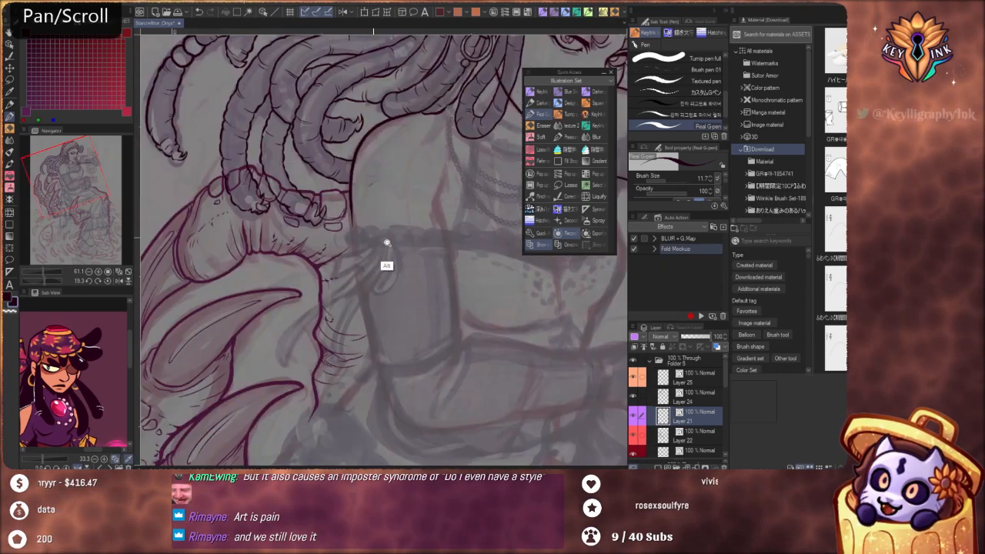
key("ctrl+z")
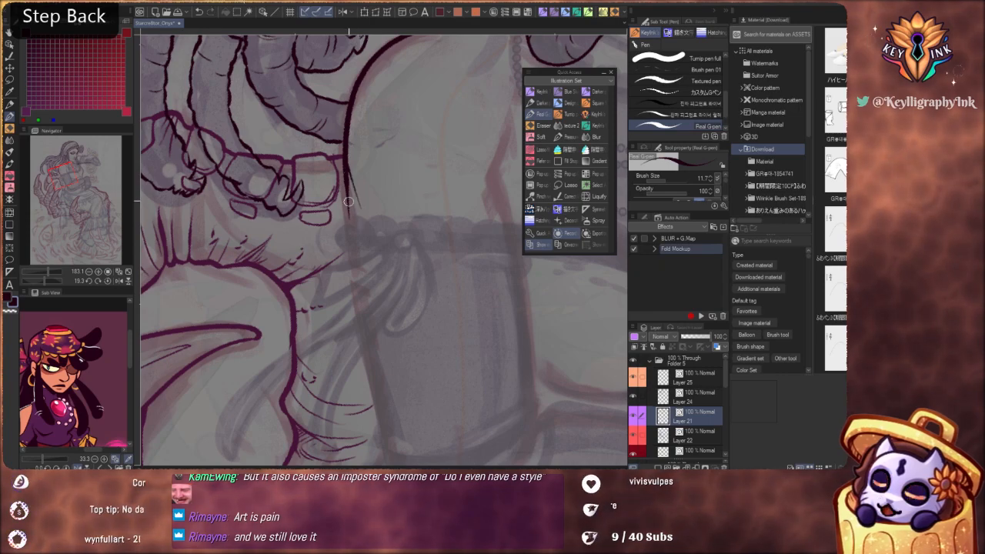
key("ctrl+z")
mouse_move(344, 164)
left_mouse_down()
mouse_move(388, 444)
mouse_move(337, 198)
left_mouse_up()
scroll(337, 196, "down", 5)
scroll(397, 217, "up", 7)
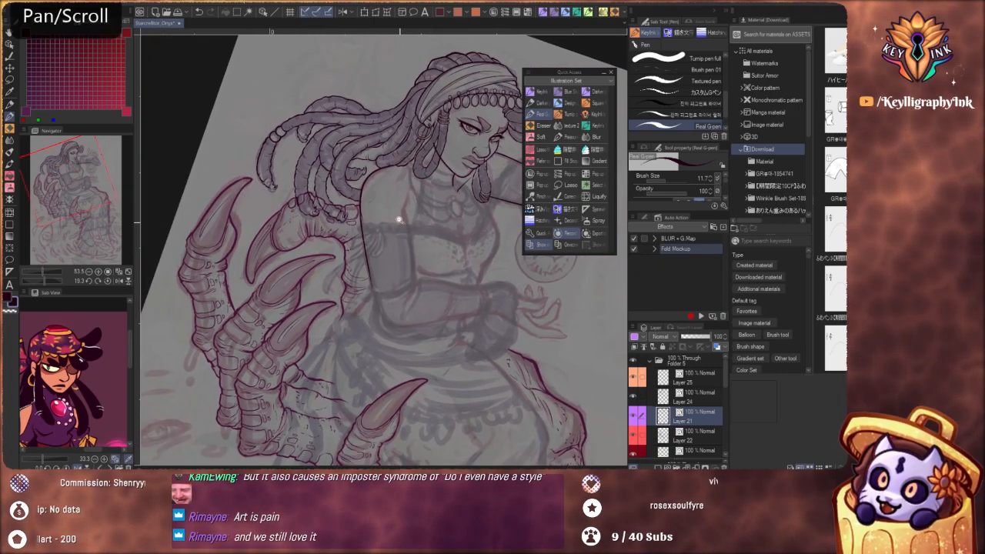
Ink the near arm's inner contour from the armpit fold down along the upper arm
key("ctrl+z")
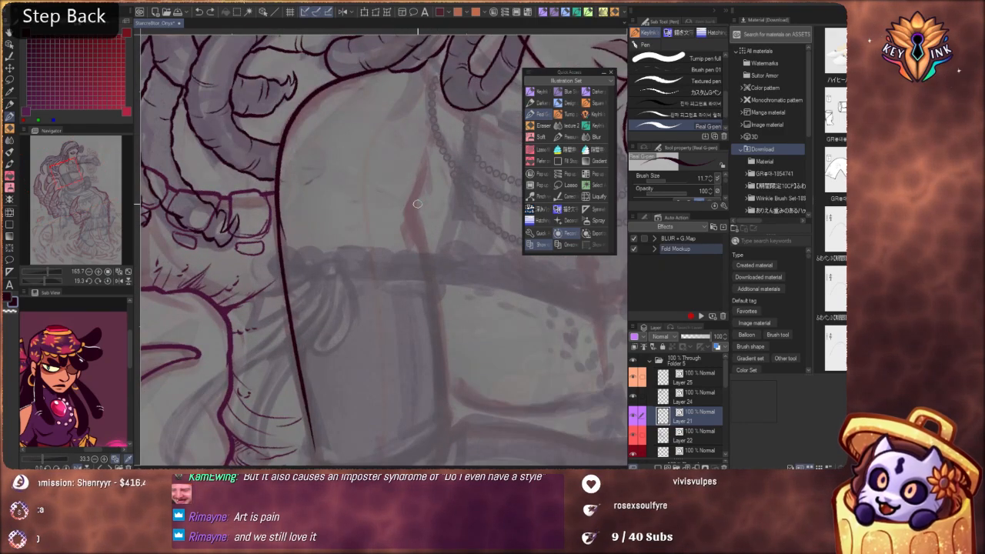
left_click_drag(425, 171, 410, 208)
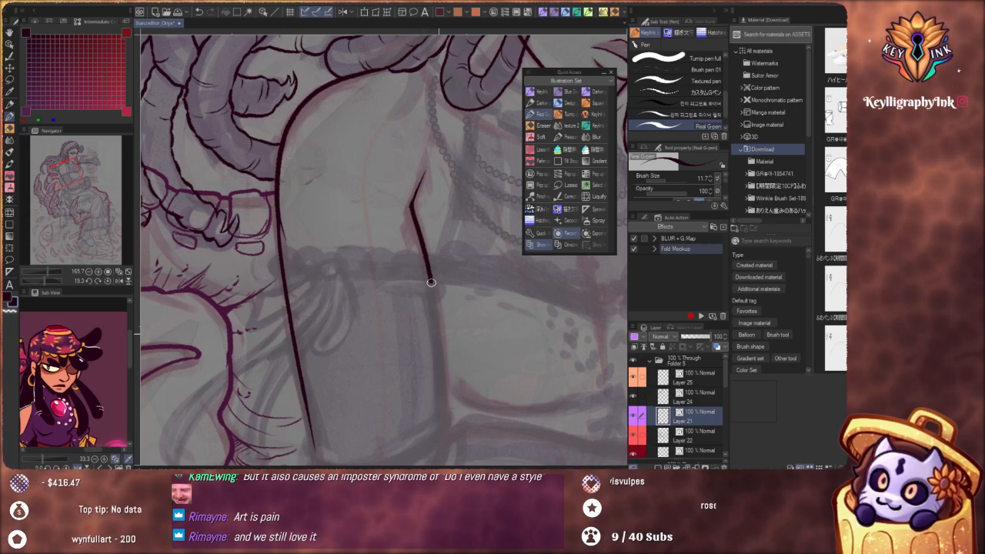
left_click_drag(431, 282, 441, 415)
Continue the near arm's outer contour down and around the curve of the elbow
scroll(404, 203, "down", 6)
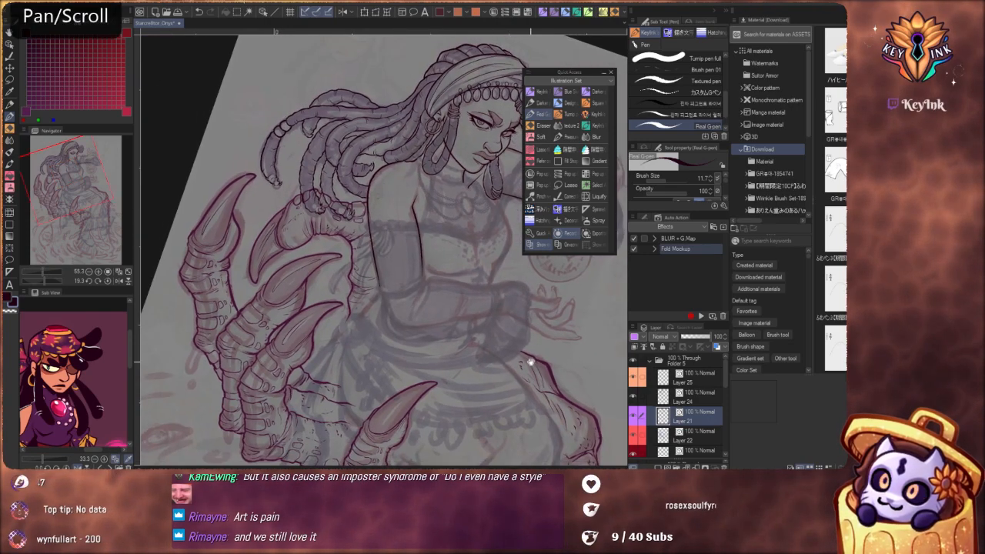
left_click_drag(531, 362, 416, 372)
left_click_drag(482, 383, 515, 308)
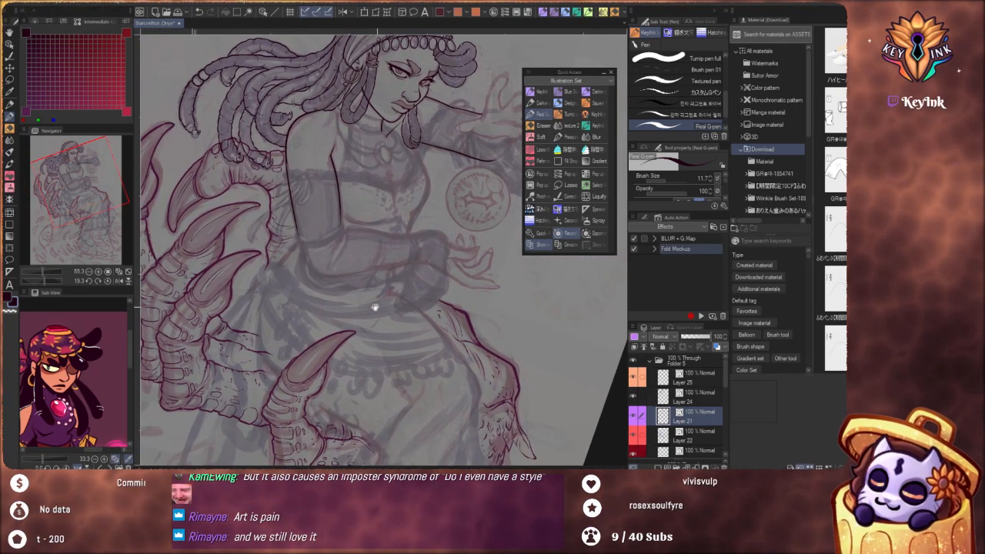
scroll(396, 312, "up", 8)
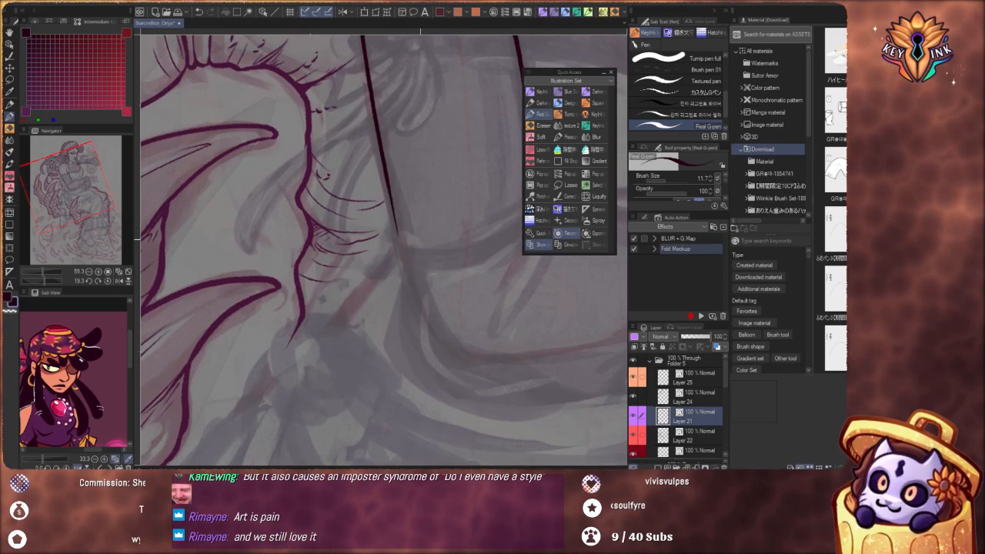
left_click_drag(389, 190, 413, 290)
key("ctrl+z")
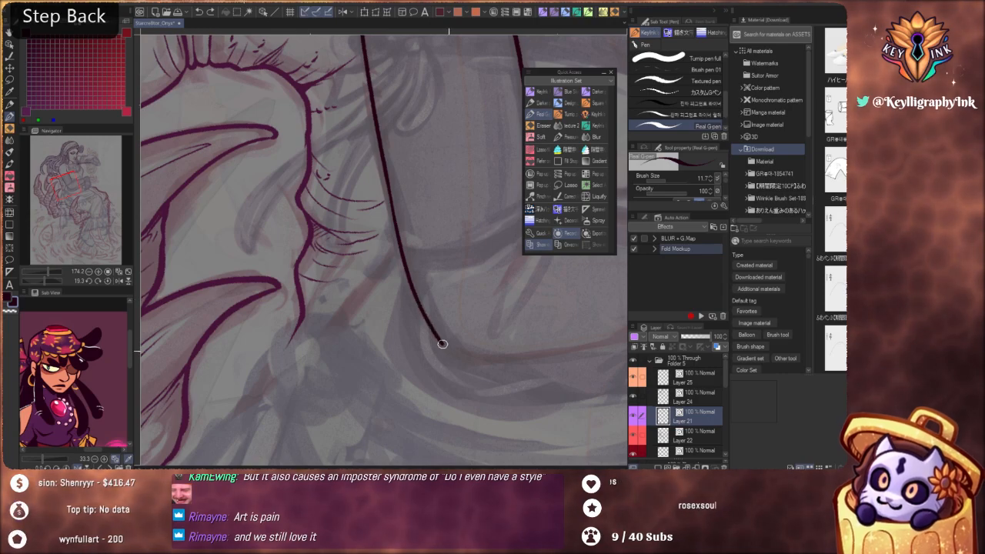
left_click_drag(397, 224, 380, 195)
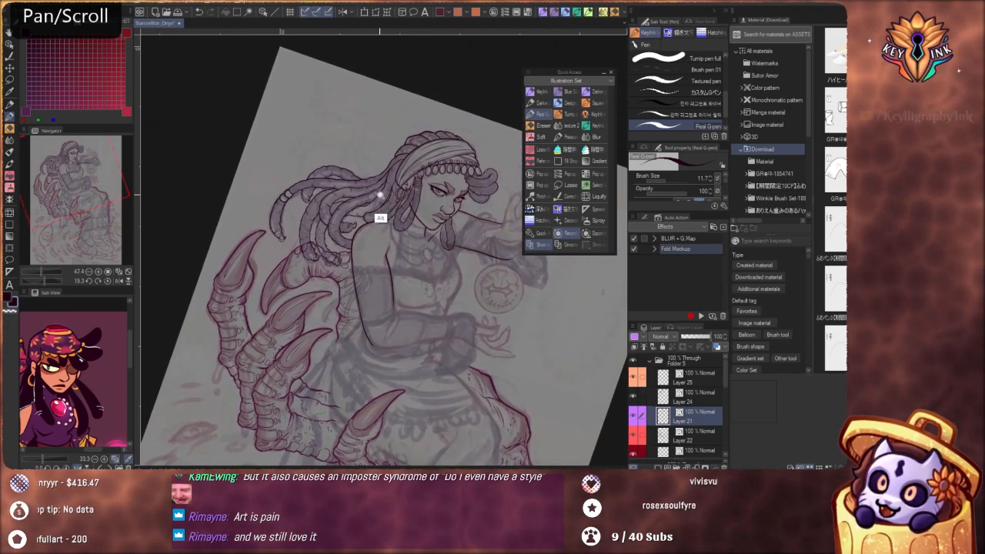
scroll(380, 195, "up", 1)
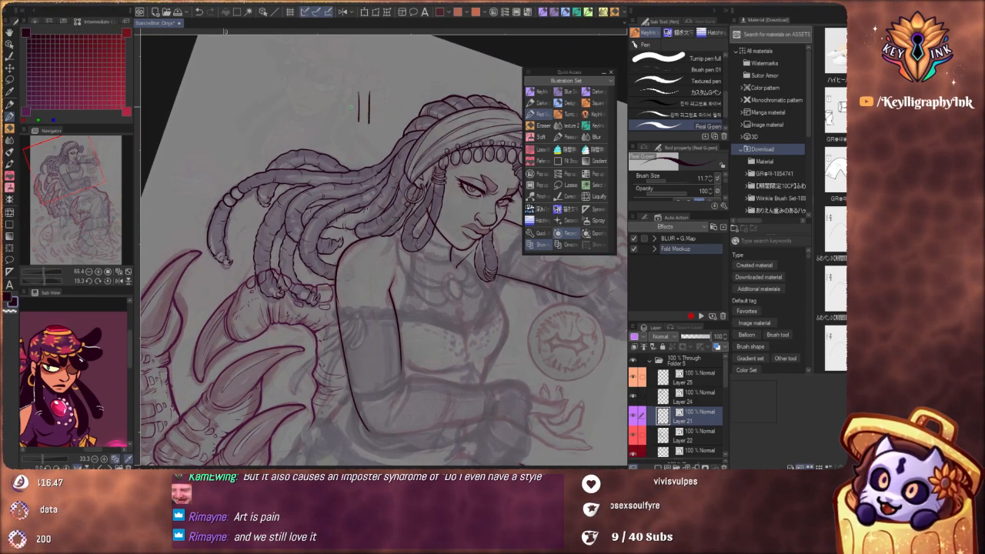
key("ctrl")
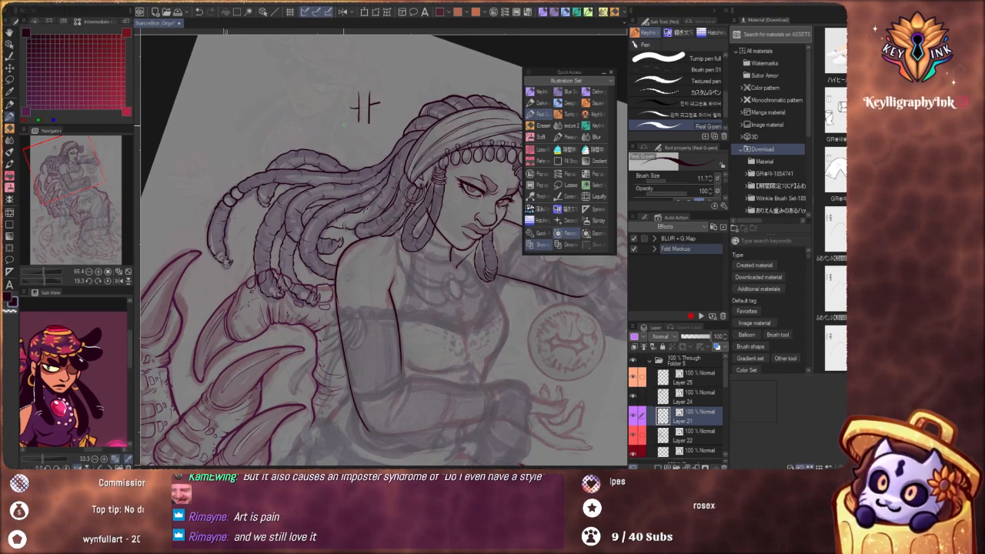
key("ctrl+z")
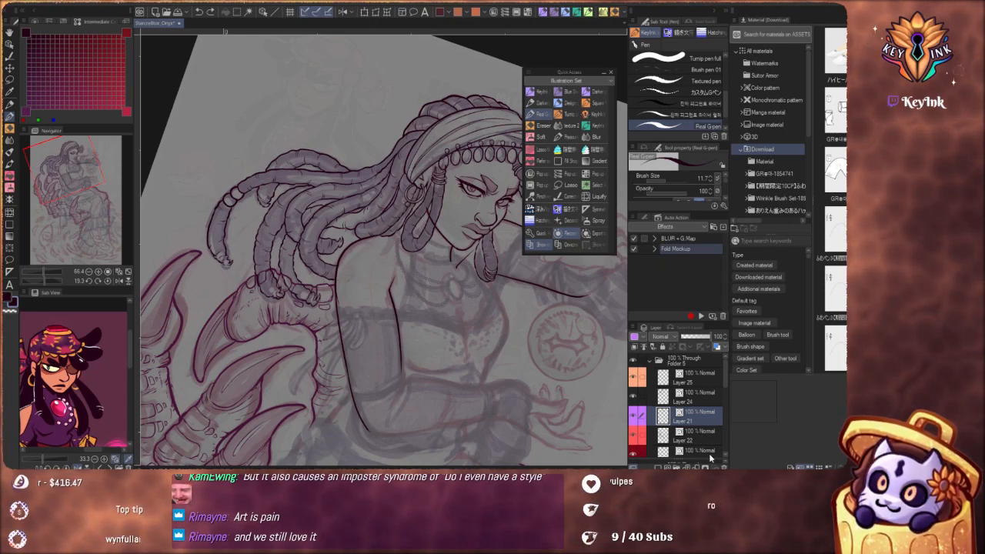
Select Layer 22 and hide and reshow it to check which line art it holds
left_click(636, 437)
left_click(633, 436)
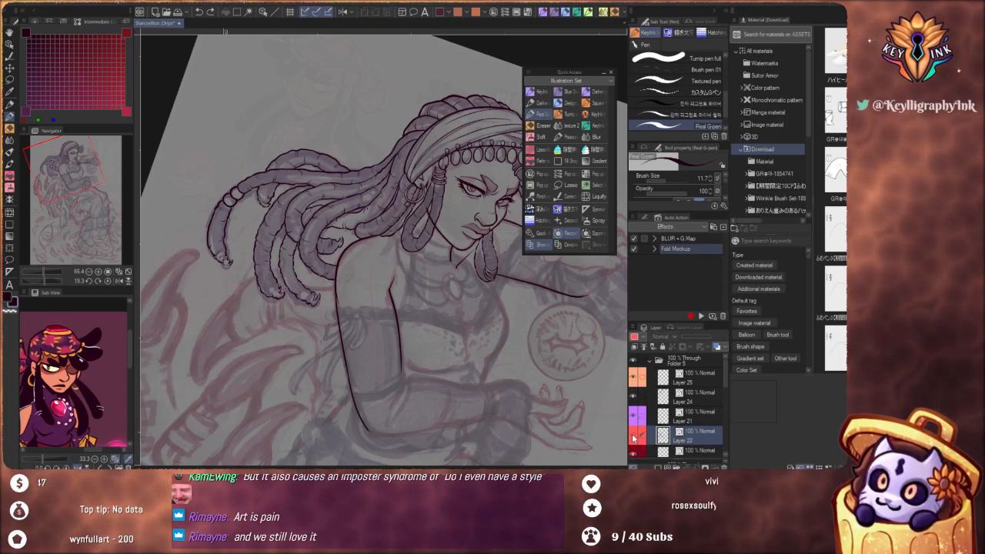
left_click(633, 437)
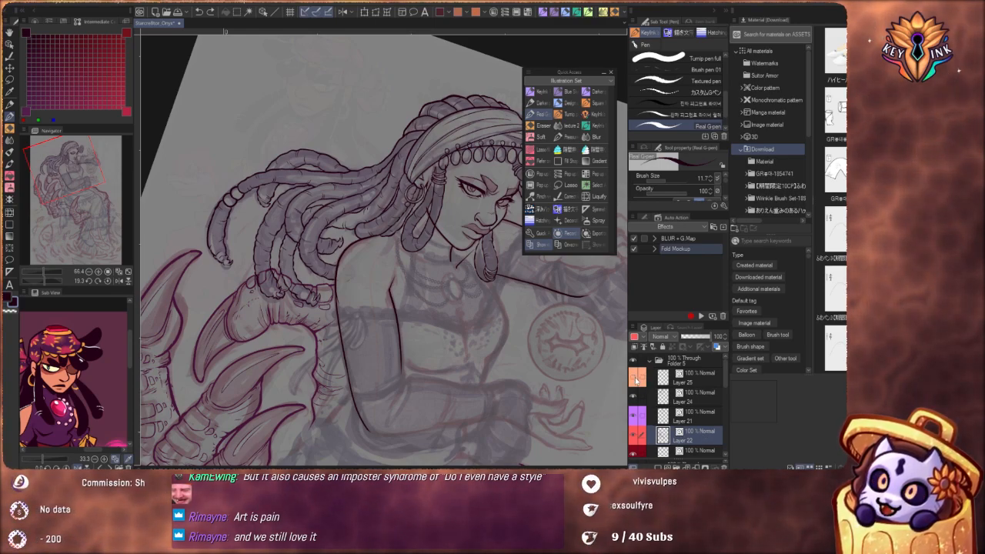
Hide and reshow Layer 24 to compare the dreadlock line art with the lines beneath it
left_click(636, 401)
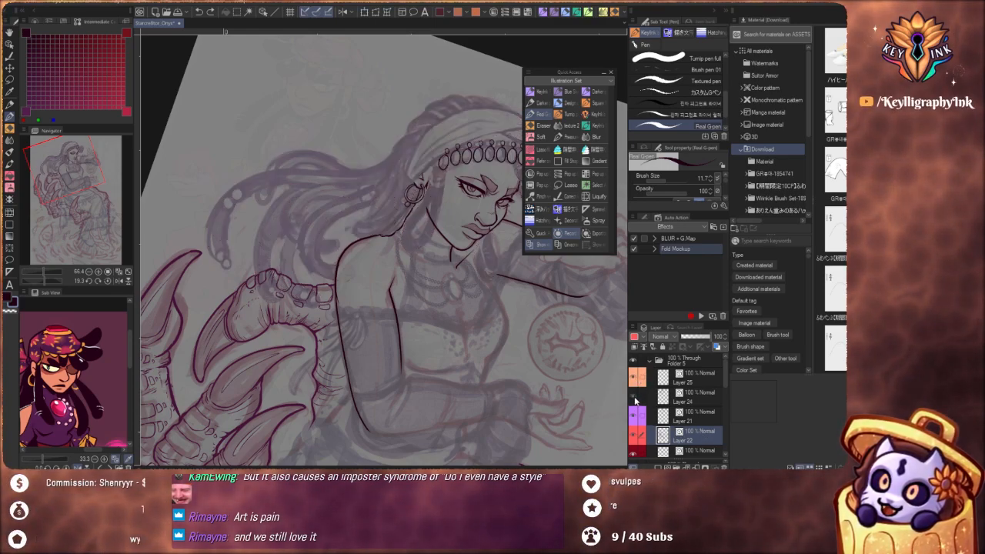
left_click(636, 401)
left_click(636, 400)
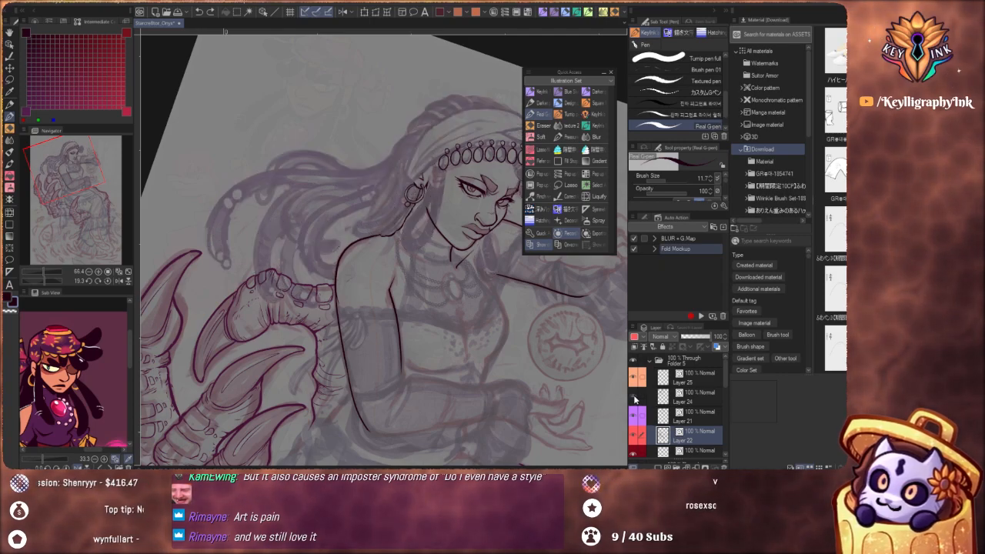
left_click(636, 401)
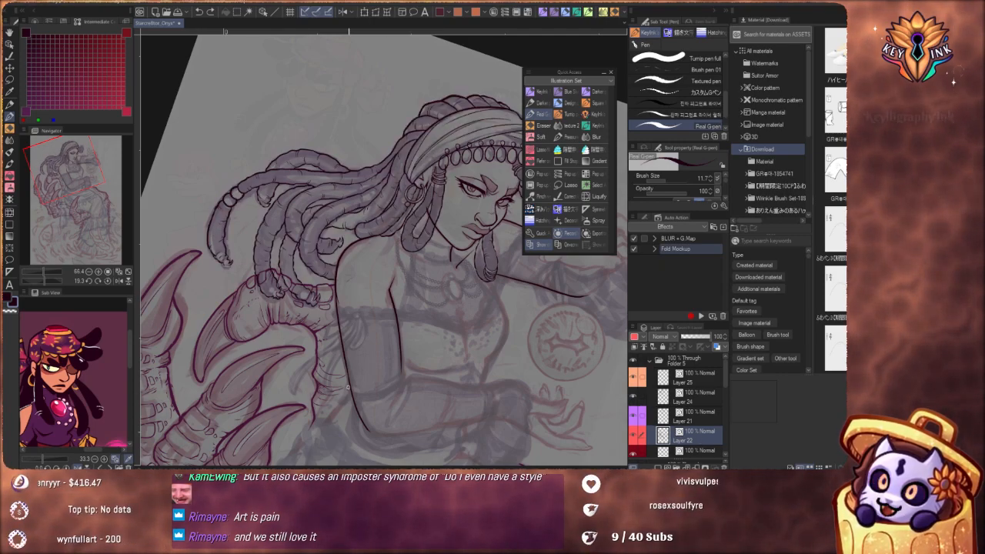
Erase the Layer 22 lines that run through the two hanging dreadlock tips above the clawed limb, using the Vector eraser
left_click_drag(331, 340, 367, 213)
scroll(372, 214, "up", 5)
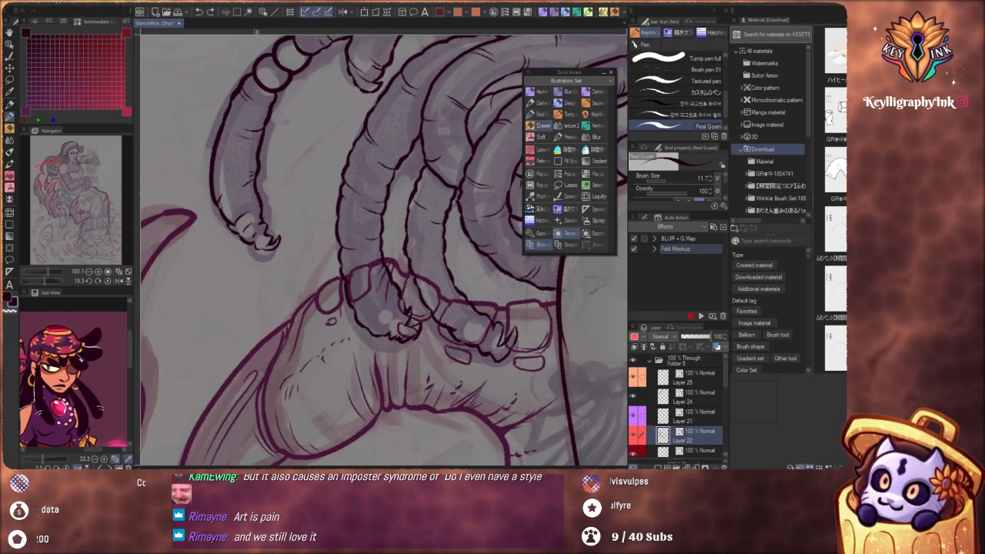
left_click(542, 125)
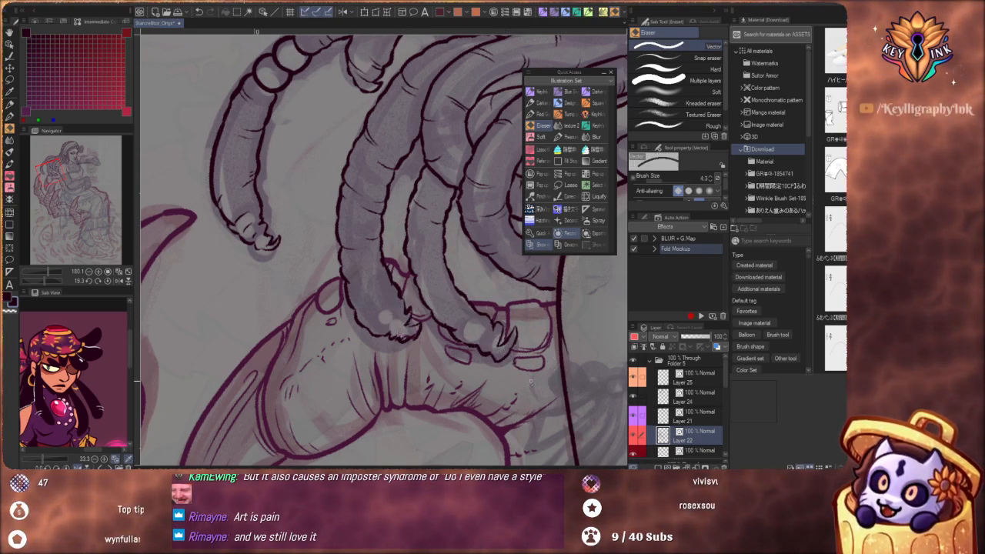
left_click_drag(504, 351, 530, 396)
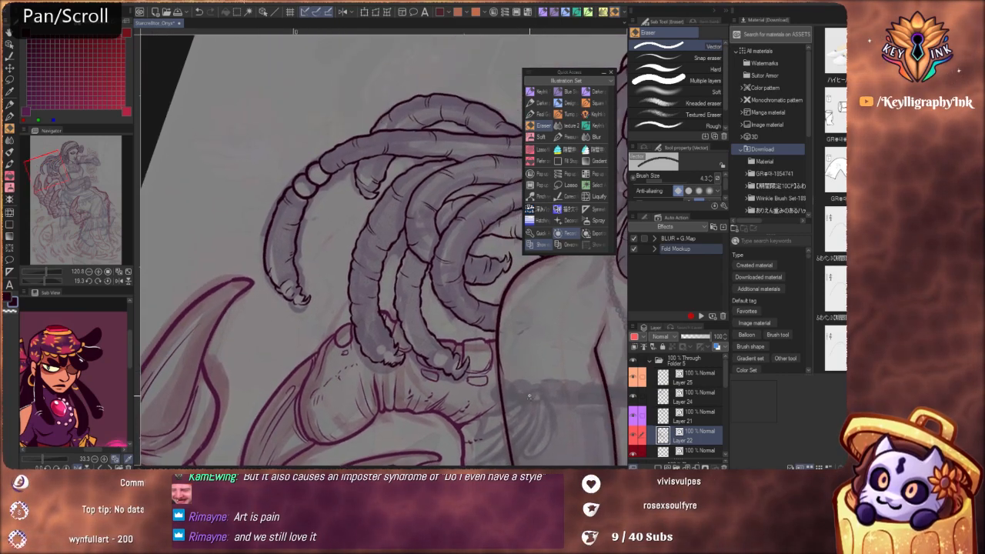
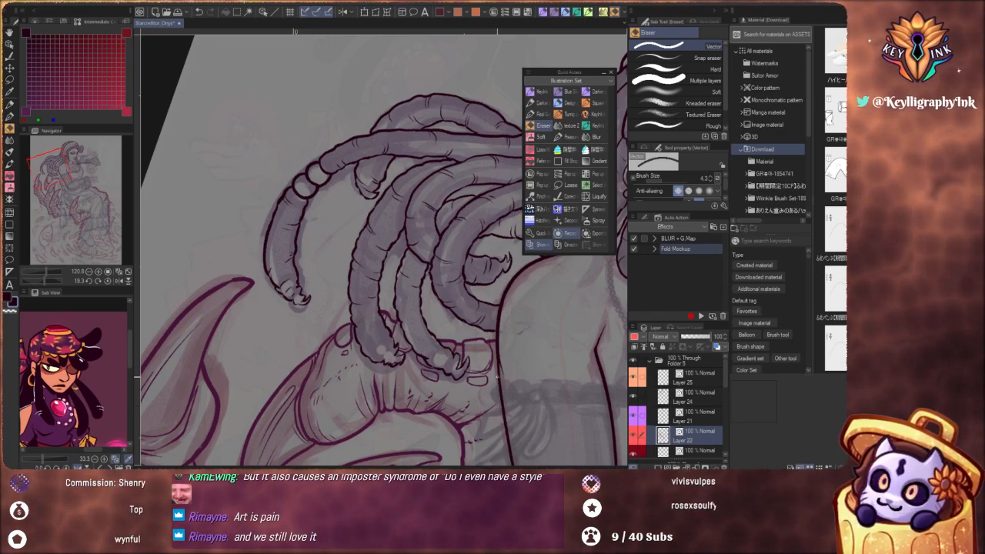
Undo and redo the Layer 22 erasure at the hanging dreadlock tips to compare the drawing with and without the lines
key("ctrl+z")
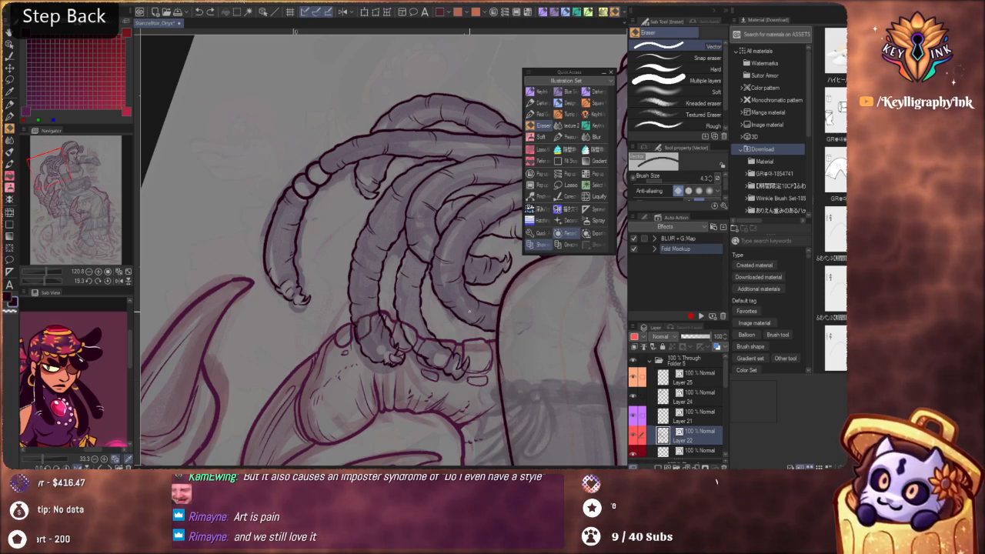
left_click_drag(470, 312, 396, 331)
left_click_drag(535, 427, 545, 396)
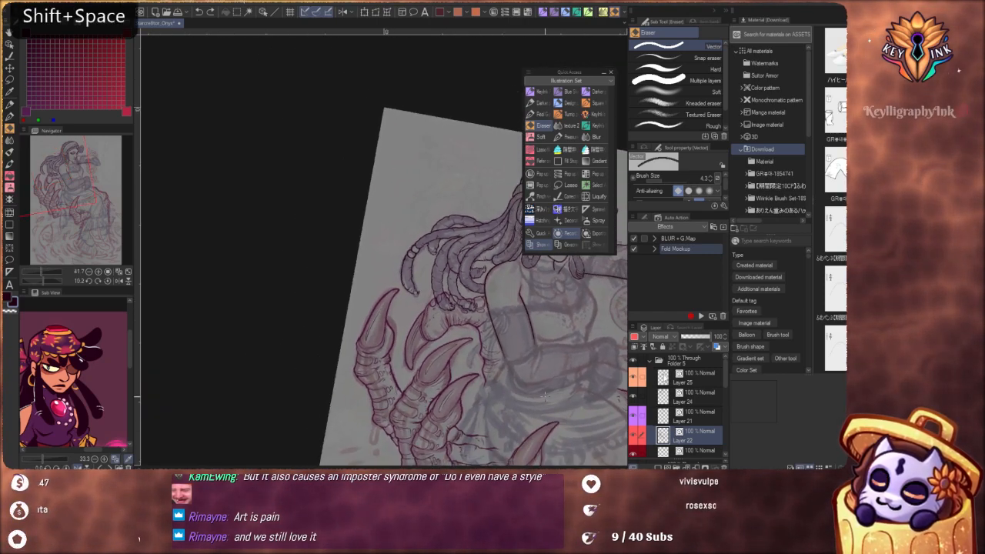
key("ctrl+y")
key("ctrl+z")
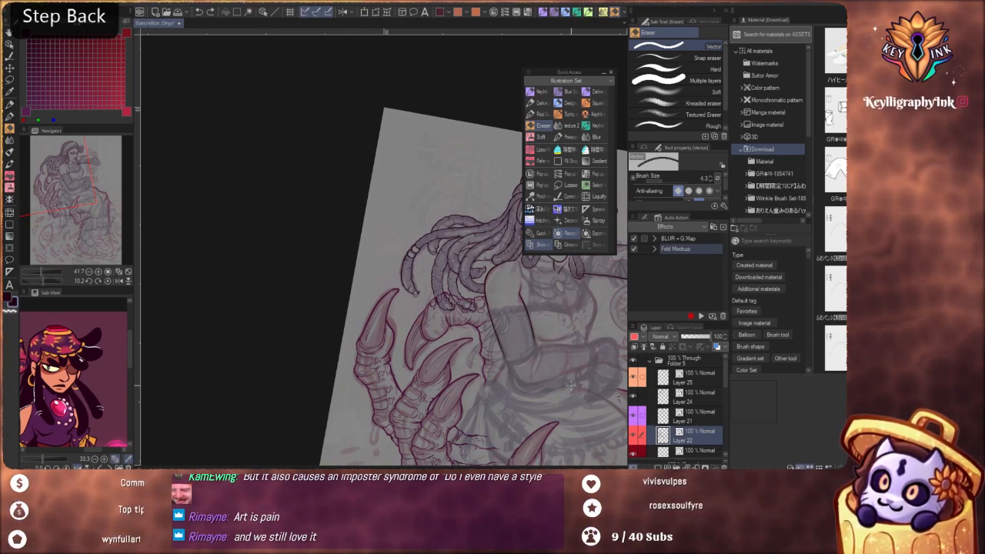
key("ctrl+y")
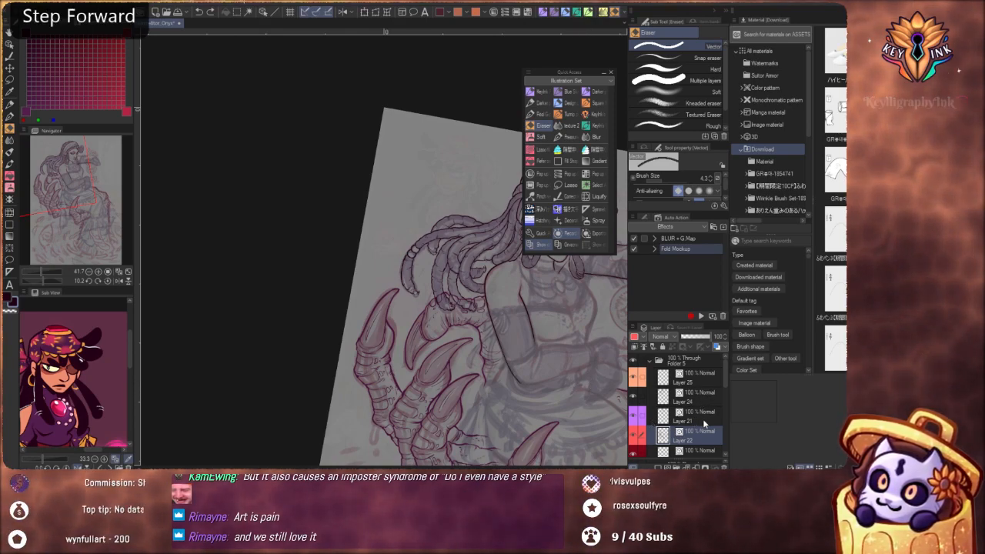
Redraw the near upper arm's inner contour from the armpit fold down to the elbow crease on Layer 21 with the Real G-pen
left_click(697, 414)
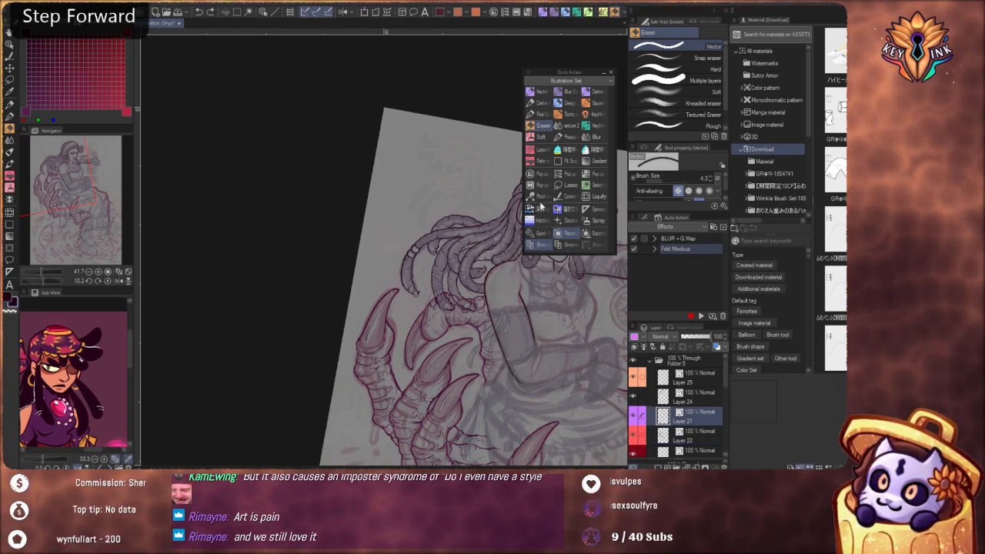
left_click(543, 113)
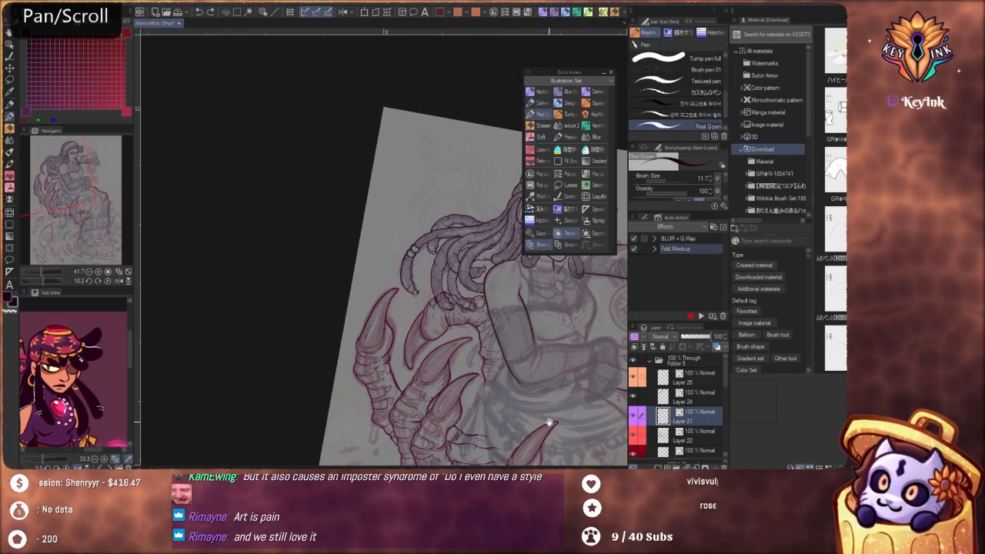
mouse_move(532, 384)
left_mouse_down()
mouse_move(429, 288)
mouse_move(433, 302)
left_mouse_up()
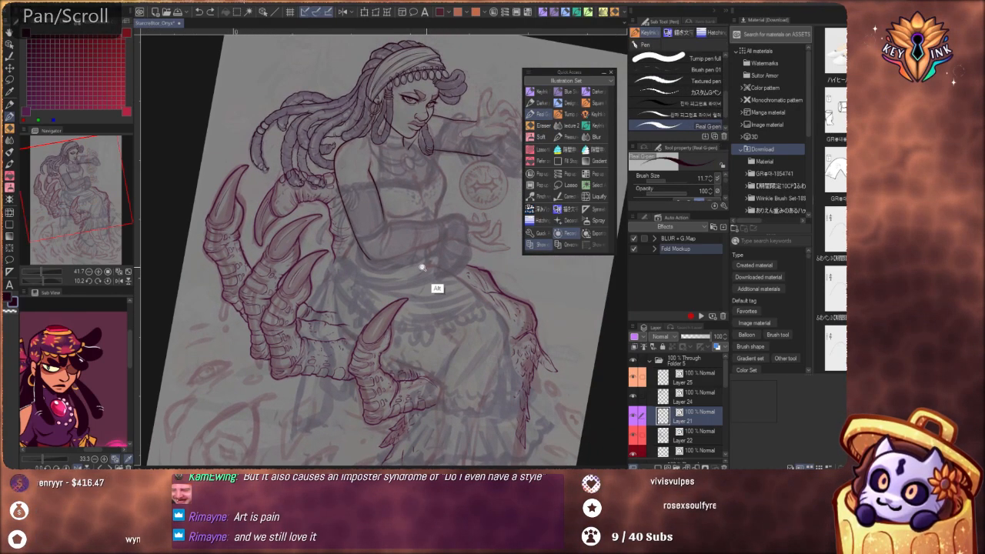
left_click_drag(423, 267, 469, 349)
left_click_drag(434, 311, 455, 264)
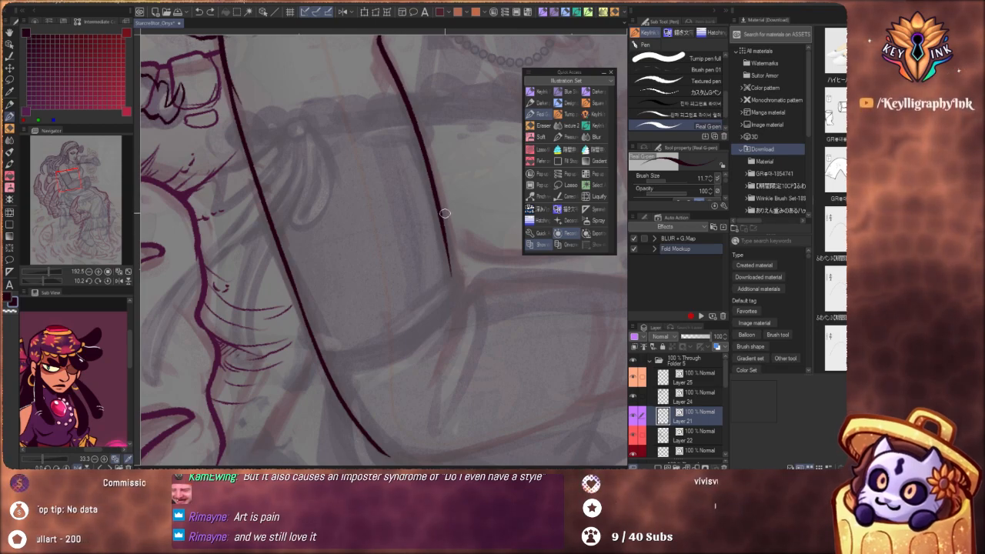
key("ctrl+z")
left_click_drag(433, 146, 453, 206)
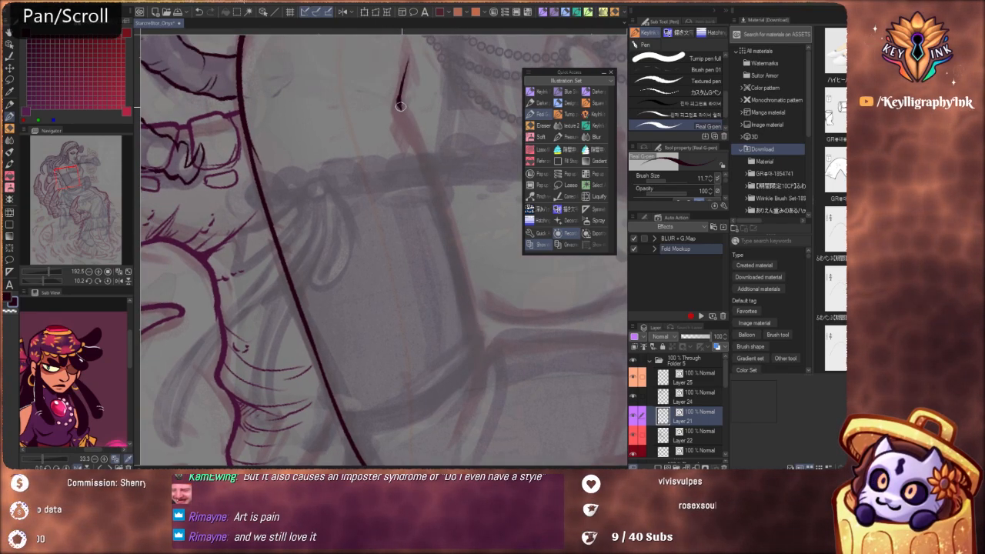
left_click_drag(400, 106, 485, 350)
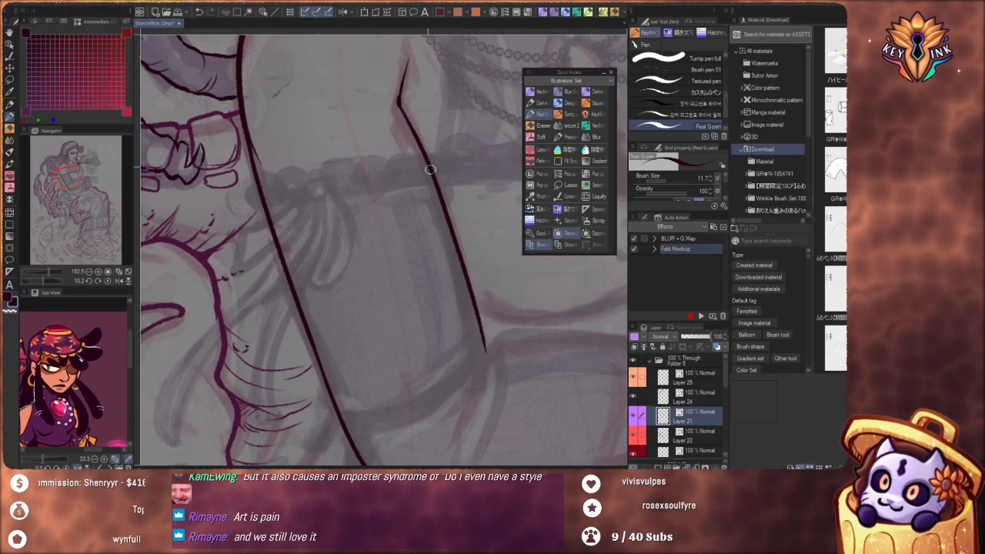
key("ctrl+z")
left_click_drag(400, 106, 479, 343)
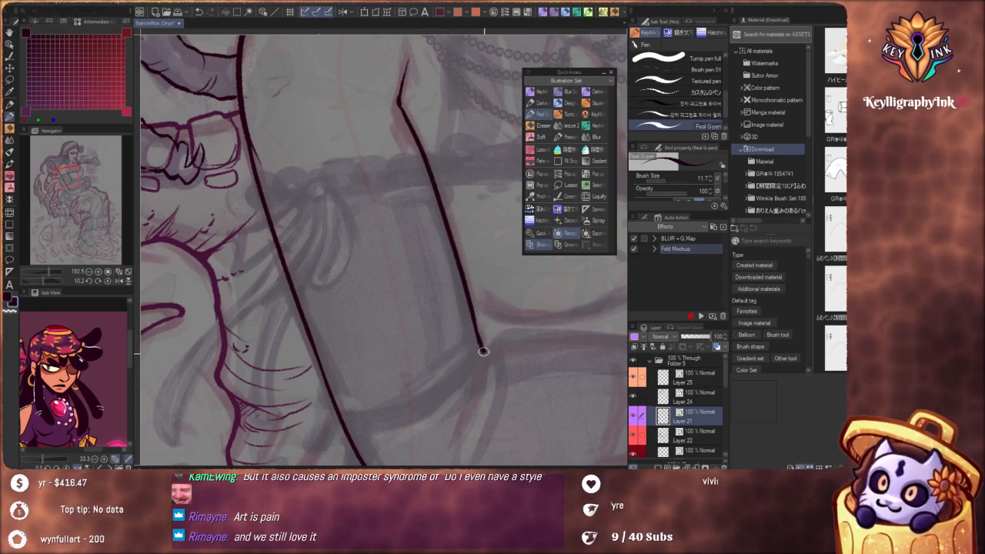
left_click_drag(479, 386, 504, 299)
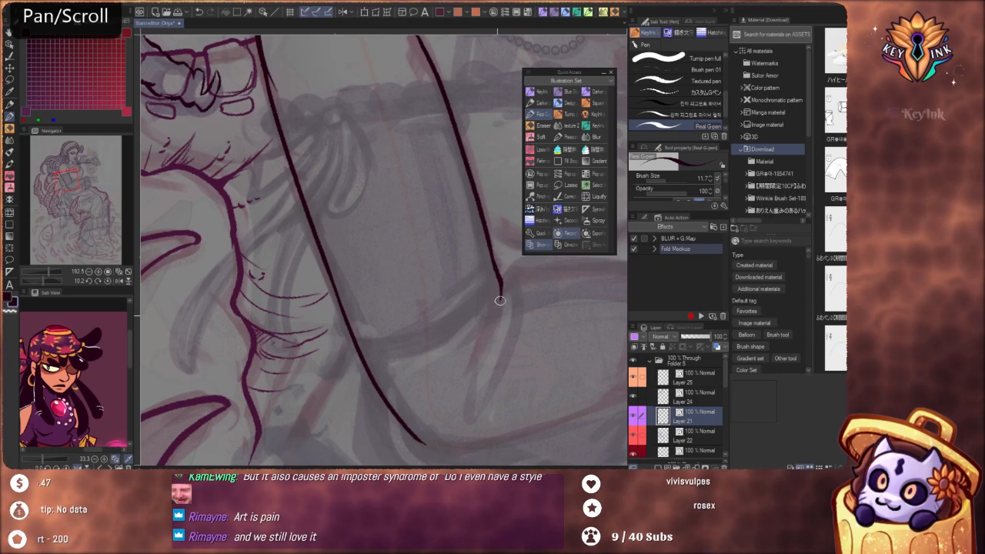
Ink the raised hand's contour where it meets the far forearm, continuing along the upper edge of the thumb
scroll(468, 347, "down", 10)
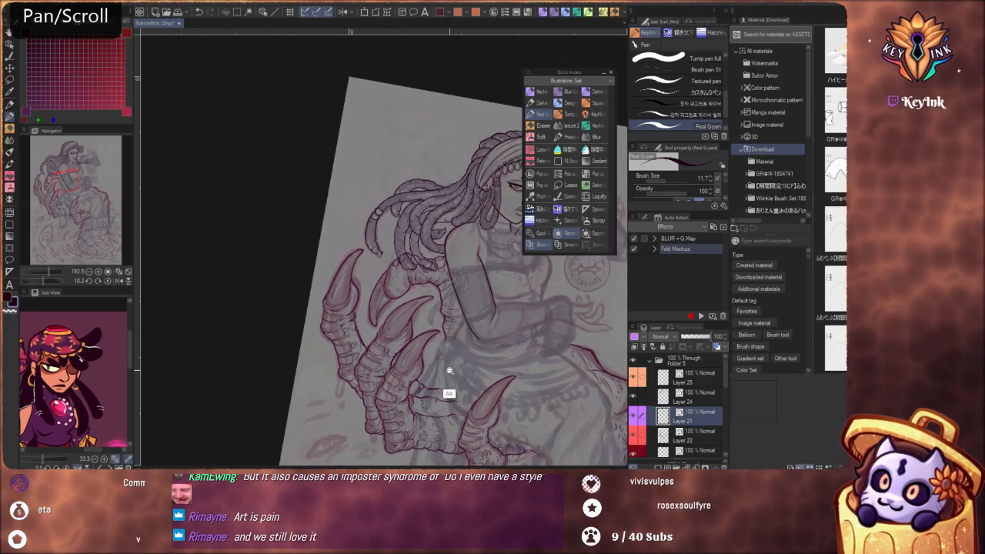
scroll(465, 376, "up", 10)
key("shift+space")
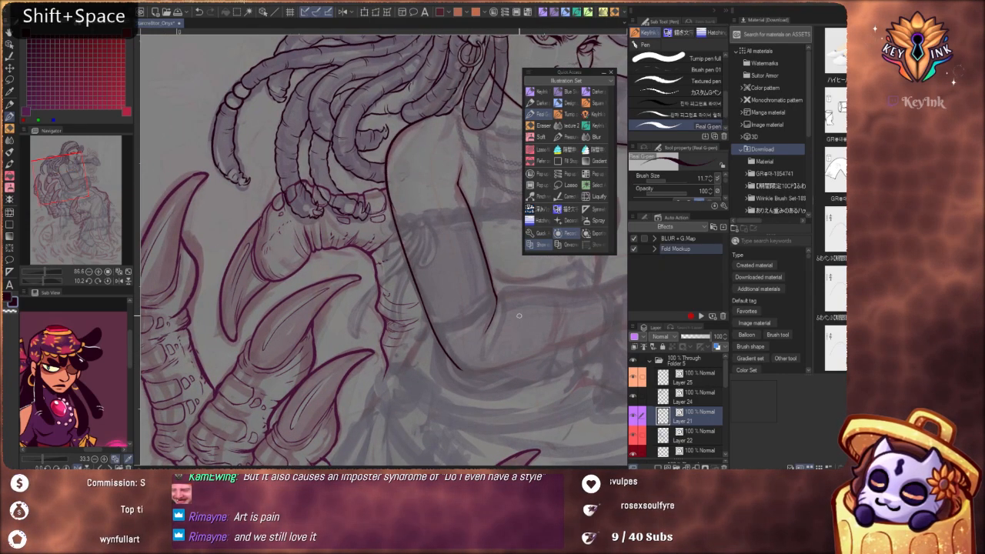
left_click_drag(528, 347, 427, 388)
left_click_drag(583, 369, 467, 398)
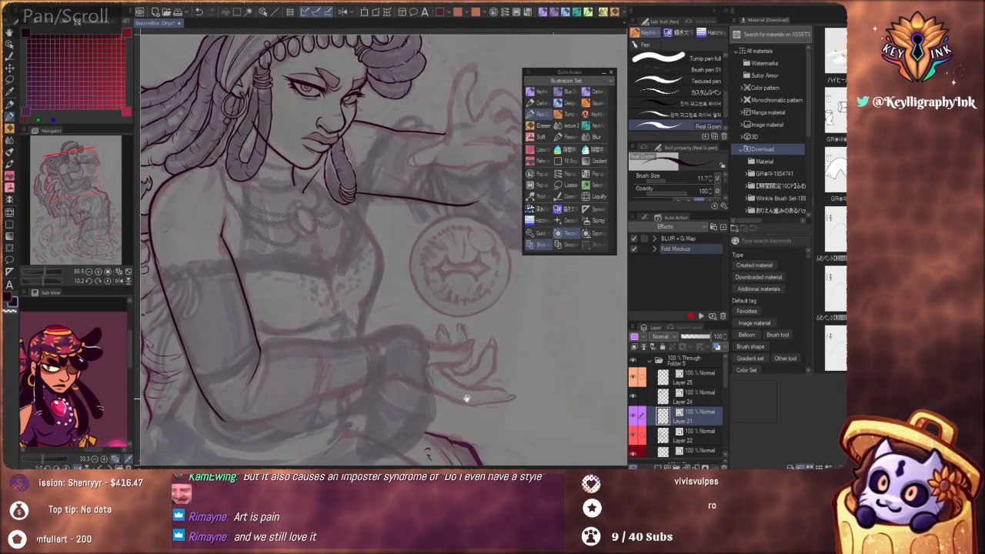
left_click_drag(499, 349, 489, 445)
left_click_drag(395, 255, 457, 275)
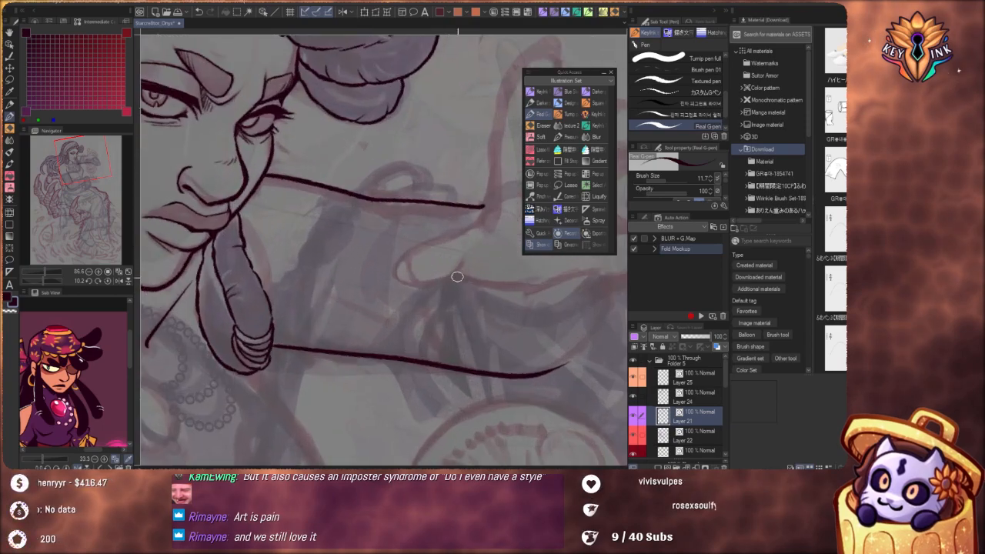
left_click_drag(506, 322, 519, 258)
left_click_drag(471, 182, 482, 239)
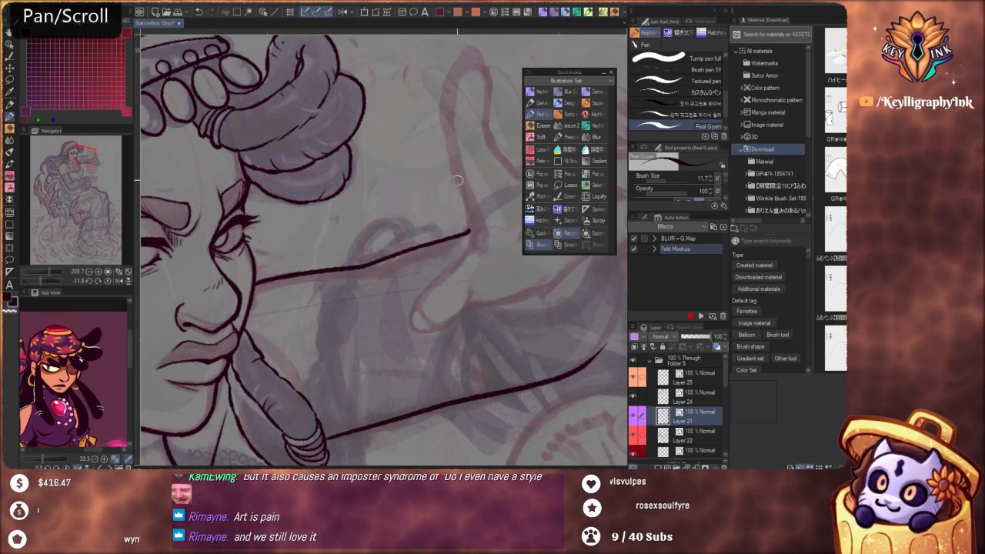
left_click_drag(463, 191, 488, 269)
key("ctrl+z")
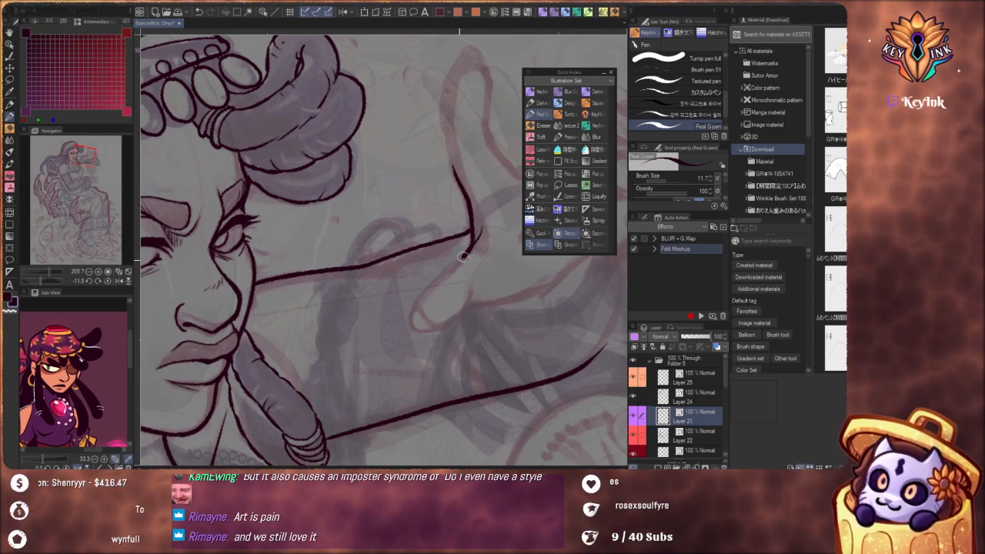
left_click_drag(413, 317, 417, 332)
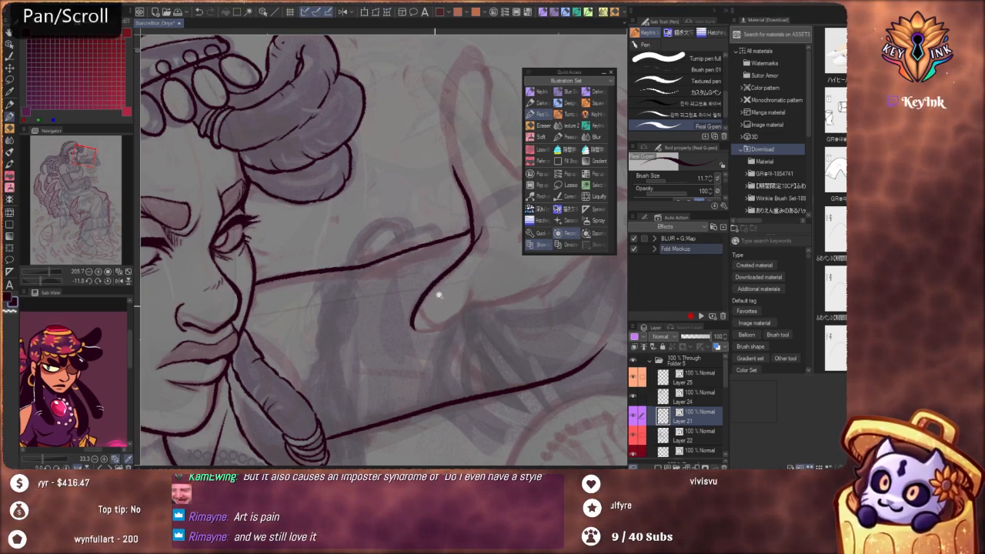
Redraw the raised hand's thumb edge, curving the line around the tip and underside and adding the thumb pad's inner contour
mouse_move(438, 295)
left_mouse_down()
mouse_move(421, 339)
mouse_move(401, 350)
left_mouse_up()
mouse_move(519, 380)
left_mouse_down()
mouse_move(385, 411)
mouse_move(254, 257)
left_mouse_up()
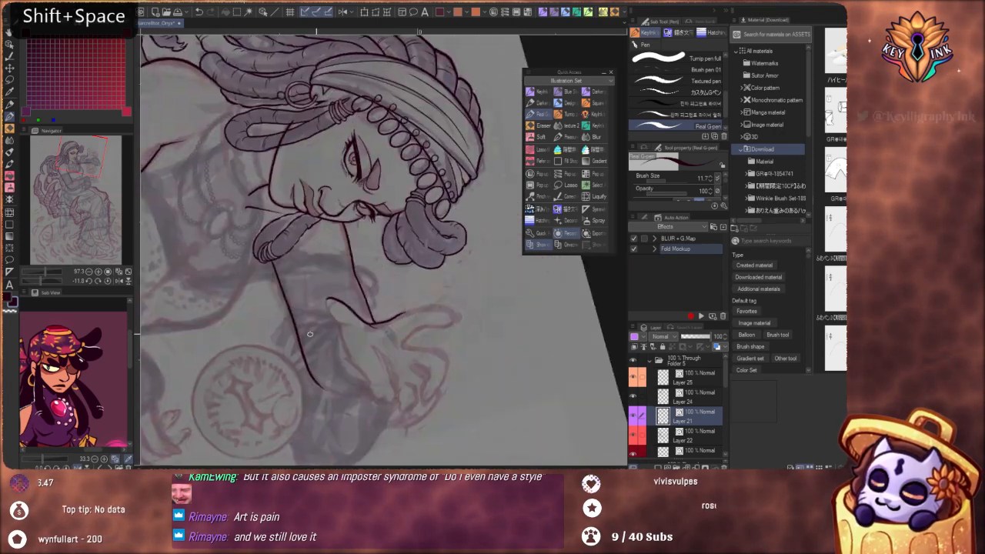
left_click_drag(346, 340, 426, 320)
mouse_move(392, 248)
left_mouse_down()
mouse_move(411, 245)
mouse_move(426, 189)
left_mouse_up()
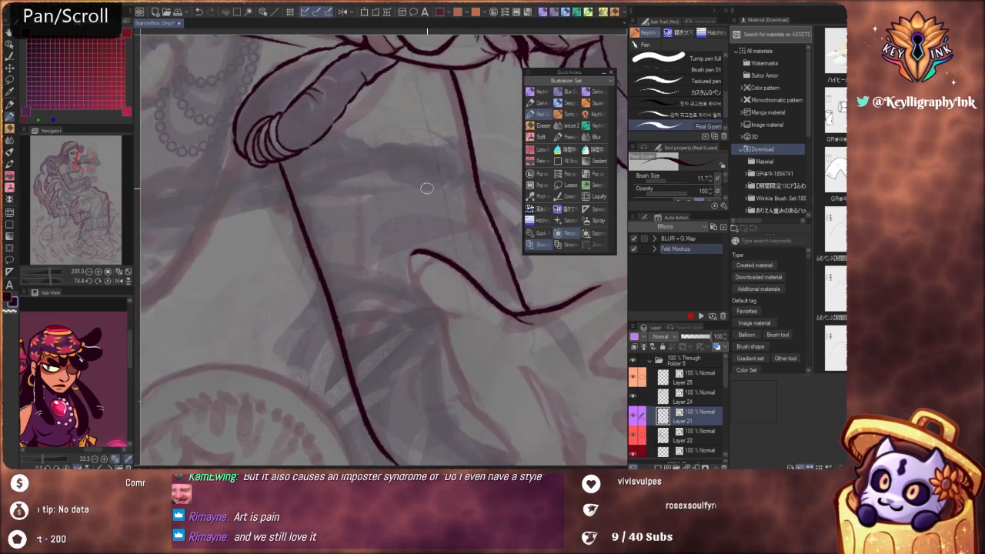
key("ctrl+z")
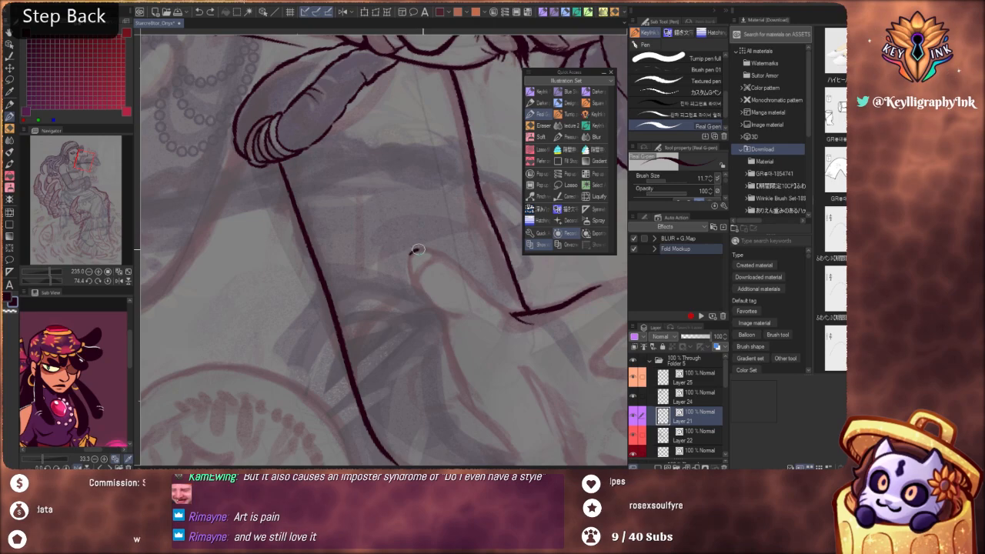
mouse_move(418, 249)
left_mouse_down()
mouse_move(492, 296)
mouse_move(424, 250)
mouse_move(477, 291)
left_mouse_up()
key("ctrl+z")
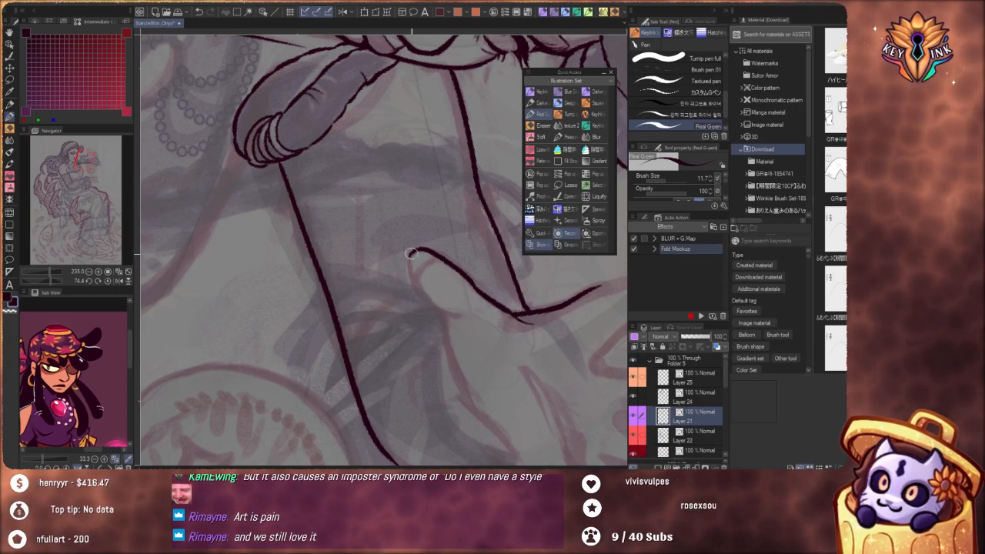
key("ctrl+z")
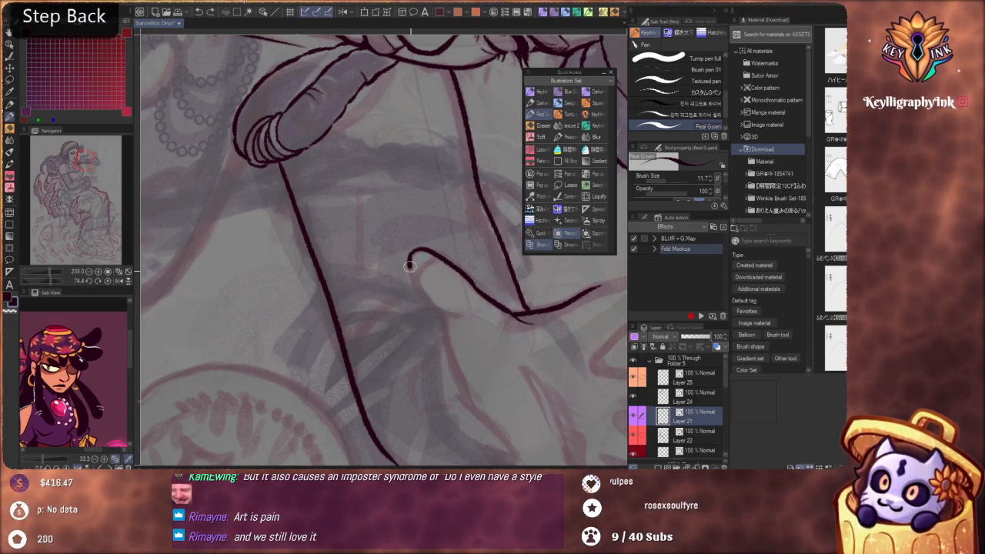
mouse_move(411, 266)
left_mouse_down()
mouse_move(433, 305)
mouse_move(457, 316)
left_mouse_up()
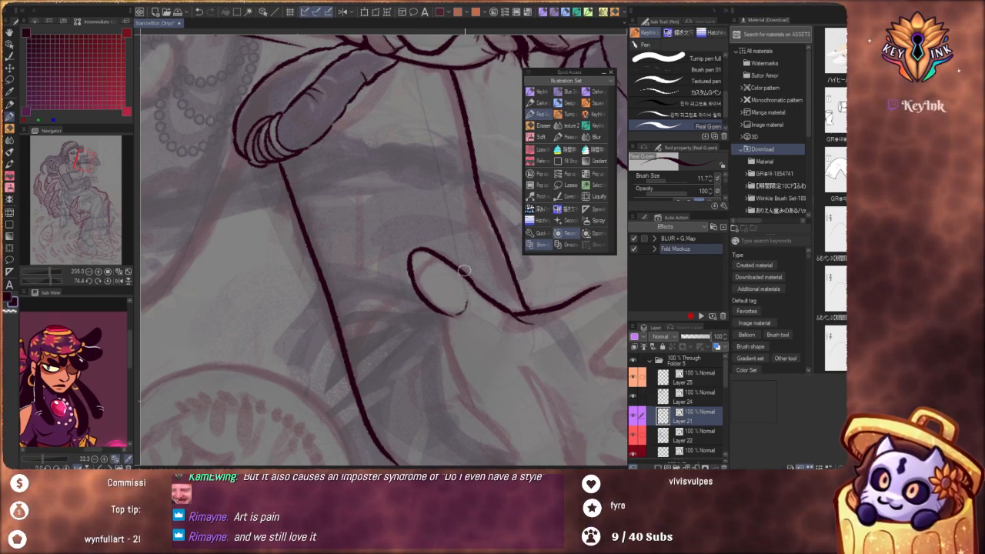
key("ctrl+z")
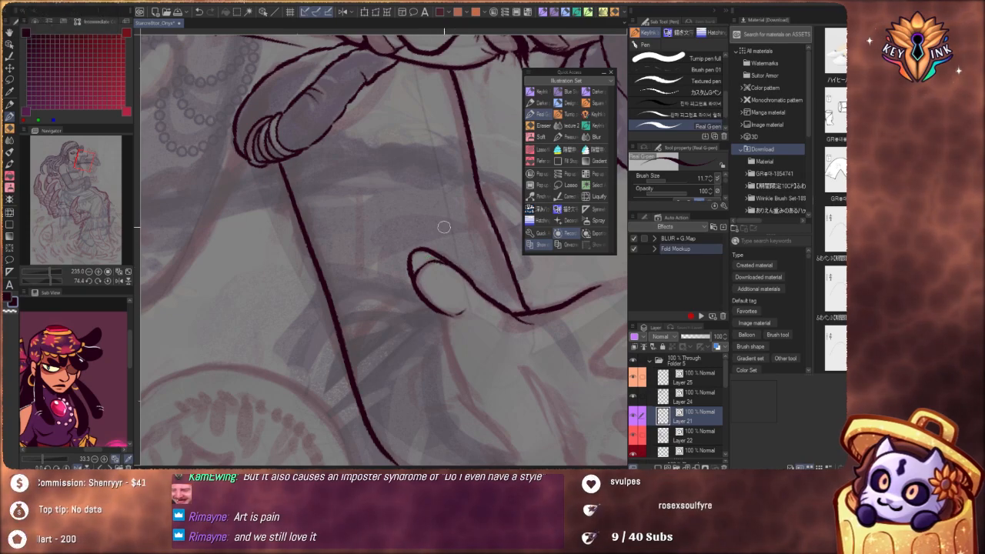
Ink the lower edge of the raised palm from the base of the thumb towards the heel of the hand
left_click_drag(441, 231, 383, 208)
left_click_drag(455, 261, 520, 269)
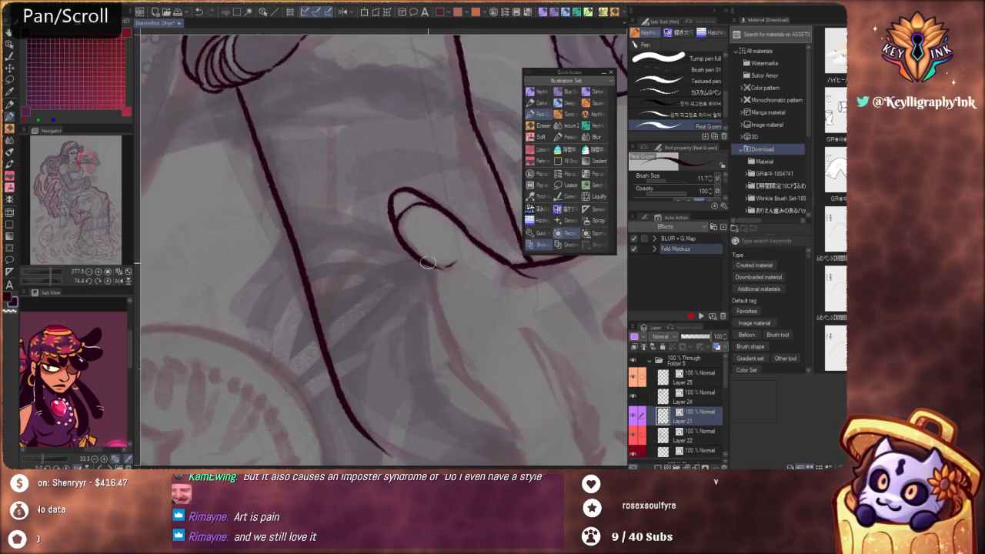
left_click_drag(422, 261, 434, 290)
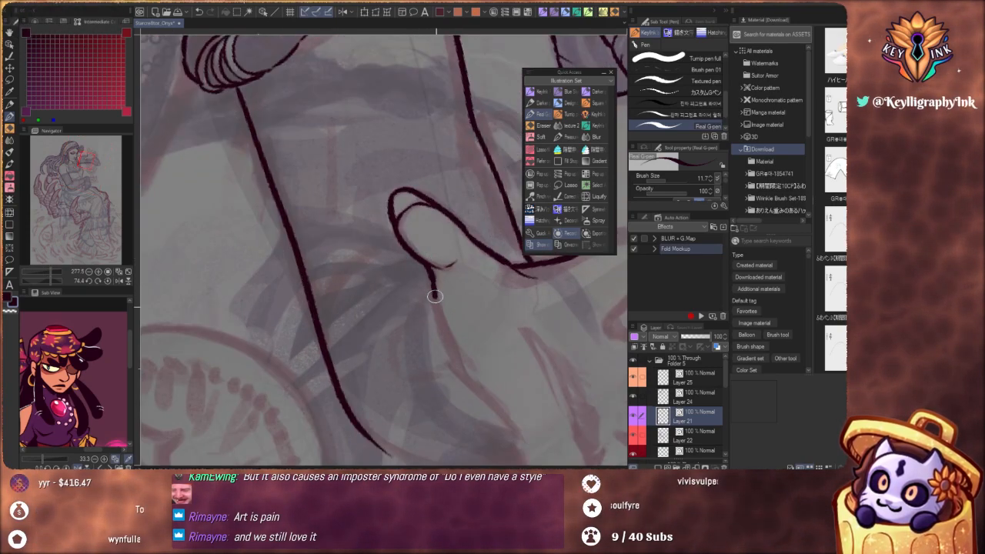
left_click_drag(441, 335, 522, 421)
mouse_move(434, 289)
left_mouse_down()
mouse_move(398, 262)
mouse_move(404, 267)
left_mouse_up()
mouse_move(533, 343)
left_mouse_down("shift")
mouse_move(551, 297)
mouse_move(504, 158)
left_mouse_up("shift")
mouse_move(444, 209)
left_mouse_down()
mouse_move(433, 241)
mouse_move(451, 257)
mouse_move(467, 218)
mouse_move(451, 268)
left_mouse_up()
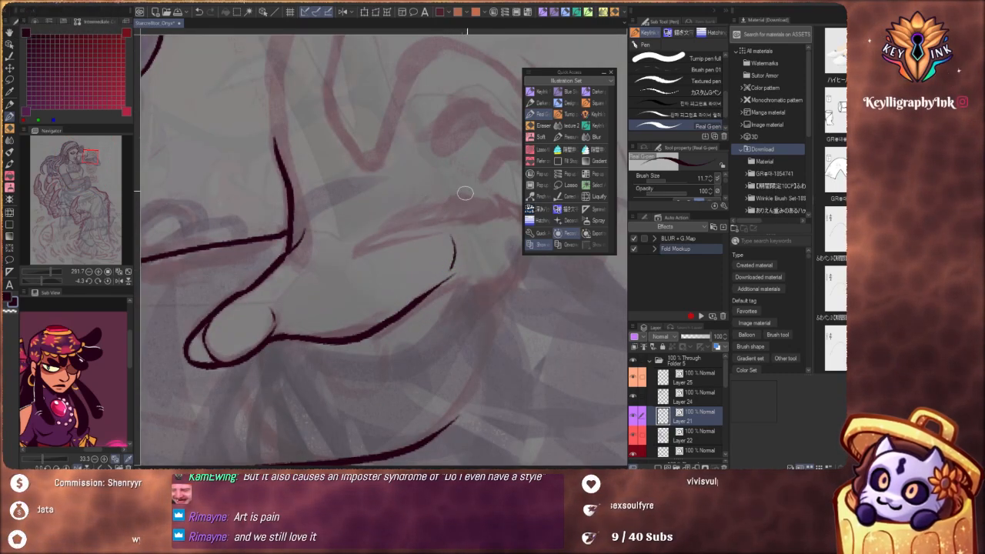
key("ctrl+z")
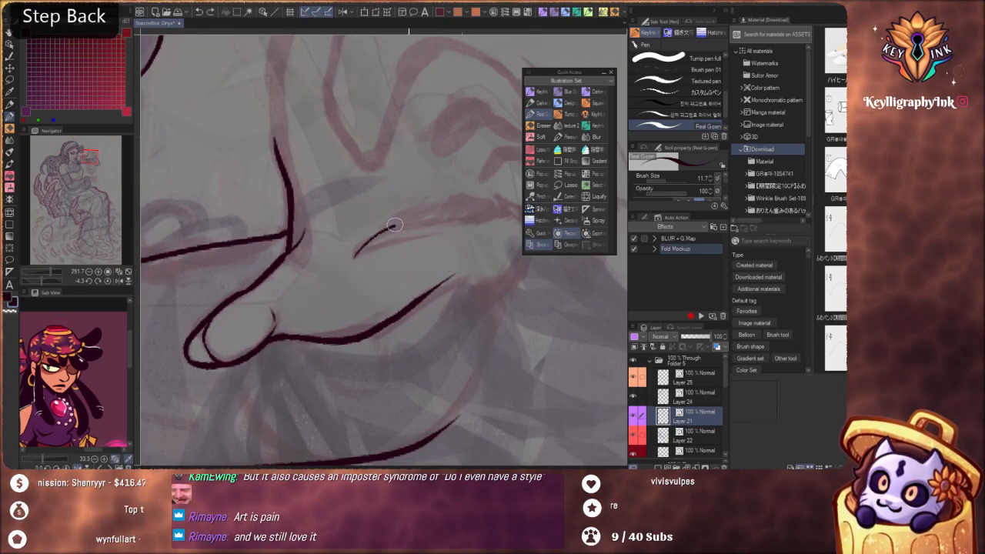
Redraw the raised palm's crease as two short tapering strokes and extend the palm's lower edge towards the heel of the hand
mouse_move(440, 216)
left_mouse_down()
mouse_move(488, 201)
mouse_move(418, 246)
mouse_move(403, 297)
mouse_move(468, 323)
mouse_move(461, 337)
left_mouse_up()
mouse_move(446, 241)
left_mouse_down("alt")
mouse_move(484, 228)
mouse_move(465, 226)
left_mouse_up("alt")
key("ctrl+z")
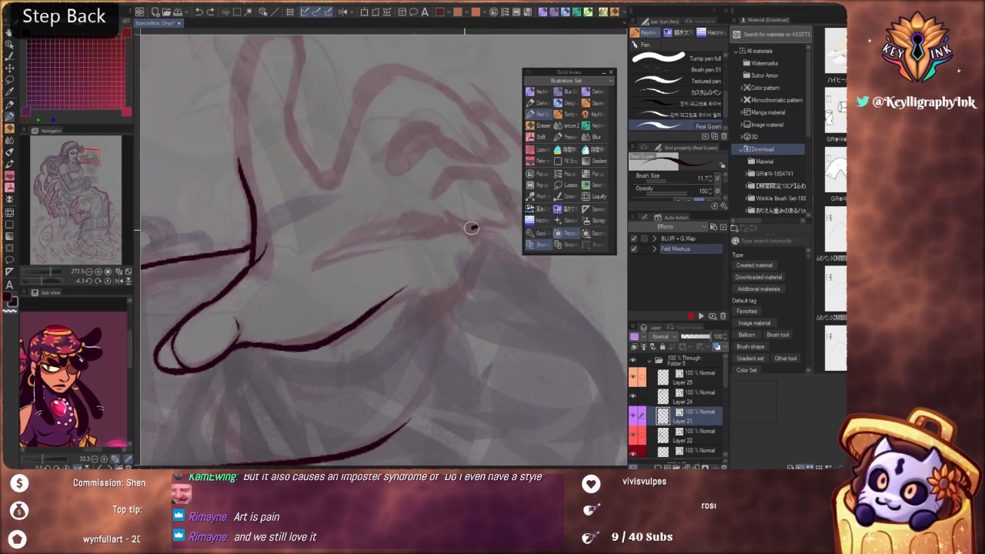
mouse_move(433, 236)
left_mouse_down()
mouse_move(388, 232)
mouse_move(318, 267)
left_mouse_up()
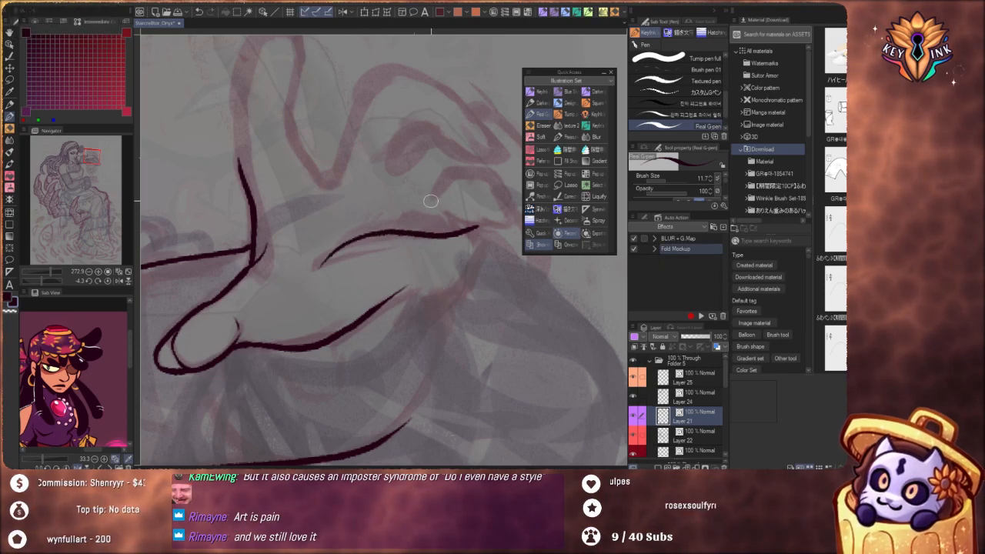
mouse_move(430, 201)
left_mouse_down("alt")
mouse_move(412, 192)
mouse_move(512, 326)
mouse_move(485, 380)
mouse_move(437, 397)
mouse_move(323, 381)
left_mouse_up("alt")
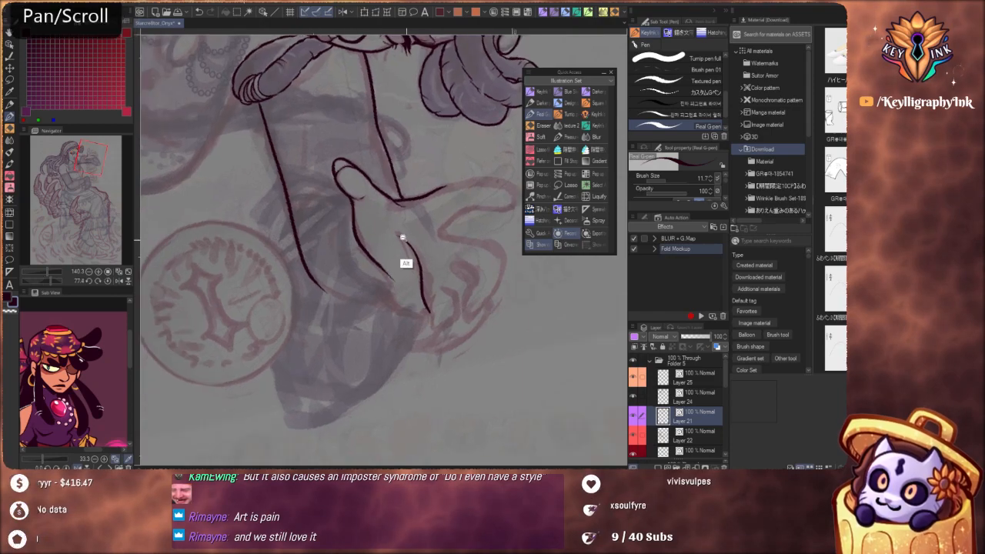
mouse_move(403, 238)
left_mouse_down("alt")
mouse_move(420, 227)
mouse_move(402, 234)
mouse_move(424, 255)
left_mouse_up("alt")
key("ctrl+z")
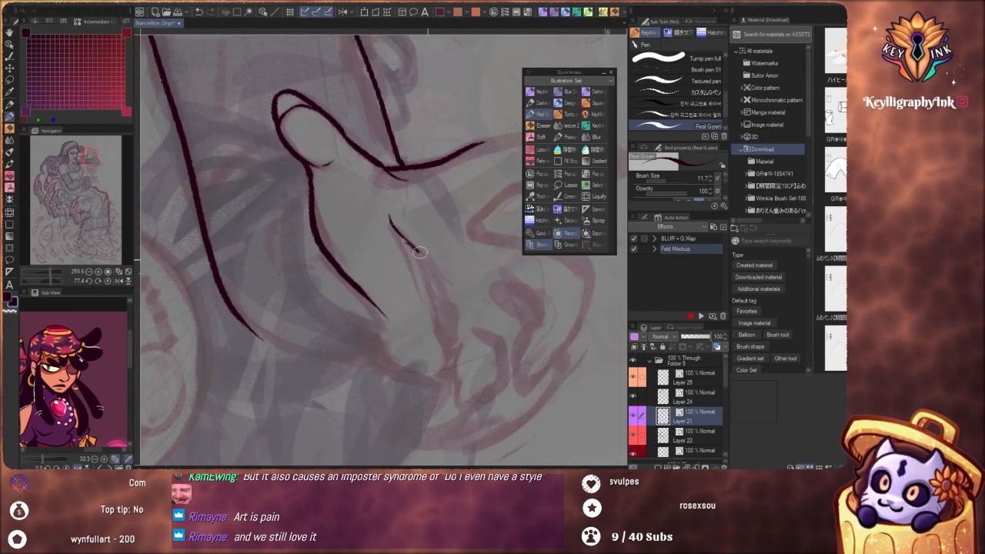
key("ctrl+z")
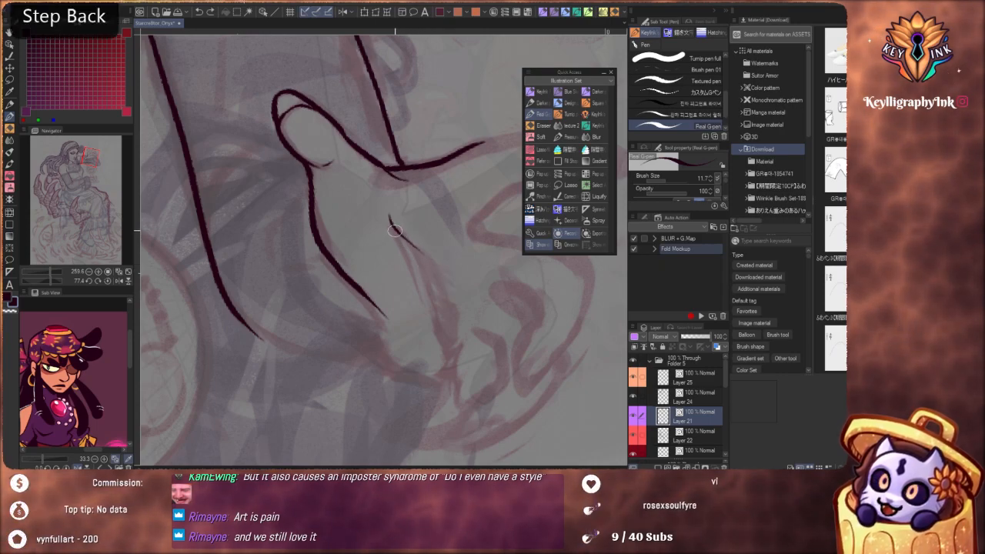
left_click_drag(394, 231, 420, 290)
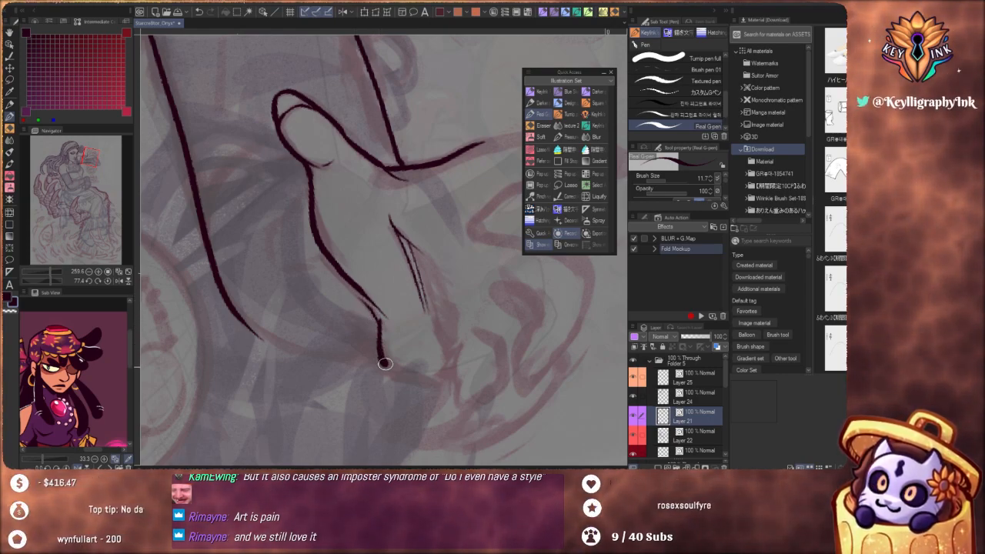
Ink the bent finger's upper contour from the gap beside the index finger over the knuckle to the fingertip
scroll(389, 254, "down", 6)
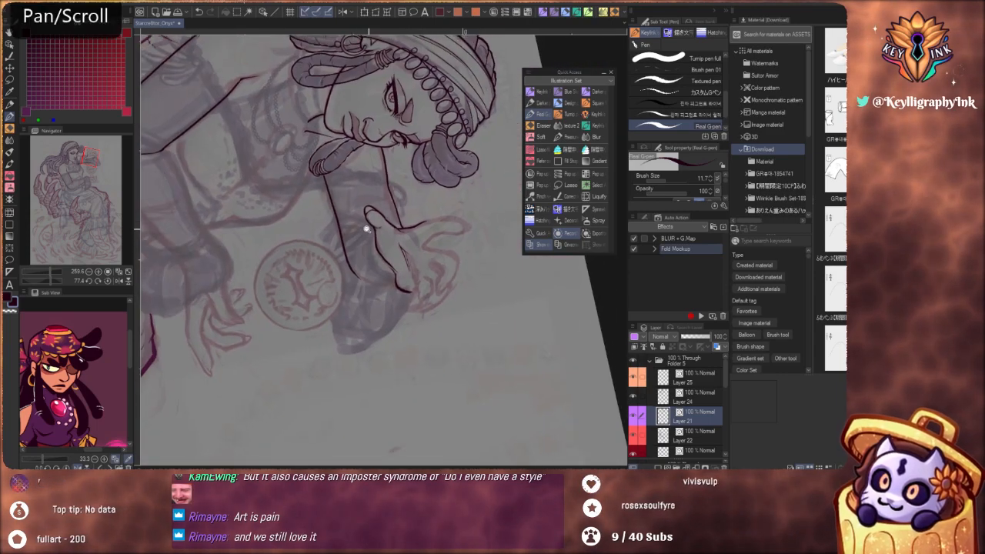
key("shift+space")
mouse_move(488, 360)
left_mouse_down()
mouse_move(522, 269)
mouse_move(490, 200)
mouse_move(470, 199)
mouse_move(436, 228)
mouse_move(409, 235)
mouse_move(449, 220)
mouse_move(428, 239)
mouse_move(436, 250)
left_mouse_up()
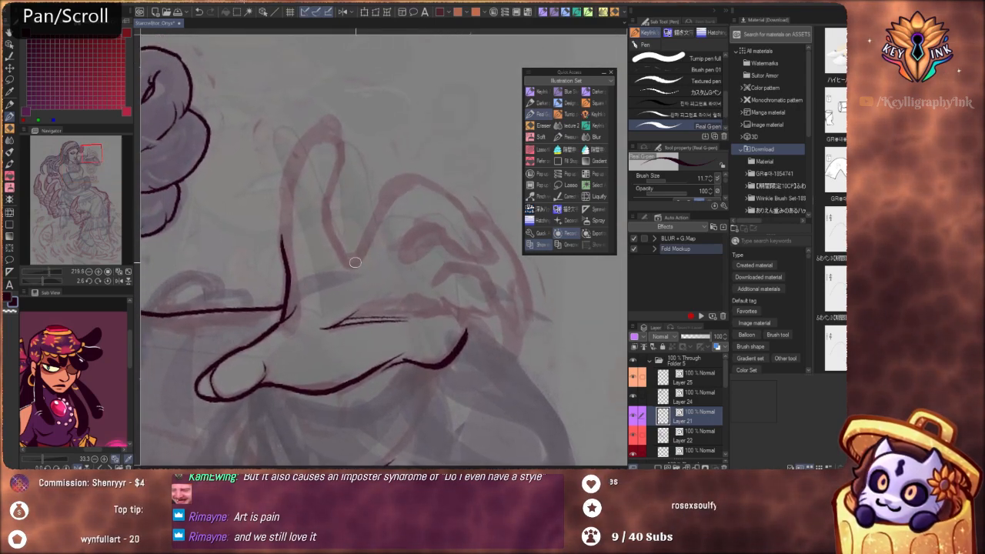
left_click_drag(351, 261, 374, 217)
key("ctrl+z")
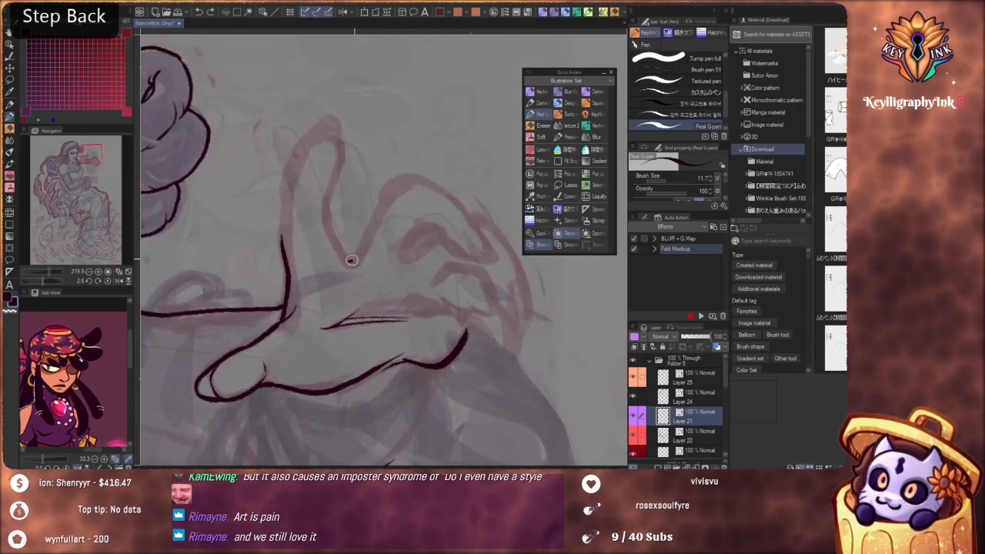
left_click_drag(352, 260, 373, 219)
left_click_drag(418, 176, 429, 184)
key("ctrl+z")
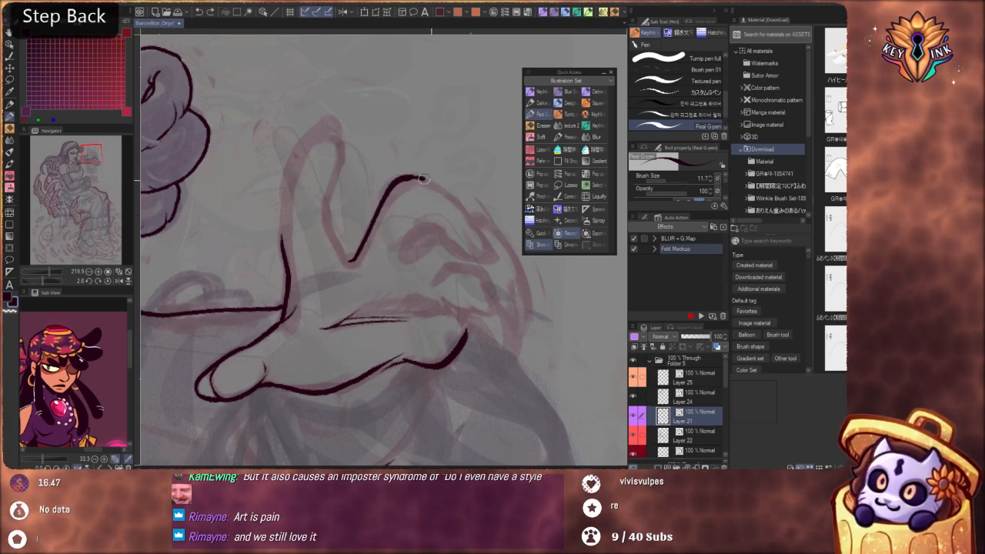
left_click_drag(483, 241, 492, 261)
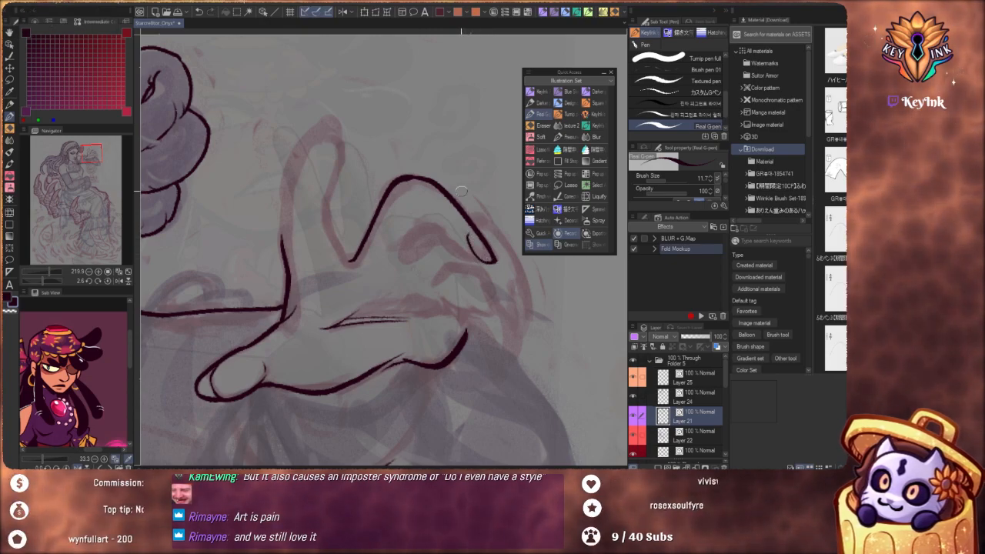
Redraw the bent finger's underside as a curved line running to the fingertip, and add a short nail line
scroll(439, 183, "down", 5)
scroll(471, 235, "up", 2)
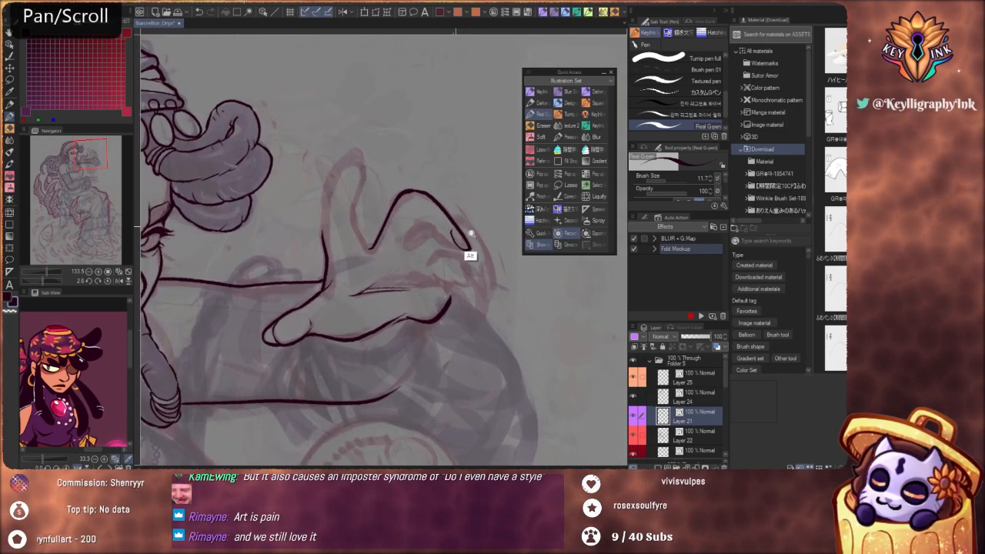
scroll(471, 235, "up", 4)
key("ctrl+z")
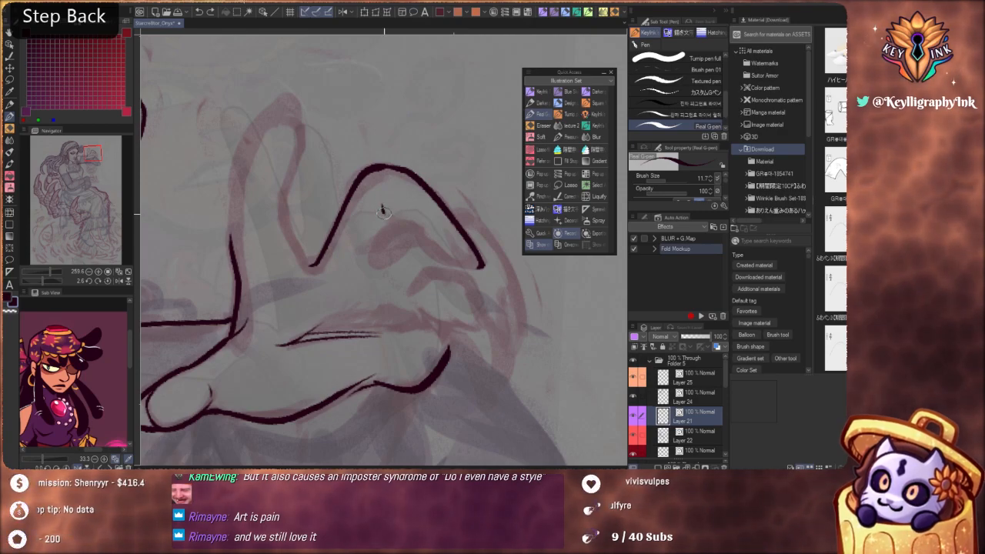
left_click_drag(397, 223, 466, 264)
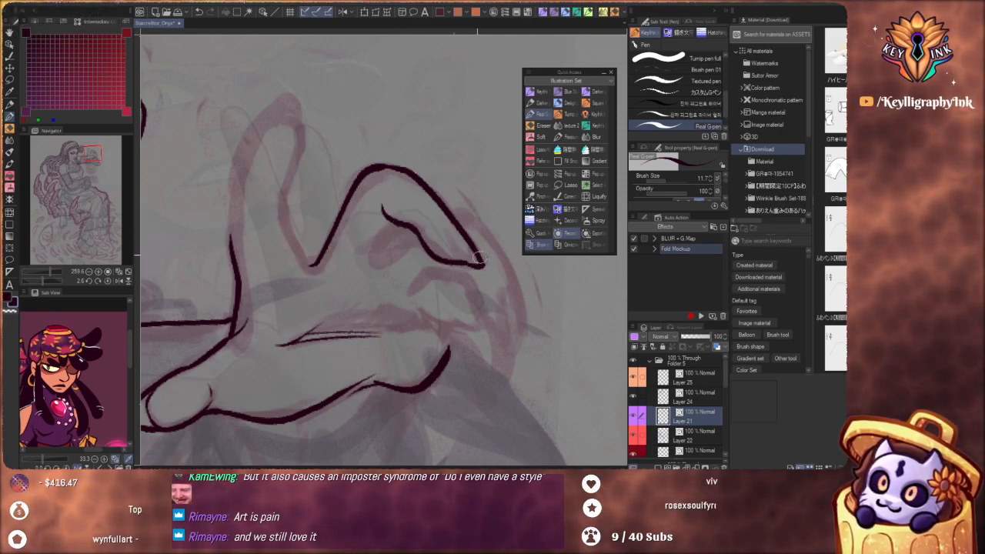
scroll(434, 220, "down", 4)
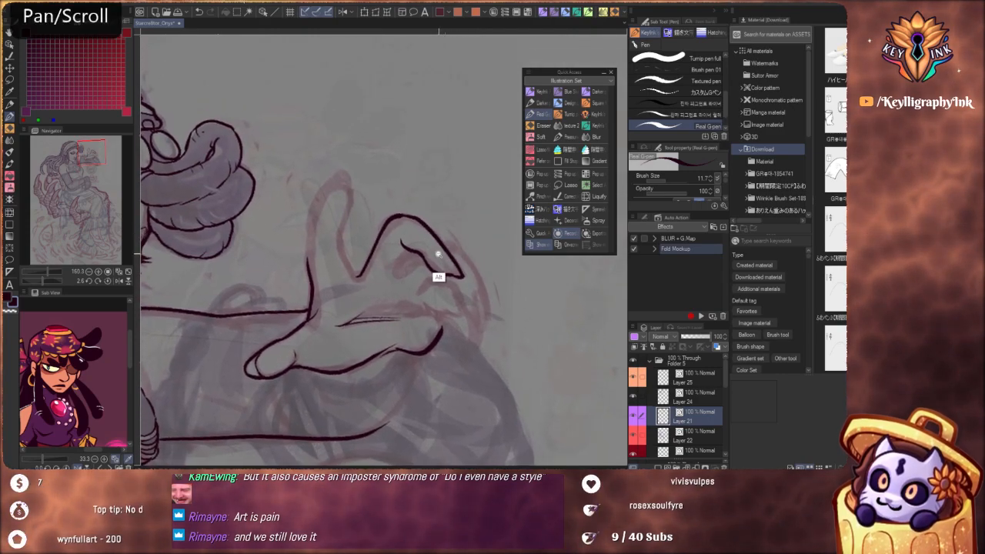
scroll(438, 254, "up", 5)
key("ctrl+z")
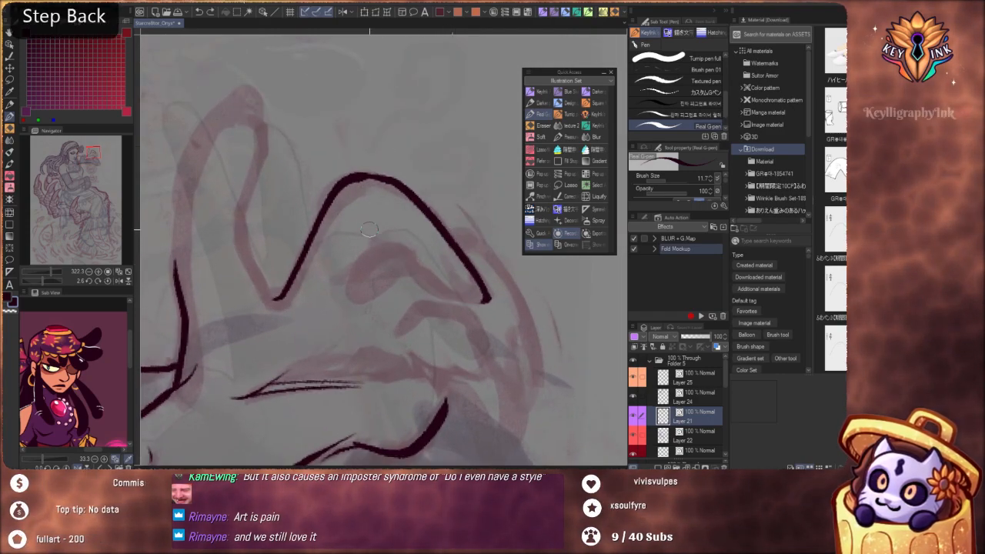
mouse_move(368, 229)
left_mouse_down()
mouse_move(438, 294)
mouse_move(483, 299)
mouse_move(448, 271)
left_mouse_up()
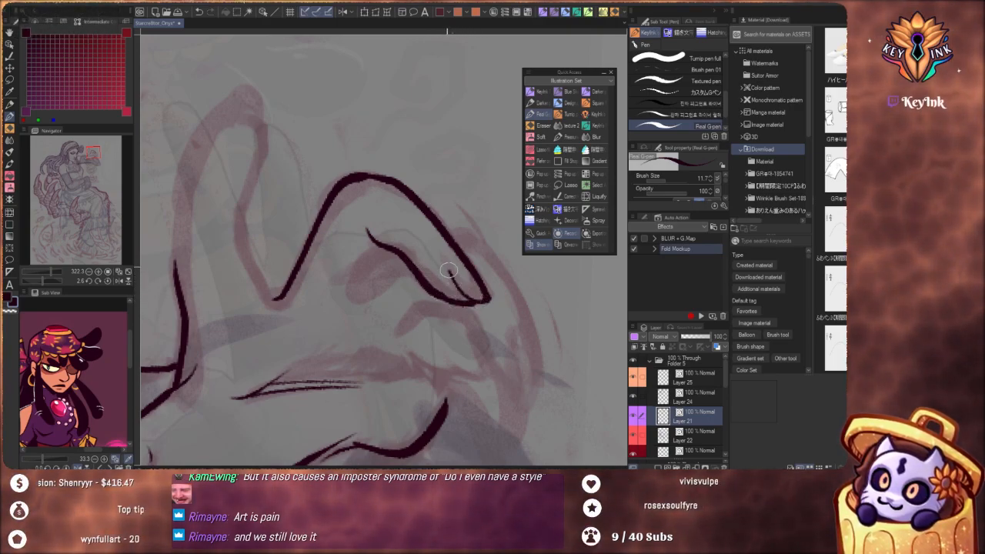
Redo the bent finger's tip, joining the upper contour to the underside and curving the nail line inside it
scroll(431, 221, "down", 5)
scroll(438, 243, "up", 7)
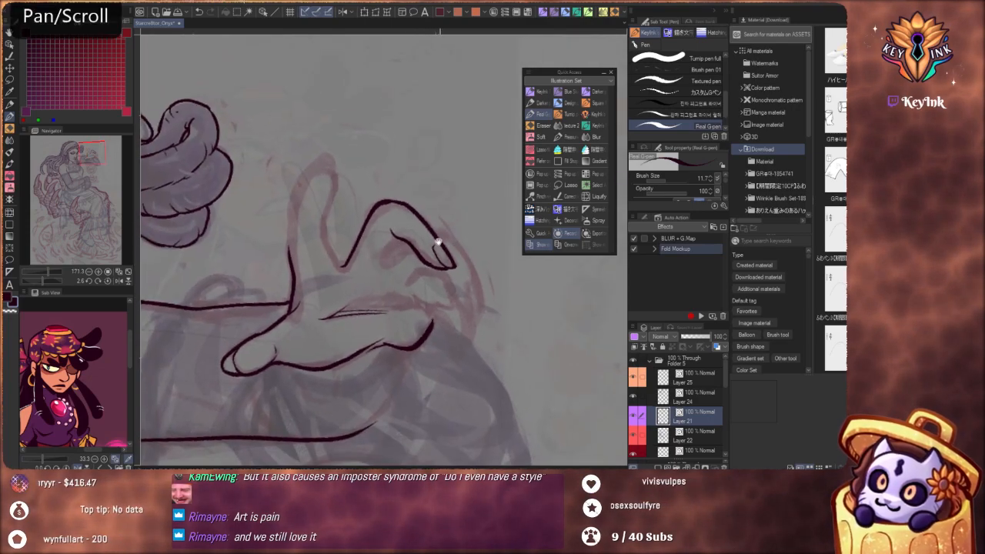
key("ctrl+z")
key("ctrl+z")
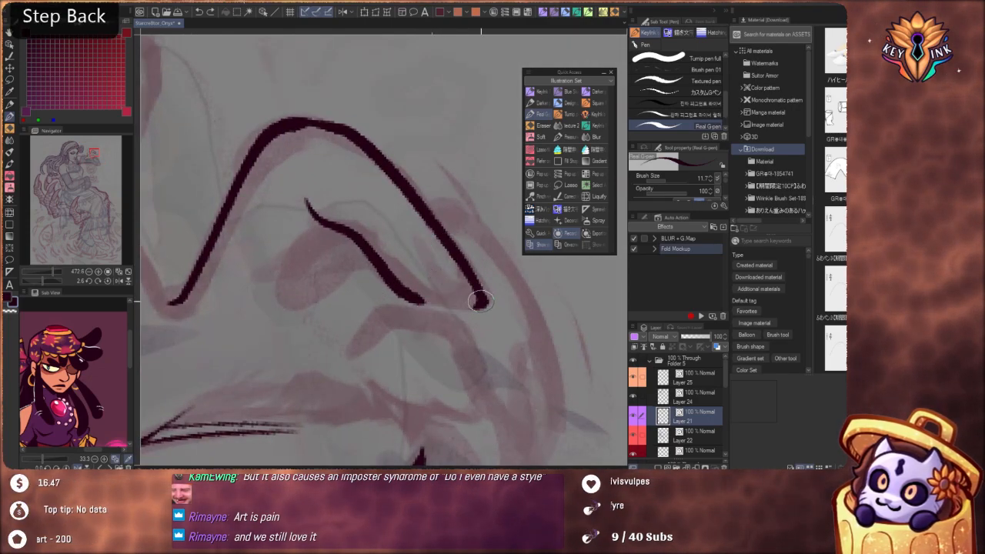
mouse_move(480, 305)
left_mouse_down()
mouse_move(428, 275)
mouse_move(422, 244)
left_mouse_up()
key("ctrl+z")
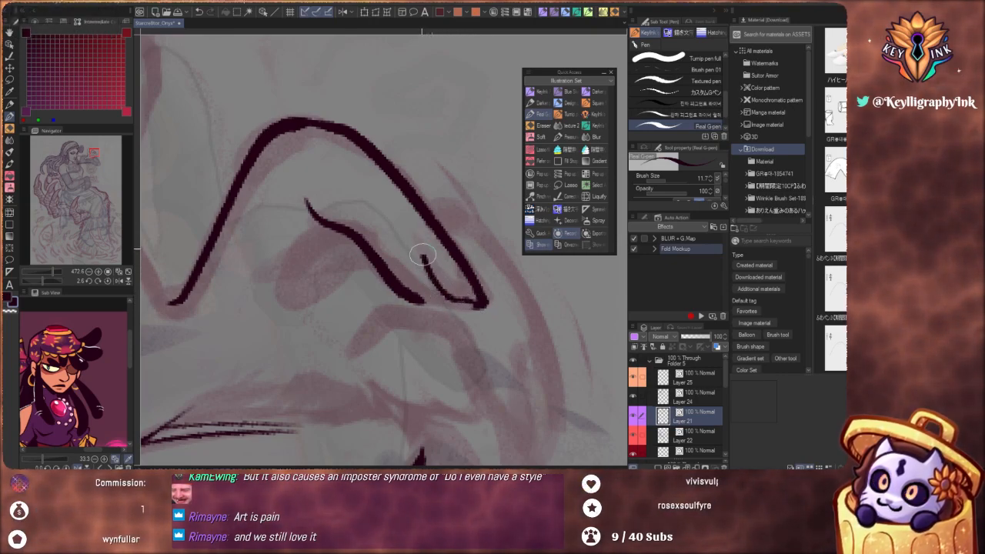
mouse_move(414, 295)
left_mouse_down()
mouse_move(447, 305)
mouse_move(519, 378)
left_mouse_up()
Ink the raised index finger's outline around its tip, down to the hand's contour and into the gap beside the bent finger
scroll(408, 243, "down", 5)
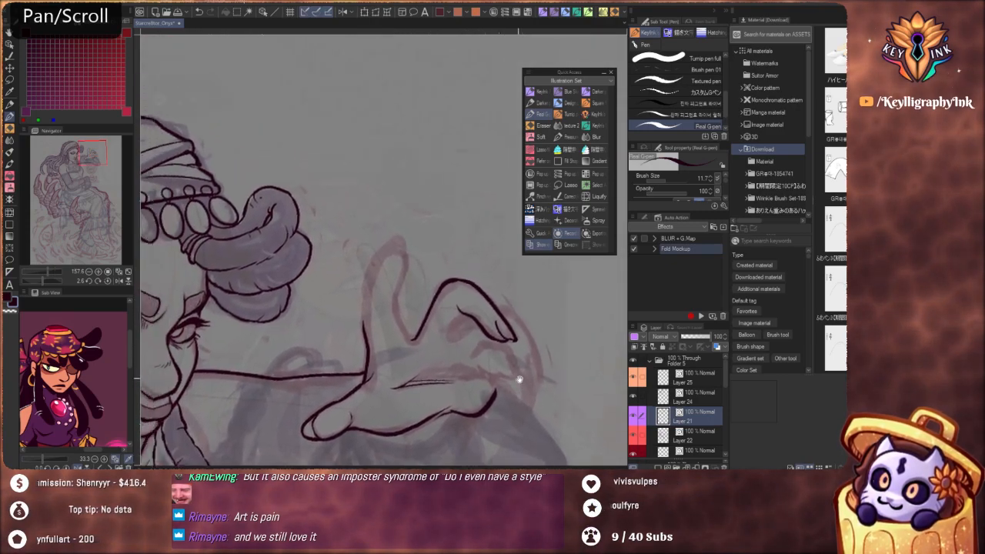
scroll(401, 224, "up", 3)
mouse_move(390, 227)
left_mouse_down()
mouse_move(415, 232)
mouse_move(416, 247)
mouse_move(378, 241)
mouse_move(363, 262)
left_mouse_up()
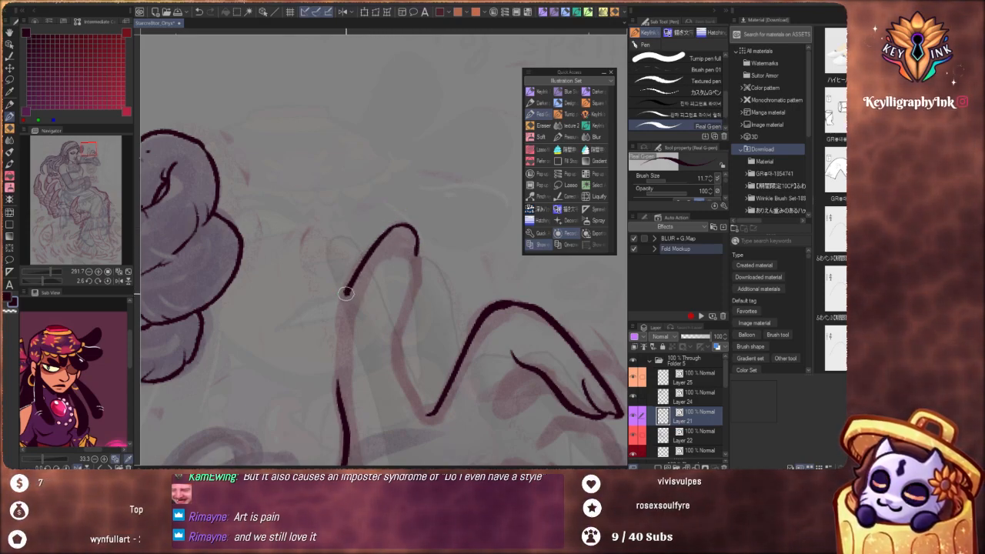
left_click_drag(338, 343, 333, 383)
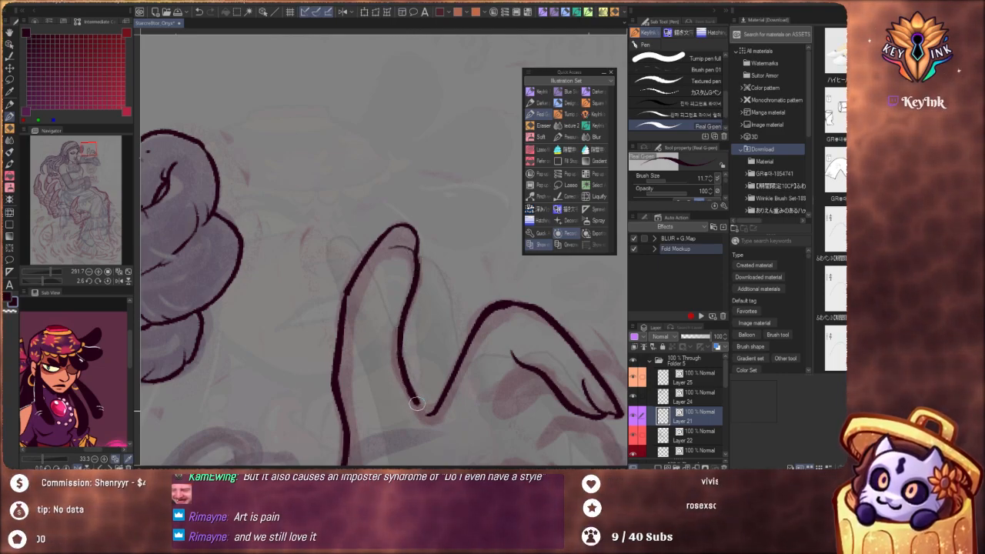
Add short joint creases across the inner side of the raised index finger
scroll(404, 282, "down", 6)
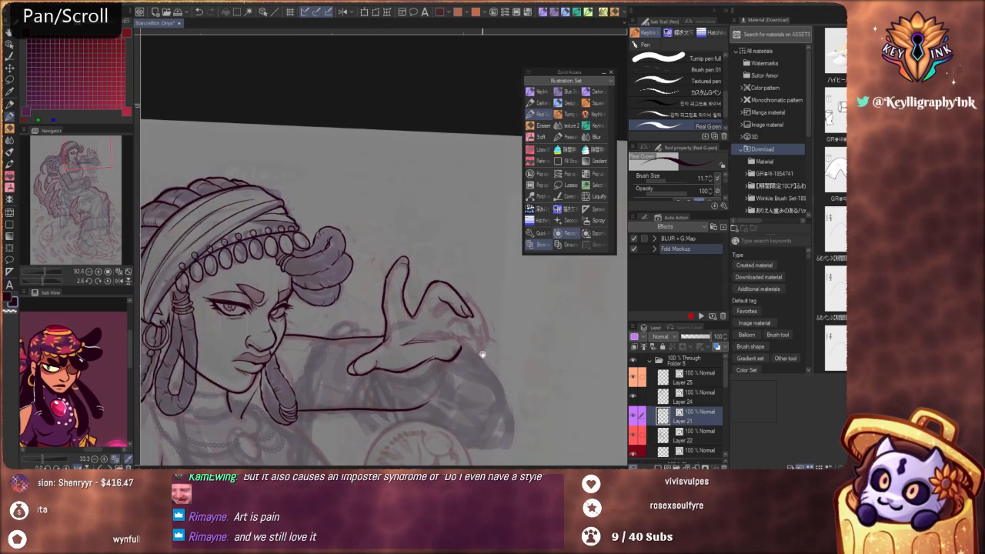
scroll(424, 301, "up", 5)
scroll(447, 291, "up", 3)
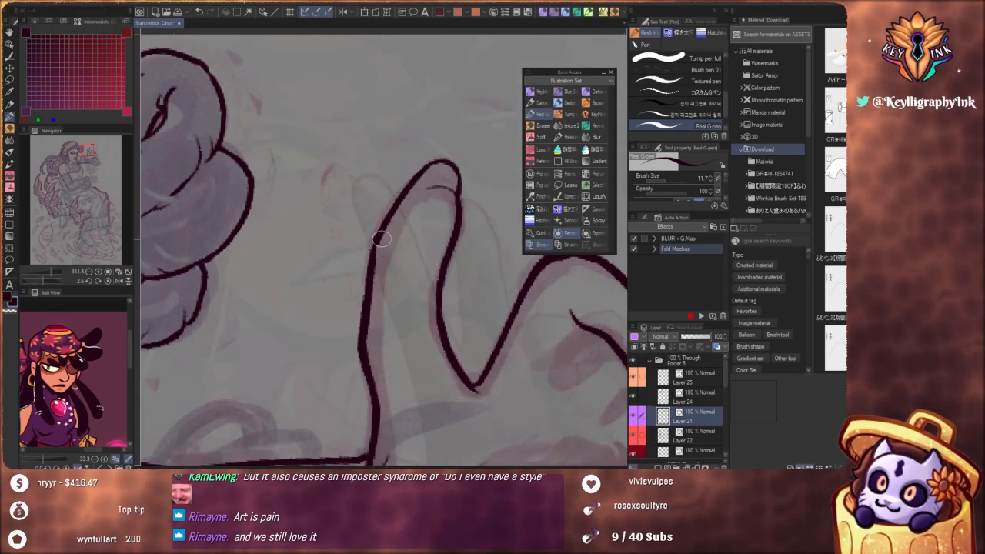
left_click_drag(442, 268, 424, 267)
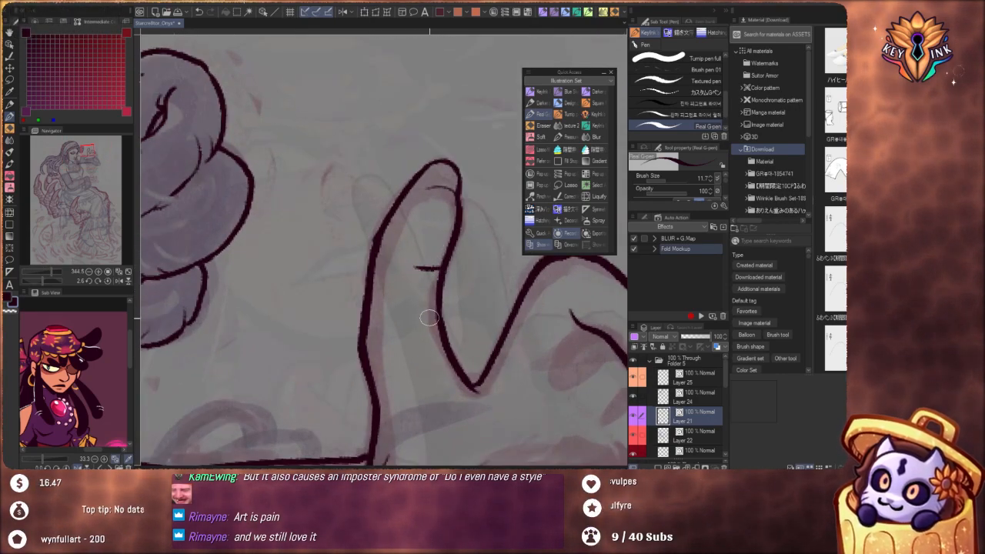
scroll(408, 269, "down", 5)
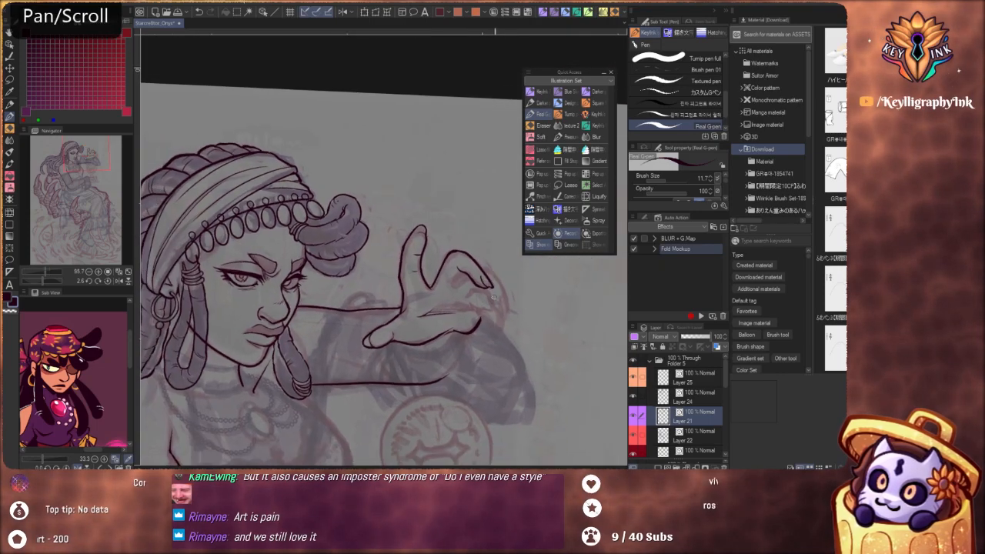
Draw a short curved crease on the palm beside the base of the thumb, redoing the stroke shorter
left_click_drag(554, 374, 533, 398)
scroll(408, 342, "up", 5)
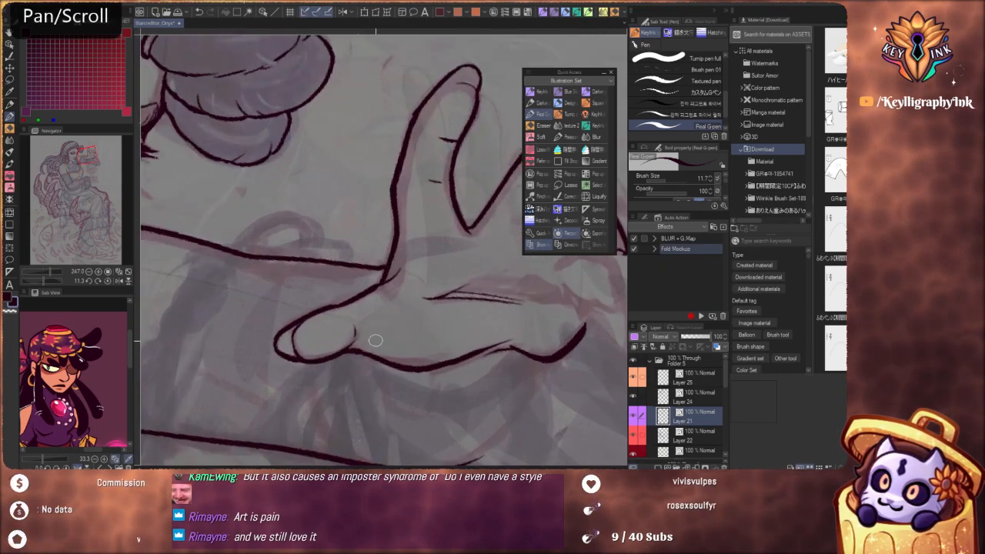
left_click_drag(377, 344, 399, 309)
key("ctrl+z")
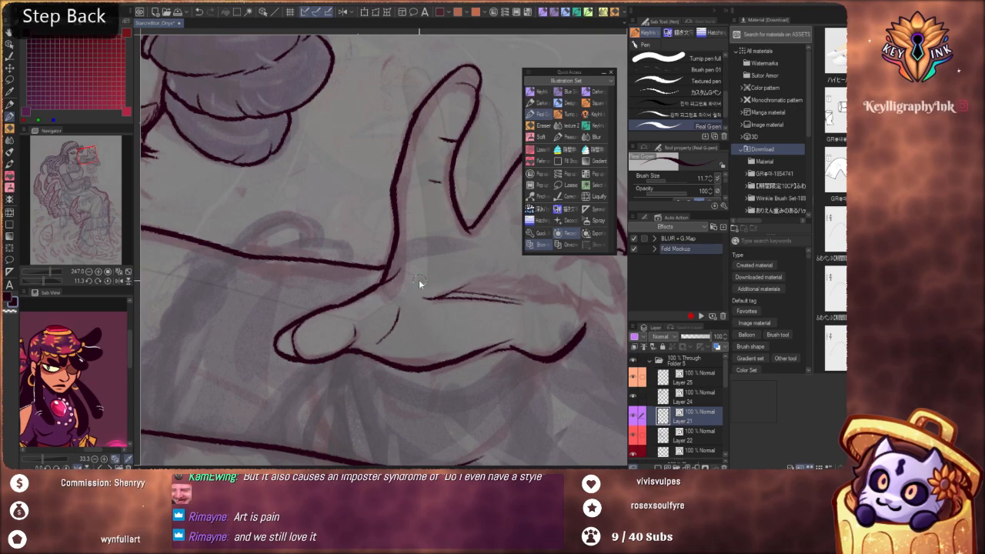
key("ctrl+z")
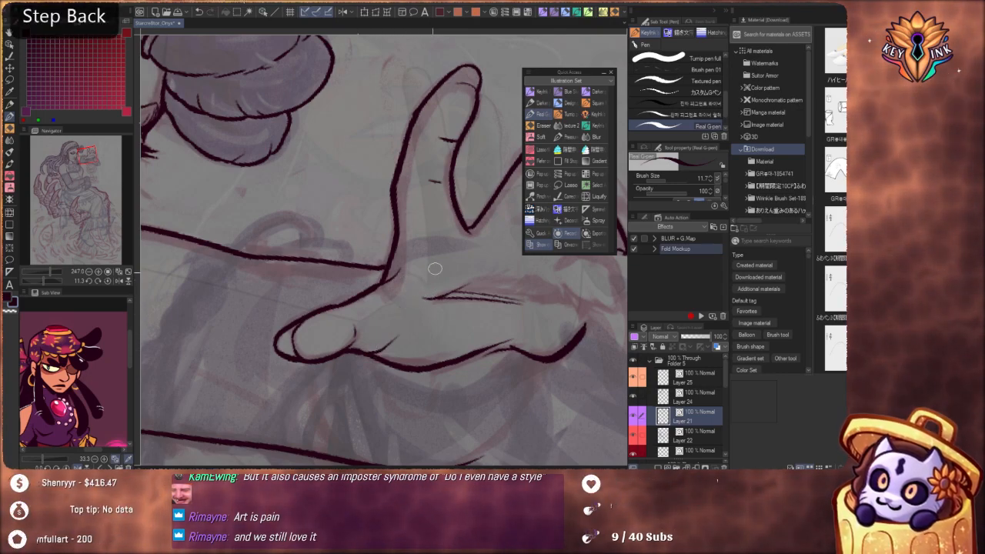
scroll(428, 244, "down", 4)
left_click_drag(556, 373, 533, 386)
scroll(510, 378, "up", 5)
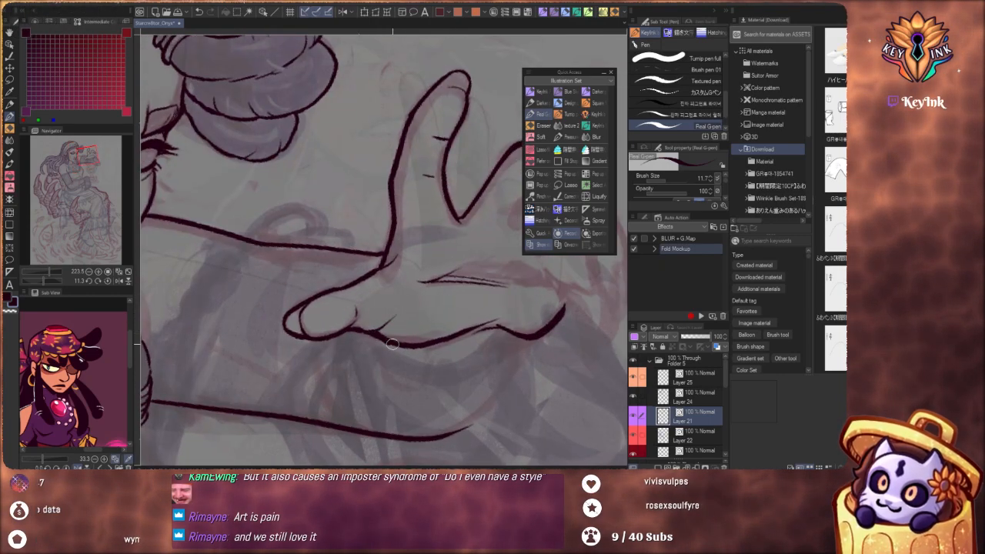
key("ctrl+z")
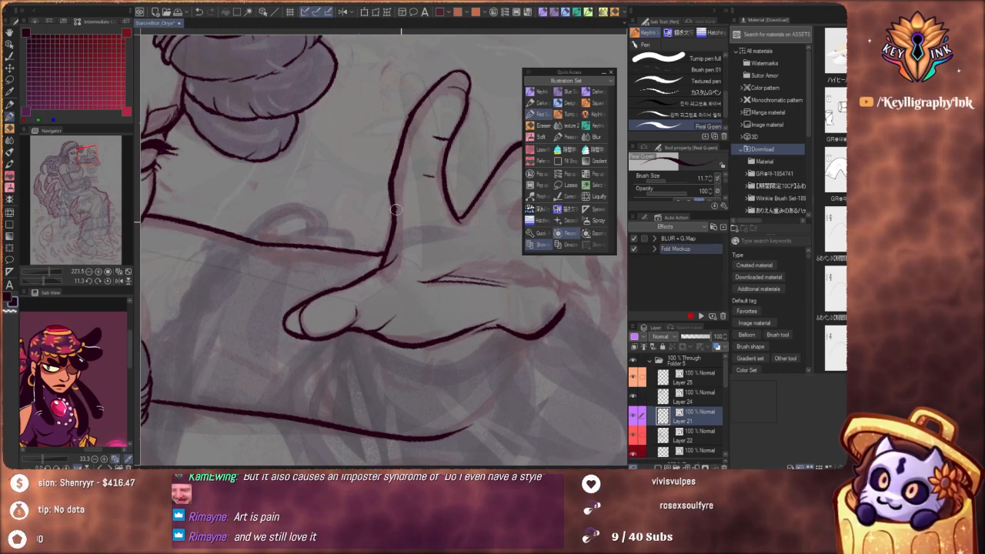
Ink the creases at the bases of the index and bent fingers and lengthen the palm crease towards the heel of the hand
key("space")
left_click_drag(527, 321, 354, 300)
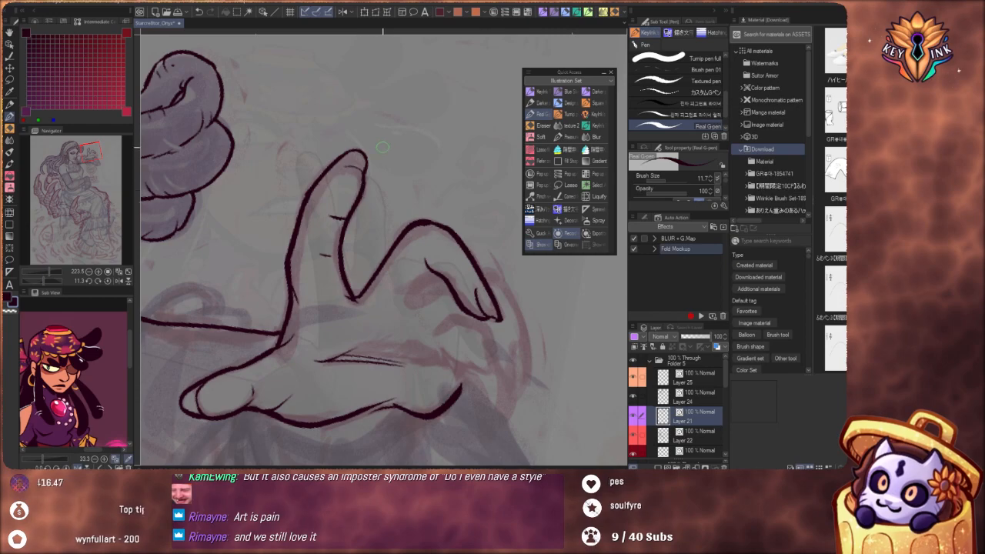
key("ctrl+z")
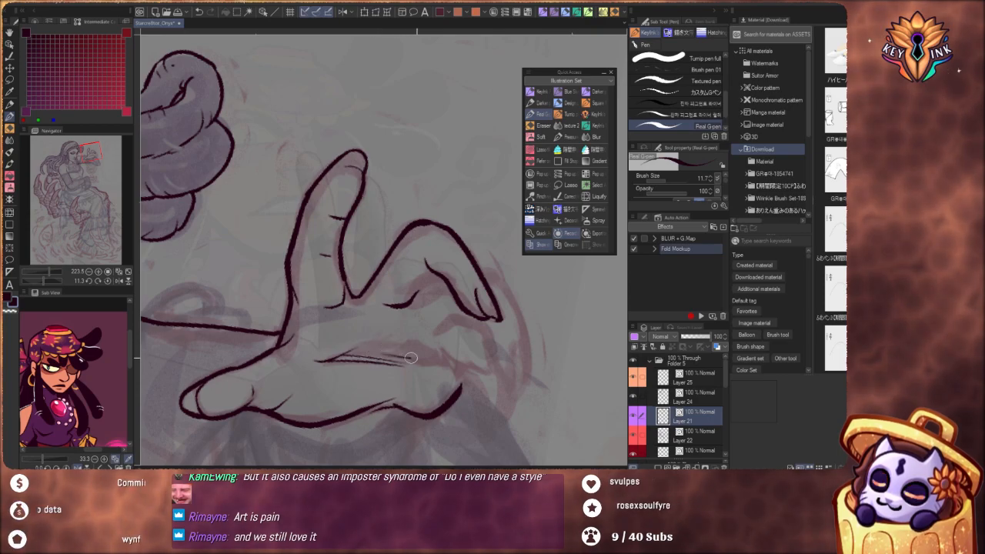
key("ctrl+z")
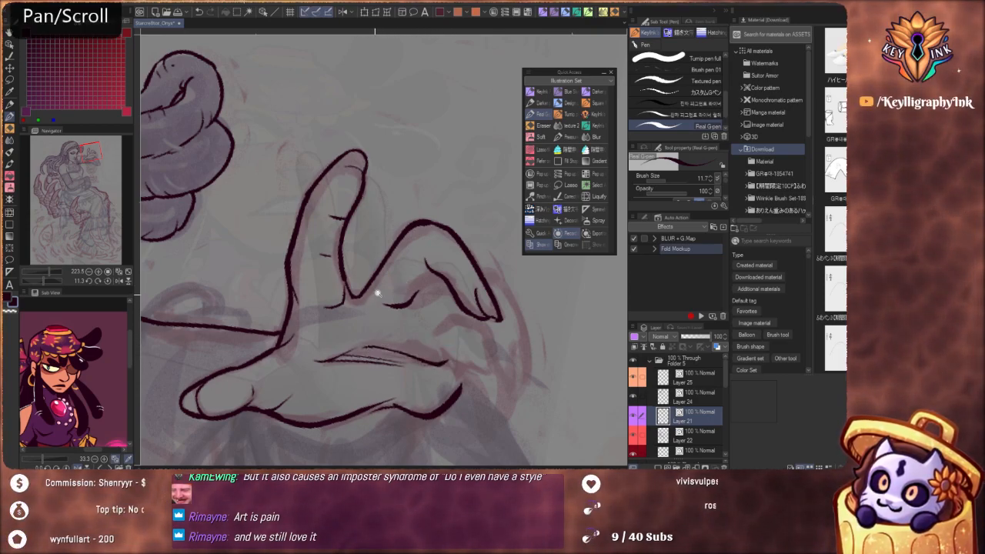
Redraw the bent finger's knuckle line and the curved underside contour running to its tip, retrying the strokes
scroll(377, 294, "down", 5)
left_click_drag(427, 306, 411, 249)
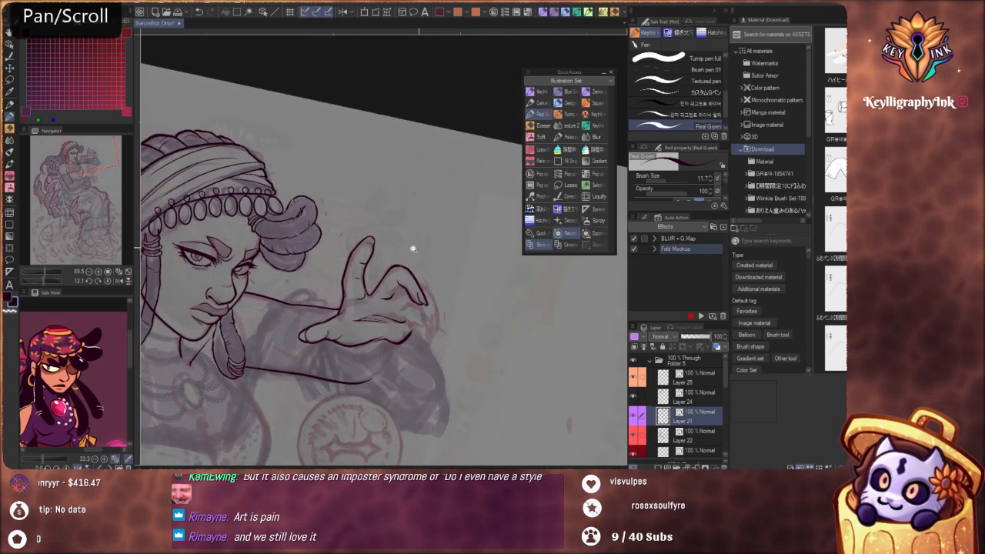
scroll(401, 232, "down", 3)
scroll(435, 347, "up", 1)
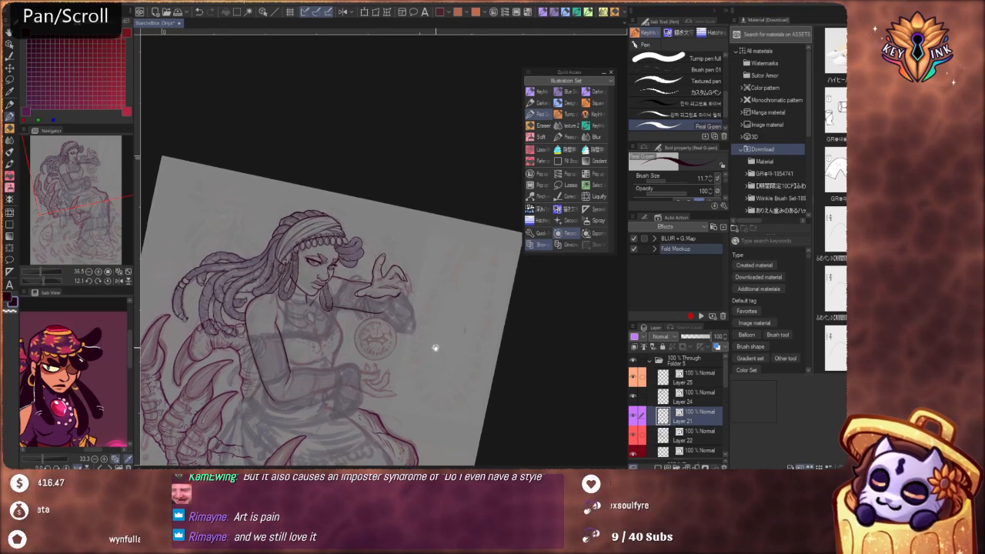
scroll(421, 260, "up", 3)
scroll(421, 261, "up", 6)
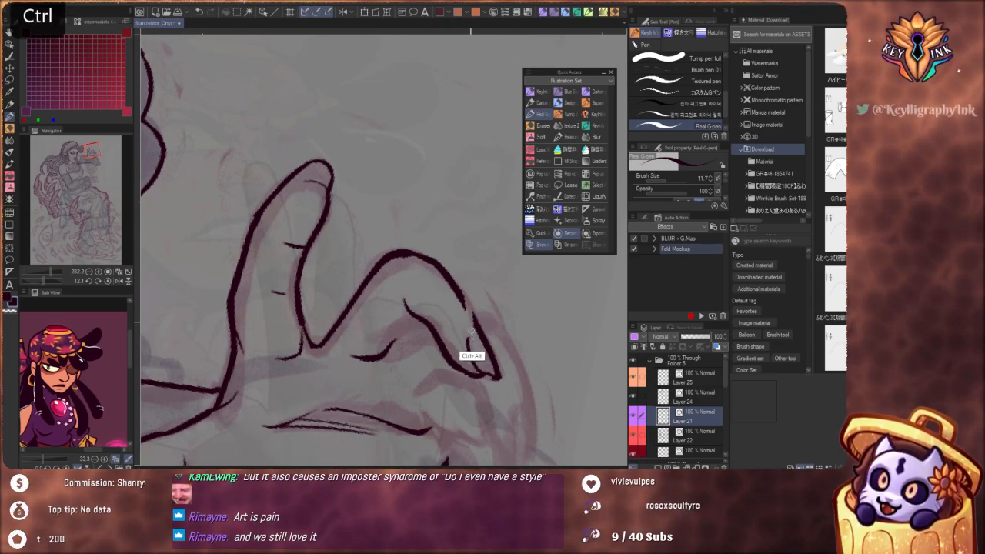
mouse_move(472, 333)
left_mouse_down()
mouse_move(494, 392)
mouse_move(476, 372)
mouse_move(490, 393)
mouse_move(508, 389)
mouse_move(466, 358)
left_mouse_up()
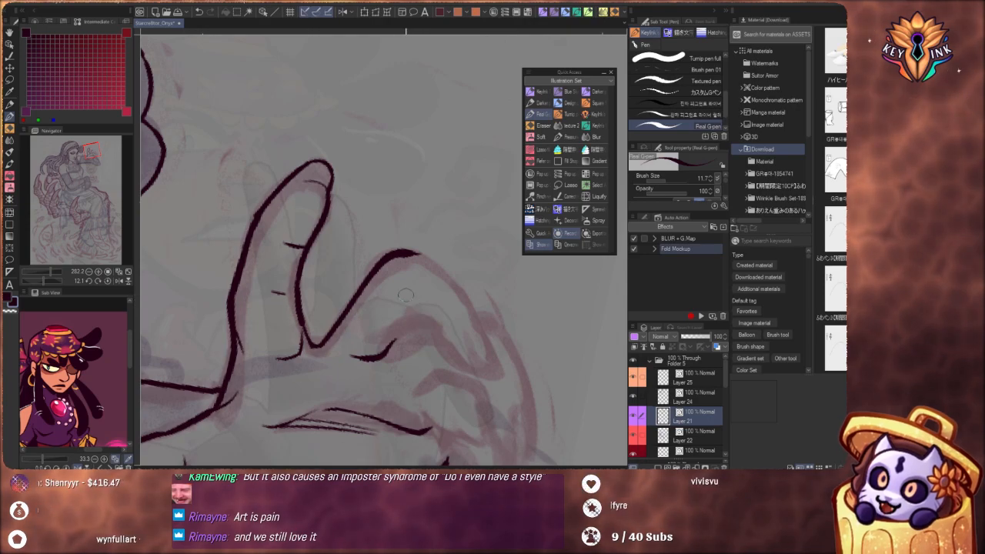
key("ctrl+z")
mouse_move(400, 289)
left_mouse_down()
mouse_move(454, 363)
mouse_move(444, 358)
mouse_move(486, 372)
left_mouse_up()
key("ctrl+z")
mouse_move(435, 331)
left_mouse_down()
mouse_move(458, 367)
mouse_move(494, 375)
left_mouse_up()
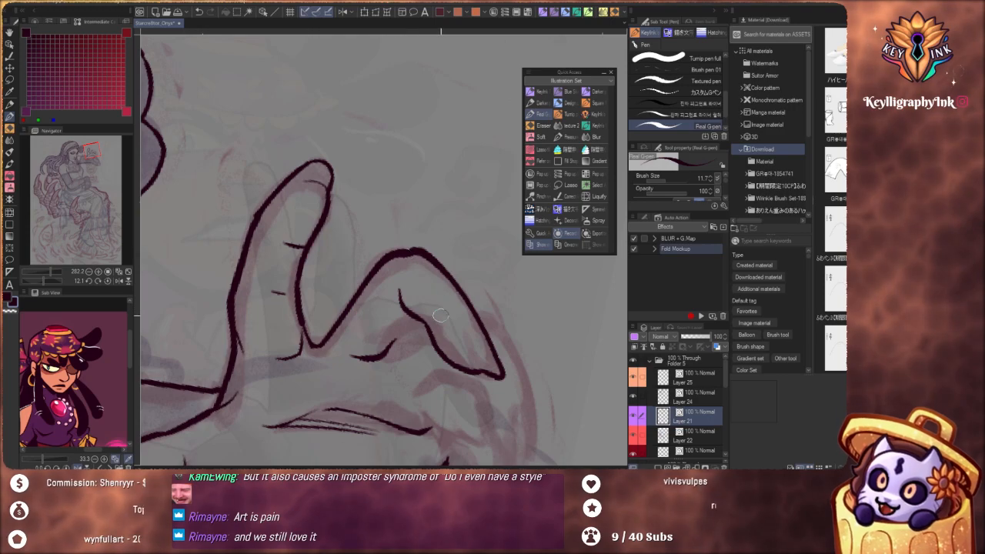
Redo the bent finger's outer outline from the knuckle down around the fingertip and ink its fingernail
key("ctrl+z")
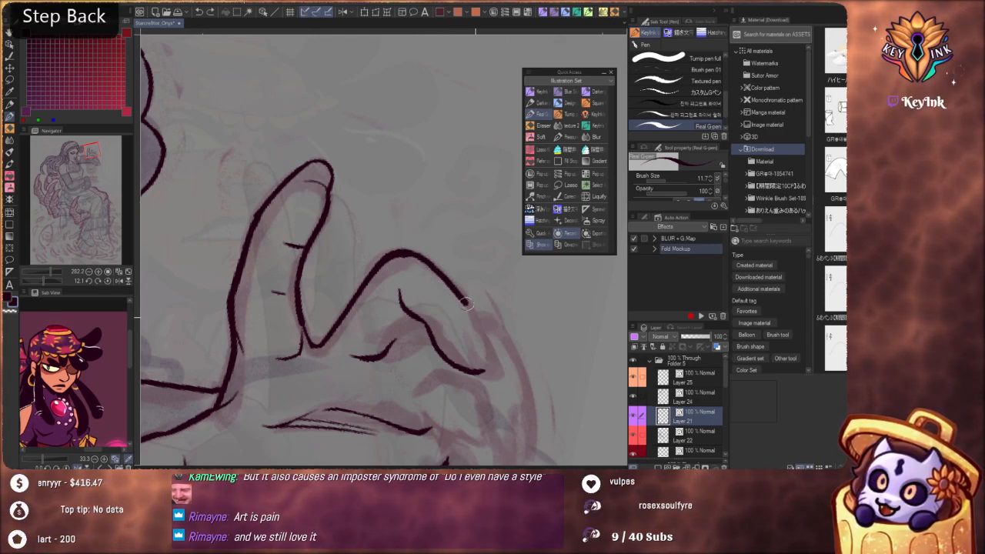
key("ctrl+z")
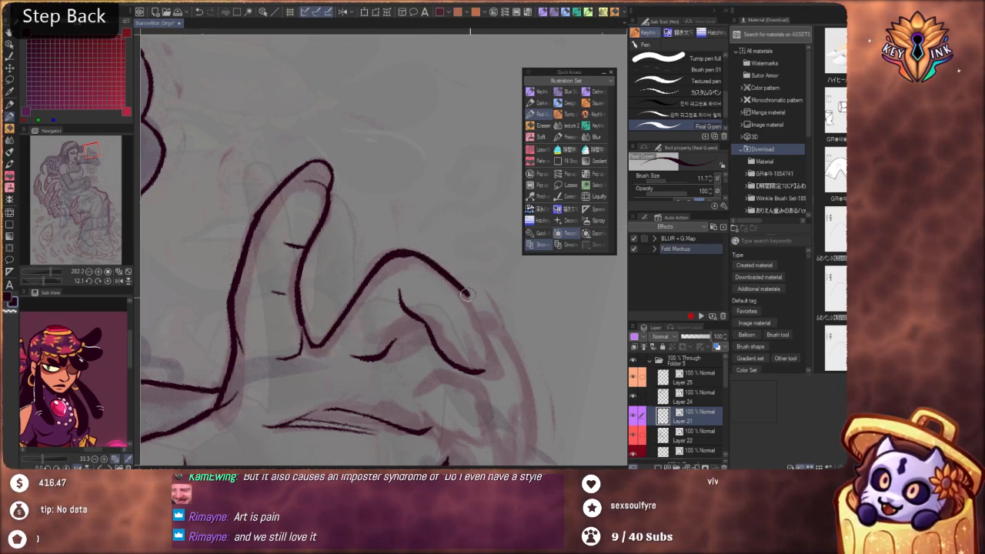
left_click_drag(467, 294, 496, 362)
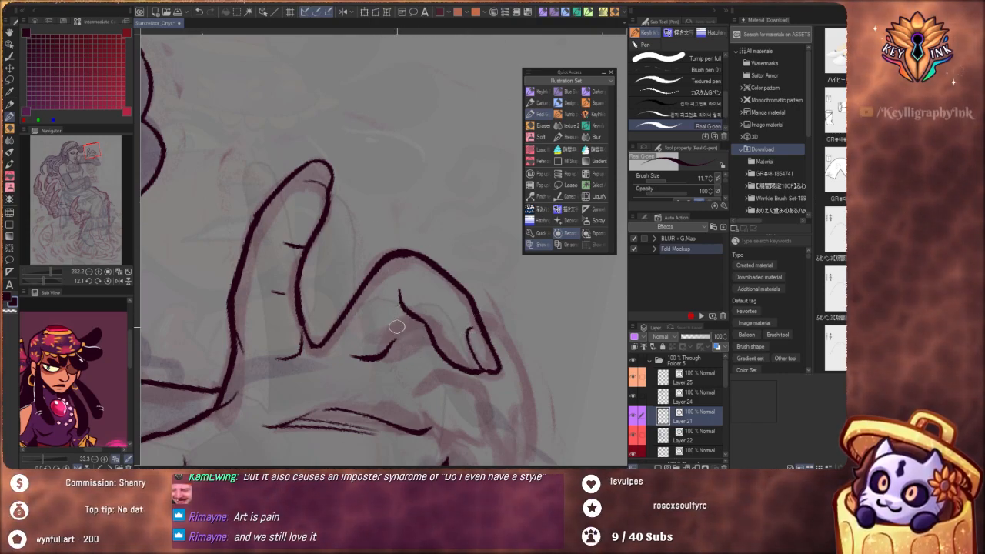
Replace the crease at the bent finger's base with a narrow two-line fold joined to the finger's underside
key("ctrl+z")
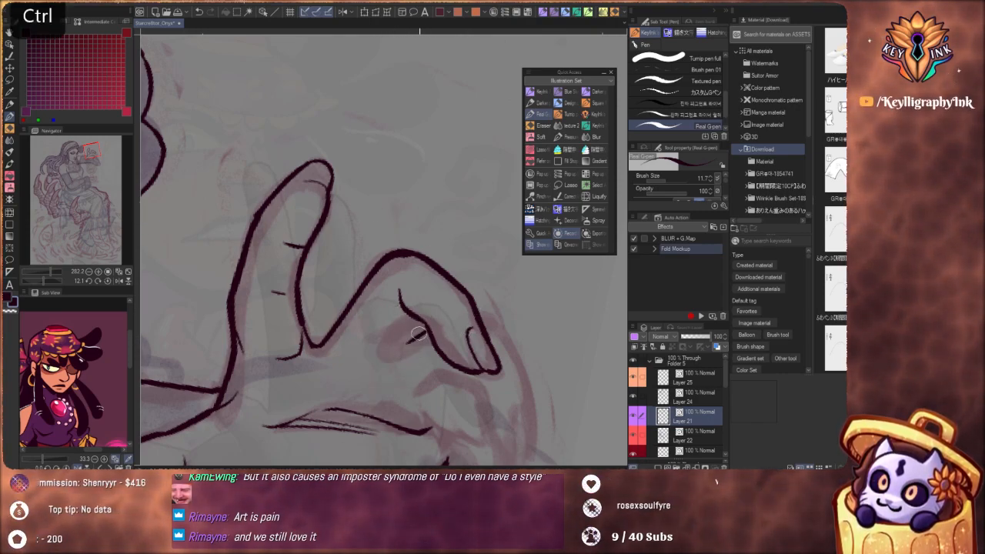
key("ctrl+z")
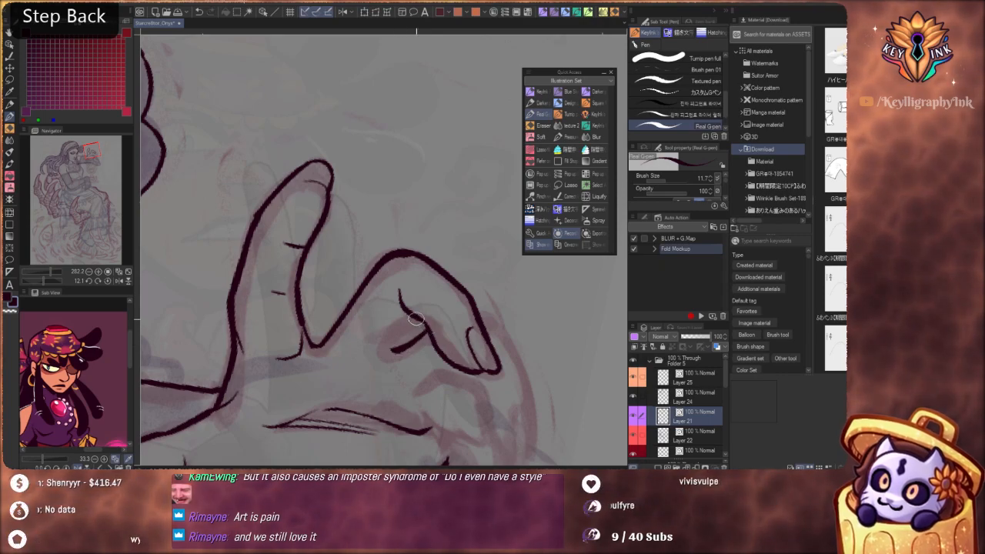
left_click_drag(422, 322, 395, 347)
key("ctrl+z")
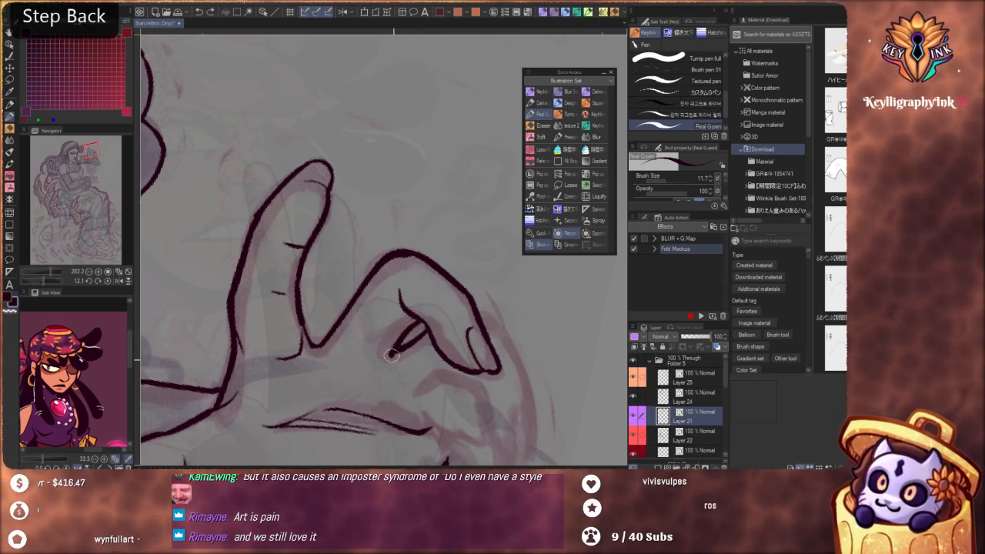
left_click_drag(416, 258, 353, 263)
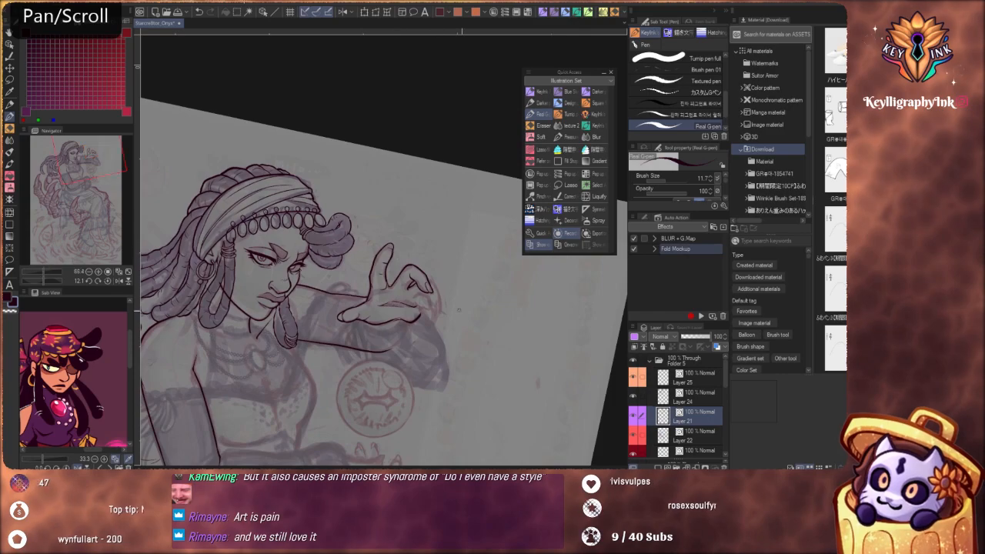
left_click_drag(475, 403, 345, 421)
left_click_drag(378, 295, 453, 297)
key("ctrl")
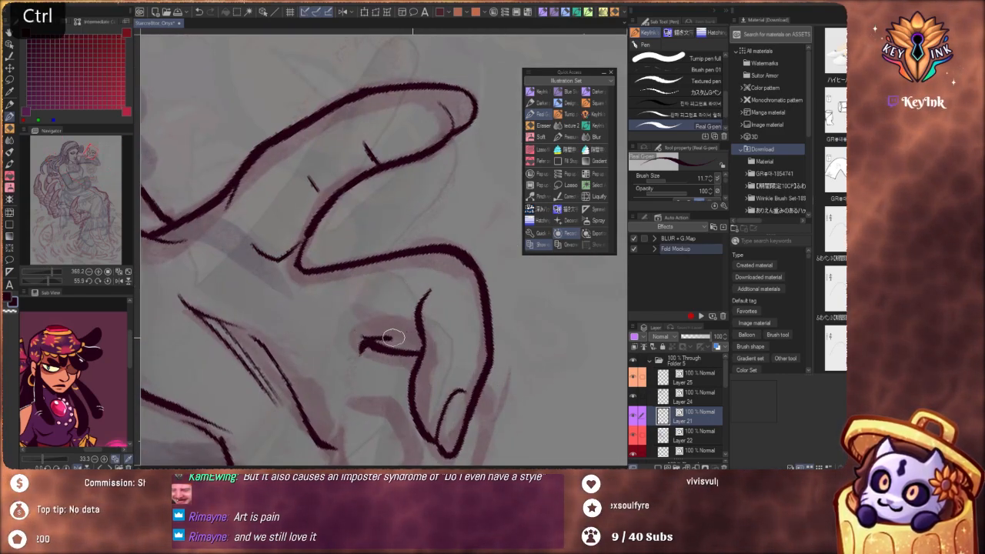
key("ctrl+z")
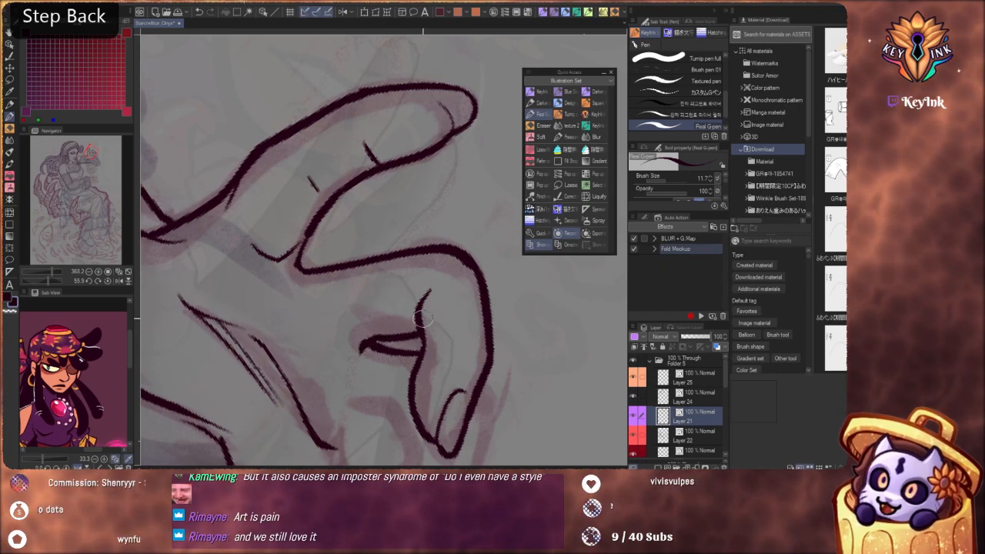
Ink the finger behind the bent one, running its outer outline around the tip and back along the inner side to the palm
left_click_drag(435, 233, 411, 264)
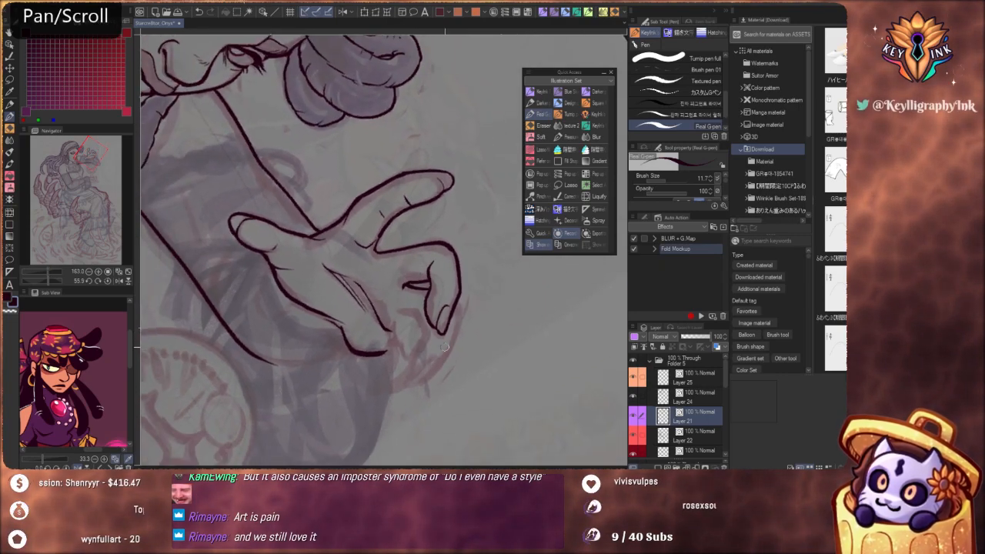
key("shift+space")
left_click_drag(501, 374, 515, 290)
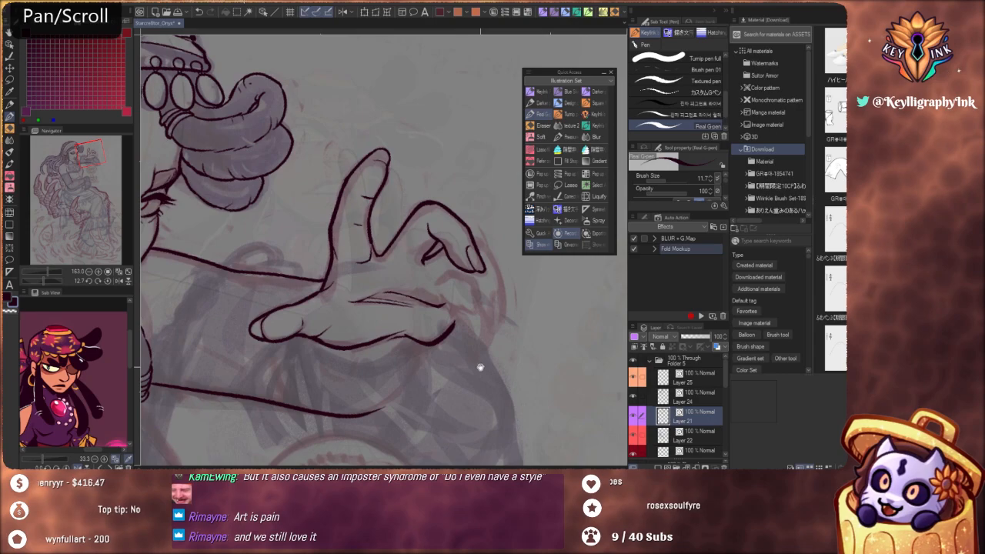
left_click_drag(481, 367, 441, 232)
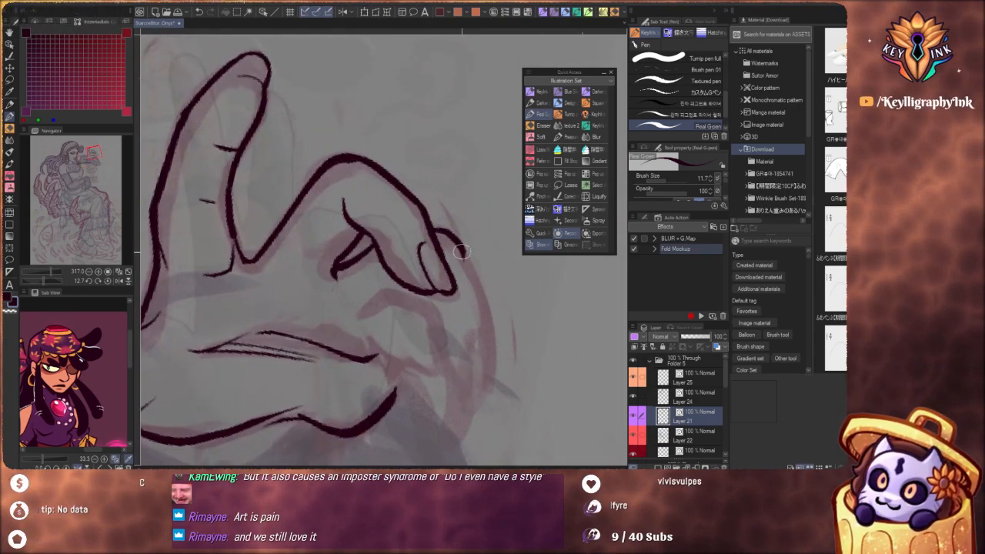
key("ctrl+z")
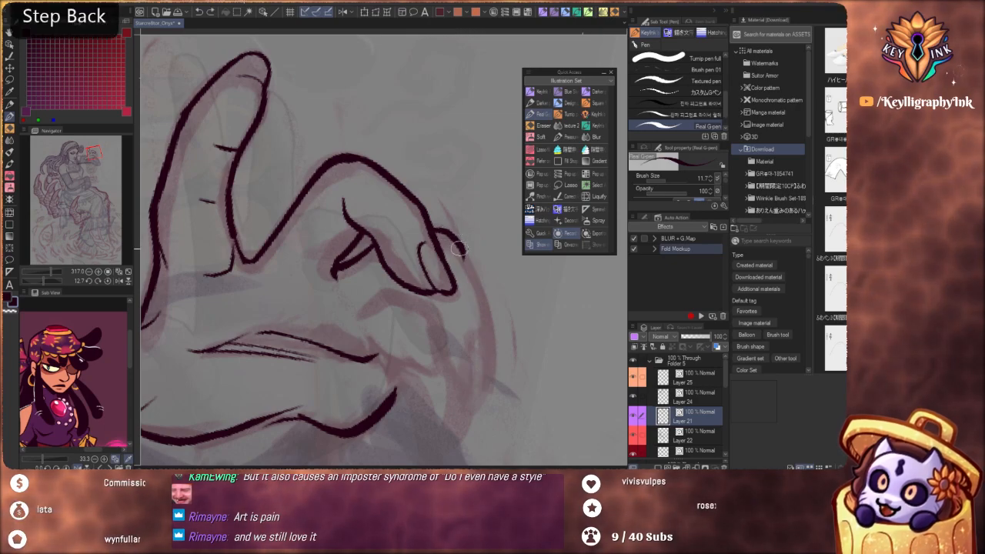
left_click_drag(467, 264, 492, 374)
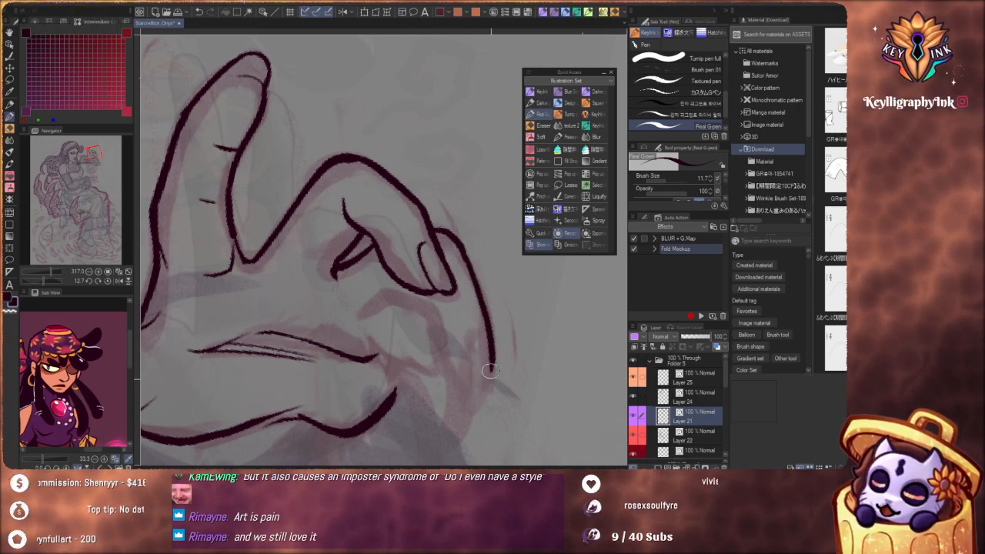
key("ctrl+z")
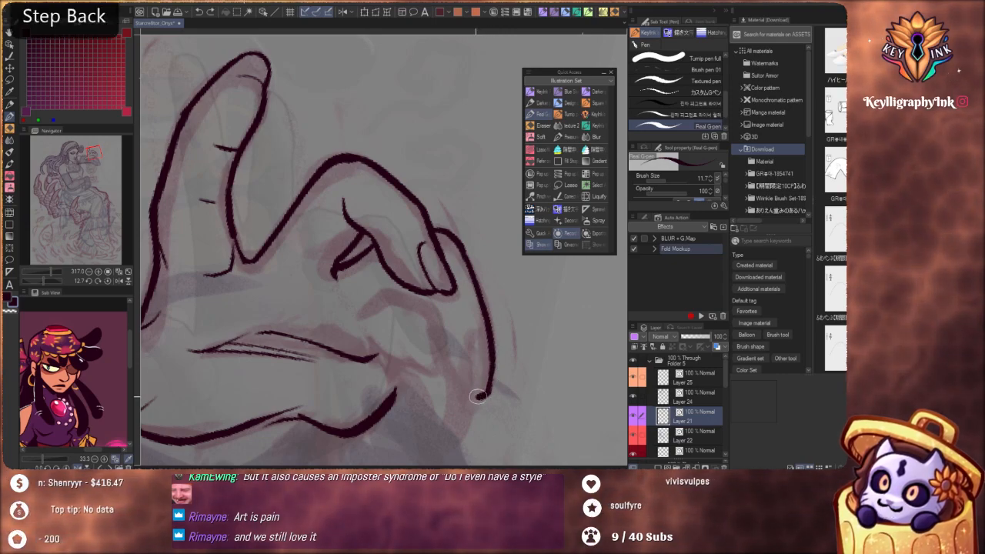
left_click_drag(477, 396, 451, 367)
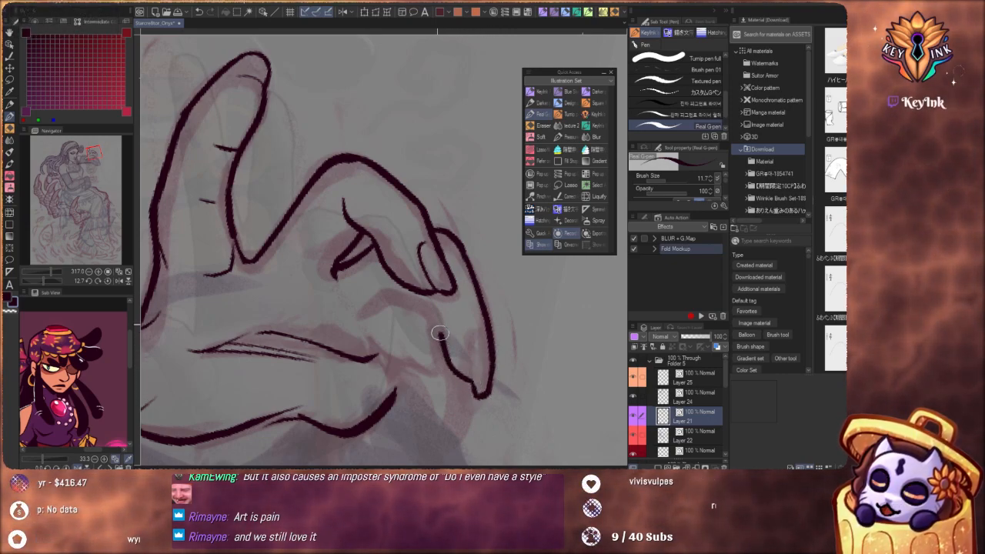
scroll(419, 257, "down", 6)
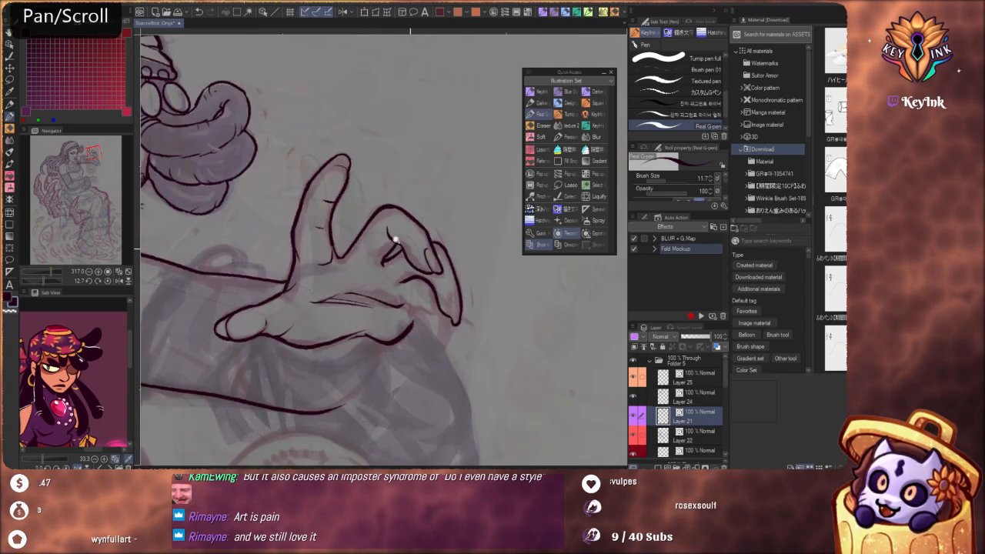
Redraw the fingertip of the finger behind the bent one, joining its outer and inner contours
key("shift+space")
mouse_move(475, 353)
left_mouse_down()
mouse_move(499, 233)
mouse_move(430, 169)
mouse_move(422, 278)
mouse_move(421, 247)
mouse_move(467, 234)
left_mouse_up()
key("space")
key("alt+space")
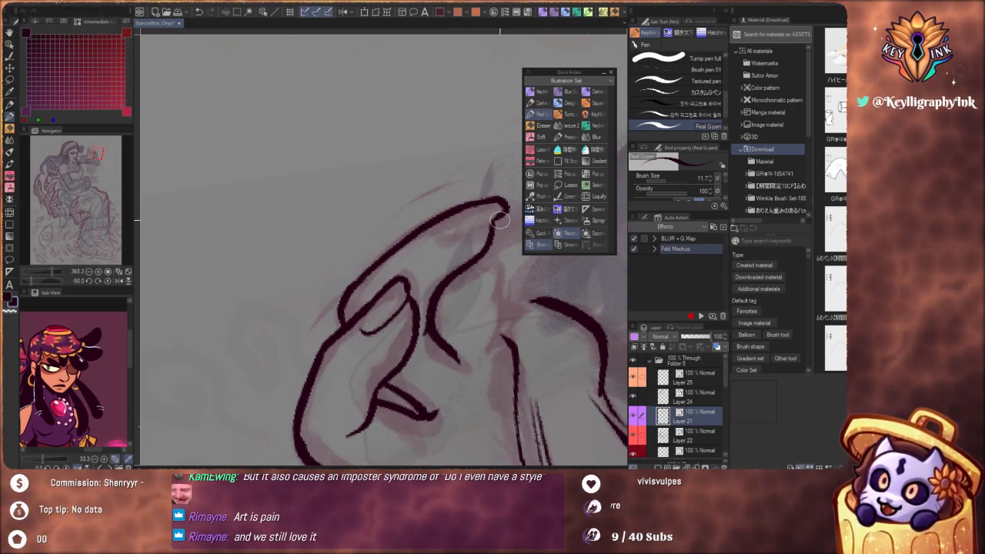
key("ctrl")
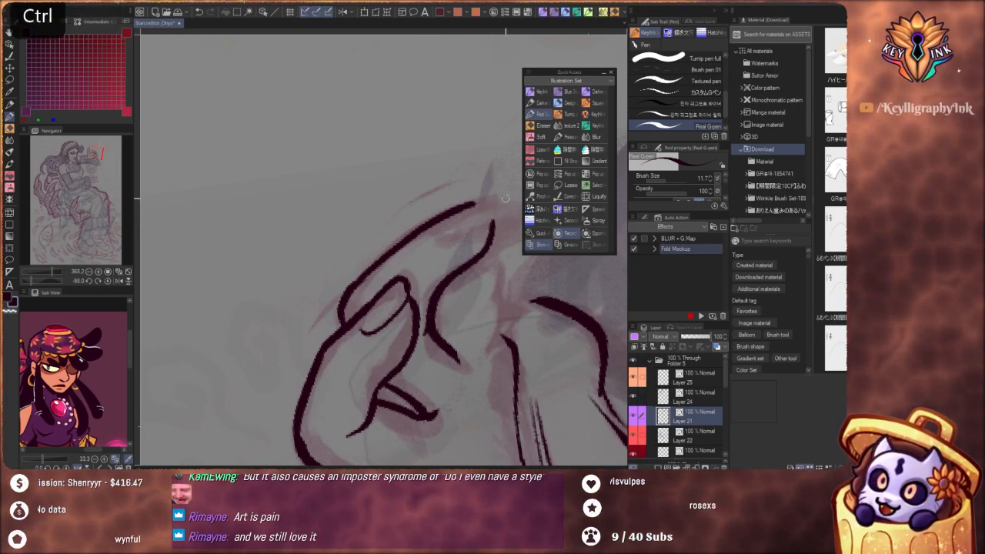
key("ctrl+z")
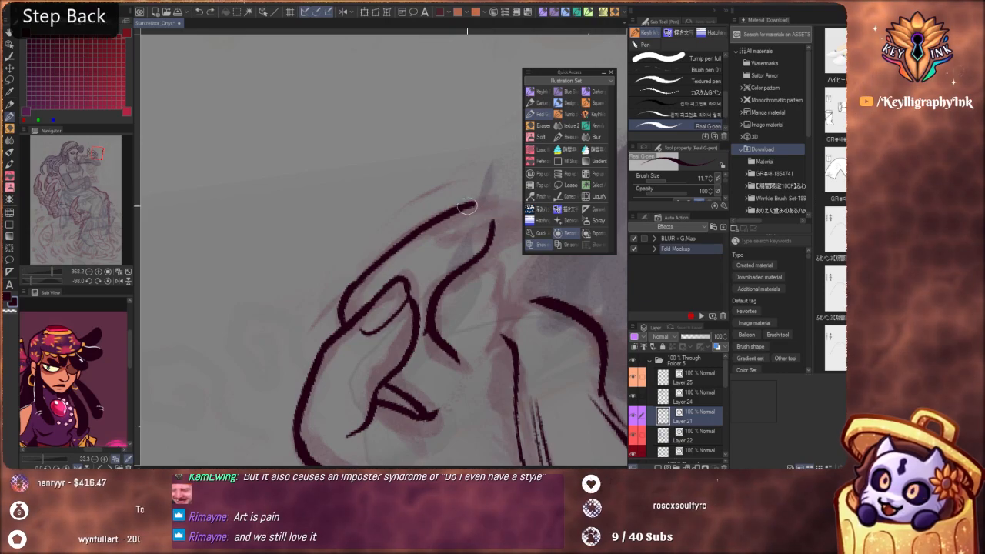
mouse_move(495, 200)
left_mouse_down()
mouse_move(496, 219)
mouse_move(393, 218)
left_mouse_up()
key("ctrl+z")
Ink a short curved fingernail edge across the tip of the raised index finger
key("space")
key("shift+space")
left_click_drag(517, 351, 306, 400)
mouse_move(428, 372)
left_mouse_down()
mouse_move(446, 301)
mouse_move(451, 310)
mouse_move(446, 264)
mouse_move(456, 271)
left_mouse_up()
scroll(440, 248, "down", 5)
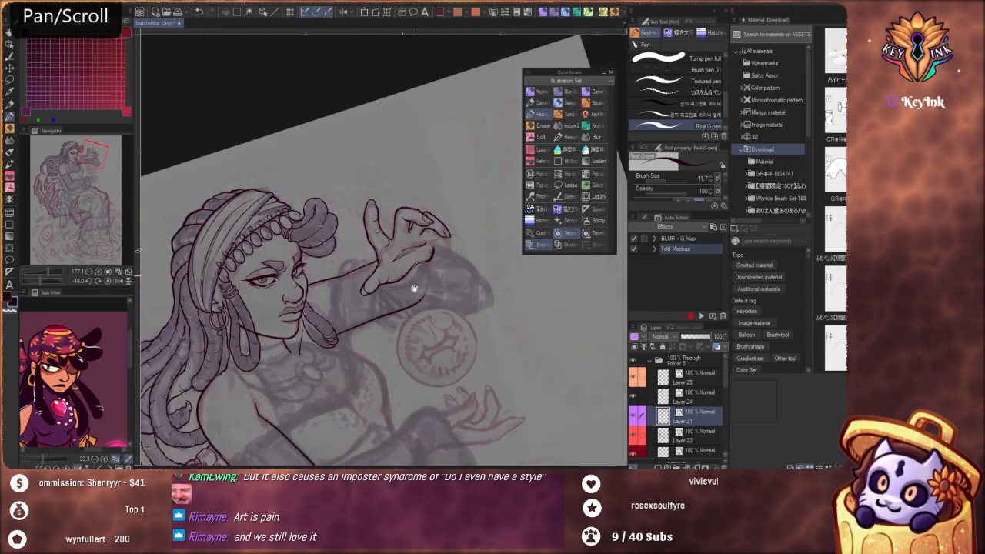
scroll(450, 317, "up", 8)
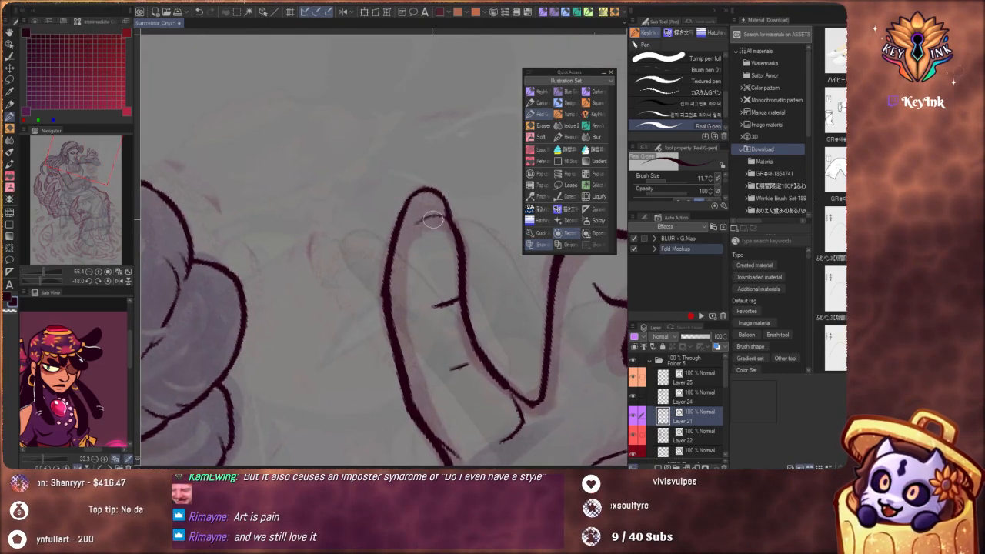
left_click_drag(410, 227, 441, 217)
key("ctrl+z")
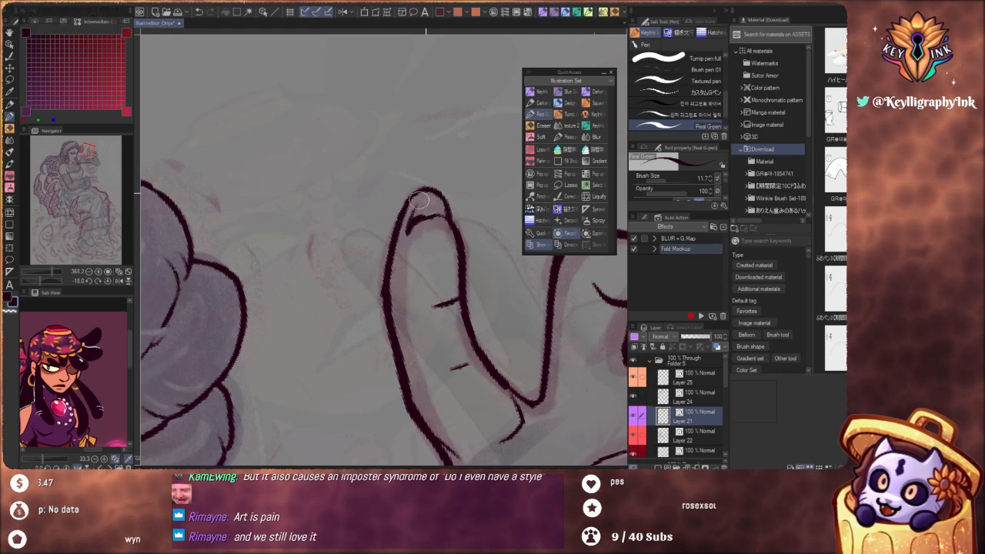
Refine the bent finger's tip to a closed point beside its nail and reshape the fingernail on the finger behind it
scroll(425, 250, "down", 5)
scroll(401, 299, "down", 3)
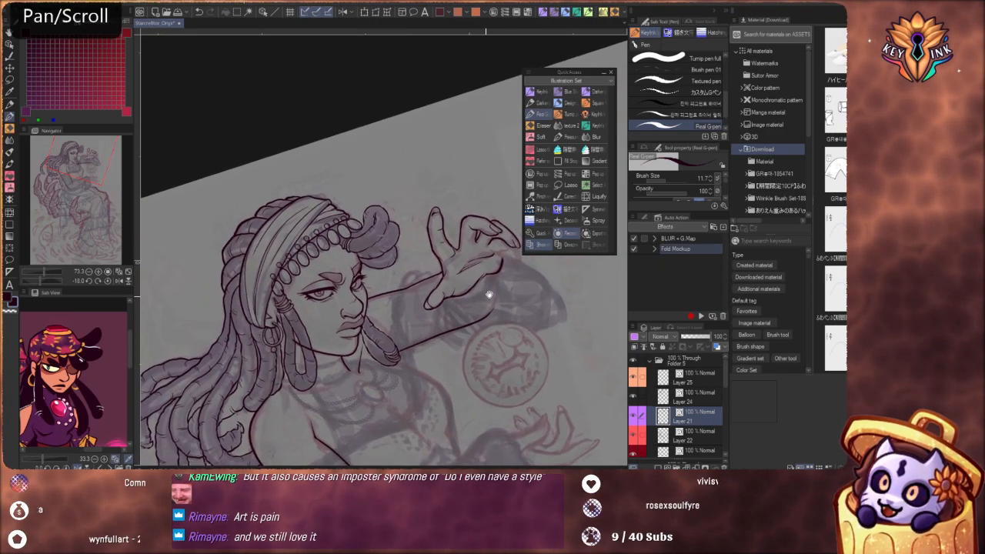
scroll(447, 279, "up", 6)
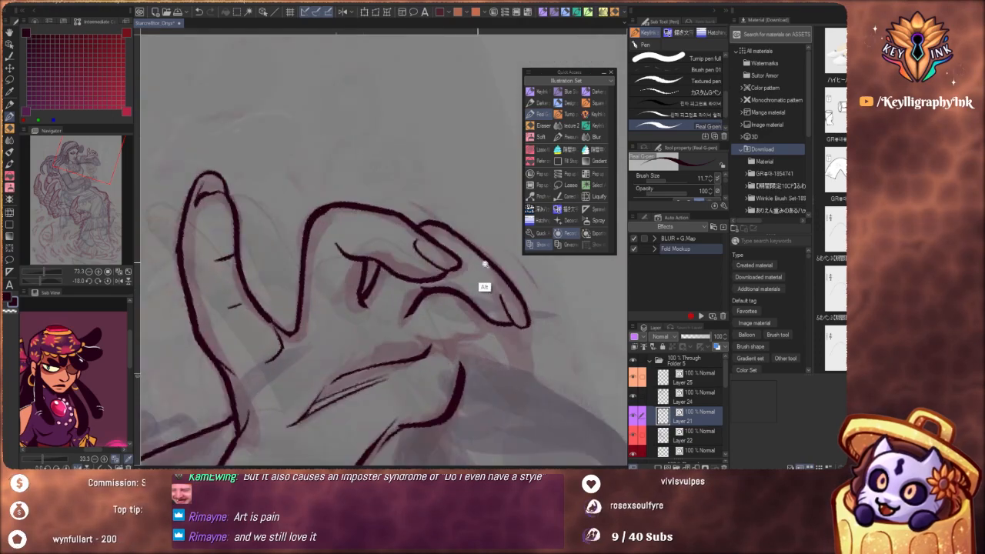
key("ctrl")
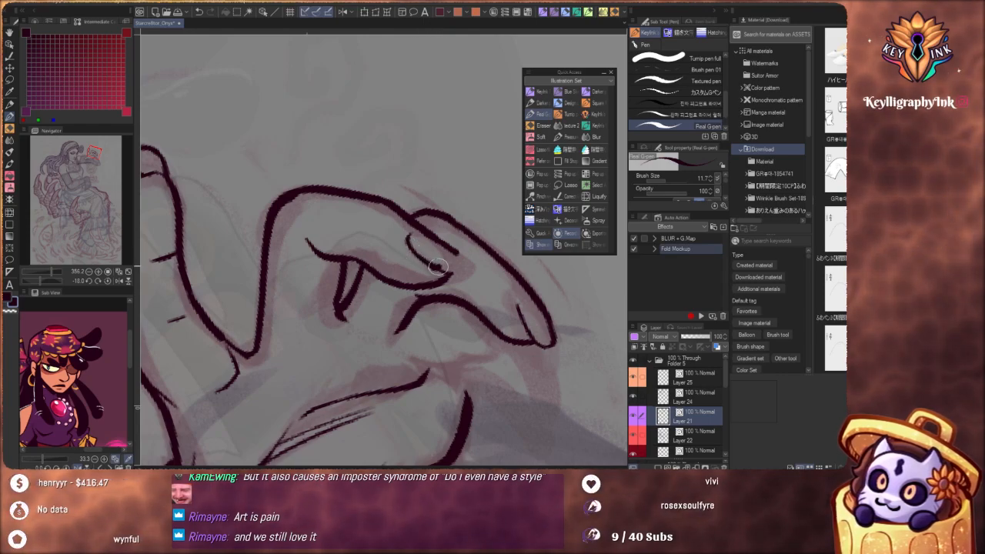
key("ctrl")
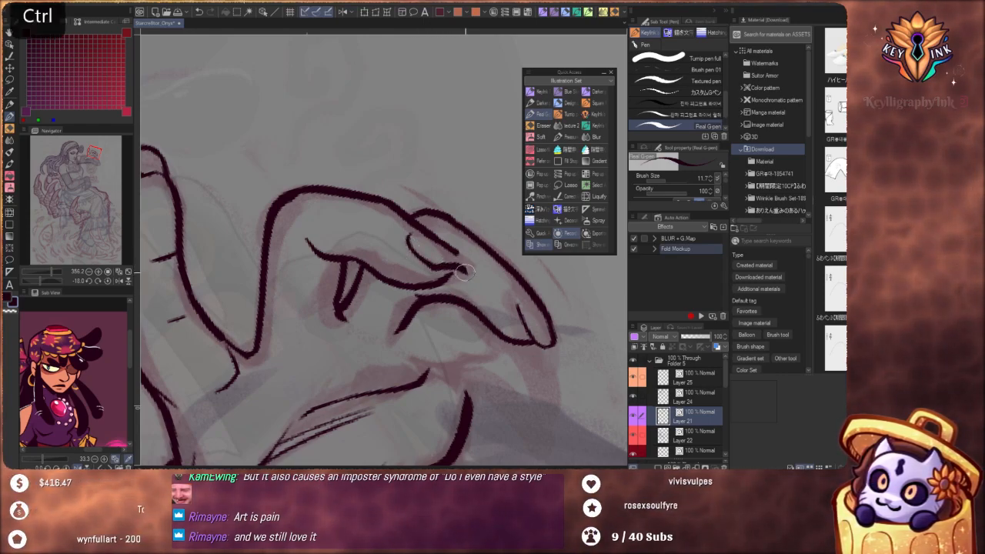
key("ctrl+z")
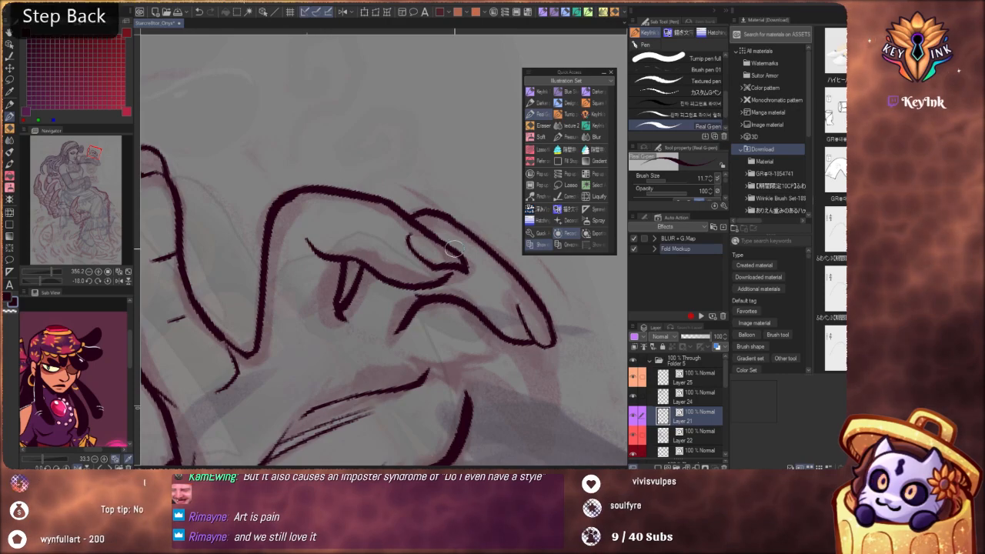
key("ctrl")
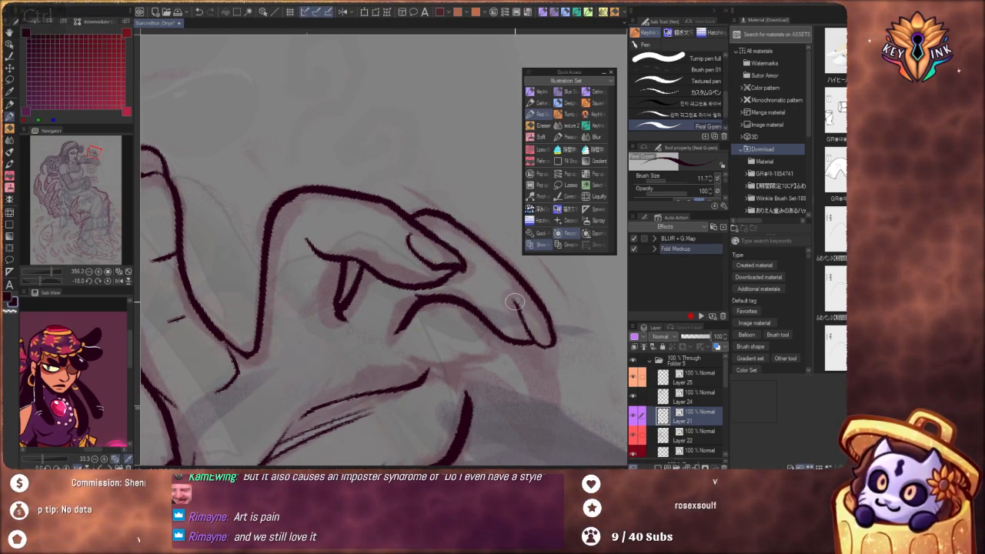
key("ctrl+z")
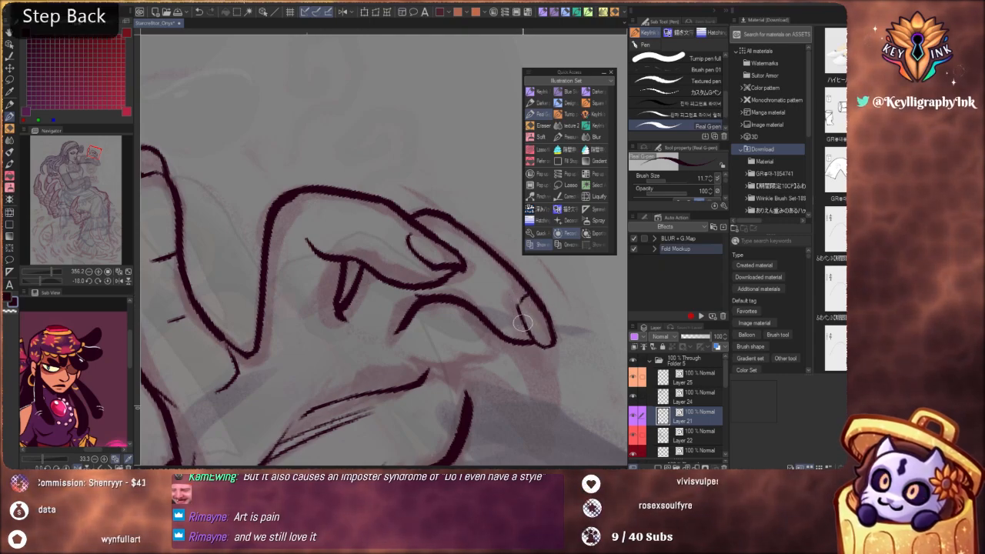
Redraw the fingernail edge on the finger behind the bent one and extend the bent finger's nail line to its tip
key("ctrl+z")
left_click_drag(521, 306, 535, 345)
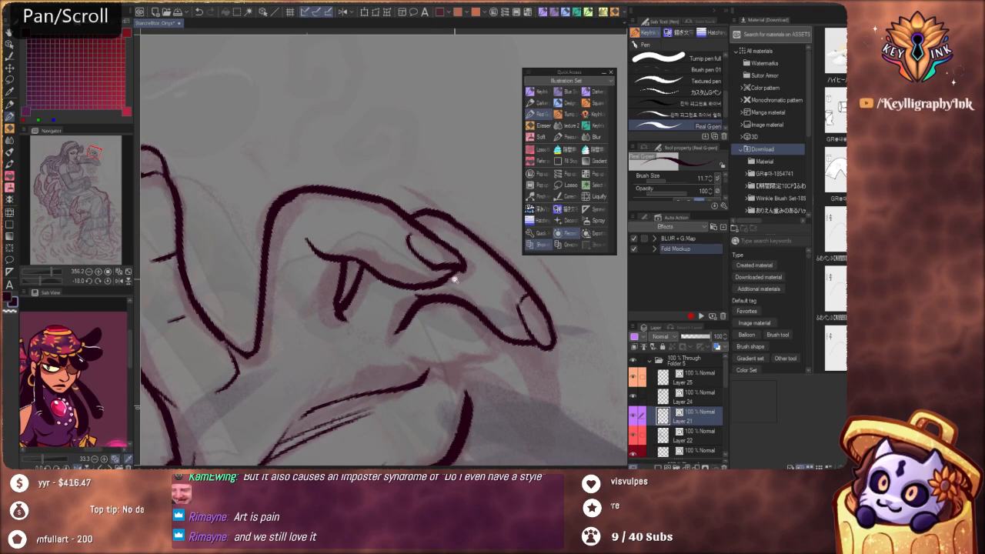
scroll(458, 282, "down", 5)
left_click_drag(488, 333, 434, 237)
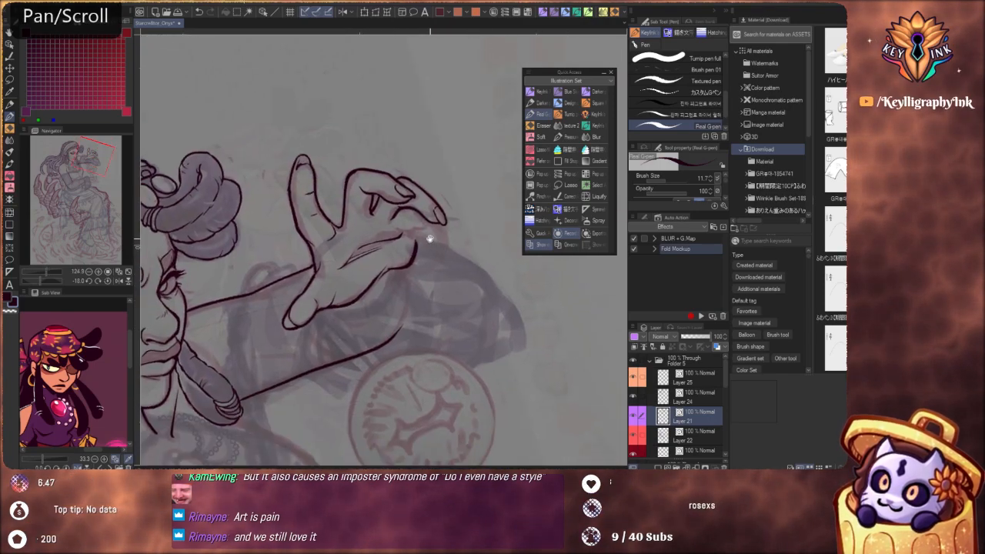
scroll(465, 292, "up", 5)
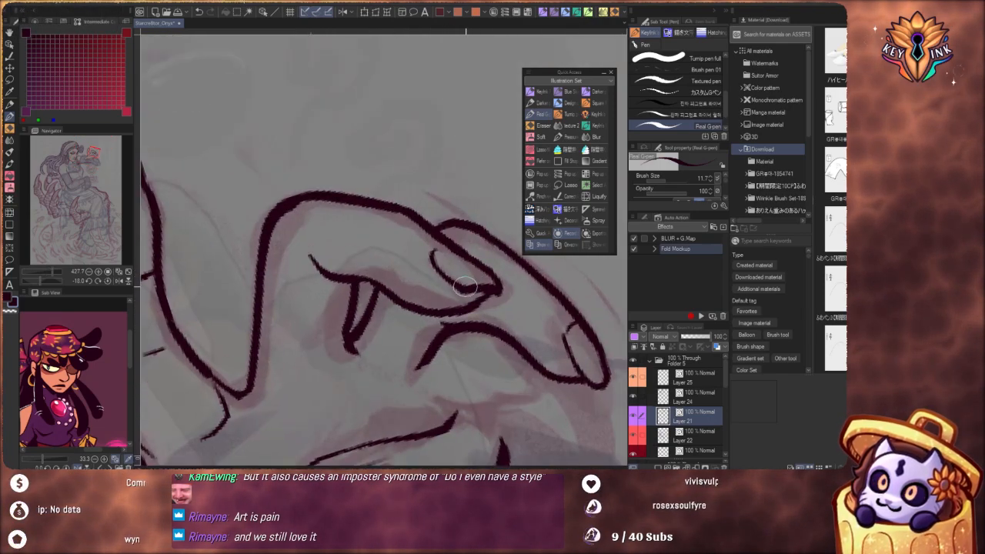
key("ctrl")
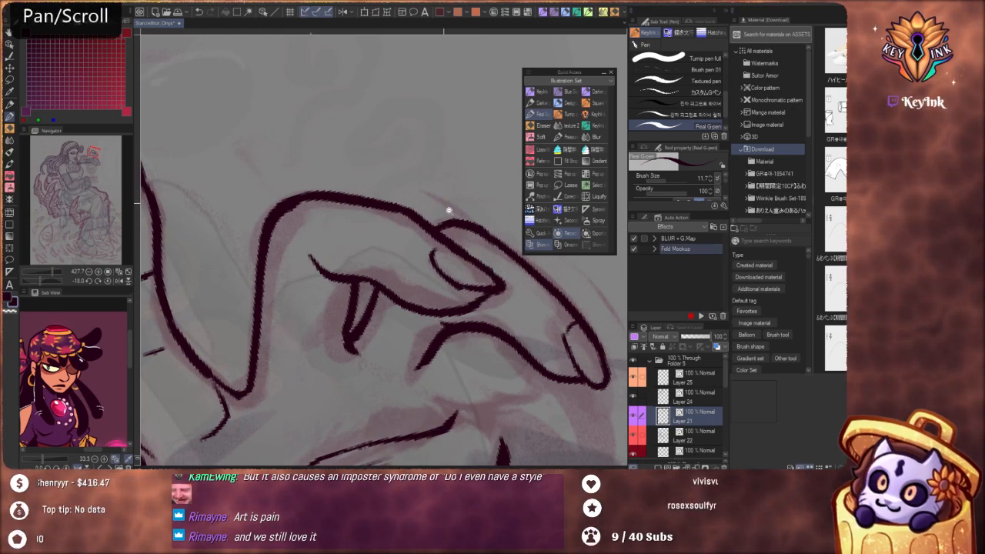
Ink the little finger below the finger behind the bent one, outlining it down to the tip and back to the palm
left_click_drag(449, 212, 418, 191)
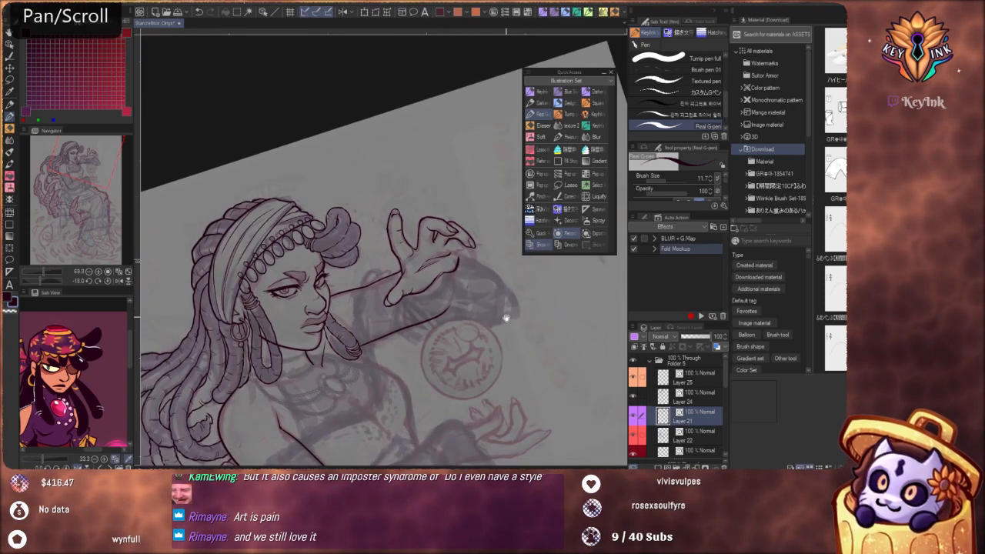
mouse_move(461, 232)
left_mouse_down()
mouse_move(455, 284)
mouse_move(491, 275)
left_mouse_up()
key("c")
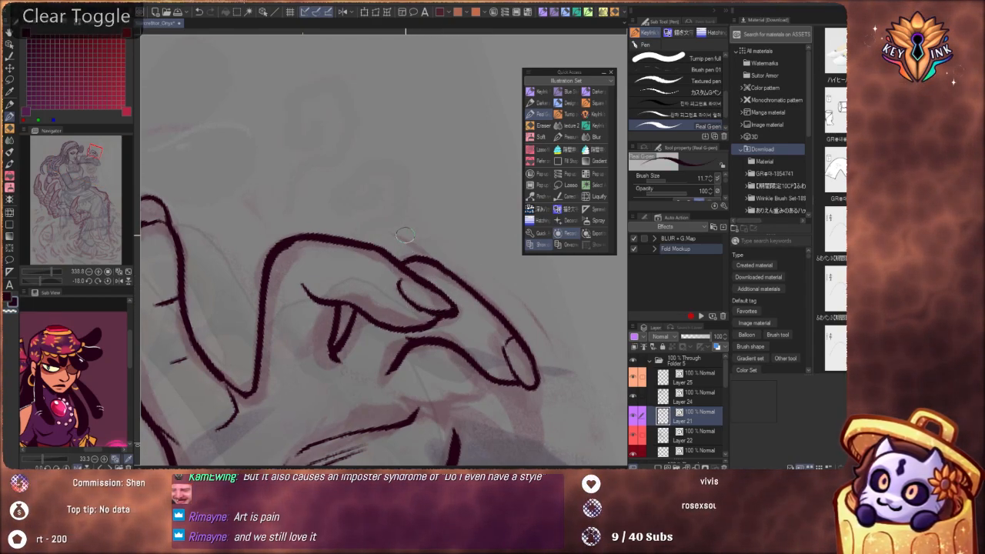
left_click_drag(410, 225, 344, 224)
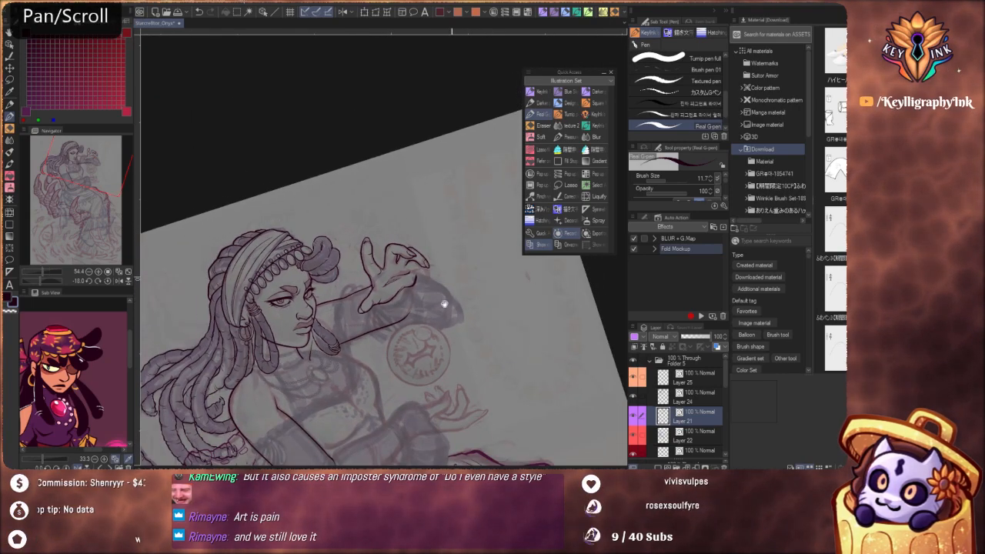
left_click_drag(434, 280, 494, 275)
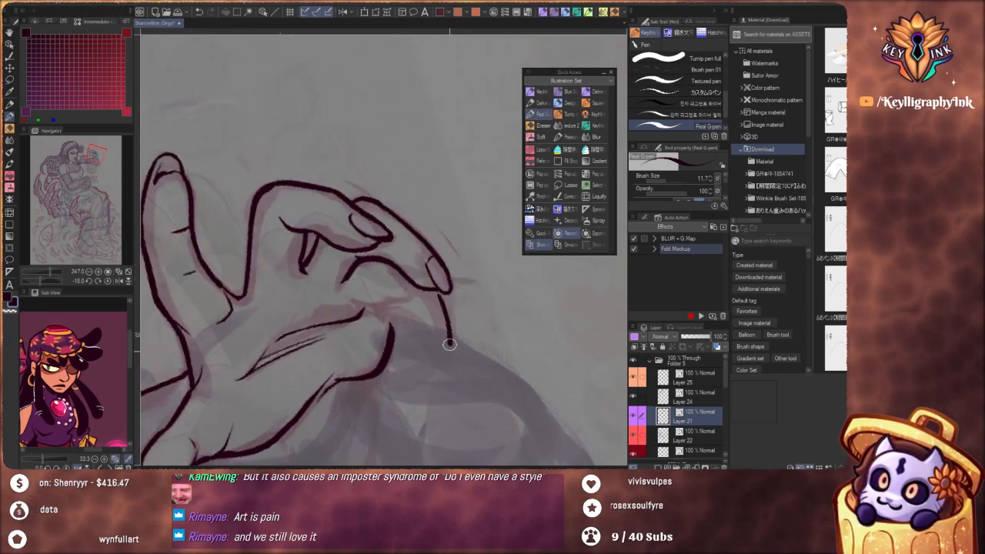
mouse_move(449, 344)
left_mouse_down()
mouse_move(445, 363)
mouse_move(428, 357)
left_mouse_up()
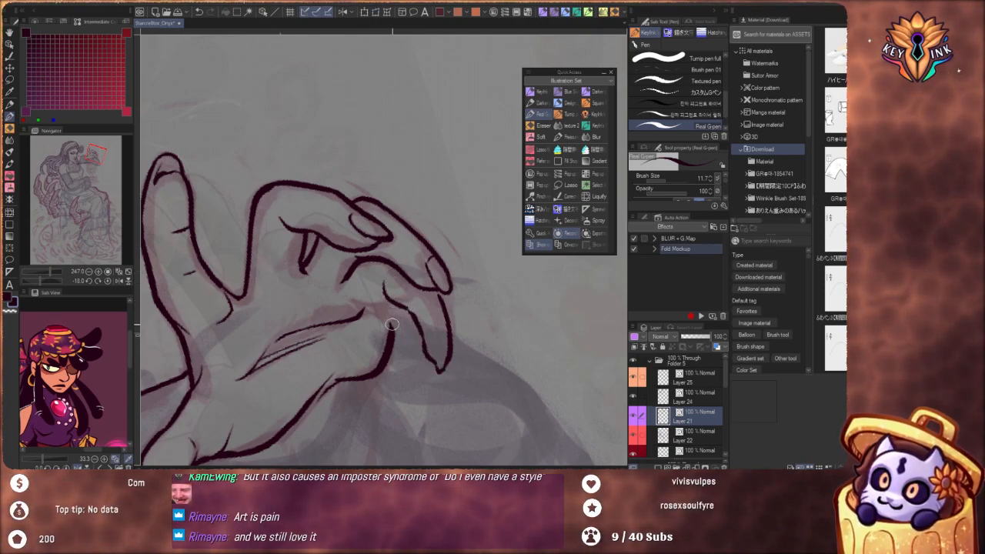
Connect the palm's outer edge and the long palm crease to the base of the little finger
left_click_drag(385, 300, 400, 318)
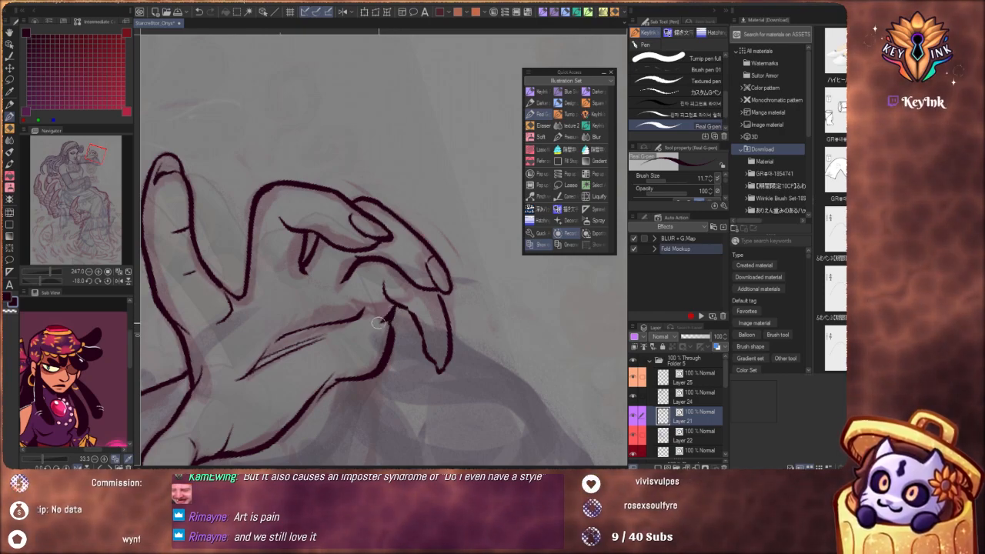
key("ctrl+z")
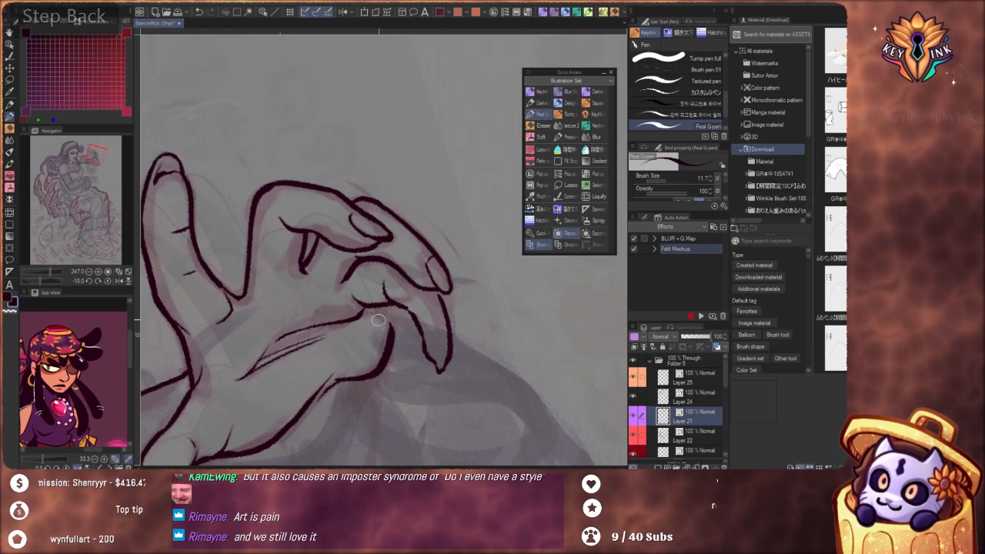
key("ctrl")
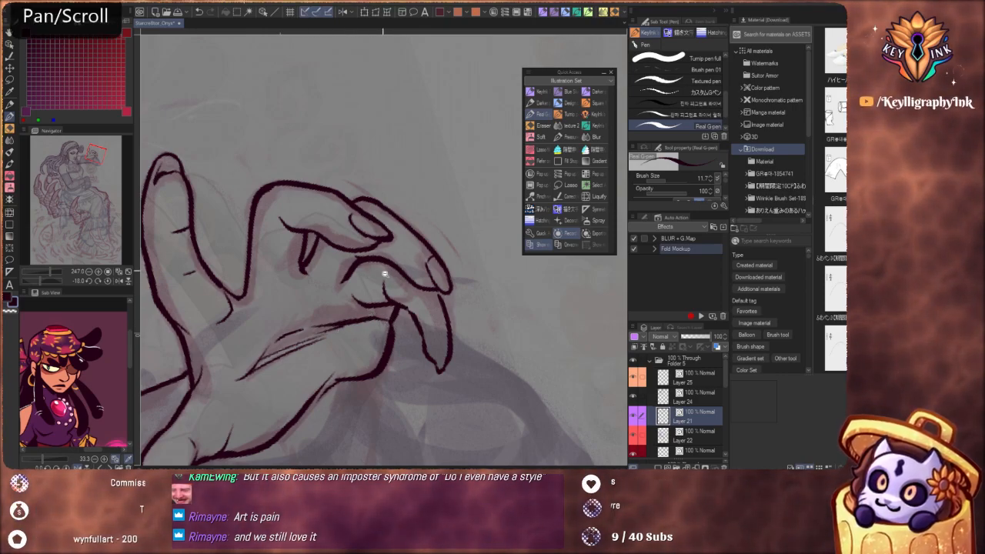
Ink short curved creases where the bent finger and its neighbours meet the palm, redoing the one below the bent finger
scroll(379, 283, "down", 6)
left_click_drag(493, 344, 462, 254)
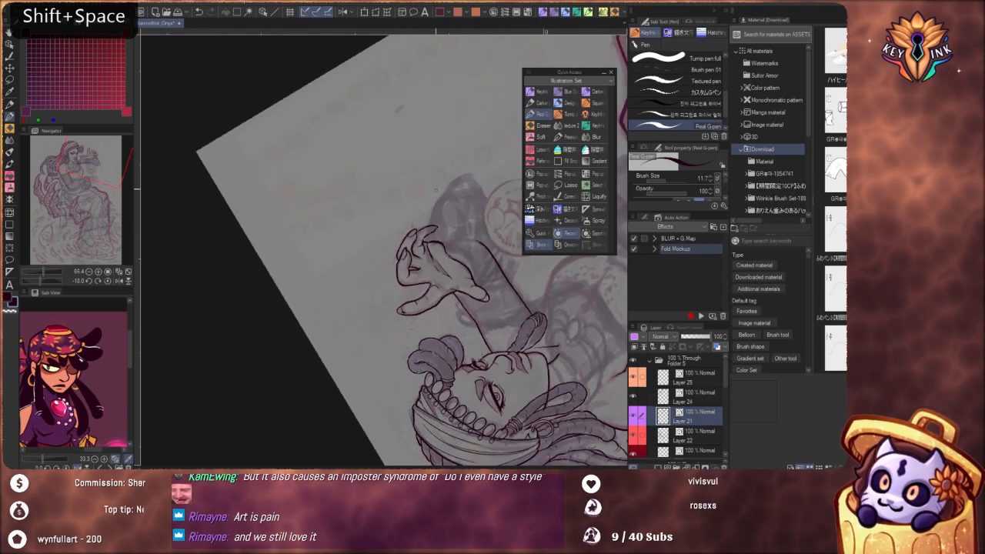
scroll(446, 270, "up", 6)
key("ctrl")
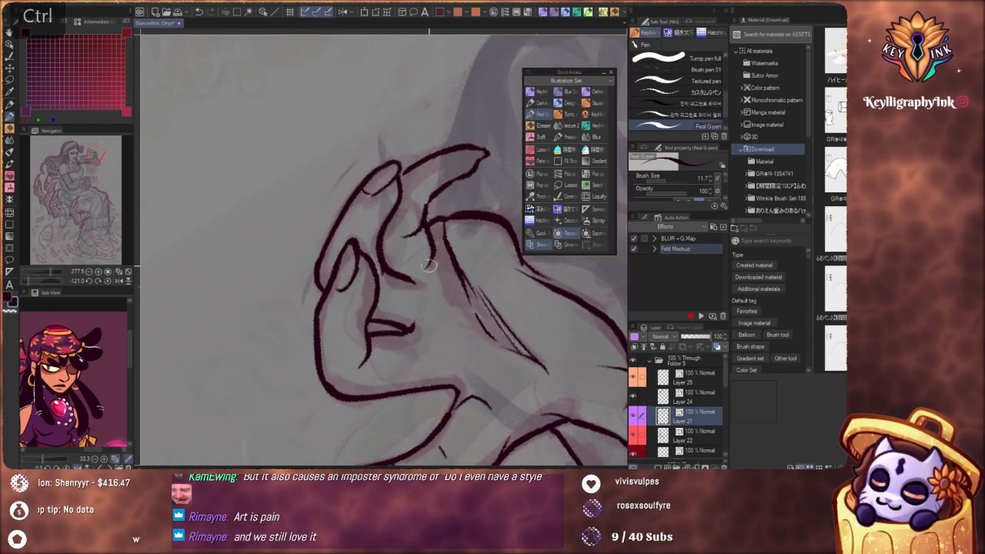
left_click_drag(430, 227, 428, 267)
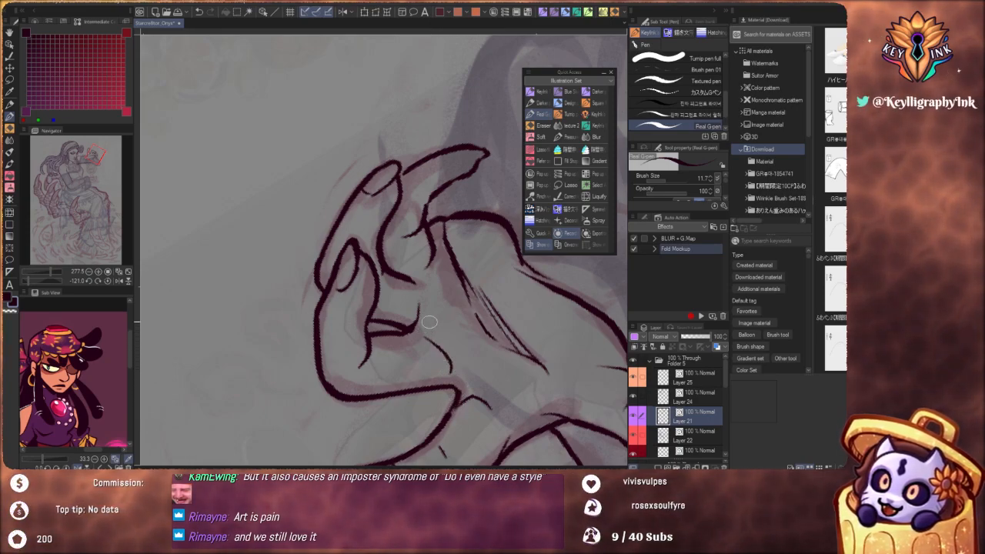
key("ctrl+z")
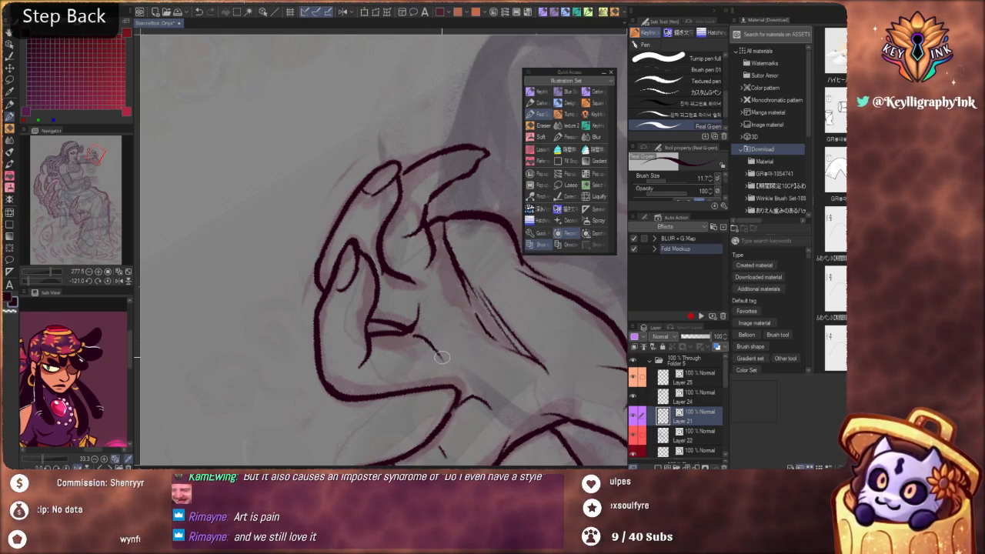
left_click_drag(438, 352, 442, 364)
scroll(435, 236, "down", 2)
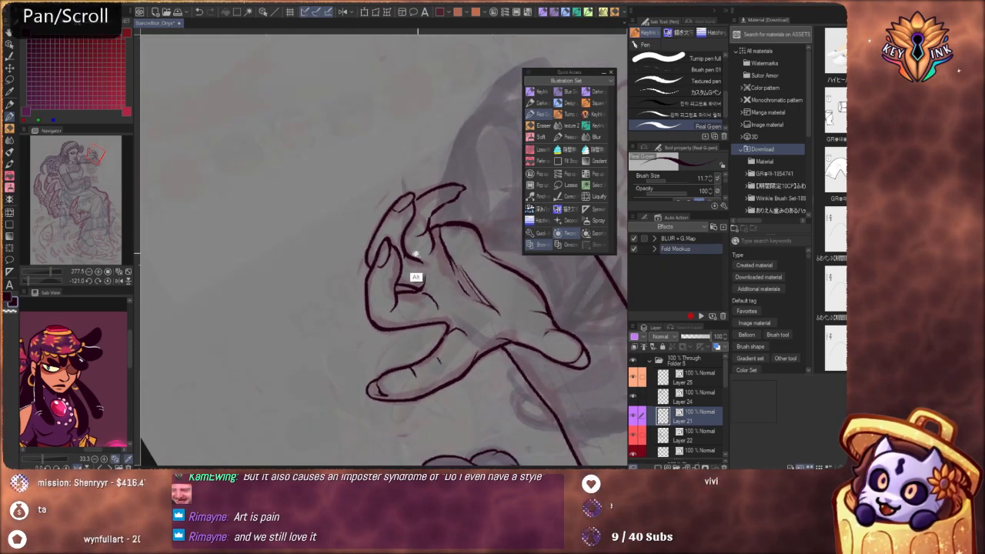
key("shift+space")
left_click_drag(477, 209, 286, 359)
key("space")
left_click_drag(348, 366, 436, 440)
scroll(410, 328, "up", 5)
key("ctrl")
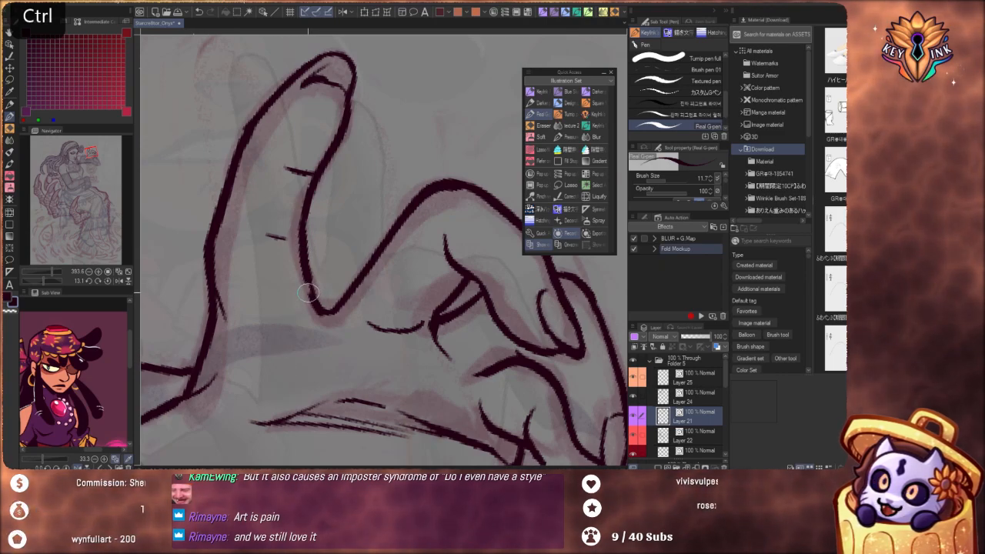
left_click_drag(308, 293, 290, 327)
key("ctrl+z")
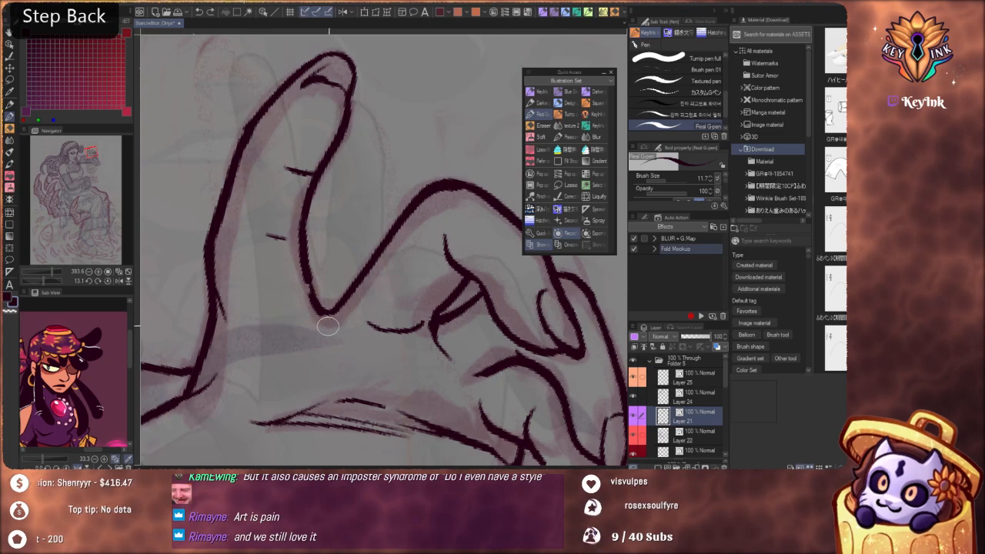
mouse_move(271, 320)
left_mouse_down()
mouse_move(324, 308)
mouse_move(248, 332)
left_mouse_up()
key("ctrl+z")
Ink a thin palm crease beneath the raised index finger and a second one curving to the bent finger's base
scroll(339, 260, "down", 5)
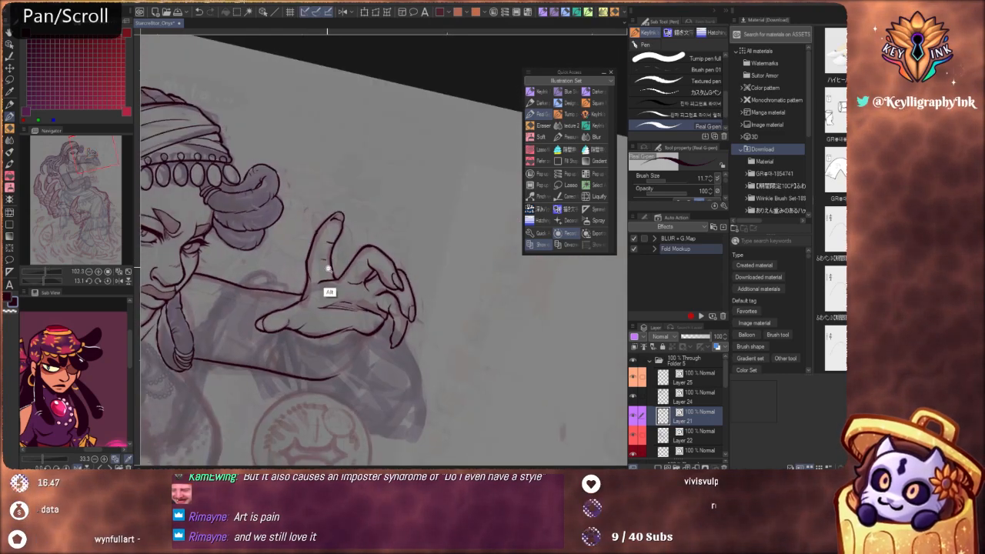
scroll(330, 281, "up", 5)
key("ctrl+z")
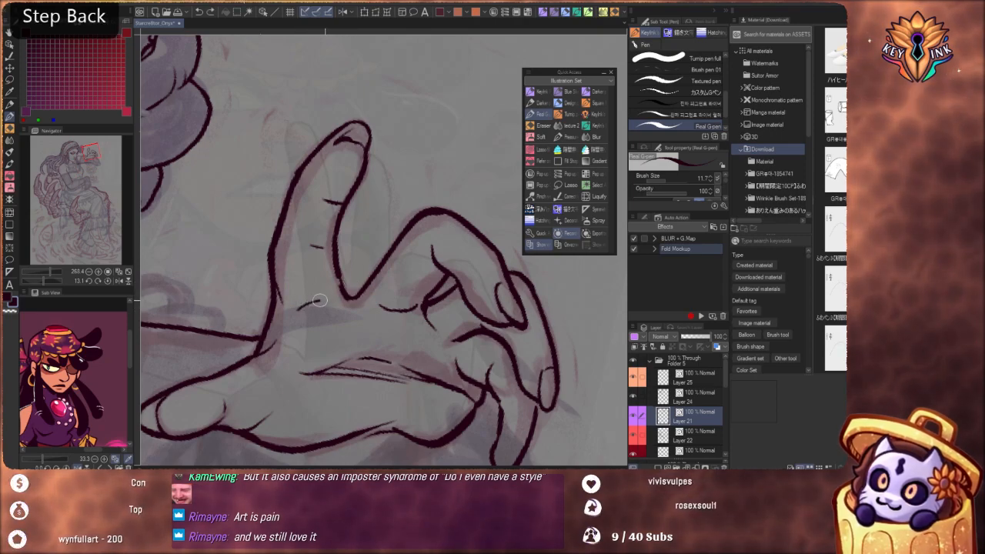
left_click_drag(298, 311, 354, 307)
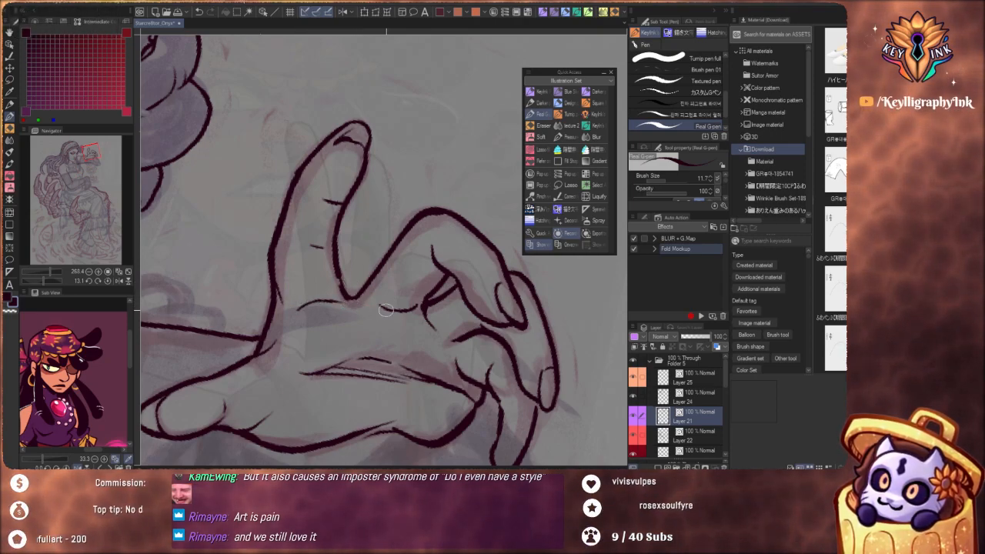
key("ctrl")
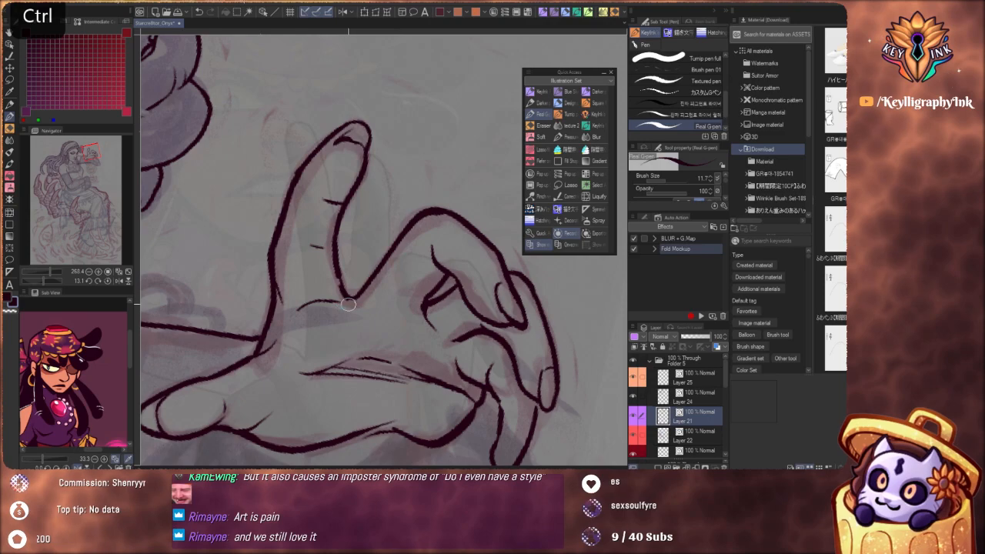
mouse_move(374, 306)
left_mouse_down()
mouse_move(414, 311)
mouse_move(437, 329)
left_mouse_up()
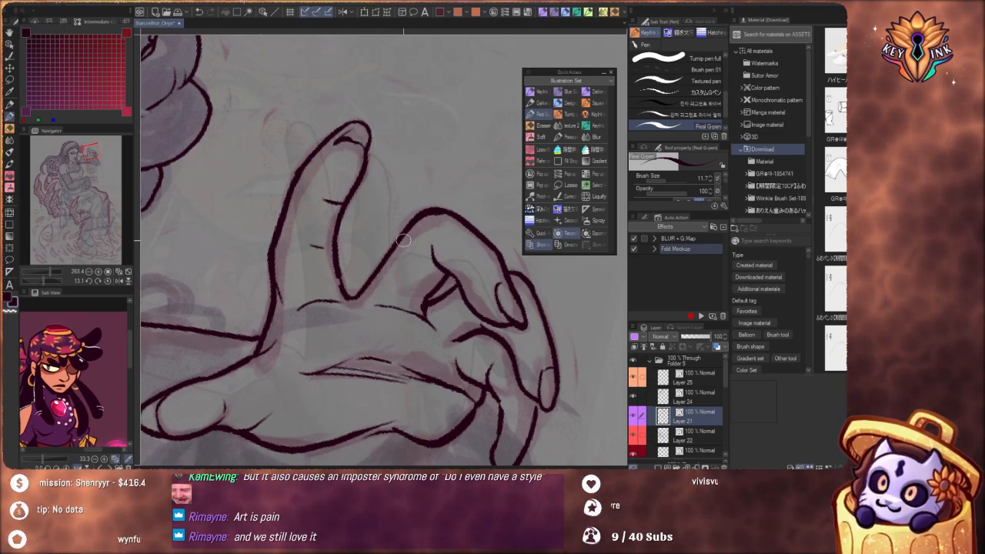
Check the inked hand against the whole figure and reset the canvas rotation to 0
left_click_drag(404, 240, 356, 234)
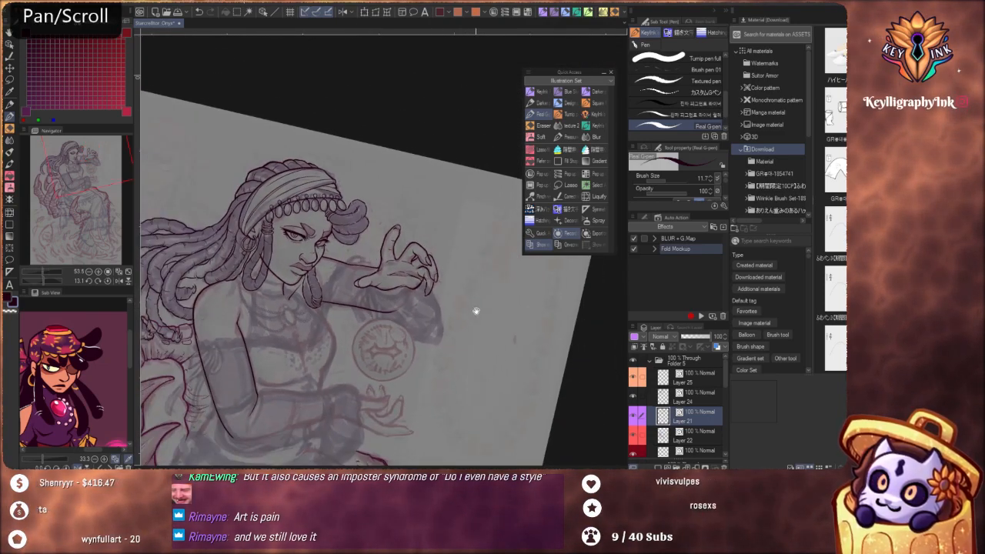
left_click_drag(488, 323, 457, 277)
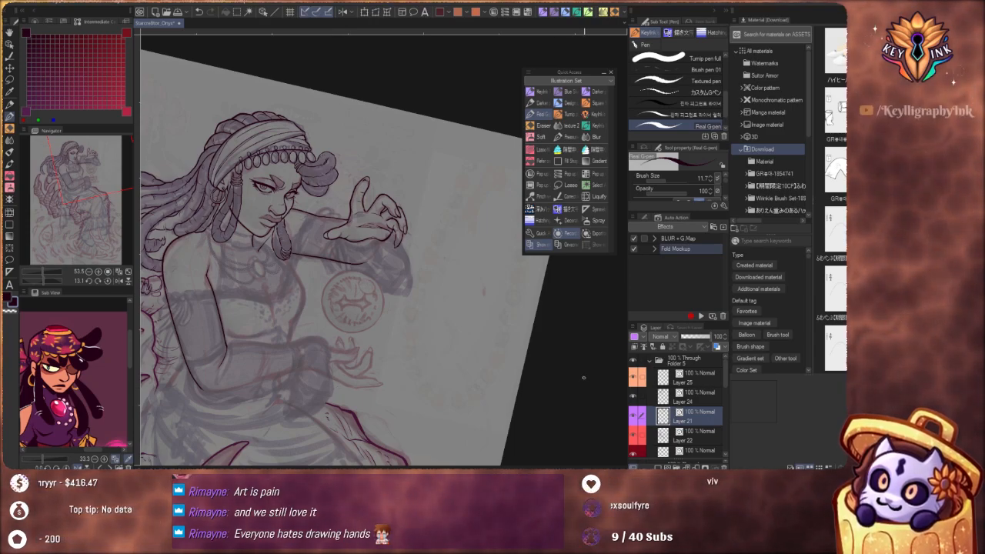
left_click_drag(426, 372, 487, 396)
left_click_drag(442, 283, 445, 343)
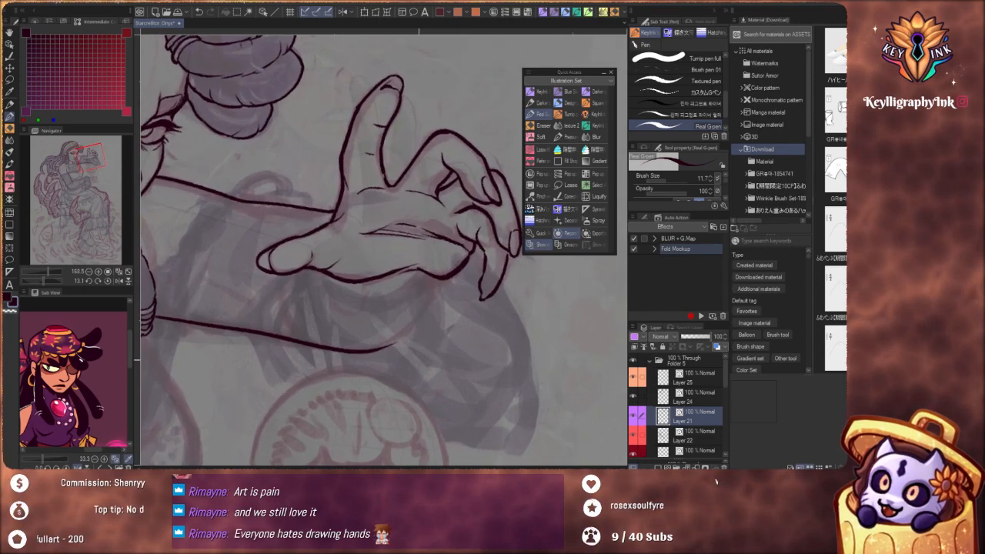
left_click(107, 282)
left_click_drag(475, 300, 474, 342)
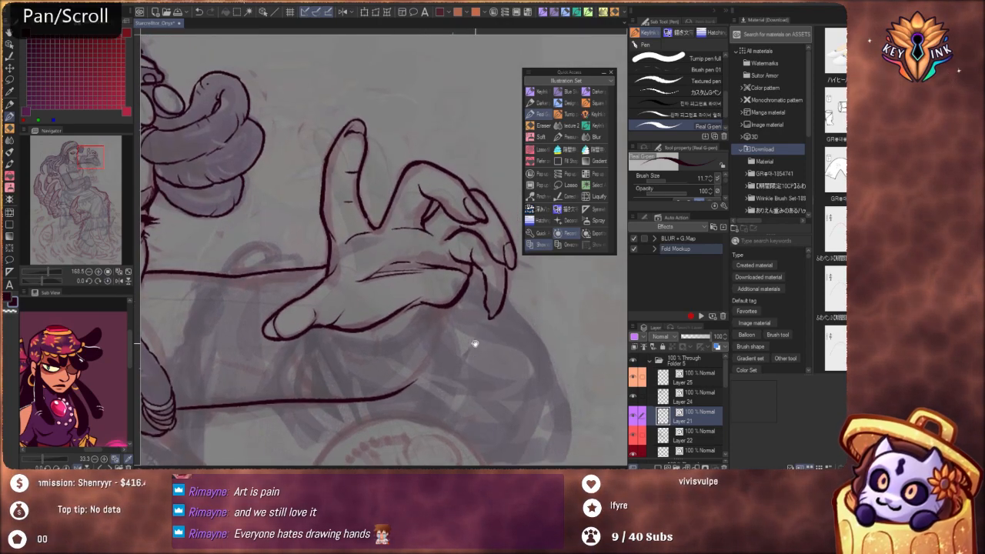
Lasso the raised hand's line art, rotate it slightly clockwise at the wrist and apply the transformation
left_click(9, 79)
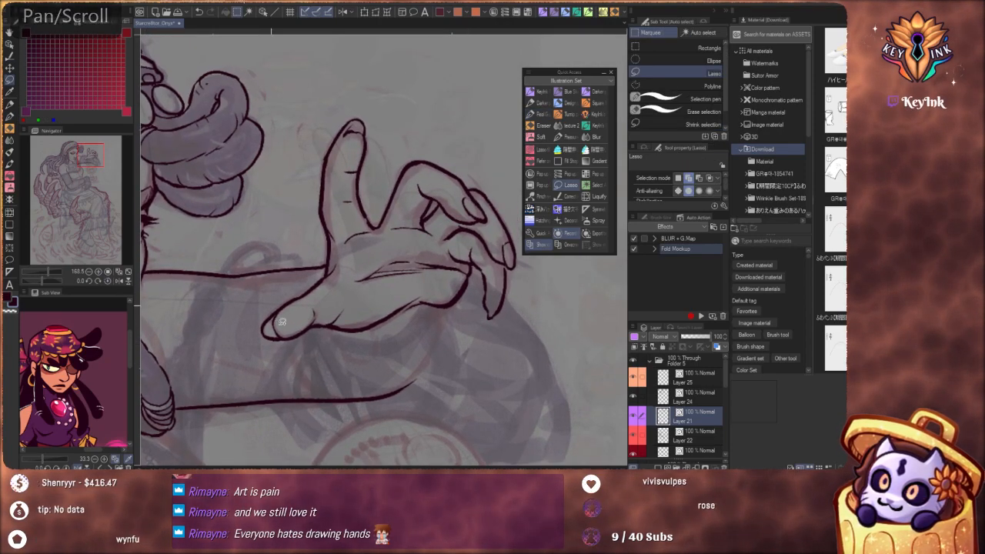
mouse_move(318, 279)
left_mouse_down()
mouse_move(313, 154)
mouse_move(400, 84)
mouse_move(491, 131)
mouse_move(537, 239)
left_mouse_up()
left_click_drag(428, 342, 300, 353)
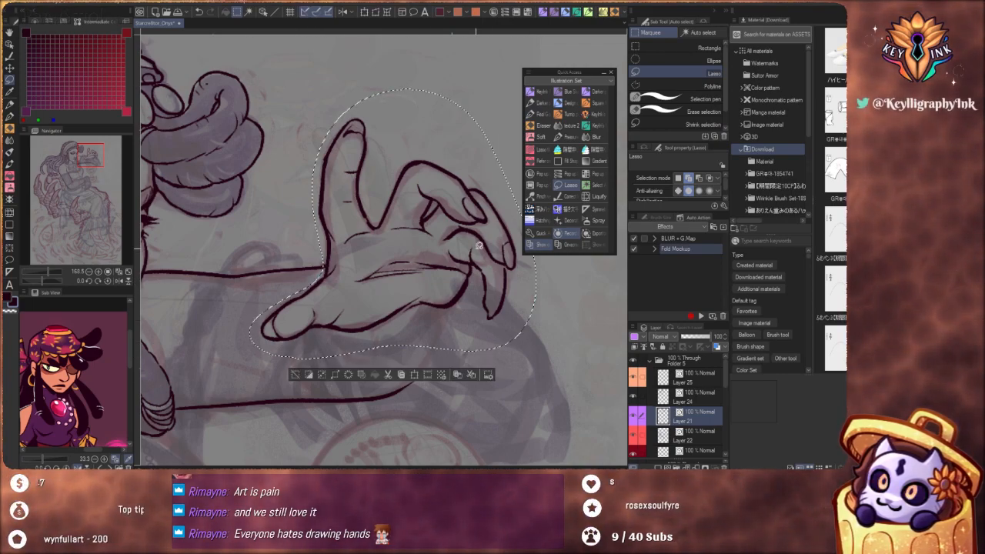
left_click(415, 376)
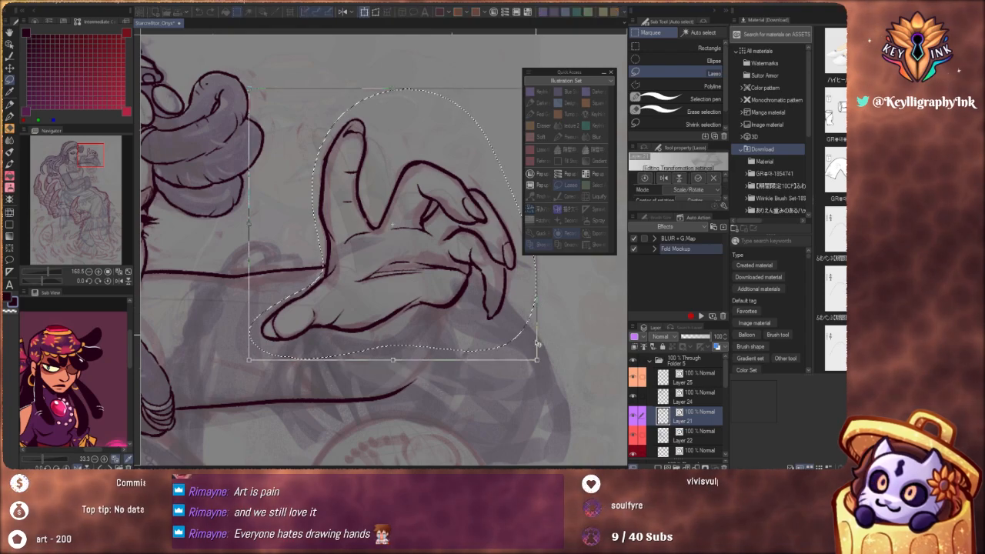
left_click_drag(537, 360, 557, 355)
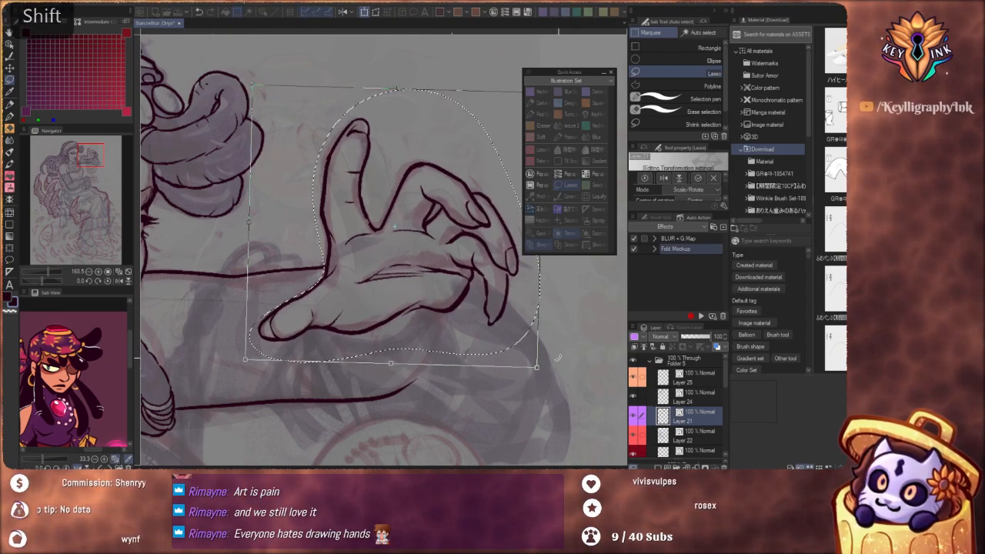
left_click(699, 177)
scroll(352, 346, "down", 8)
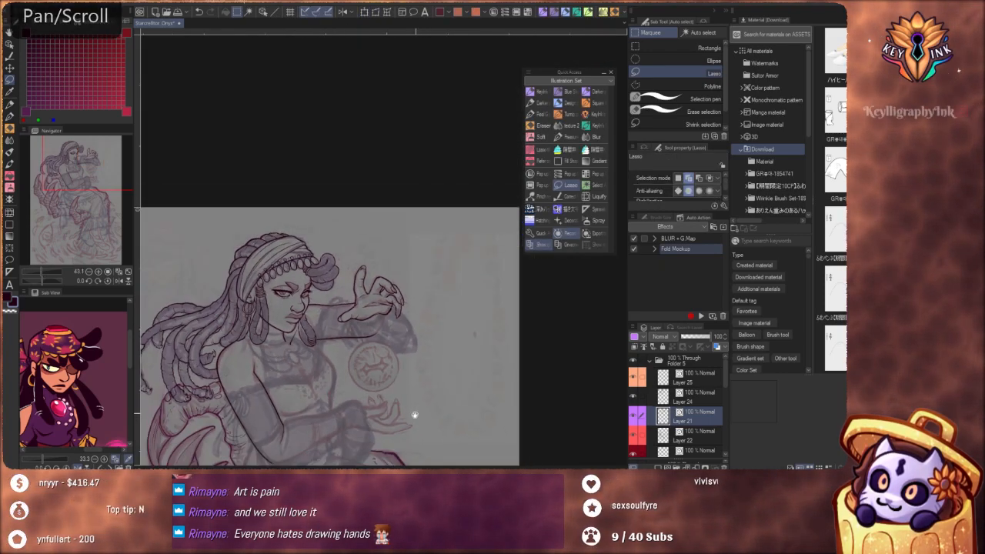
scroll(408, 323, "up", 7)
scroll(415, 284, "down", 5)
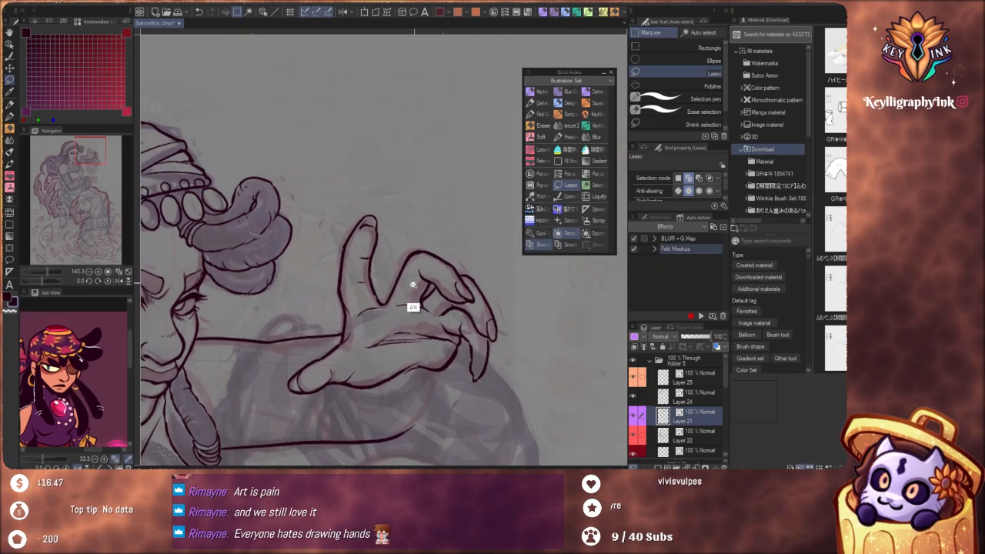
scroll(435, 350, "up", 5)
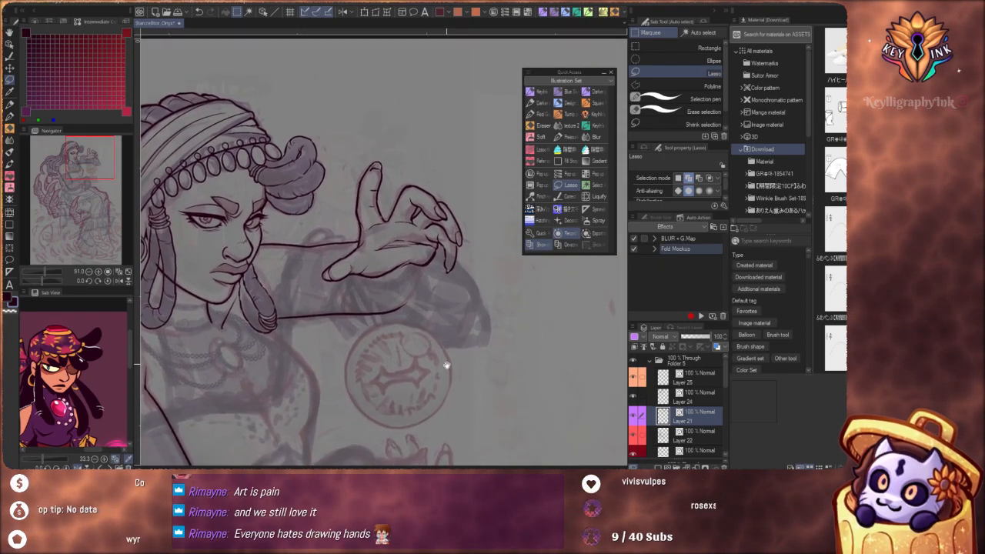
Adjust the upper forearm outline where it meets the raised hand's wrist using Pinch vector line
scroll(427, 317, "up", 5)
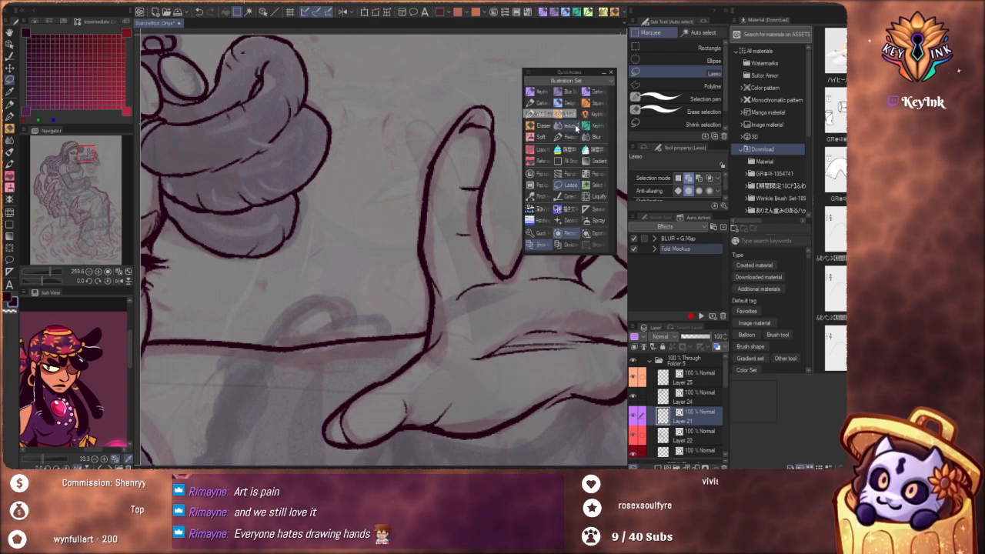
left_click(533, 197)
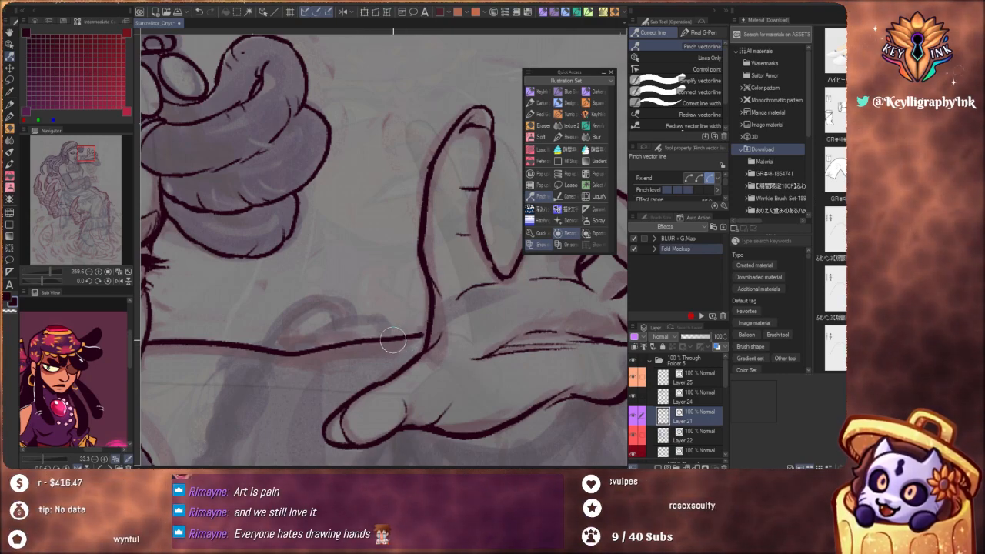
key("ctrl+z")
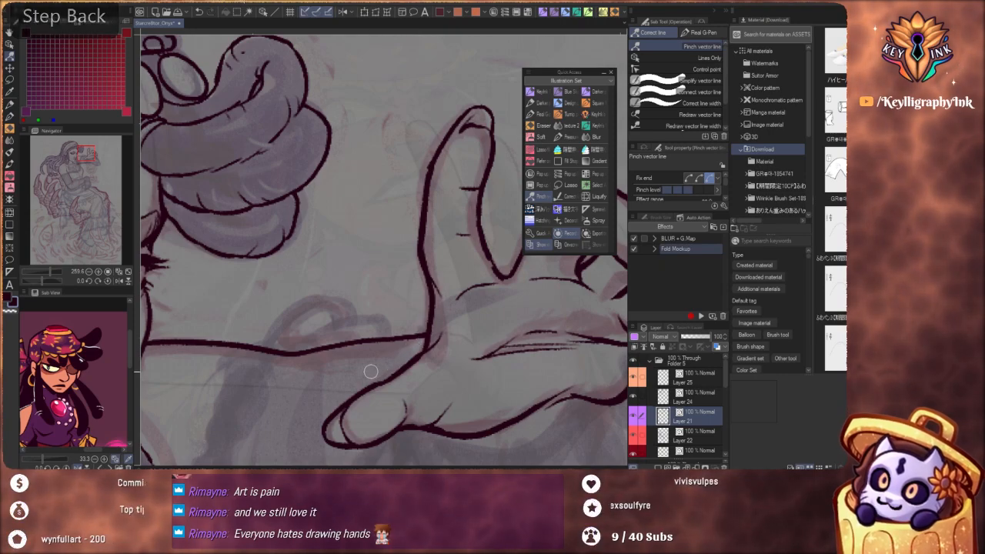
mouse_move(374, 374)
left_mouse_down()
mouse_move(461, 184)
mouse_move(515, 288)
mouse_move(449, 367)
mouse_move(411, 387)
left_mouse_up()
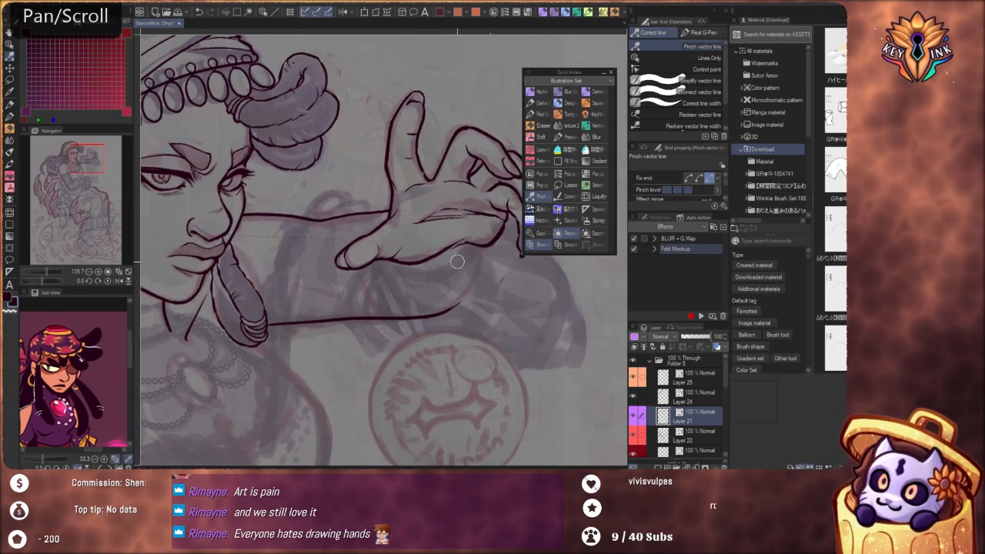
left_click(540, 103)
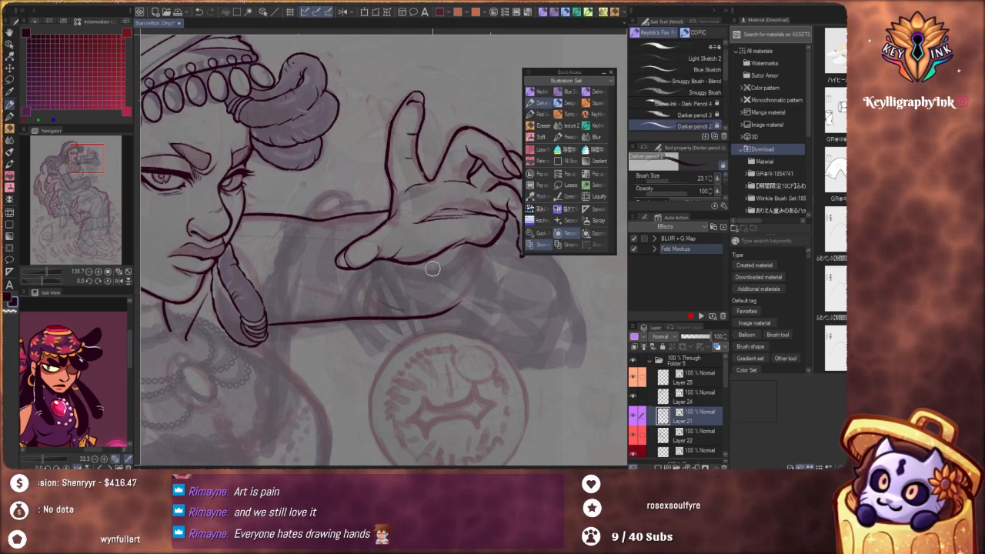
key("ctrl+z")
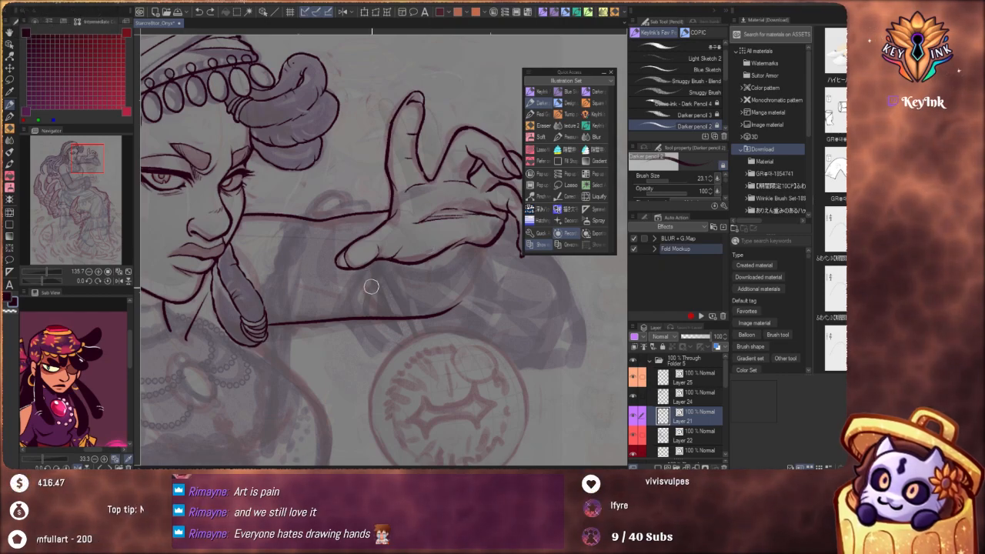
left_click_drag(371, 286, 427, 314)
key("ctrl+z")
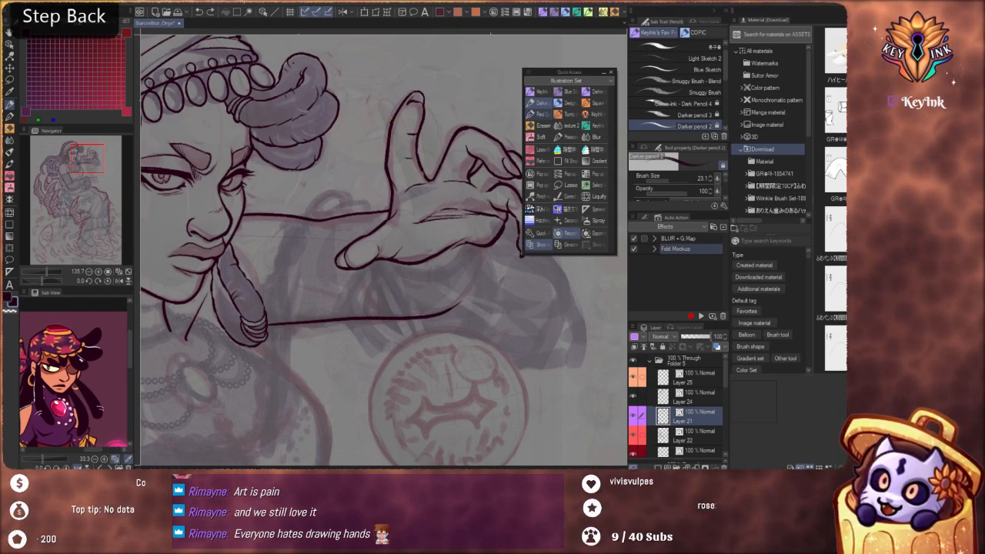
Extend the forearm's lower outline in a curve up to the edge of the palm with the Real G-Pen, redoing the stroke
left_click(538, 114)
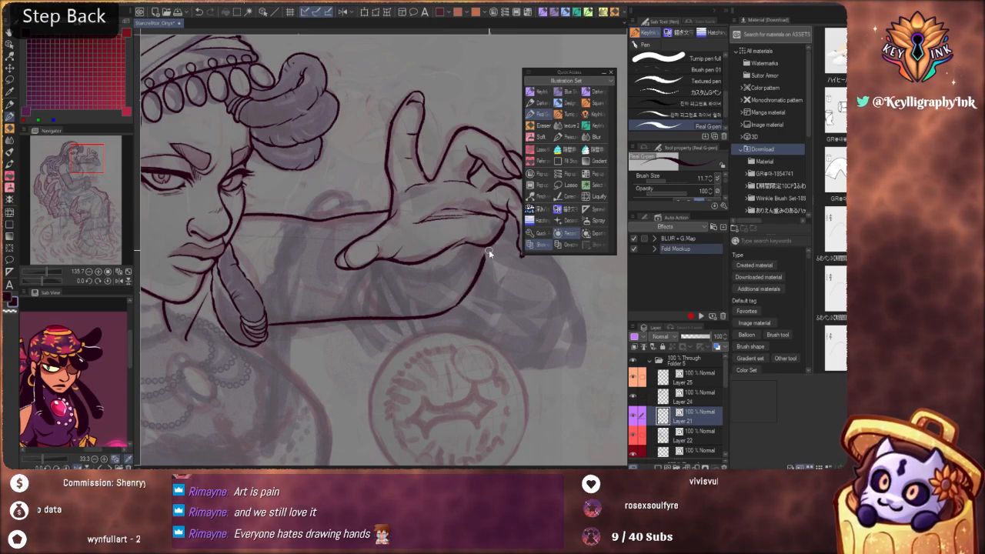
key("space")
mouse_move(479, 273)
left_mouse_down()
mouse_move(431, 300)
mouse_move(435, 325)
mouse_move(464, 283)
left_mouse_up()
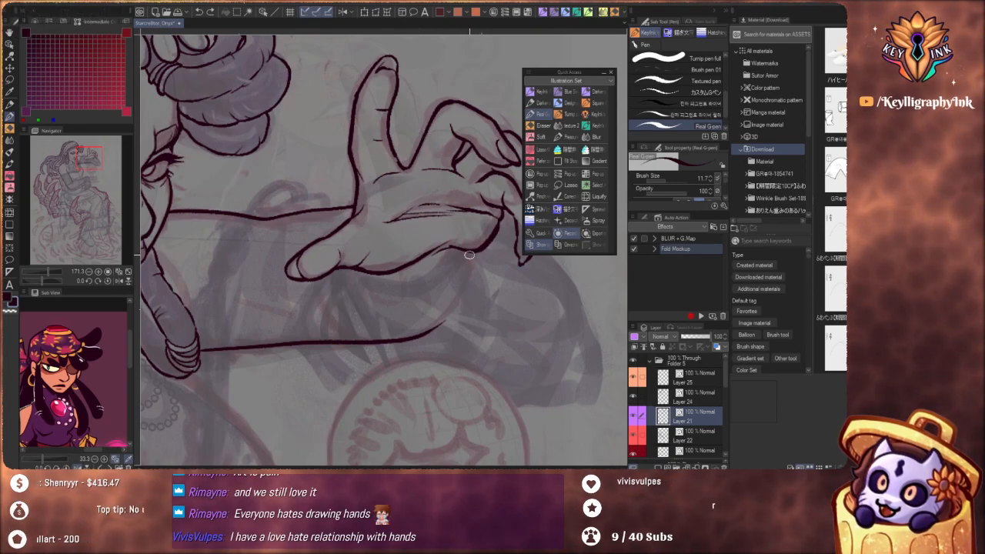
key("ctrl+z")
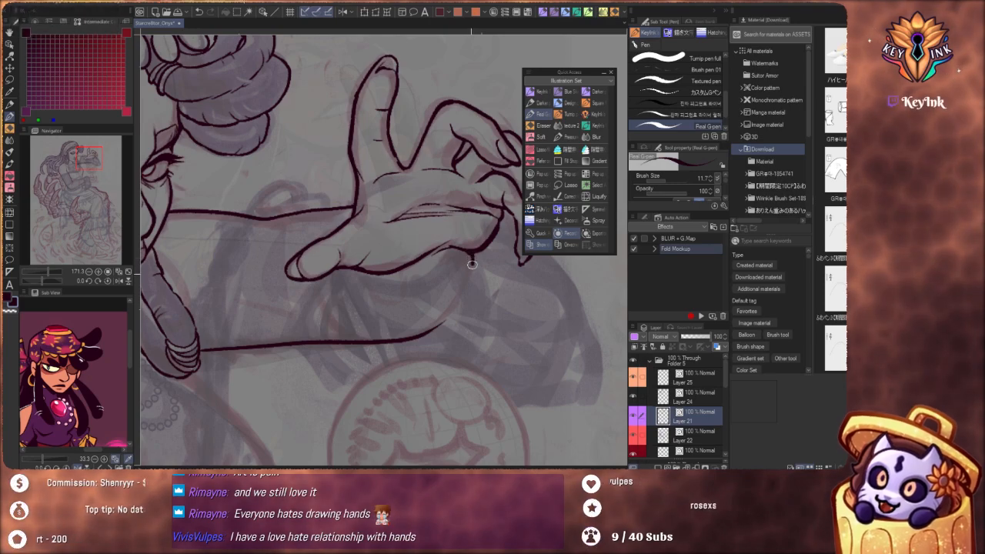
scroll(451, 202, "down", 8)
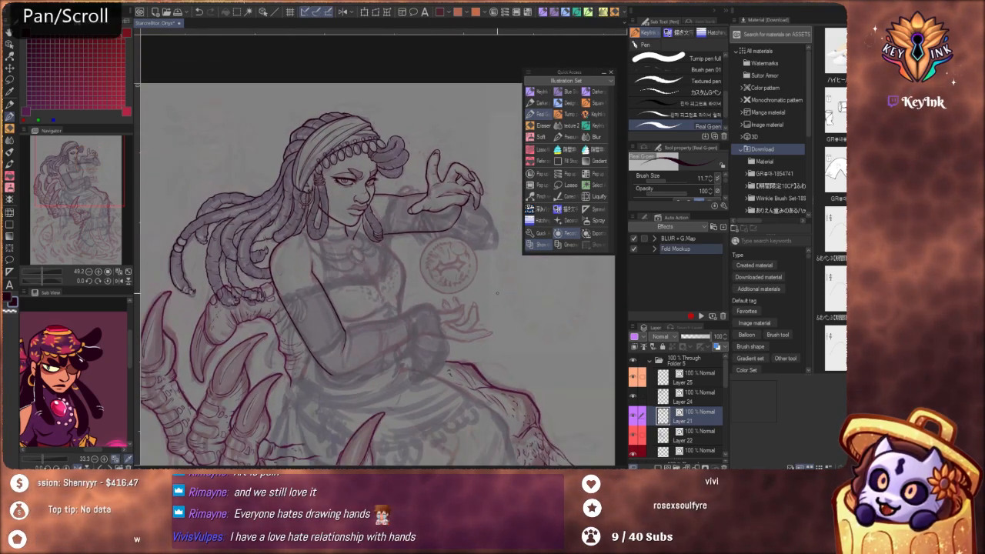
scroll(450, 194, "up", 8)
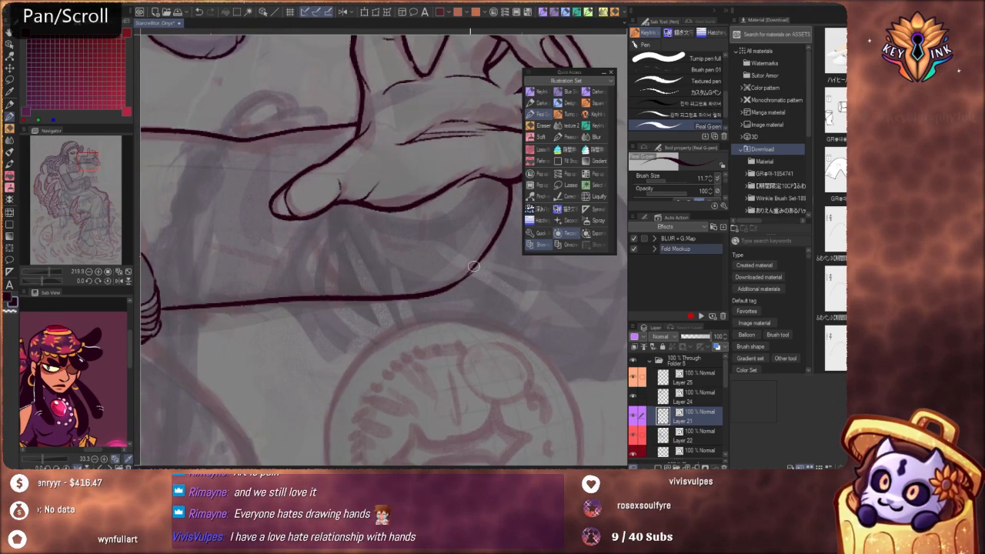
key("ctrl+z")
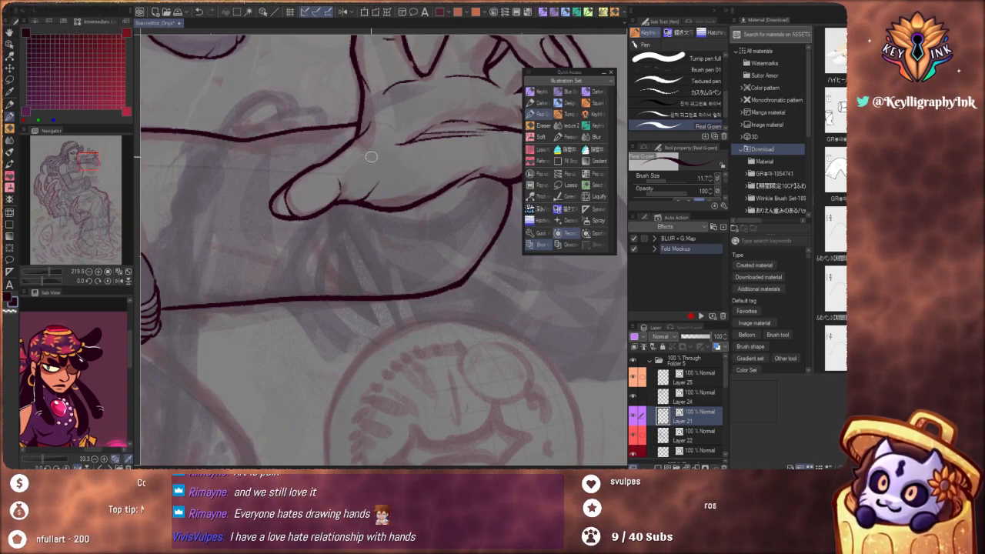
Ink short diagonal crease lines on the forearm just beneath the palm, redoing the first one
left_click_drag(464, 191, 440, 235)
key("ctrl+z")
left_click_drag(455, 198, 439, 227)
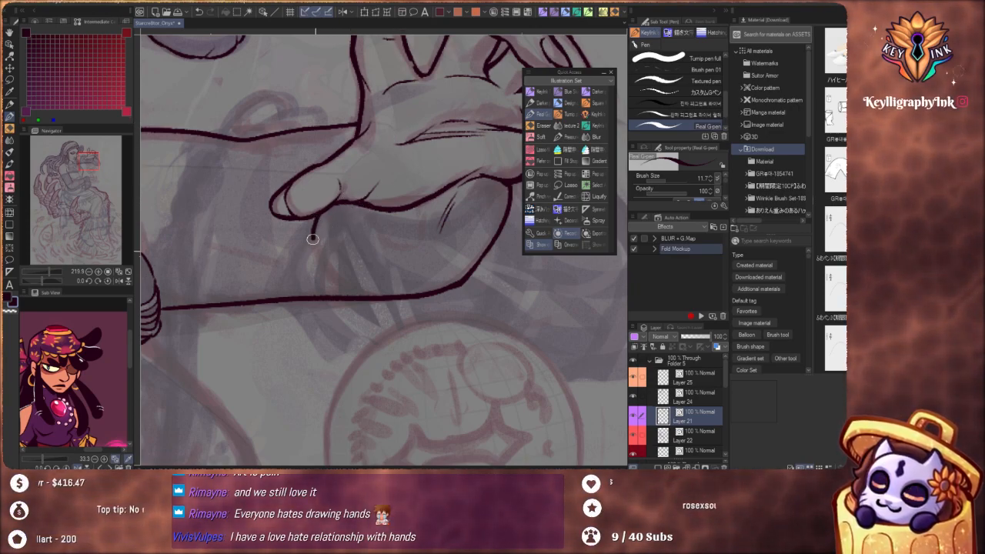
key("ctrl+z")
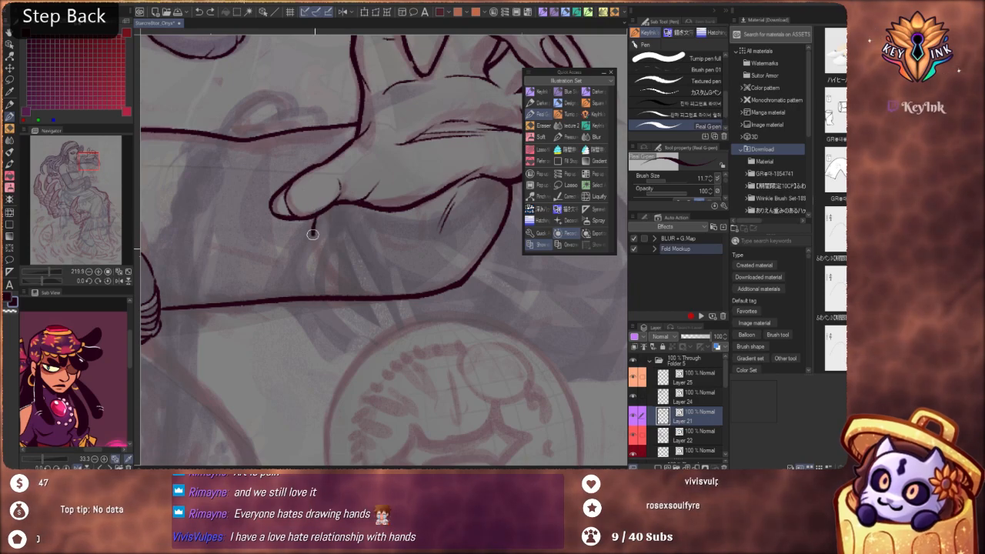
mouse_move(313, 220)
left_mouse_down()
mouse_move(340, 280)
mouse_move(324, 346)
left_mouse_up()
key("space")
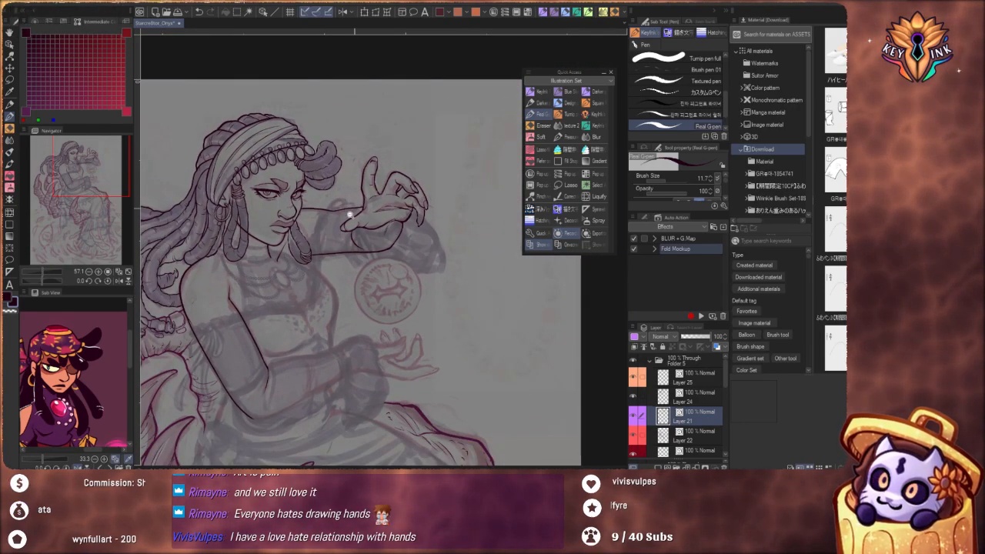
scroll(391, 208, "up", 6)
key("ctrl+z")
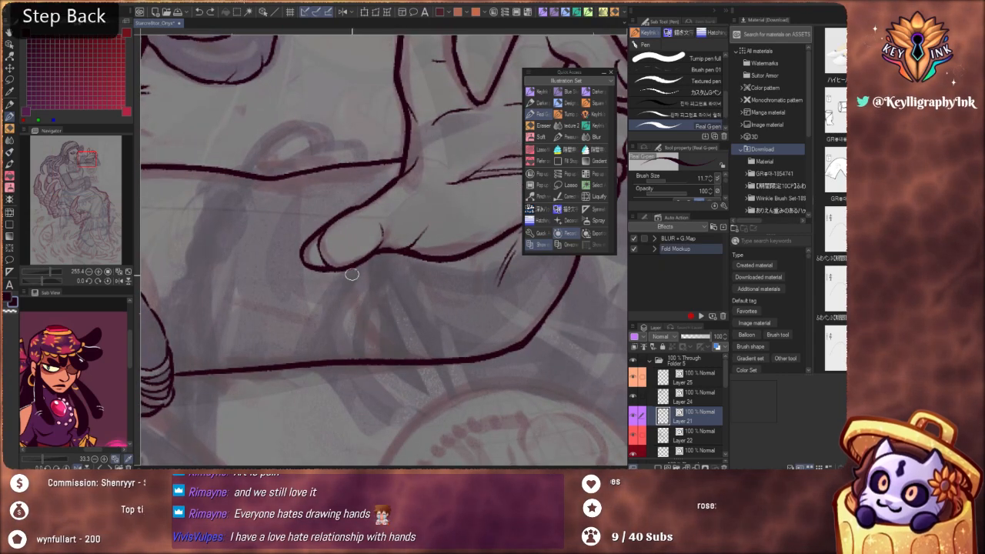
key("ctrl+z")
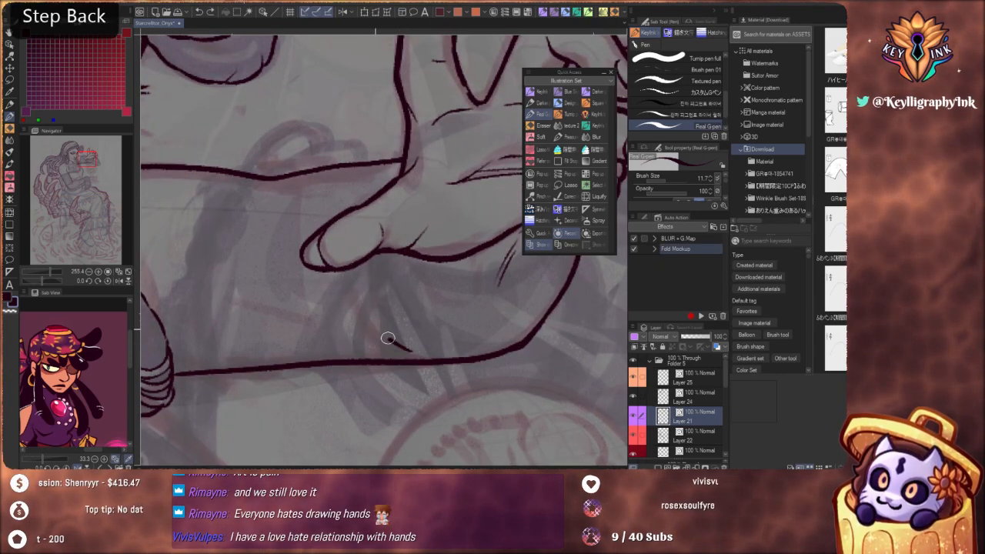
Ink a curved line from beneath the thumb to the forearm's lower outline, redoing it once
mouse_move(412, 352)
left_mouse_down()
mouse_move(347, 279)
mouse_move(338, 217)
mouse_move(341, 285)
left_mouse_up()
left_click_drag(479, 340, 509, 283)
scroll(356, 199, "up", 5)
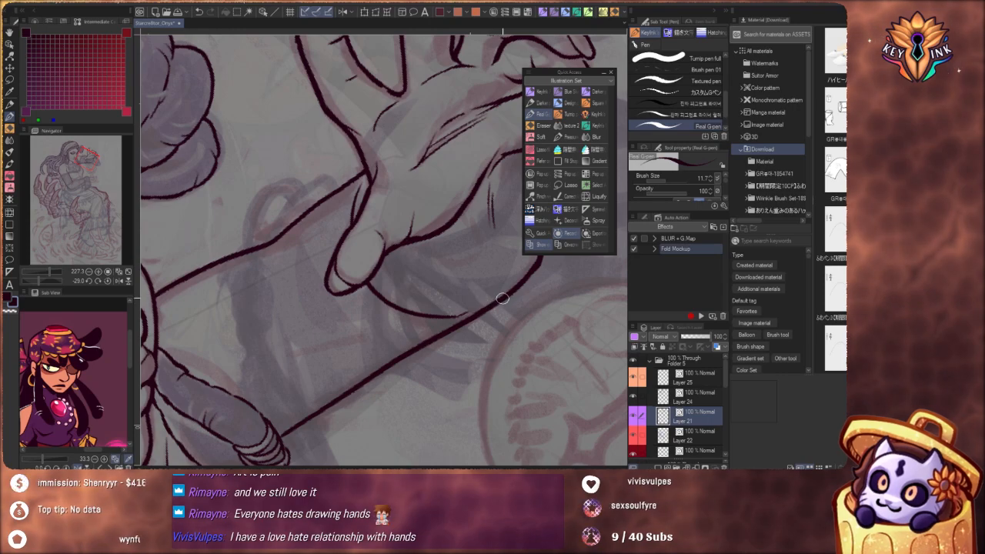
scroll(408, 231, "down", 5)
scroll(384, 221, "down", 1)
left_click_drag(550, 368, 446, 416)
scroll(377, 266, "up", 5)
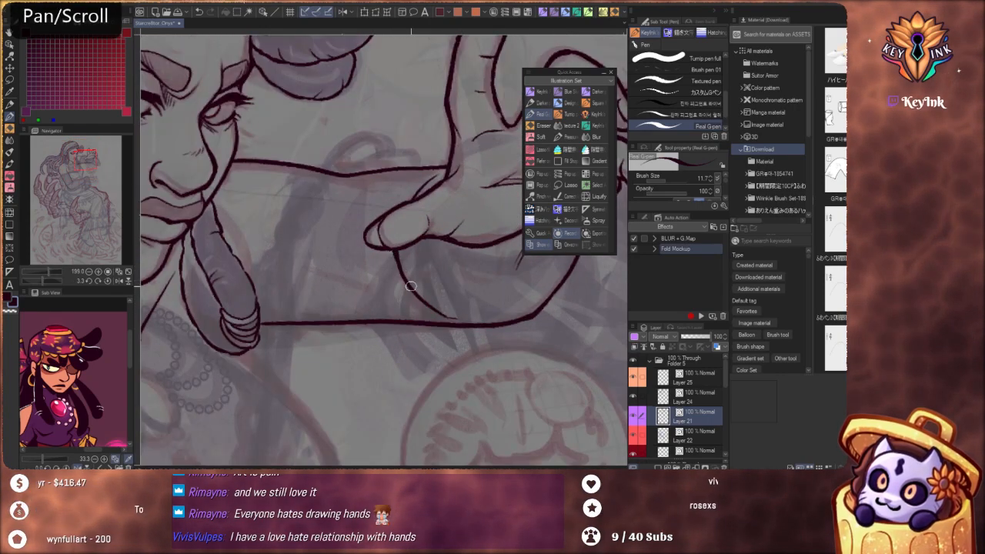
key("ctrl+z")
left_click_drag(464, 352, 374, 231)
scroll(368, 237, "down", 5)
left_click_drag(386, 393, 383, 387)
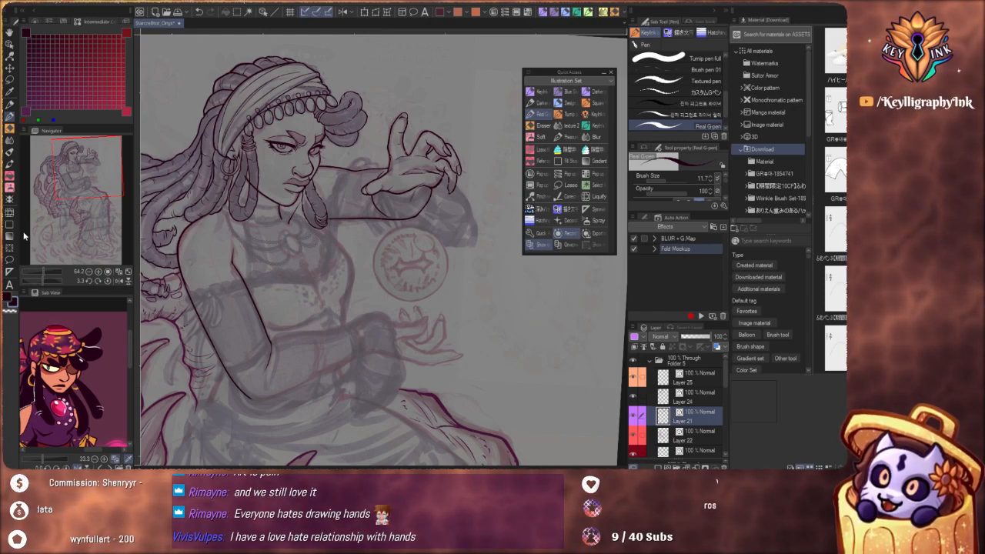
Set the corner roundness of the Rectangle figure tool to 100
key("u")
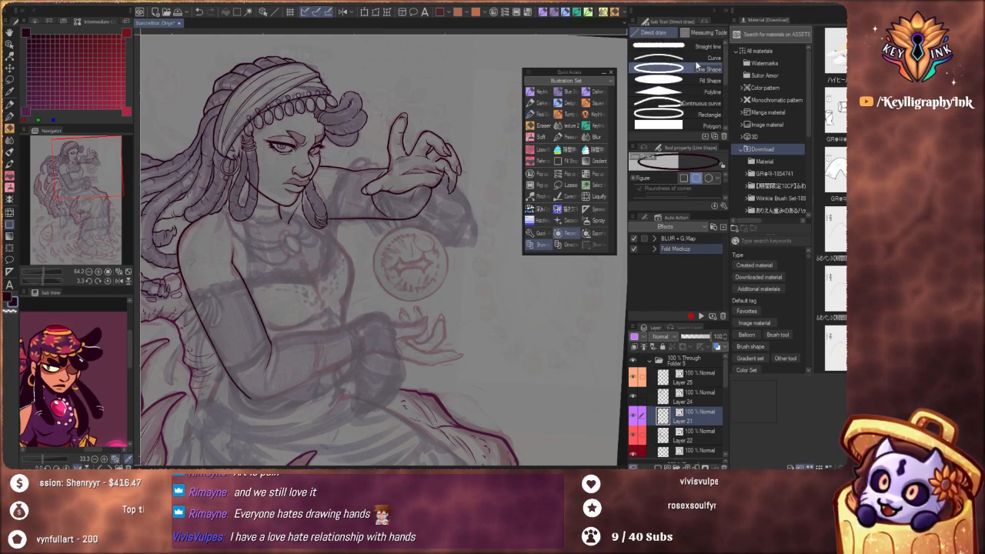
left_click(701, 115)
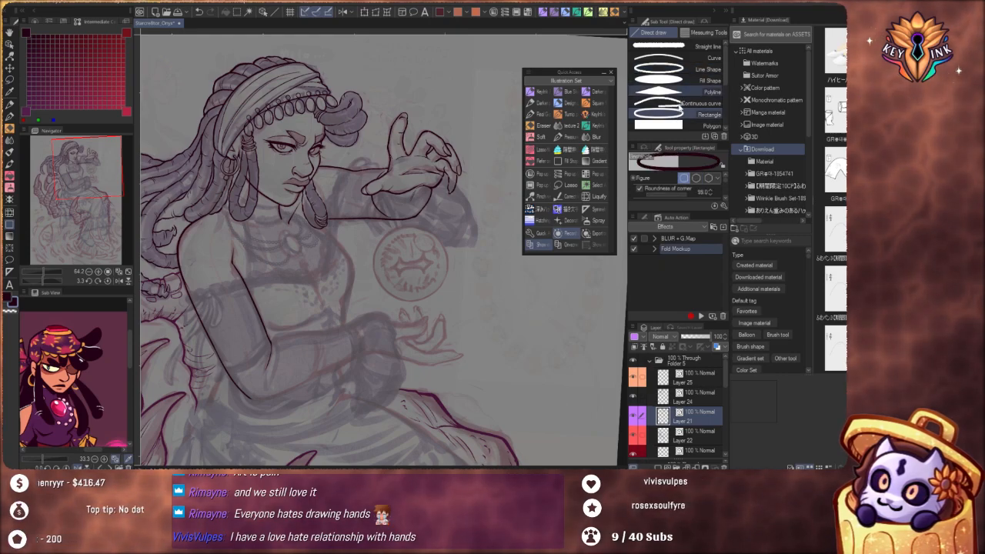
left_click_drag(666, 195, 704, 192)
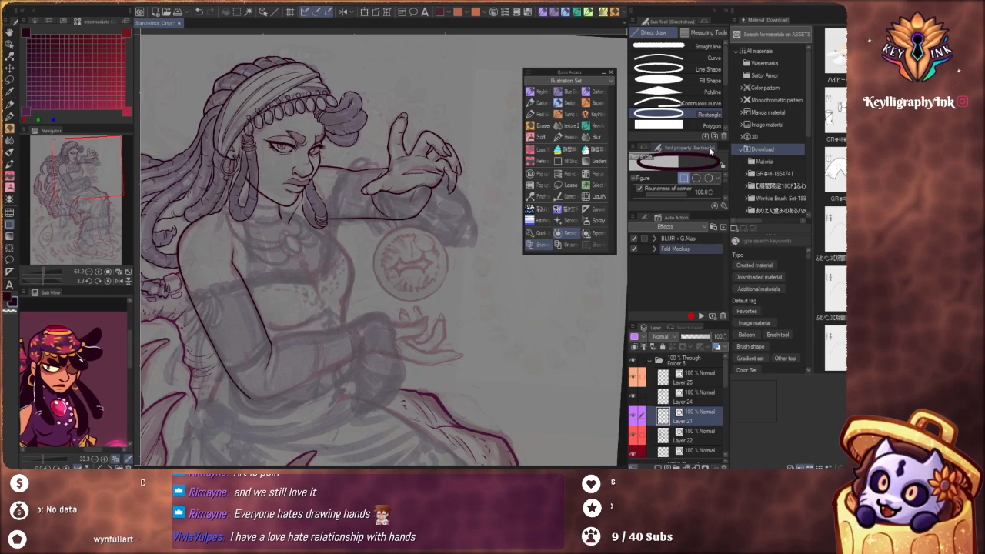
Set the brush shape of the Line Shape tool to Real G-Pen
left_click(701, 68)
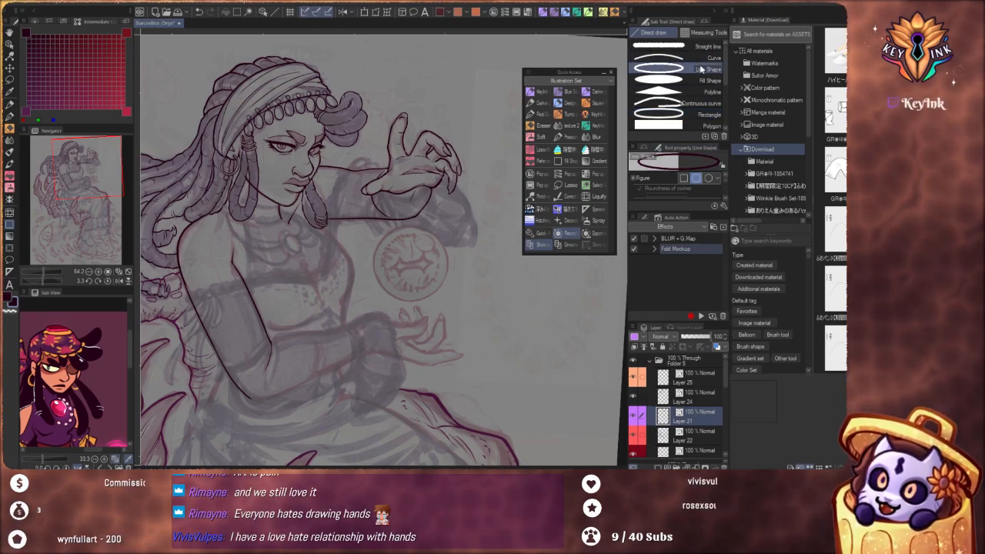
left_click(726, 199)
left_click(726, 200)
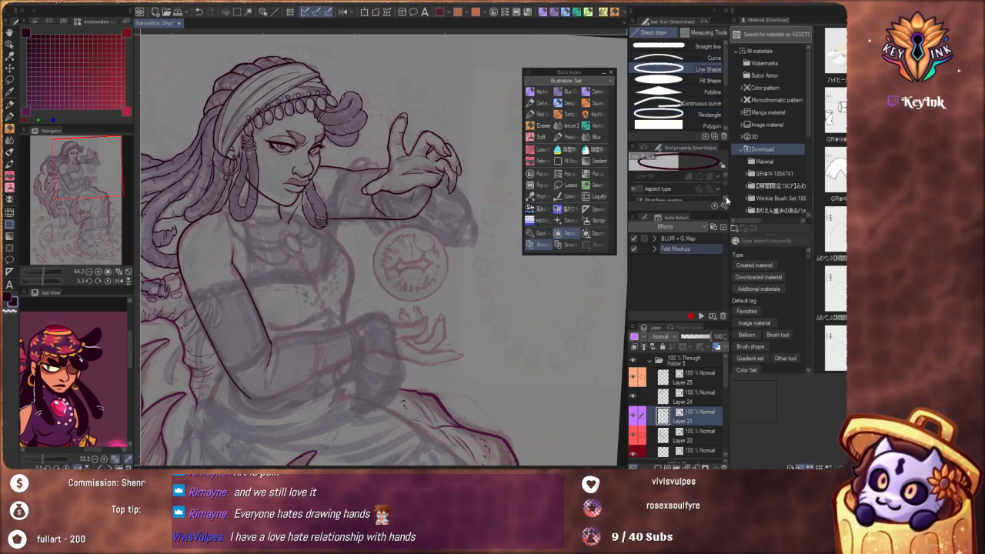
left_click(726, 200)
left_click(726, 199)
left_click(726, 200)
left_click(726, 199)
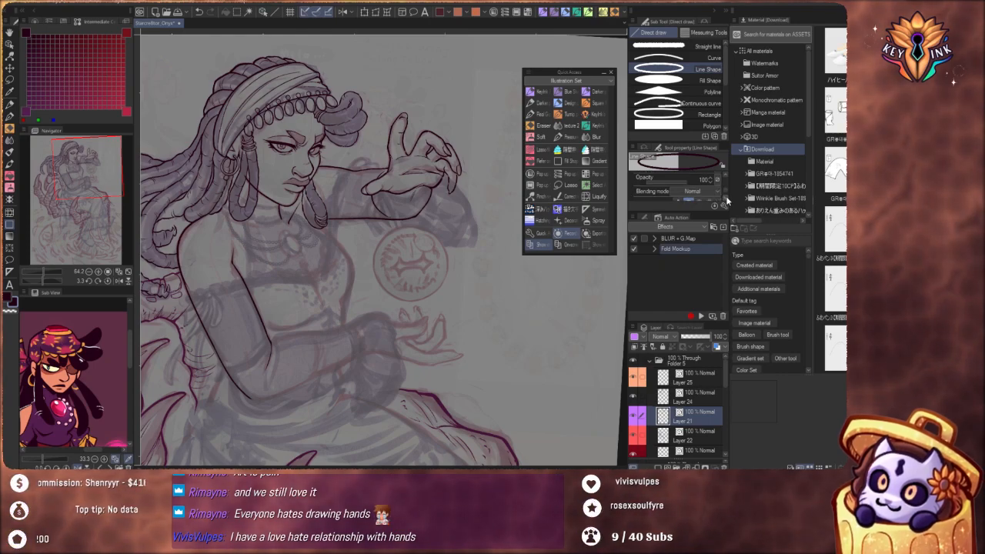
left_click(724, 199)
left_click(723, 198)
left_click(721, 198)
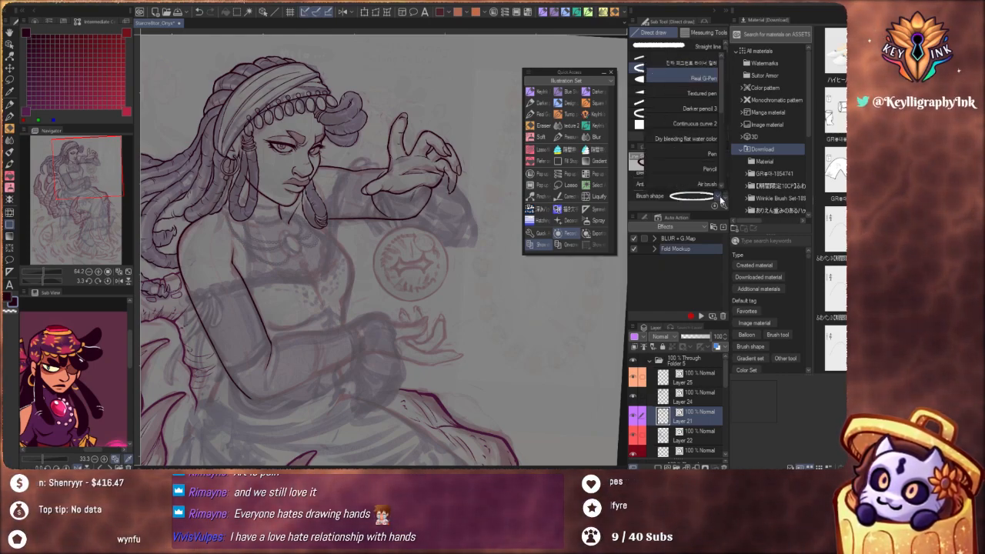
left_click(689, 71)
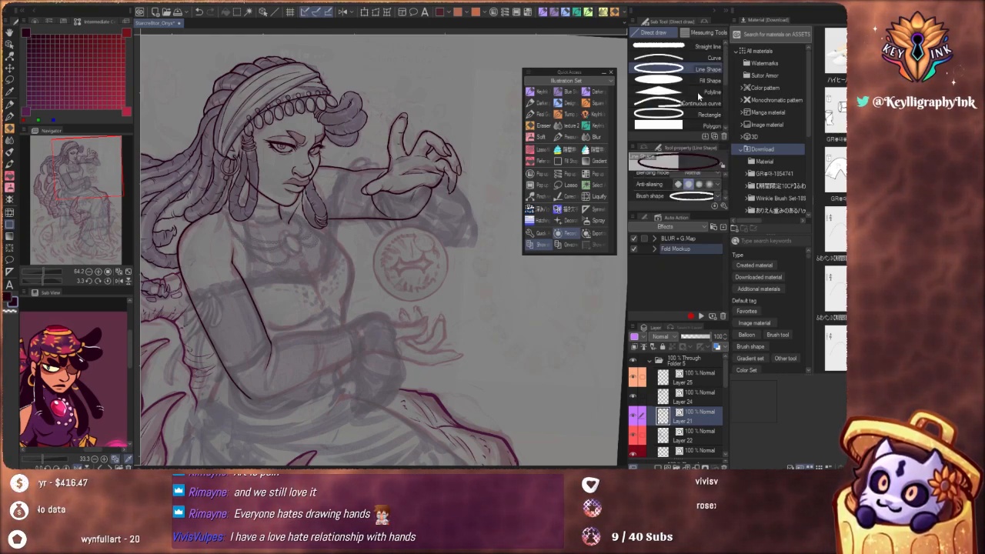
Draw a circle from its centre over the round emblem's sketched outline with Line Shape at brush size 5
scroll(725, 193, "down", 3)
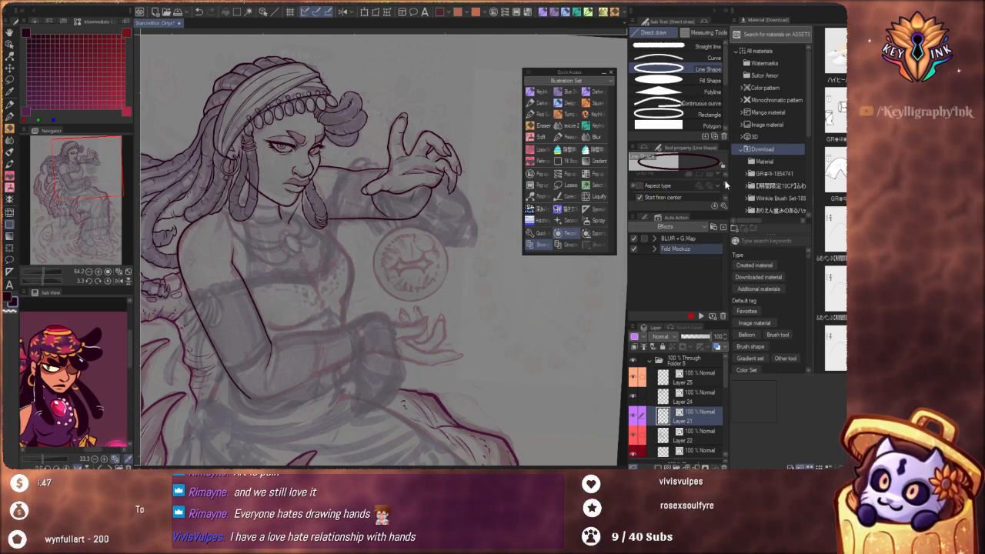
scroll(725, 185, "up", 5)
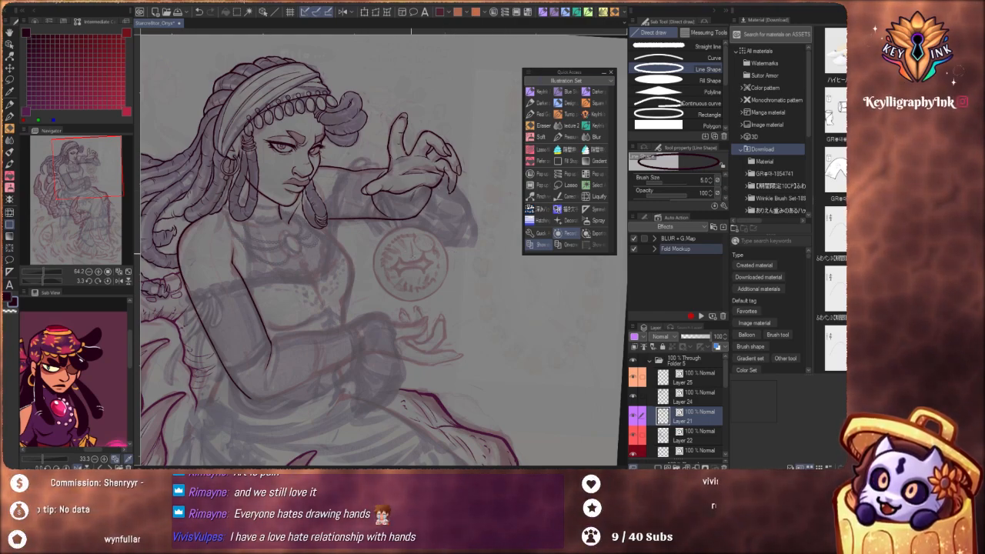
left_click_drag(411, 266, 450, 303)
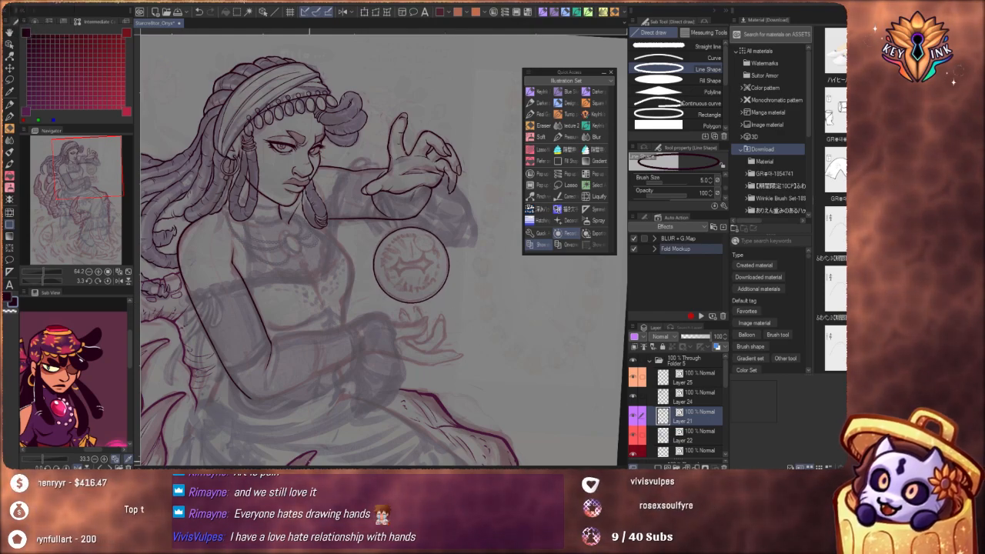
Select the emblem's inked circle as an object and scale it down slightly to fit the sketched outline
scroll(403, 261, "up", 5)
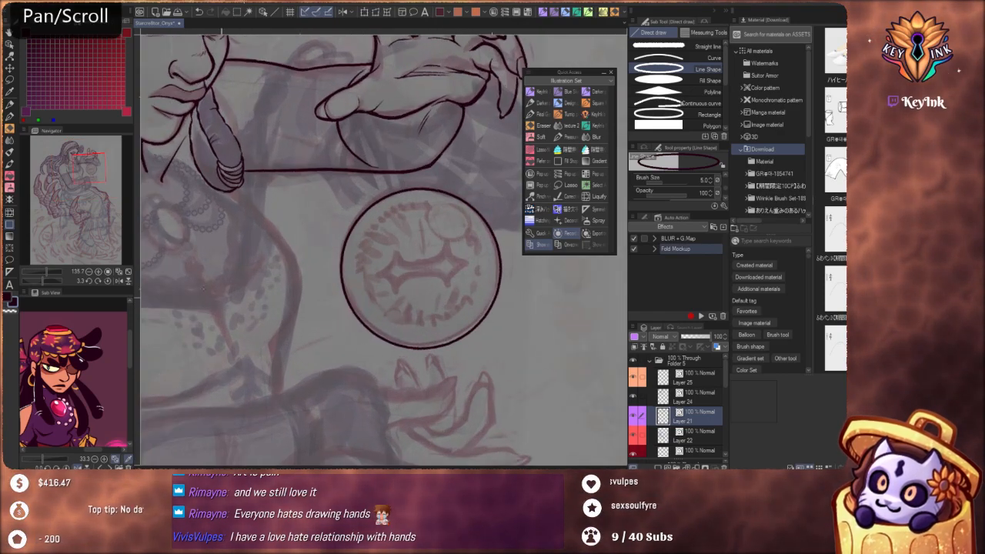
left_click(10, 32)
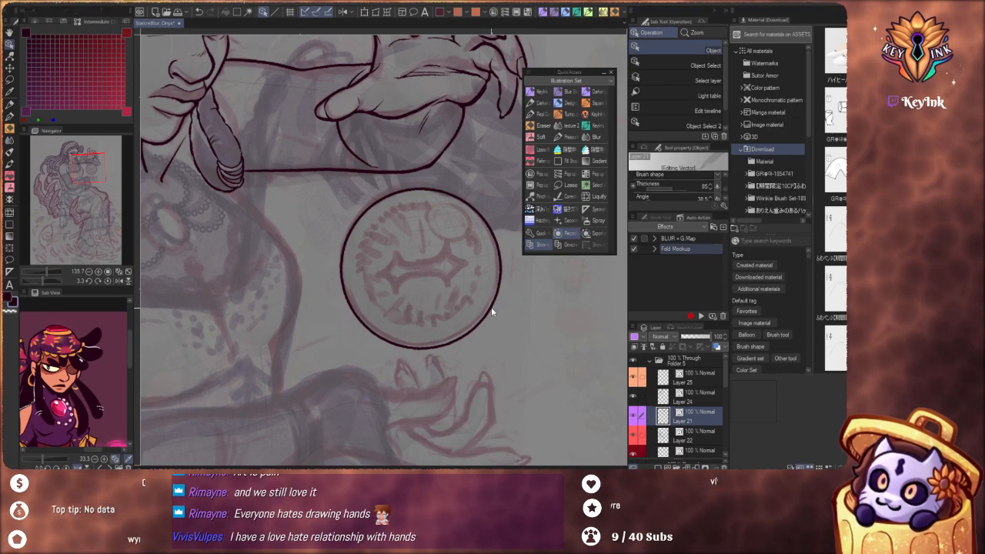
left_click(493, 312)
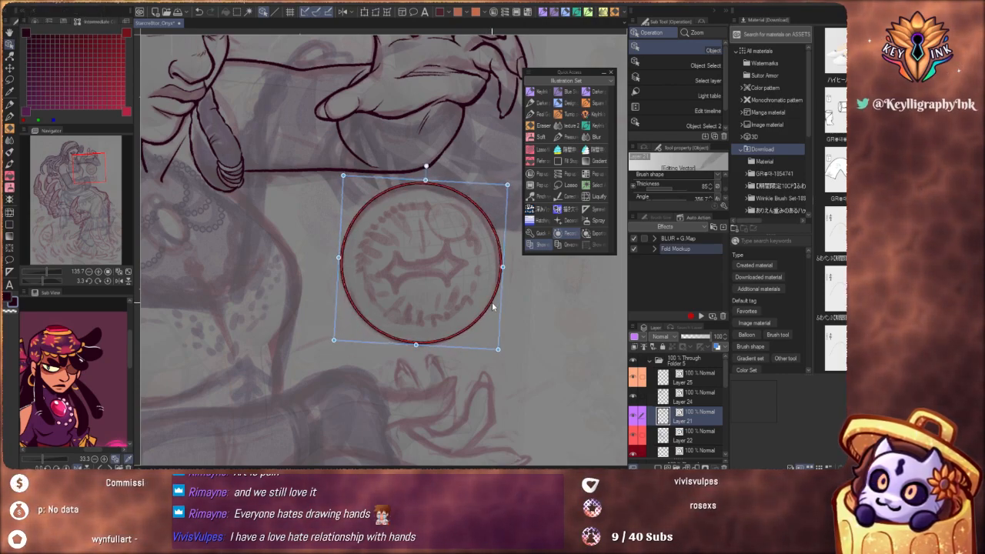
left_click_drag(508, 184, 507, 186)
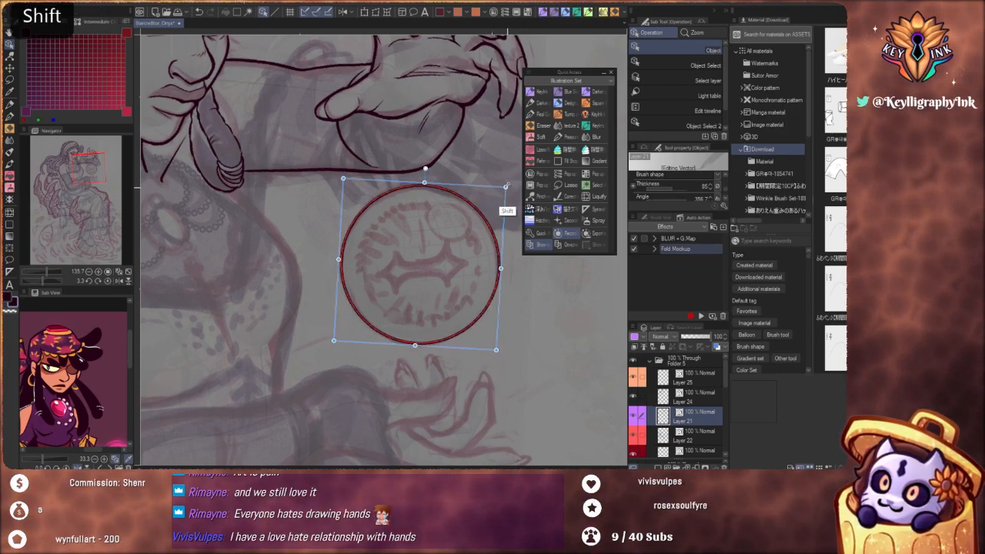
left_click_drag(487, 305, 488, 305)
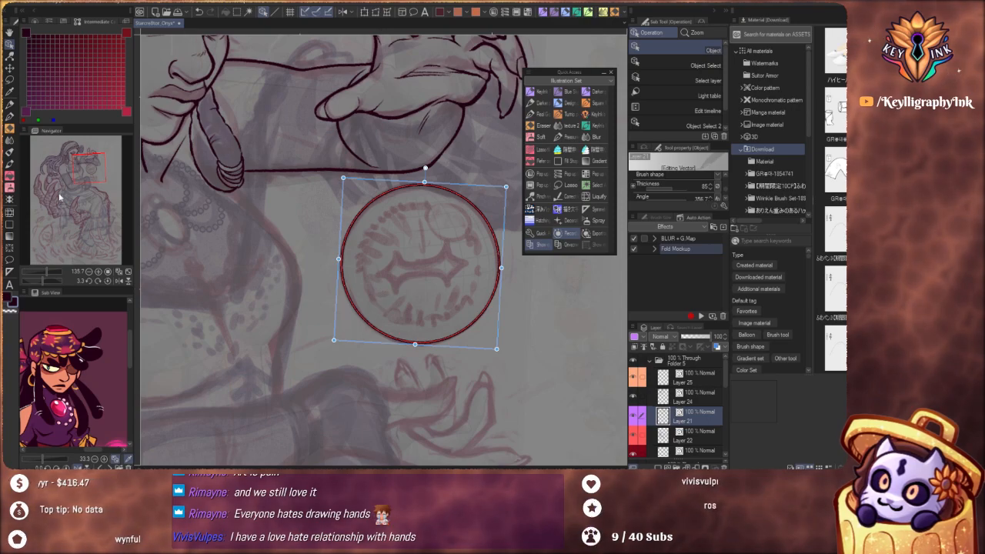
Draw a small circle over the sketched one inside the round emblem with Line Shape
left_click(10, 225)
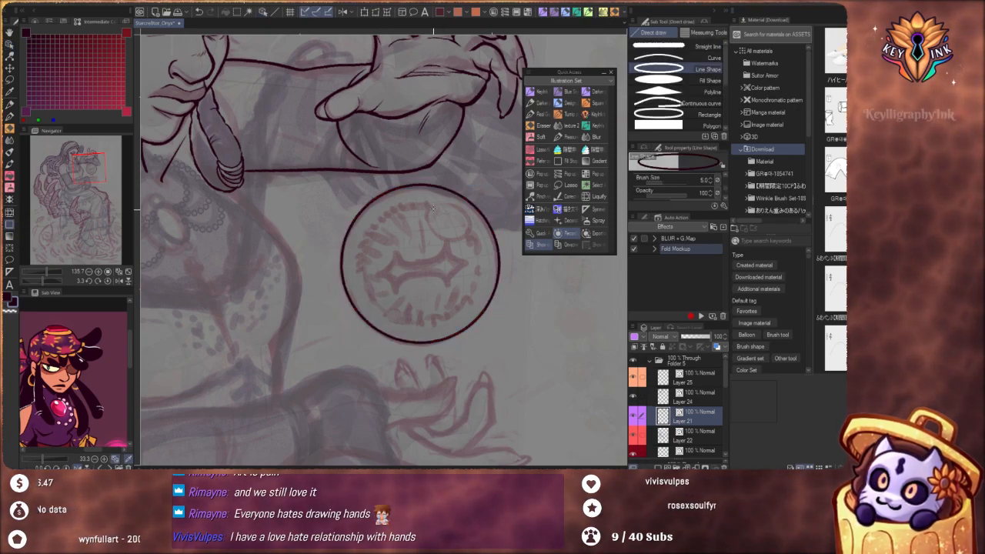
left_click_drag(398, 185, 467, 234)
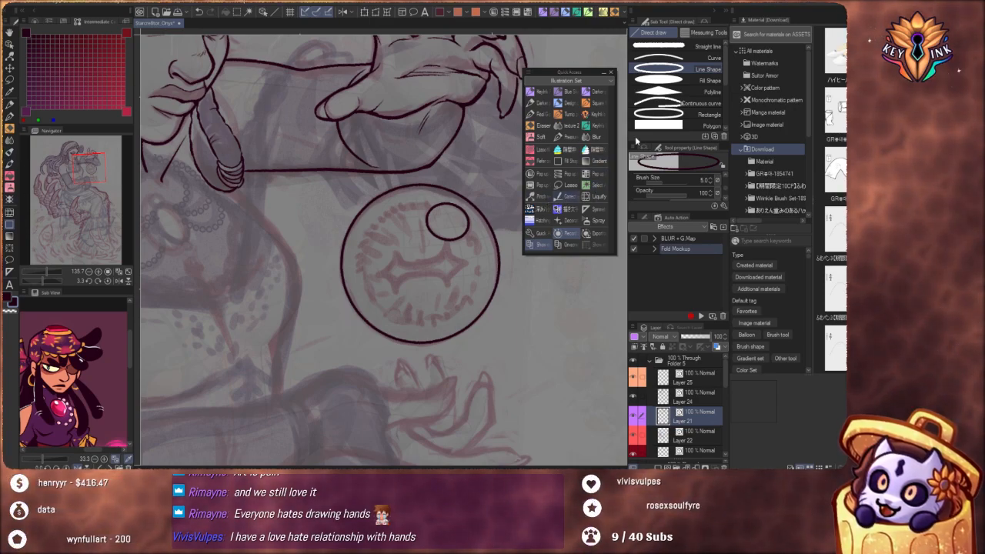
Thicken the lower curve and sides of the emblem's outer circle with Correct line width, redoing the first pass
left_click(566, 196)
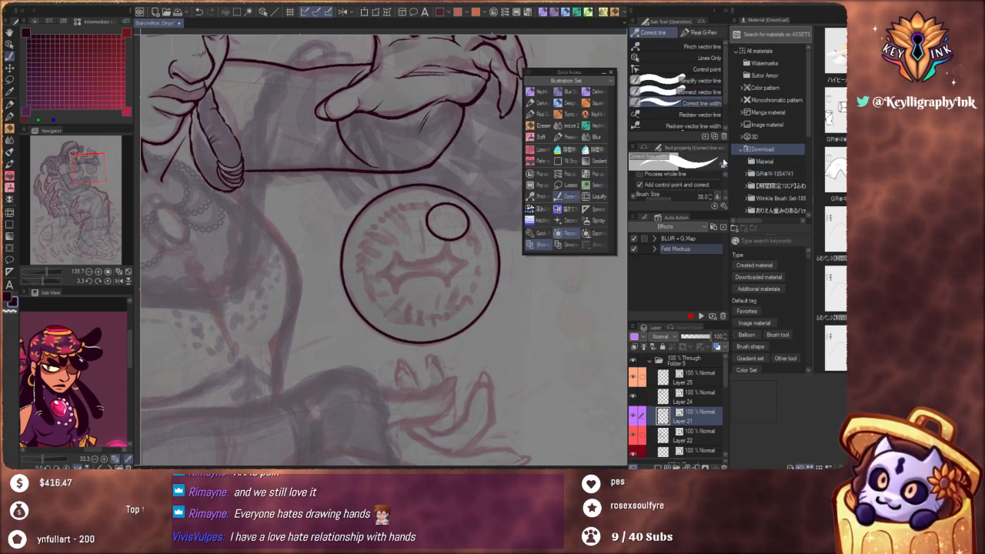
scroll(726, 193, "down", 3)
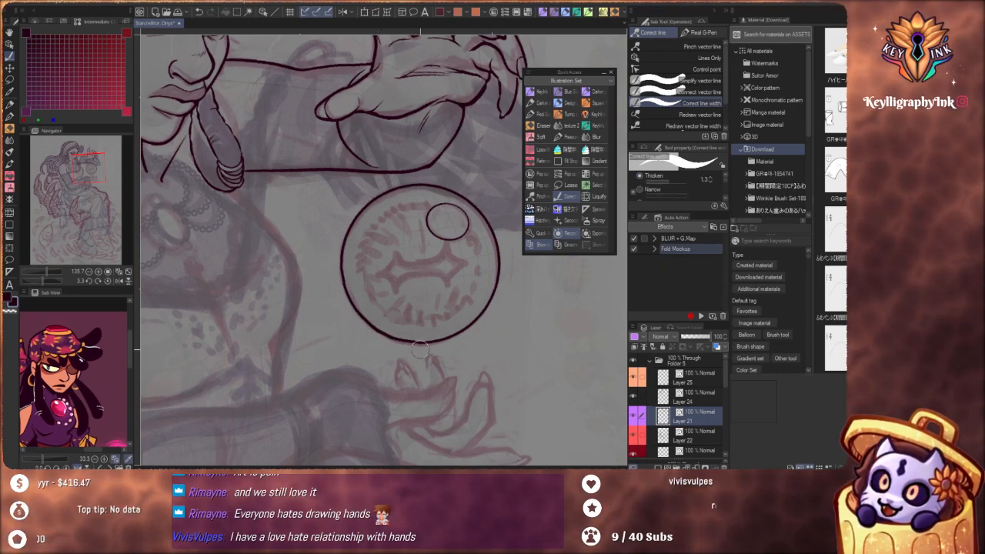
left_click_drag(469, 327, 491, 296)
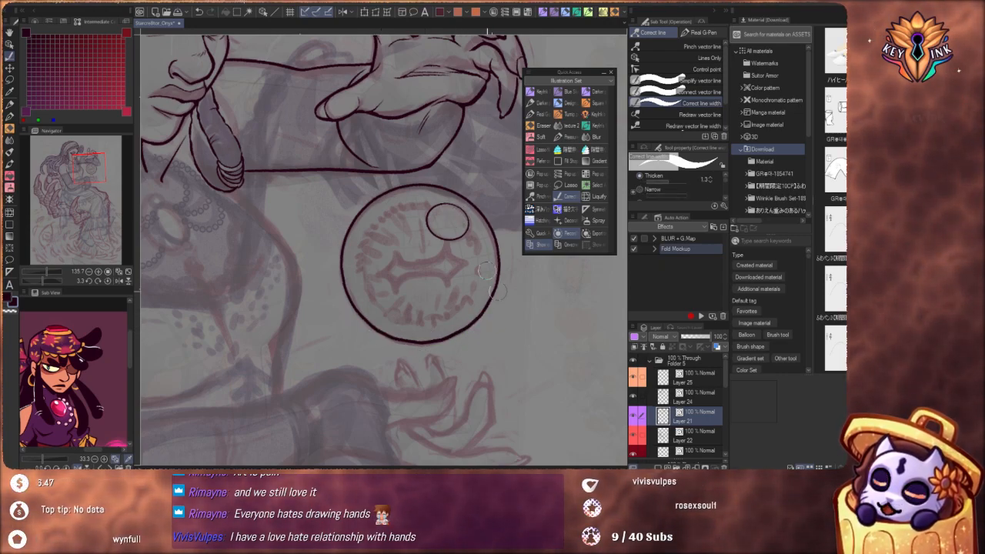
key("ctrl+z")
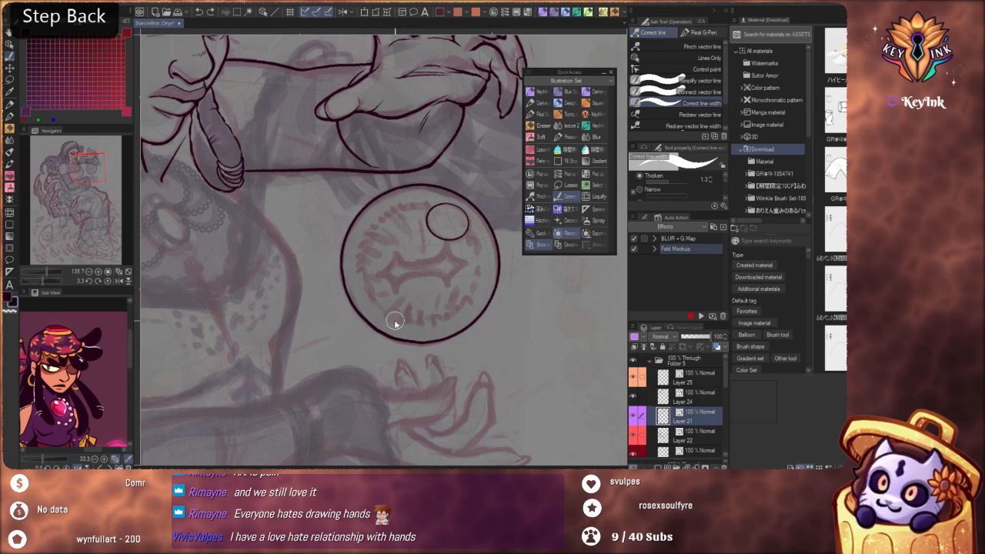
mouse_move(344, 281)
left_mouse_down()
mouse_move(488, 271)
mouse_move(507, 259)
left_mouse_up()
mouse_move(354, 287)
left_mouse_down()
mouse_move(360, 307)
mouse_move(468, 315)
left_mouse_up()
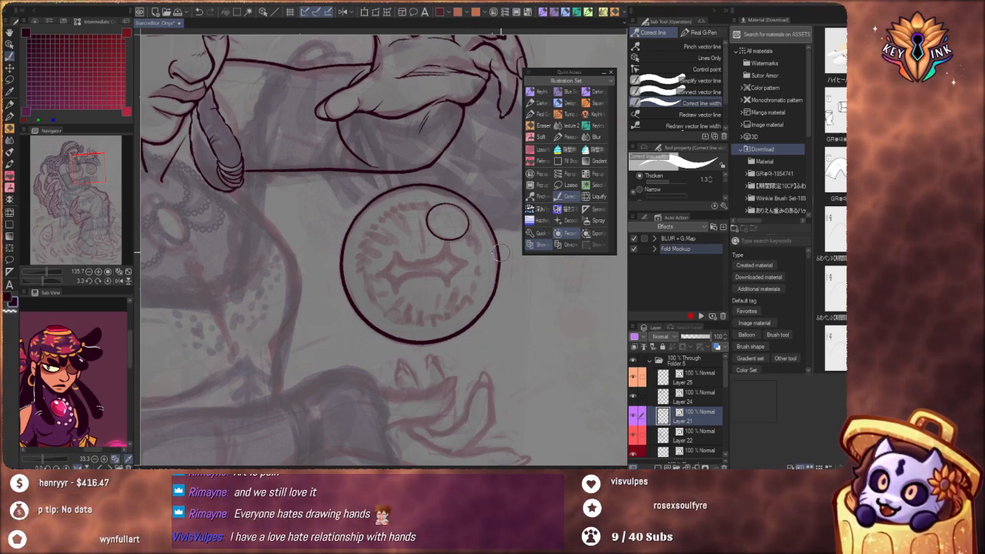
left_click_drag(473, 320, 500, 270)
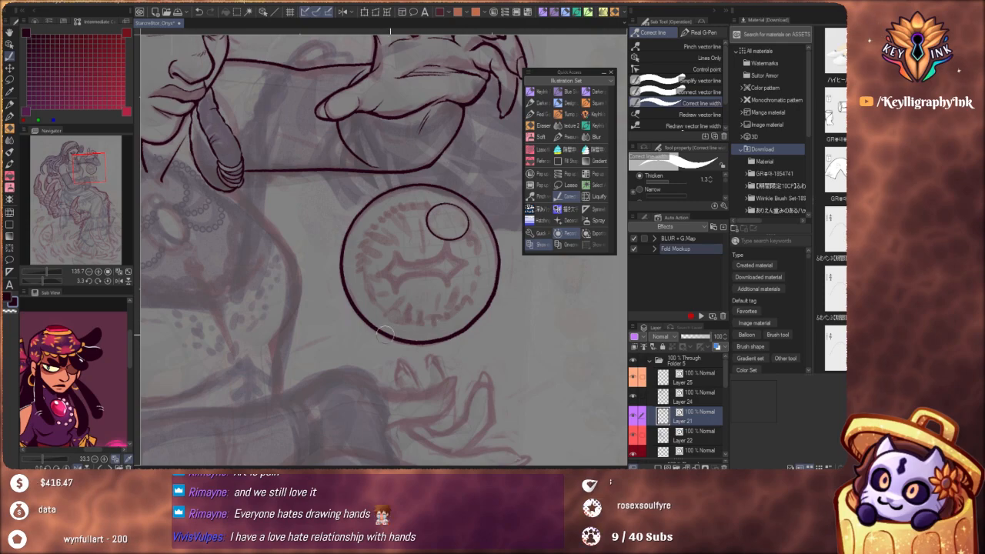
left_click_drag(441, 202, 419, 291)
left_click_drag(513, 345, 497, 361)
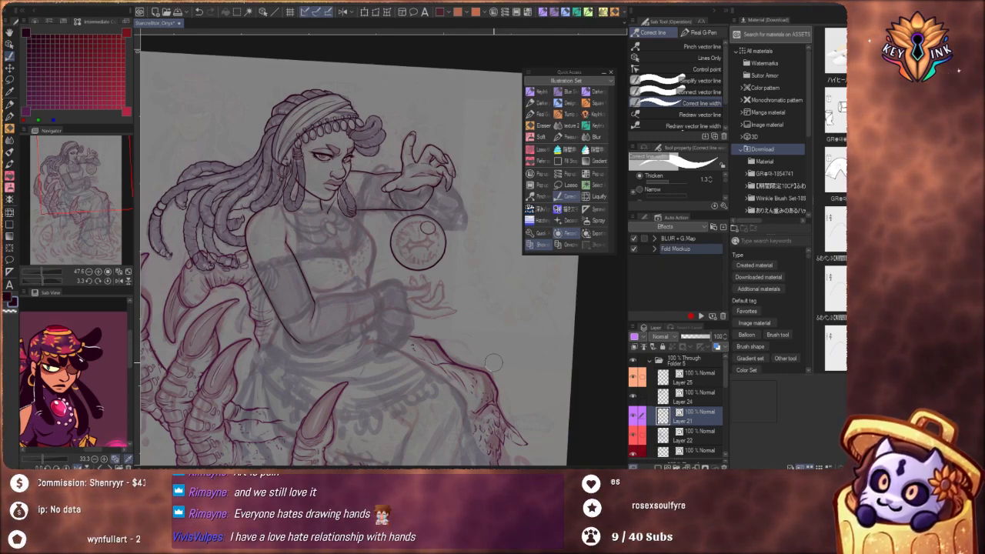
scroll(451, 243, "up", 5)
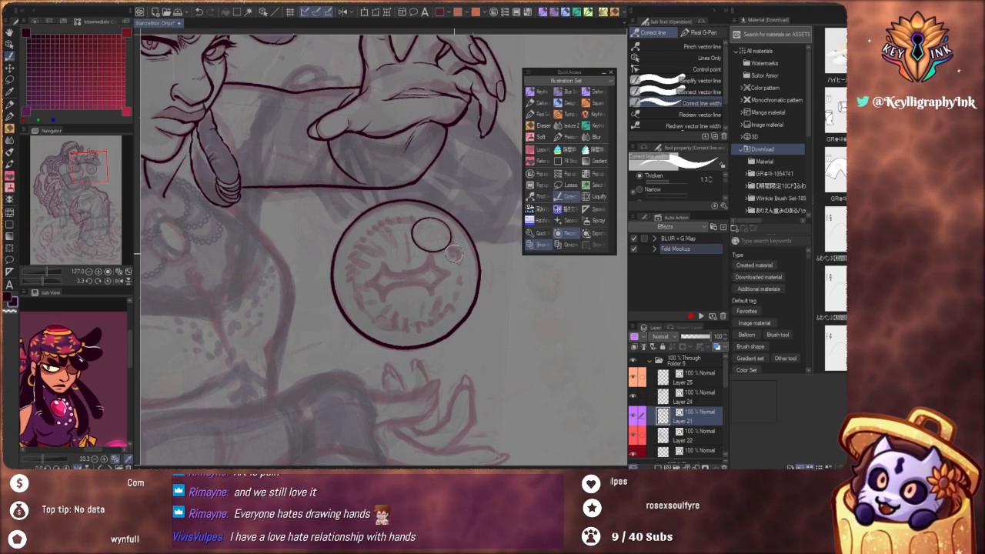
scroll(462, 271, "down", 5)
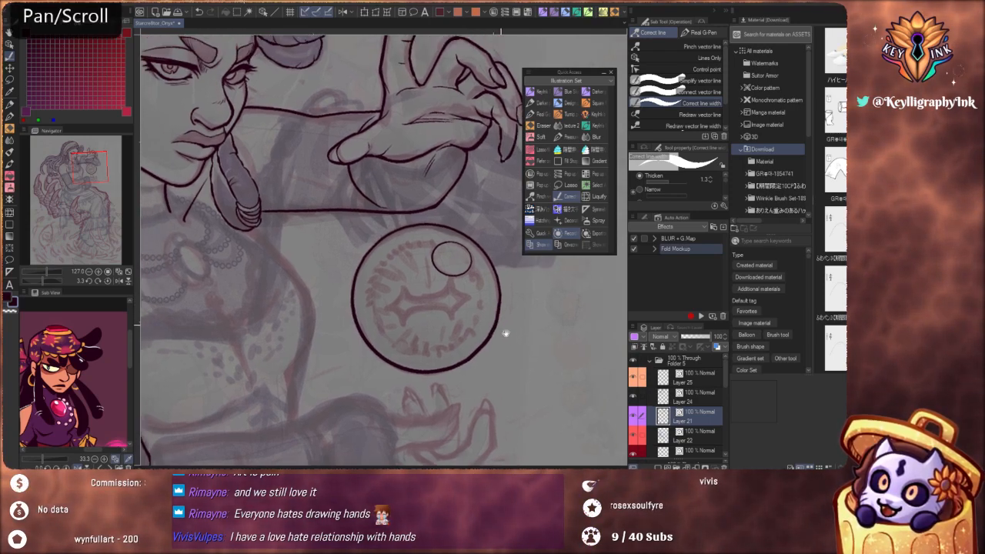
left_click_drag(491, 316, 495, 313)
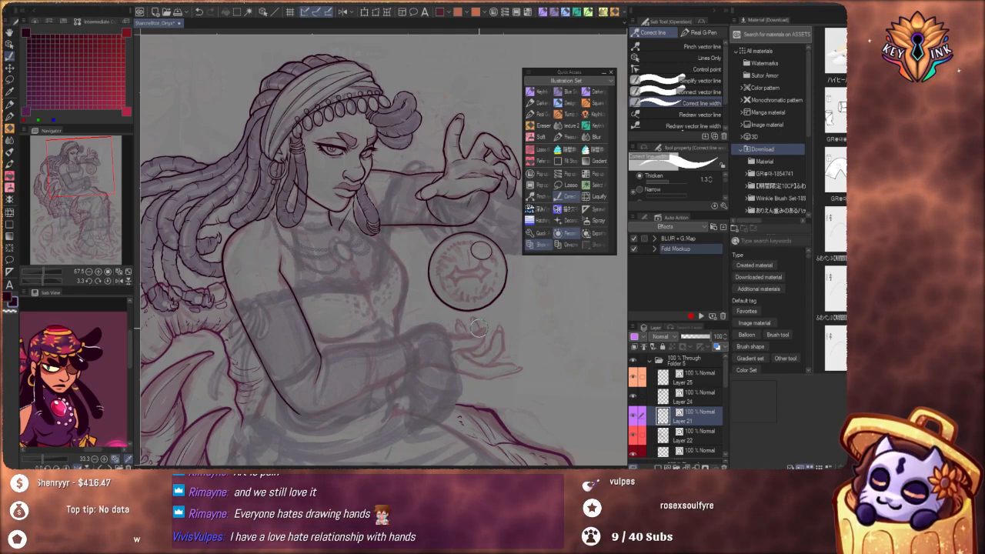
Ink the chest's outer contour from beneath the banded front hair lock toward the waist with the Real G-pen, redoing strokes as needed
left_click(539, 114)
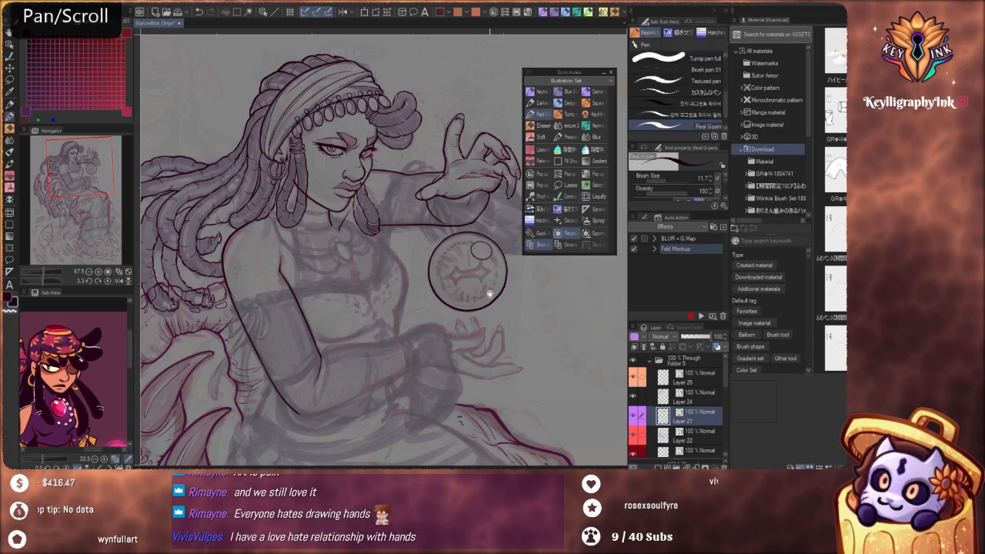
left_click_drag(489, 293, 473, 314)
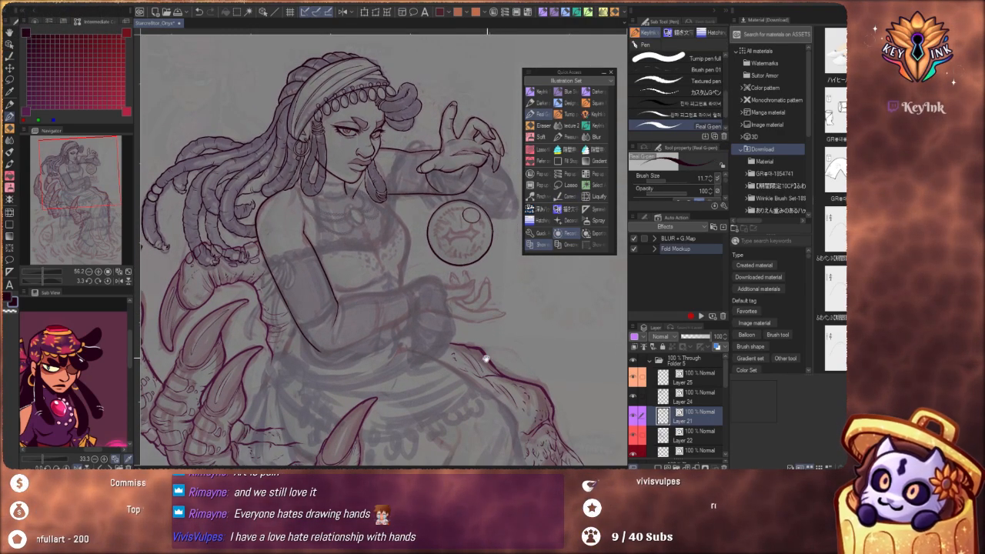
left_click_drag(486, 359, 529, 366)
left_click_drag(440, 236, 475, 251)
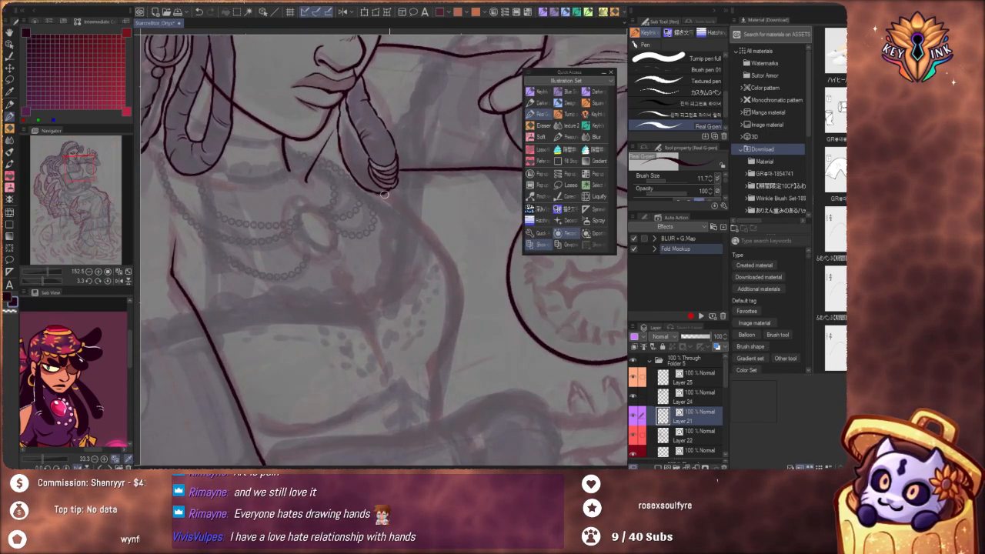
key("ctrl+z")
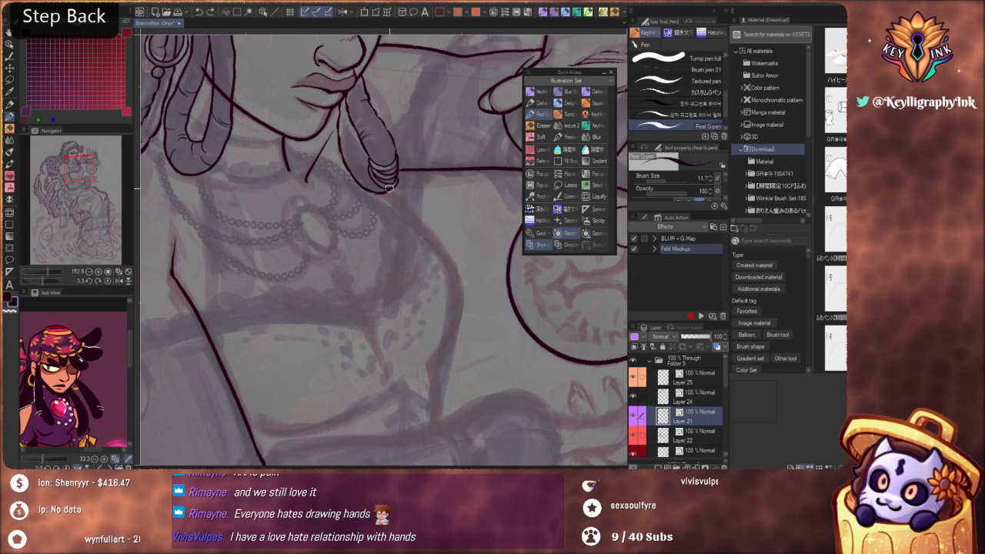
left_click_drag(387, 193, 453, 261)
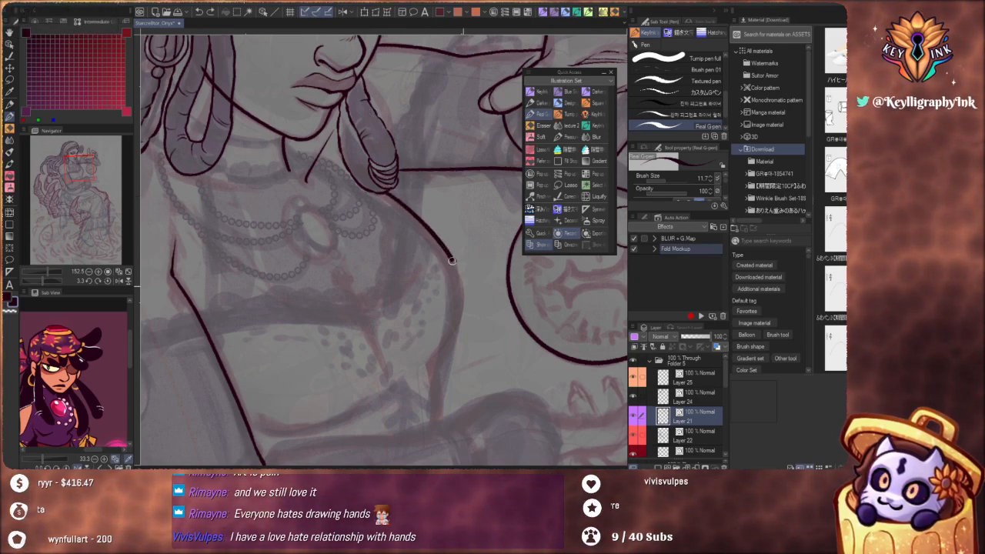
key("ctrl+z")
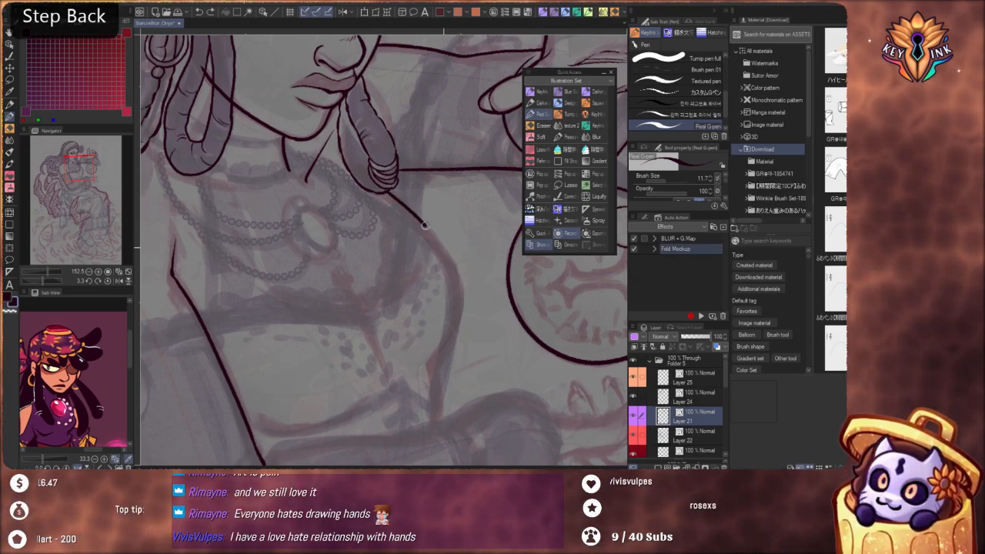
left_click_drag(425, 225, 454, 270)
scroll(431, 191, "down", 5)
left_click_drag(432, 213, 425, 221)
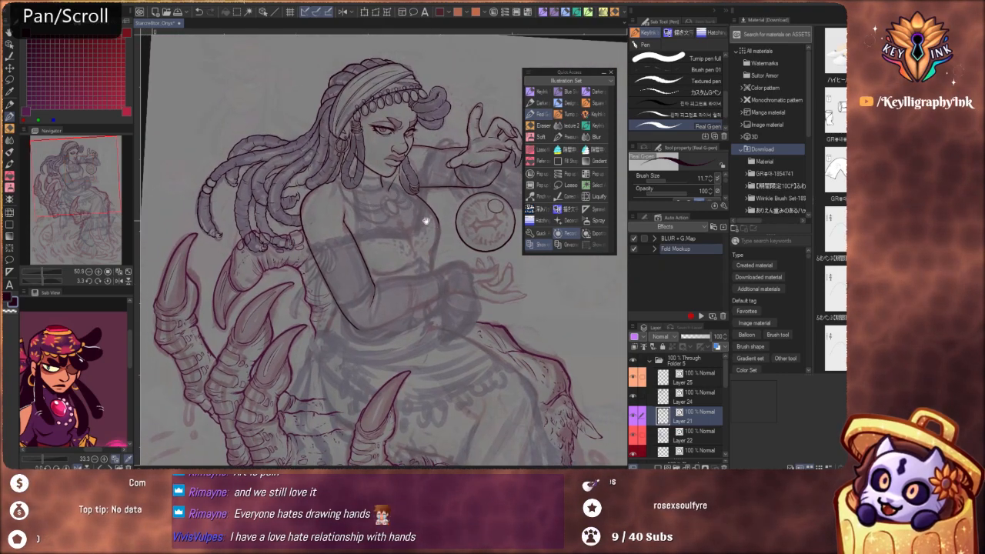
scroll(426, 221, "up", 7)
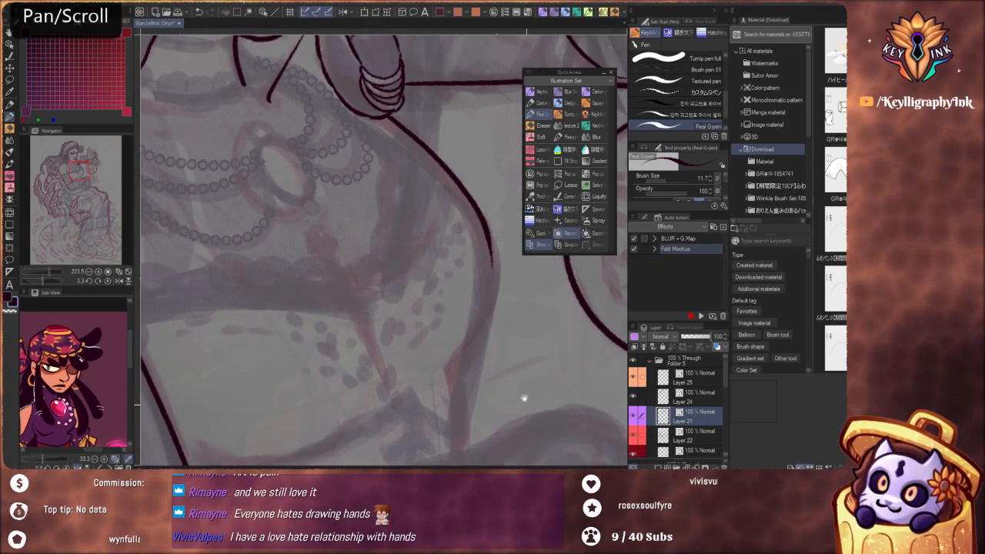
left_click_drag(523, 398, 462, 254)
left_click_drag(332, 212, 343, 283)
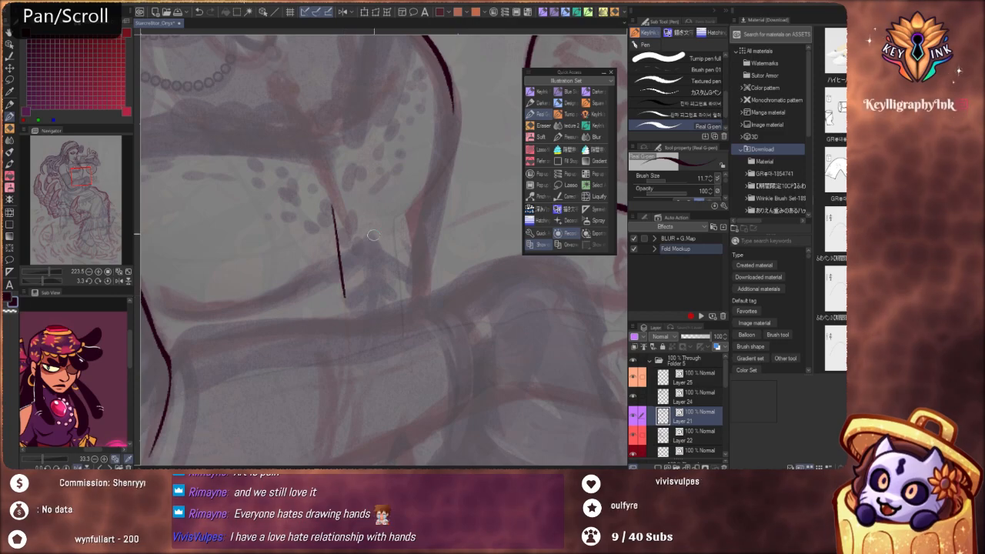
key("ctrl+z")
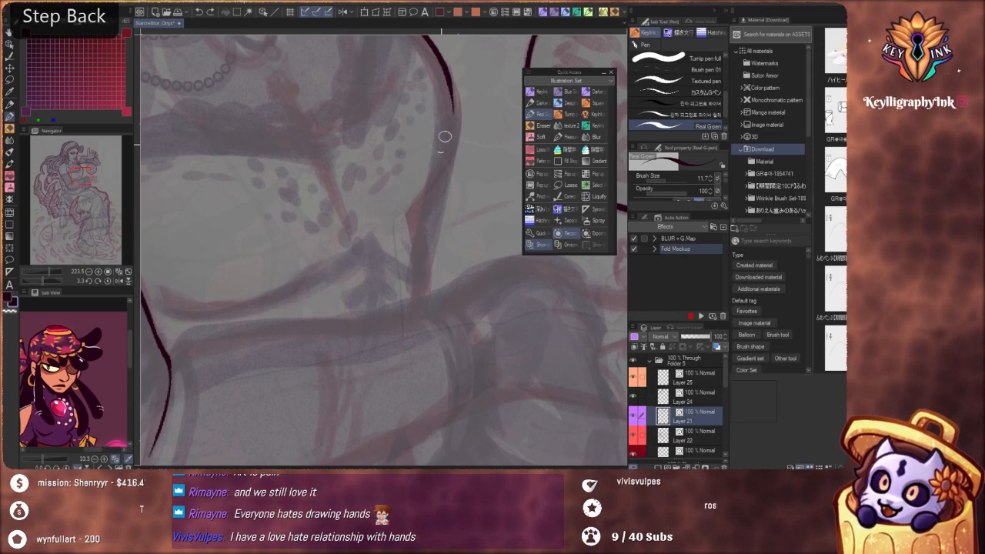
scroll(444, 136, "down", 8)
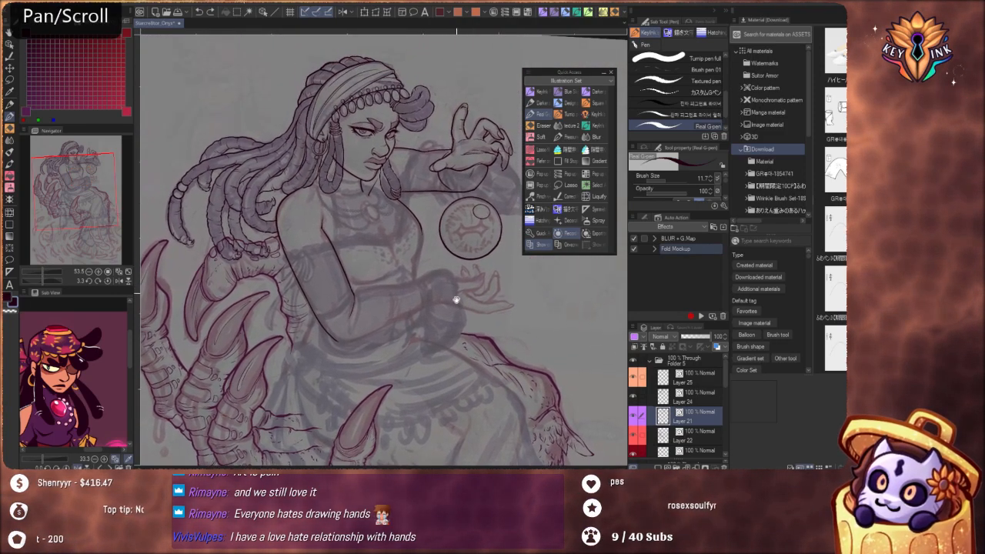
scroll(453, 148, "up", 6)
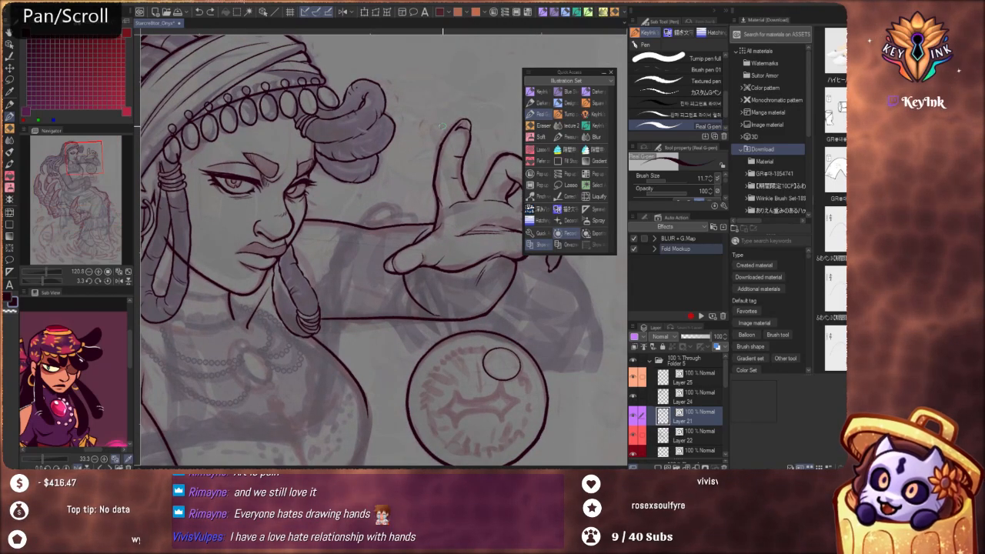
scroll(443, 126, "up", 5)
mouse_move(420, 121)
left_mouse_down()
mouse_move(406, 150)
mouse_move(418, 175)
left_mouse_up()
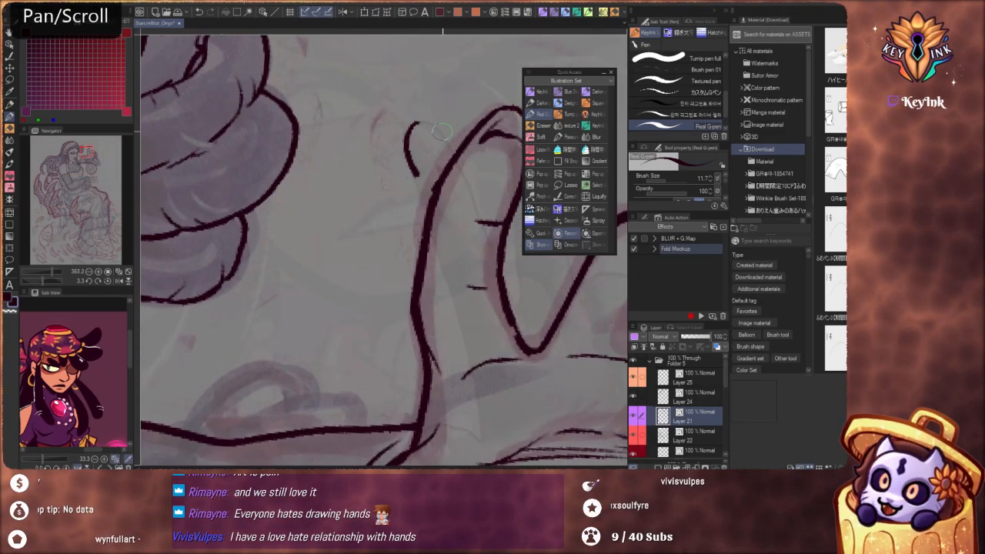
key("ctrl+z")
Redo the chest's outer contour with the Real G-pen, curving from beneath the banded hair lock around the side of the bust
scroll(451, 170, "down", 6)
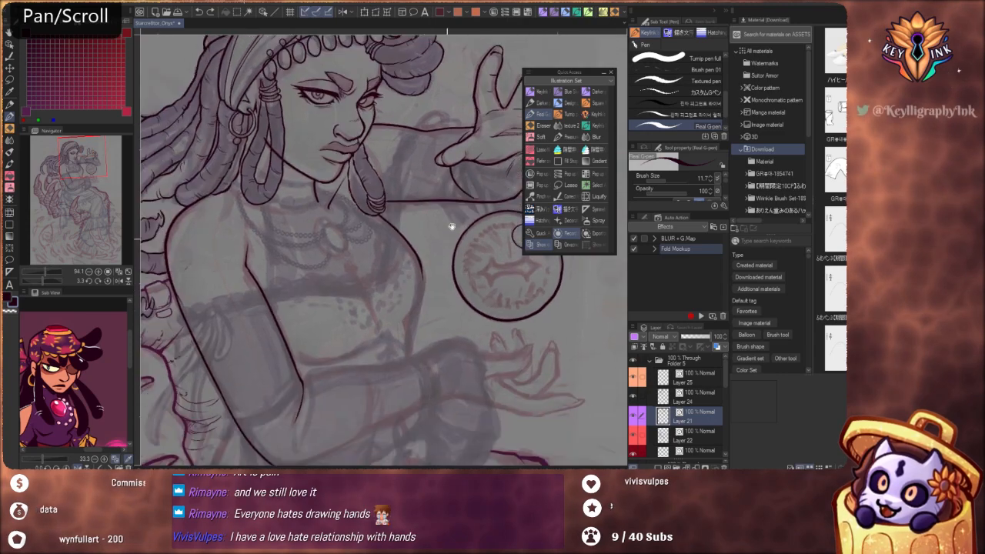
scroll(424, 230, "up", 3)
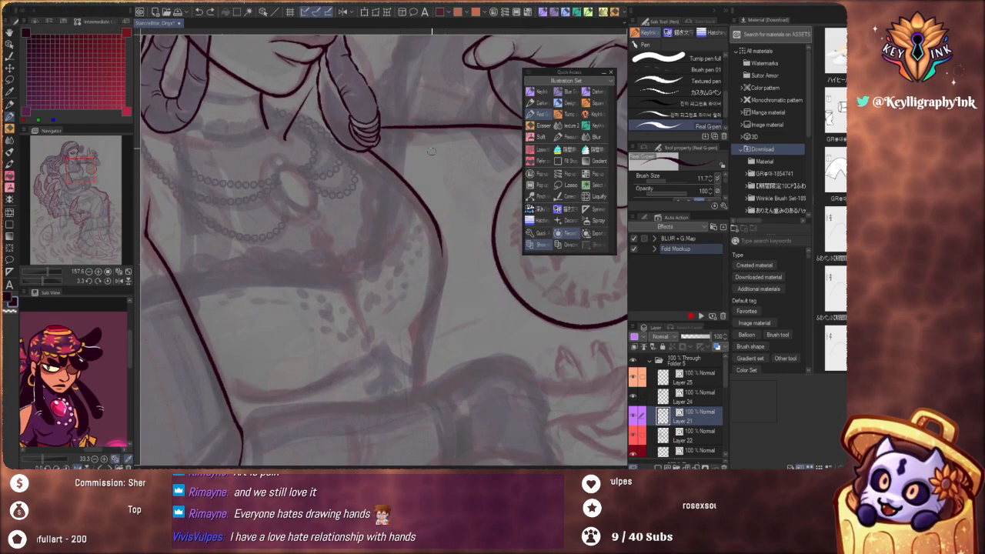
key("ctrl")
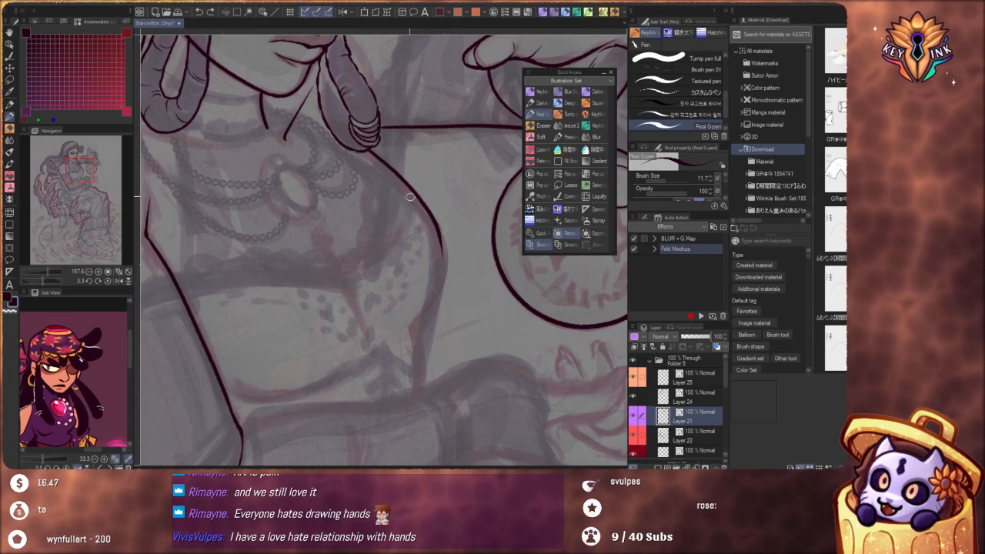
key("ctrl+alt")
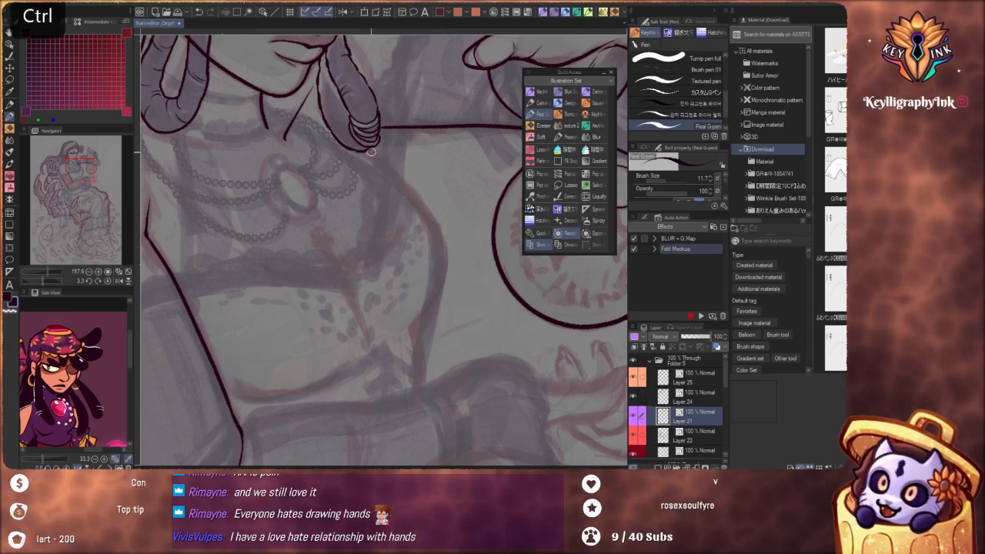
key("ctrl+z")
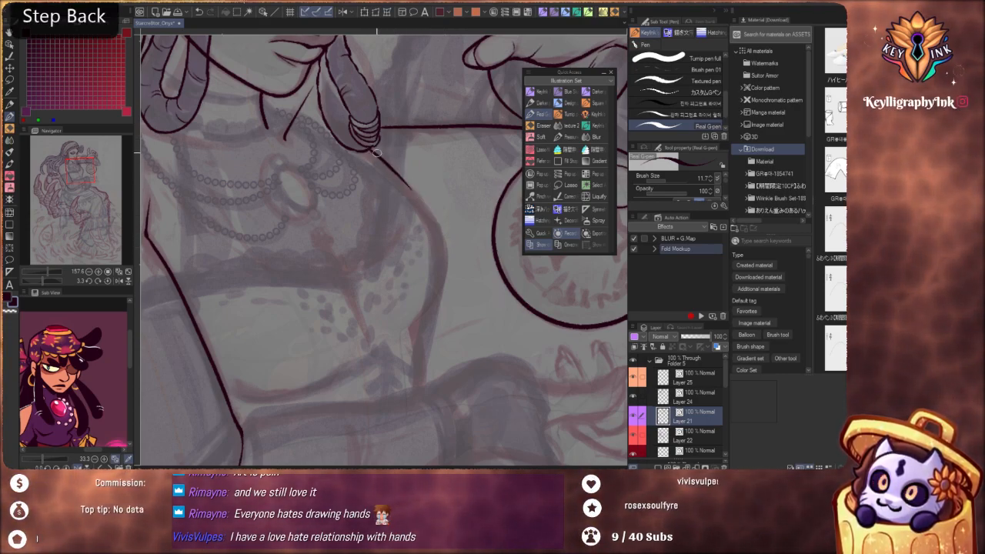
key("ctrl+z")
left_click_drag(408, 185, 439, 220)
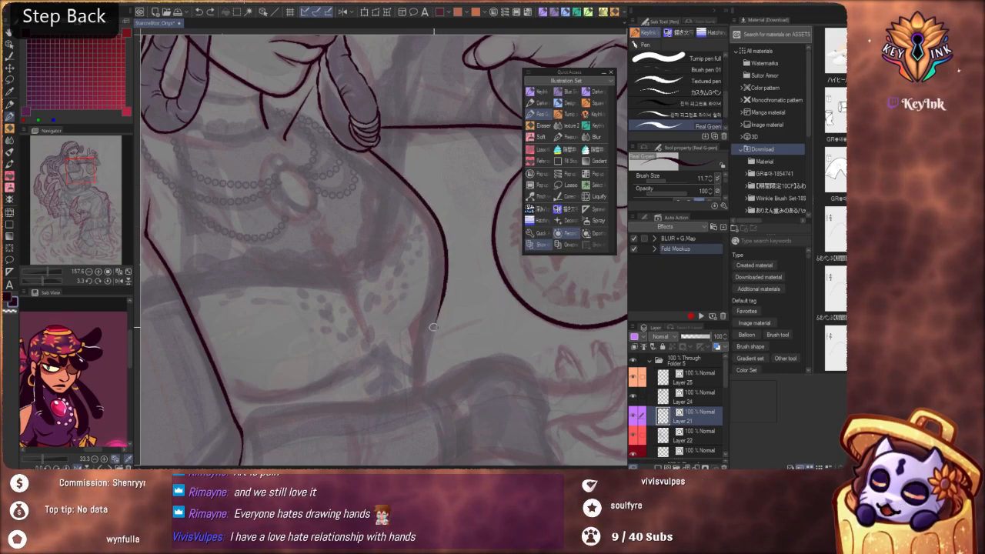
key("ctrl+z")
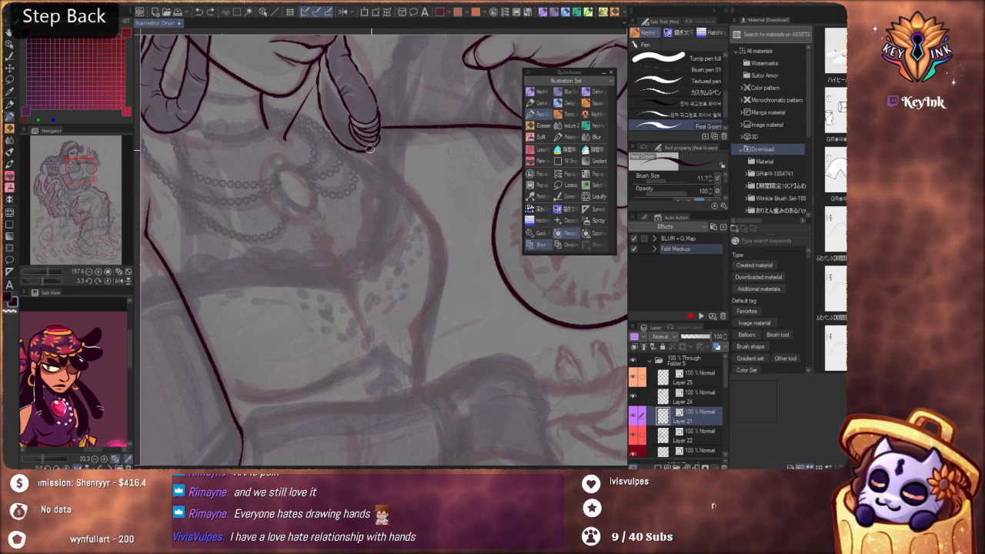
left_click_drag(437, 229, 441, 292)
key("ctrl+z")
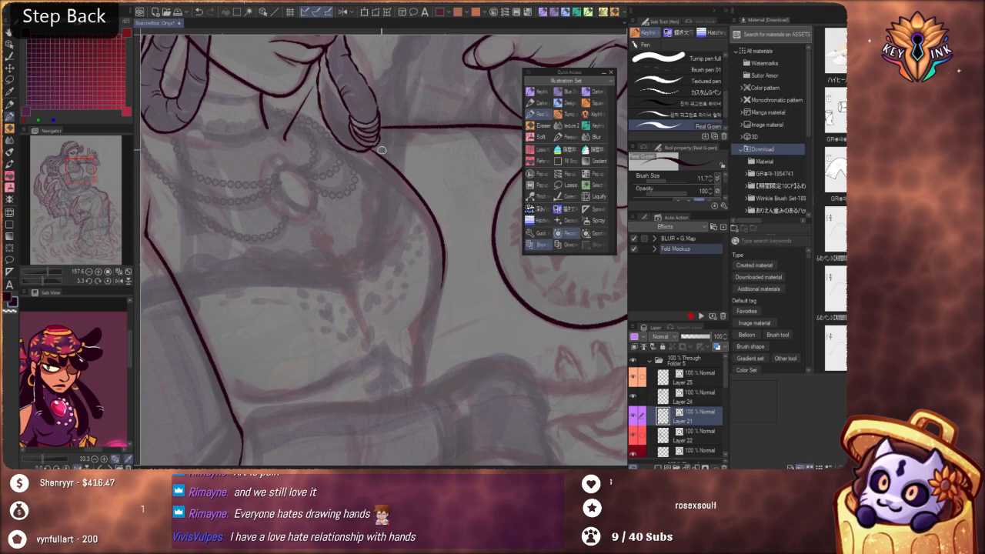
left_click_drag(371, 149, 441, 230)
key("ctrl+z")
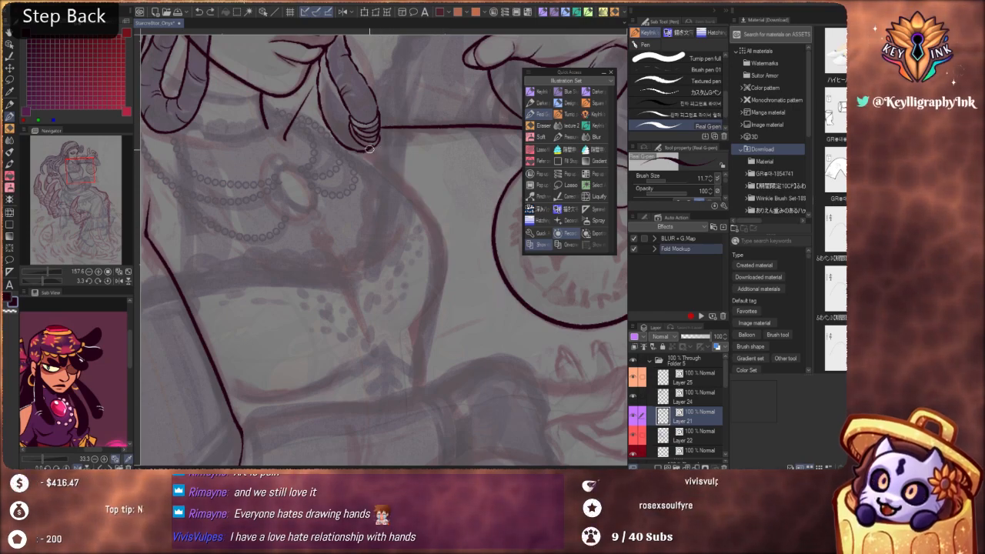
mouse_move(405, 182)
left_mouse_down()
mouse_move(440, 233)
mouse_move(437, 291)
left_mouse_up()
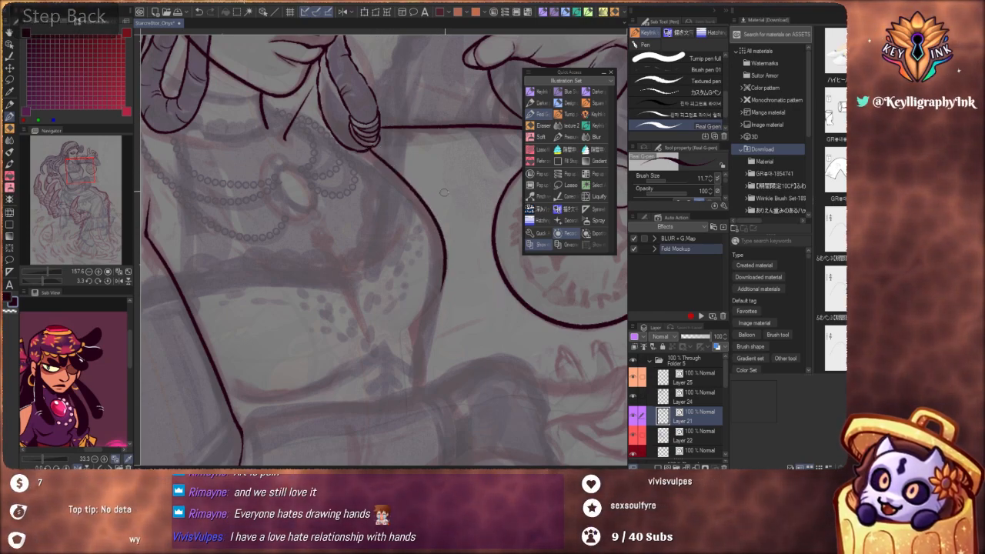
Try to extend the chest contour from the side of the bust down toward the forearm, redoing the stroke several times
scroll(402, 251, "down", 4)
scroll(402, 251, "down", 5)
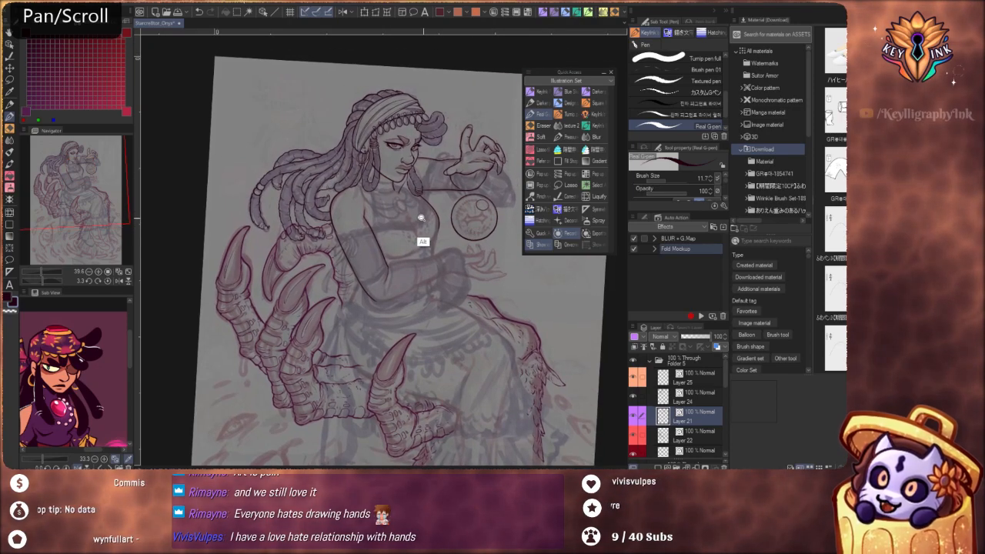
scroll(423, 218, "up", 6)
scroll(456, 228, "up", 5)
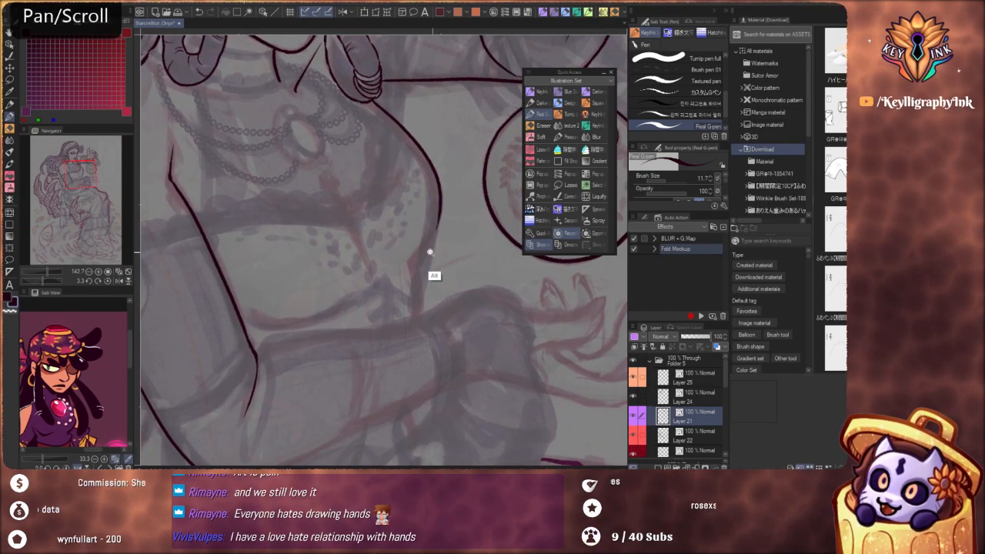
key("ctrl+z")
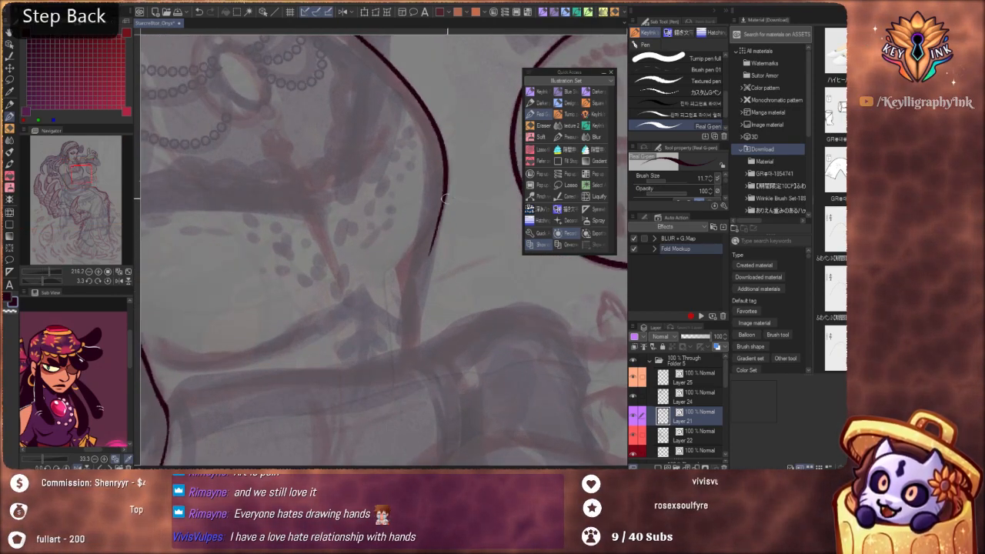
left_click_drag(461, 176, 445, 211)
mouse_move(419, 261)
left_mouse_down()
mouse_move(440, 213)
mouse_move(467, 191)
mouse_move(474, 240)
left_mouse_up()
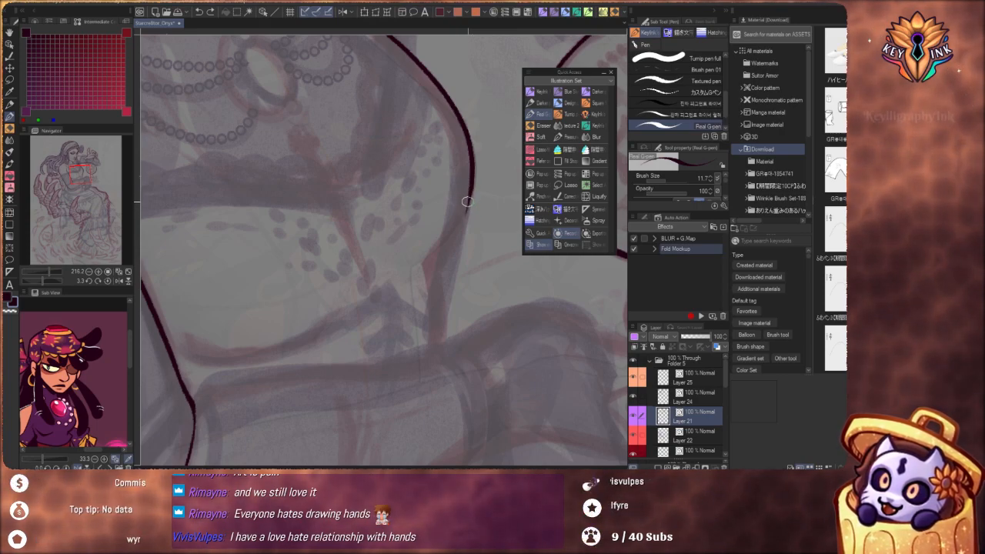
key("ctrl+z")
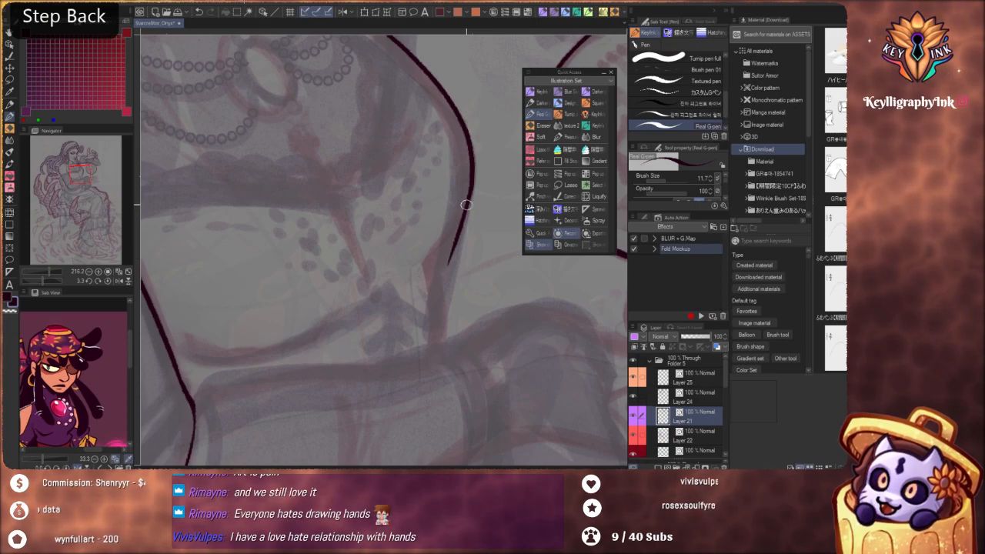
key("ctrl+z")
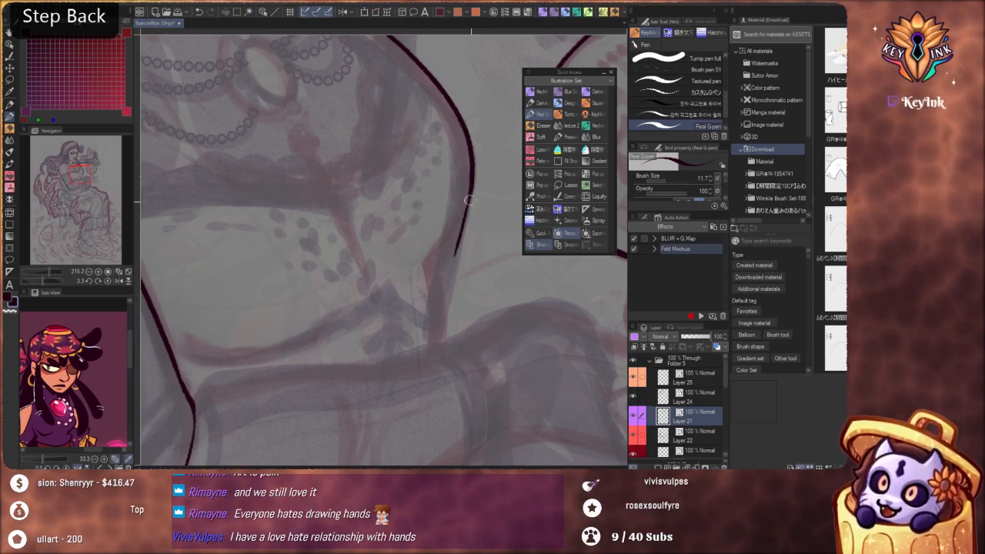
left_click_drag(465, 202, 451, 260)
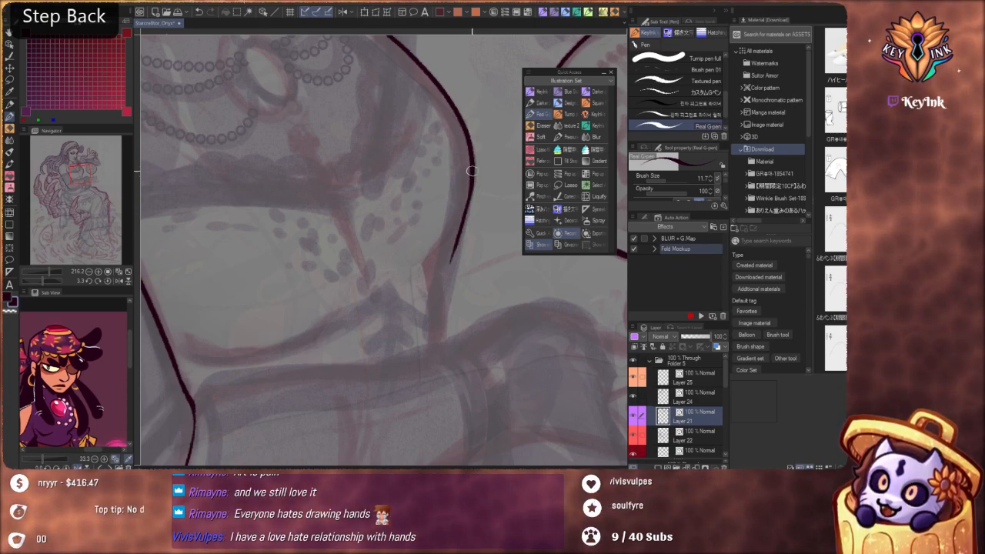
mouse_move(465, 165)
left_mouse_down()
mouse_move(440, 214)
mouse_move(451, 257)
mouse_move(447, 357)
mouse_move(444, 348)
left_mouse_up()
Rotate the canvas slightly and ink the bust's underside curving inward toward the ribs, redrawing the tapered stroke until it joins the chest contour
scroll(444, 292, "down", 5)
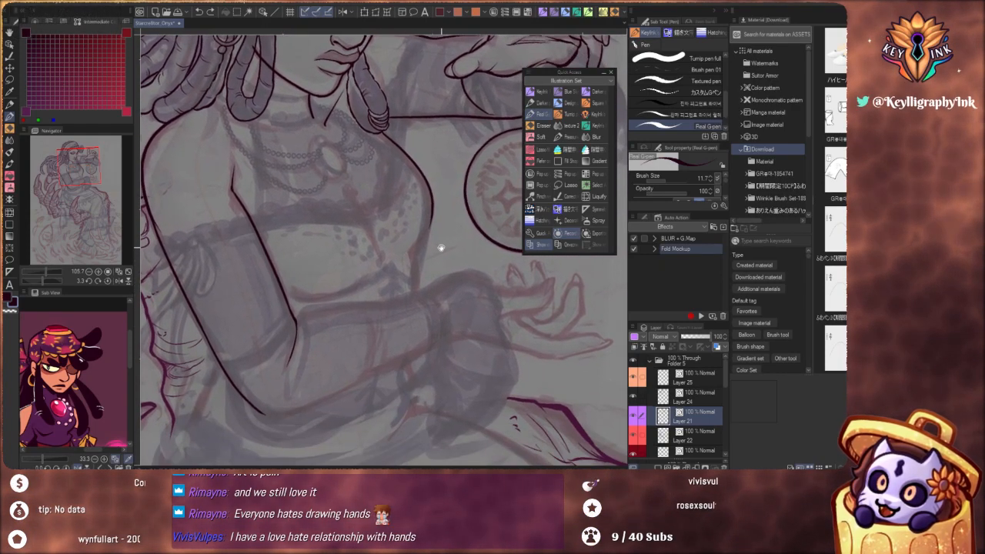
scroll(448, 257, "down", 2)
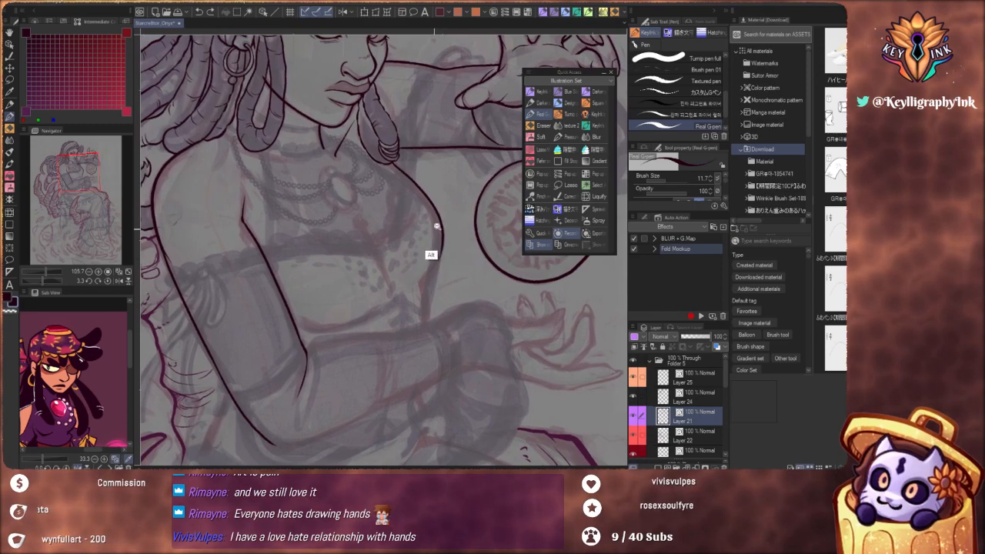
scroll(415, 267, "up", 3)
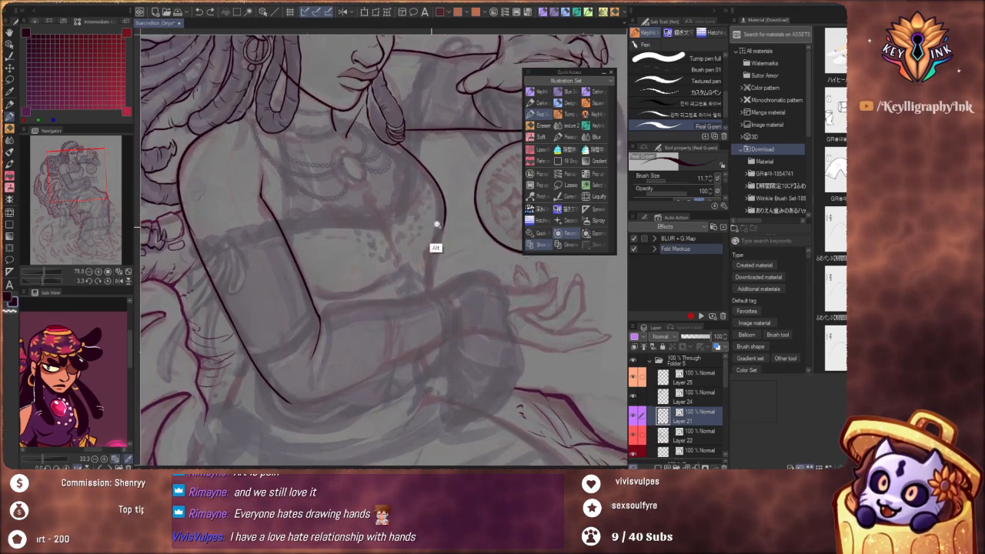
scroll(437, 282, "up", 4)
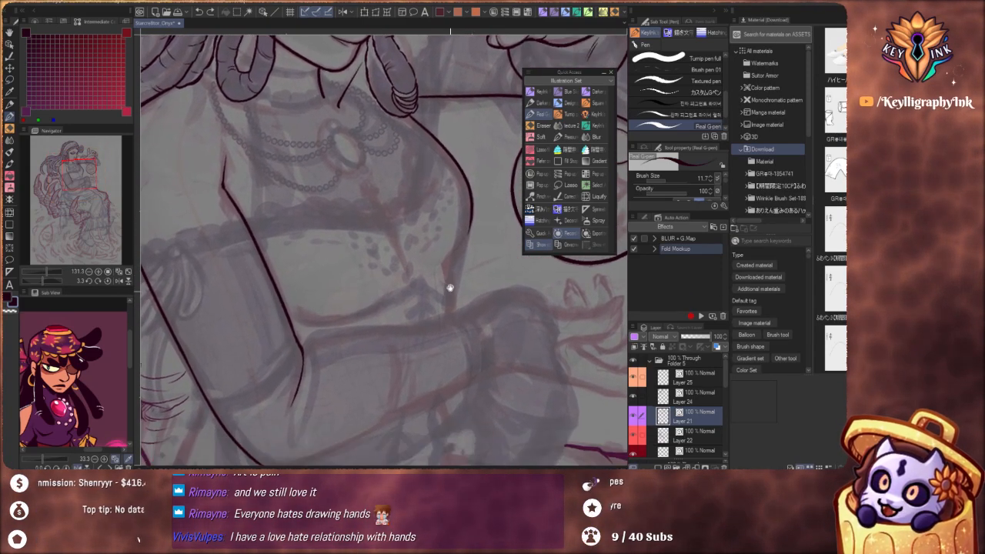
left_click_drag(461, 375, 395, 385)
scroll(432, 254, "up", 2)
left_click_drag(495, 281, 483, 263)
scroll(472, 216, "up", 3)
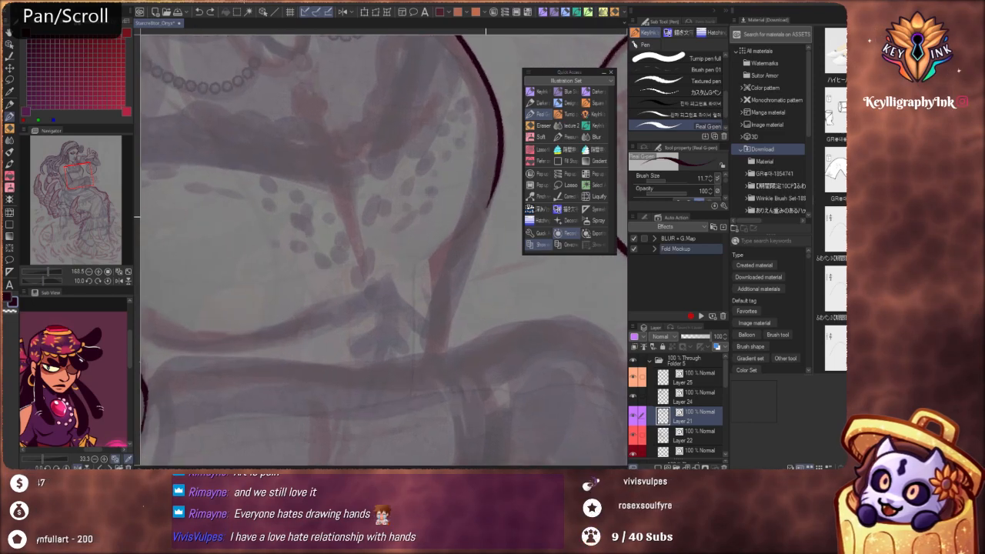
key("ctrl+z")
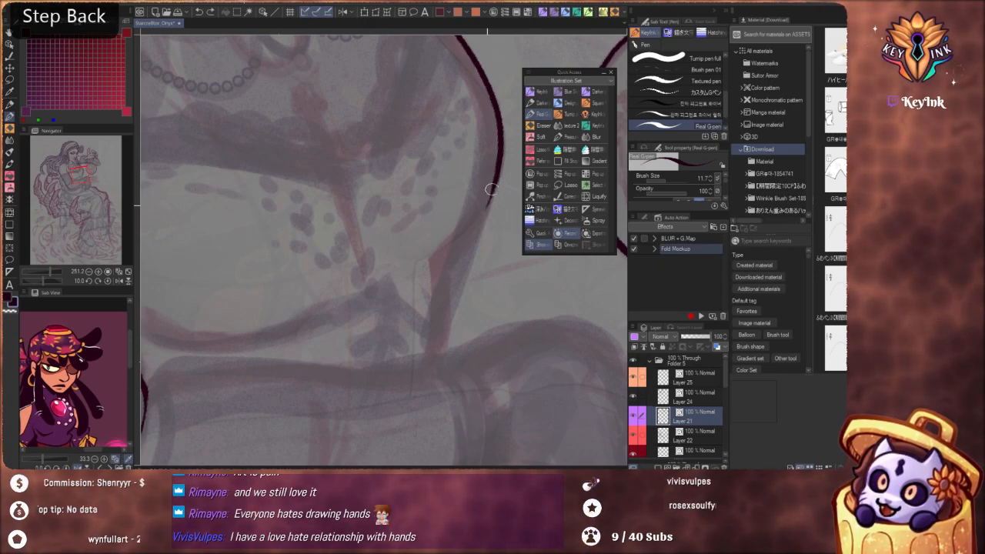
left_click_drag(494, 190, 468, 248)
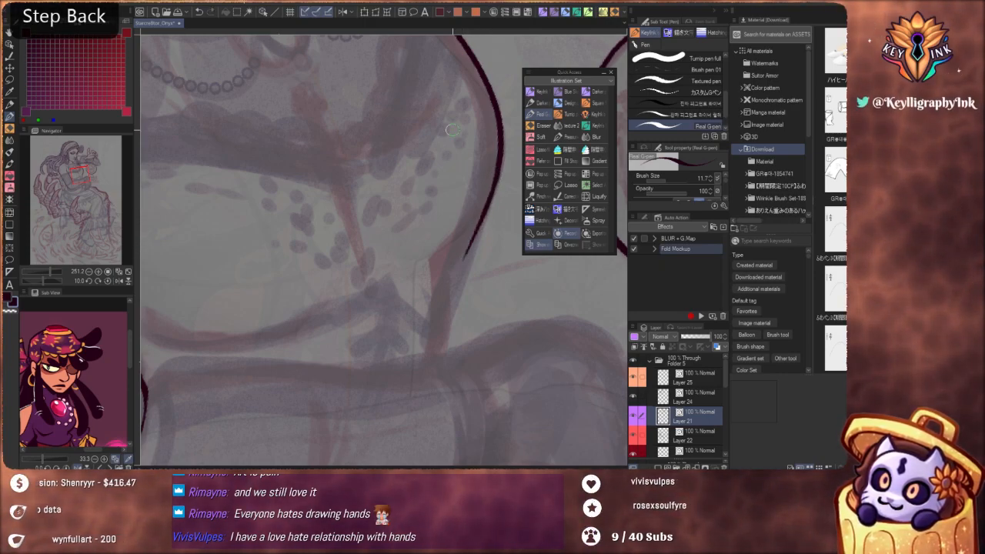
key("ctrl+z")
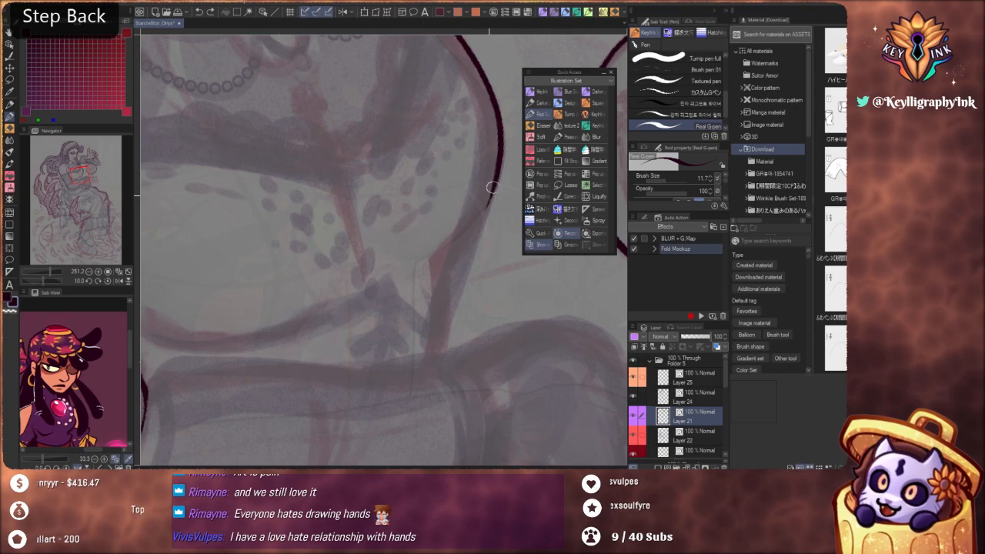
left_click_drag(493, 192, 456, 270)
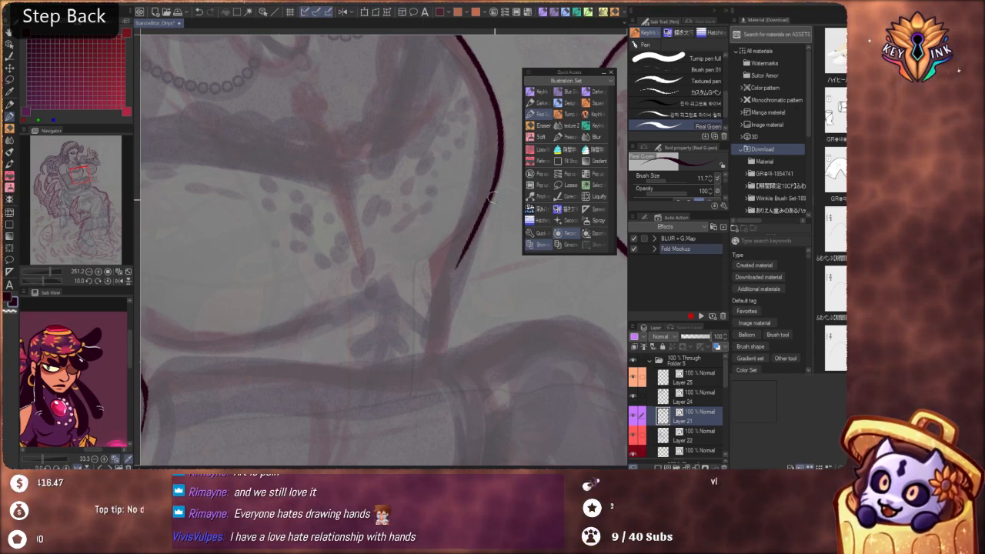
left_click_drag(494, 188, 453, 277)
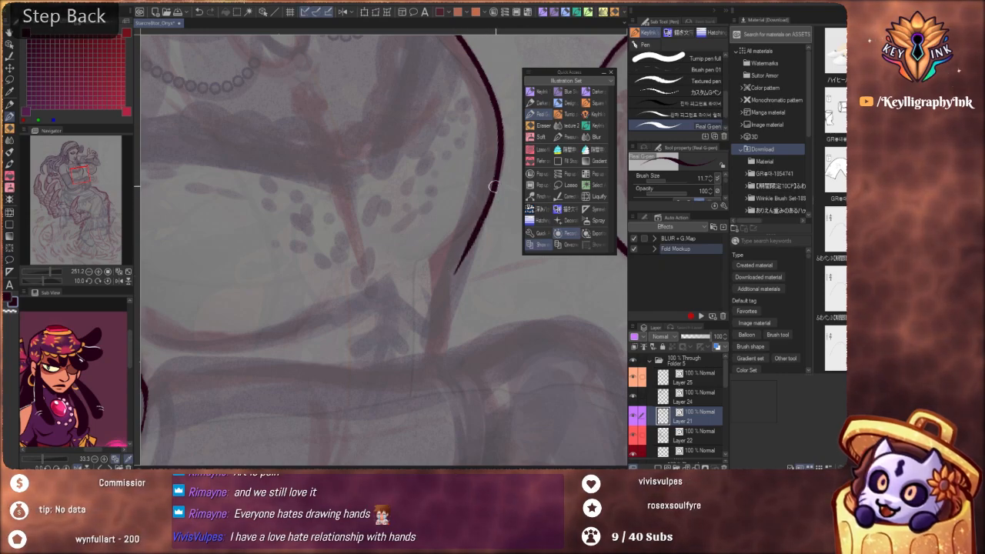
key("ctrl+z")
left_click_drag(494, 185, 452, 276)
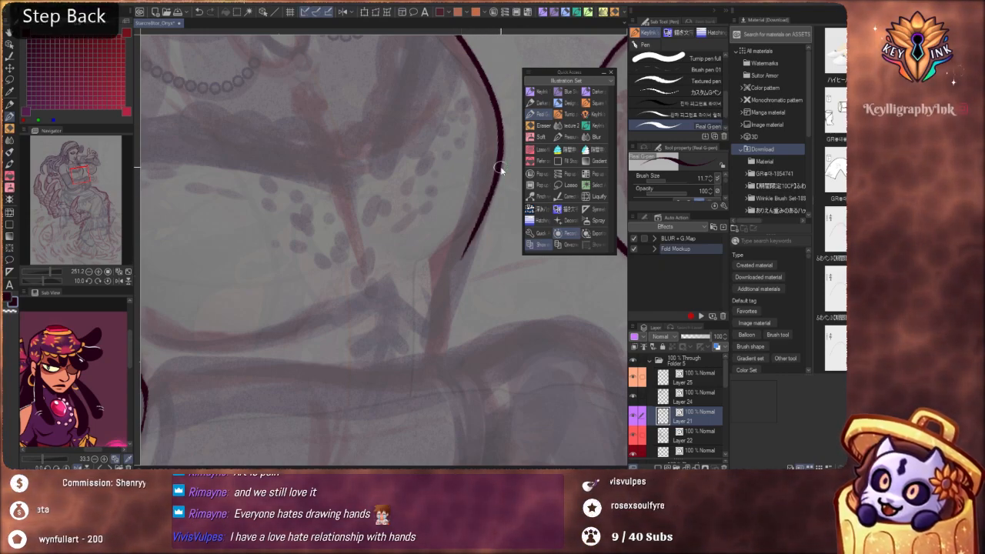
key("ctrl+z")
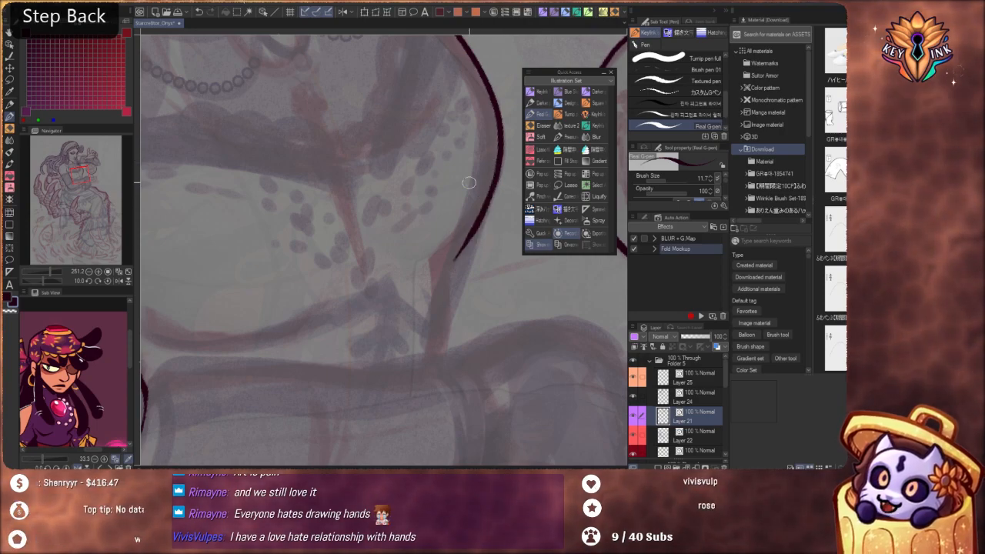
Examine the inked torso and arm against the sketched forearm, the draped skirt and the surrounding claws
scroll(451, 198, "down", 8)
mouse_move(474, 265)
left_mouse_down()
mouse_move(395, 319)
mouse_move(403, 334)
mouse_move(432, 297)
mouse_move(424, 238)
mouse_move(440, 292)
mouse_move(405, 231)
left_mouse_up()
scroll(405, 231, "up", 4)
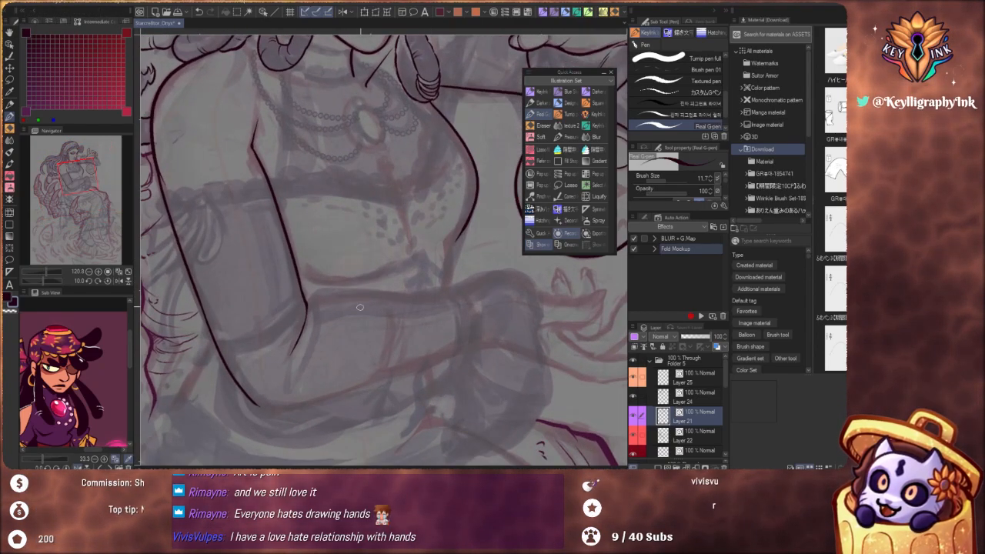
scroll(439, 270, "up", 2)
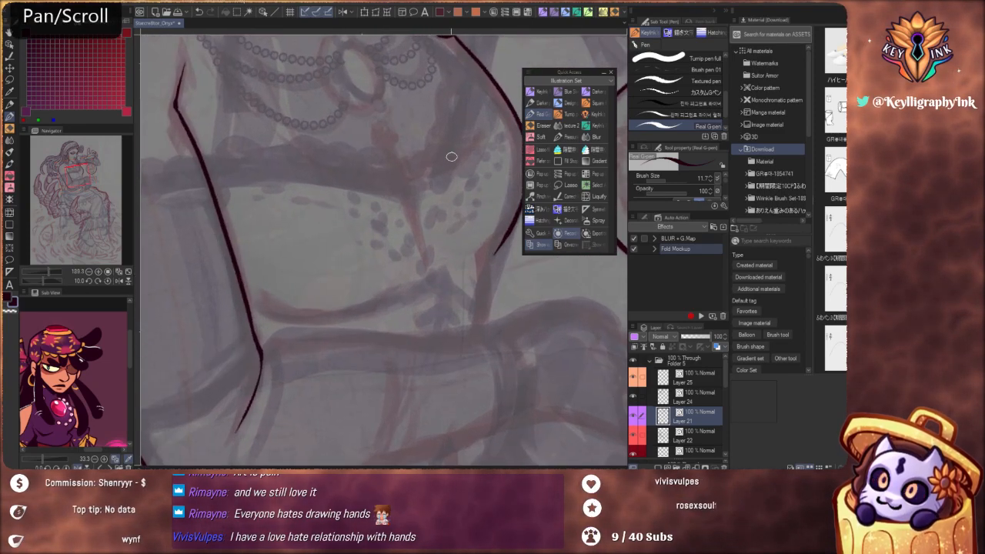
scroll(503, 248, "down", 4)
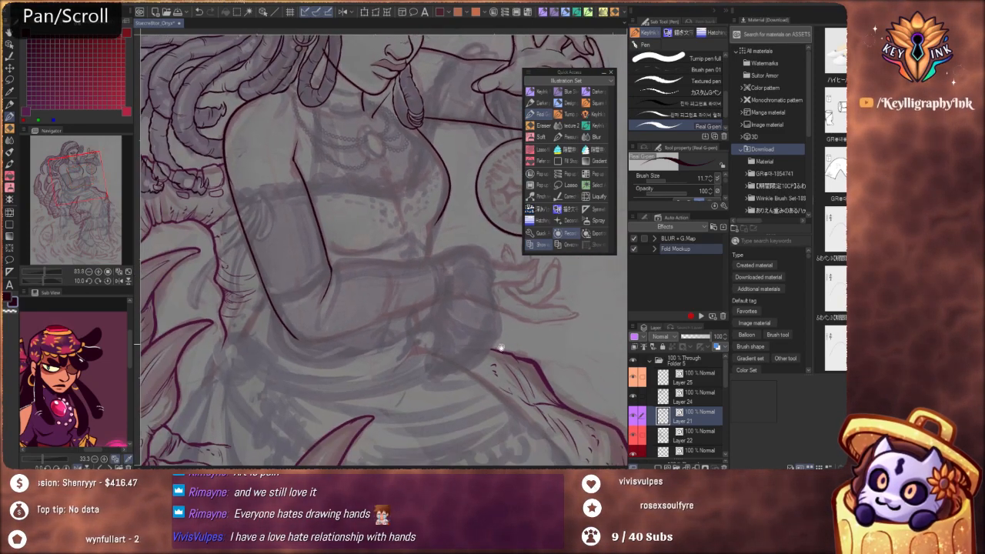
left_click_drag(501, 348, 424, 253)
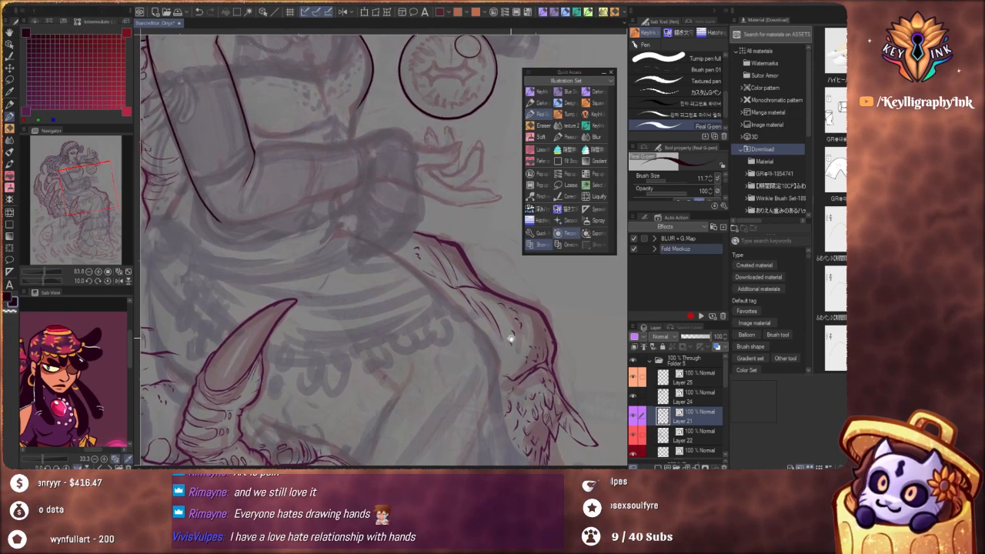
left_click_drag(511, 339, 533, 316)
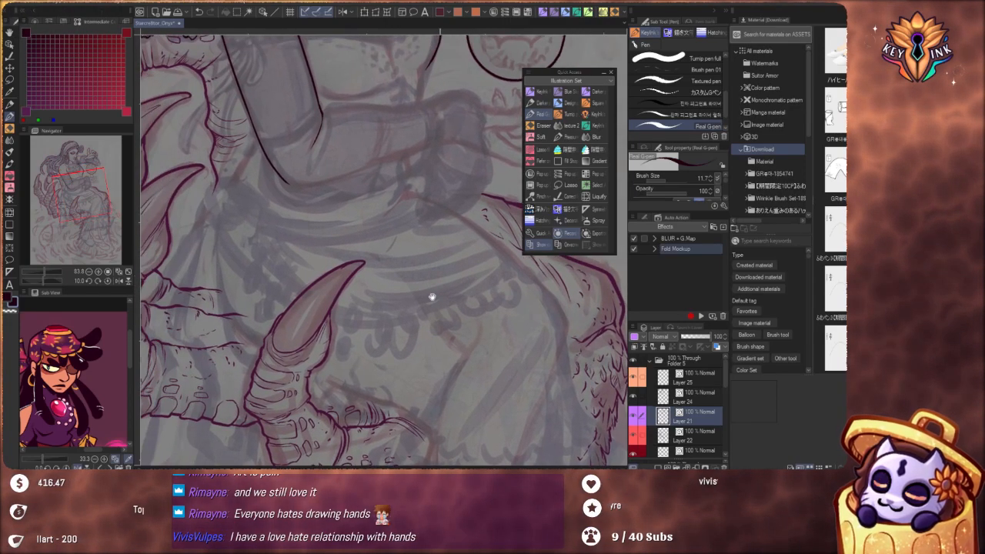
left_click_drag(366, 300, 426, 349)
mouse_move(354, 238)
left_mouse_down()
mouse_move(411, 287)
mouse_move(396, 250)
left_mouse_up()
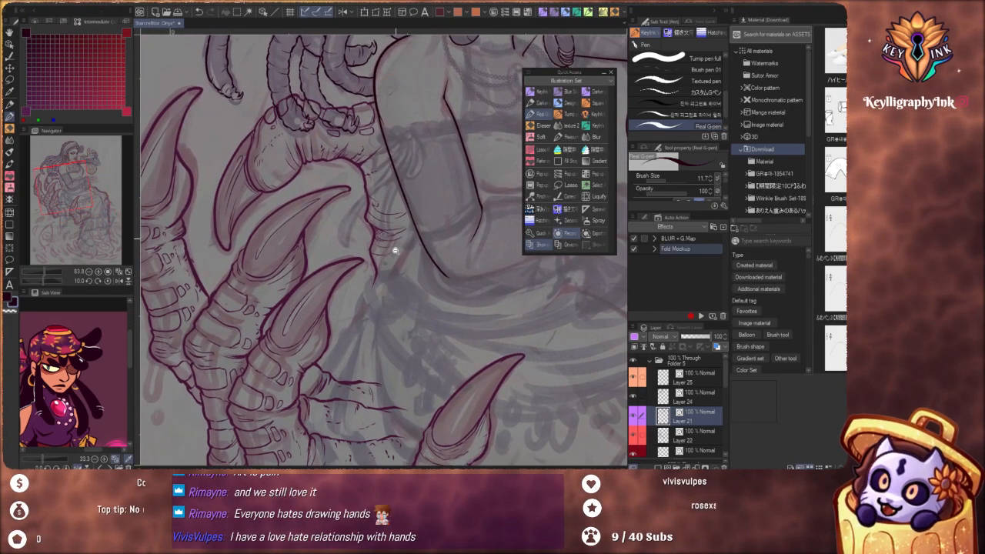
Try to ink a short back contour from the arm's outer edge above the elbow down toward the skirt, undoing each attempt
scroll(395, 251, "up", 4)
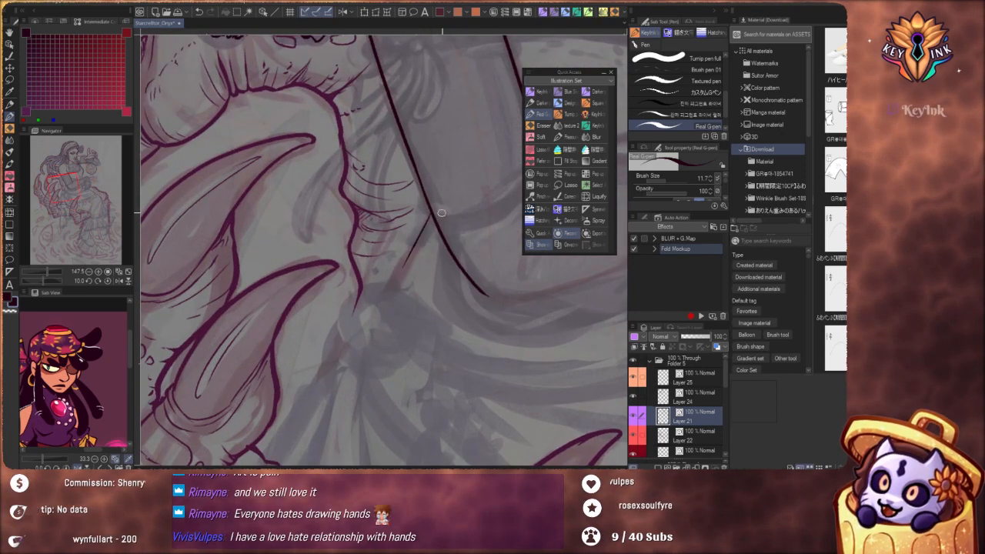
key("ctrl+z")
scroll(429, 230, "down", 5)
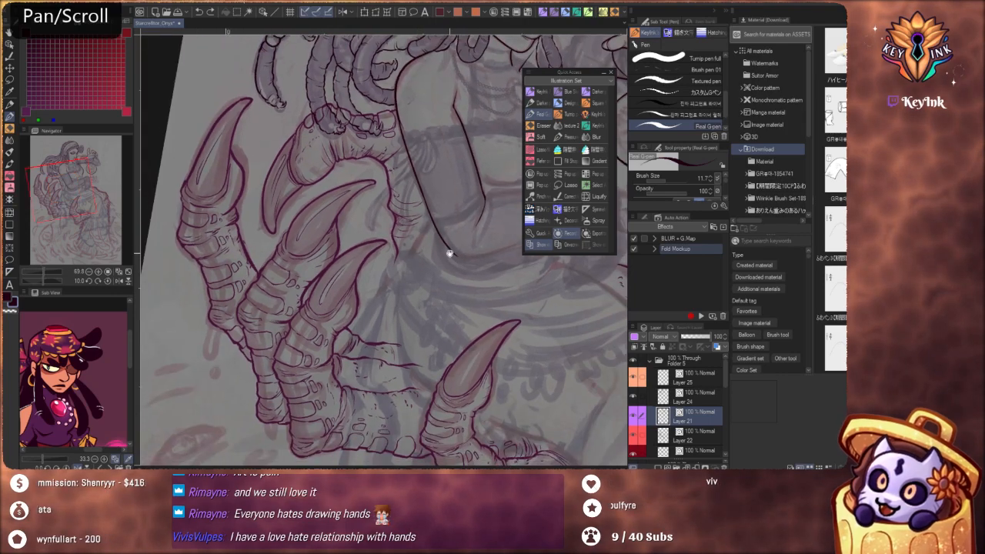
mouse_move(449, 253)
left_mouse_down()
mouse_move(420, 312)
mouse_move(438, 250)
left_mouse_up()
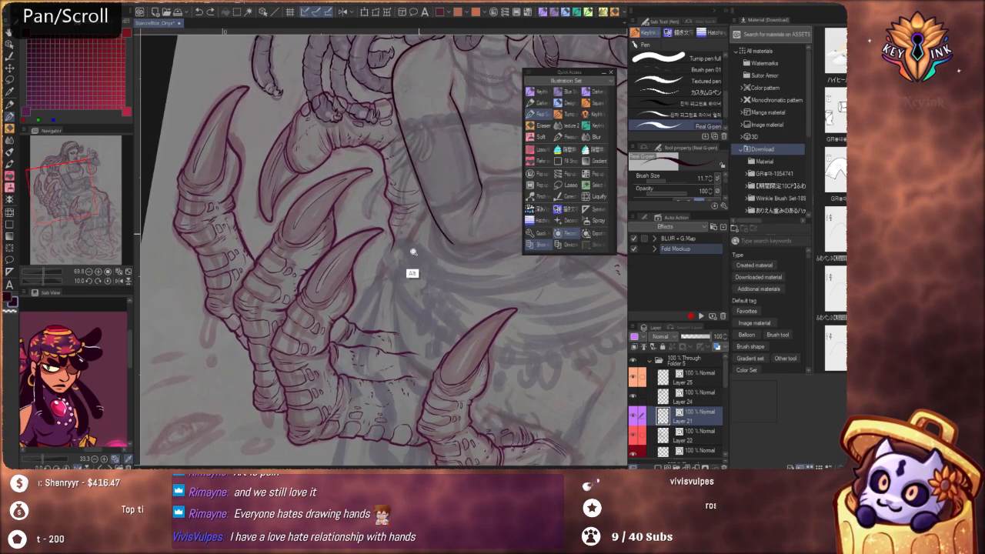
scroll(416, 258, "up", 3)
scroll(431, 200, "up", 2)
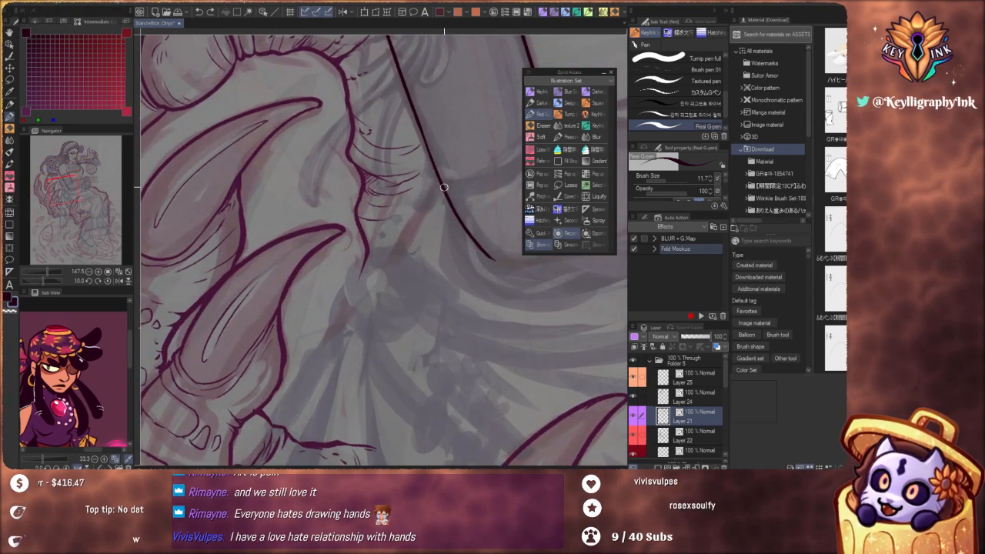
key("ctrl+z")
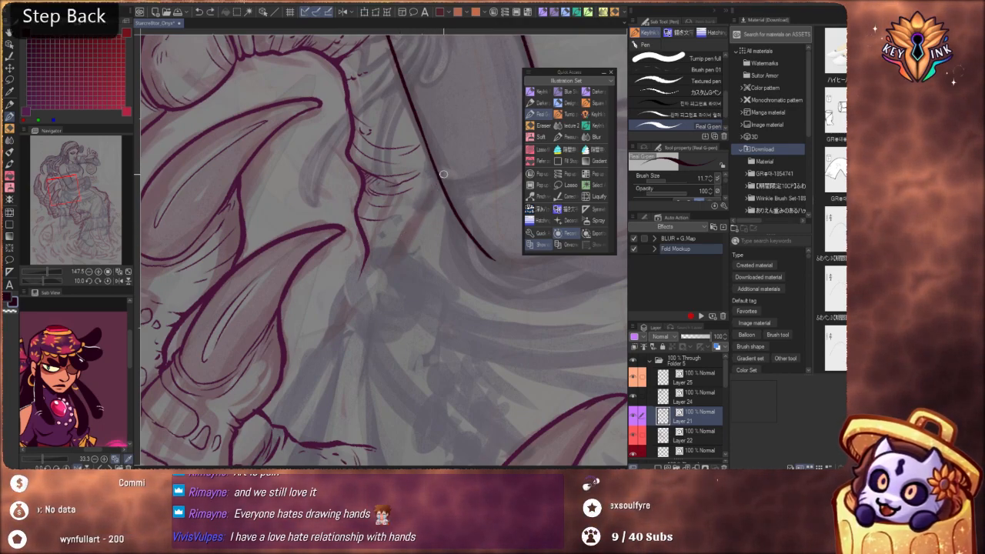
Examine the inked upper arm, inner elbow and bust contour against the sketched forearm, neckline and waist
left_click_drag(447, 157, 380, 330)
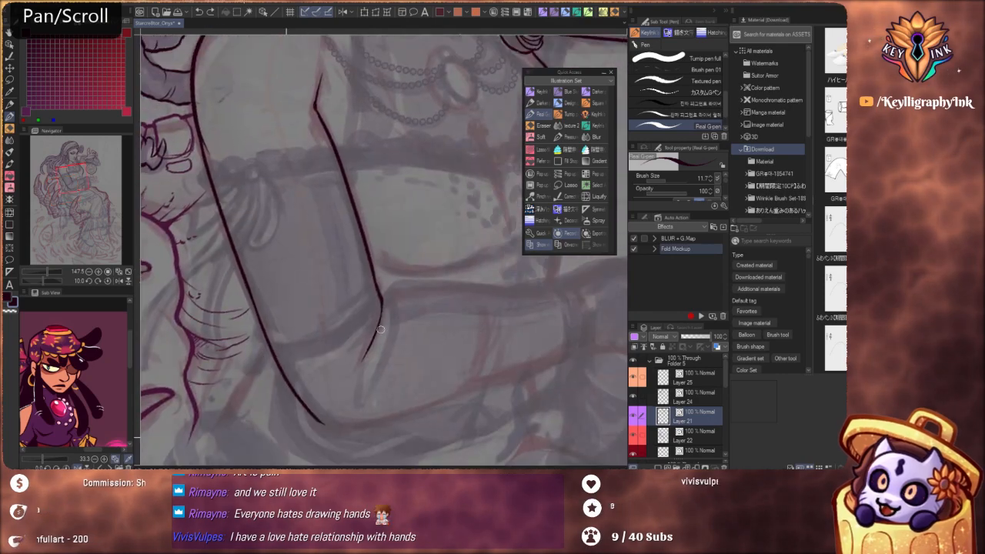
scroll(401, 339, "down", 4)
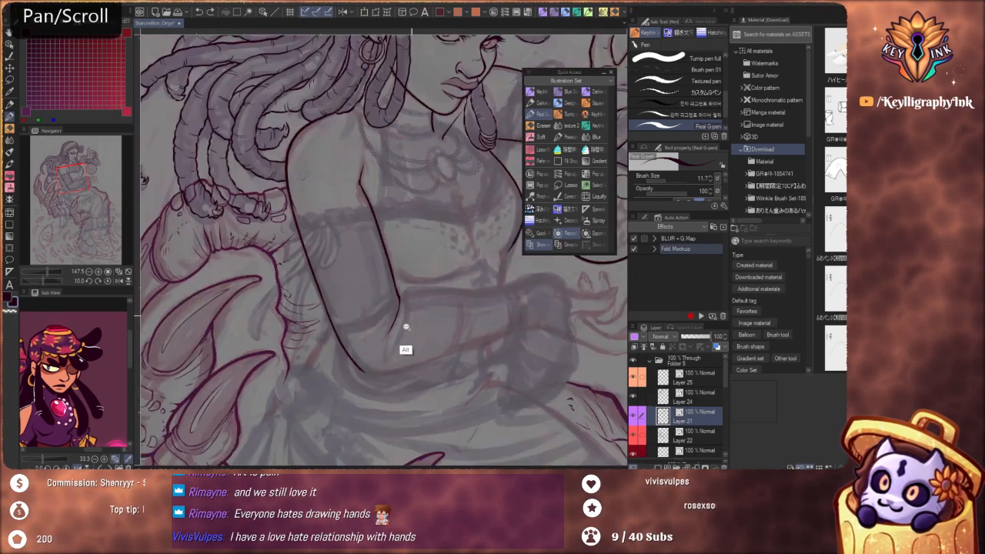
left_click_drag(445, 379, 451, 297)
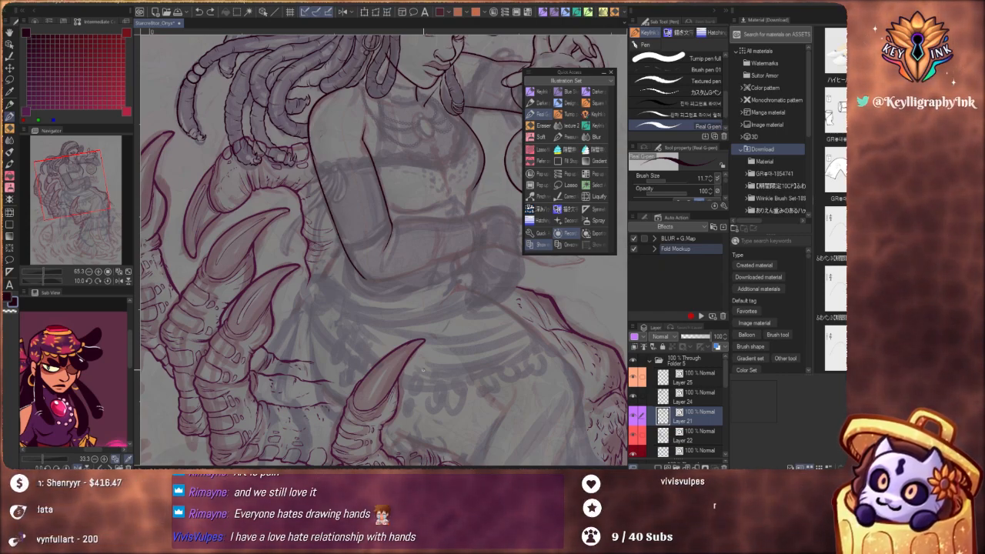
left_click_drag(456, 158, 449, 222)
scroll(455, 223, "up", 5)
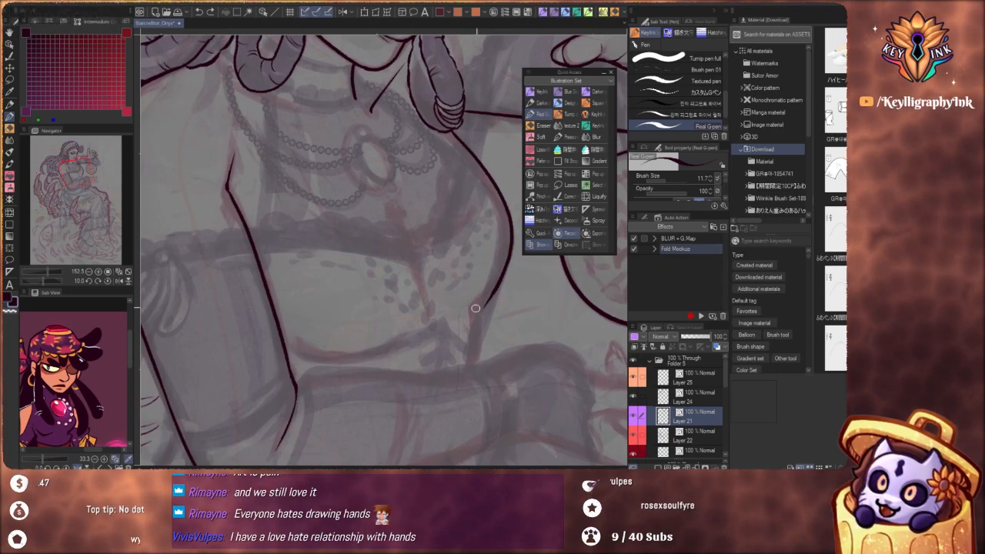
left_click_drag(455, 160, 456, 191)
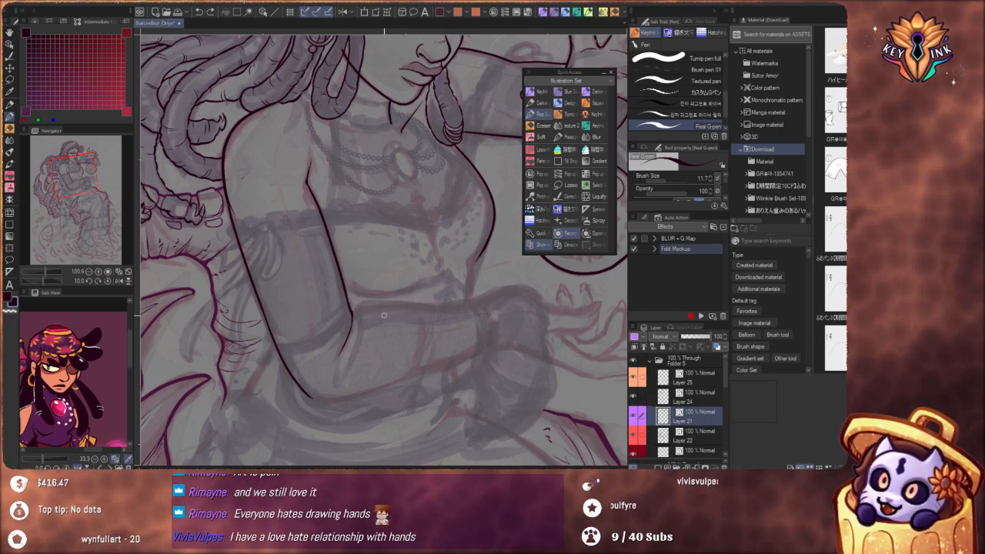
scroll(472, 208, "up", 3)
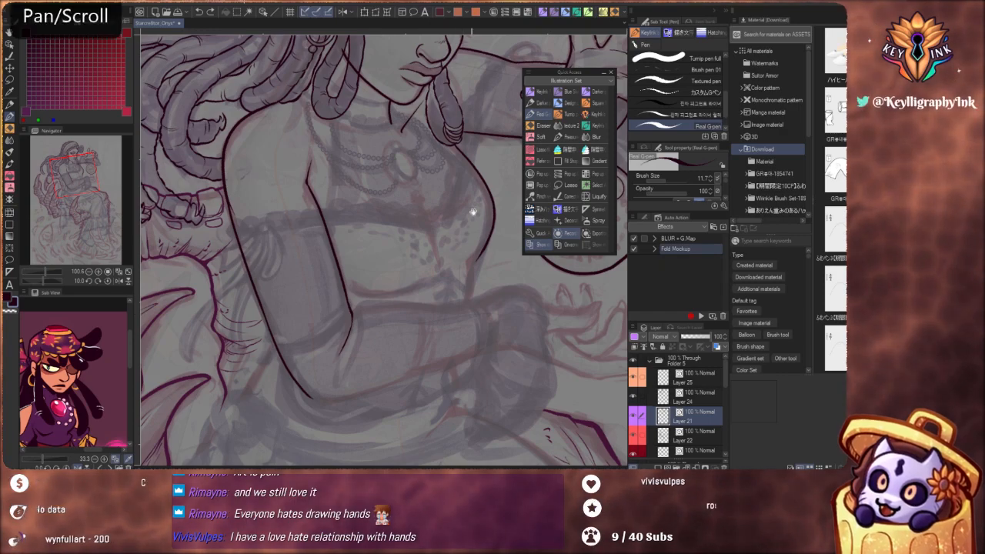
scroll(455, 192, "down", 2)
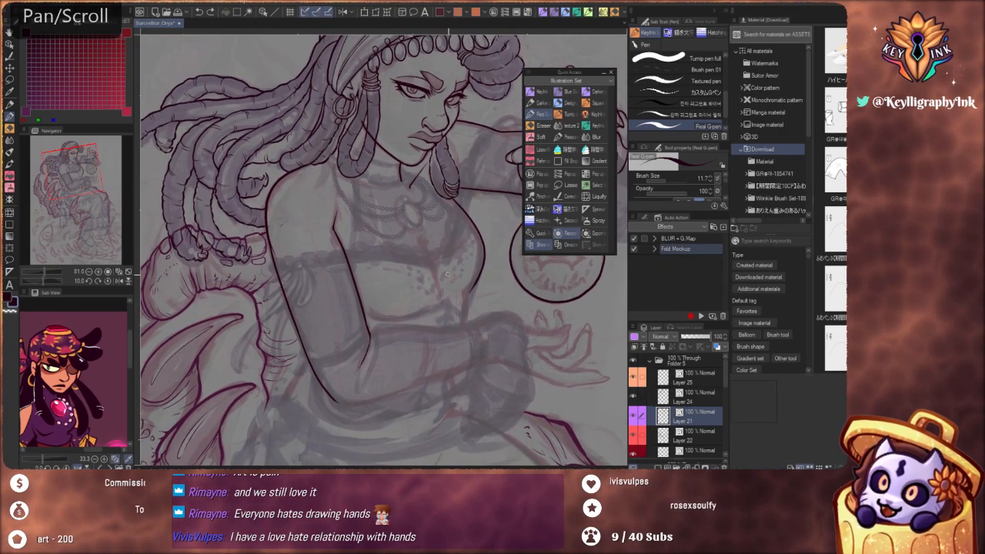
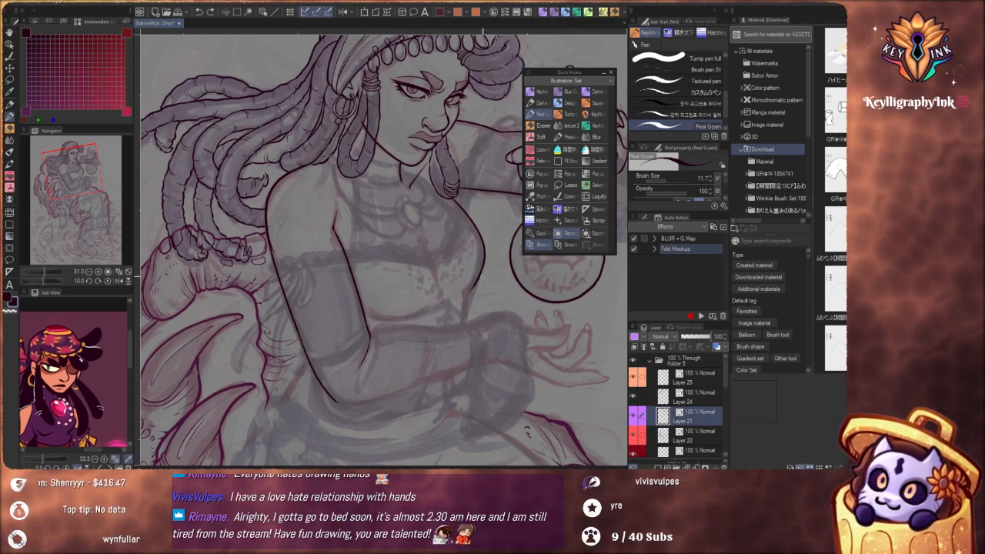
Ink the upper contour of the lower hand from the wrist along the thumb over the sketch
left_click_drag(476, 291, 433, 313)
left_click_drag(528, 385, 384, 334, "shift")
left_click_drag(370, 267, 376, 228, "ctrl")
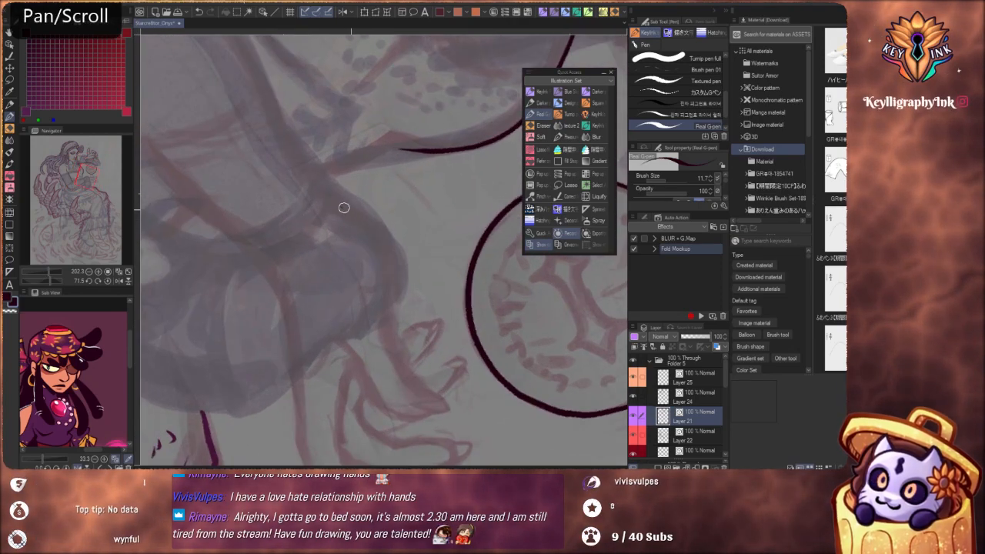
key("ctrl+z")
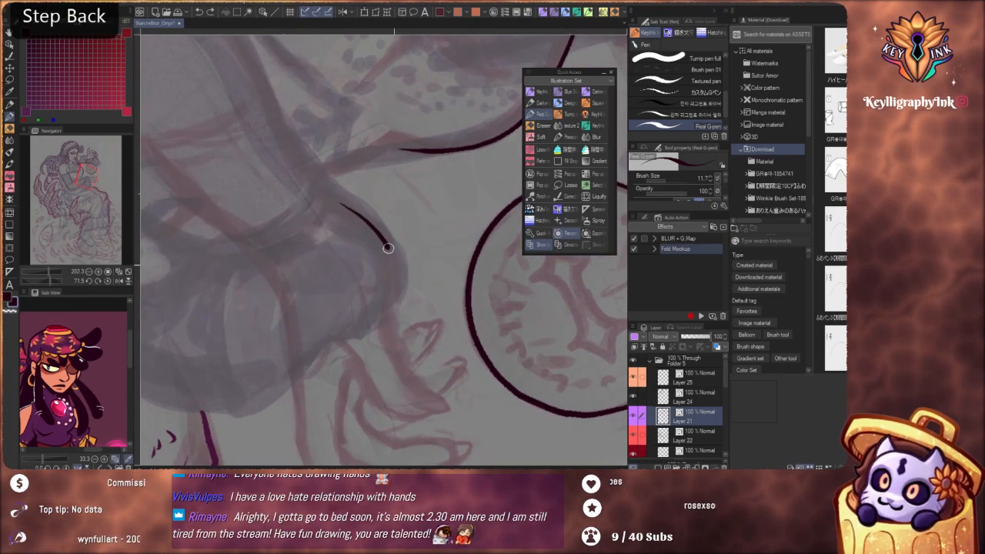
mouse_move(392, 318)
left_mouse_down()
mouse_move(401, 362)
mouse_move(431, 394)
left_mouse_up()
left_click_drag(413, 383, 441, 343)
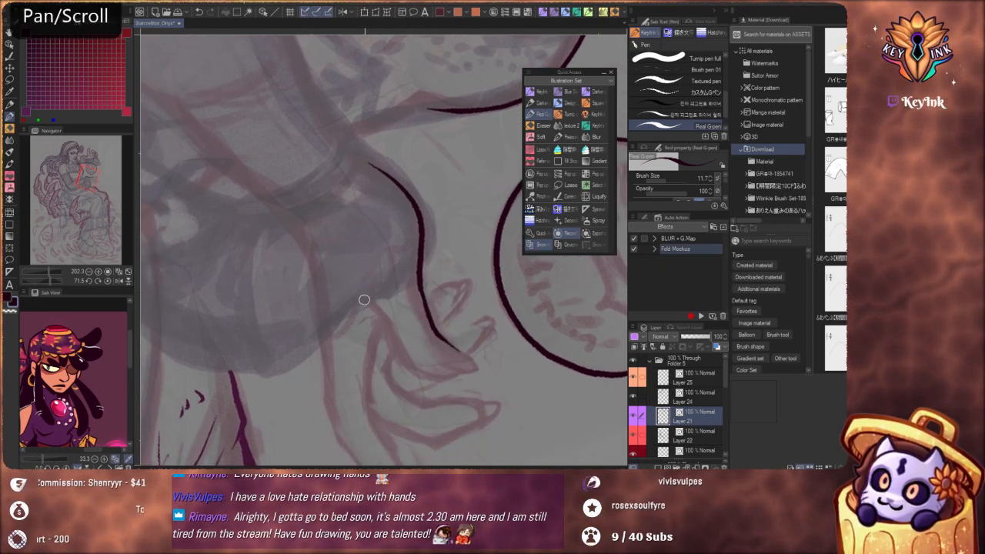
Ink the underside of the lower hand's thumb and close its rounded tip
left_click_drag(365, 302, 420, 373)
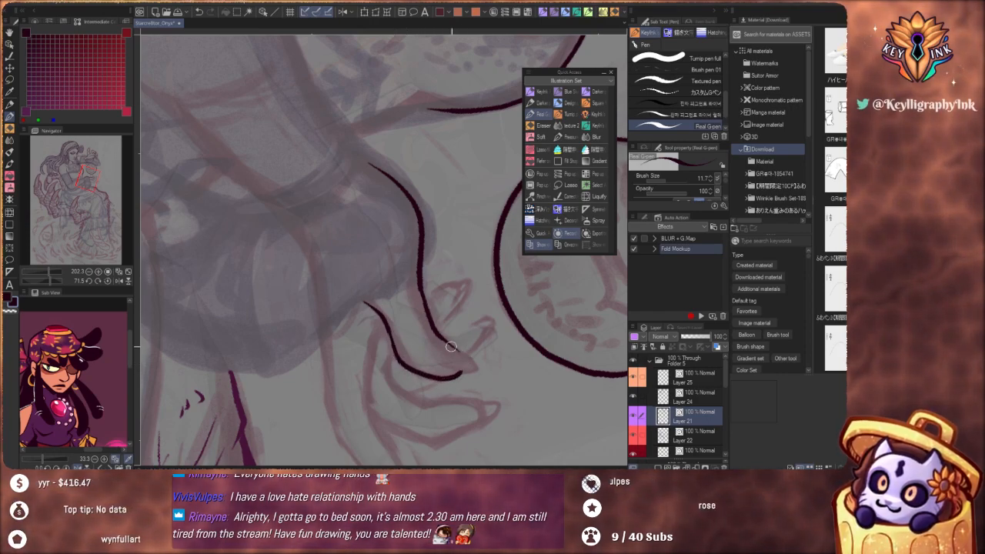
key("ctrl+z")
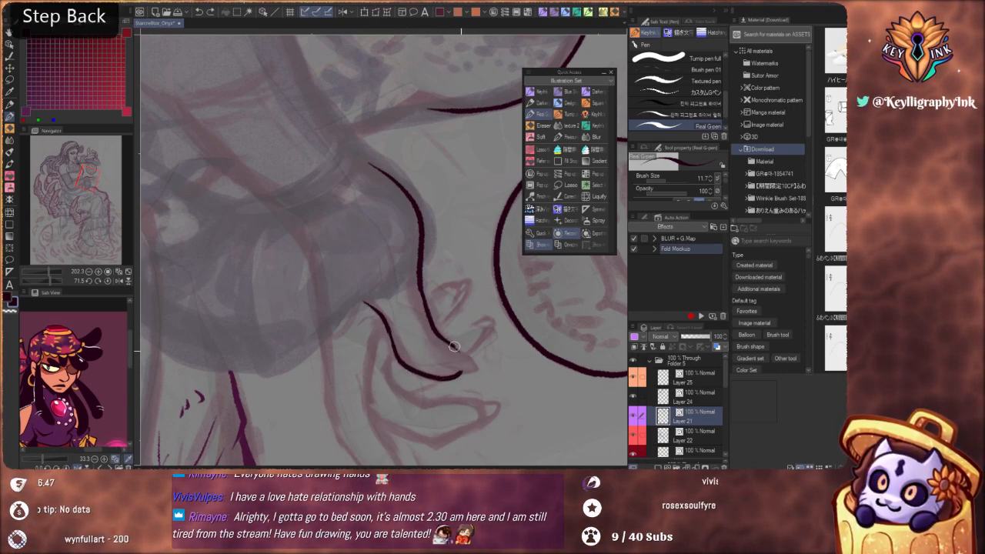
left_click_drag(472, 359, 455, 374)
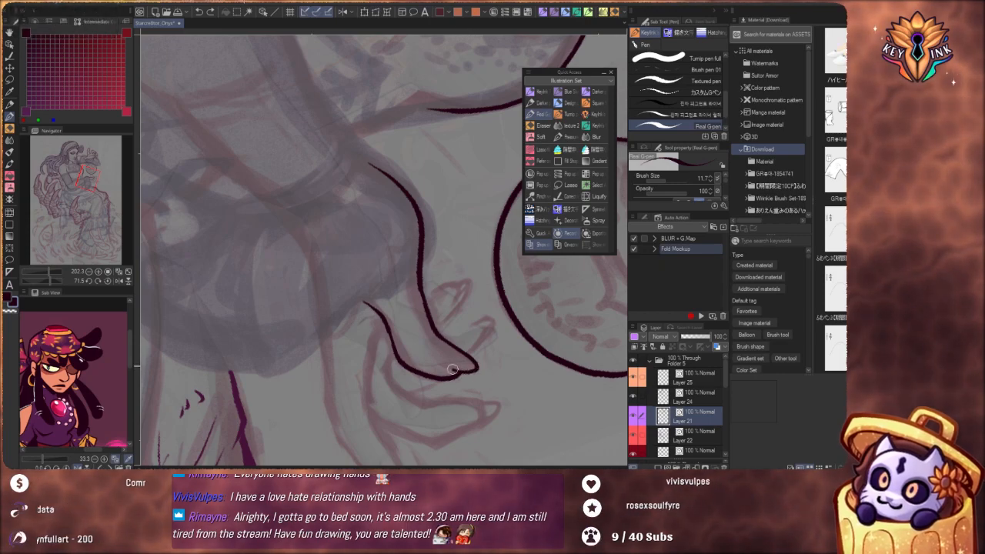
Ink the outline of the short curled finger nearest the wrist, rising behind the thumb below the orb
key("ctrl+space")
left_click_drag(421, 279, 462, 315)
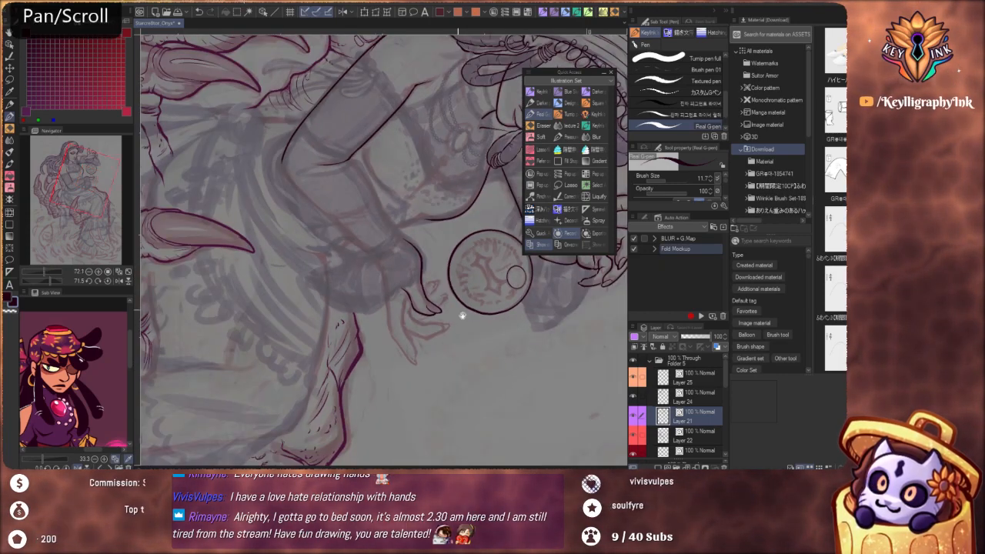
key("shift+space")
left_click_drag(515, 331, 492, 254)
key("space")
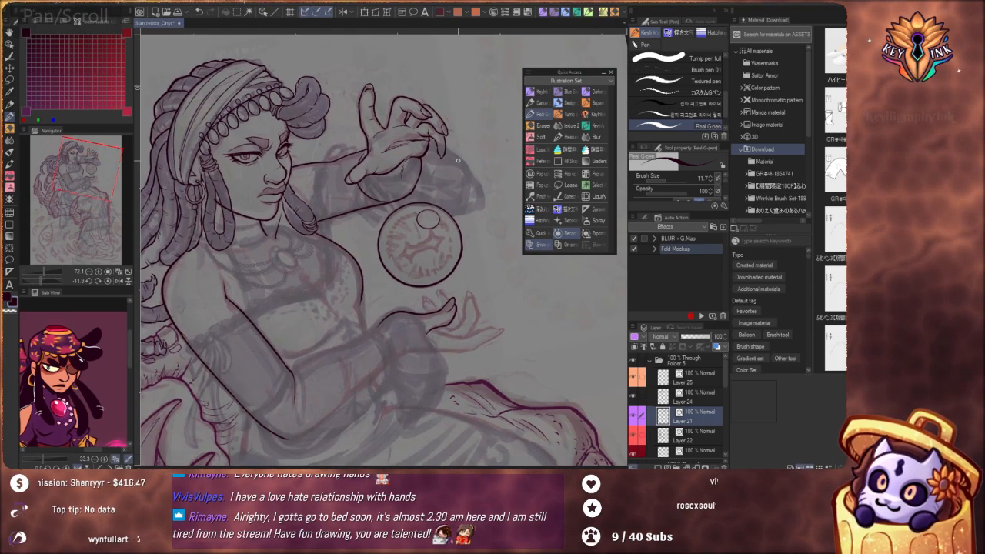
key("space")
mouse_move(489, 339)
left_mouse_down()
mouse_move(491, 319)
mouse_move(501, 346)
left_mouse_up()
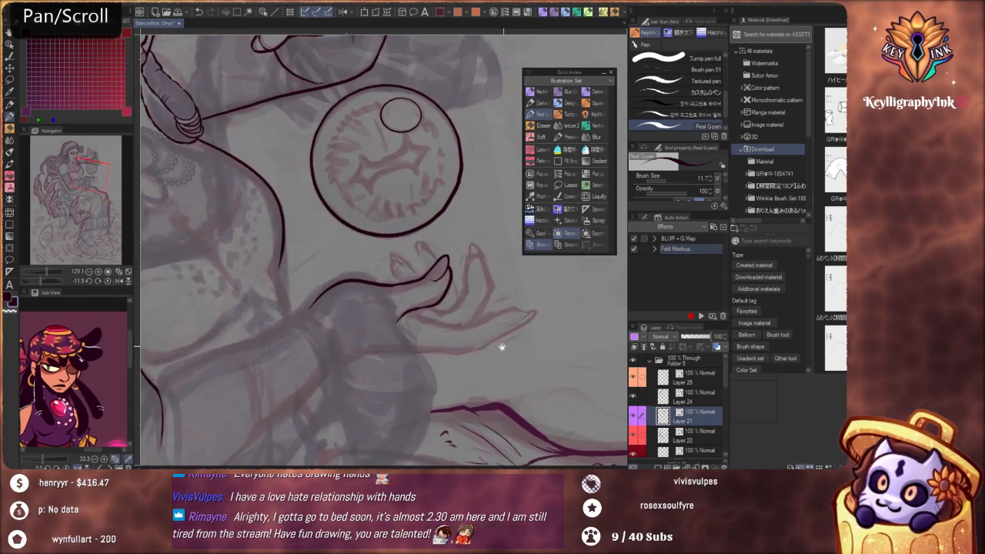
mouse_move(401, 262)
left_mouse_down()
mouse_move(441, 261)
mouse_move(455, 283)
left_mouse_up()
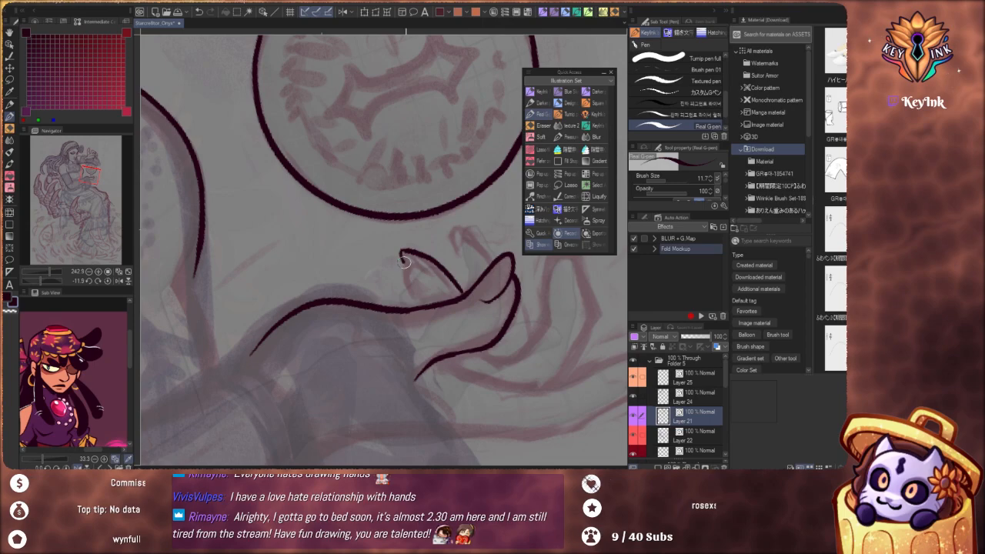
key("ctrl+z")
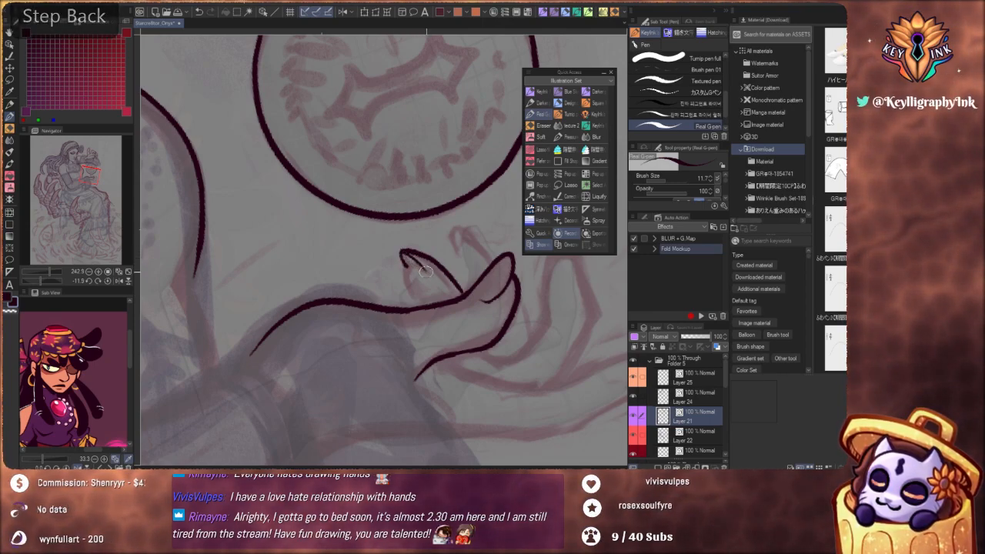
key("ctrl+z")
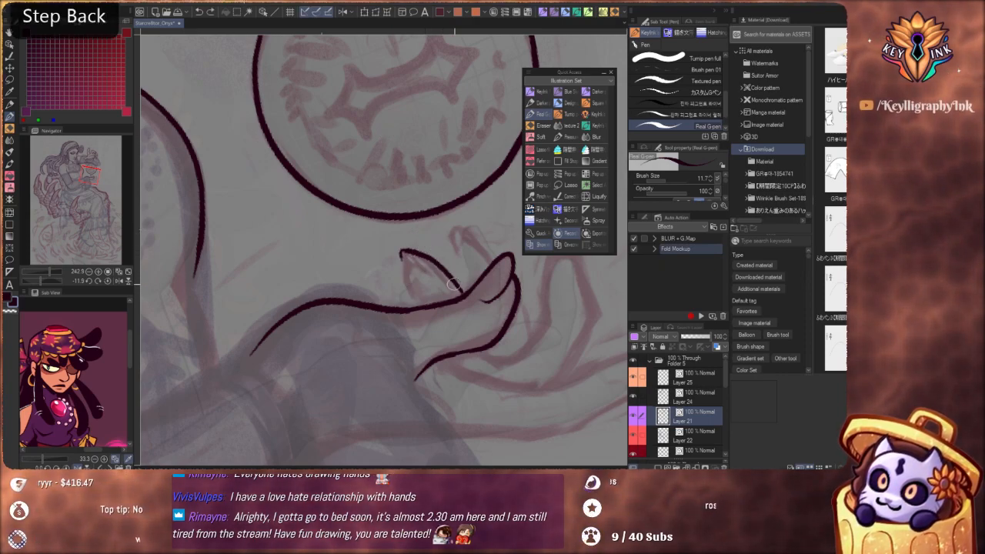
key("ctrl+z")
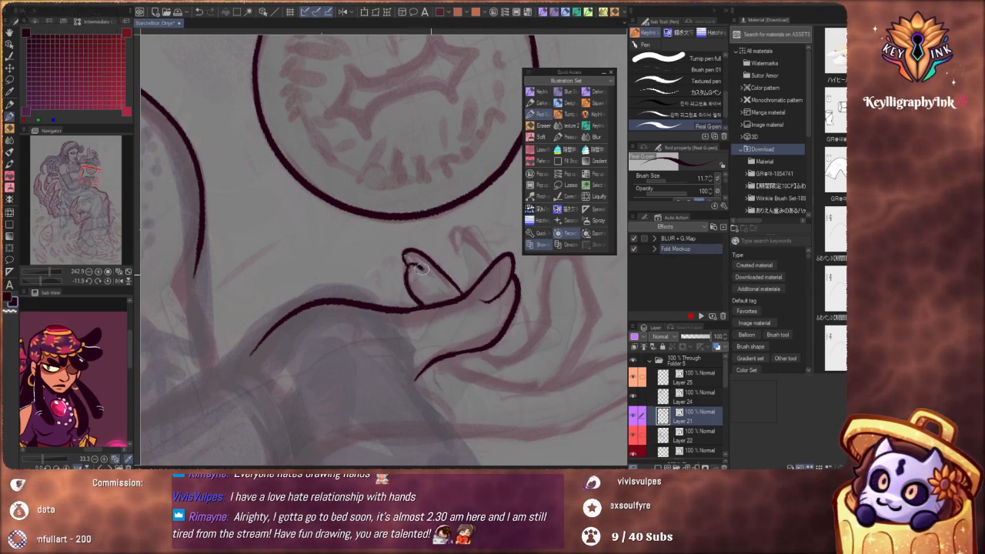
Rework the tip of the curled finger nearest the wrist and draw its inner nail line
scroll(421, 221, "down", 5)
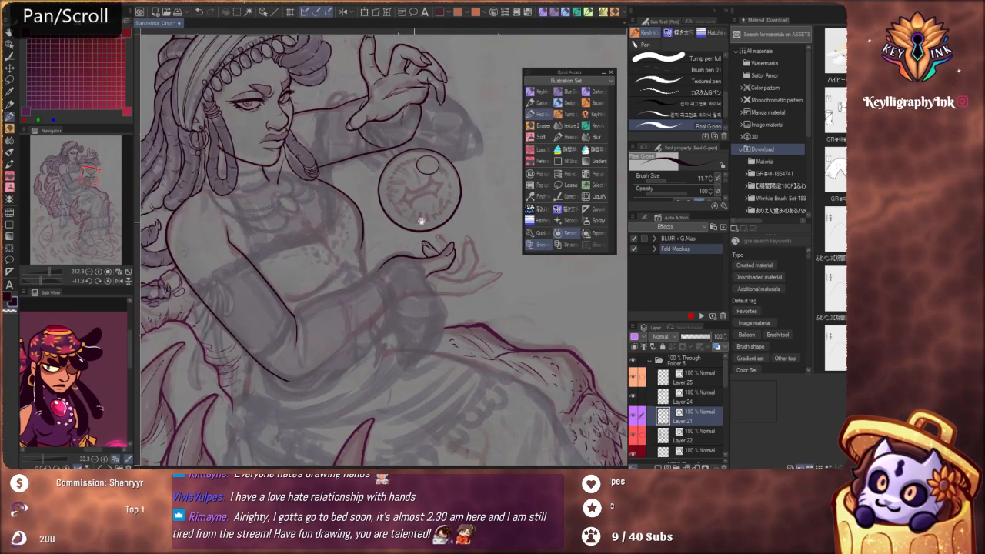
scroll(435, 247, "up", 5)
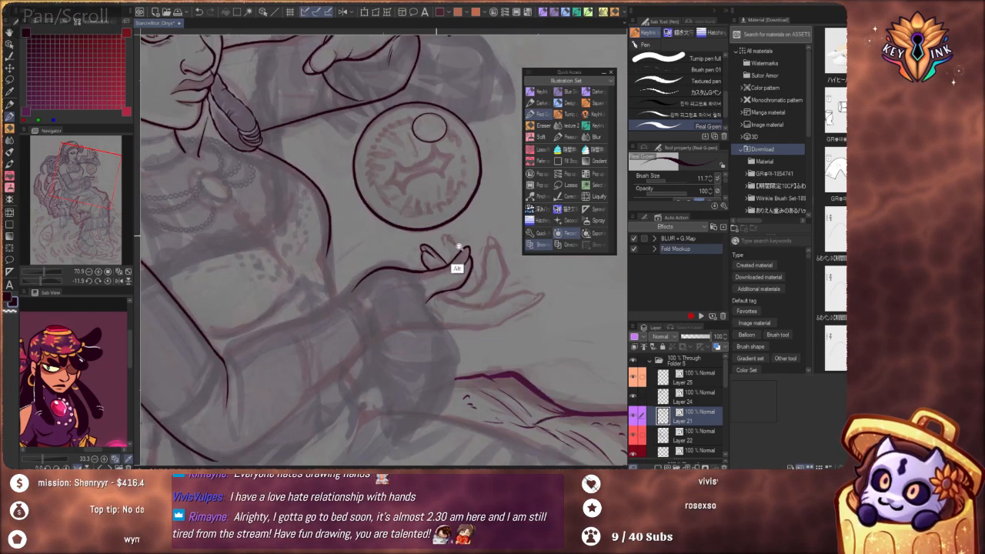
key("ctrl+z")
left_click_drag(467, 325, 420, 289)
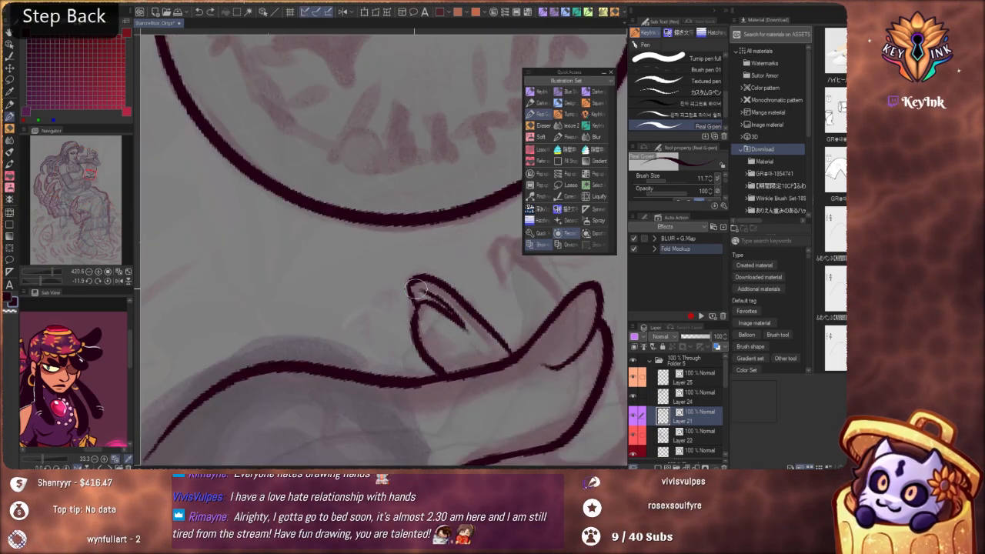
scroll(426, 261, "down", 4)
scroll(425, 261, "up", 4)
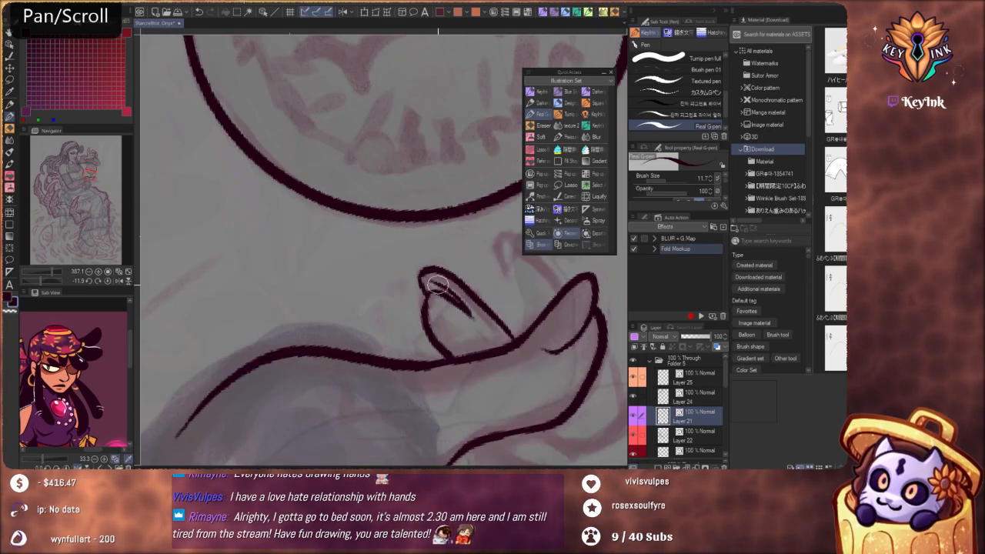
key("ctrl+z")
left_click_drag(456, 301, 424, 275)
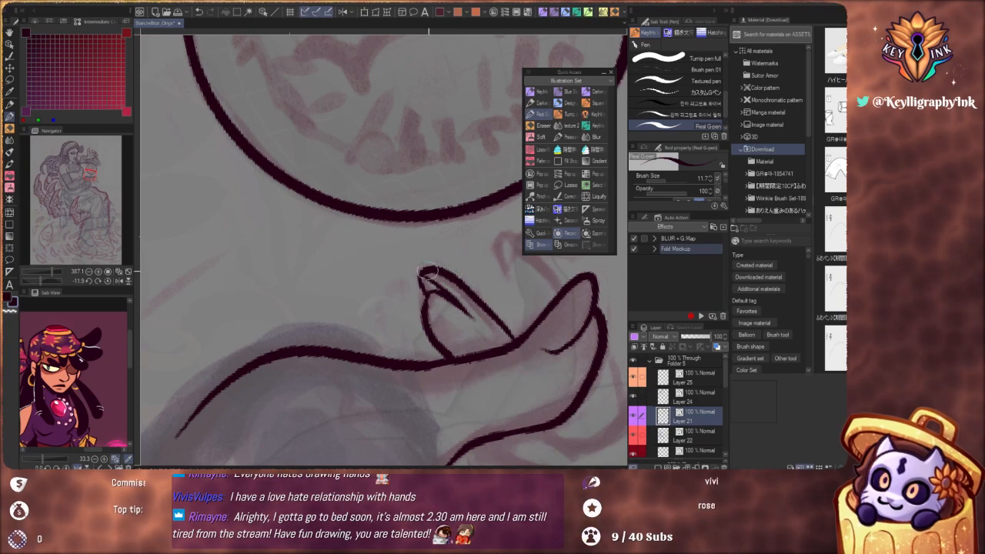
Ink the outline of the second curled finger behind the thumb, with a rounded tip and both sides meeting the thumb
key("space")
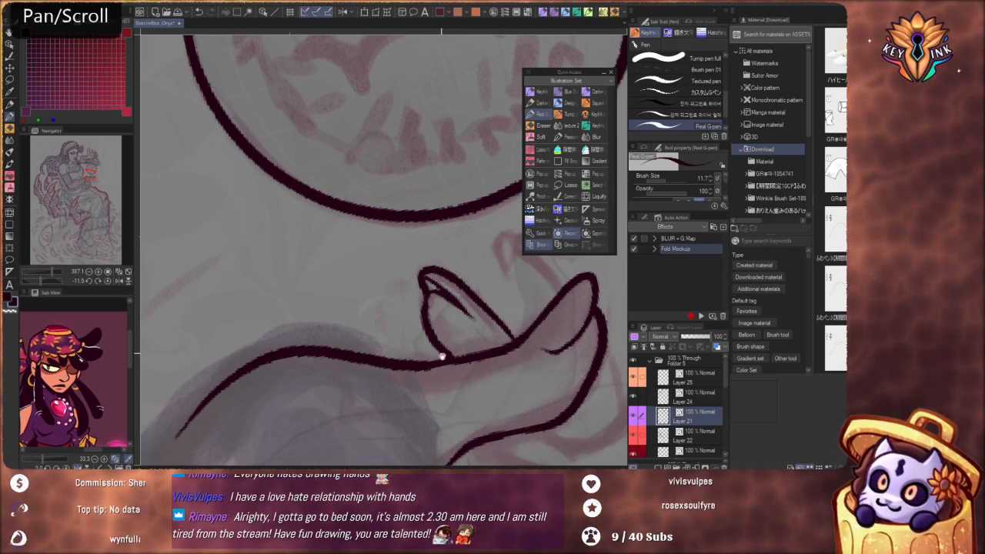
left_click_drag(425, 295, 407, 304)
mouse_move(502, 300)
left_mouse_down()
mouse_move(484, 303)
mouse_move(386, 254)
mouse_move(435, 289)
left_mouse_up()
mouse_move(392, 245)
left_mouse_down()
mouse_move(416, 246)
mouse_move(411, 230)
left_mouse_up()
key("ctrl+z")
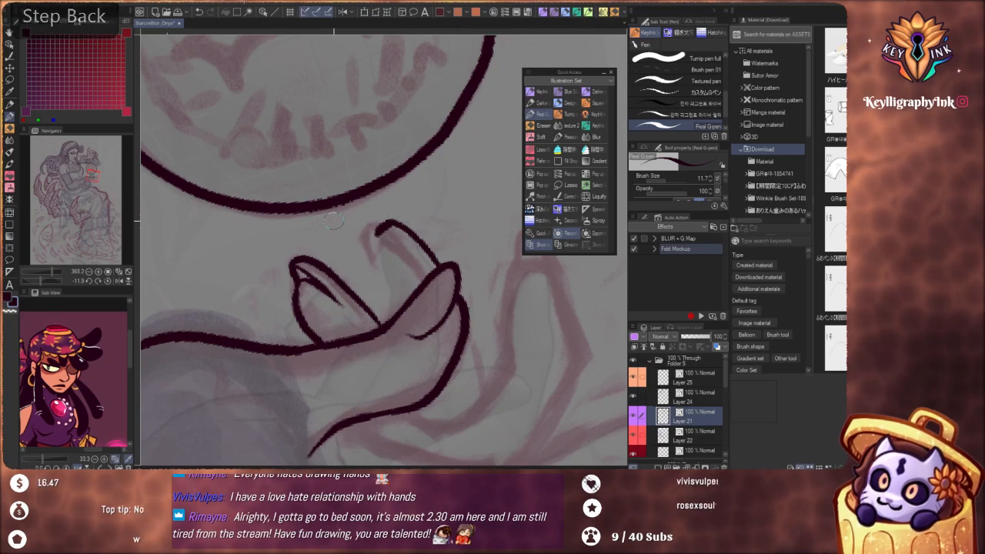
key("ctrl+z")
mouse_move(431, 262)
left_mouse_down()
mouse_move(388, 221)
mouse_move(368, 235)
left_mouse_up()
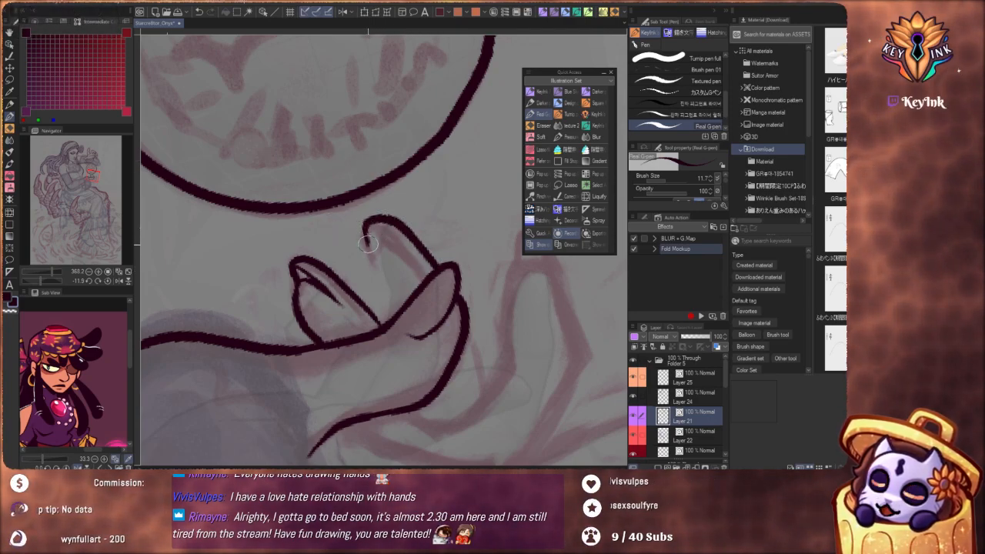
key("ctrl+z")
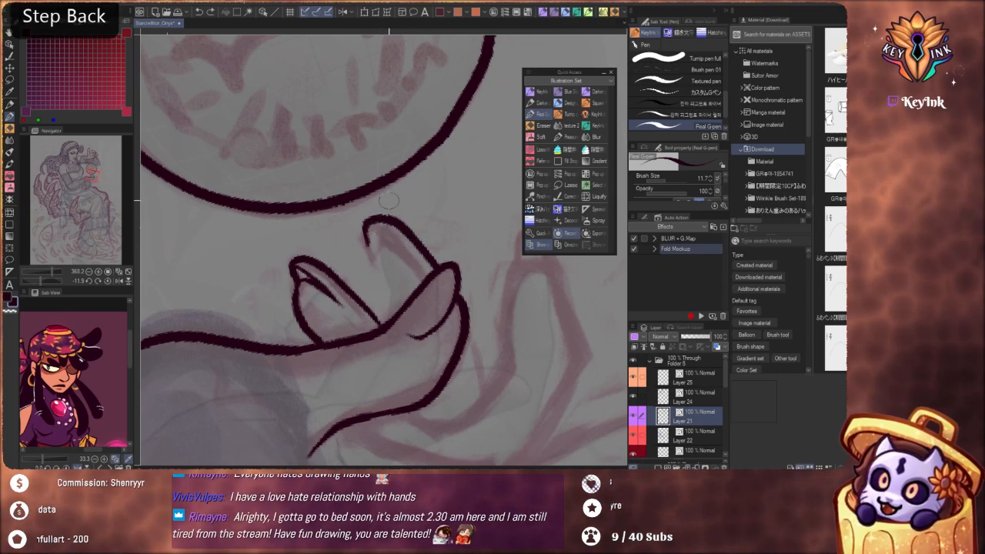
key("ctrl+z")
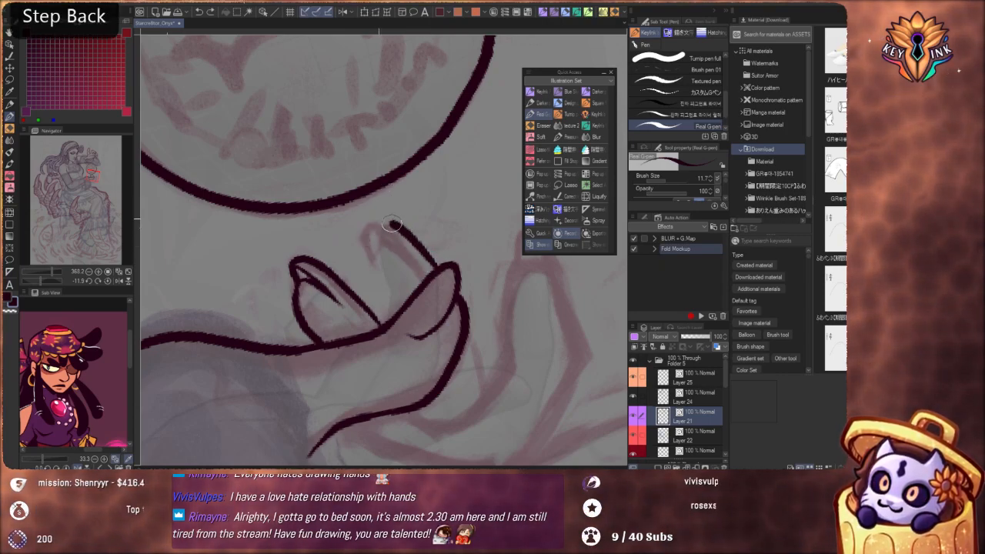
left_click_drag(392, 224, 368, 245)
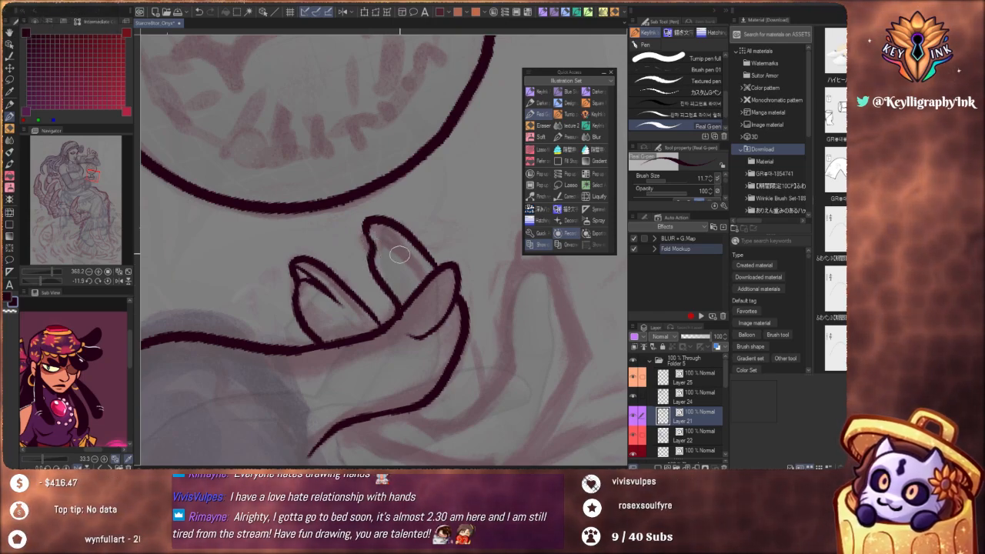
Redraw the second curled finger's tip with a smoother contour and a small nail curve inside it
scroll(396, 223, "down", 8)
left_click_drag(431, 254, 422, 279)
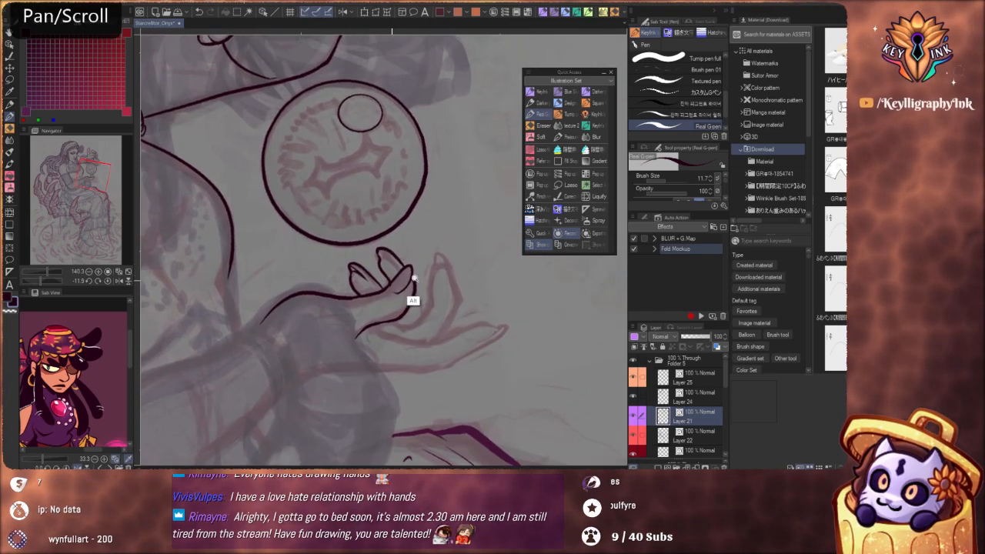
scroll(413, 279, "up", 8)
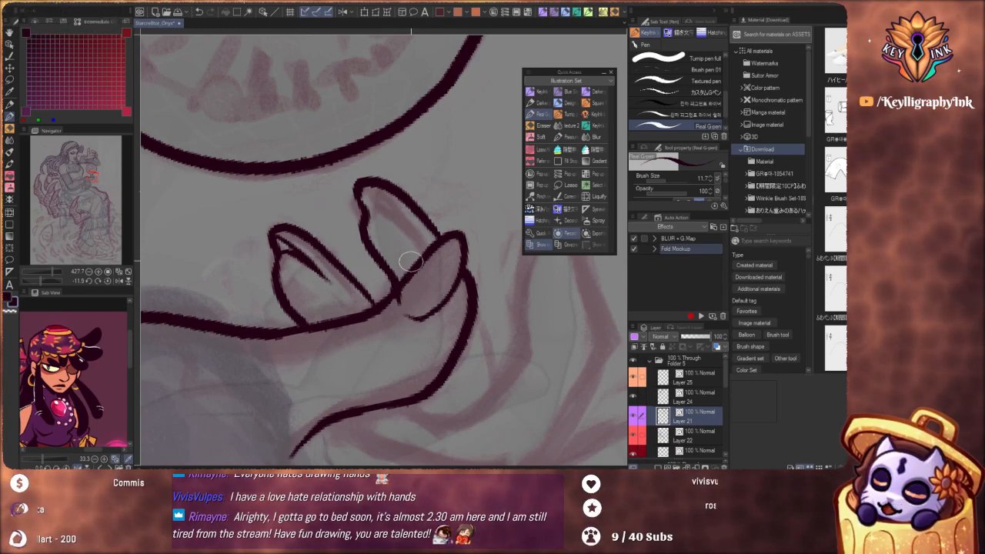
scroll(410, 262, "down", 7)
left_click_drag(492, 315, 440, 308)
scroll(410, 278, "up", 6)
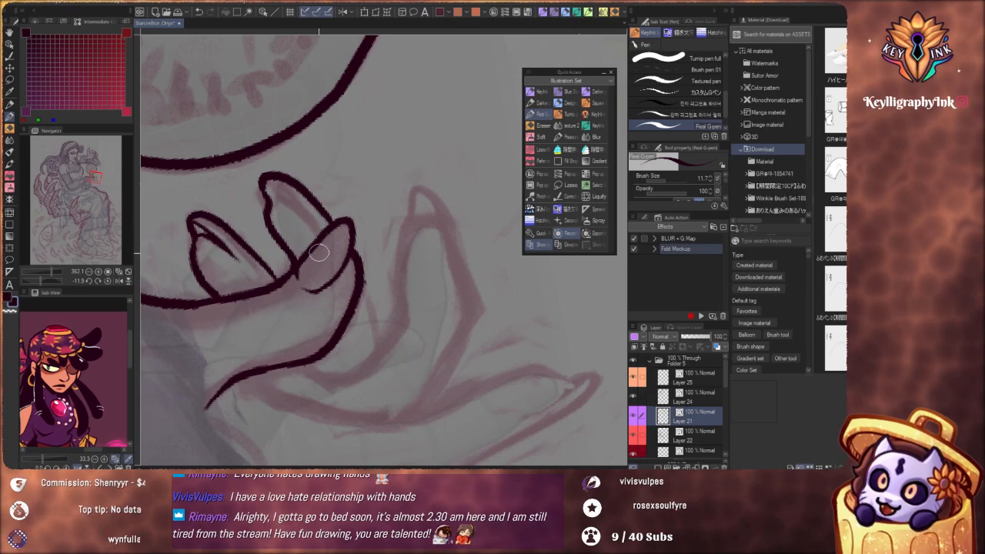
left_click_drag(330, 260, 474, 308)
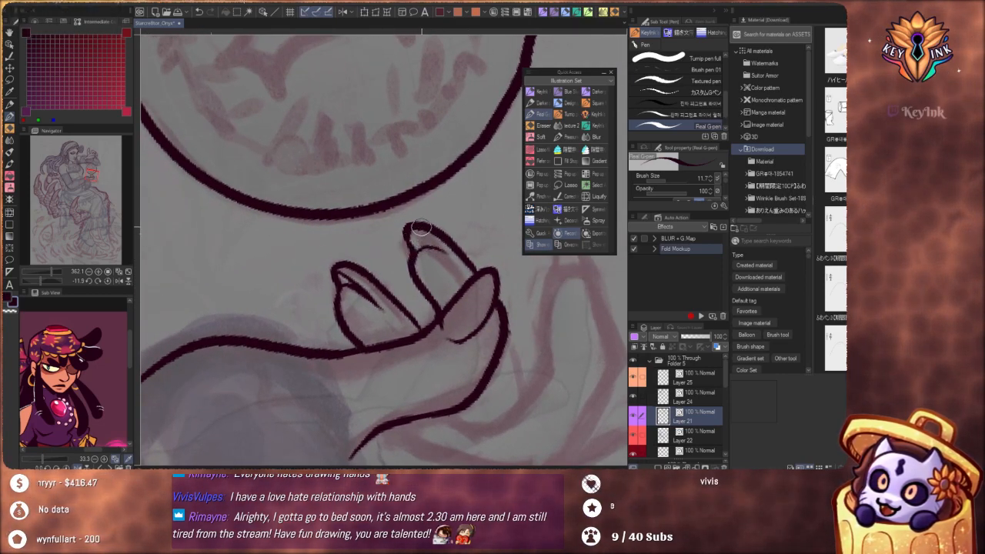
key("ctrl+z")
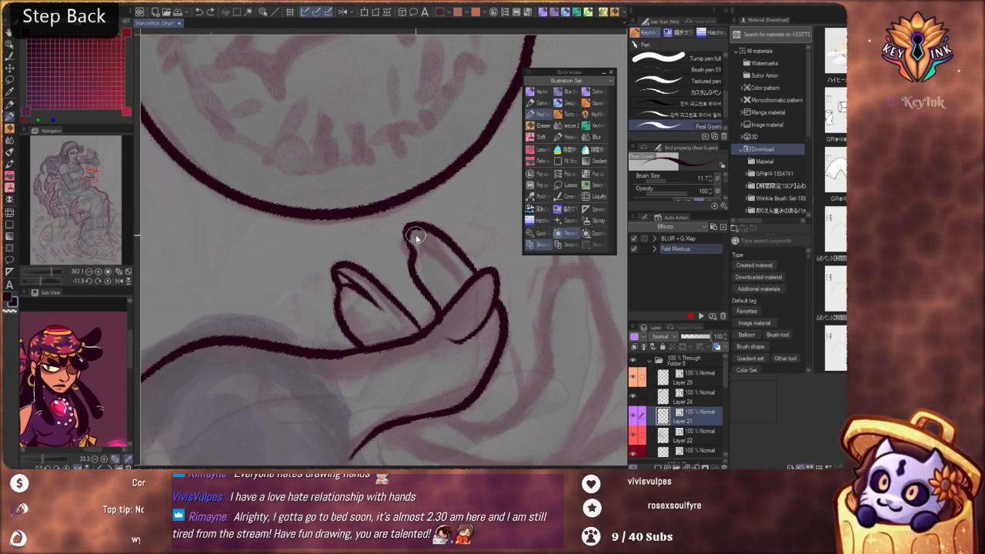
key("ctrl+z")
mouse_move(473, 277)
left_mouse_down()
mouse_move(435, 235)
mouse_move(406, 252)
left_mouse_up()
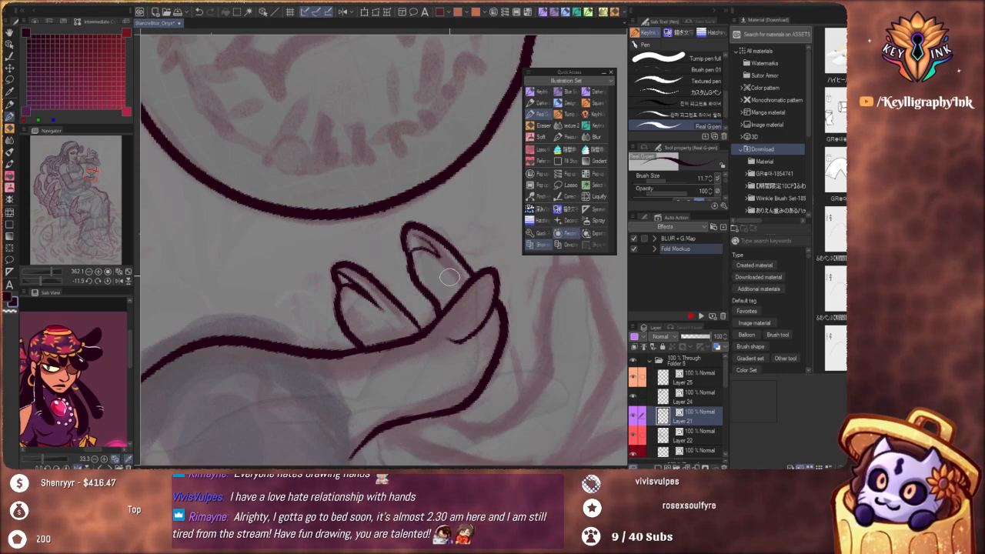
Ink a short curved line running down from behind the thumb tip towards the palm
left_click_drag(506, 338, 522, 396)
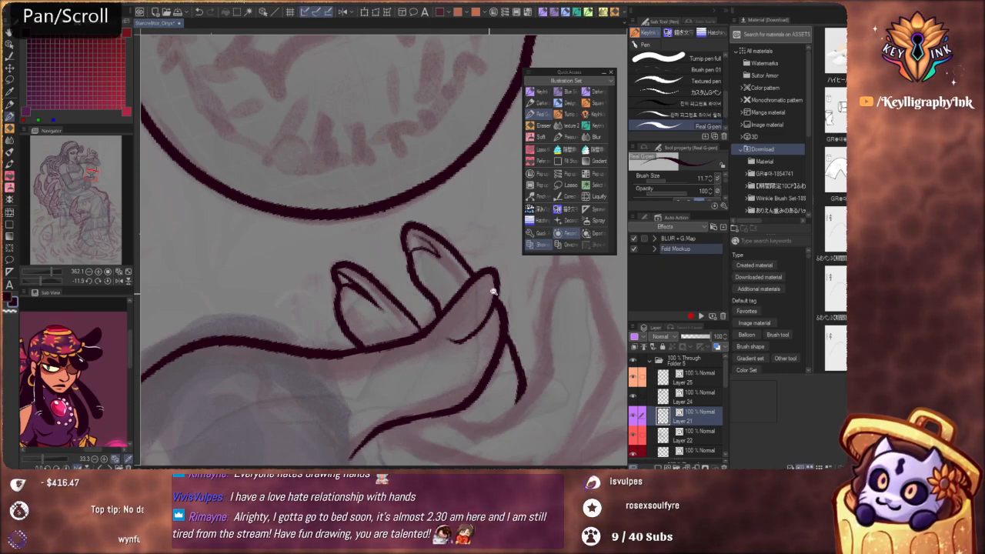
left_click_drag(495, 291, 439, 365, "alt")
mouse_move(510, 317)
left_mouse_down()
mouse_move(477, 323)
mouse_move(514, 292)
left_mouse_up()
key("ctrl")
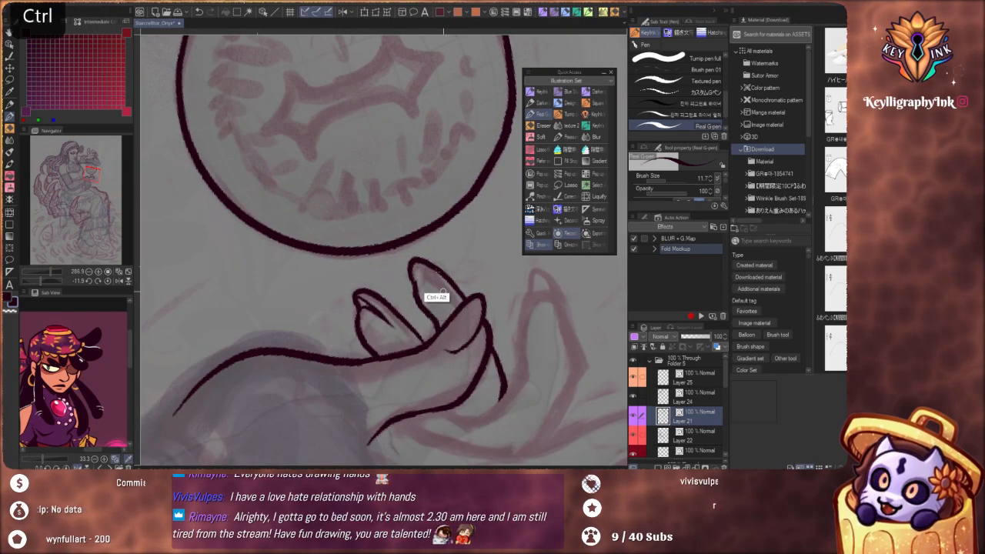
Redraw the nail line inside the tip of the second curled finger
mouse_move(412, 282)
left_mouse_down()
mouse_move(416, 264)
mouse_move(470, 297)
left_mouse_up()
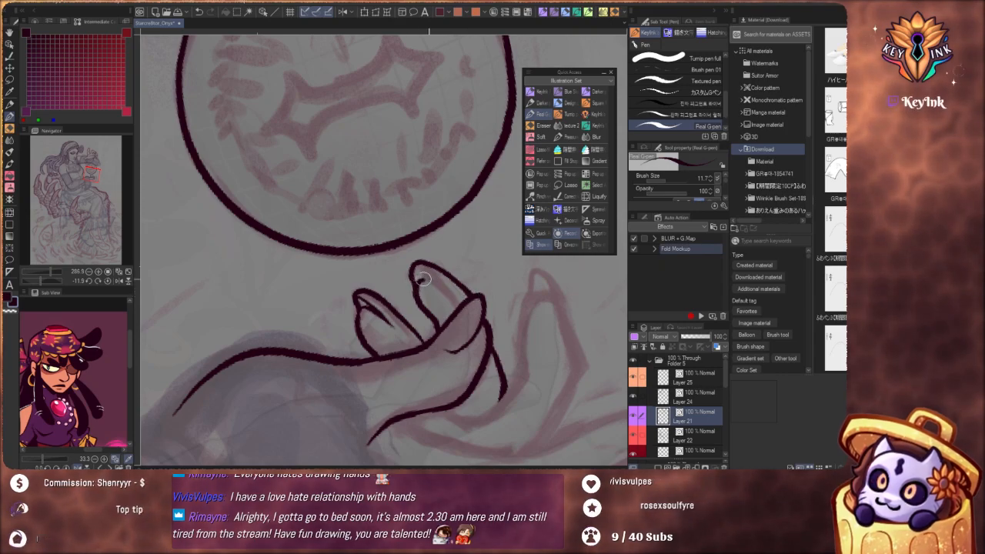
key("ctrl+z")
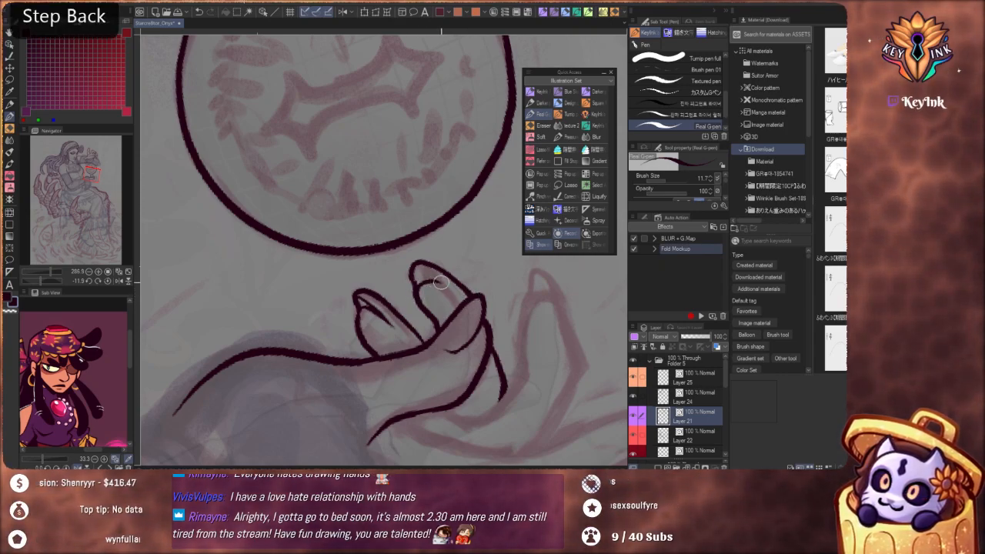
mouse_move(417, 266)
left_mouse_down()
mouse_move(469, 268)
mouse_move(484, 278)
mouse_move(466, 295)
left_mouse_up()
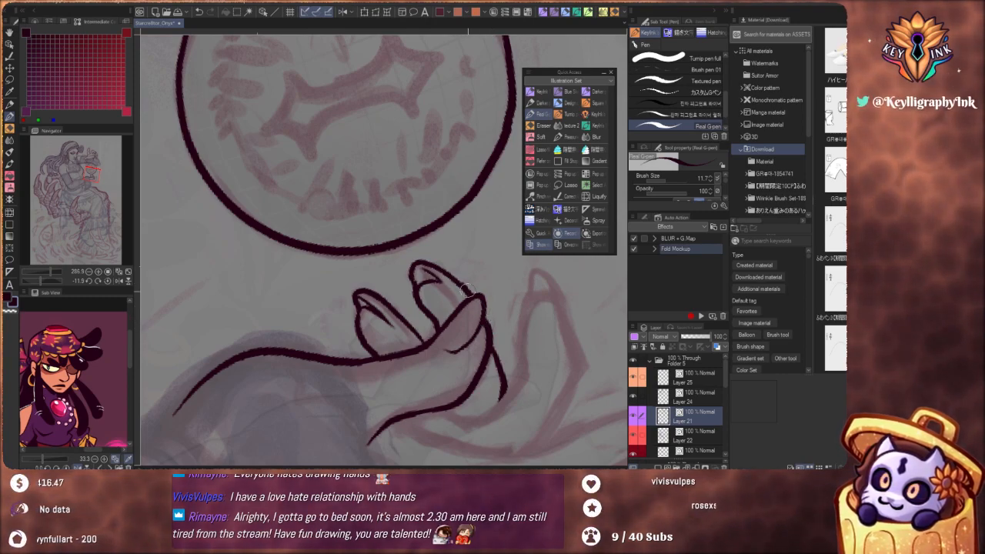
Ink the upright finger's rounded tip with its nail curve and its inner side down to the base behind the thumb
key("ctrl")
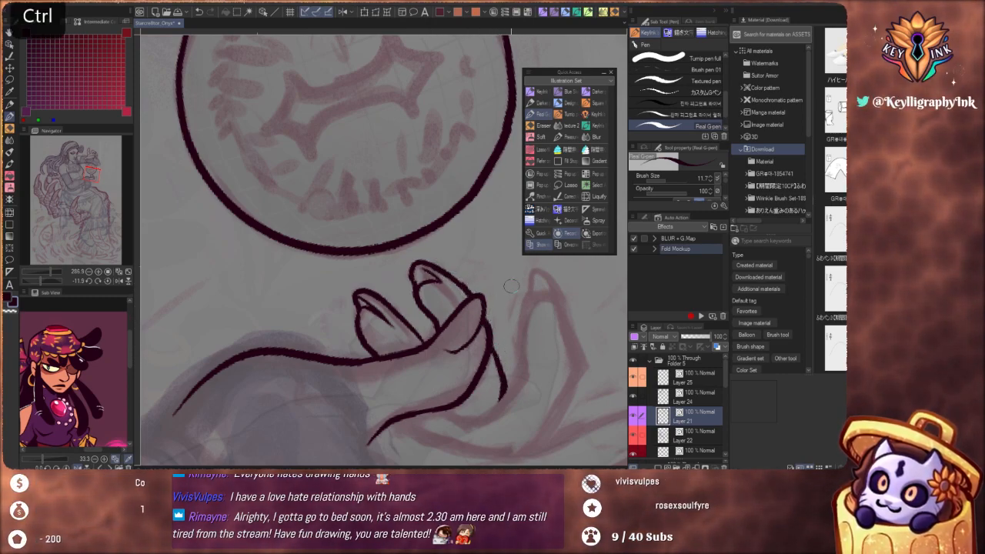
mouse_move(530, 291)
left_mouse_down()
mouse_move(539, 274)
mouse_move(562, 314)
left_mouse_up()
key("ctrl+z")
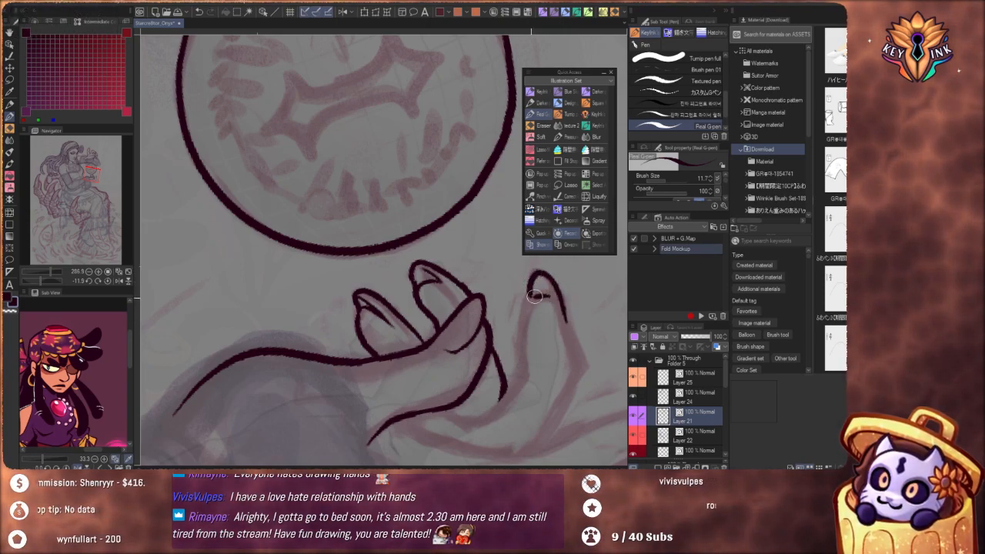
left_click_drag(530, 294, 516, 381)
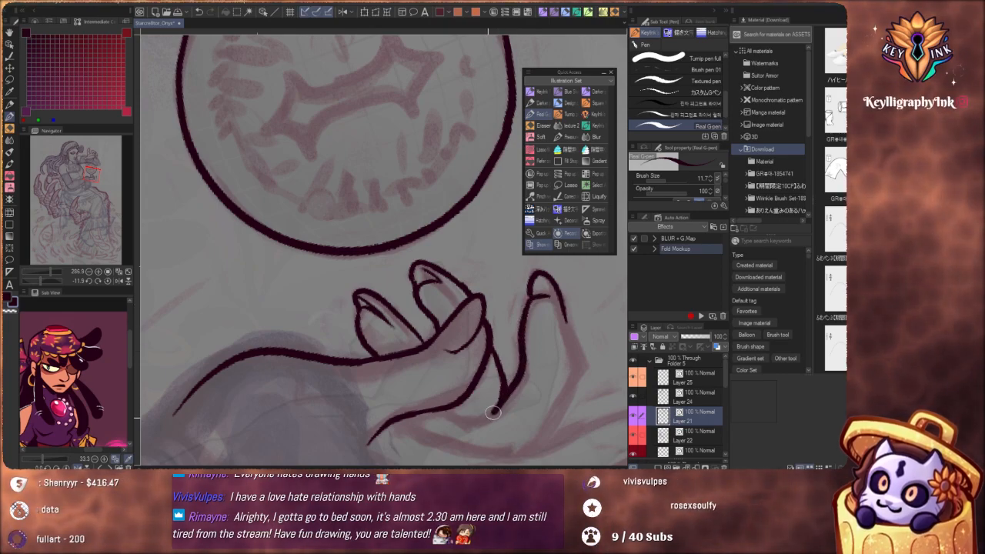
left_click_drag(494, 413, 453, 419)
Redraw the curved nail line inside the thumb's tip on the lower hand
scroll(494, 285, "down", 6)
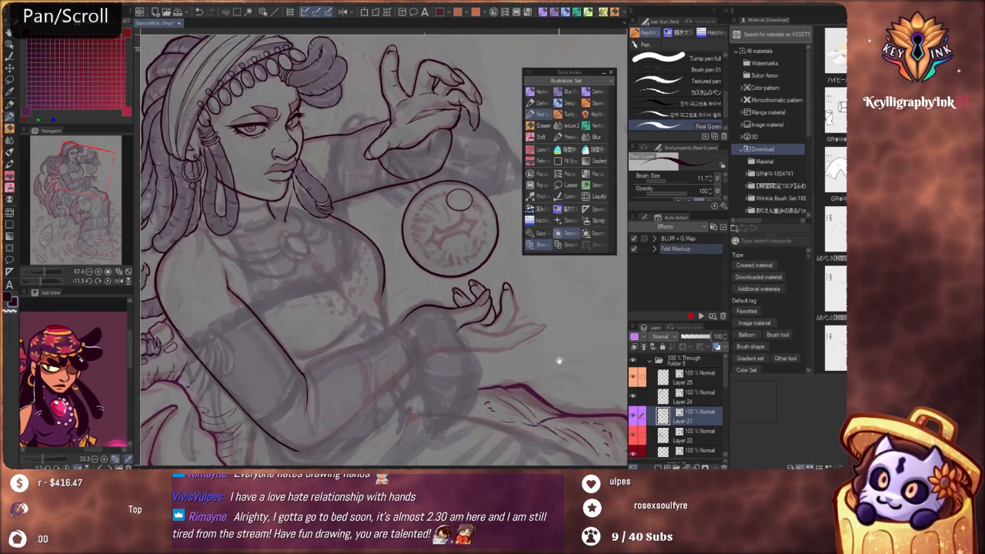
left_click_drag(545, 381, 540, 379)
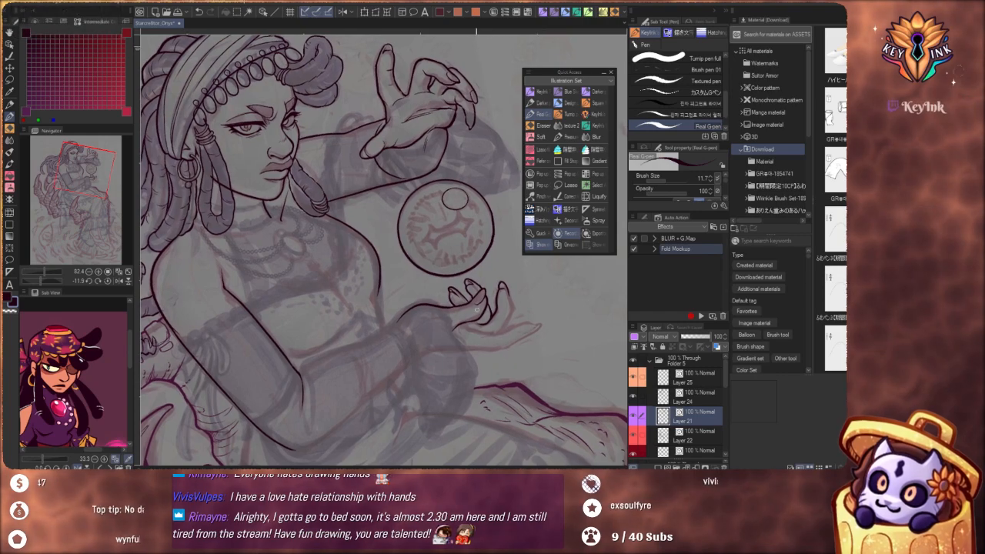
scroll(476, 309, "up", 10)
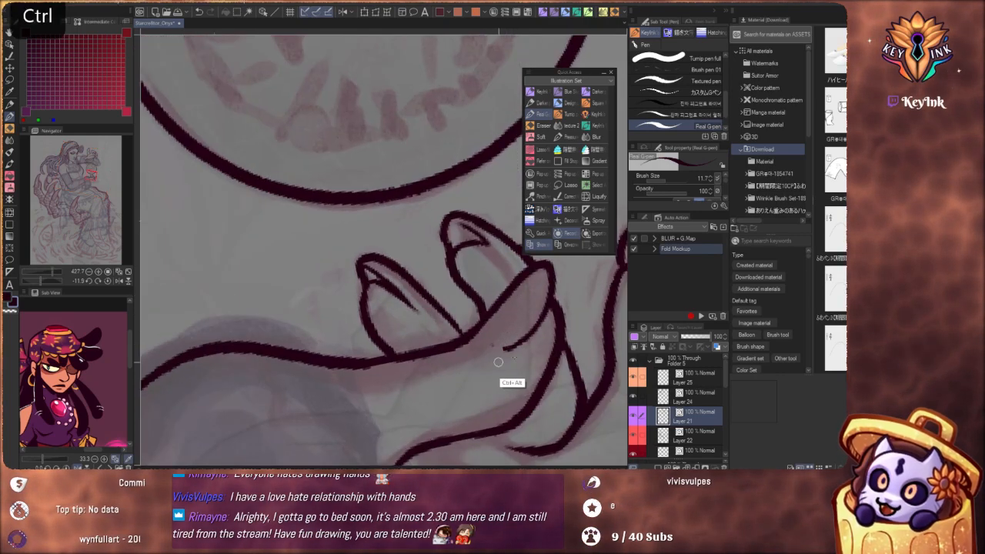
key("ctrl+z")
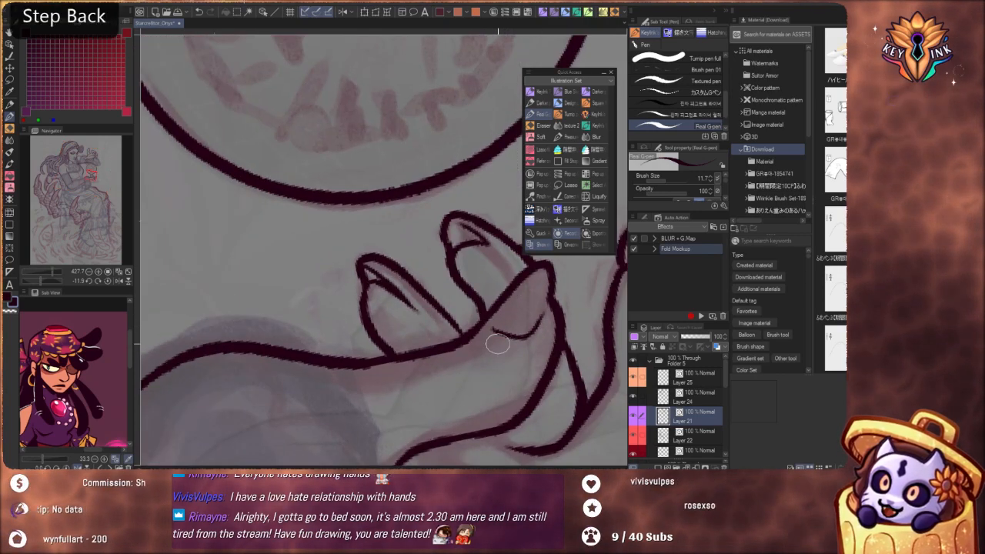
mouse_move(488, 332)
left_mouse_down()
mouse_move(537, 325)
mouse_move(551, 288)
mouse_move(547, 315)
mouse_move(509, 342)
left_mouse_up()
key("ctrl+z")
Examine the whole figure, checking how the inked lower hand and orb sit within the full composition
scroll(521, 265, "down", 10)
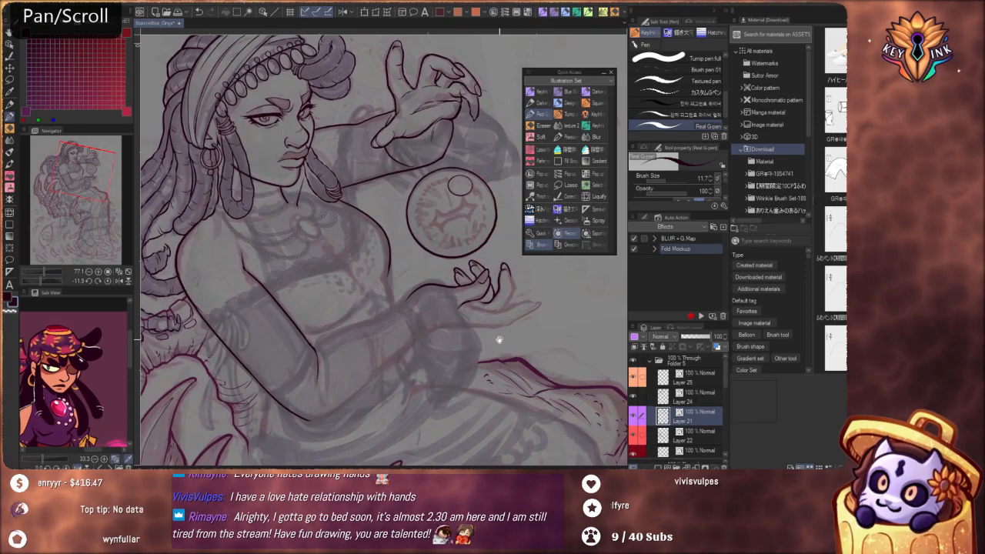
left_click_drag(451, 323, 468, 216)
left_click_drag(539, 348, 534, 391)
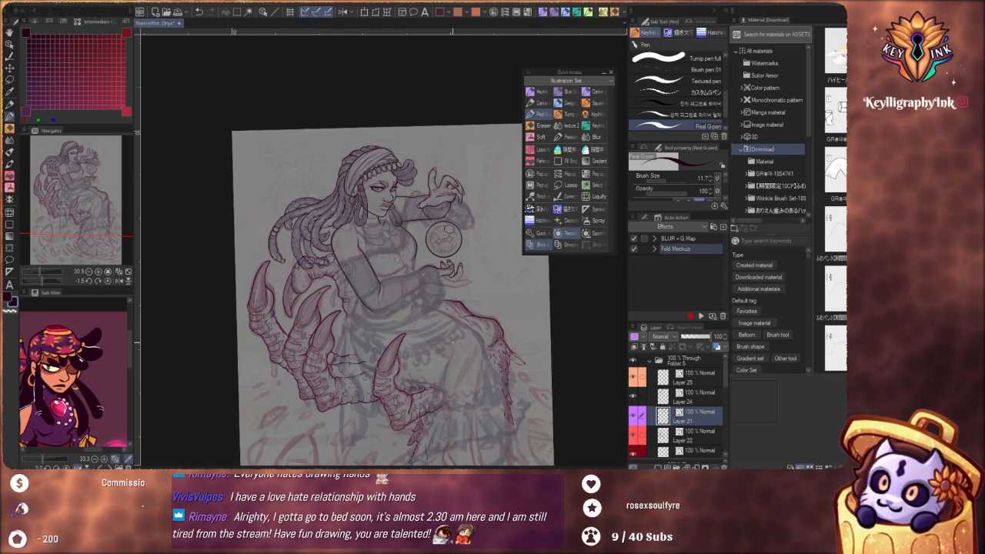
left_click_drag(527, 403, 522, 361)
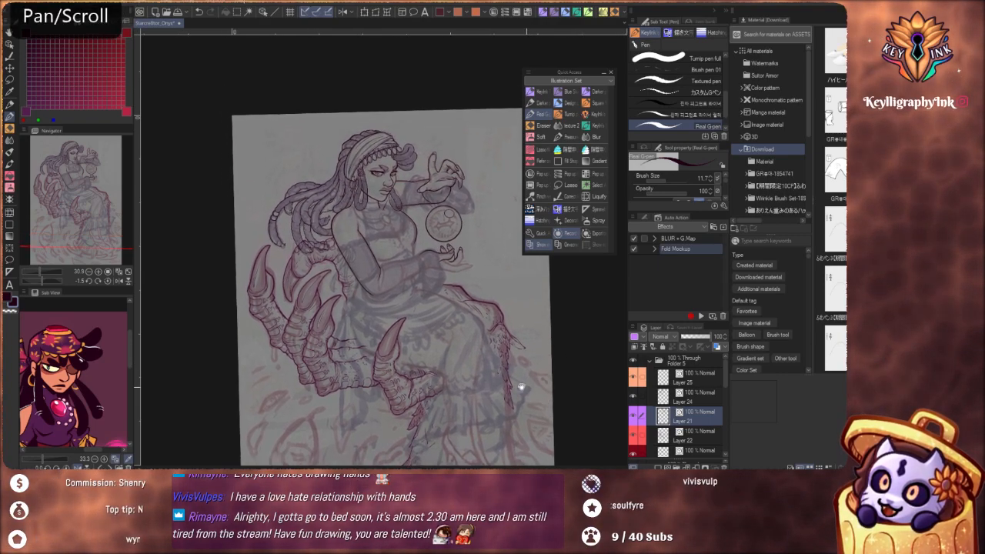
scroll(525, 390, "down", 1)
scroll(527, 393, "up", 3)
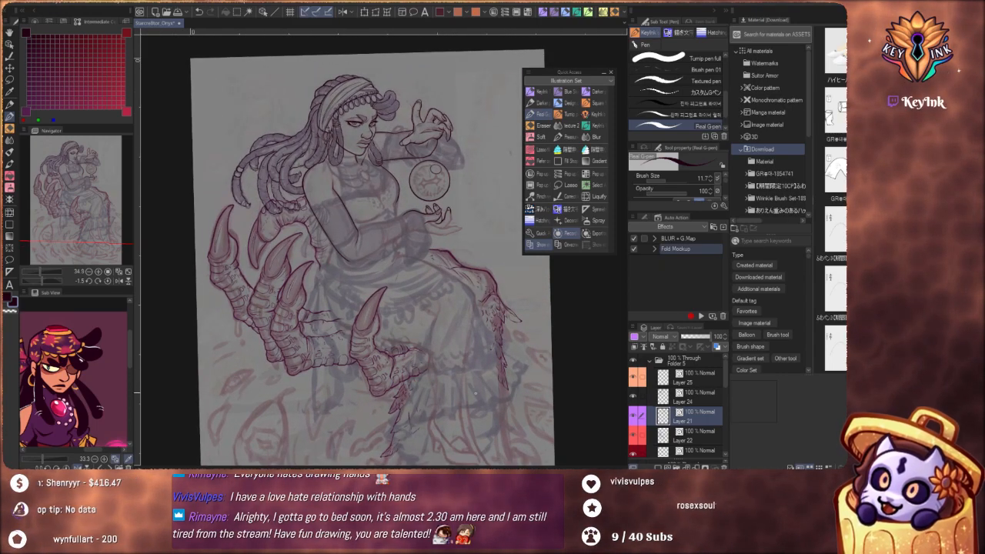
left_click_drag(463, 275, 485, 339)
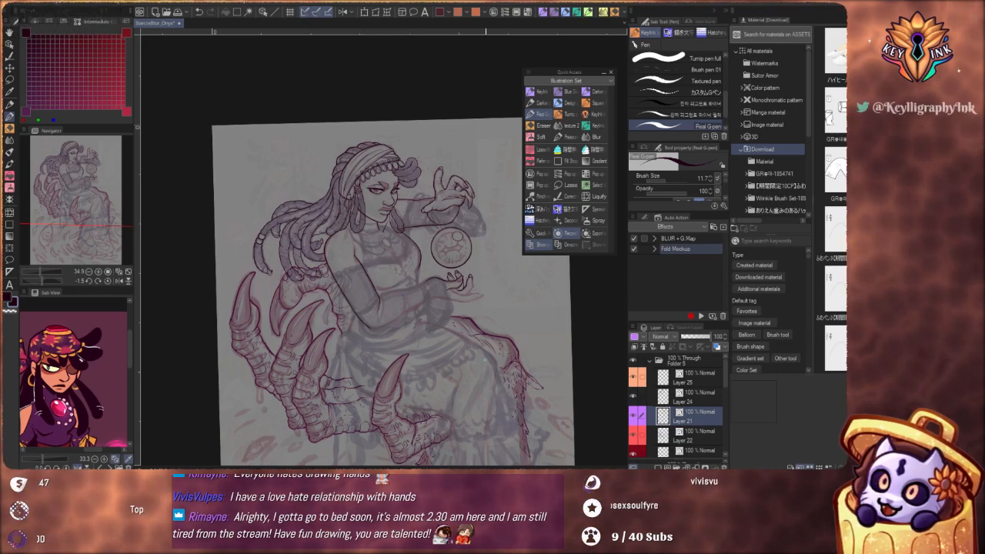
left_click_drag(514, 384, 495, 339)
left_click_drag(506, 398, 497, 352)
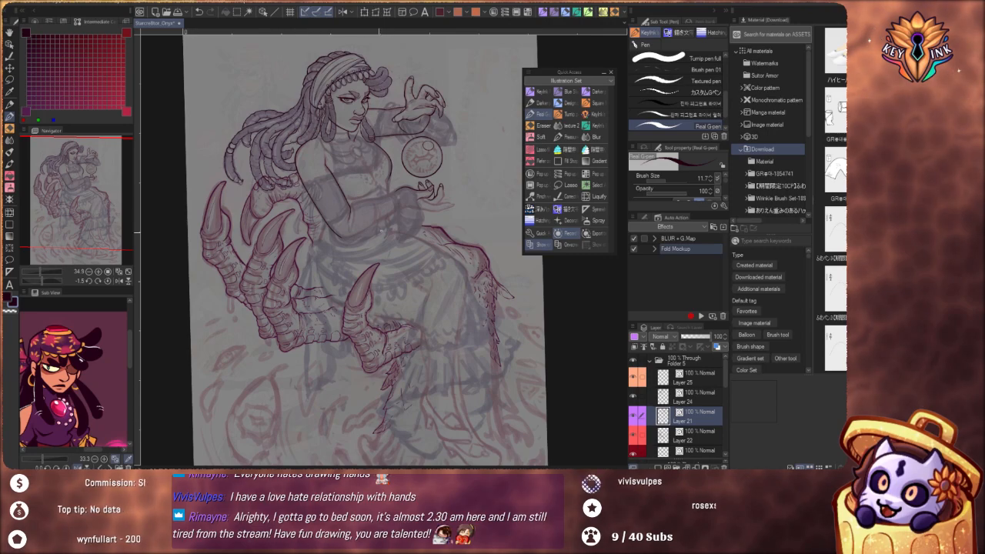
scroll(479, 340, "down", 4)
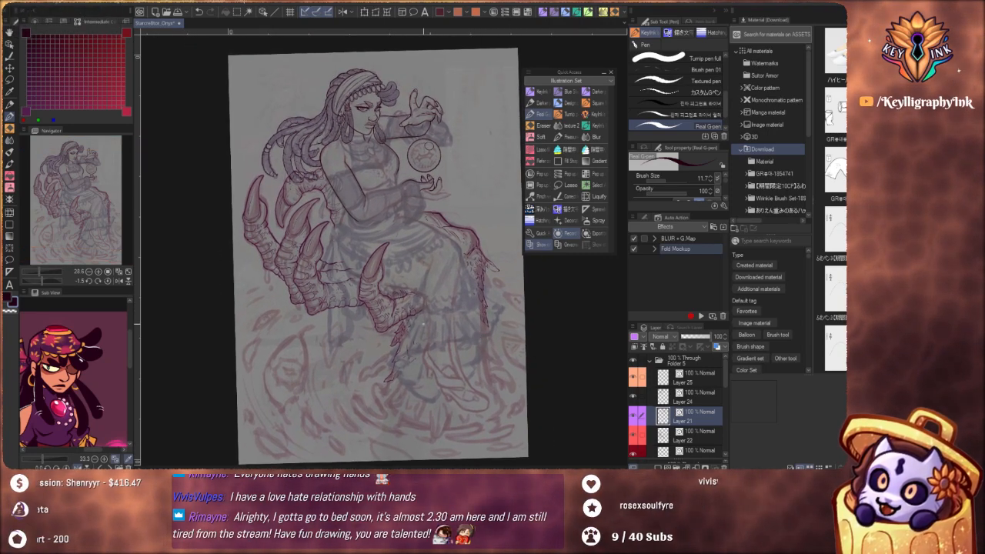
mouse_move(489, 301)
left_mouse_down()
mouse_move(500, 369)
mouse_move(502, 308)
left_mouse_up()
scroll(492, 338, "down", 2)
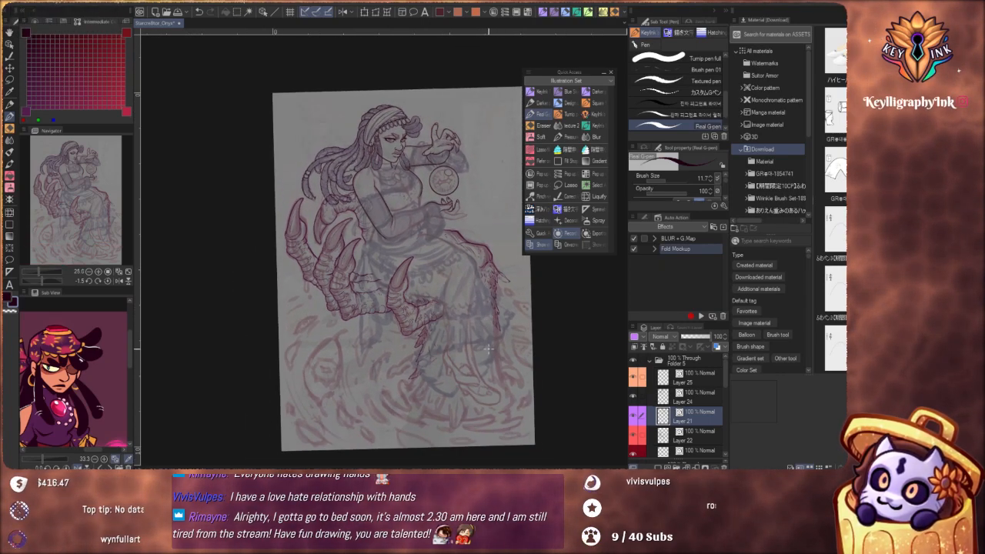
left_click_drag(488, 301, 500, 380)
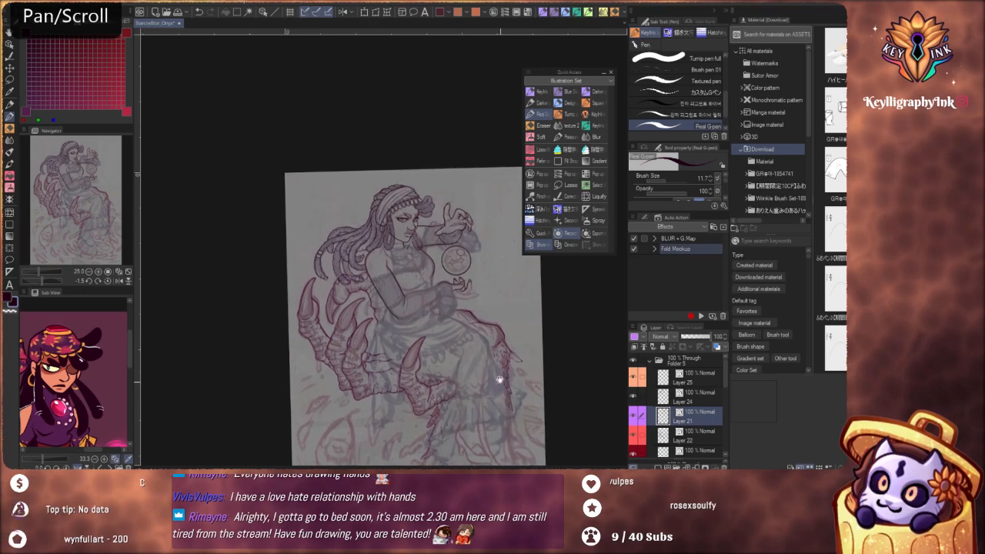
scroll(467, 315, "up", 3)
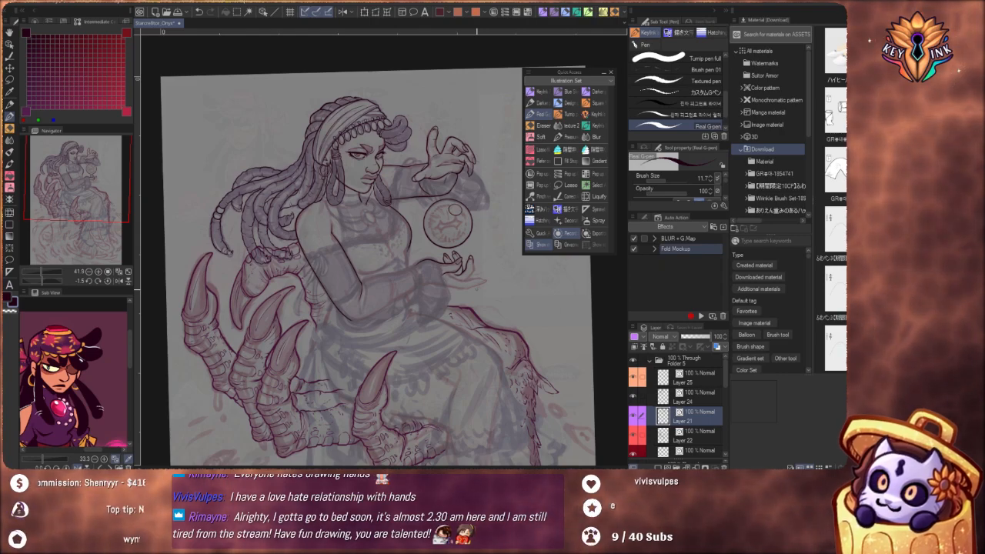
Ink the inner edge of the outstretched last finger from the palm towards its tip
scroll(470, 277, "up", 5)
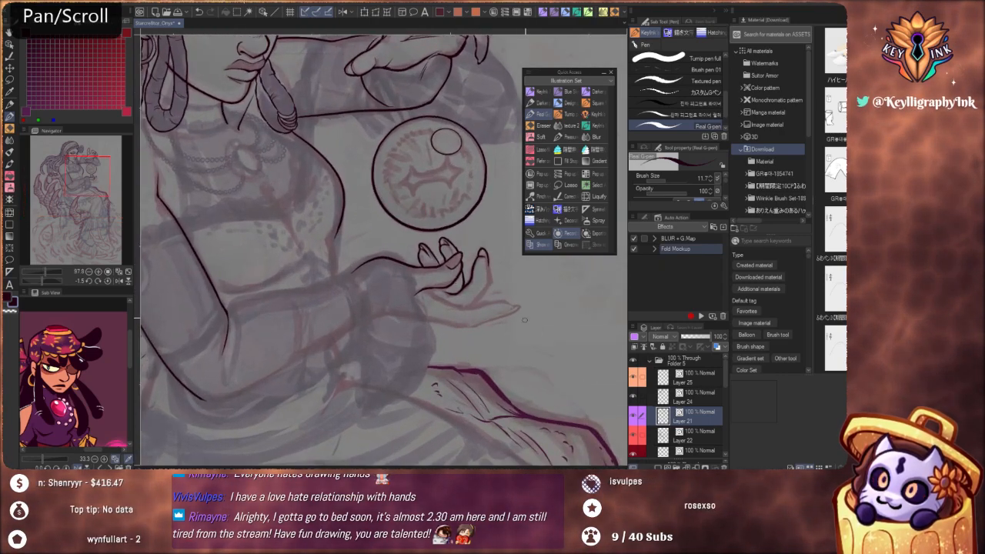
left_click_drag(506, 390, 312, 402)
left_click_drag(374, 346, 438, 286)
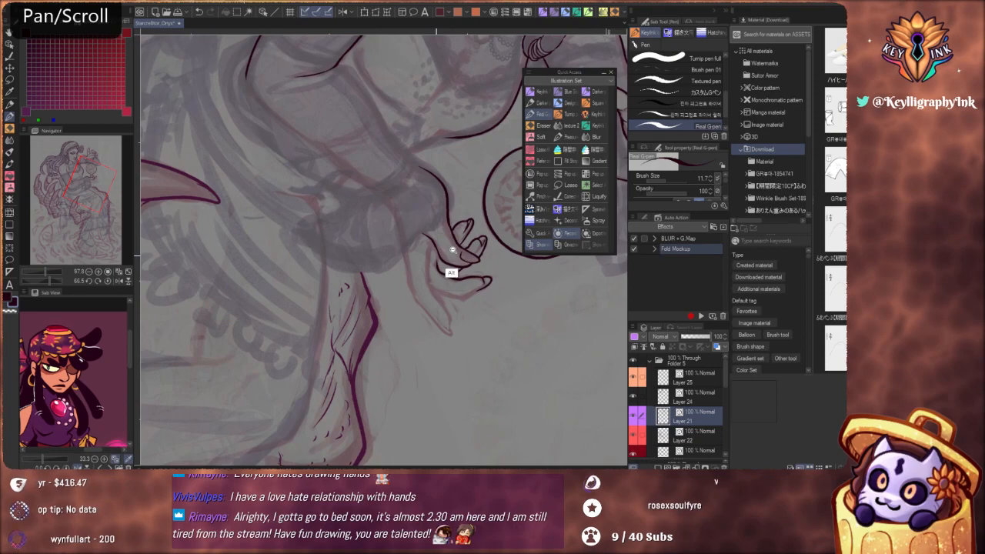
scroll(452, 251, "up", 3)
key("ctrl+z")
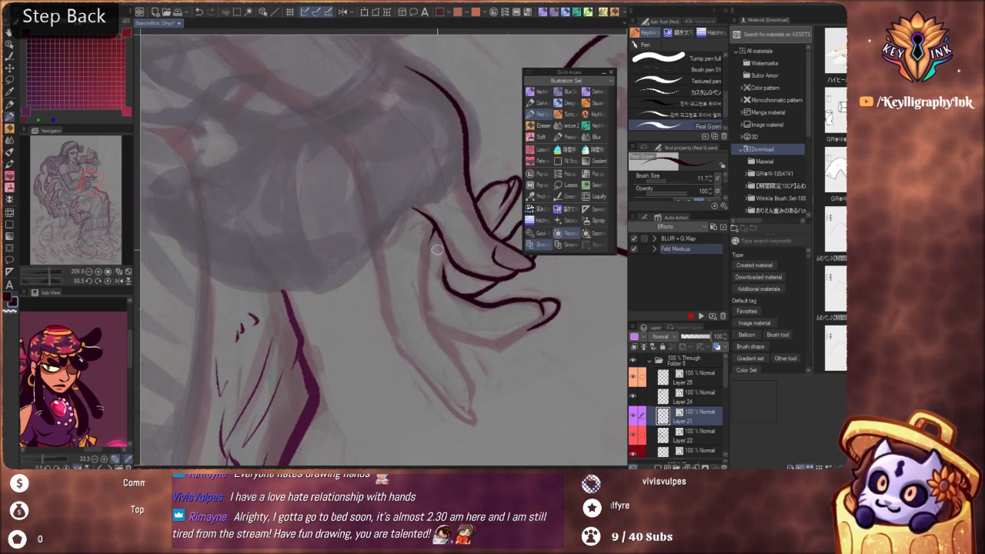
left_click_drag(425, 269, 437, 331)
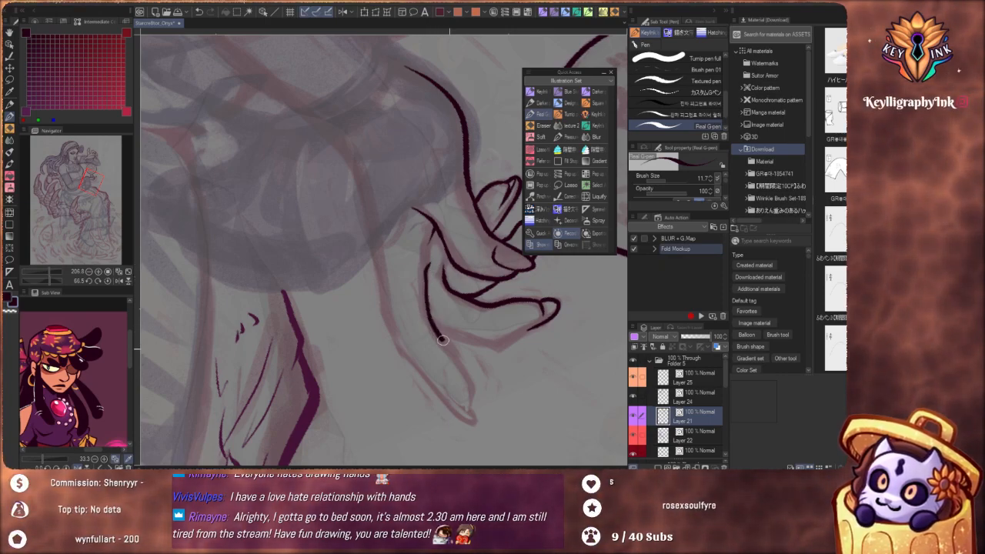
Ink the upright finger's outer side with an angular bend, joining its tip to the outstretched finger's edge
scroll(437, 258, "down", 5)
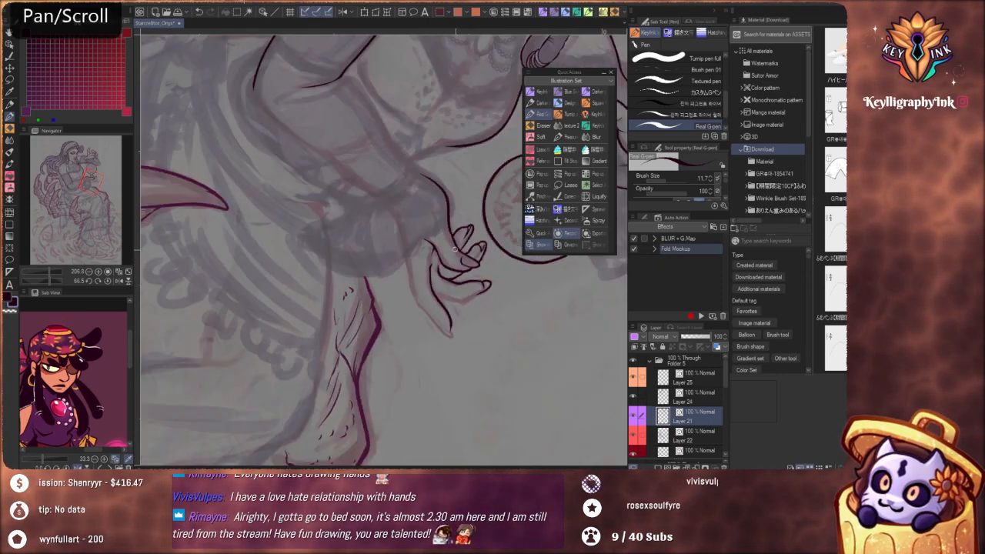
left_click_drag(437, 408, 285, 338)
mouse_move(362, 319)
left_mouse_down()
mouse_move(403, 317)
mouse_move(403, 275)
mouse_move(416, 255)
mouse_move(434, 253)
mouse_move(387, 327)
left_mouse_up()
scroll(404, 275, "up", 6)
key("ctrl+z")
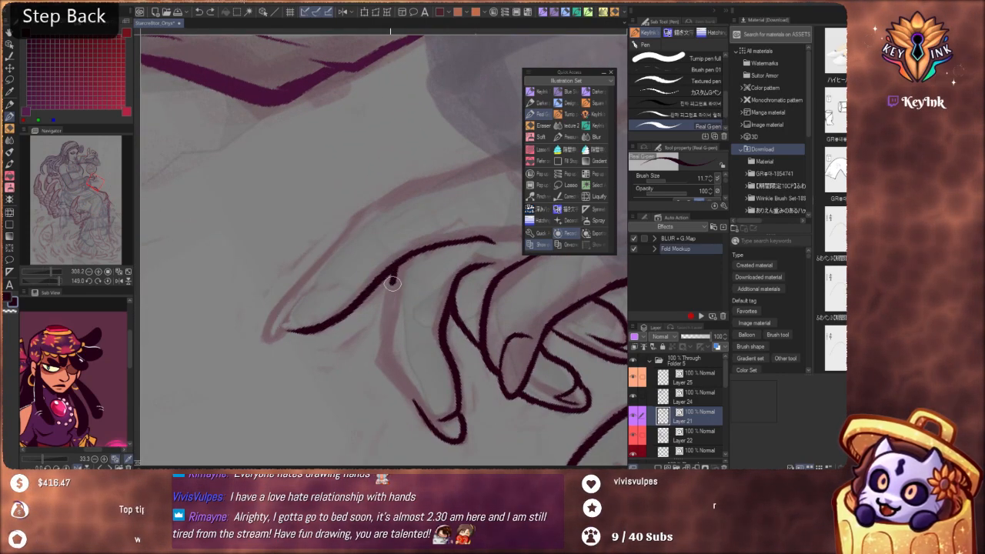
left_click_drag(392, 370, 421, 412)
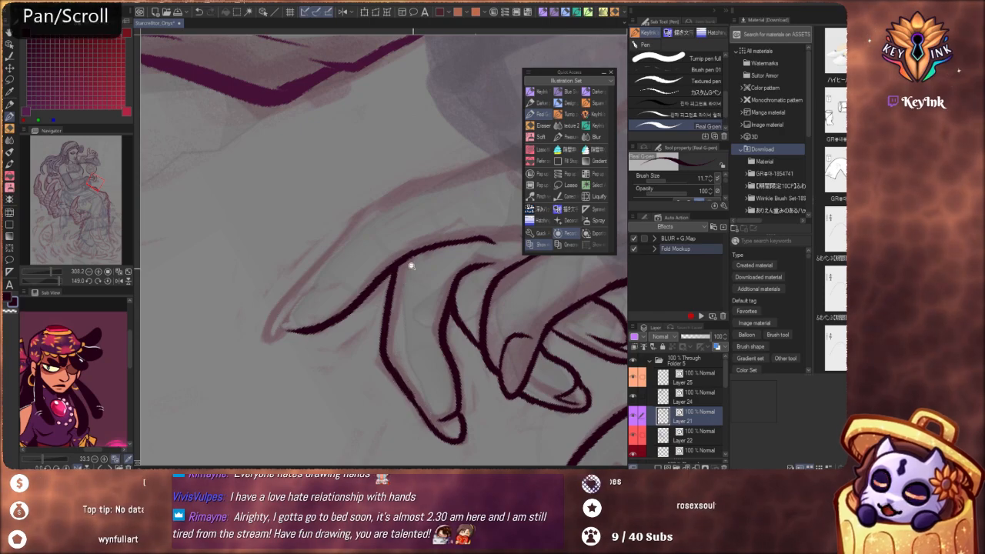
Redraw the upright finger's outer side between the bend and the tip to follow the sketch
mouse_move(410, 265)
left_mouse_down()
mouse_move(370, 235)
mouse_move(405, 267)
mouse_move(444, 280)
mouse_move(418, 246)
mouse_move(396, 339)
left_mouse_up()
scroll(440, 291, "up", 8)
key("ctrl+z")
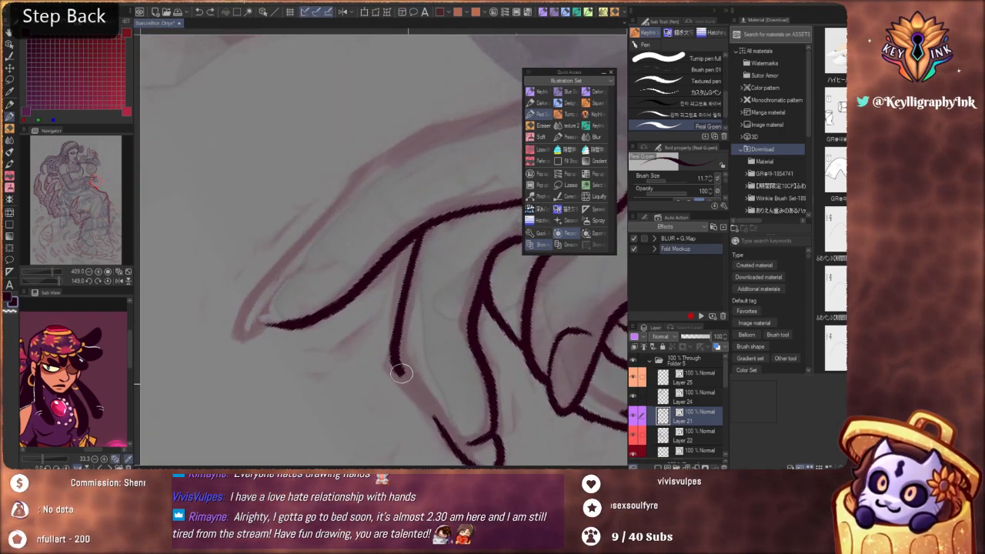
left_click_drag(401, 373, 451, 437)
Add short joint creases on the inner edges of the upright finger and the outstretched finger
left_click_drag(399, 289, 370, 282)
mouse_move(502, 296)
left_mouse_down("shift")
mouse_move(506, 278)
mouse_move(454, 234)
left_mouse_up("shift")
scroll(461, 220, "up", 3)
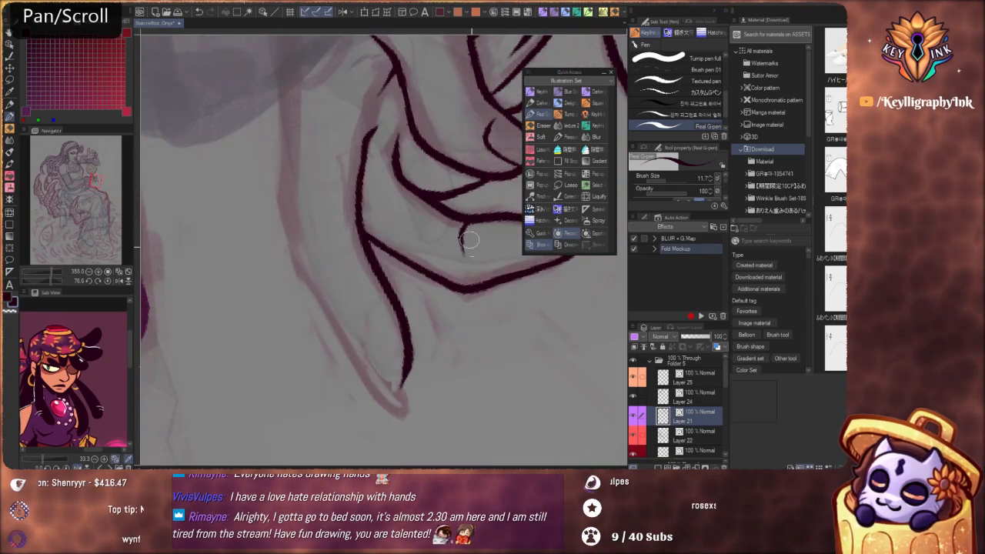
scroll(470, 240, "down", 3)
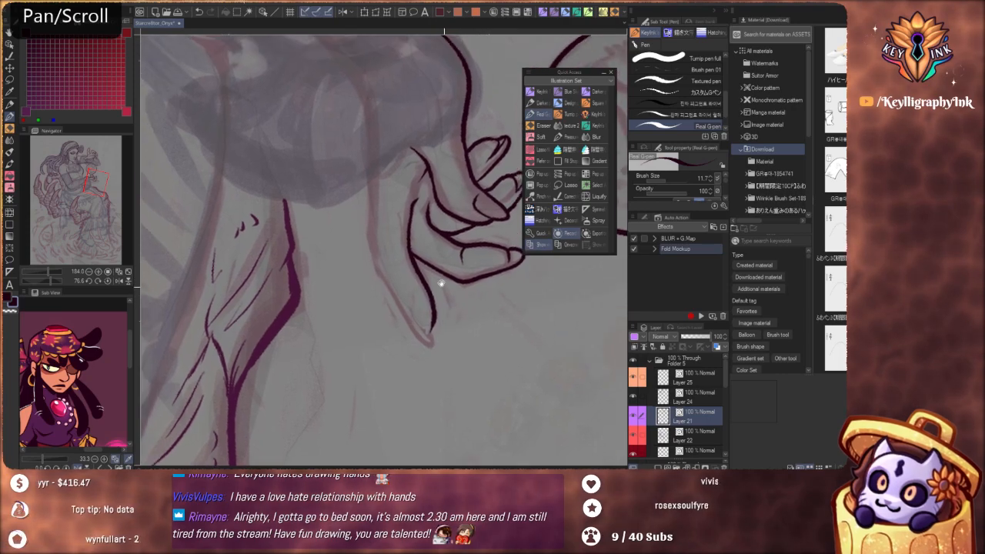
scroll(441, 283, "up", 3)
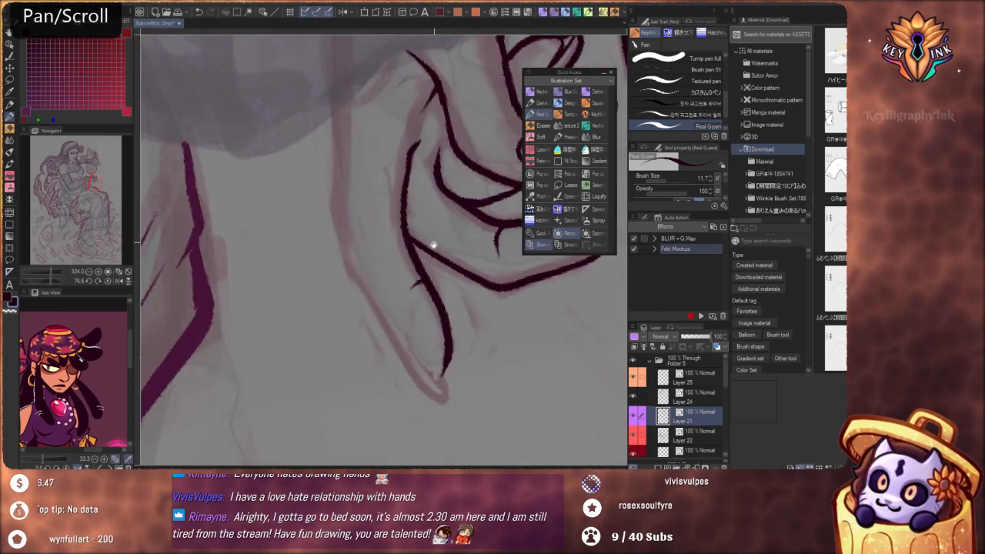
Ink the outer contour of the hand and outstretched finger from the sleeve cuff to the pointed fingertip
scroll(426, 281, "down", 4)
scroll(422, 230, "up", 1)
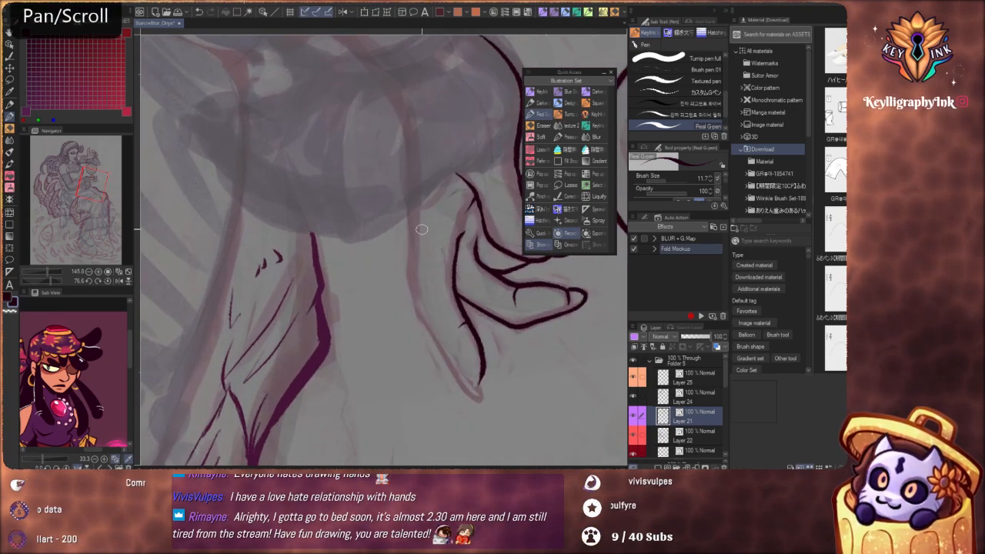
left_click_drag(412, 198, 413, 301)
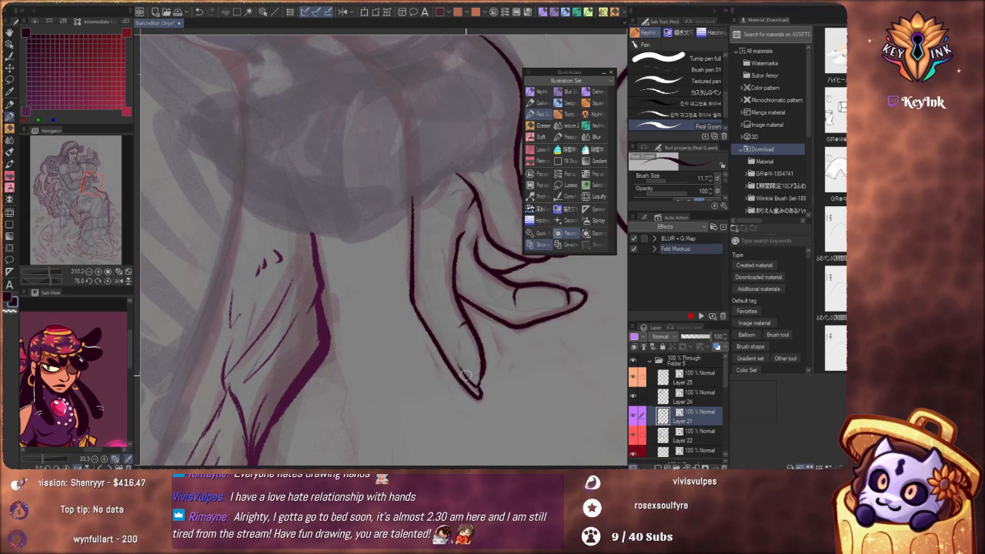
Redraw the narrow nail outline inside the outstretched finger's tip
scroll(429, 284, "down", 5)
left_click_drag(496, 323, 441, 218)
scroll(475, 231, "up", 5)
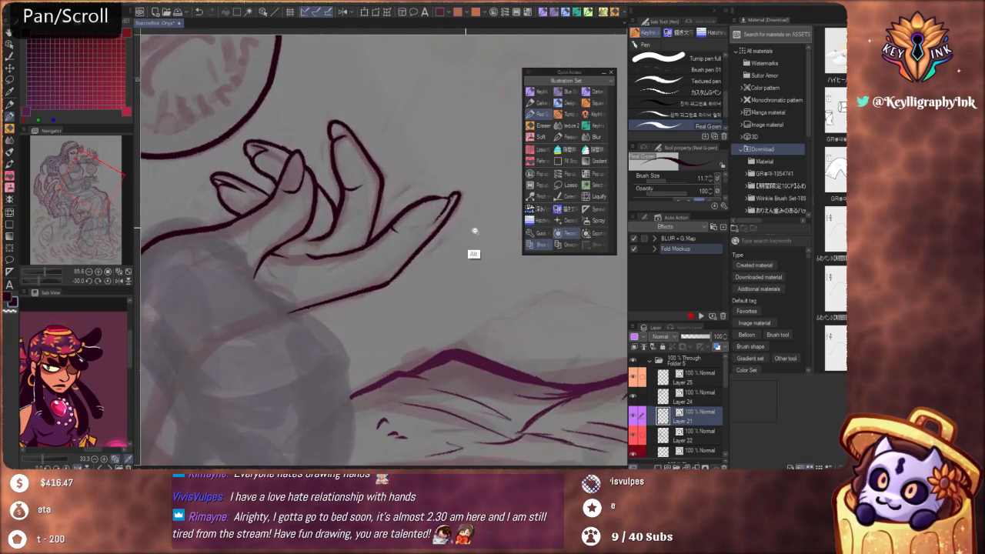
scroll(475, 231, "up", 3)
key("ctrl+z")
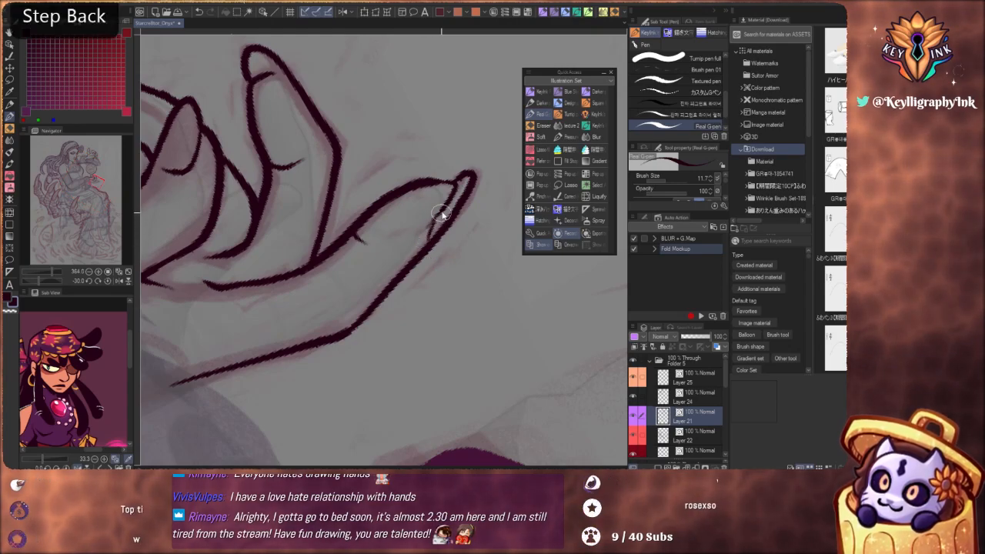
key("ctrl+z")
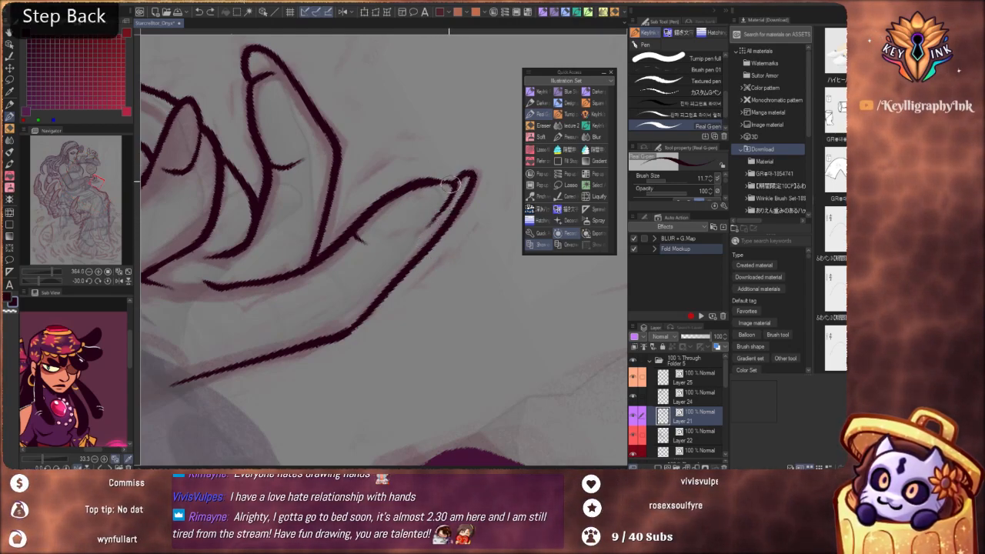
key("ctrl")
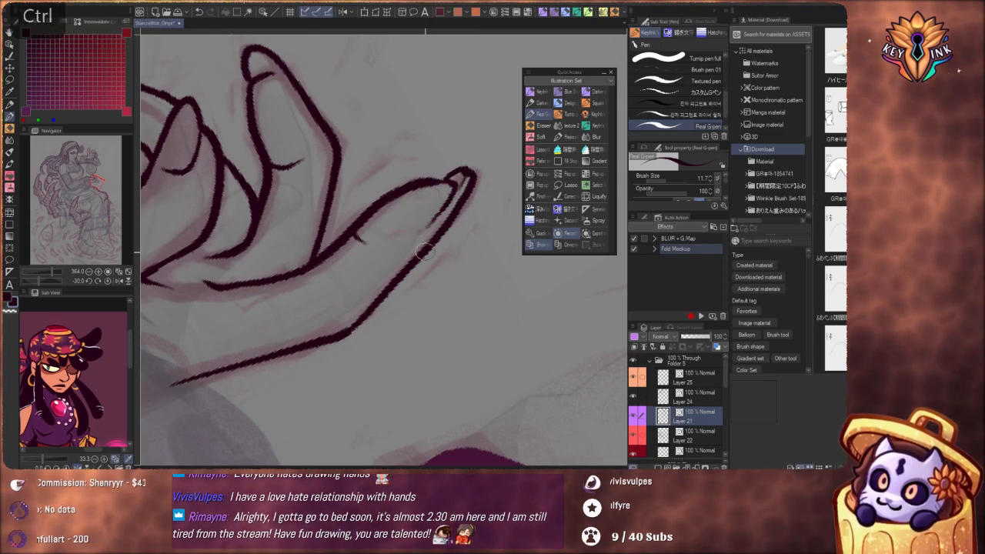
Ink a small rounded nail outline inside the tip of the raised hand's lowest finger
left_click_drag(459, 184, 493, 453)
left_click_drag(452, 329, 475, 408)
scroll(418, 274, "up", 5)
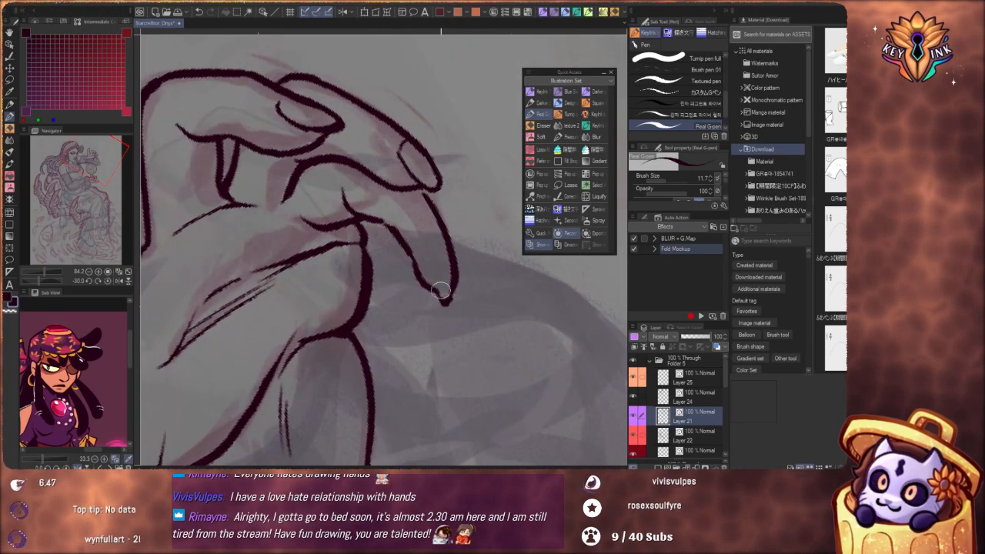
left_click_drag(433, 271, 442, 248)
key("ctrl+z")
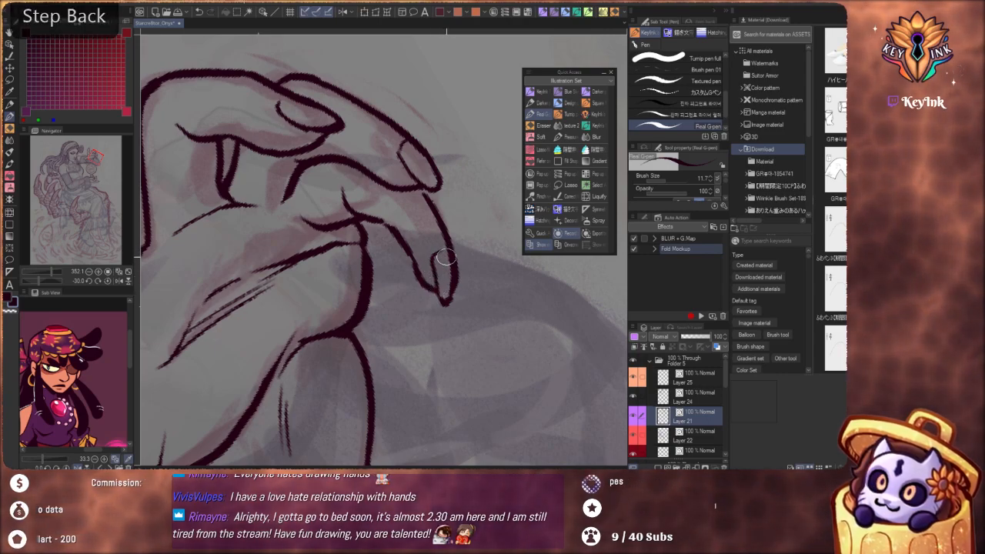
key("ctrl+z")
mouse_move(435, 263)
left_mouse_down()
mouse_move(440, 295)
mouse_move(449, 286)
mouse_move(409, 305)
mouse_move(380, 357)
left_mouse_up()
Reshape the tip of the raised hand's foremost bent finger into a blunter, rounder end around the nail
left_click_drag(421, 217, 510, 304)
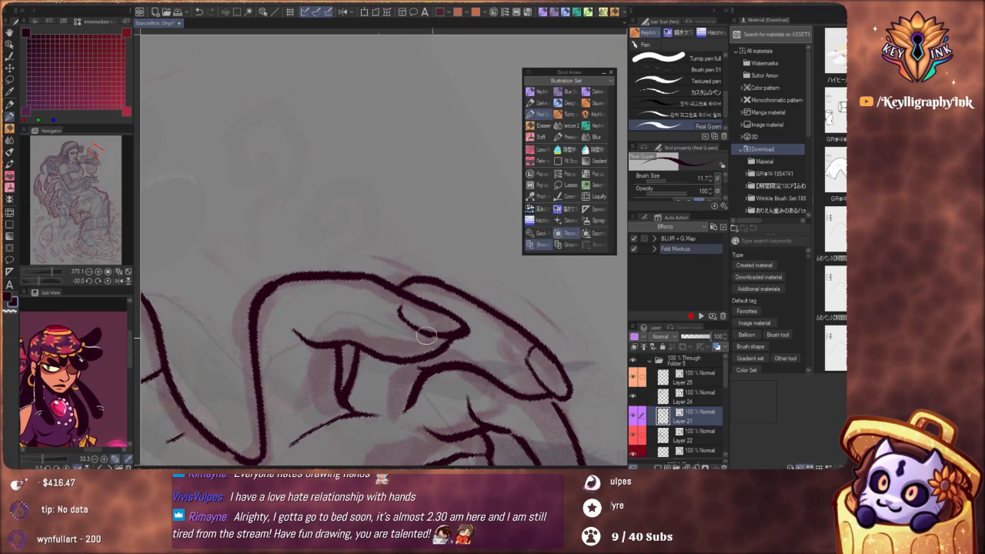
key("ctrl+alt")
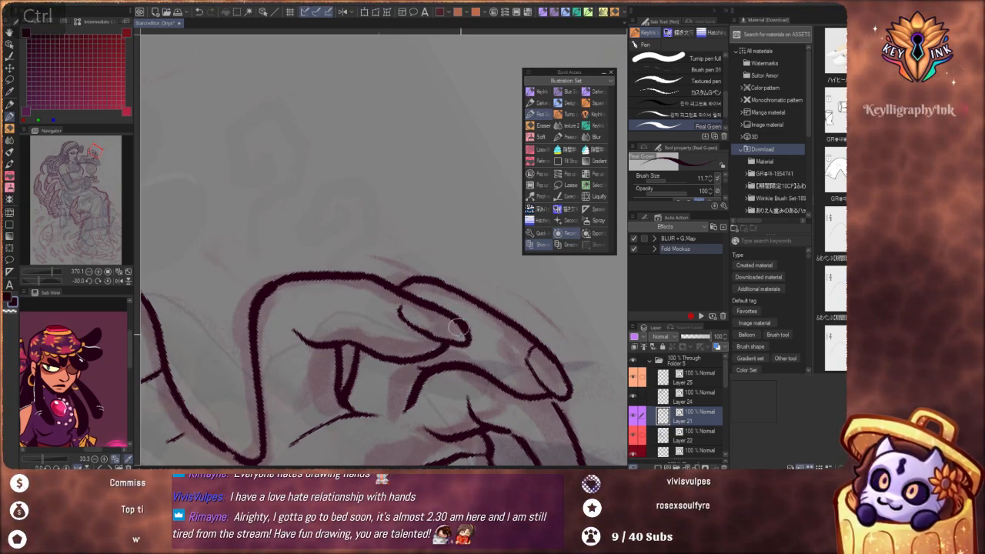
left_click_drag(413, 327, 454, 345)
left_click_drag(440, 267, 396, 254)
left_click_drag(522, 404, 463, 267)
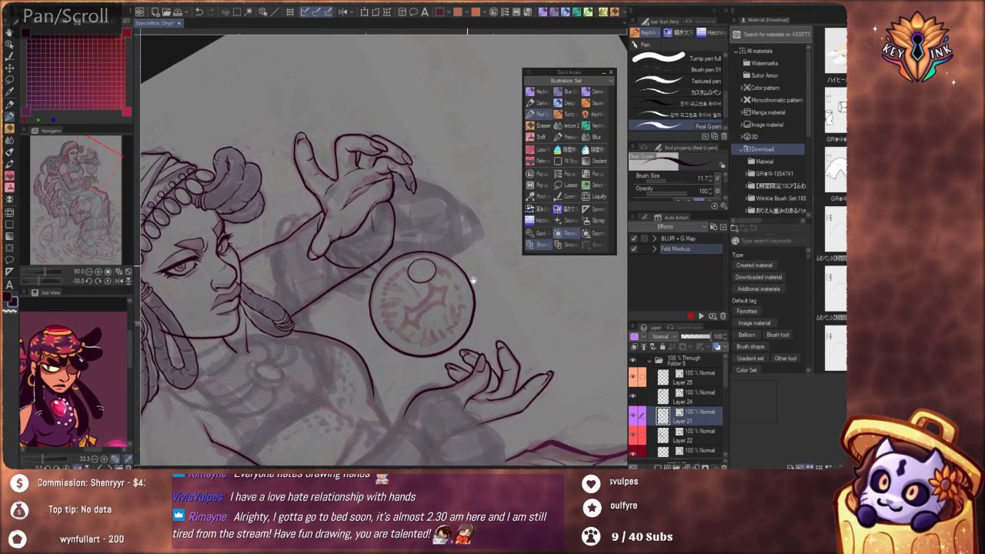
Redraw the outer side of the raised hand's lowest finger from the knuckle down to the nail
mouse_move(411, 169)
left_mouse_down()
mouse_move(435, 271)
mouse_move(478, 279)
left_mouse_up()
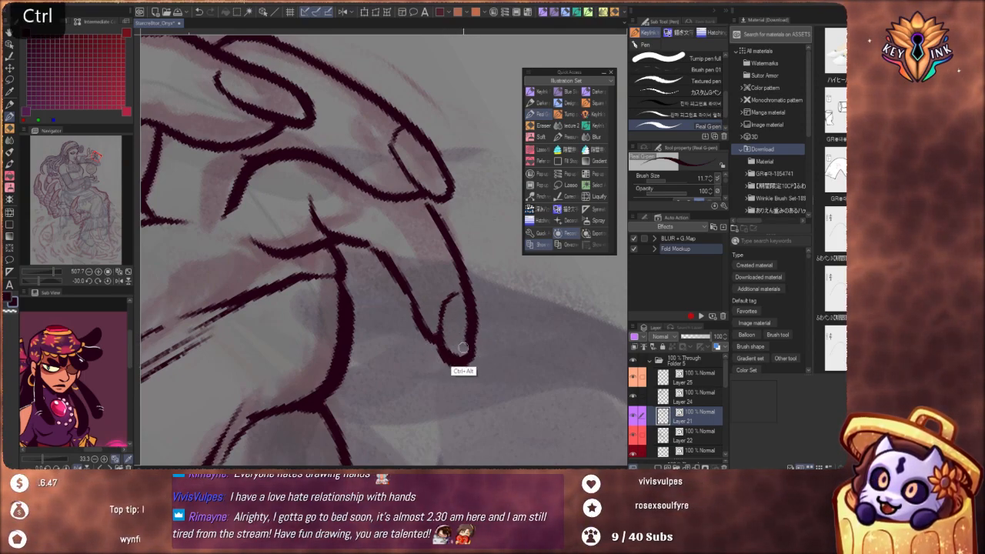
key("ctrl+z")
key("ctrl+y")
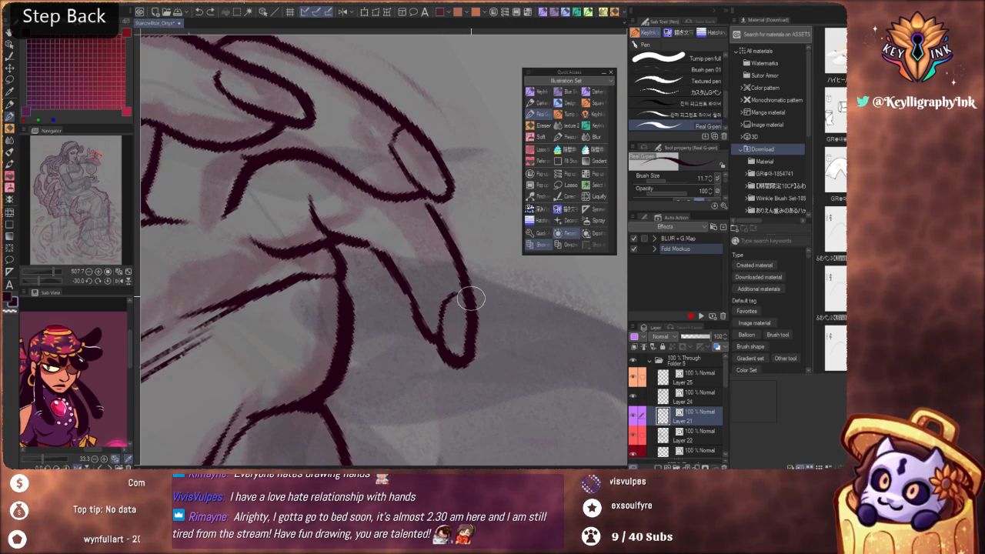
key("ctrl+z")
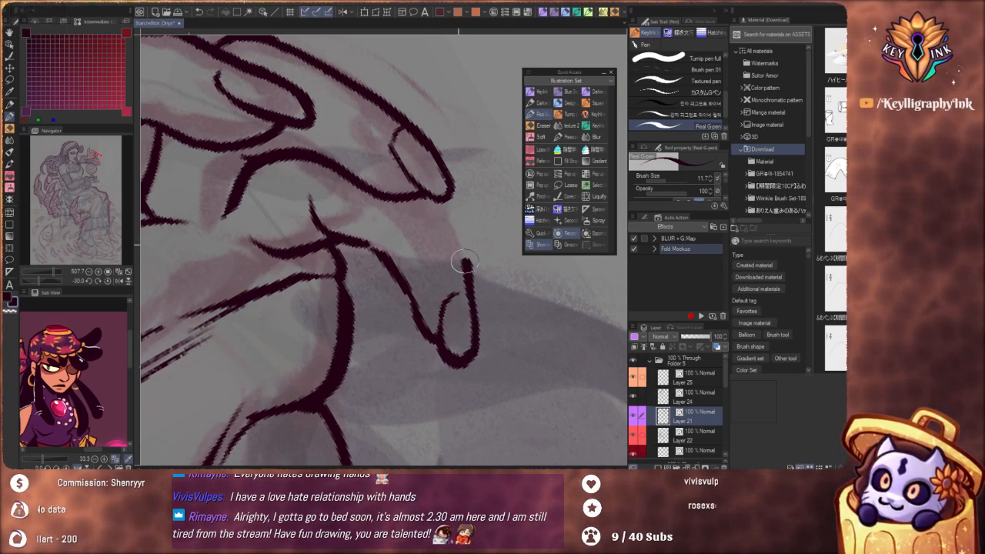
left_click_drag(462, 264, 436, 214)
Examine the inked hands up close and against the whole figure to check their shapes and proportions
scroll(428, 193, "down", 10)
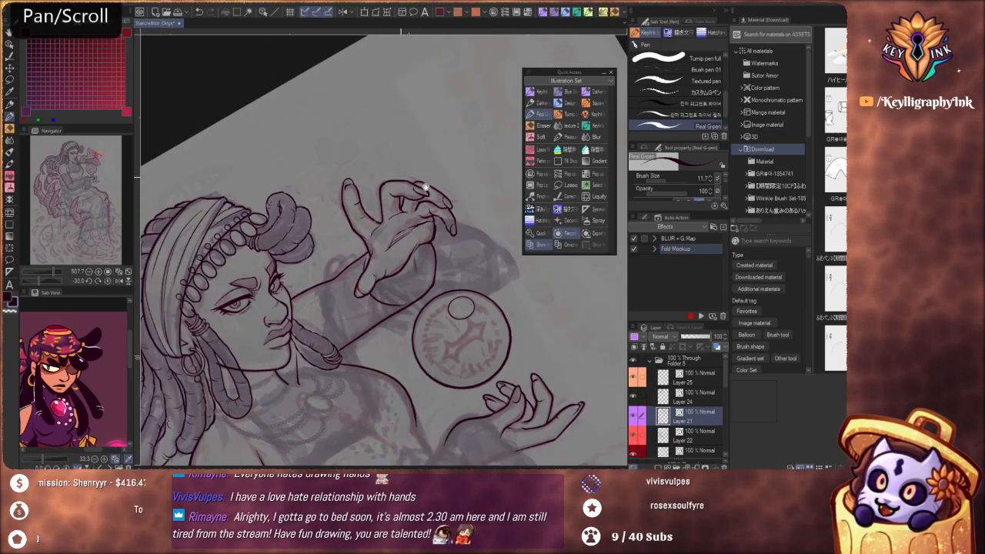
scroll(453, 250, "up", 7)
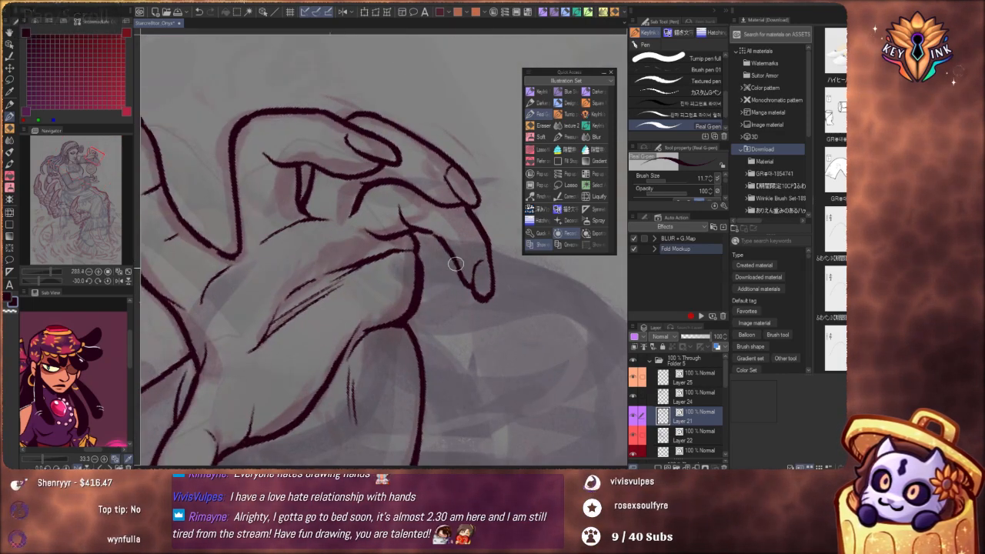
scroll(462, 254, "down", 5)
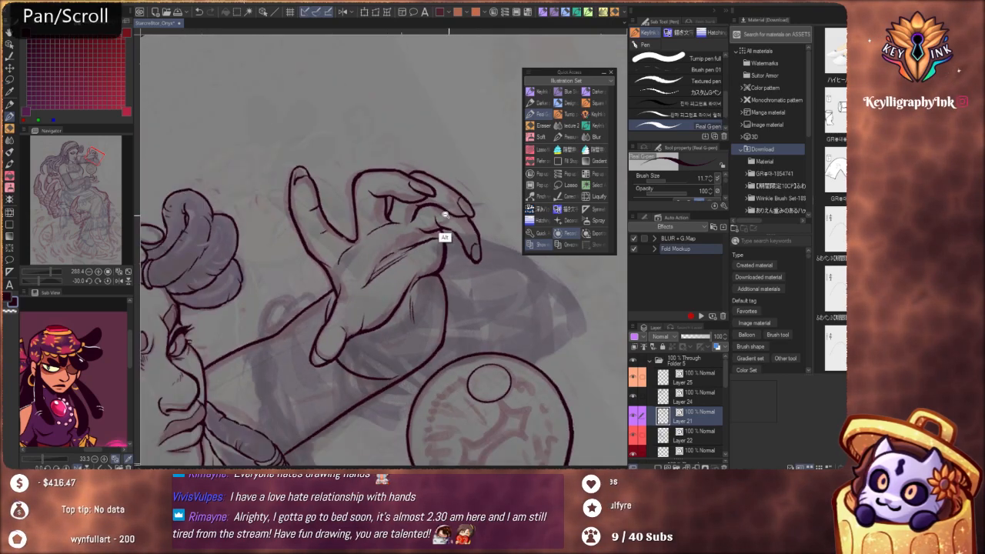
scroll(436, 210, "down", 1)
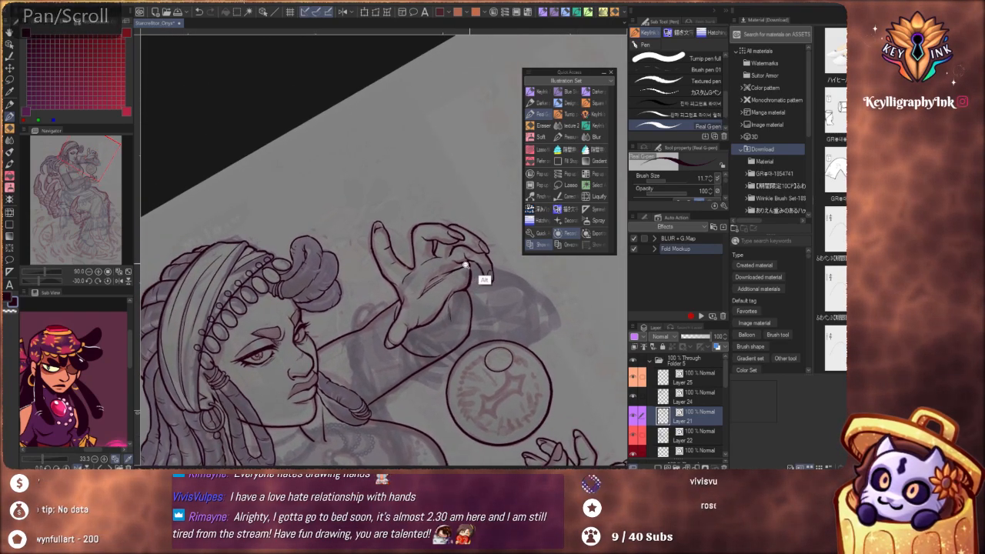
scroll(487, 264, "up", 5)
left_click_drag(503, 249, 486, 277)
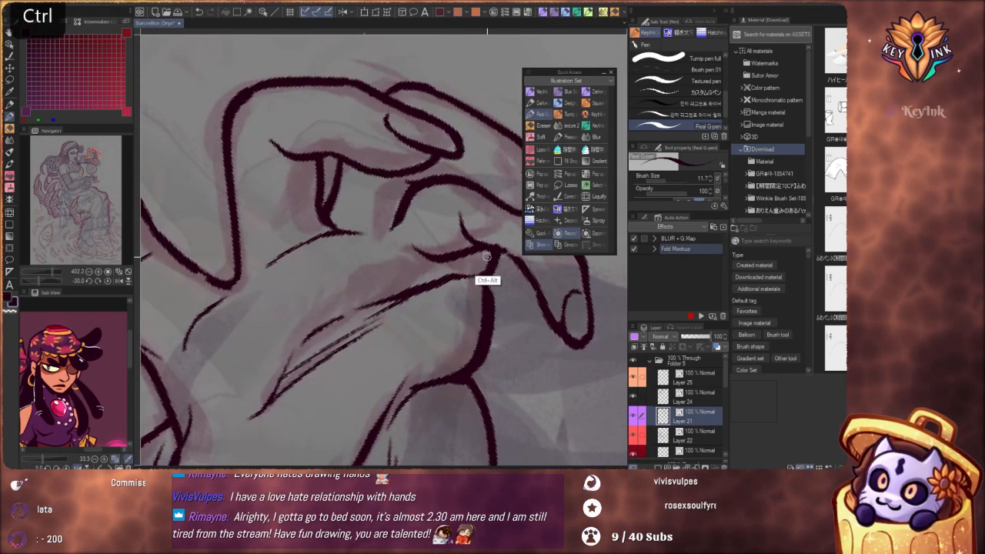
scroll(485, 192, "down", 8)
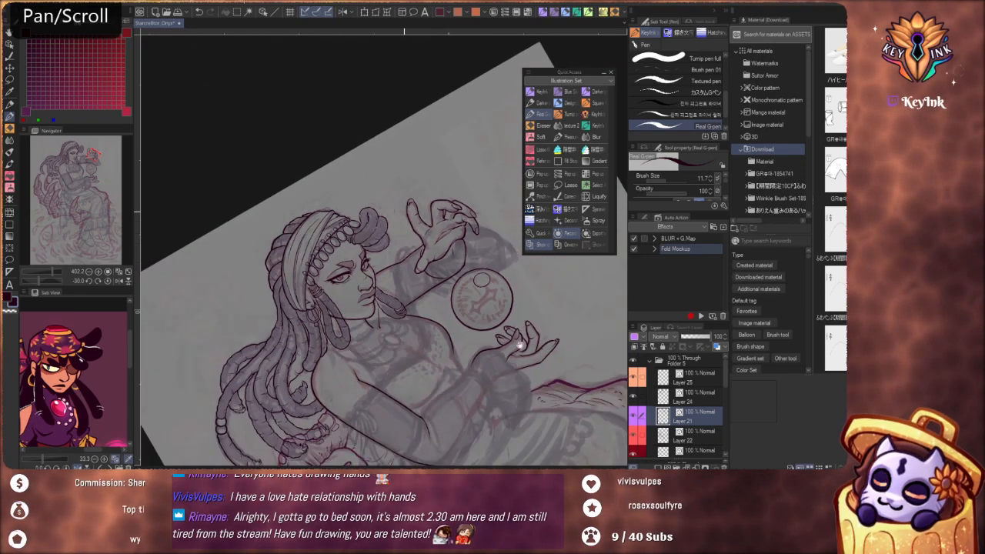
scroll(470, 293, "up", 6)
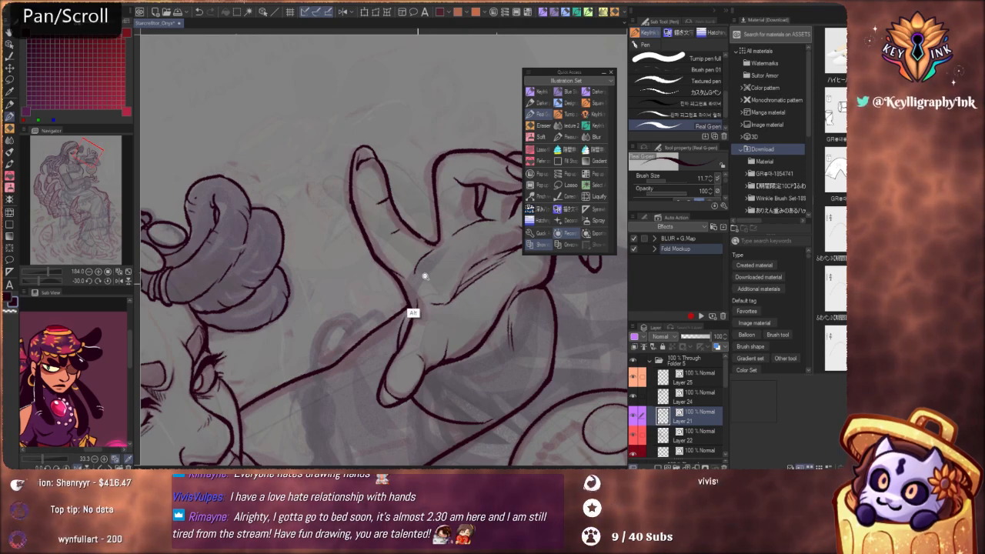
scroll(413, 315, "down", 5)
left_click_drag(505, 390, 434, 260)
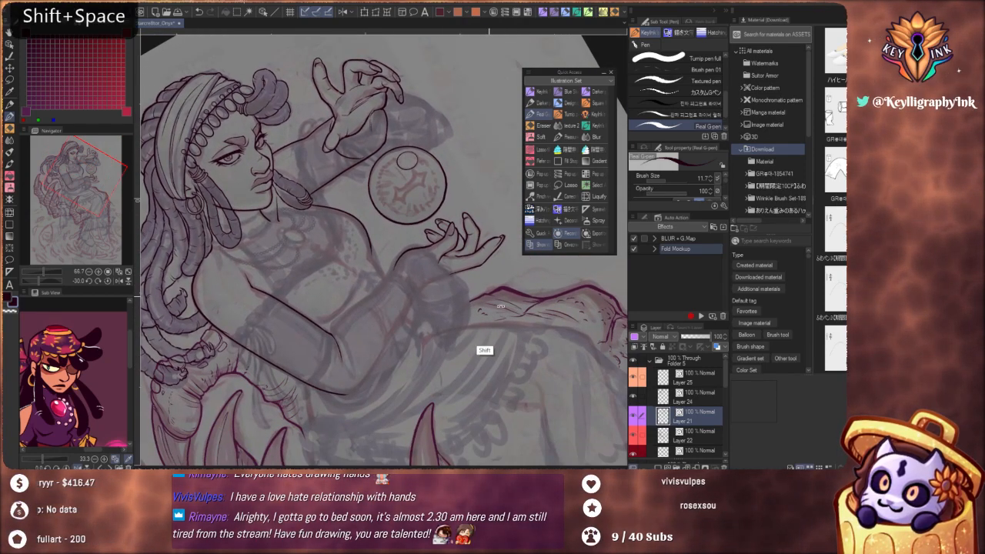
left_click_drag(484, 347, 439, 348)
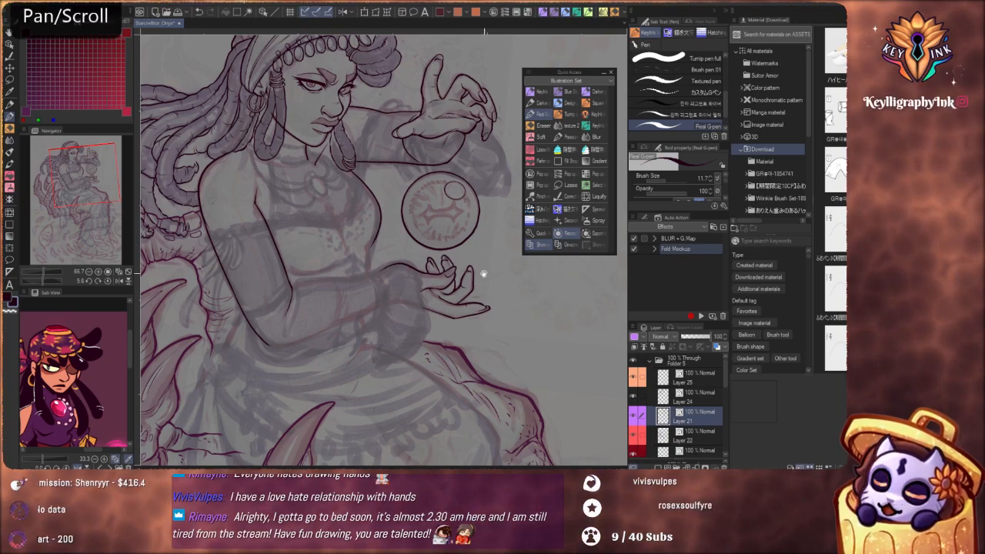
Extend the near arm's outer contour from the upper arm around the elbow to the start of the forearm
mouse_move(479, 297)
left_mouse_down()
mouse_move(484, 285)
mouse_move(476, 289)
left_mouse_up()
scroll(476, 288, "up", 5)
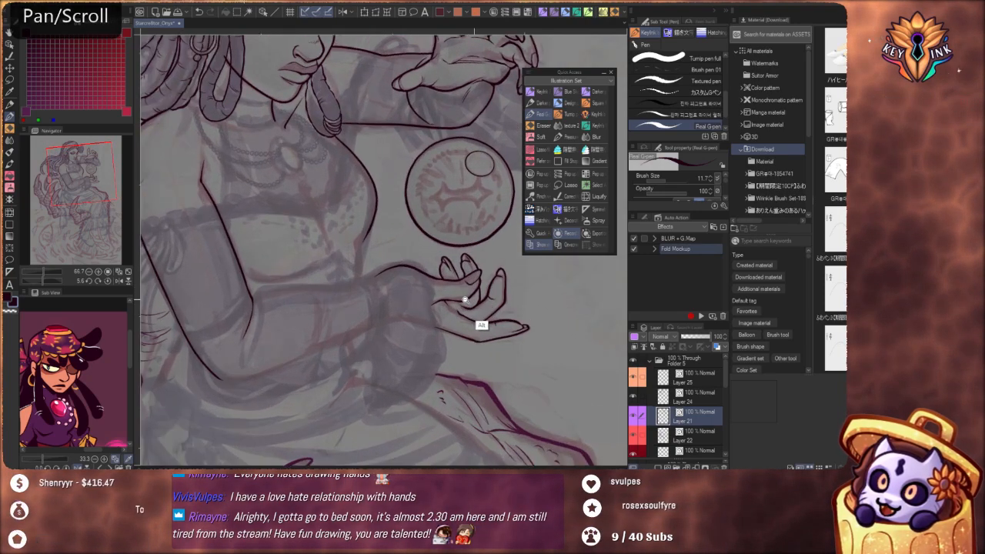
left_click_drag(391, 355, 467, 369)
left_click_drag(523, 420, 335, 420)
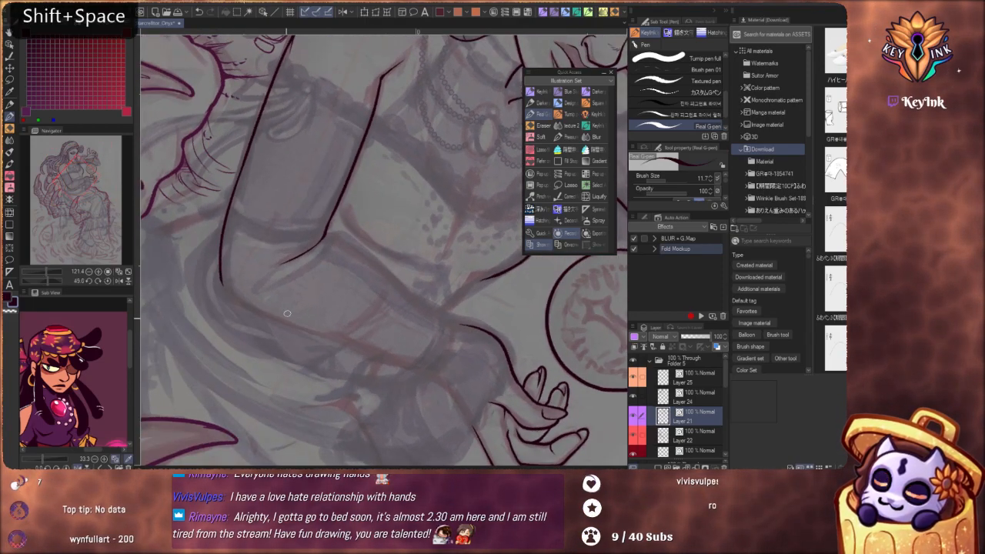
left_click_drag(243, 323, 344, 356)
left_click_drag(313, 294, 325, 334)
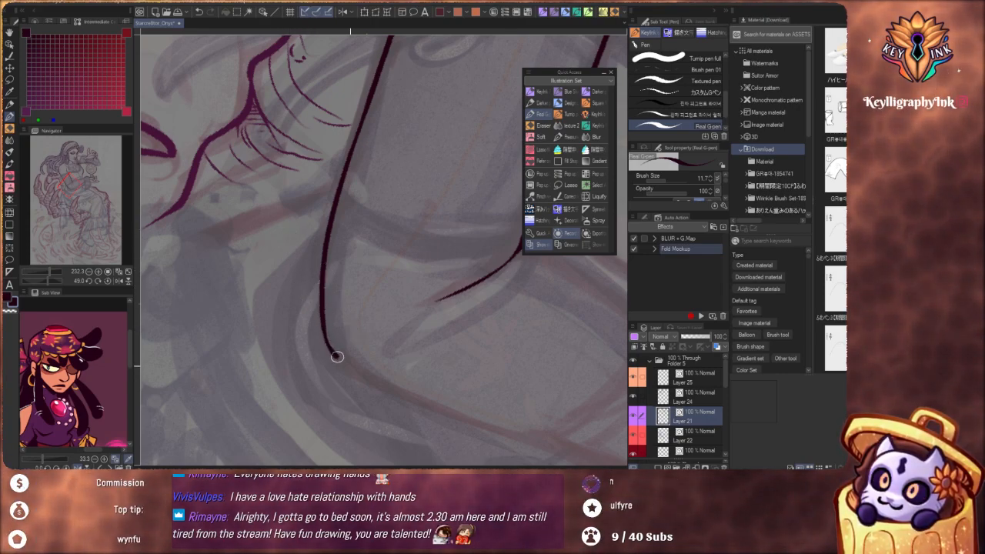
left_click_drag(447, 400, 416, 182)
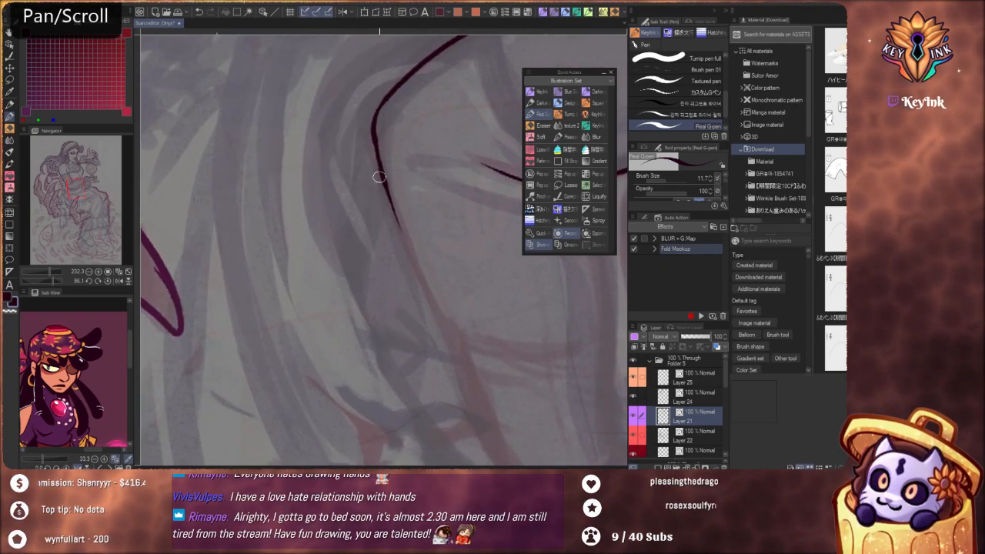
Ink the underside of the near forearm from the elbow to the wrist, joining it to the lower hand's contour
mouse_move(406, 243)
left_mouse_down()
mouse_move(465, 385)
mouse_move(370, 216)
mouse_move(352, 216)
left_mouse_up()
left_click_drag(440, 287, 452, 259)
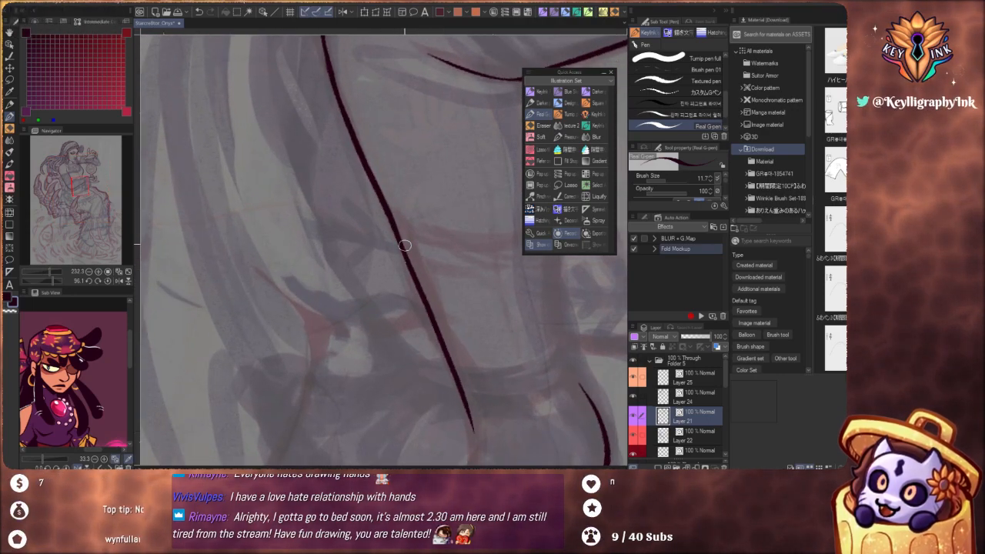
key("ctrl+z")
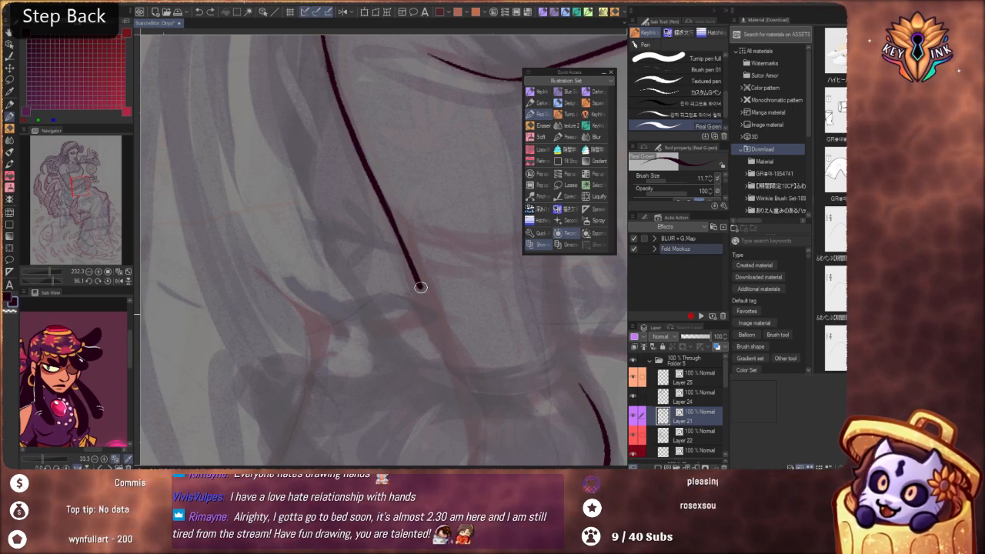
mouse_move(420, 287)
left_mouse_down()
mouse_move(462, 403)
mouse_move(398, 196)
mouse_move(402, 211)
mouse_move(415, 206)
left_mouse_up()
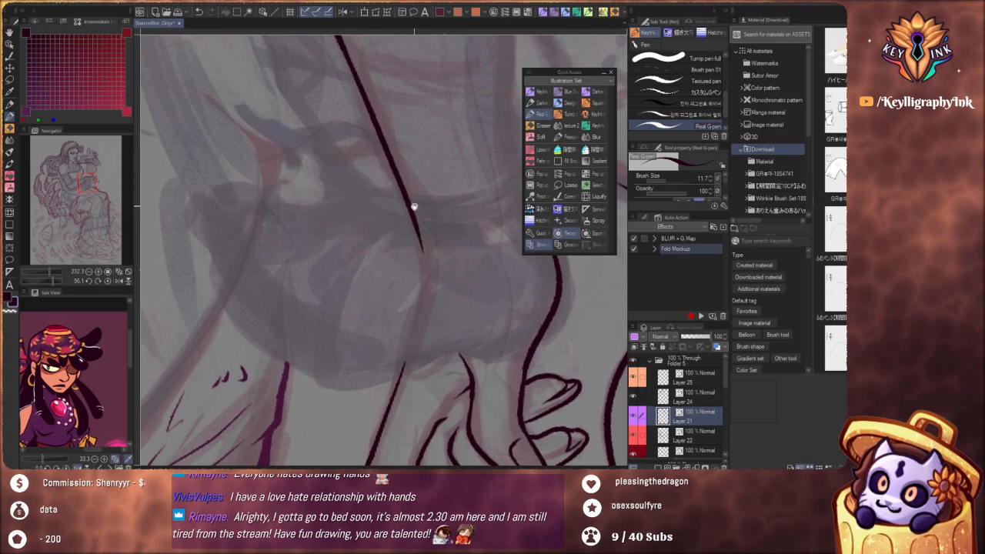
left_click_drag(422, 249, 409, 324)
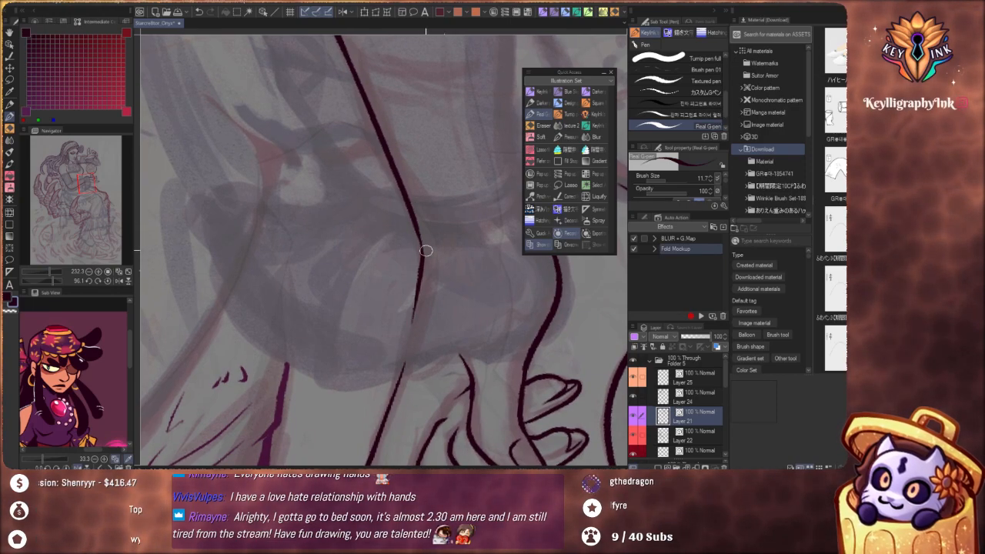
key("ctrl+z")
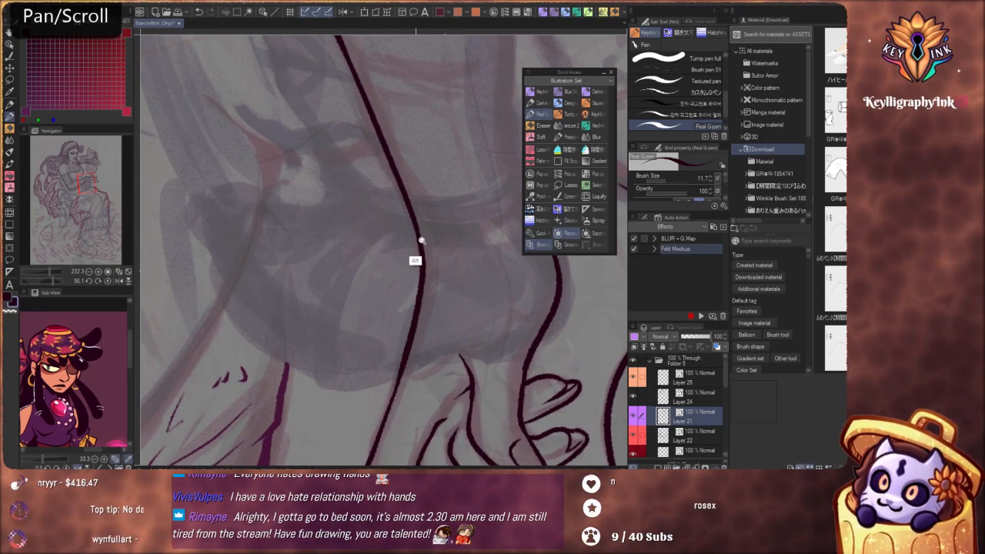
left_click_drag(420, 239, 371, 210)
Ink the upper side of the near forearm from the wrist to the inner elbow crease, following the sketch
left_click_drag(479, 390, 373, 31)
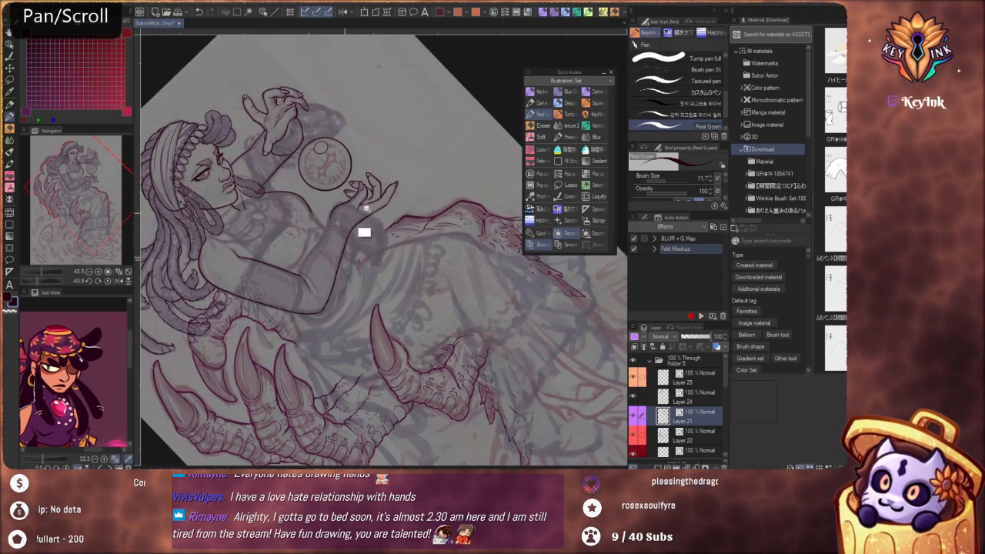
left_click_drag(363, 231, 387, 202)
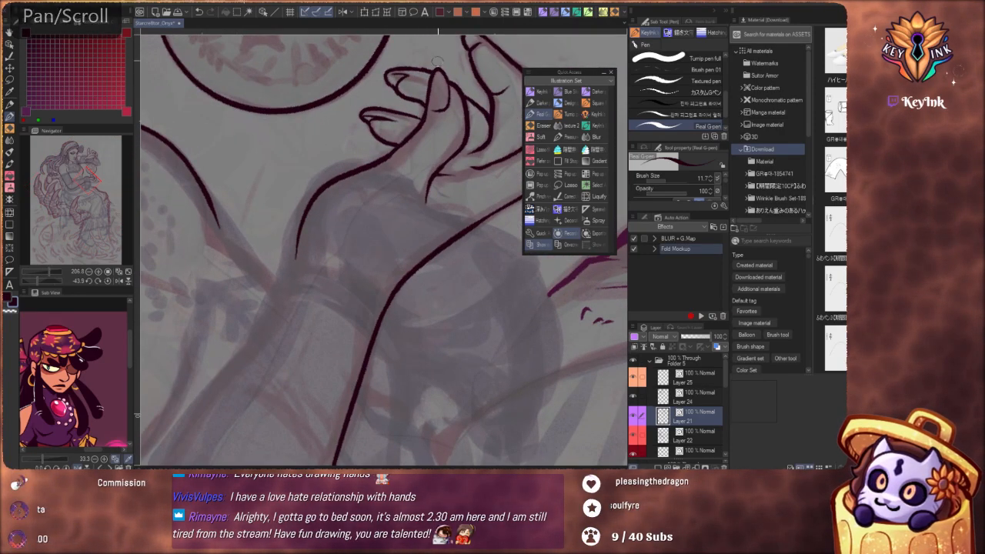
mouse_move(289, 288)
left_mouse_down()
mouse_move(271, 328)
mouse_move(285, 325)
left_mouse_up()
key("ctrl+z")
mouse_move(378, 375)
left_mouse_down("shift")
mouse_move(430, 355)
mouse_move(352, 370)
mouse_move(370, 378)
mouse_move(400, 277)
left_mouse_up("shift")
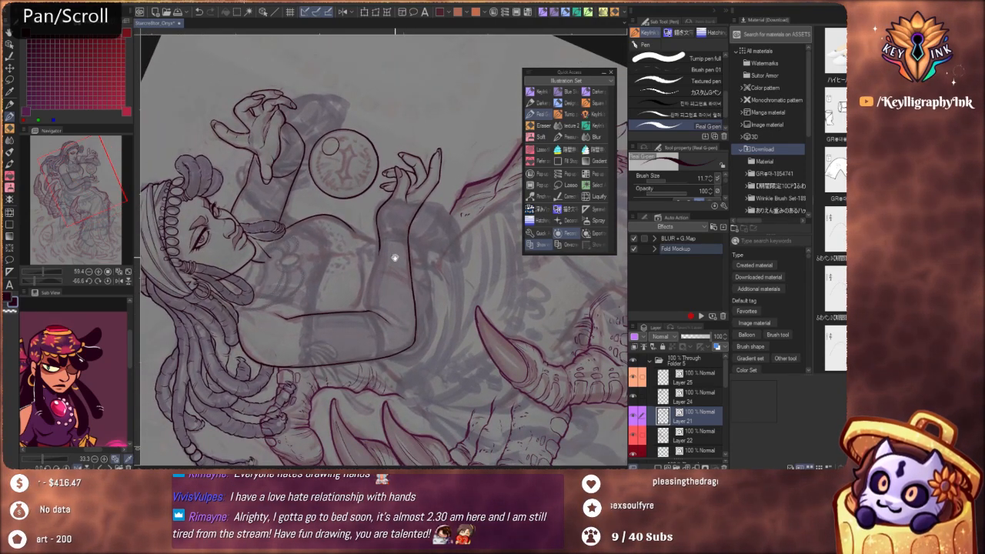
scroll(389, 266, "up", 5)
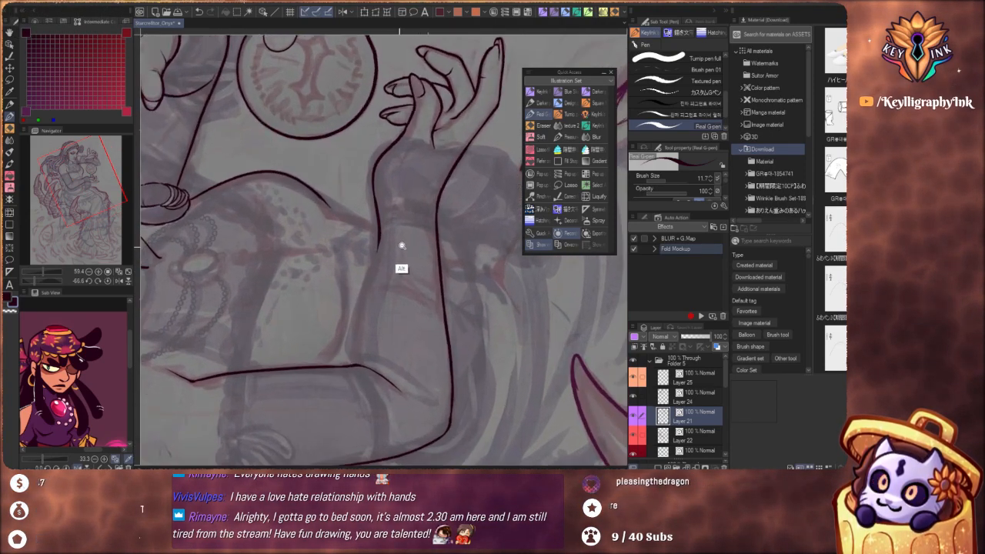
scroll(401, 246, "up", 2)
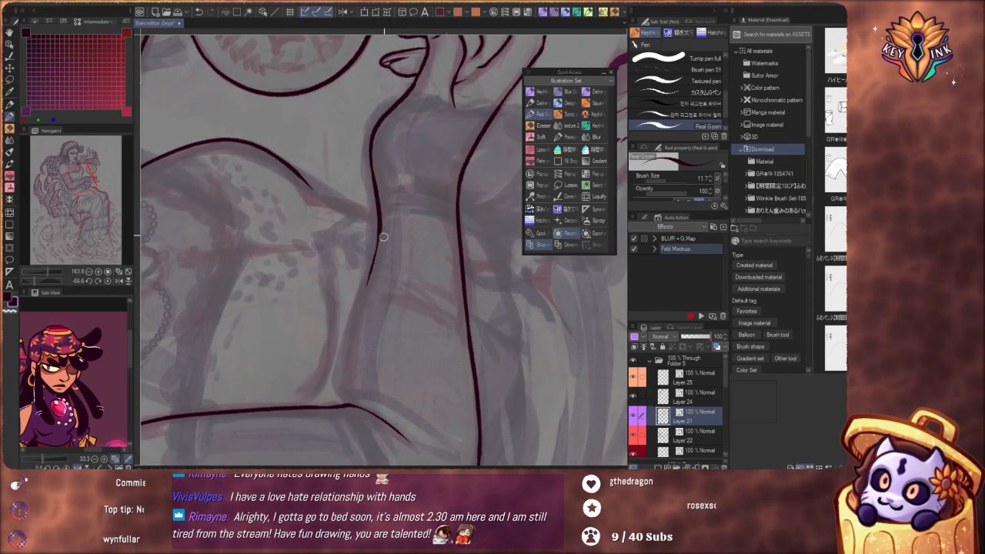
key("ctrl+z")
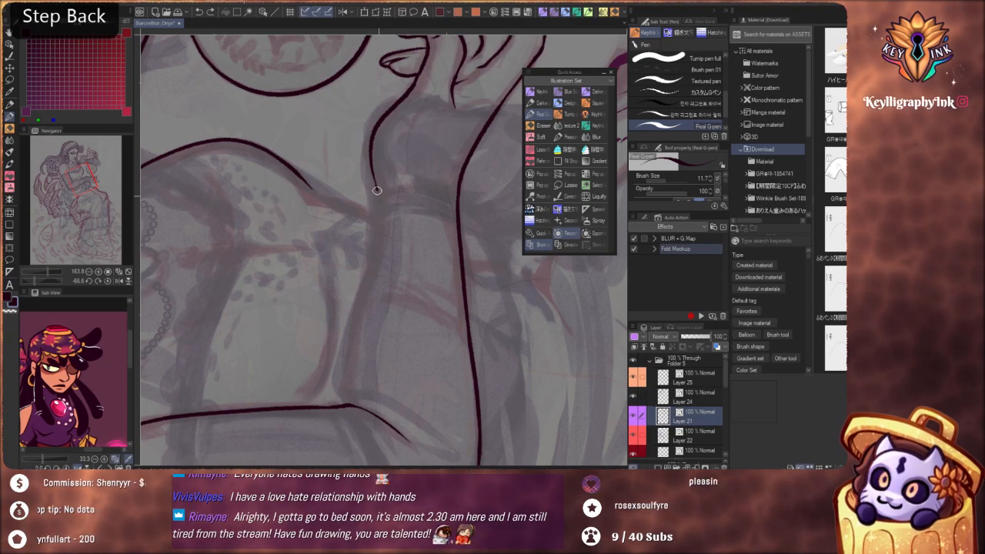
left_click_drag(371, 265, 350, 352)
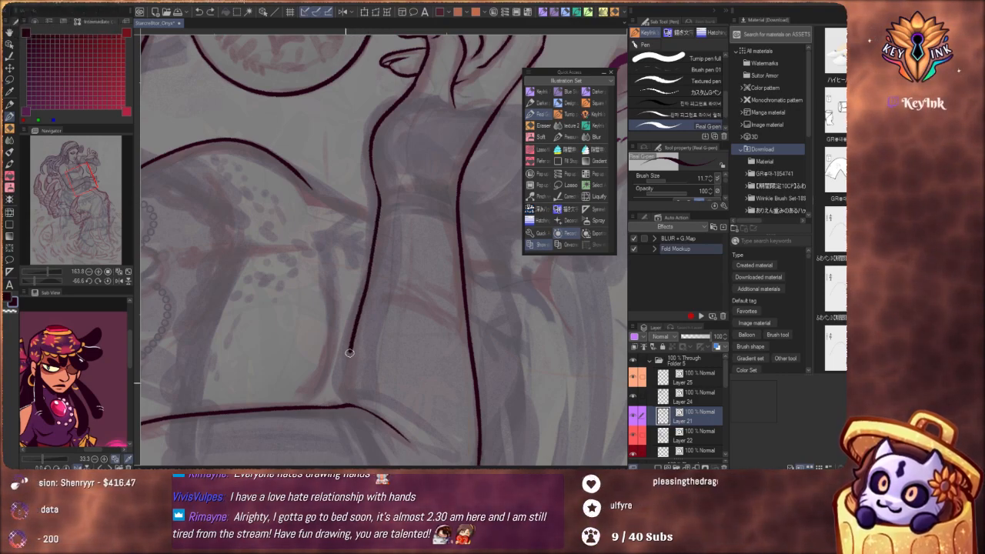
left_click_drag(368, 257, 334, 323)
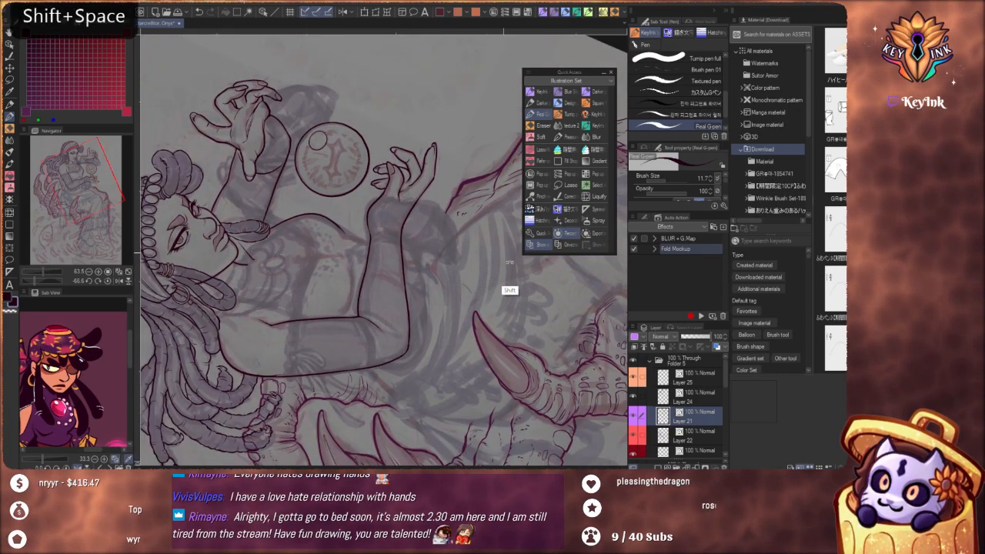
left_click_drag(508, 290, 472, 351)
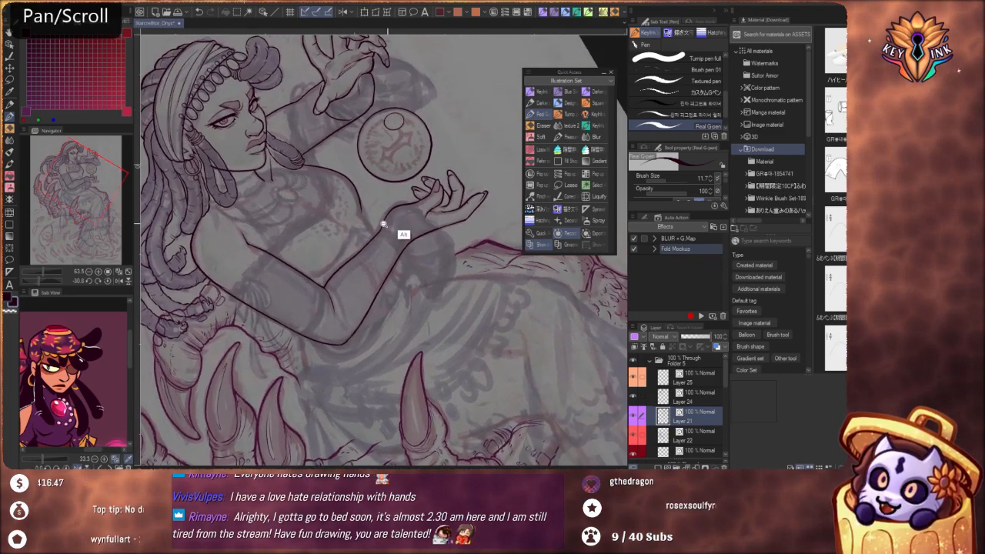
Ink the near arm's inner elbow crease as a short curved line running down from where the upper arm meets the forearm
left_click_drag(384, 225, 428, 154)
left_click_drag(404, 191, 396, 435)
mouse_move(342, 242)
left_mouse_down()
mouse_move(367, 238)
mouse_move(352, 282)
left_mouse_up()
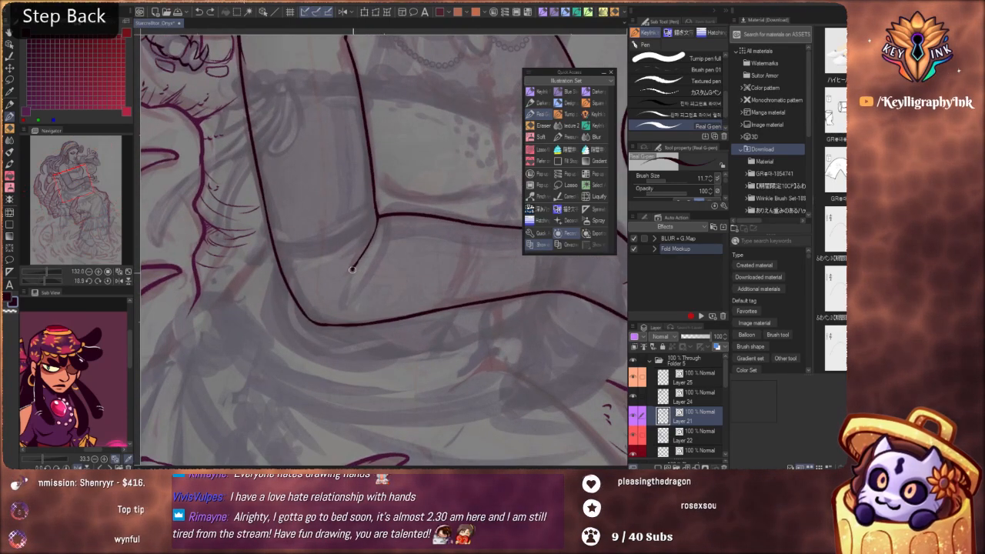
left_click_drag(372, 265, 356, 320)
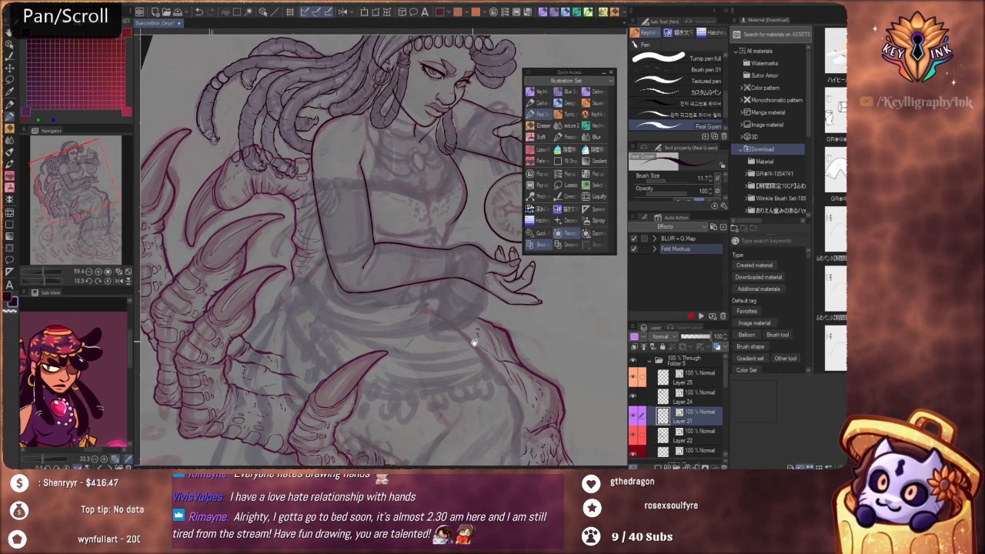
left_click_drag(491, 318, 391, 319)
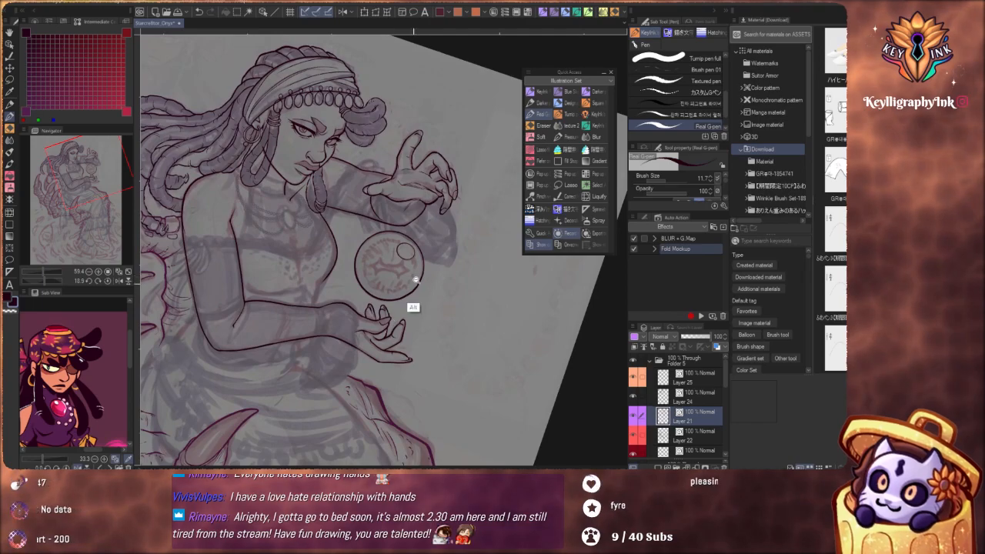
mouse_move(415, 280)
left_mouse_down()
mouse_move(396, 389)
mouse_move(417, 254)
mouse_move(530, 271)
mouse_move(474, 262)
mouse_move(432, 274)
left_mouse_up()
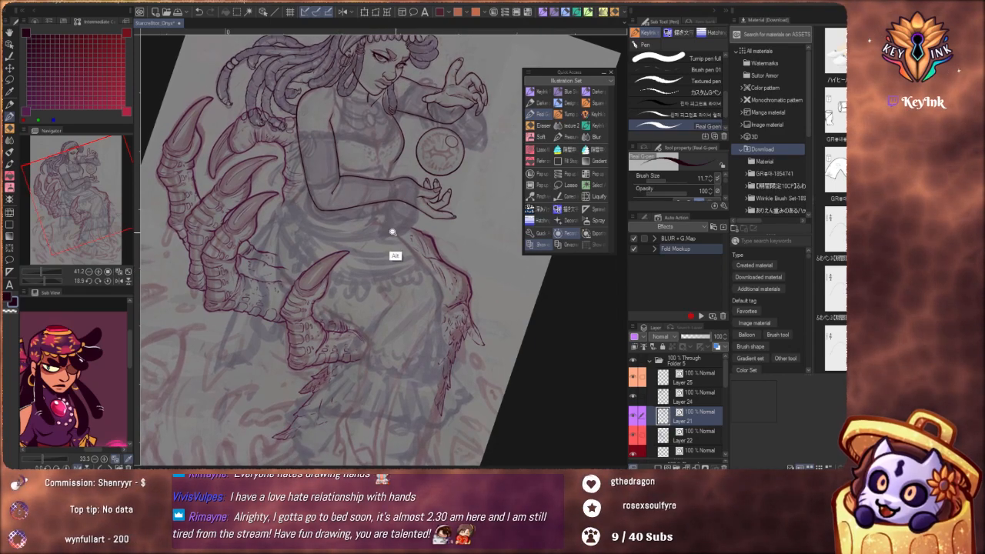
Try to ink the leg's front contour from around the knee down along the shin, following the sketch beneath the skirt
left_click_drag(393, 233, 457, 301)
left_click_drag(495, 350, 446, 219)
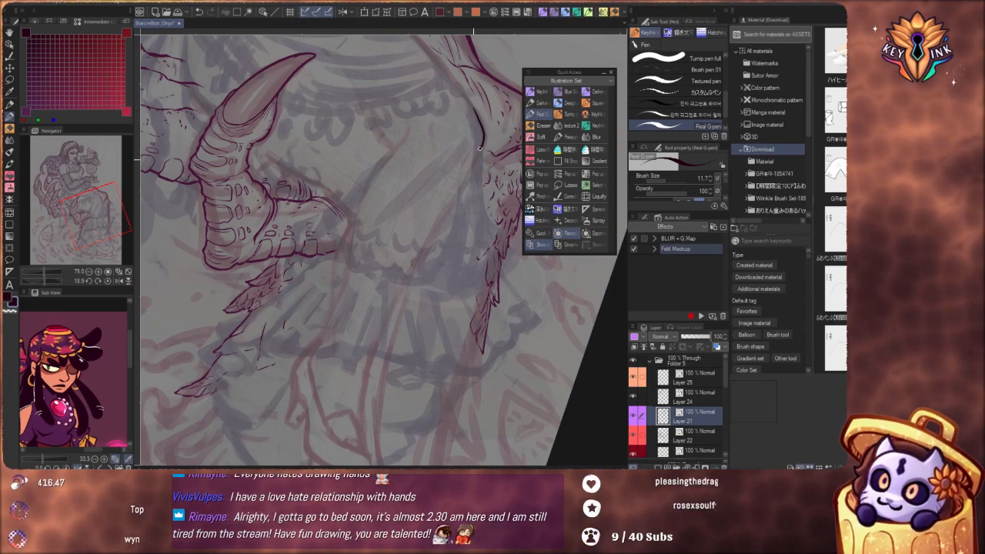
left_click_drag(456, 188, 368, 373)
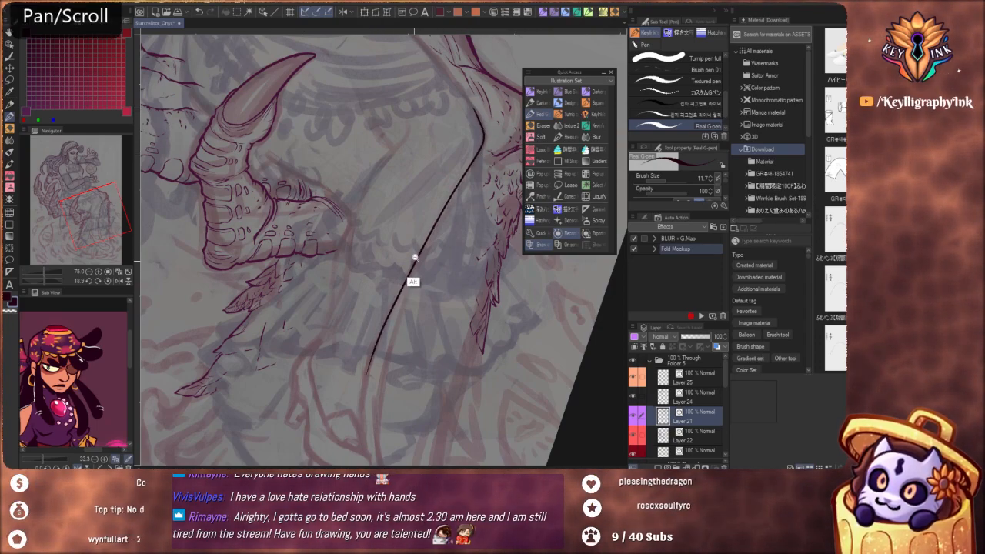
mouse_move(414, 257)
left_mouse_down()
mouse_move(449, 247)
mouse_move(460, 230)
mouse_move(443, 255)
left_mouse_up()
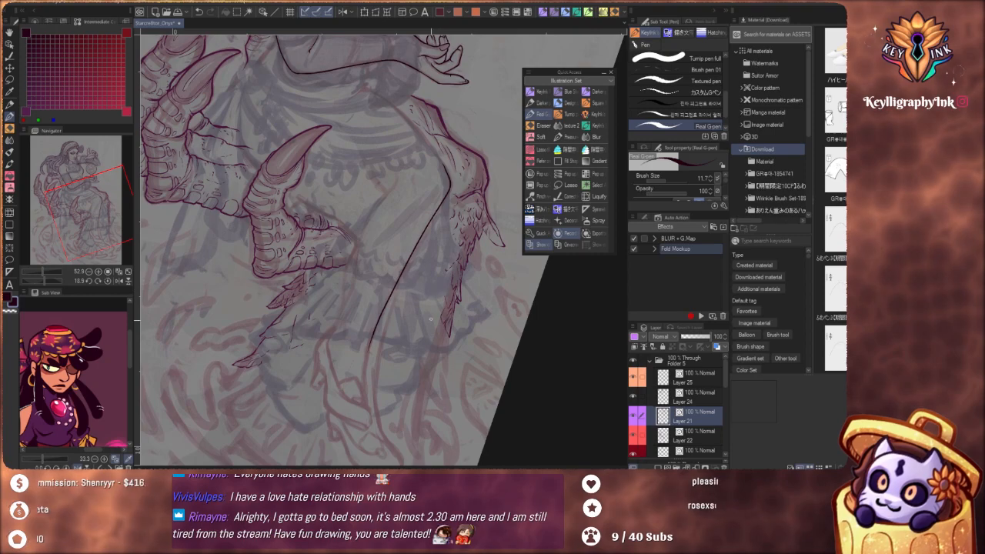
left_click_drag(429, 204, 403, 294)
left_click_drag(395, 332, 418, 346)
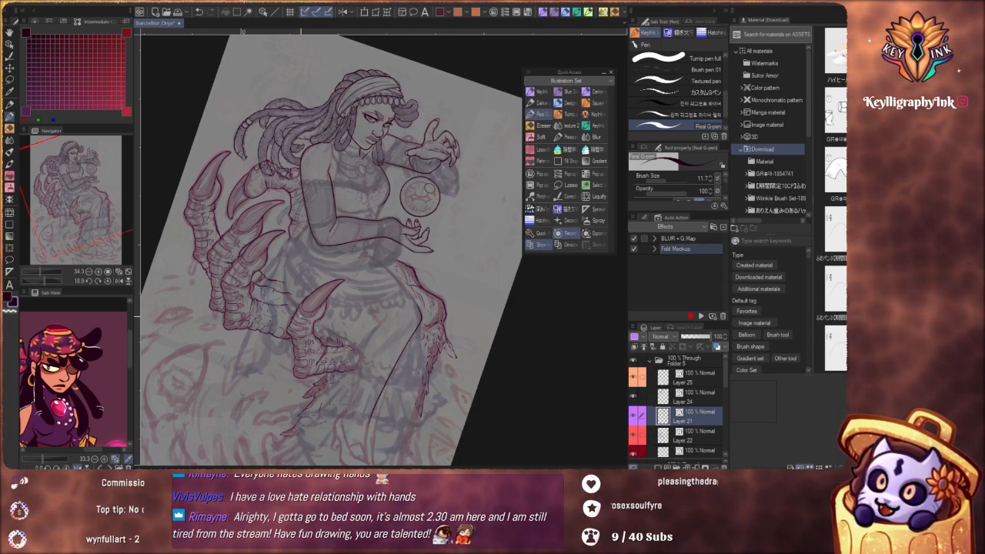
key("ctrl+z")
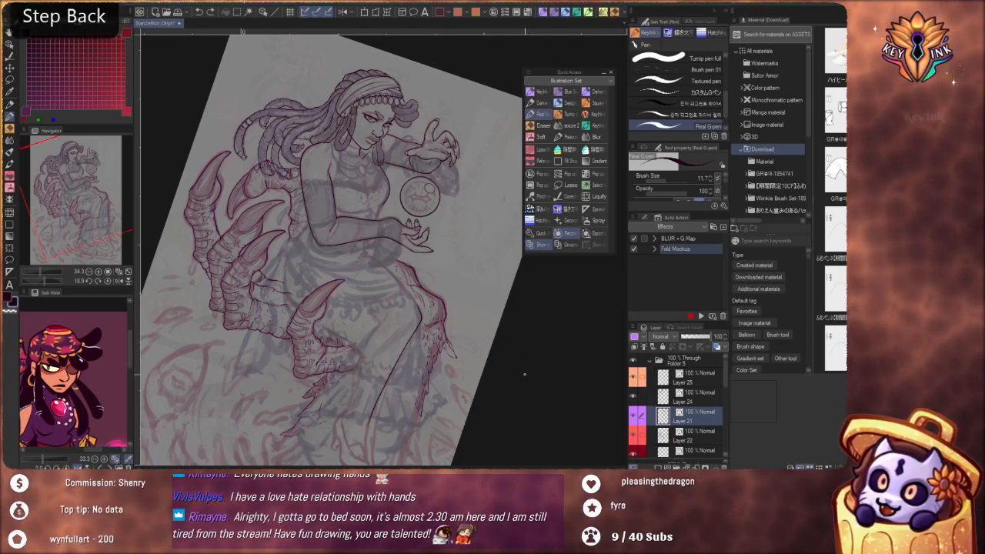
left_click_drag(528, 398, 557, 356)
scroll(478, 342, "up", 3)
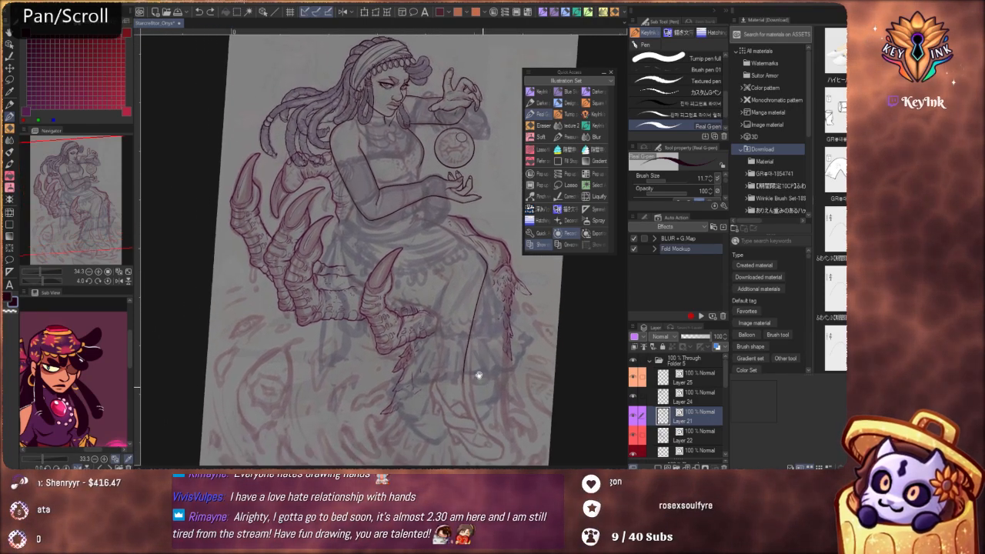
key("ctrl")
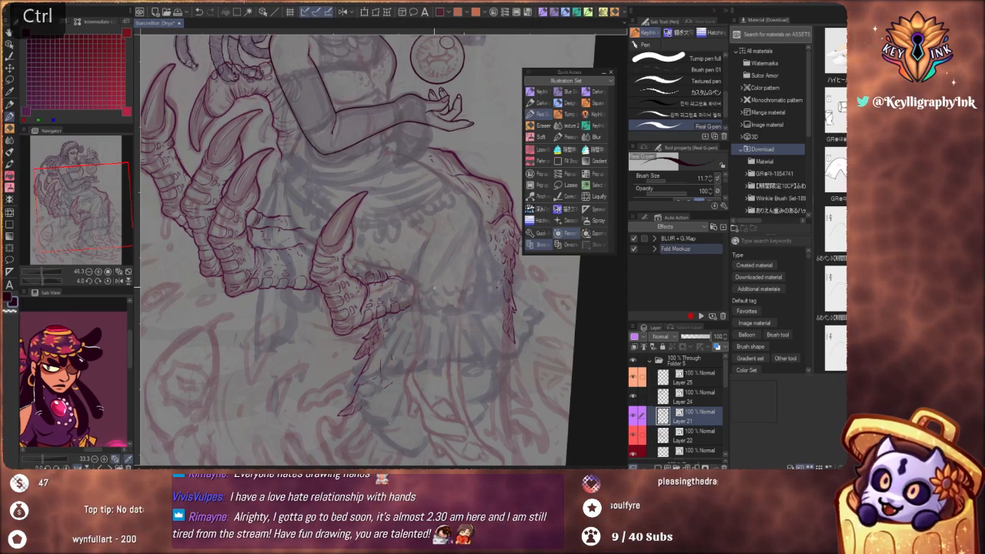
key("space")
Examine the inked arm, the clawed fingers behind the figure and the sketched skirt, both up close and against the whole composition
left_click_drag(436, 251, 426, 293)
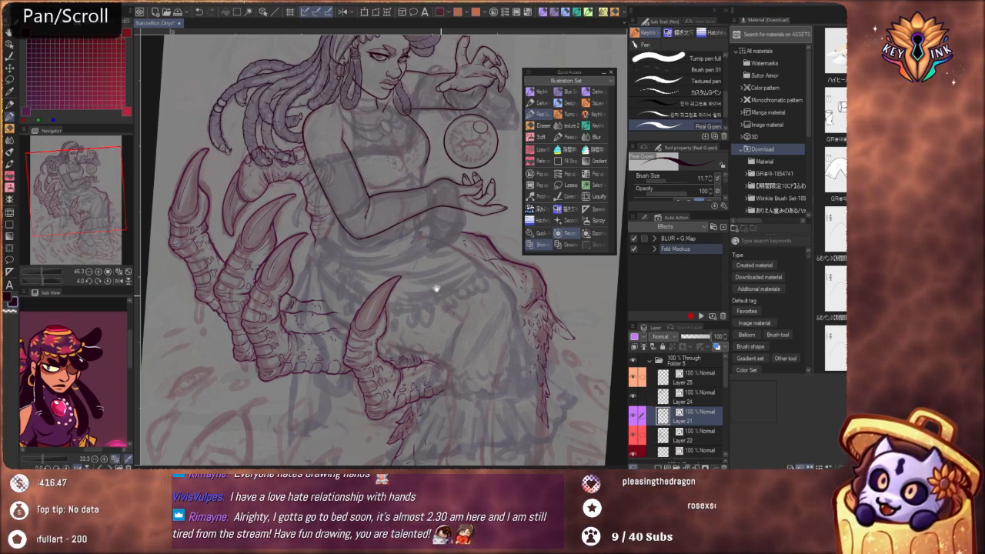
mouse_move(411, 298)
left_mouse_down()
mouse_move(455, 323)
mouse_move(472, 351)
left_mouse_up()
left_click_drag(391, 266, 407, 291)
scroll(421, 288, "up", 5)
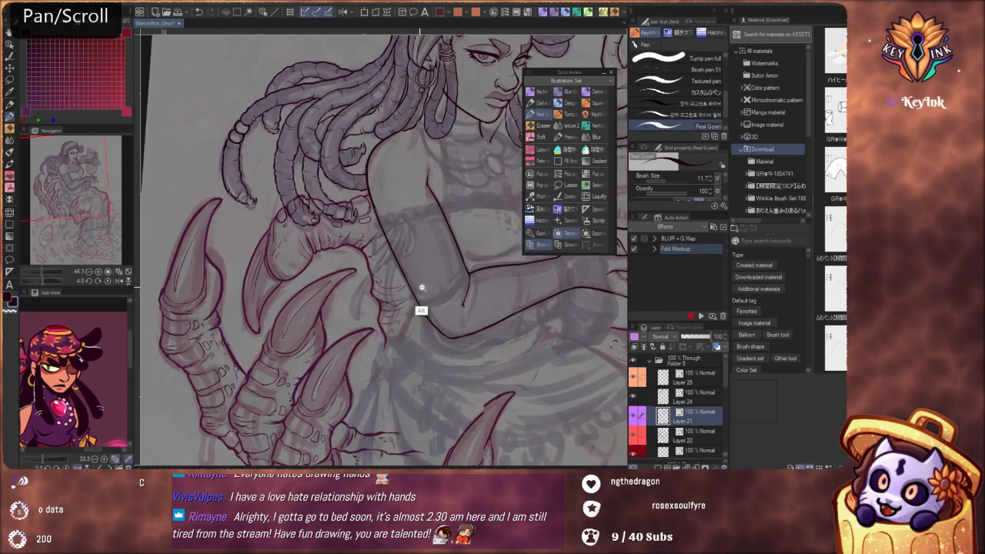
mouse_move(426, 363)
left_mouse_down()
mouse_move(423, 307)
mouse_move(396, 280)
mouse_move(396, 260)
mouse_move(409, 282)
mouse_move(439, 286)
mouse_move(413, 285)
mouse_move(462, 339)
mouse_move(494, 319)
mouse_move(444, 368)
mouse_move(464, 376)
mouse_move(463, 352)
left_mouse_up()
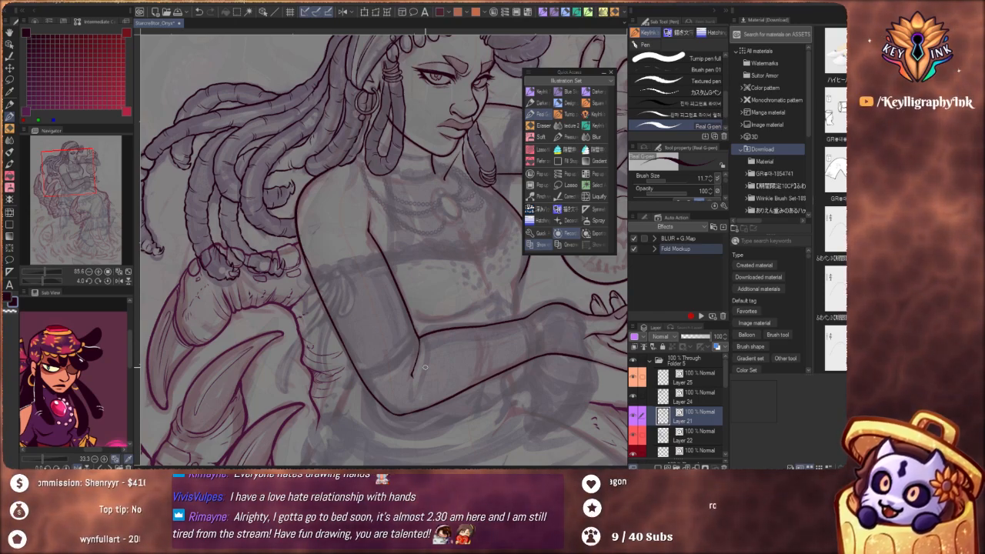
left_click_drag(457, 345, 455, 286)
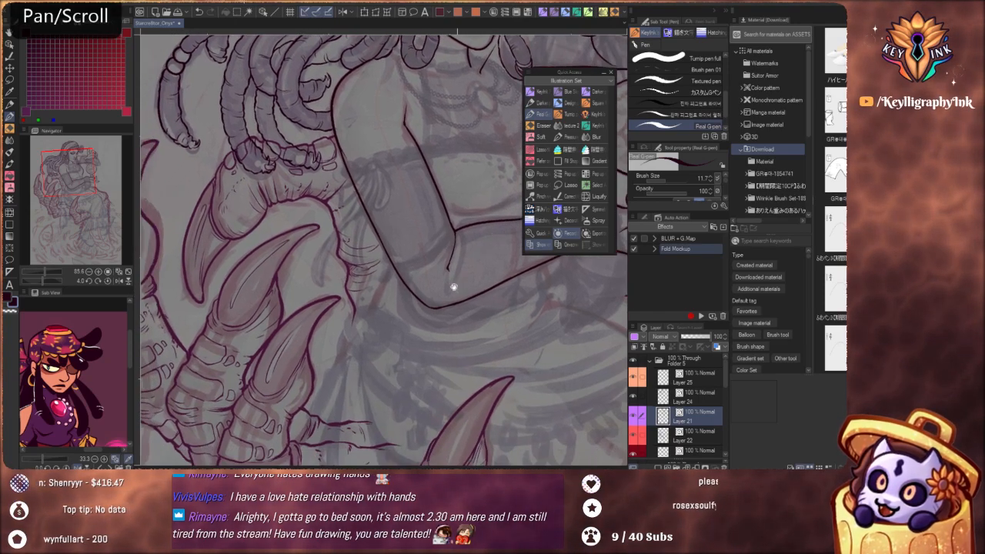
left_click_drag(384, 375, 490, 273)
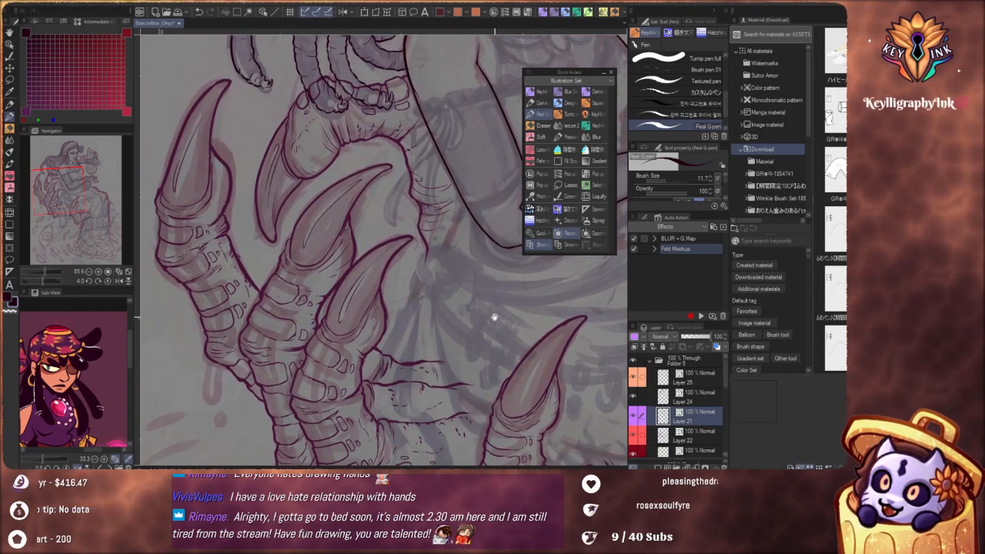
left_click_drag(514, 331, 424, 335)
left_click_drag(503, 364, 465, 391)
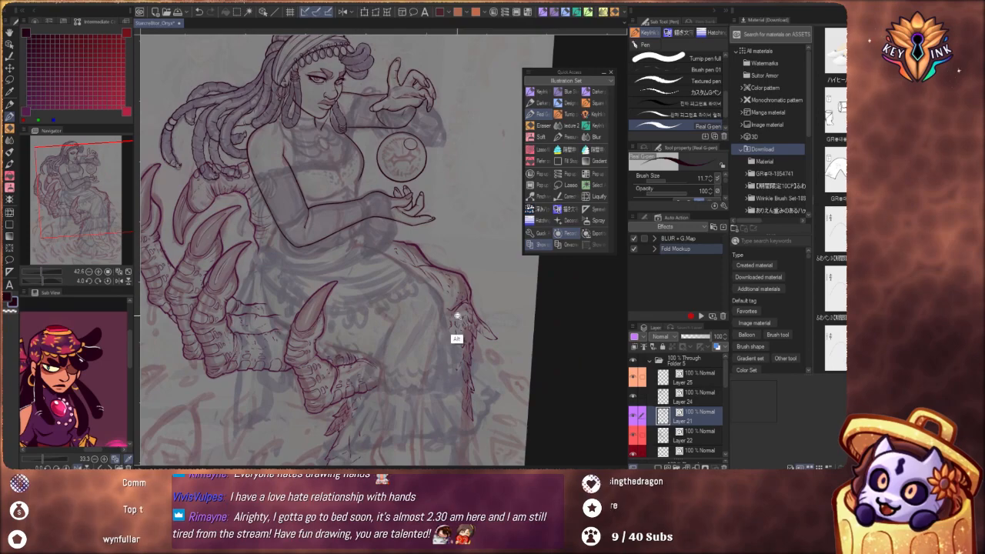
scroll(458, 320, "down", 3)
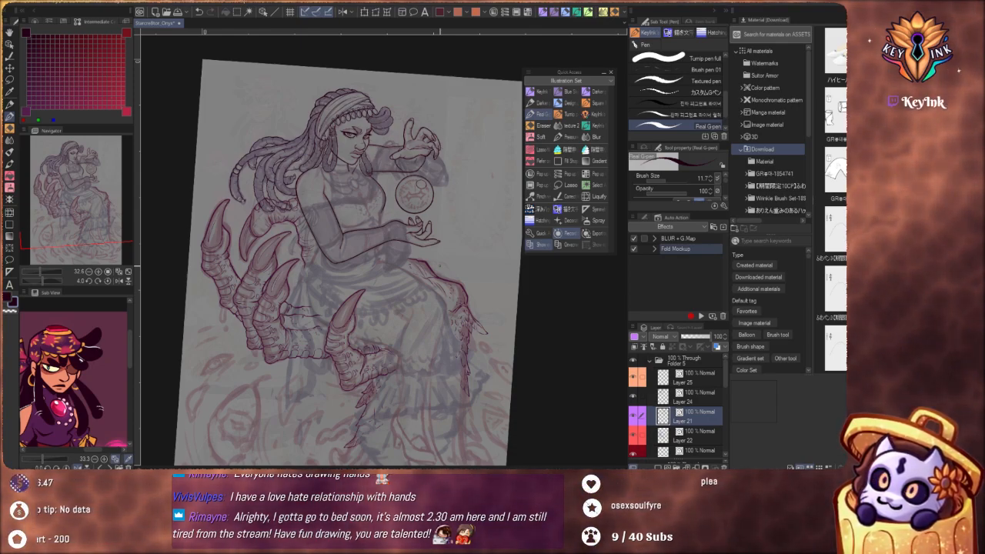
Examine the sketched lower legs, foot and skirt hem in relation to the inked upper body
left_click_drag(478, 374, 503, 330)
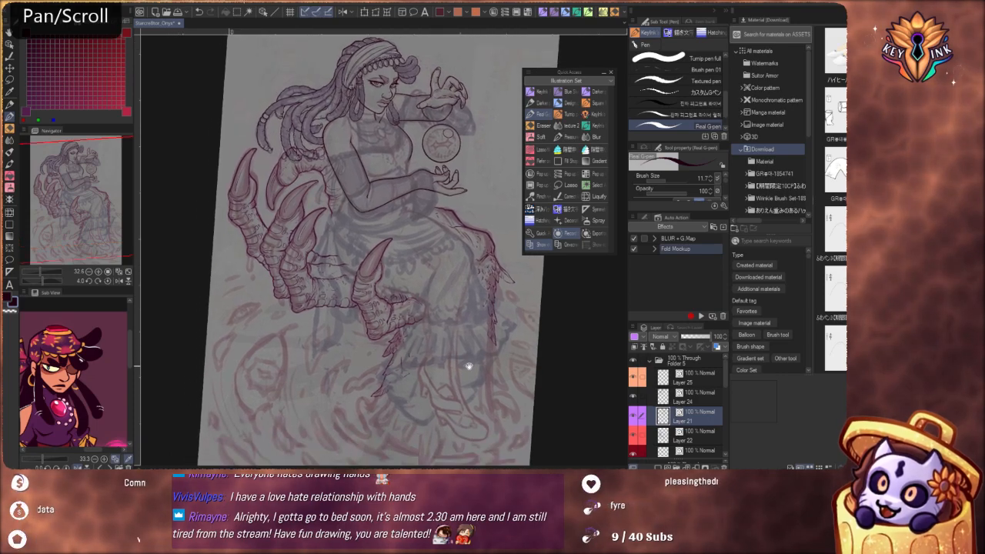
scroll(476, 377, "up", 3)
left_click_drag(478, 362, 484, 377)
left_click_drag(474, 449, 452, 377)
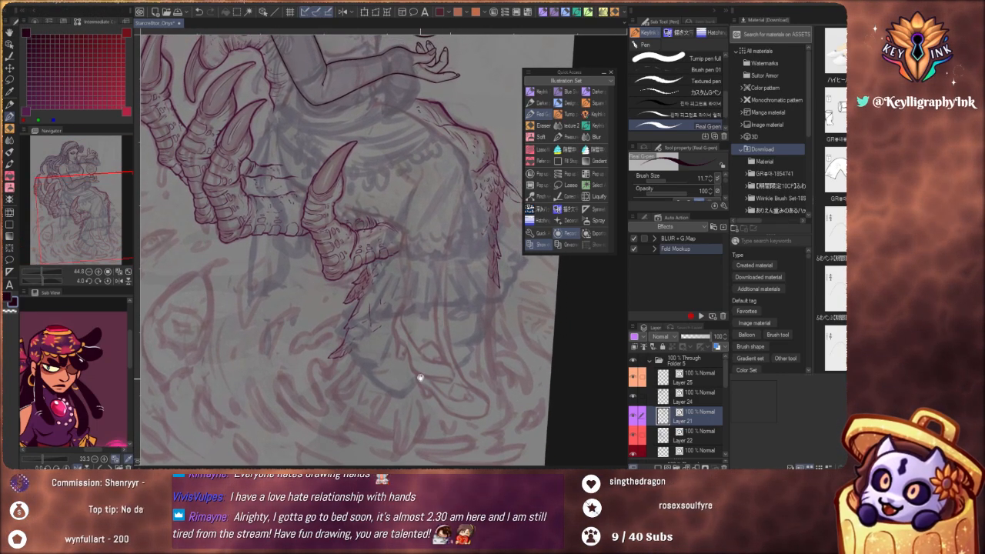
left_click_drag(433, 326, 424, 385)
left_click_drag(440, 327, 445, 438)
left_click_drag(452, 312, 464, 360)
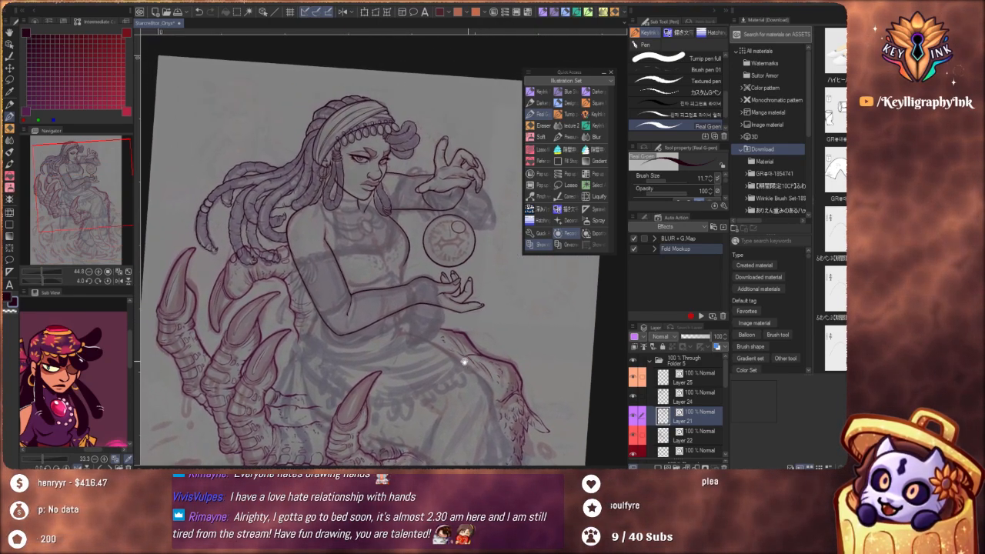
left_click_drag(390, 370, 446, 350)
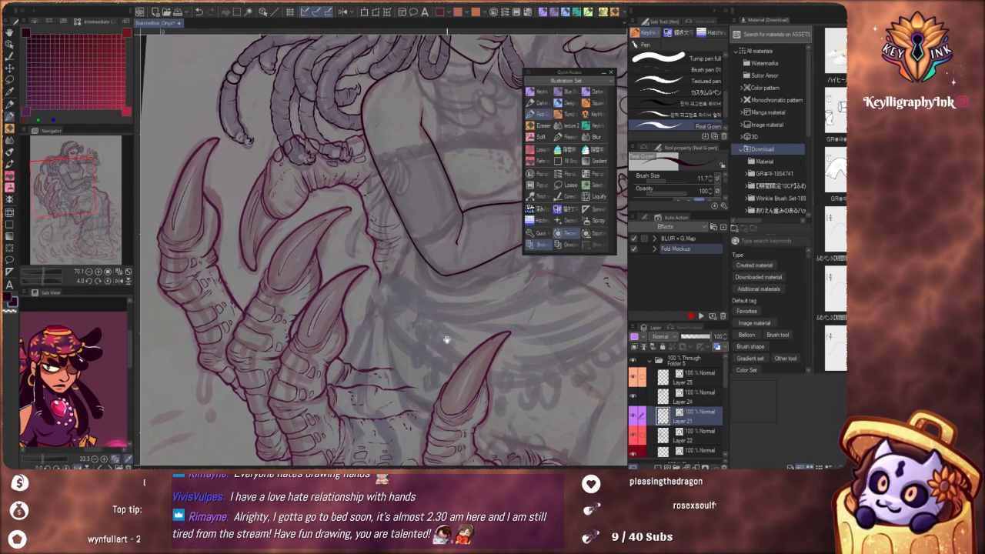
left_click_drag(477, 297, 368, 383)
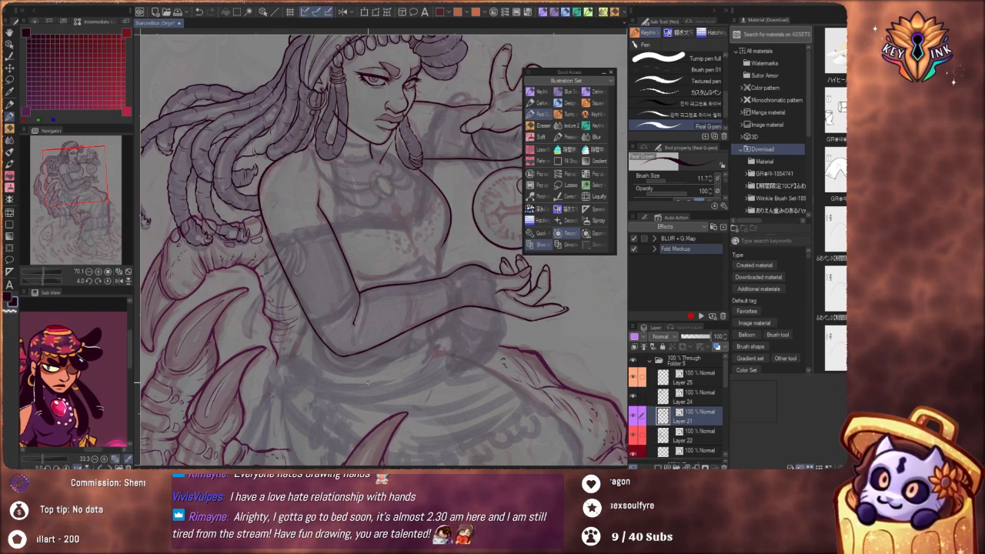
left_click_drag(370, 378, 428, 354)
Extend the torso's side contour from below the bust down to the upper edge of the near forearm
left_click_drag(473, 293, 453, 346)
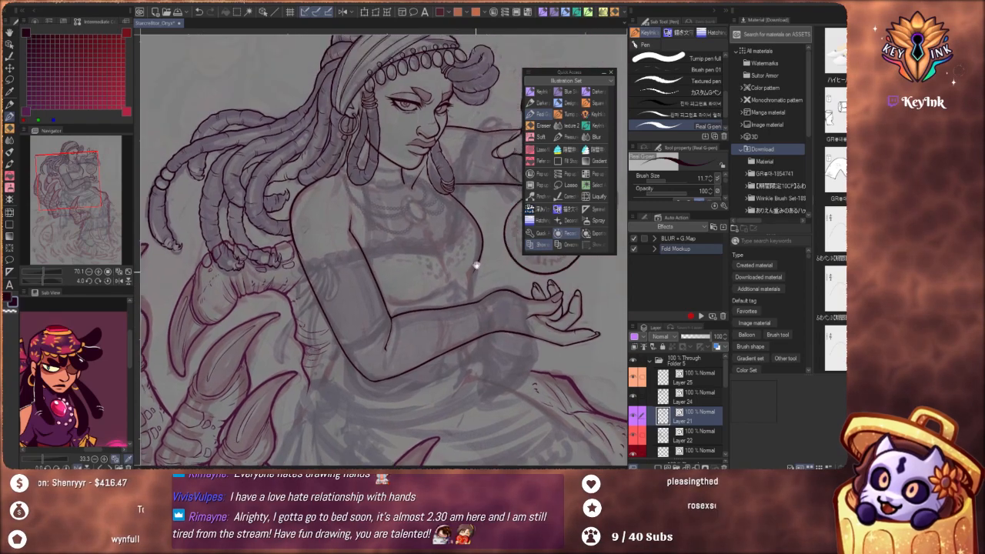
scroll(500, 267, "up", 3)
left_click_drag(478, 276, 457, 354)
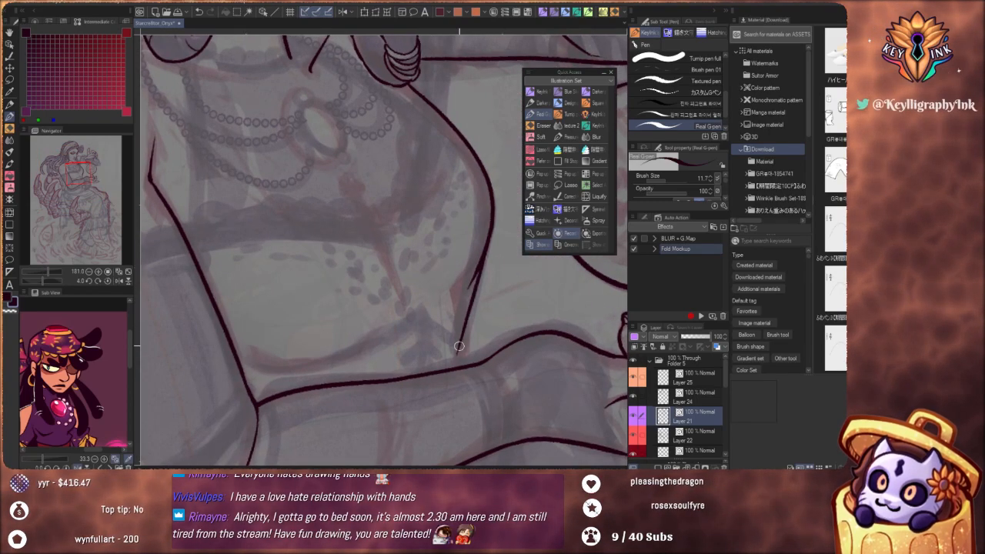
key("ctrl+z")
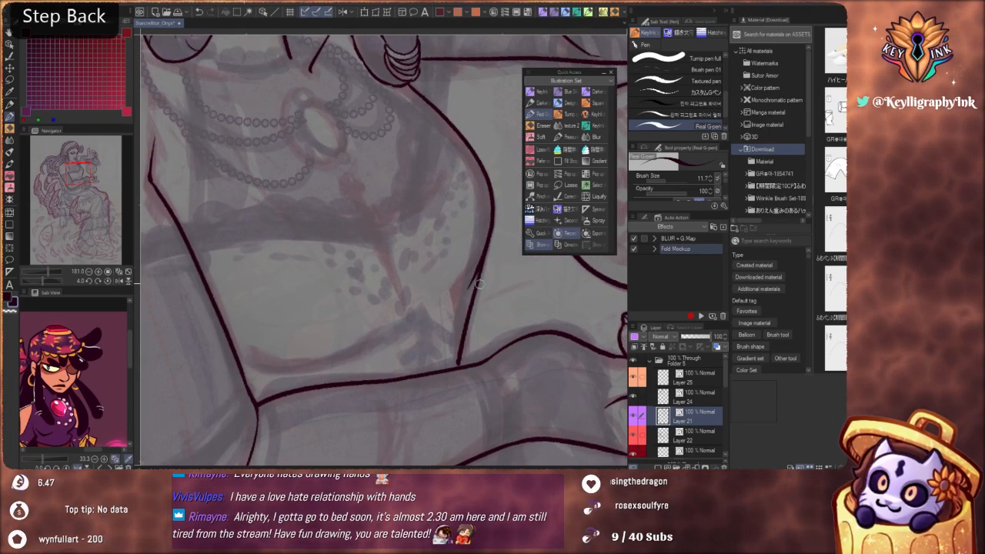
key("ctrl+z")
left_click_drag(457, 358, 454, 369)
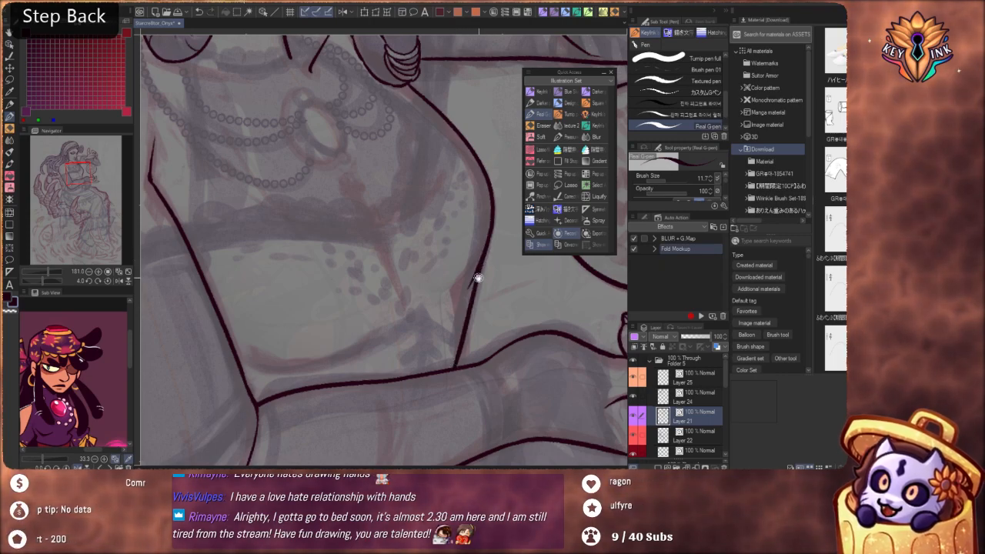
Ink a short curved line under the bust, following the sketch across the torso
scroll(436, 369, "down", 7)
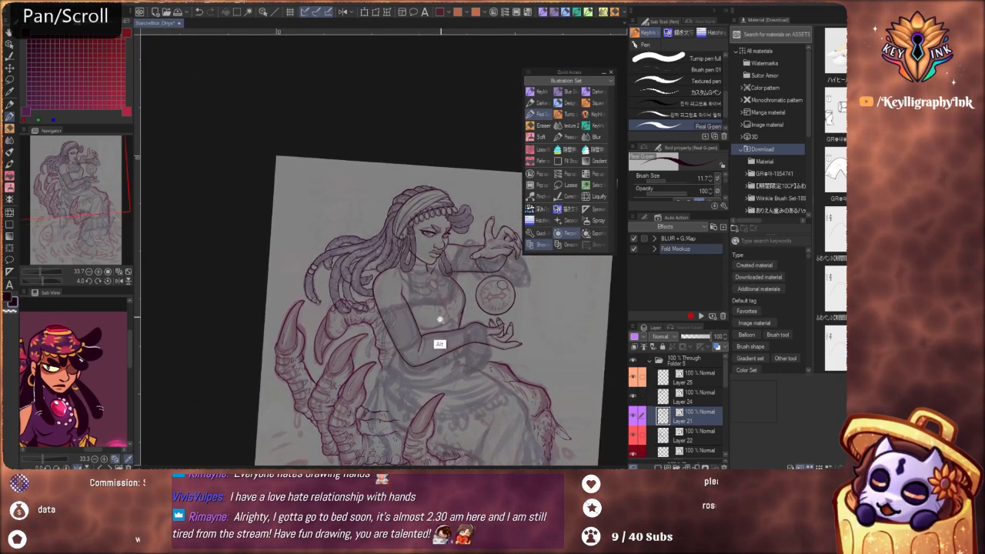
scroll(440, 341, "up", 6)
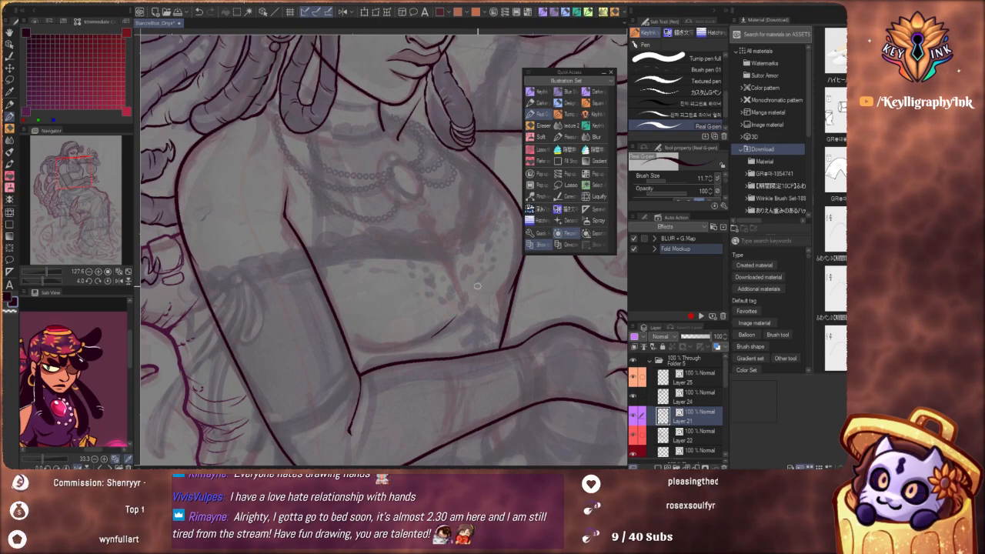
key("ctrl+z")
left_click_drag(469, 265, 468, 343)
left_click_drag(455, 302, 477, 341)
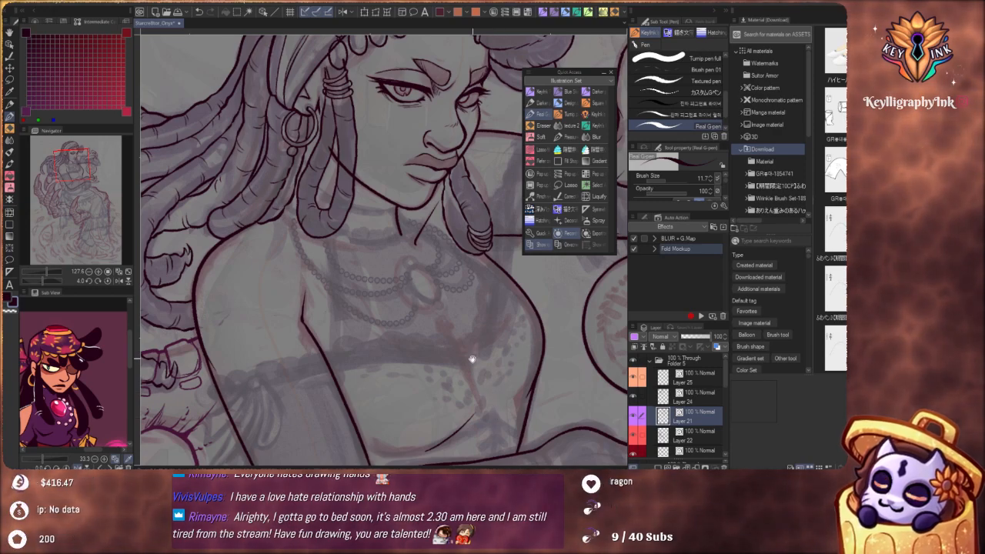
left_click_drag(470, 314, 439, 345)
Try to ink the lower leg's contour downward from beside the tip of the front clawed finger
mouse_move(522, 392)
left_mouse_down()
mouse_move(477, 323)
mouse_move(459, 316)
mouse_move(443, 371)
mouse_move(466, 334)
mouse_move(501, 403)
mouse_move(446, 280)
left_mouse_up()
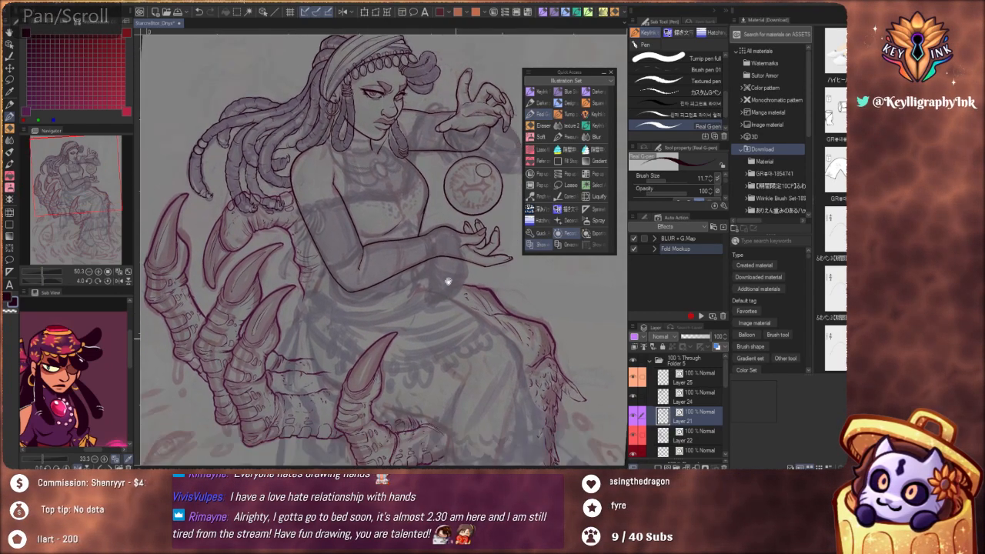
left_click_drag(478, 378, 475, 275)
mouse_move(489, 402)
left_mouse_down()
mouse_move(487, 326)
mouse_move(467, 325)
mouse_move(484, 315)
left_mouse_up()
left_click_drag(487, 202, 468, 365)
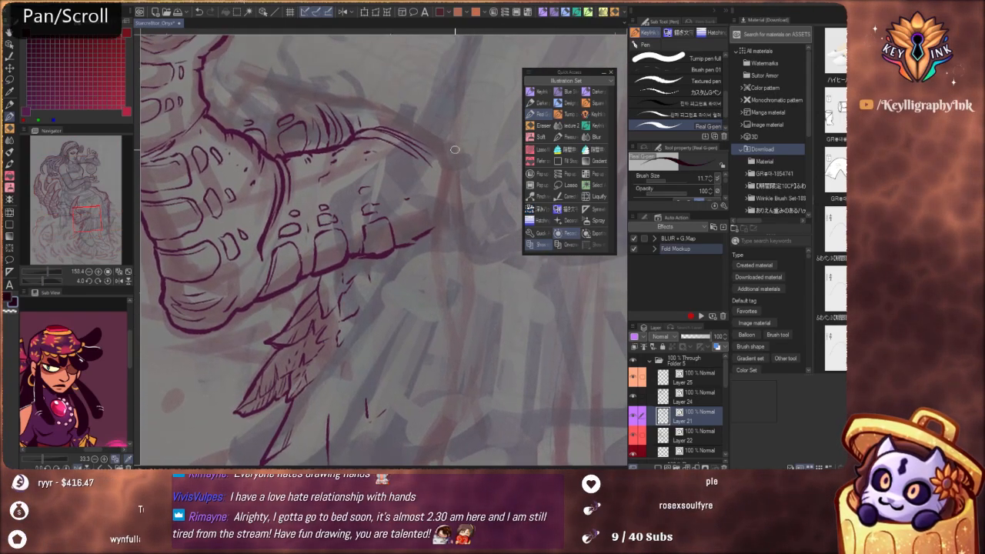
mouse_move(454, 153)
left_mouse_down()
mouse_move(450, 183)
mouse_move(439, 172)
mouse_move(501, 285)
mouse_move(467, 352)
mouse_move(467, 402)
left_mouse_up()
key("ctrl+z")
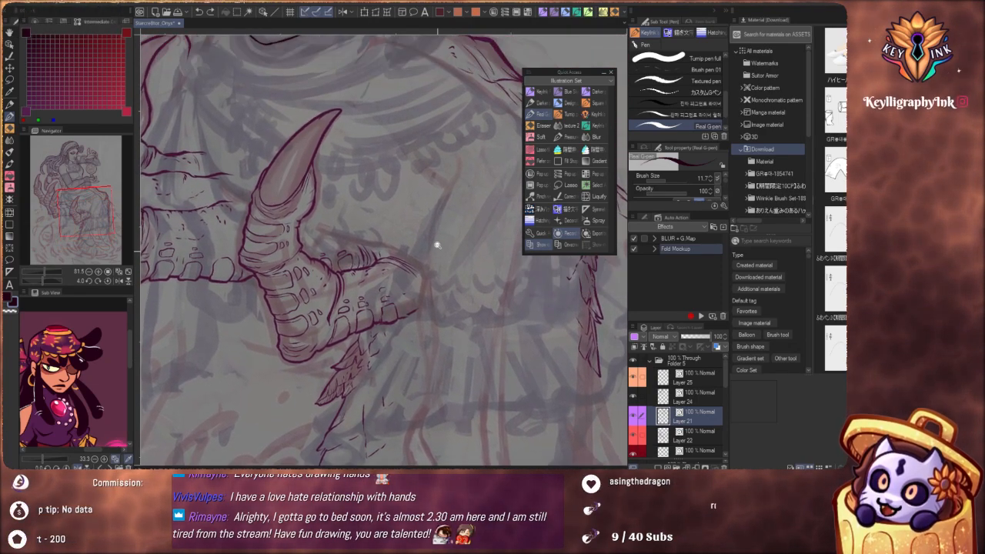
Ink the back contour of the lower leg from beside the clawed finger down along the calf toward the ankle
left_click_drag(436, 244, 448, 233)
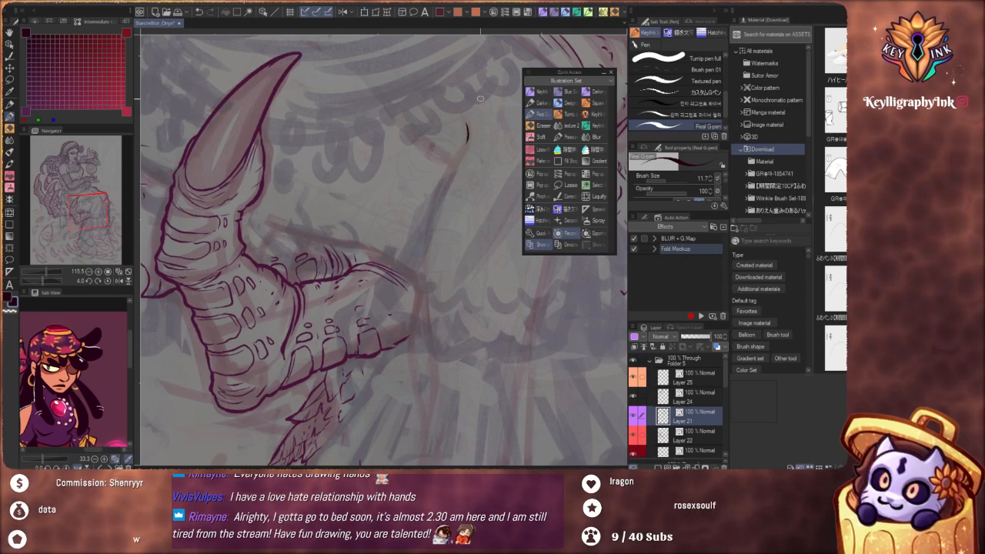
key("ctrl+z")
left_click_drag(467, 126, 465, 146)
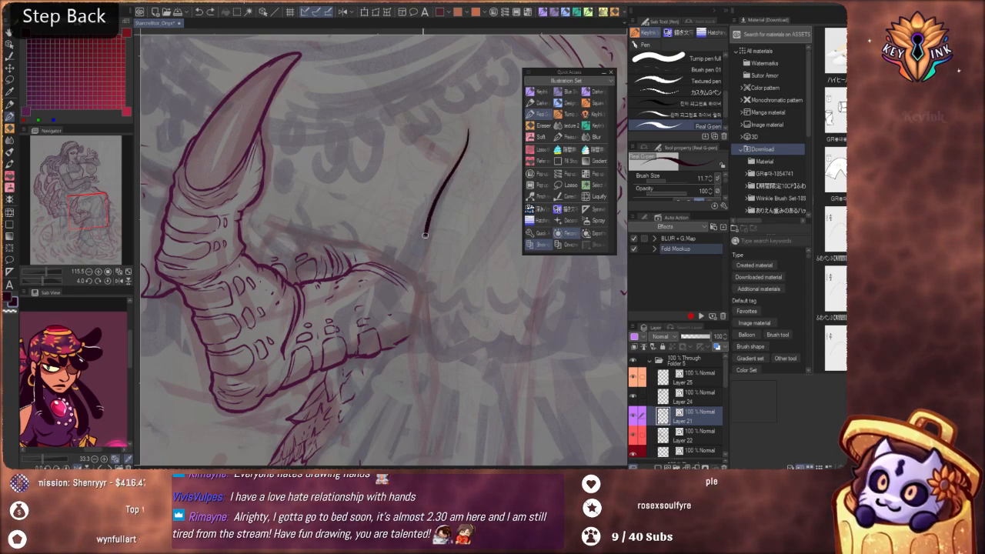
left_click_drag(425, 235, 436, 393)
mouse_move(440, 375)
left_mouse_down()
mouse_move(434, 310)
mouse_move(447, 239)
mouse_move(428, 342)
left_mouse_up()
key("ctrl+z")
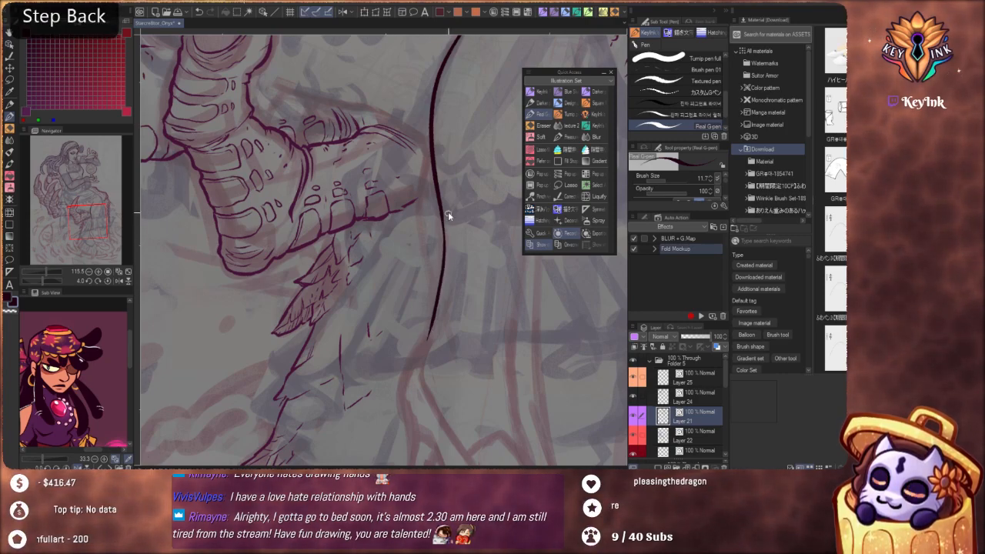
left_click_drag(443, 265, 429, 356)
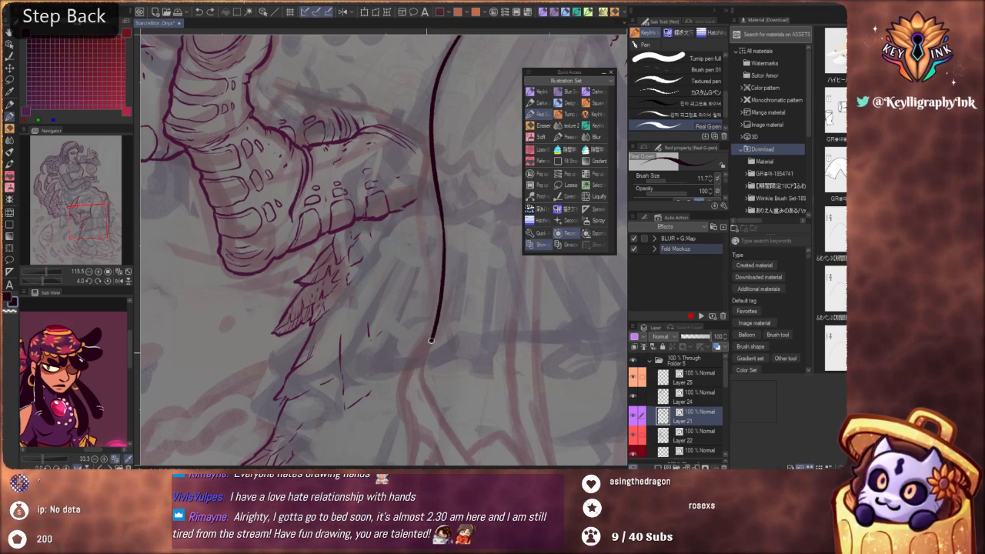
key("ctrl+z")
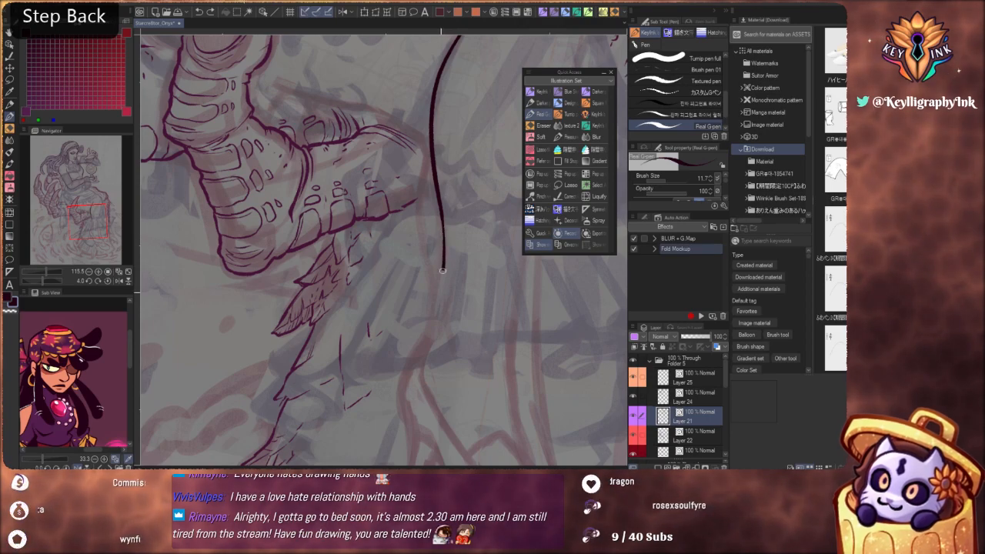
Ink the curve from the ankle around the back of the shoe and outline its high heel
left_click_drag(435, 317, 423, 368)
key("ctrl+z")
mouse_move(444, 231)
left_mouse_down()
mouse_move(429, 350)
mouse_move(397, 394)
left_mouse_up()
mouse_move(422, 300)
left_mouse_down()
mouse_move(447, 351)
mouse_move(474, 275)
mouse_move(445, 254)
mouse_move(474, 250)
mouse_move(463, 219)
mouse_move(420, 304)
left_mouse_up()
key("ctrl+z")
key("ctrl+z")
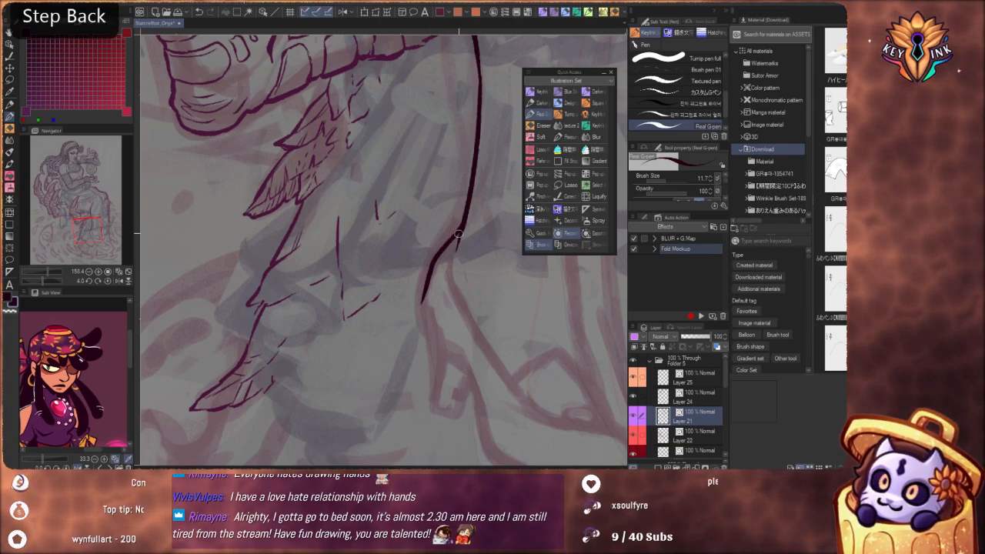
mouse_move(459, 233)
left_mouse_down()
mouse_move(425, 276)
mouse_move(431, 364)
left_mouse_up()
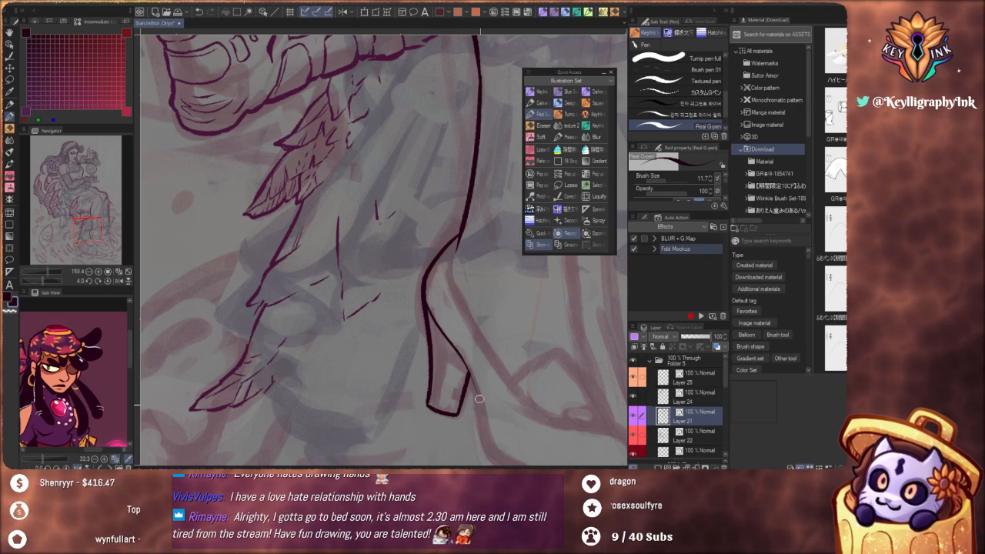
Redraw the lower calf contour as one smooth line from below the clawed fingertip down to the back of the shoe
scroll(441, 272, "down", 5)
key("shift+space")
left_click_drag(515, 378, 374, 351)
scroll(486, 249, "up", 5)
key("shift+space")
left_click_drag(484, 392, 533, 352)
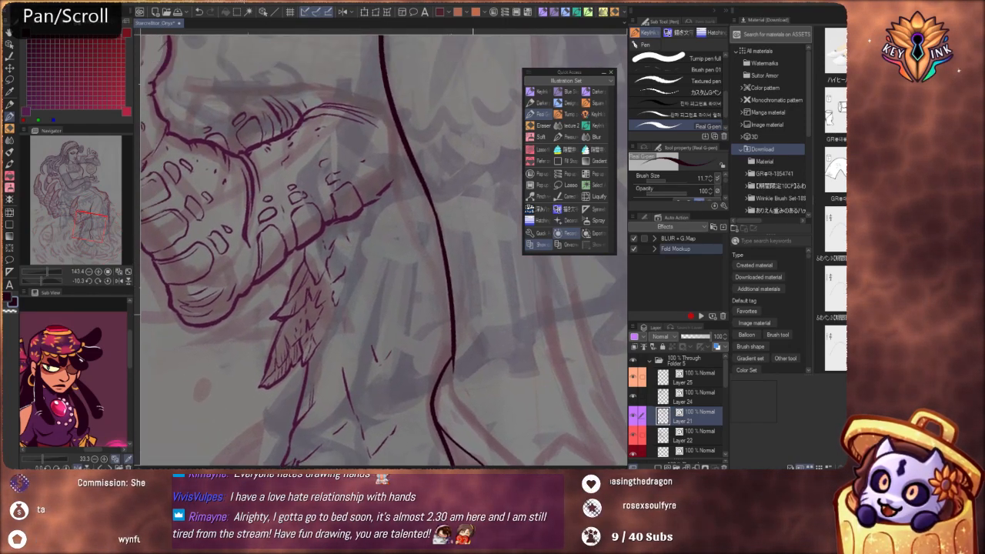
left_click_drag(495, 314, 496, 317)
key("ctrl+z")
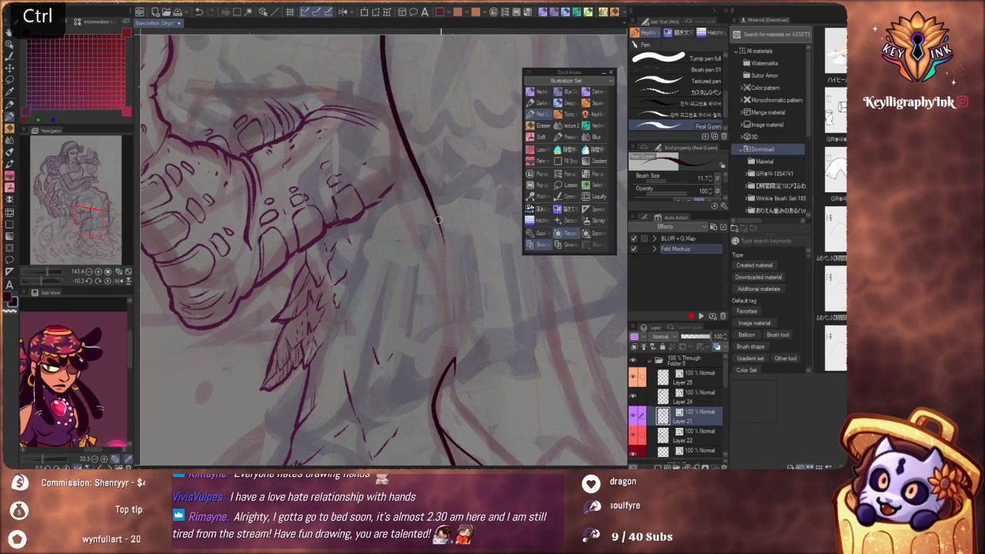
key("ctrl+z")
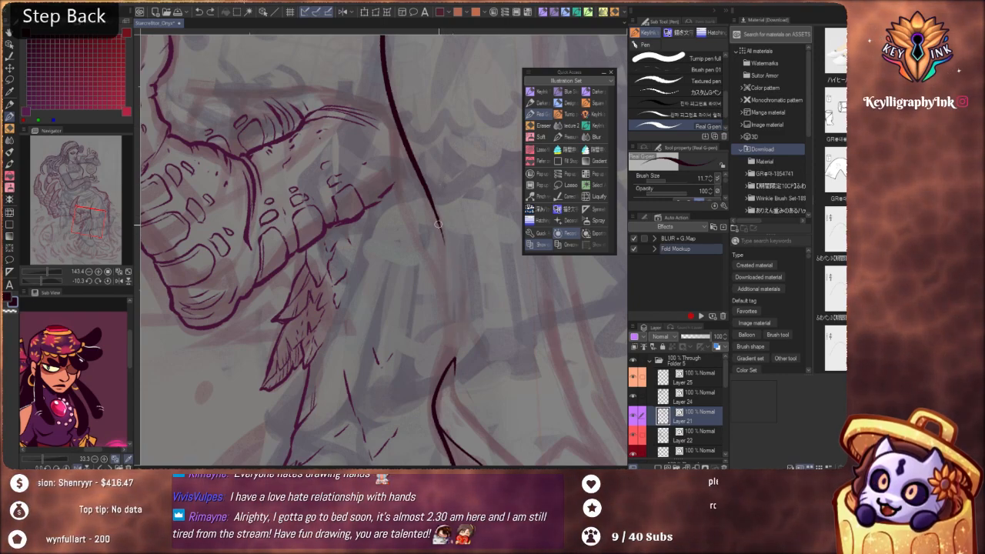
left_click_drag(448, 276, 453, 342)
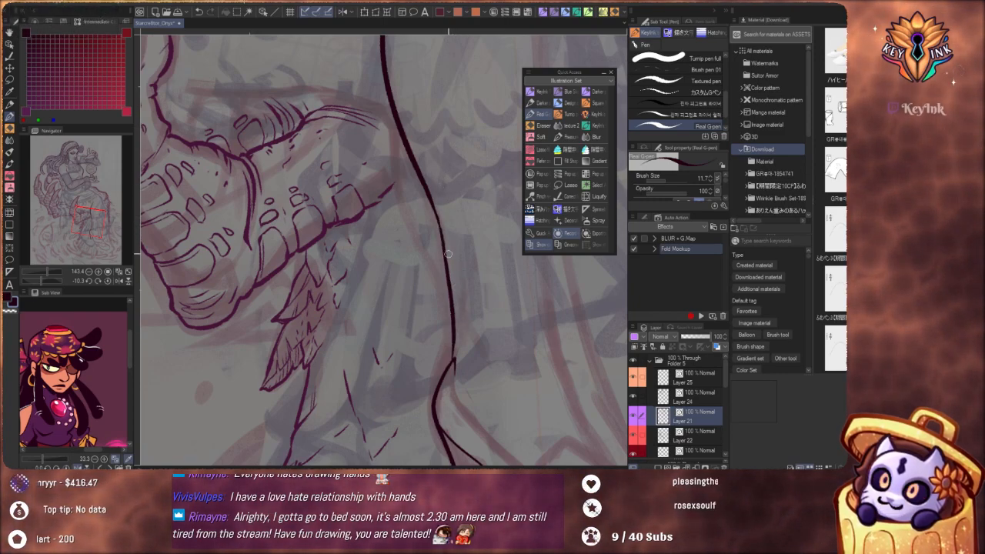
key("ctrl+z")
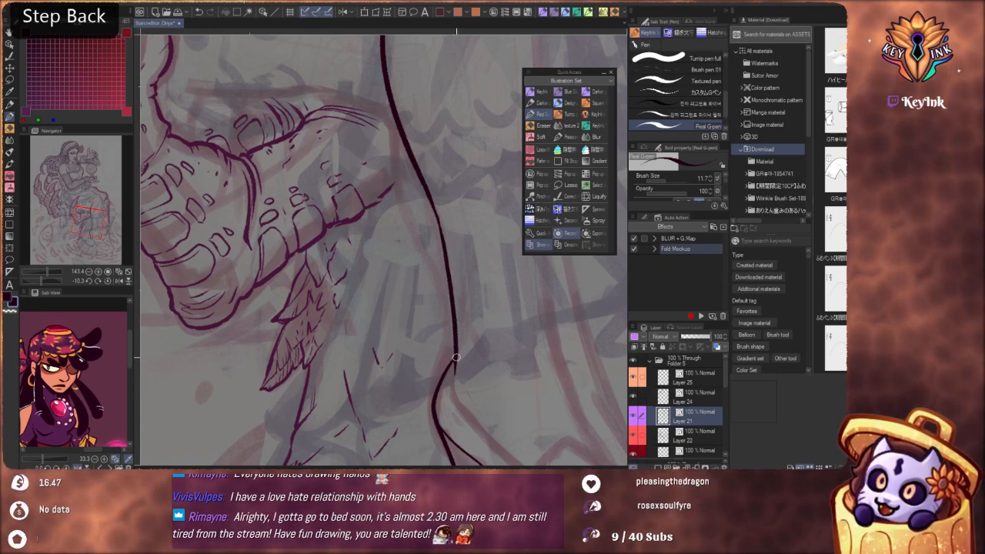
Extend the ankle line down into the foot along the shoe opening and redraw the curve behind the heel
left_click_drag(455, 360, 479, 428)
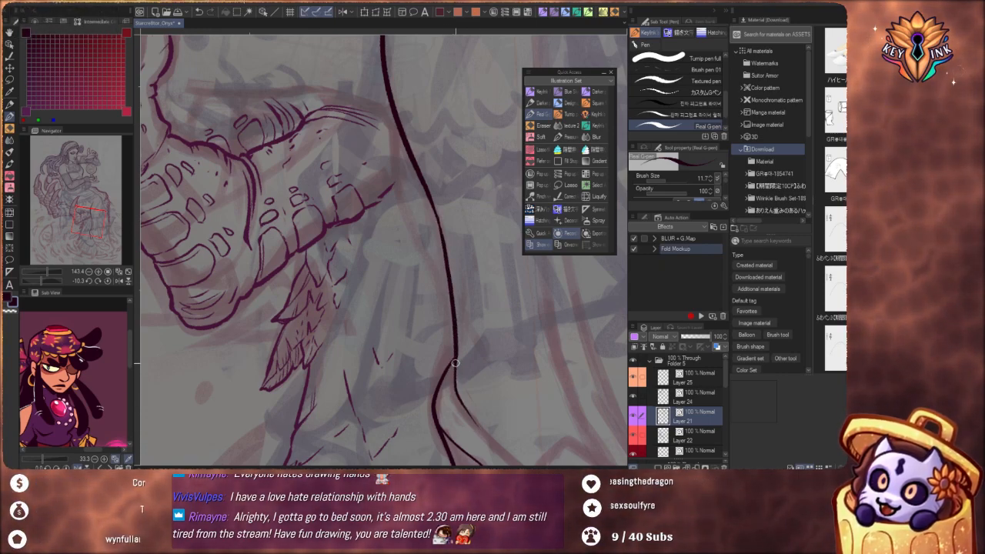
key("ctrl+z")
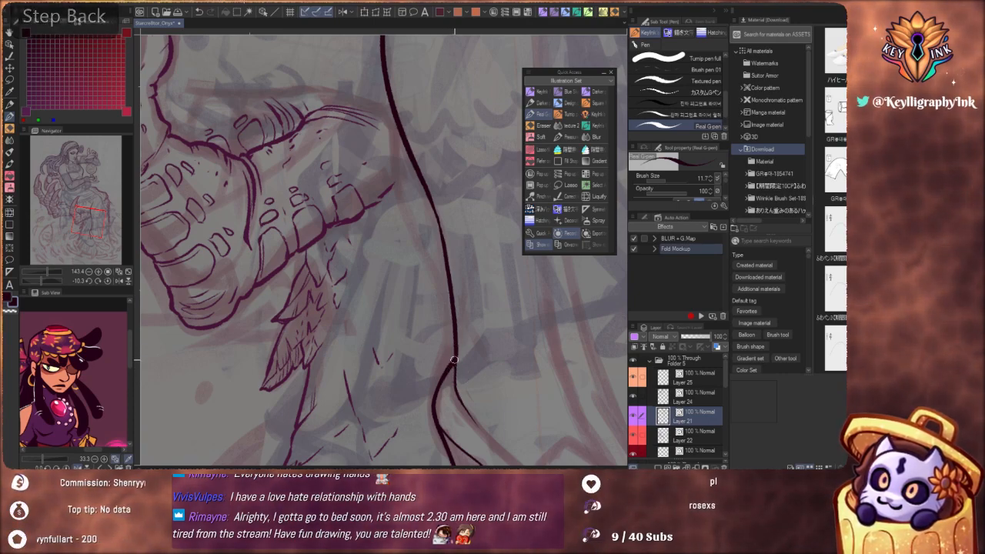
key("ctrl+z")
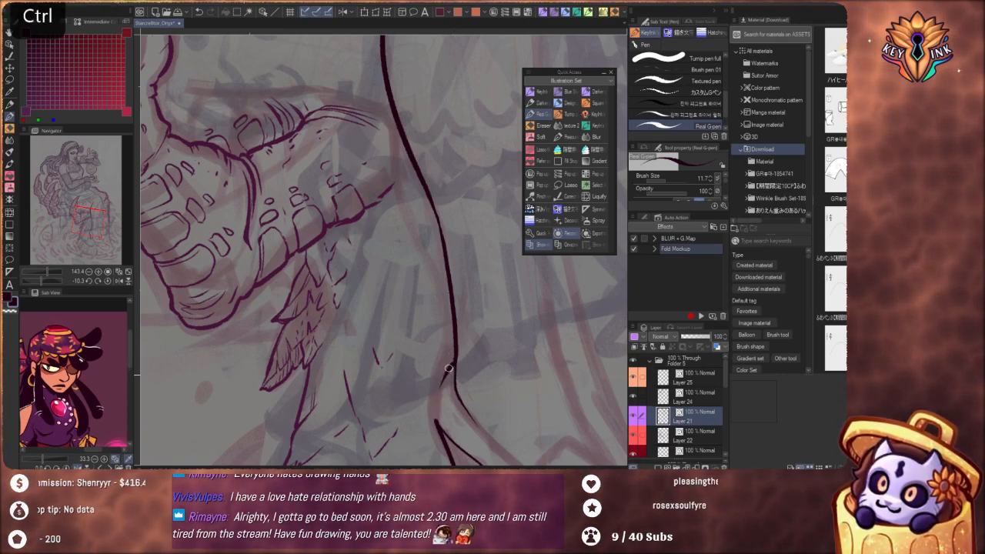
key("ctrl+z")
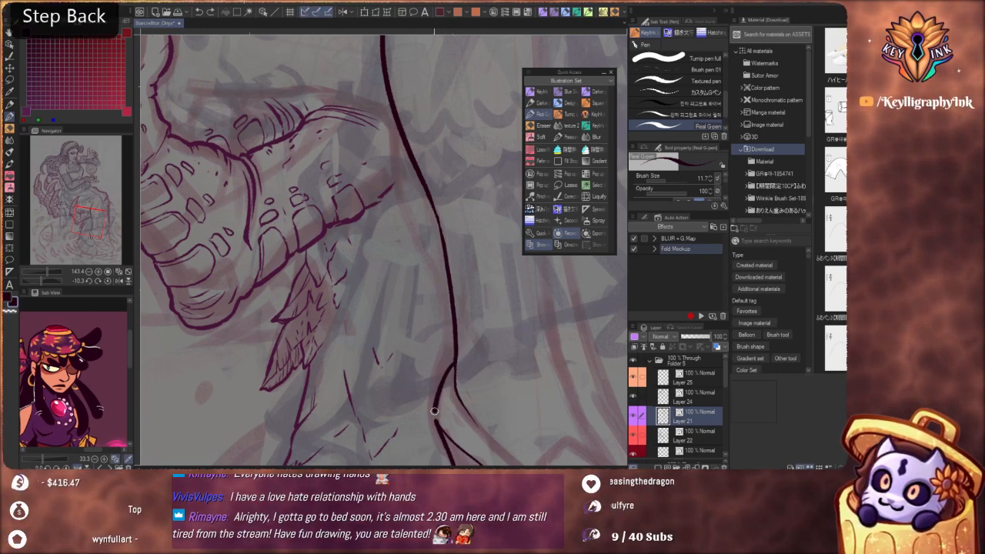
left_click_drag(435, 411, 437, 426)
Ink a short curved tendon line inside the ankle, beside the calf contour just above the shoe
left_click_drag(422, 294, 409, 296)
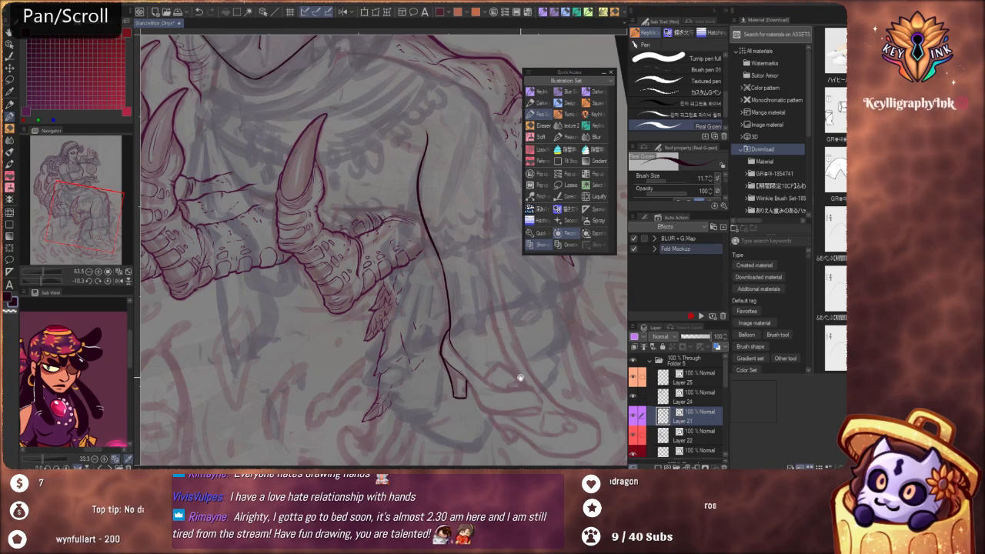
left_click_drag(521, 377, 515, 343)
mouse_move(441, 293)
left_mouse_down()
mouse_move(465, 270)
mouse_move(451, 304)
left_mouse_up()
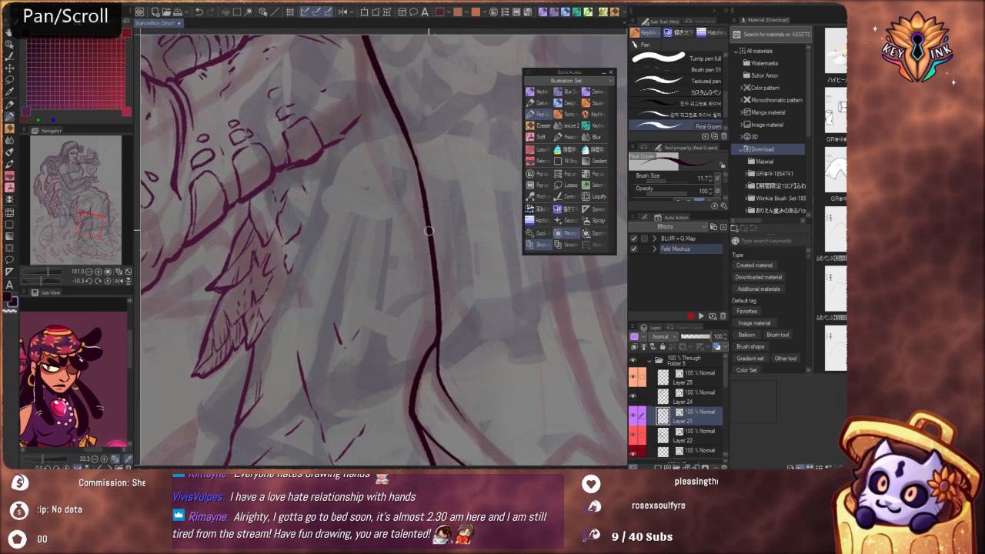
mouse_move(452, 236)
left_mouse_down()
mouse_move(446, 275)
mouse_move(431, 217)
left_mouse_up()
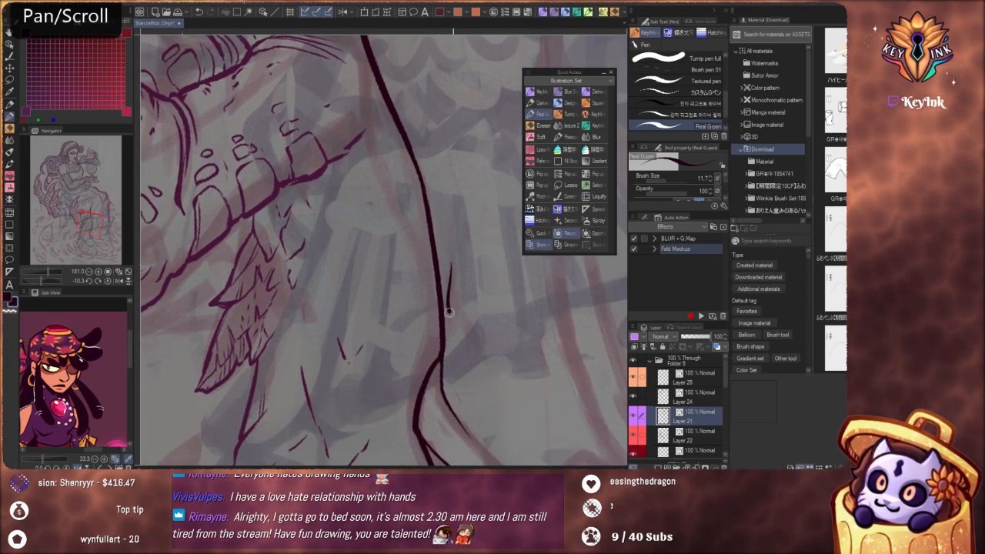
scroll(462, 319, "down", 4)
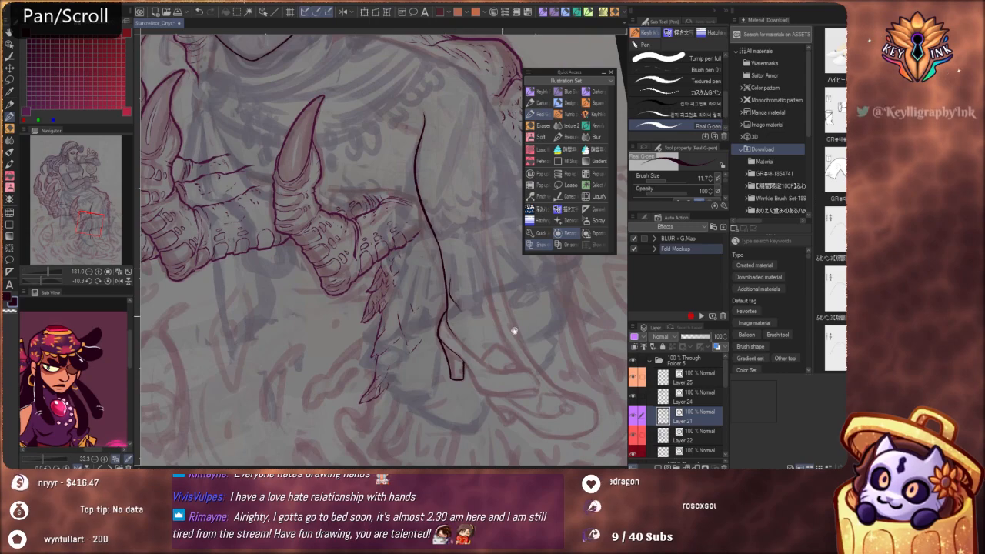
scroll(491, 372, "up", 3)
left_click_drag(449, 221, 465, 347)
key("ctrl+z")
mouse_move(450, 240)
left_mouse_down()
mouse_move(456, 323)
mouse_move(495, 428)
left_mouse_up()
Ink the shin contour down to the instep and outline the shoe's opening, rounded toe and sole
left_click_drag(440, 288, 389, 243)
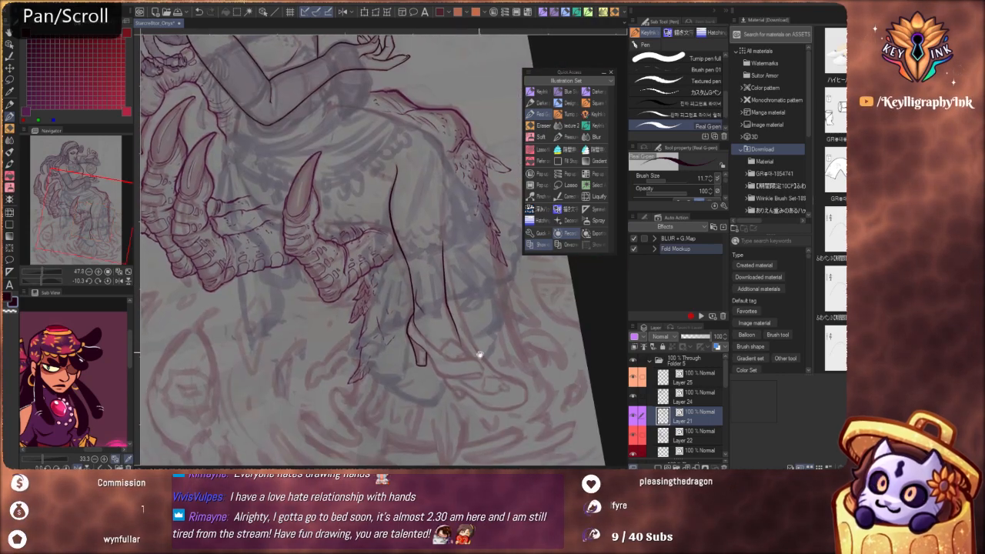
mouse_move(459, 331)
left_mouse_down()
mouse_move(502, 340)
mouse_move(471, 359)
left_mouse_up()
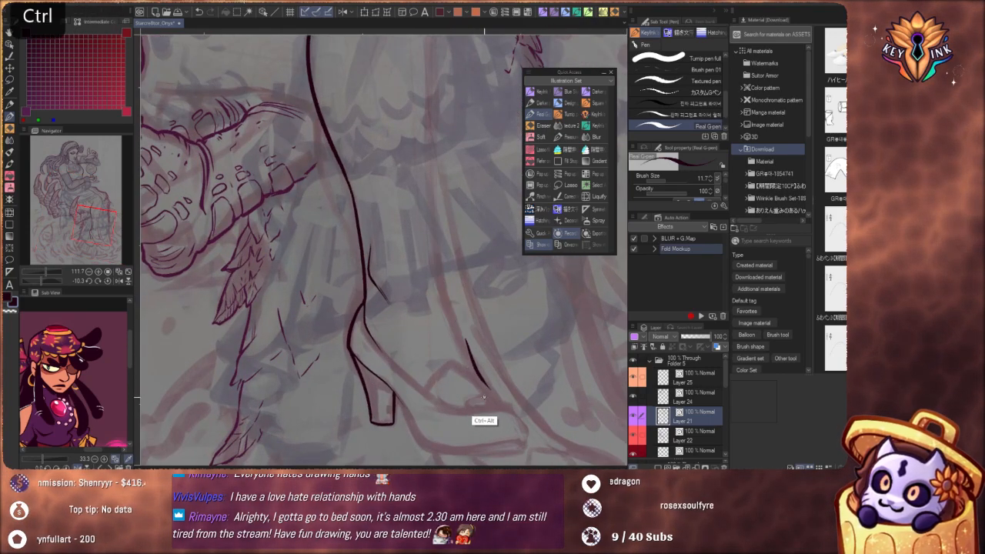
key("ctrl+z")
key("ctrl")
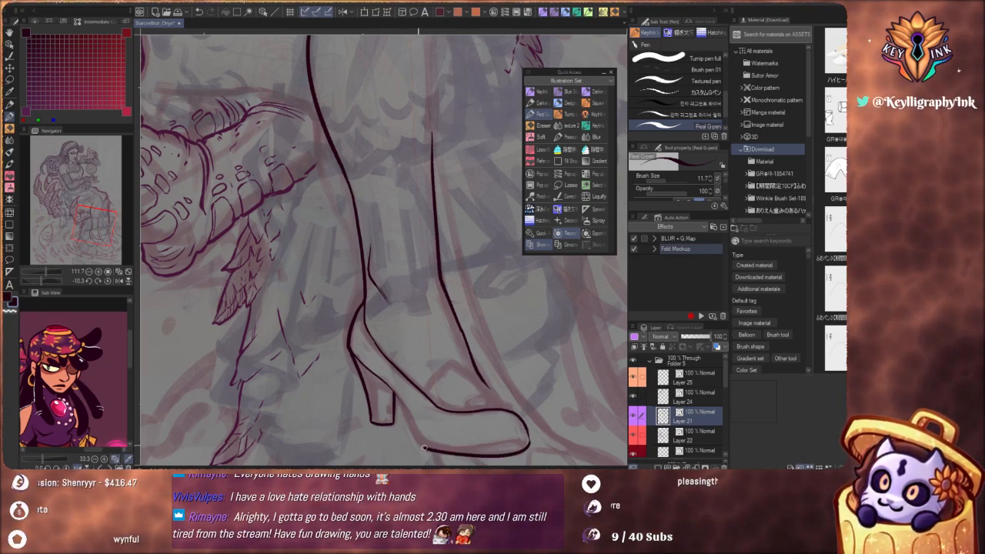
scroll(412, 303, "down", 6)
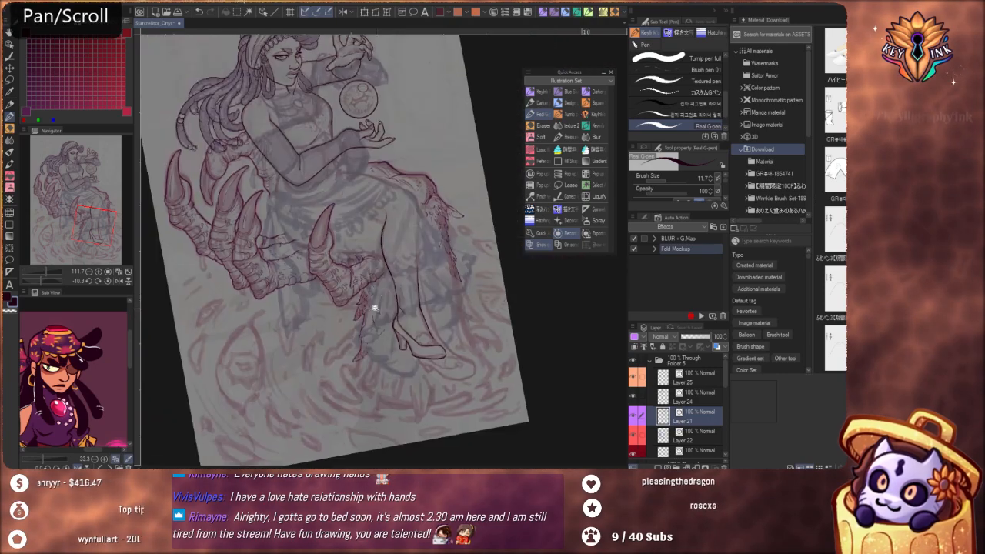
Close the underside of the shoe from toe to heel and add an inner line for the sole's thickness
left_click_drag(473, 383, 476, 363)
left_click_drag(485, 401, 305, 408)
left_click_drag(330, 312, 366, 332)
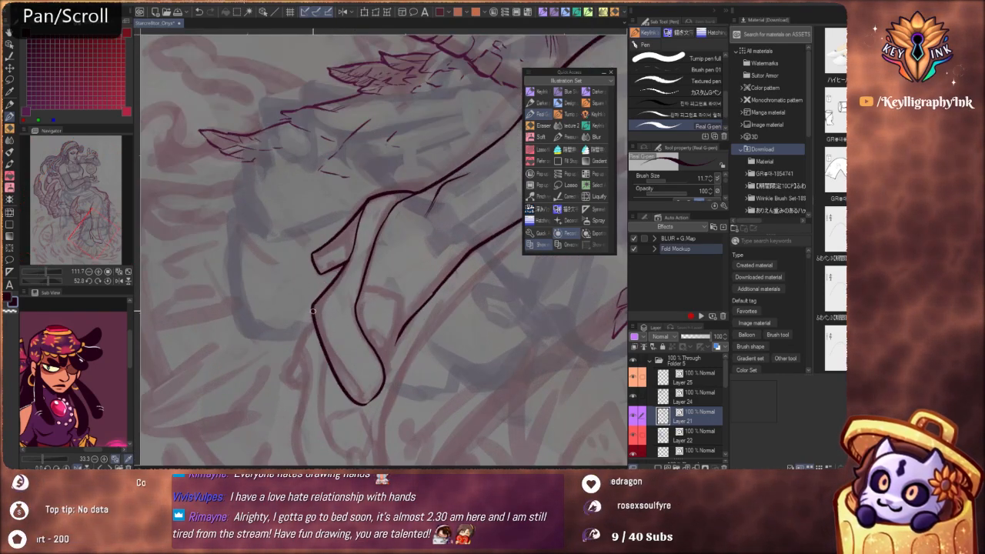
left_click_drag(339, 364, 360, 401)
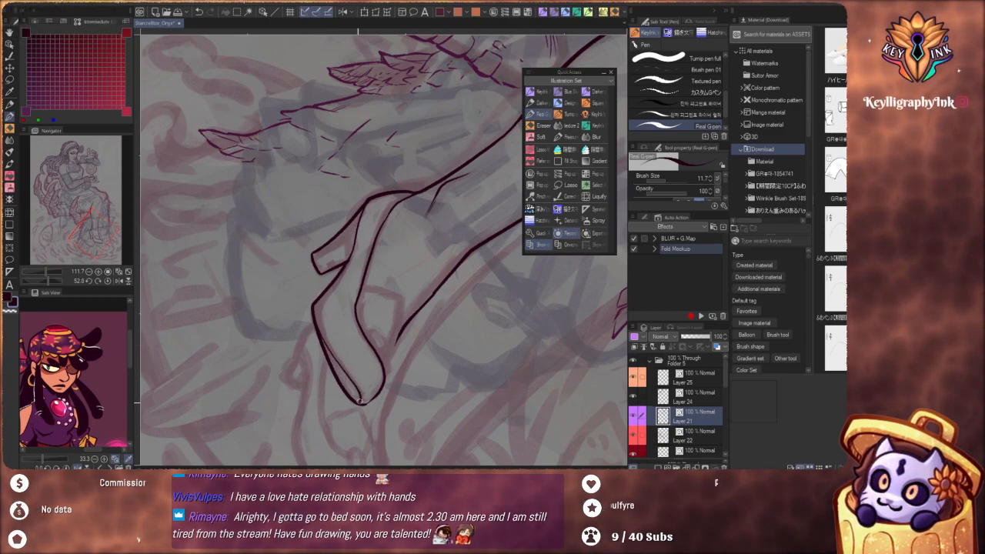
left_click_drag(347, 352, 320, 354)
Try to add a short crease stroke beside the shin contour at the front of the ankle
left_click_drag(440, 365, 477, 288)
left_click_drag(431, 315, 455, 313)
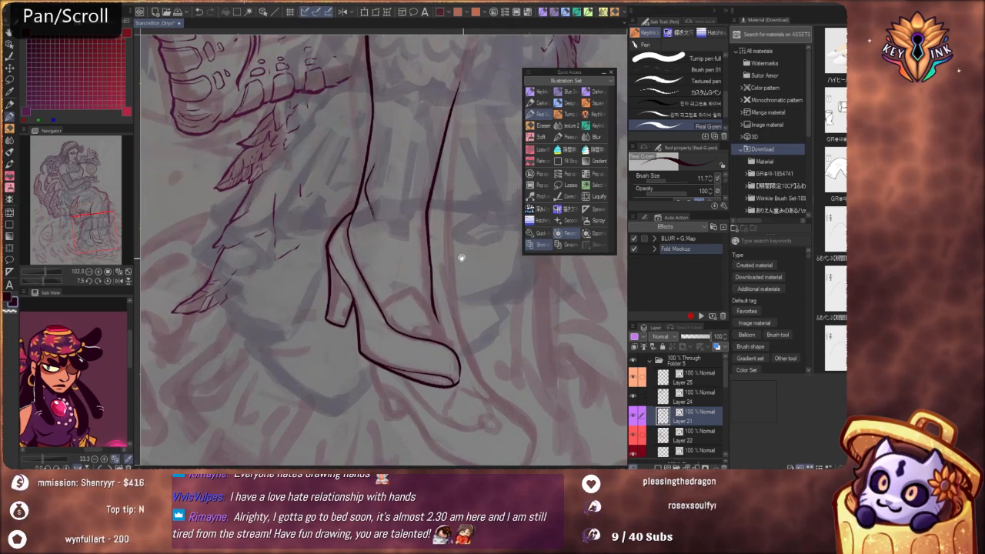
left_click_drag(462, 257, 474, 298)
scroll(437, 304, "up", 3)
left_click_drag(438, 356, 423, 384)
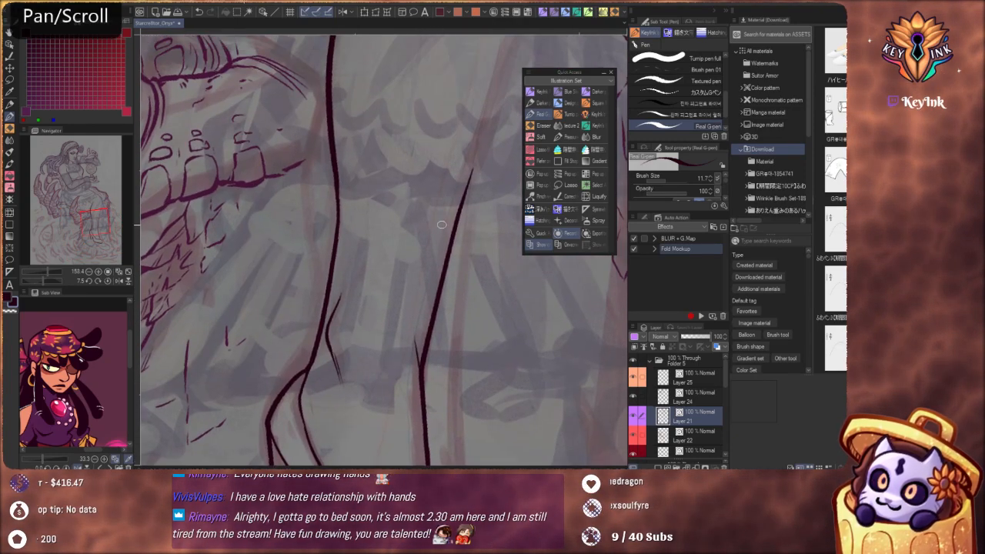
key("ctrl+z")
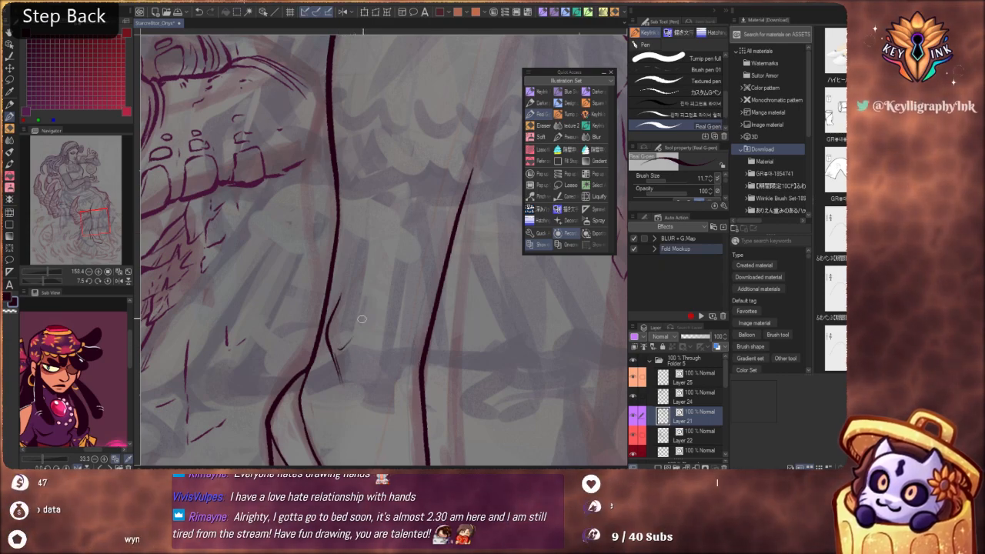
Ink a short tapered anklebone stroke between the tendon line and the shin contour
left_click_drag(339, 350, 353, 342)
key("ctrl+z")
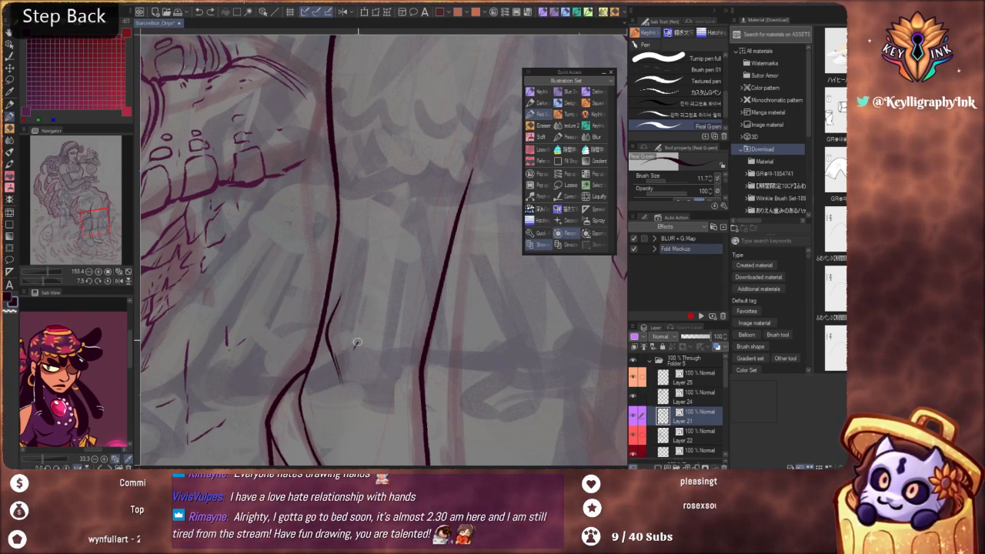
scroll(366, 265, "down", 4)
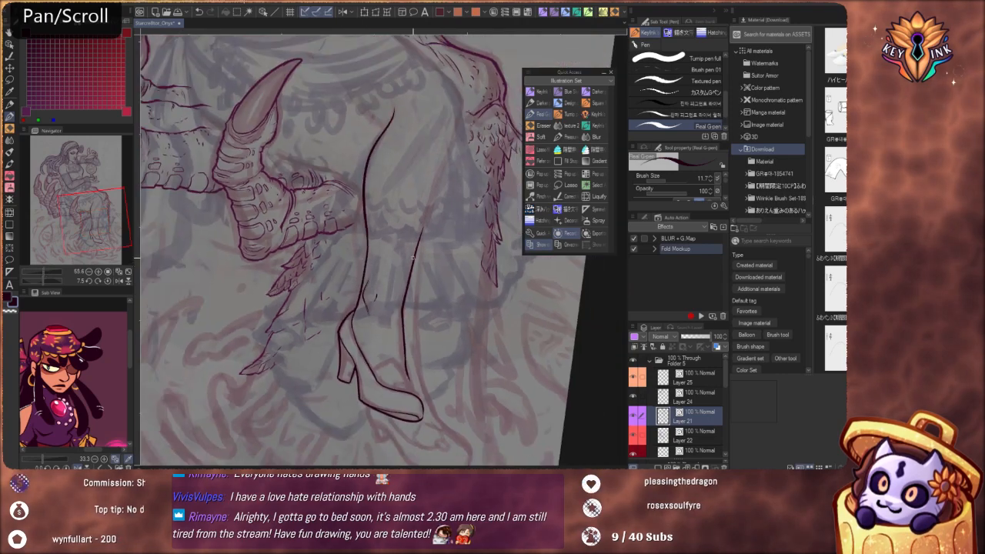
key("ctrl+z")
scroll(366, 254, "up", 3)
scroll(371, 306, "up", 1)
left_click_drag(375, 311, 384, 288)
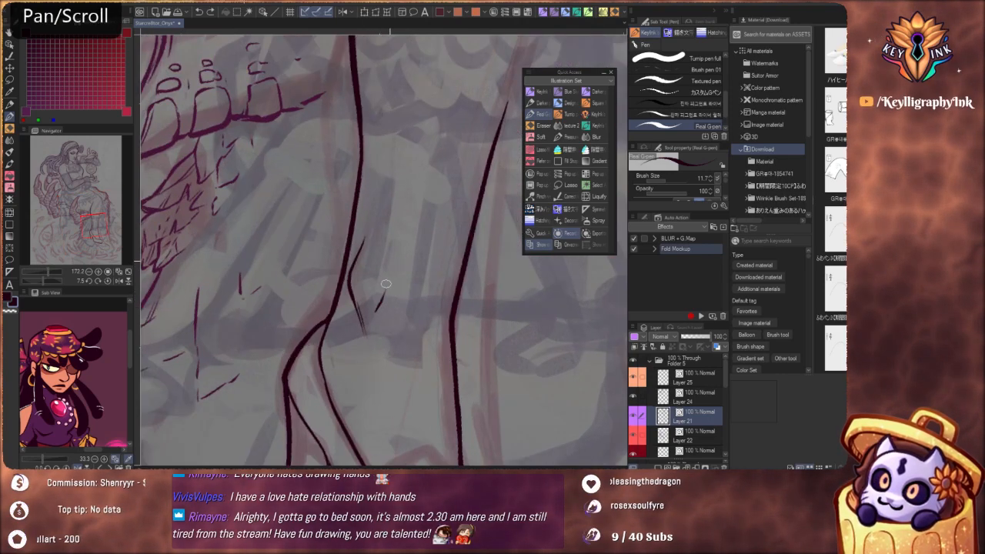
Redraw the near leg's calf contour as a smooth line from behind the knee down to the ankle, blending the overlapping strokes
left_click_drag(419, 236, 404, 391)
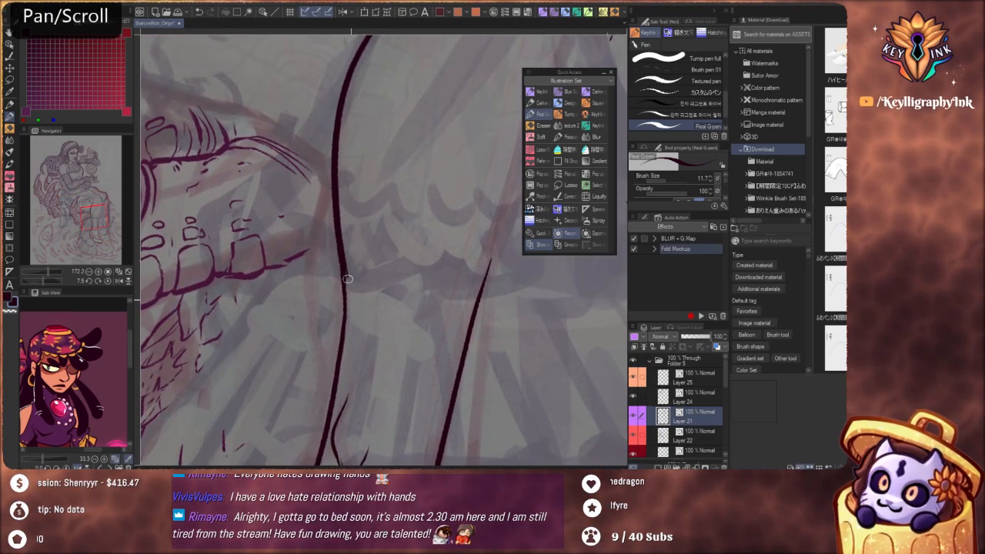
left_click_drag(348, 280, 348, 323)
left_click_drag(351, 348, 367, 322)
left_click_drag(356, 227, 353, 325)
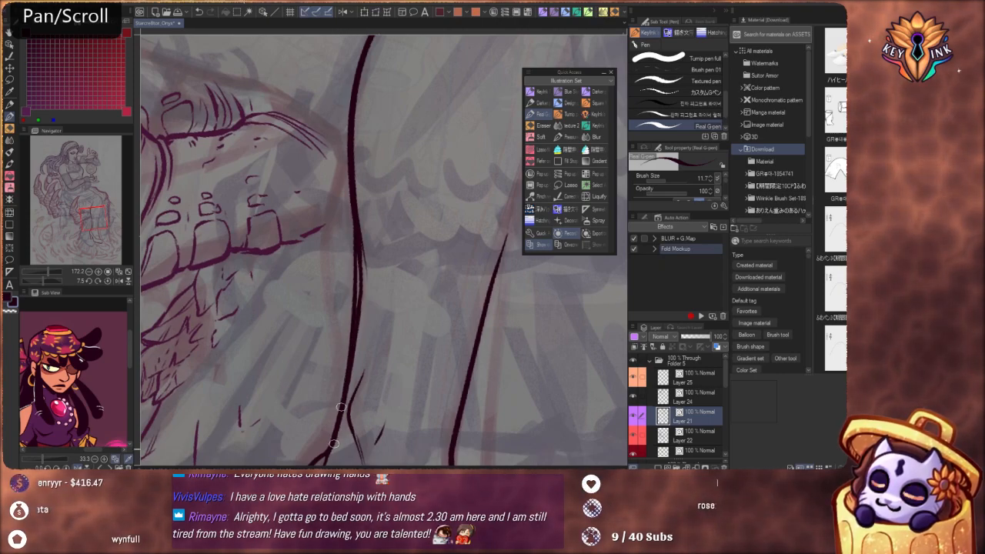
key("ctrl+z")
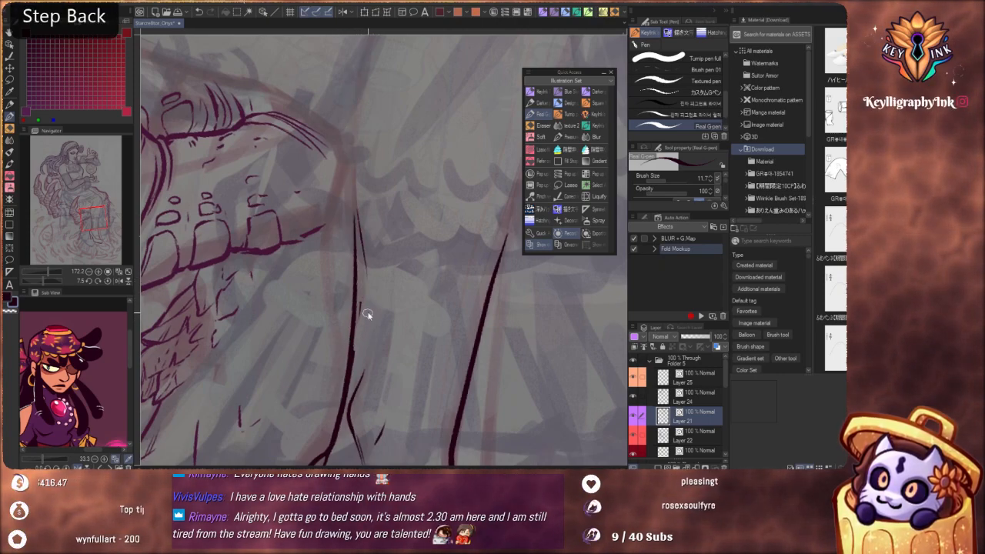
left_click_drag(356, 308, 372, 35)
left_click_drag(364, 300, 362, 237)
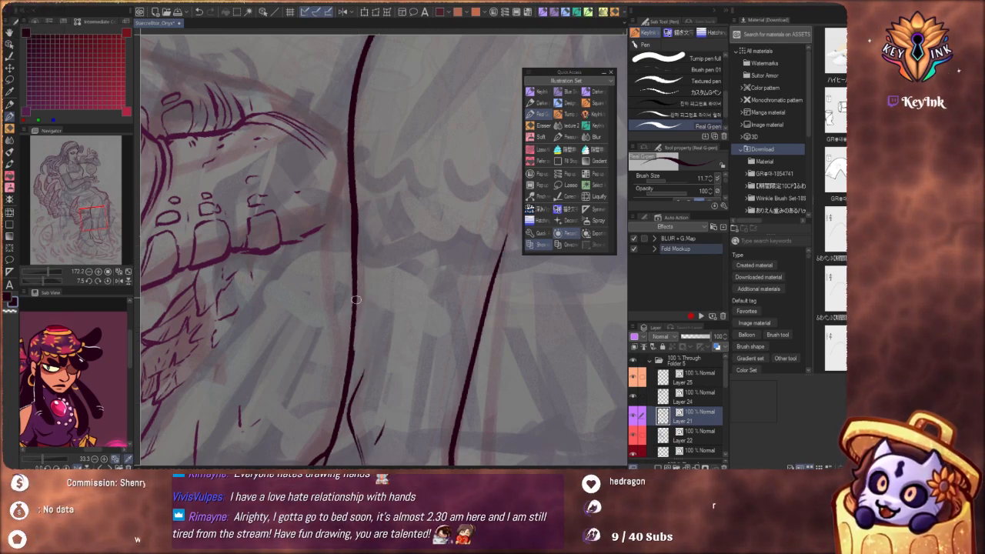
key("ctrl+z")
left_click_drag(355, 266, 350, 346)
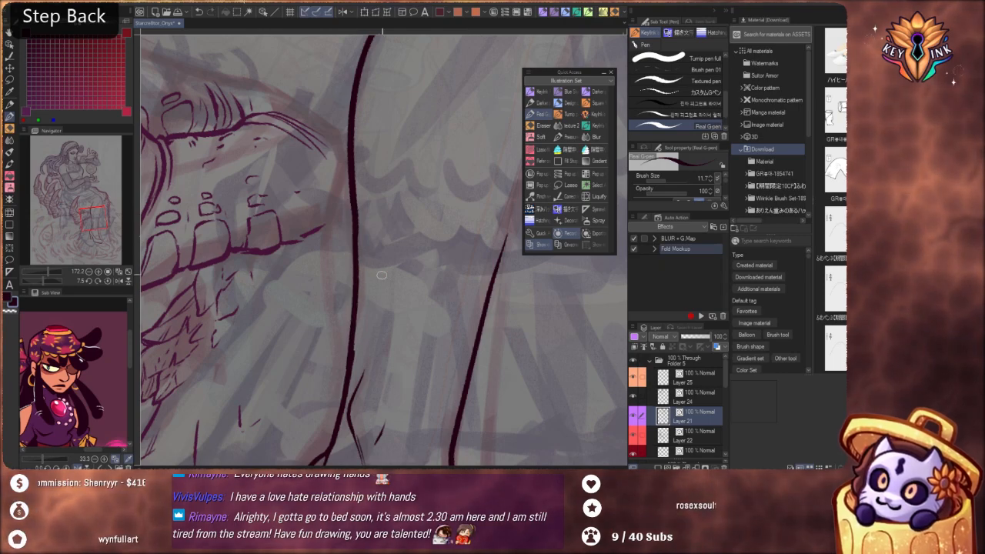
Extend the near leg's shin contour upward to just below the knee with a tapered stroke
scroll(382, 274, "down", 8)
mouse_move(465, 268)
left_mouse_down()
mouse_move(472, 353)
mouse_move(458, 265)
left_mouse_up()
scroll(409, 285, "up", 5)
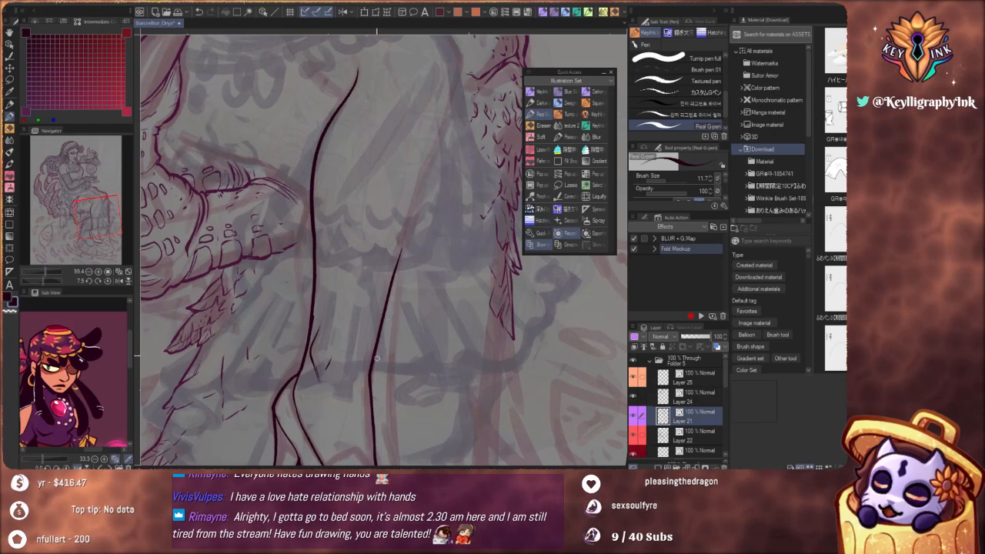
left_click_drag(417, 207, 428, 171)
key("ctrl+z")
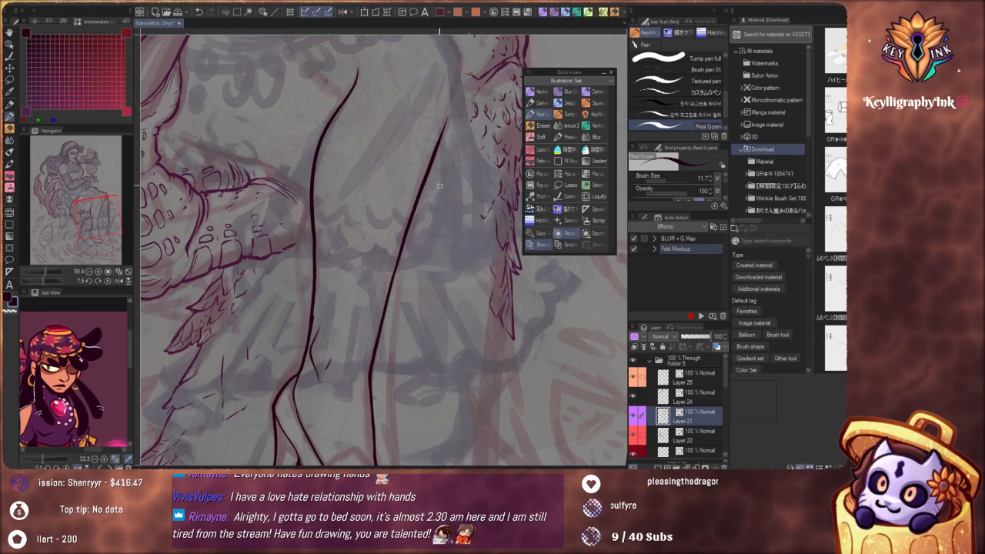
Ink the far leg's calf contour behind the near leg, from beside the clawed finger down to the near ankle
scroll(432, 211, "down", 8)
left_click_drag(397, 184, 407, 244)
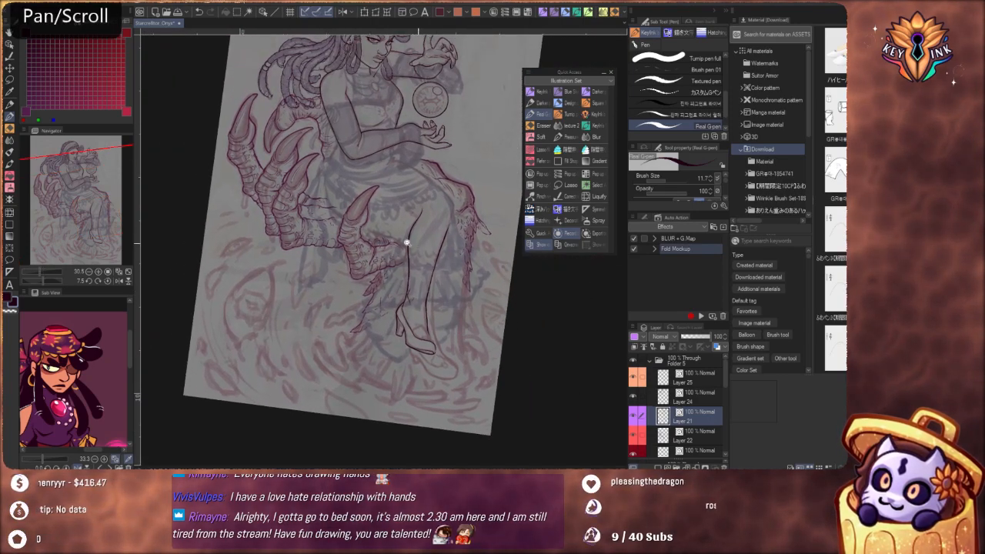
scroll(407, 244, "up", 7)
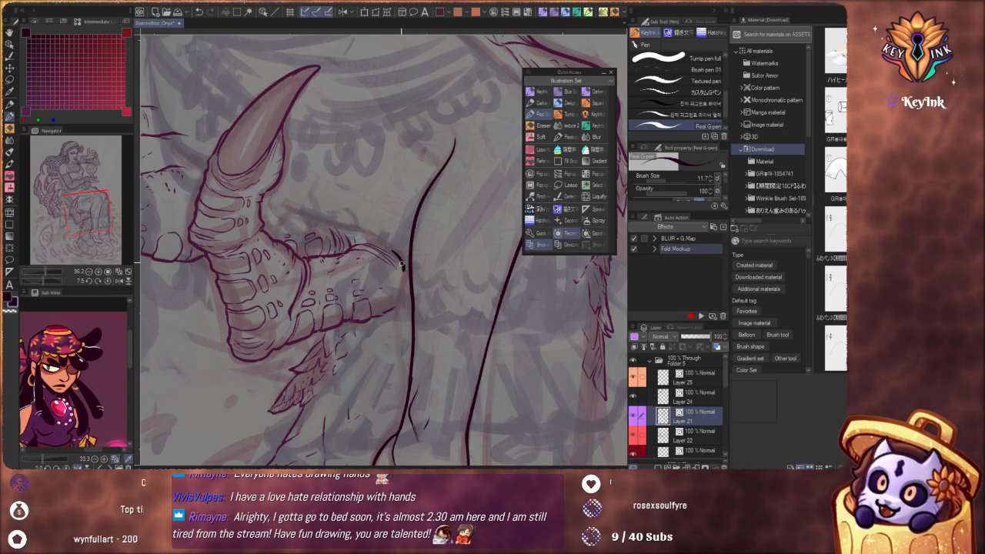
left_click_drag(397, 292, 404, 421)
scroll(453, 352, "down", 7)
left_click_drag(454, 352, 398, 206)
scroll(419, 249, "up", 6)
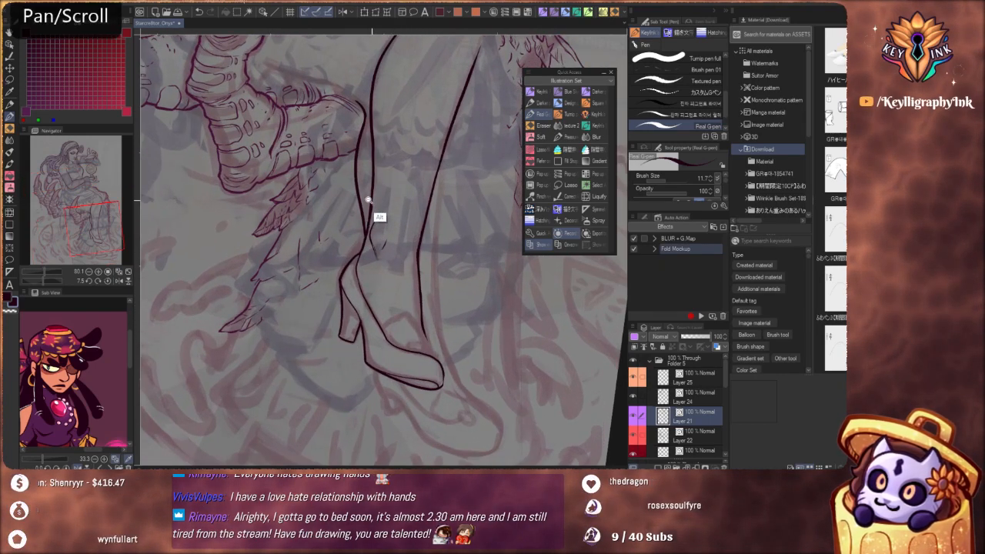
scroll(374, 198, "up", 3)
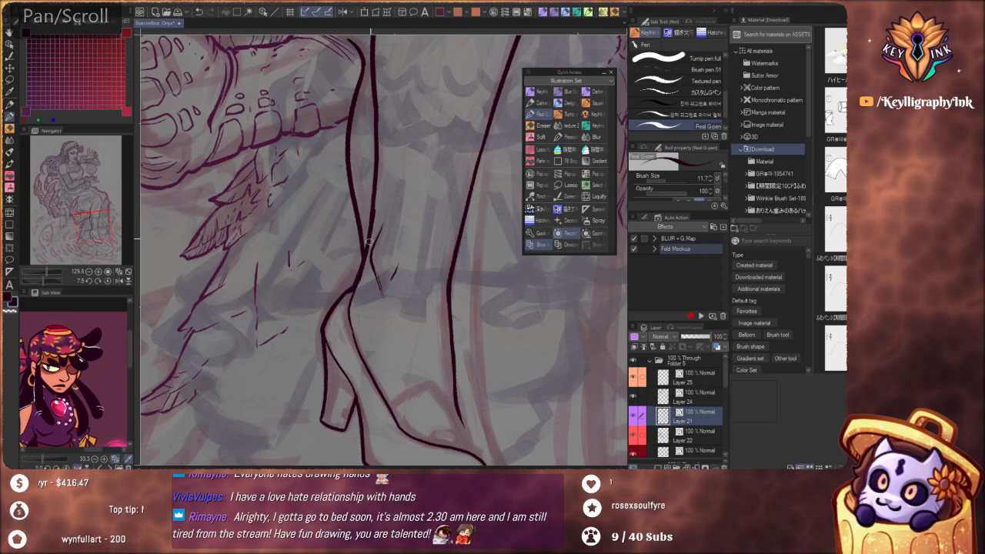
key("ctrl+z")
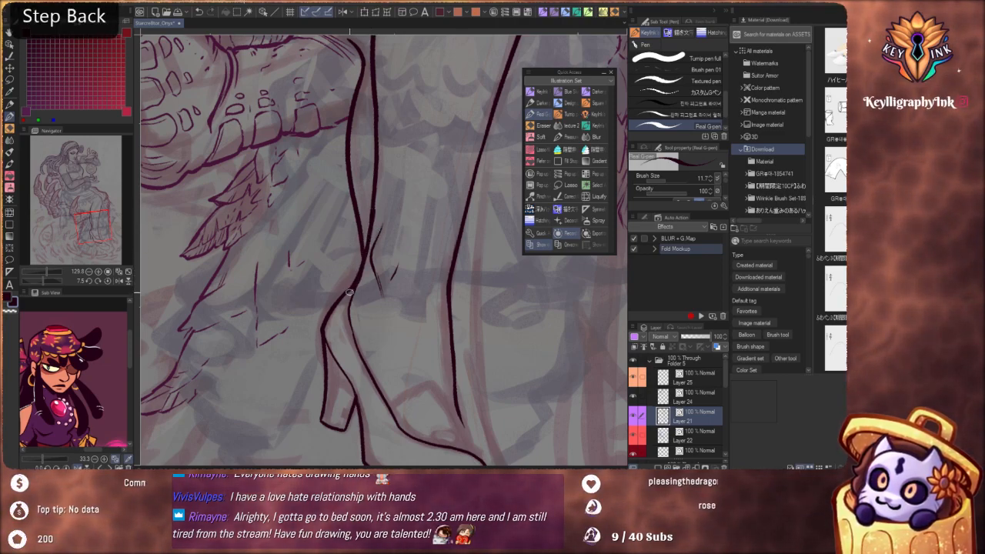
Ink the back edge and hooked tip of the far shoe's heel beneath the near shoe's sole
scroll(385, 231, "down", 4)
left_click_drag(450, 258, 471, 391)
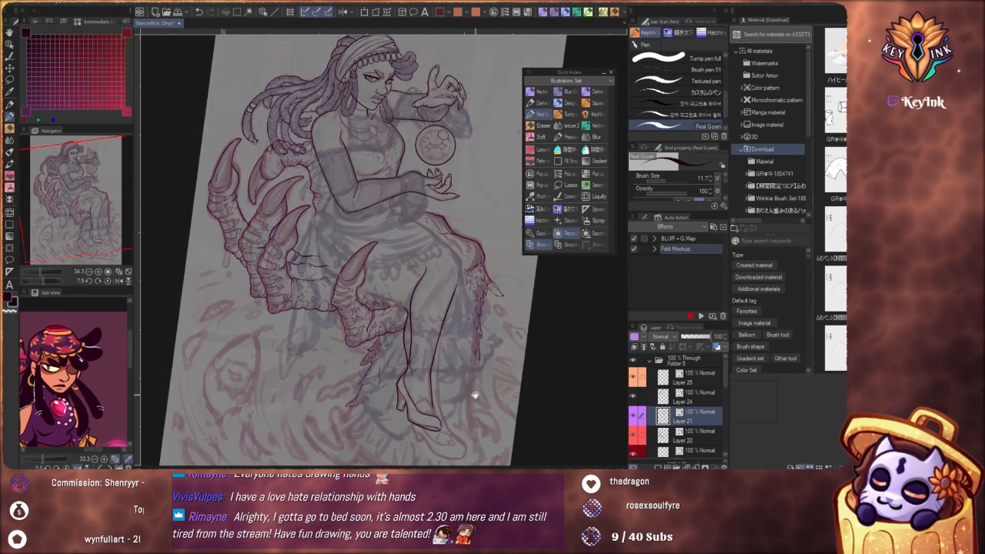
scroll(406, 308, "up", 5)
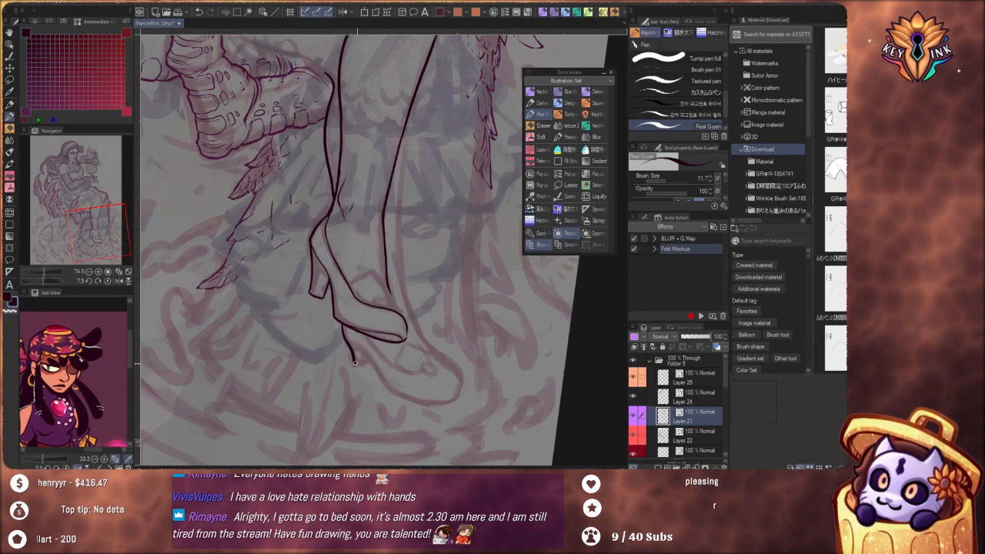
left_click_drag(355, 362, 368, 357)
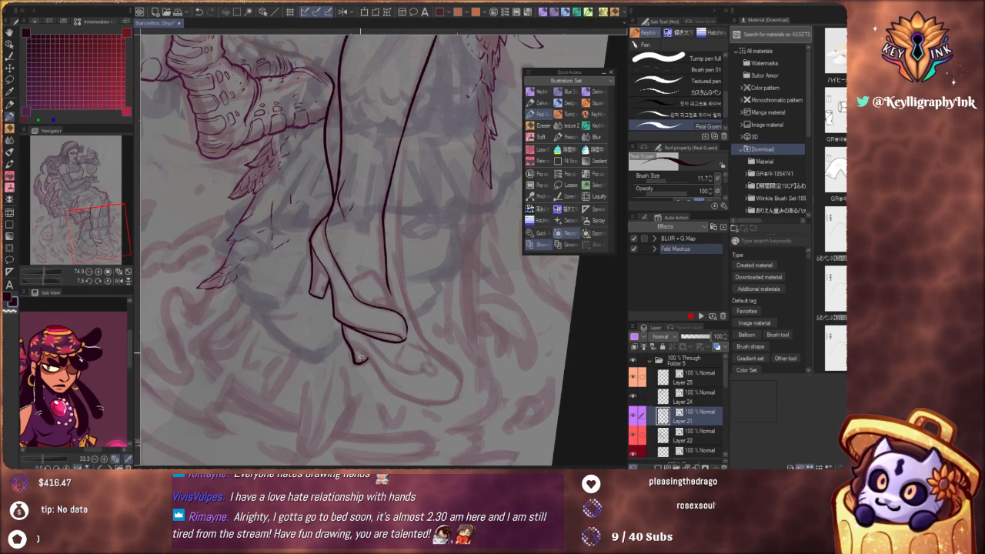
Add inner edge lines to the near shoe's heel and a short line at the tip of the far heel
scroll(309, 302, "up", 3)
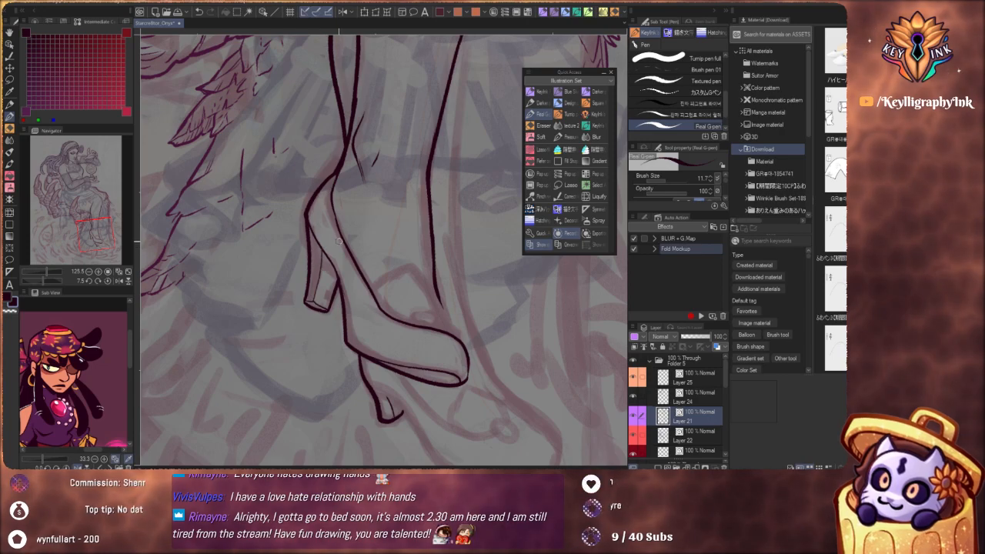
key("ctrl+z")
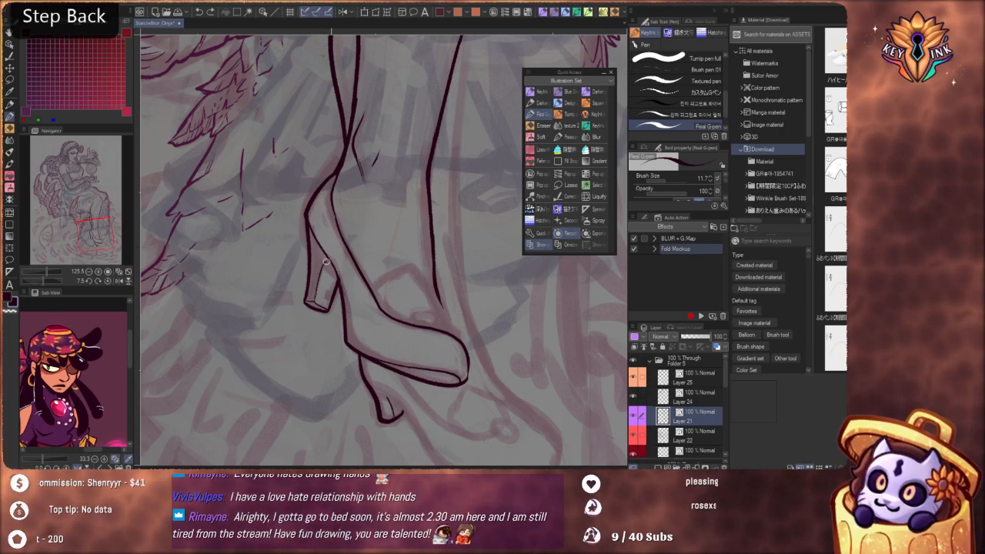
scroll(350, 260, "down", 5)
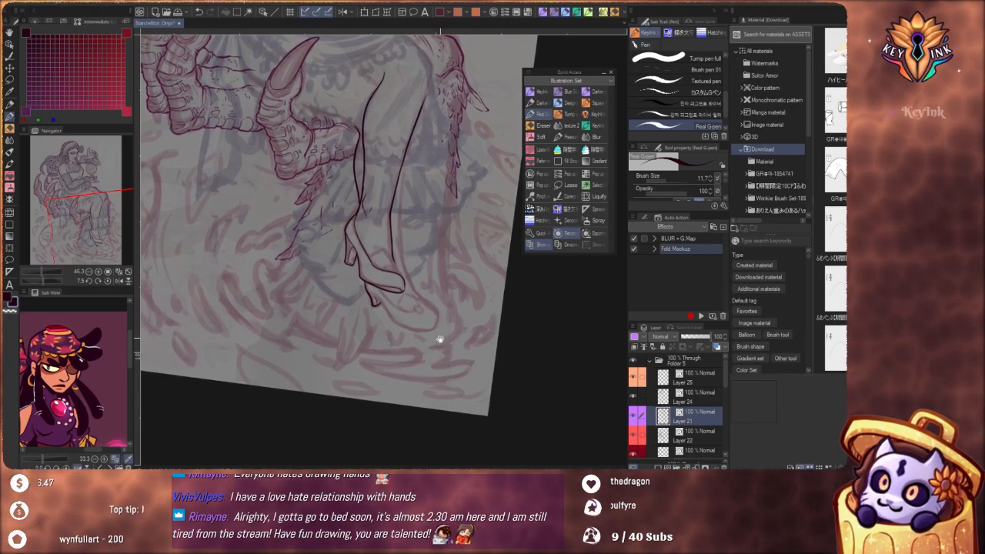
Close the front of the far shoe's heel and ink the arch of its sole down toward the toe
scroll(377, 315, "up", 6)
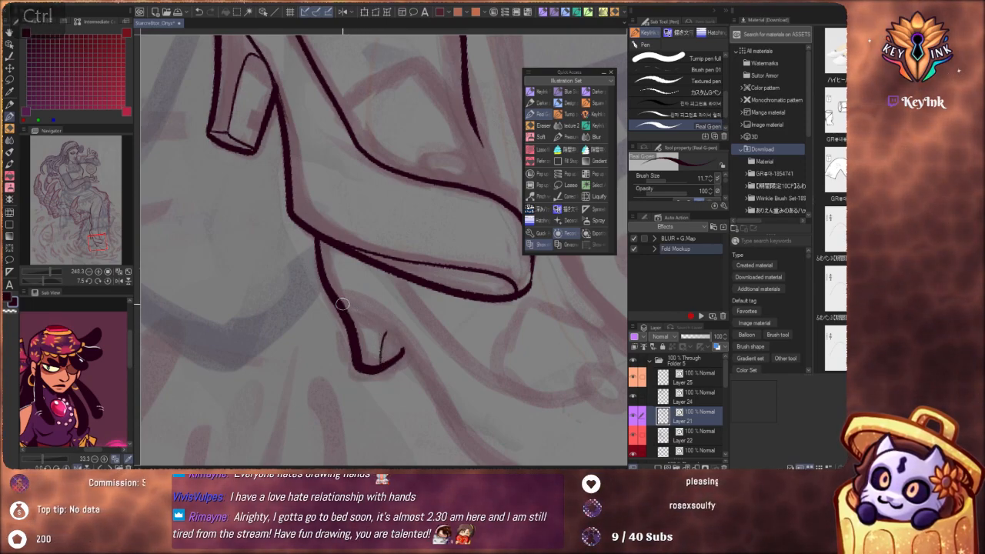
mouse_move(345, 307)
left_mouse_down()
mouse_move(413, 354)
mouse_move(465, 442)
mouse_move(492, 464)
left_mouse_up()
key("ctrl+z")
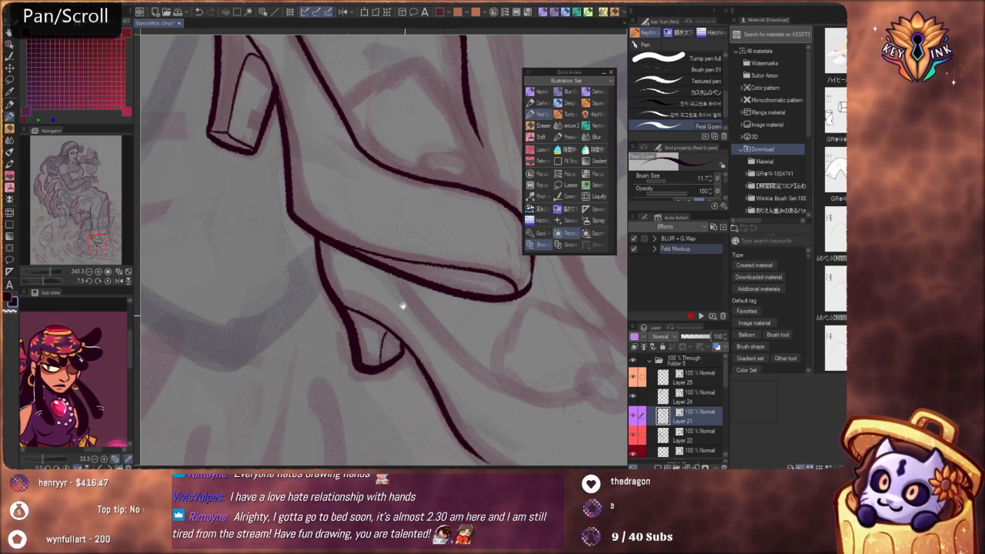
mouse_move(403, 305)
left_mouse_down()
mouse_move(431, 359)
mouse_move(432, 288)
left_mouse_up()
key("ctrl+z")
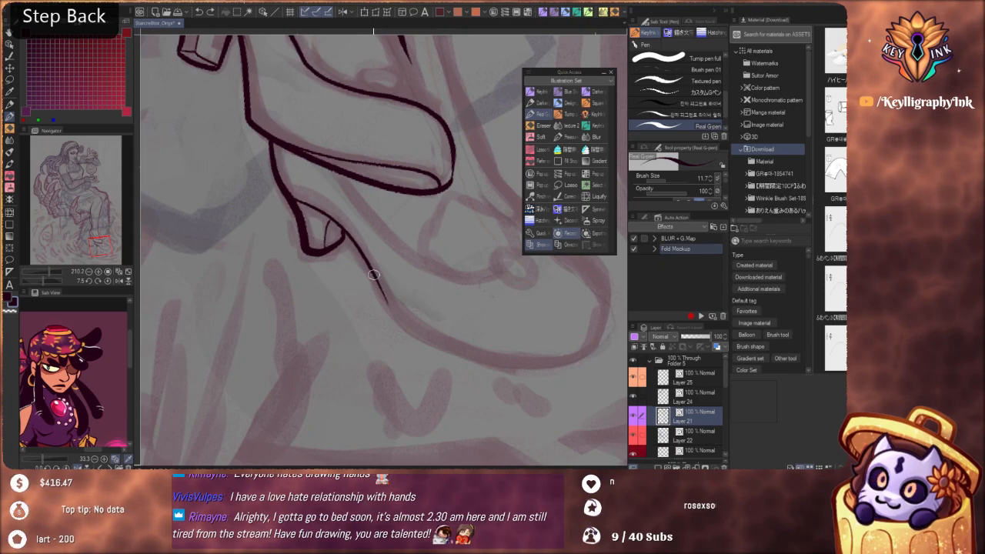
left_click_drag(414, 336, 443, 351)
left_click_drag(395, 273, 410, 331)
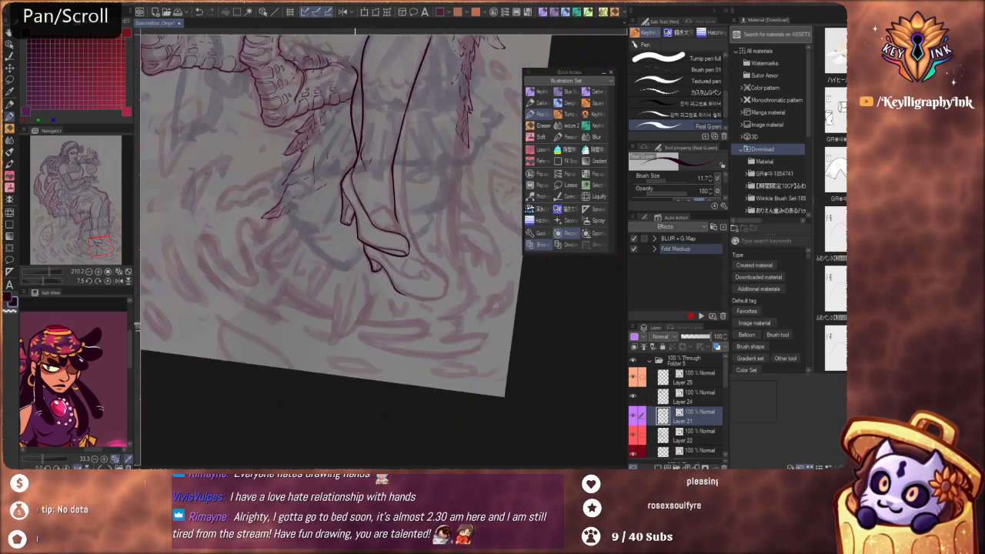
Ink the curve behind the far knee so it joins the top of the far calf contour
mouse_move(450, 267)
left_mouse_down()
mouse_move(436, 296)
mouse_move(431, 440)
left_mouse_up()
left_click_drag(370, 302, 376, 332)
scroll(377, 332, "up", 4)
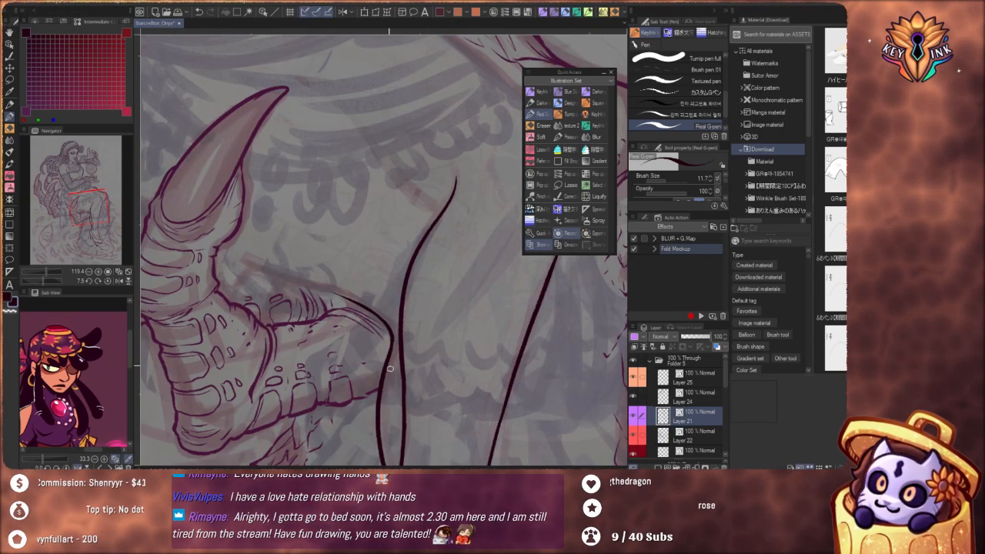
Ink the underside of the far thigh as a long tapered line from the knee bend across above the clawed finger
key("shift+space")
left_click_drag(421, 374, 424, 236)
scroll(429, 254, "down", 4)
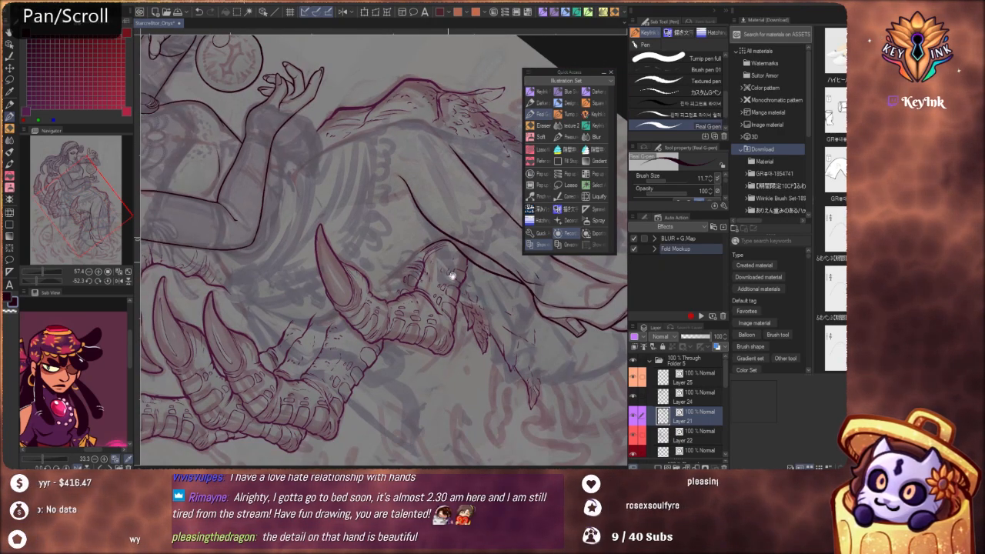
left_click_drag(452, 274, 455, 237)
key("shift+space")
left_click_drag(510, 394, 535, 305)
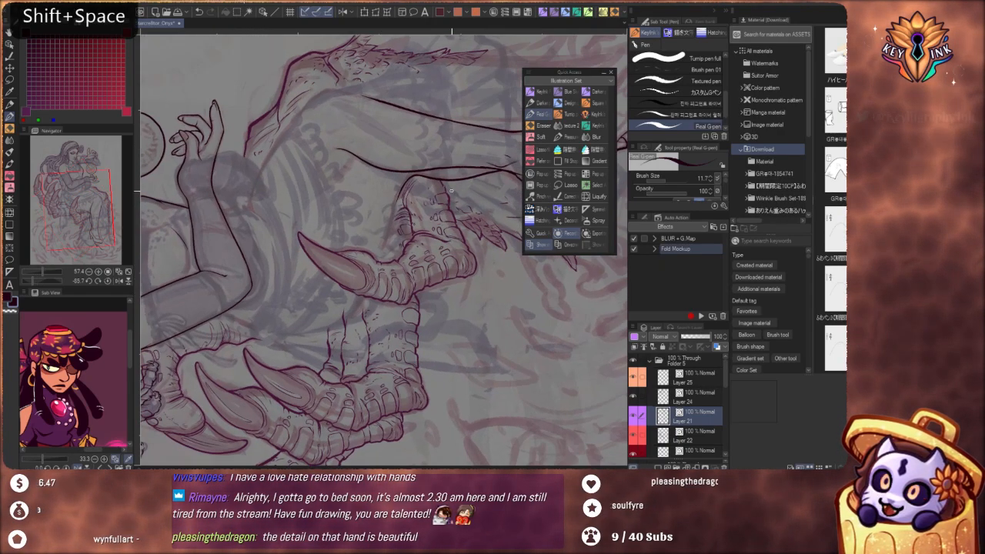
key("space")
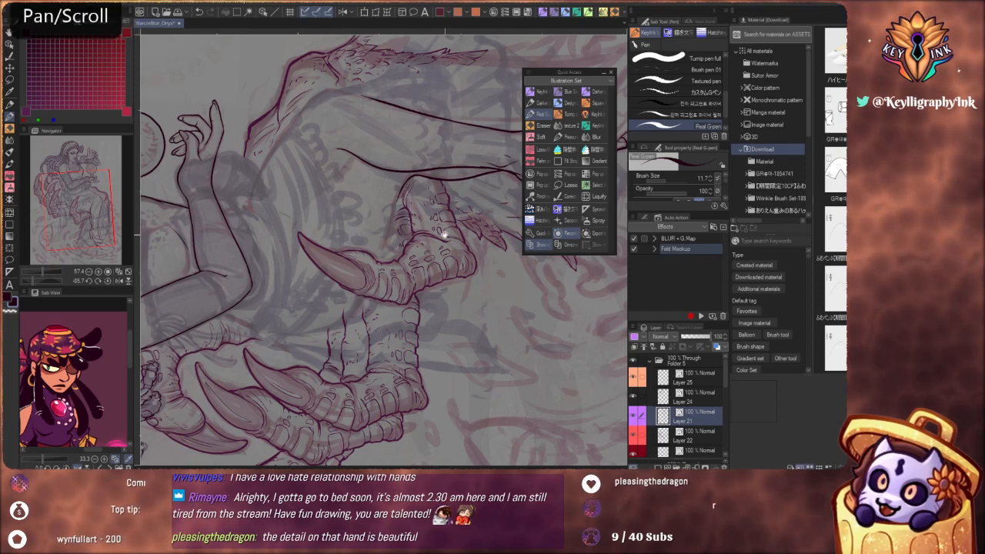
scroll(444, 234, "up", 5)
left_click_drag(409, 182, 363, 350)
left_click_drag(409, 273, 390, 317)
left_click_drag(515, 317, 460, 411)
left_click_drag(399, 425, 451, 272)
Refine the join between the crossing calf lines and the back of the near shoe
scroll(460, 263, "up", 3)
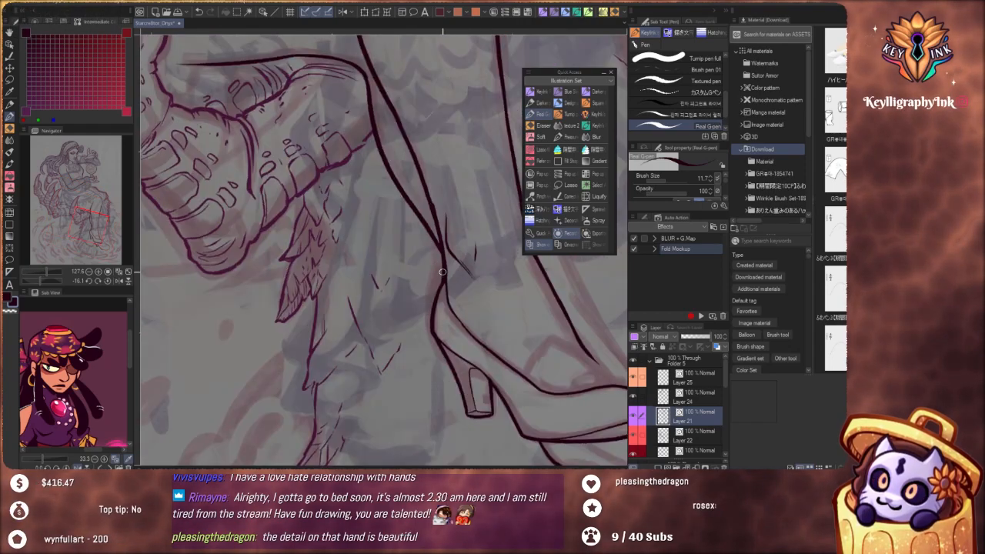
key("ctrl+z")
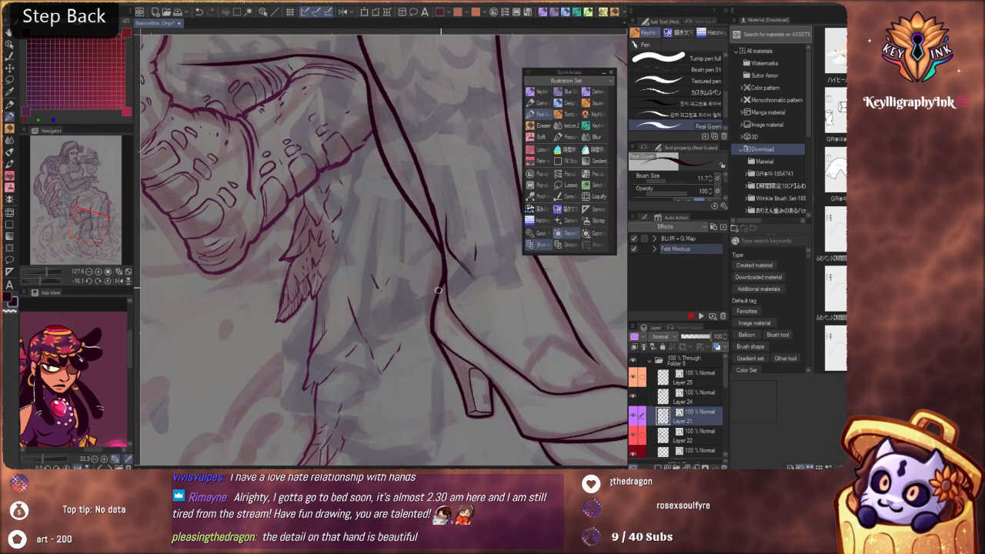
key("space")
Erase the lower end of the near calf line and redraw it so it meets the far calf line cleanly at the ankle
scroll(437, 290, "down", 6)
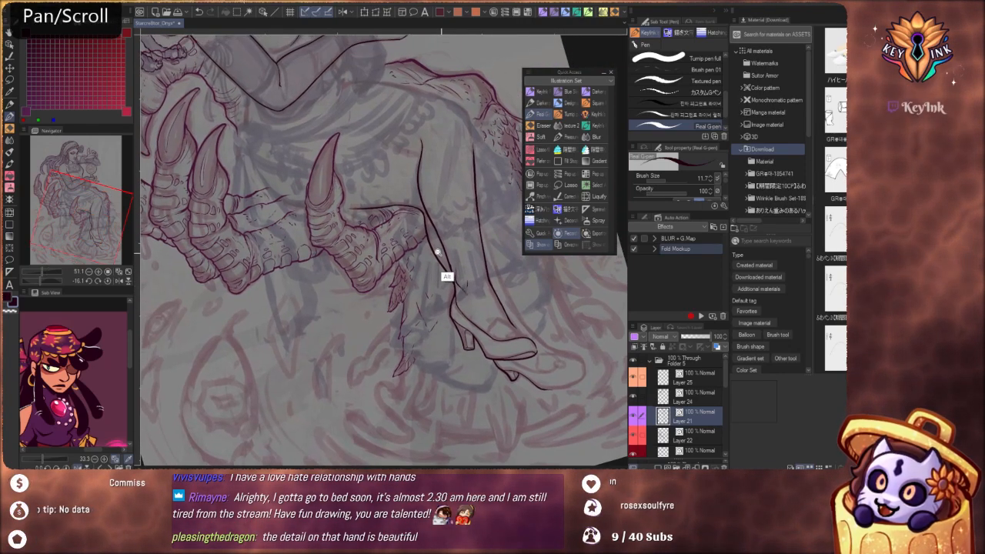
left_click_drag(438, 253, 475, 301)
left_click_drag(457, 232, 481, 320)
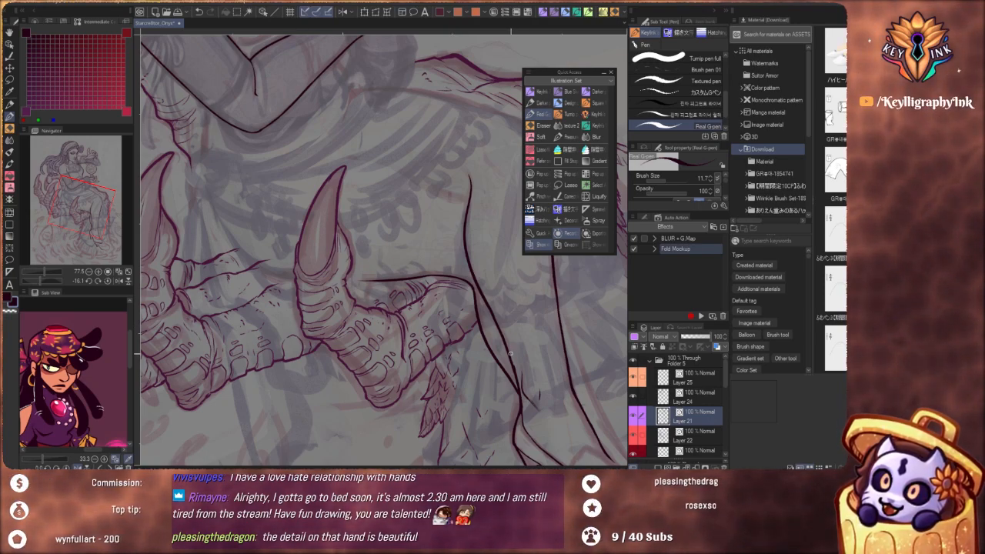
left_click_drag(537, 409, 515, 339)
scroll(495, 304, "up", 4)
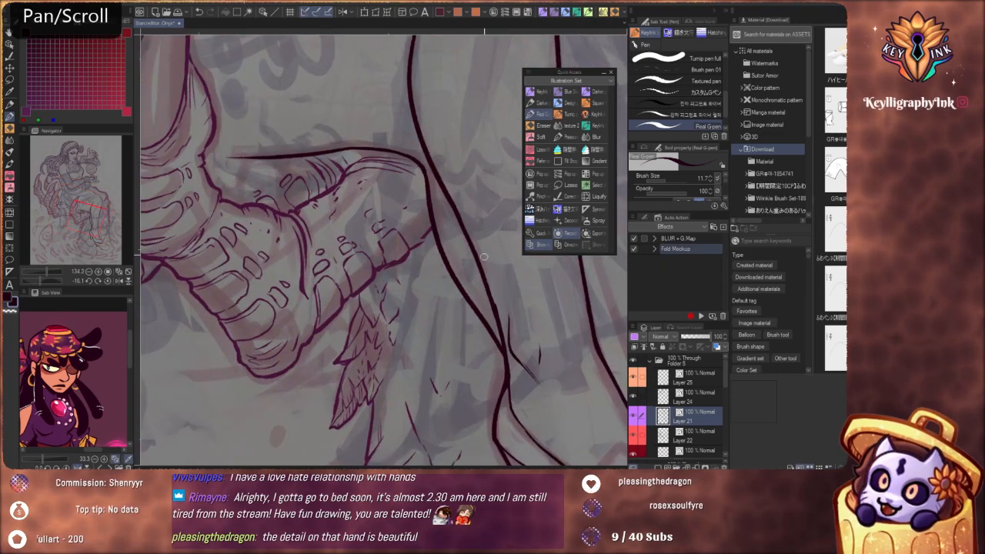
key("ctrl")
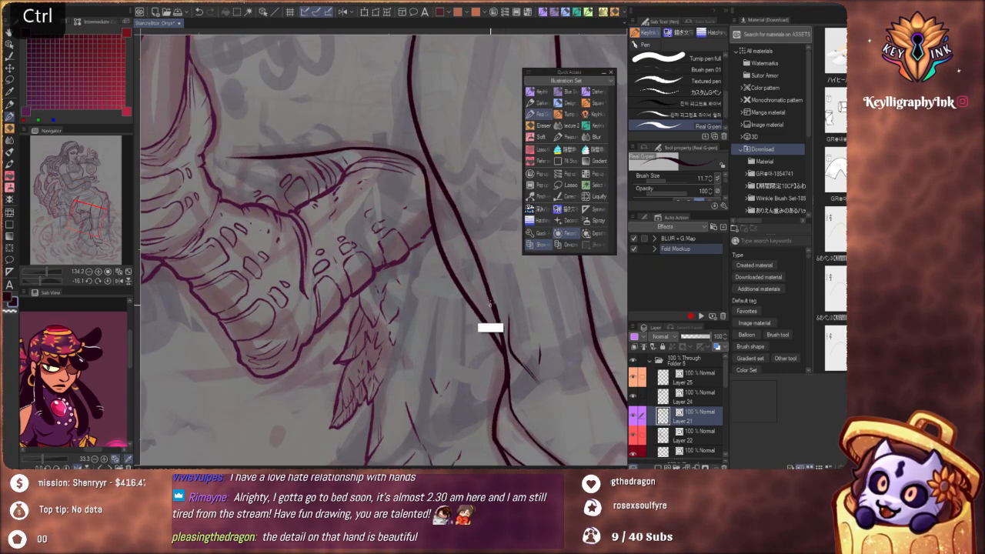
key("ctrl+z")
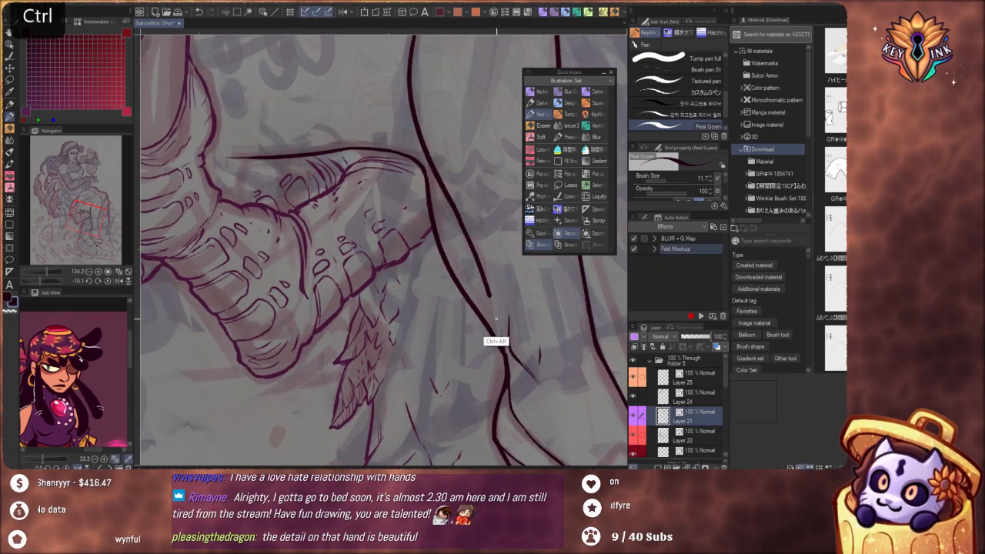
left_click_drag(487, 287, 504, 341)
key("ctrl+z")
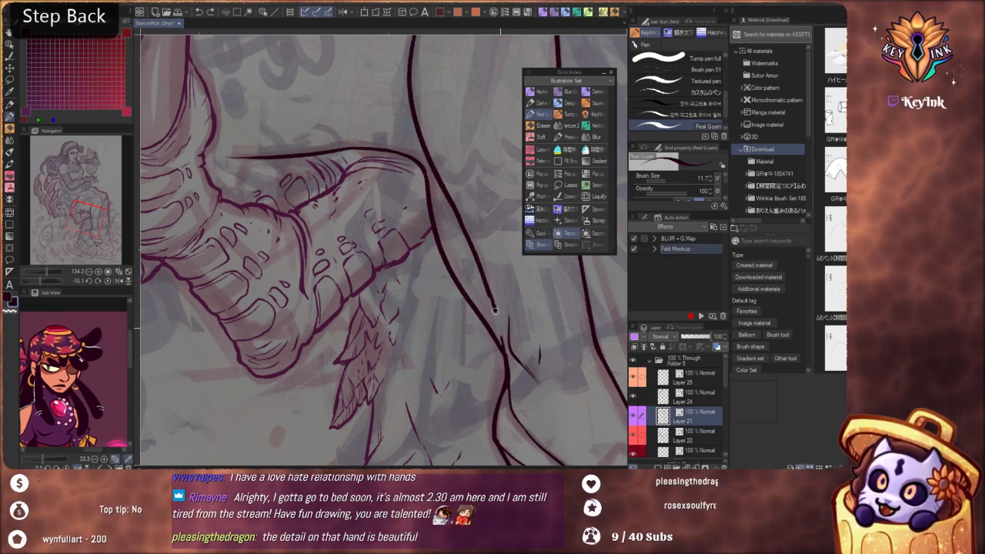
key("ctrl+z")
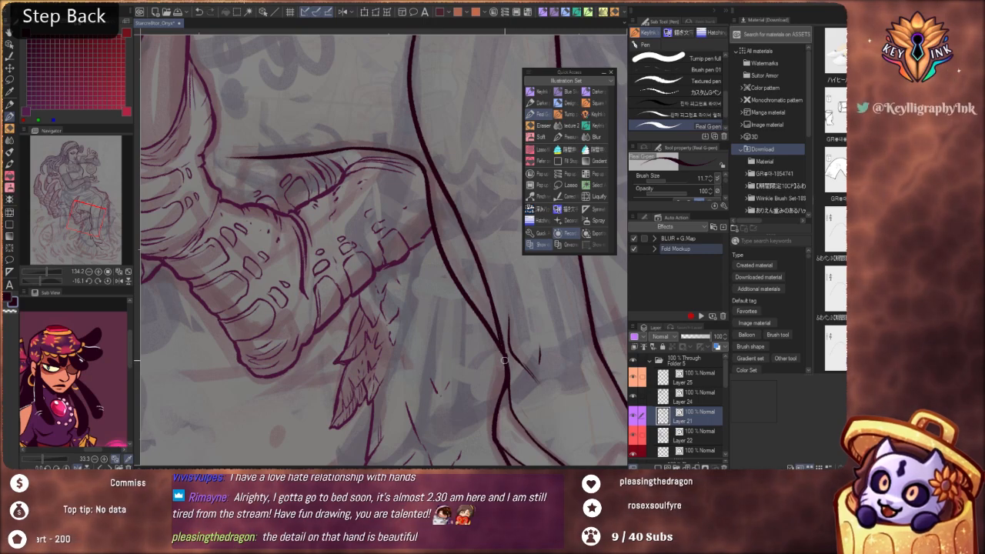
Redo the lower taper of the near calf line where it merges into the far calf contour above the ankle
key("ctrl+z")
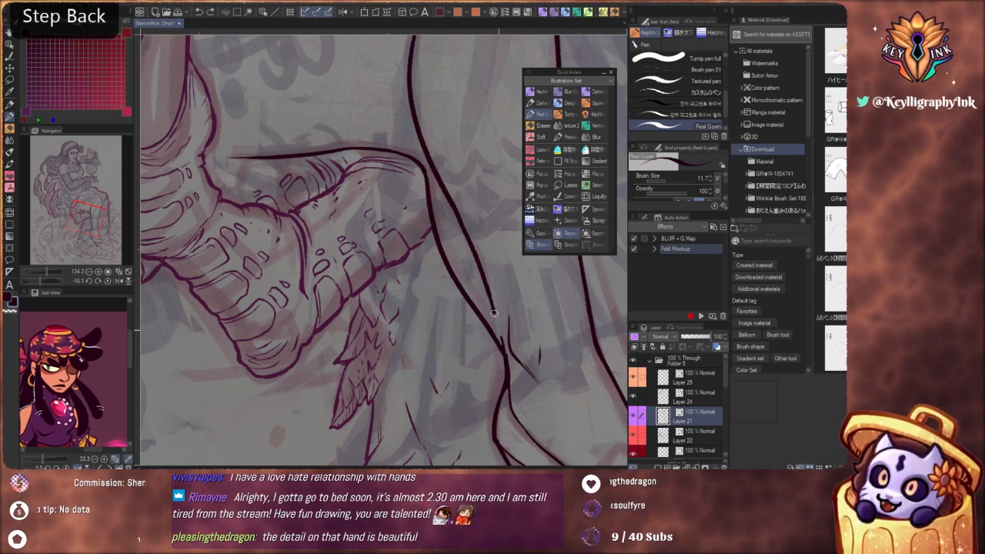
left_click_drag(494, 312, 504, 343)
left_click_drag(491, 302, 500, 339)
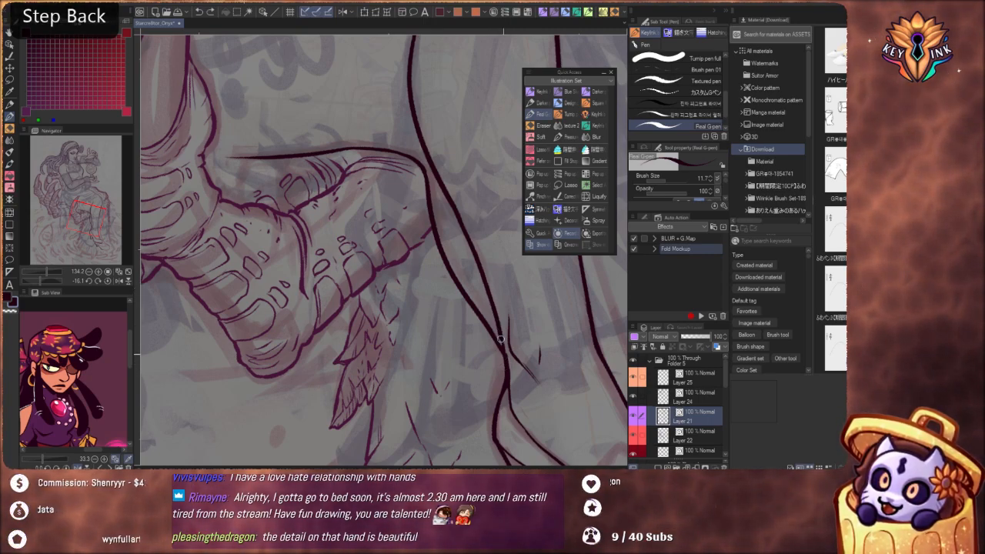
Extend the front shin contour upward and bend it around the front of the knee
left_click_drag(477, 259, 480, 334)
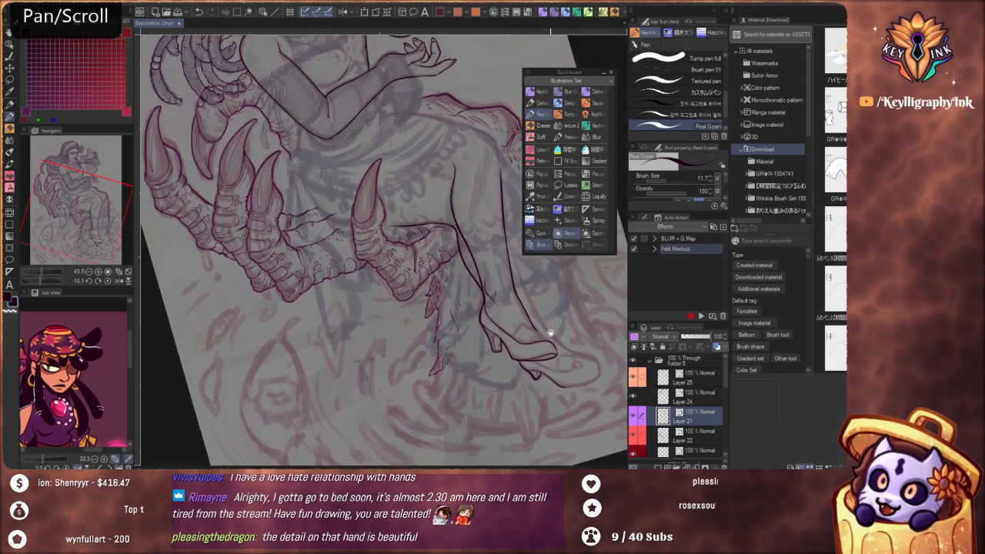
left_click_drag(557, 344, 480, 385)
left_click_drag(446, 267, 452, 399)
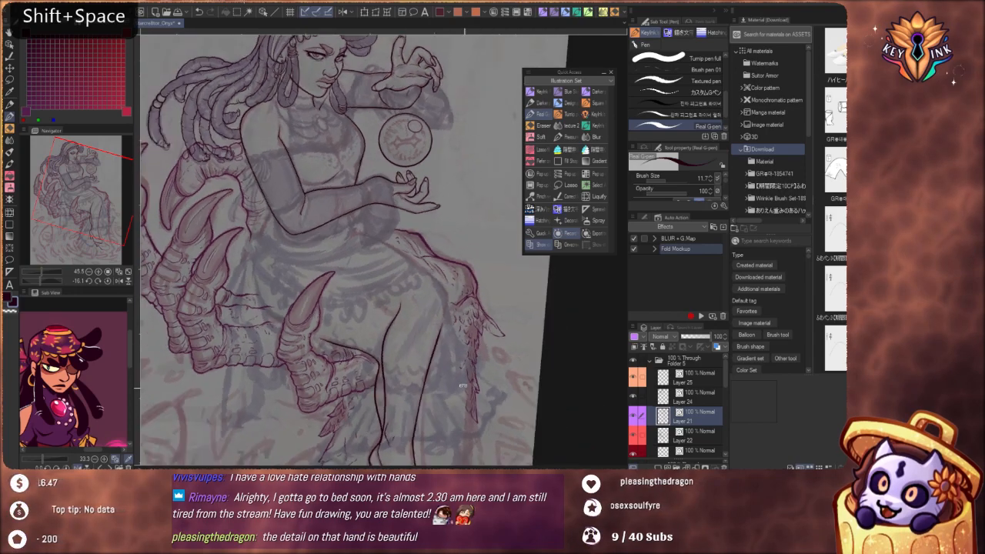
left_click_drag(436, 324, 463, 247)
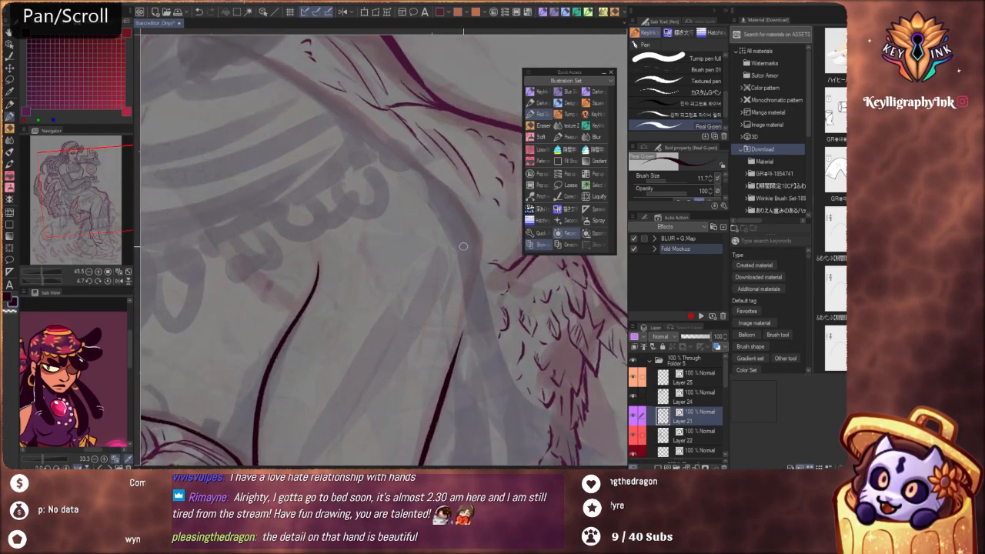
left_click_drag(461, 337, 471, 299)
key("ctrl+z")
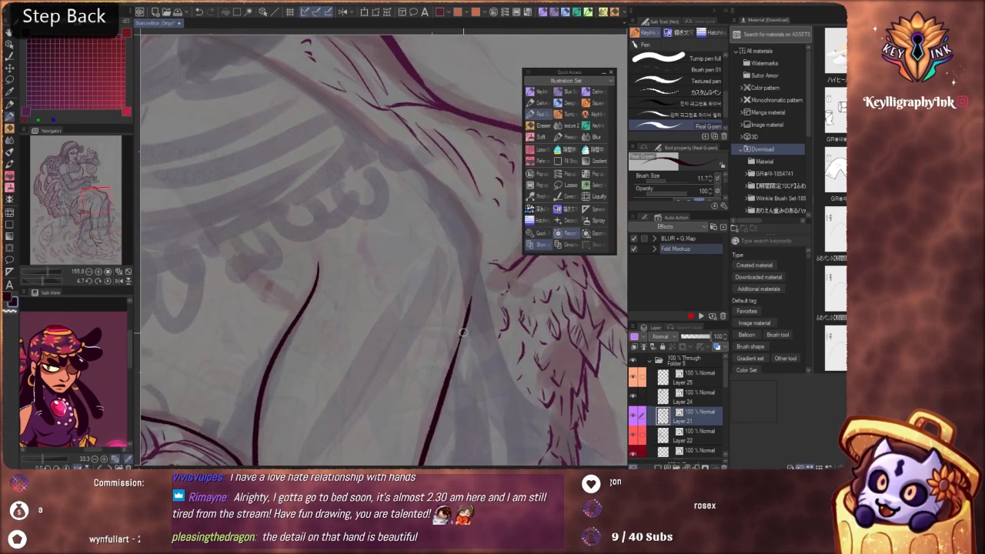
key("ctrl+z")
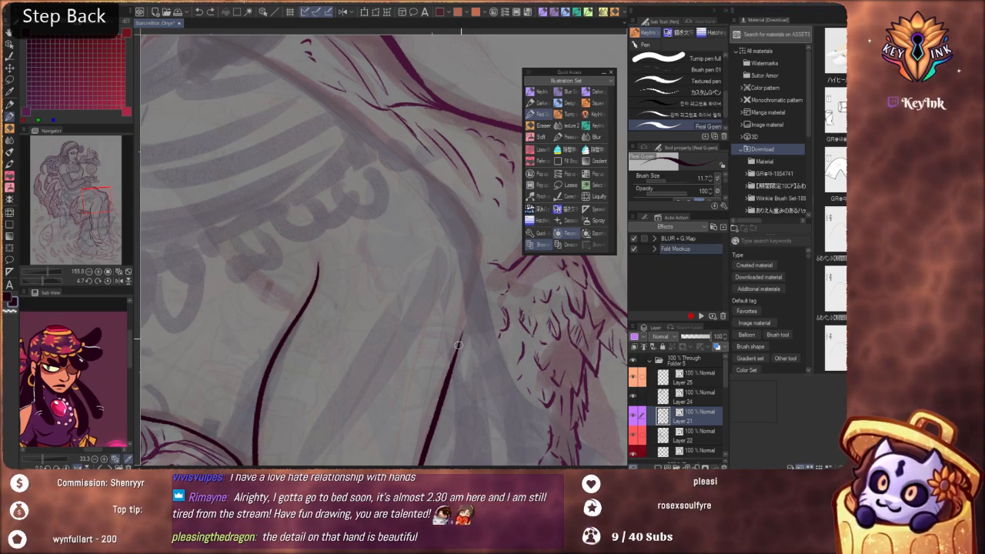
mouse_move(480, 238)
left_mouse_down()
mouse_move(470, 206)
mouse_move(425, 176)
left_mouse_up()
left_click_drag(491, 333, 486, 324)
scroll(485, 324, "up", 8)
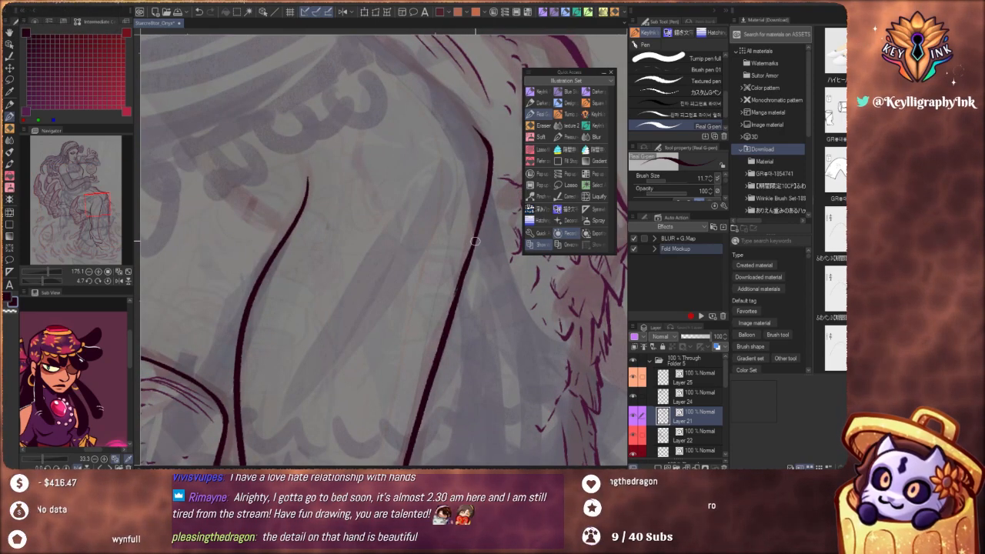
Ink a short crease branching inward from the shin contour just below the knee
key("ctrl+z")
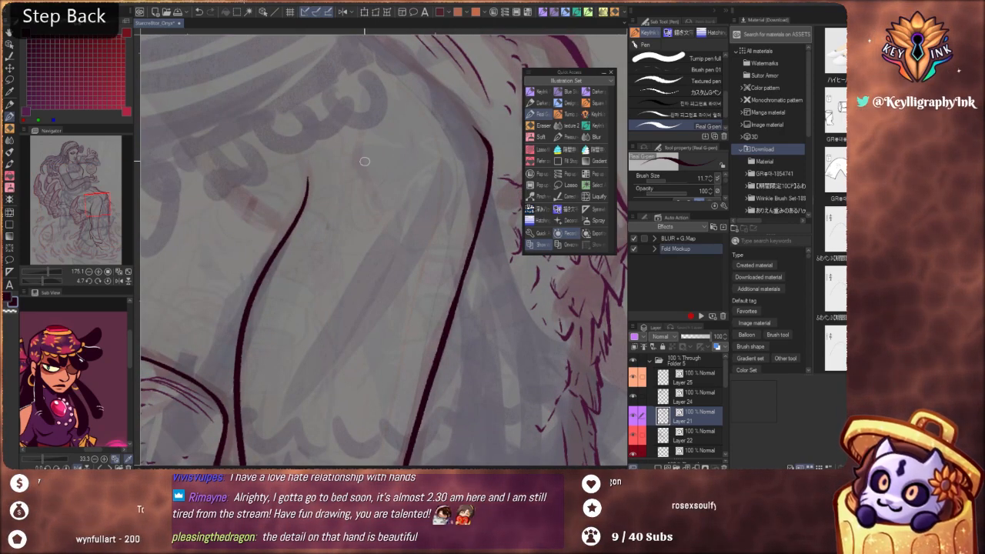
left_click_drag(360, 141, 379, 208)
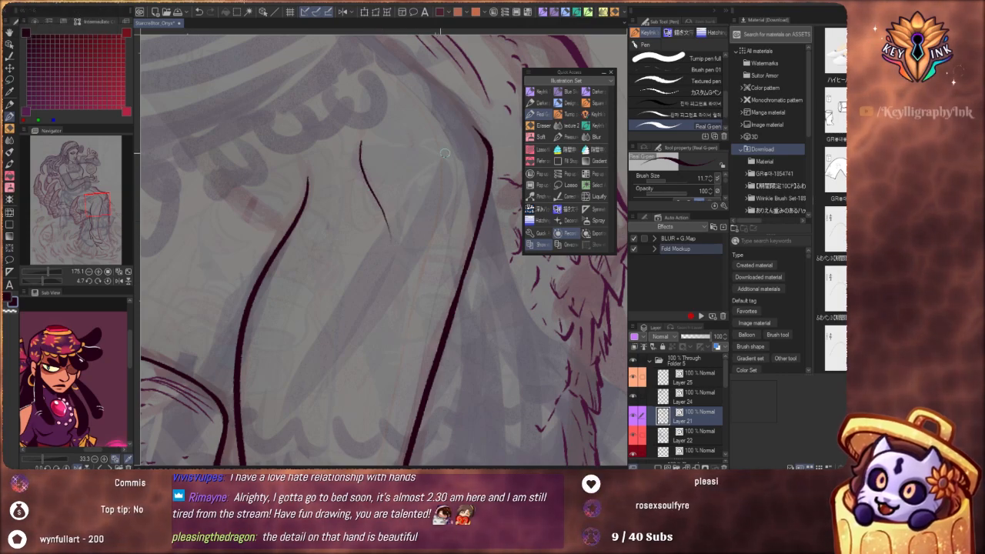
key("ctrl+z")
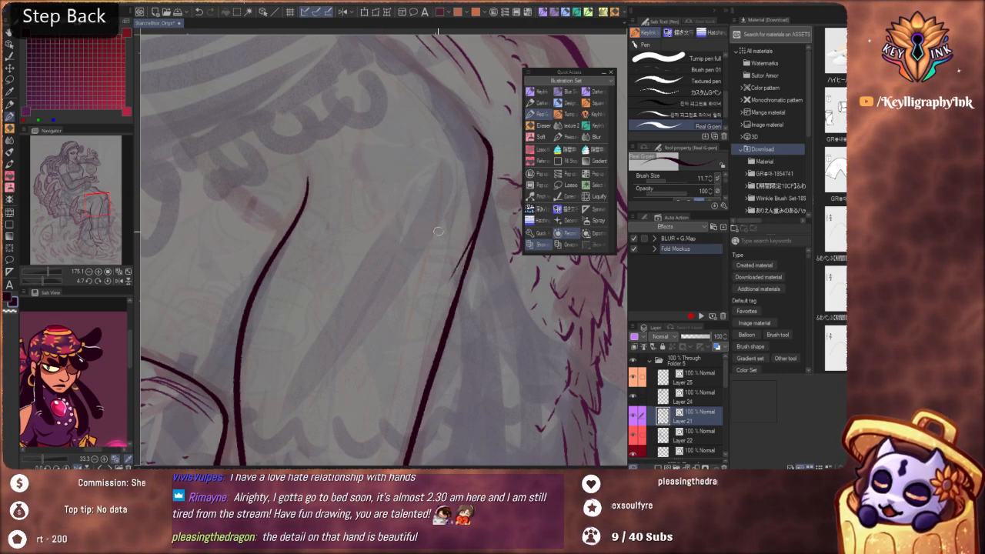
key("space")
left_click_drag(407, 236, 443, 274)
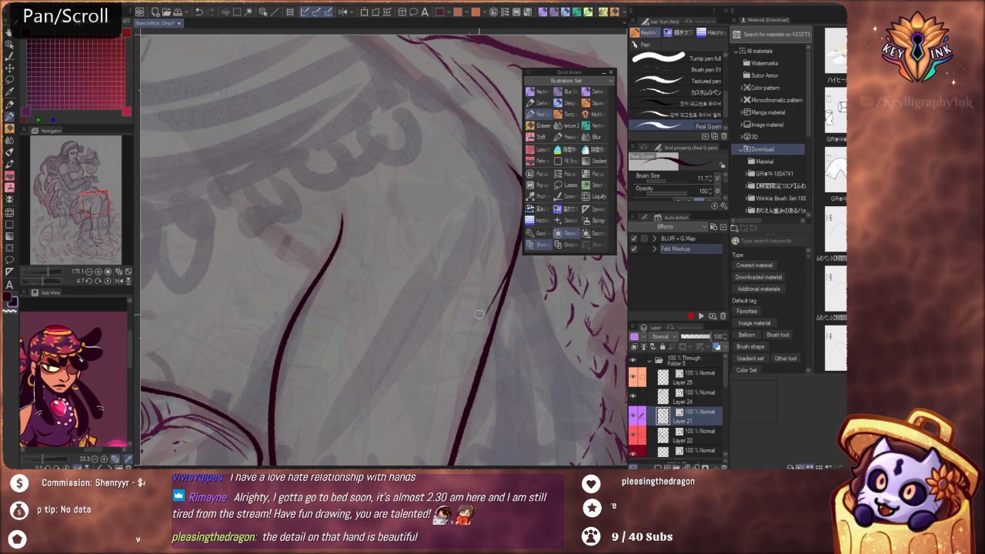
Try short accent strokes for the kneecap on the inner side of the knee
left_click_drag(406, 193, 418, 244)
key("ctrl+z")
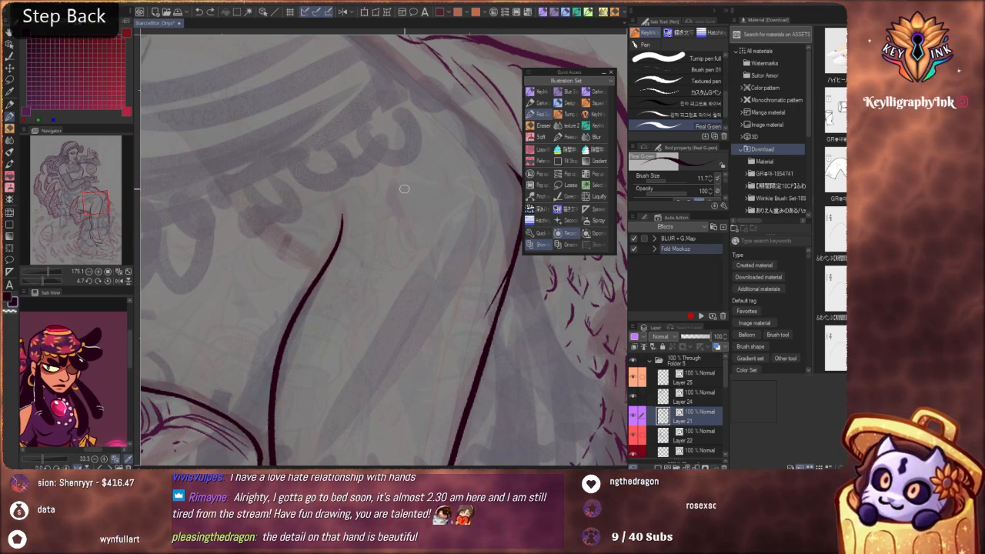
scroll(453, 169, "down", 4)
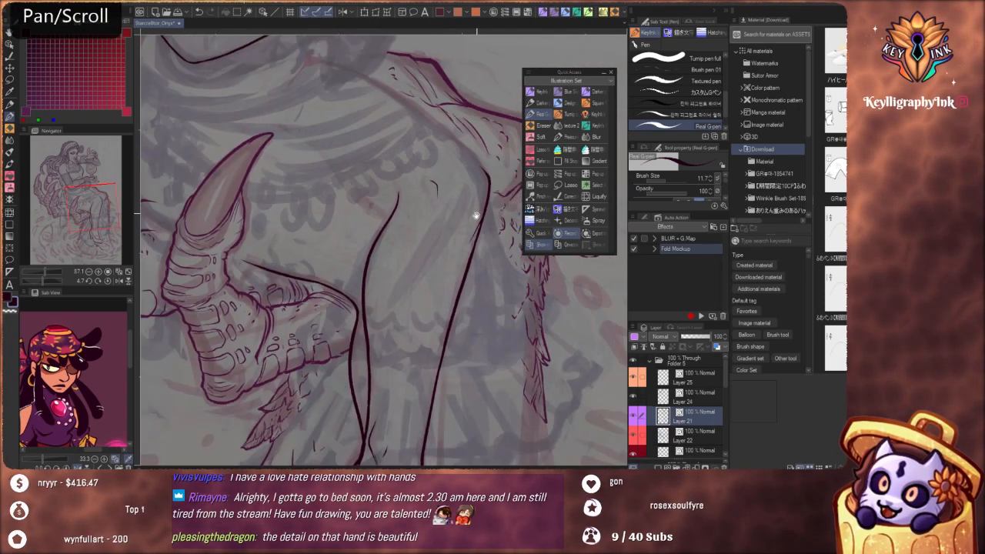
left_click_drag(475, 216, 446, 262)
scroll(420, 231, "up", 4)
key("ctrl+z")
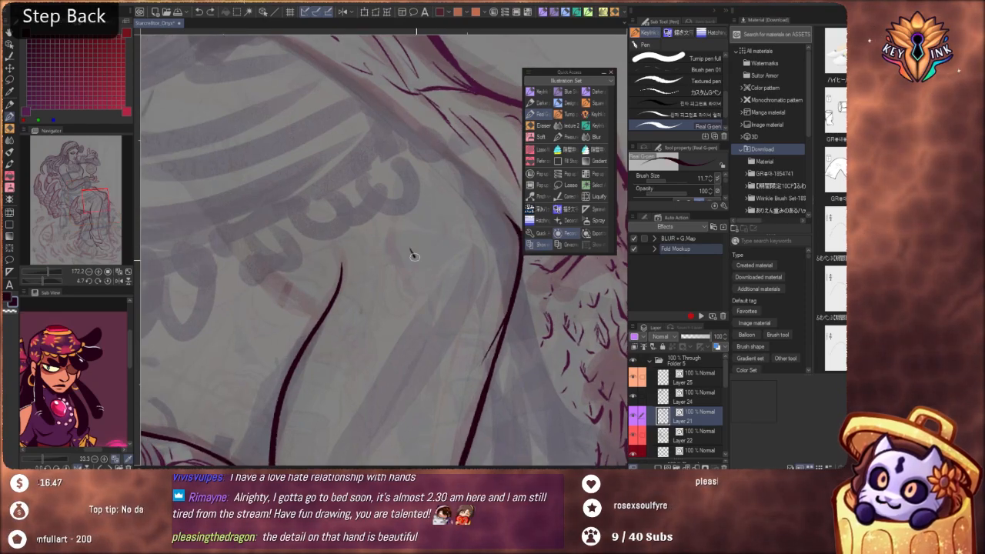
scroll(419, 220, "down", 5)
mouse_move(471, 361)
left_mouse_down()
mouse_move(444, 203)
mouse_move(409, 325)
left_mouse_up()
scroll(419, 213, "up", 2)
key("ctrl+z")
Try to close the gap between the near shin line and the opening of the near shoe
mouse_move(411, 201)
left_mouse_down()
mouse_move(406, 354)
mouse_move(426, 447)
left_mouse_up()
scroll(407, 289, "down", 4)
left_click_drag(415, 377, 420, 349)
scroll(419, 350, "up", 7)
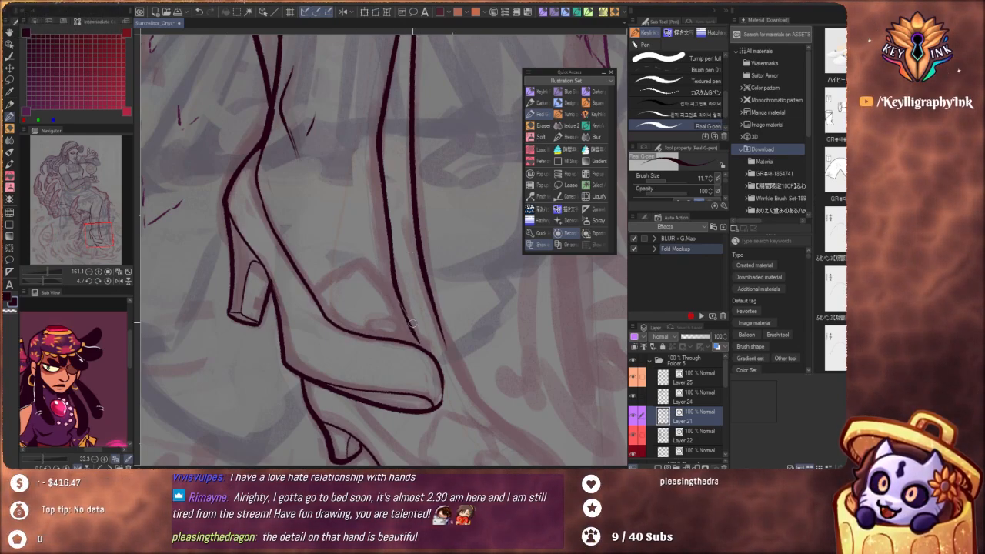
key("ctrl+z")
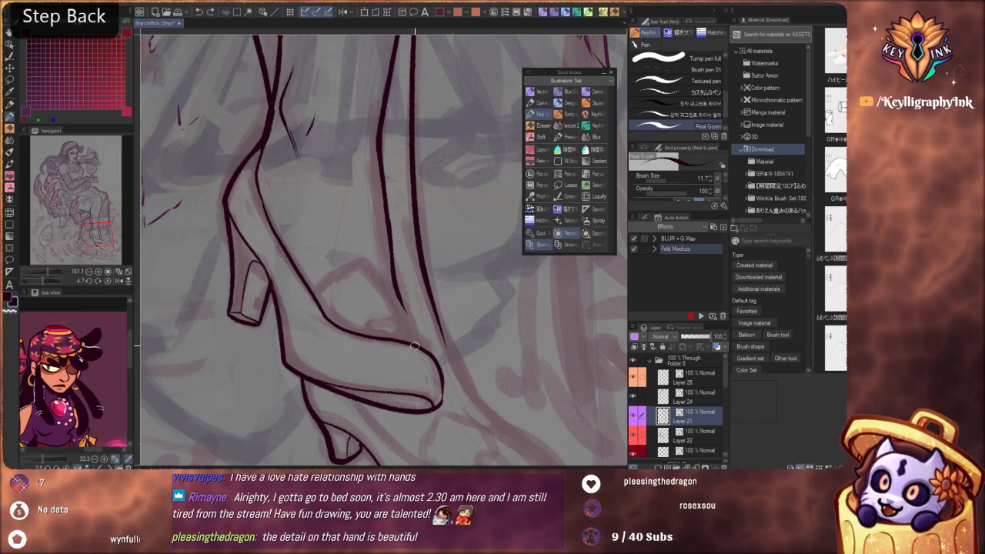
left_click_drag(436, 359, 444, 389)
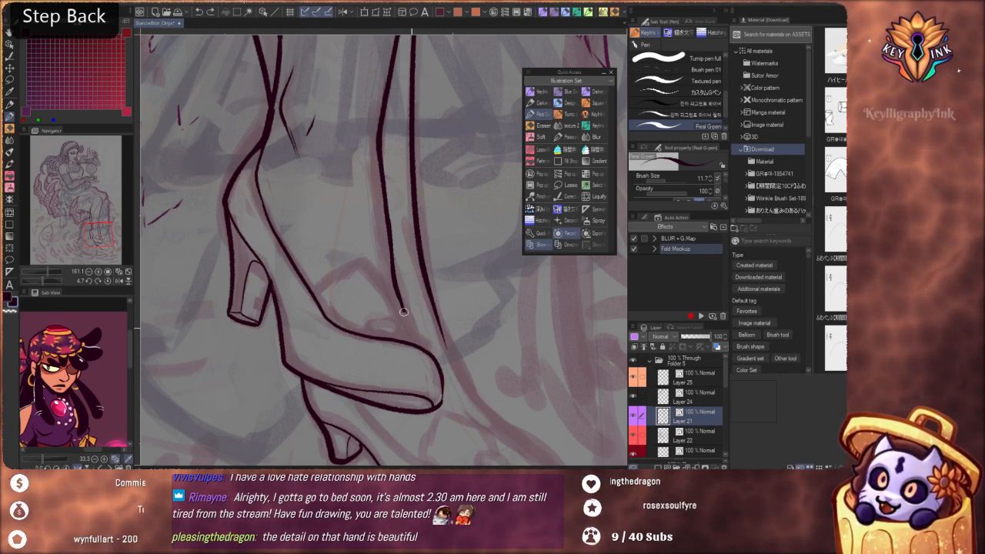
left_click_drag(404, 308, 422, 346)
key("ctrl+z")
Extend the far shin contour down past the near toe and along the instep of the far shoe
key("space")
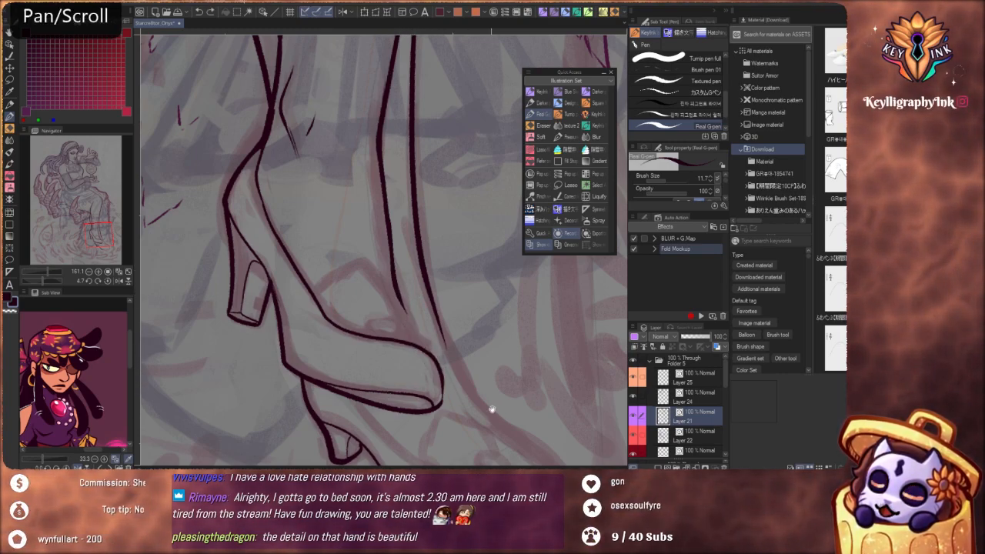
left_click_drag(486, 381, 453, 301)
key("ctrl+z")
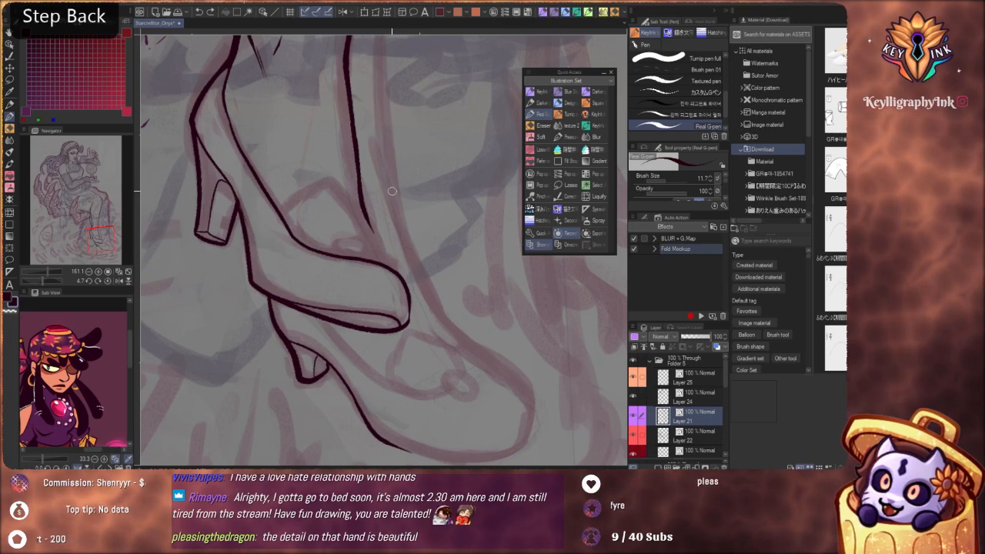
key("ctrl+y")
key("space")
mouse_move(401, 204)
left_mouse_down()
mouse_move(423, 343)
mouse_move(407, 252)
left_mouse_up()
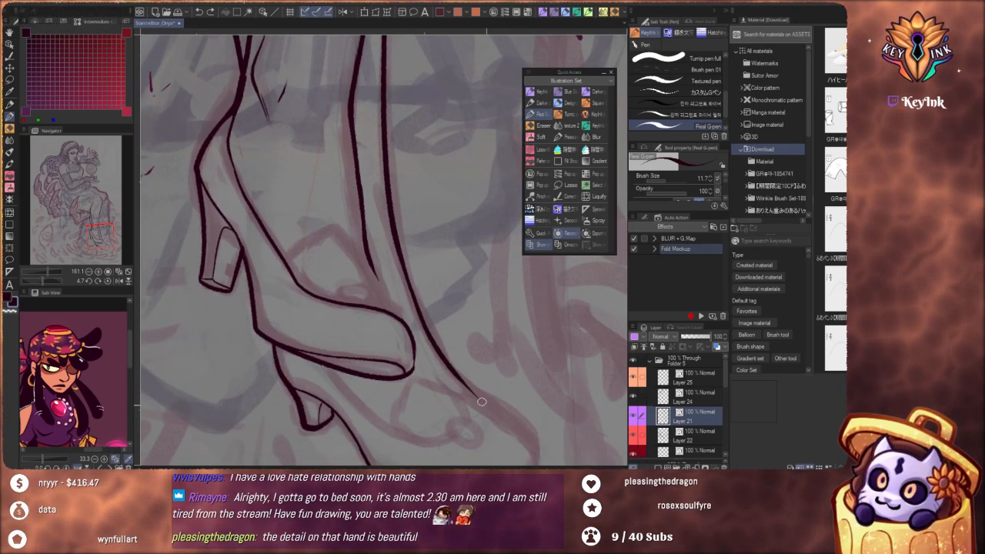
Draw the lower end of the near shin line so it meets the front corner of the near shoe's opening
left_click_drag(394, 308, 426, 339)
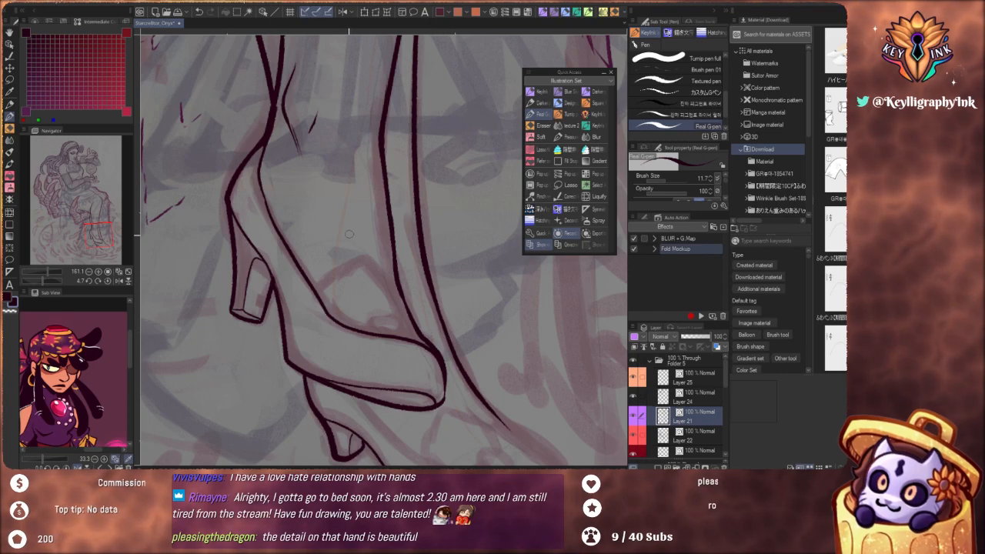
key("ctrl+z")
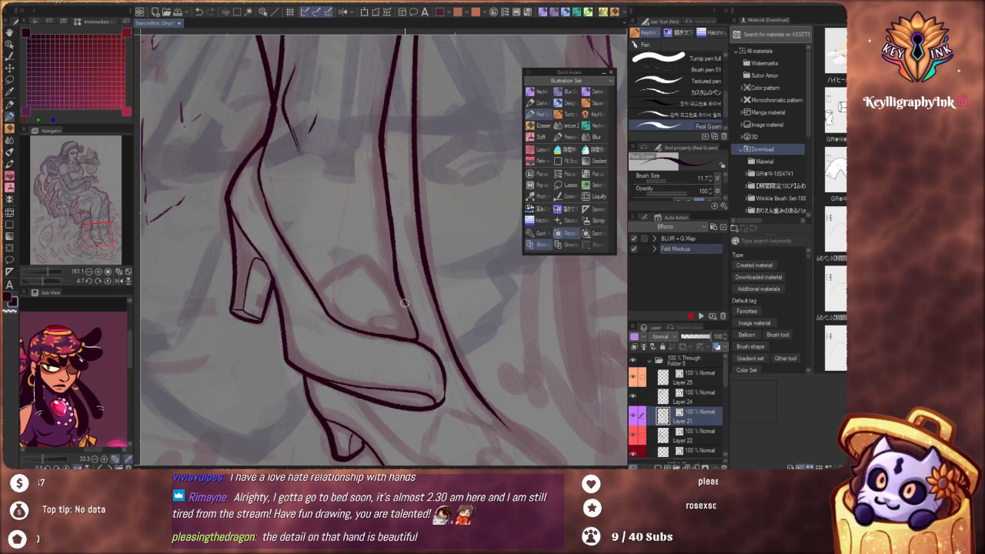
left_click_drag(414, 320, 437, 357)
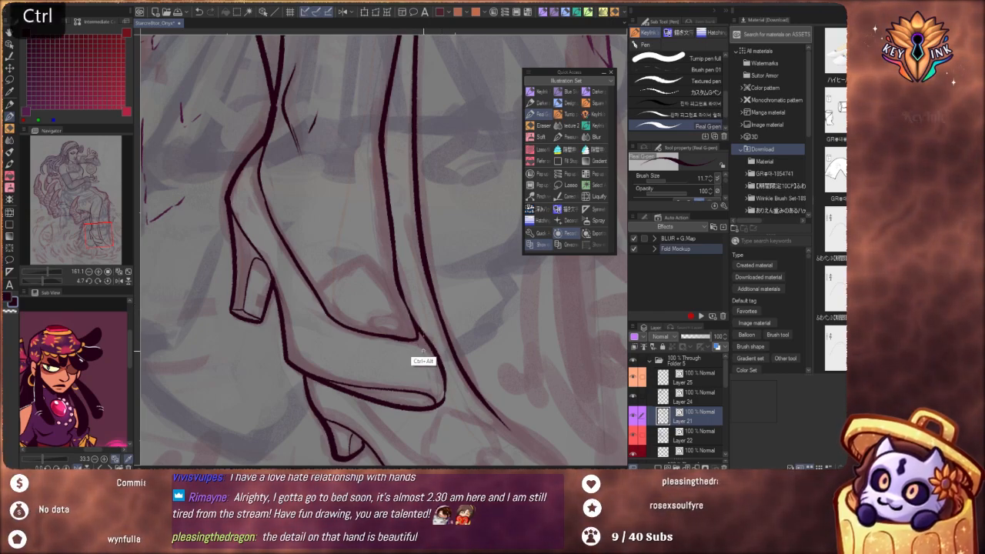
Thicken the rounded toe outline of the near shoe
scroll(389, 280, "down", 5)
left_click_drag(415, 308, 431, 198)
scroll(431, 198, "up", 6)
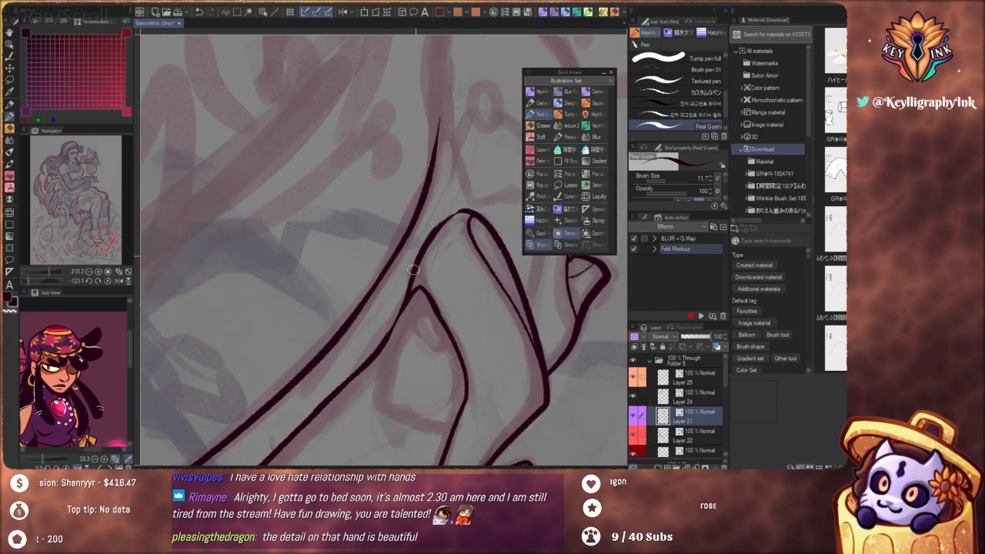
left_click_drag(453, 219, 422, 264)
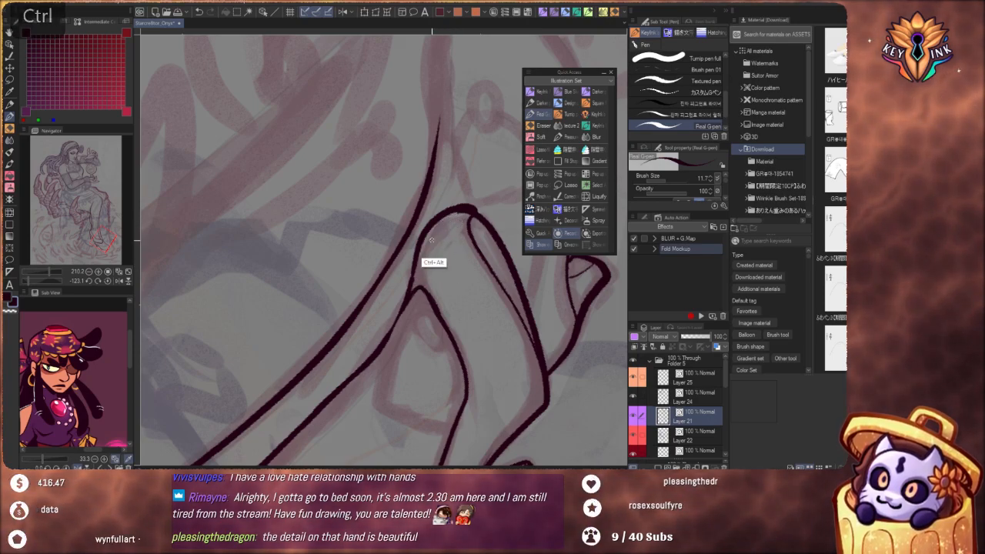
Rework the curve along the near shoe's opening so it rounds smoothly across the instep
scroll(424, 254, "down", 4)
mouse_move(488, 296)
left_mouse_down()
mouse_move(419, 408)
mouse_move(306, 424)
mouse_move(274, 398)
left_mouse_up()
scroll(409, 300, "down", 4)
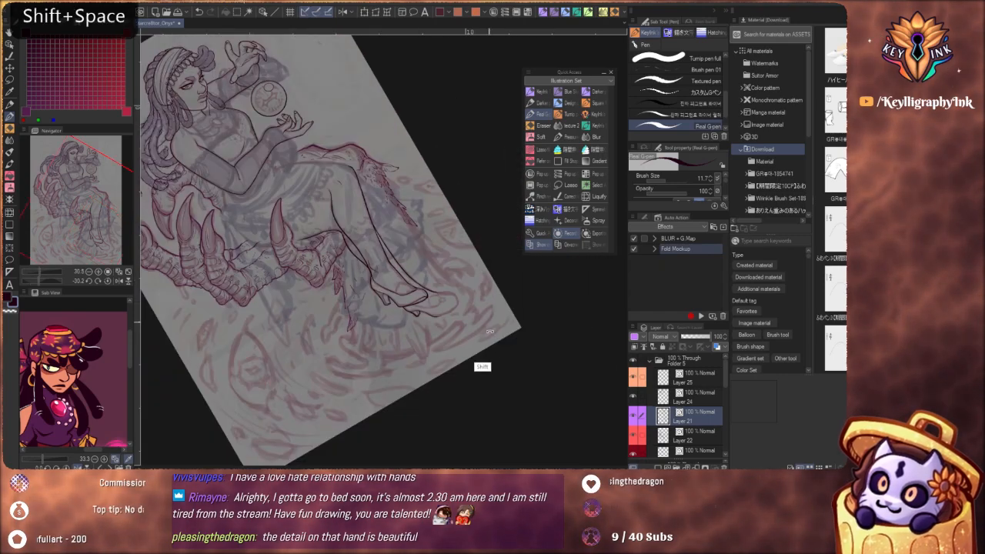
left_click_drag(477, 365, 335, 423)
scroll(362, 307, "up", 6)
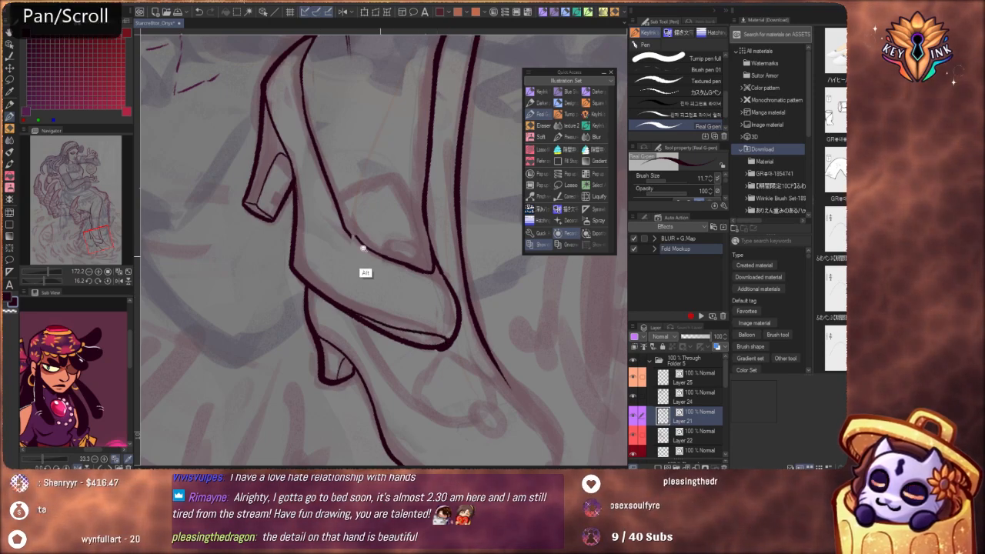
scroll(354, 254, "down", 4)
left_click_drag(346, 240, 337, 239)
left_click_drag(438, 296, 449, 338)
Ink the inner sole line of the near shoe down to the tip of its toe
left_click_drag(482, 383, 256, 337)
left_click_drag(332, 286, 375, 290)
key("ctrl+z")
key("ctrl+z")
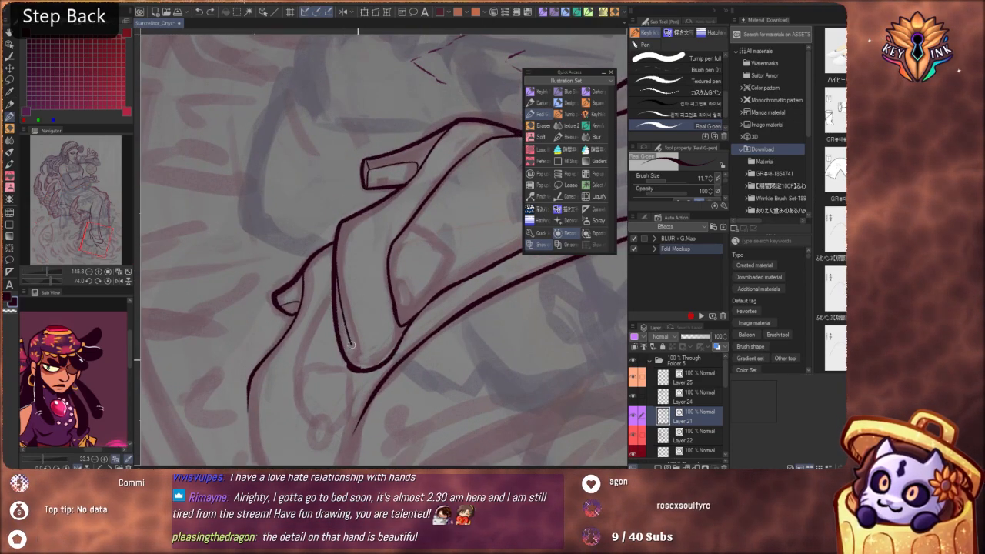
left_click_drag(350, 344, 358, 368)
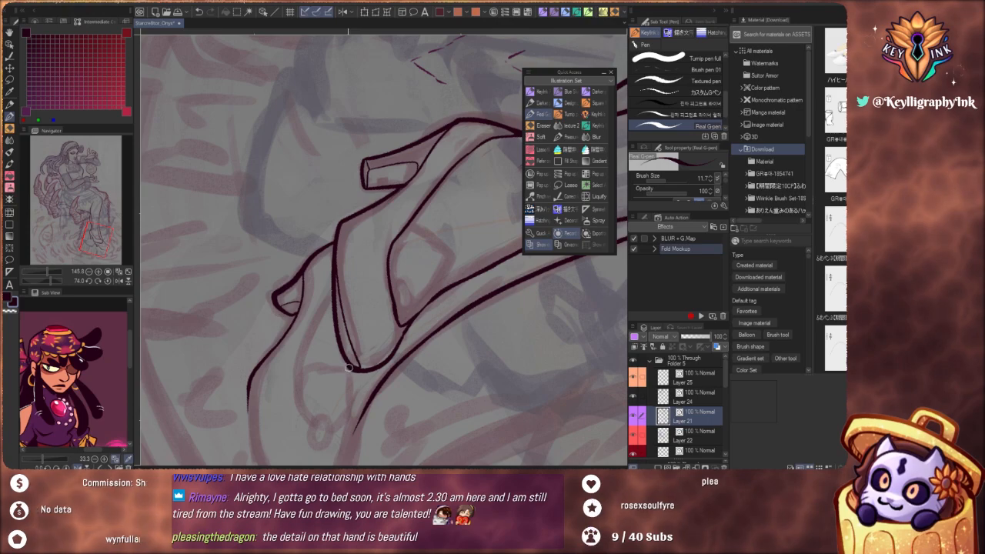
Complete the far shoe's outline from the instep around the rounded toe to the sole line
left_click_drag(393, 230, 404, 231)
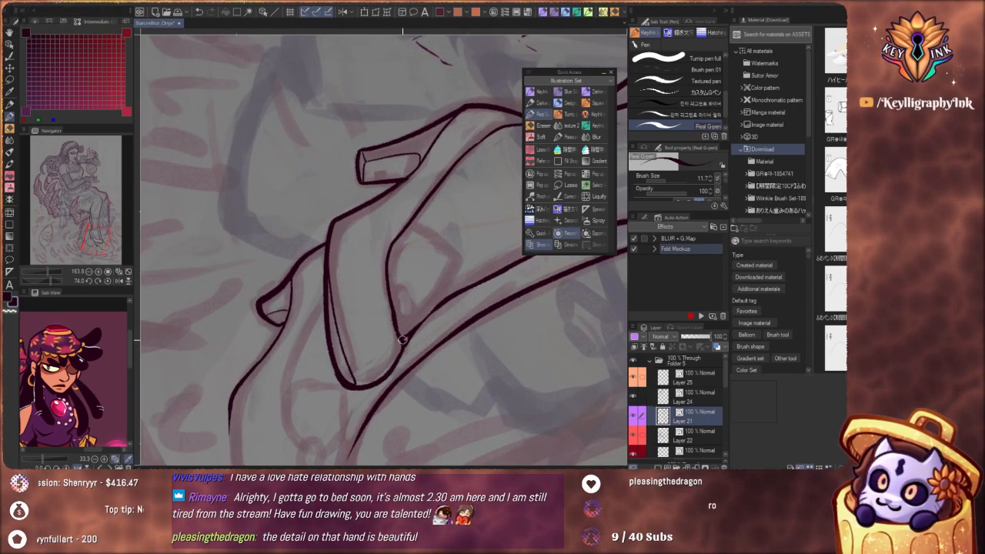
key("ctrl+z")
left_click_drag(391, 226, 365, 190)
mouse_move(463, 340)
left_mouse_down()
mouse_move(501, 248)
mouse_move(407, 275)
mouse_move(428, 288)
mouse_move(460, 280)
mouse_move(459, 295)
mouse_move(505, 328)
mouse_move(514, 386)
mouse_move(479, 402)
left_mouse_up()
key("ctrl+z")
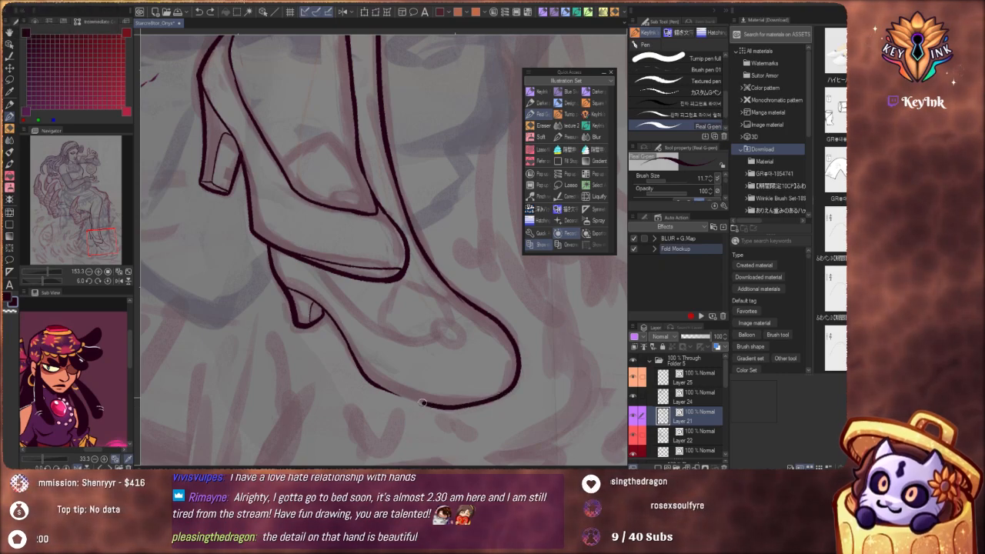
left_click_drag(417, 300, 354, 247)
left_click_drag(454, 251, 498, 338)
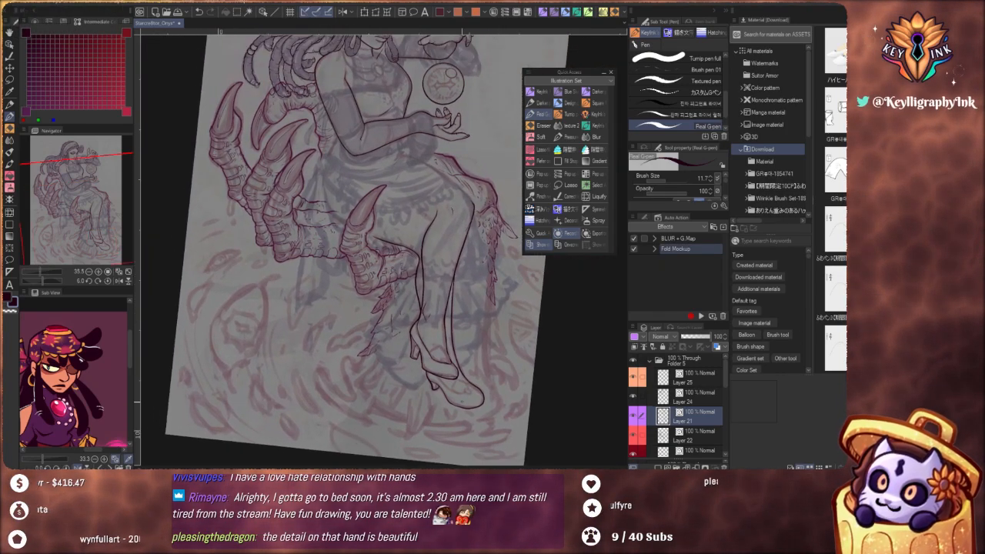
left_click_drag(484, 290, 485, 368)
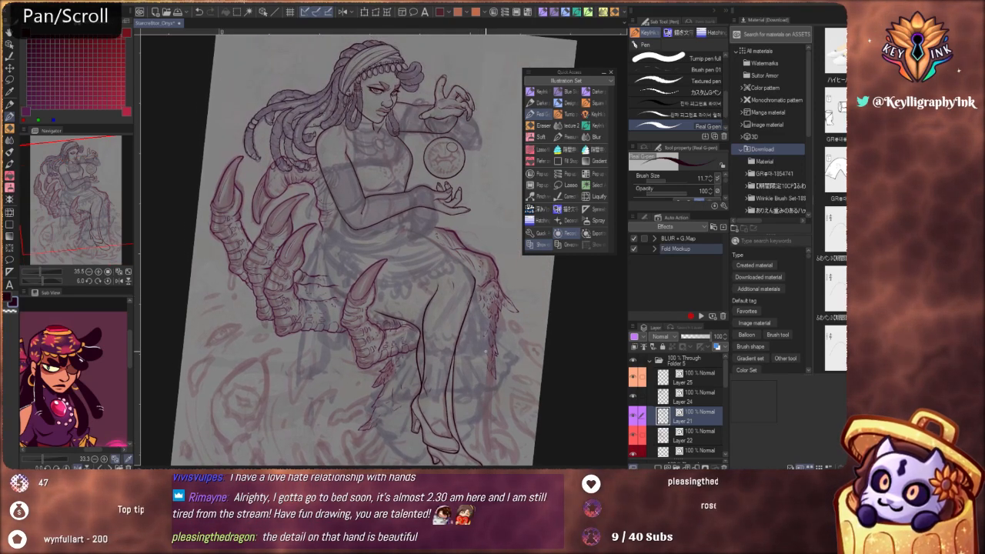
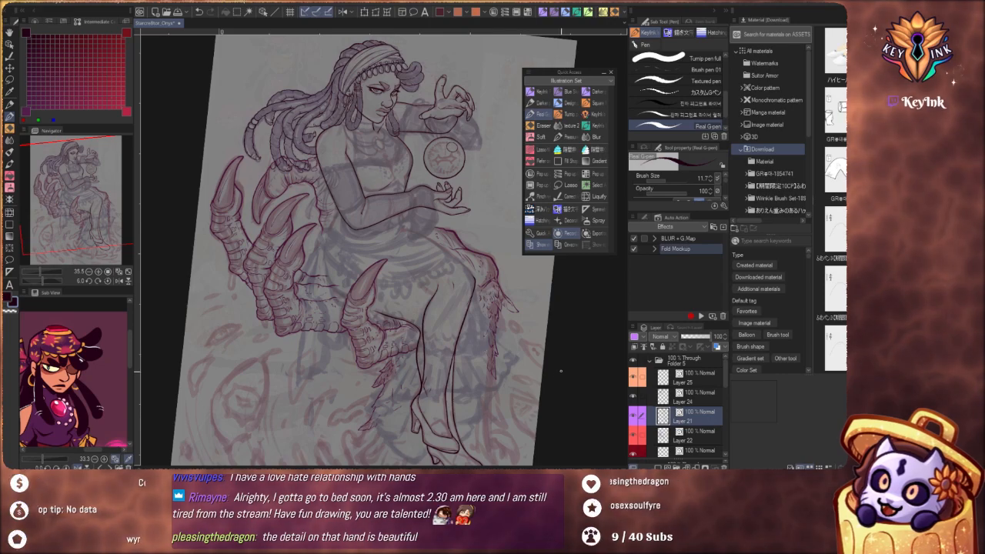
Ink the far shoe's opening as a rounded curve from the near shoe's sole around to the instep line
mouse_move(451, 427)
left_mouse_down()
mouse_move(444, 346)
mouse_move(485, 371)
mouse_move(406, 399)
left_mouse_up()
left_click_drag(385, 362, 394, 331)
key("ctrl+z")
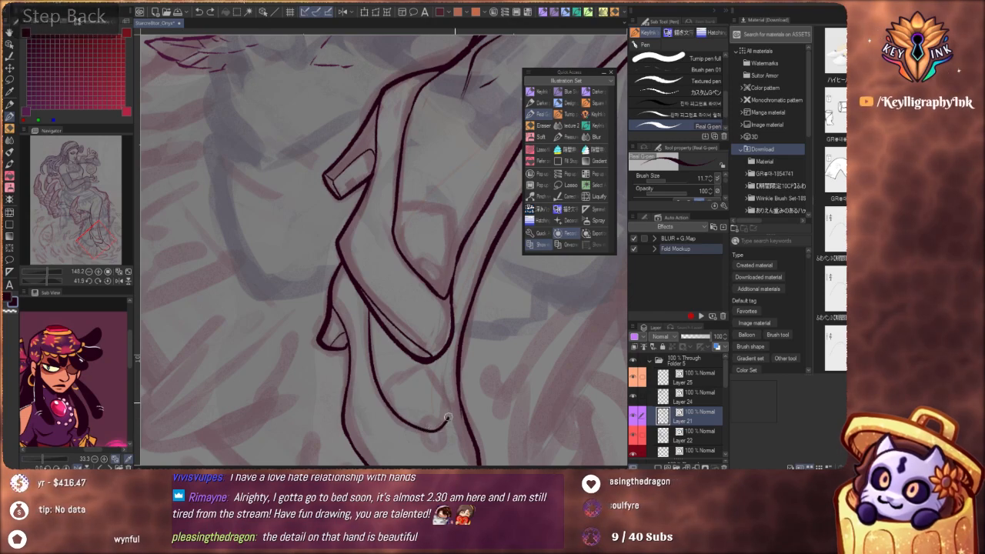
left_click_drag(390, 407, 456, 390)
key("ctrl+z")
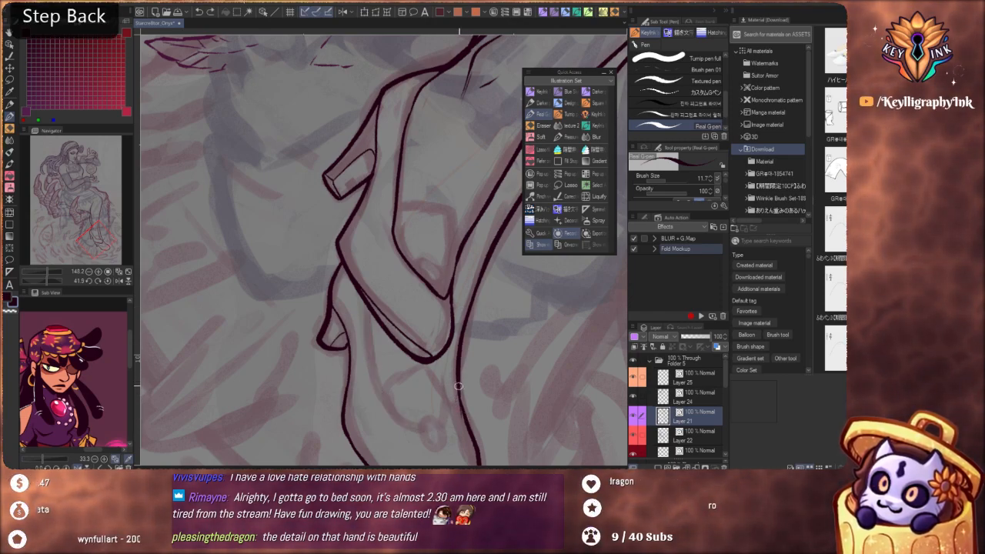
mouse_move(455, 380)
left_mouse_down()
mouse_move(451, 415)
mouse_move(427, 426)
mouse_move(388, 400)
mouse_move(373, 365)
left_mouse_up()
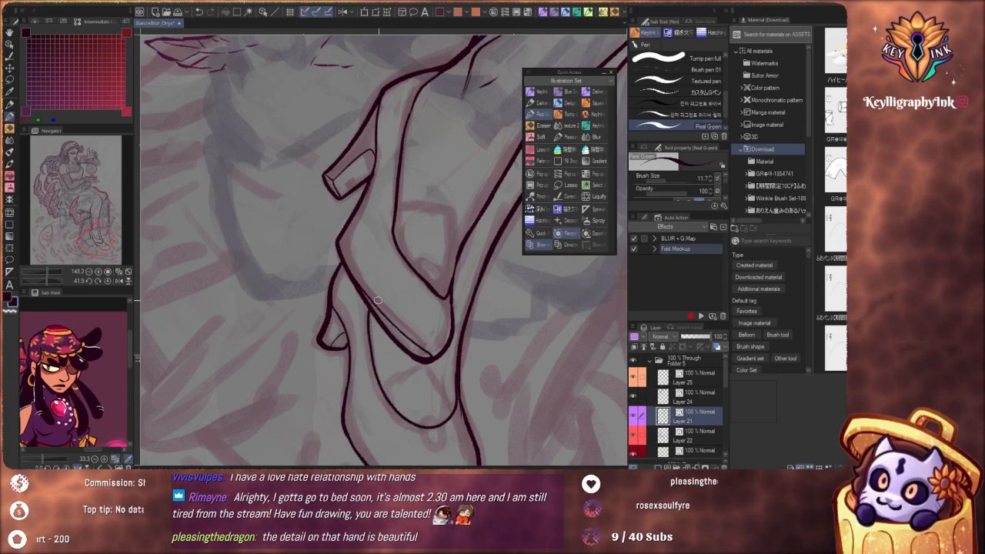
left_click_drag(389, 297, 331, 271)
left_click_drag(477, 350, 444, 172)
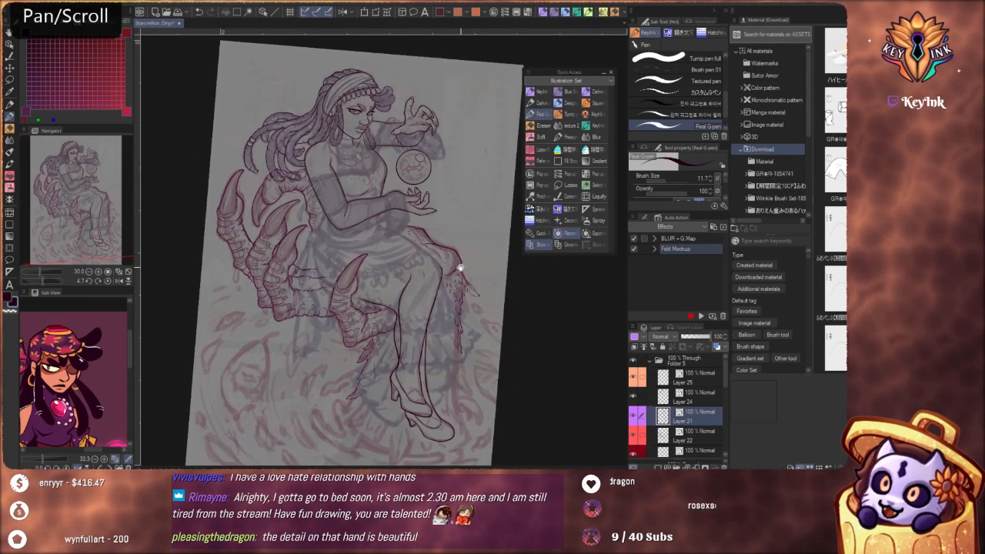
mouse_move(471, 378)
left_mouse_down()
mouse_move(473, 365)
mouse_move(478, 374)
left_mouse_up()
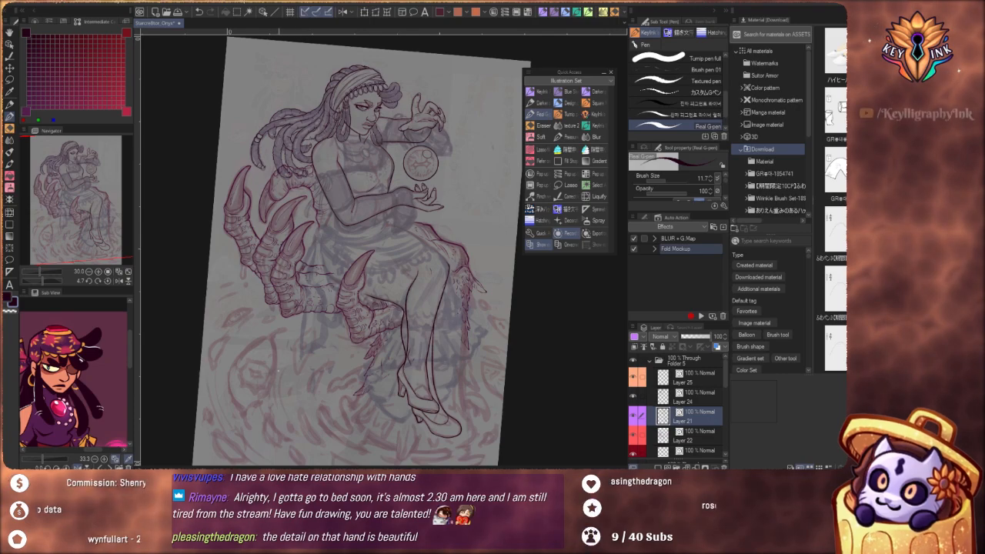
left_click_drag(453, 300, 440, 262)
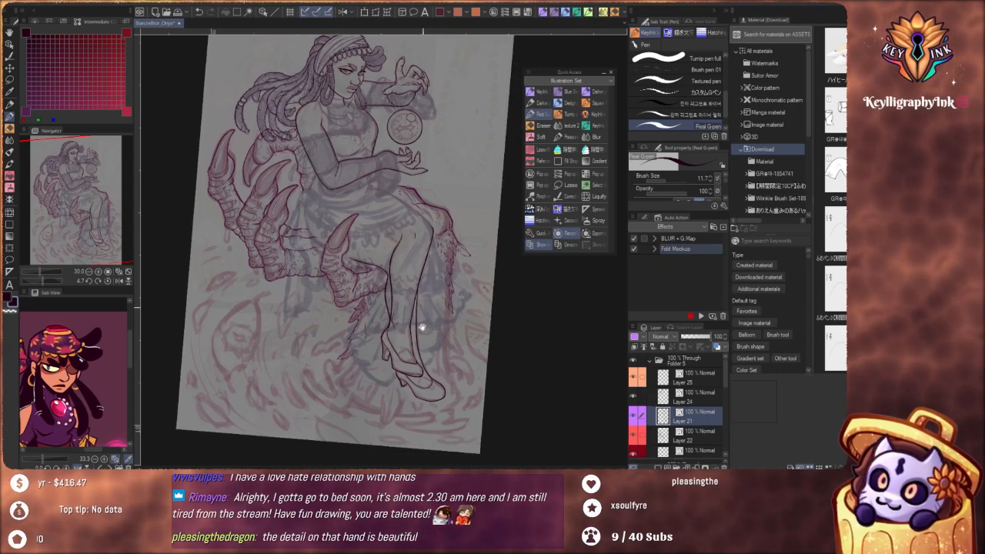
Ink a small flat oval ornament at the front of the near shoe's opening
scroll(436, 380, "up", 7)
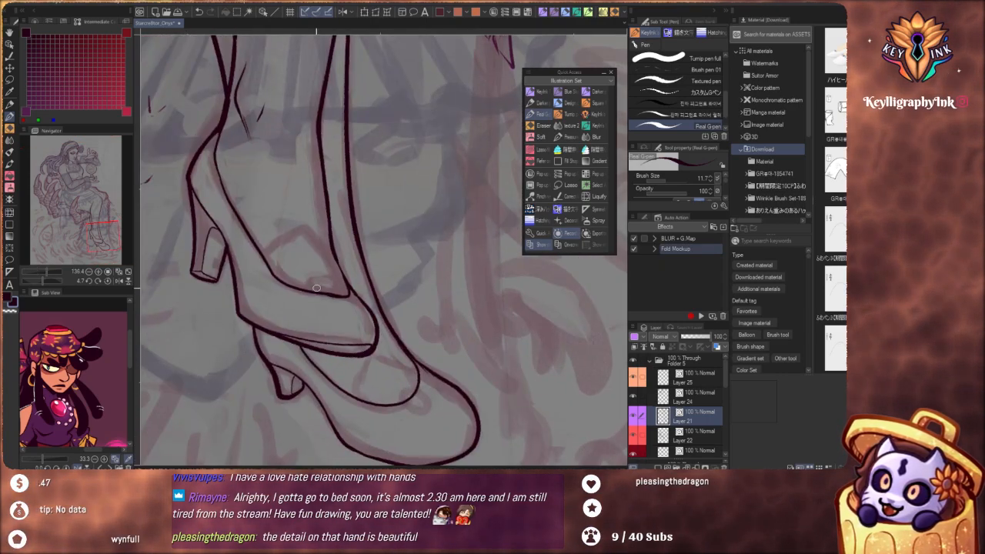
key("ctrl+z")
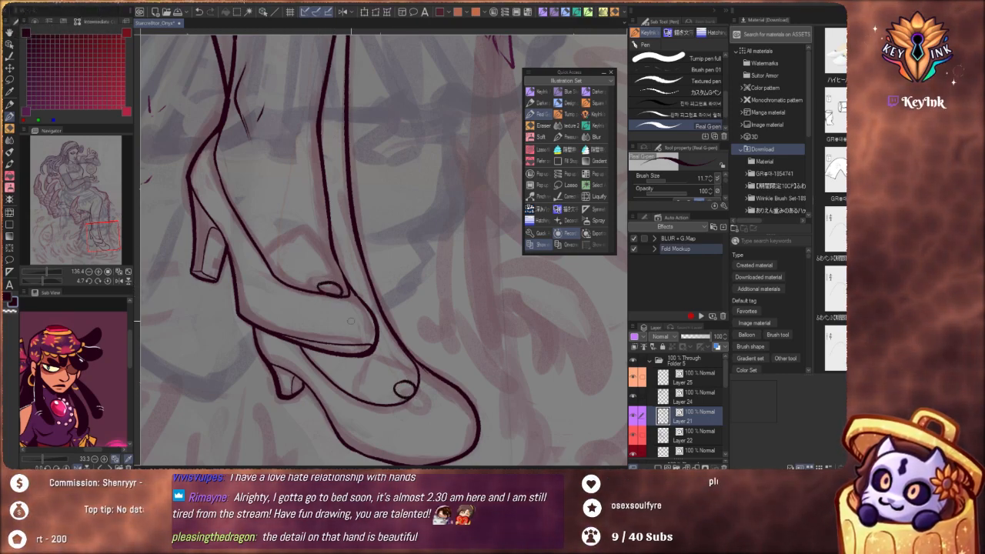
key("ctrl+z")
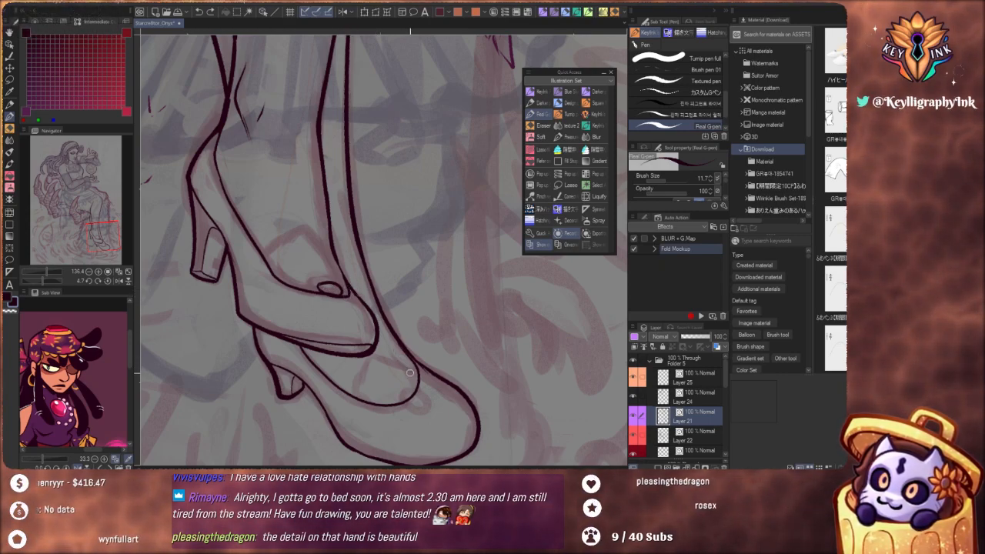
mouse_move(398, 390)
left_mouse_down()
mouse_move(412, 377)
mouse_move(415, 392)
left_mouse_up()
key("ctrl+z")
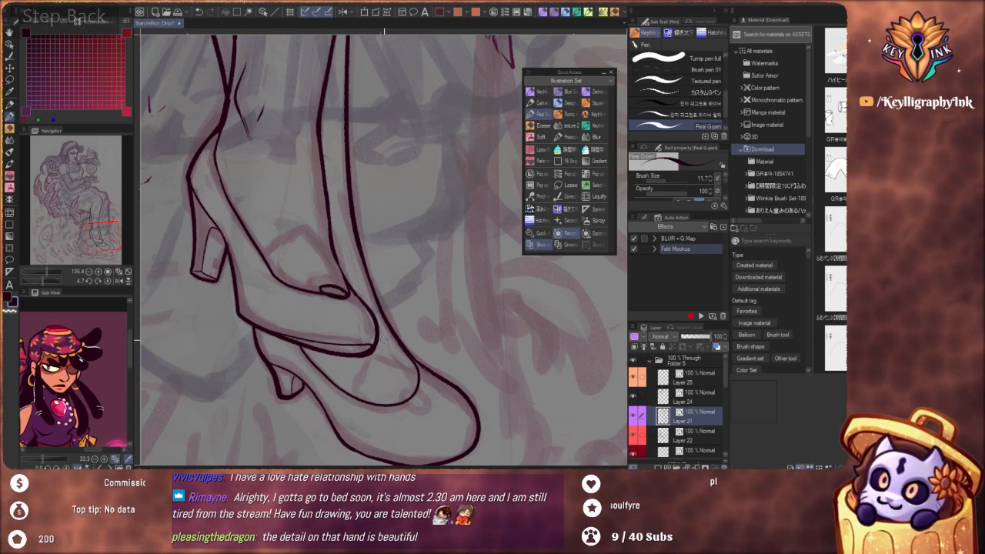
Ink a small round ornament at the front of the far shoe's opening
key("ctrl+alt")
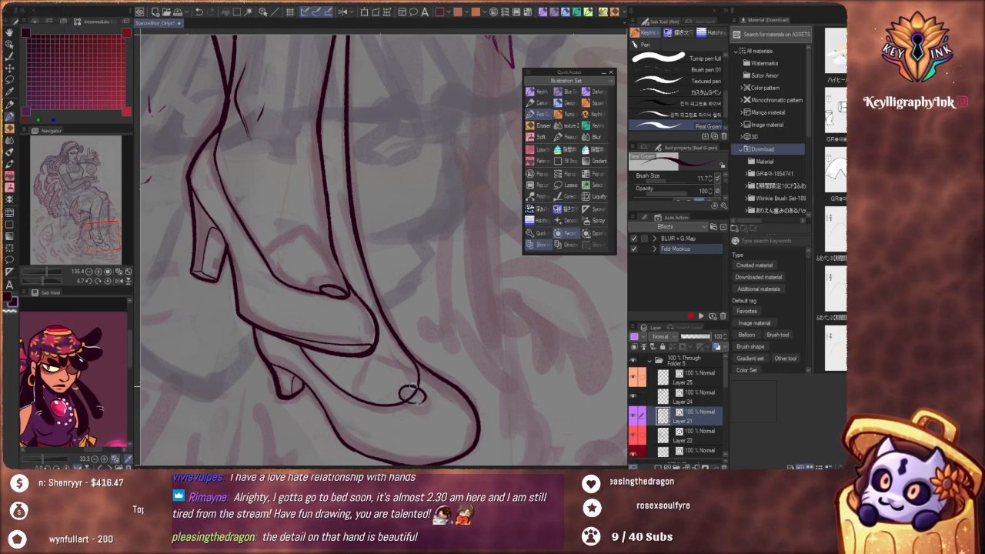
key("ctrl+z")
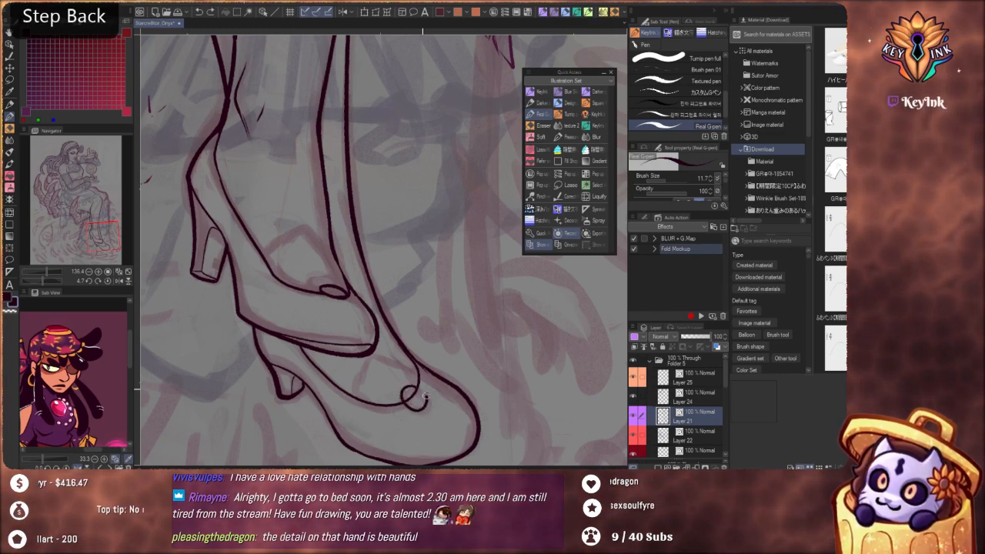
key("ctrl+z")
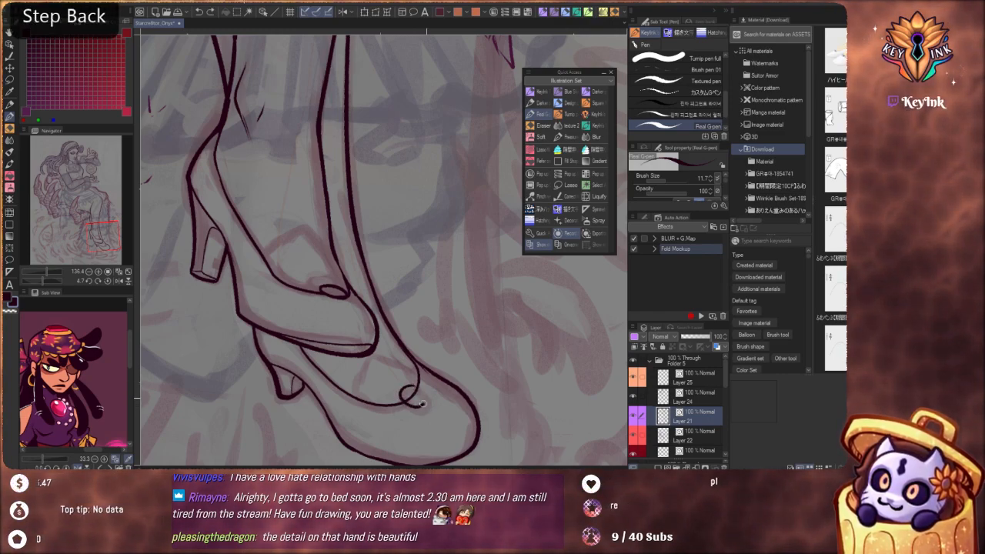
mouse_move(415, 384)
left_mouse_down()
mouse_move(405, 399)
mouse_move(422, 401)
mouse_move(415, 386)
left_mouse_up()
key("ctrl+z")
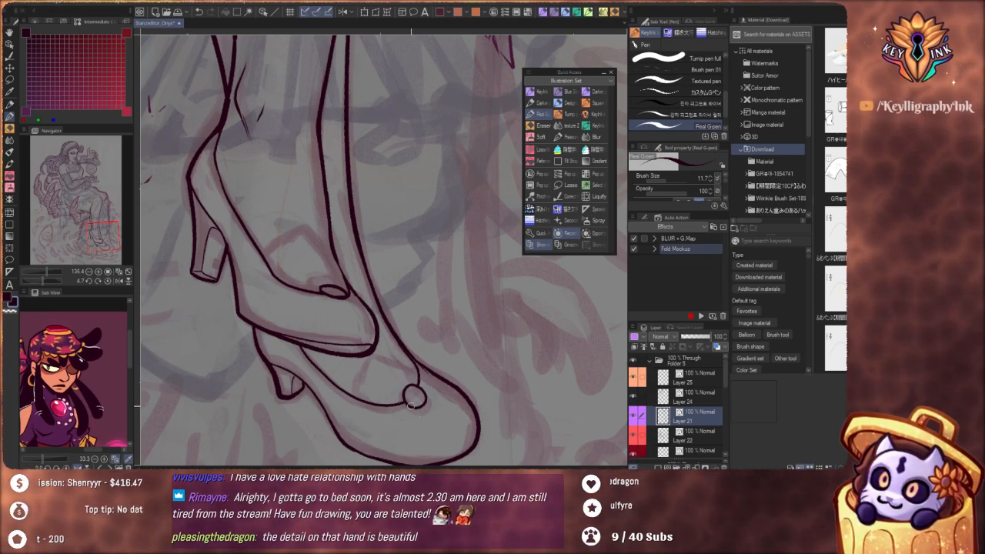
key("ctrl+alt")
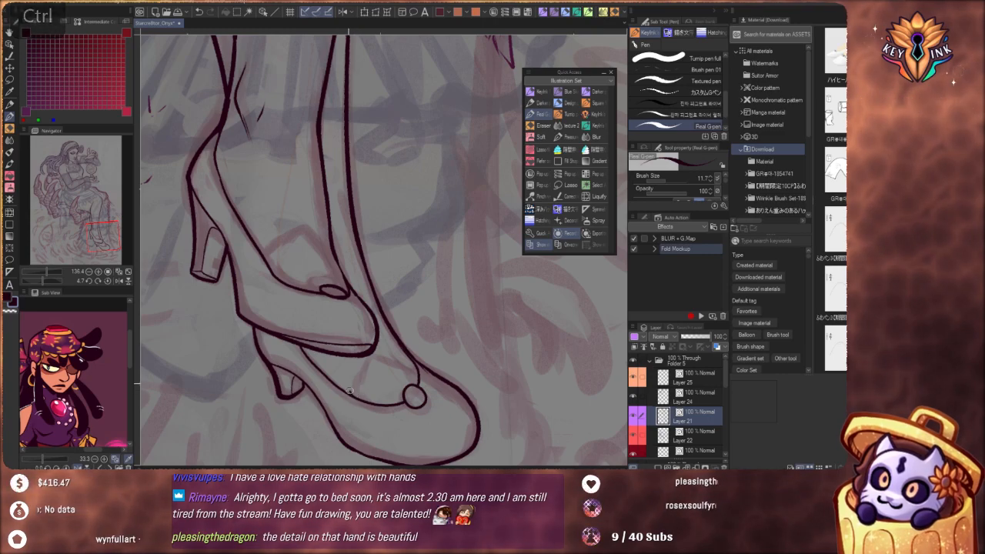
key("ctrl+z")
Ink a peaked inner contour inside the near shoe's opening and a matching curve inside the far shoe's opening
mouse_move(273, 266)
left_mouse_down()
mouse_move(284, 245)
mouse_move(312, 232)
mouse_move(325, 245)
left_mouse_up()
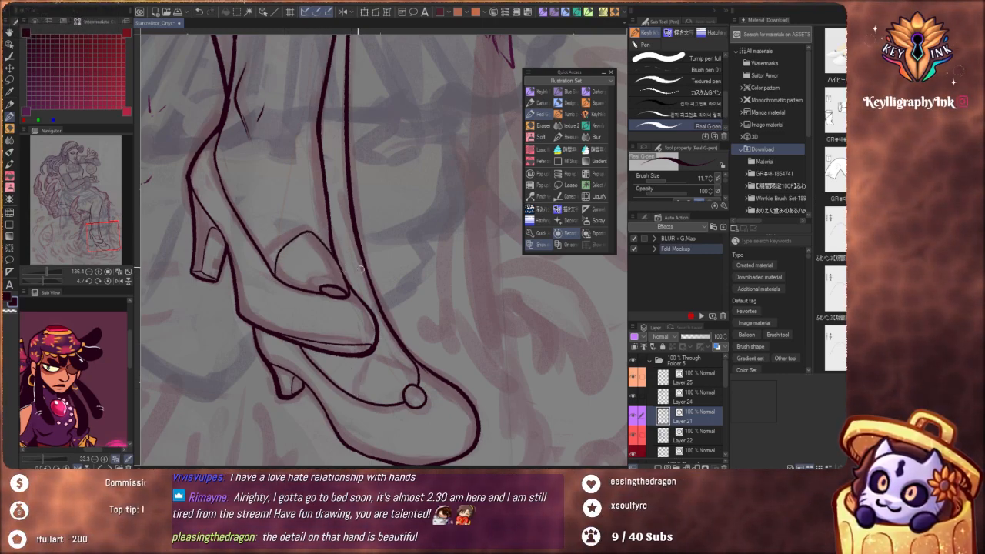
left_click_drag(365, 401, 358, 364)
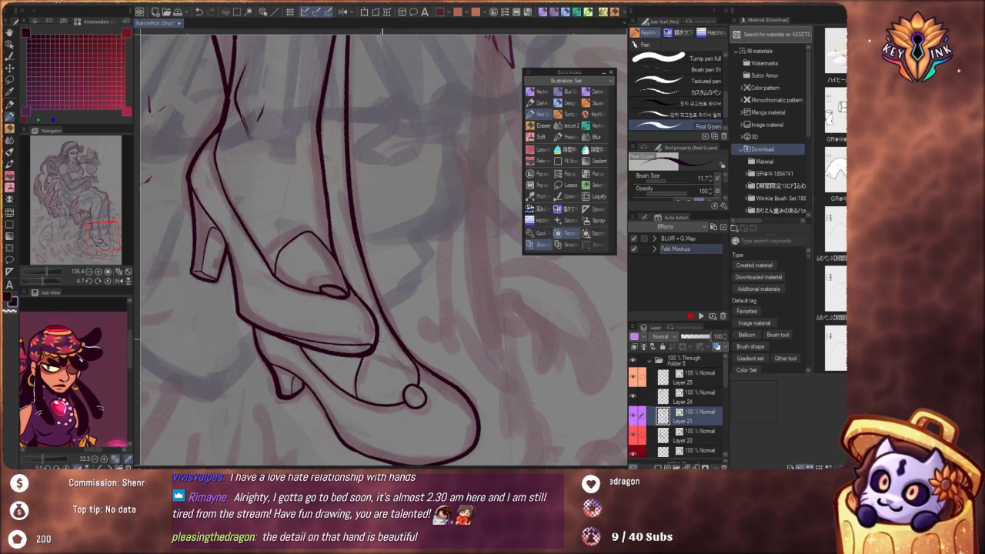
mouse_move(371, 282)
left_mouse_down()
mouse_move(345, 278)
mouse_move(387, 279)
mouse_move(440, 341)
mouse_move(420, 285)
left_mouse_up()
Rework the far shoe's inner curve and the short edge running from the instep to the round ornament
left_click_drag(378, 324, 429, 334)
key("ctrl+z")
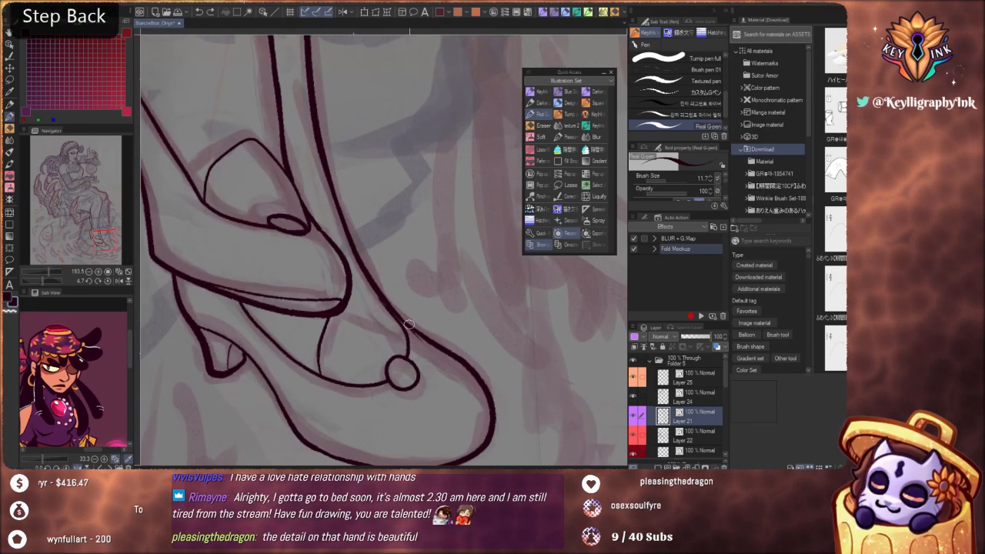
key("ctrl+z")
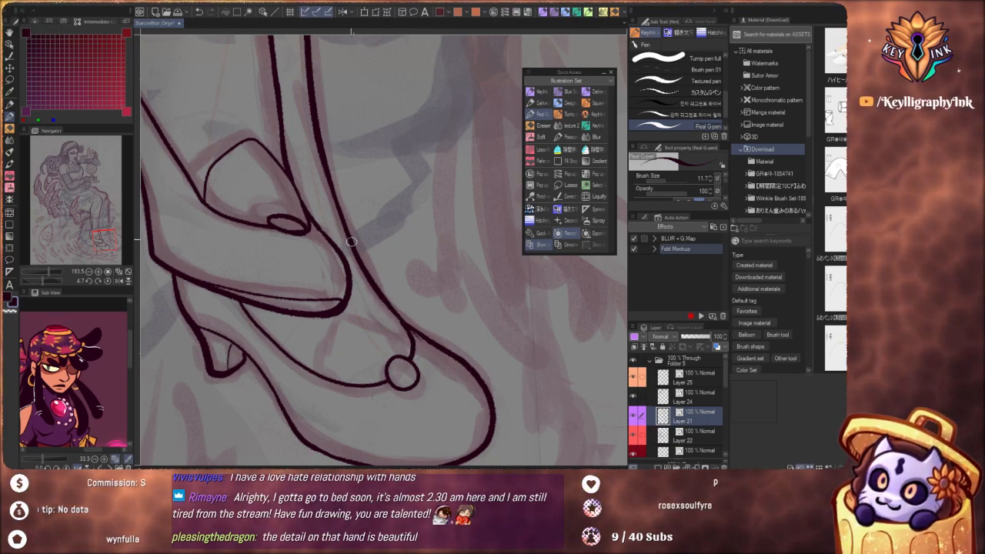
key("ctrl+z")
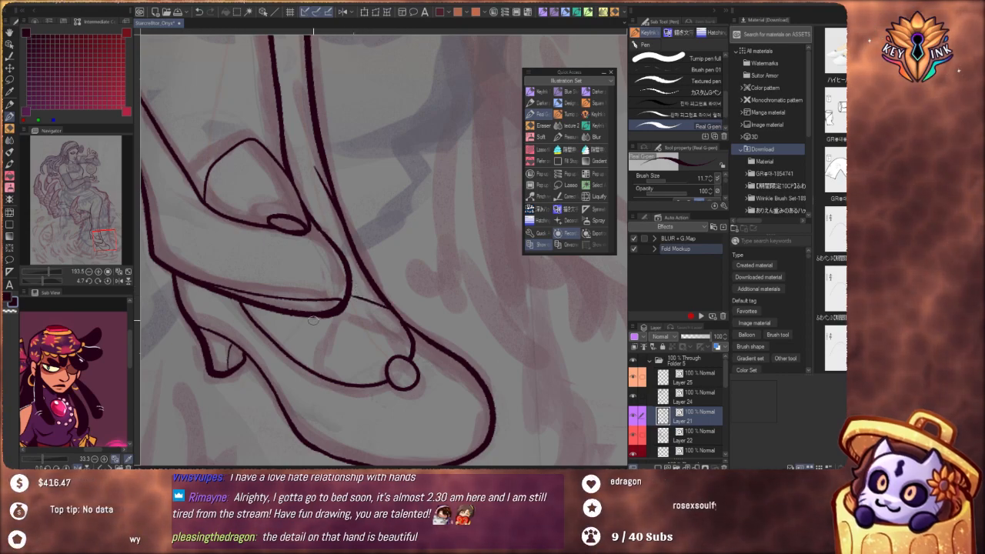
key("ctrl+z")
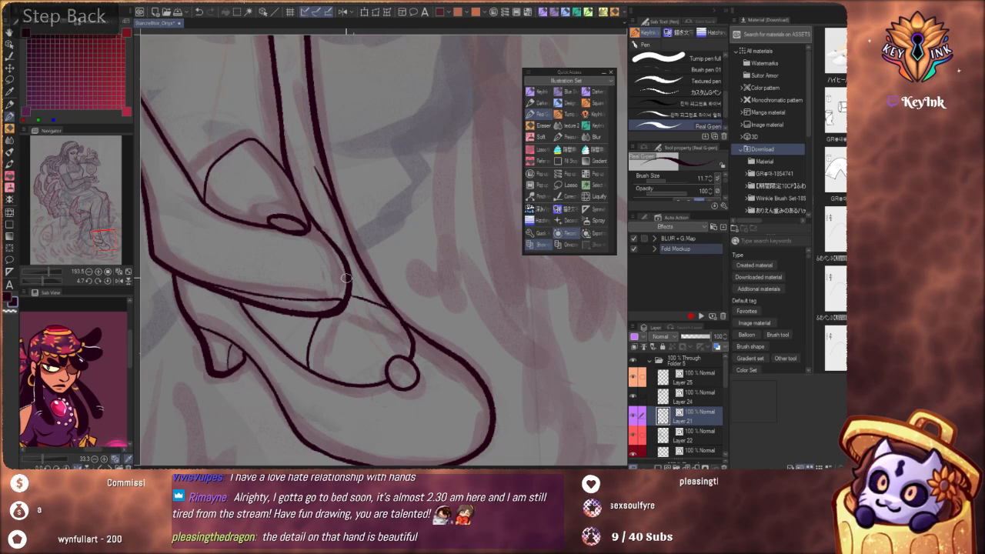
mouse_move(347, 355)
left_mouse_down()
mouse_move(360, 317)
mouse_move(345, 279)
mouse_move(371, 257)
mouse_move(412, 281)
left_mouse_up()
key("ctrl+z")
key("ctrl+z")
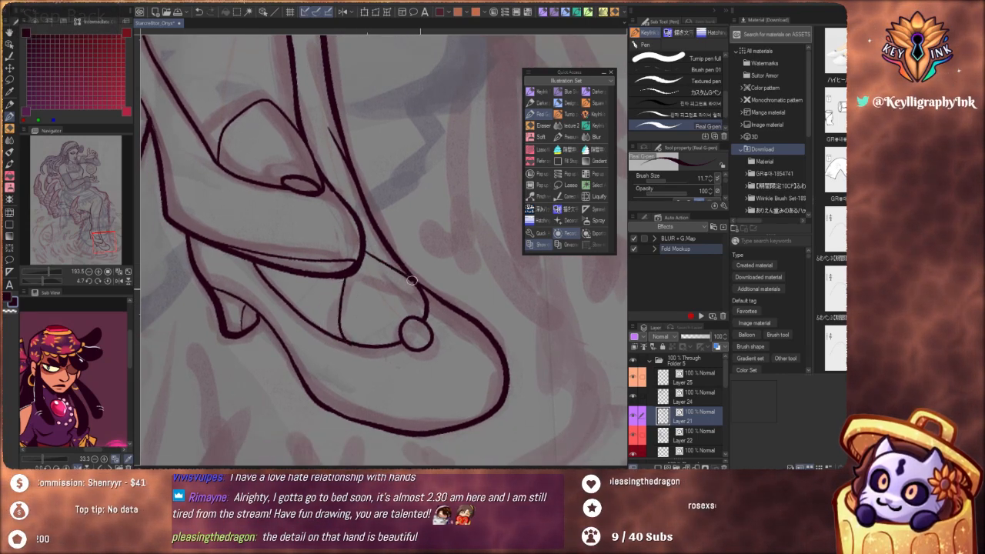
Redraw the upper contour line from the near shoe's toe across to the far shoe's instep
scroll(372, 234, "down", 2)
scroll(370, 236, "up", 4)
key("ctrl+z")
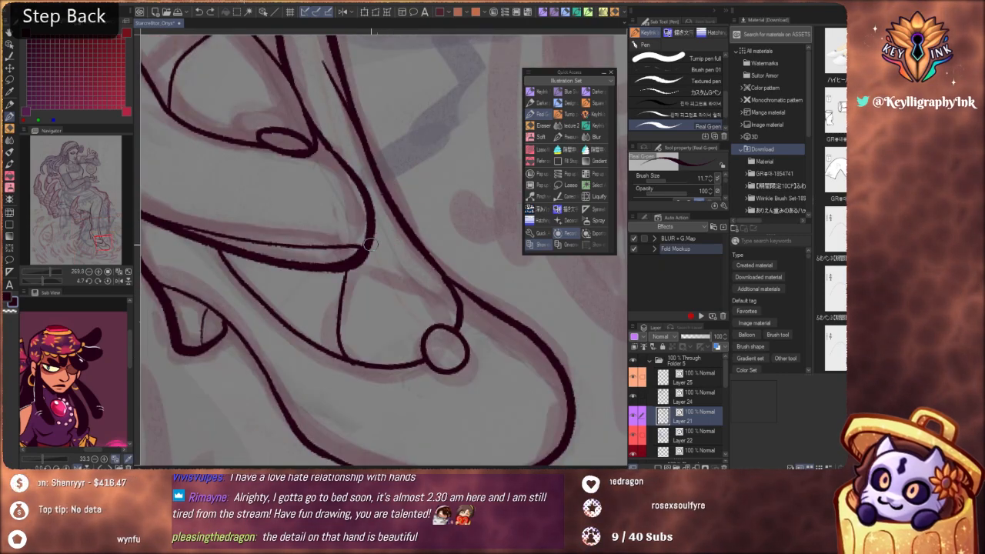
left_click_drag(370, 244, 411, 257)
scroll(370, 236, "down", 5)
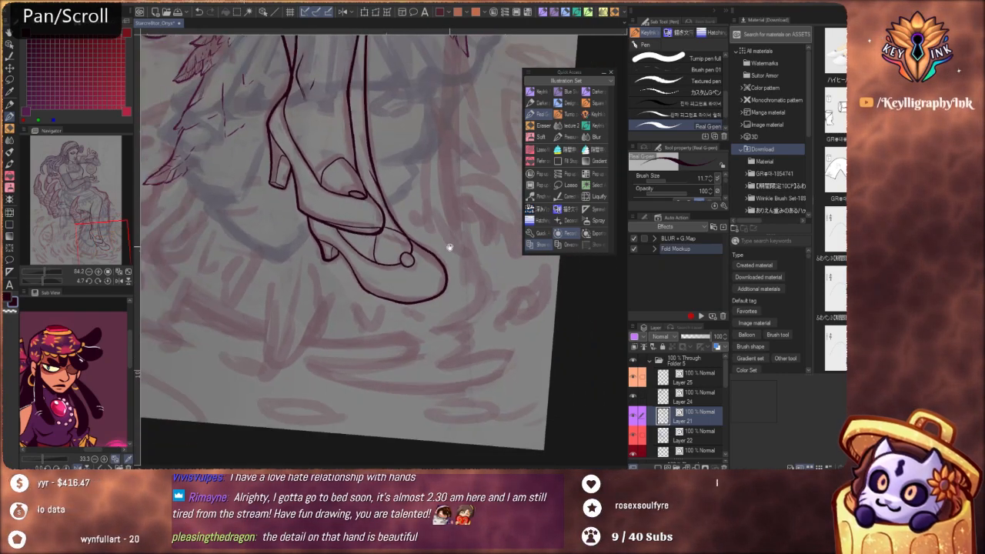
Redraw the peaked contour inside the near shoe's opening lower and smaller above the oval ornament
scroll(354, 233, "up", 1)
scroll(354, 233, "up", 3)
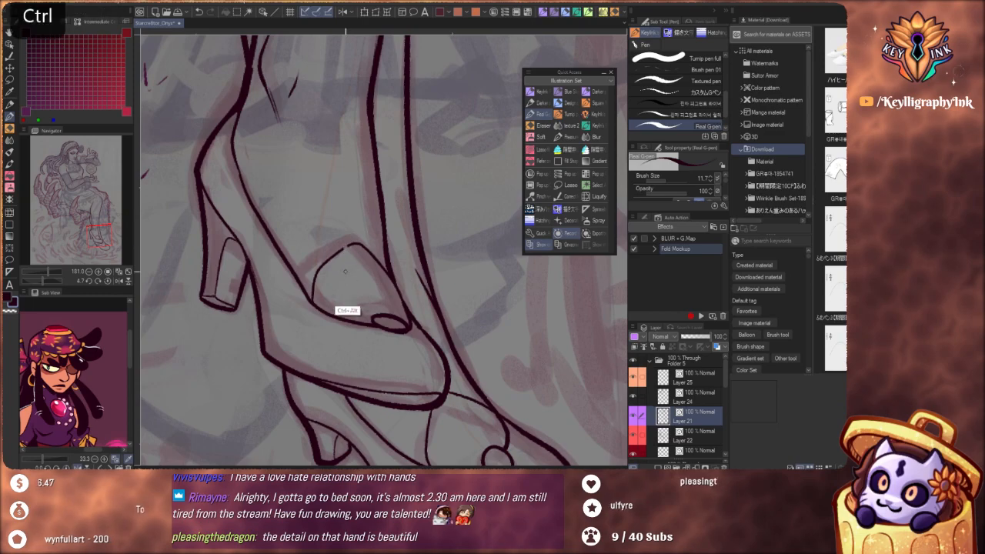
mouse_move(316, 308)
left_mouse_down()
mouse_move(359, 255)
mouse_move(397, 276)
left_mouse_up()
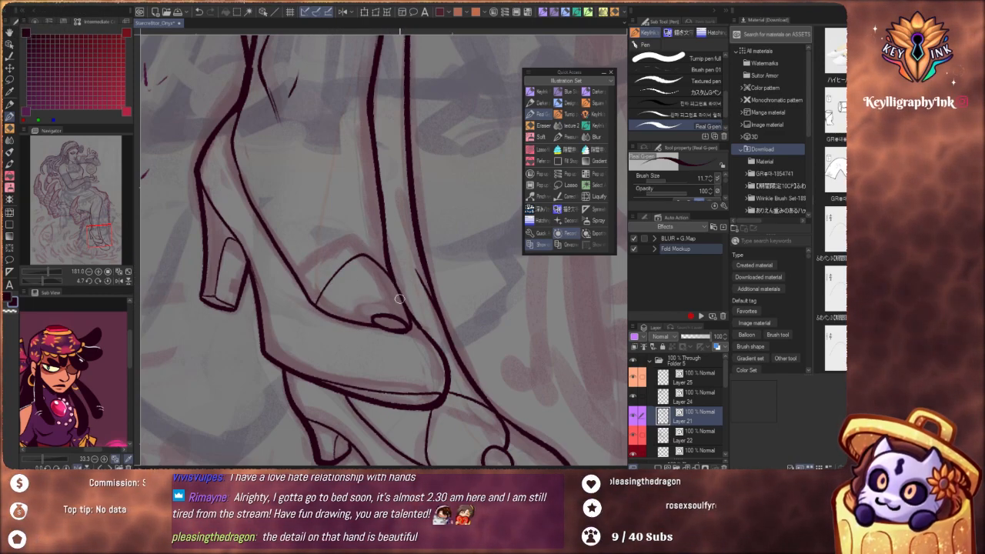
key("ctrl+z")
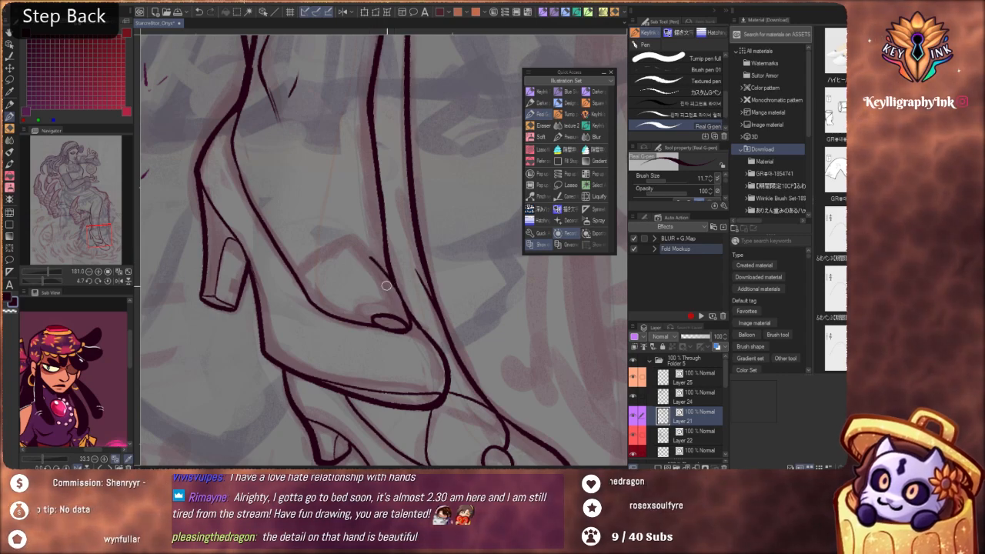
left_click_drag(362, 265, 324, 301)
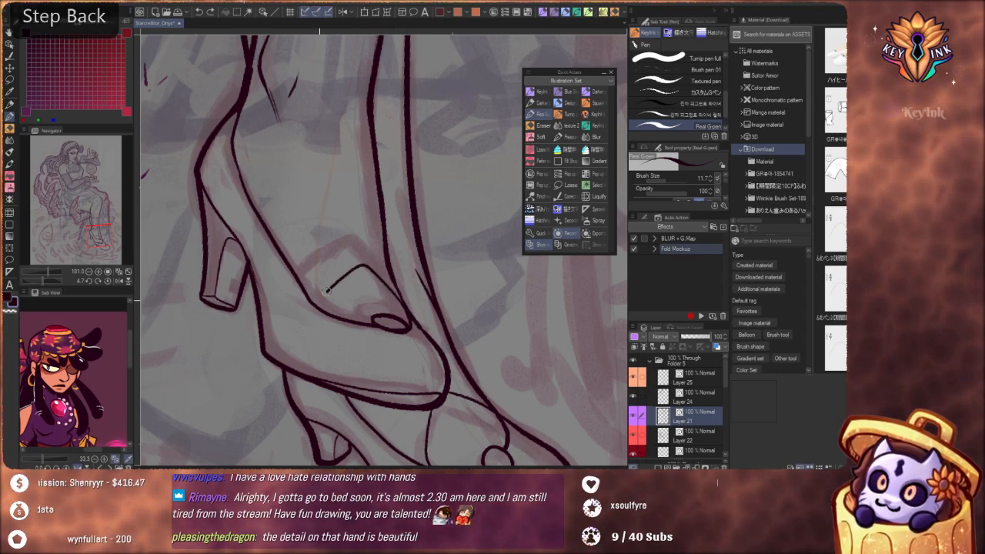
left_click_drag(369, 248, 337, 237)
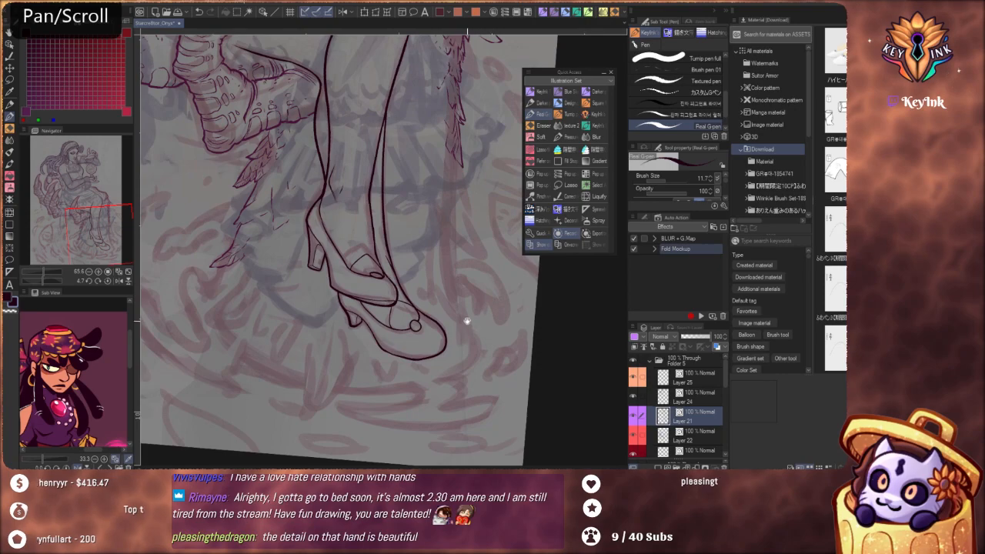
Switch to Layer 22, swap the drawing colour, and extend the hanging feather trim beside the far leg with long pointed tips
mouse_move(467, 322)
left_mouse_down()
mouse_move(440, 364)
mouse_move(409, 313)
mouse_move(462, 326)
mouse_move(462, 341)
mouse_move(461, 285)
mouse_move(453, 303)
mouse_move(459, 312)
mouse_move(467, 252)
mouse_move(484, 372)
left_mouse_up()
left_click(699, 436)
key("x")
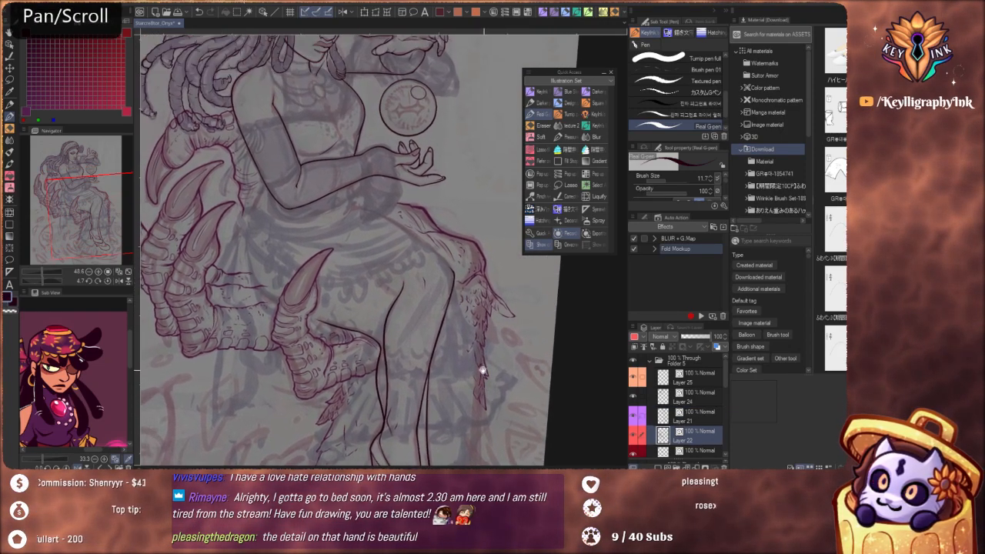
scroll(486, 250, "up", 5)
scroll(486, 271, "down", 4)
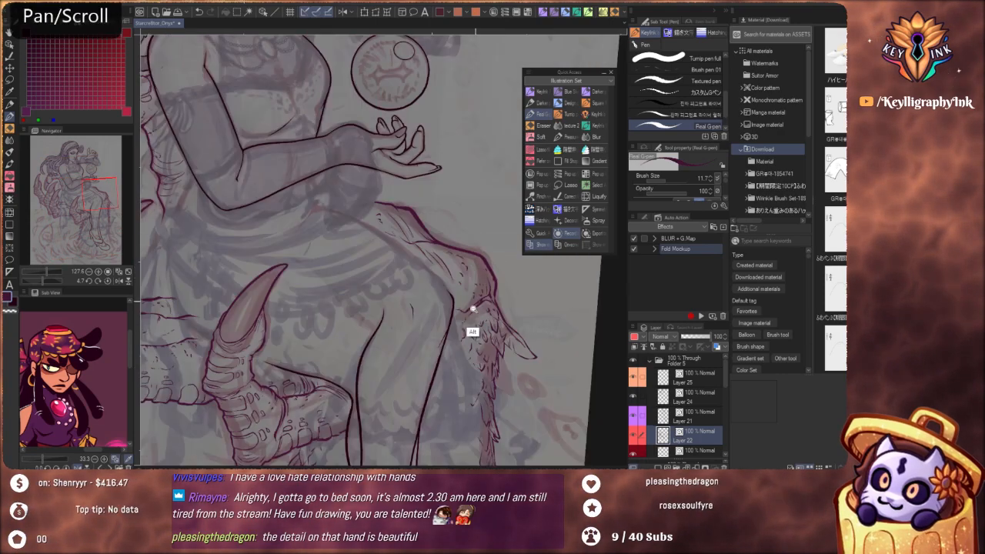
left_click_drag(485, 246, 466, 47)
scroll(501, 242, "up", 3)
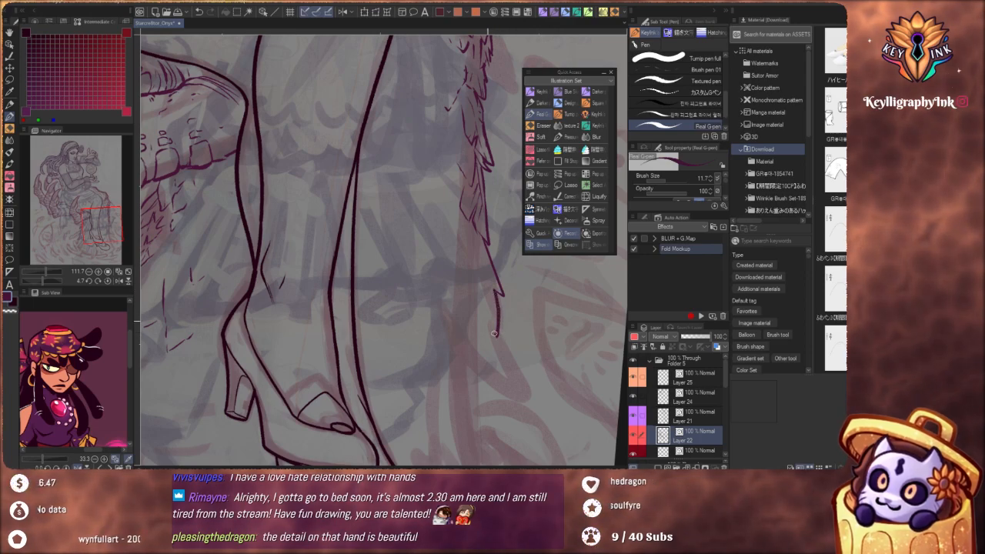
left_click_drag(481, 316, 485, 330)
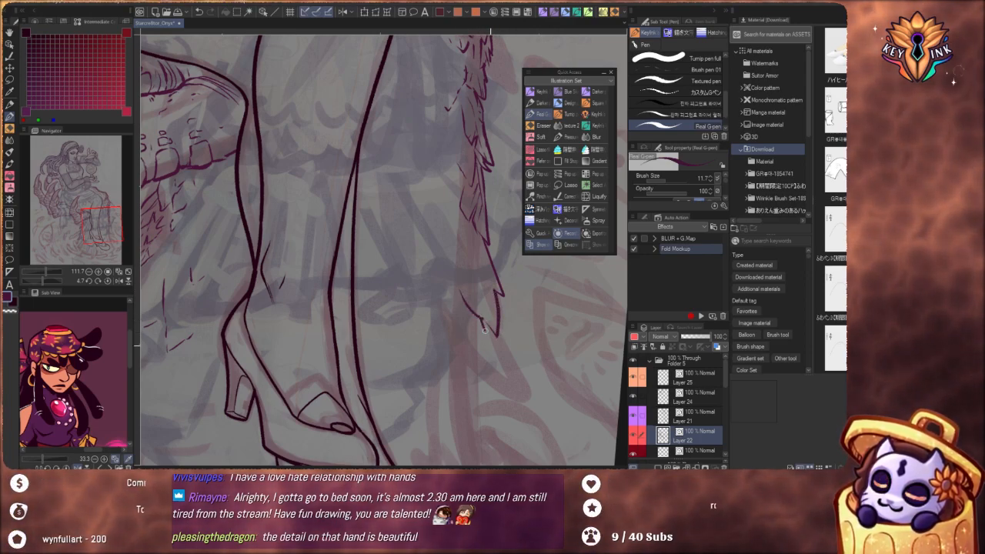
mouse_move(513, 385)
left_mouse_down()
mouse_move(521, 397)
mouse_move(480, 377)
left_mouse_up()
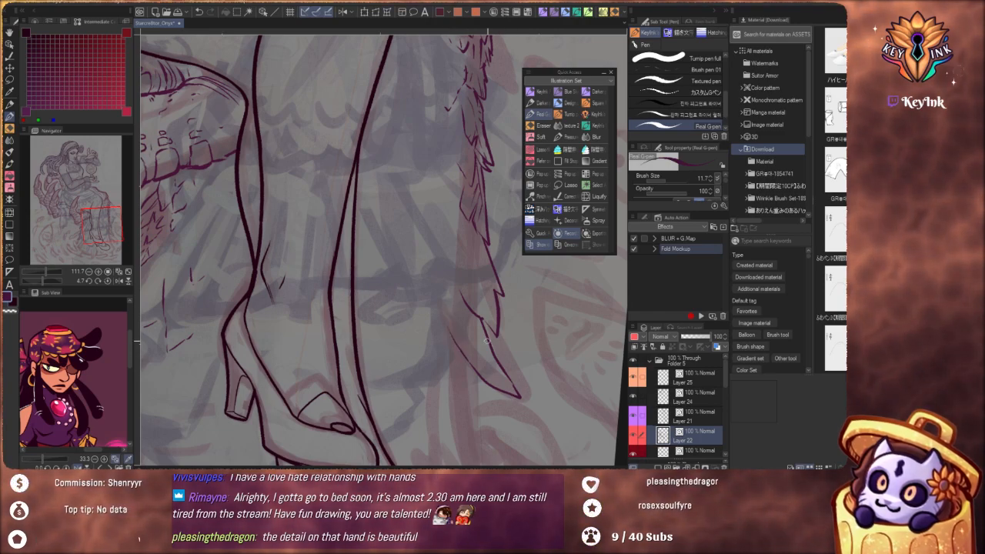
mouse_move(511, 366)
left_mouse_down()
mouse_move(511, 293)
mouse_move(455, 243)
mouse_move(456, 291)
left_mouse_up()
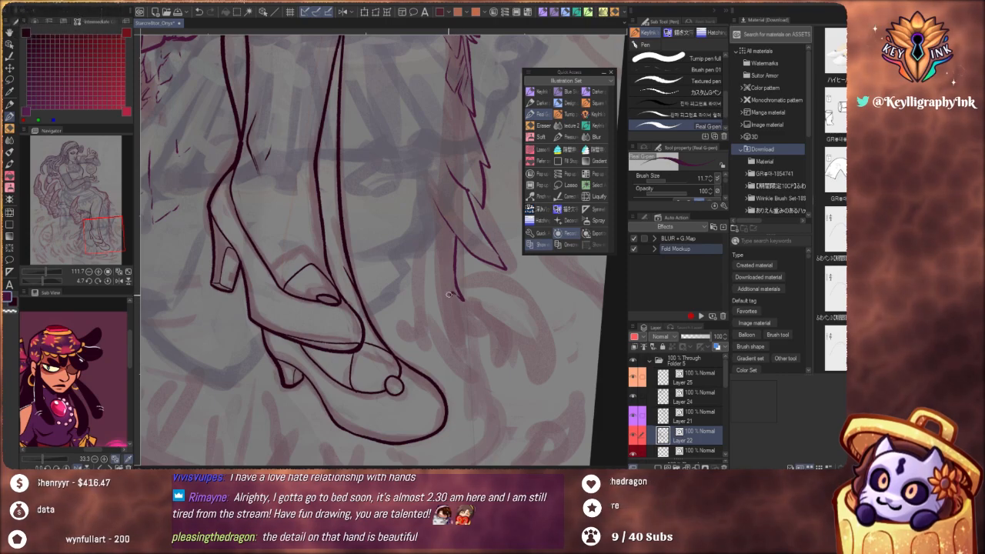
Rework the lowest feather tips beside the far shoe and add short curved strokes beneath them near the toe
key("ctrl+z")
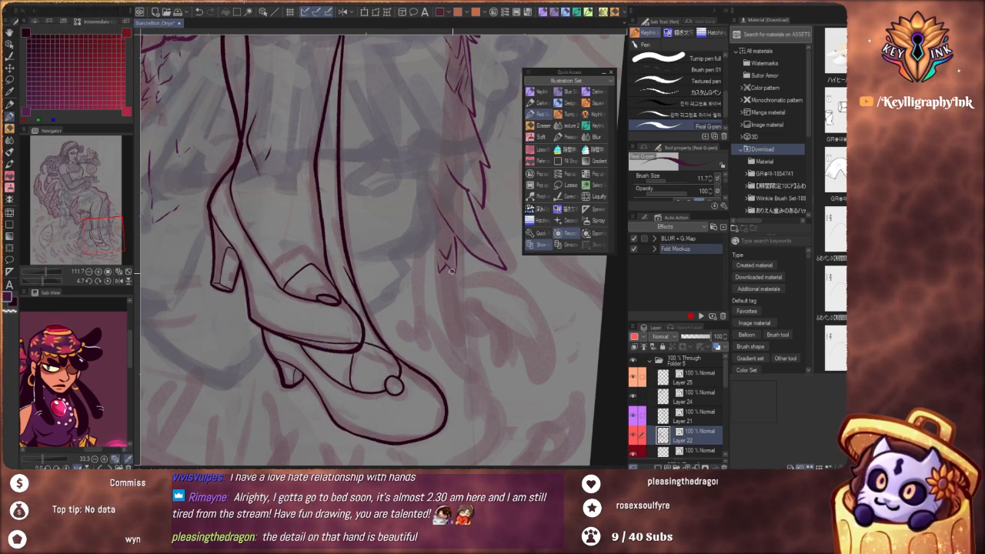
mouse_move(428, 297)
left_mouse_down()
mouse_move(412, 342)
mouse_move(392, 310)
left_mouse_up()
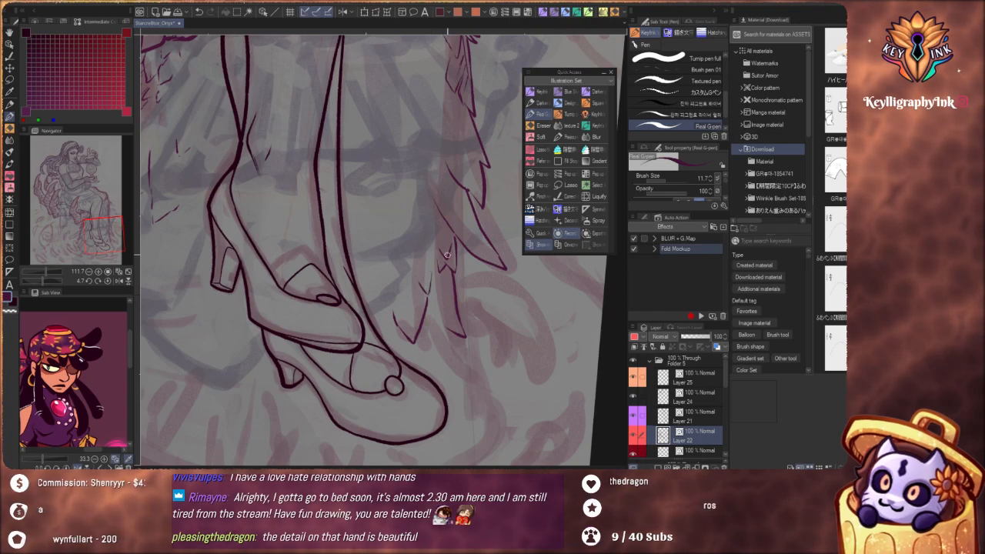
scroll(448, 255, "down", 5)
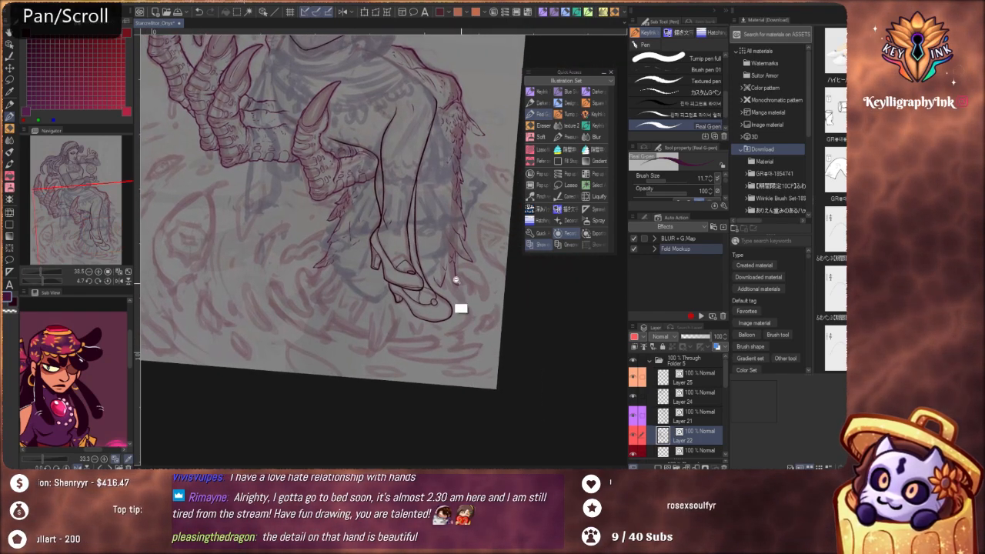
scroll(456, 280, "up", 4)
mouse_move(489, 333)
left_mouse_down()
mouse_move(467, 335)
mouse_move(437, 317)
left_mouse_up()
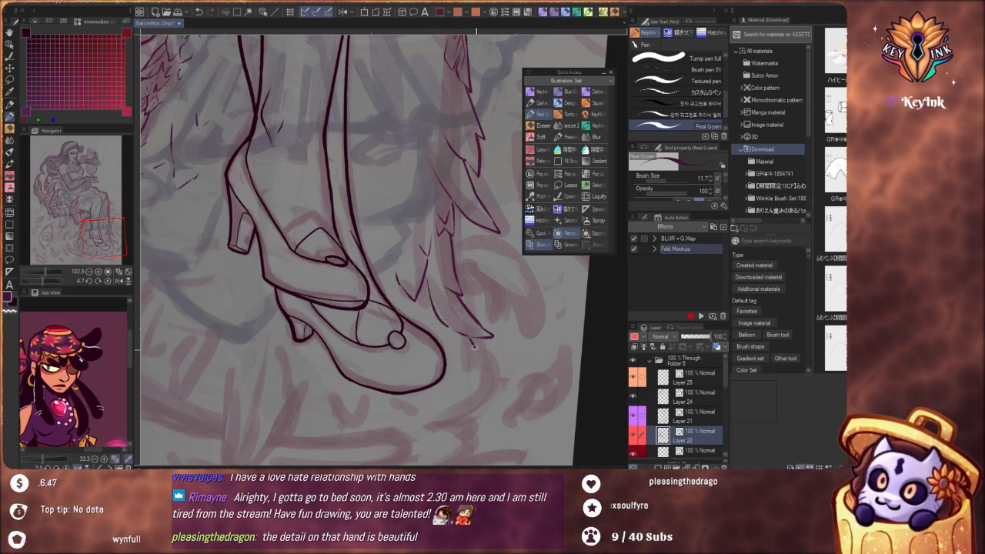
left_click_drag(459, 372, 468, 395)
left_click_drag(472, 353, 490, 370)
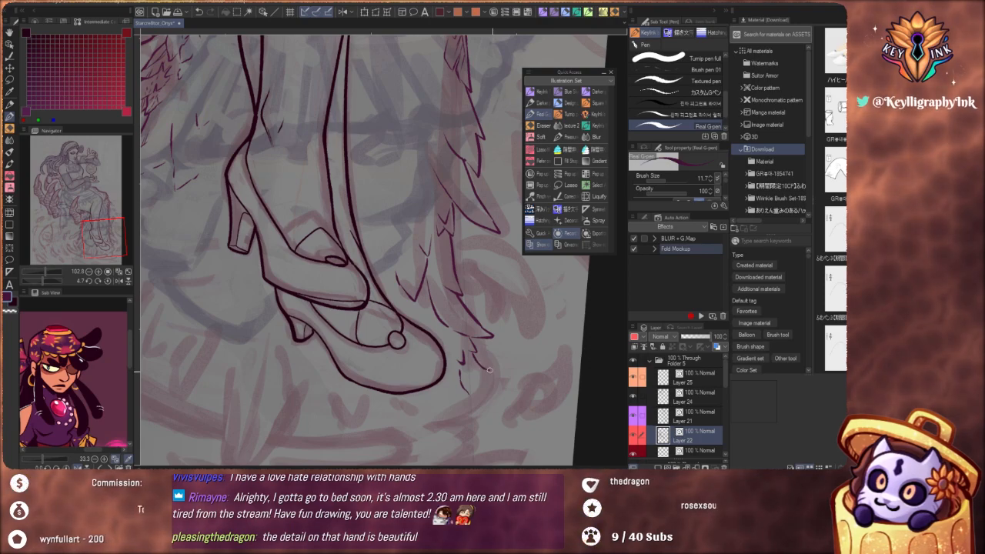
Reset the canvas rotation to 0 and ink small rounded drips on the two feather tips beside the far shoe
key("ctrl+z")
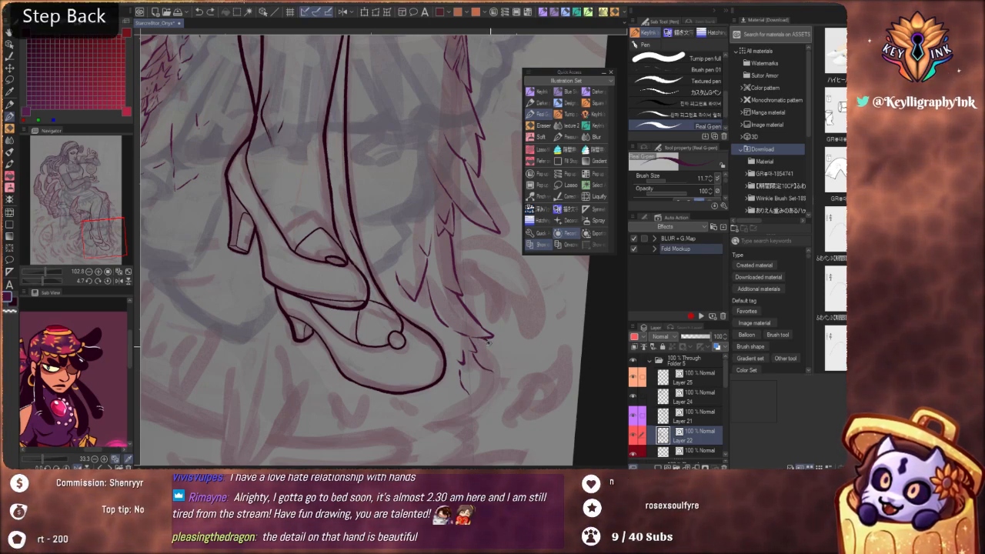
left_click_drag(495, 354, 490, 343)
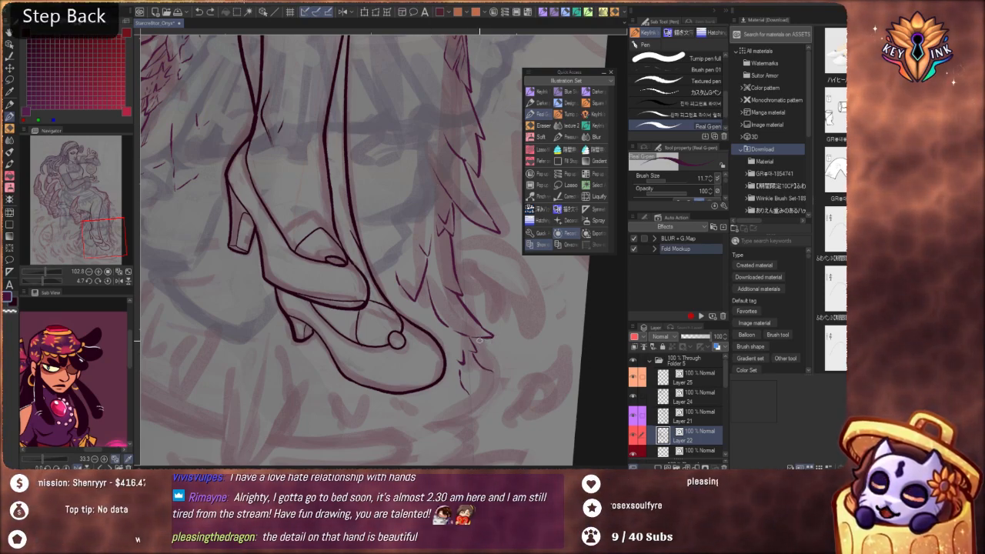
key("ctrl+z")
left_click(107, 280)
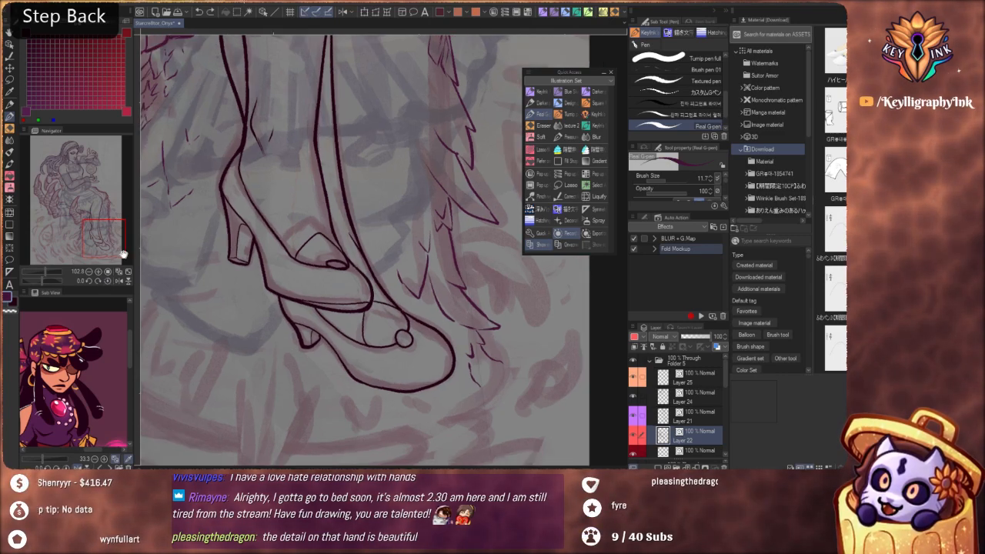
left_click_drag(490, 336, 497, 347)
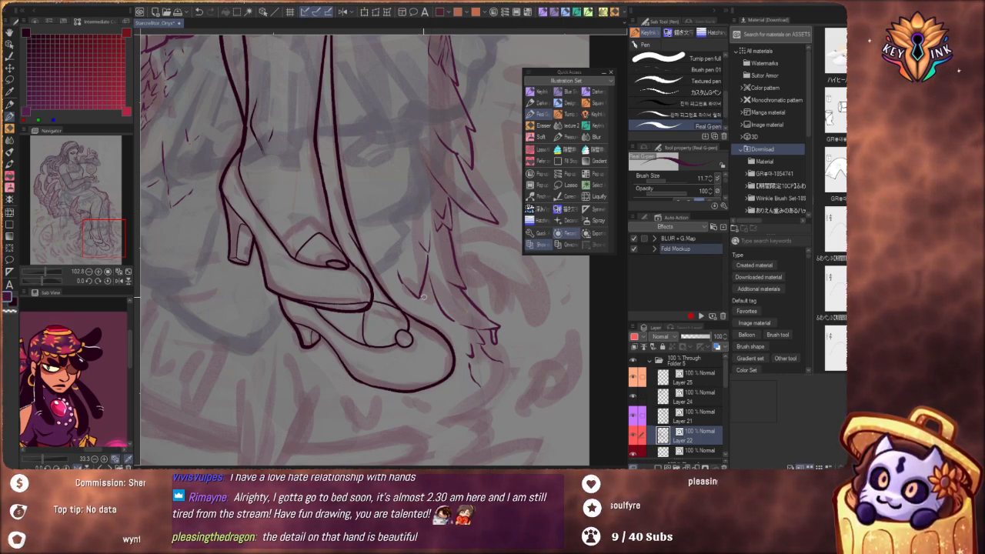
mouse_move(413, 293)
left_mouse_down()
mouse_move(419, 307)
mouse_move(422, 292)
left_mouse_up()
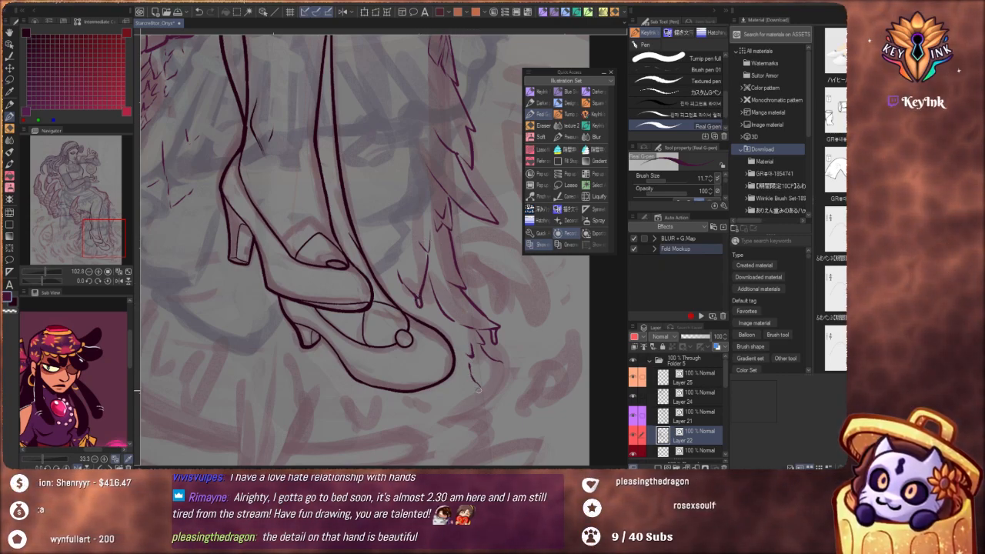
Ink curved, tapering feather strokes beside the far shoe's toe, below the longest feather tip
key("ctrl+z")
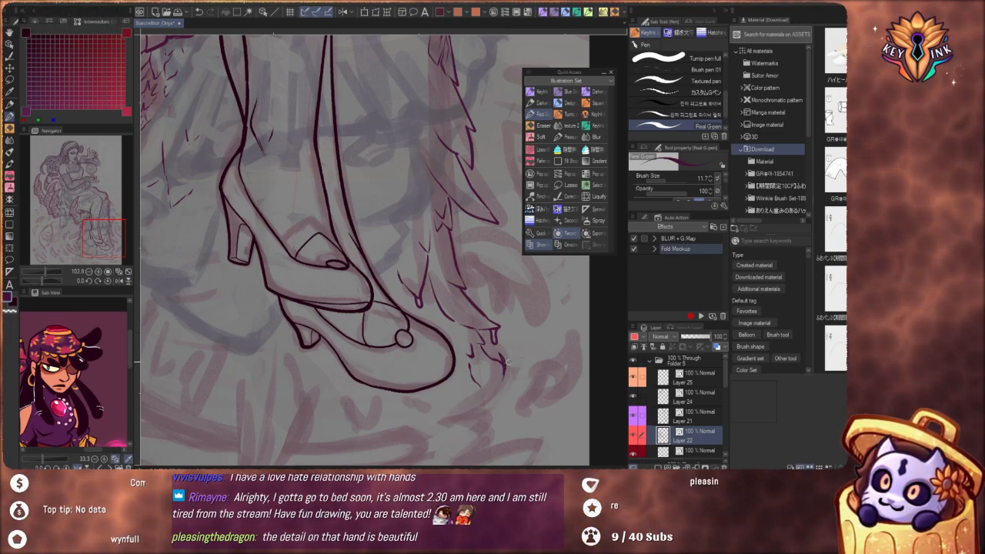
left_click_drag(504, 371, 499, 383)
left_click_drag(505, 348, 500, 400)
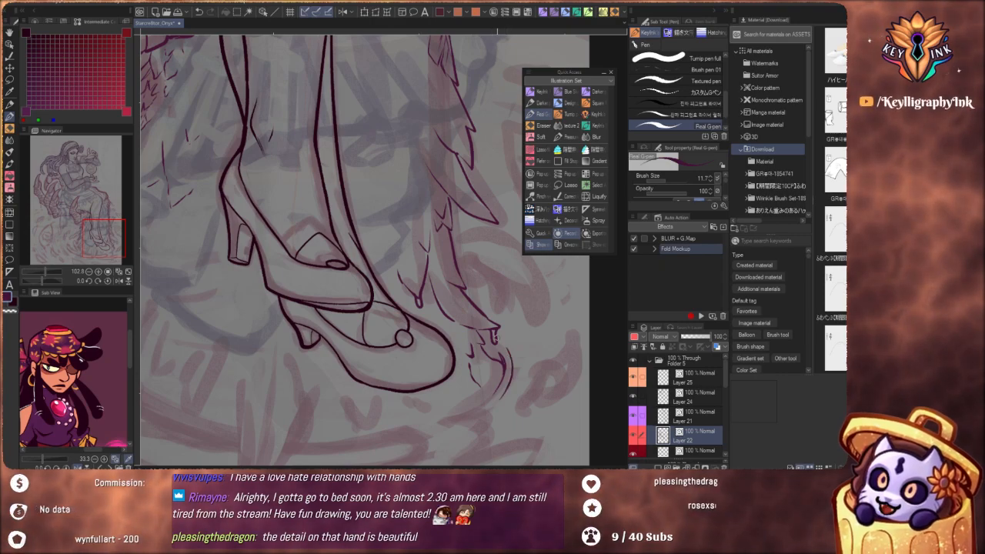
left_click_drag(486, 273, 409, 263)
left_click_drag(470, 364, 498, 395)
Ink layered pointed feathers with inner barb lines at the lower end of the feather strand behind the near shoe's heel
scroll(409, 321, "up", 5)
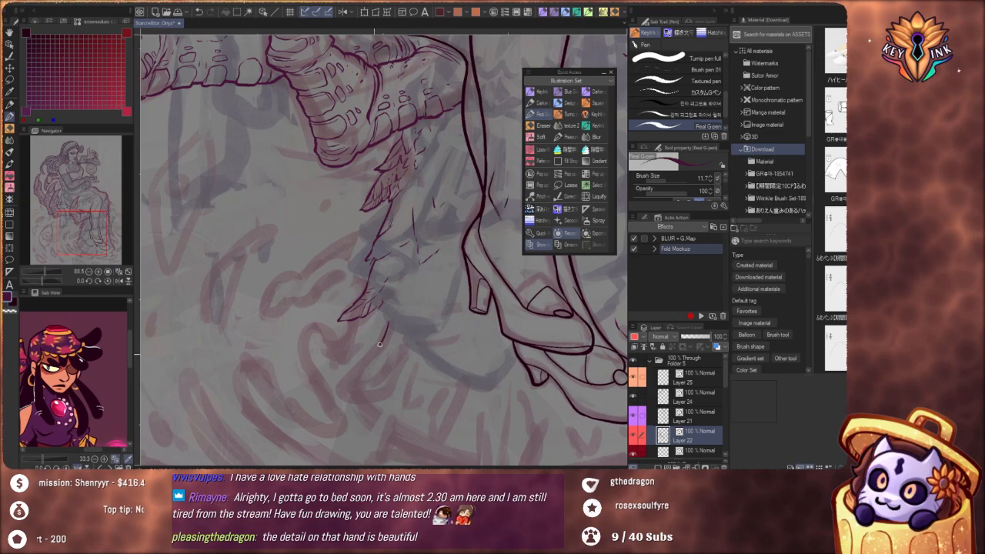
left_click_drag(380, 344, 348, 381)
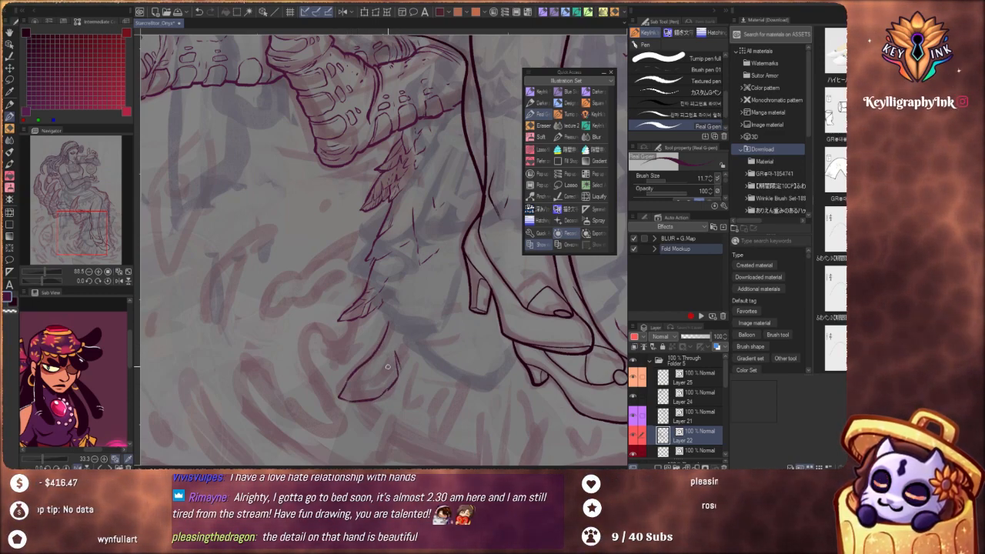
left_click_drag(398, 324, 382, 365)
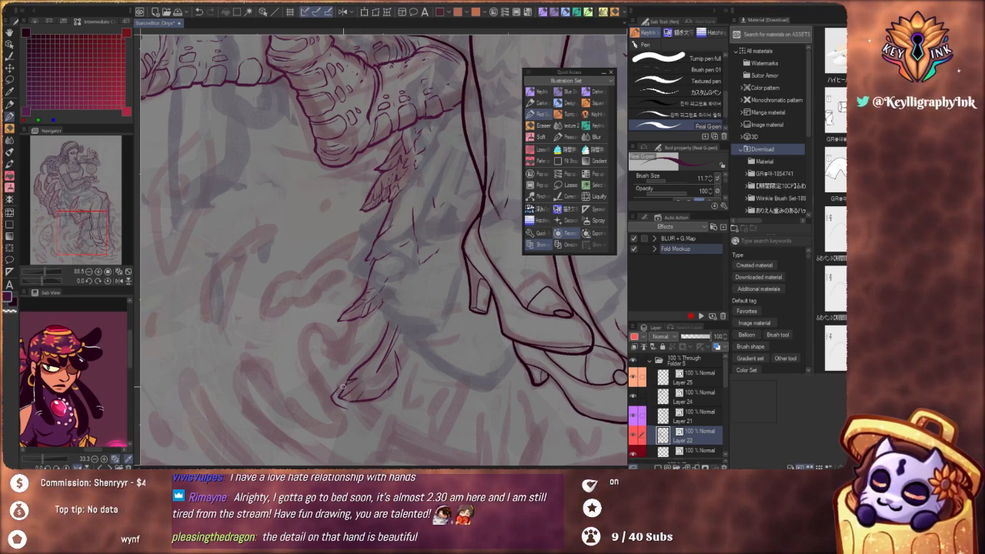
key("ctrl")
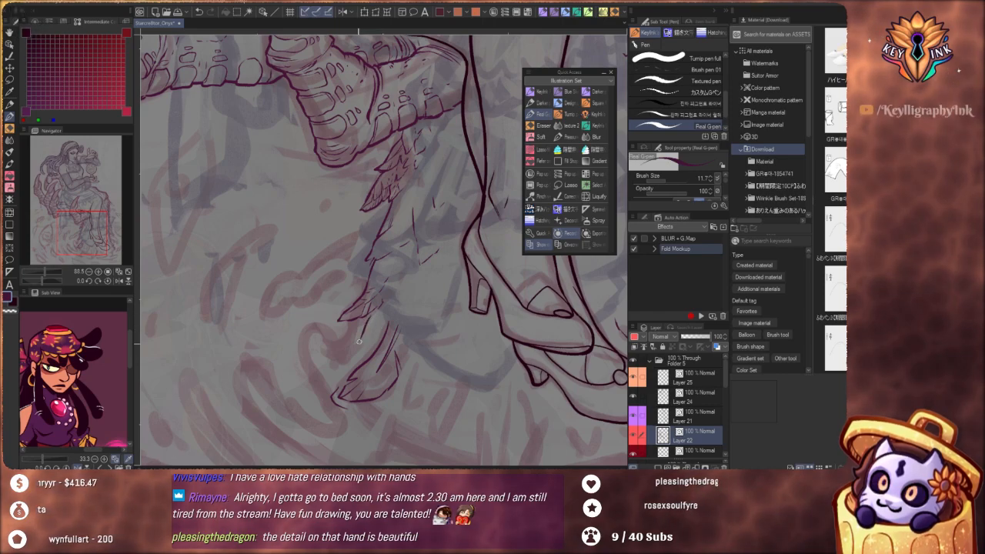
key("ctrl+z")
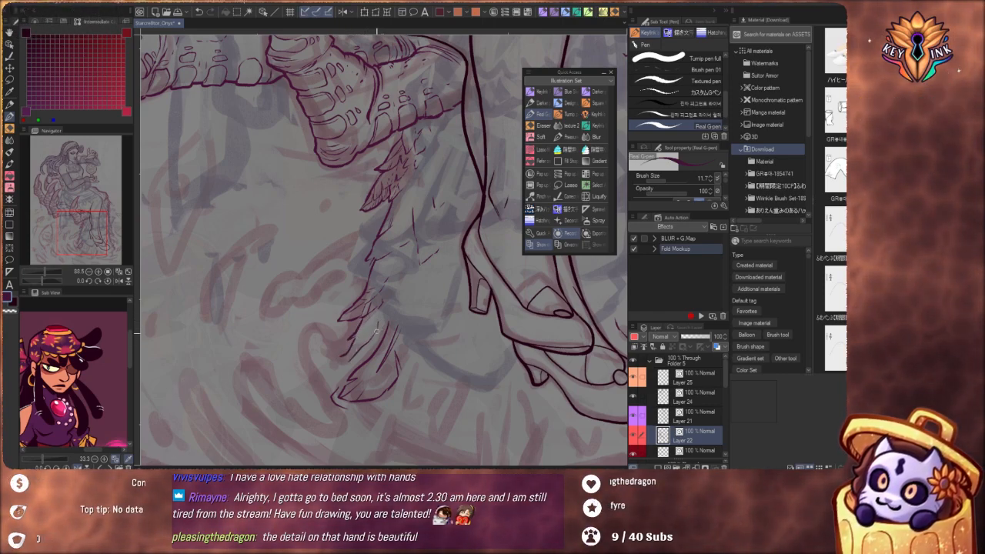
key("ctrl+z")
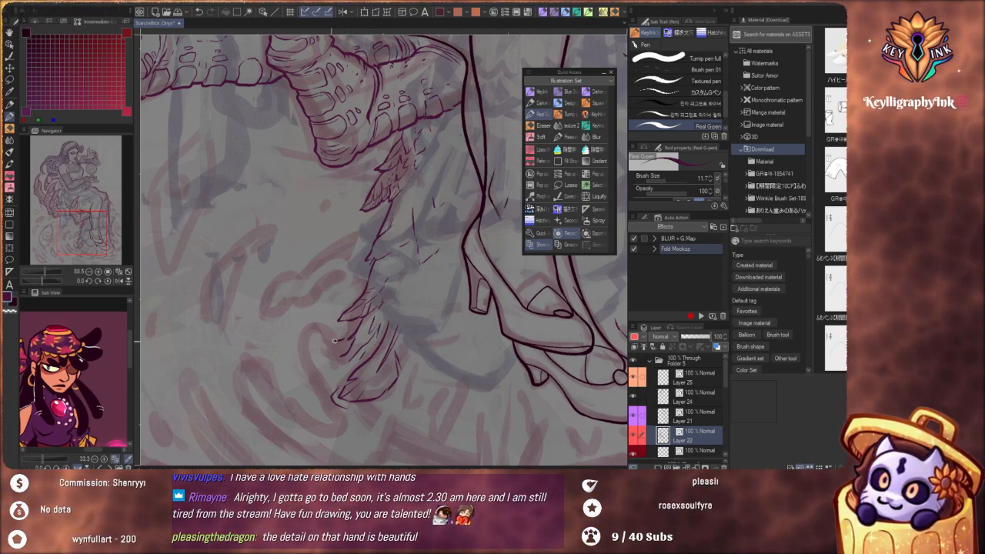
Ink a curled, hooked contour and short pointed strokes below the feather cluster behind the near shoe
scroll(403, 277, "down", 6)
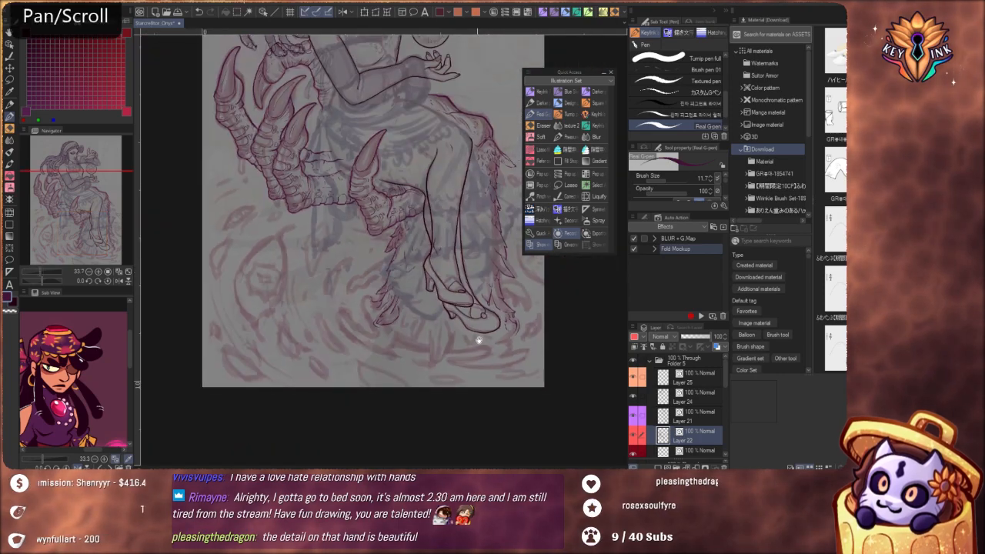
scroll(398, 335, "up", 3)
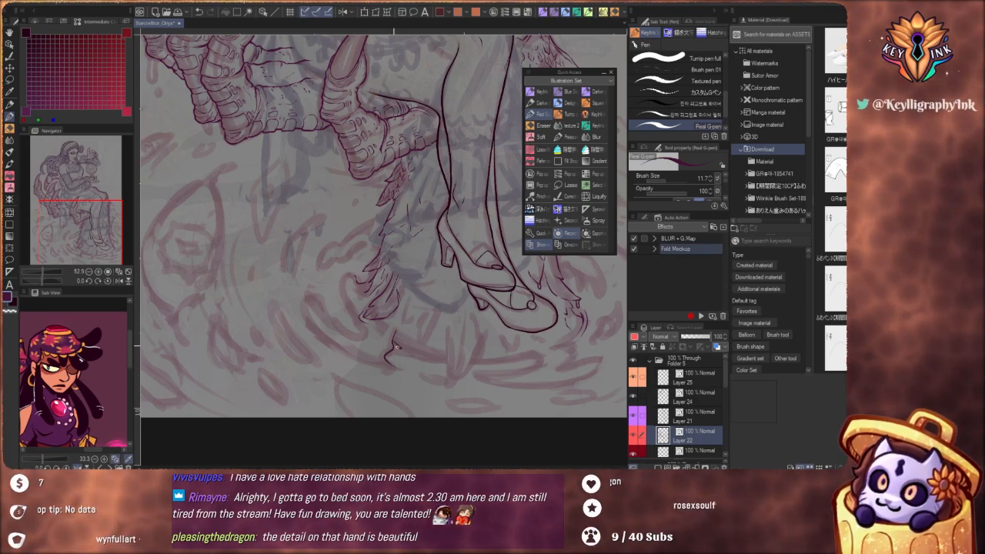
scroll(418, 286, "down", 3)
scroll(414, 306, "up", 4)
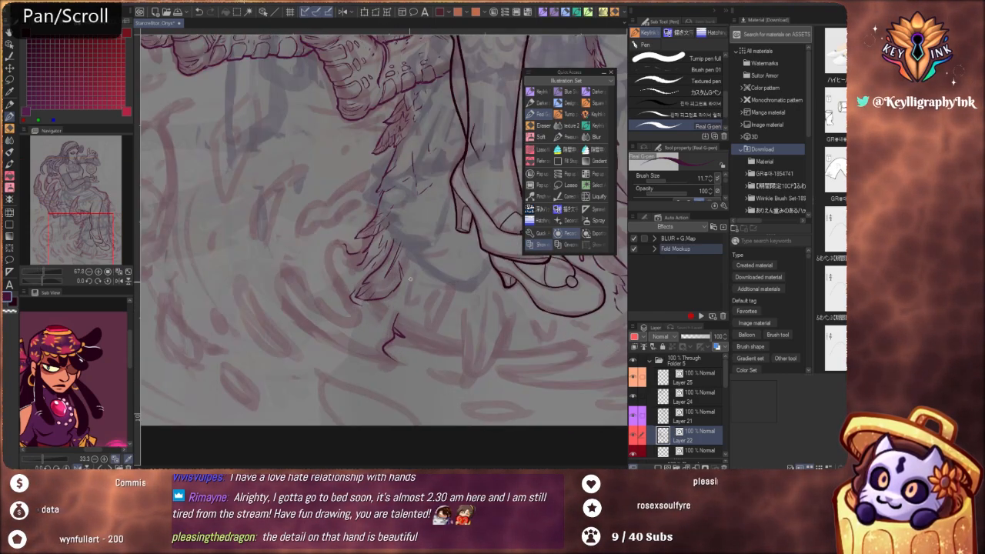
key("ctrl+z")
left_click_drag(403, 334, 424, 323)
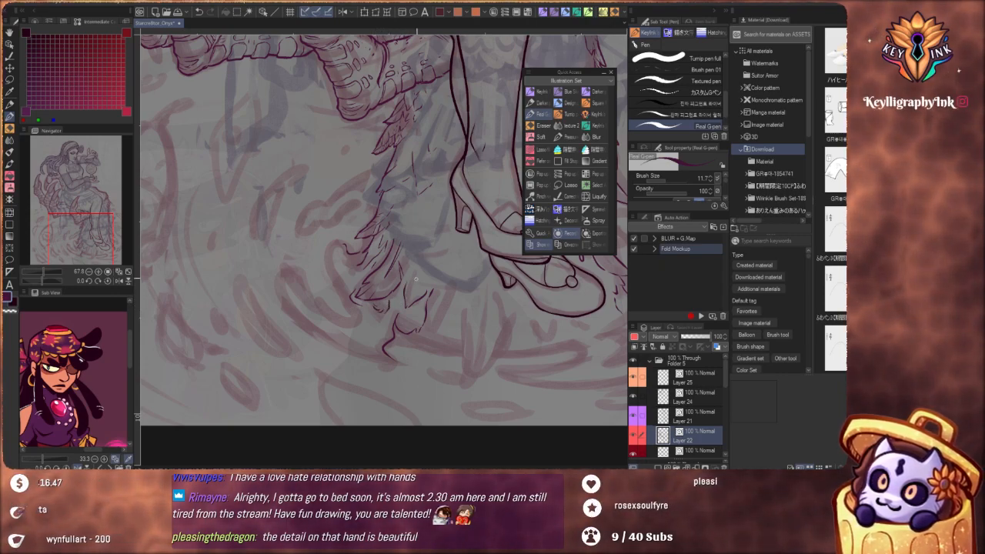
Ink a tall, narrow pointed feather shape beneath the shoes with a shallow curved line across its base
scroll(430, 274, "down", 4)
left_click_drag(471, 313, 455, 331)
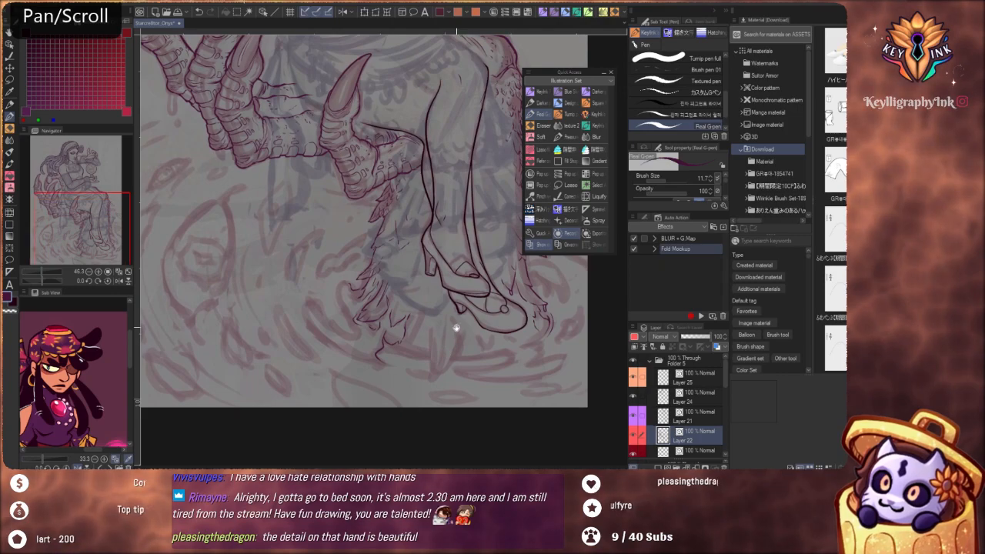
scroll(456, 328, "down", 4)
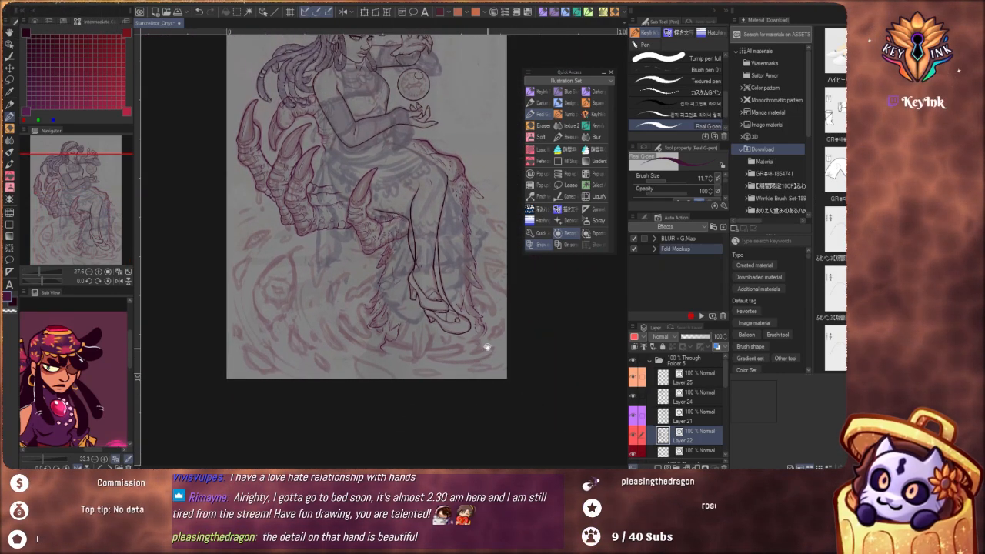
left_click_drag(487, 347, 471, 369)
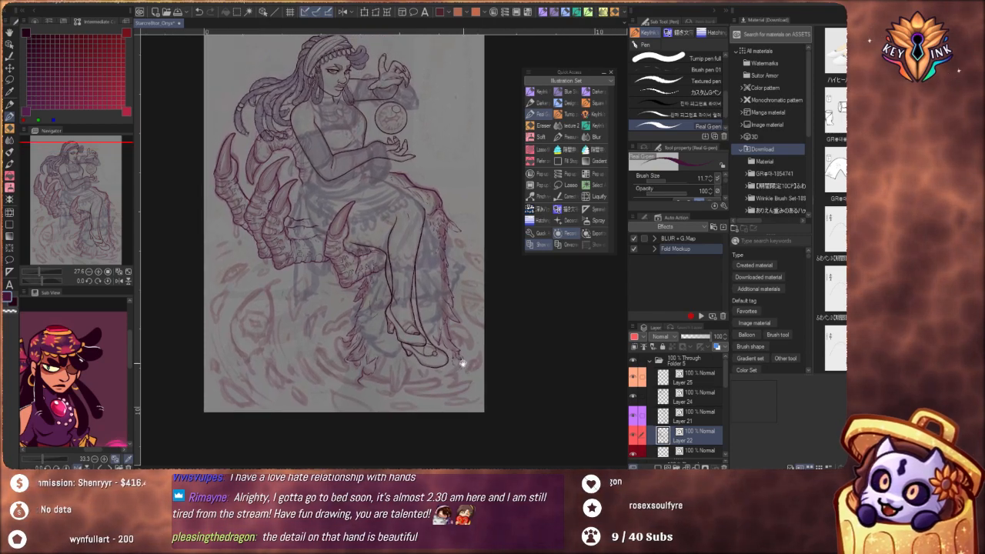
scroll(457, 360, "up", 5)
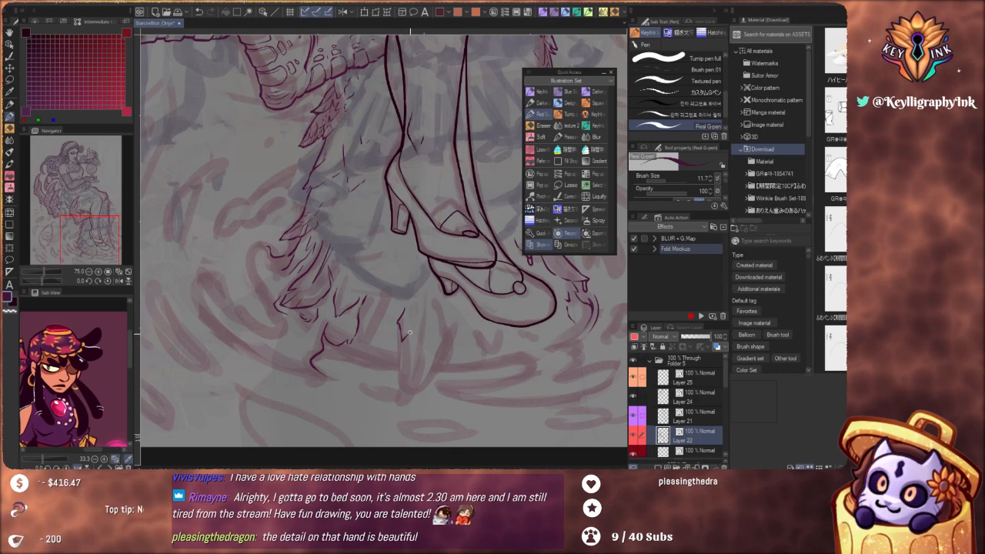
mouse_move(424, 298)
left_mouse_down()
mouse_move(415, 369)
mouse_move(428, 304)
mouse_move(399, 374)
mouse_move(403, 388)
mouse_move(414, 352)
mouse_move(404, 357)
mouse_move(421, 358)
mouse_move(401, 400)
left_mouse_up()
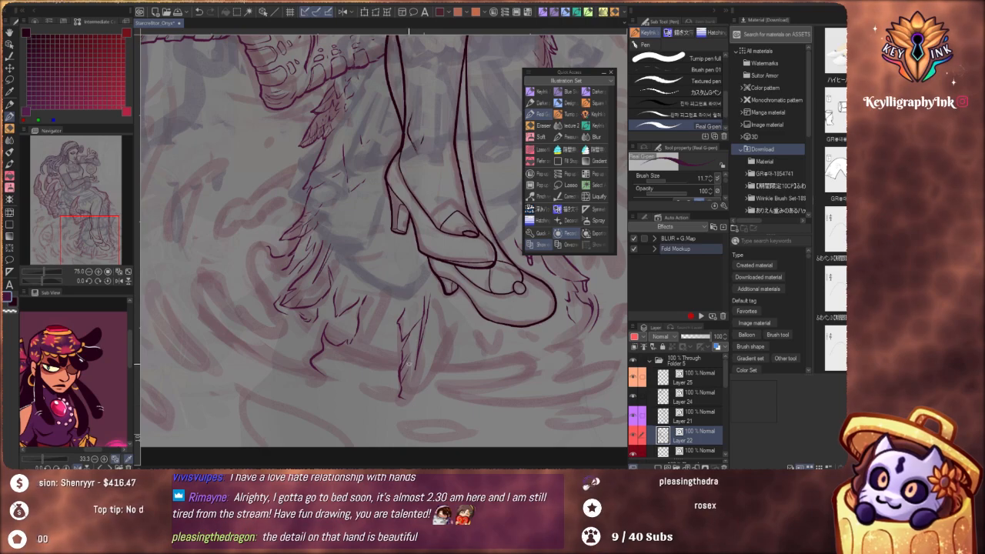
key("ctrl+z")
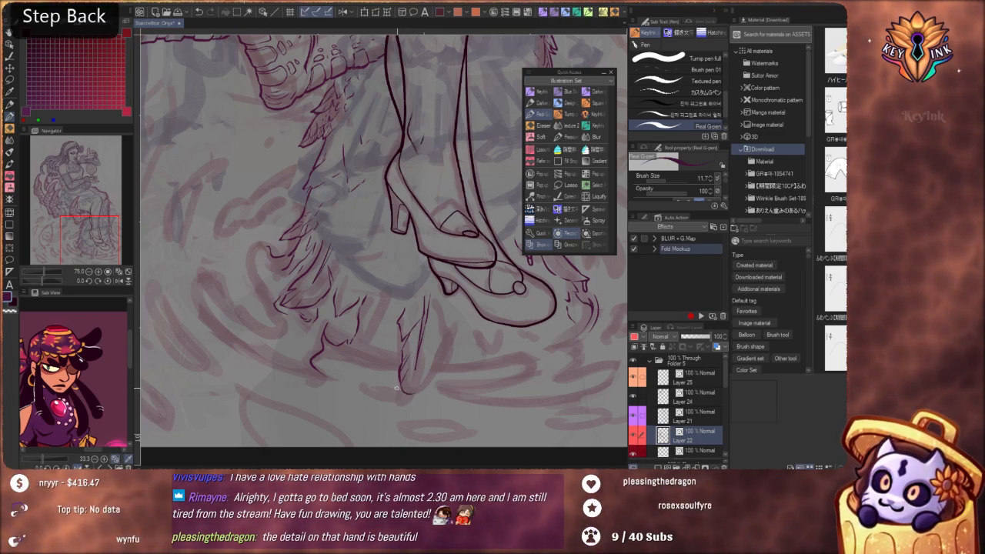
mouse_move(399, 389)
left_mouse_down()
mouse_move(430, 392)
mouse_move(397, 391)
mouse_move(414, 399)
mouse_move(368, 388)
left_mouse_up()
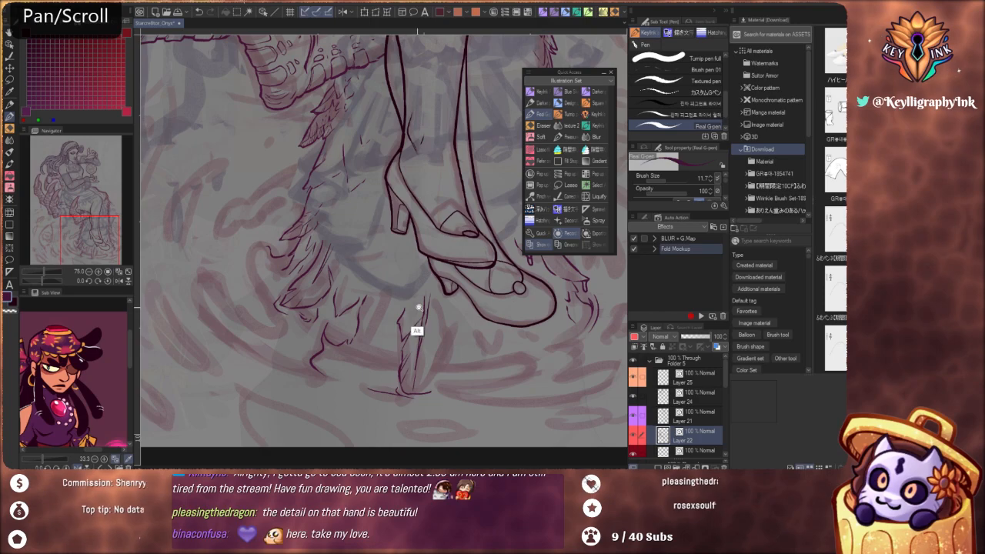
Undo the last line at the base of the tall feather beneath the shoes and ink two long, shallow curves there instead
scroll(418, 296, "down", 6)
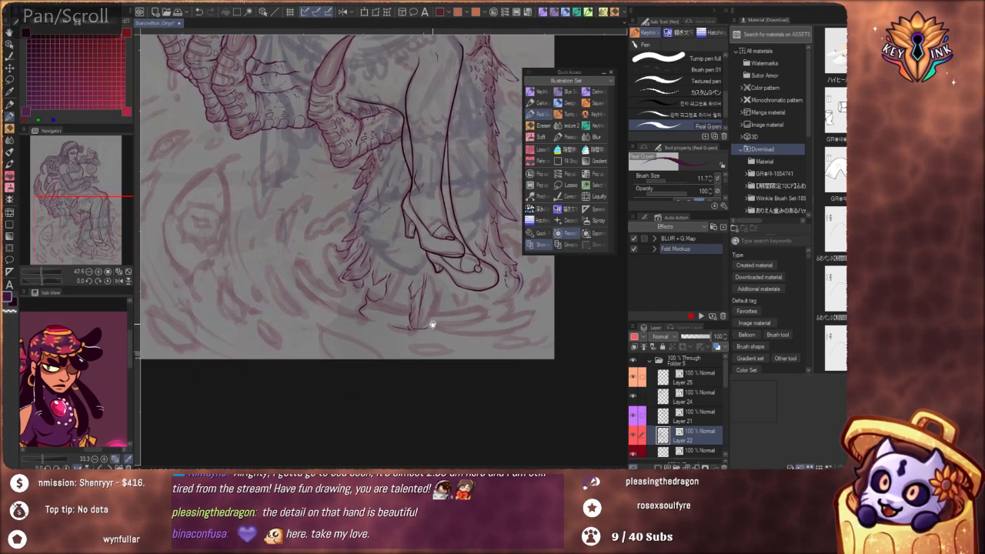
left_click_drag(432, 337, 435, 315)
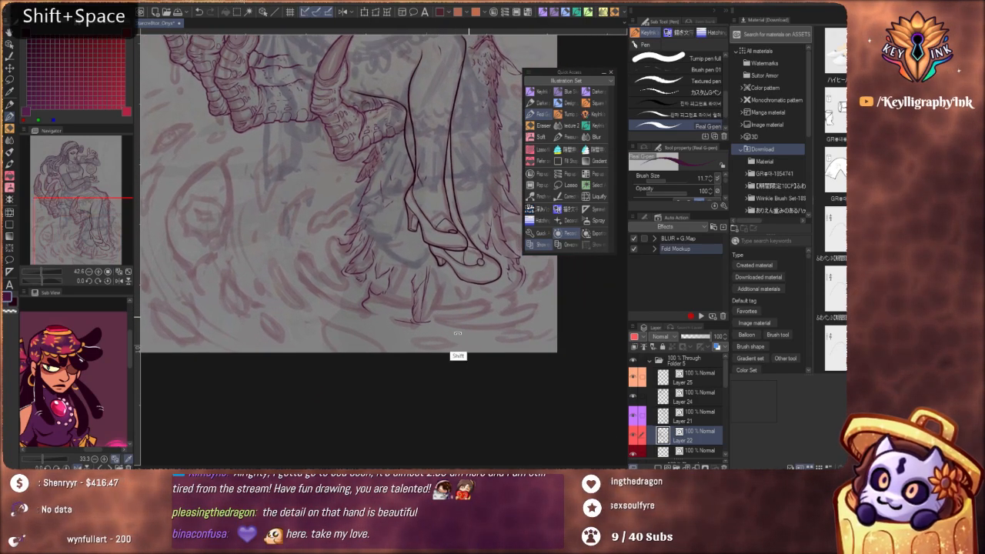
left_click_drag(457, 354, 391, 359)
scroll(385, 343, "up", 6)
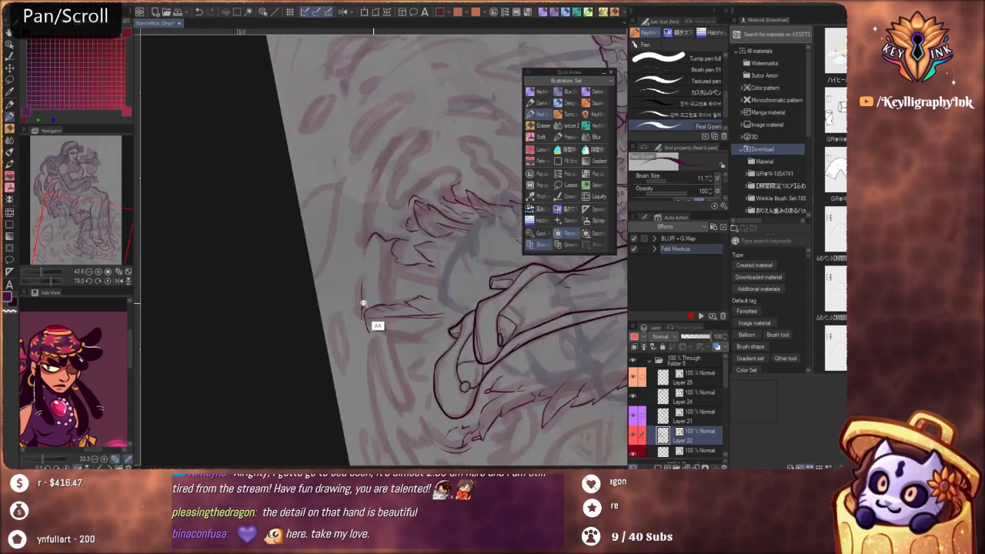
key("ctrl+z")
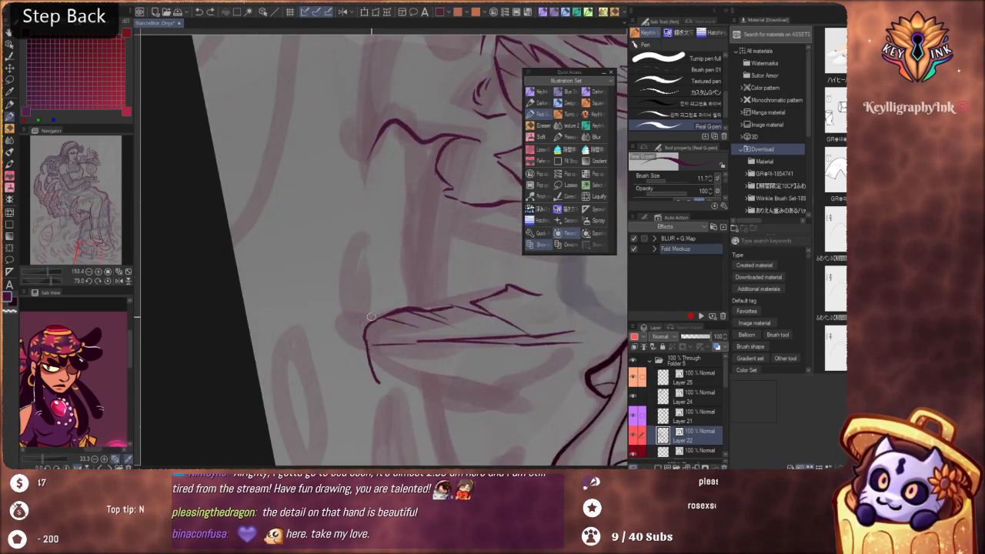
left_click_drag(357, 340, 361, 227)
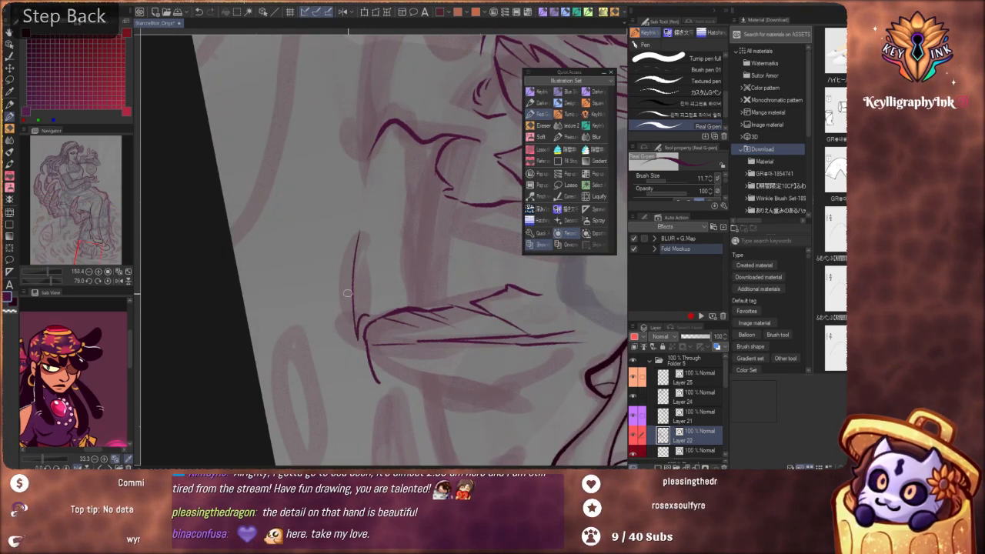
mouse_move(347, 265)
left_mouse_down()
mouse_move(348, 321)
mouse_move(372, 416)
left_mouse_up()
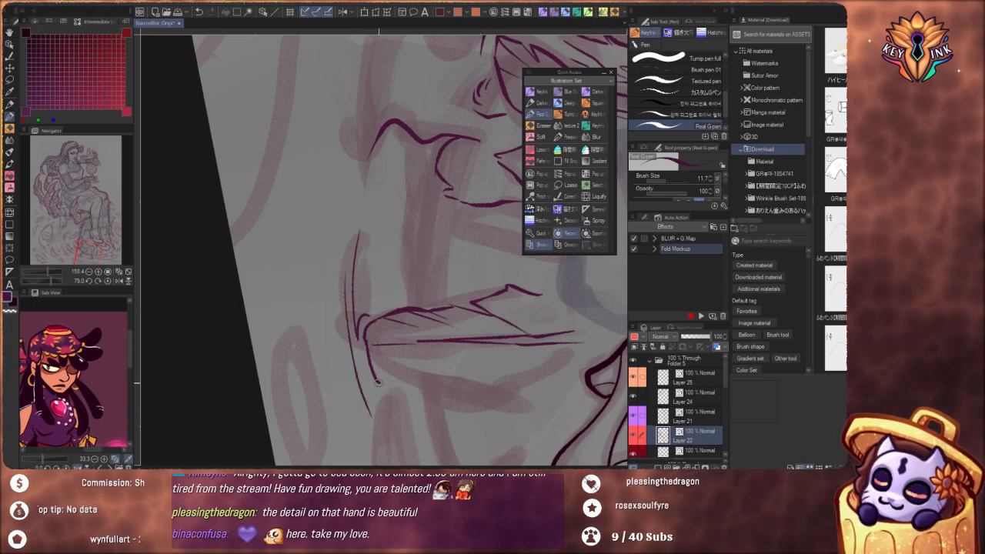
Ink the tall feather's other side with an angular outline from its base and short inner barb lines
mouse_move(378, 381)
left_mouse_down()
mouse_move(405, 390)
mouse_move(422, 347)
left_mouse_up()
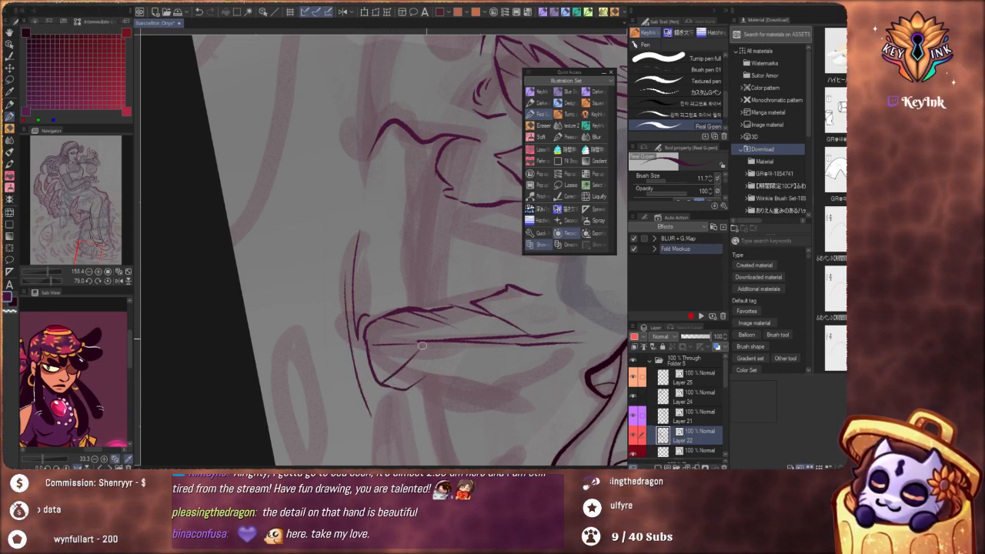
mouse_move(399, 379)
left_mouse_down()
mouse_move(448, 350)
mouse_move(433, 386)
mouse_move(414, 388)
mouse_move(429, 367)
mouse_move(410, 387)
mouse_move(428, 372)
mouse_move(414, 391)
mouse_move(454, 399)
mouse_move(490, 395)
mouse_move(511, 348)
left_mouse_up()
left_click_drag(477, 391, 496, 352)
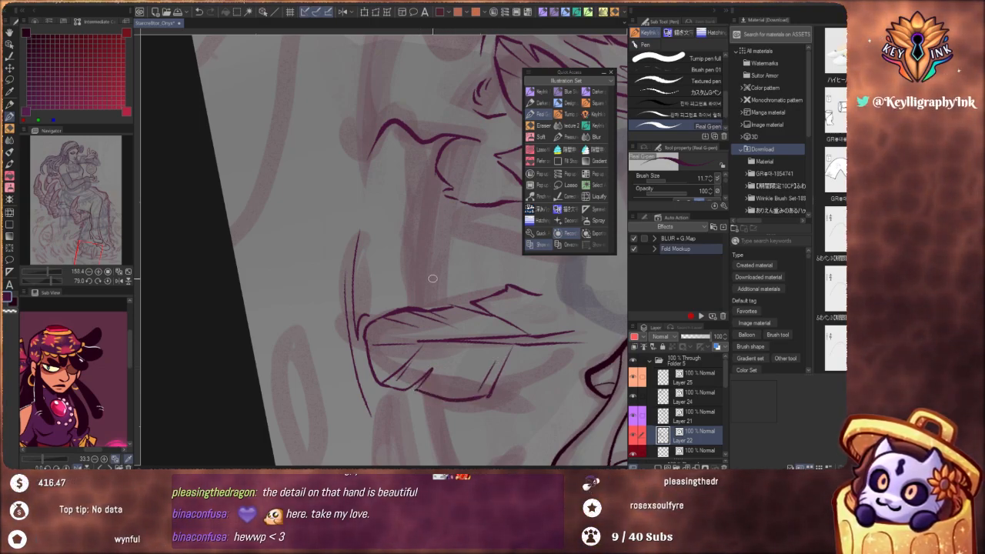
scroll(431, 296, "down", 2)
left_click_drag(489, 392, 517, 248)
left_click_drag(479, 275, 358, 370)
left_click_drag(415, 294, 466, 292)
Ink short pointed feather strokes and a shallow curved lower edge between the curled contour and the tall feather
scroll(325, 308, "down", 5)
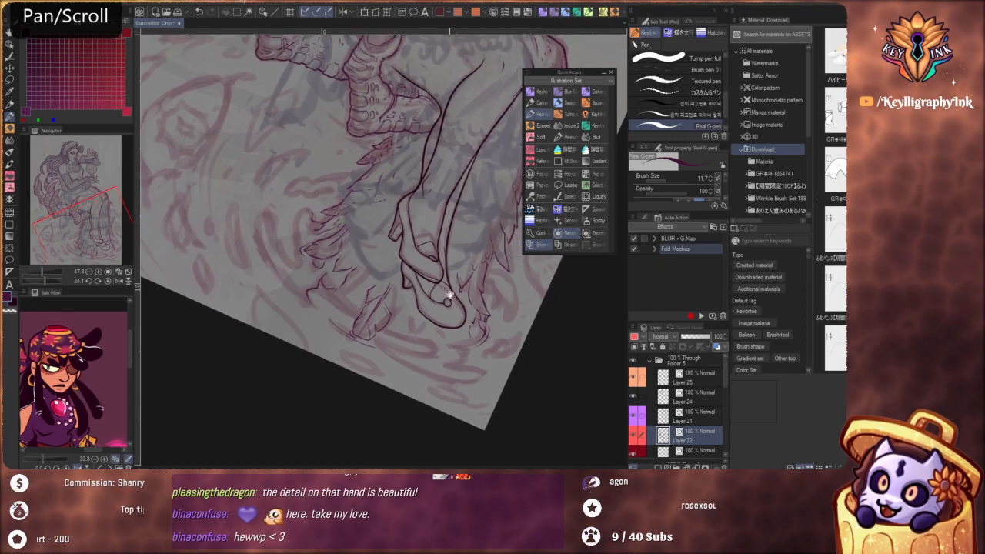
left_click_drag(449, 295, 359, 308)
left_click_drag(482, 384, 547, 309)
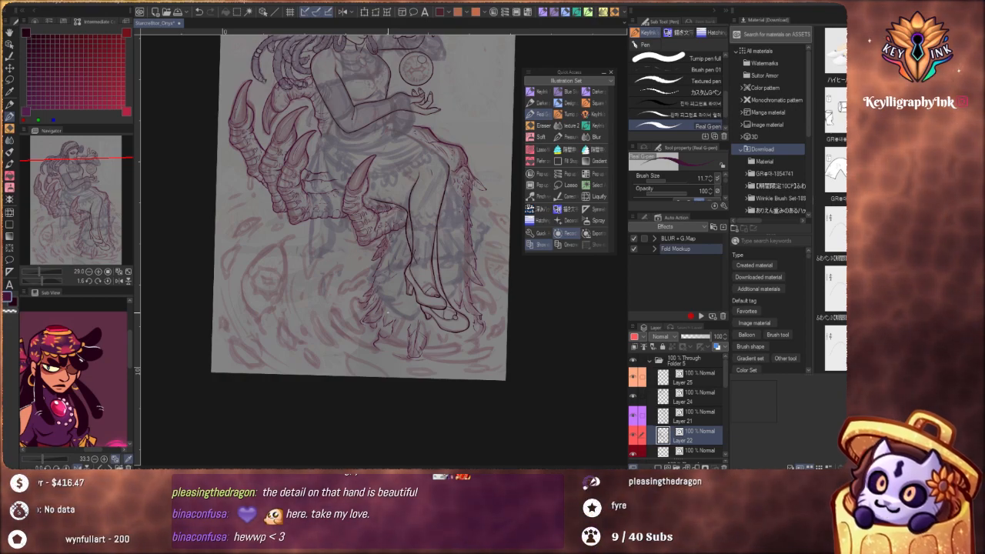
scroll(400, 347, "up", 5)
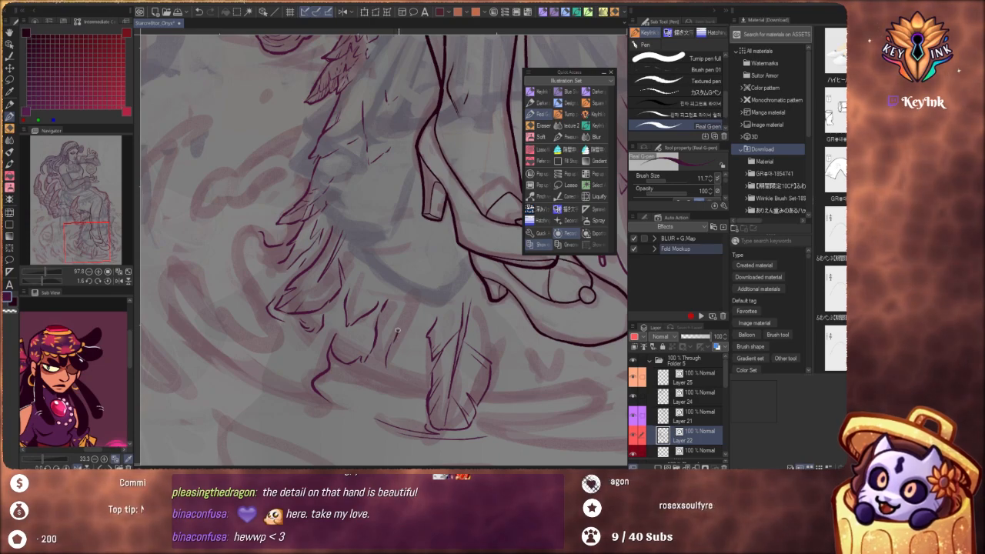
mouse_move(399, 335)
left_mouse_down()
mouse_move(393, 364)
mouse_move(414, 368)
left_mouse_up()
mouse_move(367, 282)
left_mouse_down()
mouse_move(385, 345)
mouse_move(371, 389)
mouse_move(329, 329)
mouse_move(301, 337)
left_mouse_up()
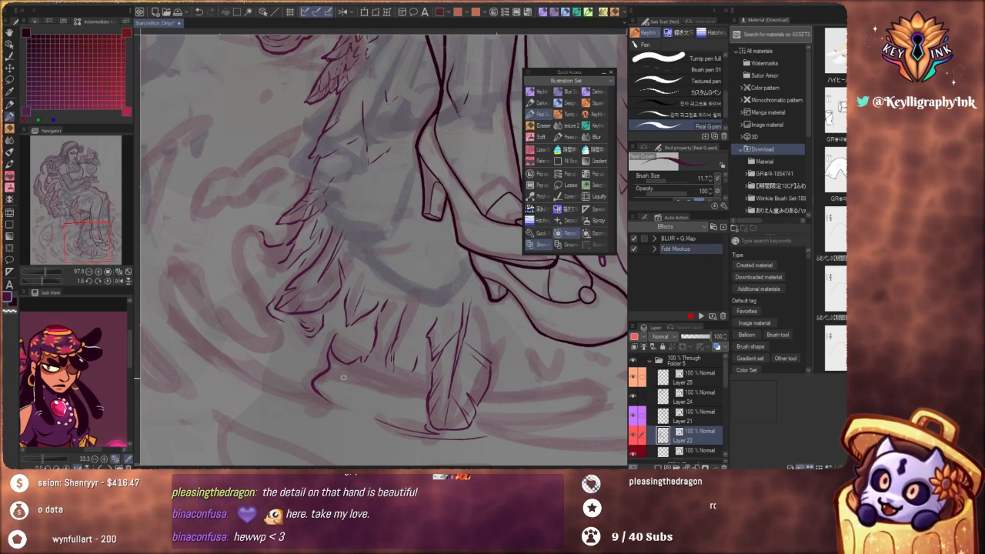
left_click_drag(398, 373, 424, 374)
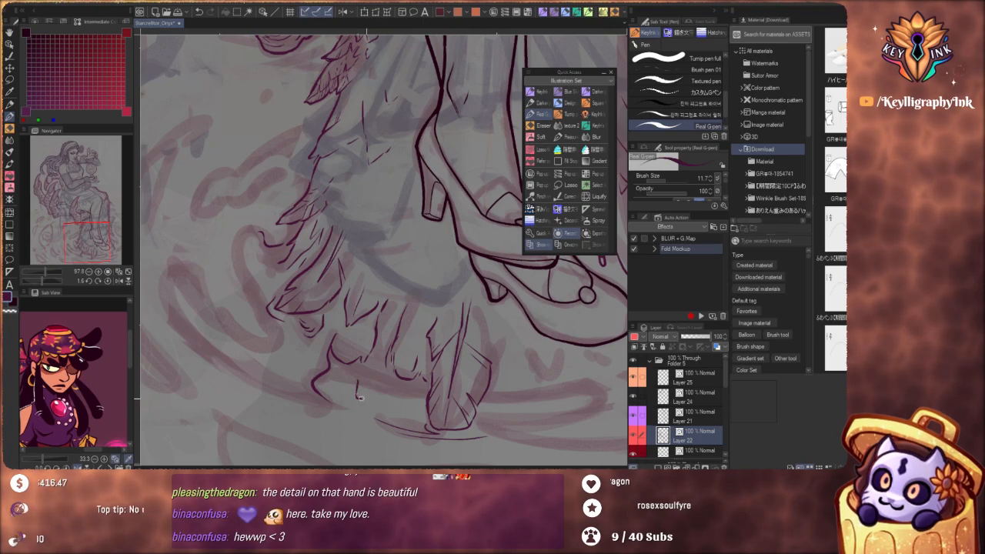
left_click_drag(359, 398, 387, 406)
key("ctrl+z")
left_click_drag(356, 374, 404, 407)
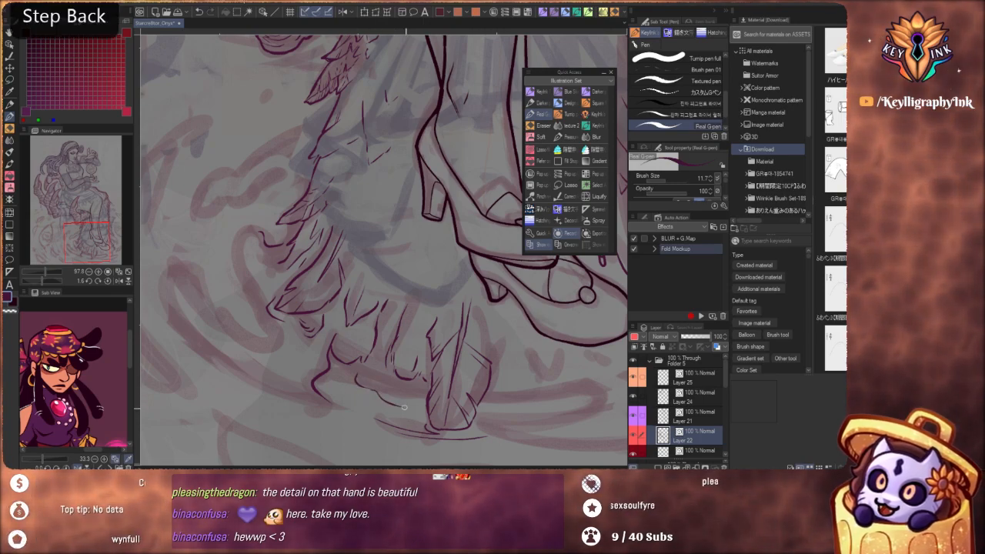
Reset the canvas rotation to upright and save the illustration
scroll(409, 363, "down", 6)
left_click_drag(492, 381, 453, 396)
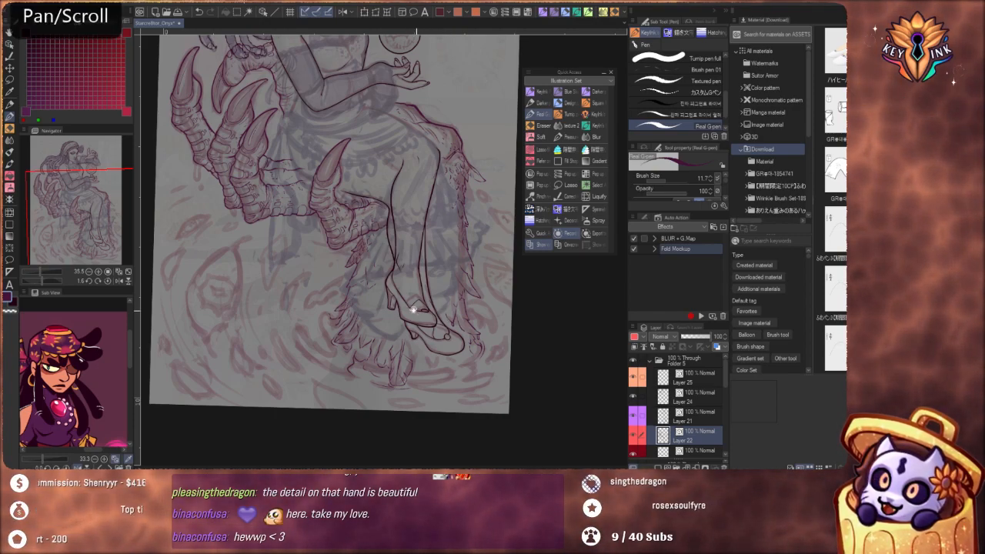
left_click_drag(414, 310, 421, 365)
left_click_drag(462, 324, 466, 408)
scroll(462, 371, "down", 2)
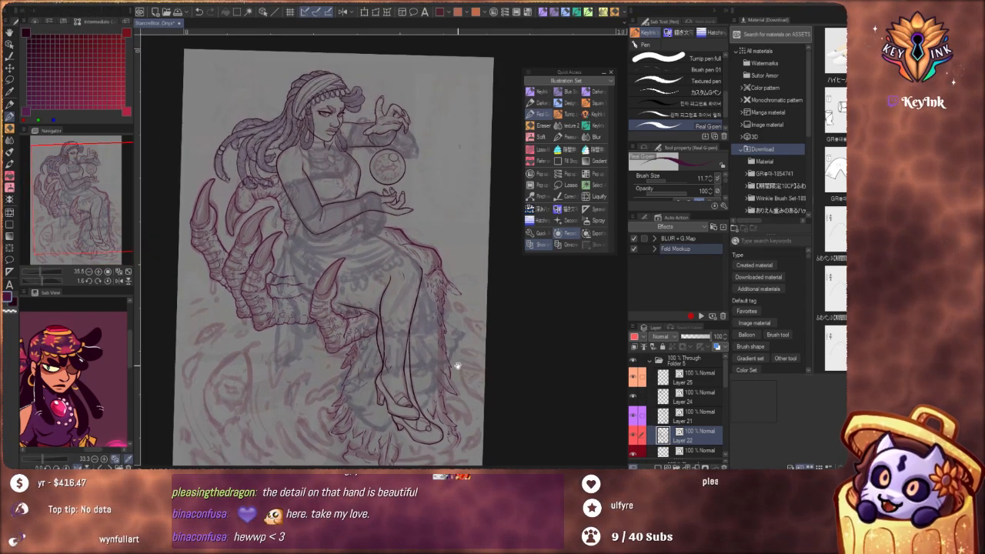
mouse_move(457, 365)
left_mouse_down()
mouse_move(492, 332)
mouse_move(462, 368)
left_mouse_up()
left_click(108, 282)
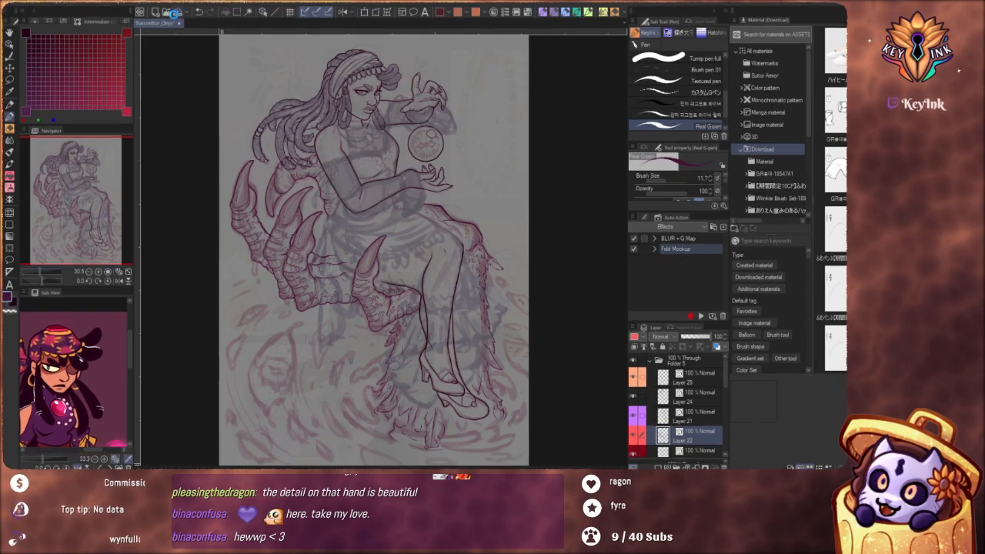
left_click(176, 14)
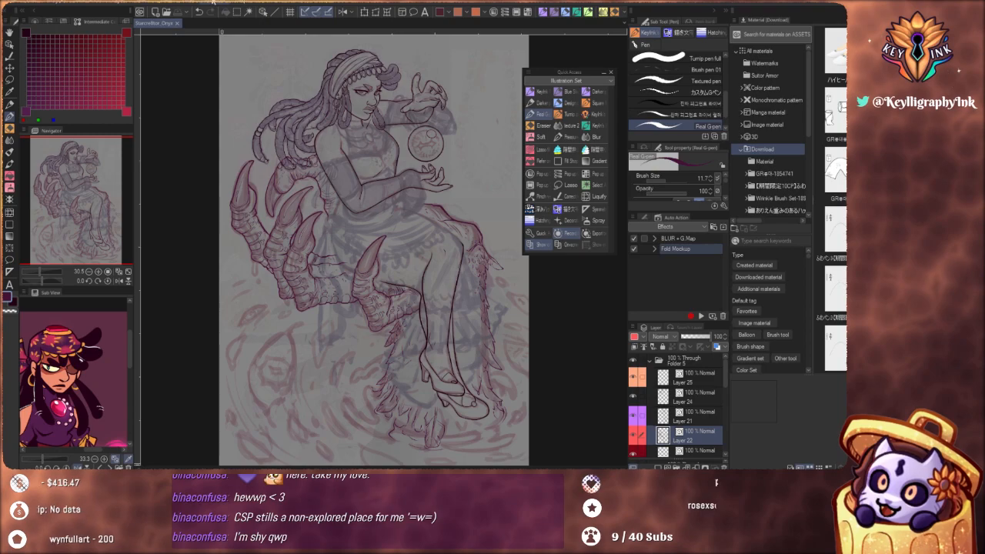
Look up the Sub View entry in the list of palettes and shift the reference image shown in it
left_click(216, 3)
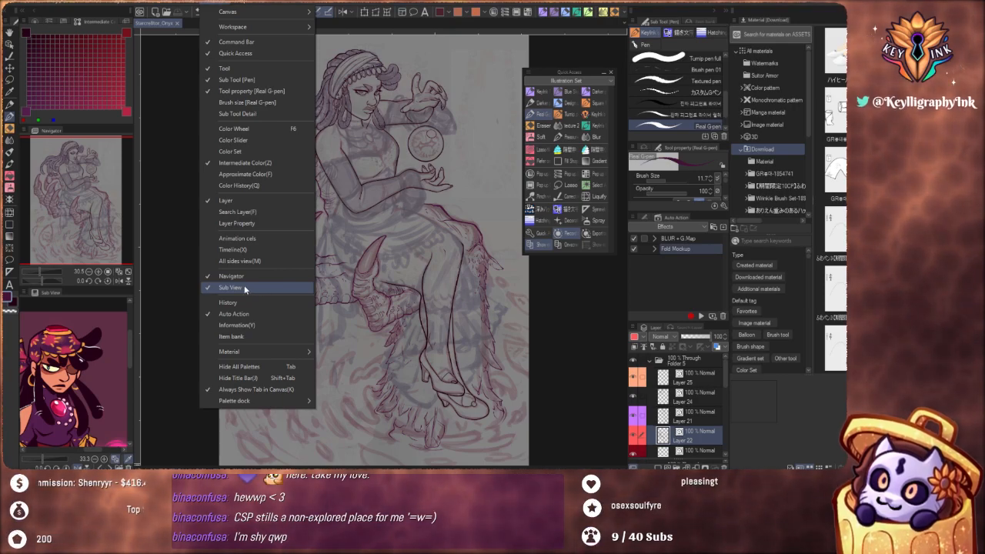
left_click(132, 357)
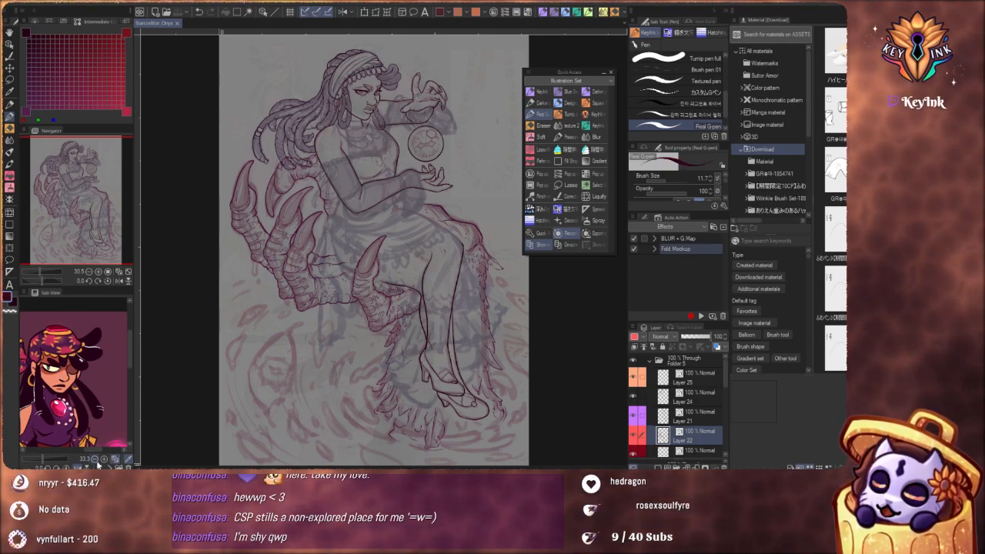
left_click_drag(86, 450, 62, 451)
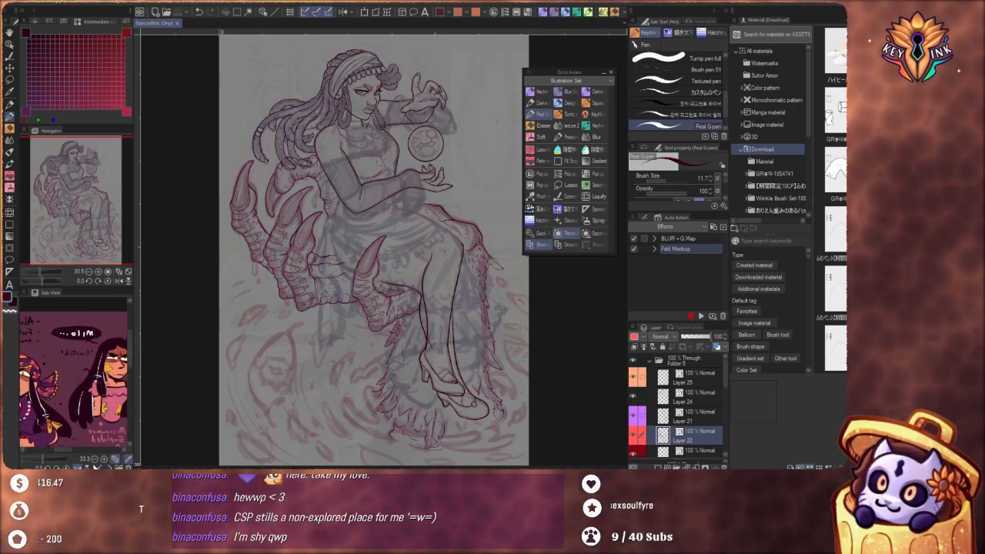
Browse through the stored character portraits and reference sheets in Sub View
left_click(100, 466)
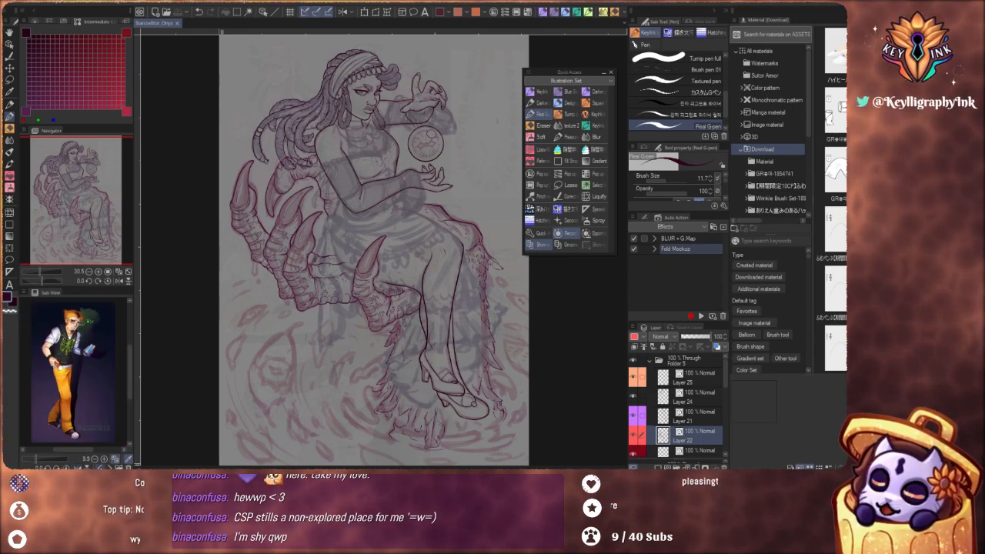
left_click(100, 467)
left_click(100, 466)
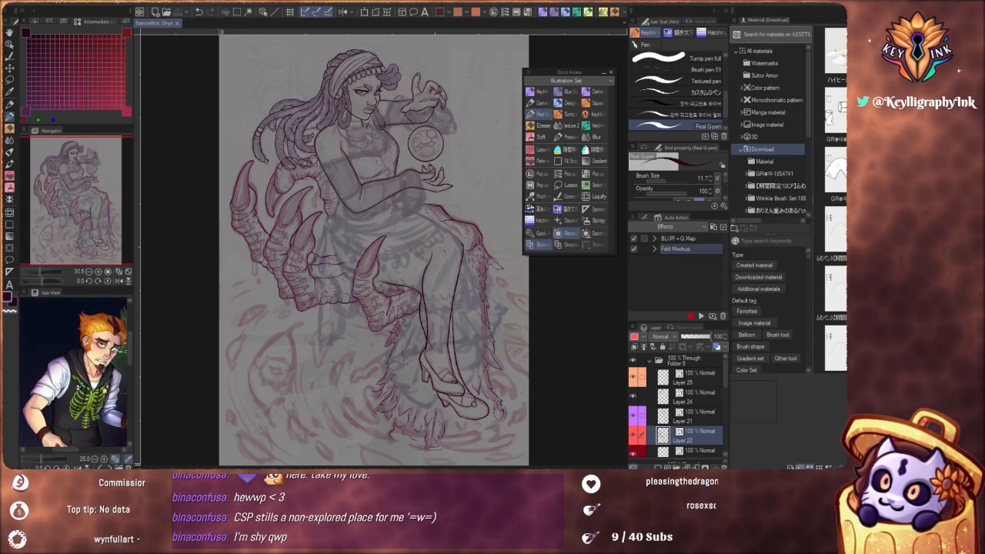
left_click(100, 467)
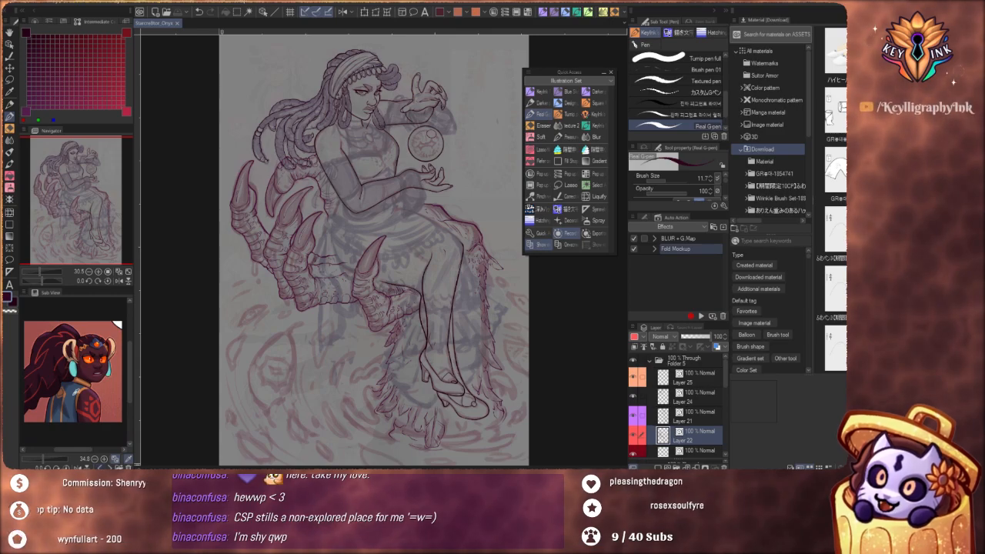
left_click(100, 467)
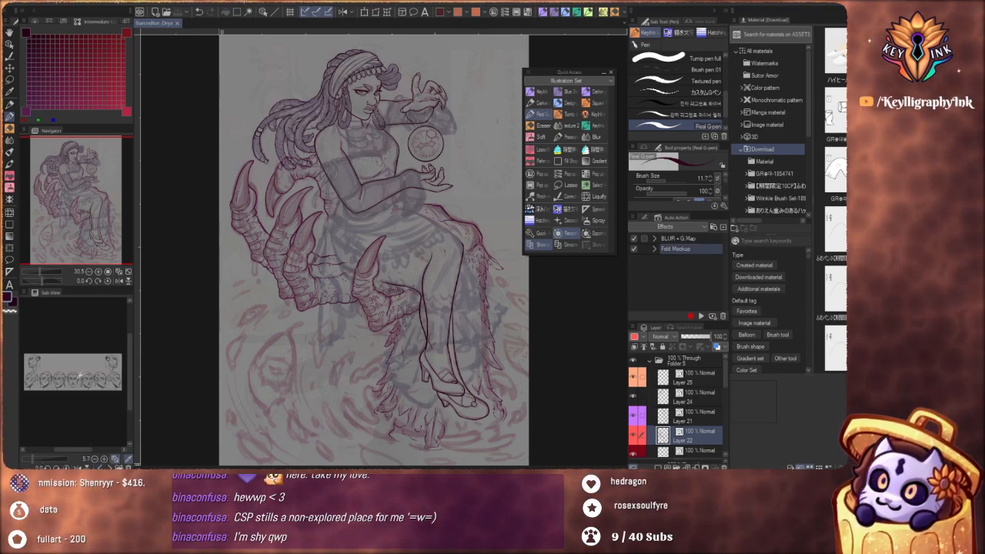
left_click(100, 467)
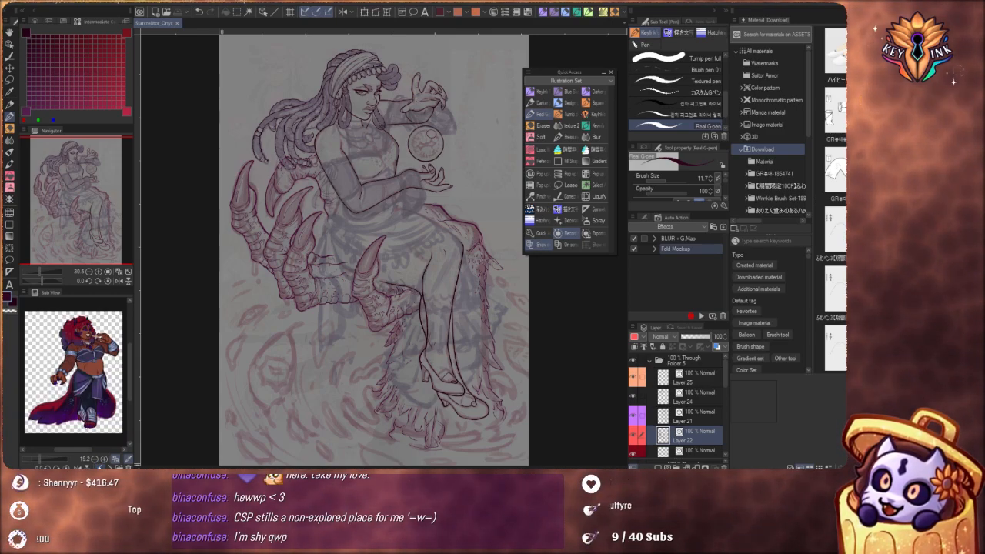
left_click(100, 466)
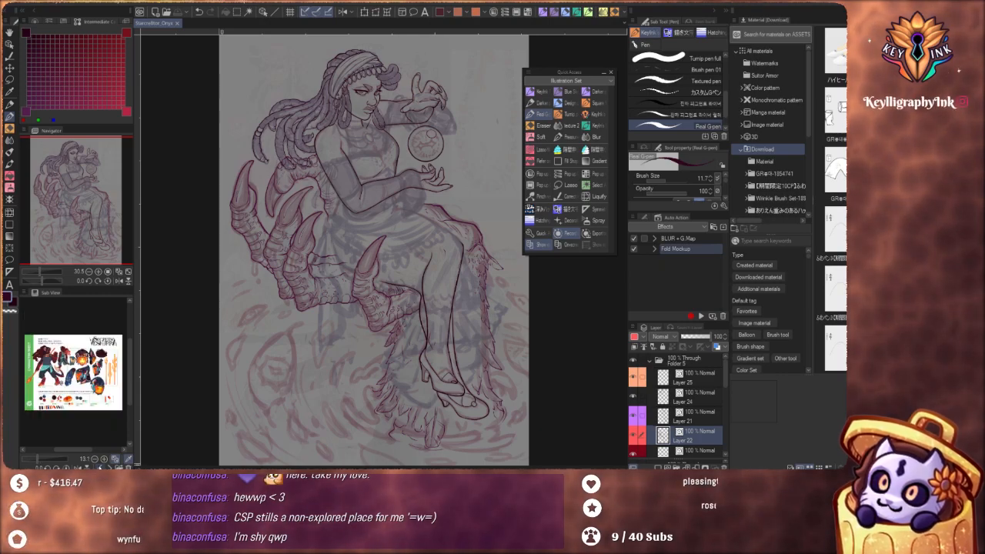
left_click(100, 466)
left_click(101, 466)
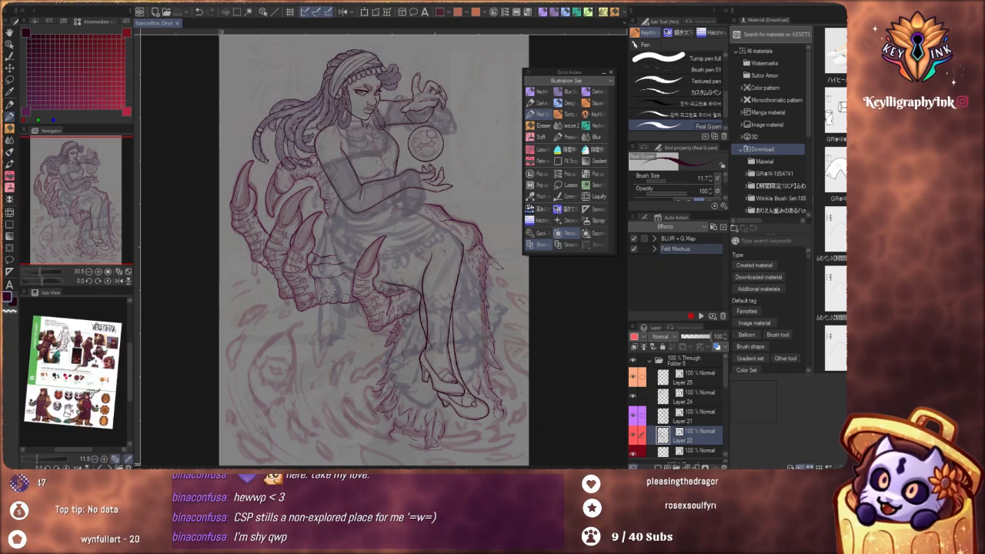
left_click(100, 466)
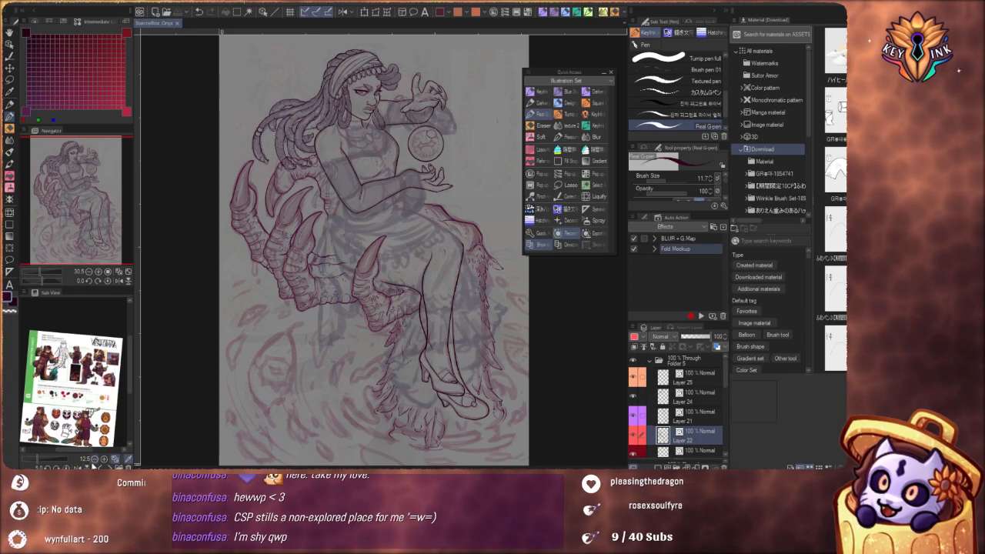
left_click(100, 465)
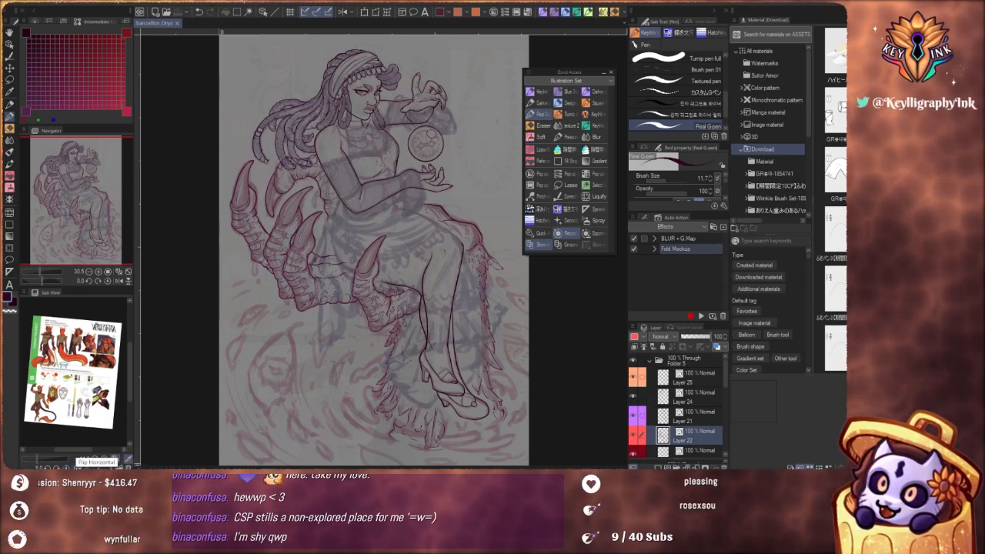
Flip the reference sheet horizontally and back, and page back through the references to the horned character's portrait
left_click(78, 467)
left_click(78, 466)
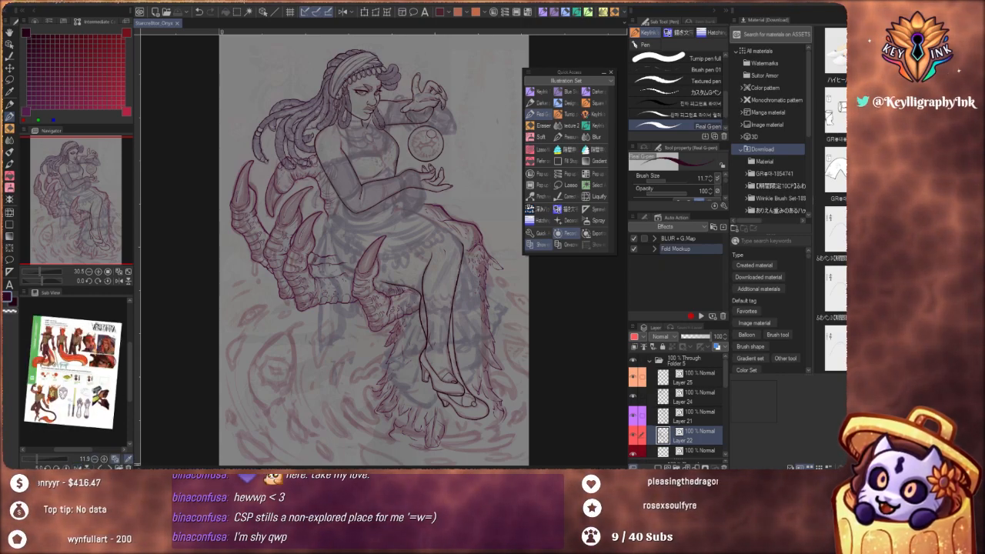
left_click(100, 461)
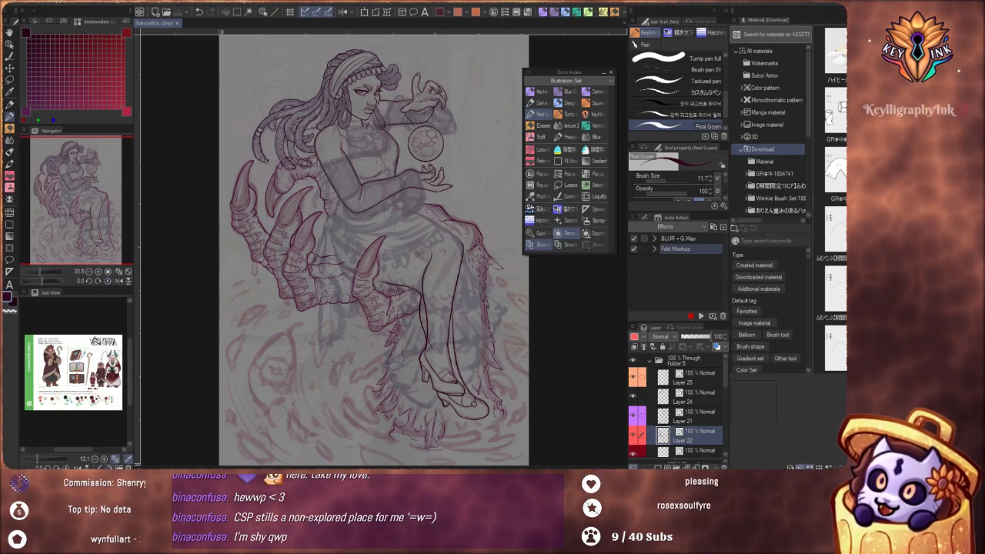
left_click(118, 459)
left_click(110, 467)
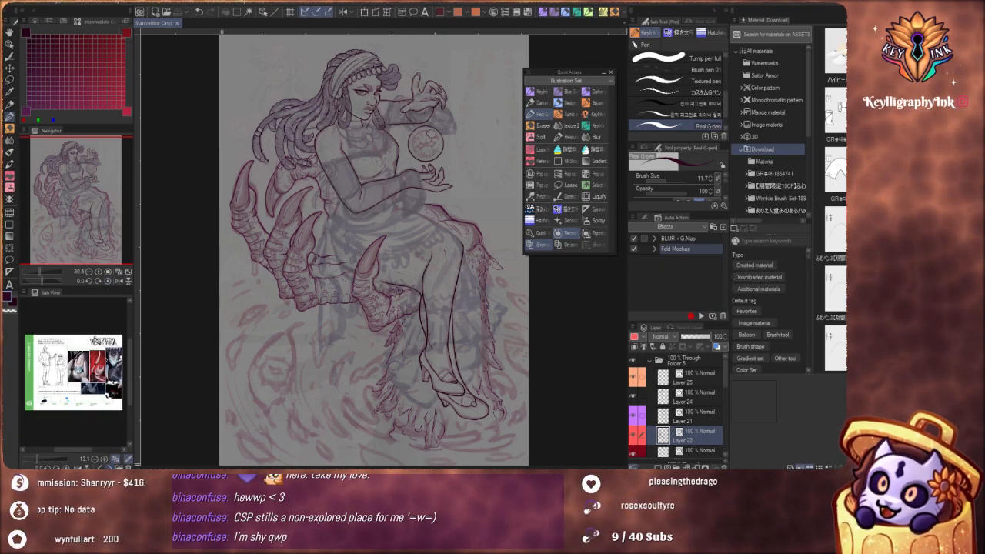
left_click(110, 467)
left_click(110, 468)
left_click(110, 468)
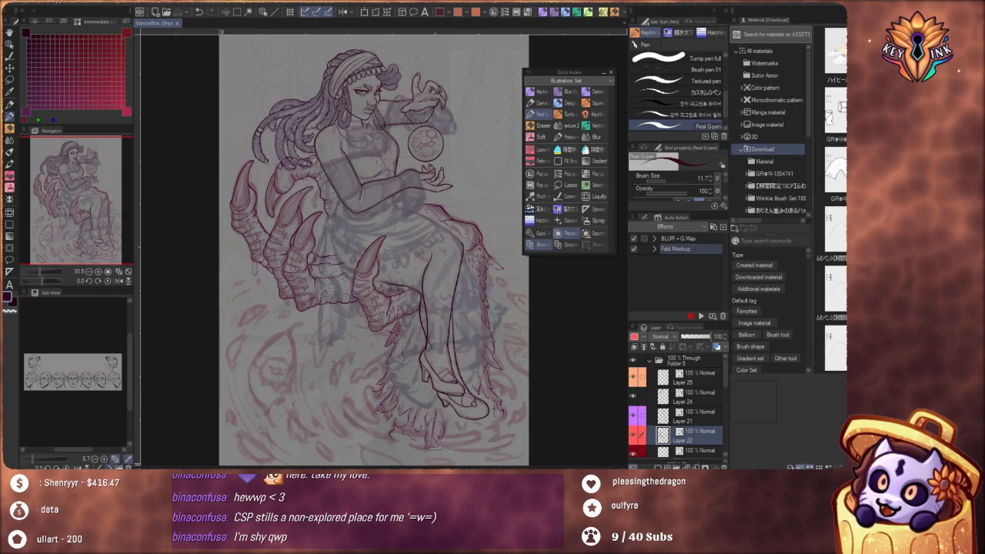
left_click(110, 467)
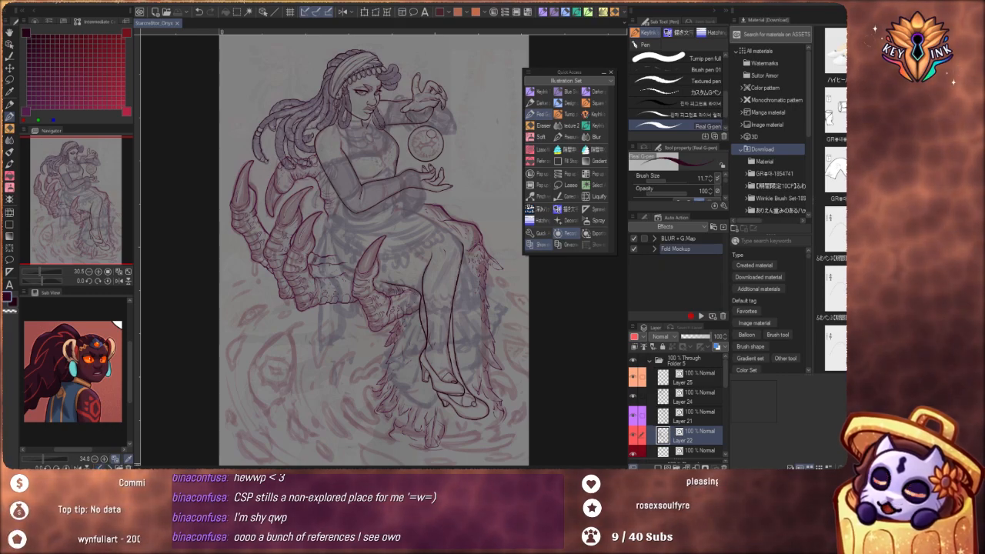
Browse the Sub View references from the horned character's portrait to the purple-haired character with the teal-tipped tail
left_click(101, 467)
left_click(101, 467)
left_click(101, 467)
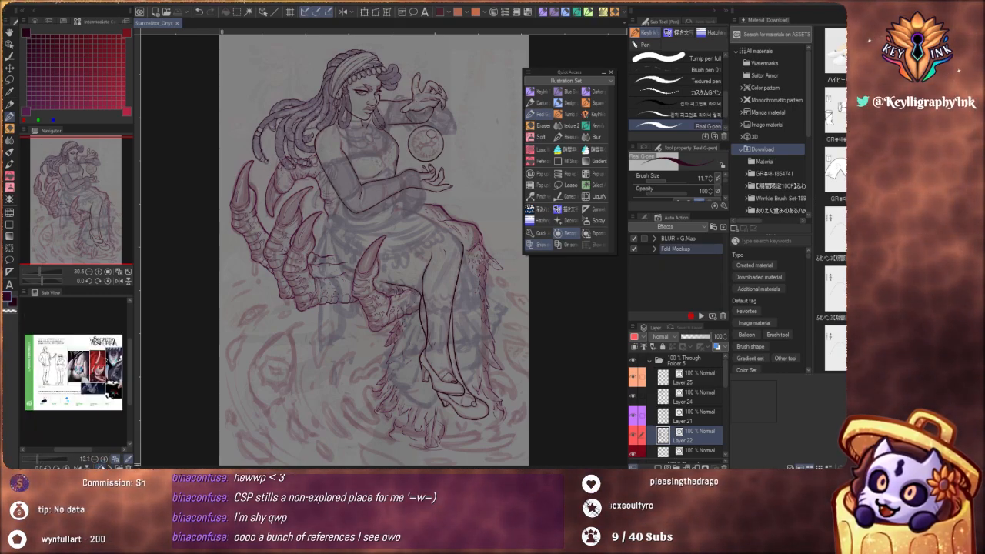
left_click(101, 468)
left_click(101, 467)
left_click(101, 467)
left_click(101, 467)
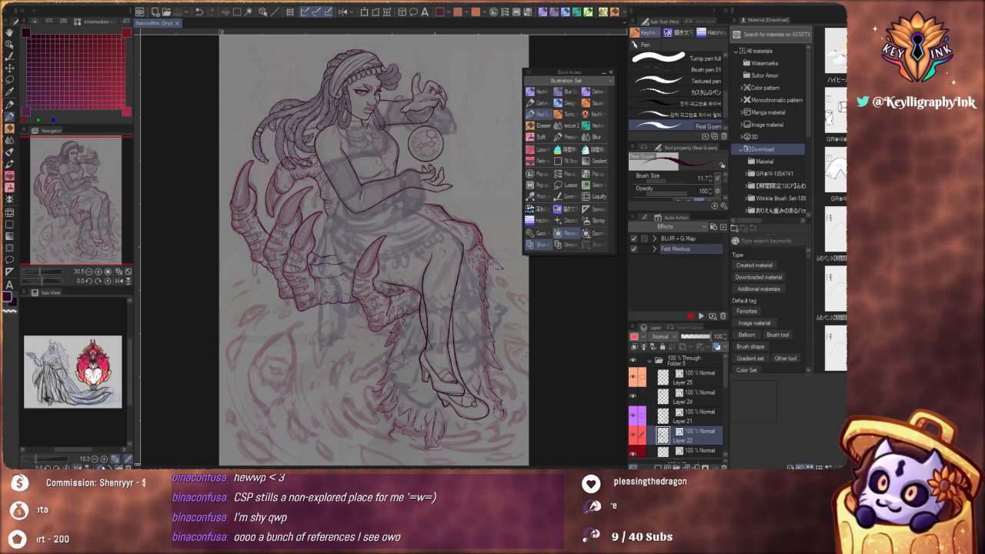
left_click(101, 468)
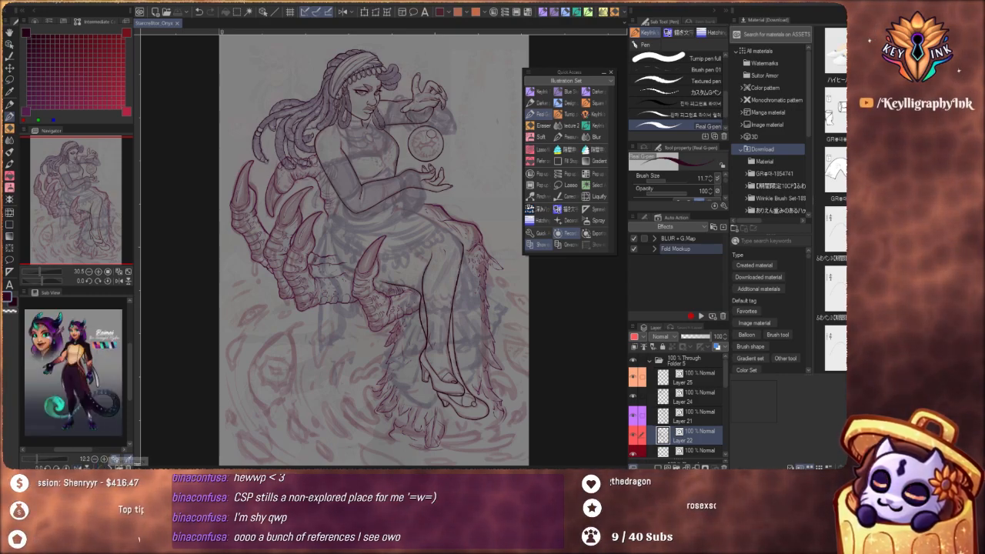
Go through the remaining character sheets in Sub View and return to the horned character's portrait
left_click(101, 467)
left_click(101, 467)
left_click(101, 467)
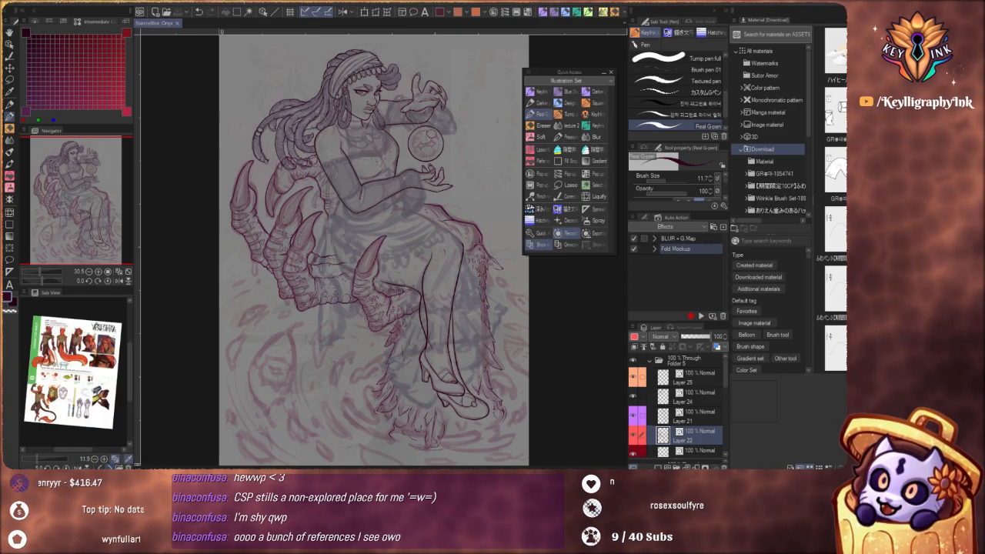
left_click(101, 467)
left_click(101, 467)
left_click(101, 467)
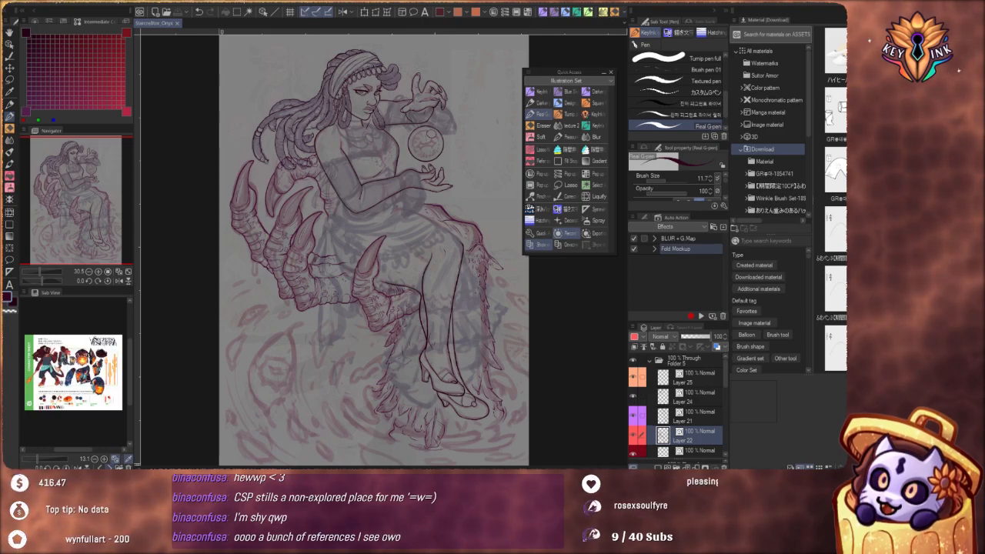
left_click(101, 467)
left_click(101, 467)
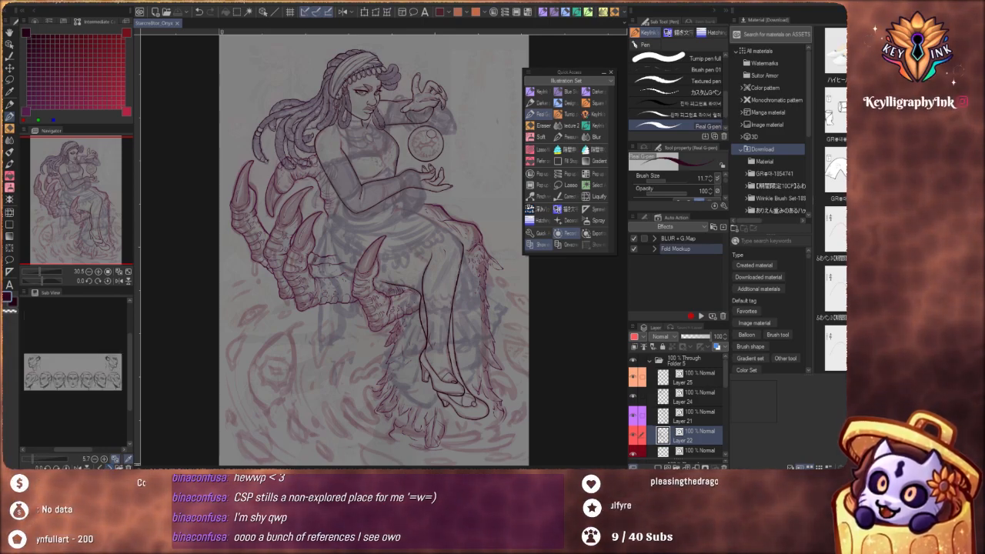
left_click(100, 467)
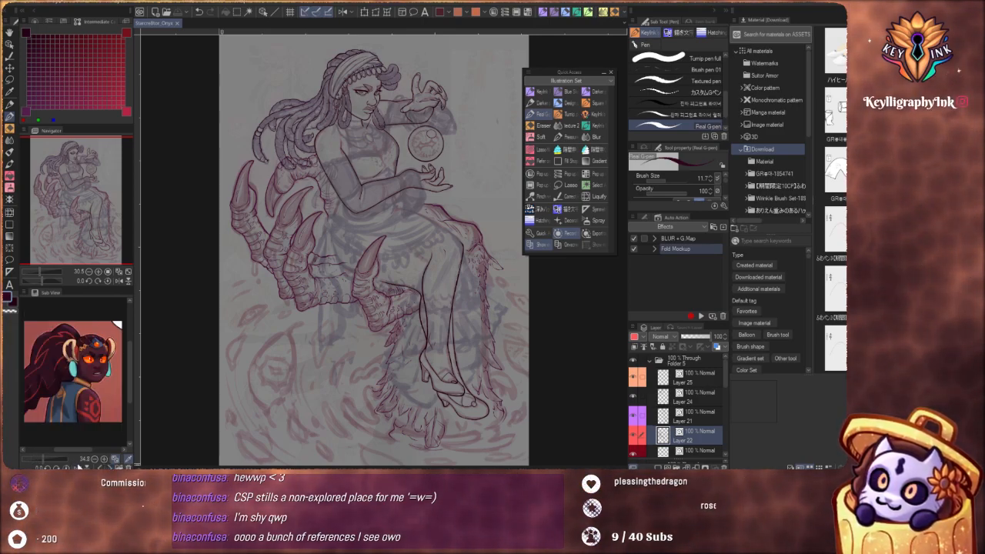
Show the orange-haired character's illustration in Sub View and examine the face, skeleton-print vest and phone up close
left_click(112, 464)
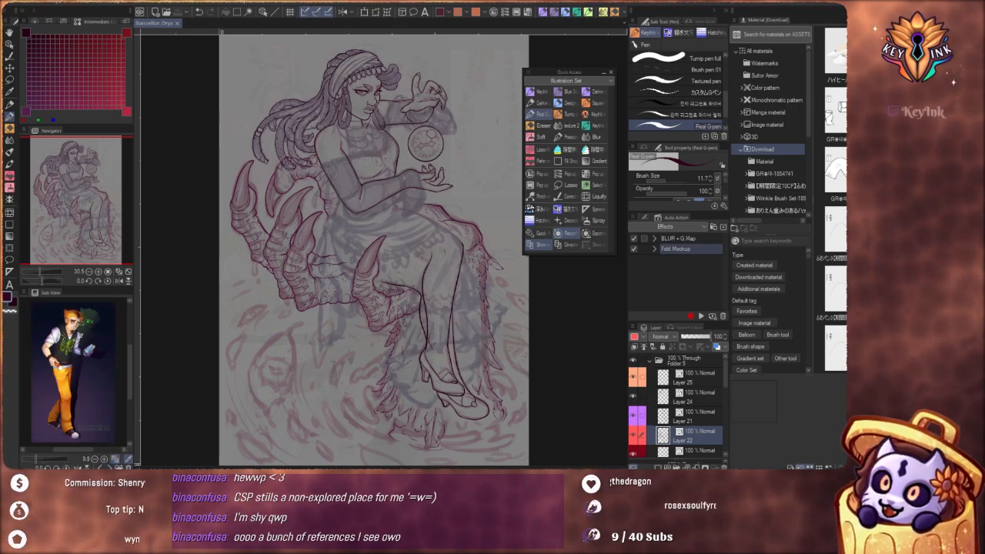
scroll(79, 338, "up", 5)
scroll(103, 331, "down", 4)
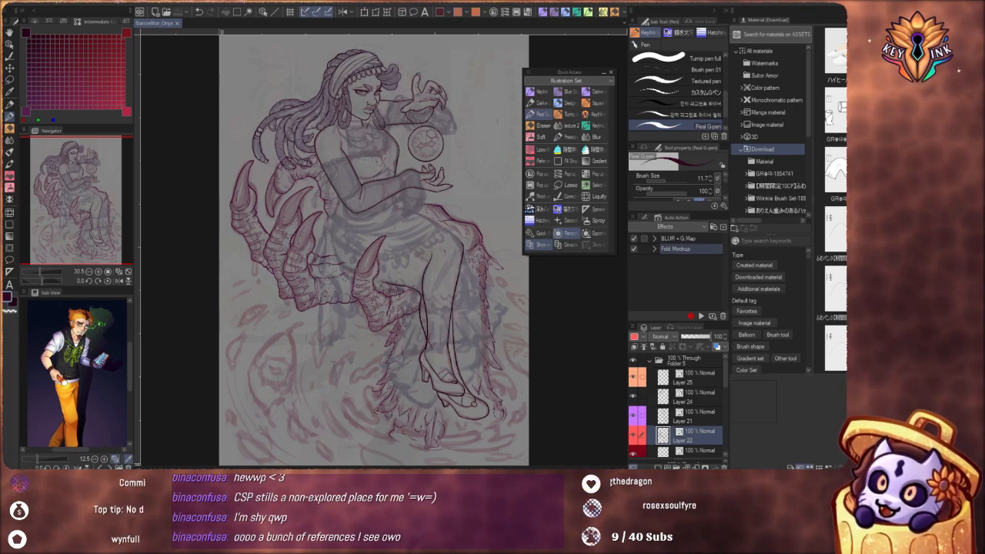
scroll(96, 316, "up", 3)
scroll(71, 324, "down", 1)
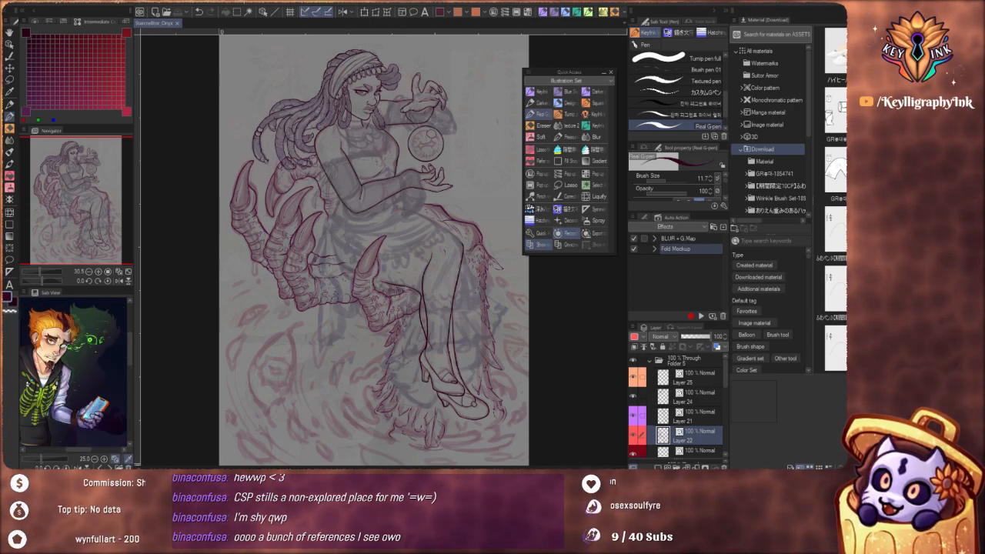
scroll(74, 360, "down", 1)
scroll(54, 343, "up", 1)
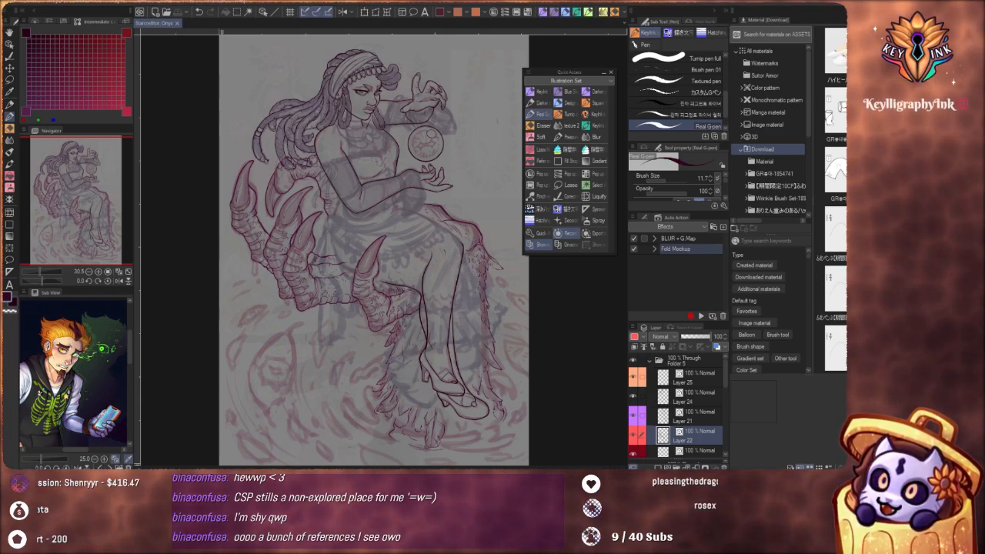
Show the reference sheet of the dark-haired character in the layered red dress and inspect its figures at different magnifications
left_click(109, 468)
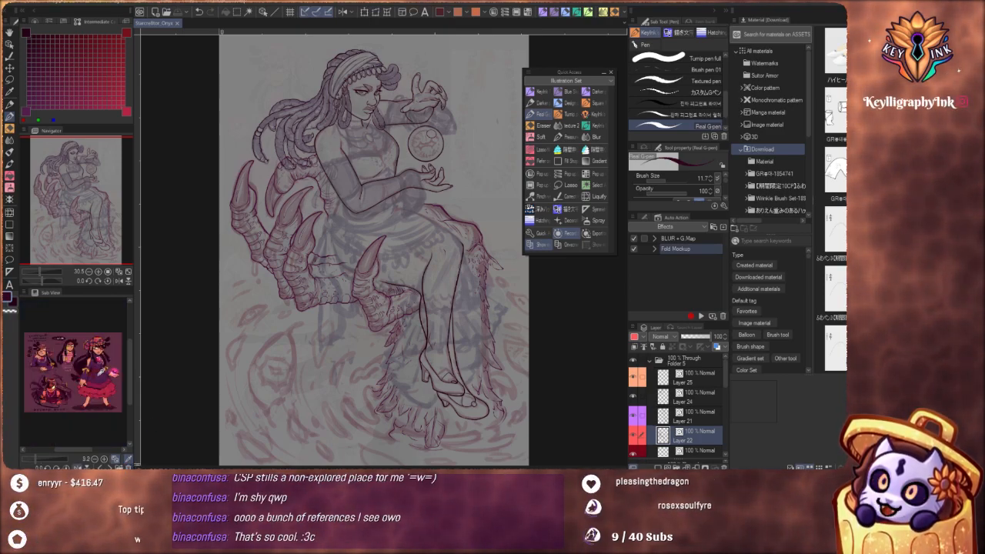
scroll(94, 356, "up", 2)
scroll(92, 354, "up", 2)
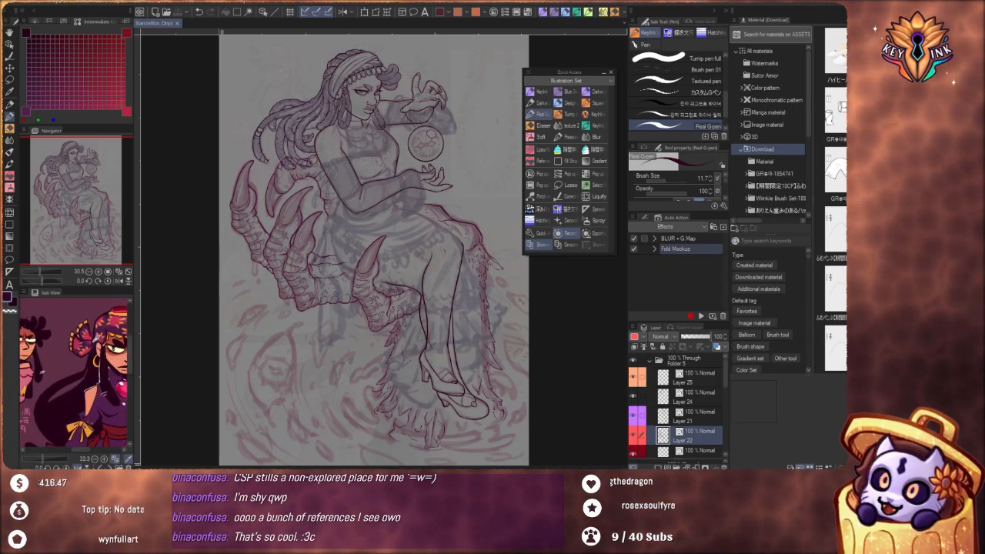
scroll(86, 345, "down", 3)
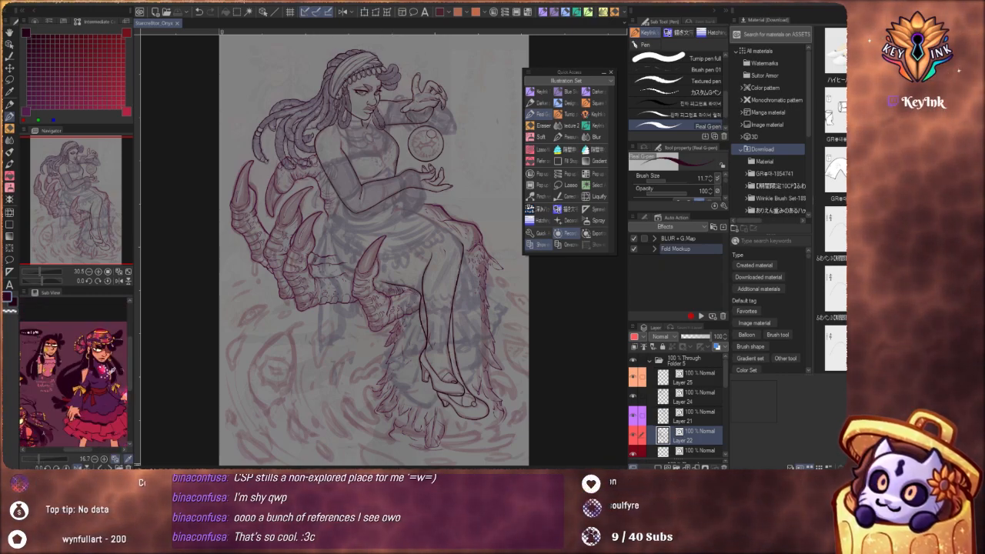
scroll(85, 407, "up", 1)
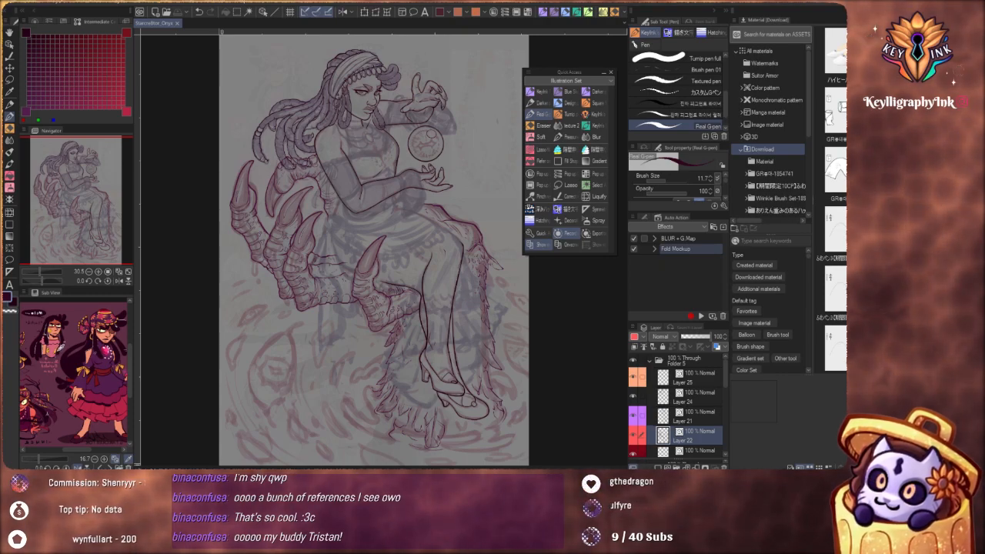
scroll(103, 350, "down", 1)
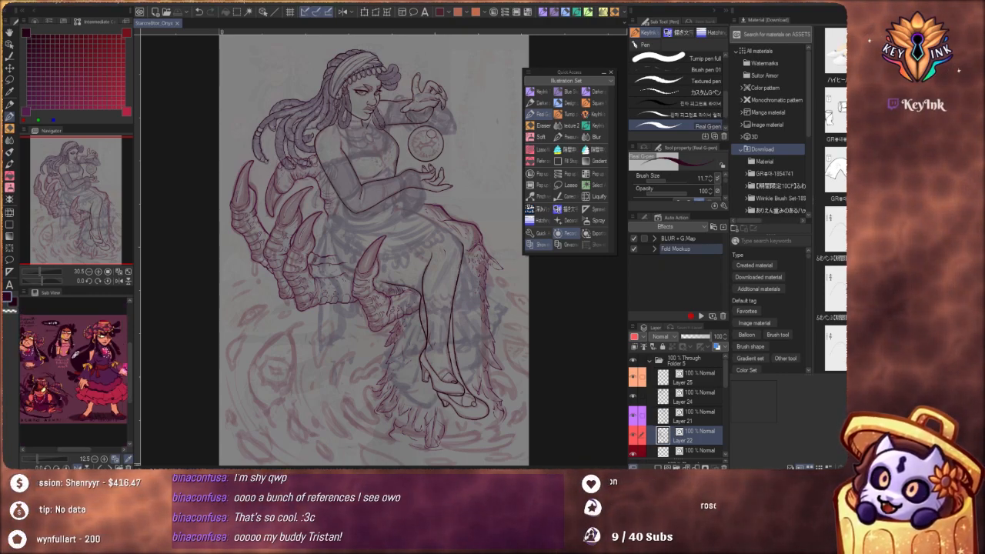
scroll(75, 362, "up", 1)
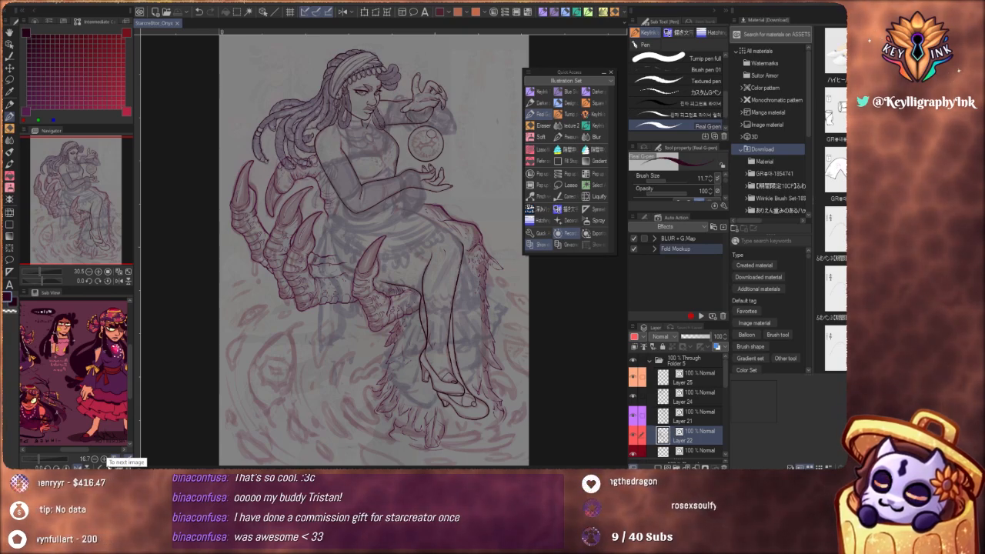
Browse the blue-and-white dragon images in Sub View and examine the large dragon illustration up close
left_click(114, 459)
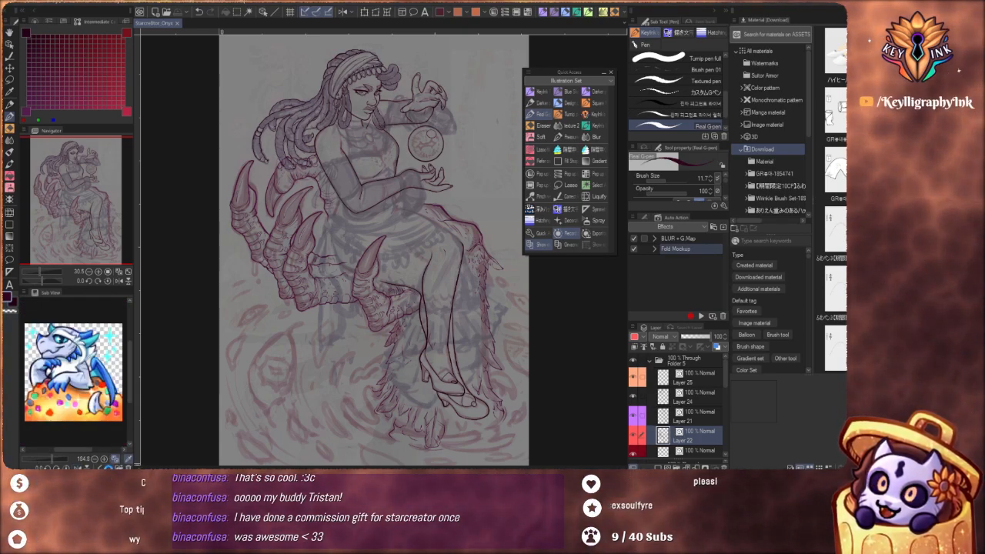
left_click(114, 459)
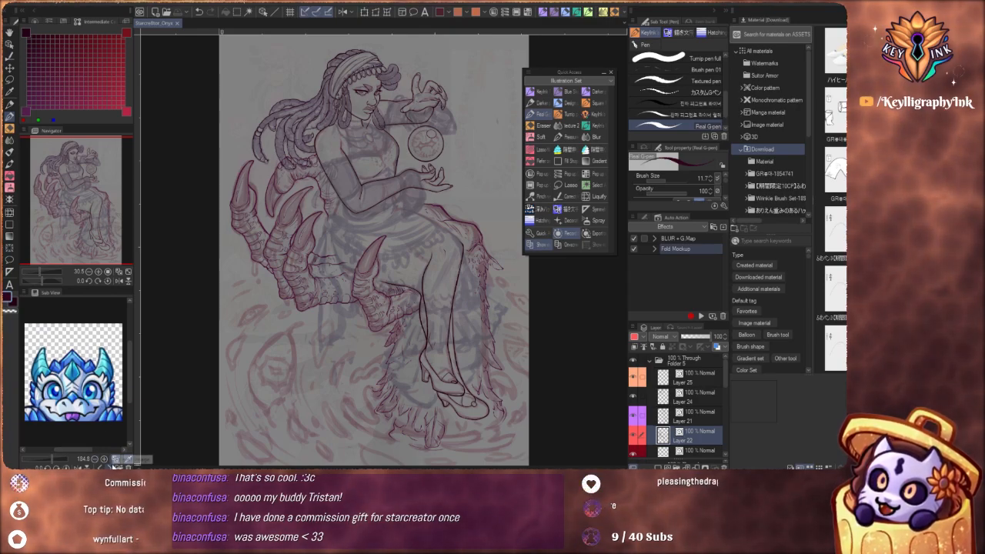
left_click(113, 462)
left_click(112, 462)
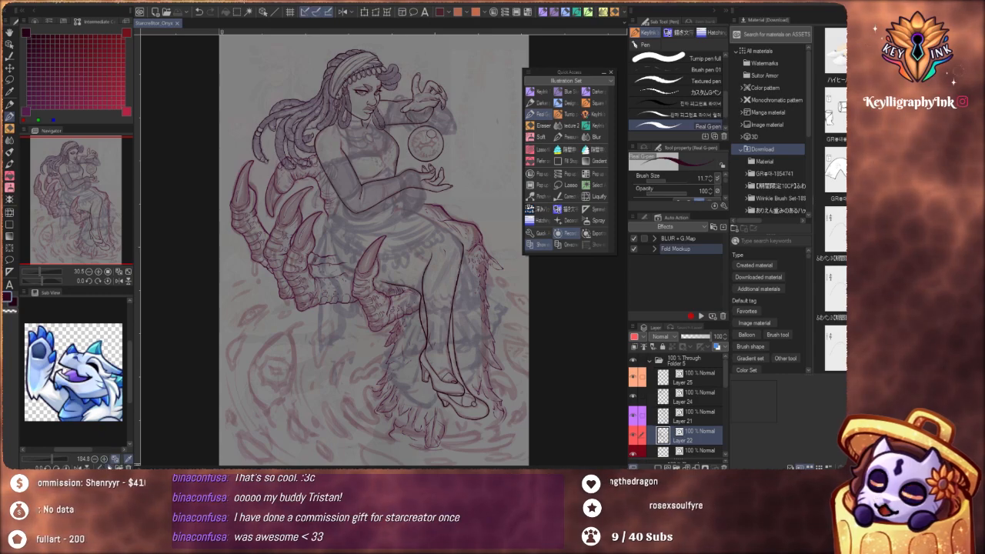
left_click(113, 459)
scroll(99, 376, "up", 4)
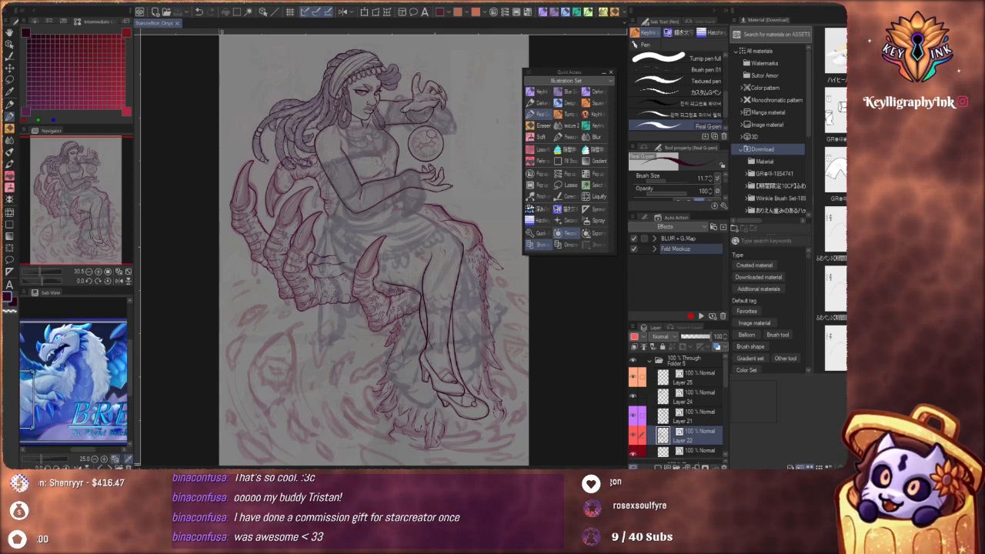
scroll(86, 376, "down", 2)
scroll(76, 375, "up", 3)
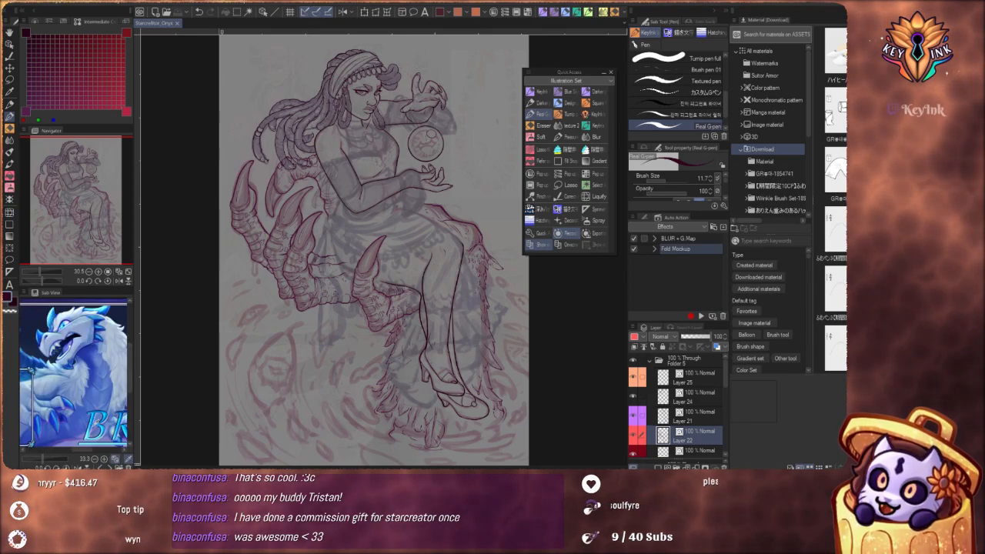
Go back through the dragon images to the red-dress character sheet and enlarge it slightly in Sub View
left_click(109, 467)
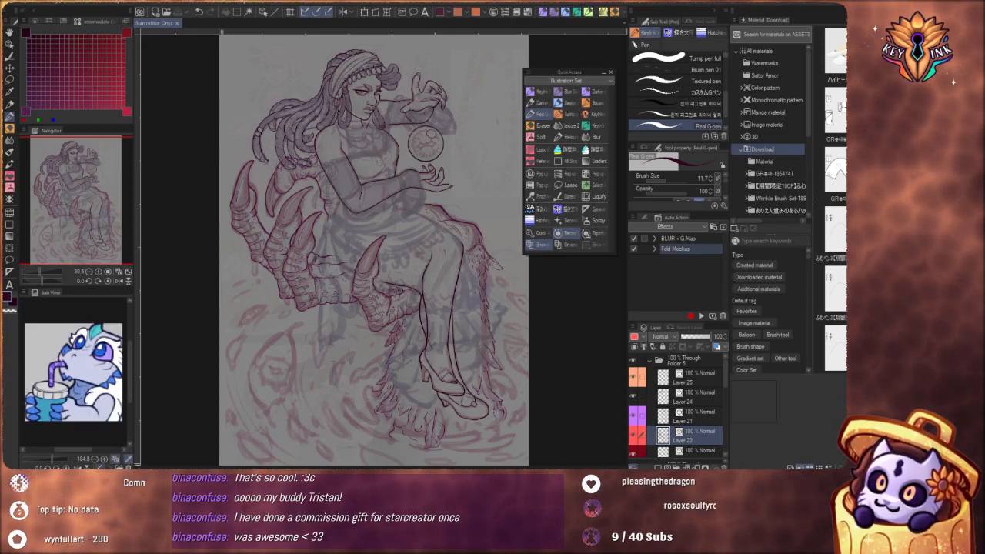
left_click(109, 468)
left_click(109, 467)
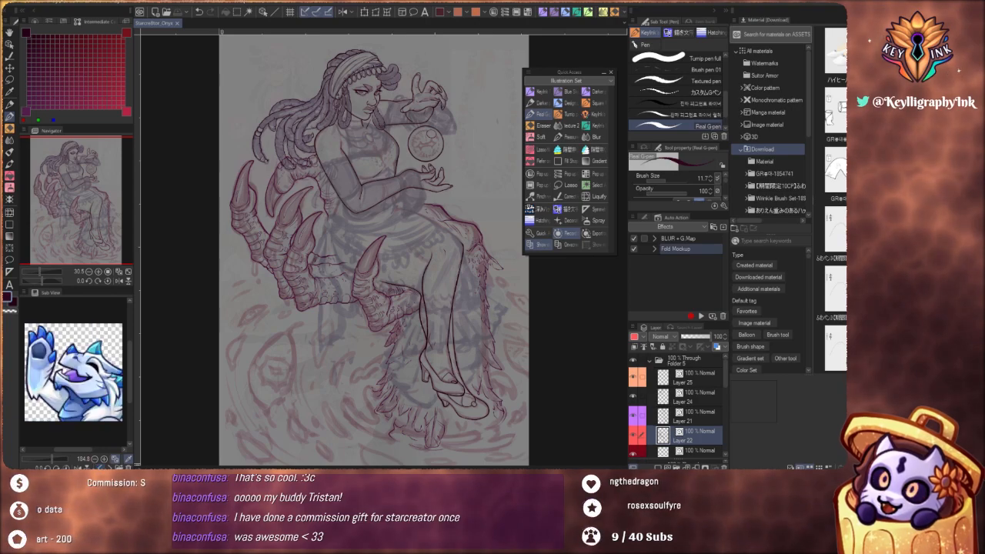
left_click(109, 467)
left_click(110, 467)
left_click(109, 467)
left_click(113, 460)
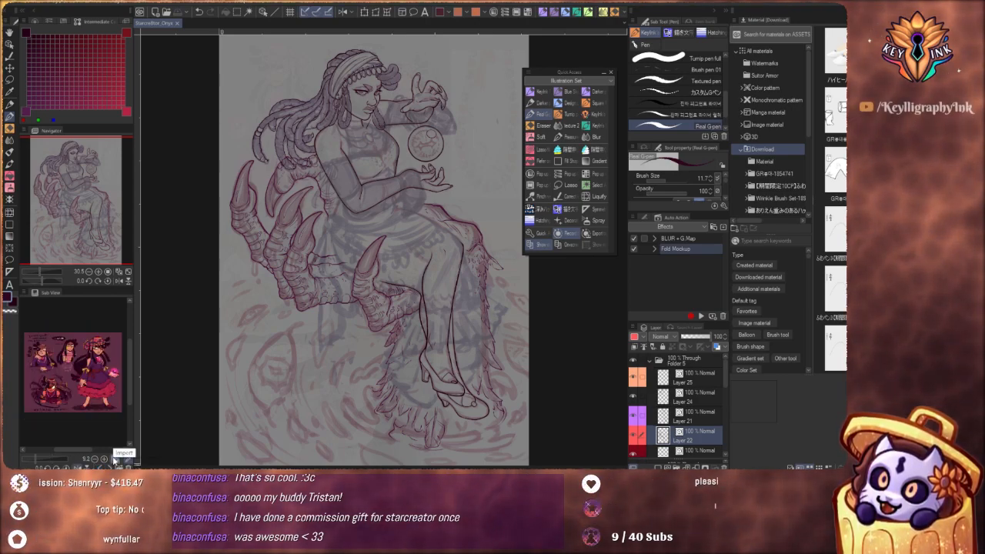
mouse_move(39, 460)
left_mouse_down()
mouse_move(48, 462)
mouse_move(36, 460)
left_mouse_up()
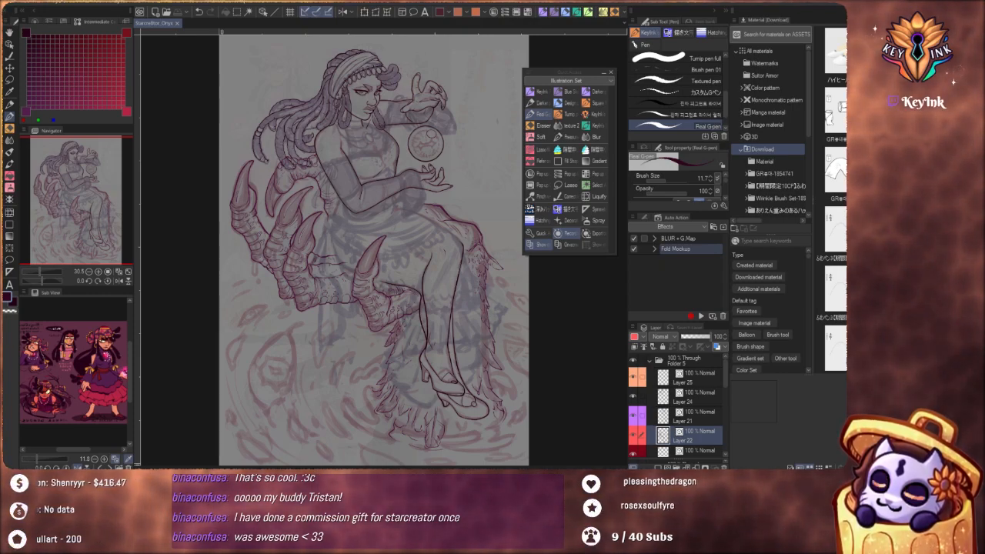
Look over the Color Wheel, Color Slider and Color Set palettes, finishing with the Color Slider displayed
left_click(40, 23)
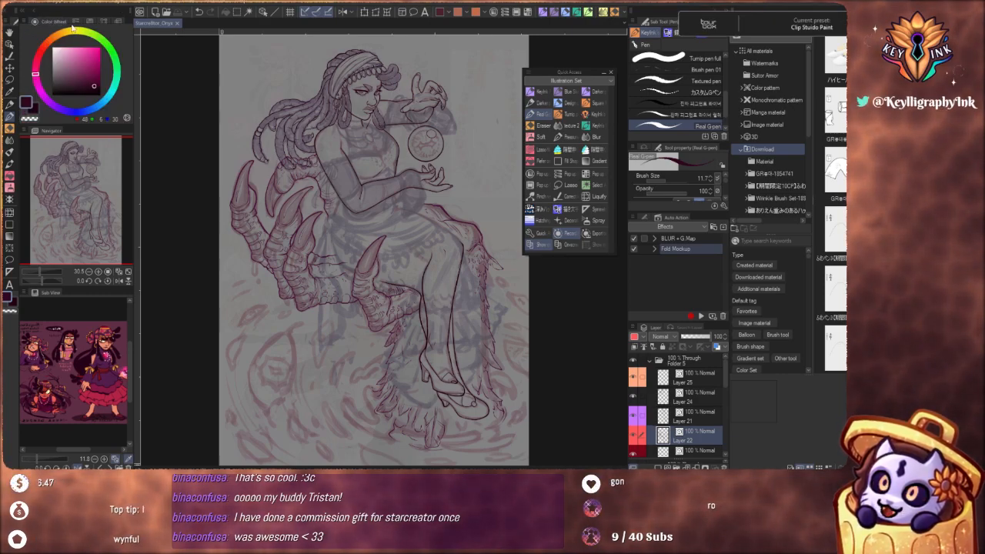
left_click(81, 21)
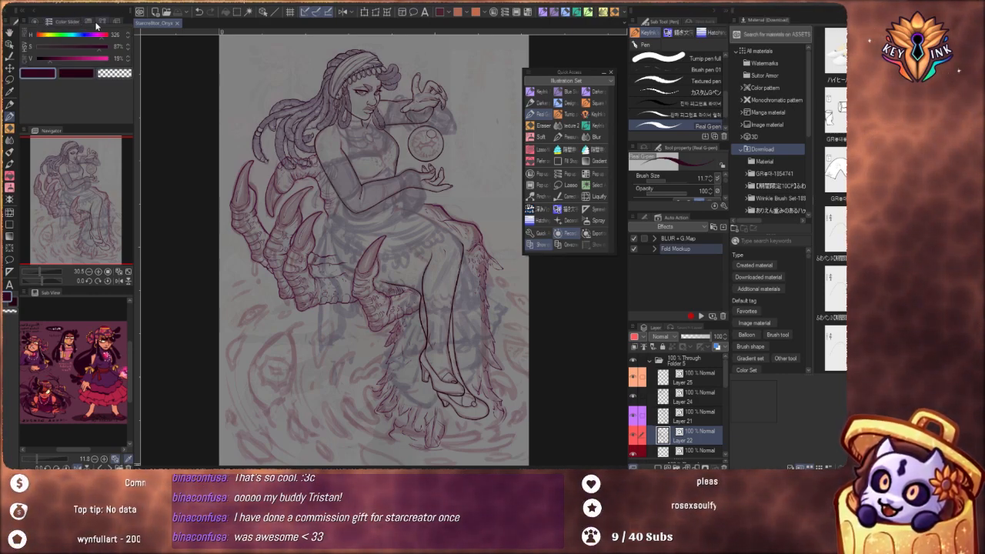
left_click(101, 21)
left_click(63, 22)
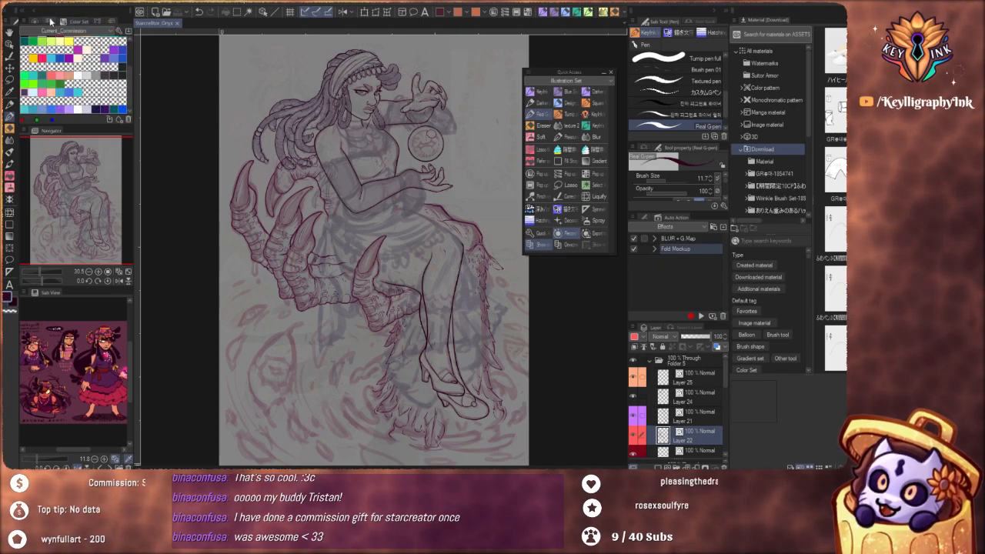
left_click(51, 21)
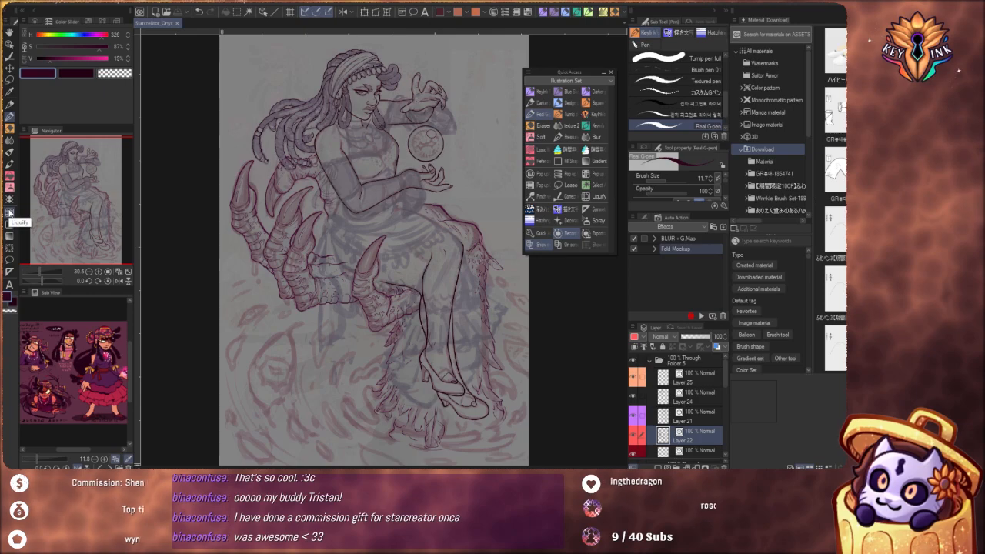
Look through the Ruler sub tools and their settings, including Special ruler, Linear ruler, Curve ruler, Ruler pen and Guide
left_click(9, 275)
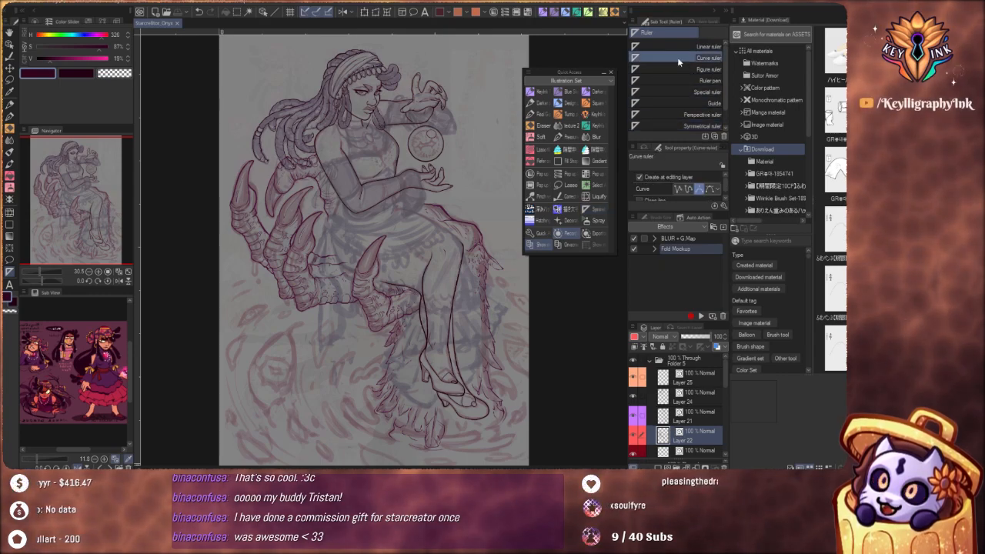
left_click(678, 91)
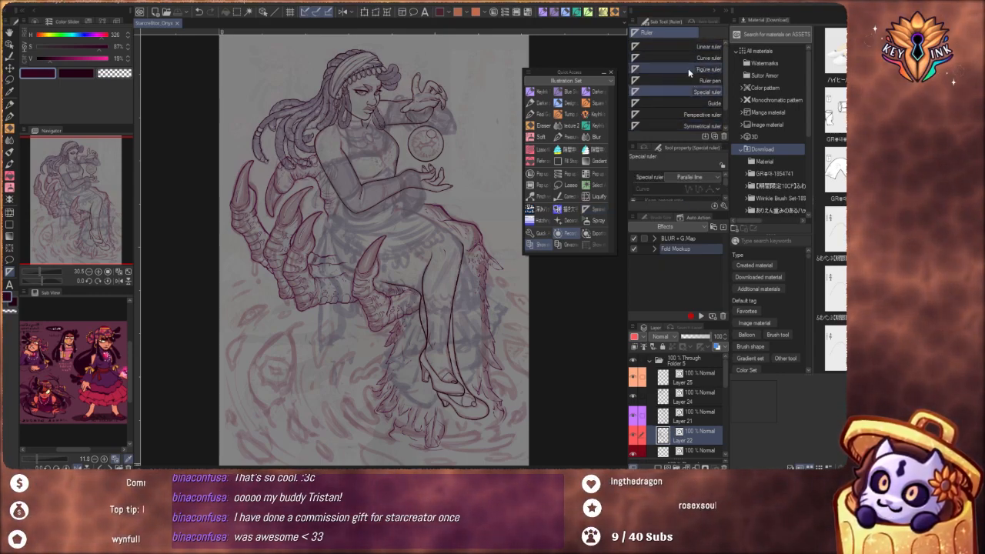
left_click(670, 45)
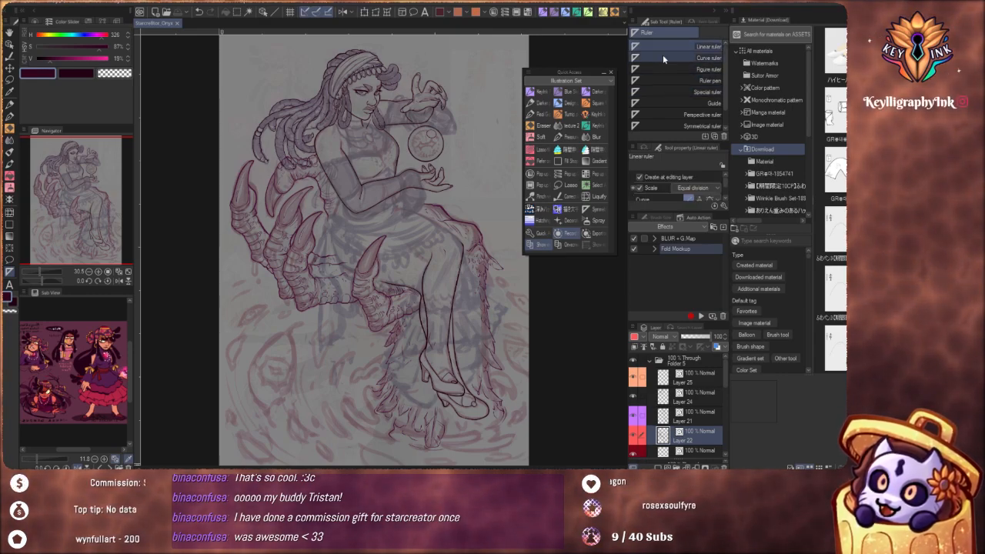
left_click(664, 57)
left_click(667, 80)
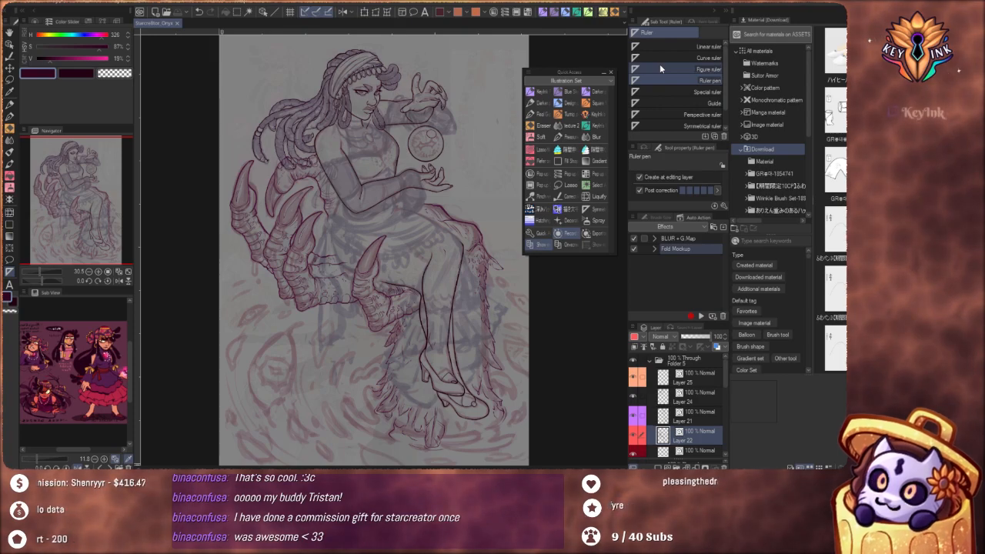
left_click(666, 103)
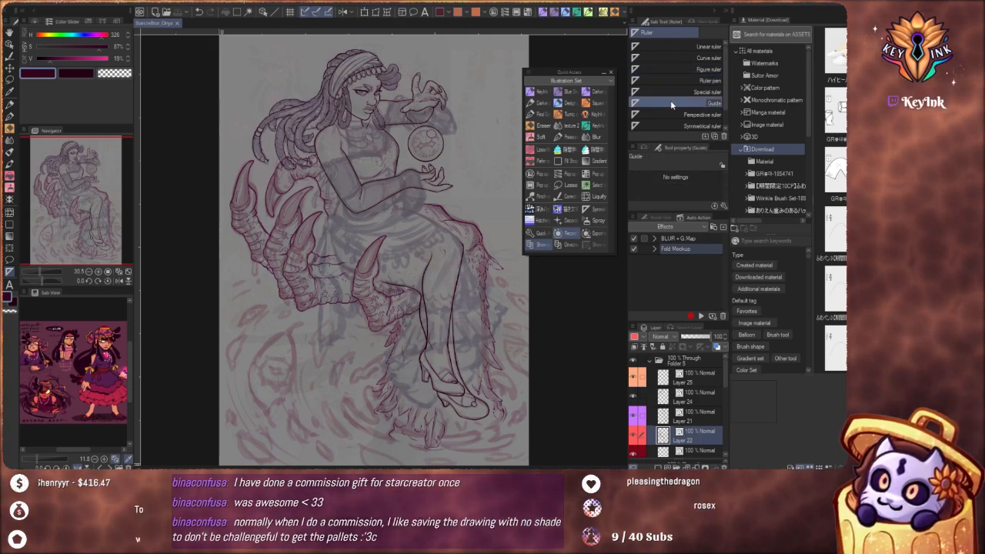
Select the Special ruler sub tool and review its ruler types, keeping Parallel line
left_click(672, 90)
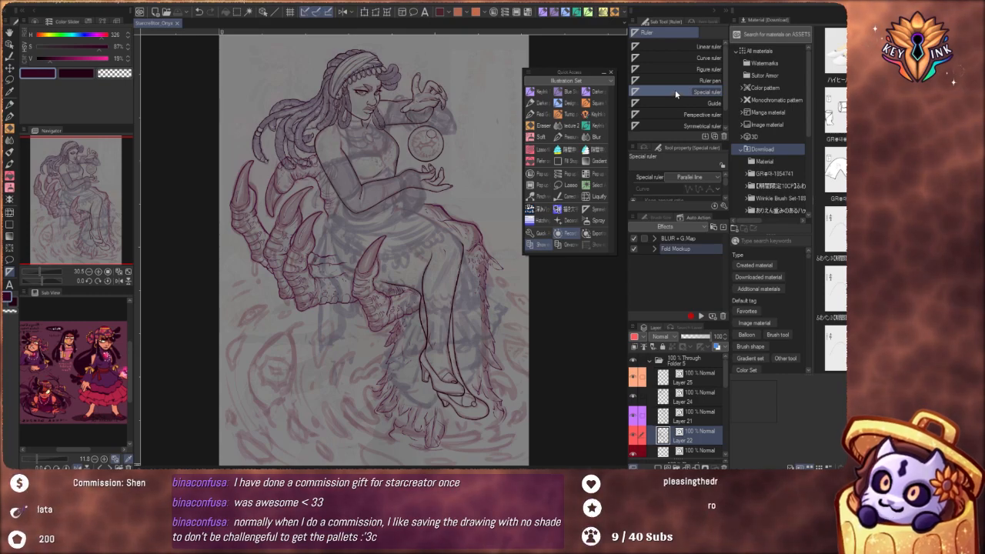
left_click(695, 177)
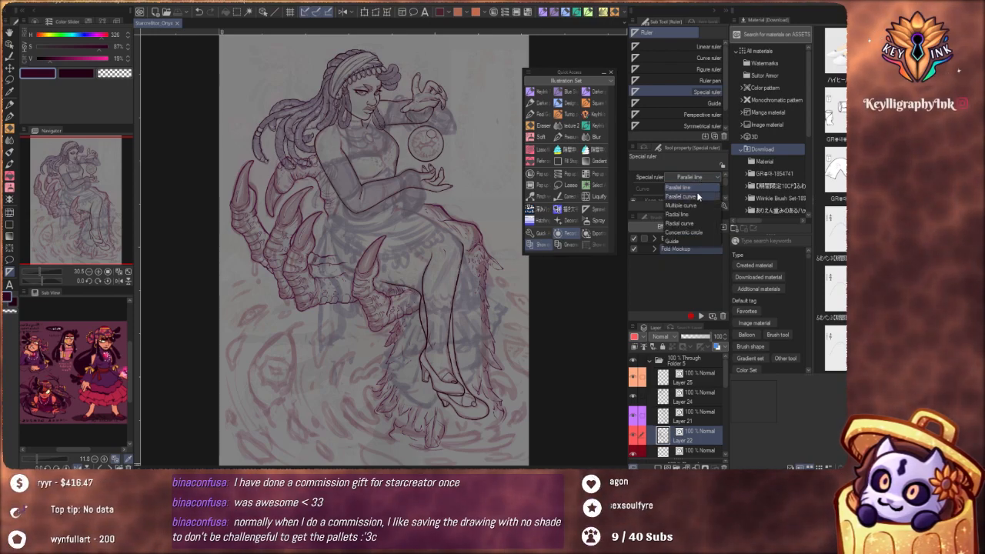
left_click(682, 179)
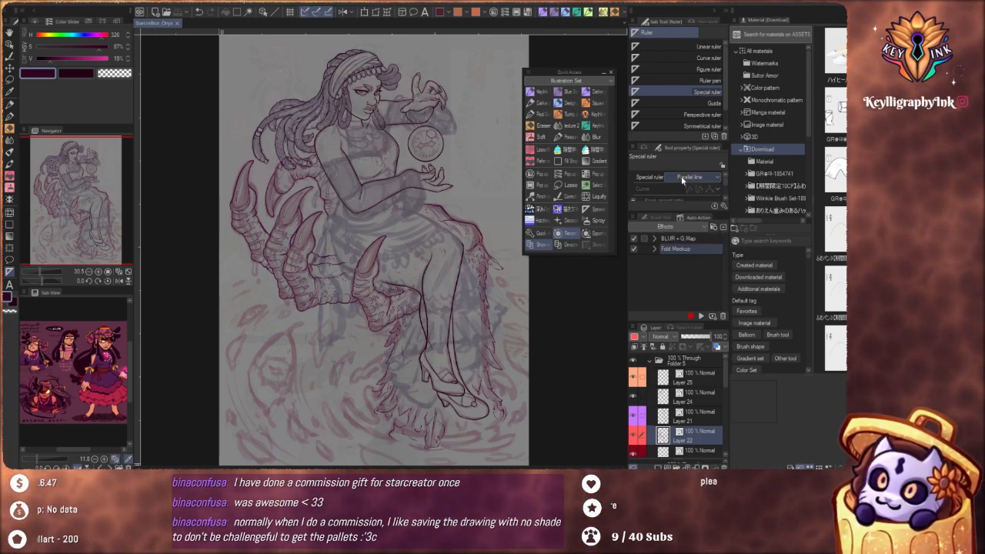
Collapse Folder 5, add a new raster layer above it, and switch to the Gouache brush
left_click(650, 360)
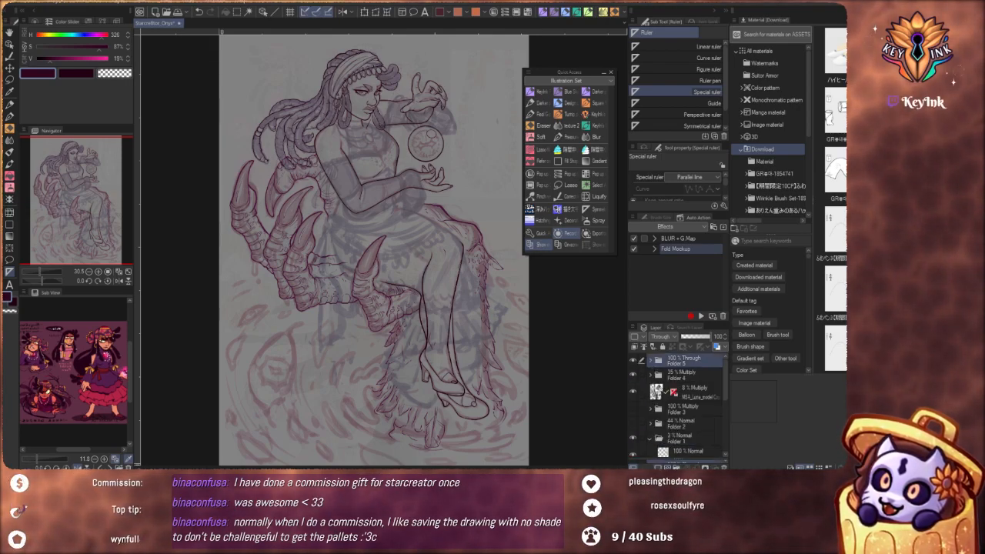
key("ctrl+shift+n")
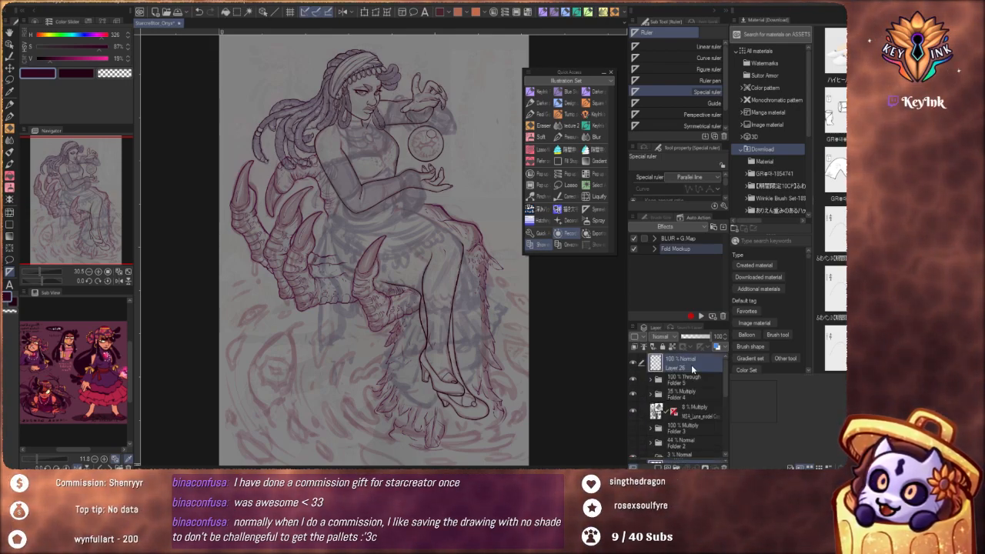
left_click(10, 152)
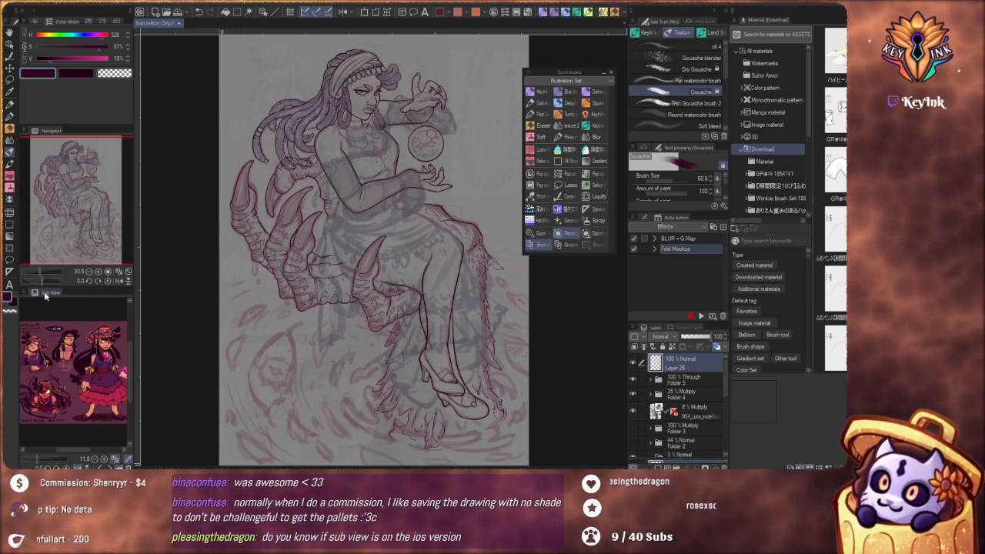
Dock the Sub View palette as a tab beside the Navigator and switch between the two
left_click_drag(38, 292, 75, 131)
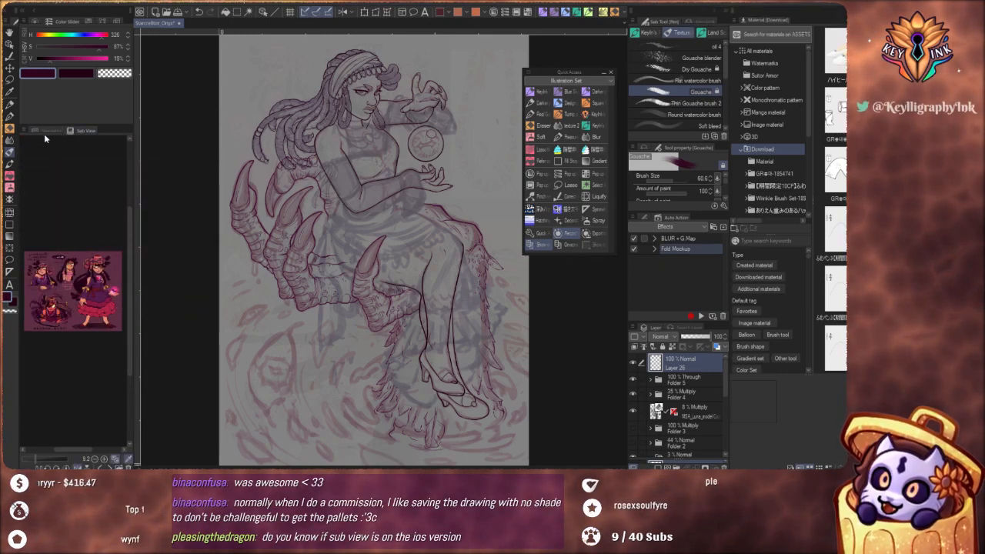
left_click(50, 130)
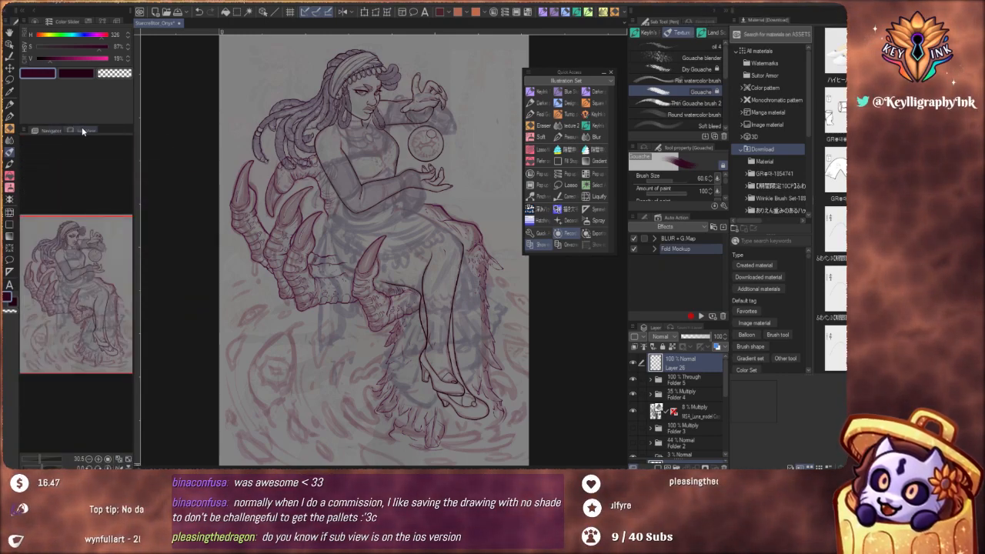
left_click(82, 131)
left_click(63, 128)
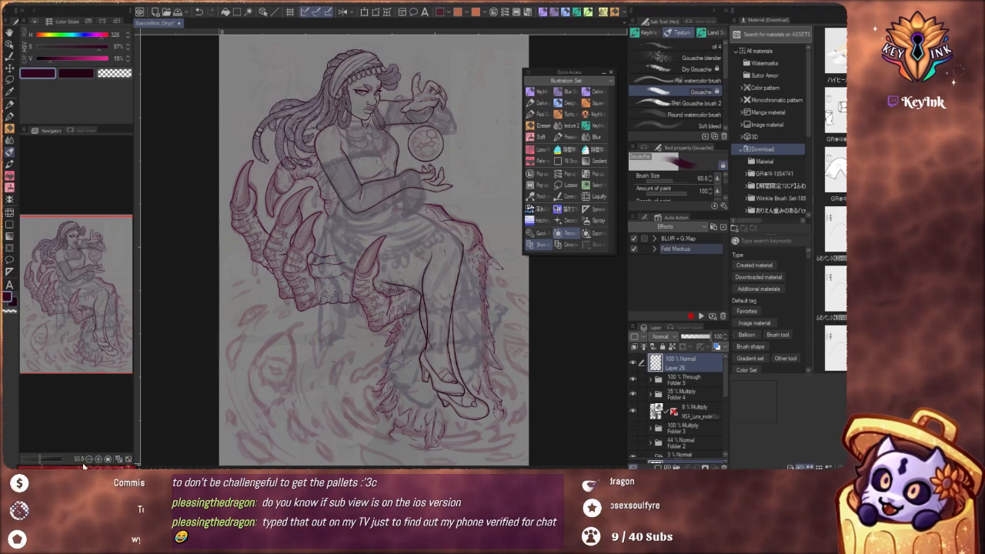
Place the Sub View palette back beneath the Navigator and enlarge its area slightly
left_click_drag(84, 466, 84, 468)
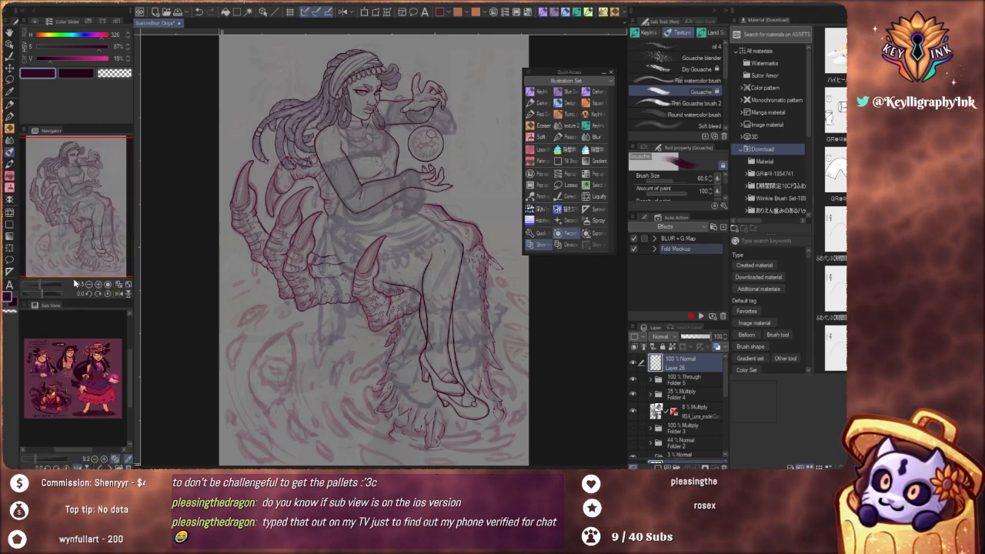
left_click_drag(78, 302, 77, 279)
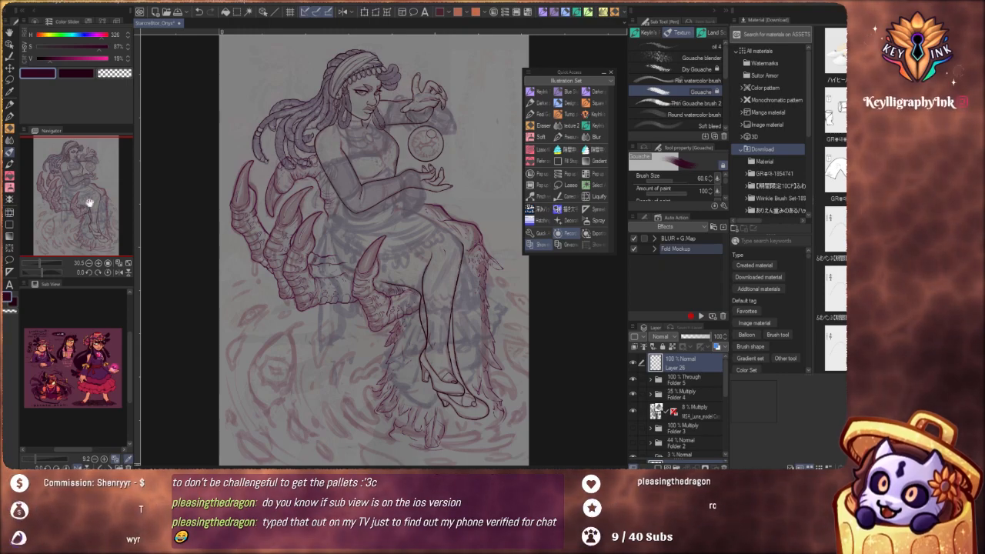
Look over the list of palettes that can be shown or hidden, including Navigator and Sub View
left_click(161, 3)
left_click(162, 3)
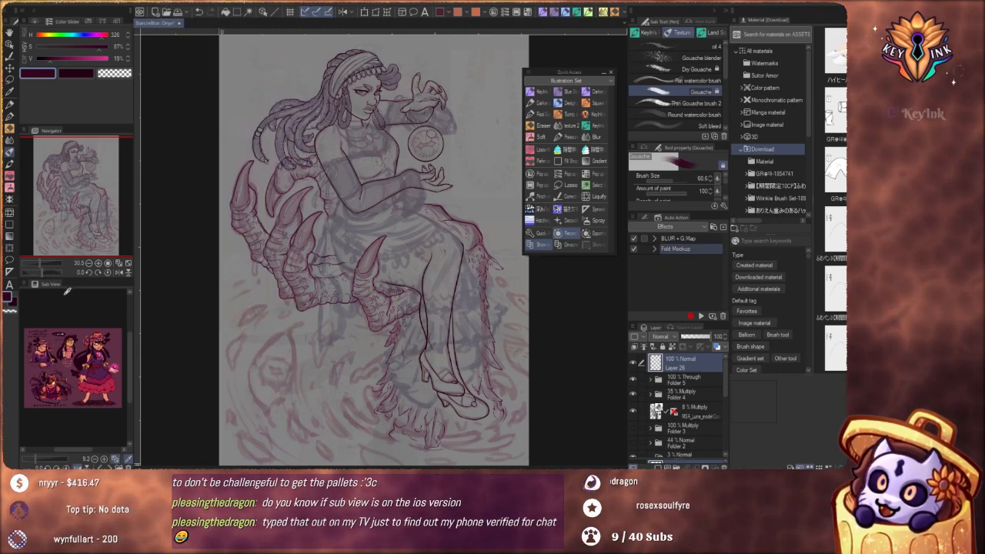
left_click(210, 3)
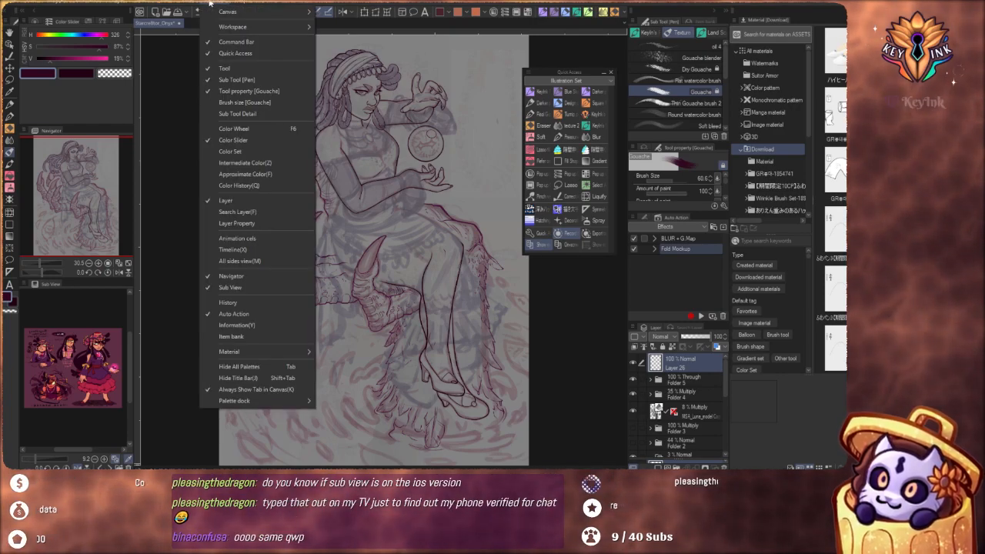
mouse_move(192, 4)
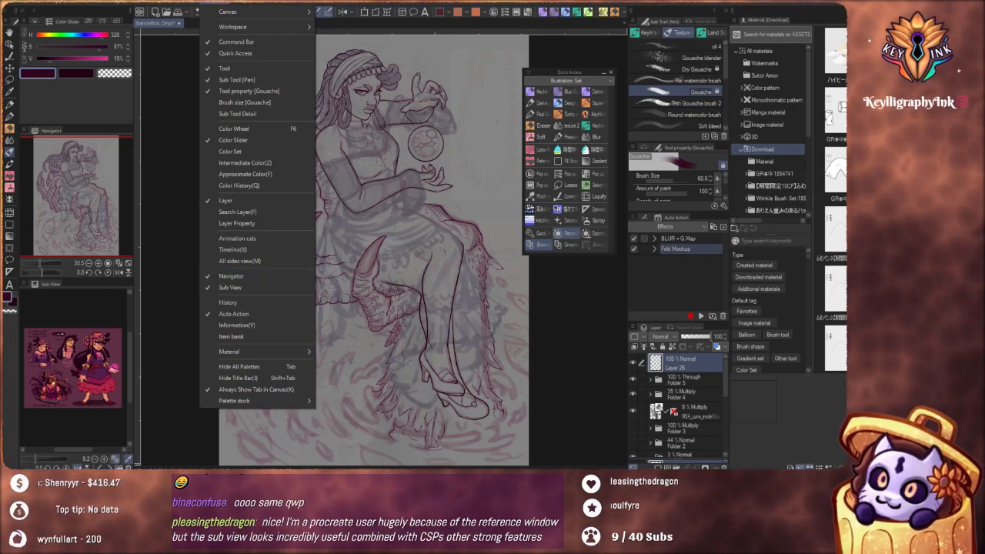
key("Escape")
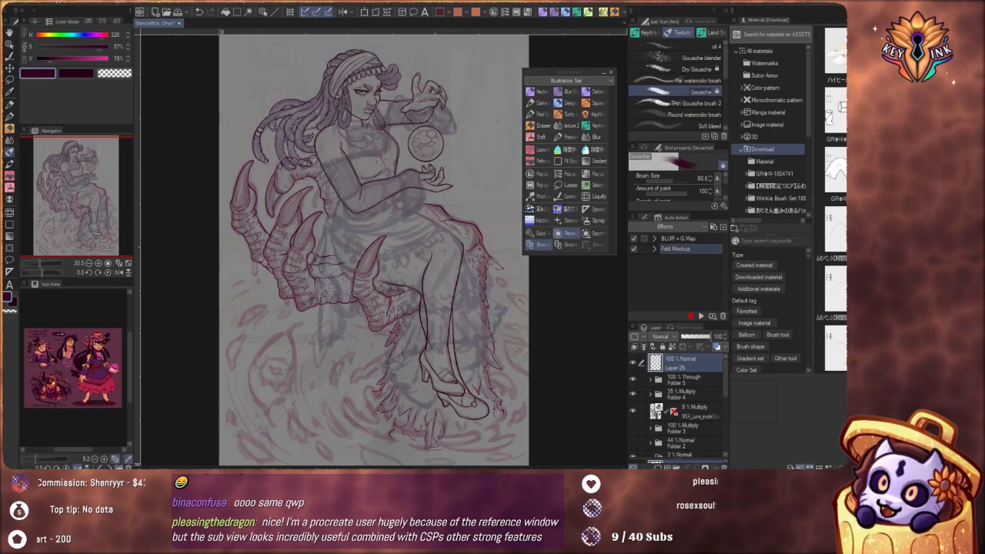
scroll(217, 254, "down", 1)
scroll(218, 255, "up", 1)
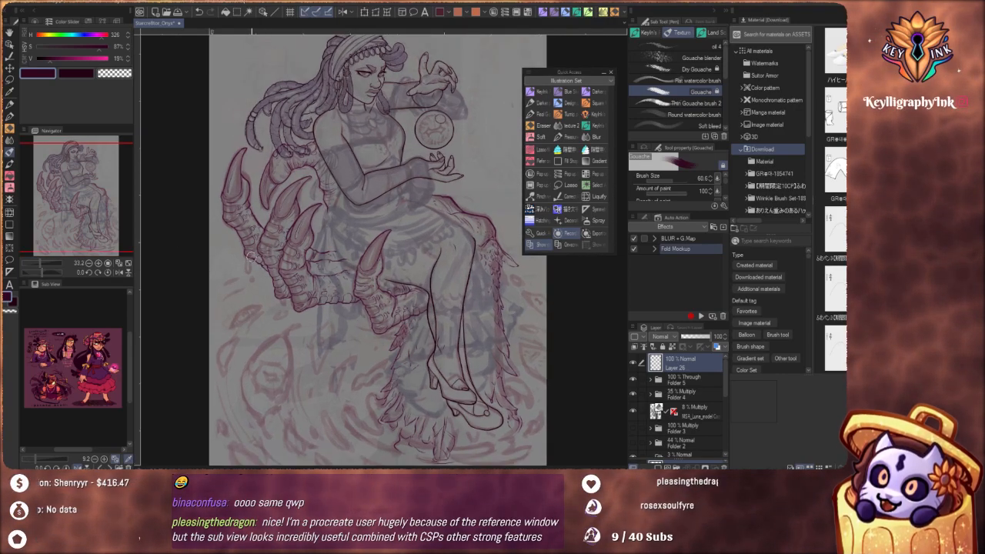